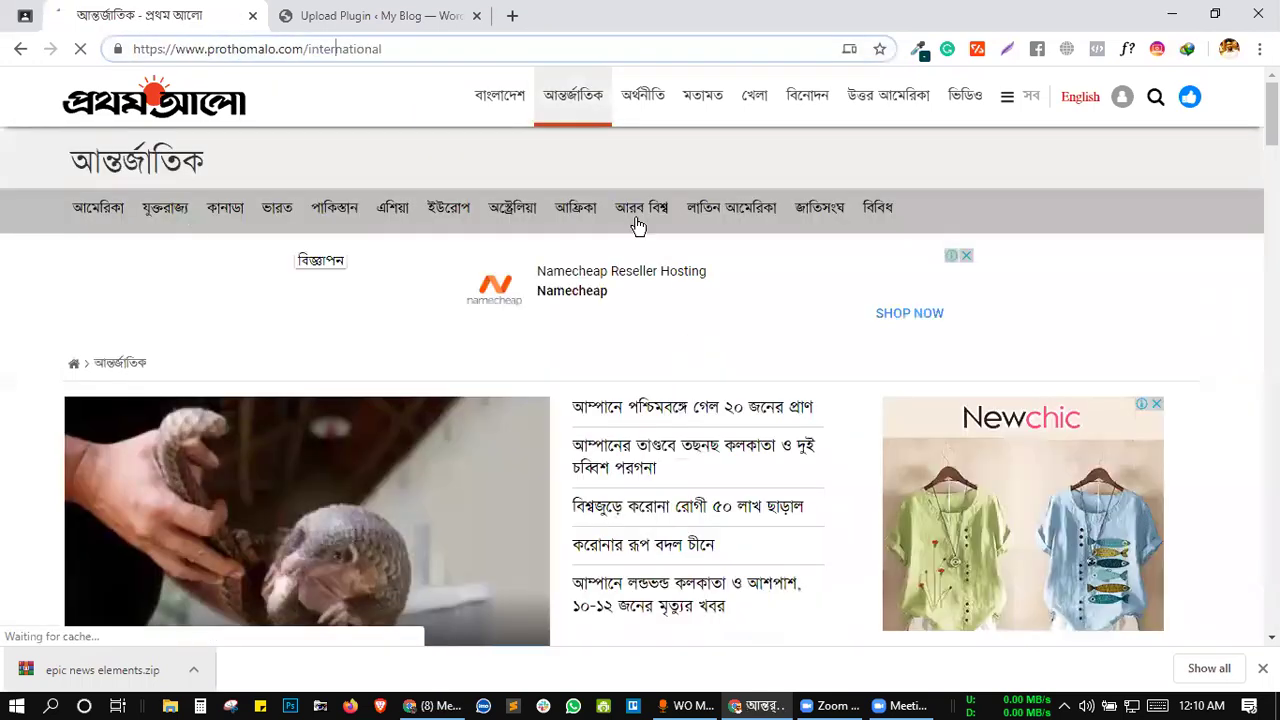
- Examine the layout of the Prothom Alo international category page, including its lead story, article grids, article list and sidebar
{"action": "scroll", "coordinate": [617, 389], "scroll_direction": "down", "scroll_amount": 2}
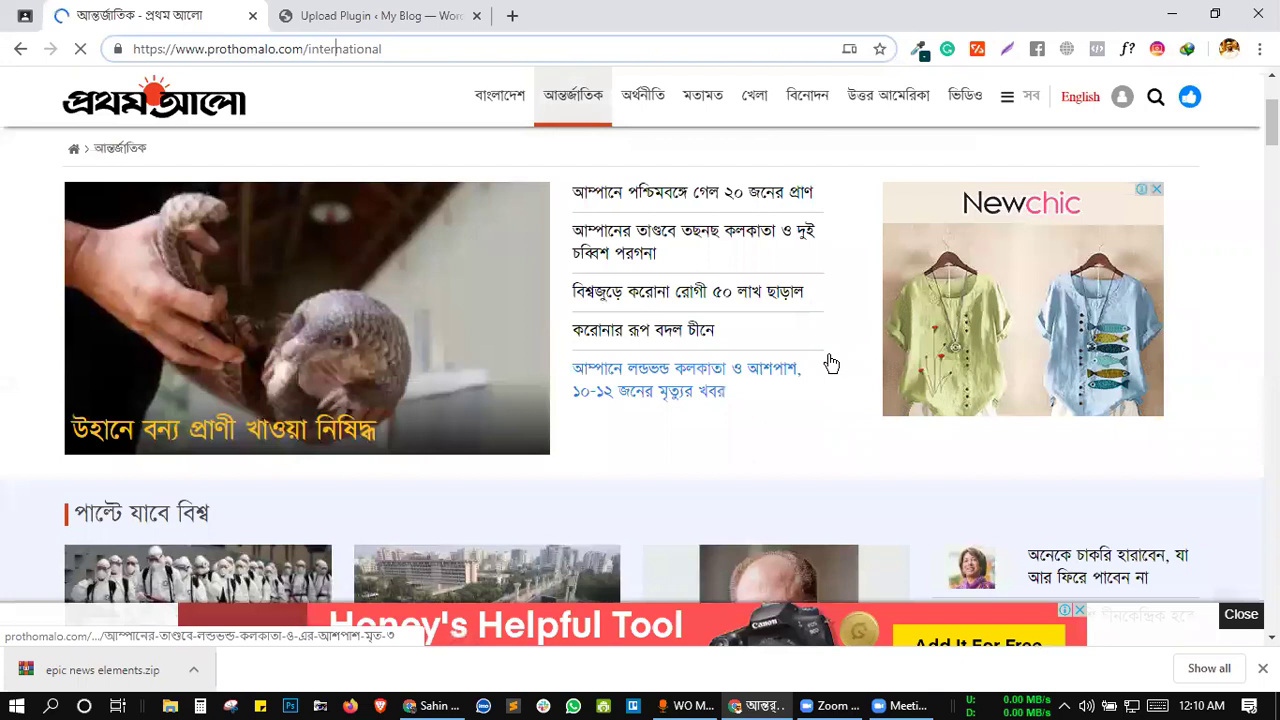
{"action": "scroll", "coordinate": [1104, 430], "scroll_direction": "down", "scroll_amount": 3}
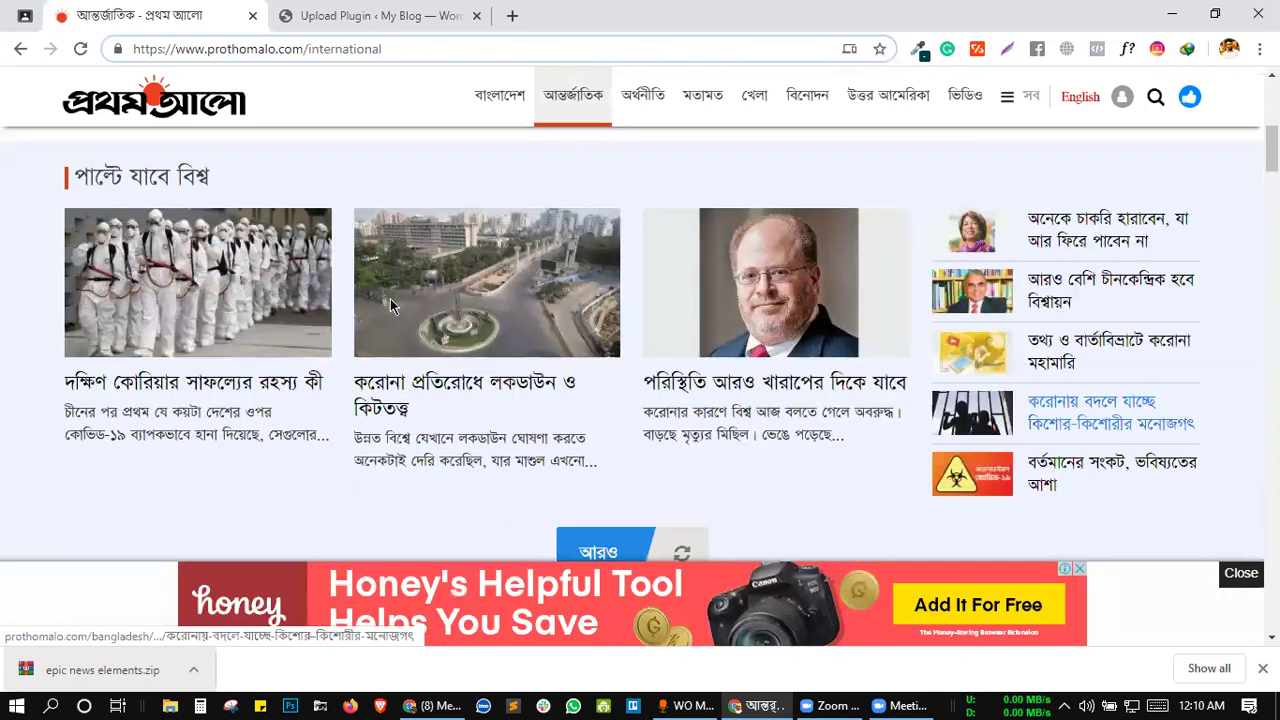
{"action": "scroll", "coordinate": [926, 436], "scroll_direction": "down", "scroll_amount": 3}
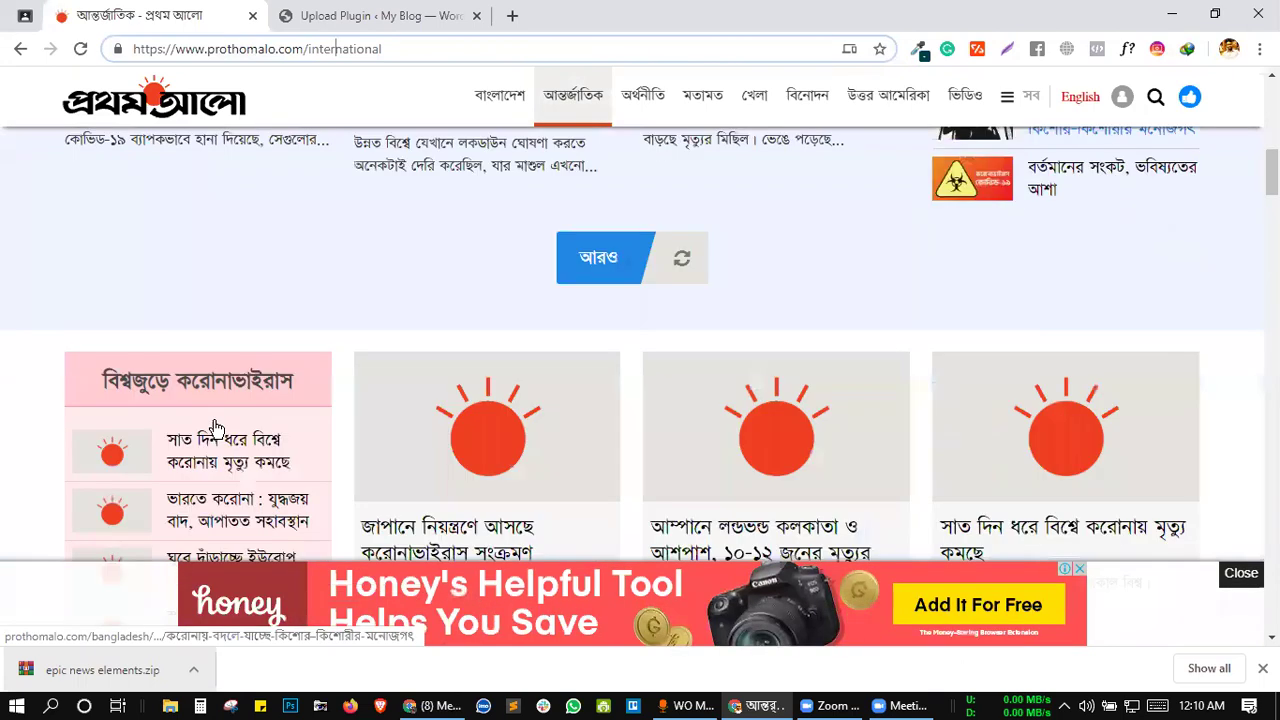
{"action": "scroll", "coordinate": [215, 428], "scroll_direction": "down", "scroll_amount": 1}
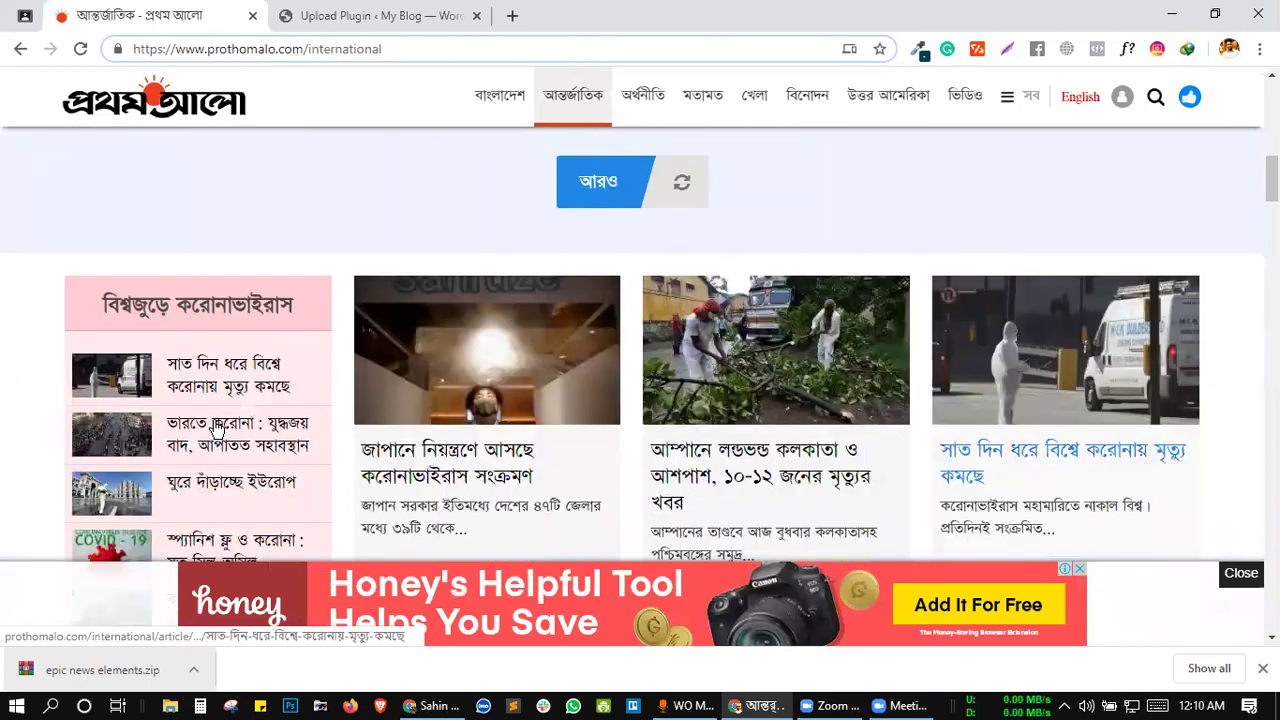
{"action": "scroll", "coordinate": [215, 428], "scroll_direction": "down", "scroll_amount": 5}
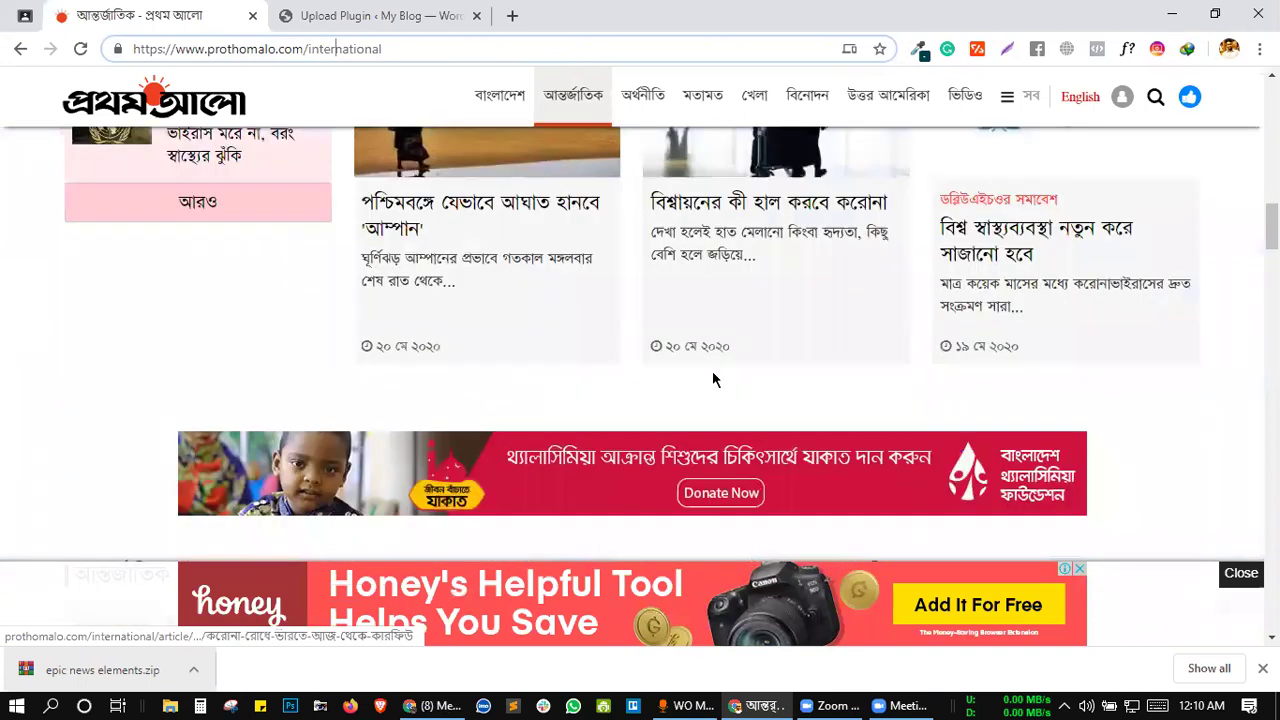
{"action": "scroll", "coordinate": [712, 376], "scroll_direction": "down", "scroll_amount": 5}
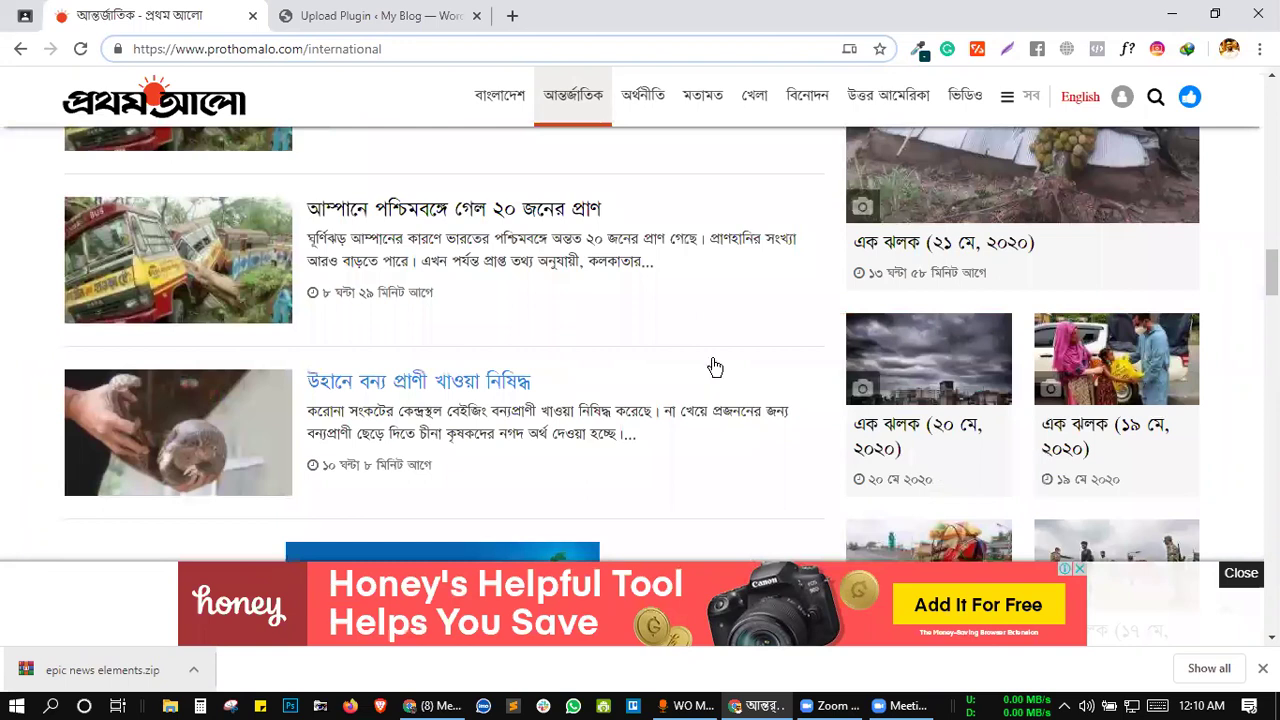
{"action": "scroll", "coordinate": [715, 367], "scroll_direction": "down", "scroll_amount": 2}
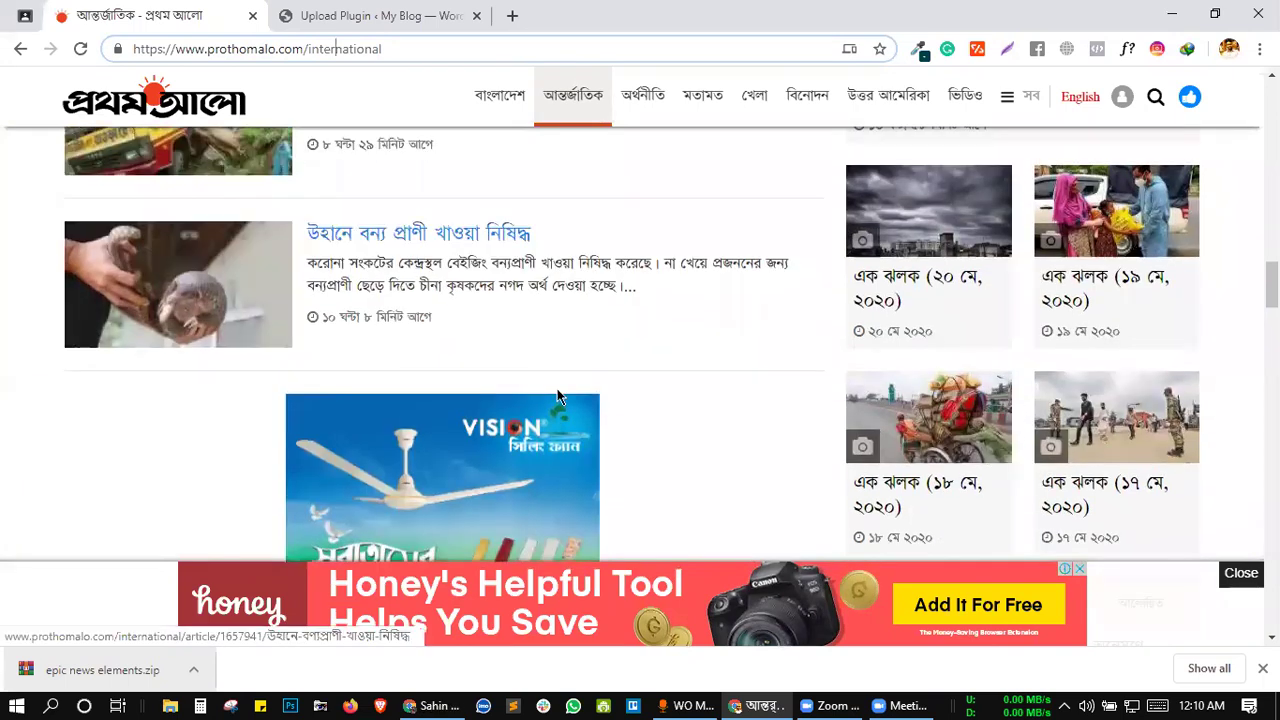
{"action": "scroll", "coordinate": [558, 397], "scroll_direction": "down", "scroll_amount": 3}
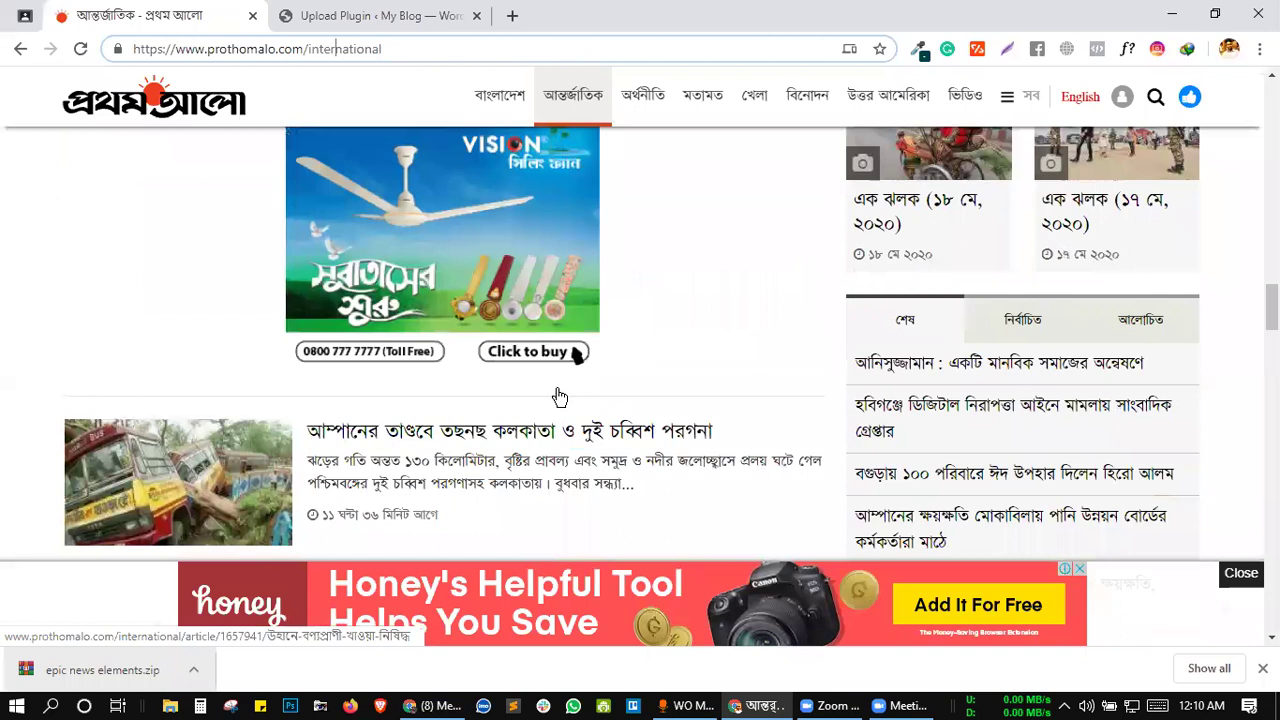
{"action": "scroll", "coordinate": [560, 397], "scroll_direction": "down", "scroll_amount": 4}
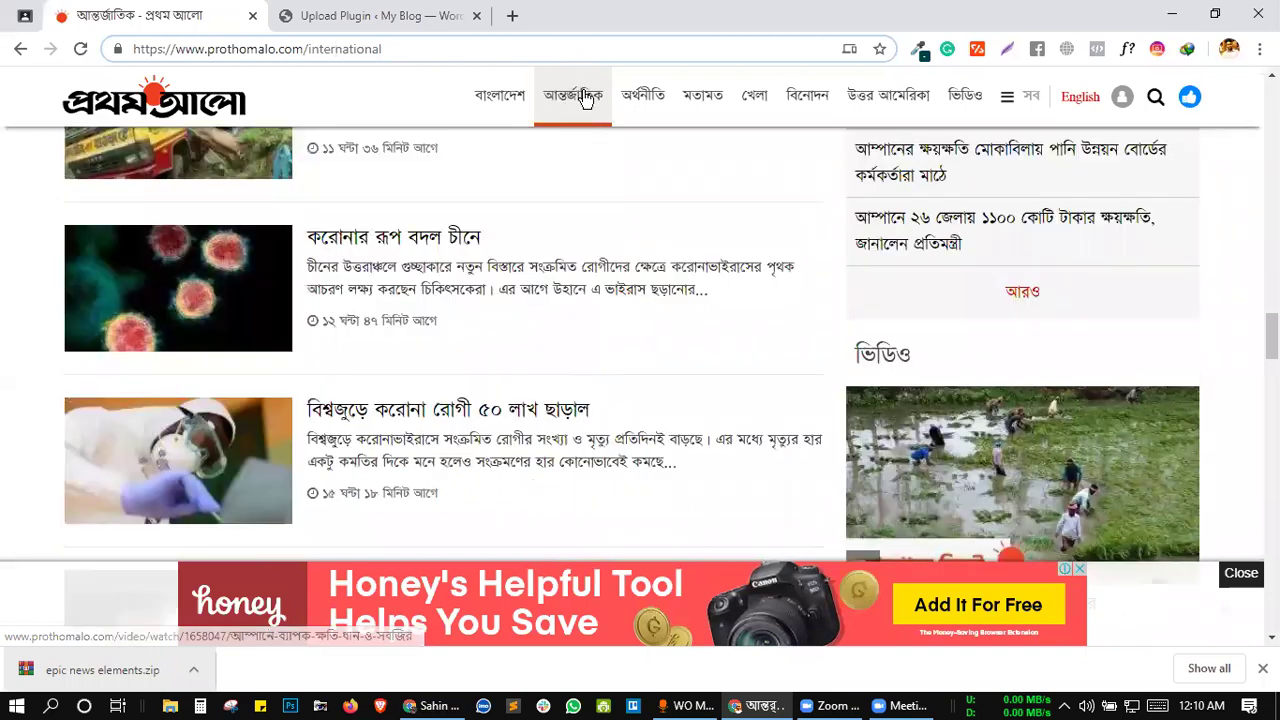
{"action": "scroll", "coordinate": [585, 100], "scroll_direction": "up", "scroll_amount": 5}
{"action": "scroll", "coordinate": [566, 103], "scroll_direction": "up", "scroll_amount": 5}
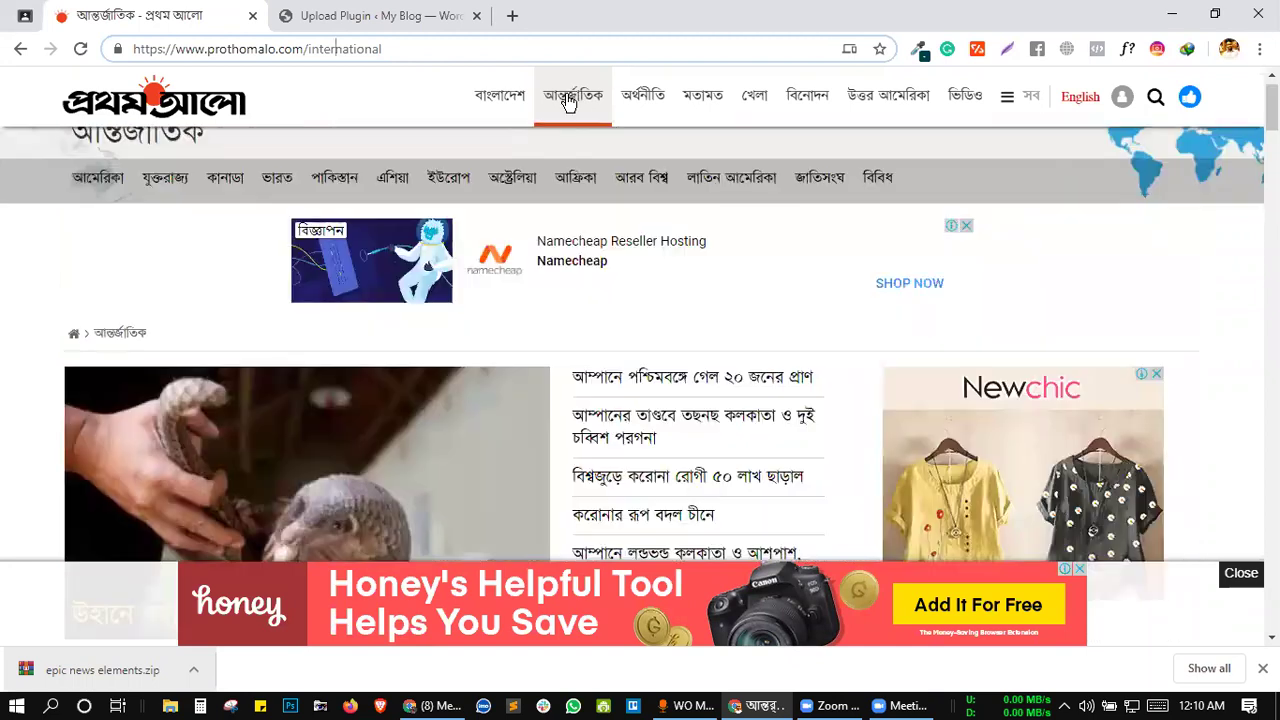
- Open the sports (খেলা) category of the news site and examine its header, lead story and article grid layout
{"action": "left_click", "coordinate": [762, 105]}
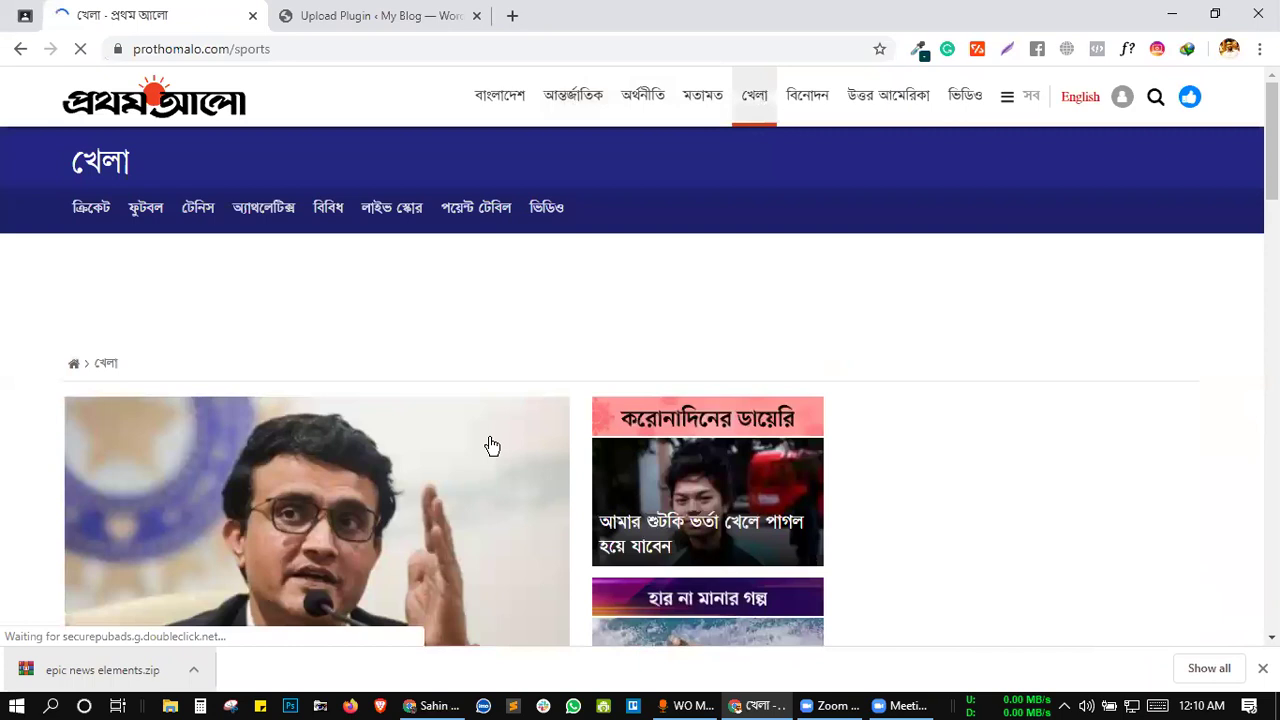
{"action": "scroll", "coordinate": [857, 441], "scroll_direction": "down", "scroll_amount": 2}
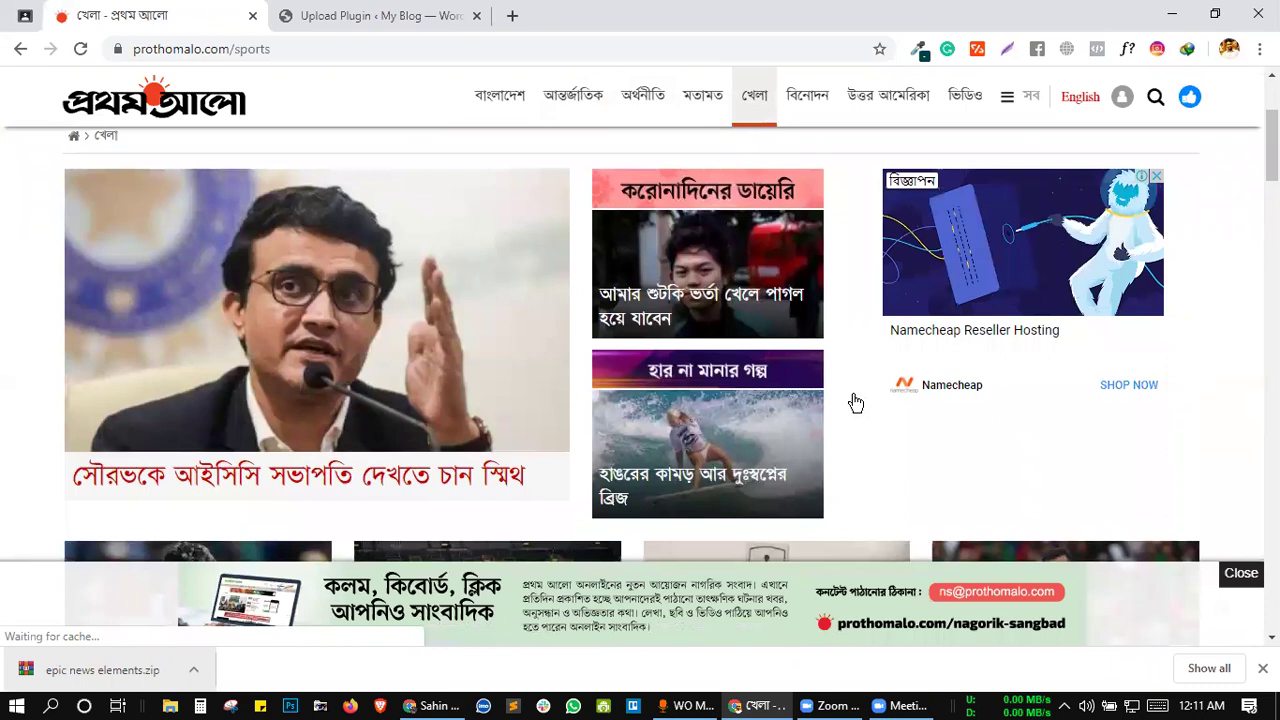
{"action": "scroll", "coordinate": [856, 402], "scroll_direction": "down", "scroll_amount": 1}
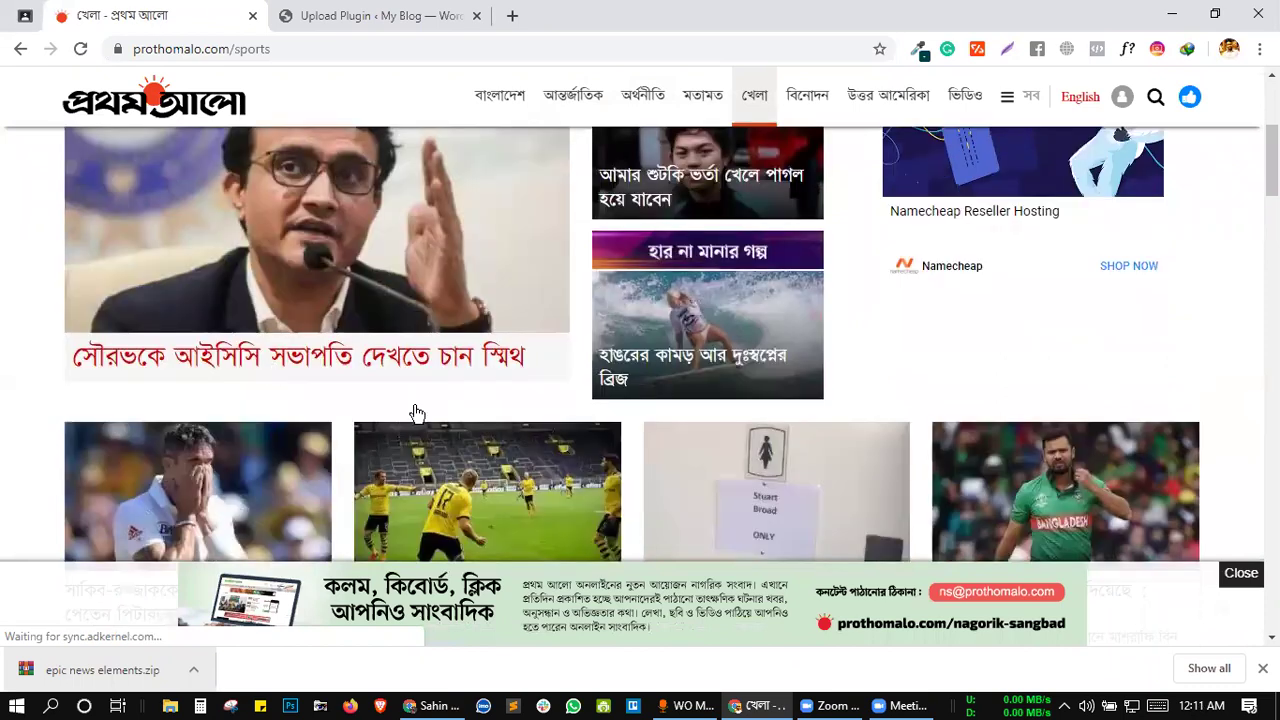
{"action": "scroll", "coordinate": [917, 294], "scroll_direction": "down", "scroll_amount": 2}
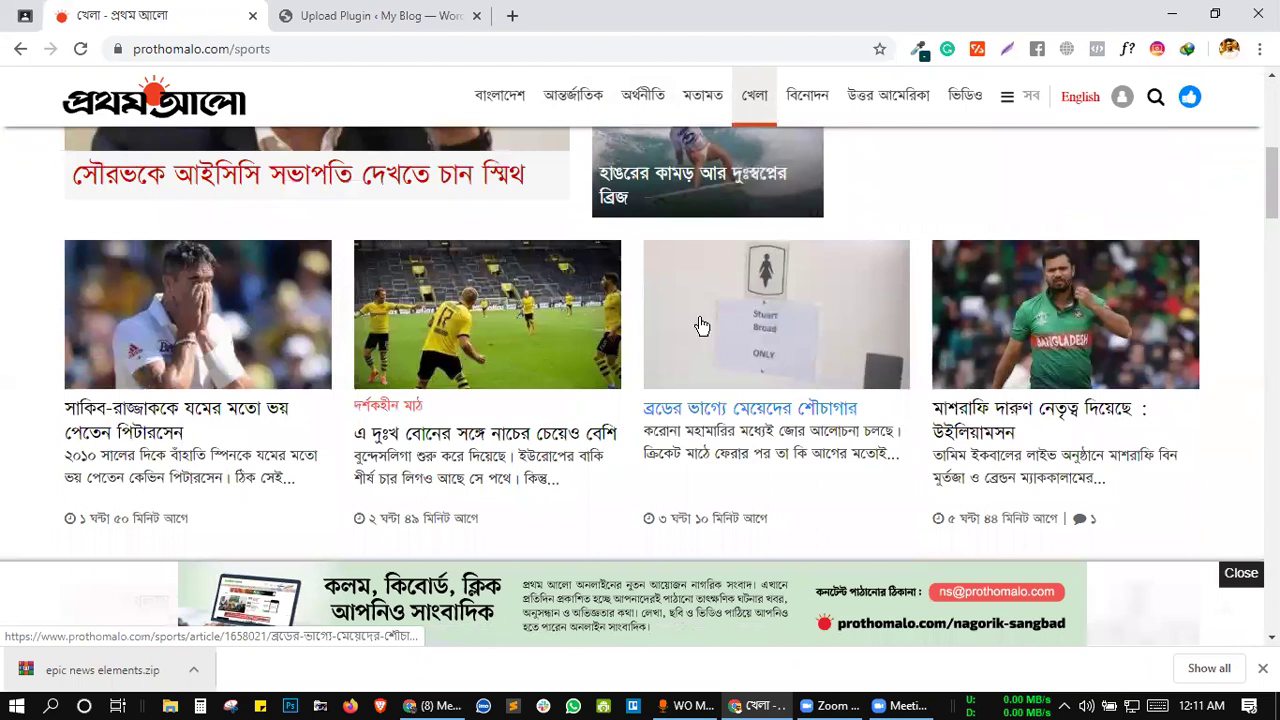
{"action": "scroll", "coordinate": [700, 323], "scroll_direction": "down", "scroll_amount": 5}
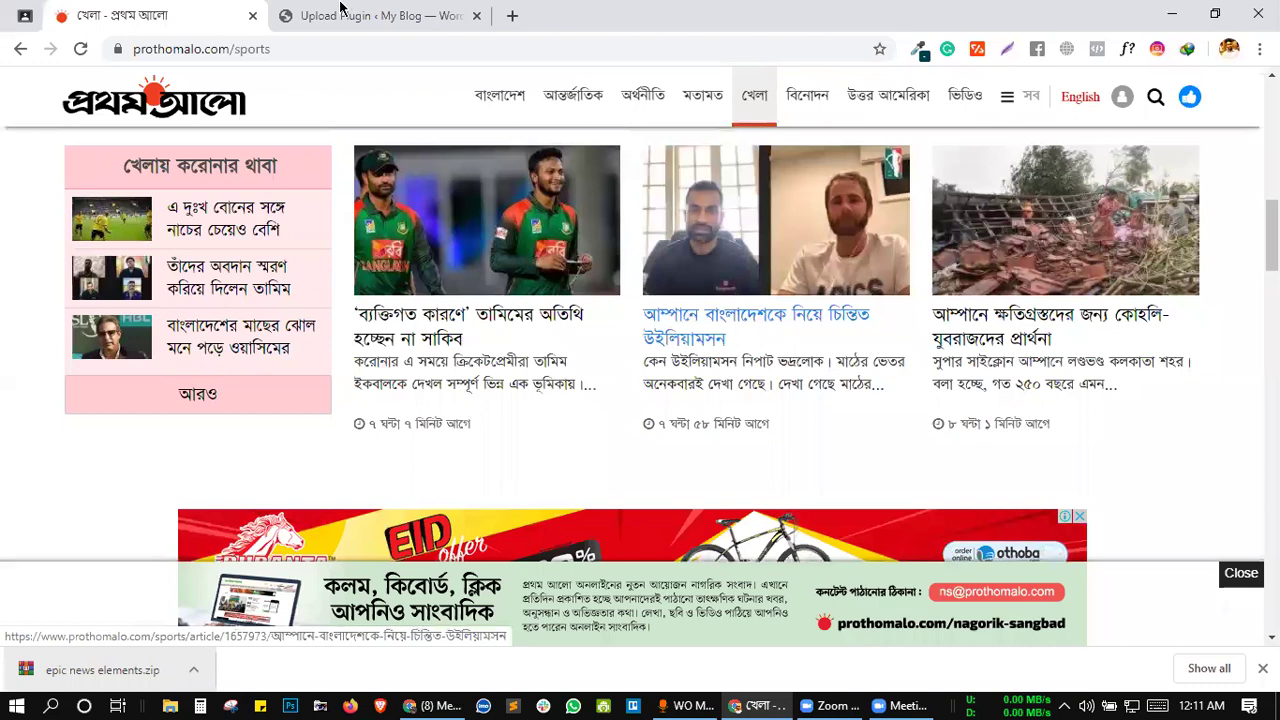
{"action": "scroll", "coordinate": [230, 490], "scroll_direction": "up", "scroll_amount": 10}
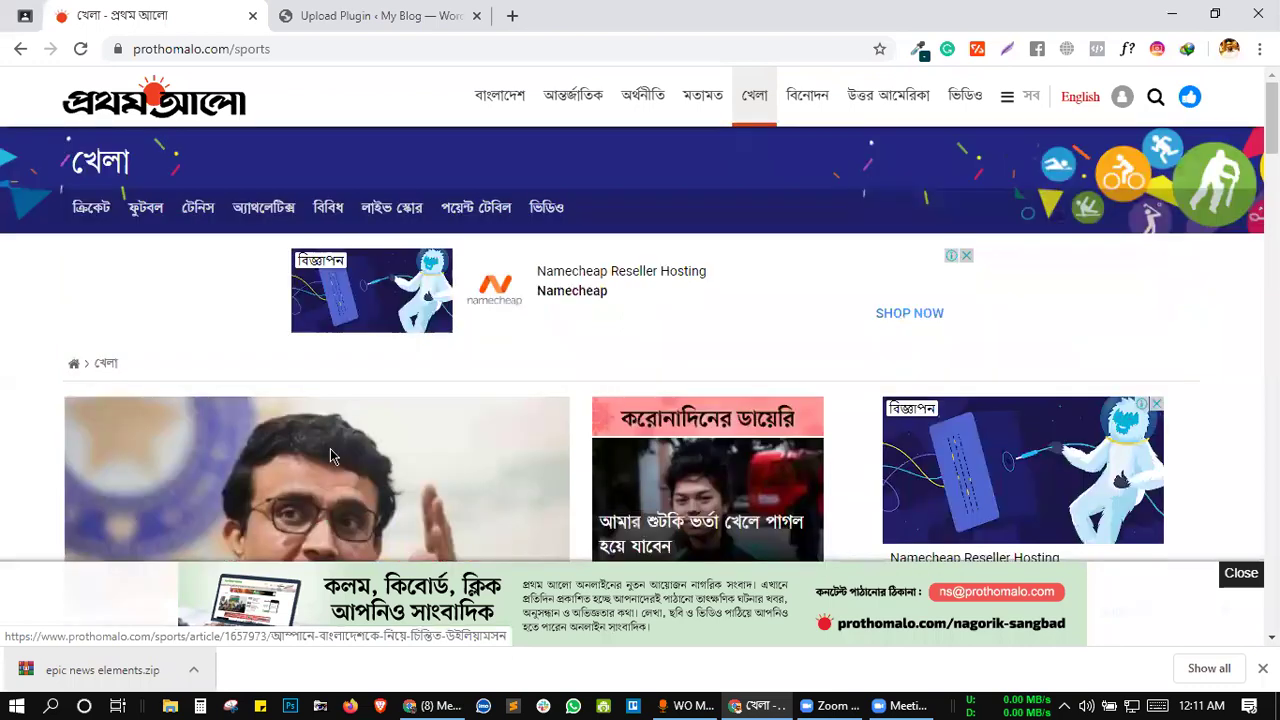
- Switch to the WordPress admin and review the Epic plugin's welcome page, including its license status and Envato token instructions
{"action": "key", "text": "ctrl+Tab"}
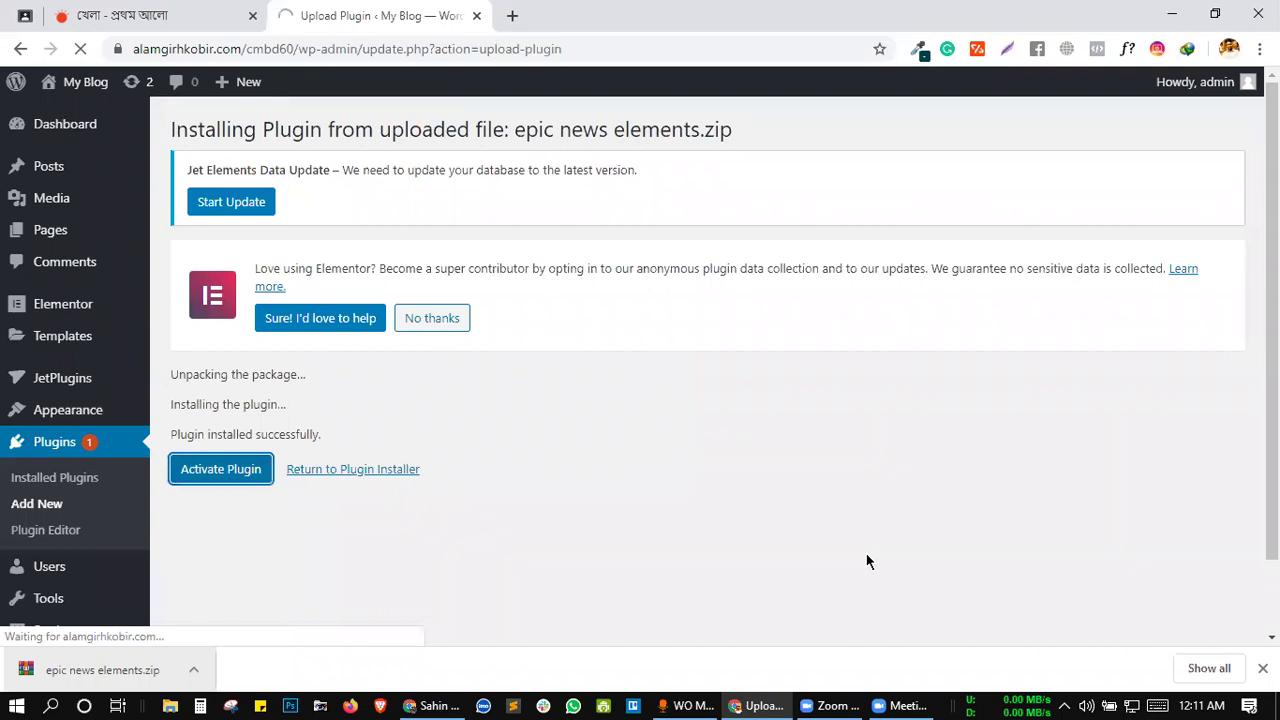
{"action": "left_click", "coordinate": [880, 704]}
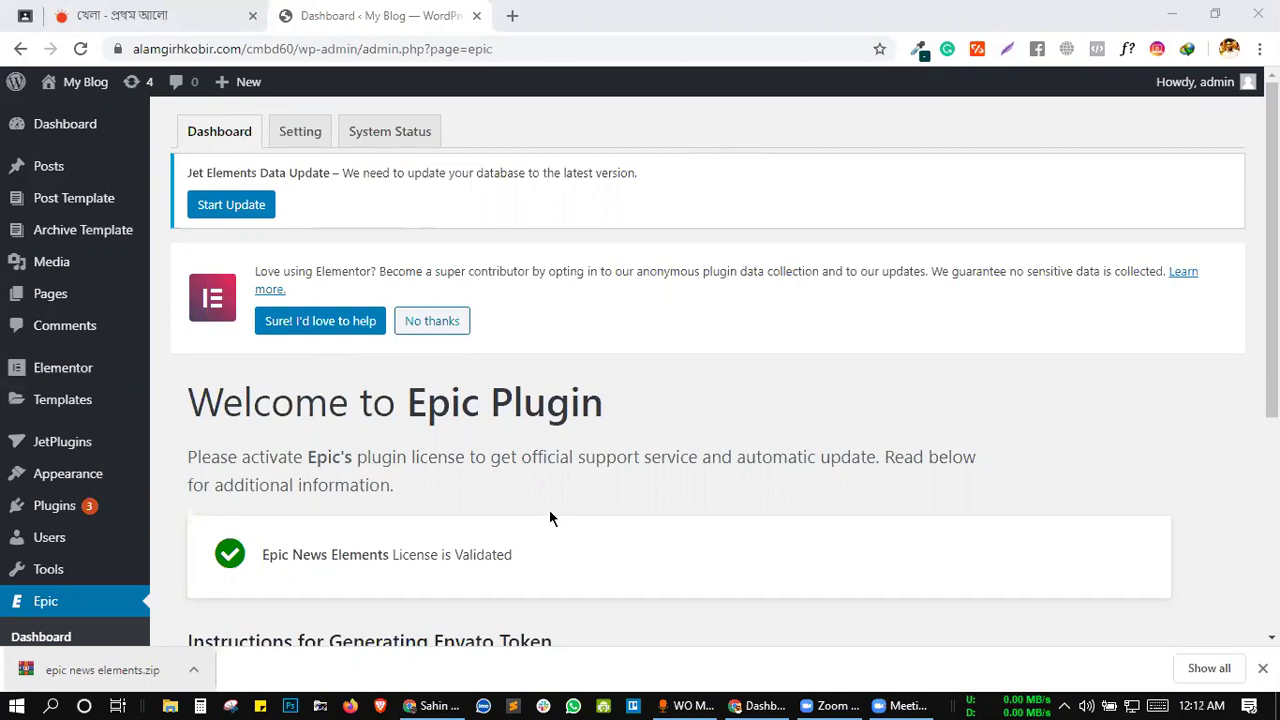
{"action": "scroll", "coordinate": [549, 517], "scroll_direction": "down", "scroll_amount": 3}
{"action": "left_click_drag", "start_coordinate": [392, 399], "coordinate": [500, 388]}
{"action": "left_click", "coordinate": [500, 390]}
{"action": "scroll", "coordinate": [502, 397], "scroll_direction": "down", "scroll_amount": 1}
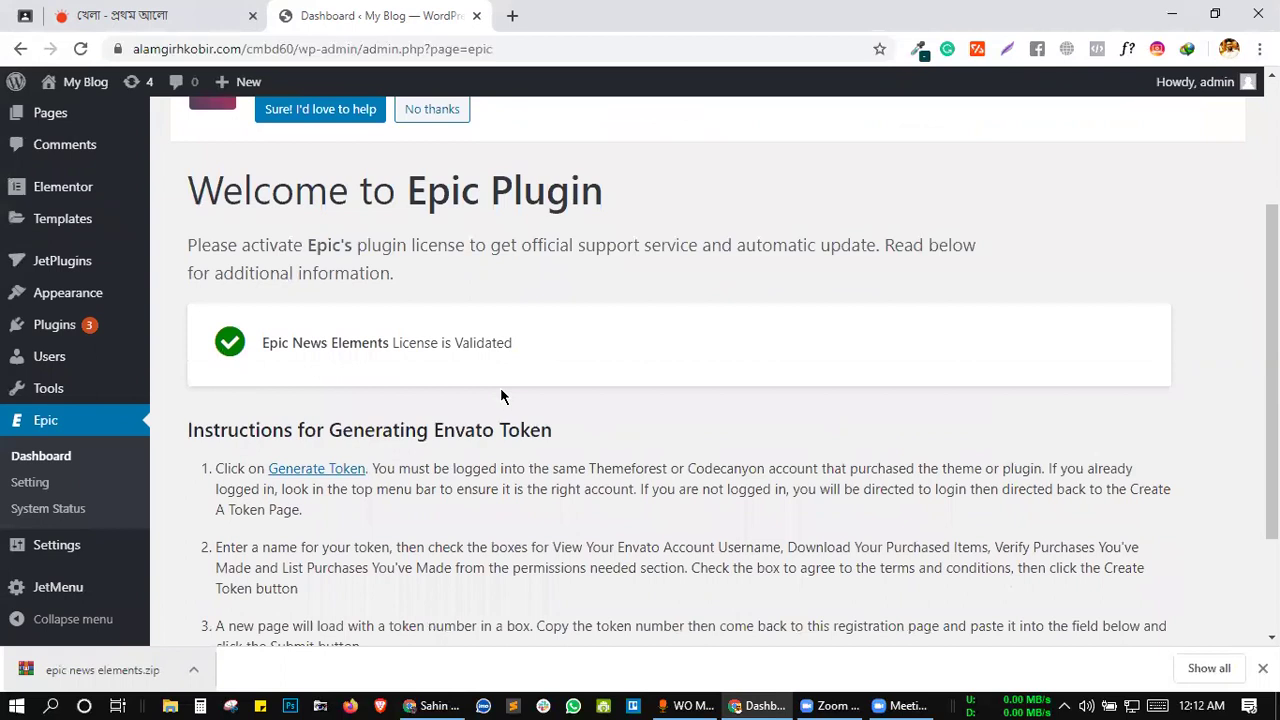
{"action": "scroll", "coordinate": [502, 397], "scroll_direction": "down", "scroll_amount": 1}
{"action": "scroll", "coordinate": [409, 293], "scroll_direction": "down", "scroll_amount": 2}
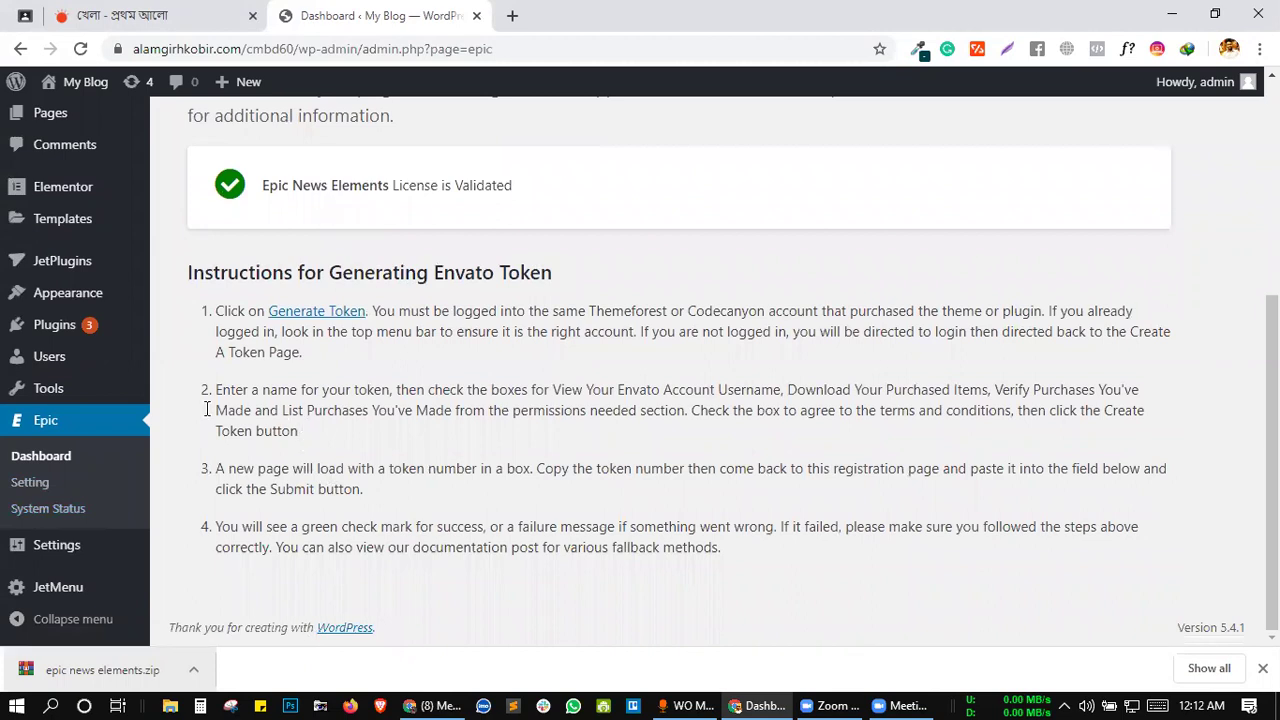
{"action": "mouse_move", "coordinate": [80, 398]}
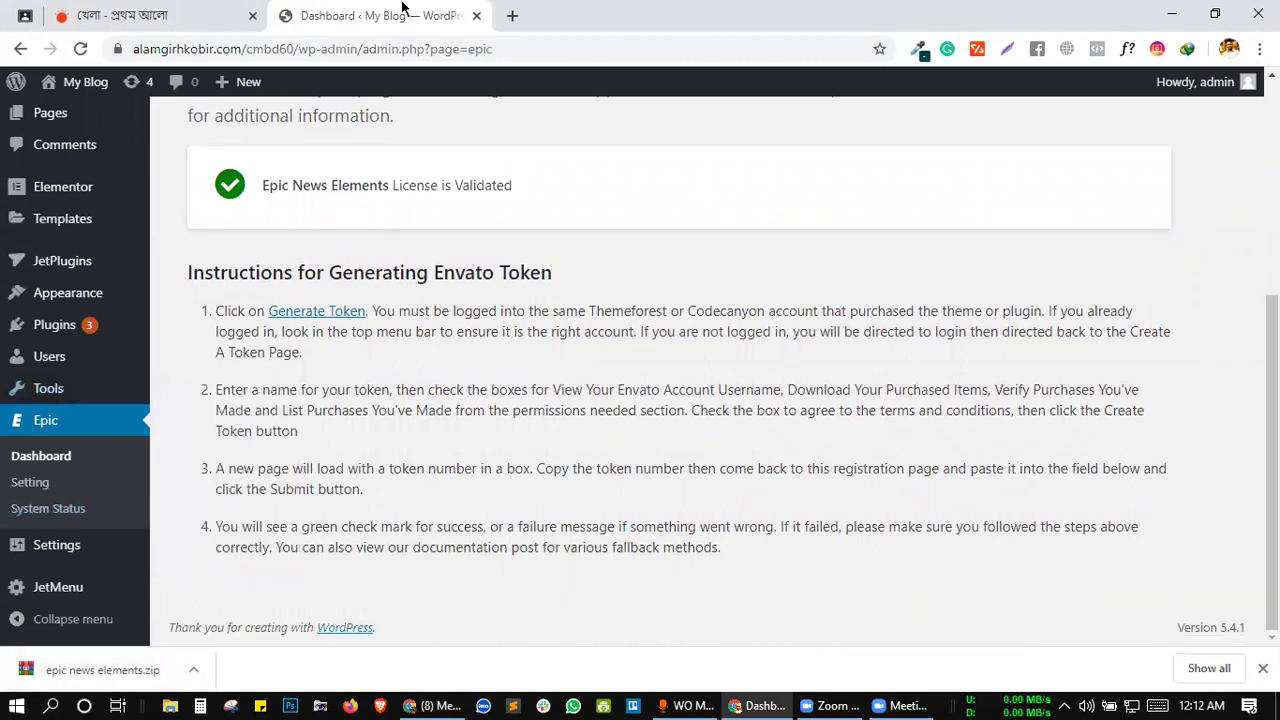
{"action": "left_click", "coordinate": [512, 16]}
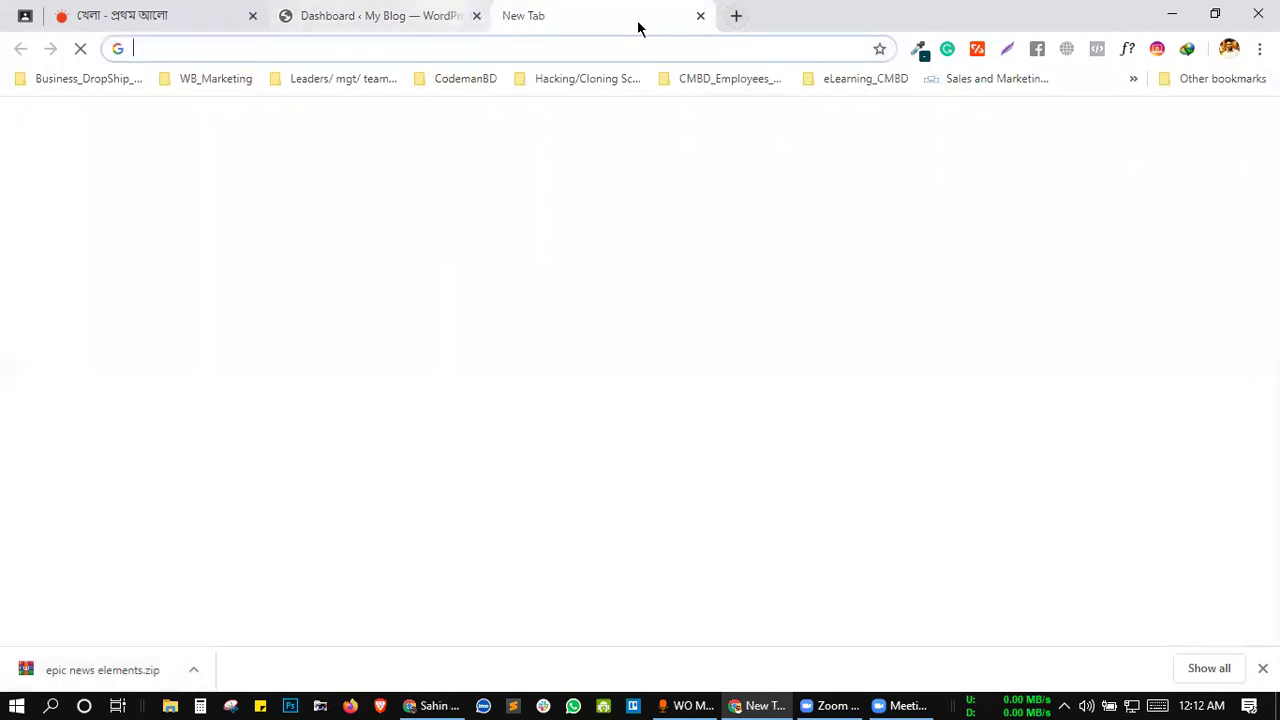
{"action": "key", "text": "ctrl+shift+Tab"}
{"action": "left_click", "coordinate": [701, 16]}
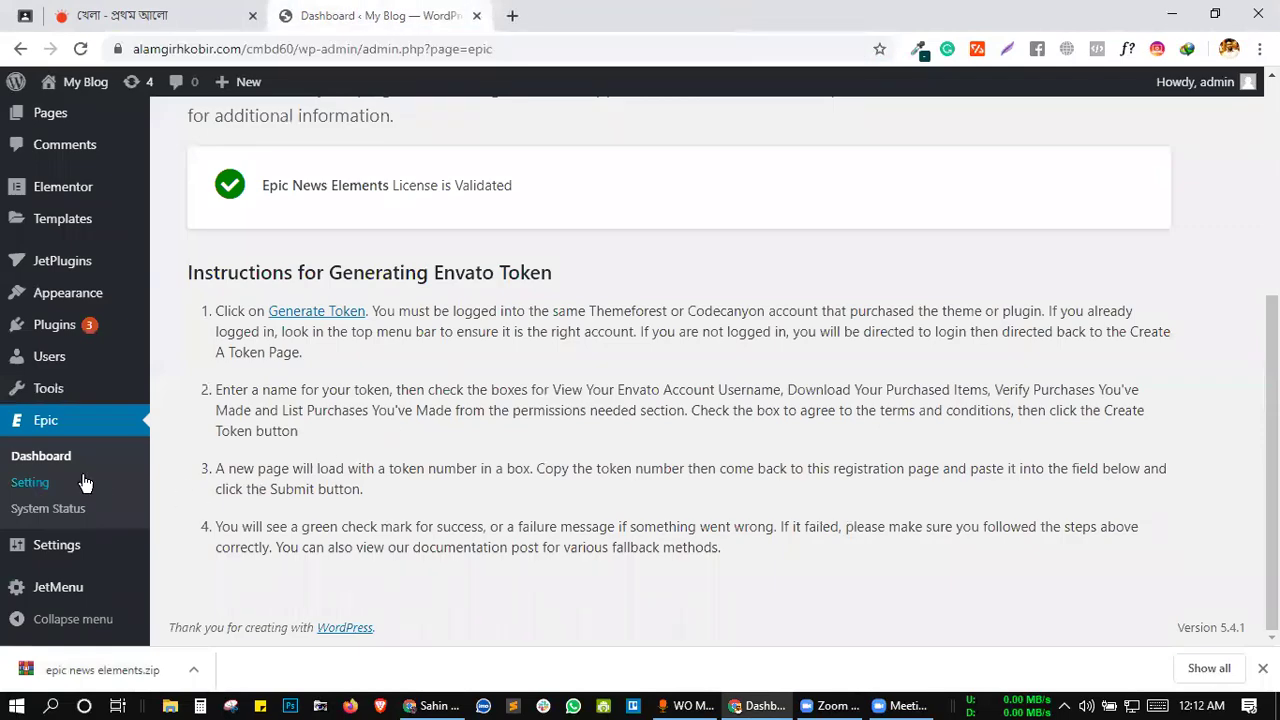
- Open Elementor's settings page from the WordPress admin
{"action": "mouse_move", "coordinate": [69, 341]}
{"action": "scroll", "coordinate": [411, 380], "scroll_direction": "up", "scroll_amount": 3}
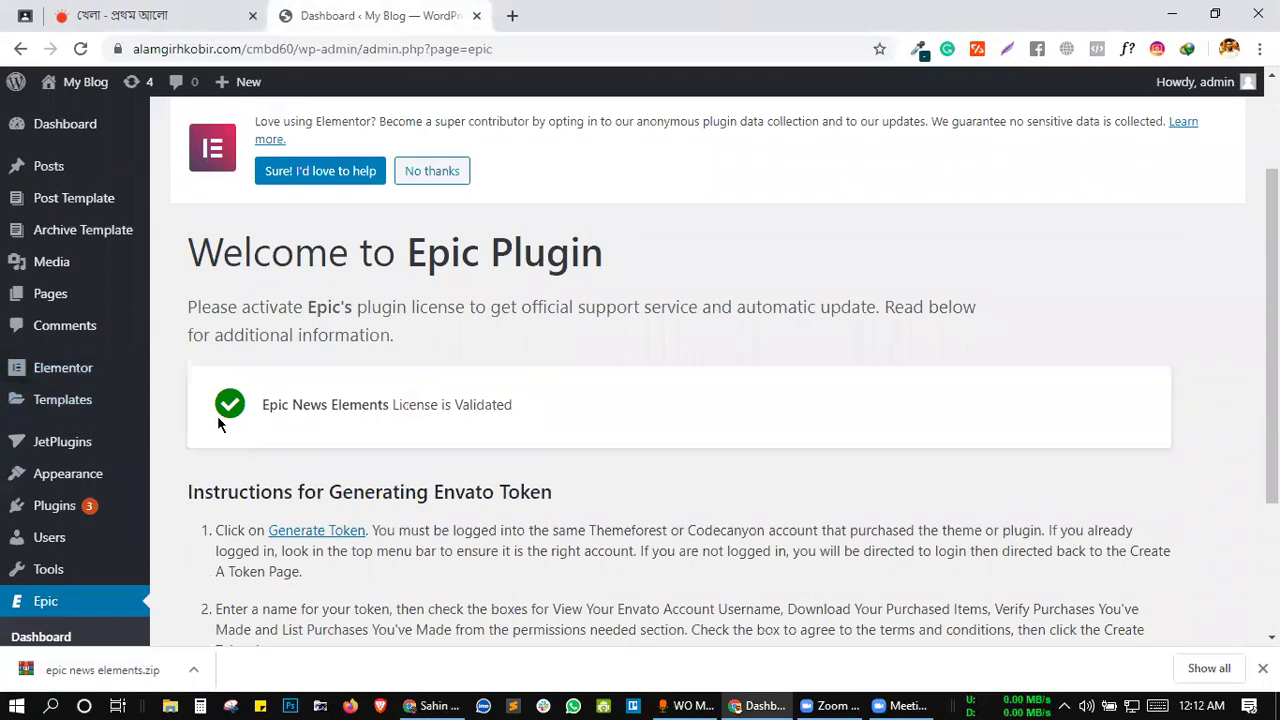
{"action": "mouse_move", "coordinate": [60, 377]}
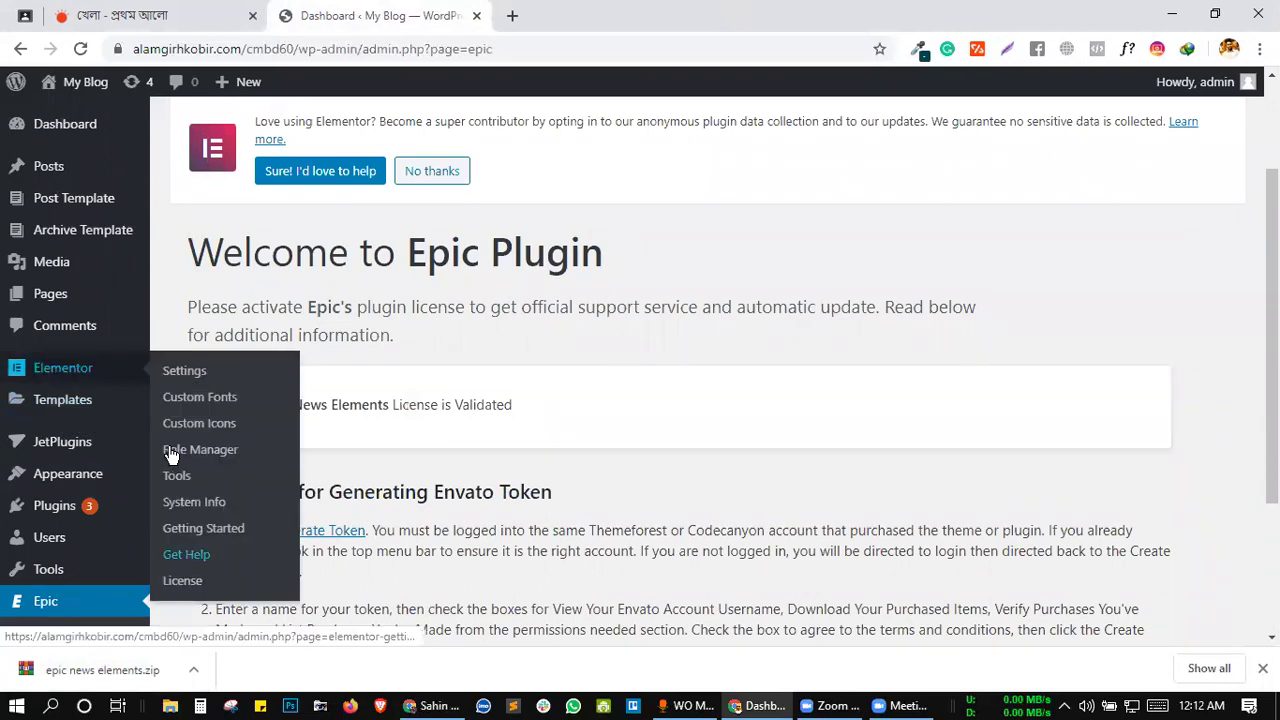
{"action": "left_click", "coordinate": [193, 384]}
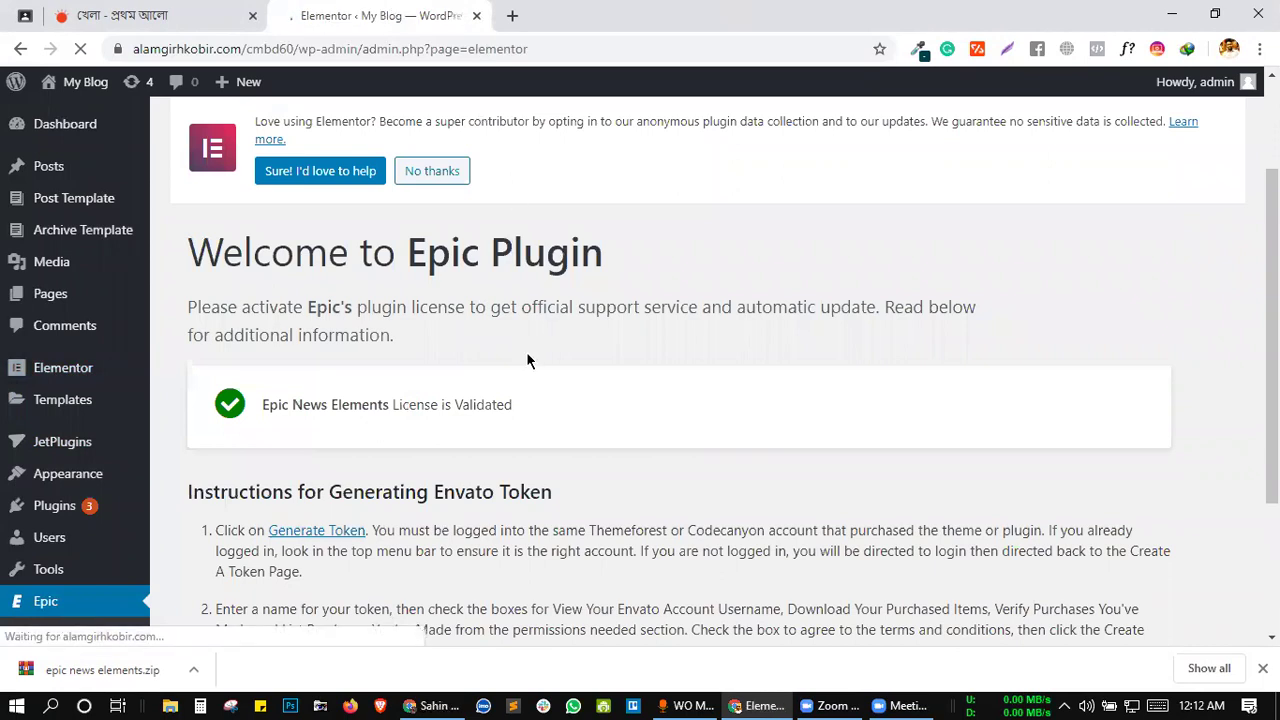
- Enable Elementor for the Post Template and Archive Template post types and save the changes
{"action": "scroll", "coordinate": [510, 370], "scroll_direction": "down", "scroll_amount": 2}
{"action": "scroll", "coordinate": [477, 409], "scroll_direction": "down", "scroll_amount": 1}
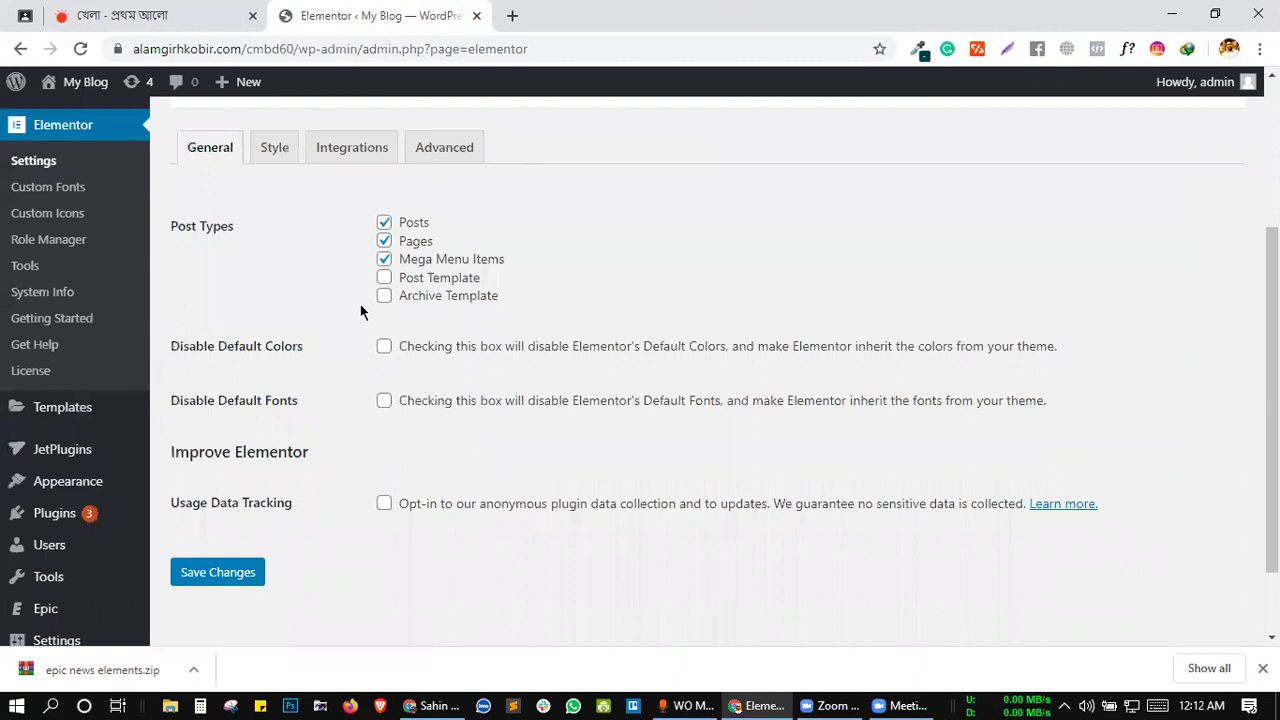
{"action": "scroll", "coordinate": [361, 494], "scroll_direction": "down", "scroll_amount": 1}
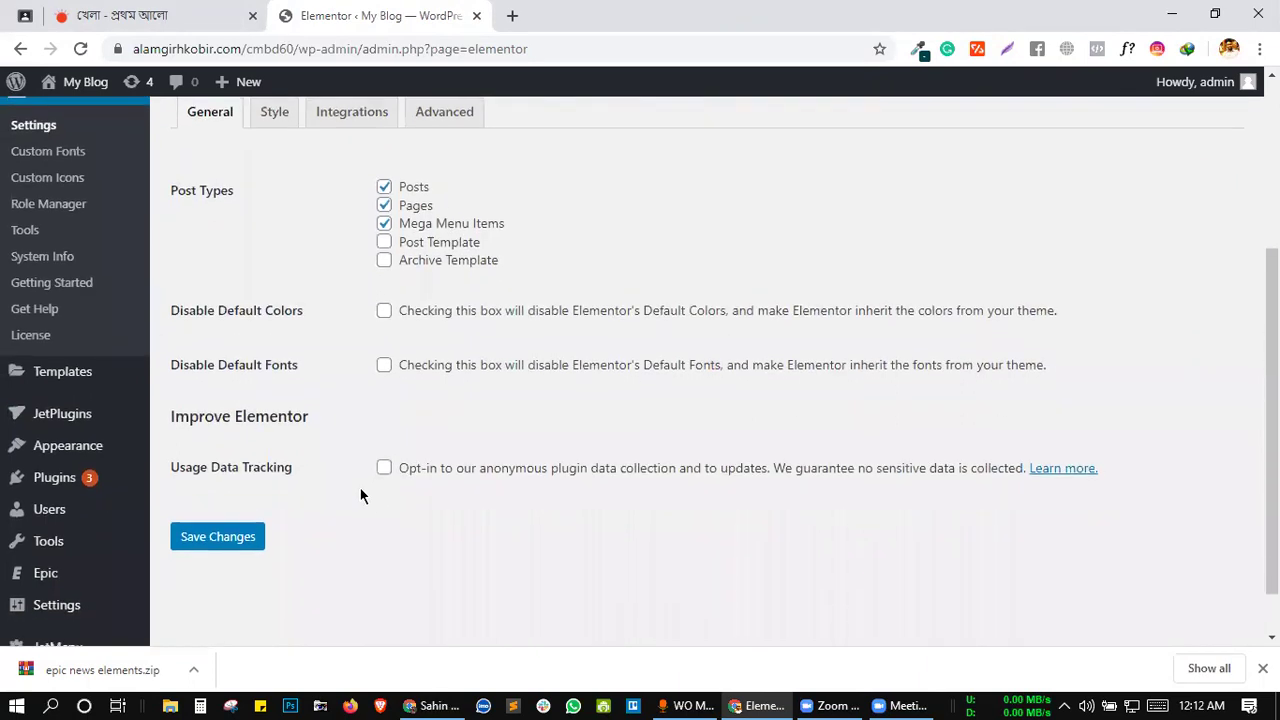
{"action": "scroll", "coordinate": [361, 494], "scroll_direction": "down", "scroll_amount": 1}
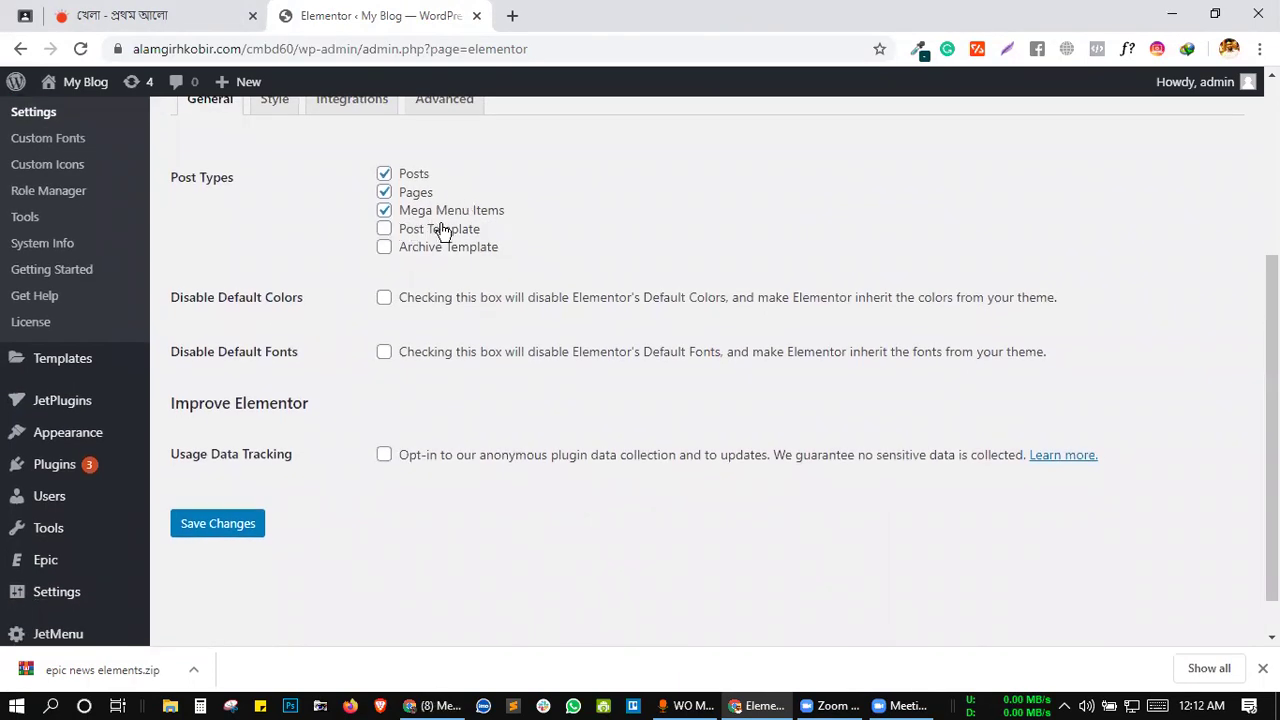
{"action": "scroll", "coordinate": [384, 258], "scroll_direction": "up", "scroll_amount": 1}
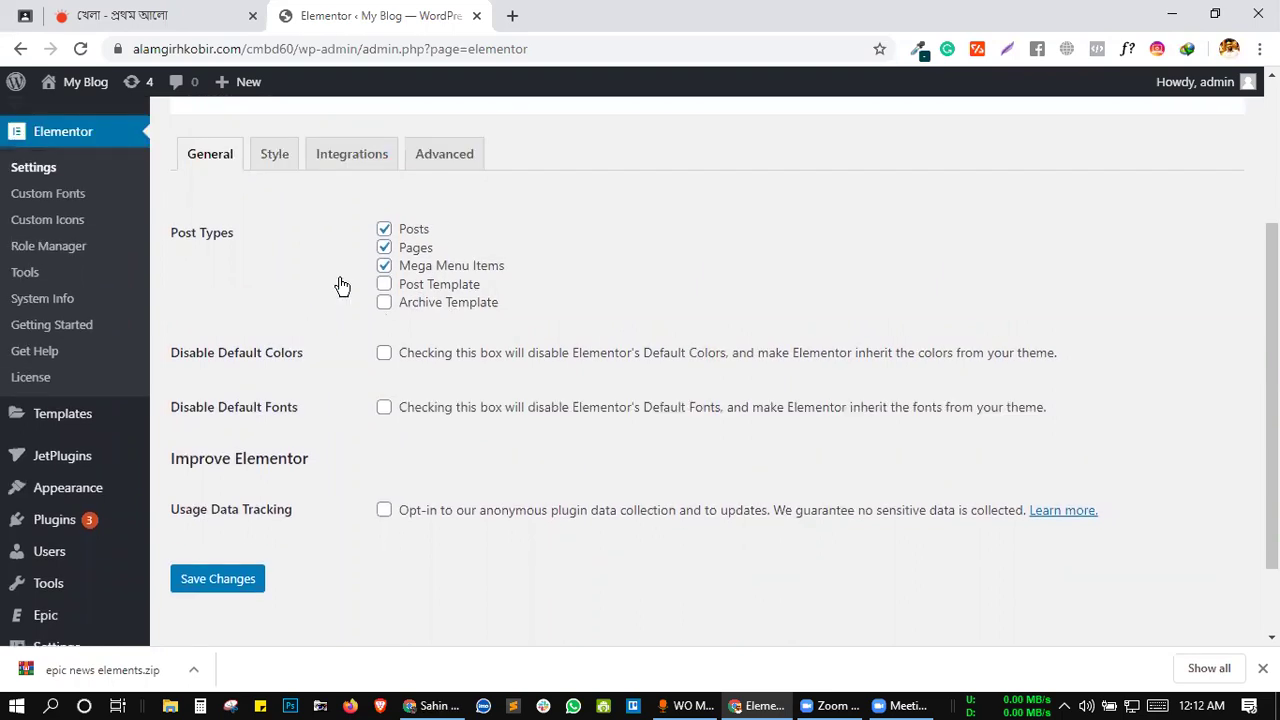
{"action": "scroll", "coordinate": [320, 320], "scroll_direction": "up", "scroll_amount": 3}
{"action": "scroll", "coordinate": [370, 425], "scroll_direction": "down", "scroll_amount": 1}
{"action": "left_click", "coordinate": [384, 394]}
{"action": "left_click", "coordinate": [384, 411]}
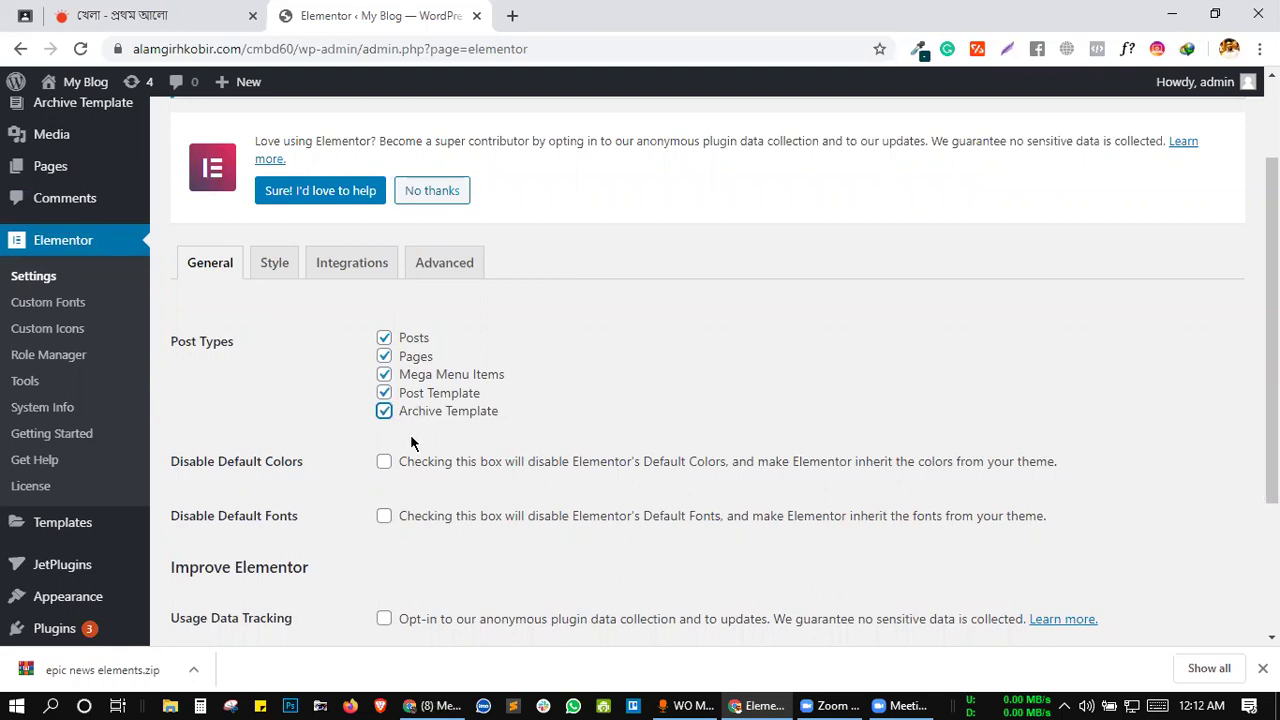
{"action": "scroll", "coordinate": [408, 442], "scroll_direction": "down", "scroll_amount": 1}
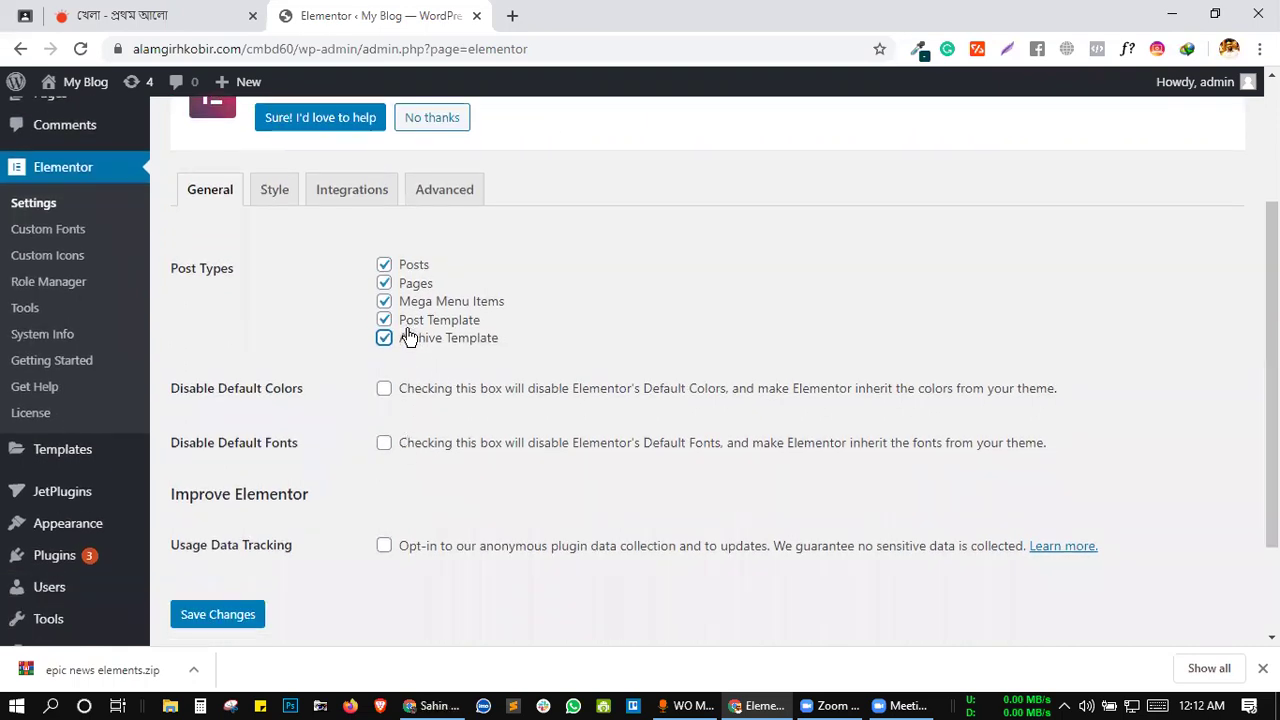
{"action": "scroll", "coordinate": [306, 515], "scroll_direction": "up", "scroll_amount": 3}
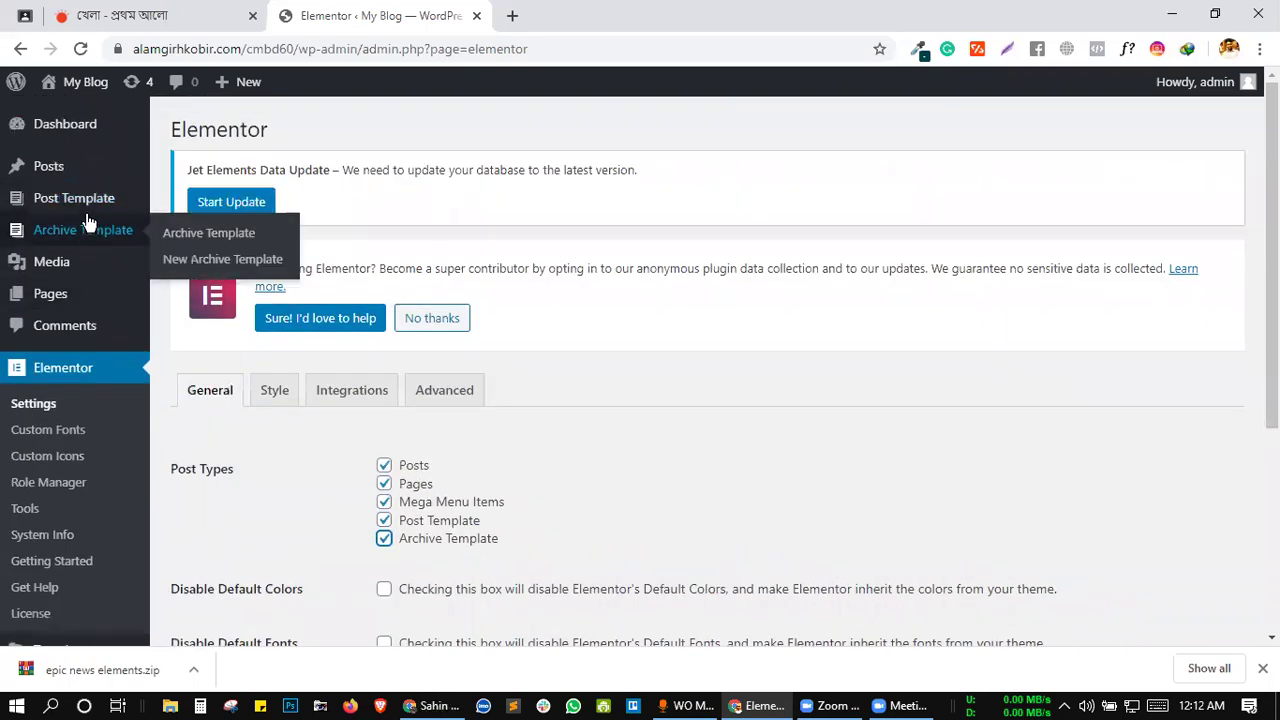
{"action": "scroll", "coordinate": [251, 346], "scroll_direction": "down", "scroll_amount": 3}
{"action": "left_click", "coordinate": [251, 531]}
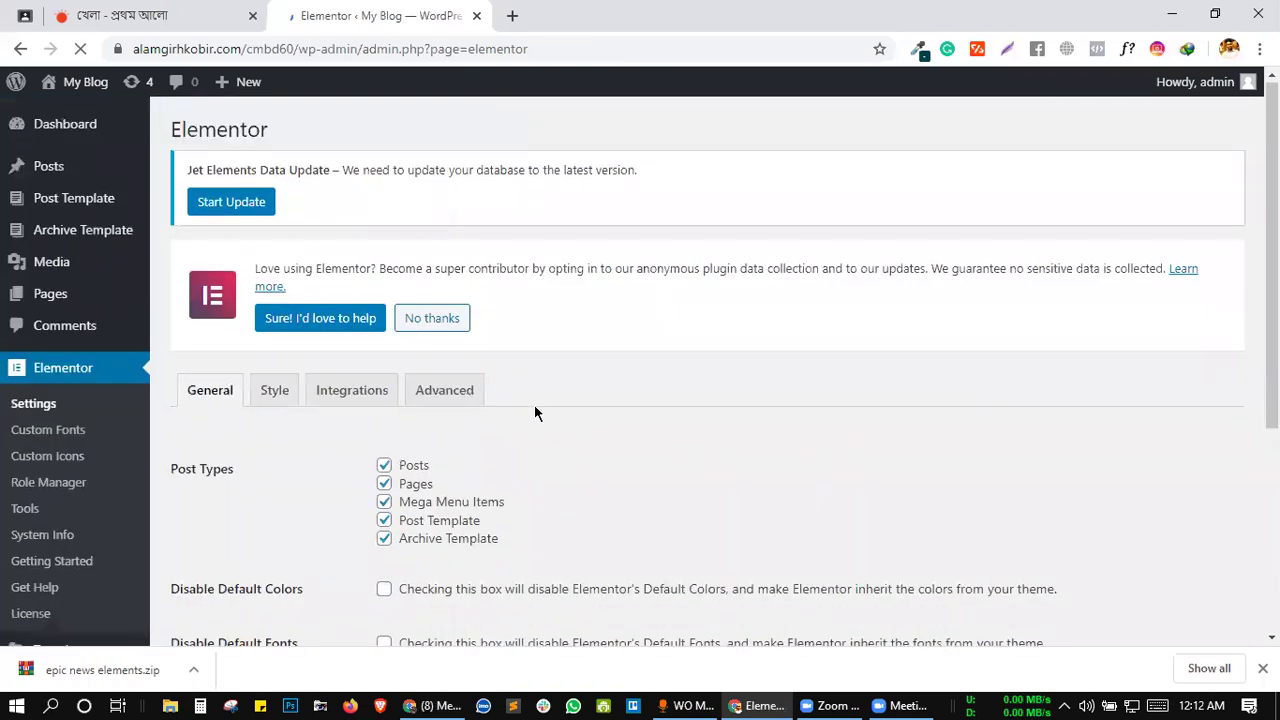
- Look through Elementor's Integrations, Advanced and Style settings without changing any option
{"action": "left_click", "coordinate": [345, 315]}
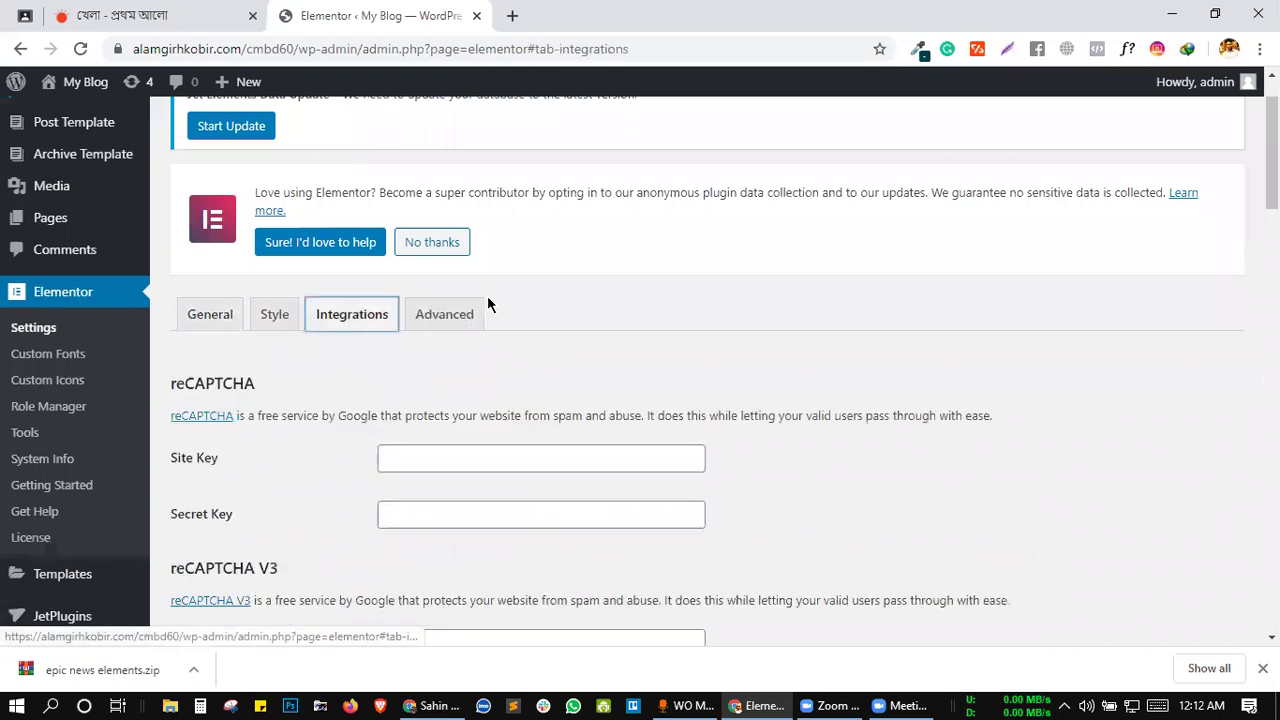
{"action": "scroll", "coordinate": [437, 251], "scroll_direction": "down", "scroll_amount": 1}
{"action": "left_click", "coordinate": [460, 253]}
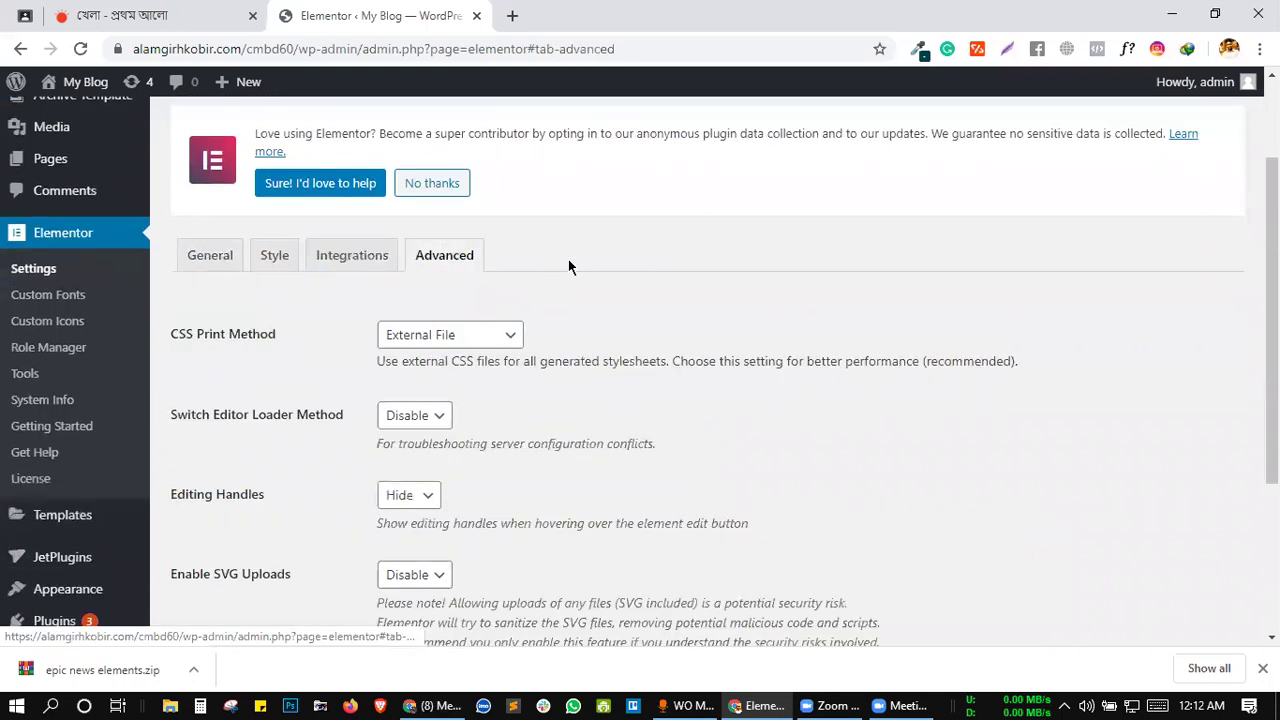
{"action": "scroll", "coordinate": [568, 264], "scroll_direction": "down", "scroll_amount": 1}
{"action": "scroll", "coordinate": [568, 262], "scroll_direction": "down", "scroll_amount": 2}
{"action": "scroll", "coordinate": [317, 334], "scroll_direction": "up", "scroll_amount": 3}
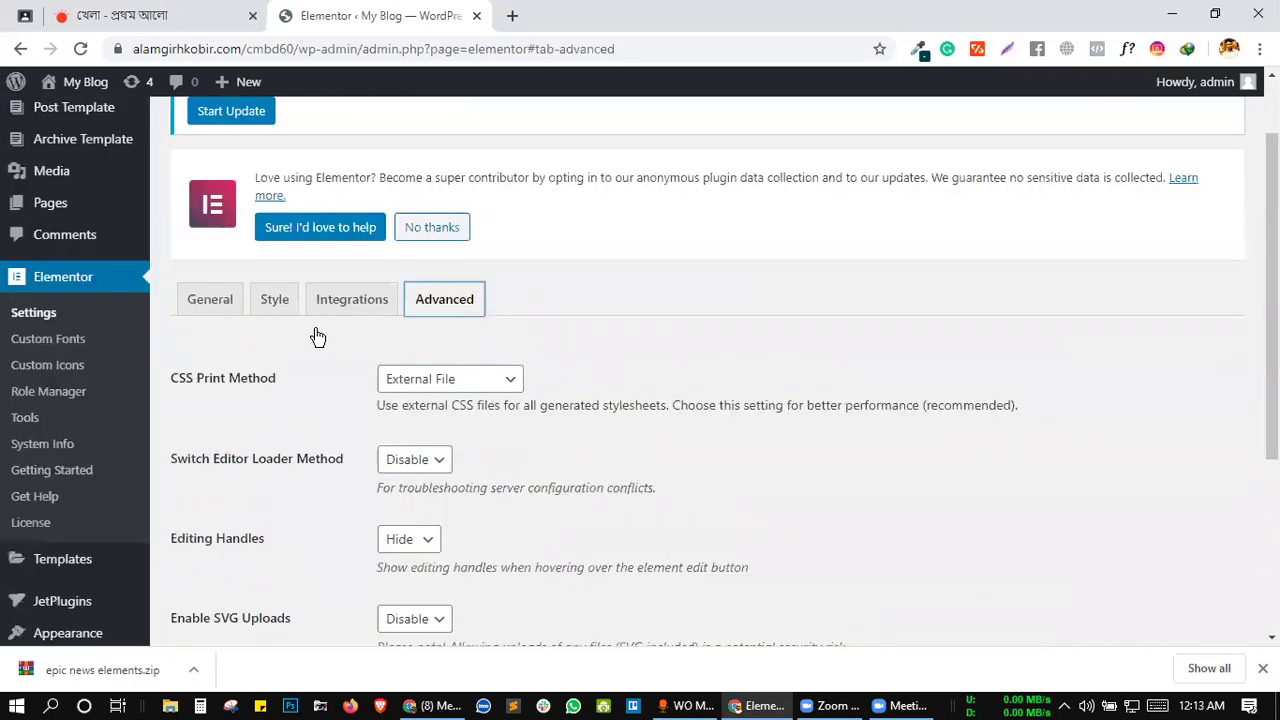
{"action": "left_click", "coordinate": [287, 341]}
{"action": "scroll", "coordinate": [585, 320], "scroll_direction": "down", "scroll_amount": 1}
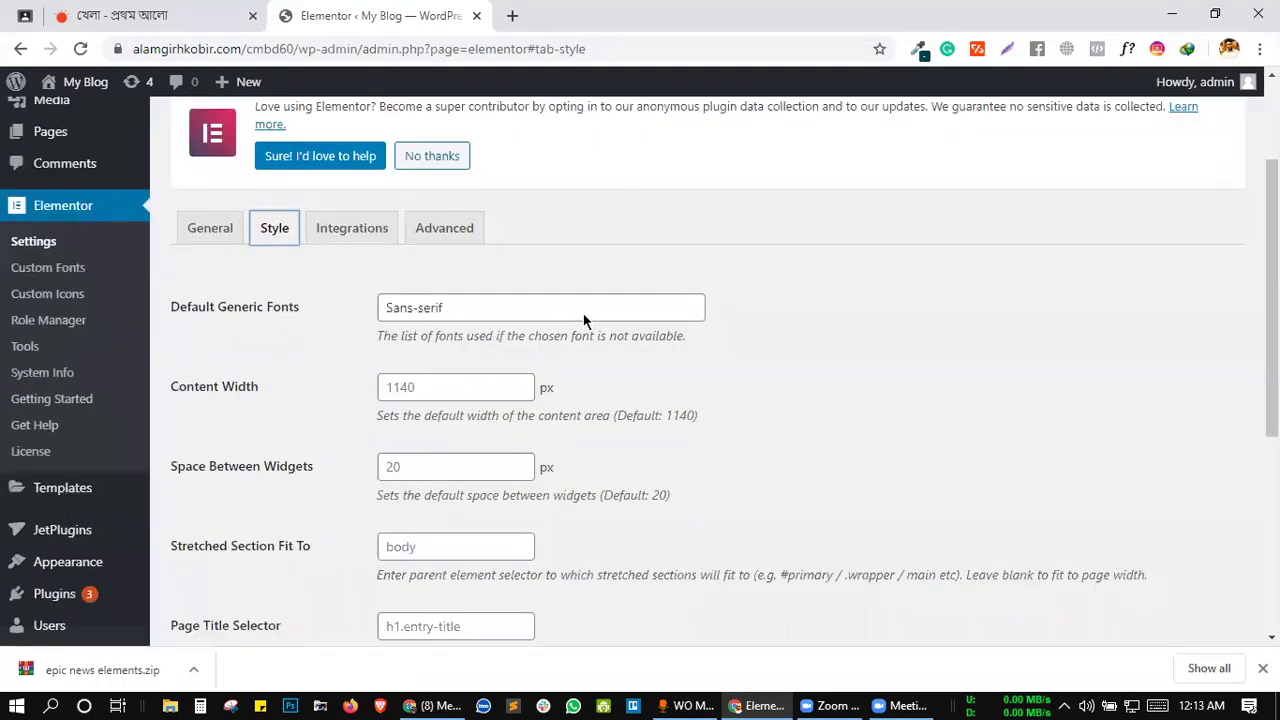
{"action": "scroll", "coordinate": [334, 386], "scroll_direction": "up", "scroll_amount": 1}
{"action": "left_click", "coordinate": [338, 389]}
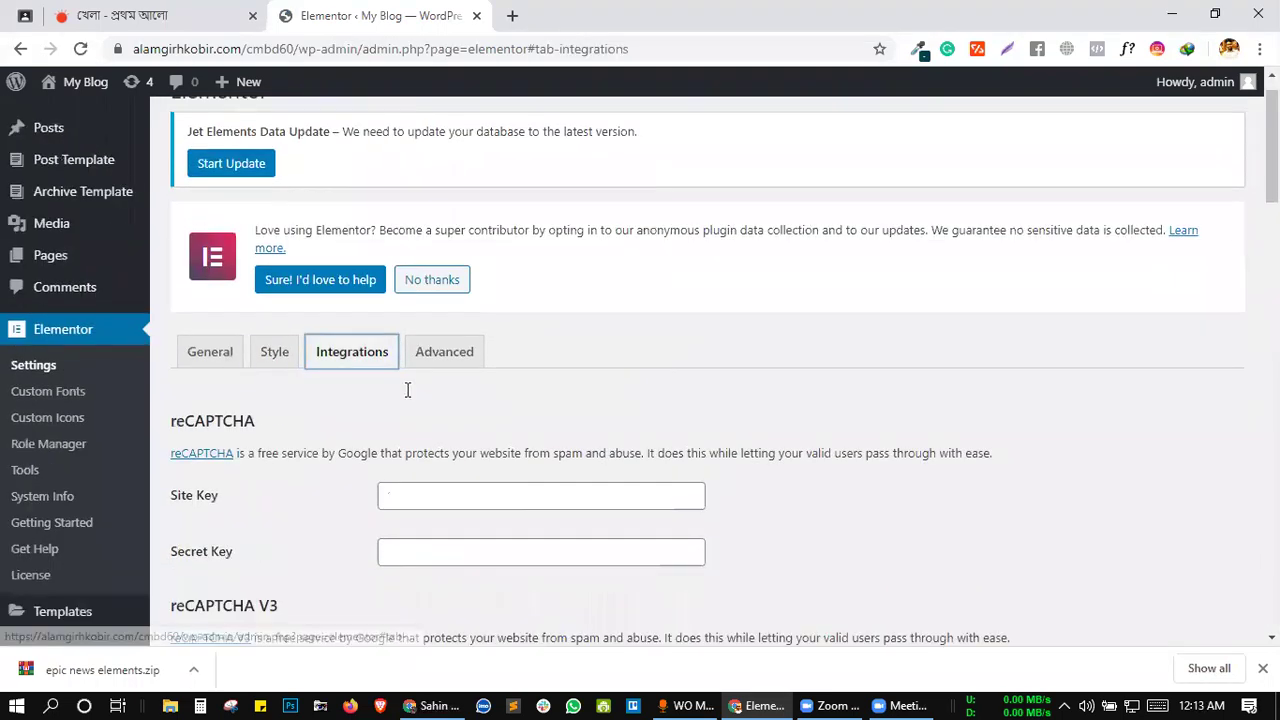
{"action": "scroll", "coordinate": [407, 390], "scroll_direction": "down", "scroll_amount": 4}
- Open the Epic plugin's dashboard and review the Epic News Elements license status and the Envato token instructions
{"action": "left_click", "coordinate": [74, 416]}
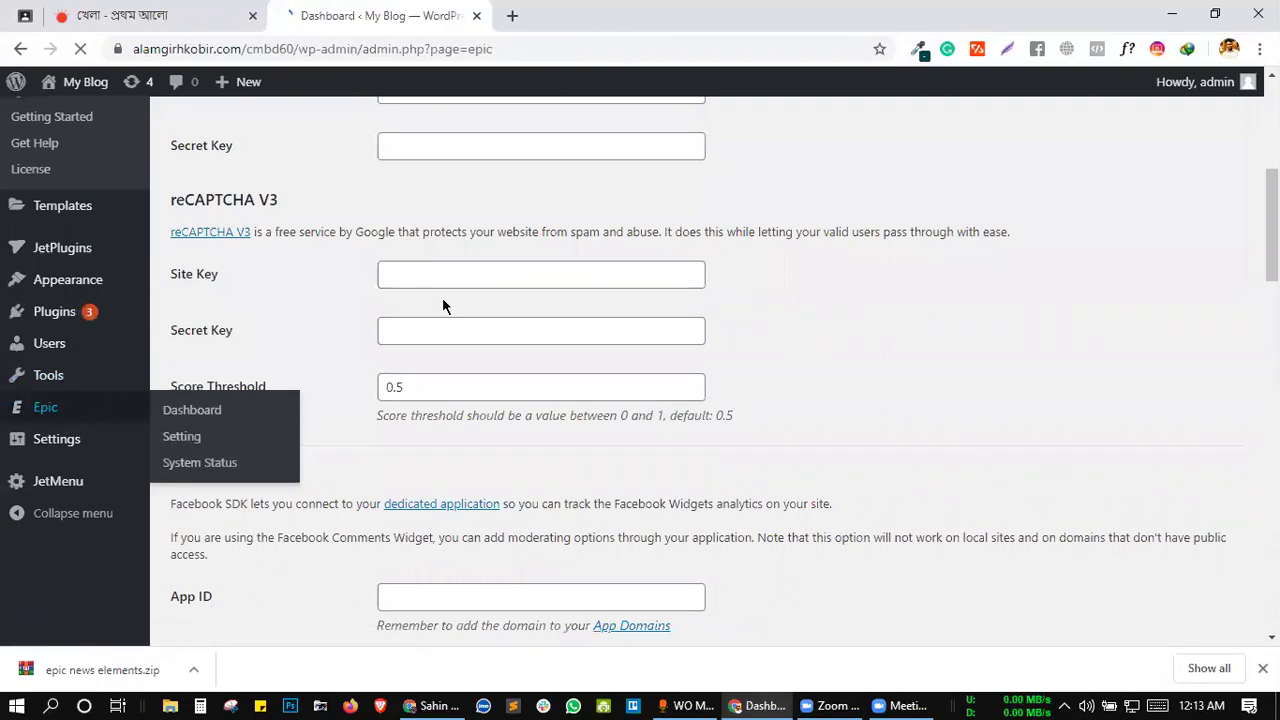
{"action": "scroll", "coordinate": [310, 387], "scroll_direction": "down", "scroll_amount": 2}
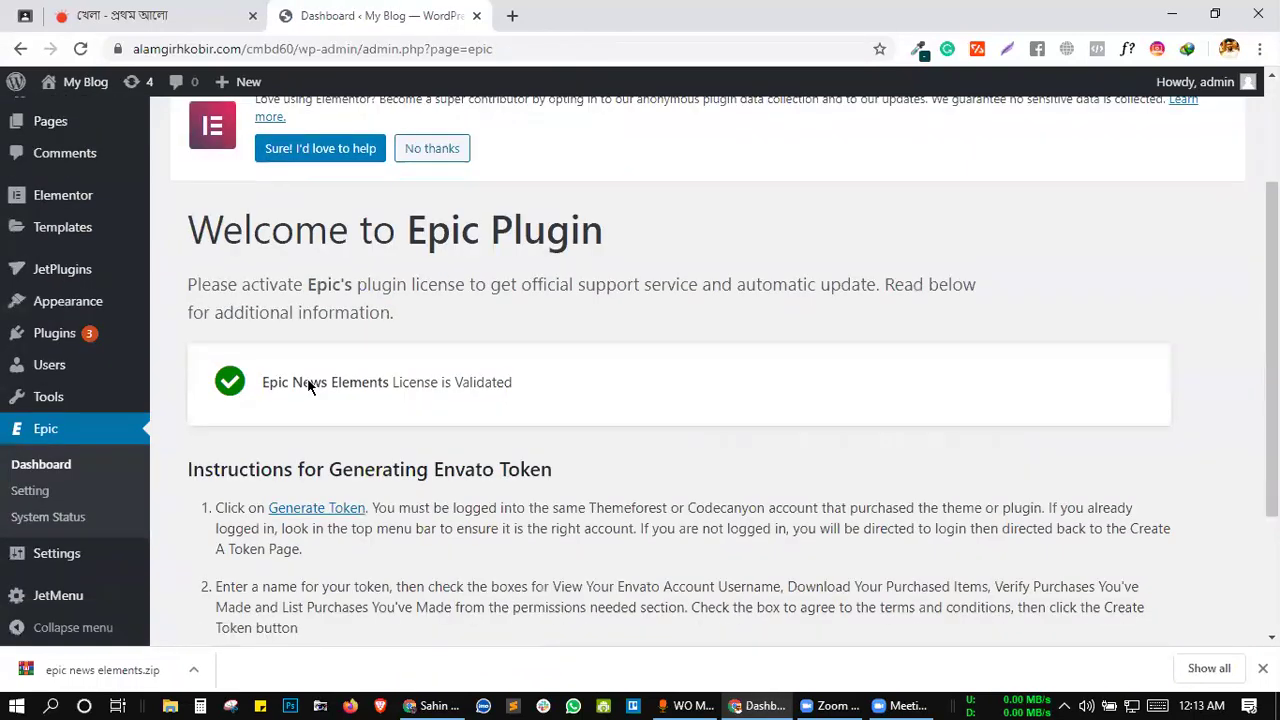
{"action": "scroll", "coordinate": [60, 460], "scroll_direction": "down", "scroll_amount": 2}
{"action": "left_click", "coordinate": [29, 490]}
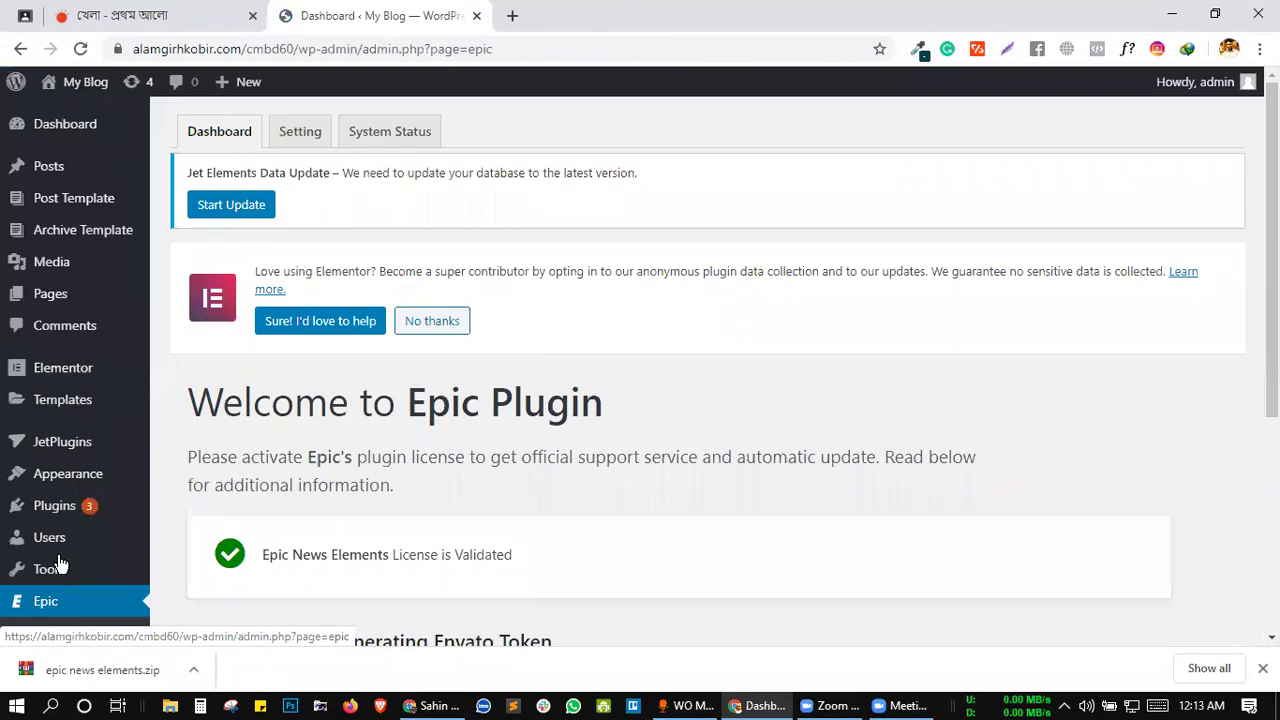
{"action": "scroll", "coordinate": [58, 560], "scroll_direction": "down", "scroll_amount": 3}
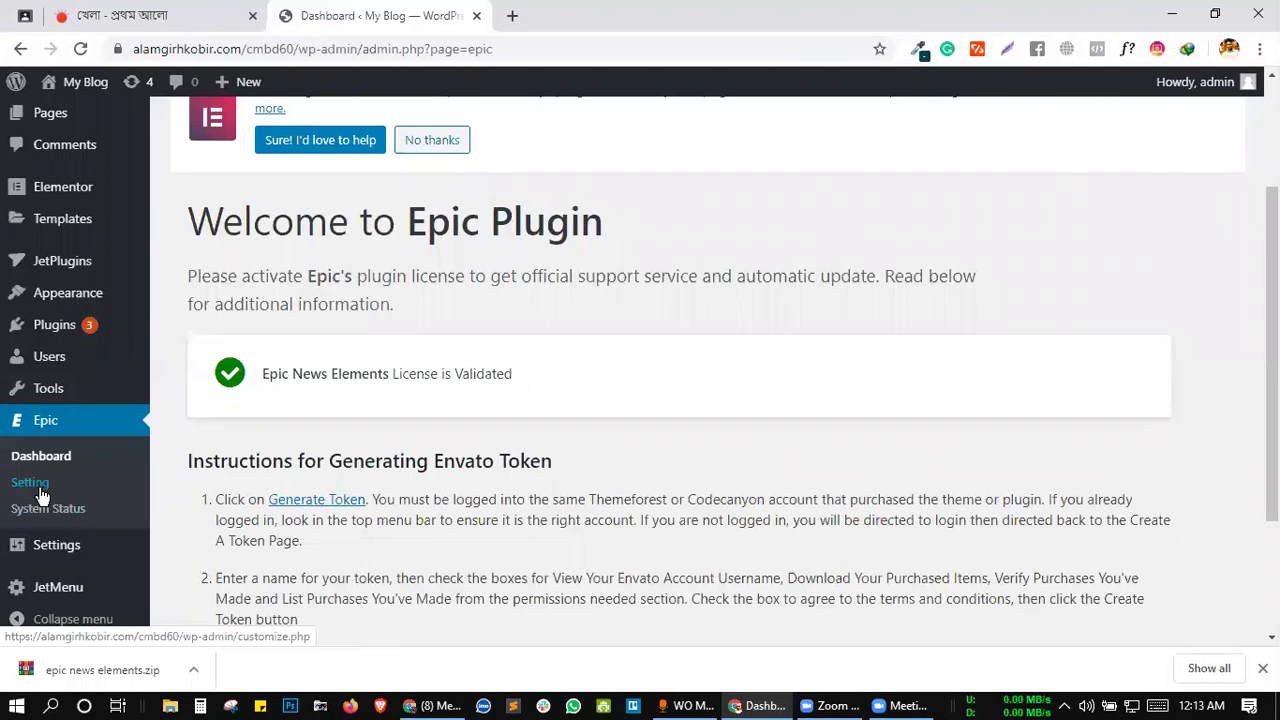
{"action": "scroll", "coordinate": [369, 458], "scroll_direction": "down", "scroll_amount": 1}
{"action": "scroll", "coordinate": [369, 458], "scroll_direction": "up", "scroll_amount": 3}
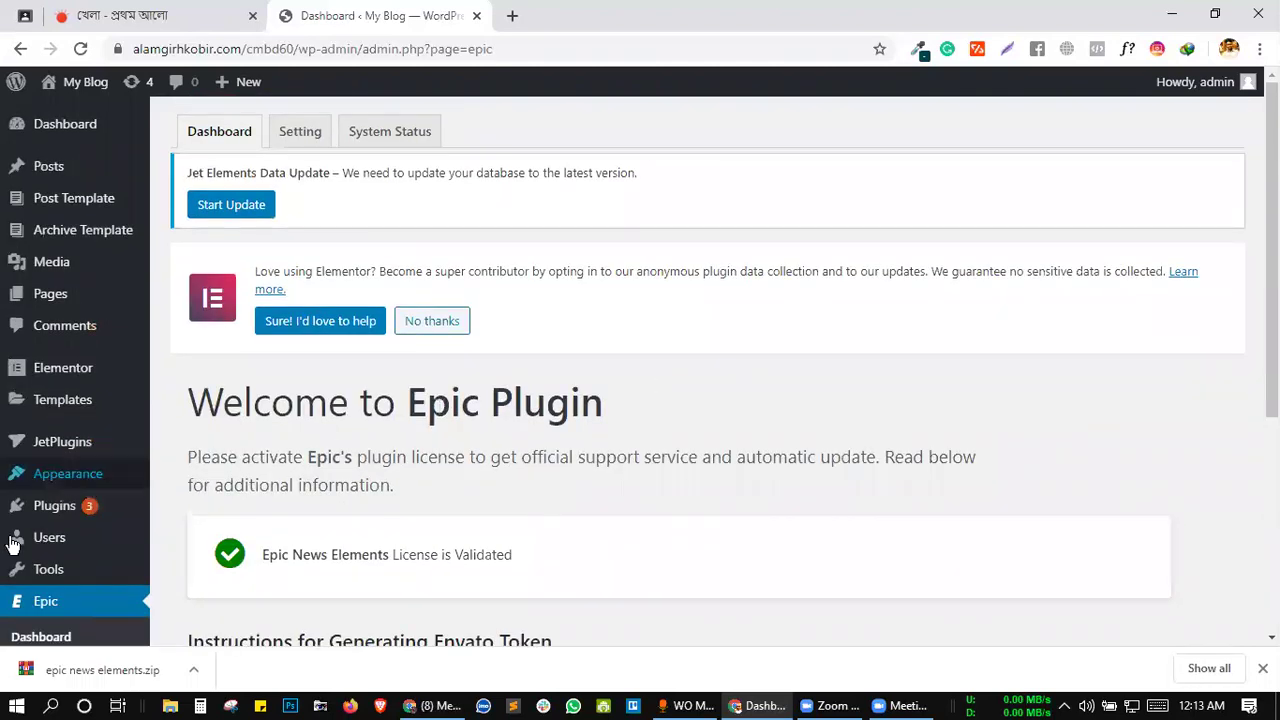
{"action": "scroll", "coordinate": [52, 441], "scroll_direction": "down", "scroll_amount": 2}
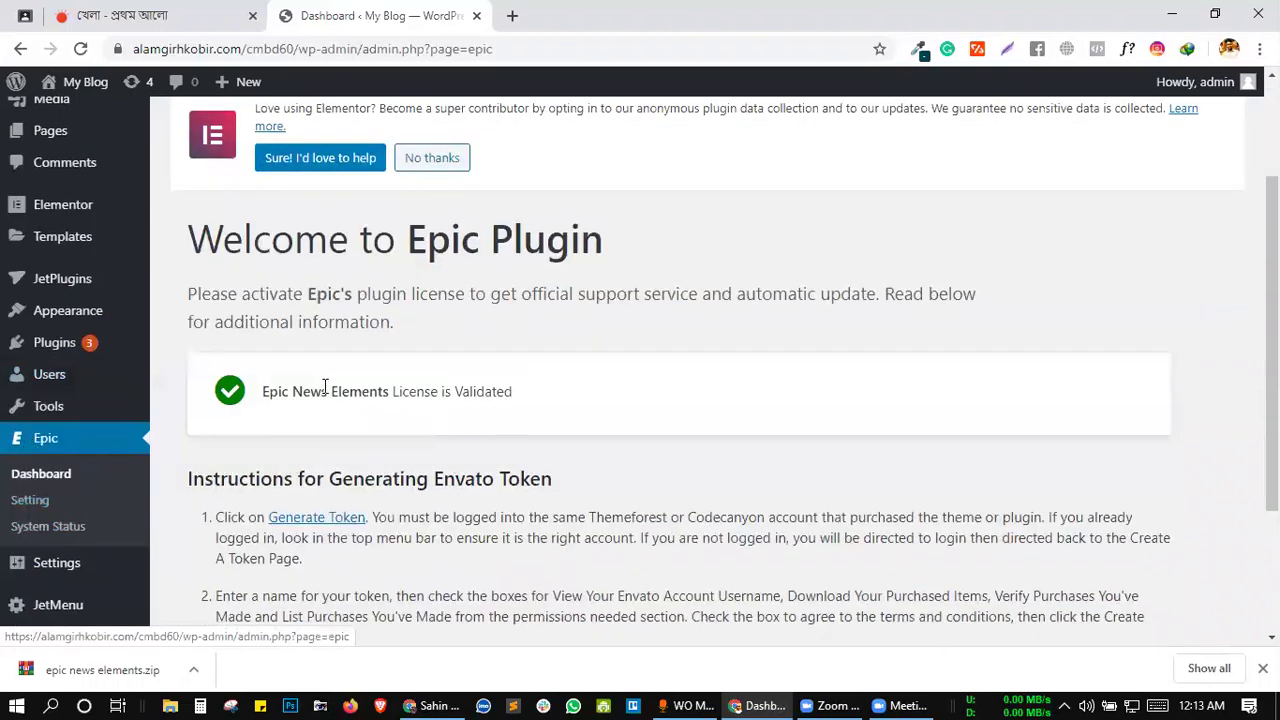
{"action": "scroll", "coordinate": [333, 385], "scroll_direction": "up", "scroll_amount": 2}
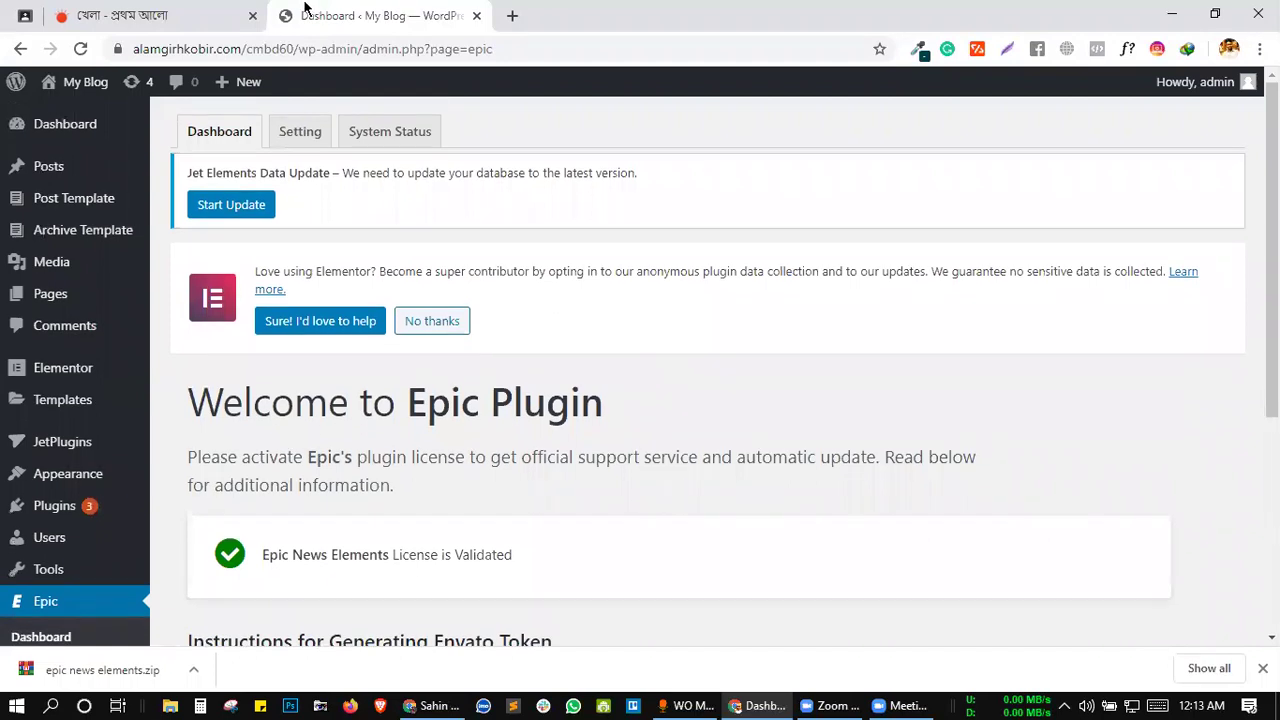
- Go to the Prothom Alo homepage, view the article on the Bhola flooding, and return to the homepage
{"action": "left_click", "coordinate": [190, 8]}
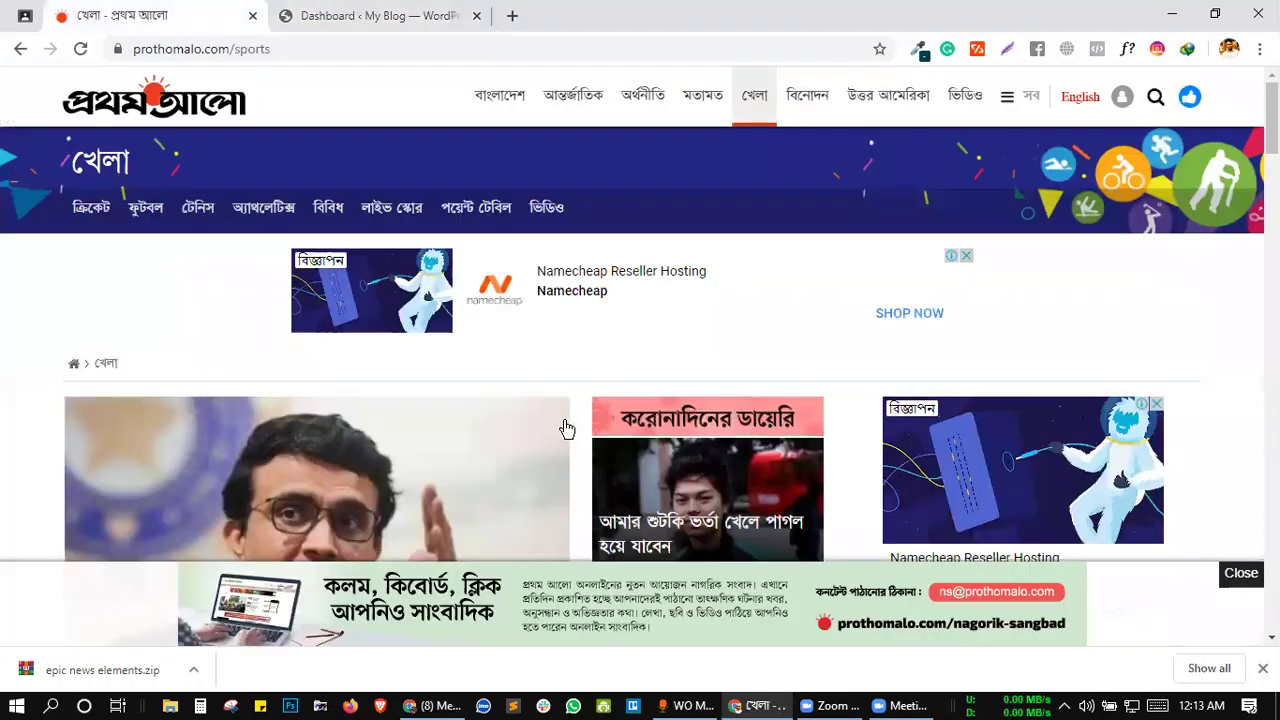
{"action": "left_click", "coordinate": [96, 100]}
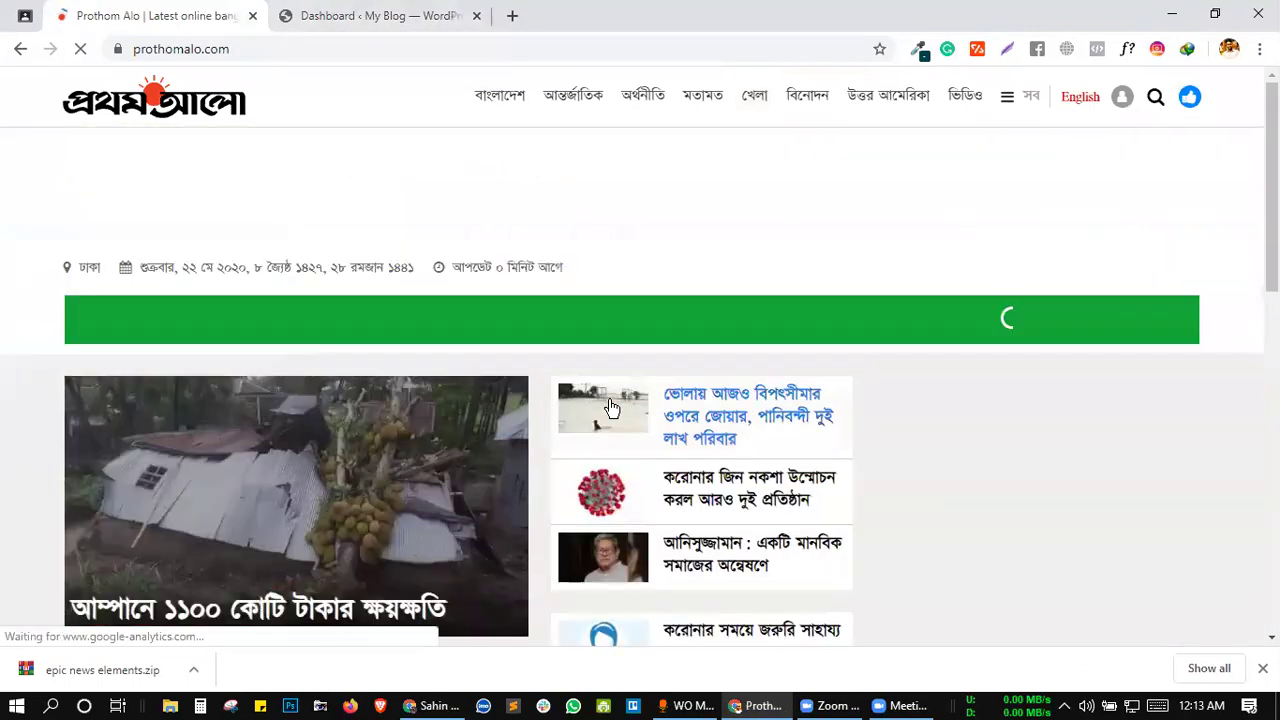
{"action": "scroll", "coordinate": [610, 440], "scroll_direction": "down", "scroll_amount": 2}
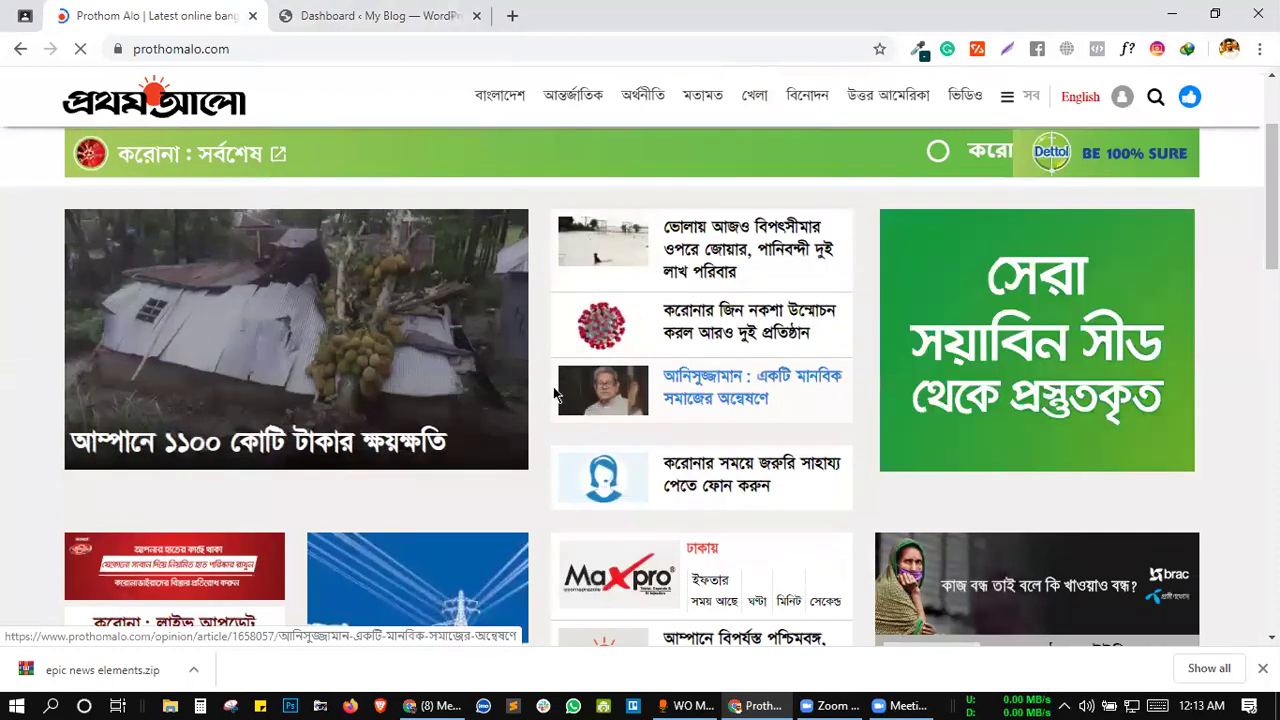
{"action": "scroll", "coordinate": [552, 393], "scroll_direction": "up", "scroll_amount": 2}
{"action": "left_click", "coordinate": [546, 388]}
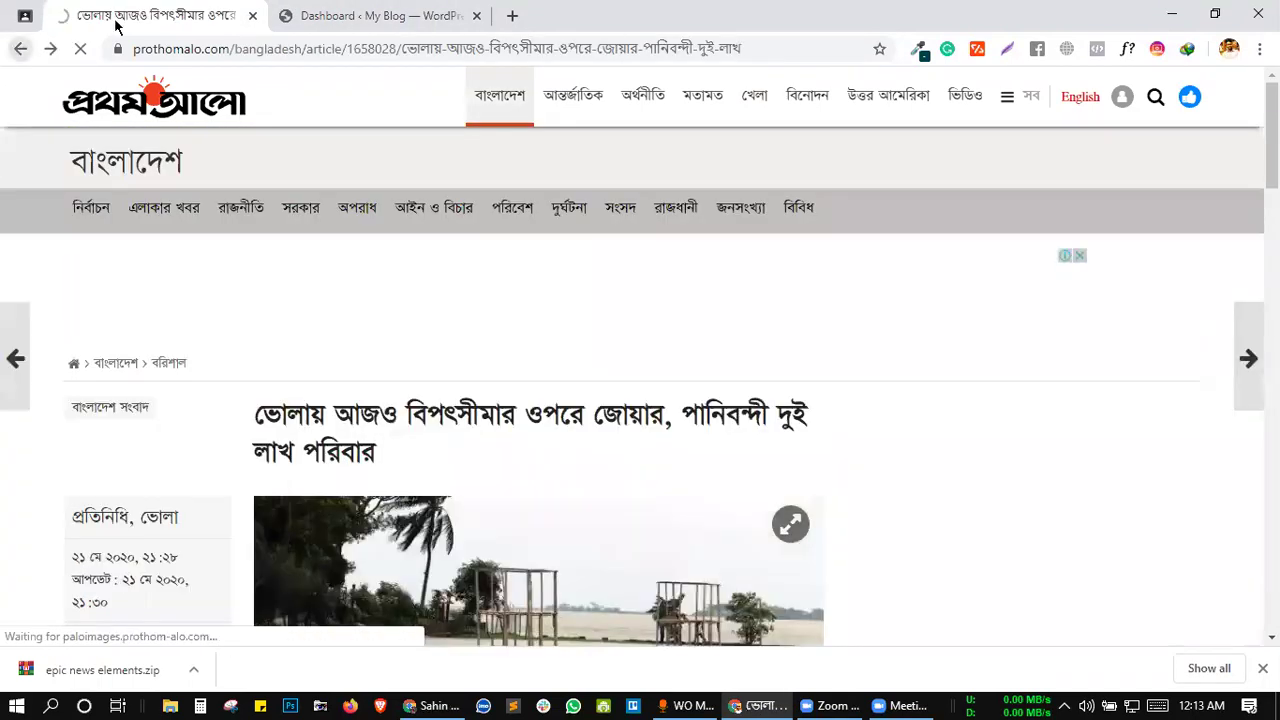
{"action": "key", "text": "alt+Left"}
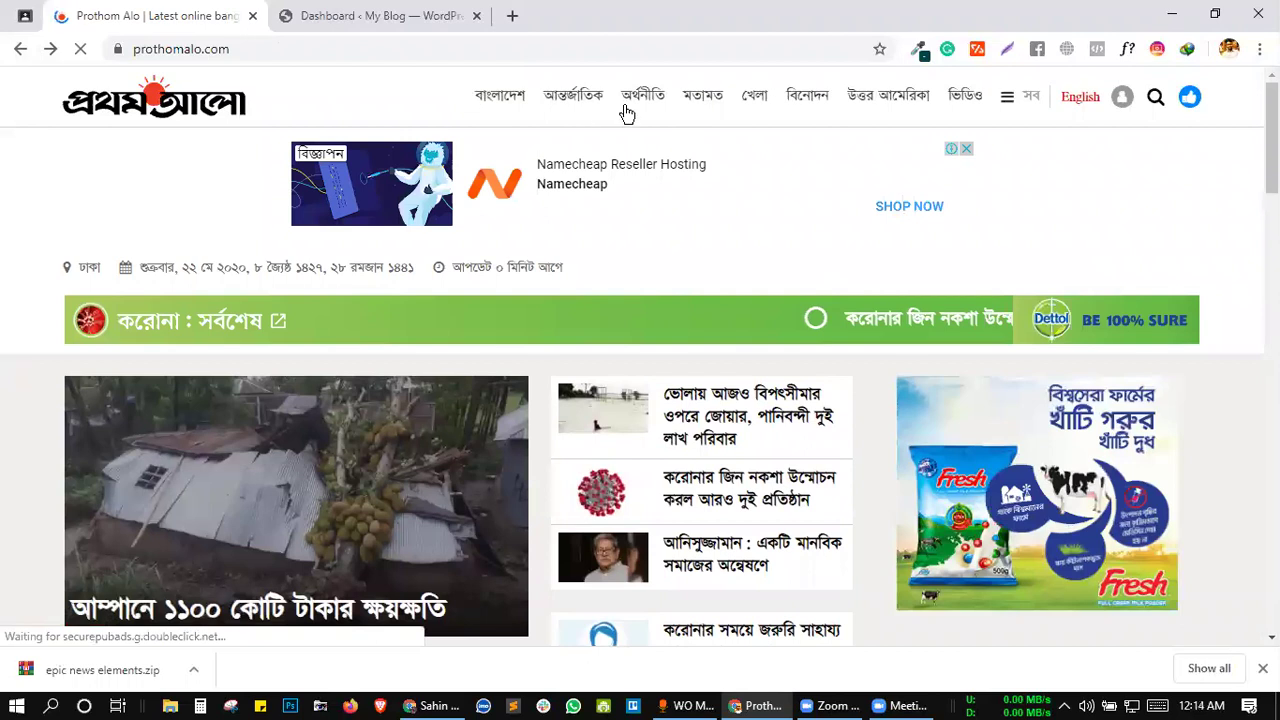
- Switch back to the WordPress admin and open the list of all posts
{"action": "left_click", "coordinate": [376, 16]}
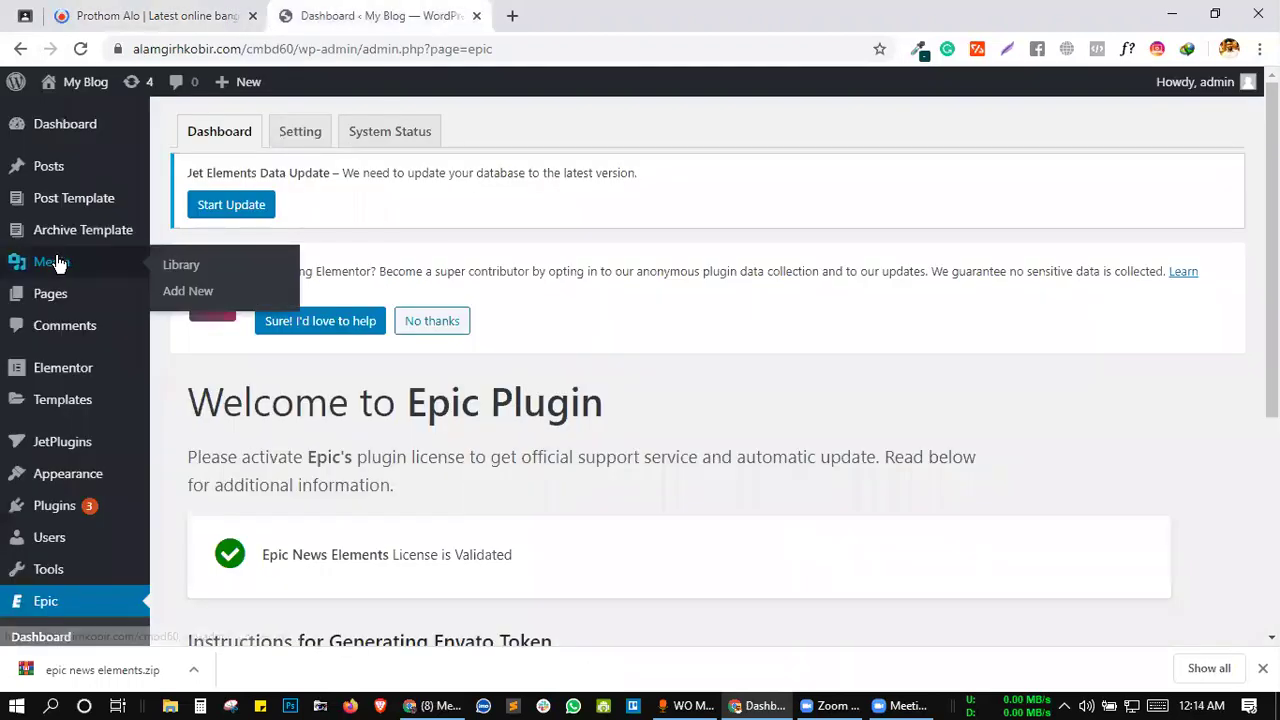
{"action": "mouse_move", "coordinate": [55, 177]}
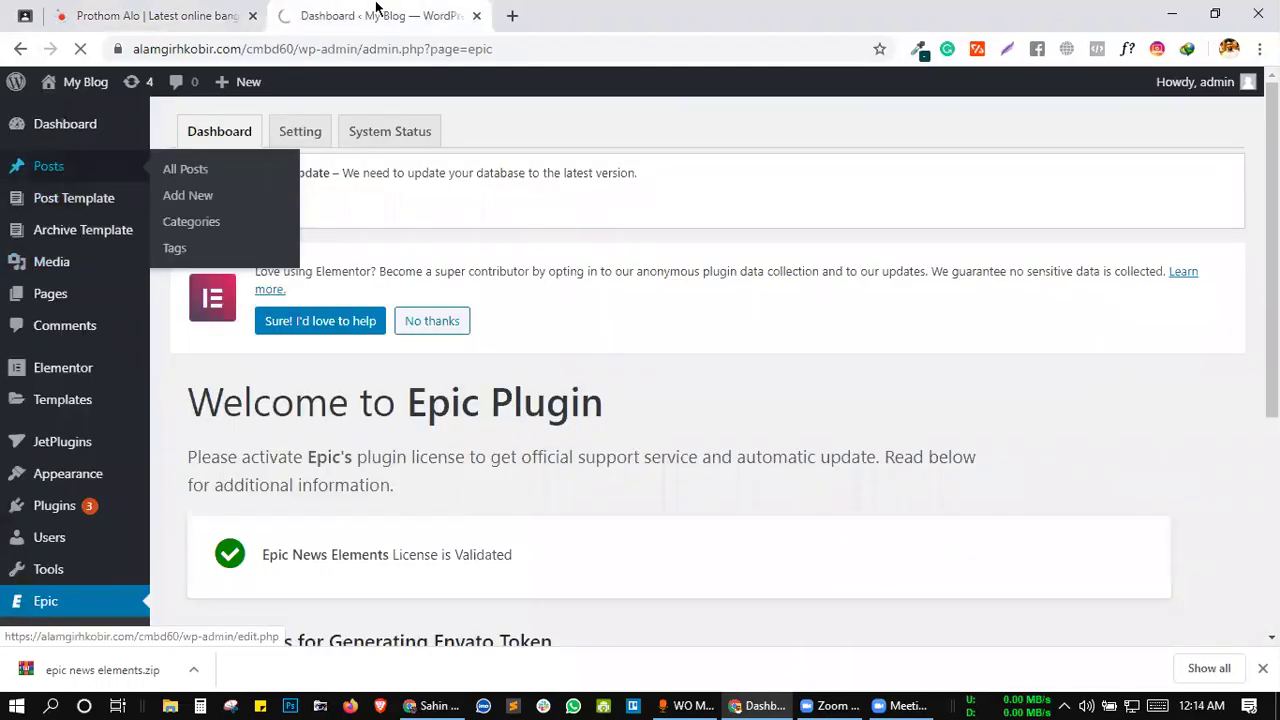
{"action": "key", "text": "F5"}
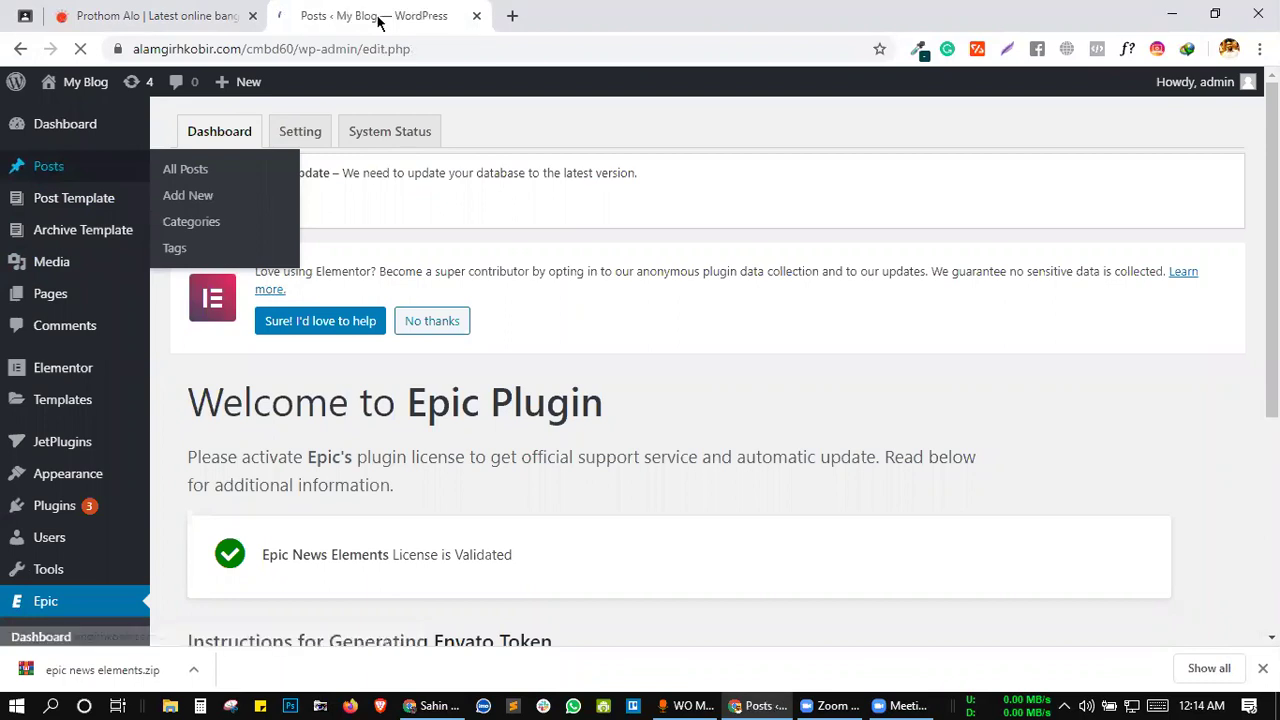
{"action": "scroll", "coordinate": [632, 416], "scroll_direction": "down", "scroll_amount": 1}
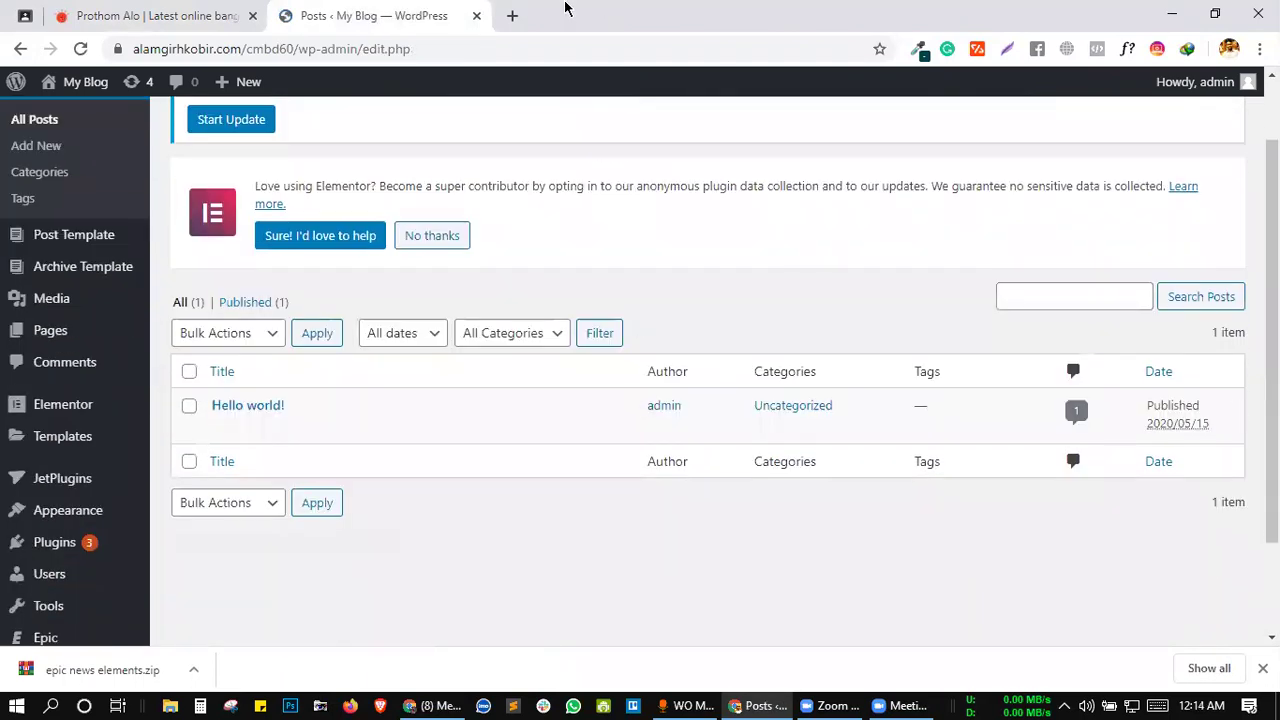
- Search Google in a new tab for "input dome post for wordpress", scan the results, and close the tab
{"action": "left_click", "coordinate": [512, 16]}
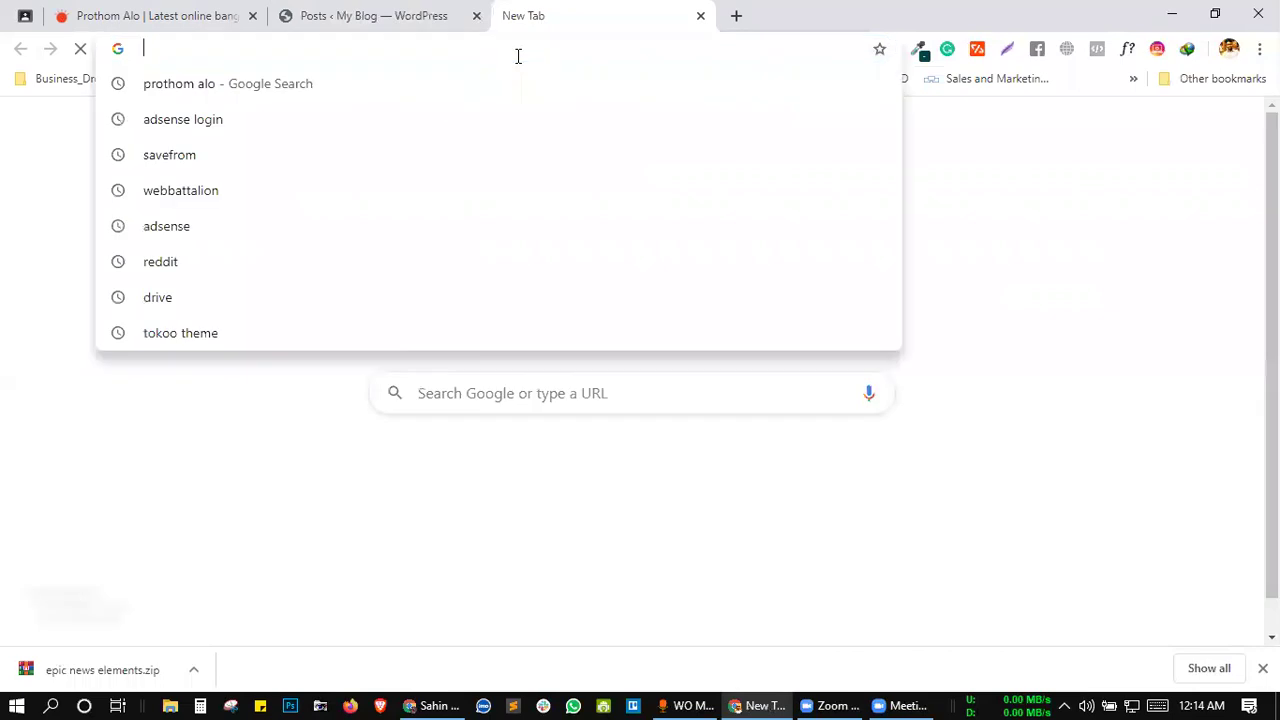
{"action": "type", "text": "inpu"}
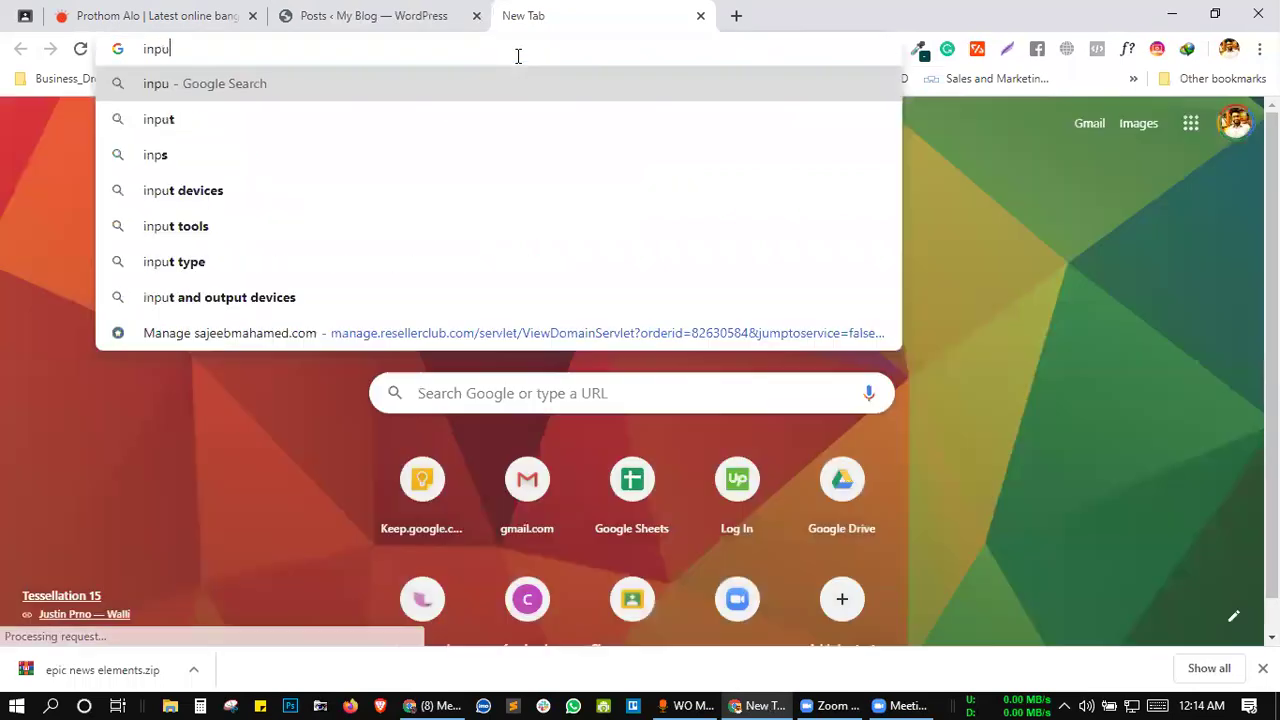
{"action": "type", "text": "t dom"}
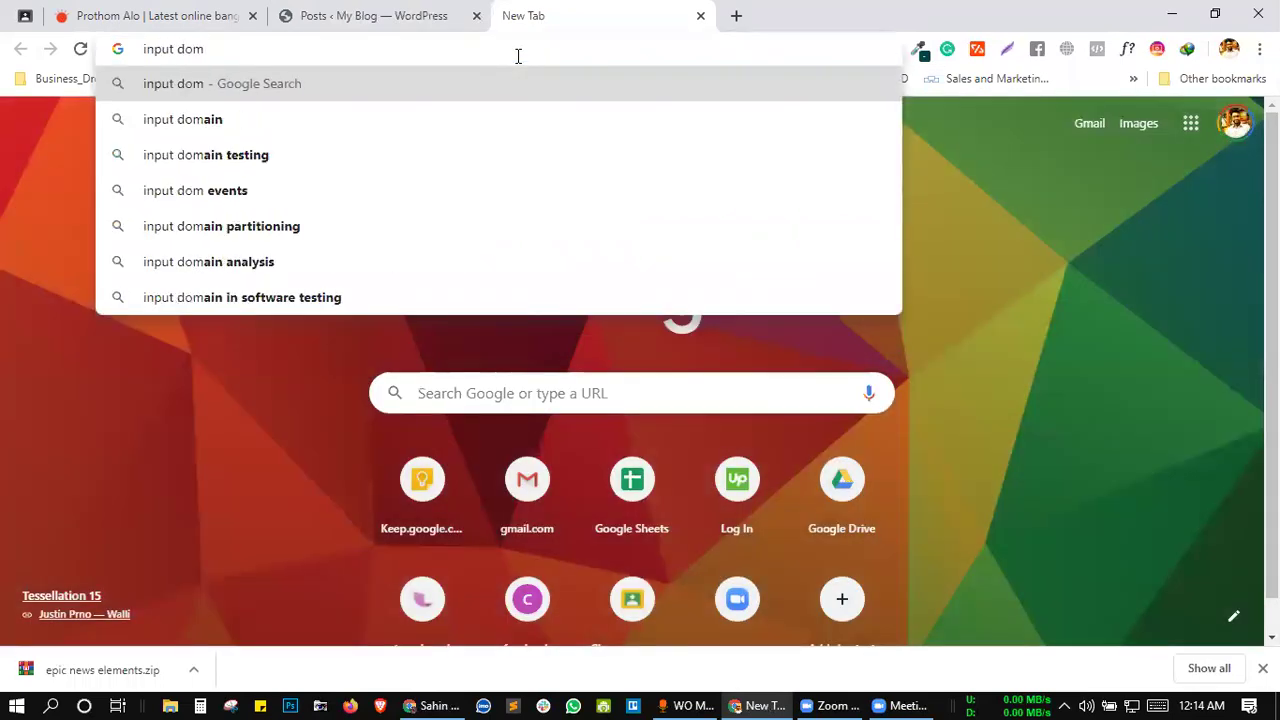
{"action": "type", "text": "e"}
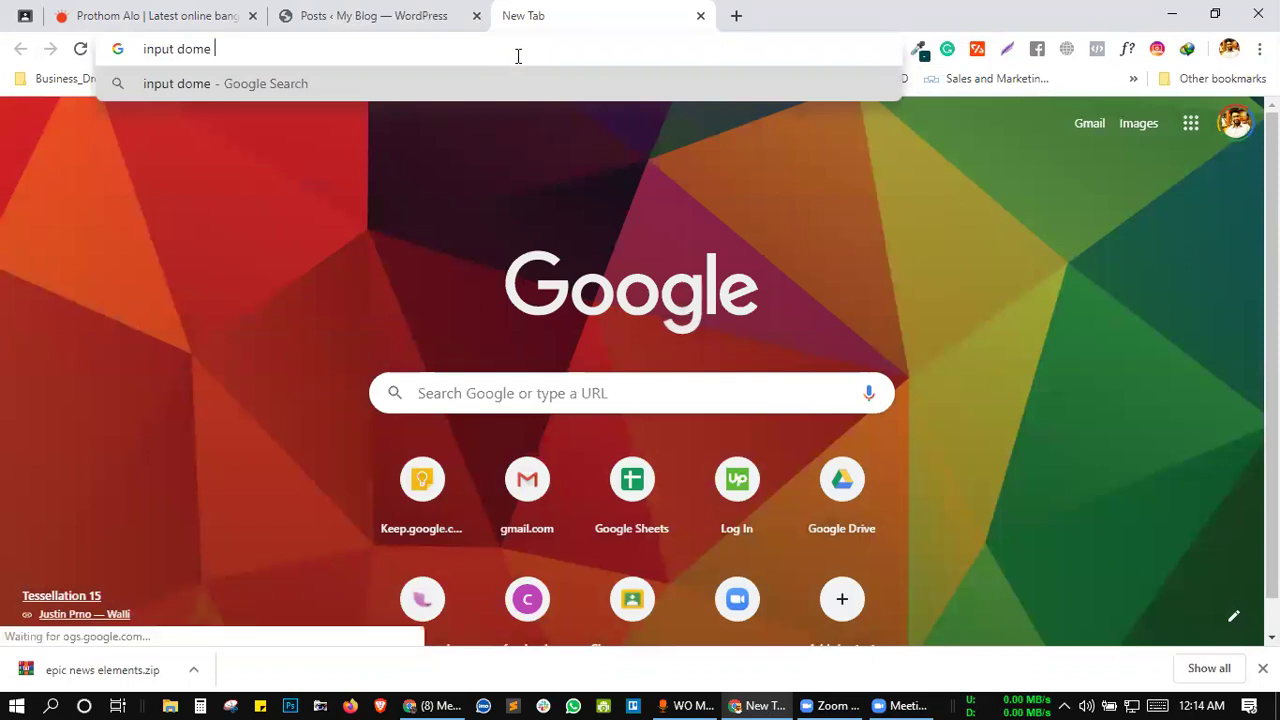
{"action": "type", "text": " post for "}
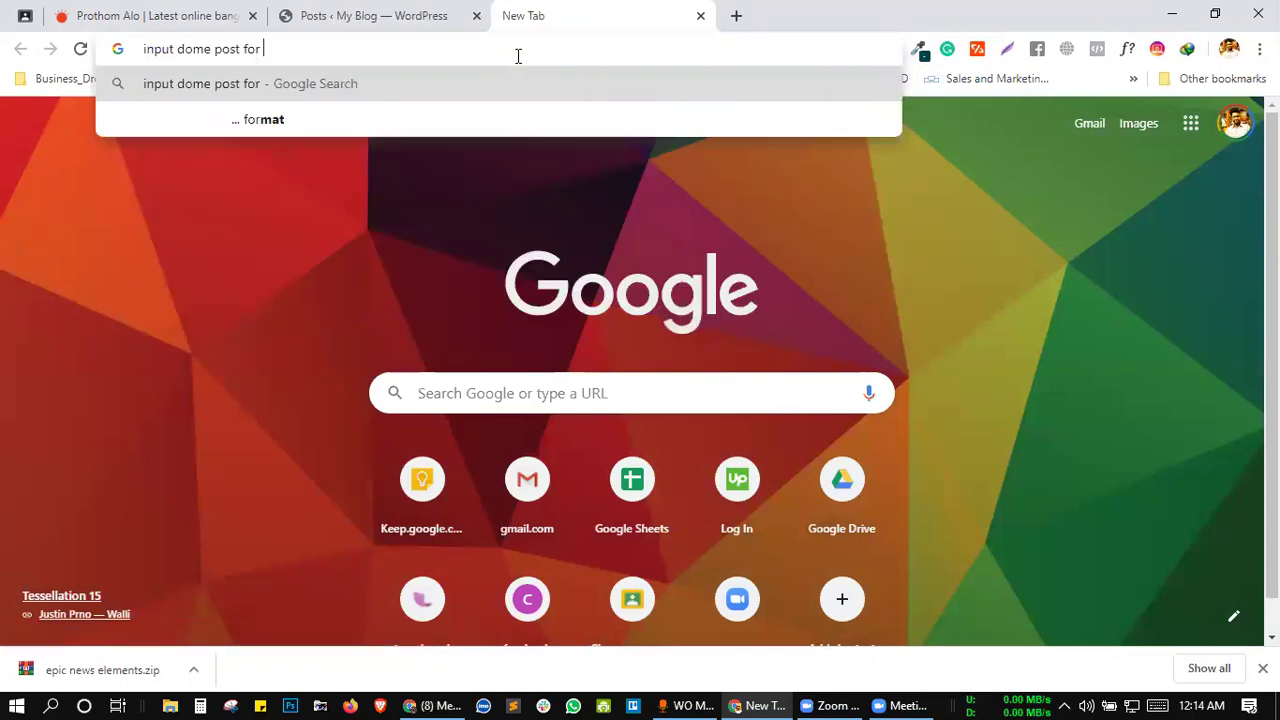
{"action": "type", "text": "wordpress"}
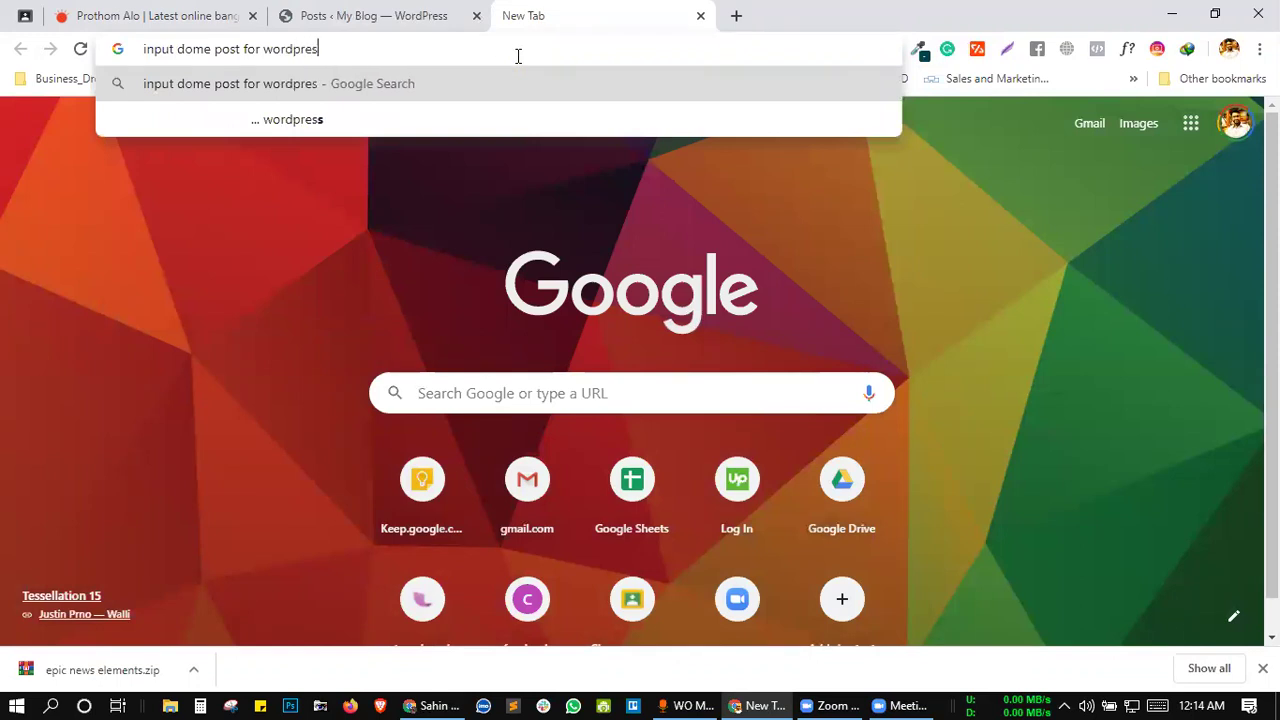
{"action": "key", "text": "Return"}
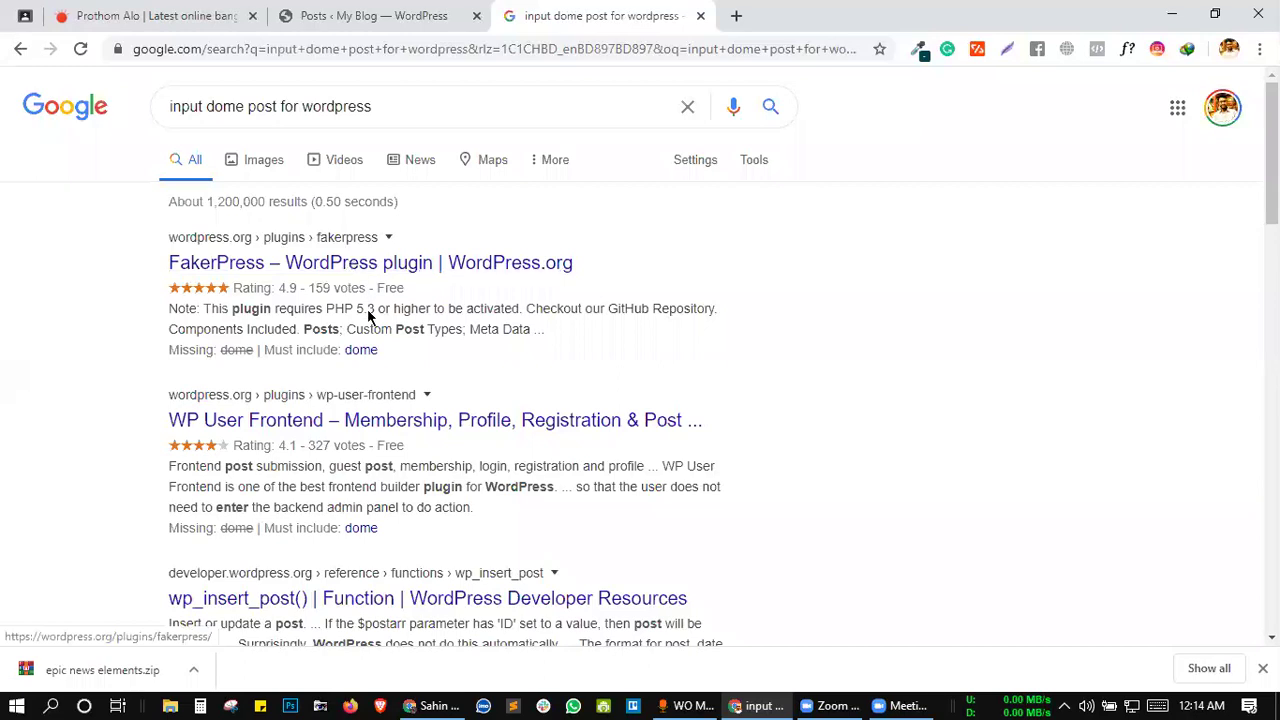
{"action": "scroll", "coordinate": [366, 320], "scroll_direction": "down", "scroll_amount": 3}
{"action": "scroll", "coordinate": [388, 356], "scroll_direction": "down", "scroll_amount": 2}
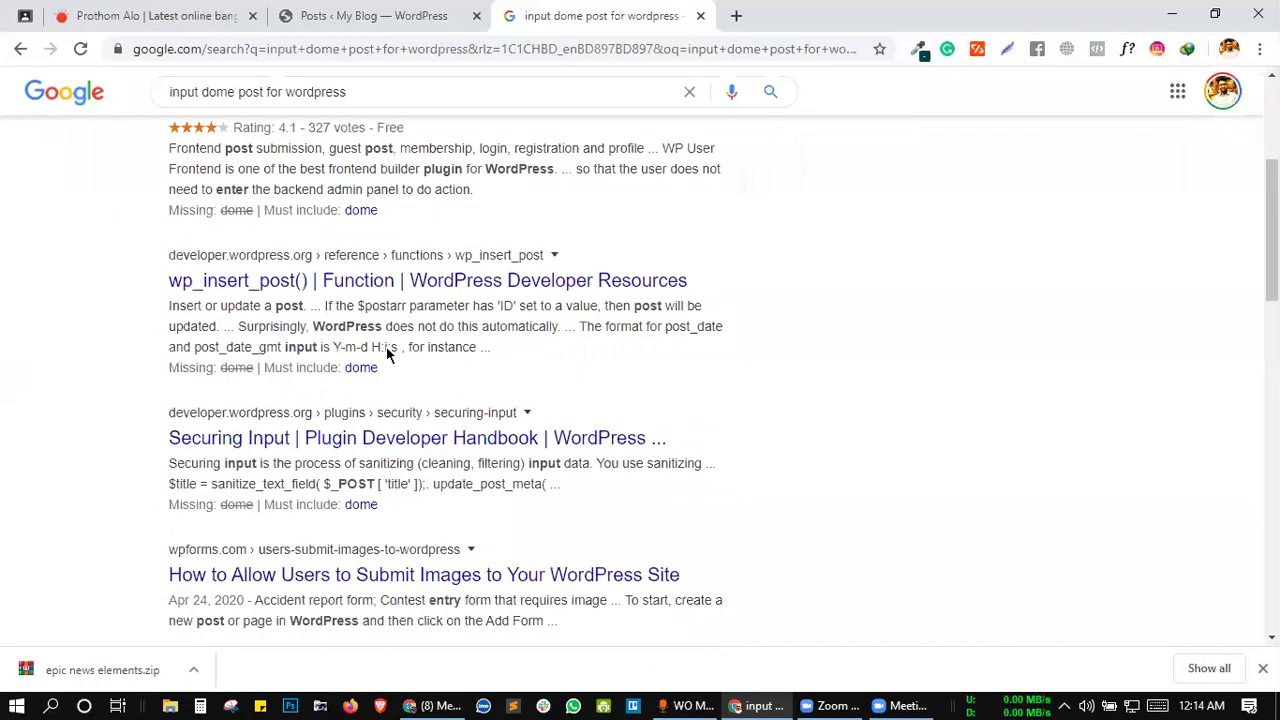
{"action": "scroll", "coordinate": [388, 358], "scroll_direction": "up", "scroll_amount": 1}
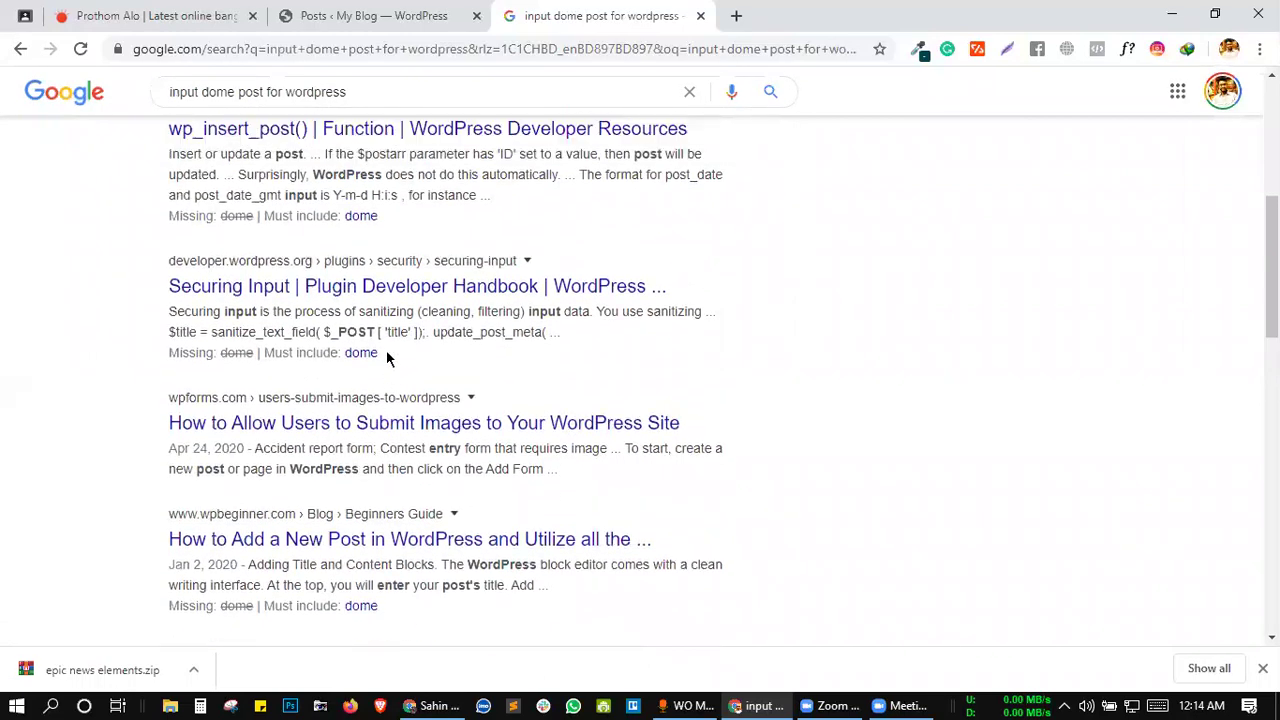
{"action": "scroll", "coordinate": [388, 358], "scroll_direction": "down", "scroll_amount": 3}
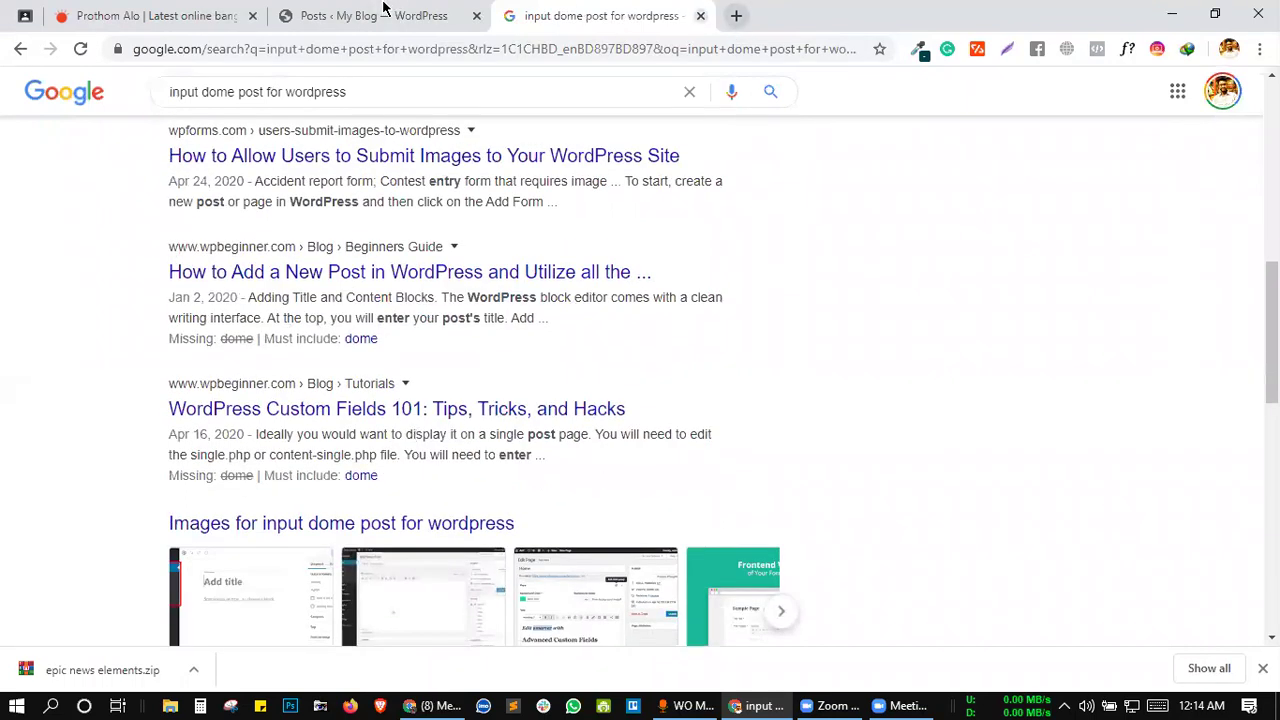
{"action": "left_click", "coordinate": [700, 15]}
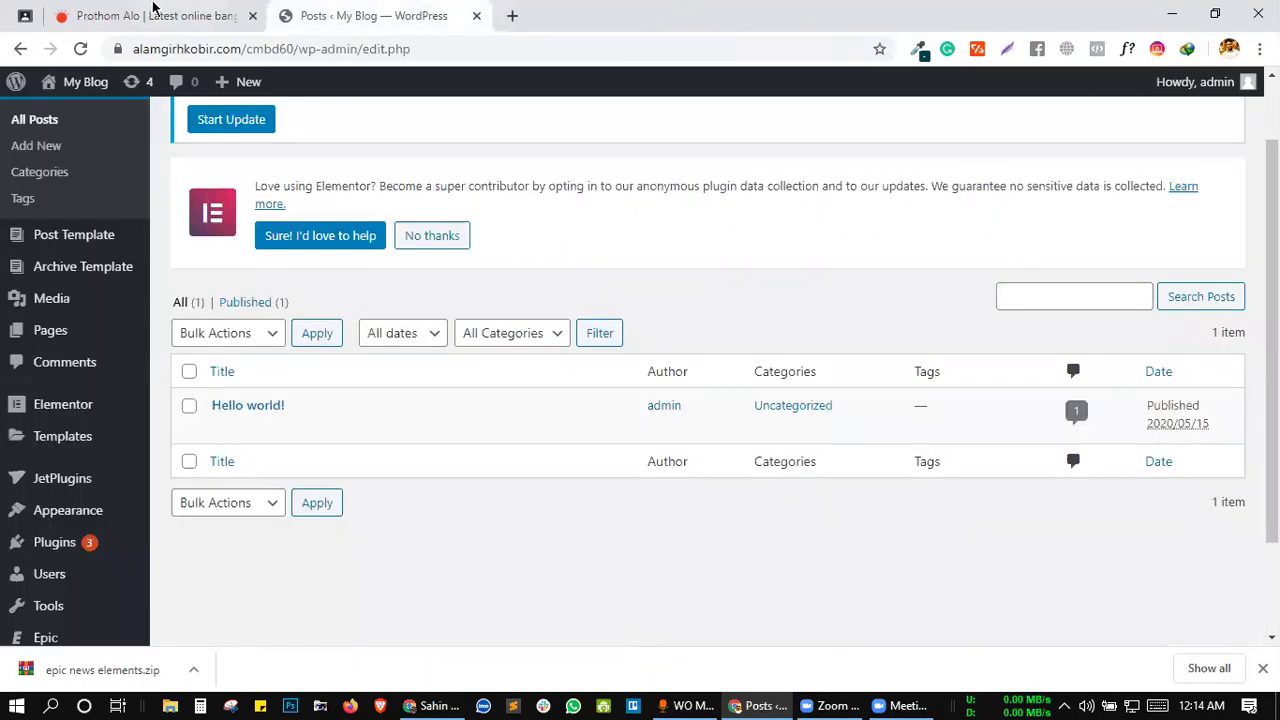
- Open the Prothom Alo homepage's lead story and the first three stories listed beside it in separate browser tabs
{"action": "key", "text": "ctrl+Tab"}
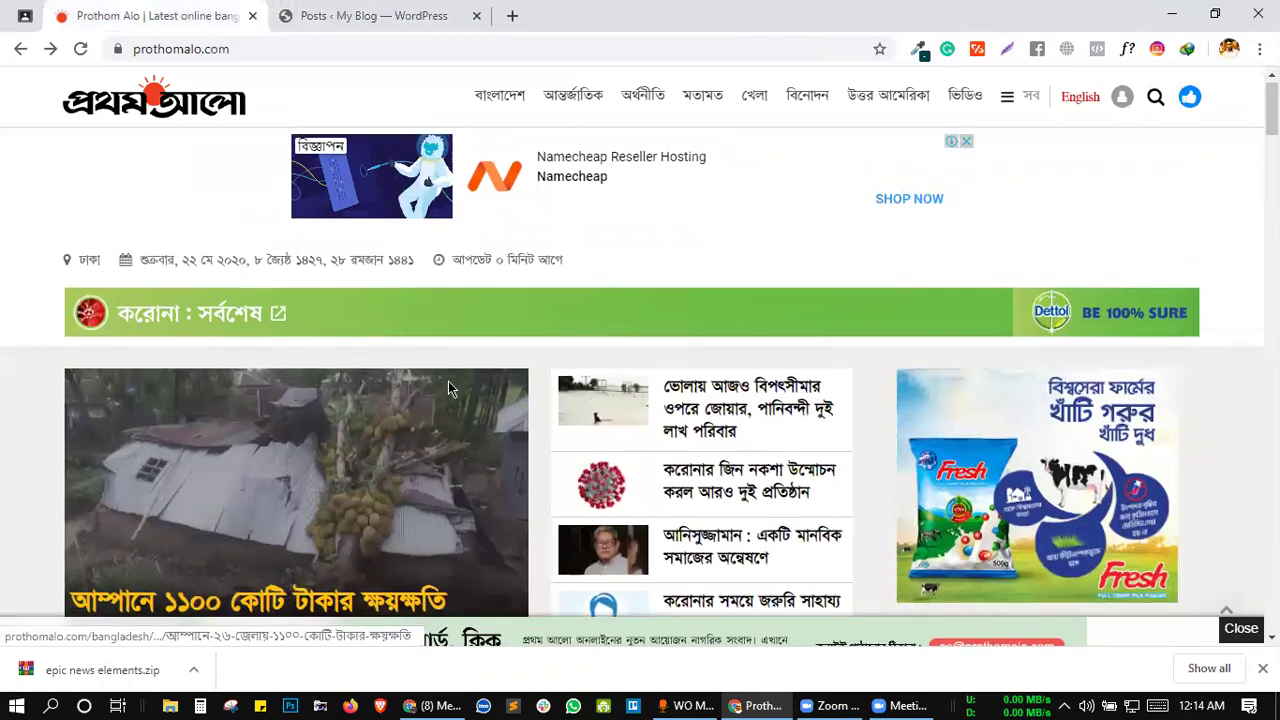
{"action": "scroll", "coordinate": [371, 415], "scroll_direction": "down", "scroll_amount": 1}
{"action": "middle_click", "coordinate": [371, 414]}
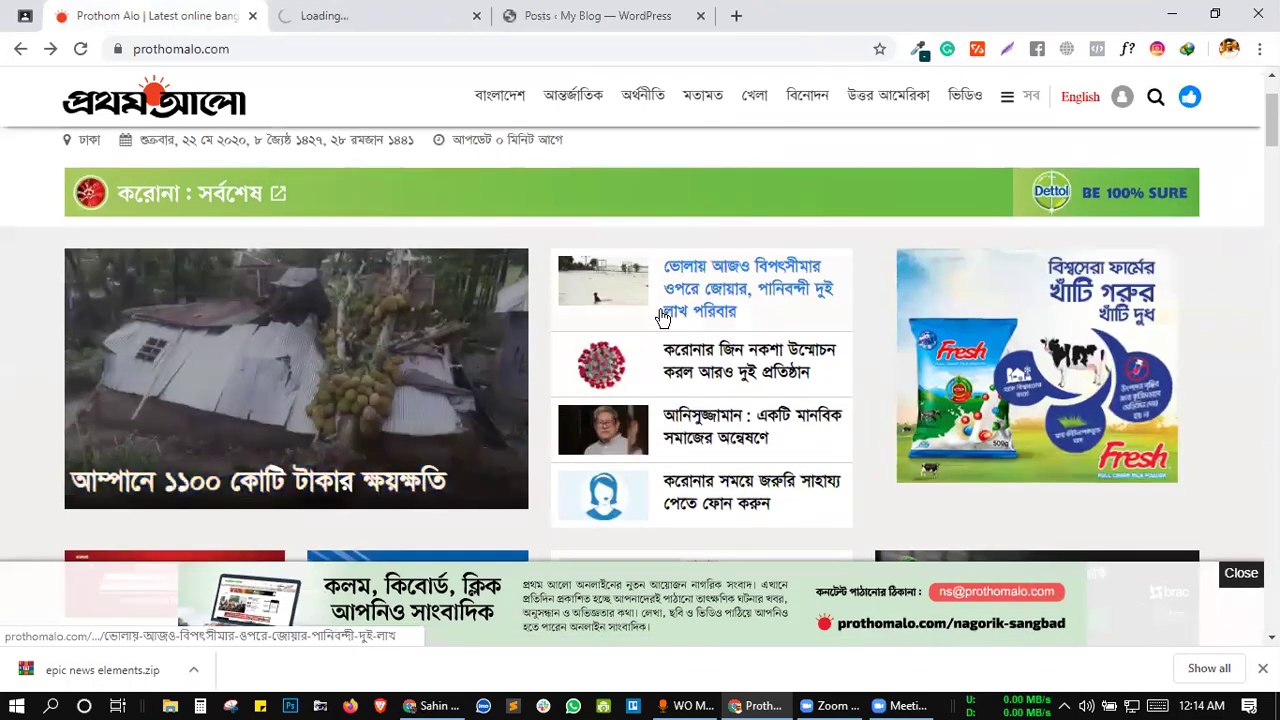
{"action": "middle_click", "coordinate": [708, 372]}
{"action": "middle_click", "coordinate": [708, 372]}
{"action": "middle_click", "coordinate": [716, 424]}
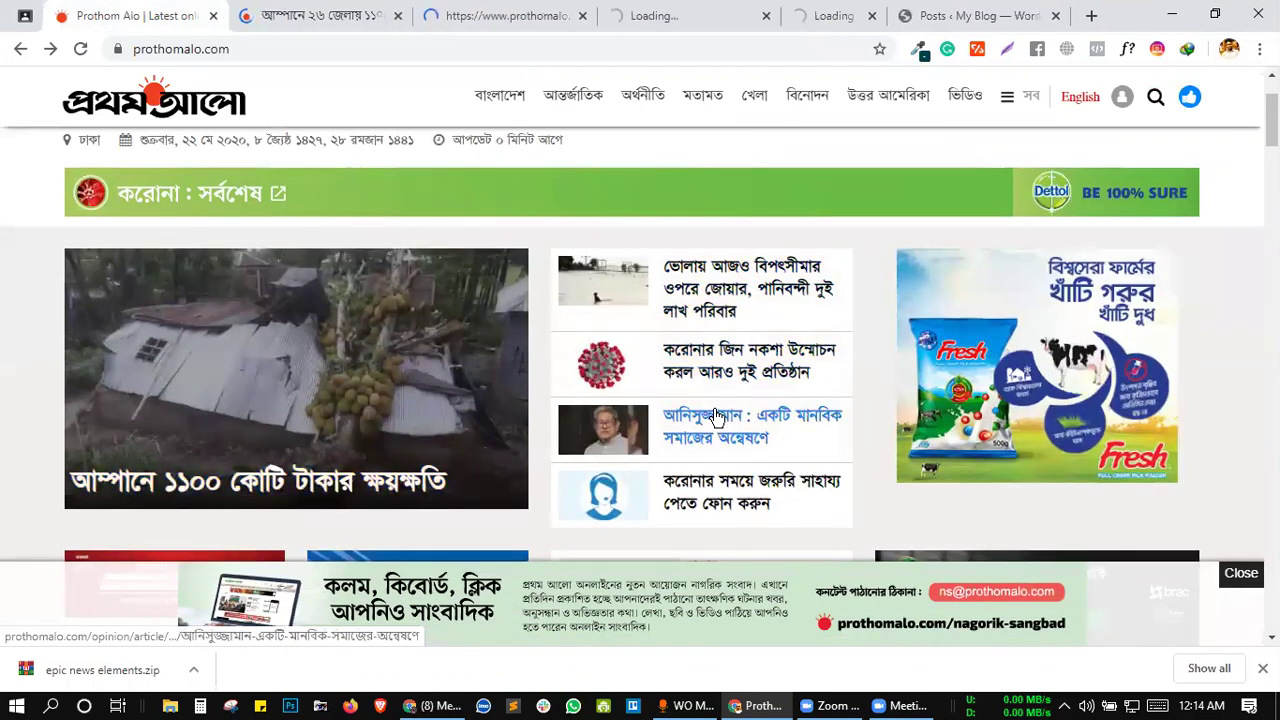
- Close the Prothom Alo article tabs, keeping only the homepage and the WordPress admin open
{"action": "left_click", "coordinate": [541, 18]}
{"action": "left_click", "coordinate": [610, 18]}
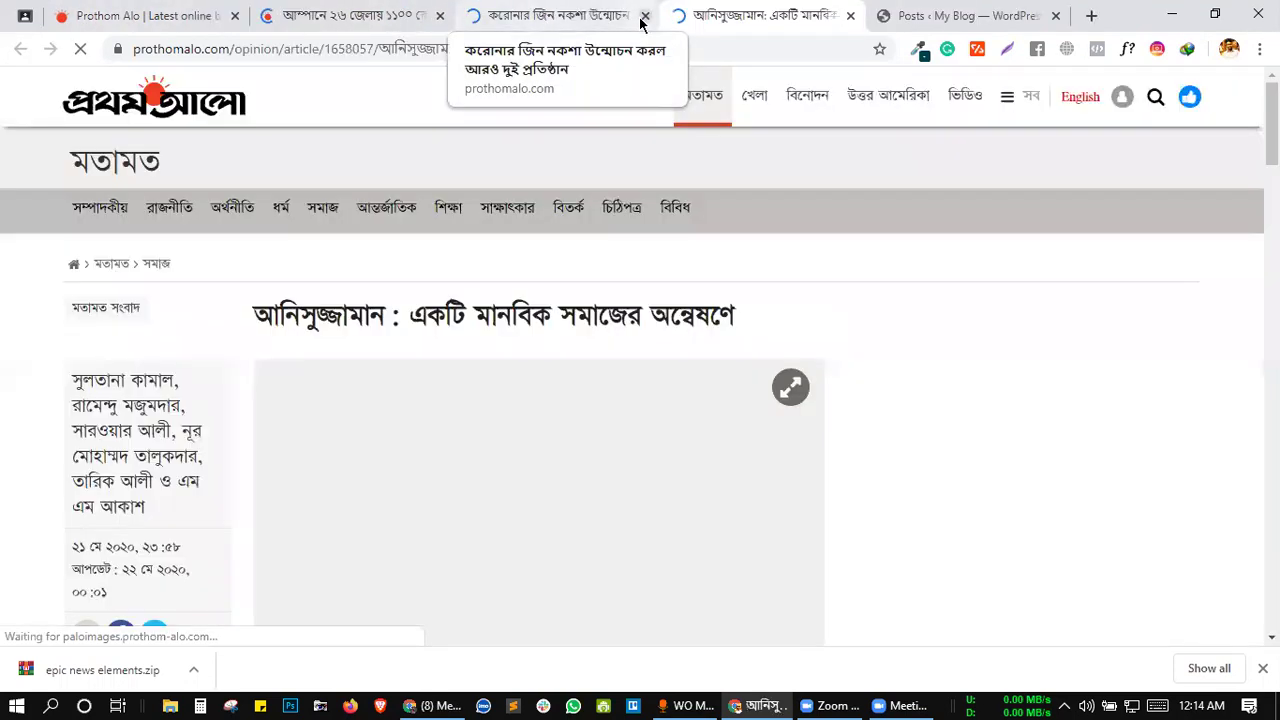
{"action": "left_click", "coordinate": [645, 16]}
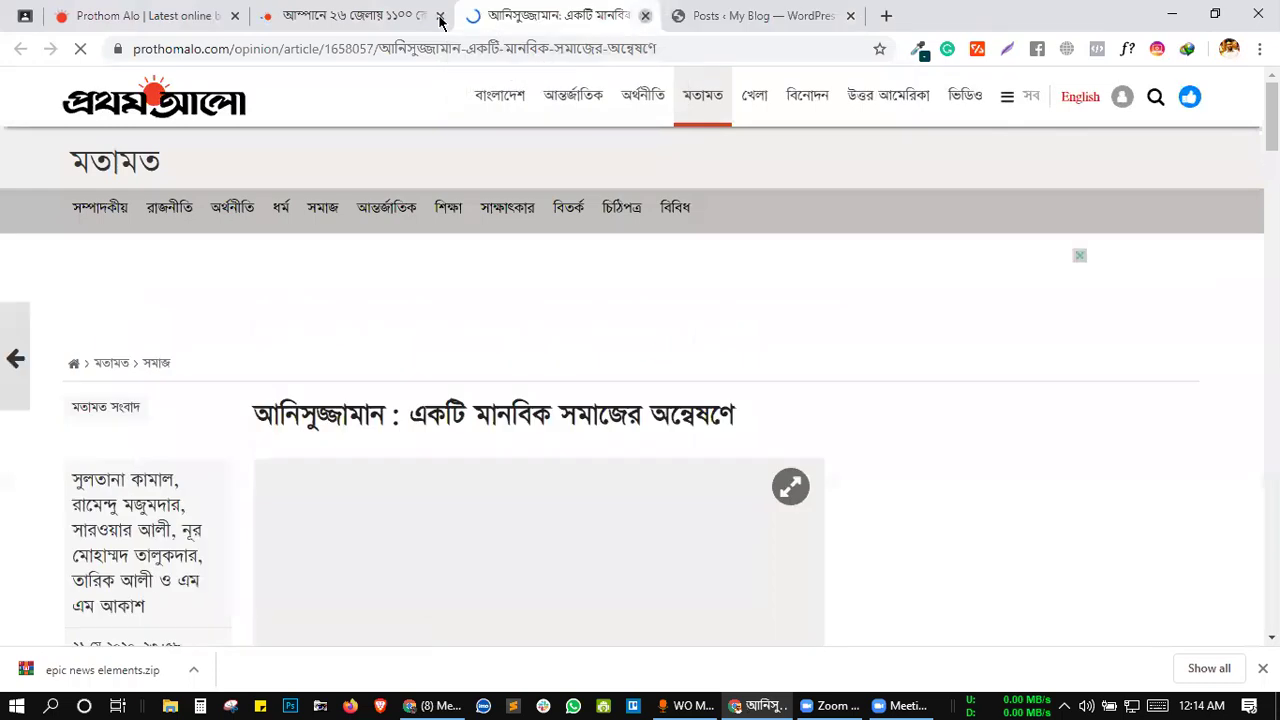
{"action": "left_click", "coordinate": [645, 16]}
{"action": "left_click", "coordinate": [440, 16]}
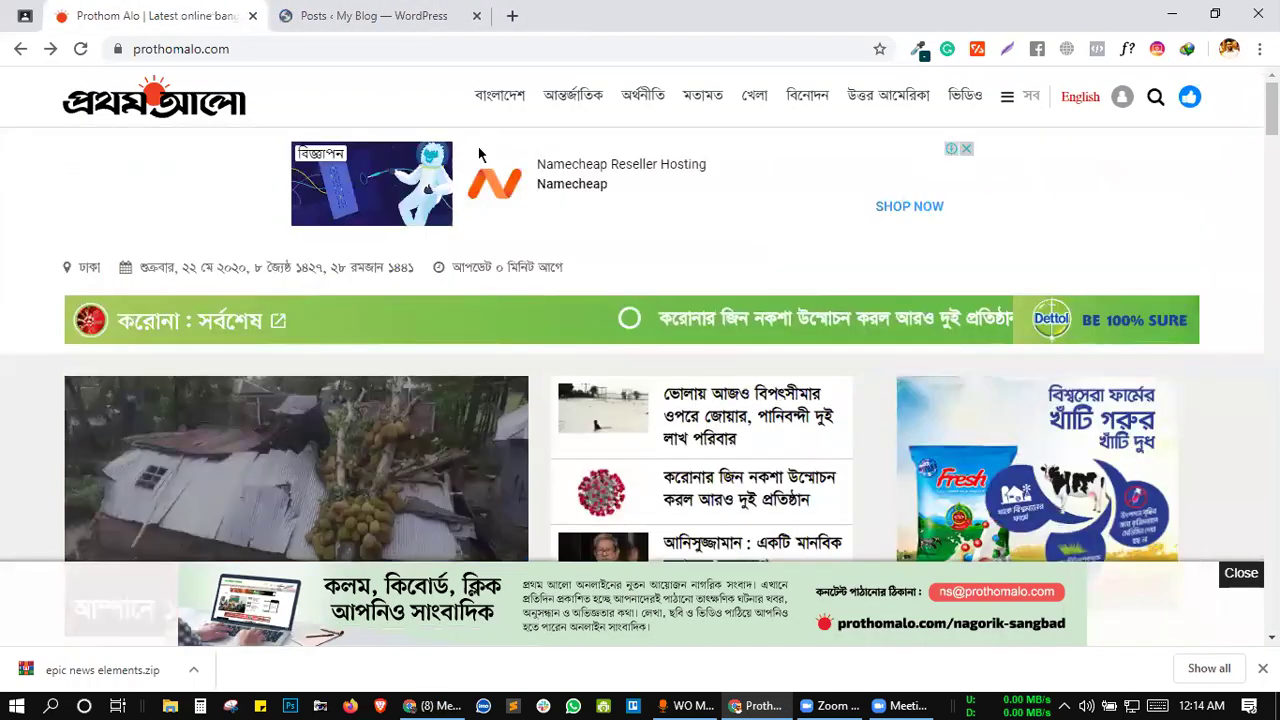
- Open the Bangladesh, International and Sports sections of Prothom Alo in separate browser tabs
{"action": "middle_click", "coordinate": [583, 110]}
{"action": "middle_click", "coordinate": [583, 110]}
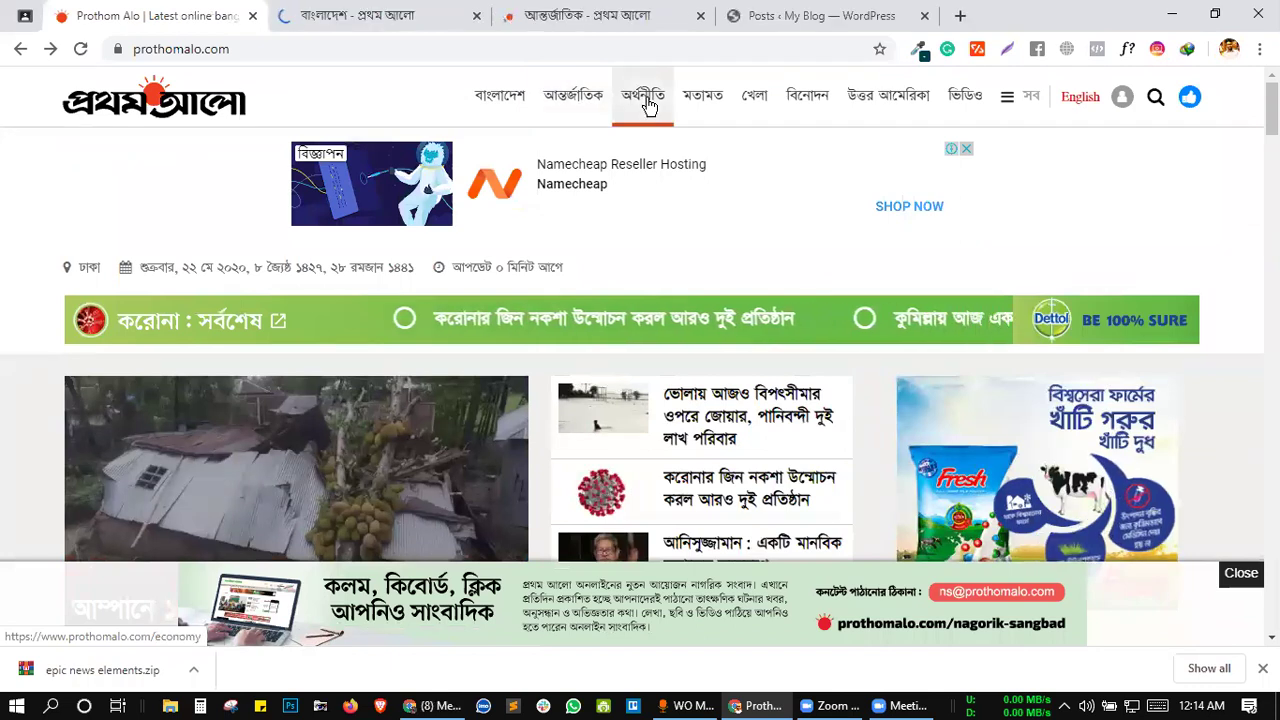
{"action": "middle_click", "coordinate": [766, 102]}
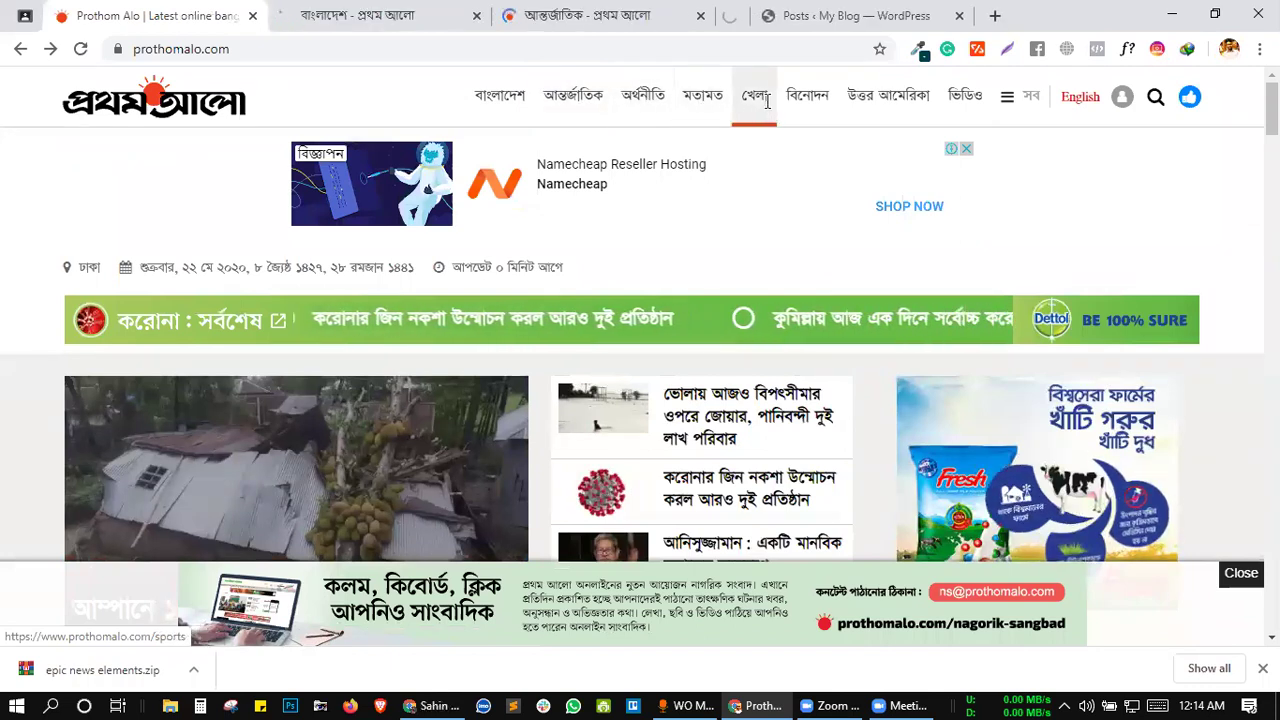
- View the Bangladesh section and copy the word "bangladesh" from its web address
{"action": "left_click", "coordinate": [310, 13]}
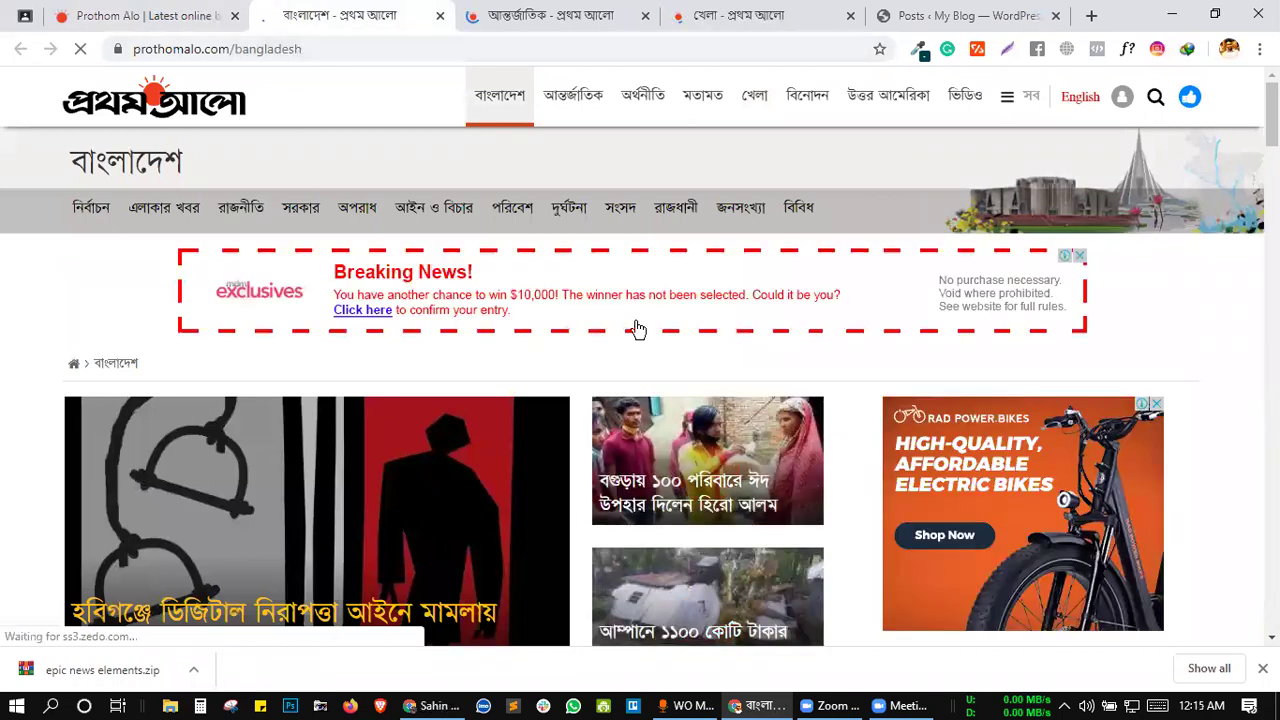
{"action": "scroll", "coordinate": [600, 300], "scroll_direction": "down", "scroll_amount": 1}
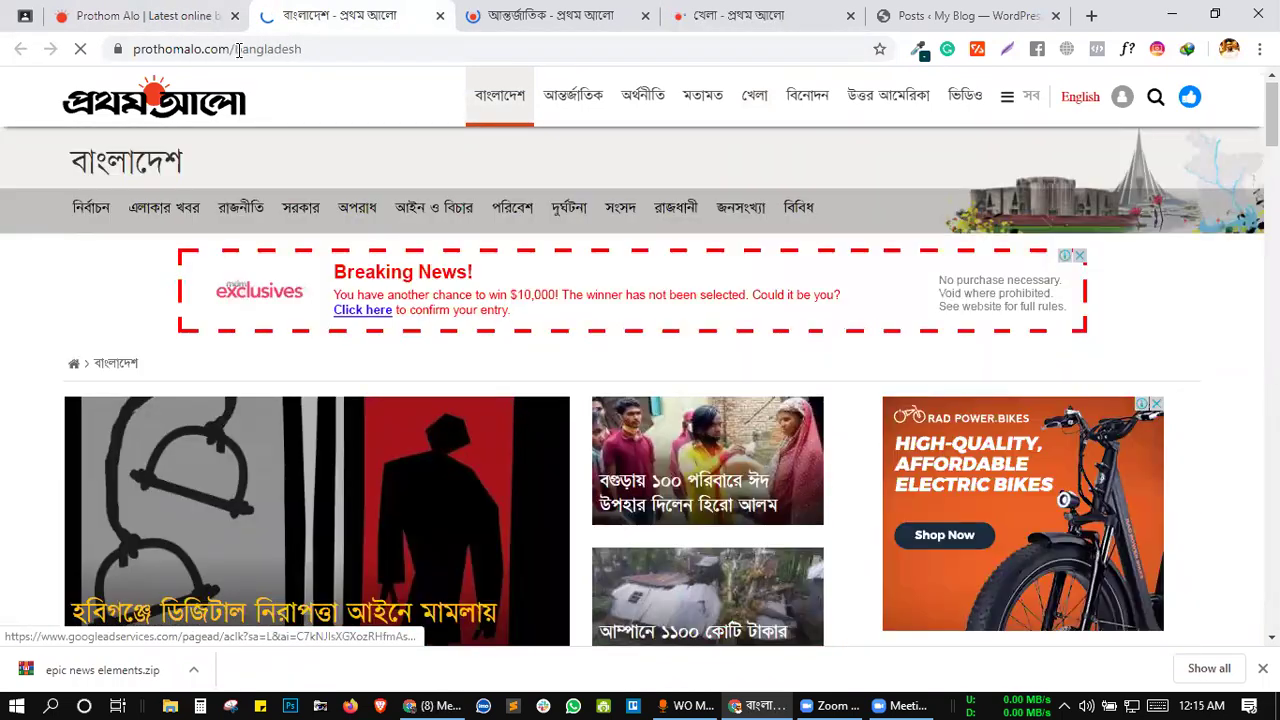
{"action": "left_click", "coordinate": [254, 52]}
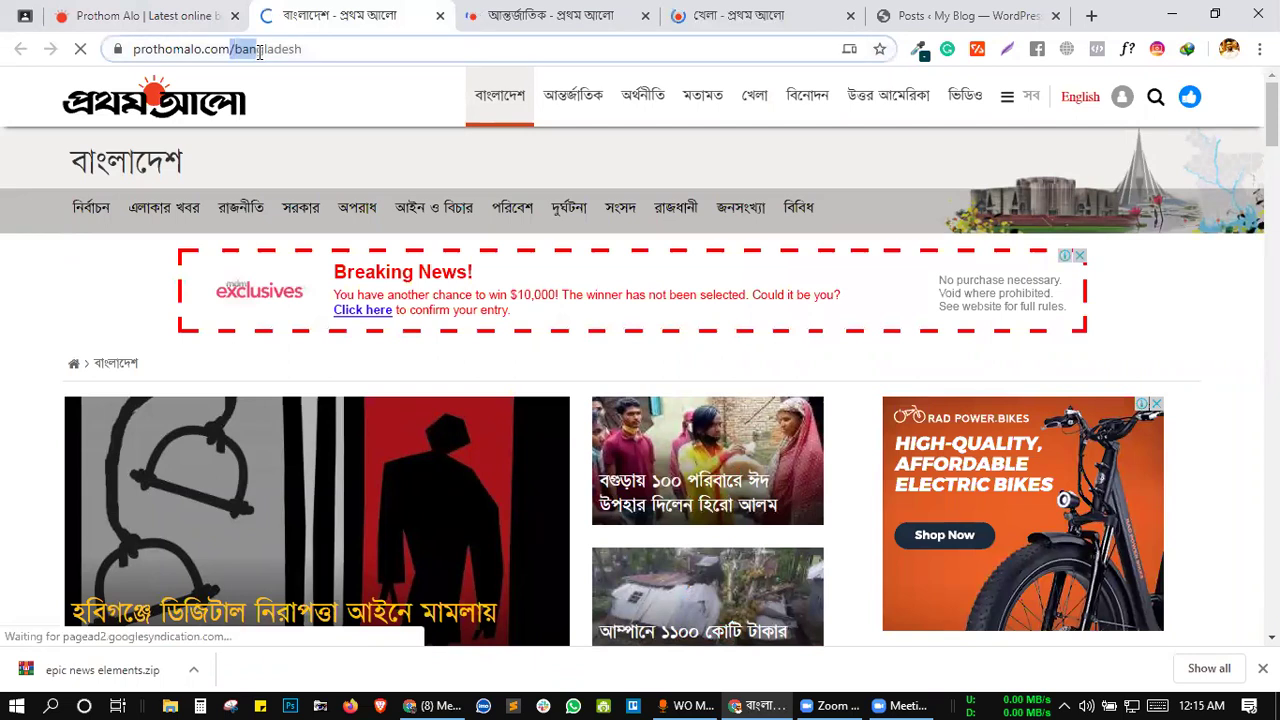
{"action": "double_click", "coordinate": [352, 57]}
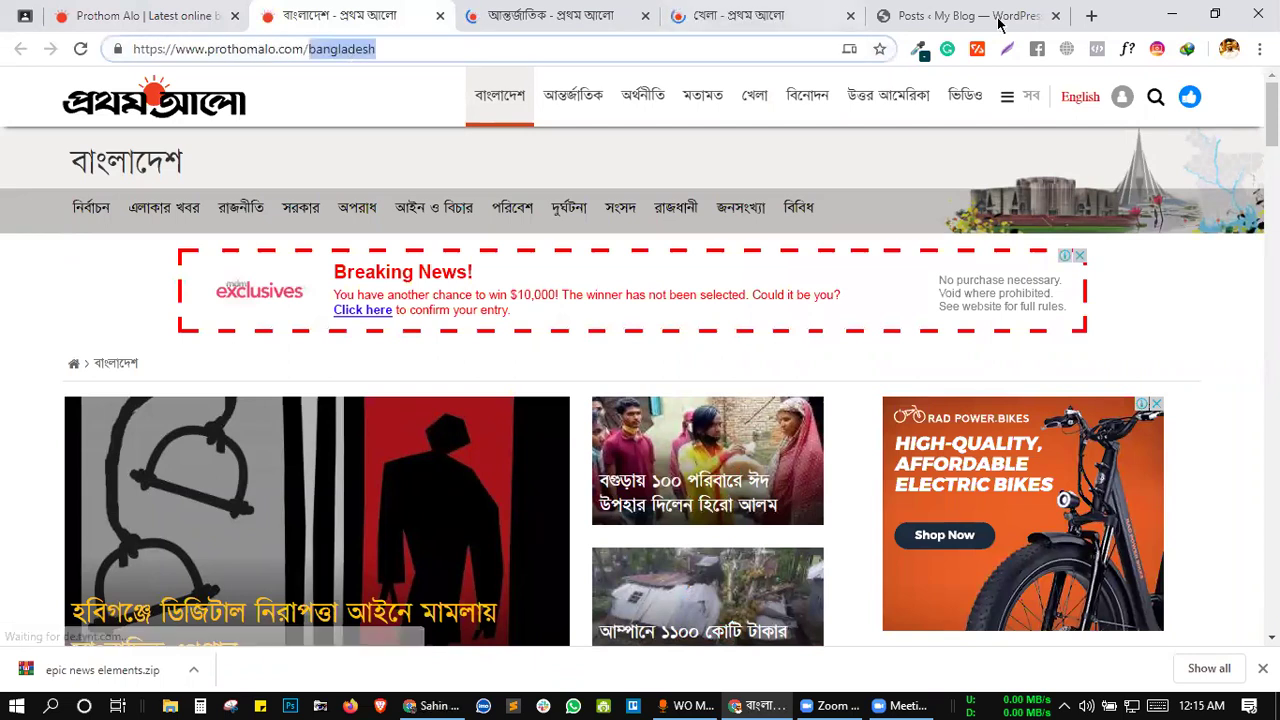
- Go to the post categories in the WordPress admin and add a category named "bangladesh" with no parent
{"action": "key", "text": "ctrl+5"}
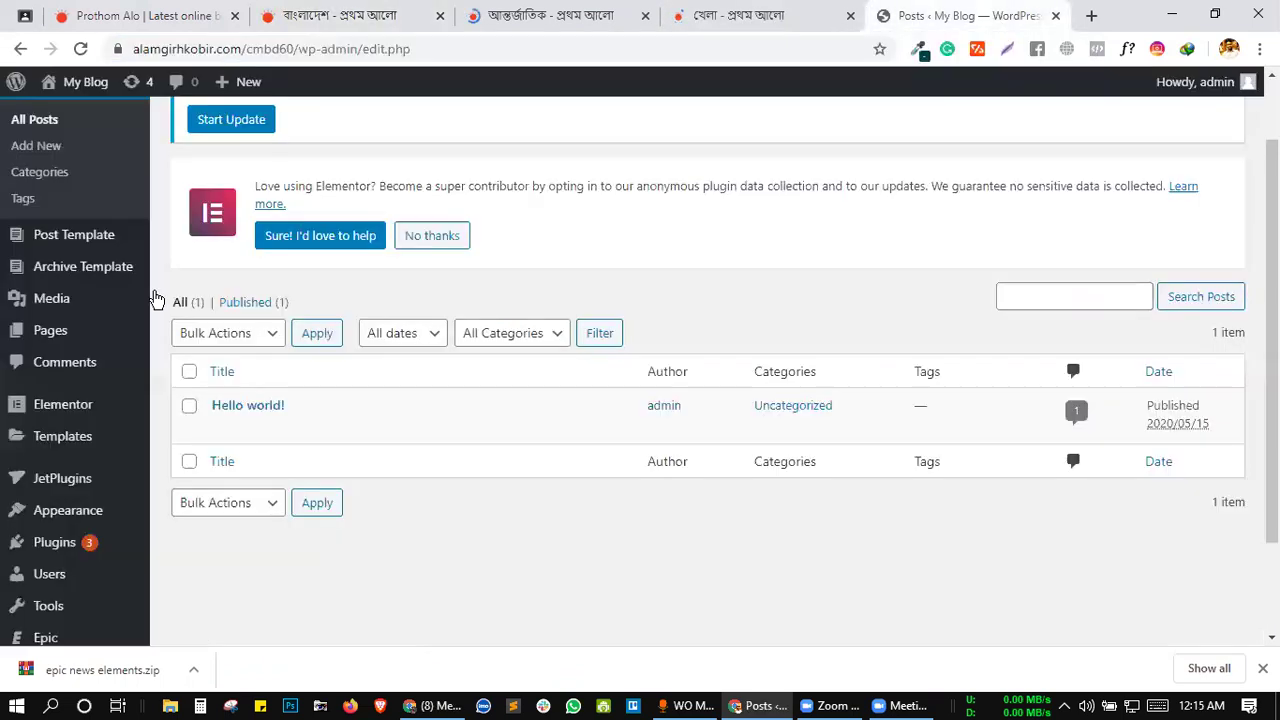
{"action": "left_click", "coordinate": [50, 187]}
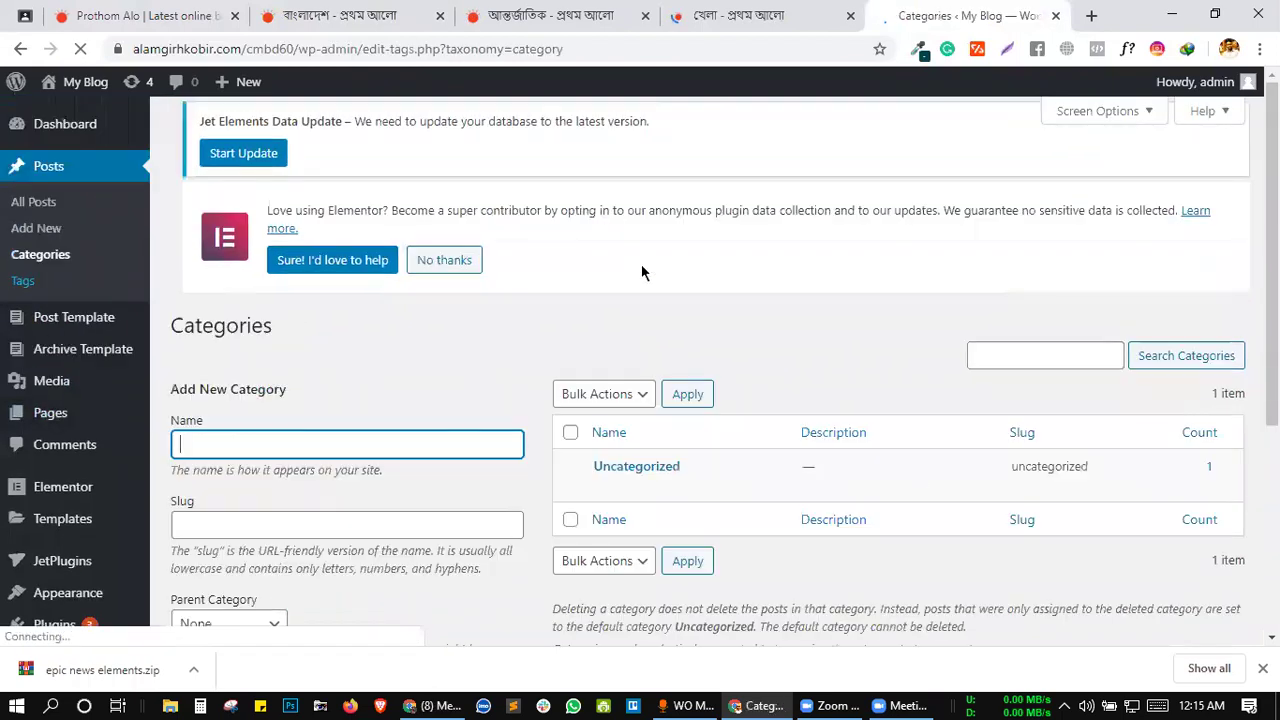
{"action": "scroll", "coordinate": [521, 313], "scroll_direction": "down", "scroll_amount": 1}
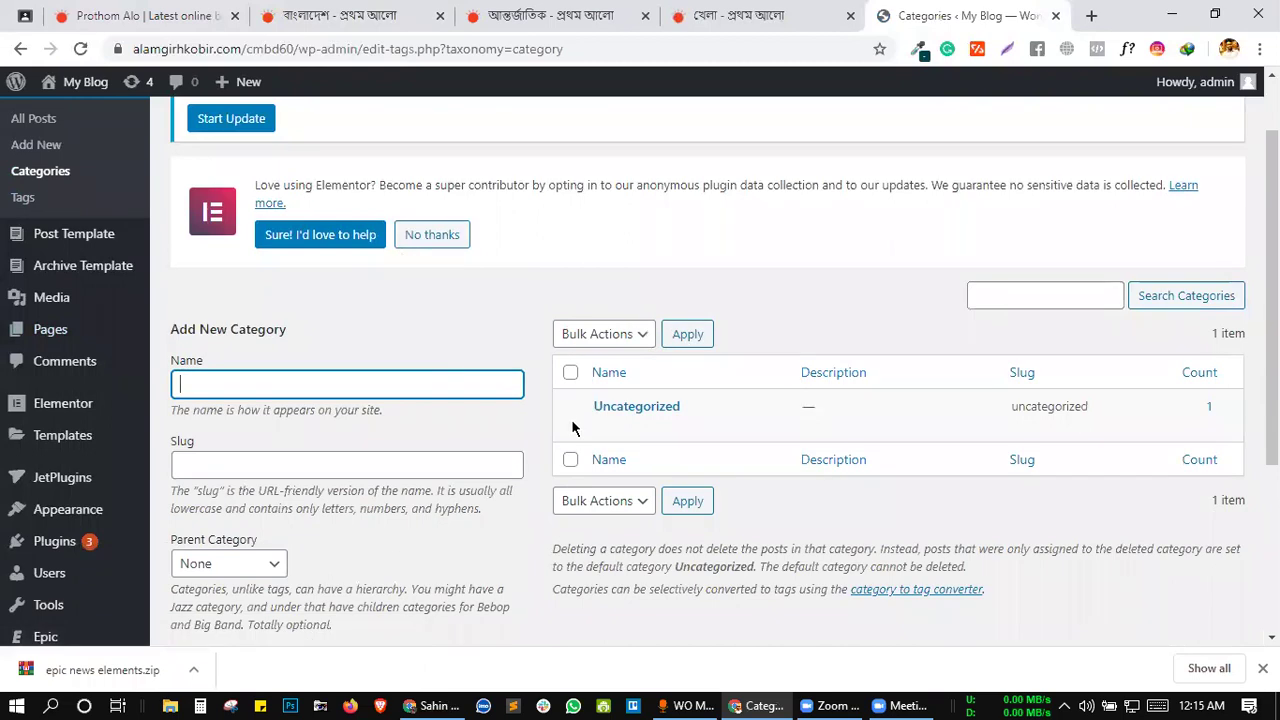
{"action": "scroll", "coordinate": [568, 410], "scroll_direction": "up", "scroll_amount": 1}
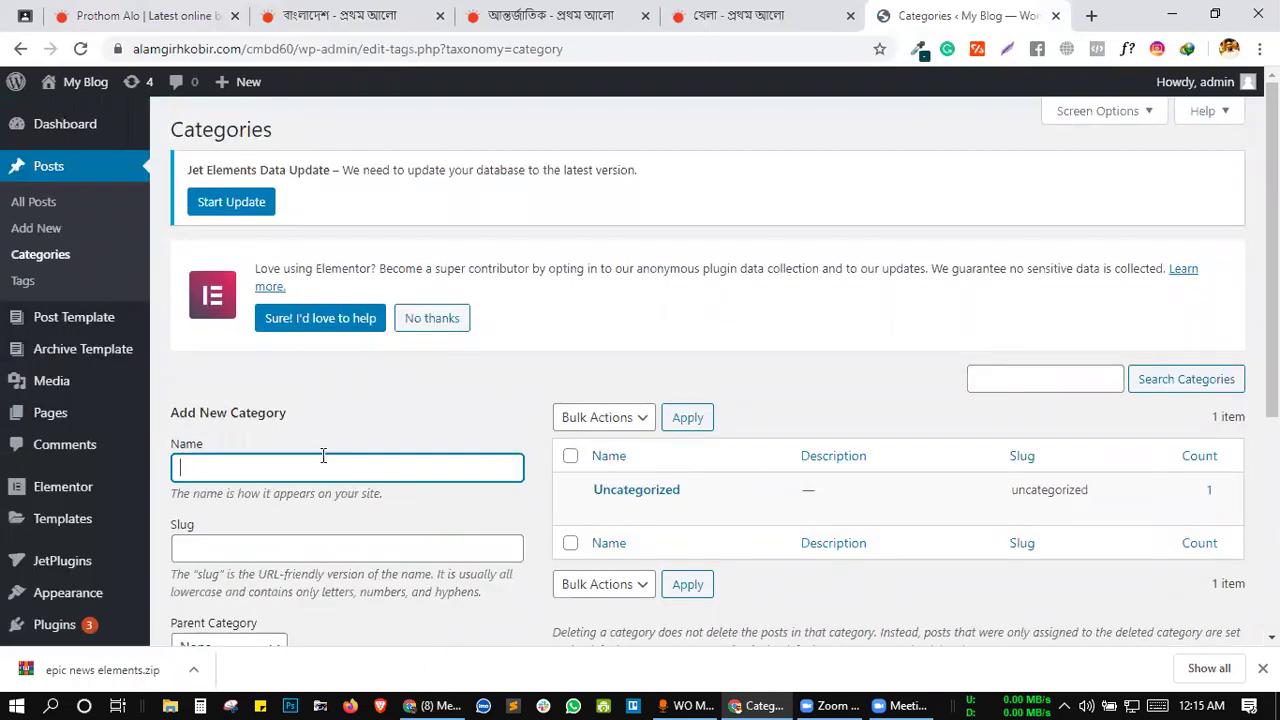
{"action": "scroll", "coordinate": [324, 460], "scroll_direction": "down", "scroll_amount": 1}
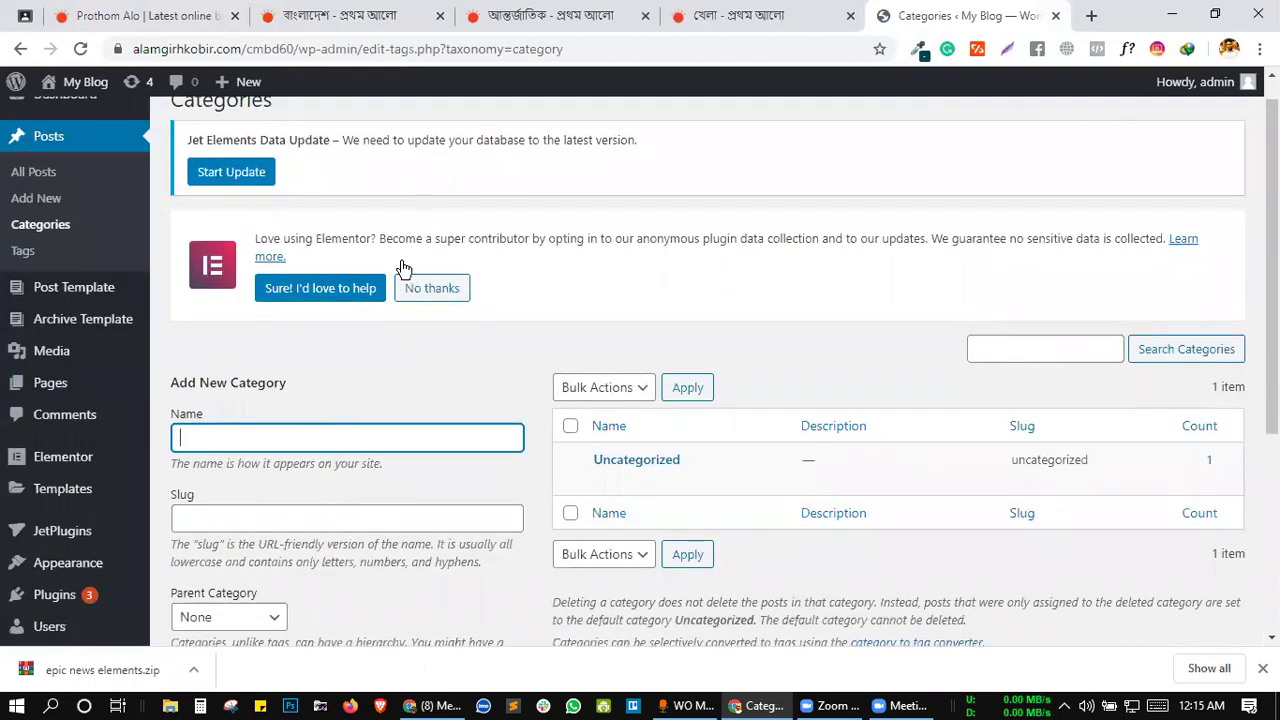
{"action": "type", "text": "bangladesh"}
{"action": "scroll", "coordinate": [479, 381], "scroll_direction": "down", "scroll_amount": 2}
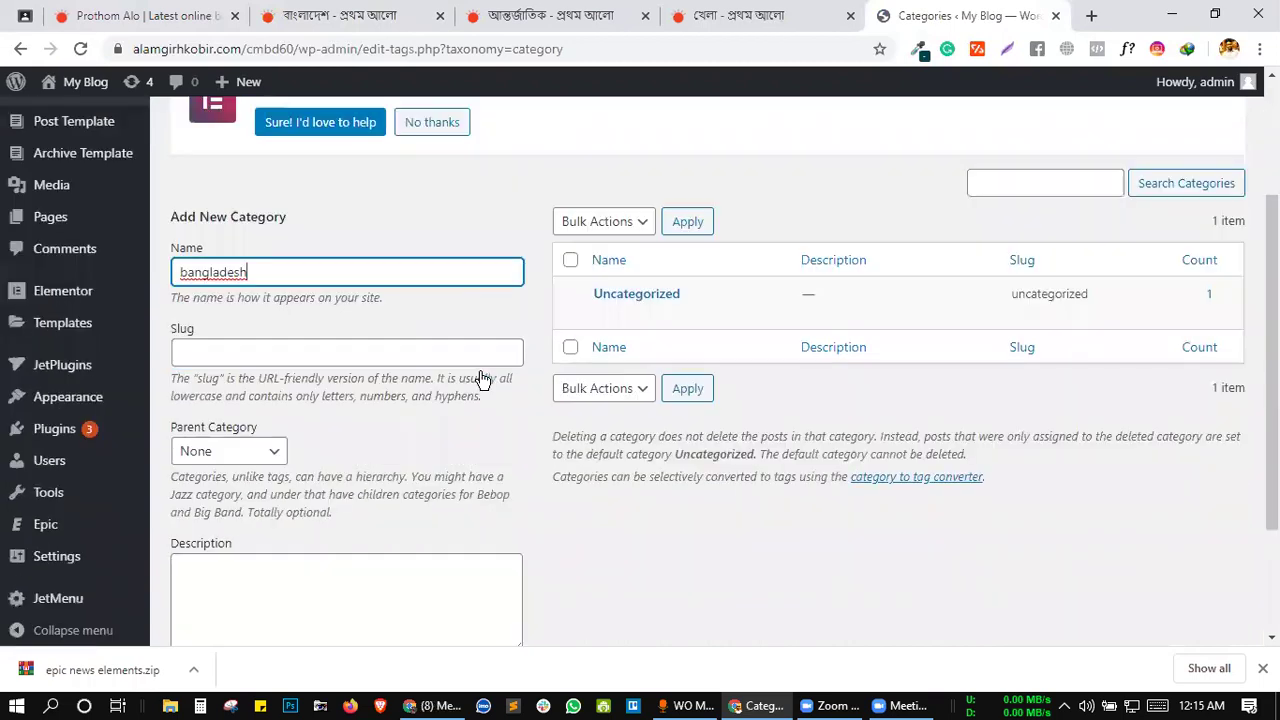
{"action": "scroll", "coordinate": [463, 326], "scroll_direction": "down", "scroll_amount": 1}
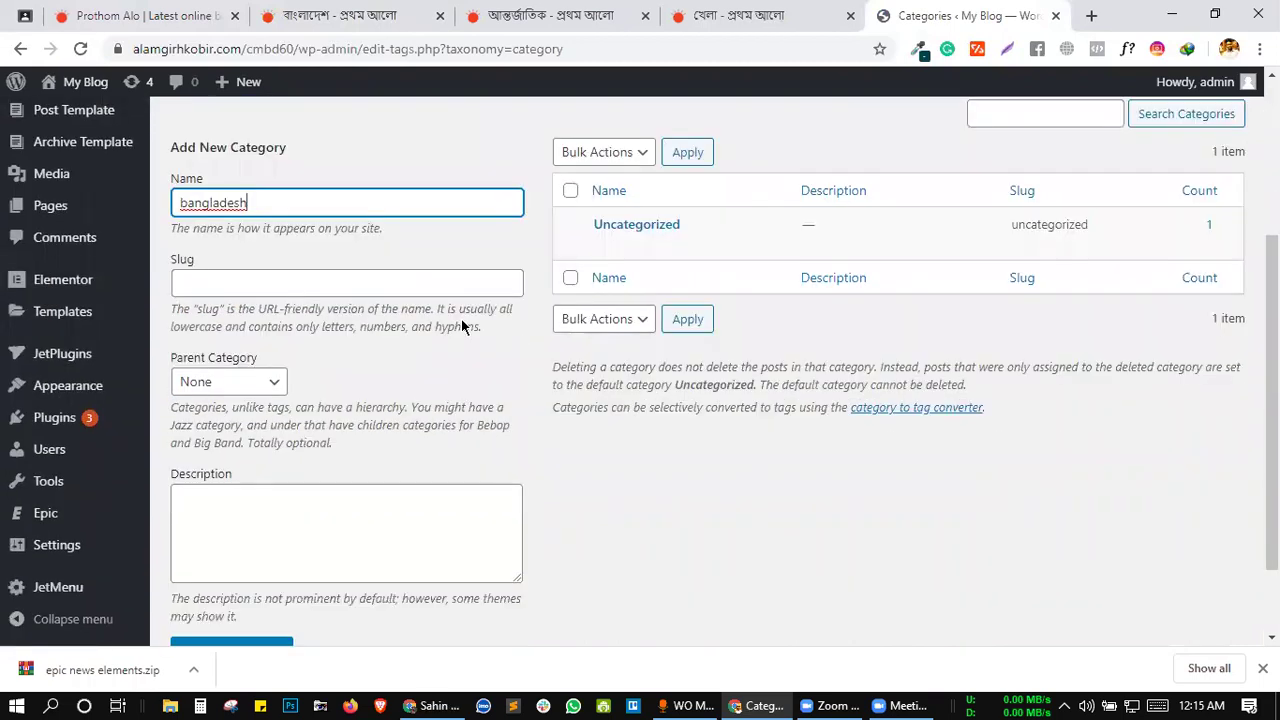
{"action": "scroll", "coordinate": [473, 311], "scroll_direction": "down", "scroll_amount": 1}
{"action": "scroll", "coordinate": [261, 590], "scroll_direction": "down", "scroll_amount": 1}
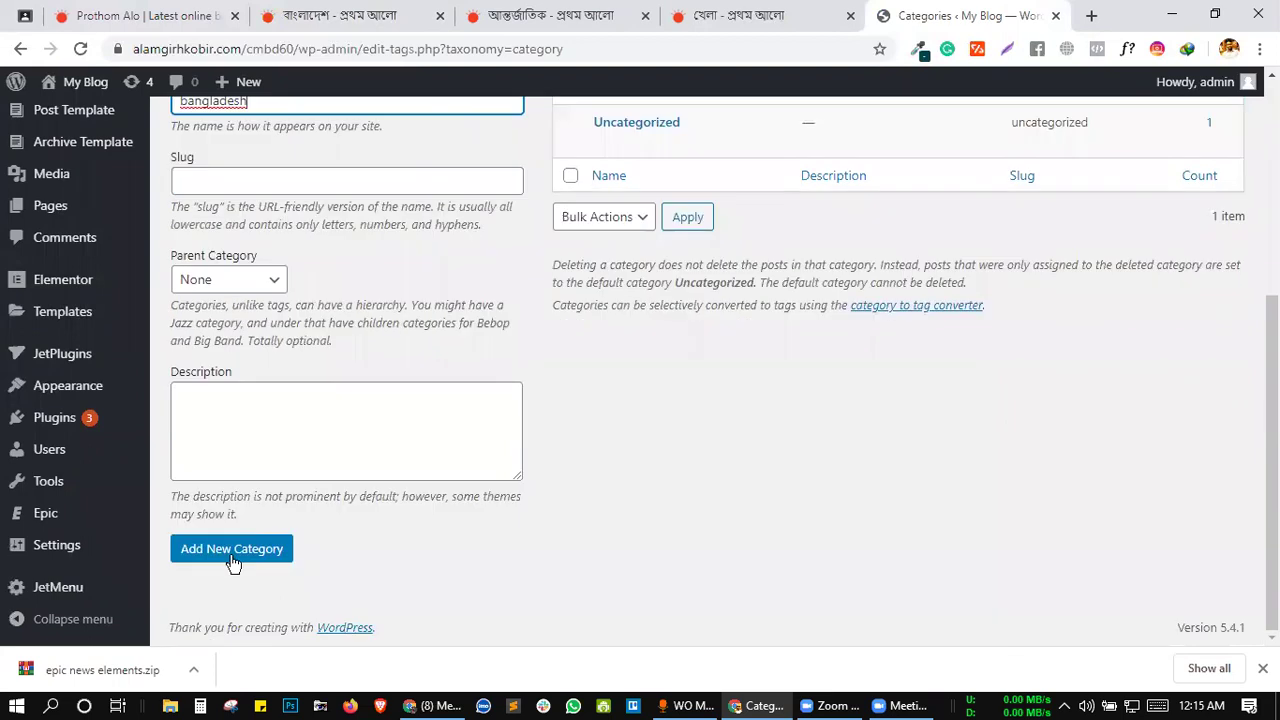
{"action": "left_click", "coordinate": [225, 553]}
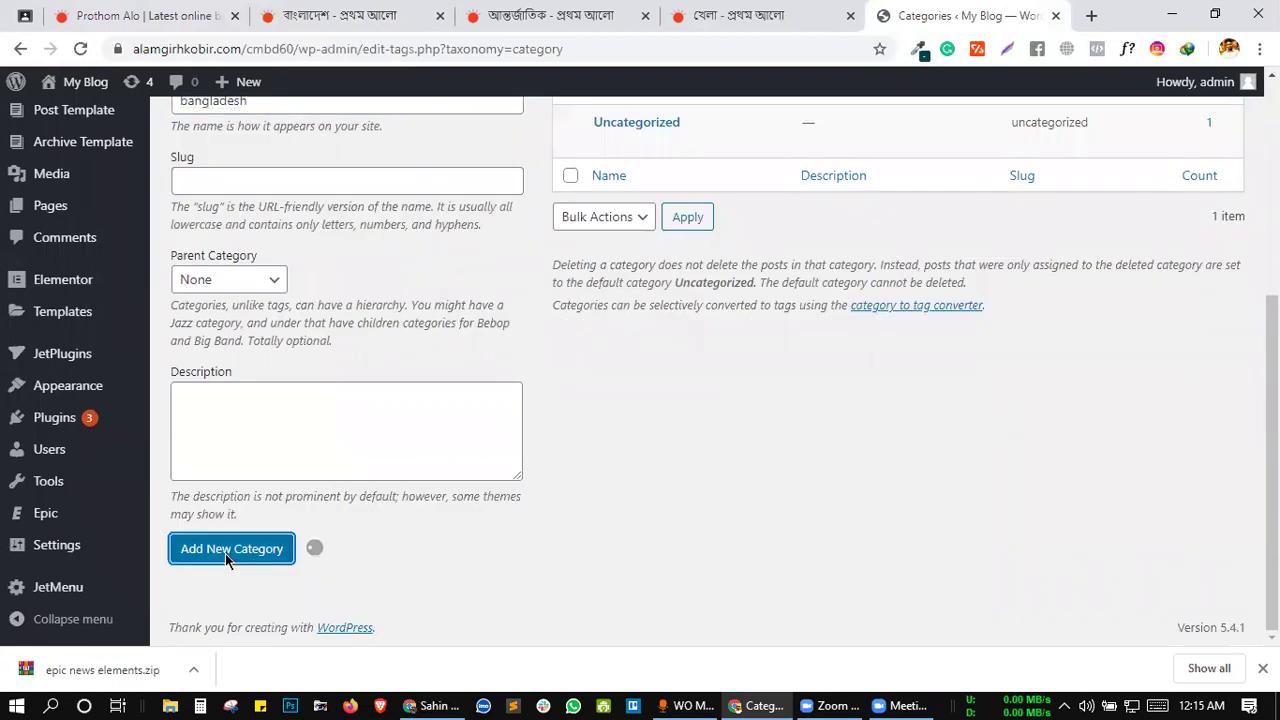
{"action": "scroll", "coordinate": [674, 297], "scroll_direction": "up", "scroll_amount": 3}
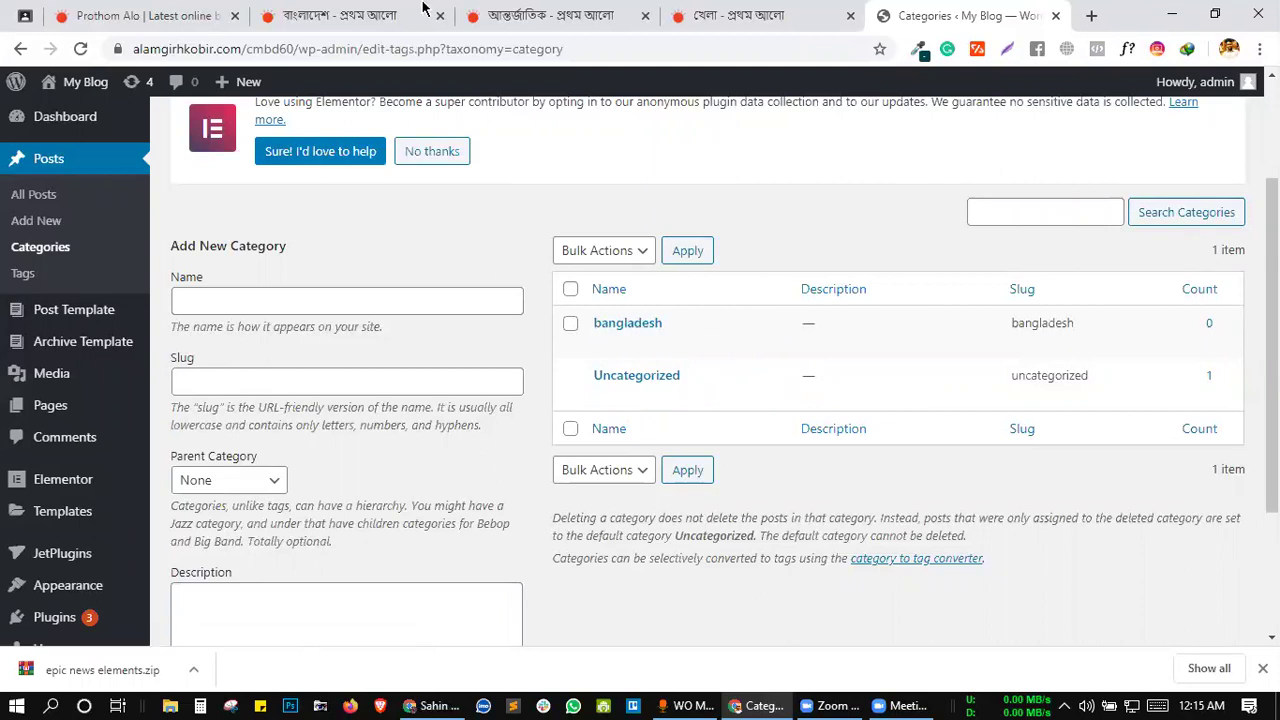
- Copy "international" from the International section's web address and add it as a new WordPress post category
{"action": "left_click", "coordinate": [531, 8]}
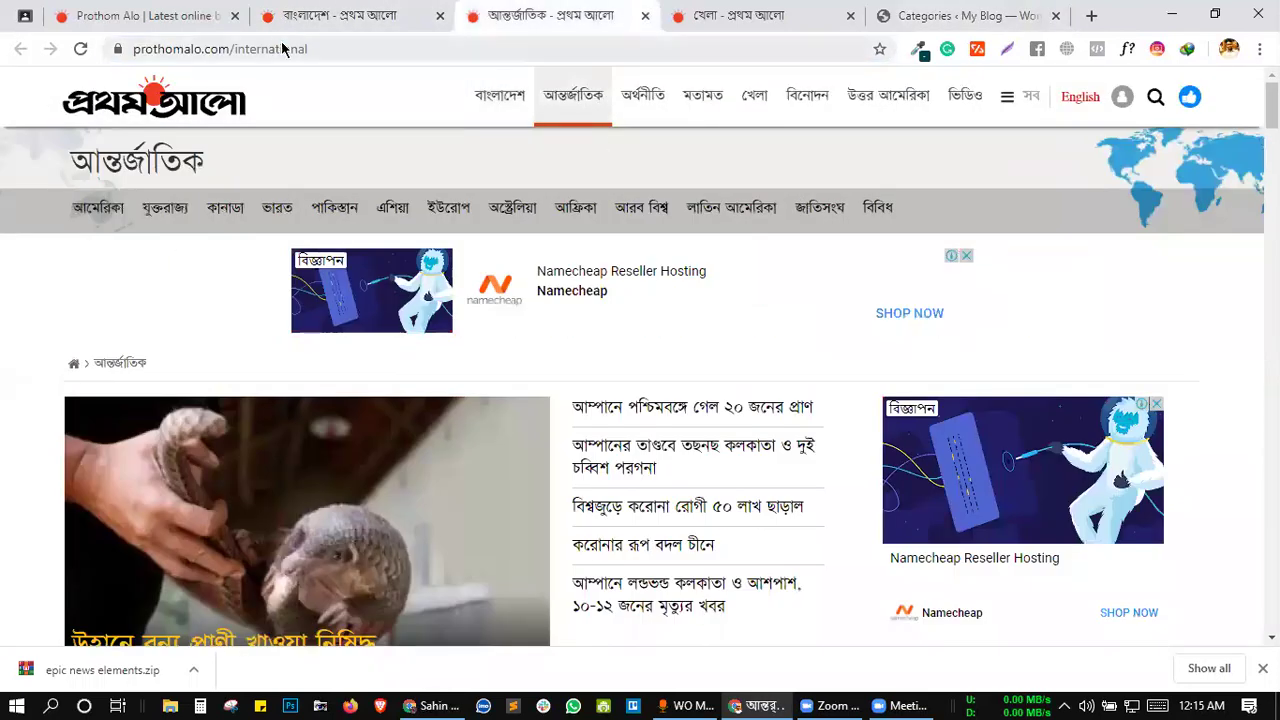
{"action": "double_click", "coordinate": [282, 49]}
{"action": "key", "text": "ctrl+c"}
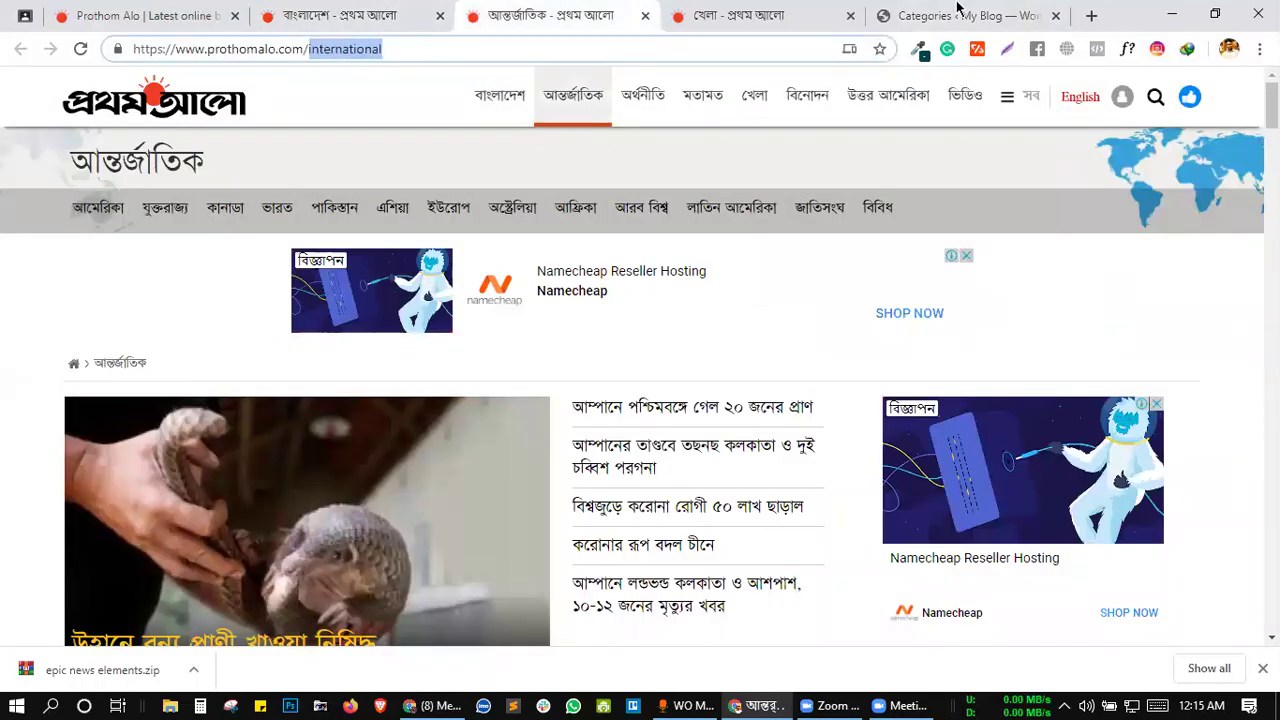
{"action": "key", "text": "ctrl+5"}
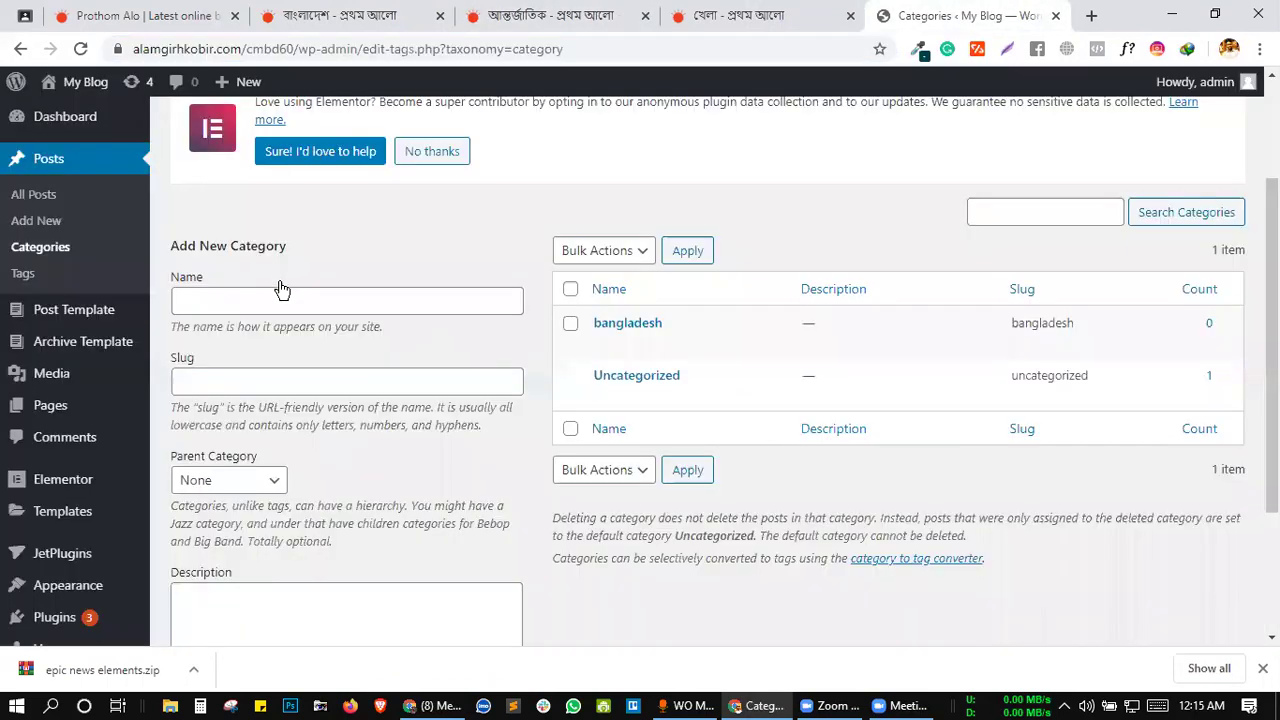
{"action": "left_click", "coordinate": [280, 303]}
{"action": "key", "text": "ctrl+v"}
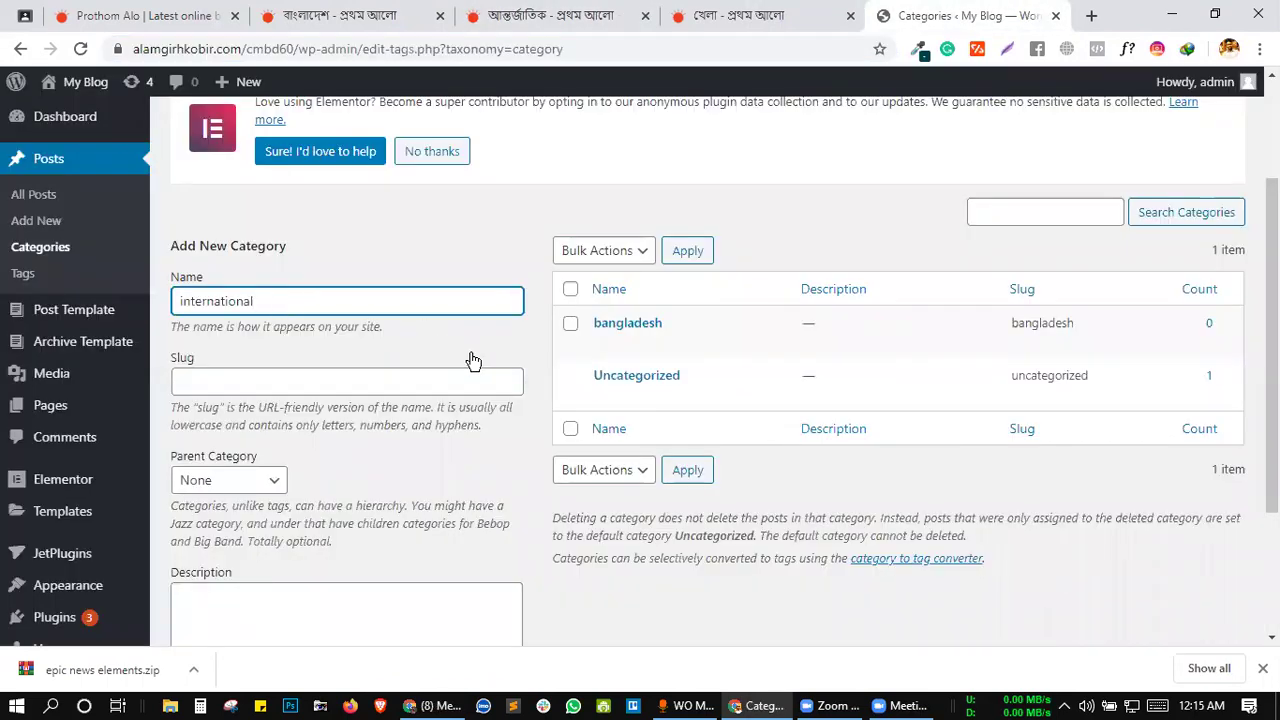
{"action": "scroll", "coordinate": [523, 398], "scroll_direction": "down", "scroll_amount": 2}
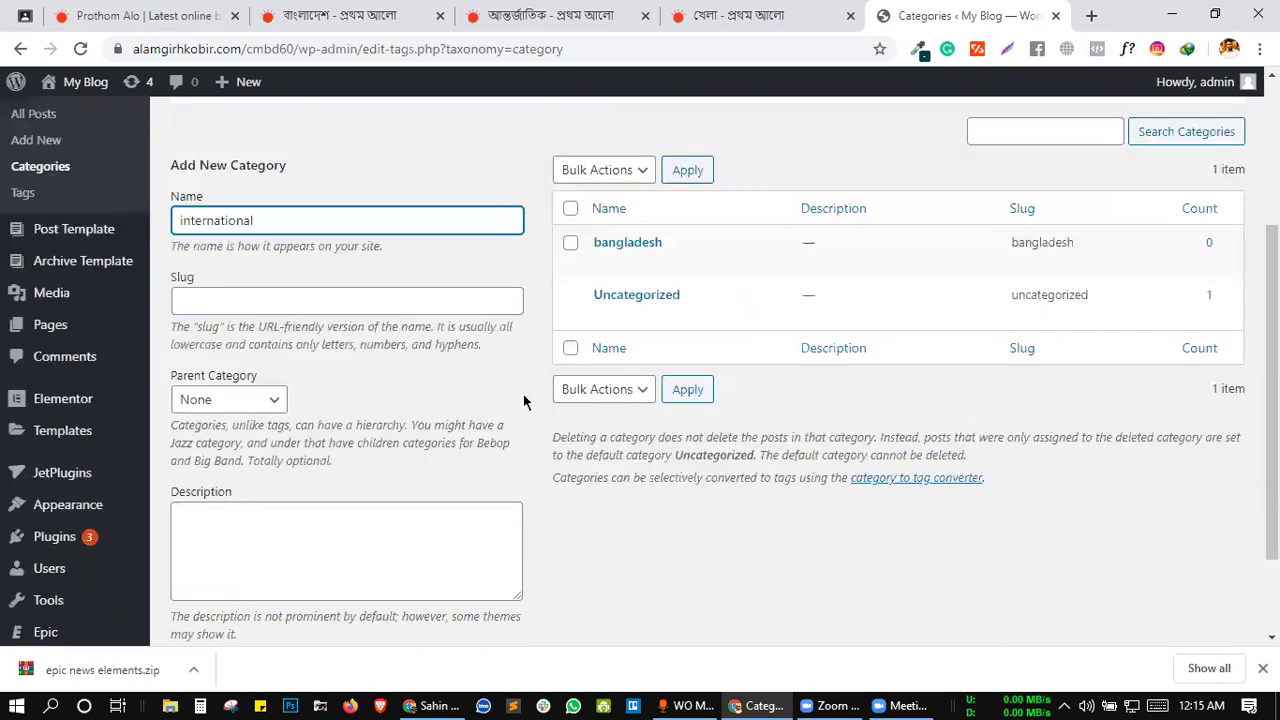
{"action": "scroll", "coordinate": [523, 401], "scroll_direction": "up", "scroll_amount": 1}
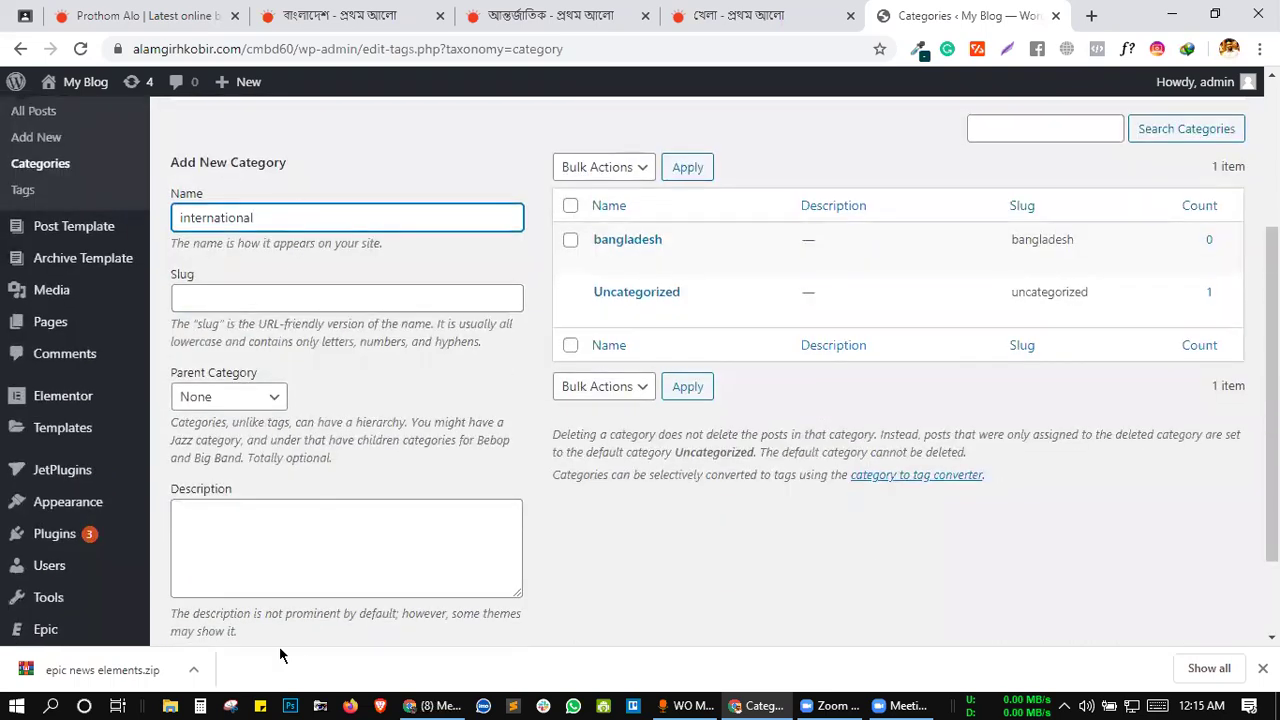
{"action": "scroll", "coordinate": [300, 570], "scroll_direction": "down", "scroll_amount": 1}
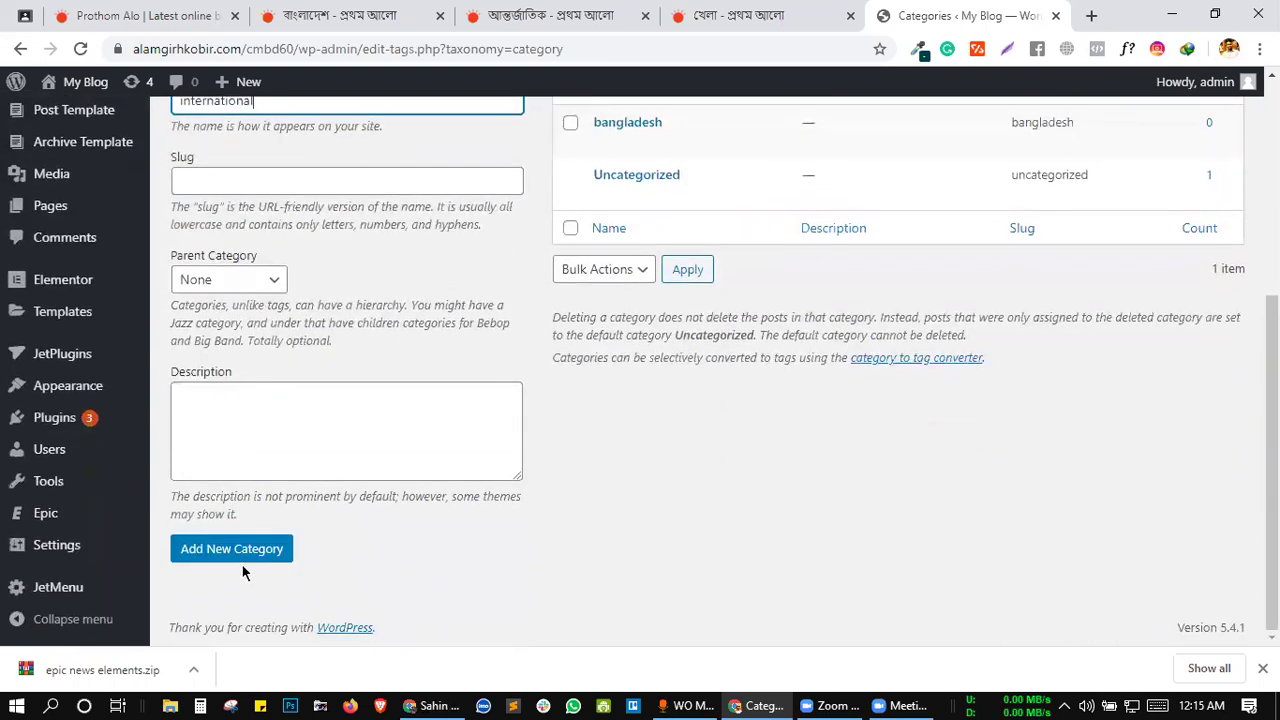
{"action": "left_click", "coordinate": [237, 557]}
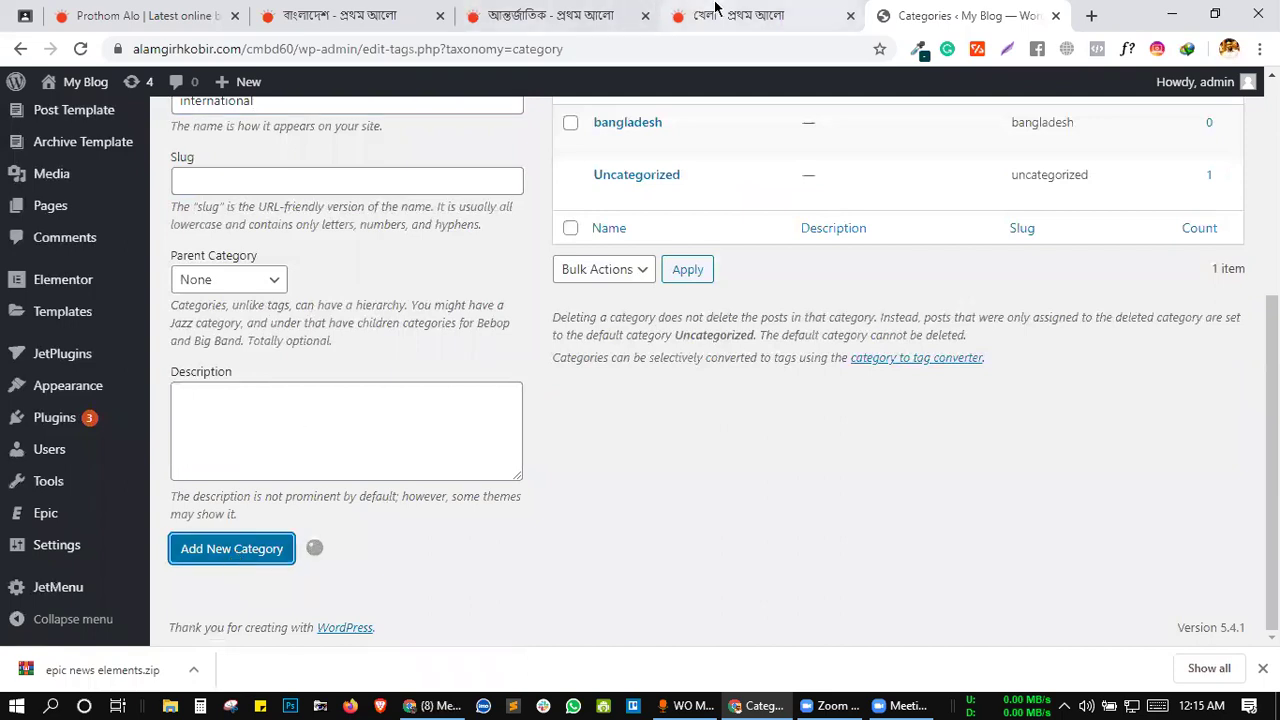
- Copy "sports" from the Sports section's web address and add it as a new WordPress post category
{"action": "left_click", "coordinate": [740, 15]}
{"action": "double_click", "coordinate": [263, 49]}
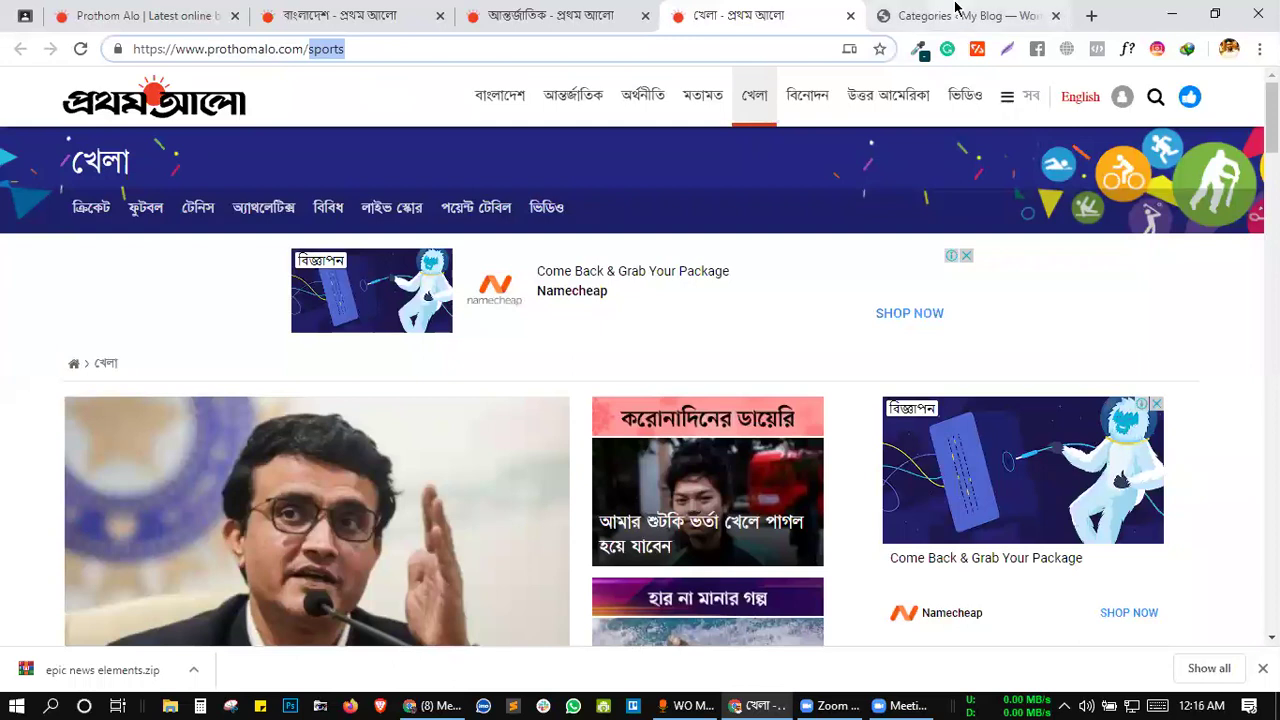
{"action": "key", "text": "ctrl+Tab"}
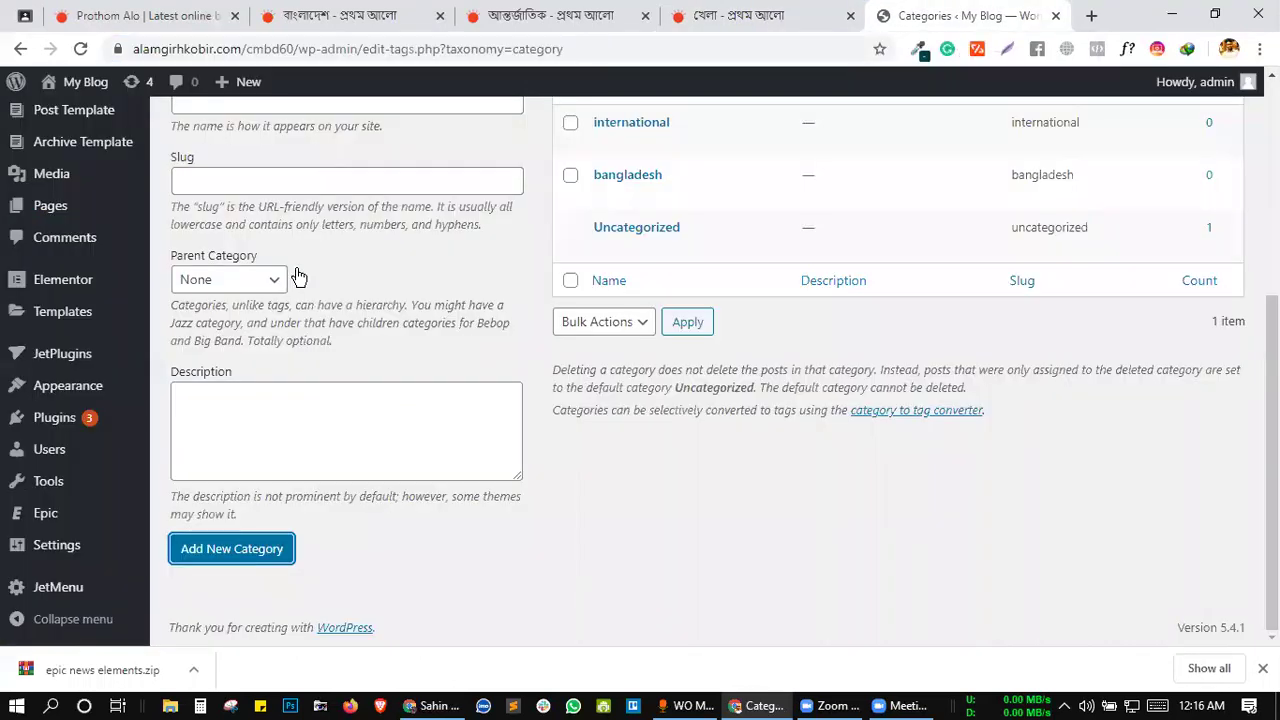
{"action": "scroll", "coordinate": [295, 270], "scroll_direction": "up", "scroll_amount": 2}
{"action": "left_click", "coordinate": [259, 307]}
{"action": "type", "text": "sports"}
{"action": "scroll", "coordinate": [401, 547], "scroll_direction": "down", "scroll_amount": 1}
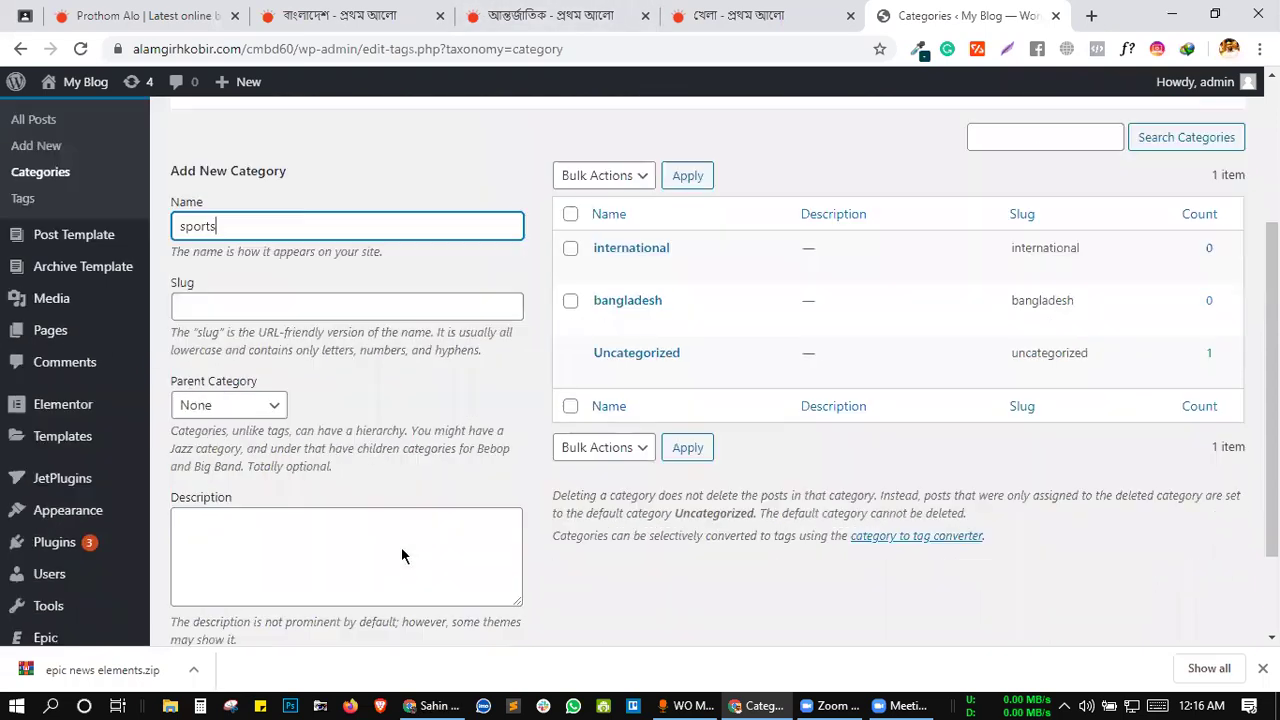
{"action": "scroll", "coordinate": [401, 547], "scroll_direction": "down", "scroll_amount": 2}
{"action": "left_click", "coordinate": [264, 567]}
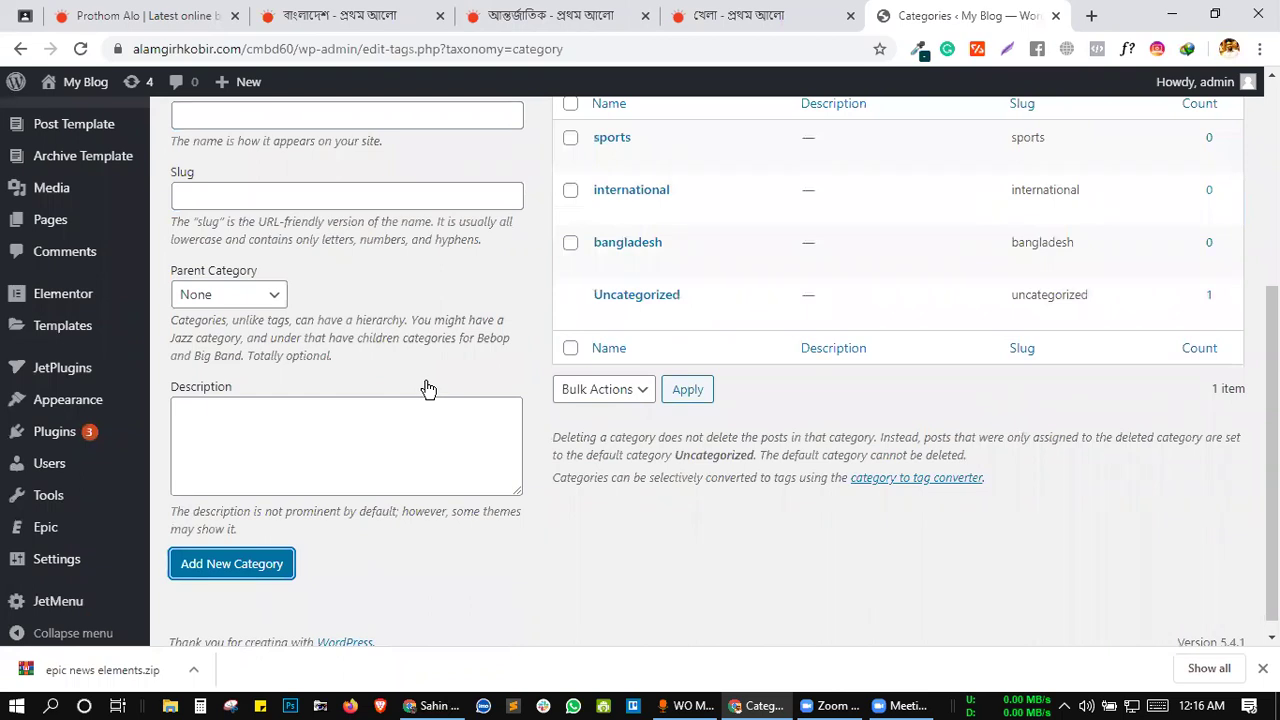
- Add a new post category named "Cricket" with sports as its parent category
{"action": "scroll", "coordinate": [428, 388], "scroll_direction": "up", "scroll_amount": 4}
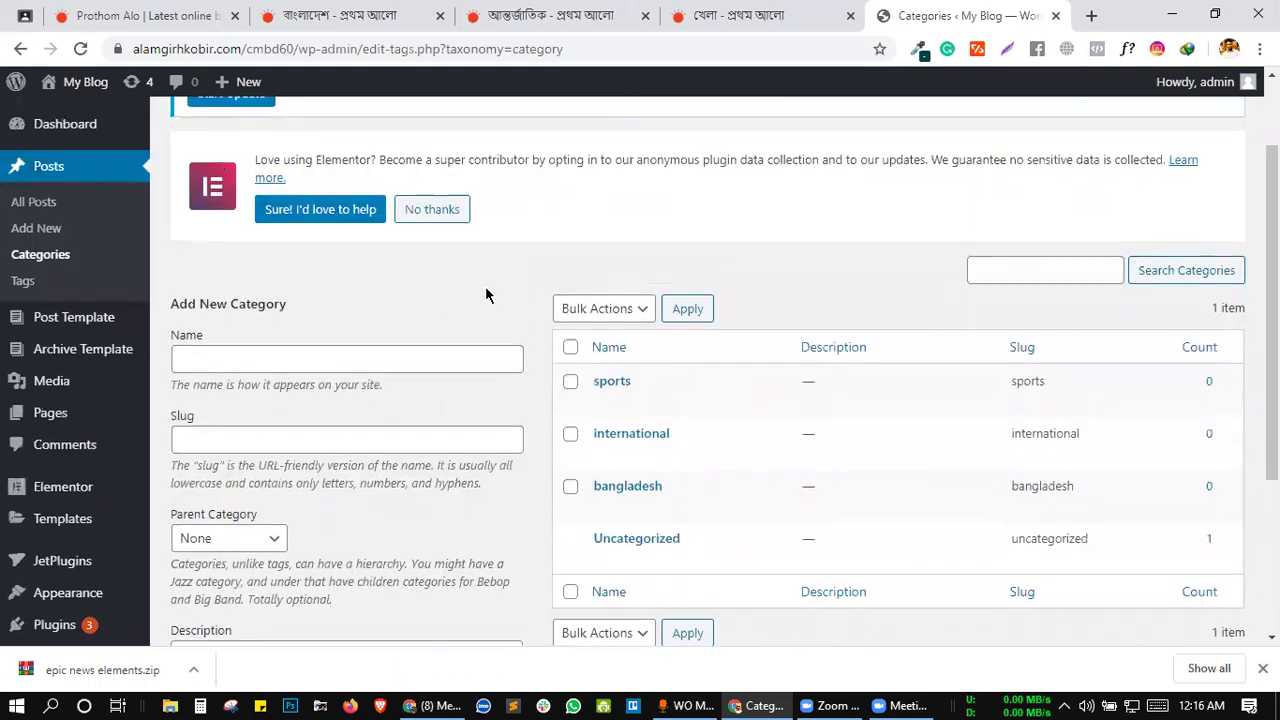
{"action": "left_click", "coordinate": [332, 363]}
{"action": "type", "text": "C"}
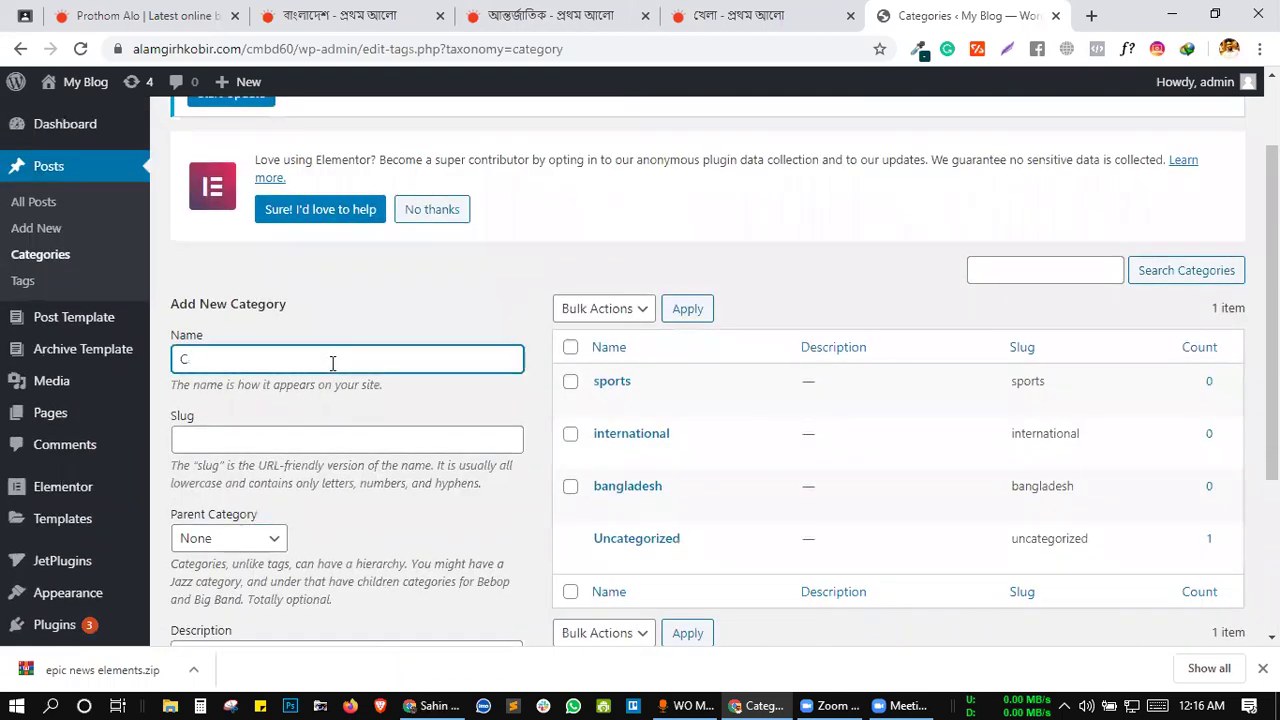
{"action": "type", "text": "ricket"}
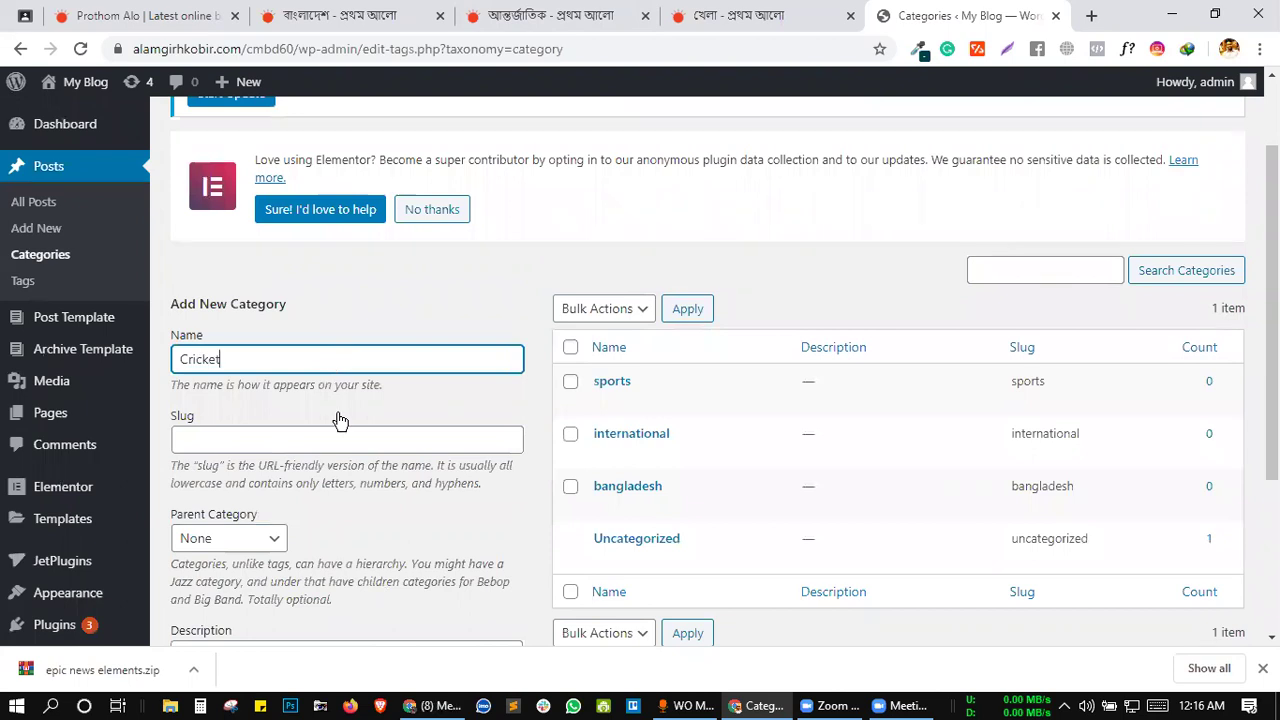
{"action": "scroll", "coordinate": [283, 425], "scroll_direction": "down", "scroll_amount": 1}
{"action": "scroll", "coordinate": [283, 425], "scroll_direction": "down", "scroll_amount": 2}
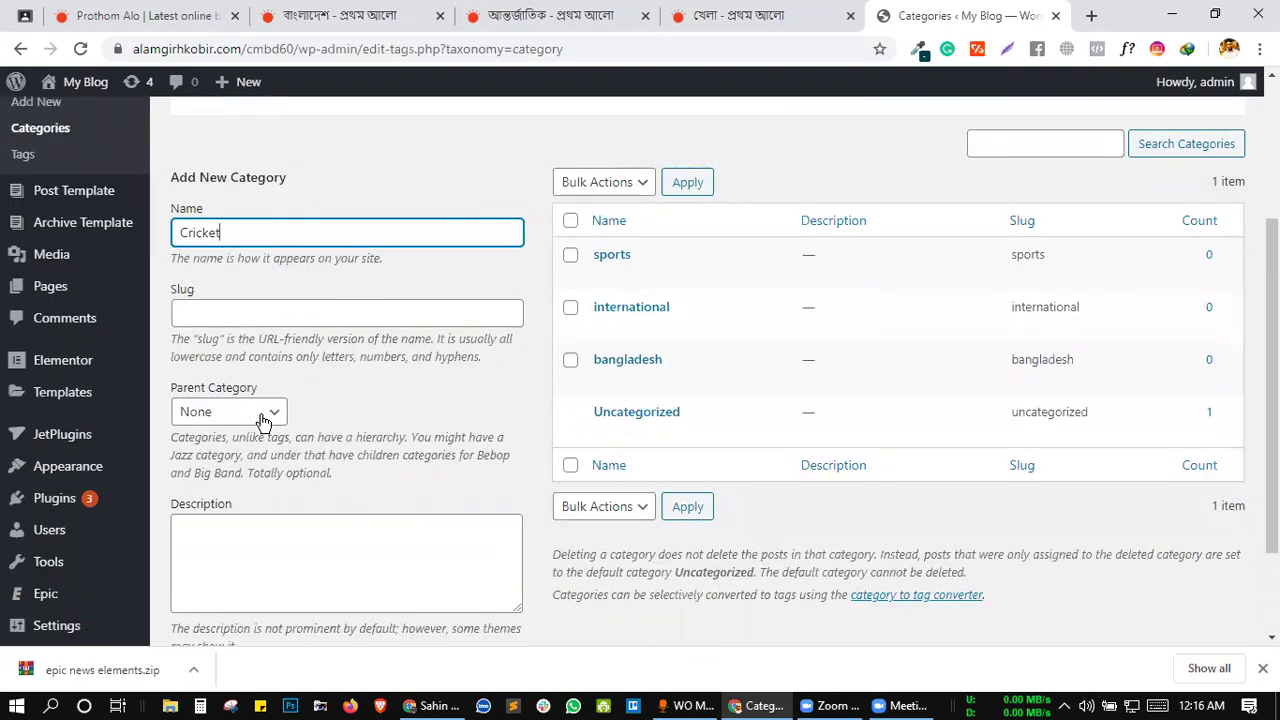
{"action": "left_click", "coordinate": [255, 412]}
{"action": "left_click", "coordinate": [198, 455]}
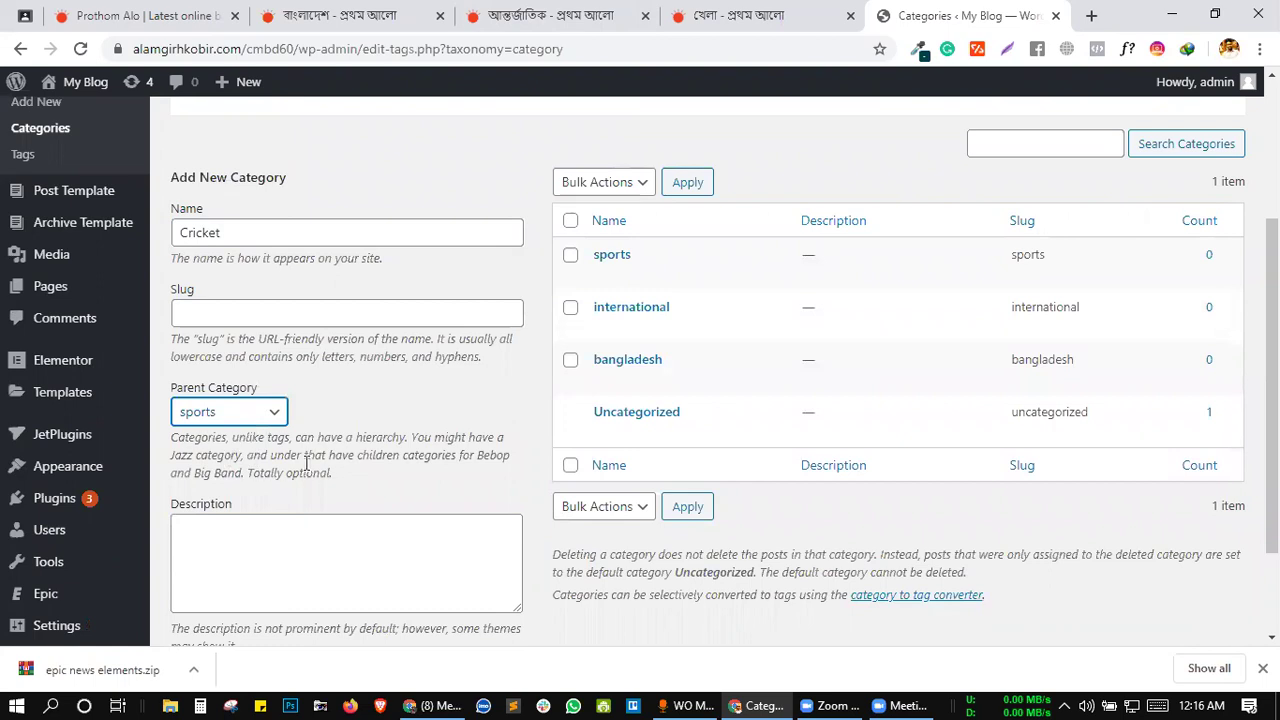
{"action": "scroll", "coordinate": [338, 463], "scroll_direction": "down", "scroll_amount": 2}
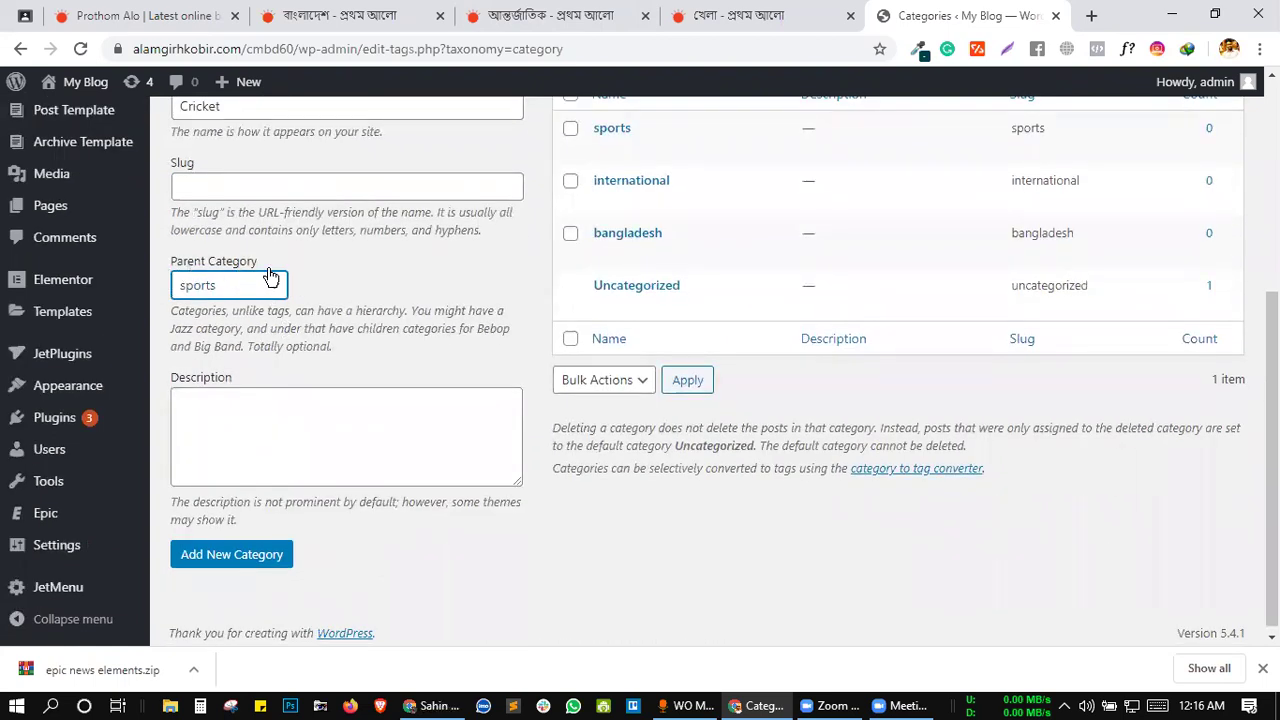
{"action": "left_click", "coordinate": [219, 568]}
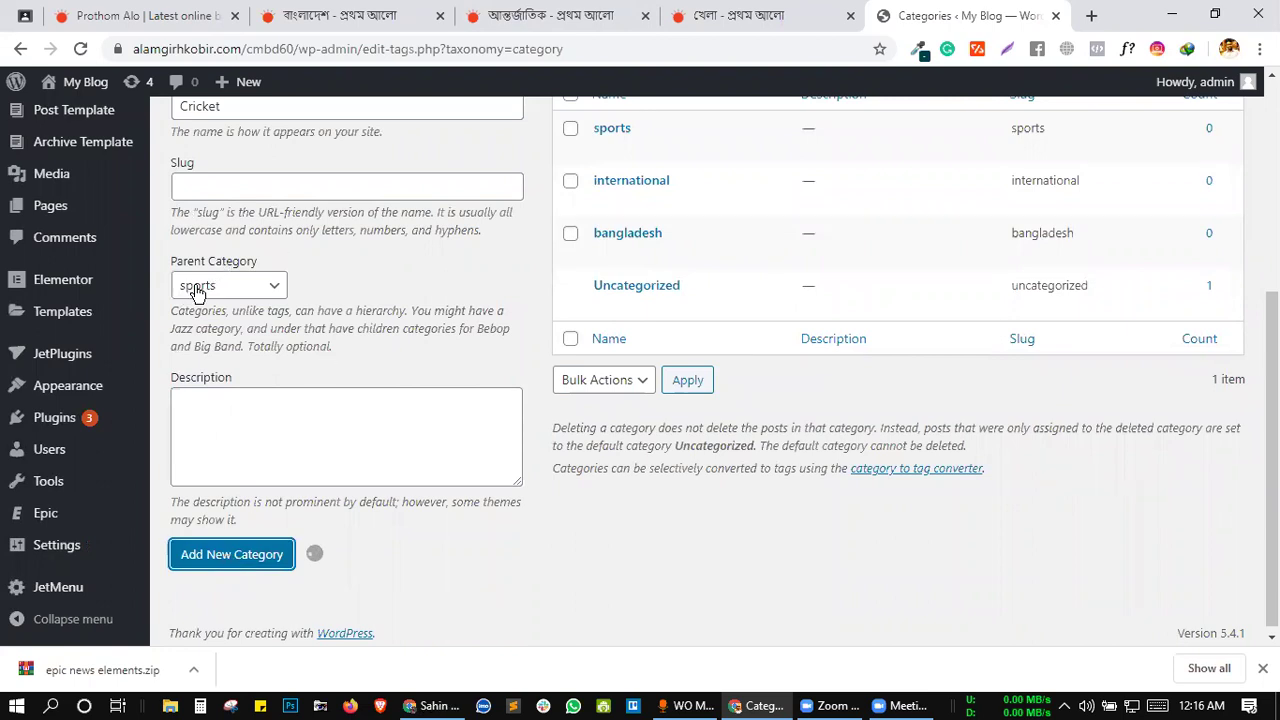
{"action": "scroll", "coordinate": [283, 189], "scroll_direction": "up", "scroll_amount": 3}
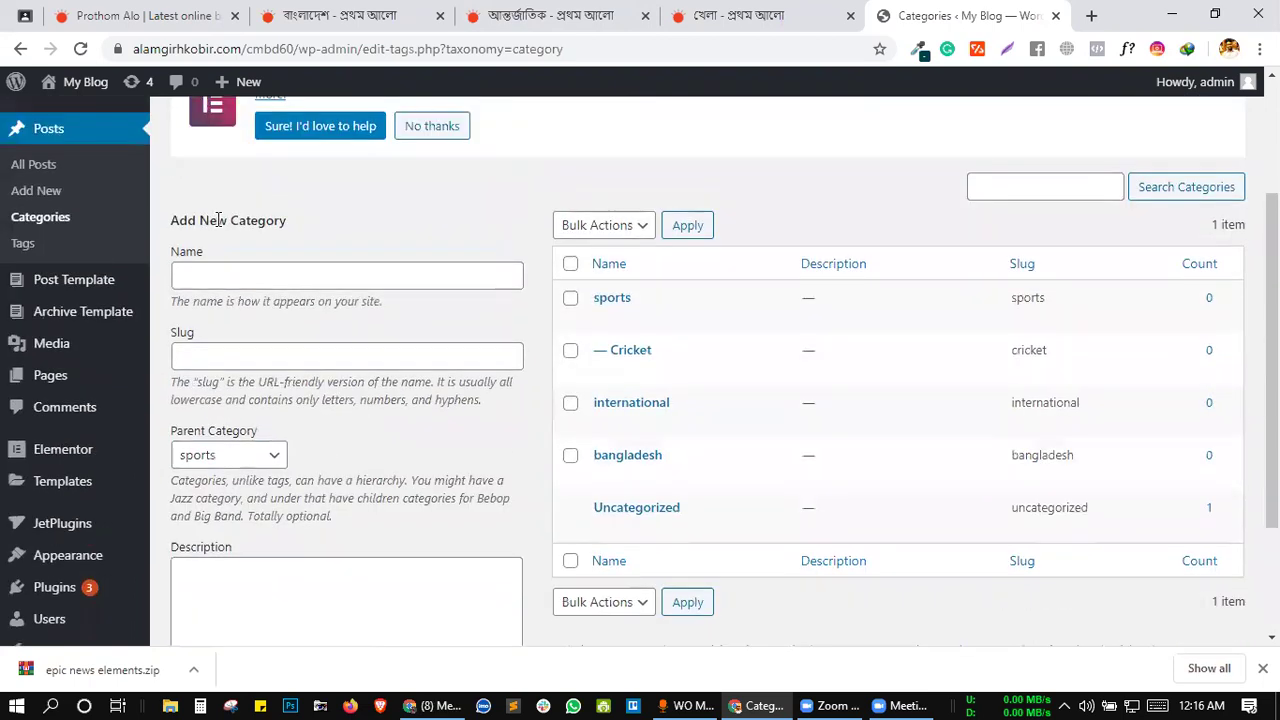
{"action": "scroll", "coordinate": [709, 466], "scroll_direction": "down", "scroll_amount": 1}
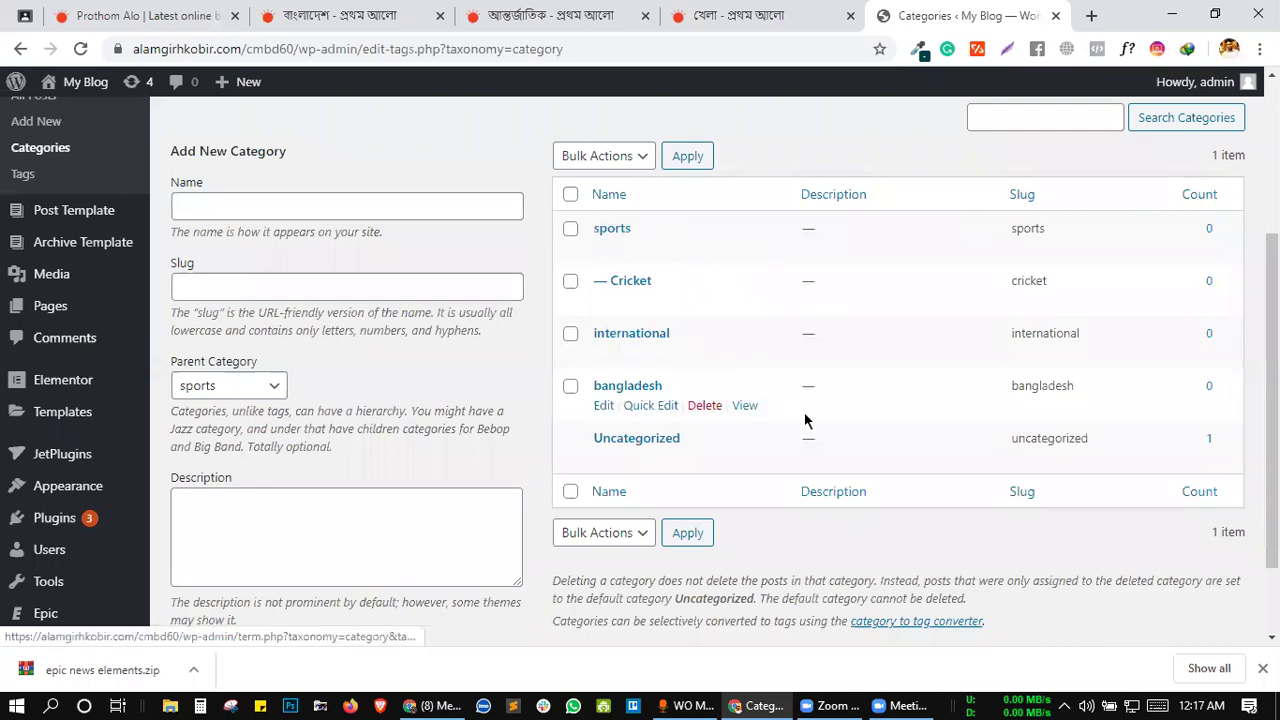
- Start a new WordPress post, and open the Nawabganj, Habiganj and virtual court articles from Prothom Alo's Bangladesh section in separate tabs
{"action": "scroll", "coordinate": [686, 223], "scroll_direction": "up", "scroll_amount": 3}
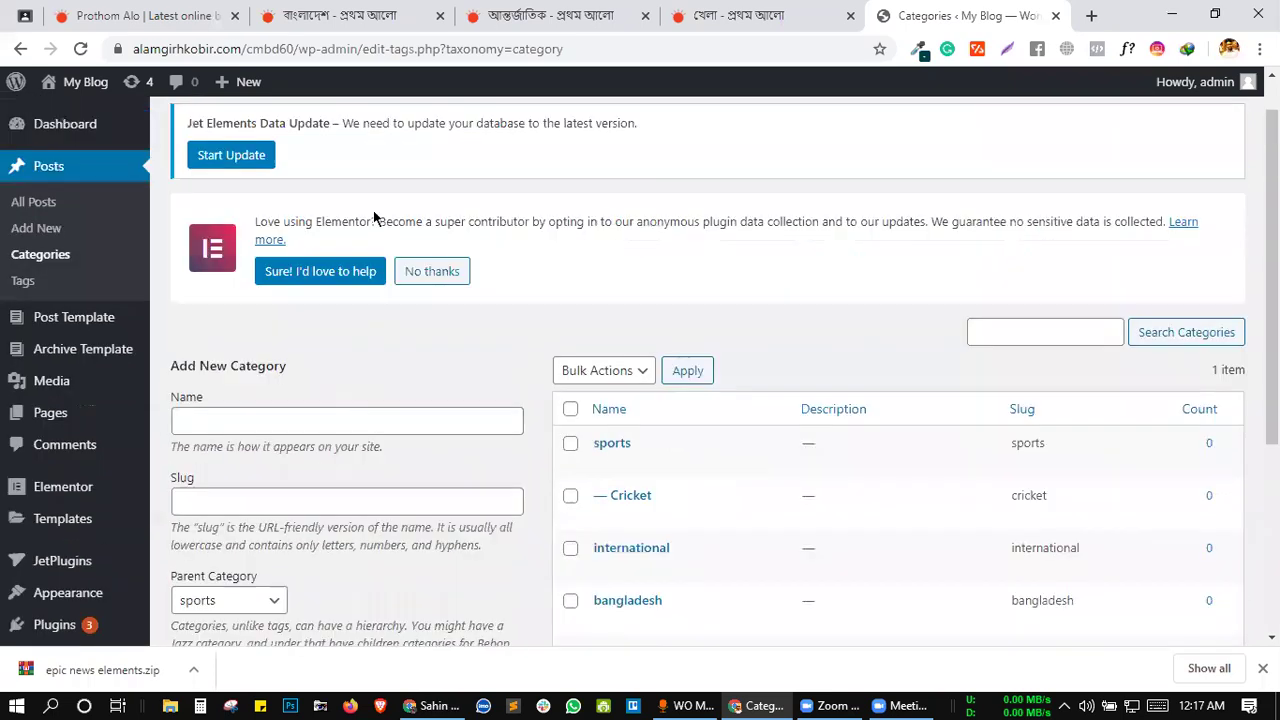
{"action": "left_click", "coordinate": [26, 226]}
{"action": "left_click", "coordinate": [412, 15]}
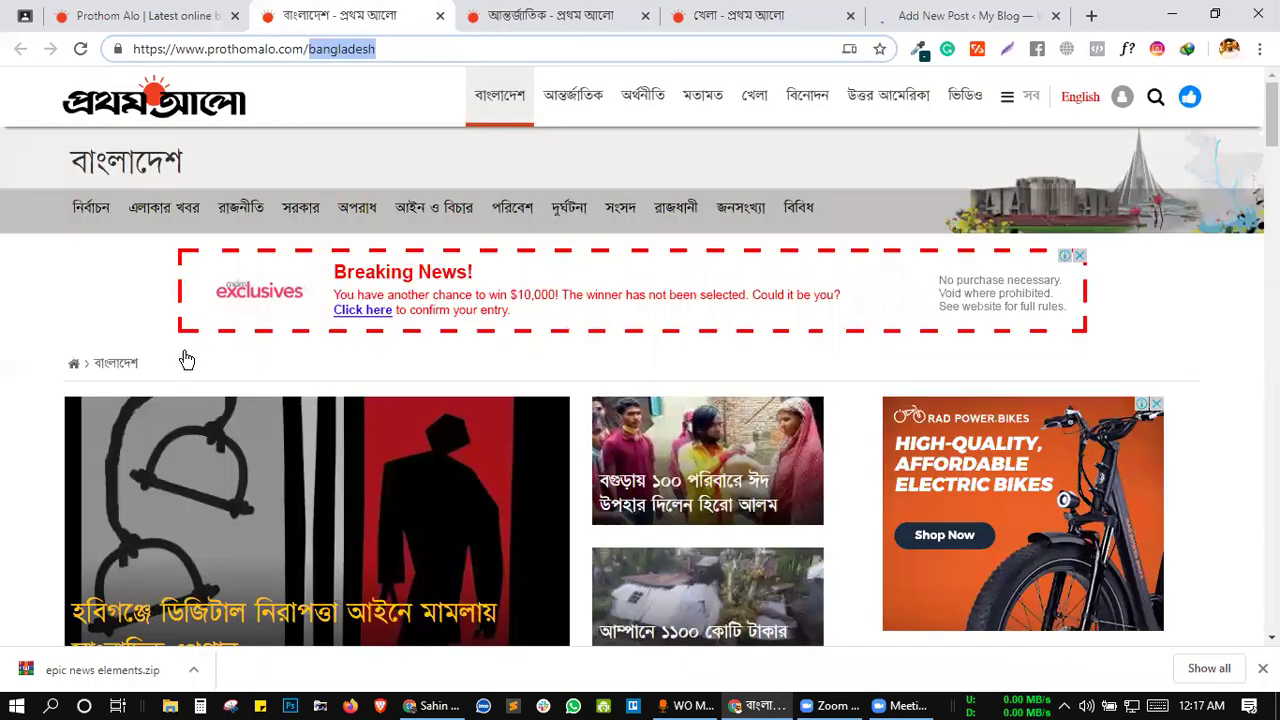
{"action": "scroll", "coordinate": [183, 357], "scroll_direction": "down", "scroll_amount": 3}
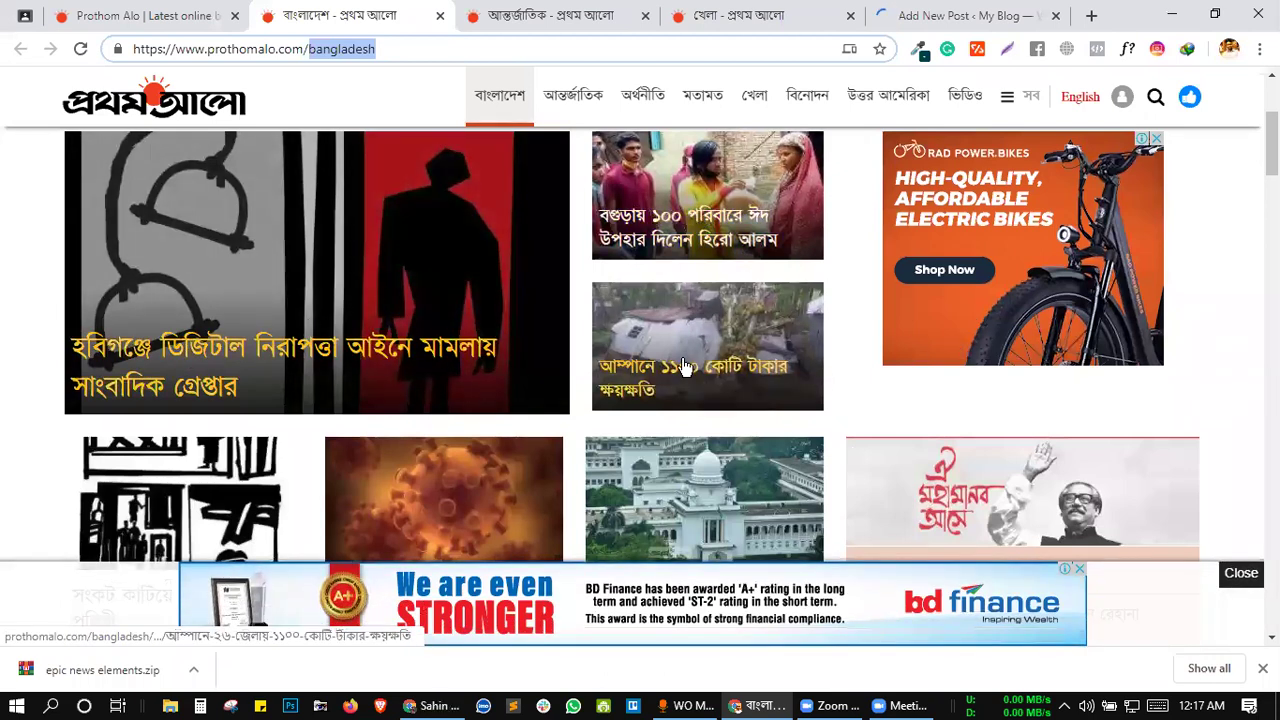
{"action": "scroll", "coordinate": [686, 366], "scroll_direction": "down", "scroll_amount": 2}
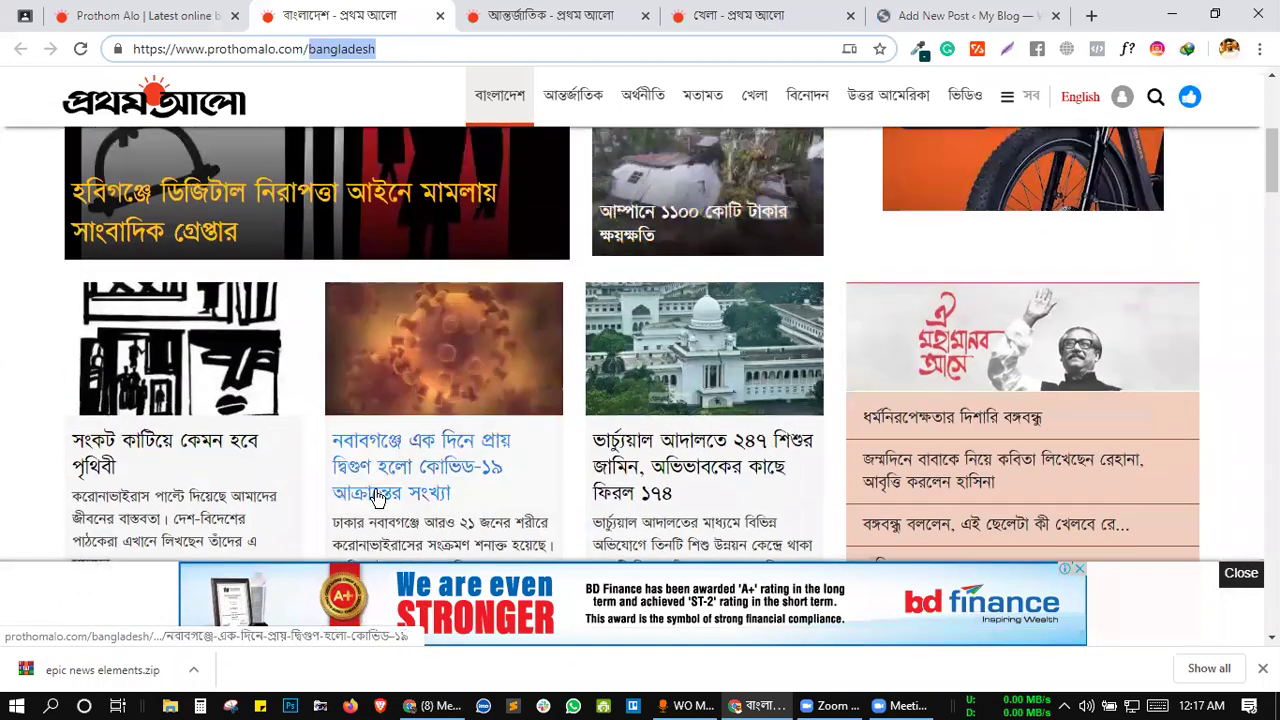
{"action": "middle_click", "coordinate": [340, 403]}
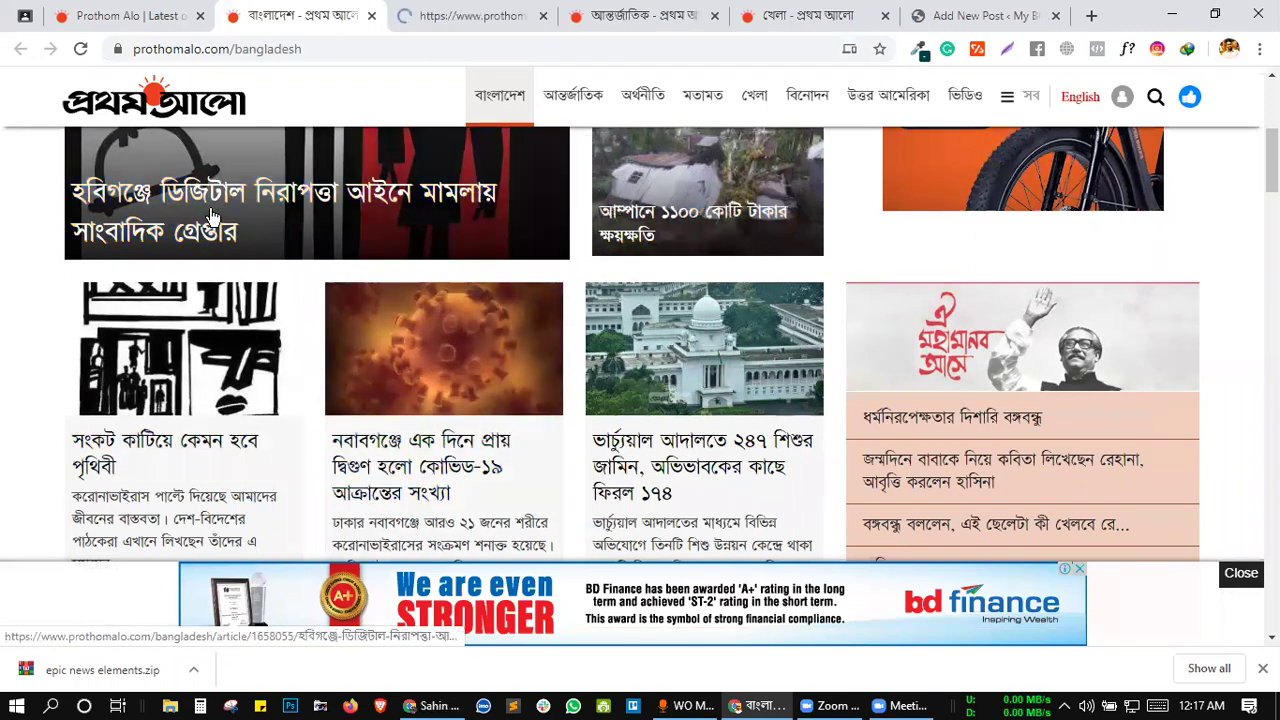
{"action": "middle_click", "coordinate": [637, 428]}
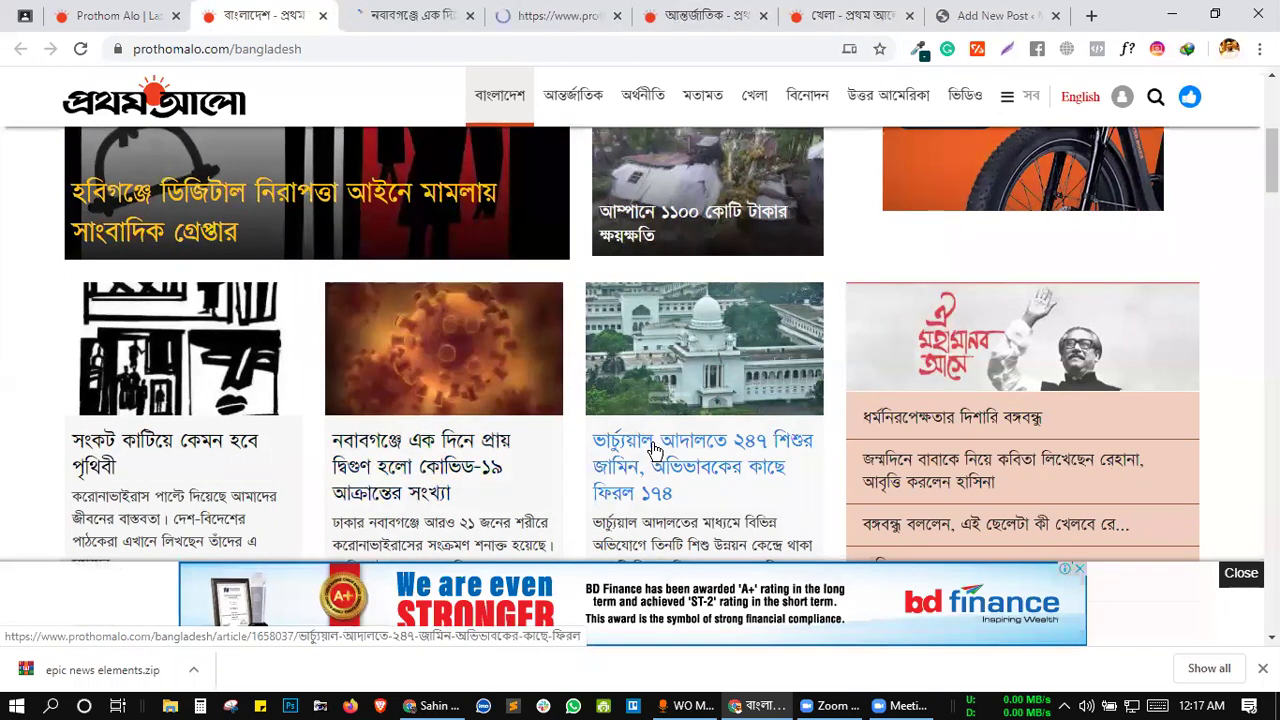
{"action": "middle_click", "coordinate": [545, 215]}
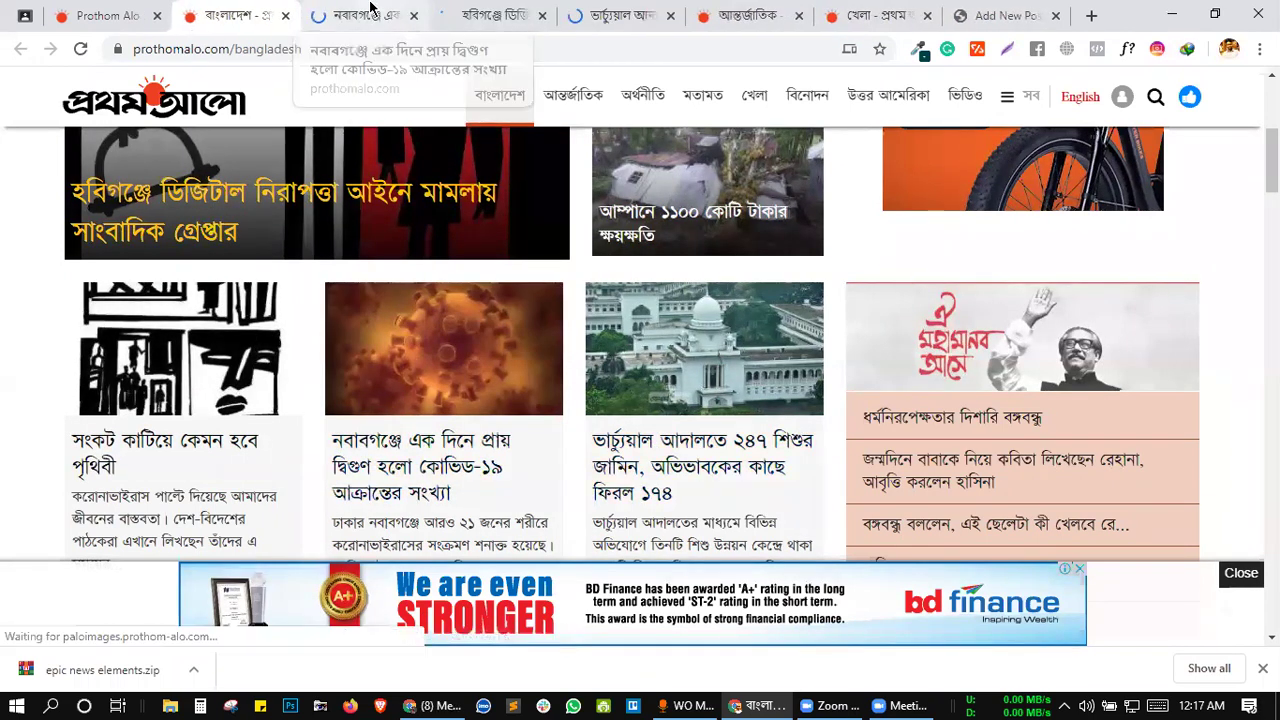
- Translate the Nawabganj COVID-19 article page into English, retrying the translation once
{"action": "left_click", "coordinate": [372, 14]}
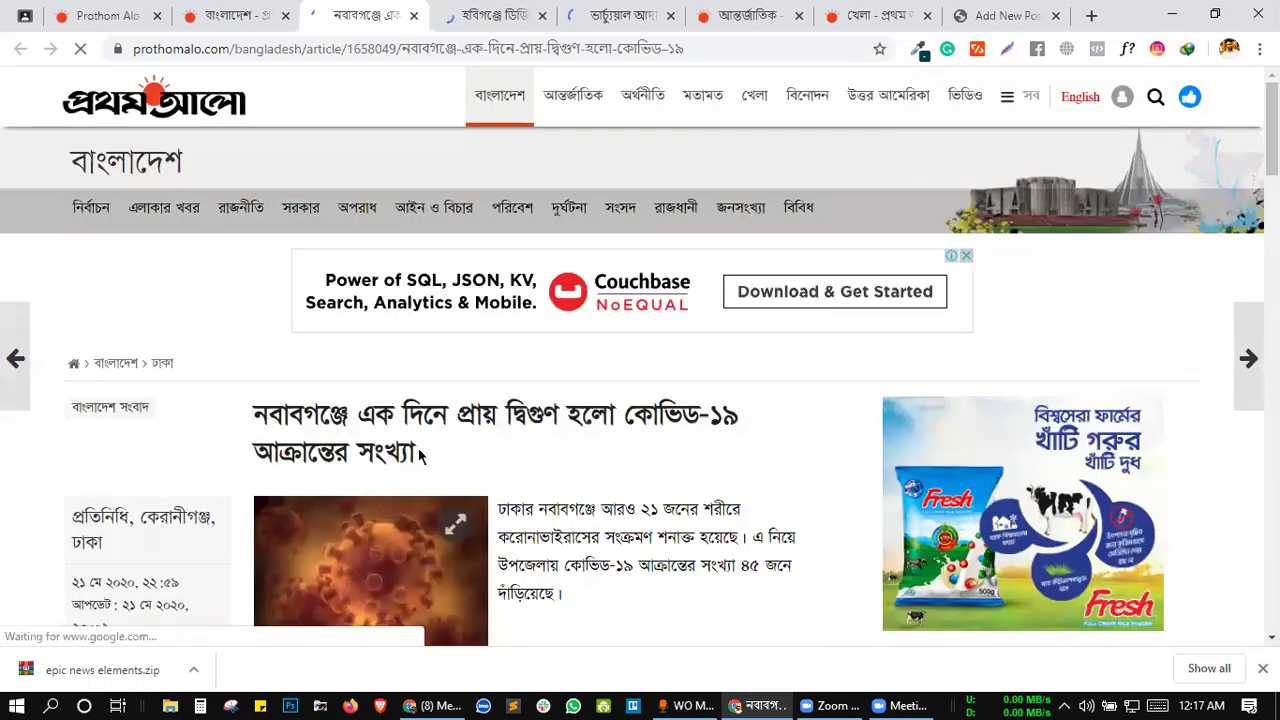
{"action": "left_click_drag", "start_coordinate": [420, 455], "coordinate": [268, 426]}
{"action": "double_click", "coordinate": [268, 426]}
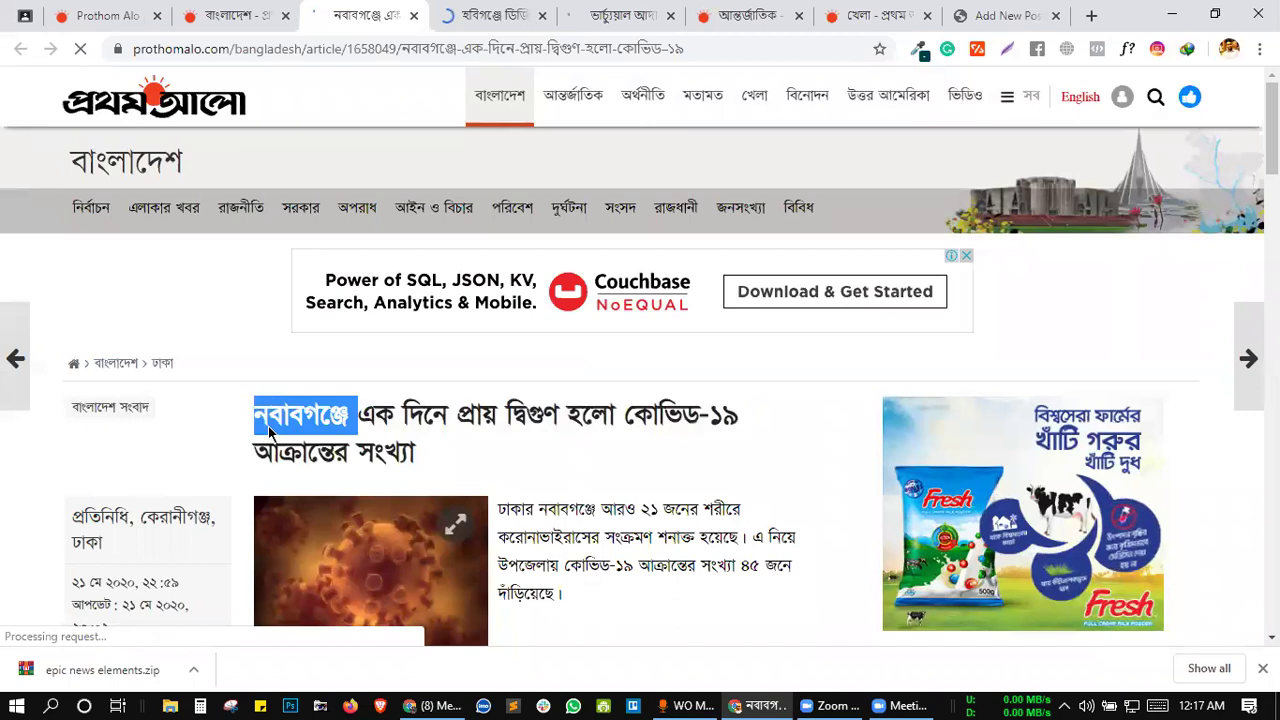
{"action": "triple_click", "coordinate": [310, 430]}
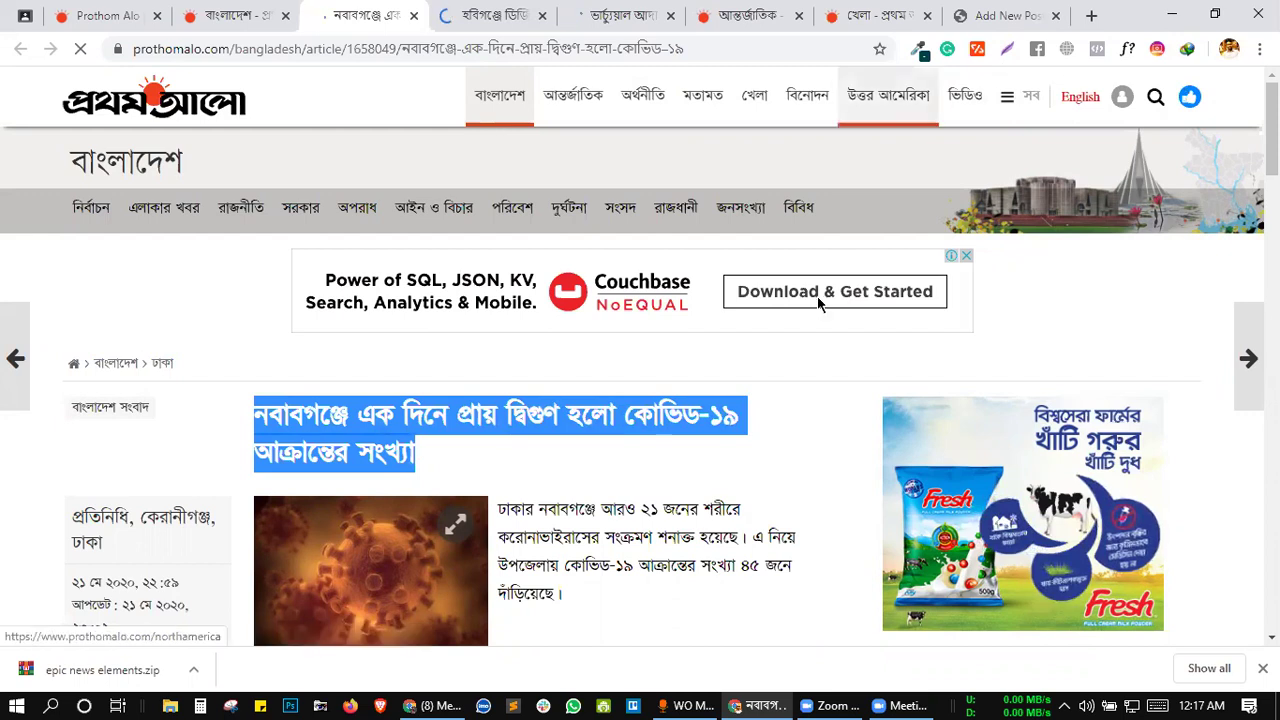
{"action": "right_click", "coordinate": [798, 381]}
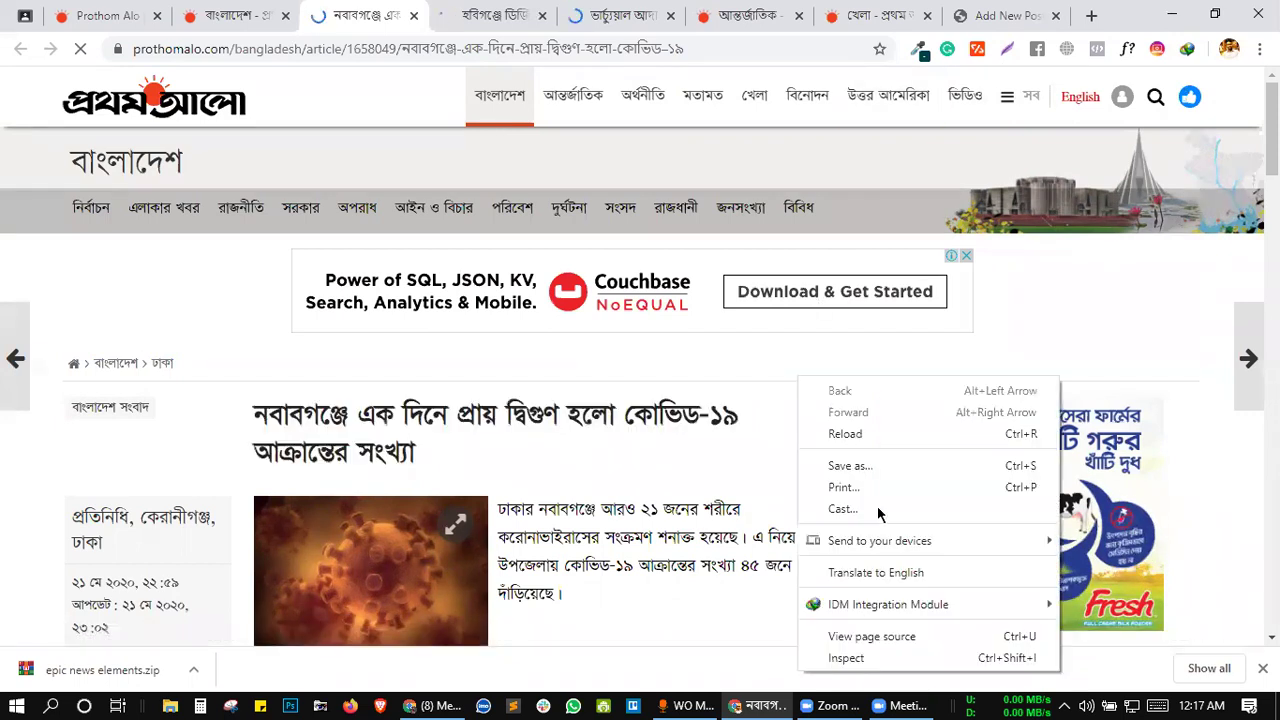
{"action": "left_click", "coordinate": [909, 577]}
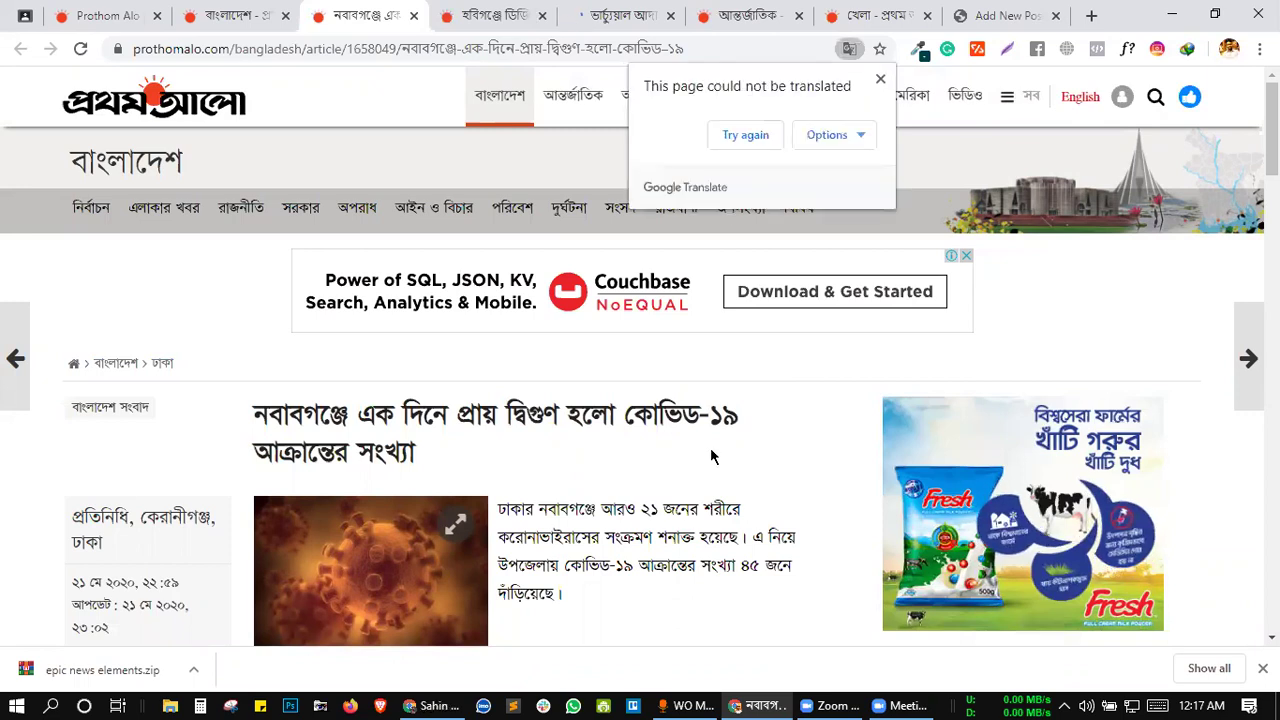
{"action": "left_click", "coordinate": [738, 134]}
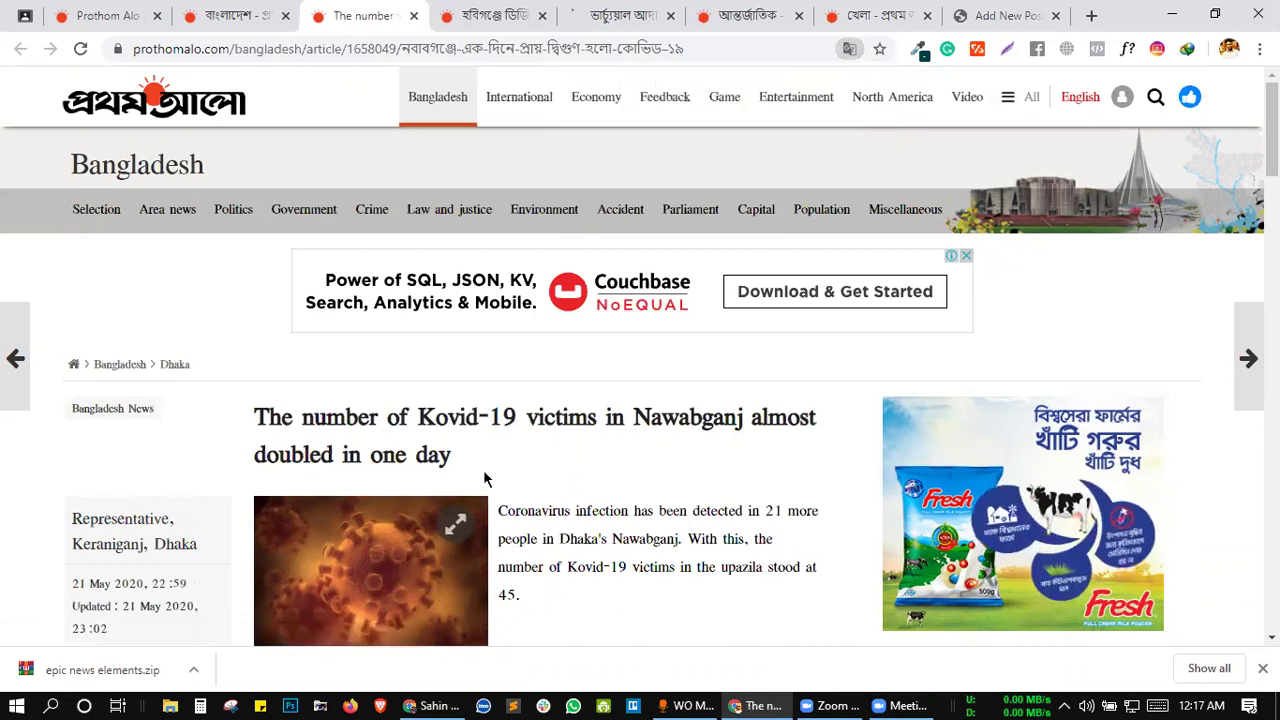
- Copy the translated headline "The number of Kovid-19 victims in Nawabganj almost doubled in one day" into the new post's title
{"action": "left_click_drag", "start_coordinate": [471, 455], "coordinate": [256, 415]}
{"action": "key", "text": "ctrl+c"}
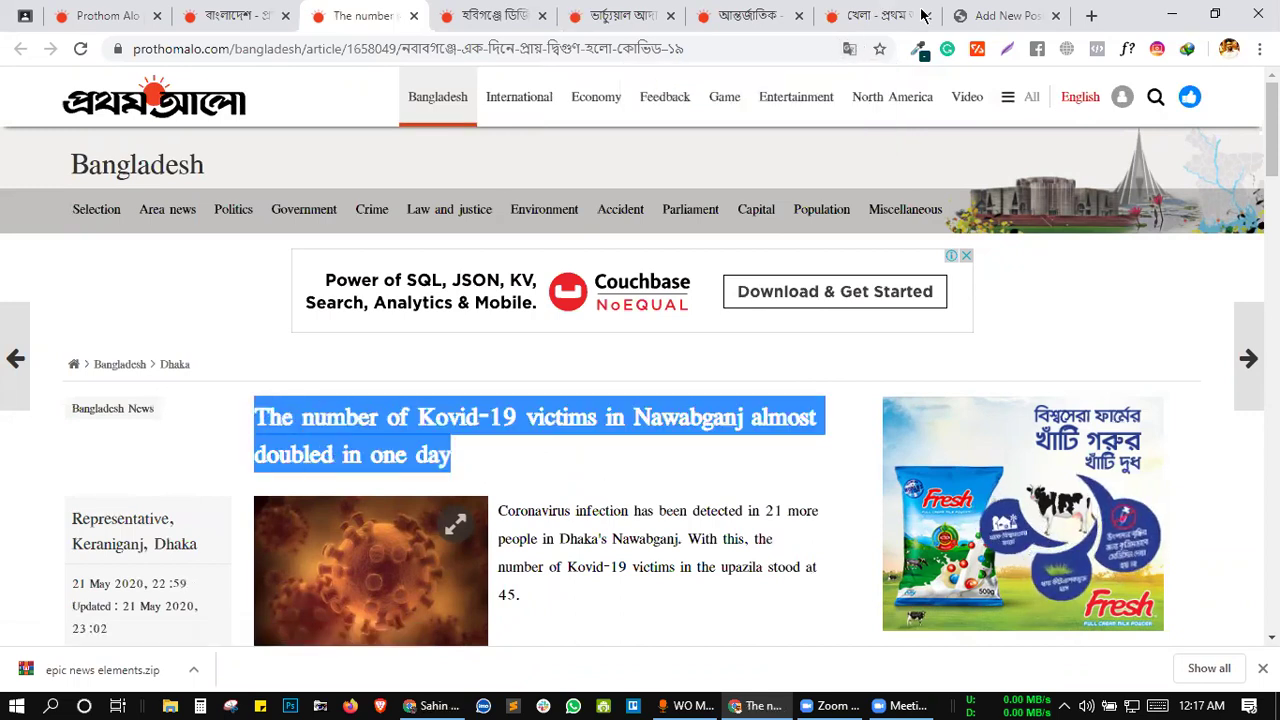
{"action": "left_click", "coordinate": [958, 18]}
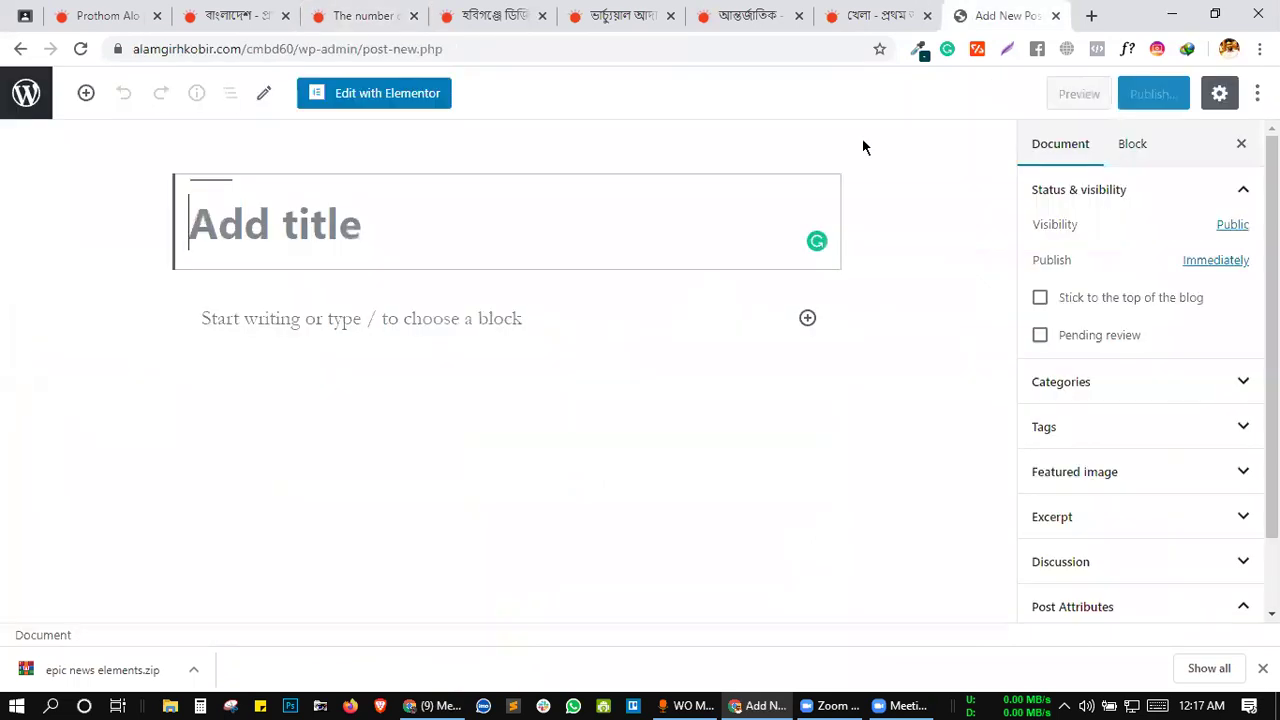
{"action": "left_click", "coordinate": [404, 229]}
{"action": "key", "text": "ctrl+v"}
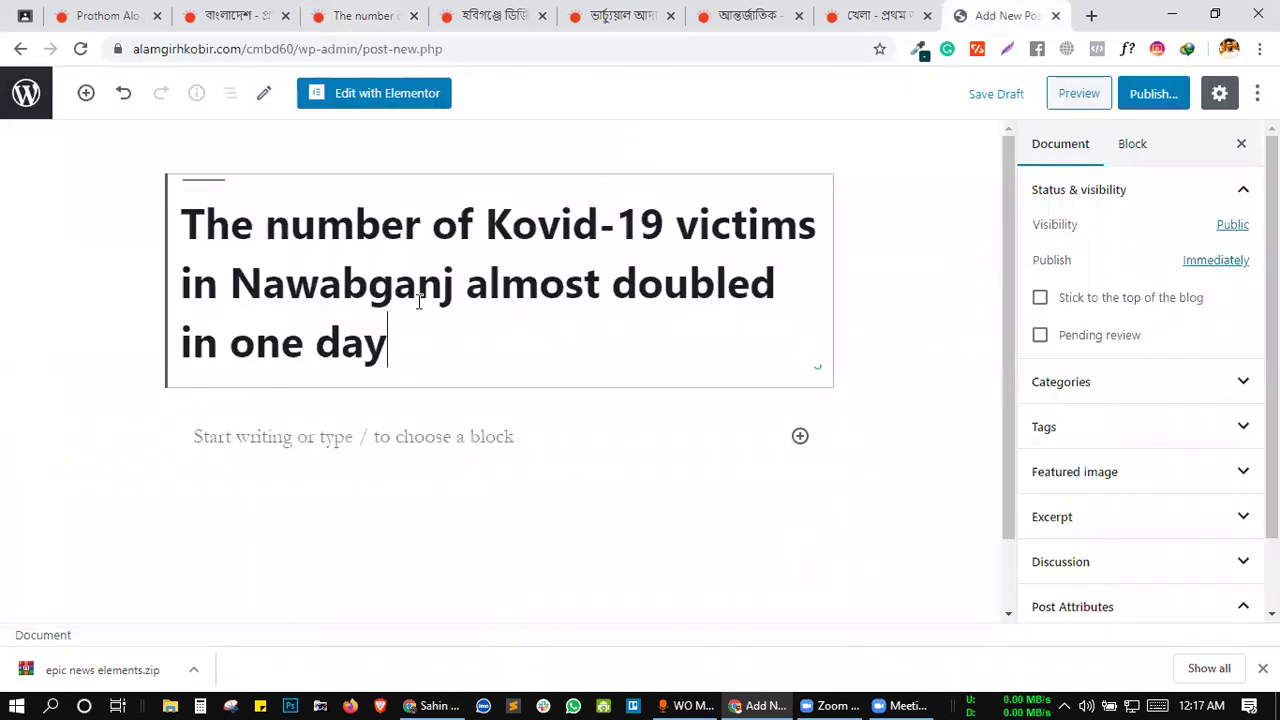
{"action": "left_click", "coordinate": [586, 480]}
{"action": "scroll", "coordinate": [583, 474], "scroll_direction": "down", "scroll_amount": 1}
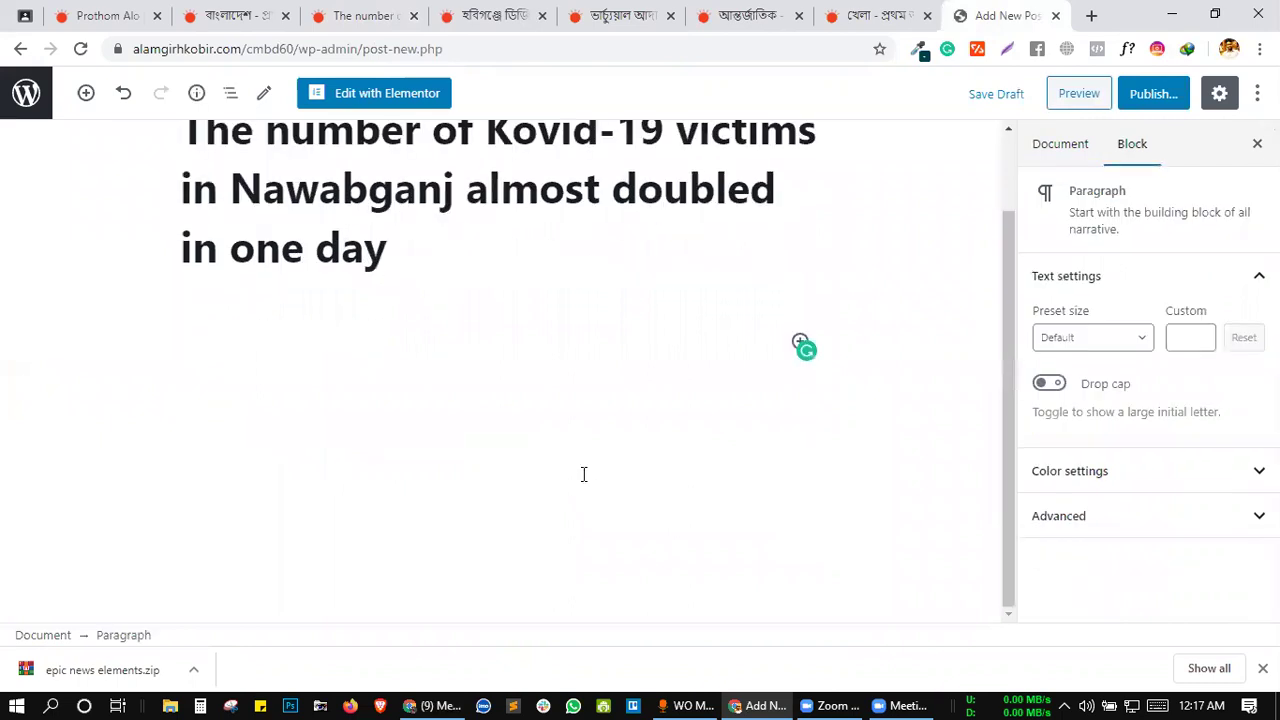
{"action": "left_click", "coordinate": [184, 368]}
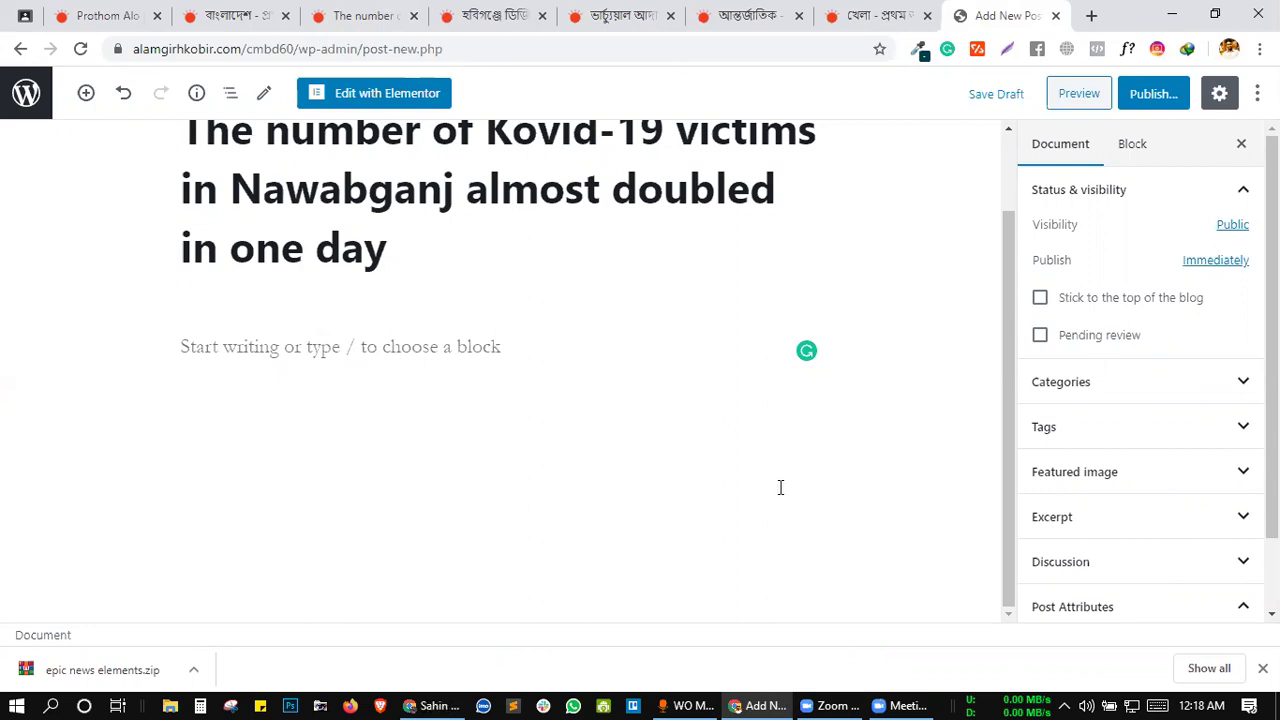
{"action": "left_click", "coordinate": [908, 706]}
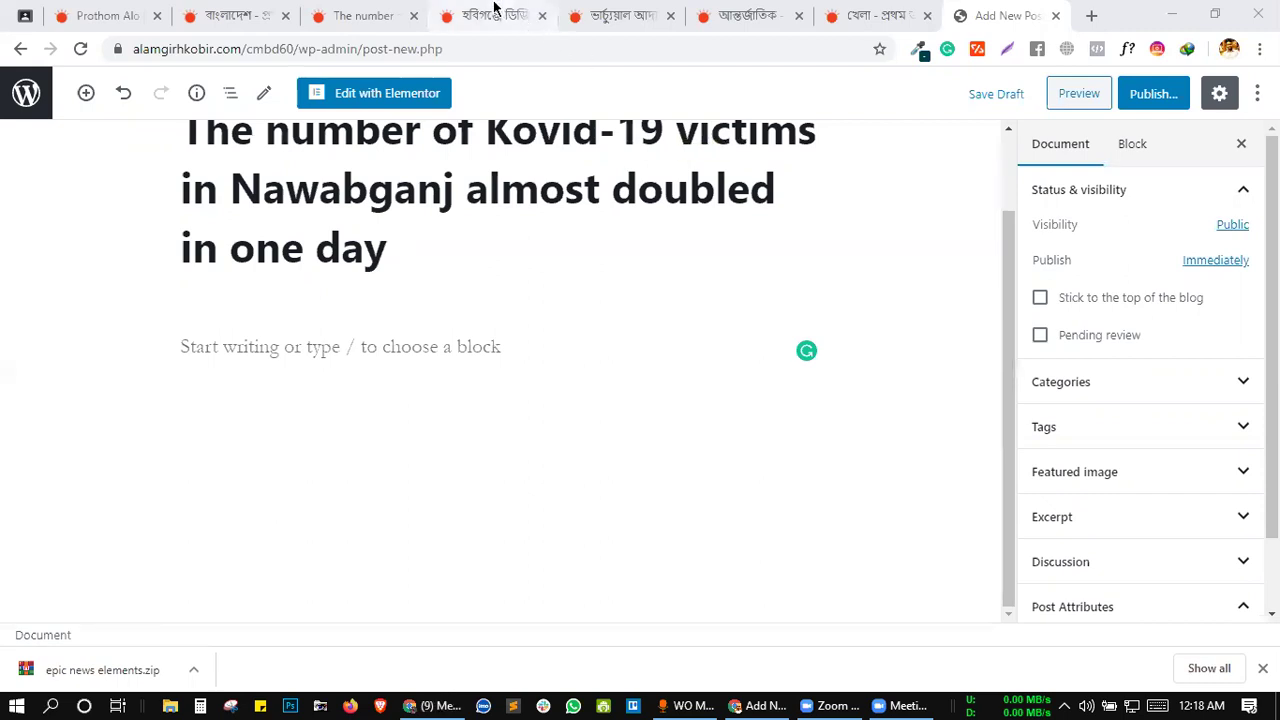
- Search Google for "china website" in a new browser tab and open the China.org.cn site from the results
{"action": "left_click", "coordinate": [492, 14]}
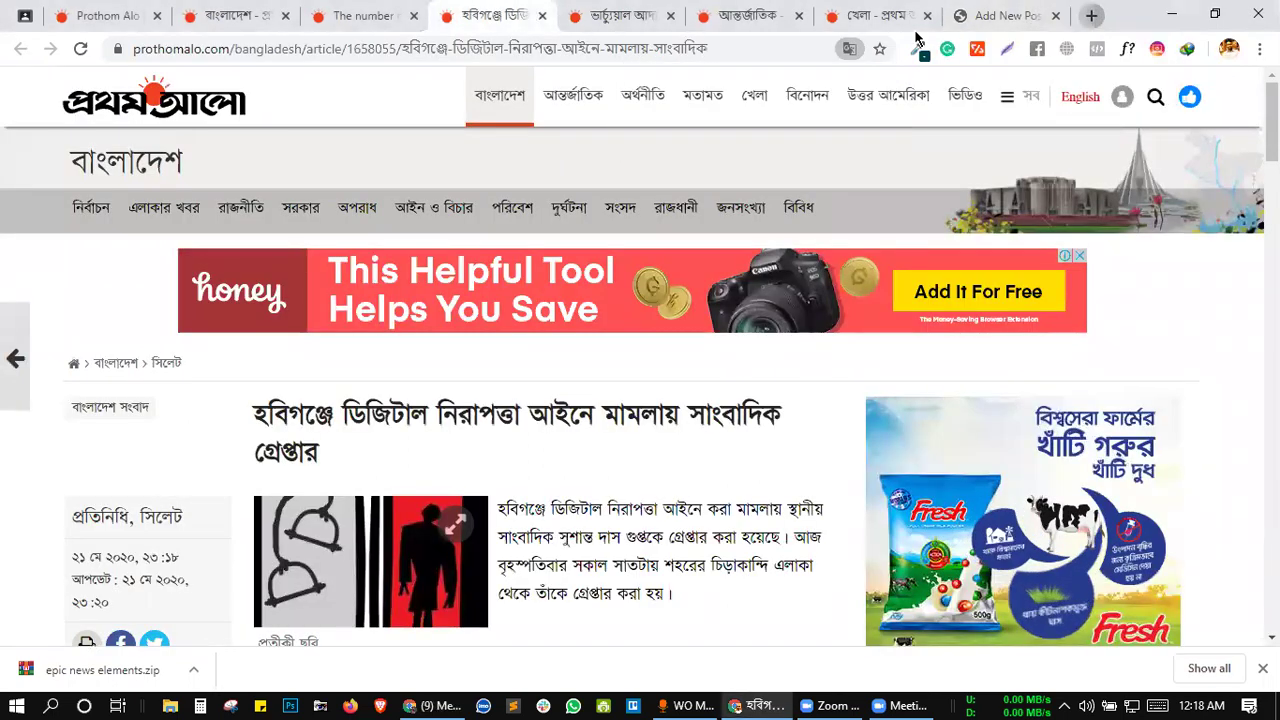
{"action": "left_click", "coordinate": [1092, 17]}
{"action": "type", "text": "cha"}
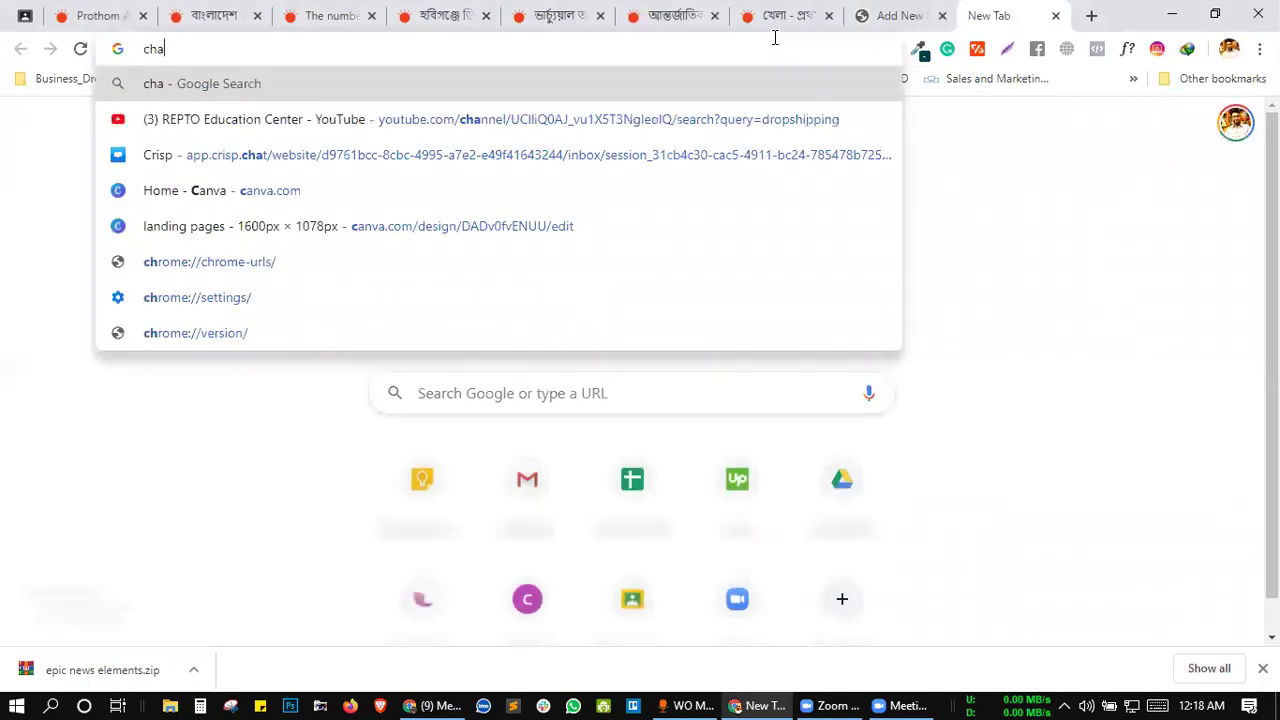
{"action": "type", "text": "ina website"}
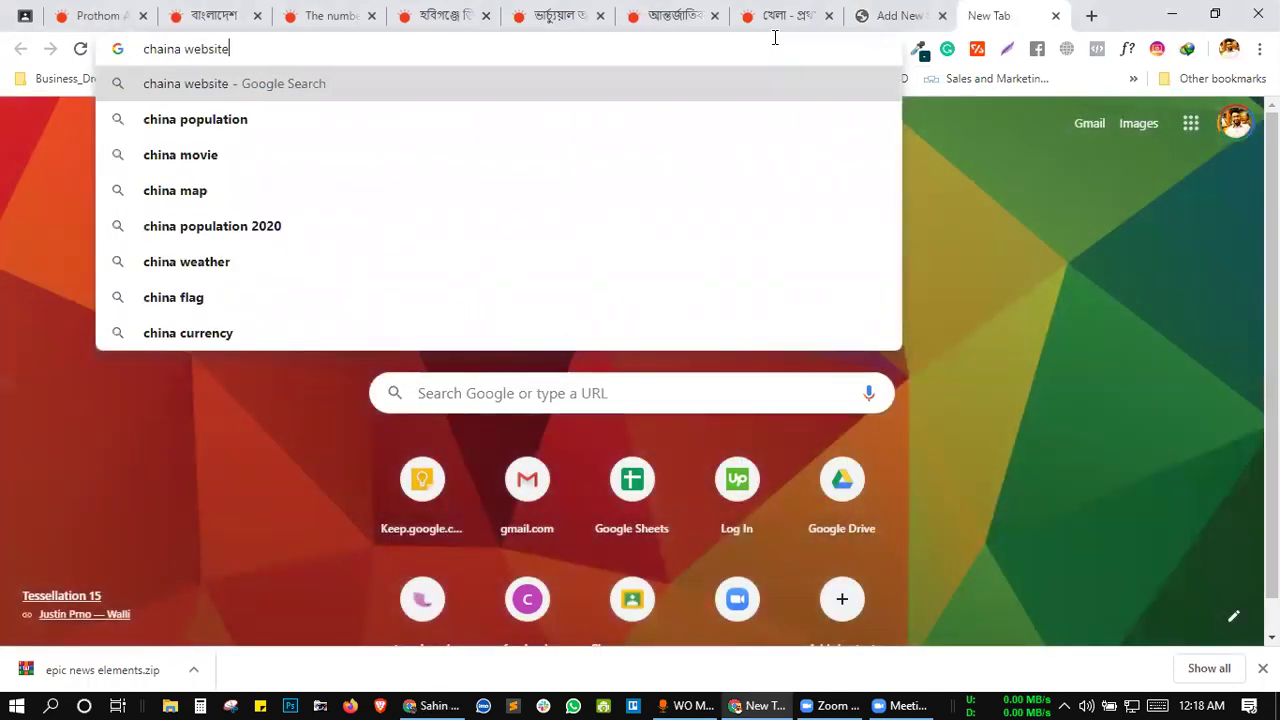
{"action": "key", "text": "Return"}
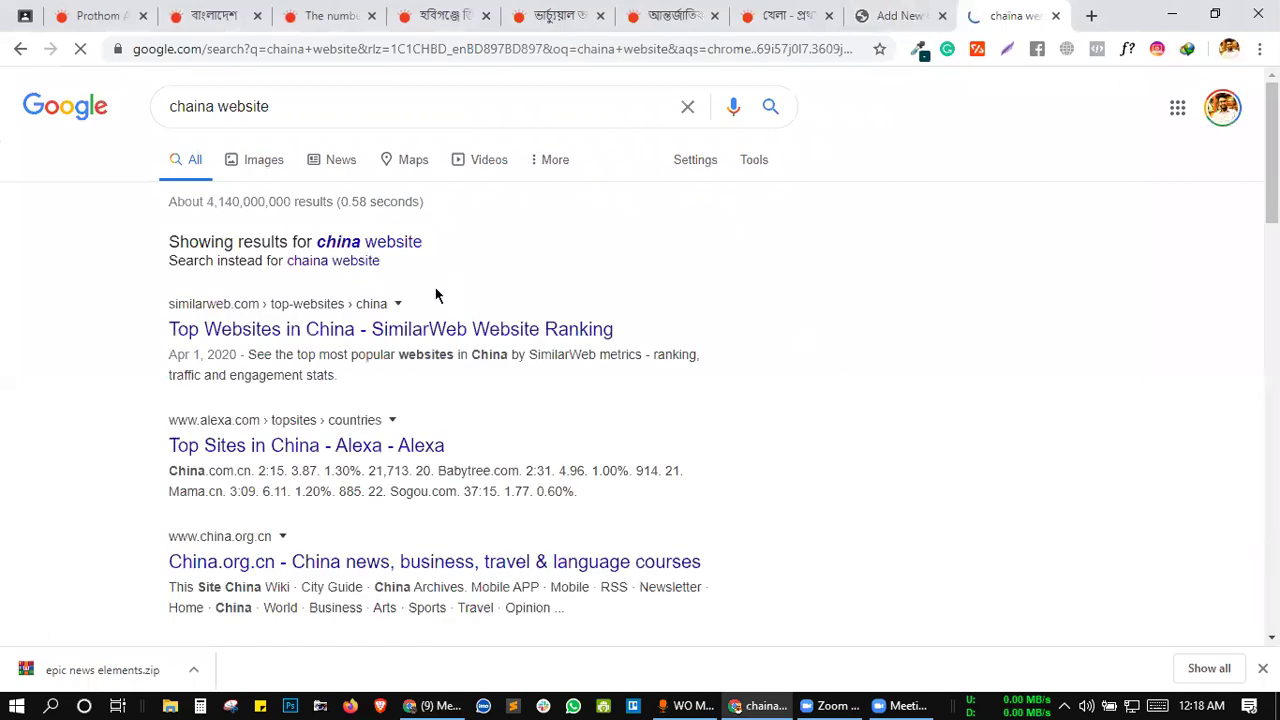
{"action": "left_click", "coordinate": [380, 244]}
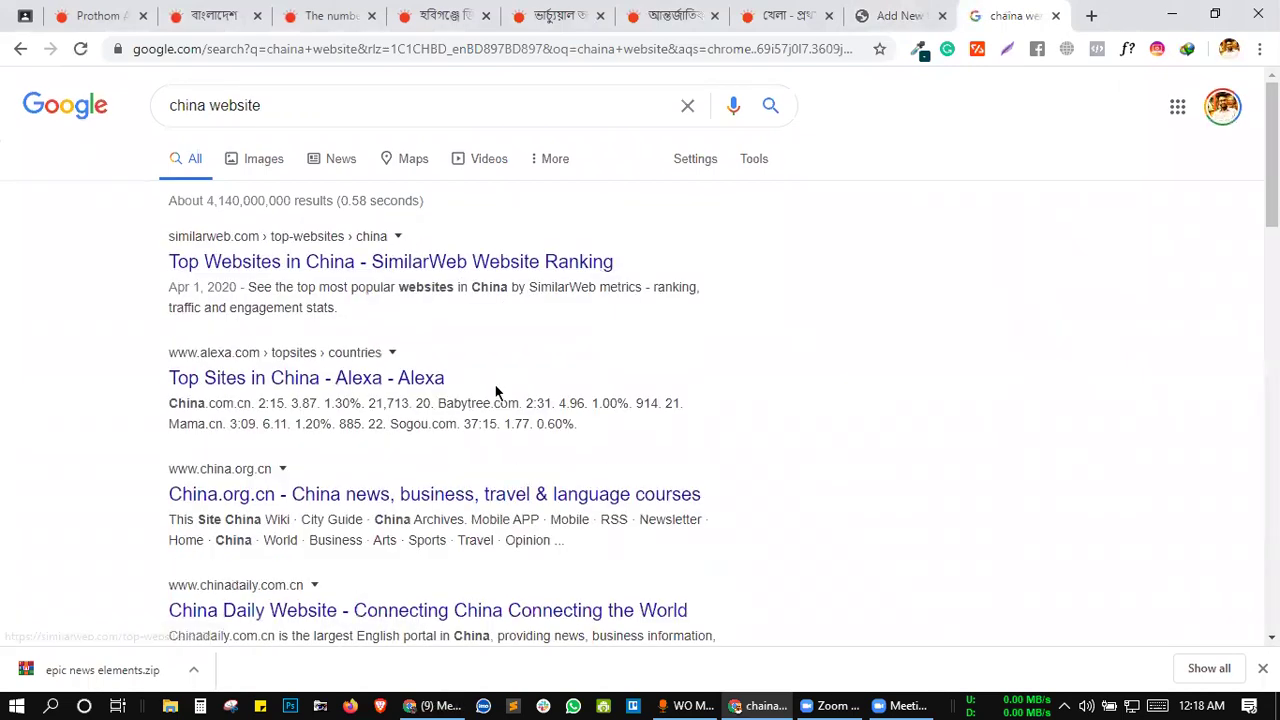
{"action": "scroll", "coordinate": [494, 391], "scroll_direction": "down", "scroll_amount": 3}
{"action": "left_click", "coordinate": [331, 252]}
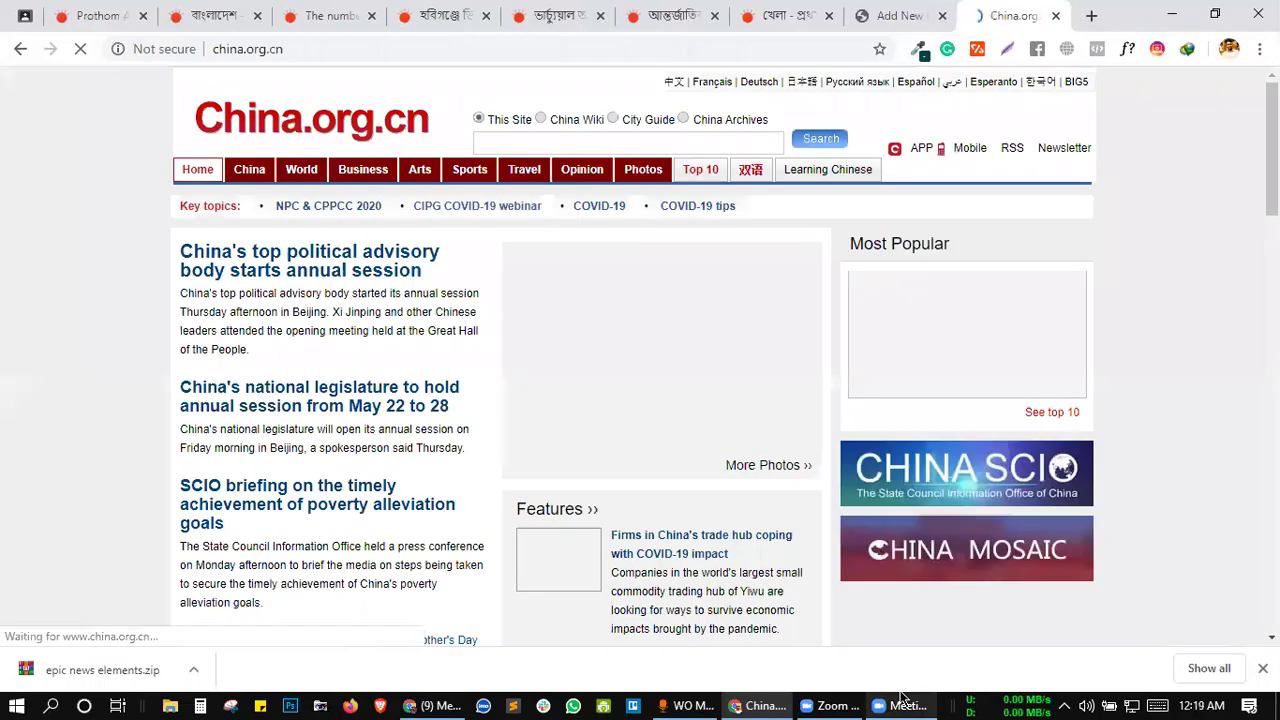
{"action": "left_click", "coordinate": [903, 697]}
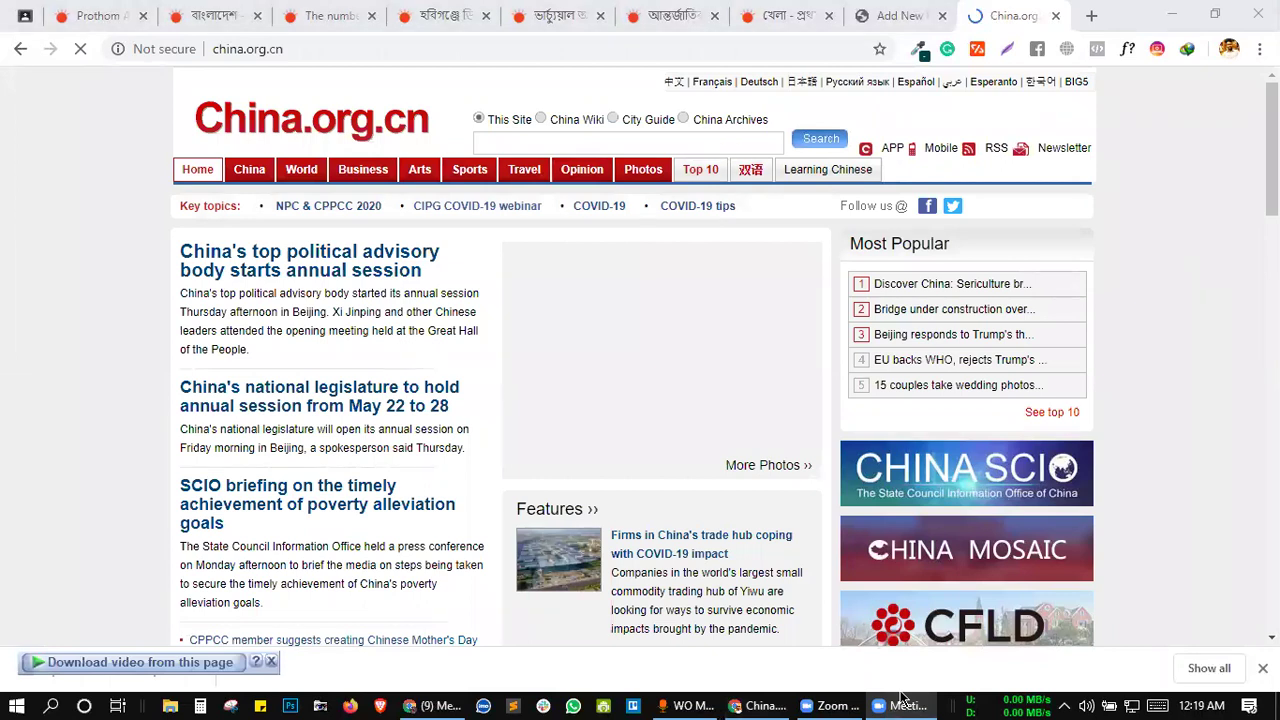
- Translate the China.org.cn home page into English, comparing it once with the original language
{"action": "right_click", "coordinate": [491, 458]}
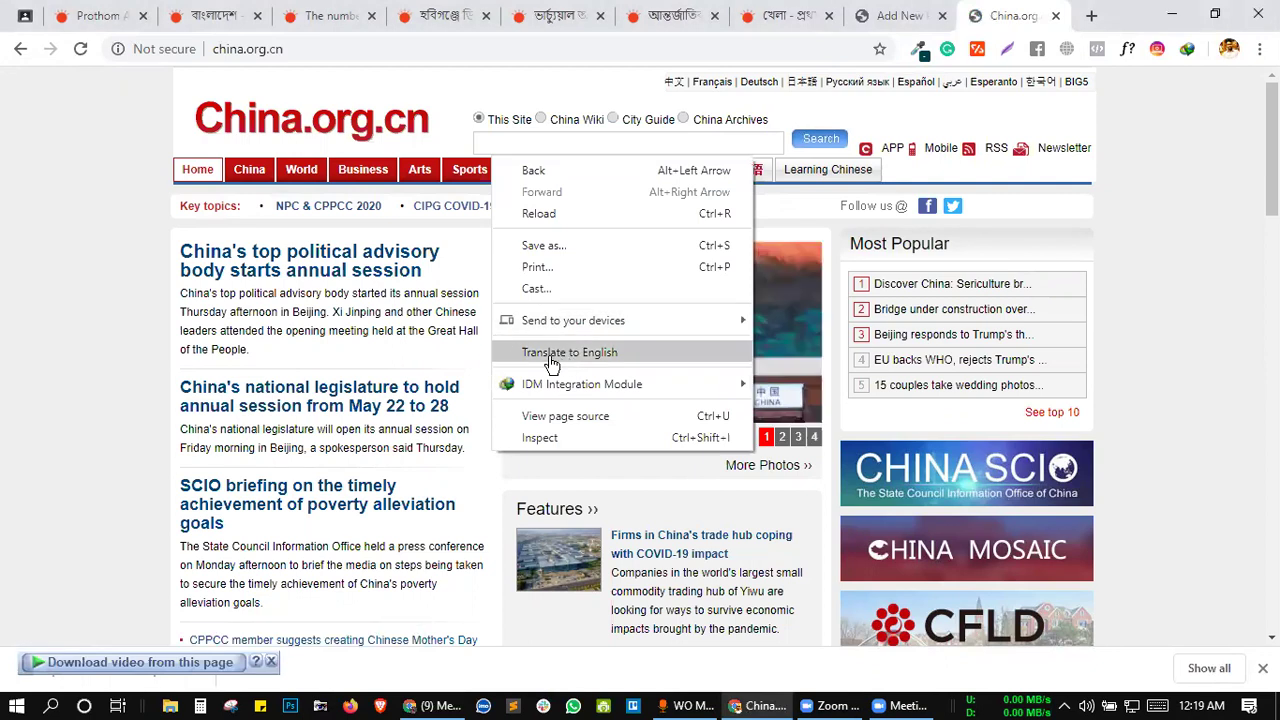
{"action": "left_click", "coordinate": [550, 358]}
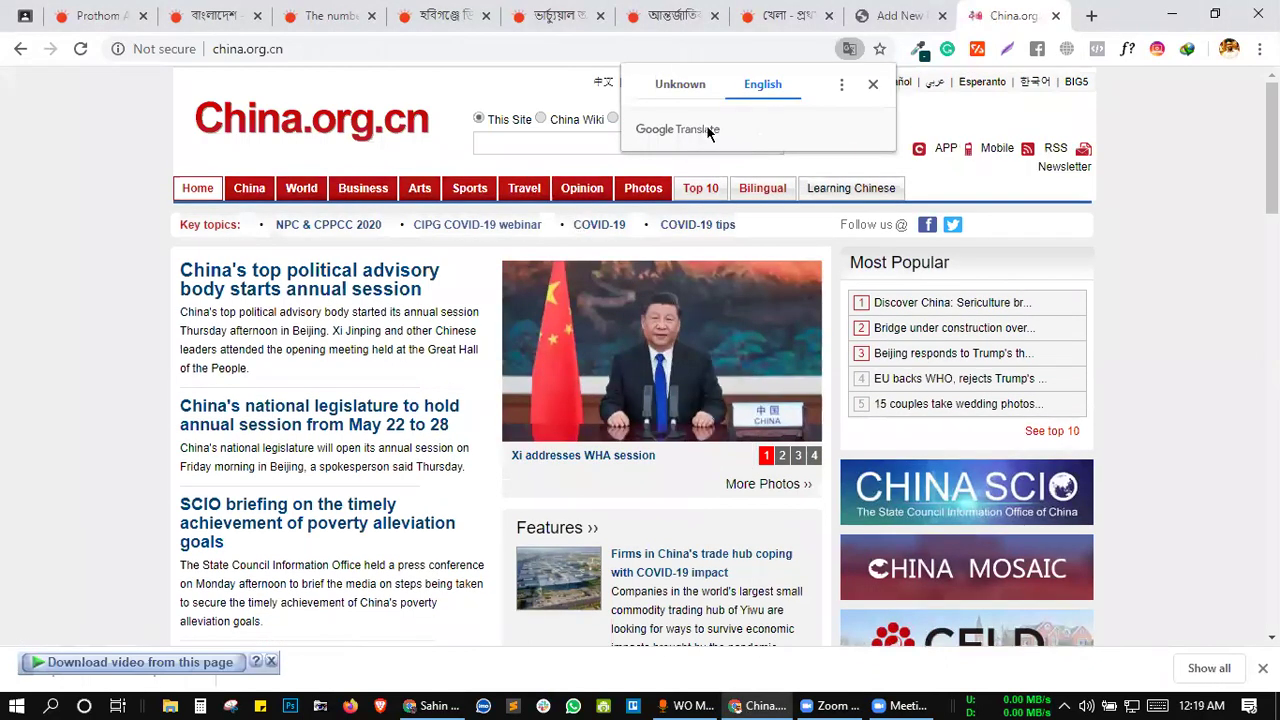
{"action": "left_click", "coordinate": [678, 89]}
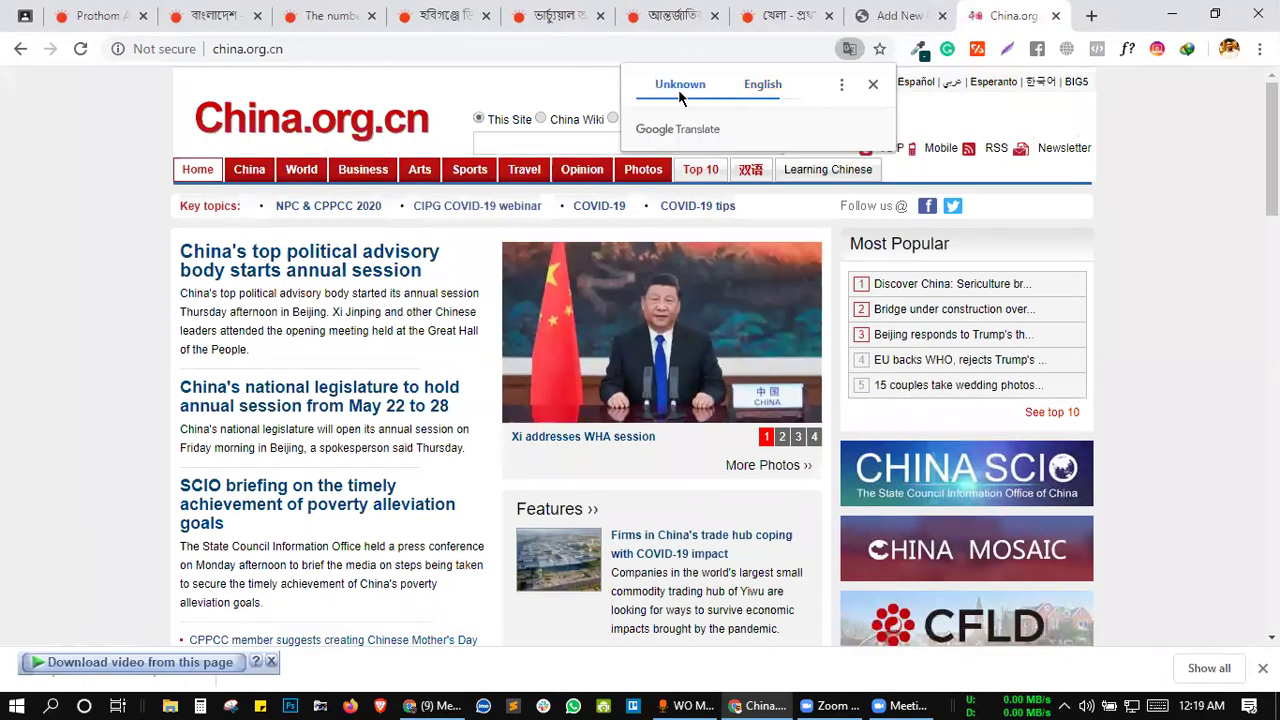
{"action": "left_click", "coordinate": [775, 86]}
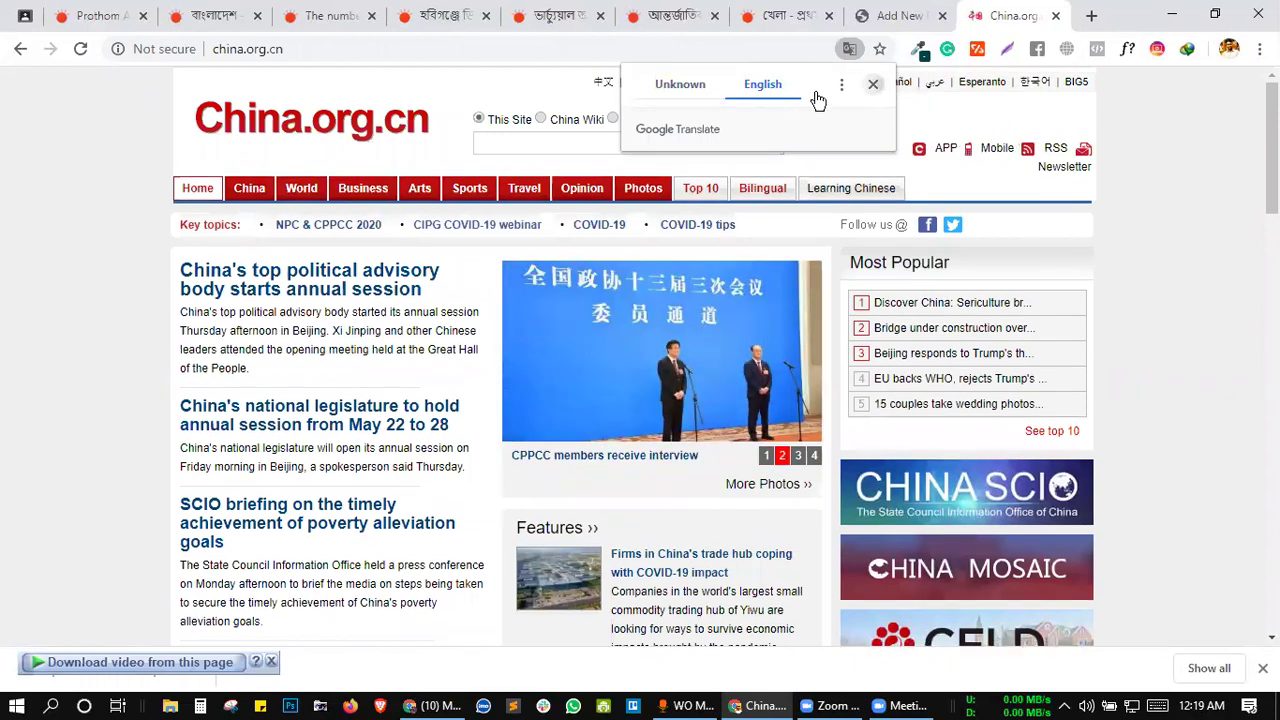
{"action": "left_click", "coordinate": [72, 101]}
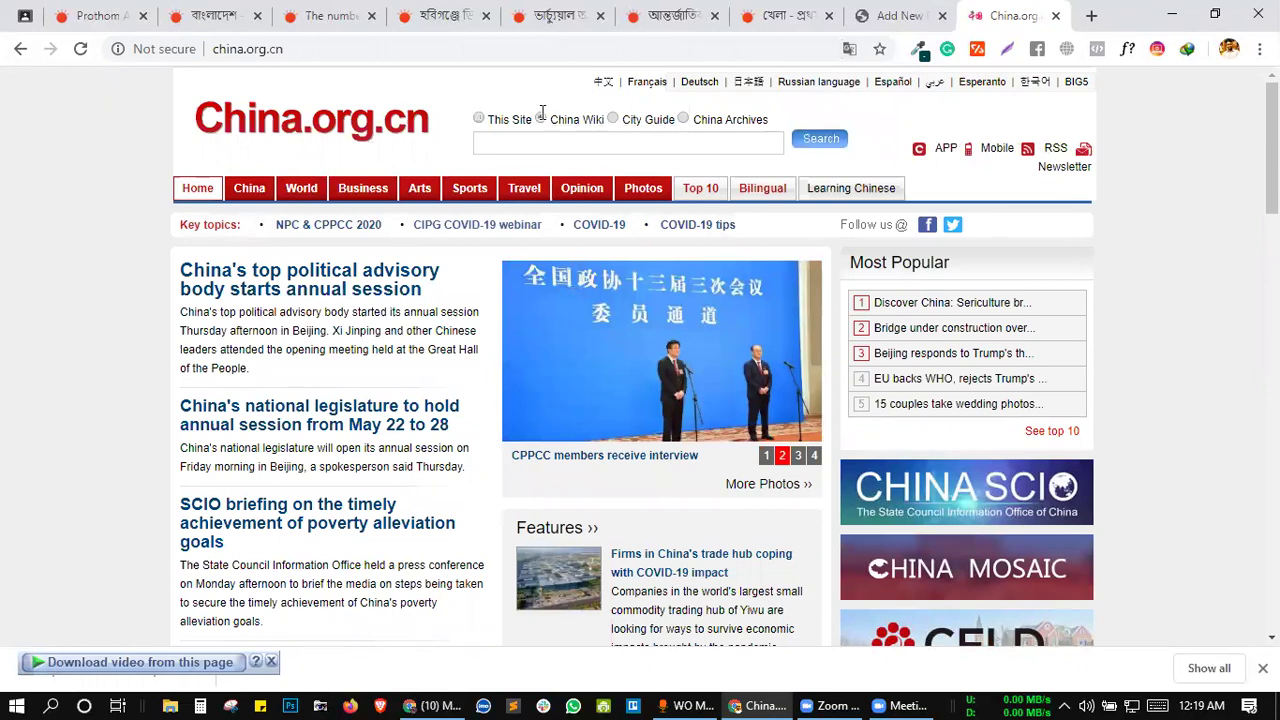
- Search China Wiki for "s" from the China.org.cn home page and look through the results for Chinese text
{"action": "left_click", "coordinate": [734, 142]}
{"action": "type", "text": "s"}
{"action": "key", "text": "Return"}
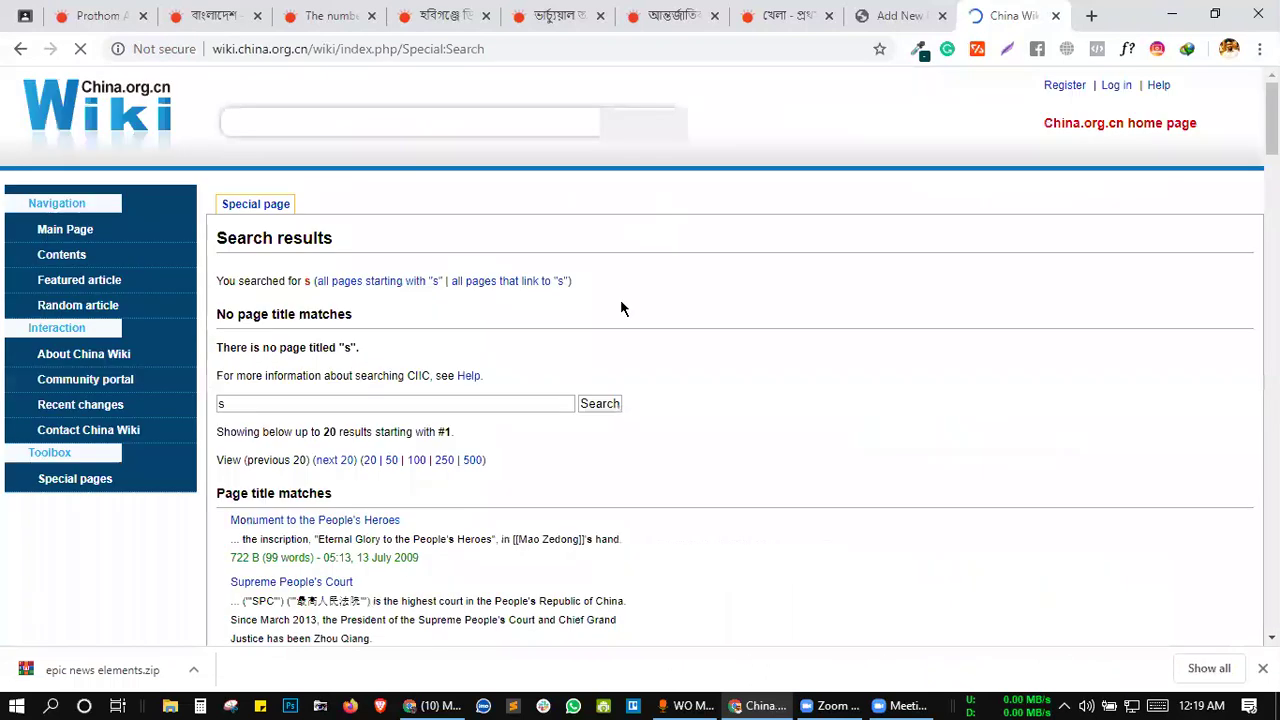
{"action": "scroll", "coordinate": [620, 299], "scroll_direction": "down", "scroll_amount": 2}
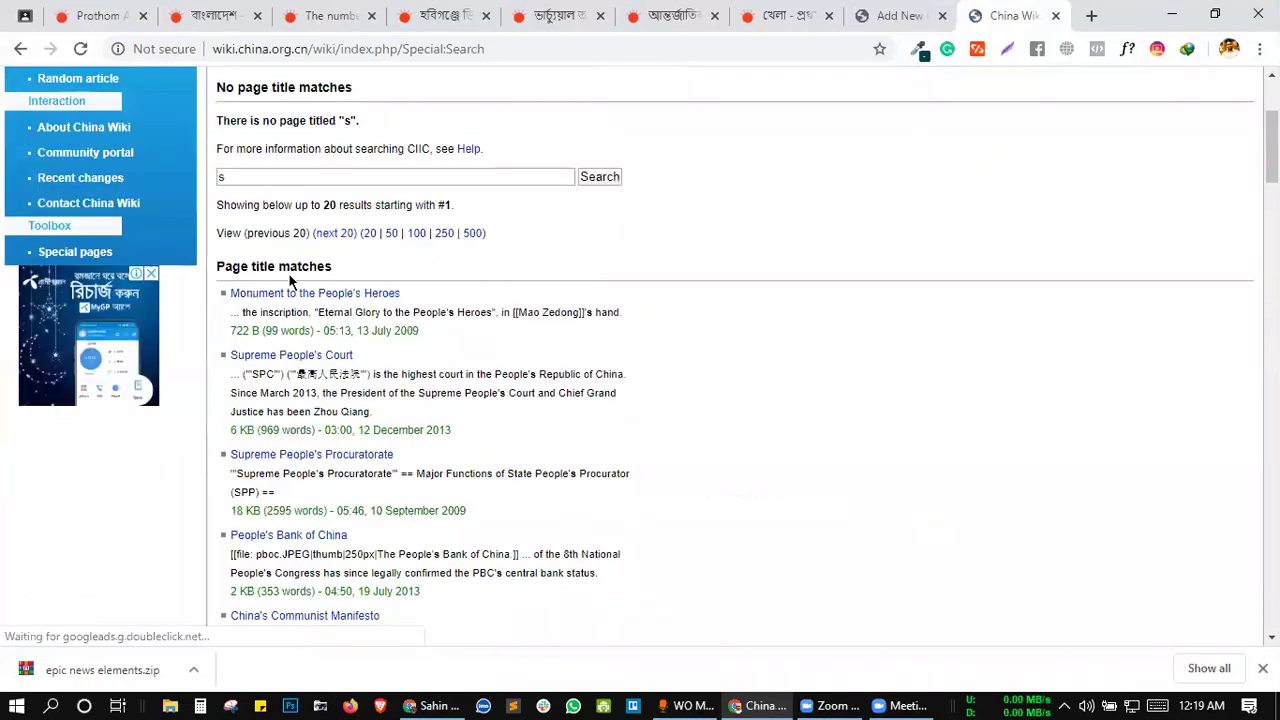
{"action": "scroll", "coordinate": [323, 263], "scroll_direction": "up", "scroll_amount": 3}
{"action": "scroll", "coordinate": [423, 426], "scroll_direction": "down", "scroll_amount": 1}
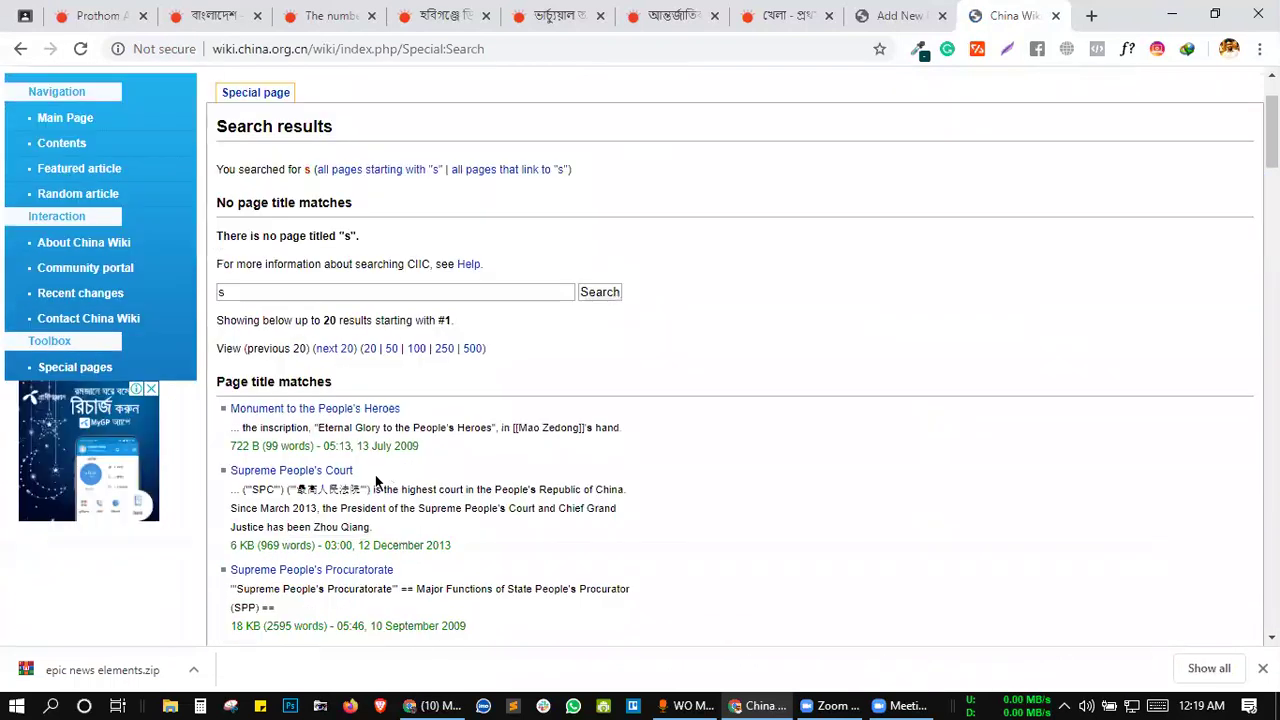
- Search Google for "人民法院" from the Supreme People's Court wiki entry and open the court.gov.cn site
{"action": "double_click", "coordinate": [340, 489]}
{"action": "left_click_drag", "start_coordinate": [983, 22], "coordinate": [982, 17]}
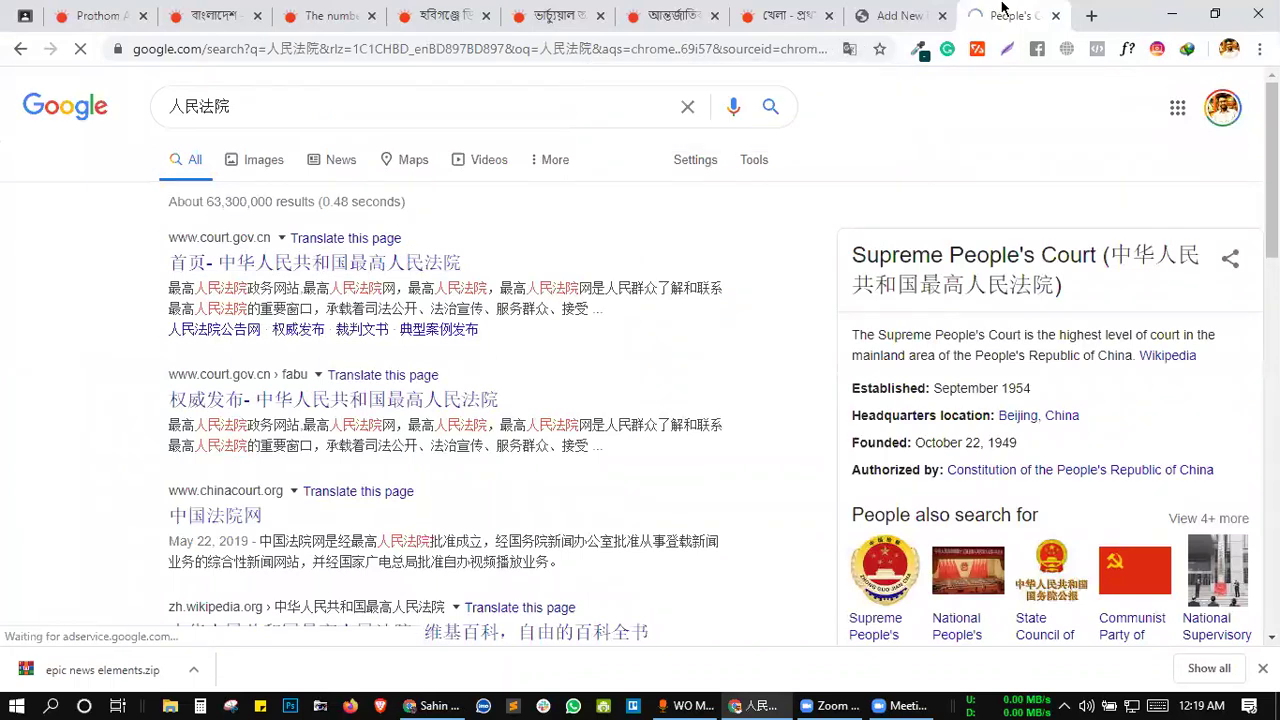
{"action": "left_click", "coordinate": [871, 196]}
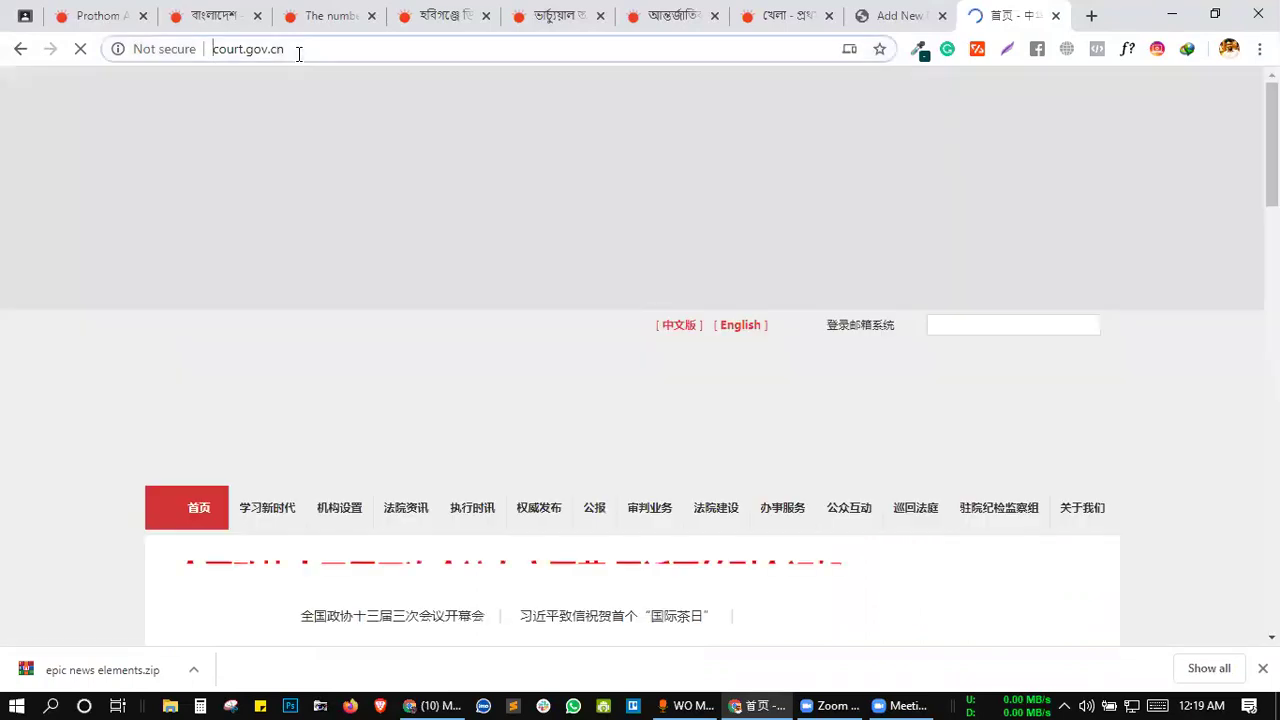
- Select the court.gov.cn web address and view the site's Chinese home page
{"action": "left_click", "coordinate": [332, 52]}
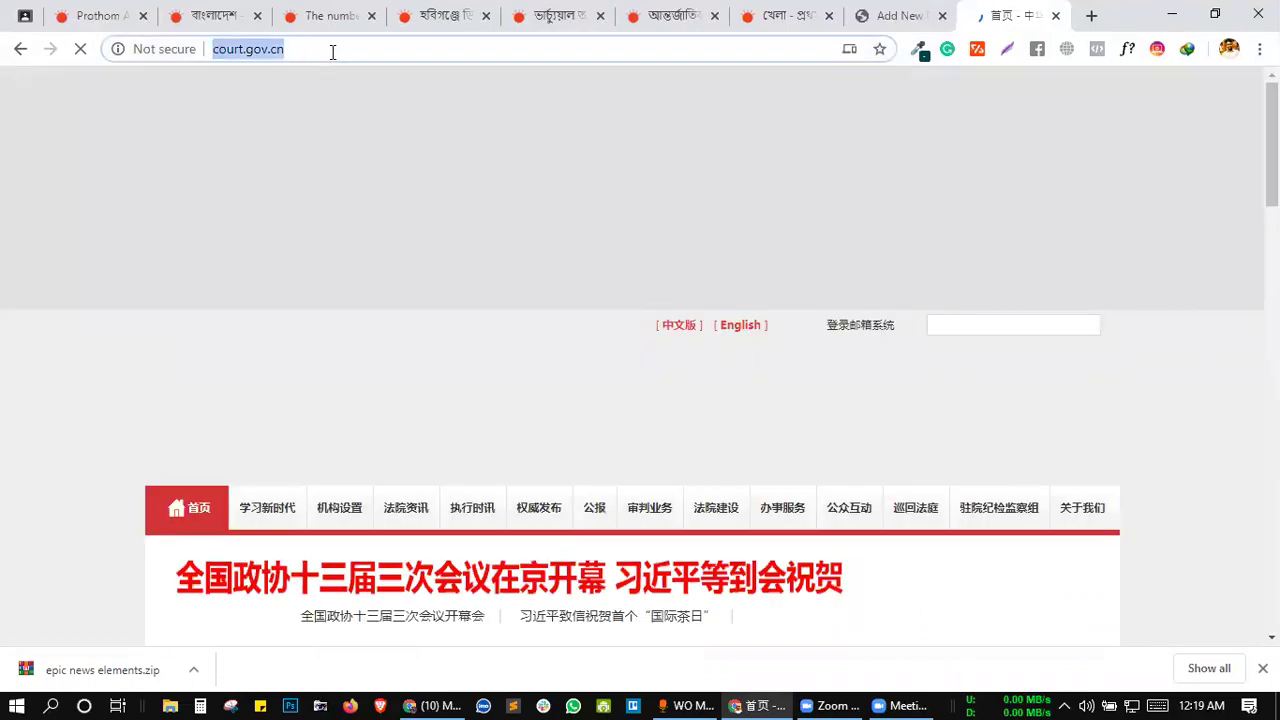
{"action": "left_click", "coordinate": [270, 50]}
{"action": "left_click_drag", "start_coordinate": [210, 49], "coordinate": [320, 49]}
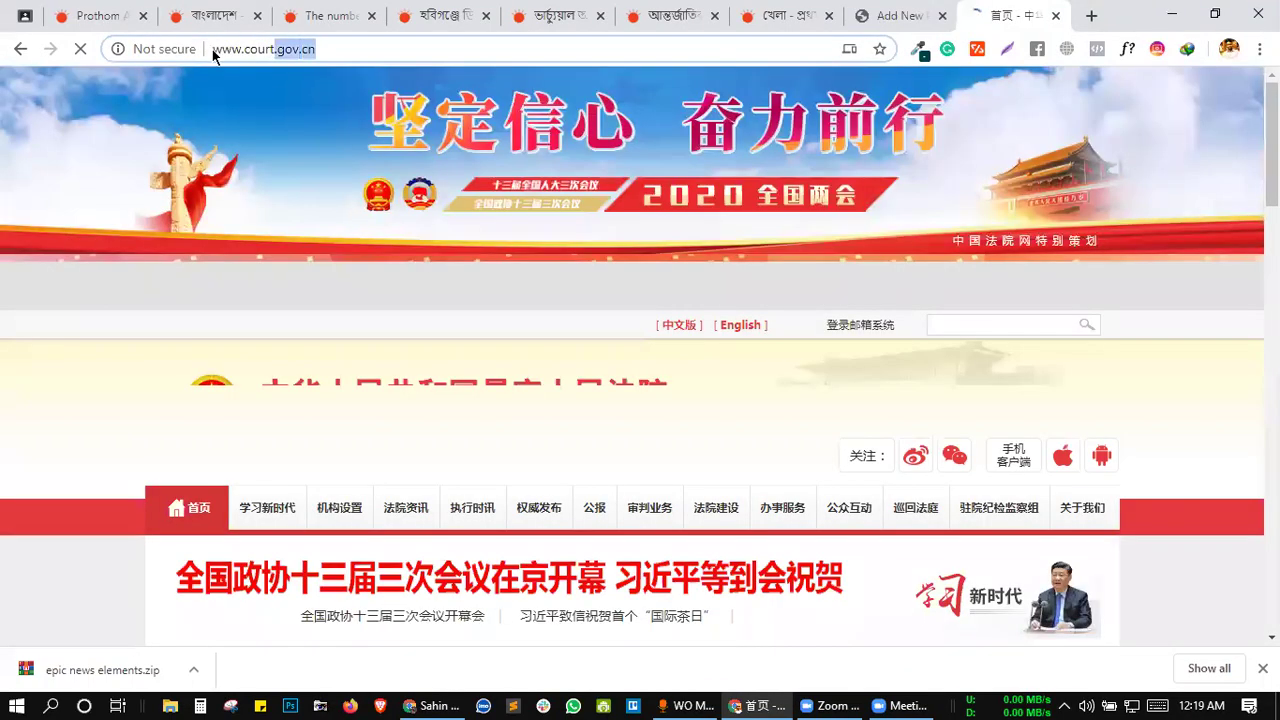
{"action": "left_click", "coordinate": [740, 416]}
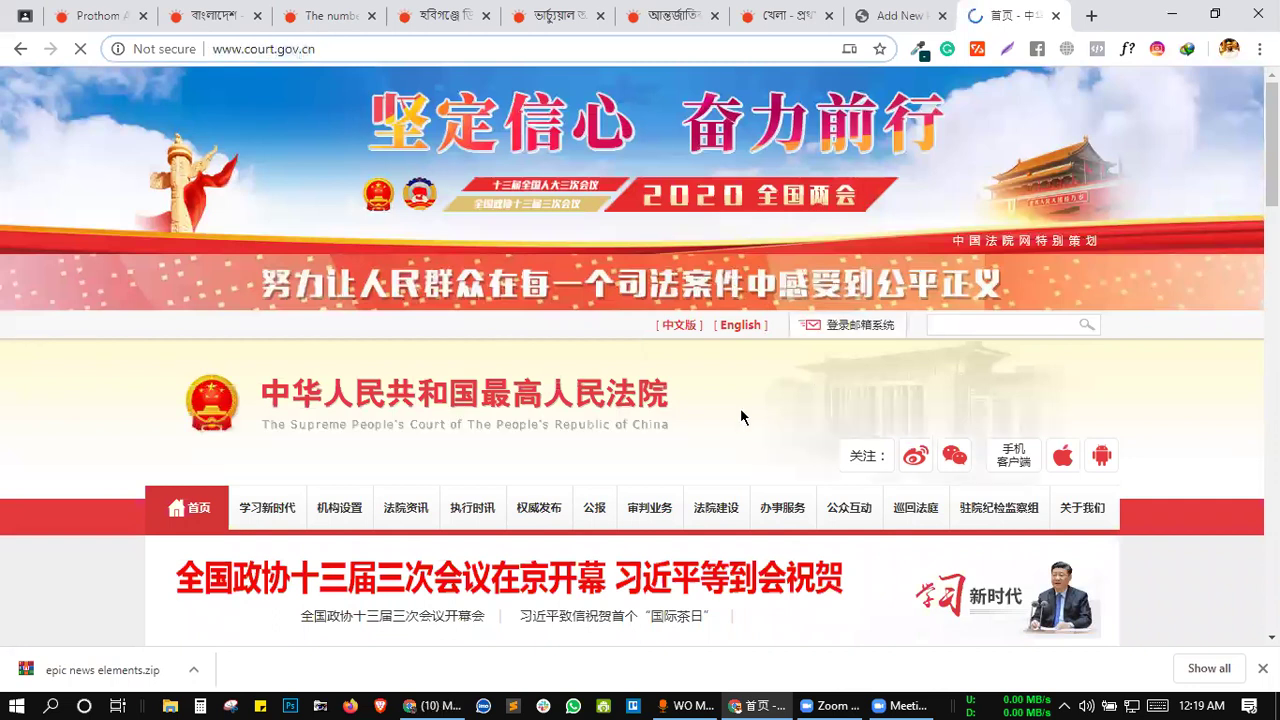
{"action": "scroll", "coordinate": [753, 439], "scroll_direction": "down", "scroll_amount": 3}
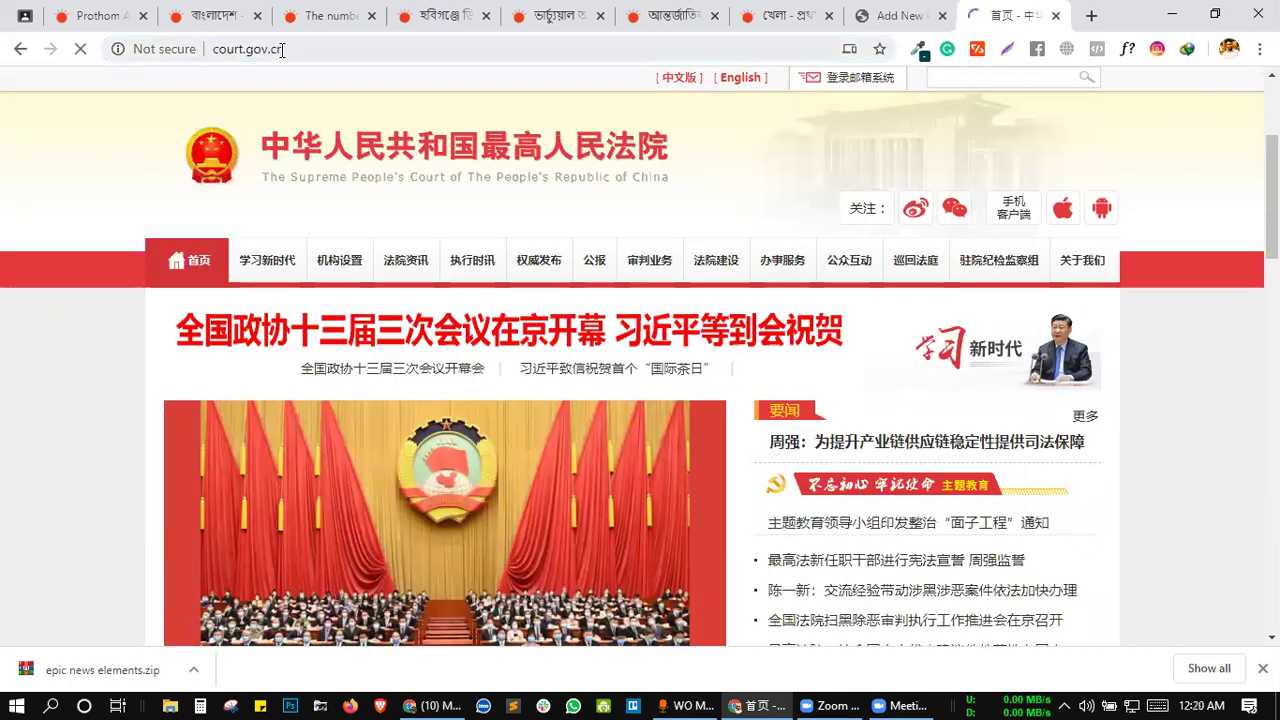
{"action": "left_click", "coordinate": [314, 57]}
{"action": "left_click", "coordinate": [315, 57]}
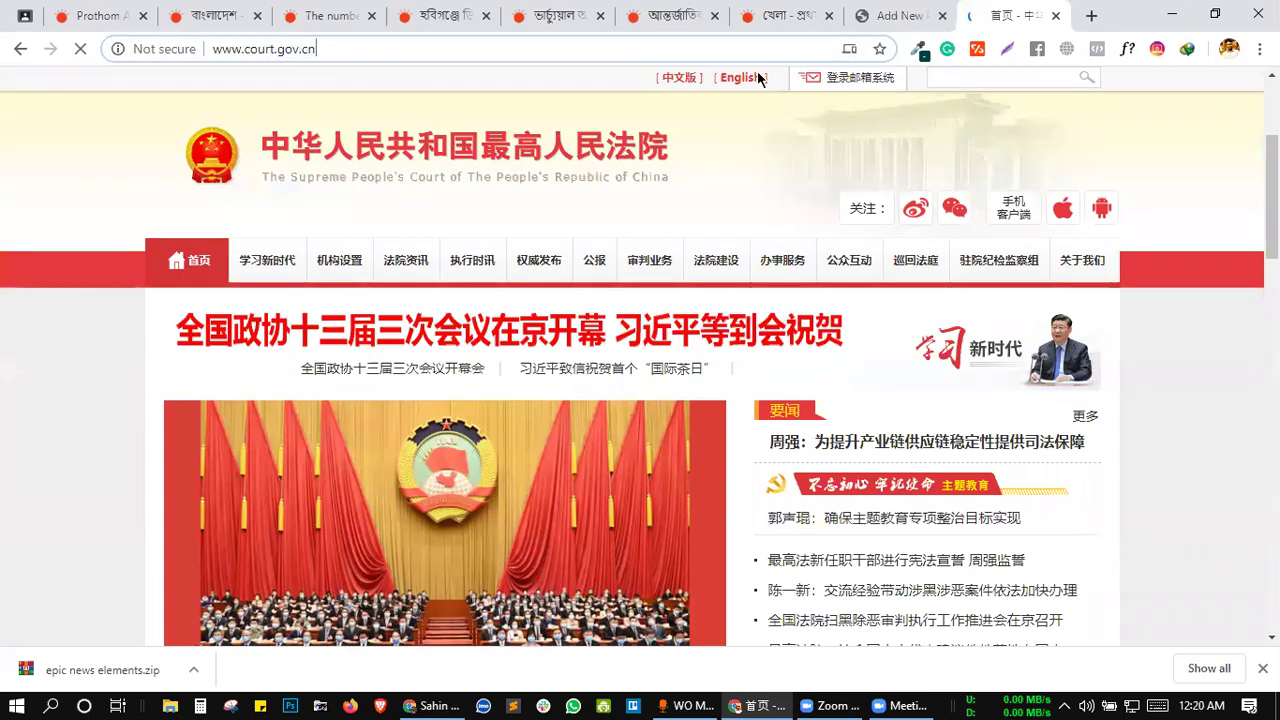
{"action": "key", "text": "ctrl+t"}
{"action": "left_click", "coordinate": [680, 51]}
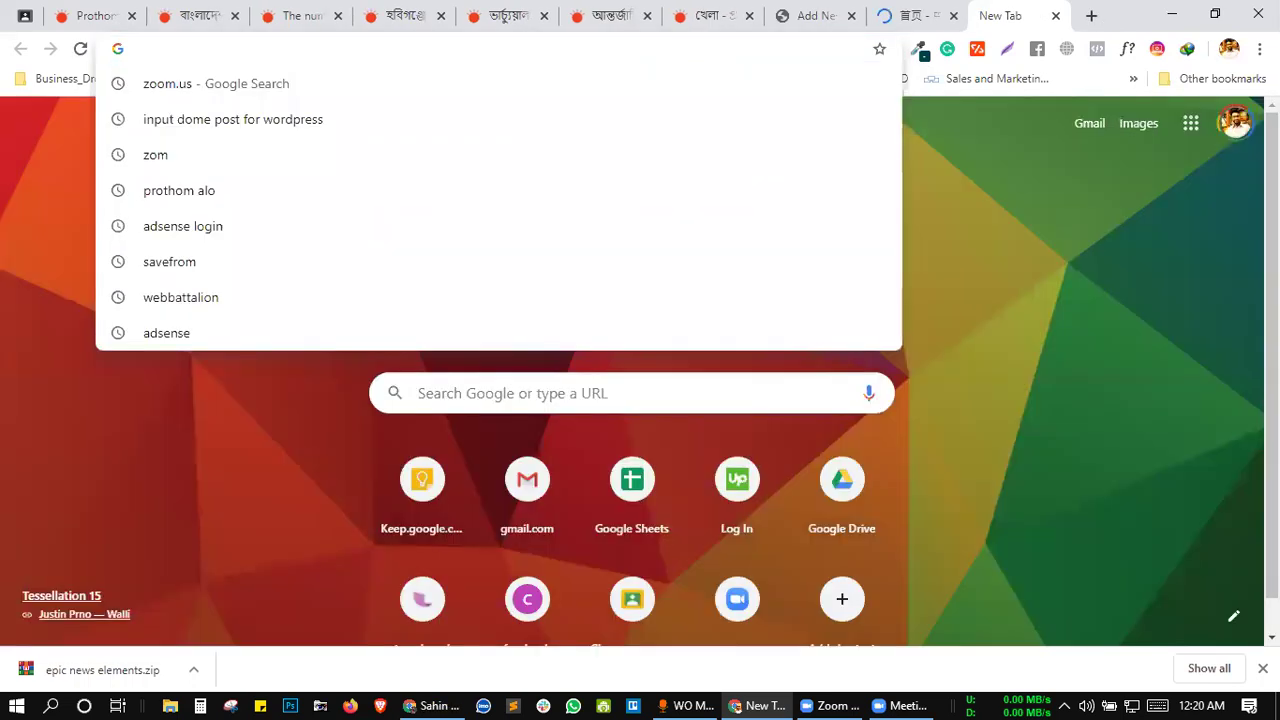
{"action": "left_click", "coordinate": [910, 705]}
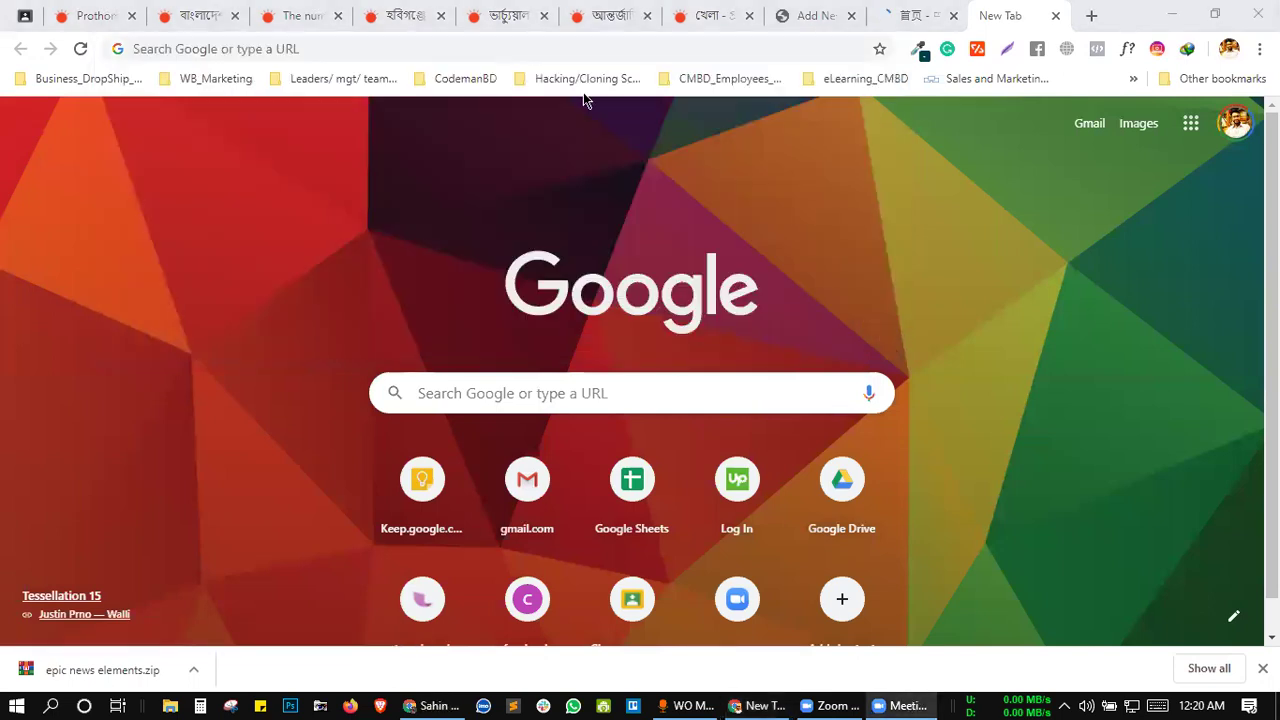
{"action": "left_click", "coordinate": [280, 56]}
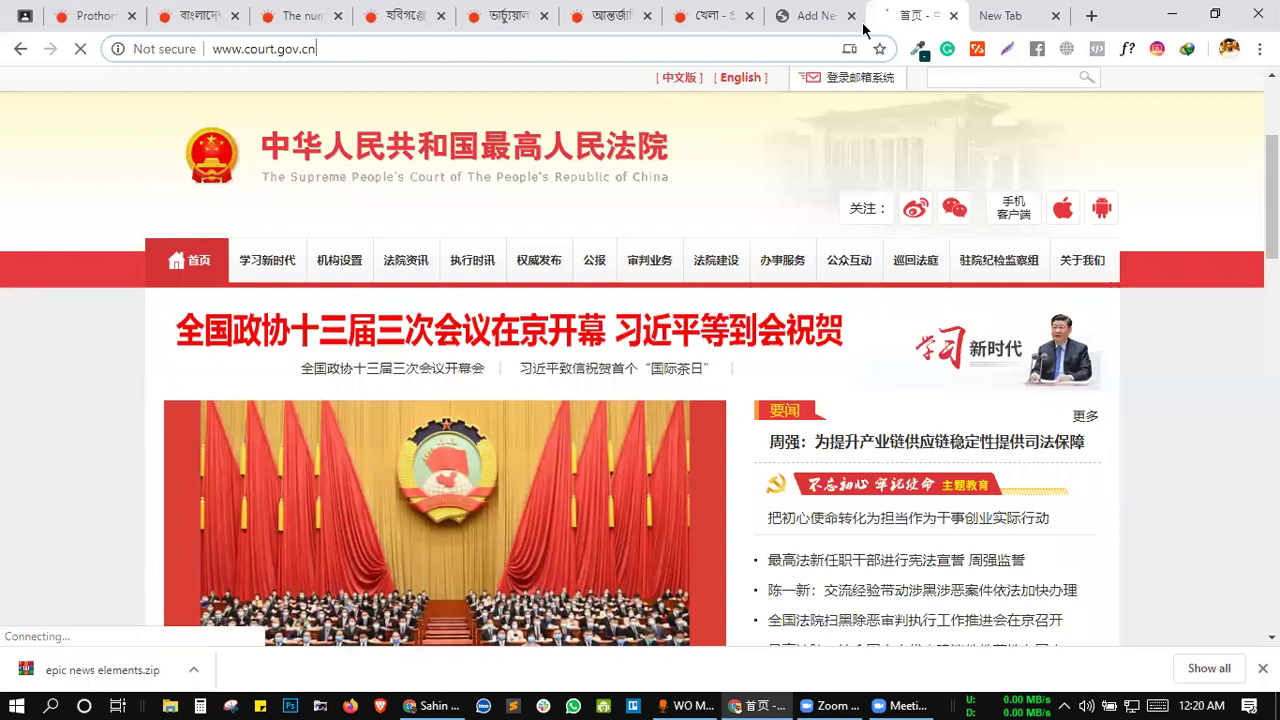
{"action": "key", "text": "ctrl+Tab"}
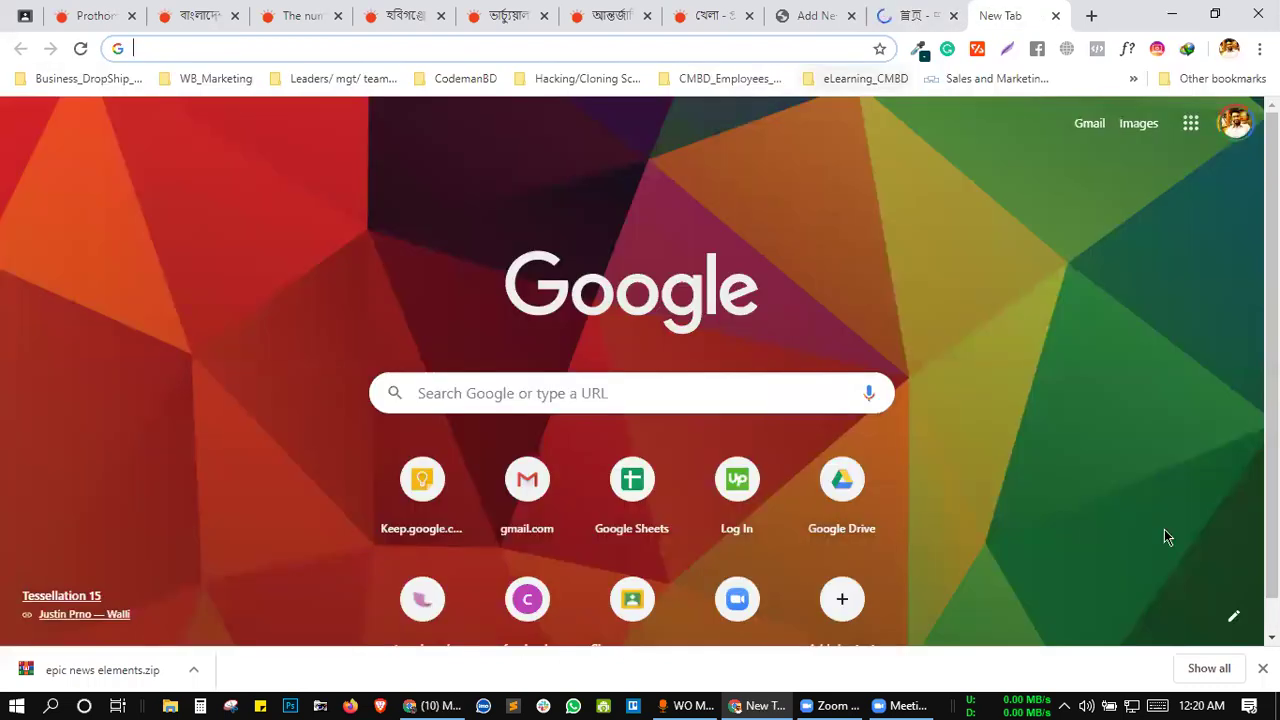
{"action": "key", "text": "ctrl+shift+Tab"}
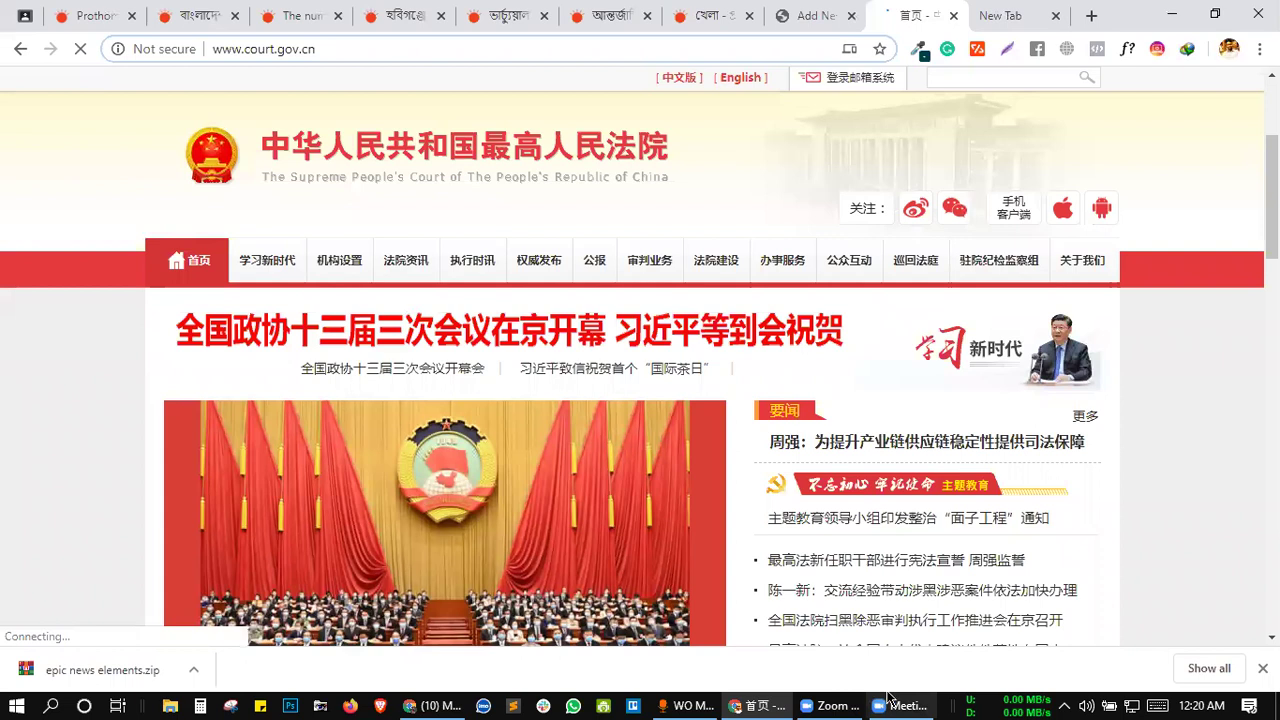
{"action": "left_click", "coordinate": [888, 697]}
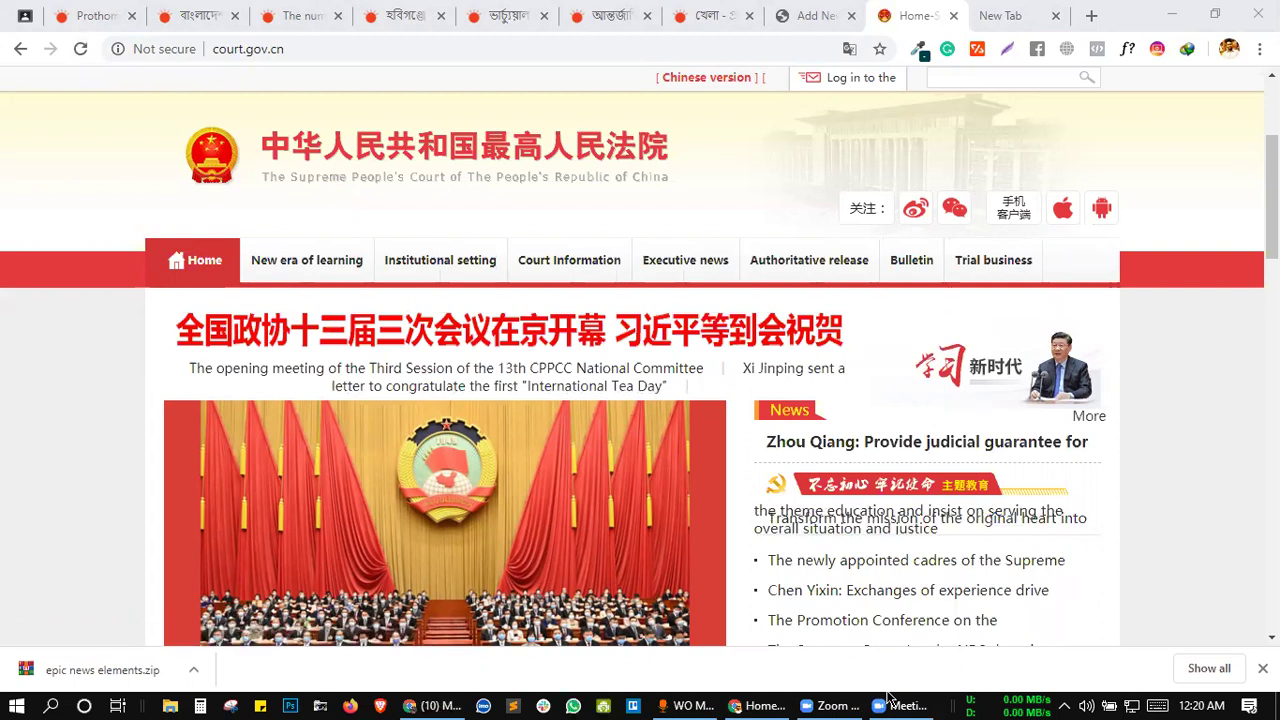
- Check whether the option to translate to English is available on the court.gov.cn home page
{"action": "right_click", "coordinate": [735, 466]}
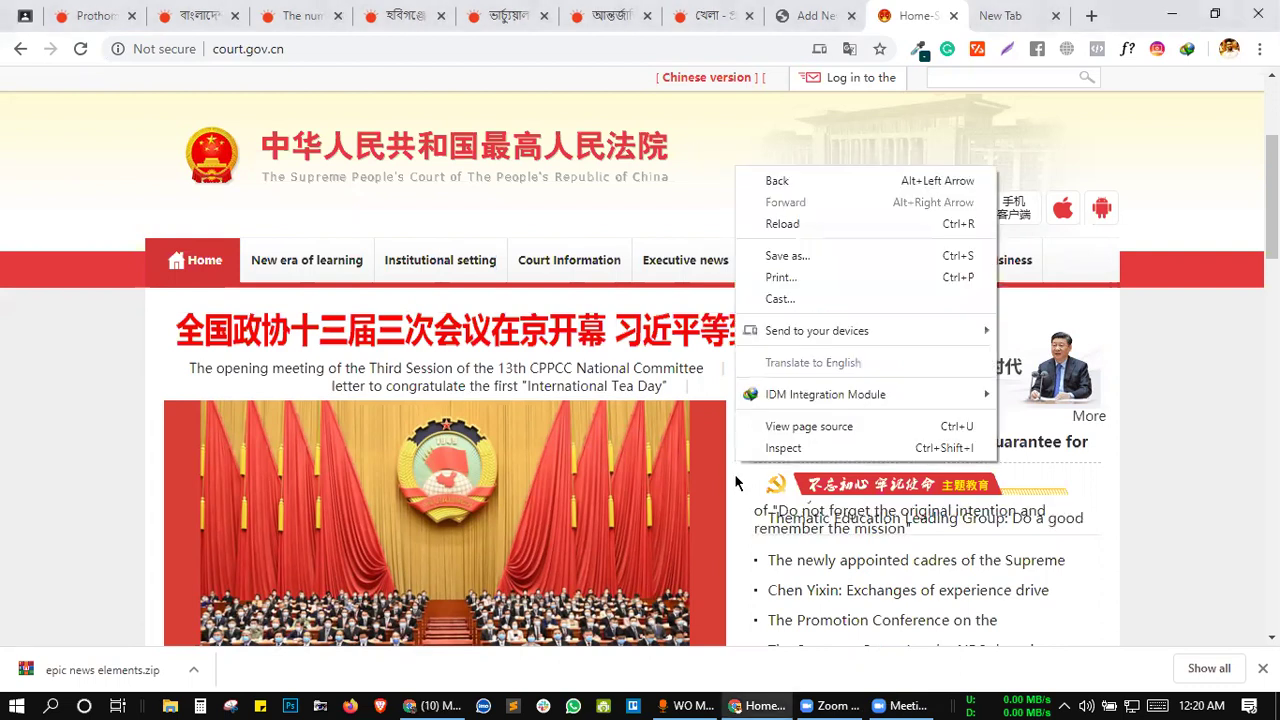
{"action": "left_click", "coordinate": [736, 473]}
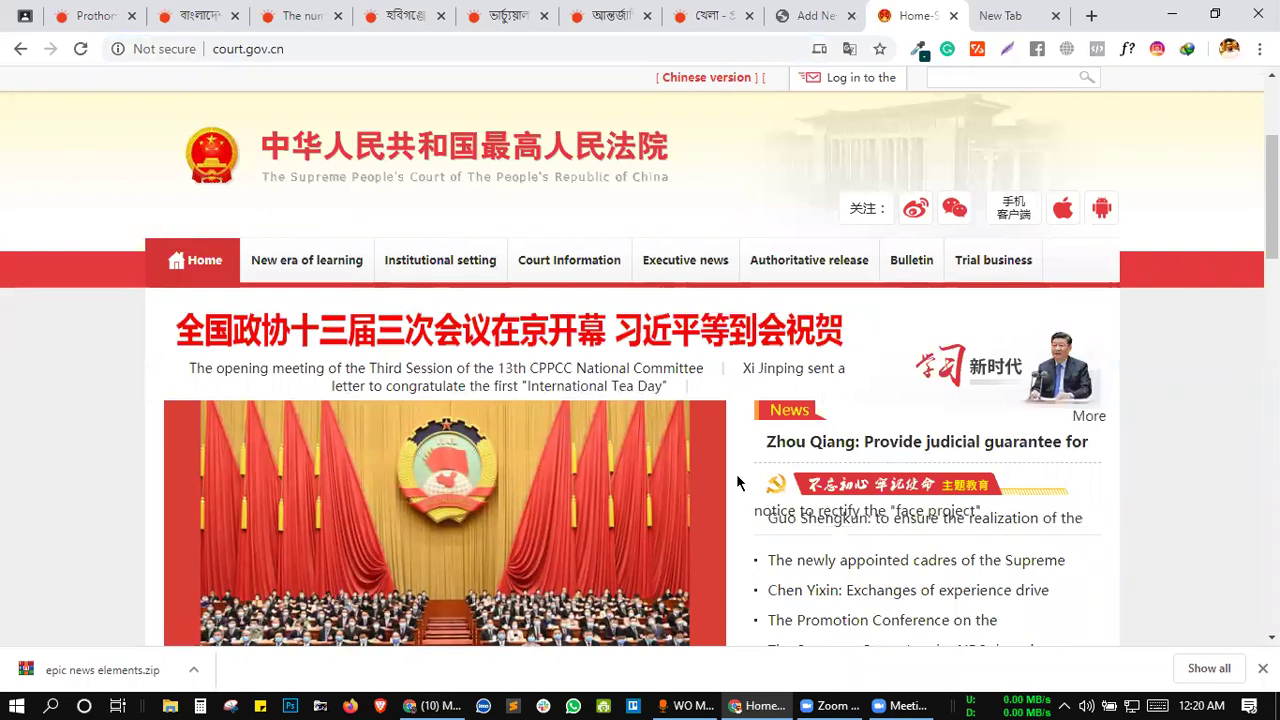
{"action": "right_click", "coordinate": [736, 473]}
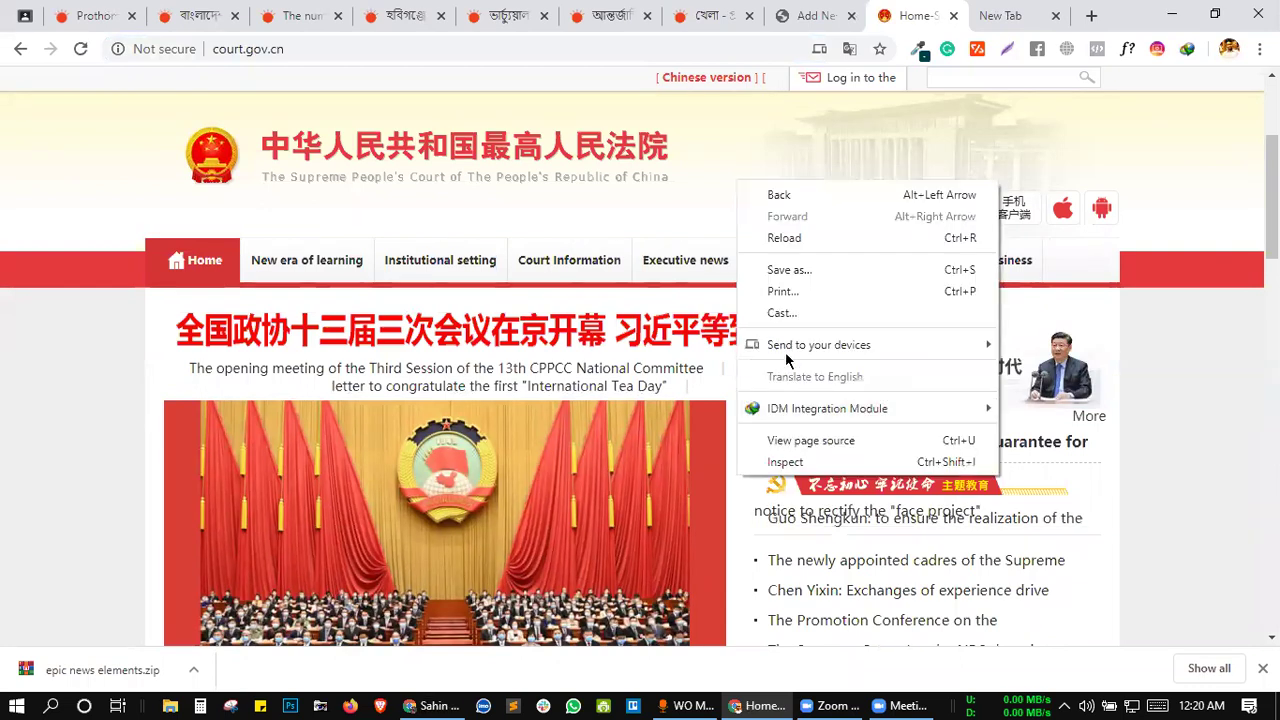
{"action": "left_click", "coordinate": [1214, 400]}
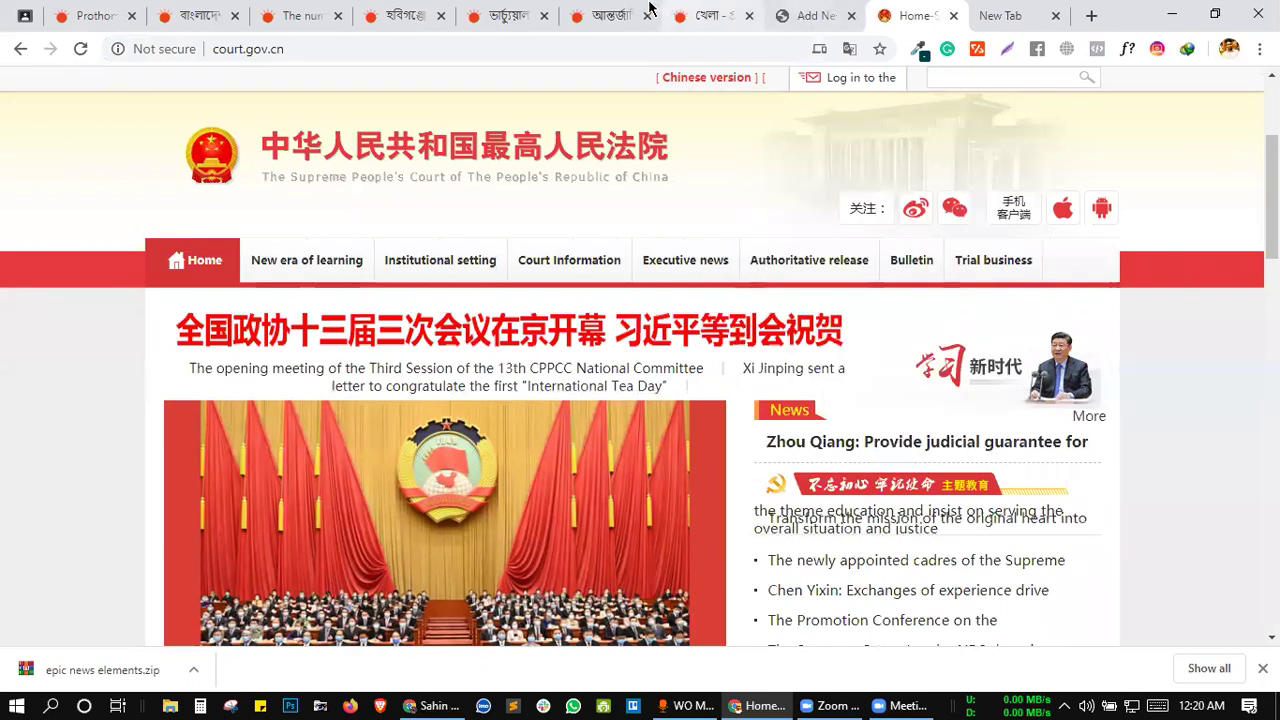
- Return to Prothom Alo's International section and translate the page into English
{"action": "left_click", "coordinate": [610, 15]}
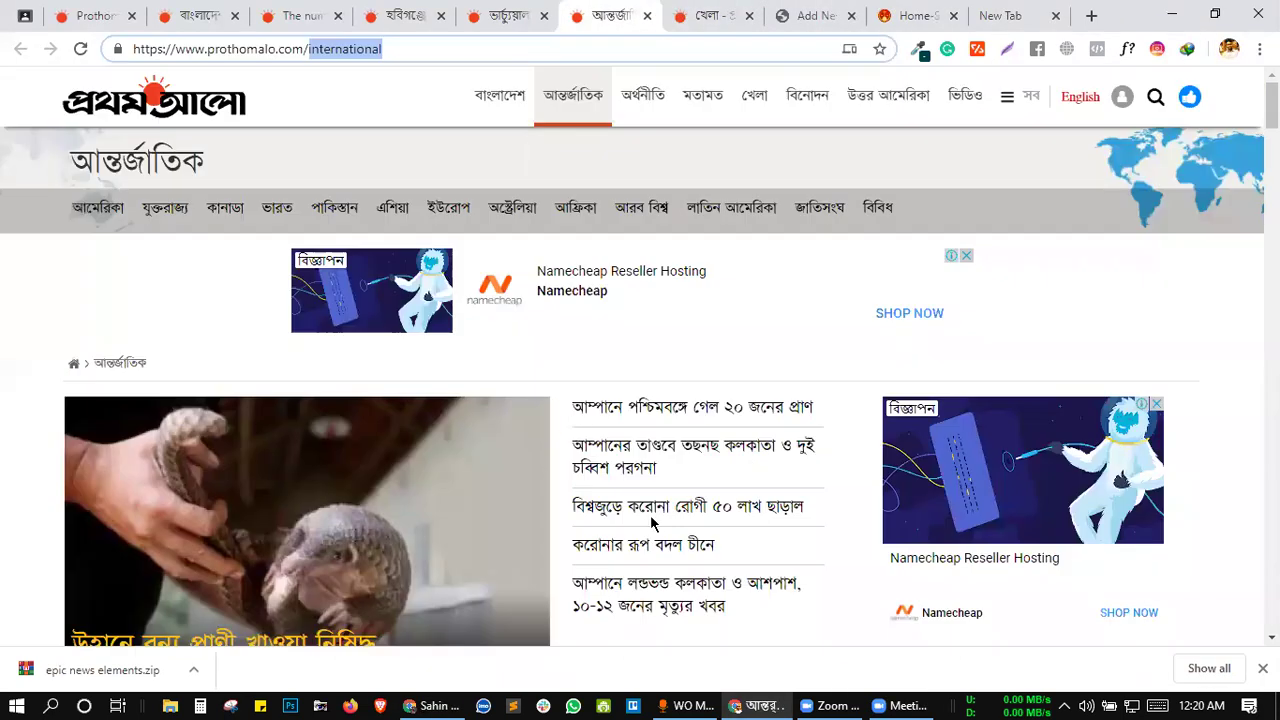
{"action": "right_click", "coordinate": [651, 522]}
{"action": "left_click", "coordinate": [558, 456]}
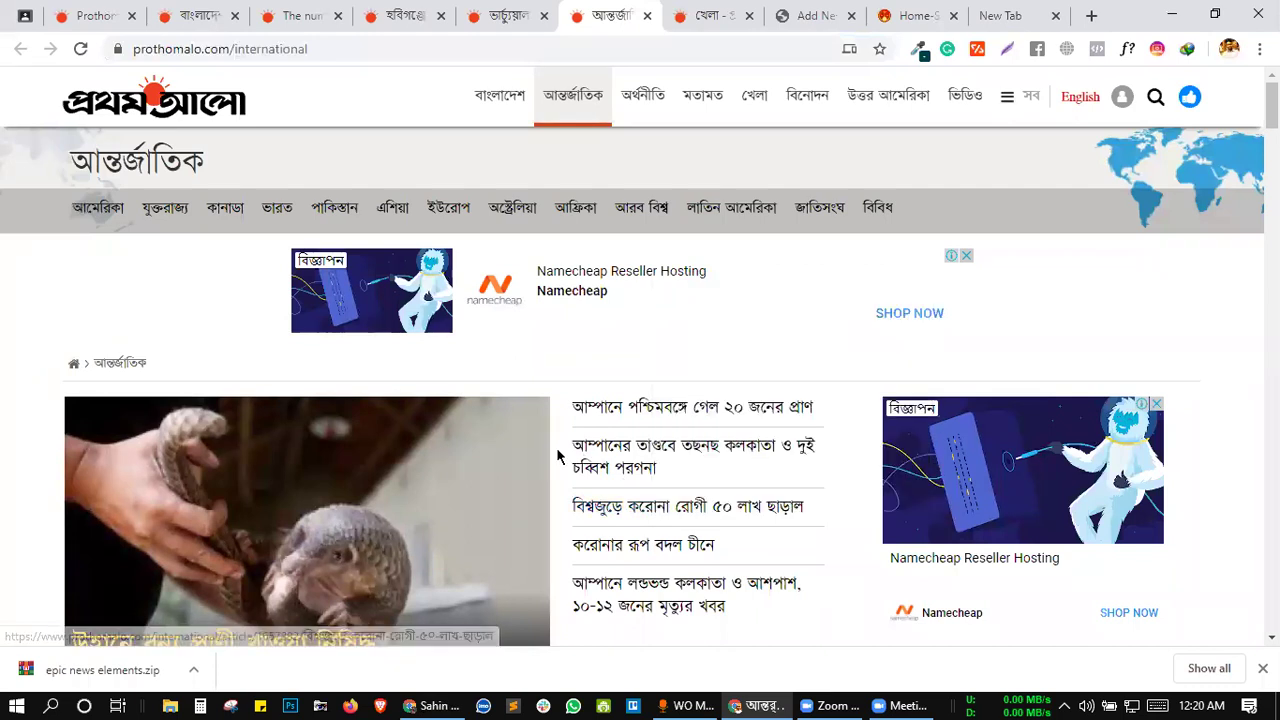
{"action": "right_click", "coordinate": [558, 456]}
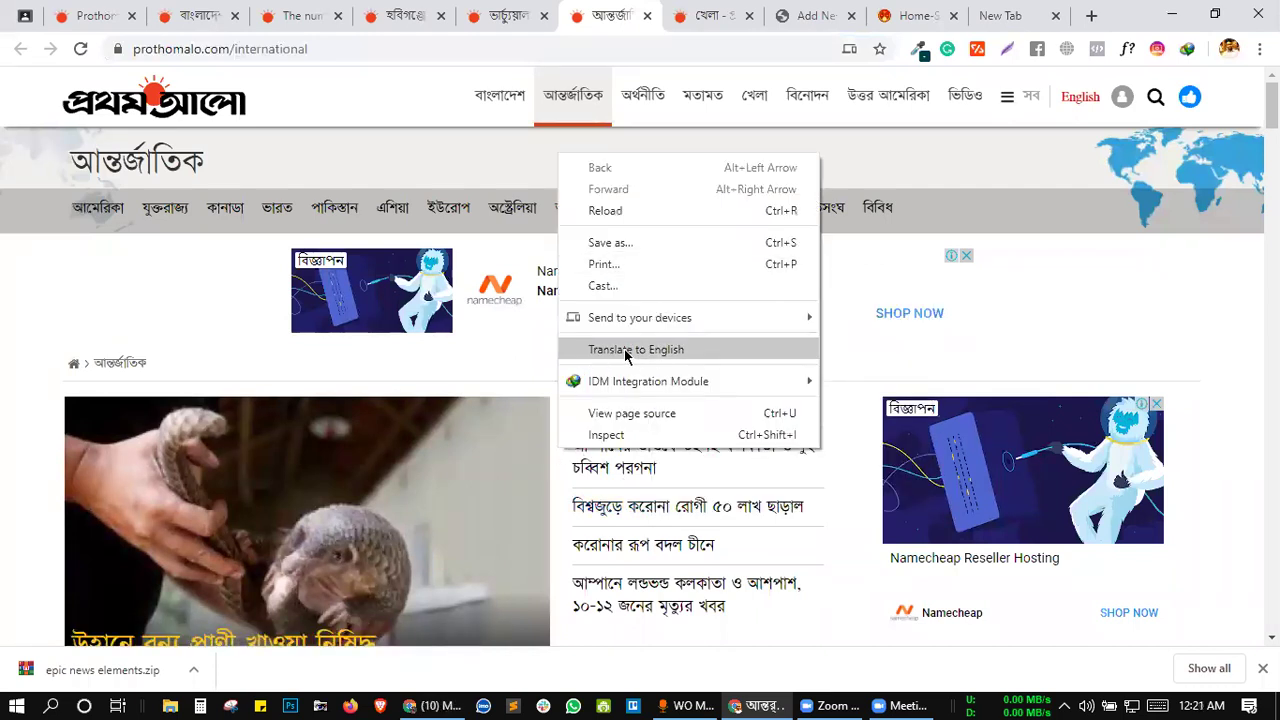
{"action": "left_click", "coordinate": [627, 350]}
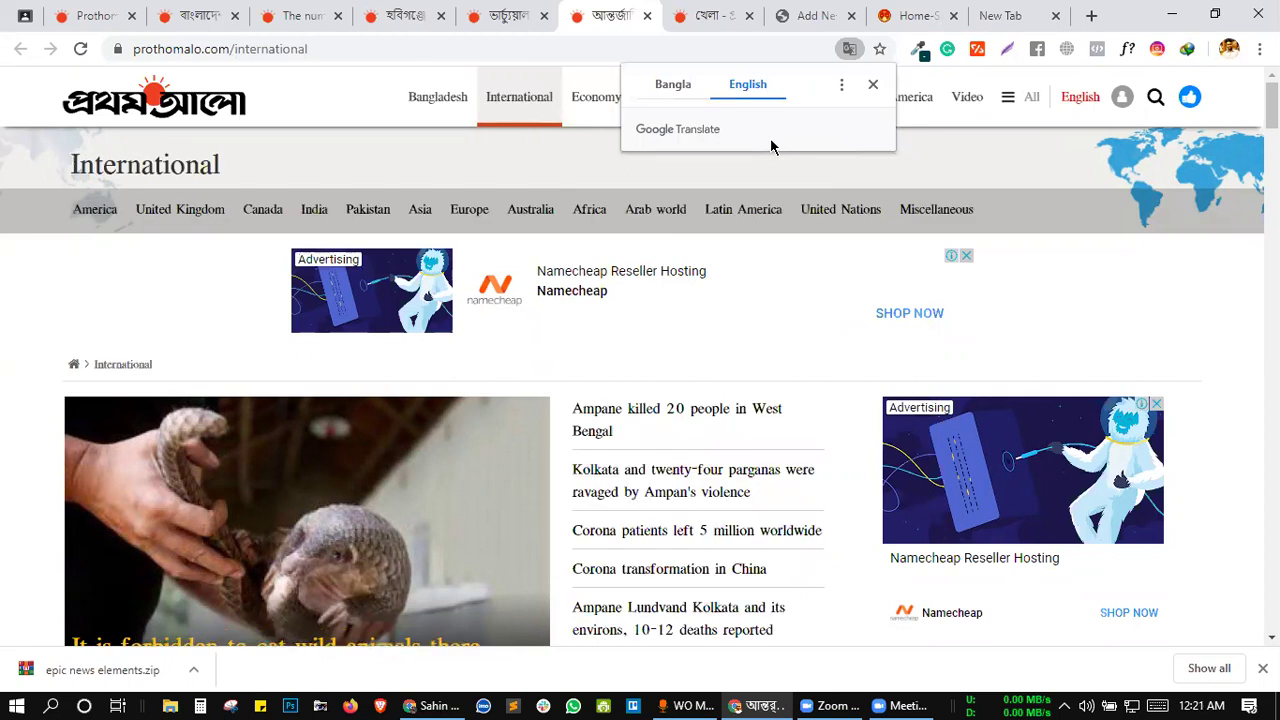
- Browse the translated International section and open its "The world will change" topic
{"action": "scroll", "coordinate": [600, 485], "scroll_direction": "down", "scroll_amount": 1}
{"action": "scroll", "coordinate": [600, 485], "scroll_direction": "down", "scroll_amount": 2}
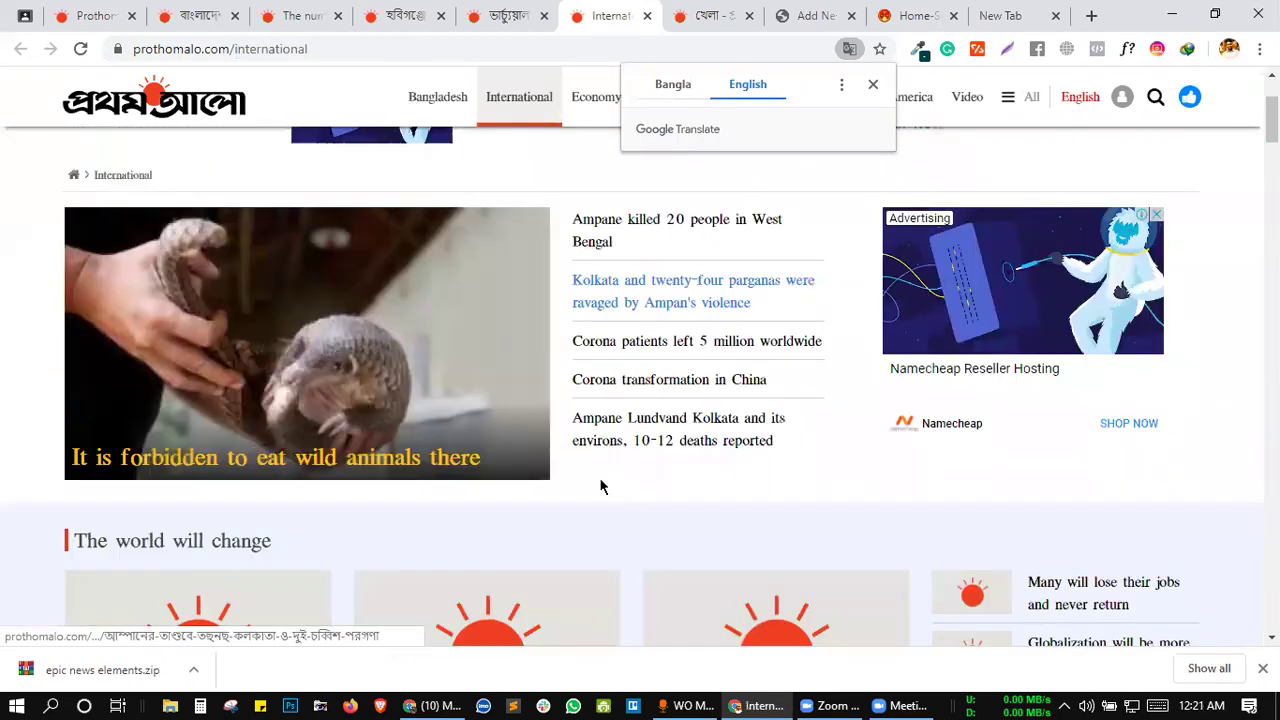
{"action": "scroll", "coordinate": [531, 366], "scroll_direction": "down", "scroll_amount": 3}
{"action": "scroll", "coordinate": [531, 366], "scroll_direction": "down", "scroll_amount": 1}
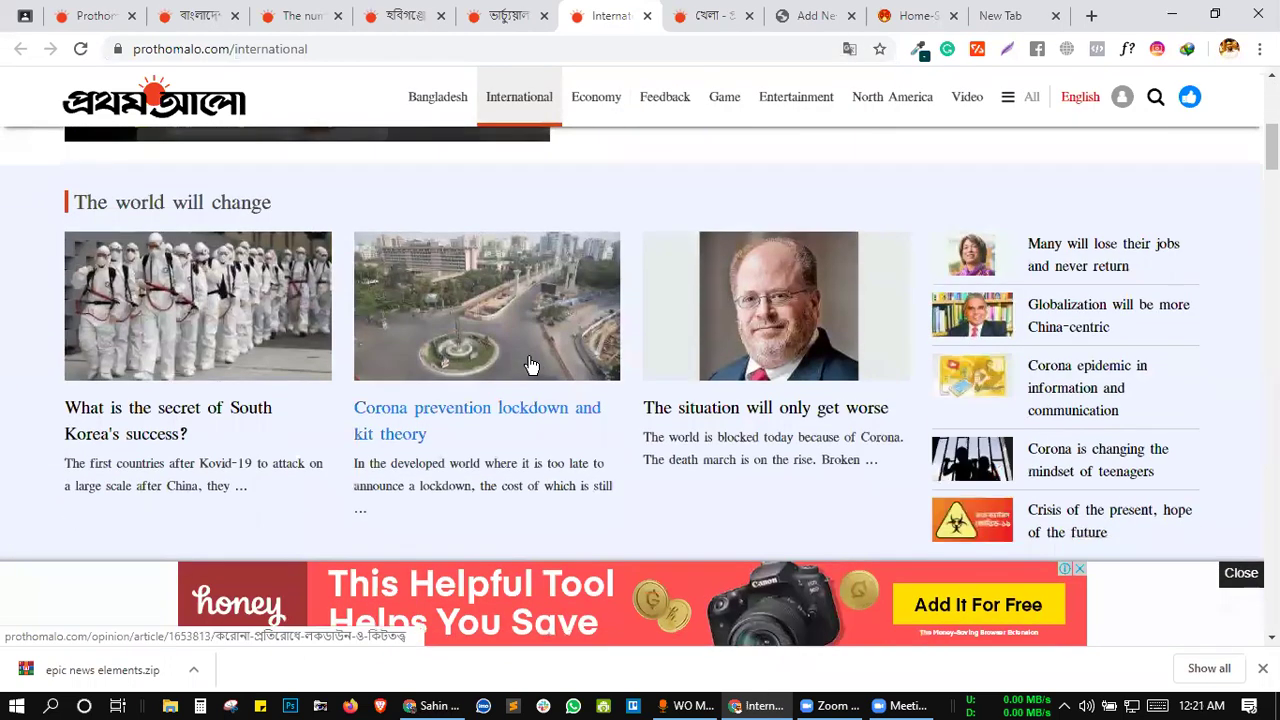
{"action": "scroll", "coordinate": [394, 297], "scroll_direction": "up", "scroll_amount": 4}
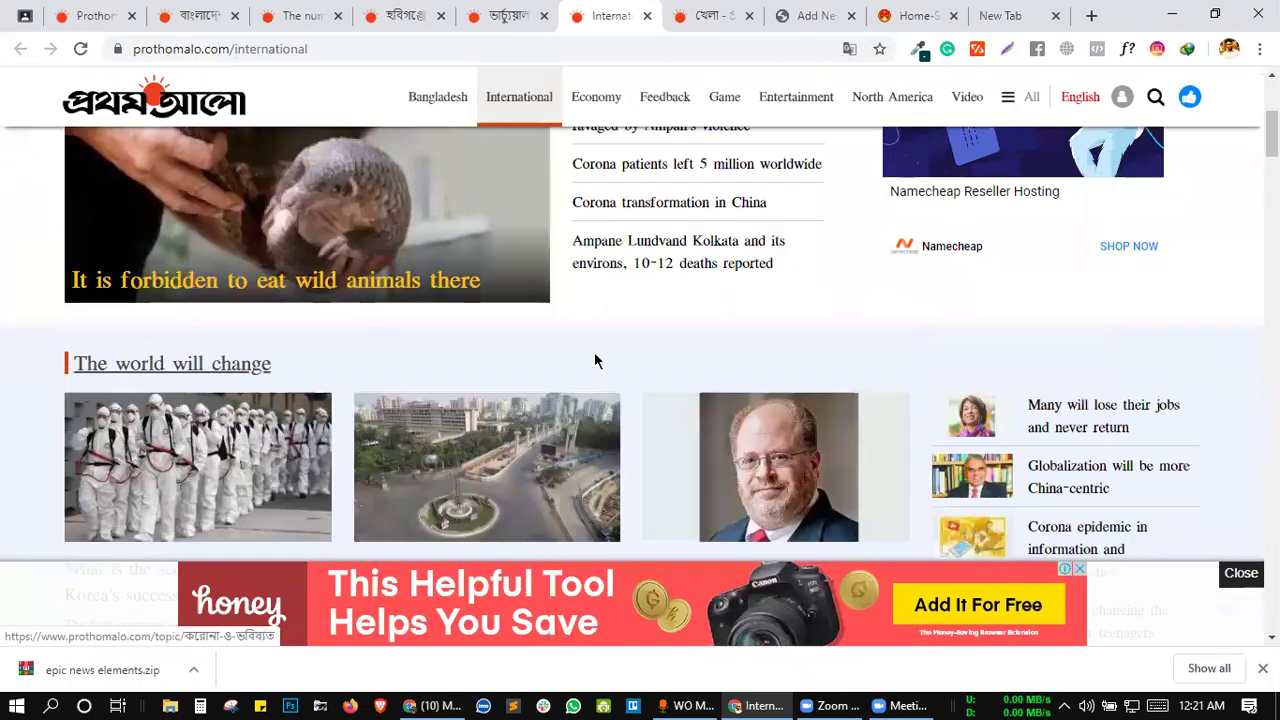
{"action": "right_click", "coordinate": [595, 361]}
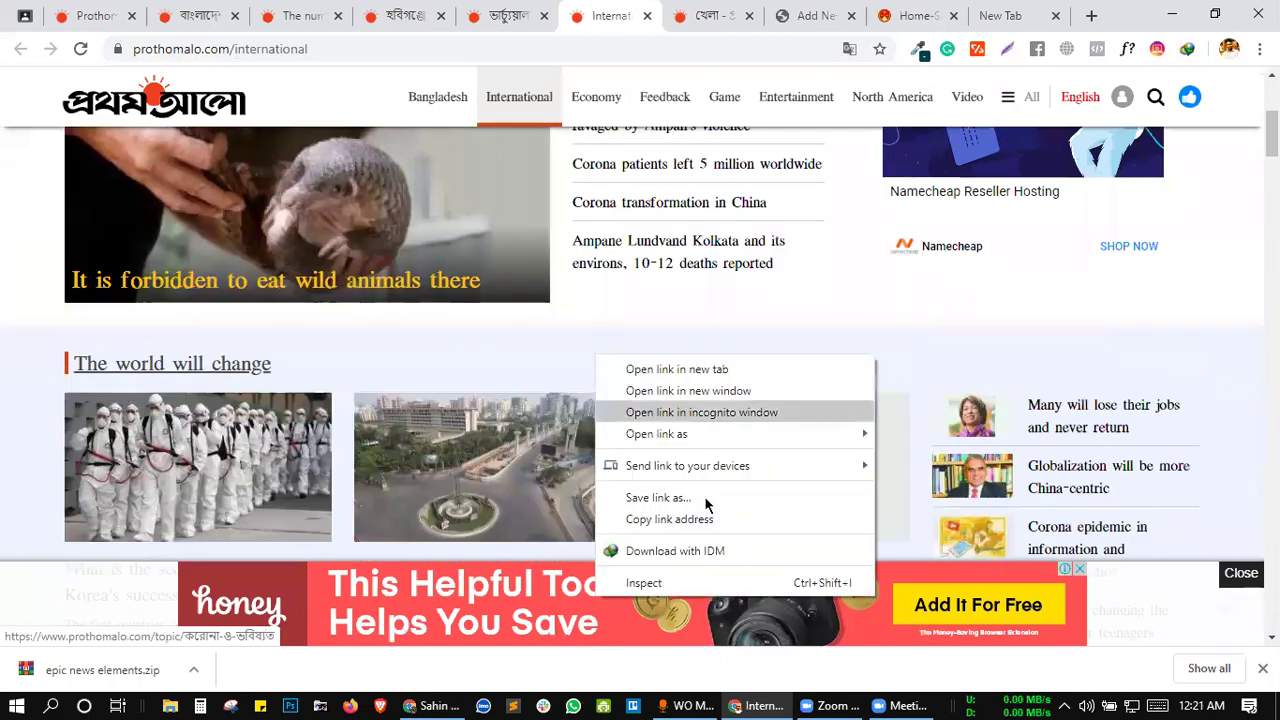
{"action": "left_click", "coordinate": [526, 357]}
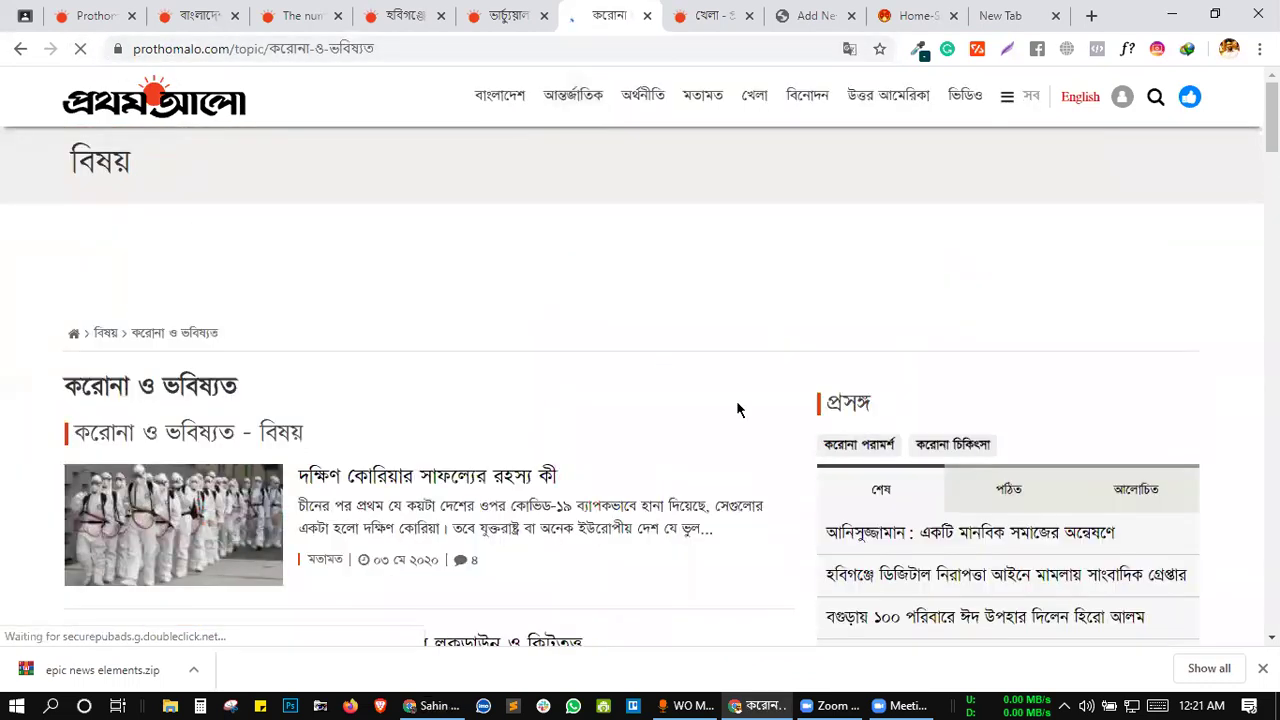
- Translate the opened Corona topic page from Bangla into English
{"action": "right_click", "coordinate": [816, 386]}
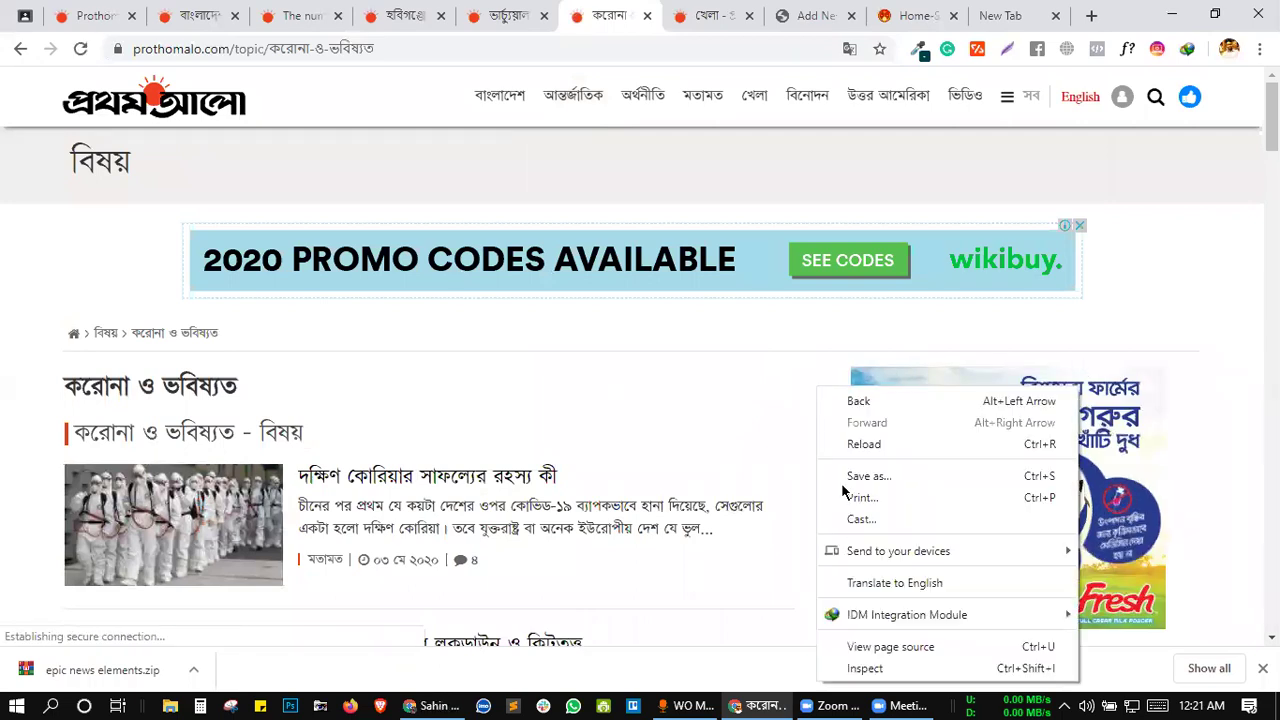
{"action": "left_click", "coordinate": [879, 585]}
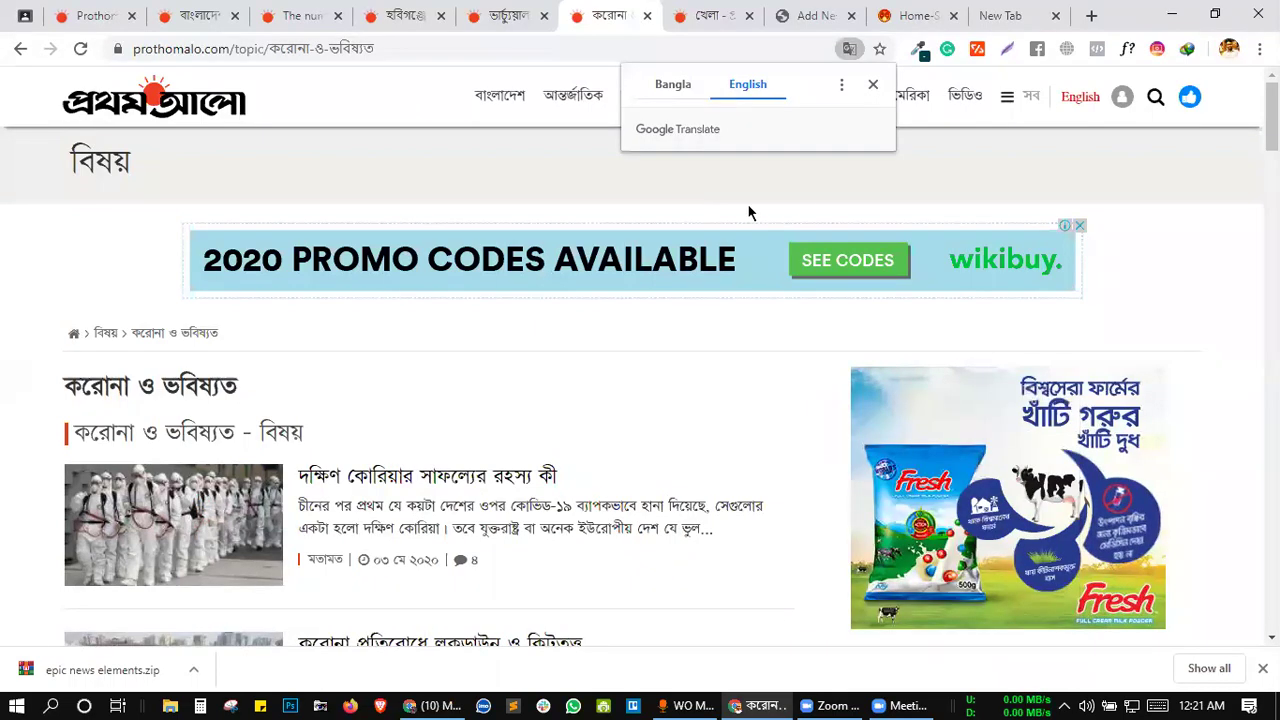
{"action": "left_click_drag", "start_coordinate": [68, 392], "coordinate": [469, 420]}
{"action": "left_click", "coordinate": [471, 419]}
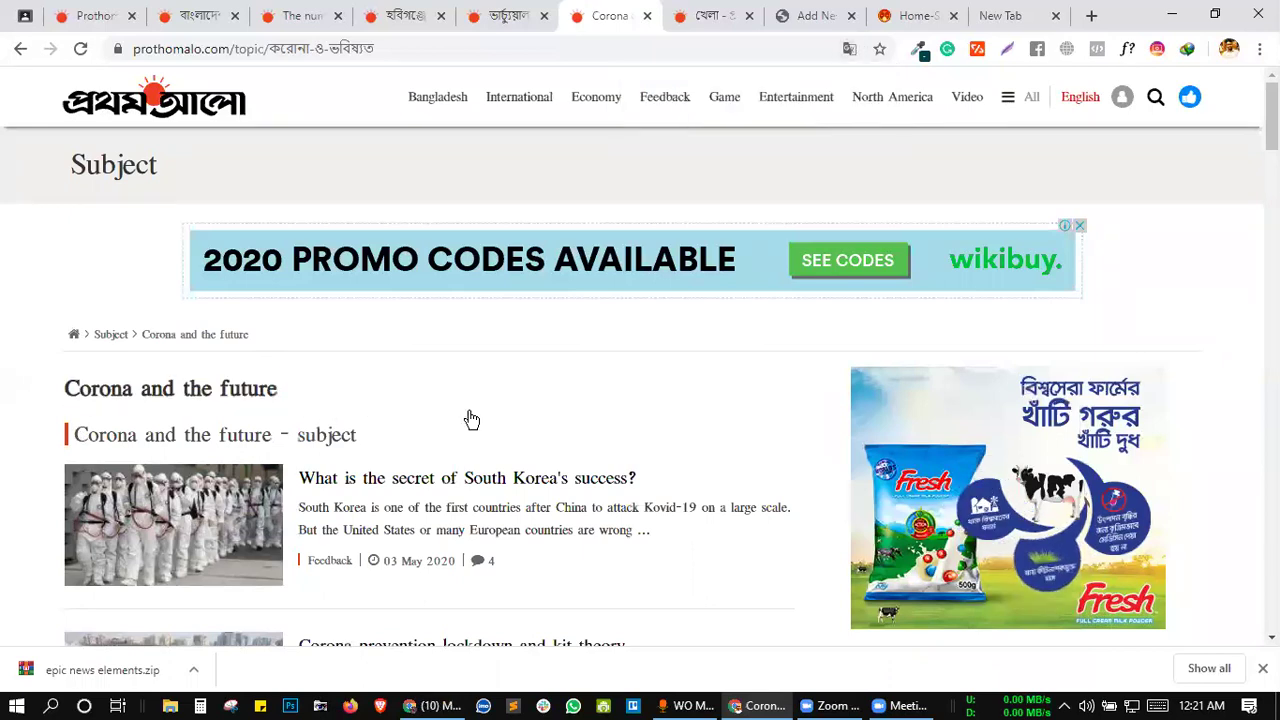
- Look through the translated articles listed under "Corona and the future", down to the page footer and back
{"action": "scroll", "coordinate": [471, 419], "scroll_direction": "down", "scroll_amount": 10}
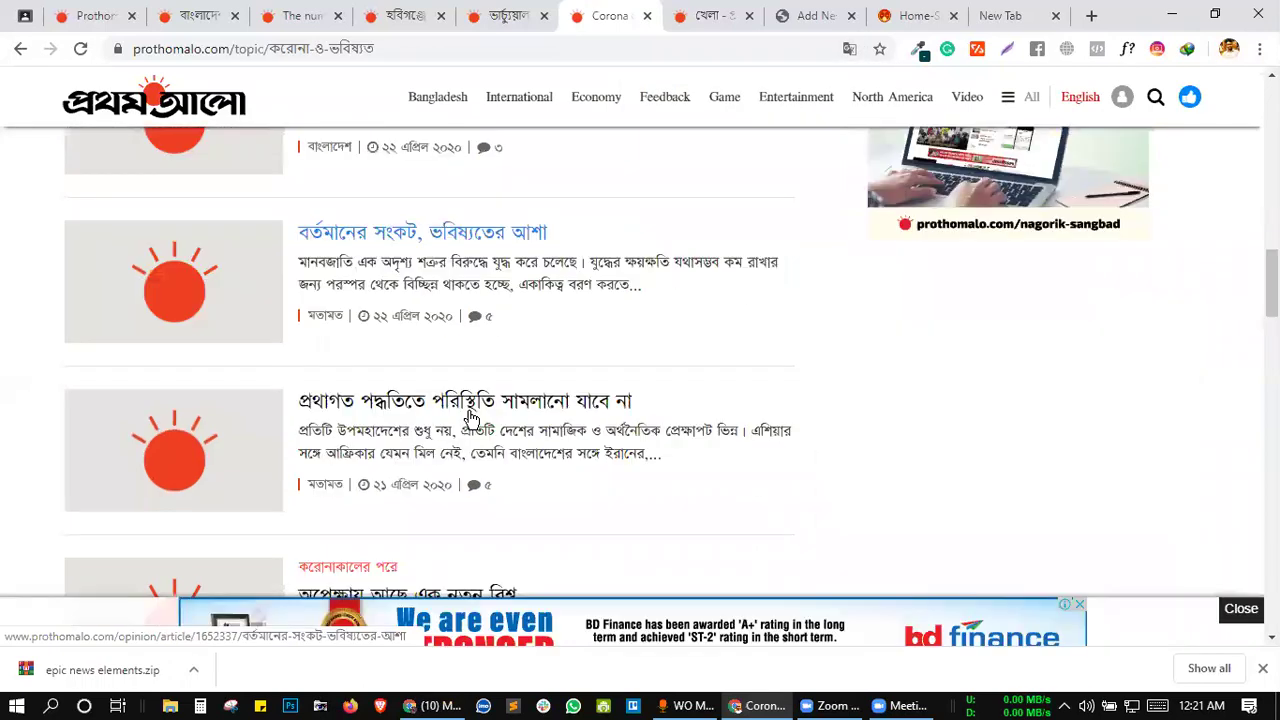
{"action": "scroll", "coordinate": [471, 419], "scroll_direction": "down", "scroll_amount": 8}
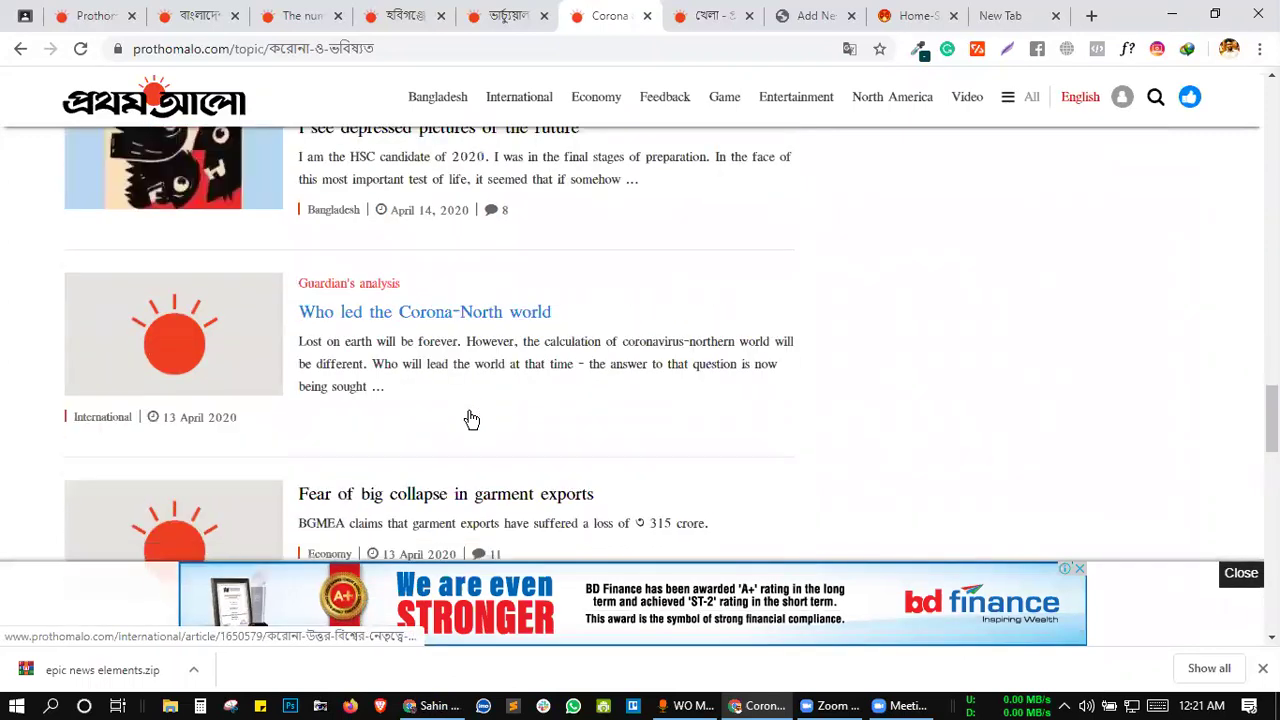
{"action": "scroll", "coordinate": [472, 421], "scroll_direction": "up", "scroll_amount": 6}
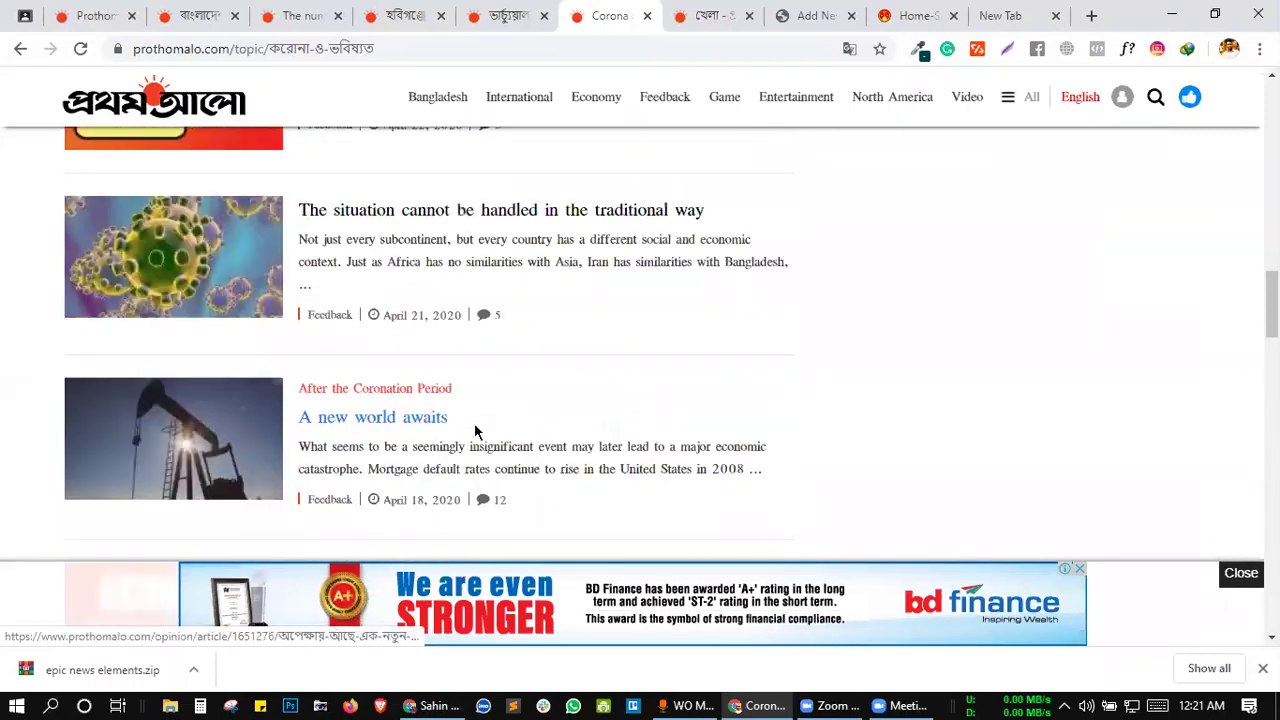
{"action": "scroll", "coordinate": [991, 280], "scroll_direction": "up", "scroll_amount": 5}
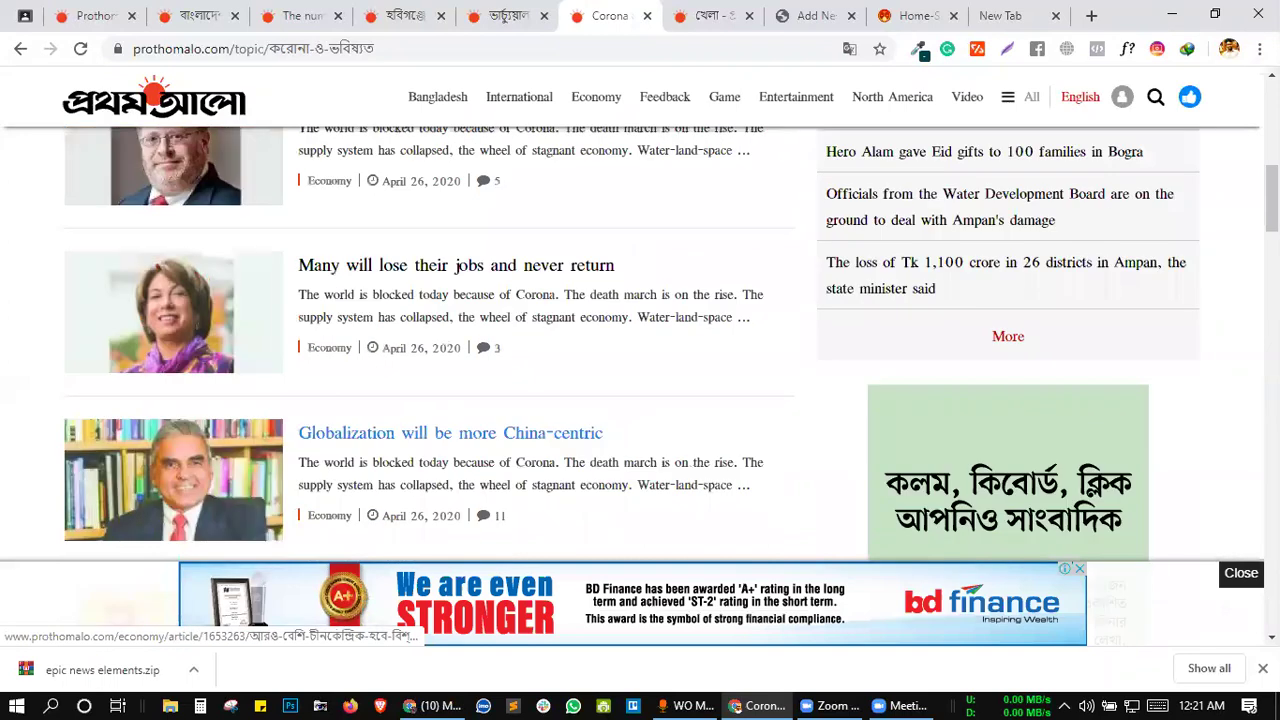
{"action": "scroll", "coordinate": [1161, 438], "scroll_direction": "down", "scroll_amount": 4}
{"action": "left_click_drag", "start_coordinate": [1037, 297], "coordinate": [551, 366]}
{"action": "scroll", "coordinate": [714, 300], "scroll_direction": "up", "scroll_amount": 2}
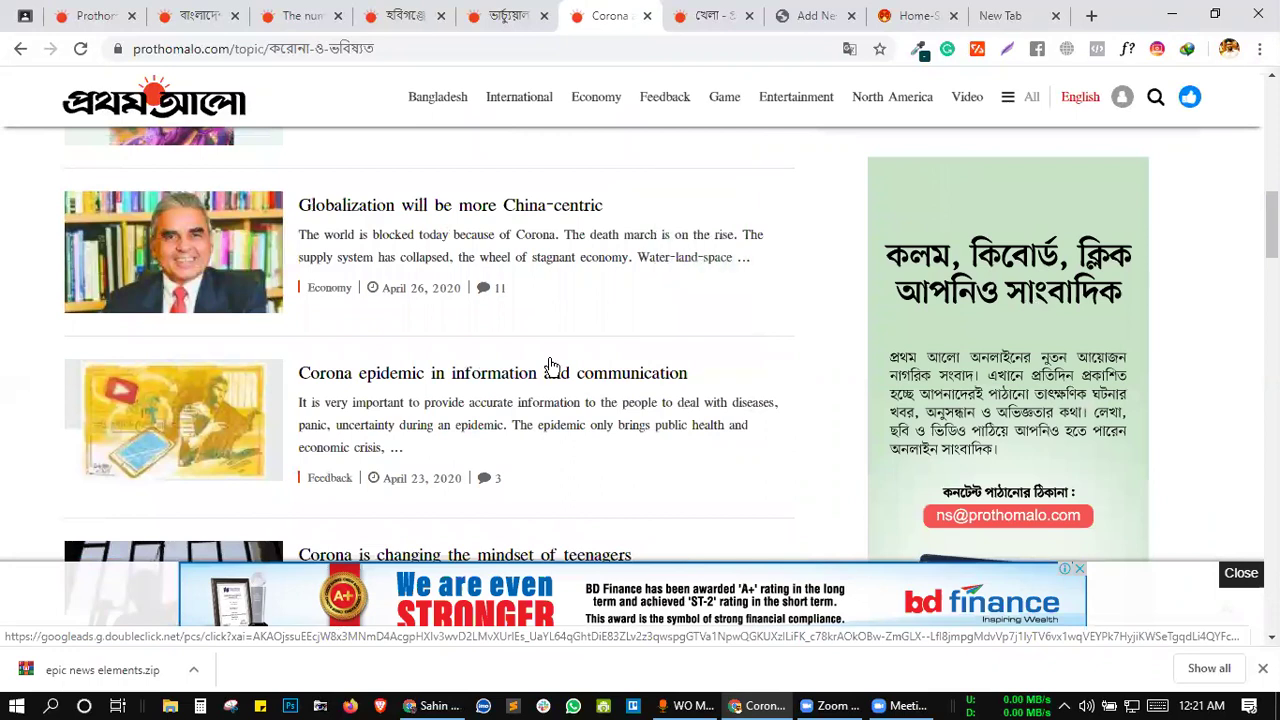
{"action": "scroll", "coordinate": [600, 151], "scroll_direction": "down", "scroll_amount": 8}
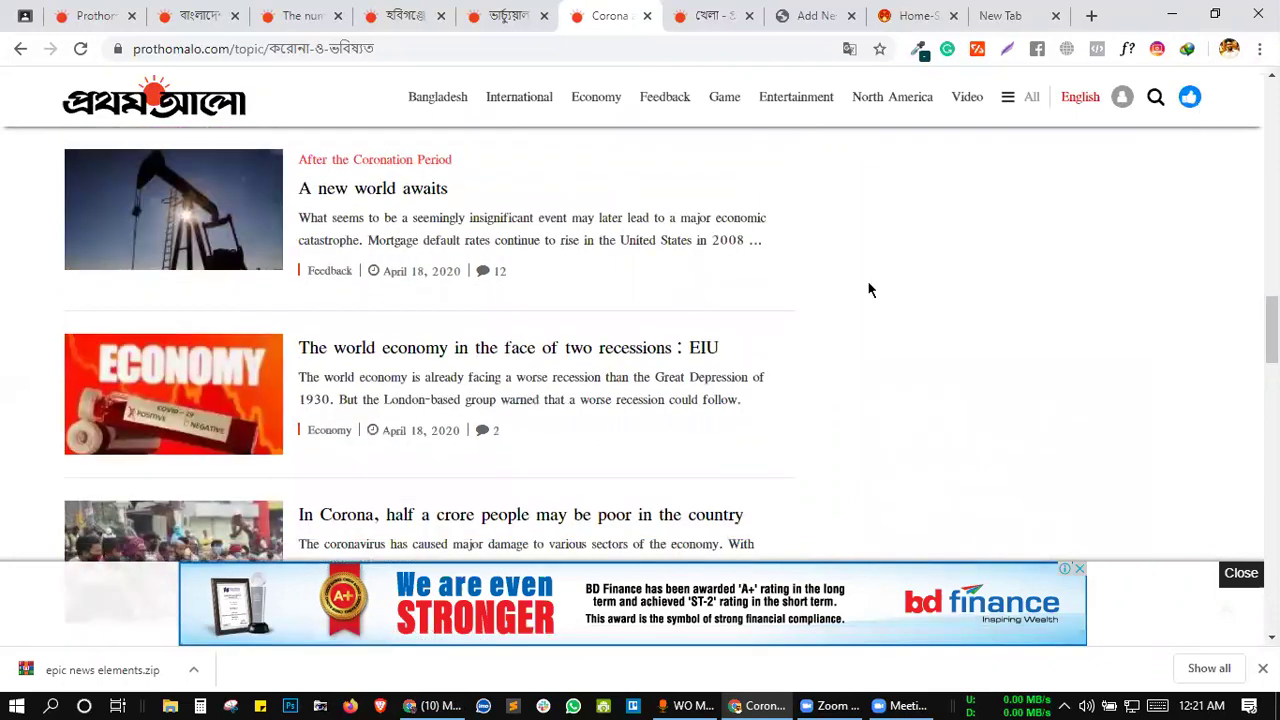
{"action": "scroll", "coordinate": [868, 290], "scroll_direction": "down", "scroll_amount": 2}
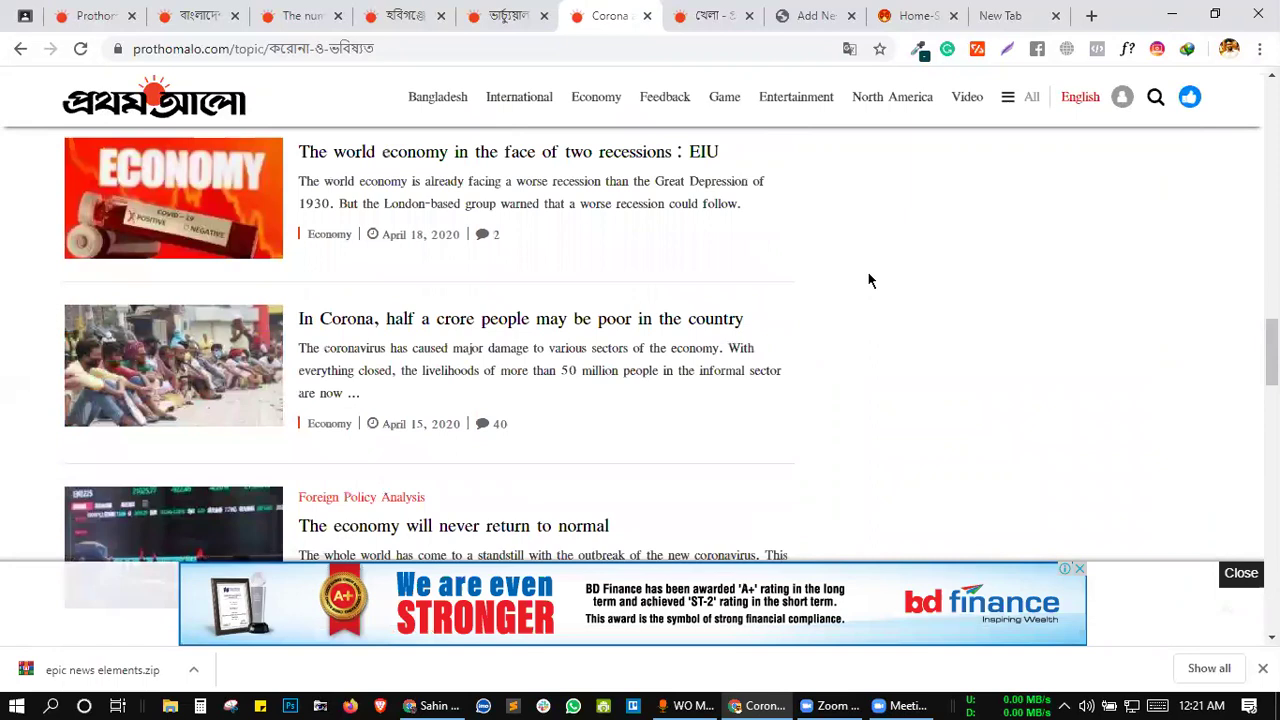
{"action": "scroll", "coordinate": [868, 280], "scroll_direction": "down", "scroll_amount": 5}
{"action": "scroll", "coordinate": [620, 242], "scroll_direction": "down", "scroll_amount": 10}
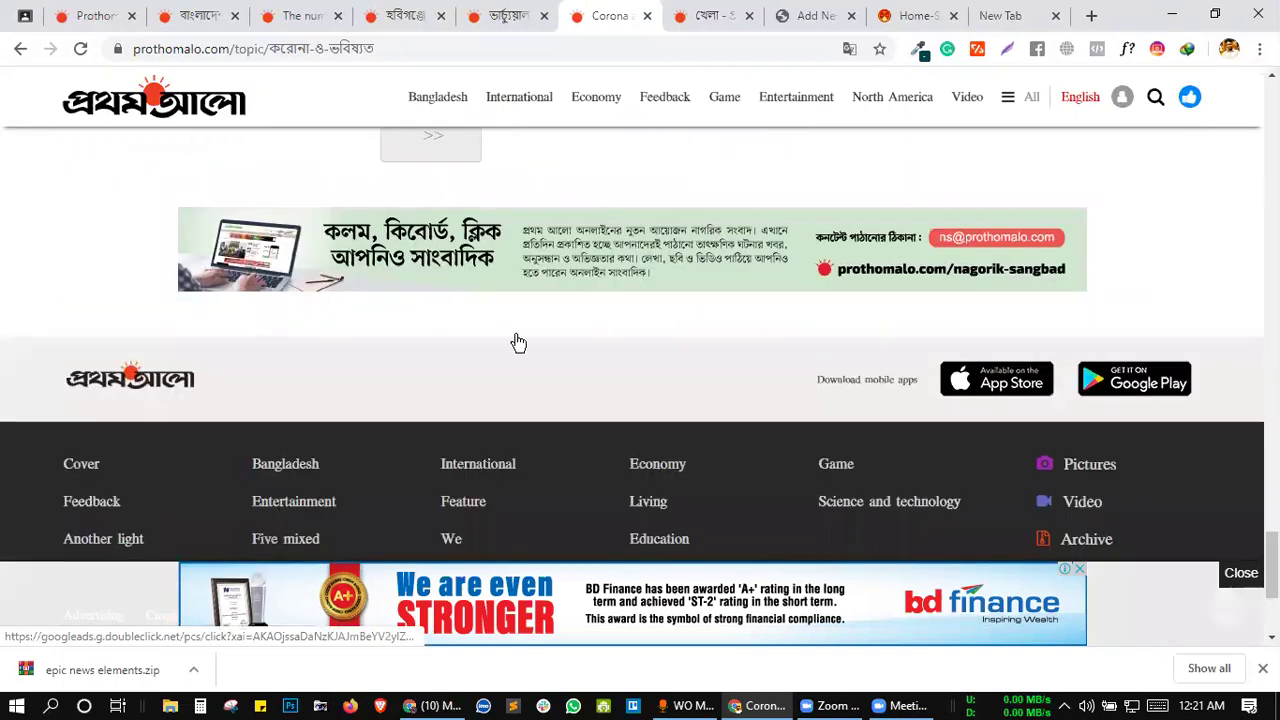
{"action": "scroll", "coordinate": [518, 343], "scroll_direction": "up", "scroll_amount": 1}
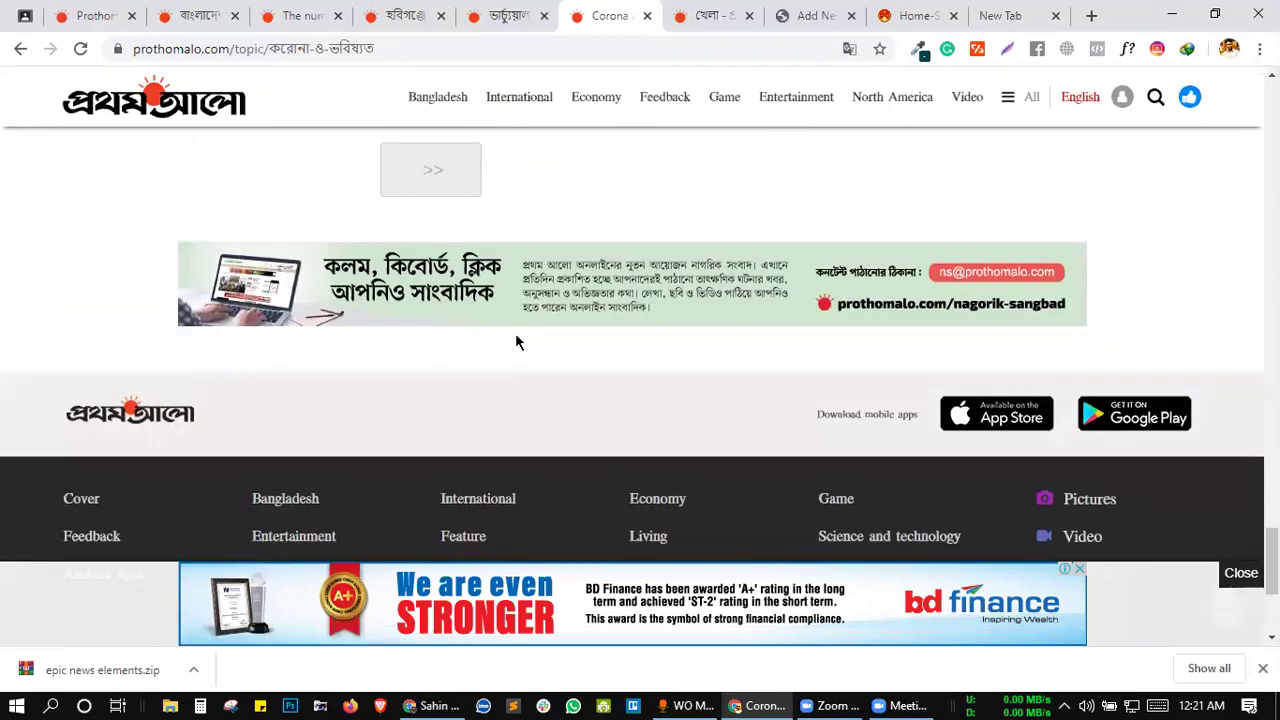
{"action": "scroll", "coordinate": [517, 342], "scroll_direction": "up", "scroll_amount": 5}
{"action": "scroll", "coordinate": [618, 407], "scroll_direction": "up", "scroll_amount": 10}
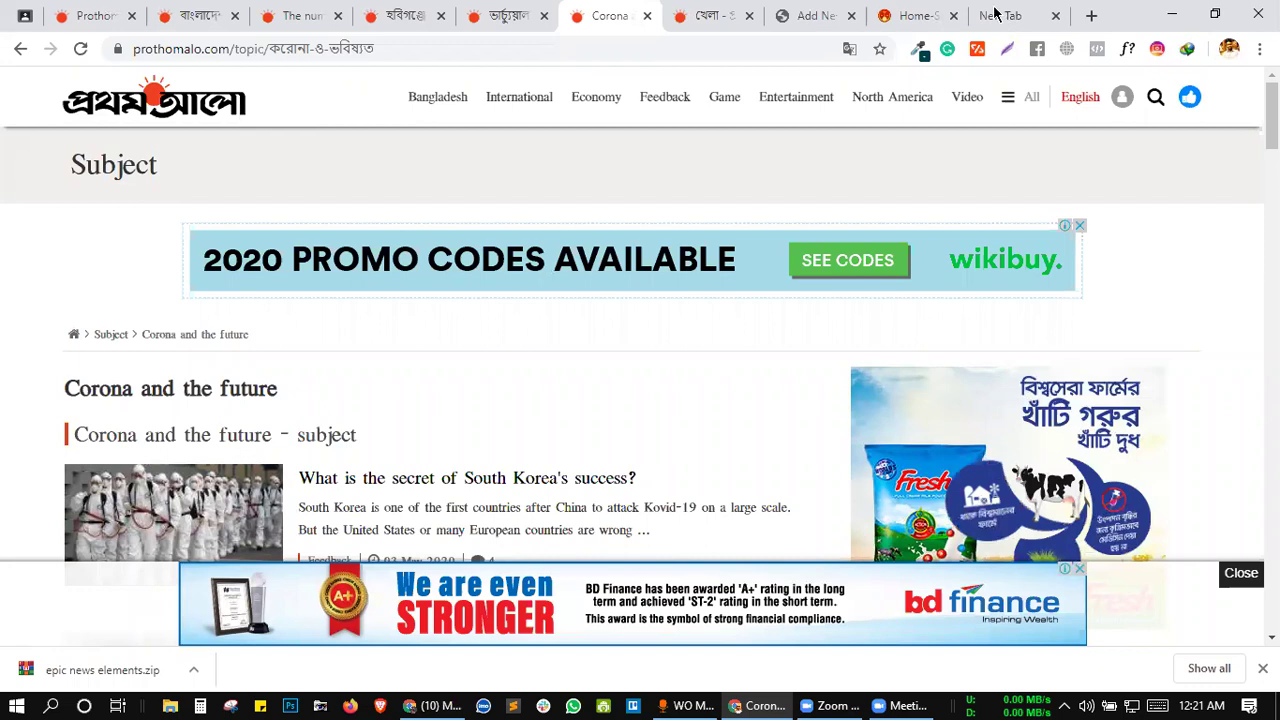
- Switch to the virtual-court bail article and highlight the Bangla title part of its web address
{"action": "key", "text": "ctrl+9"}
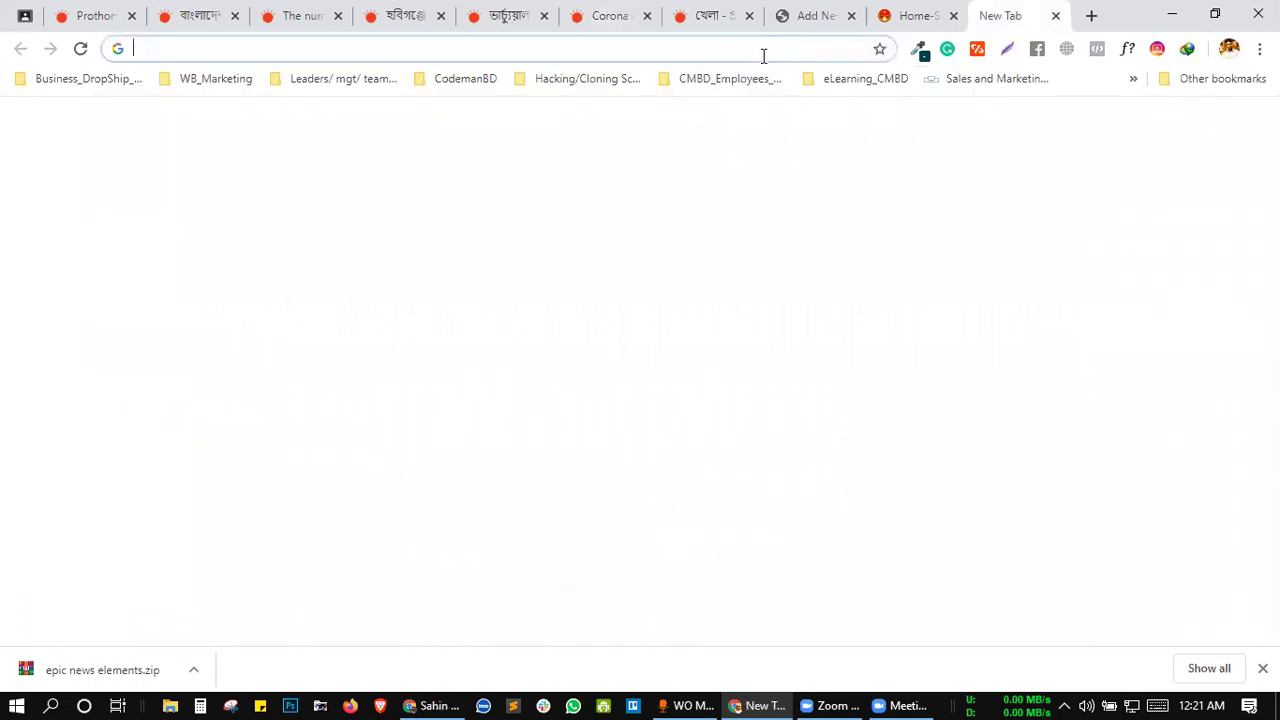
{"action": "left_click", "coordinate": [763, 56]}
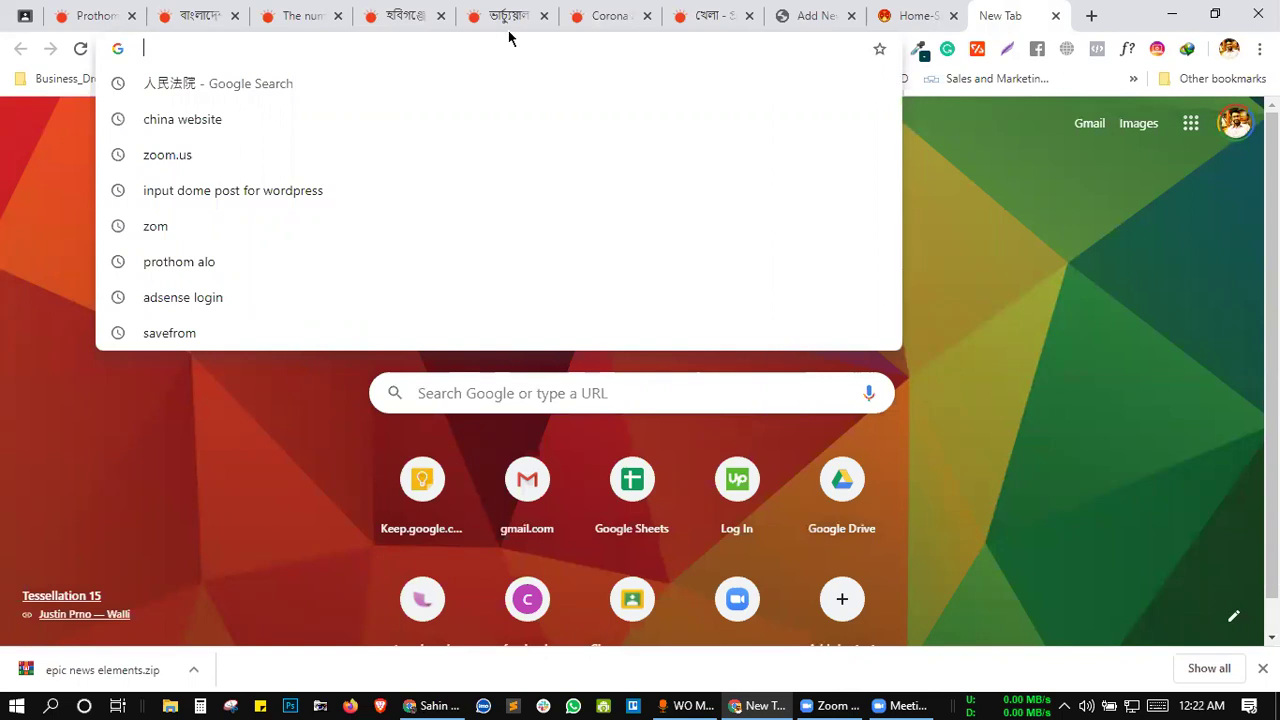
{"action": "key", "text": "ctrl+5"}
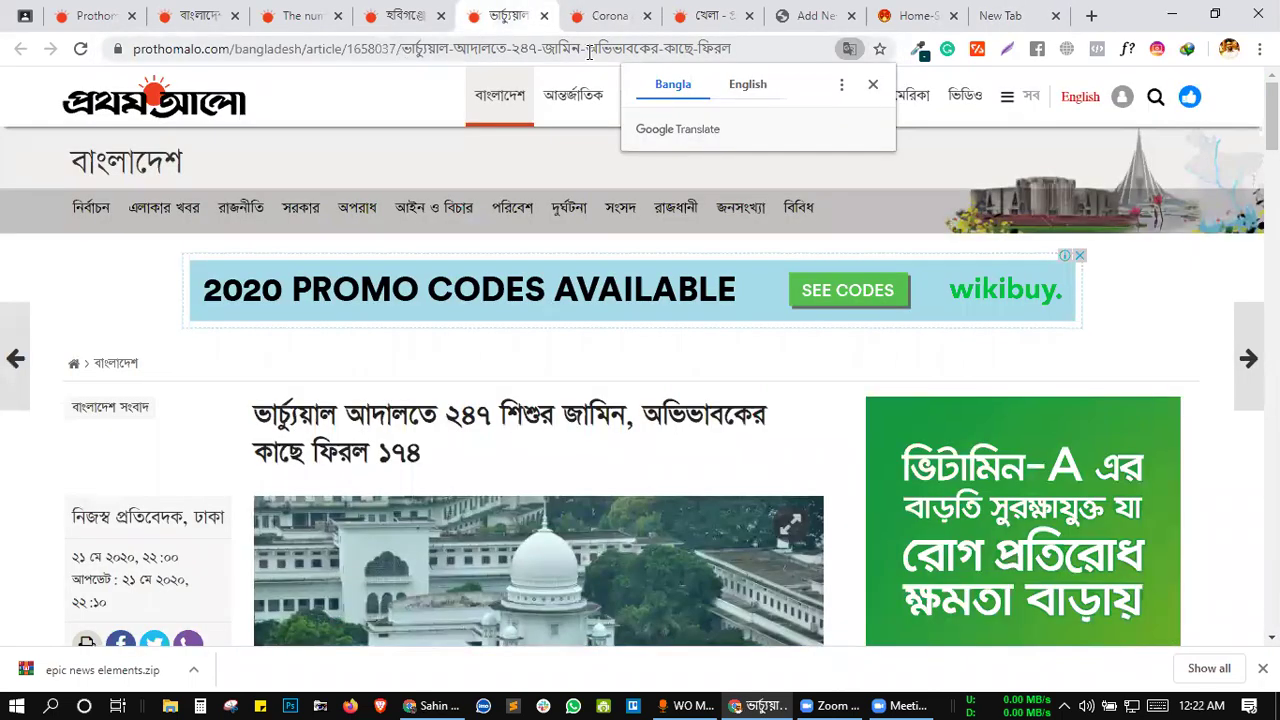
{"action": "double_click", "coordinate": [735, 49]}
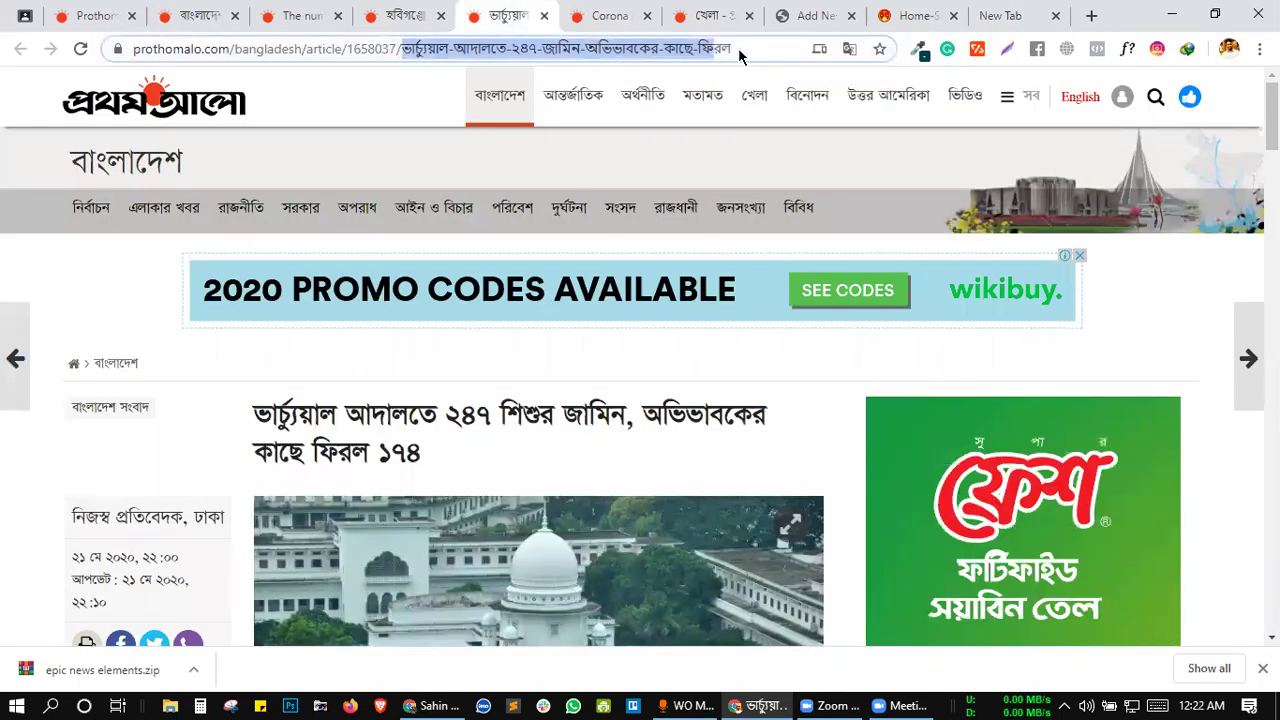
{"action": "left_click_drag", "start_coordinate": [481, 47], "coordinate": [702, 65]}
{"action": "left_click", "coordinate": [735, 49]}
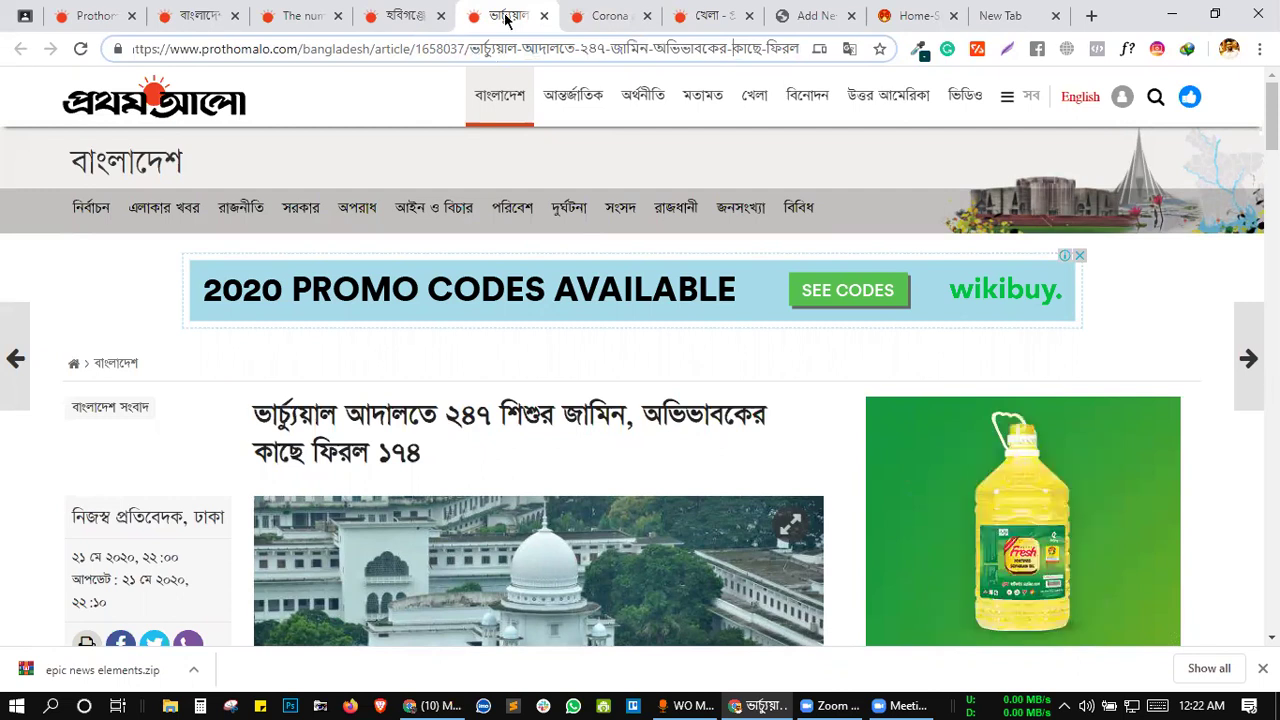
- Switch to the Habiganj digital security case article and point out the domain part of its web address
{"action": "key", "text": "ctrl+9"}
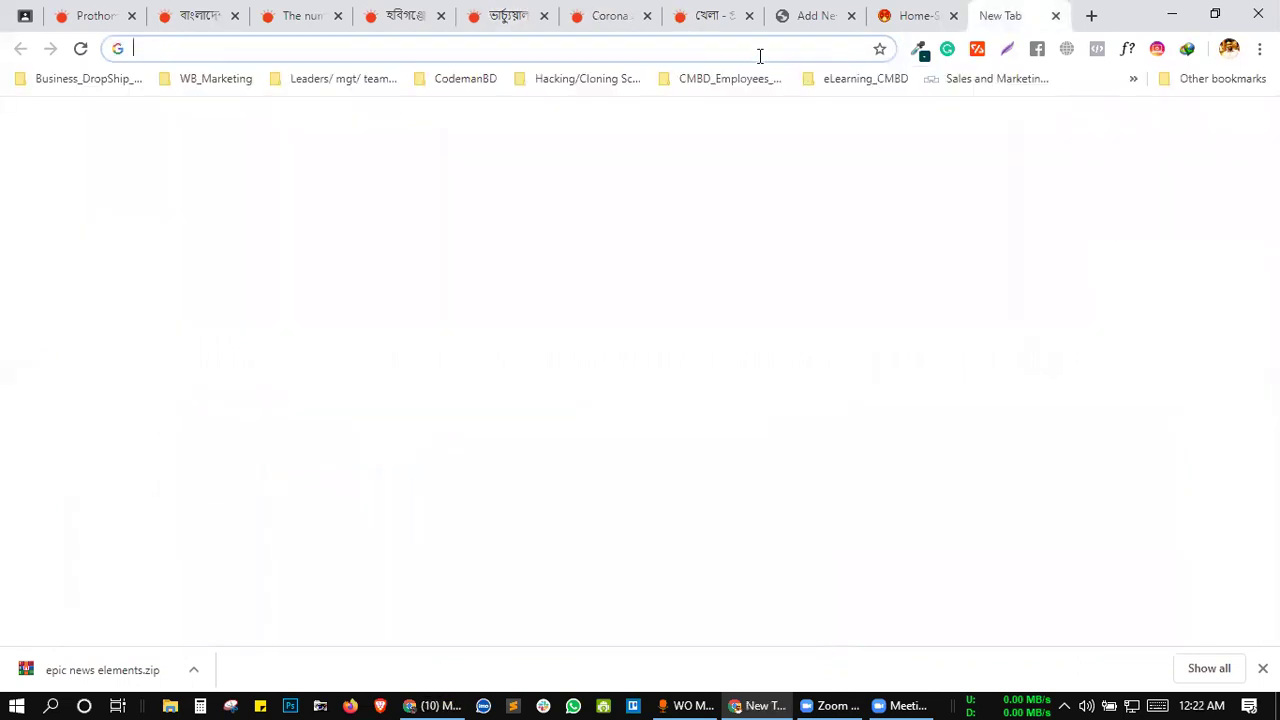
{"action": "left_click", "coordinate": [717, 49]}
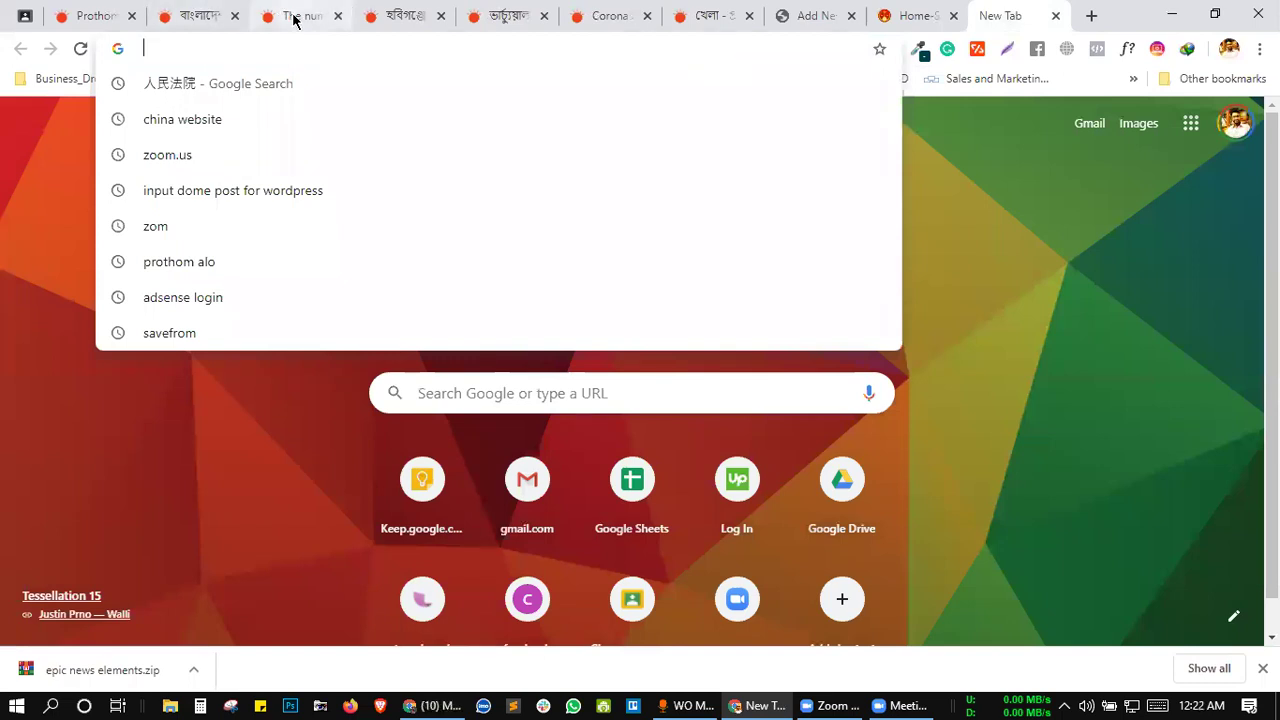
{"action": "key", "text": "ctrl+3"}
{"action": "left_click", "coordinate": [408, 17]}
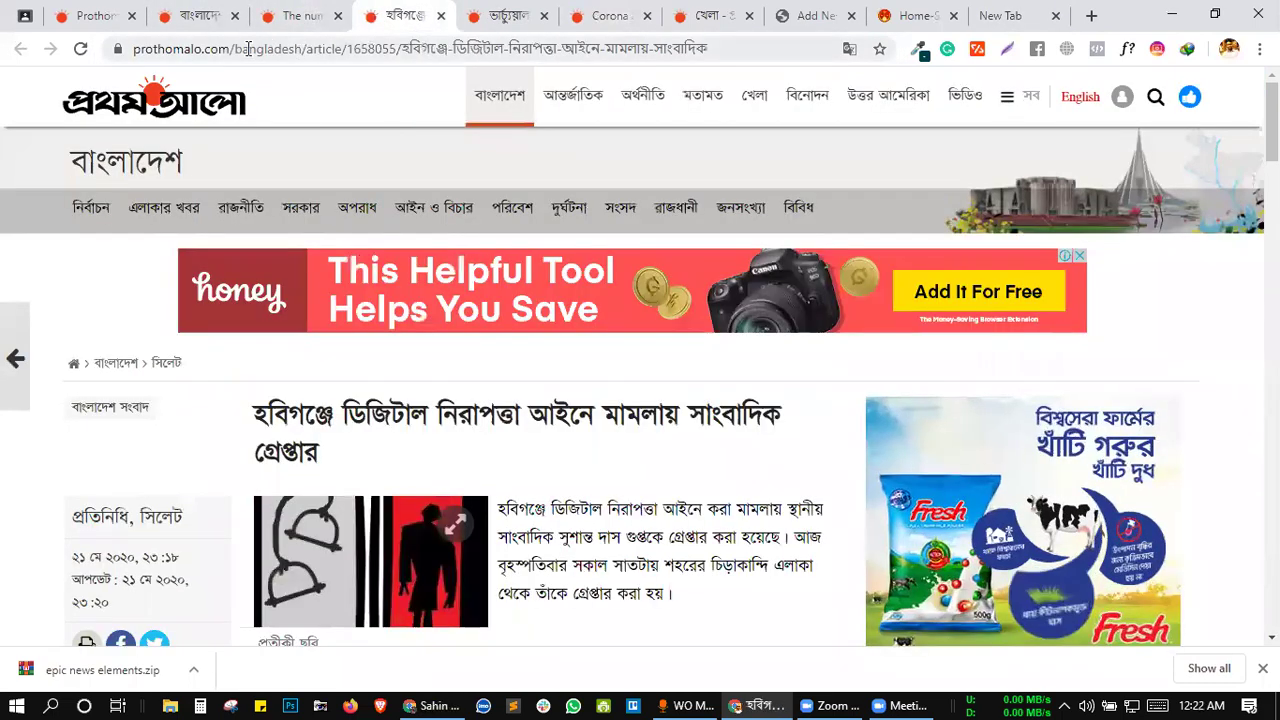
{"action": "left_click", "coordinate": [222, 50]}
{"action": "double_click", "coordinate": [290, 49]}
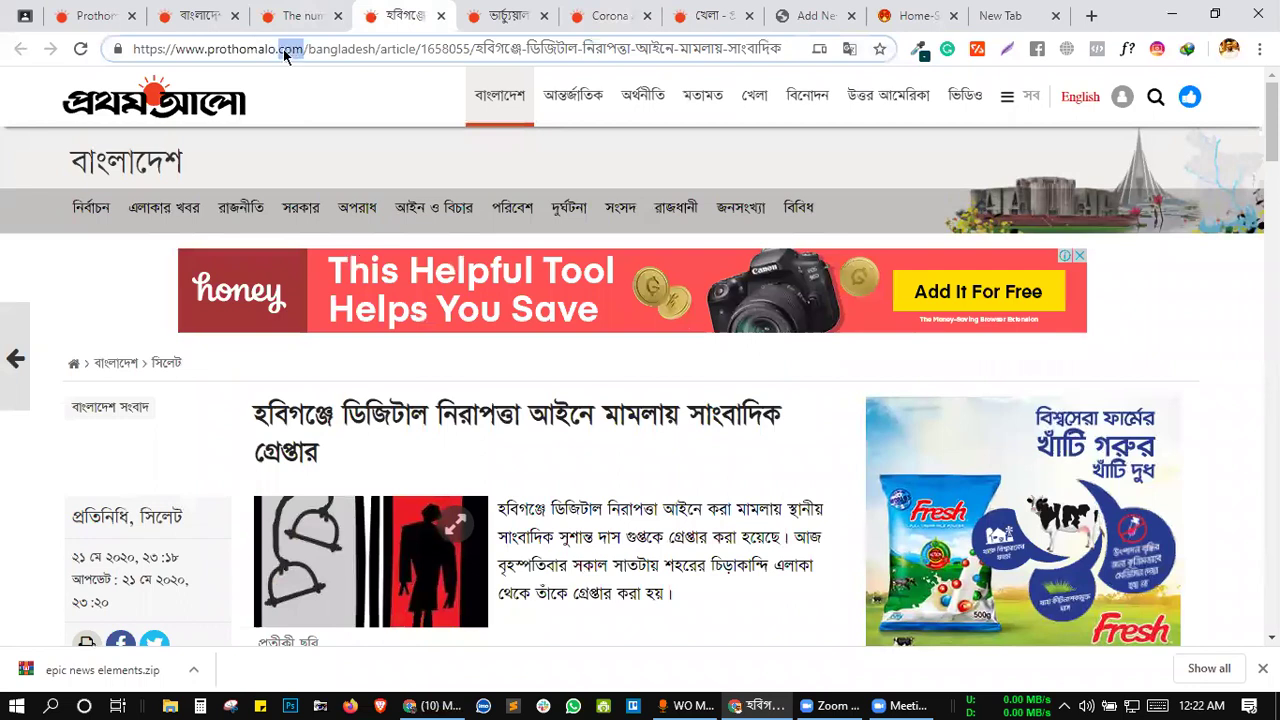
{"action": "left_click", "coordinate": [302, 49]}
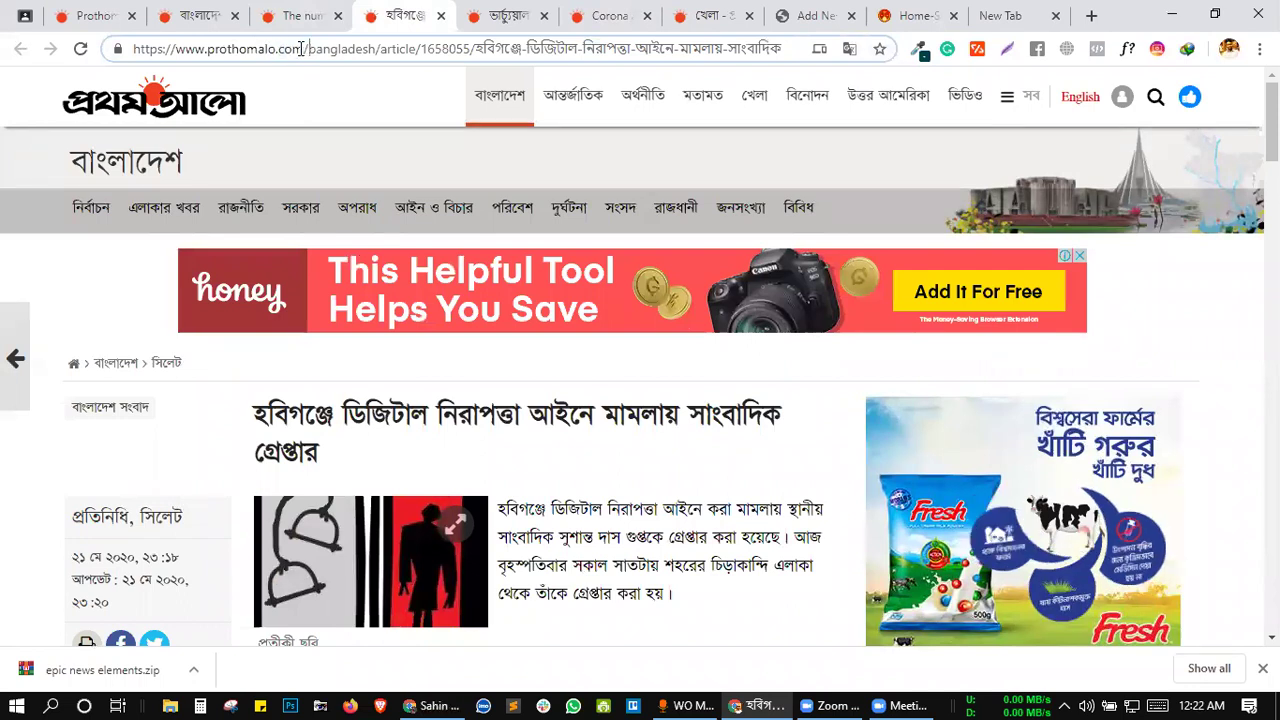
{"action": "left_click", "coordinate": [388, 153]}
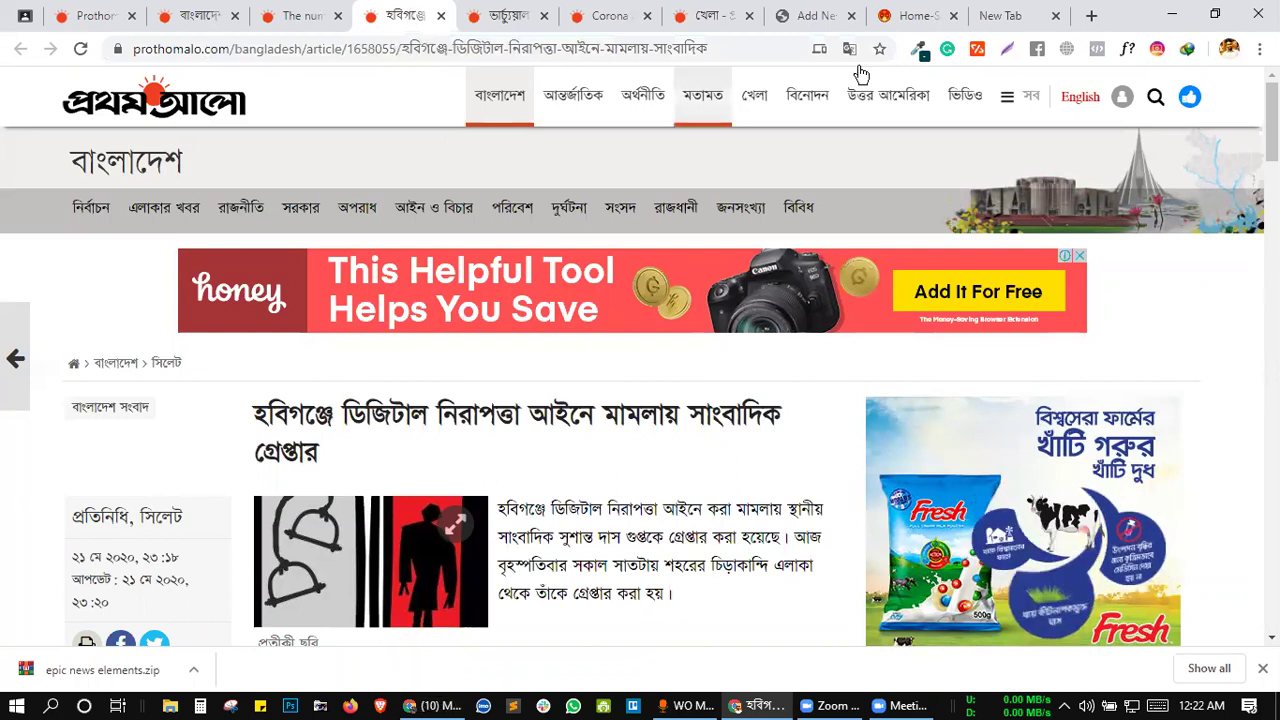
- Highlight the Bangla title part of the Habiganj article's web address and return to the translated Nawabganj Kovid-19 article
{"action": "left_click", "coordinate": [998, 10]}
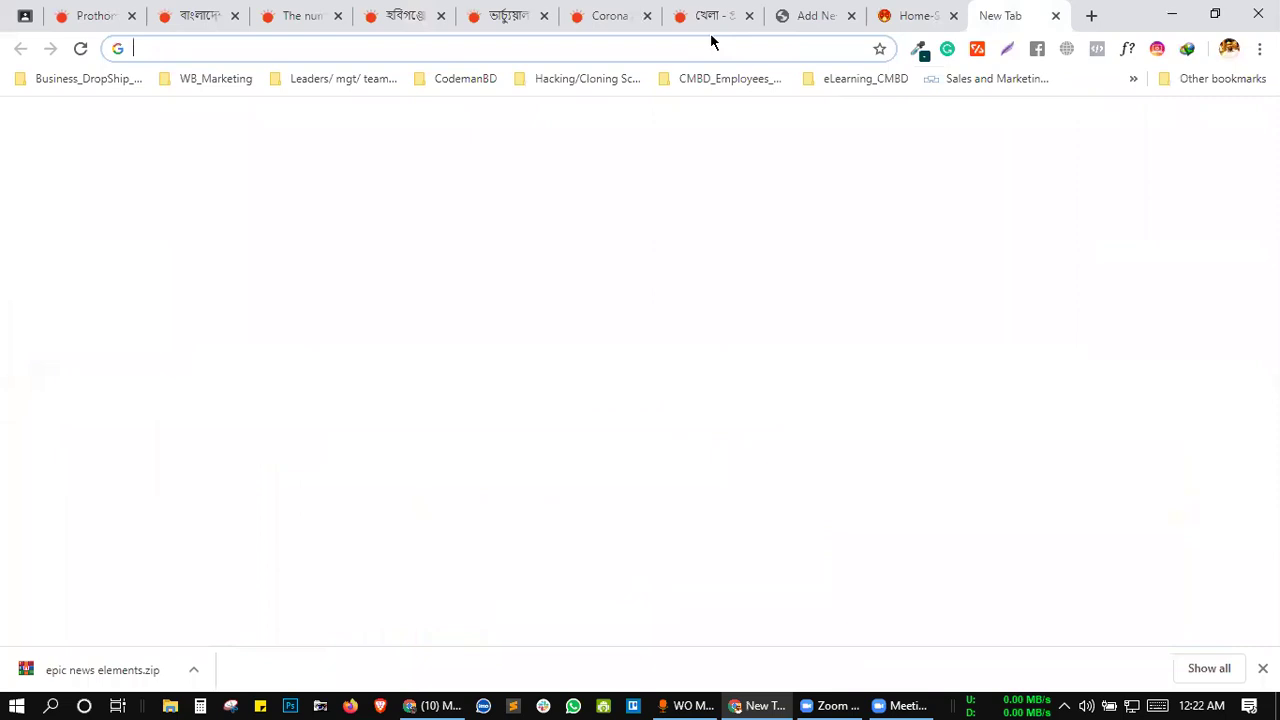
{"action": "left_click", "coordinate": [709, 54]}
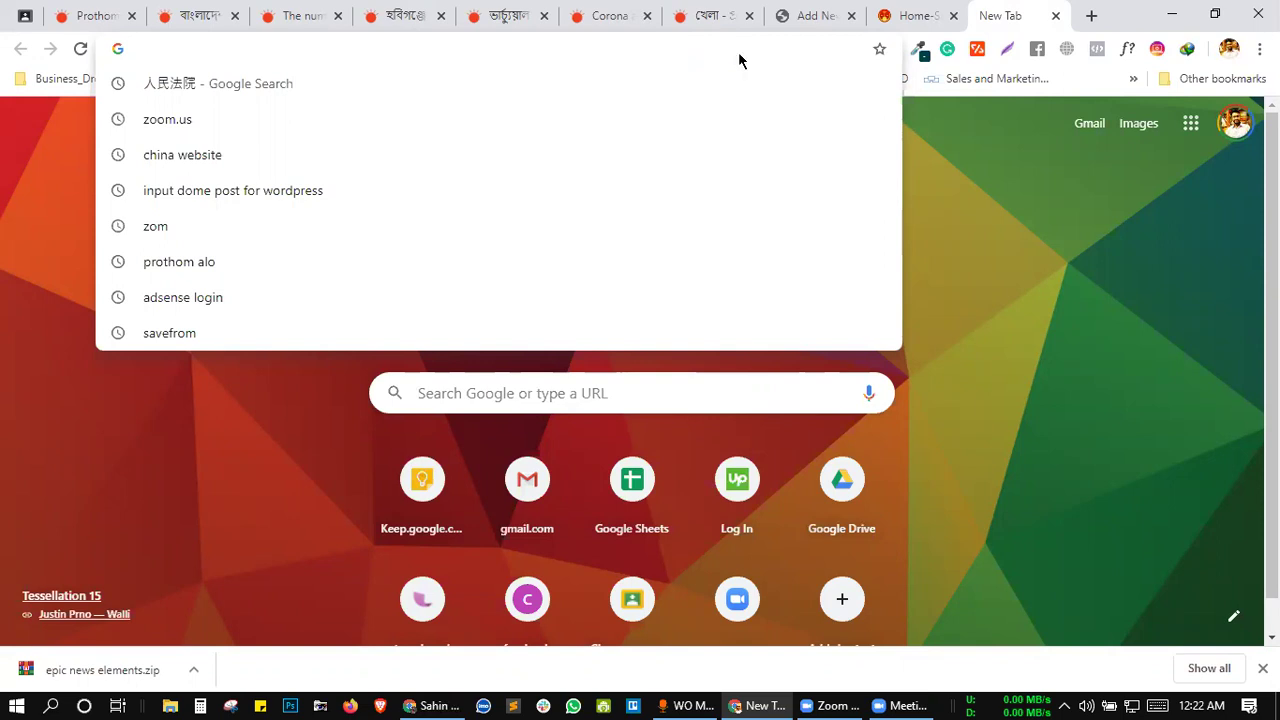
{"action": "key", "text": "ctrl+7"}
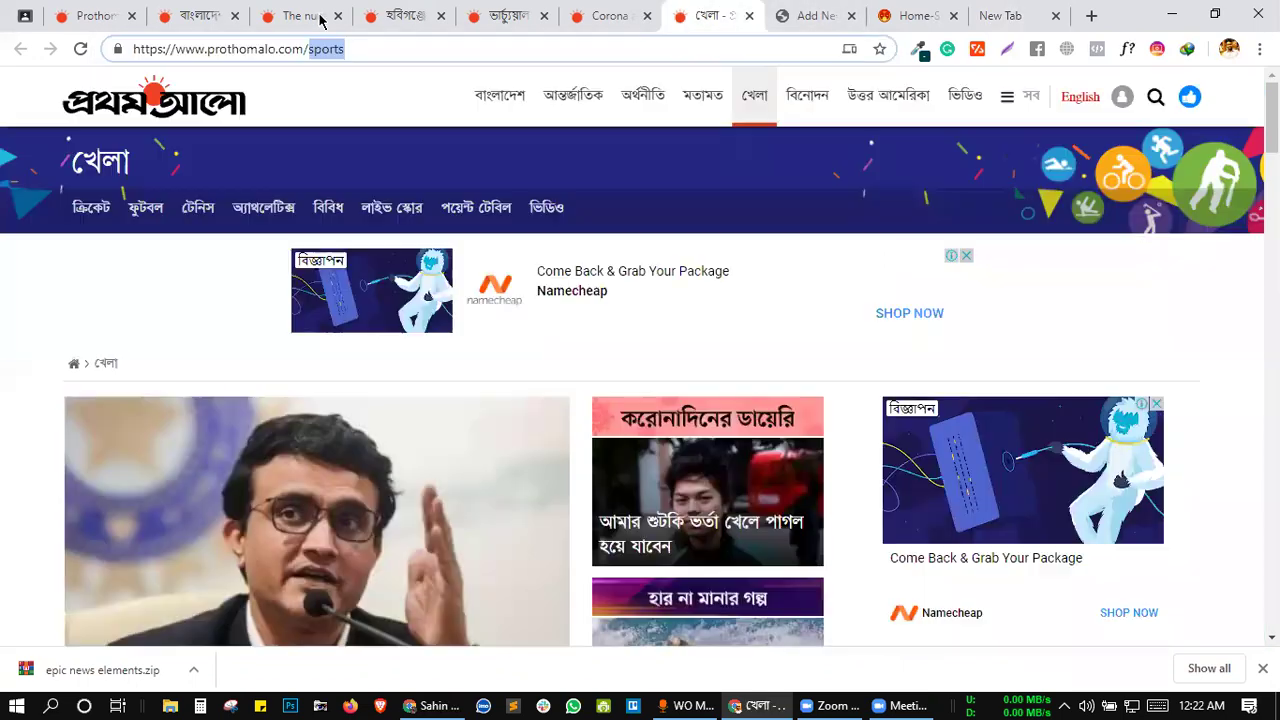
{"action": "key", "text": "ctrl+4"}
{"action": "left_click_drag", "start_coordinate": [402, 49], "coordinate": [469, 39]}
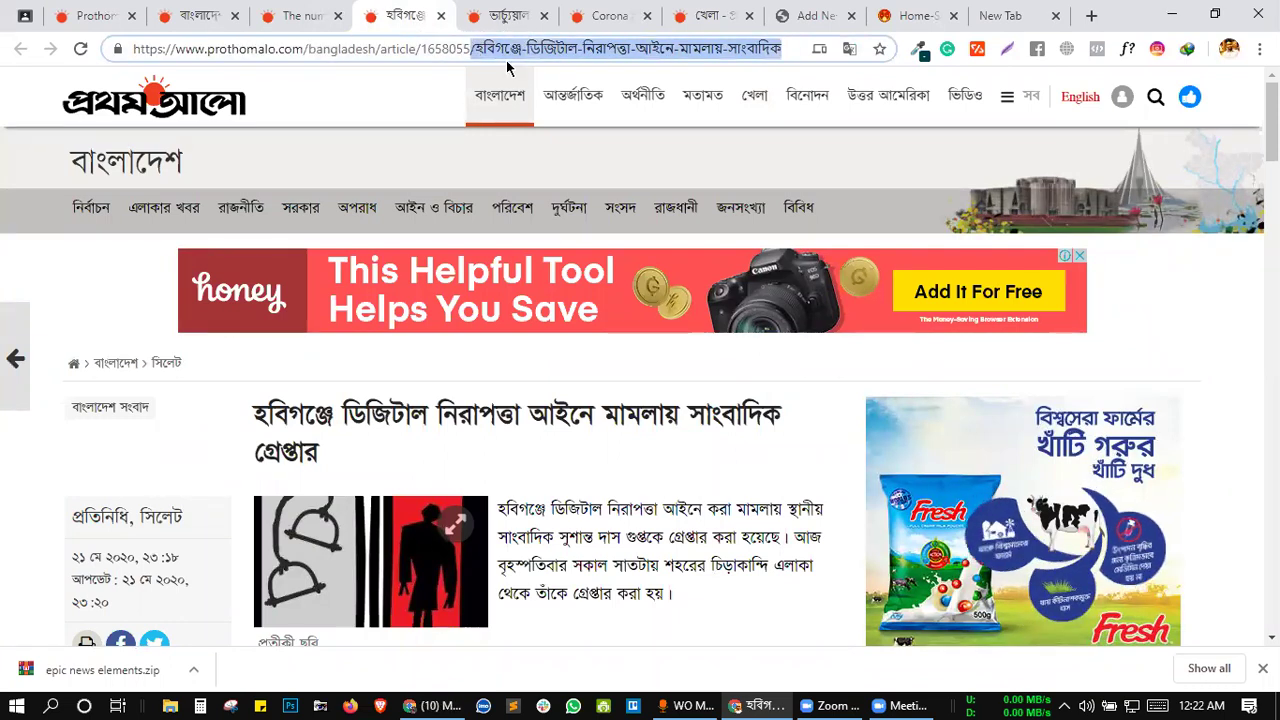
{"action": "left_click", "coordinate": [566, 162]}
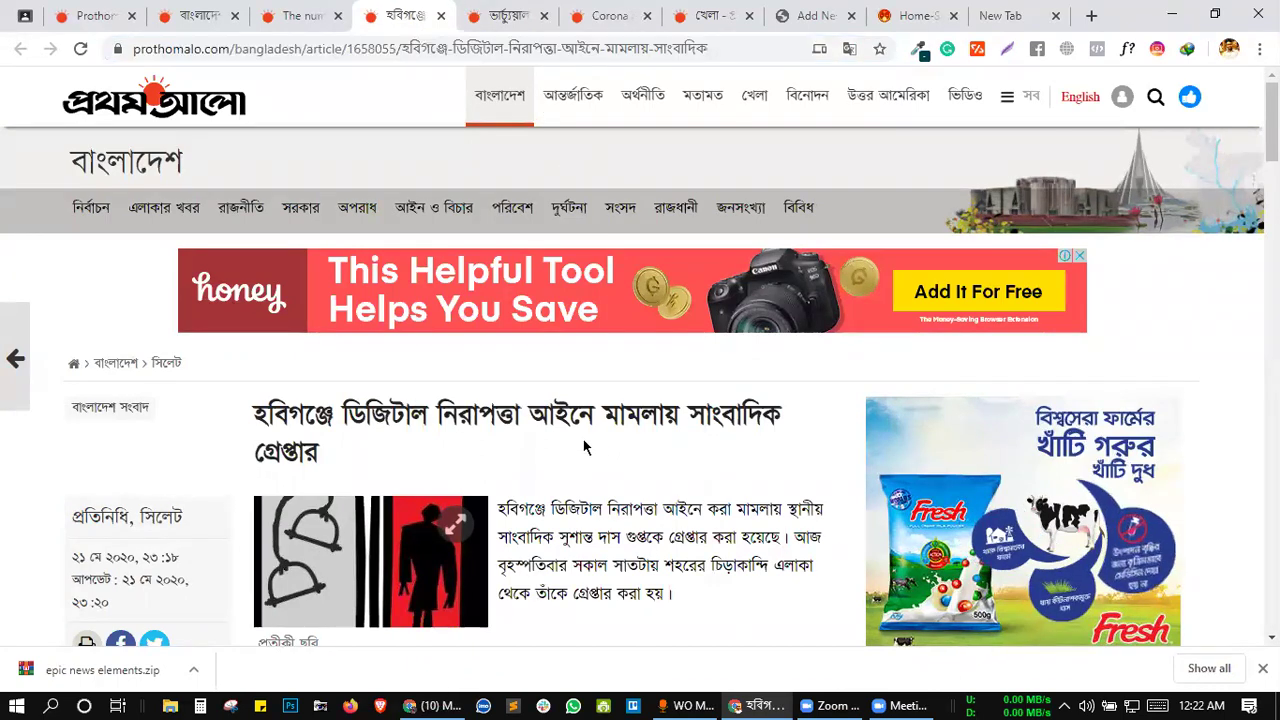
{"action": "key", "text": "ctrl+shift+Tab"}
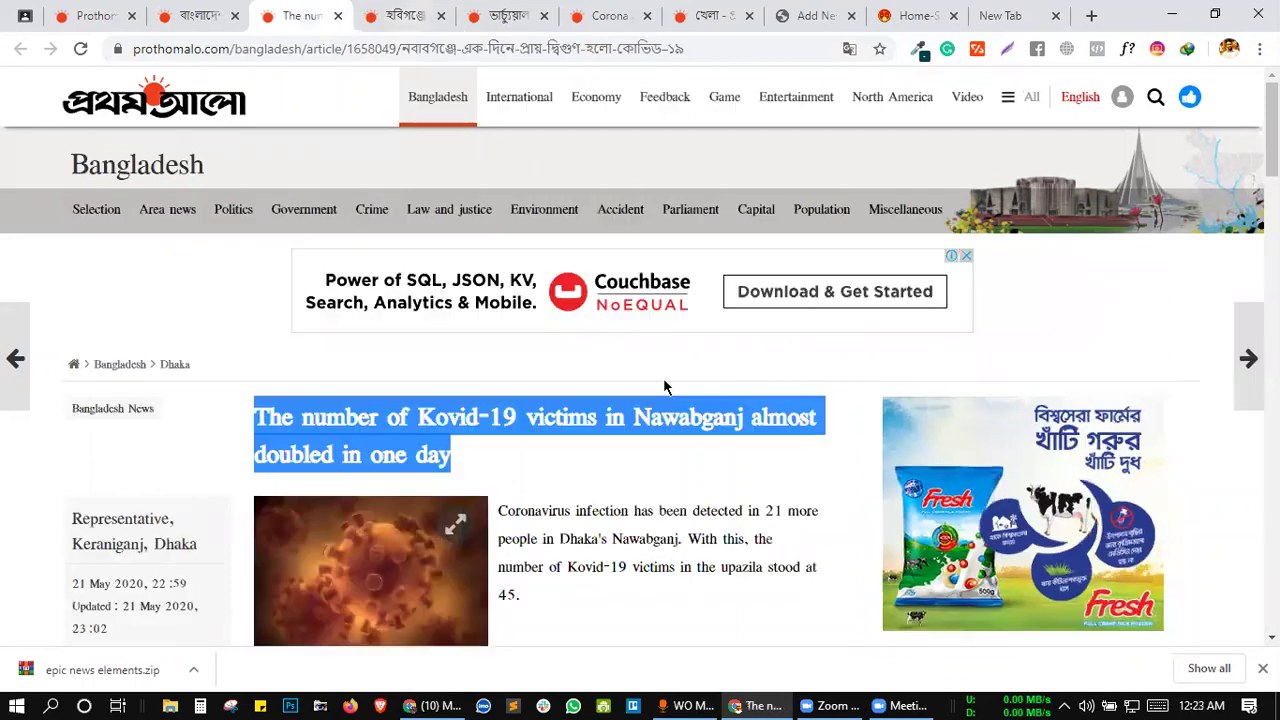
- Select and copy the Nawabganj article's body, from the photo and introduction through the final paragraph
{"action": "scroll", "coordinate": [666, 388], "scroll_direction": "down", "scroll_amount": 1}
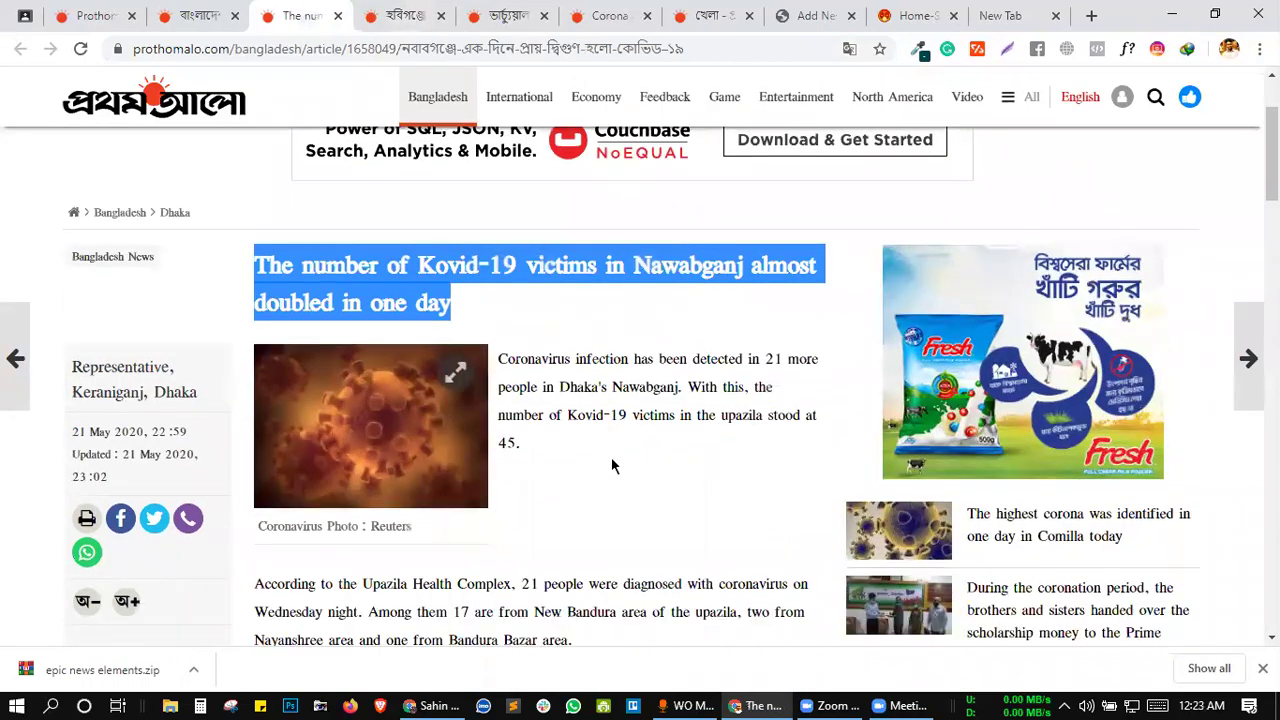
{"action": "scroll", "coordinate": [613, 463], "scroll_direction": "down", "scroll_amount": 3}
{"action": "scroll", "coordinate": [568, 295], "scroll_direction": "down", "scroll_amount": 5}
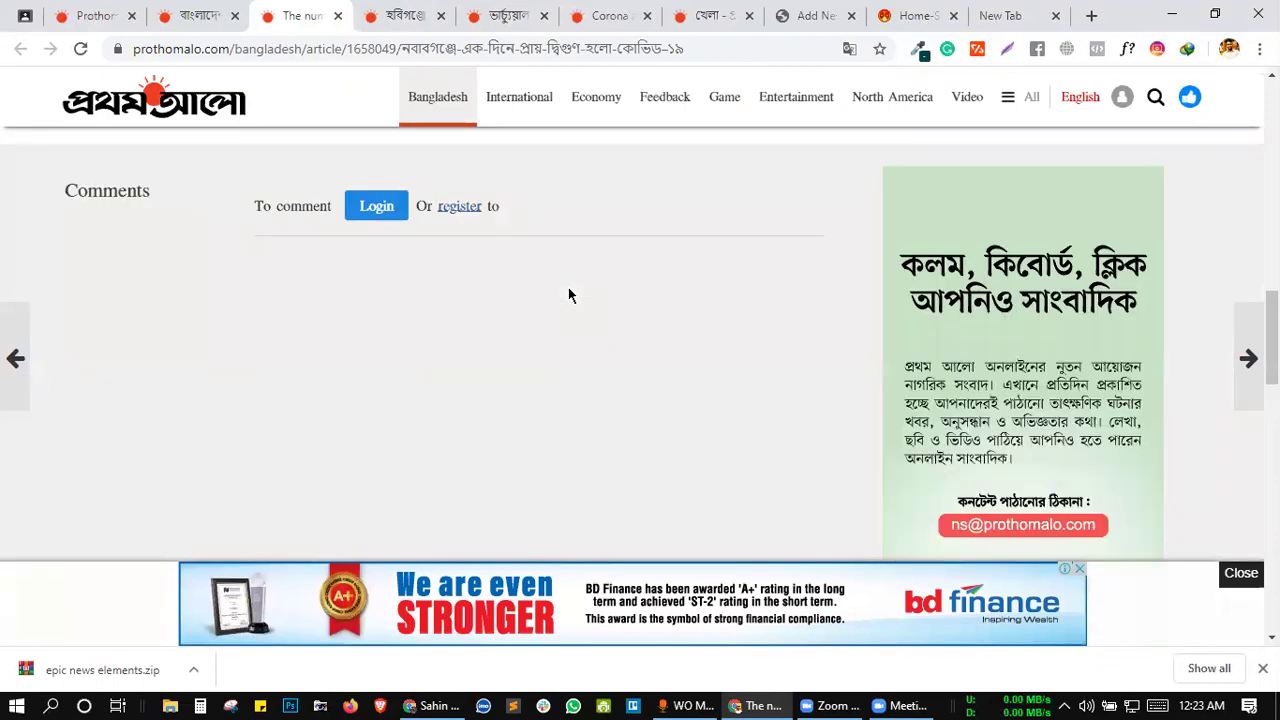
{"action": "scroll", "coordinate": [570, 300], "scroll_direction": "up", "scroll_amount": 10}
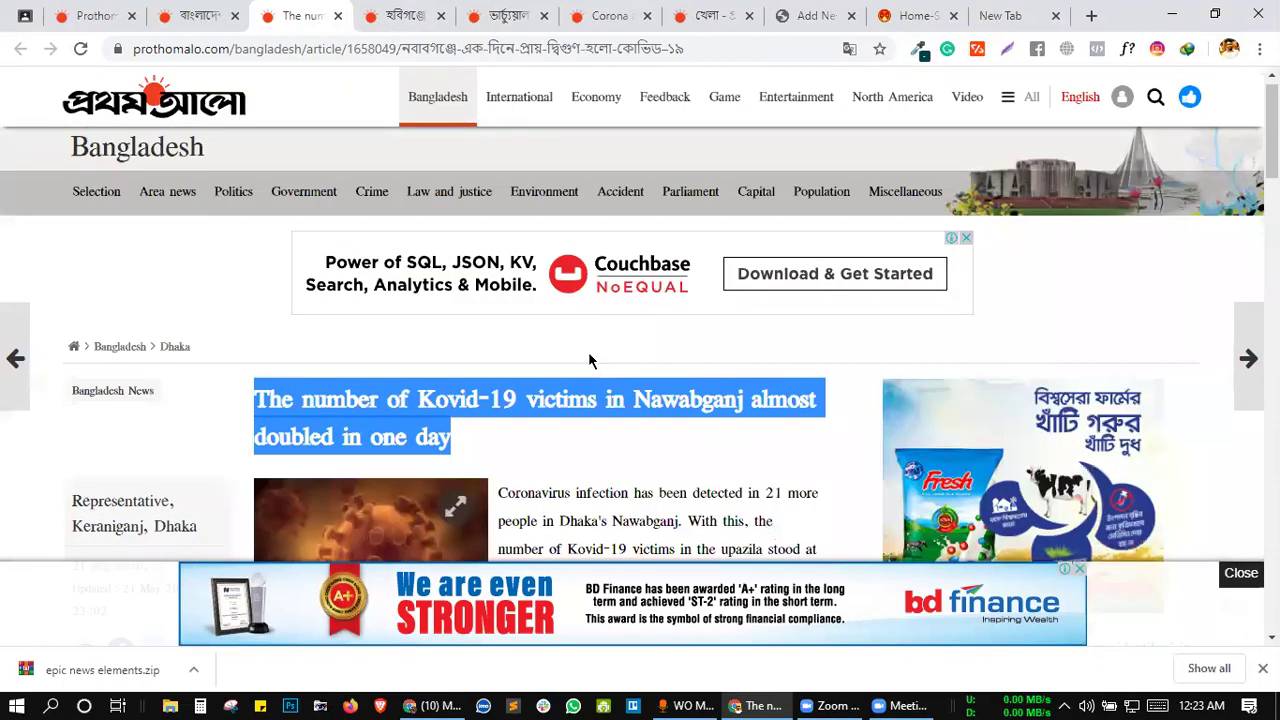
{"action": "scroll", "coordinate": [642, 335], "scroll_direction": "down", "scroll_amount": 6}
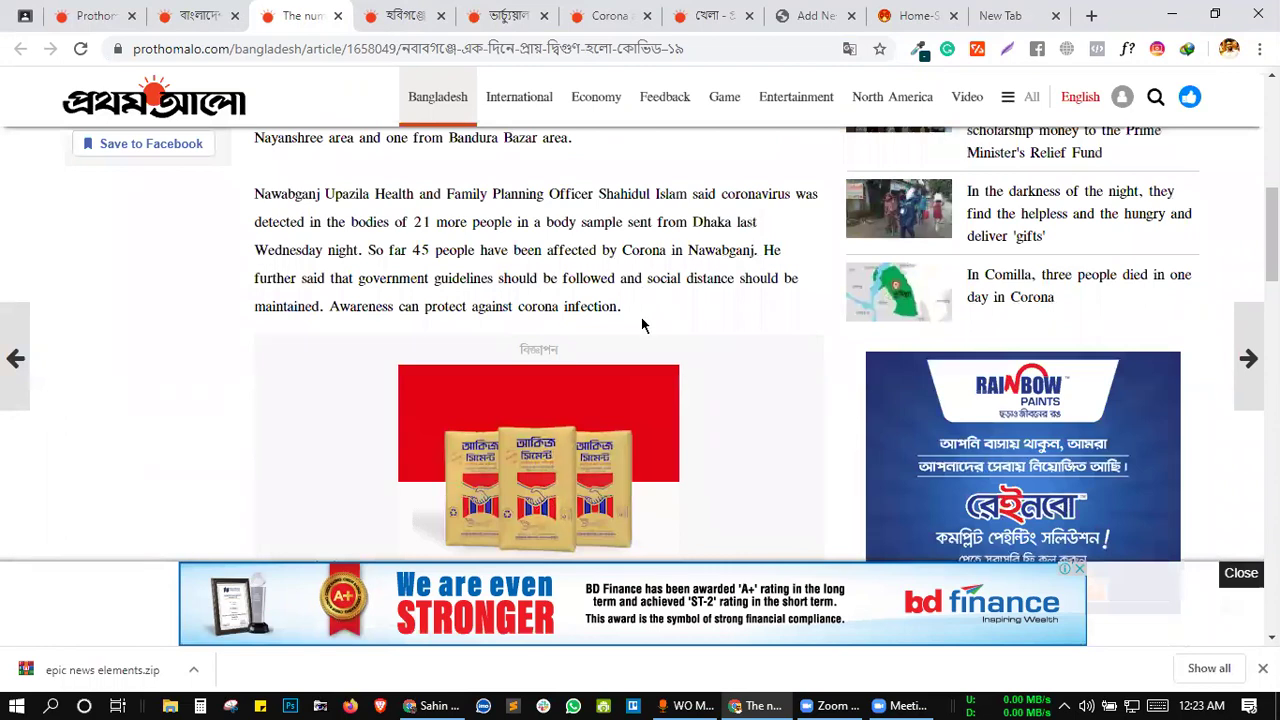
{"action": "triple_click", "coordinate": [303, 233]}
{"action": "mouse_move", "coordinate": [248, 143]}
{"action": "left_mouse_down"}
{"action": "mouse_move", "coordinate": [309, 217]}
{"action": "mouse_move", "coordinate": [258, 148]}
{"action": "mouse_move", "coordinate": [240, 146]}
{"action": "left_mouse_up"}
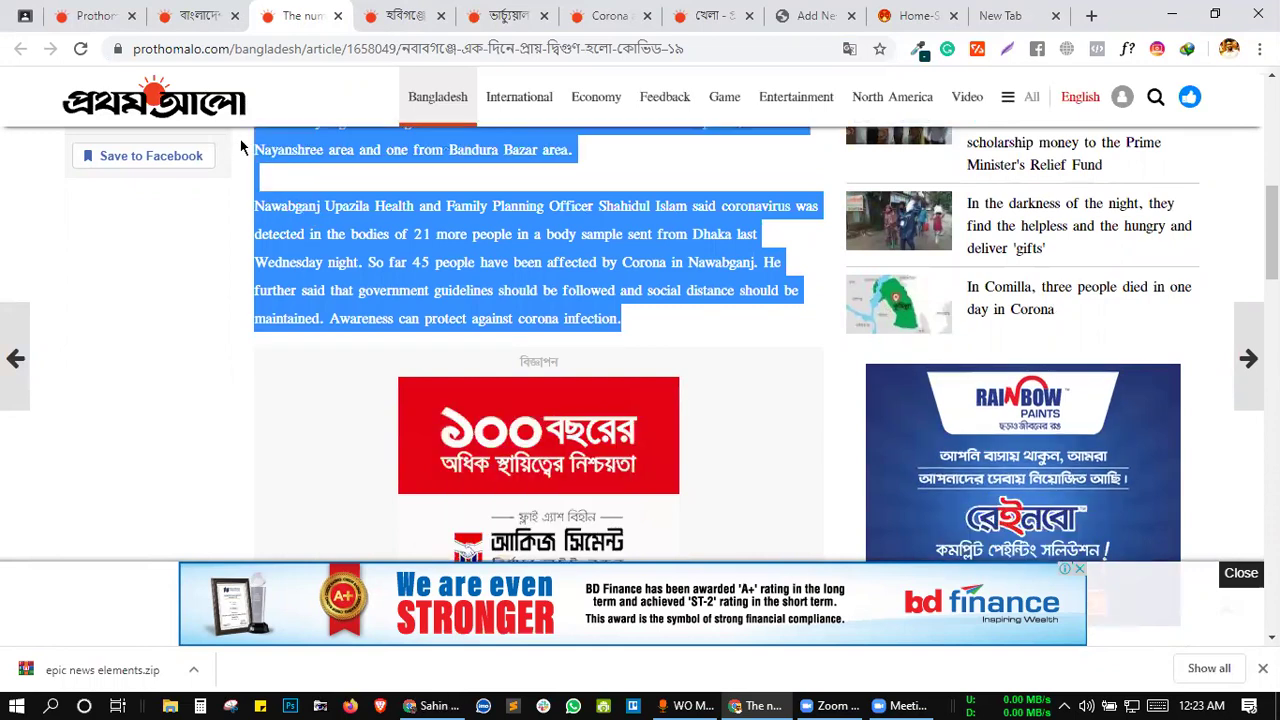
{"action": "scroll", "coordinate": [430, 255], "scroll_direction": "up", "scroll_amount": 2}
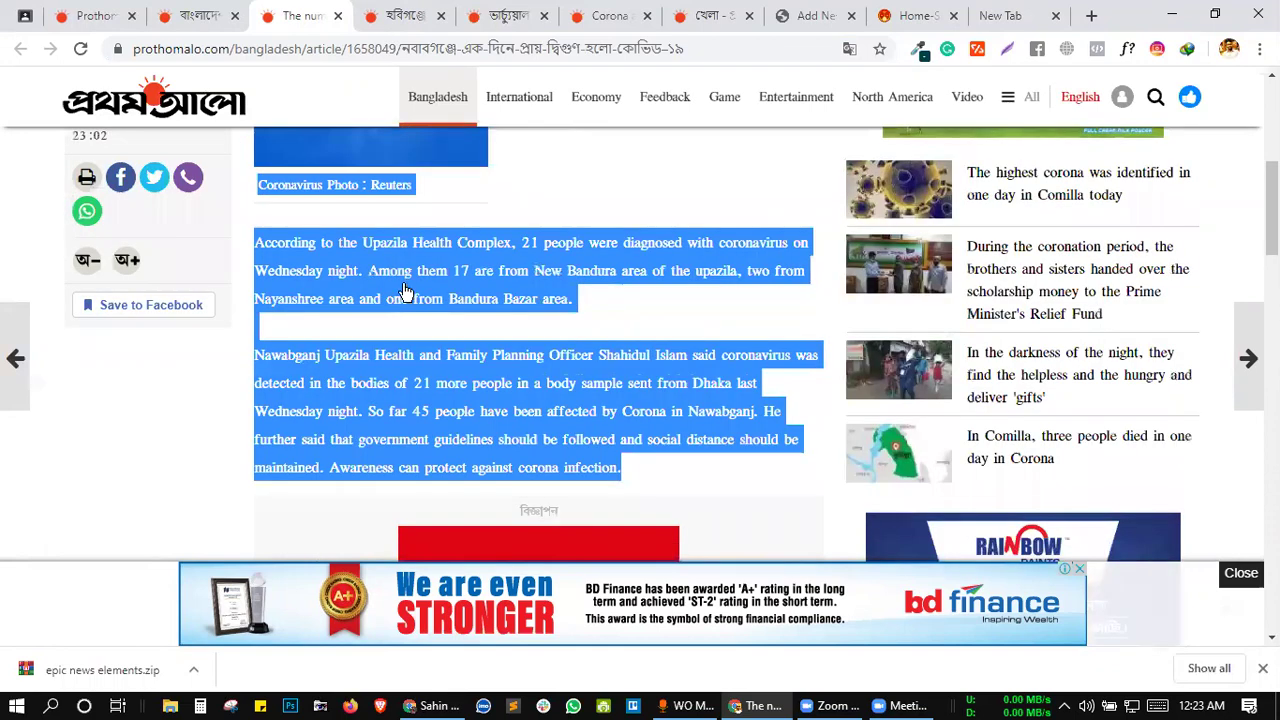
{"action": "left_click_drag", "start_coordinate": [407, 335], "coordinate": [455, 420]}
{"action": "scroll", "coordinate": [407, 337], "scroll_direction": "up", "scroll_amount": 3}
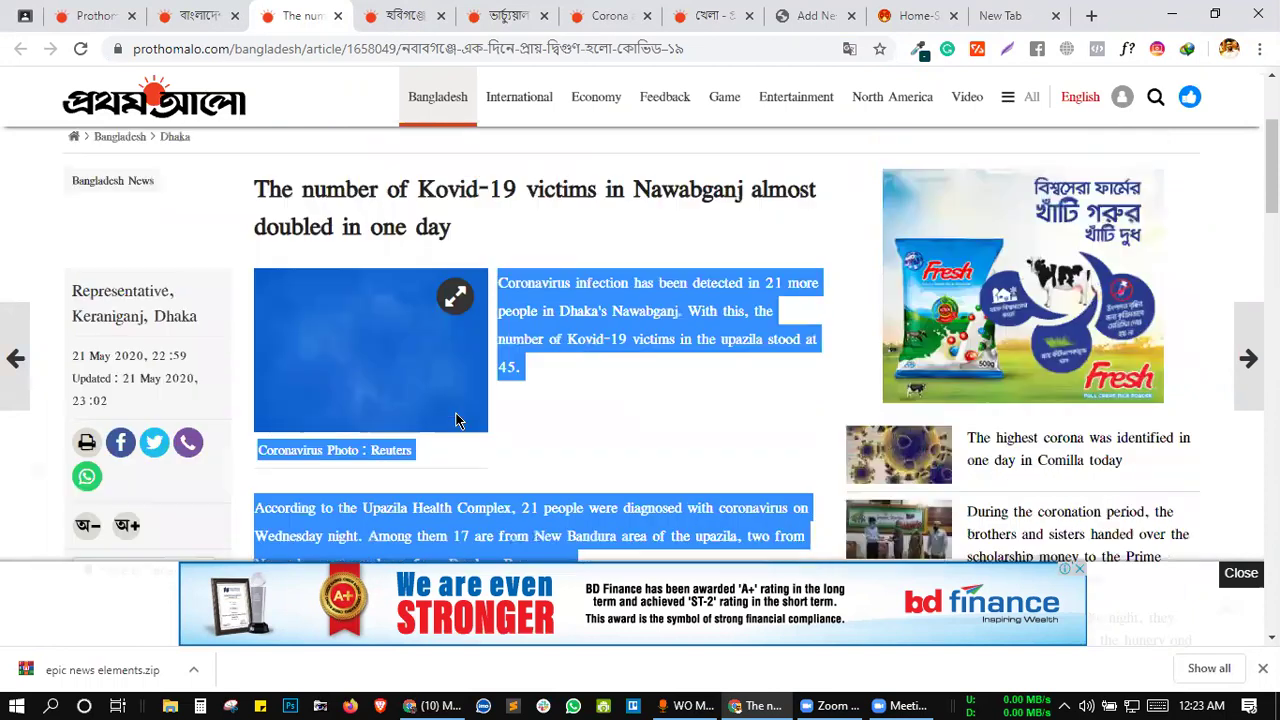
{"action": "right_click", "coordinate": [459, 398]}
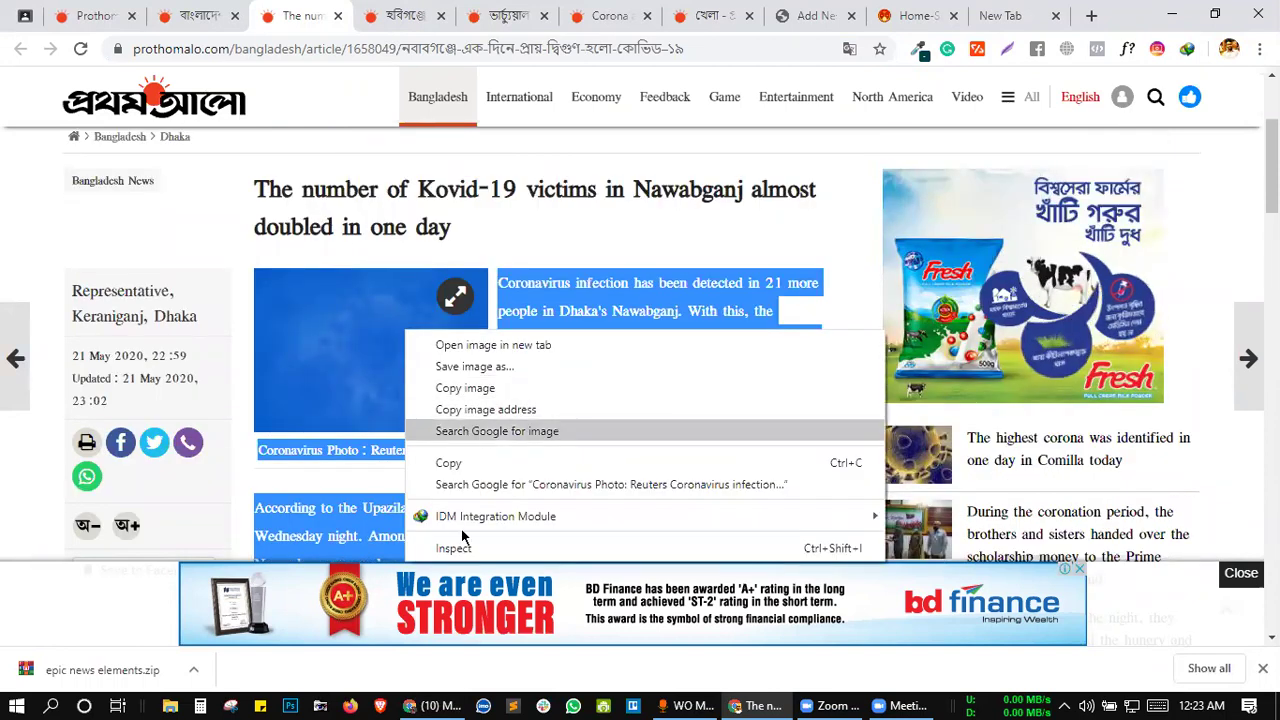
{"action": "left_click", "coordinate": [449, 465]}
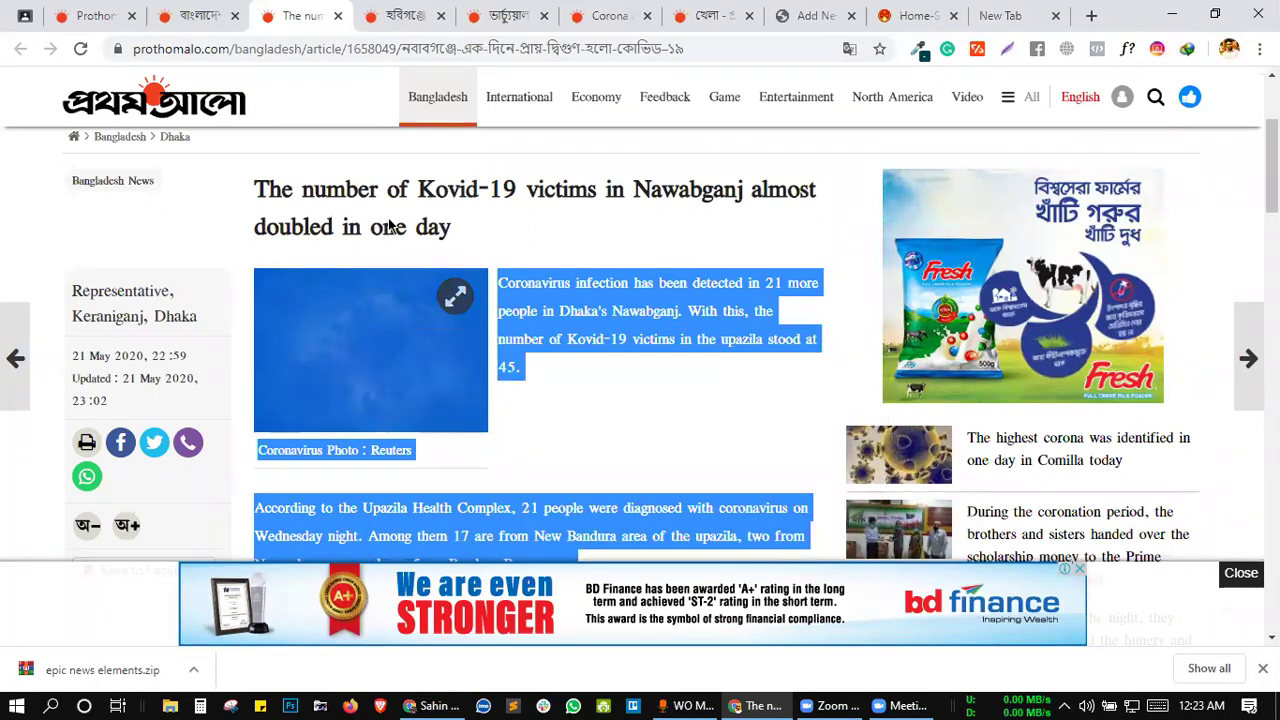
- Copy the translated headline "The number of Kovid-19 victims in Nawabganj almost doubled in one day" into the WordPress post's title
{"action": "left_click", "coordinate": [203, 13]}
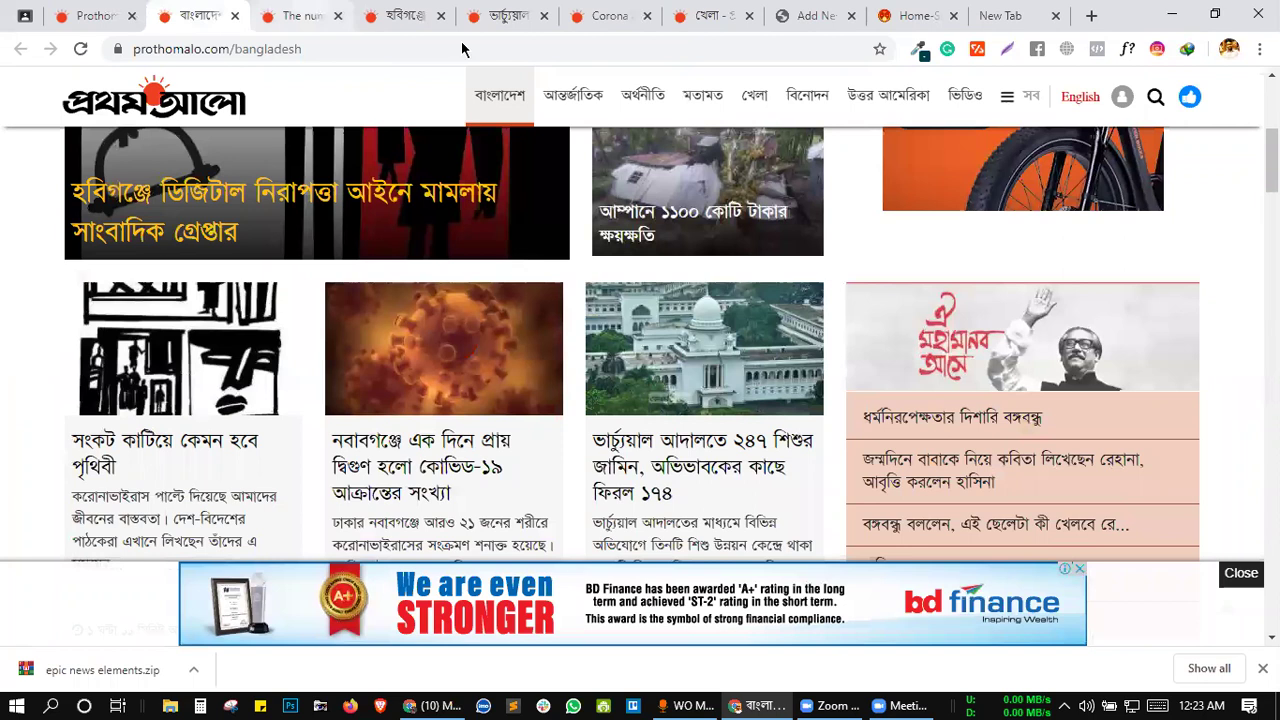
{"action": "key", "text": "ctrl+Tab"}
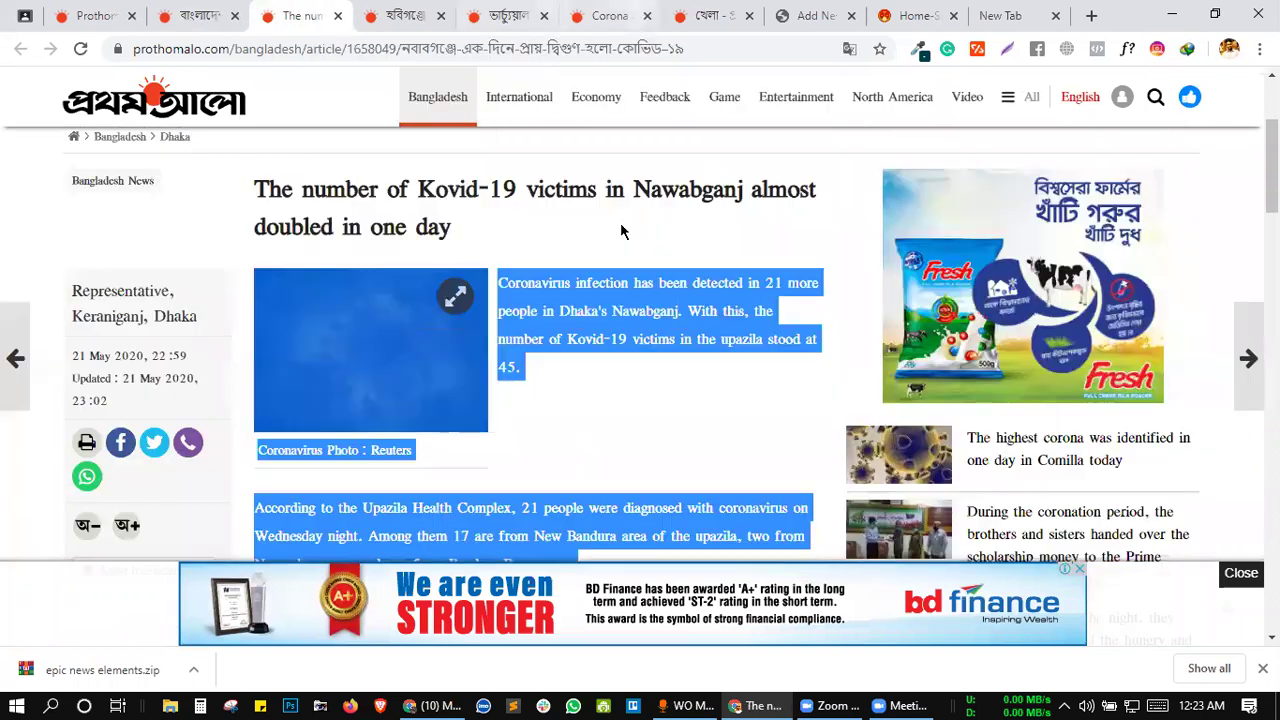
{"action": "key", "text": "ctrl+6"}
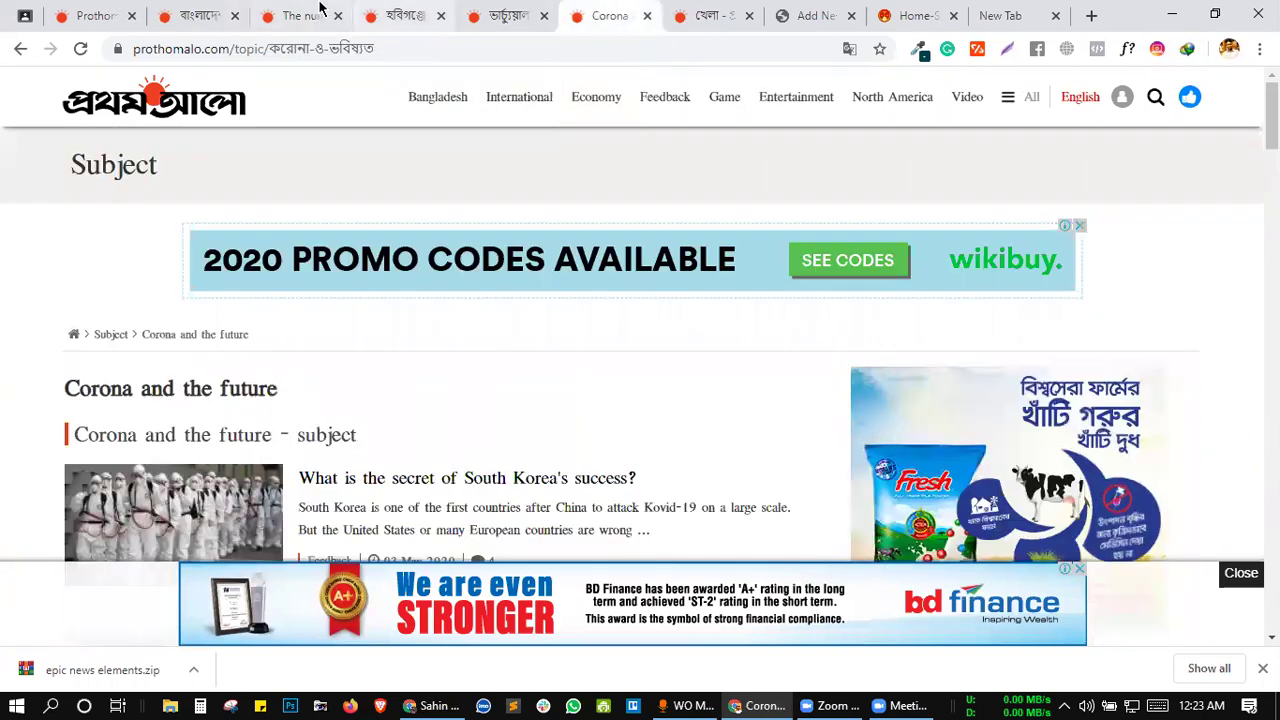
{"action": "key", "text": "ctrl+3"}
{"action": "left_click_drag", "start_coordinate": [452, 228], "coordinate": [257, 188]}
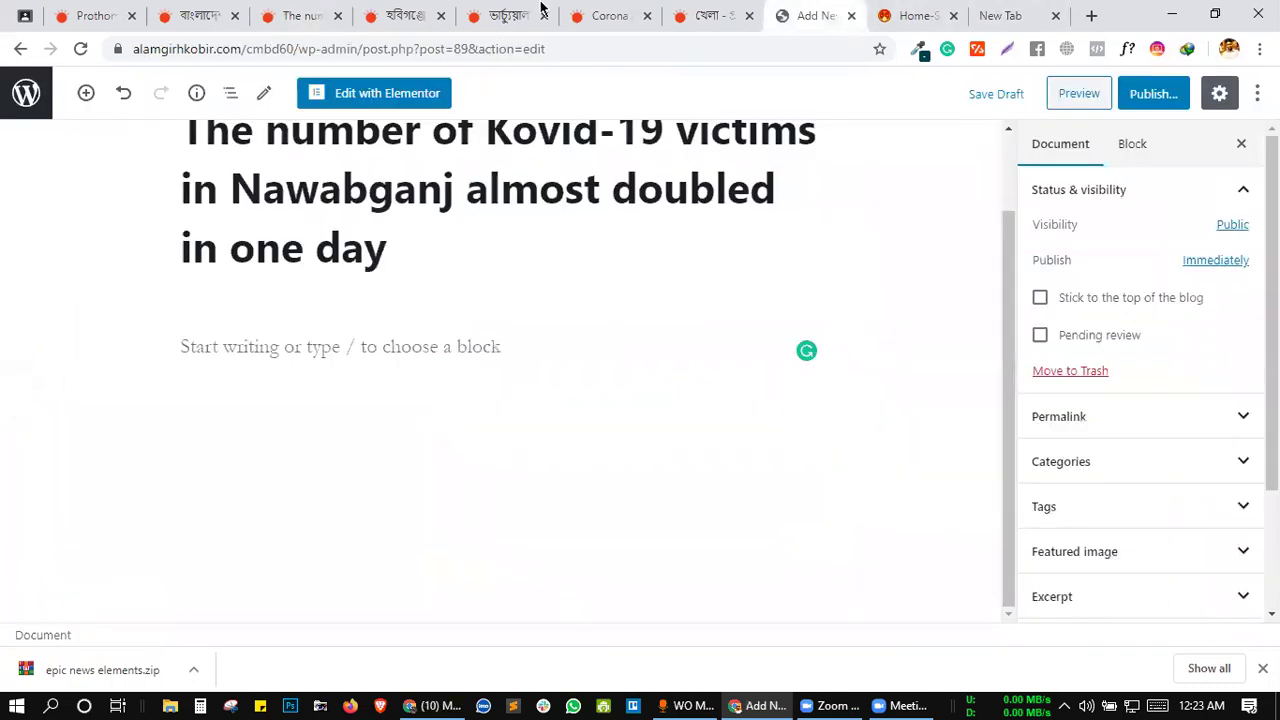
{"action": "scroll", "coordinate": [455, 268], "scroll_direction": "up", "scroll_amount": 2}
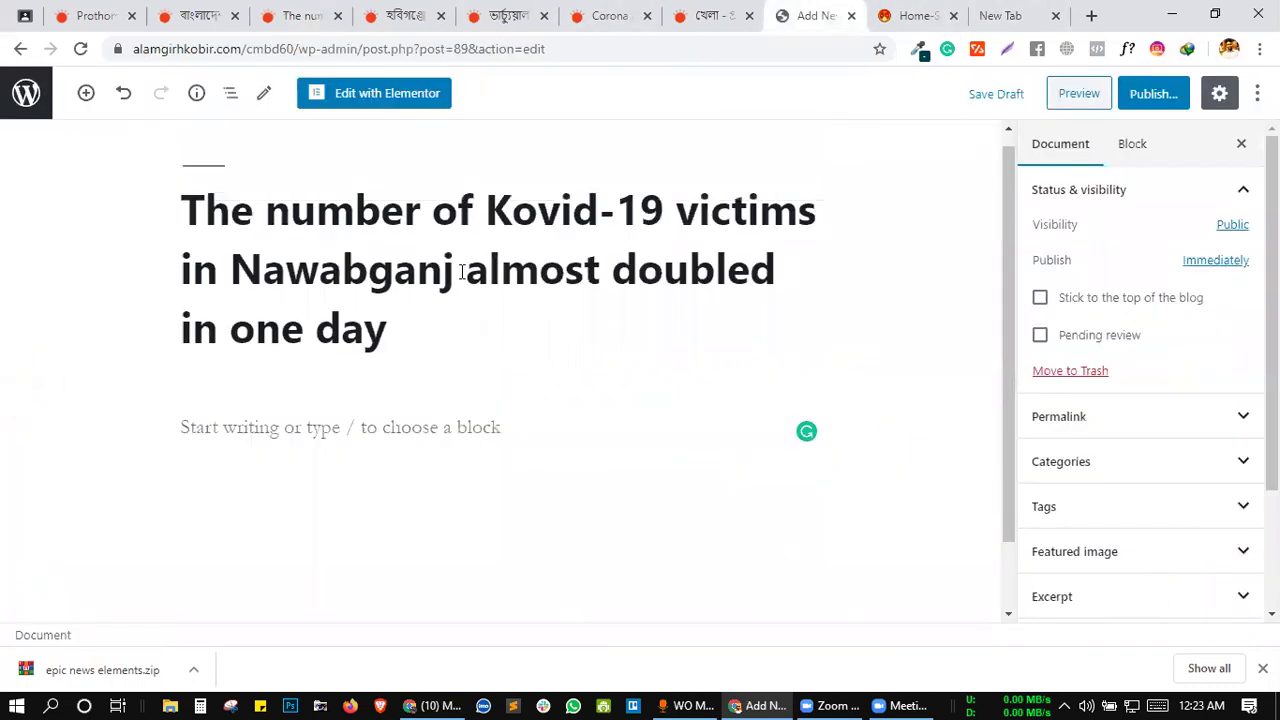
- Return to the Nawabganj article and copy its body again, from the photo and introduction through the last paragraph
{"action": "left_click", "coordinate": [290, 15]}
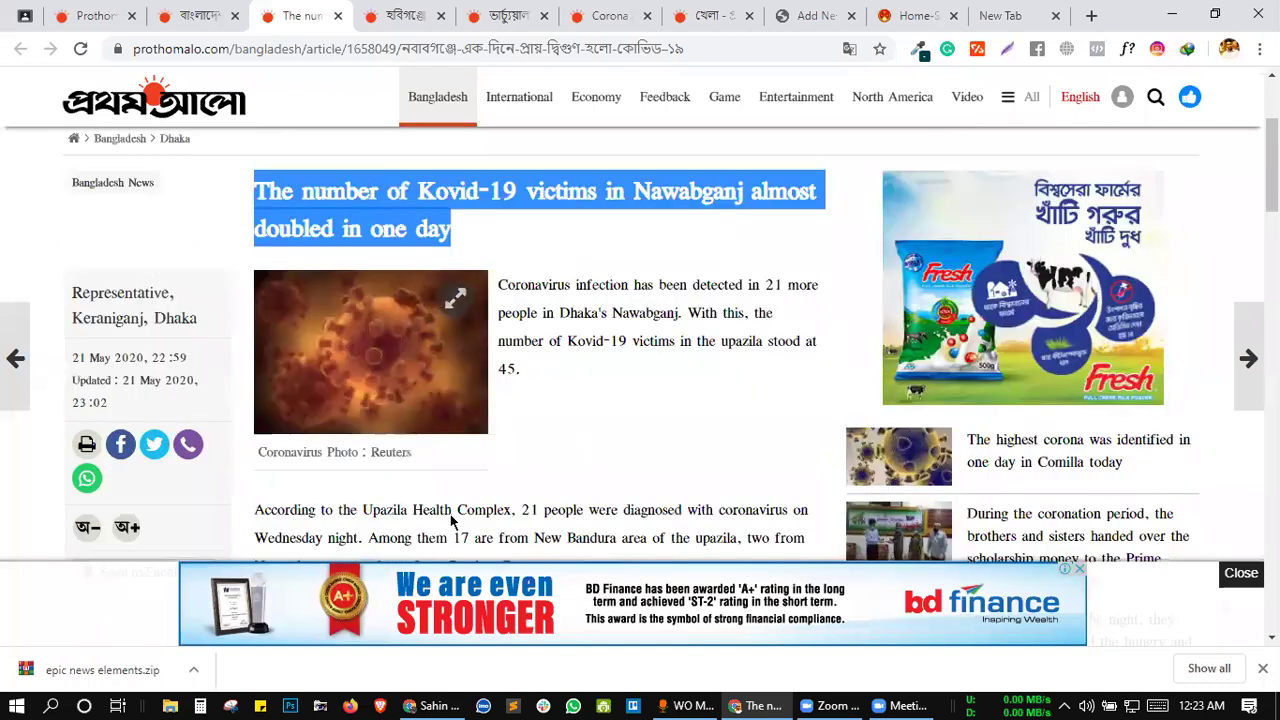
{"action": "scroll", "coordinate": [450, 514], "scroll_direction": "down", "scroll_amount": 4}
{"action": "left_click_drag", "start_coordinate": [634, 289], "coordinate": [512, 476]}
{"action": "scroll", "coordinate": [271, 391], "scroll_direction": "up", "scroll_amount": 5}
{"action": "left_click", "coordinate": [239, 320]}
{"action": "left_click", "coordinate": [588, 477]}
{"action": "scroll", "coordinate": [626, 489], "scroll_direction": "down", "scroll_amount": 3}
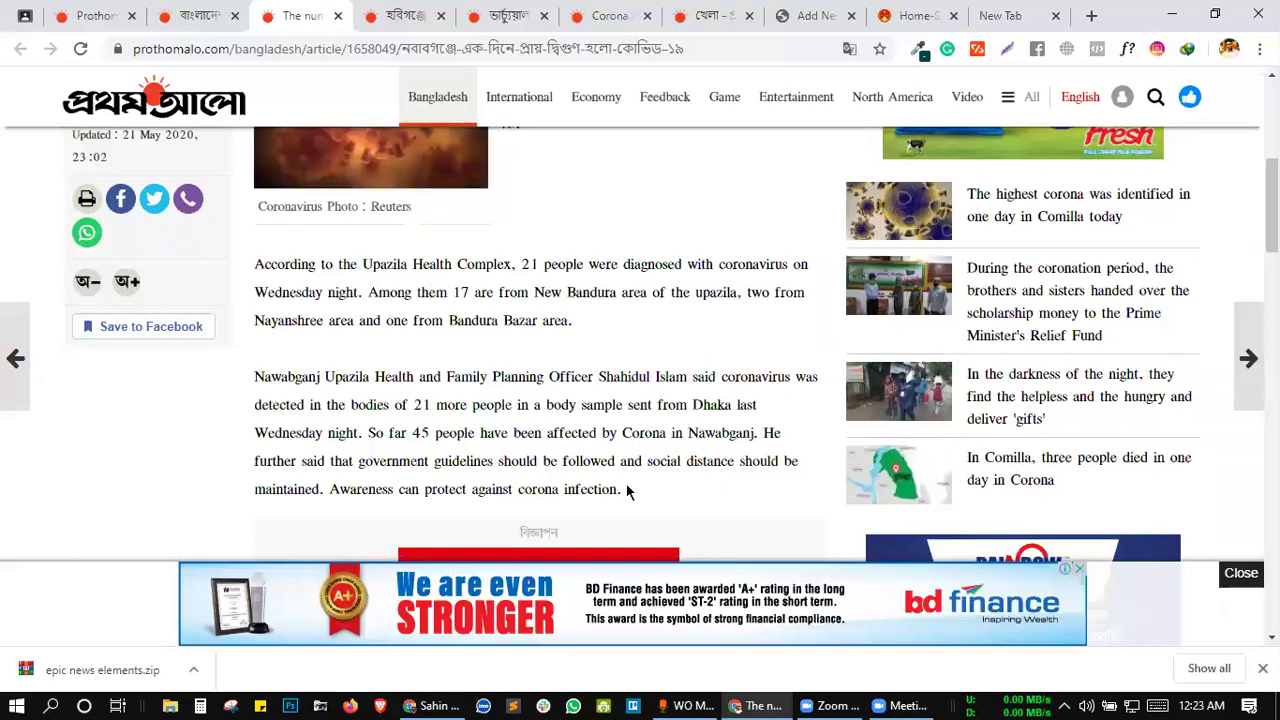
{"action": "left_click_drag", "start_coordinate": [622, 489], "coordinate": [265, 187]}
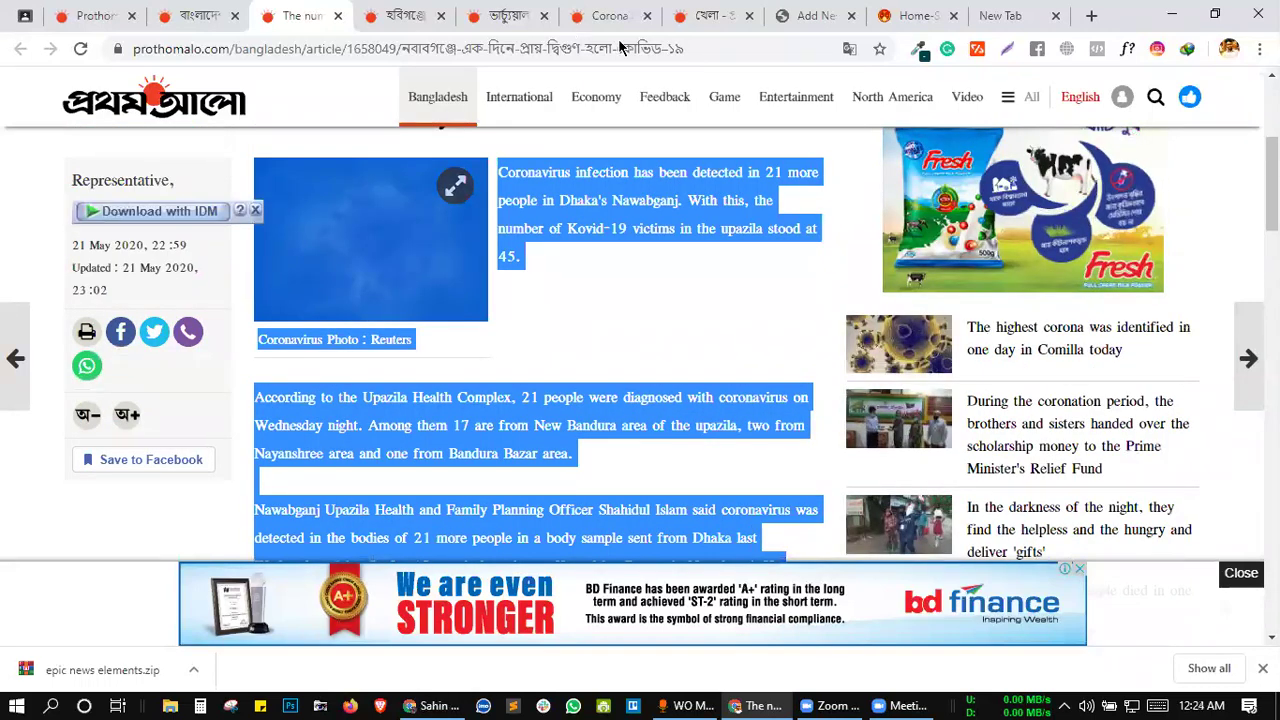
- Paste the copied Nawabganj article text into the WordPress post's body below the title and check it
{"action": "left_click", "coordinate": [815, 15]}
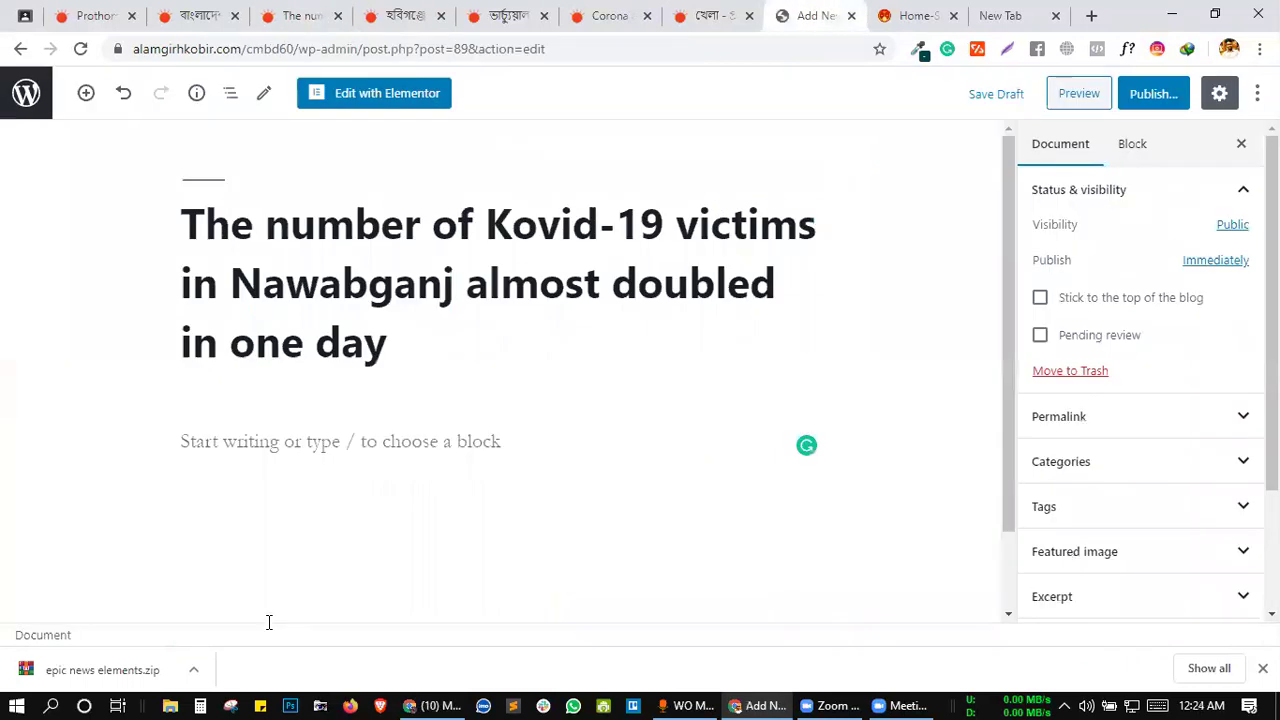
{"action": "left_click", "coordinate": [259, 441]}
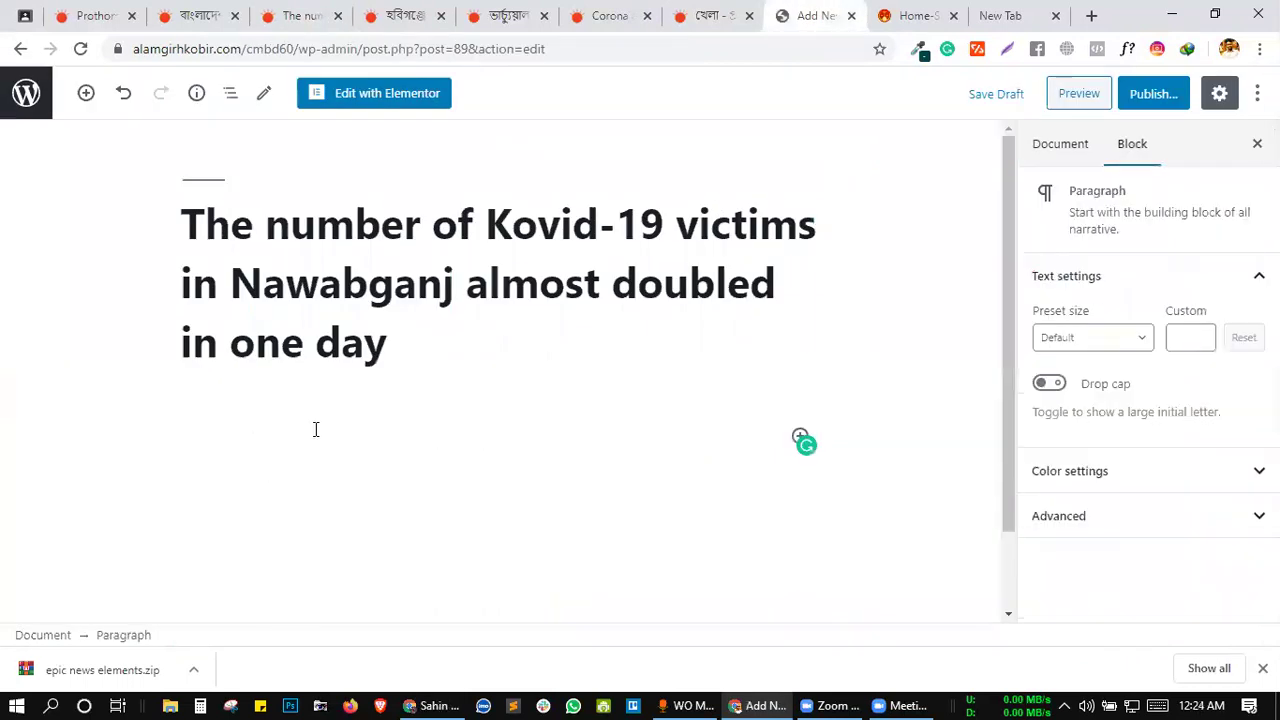
{"action": "key", "text": "ctrl+v"}
{"action": "scroll", "coordinate": [535, 345], "scroll_direction": "down", "scroll_amount": 2}
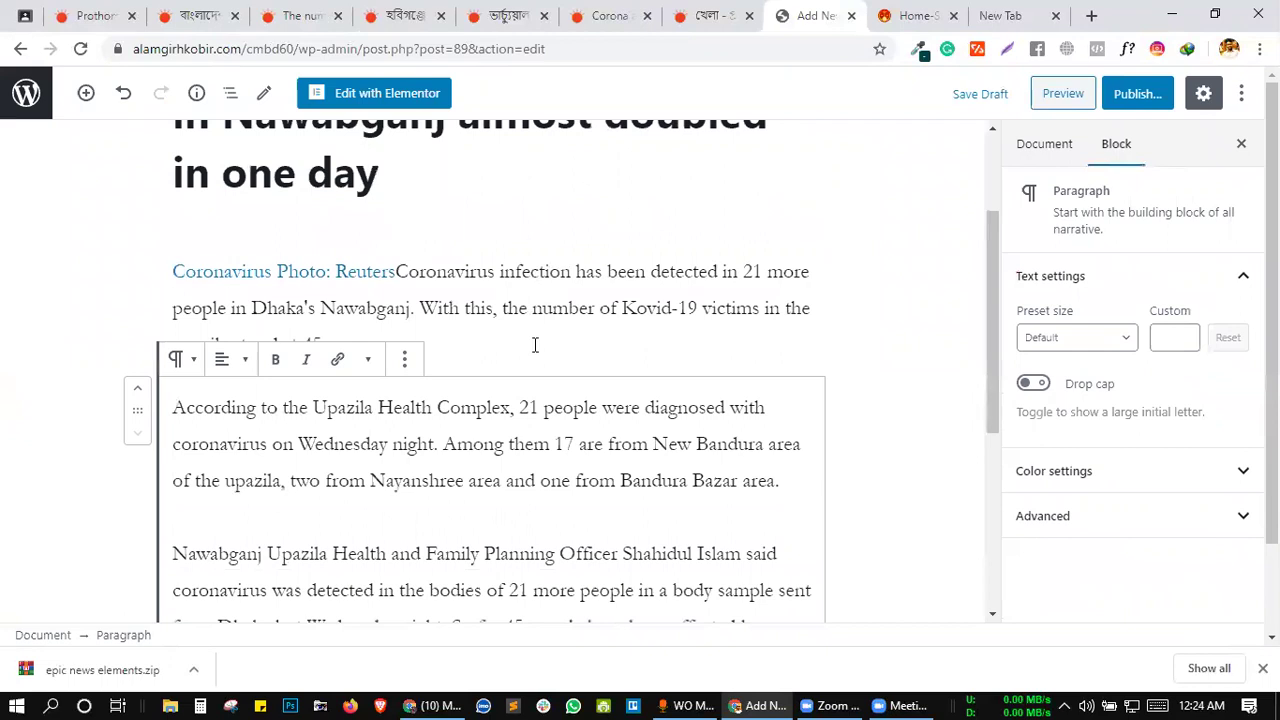
{"action": "scroll", "coordinate": [535, 345], "scroll_direction": "down", "scroll_amount": 4}
{"action": "scroll", "coordinate": [536, 345], "scroll_direction": "up", "scroll_amount": 6}
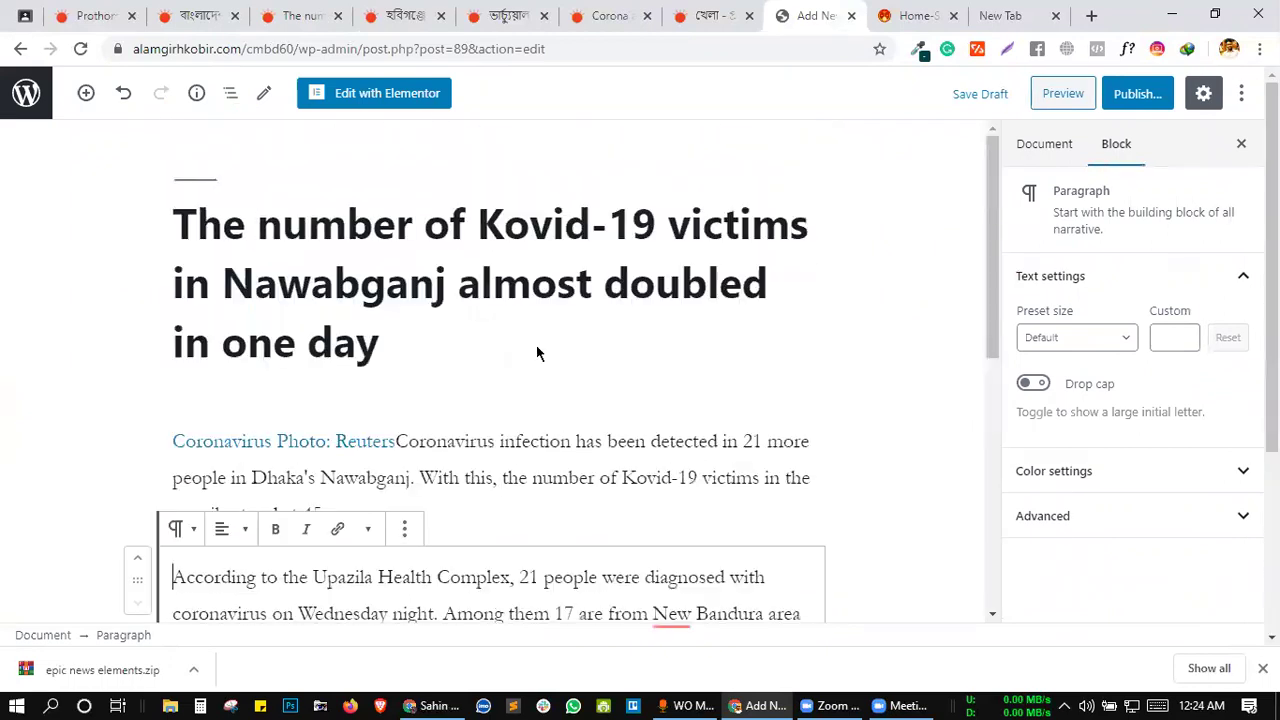
{"action": "left_click", "coordinate": [1123, 516]}
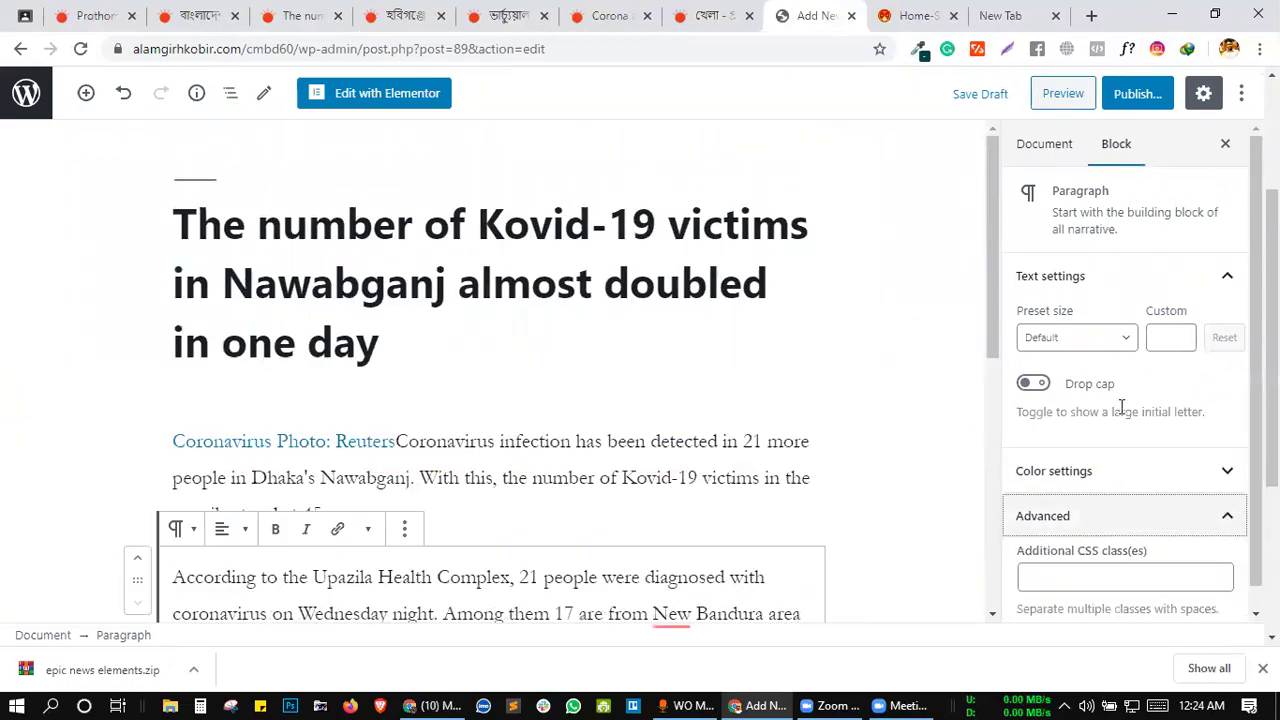
{"action": "scroll", "coordinate": [1123, 440], "scroll_direction": "down", "scroll_amount": 1}
{"action": "left_click", "coordinate": [1126, 469]}
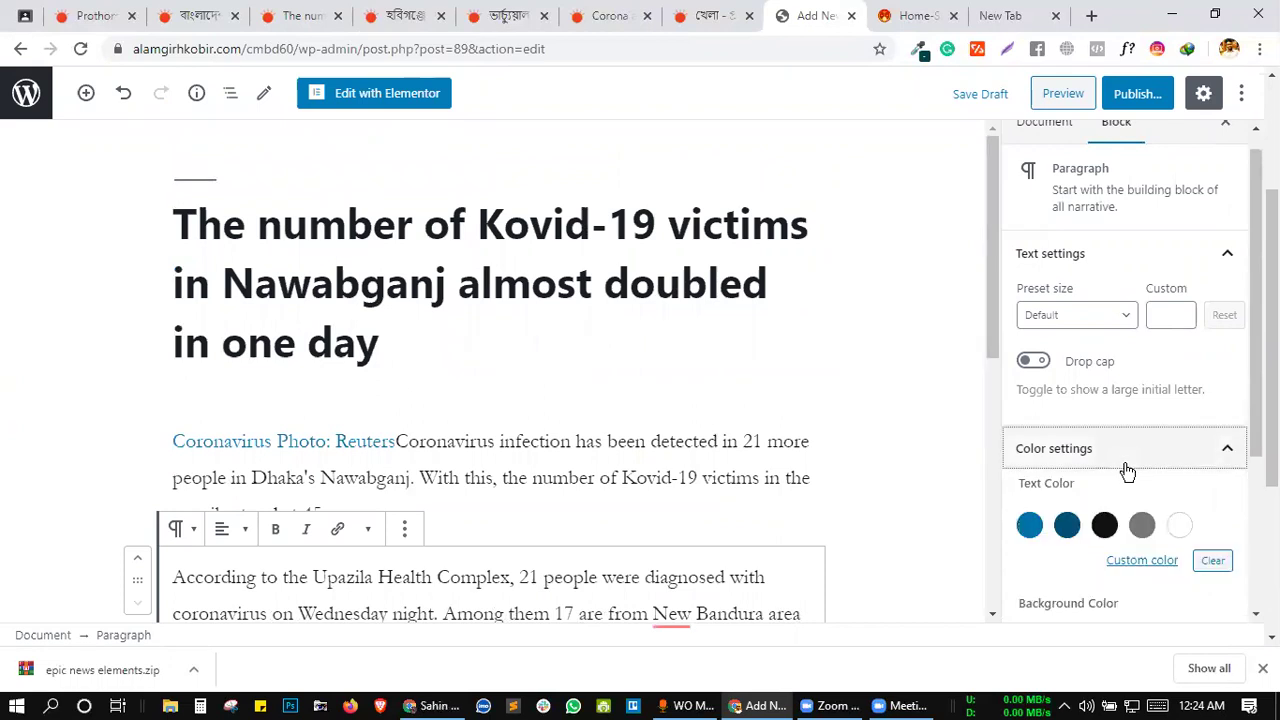
{"action": "left_click", "coordinate": [1131, 471]}
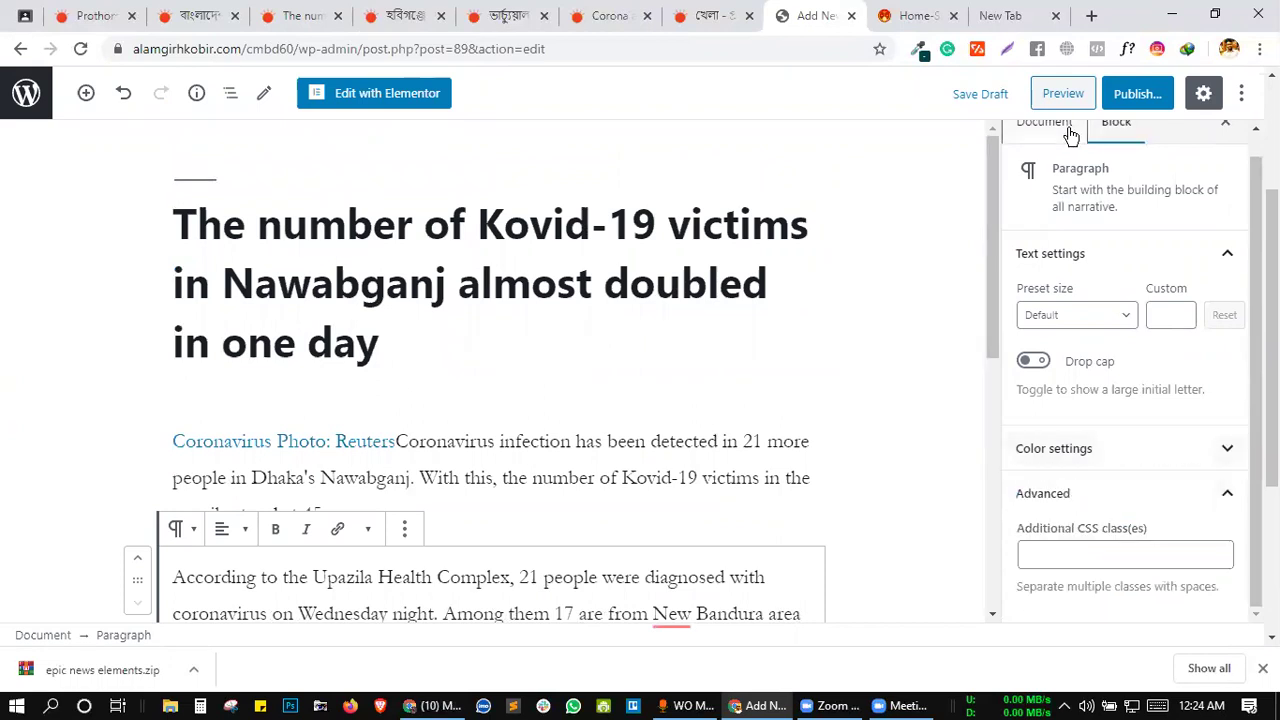
- Open the media library for choosing the post's featured image from the document settings
{"action": "left_click", "coordinate": [1068, 143]}
{"action": "scroll", "coordinate": [1094, 289], "scroll_direction": "down", "scroll_amount": 2}
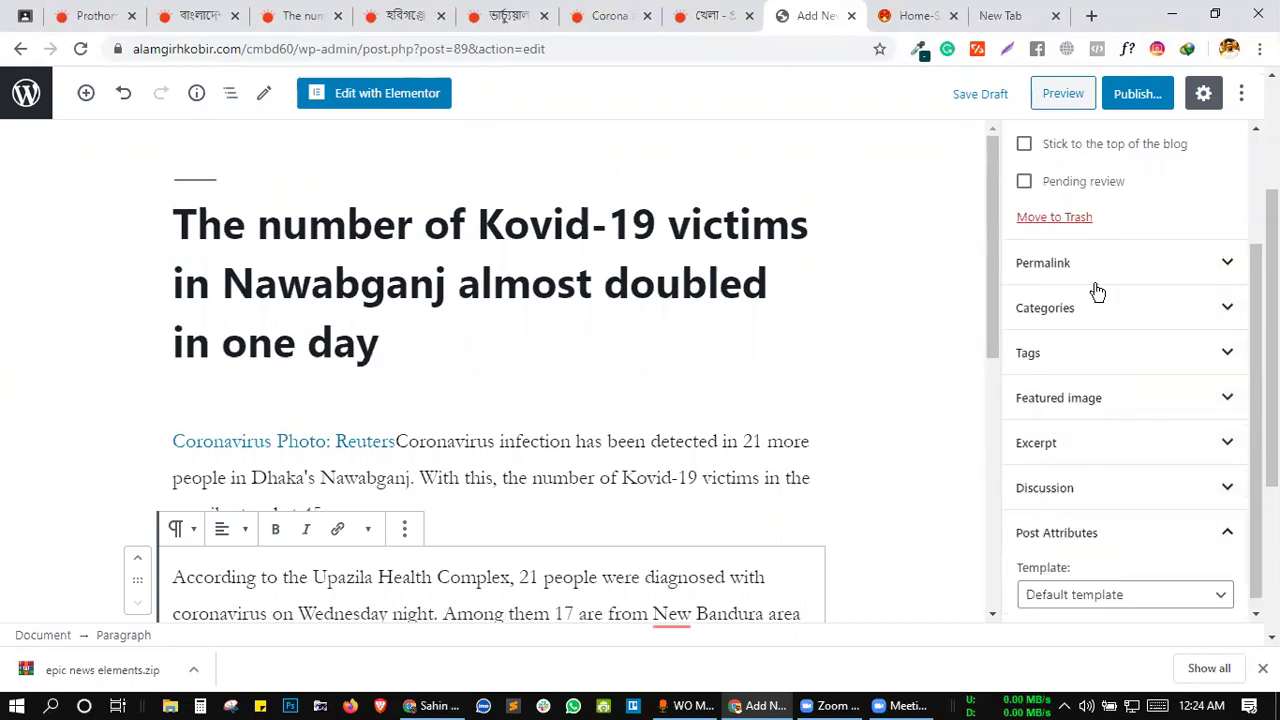
{"action": "left_click", "coordinate": [1066, 392]}
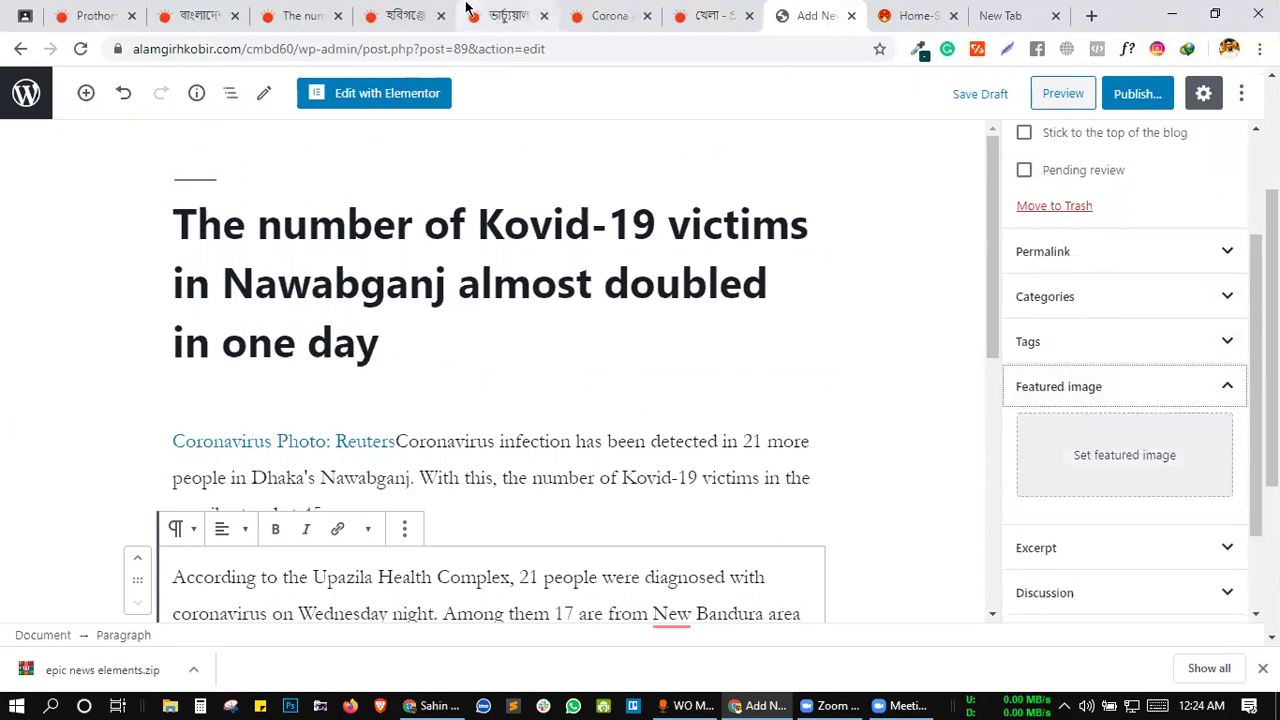
{"action": "left_click", "coordinate": [1124, 439]}
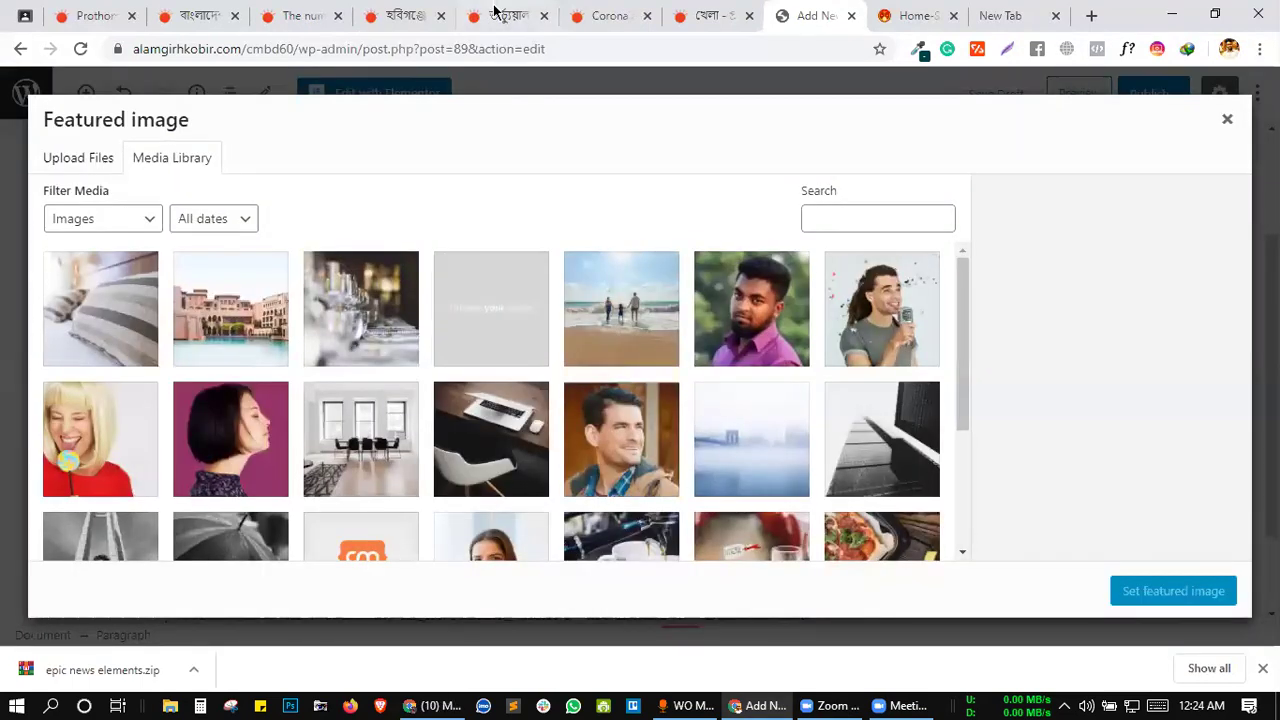
- Go back to the translated Nawabganj article and save its coronavirus photo to the computer as a JPEG image
{"action": "key", "text": "ctrl+5"}
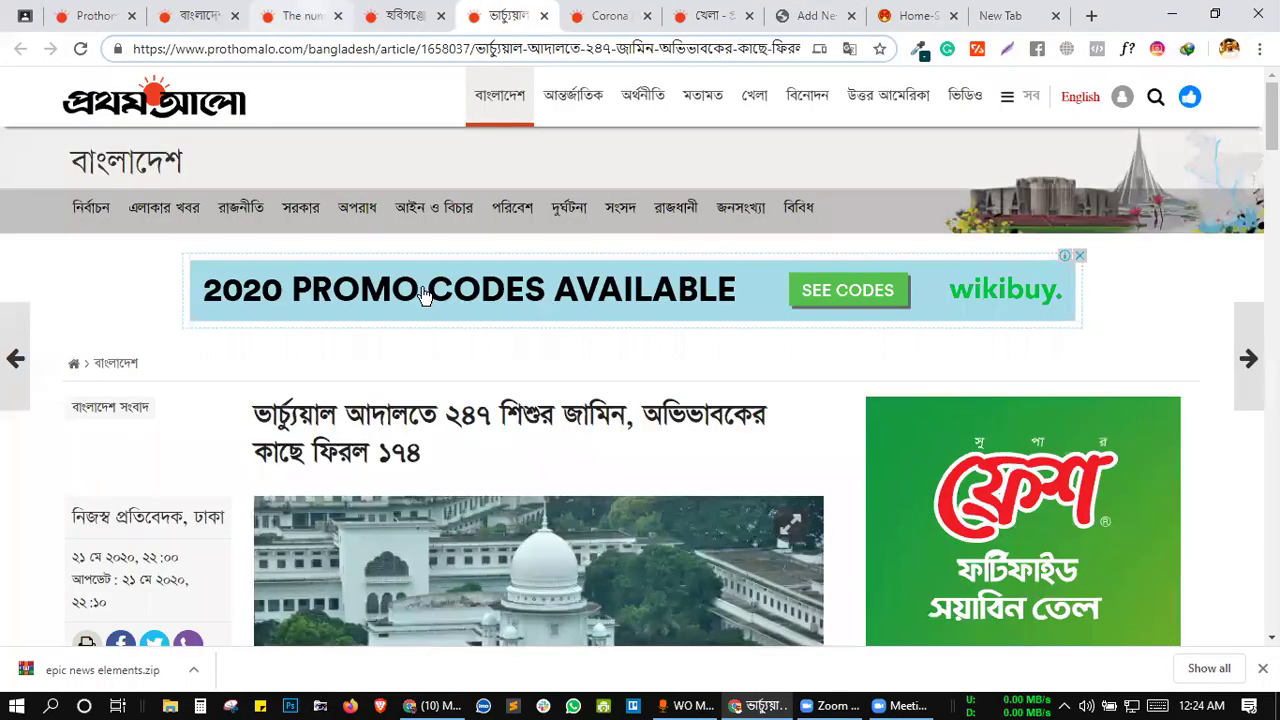
{"action": "key", "text": "ctrl+3"}
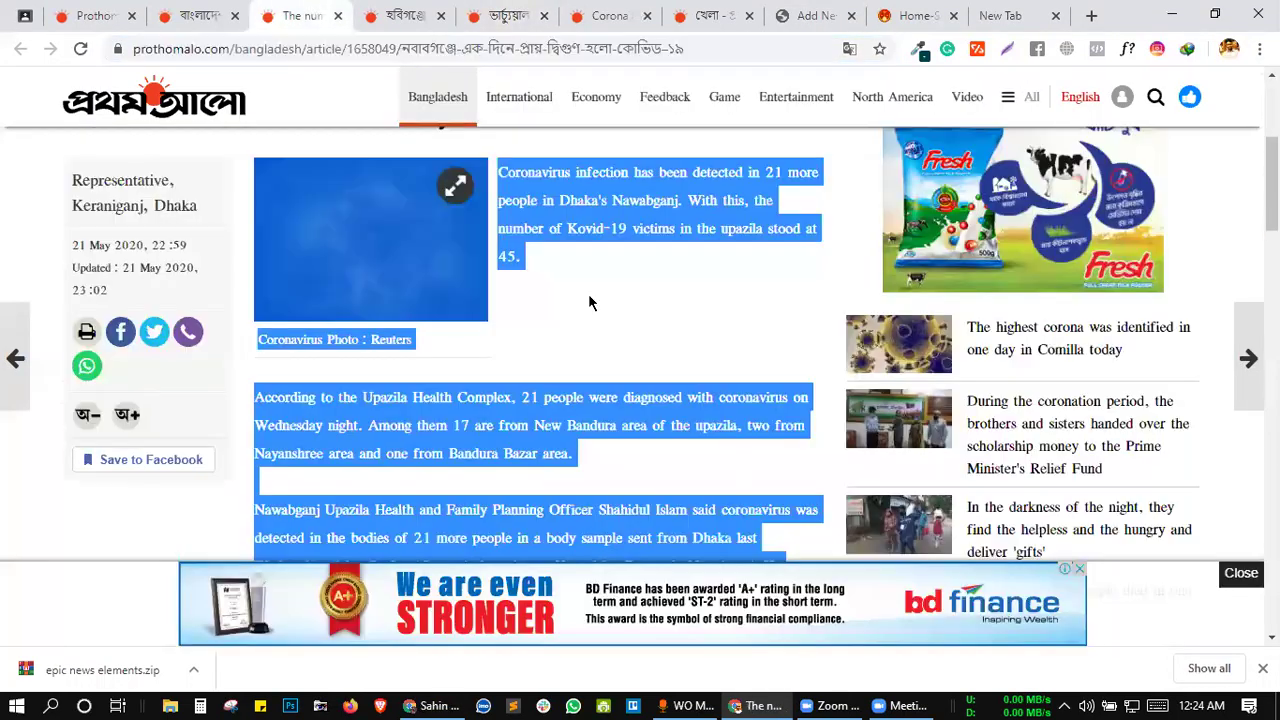
{"action": "left_click", "coordinate": [395, 266]}
{"action": "right_click", "coordinate": [439, 306]}
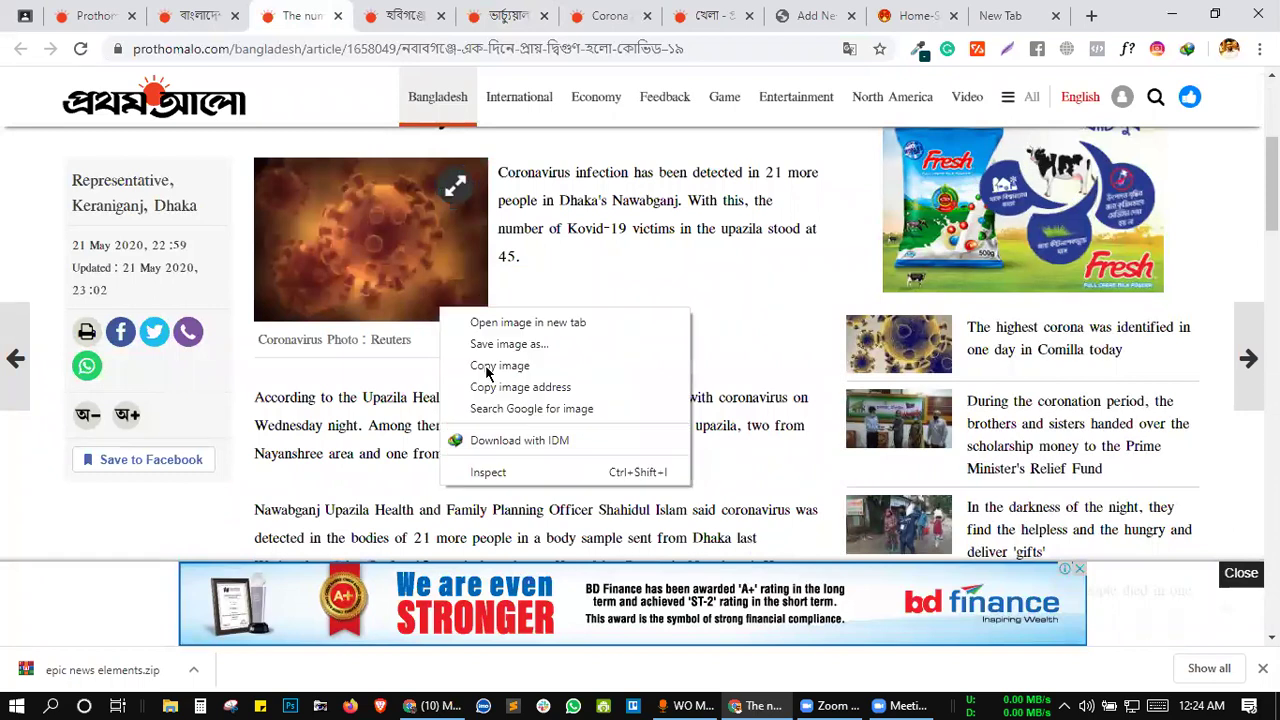
{"action": "left_click", "coordinate": [487, 344]}
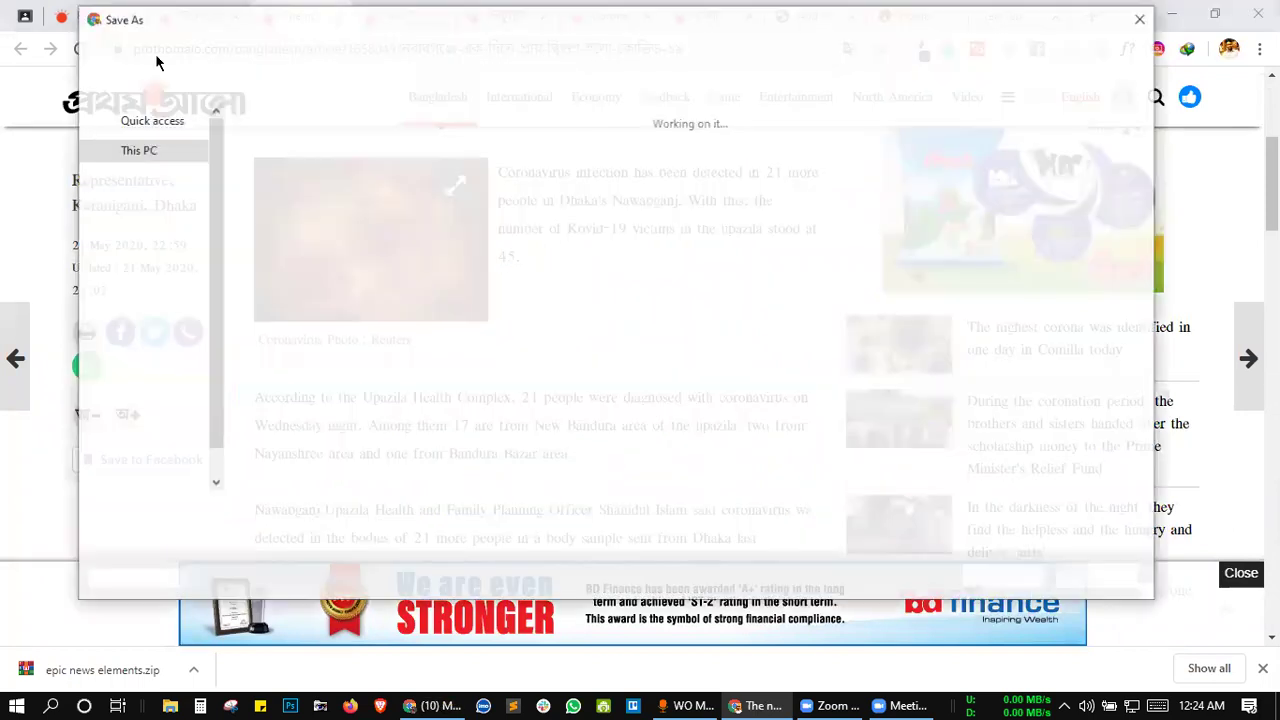
{"action": "scroll", "coordinate": [126, 157], "scroll_direction": "up", "scroll_amount": 3}
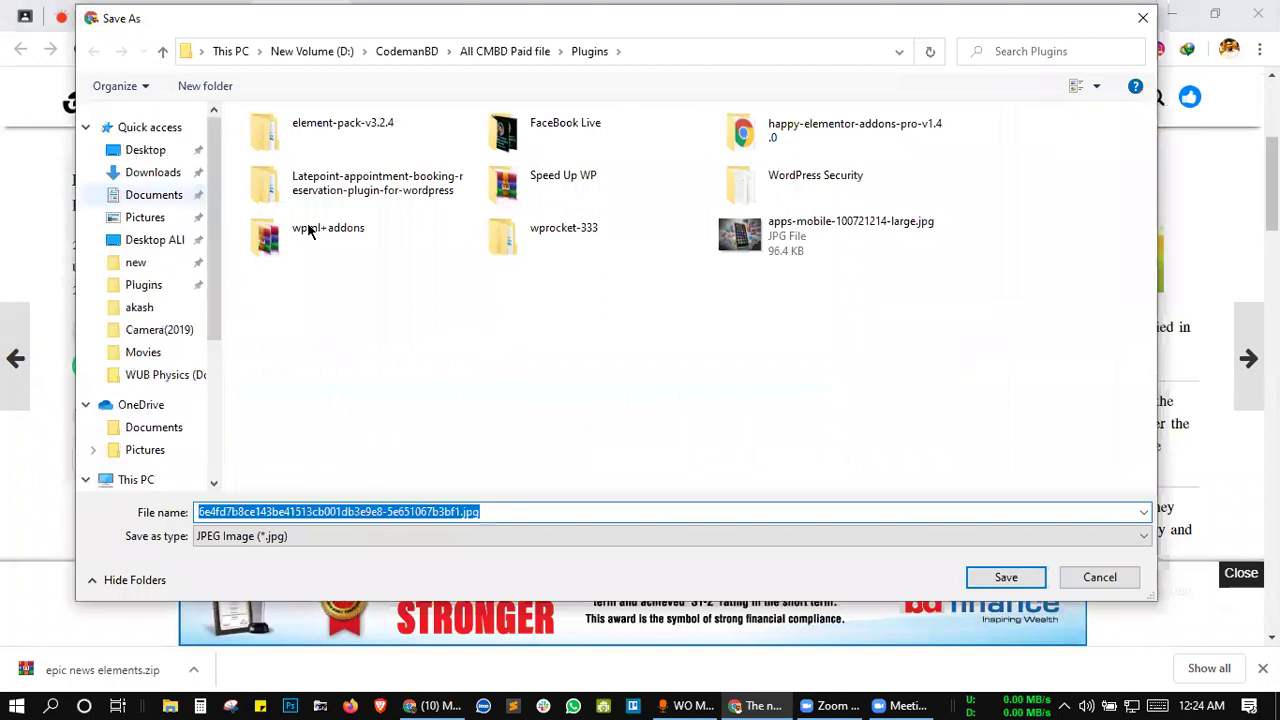
{"action": "left_click", "coordinate": [1006, 576]}
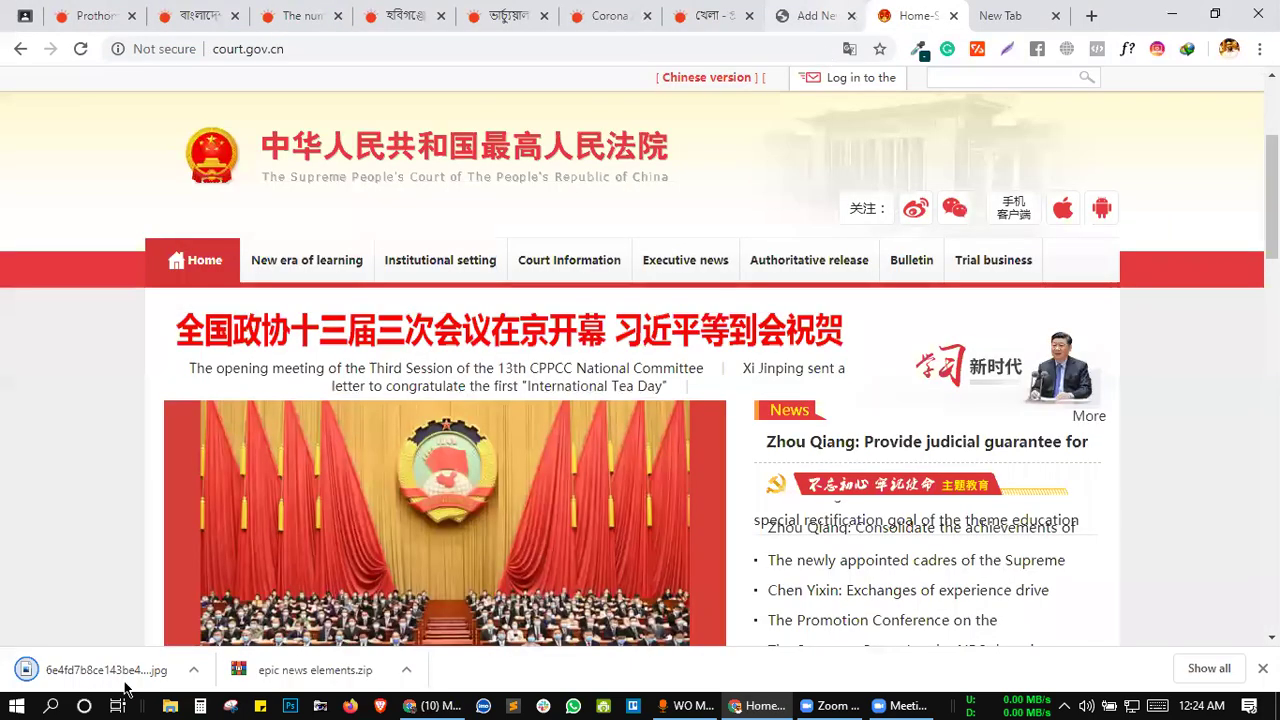
- Upload the saved coronavirus photo to the WordPress media library and set it as the post's featured image
{"action": "key", "text": "ctrl+shift+Tab"}
{"action": "left_click_drag", "start_coordinate": [357, 448], "coordinate": [357, 448]}
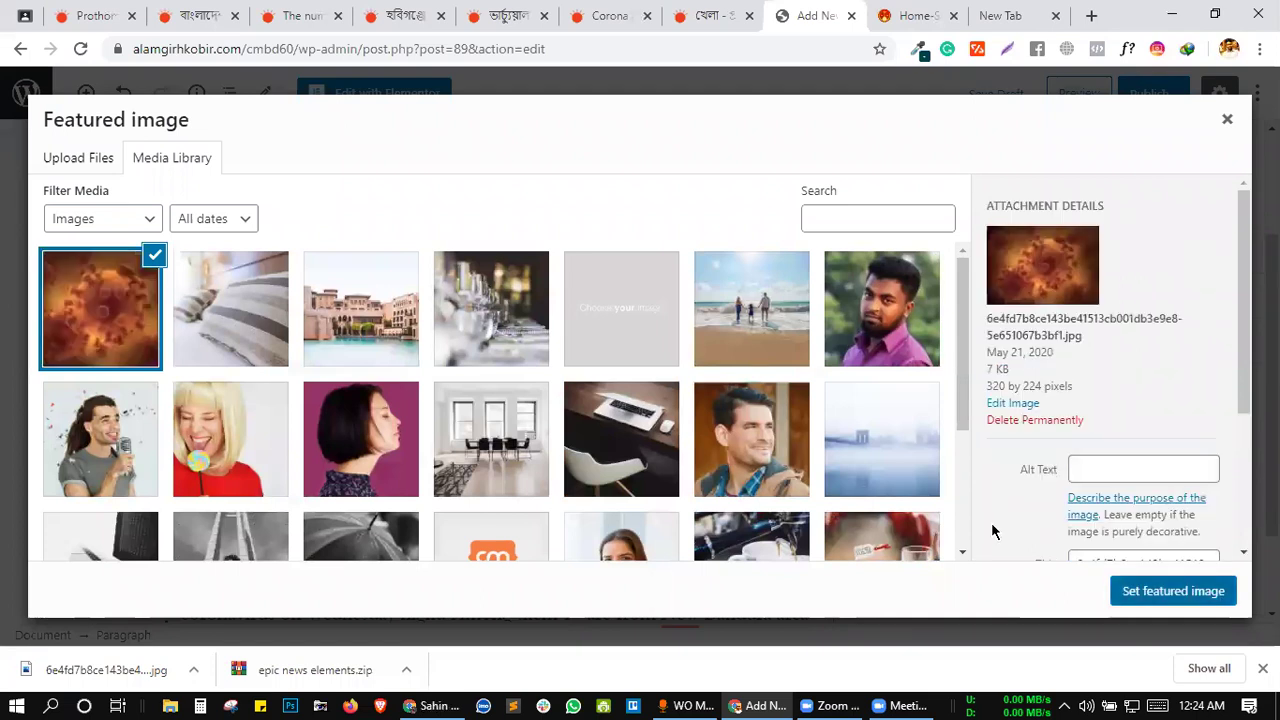
{"action": "key", "text": "Return"}
{"action": "scroll", "coordinate": [991, 518], "scroll_direction": "down", "scroll_amount": 3}
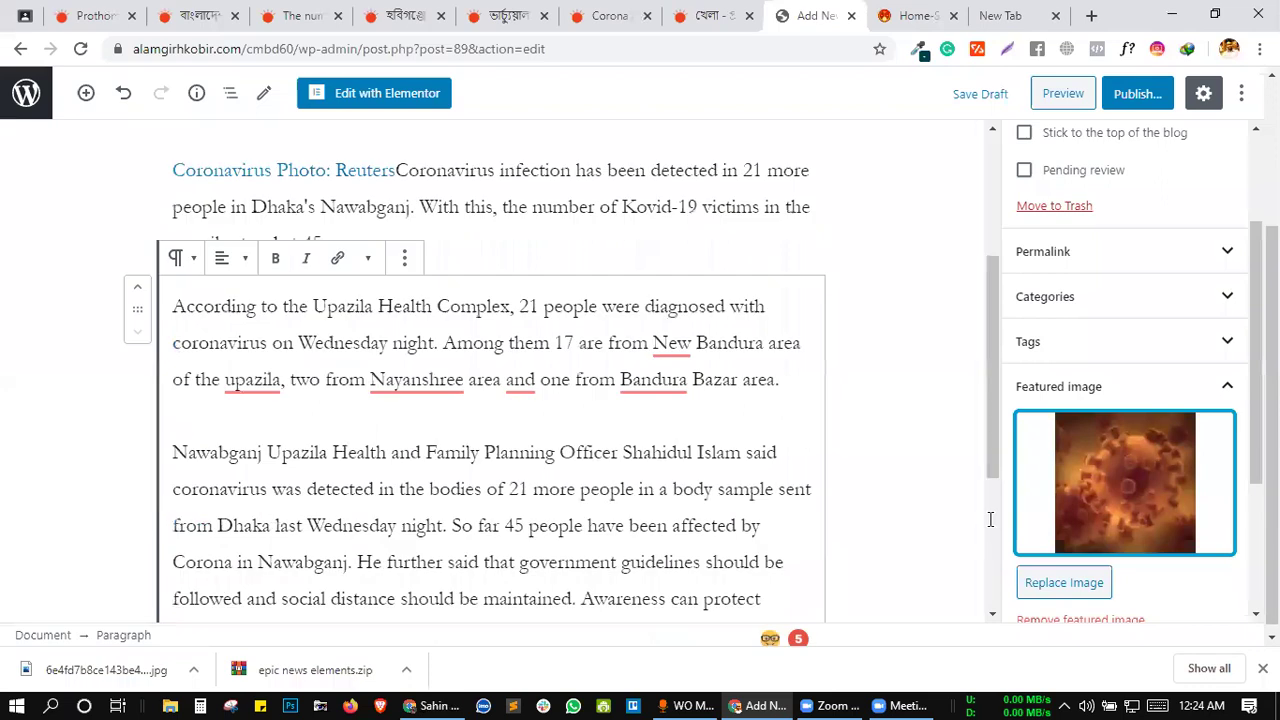
- Assign the Nawabganj coronavirus post to the bangladesh category in the document settings
{"action": "scroll", "coordinate": [991, 518], "scroll_direction": "down", "scroll_amount": 2}
{"action": "scroll", "coordinate": [1104, 199], "scroll_direction": "up", "scroll_amount": 5}
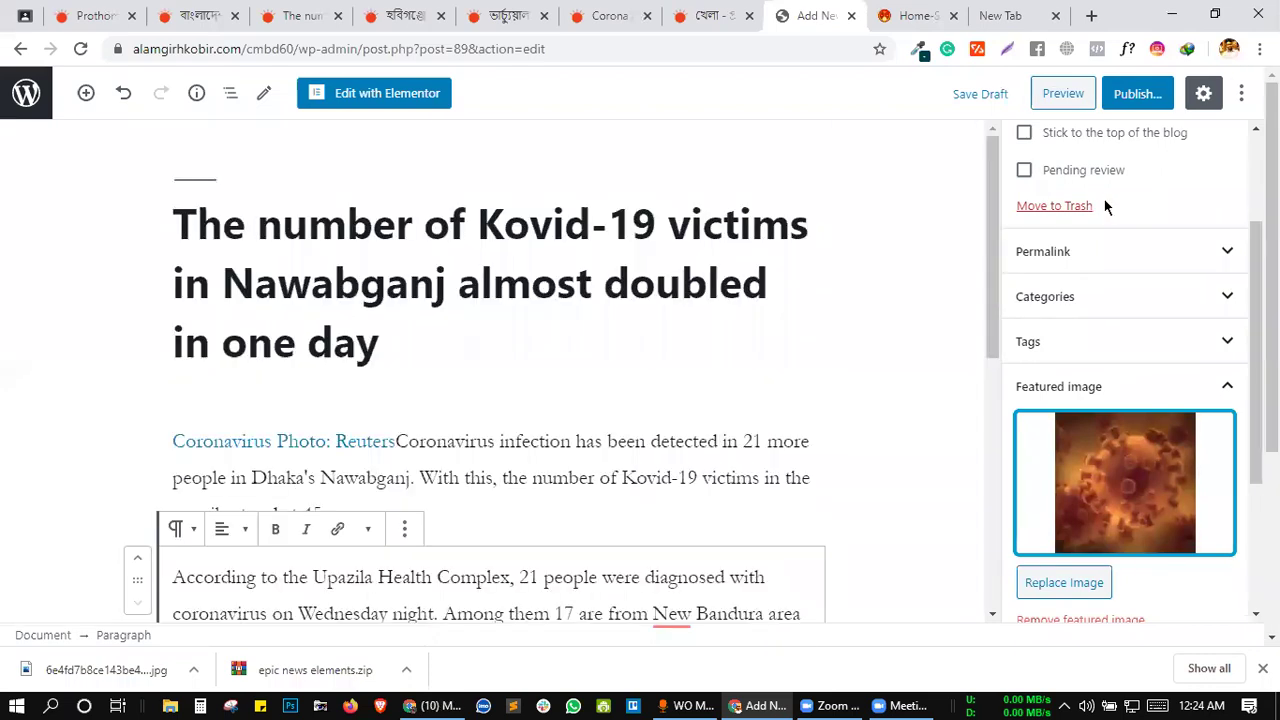
{"action": "scroll", "coordinate": [965, 310], "scroll_direction": "up", "scroll_amount": 2}
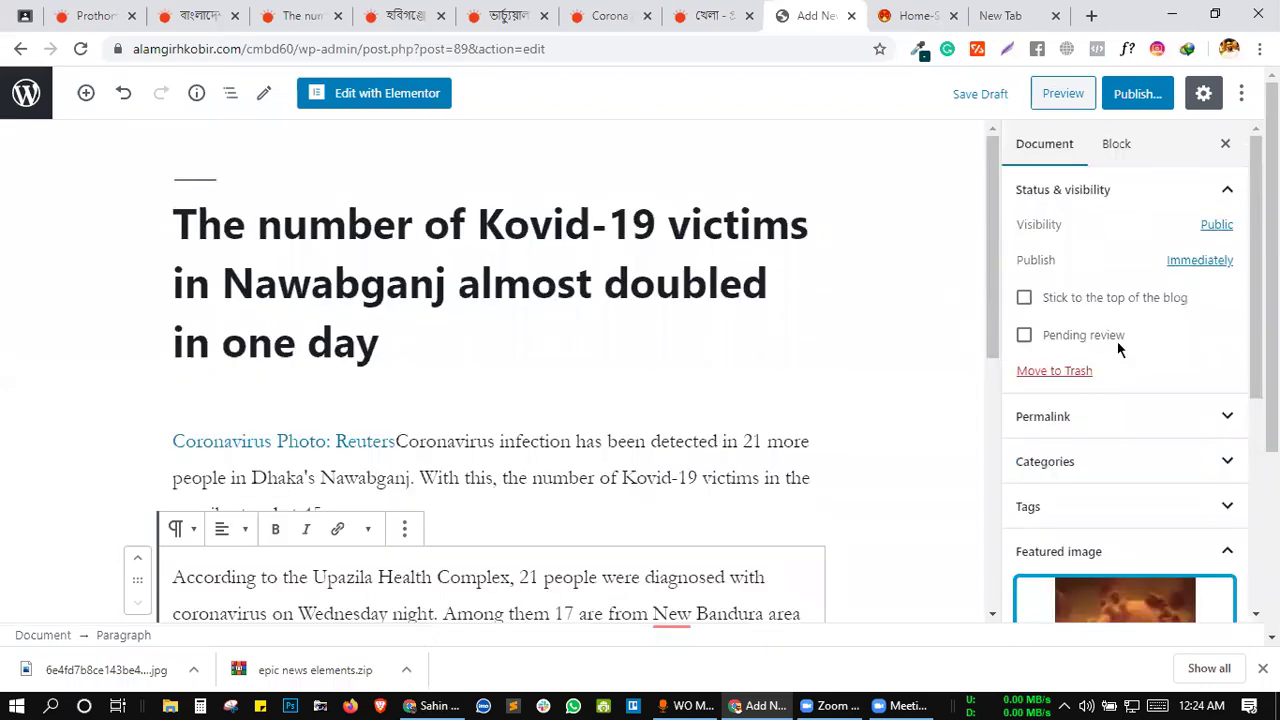
{"action": "scroll", "coordinate": [1120, 320], "scroll_direction": "down", "scroll_amount": 2}
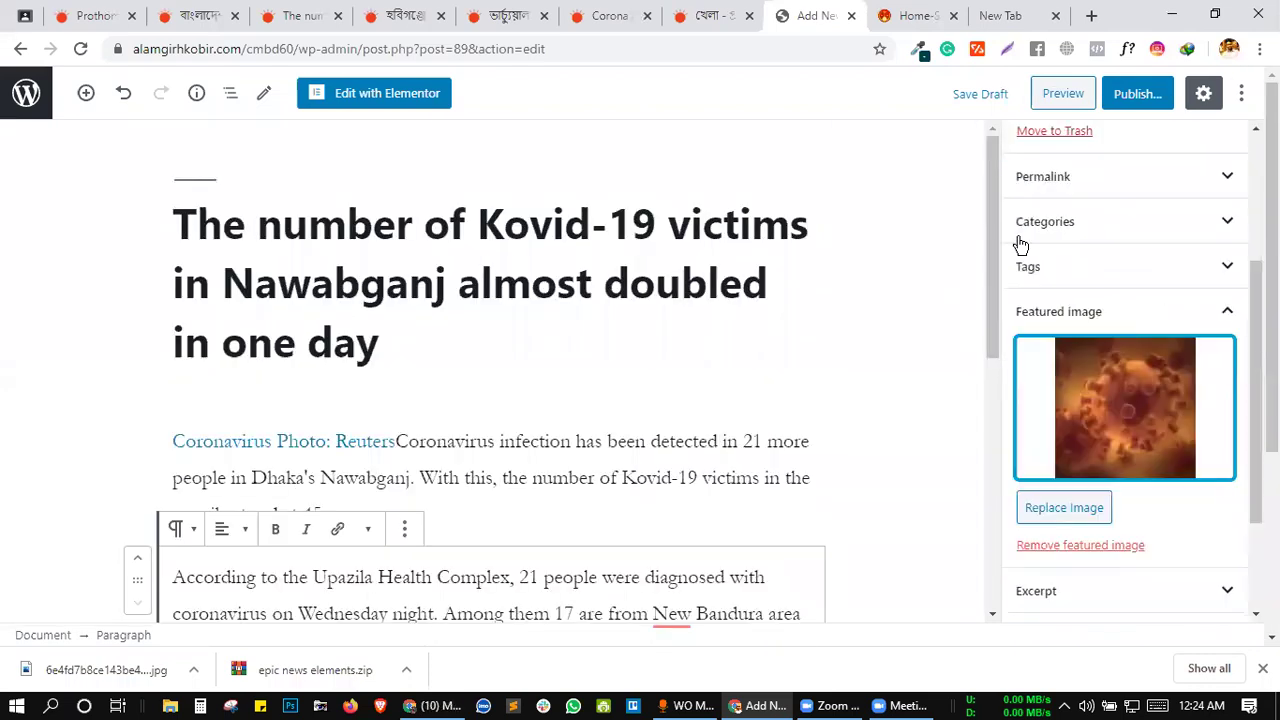
{"action": "left_click", "coordinate": [1233, 236]}
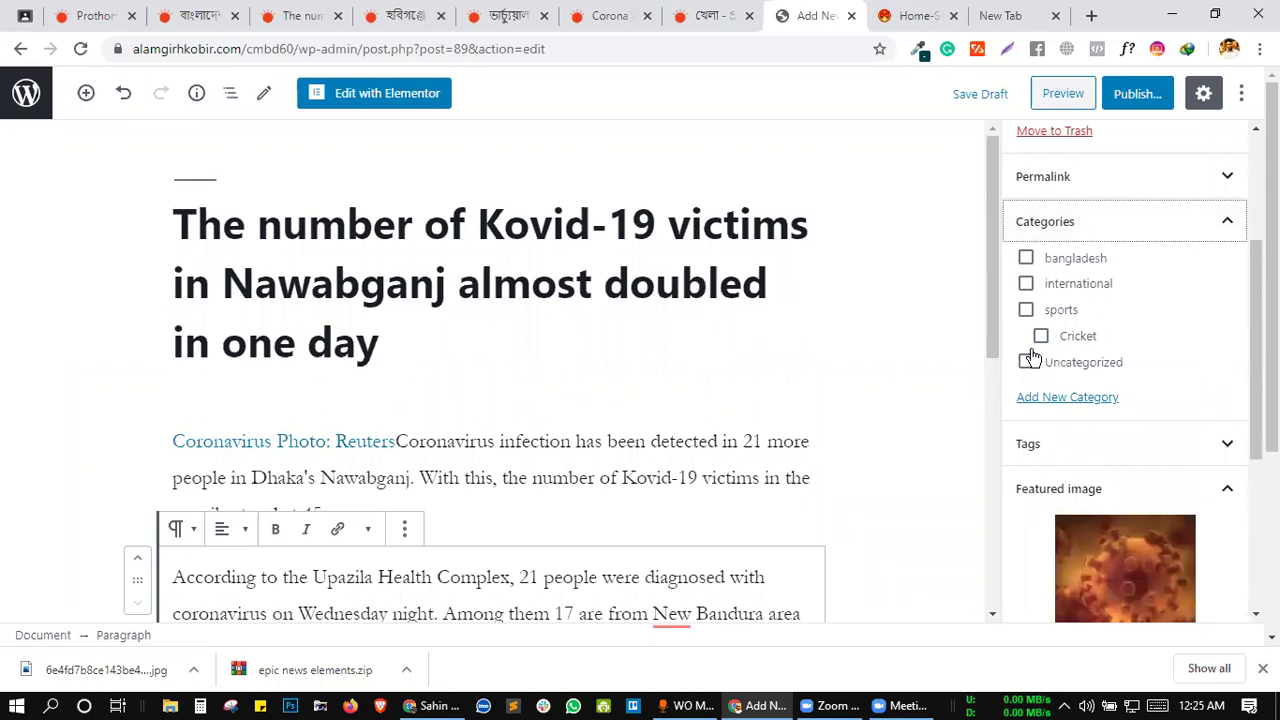
{"action": "left_click", "coordinate": [1026, 258]}
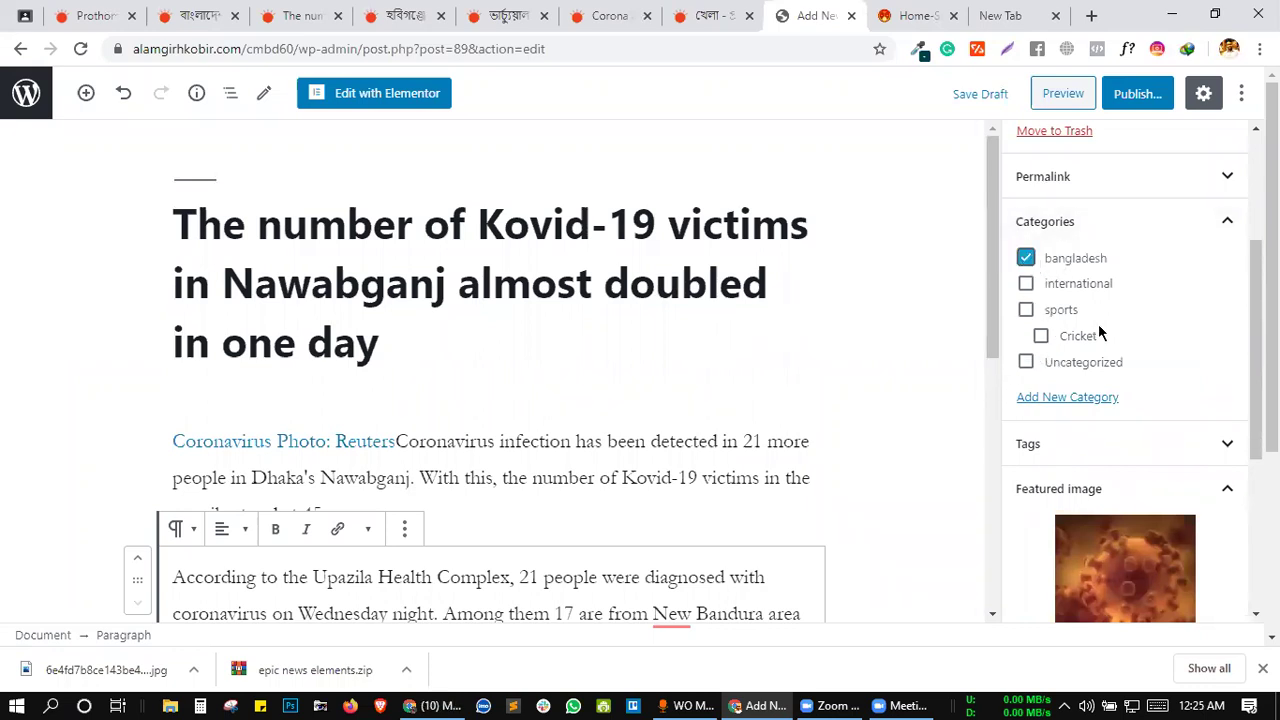
- Publish the Nawabganj coronavirus post with public visibility and immediate publishing
{"action": "scroll", "coordinate": [1098, 323], "scroll_direction": "down", "scroll_amount": 4}
{"action": "scroll", "coordinate": [1098, 309], "scroll_direction": "up", "scroll_amount": 6}
{"action": "left_click", "coordinate": [1135, 93]}
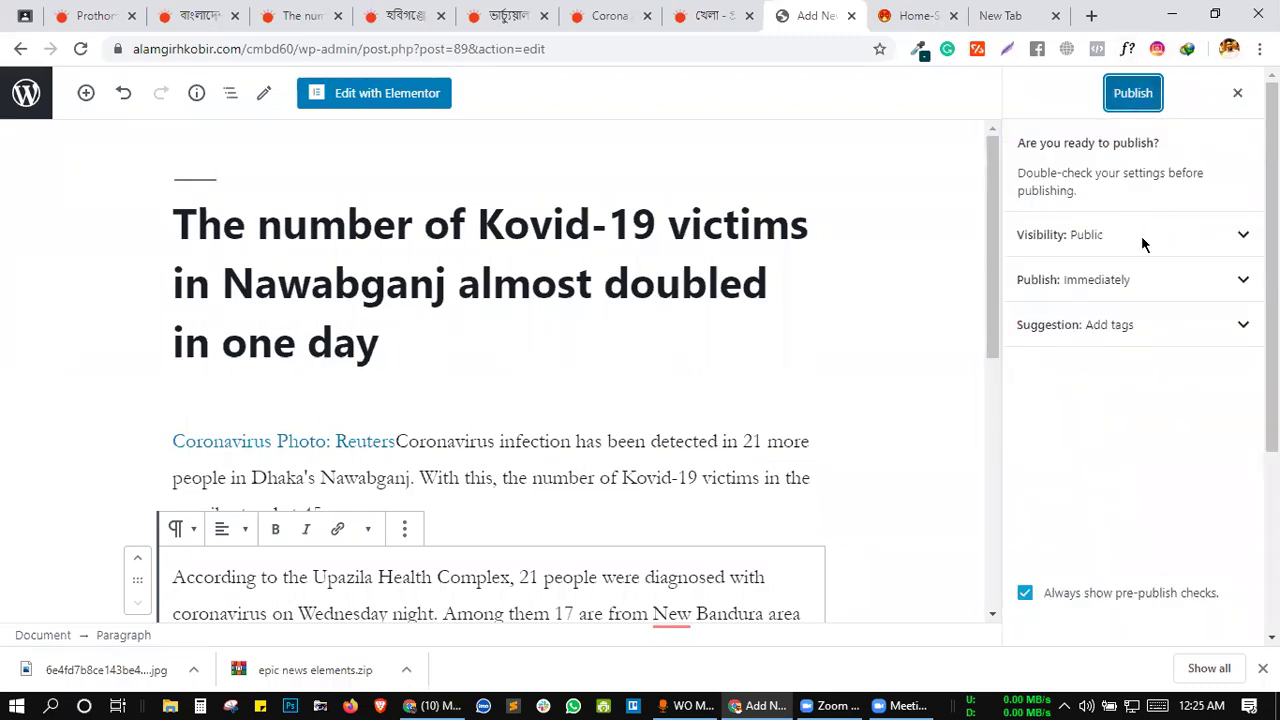
{"action": "left_click", "coordinate": [898, 700]}
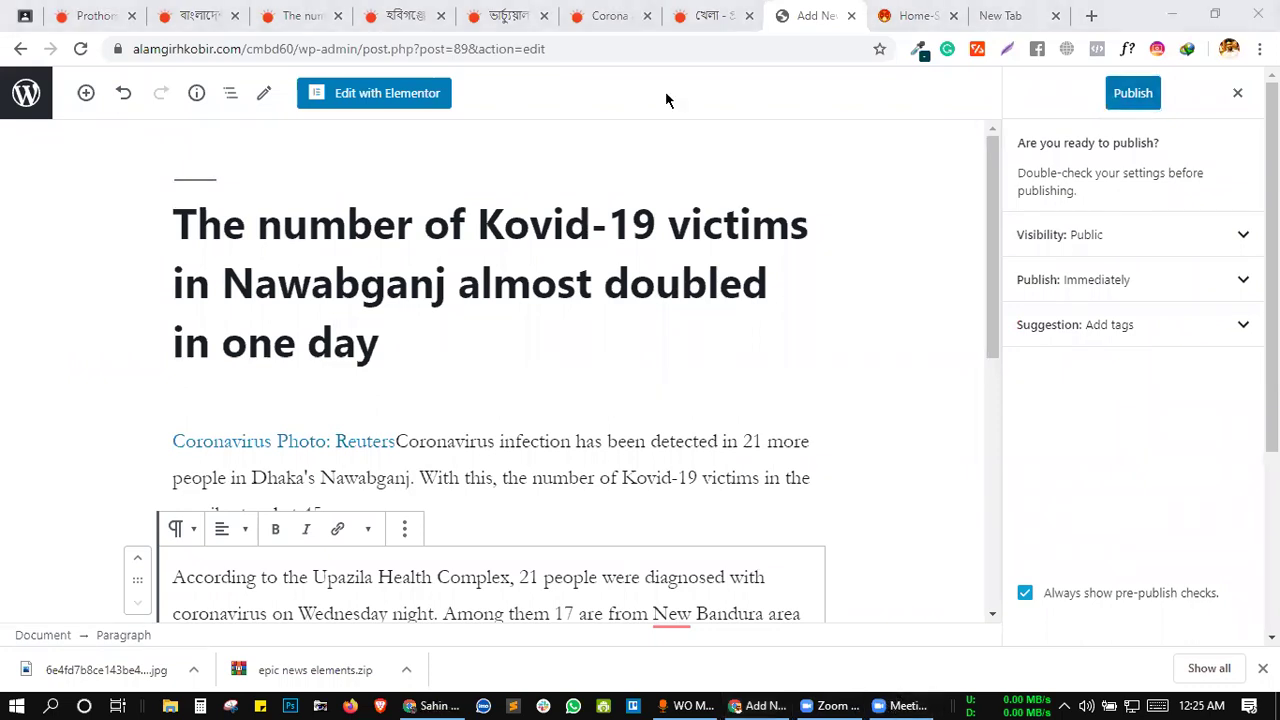
{"action": "left_click", "coordinate": [1118, 456]}
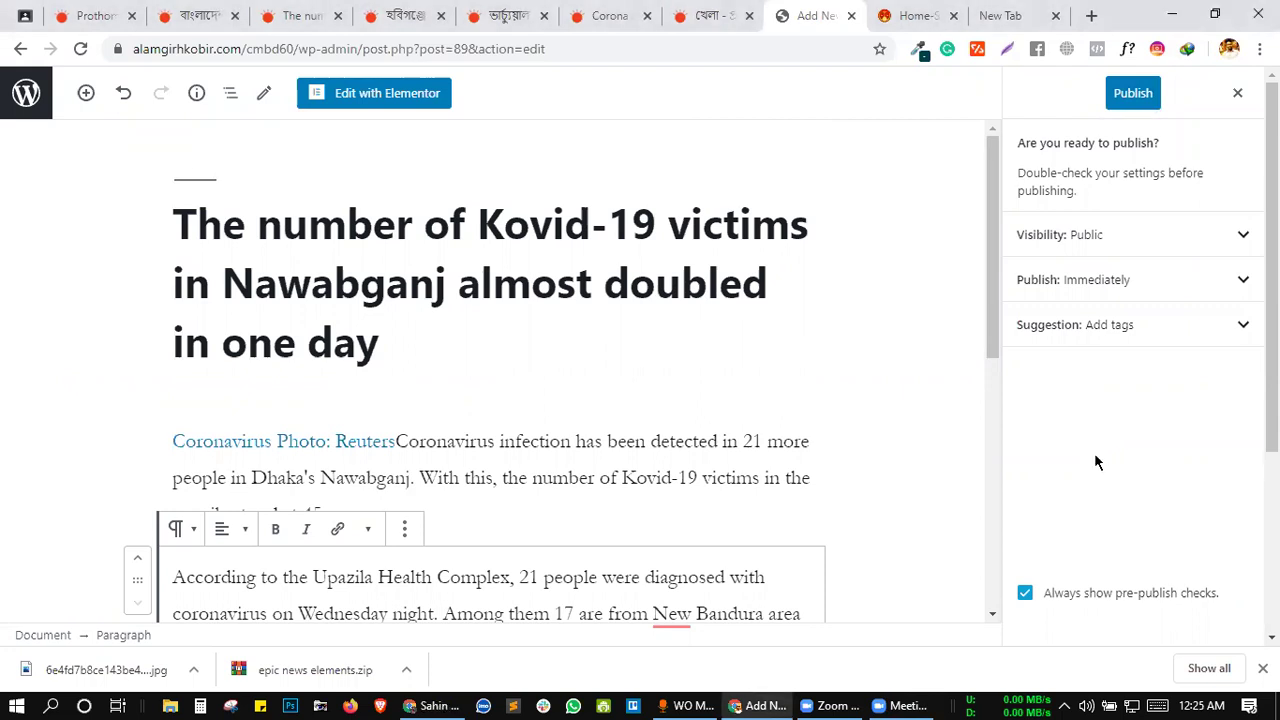
{"action": "left_click", "coordinate": [1128, 100]}
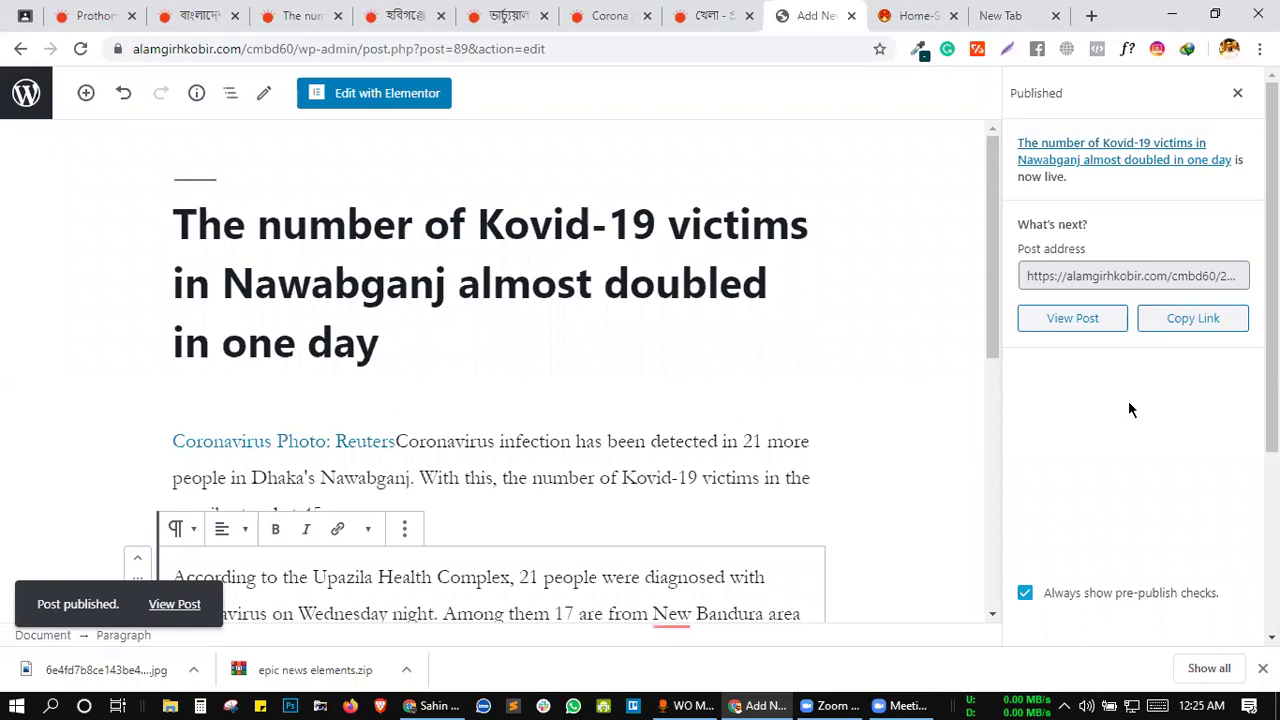
{"action": "left_click", "coordinate": [1010, 14]}
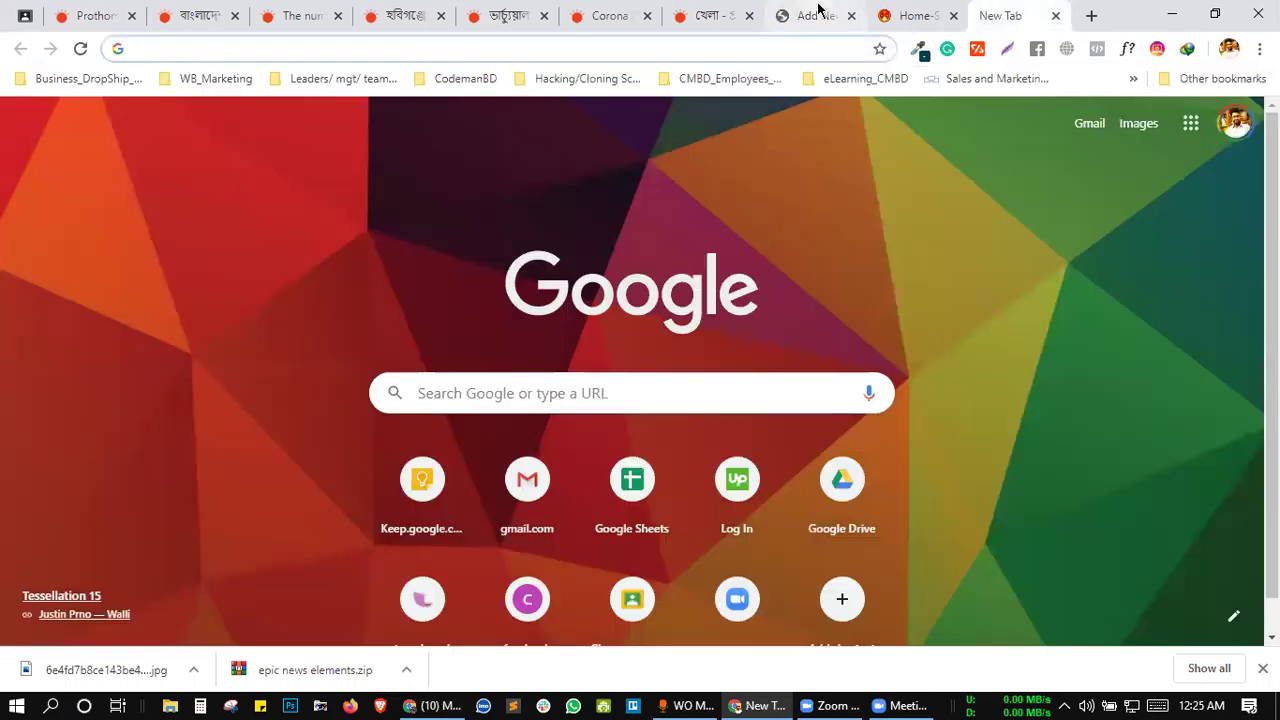
{"action": "key", "text": "ctrl+shift+Tab"}
{"action": "key", "text": "ctrl+shift+Tab"}
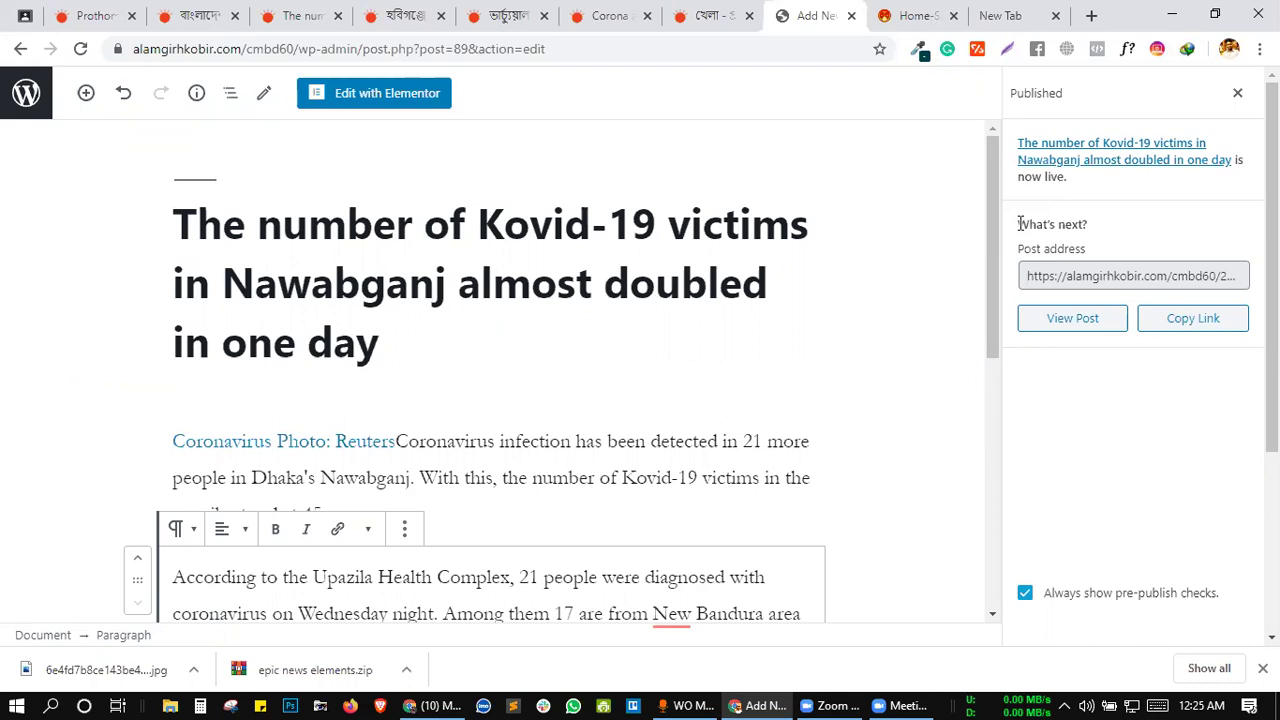
{"action": "mouse_move", "coordinate": [1016, 224]}
{"action": "left_mouse_down"}
{"action": "mouse_move", "coordinate": [1105, 226]}
{"action": "mouse_move", "coordinate": [1016, 230]}
{"action": "left_mouse_up"}
{"action": "left_click", "coordinate": [1105, 226]}
{"action": "left_click", "coordinate": [1084, 249]}
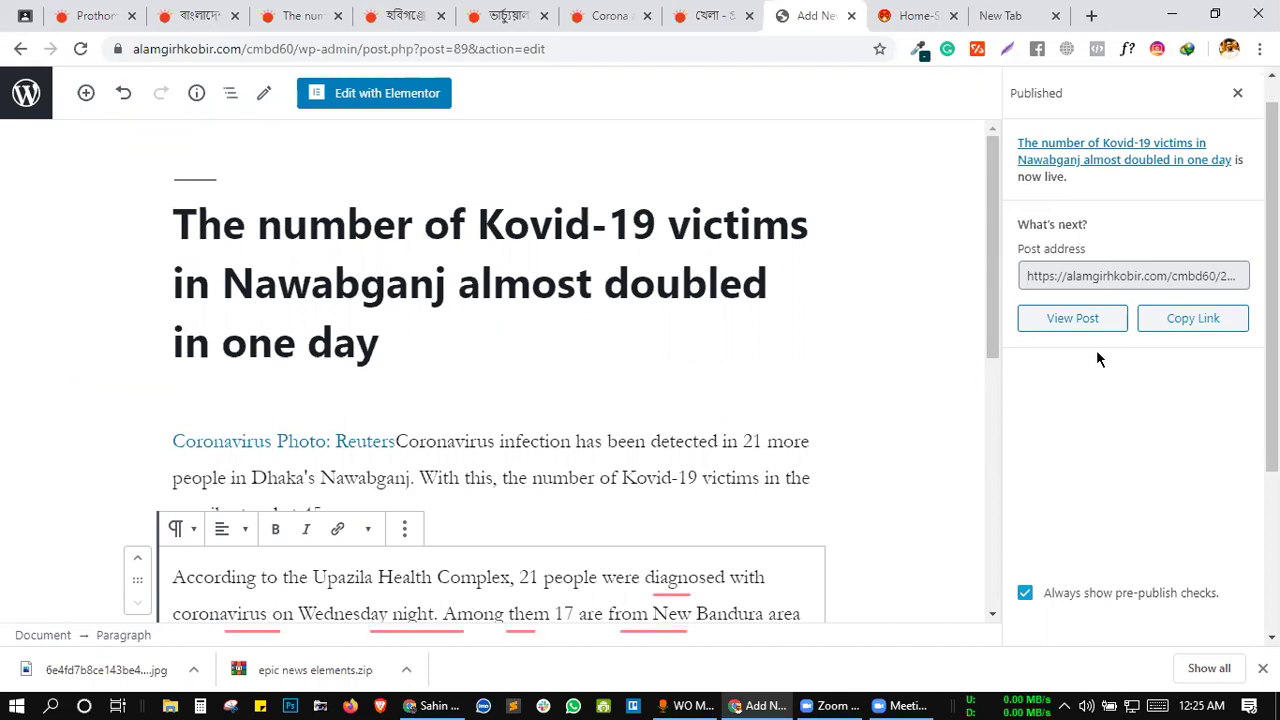
- View the published Nawabganj post on the live site and examine its title, featured image header, body text and page widgets
{"action": "left_click", "coordinate": [1066, 316]}
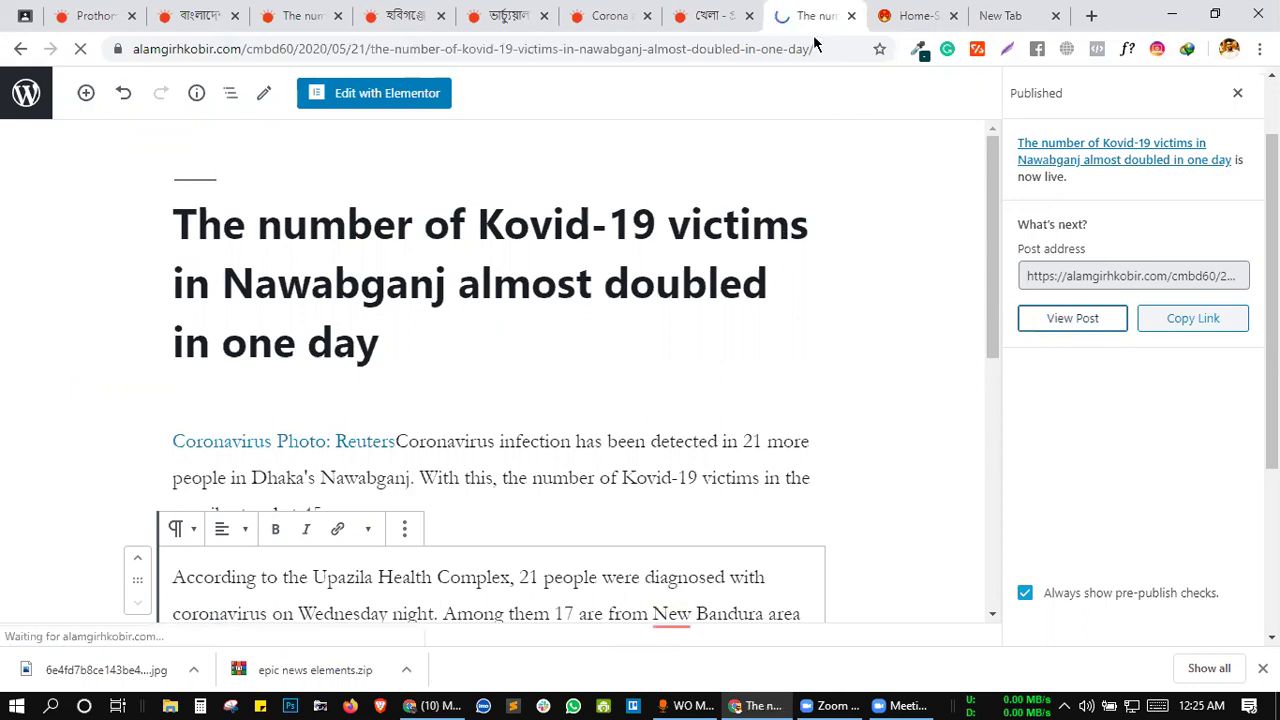
{"action": "scroll", "coordinate": [759, 384], "scroll_direction": "down", "scroll_amount": 6}
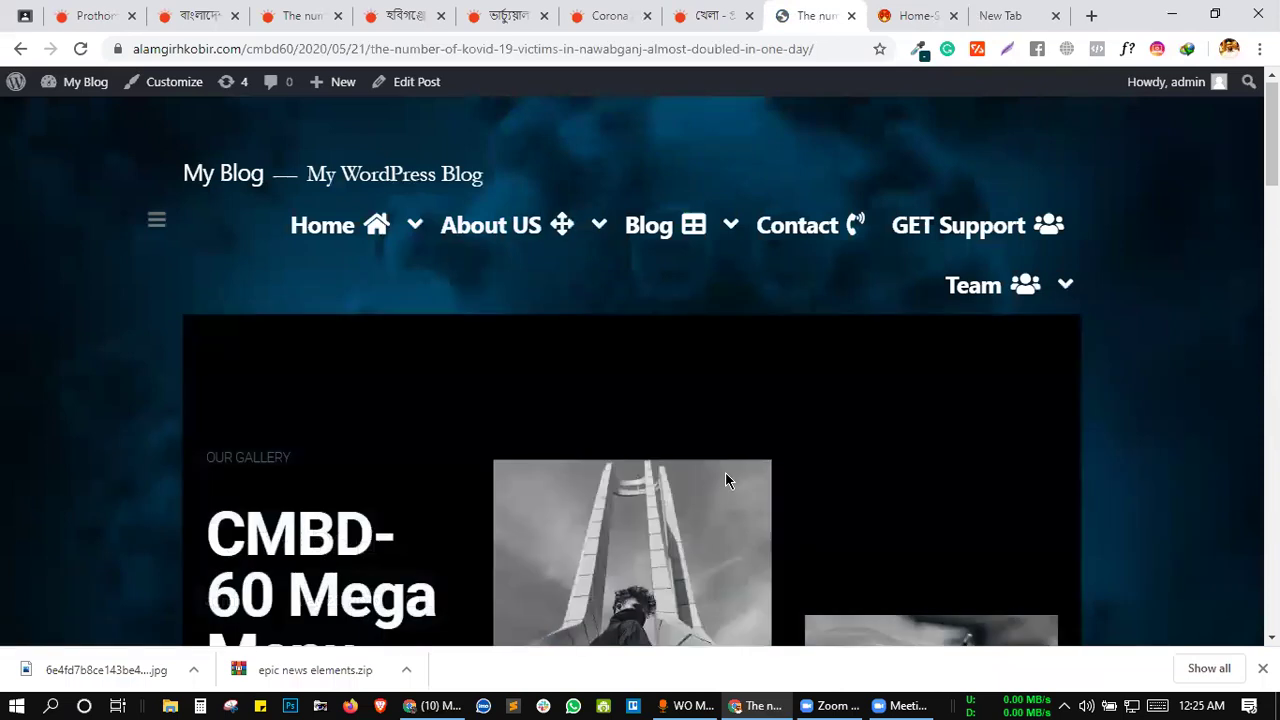
{"action": "scroll", "coordinate": [725, 472], "scroll_direction": "down", "scroll_amount": 4}
{"action": "scroll", "coordinate": [508, 480], "scroll_direction": "up", "scroll_amount": 2}
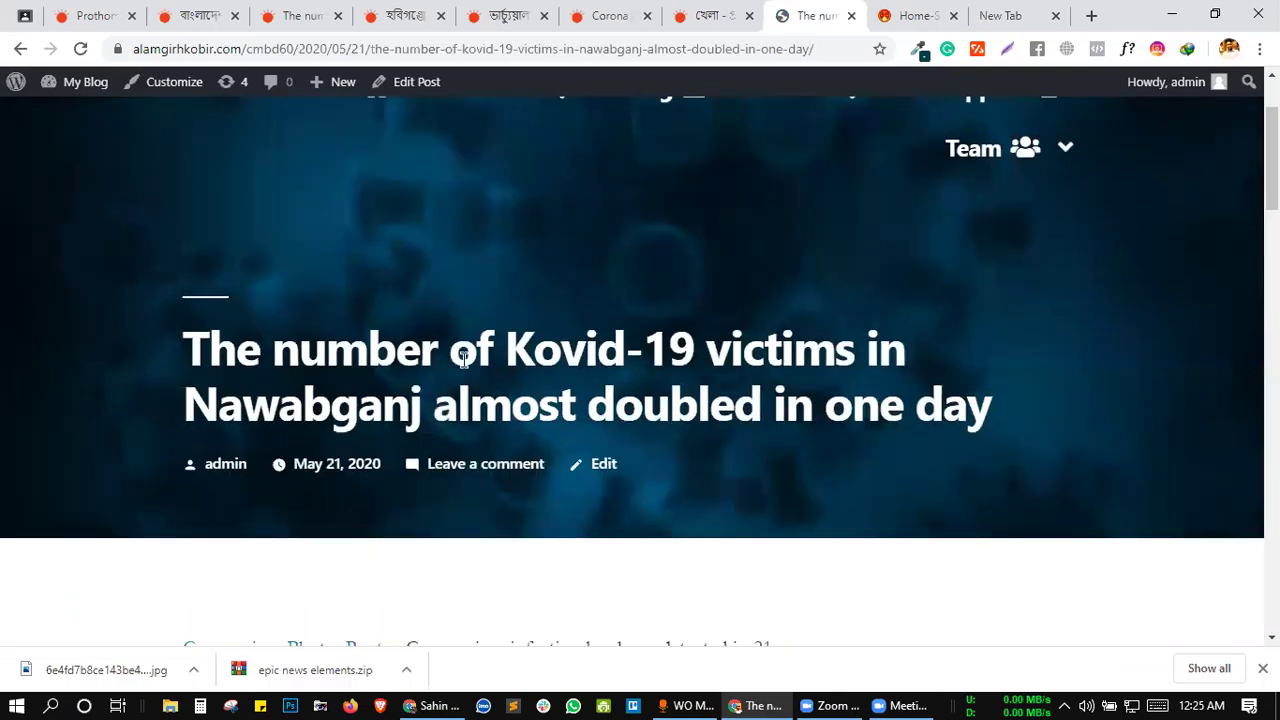
{"action": "scroll", "coordinate": [726, 503], "scroll_direction": "down", "scroll_amount": 2}
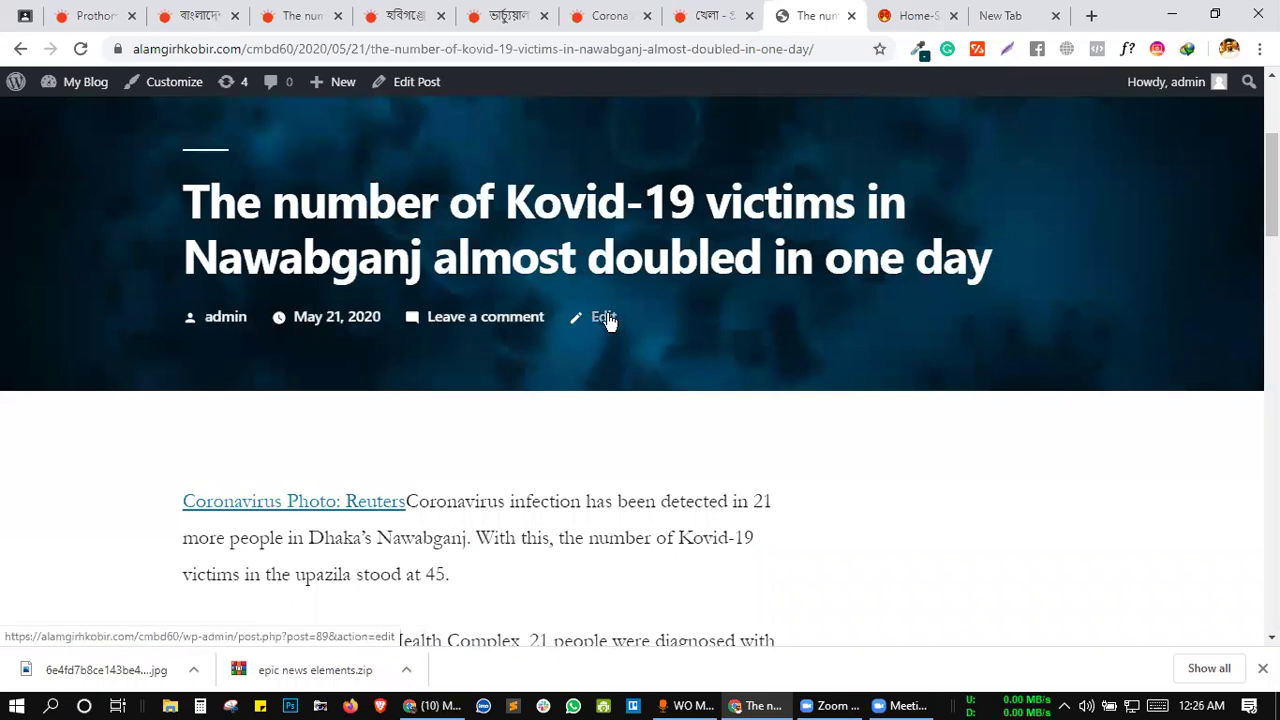
{"action": "scroll", "coordinate": [606, 303], "scroll_direction": "down", "scroll_amount": 4}
{"action": "scroll", "coordinate": [273, 295], "scroll_direction": "down", "scroll_amount": 12}
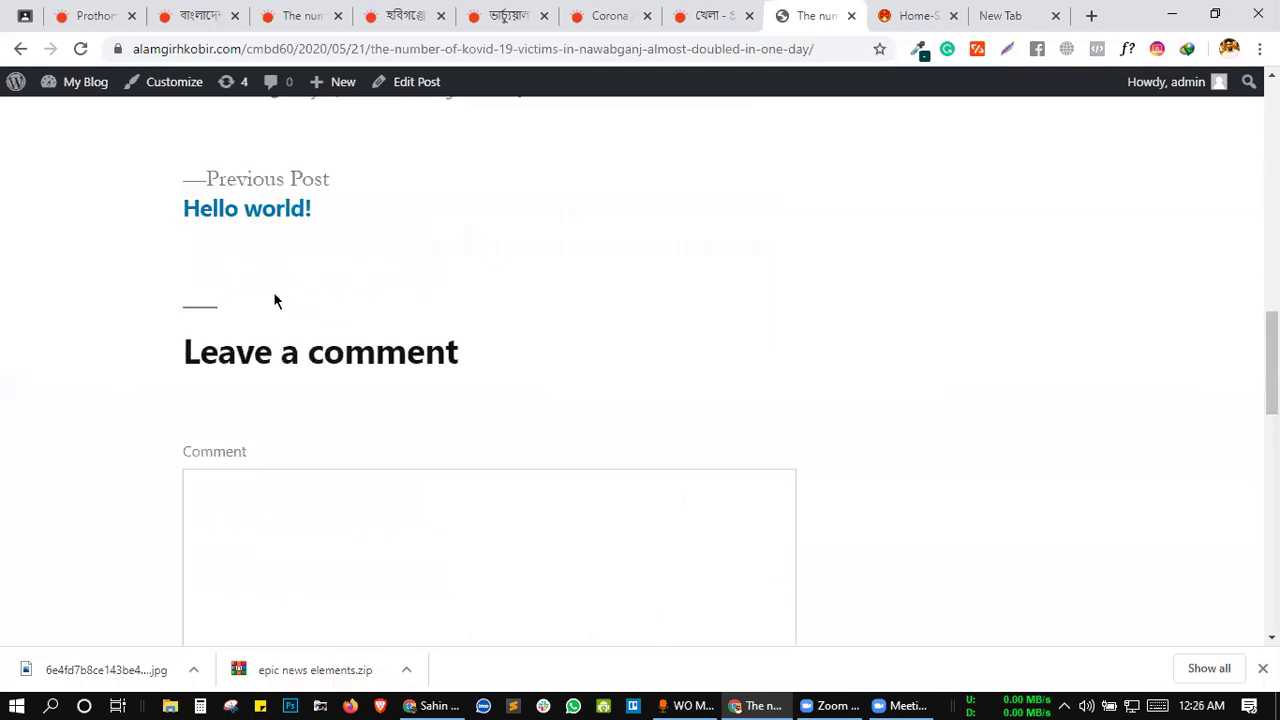
{"action": "scroll", "coordinate": [274, 295], "scroll_direction": "up", "scroll_amount": 6}
{"action": "scroll", "coordinate": [282, 303], "scroll_direction": "down", "scroll_amount": 6}
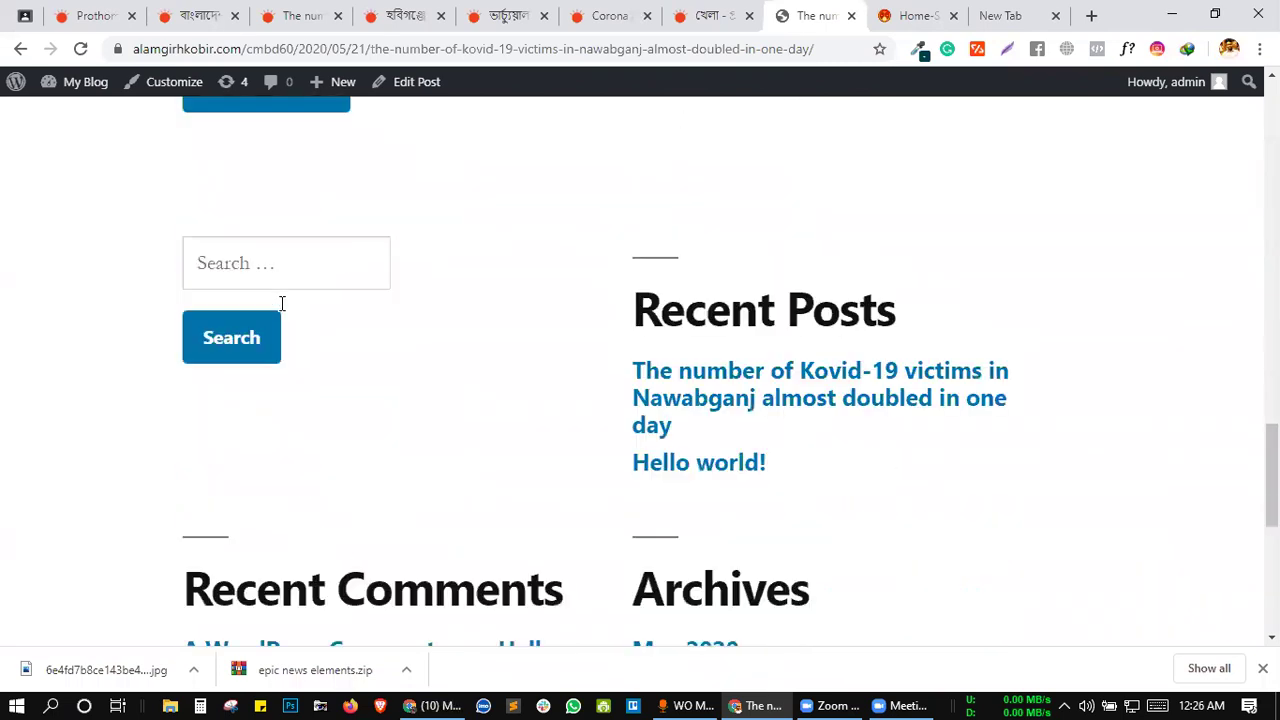
{"action": "scroll", "coordinate": [692, 426], "scroll_direction": "down", "scroll_amount": 2}
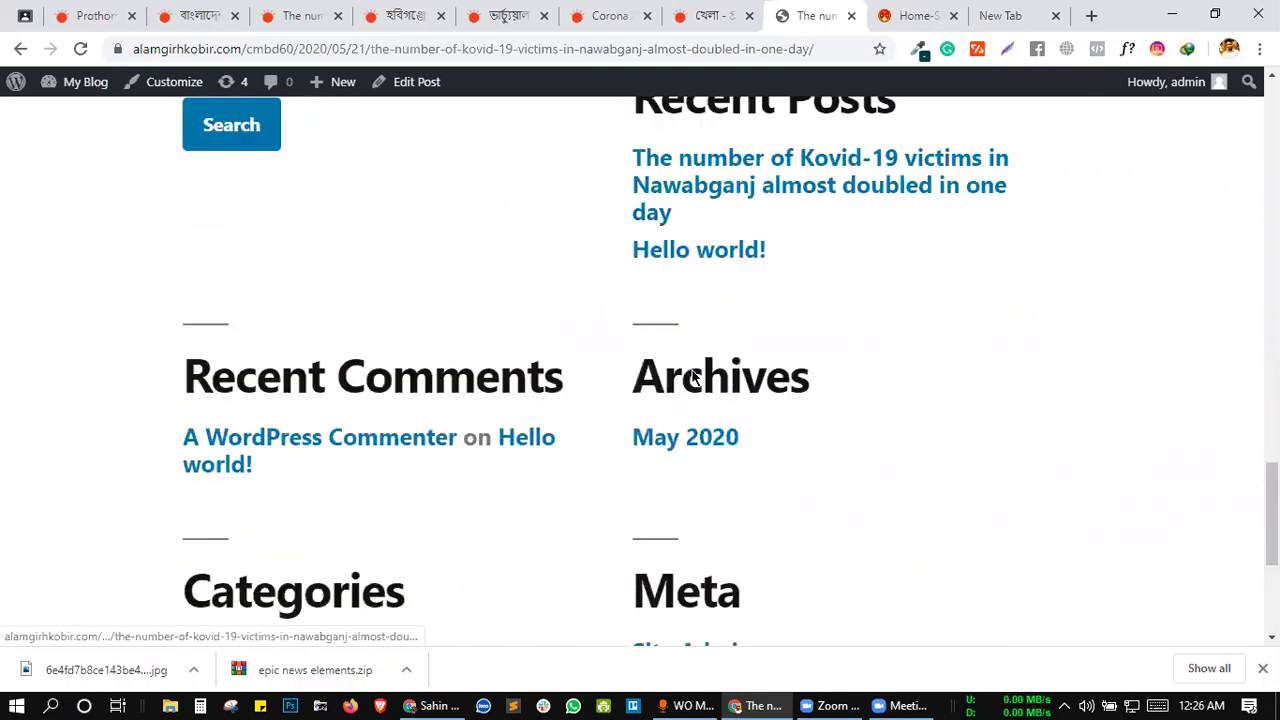
{"action": "scroll", "coordinate": [691, 403], "scroll_direction": "up", "scroll_amount": 9}
{"action": "scroll", "coordinate": [691, 402], "scroll_direction": "up", "scroll_amount": 10}
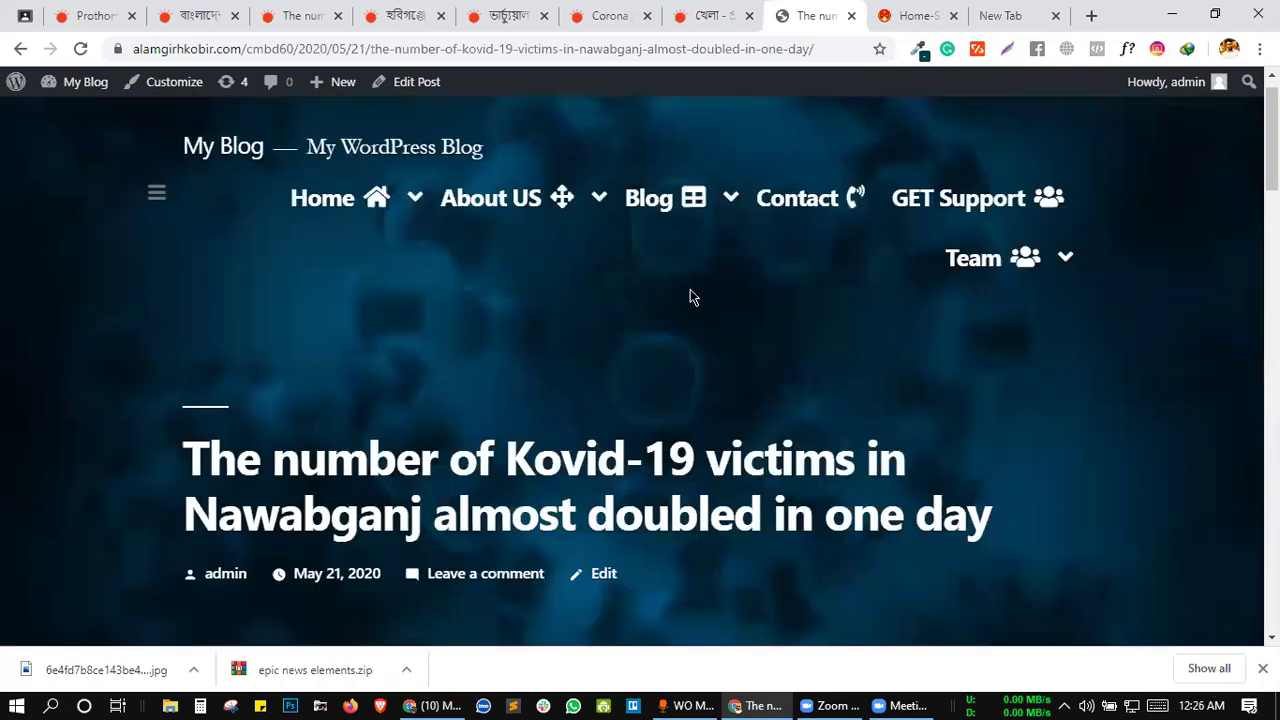
{"action": "scroll", "coordinate": [609, 450], "scroll_direction": "down", "scroll_amount": 2}
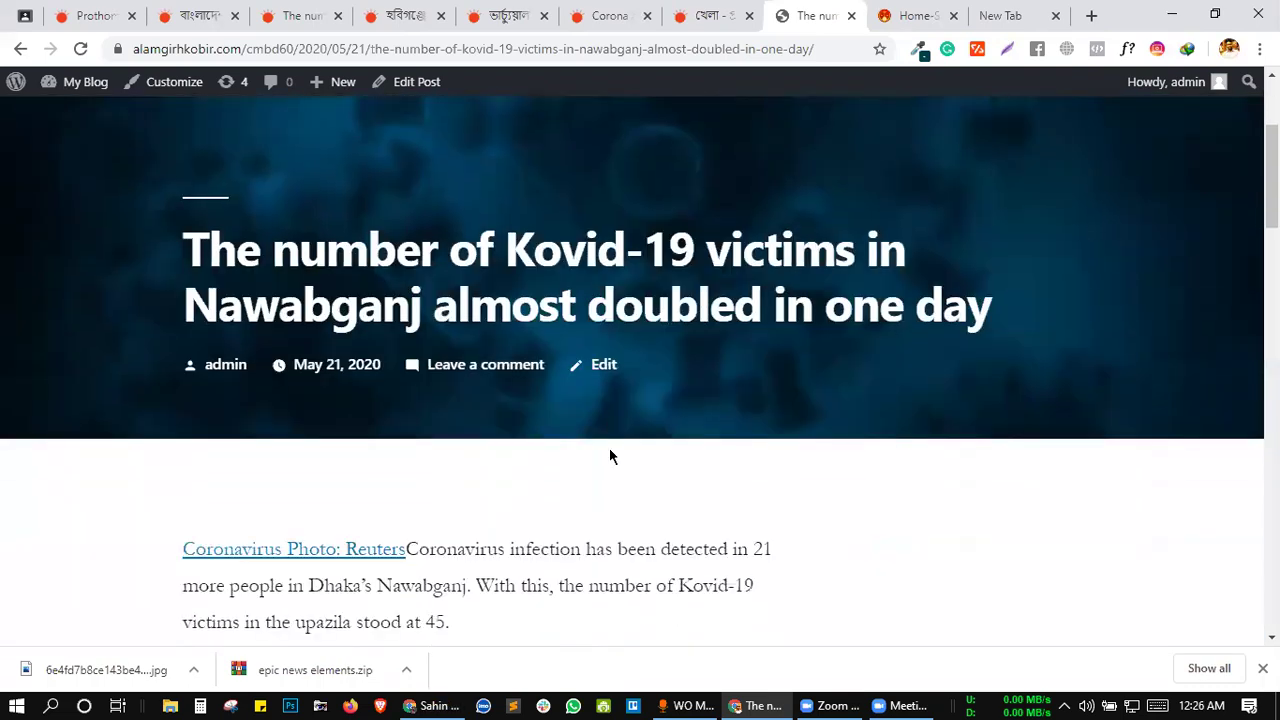
- Switch to the Habiganj Digital Security Act article on Prothom Alo, translate it to English and copy its headline
{"action": "key", "text": "ctrl+shift+Tab"}
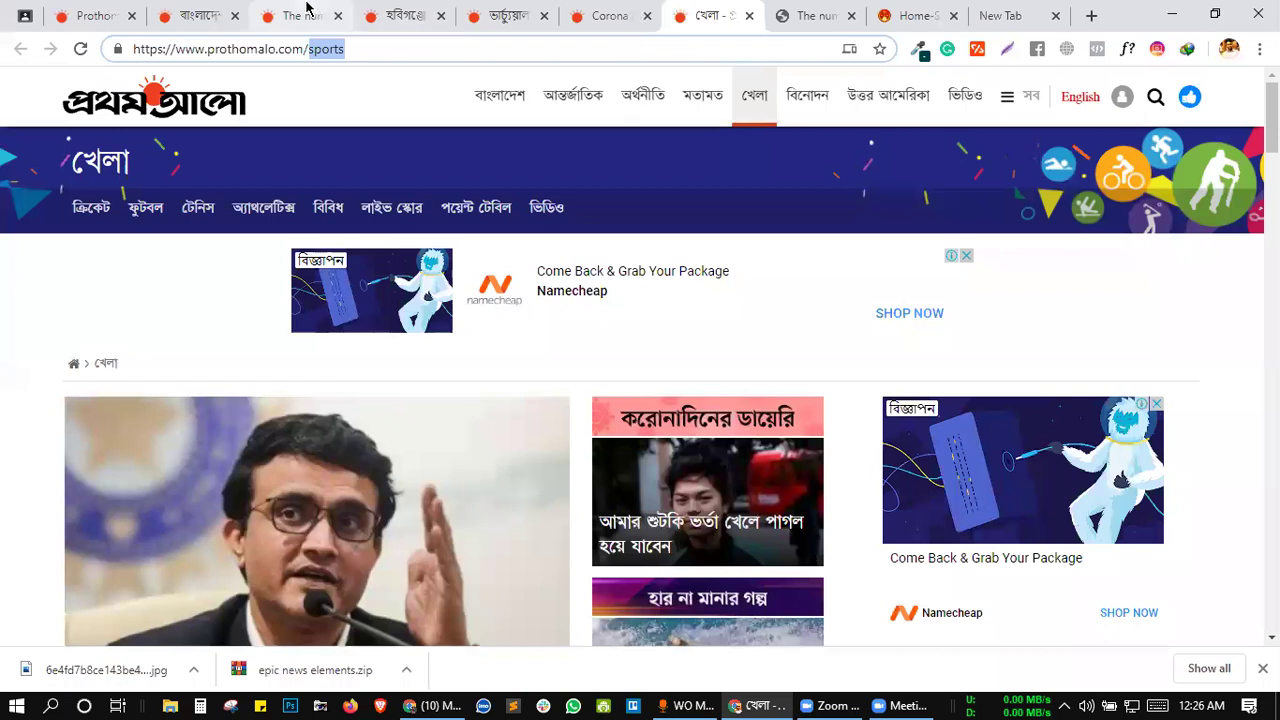
{"action": "key", "text": "ctrl+3"}
{"action": "scroll", "coordinate": [630, 330], "scroll_direction": "down", "scroll_amount": 2}
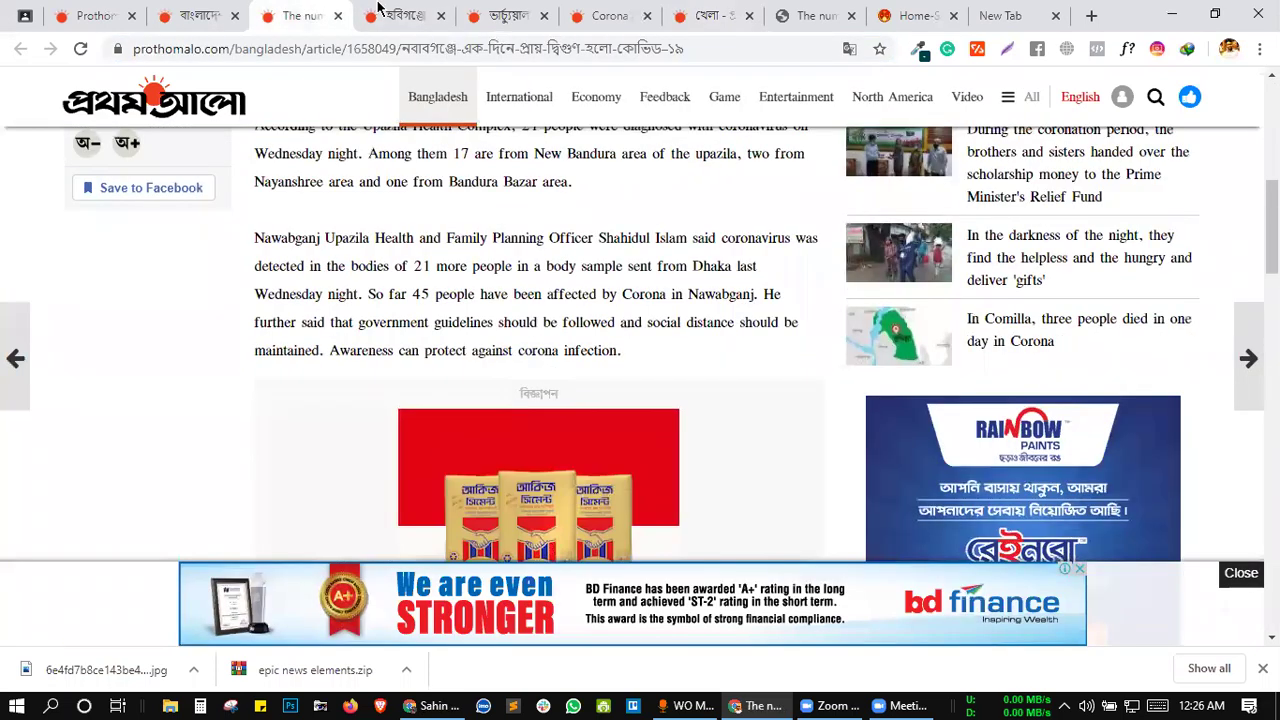
{"action": "left_click", "coordinate": [392, 10]}
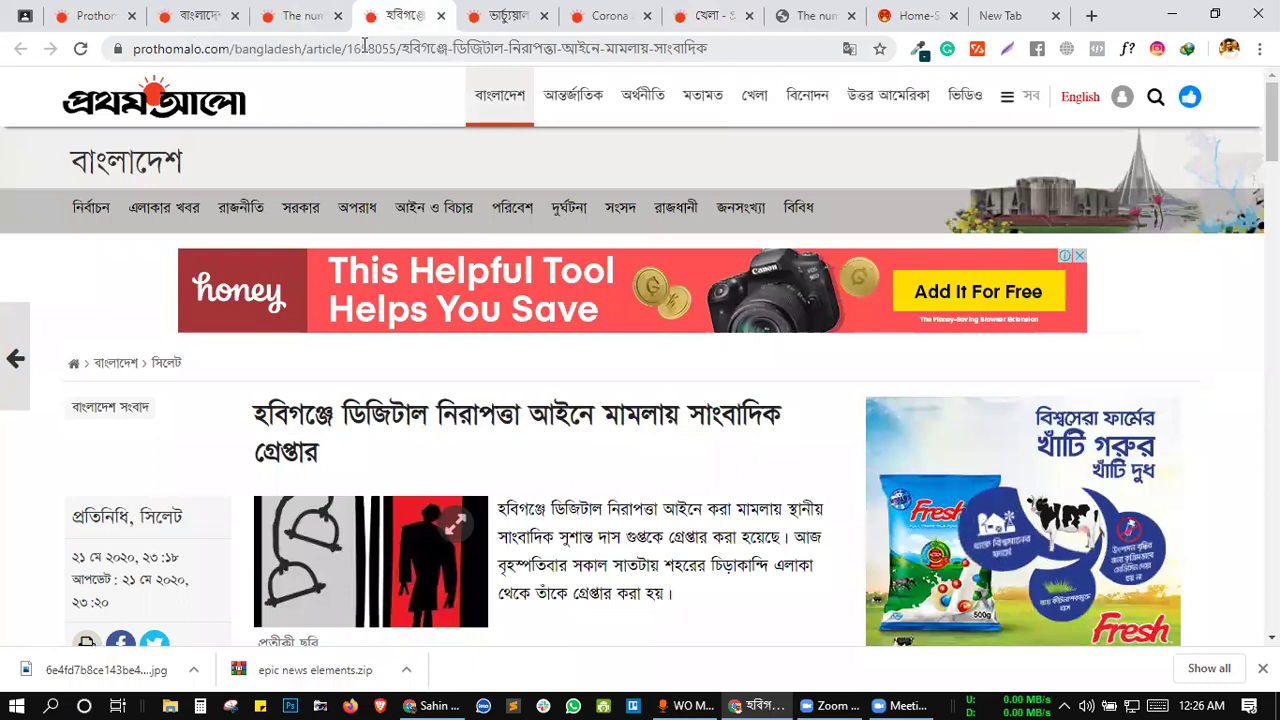
{"action": "left_click_drag", "start_coordinate": [403, 49], "coordinate": [715, 50]}
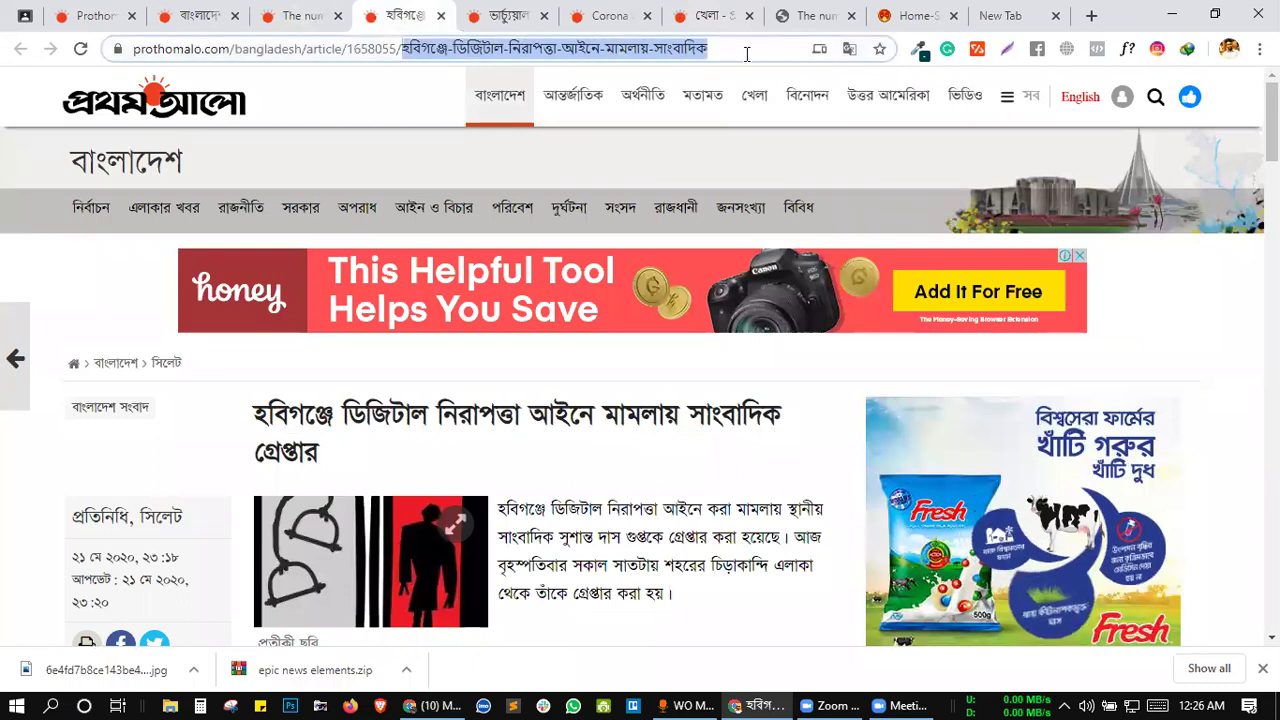
{"action": "left_click", "coordinate": [740, 164]}
{"action": "scroll", "coordinate": [740, 164], "scroll_direction": "down", "scroll_amount": 1}
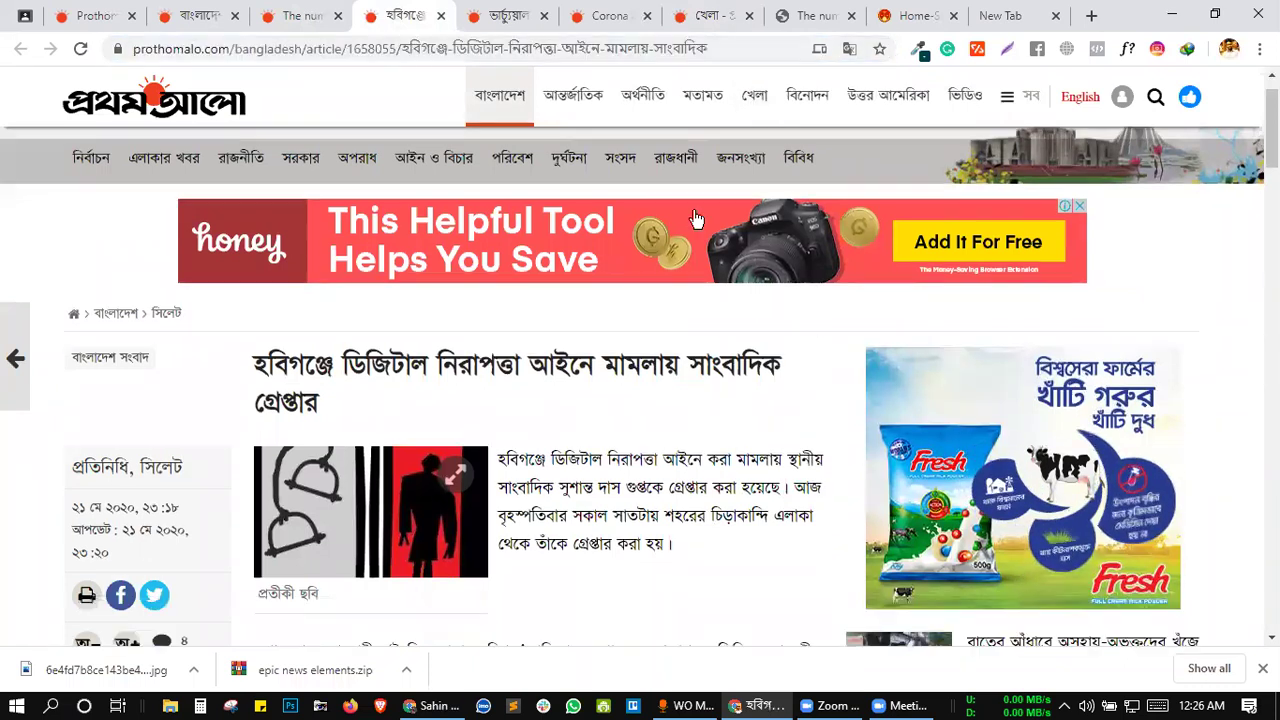
{"action": "right_click", "coordinate": [512, 303]}
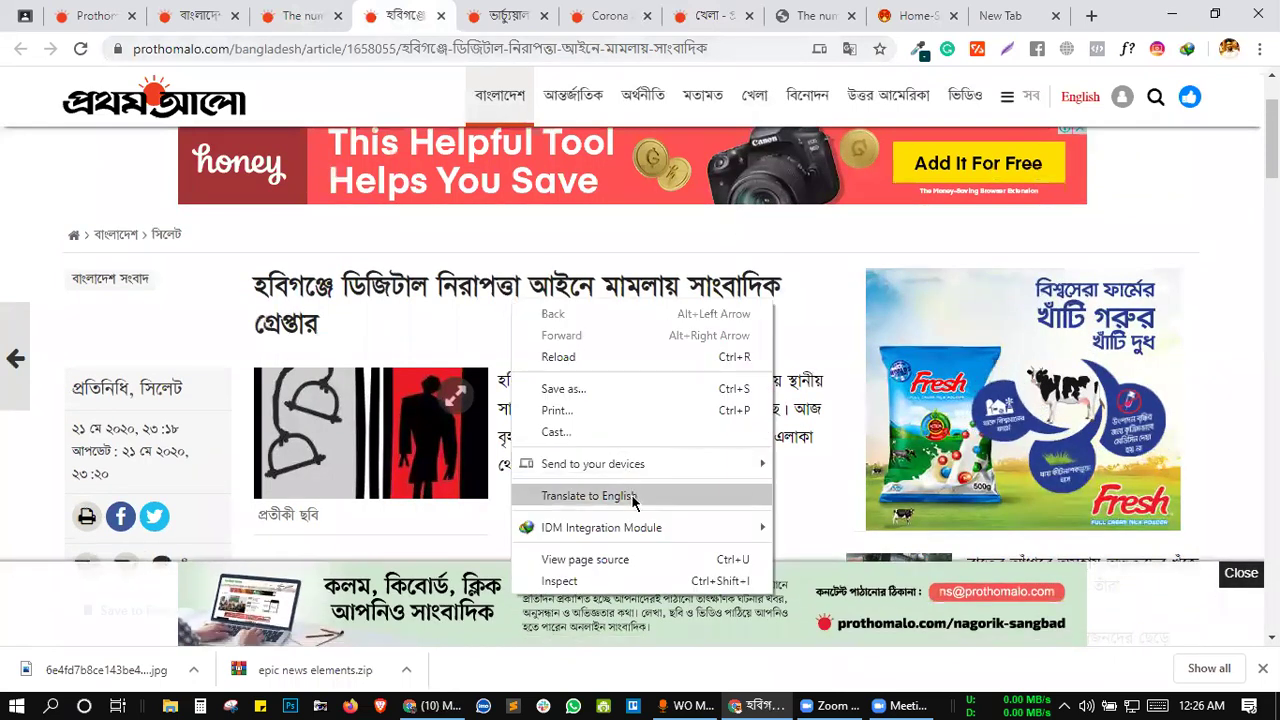
{"action": "left_click", "coordinate": [633, 496]}
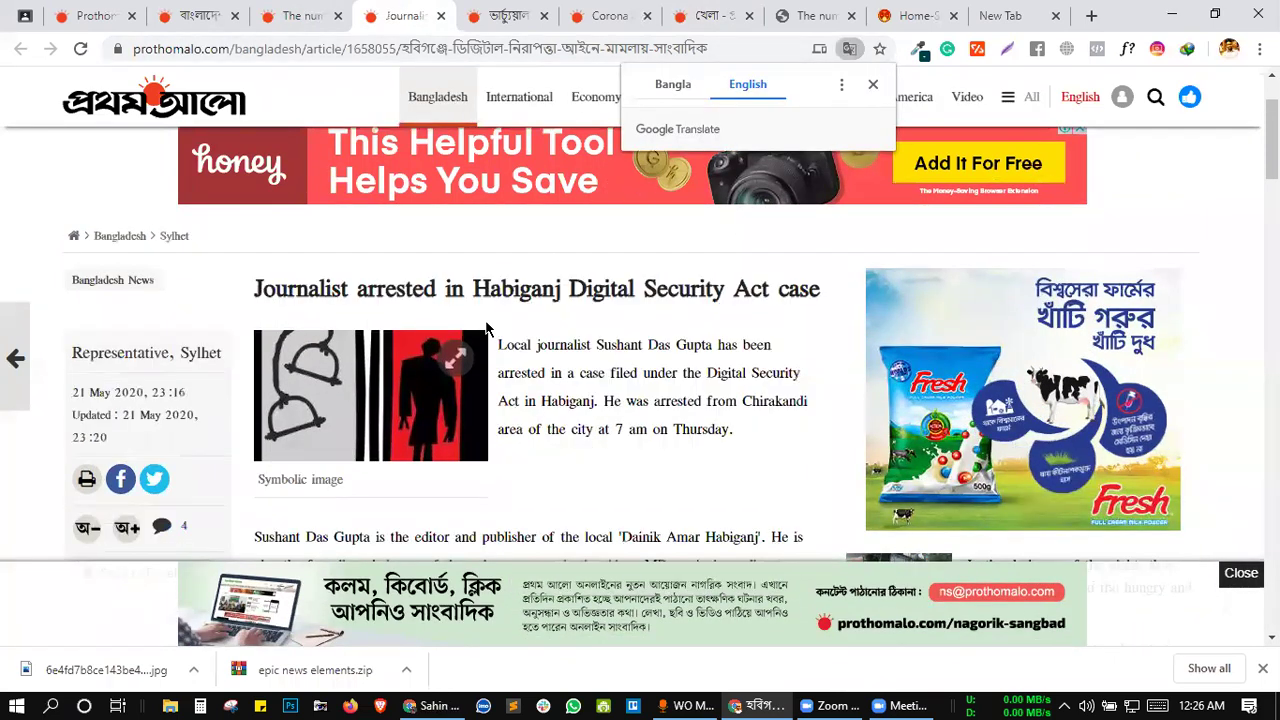
{"action": "triple_click", "coordinate": [467, 297]}
{"action": "key", "text": "ctrl+c"}
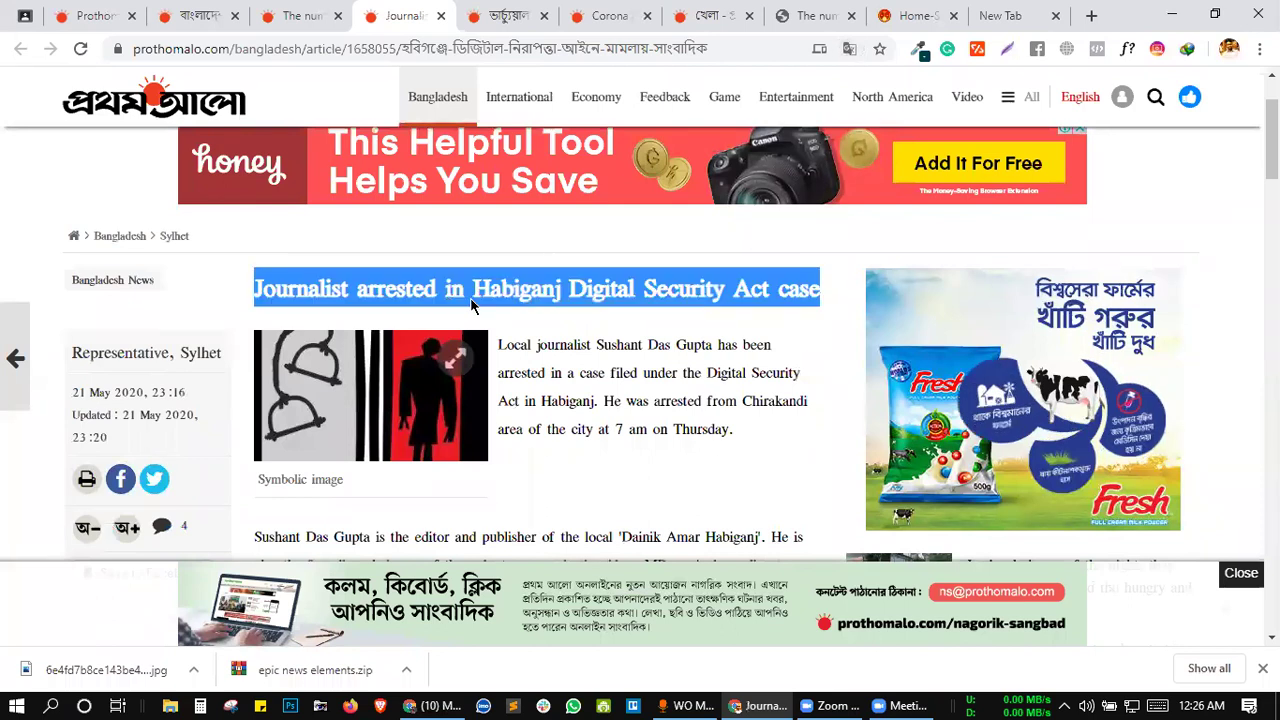
- Return to the published WordPress post, start a new post from there and place the cursor in its empty title field
{"action": "left_click", "coordinate": [818, 16]}
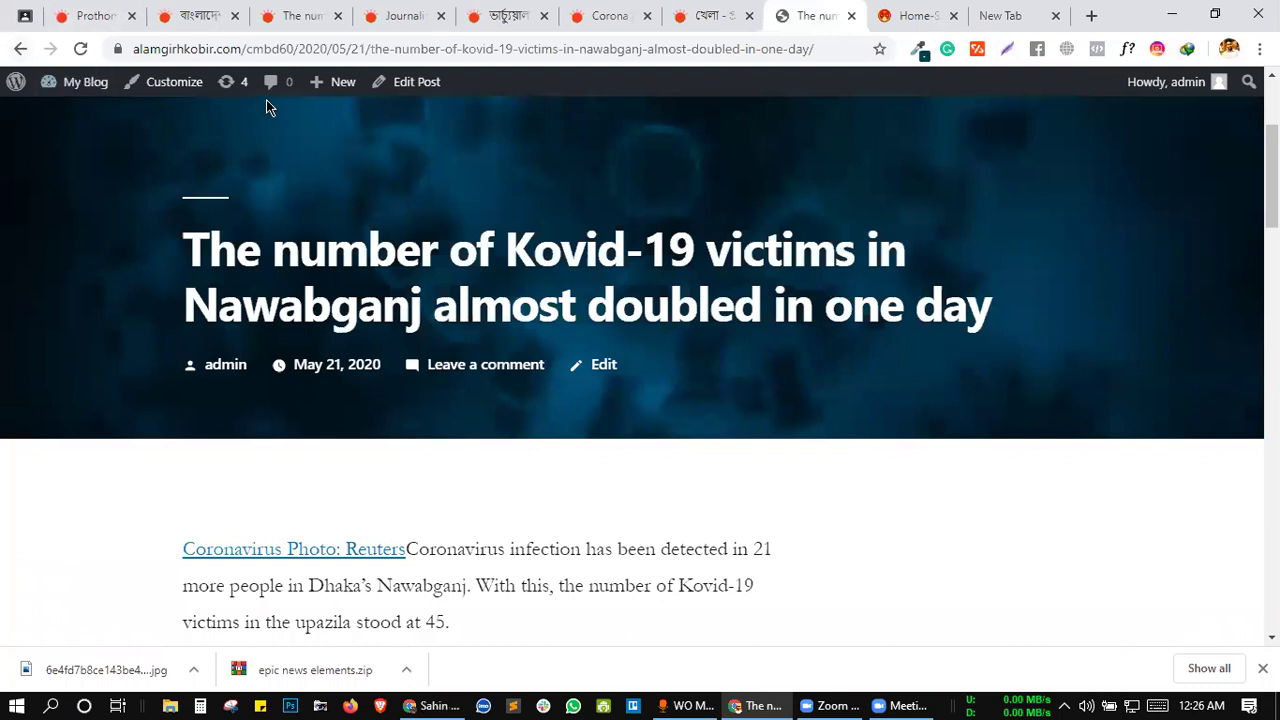
{"action": "mouse_move", "coordinate": [318, 88]}
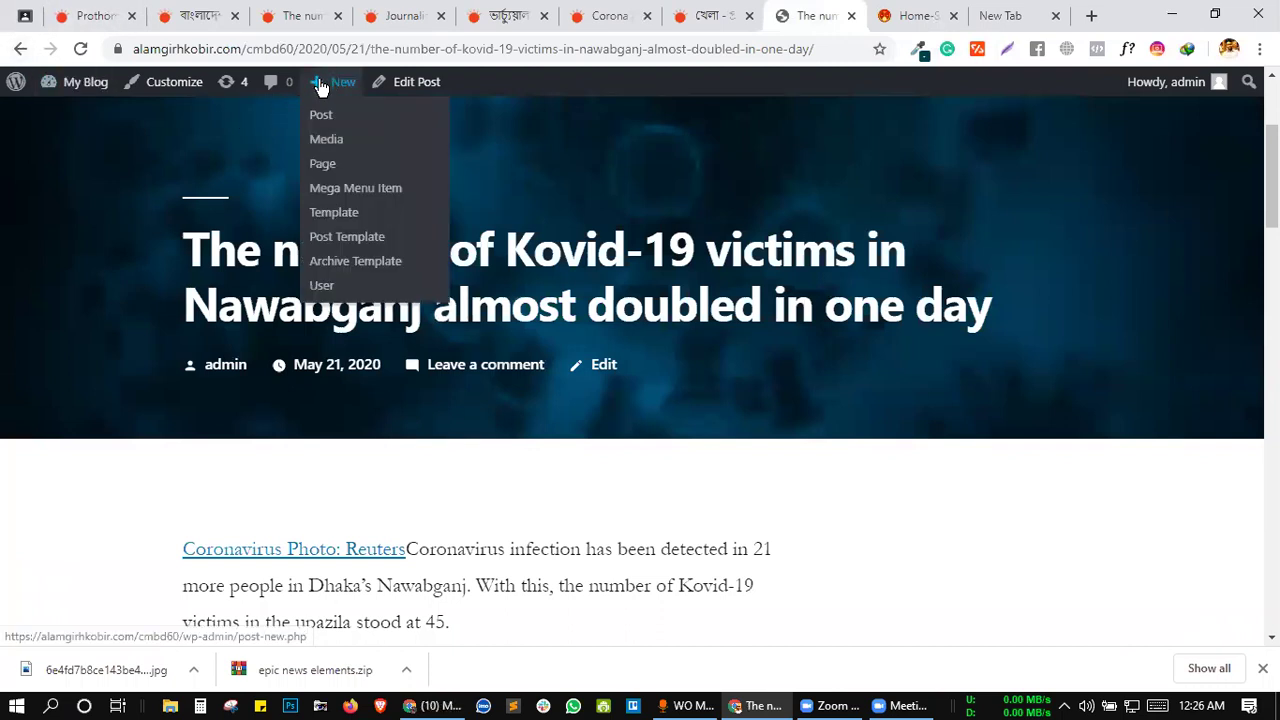
{"action": "left_click", "coordinate": [321, 86]}
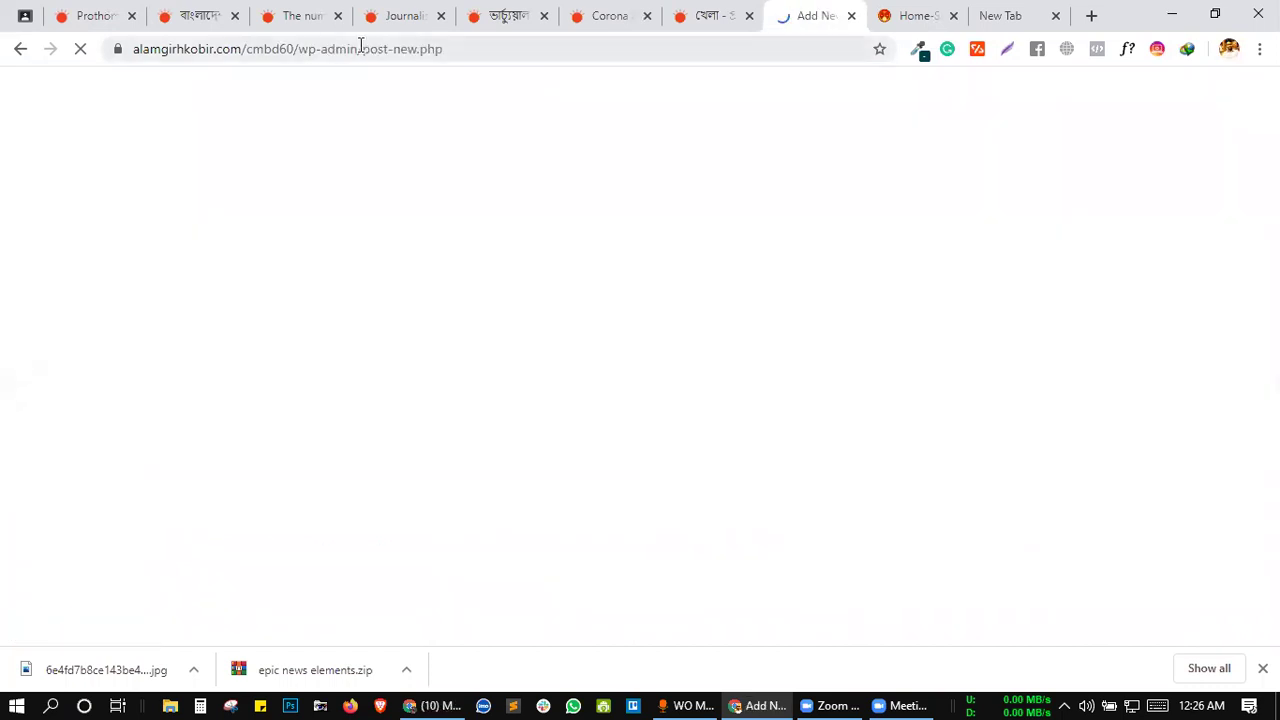
{"action": "left_click_drag", "start_coordinate": [364, 49], "coordinate": [446, 50]}
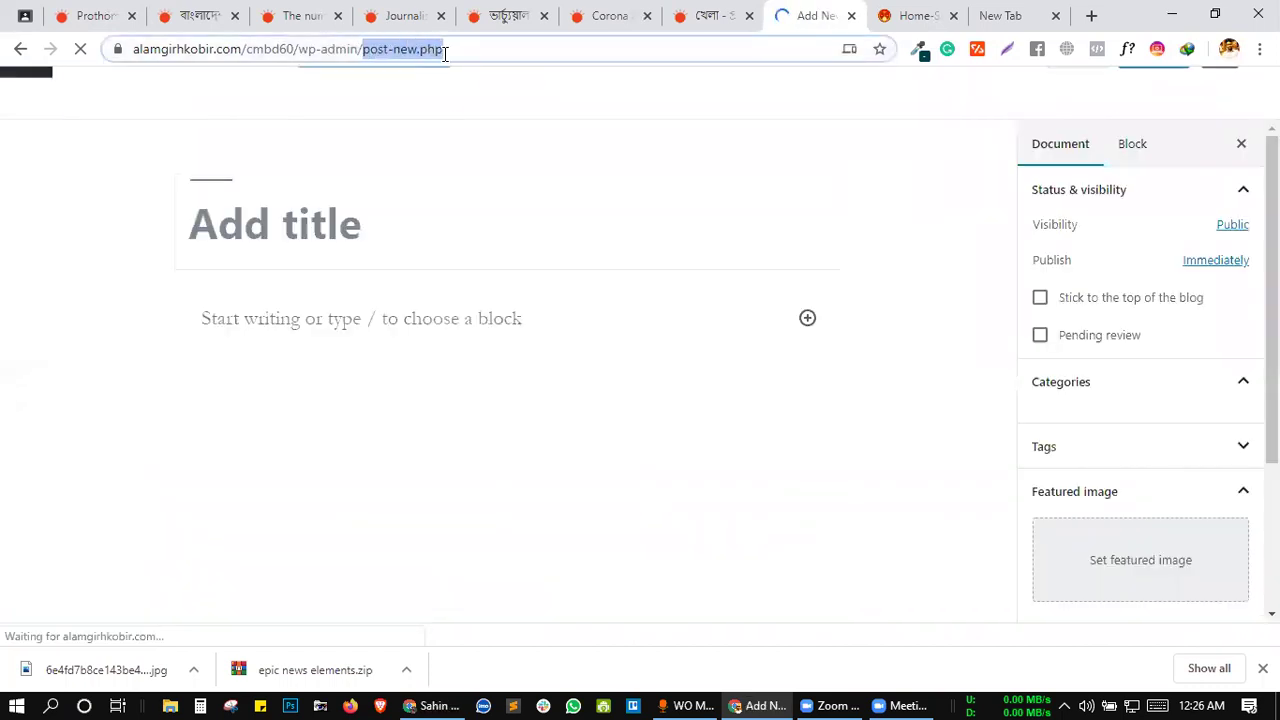
{"action": "left_click", "coordinate": [489, 52]}
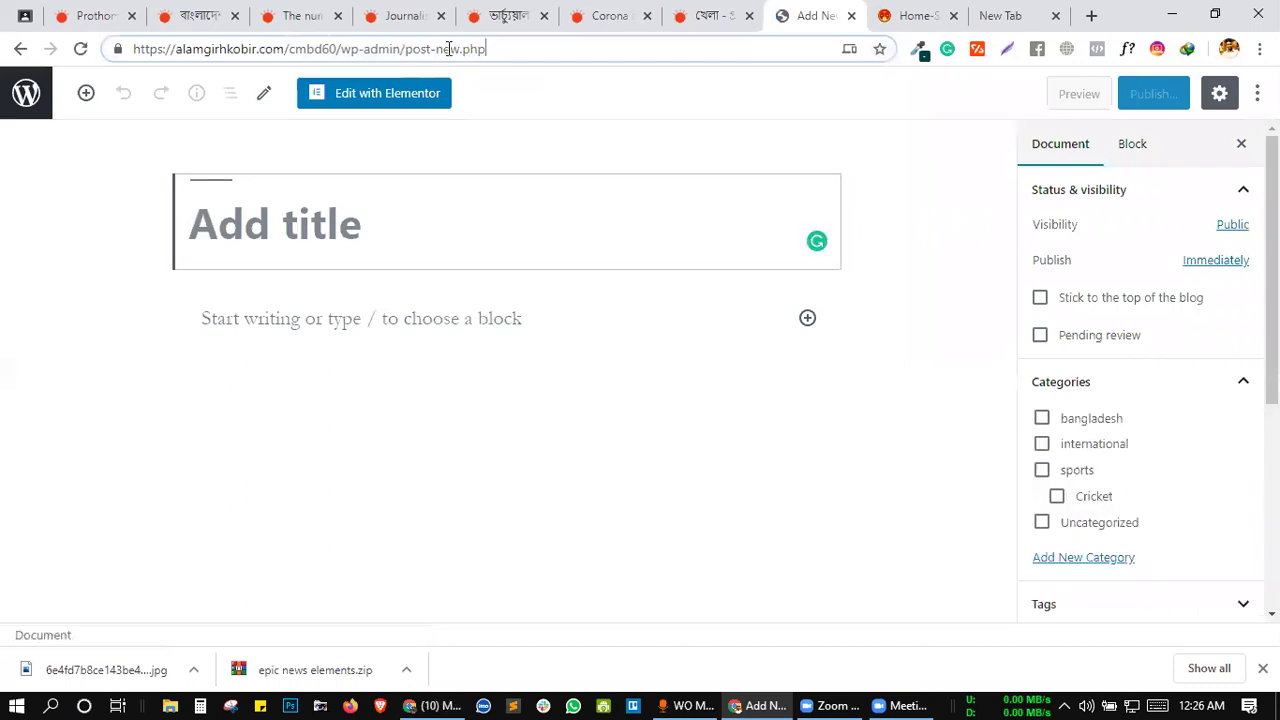
{"action": "left_click_drag", "start_coordinate": [406, 48], "coordinate": [495, 48]}
{"action": "left_click", "coordinate": [495, 48]}
{"action": "left_click", "coordinate": [426, 249]}
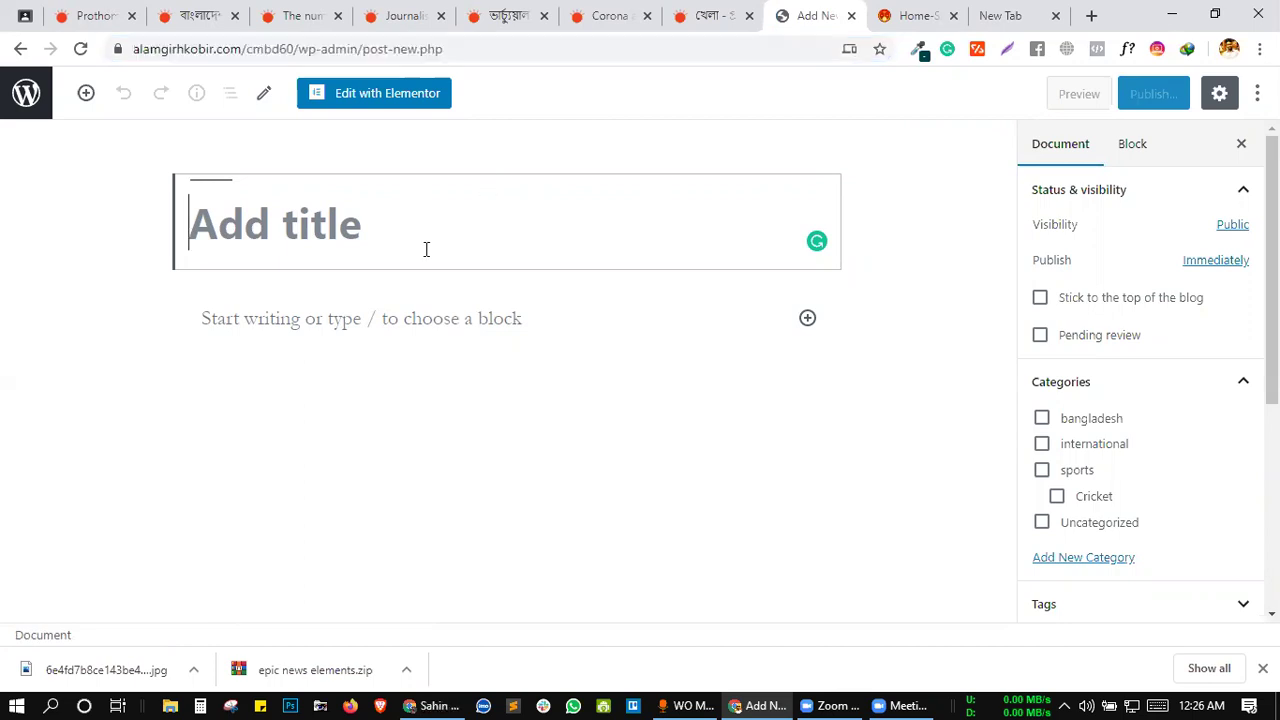
- Paste the copied headline "Journalist arrested in Habiganj Digital Security Act case" as the title of the new post
{"action": "key", "text": "ctrl+v"}
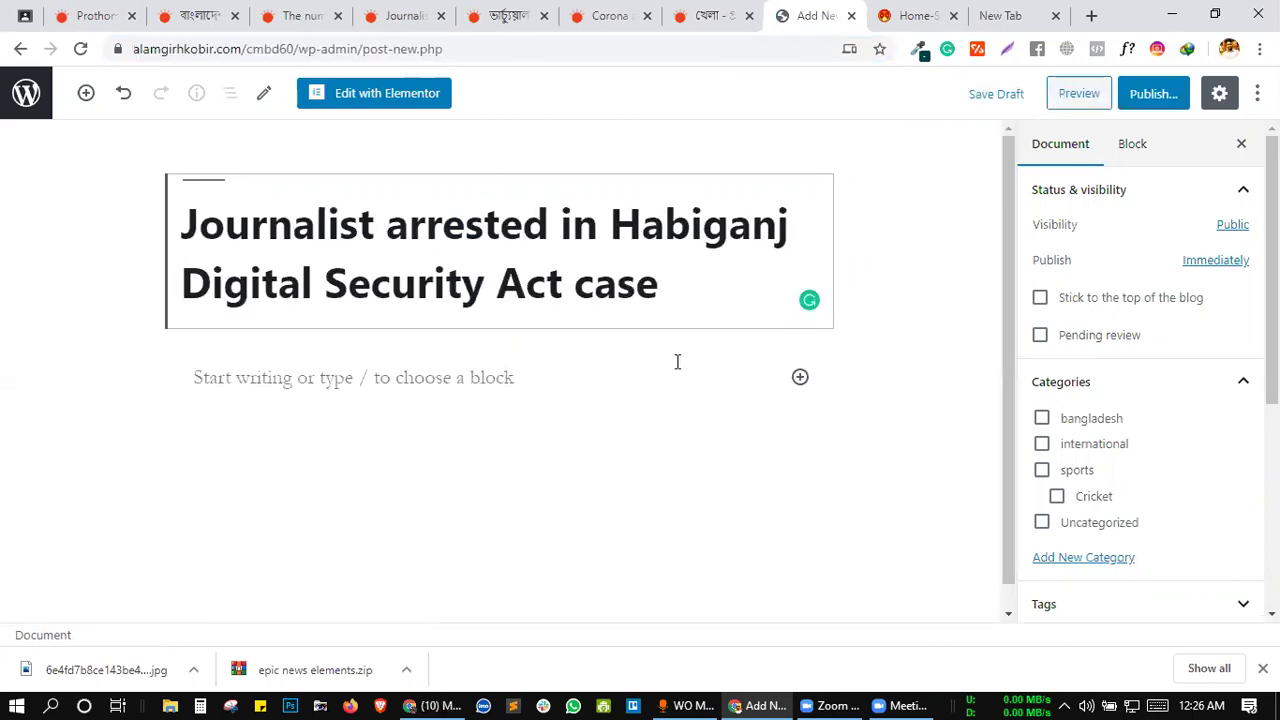
{"action": "left_click", "coordinate": [554, 398]}
{"action": "left_click", "coordinate": [592, 300]}
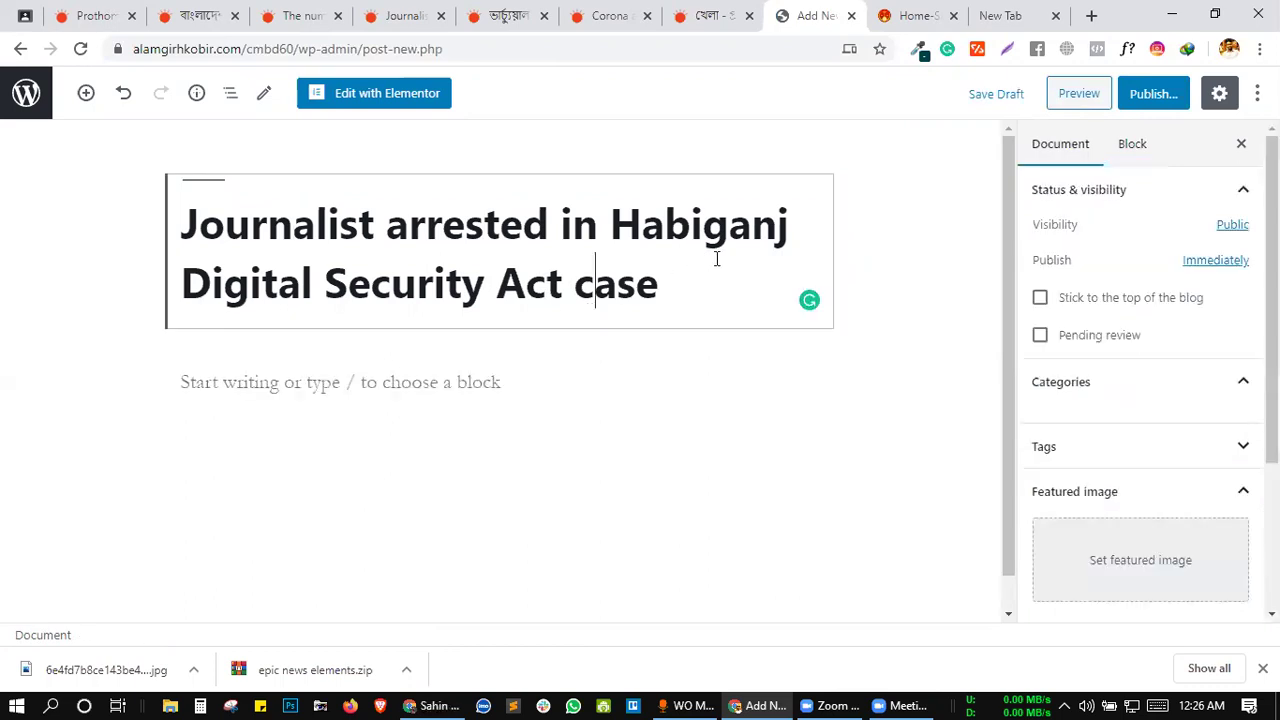
- Switch to the translated Habiganj Digital Security Act article on Prothom Alo and copy its full body text
{"action": "left_click", "coordinate": [314, 13]}
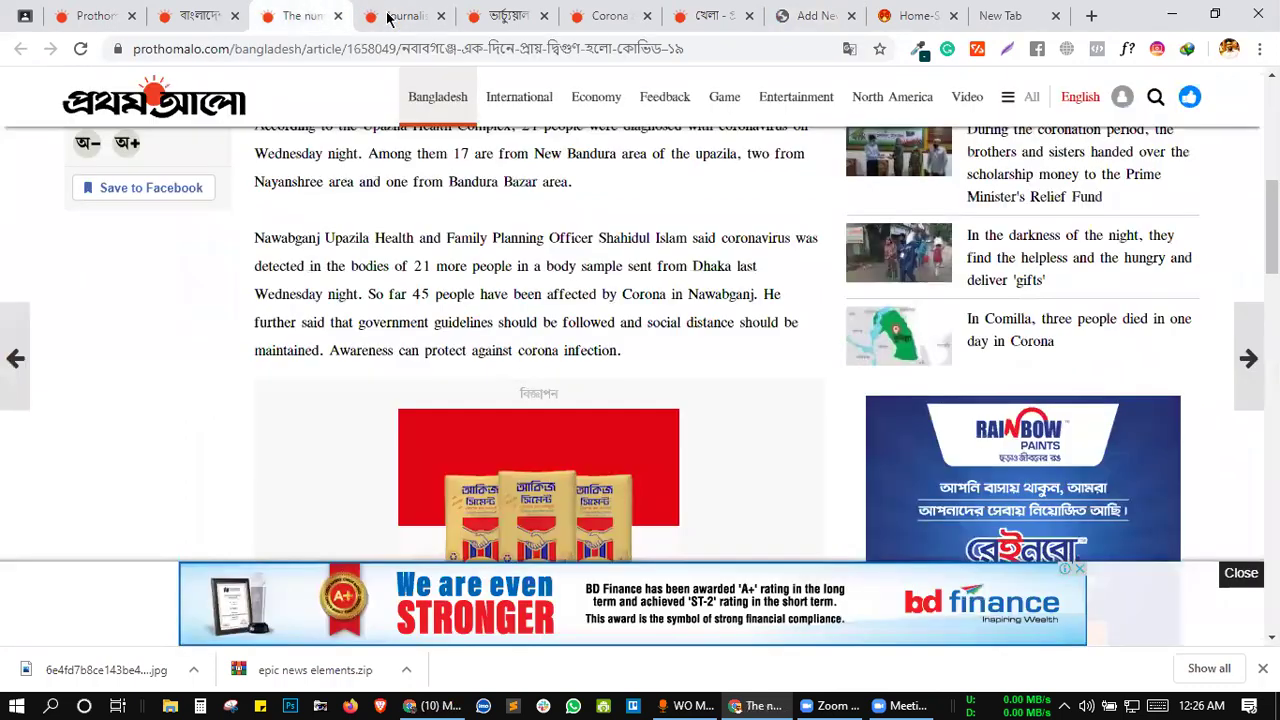
{"action": "left_click", "coordinate": [388, 16]}
{"action": "scroll", "coordinate": [553, 300], "scroll_direction": "down", "scroll_amount": 3}
{"action": "scroll", "coordinate": [554, 295], "scroll_direction": "up", "scroll_amount": 1}
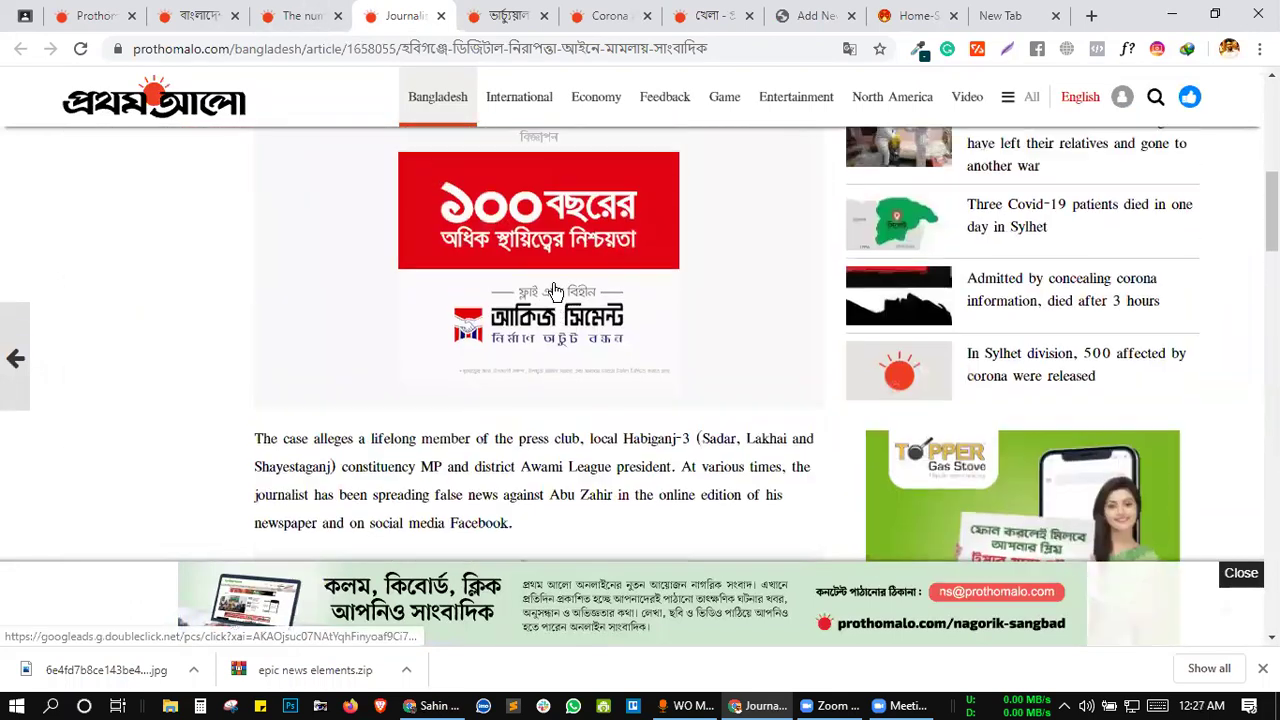
{"action": "scroll", "coordinate": [556, 290], "scroll_direction": "down", "scroll_amount": 7}
{"action": "left_click_drag", "start_coordinate": [700, 240], "coordinate": [262, 222]}
{"action": "scroll", "coordinate": [257, 377], "scroll_direction": "up", "scroll_amount": 3}
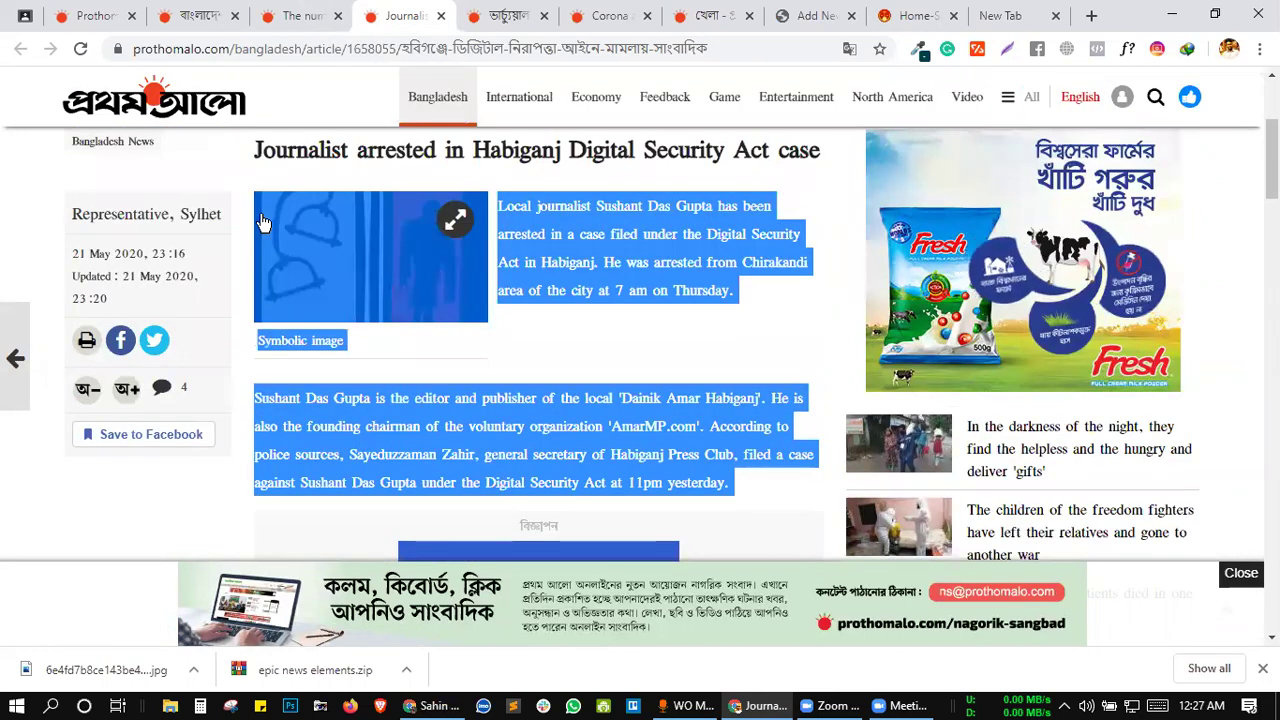
- Return to the new WordPress post and paste the copied article text into the body below the title
{"action": "left_click", "coordinate": [790, 17]}
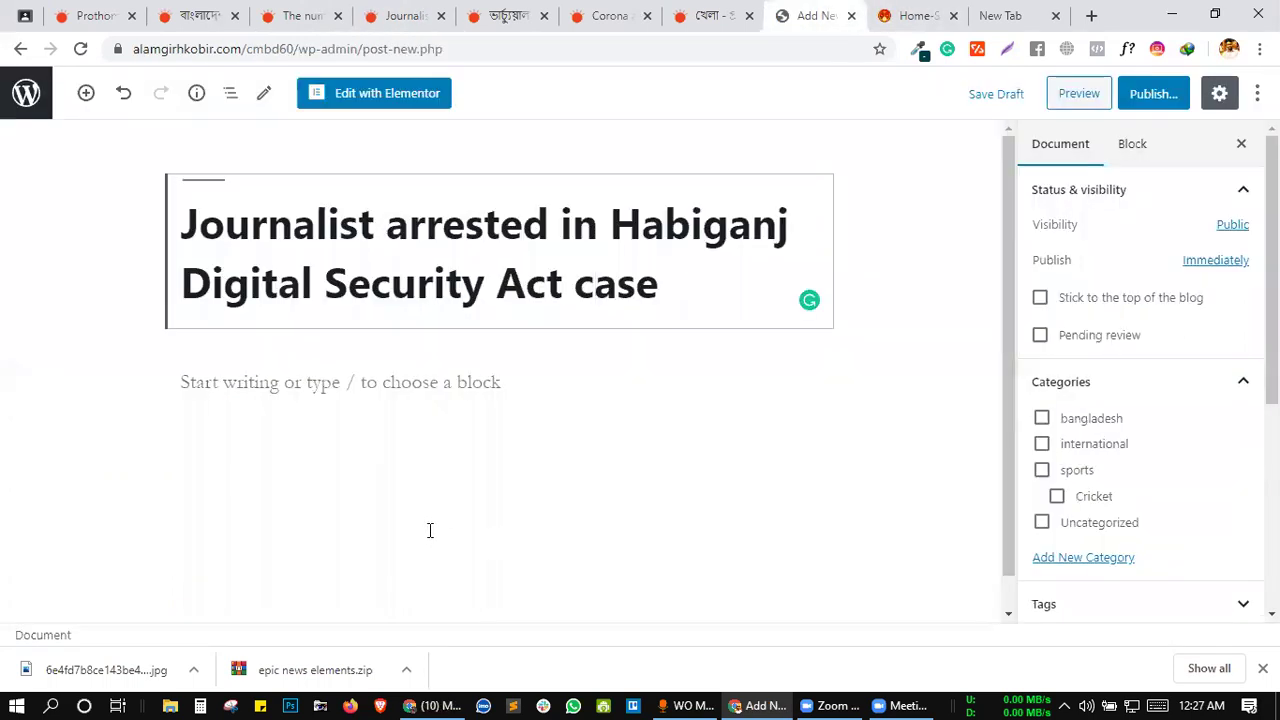
{"action": "left_click", "coordinate": [381, 382]}
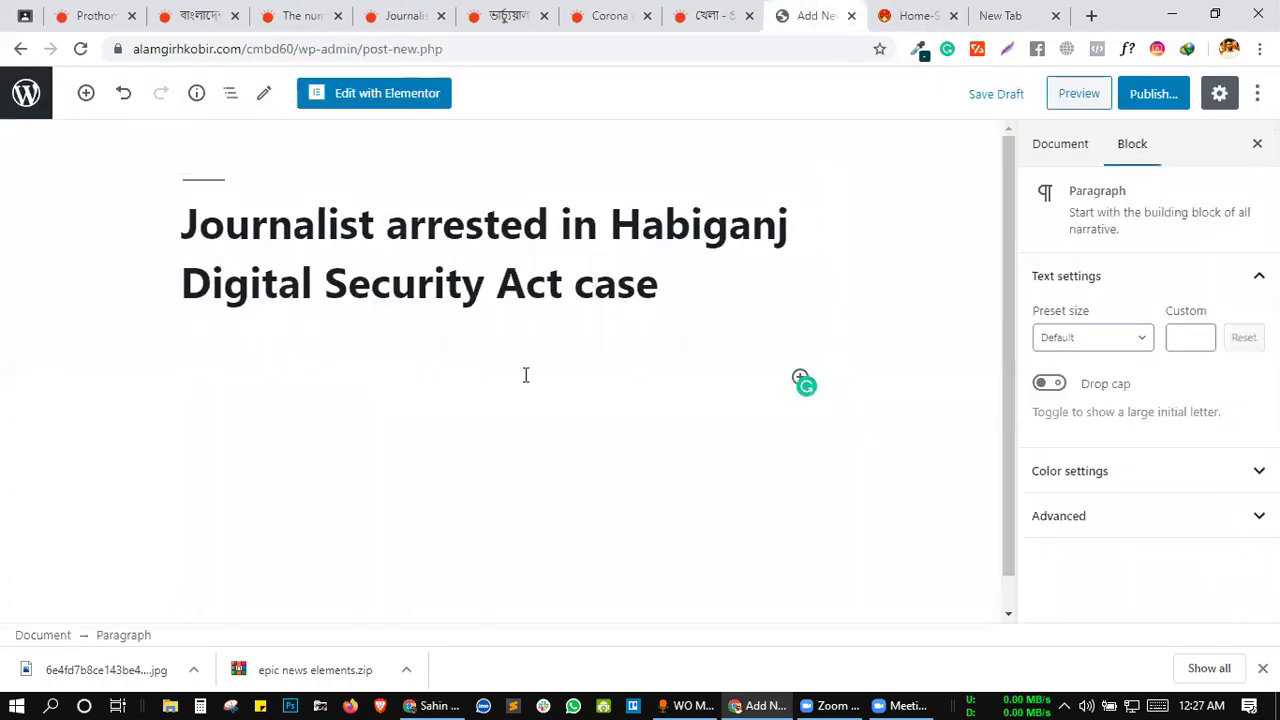
{"action": "key", "text": "ctrl+v"}
{"action": "scroll", "coordinate": [566, 380], "scroll_direction": "down", "scroll_amount": 2}
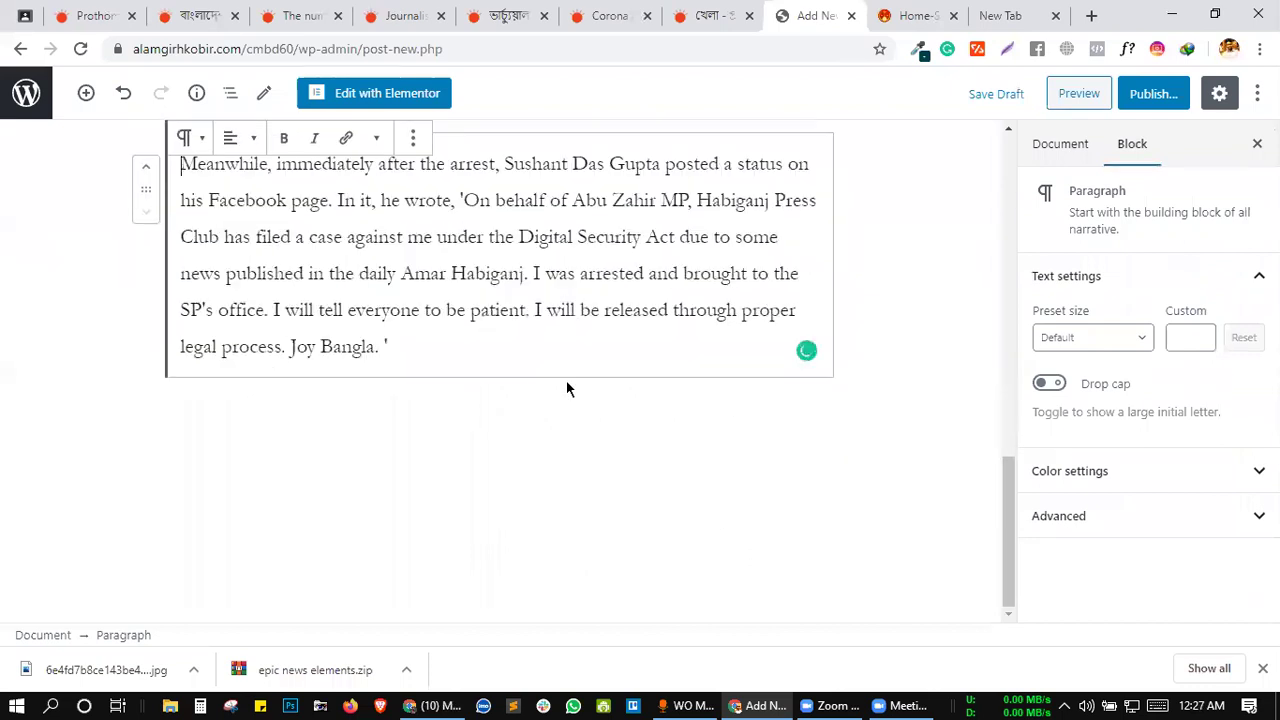
{"action": "scroll", "coordinate": [566, 380], "scroll_direction": "up", "scroll_amount": 10}
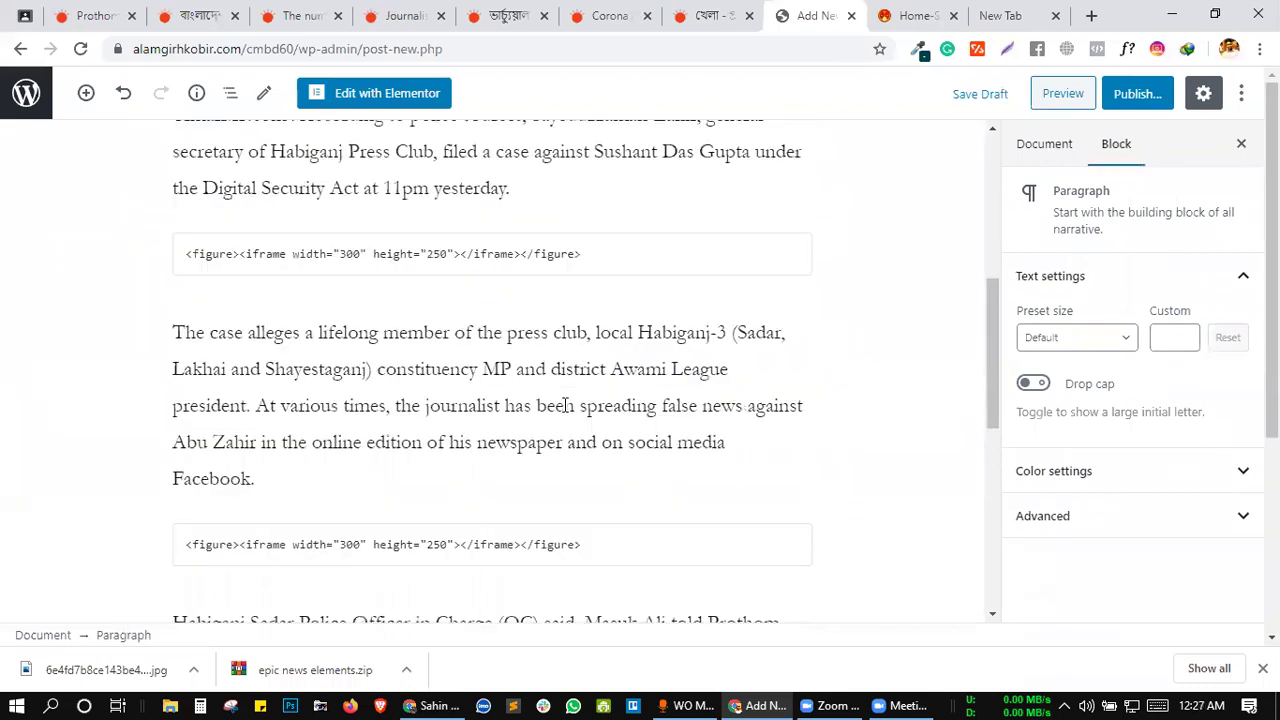
{"action": "scroll", "coordinate": [578, 404], "scroll_direction": "up", "scroll_amount": 1}
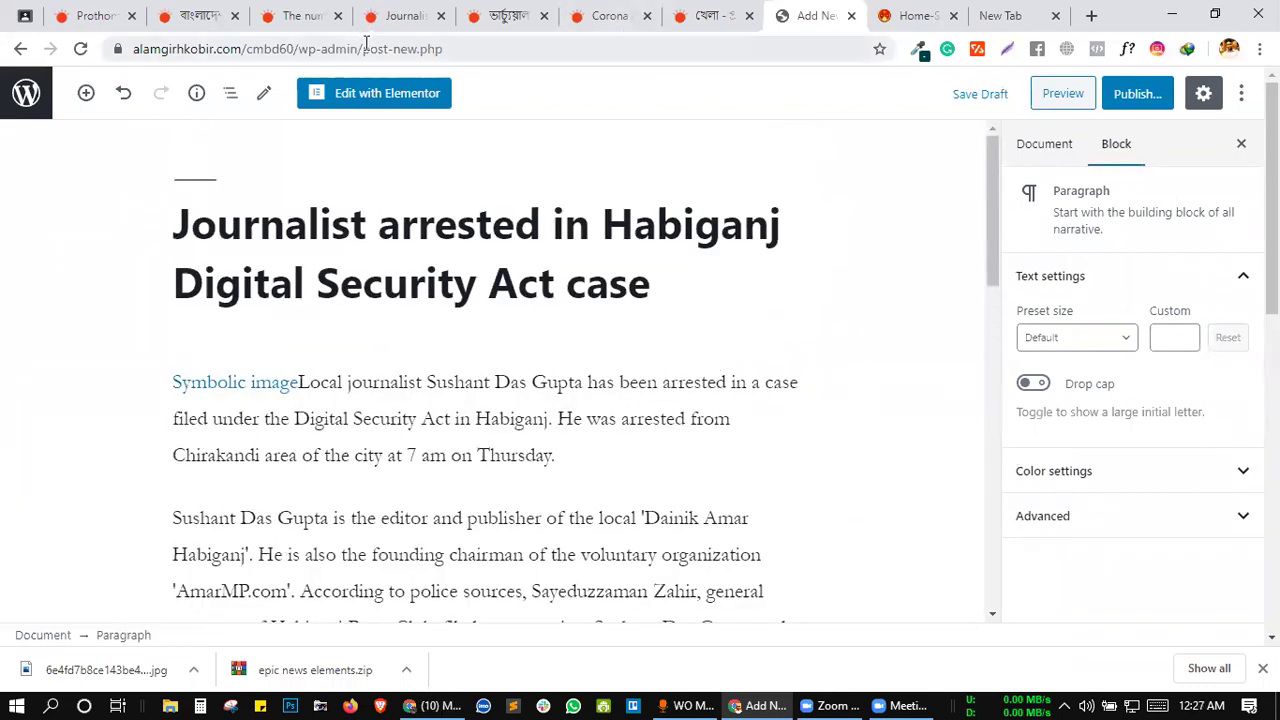
- Examine the post-new.php part of the editor's address and inspect the HTML code around the post title field
{"action": "left_click_drag", "start_coordinate": [362, 48], "coordinate": [398, 50]}
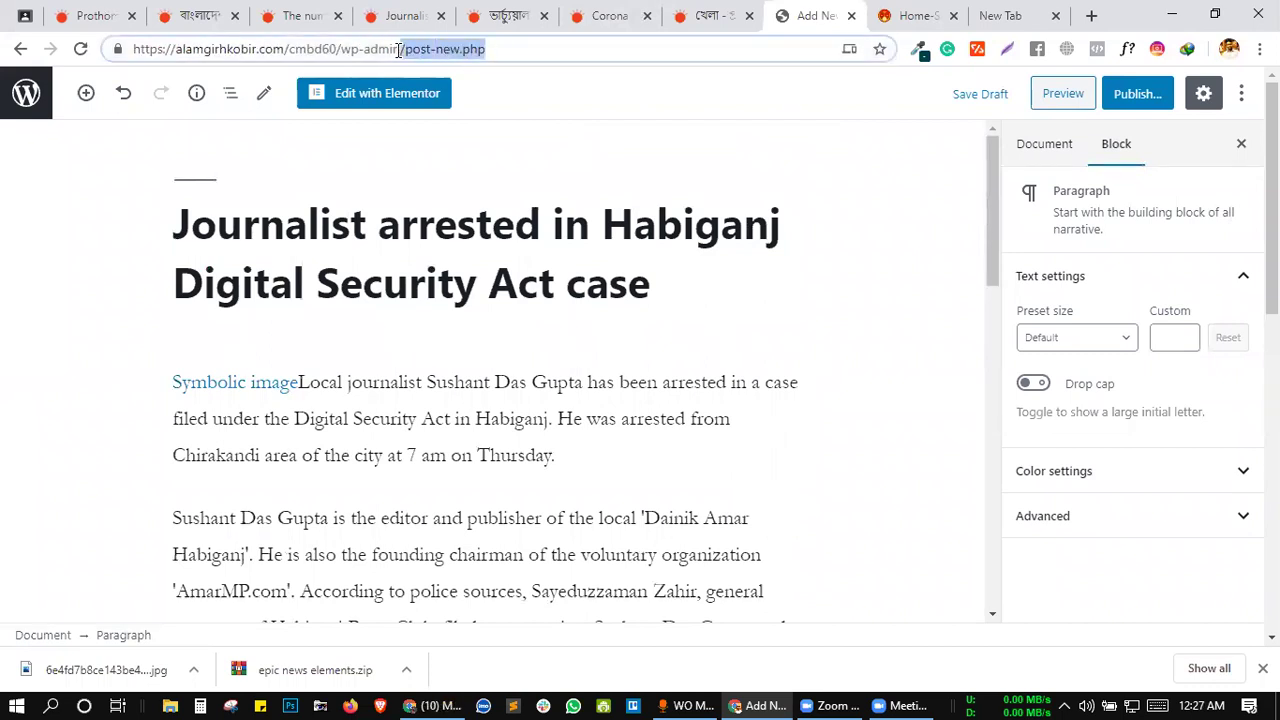
{"action": "left_click", "coordinate": [488, 49]}
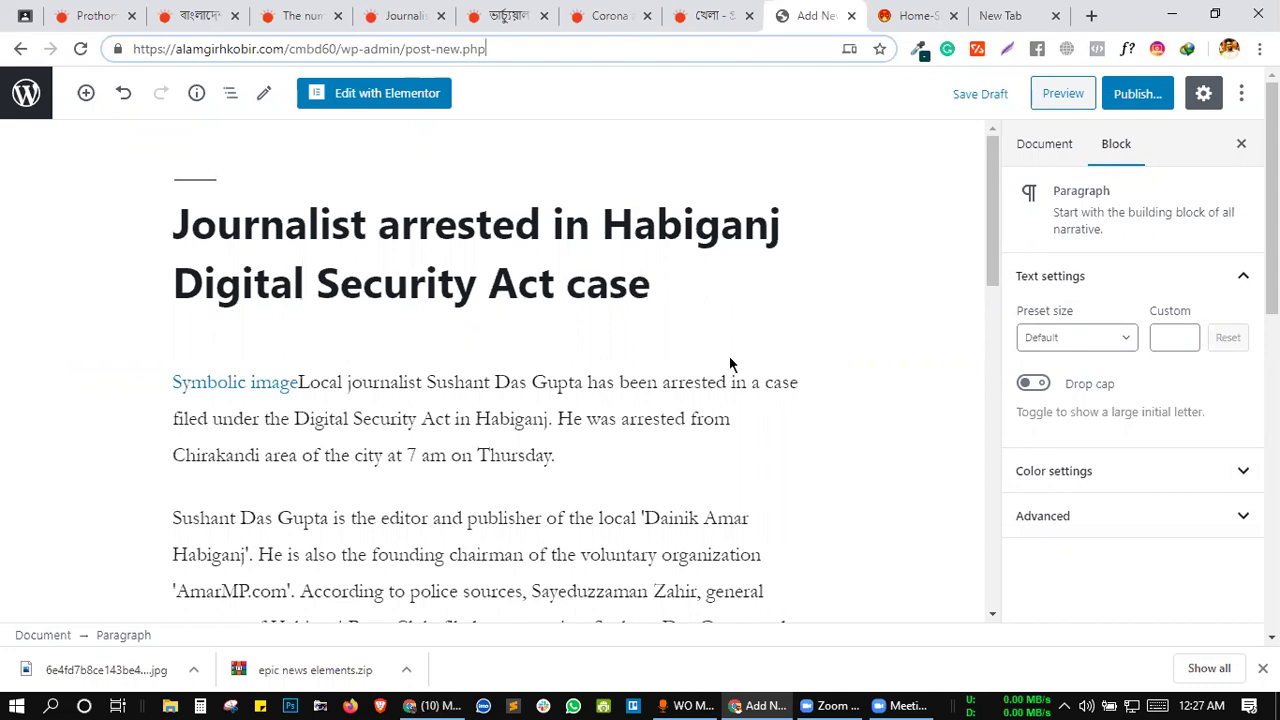
{"action": "right_click", "coordinate": [745, 245]}
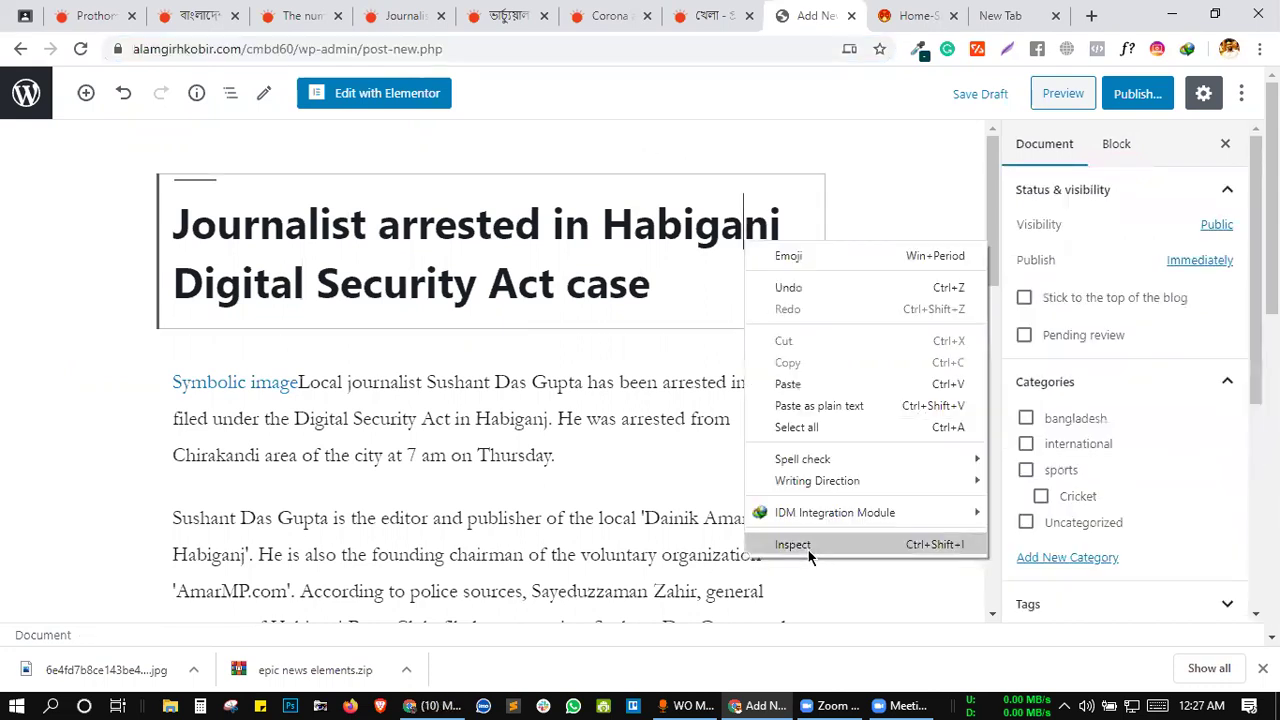
{"action": "left_click", "coordinate": [806, 546]}
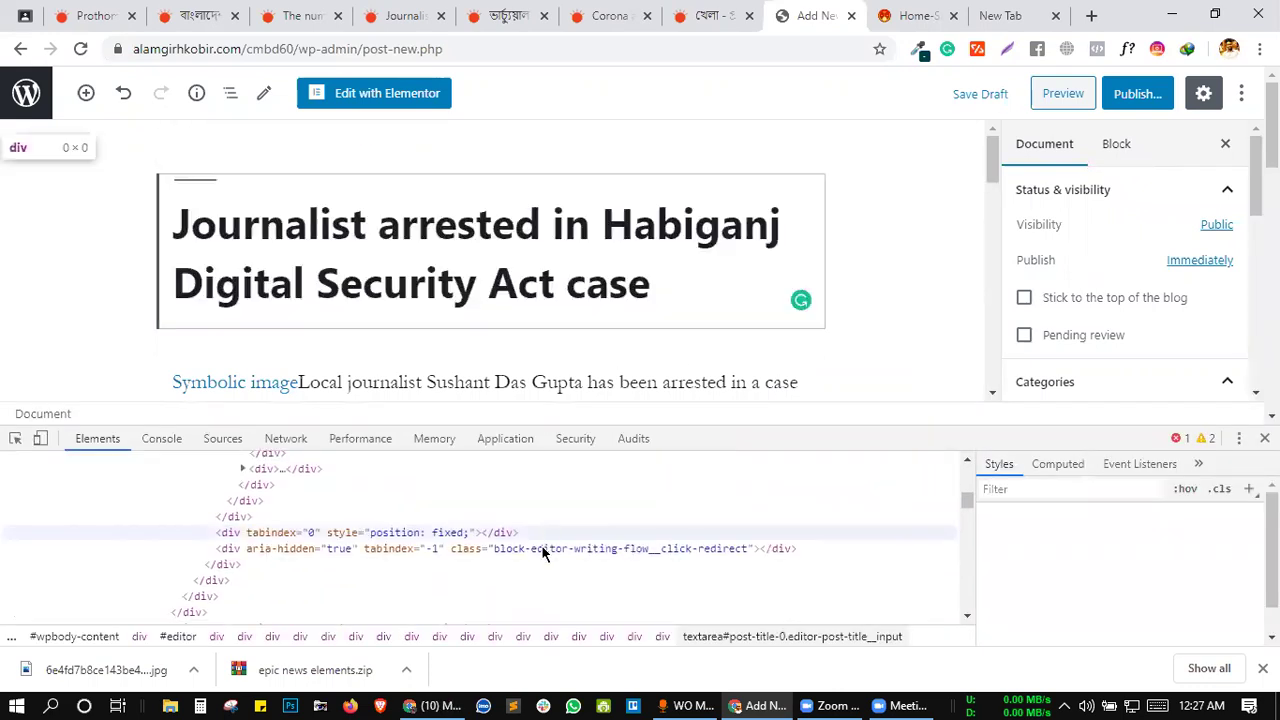
{"action": "scroll", "coordinate": [408, 507], "scroll_direction": "up", "scroll_amount": 5}
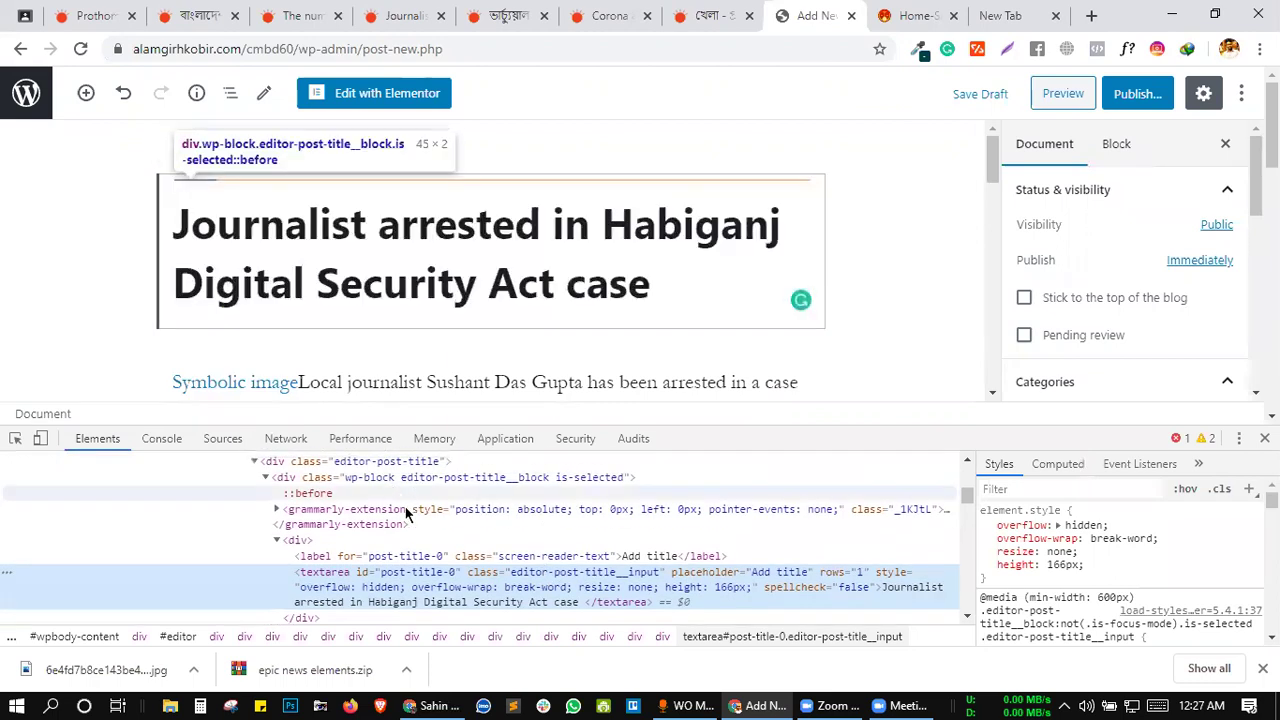
{"action": "scroll", "coordinate": [408, 507], "scroll_direction": "up", "scroll_amount": 10}
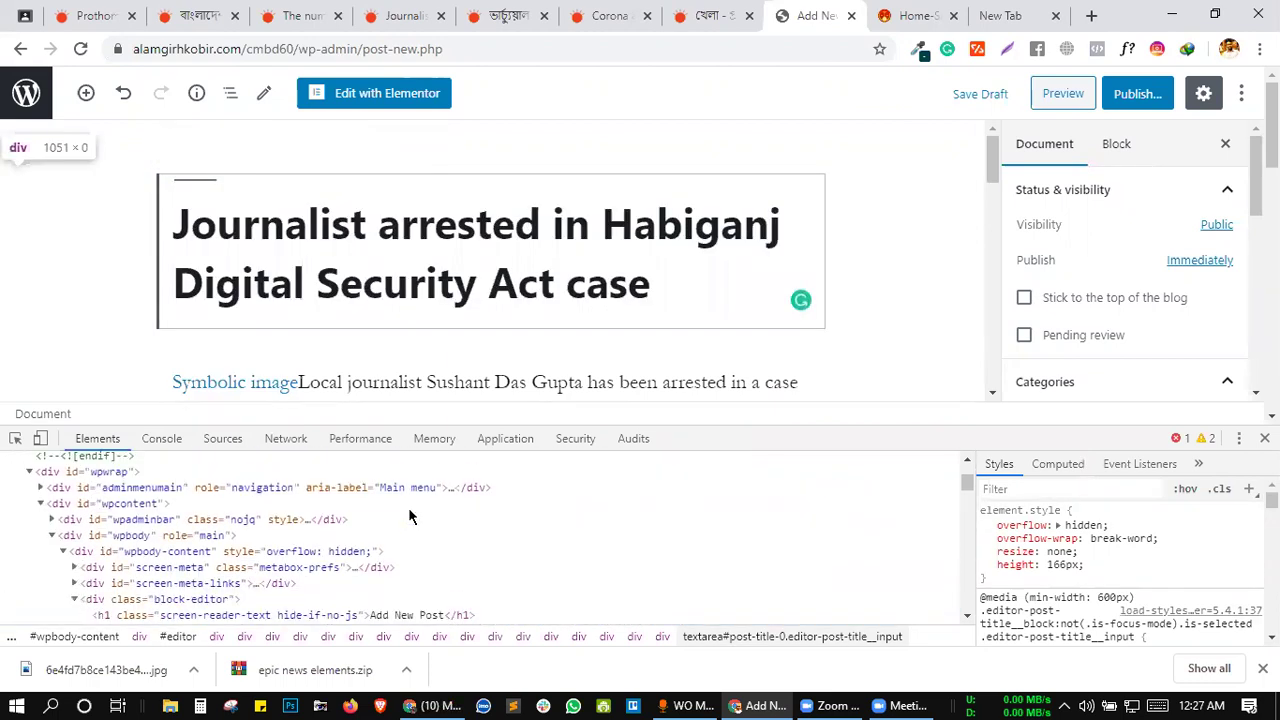
{"action": "scroll", "coordinate": [408, 527], "scroll_direction": "down", "scroll_amount": 4}
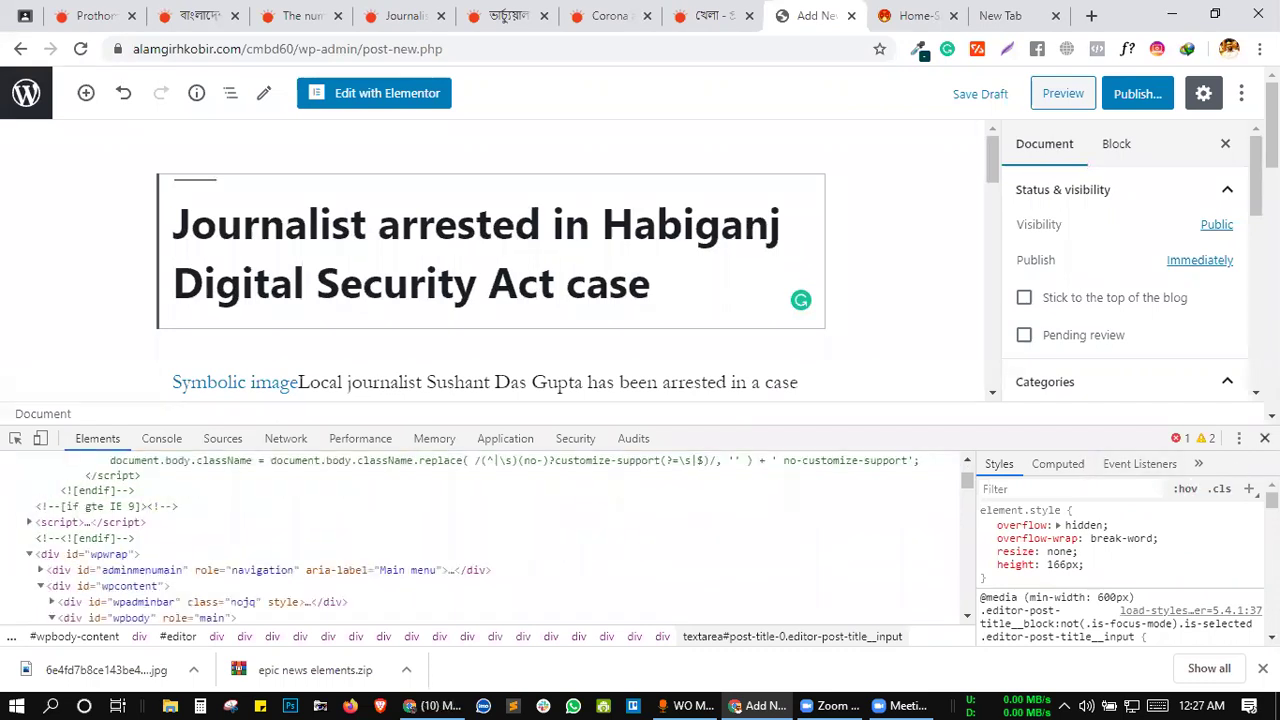
{"action": "key", "text": "F12"}
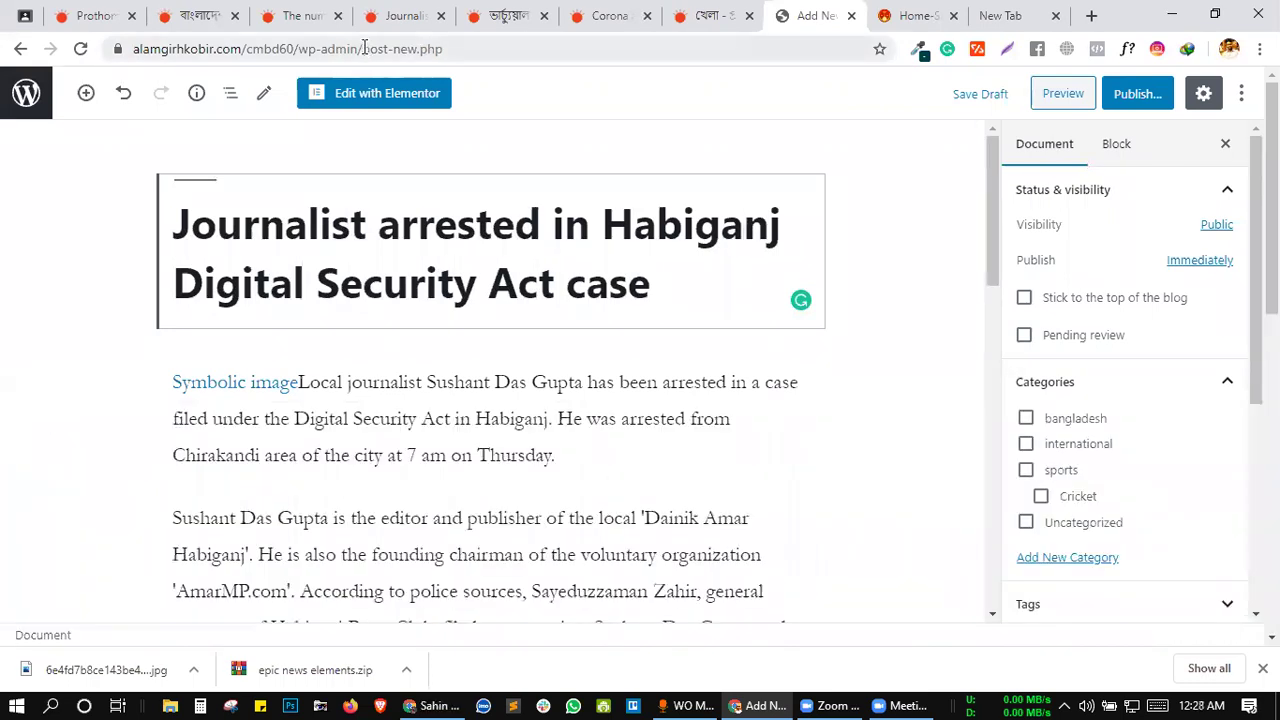
- Examine the file name and parameters at the end of the post editor's web address
{"action": "left_click_drag", "start_coordinate": [365, 49], "coordinate": [470, 50]}
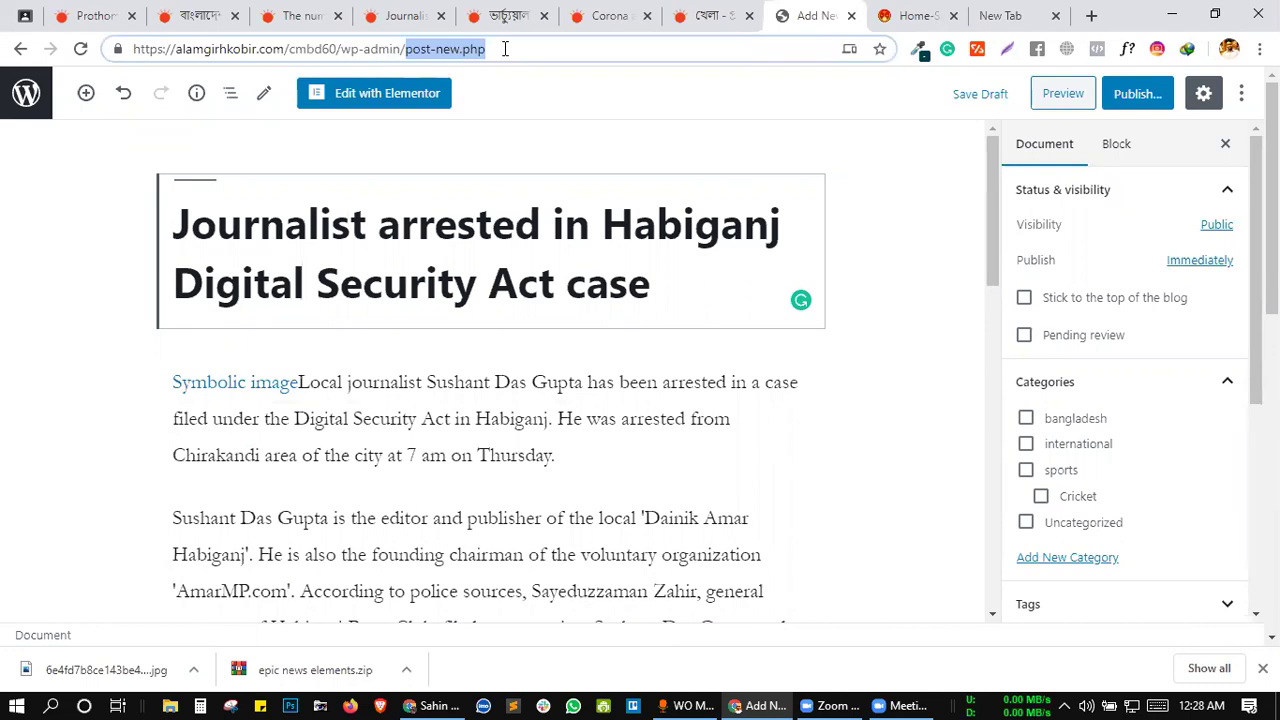
{"action": "left_click", "coordinate": [406, 48]}
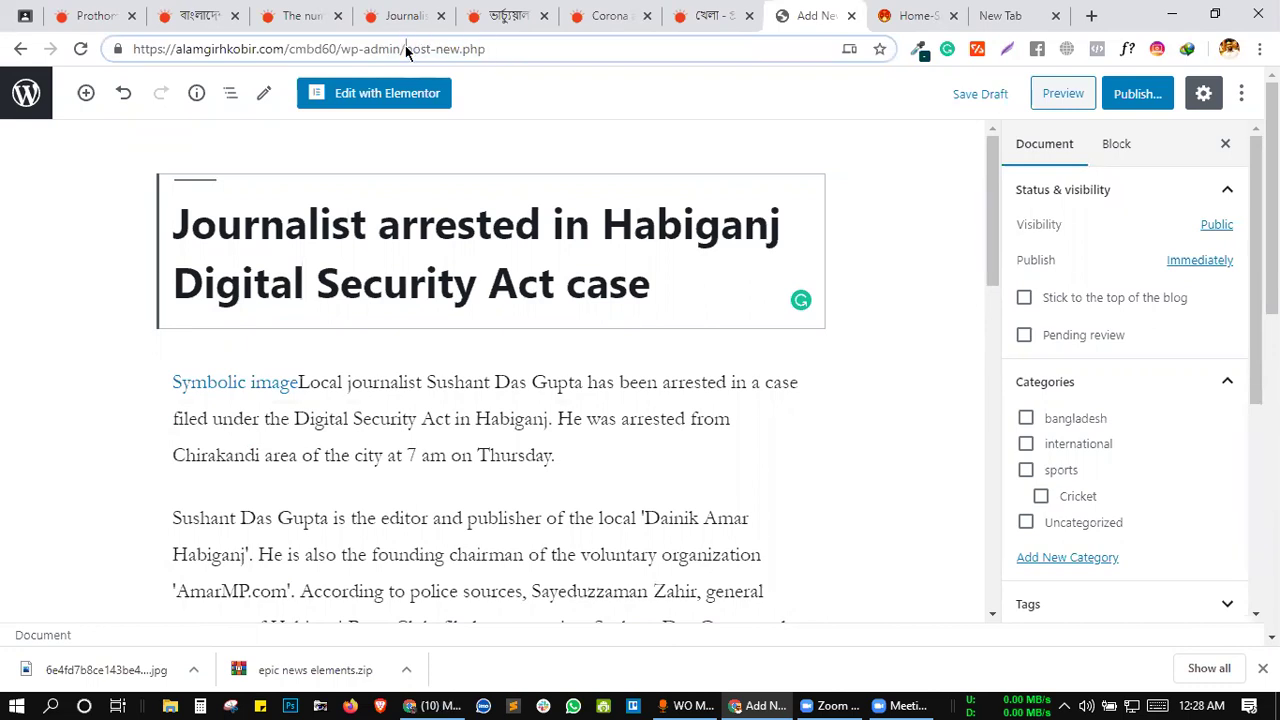
{"action": "left_click_drag", "start_coordinate": [400, 48], "coordinate": [493, 50]}
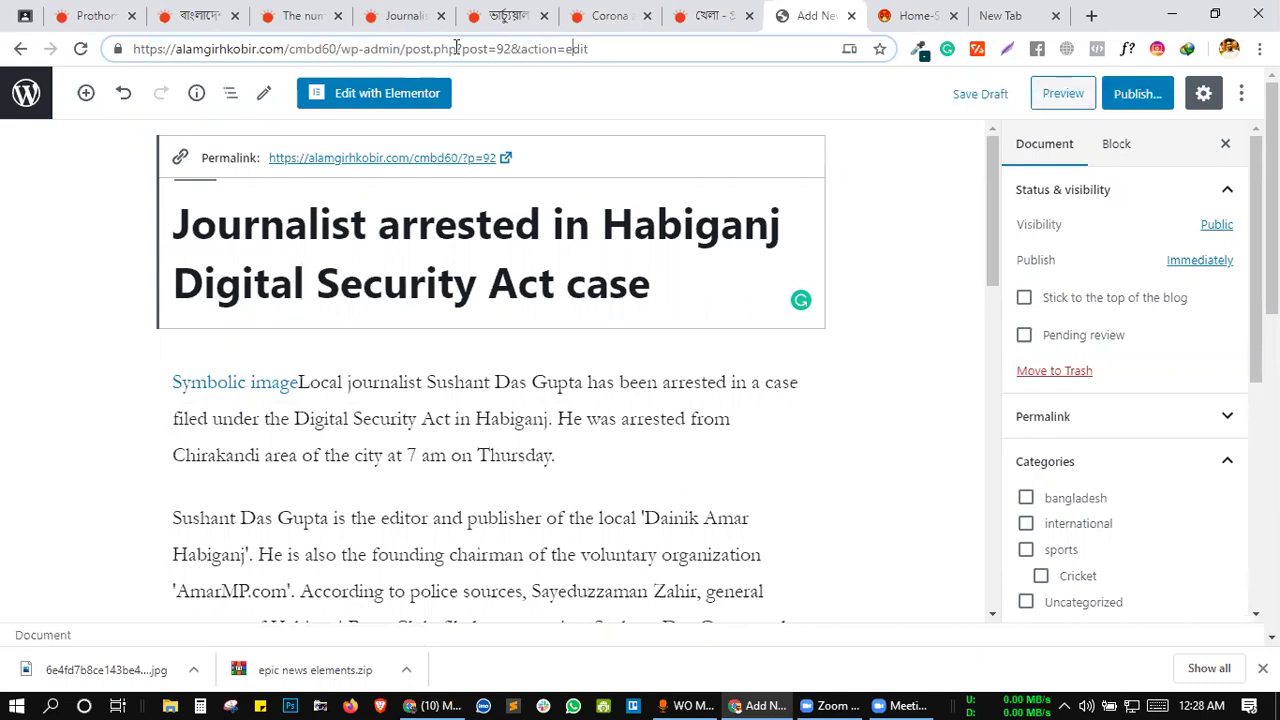
{"action": "left_click", "coordinate": [859, 294]}
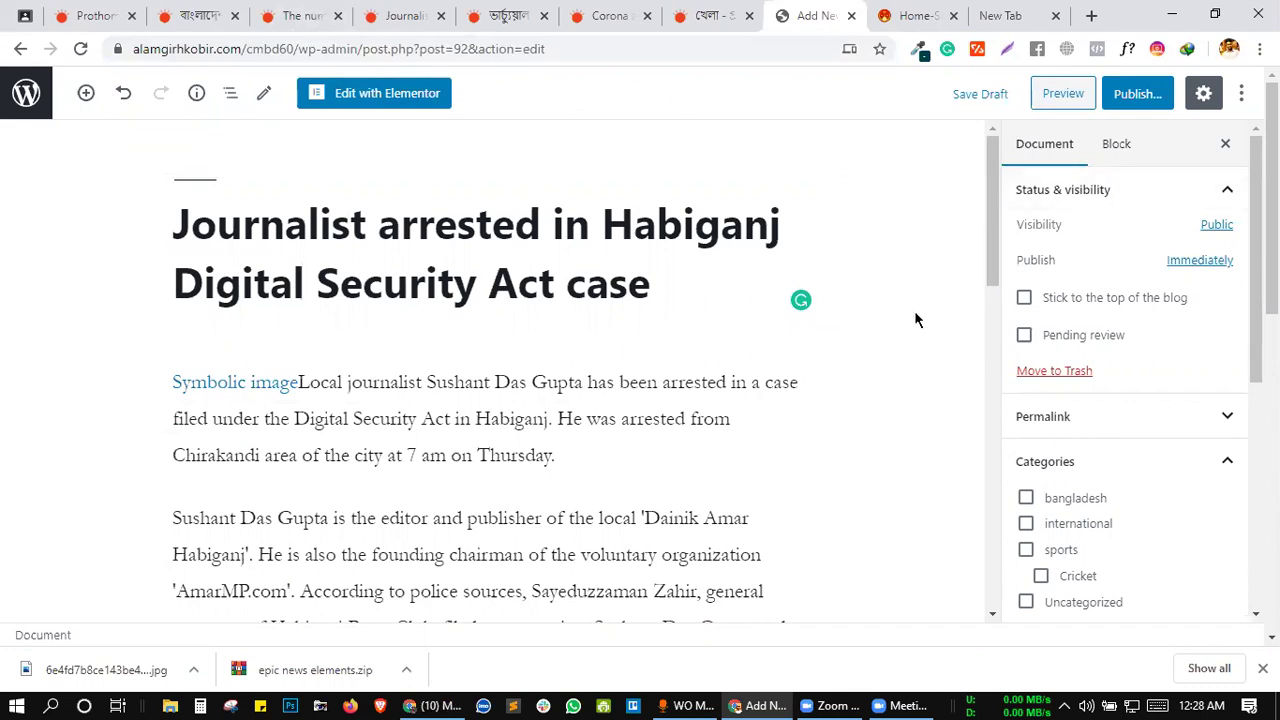
- Assign the Habiganj post to the bangladesh category and open the featured image selection
{"action": "scroll", "coordinate": [914, 318], "scroll_direction": "down", "scroll_amount": 2}
{"action": "scroll", "coordinate": [920, 330], "scroll_direction": "up", "scroll_amount": 2}
{"action": "left_click", "coordinate": [1026, 497]}
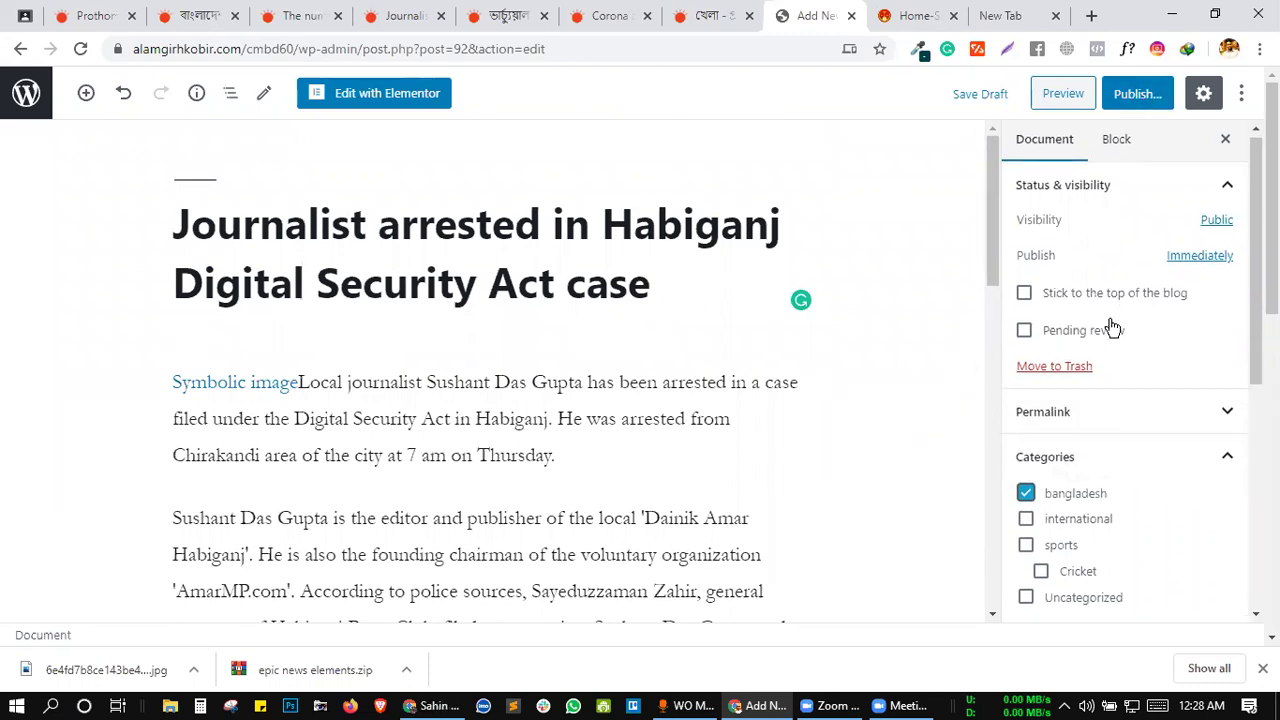
{"action": "scroll", "coordinate": [1112, 325], "scroll_direction": "down", "scroll_amount": 3}
{"action": "scroll", "coordinate": [1106, 360], "scroll_direction": "down", "scroll_amount": 1}
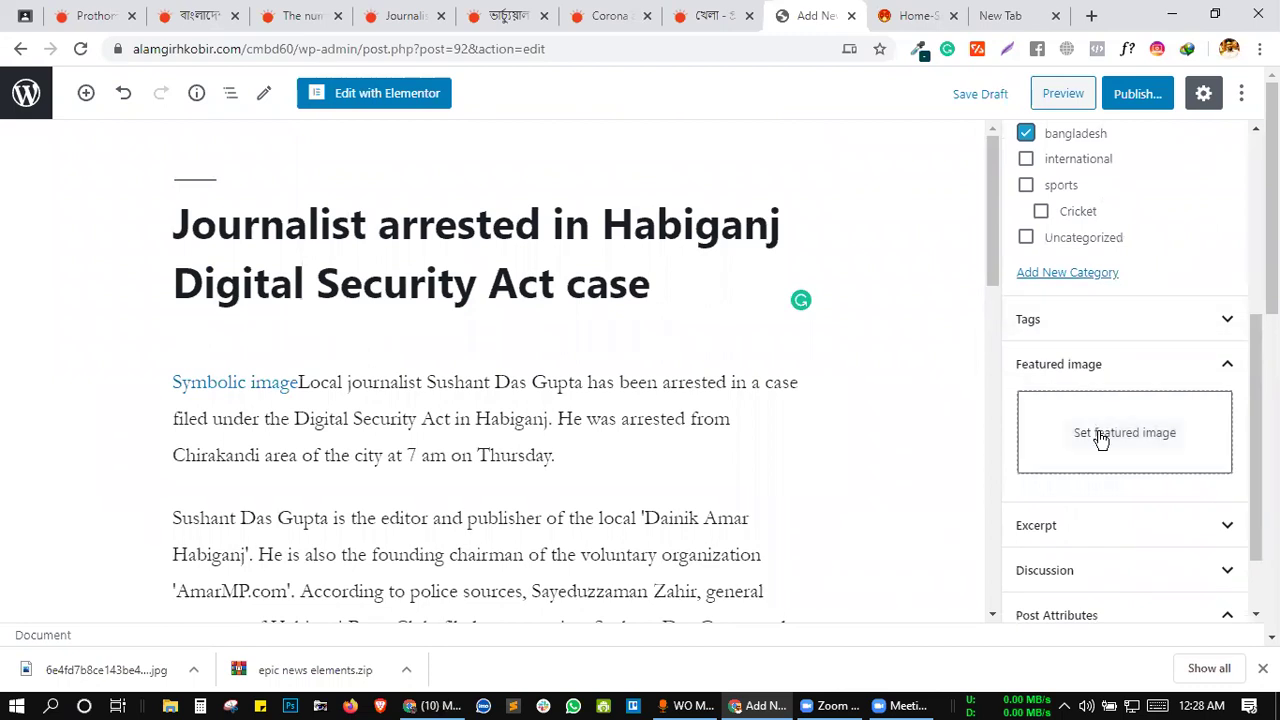
{"action": "left_click", "coordinate": [1049, 418]}
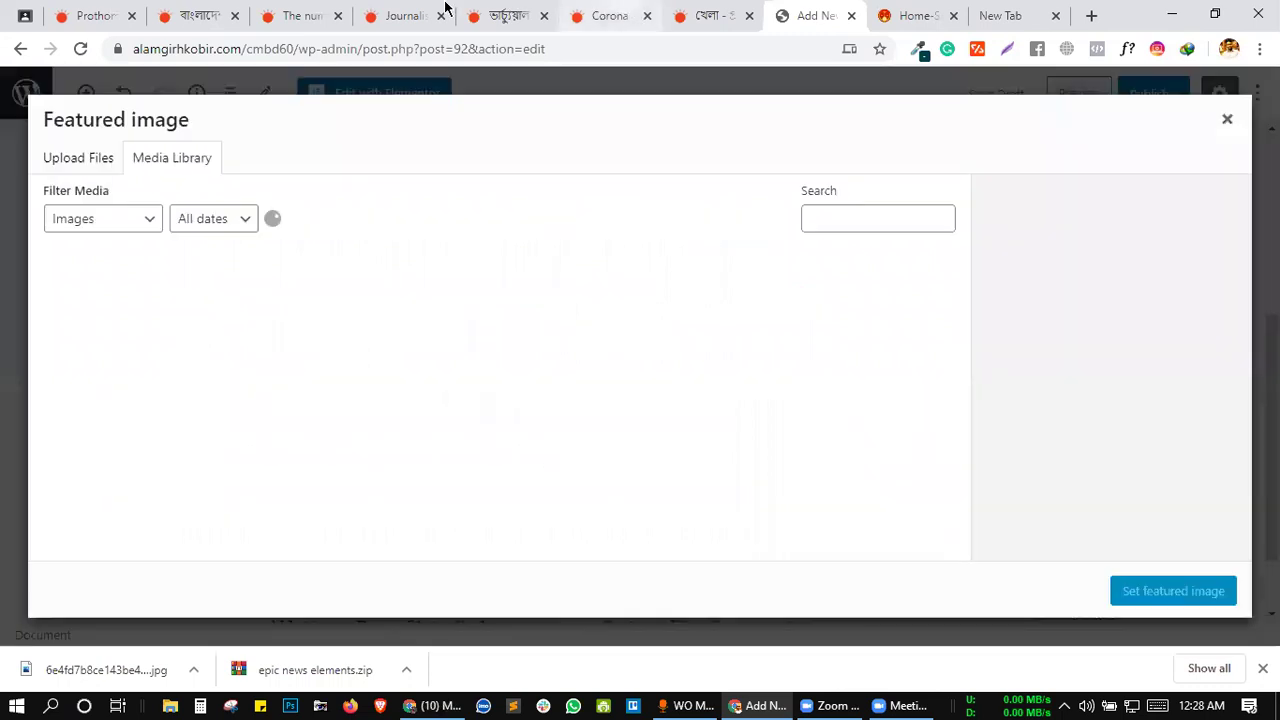
- Switch to the Habiganj article on Prothom Alo and open its symbolic image in a separate tab
{"action": "left_click", "coordinate": [300, 16]}
{"action": "left_click", "coordinate": [395, 16]}
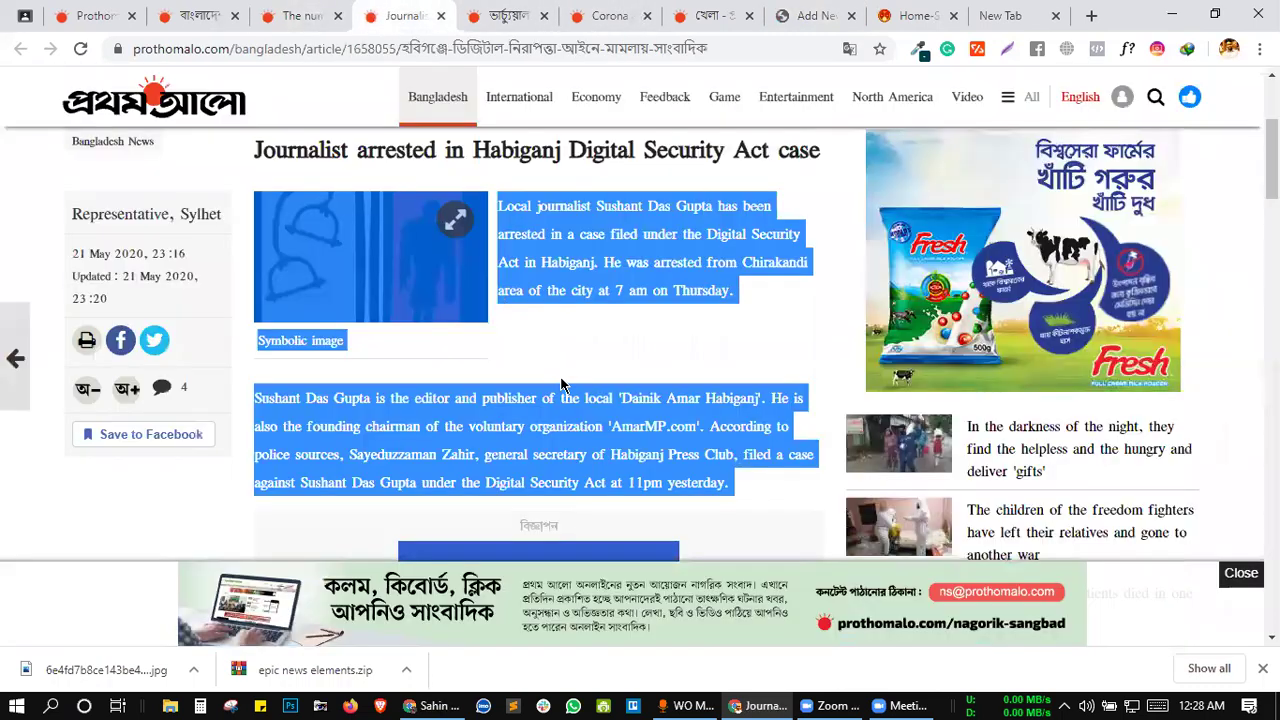
{"action": "left_click", "coordinate": [560, 387]}
{"action": "right_click", "coordinate": [377, 256]}
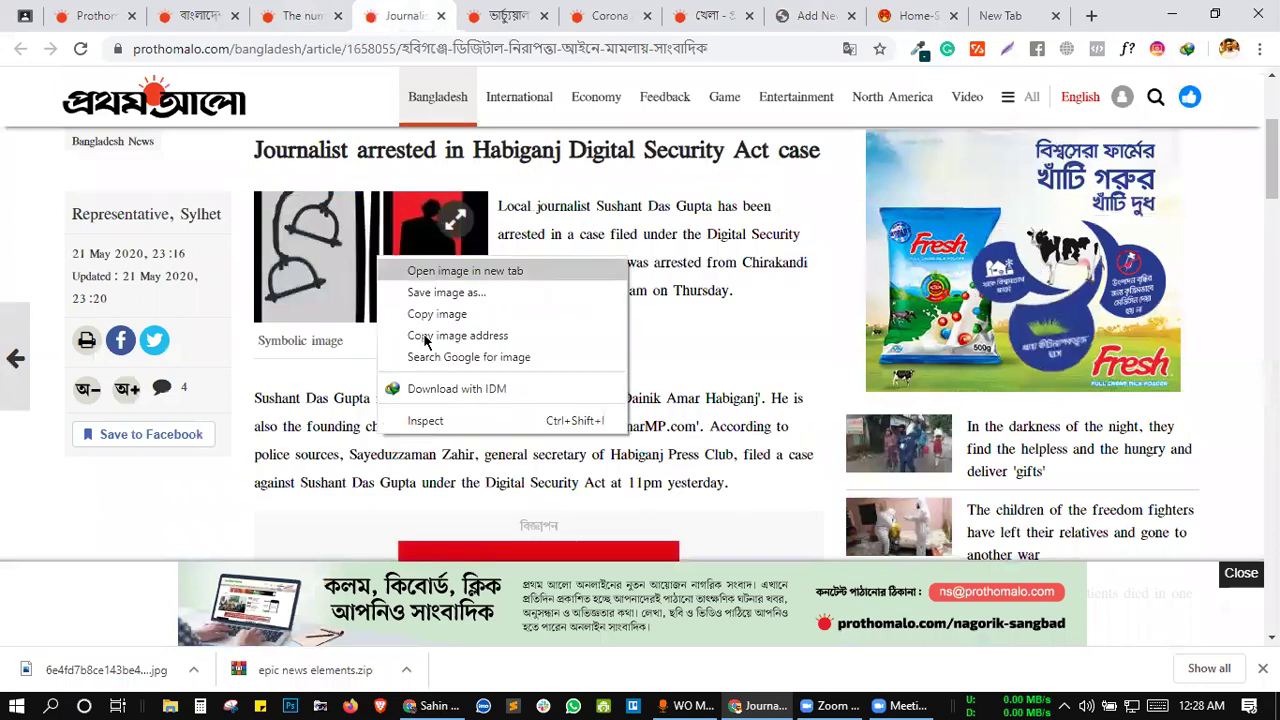
{"action": "left_click", "coordinate": [444, 271]}
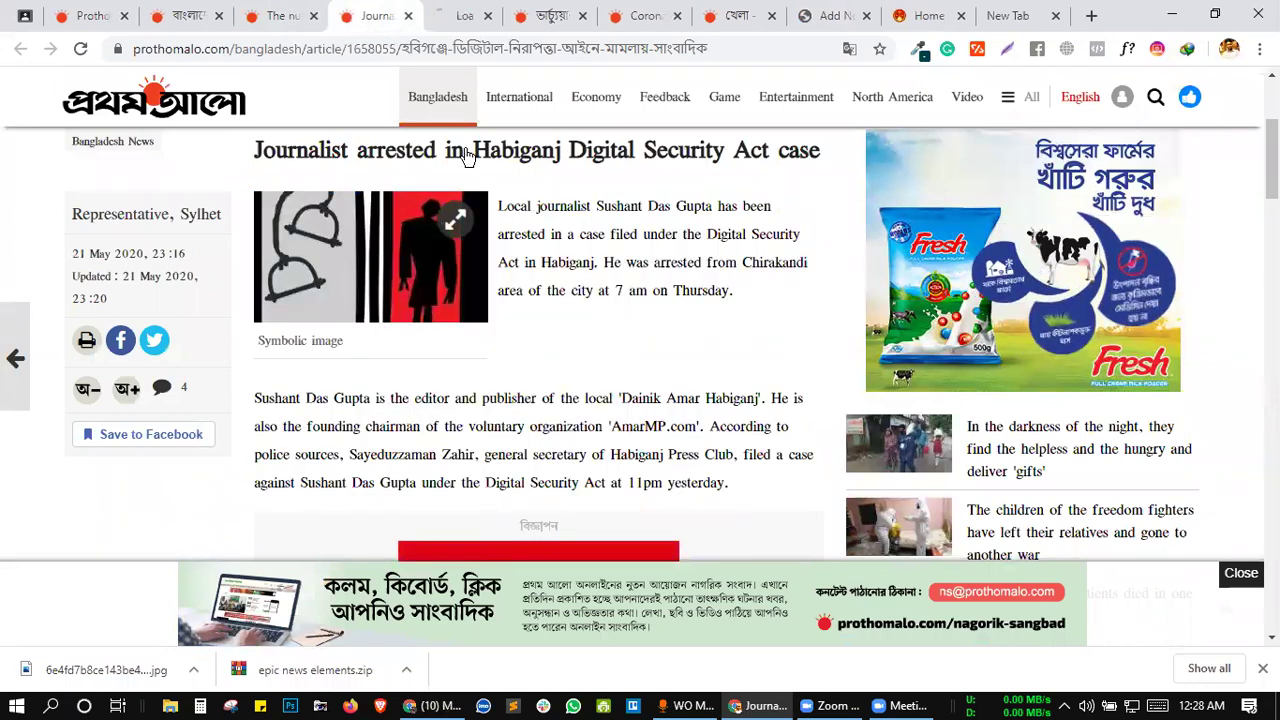
{"action": "left_click", "coordinate": [471, 14]}
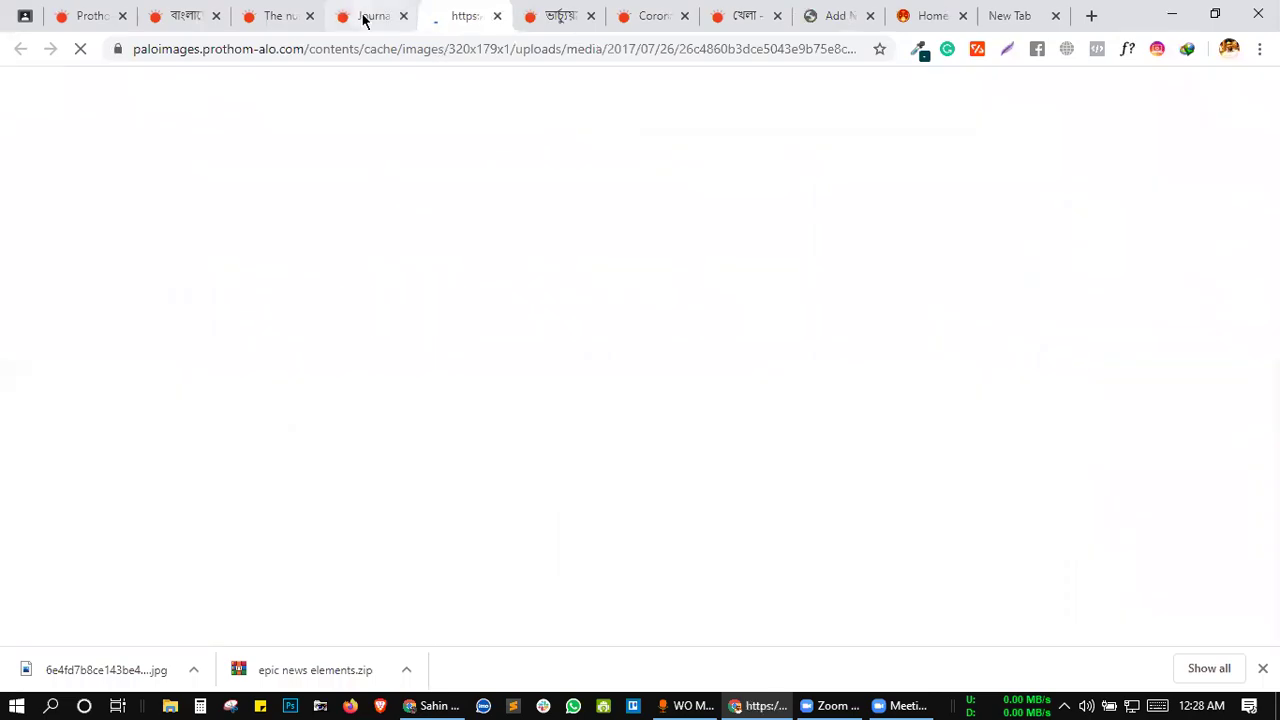
- View the article's symbolic image enlarged in full screen, and leave the viewer to return to the article
{"action": "key", "text": "ctrl+w"}
{"action": "key", "text": "F11"}
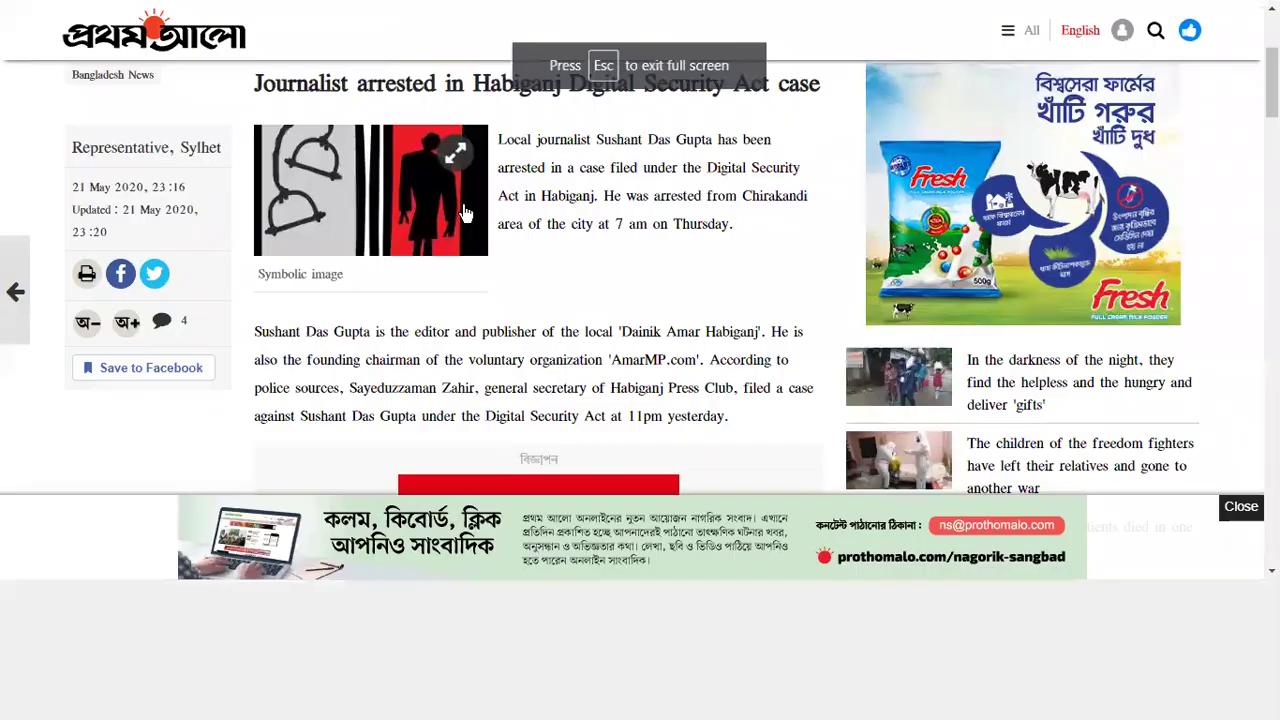
{"action": "left_click", "coordinate": [455, 152]}
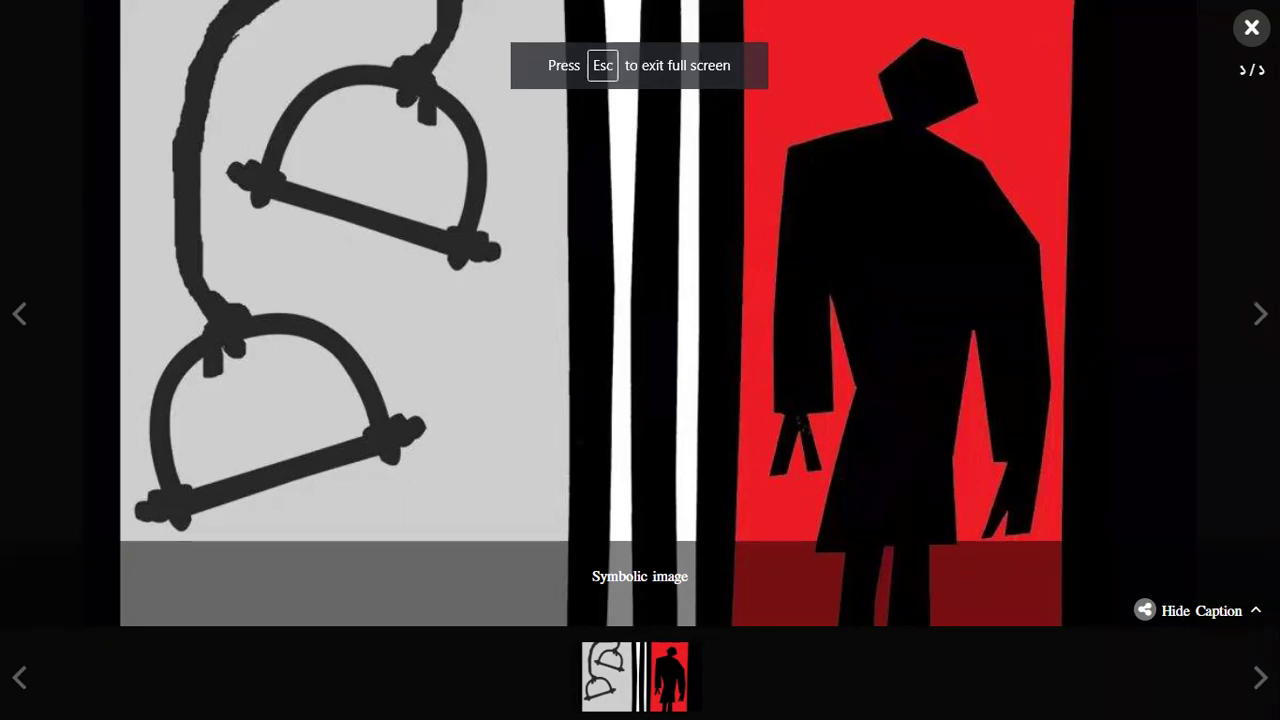
{"action": "key", "text": "Escape"}
{"action": "right_click", "coordinate": [796, 260]}
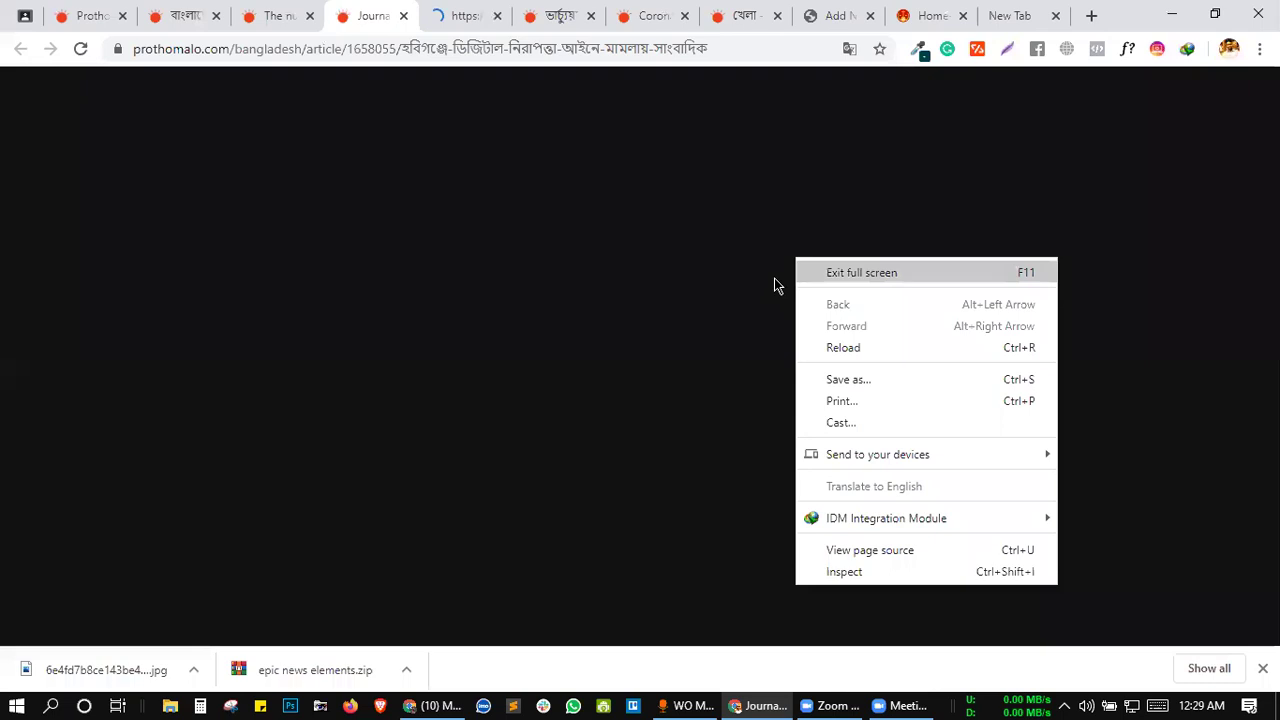
{"action": "left_click", "coordinate": [669, 310]}
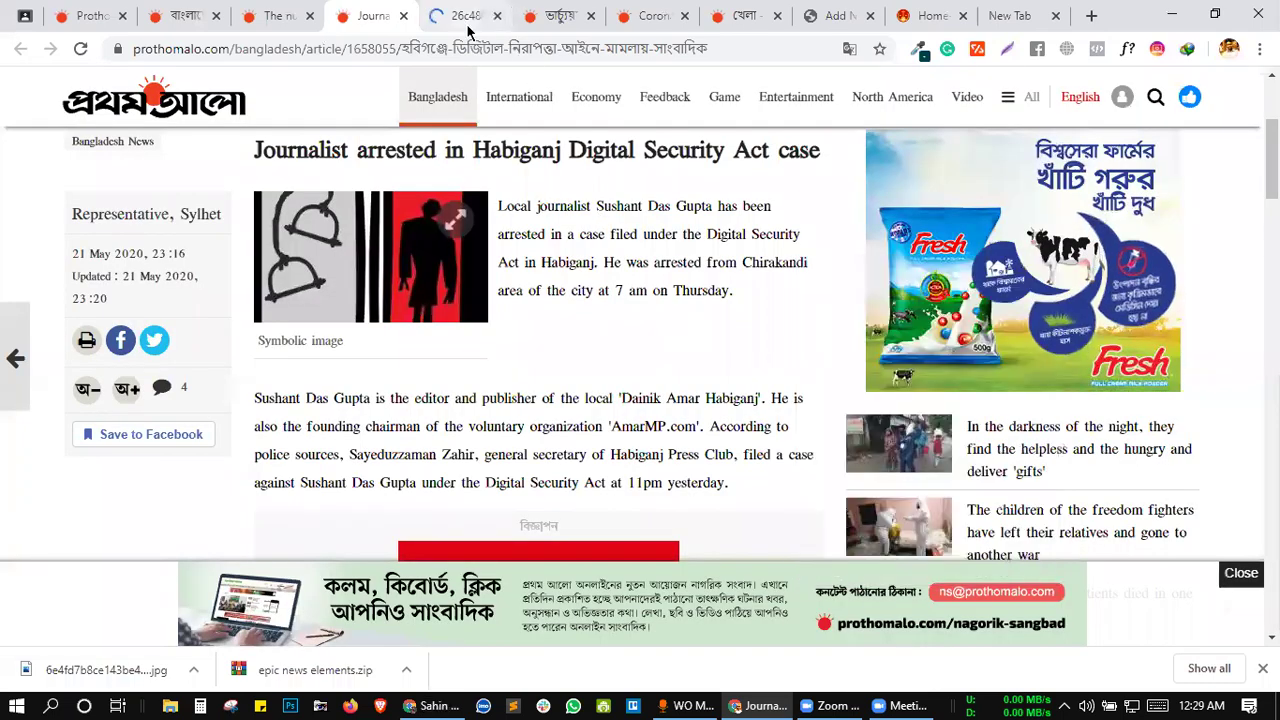
- Save the symbolic image of the Habiganj article to the computer and close its image tab
{"action": "left_click", "coordinate": [467, 27]}
{"action": "right_click", "coordinate": [600, 334]}
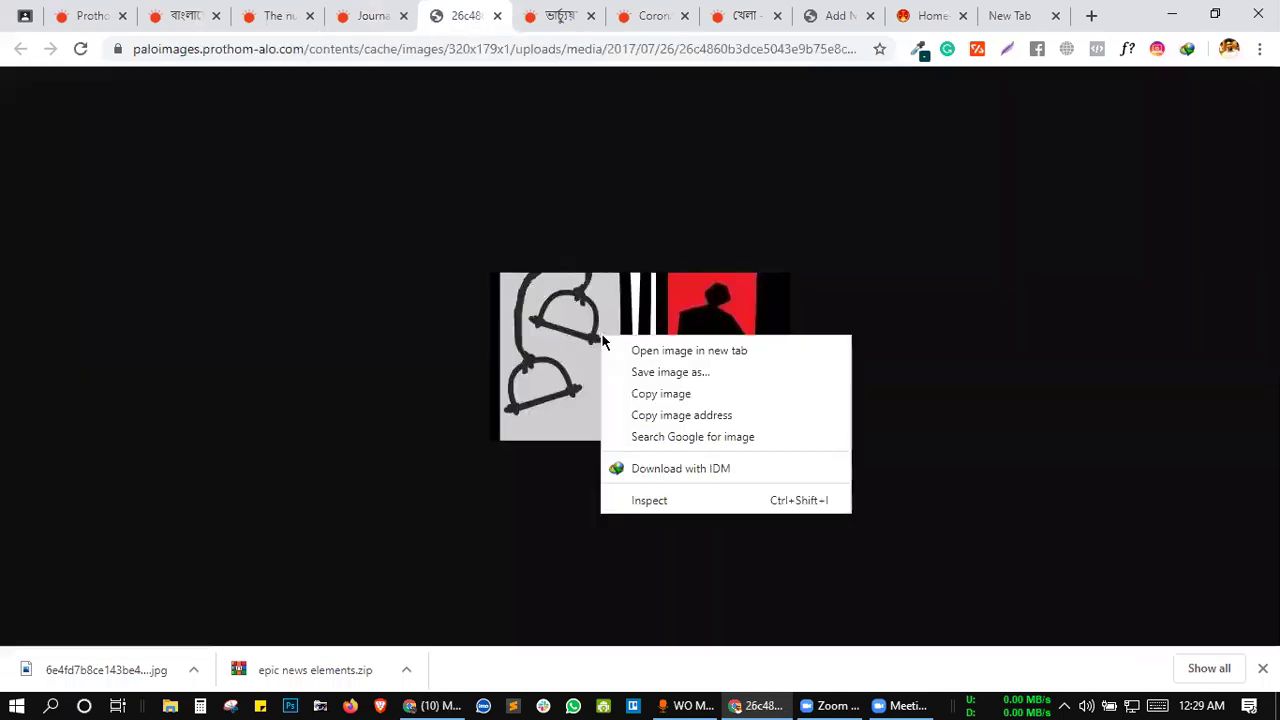
{"action": "left_click", "coordinate": [644, 373]}
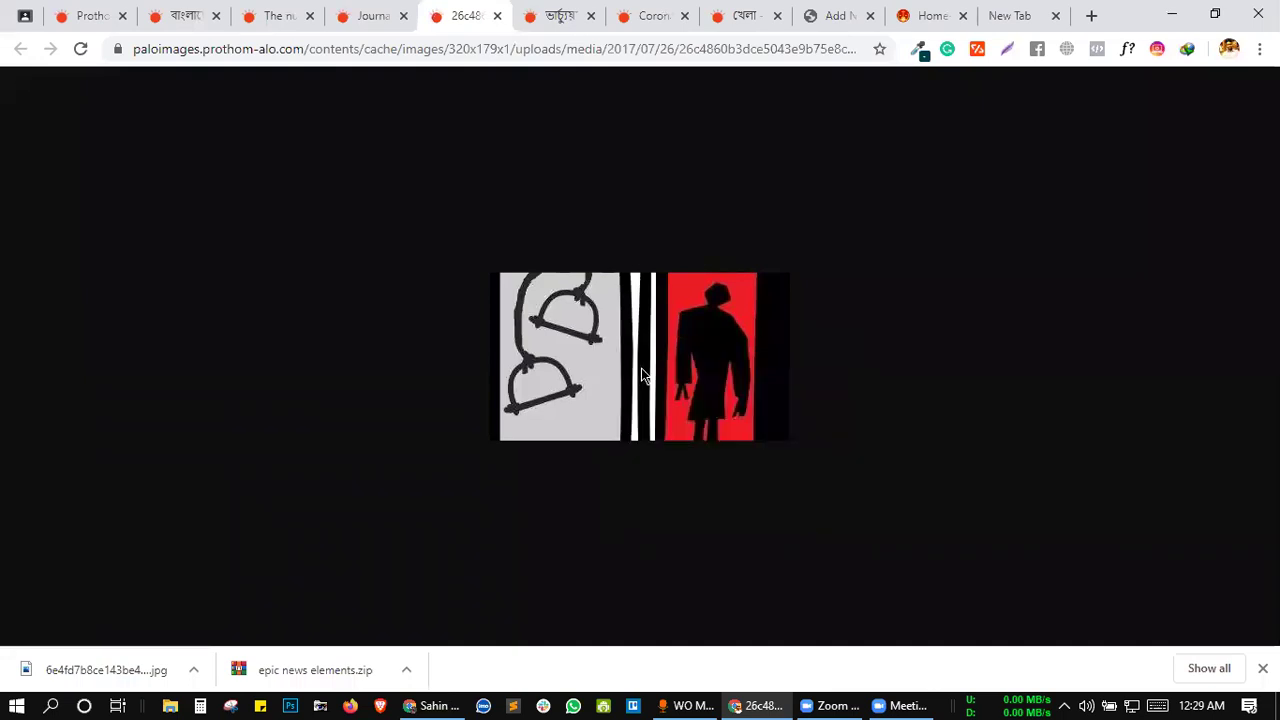
{"action": "key", "text": "Return"}
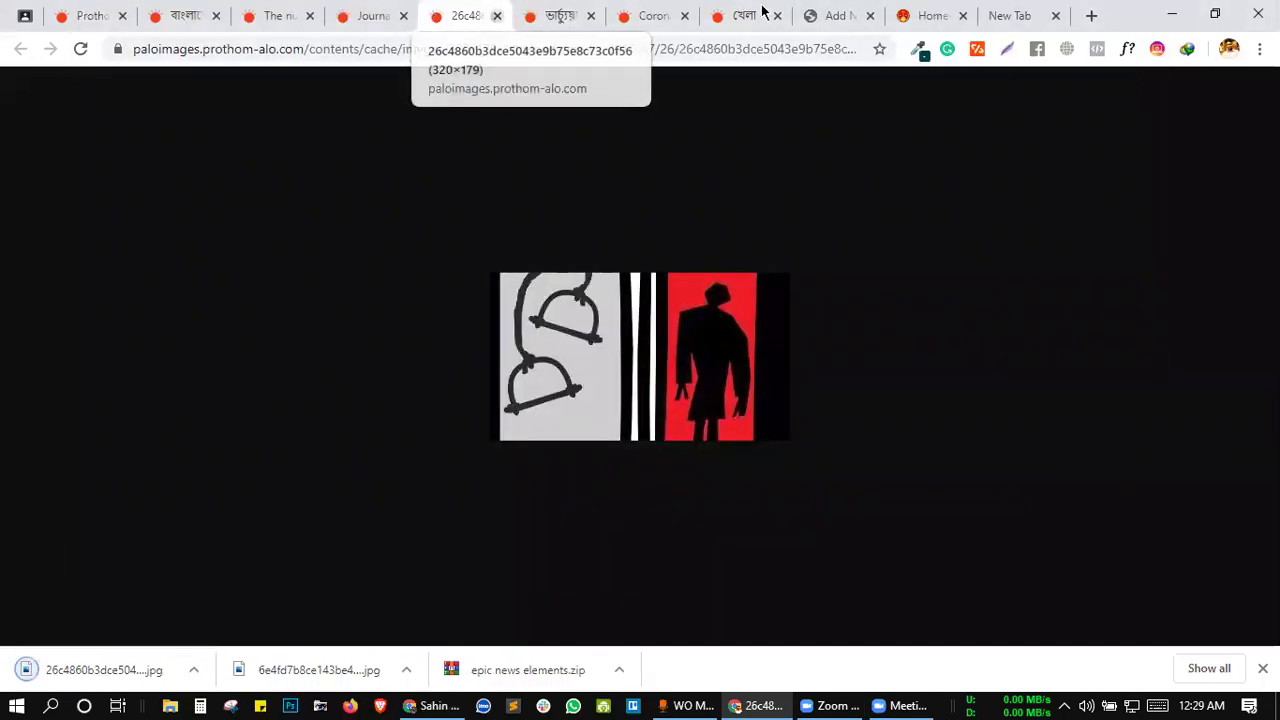
{"action": "key", "text": "ctrl+w"}
- Upload the downloaded symbolic image to the media library in the post editor and set it as the featured image
{"action": "left_click", "coordinate": [812, 15]}
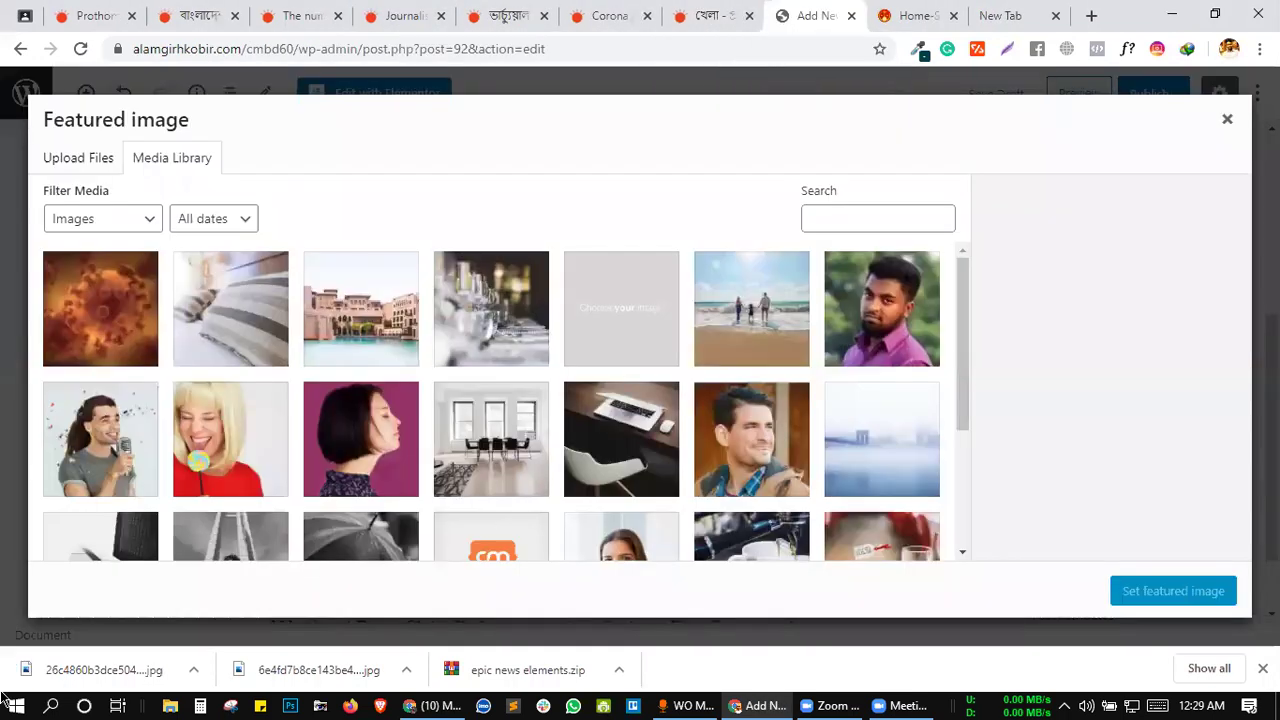
{"action": "left_click_drag", "start_coordinate": [50, 675], "coordinate": [1219, 517]}
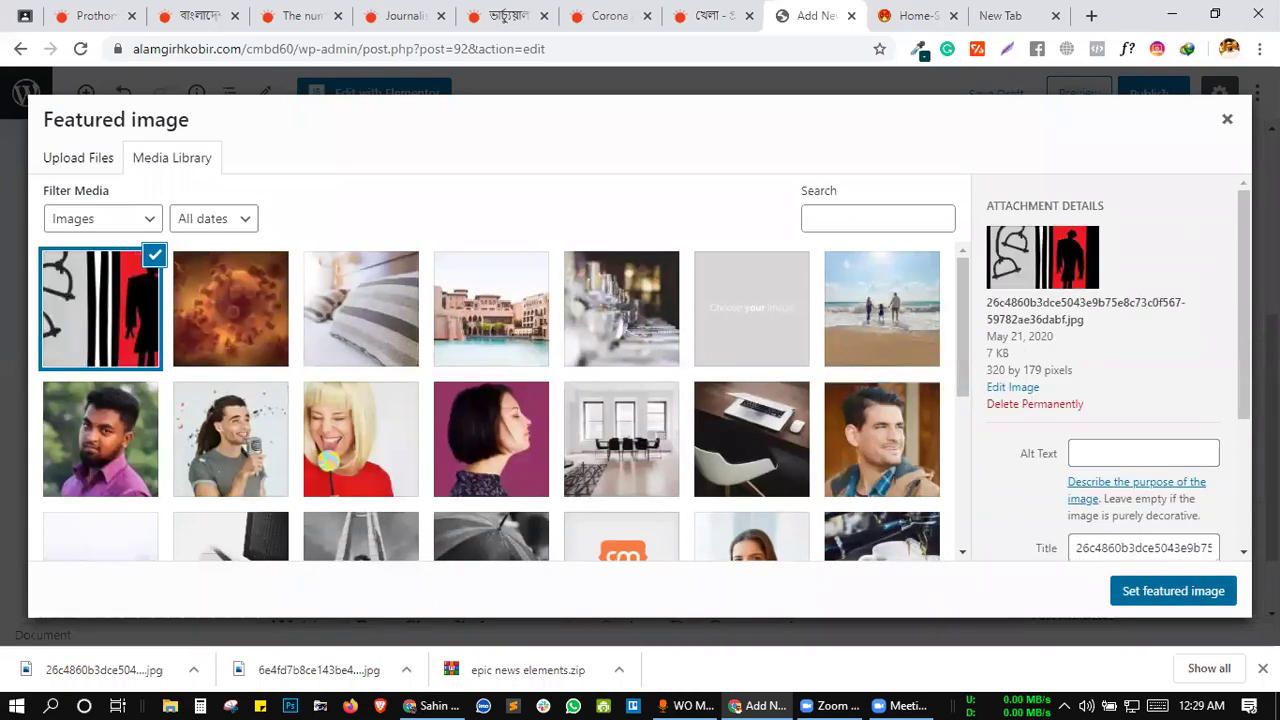
{"action": "left_click", "coordinate": [1173, 590]}
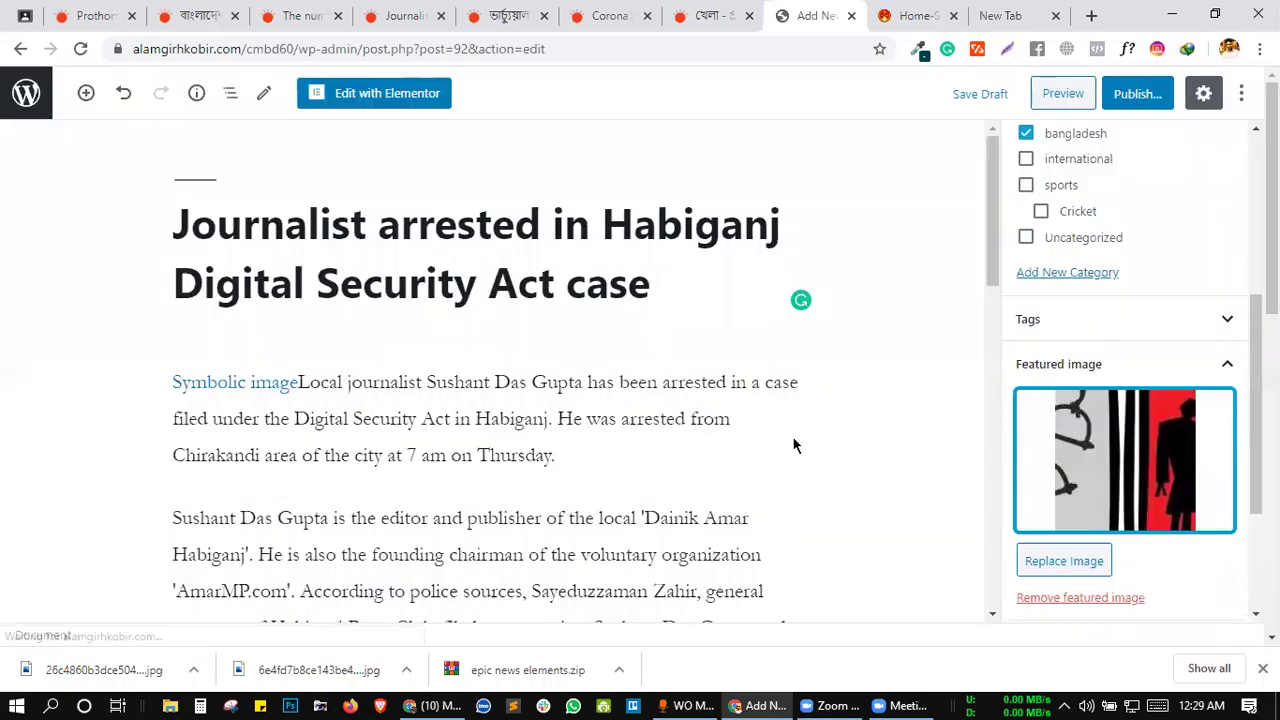
- Publish the "Journalist arrested in Habiganj Digital Security Act case" post and dismiss the publishing summary
{"action": "left_click", "coordinate": [778, 705]}
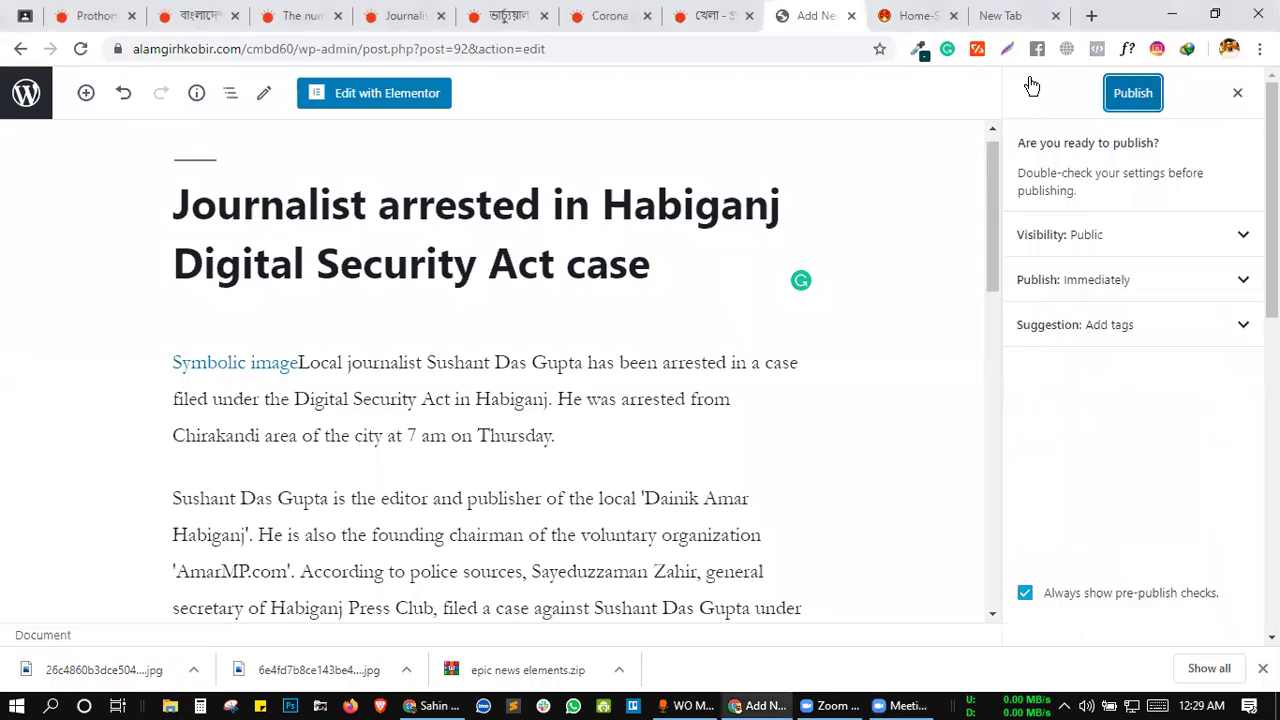
{"action": "scroll", "coordinate": [753, 304], "scroll_direction": "up", "scroll_amount": 1}
{"action": "key", "text": "Return"}
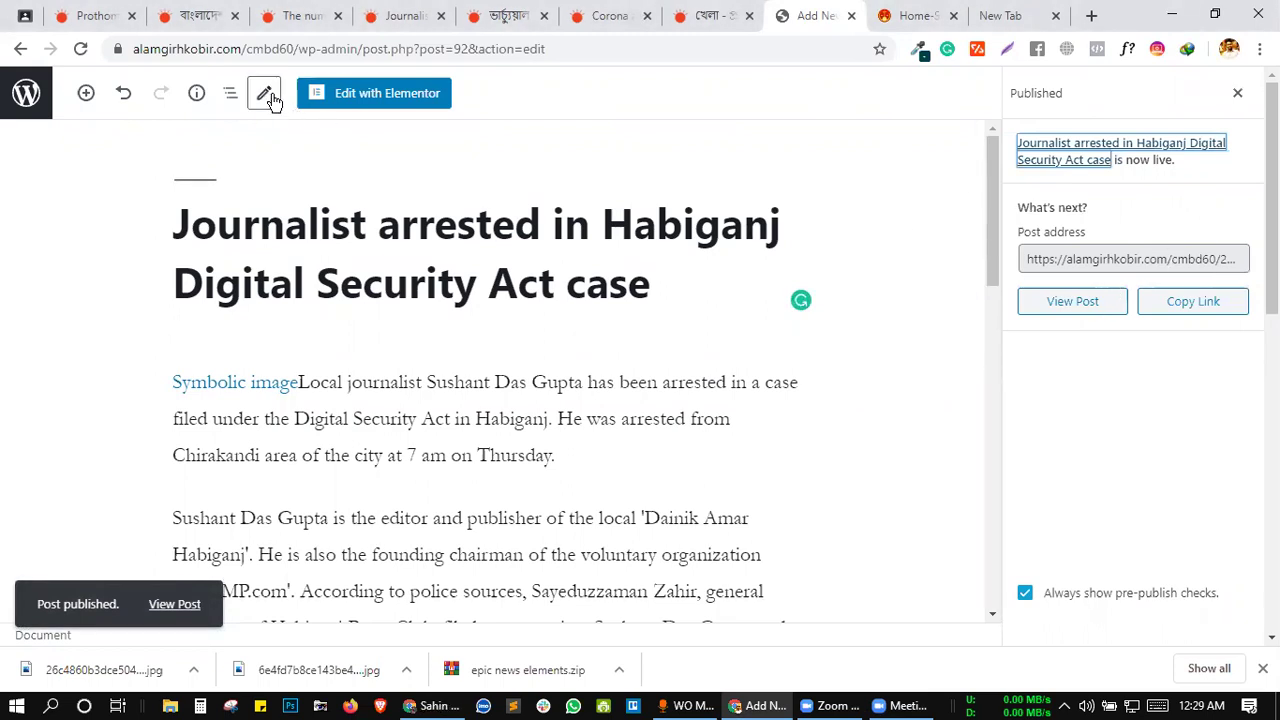
{"action": "left_click", "coordinate": [1238, 93]}
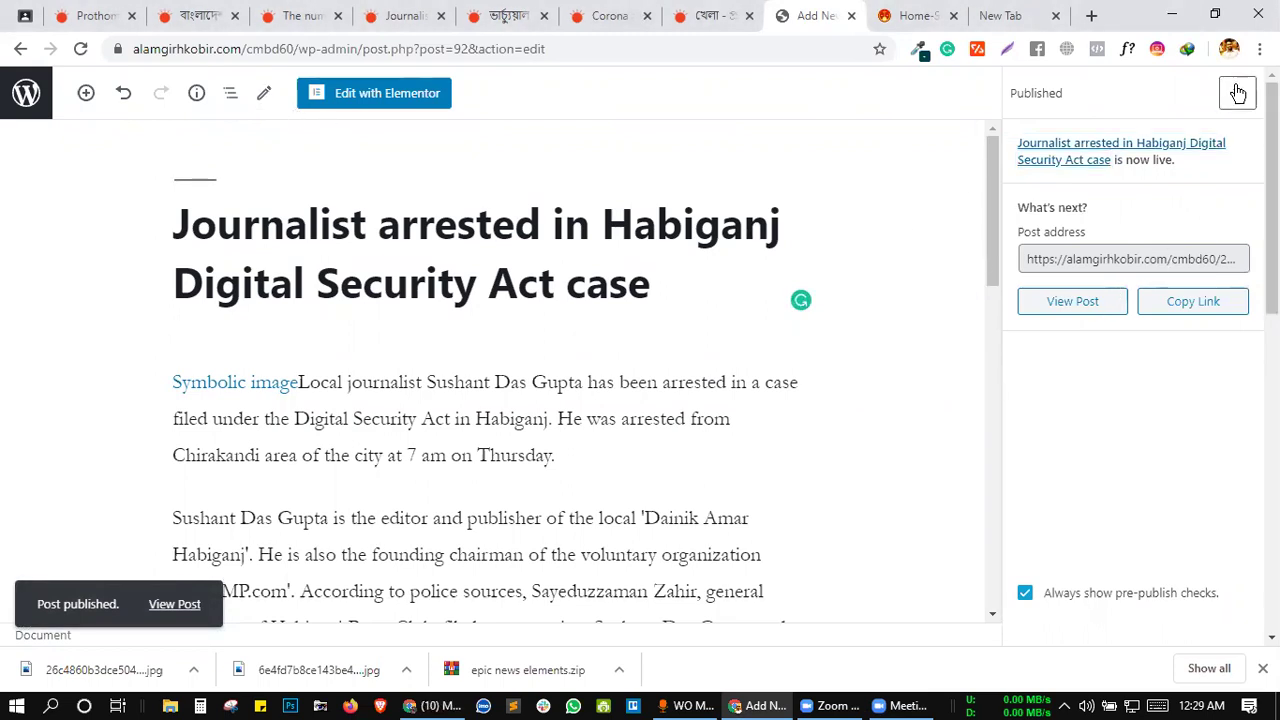
- Review the Habiganj post's settings, undo and redo its last change, and update the post
{"action": "scroll", "coordinate": [1051, 395], "scroll_direction": "down", "scroll_amount": 1}
{"action": "scroll", "coordinate": [1046, 403], "scroll_direction": "up", "scroll_amount": 3}
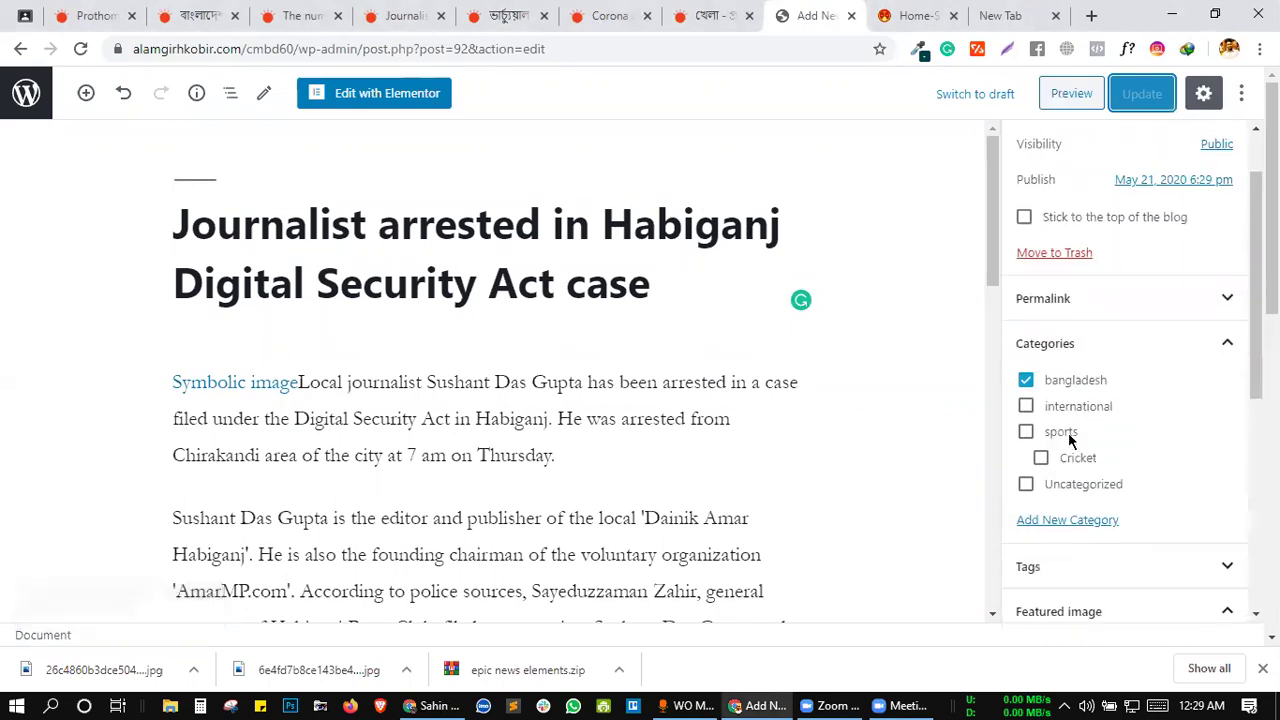
{"action": "scroll", "coordinate": [1034, 340], "scroll_direction": "down", "scroll_amount": 5}
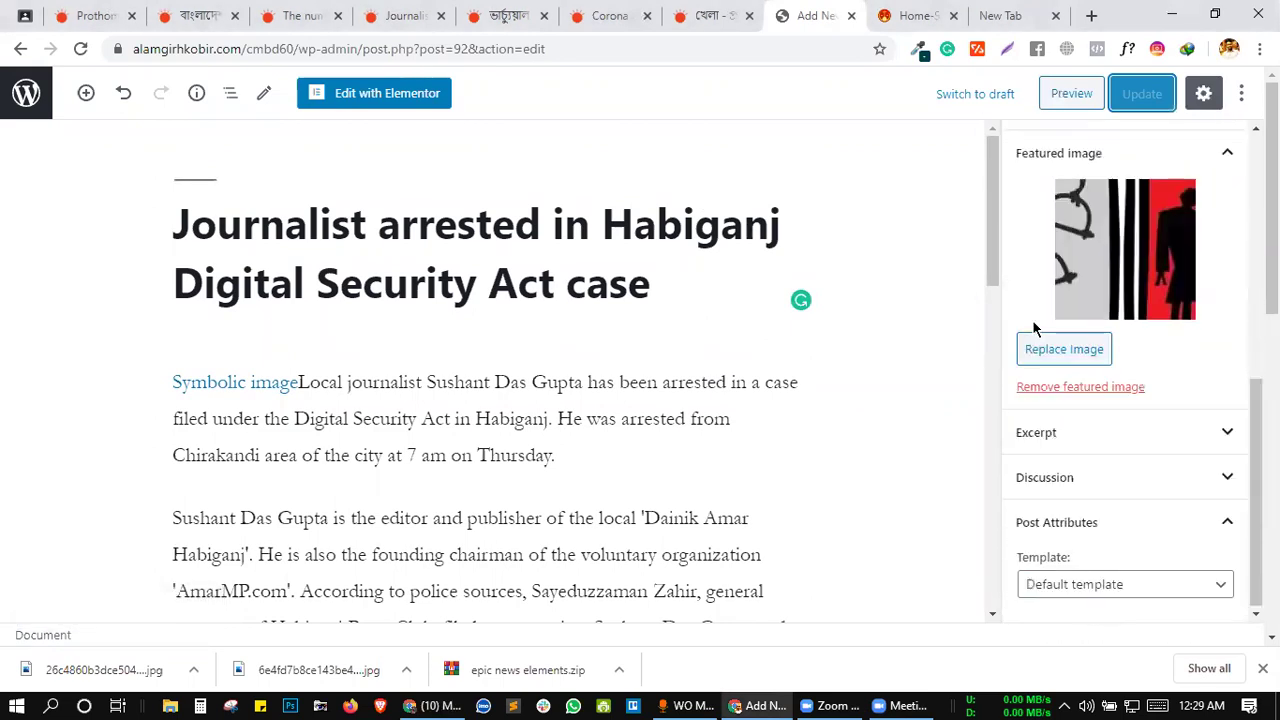
{"action": "scroll", "coordinate": [1088, 431], "scroll_direction": "up", "scroll_amount": 5}
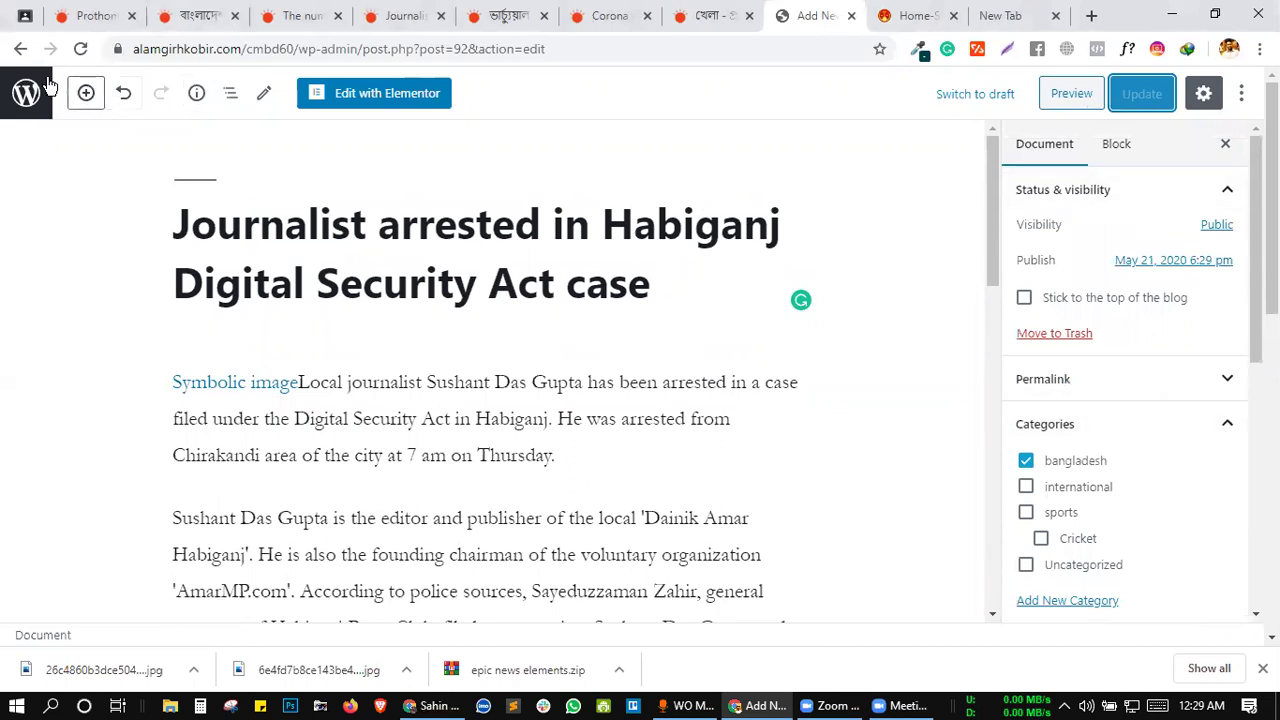
{"action": "left_click", "coordinate": [124, 93]}
{"action": "left_click", "coordinate": [194, 93]}
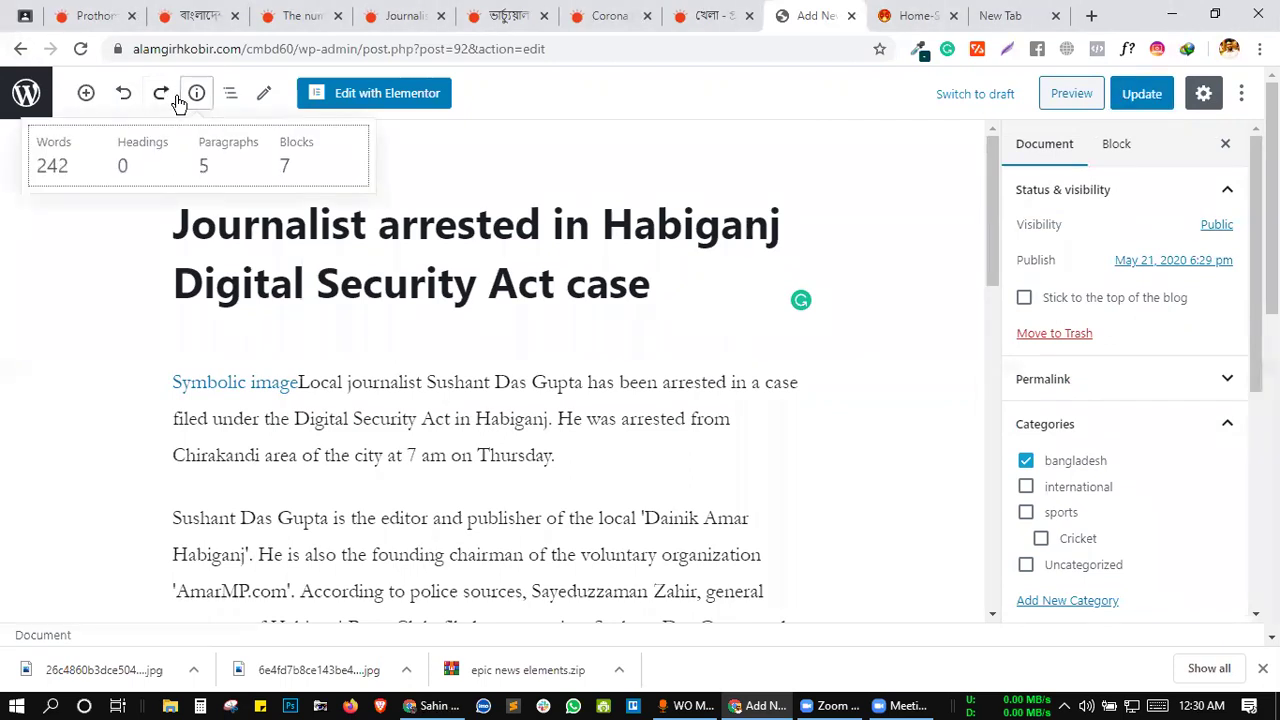
{"action": "left_click", "coordinate": [161, 93]}
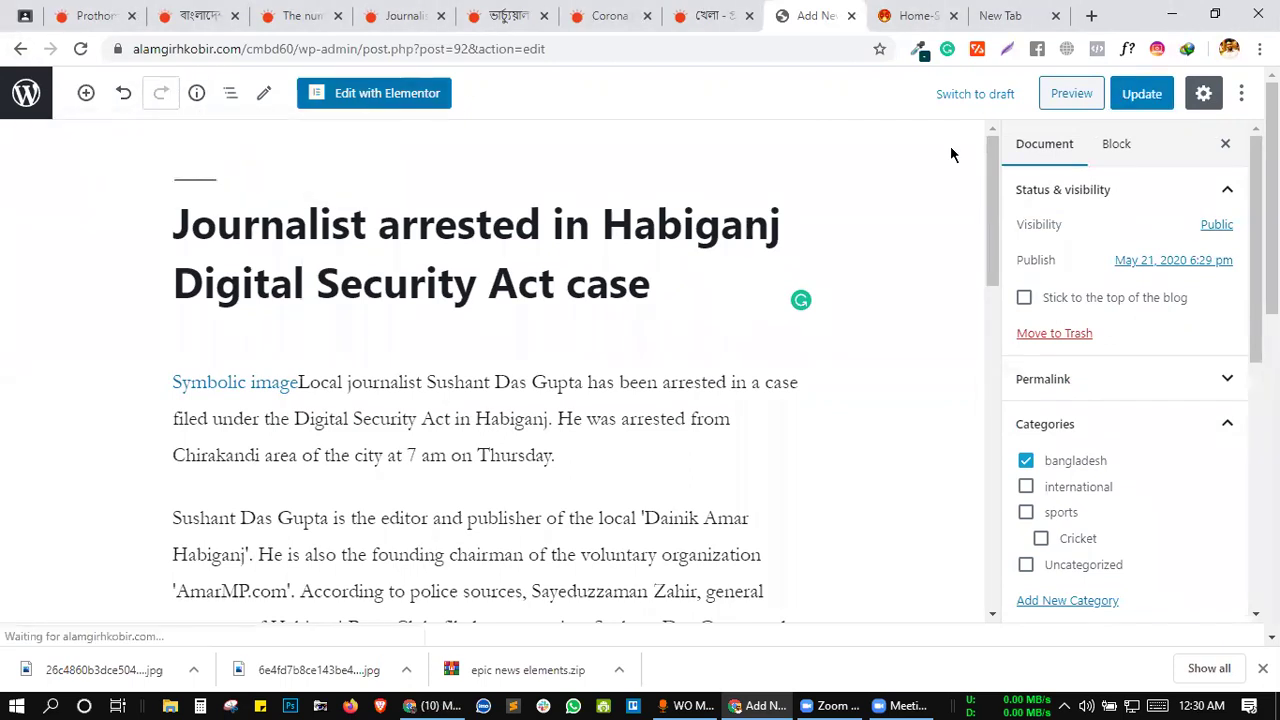
{"action": "left_click", "coordinate": [1142, 93]}
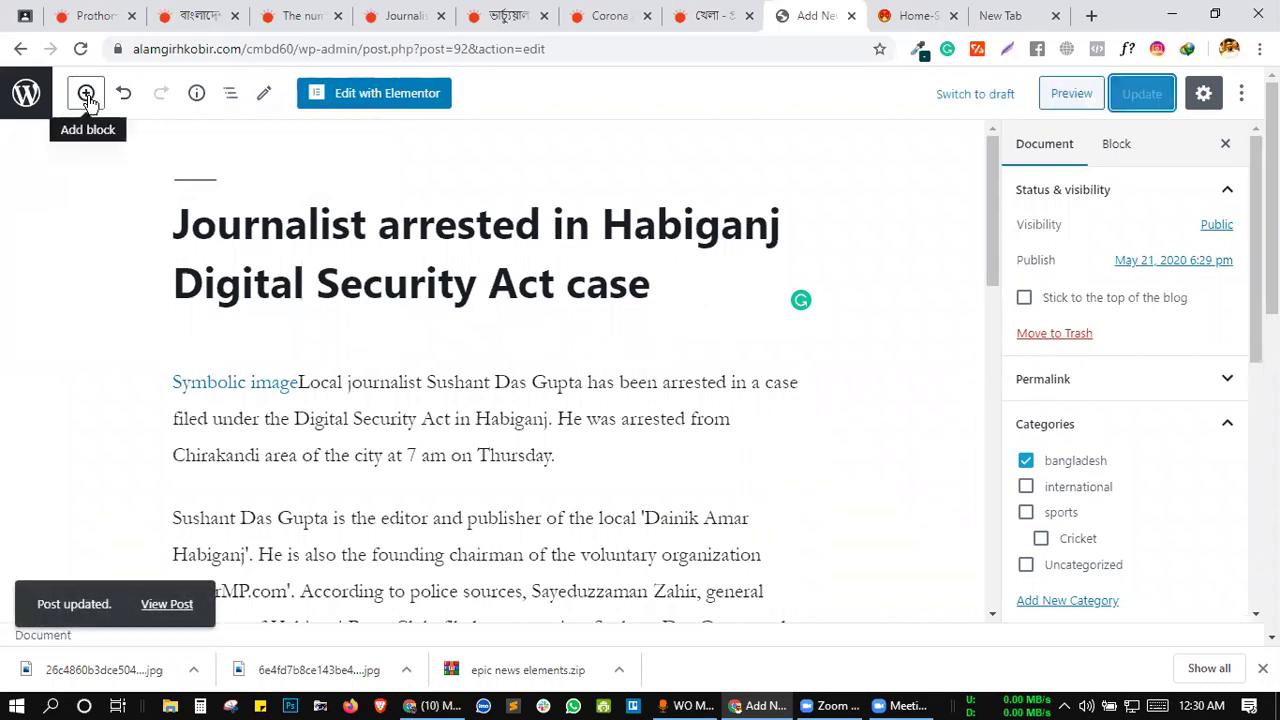
- Leave the editor for the list of all posts, look over its entries and start a new post
{"action": "left_click", "coordinate": [26, 94]}
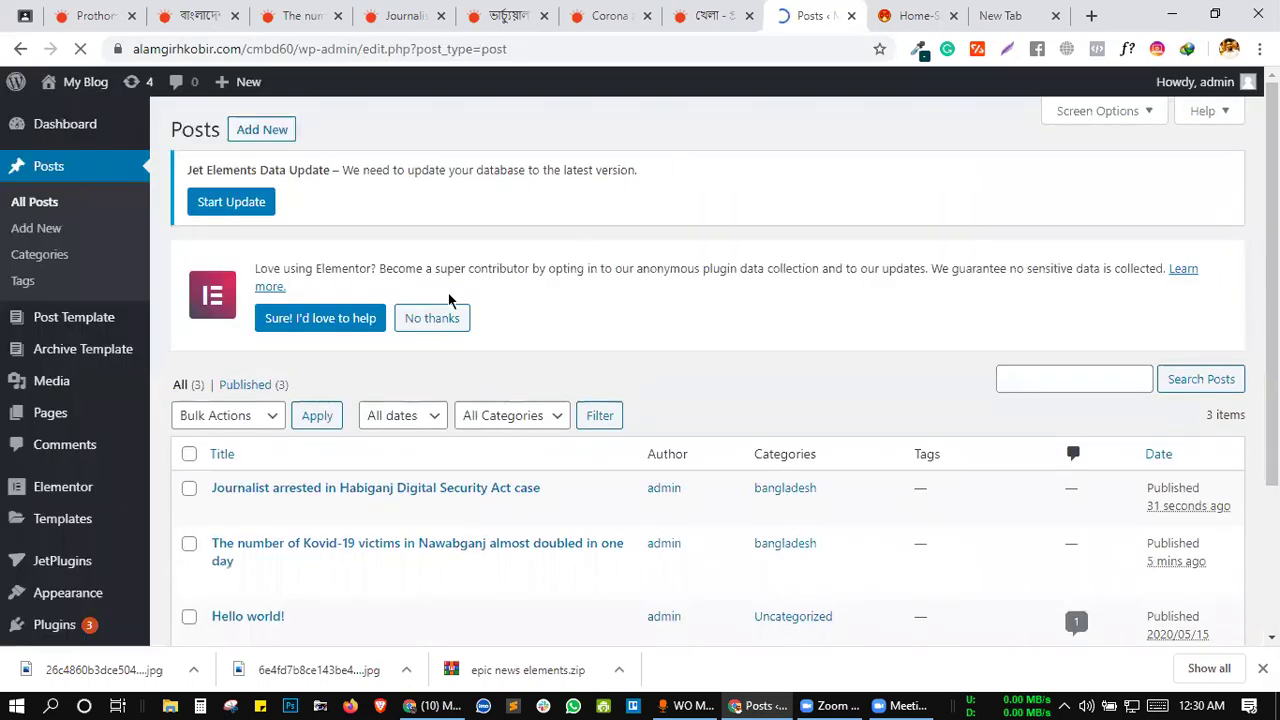
{"action": "scroll", "coordinate": [440, 295], "scroll_direction": "down", "scroll_amount": 3}
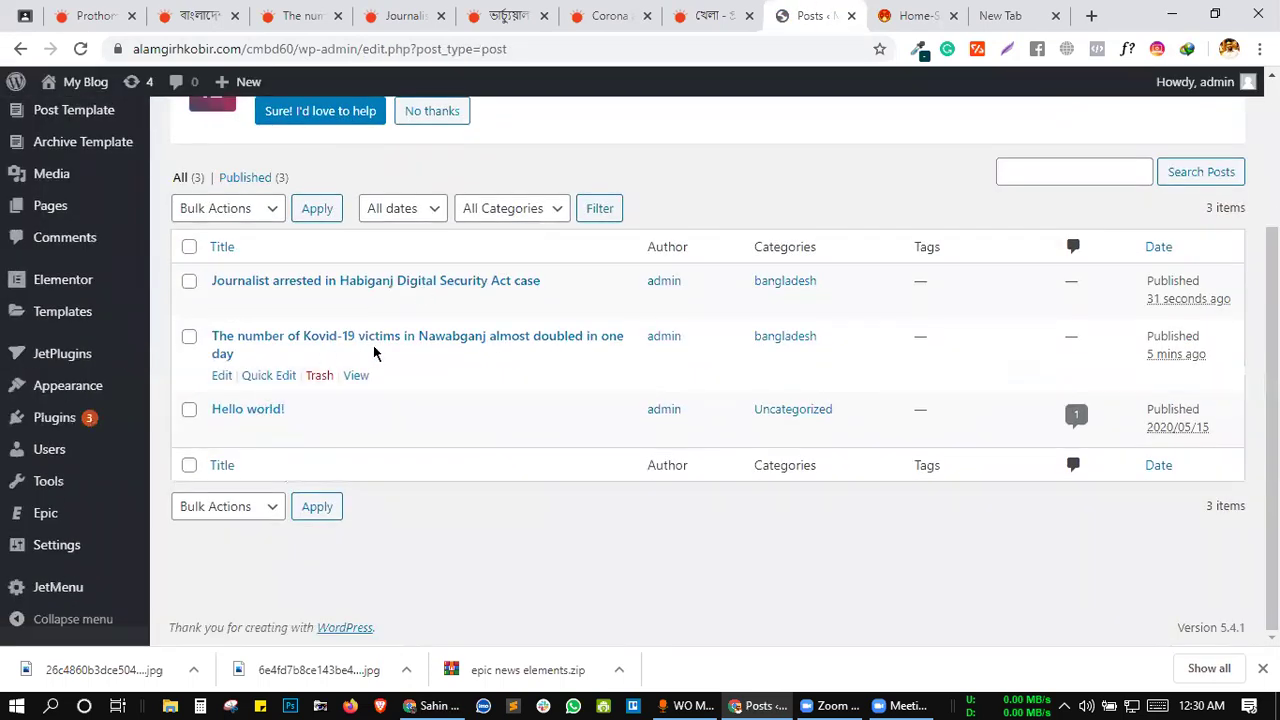
{"action": "scroll", "coordinate": [443, 386], "scroll_direction": "up", "scroll_amount": 2}
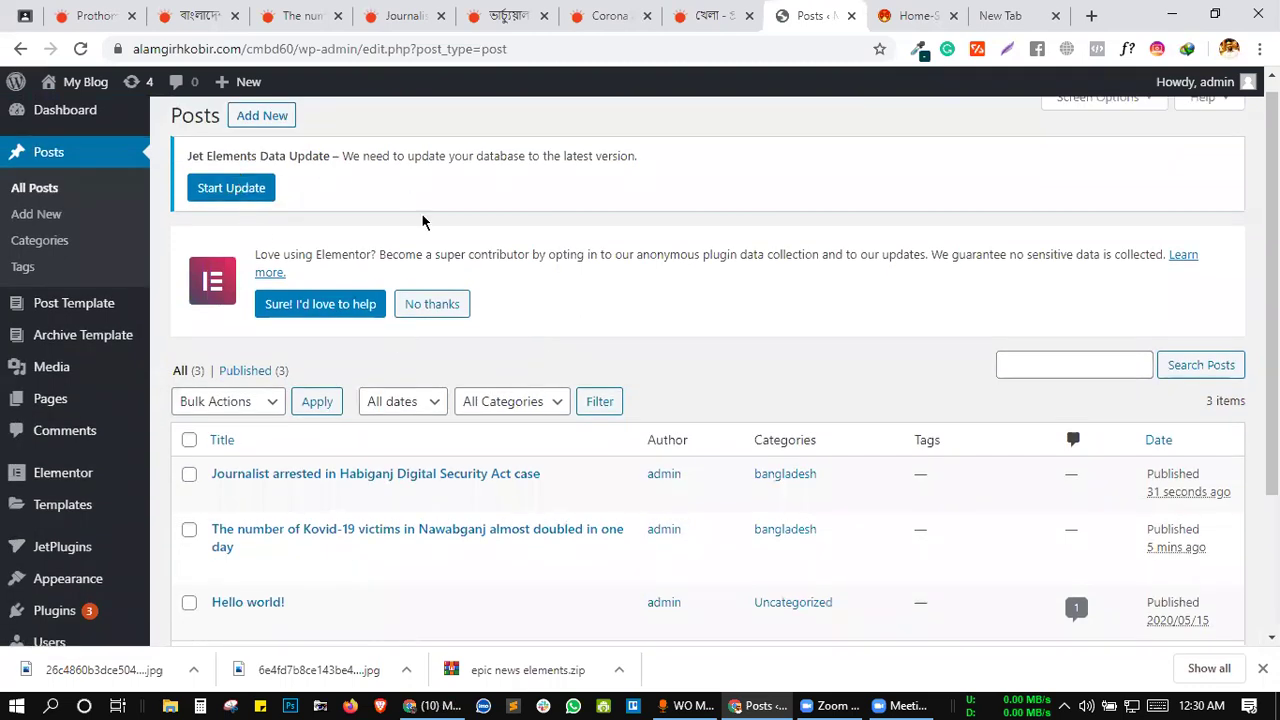
{"action": "scroll", "coordinate": [422, 222], "scroll_direction": "up", "scroll_amount": 1}
{"action": "left_click", "coordinate": [263, 133]}
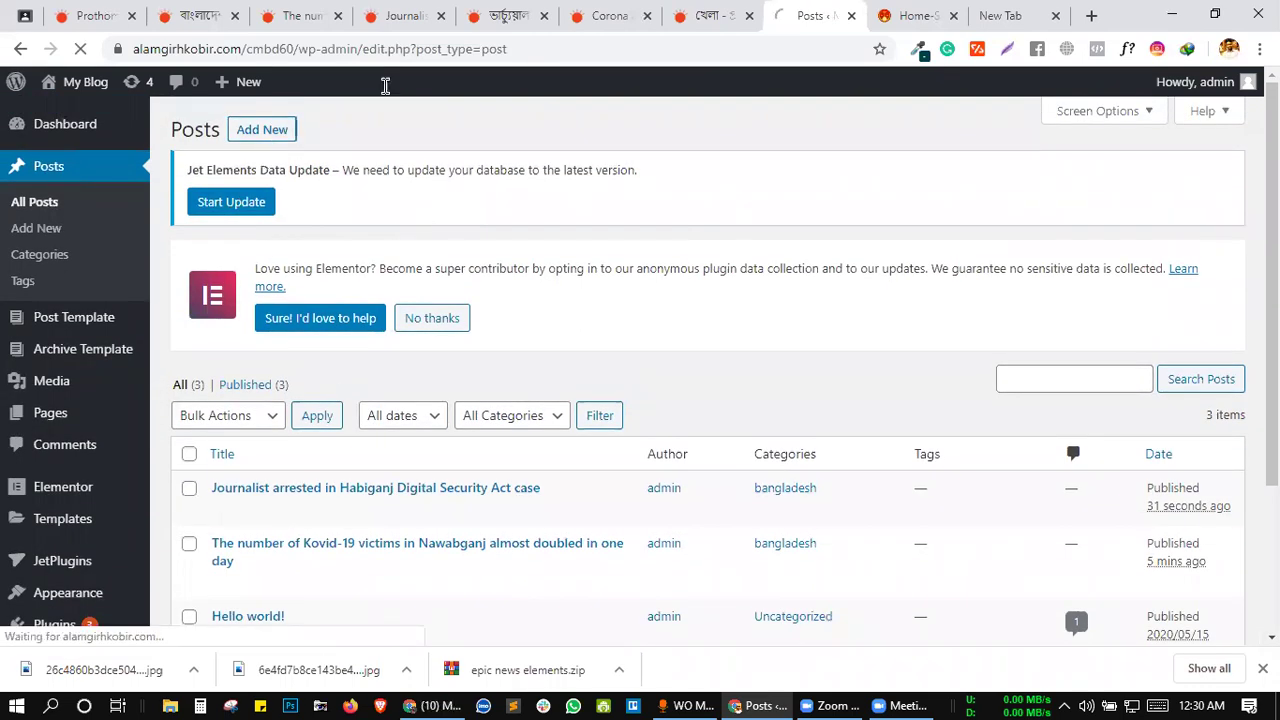
- Close the virtual court article and open the Sourav ICC and empty-stadium football stories from Prothom Alo's sports page in separate tabs
{"action": "left_click", "coordinate": [474, 18]}
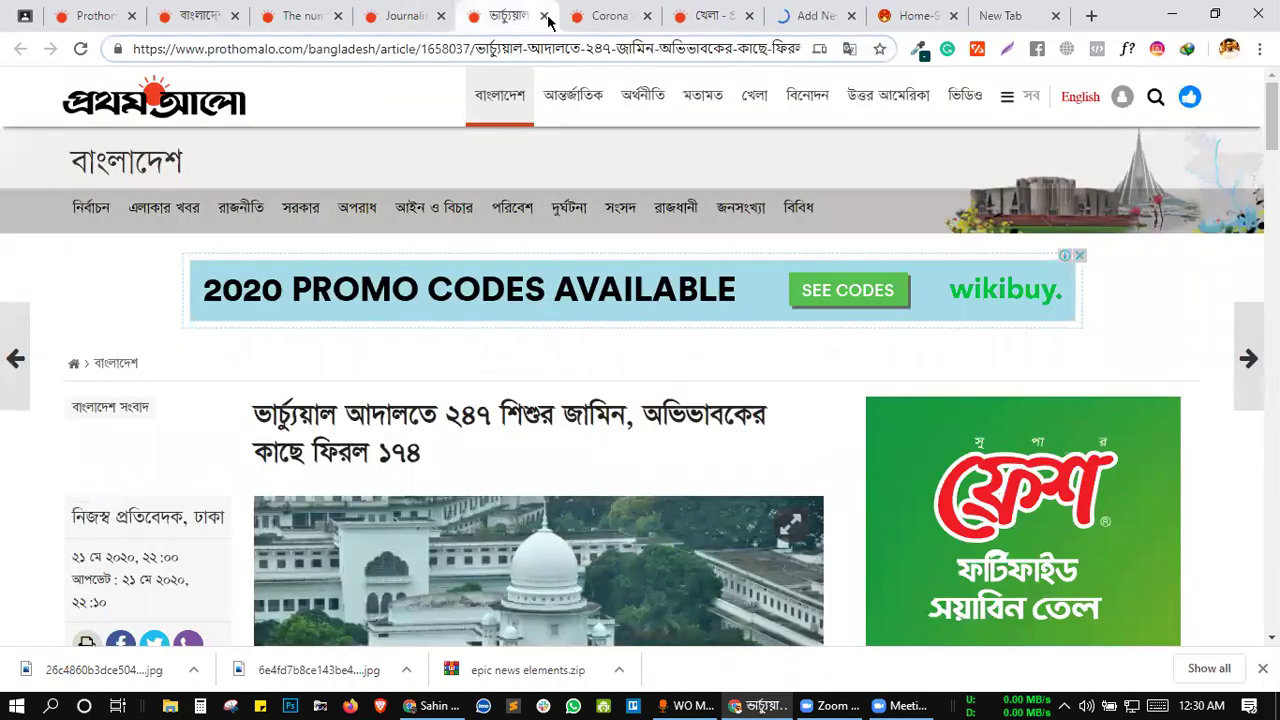
{"action": "left_click", "coordinate": [541, 17]}
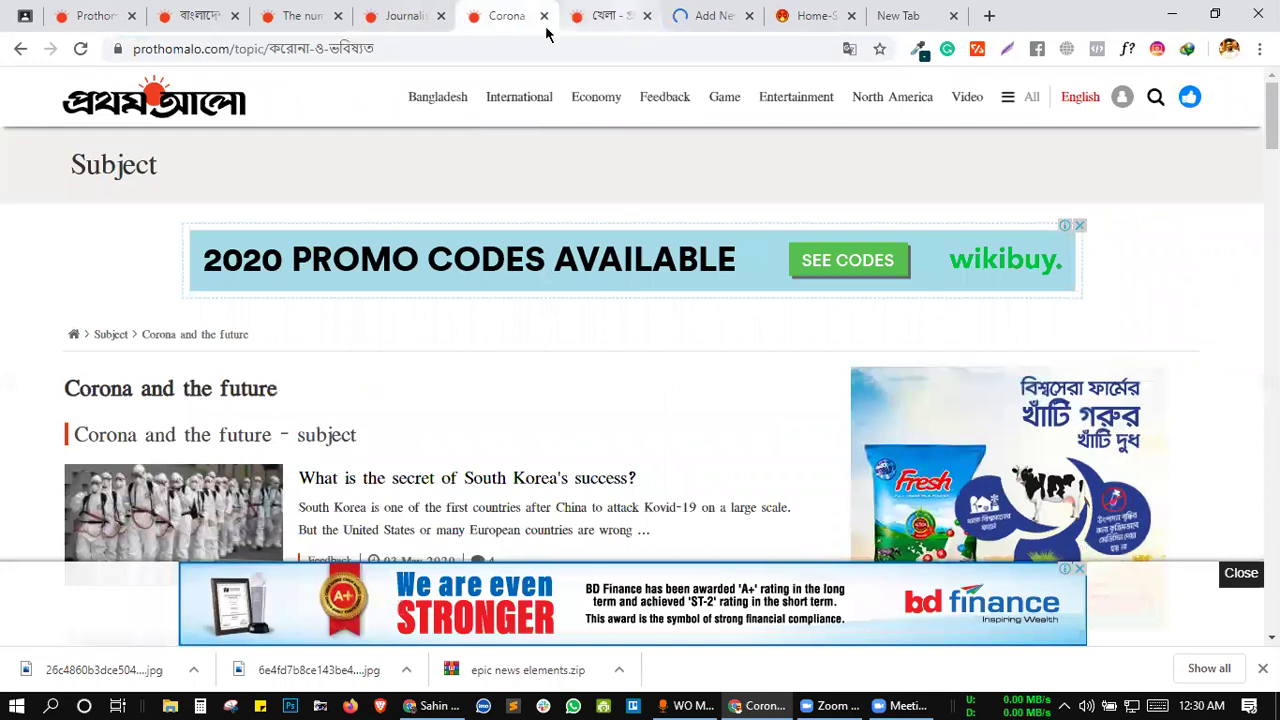
{"action": "key", "text": "ctrl+Tab"}
{"action": "scroll", "coordinate": [591, 290], "scroll_direction": "down", "scroll_amount": 3}
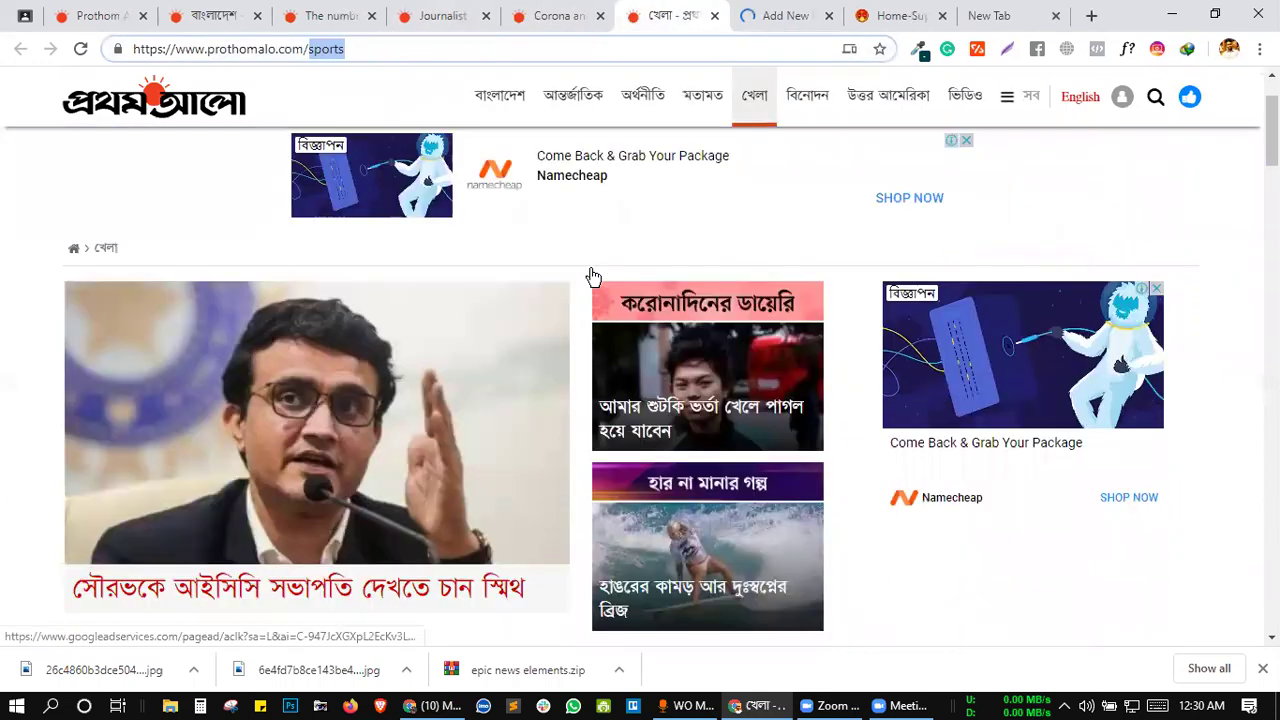
{"action": "scroll", "coordinate": [470, 350], "scroll_direction": "down", "scroll_amount": 1}
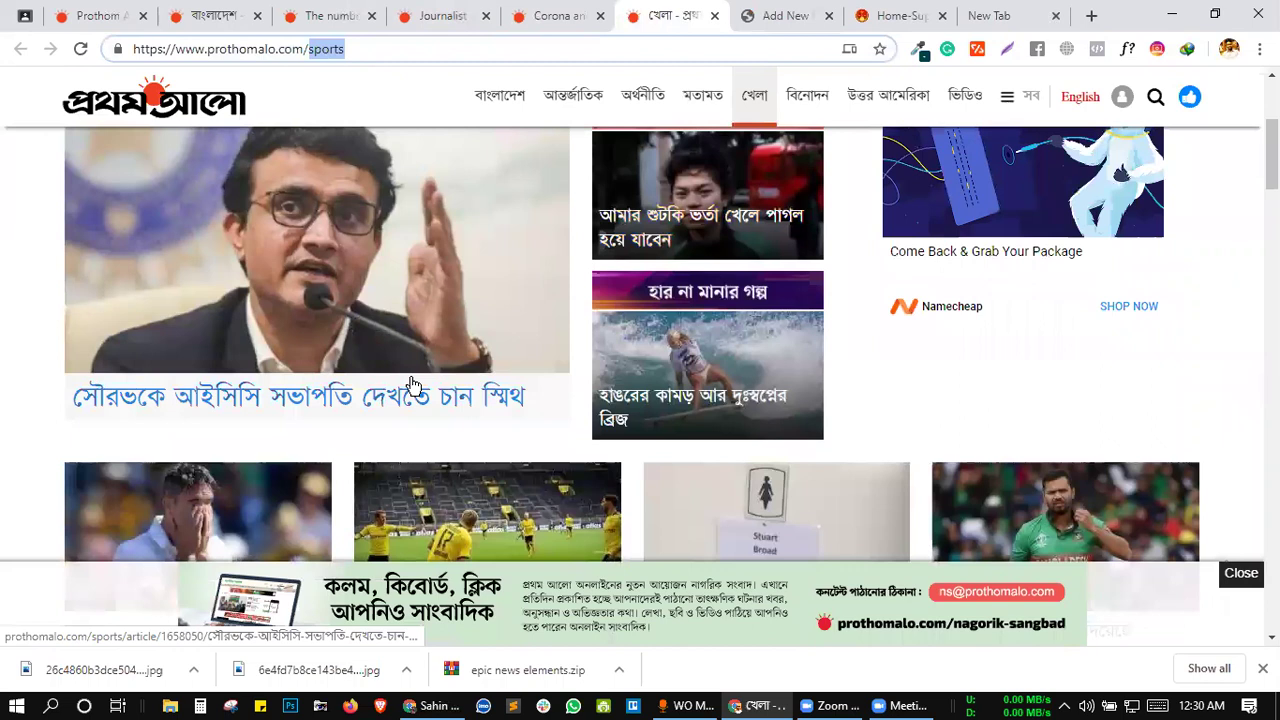
{"action": "middle_click", "coordinate": [413, 385]}
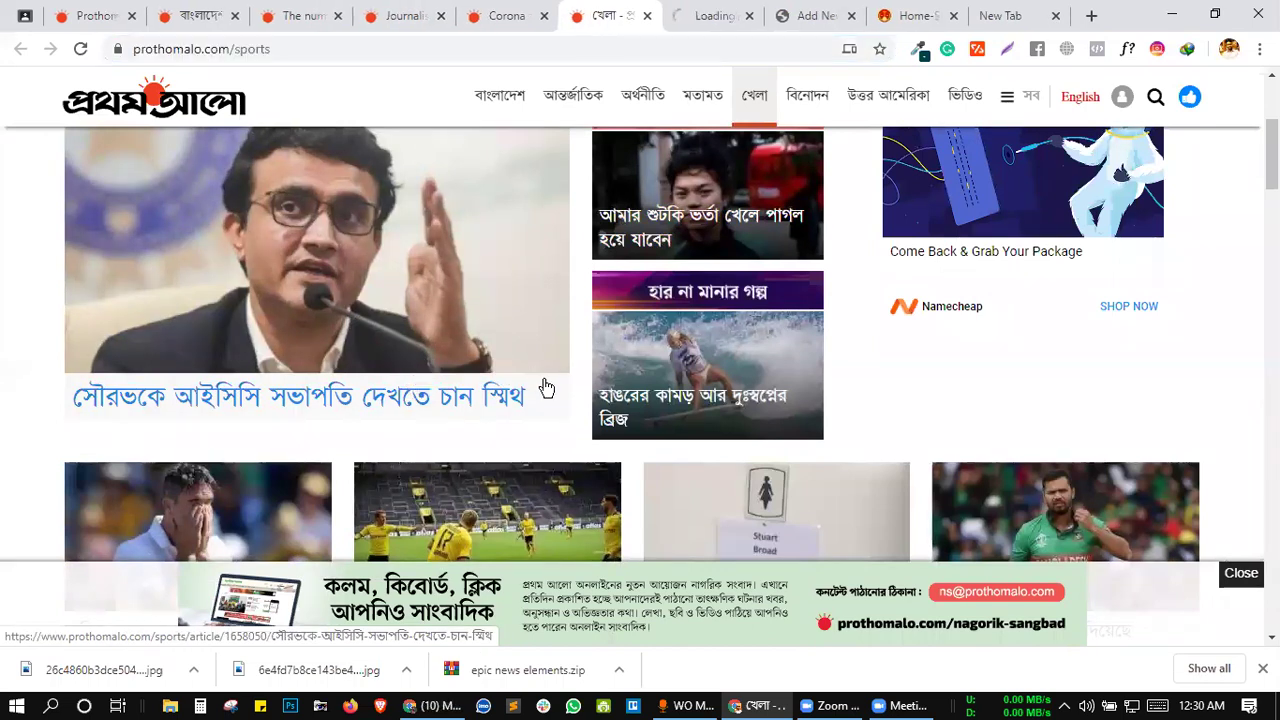
{"action": "scroll", "coordinate": [546, 388], "scroll_direction": "down", "scroll_amount": 3}
{"action": "middle_click", "coordinate": [242, 371]}
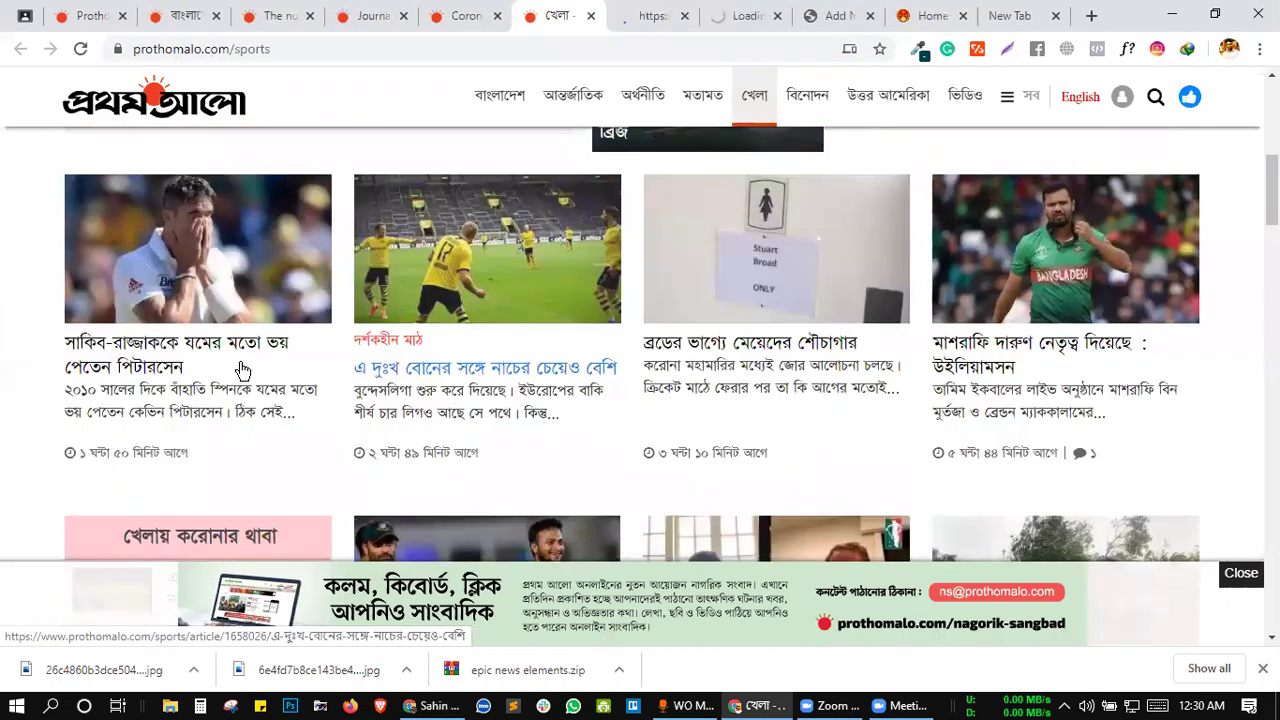
- Open the sports article about Shakib not joining Tamim's show and translate it into English
{"action": "scroll", "coordinate": [250, 370], "scroll_direction": "down", "scroll_amount": 3}
{"action": "scroll", "coordinate": [330, 375], "scroll_direction": "up", "scroll_amount": 3}
{"action": "scroll", "coordinate": [440, 300], "scroll_direction": "down", "scroll_amount": 2}
{"action": "scroll", "coordinate": [490, 210], "scroll_direction": "down", "scroll_amount": 2}
{"action": "left_click", "coordinate": [490, 225]}
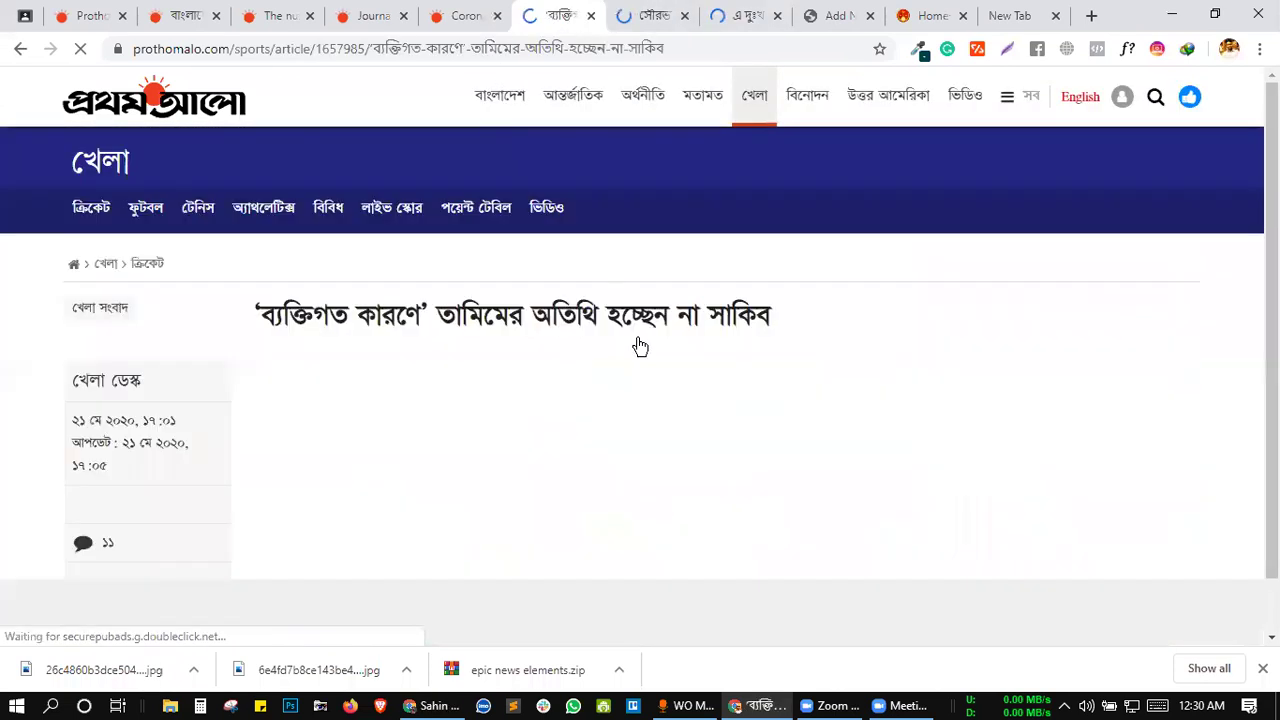
{"action": "right_click", "coordinate": [605, 428]}
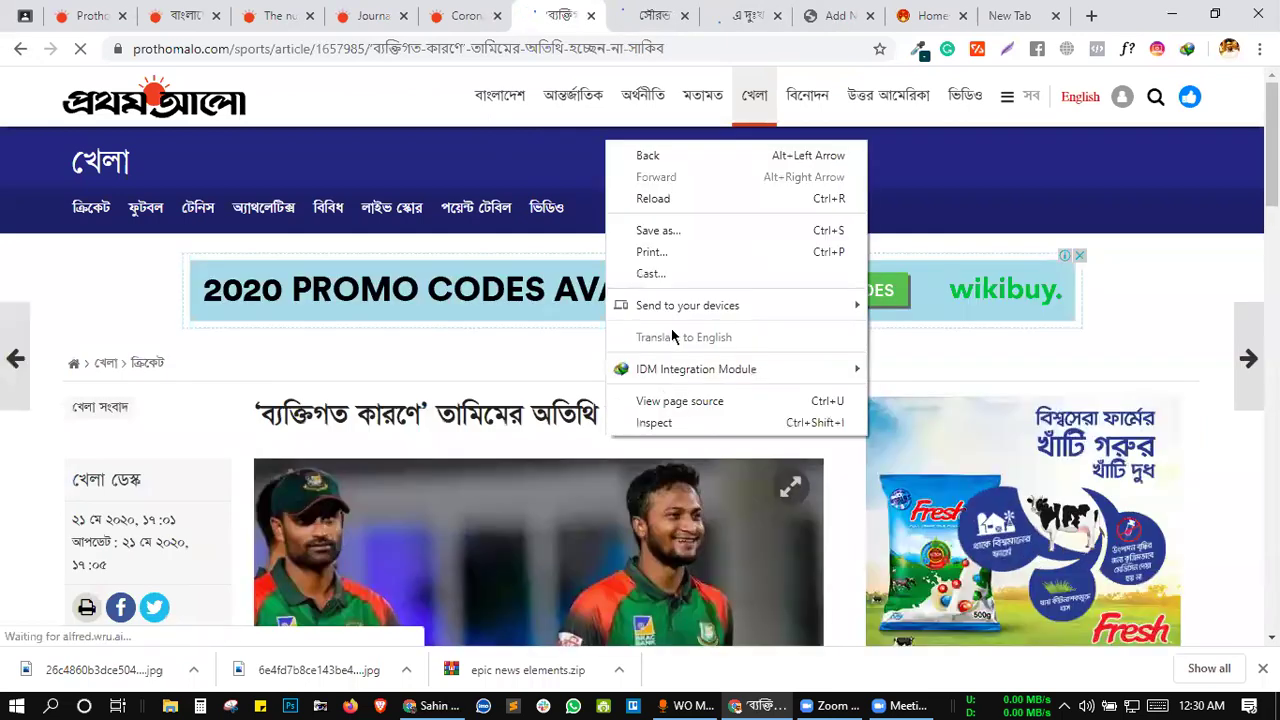
{"action": "left_click", "coordinate": [572, 425]}
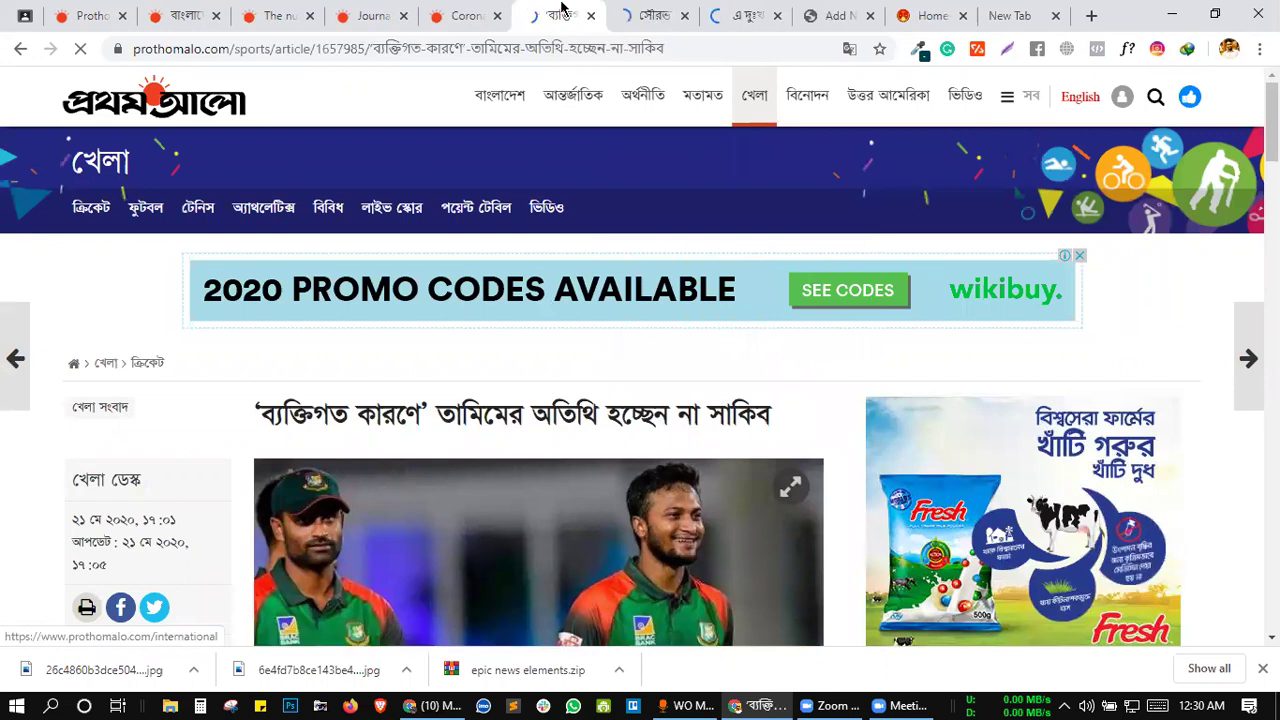
{"action": "right_click", "coordinate": [634, 434]}
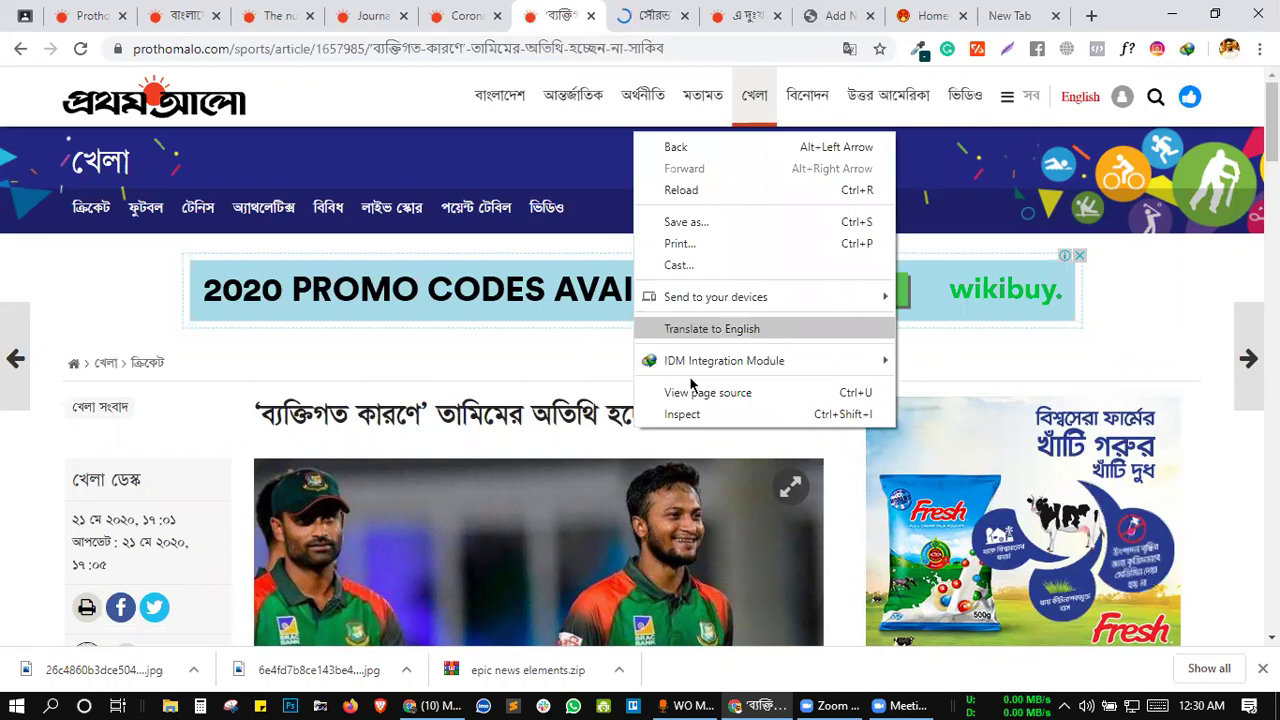
{"action": "key", "text": "Return"}
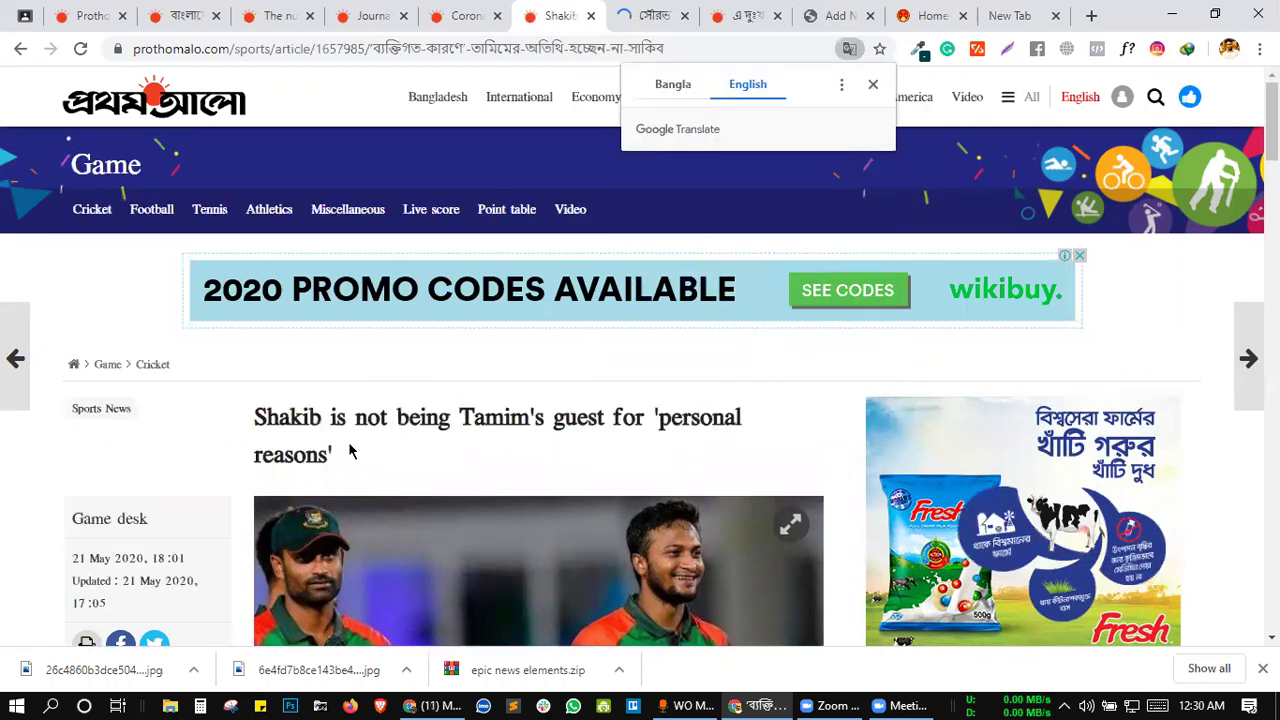
- Copy the headline "Shakib is not being Tamim's guest for 'personal reasons'" into the title of the new post
{"action": "triple_click", "coordinate": [257, 430]}
{"action": "key", "text": "ctrl+c"}
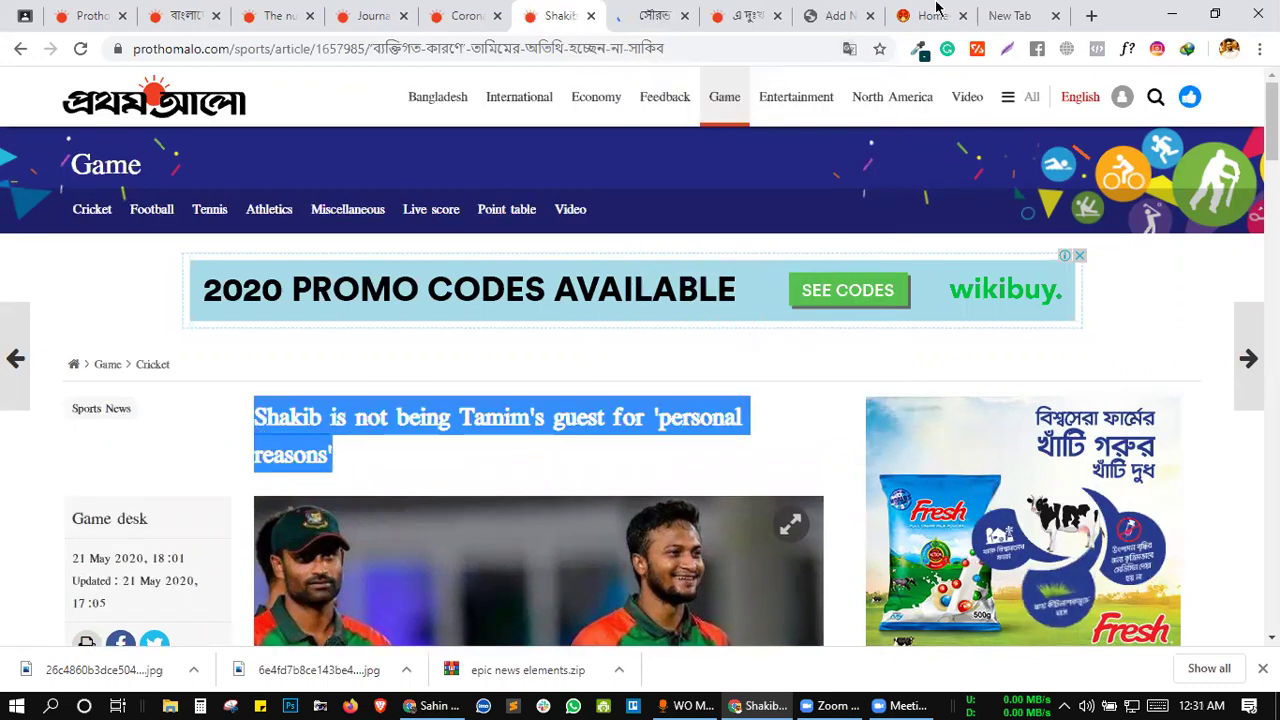
{"action": "left_click", "coordinate": [838, 15]}
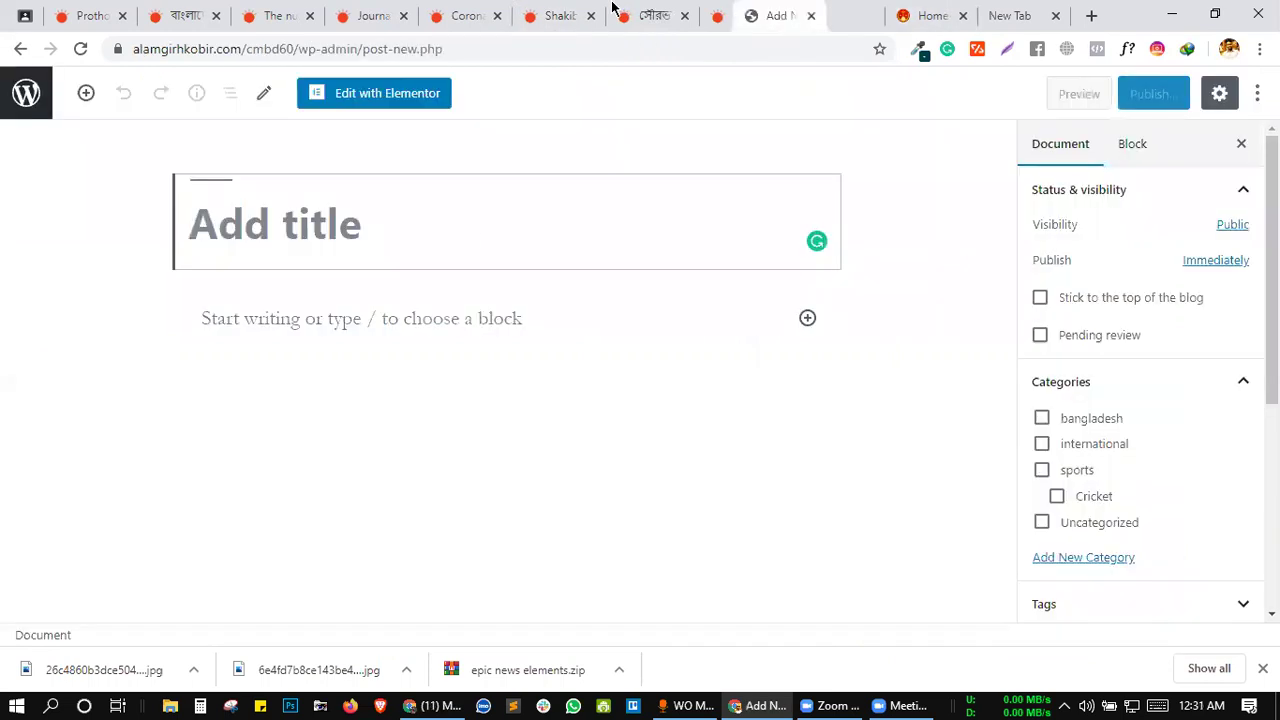
{"action": "key", "text": "ctrl+v"}
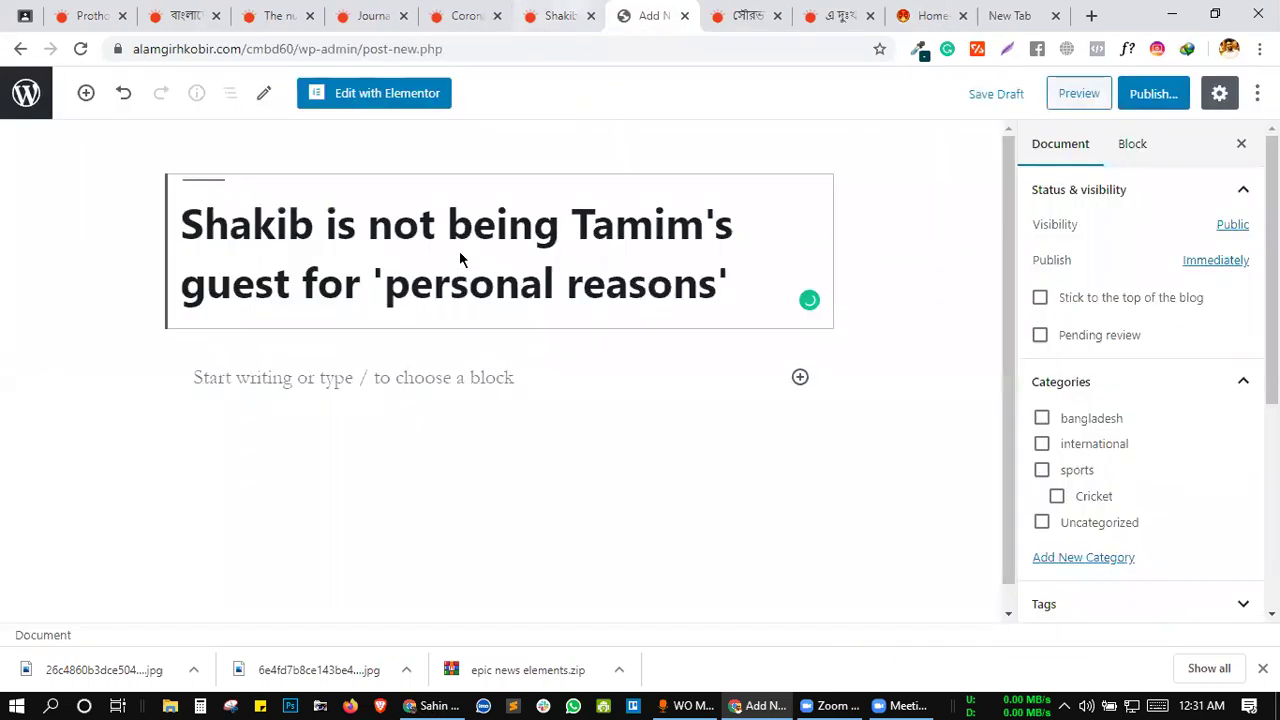
- Copy the translated body text of the Shakib and Tamim article into the body of the new post
{"action": "left_click", "coordinate": [566, 16]}
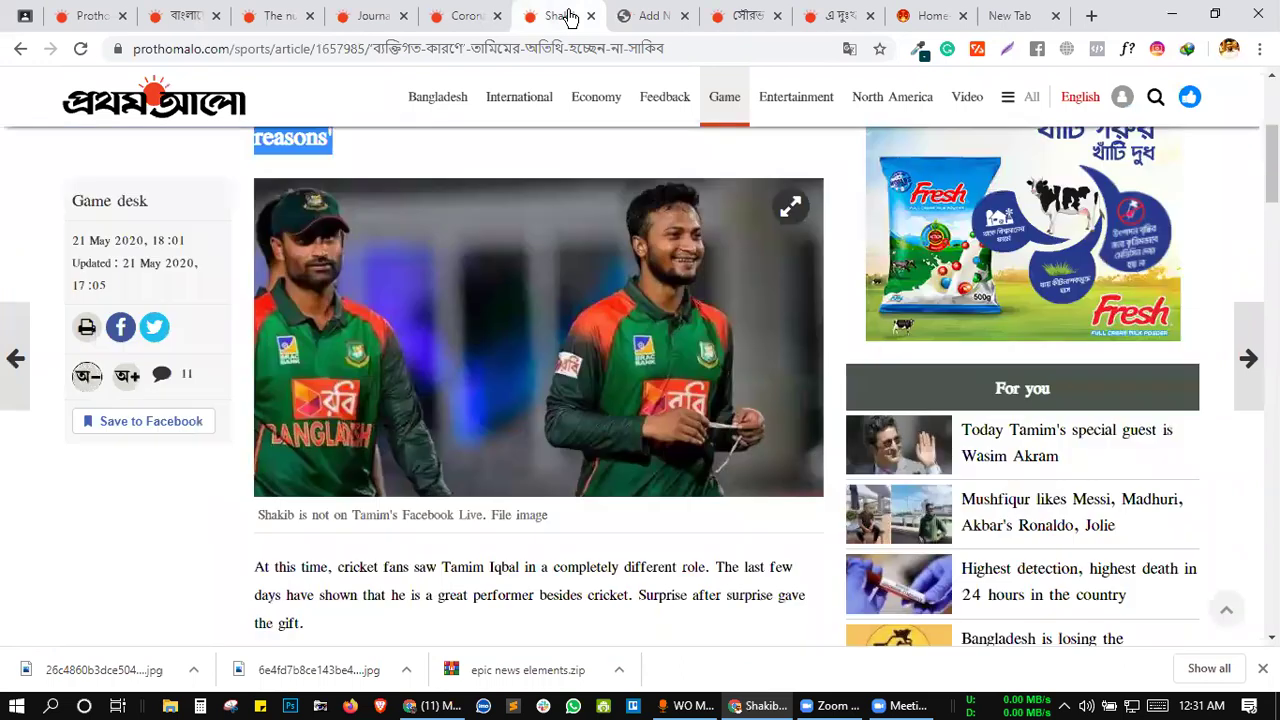
{"action": "scroll", "coordinate": [444, 360], "scroll_direction": "down", "scroll_amount": 15}
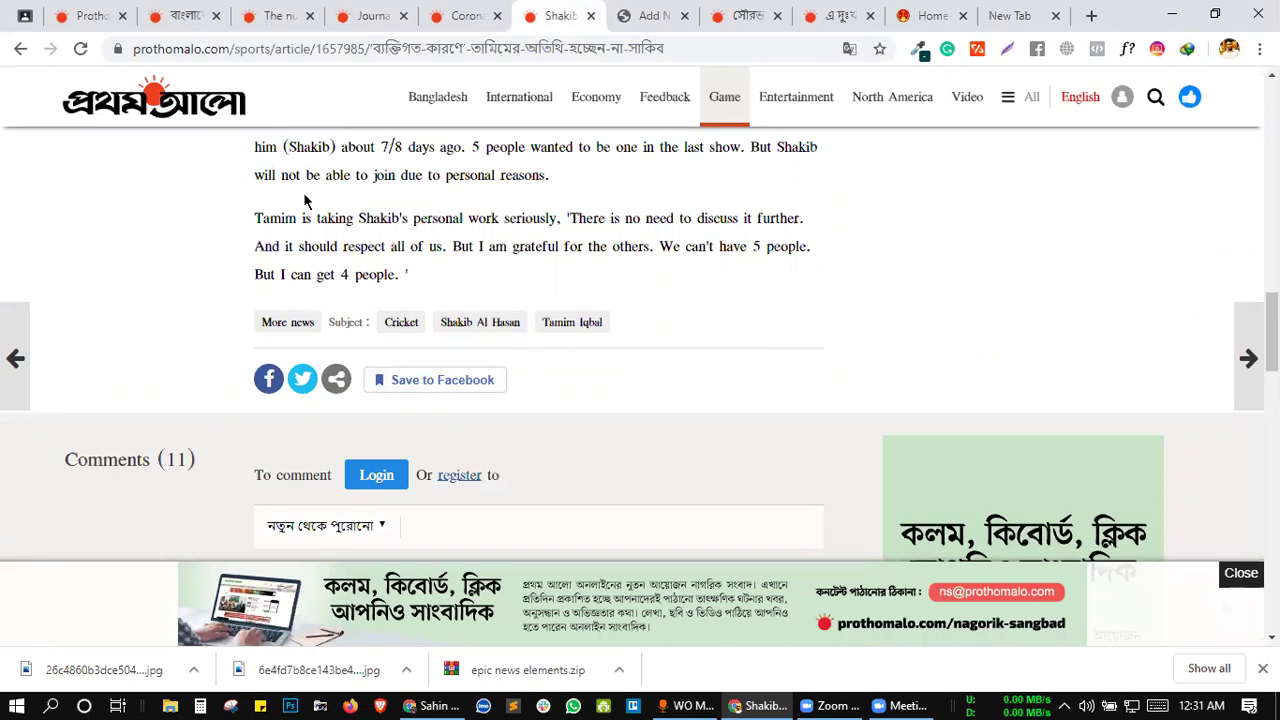
{"action": "left_click_drag", "start_coordinate": [306, 202], "coordinate": [410, 278]}
{"action": "left_click_drag", "start_coordinate": [283, 76], "coordinate": [310, 146]}
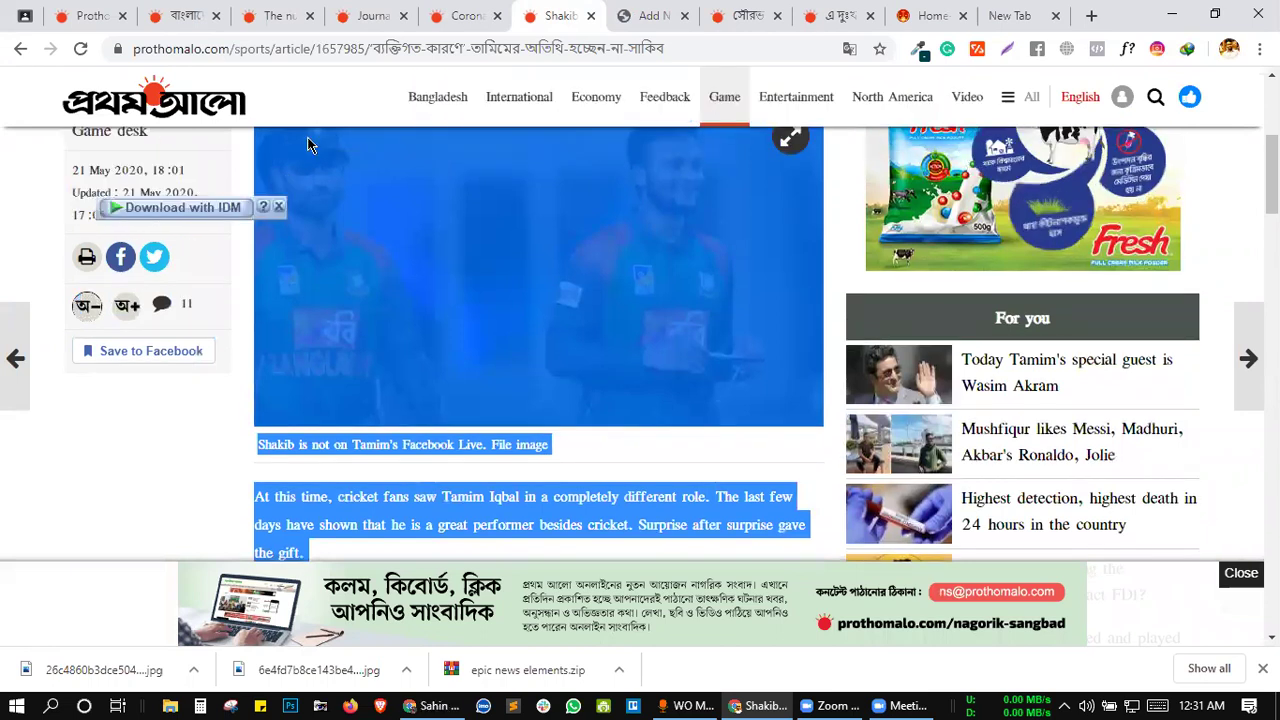
{"action": "left_click", "coordinate": [661, 15]}
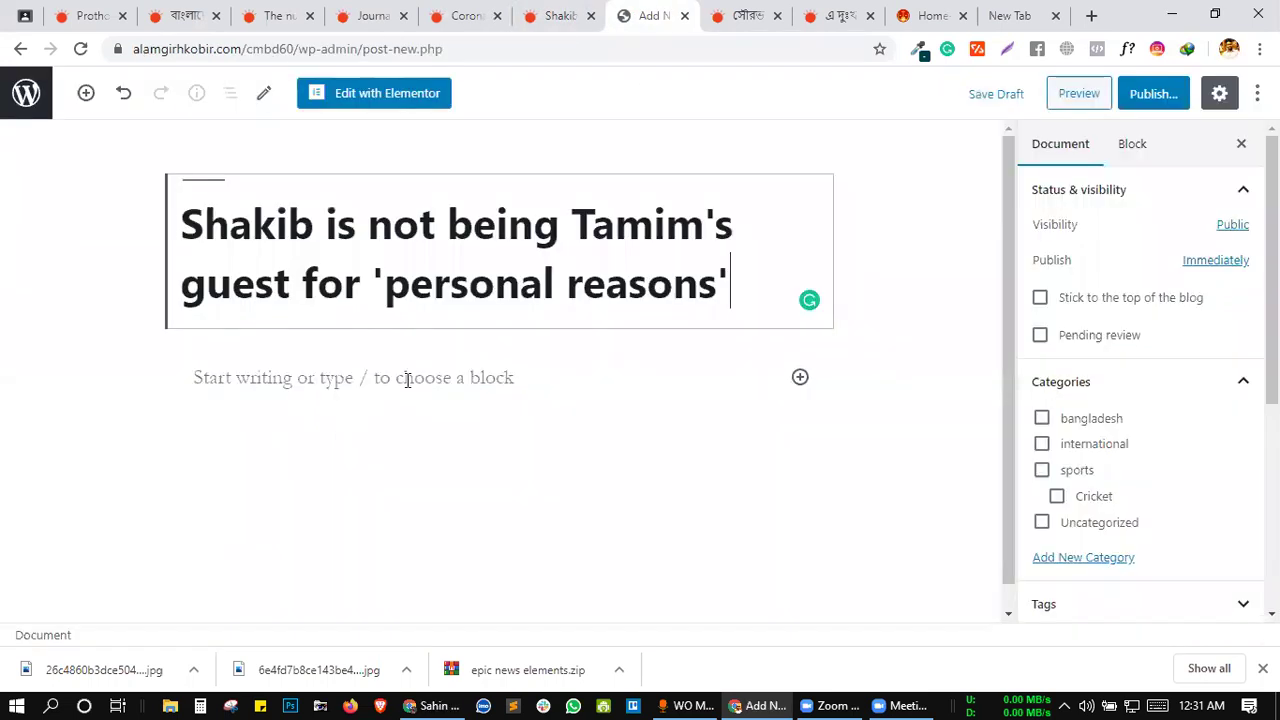
{"action": "left_click", "coordinate": [387, 395]}
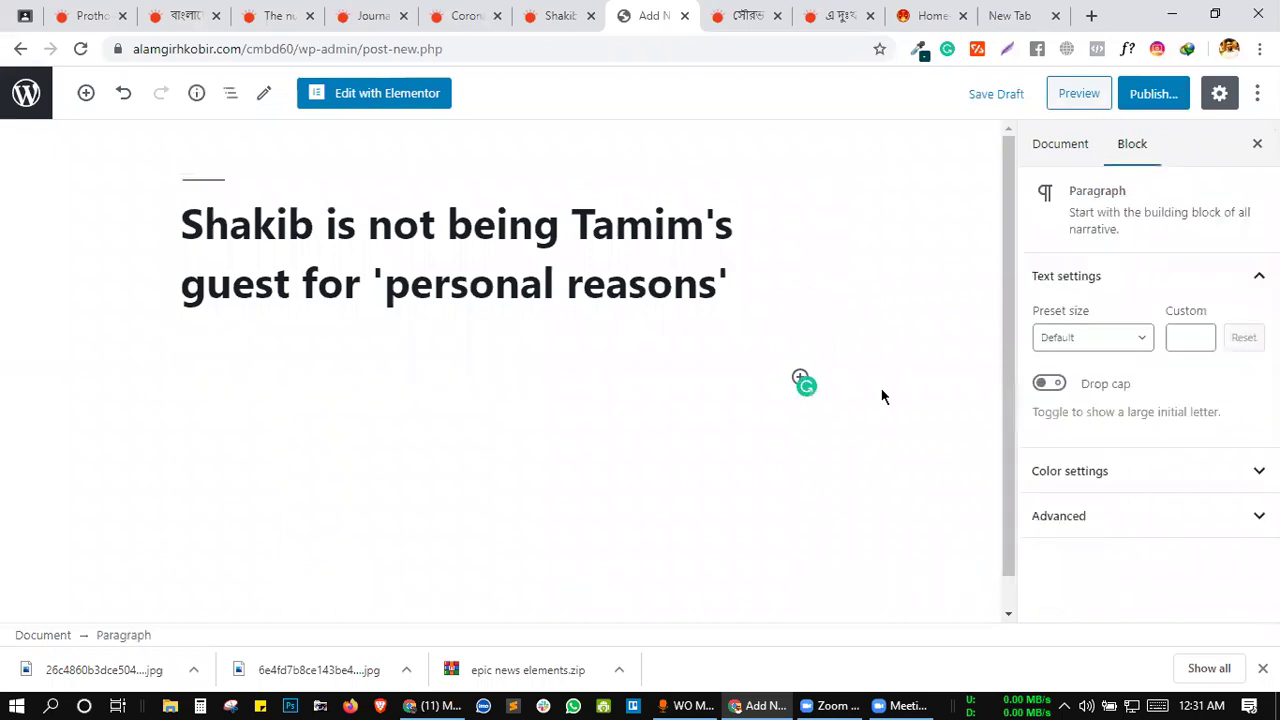
{"action": "key", "text": "ctrl+v"}
{"action": "scroll", "coordinate": [912, 390], "scroll_direction": "up", "scroll_amount": 4}
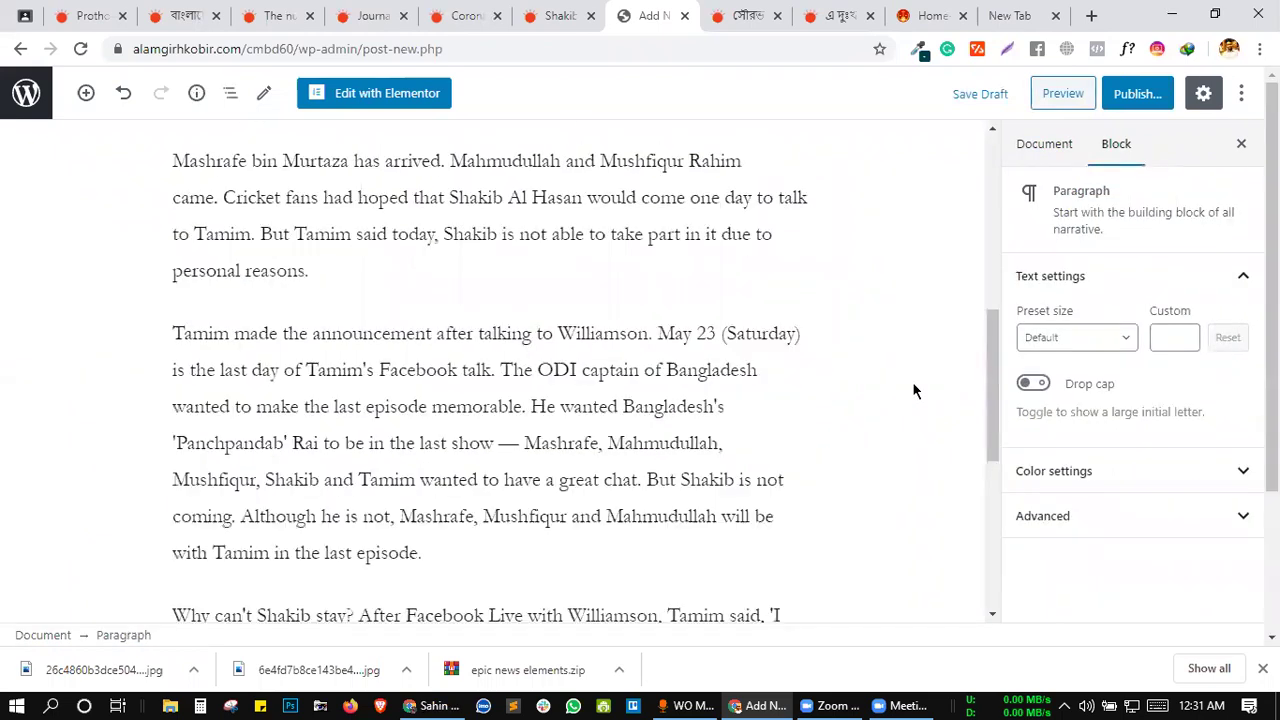
{"action": "scroll", "coordinate": [912, 390], "scroll_direction": "up", "scroll_amount": 6}
{"action": "scroll", "coordinate": [953, 490], "scroll_direction": "down", "scroll_amount": 5}
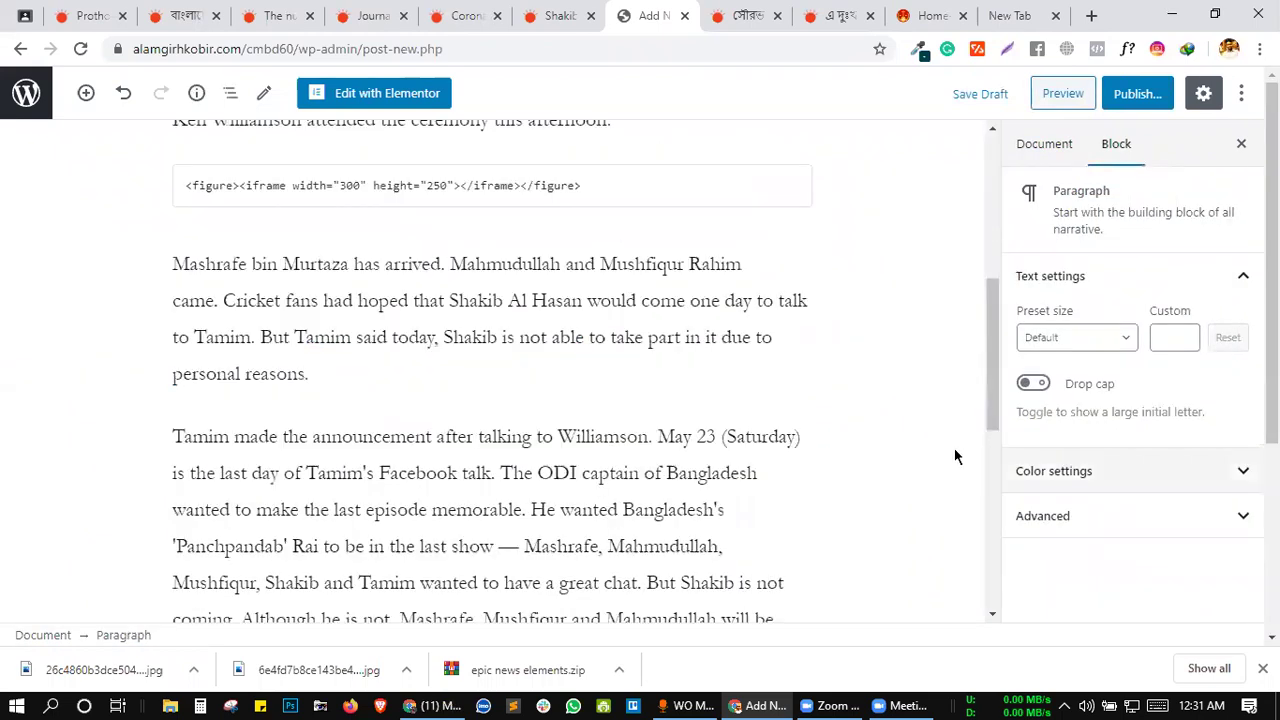
- Assign the post to the sports category and its Cricket subcategory
{"action": "left_click", "coordinate": [1026, 160]}
{"action": "scroll", "coordinate": [957, 423], "scroll_direction": "down", "scroll_amount": 3}
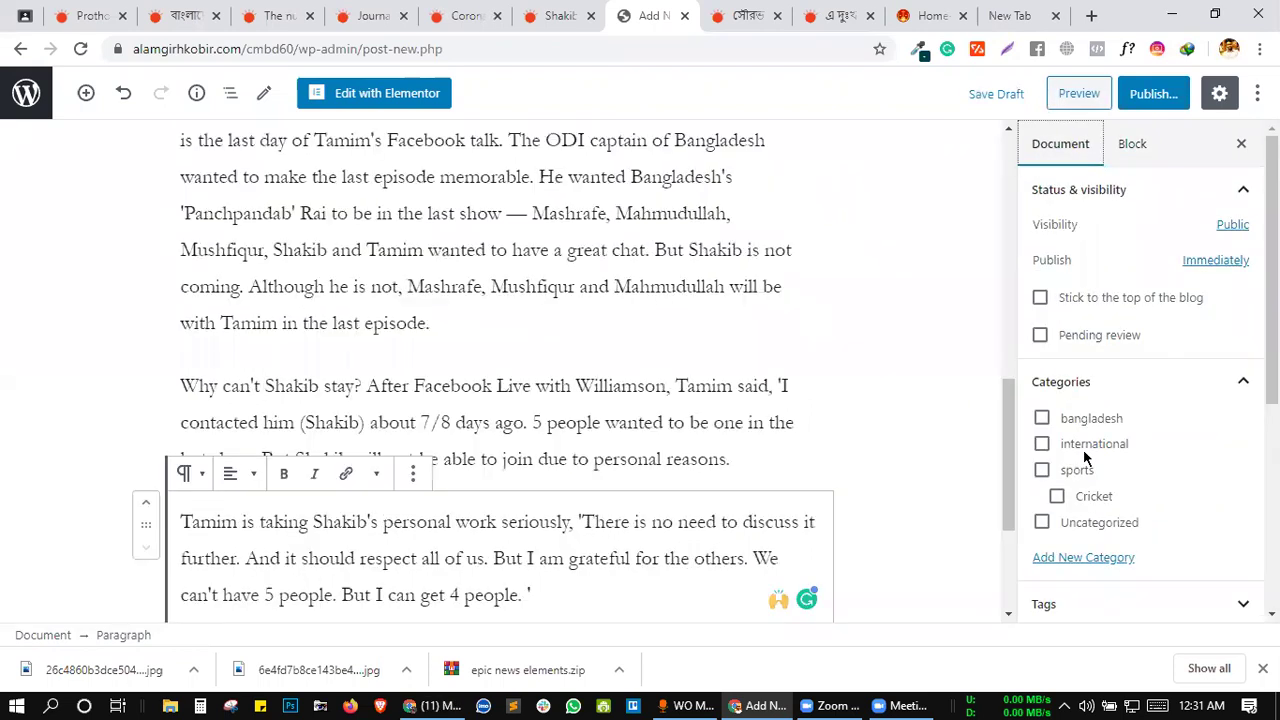
{"action": "scroll", "coordinate": [911, 422], "scroll_direction": "down", "scroll_amount": 2}
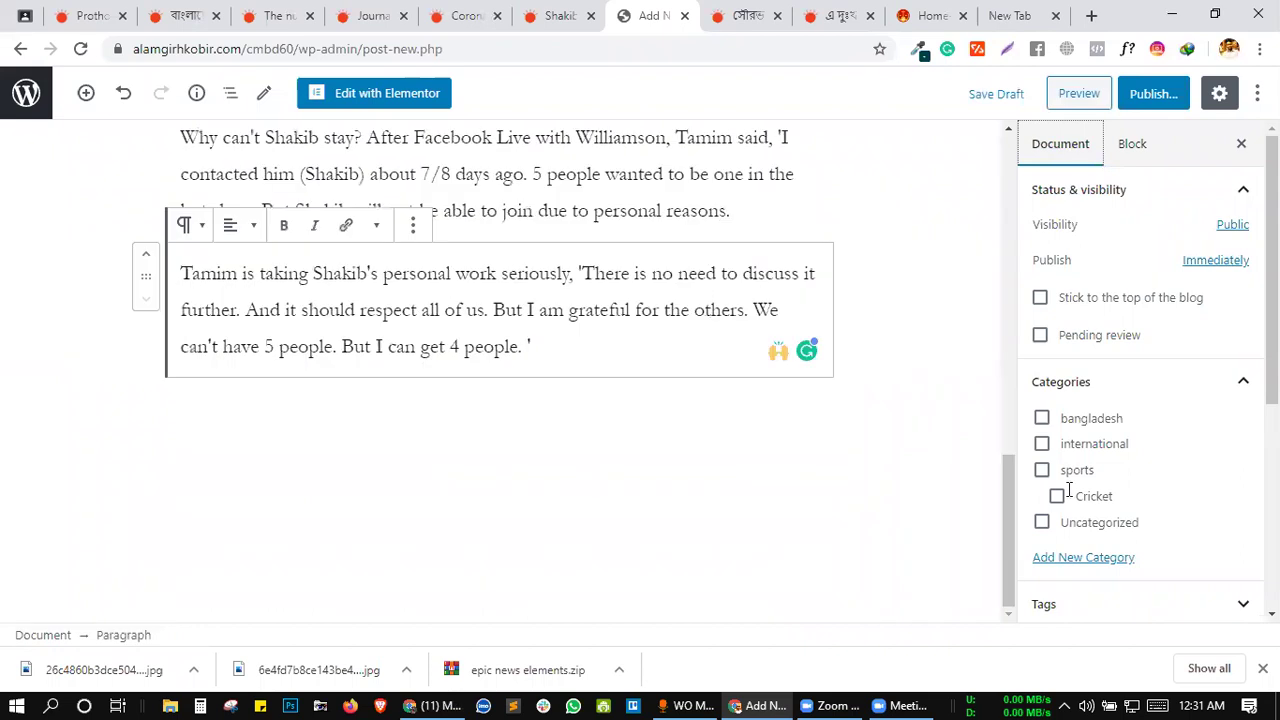
{"action": "left_click", "coordinate": [1046, 471]}
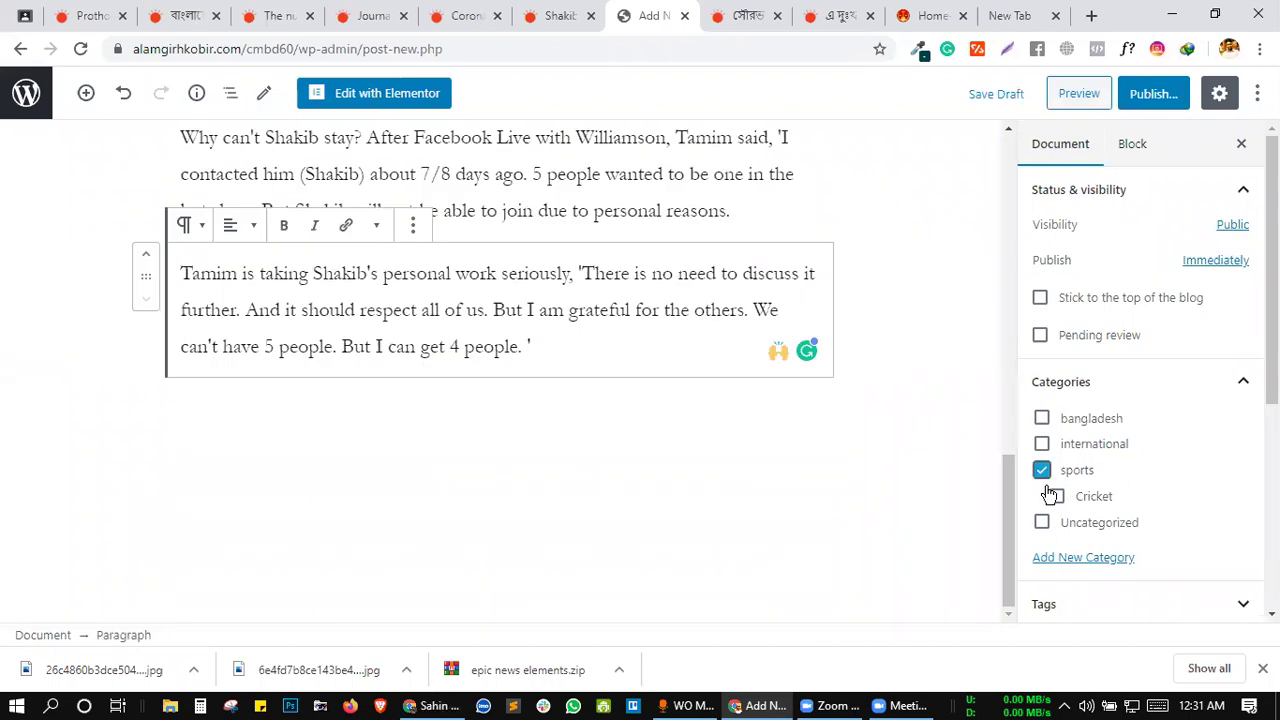
{"action": "scroll", "coordinate": [875, 416], "scroll_direction": "up", "scroll_amount": 10}
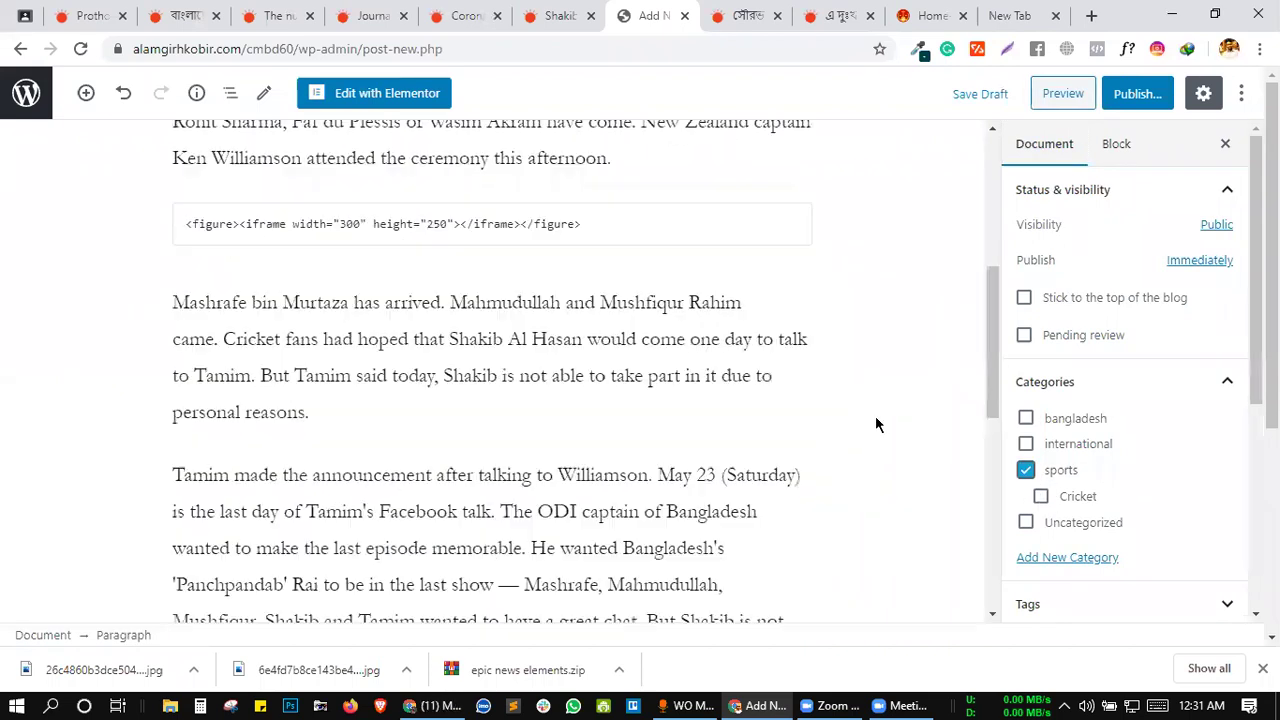
{"action": "left_click", "coordinate": [1042, 497]}
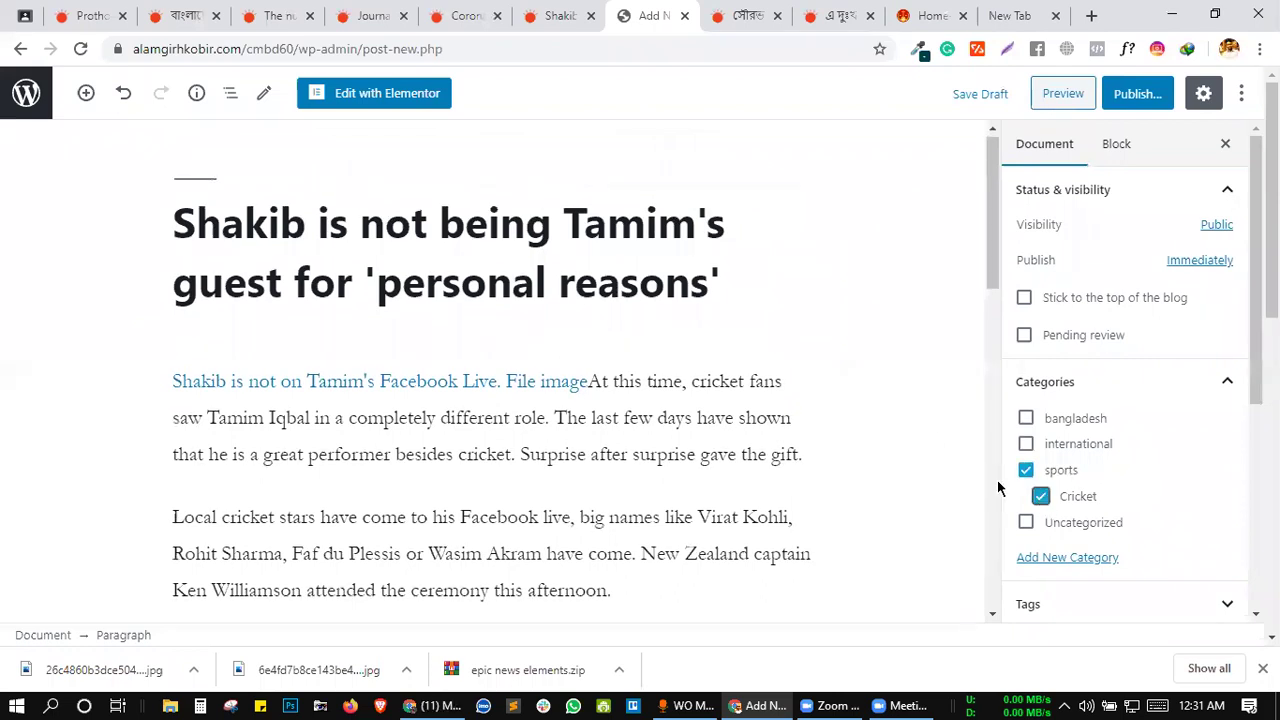
{"action": "scroll", "coordinate": [997, 479], "scroll_direction": "down", "scroll_amount": 5}
{"action": "scroll", "coordinate": [976, 240], "scroll_direction": "up", "scroll_amount": 5}
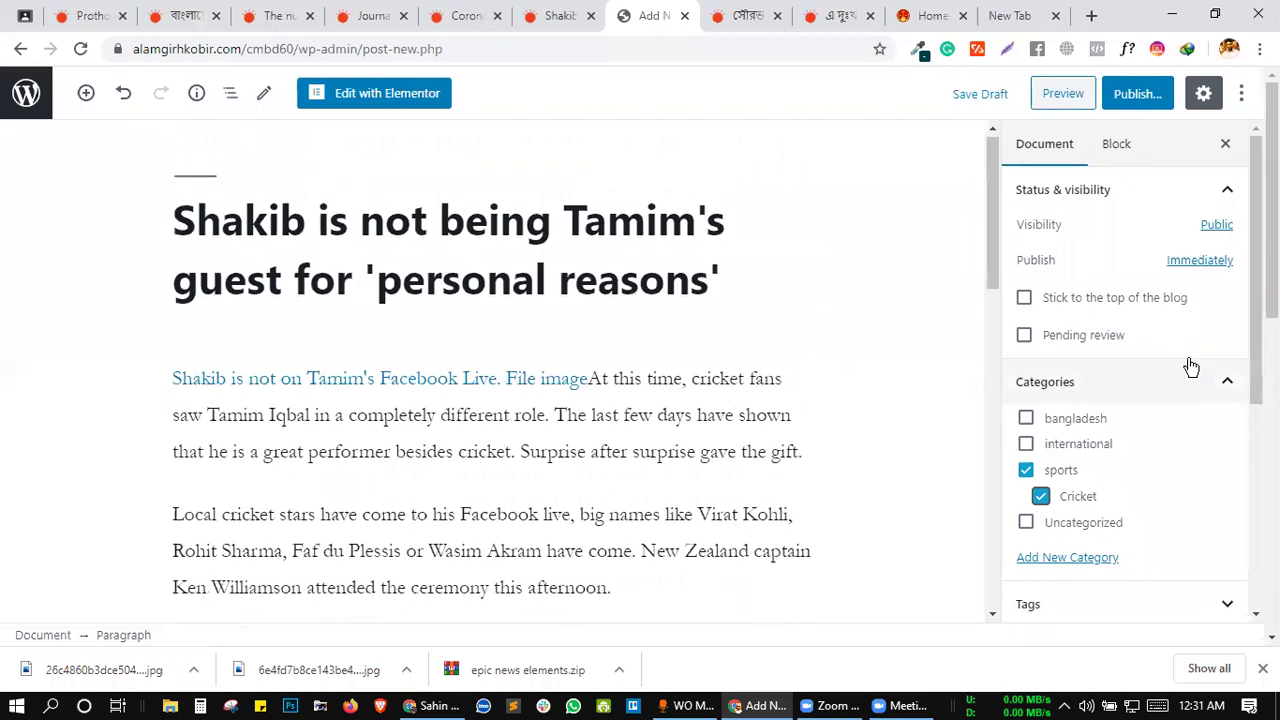
- Save the photo of Shakib and Tamim from the Prothom Alo article to the computer
{"action": "scroll", "coordinate": [1171, 394], "scroll_direction": "down", "scroll_amount": 3}
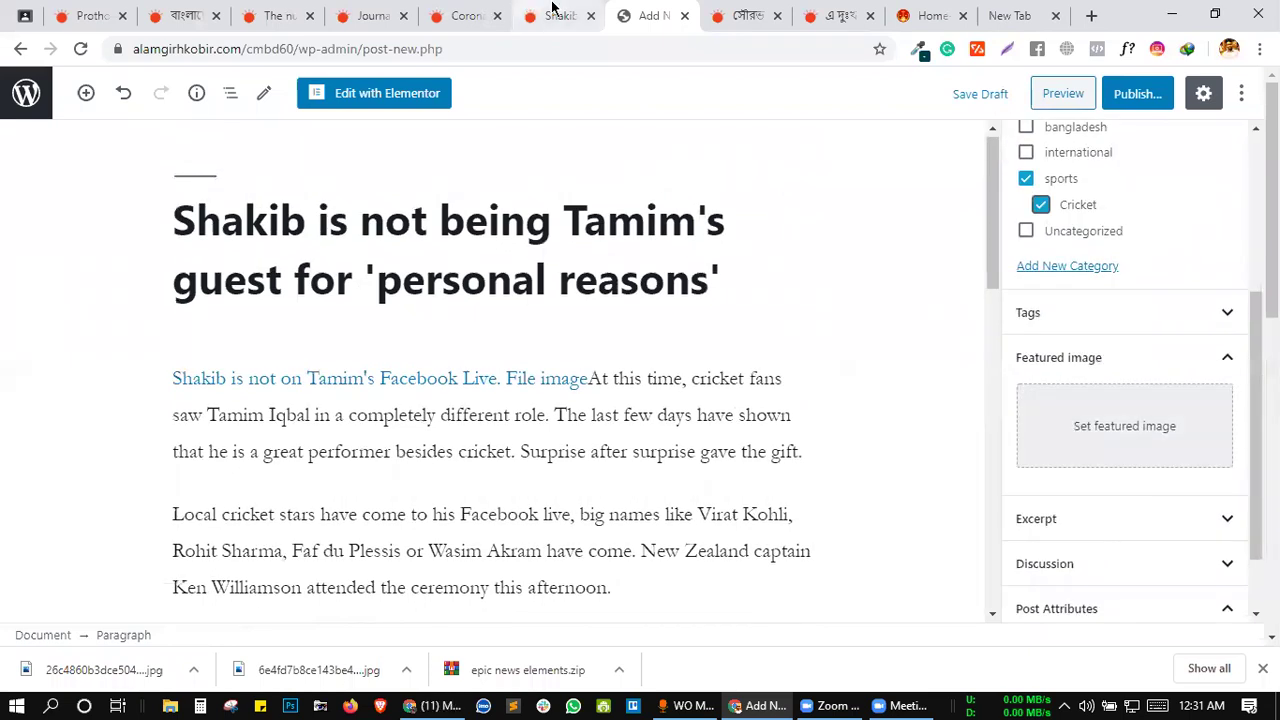
{"action": "left_click", "coordinate": [552, 12]}
{"action": "right_click", "coordinate": [497, 286]}
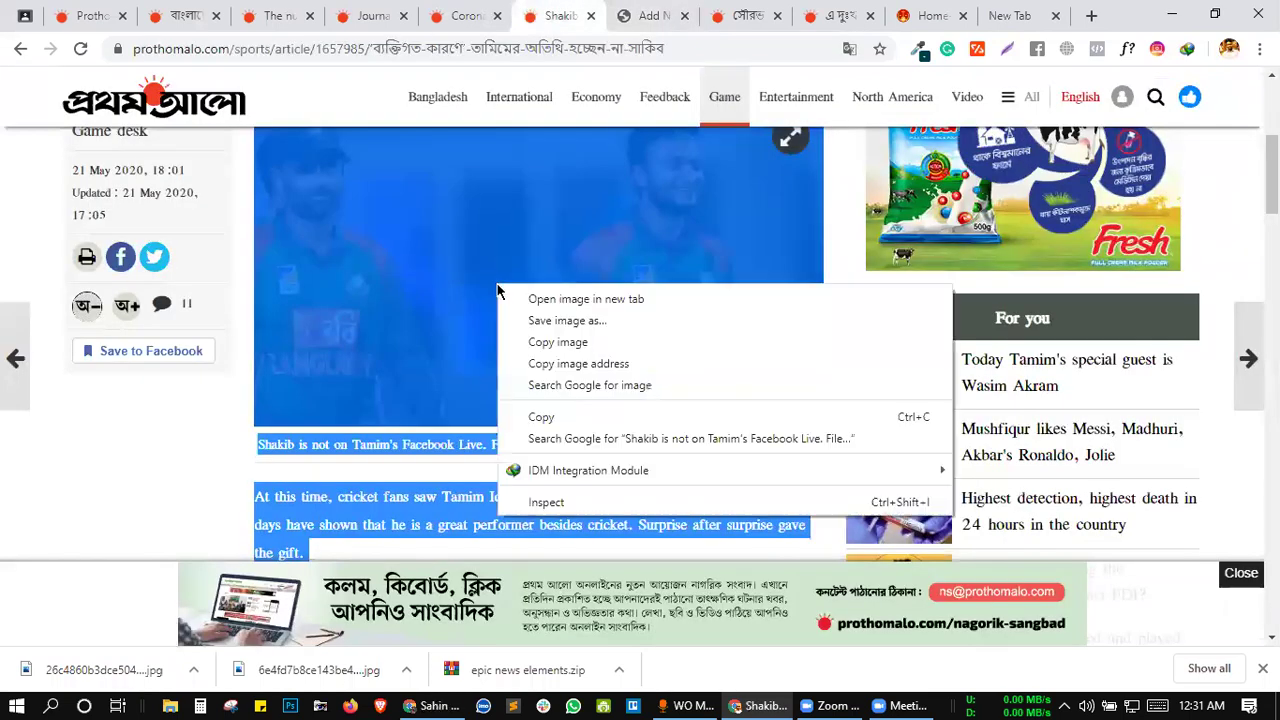
{"action": "left_click", "coordinate": [546, 321]}
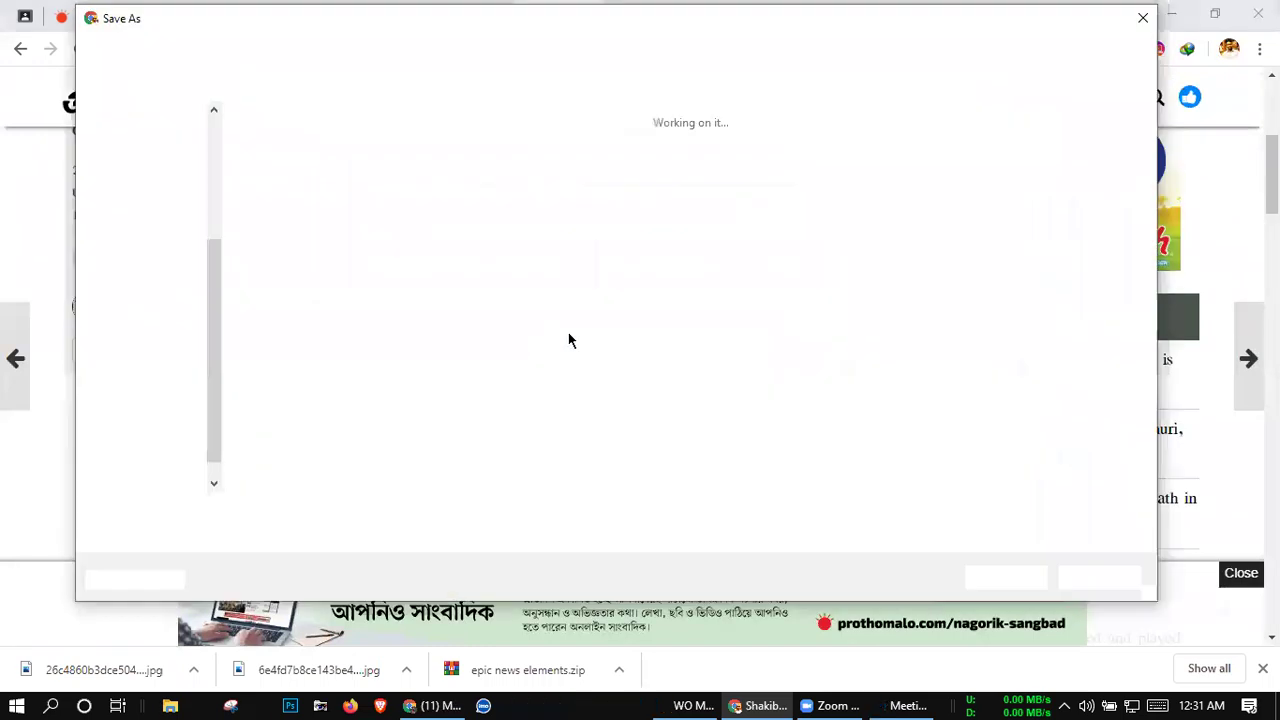
{"action": "key", "text": "Return"}
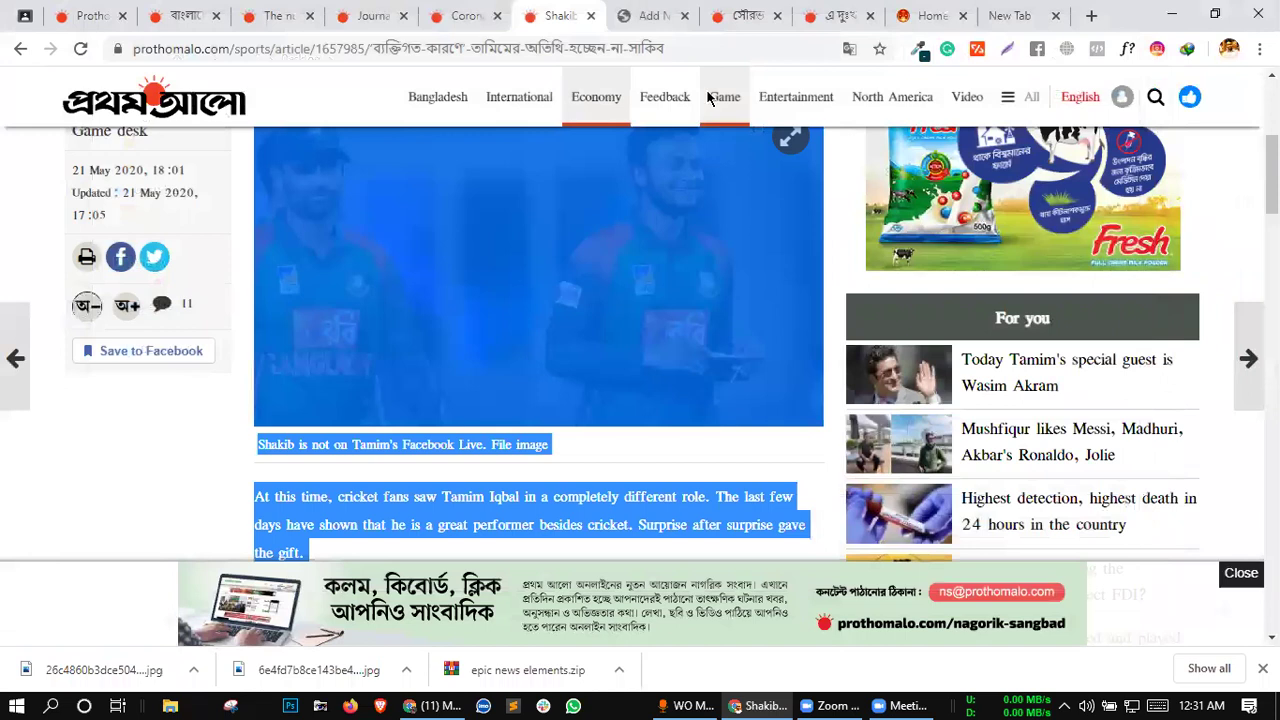
- Upload the downloaded cricket photo to the media library and set it as the post's featured image
{"action": "left_click", "coordinate": [650, 15]}
{"action": "left_click", "coordinate": [1066, 390]}
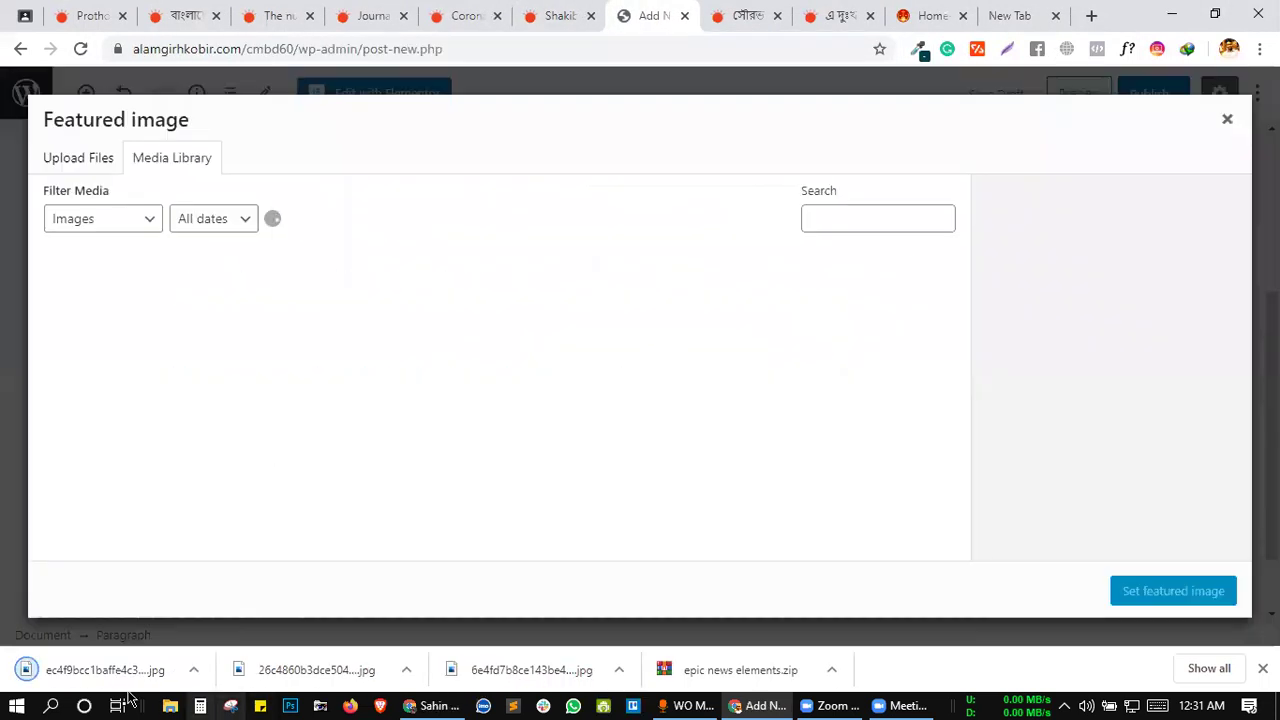
{"action": "left_click_drag", "start_coordinate": [100, 670], "coordinate": [458, 460]}
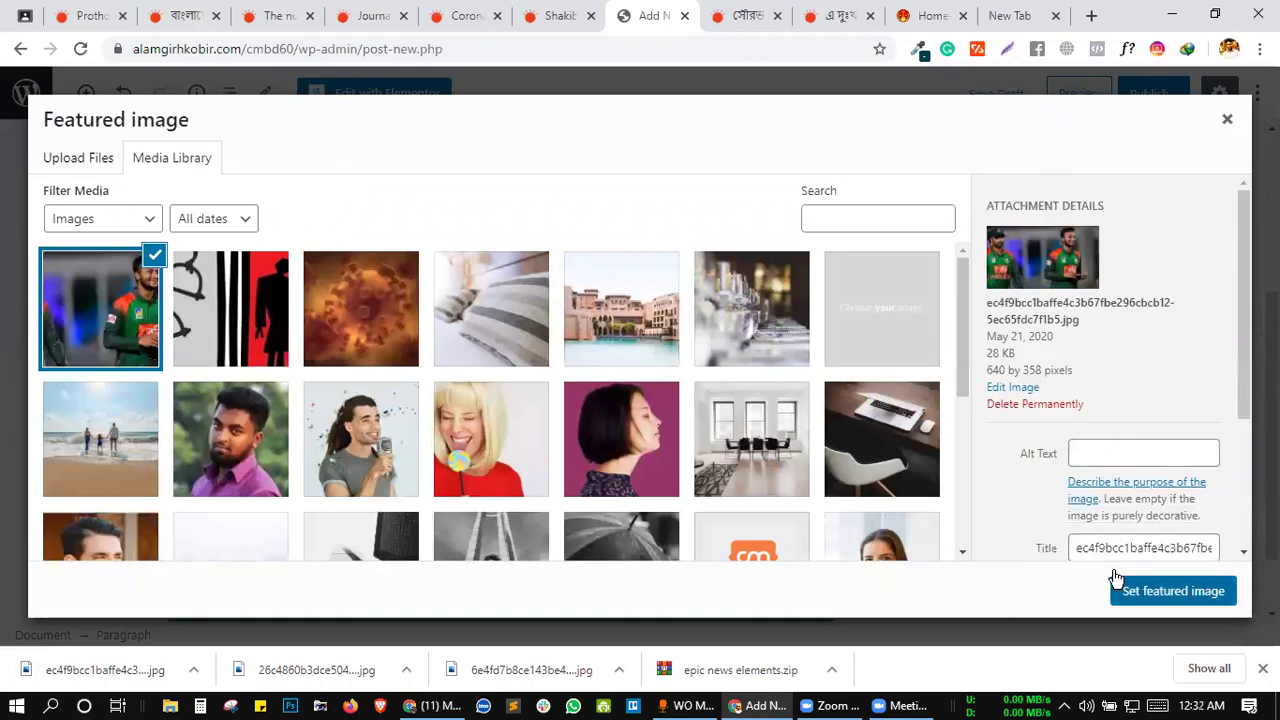
{"action": "left_click", "coordinate": [1116, 580]}
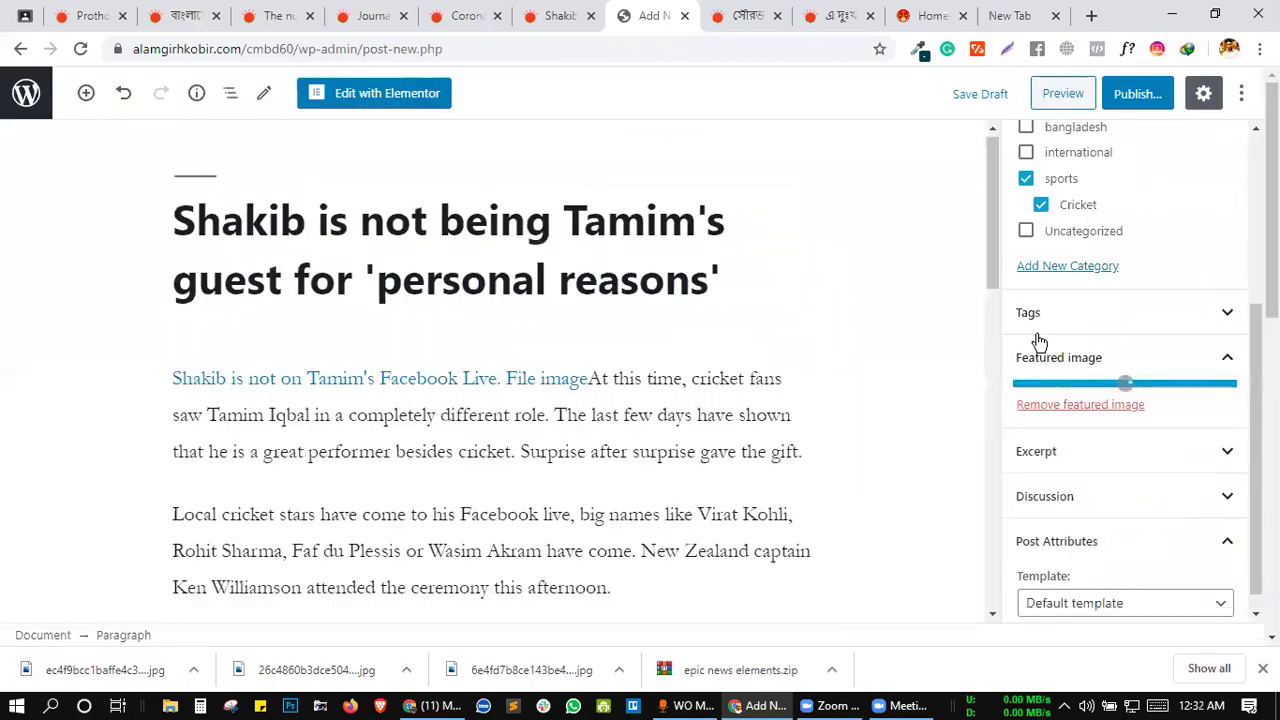
- Publish the Shakib post and return to the list of all posts
{"action": "left_click", "coordinate": [1130, 96]}
{"action": "key", "text": "Return"}
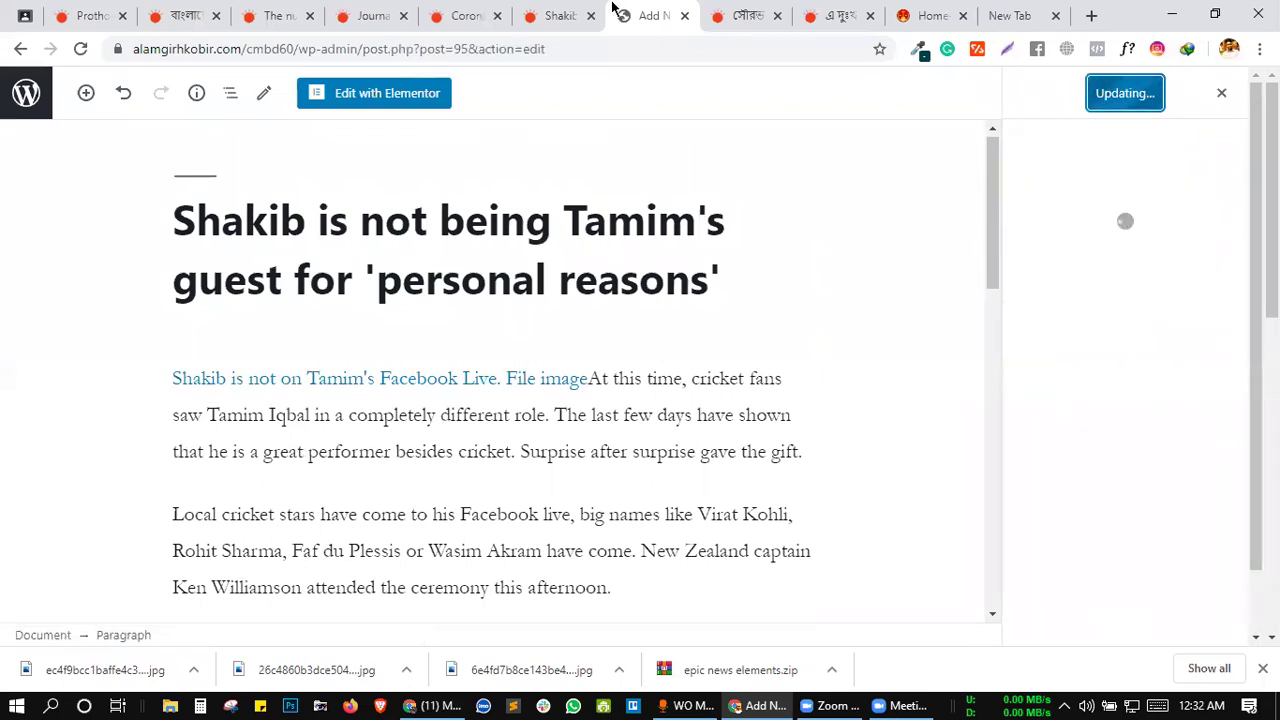
{"action": "left_click", "coordinate": [1236, 94]}
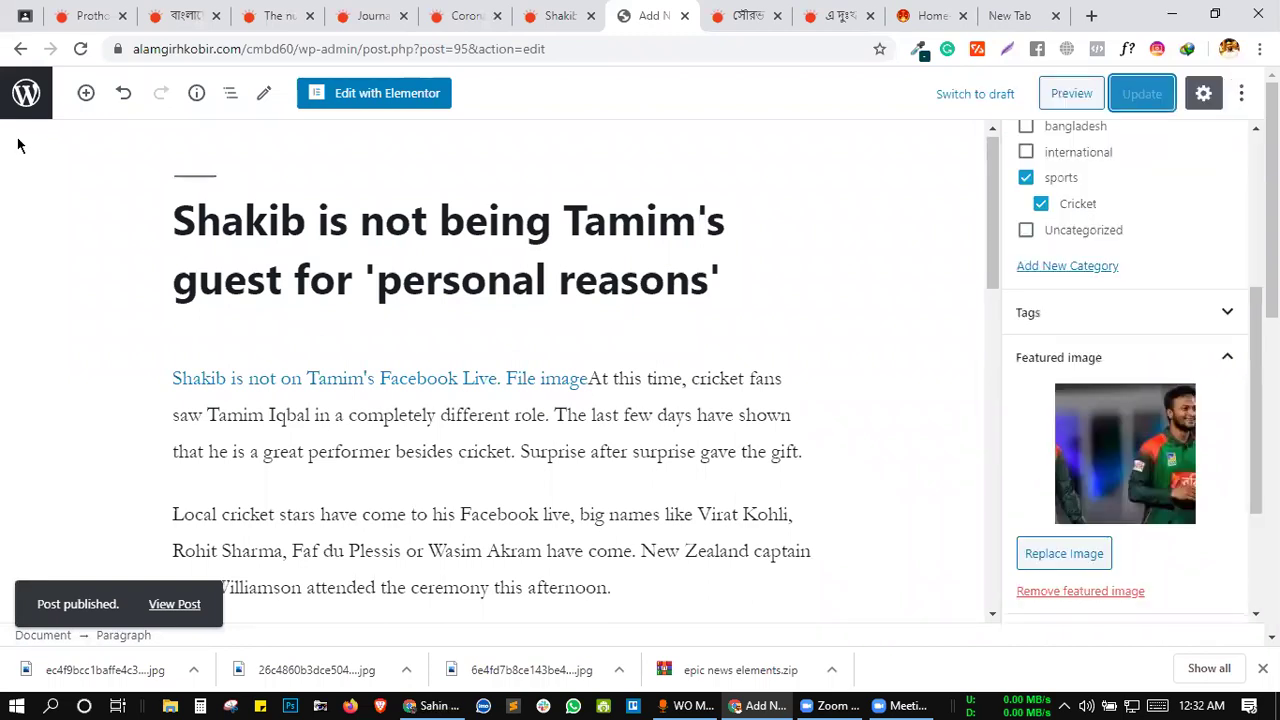
{"action": "left_click", "coordinate": [32, 100]}
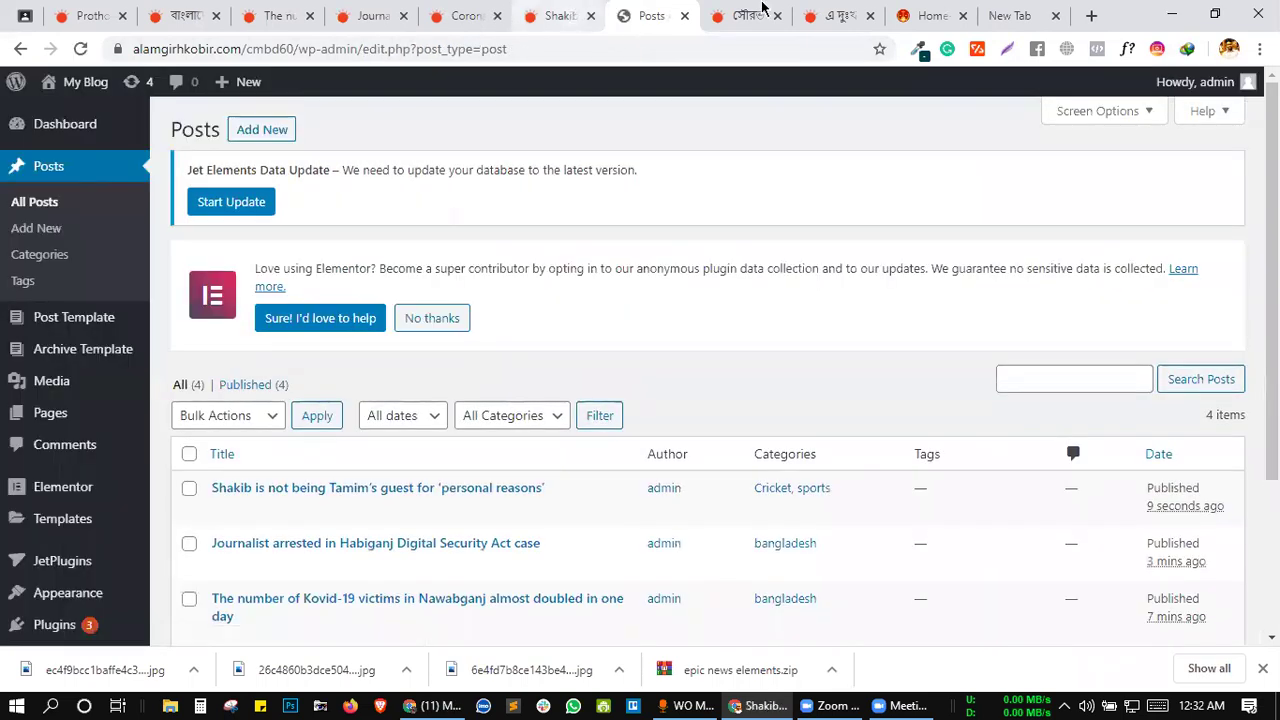
- Switch to the Prothom Alo article about Sourav and the ICC presidency and translate it into English
{"action": "left_click", "coordinate": [555, 15]}
{"action": "left_click", "coordinate": [748, 15]}
{"action": "left_click", "coordinate": [757, 88]}
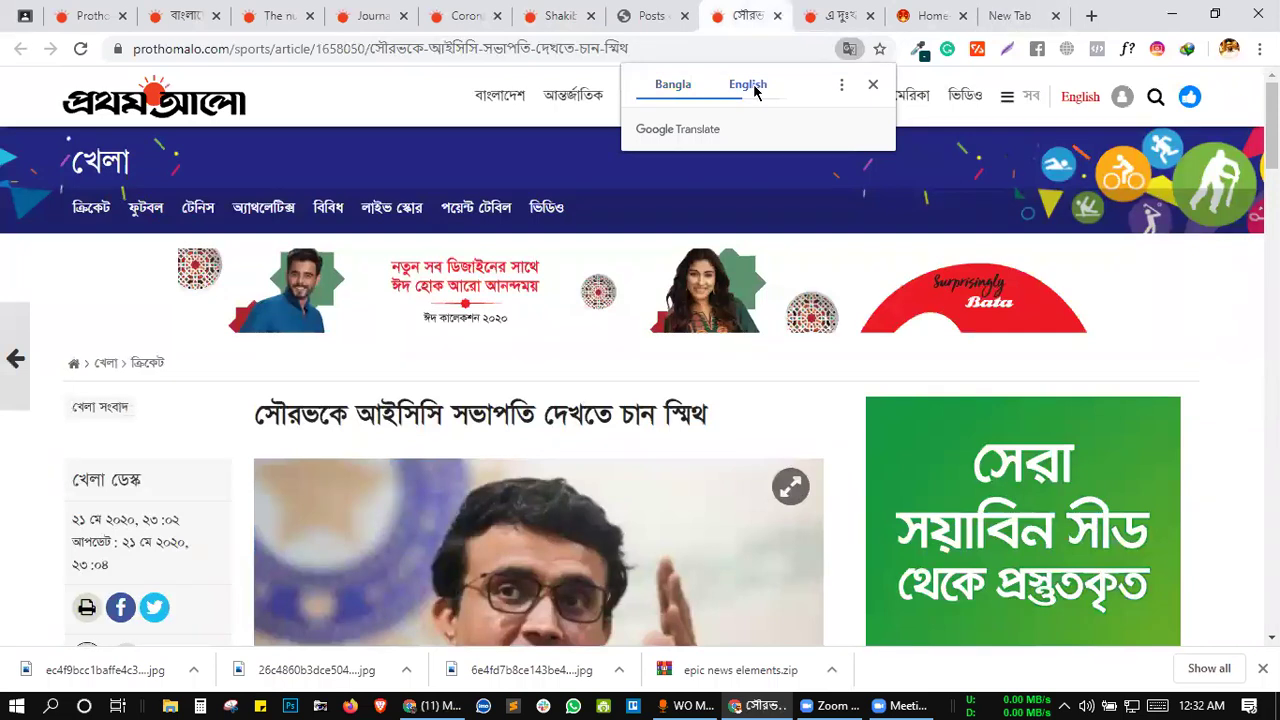
- Start a new post titled with the article's translated headline "Smith wants to see Sourav as ICC president"
{"action": "triple_click", "coordinate": [502, 422]}
{"action": "key", "text": "ctrl+c"}
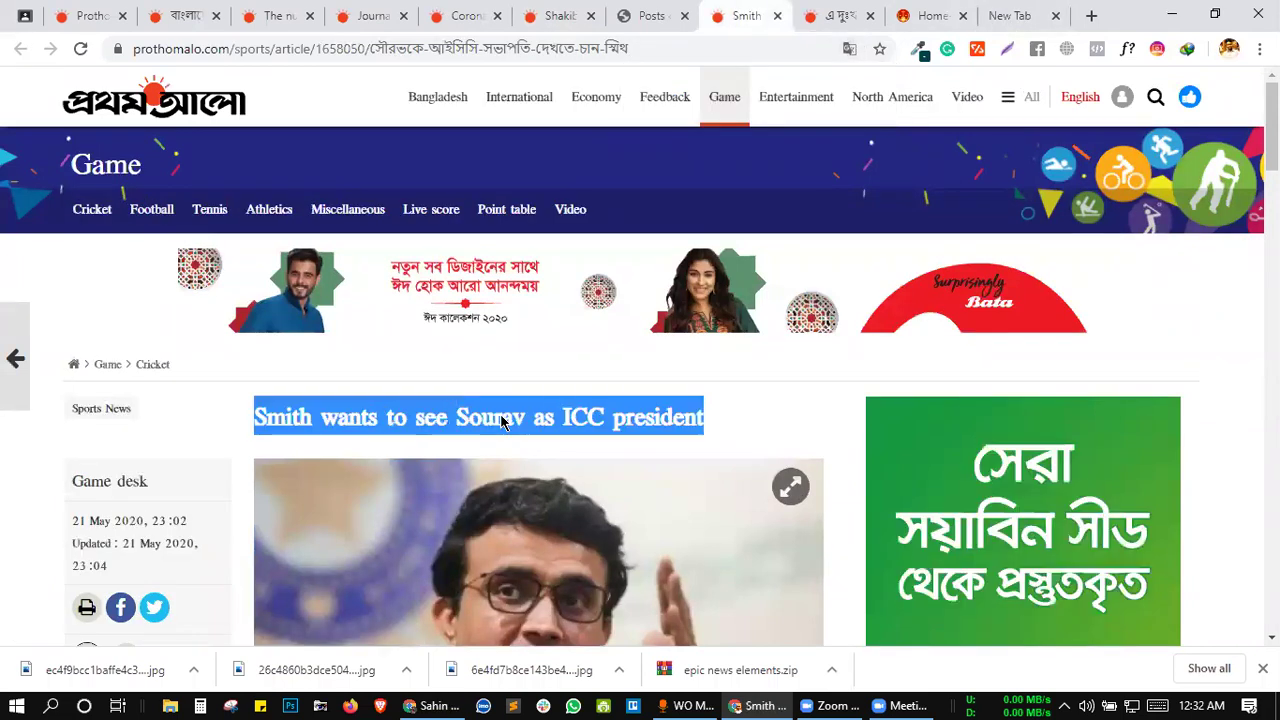
{"action": "left_click", "coordinate": [645, 16]}
{"action": "left_click", "coordinate": [266, 129]}
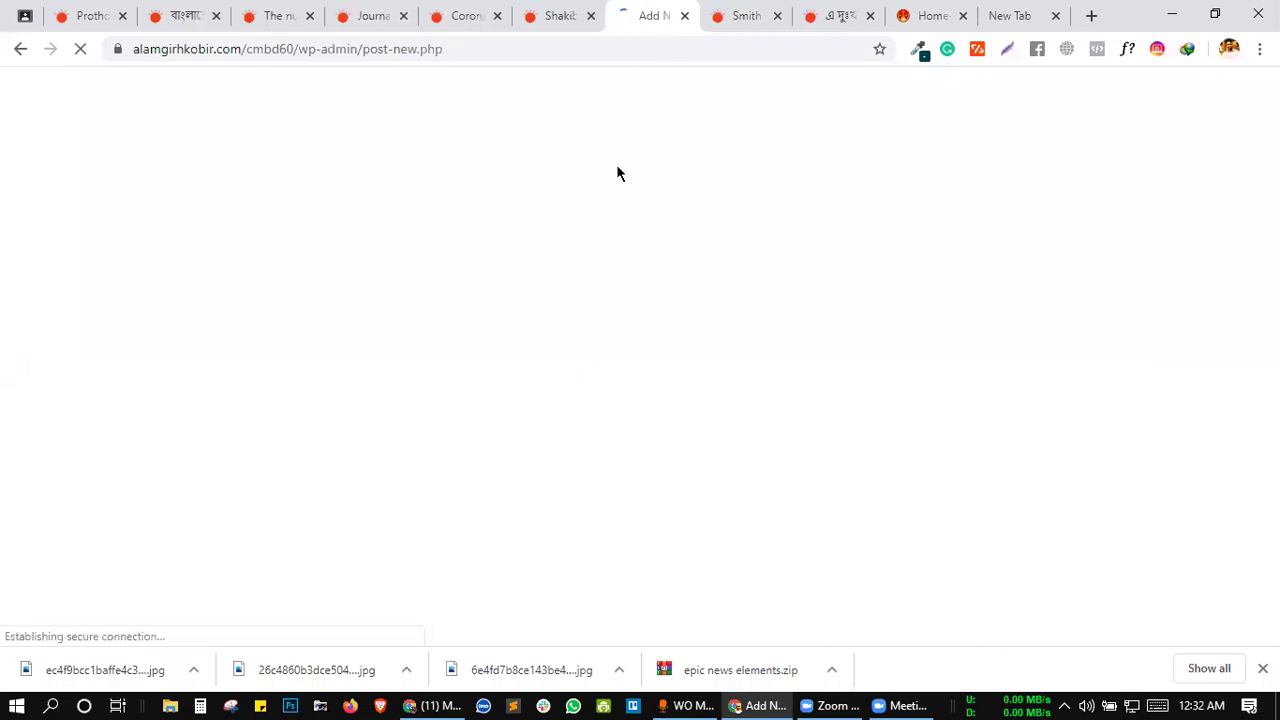
{"action": "key", "text": "ctrl+v"}
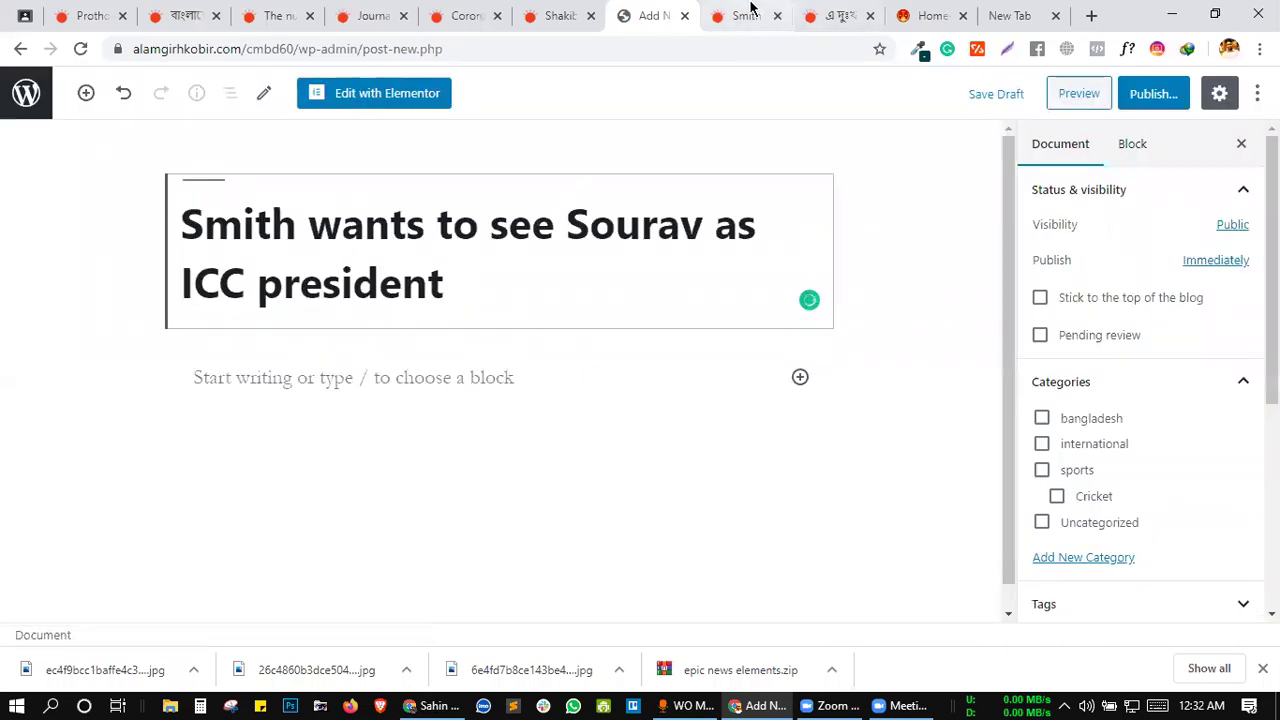
- Go back to the translated Sourav article and clear the headline selection to copy the body text
{"action": "key", "text": "ctrl+Tab"}
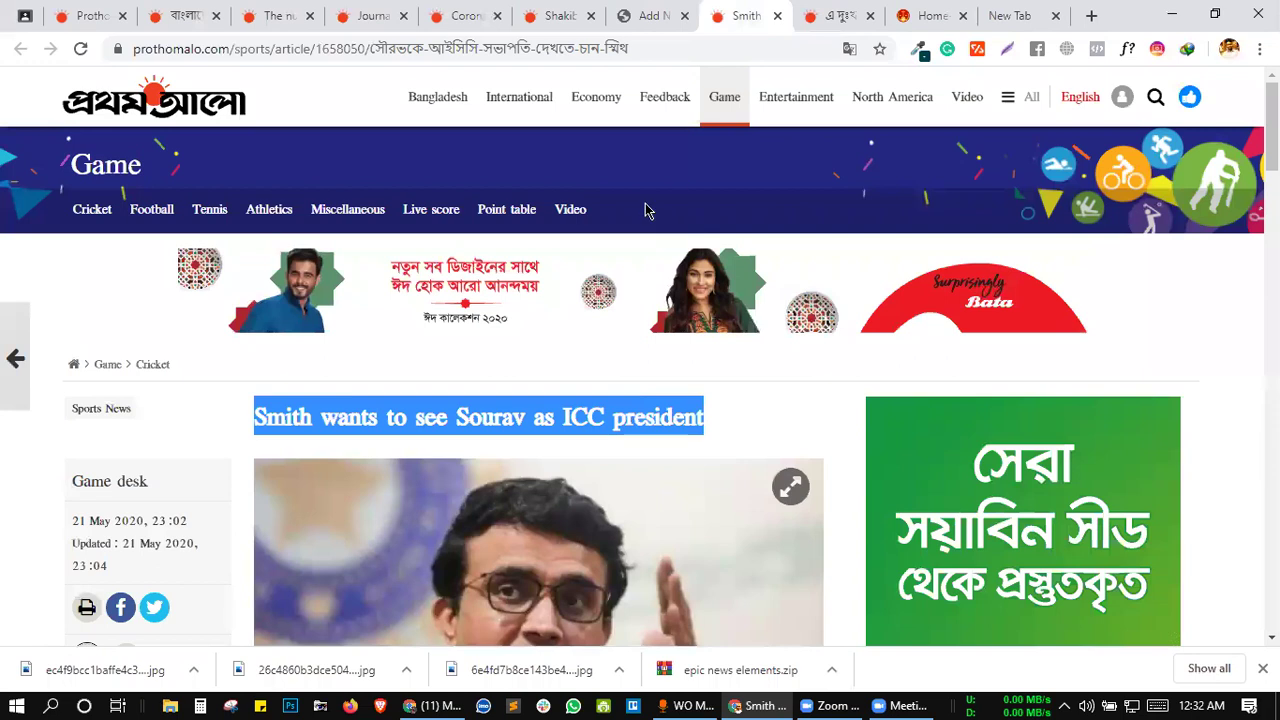
{"action": "left_click", "coordinate": [588, 421]}
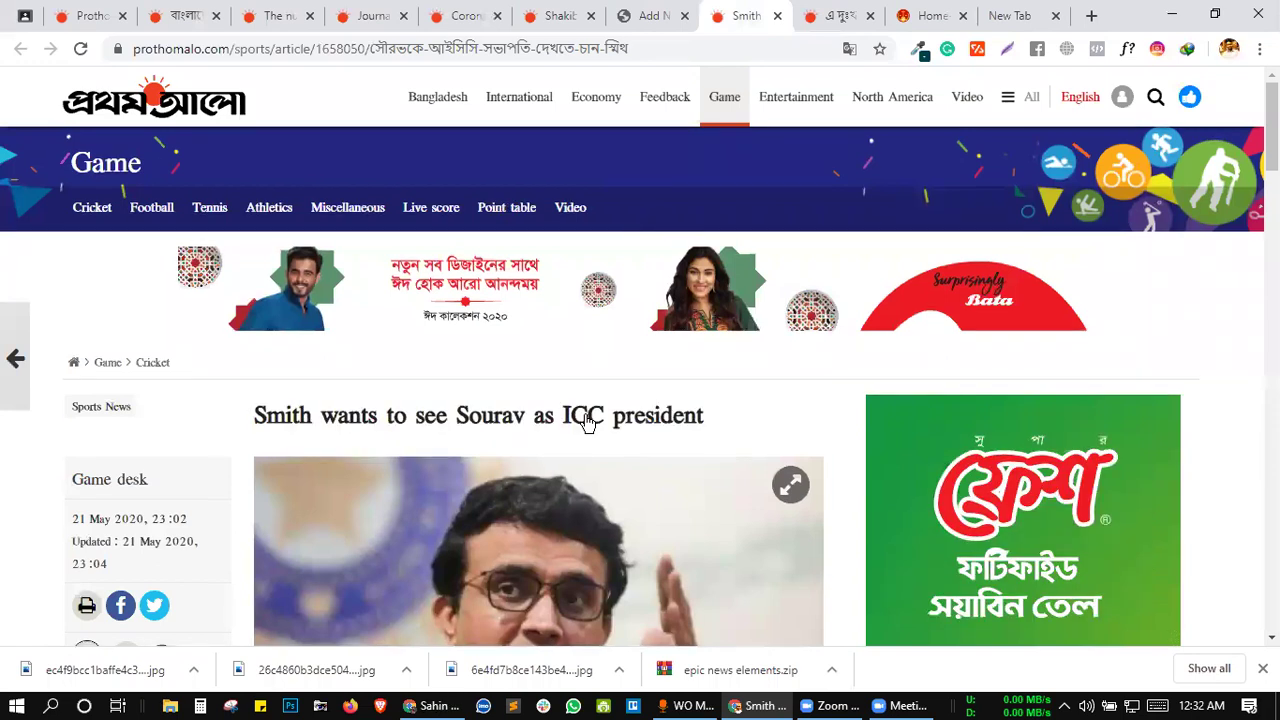
- Copy the body of the "Smith wants to see Sourav as ICC president" article and paste it into the new post's content
{"action": "scroll", "coordinate": [585, 418], "scroll_direction": "down", "scroll_amount": 10}
{"action": "scroll", "coordinate": [611, 420], "scroll_direction": "up", "scroll_amount": 2}
{"action": "left_click_drag", "start_coordinate": [776, 387], "coordinate": [268, 300]}
{"action": "scroll", "coordinate": [243, 460], "scroll_direction": "up", "scroll_amount": 4}
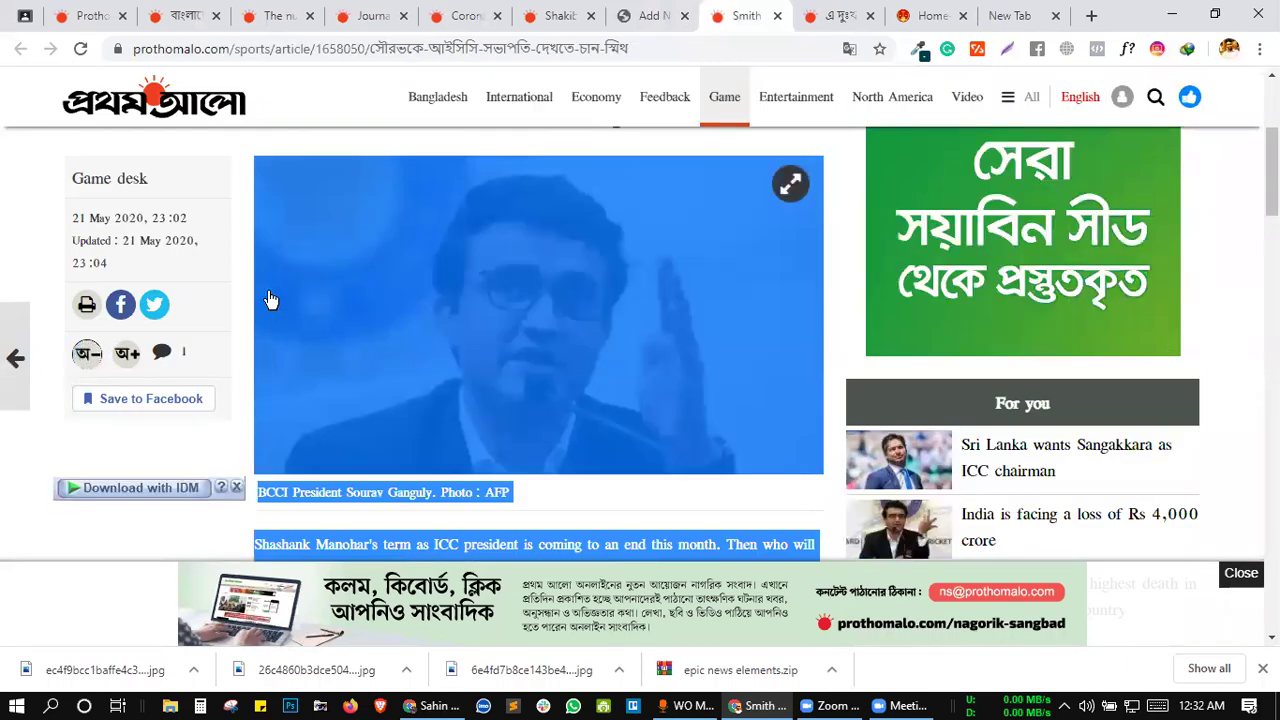
{"action": "left_click", "coordinate": [652, 16]}
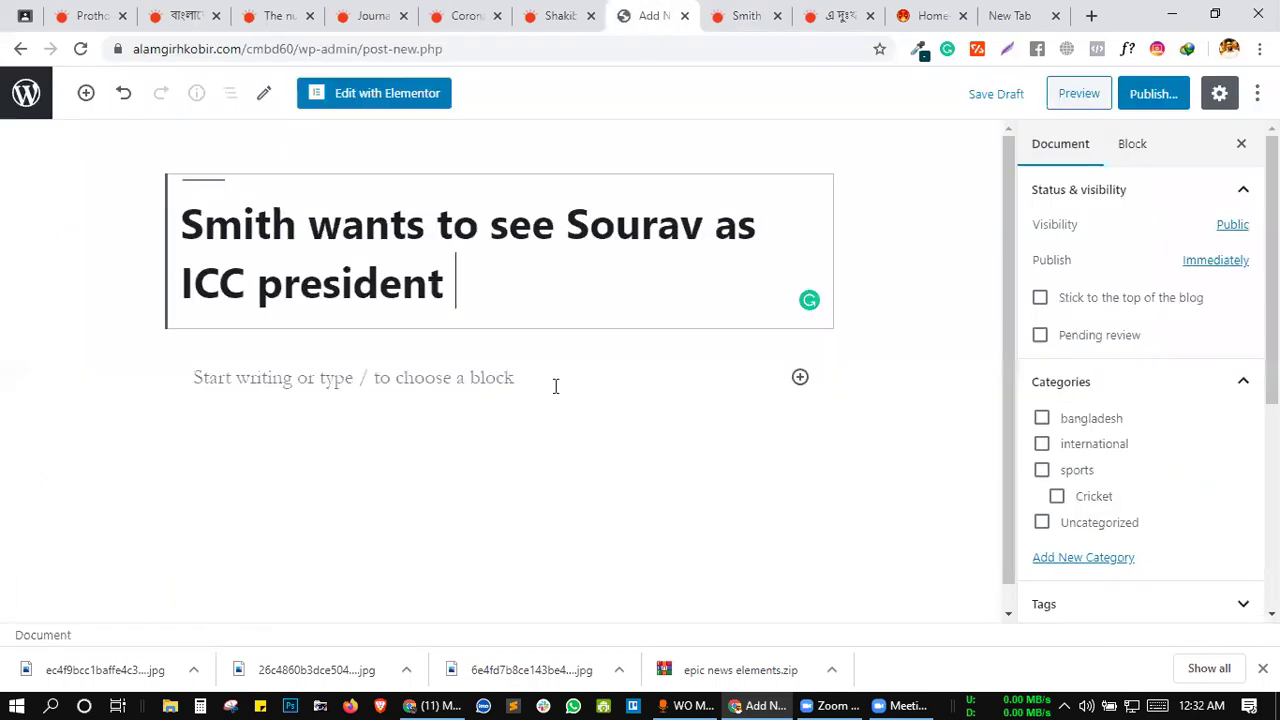
{"action": "left_click", "coordinate": [490, 377]}
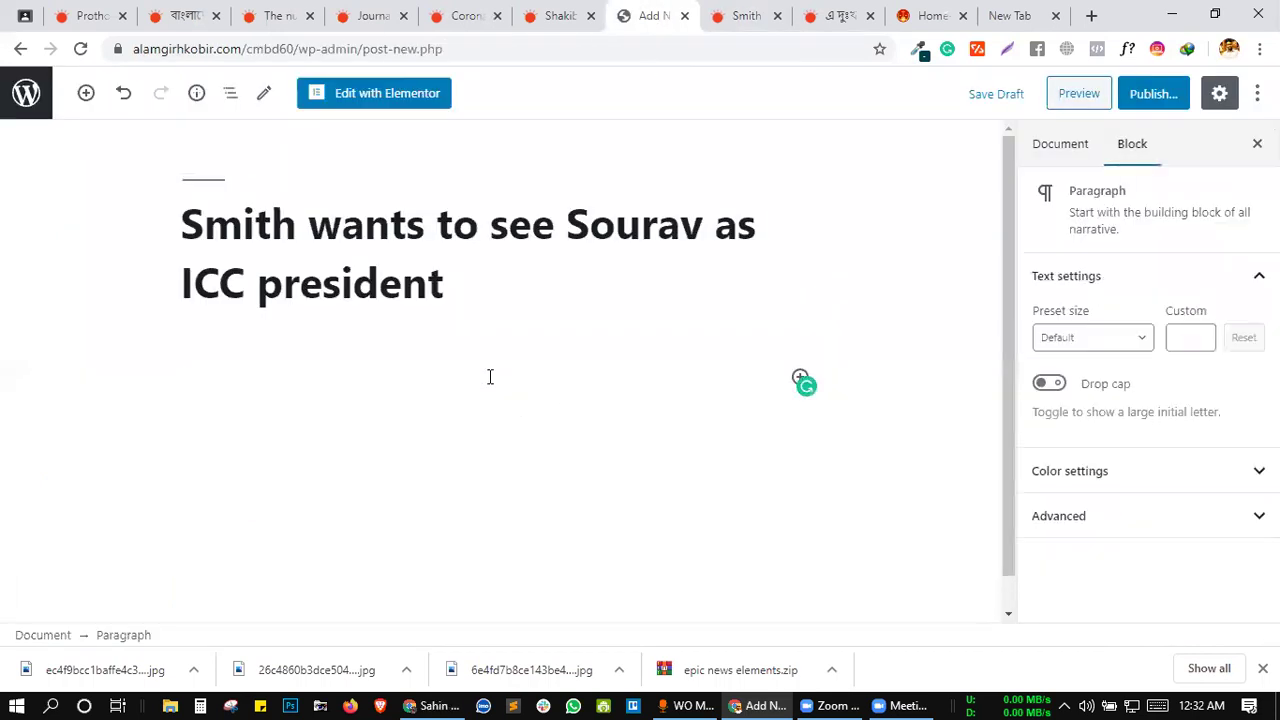
{"action": "key", "text": "ctrl+v"}
{"action": "scroll", "coordinate": [613, 419], "scroll_direction": "up", "scroll_amount": 15}
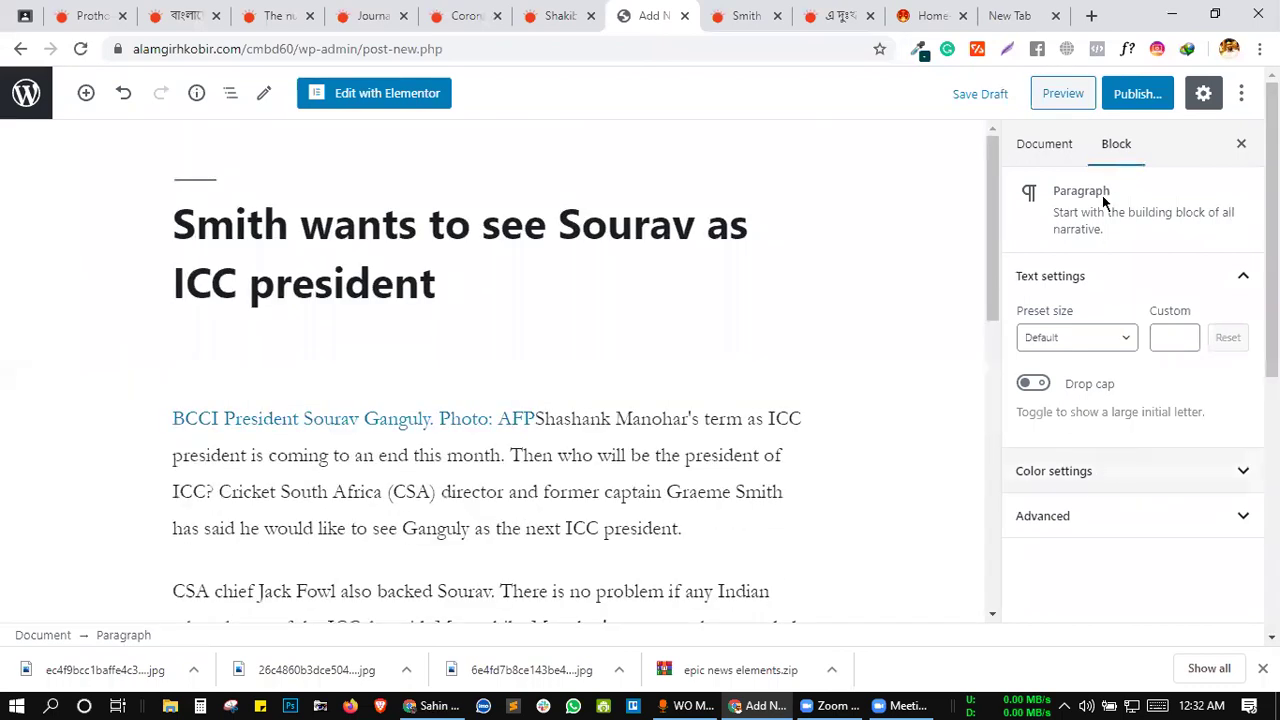
- Assign the post to the sports category and open the featured image selection
{"action": "left_click", "coordinate": [1054, 145]}
{"action": "scroll", "coordinate": [1114, 440], "scroll_direction": "down", "scroll_amount": 2}
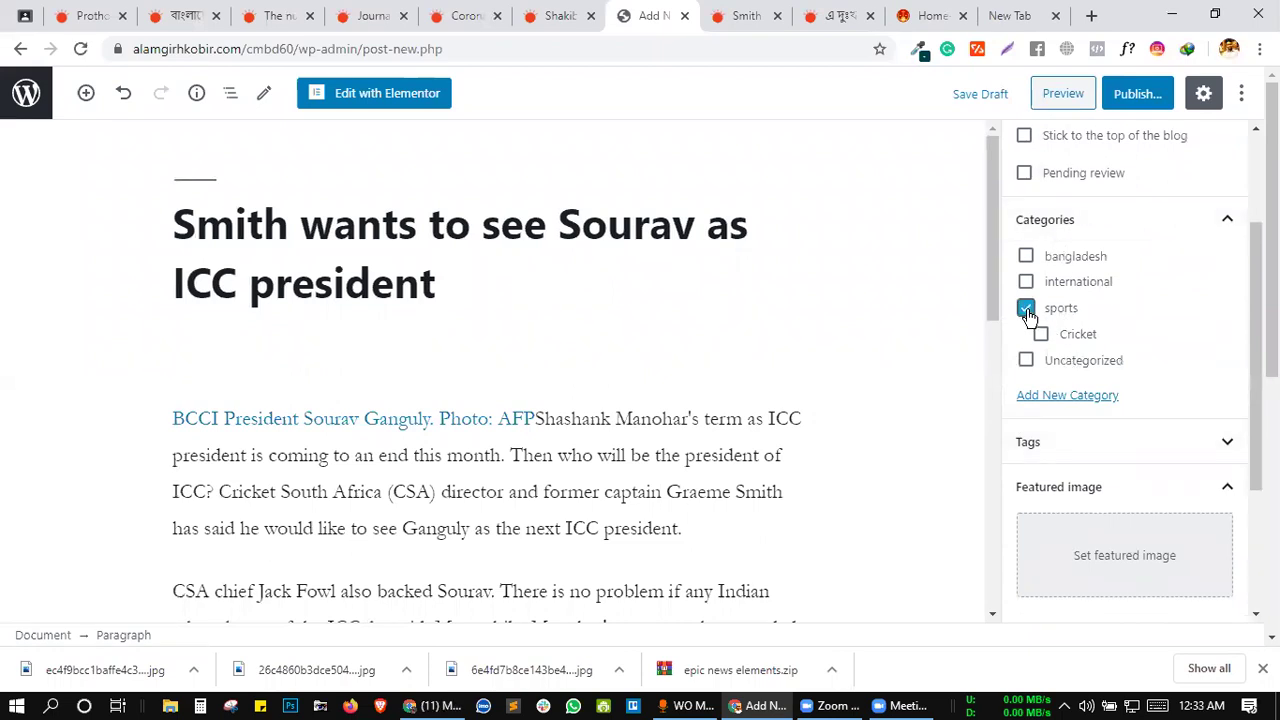
{"action": "scroll", "coordinate": [1123, 325], "scroll_direction": "down", "scroll_amount": 2}
{"action": "left_click", "coordinate": [1094, 374]}
- Save the main photo from the source news article about Smith and Sourav to the computer
{"action": "left_click", "coordinate": [565, 12]}
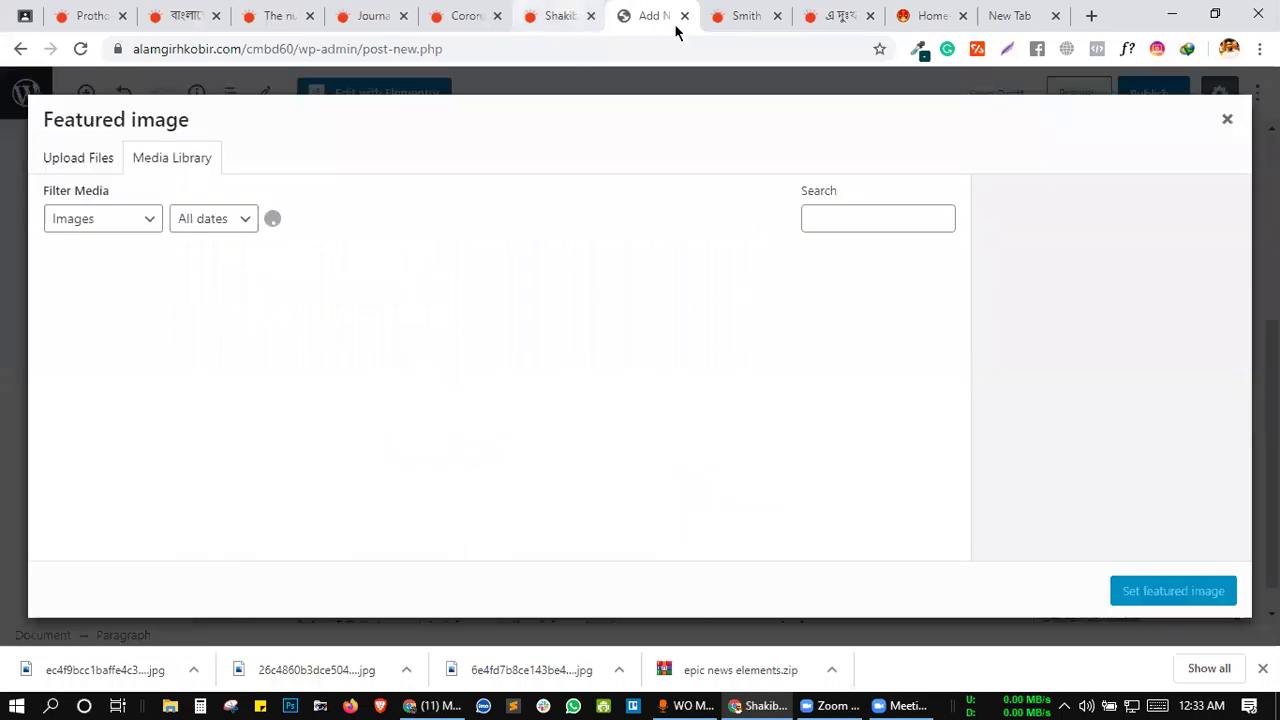
{"action": "left_click", "coordinate": [740, 15]}
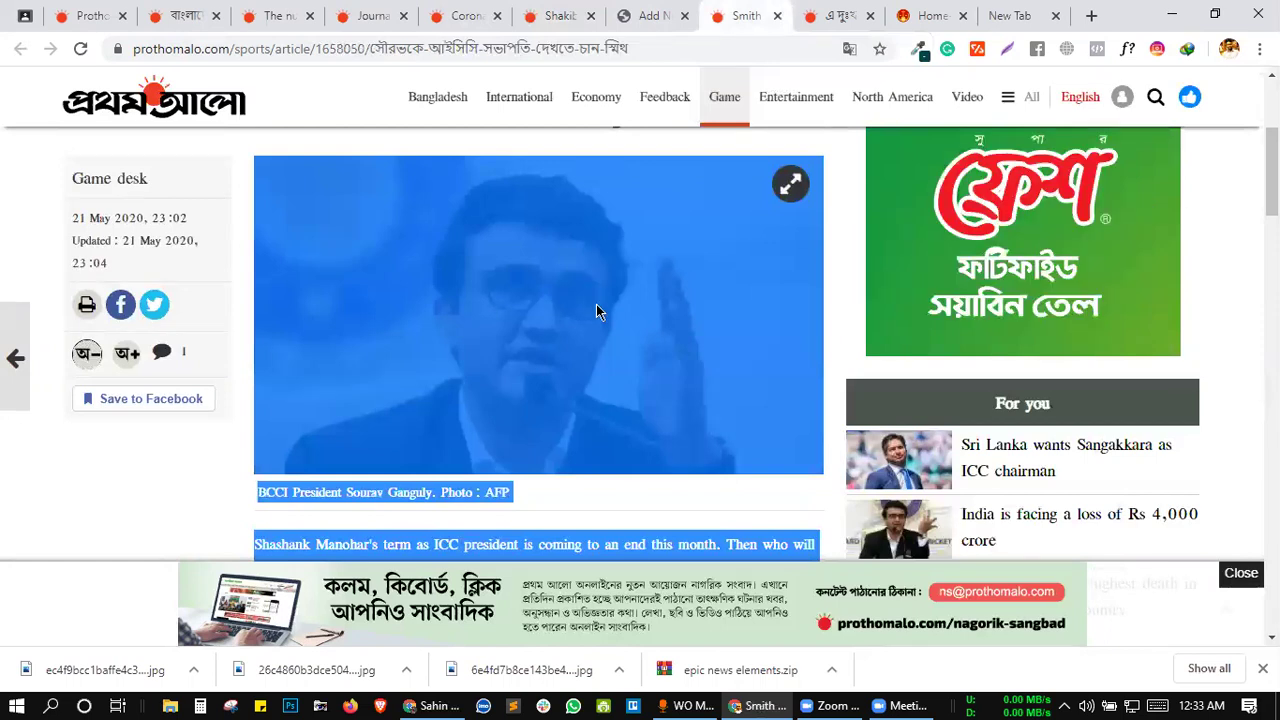
{"action": "right_click", "coordinate": [600, 312]}
{"action": "left_click", "coordinate": [603, 318]}
{"action": "key", "text": "Return"}
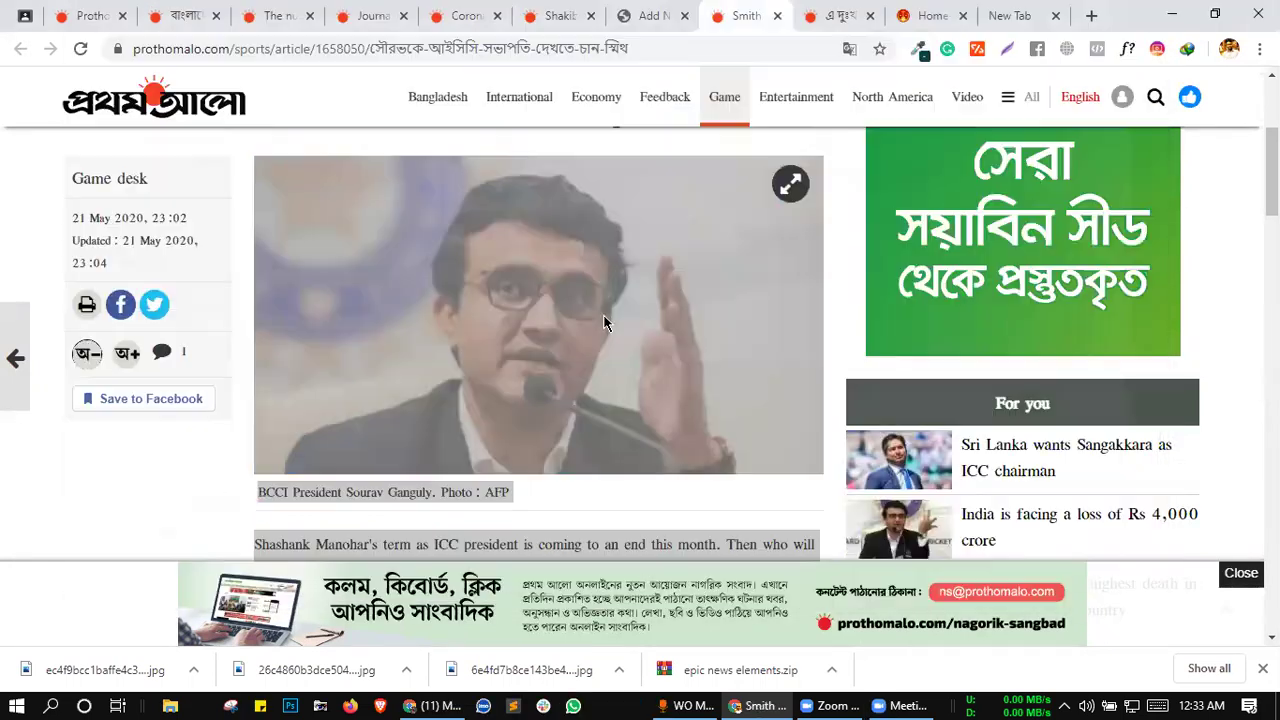
- Upload the downloaded article photo as the post's featured image and publish the post
{"action": "left_click", "coordinate": [650, 16]}
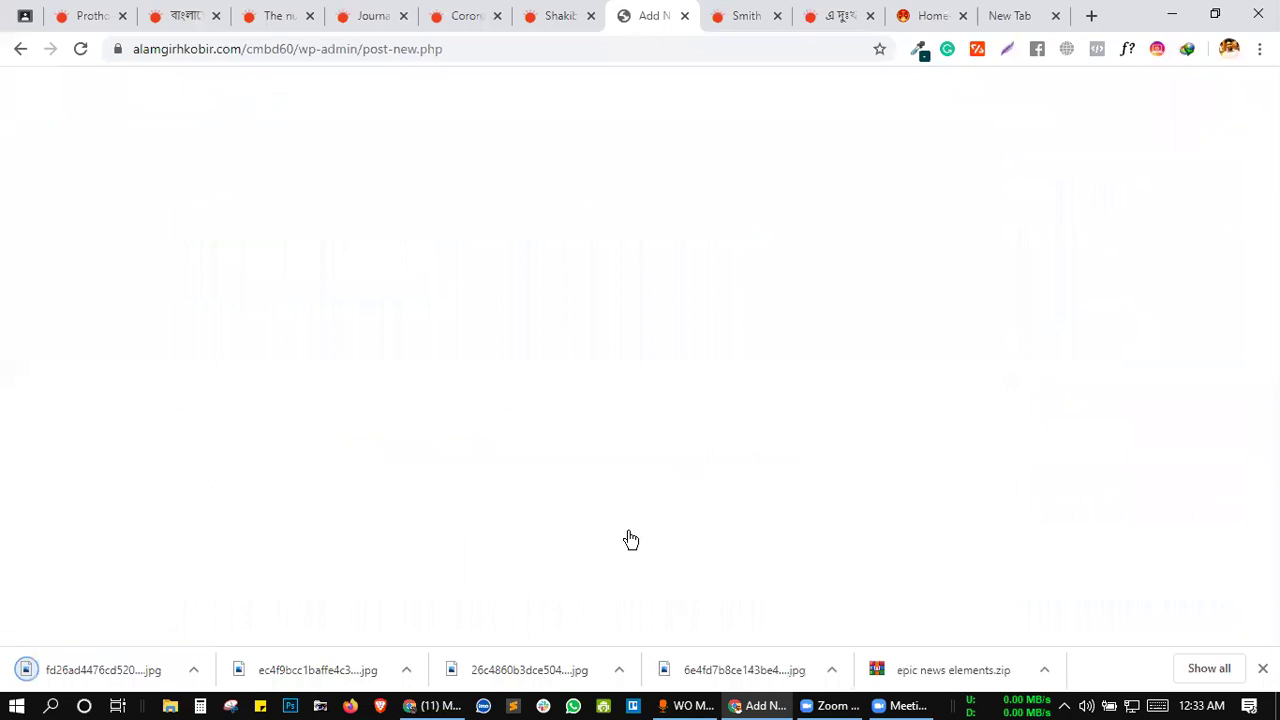
{"action": "left_click_drag", "start_coordinate": [150, 664], "coordinate": [1010, 550]}
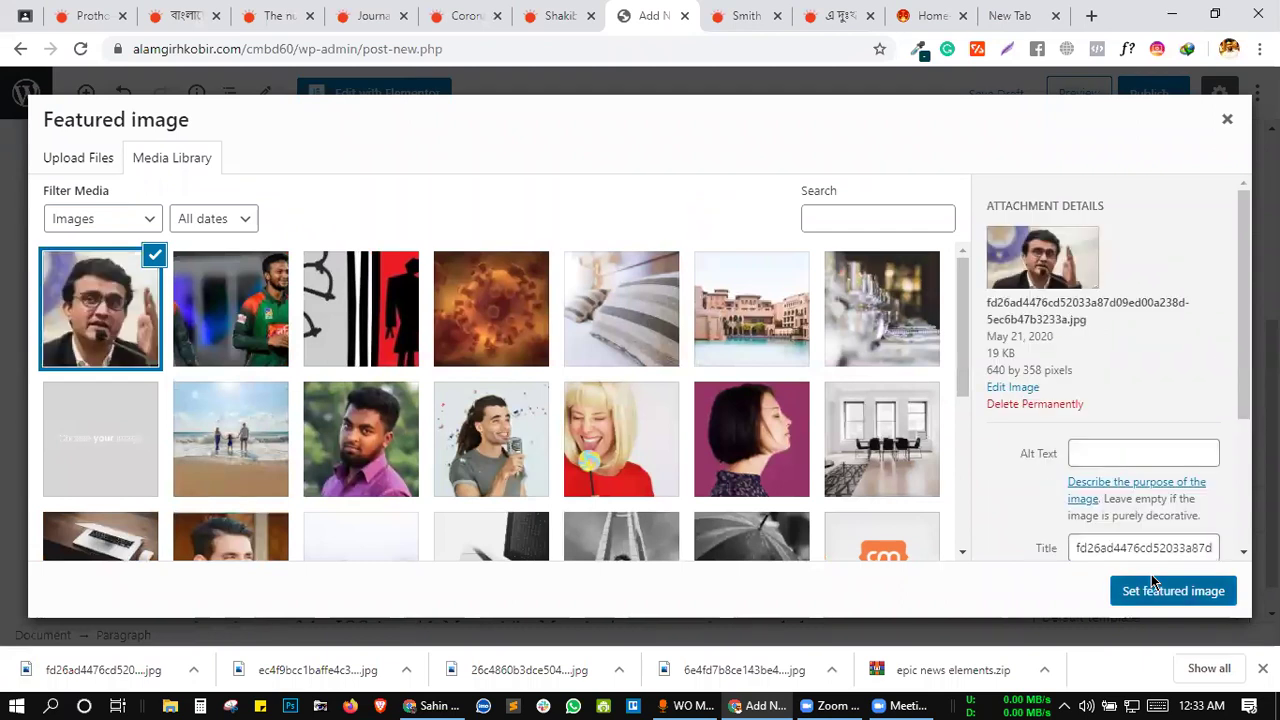
{"action": "left_click", "coordinate": [1153, 583]}
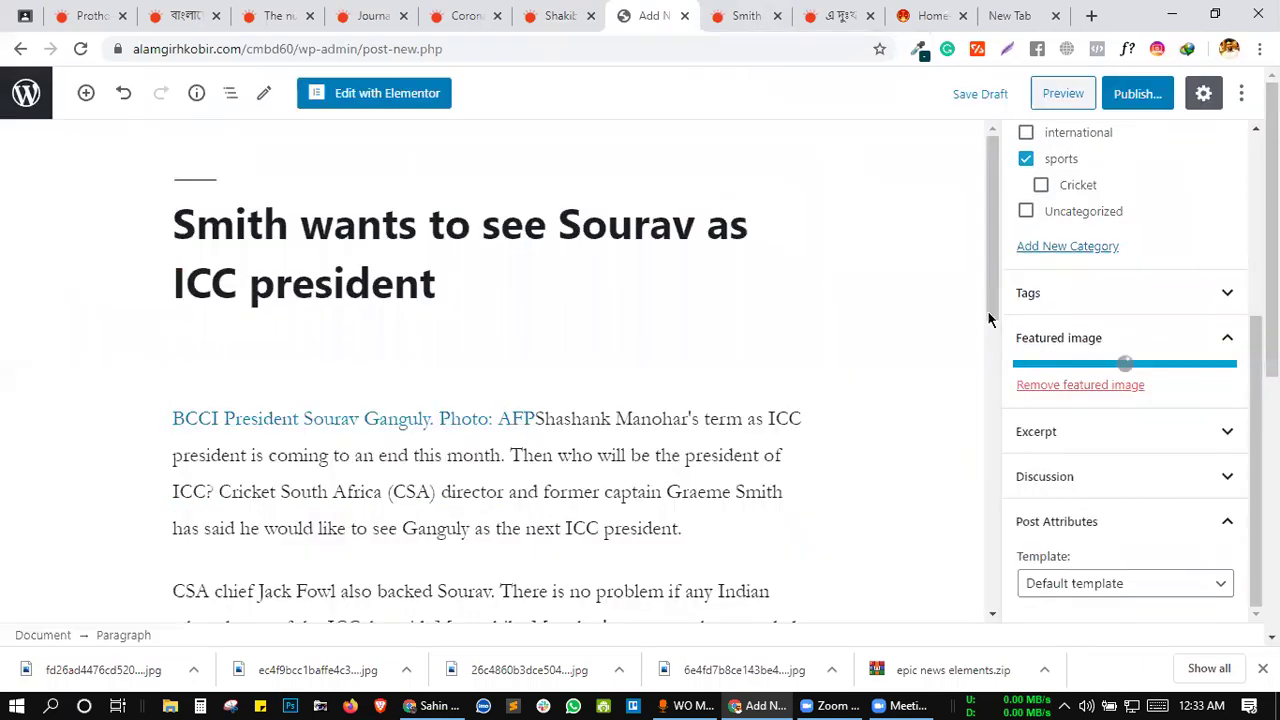
{"action": "left_click", "coordinate": [1145, 100]}
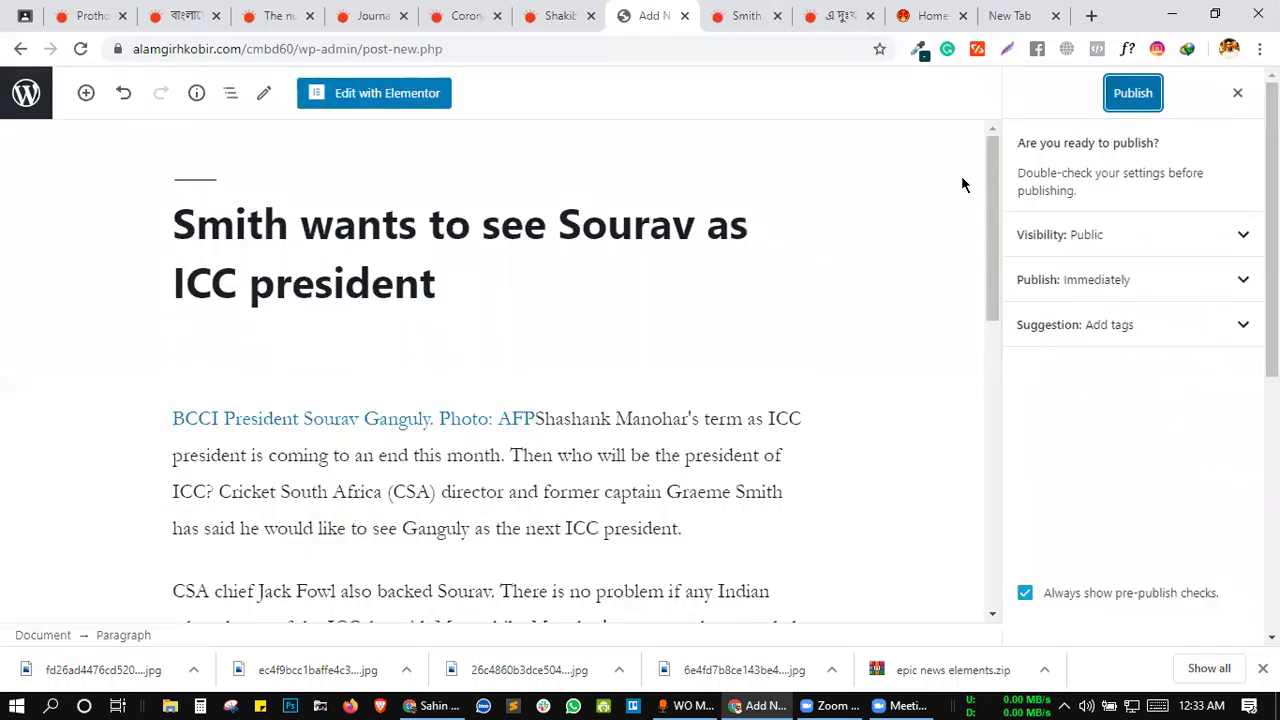
{"action": "left_click", "coordinate": [1133, 91]}
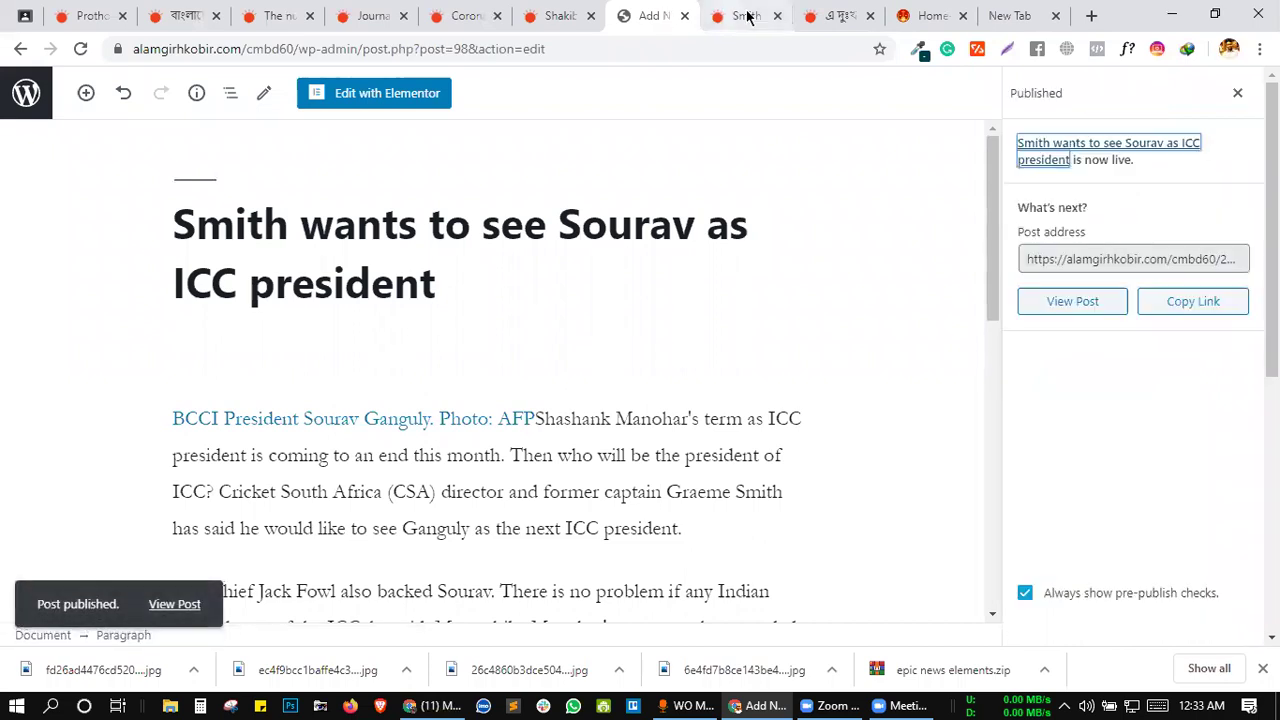
{"action": "left_click", "coordinate": [828, 18]}
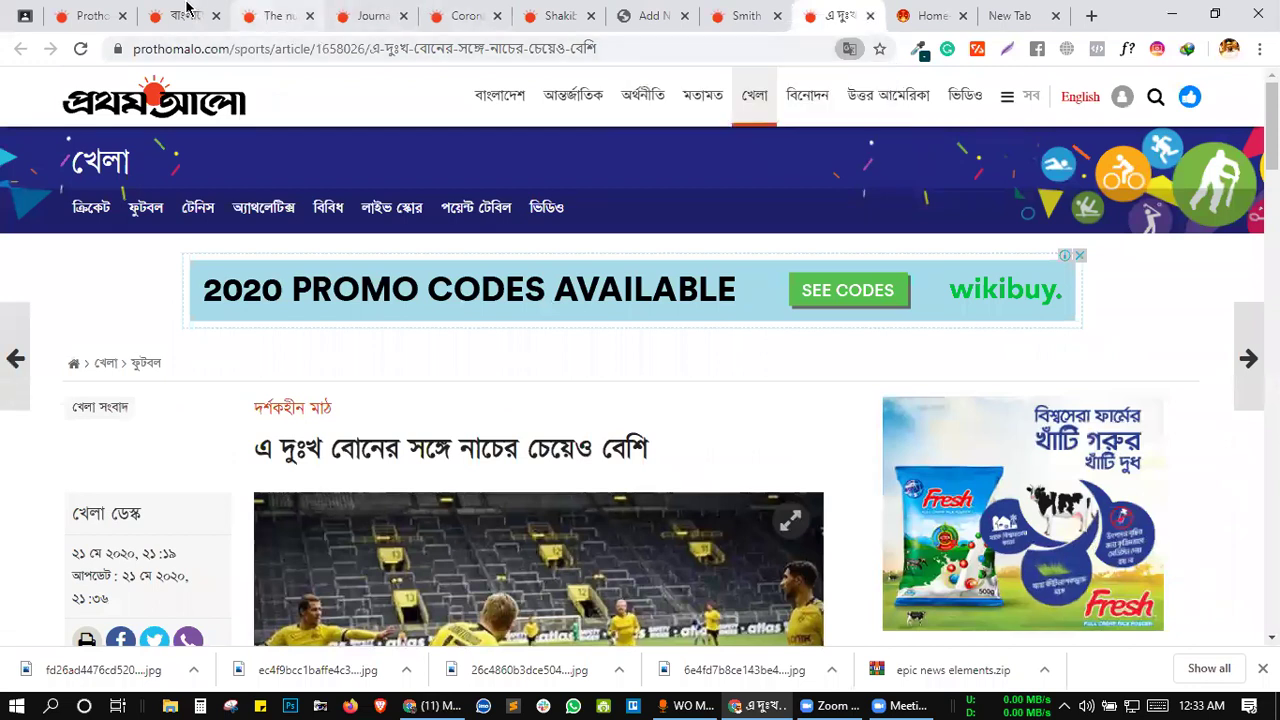
{"action": "left_click", "coordinate": [272, 14]}
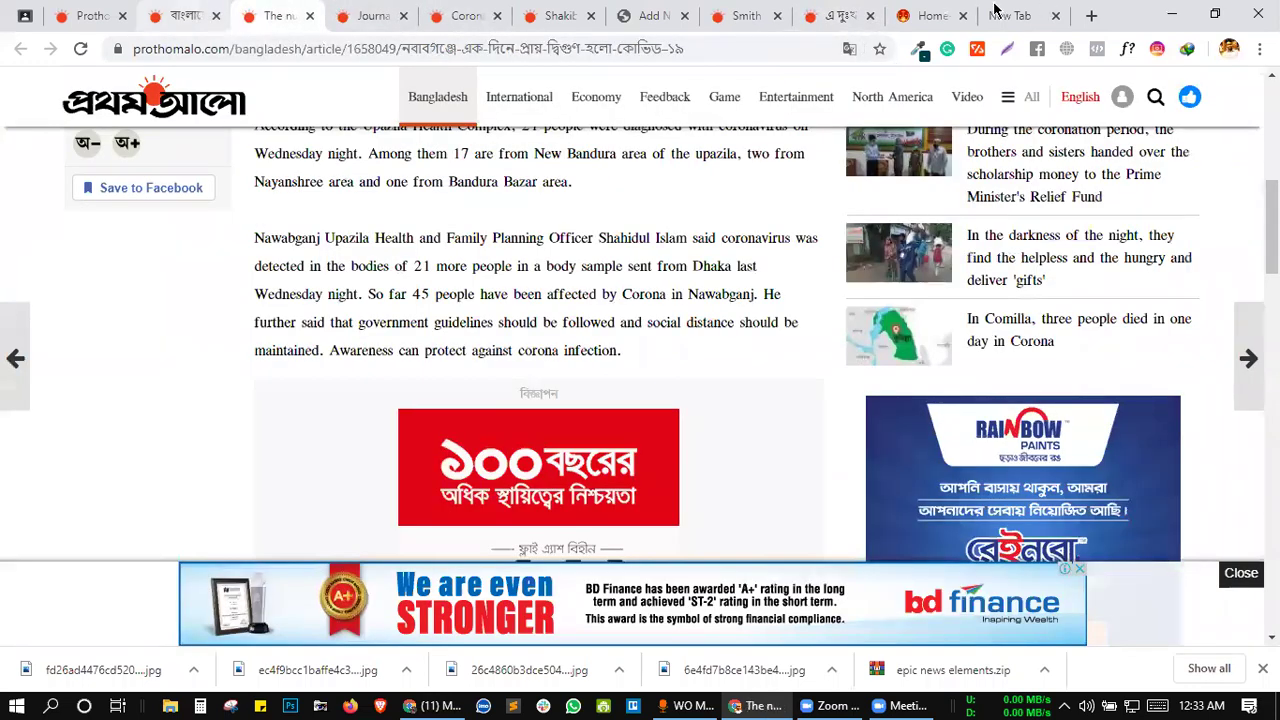
{"action": "left_click", "coordinate": [995, 14]}
{"action": "left_click", "coordinate": [938, 14]}
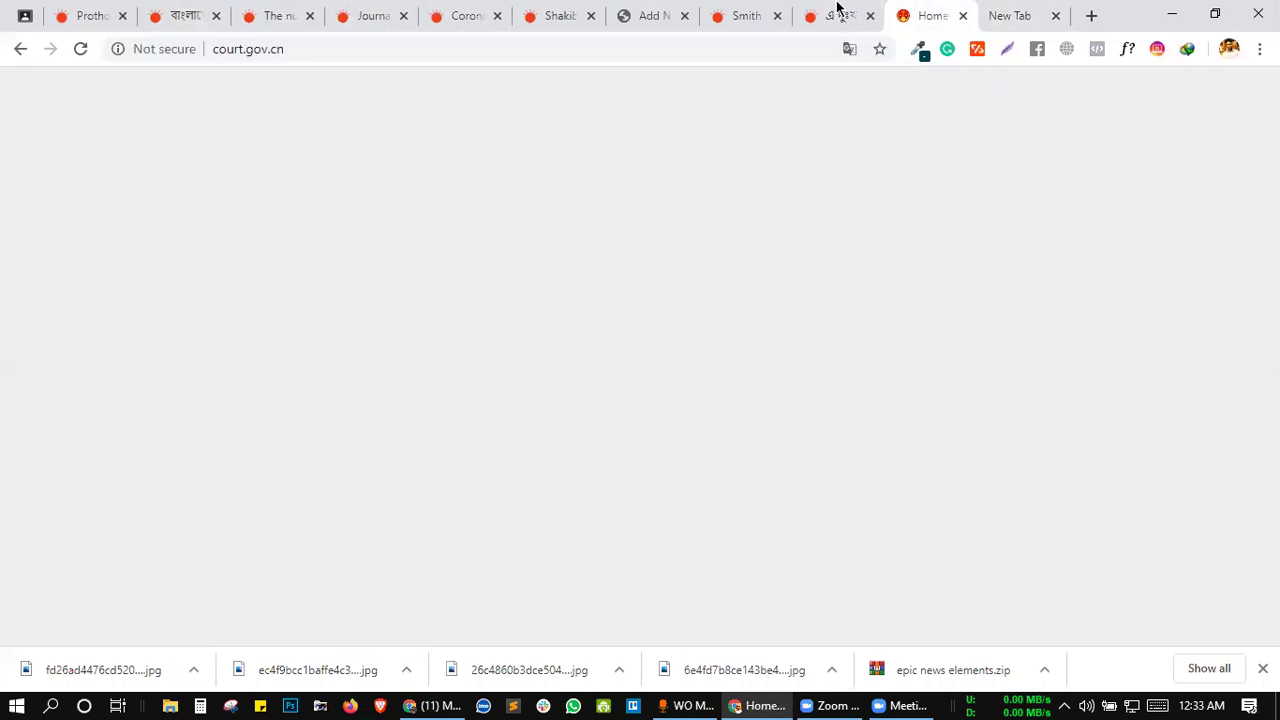
- Return to the WordPress admin and bring up the list of post categories
{"action": "key", "text": "ctrl+shift+Tab"}
{"action": "key", "text": "ctrl+shift+Tab"}
{"action": "key", "text": "ctrl+shift+Tab"}
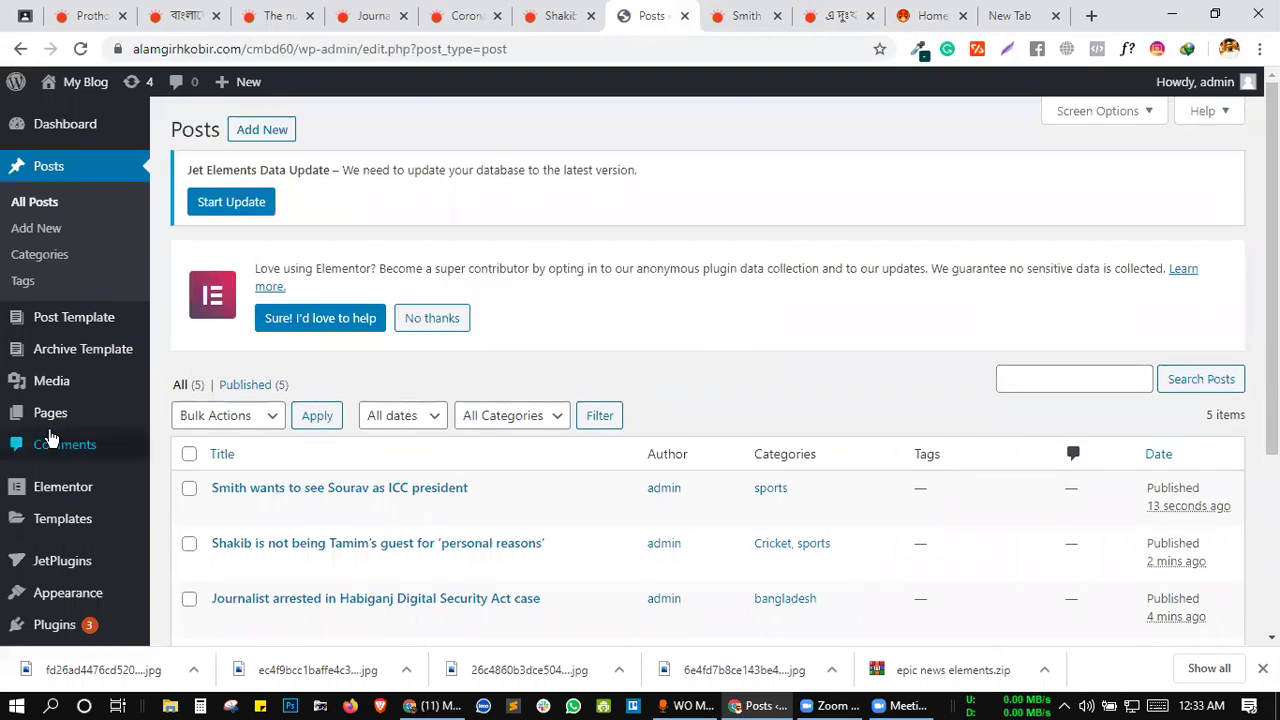
{"action": "left_click", "coordinate": [37, 258]}
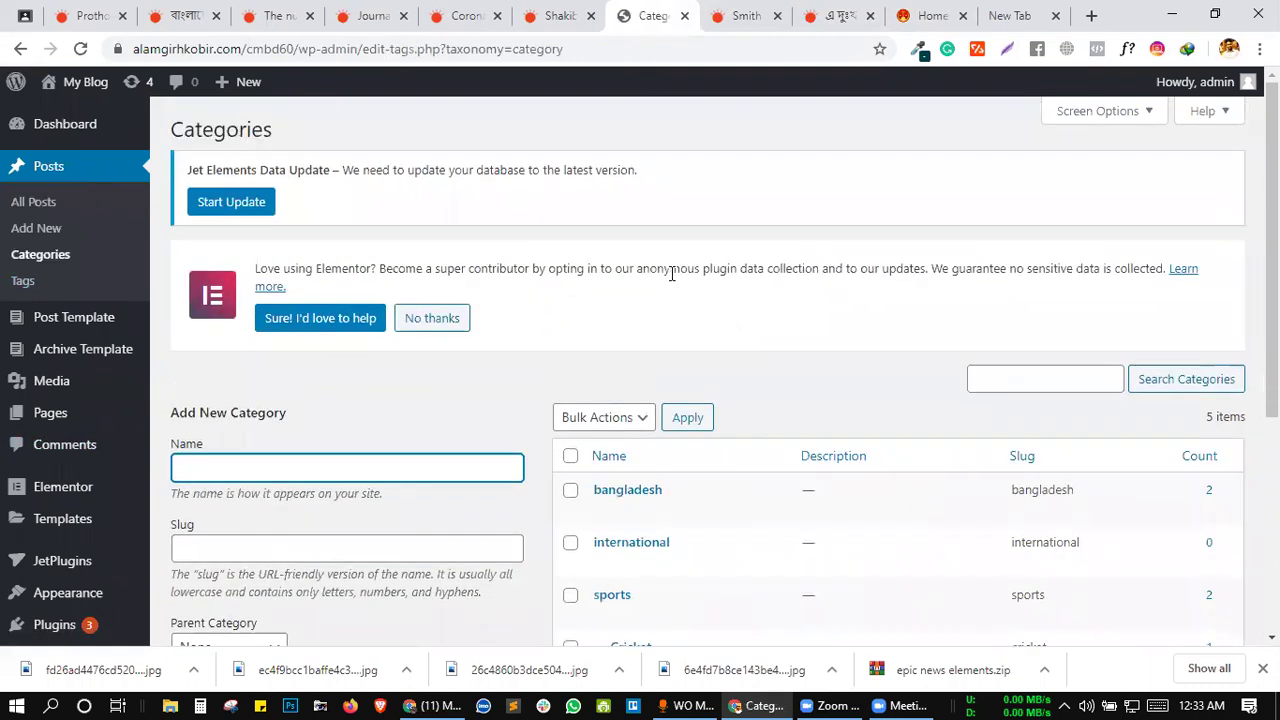
{"action": "scroll", "coordinate": [660, 283], "scroll_direction": "down", "scroll_amount": 2}
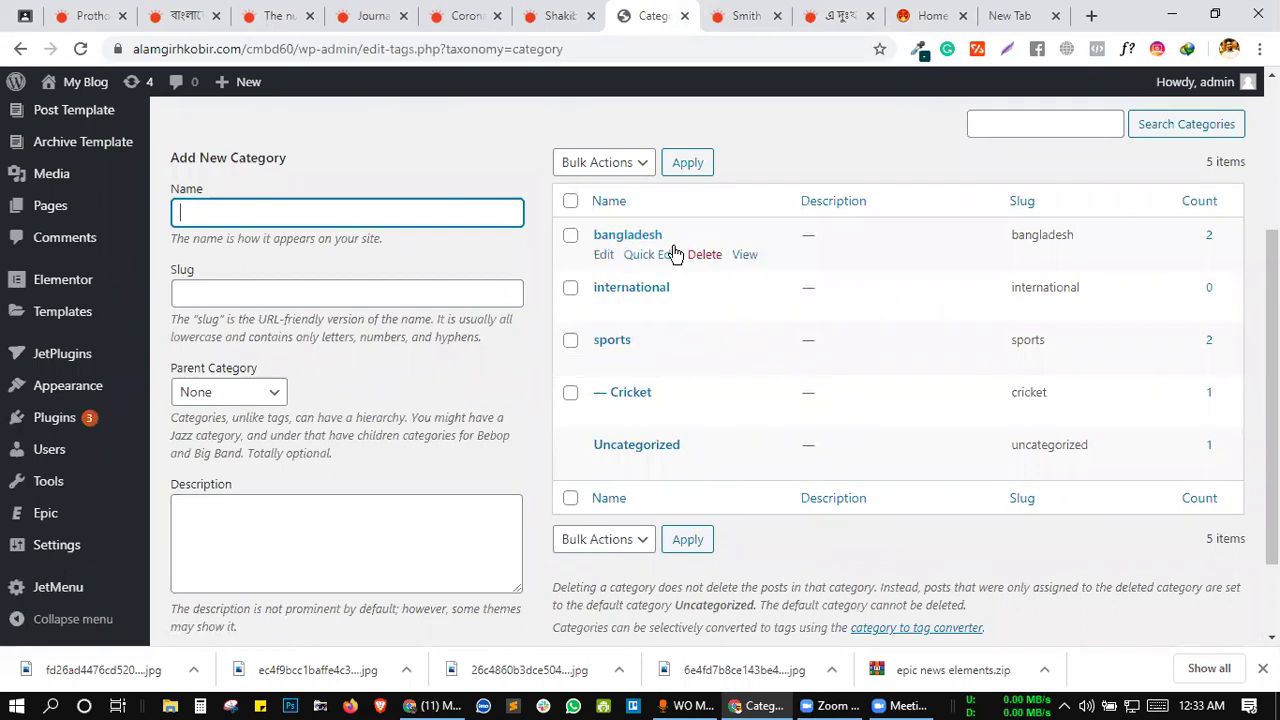
- View the bangladesh category archive on the site and look through its posts
{"action": "left_click", "coordinate": [742, 255]}
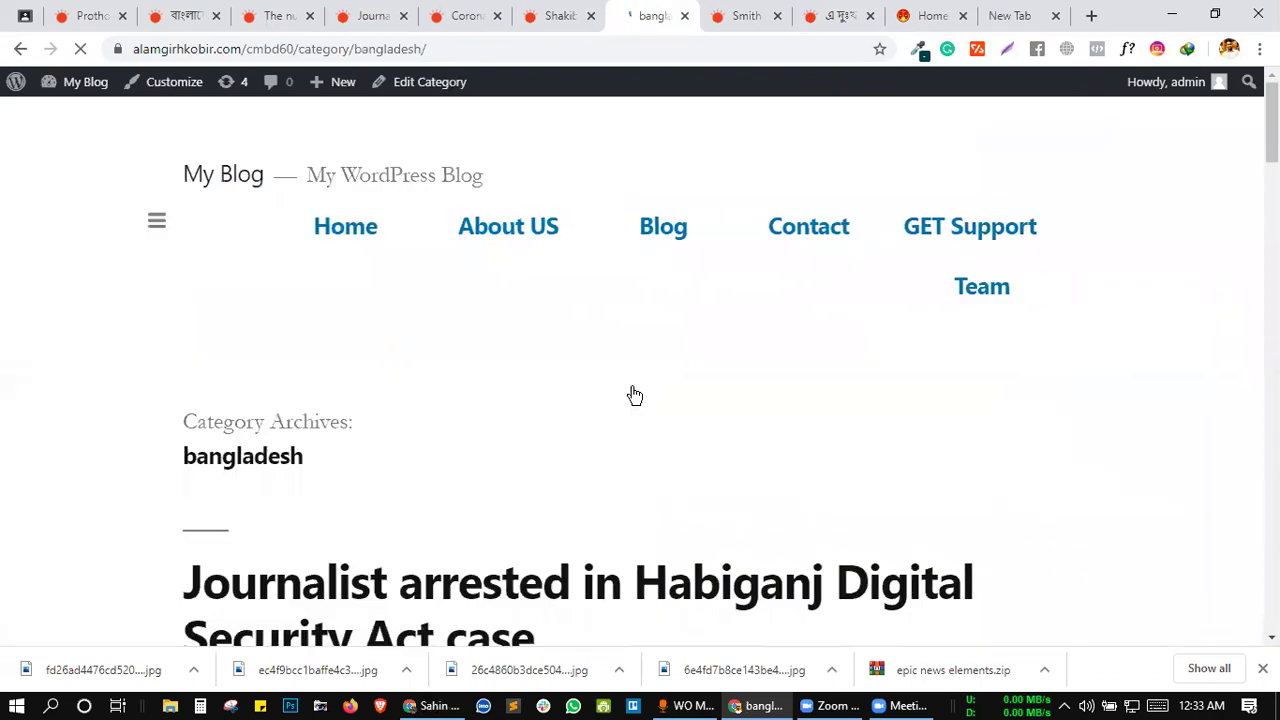
{"action": "scroll", "coordinate": [634, 395], "scroll_direction": "down", "scroll_amount": 10}
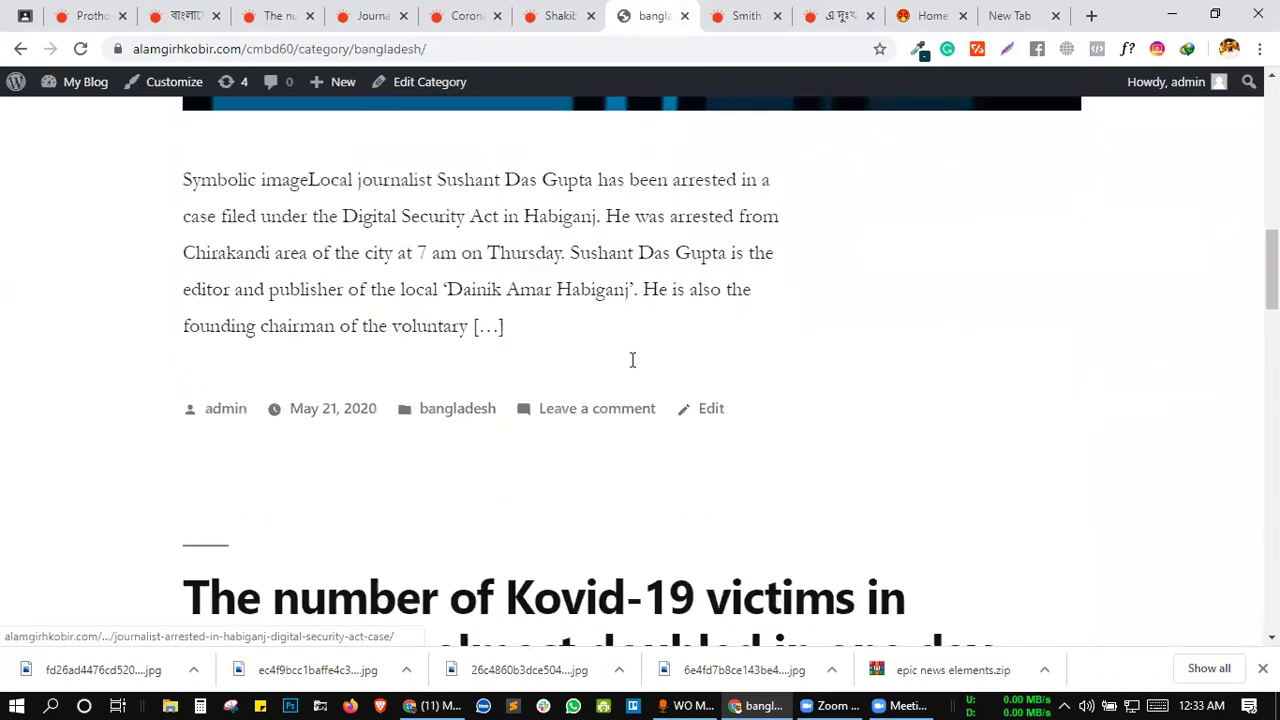
{"action": "scroll", "coordinate": [632, 360], "scroll_direction": "down", "scroll_amount": 10}
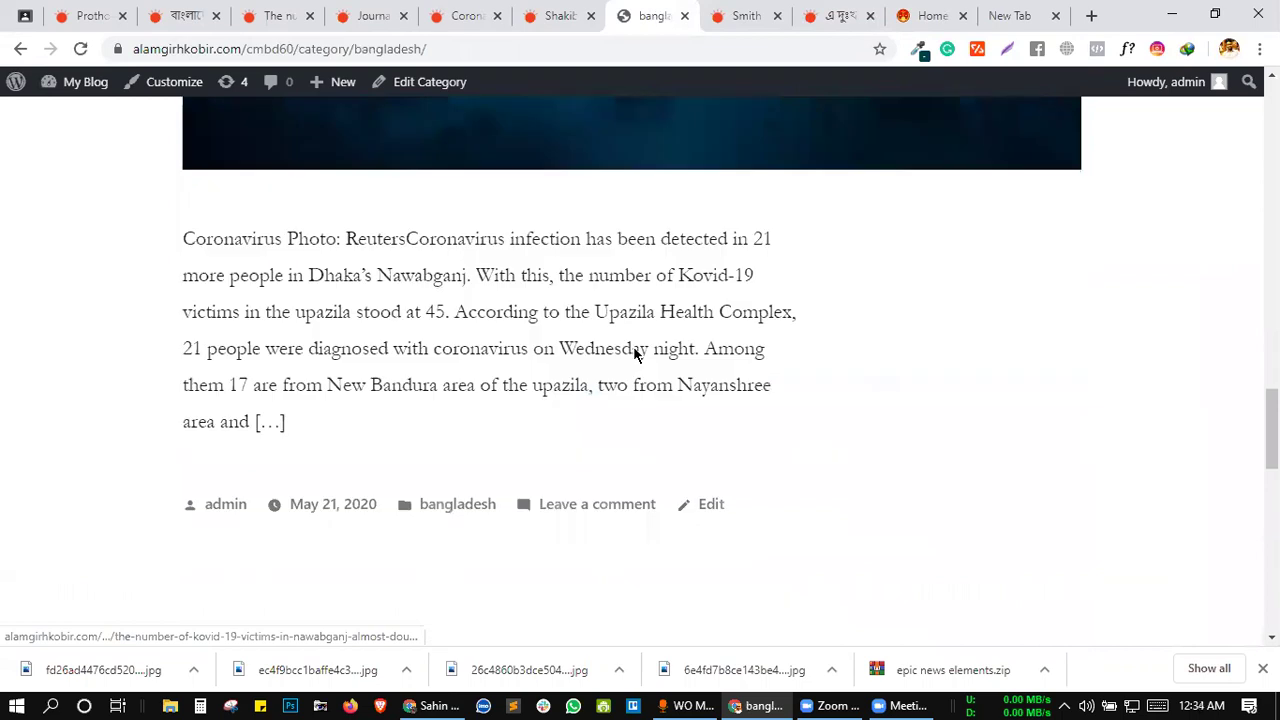
{"action": "scroll", "coordinate": [634, 352], "scroll_direction": "down", "scroll_amount": 5}
{"action": "scroll", "coordinate": [633, 334], "scroll_direction": "up", "scroll_amount": 15}
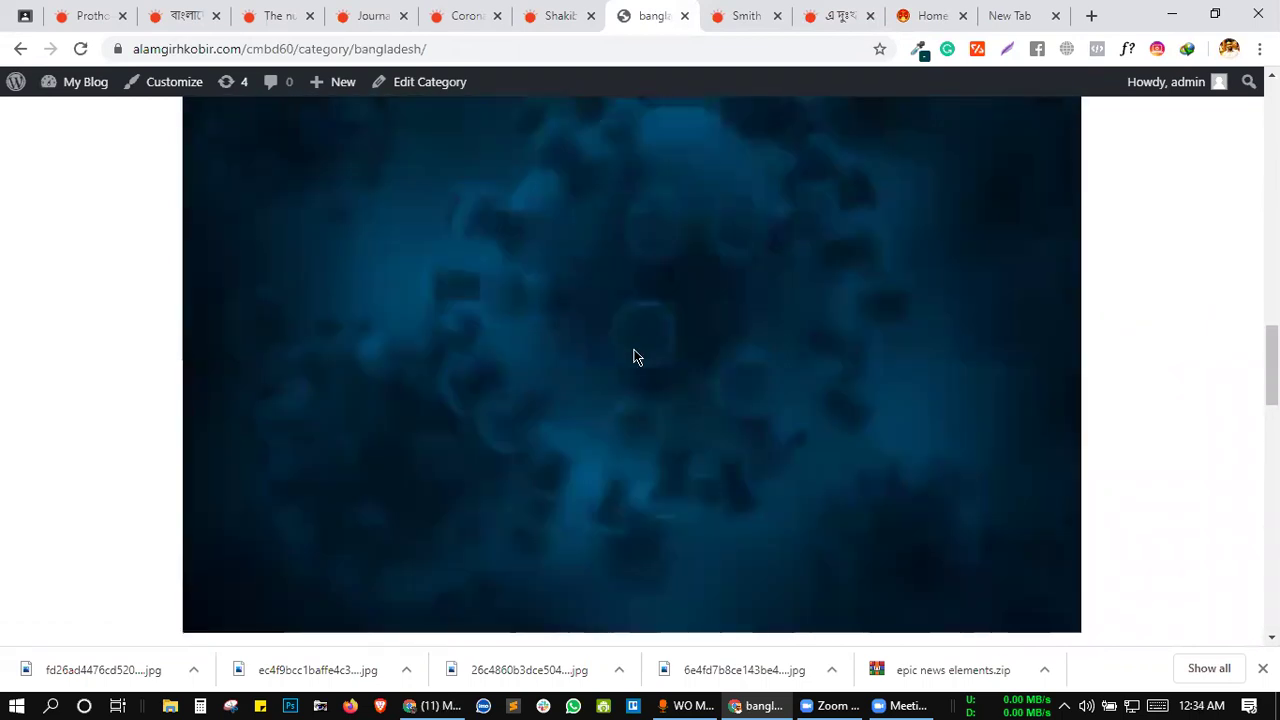
{"action": "scroll", "coordinate": [634, 357], "scroll_direction": "up", "scroll_amount": 15}
- Go back to the category list, view the sports category archive and look through its heading, posts and images
{"action": "left_click", "coordinate": [19, 49]}
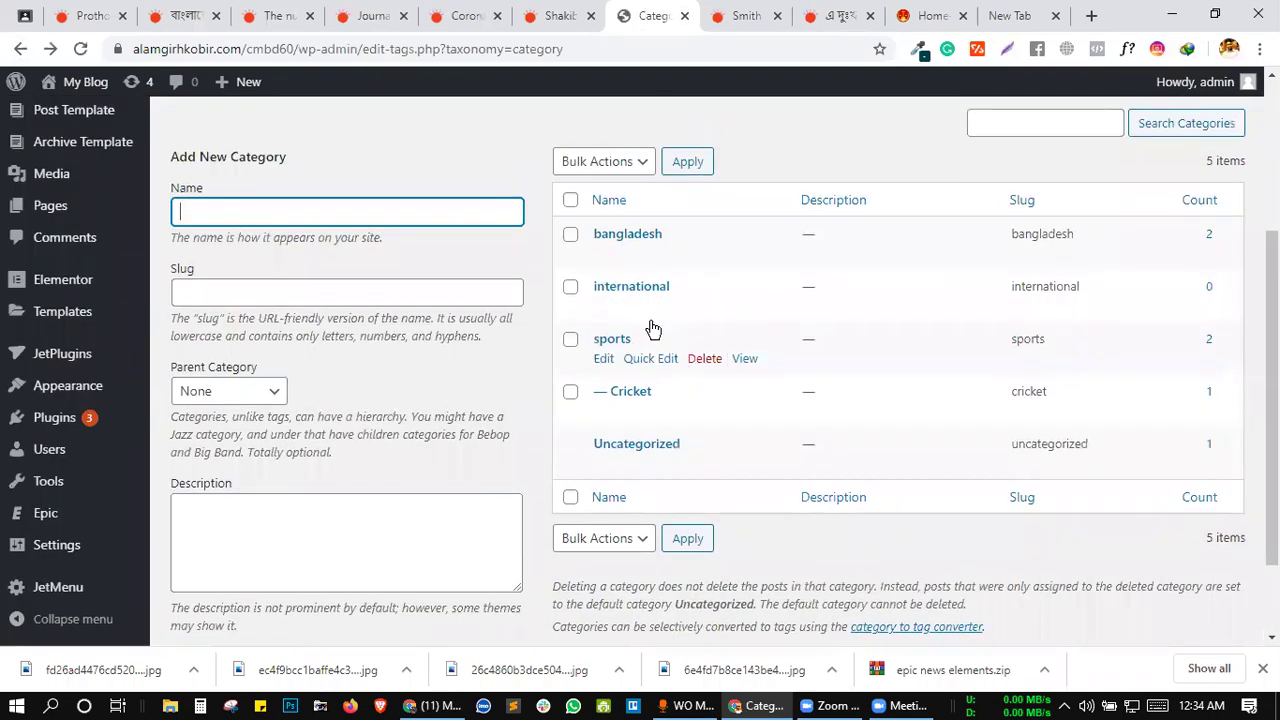
{"action": "left_click", "coordinate": [742, 358]}
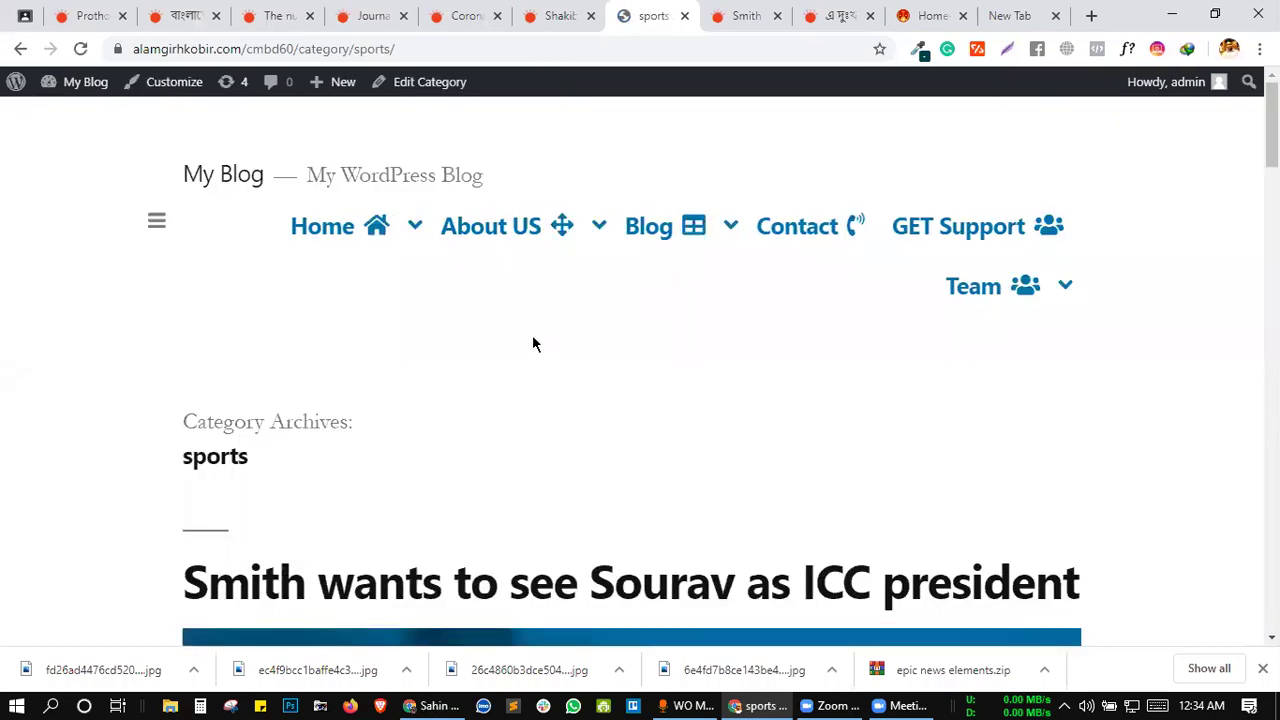
{"action": "scroll", "coordinate": [531, 323], "scroll_direction": "down", "scroll_amount": 3}
{"action": "scroll", "coordinate": [531, 323], "scroll_direction": "up", "scroll_amount": 3}
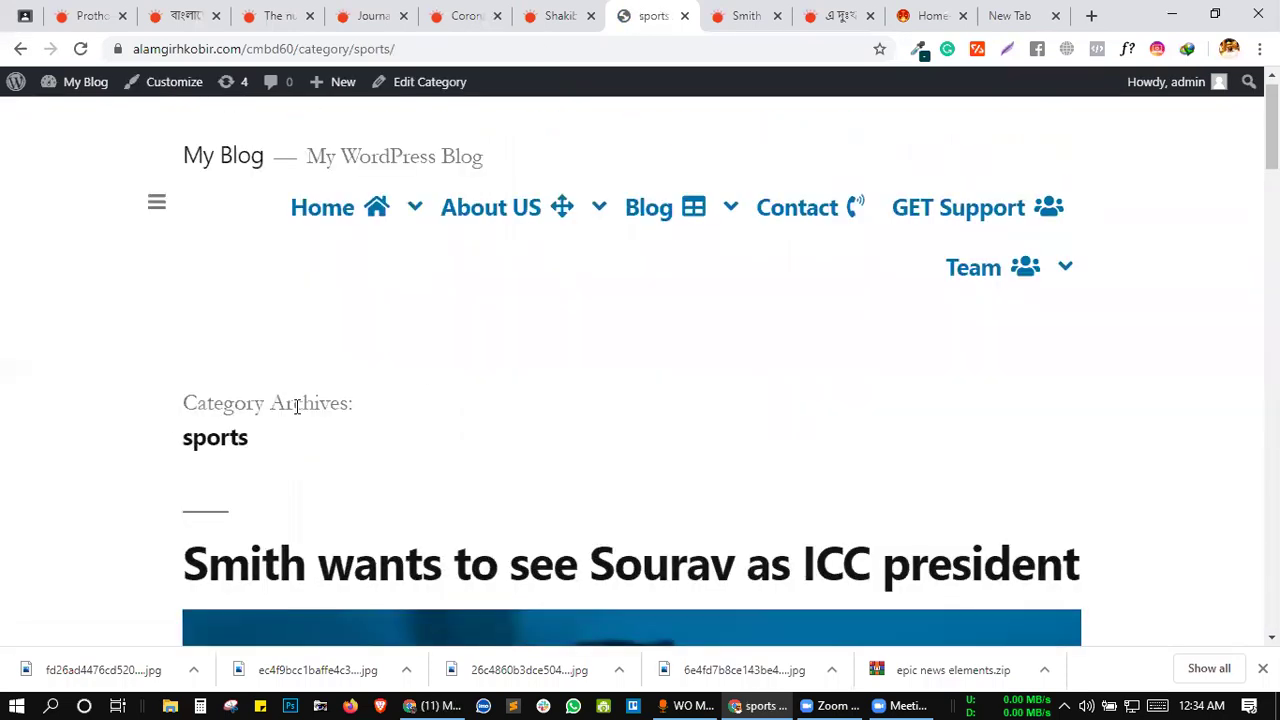
{"action": "double_click", "coordinate": [235, 437]}
{"action": "left_click", "coordinate": [371, 436]}
{"action": "scroll", "coordinate": [371, 436], "scroll_direction": "down", "scroll_amount": 3}
{"action": "scroll", "coordinate": [263, 203], "scroll_direction": "down", "scroll_amount": 8}
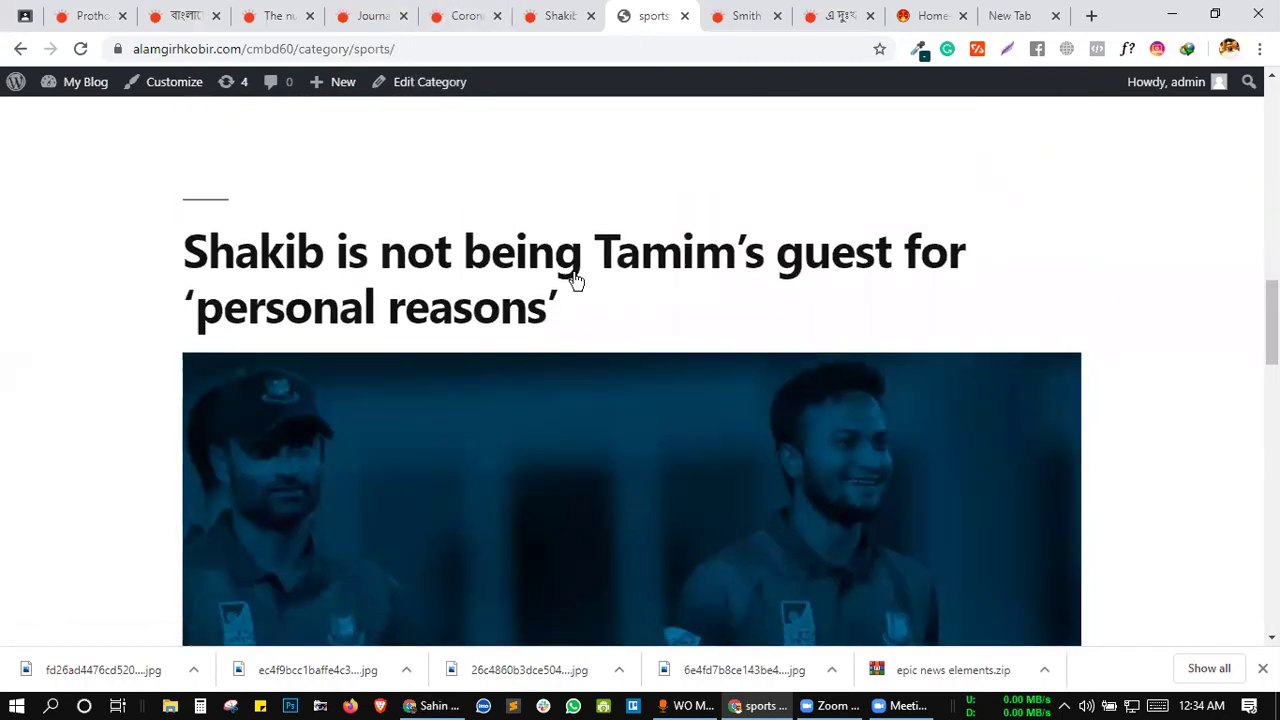
{"action": "scroll", "coordinate": [574, 280], "scroll_direction": "down", "scroll_amount": 3}
{"action": "scroll", "coordinate": [575, 280], "scroll_direction": "up", "scroll_amount": 2}
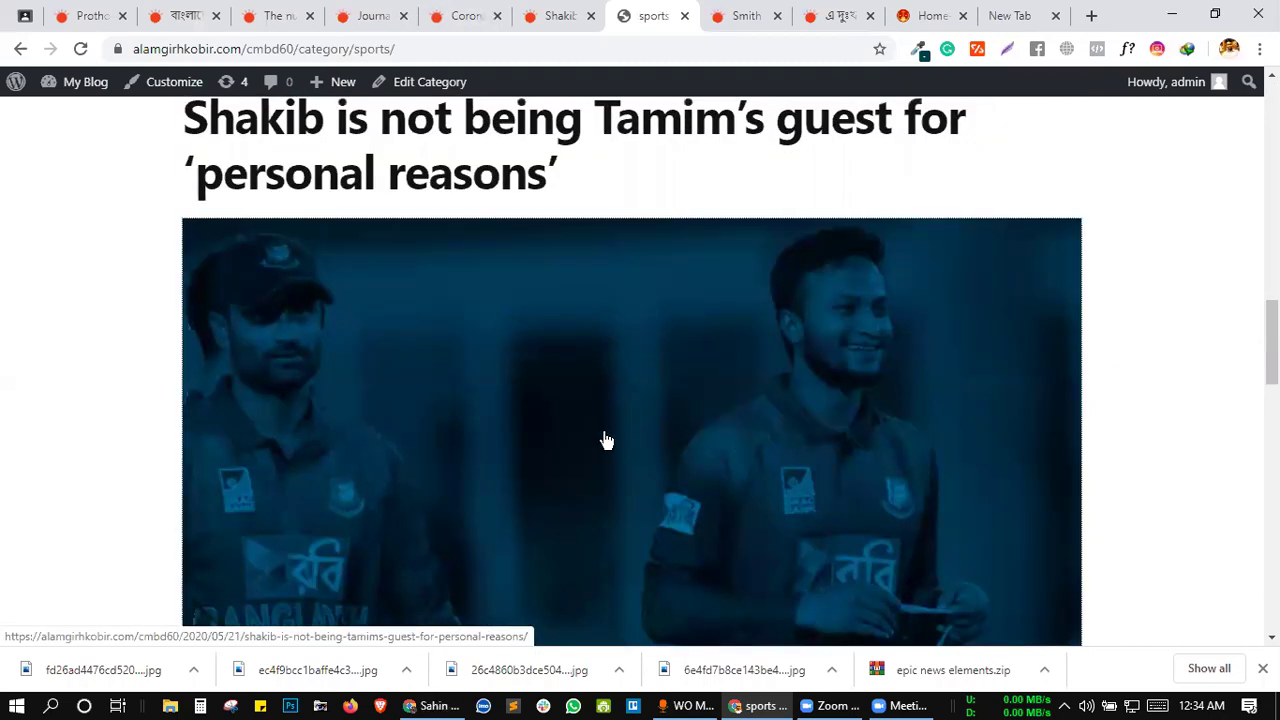
{"action": "scroll", "coordinate": [603, 437], "scroll_direction": "down", "scroll_amount": 2}
{"action": "left_click_drag", "start_coordinate": [751, 461], "coordinate": [626, 331]}
{"action": "scroll", "coordinate": [628, 332], "scroll_direction": "up", "scroll_amount": 2}
{"action": "scroll", "coordinate": [626, 437], "scroll_direction": "up", "scroll_amount": 2}
{"action": "scroll", "coordinate": [626, 437], "scroll_direction": "down", "scroll_amount": 12}
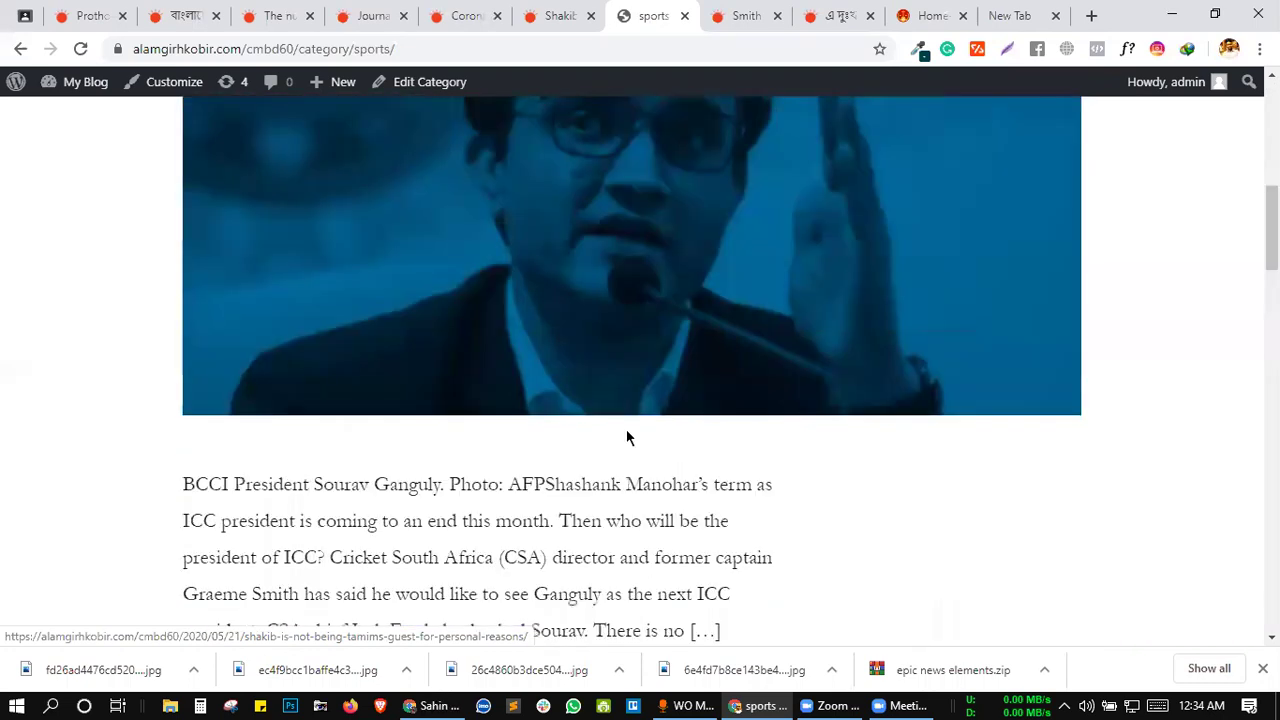
{"action": "scroll", "coordinate": [606, 354], "scroll_direction": "up", "scroll_amount": 2}
- Open the published post "Smith wants to see Sourav as ICC president" and review its header image and text
{"action": "left_click", "coordinate": [608, 356]}
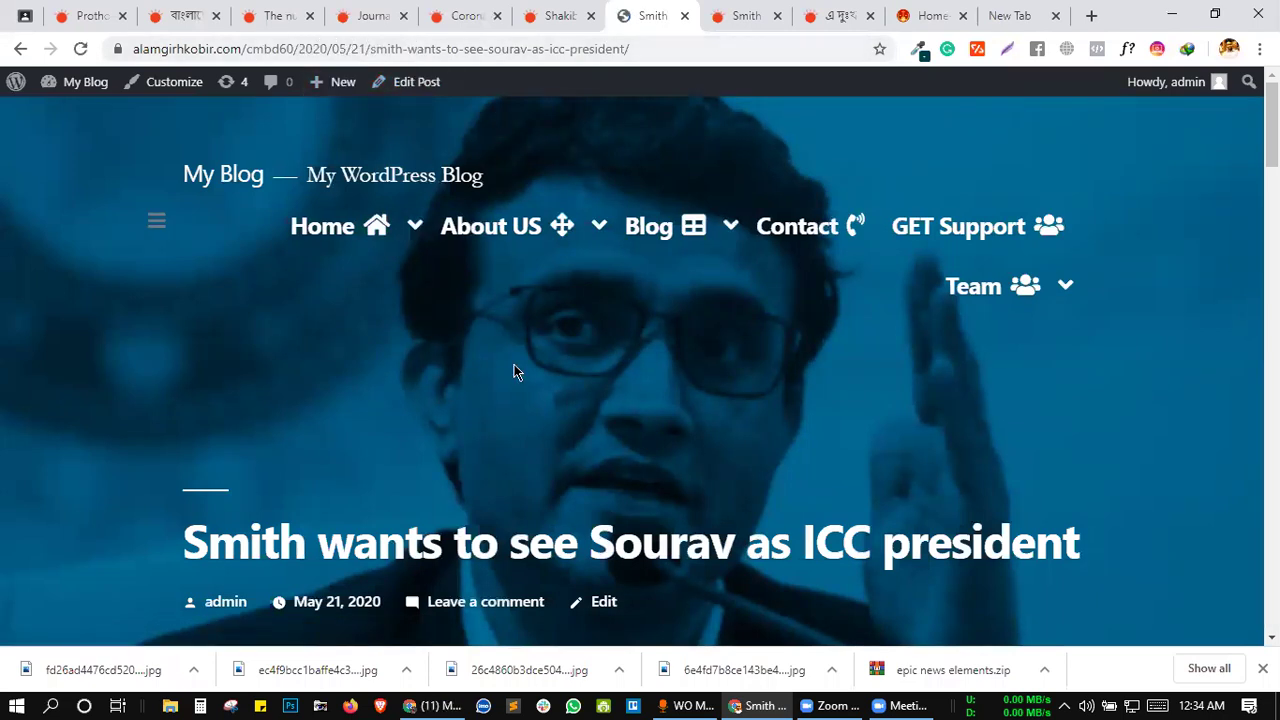
{"action": "scroll", "coordinate": [514, 366], "scroll_direction": "down", "scroll_amount": 3}
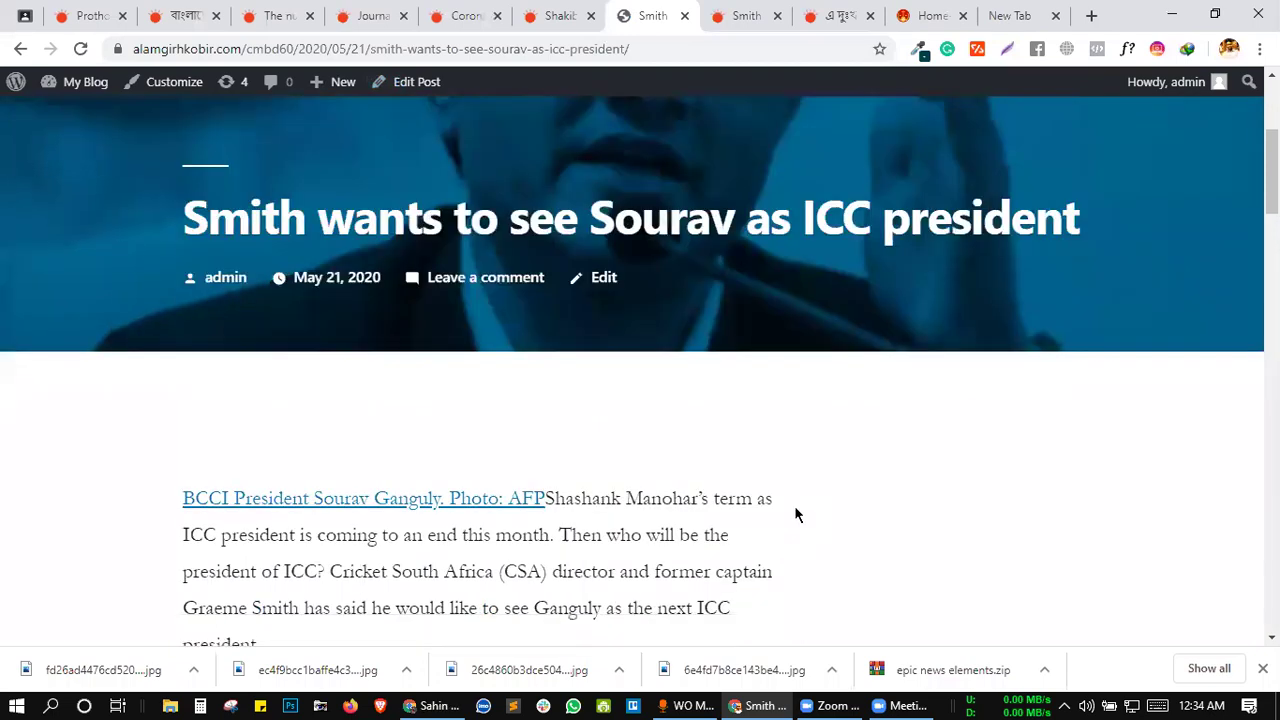
{"action": "scroll", "coordinate": [794, 514], "scroll_direction": "down", "scroll_amount": 8}
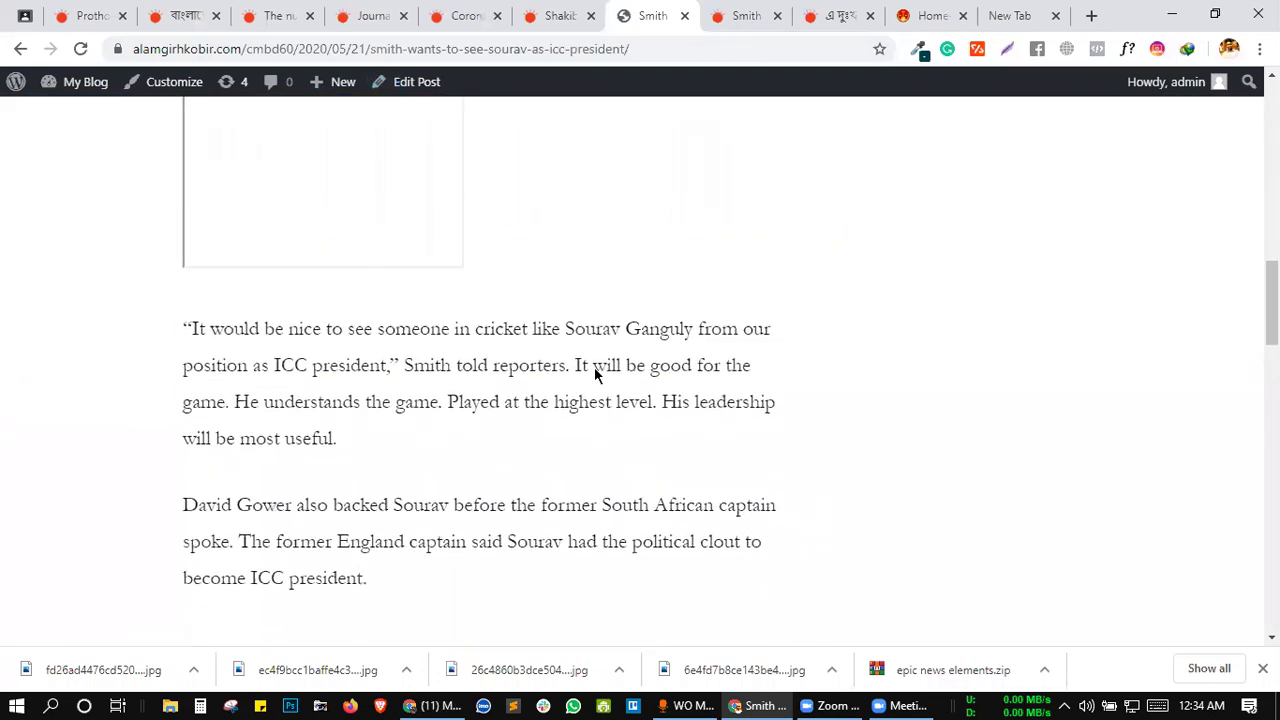
{"action": "scroll", "coordinate": [594, 367], "scroll_direction": "up", "scroll_amount": 2}
{"action": "scroll", "coordinate": [633, 329], "scroll_direction": "up", "scroll_amount": 10}
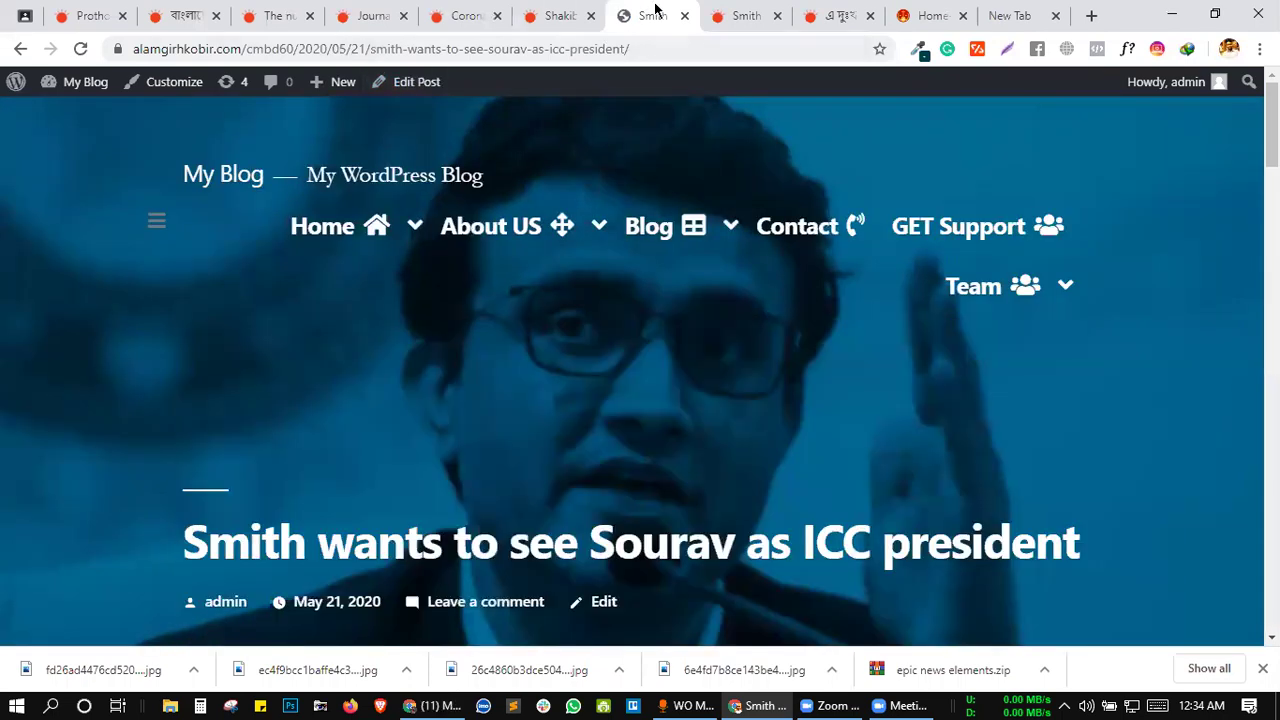
- Return from the published post to the WordPress admin area
{"action": "left_click", "coordinate": [13, 86]}
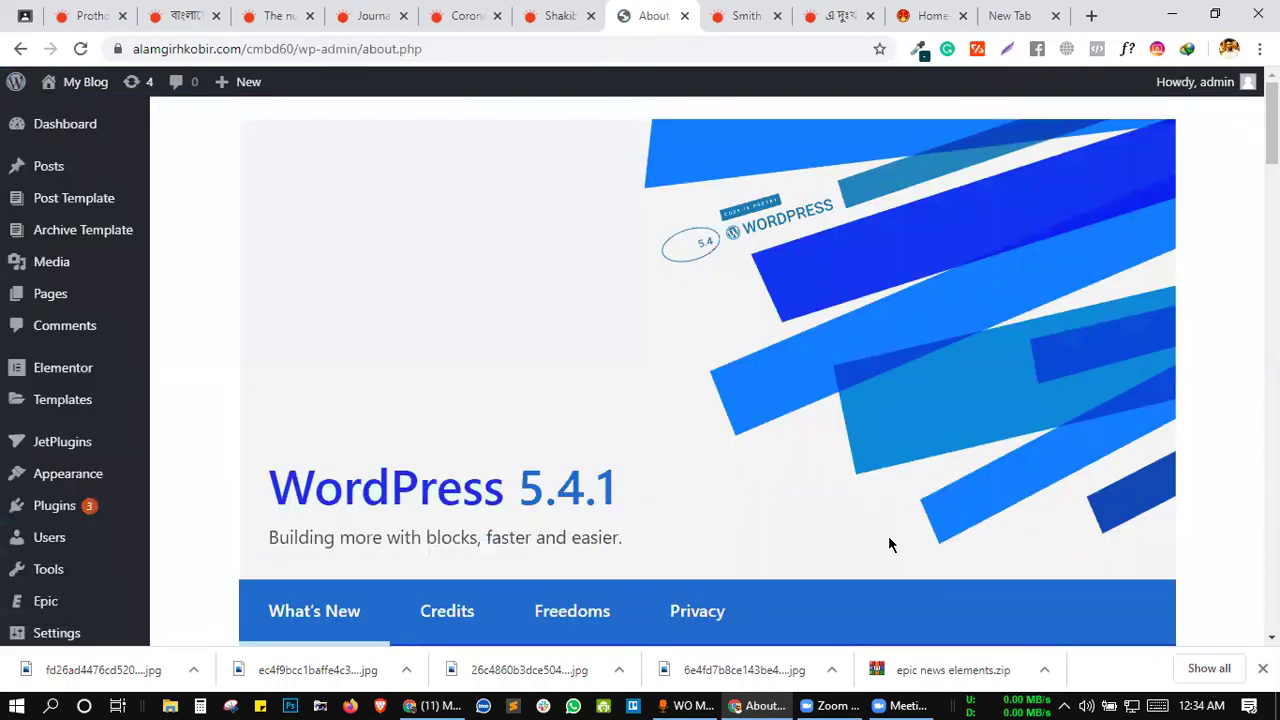
{"action": "left_click", "coordinate": [897, 694]}
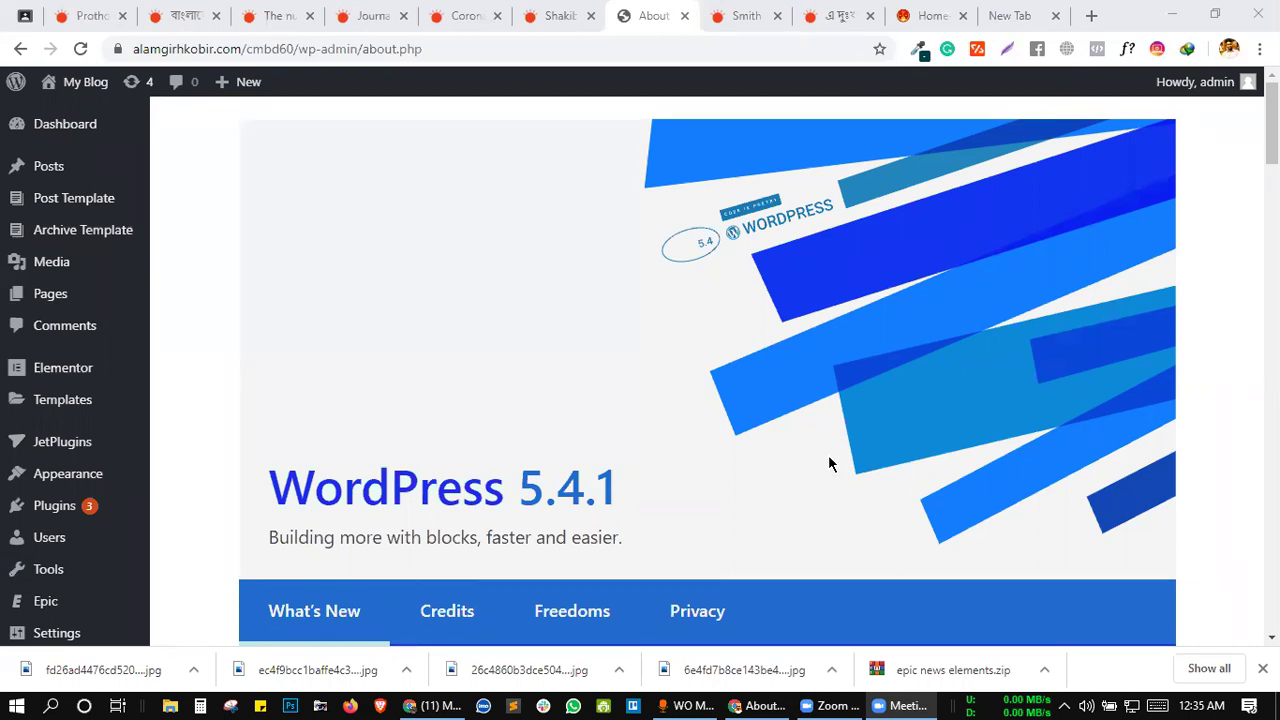
- Set the site's permalink structure to Post name and save the permalink settings
{"action": "left_click", "coordinate": [63, 634]}
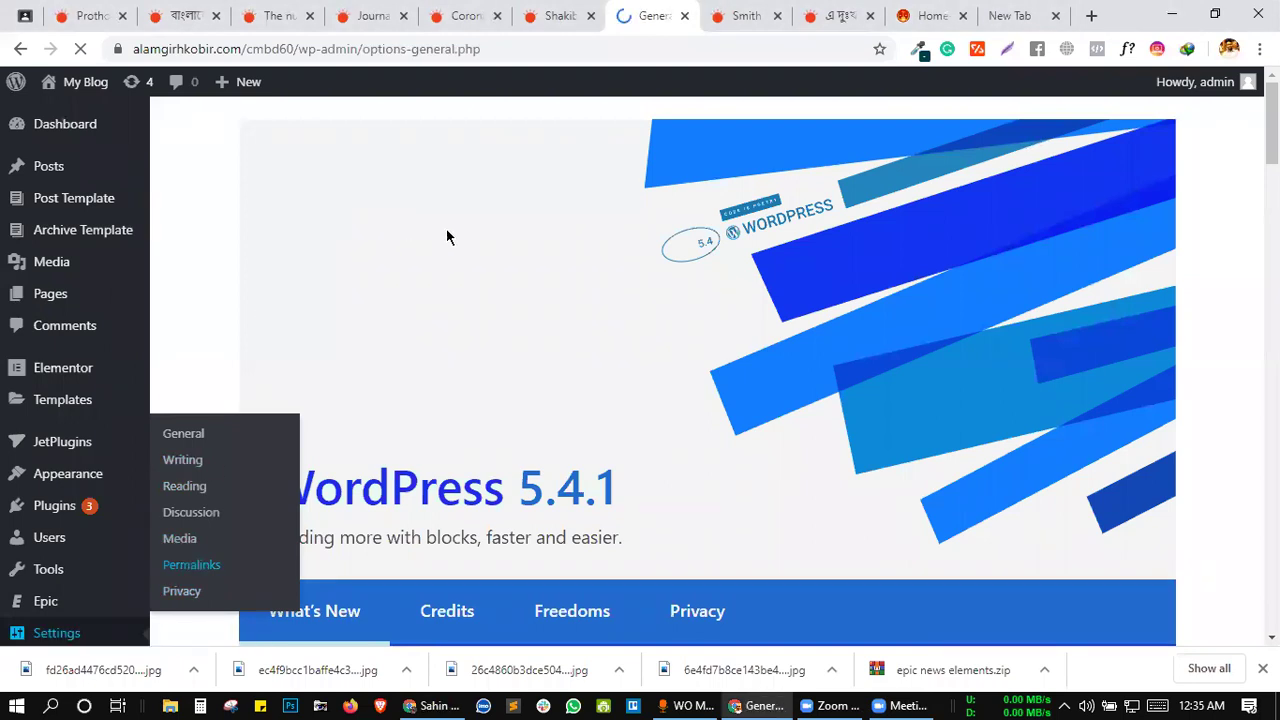
{"action": "scroll", "coordinate": [586, 246], "scroll_direction": "down", "scroll_amount": 3}
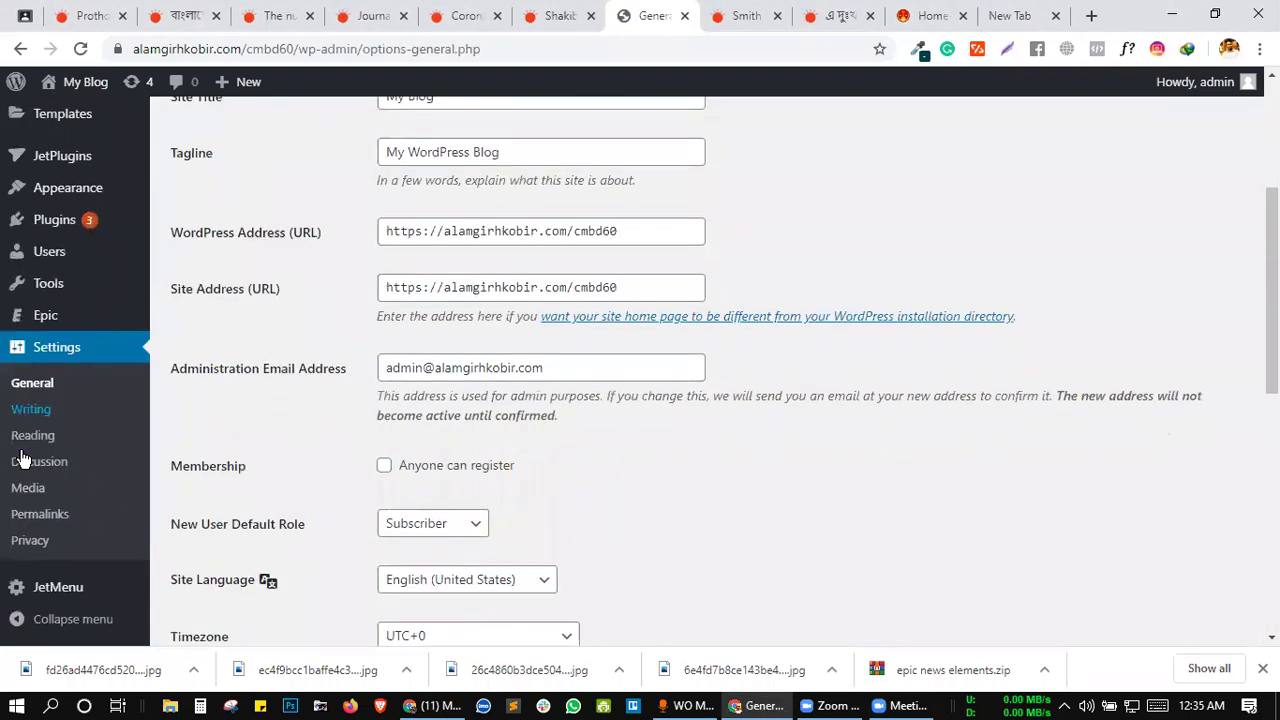
{"action": "left_click", "coordinate": [52, 518]}
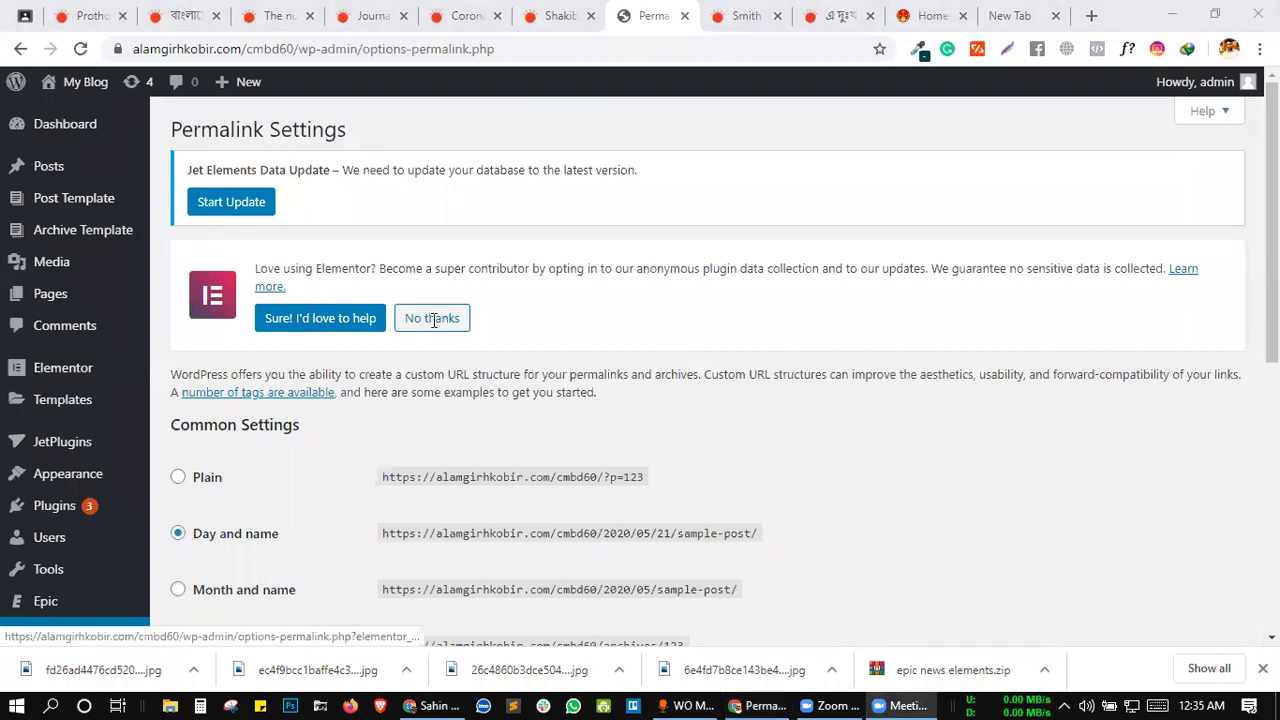
{"action": "scroll", "coordinate": [322, 490], "scroll_direction": "down", "scroll_amount": 4}
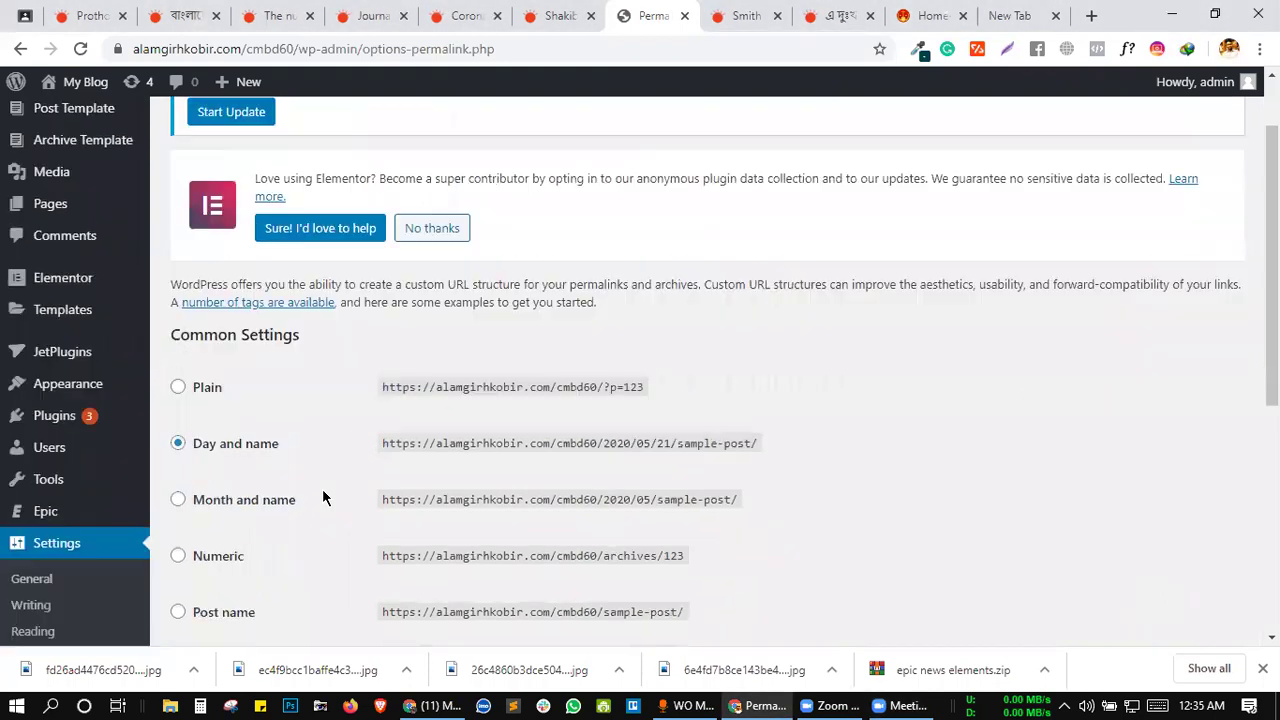
{"action": "left_click", "coordinate": [228, 321]}
{"action": "scroll", "coordinate": [350, 380], "scroll_direction": "down", "scroll_amount": 2}
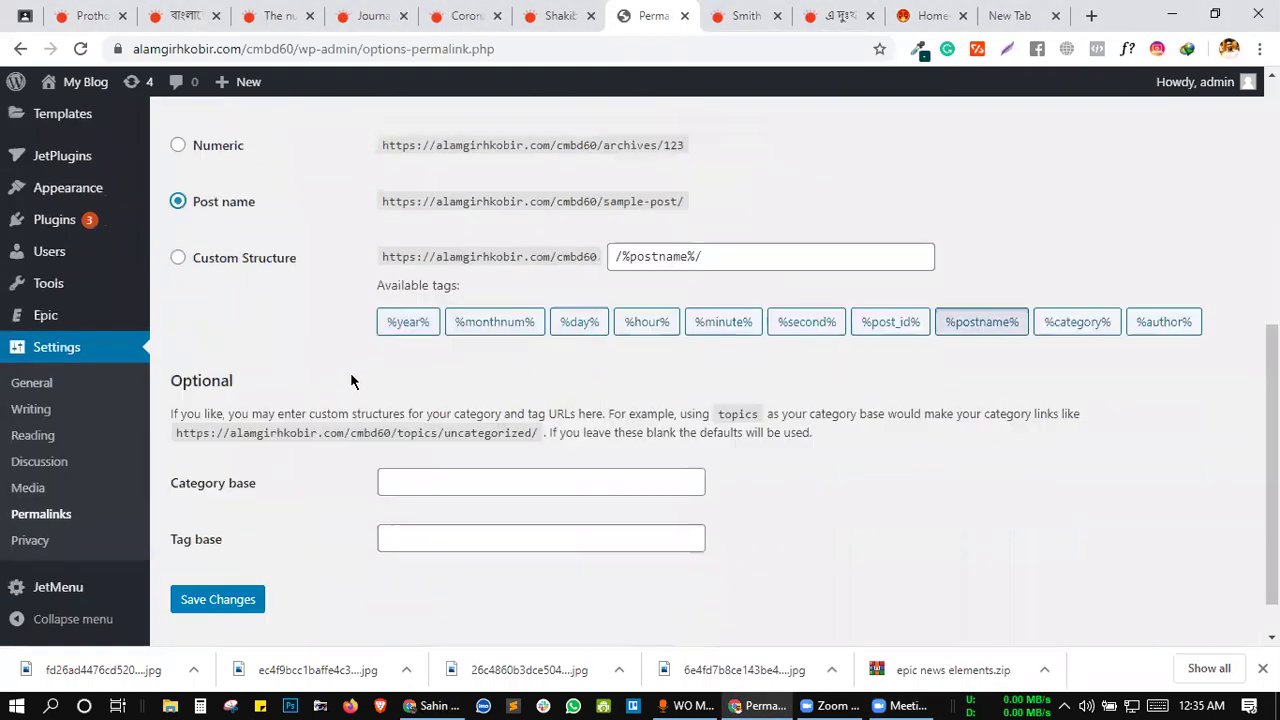
{"action": "left_click", "coordinate": [221, 563]}
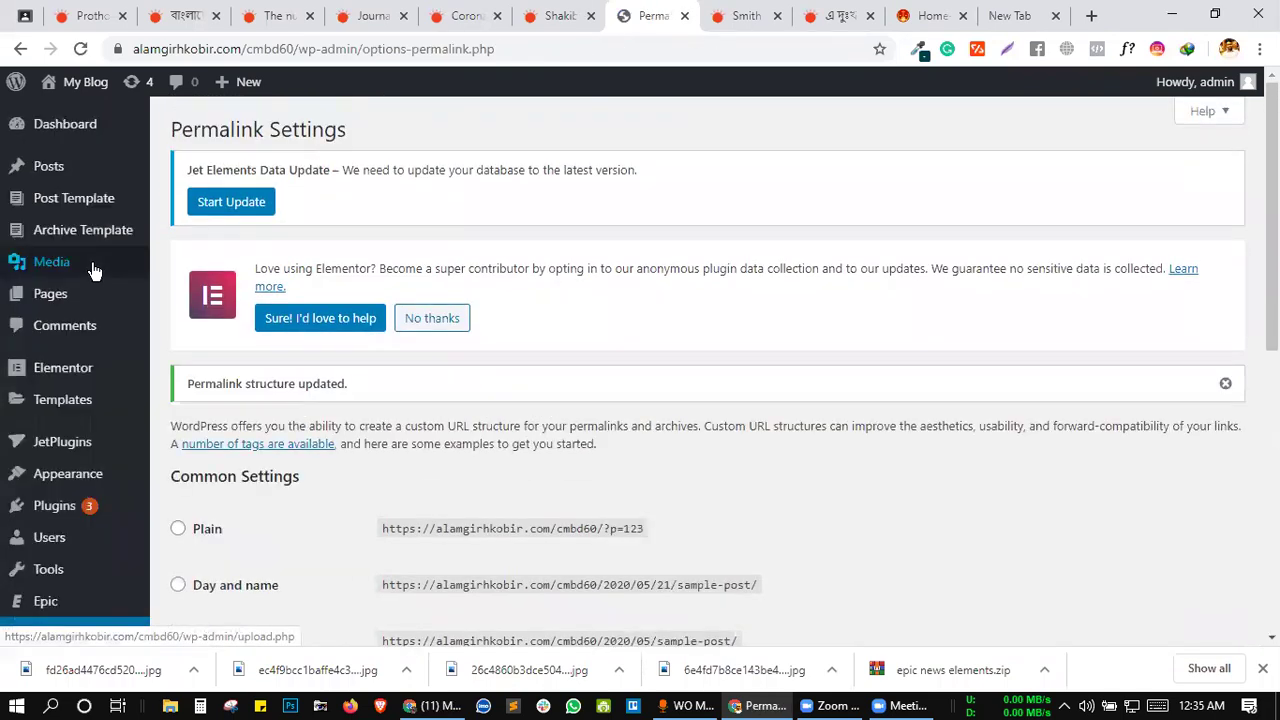
- View the published post "The number of Kovid-19 victims in Nawabganj almost doubled in one day" in a new tab and check its URL
{"action": "left_click", "coordinate": [48, 166]}
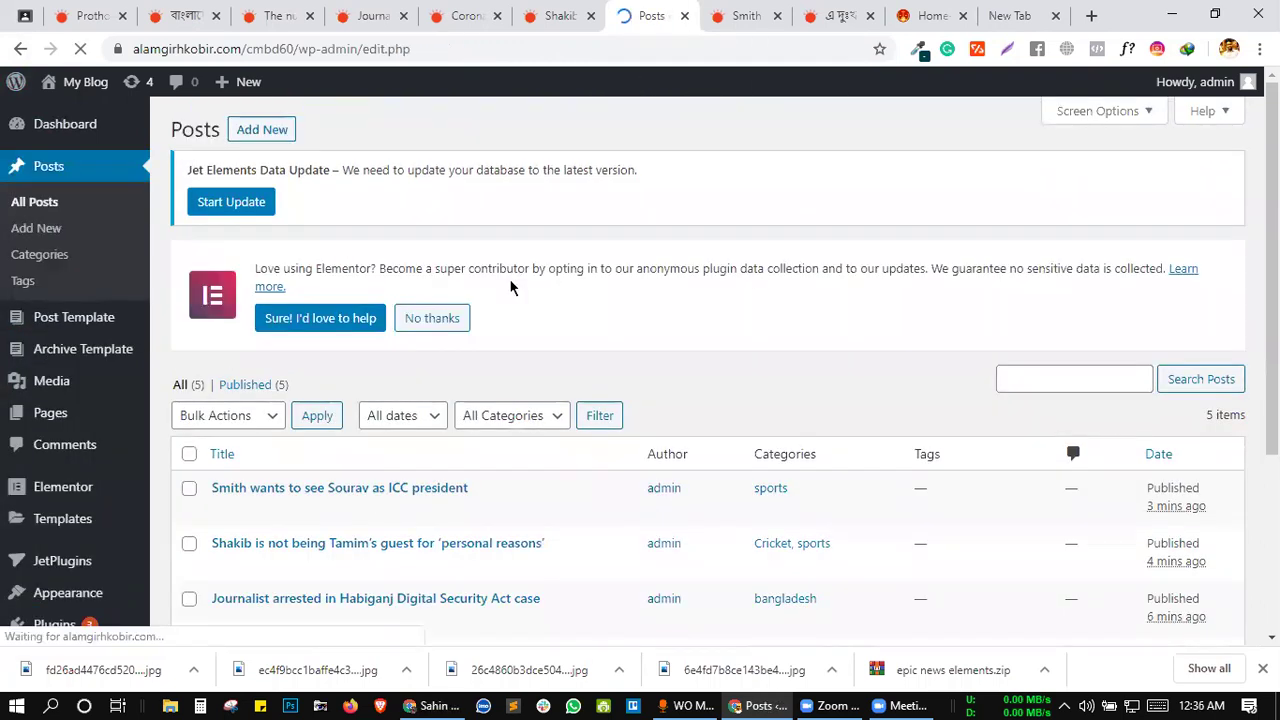
{"action": "scroll", "coordinate": [430, 300], "scroll_direction": "down", "scroll_amount": 2}
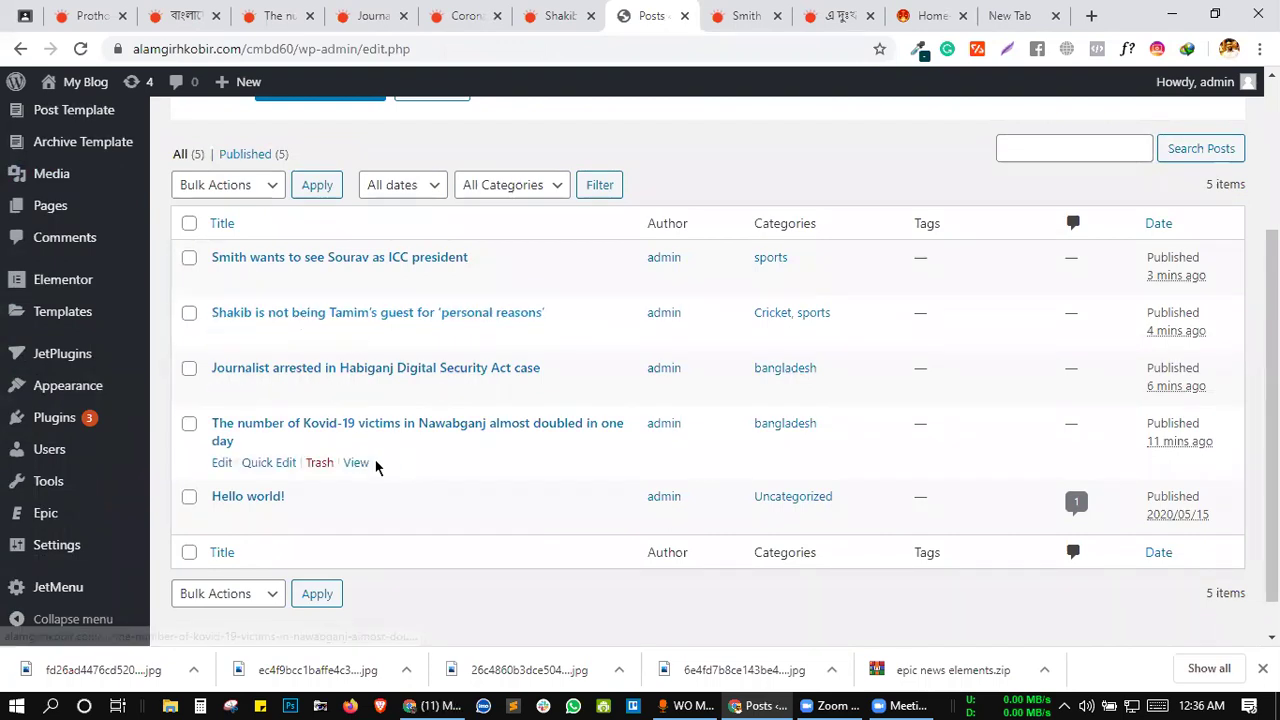
{"action": "middle_click", "coordinate": [356, 463]}
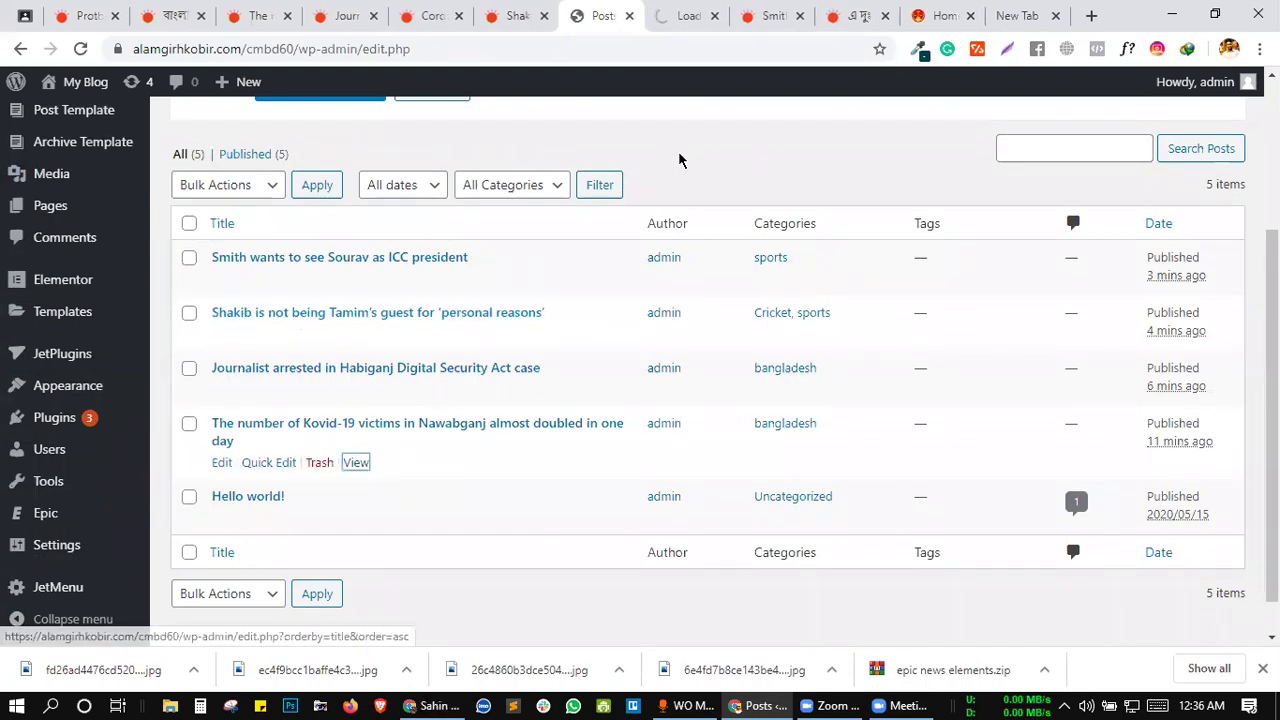
{"action": "left_click", "coordinate": [668, 15]}
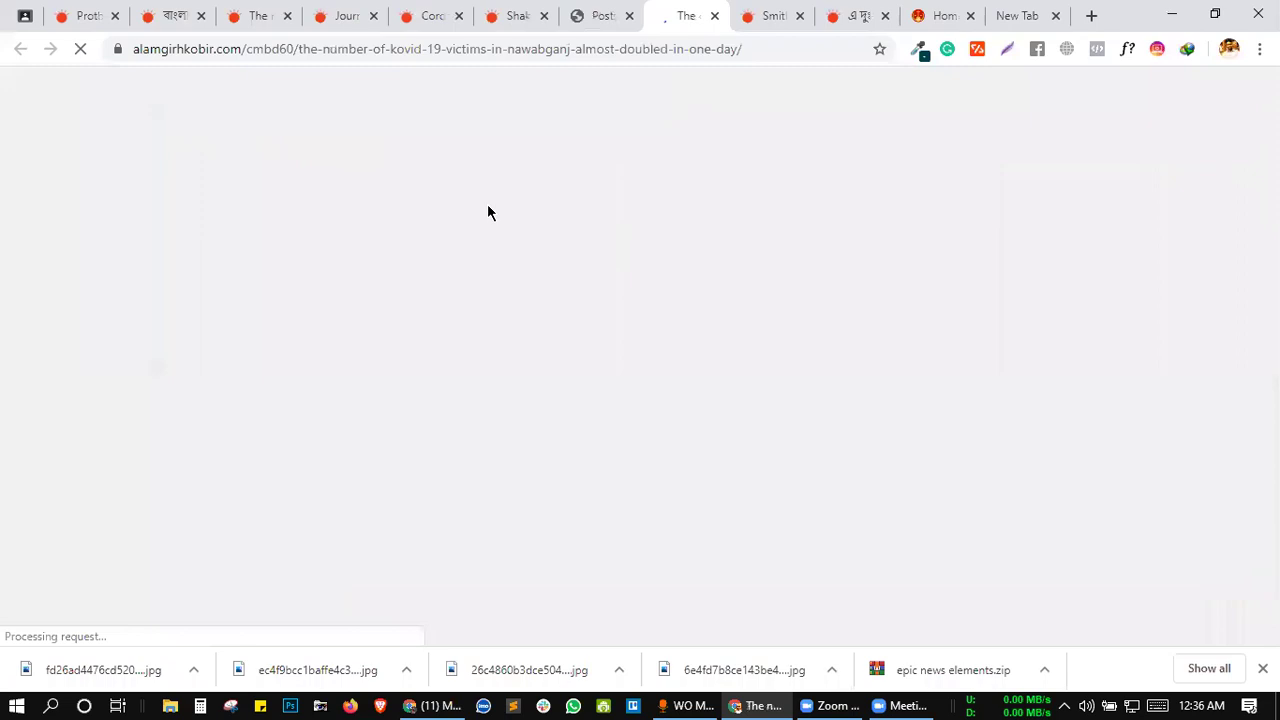
{"action": "left_click_drag", "start_coordinate": [338, 49], "coordinate": [740, 57]}
{"action": "left_click", "coordinate": [773, 121]}
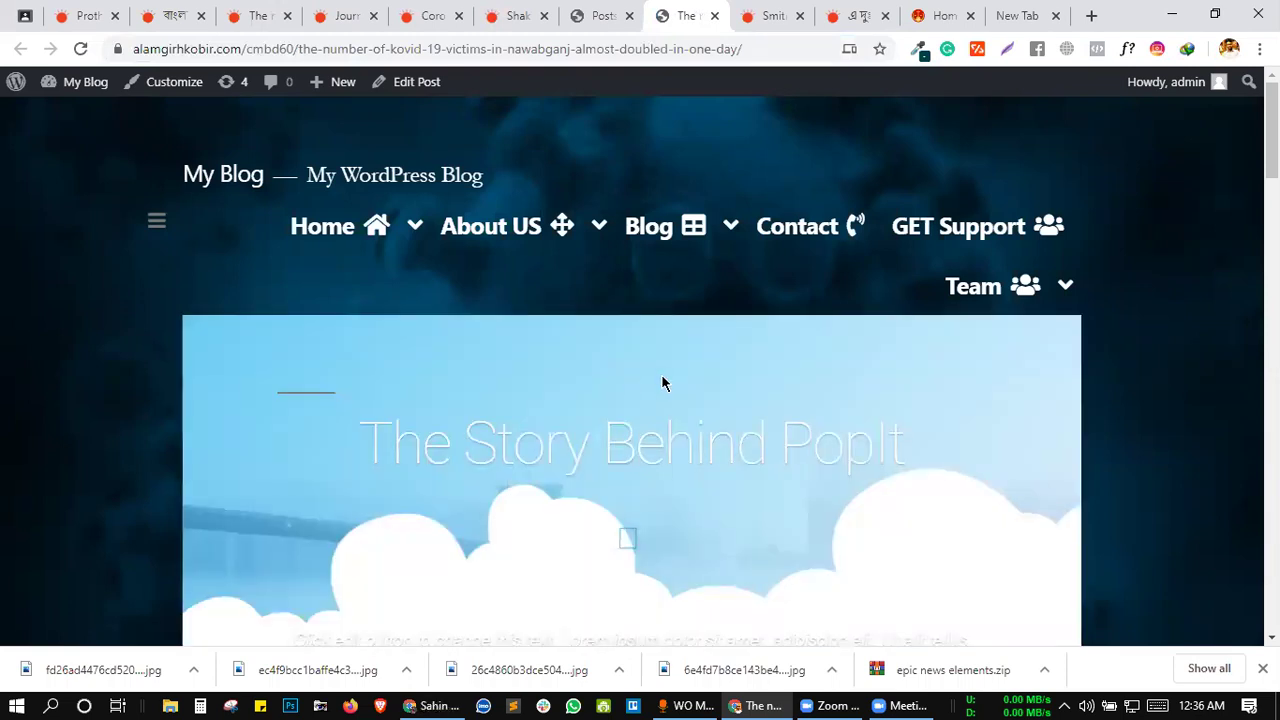
{"action": "left_click", "coordinate": [71, 484]}
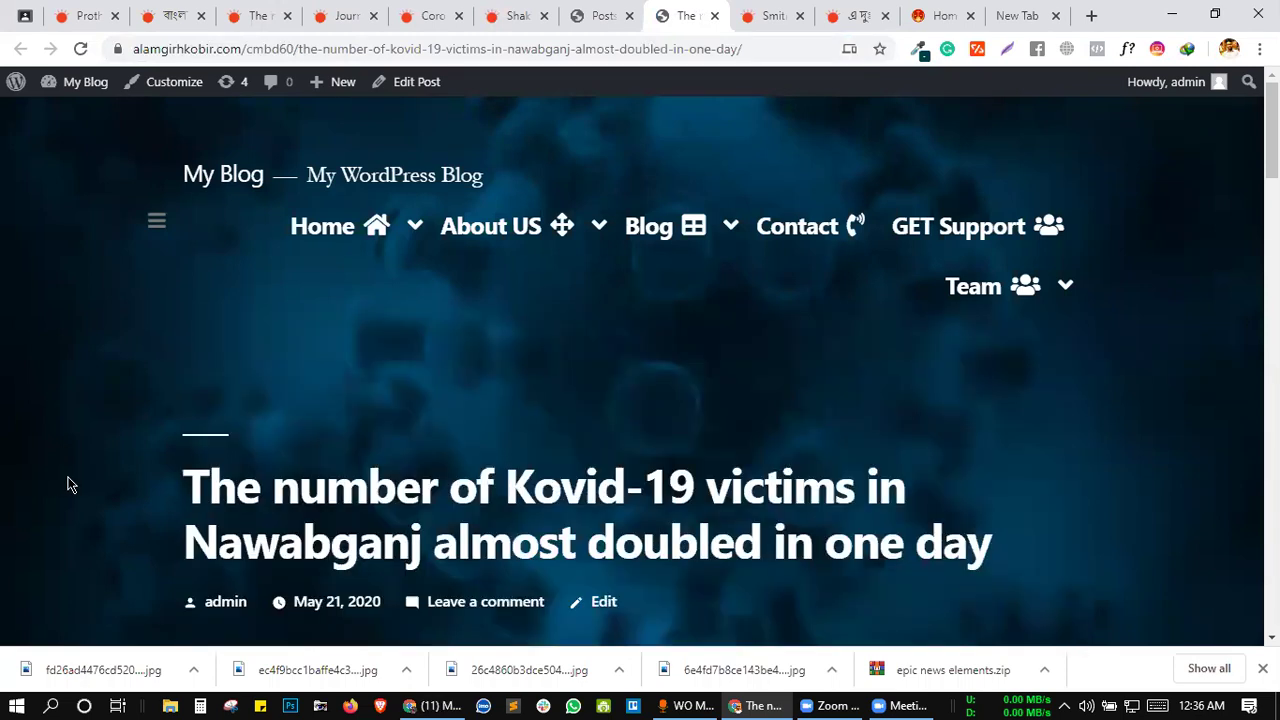
- Return to the WordPress admin, open the post categories and look over the category list and the new category fields
{"action": "left_click", "coordinate": [578, 15]}
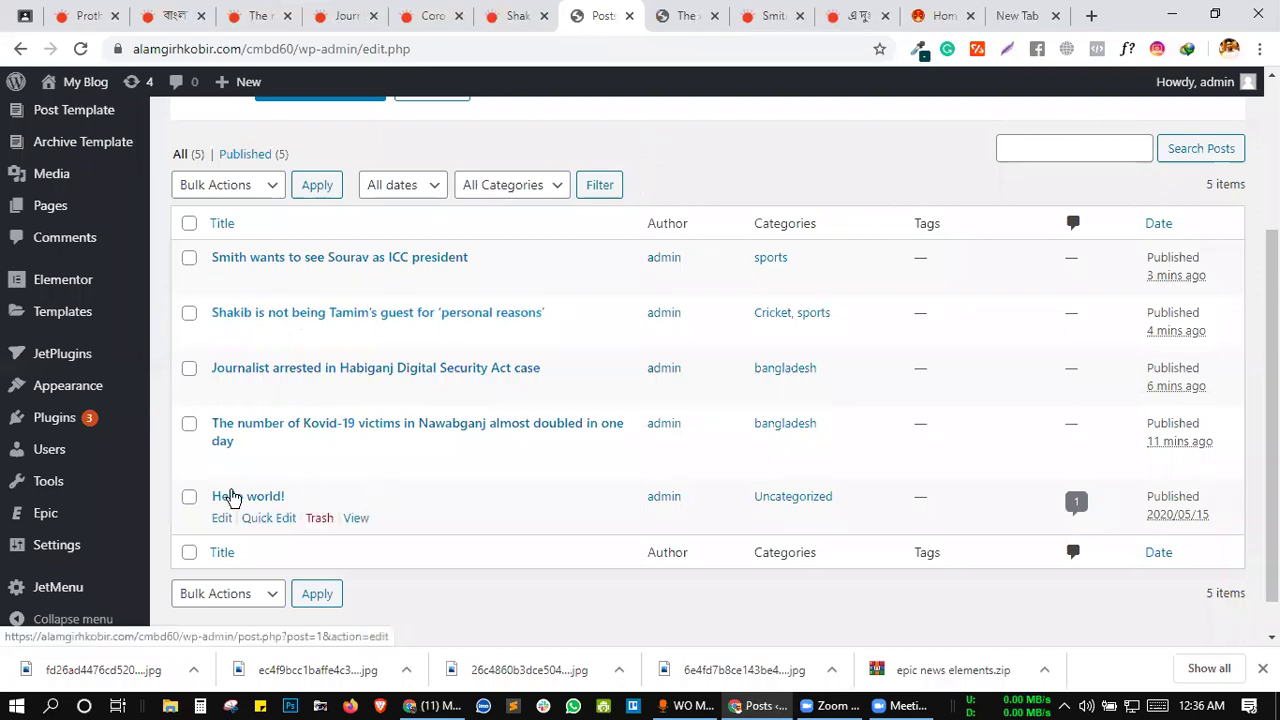
{"action": "scroll", "coordinate": [232, 495], "scroll_direction": "up", "scroll_amount": 3}
{"action": "left_click", "coordinate": [54, 243]}
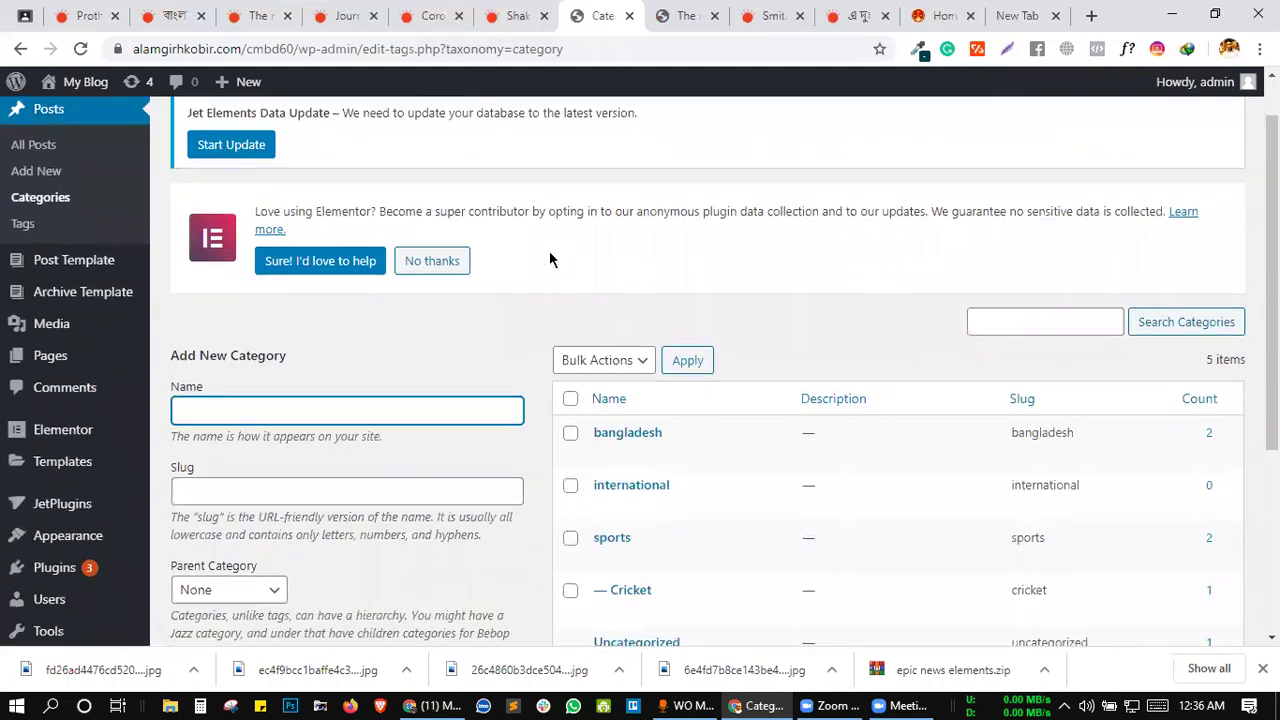
{"action": "scroll", "coordinate": [414, 335], "scroll_direction": "down", "scroll_amount": 2}
{"action": "left_click", "coordinate": [218, 318]}
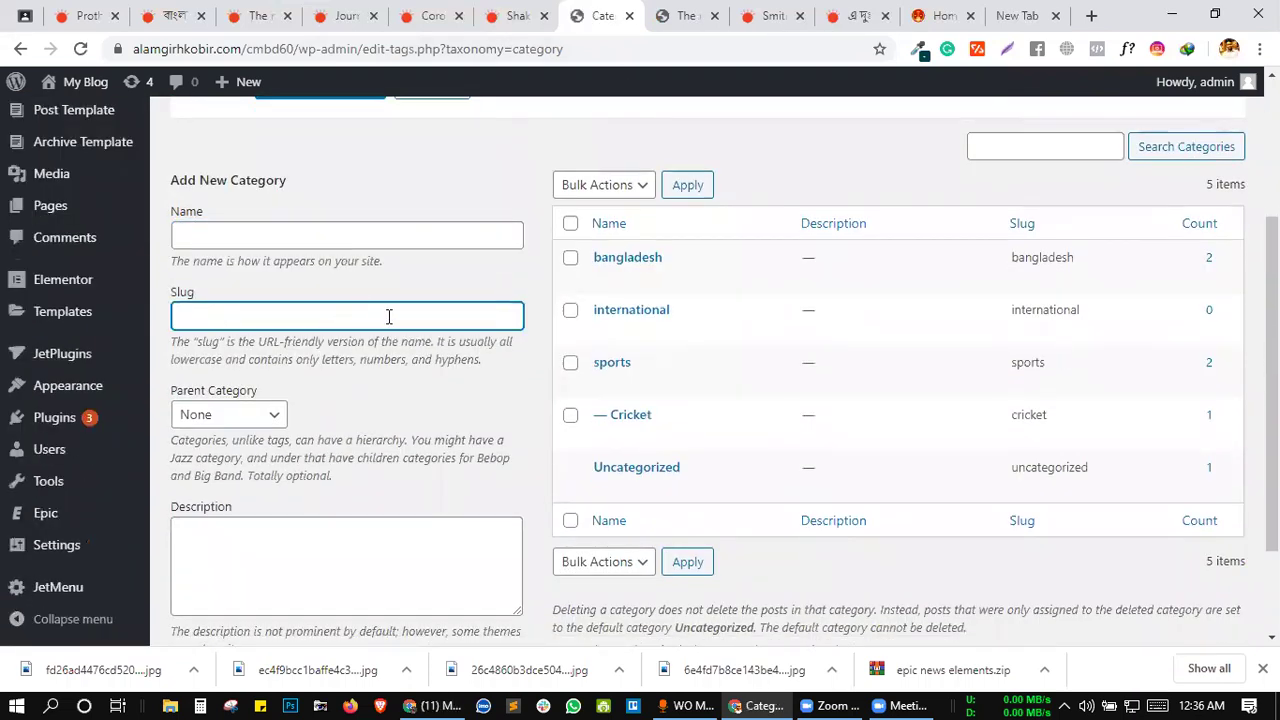
{"action": "scroll", "coordinate": [392, 317], "scroll_direction": "down", "scroll_amount": 2}
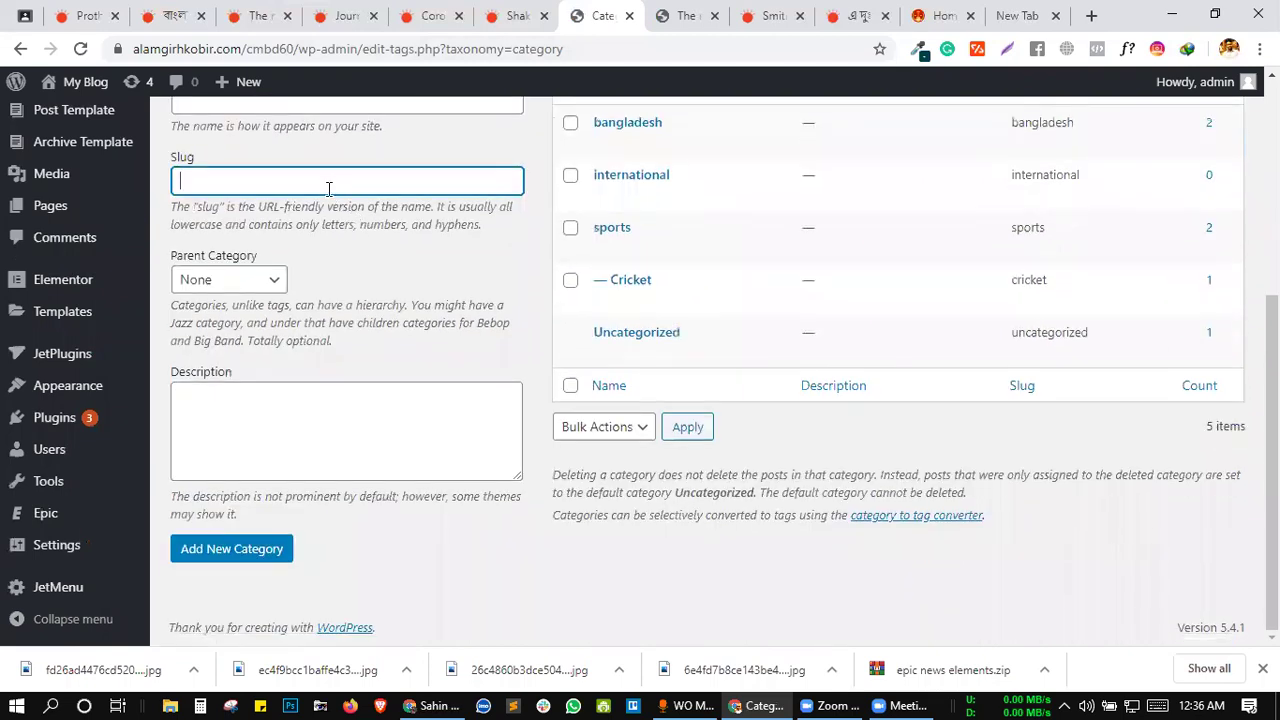
{"action": "left_click", "coordinate": [348, 217]}
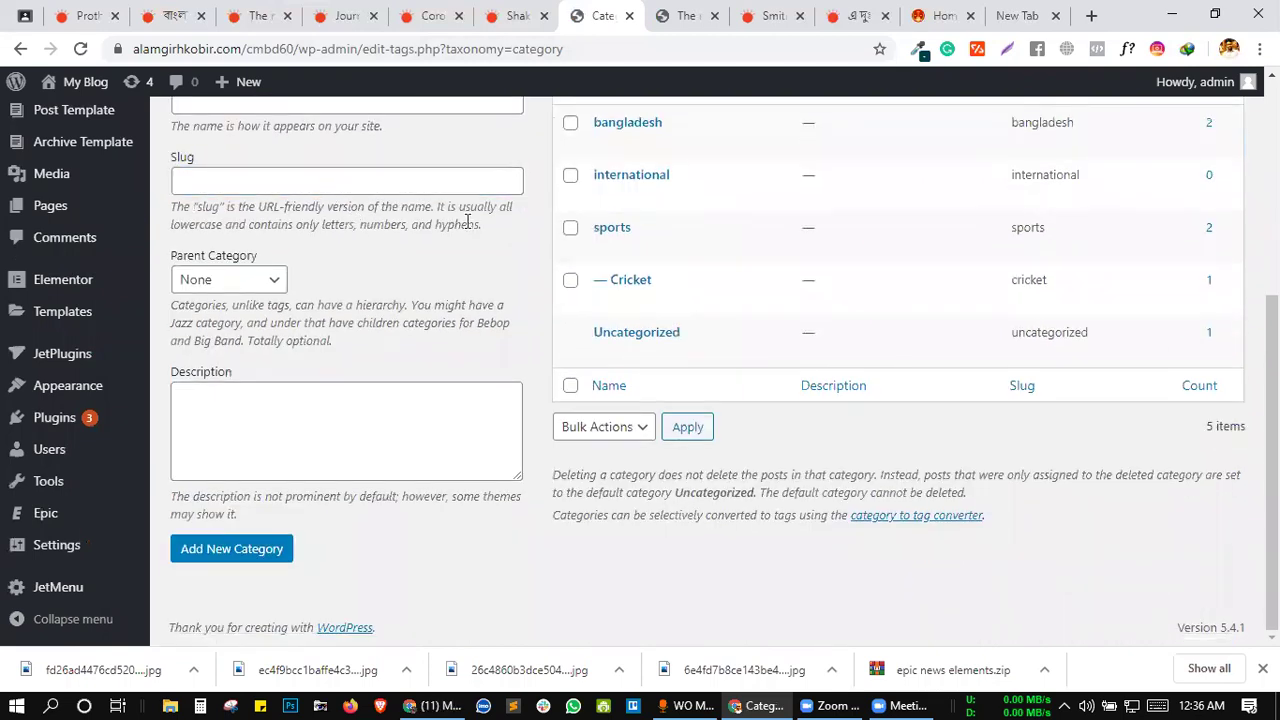
{"action": "scroll", "coordinate": [500, 272], "scroll_direction": "up", "scroll_amount": 4}
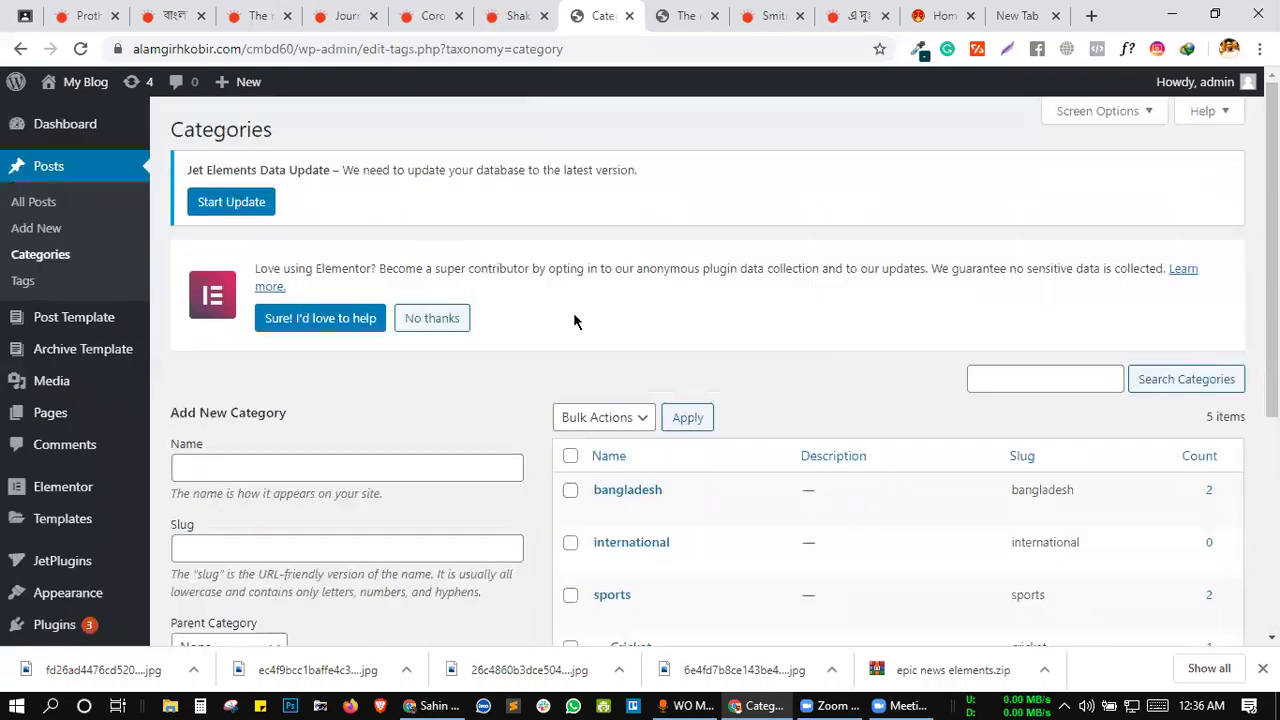
{"action": "scroll", "coordinate": [610, 334], "scroll_direction": "down", "scroll_amount": 3}
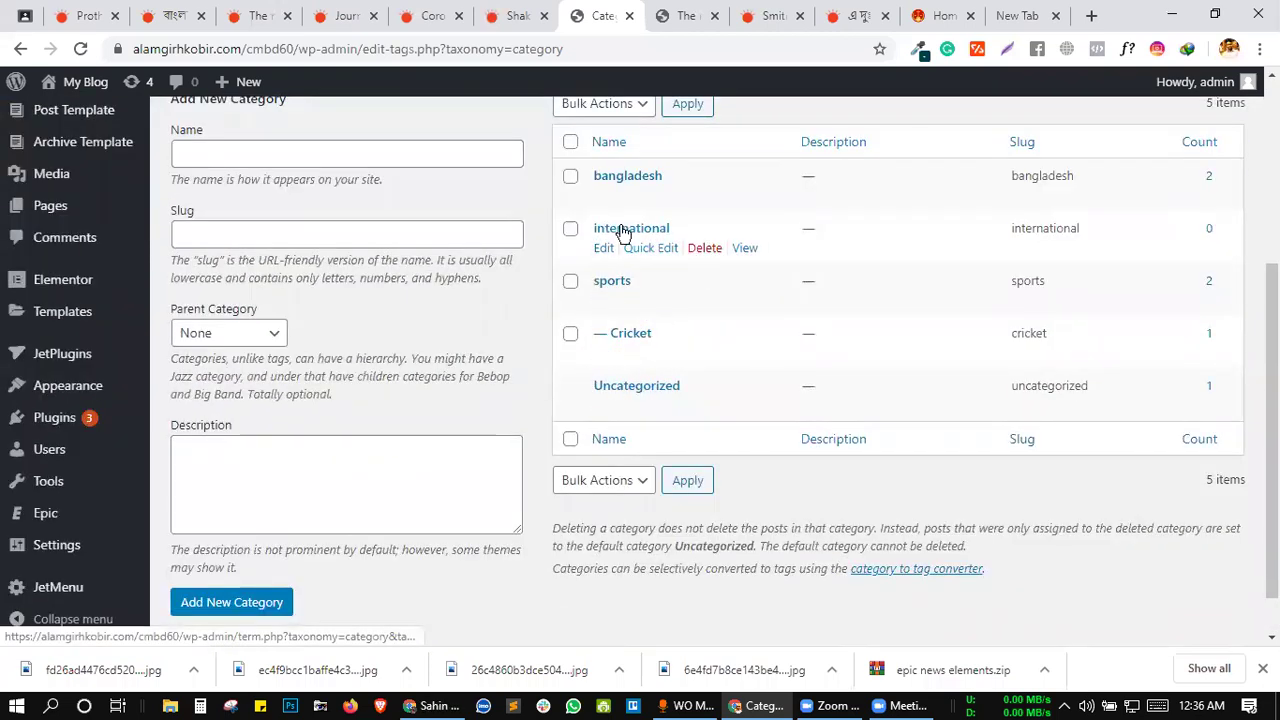
- Switch to the Prothom Alo home page and open its international news section
{"action": "left_click", "coordinate": [505, 8]}
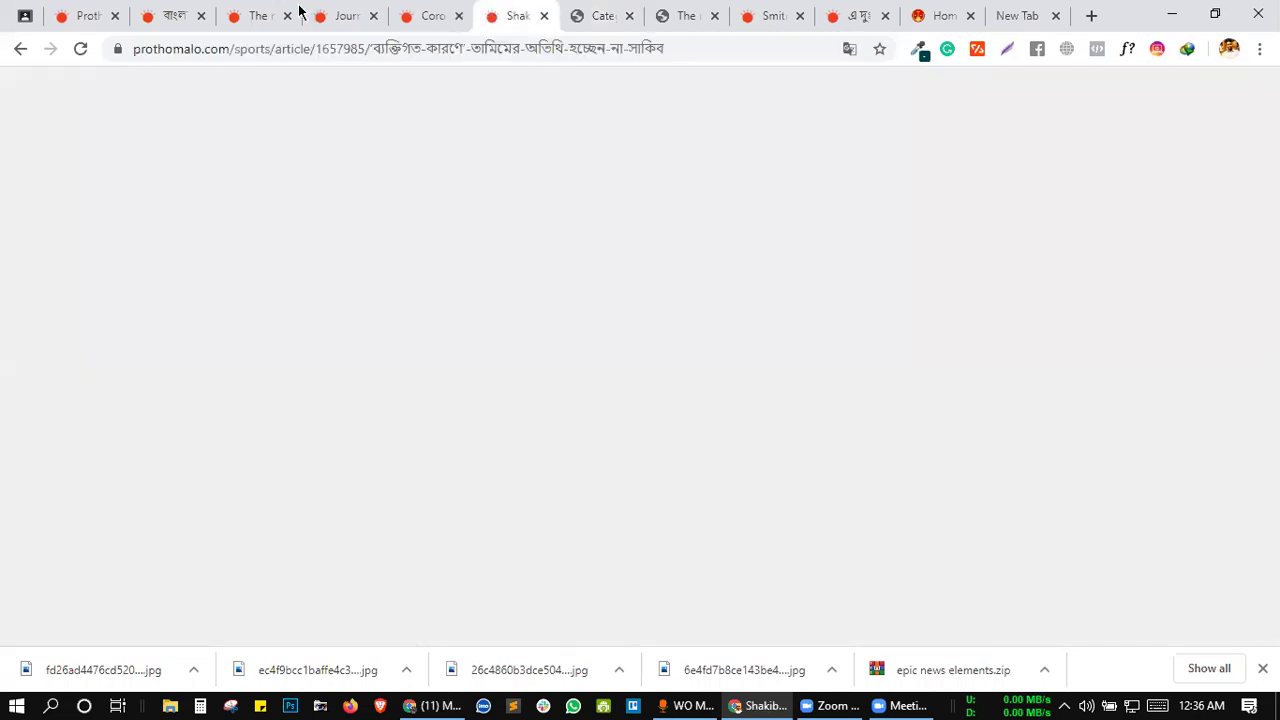
{"action": "left_click", "coordinate": [165, 15]}
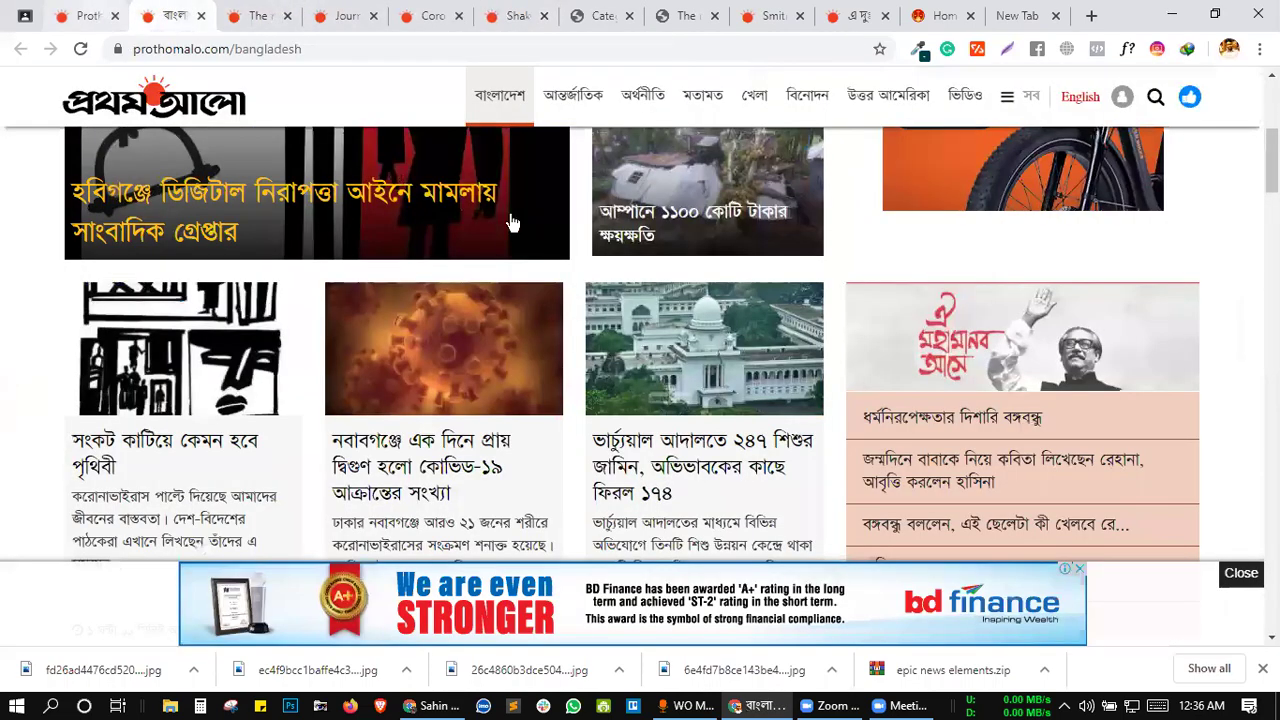
{"action": "key", "text": "ctrl+shift+Tab"}
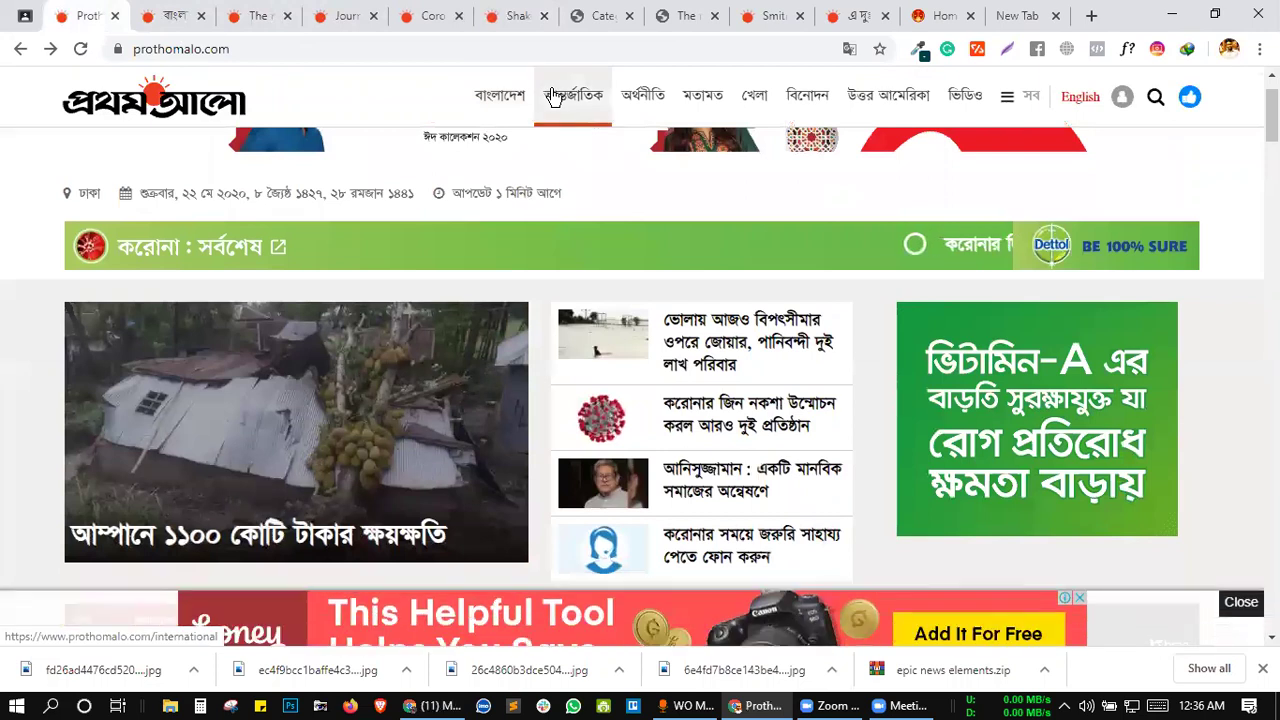
- Close the Prothom Alo Bangladesh section tab, the Corona topic tab and the tabs of the already published articles
{"action": "left_click", "coordinate": [198, 24]}
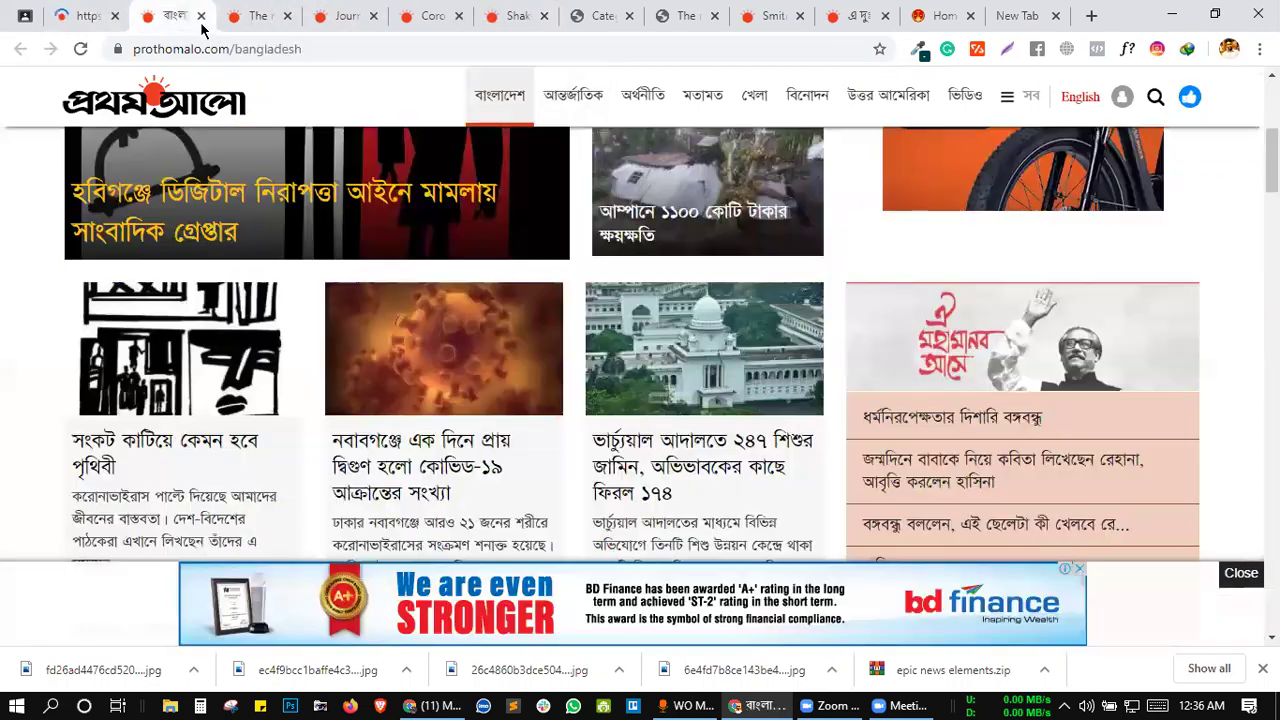
{"action": "left_click", "coordinate": [201, 20]}
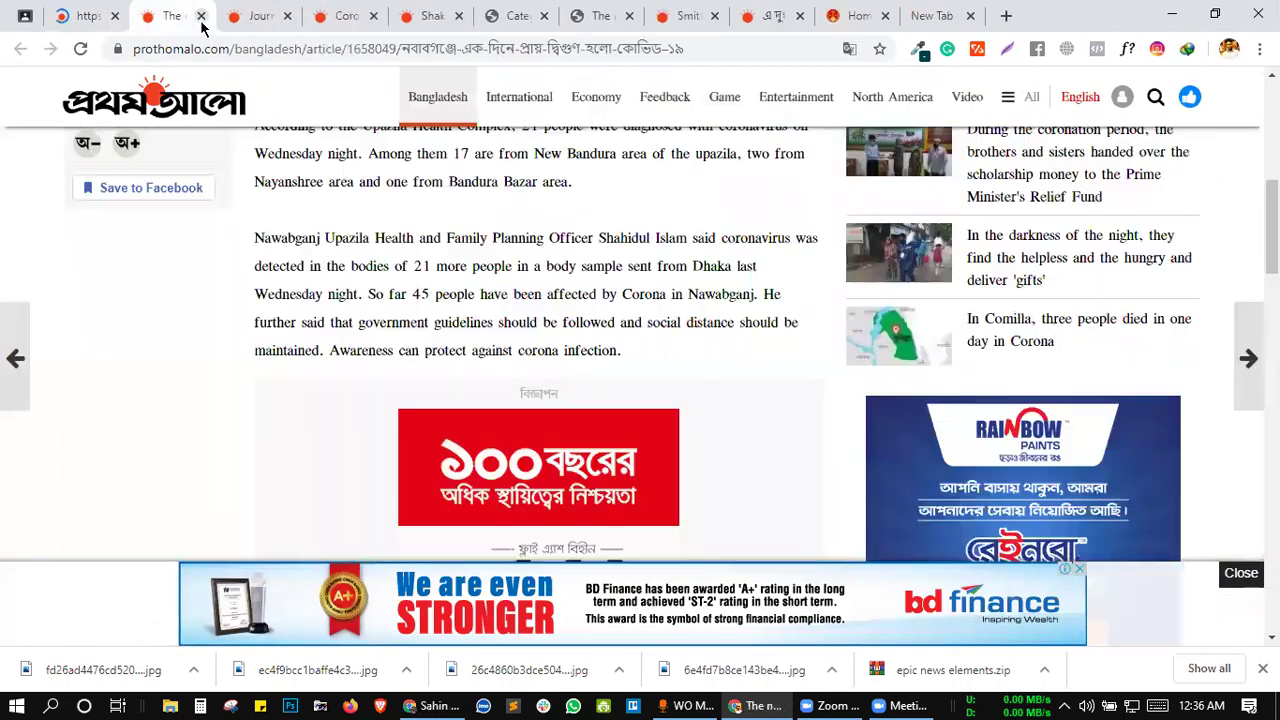
{"action": "left_click", "coordinate": [201, 20]}
{"action": "left_click", "coordinate": [201, 20]}
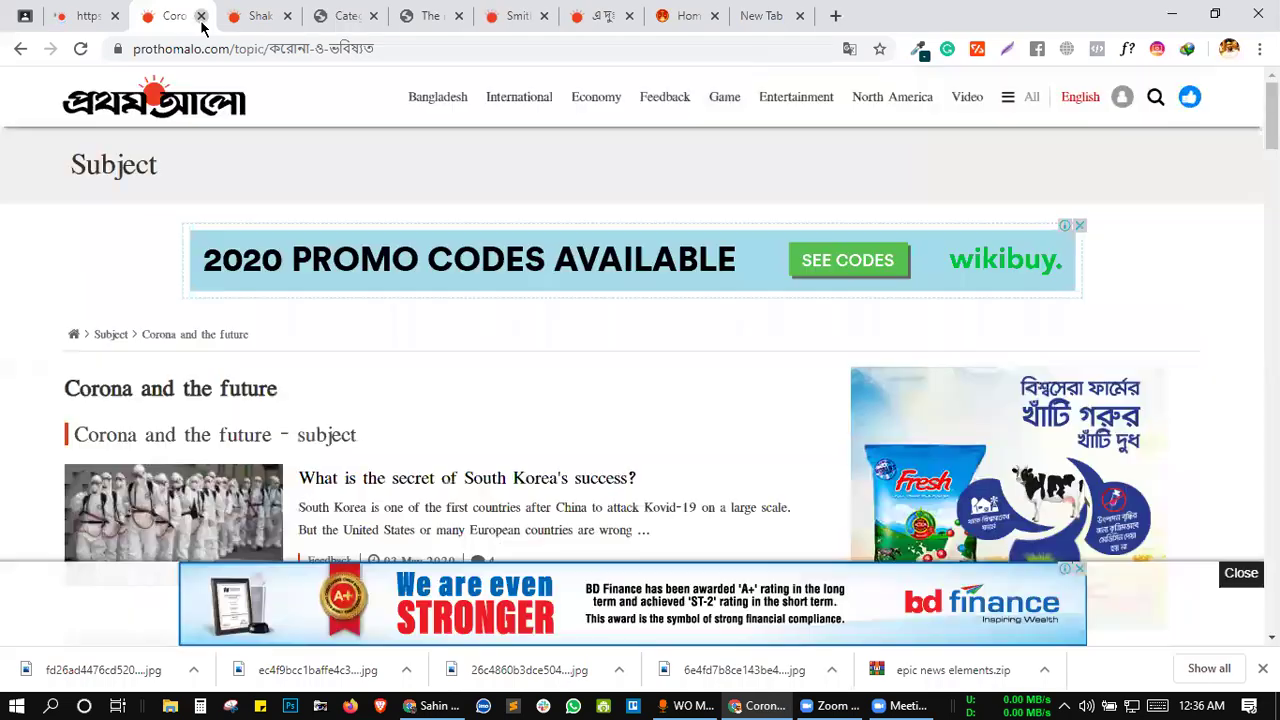
{"action": "left_click", "coordinate": [201, 20]}
{"action": "key", "text": "ctrl+w"}
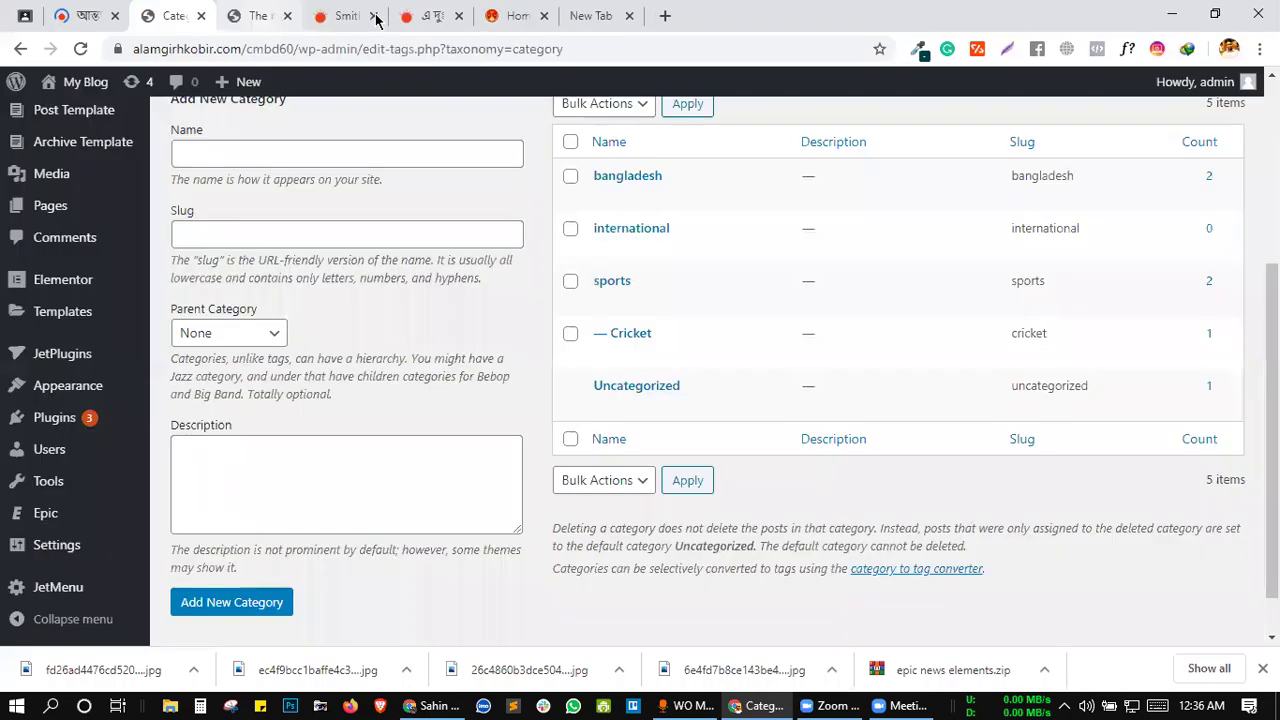
{"action": "left_click", "coordinate": [375, 16]}
- Close the remaining tabs that follow the published Kovid-19 post, keeping the international news, Categories and post tabs
{"action": "left_click", "coordinate": [255, 15]}
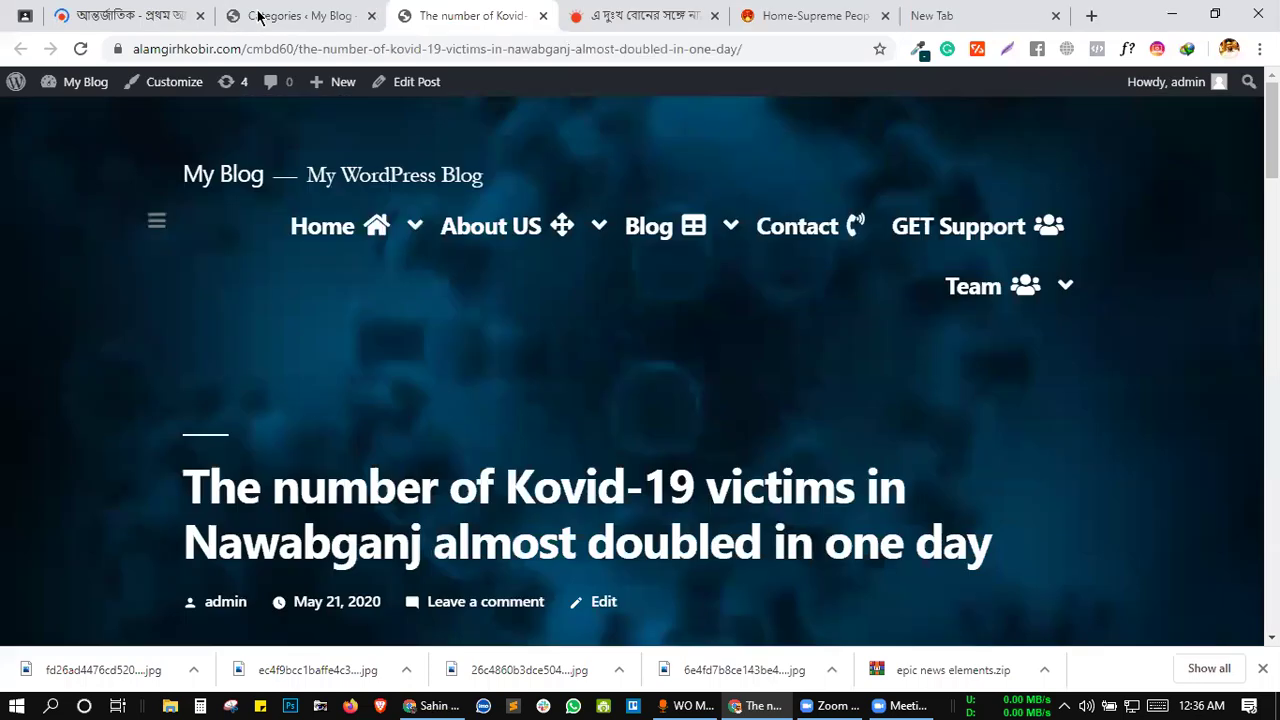
{"action": "right_click", "coordinate": [257, 14]}
{"action": "left_click", "coordinate": [472, 20]}
{"action": "right_click", "coordinate": [472, 21]}
{"action": "left_click", "coordinate": [439, 11]}
{"action": "right_click", "coordinate": [449, 13]}
{"action": "left_click", "coordinate": [714, 15]}
{"action": "left_click", "coordinate": [714, 15]}
{"action": "left_click", "coordinate": [714, 15]}
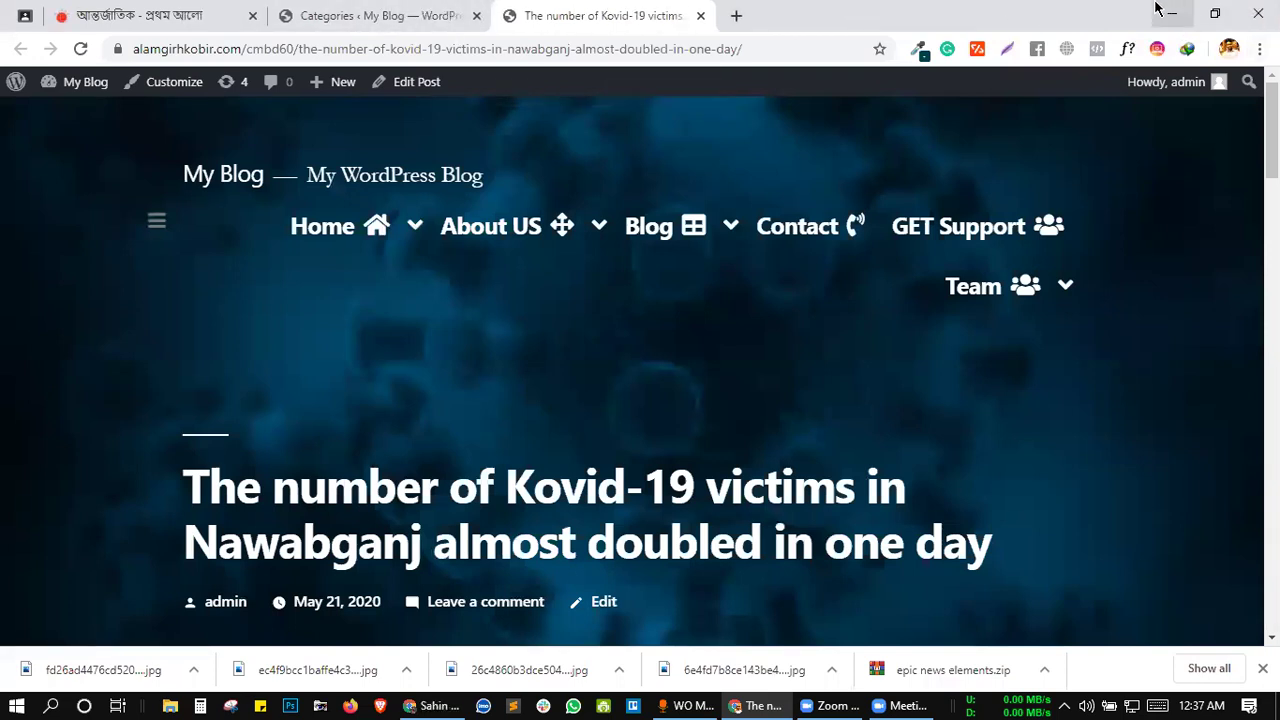
- Open nine blank browser tabs after the published post's tab
{"action": "left_click", "coordinate": [737, 15]}
{"action": "left_click", "coordinate": [958, 15]}
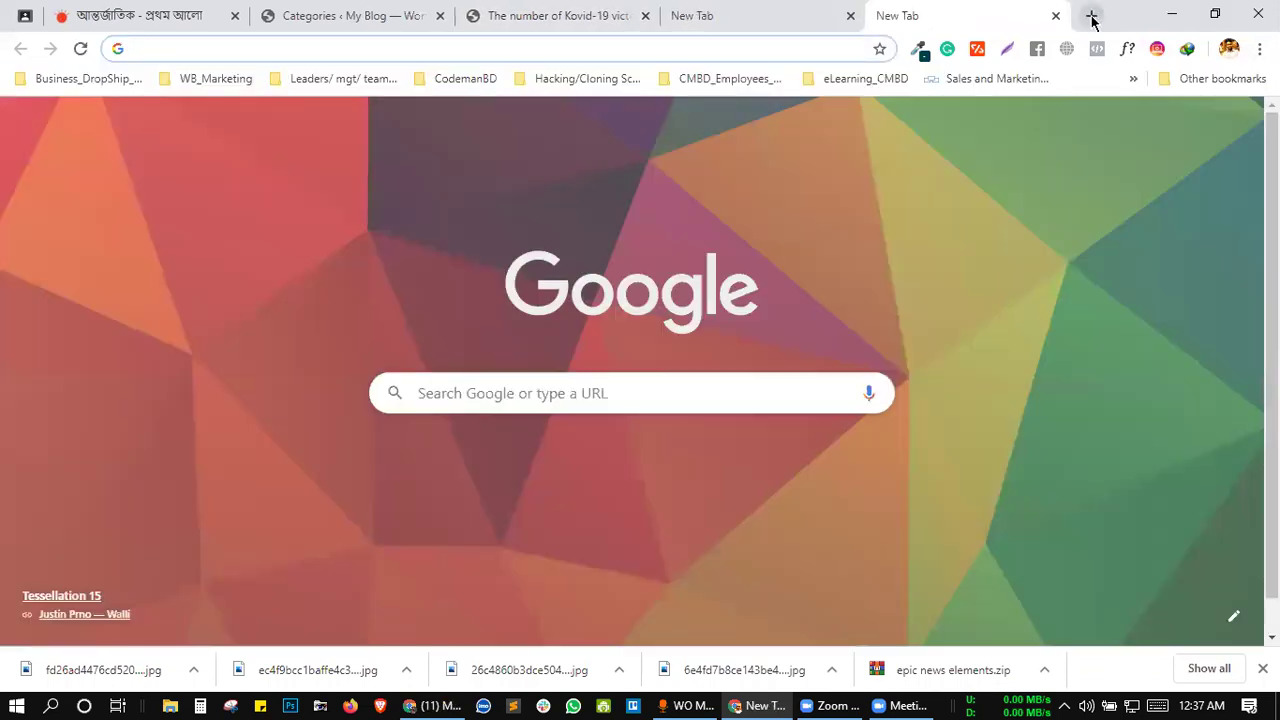
{"action": "left_click", "coordinate": [1091, 16]}
{"action": "left_click", "coordinate": [1092, 17]}
{"action": "left_click", "coordinate": [1091, 16]}
{"action": "left_click", "coordinate": [1091, 16]}
{"action": "left_click", "coordinate": [1091, 16]}
{"action": "left_click", "coordinate": [1091, 16]}
{"action": "left_click", "coordinate": [1091, 16]}
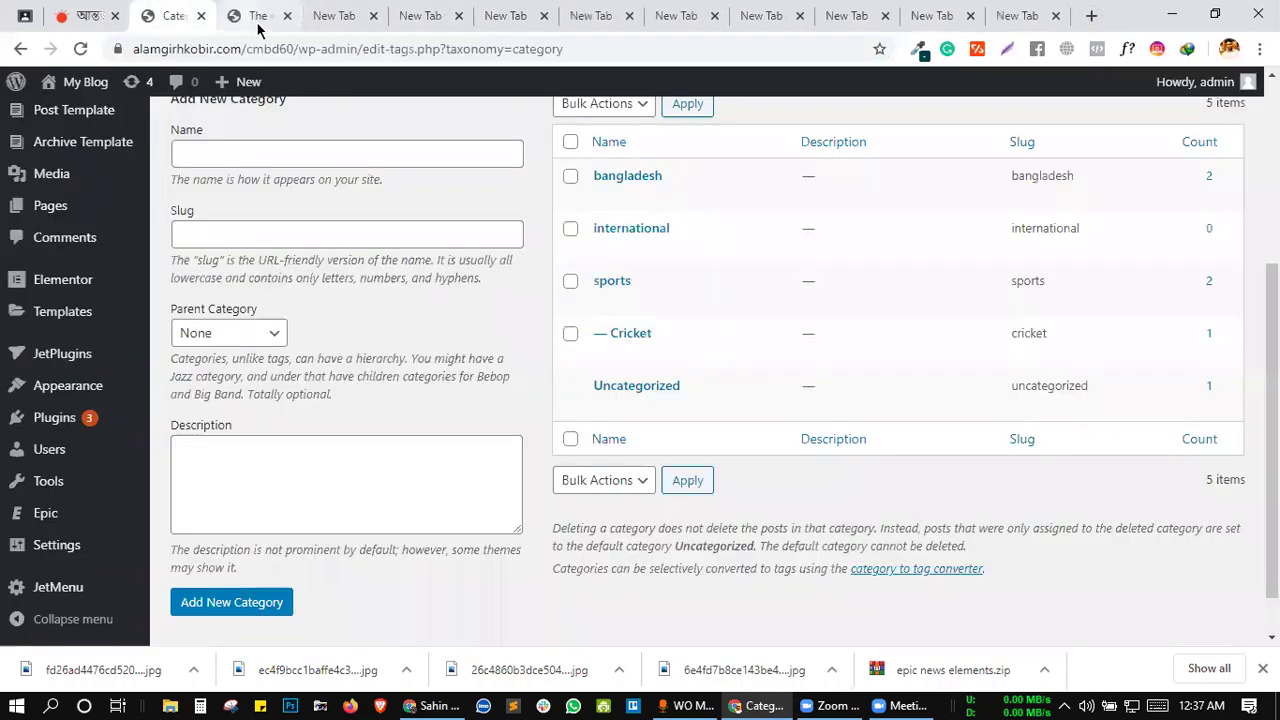
- Close all browser tabs that follow the first blank tab in one action
{"action": "left_click", "coordinate": [256, 16]}
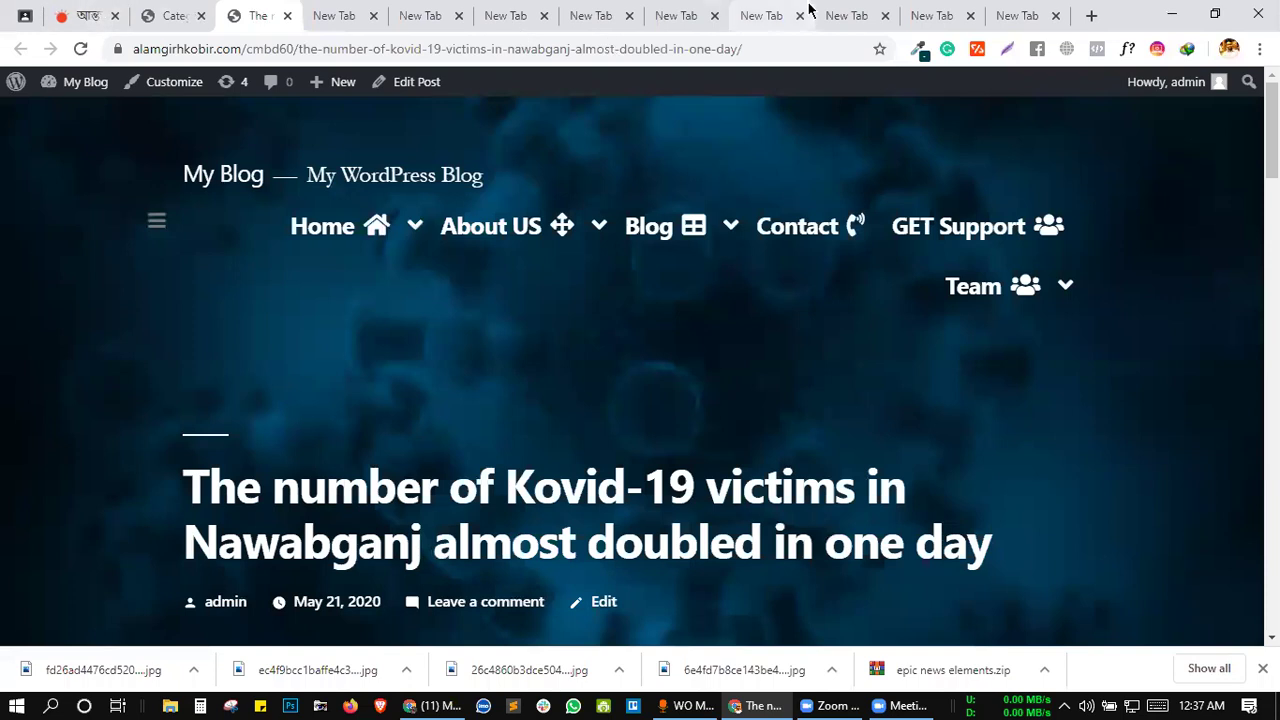
{"action": "left_click", "coordinate": [766, 16]}
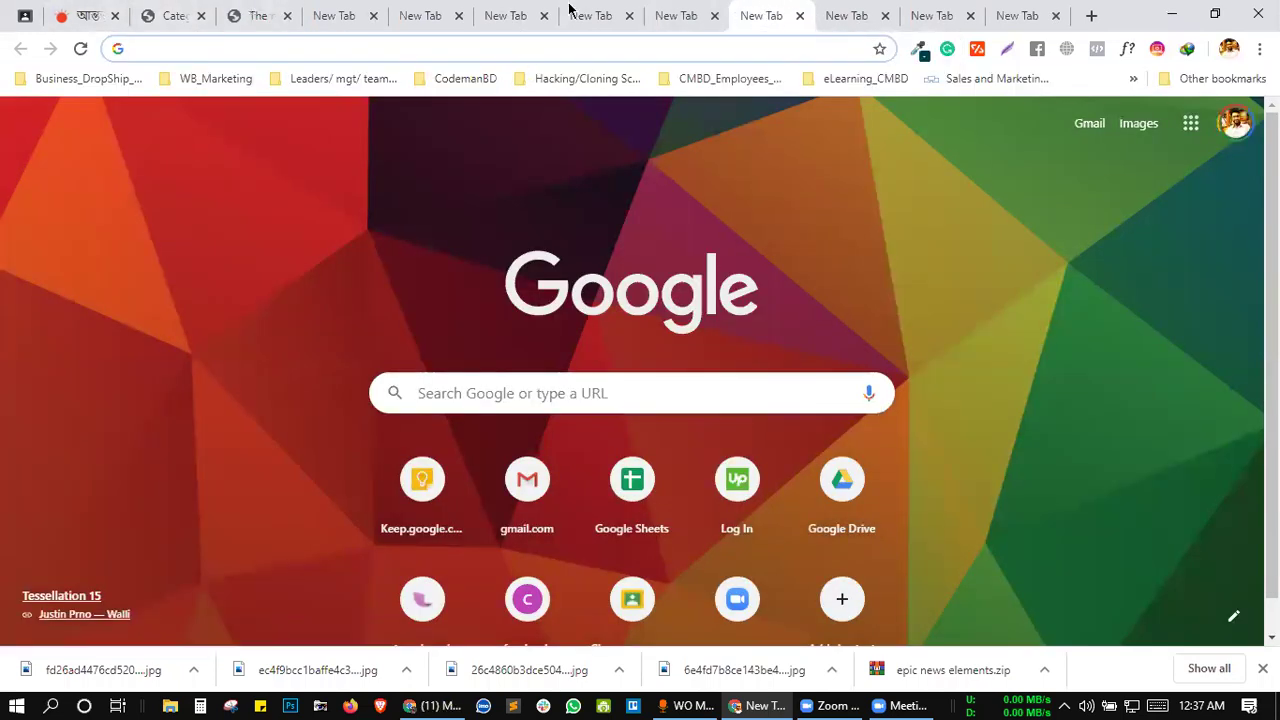
{"action": "left_click", "coordinate": [336, 14]}
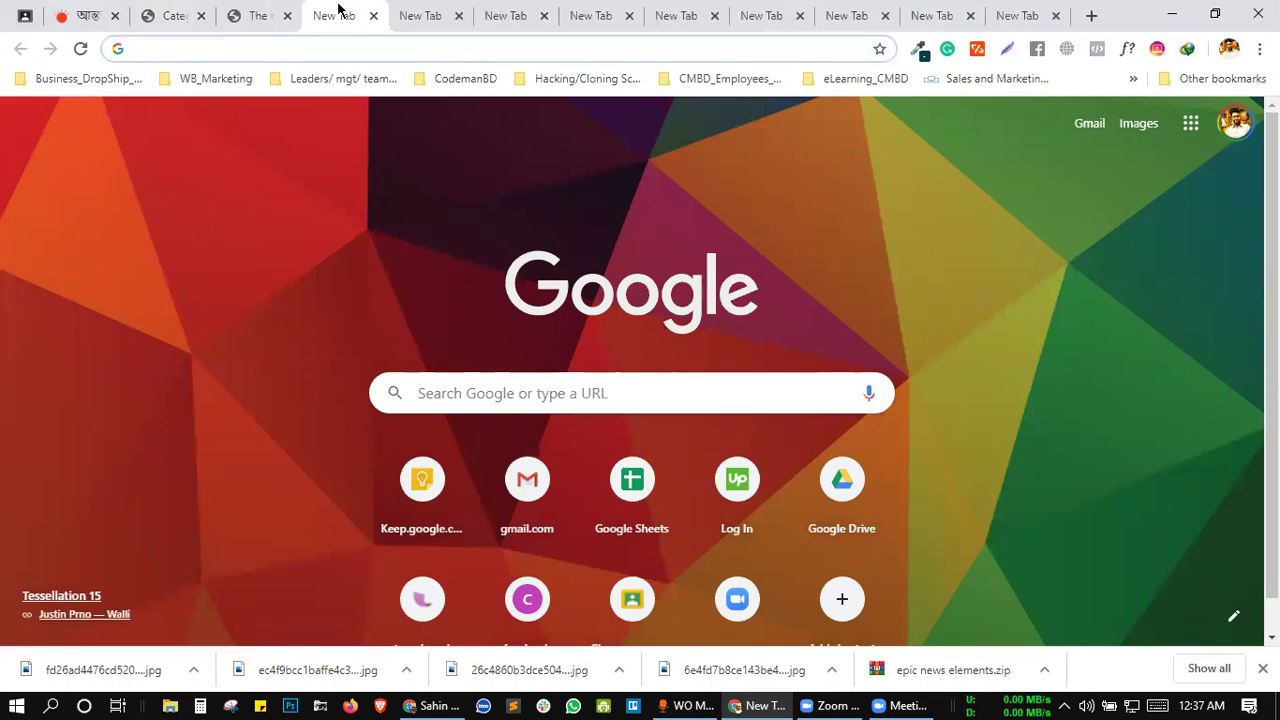
{"action": "right_click", "coordinate": [338, 8]}
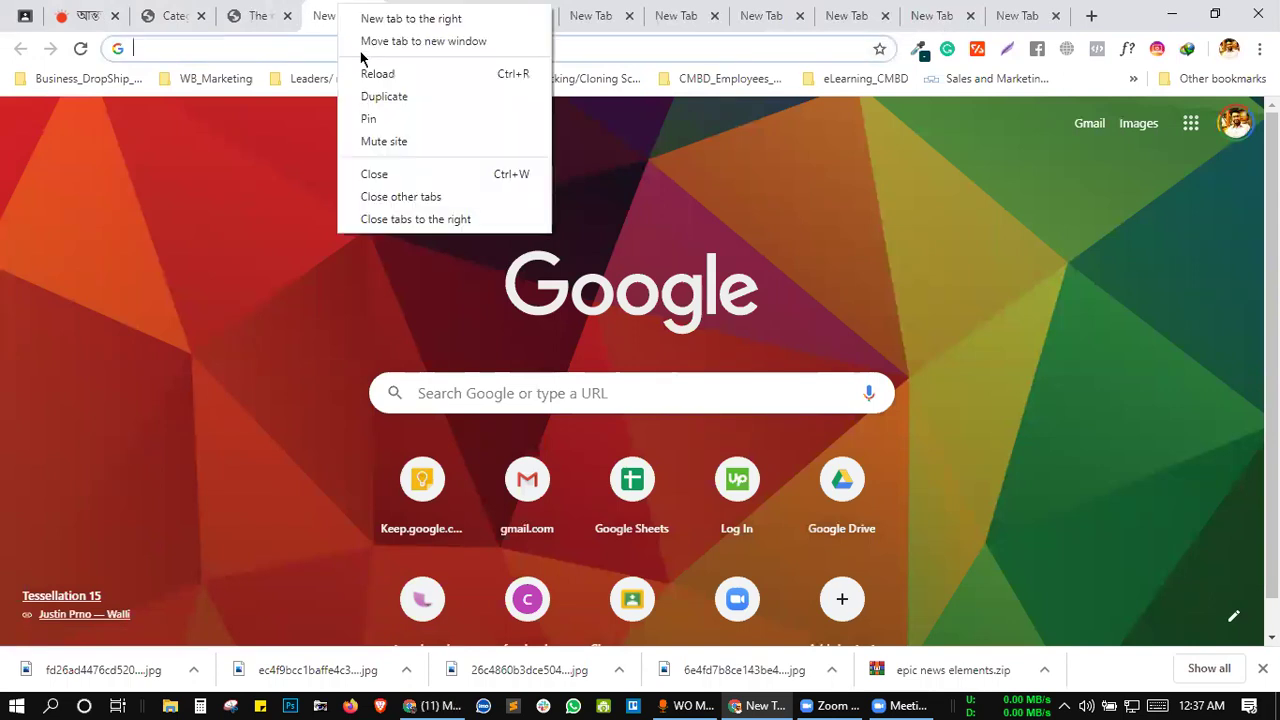
{"action": "left_click", "coordinate": [437, 220]}
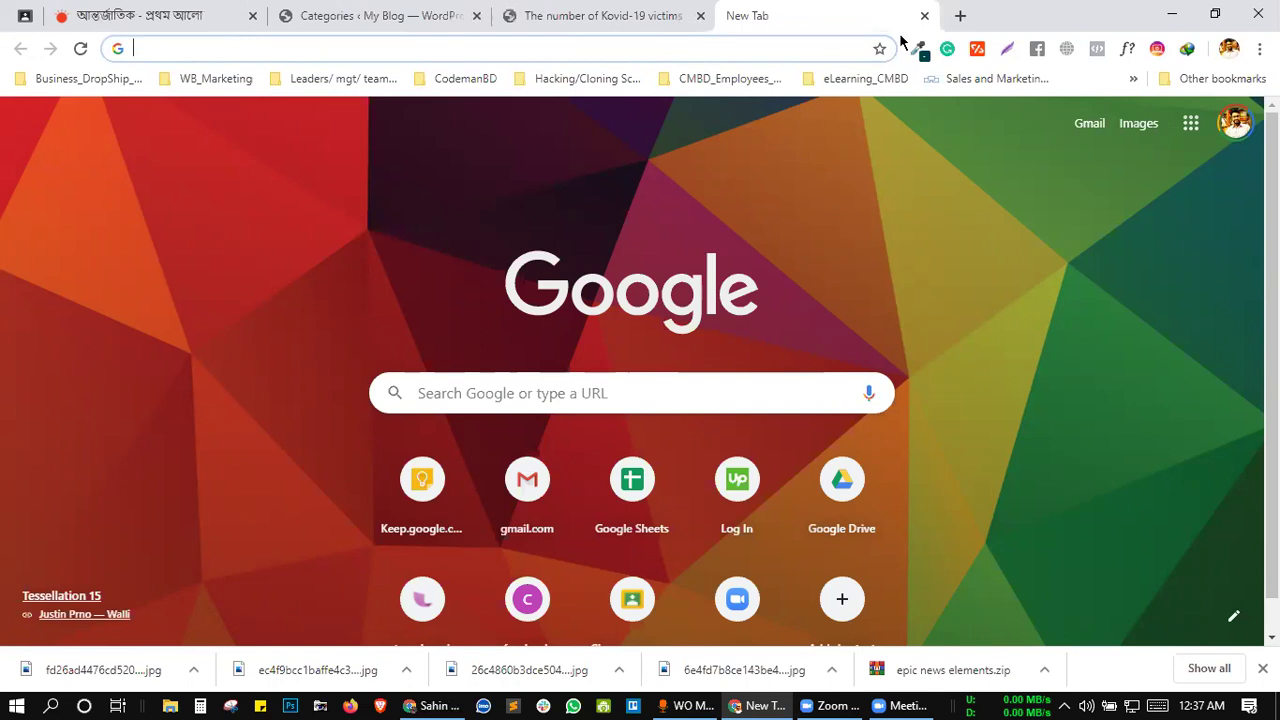
- Close the remaining blank tab and start a new WordPress post from the Categories page
{"action": "left_click", "coordinate": [643, 17]}
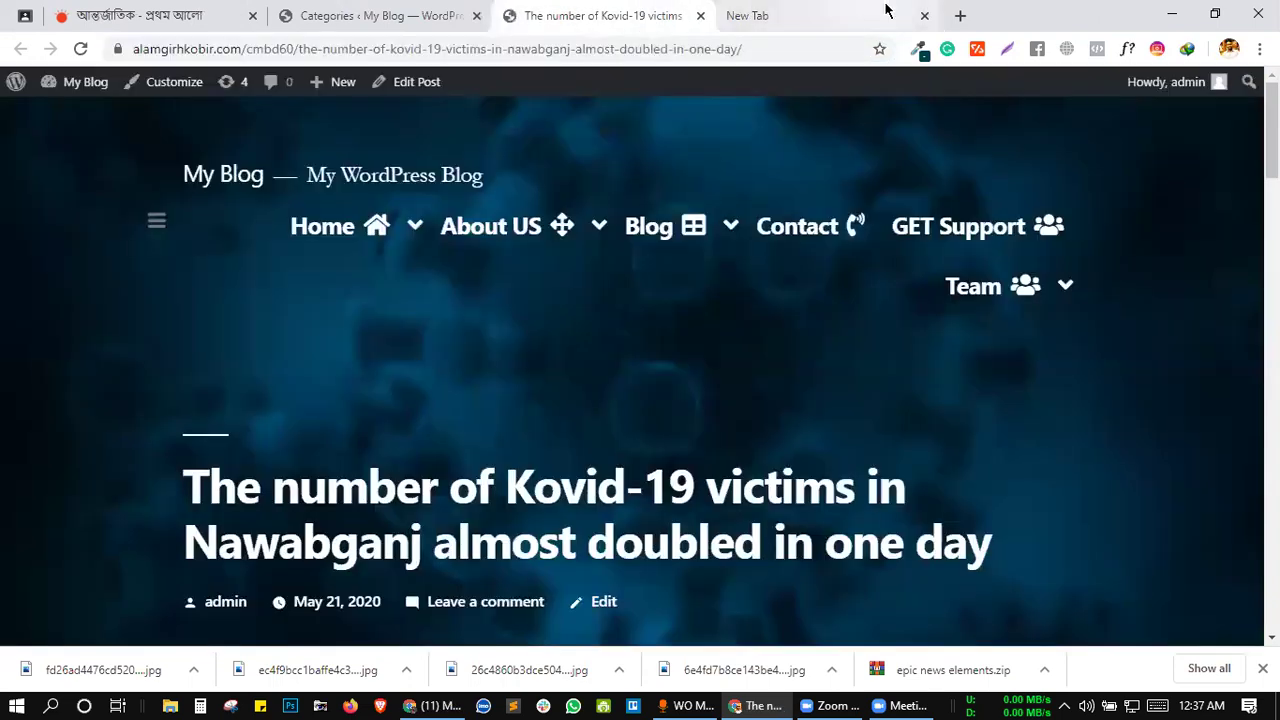
{"action": "left_click", "coordinate": [926, 16]}
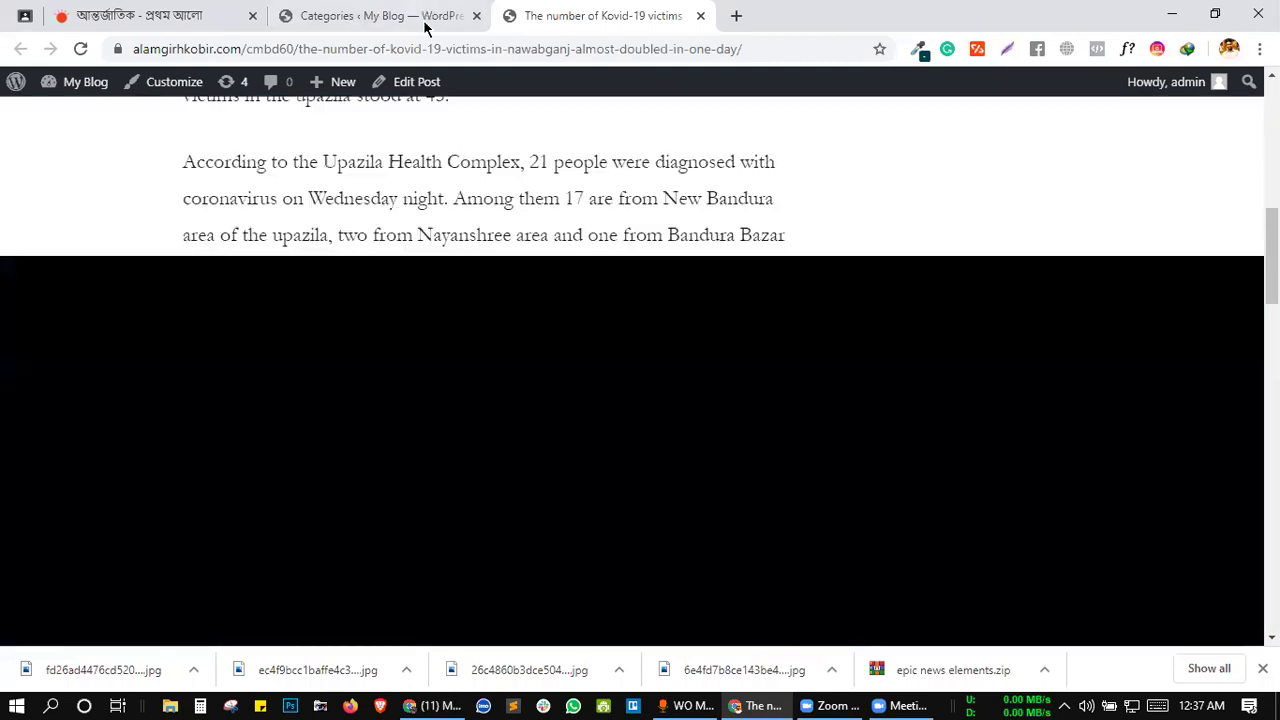
{"action": "left_click", "coordinate": [421, 14]}
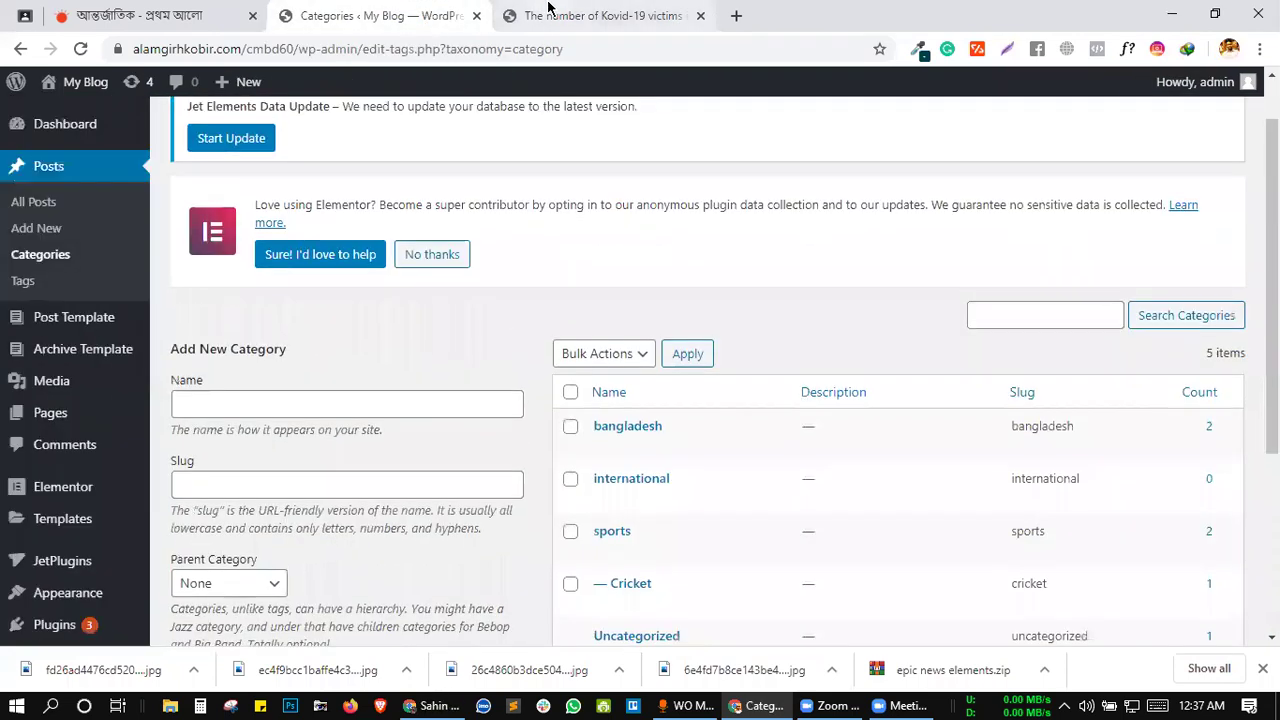
{"action": "left_click", "coordinate": [548, 12]}
{"action": "key", "text": "ctrl+shift+Tab"}
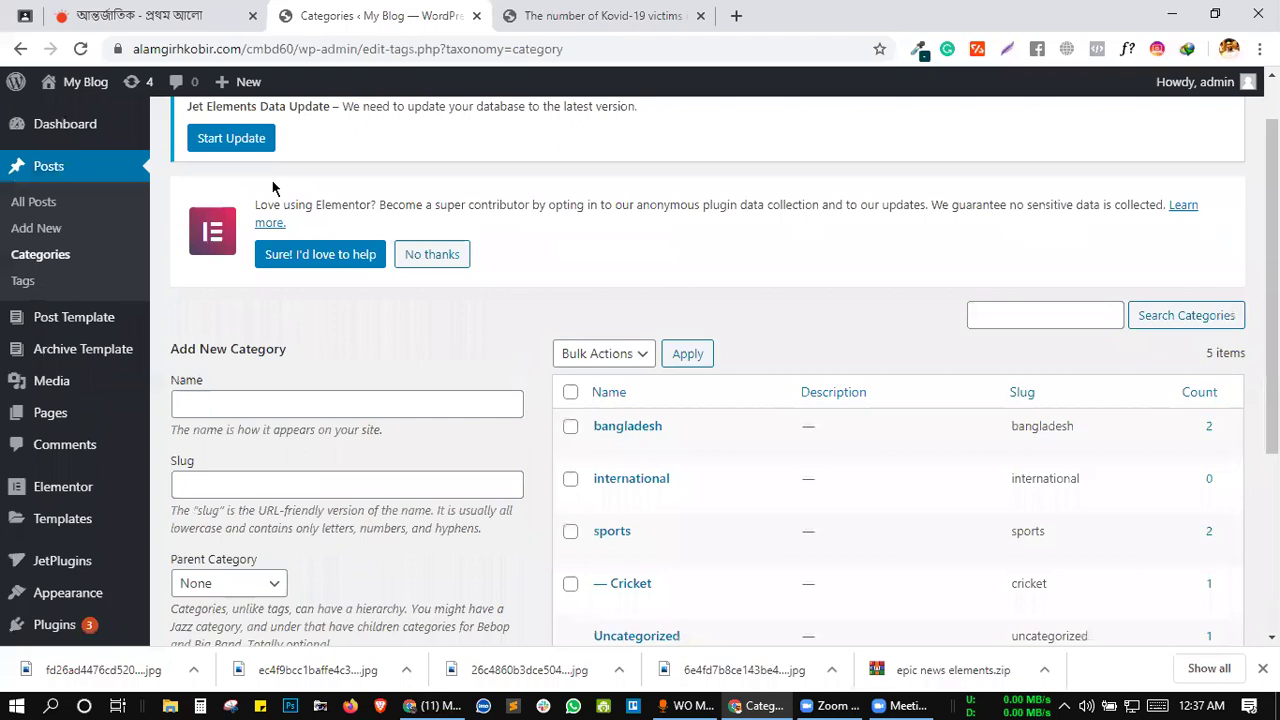
{"action": "scroll", "coordinate": [100, 208], "scroll_direction": "up", "scroll_amount": 1}
{"action": "left_click", "coordinate": [45, 230]}
- From Prothom Alo's international page, open the worsening-situation article and the South Korea success article in separate new tabs
{"action": "key", "text": "ctrl+shift+Tab"}
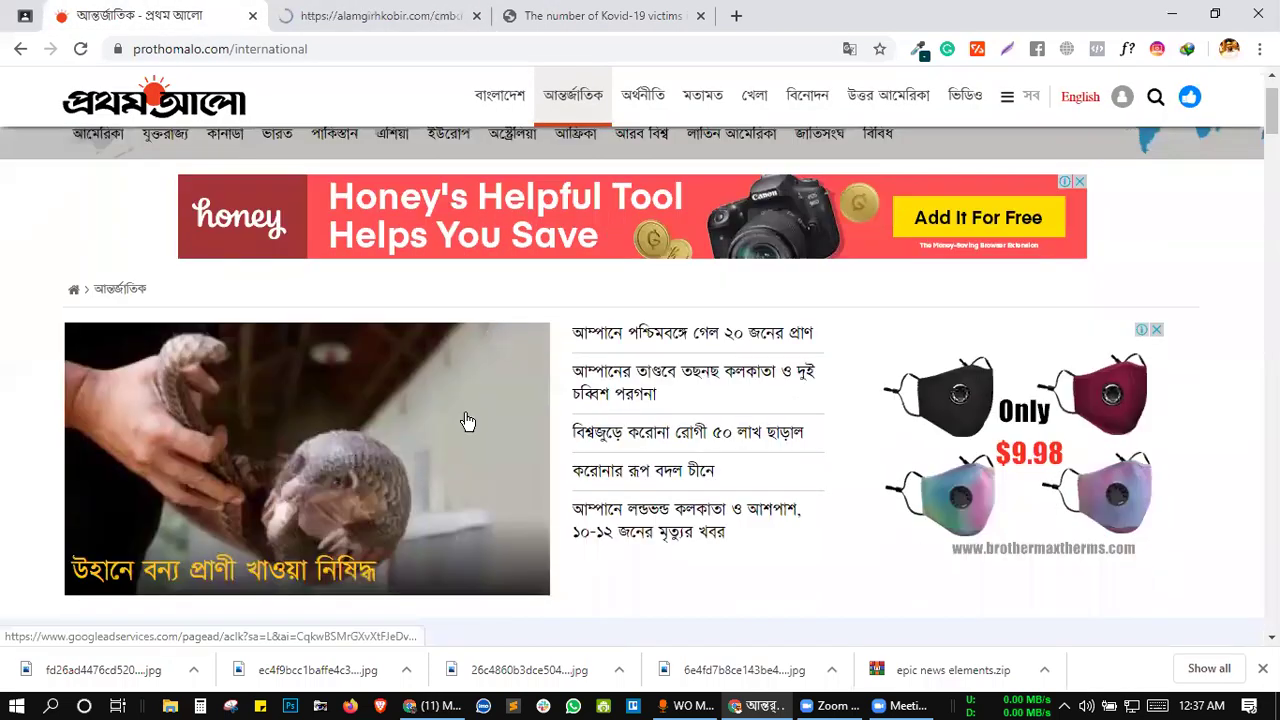
{"action": "scroll", "coordinate": [466, 423], "scroll_direction": "down", "scroll_amount": 2}
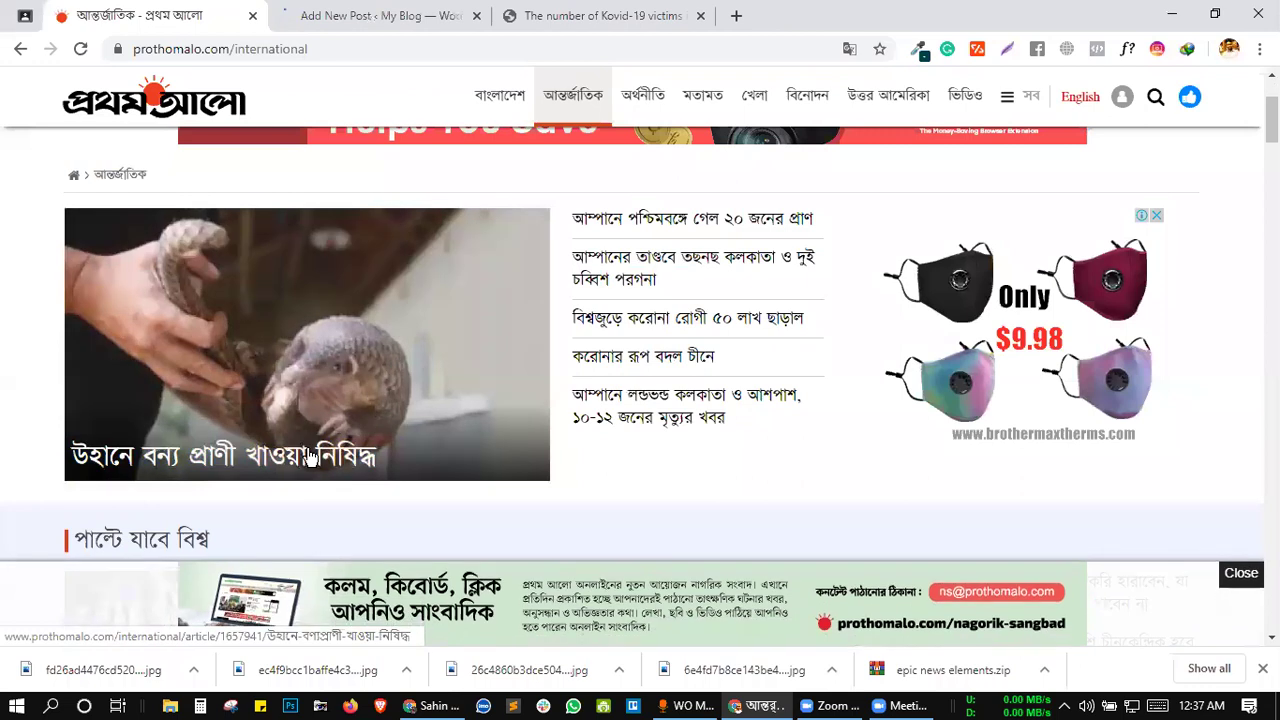
{"action": "scroll", "coordinate": [531, 386], "scroll_direction": "down", "scroll_amount": 4}
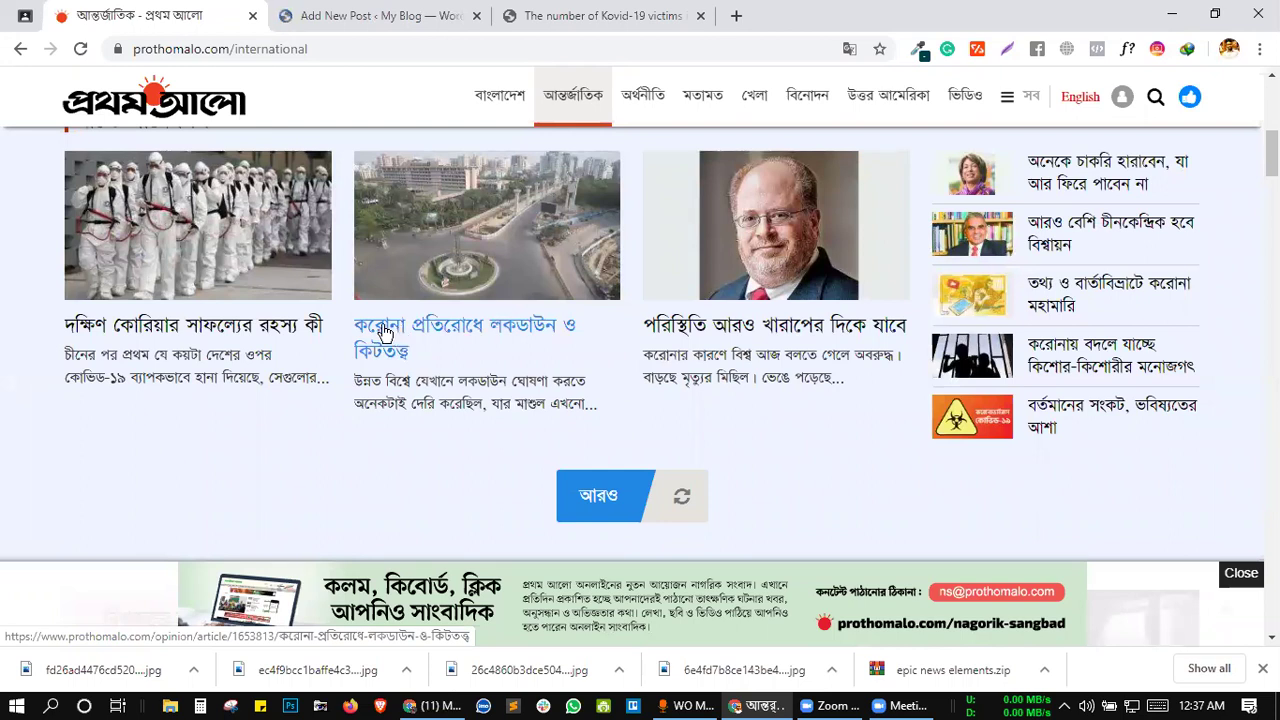
{"action": "middle_click", "coordinate": [703, 340]}
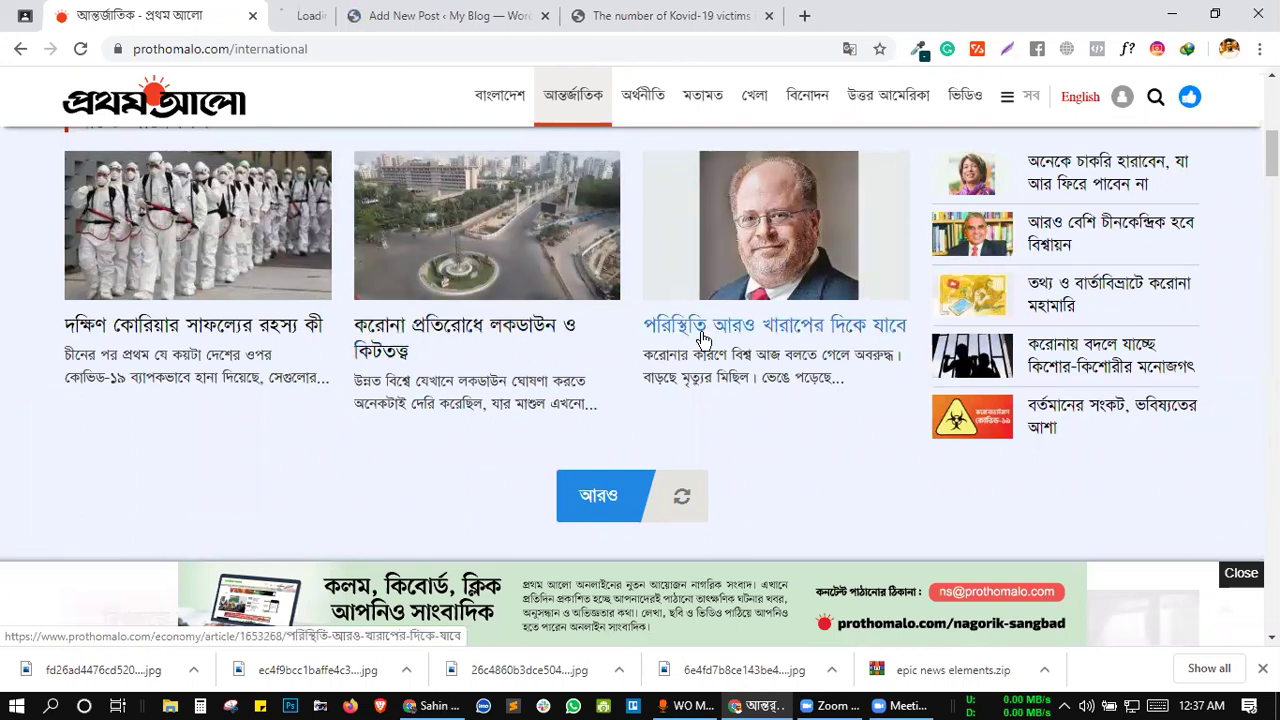
{"action": "middle_click", "coordinate": [178, 334]}
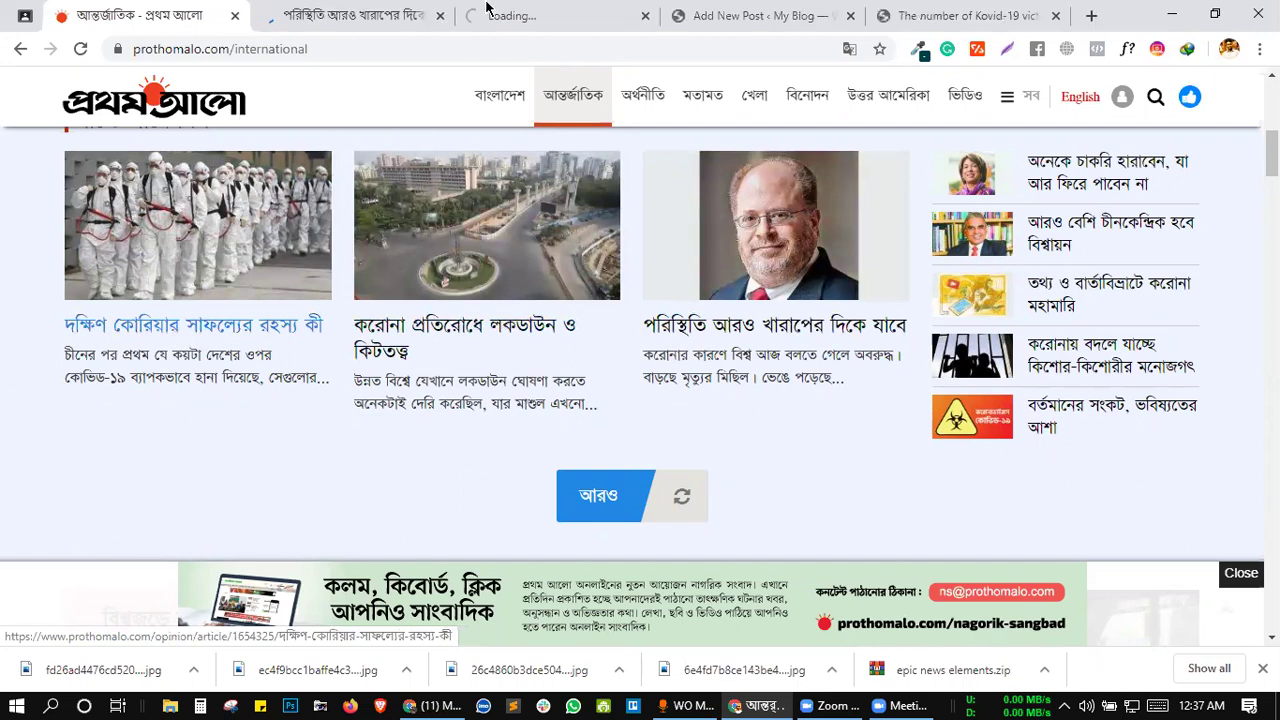
- Translate both newly opened Prothom Alo articles from Bangla to English
{"action": "left_click", "coordinate": [400, 15]}
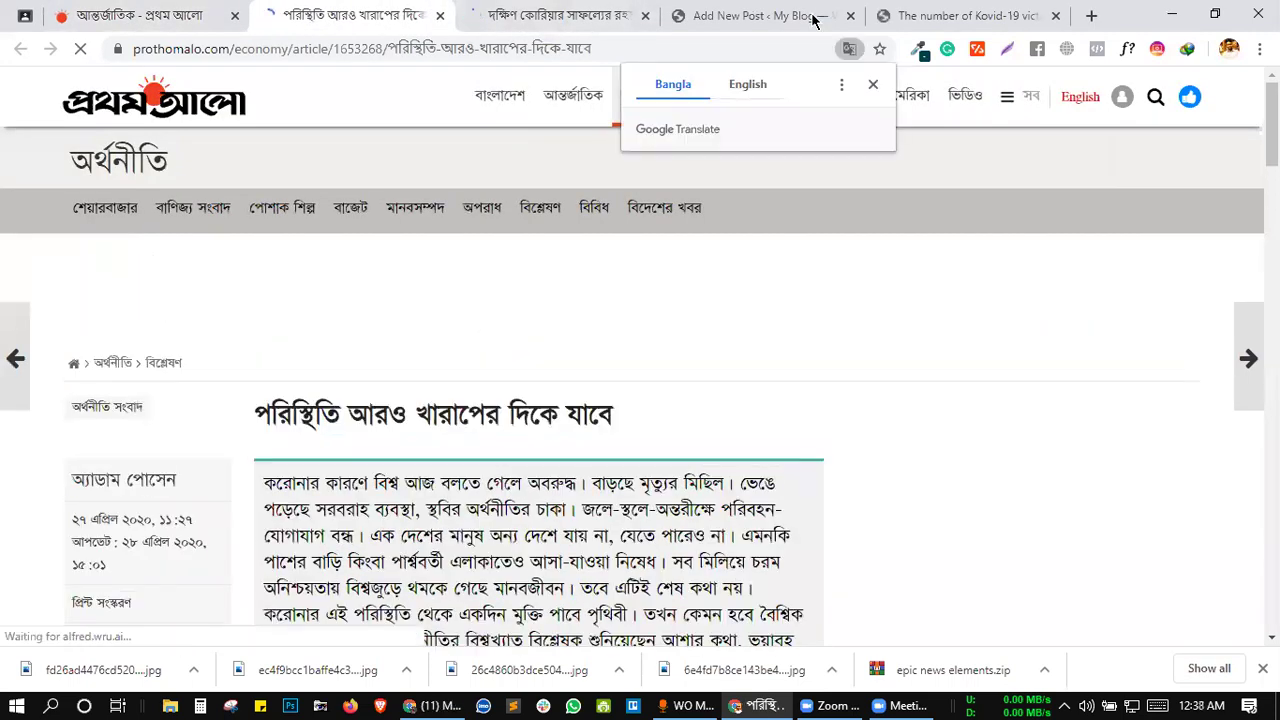
{"action": "left_click", "coordinate": [742, 90]}
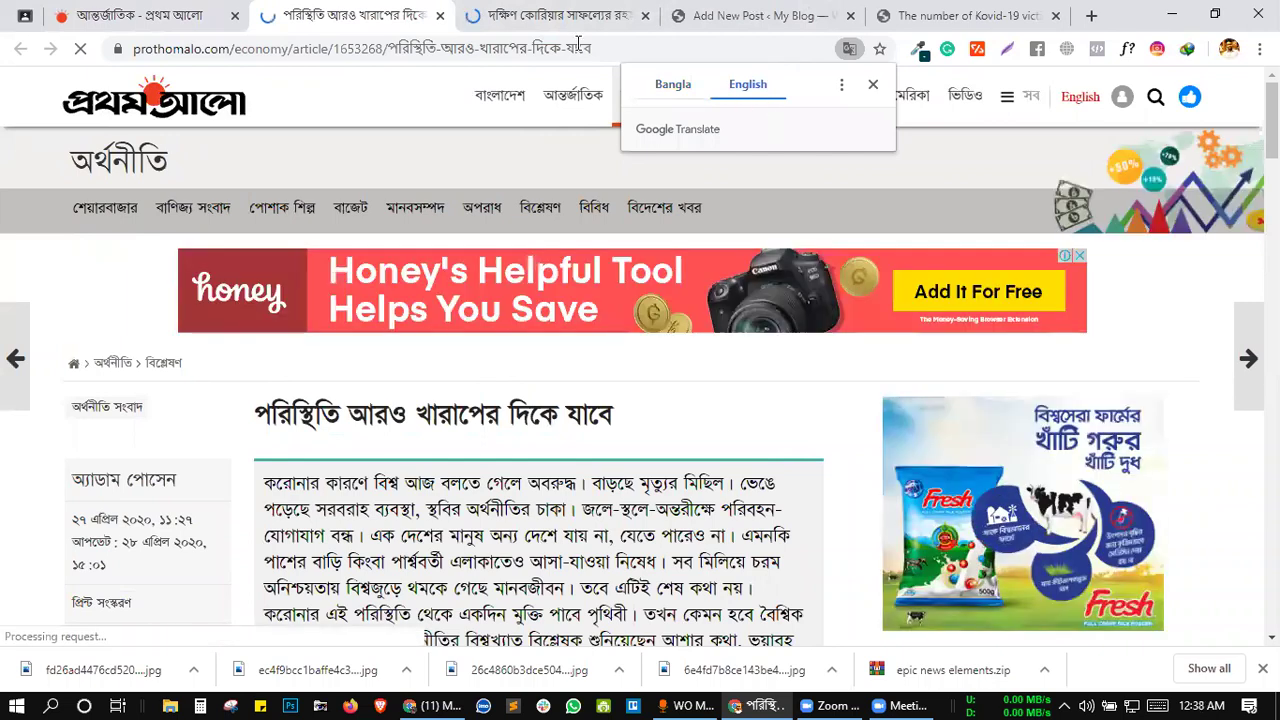
{"action": "left_click", "coordinate": [600, 16]}
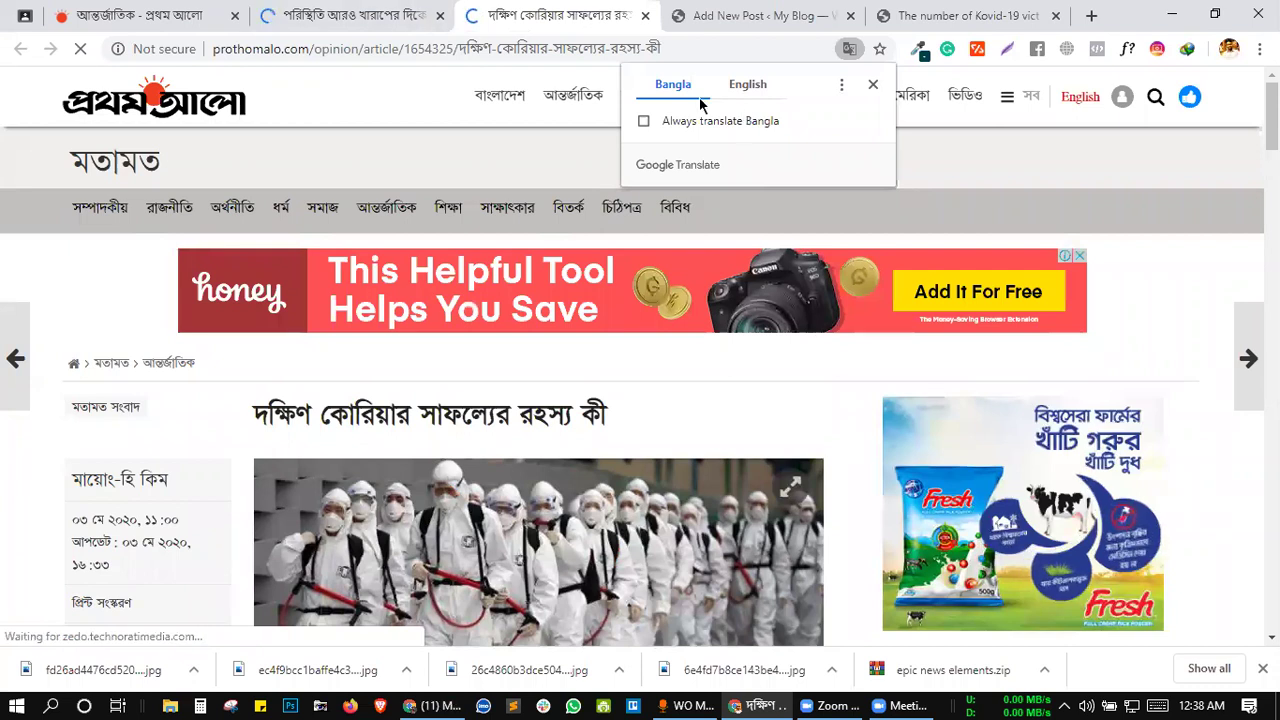
{"action": "left_click", "coordinate": [752, 88]}
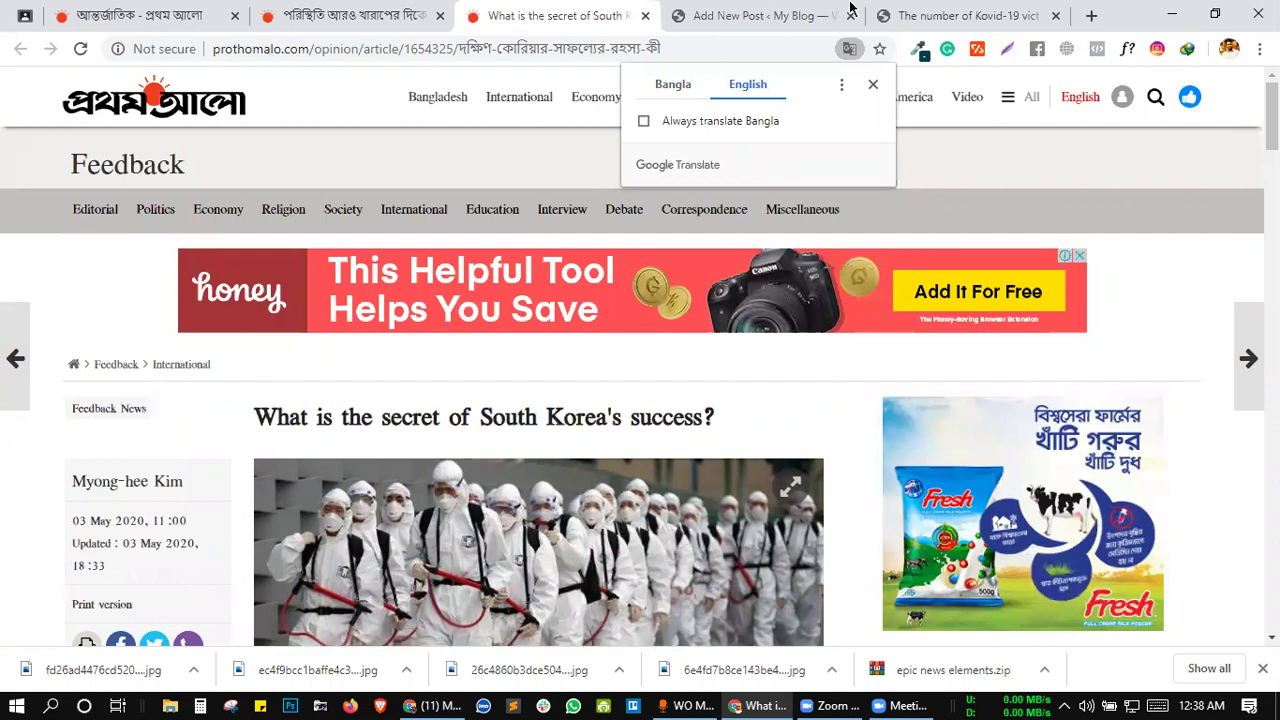
- Copy the headline "What is the secret of South Korea's success?" into the new post's title
{"action": "key", "text": "Escape"}
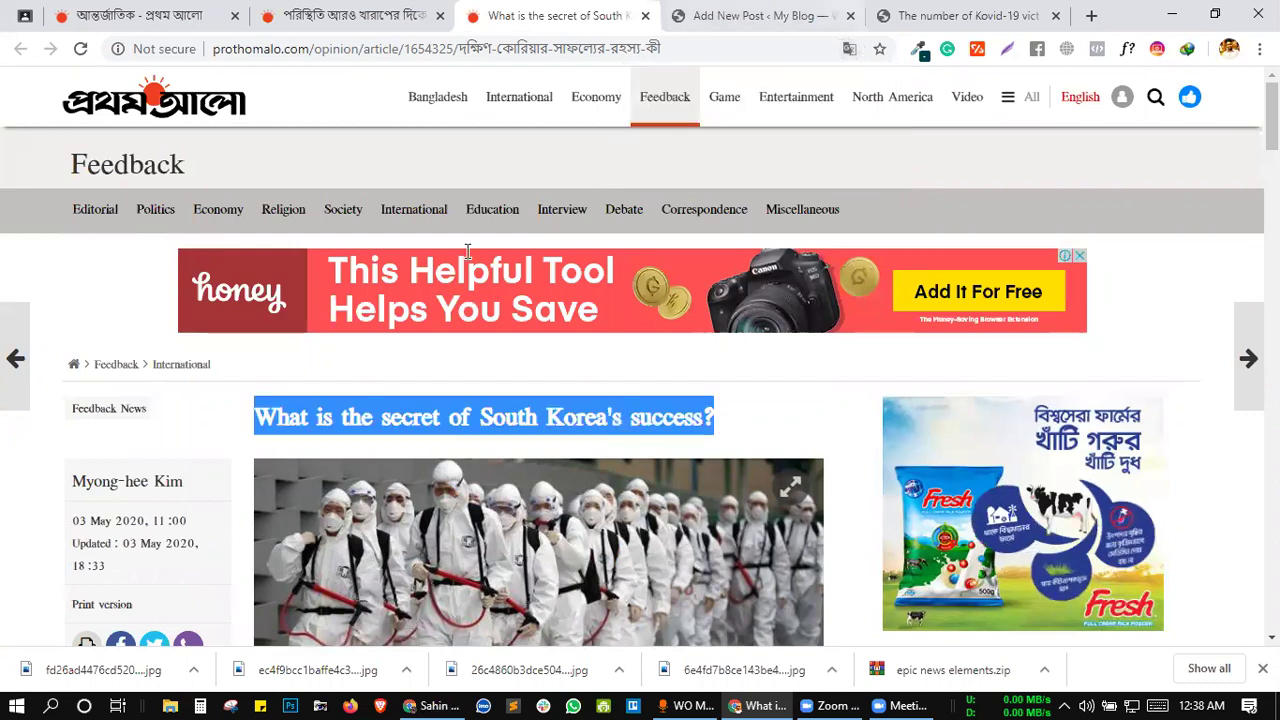
{"action": "key", "text": "ctrl+Tab"}
{"action": "key", "text": "ctrl+v"}
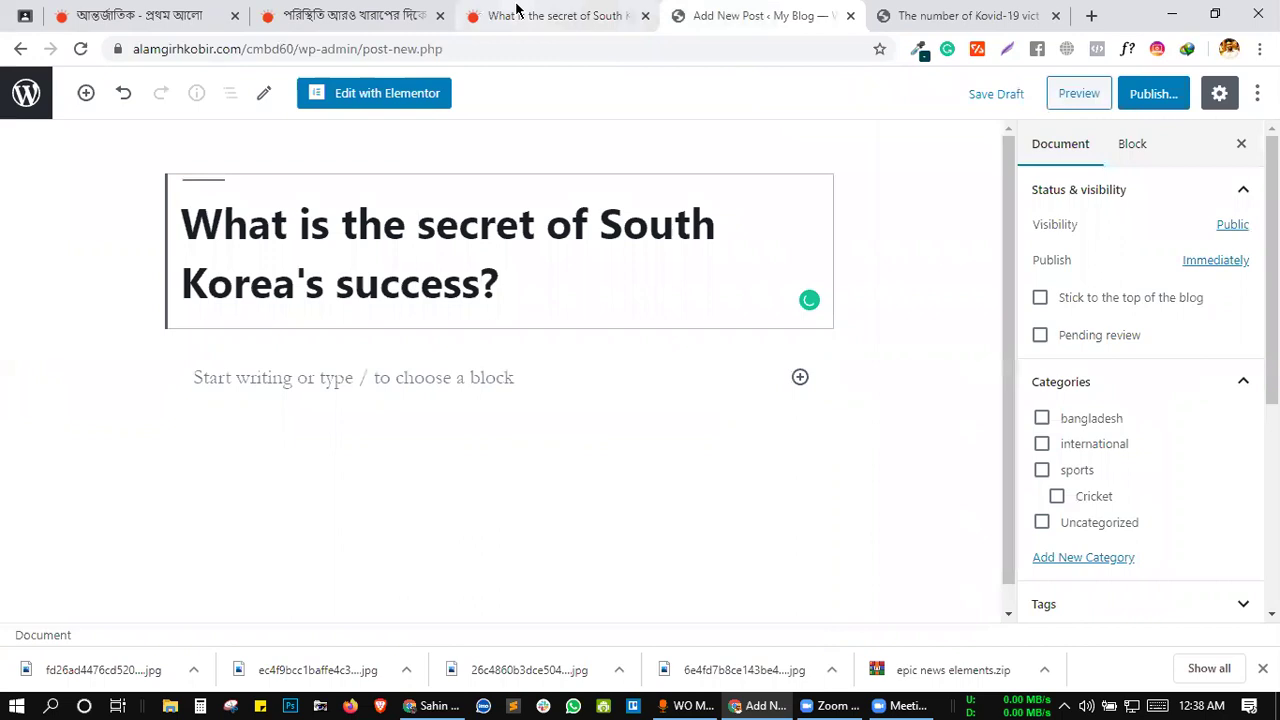
- Copy the South Korea article's text from the photo caption down to the closing note about the author
{"action": "key", "text": "ctrl+shift+Tab"}
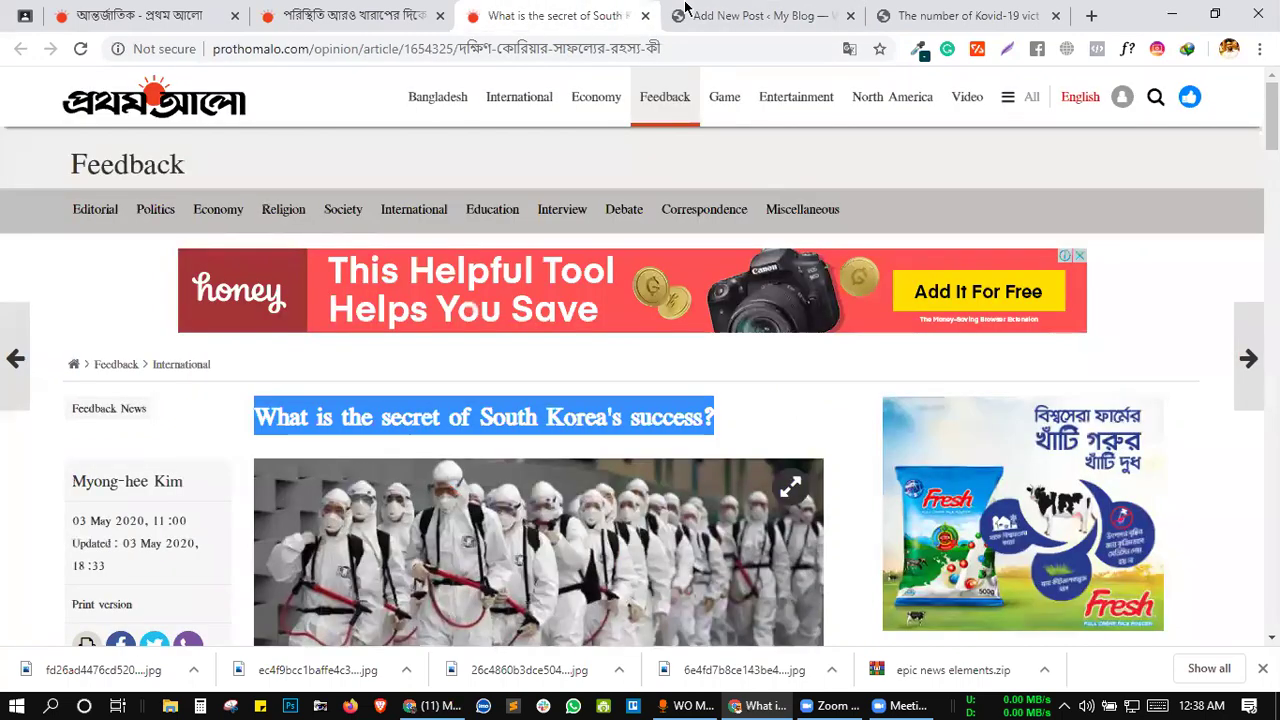
{"action": "scroll", "coordinate": [591, 357], "scroll_direction": "down", "scroll_amount": 10}
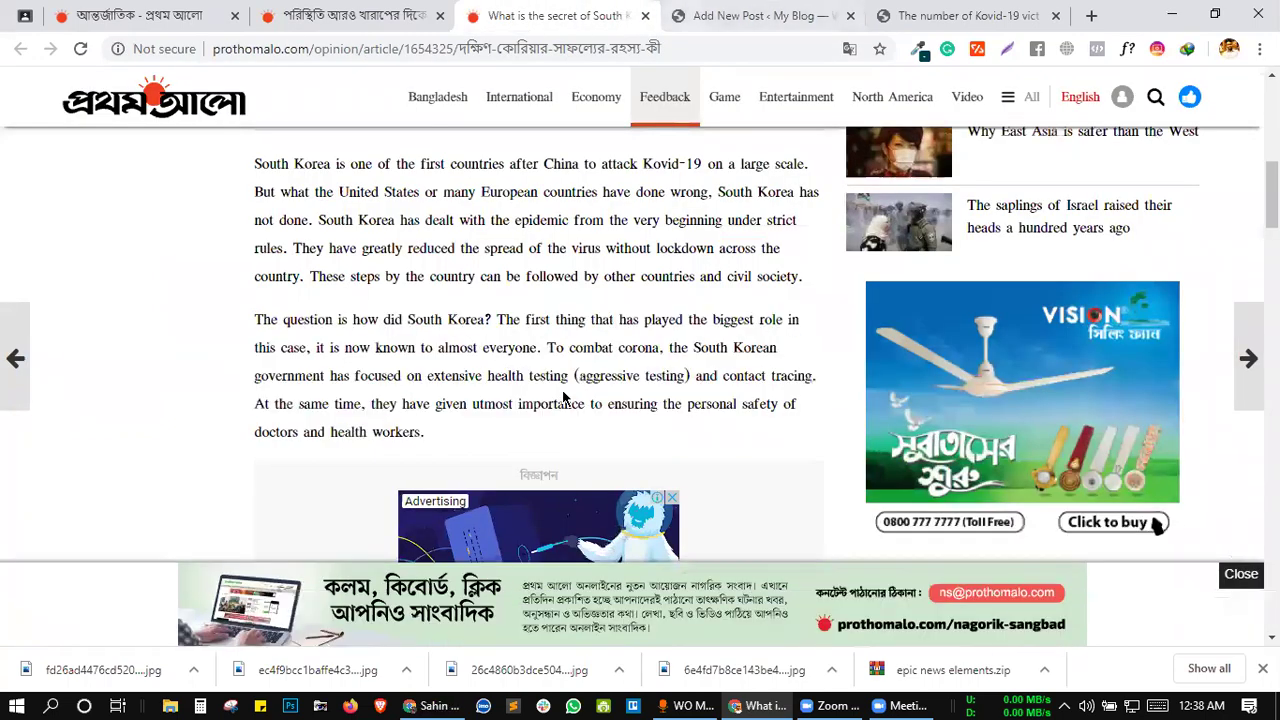
{"action": "scroll", "coordinate": [563, 397], "scroll_direction": "down", "scroll_amount": 5}
{"action": "scroll", "coordinate": [565, 378], "scroll_direction": "down", "scroll_amount": 6}
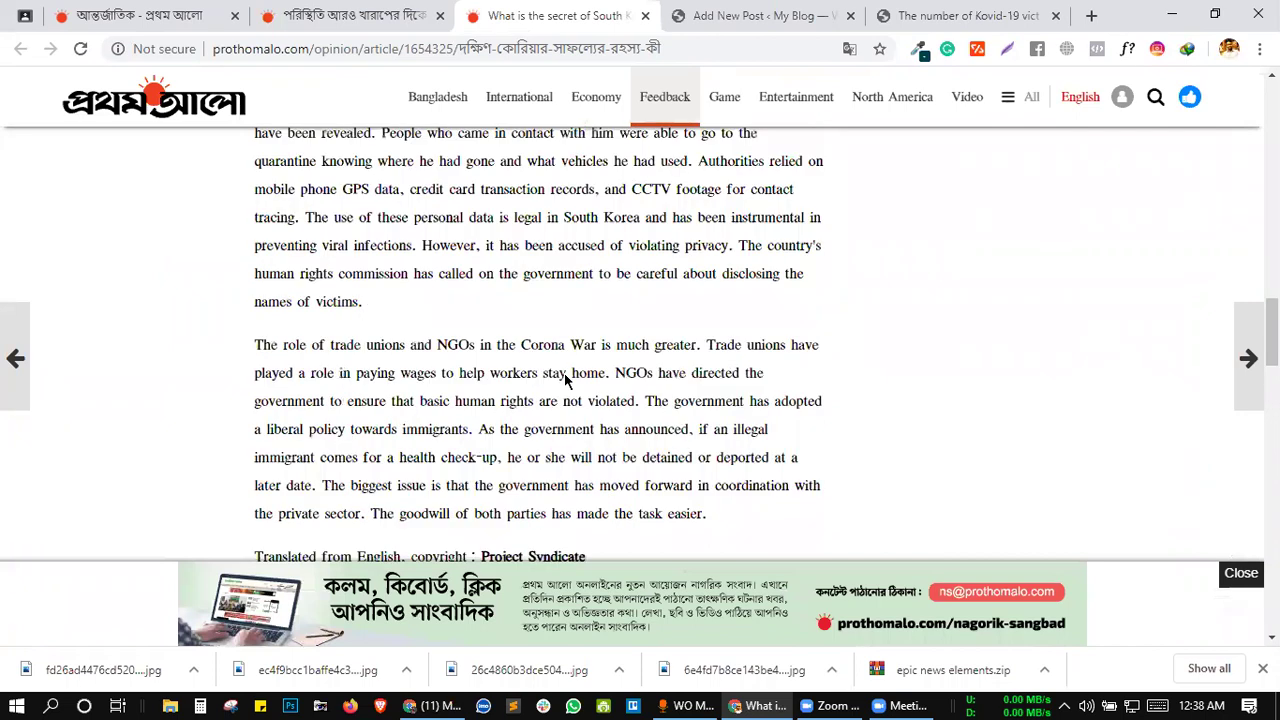
{"action": "scroll", "coordinate": [565, 378], "scroll_direction": "down", "scroll_amount": 4}
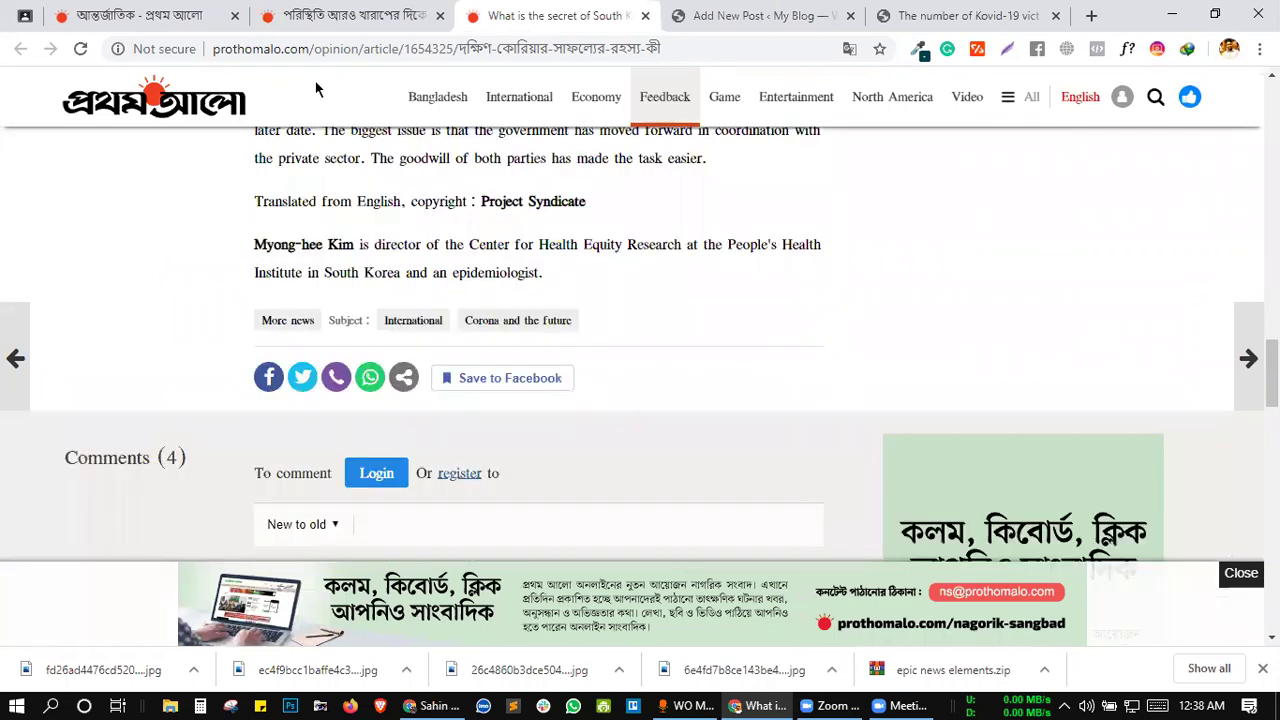
{"action": "key", "text": "ctrl+a"}
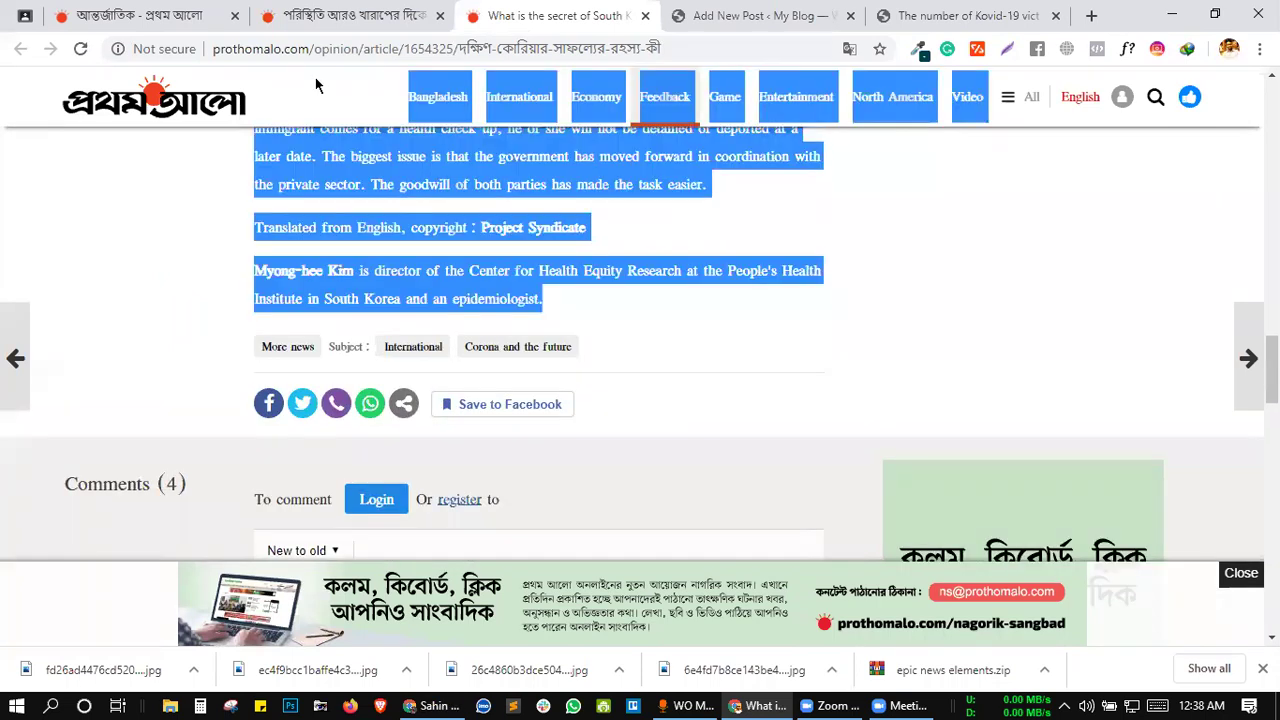
{"action": "scroll", "coordinate": [315, 77], "scroll_direction": "up", "scroll_amount": 10}
{"action": "scroll", "coordinate": [271, 235], "scroll_direction": "up", "scroll_amount": 5}
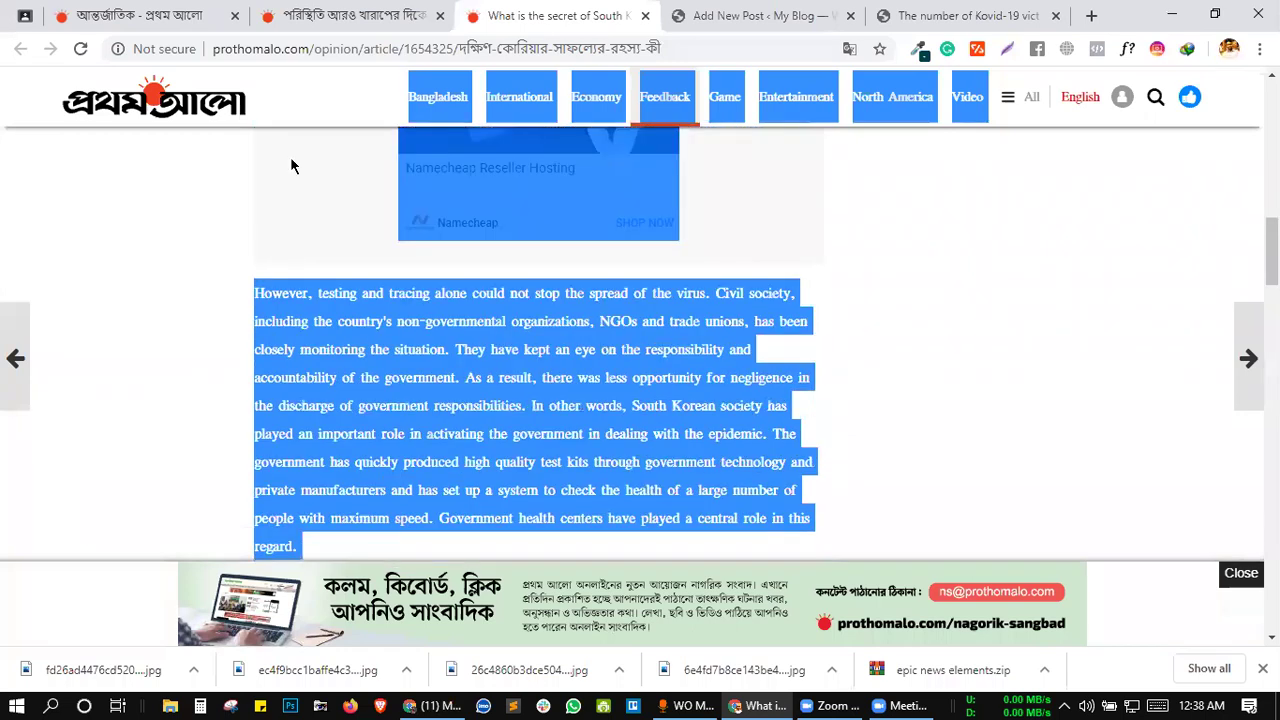
{"action": "scroll", "coordinate": [291, 166], "scroll_direction": "up", "scroll_amount": 4}
{"action": "scroll", "coordinate": [295, 176], "scroll_direction": "up", "scroll_amount": 3}
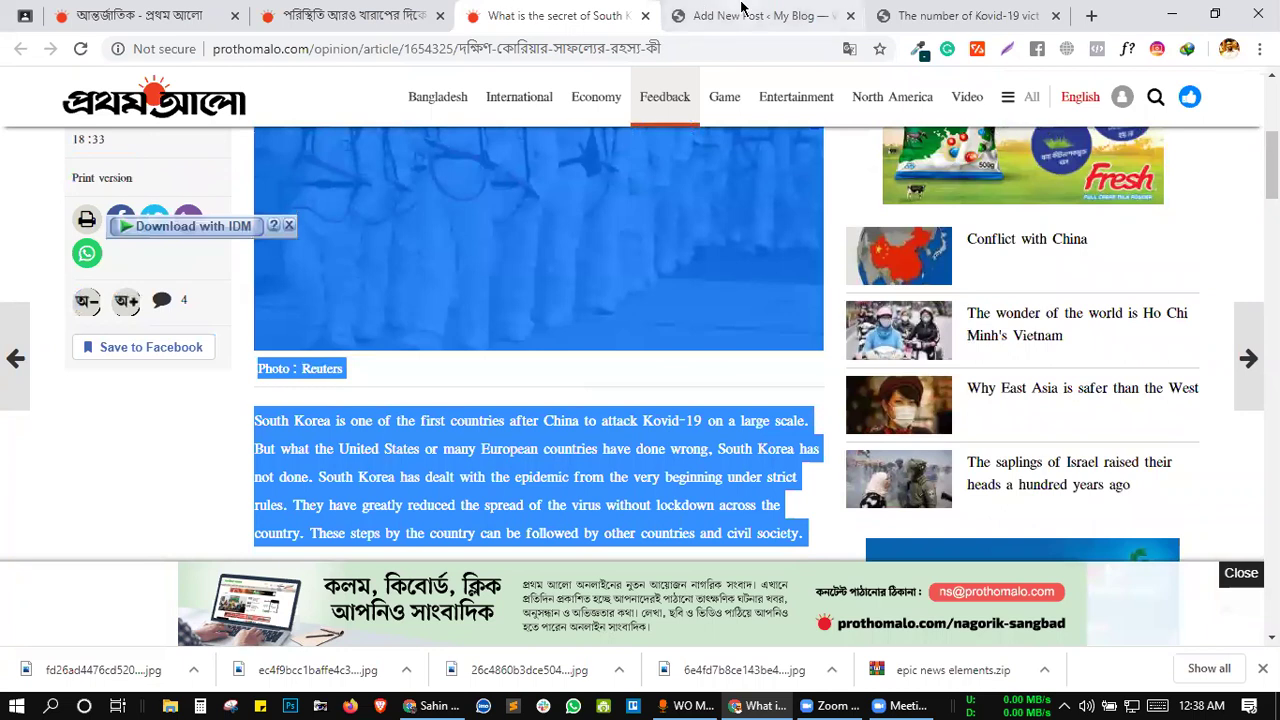
- Paste the copied article text into the body of the new South Korea post
{"action": "left_click", "coordinate": [741, 8]}
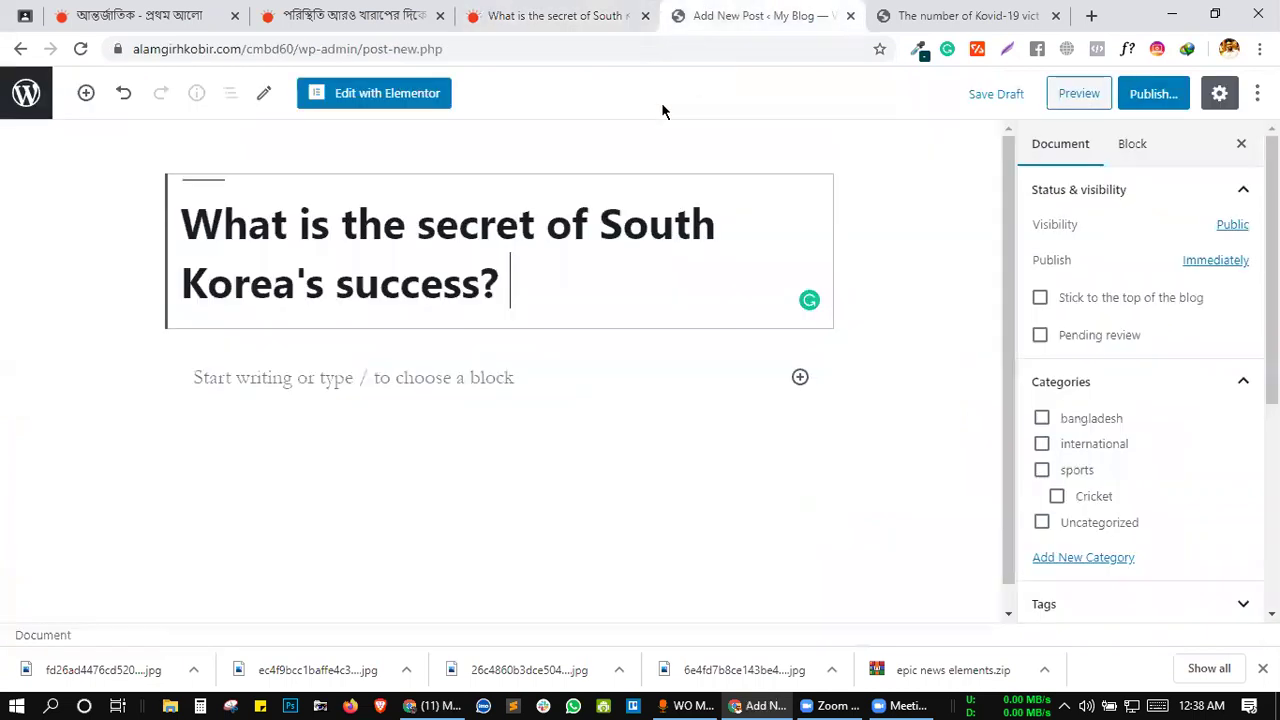
{"action": "left_click", "coordinate": [466, 369]}
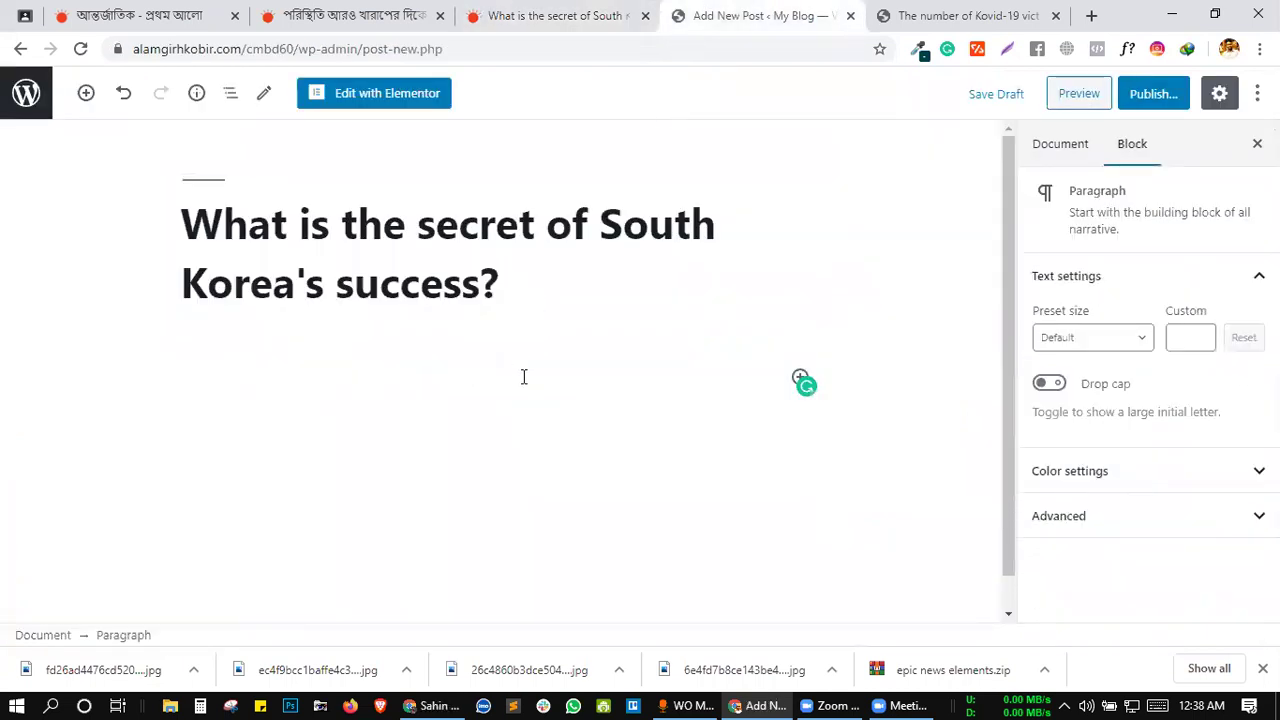
{"action": "key", "text": "ctrl+v"}
{"action": "scroll", "coordinate": [620, 400], "scroll_direction": "up", "scroll_amount": 3}
{"action": "scroll", "coordinate": [620, 403], "scroll_direction": "up", "scroll_amount": 10}
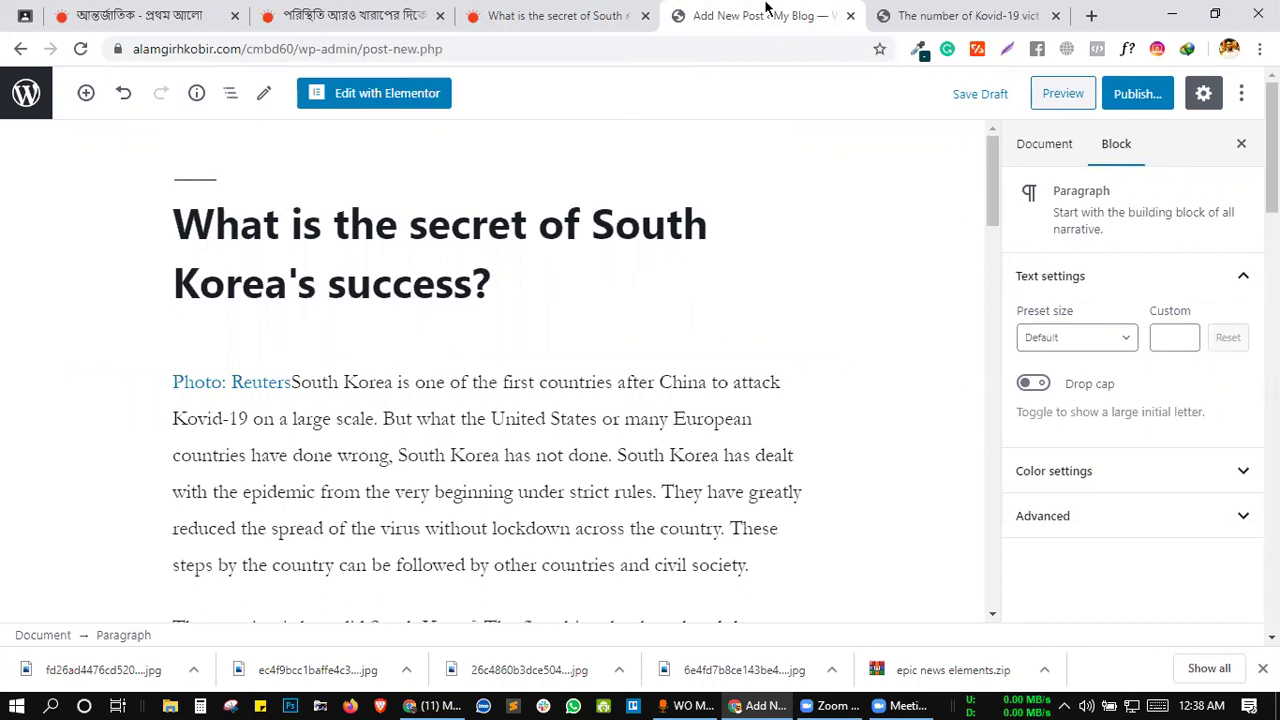
- Assign the South Korea post to the international category in the document settings
{"action": "left_click", "coordinate": [1040, 144]}
{"action": "left_click", "coordinate": [1104, 400]}
{"action": "scroll", "coordinate": [1106, 406], "scroll_direction": "down", "scroll_amount": 2}
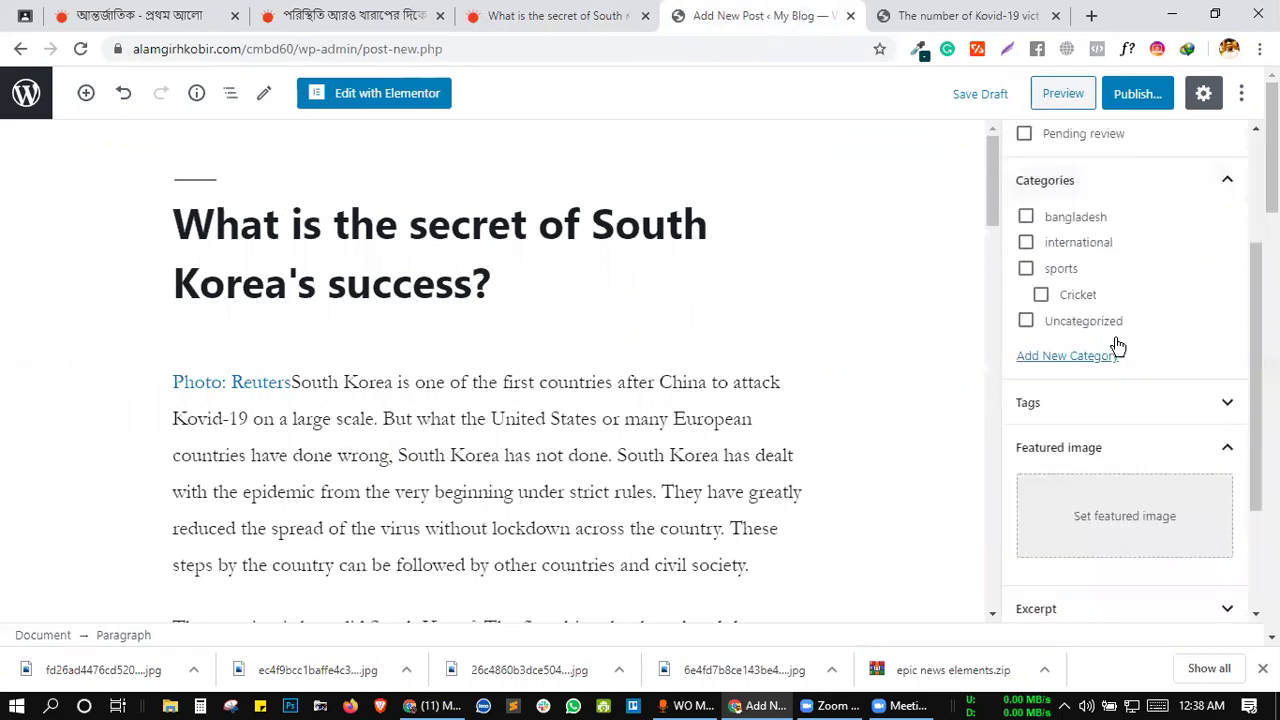
{"action": "left_click", "coordinate": [1073, 252]}
{"action": "scroll", "coordinate": [1091, 303], "scroll_direction": "down", "scroll_amount": 2}
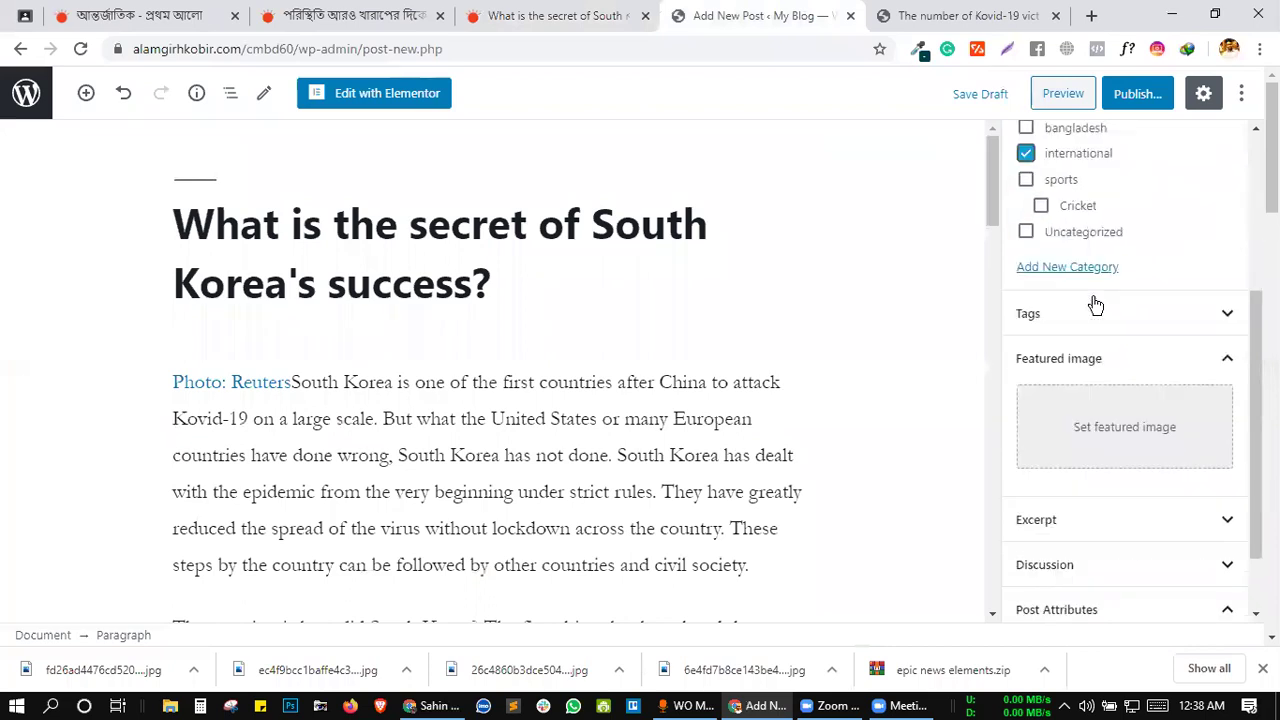
- Save the South Korea article's main photo to the computer under its suggested file name
{"action": "left_click", "coordinate": [617, 15]}
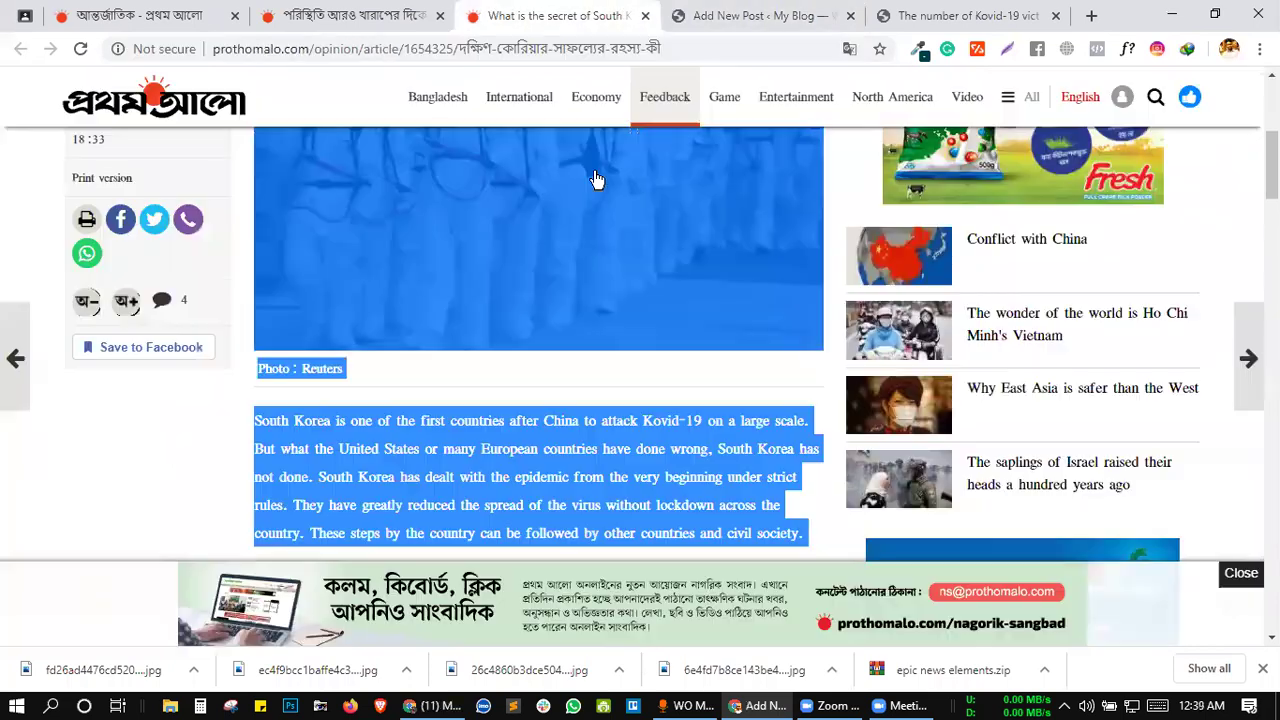
{"action": "right_click", "coordinate": [594, 171]}
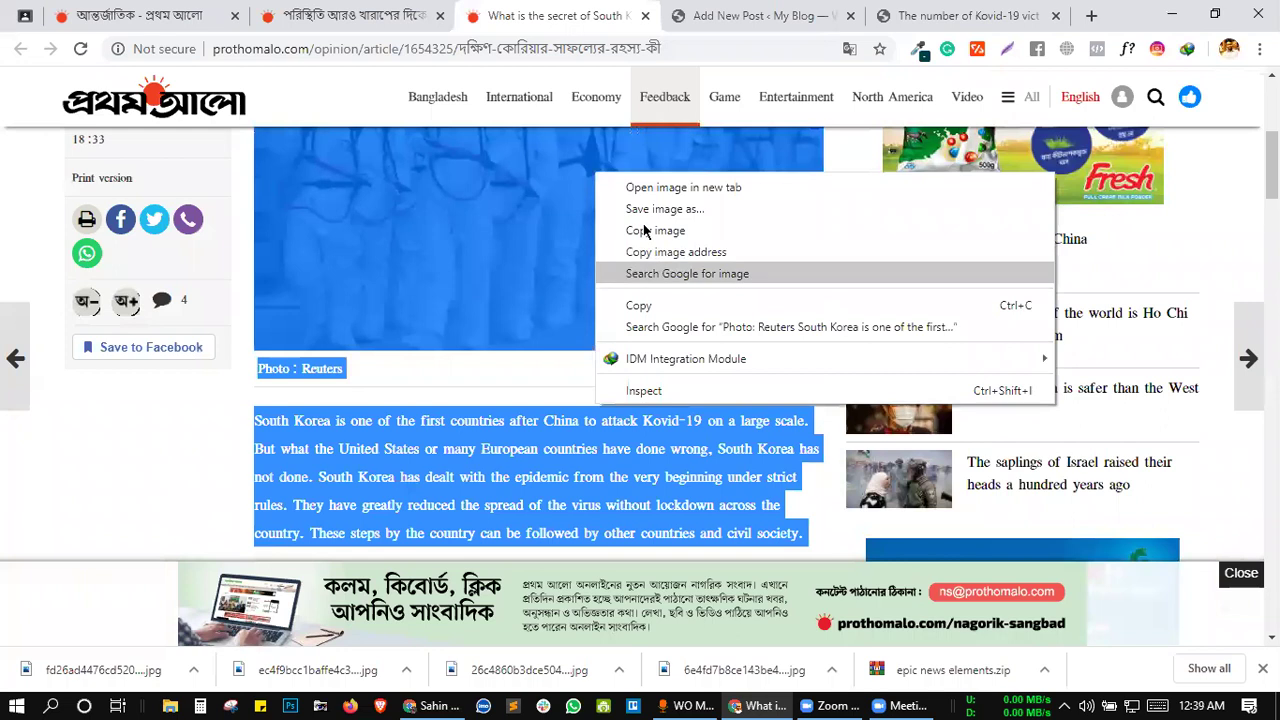
{"action": "left_click", "coordinate": [644, 214]}
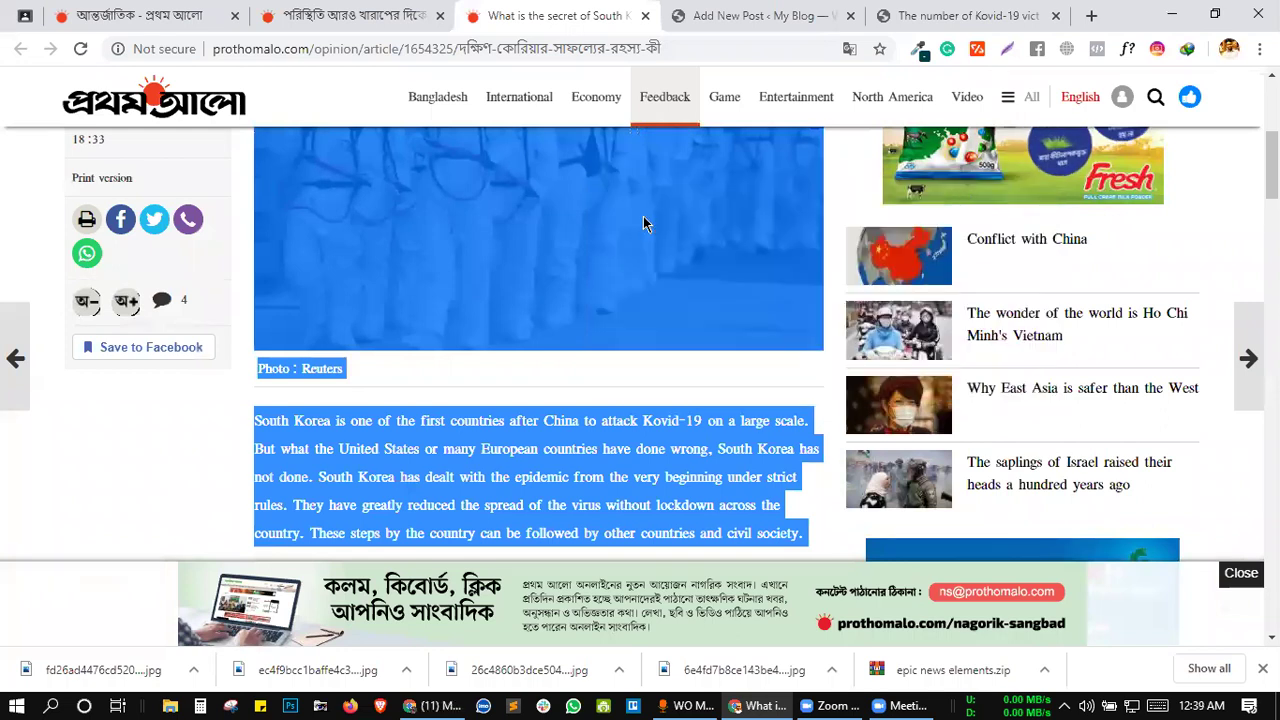
{"action": "key", "text": "Return"}
- Upload the downloaded South Korea photo to the media library and set it as the post's featured image
{"action": "key", "text": "ctrl+Tab"}
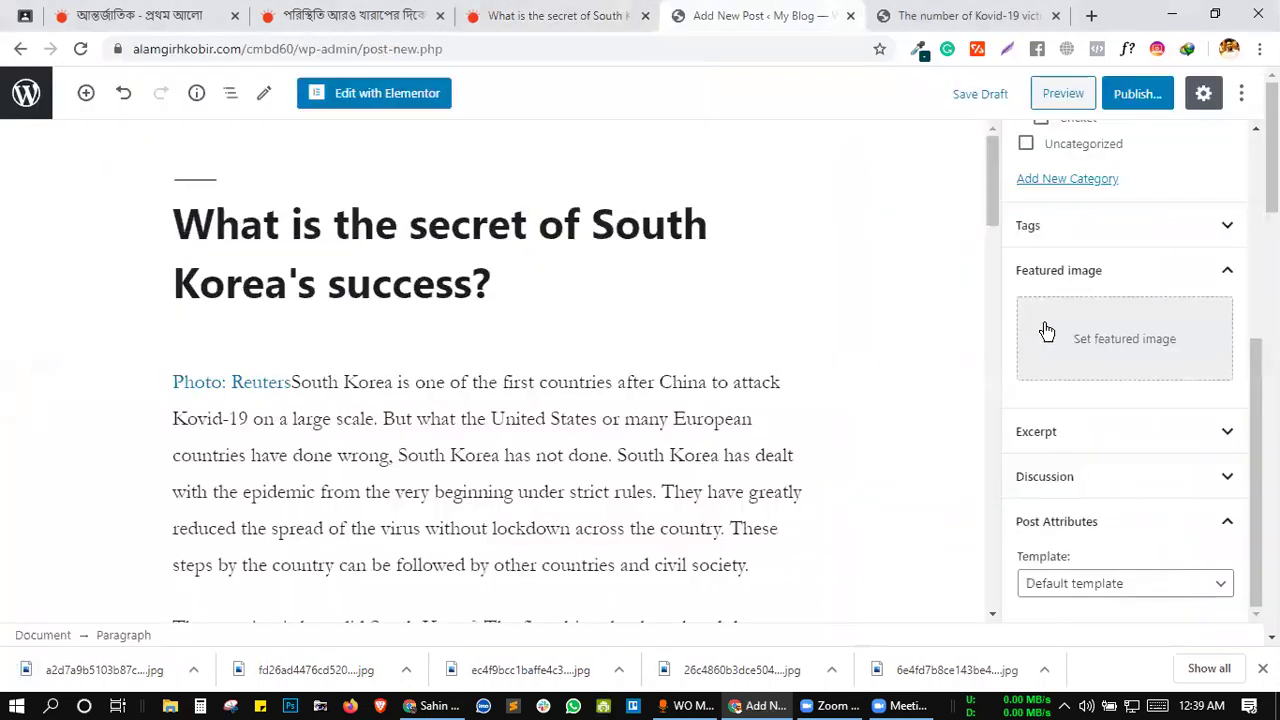
{"action": "left_click", "coordinate": [1043, 331]}
{"action": "left_click_drag", "start_coordinate": [140, 693], "coordinate": [360, 460]}
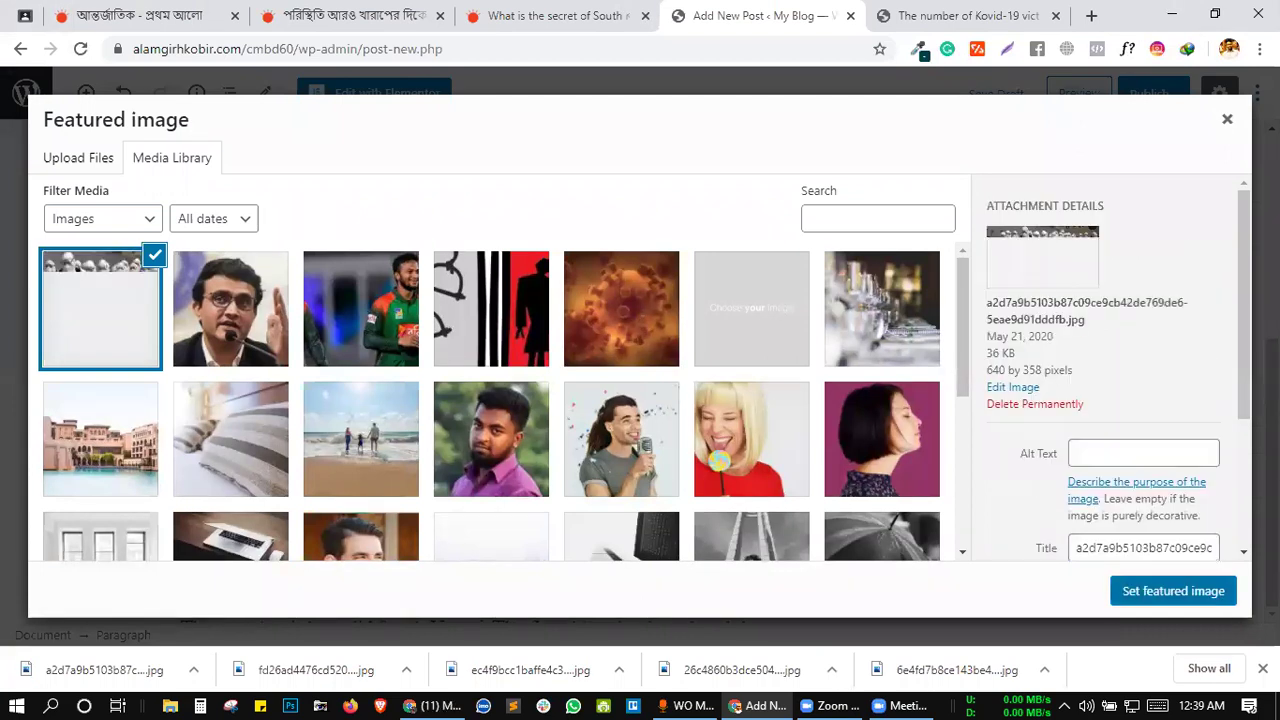
{"action": "left_click", "coordinate": [1173, 591]}
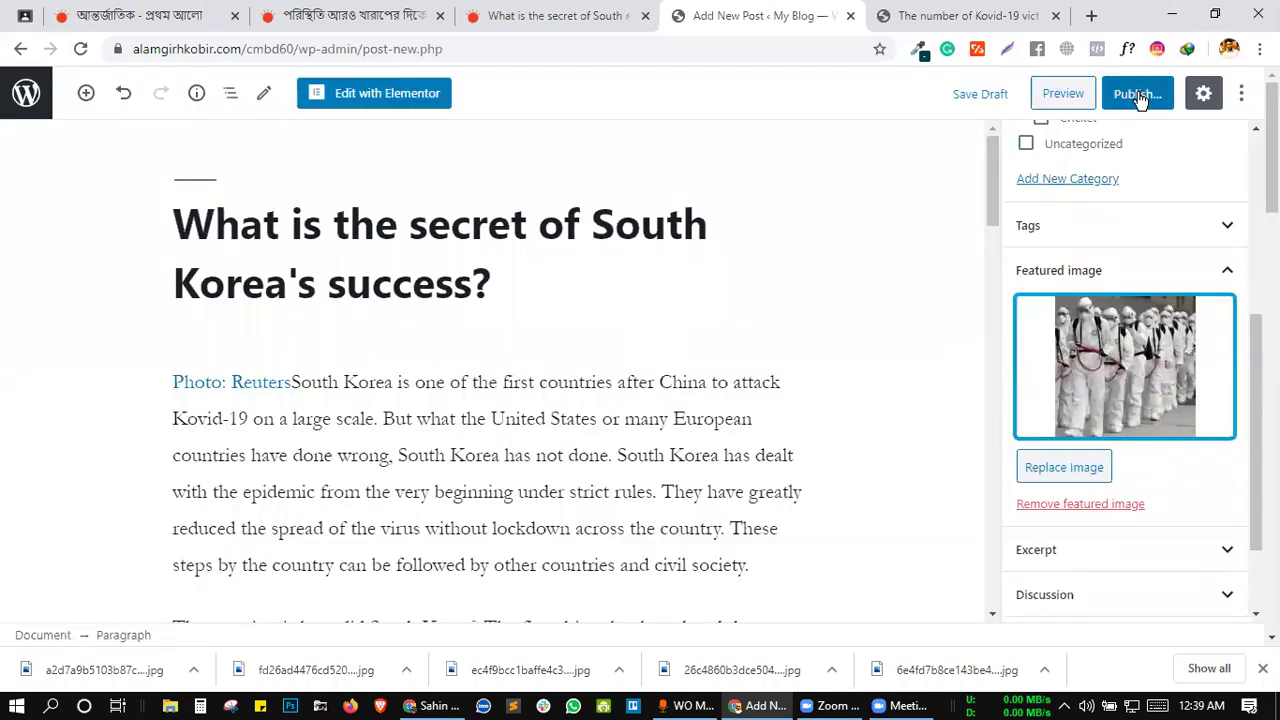
- Publish the South Korea post and leave the editor for the post list
{"action": "left_click", "coordinate": [1139, 96]}
{"action": "left_click", "coordinate": [1135, 95]}
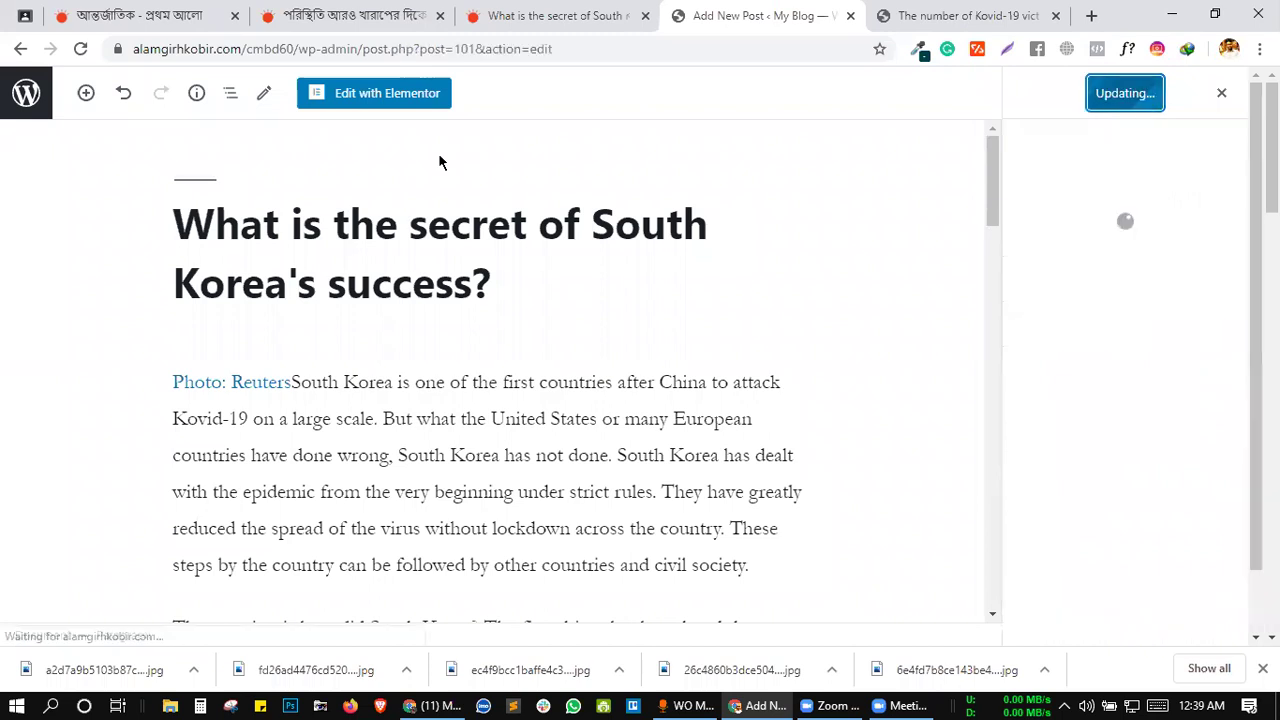
{"action": "left_click", "coordinate": [28, 98]}
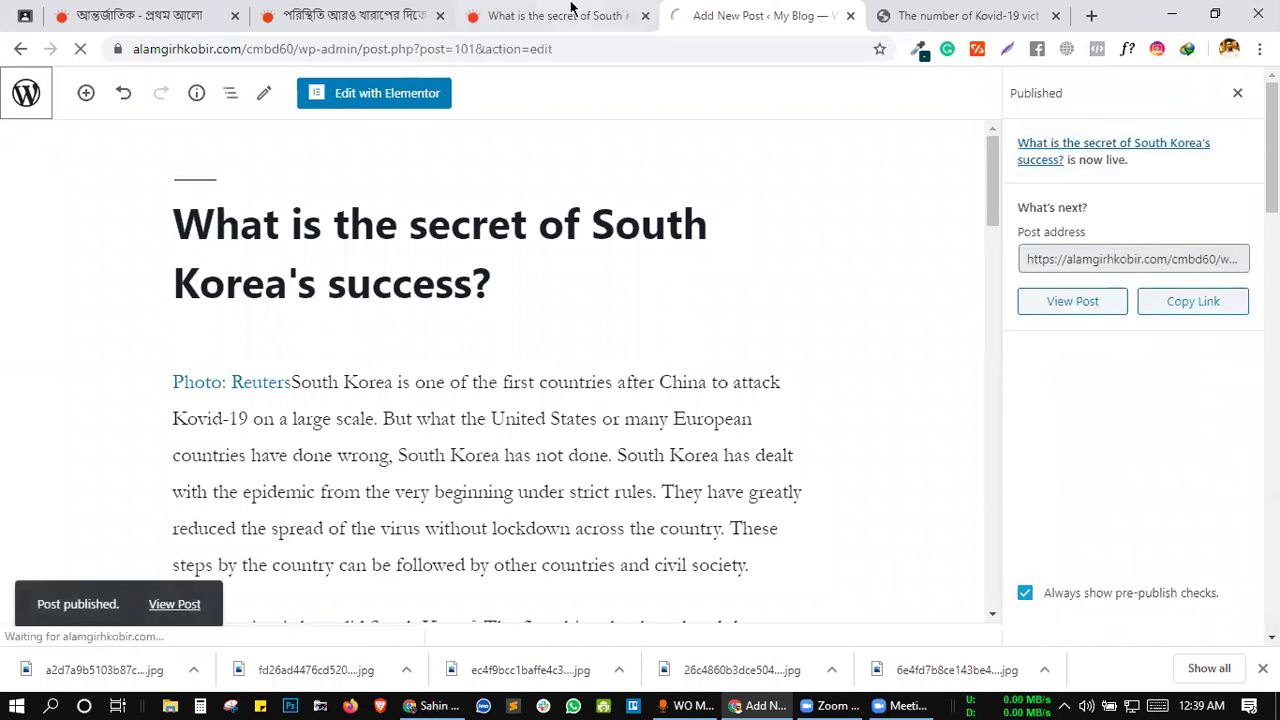
- Close the South Korea article and copy the headline "The situation will only get worse" from the translated economy article
{"action": "left_click", "coordinate": [656, 20]}
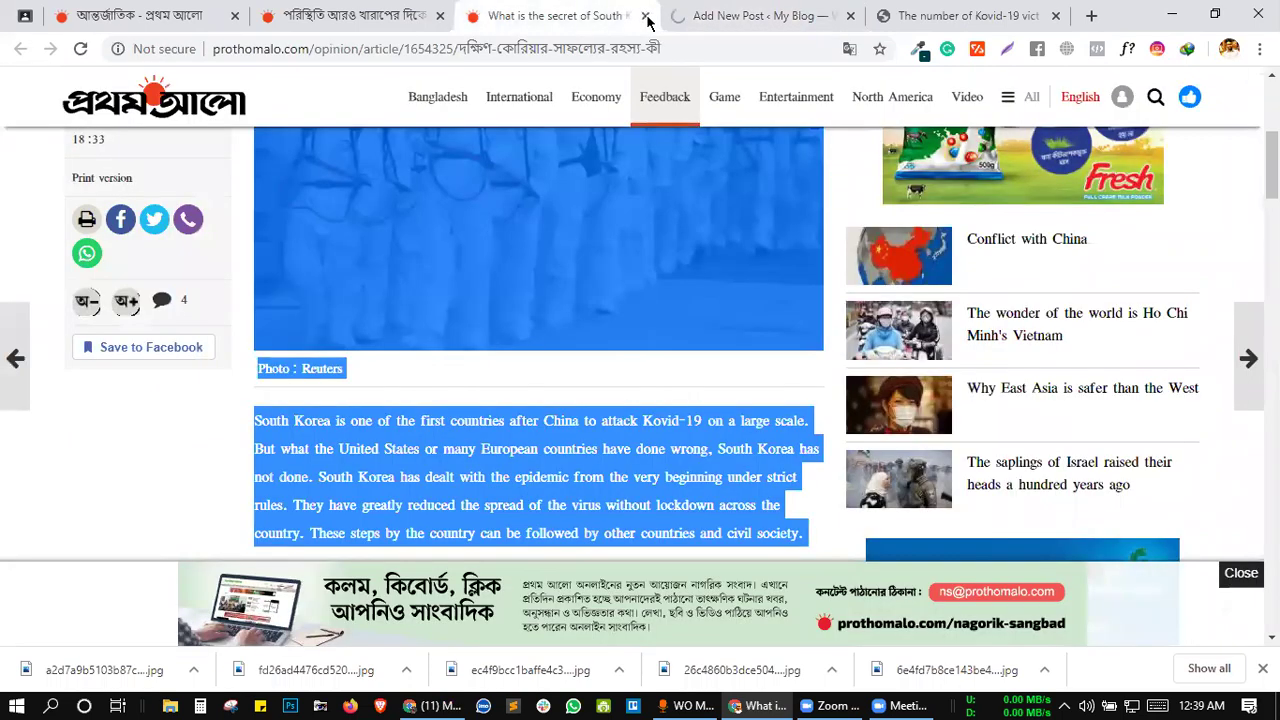
{"action": "left_click", "coordinate": [647, 16]}
{"action": "key", "text": "ctrl+shift+Tab"}
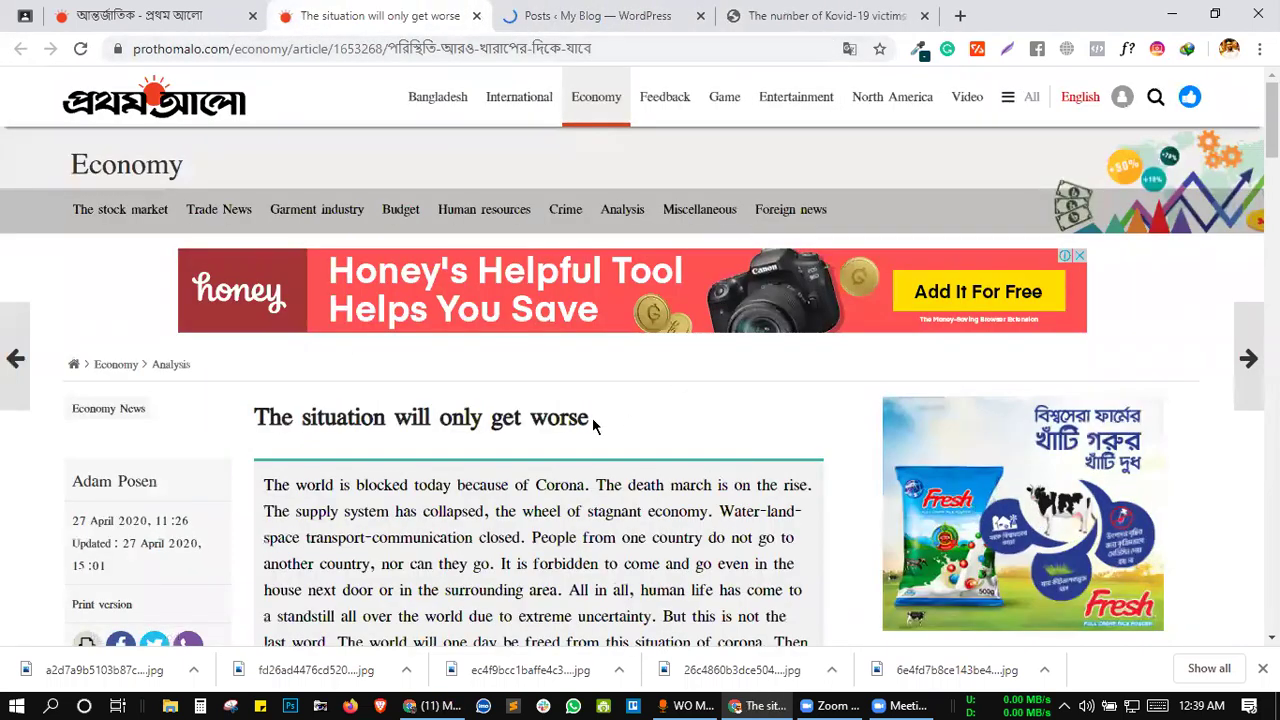
{"action": "triple_click", "coordinate": [545, 418]}
{"action": "key", "text": "ctrl+c"}
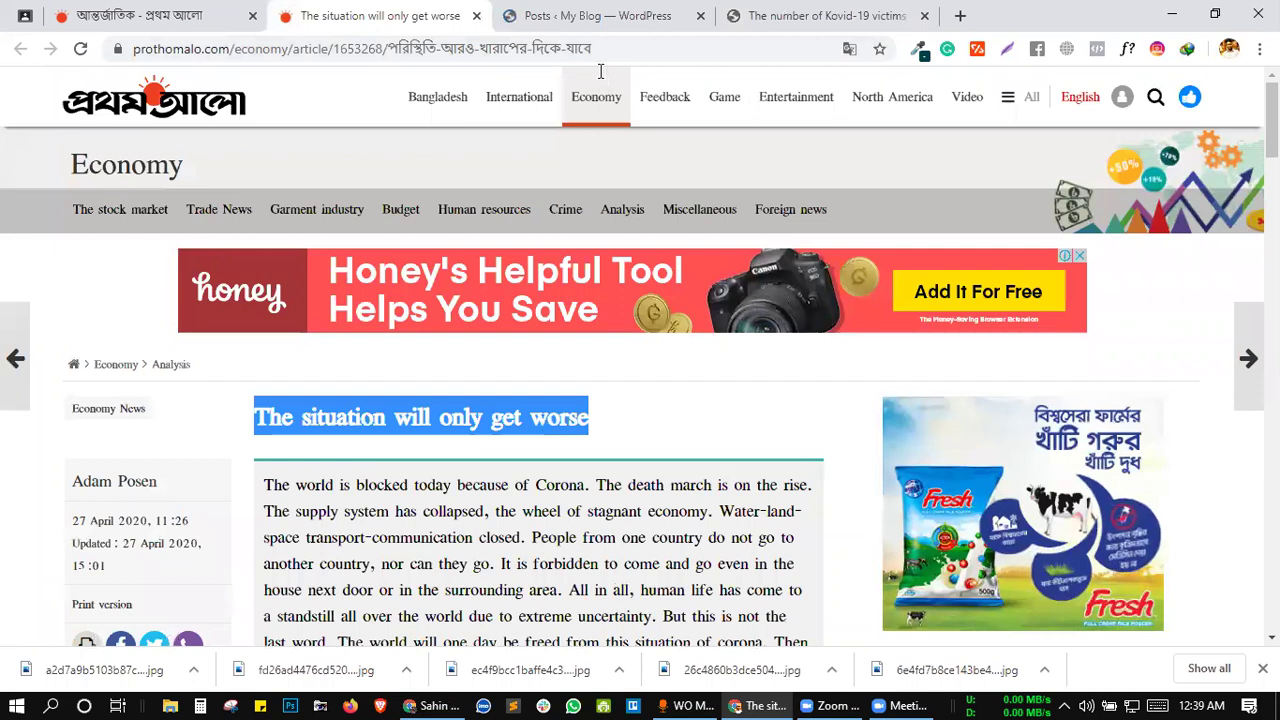
- Create a new WordPress post with the copied headline "The situation will only get worse" as its title
{"action": "left_click", "coordinate": [580, 16]}
{"action": "mouse_move", "coordinate": [245, 82]}
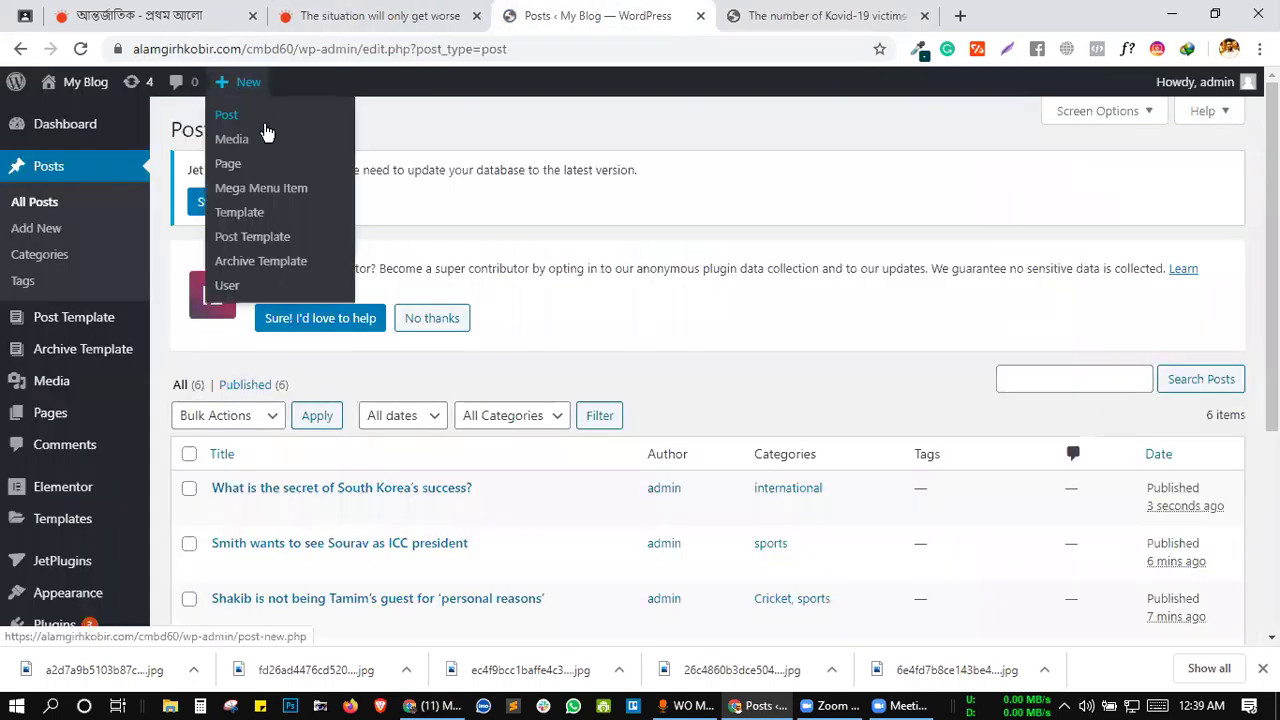
{"action": "left_click", "coordinate": [265, 132]}
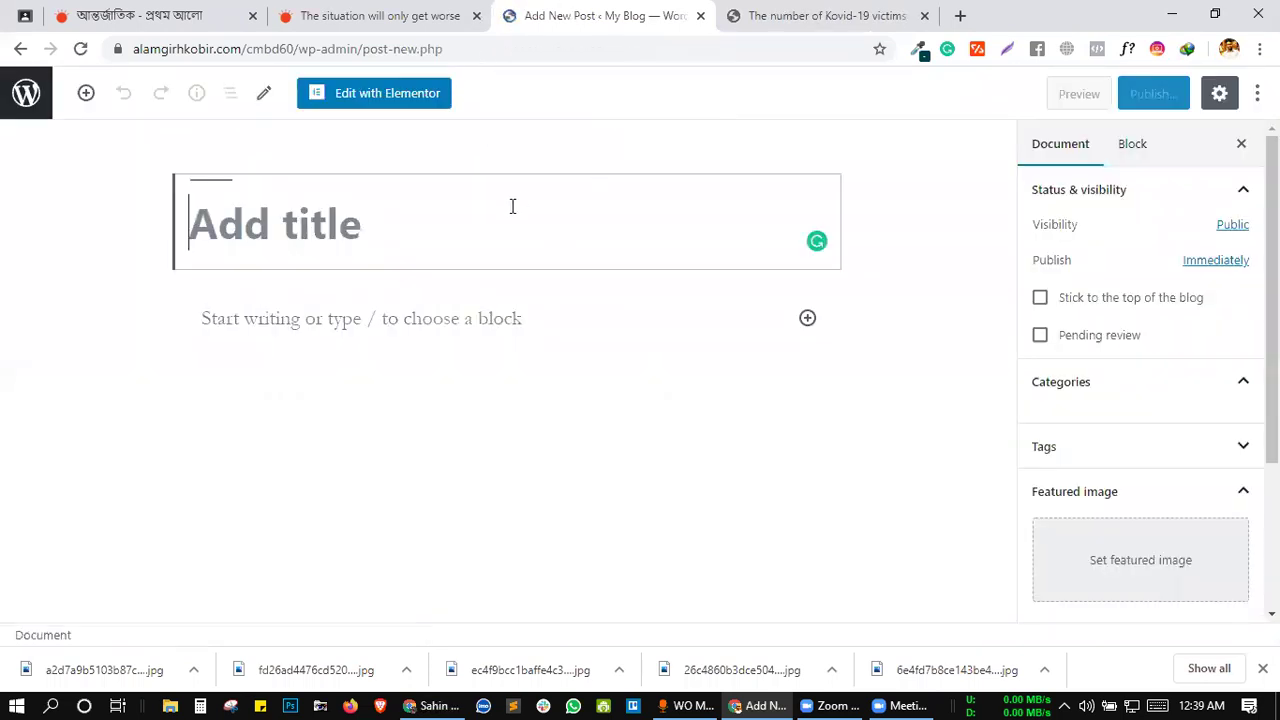
{"action": "key", "text": "ctrl+v"}
- Select and copy the economy article's body, from the paragraph beside the portrait through the closing author credit
{"action": "left_click", "coordinate": [365, 18]}
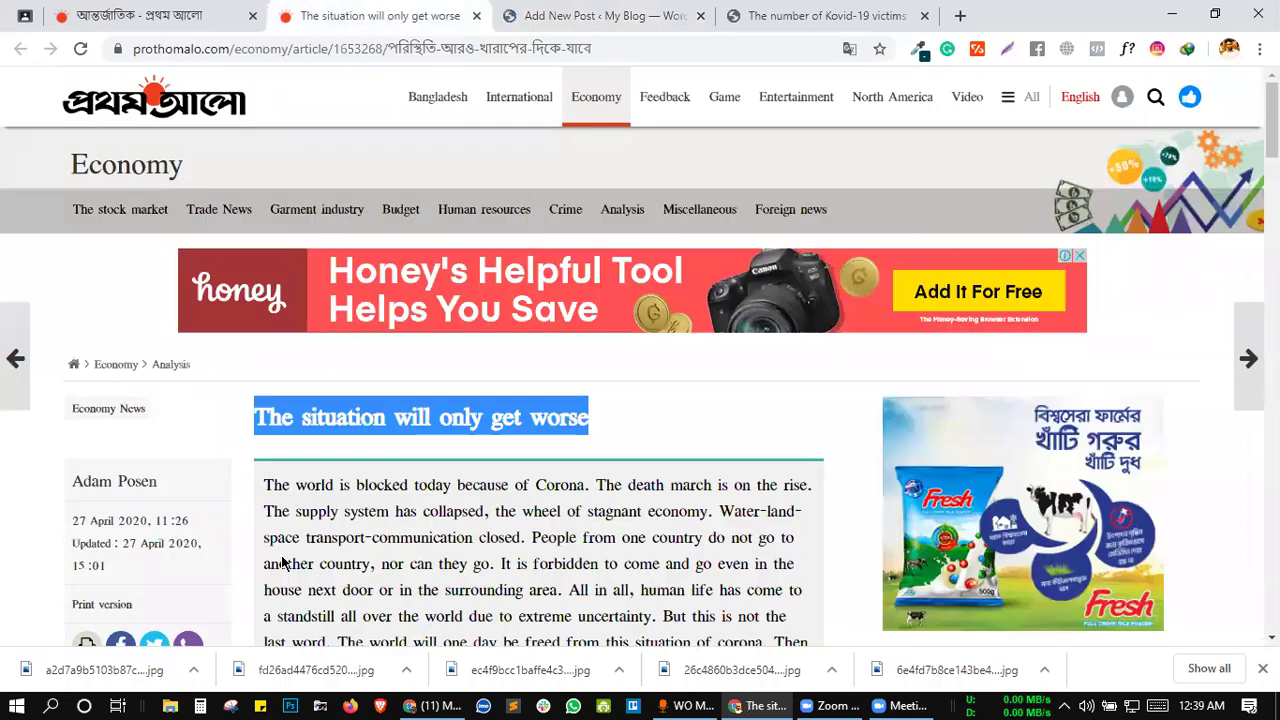
{"action": "left_click_drag", "start_coordinate": [263, 486], "coordinate": [460, 565]}
{"action": "left_click_drag", "start_coordinate": [660, 680], "coordinate": [620, 390]}
{"action": "left_click", "coordinate": [614, 342]}
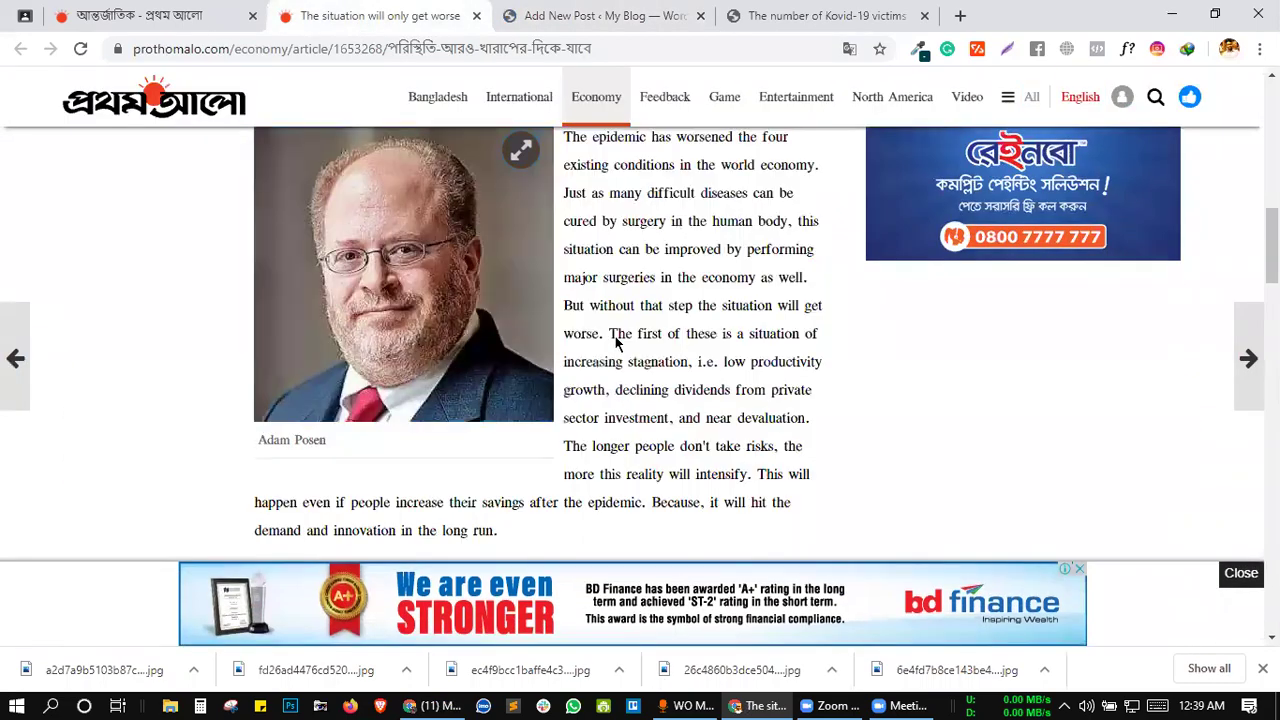
{"action": "scroll", "coordinate": [614, 342], "scroll_direction": "down", "scroll_amount": 15}
{"action": "scroll", "coordinate": [614, 340], "scroll_direction": "up", "scroll_amount": 4}
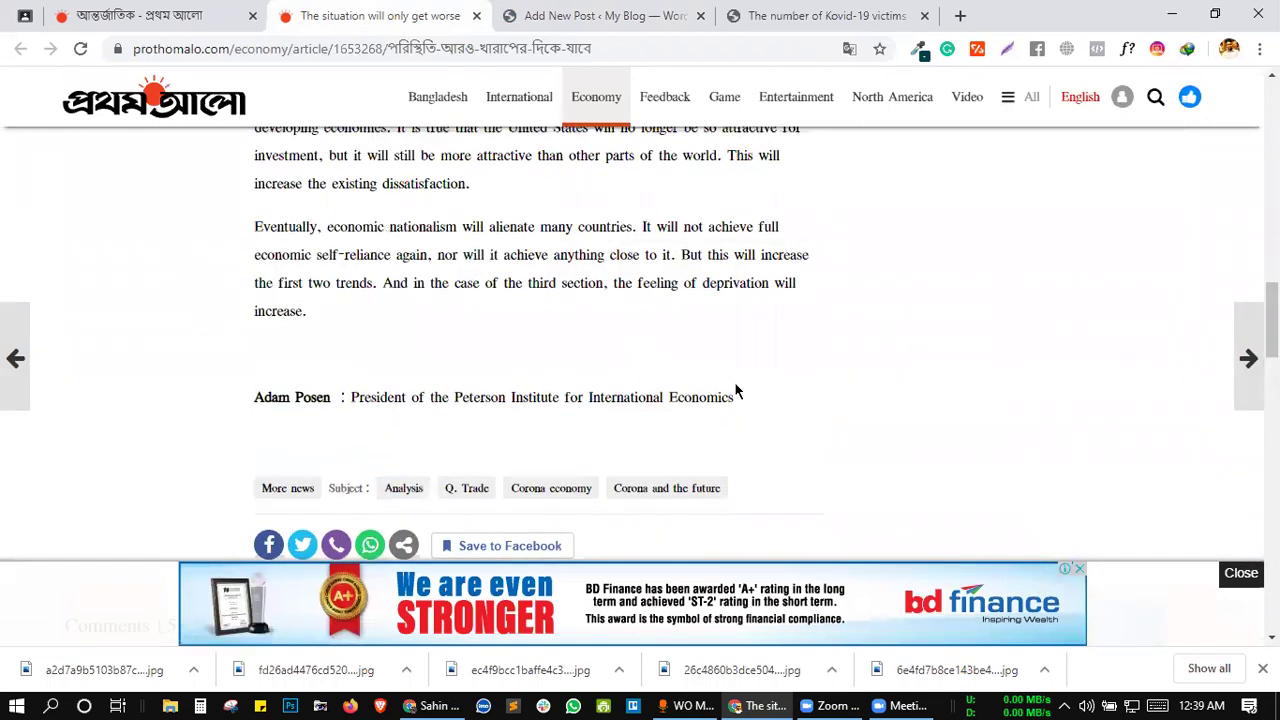
{"action": "left_click_drag", "start_coordinate": [746, 405], "coordinate": [266, 294]}
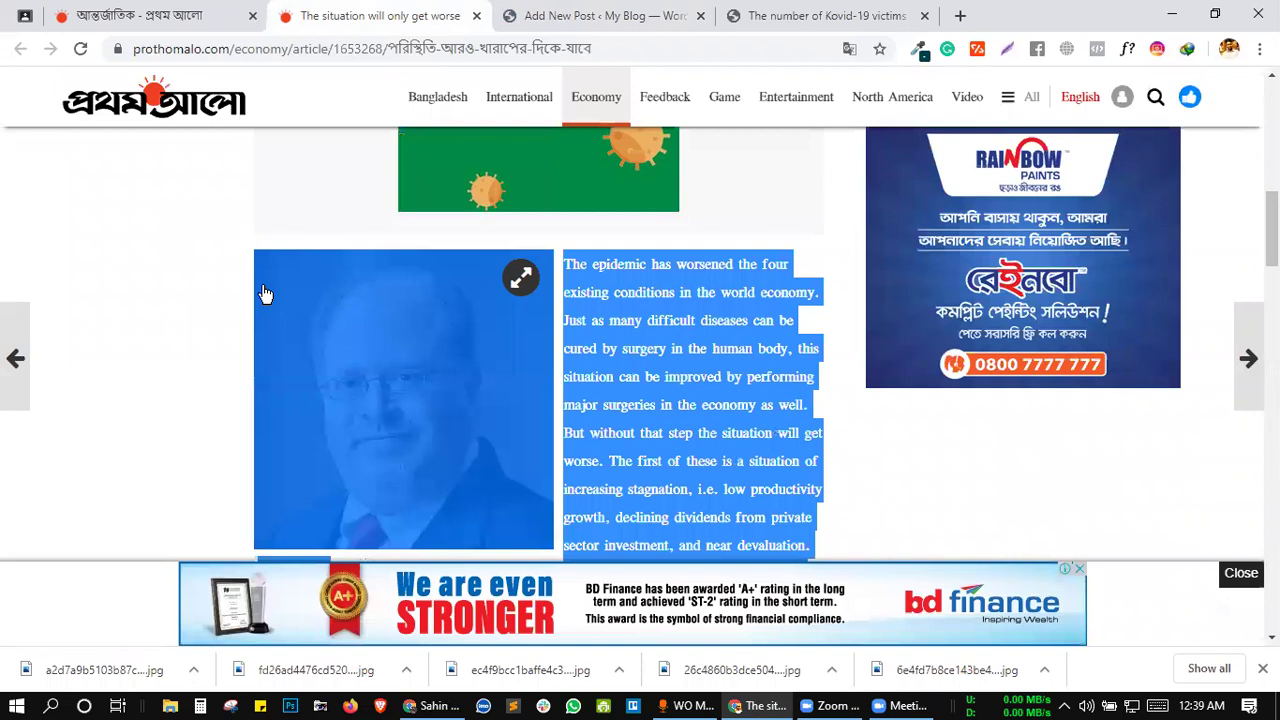
- Paste the copied article text into the body of the new post
{"action": "key", "text": "ctrl+Tab"}
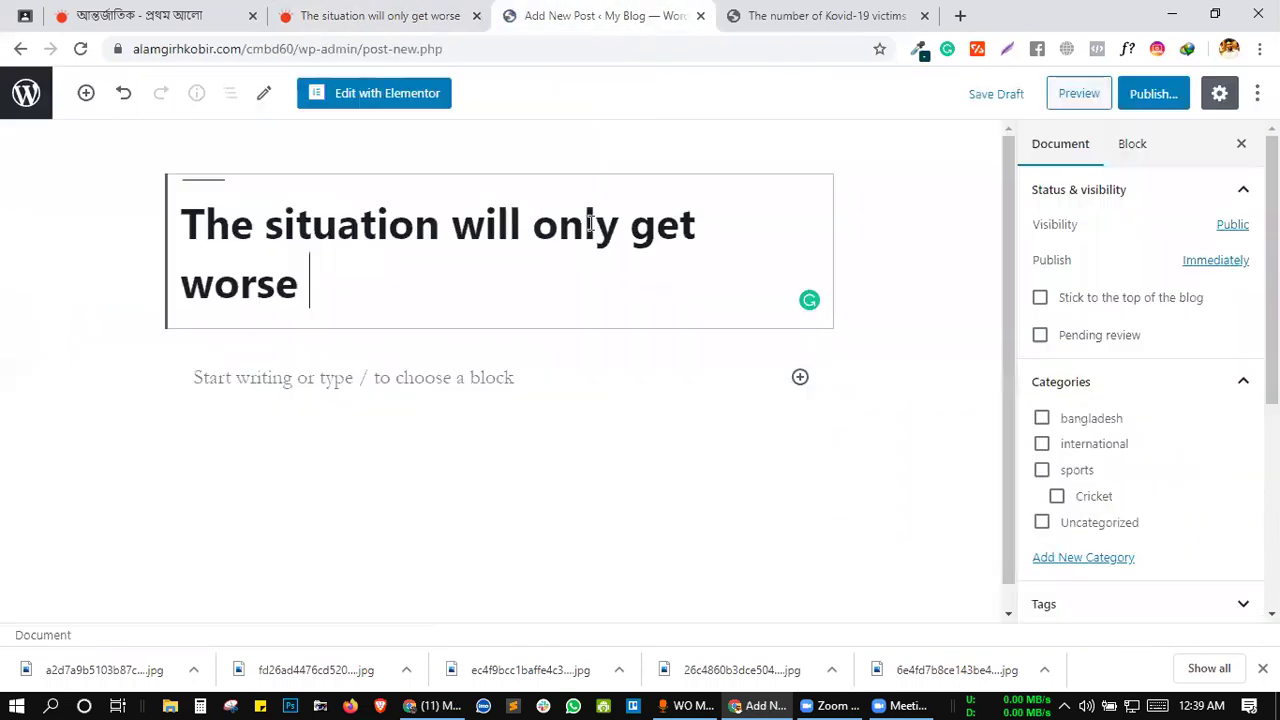
{"action": "left_click", "coordinate": [430, 418]}
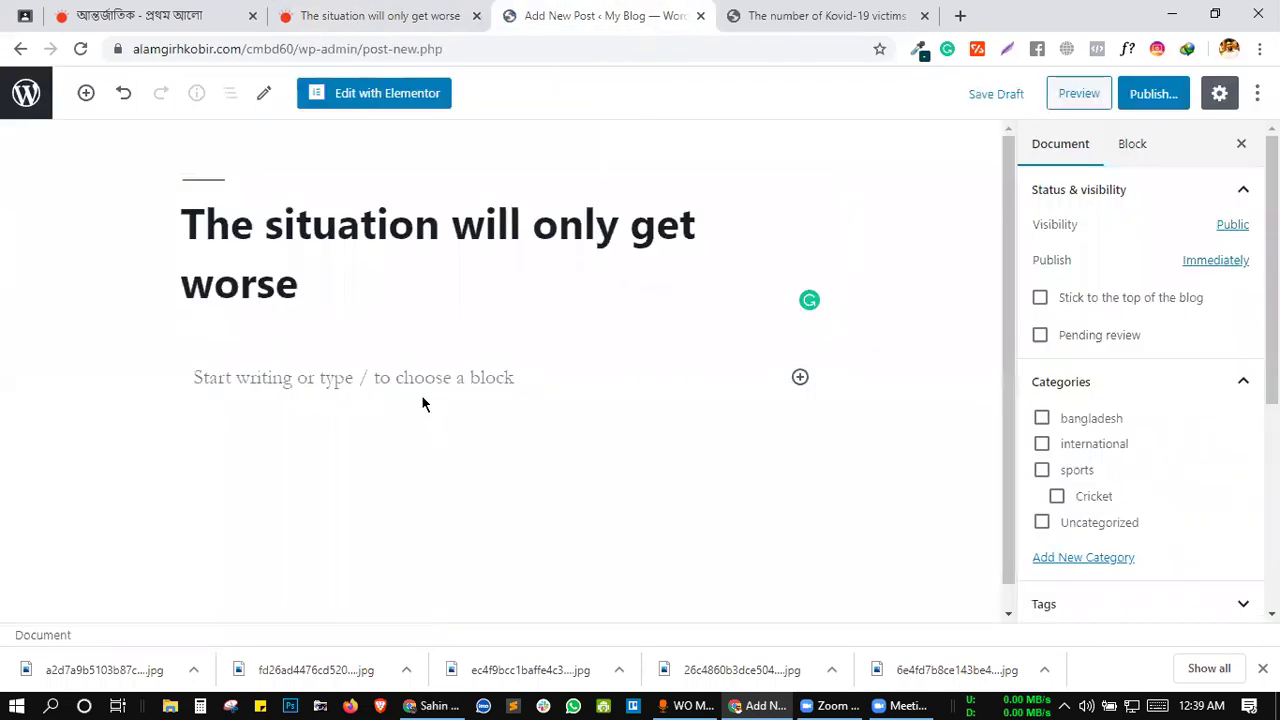
{"action": "left_click", "coordinate": [420, 387]}
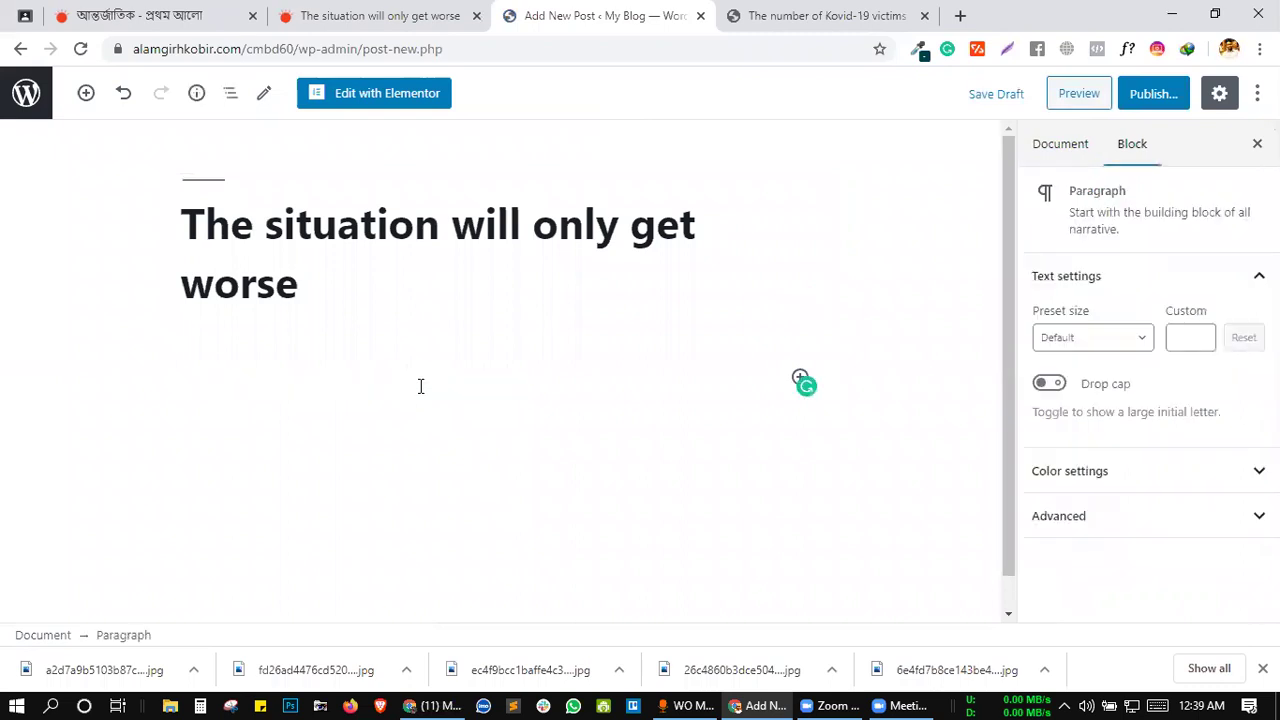
{"action": "key", "text": "ctrl+v"}
{"action": "scroll", "coordinate": [711, 371], "scroll_direction": "up", "scroll_amount": 3}
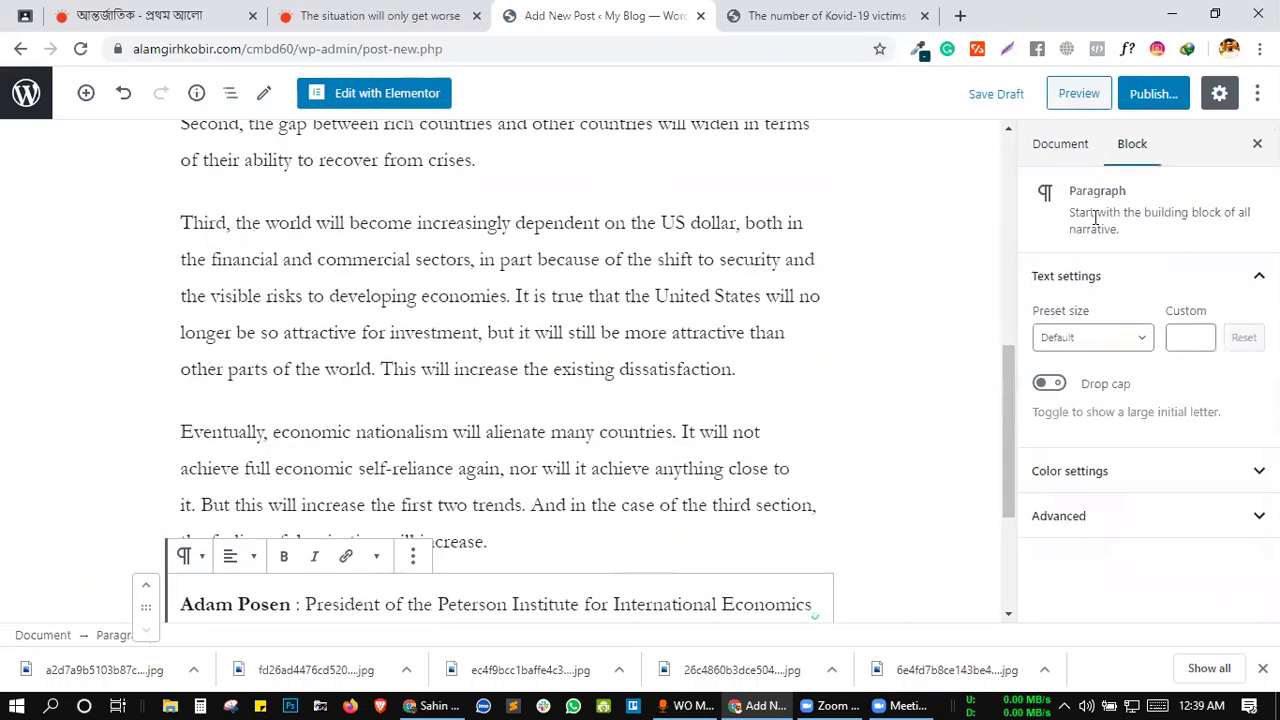
- Assign the post to the international category and open its featured image selection
{"action": "left_click", "coordinate": [1058, 150]}
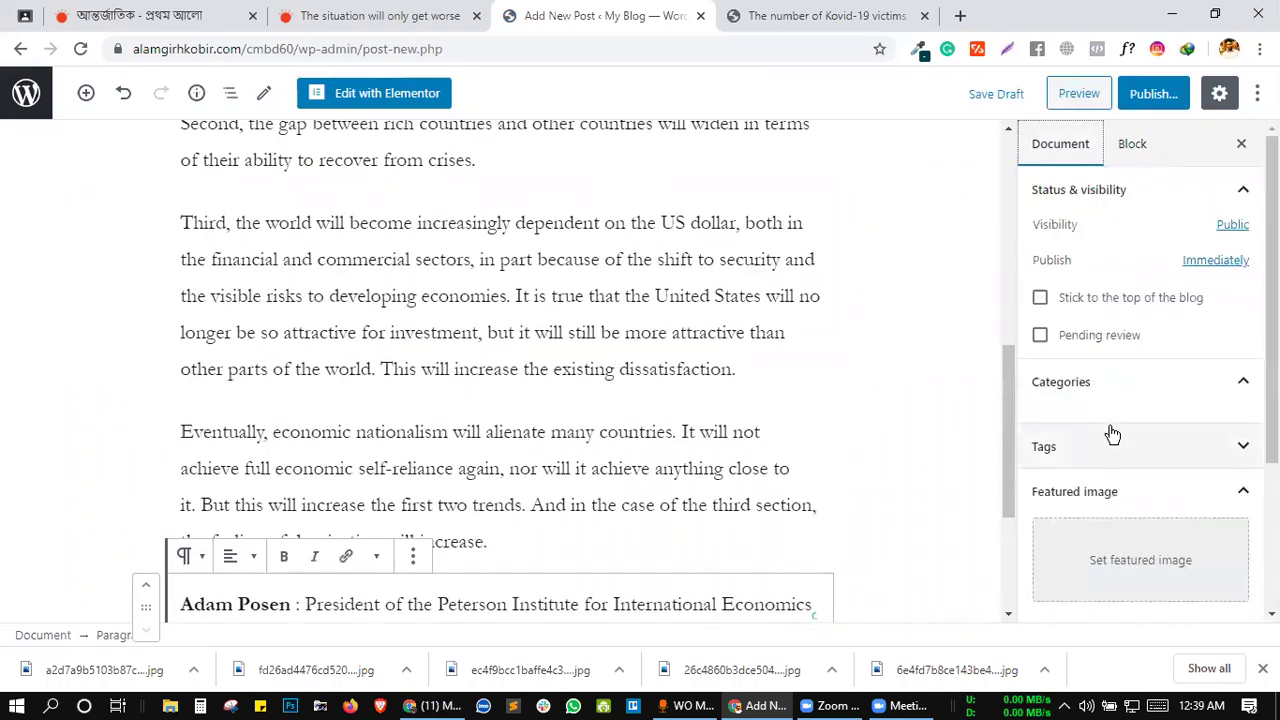
{"action": "scroll", "coordinate": [1111, 420], "scroll_direction": "down", "scroll_amount": 2}
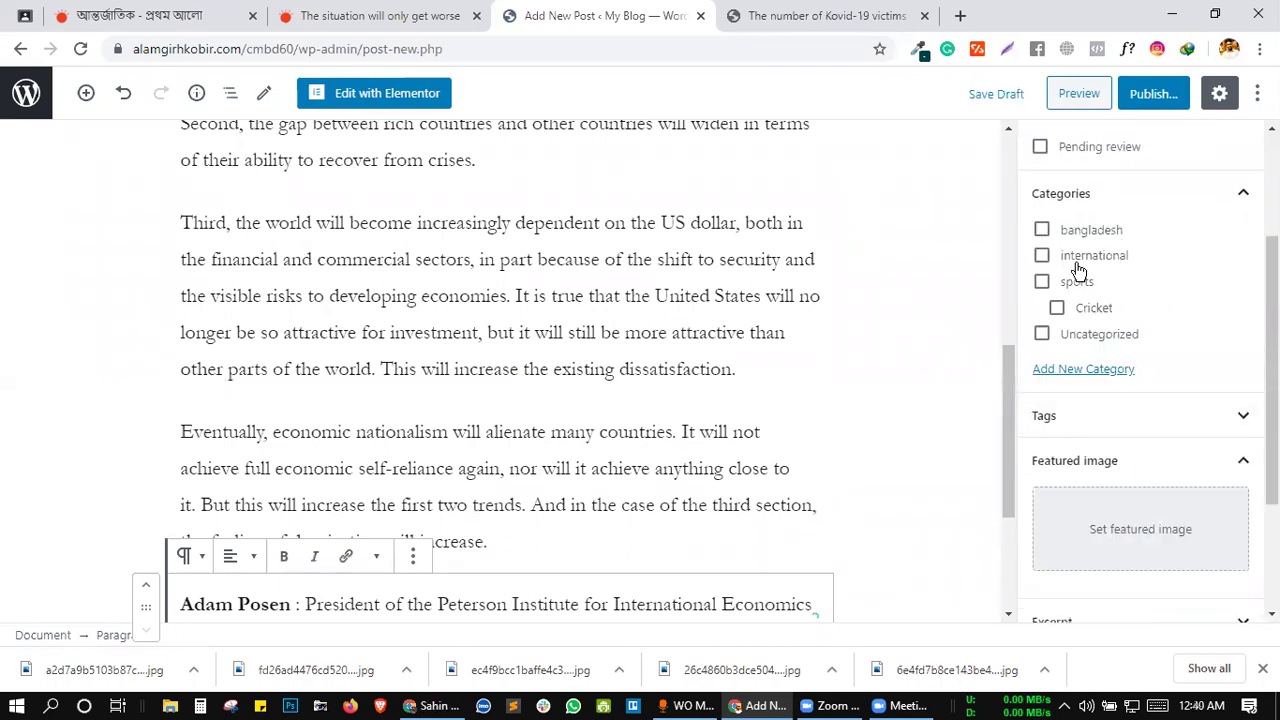
{"action": "left_click", "coordinate": [1066, 258]}
{"action": "left_click", "coordinate": [1150, 518]}
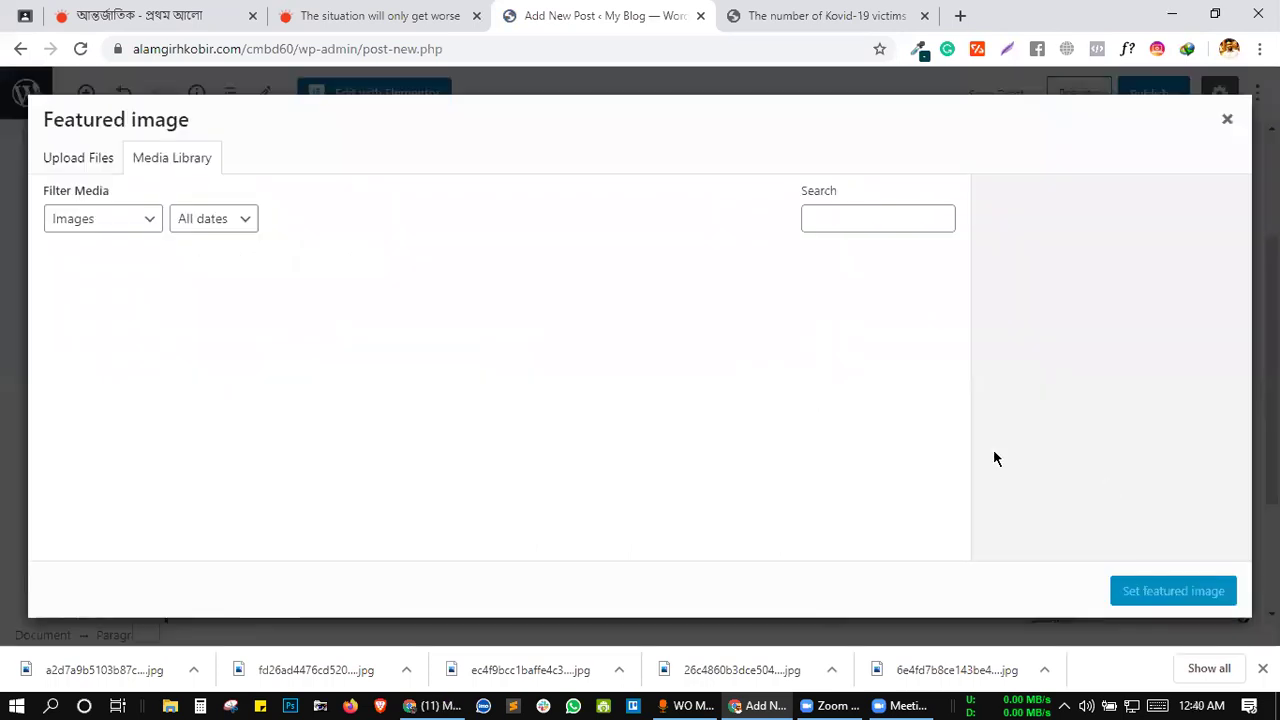
- Save the economy article's portrait photo to the computer under its suggested file name
{"action": "left_click", "coordinate": [445, 15]}
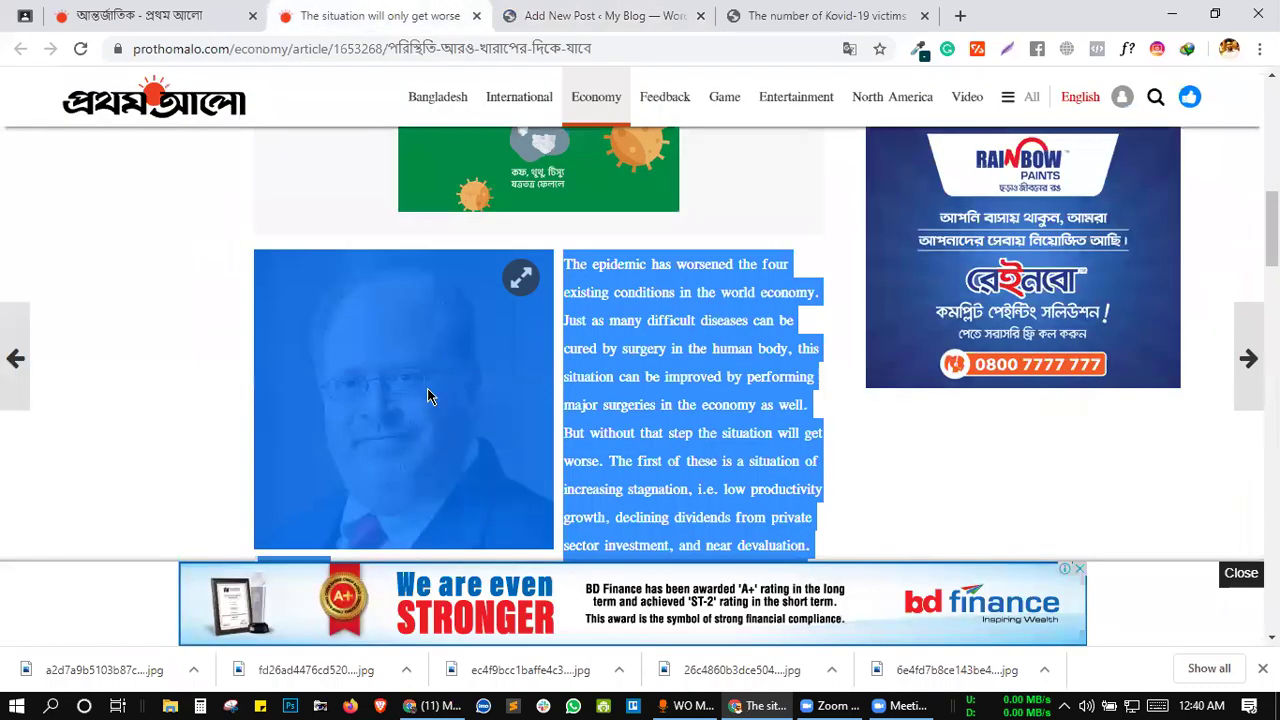
{"action": "right_click", "coordinate": [427, 389]}
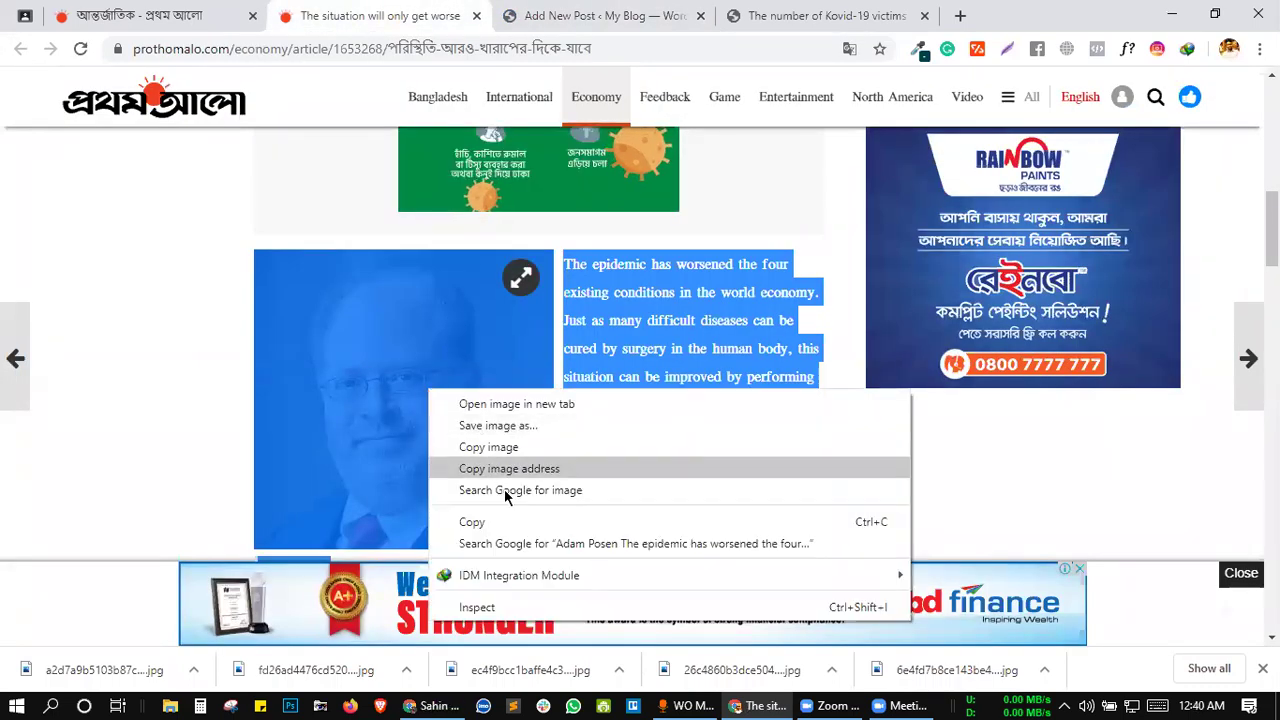
{"action": "left_click", "coordinate": [519, 428]}
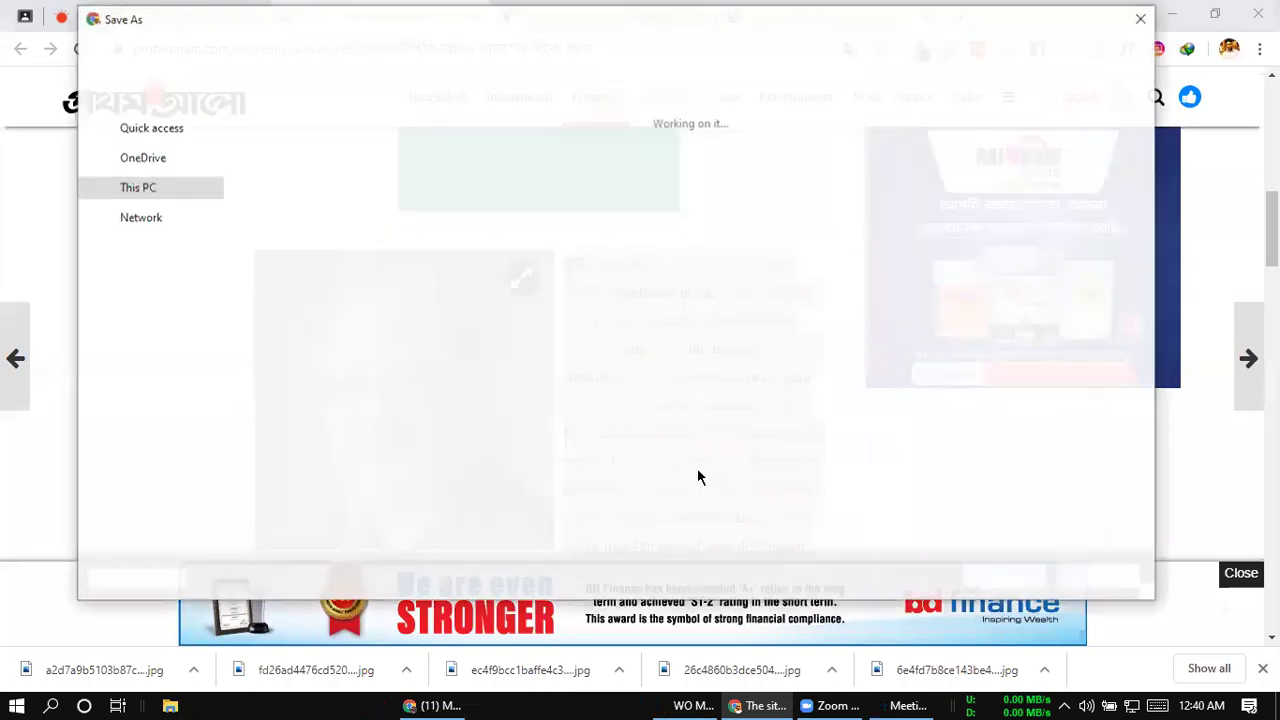
{"action": "key", "text": "Return"}
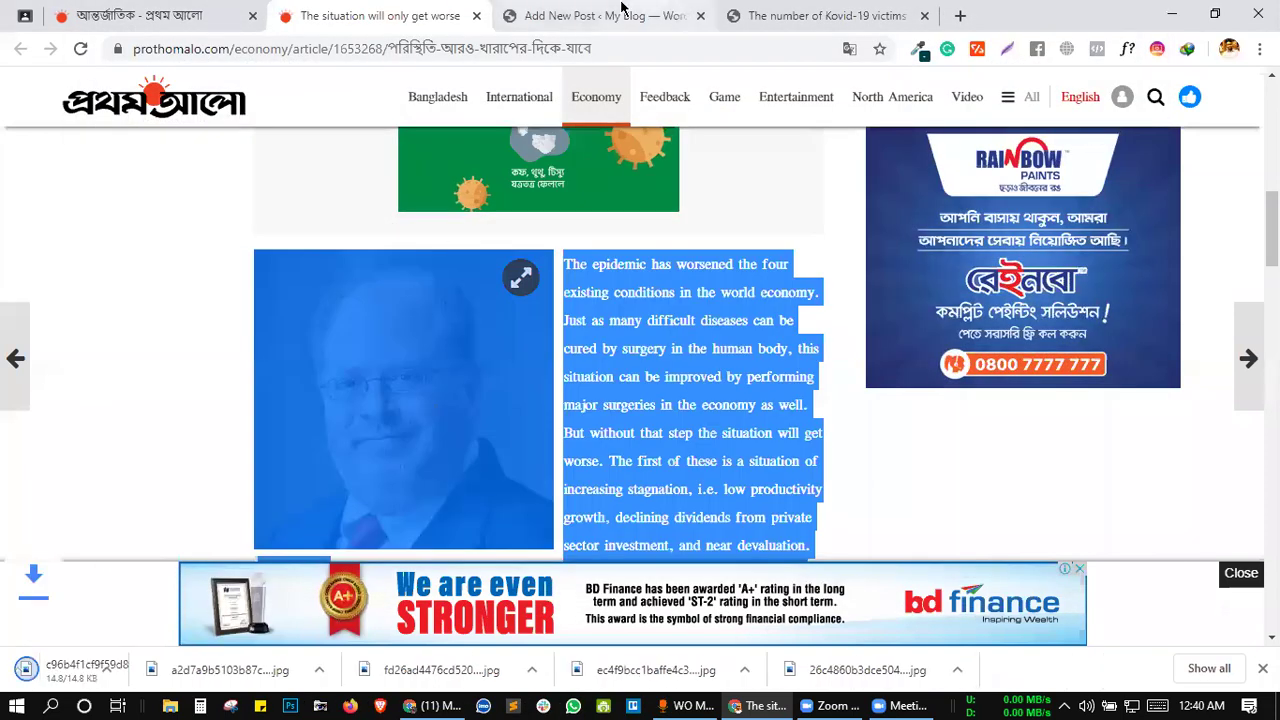
- Upload the downloaded portrait to the media library and set it as the post's featured image
{"action": "left_click", "coordinate": [615, 15]}
{"action": "left_click_drag", "start_coordinate": [130, 682], "coordinate": [1190, 495]}
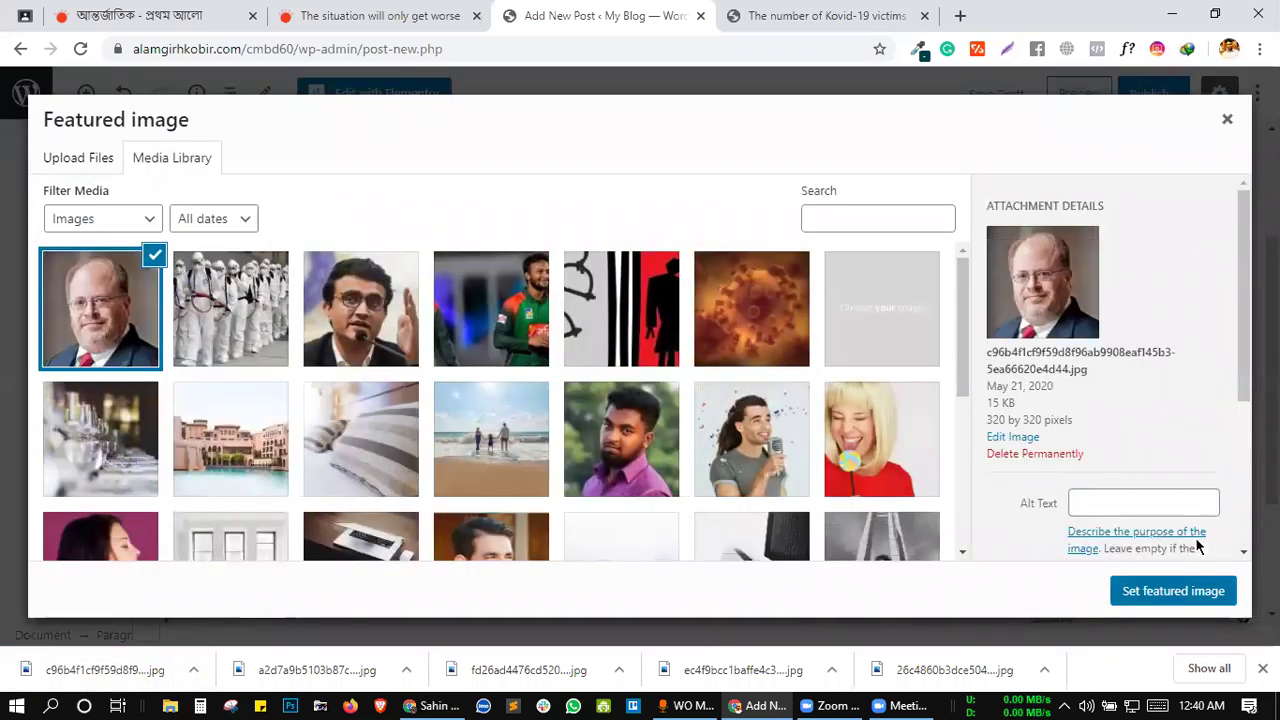
{"action": "key", "text": "Return"}
- Publish the post "The situation will only get worse" and leave the editor for the post list
{"action": "left_click", "coordinate": [1140, 95]}
{"action": "left_click", "coordinate": [1145, 94]}
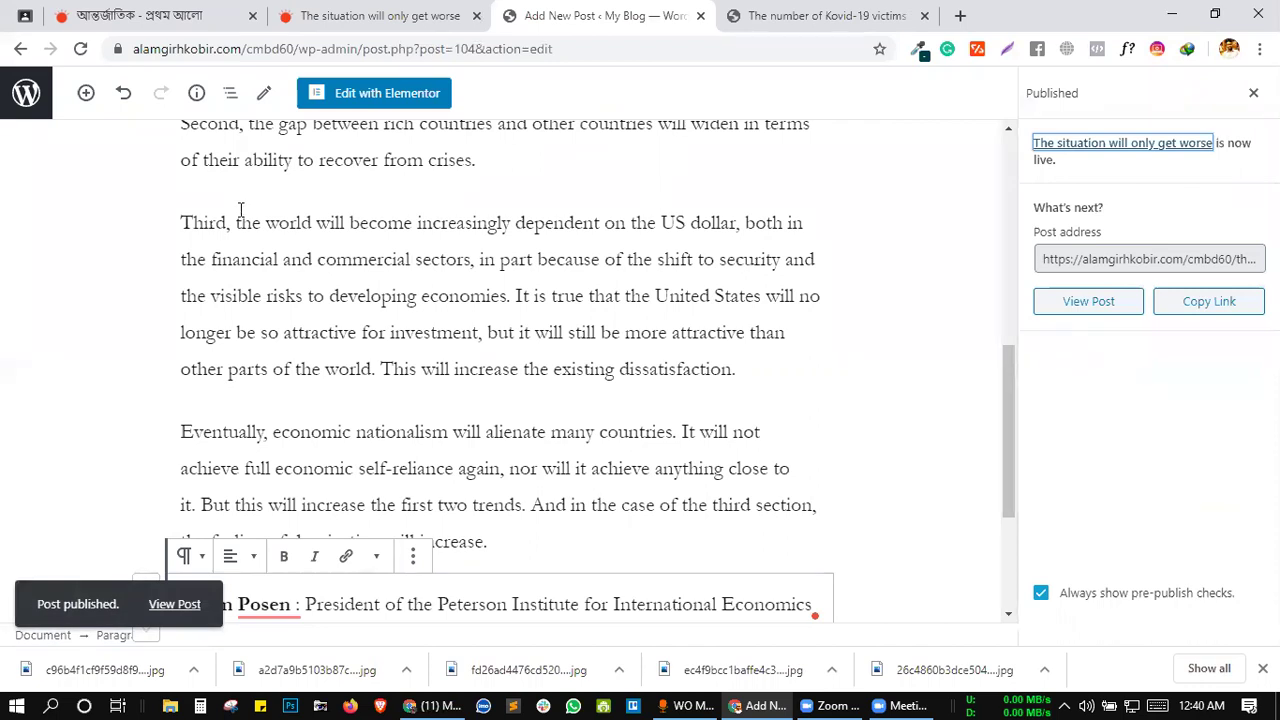
{"action": "left_click", "coordinate": [26, 93]}
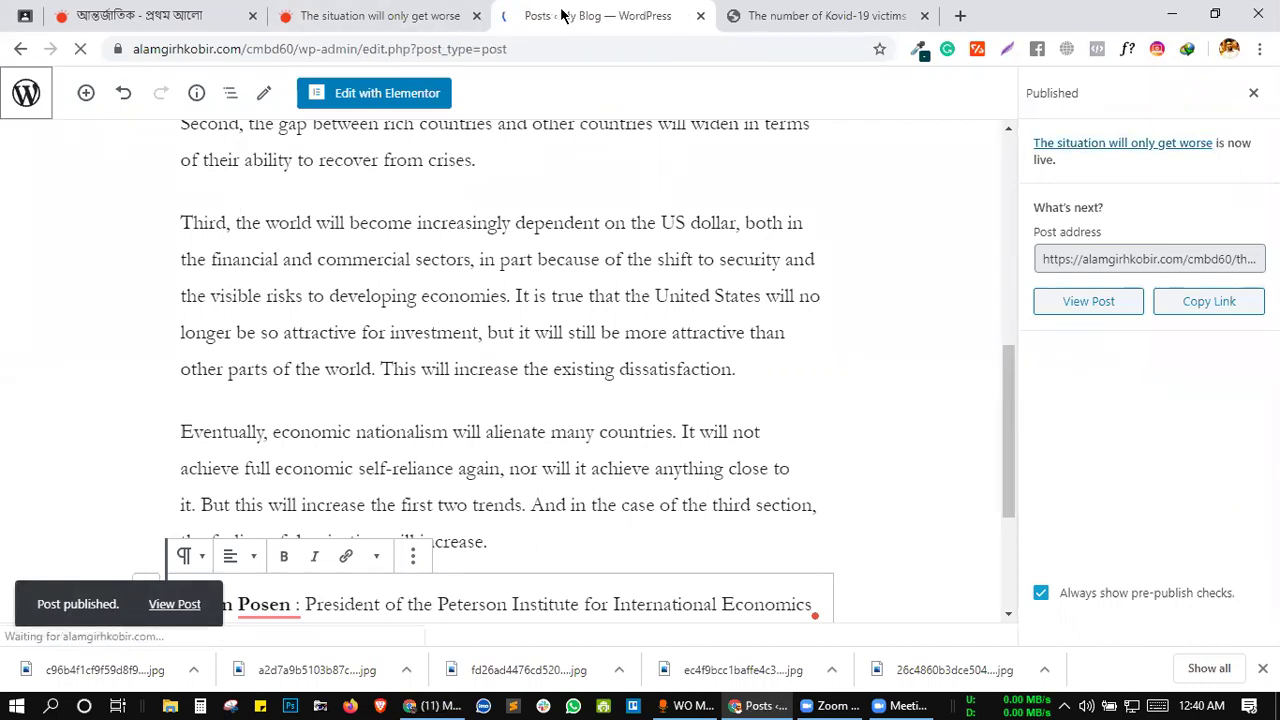
- Review the post list, view the published "The situation will only get worse" post on the site, and close that view
{"action": "scroll", "coordinate": [654, 209], "scroll_direction": "down", "scroll_amount": 4}
{"action": "scroll", "coordinate": [654, 209], "scroll_direction": "up", "scroll_amount": 2}
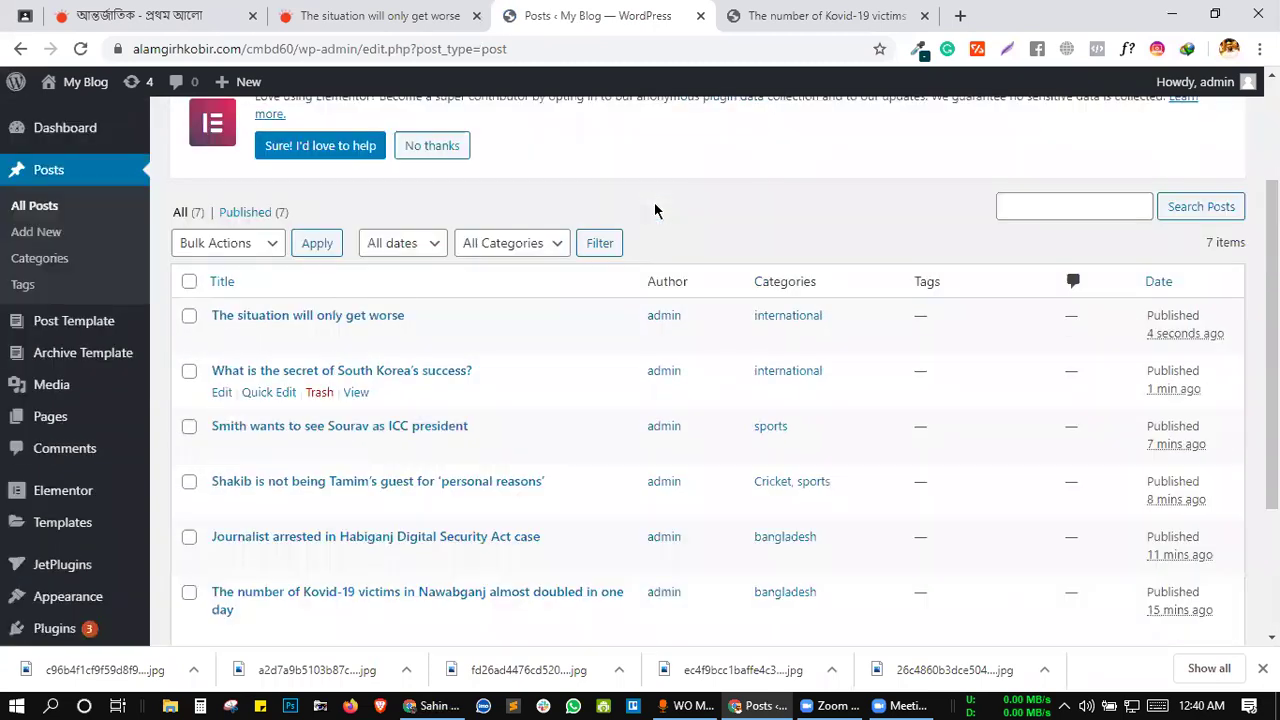
{"action": "scroll", "coordinate": [500, 240], "scroll_direction": "down", "scroll_amount": 2}
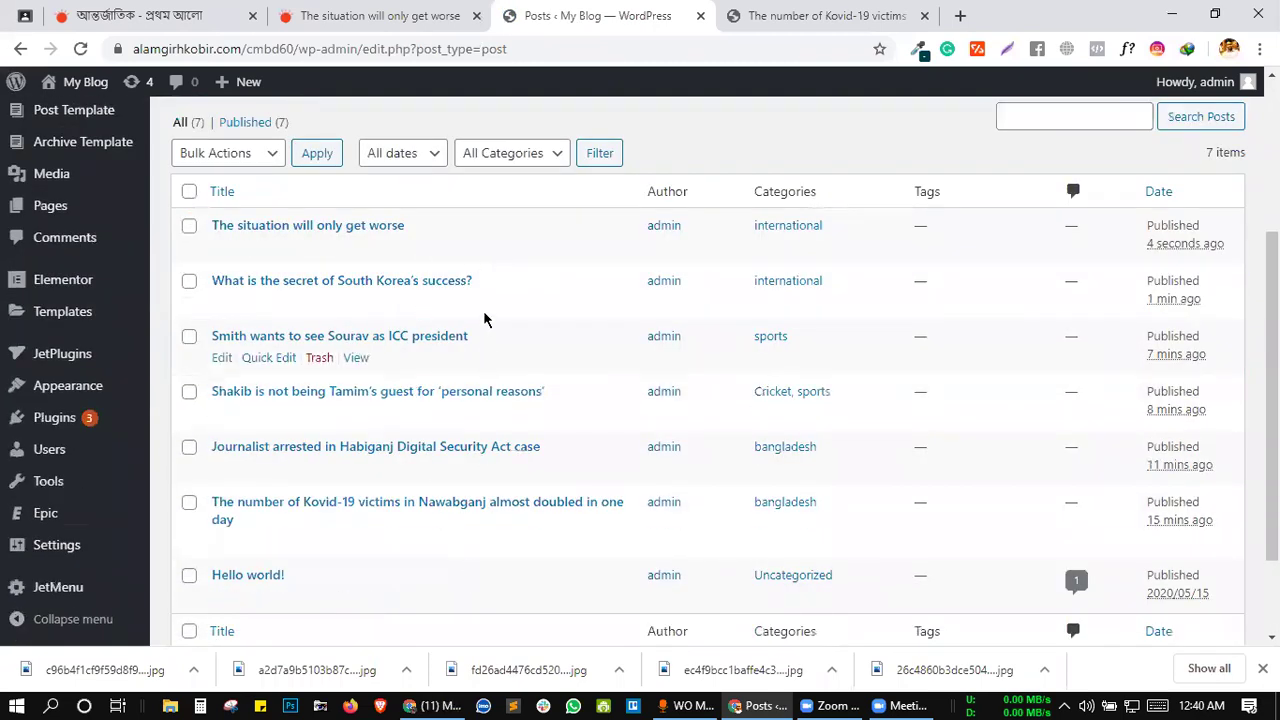
{"action": "scroll", "coordinate": [486, 320], "scroll_direction": "up", "scroll_amount": 3}
{"action": "scroll", "coordinate": [370, 515], "scroll_direction": "down", "scroll_amount": 3}
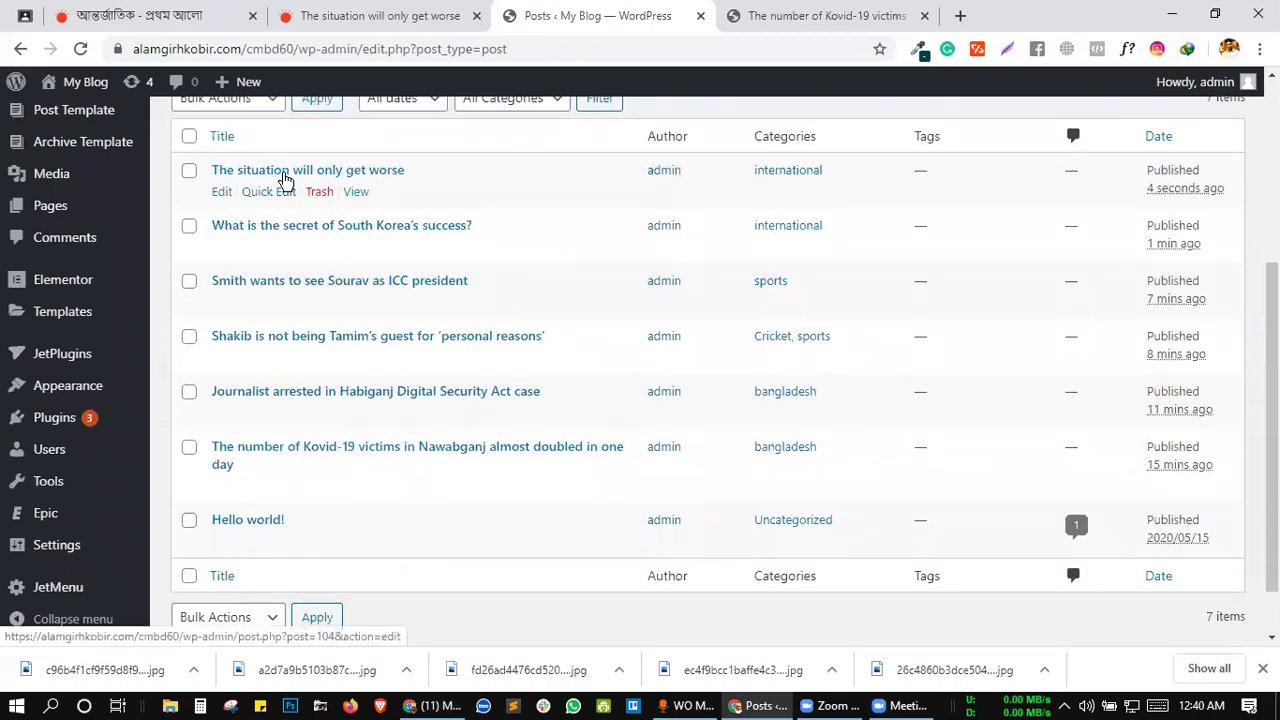
{"action": "middle_click", "coordinate": [357, 193]}
{"action": "left_click", "coordinate": [693, 8]}
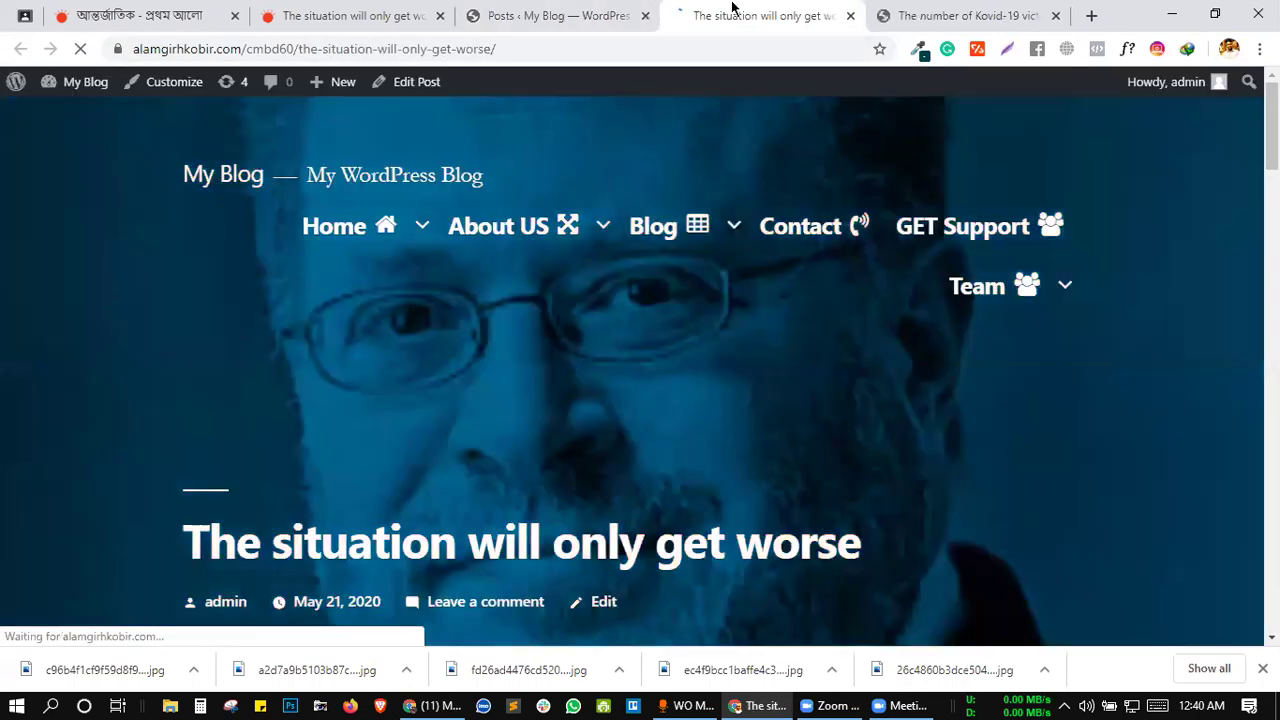
{"action": "scroll", "coordinate": [609, 417], "scroll_direction": "down", "scroll_amount": 4}
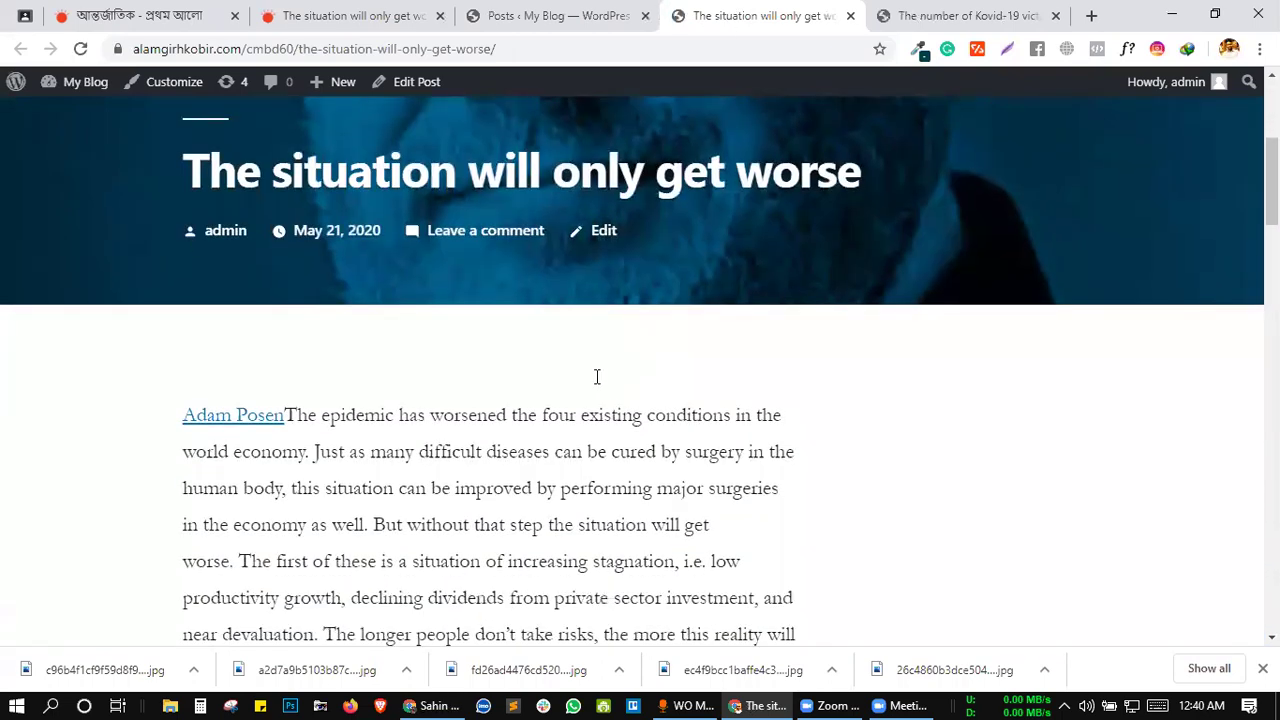
{"action": "scroll", "coordinate": [580, 290], "scroll_direction": "down", "scroll_amount": 10}
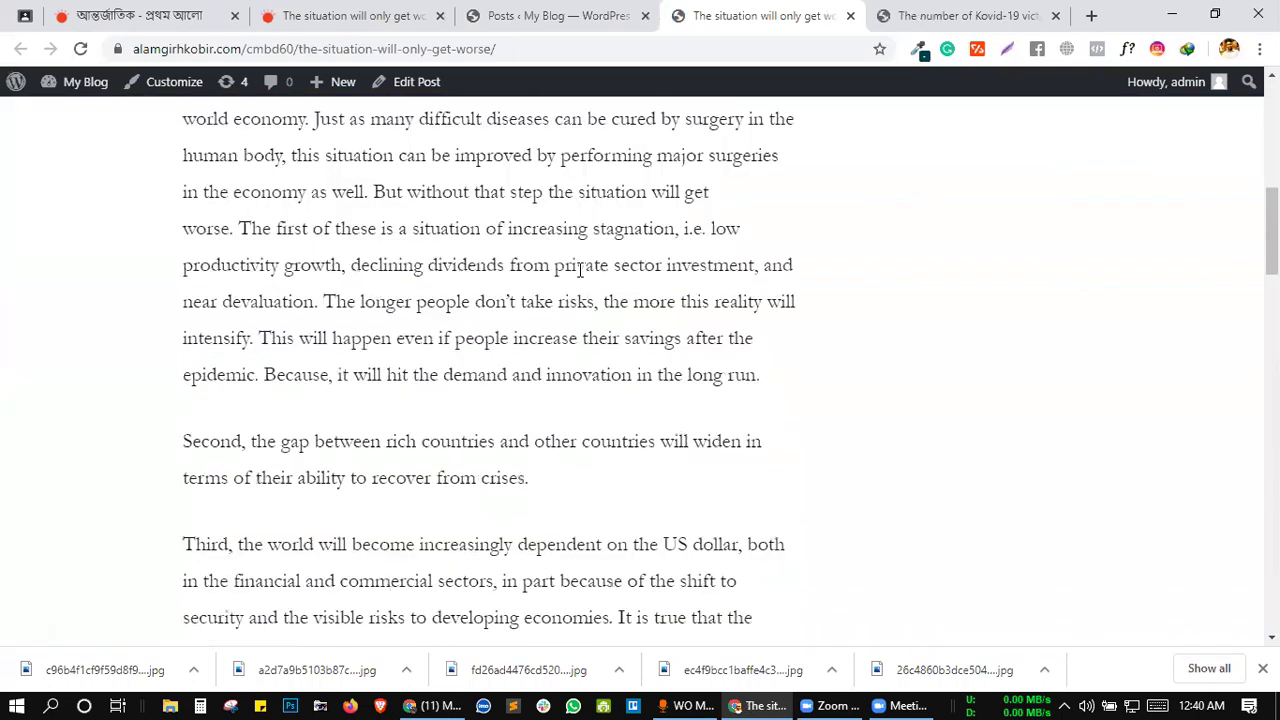
{"action": "left_click", "coordinate": [847, 16]}
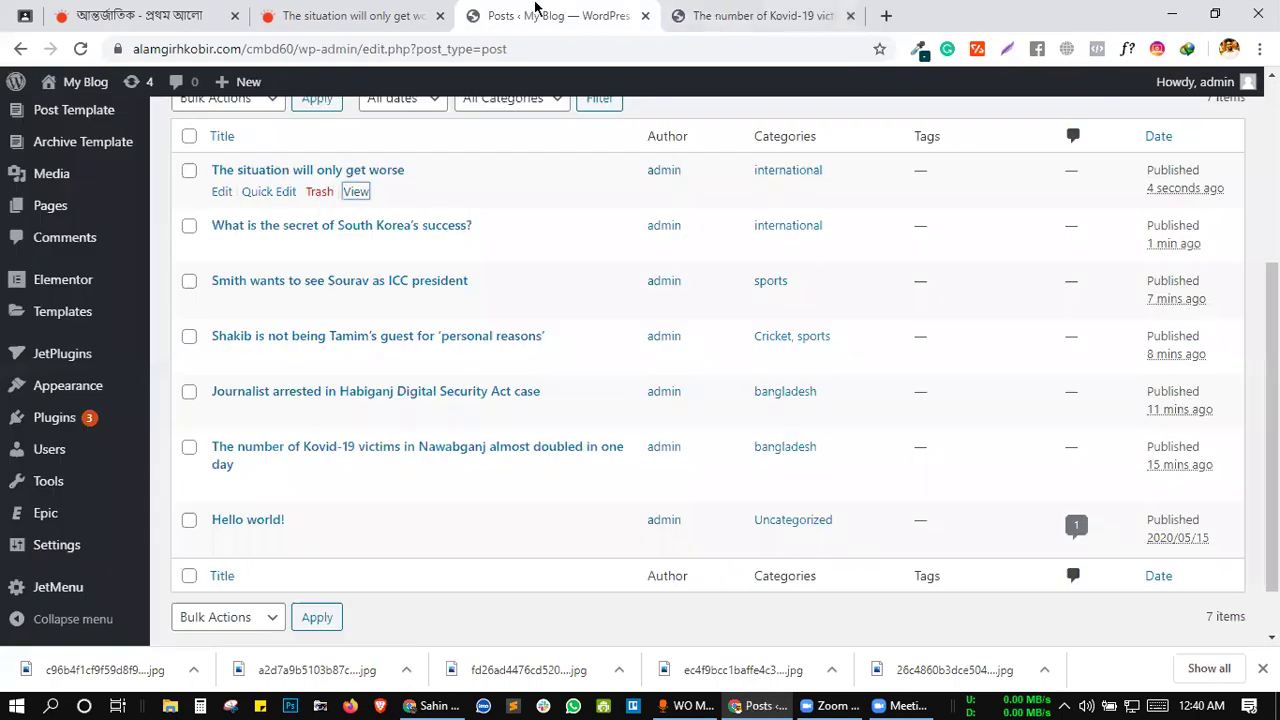
- Open the post categories page and examine the category list with its post counts
{"action": "mouse_move", "coordinate": [12, 214]}
{"action": "scroll", "coordinate": [12, 214], "scroll_direction": "up", "scroll_amount": 3}
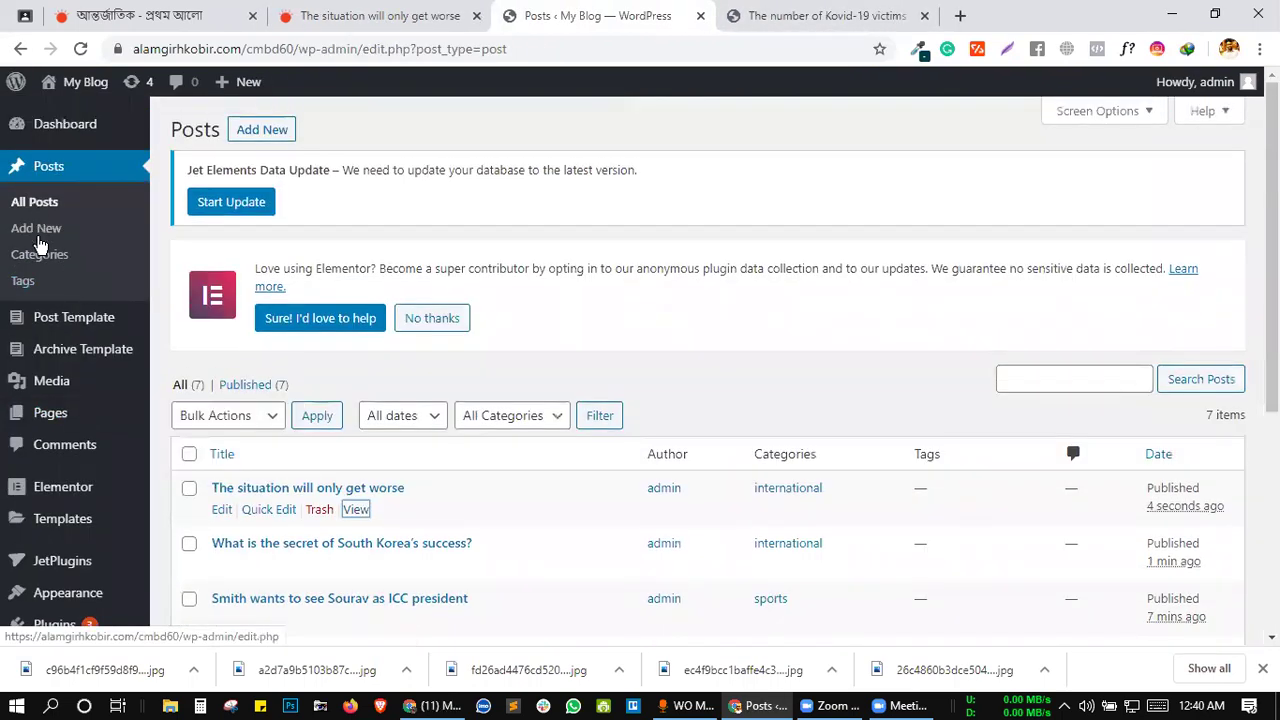
{"action": "left_click", "coordinate": [40, 255]}
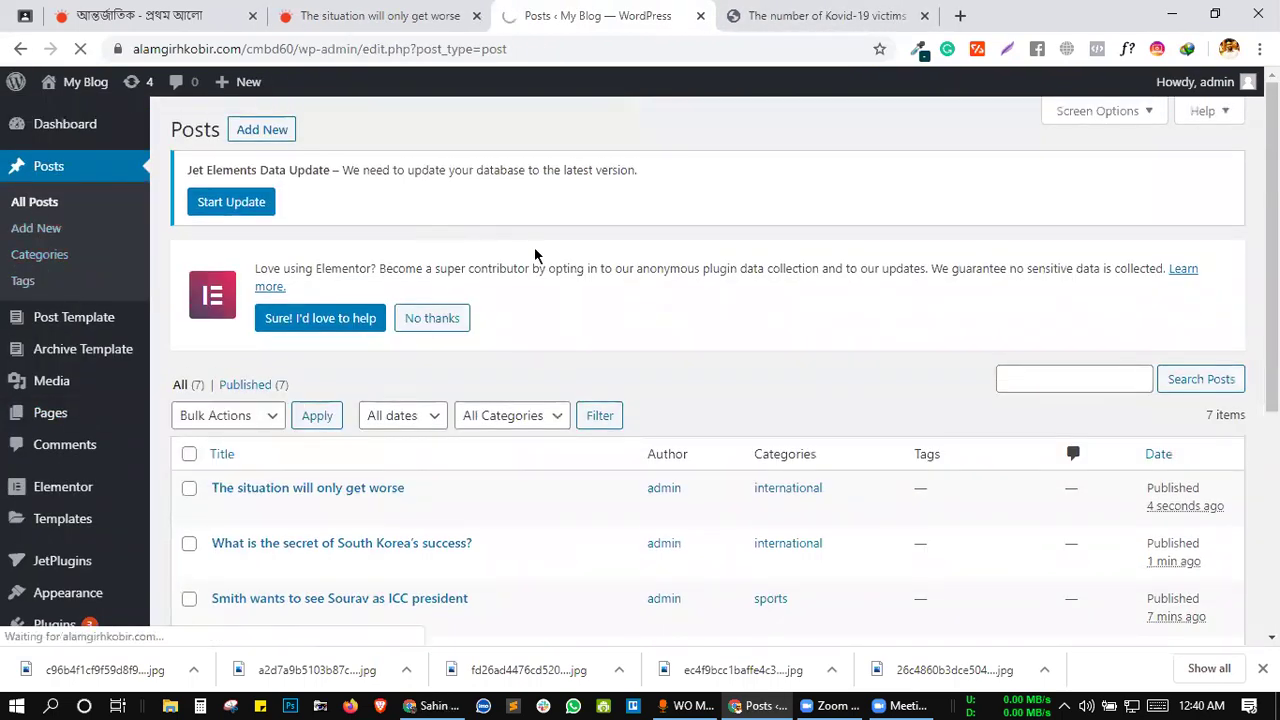
{"action": "scroll", "coordinate": [534, 254], "scroll_direction": "down", "scroll_amount": 4}
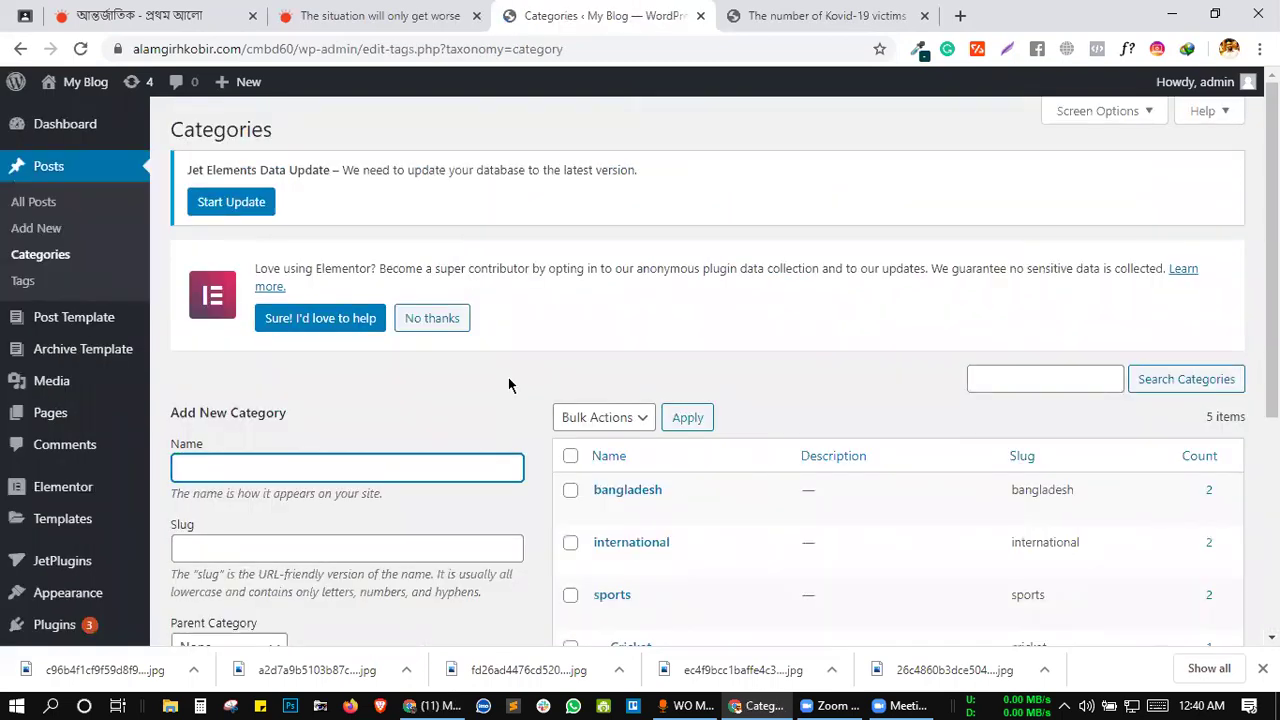
{"action": "scroll", "coordinate": [508, 377], "scroll_direction": "down", "scroll_amount": 3}
{"action": "left_click", "coordinate": [448, 374]}
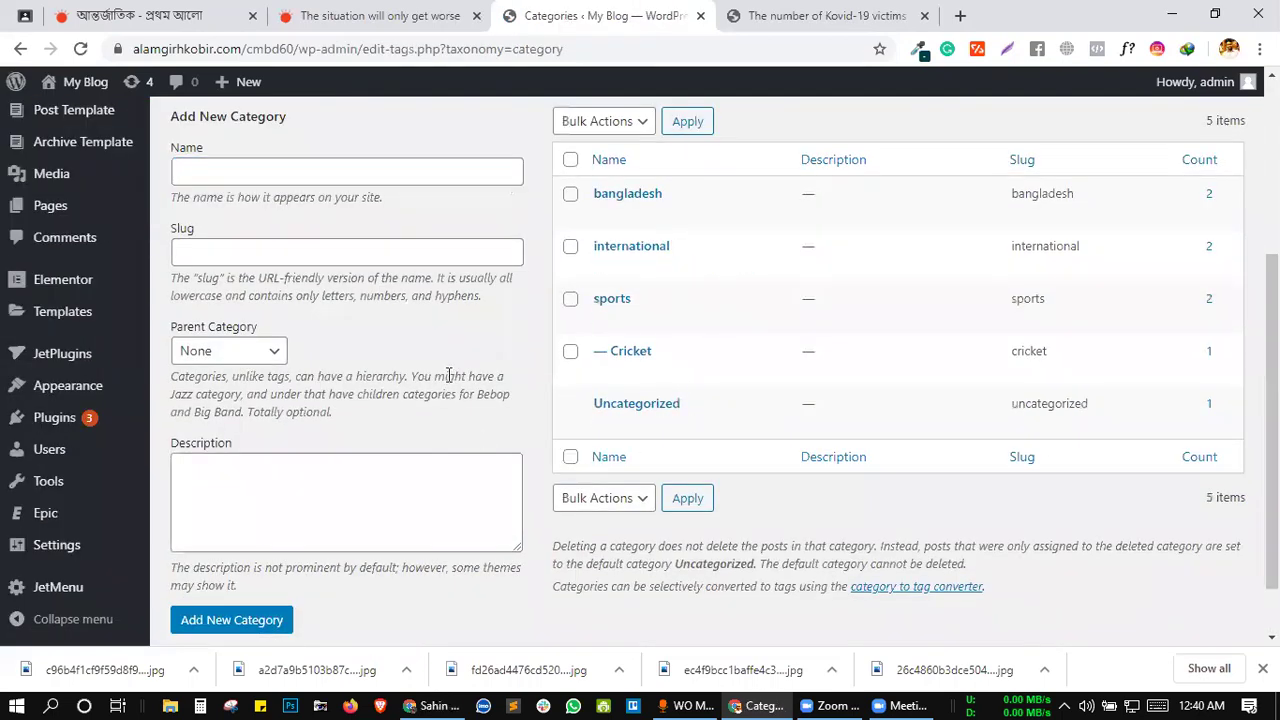
{"action": "scroll", "coordinate": [449, 378], "scroll_direction": "up", "scroll_amount": 3}
{"action": "left_click", "coordinate": [55, 230]}
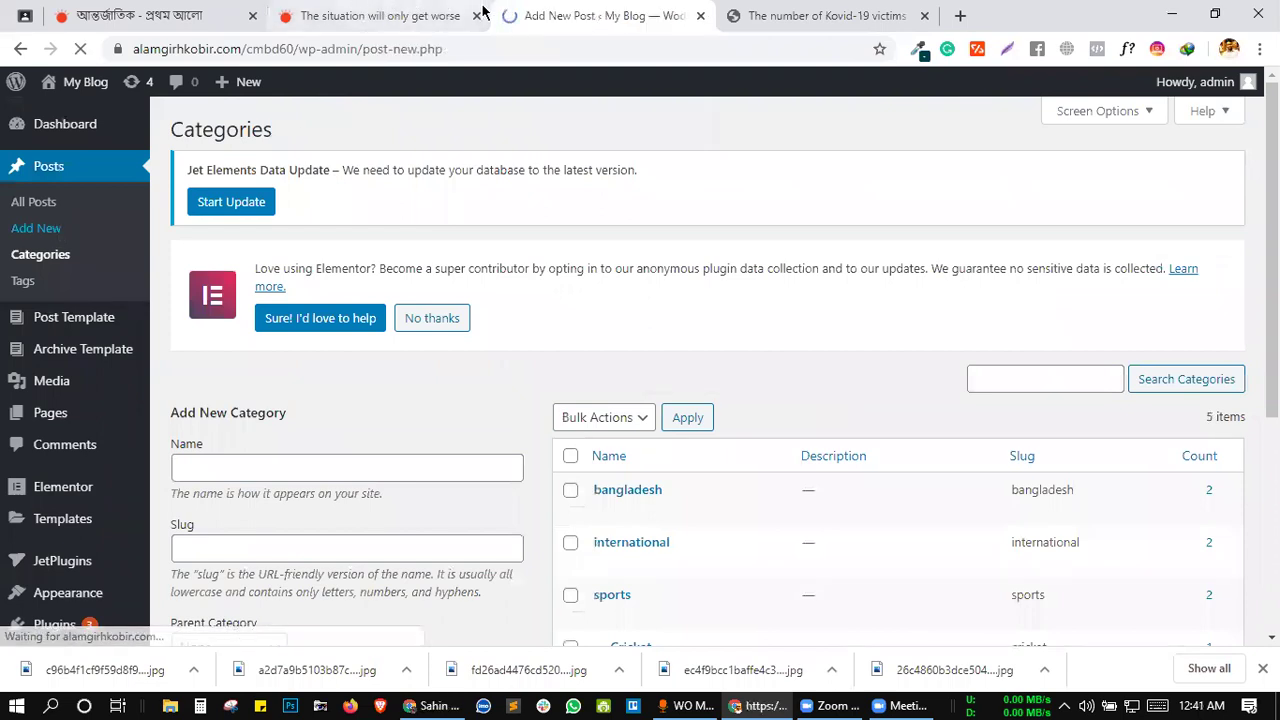
{"action": "middle_click", "coordinate": [381, 10]}
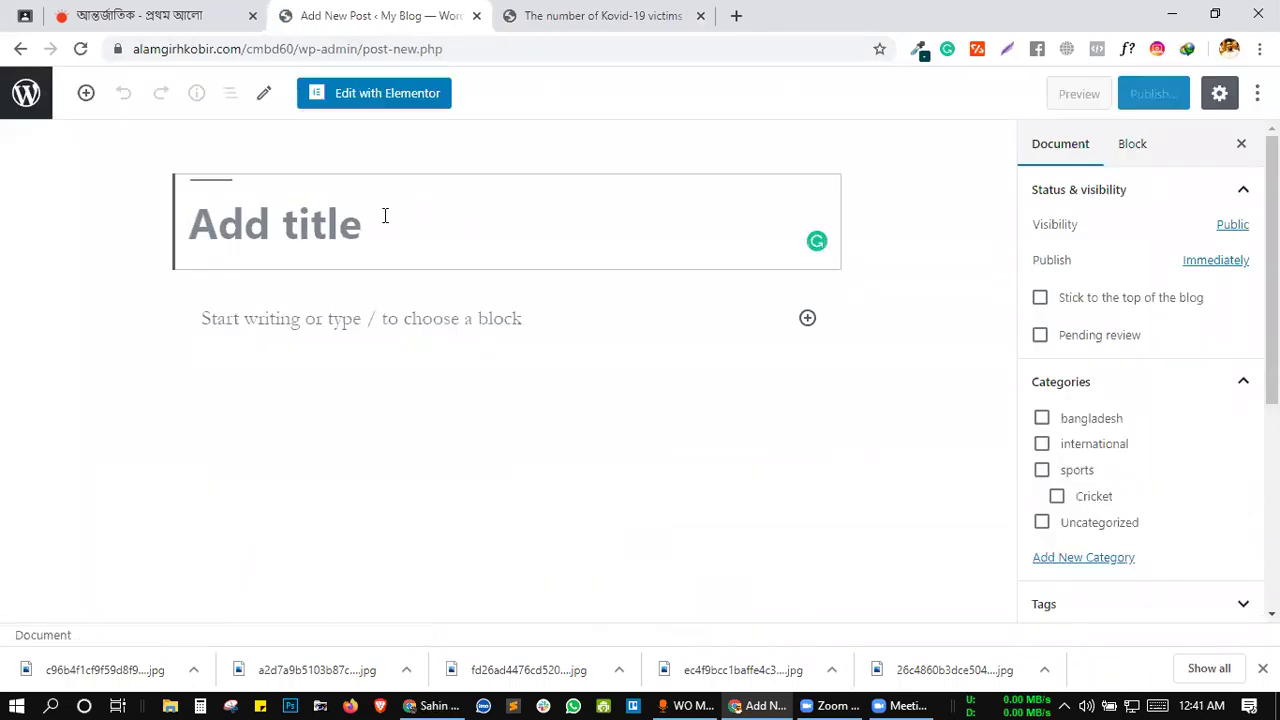
{"action": "type", "text": "Our "}
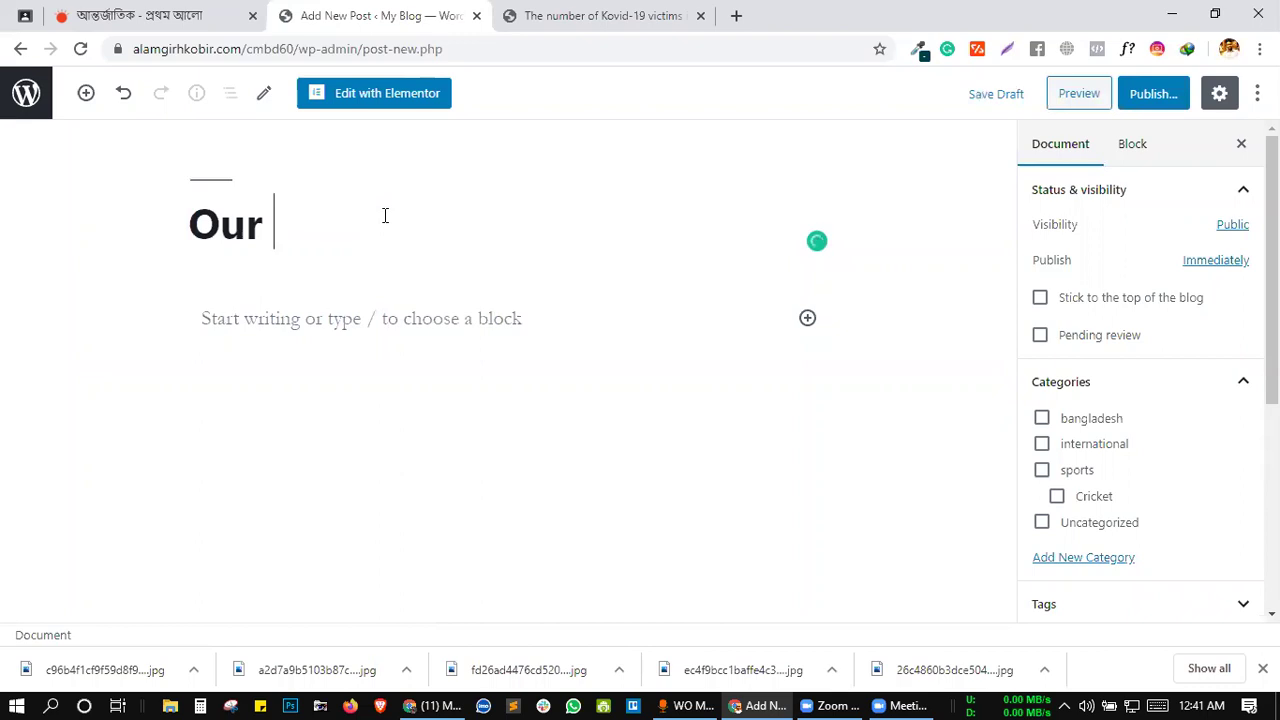
{"action": "type", "text": "Home"}
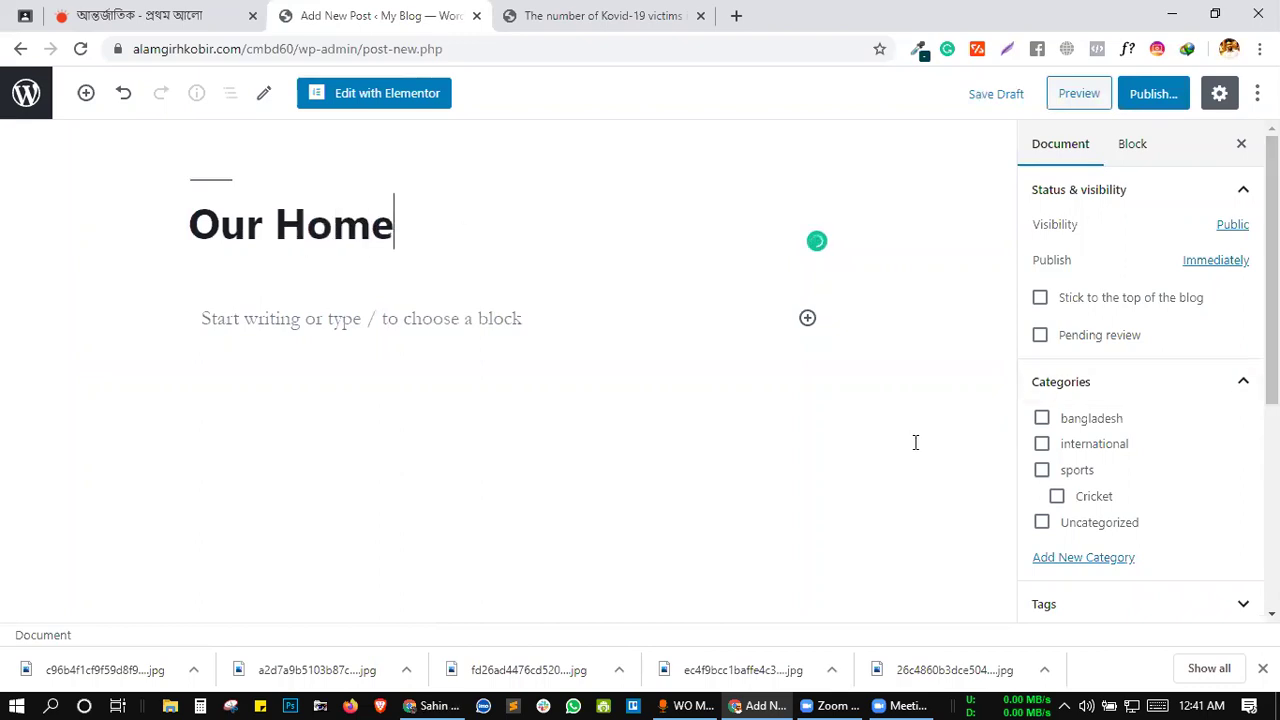
{"action": "scroll", "coordinate": [1121, 558], "scroll_direction": "down", "scroll_amount": 3}
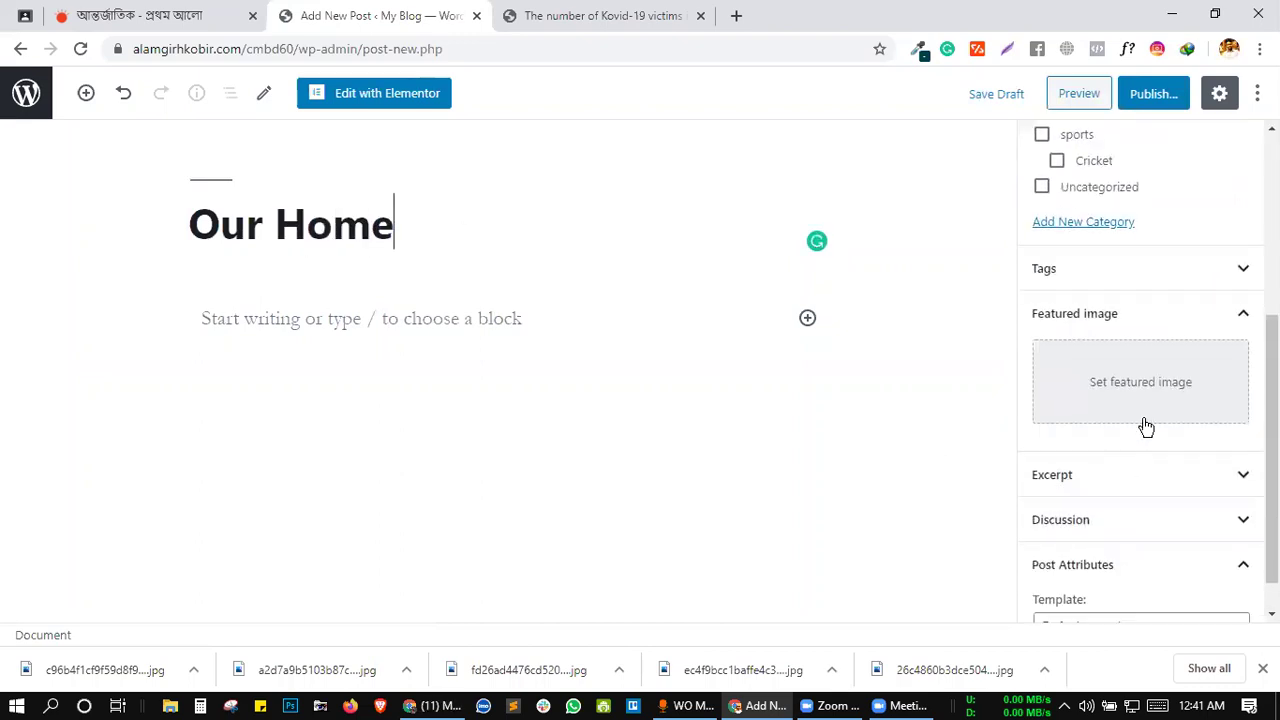
{"action": "scroll", "coordinate": [1145, 450], "scroll_direction": "down", "scroll_amount": 1}
{"action": "left_click", "coordinate": [1133, 580]}
{"action": "key", "text": "Down"}
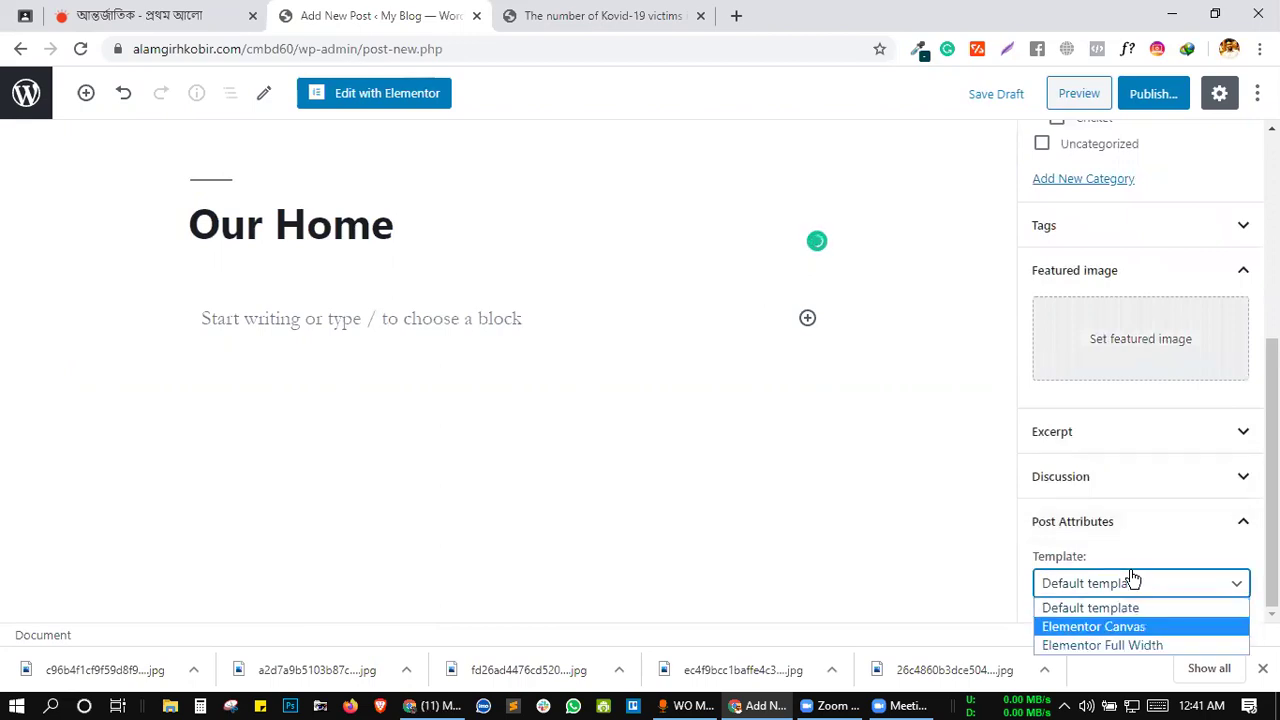
{"action": "key", "text": "Down"}
{"action": "key", "text": "Return"}
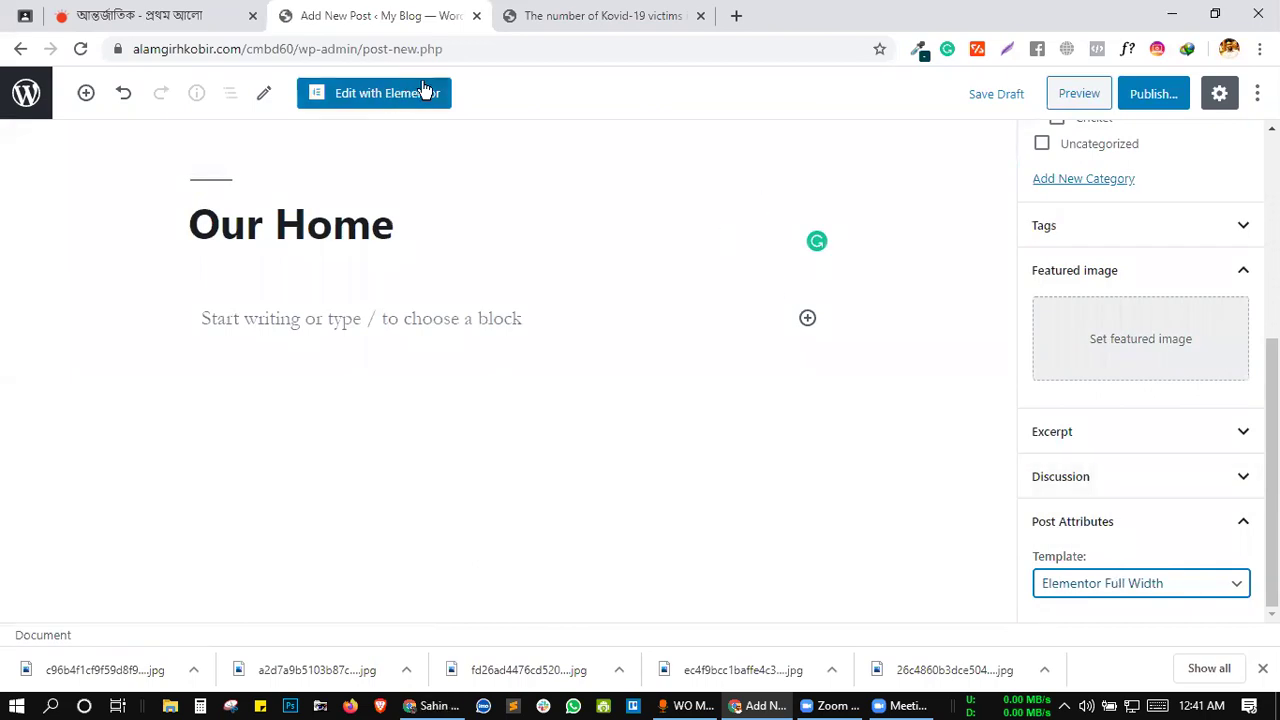
{"action": "left_click", "coordinate": [22, 52]}
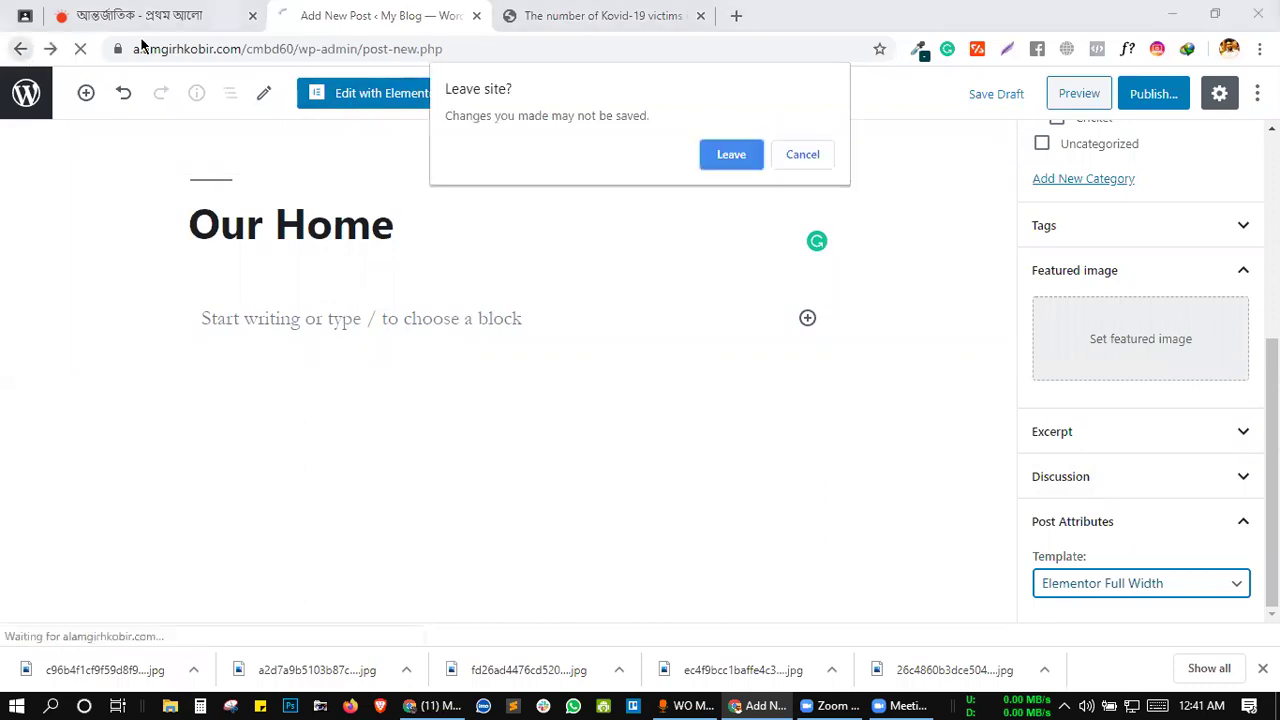
{"action": "left_click", "coordinate": [733, 160]}
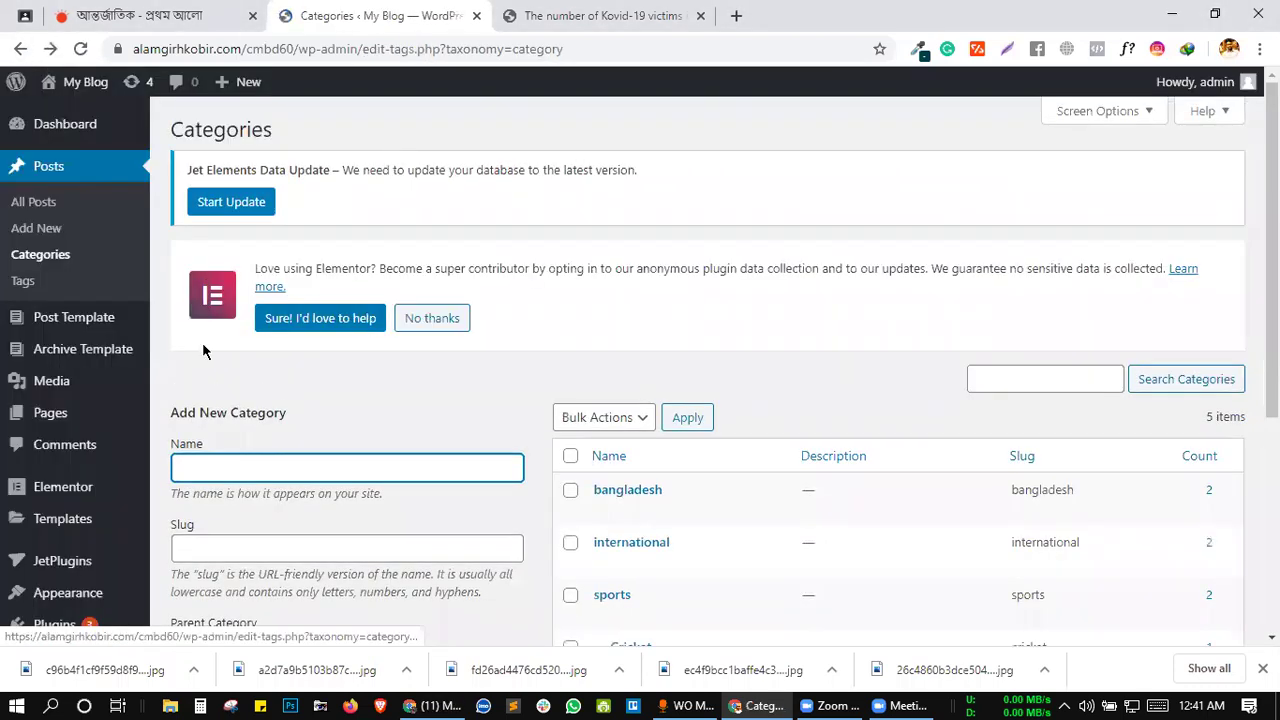
- Start a new WordPress page and title it "Our Home"
{"action": "scroll", "coordinate": [110, 432], "scroll_direction": "down", "scroll_amount": 2}
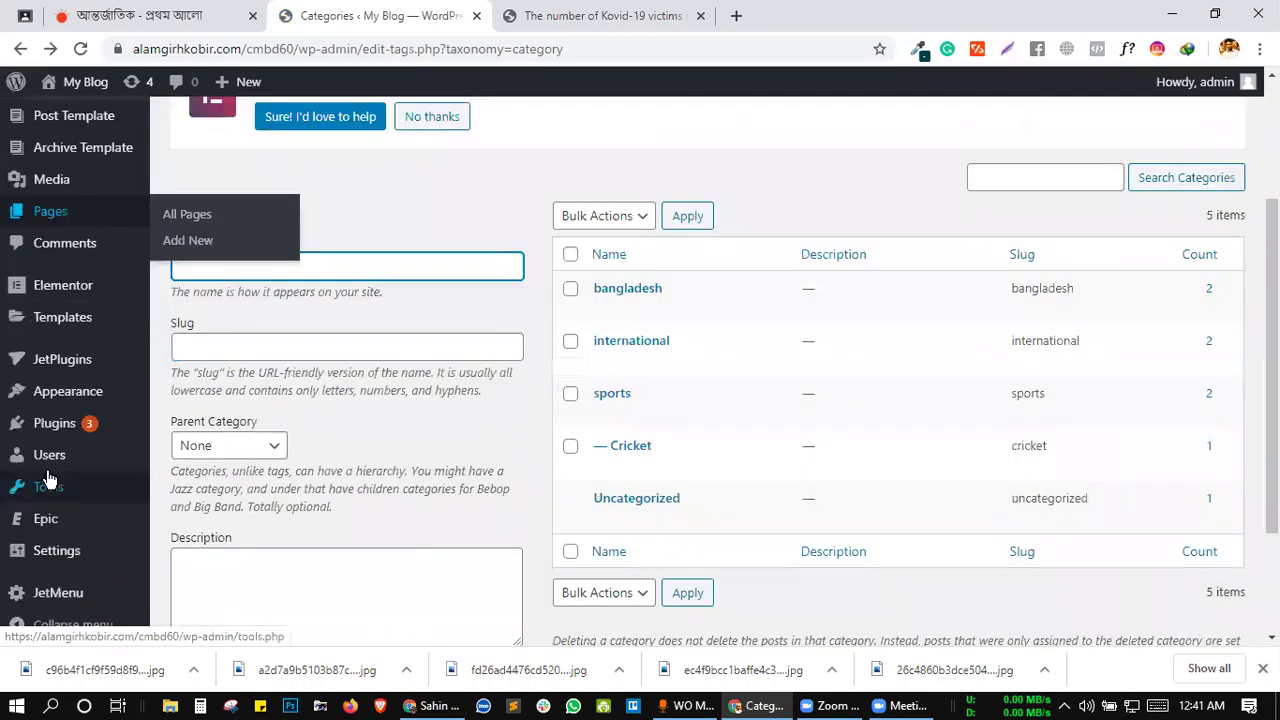
{"action": "mouse_move", "coordinate": [53, 228]}
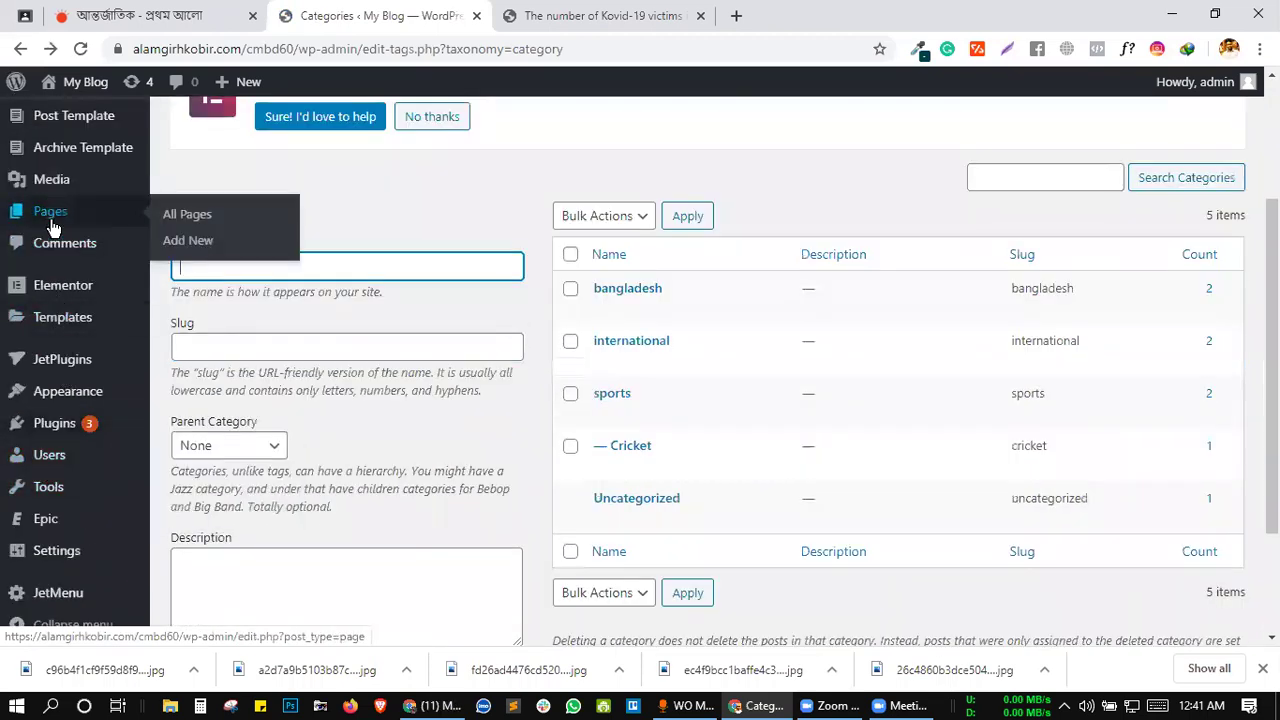
{"action": "left_click", "coordinate": [196, 240]}
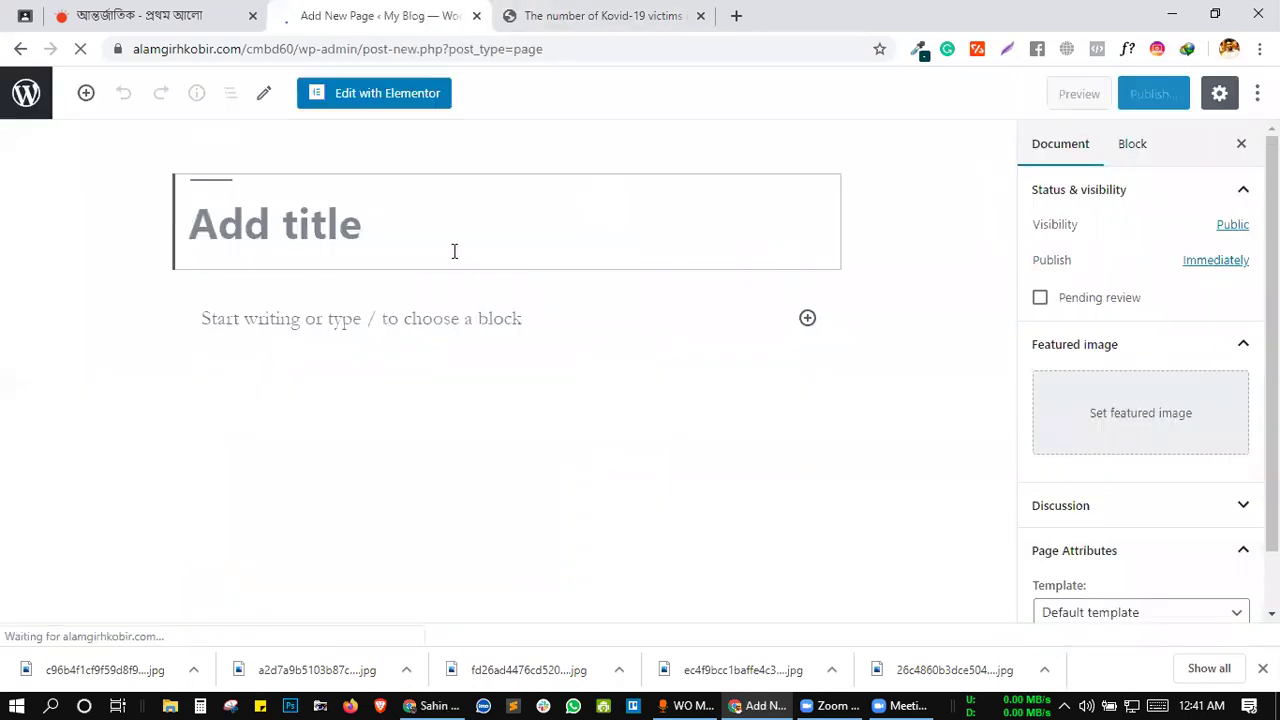
{"action": "type", "text": "Our "}
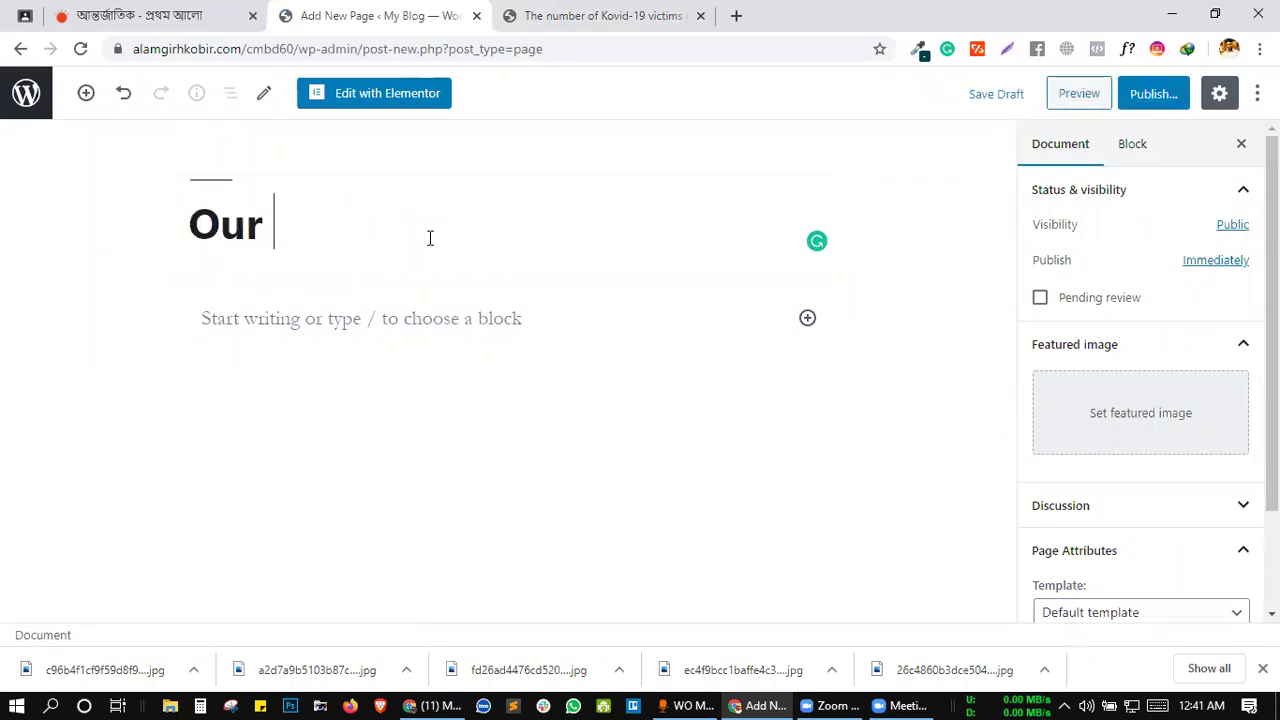
{"action": "type", "text": "HOme"}
{"action": "key", "text": "BackSpace"}
{"action": "key", "text": "BackSpace"}
{"action": "key", "text": "BackSpace"}
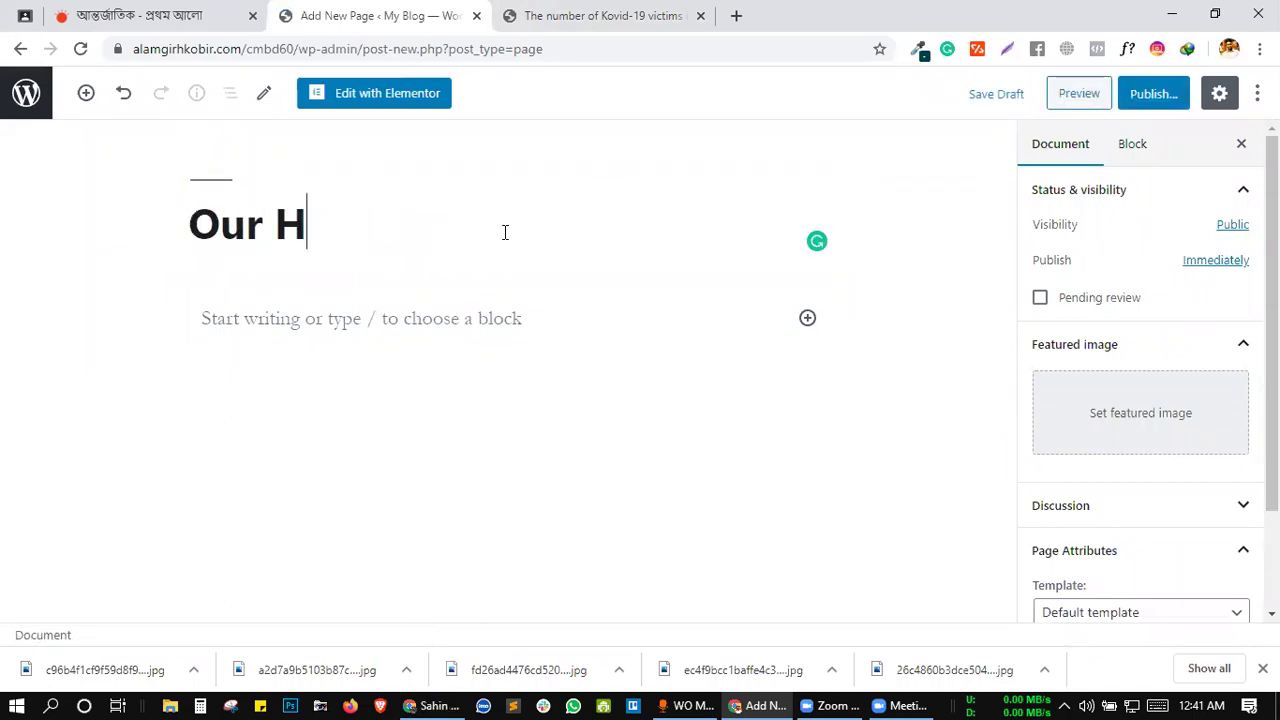
{"action": "type", "text": "ome"}
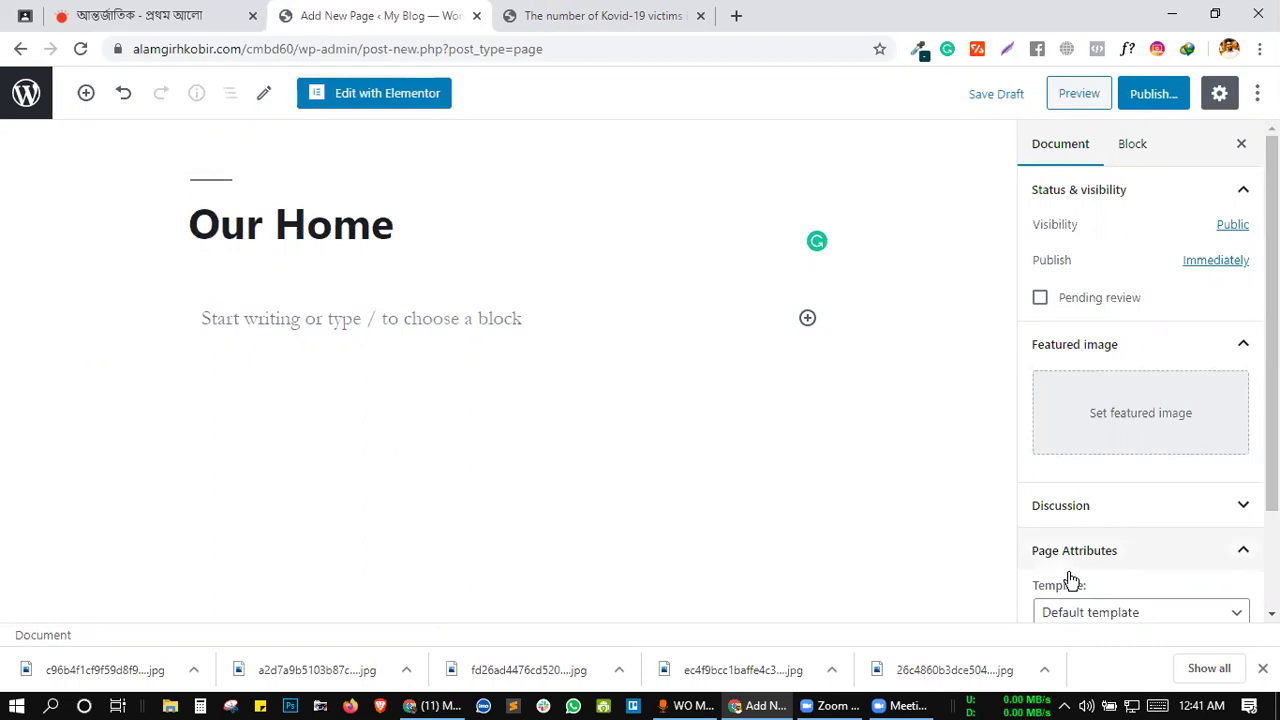
- Set the template of the "Our Home" page to Elementor Full Width
{"action": "scroll", "coordinate": [1068, 575], "scroll_direction": "down", "scroll_amount": 2}
{"action": "left_click", "coordinate": [1114, 486]}
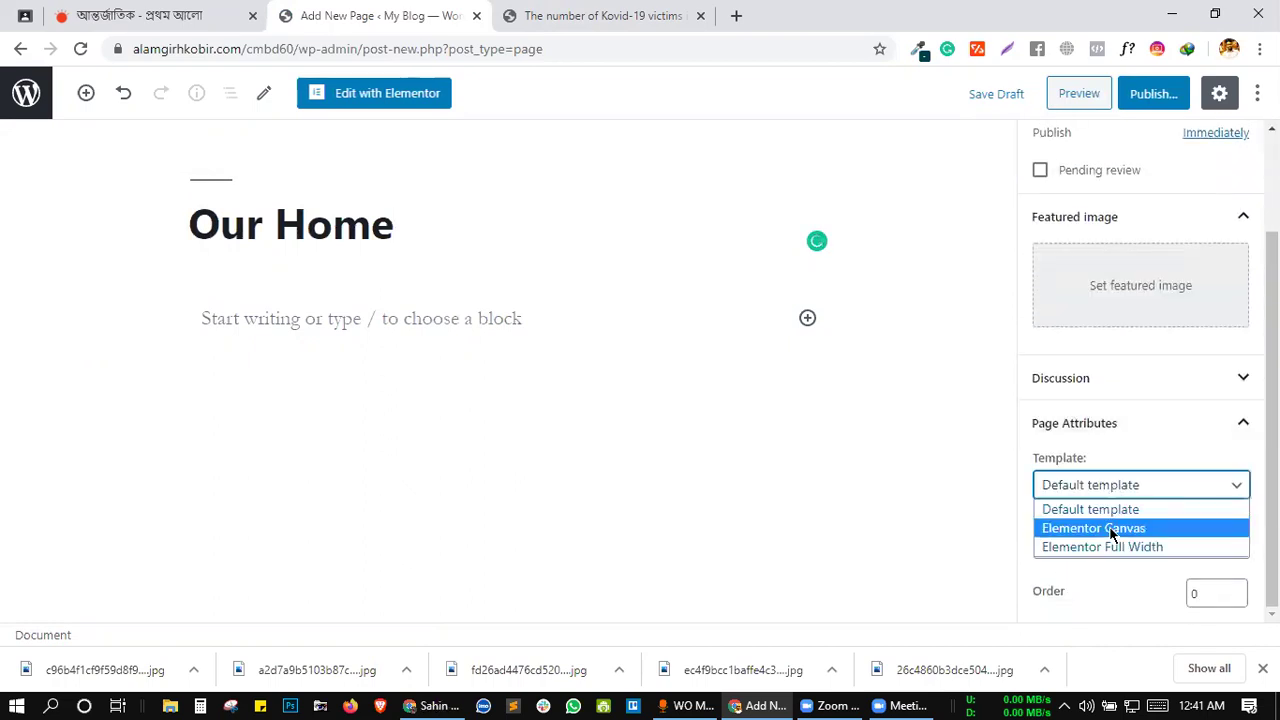
{"action": "left_click", "coordinate": [1115, 547]}
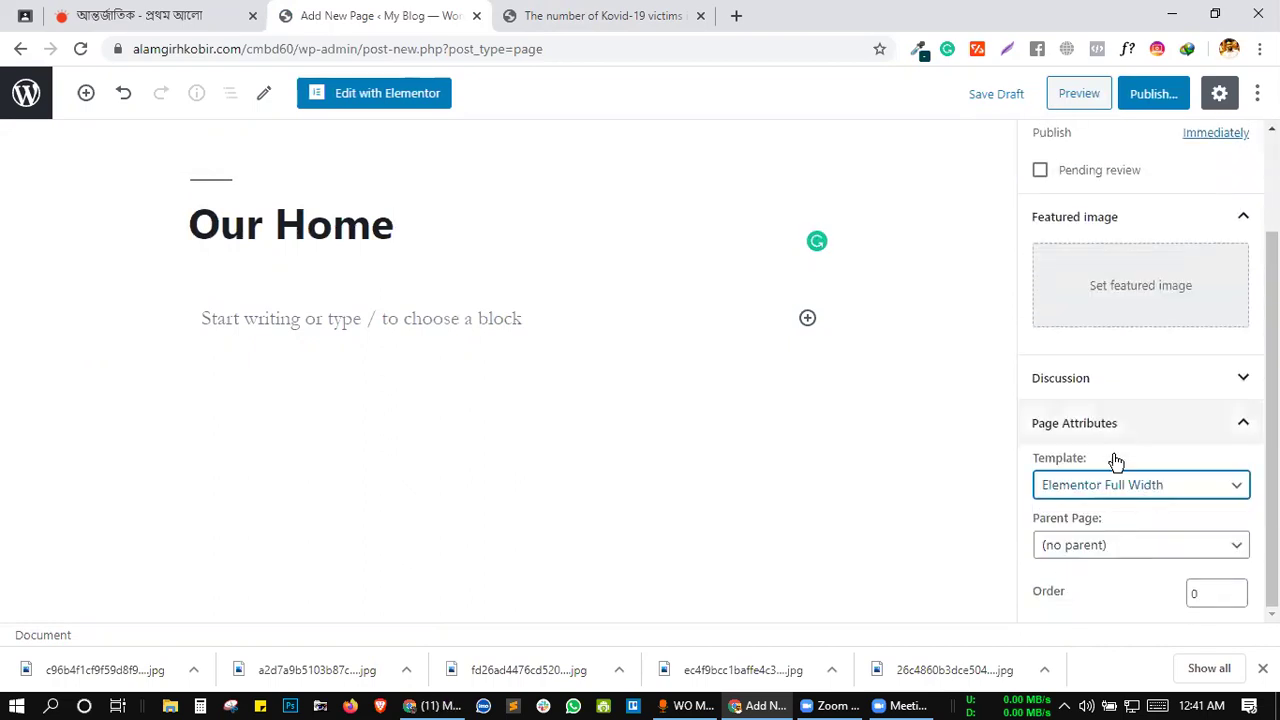
- Publish the "Our Home" page and open it for editing with Elementor
{"action": "scroll", "coordinate": [1128, 420], "scroll_direction": "up", "scroll_amount": 2}
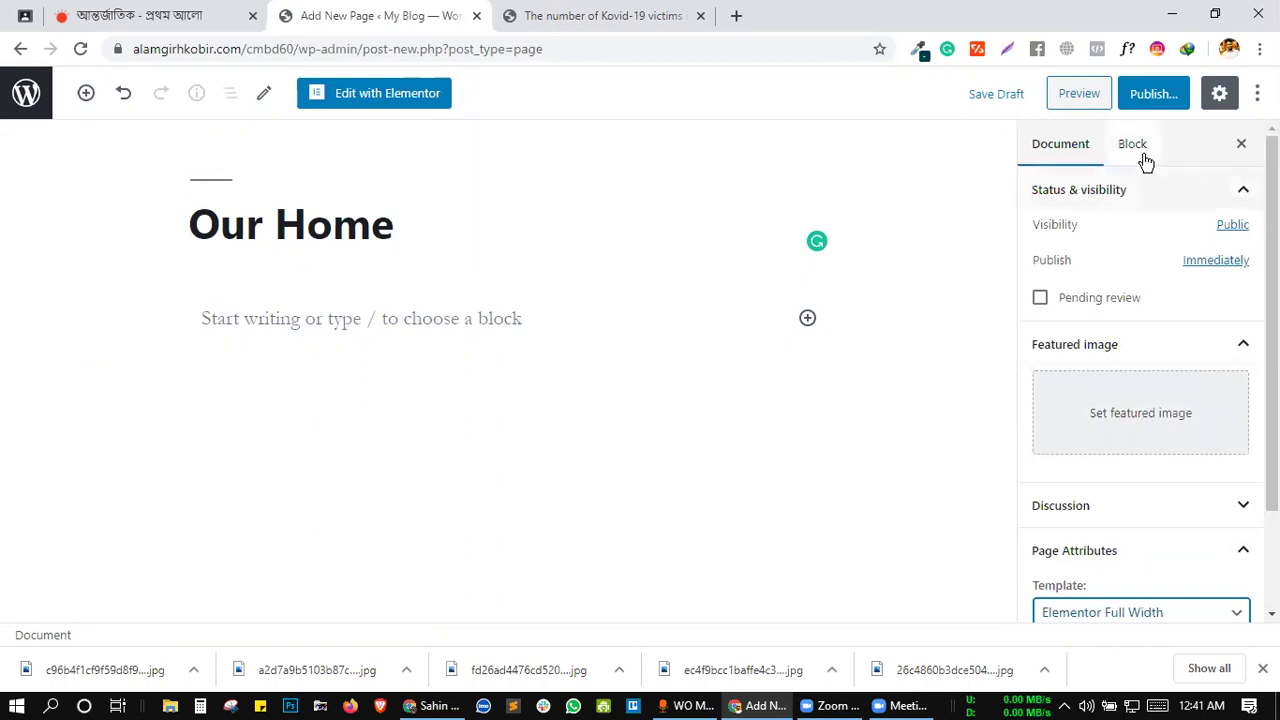
{"action": "left_click", "coordinate": [1155, 100]}
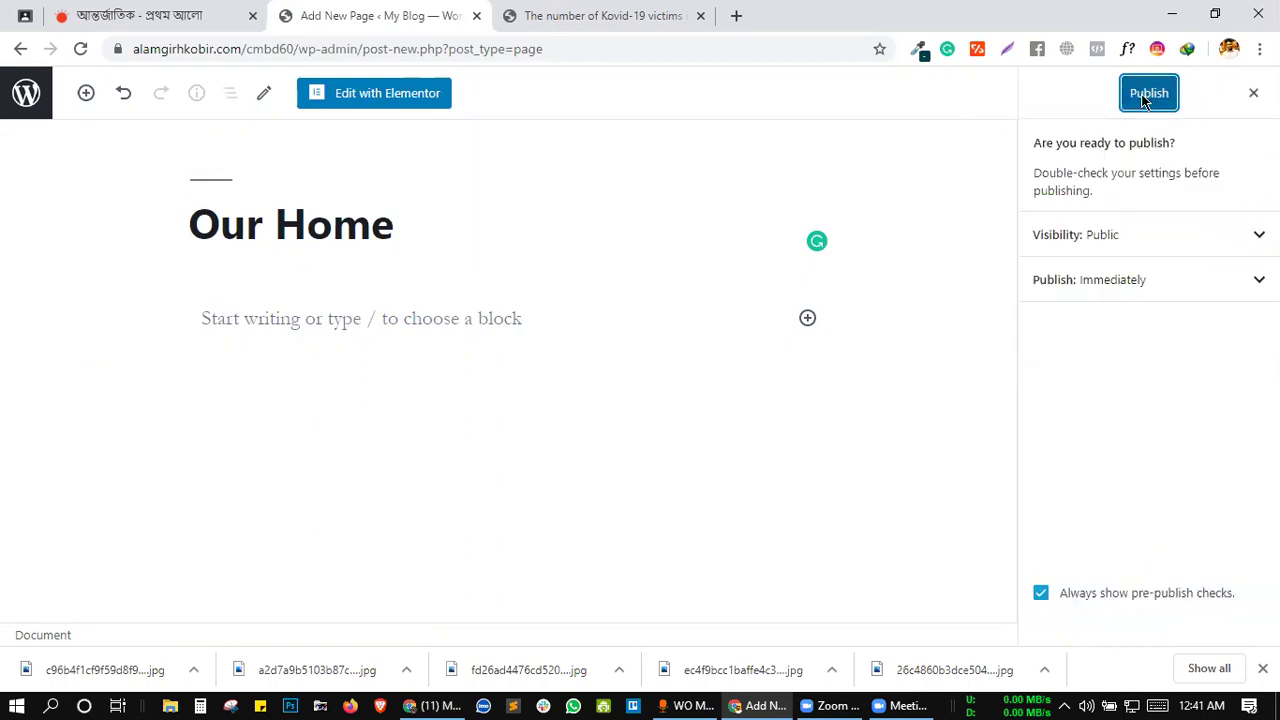
{"action": "left_click", "coordinate": [1145, 97]}
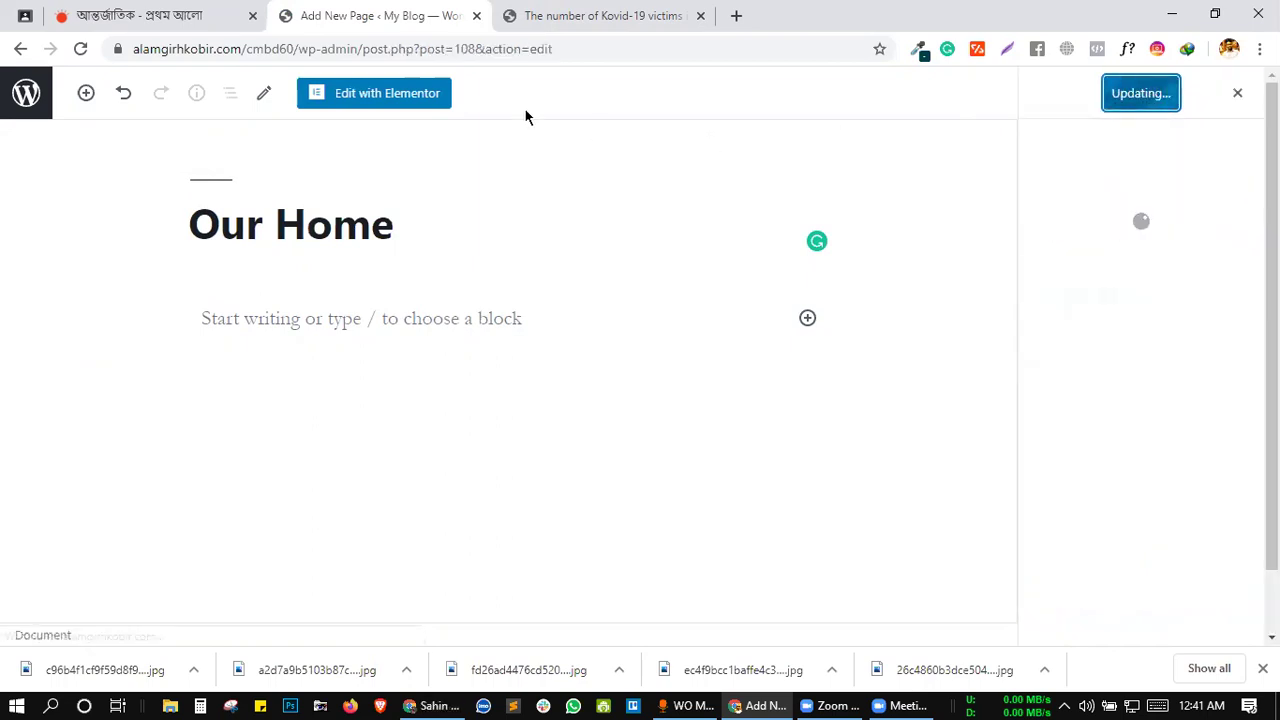
{"action": "left_click", "coordinate": [428, 94]}
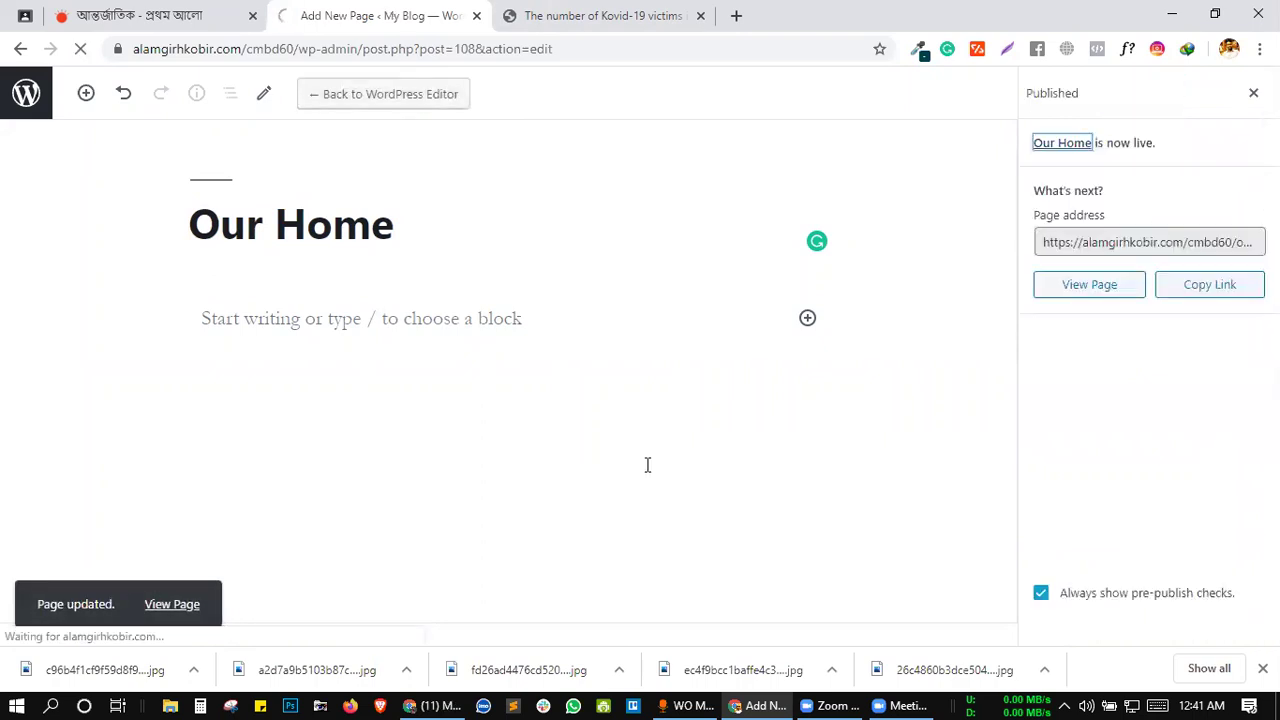
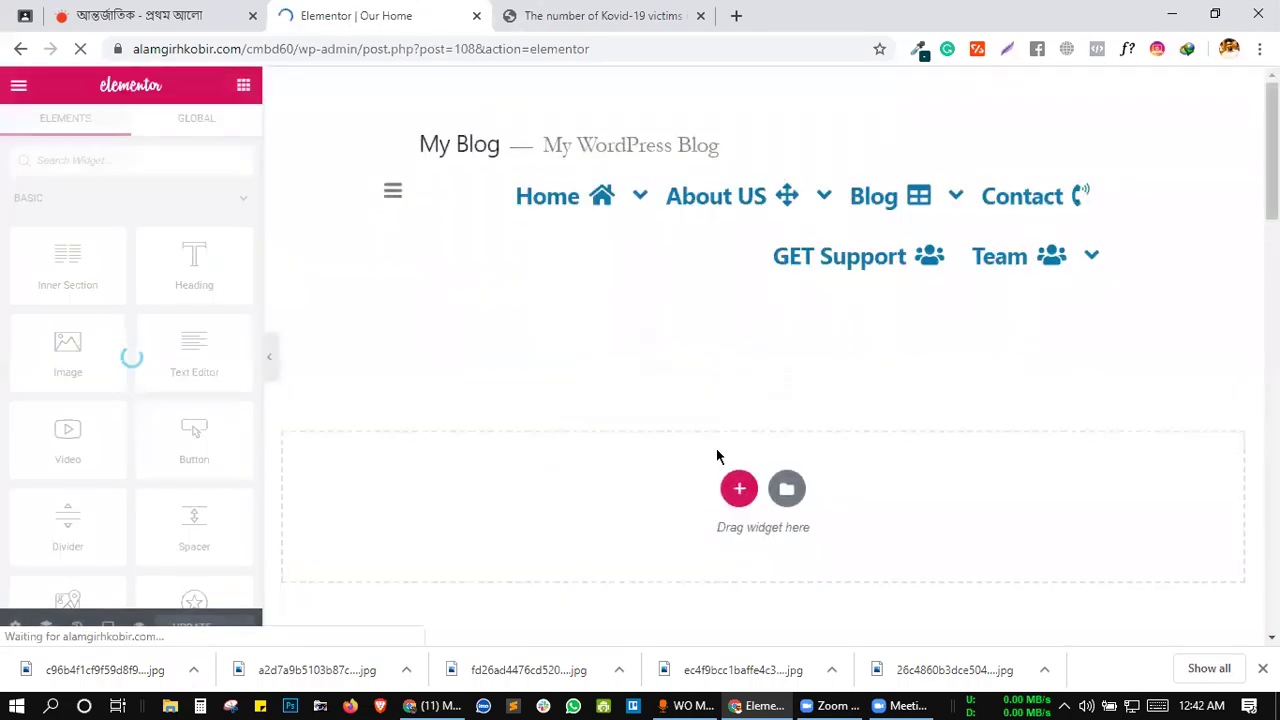
- Examine the "Our Home" page in the Elementor preview from the header menu down to the footer
{"action": "scroll", "coordinate": [729, 449], "scroll_direction": "down", "scroll_amount": 2}
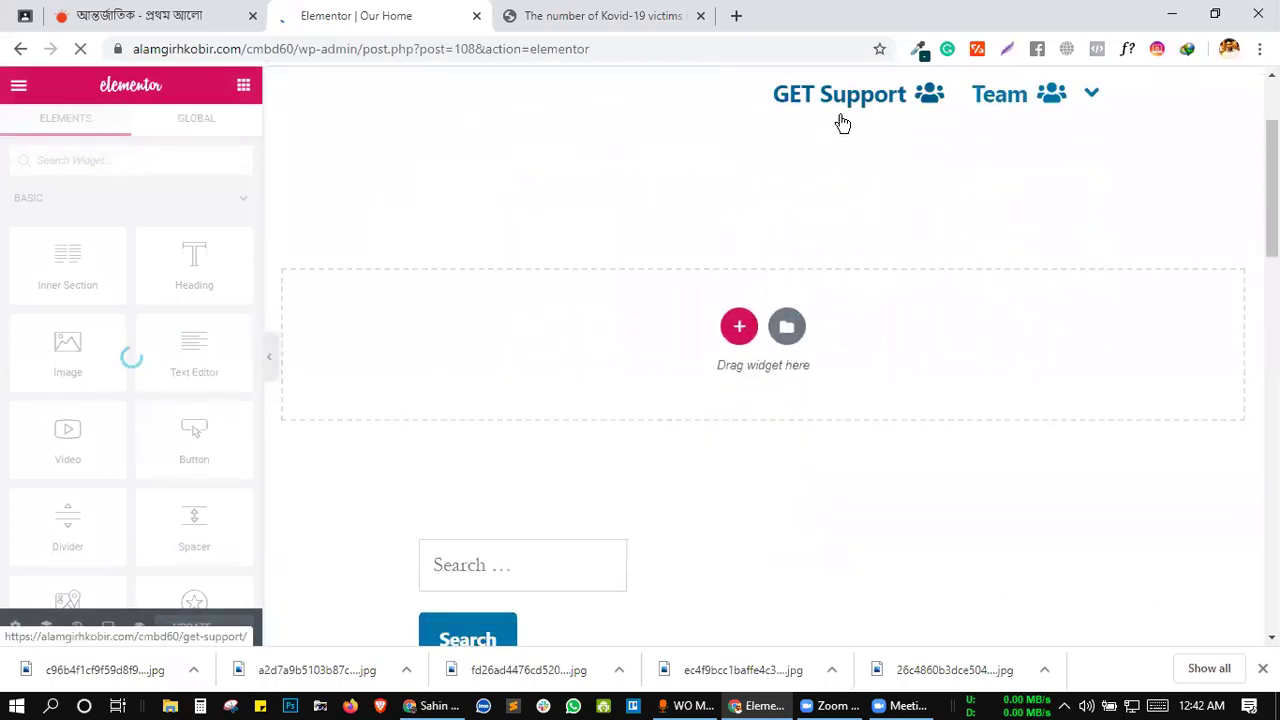
{"action": "scroll", "coordinate": [800, 280], "scroll_direction": "down", "scroll_amount": 8}
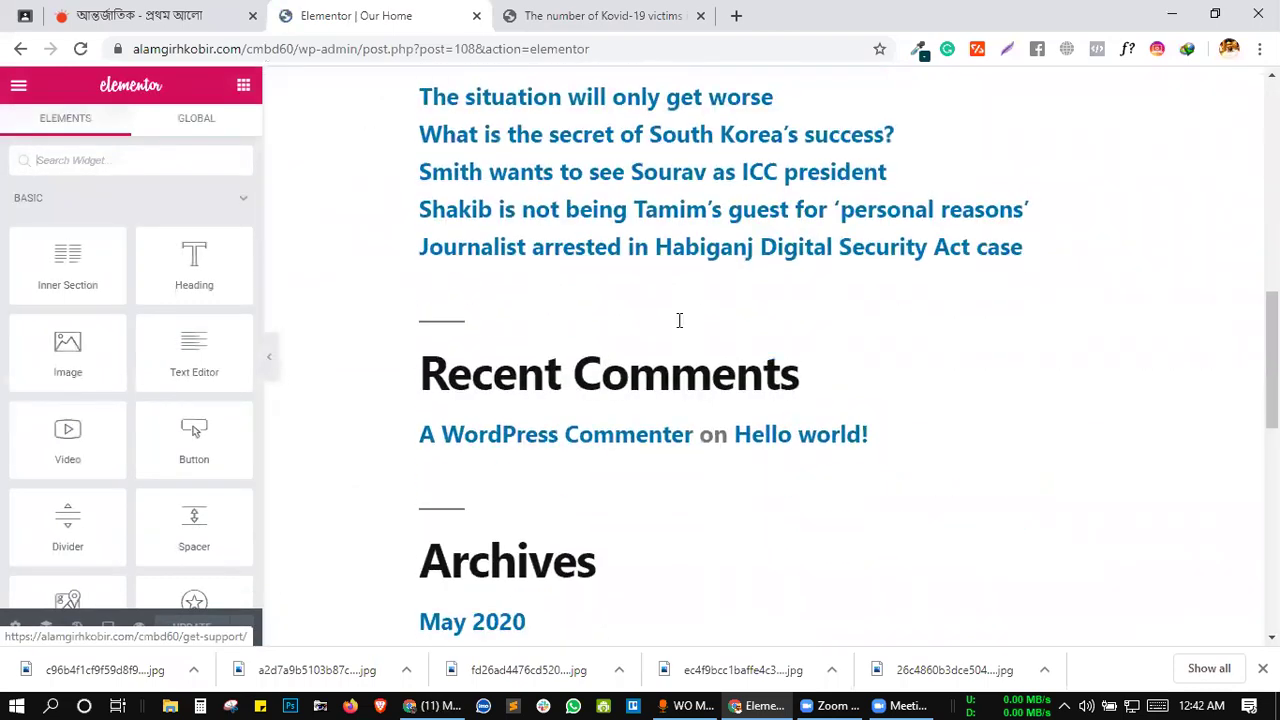
{"action": "scroll", "coordinate": [659, 434], "scroll_direction": "down", "scroll_amount": 8}
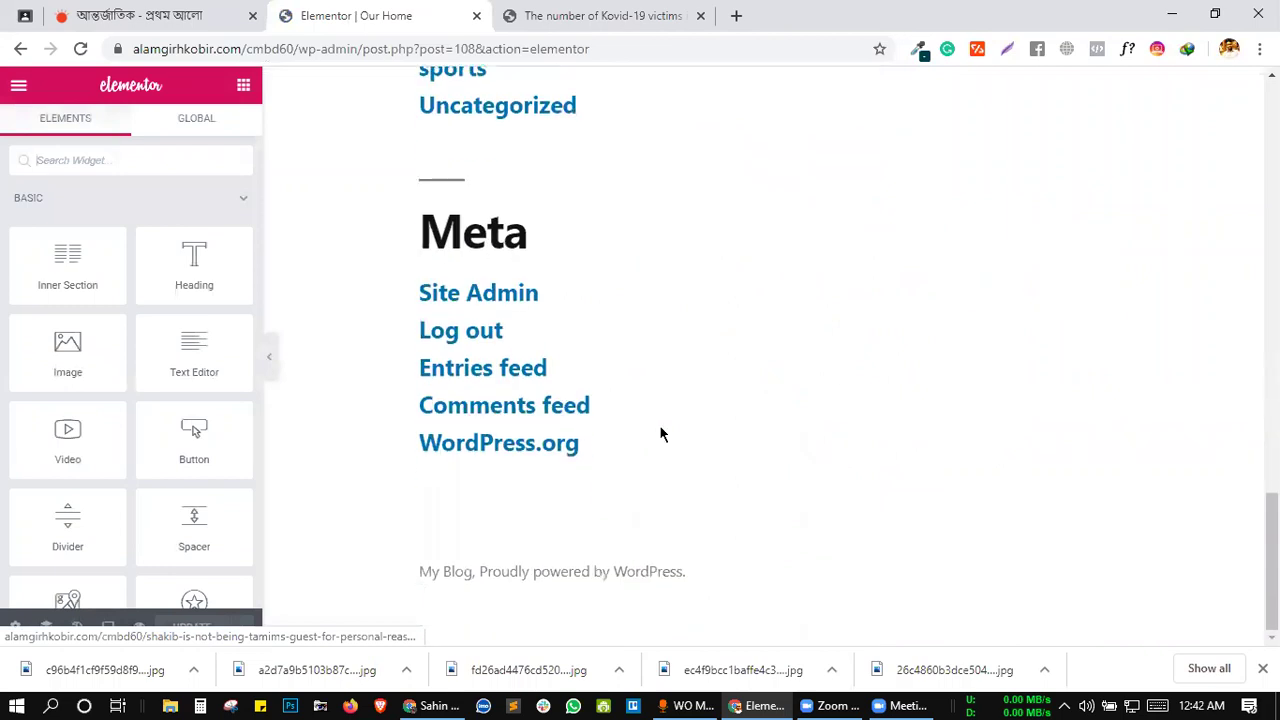
{"action": "scroll", "coordinate": [660, 433], "scroll_direction": "up", "scroll_amount": 15}
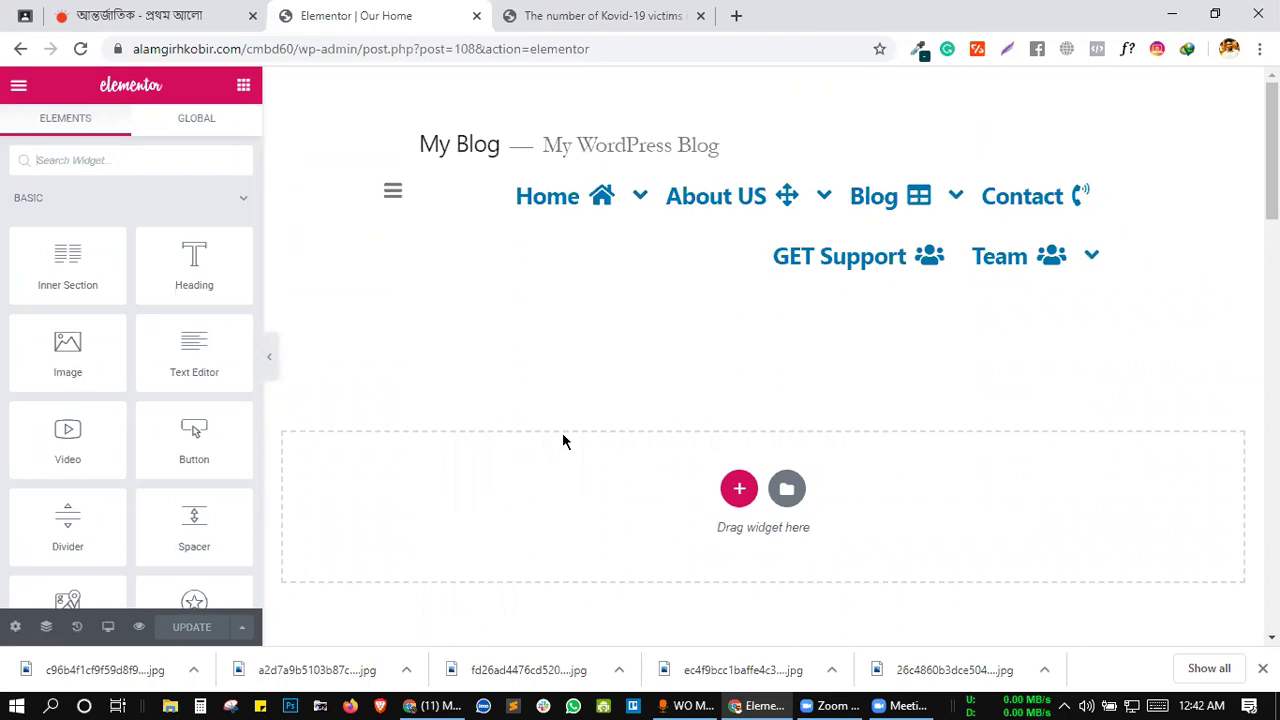
{"action": "scroll", "coordinate": [587, 417], "scroll_direction": "down", "scroll_amount": 2}
{"action": "scroll", "coordinate": [586, 417], "scroll_direction": "up", "scroll_amount": 2}
- Switch to the Prothom Alo international page and examine its news layout down to the footer
{"action": "key", "text": "ctrl+shift+Tab"}
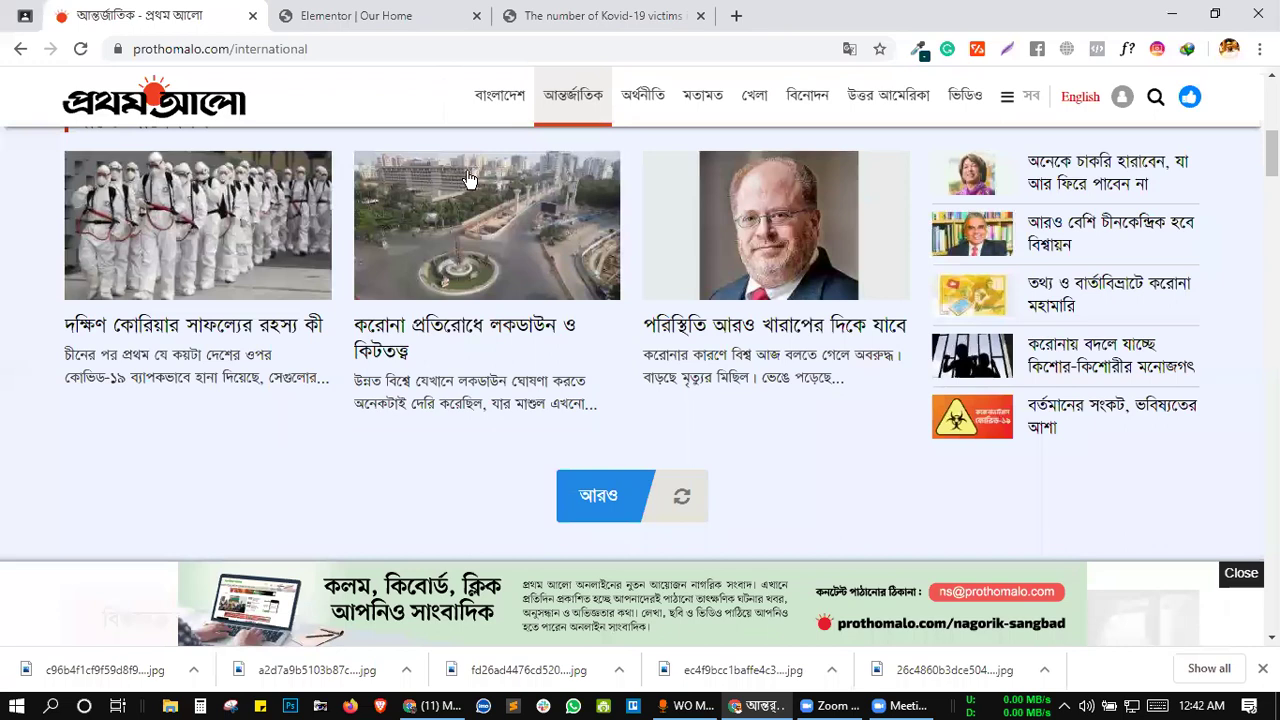
{"action": "scroll", "coordinate": [468, 178], "scroll_direction": "up", "scroll_amount": 5}
{"action": "scroll", "coordinate": [620, 297], "scroll_direction": "down", "scroll_amount": 12}
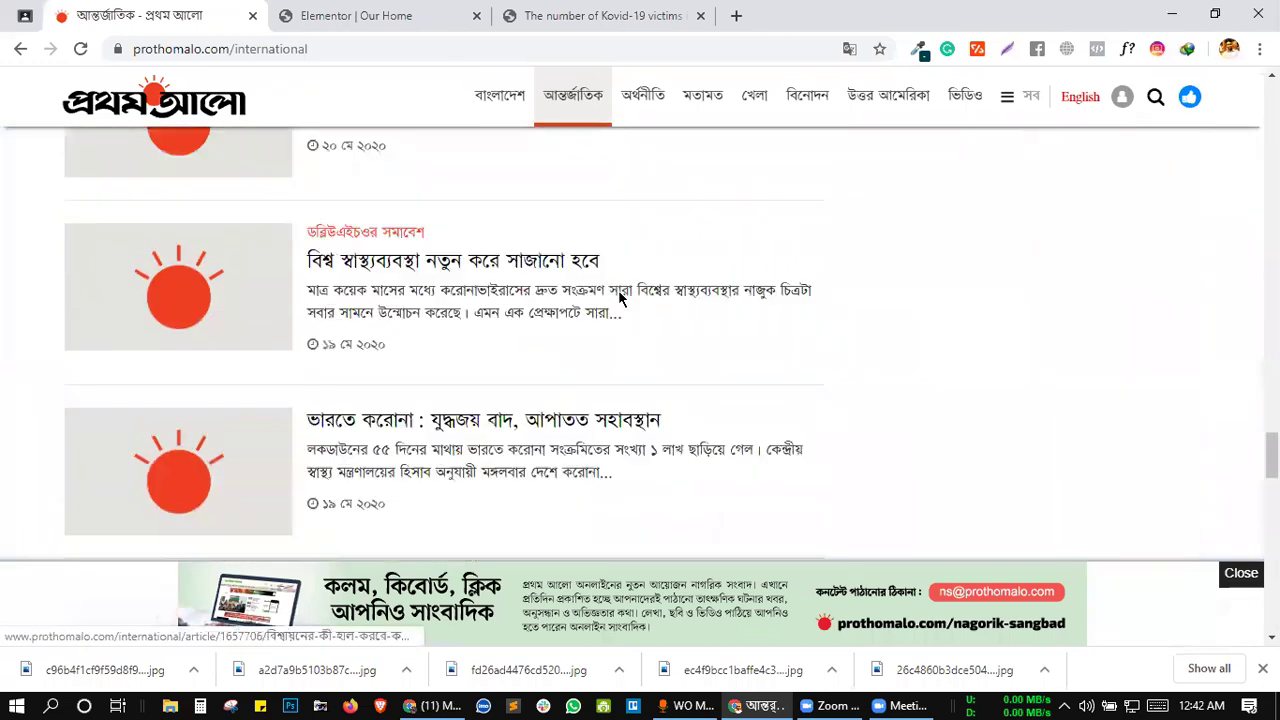
{"action": "scroll", "coordinate": [619, 292], "scroll_direction": "down", "scroll_amount": 10}
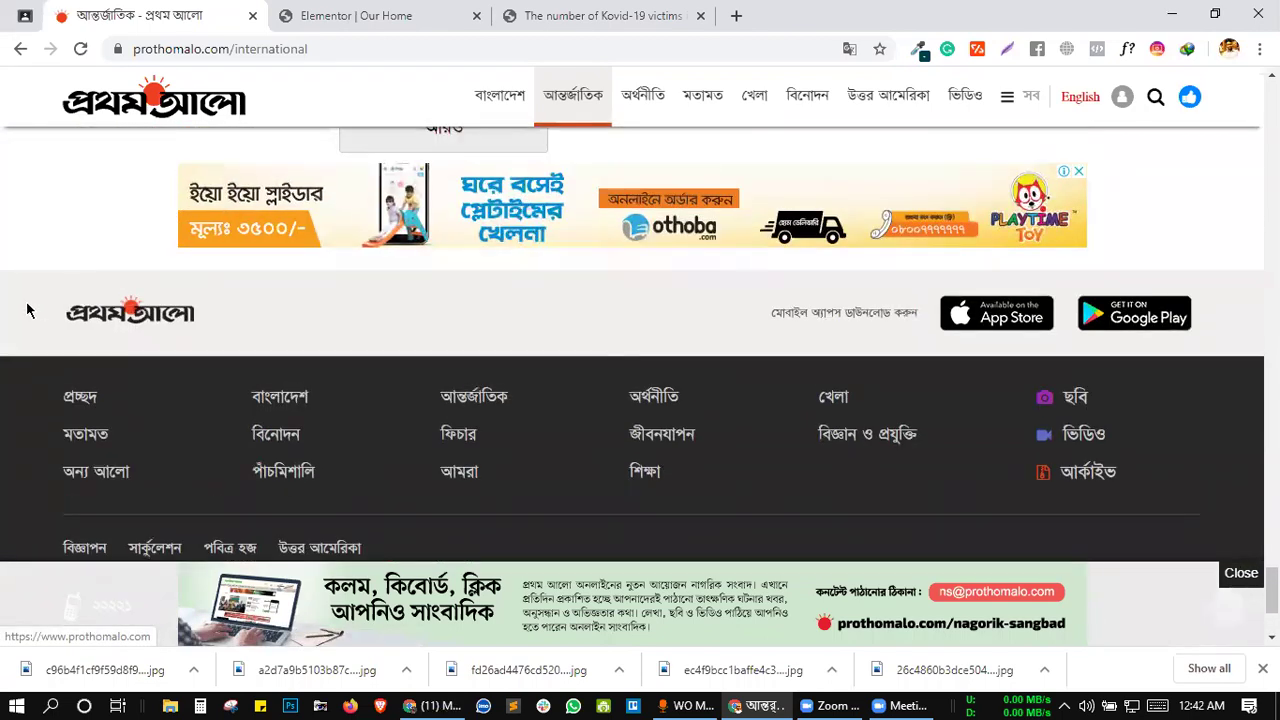
{"action": "scroll", "coordinate": [8, 250], "scroll_direction": "down", "scroll_amount": 2}
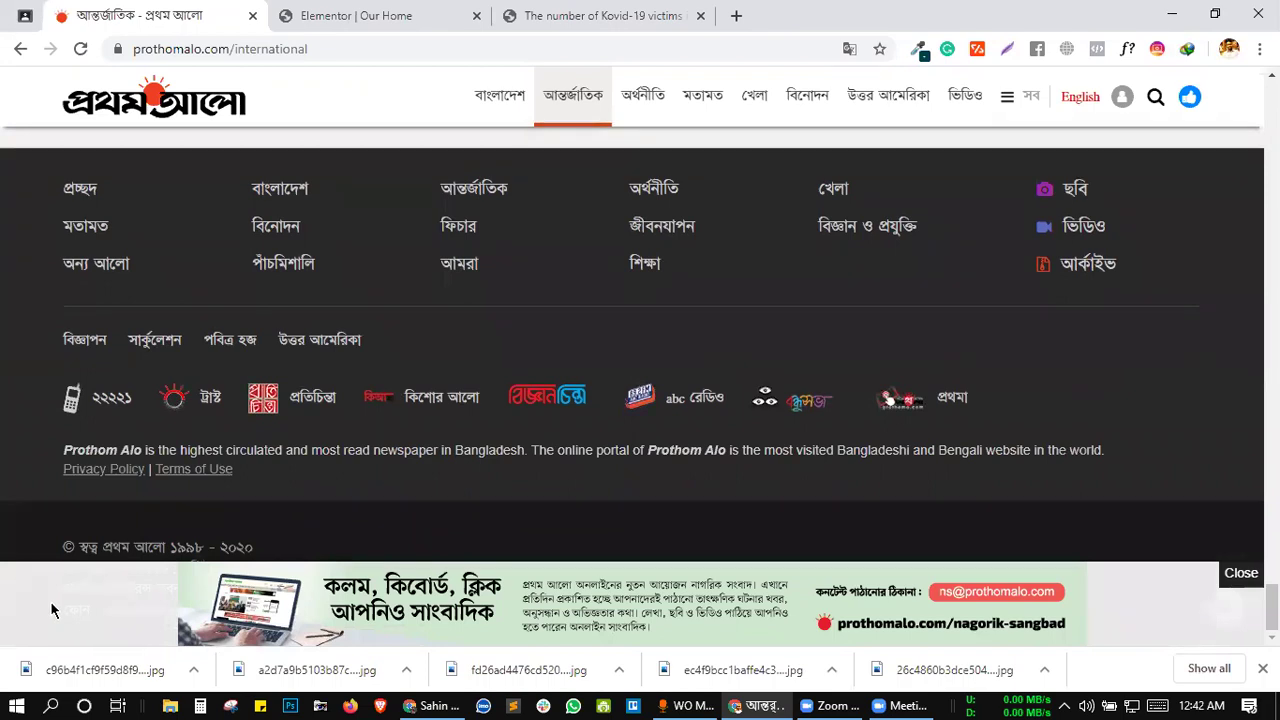
{"action": "scroll", "coordinate": [213, 432], "scroll_direction": "up", "scroll_amount": 15}
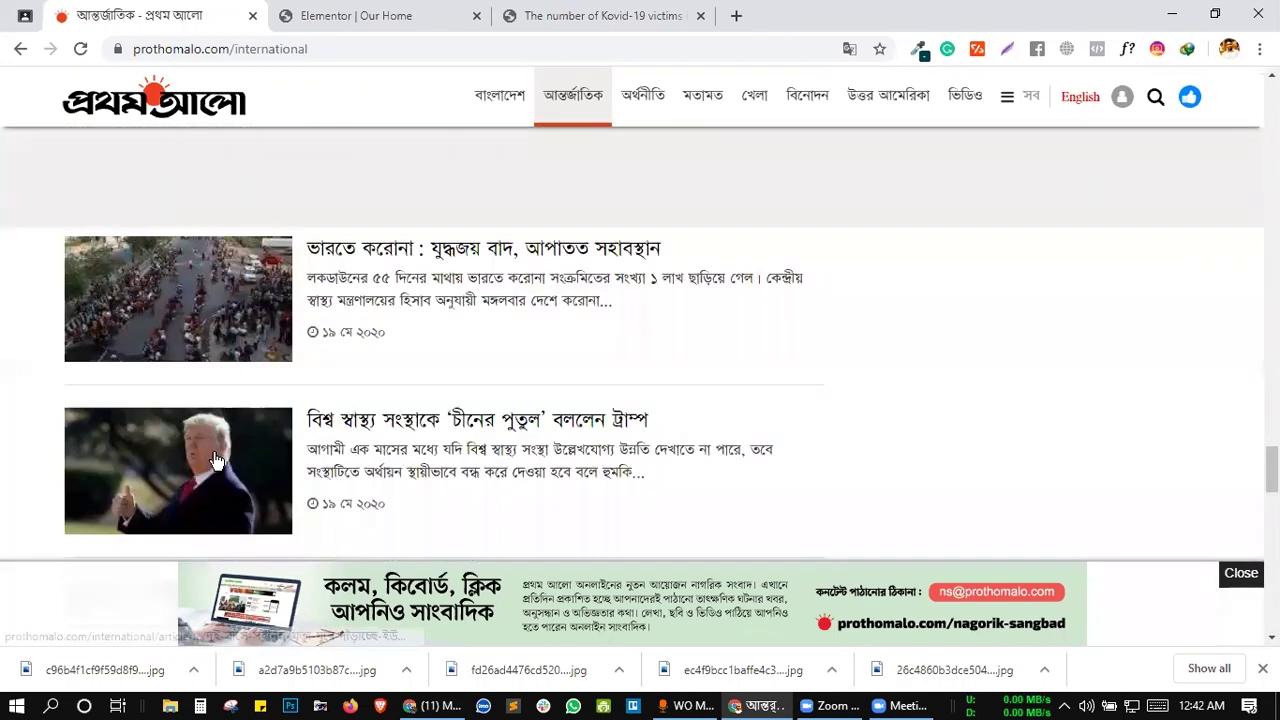
{"action": "scroll", "coordinate": [635, 271], "scroll_direction": "up", "scroll_amount": 15}
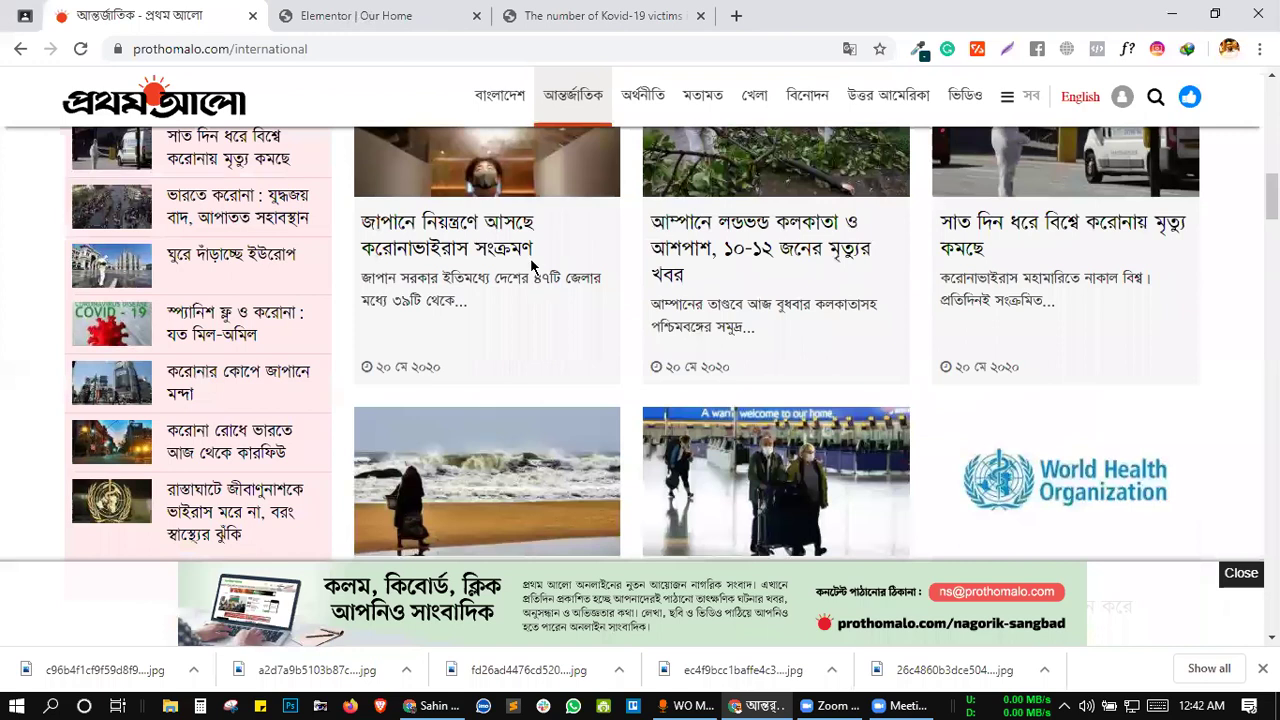
- Add a single-column section to the "Our Home" page in Elementor and return to the Prothom Alo international page
{"action": "left_click", "coordinate": [358, 12]}
{"action": "scroll", "coordinate": [613, 362], "scroll_direction": "down", "scroll_amount": 3}
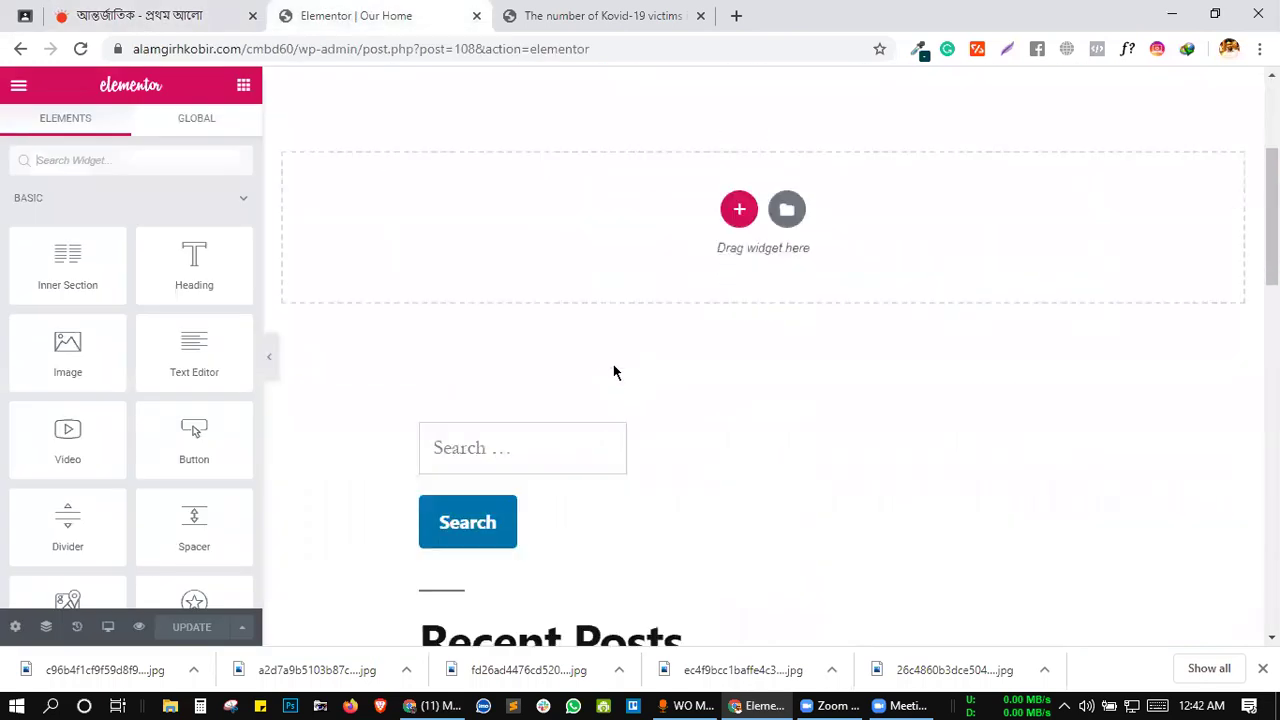
{"action": "left_click", "coordinate": [741, 207]}
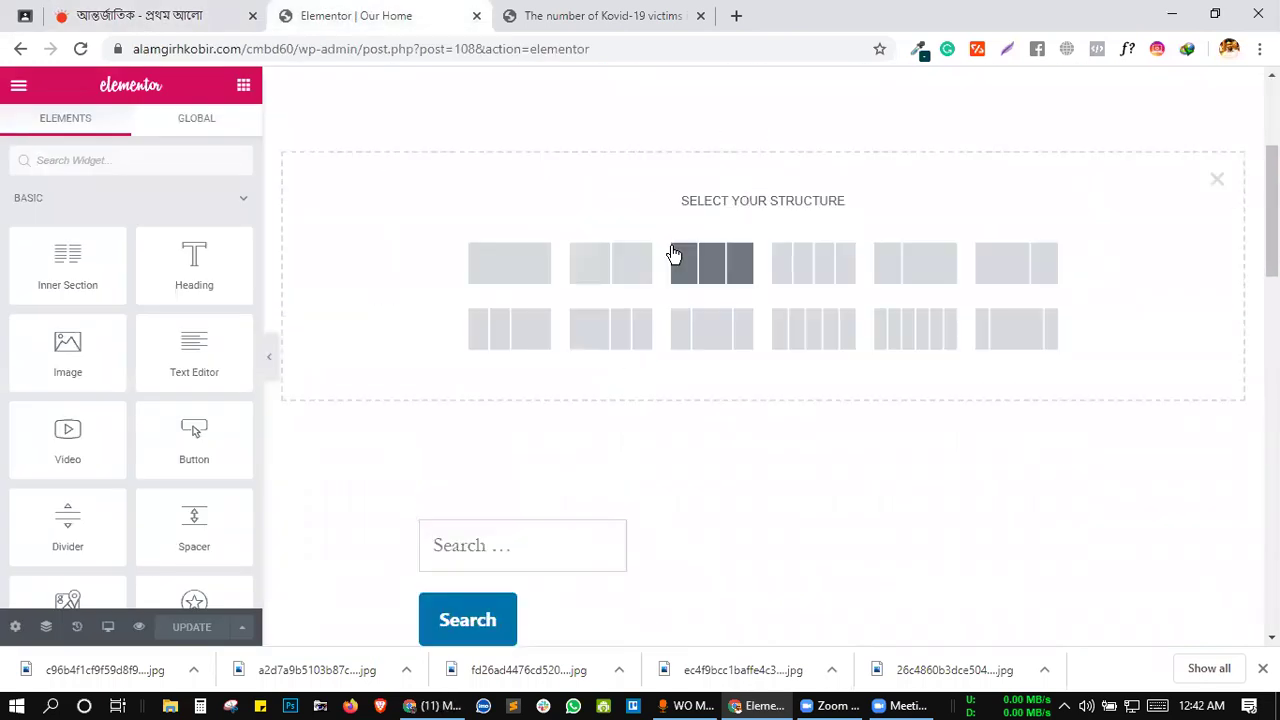
{"action": "left_click", "coordinate": [498, 270]}
{"action": "left_click", "coordinate": [237, 13]}
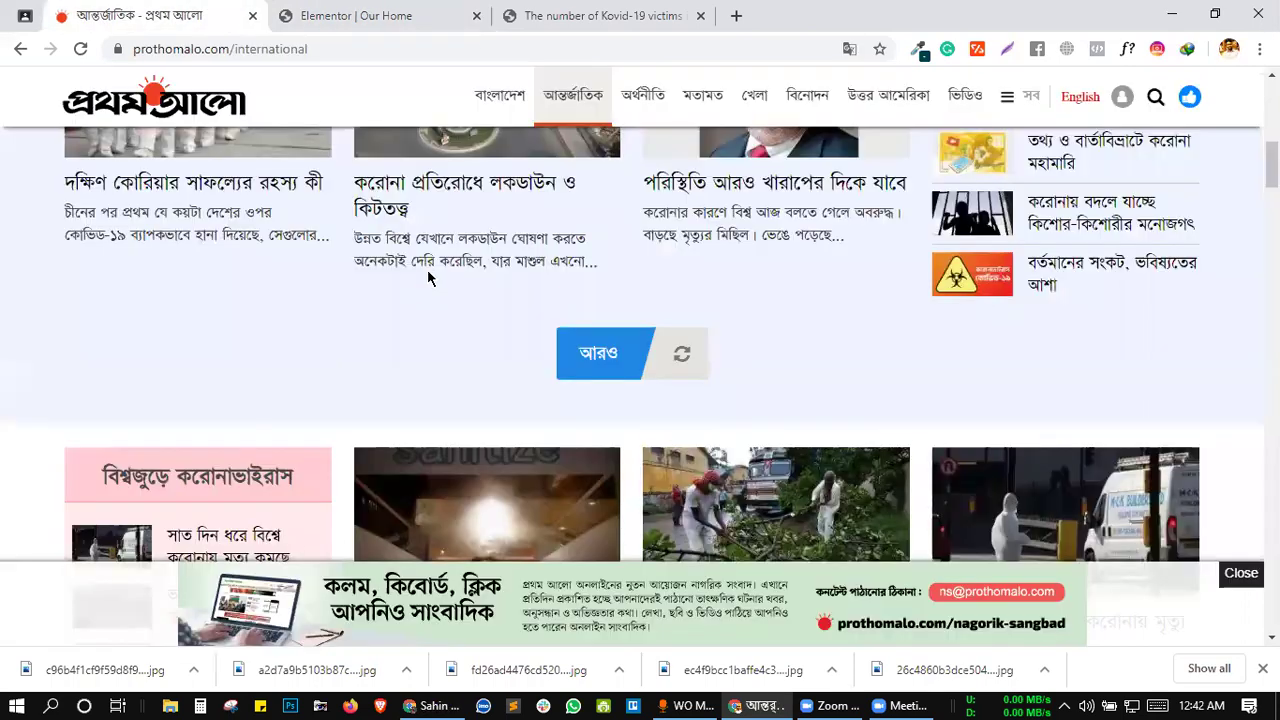
- Review the lead news block on the Prothom Alo international page, then duplicate the empty column in the "Our Home" section in Elementor
{"action": "scroll", "coordinate": [456, 316], "scroll_direction": "up", "scroll_amount": 10}
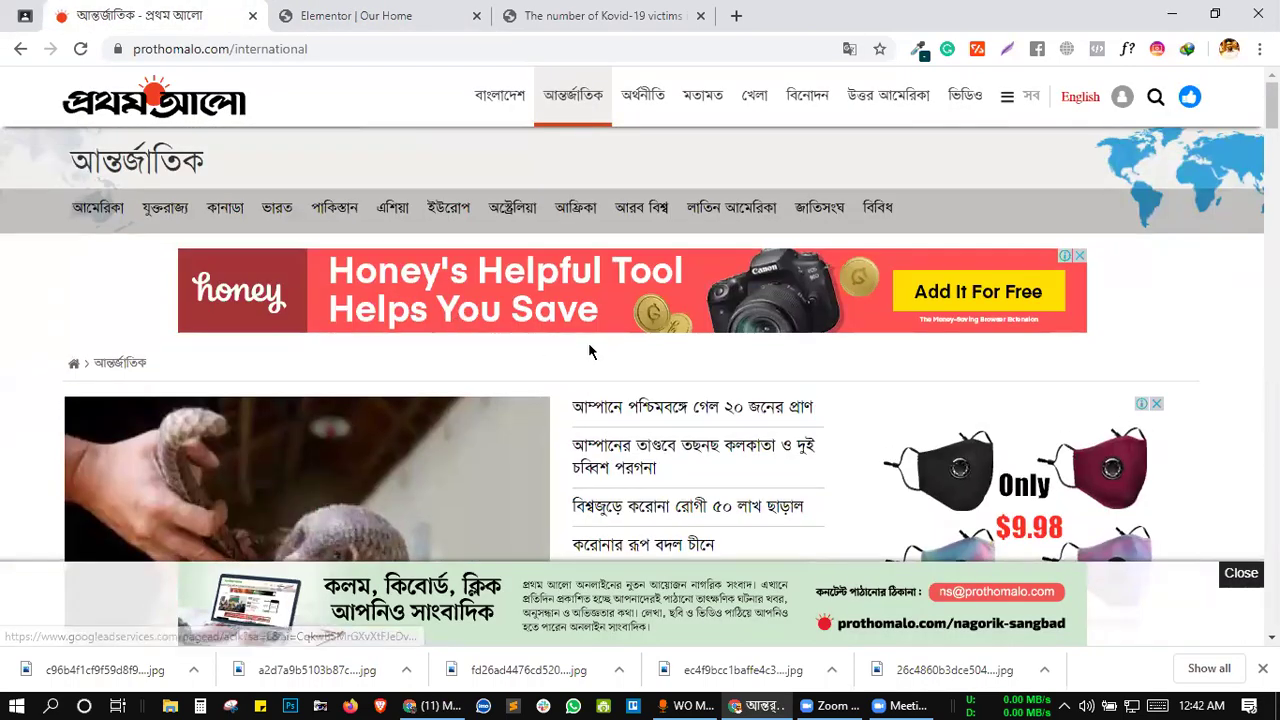
{"action": "scroll", "coordinate": [588, 342], "scroll_direction": "down", "scroll_amount": 1}
{"action": "scroll", "coordinate": [576, 352], "scroll_direction": "down", "scroll_amount": 1}
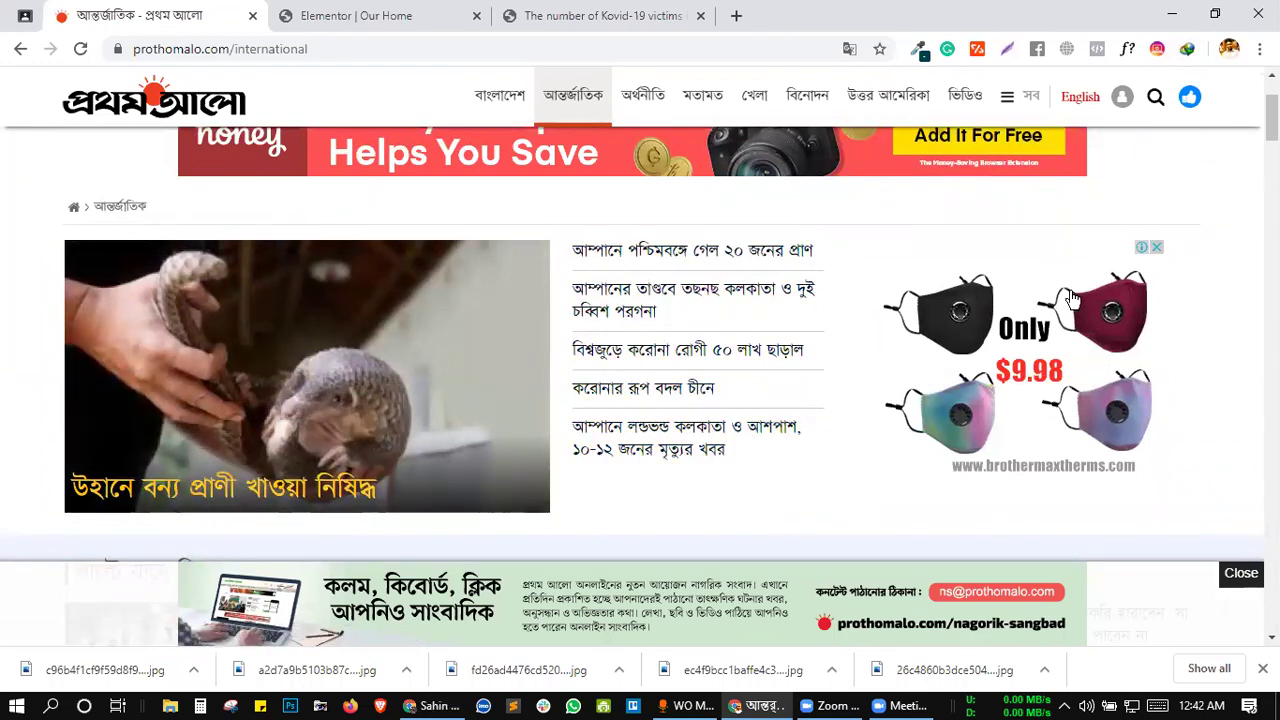
{"action": "left_click", "coordinate": [400, 16]}
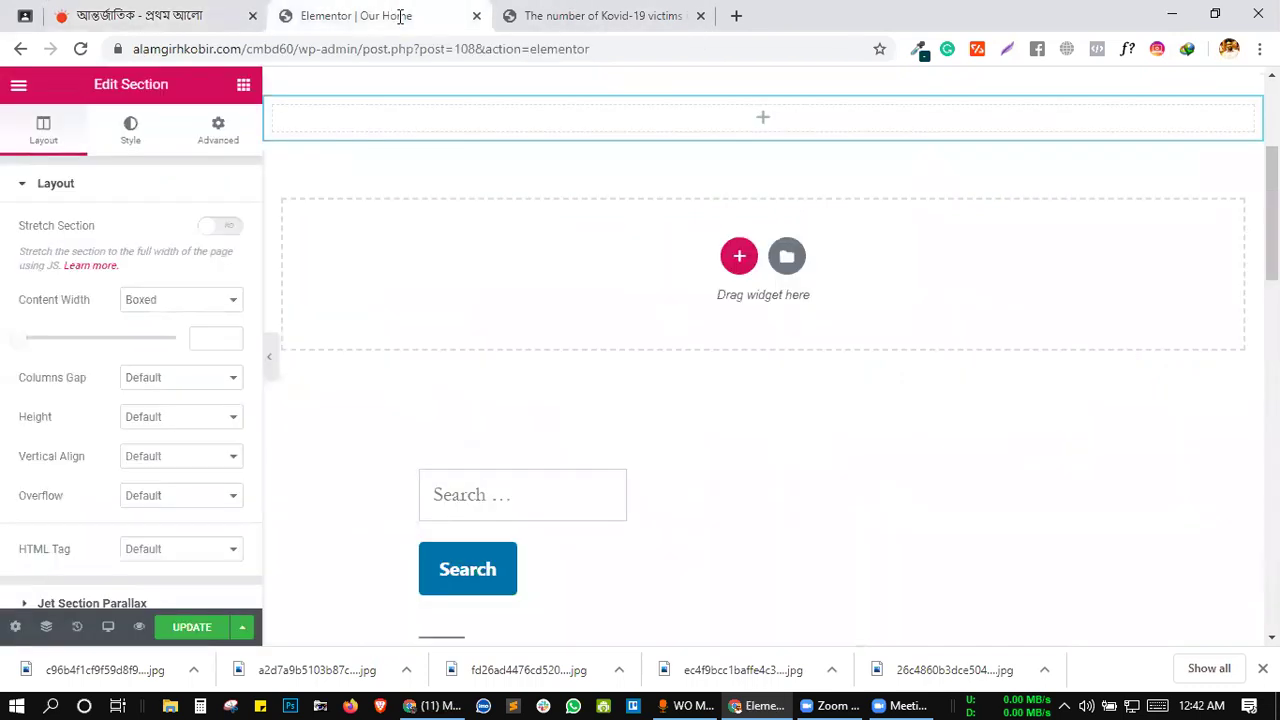
{"action": "scroll", "coordinate": [667, 282], "scroll_direction": "up", "scroll_amount": 2}
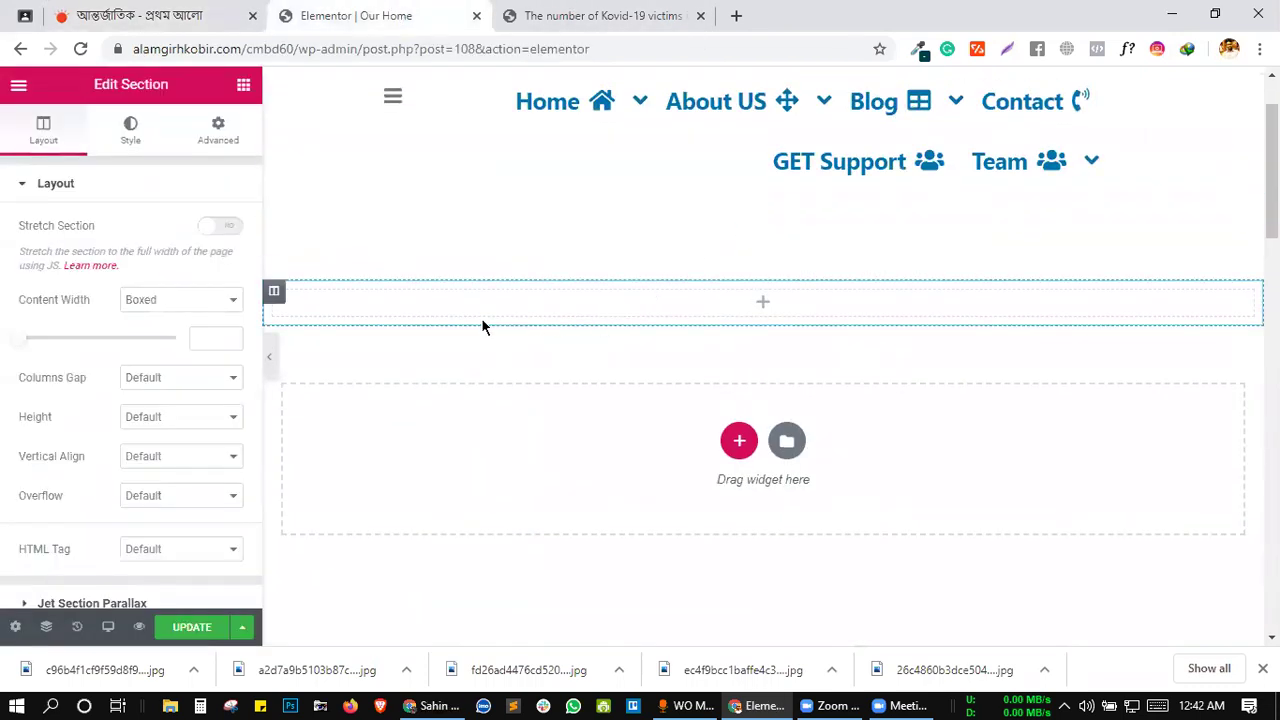
{"action": "right_click", "coordinate": [274, 296]}
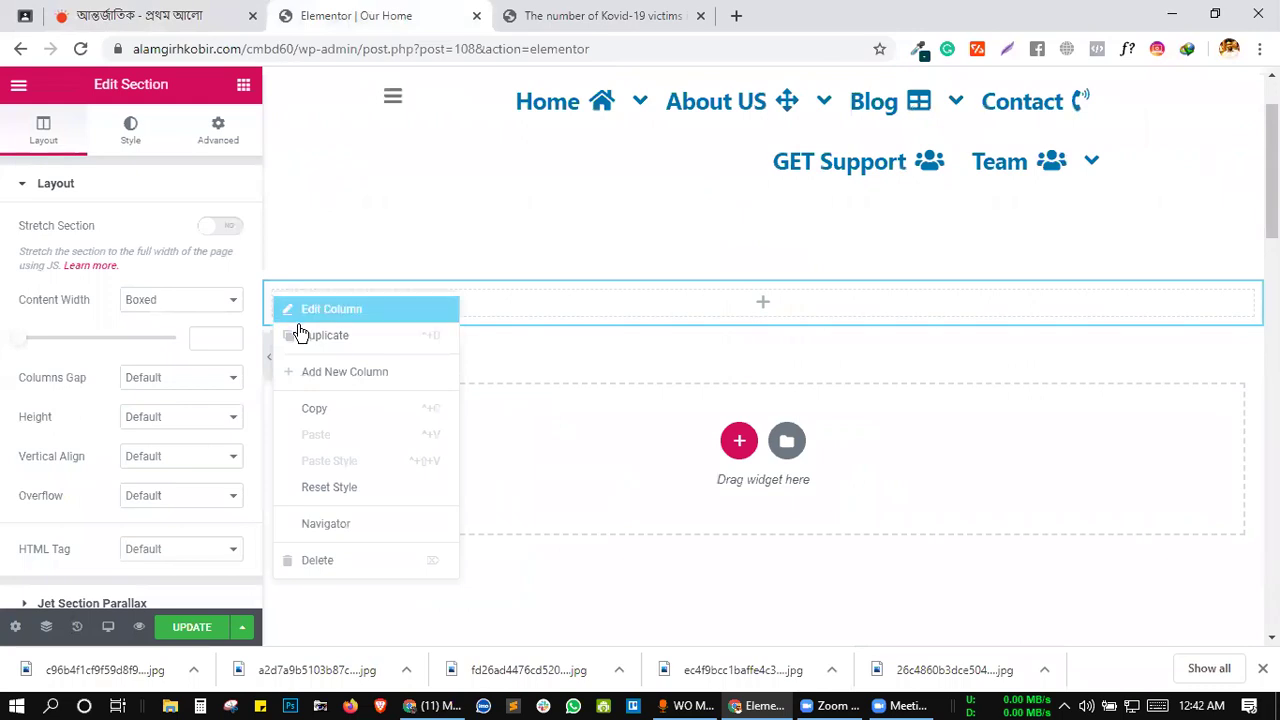
{"action": "left_click", "coordinate": [340, 336]}
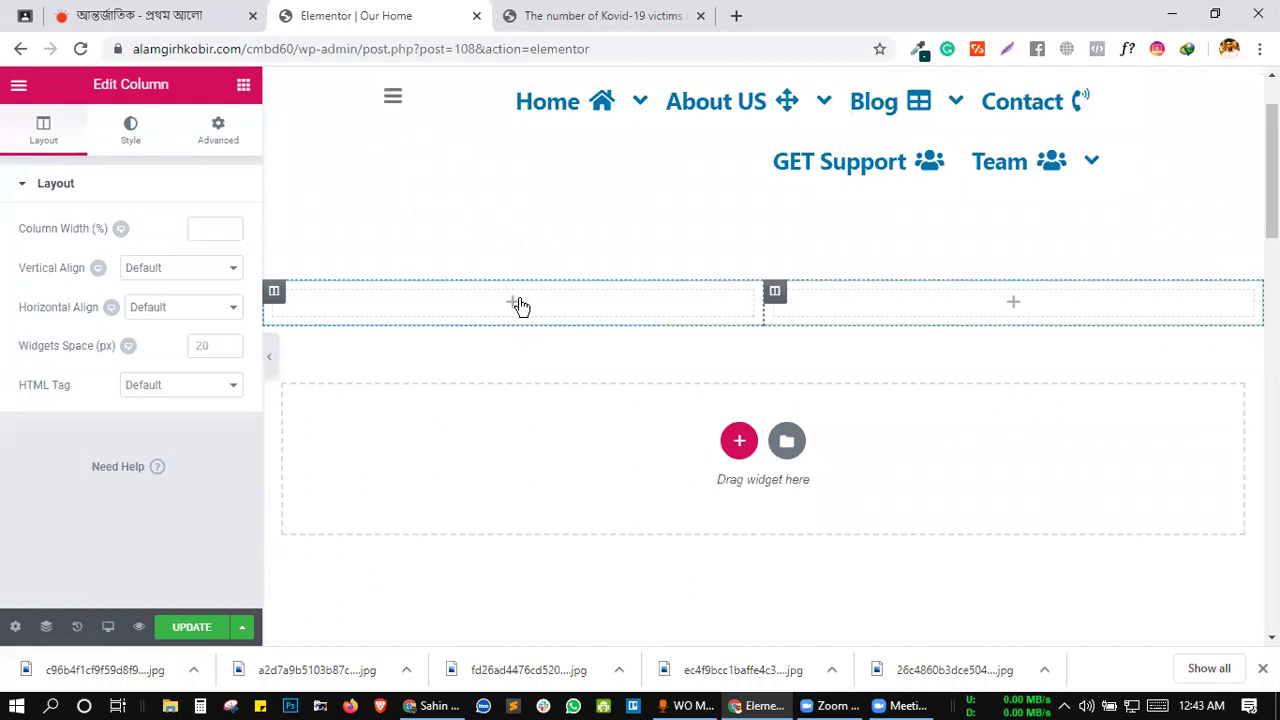
- Browse the Elementor widgets to the EPIC - Module group and compare its layouts with Prothom Alo's lead news block
{"action": "left_click", "coordinate": [309, 296]}
{"action": "scroll", "coordinate": [175, 290], "scroll_direction": "down", "scroll_amount": 15}
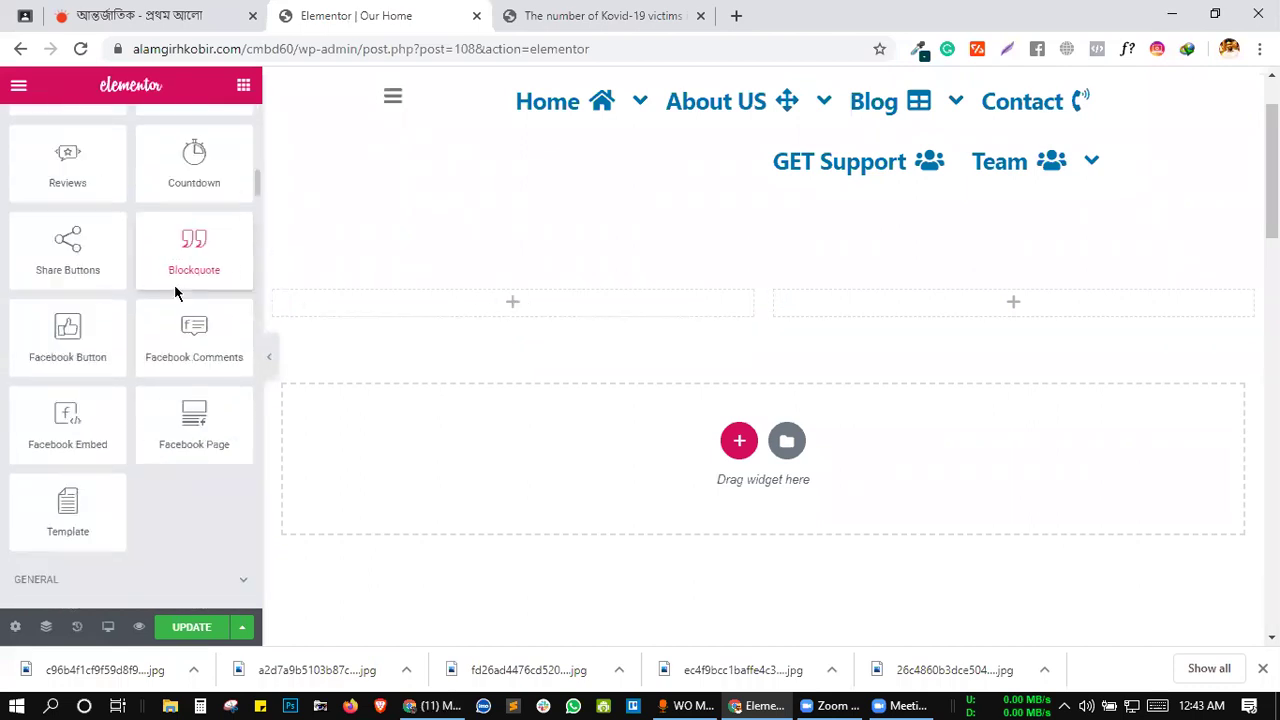
{"action": "scroll", "coordinate": [175, 286], "scroll_direction": "down", "scroll_amount": 15}
{"action": "scroll", "coordinate": [175, 286], "scroll_direction": "up", "scroll_amount": 5}
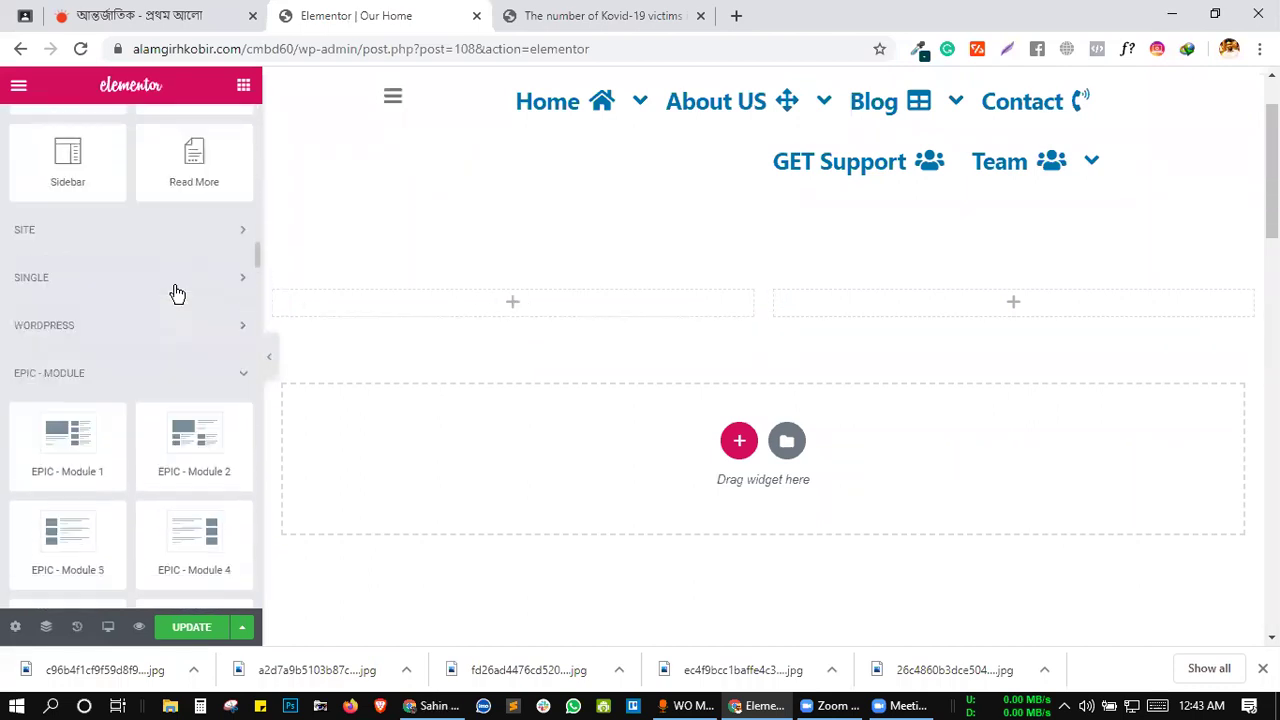
{"action": "scroll", "coordinate": [177, 293], "scroll_direction": "down", "scroll_amount": 1}
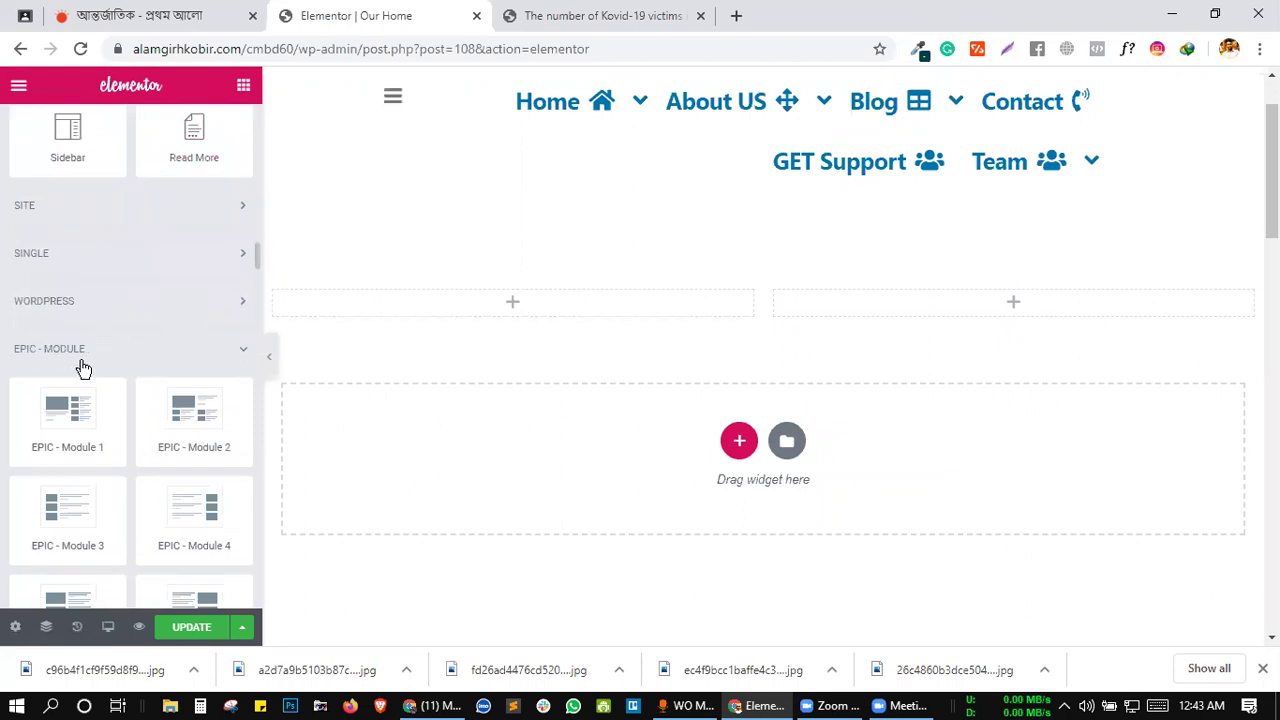
{"action": "scroll", "coordinate": [83, 369], "scroll_direction": "down", "scroll_amount": 1}
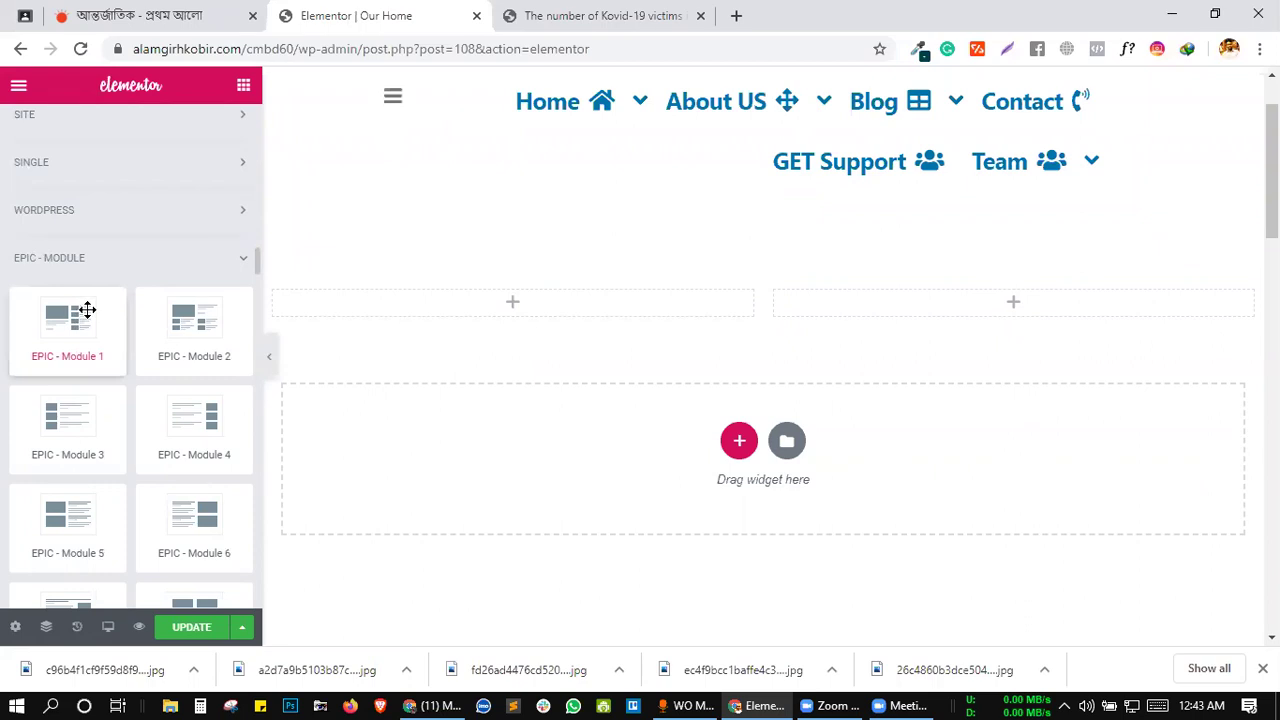
{"action": "key", "text": "ctrl+shift+Tab"}
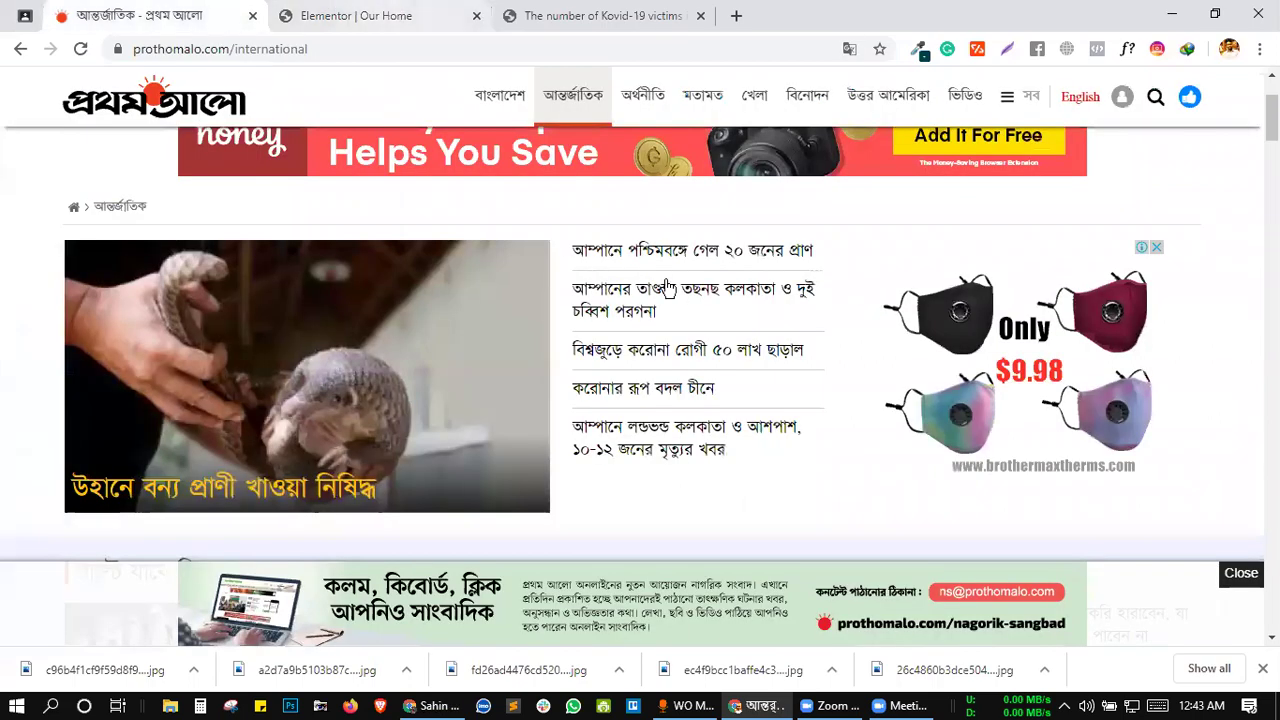
- Place the EPIC - Hero 13 widget from the EPIC - Hero group in the first column of the two-column section
{"action": "left_click", "coordinate": [322, 12]}
{"action": "scroll", "coordinate": [174, 443], "scroll_direction": "down", "scroll_amount": 4}
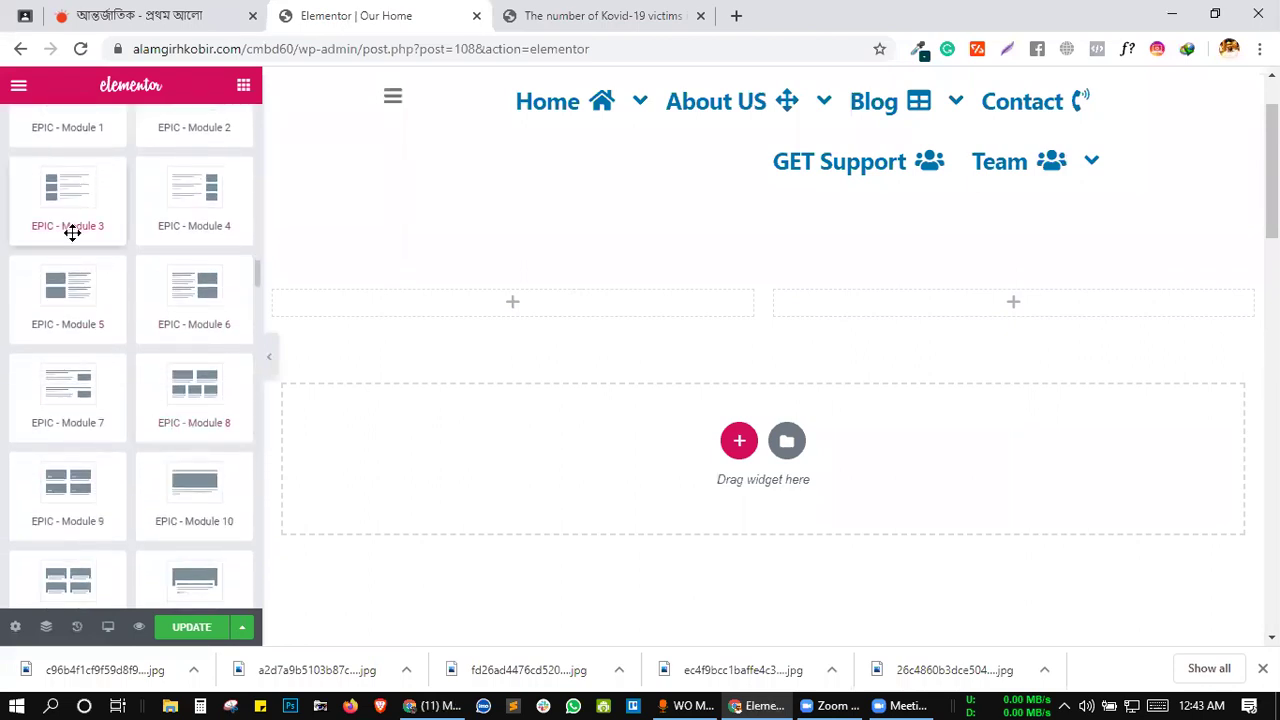
{"action": "scroll", "coordinate": [71, 235], "scroll_direction": "down", "scroll_amount": 3}
{"action": "scroll", "coordinate": [166, 317], "scroll_direction": "down", "scroll_amount": 2}
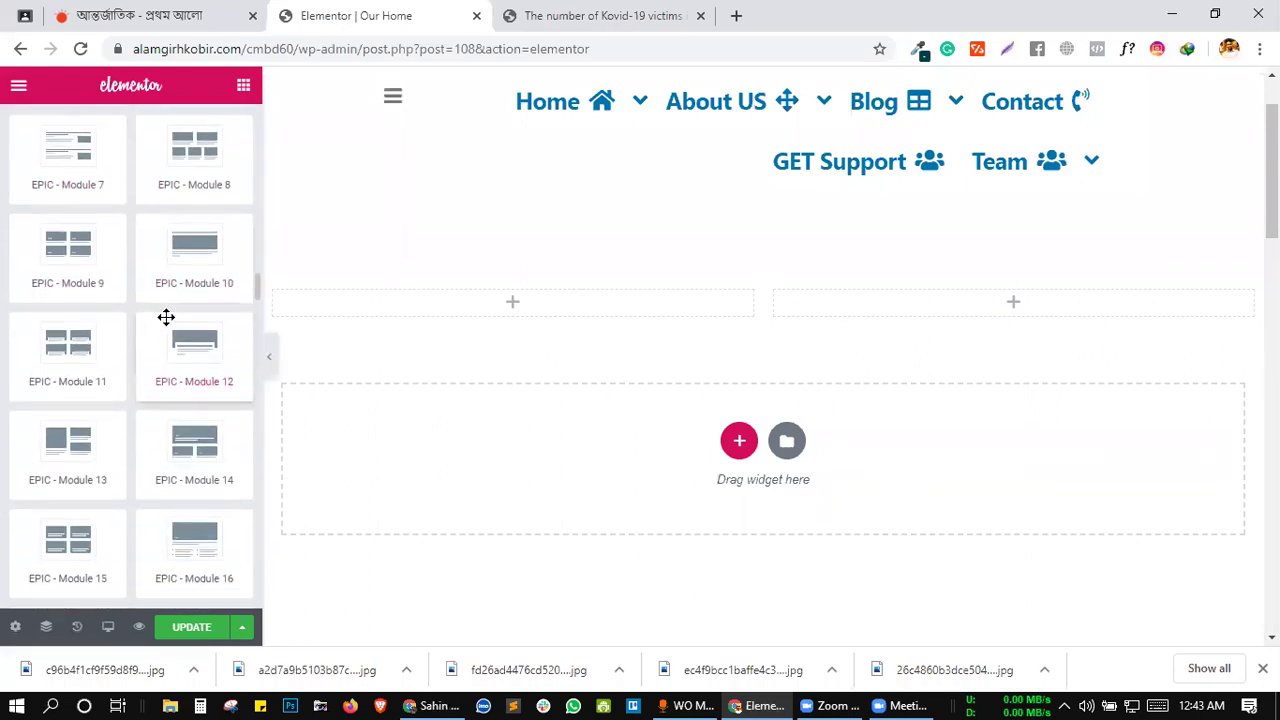
{"action": "scroll", "coordinate": [92, 328], "scroll_direction": "down", "scroll_amount": 3}
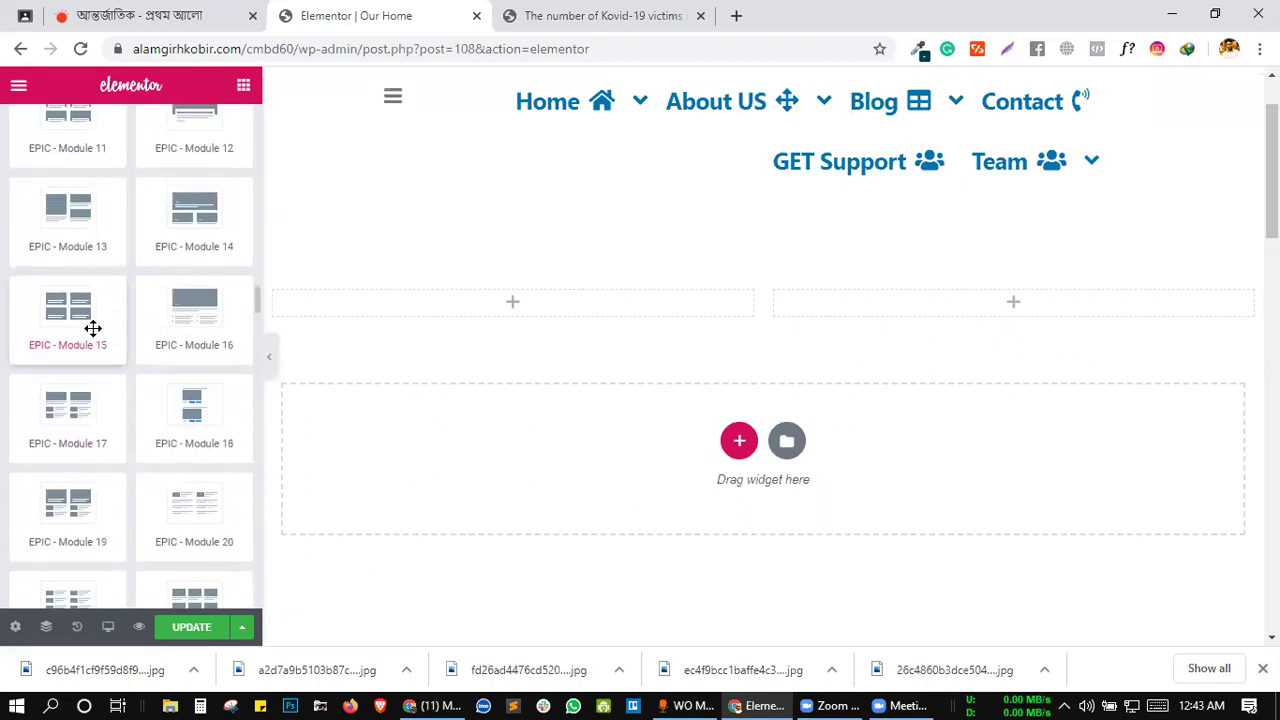
{"action": "scroll", "coordinate": [132, 414], "scroll_direction": "down", "scroll_amount": 3}
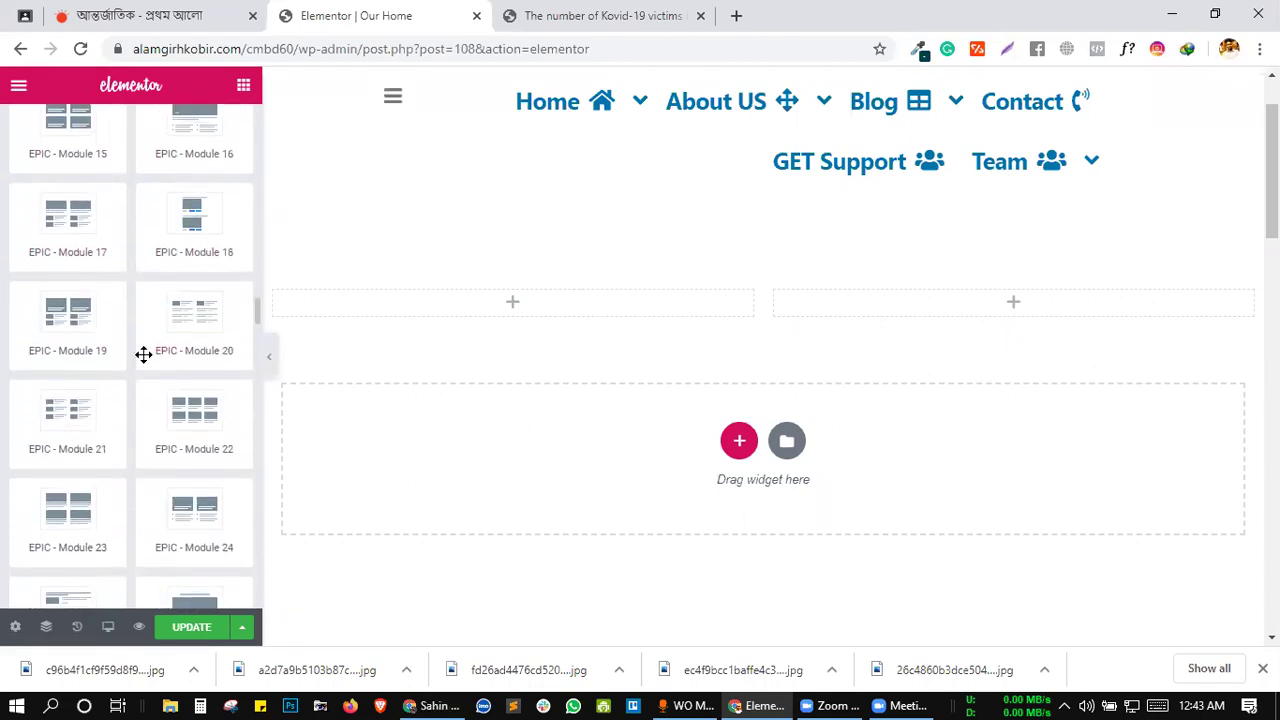
{"action": "scroll", "coordinate": [103, 326], "scroll_direction": "down", "scroll_amount": 2}
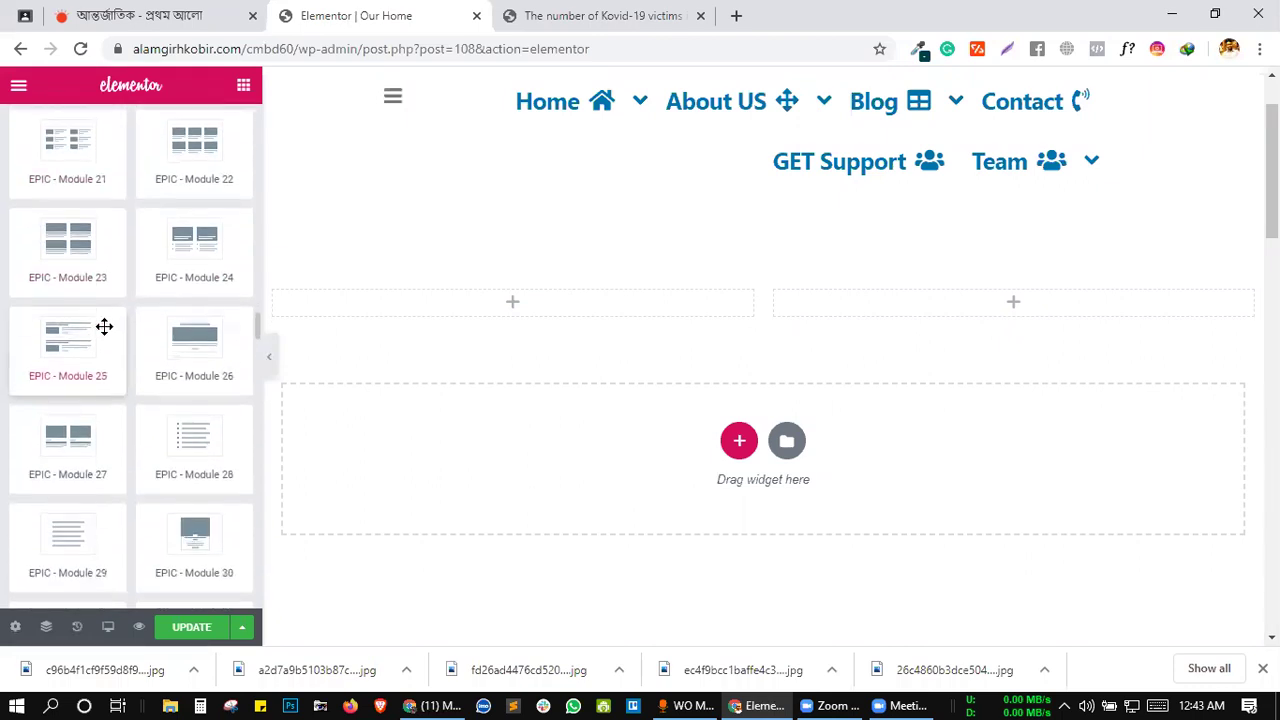
{"action": "scroll", "coordinate": [93, 296], "scroll_direction": "down", "scroll_amount": 3}
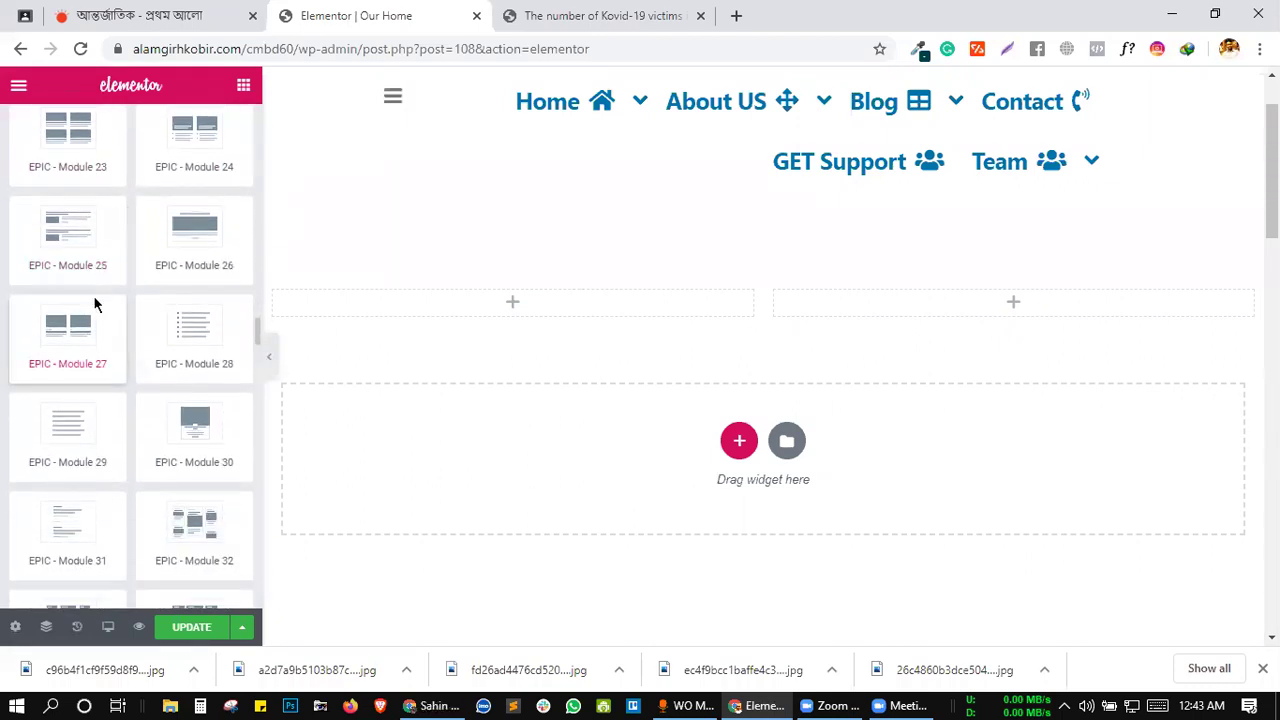
{"action": "scroll", "coordinate": [112, 203], "scroll_direction": "down", "scroll_amount": 5}
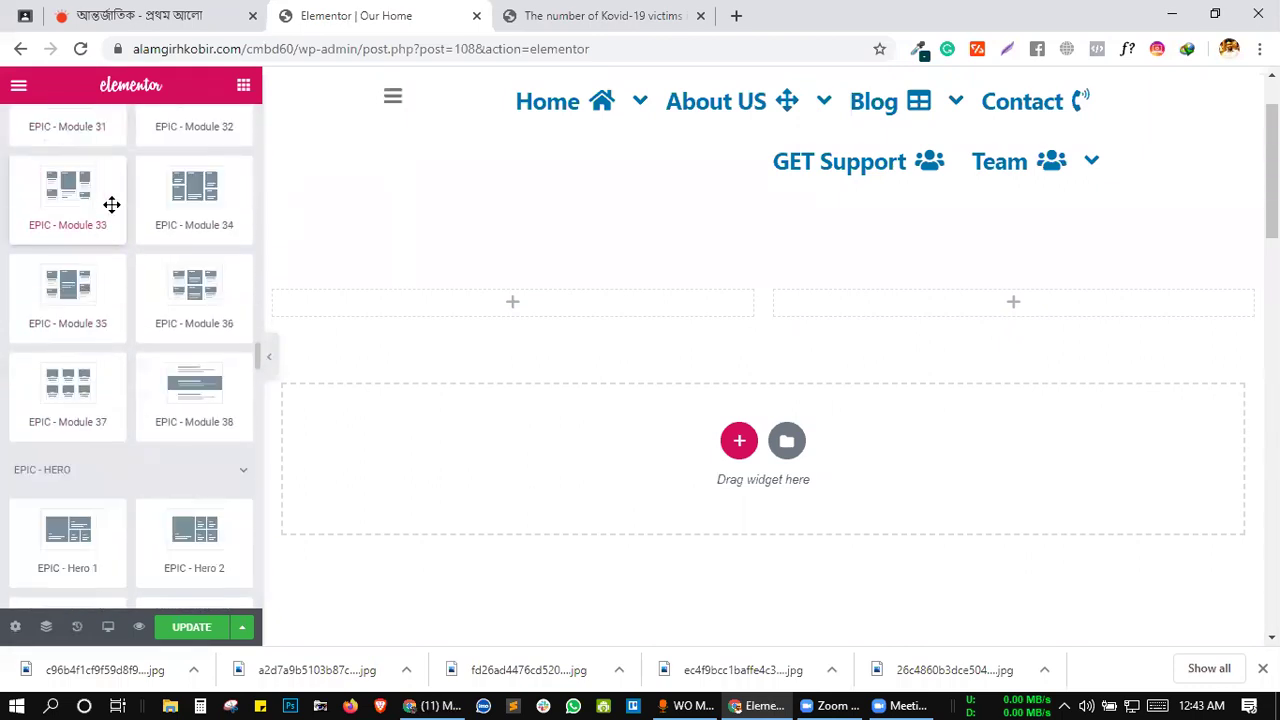
{"action": "scroll", "coordinate": [112, 266], "scroll_direction": "down", "scroll_amount": 3}
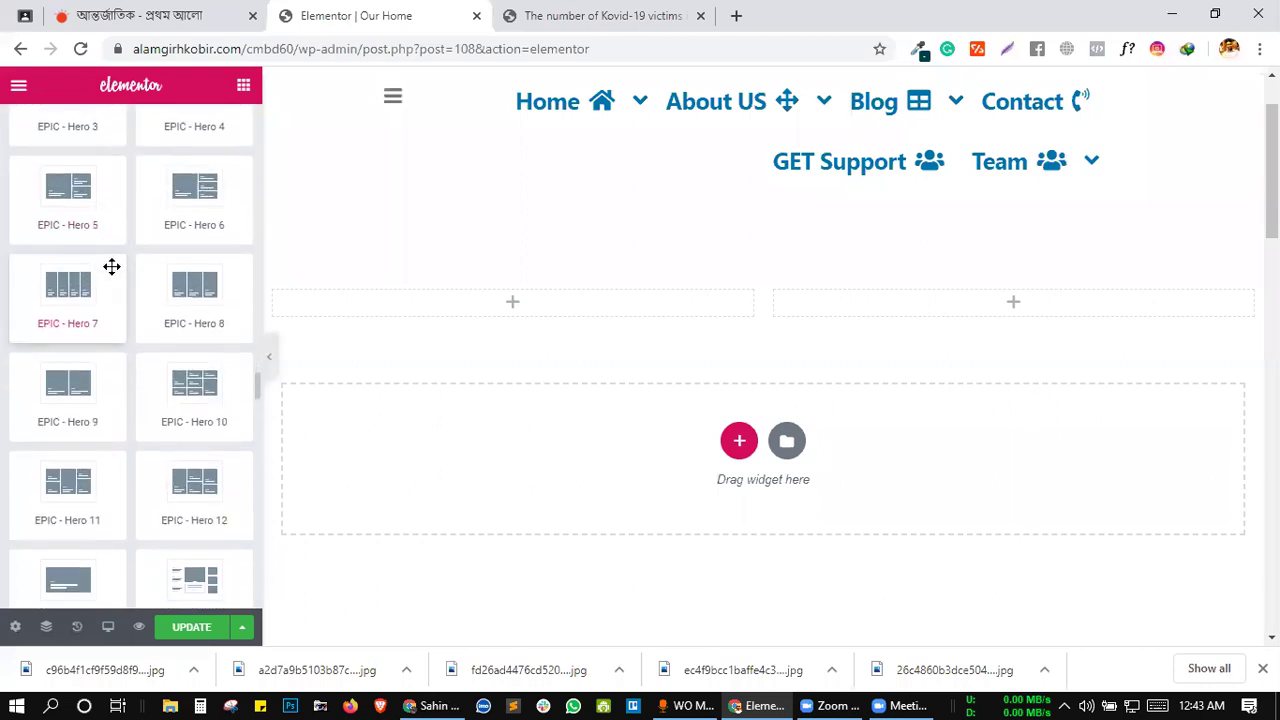
{"action": "scroll", "coordinate": [112, 266], "scroll_direction": "down", "scroll_amount": 1}
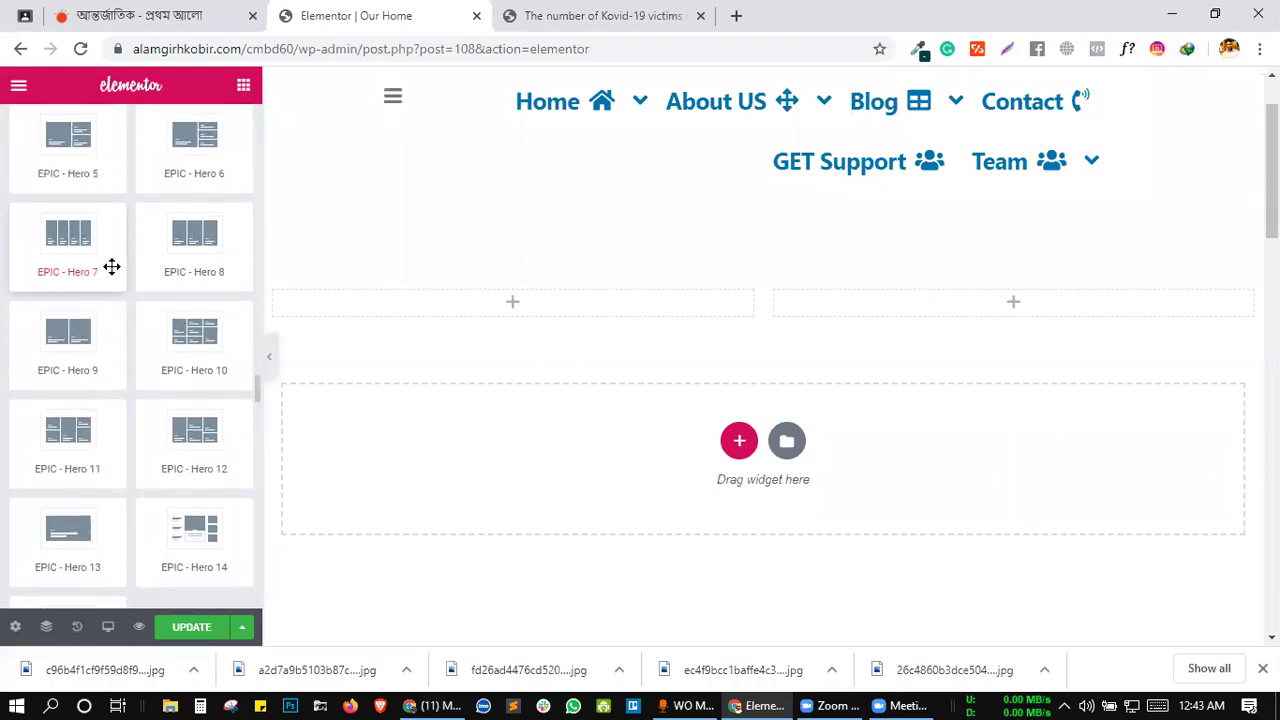
{"action": "scroll", "coordinate": [111, 266], "scroll_direction": "down", "scroll_amount": 3}
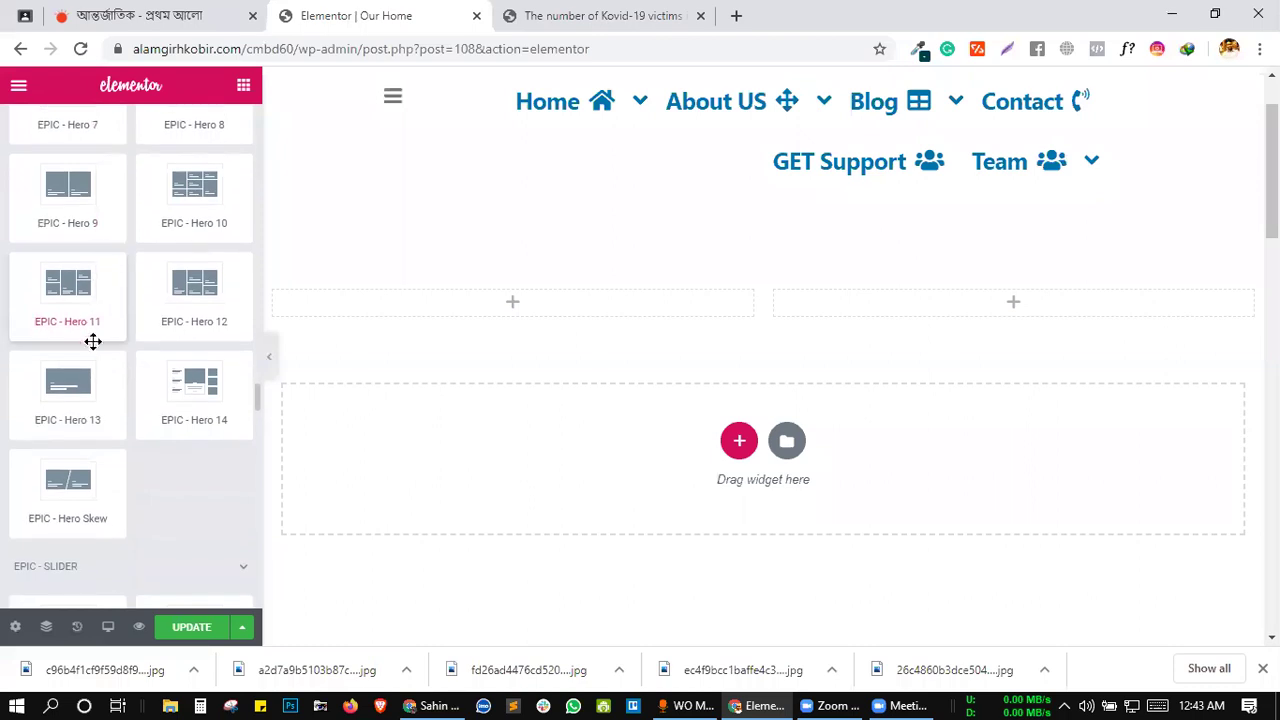
{"action": "left_click_drag", "start_coordinate": [68, 393], "coordinate": [560, 298]}
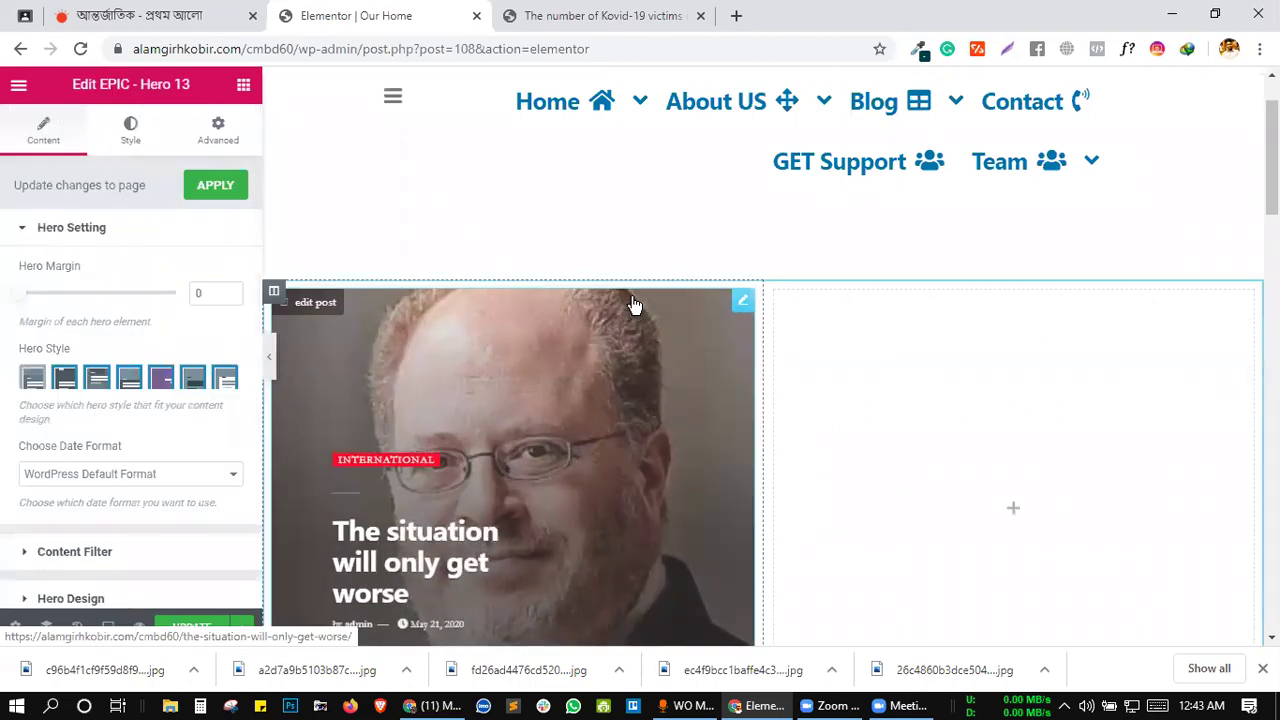
- Examine the EPIC - Hero 13 post preview and its content options, from Hero Setting down to Hero Slider
{"action": "scroll", "coordinate": [634, 303], "scroll_direction": "down", "scroll_amount": 3}
{"action": "scroll", "coordinate": [634, 297], "scroll_direction": "up", "scroll_amount": 2}
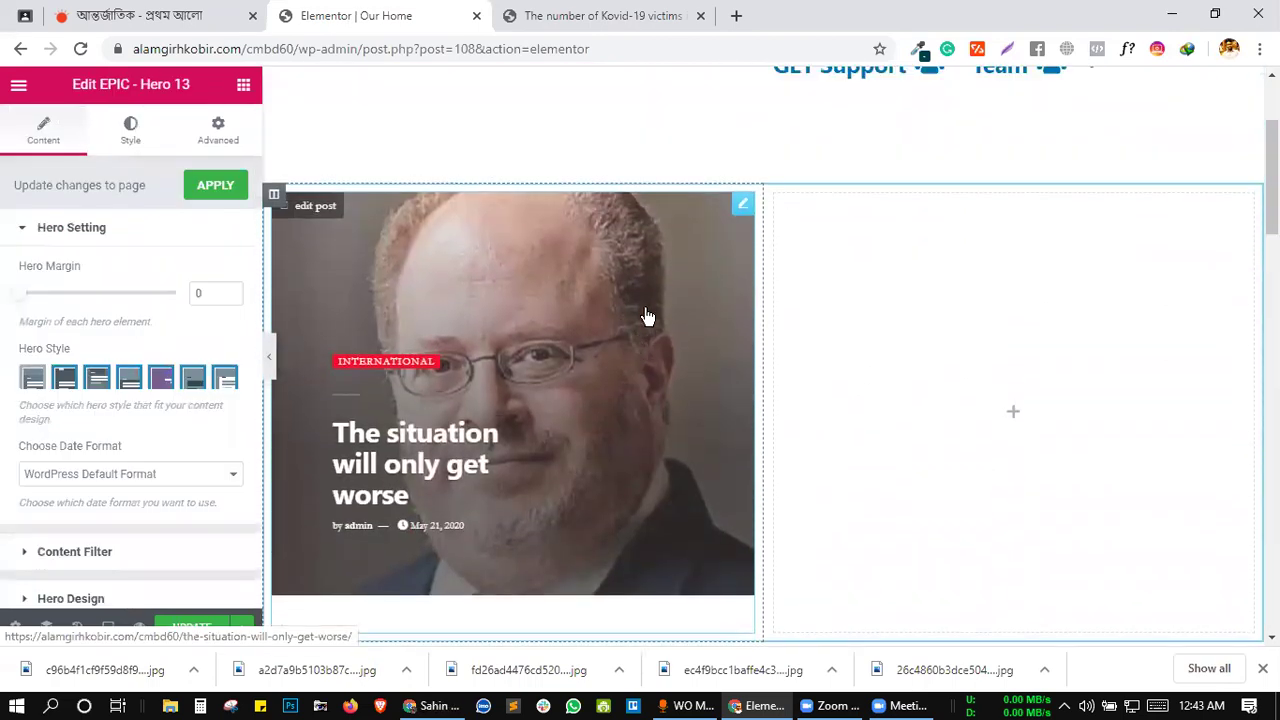
{"action": "scroll", "coordinate": [640, 322], "scroll_direction": "down", "scroll_amount": 1}
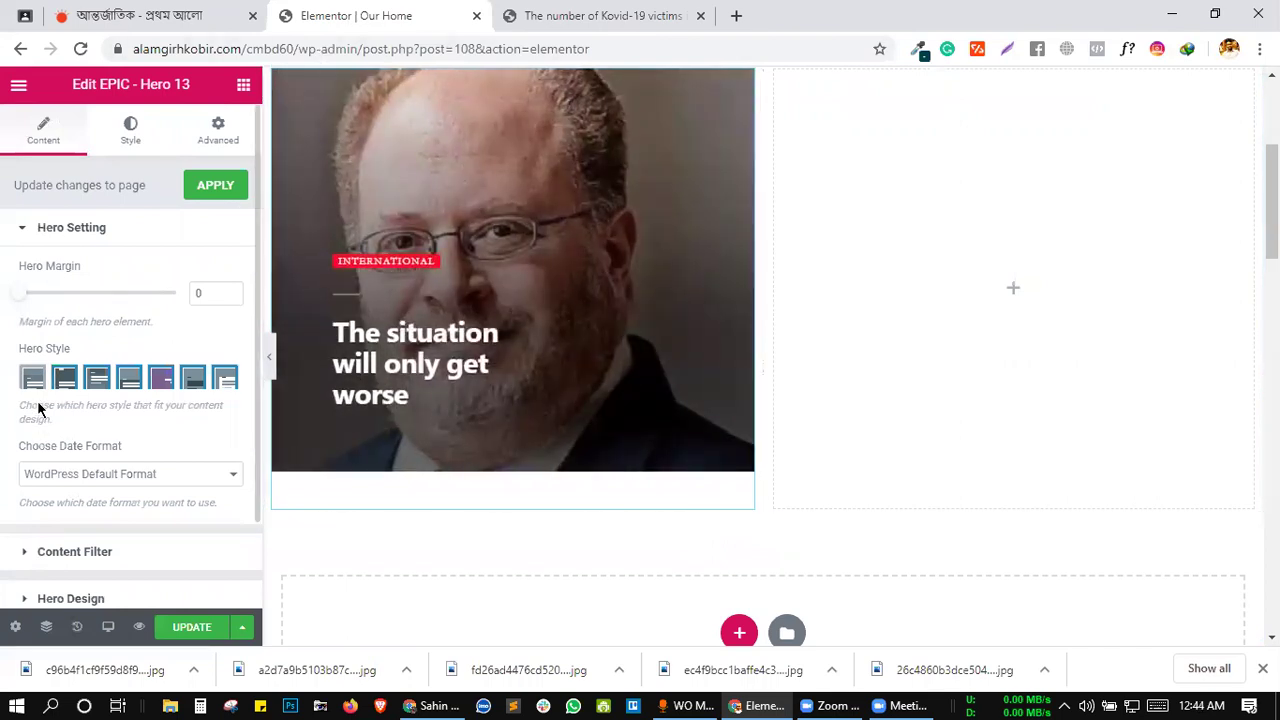
{"action": "scroll", "coordinate": [86, 346], "scroll_direction": "down", "scroll_amount": 1}
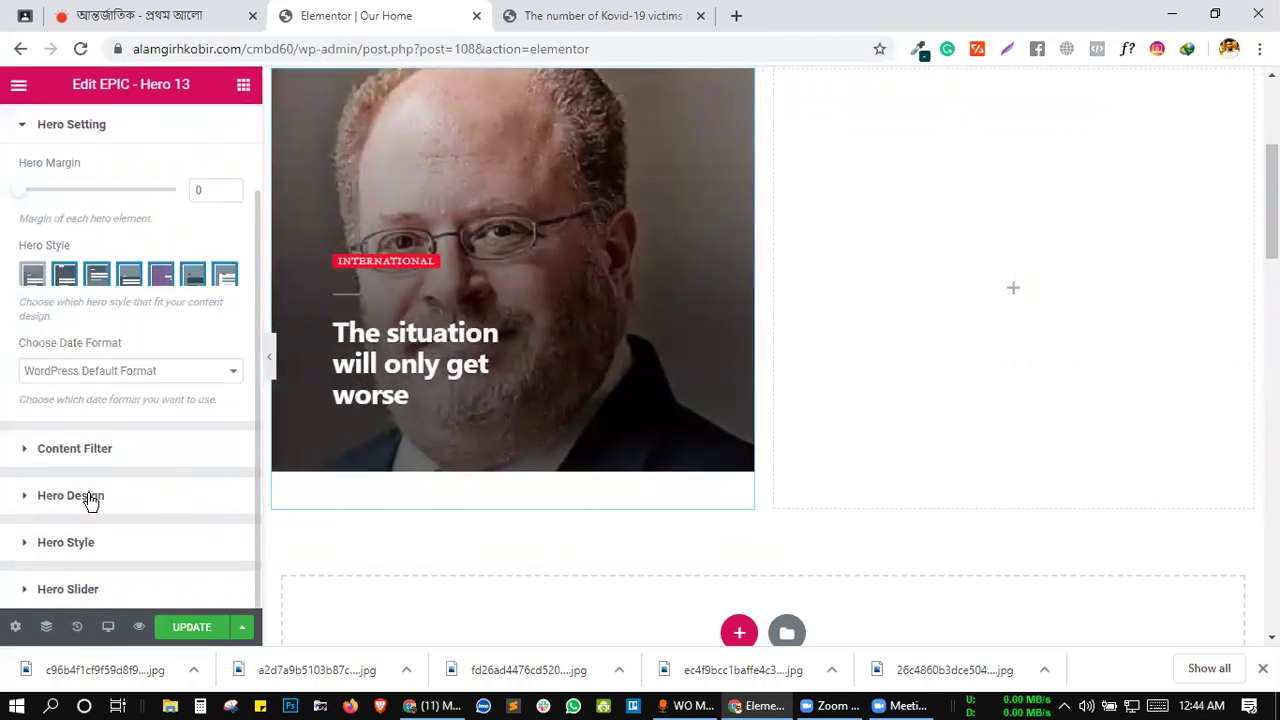
{"action": "scroll", "coordinate": [114, 463], "scroll_direction": "up", "scroll_amount": 1}
{"action": "scroll", "coordinate": [114, 463], "scroll_direction": "down", "scroll_amount": 1}
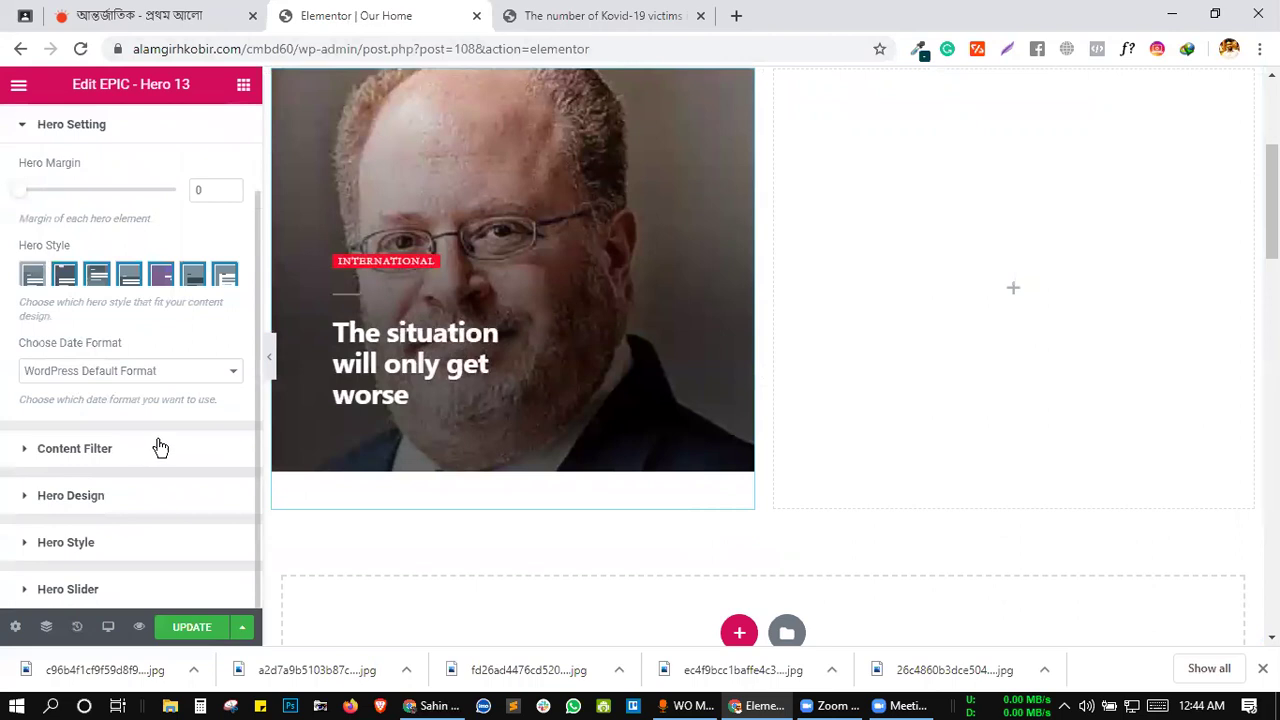
{"action": "scroll", "coordinate": [174, 342], "scroll_direction": "up", "scroll_amount": 1}
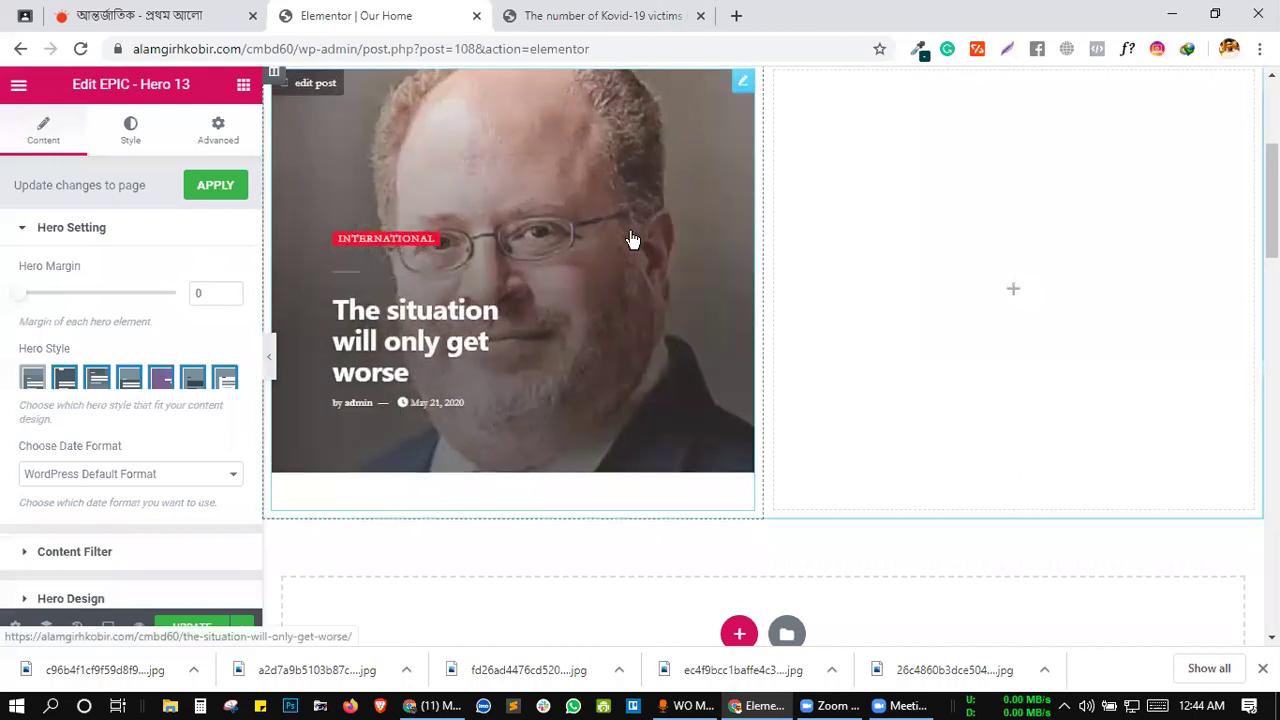
{"action": "scroll", "coordinate": [629, 240], "scroll_direction": "up", "scroll_amount": 2}
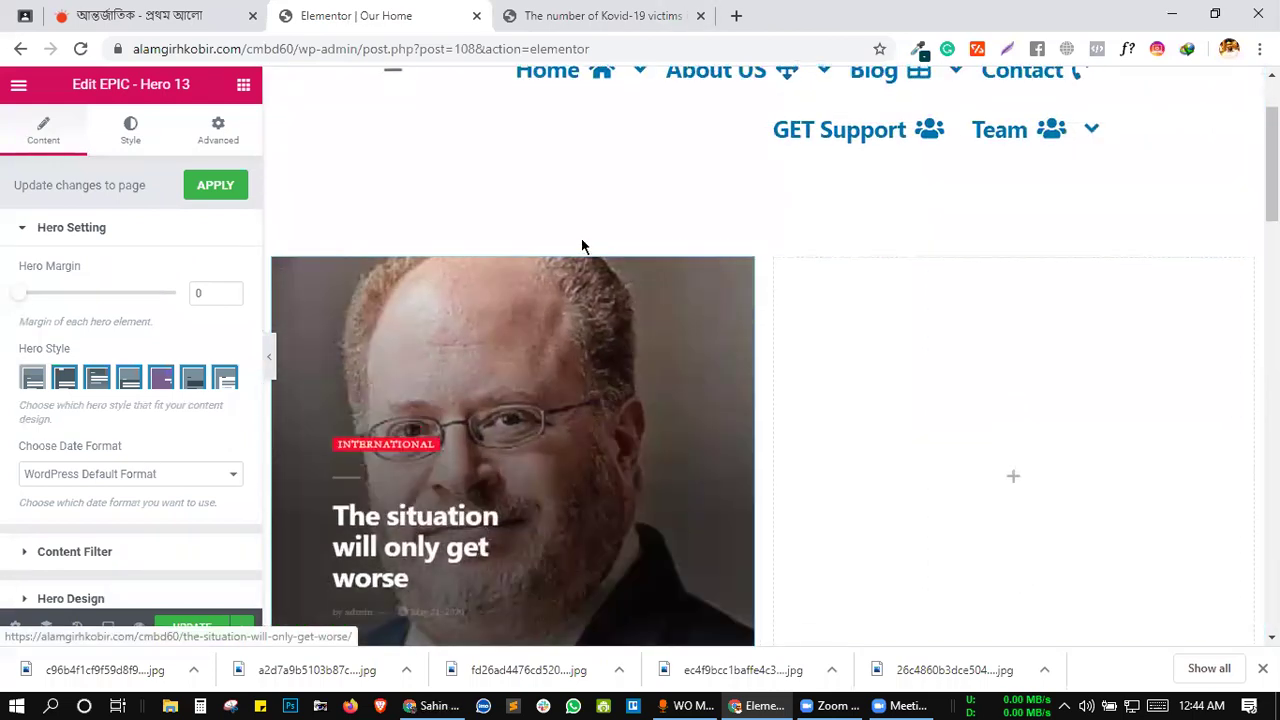
{"action": "scroll", "coordinate": [586, 248], "scroll_direction": "down", "scroll_amount": 2}
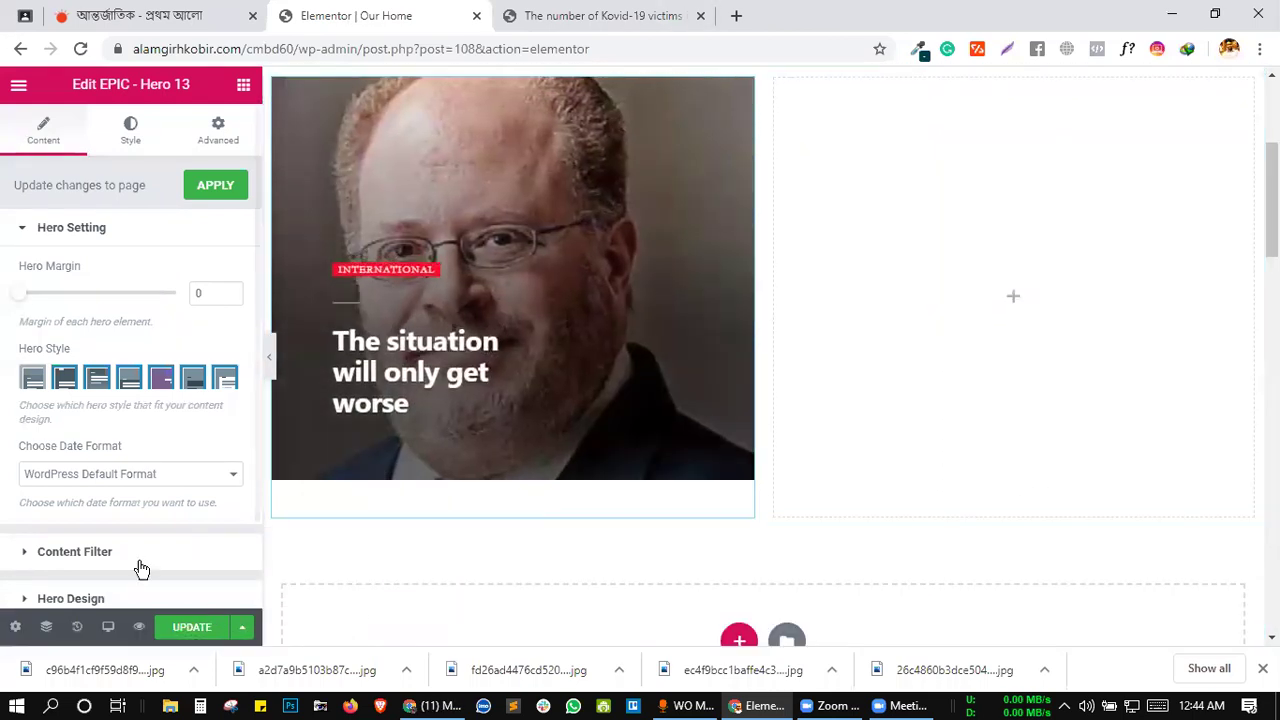
{"action": "scroll", "coordinate": [139, 501], "scroll_direction": "down", "scroll_amount": 1}
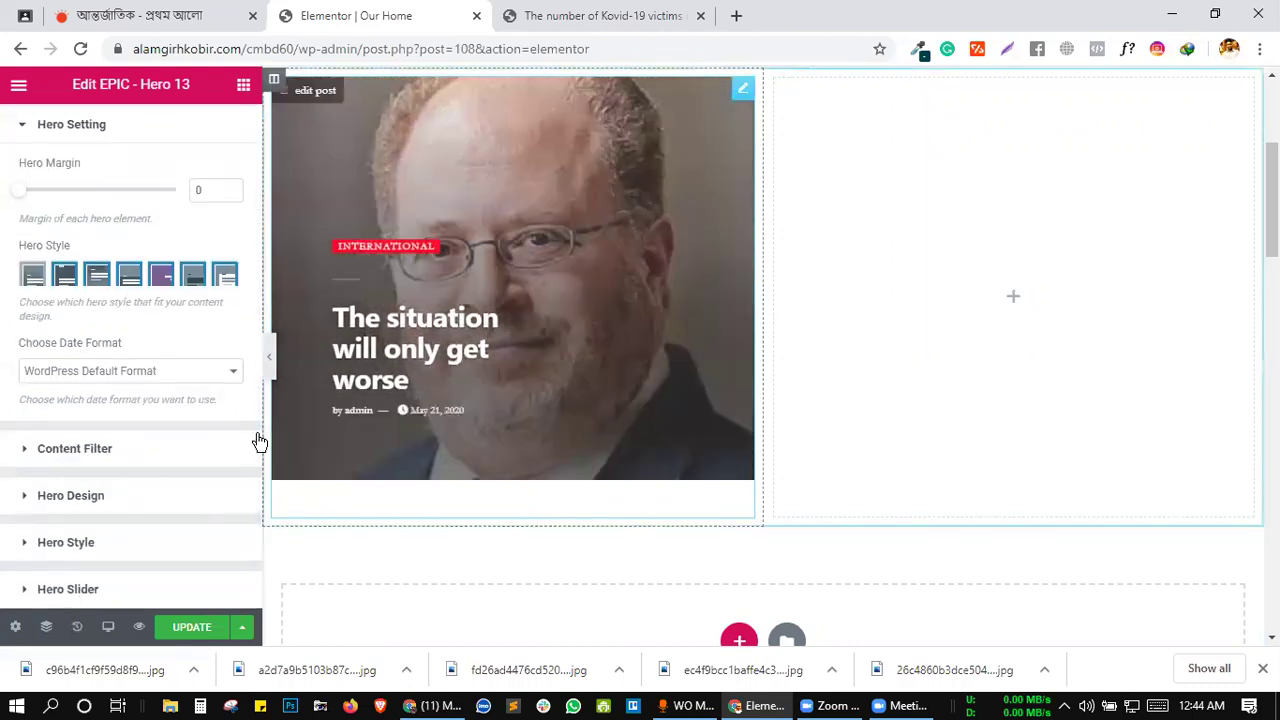
{"action": "scroll", "coordinate": [124, 451], "scroll_direction": "up", "scroll_amount": 1}
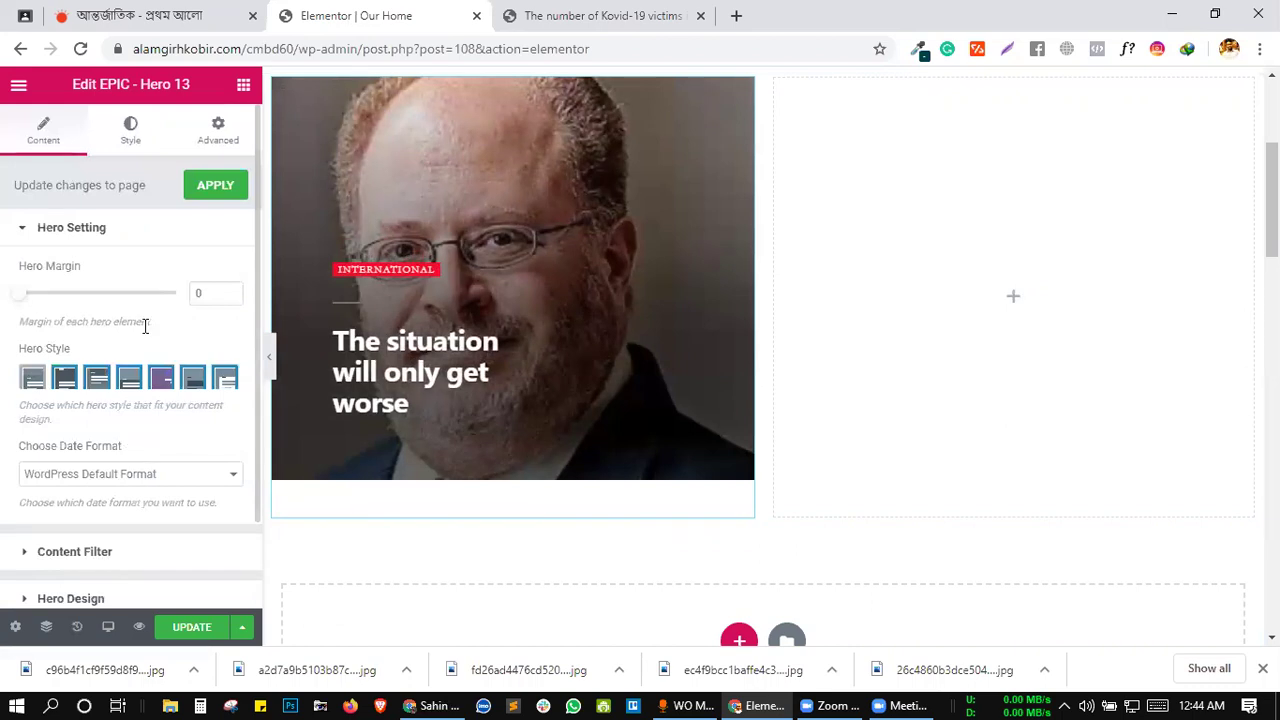
- Switch to the Prothom Alo site, open its home page and examine the layout of the lead story and neighbouring news
{"action": "left_click", "coordinate": [195, 7]}
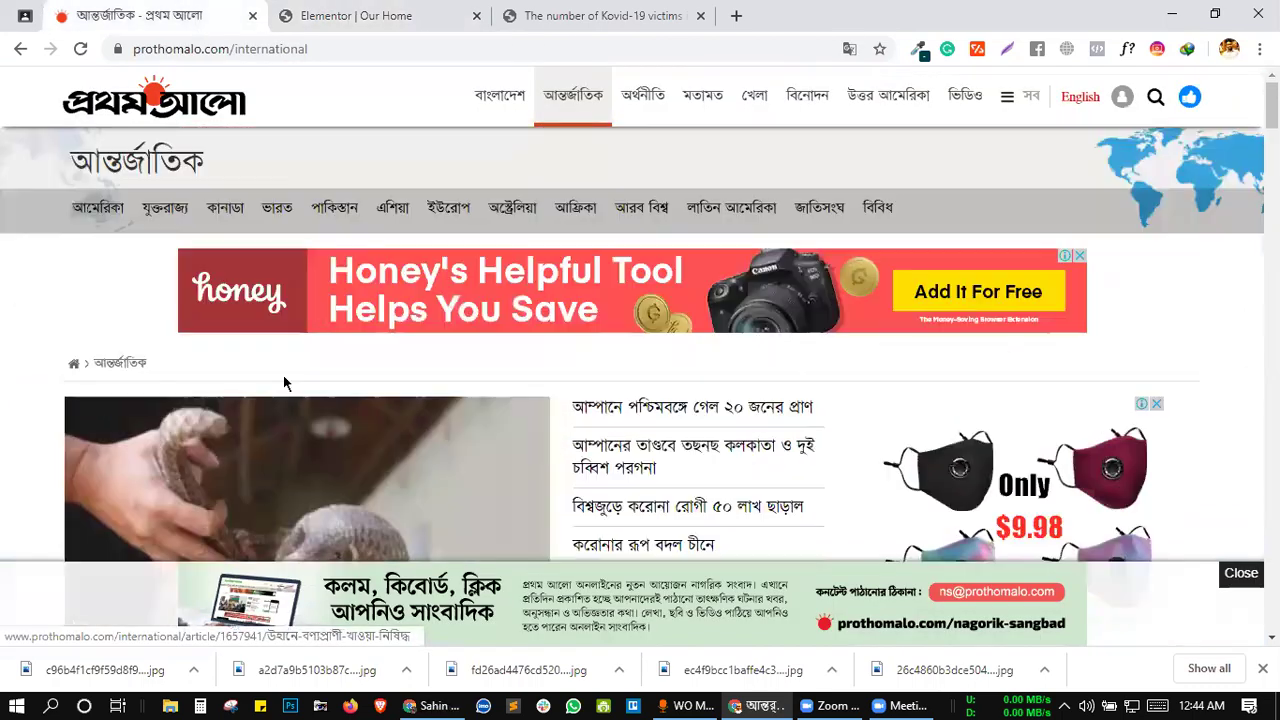
{"action": "scroll", "coordinate": [423, 340], "scroll_direction": "down", "scroll_amount": 2}
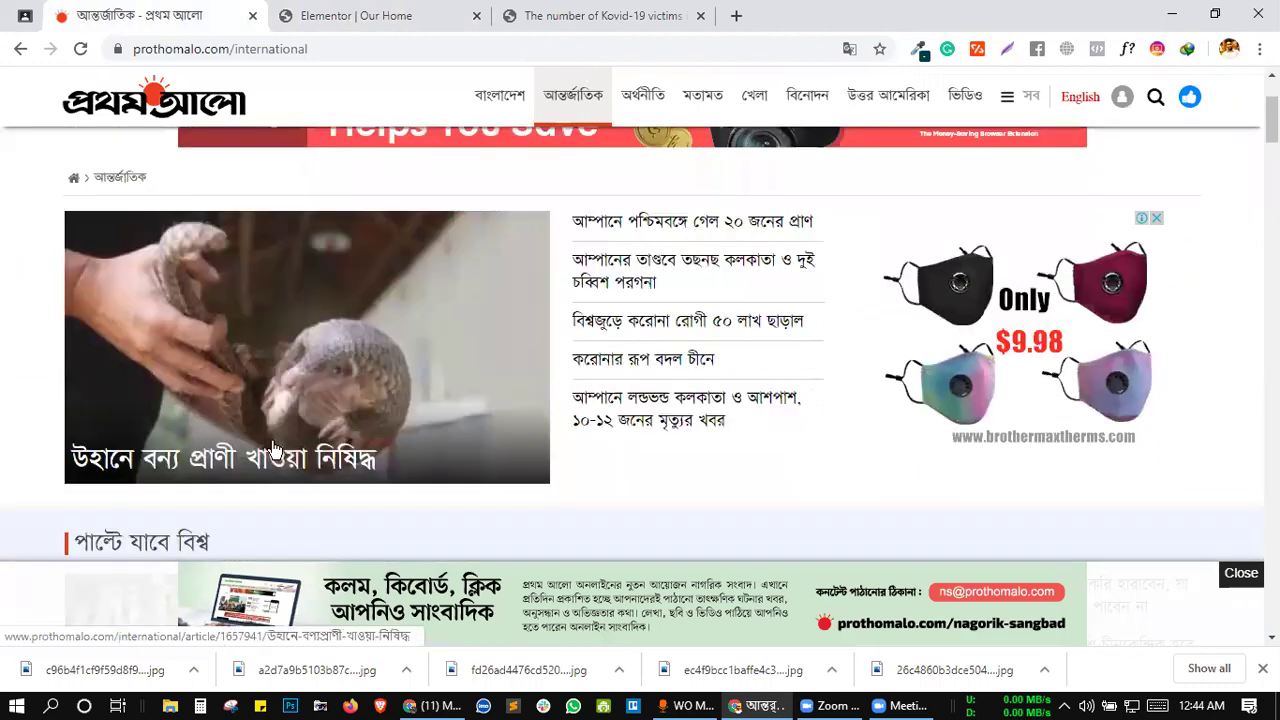
{"action": "left_click", "coordinate": [186, 120]}
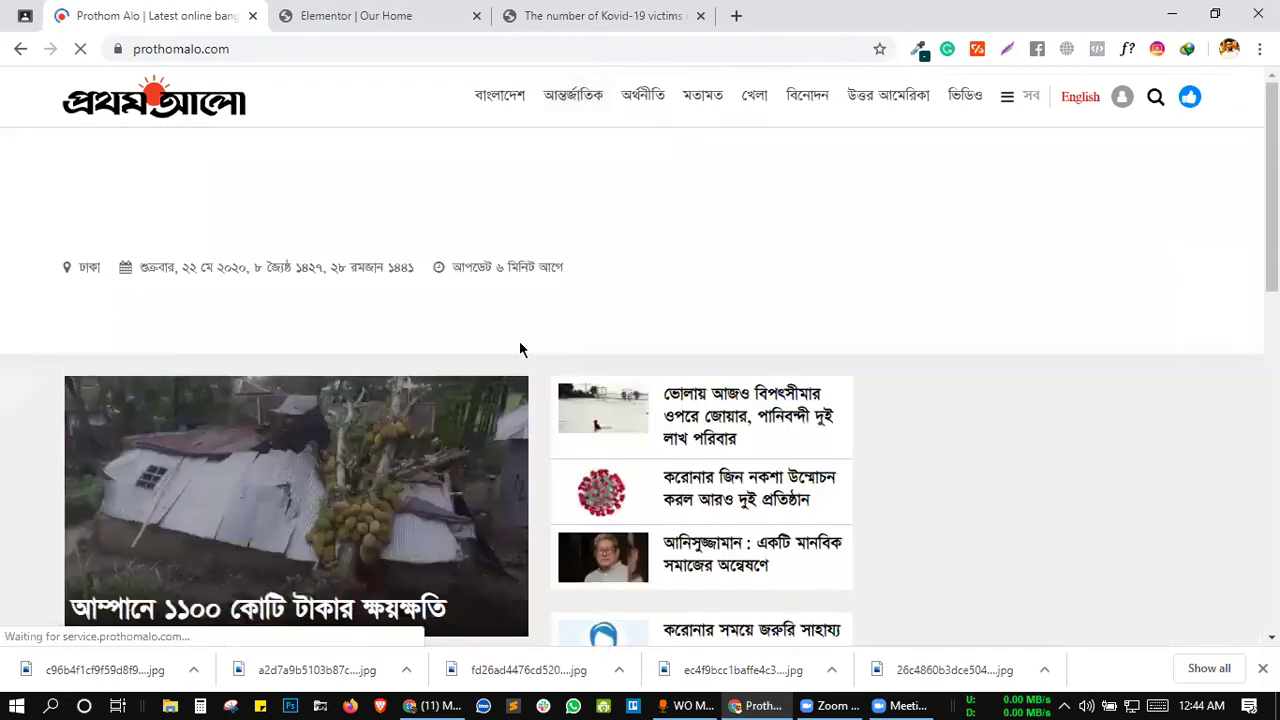
{"action": "scroll", "coordinate": [519, 341], "scroll_direction": "down", "scroll_amount": 3}
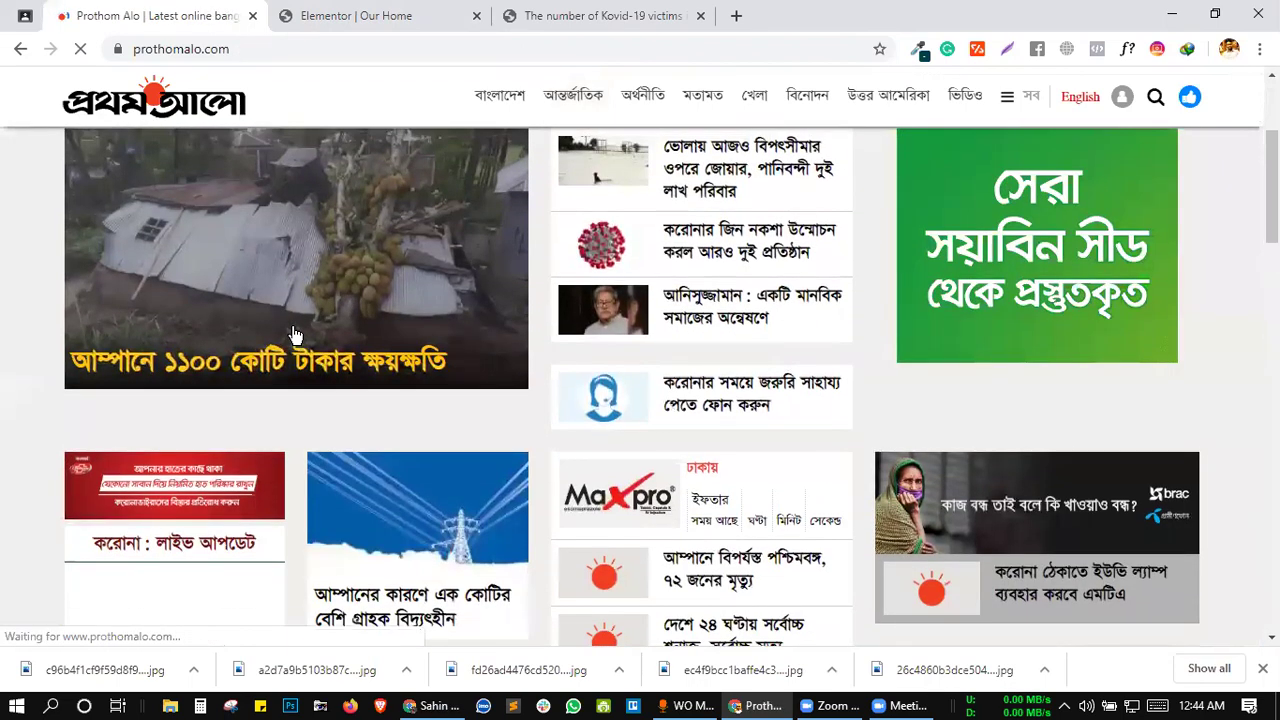
- Return to the Elementor editor and examine the EPIC - Hero 13 Content Filter options, from post type to the category filters
{"action": "scroll", "coordinate": [295, 335], "scroll_direction": "up", "scroll_amount": 2}
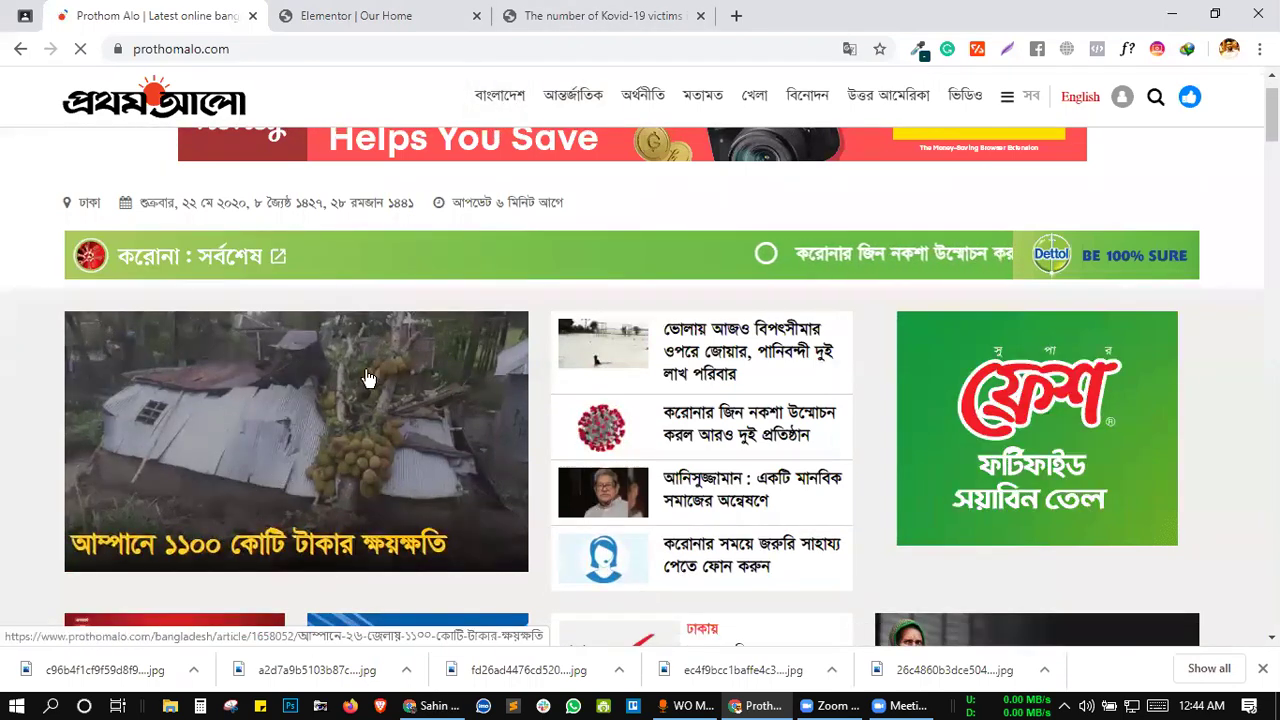
{"action": "left_click", "coordinate": [400, 15]}
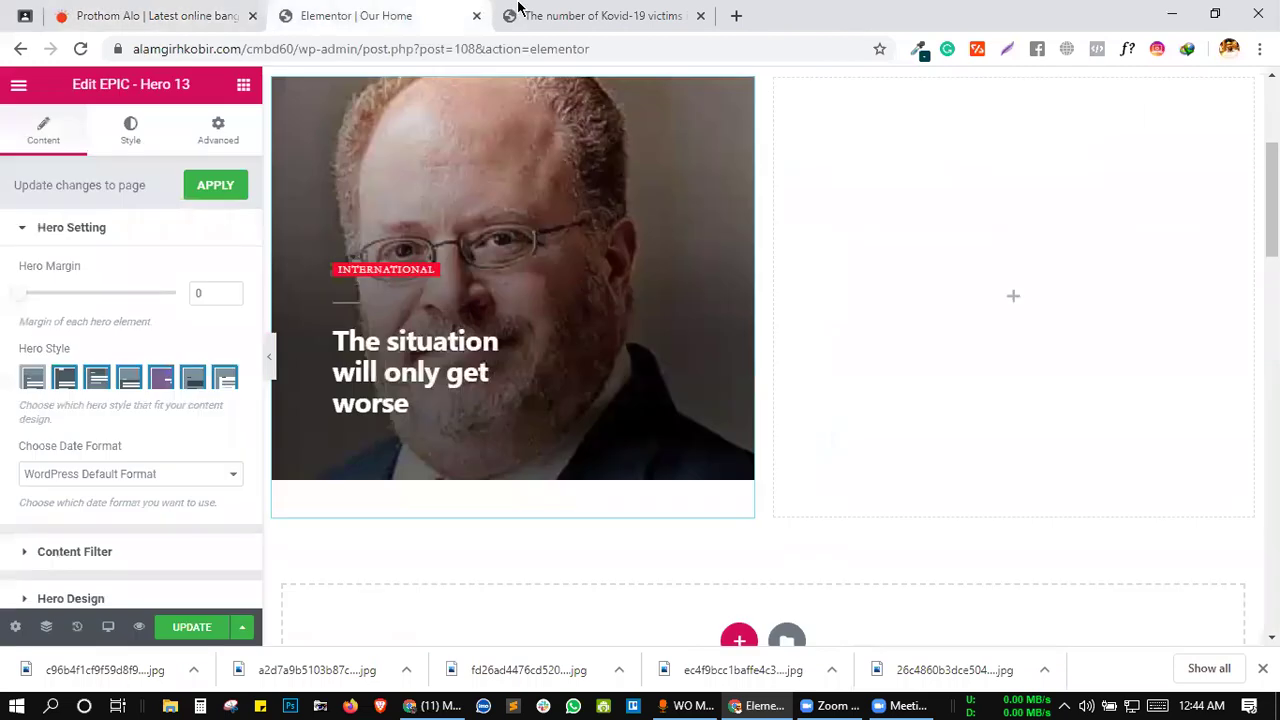
{"action": "scroll", "coordinate": [207, 301], "scroll_direction": "down", "scroll_amount": 1}
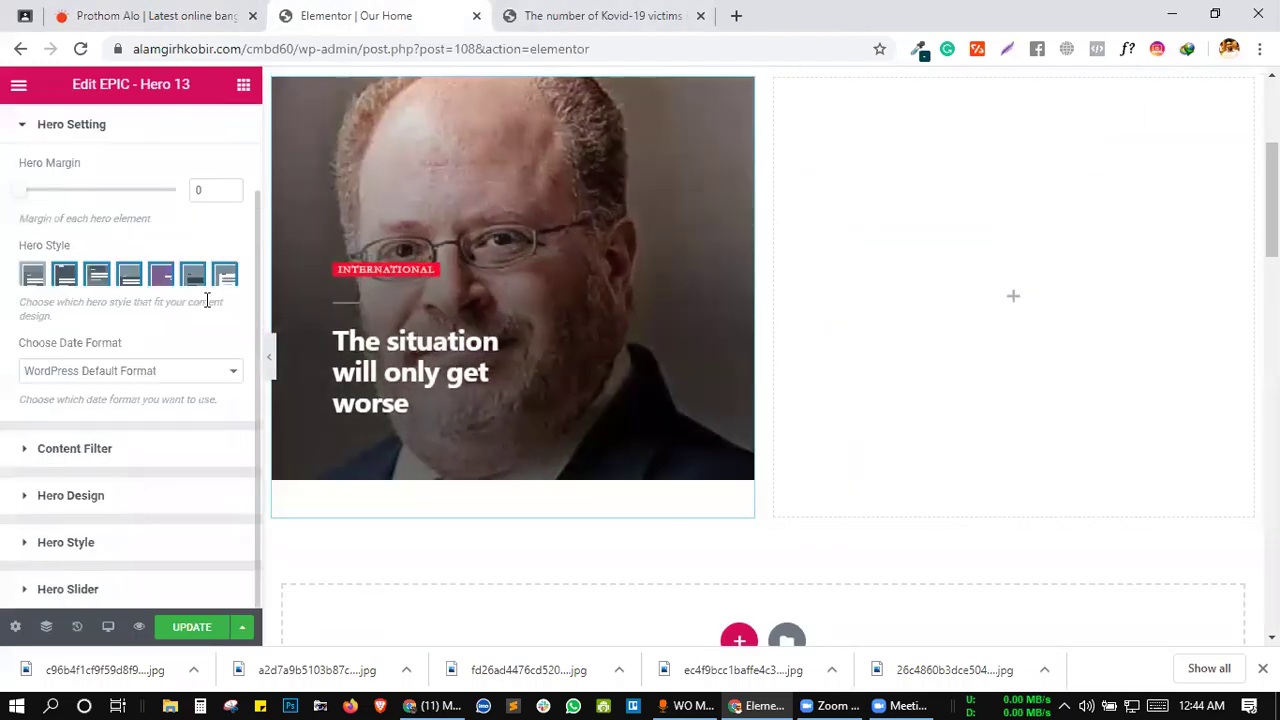
{"action": "left_click", "coordinate": [77, 448]}
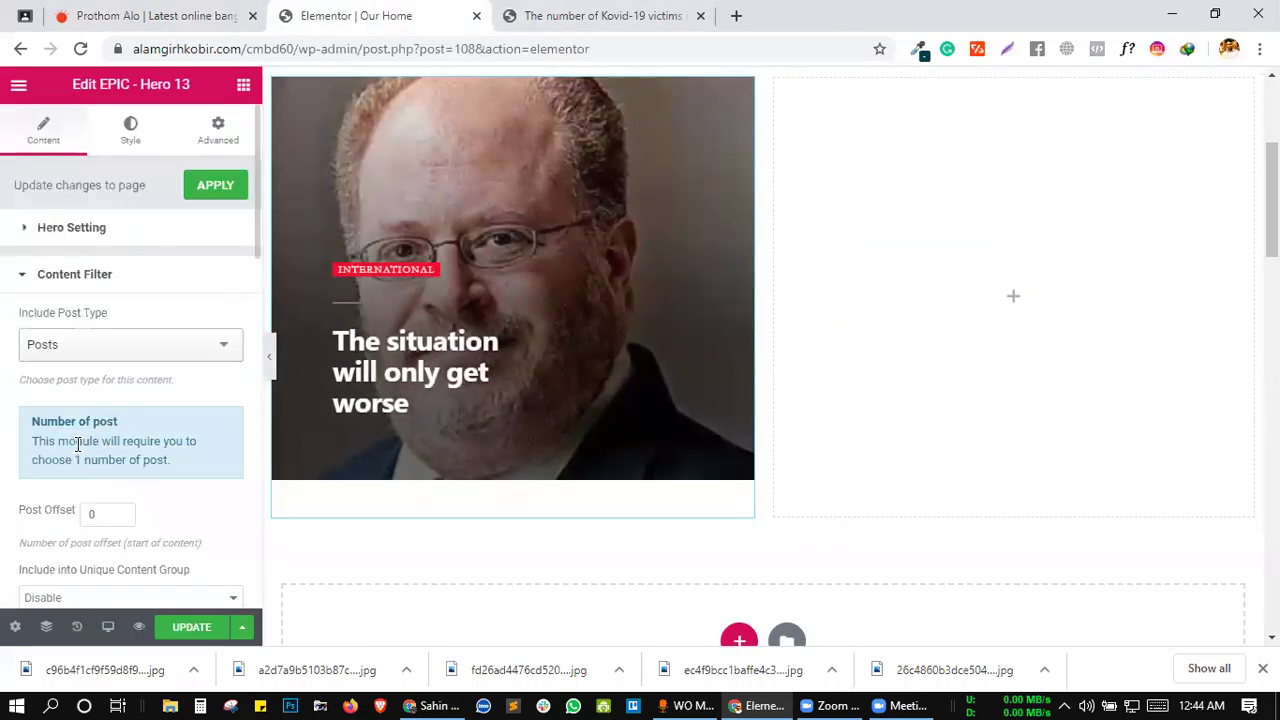
{"action": "left_click", "coordinate": [85, 345]}
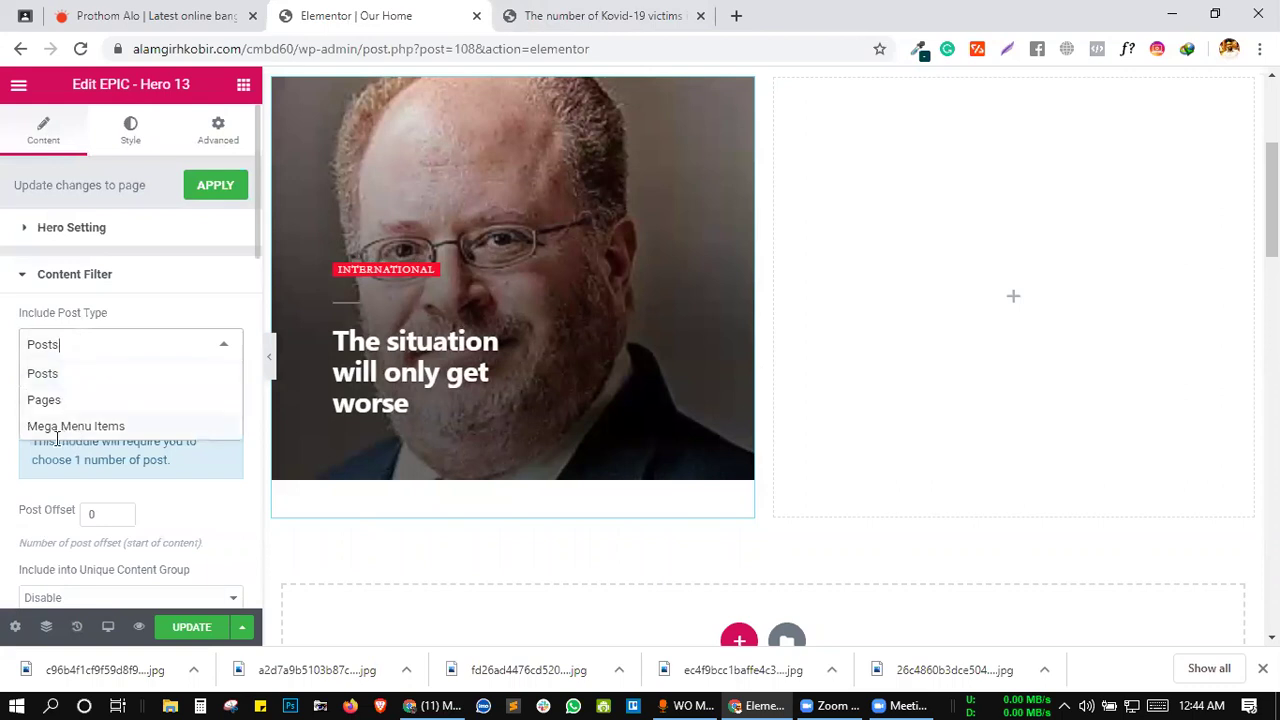
{"action": "left_click", "coordinate": [20, 476]}
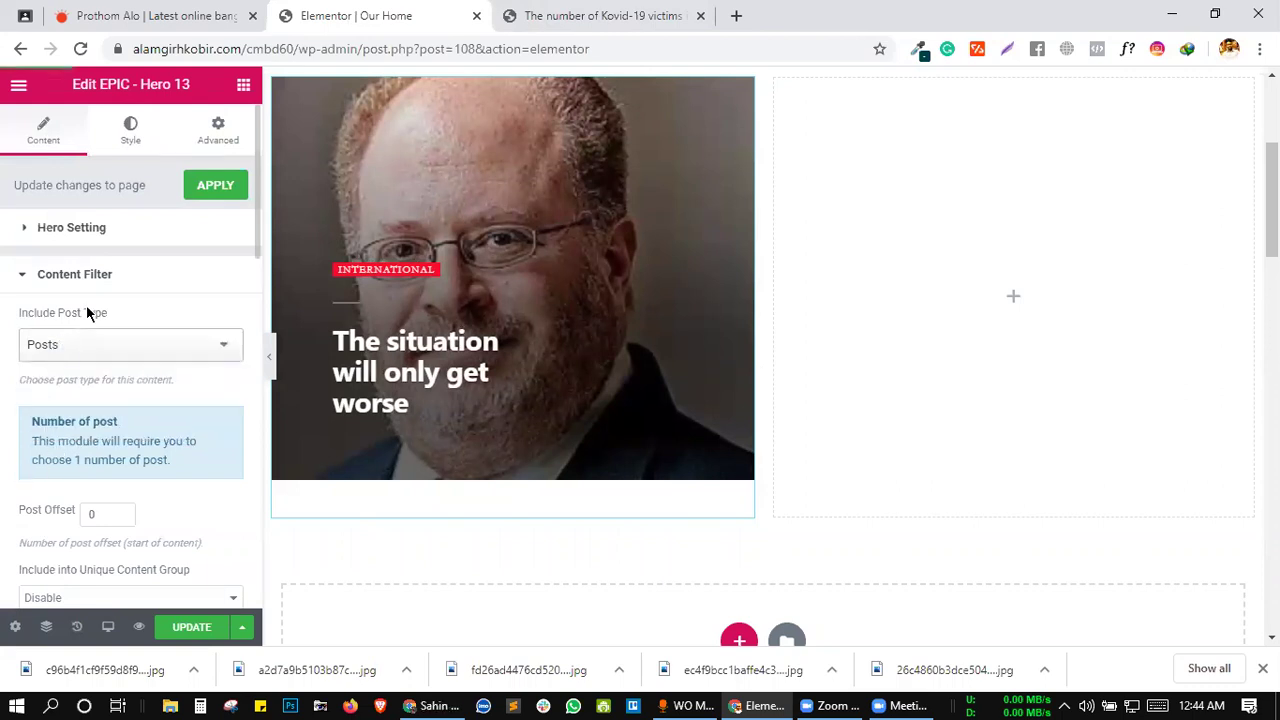
{"action": "scroll", "coordinate": [87, 312], "scroll_direction": "down", "scroll_amount": 2}
{"action": "scroll", "coordinate": [42, 312], "scroll_direction": "down", "scroll_amount": 1}
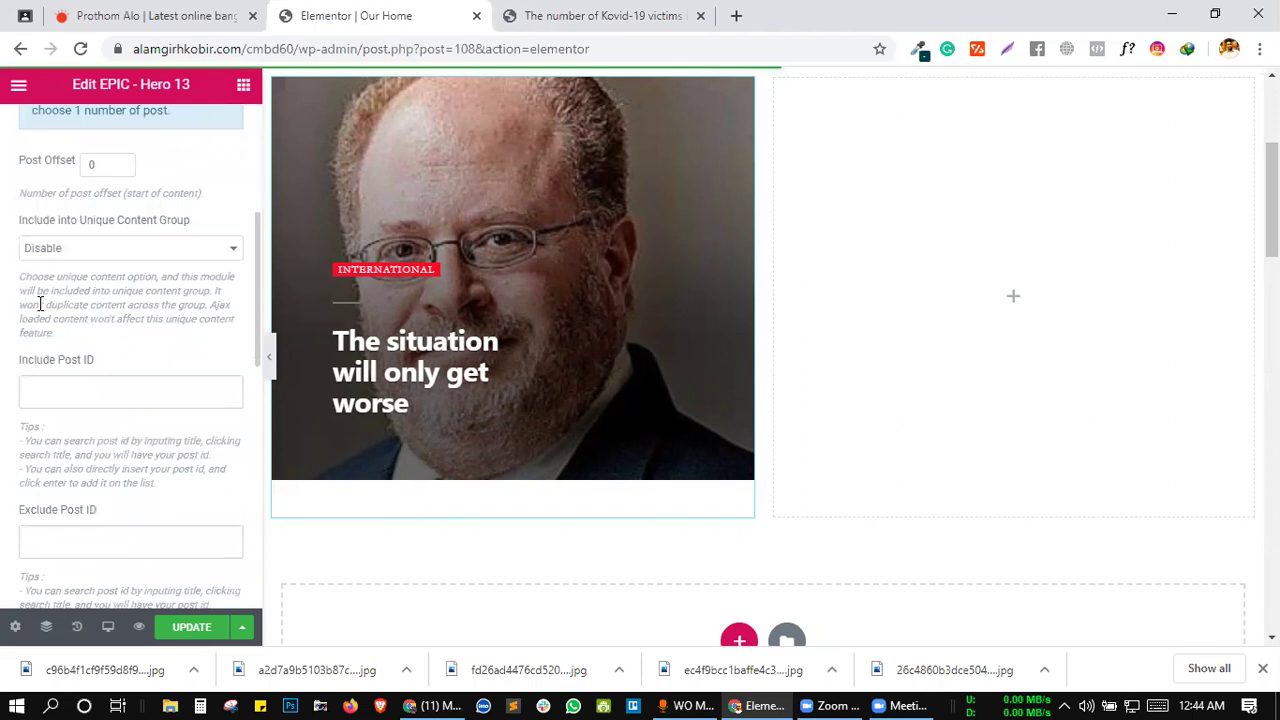
{"action": "scroll", "coordinate": [85, 250], "scroll_direction": "down", "scroll_amount": 4}
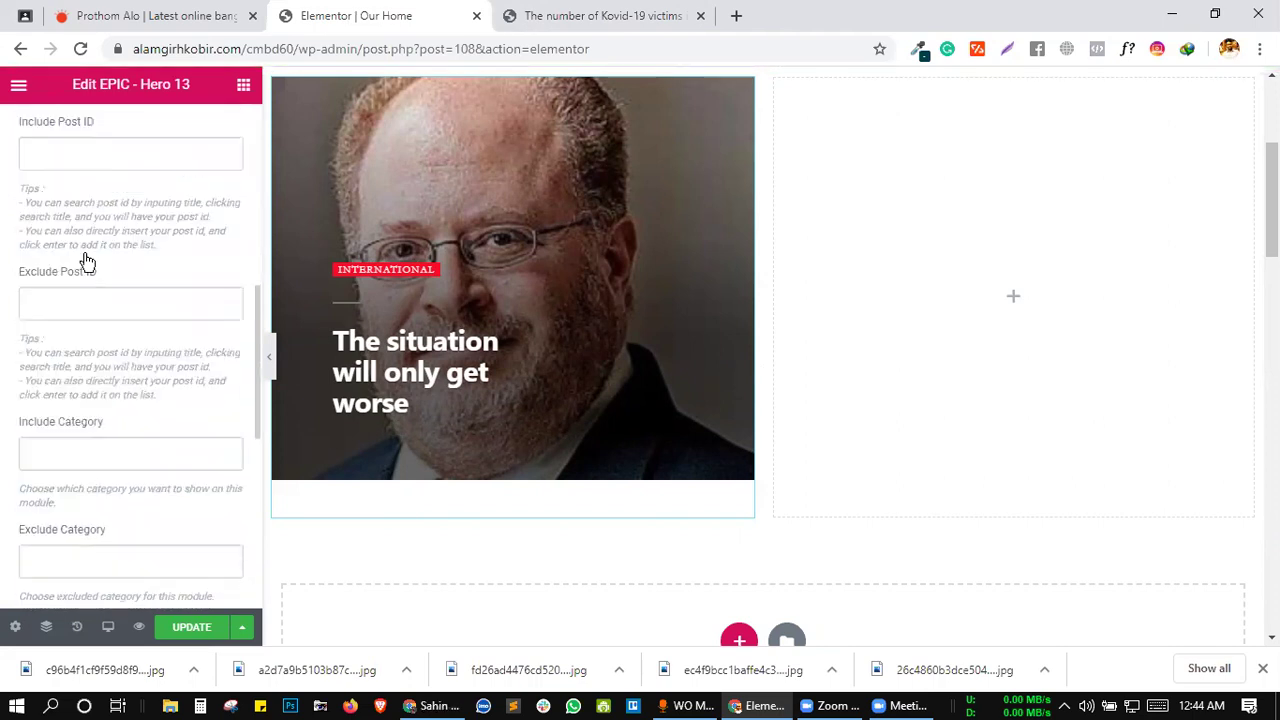
{"action": "scroll", "coordinate": [92, 230], "scroll_direction": "up", "scroll_amount": 1}
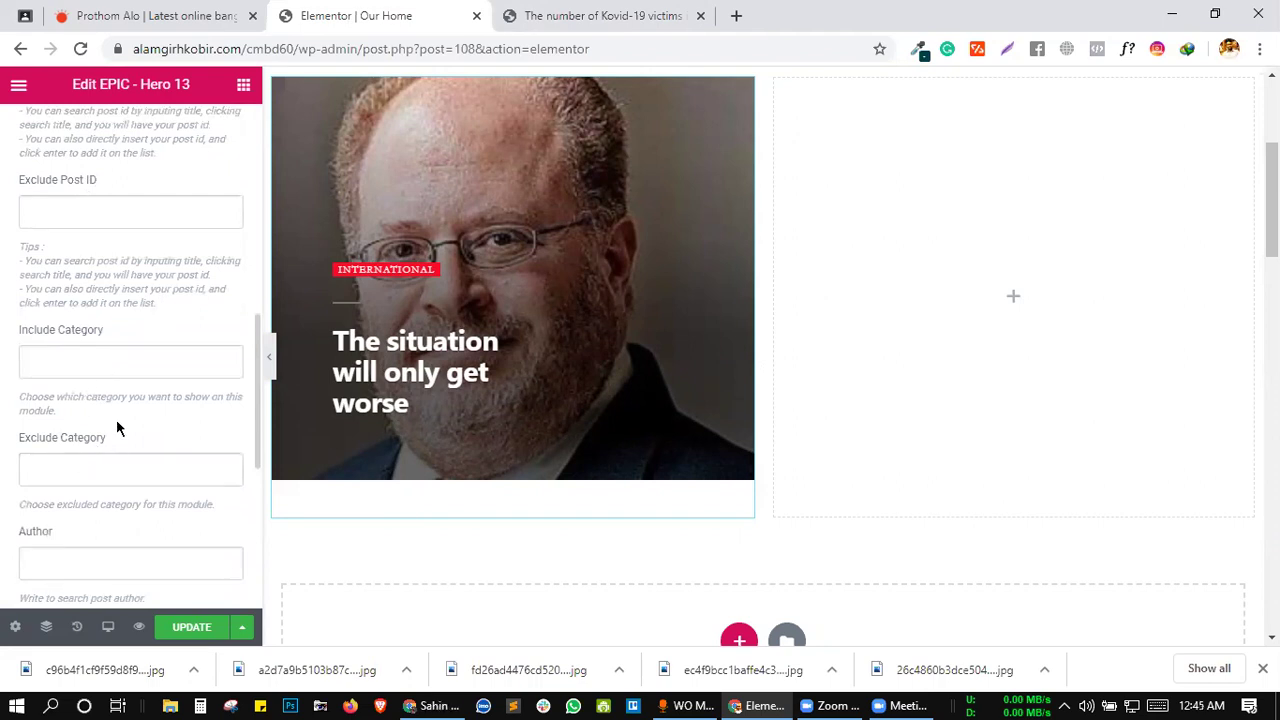
{"action": "scroll", "coordinate": [116, 423], "scroll_direction": "down", "scroll_amount": 1}
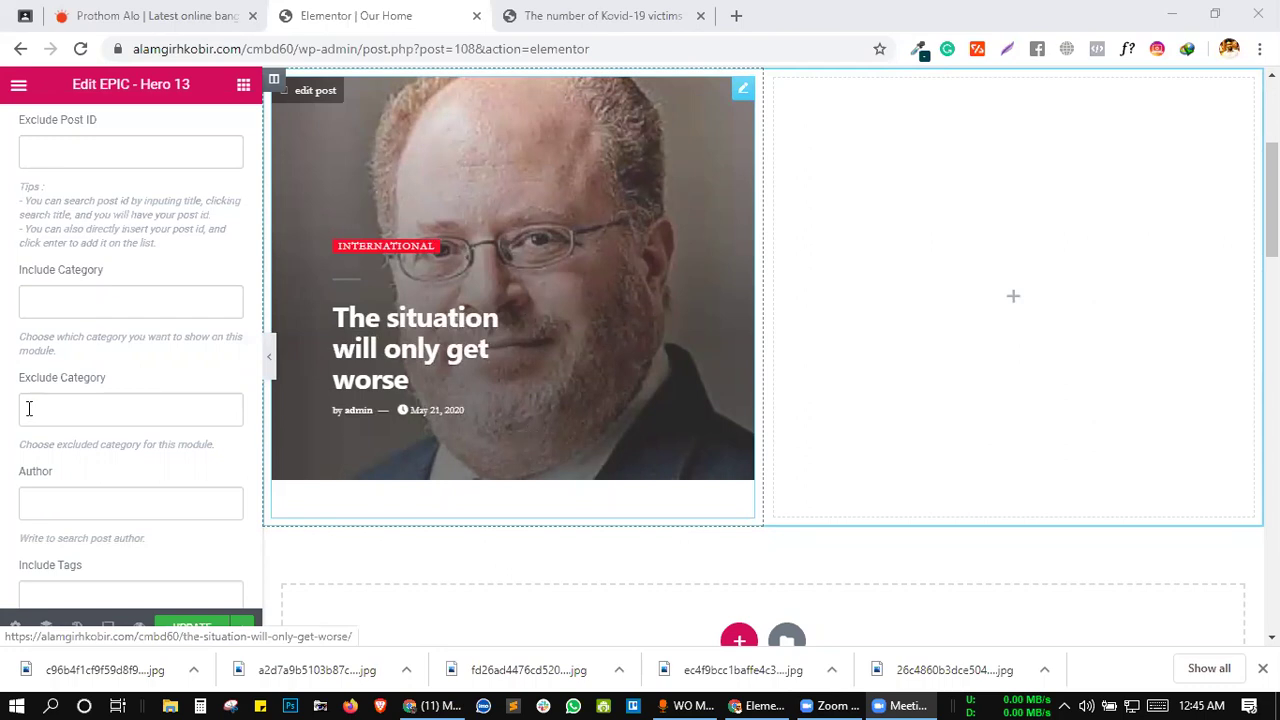
- Include the Cricket and sports categories in the EPIC - Hero 13 content filter and check the post preview
{"action": "left_click", "coordinate": [143, 294]}
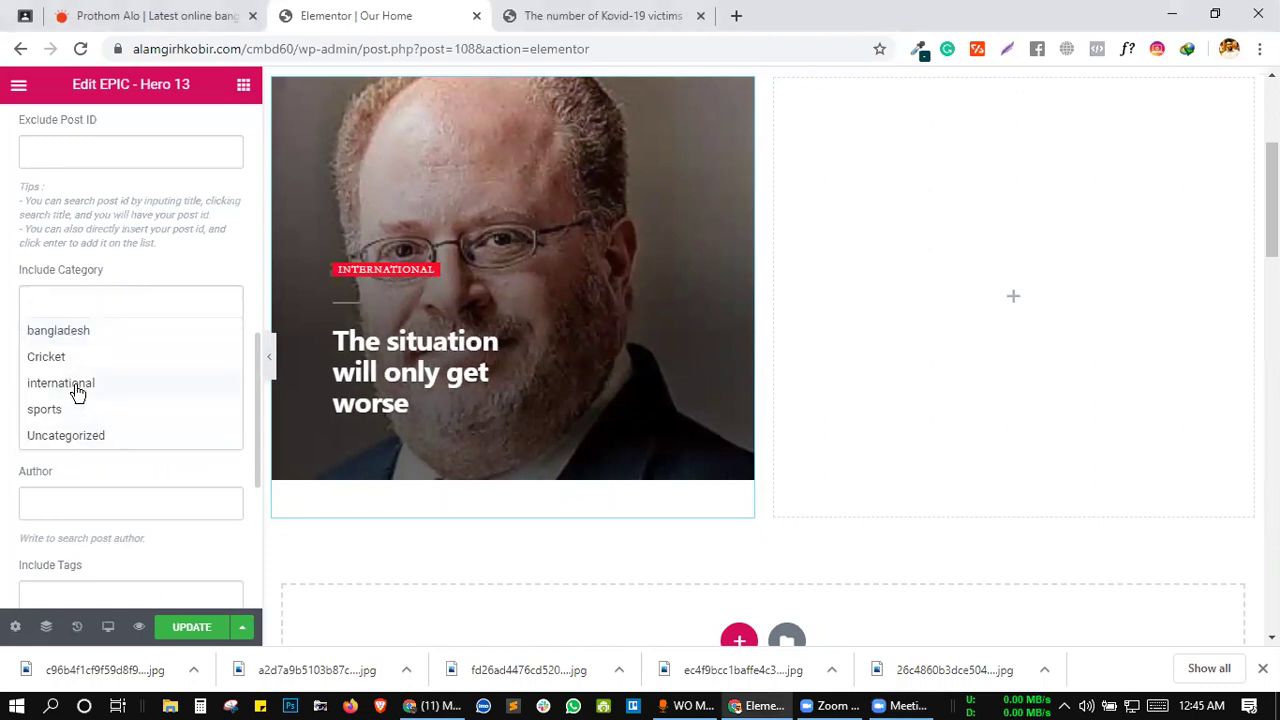
{"action": "left_click", "coordinate": [63, 357]}
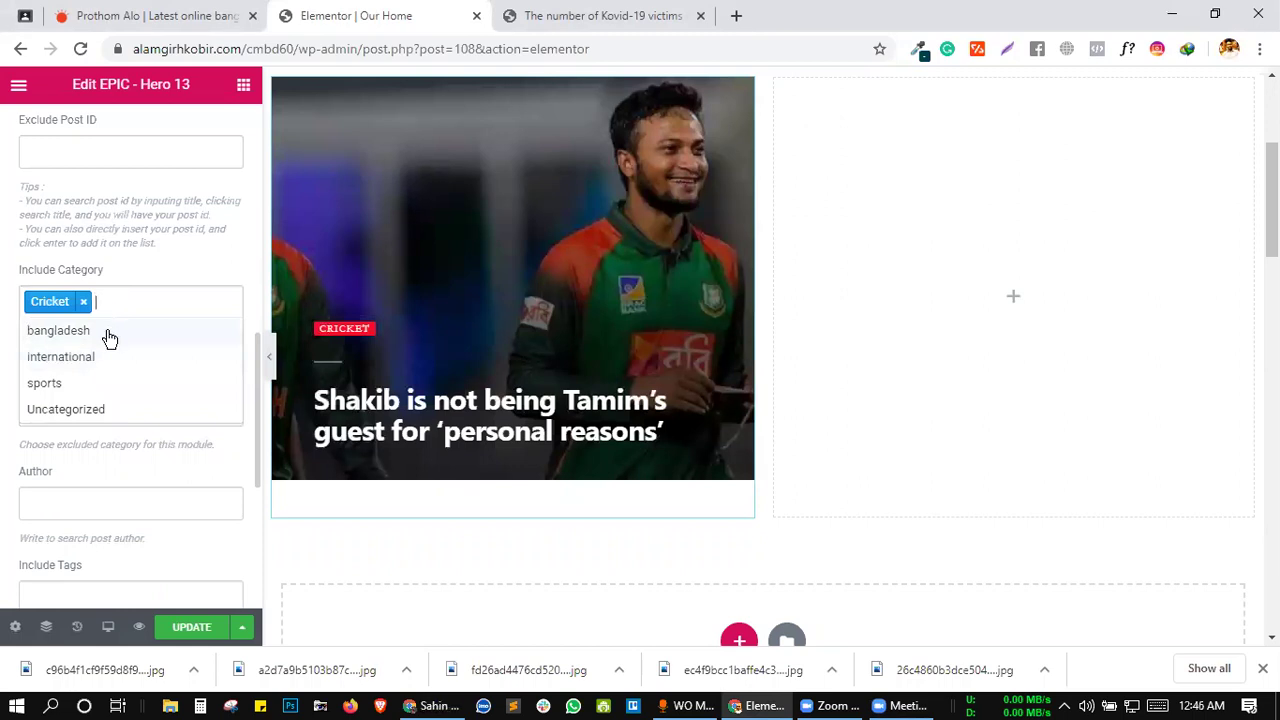
{"action": "left_click", "coordinate": [44, 384]}
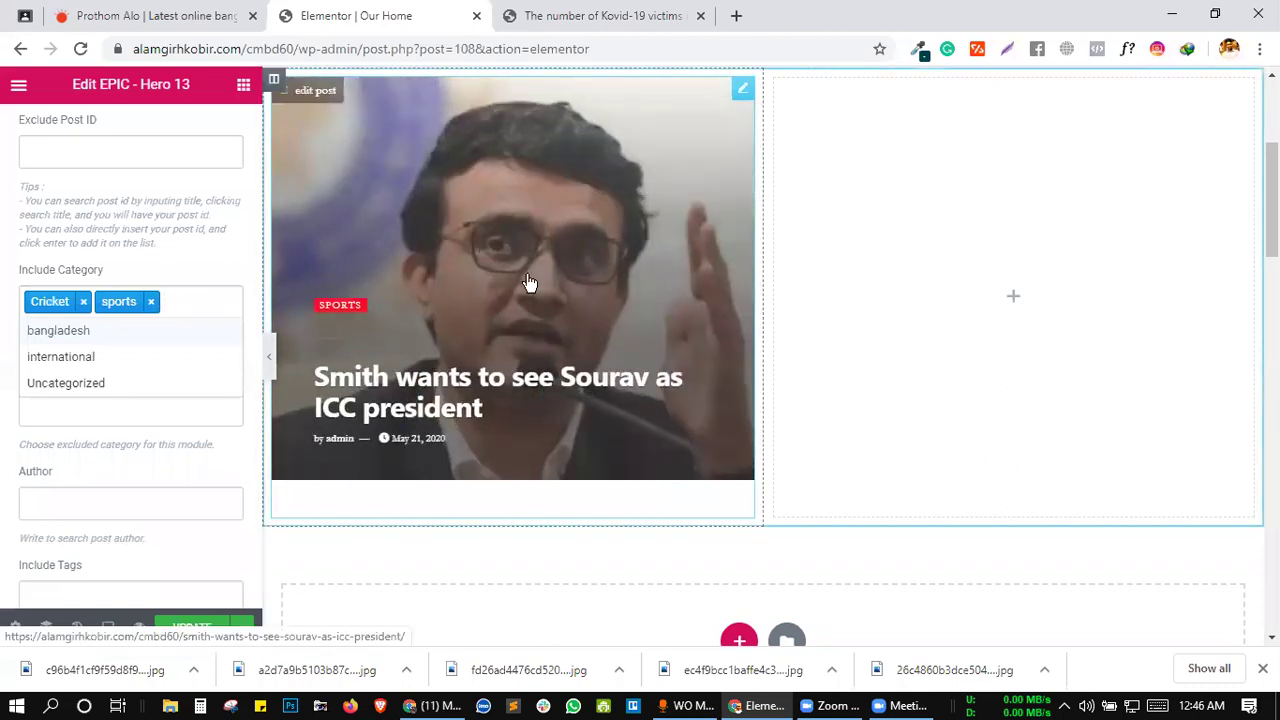
{"action": "scroll", "coordinate": [530, 283], "scroll_direction": "up", "scroll_amount": 2}
{"action": "scroll", "coordinate": [491, 409], "scroll_direction": "down", "scroll_amount": 3}
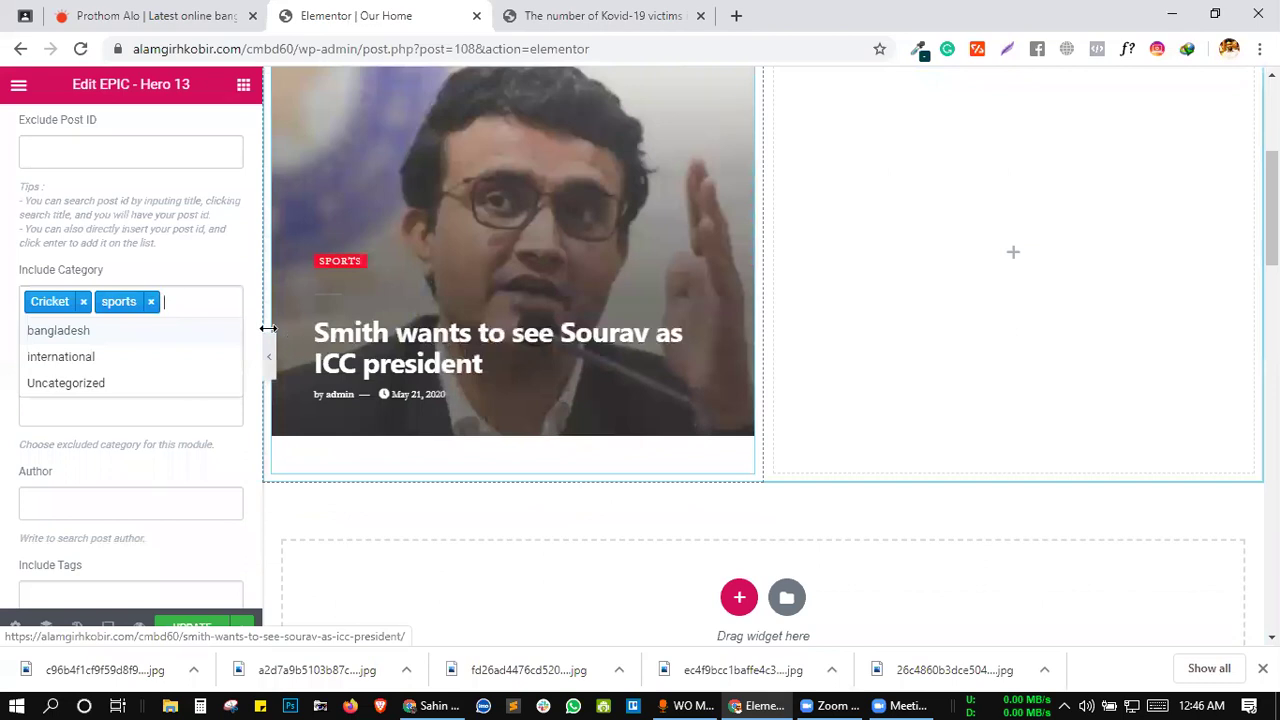
- Remove the sports and Cricket categories from the widget's included categories
{"action": "left_click", "coordinate": [152, 302]}
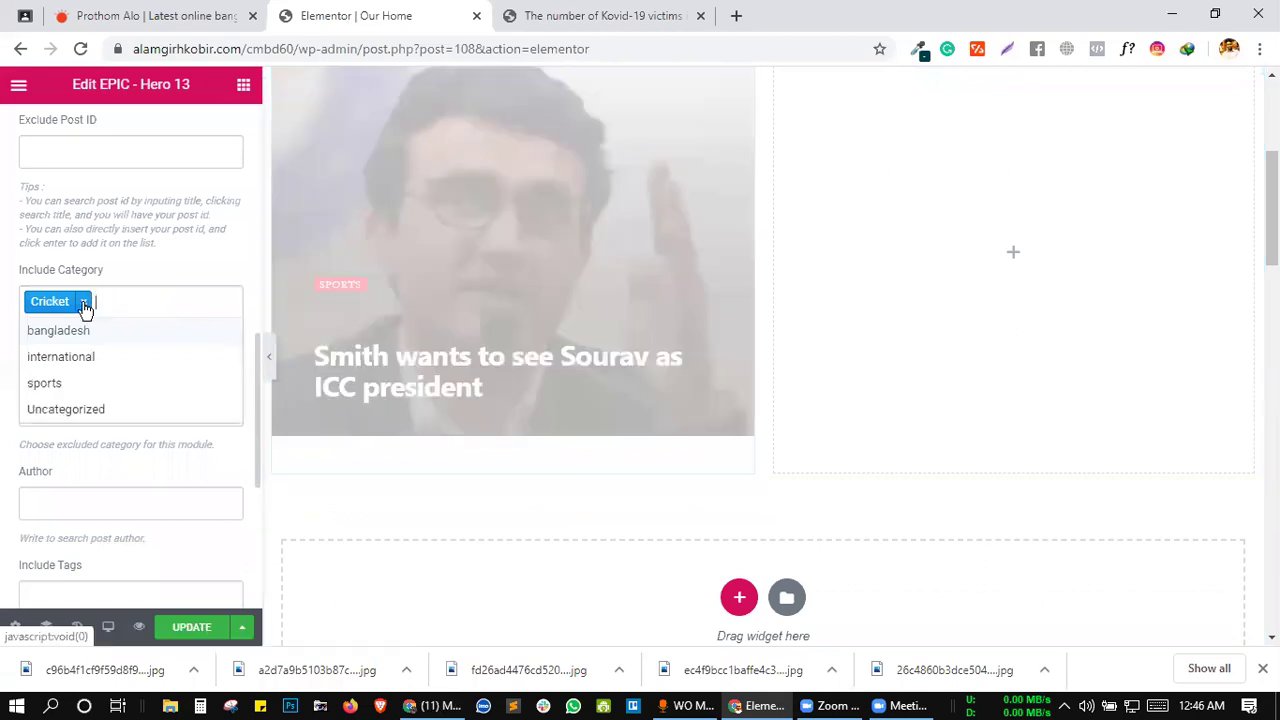
{"action": "left_click", "coordinate": [85, 302]}
{"action": "left_click", "coordinate": [129, 258]}
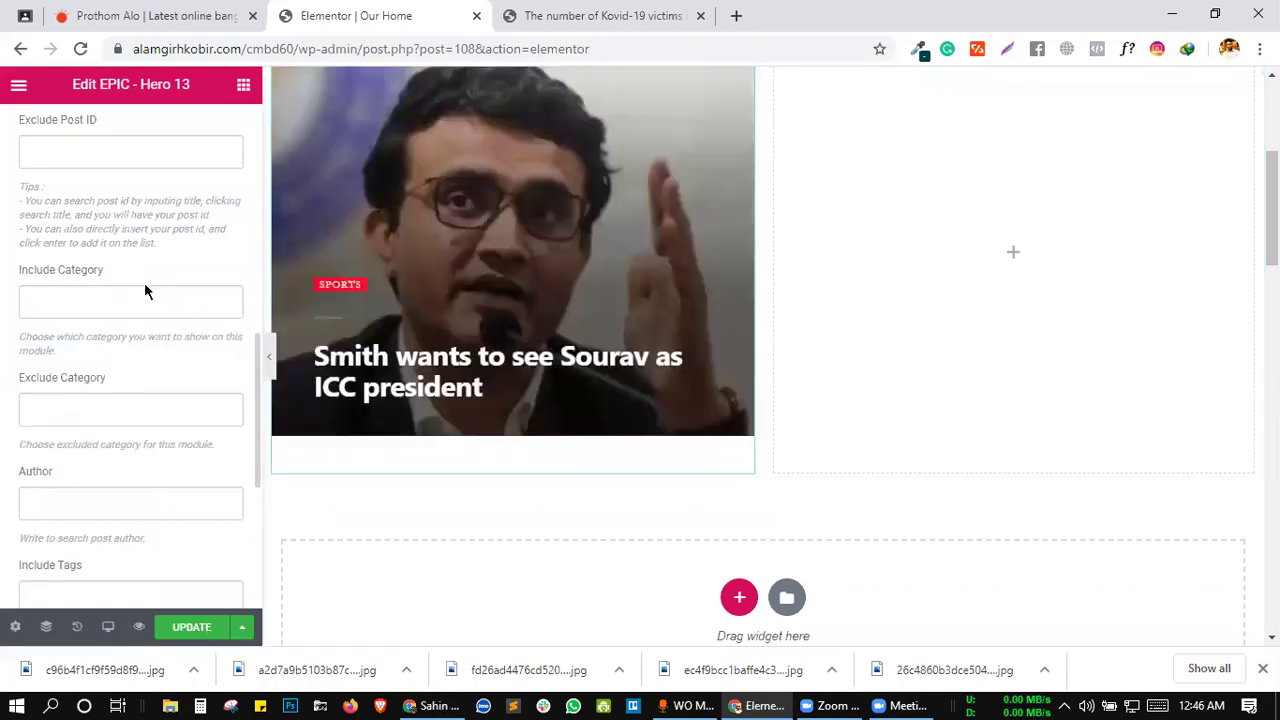
- Switch to the Prothom Alo home page to check its lead story block, and return to the Elementor editor
{"action": "left_click", "coordinate": [183, 15]}
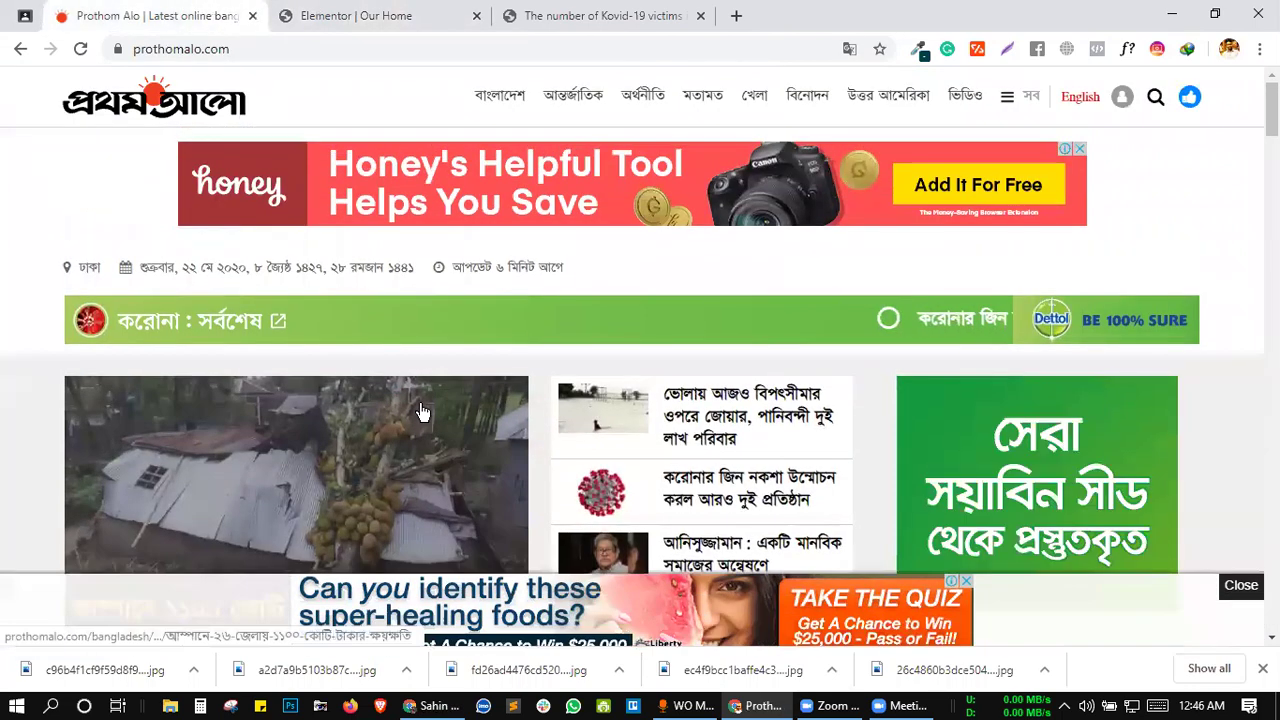
{"action": "scroll", "coordinate": [421, 412], "scroll_direction": "down", "scroll_amount": 2}
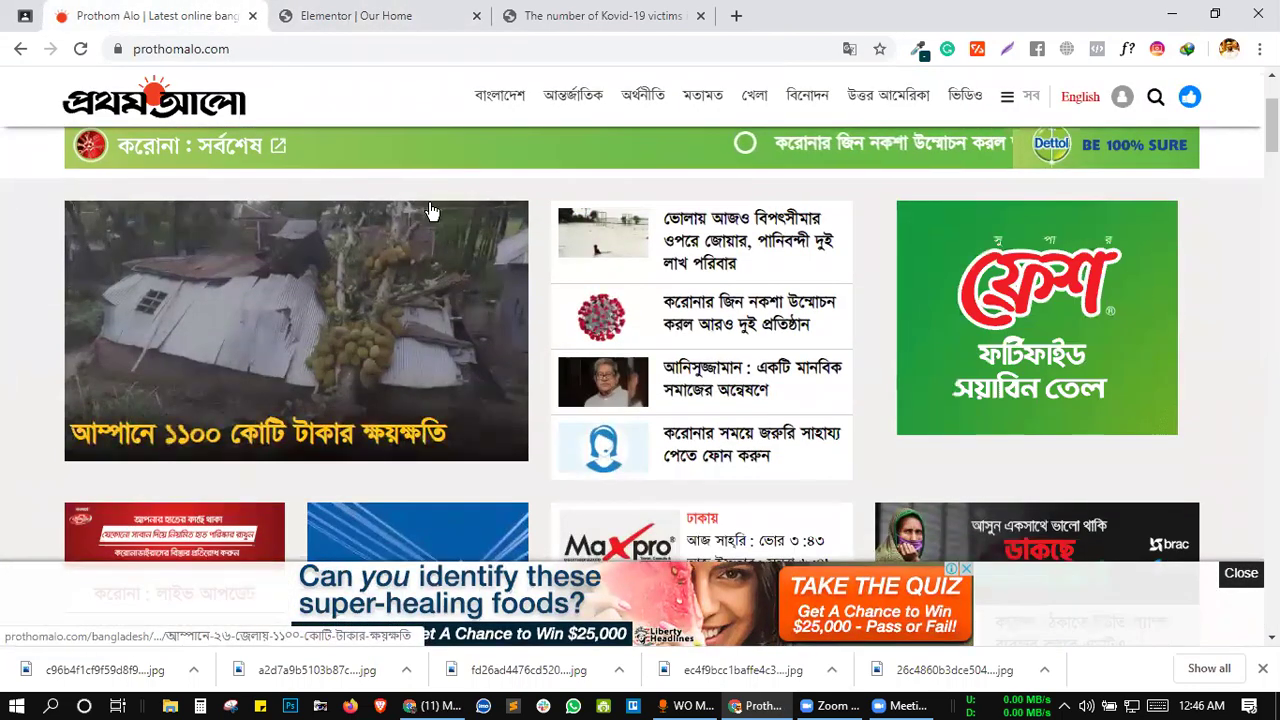
{"action": "left_click", "coordinate": [330, 15]}
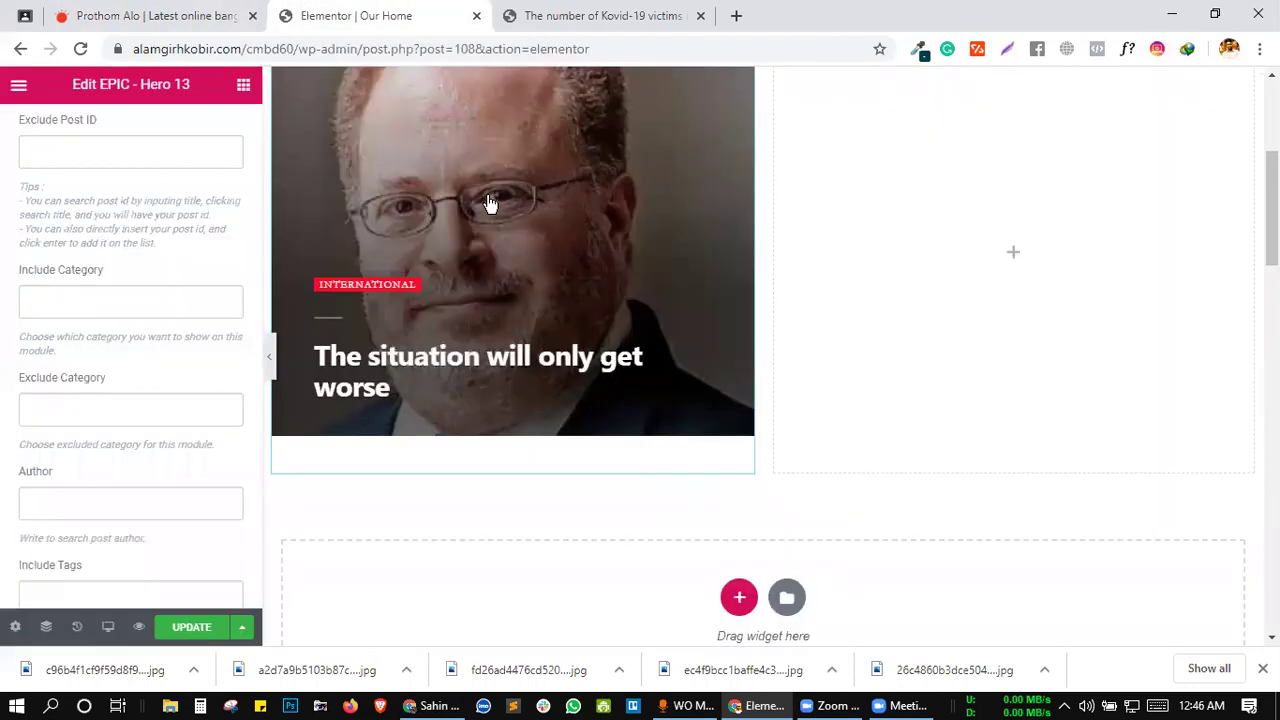
- Set the EPIC - Hero 13 content filter to include only the Cricket category and check the post preview
{"action": "scroll", "coordinate": [190, 360], "scroll_direction": "down", "scroll_amount": 1}
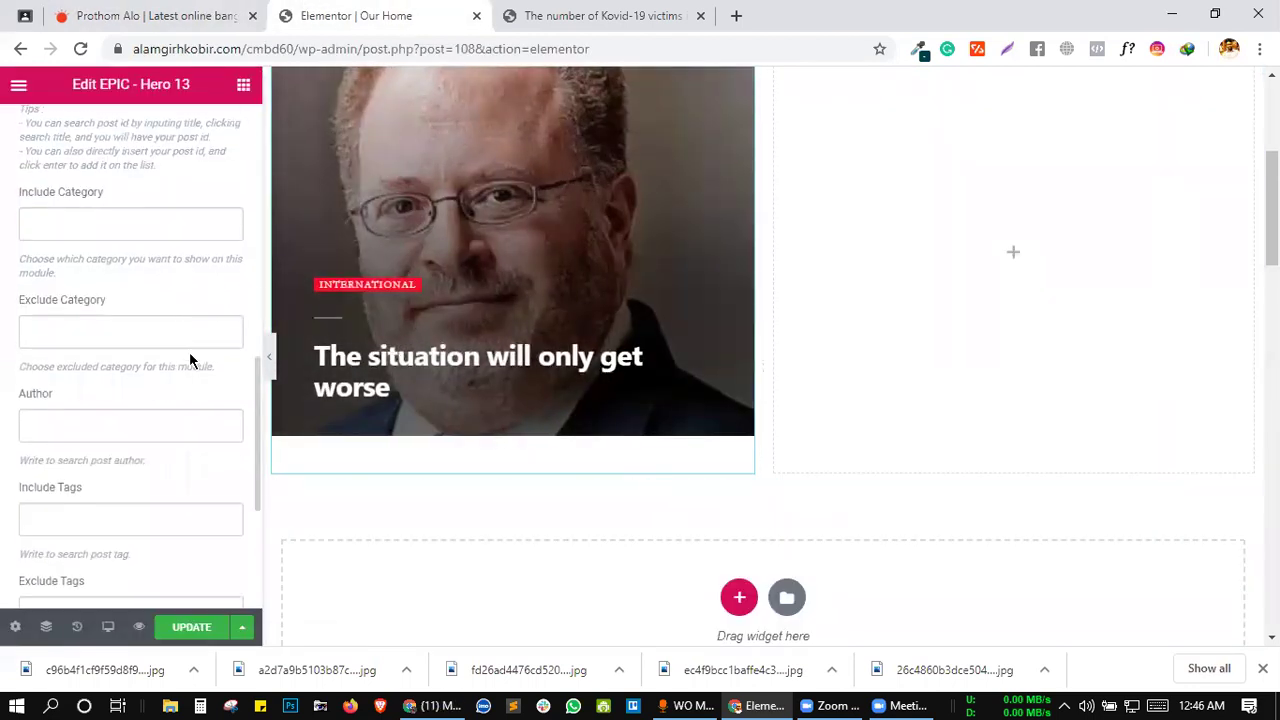
{"action": "left_click", "coordinate": [149, 222]}
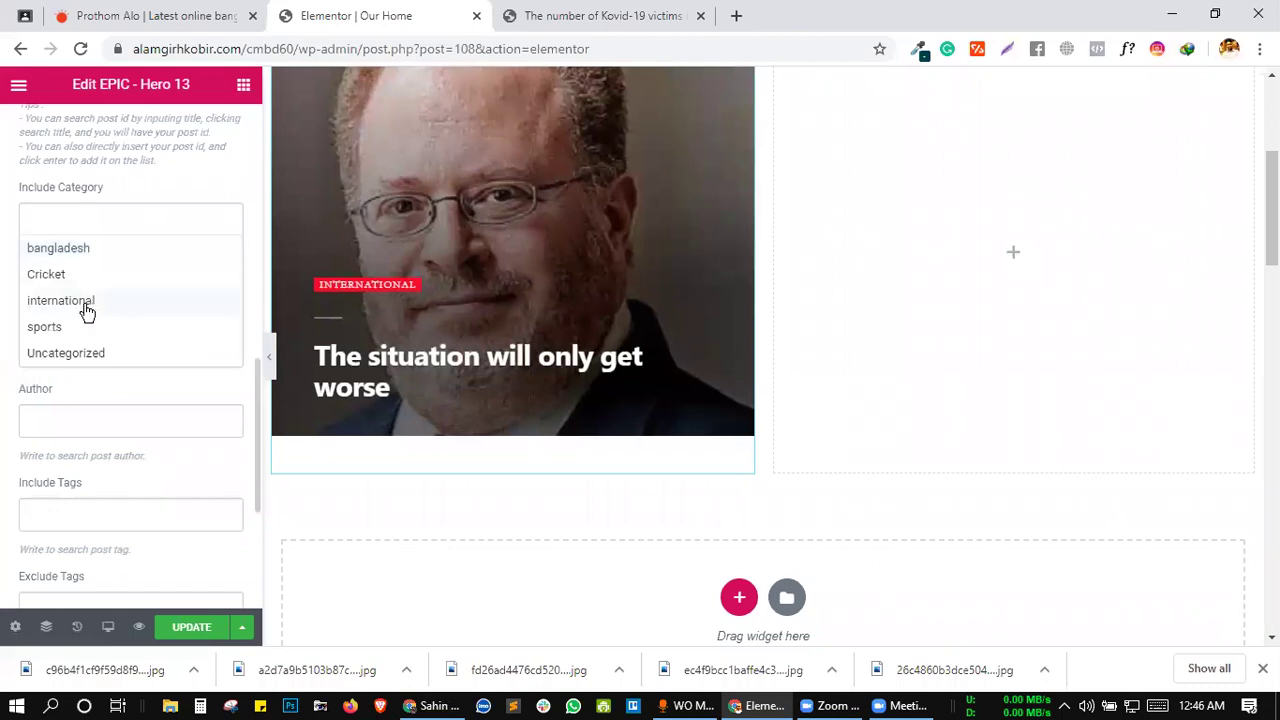
{"action": "left_click", "coordinate": [59, 276]}
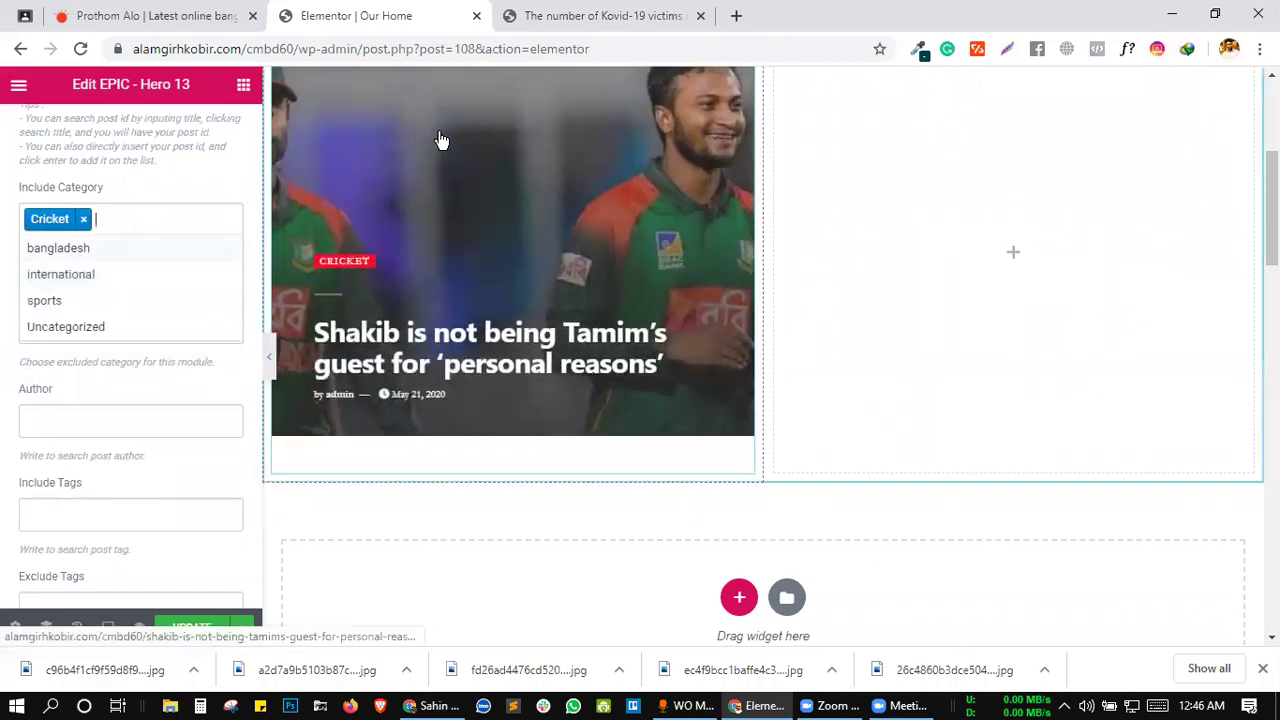
{"action": "scroll", "coordinate": [480, 251], "scroll_direction": "up", "scroll_amount": 3}
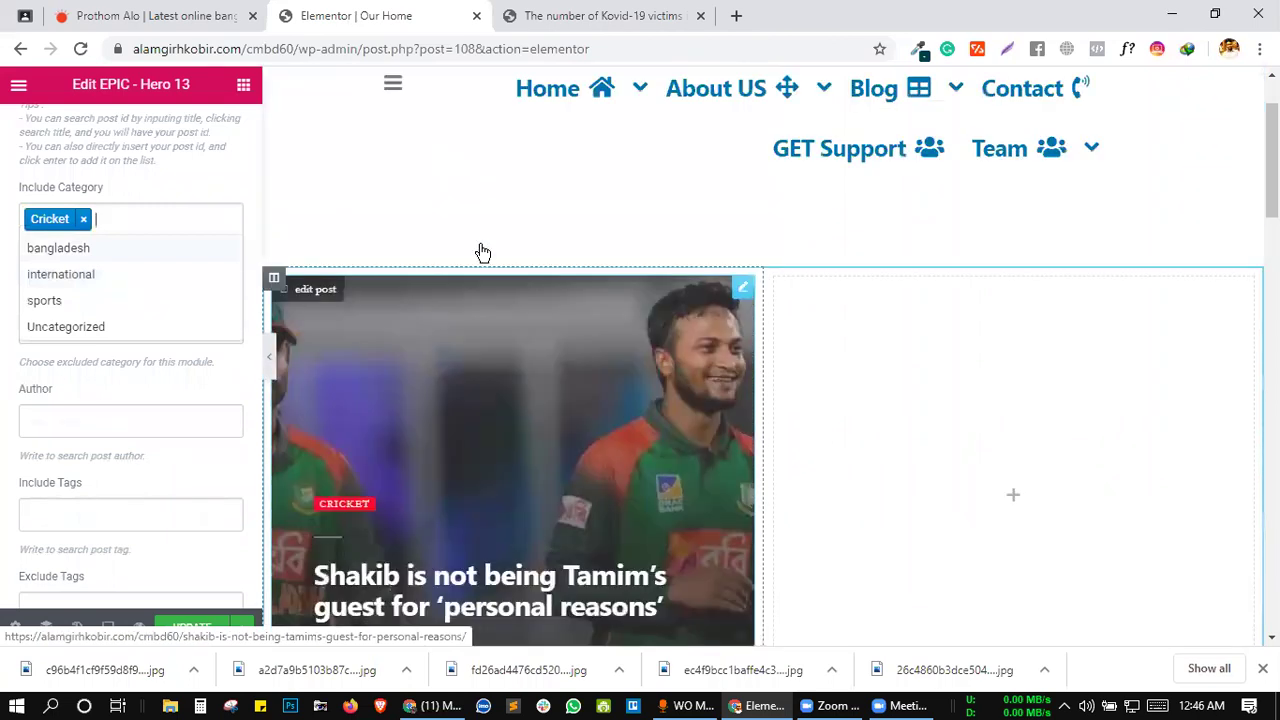
{"action": "scroll", "coordinate": [755, 323], "scroll_direction": "down", "scroll_amount": 3}
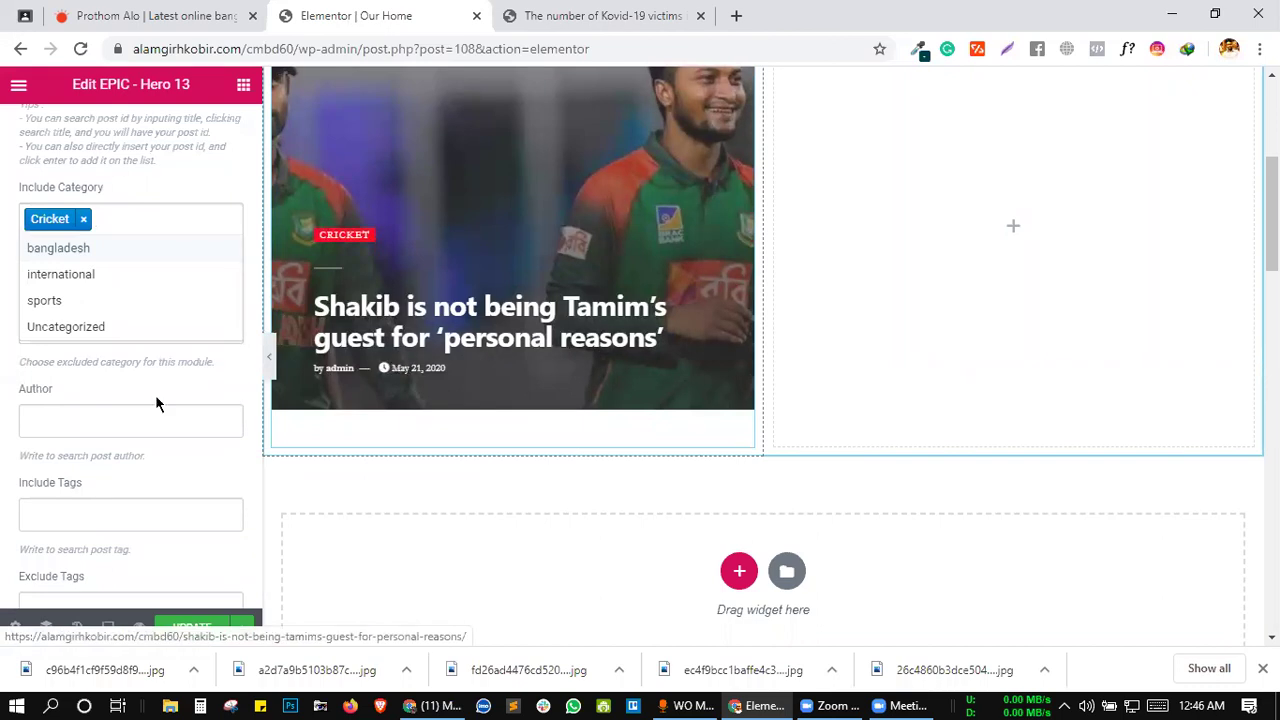
{"action": "left_click", "coordinate": [88, 394]}
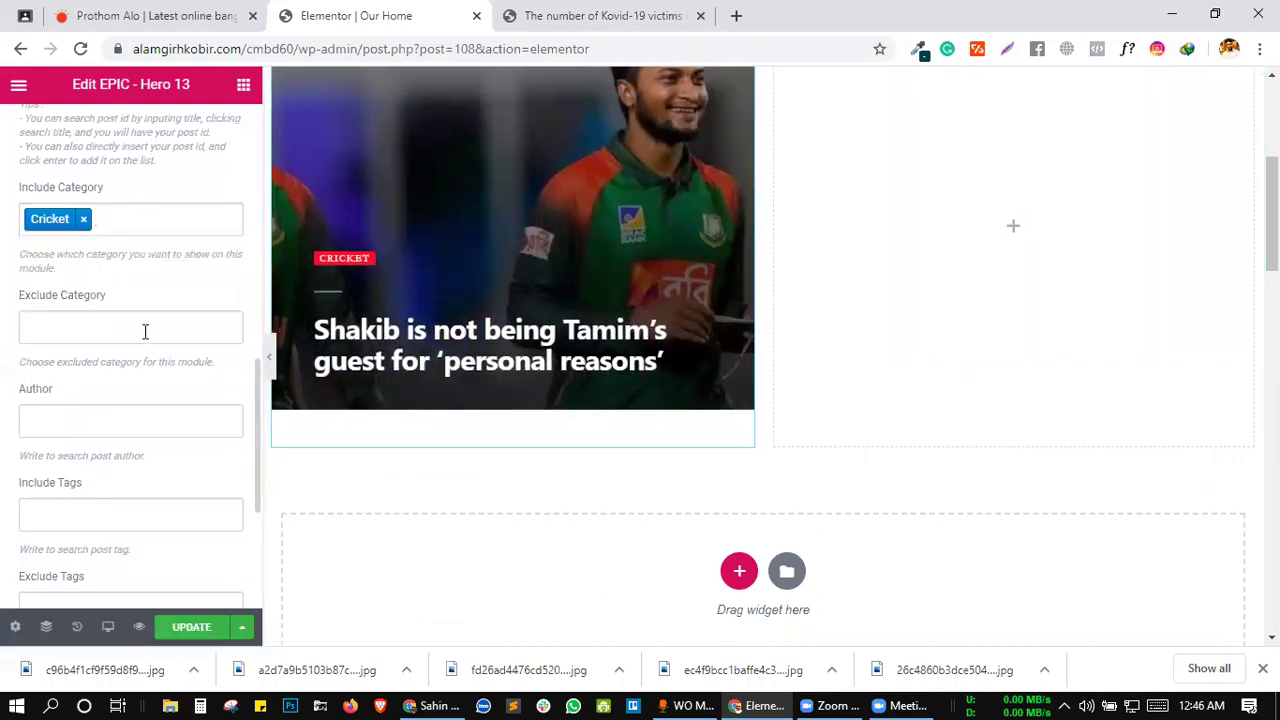
- Exclude the Uncategorized and Cricket categories in the EPIC - Hero 13 content filter
{"action": "left_click", "coordinate": [145, 331]}
{"action": "left_click", "coordinate": [135, 292]}
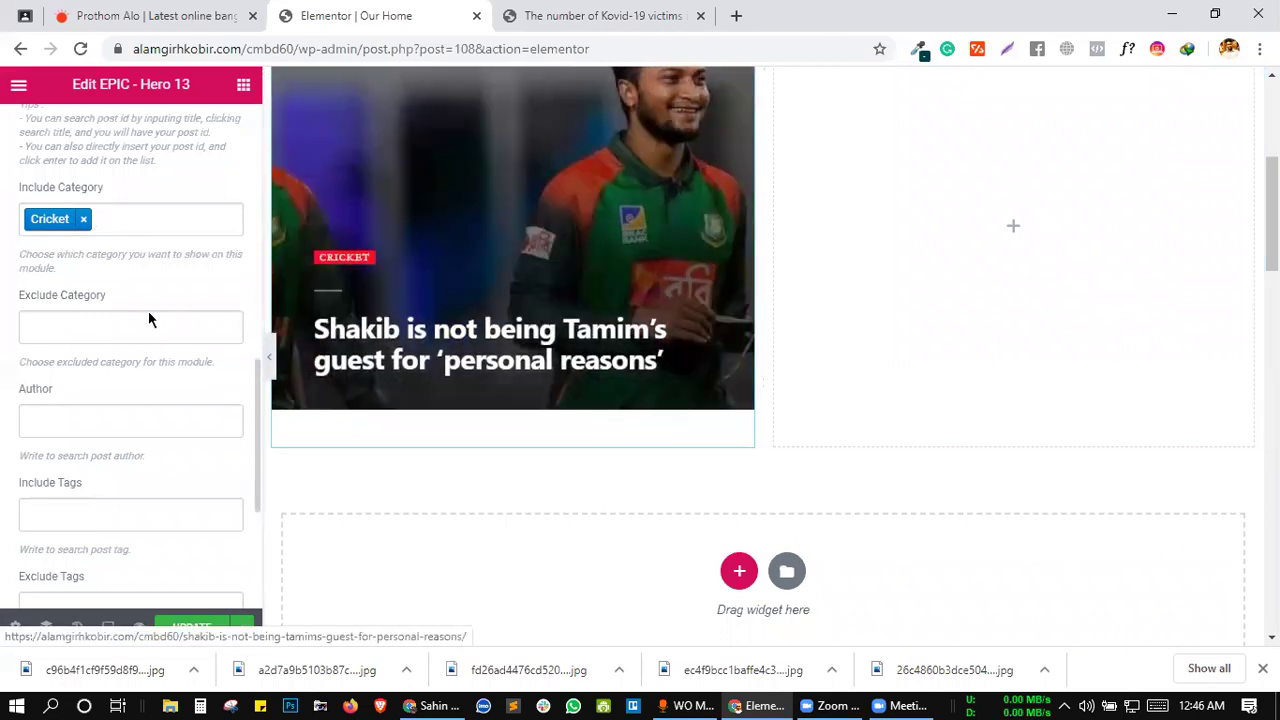
{"action": "left_click", "coordinate": [148, 311]}
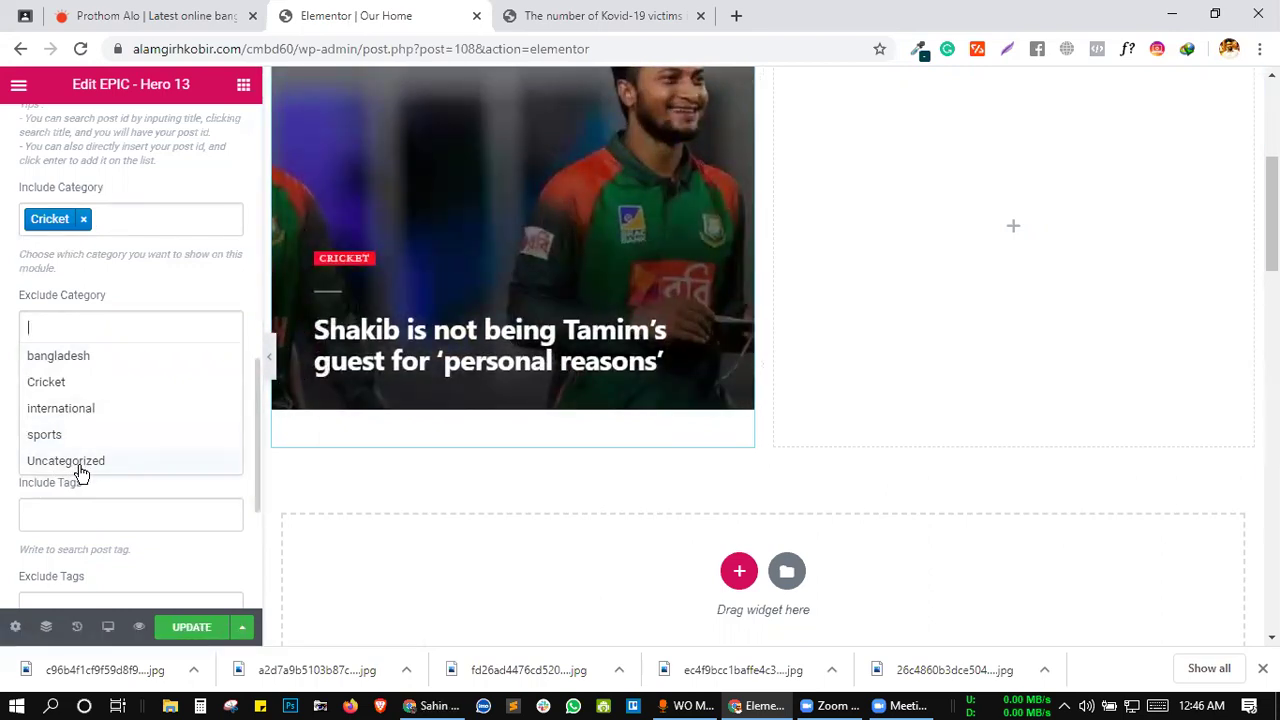
{"action": "left_click", "coordinate": [81, 462]}
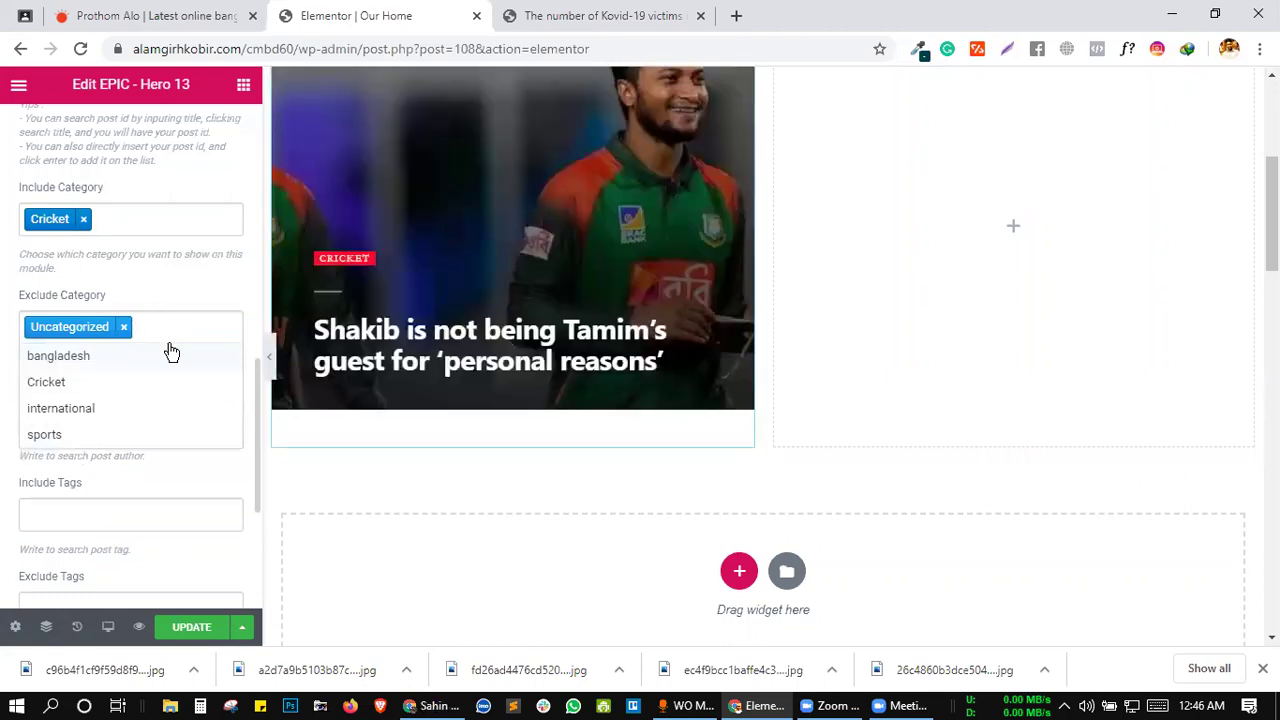
{"action": "left_click", "coordinate": [110, 386]}
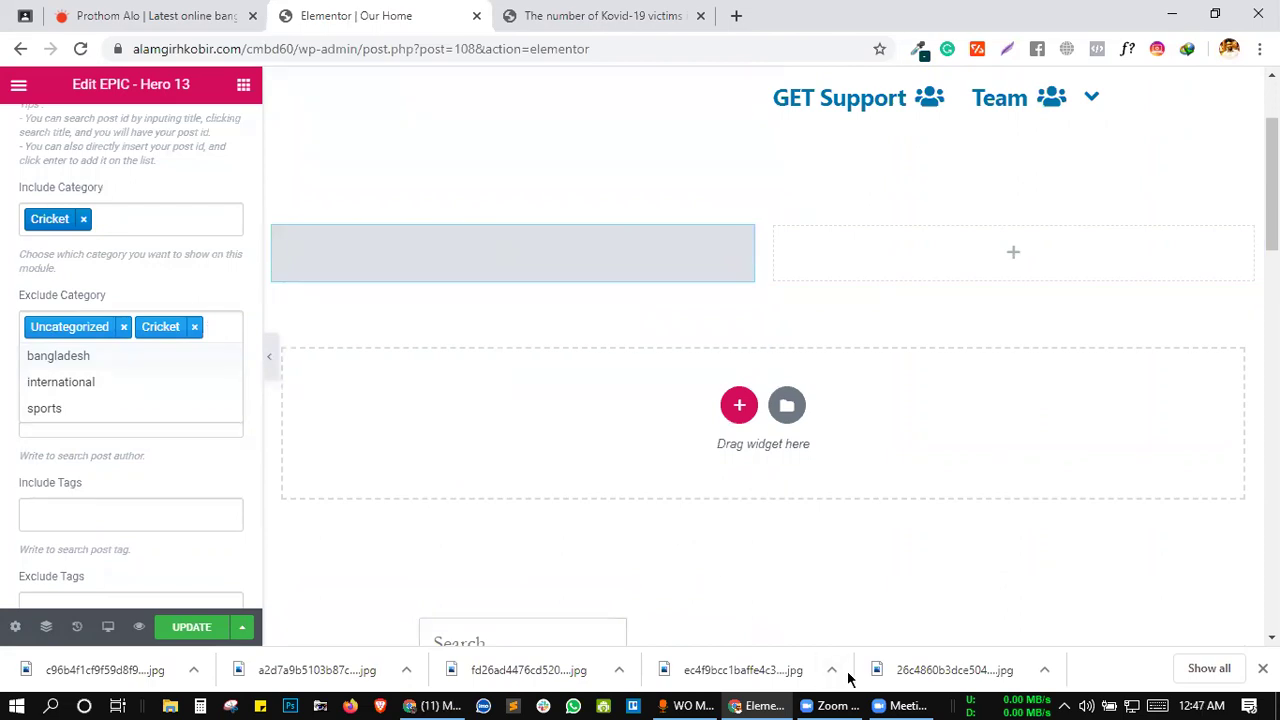
{"action": "left_click", "coordinate": [900, 705]}
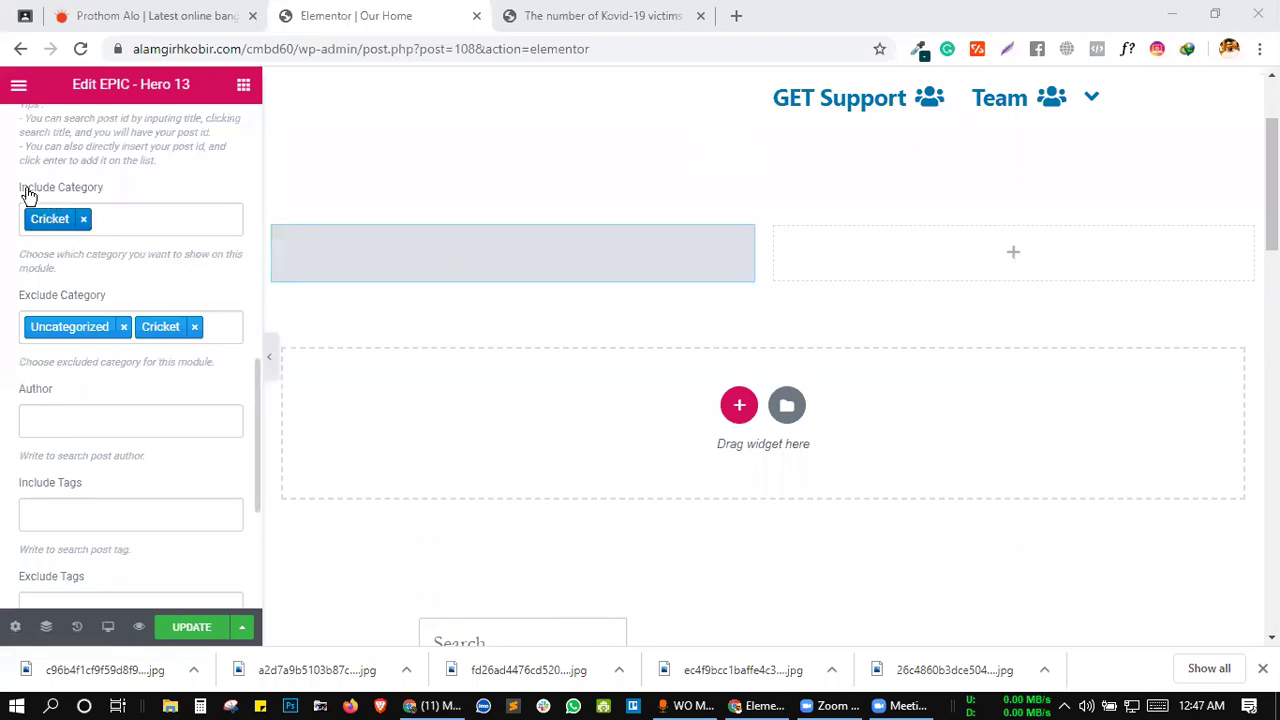
- Add the international category to the widget's included categories and check the post preview
{"action": "left_click_drag", "start_coordinate": [112, 190], "coordinate": [14, 195]}
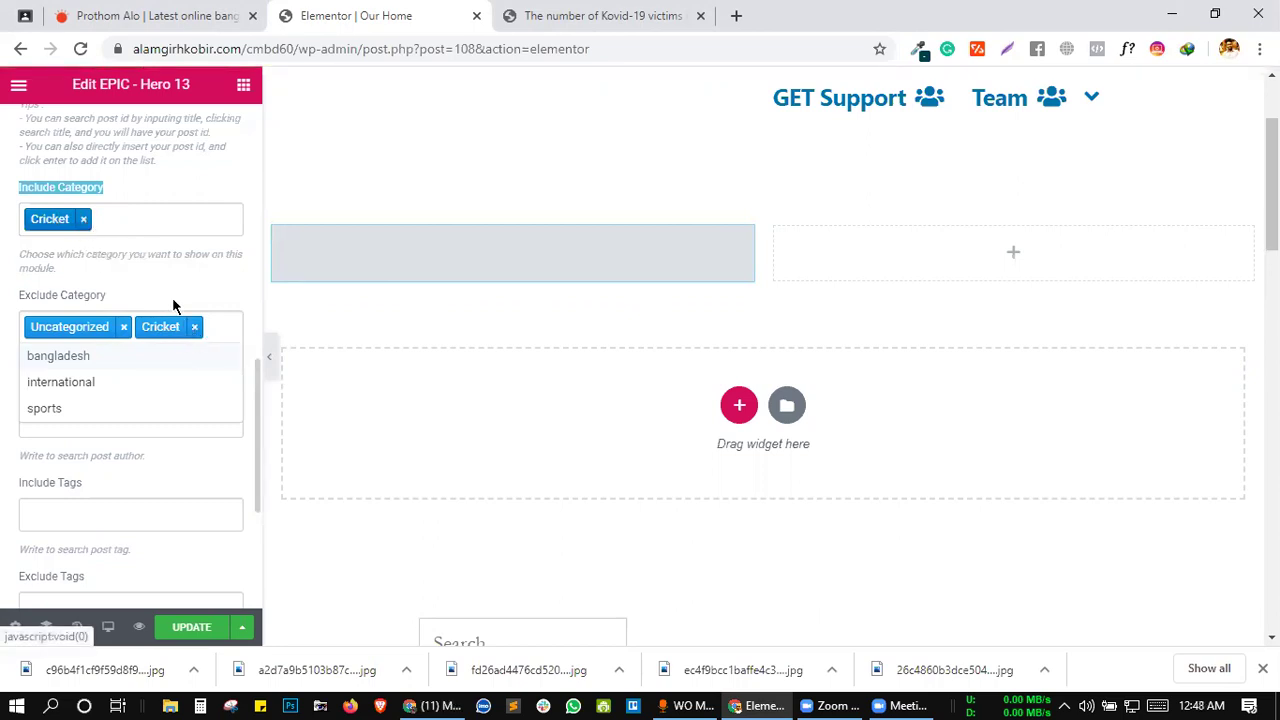
{"action": "left_click", "coordinate": [143, 213]}
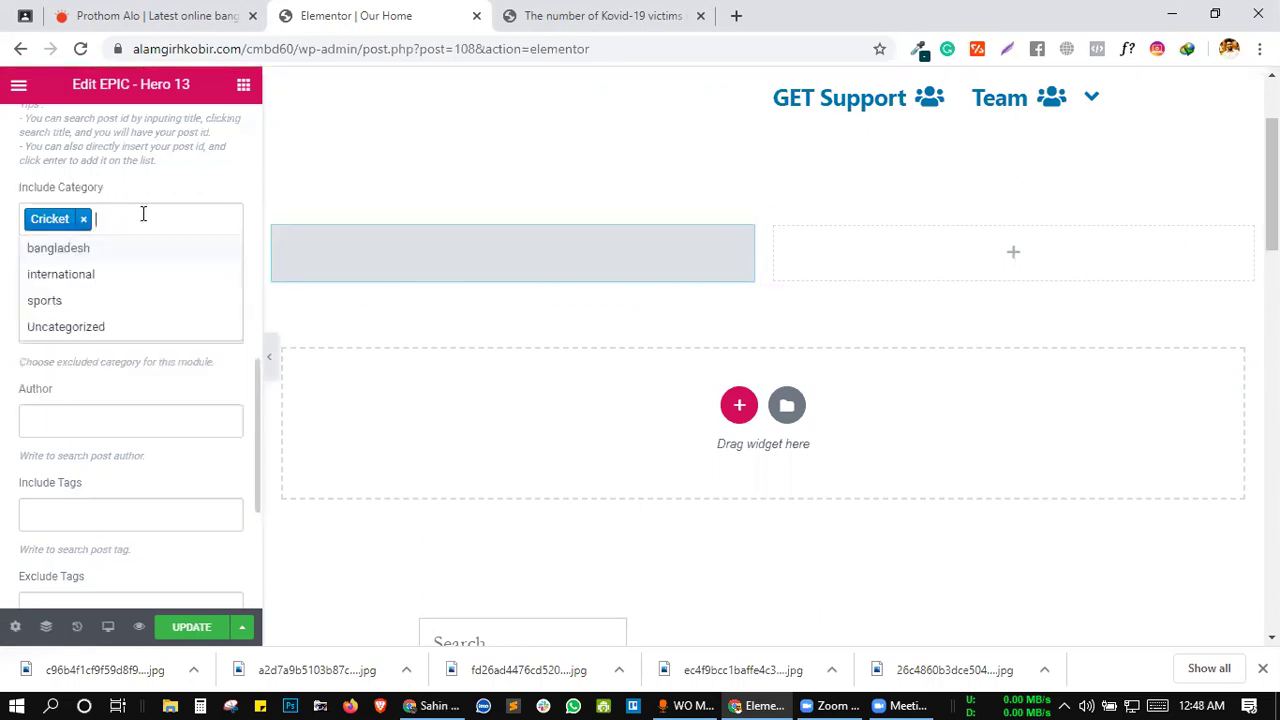
{"action": "left_click", "coordinate": [68, 274]}
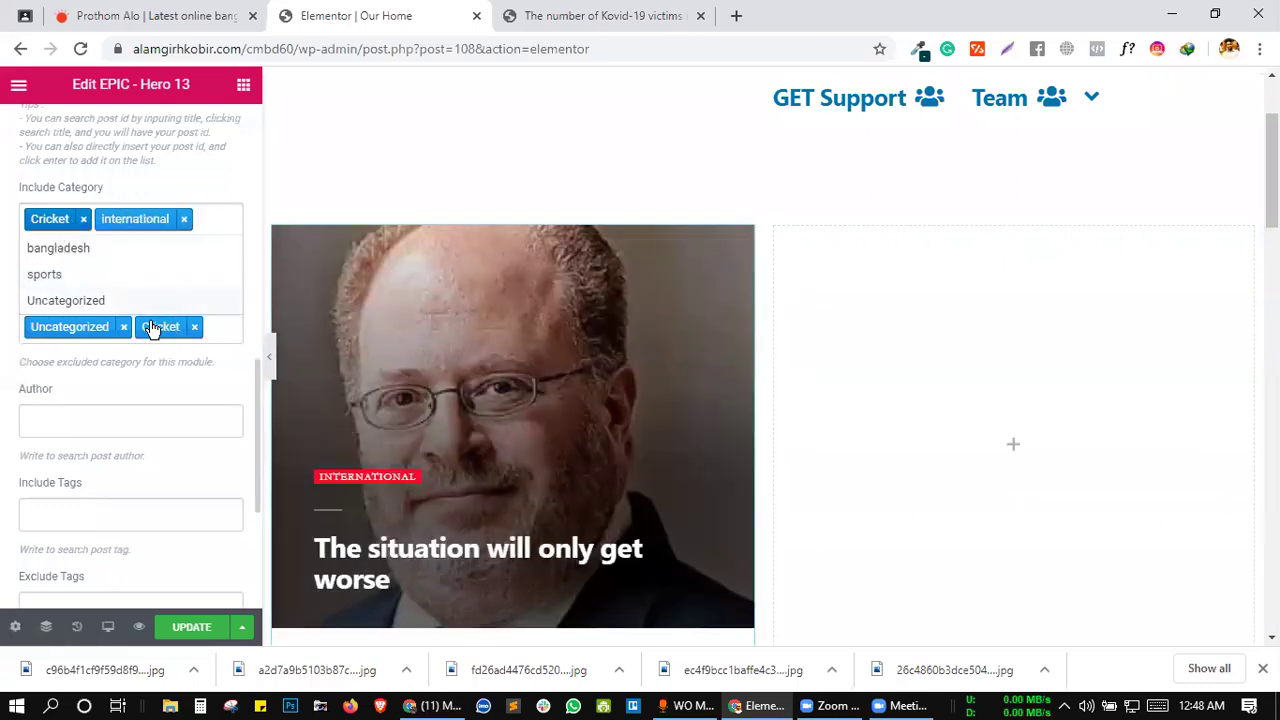
{"action": "scroll", "coordinate": [614, 375], "scroll_direction": "down", "scroll_amount": 1}
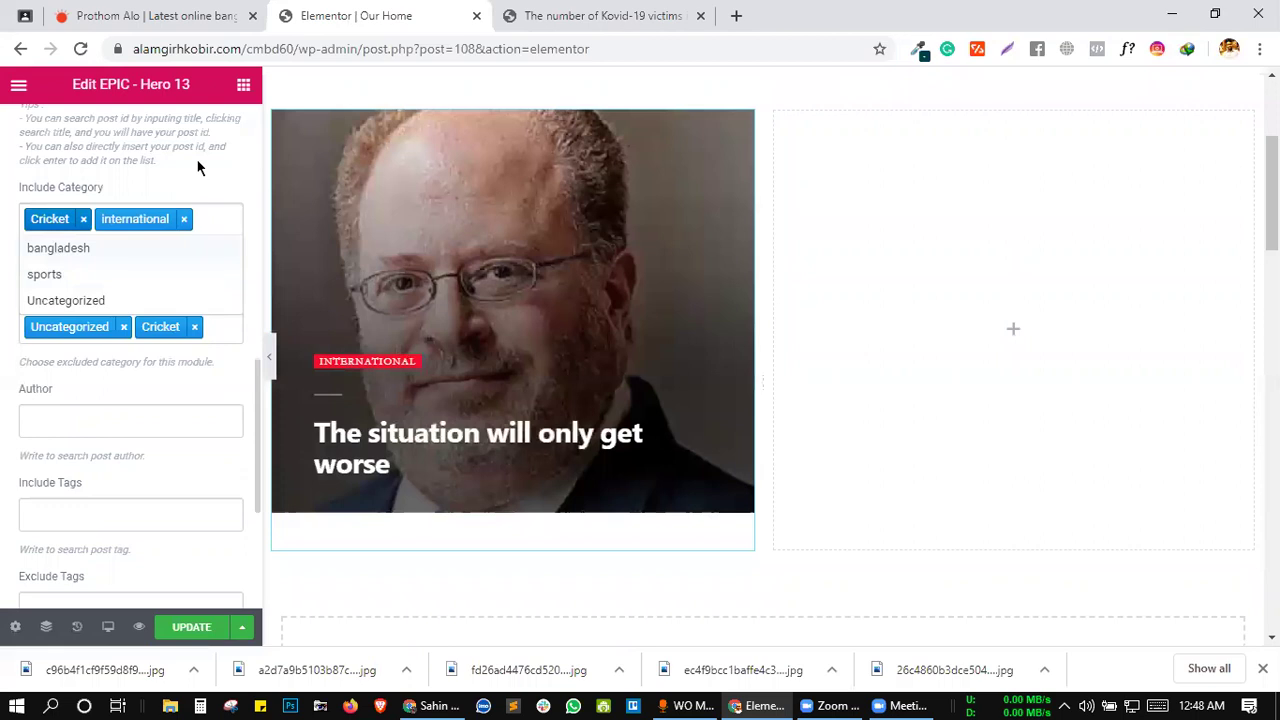
{"action": "left_click", "coordinate": [196, 158]}
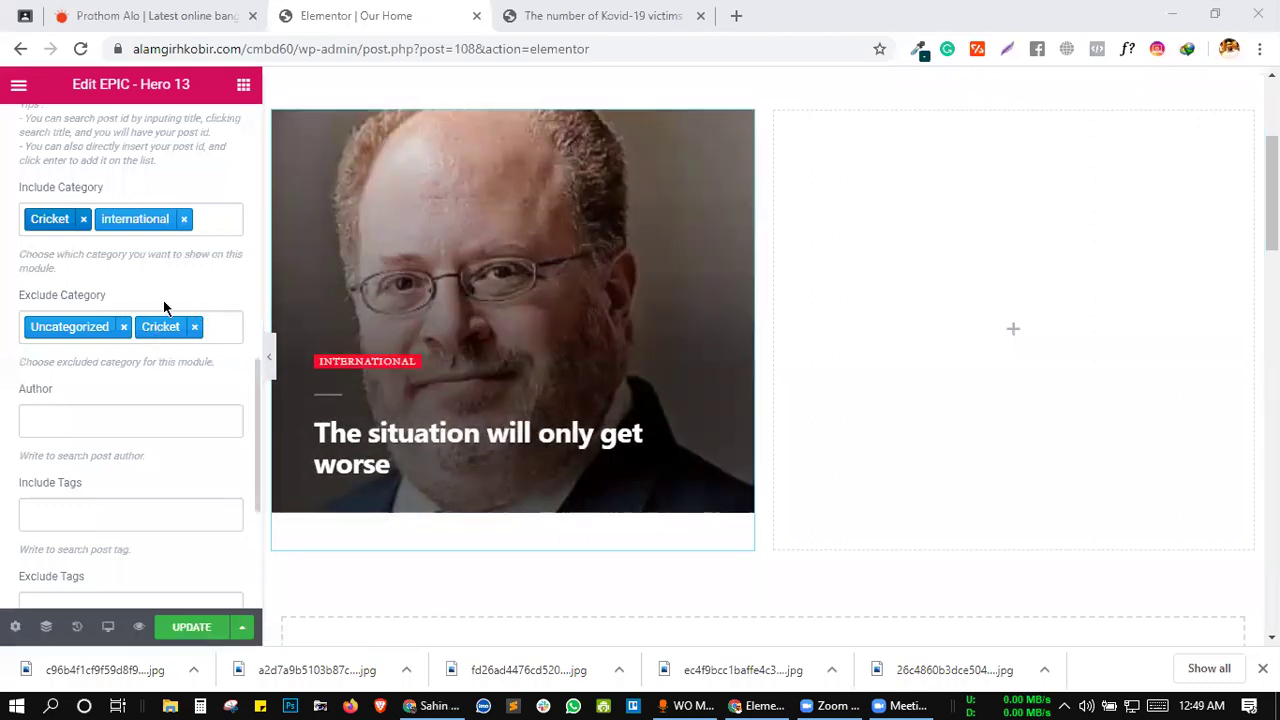
- Remove Cricket from both the excluded and included categories of the EPIC - Hero 13 widget, and include the sports category
{"action": "left_click", "coordinate": [165, 307]}
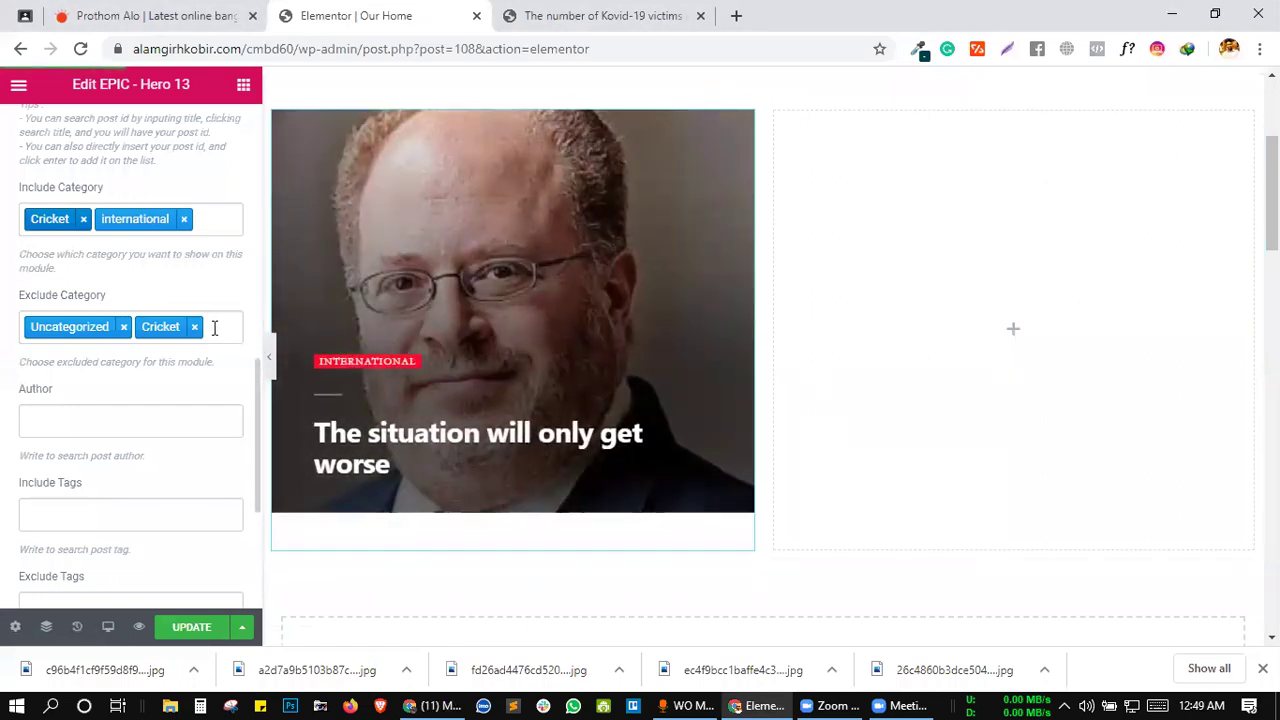
{"action": "left_click", "coordinate": [214, 328]}
{"action": "left_click", "coordinate": [193, 294]}
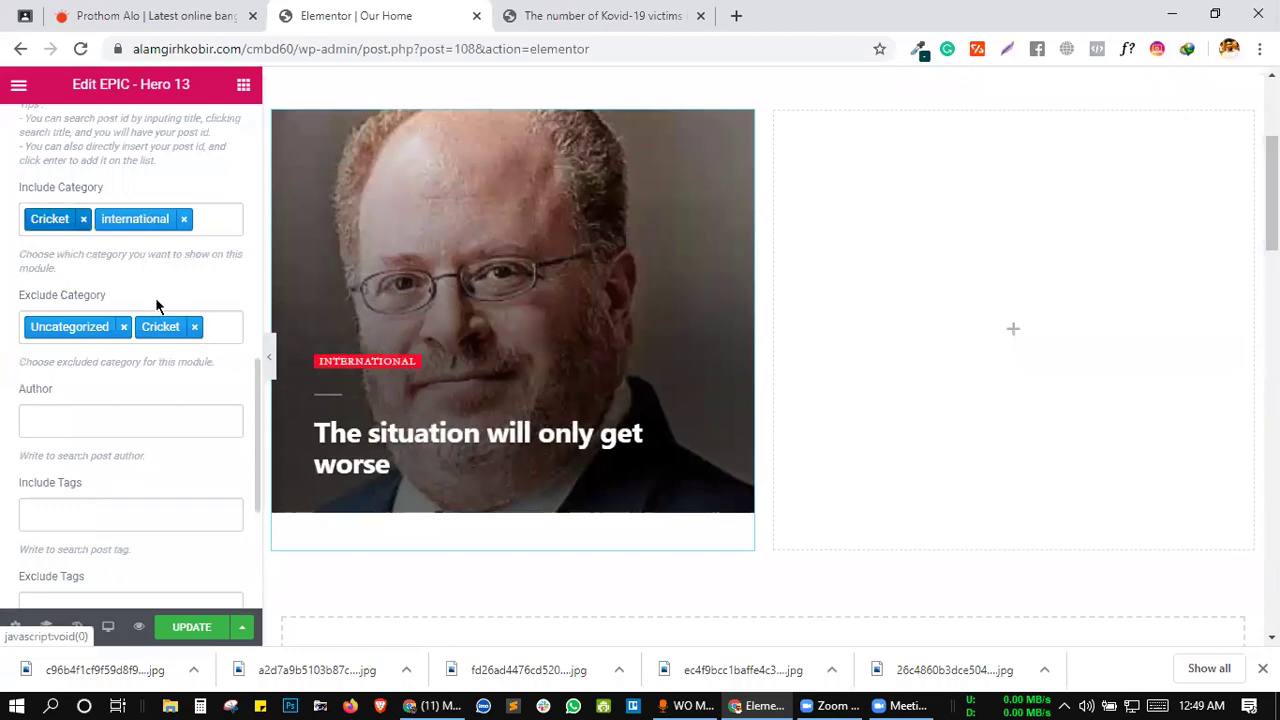
{"action": "left_click", "coordinate": [195, 327]}
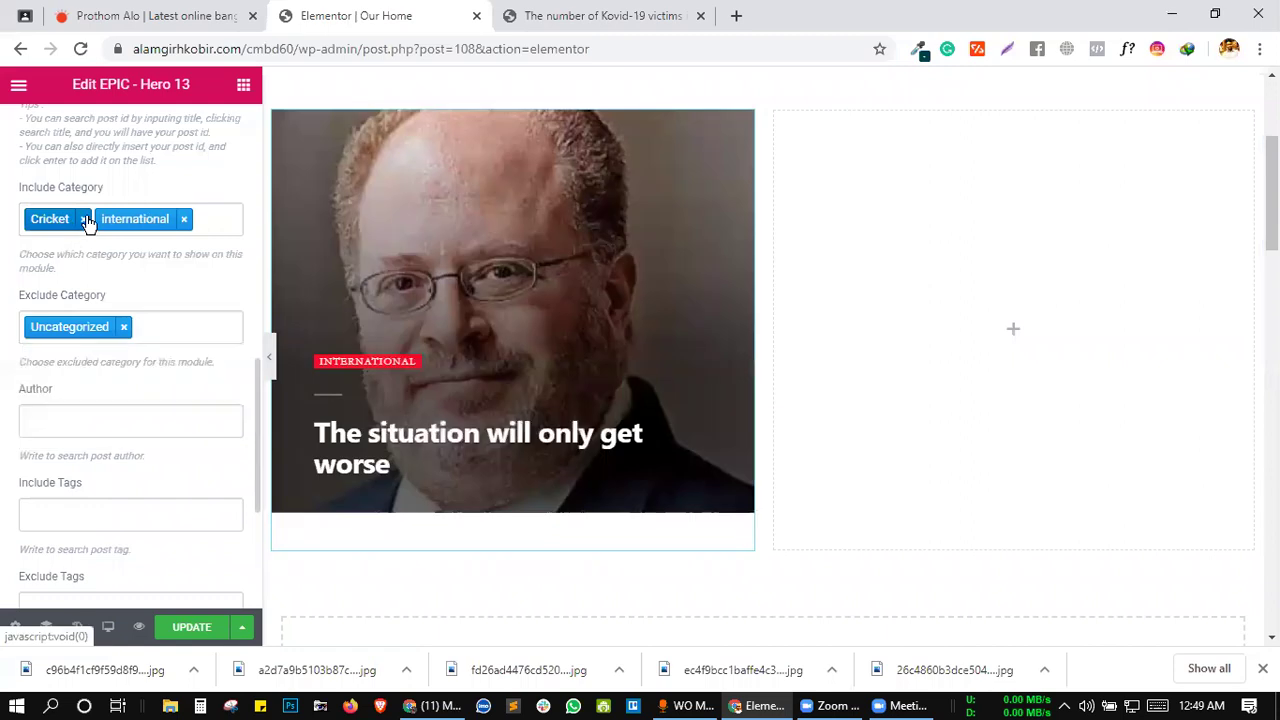
{"action": "left_click", "coordinate": [84, 219]}
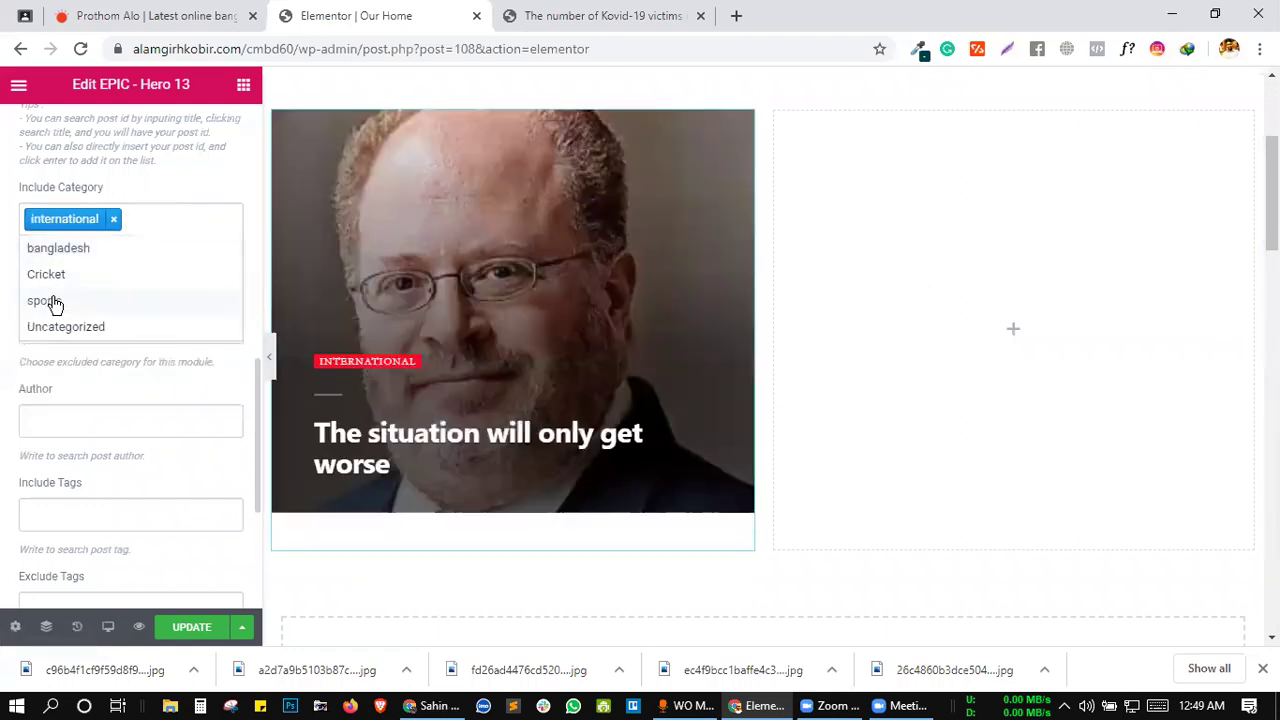
{"action": "left_click", "coordinate": [51, 300]}
- Exclude the Cricket category again and remove international from the included categories, keeping only sports included
{"action": "left_click", "coordinate": [171, 325]}
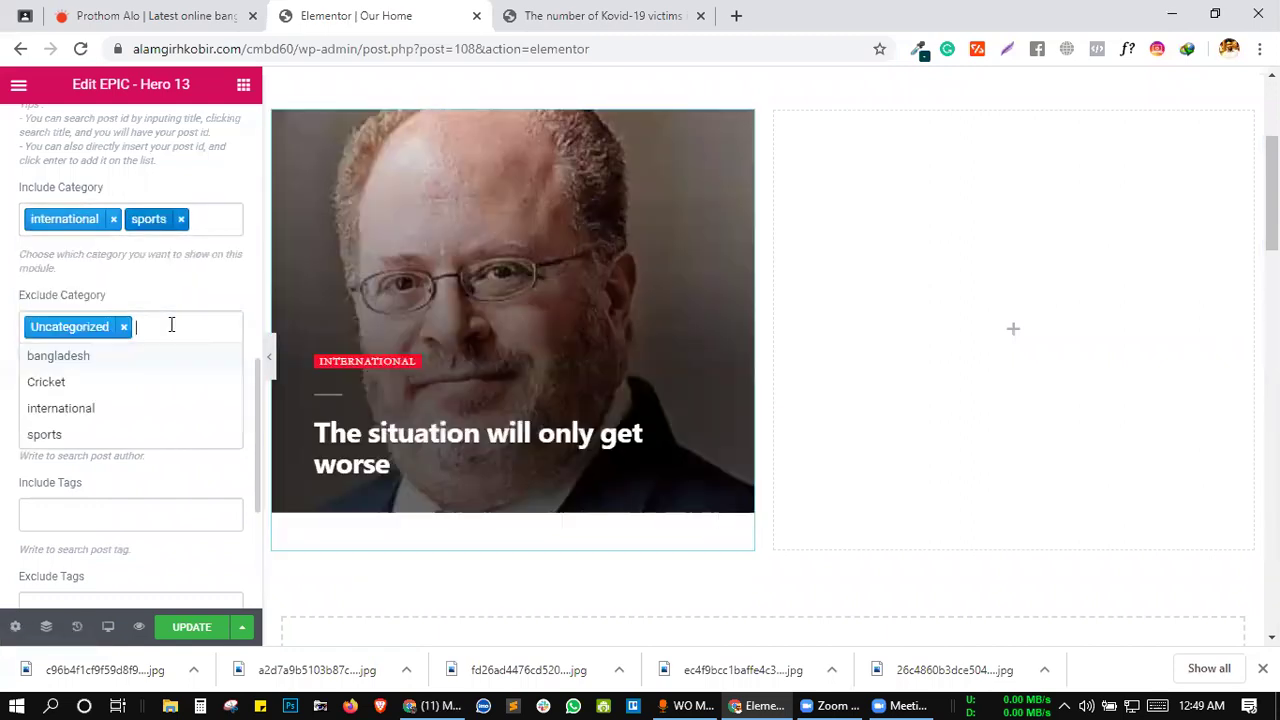
{"action": "left_click", "coordinate": [57, 386]}
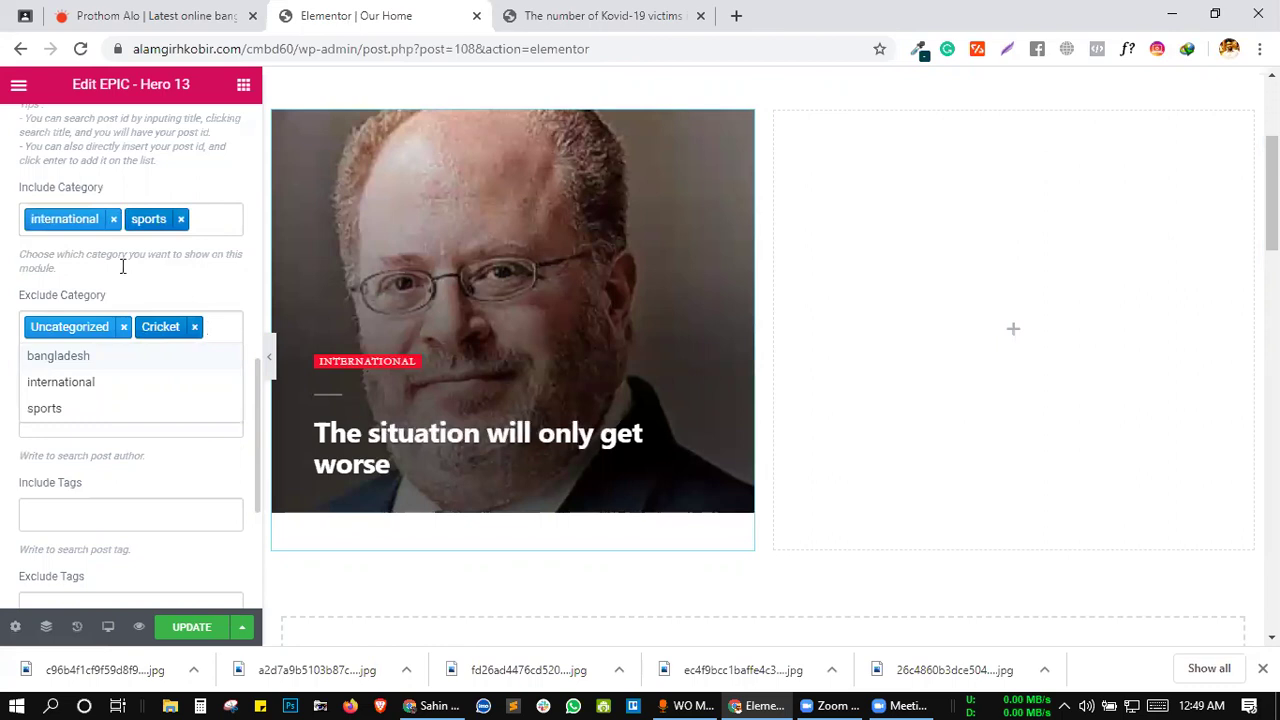
{"action": "left_click", "coordinate": [114, 219]}
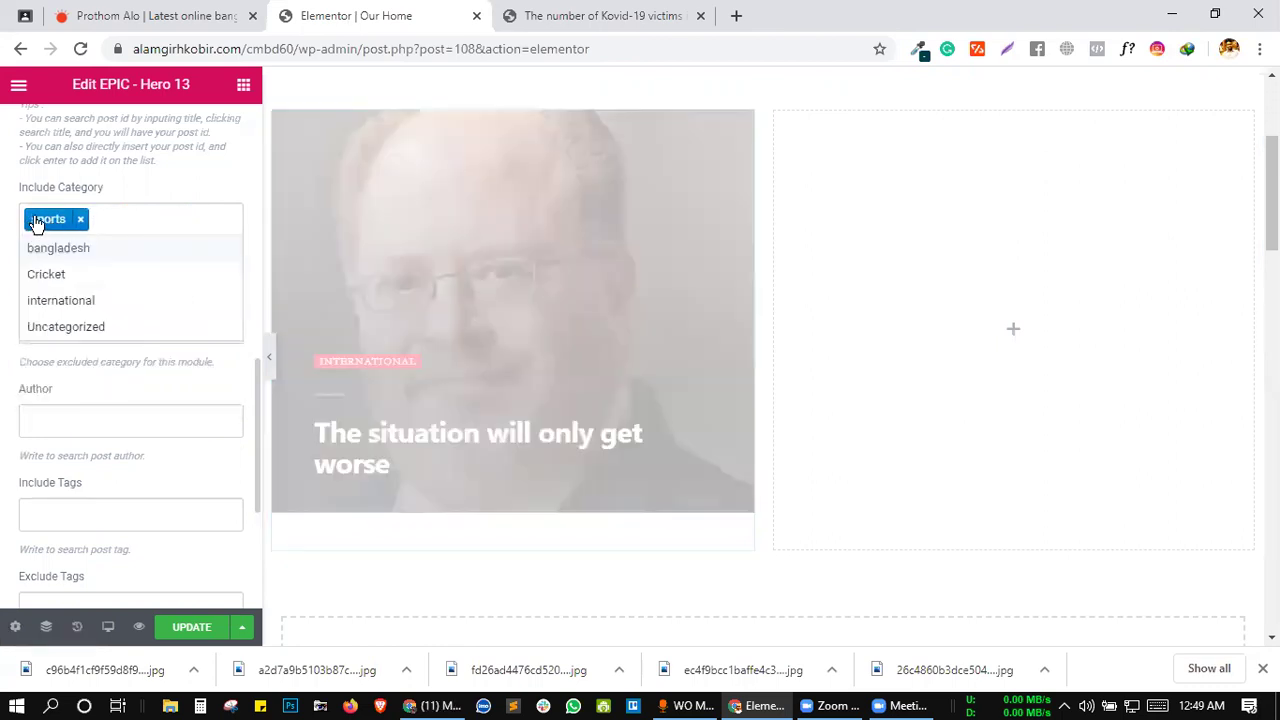
{"action": "left_click", "coordinate": [12, 245]}
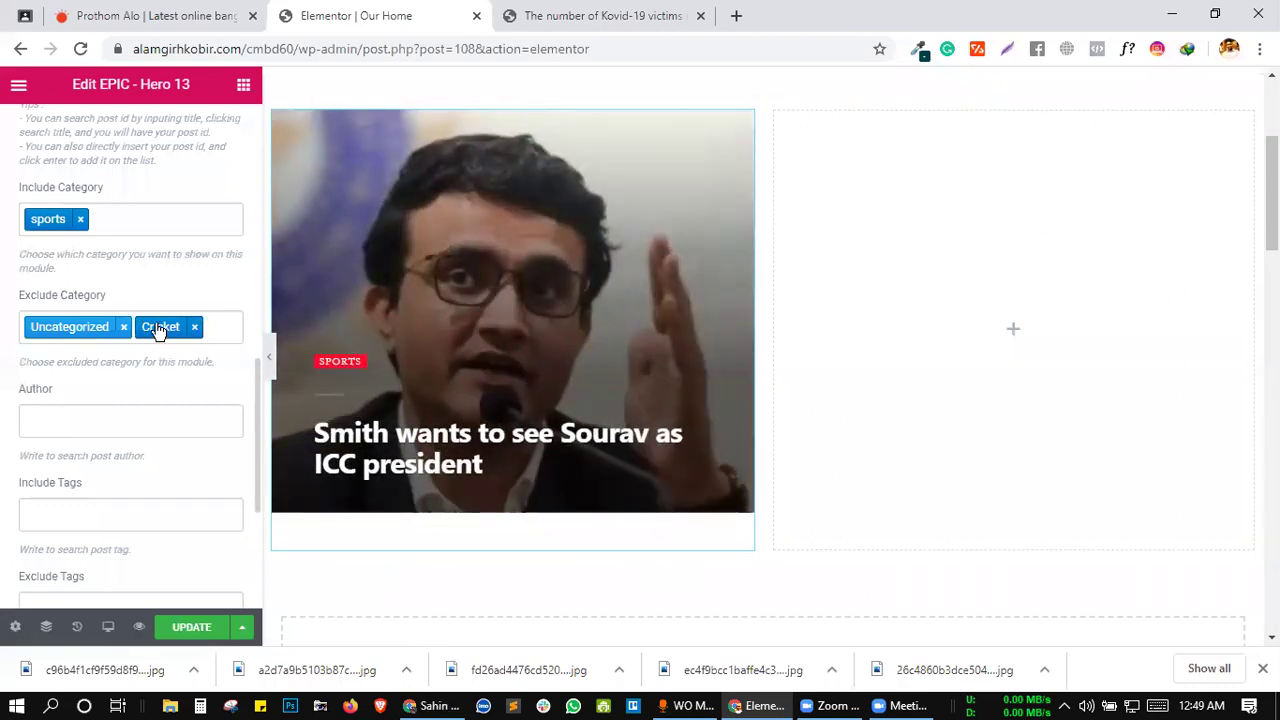
- Clear the widget's category filters by removing Cricket and Uncategorized from the excluded categories and sports from the included ones
{"action": "left_click", "coordinate": [194, 327]}
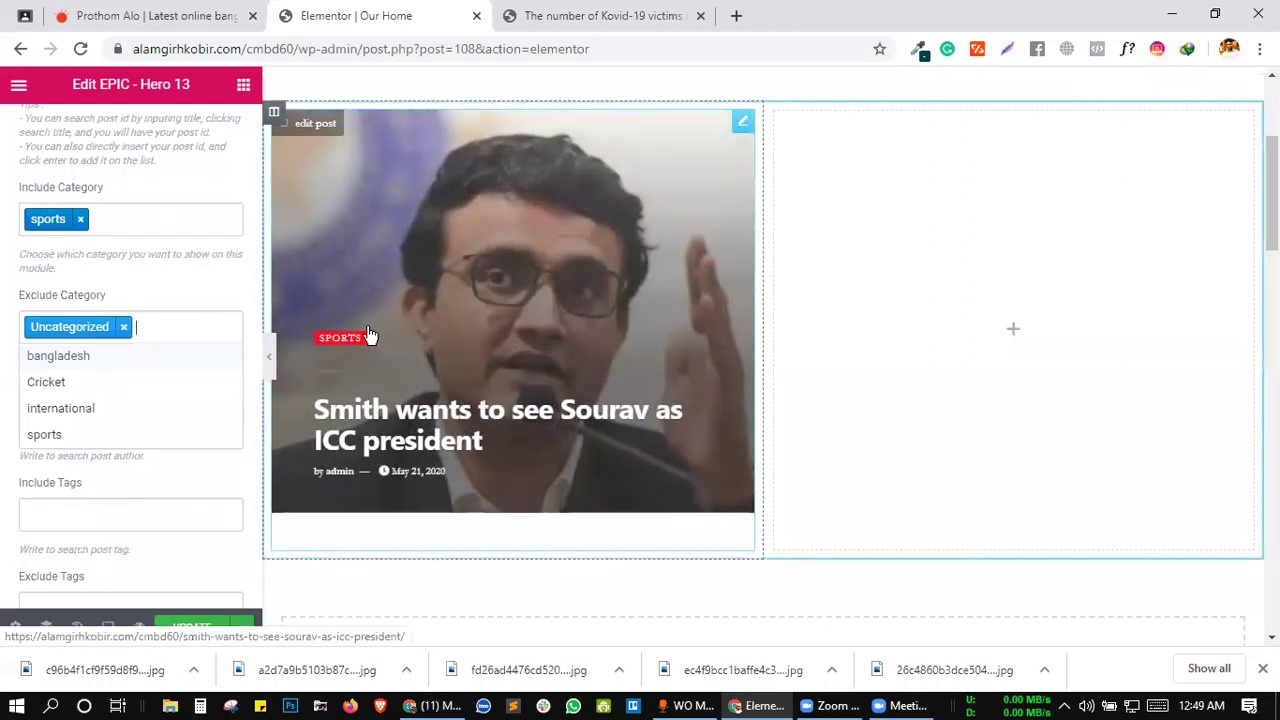
{"action": "left_click", "coordinate": [153, 297]}
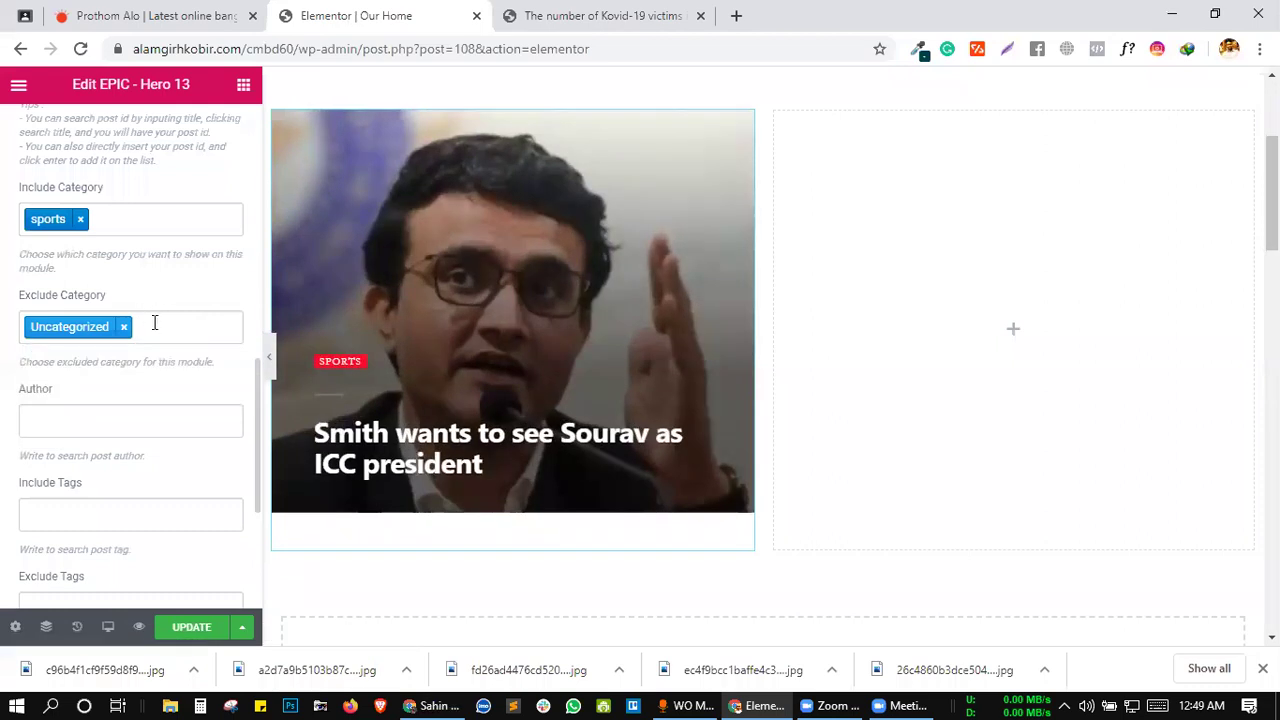
{"action": "left_click", "coordinate": [154, 324]}
{"action": "left_click", "coordinate": [130, 290]}
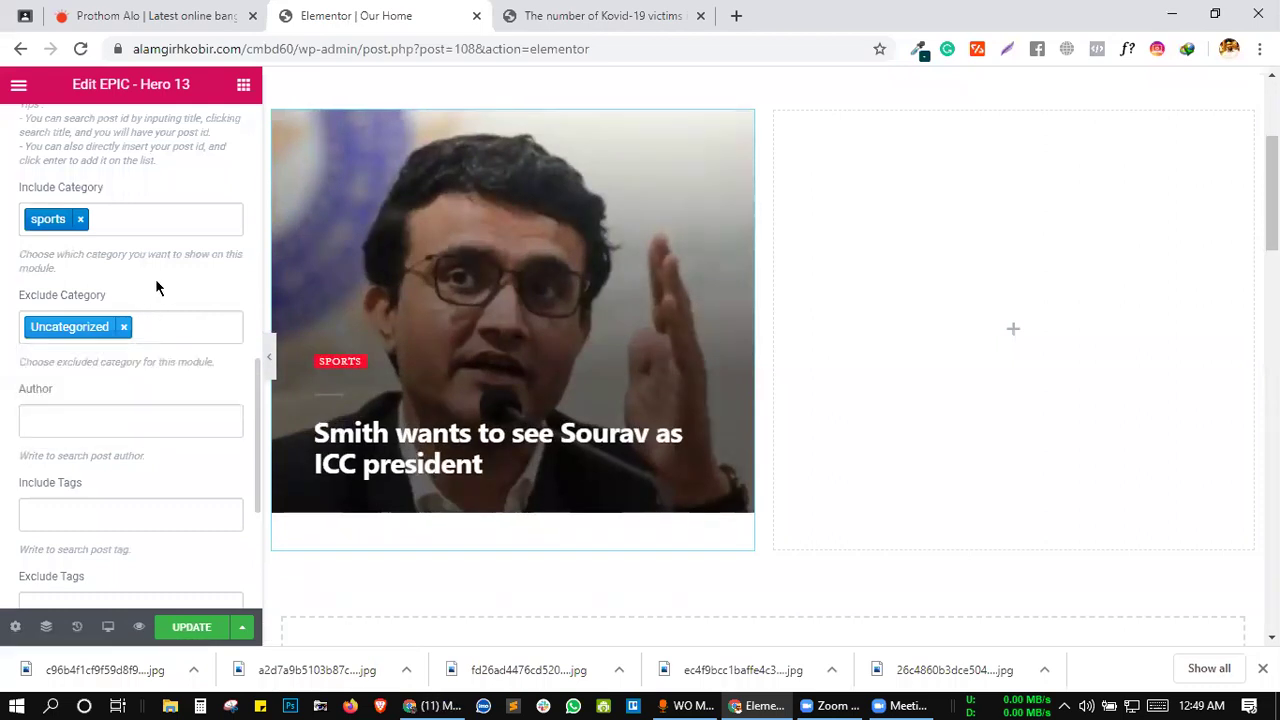
{"action": "scroll", "coordinate": [167, 372], "scroll_direction": "down", "scroll_amount": 1}
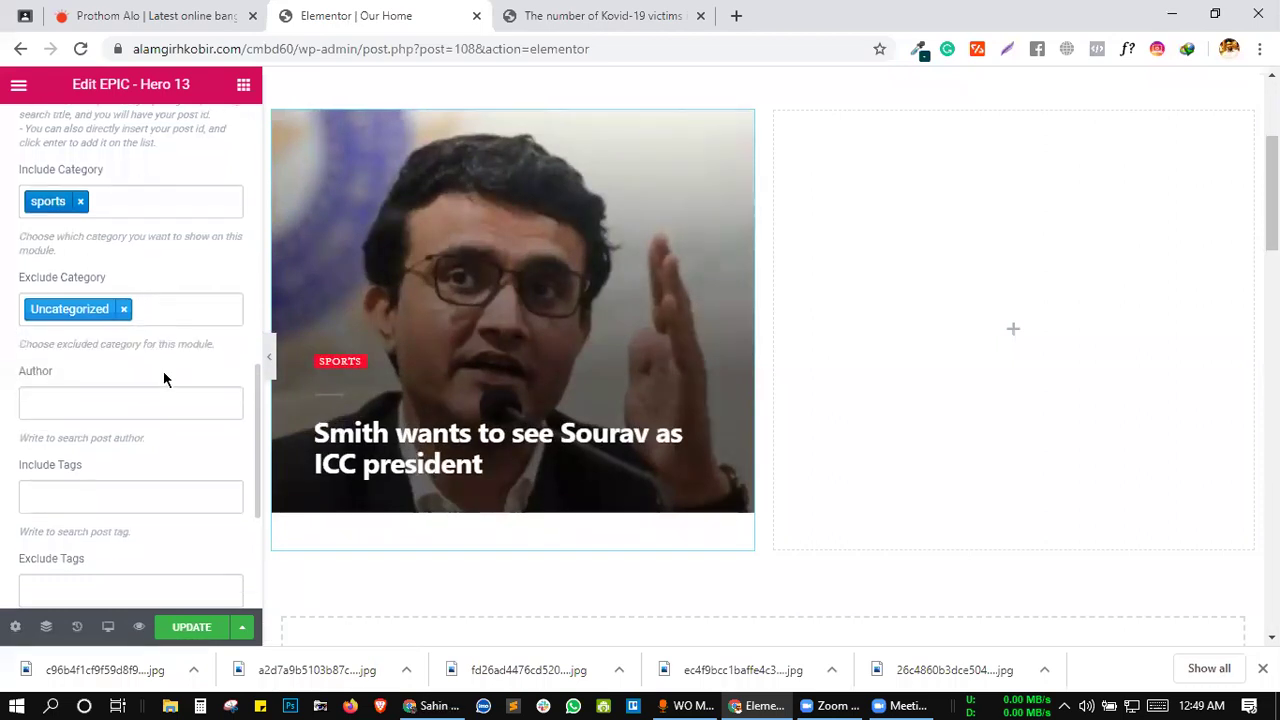
{"action": "left_click", "coordinate": [123, 309]}
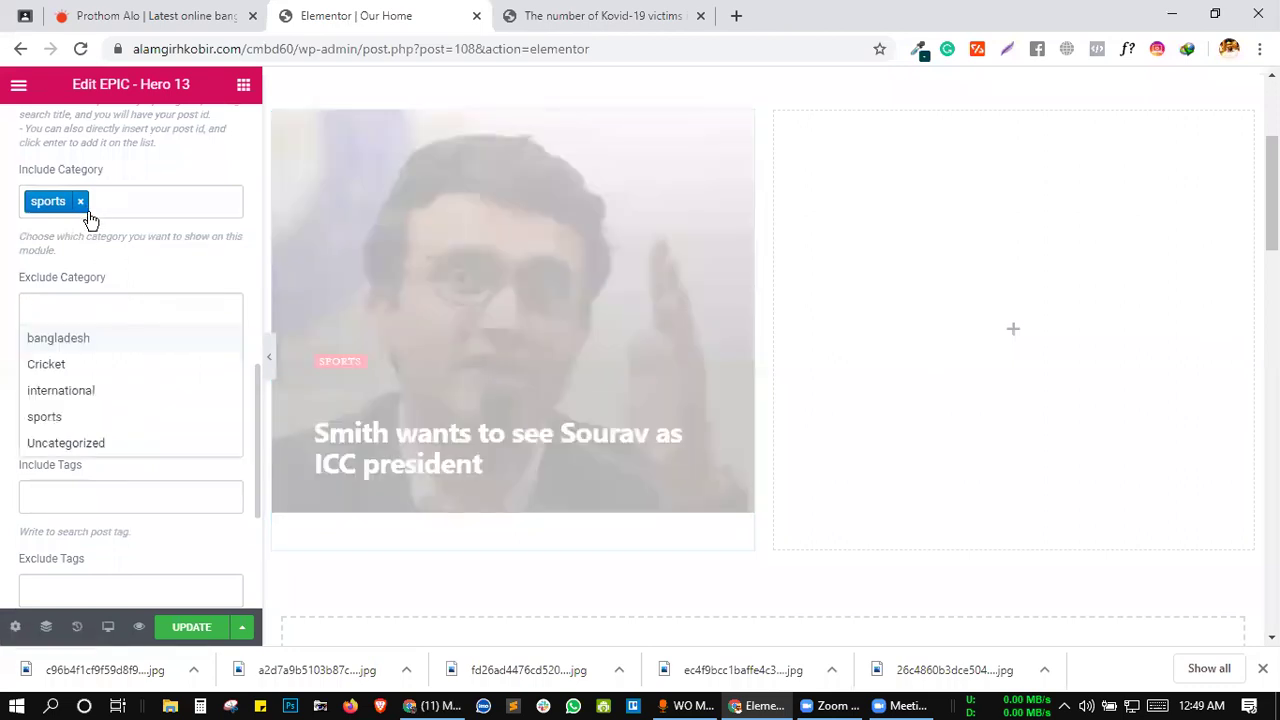
{"action": "left_click", "coordinate": [84, 205]}
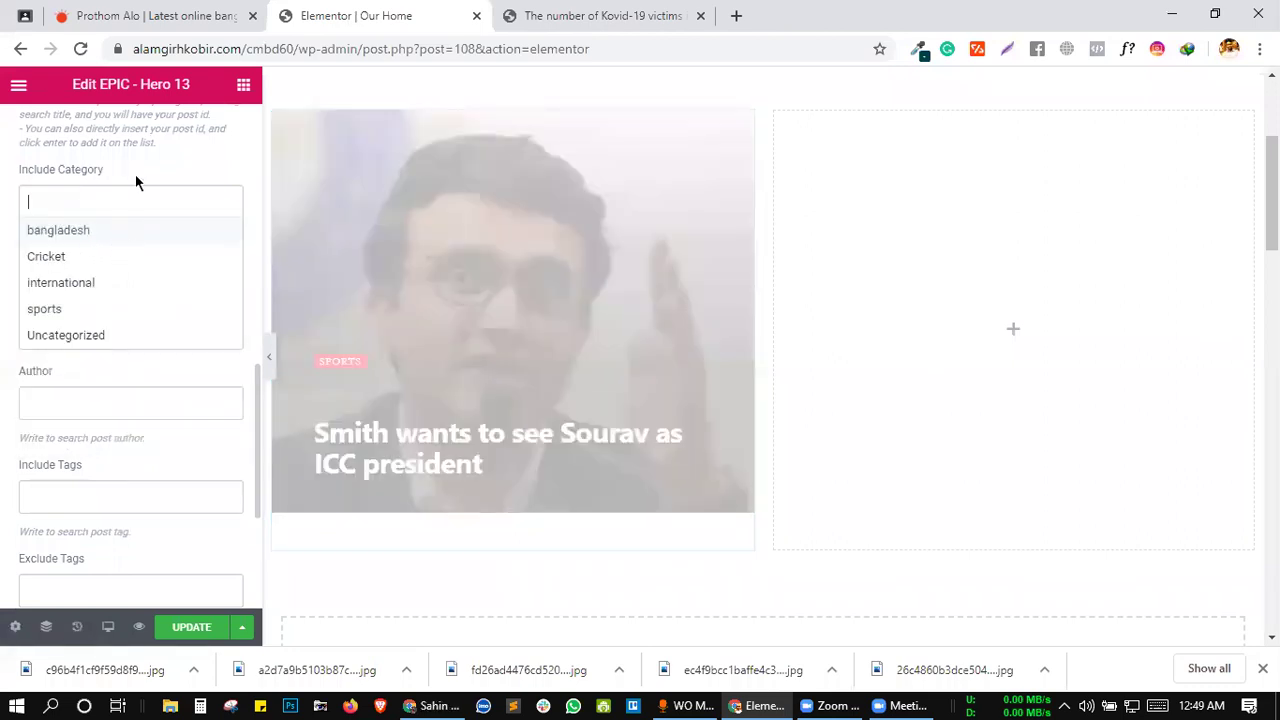
{"action": "scroll", "coordinate": [165, 157], "scroll_direction": "up", "scroll_amount": 2}
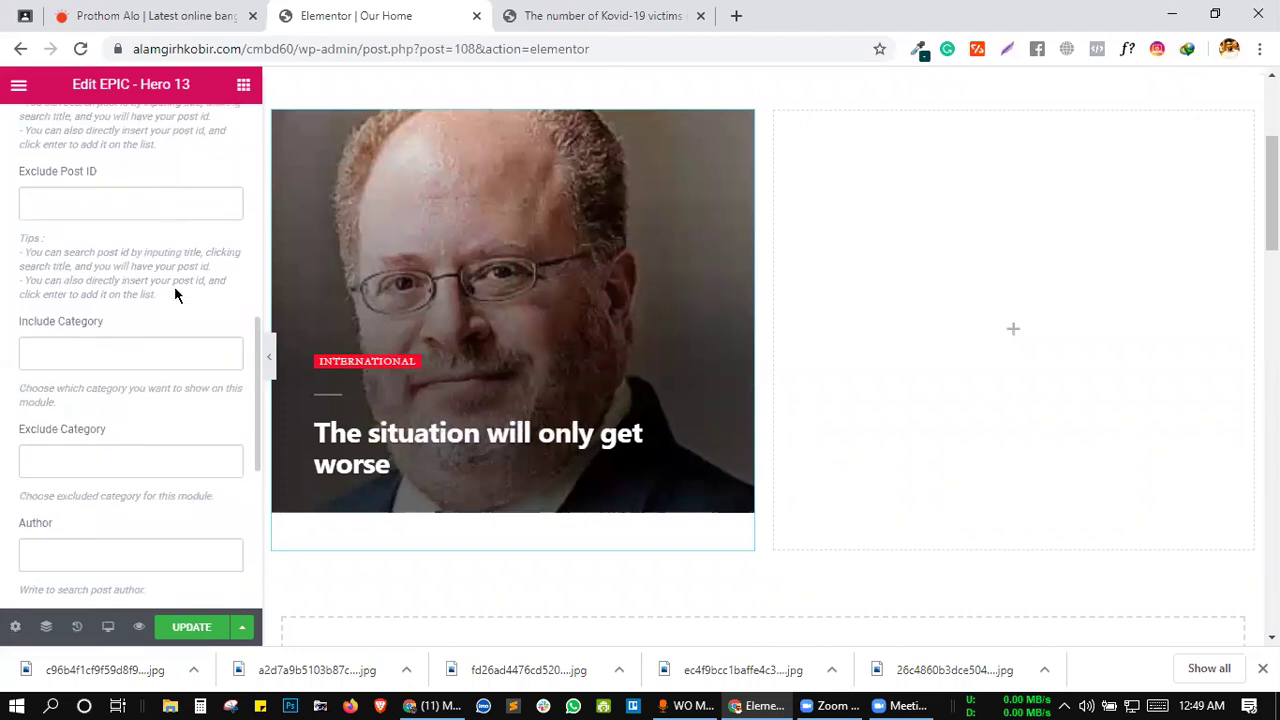
{"action": "scroll", "coordinate": [174, 280], "scroll_direction": "down", "scroll_amount": 2}
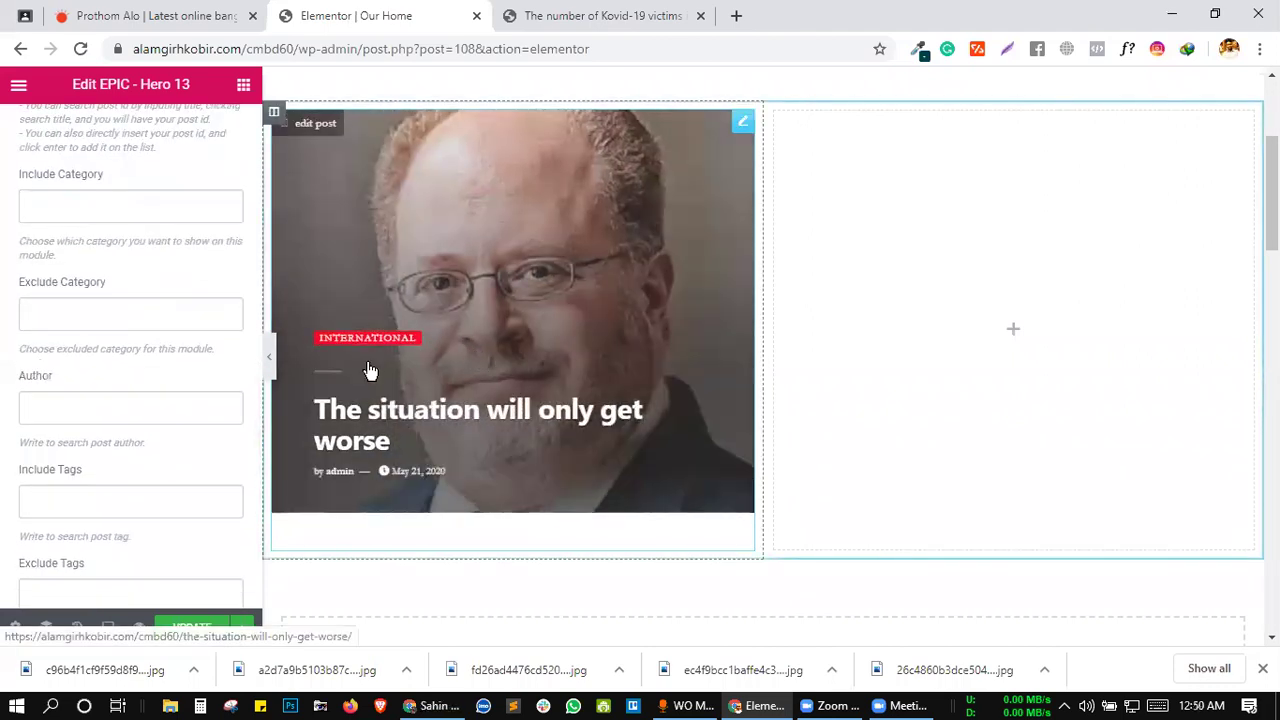
- Open the Hero Setting options of the EPIC - Hero 13 widget
{"action": "scroll", "coordinate": [160, 405], "scroll_direction": "up", "scroll_amount": 1}
{"action": "scroll", "coordinate": [58, 240], "scroll_direction": "up", "scroll_amount": 7}
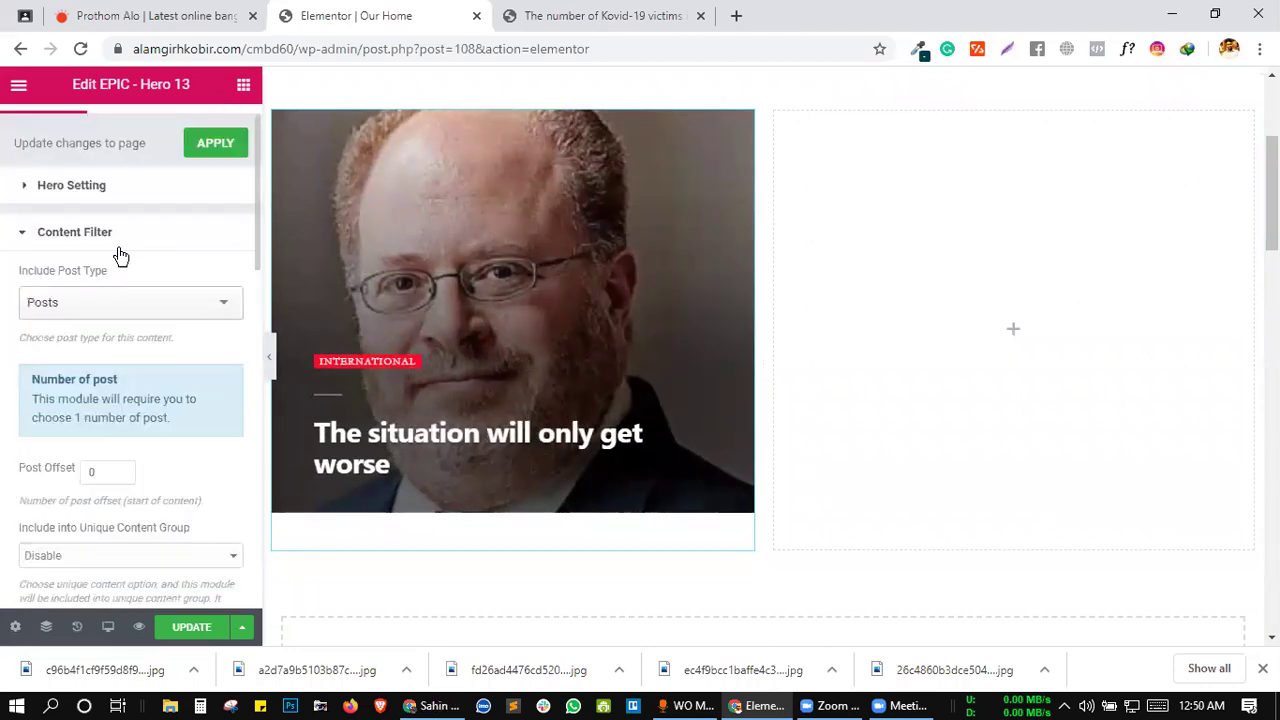
{"action": "left_click", "coordinate": [87, 185]}
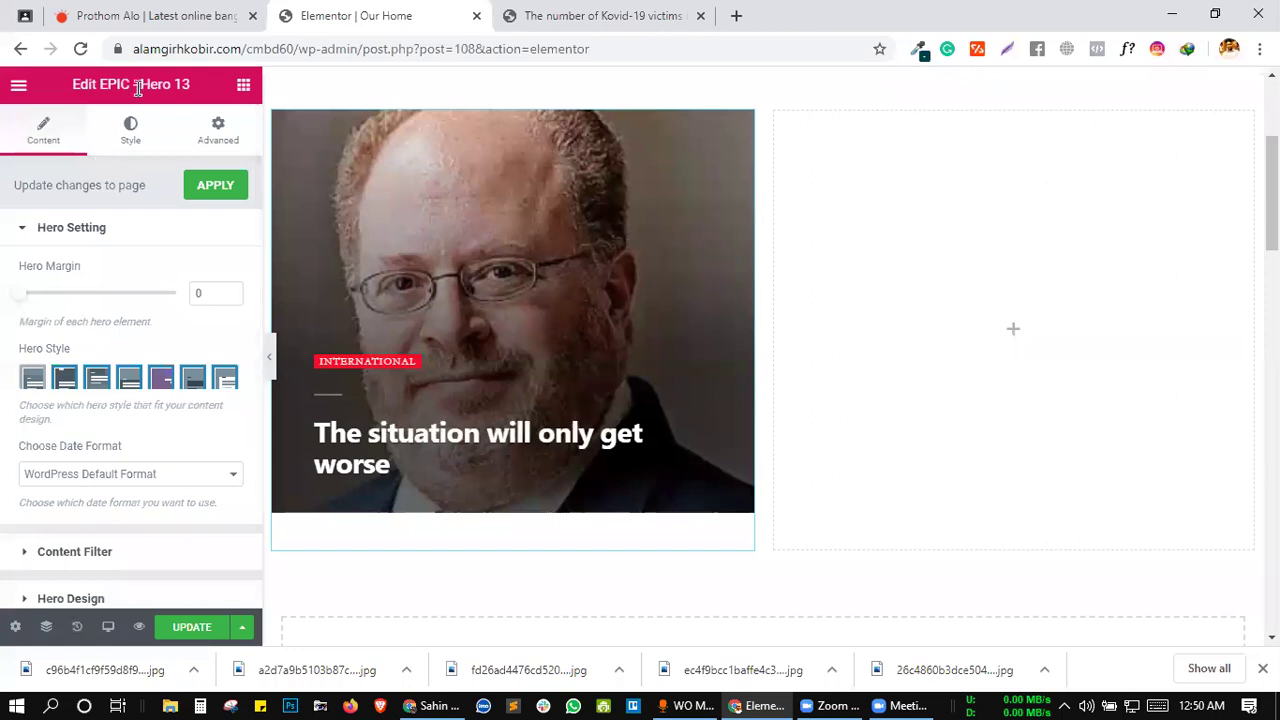
{"action": "left_click_drag", "start_coordinate": [142, 84], "coordinate": [197, 83]}
{"action": "left_click", "coordinate": [907, 697]}
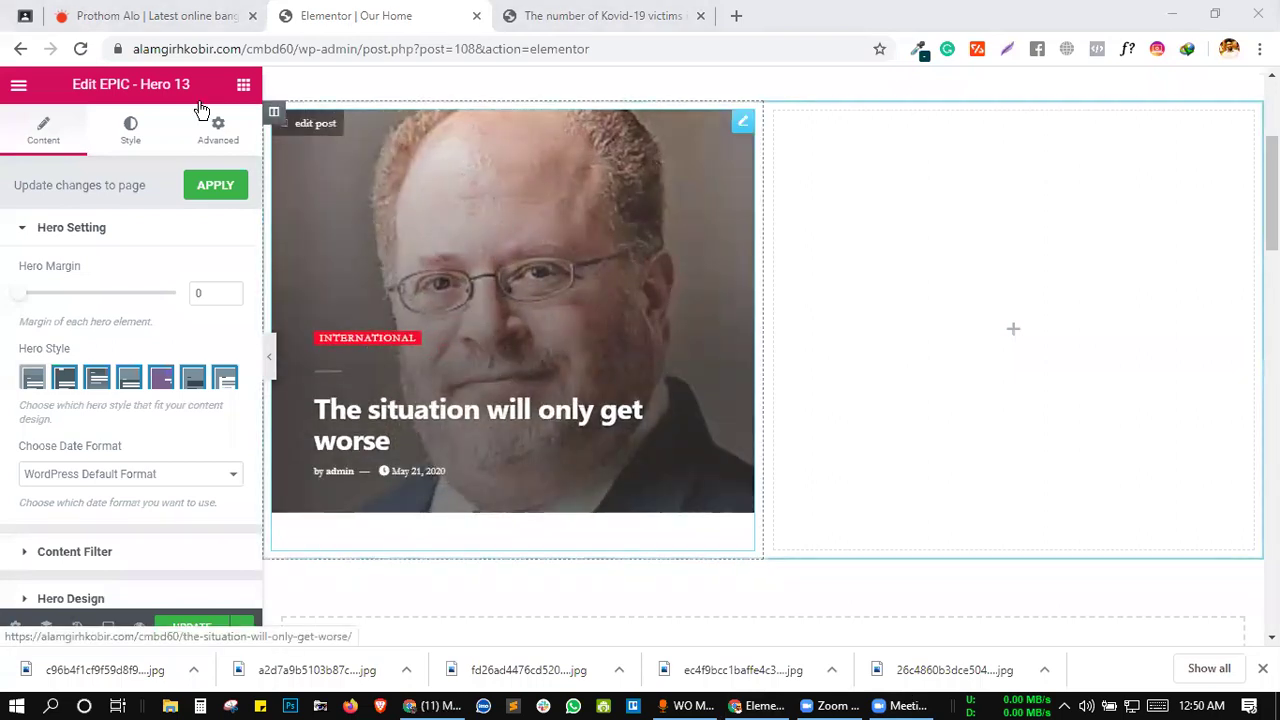
- Find the EPIC - Hero Skew widget in the widget library and place it in the empty column beside the EPIC - Hero 13 widget
{"action": "left_click", "coordinate": [242, 86]}
{"action": "scroll", "coordinate": [194, 345], "scroll_direction": "down", "scroll_amount": 15}
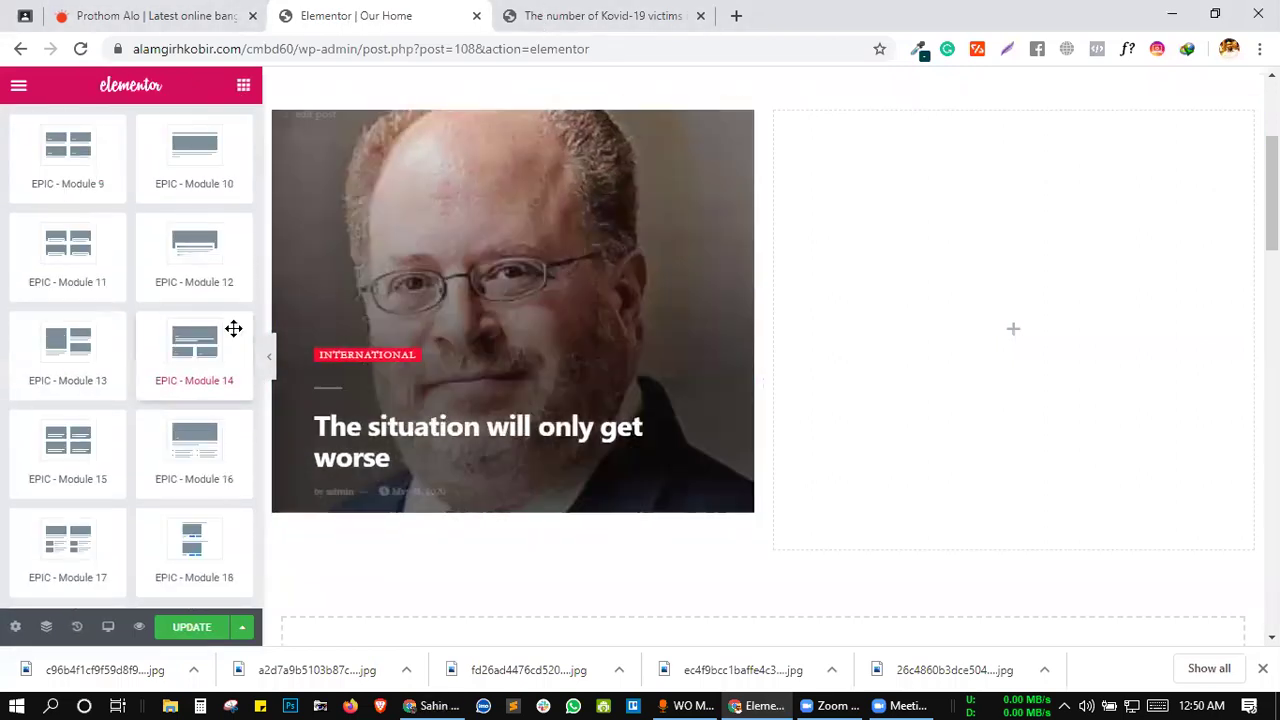
{"action": "scroll", "coordinate": [135, 392], "scroll_direction": "down", "scroll_amount": 13}
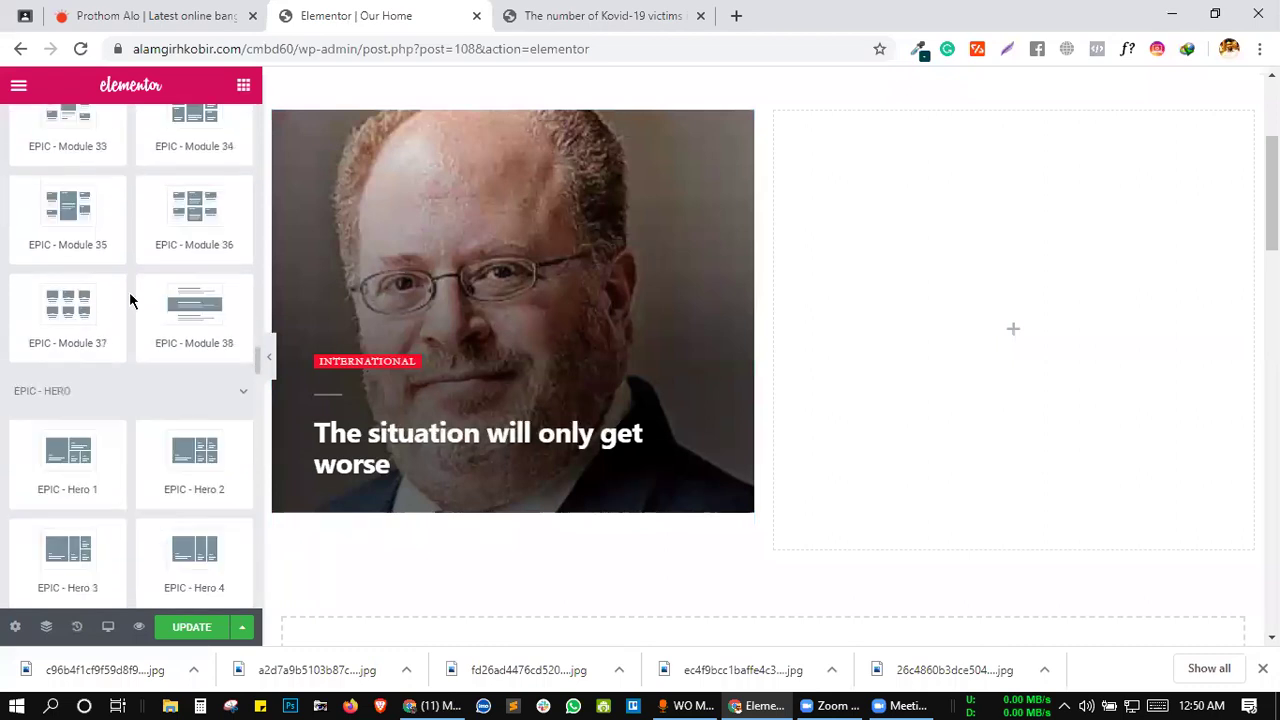
{"action": "scroll", "coordinate": [130, 300], "scroll_direction": "down", "scroll_amount": 3}
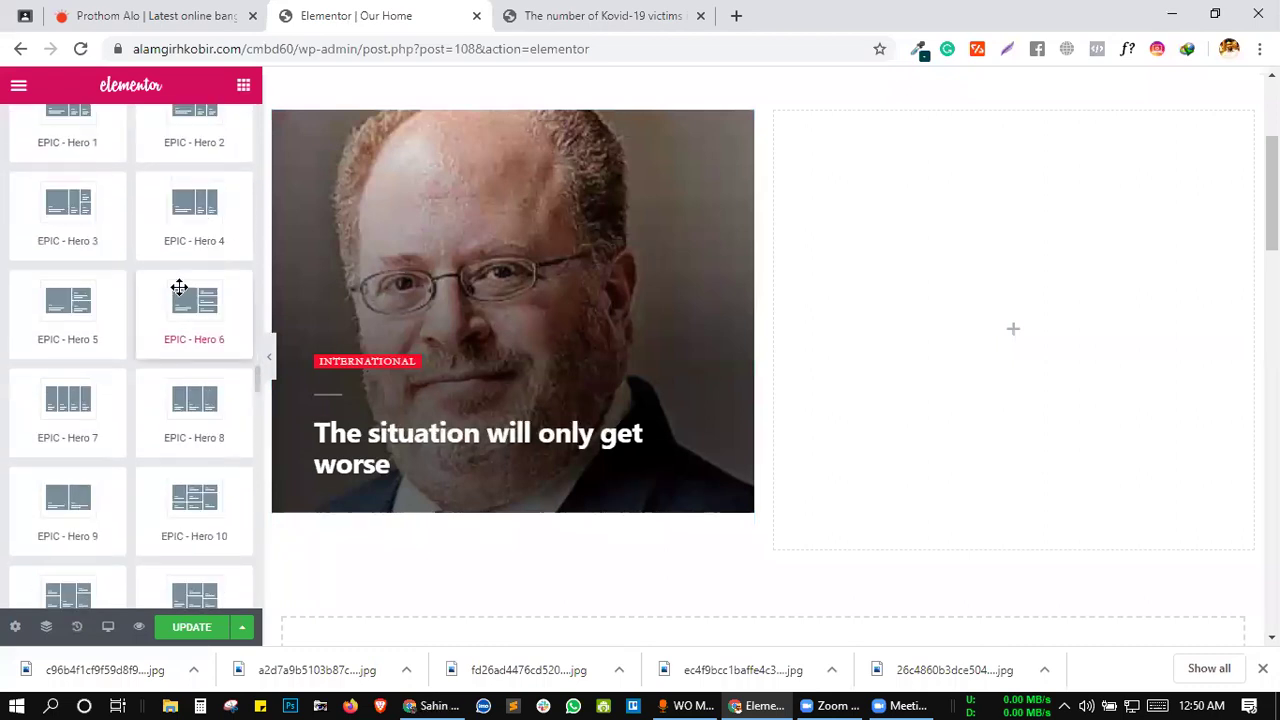
{"action": "scroll", "coordinate": [86, 343], "scroll_direction": "down", "scroll_amount": 4}
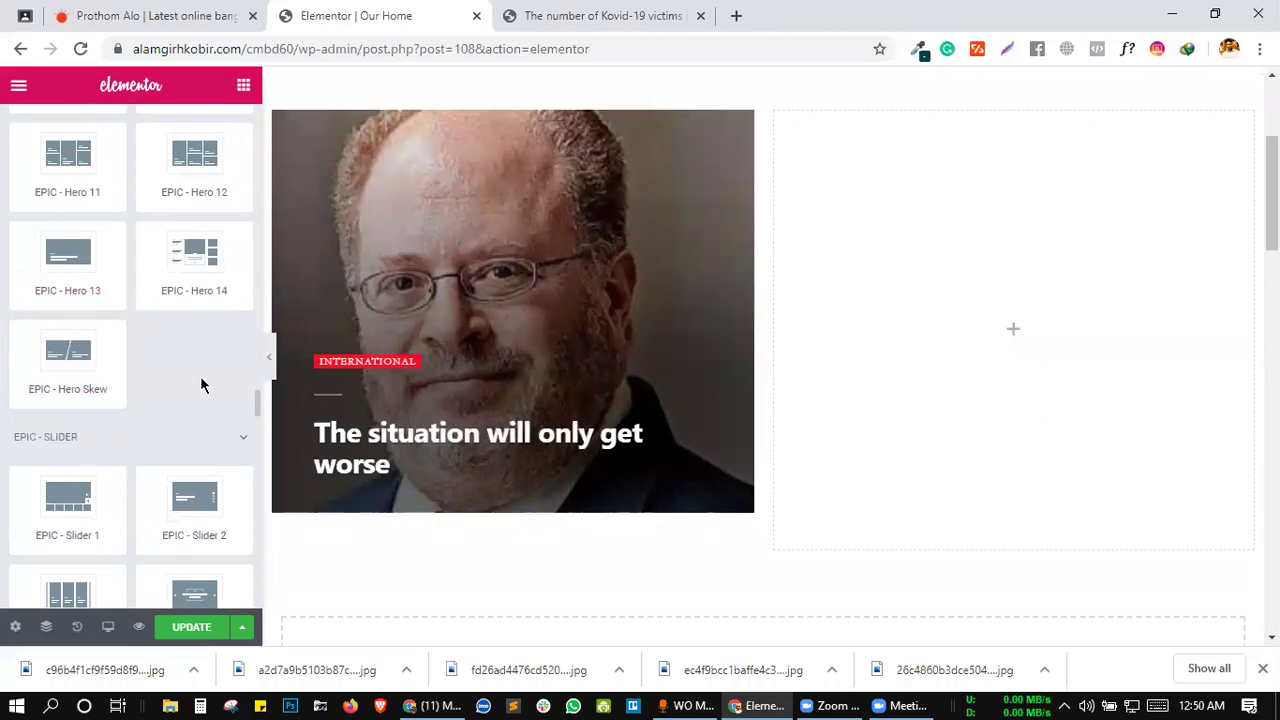
{"action": "scroll", "coordinate": [200, 385], "scroll_direction": "up", "scroll_amount": 1}
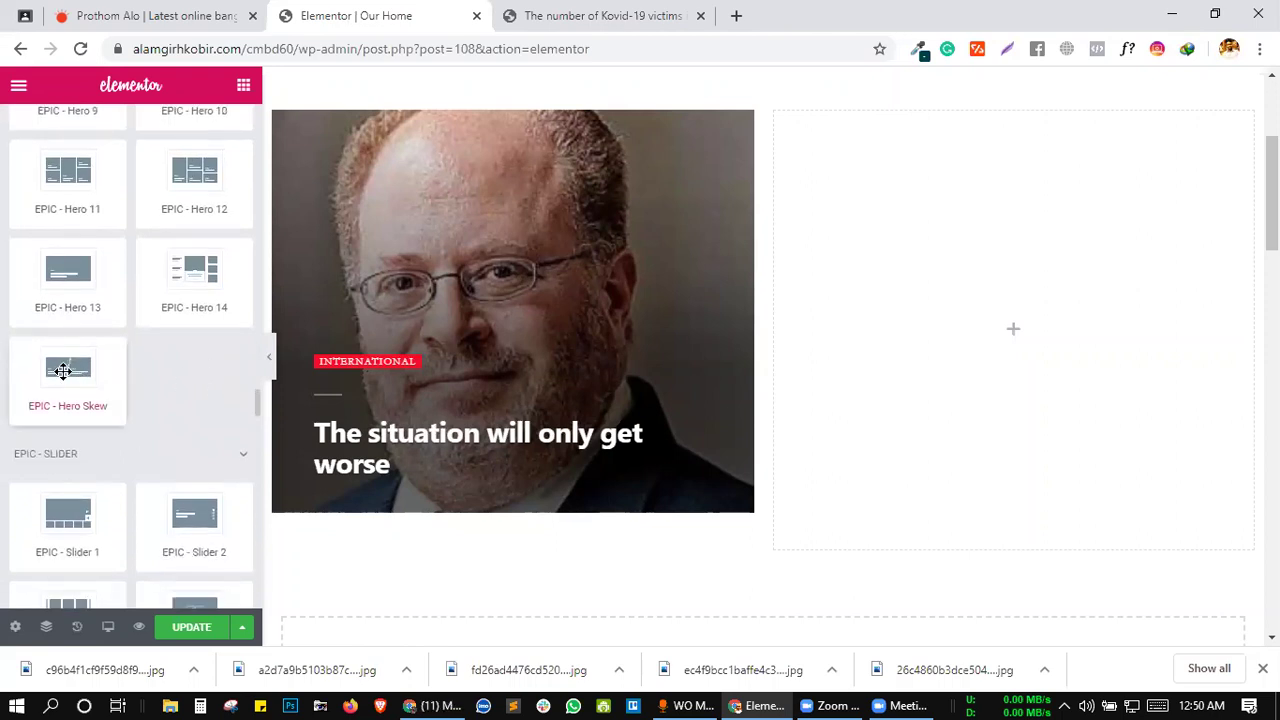
{"action": "left_click_drag", "start_coordinate": [60, 395], "coordinate": [1066, 380]}
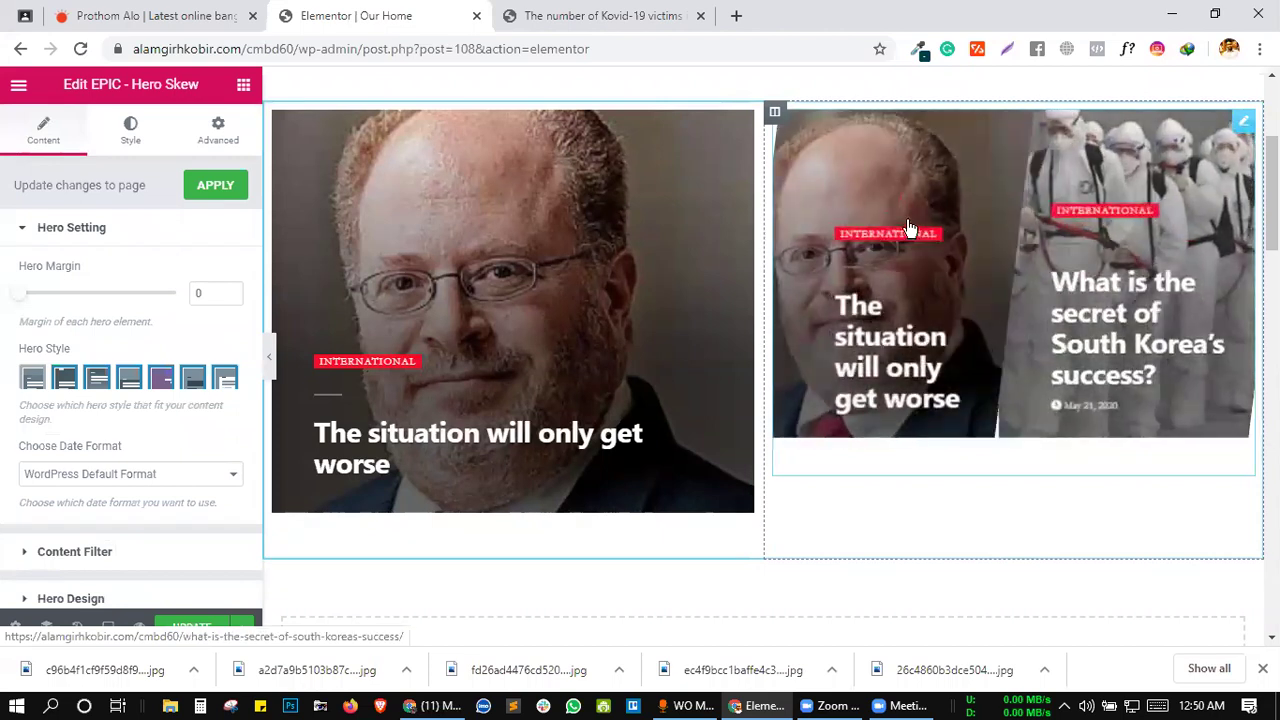
- Delete the EPIC - Hero Skew widget from its column
{"action": "right_click", "coordinate": [1243, 124]}
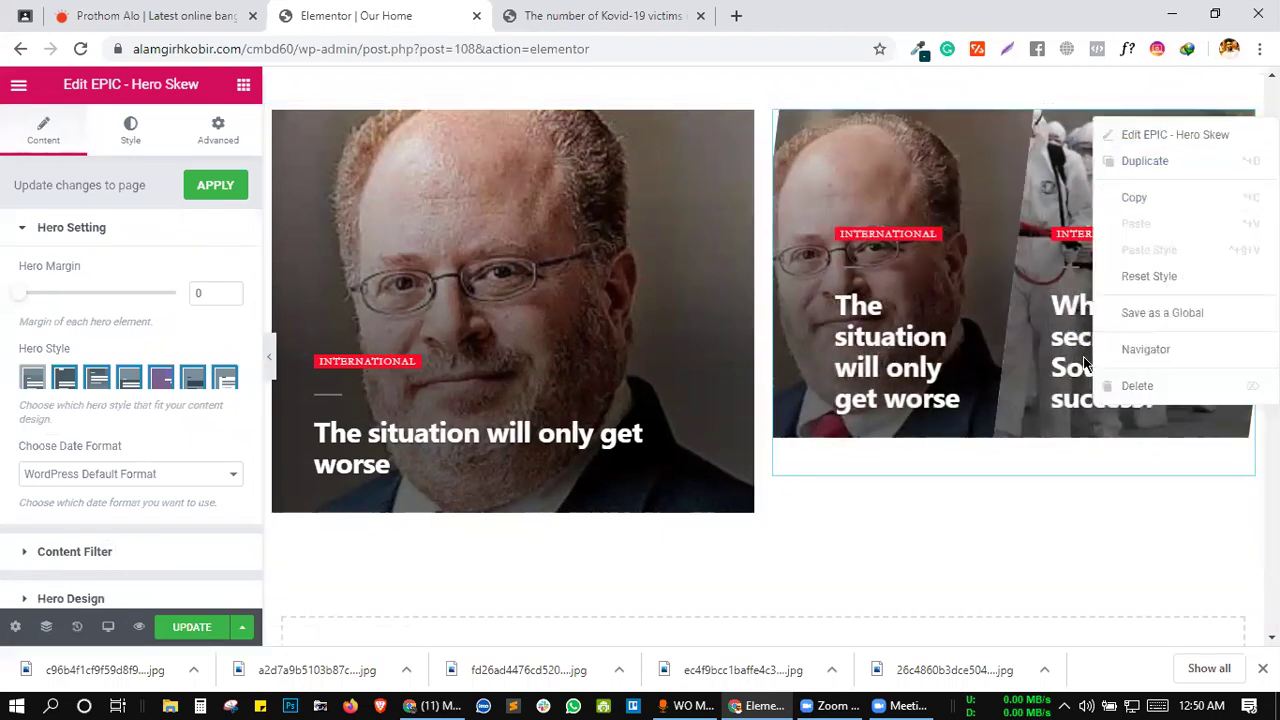
{"action": "left_click", "coordinate": [1065, 520]}
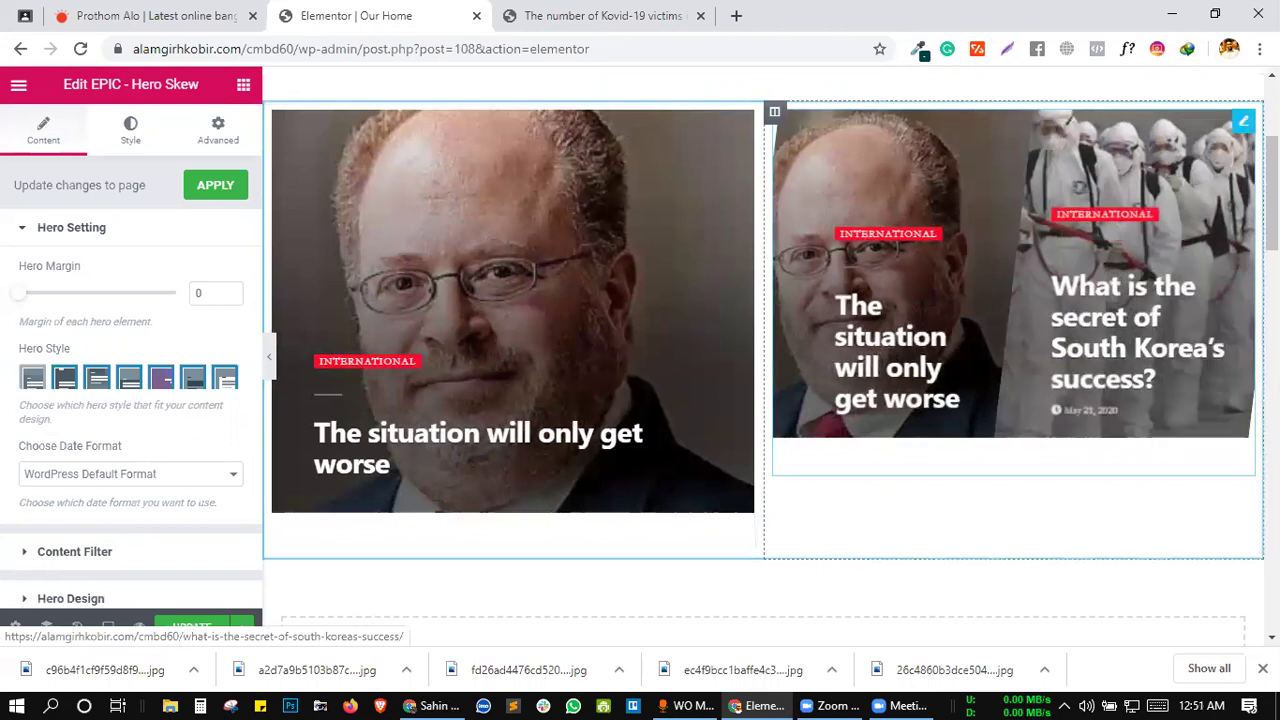
{"action": "right_click", "coordinate": [1243, 124]}
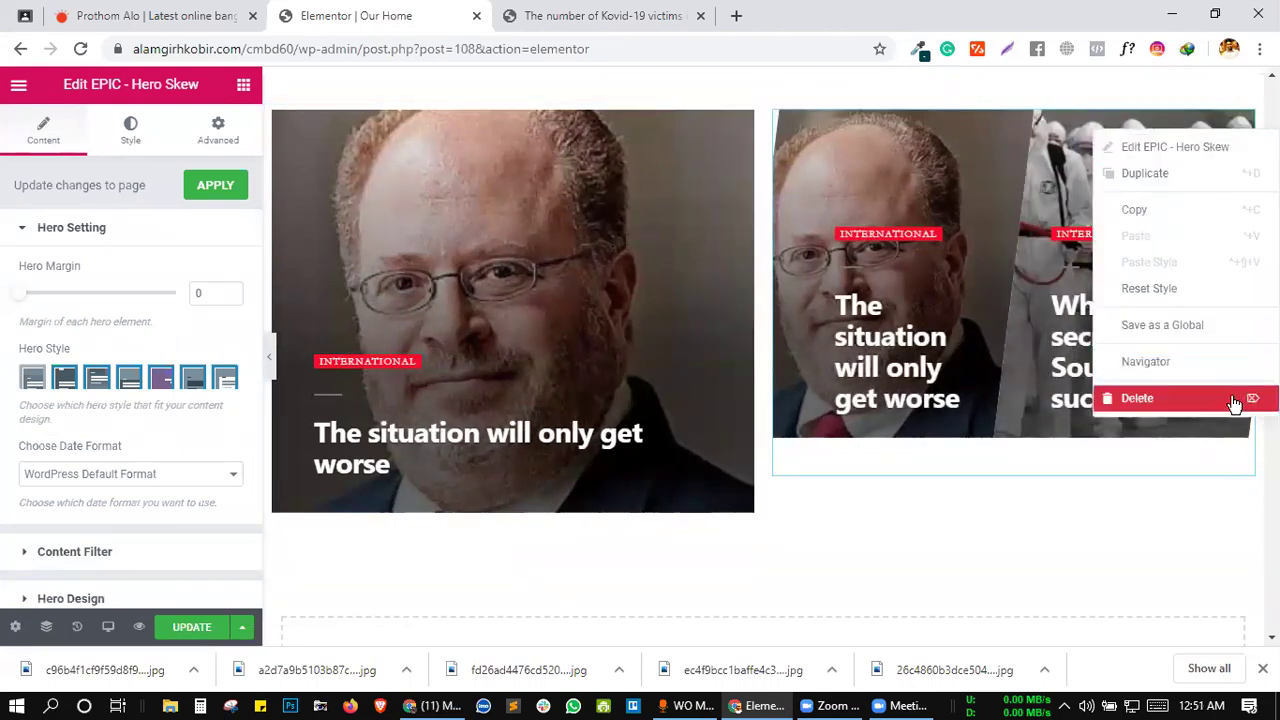
{"action": "left_click", "coordinate": [1241, 400]}
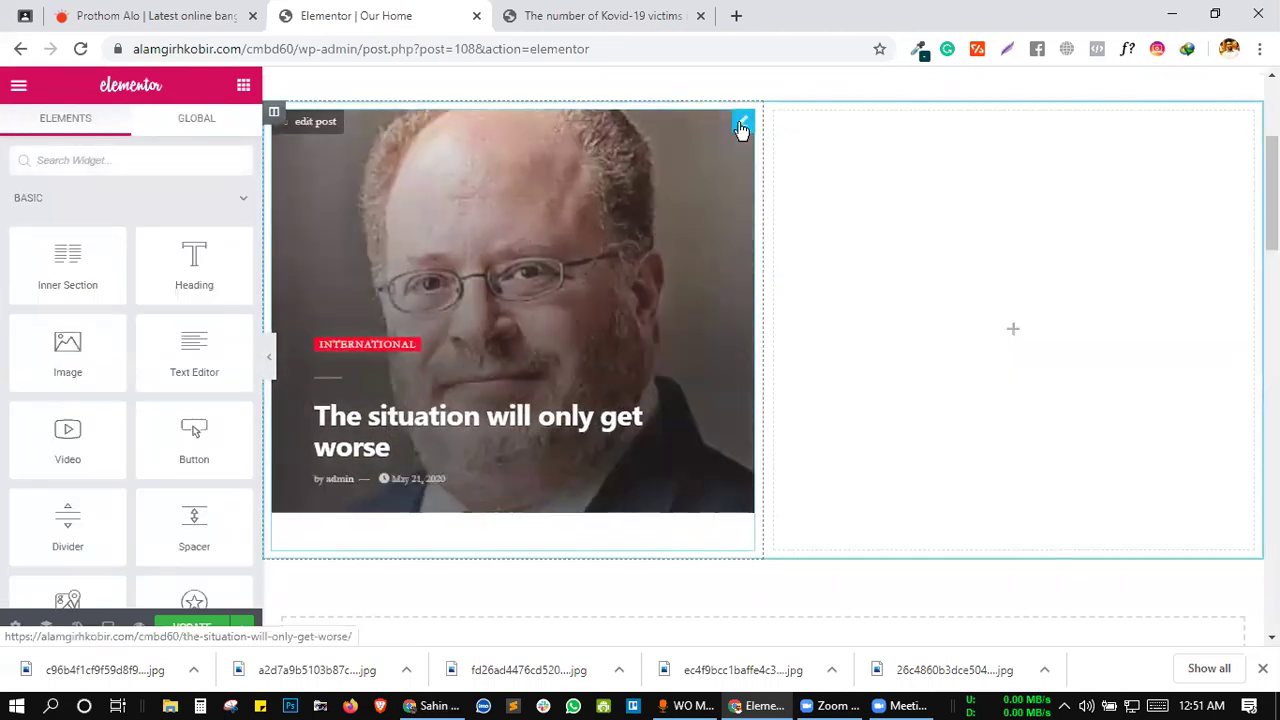
- Open the EPIC - Hero 13 widget's settings and try its seventh, fifth, fourth, third and second hero styles, finishing on the first
{"action": "left_click", "coordinate": [741, 122]}
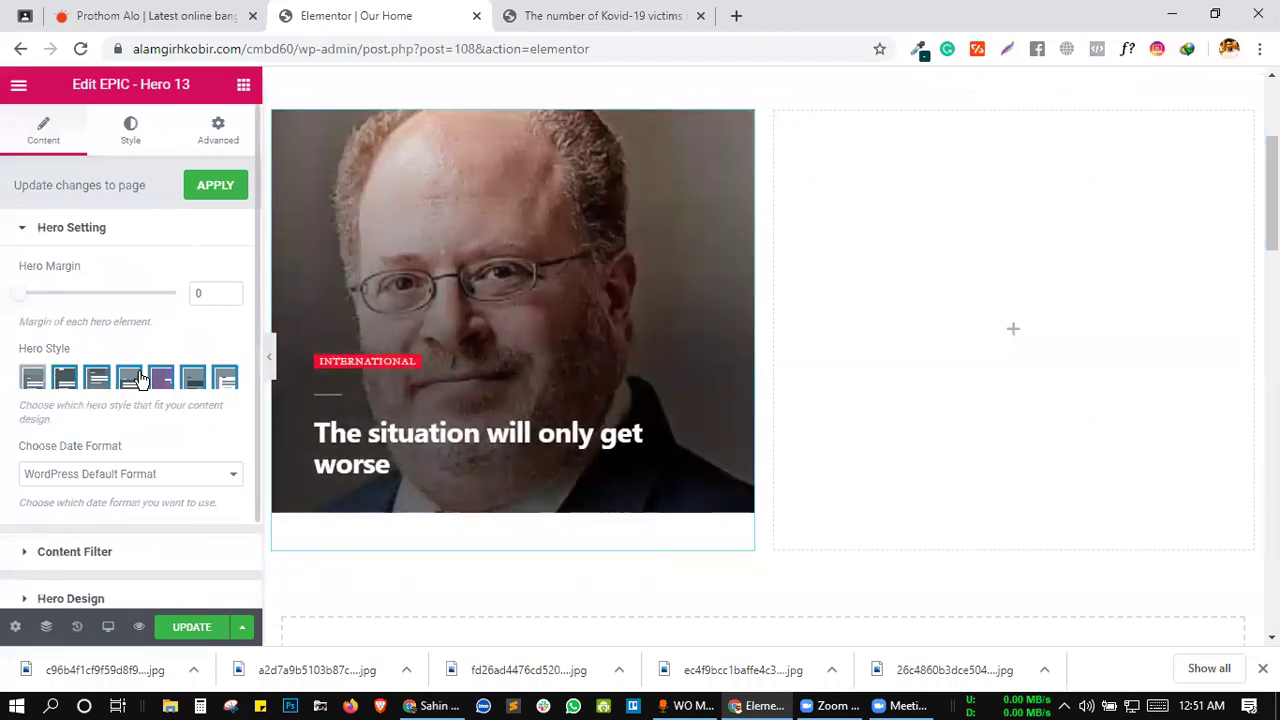
{"action": "left_click", "coordinate": [222, 380]}
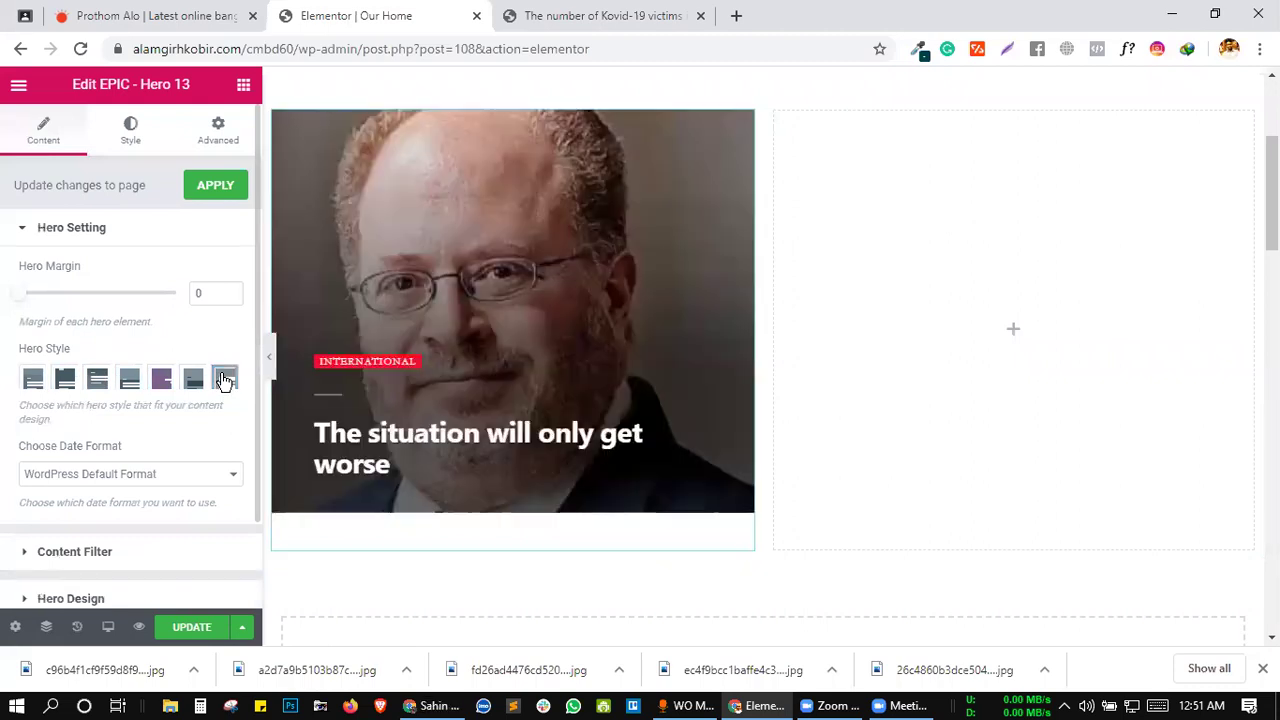
{"action": "left_click", "coordinate": [166, 380]}
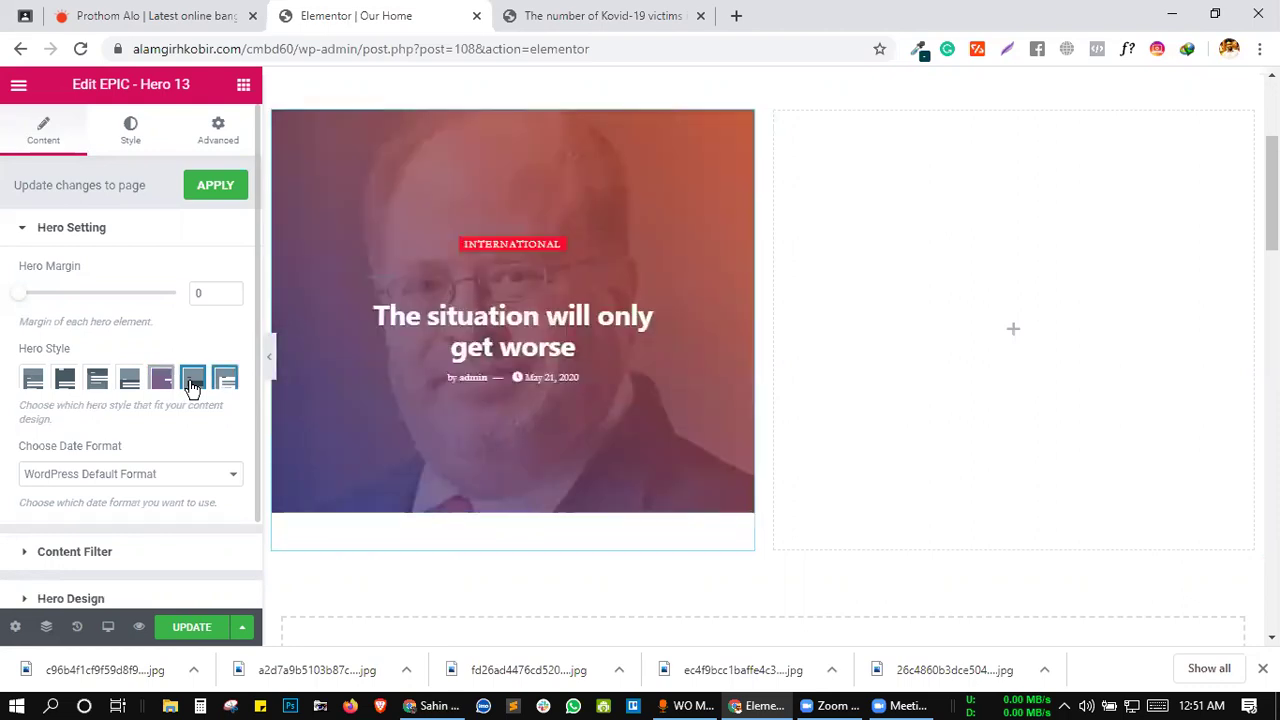
{"action": "left_click", "coordinate": [128, 383]}
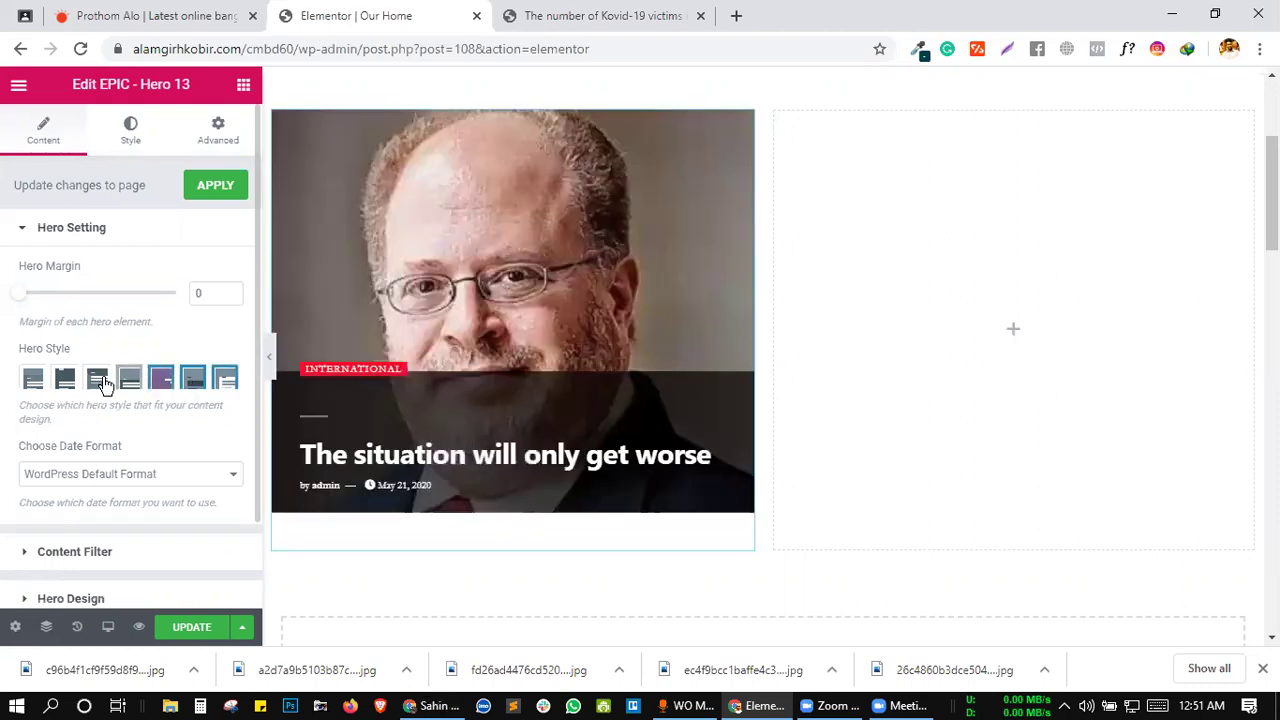
{"action": "left_click", "coordinate": [97, 383]}
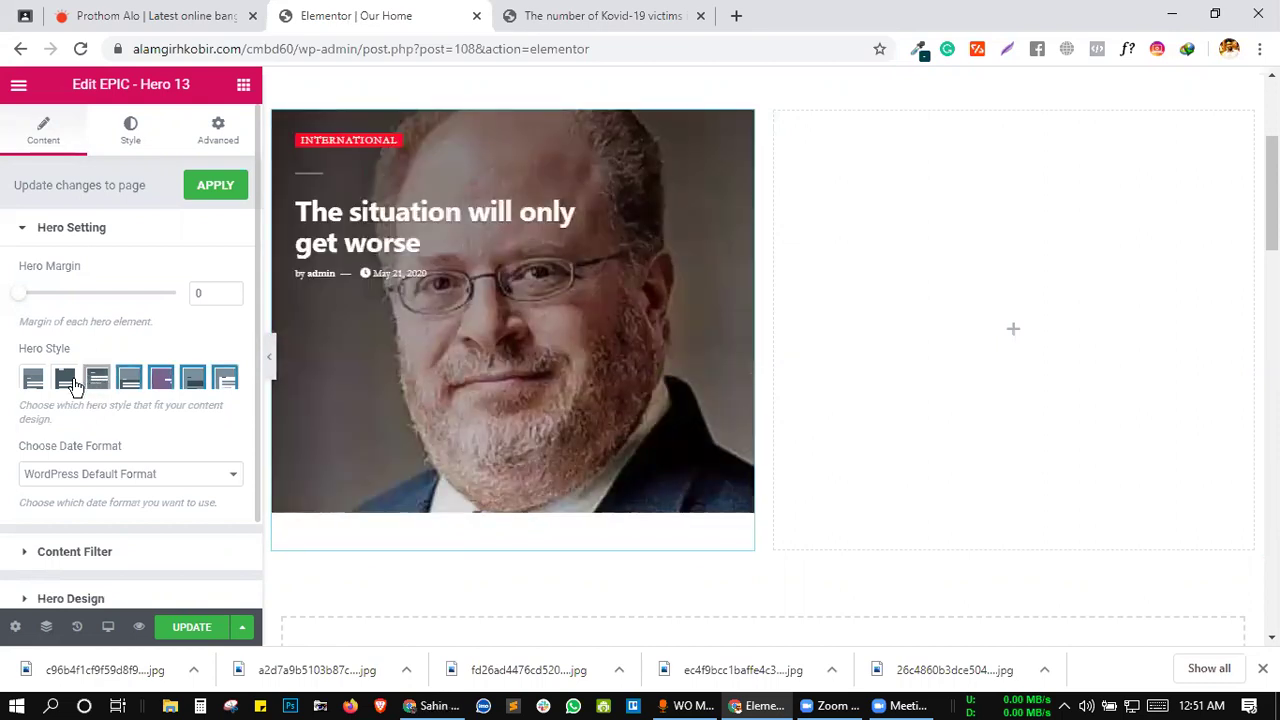
{"action": "left_click", "coordinate": [65, 380]}
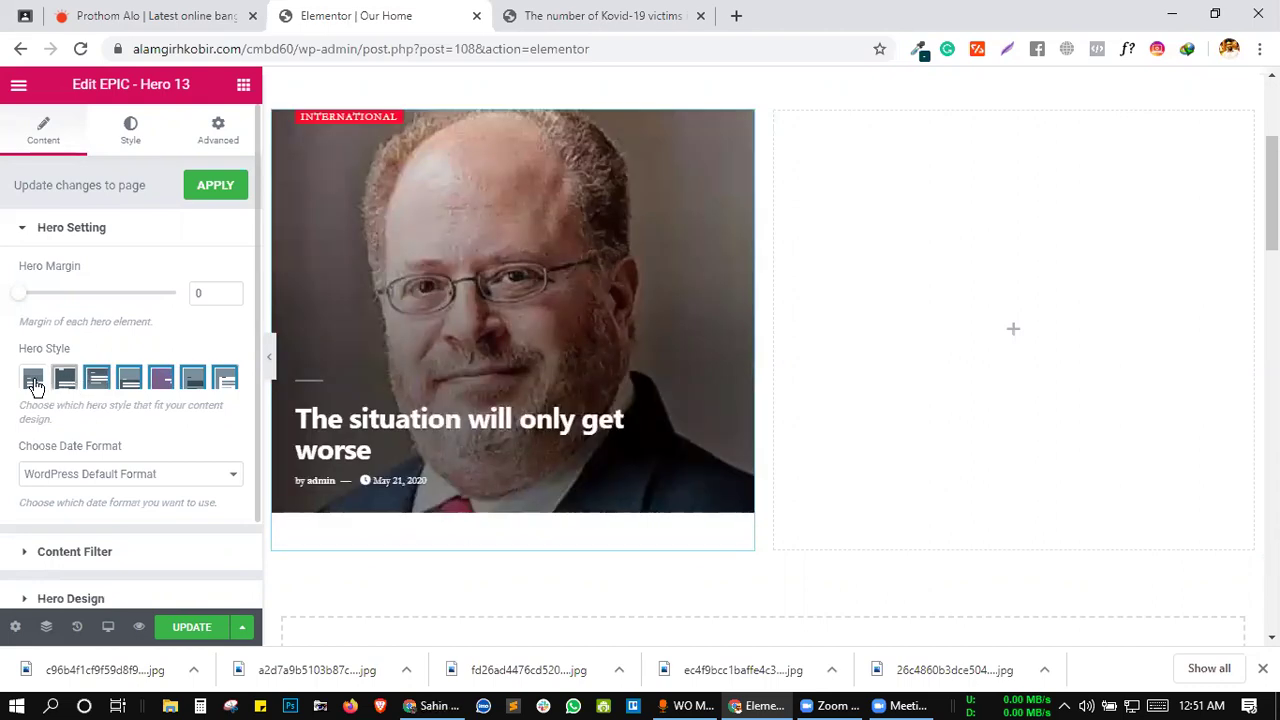
{"action": "left_click", "coordinate": [33, 380]}
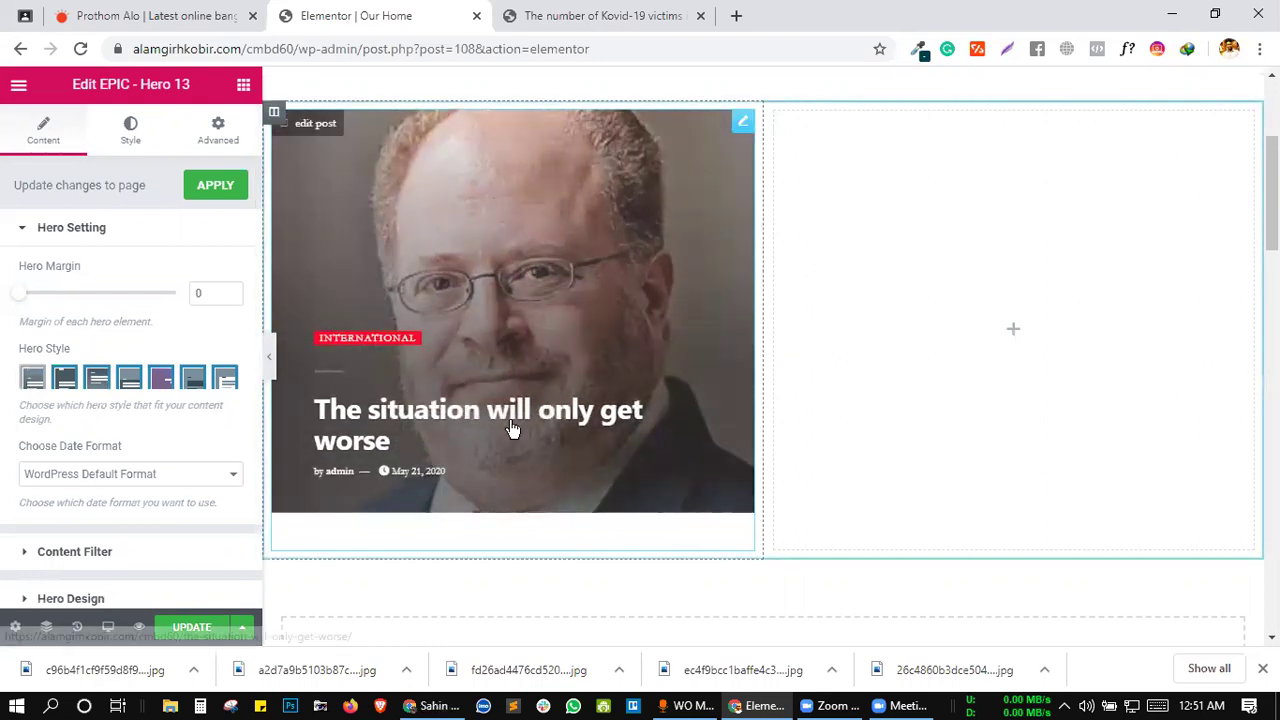
- Compare the seventh, fourth, third and second hero styles once more and restore the first style
{"action": "left_click", "coordinate": [224, 382]}
{"action": "left_click", "coordinate": [224, 382]}
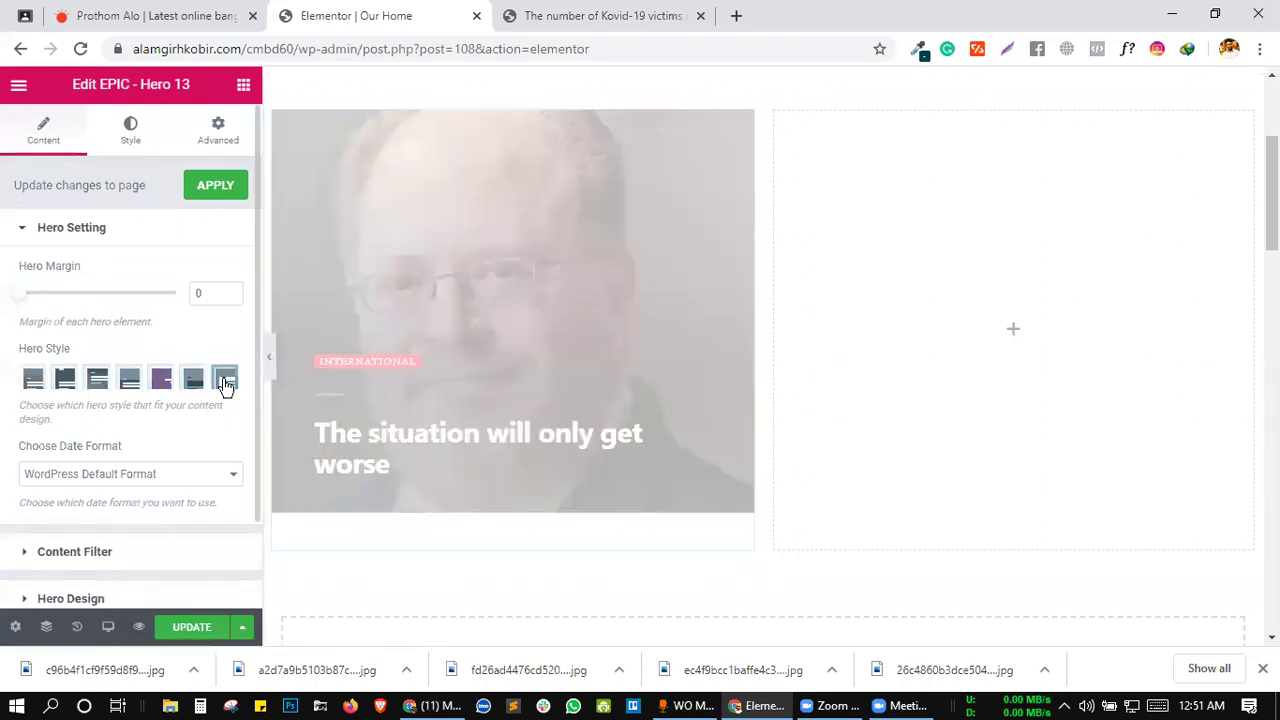
{"action": "left_click", "coordinate": [132, 379]}
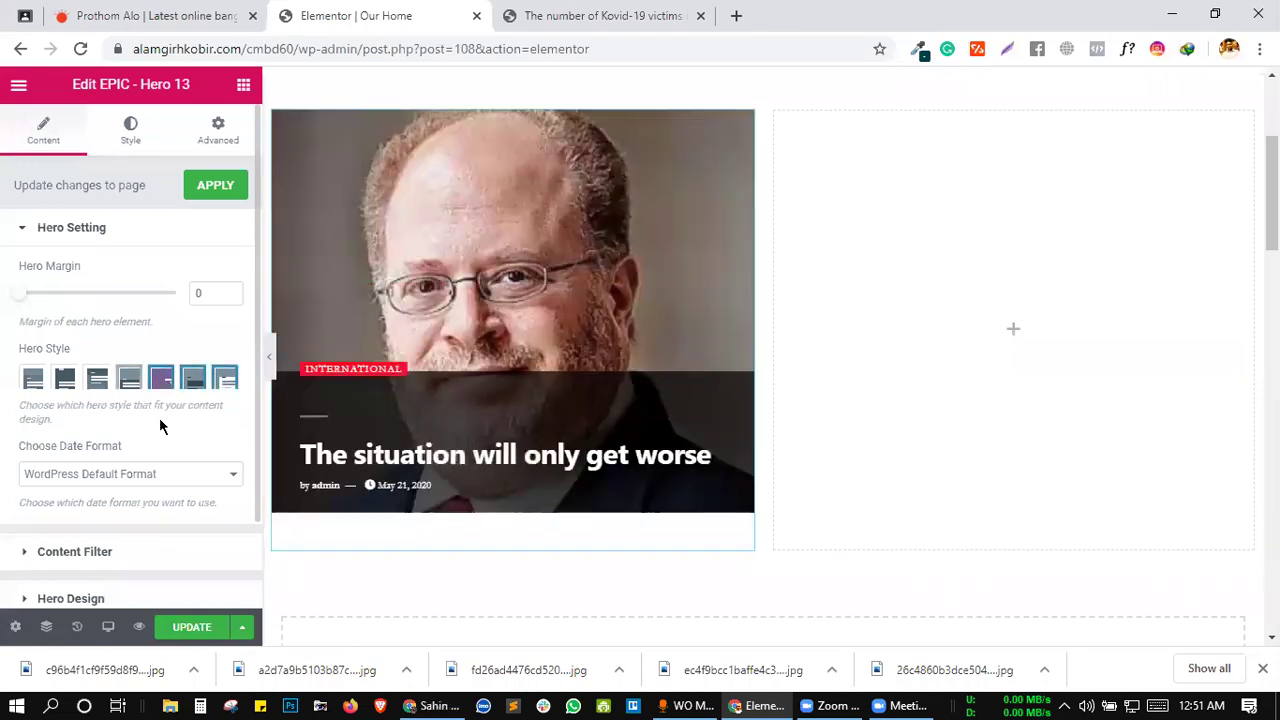
{"action": "left_click", "coordinate": [97, 377]}
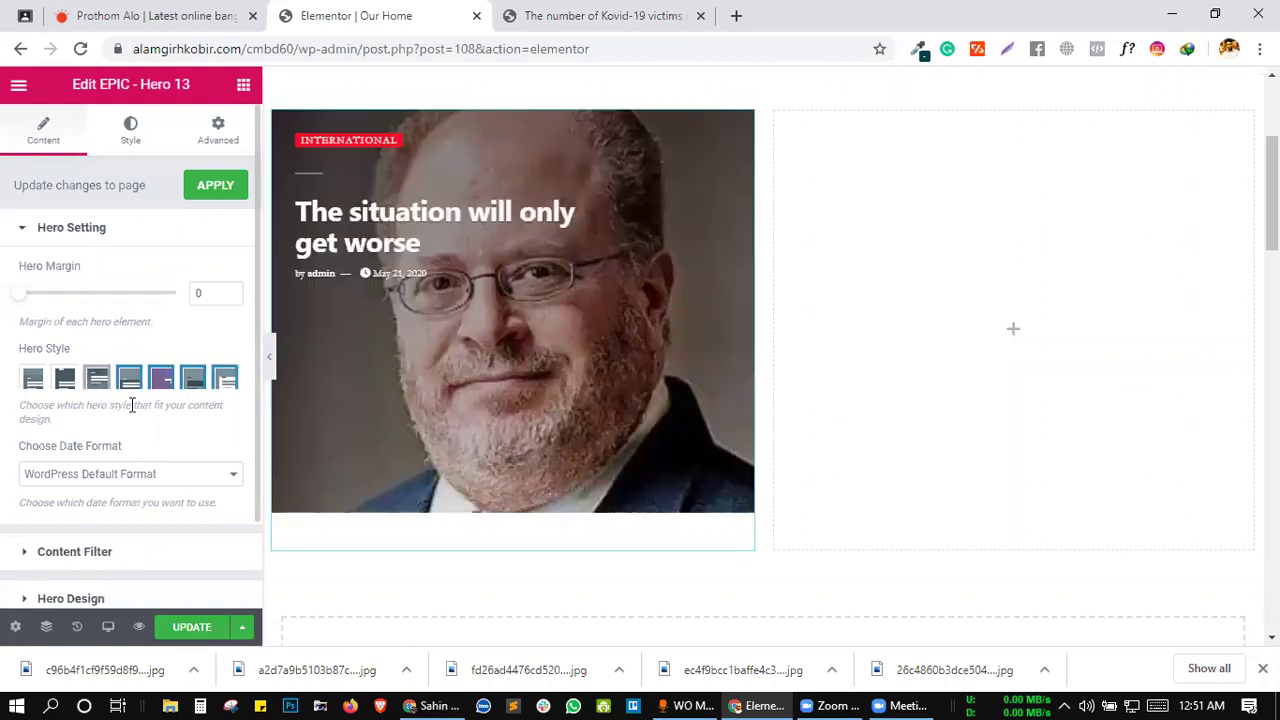
{"action": "left_click", "coordinate": [103, 386]}
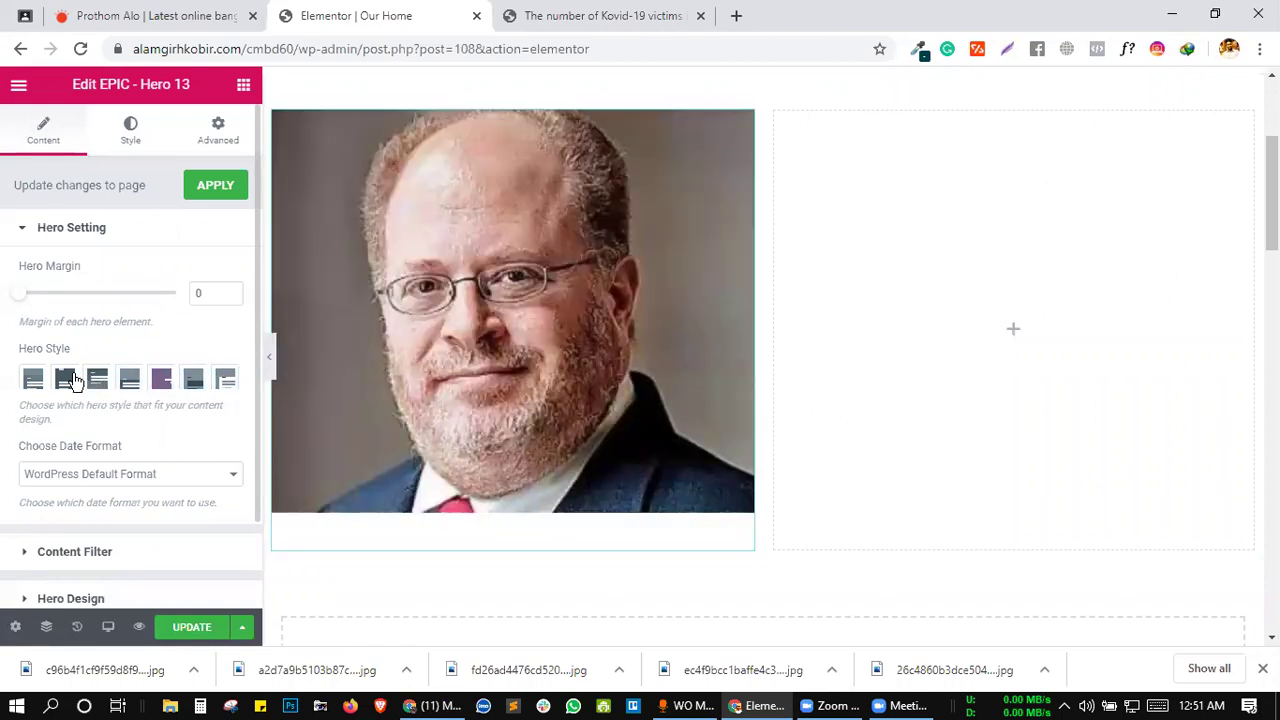
{"action": "left_click", "coordinate": [73, 382]}
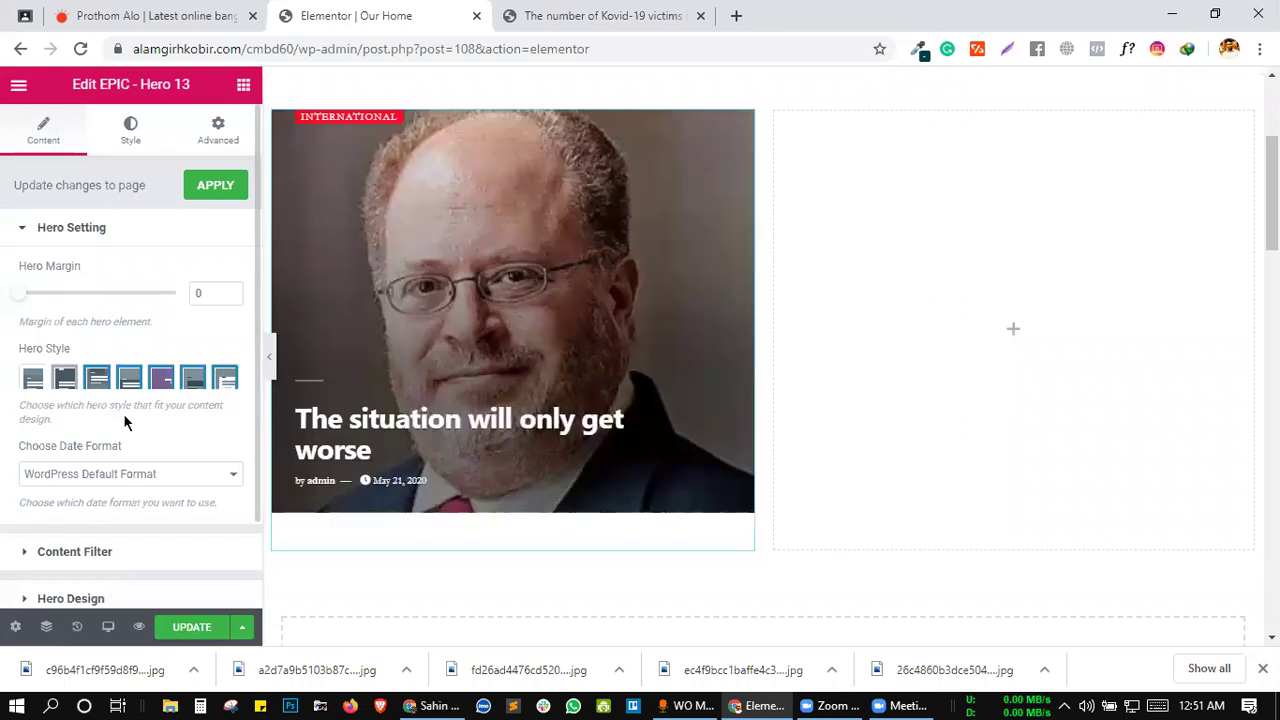
{"action": "left_click", "coordinate": [31, 382]}
- Open the widget's Hero Design options and examine the hero height fields for the different screen widths
{"action": "scroll", "coordinate": [180, 437], "scroll_direction": "down", "scroll_amount": 1}
{"action": "scroll", "coordinate": [143, 380], "scroll_direction": "down", "scroll_amount": 2}
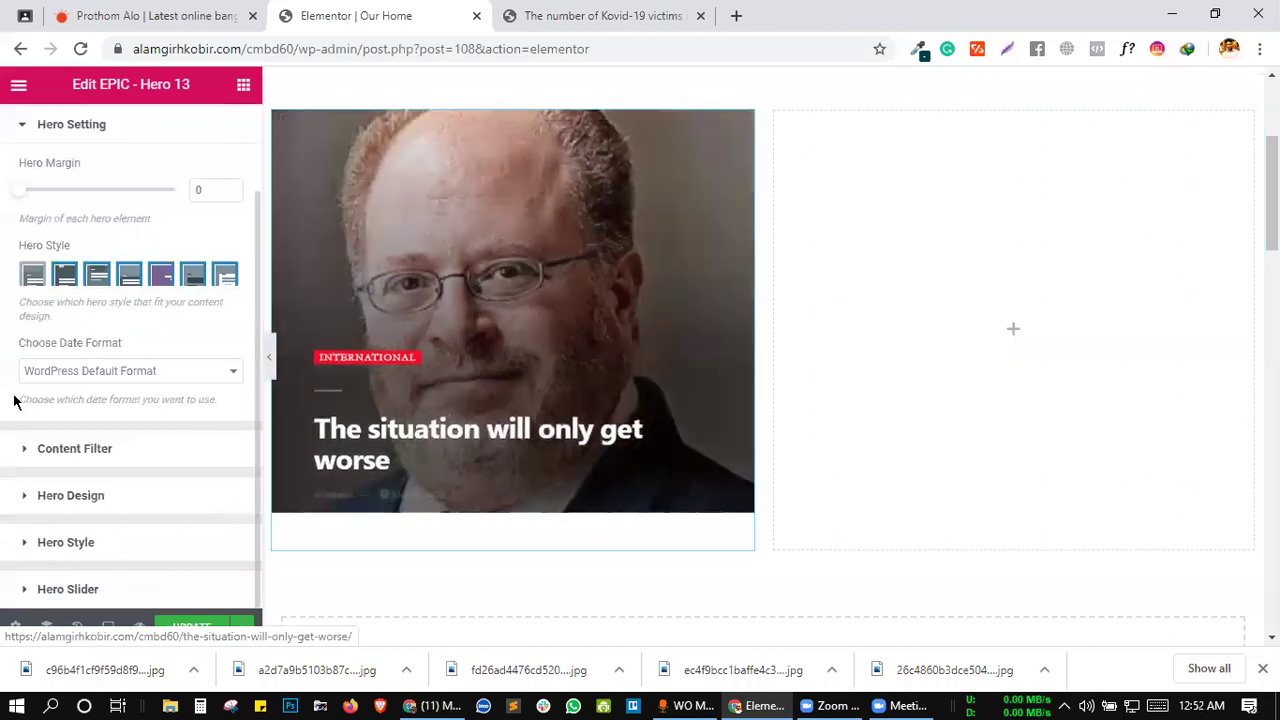
{"action": "left_click", "coordinate": [117, 507]}
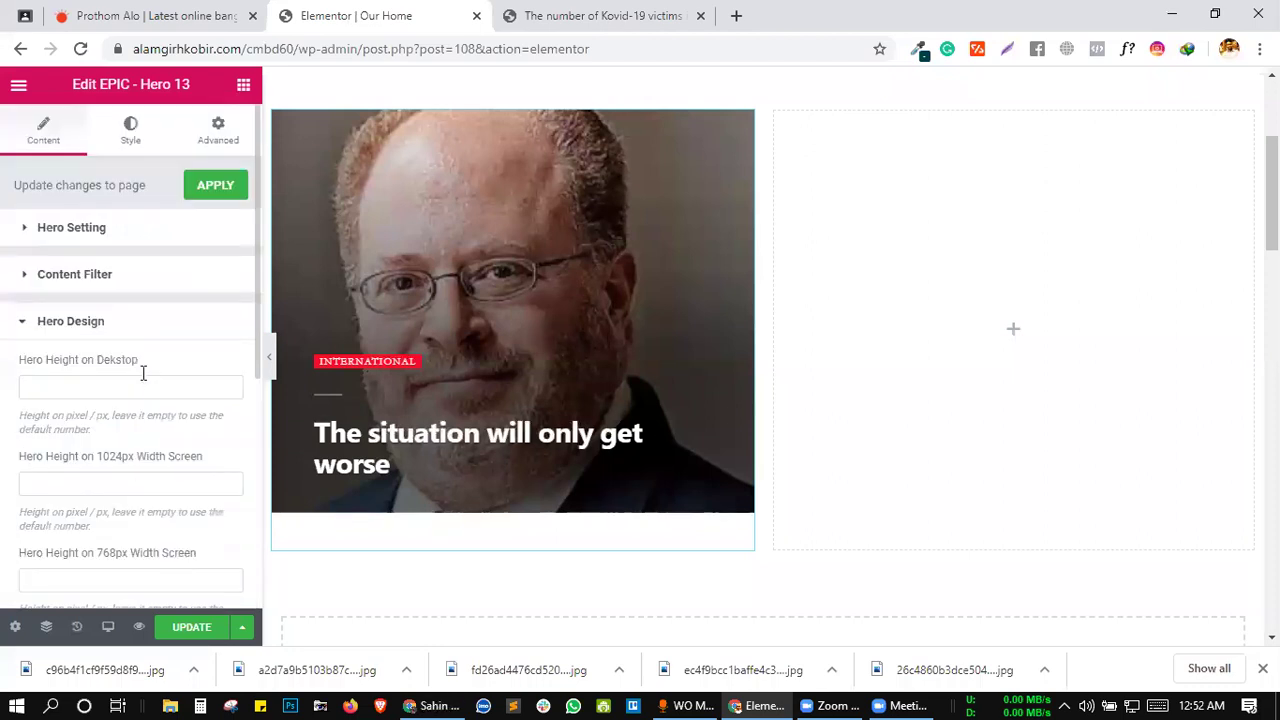
{"action": "scroll", "coordinate": [143, 373], "scroll_direction": "down", "scroll_amount": 1}
{"action": "left_click", "coordinate": [150, 309]}
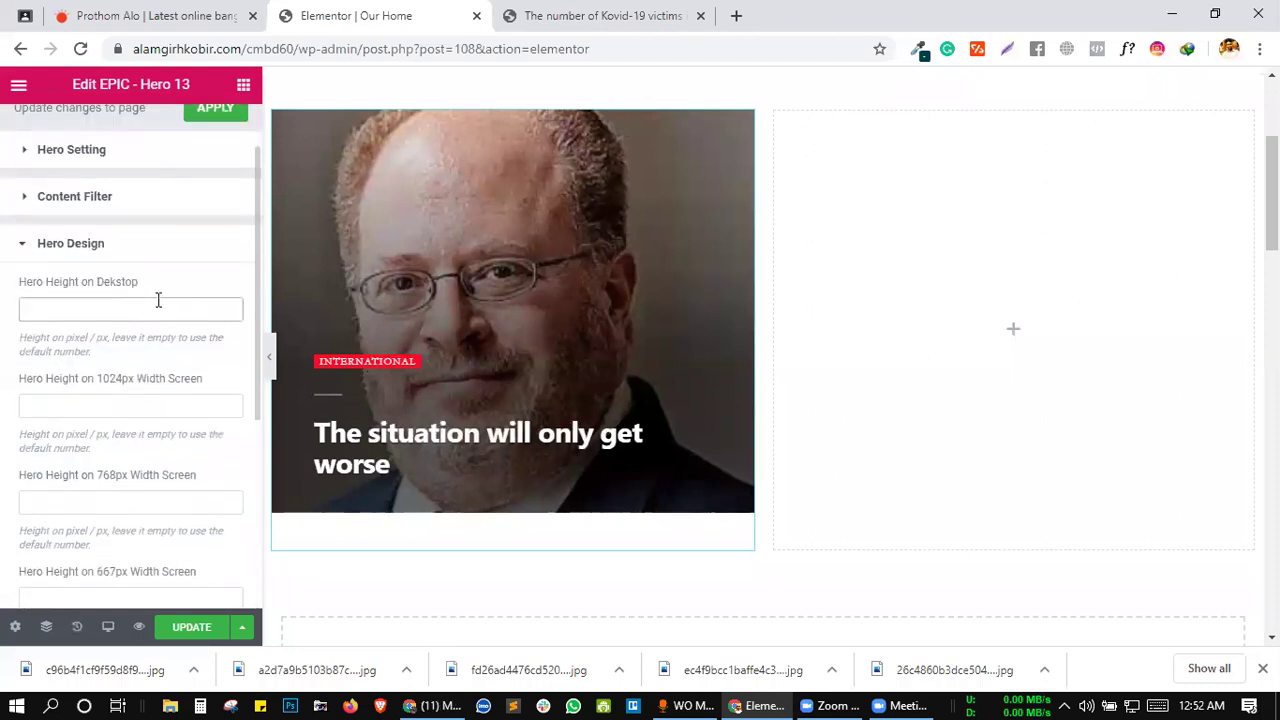
{"action": "left_click", "coordinate": [117, 408]}
{"action": "scroll", "coordinate": [118, 408], "scroll_direction": "down", "scroll_amount": 1}
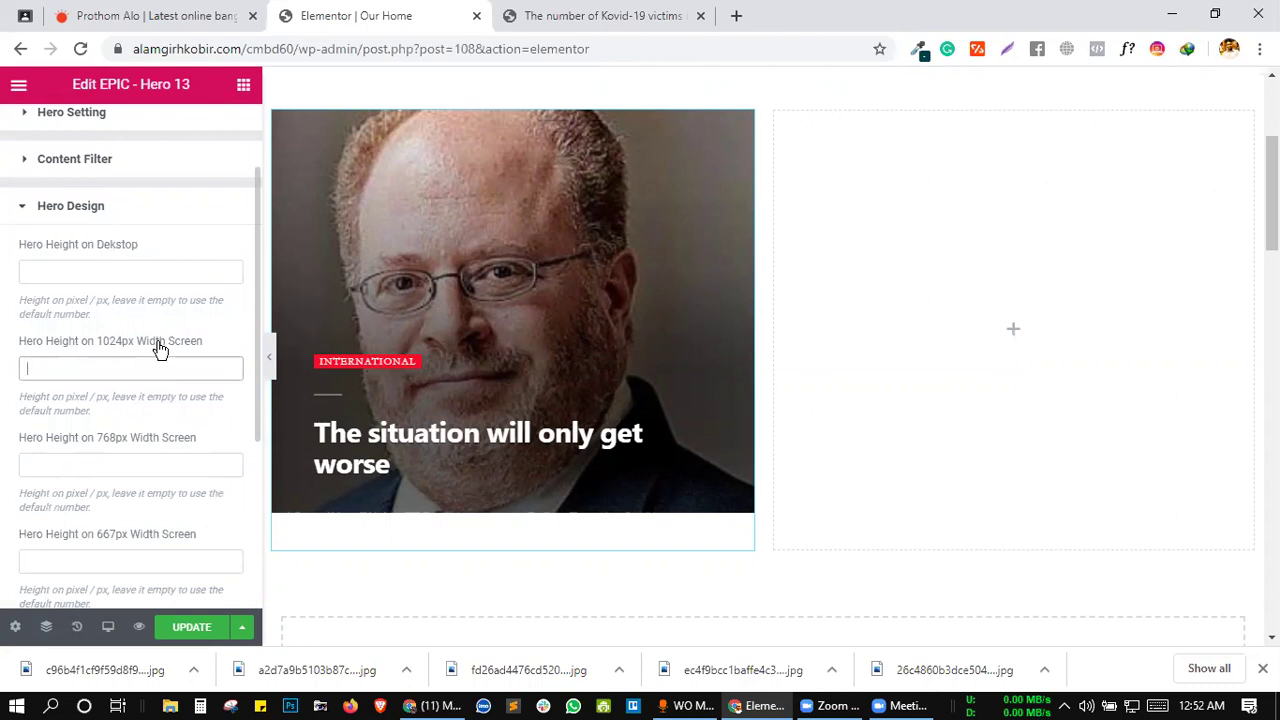
{"action": "scroll", "coordinate": [172, 320], "scroll_direction": "down", "scroll_amount": 2}
{"action": "scroll", "coordinate": [174, 322], "scroll_direction": "up", "scroll_amount": 2}
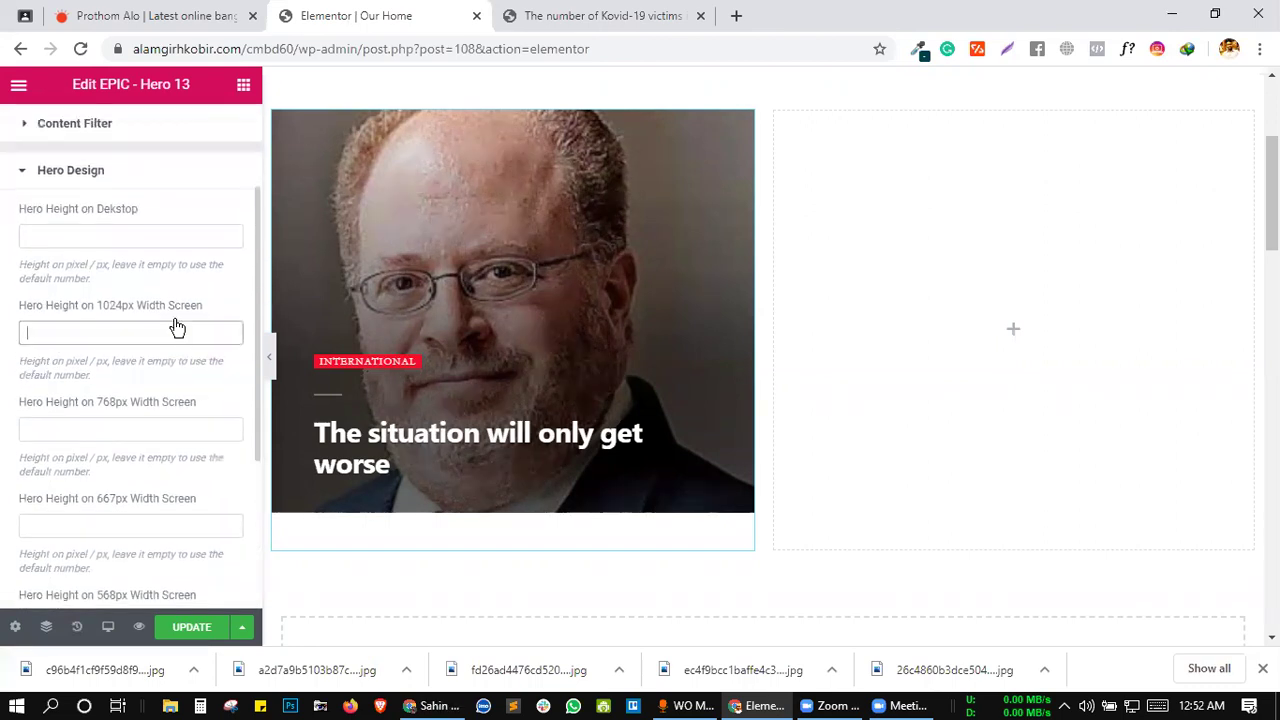
{"action": "scroll", "coordinate": [43, 326], "scroll_direction": "up", "scroll_amount": 1}
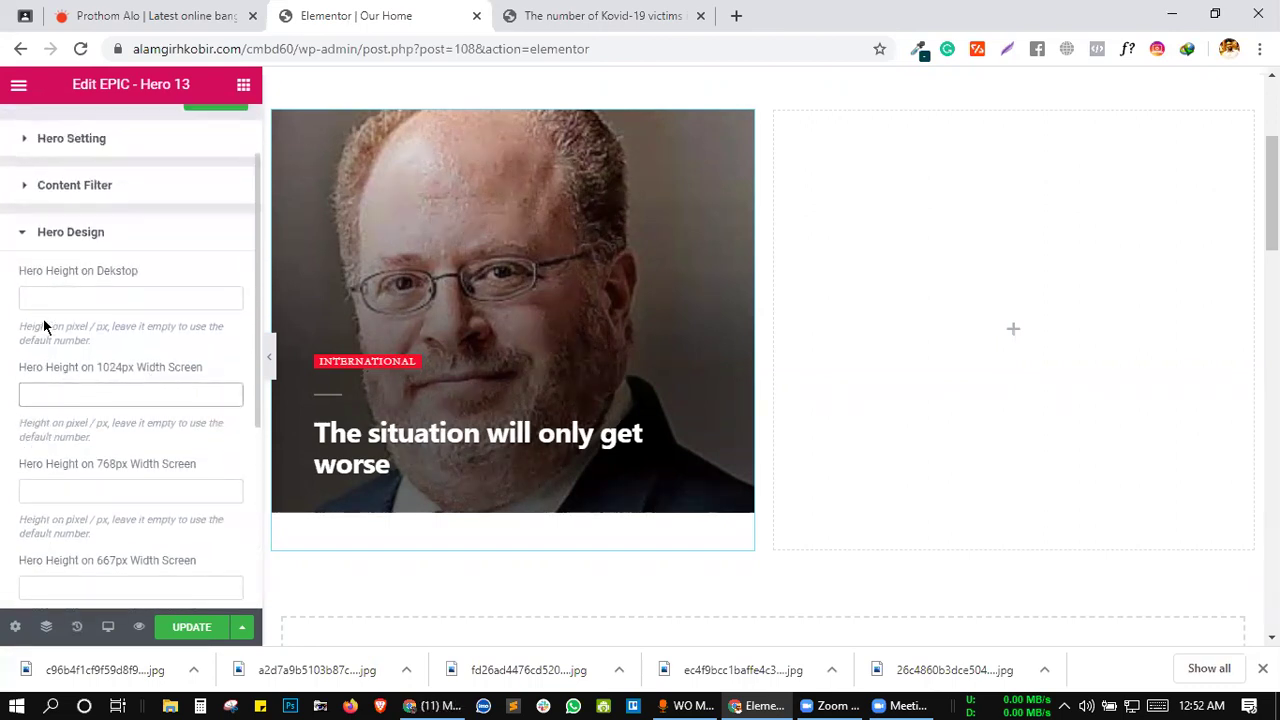
- Set the hero height on desktop to 500 px
{"action": "left_click", "coordinate": [108, 302]}
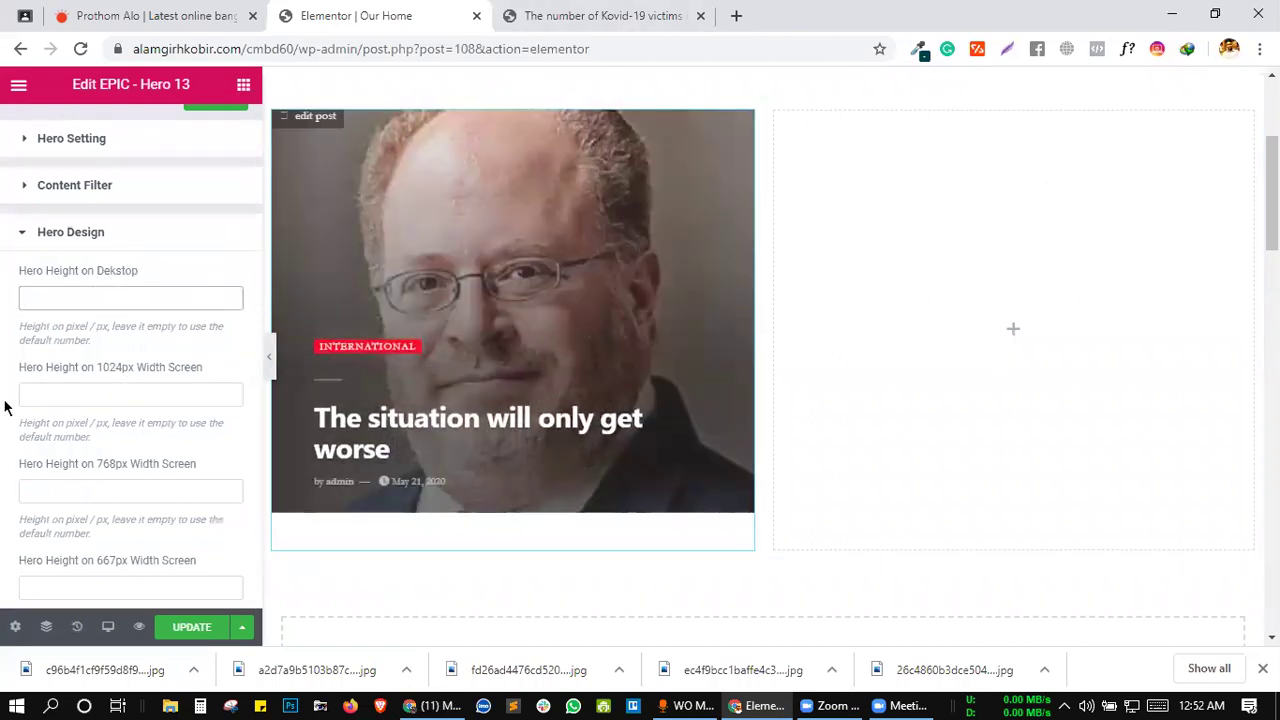
{"action": "left_click", "coordinate": [58, 400]}
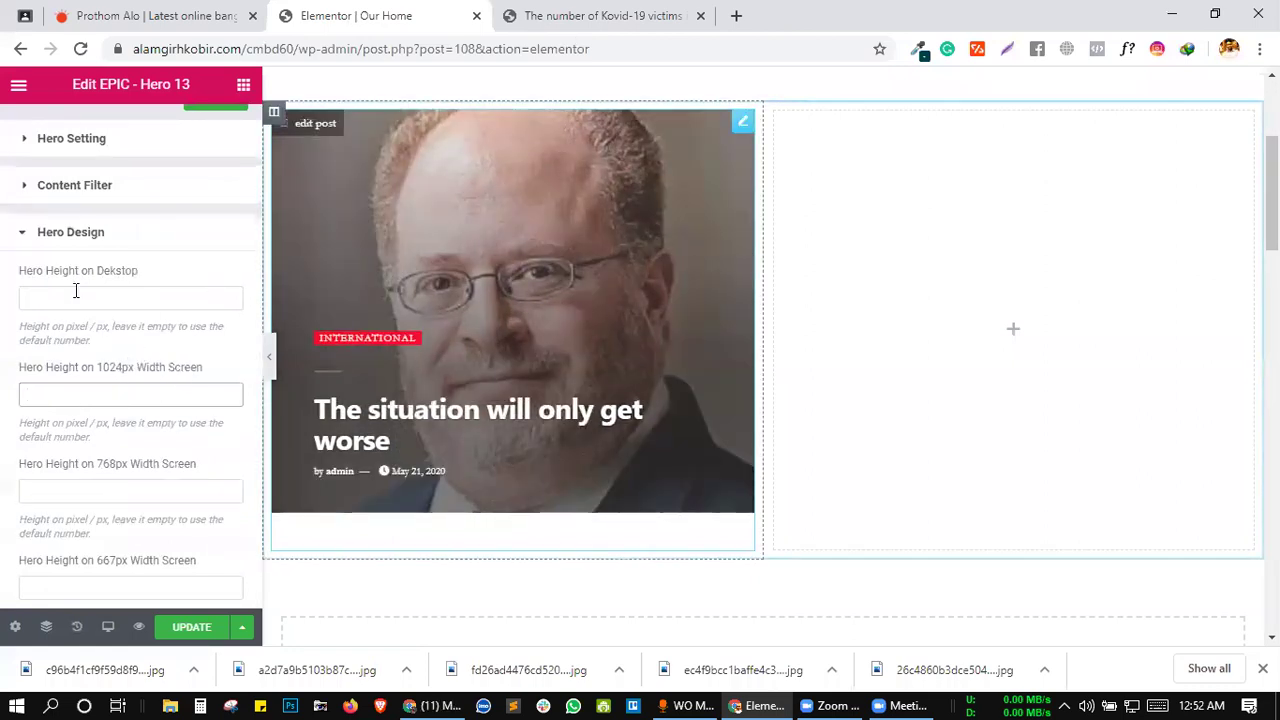
{"action": "left_click", "coordinate": [78, 292]}
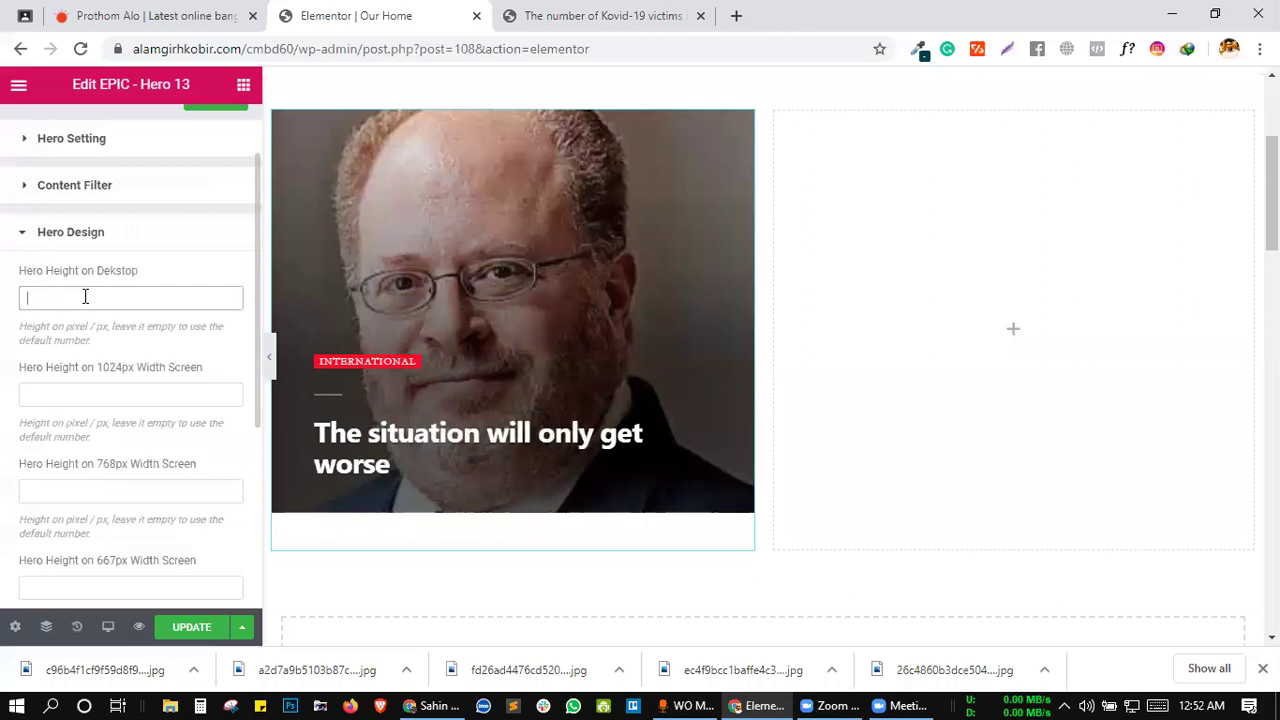
{"action": "type", "text": "500"}
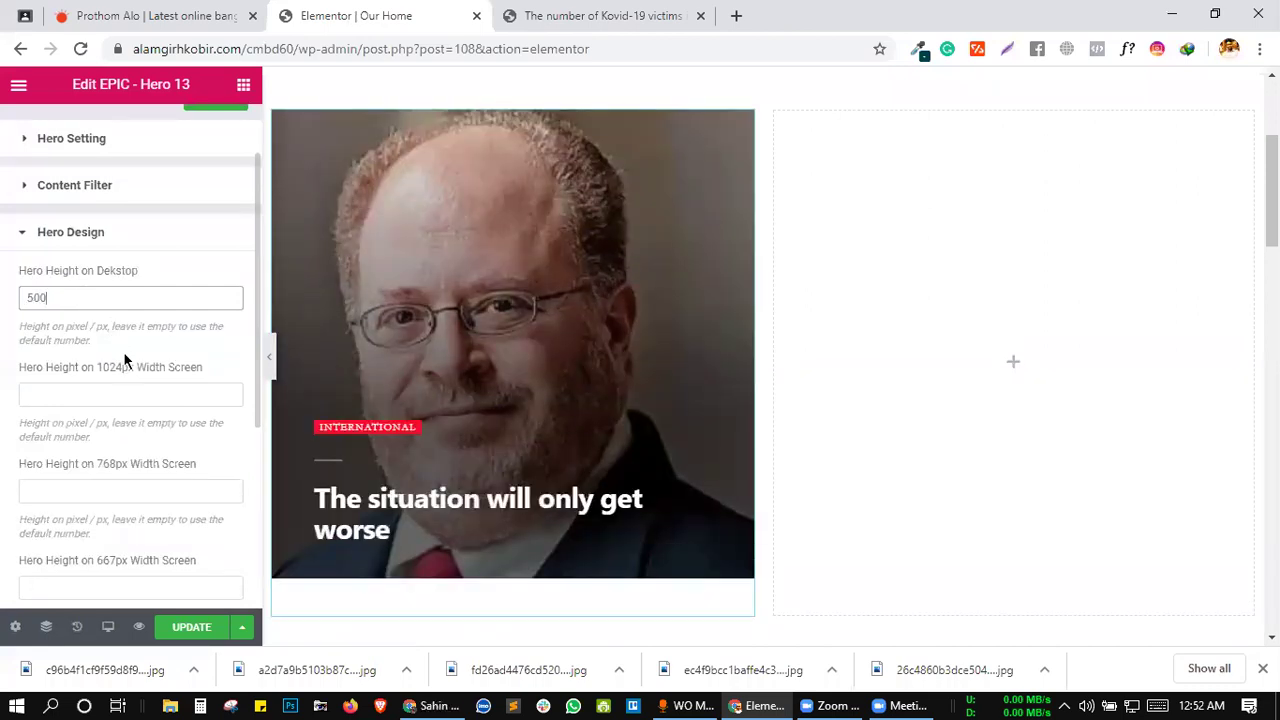
- Try a desktop hero height of 100 px and restore it to 500 px
{"action": "left_click", "coordinate": [116, 392]}
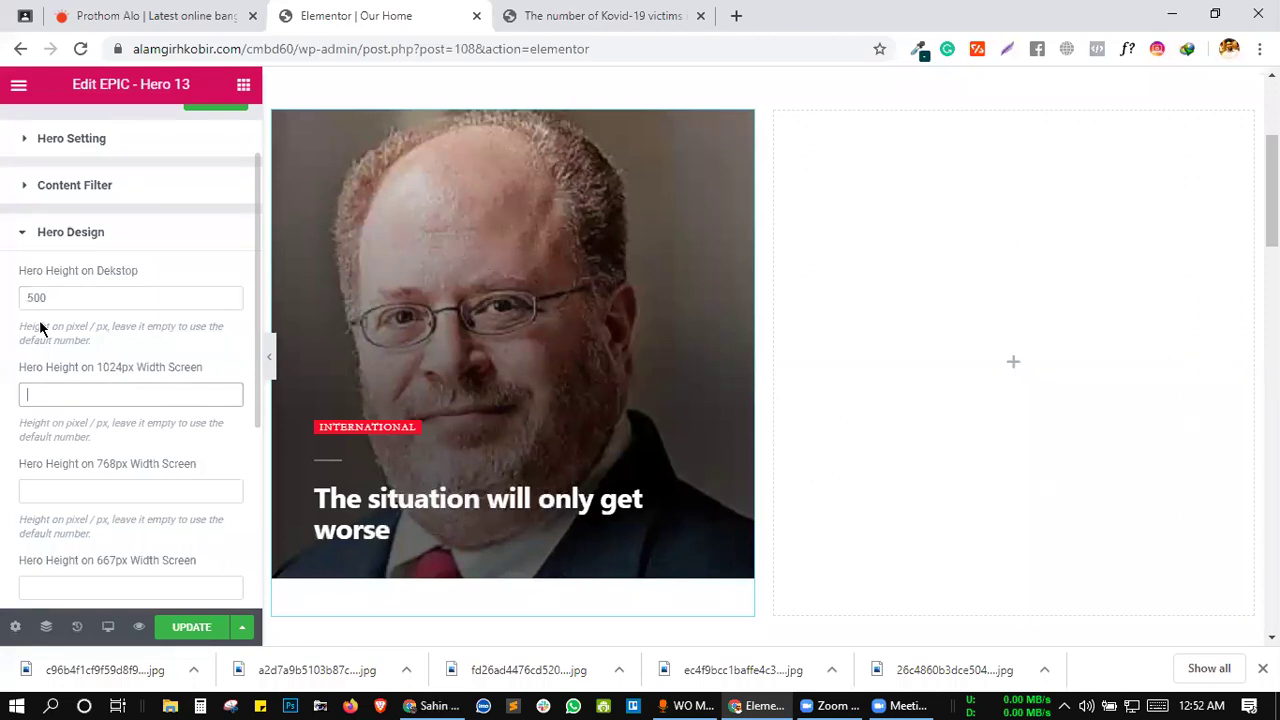
{"action": "left_click_drag", "start_coordinate": [33, 300], "coordinate": [14, 305]}
{"action": "type", "text": "1"}
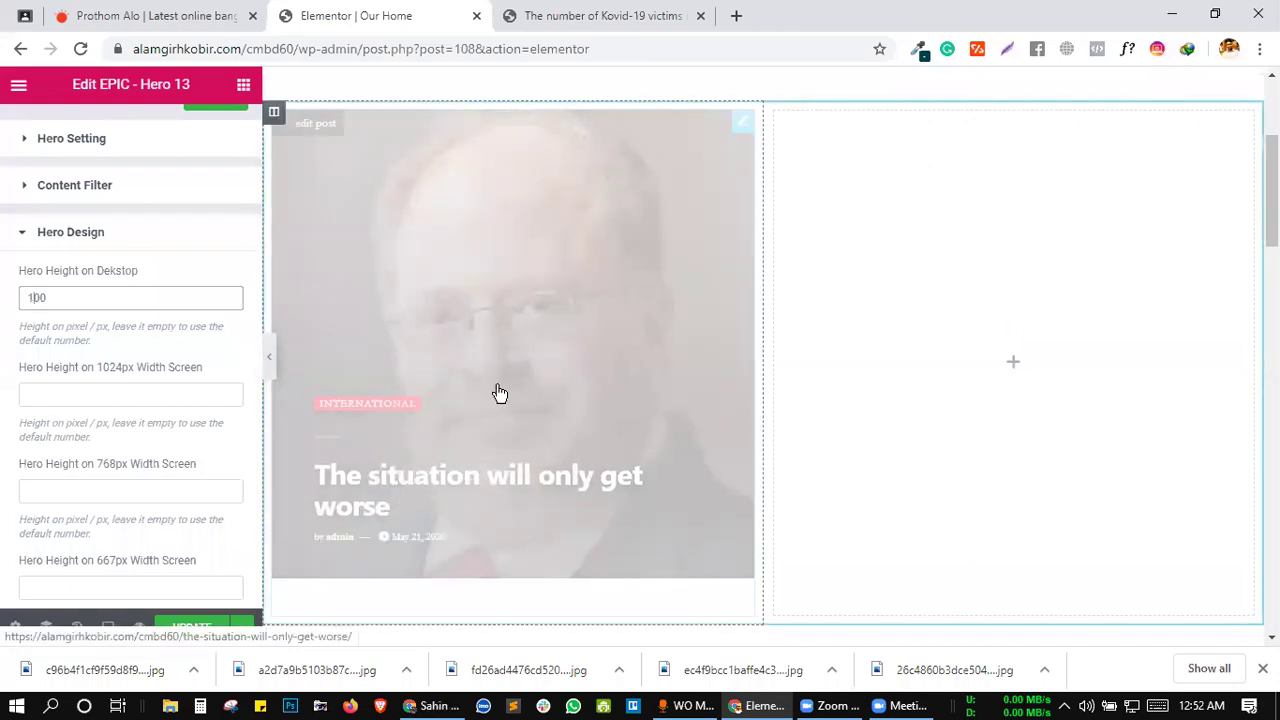
{"action": "scroll", "coordinate": [557, 251], "scroll_direction": "up", "scroll_amount": 2}
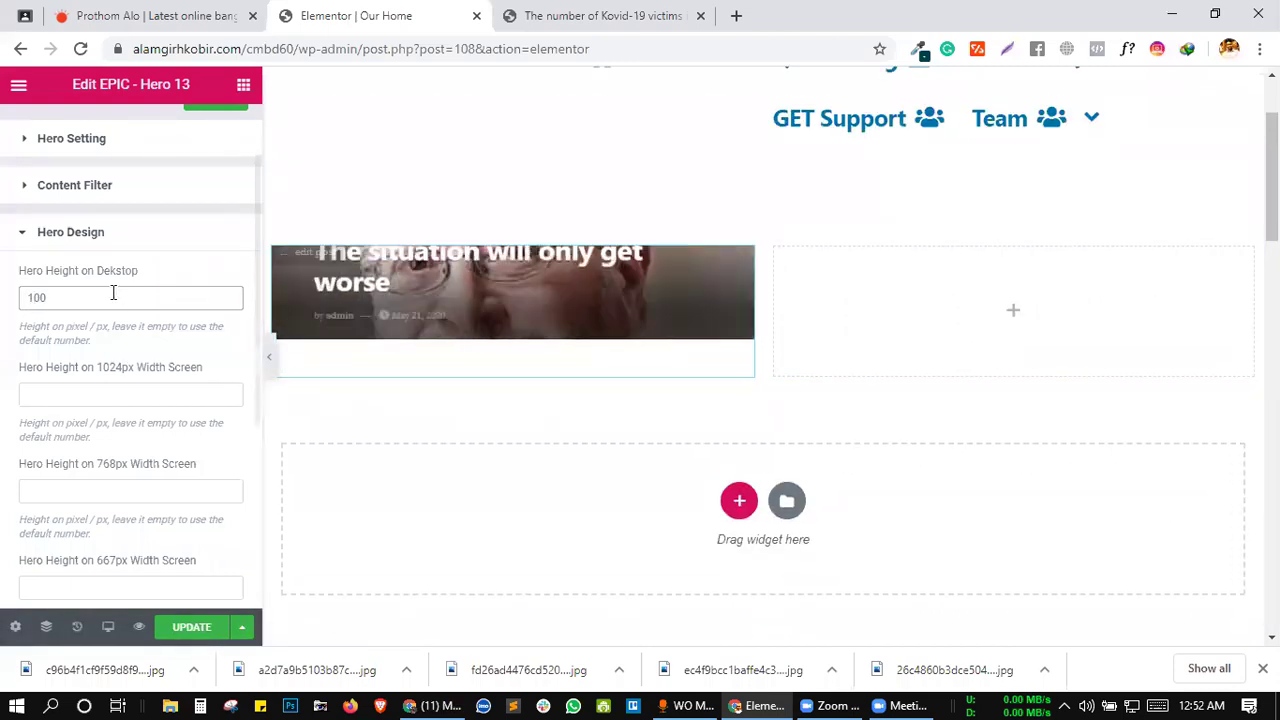
{"action": "key", "text": "BackSpace"}
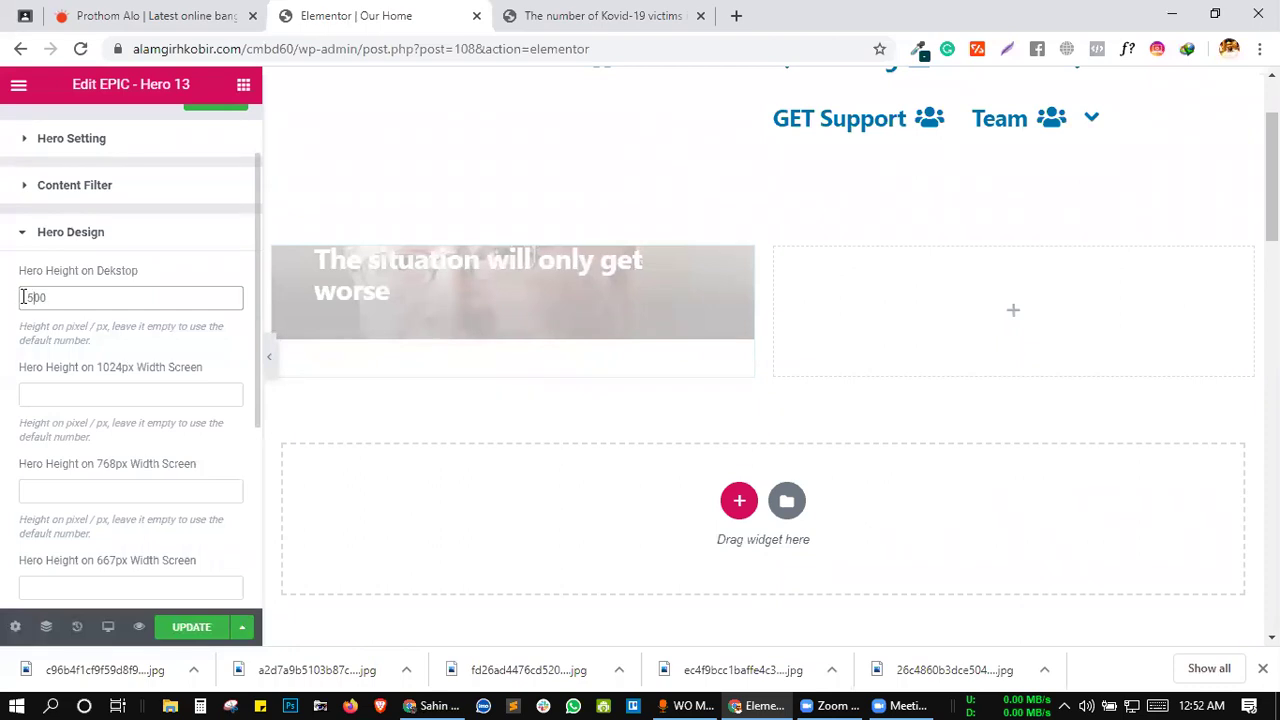
- Set the hero height on 1024px width screens to 250 and check it in the tablet preview before returning to desktop
{"action": "left_click", "coordinate": [94, 392]}
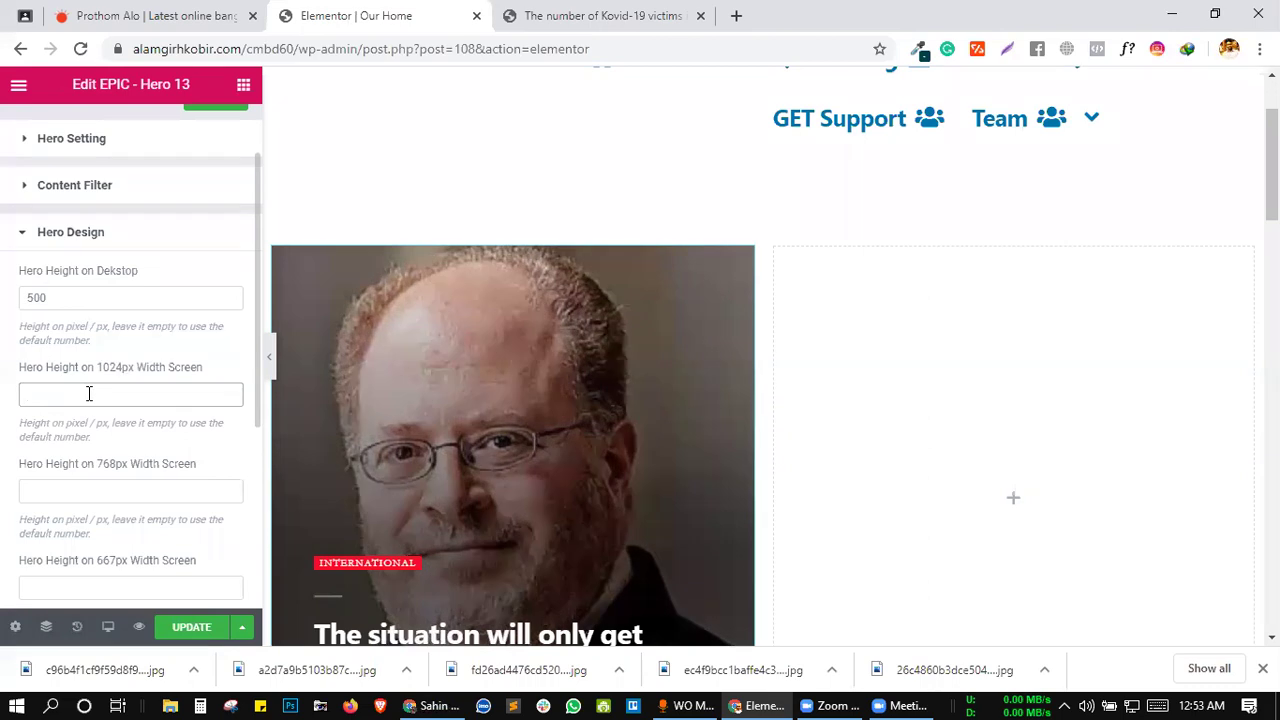
{"action": "type", "text": "250"}
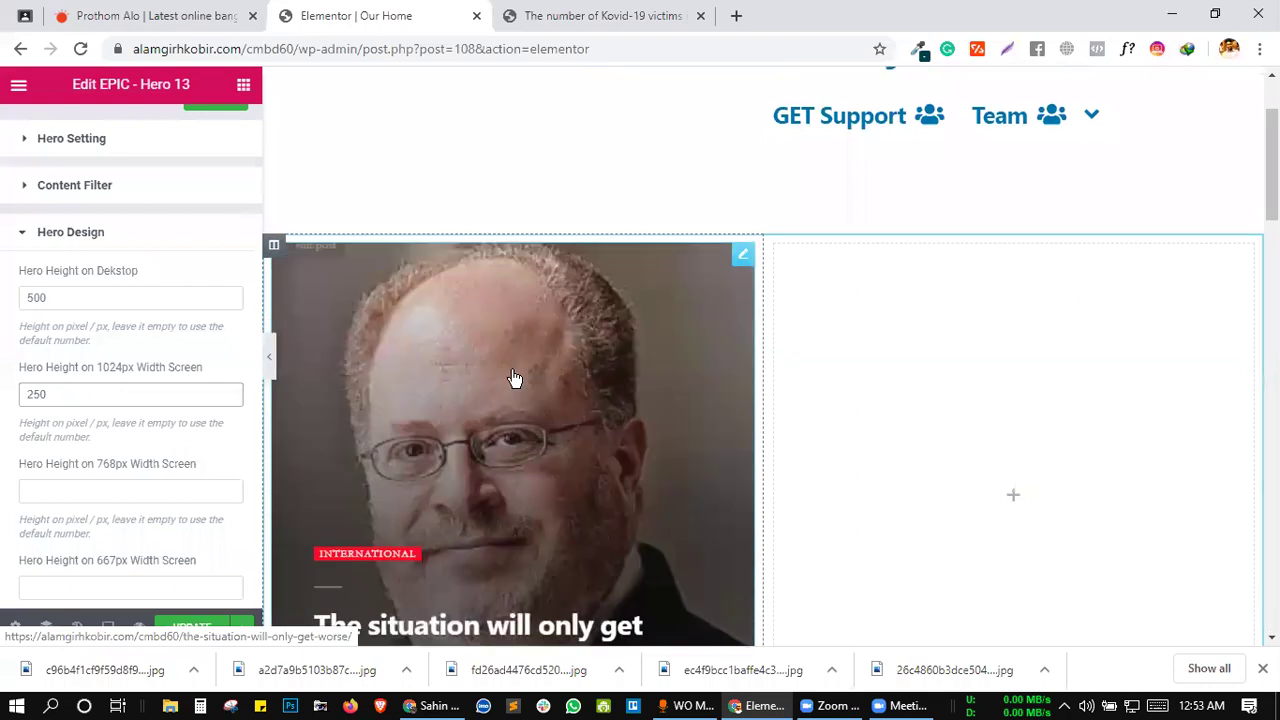
{"action": "left_click", "coordinate": [107, 625]}
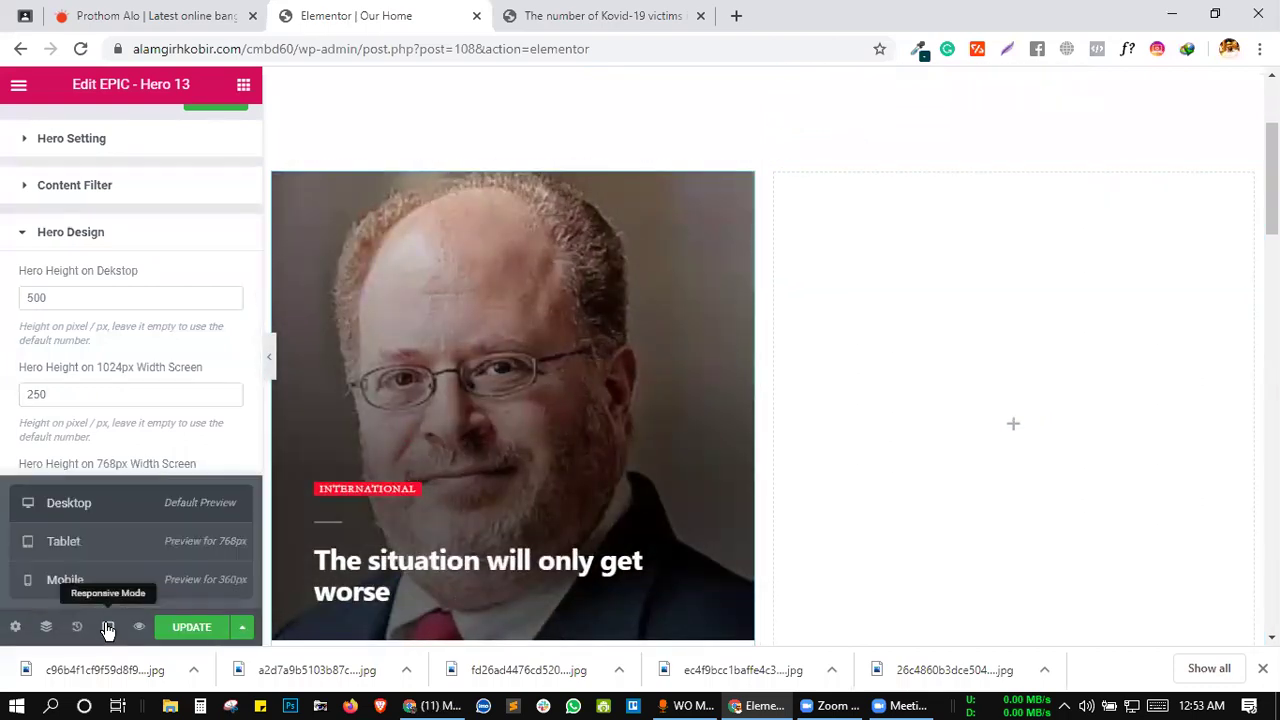
{"action": "left_click", "coordinate": [124, 546]}
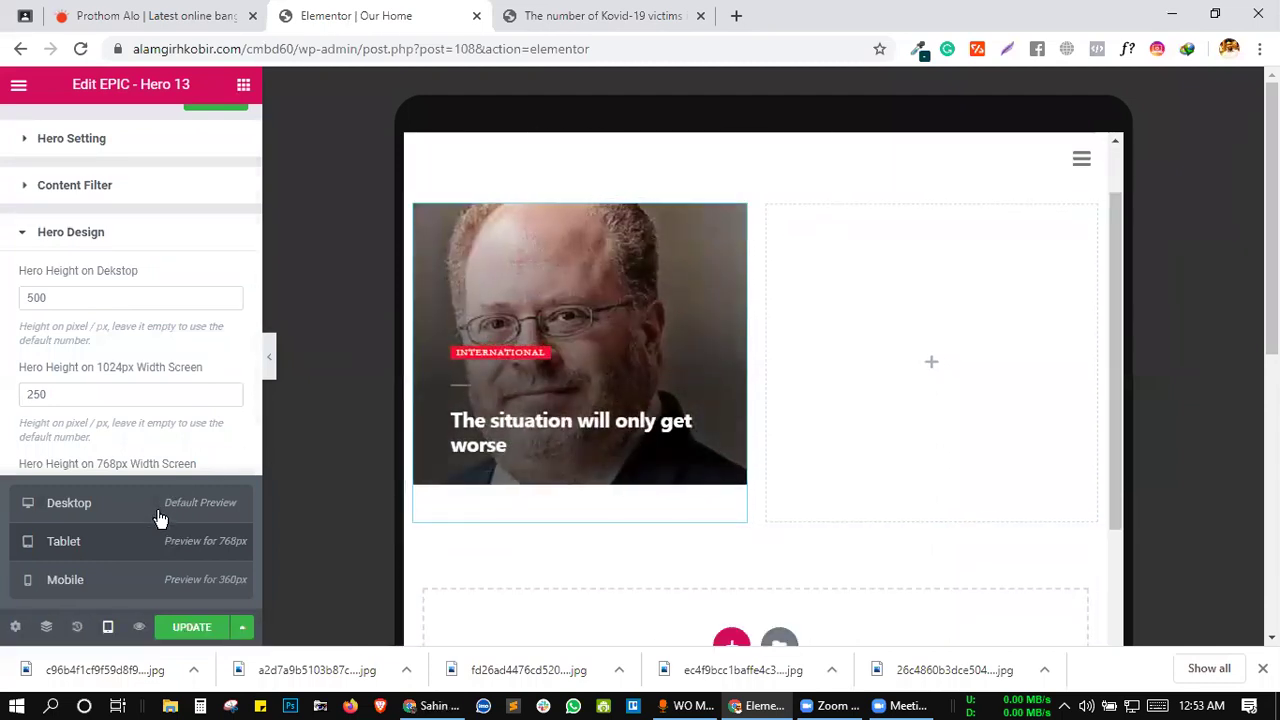
{"action": "left_click", "coordinate": [158, 517]}
- Set the hero height on 768px width screens to 50 and check it in the tablet preview
{"action": "scroll", "coordinate": [126, 404], "scroll_direction": "down", "scroll_amount": 1}
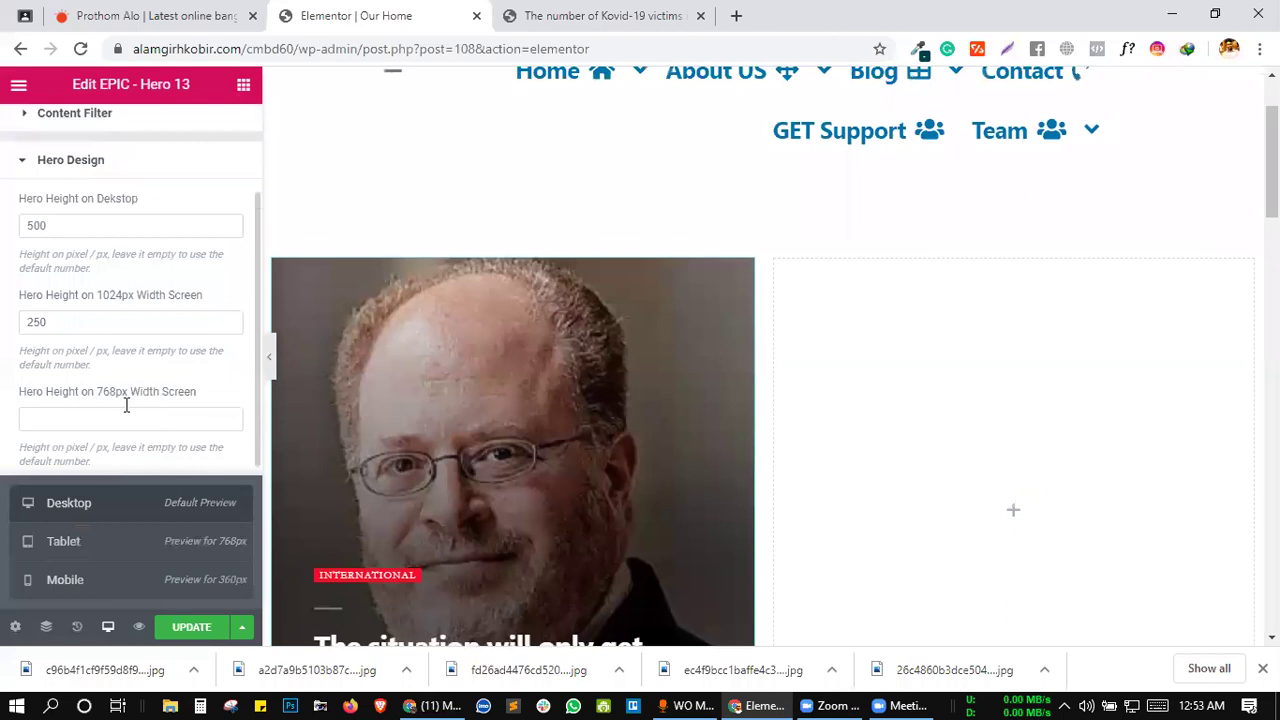
{"action": "left_click", "coordinate": [100, 420]}
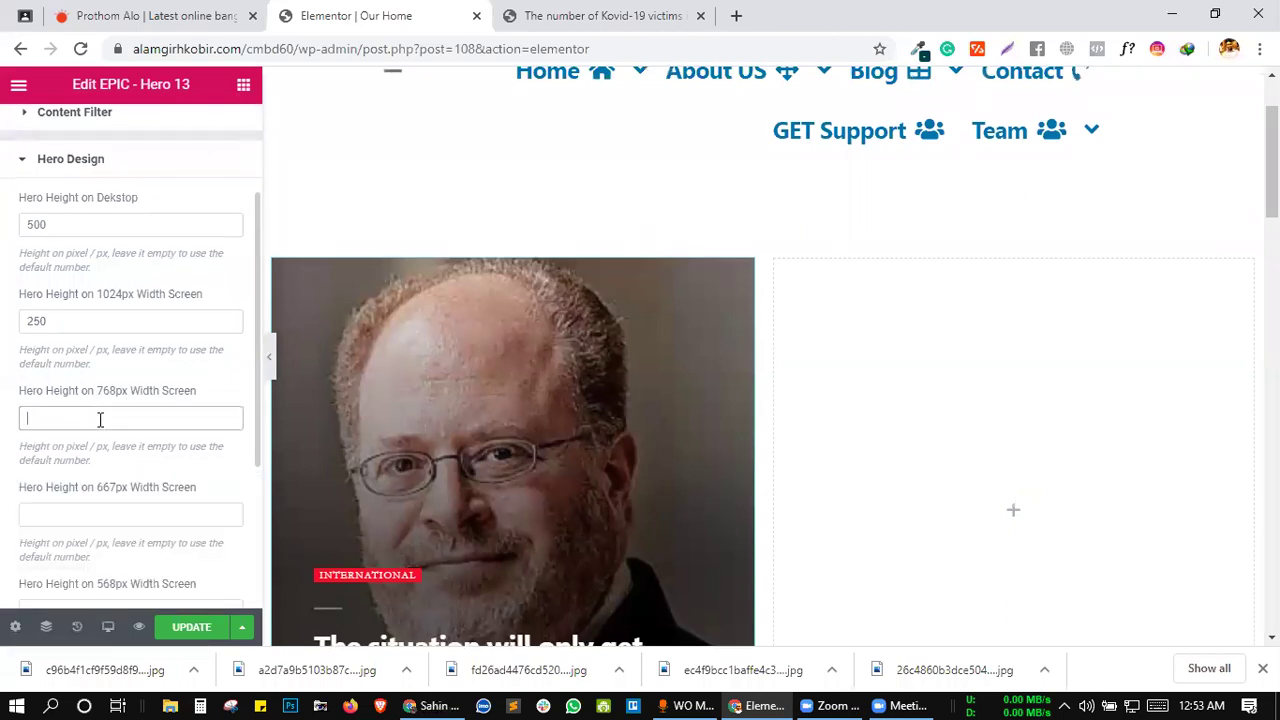
{"action": "type", "text": "50"}
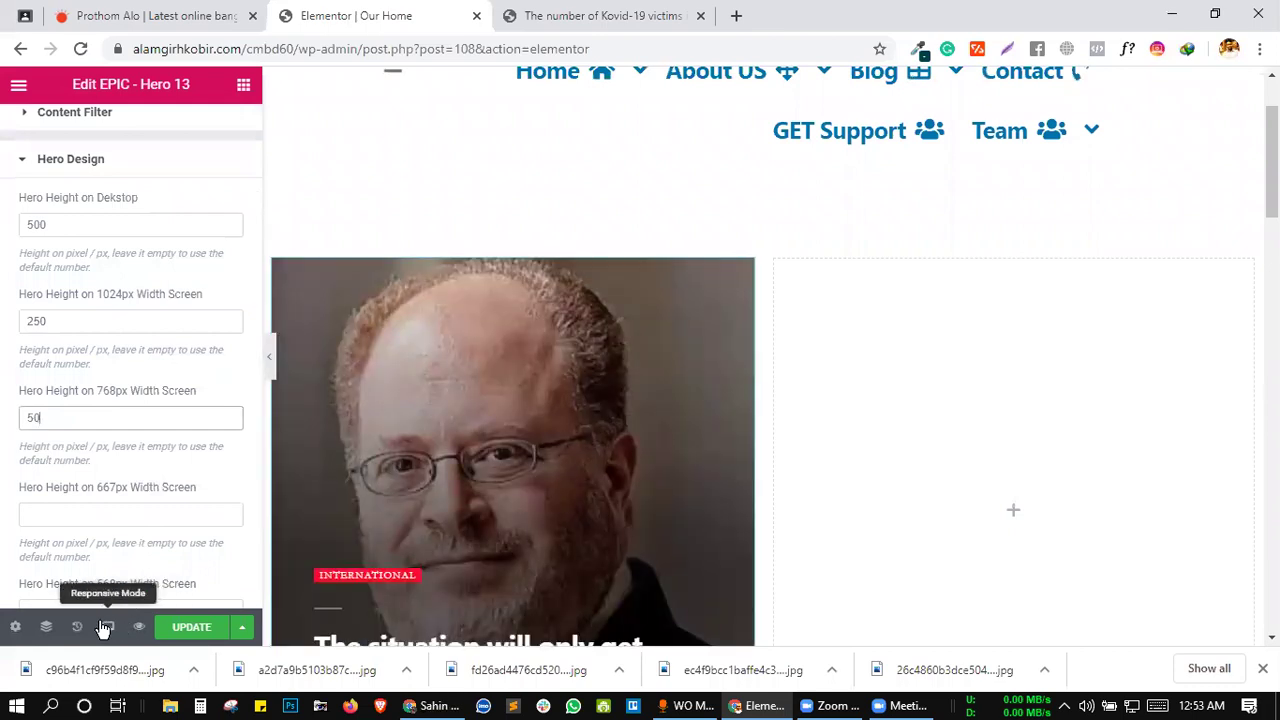
{"action": "left_click", "coordinate": [108, 626]}
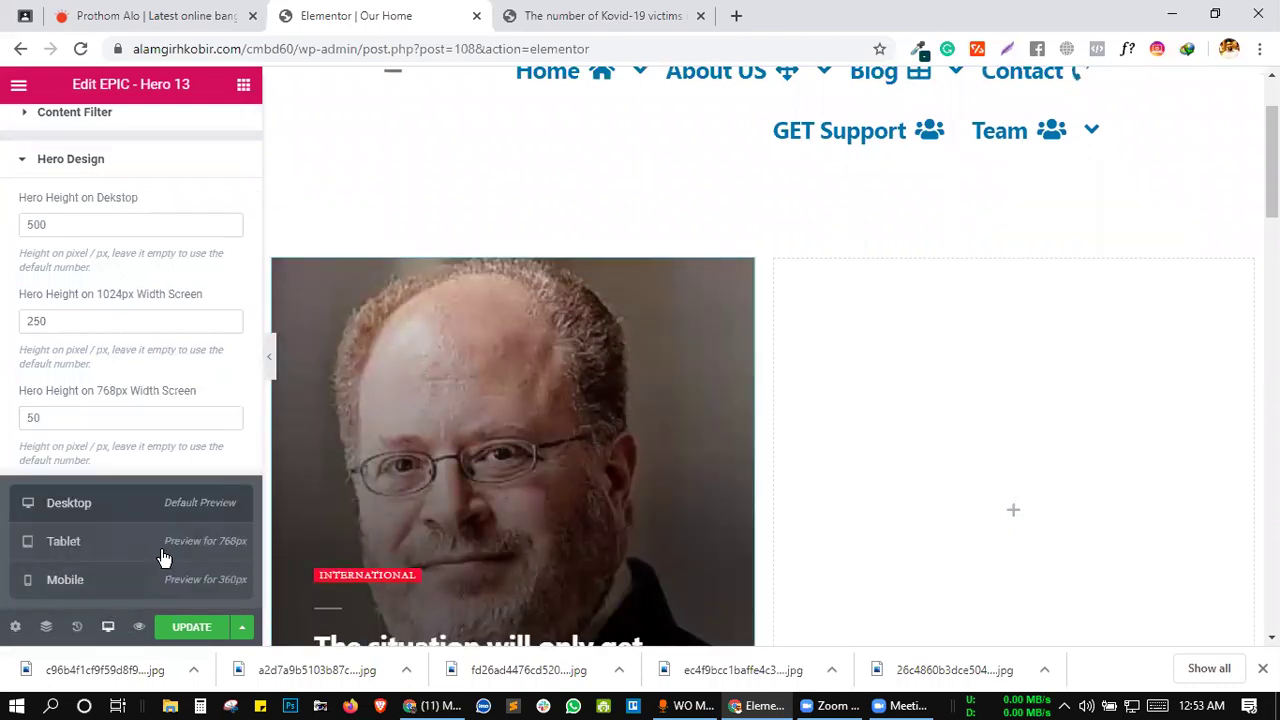
{"action": "left_click", "coordinate": [165, 557]}
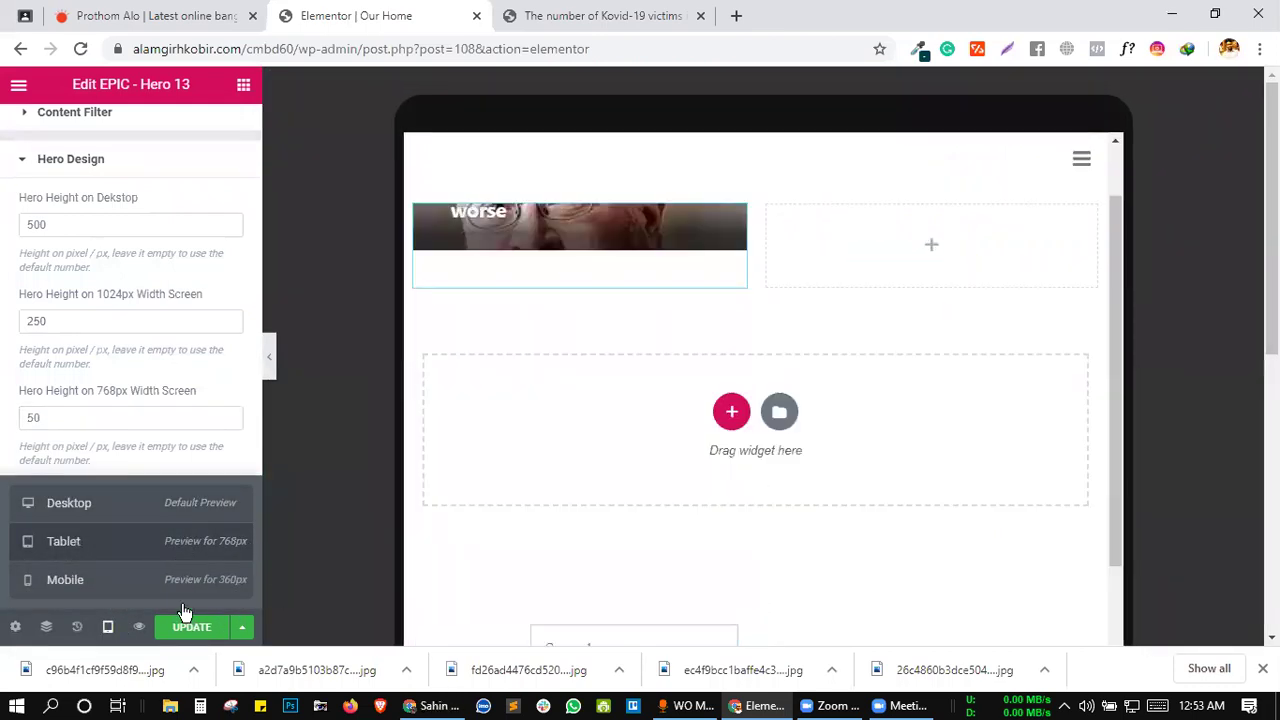
- Clear the hero height values for the 768px and 1024px width screens in the Hero Design settings
{"action": "scroll", "coordinate": [620, 296], "scroll_direction": "up", "scroll_amount": 1}
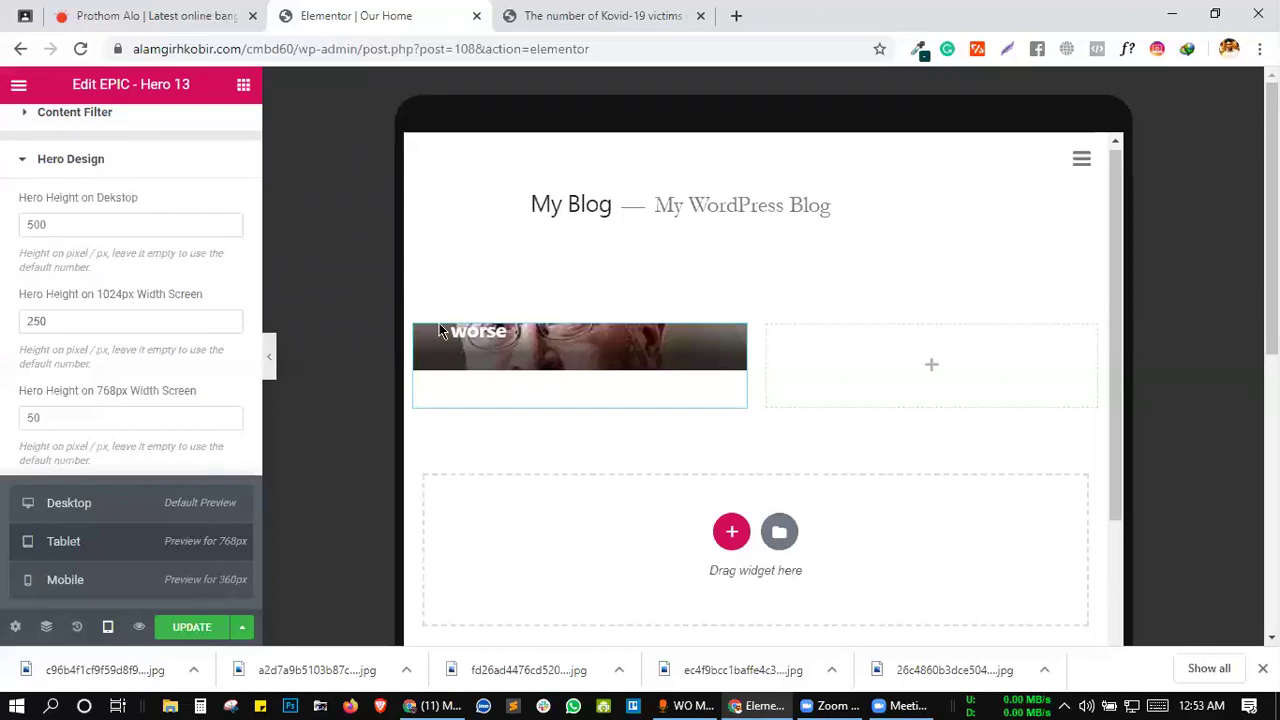
{"action": "scroll", "coordinate": [110, 385], "scroll_direction": "down", "scroll_amount": 1}
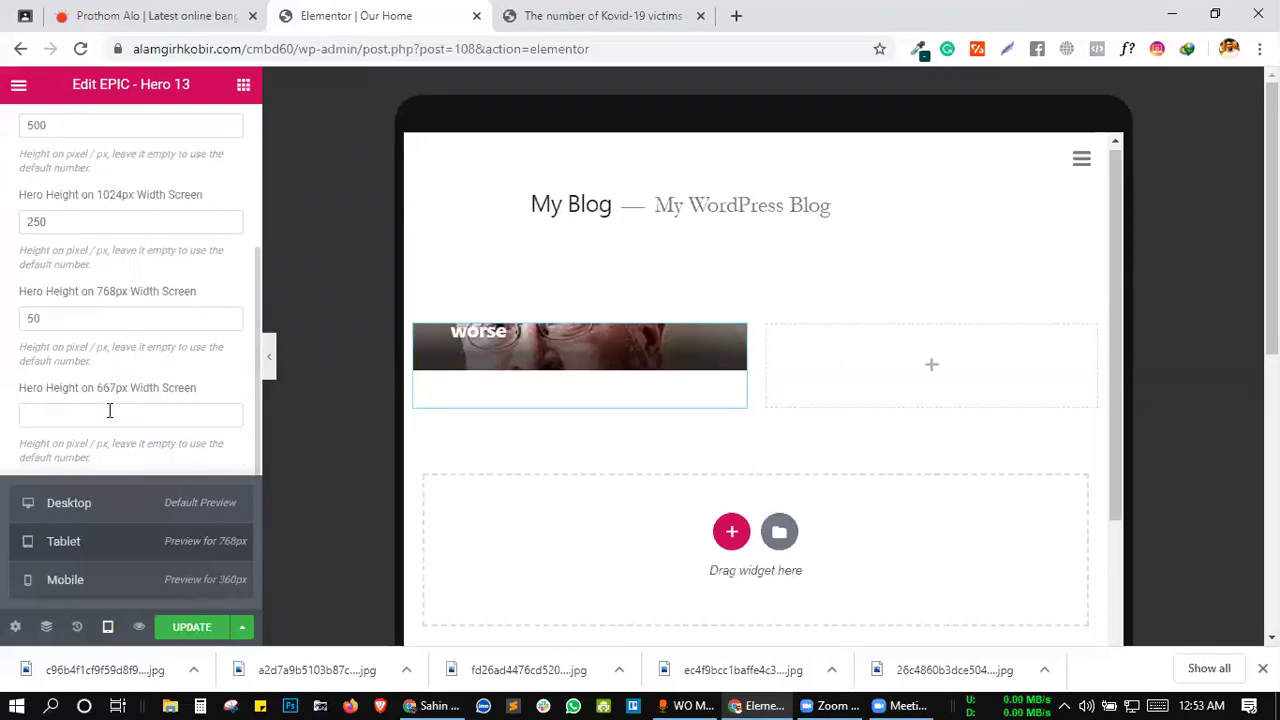
{"action": "left_click", "coordinate": [110, 411]}
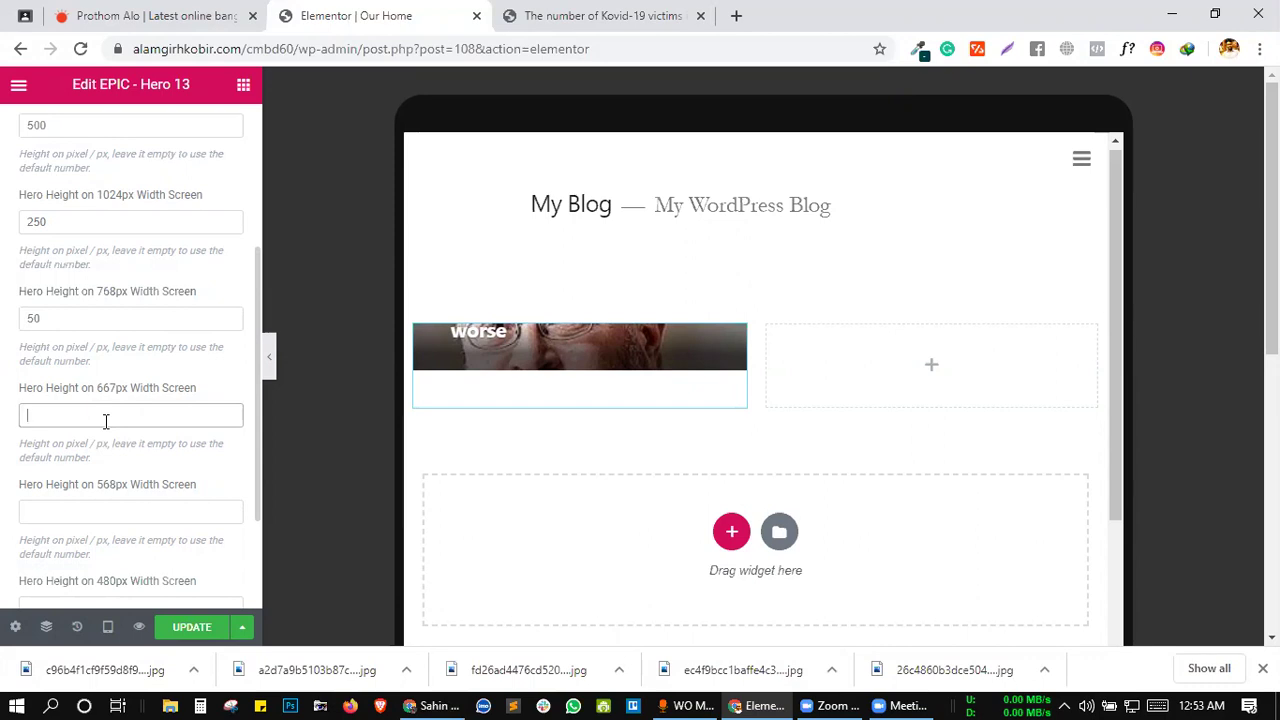
{"action": "left_click", "coordinate": [33, 316]}
{"action": "key", "text": "BackSpace"}
{"action": "key", "text": "BackSpace"}
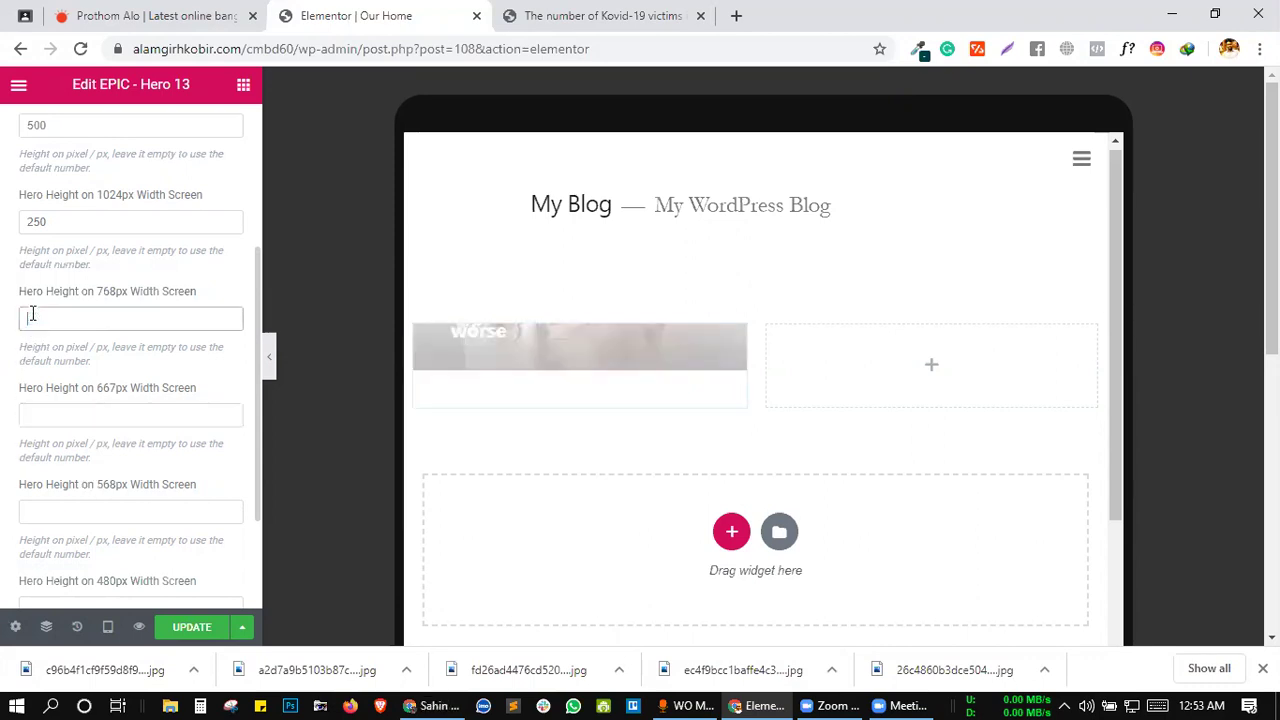
{"action": "double_click", "coordinate": [36, 221]}
{"action": "key", "text": "BackSpace"}
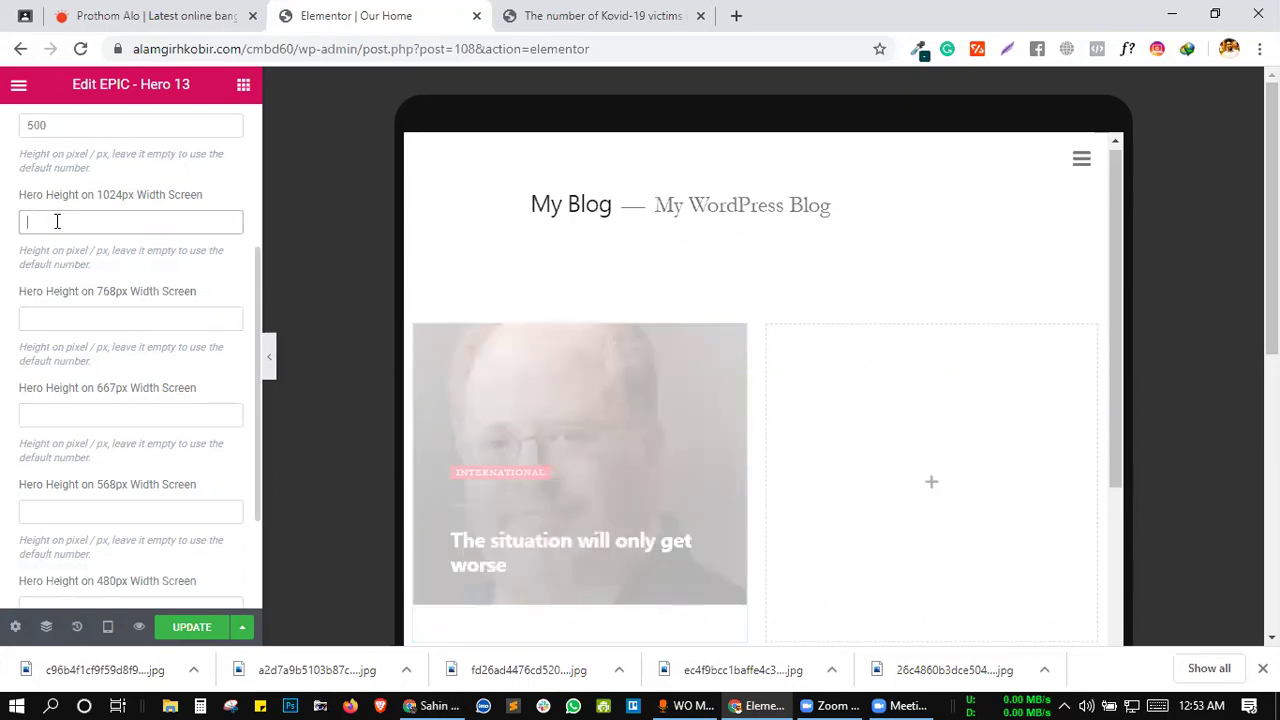
{"action": "left_click", "coordinate": [159, 258]}
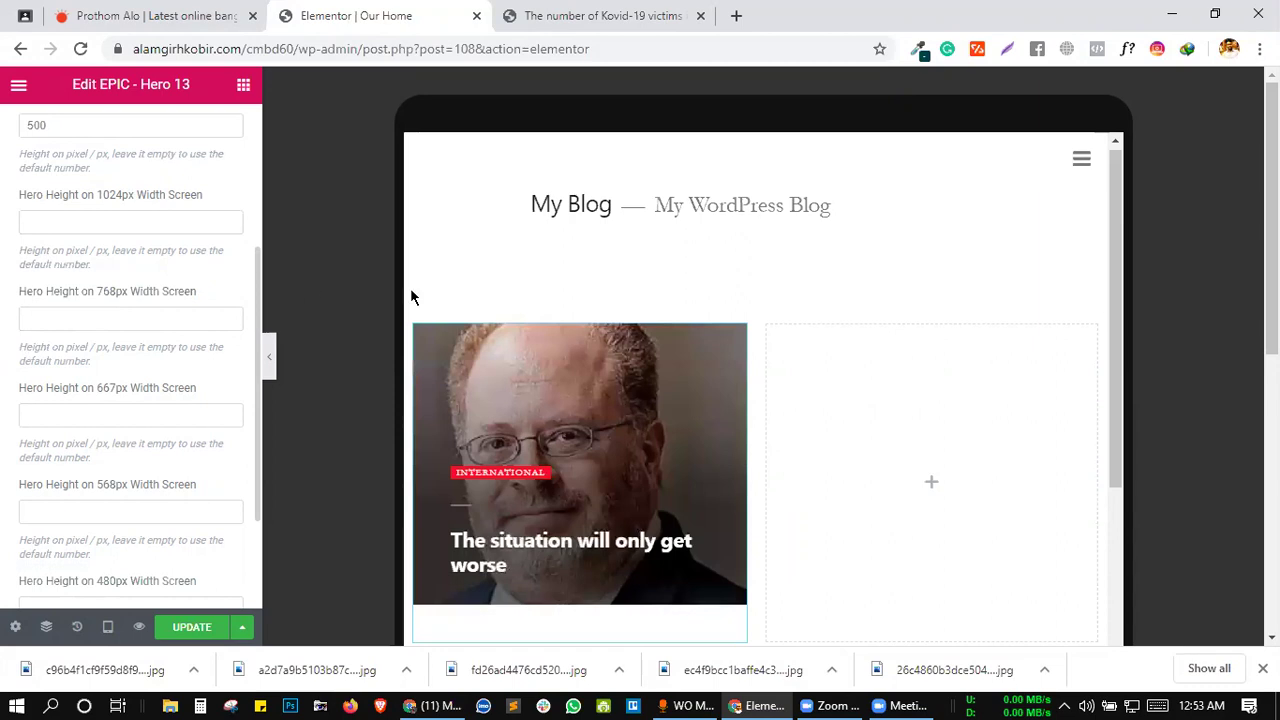
- Check the hero widget in the mobile preview, then return to the desktop preview and examine it there
{"action": "scroll", "coordinate": [170, 383], "scroll_direction": "down", "scroll_amount": 2}
{"action": "scroll", "coordinate": [170, 375], "scroll_direction": "up", "scroll_amount": 2}
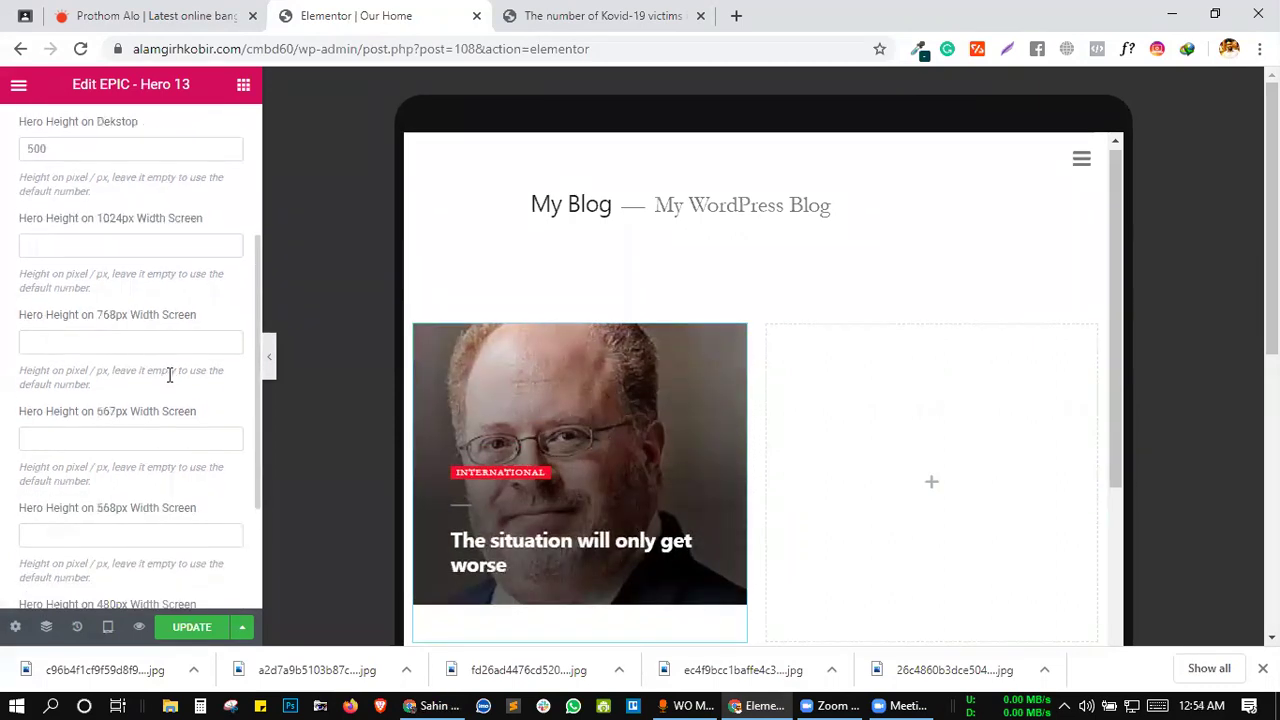
{"action": "left_click", "coordinate": [108, 626]}
{"action": "left_click", "coordinate": [131, 586]}
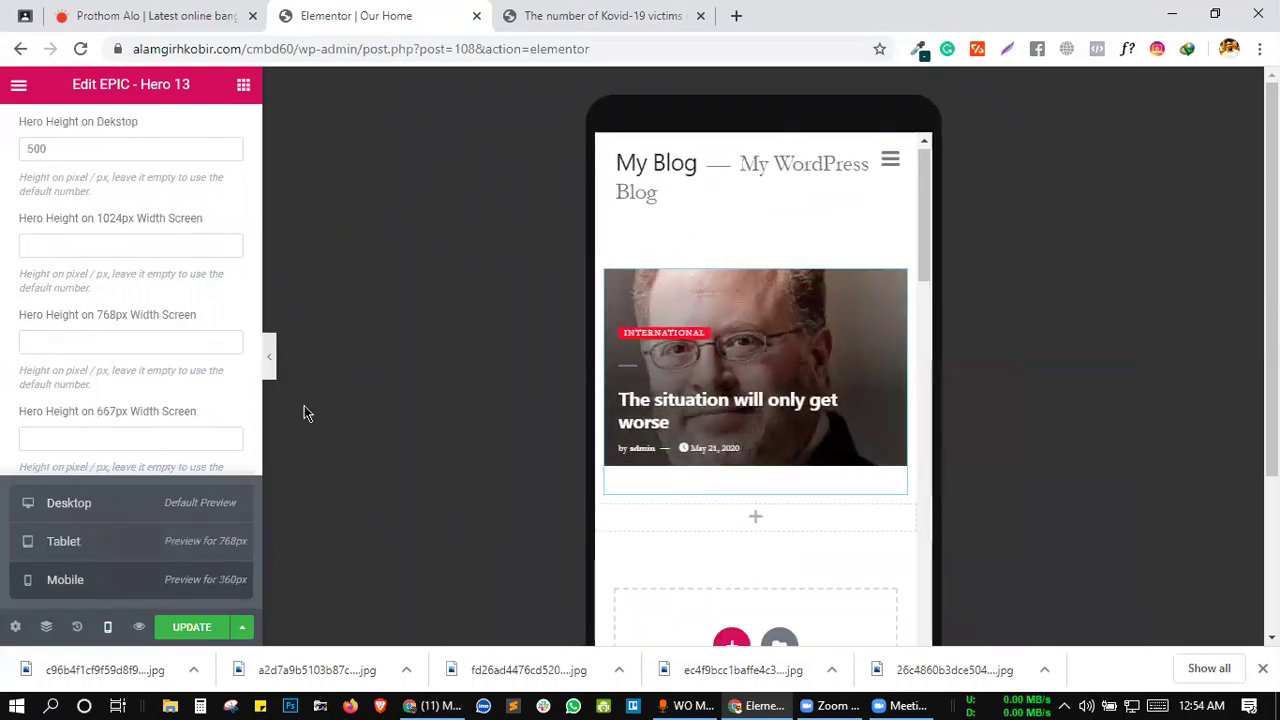
{"action": "scroll", "coordinate": [155, 425], "scroll_direction": "down", "scroll_amount": 2}
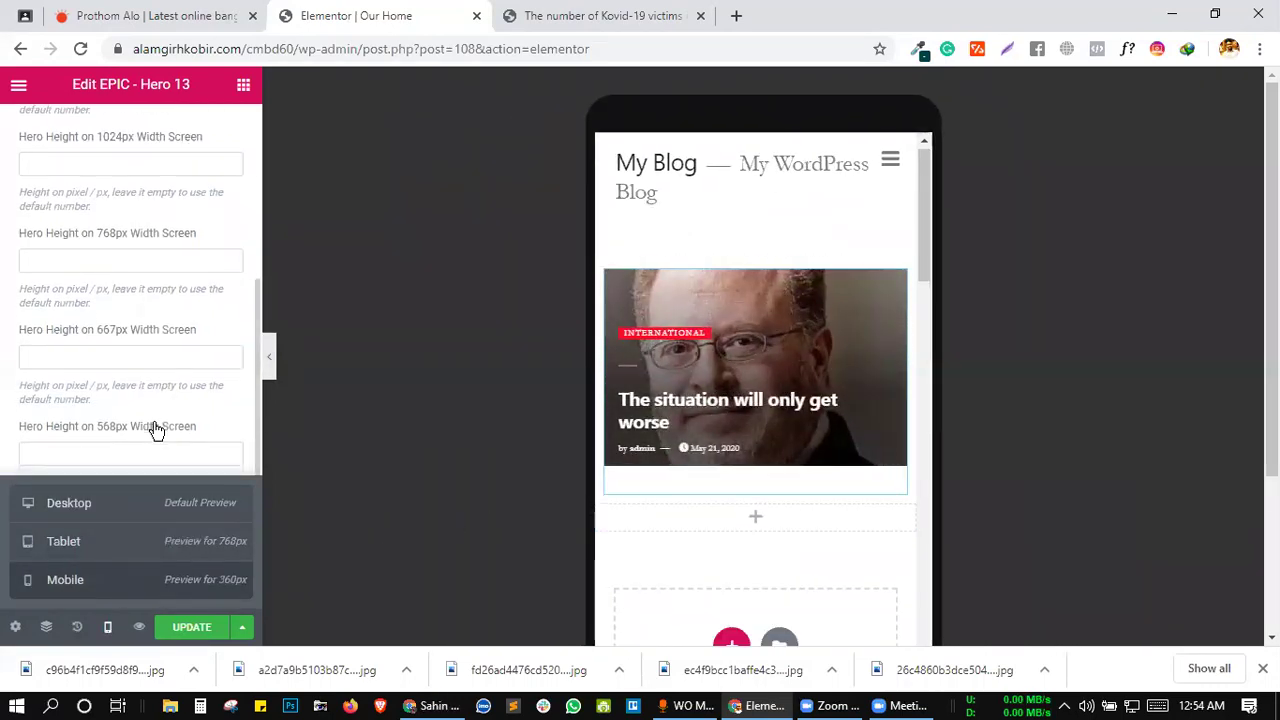
{"action": "scroll", "coordinate": [121, 370], "scroll_direction": "up", "scroll_amount": 5}
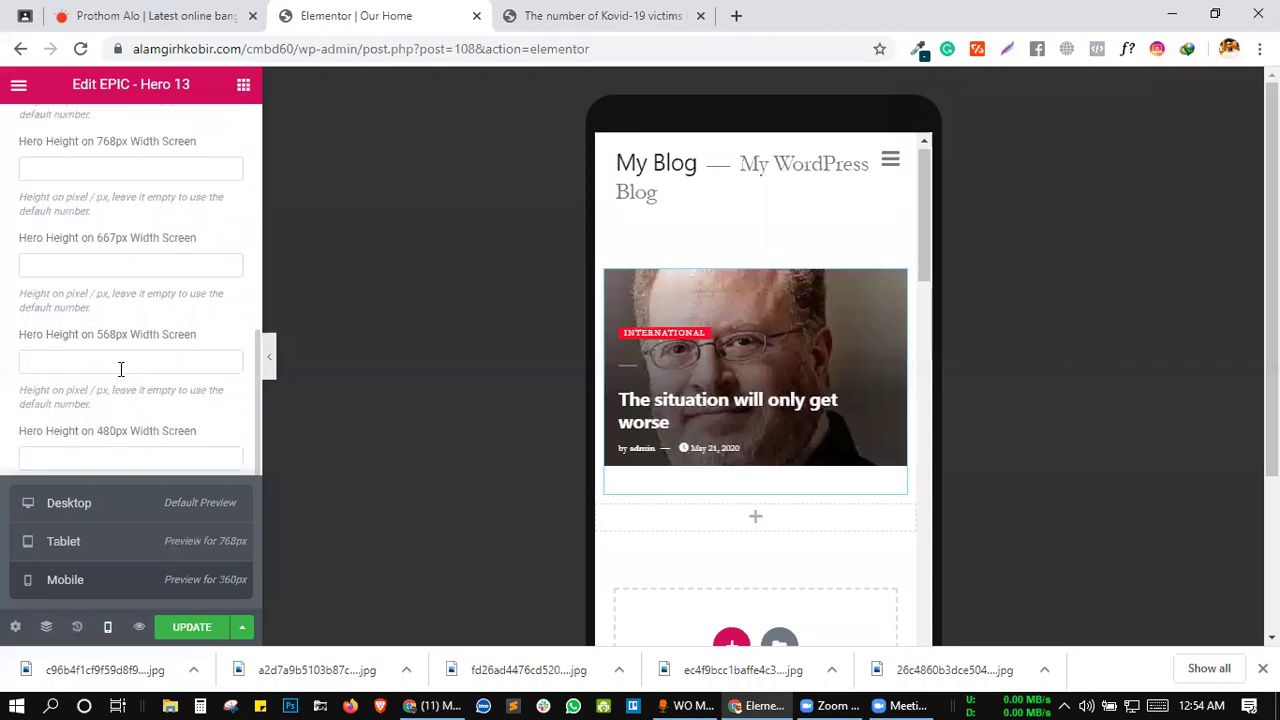
{"action": "left_click", "coordinate": [82, 502]}
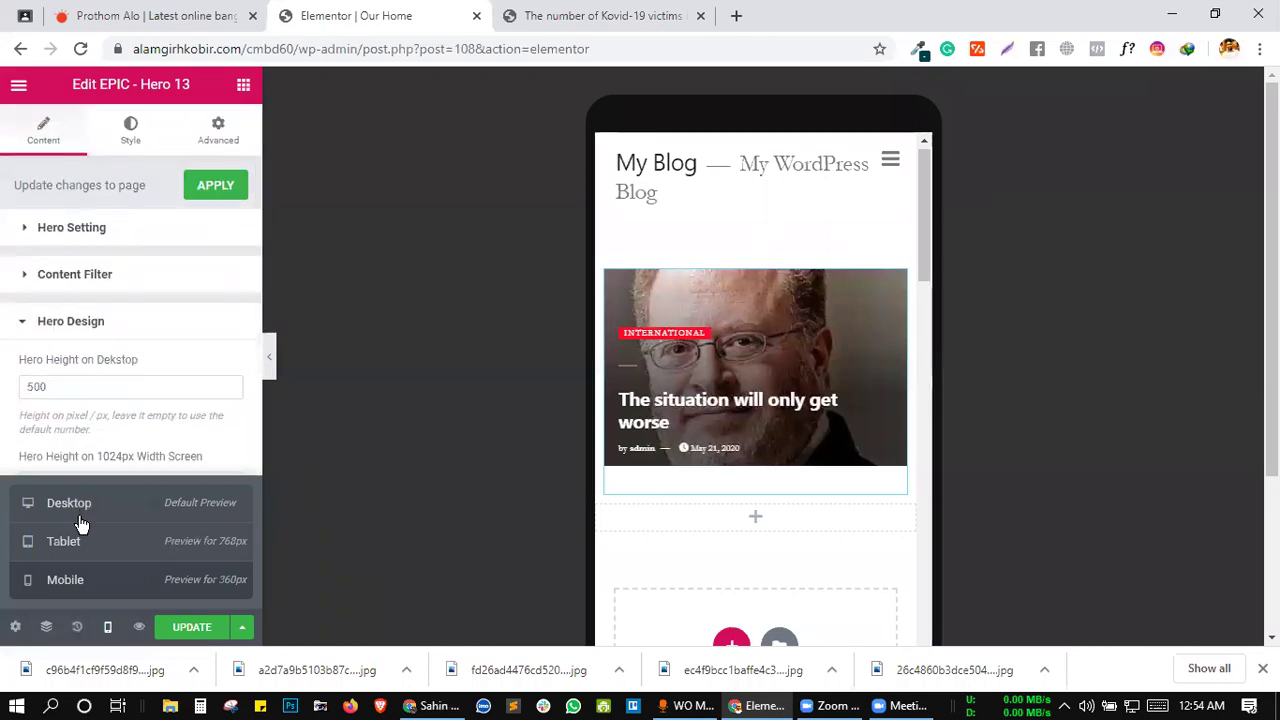
{"action": "scroll", "coordinate": [899, 437], "scroll_direction": "down", "scroll_amount": 2}
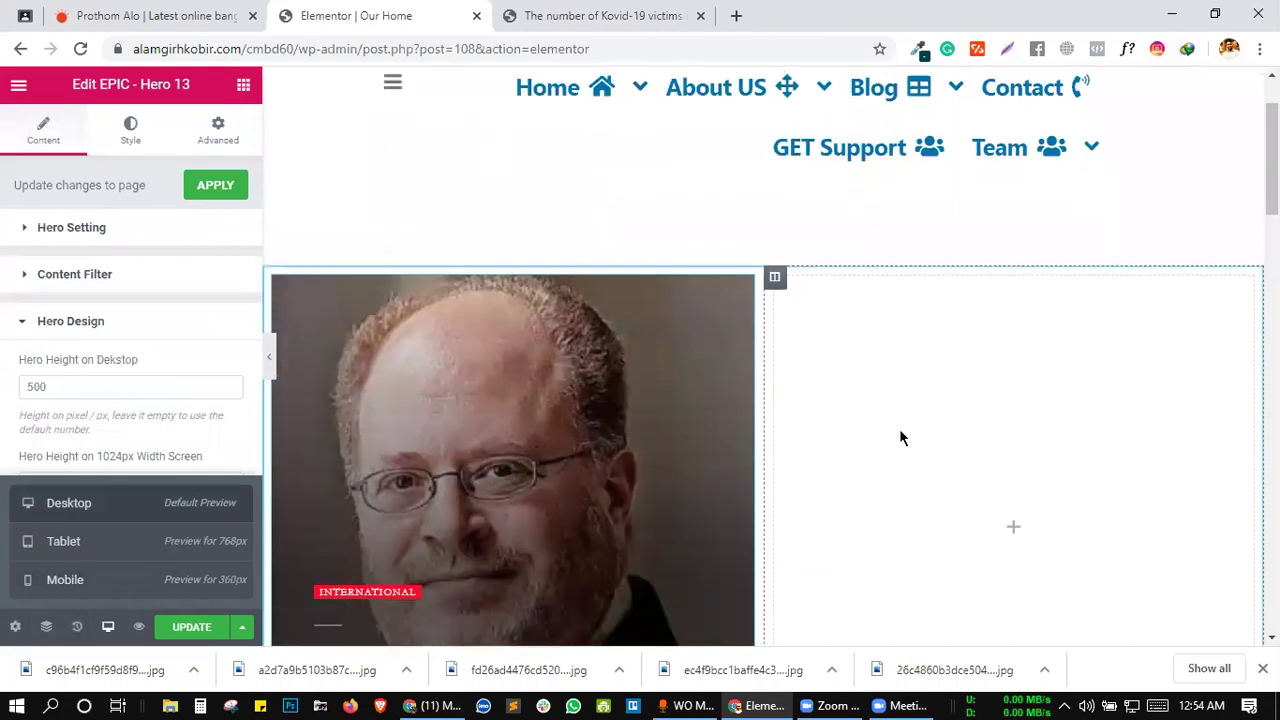
{"action": "left_click", "coordinate": [108, 626]}
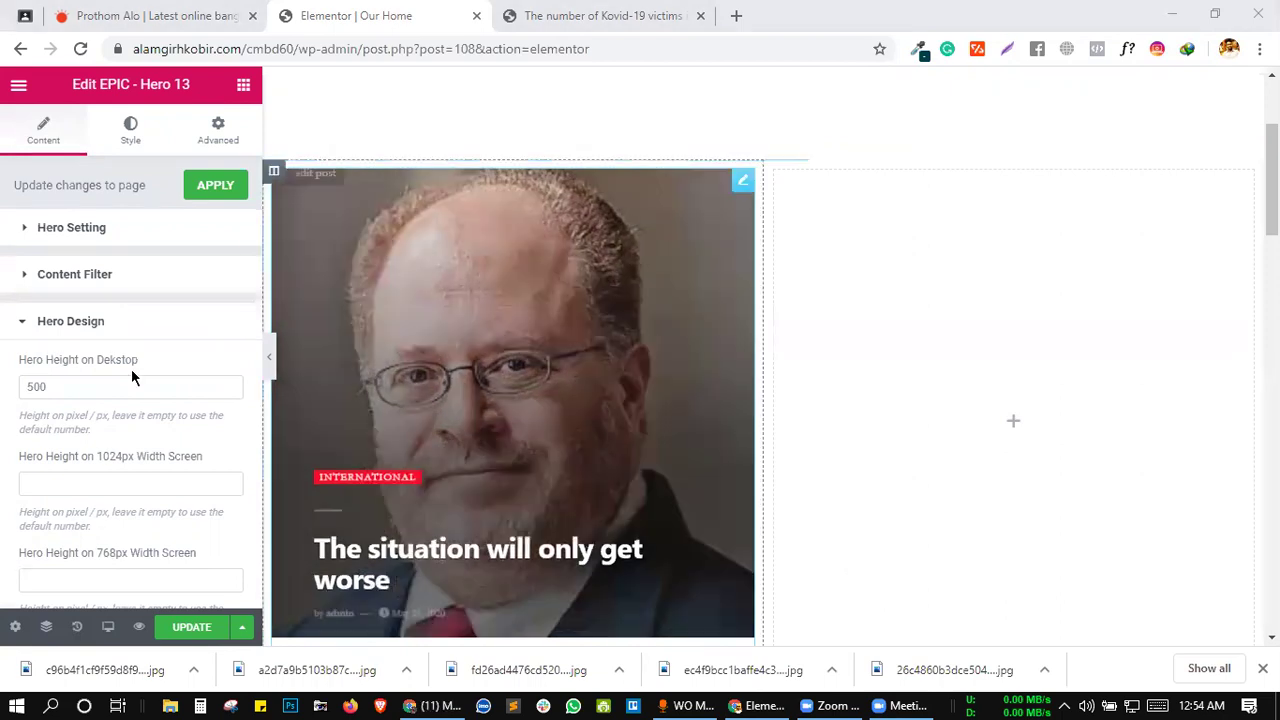
- Clear the hero height on desktop so the widget uses its default height
{"action": "left_click", "coordinate": [40, 384]}
{"action": "key", "text": "BackSpace"}
{"action": "key", "text": "BackSpace"}
{"action": "key", "text": "BackSpace"}
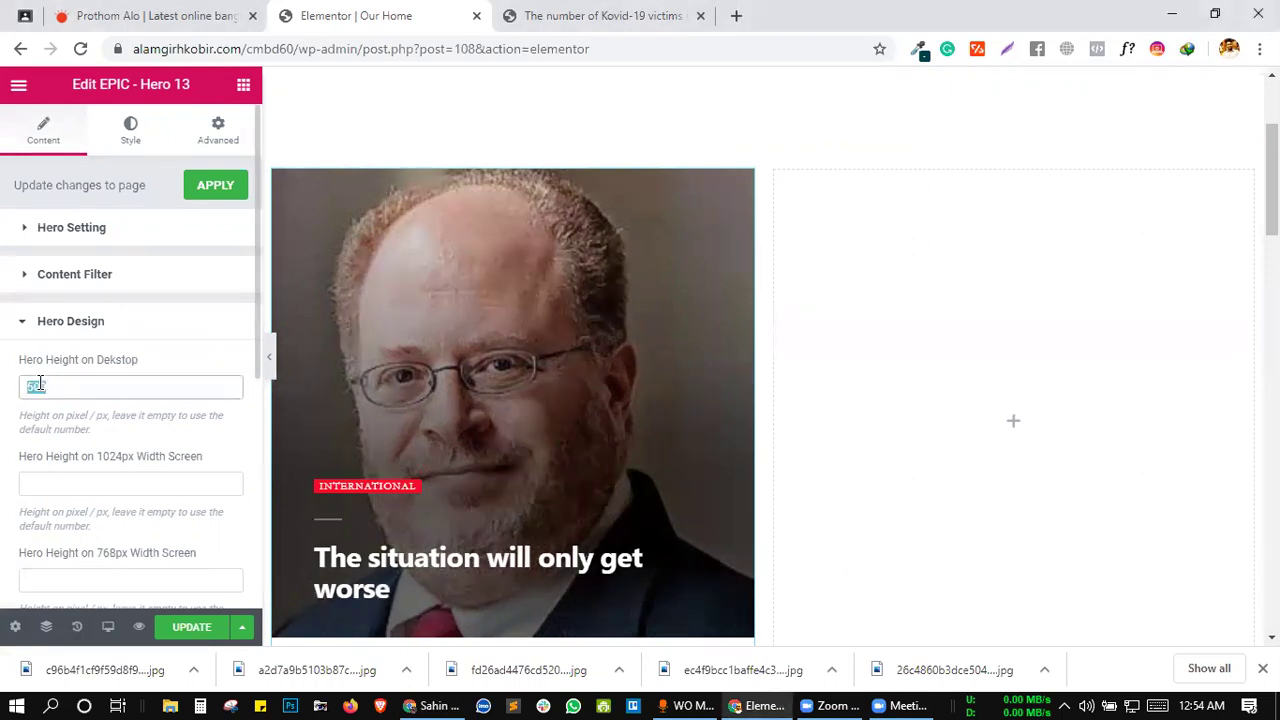
{"action": "left_click", "coordinate": [64, 420]}
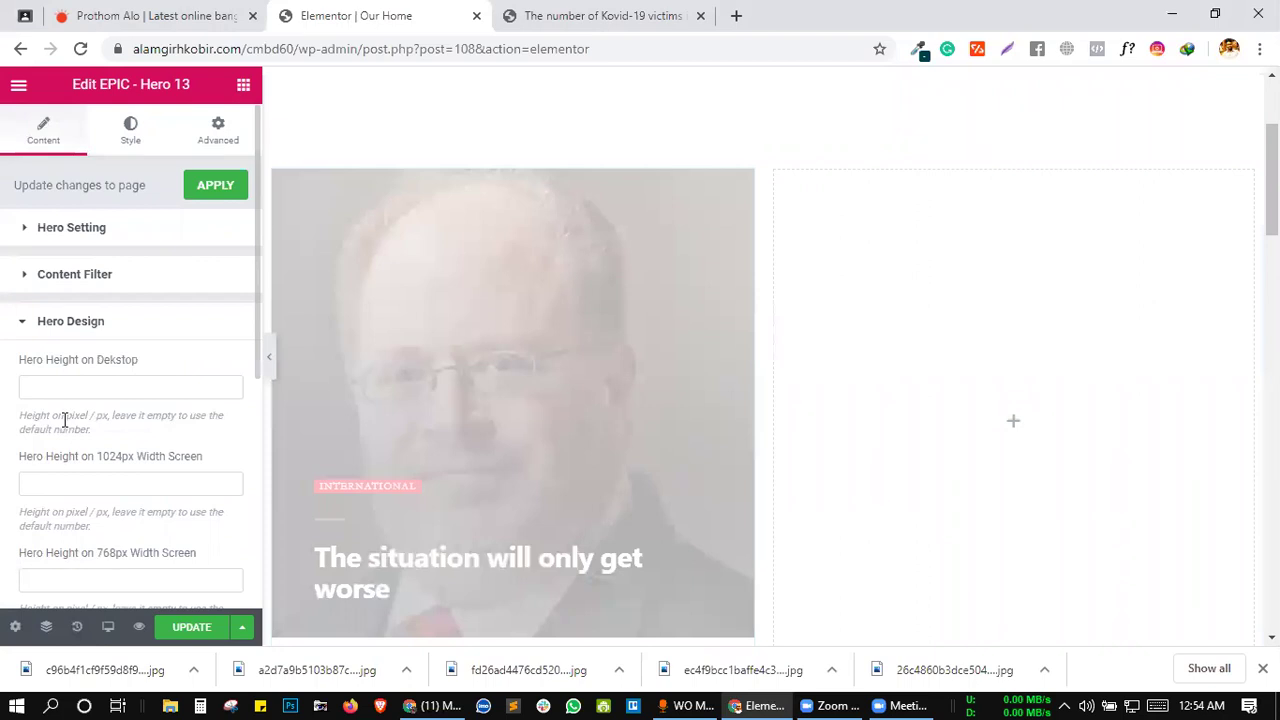
- Open the Hero Style settings of the hero widget
{"action": "scroll", "coordinate": [100, 430], "scroll_direction": "down", "scroll_amount": 3}
{"action": "scroll", "coordinate": [103, 433], "scroll_direction": "down", "scroll_amount": 2}
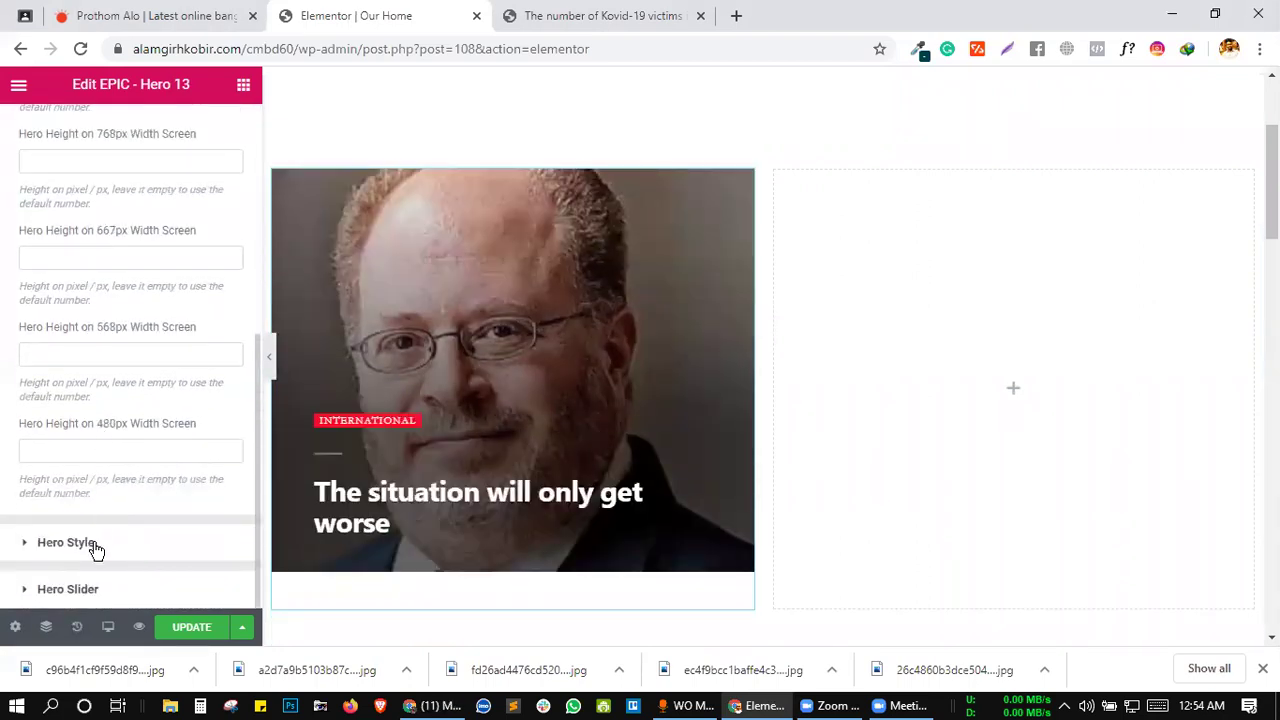
{"action": "left_click", "coordinate": [66, 542]}
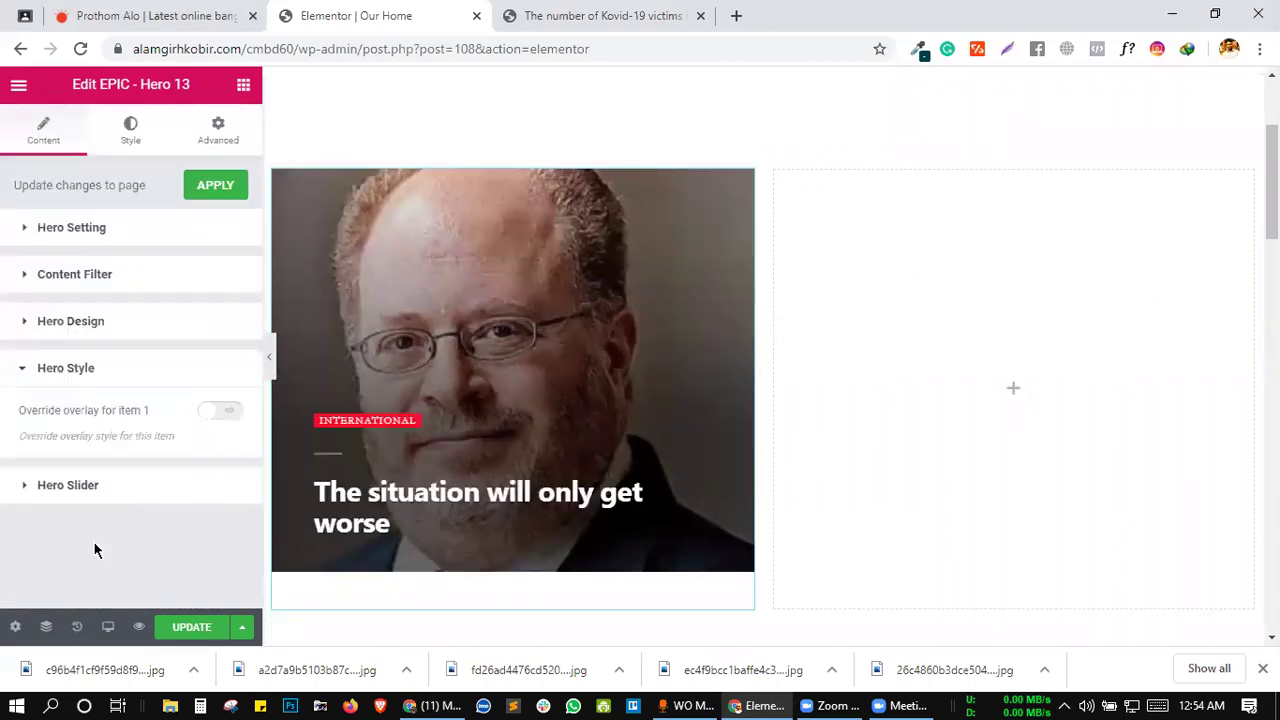
- Try the overlay override for item 1, look at its gradient start color options, and turn the override back off
{"action": "left_click", "coordinate": [222, 411]}
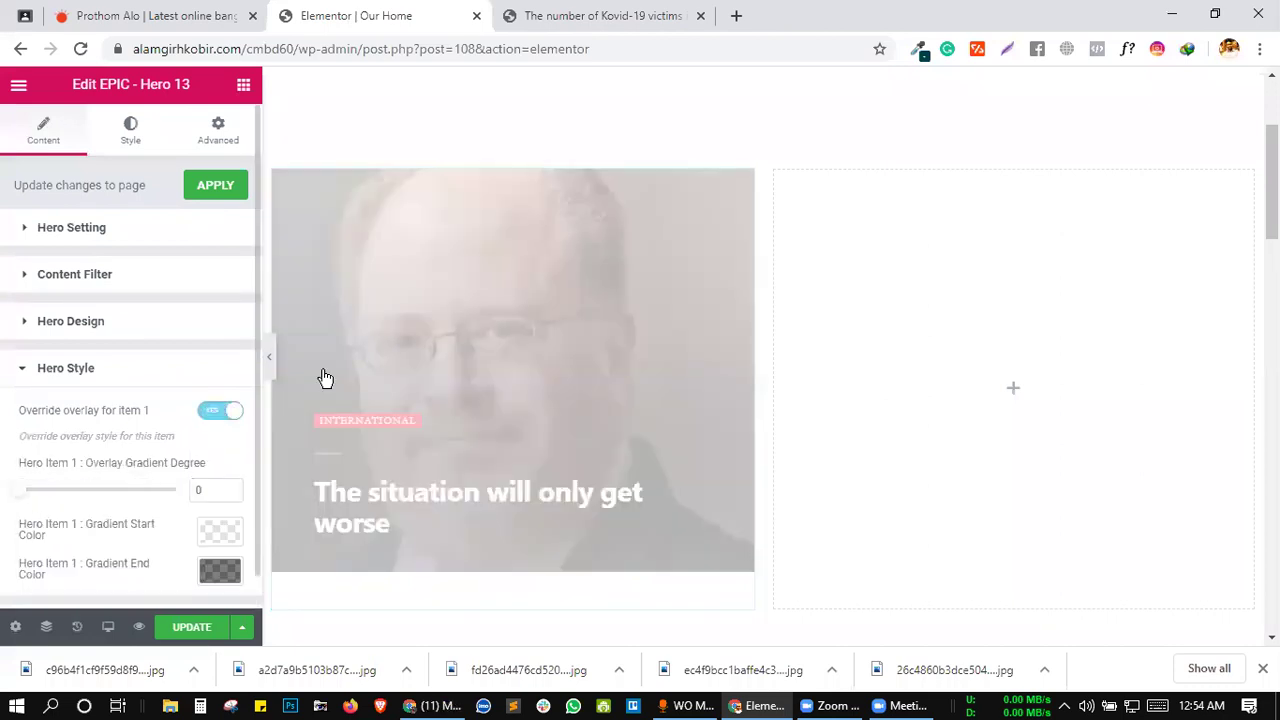
{"action": "mouse_move", "coordinate": [25, 500]}
{"action": "left_mouse_down"}
{"action": "mouse_move", "coordinate": [186, 480]}
{"action": "mouse_move", "coordinate": [10, 503]}
{"action": "left_mouse_up"}
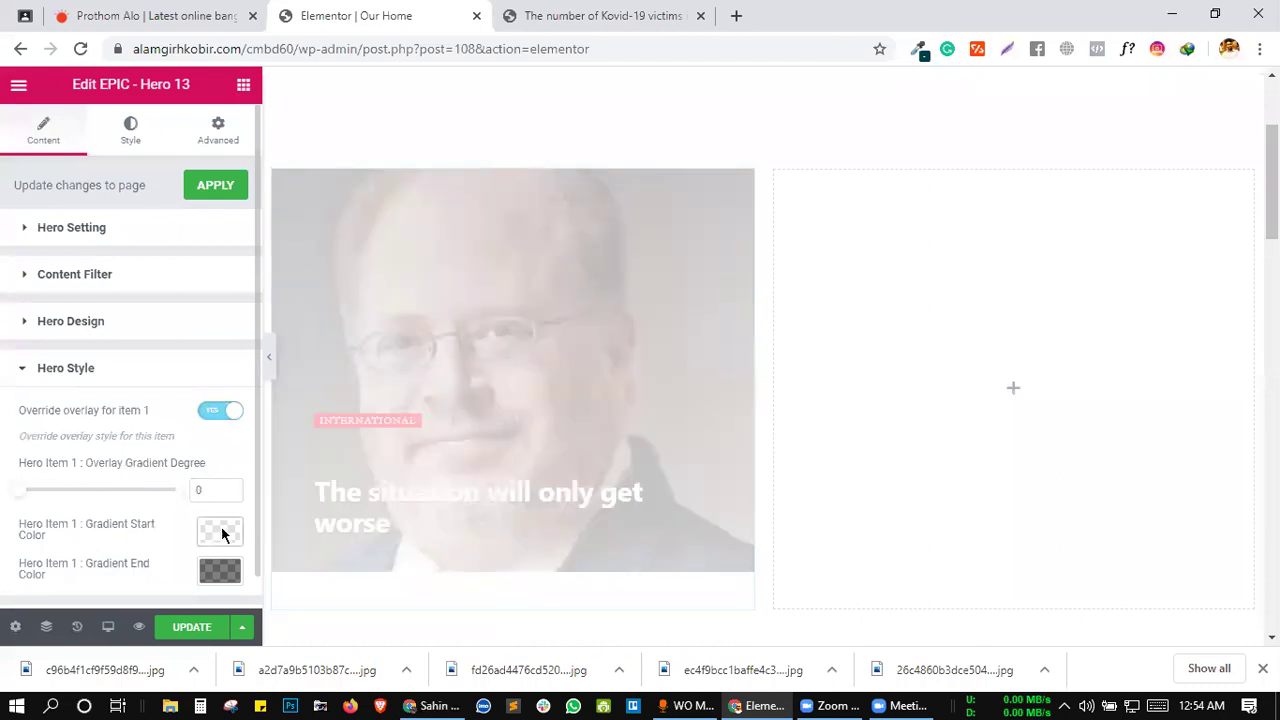
{"action": "left_click", "coordinate": [221, 531]}
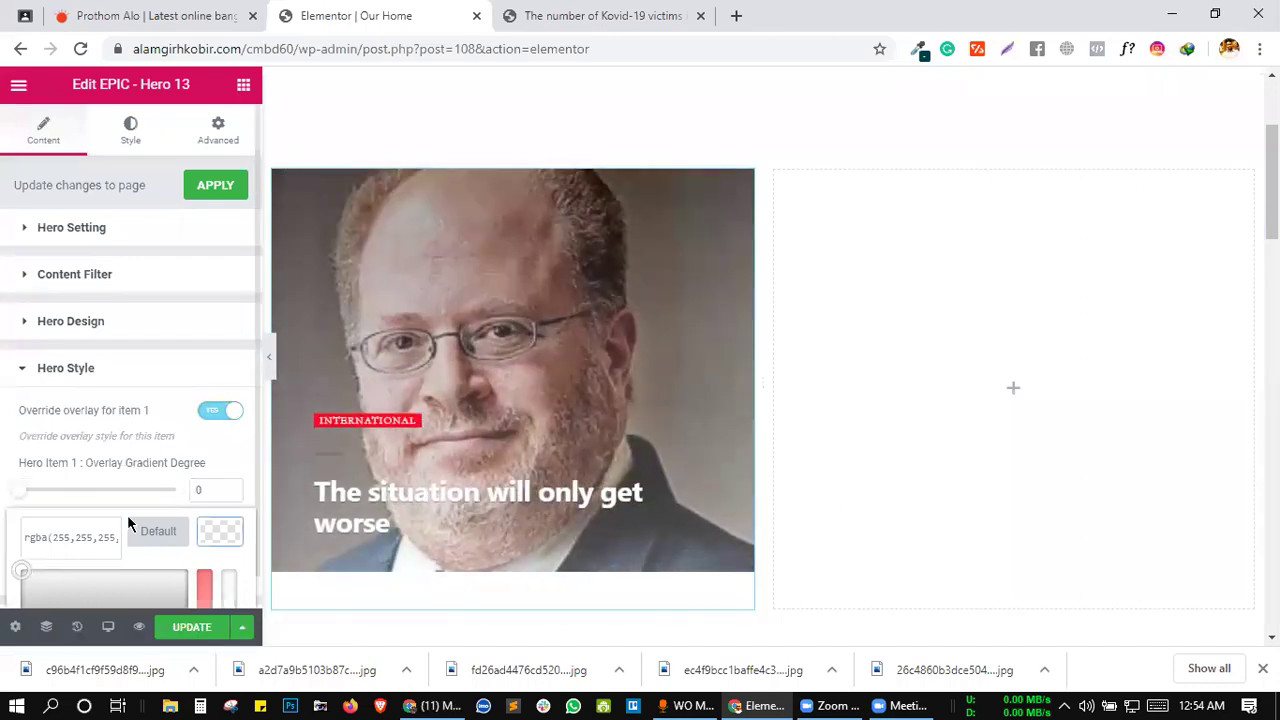
{"action": "scroll", "coordinate": [127, 514], "scroll_direction": "down", "scroll_amount": 1}
{"action": "left_click", "coordinate": [209, 303]}
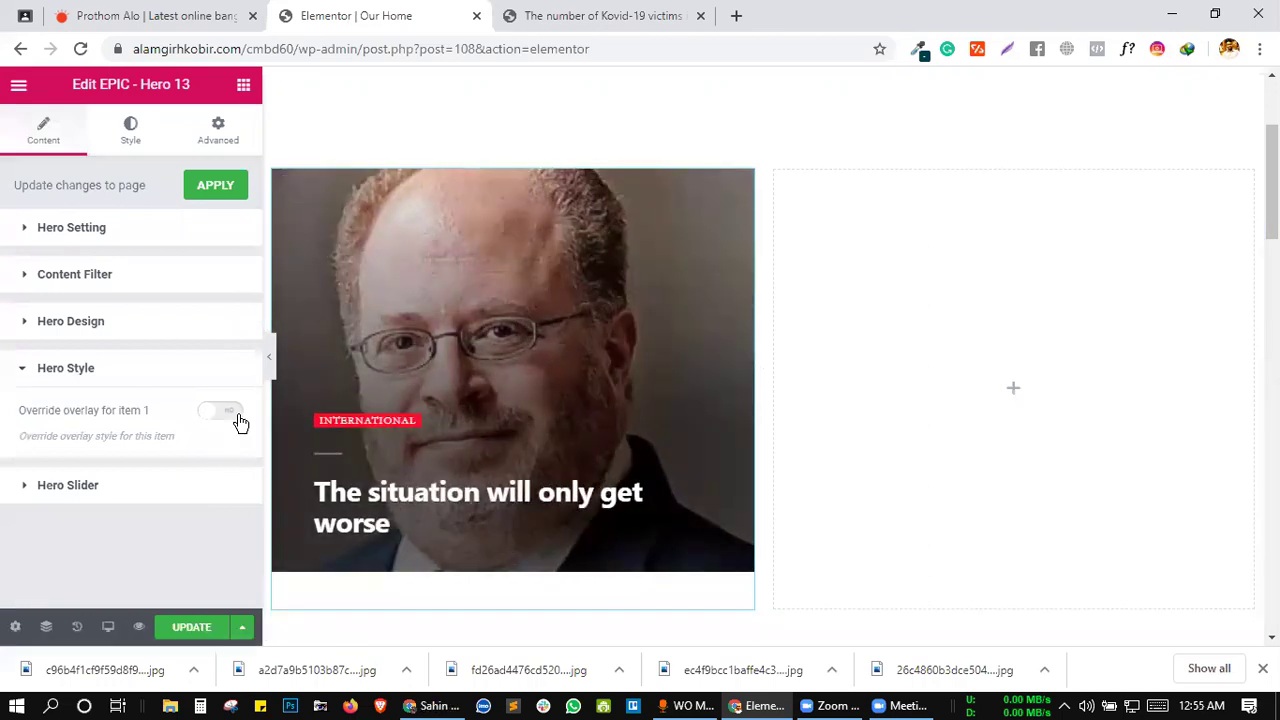
- Enable the overlay override for item 1 and set its gradient start color to a semi-transparent red
{"action": "left_click", "coordinate": [236, 414]}
{"action": "scroll", "coordinate": [184, 490], "scroll_direction": "down", "scroll_amount": 1}
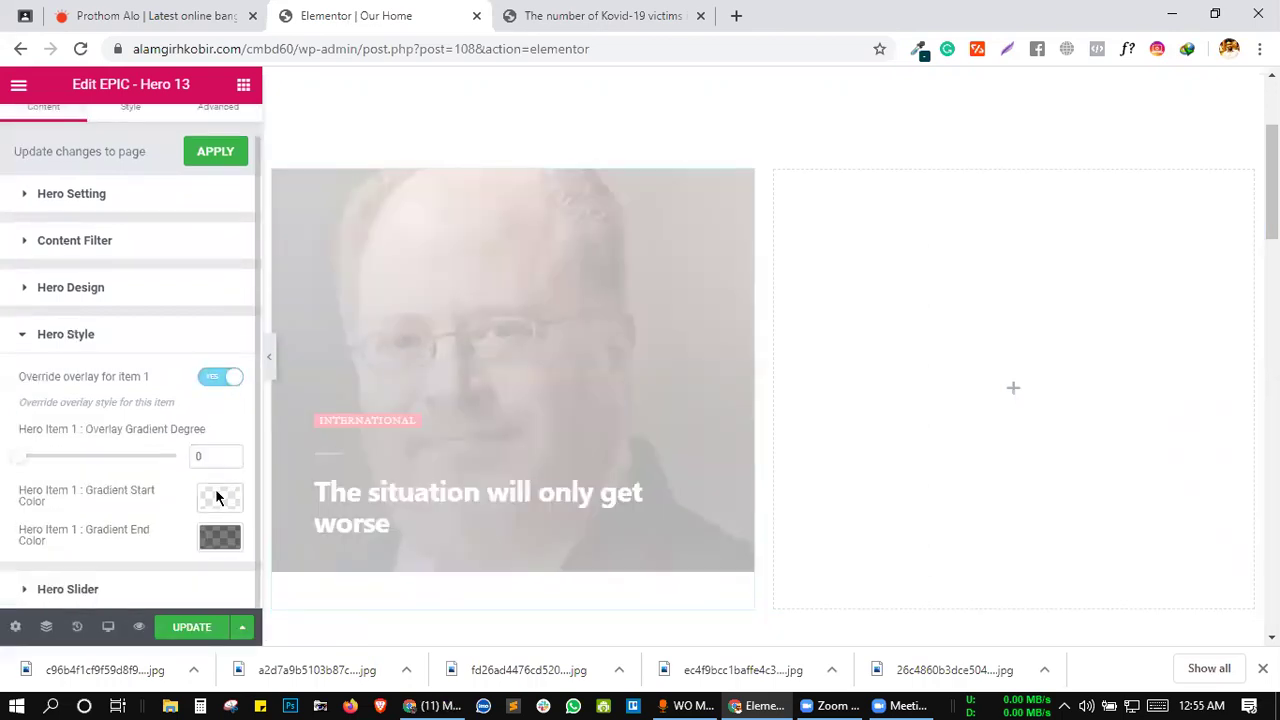
{"action": "left_click", "coordinate": [219, 497]}
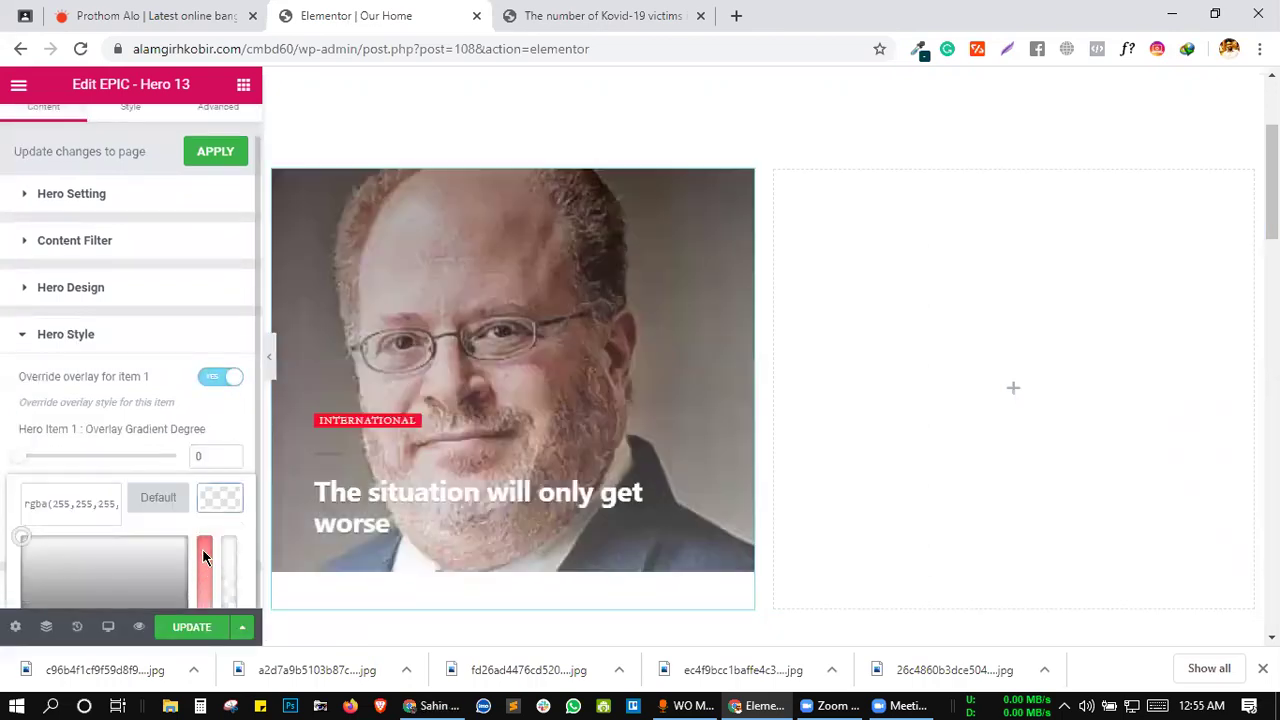
{"action": "left_click", "coordinate": [202, 548]}
{"action": "left_click", "coordinate": [219, 358]}
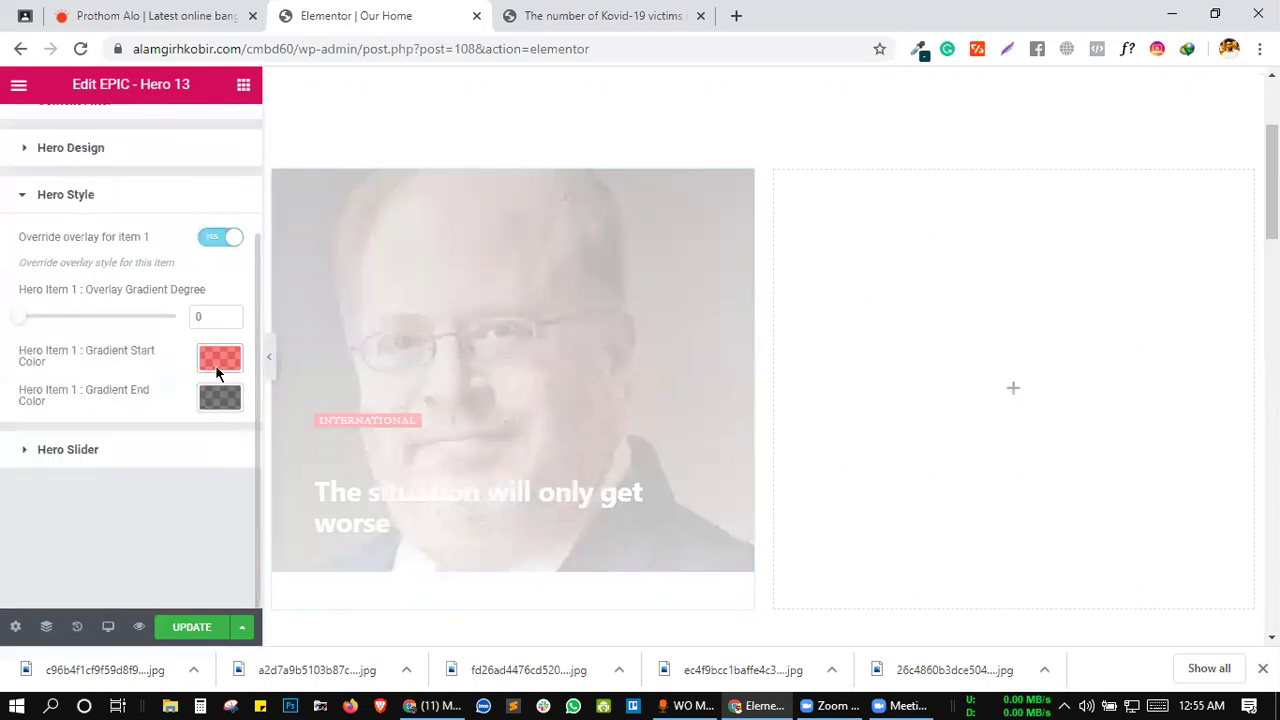
- Set item 1's gradient end color to the preset green rgba(35,164,85) and its overlay gradient degree to 90
{"action": "left_click", "coordinate": [221, 396]}
{"action": "scroll", "coordinate": [206, 487], "scroll_direction": "down", "scroll_amount": 1}
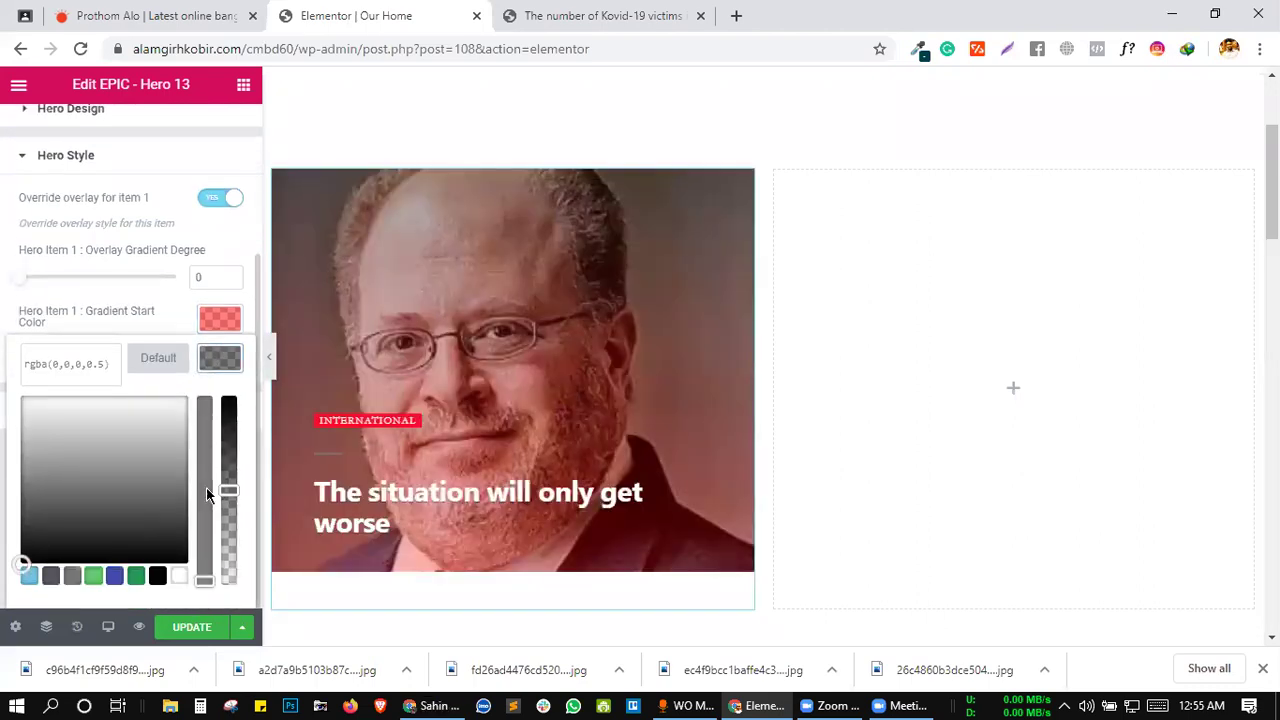
{"action": "left_click", "coordinate": [136, 577]}
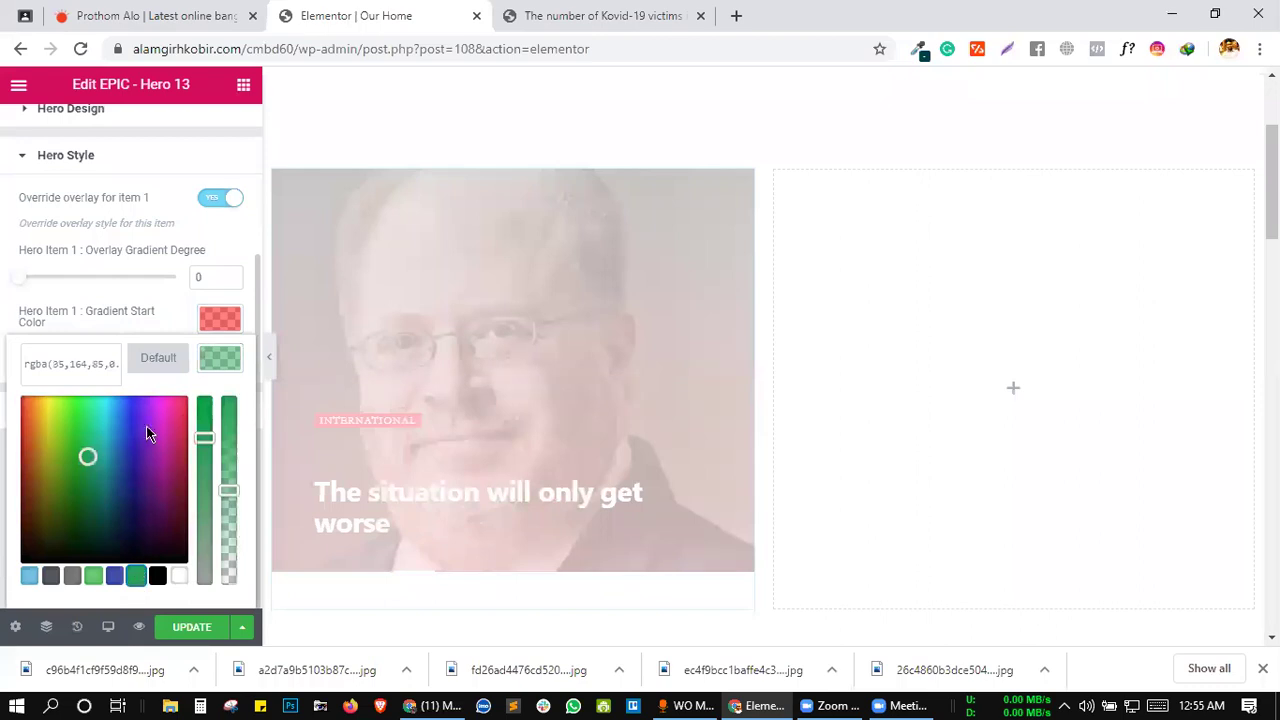
{"action": "left_click", "coordinate": [202, 356]}
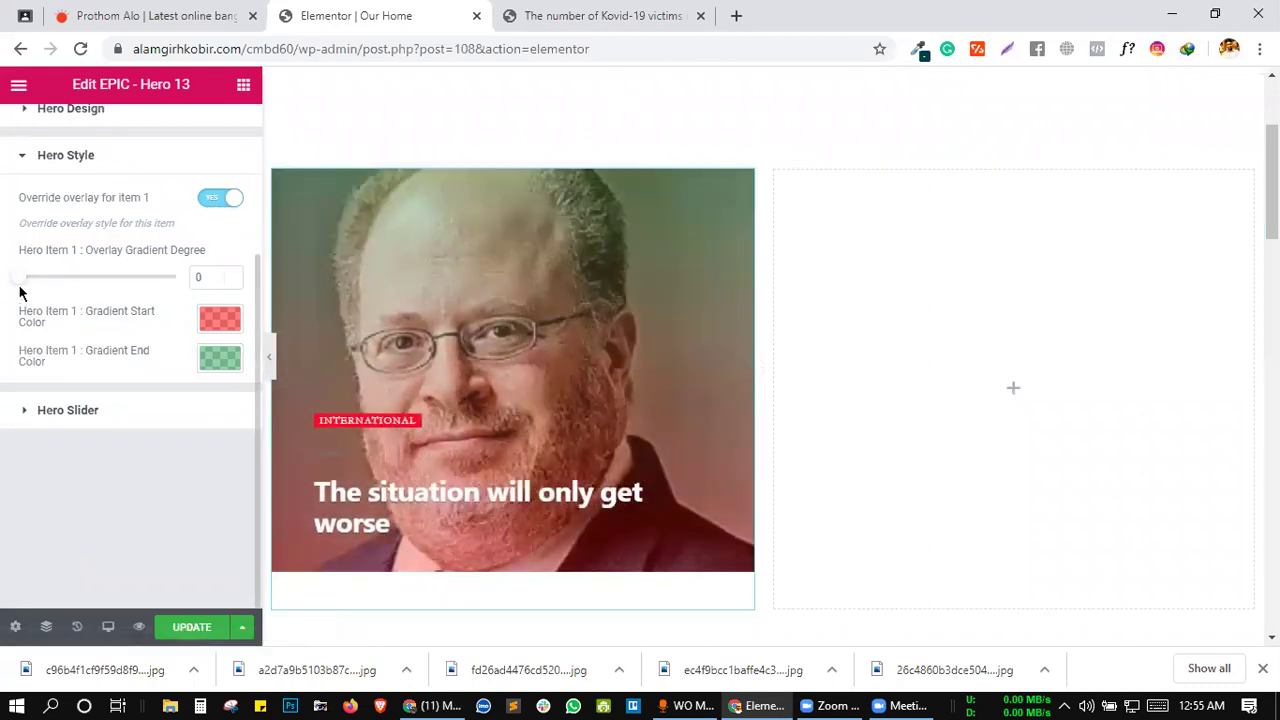
{"action": "left_click_drag", "start_coordinate": [20, 286], "coordinate": [60, 327]}
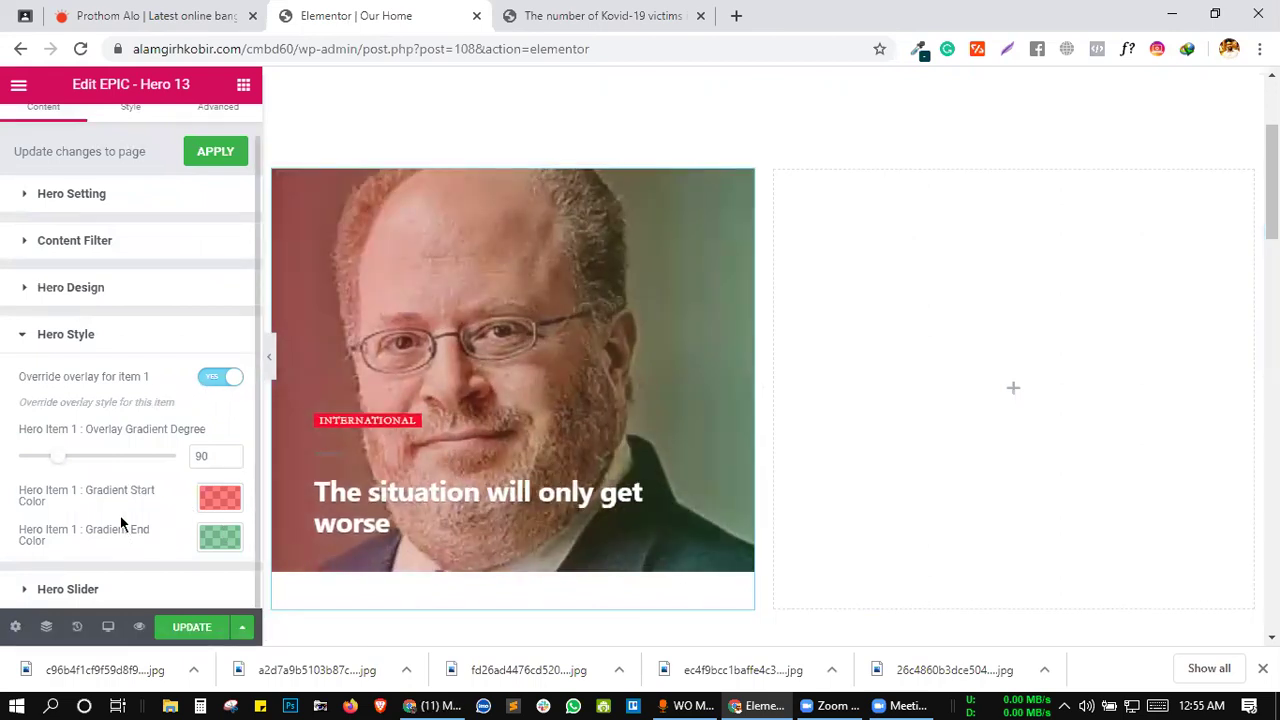
- Compare the hero with the lead story on the Prothom Alo site, then enable the Hero Slider for the widget
{"action": "left_click", "coordinate": [126, 16]}
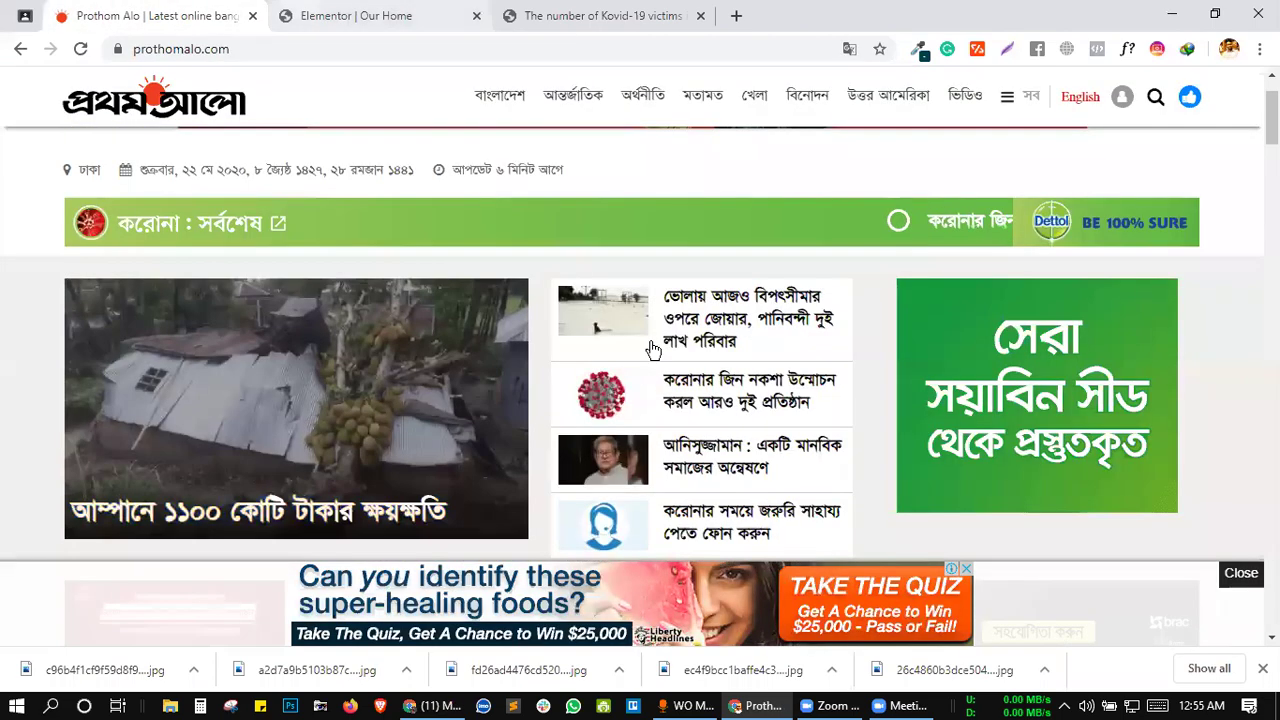
{"action": "left_click", "coordinate": [312, 18]}
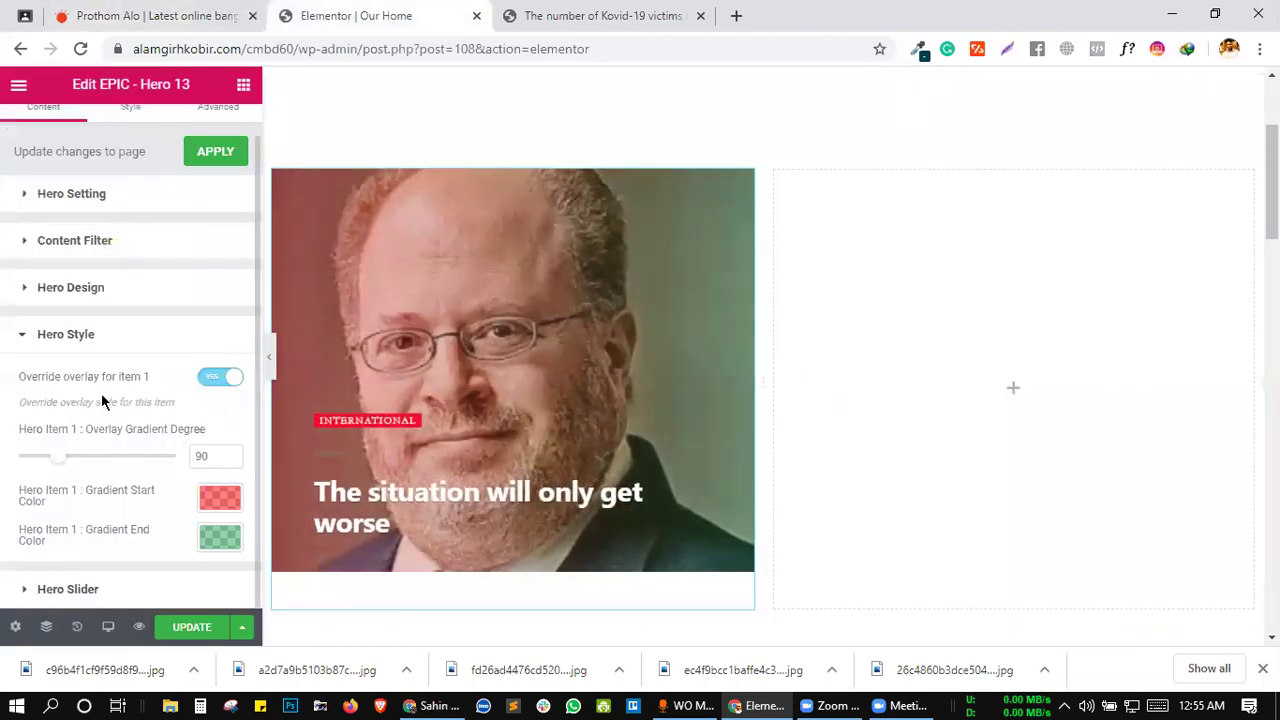
{"action": "left_click", "coordinate": [93, 345]}
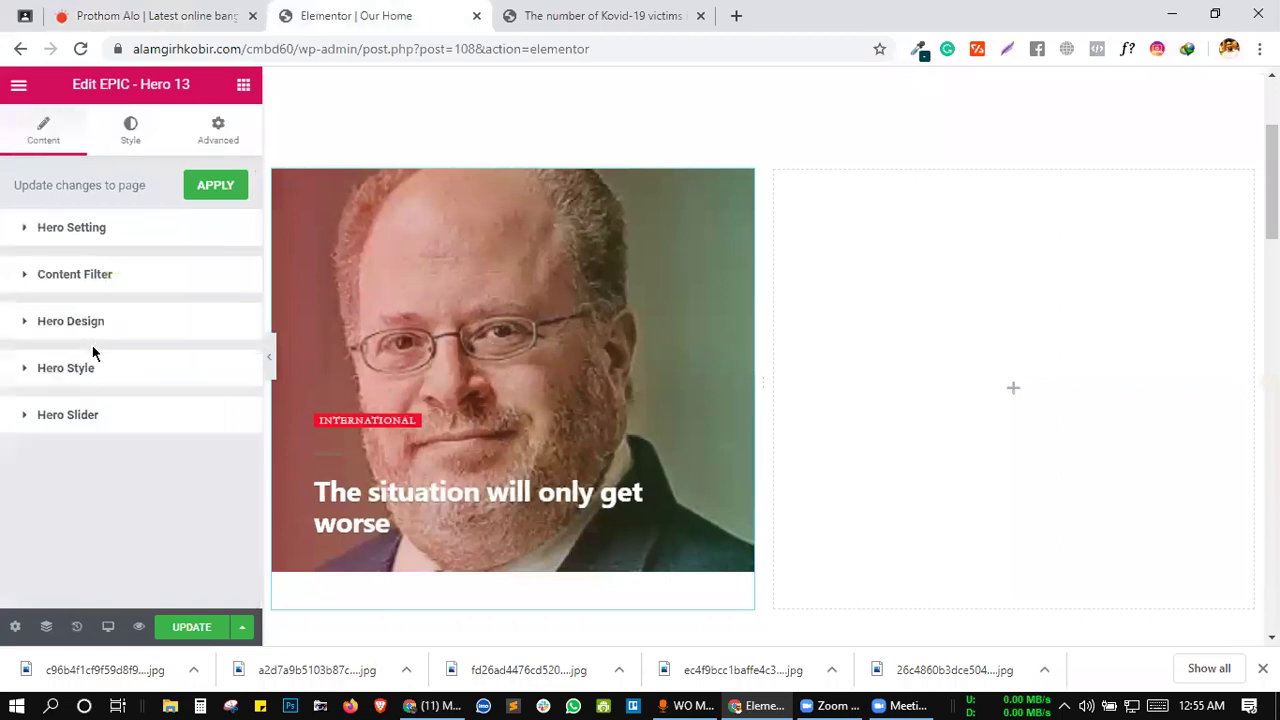
{"action": "left_click", "coordinate": [110, 428]}
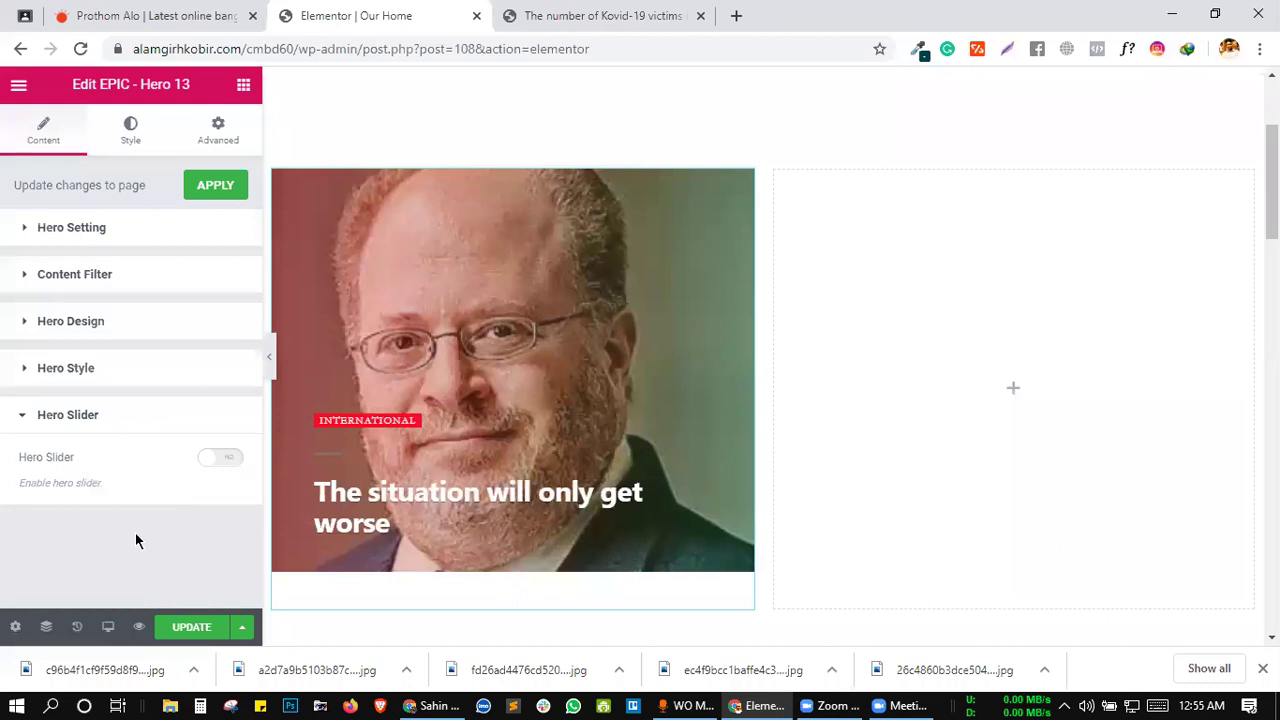
{"action": "left_click", "coordinate": [180, 14]}
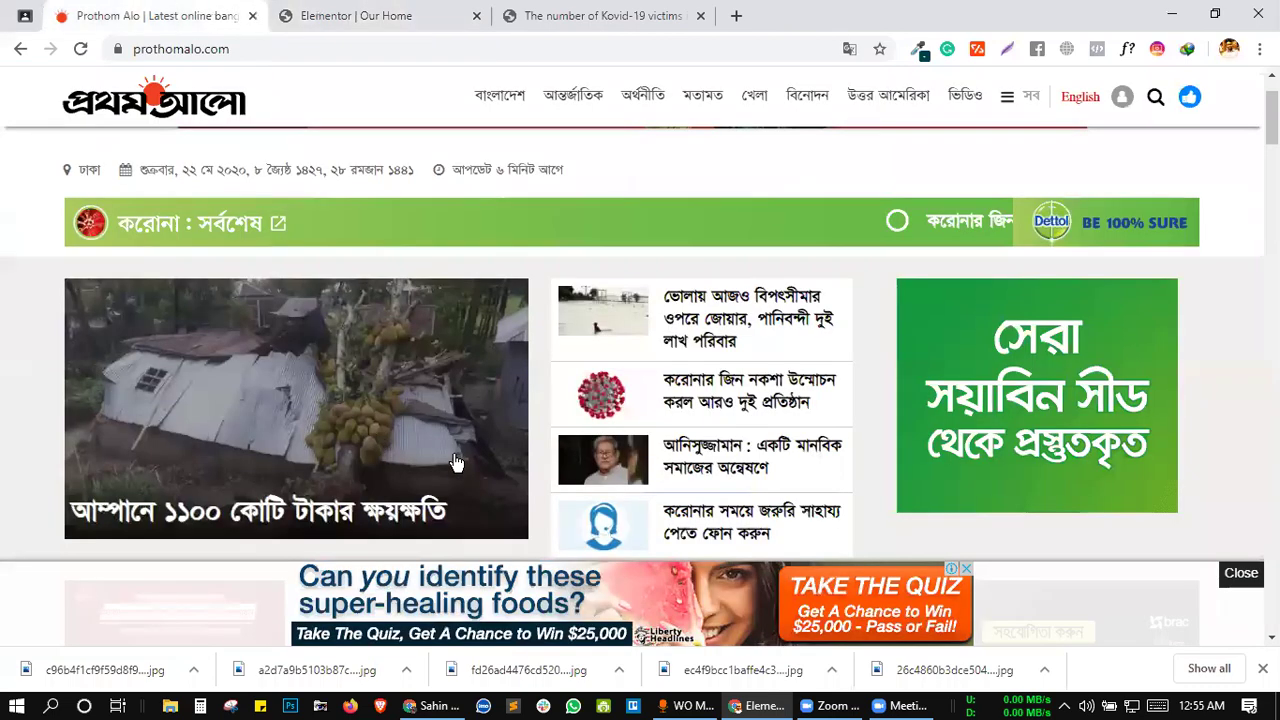
{"action": "key", "text": "ctrl+Tab"}
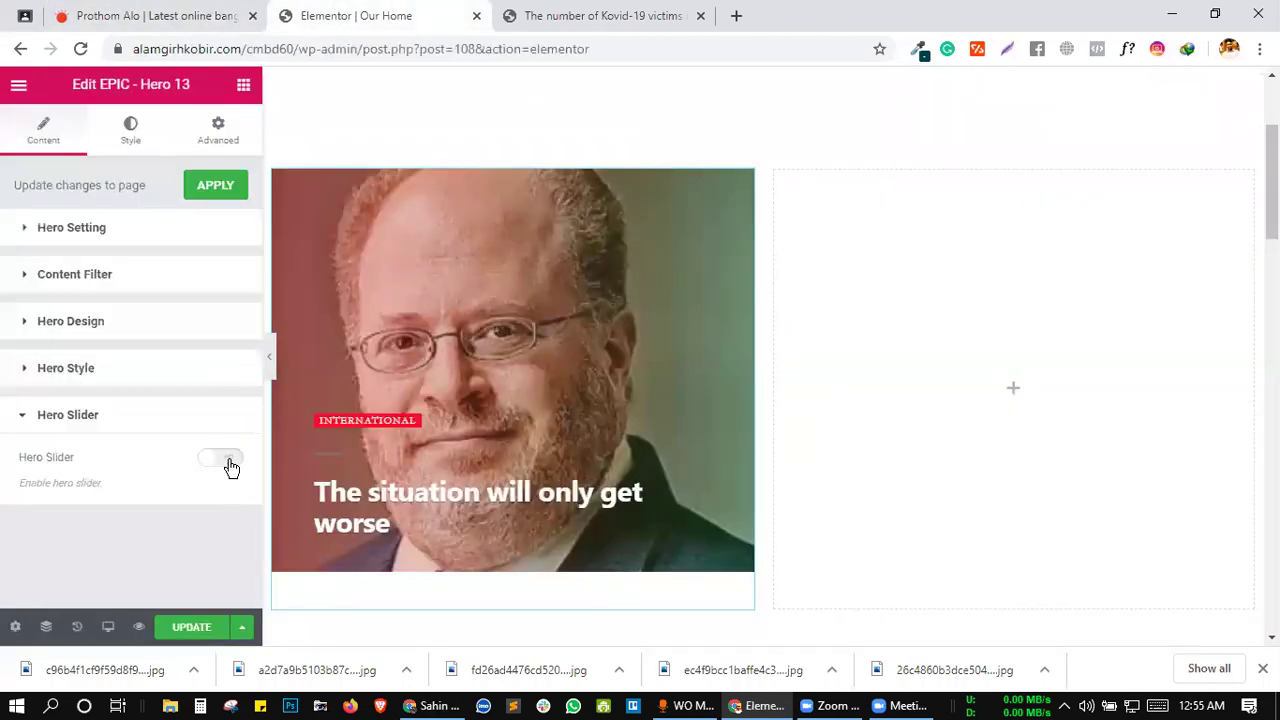
{"action": "left_click", "coordinate": [226, 461]}
{"action": "scroll", "coordinate": [230, 463], "scroll_direction": "down", "scroll_amount": 1}
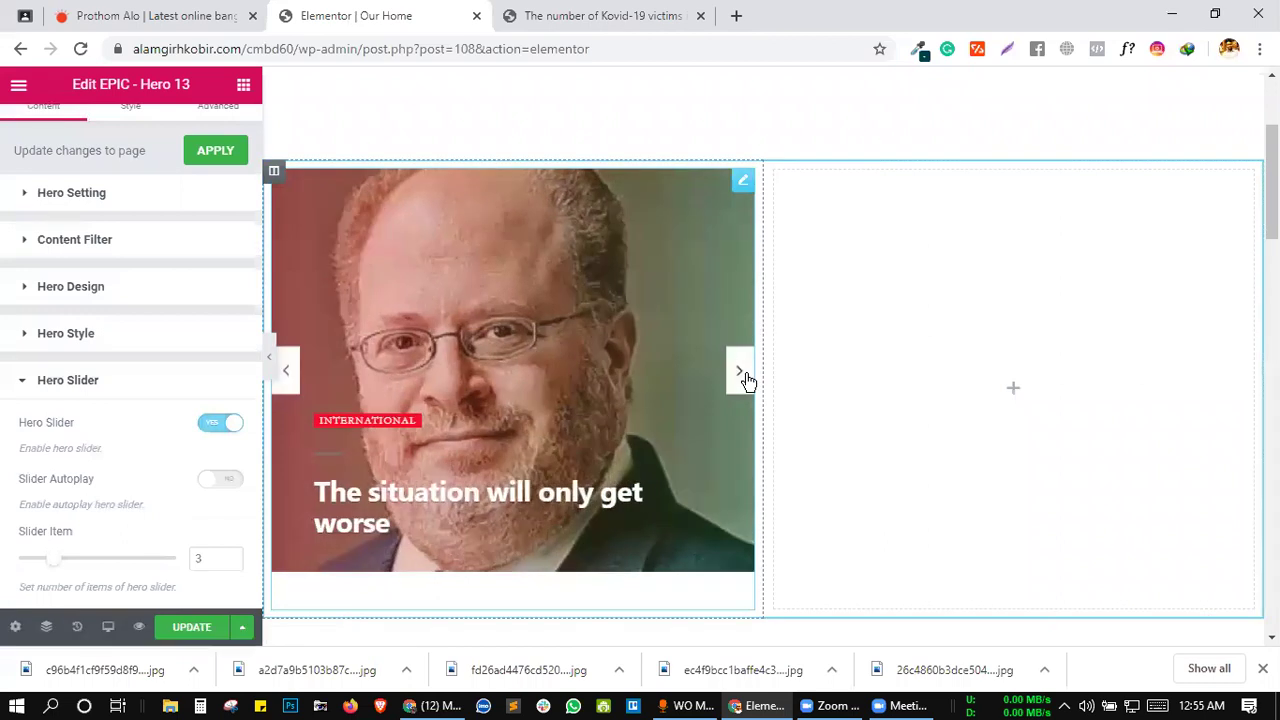
- Page through the hero slider's news slides in the preview to check how each story and its overlay look
{"action": "left_click", "coordinate": [740, 372]}
{"action": "left_click", "coordinate": [740, 372]}
{"action": "left_click", "coordinate": [740, 372]}
{"action": "left_click", "coordinate": [740, 372]}
{"action": "left_click", "coordinate": [740, 372]}
{"action": "left_click", "coordinate": [740, 372]}
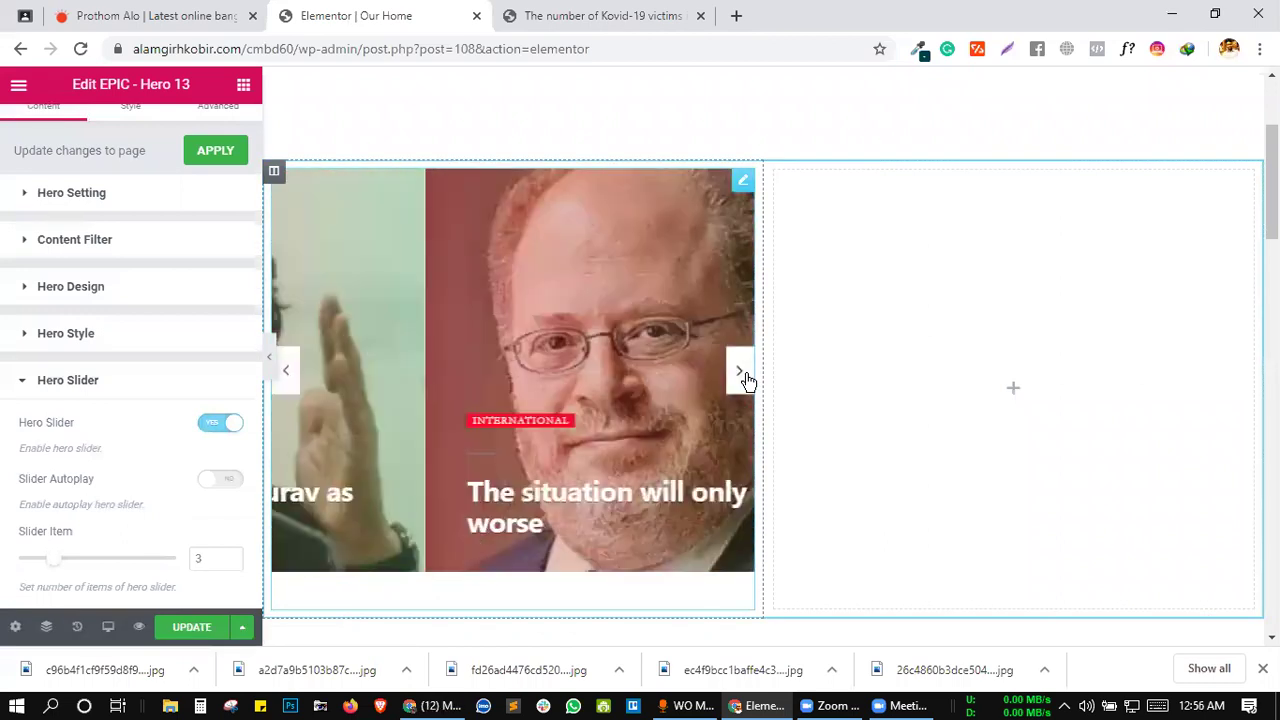
{"action": "left_click", "coordinate": [740, 372]}
{"action": "left_click", "coordinate": [740, 372]}
{"action": "left_click", "coordinate": [745, 378]}
{"action": "left_click", "coordinate": [745, 378]}
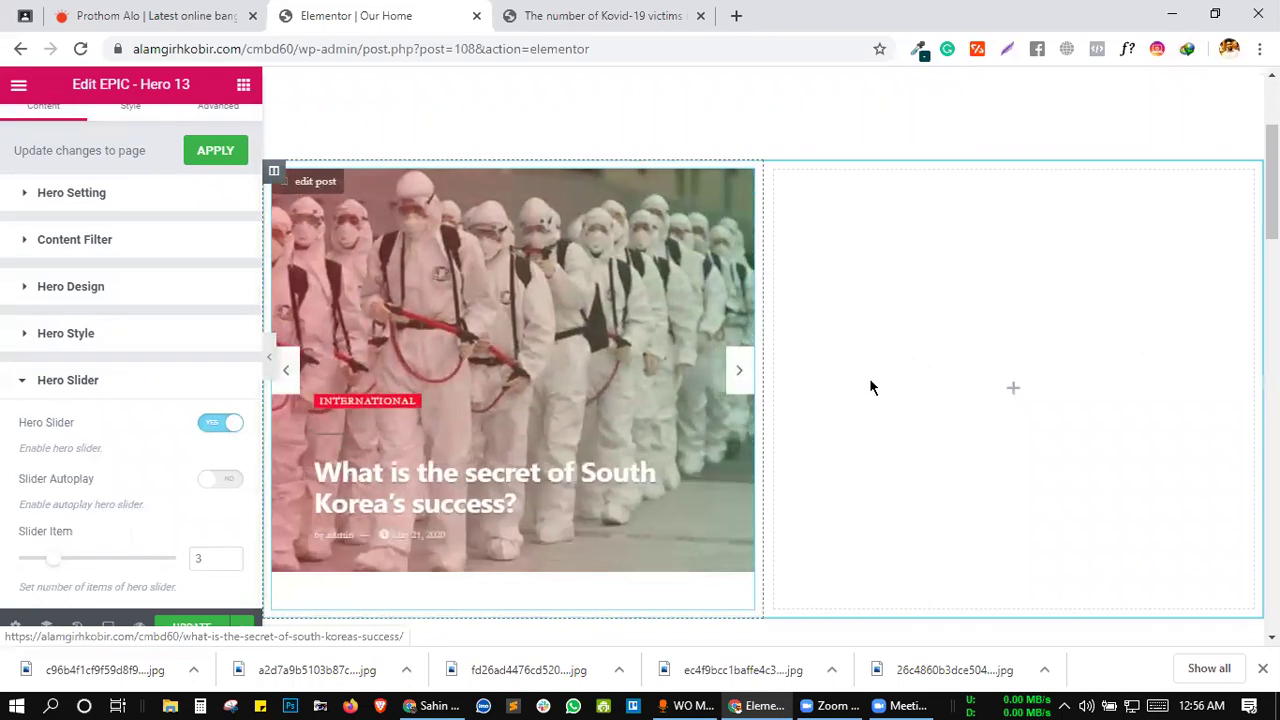
{"action": "scroll", "coordinate": [907, 395], "scroll_direction": "down", "scroll_amount": 2}
{"action": "scroll", "coordinate": [711, 470], "scroll_direction": "up", "scroll_amount": 2}
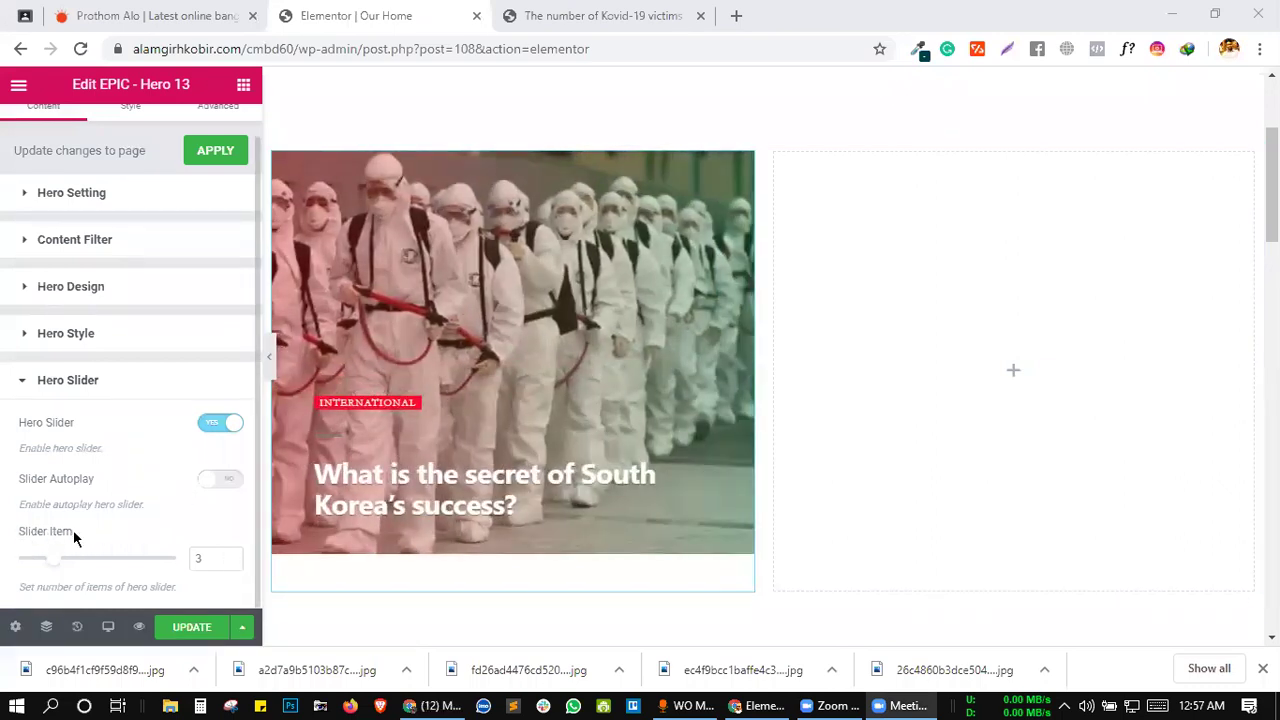
- Clear the hero slider's Slider Item number and page through the slides to check the effect
{"action": "left_click", "coordinate": [205, 558]}
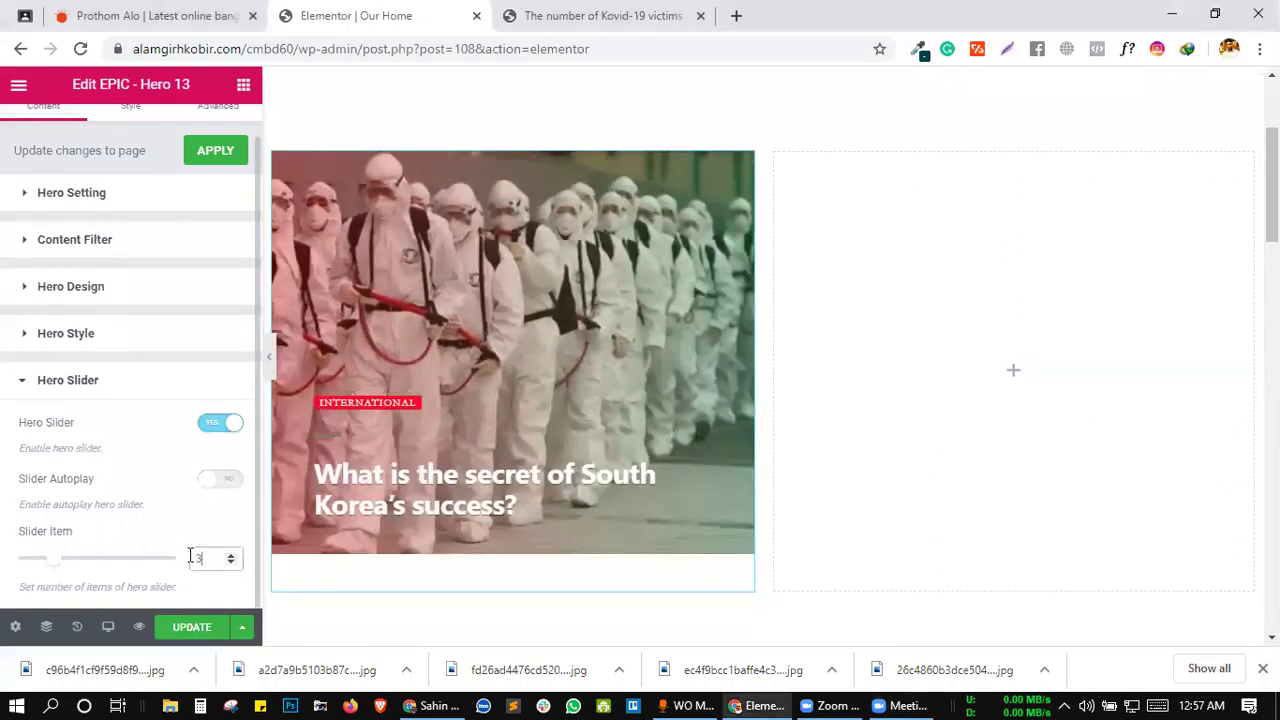
{"action": "key", "text": "BackSpace"}
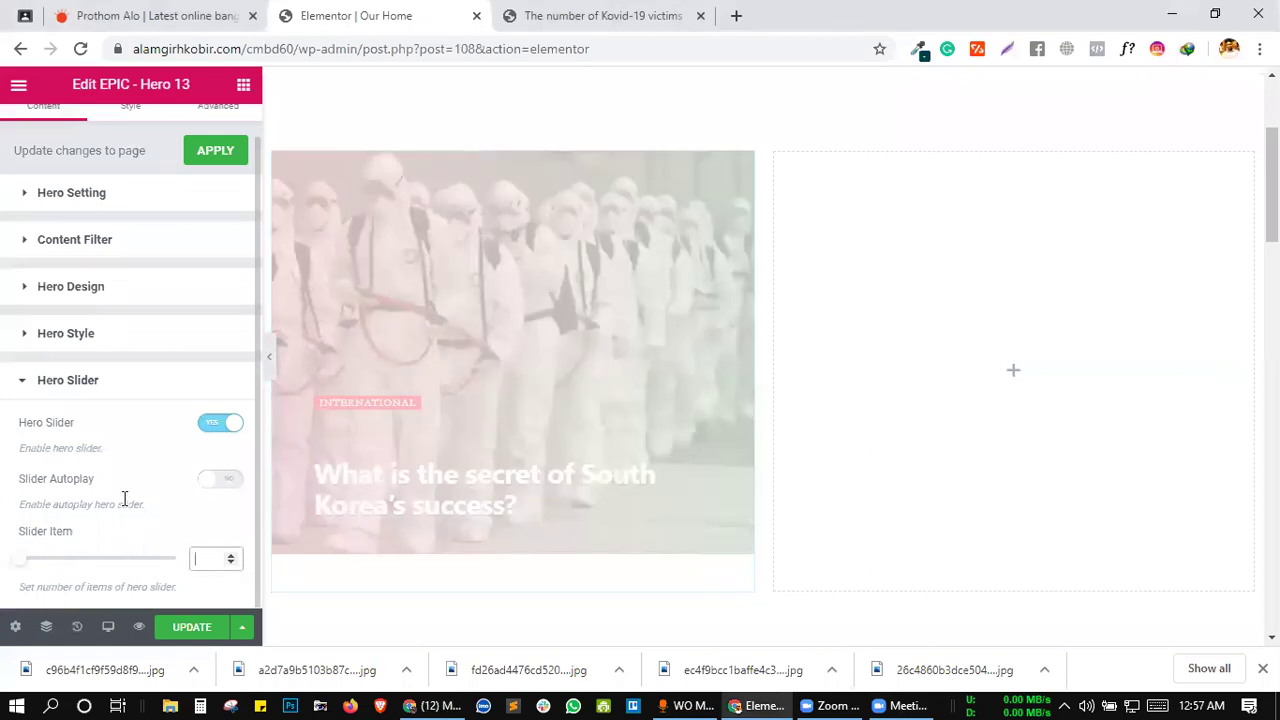
{"action": "left_click", "coordinate": [729, 366]}
{"action": "left_click", "coordinate": [733, 362]}
{"action": "left_click", "coordinate": [735, 360]}
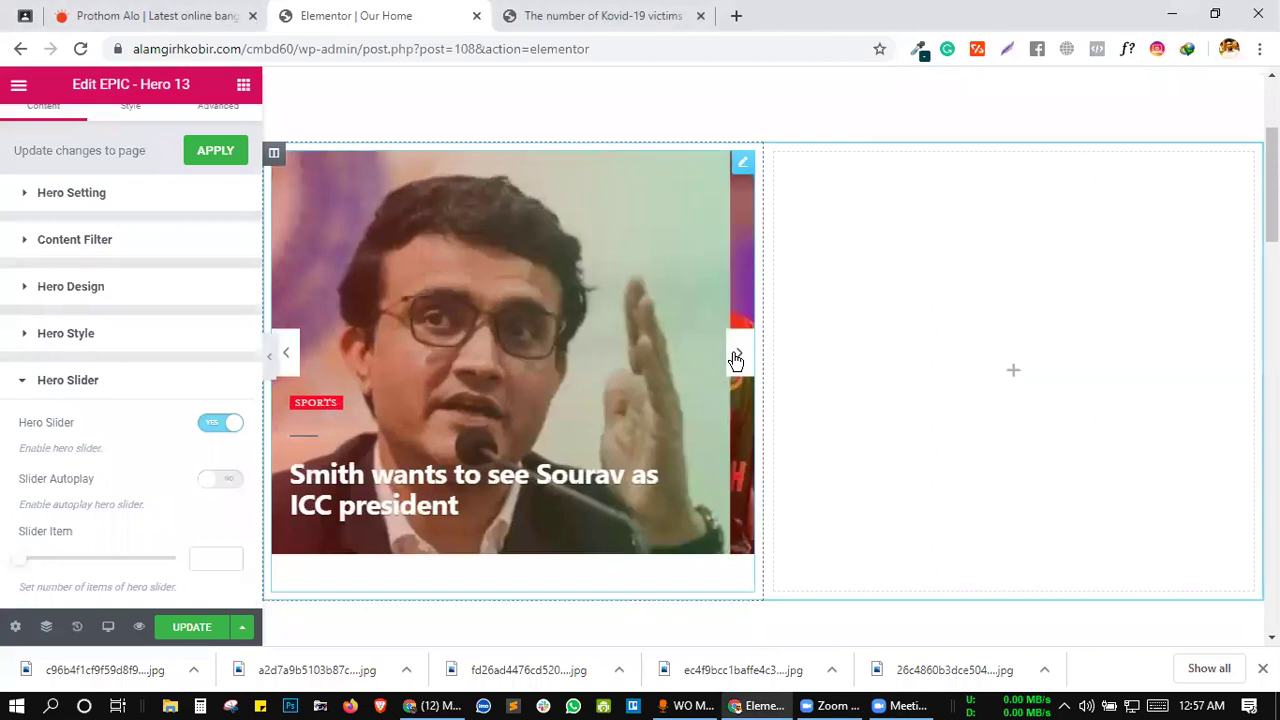
{"action": "left_click", "coordinate": [735, 360]}
{"action": "left_click", "coordinate": [735, 360]}
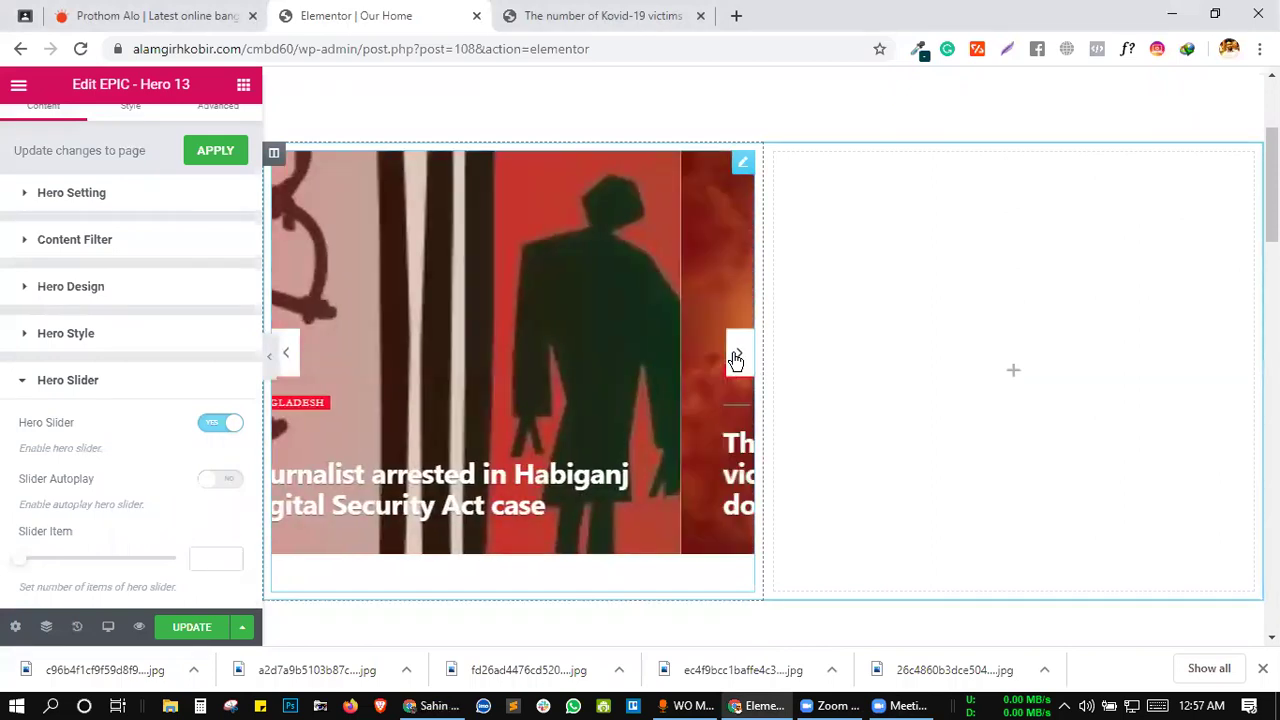
{"action": "left_click", "coordinate": [735, 360]}
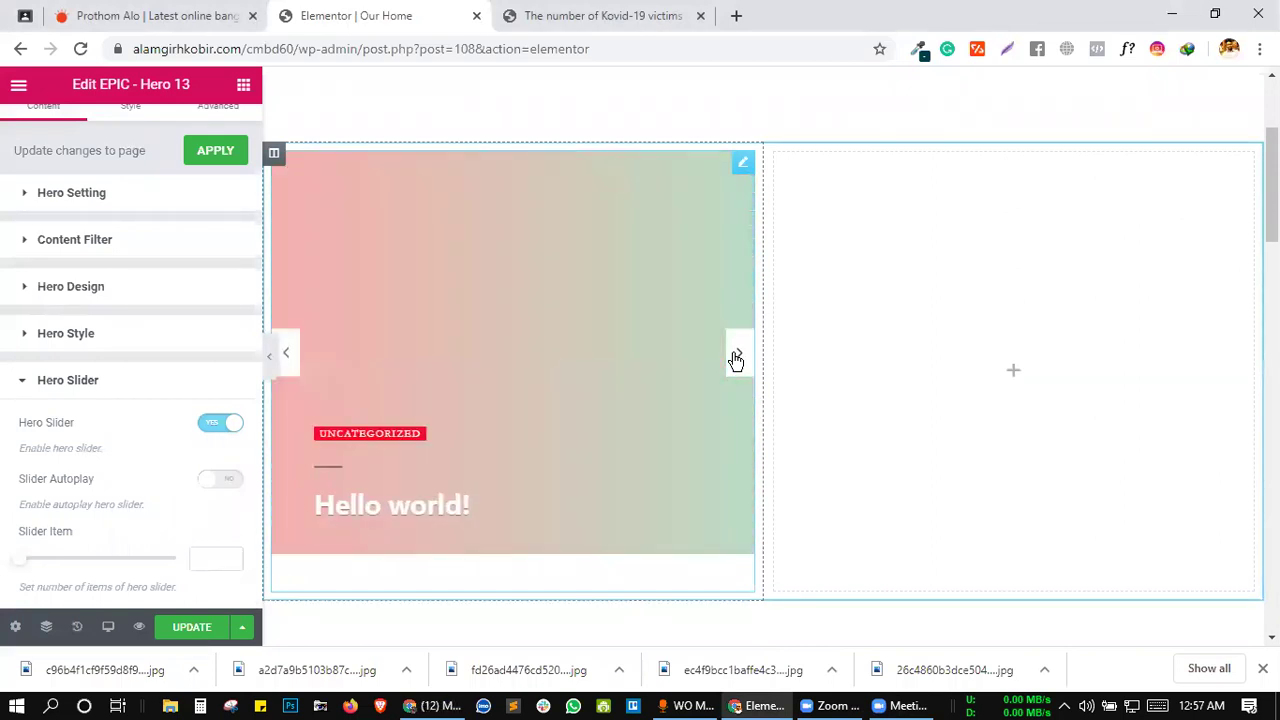
{"action": "left_click", "coordinate": [735, 360]}
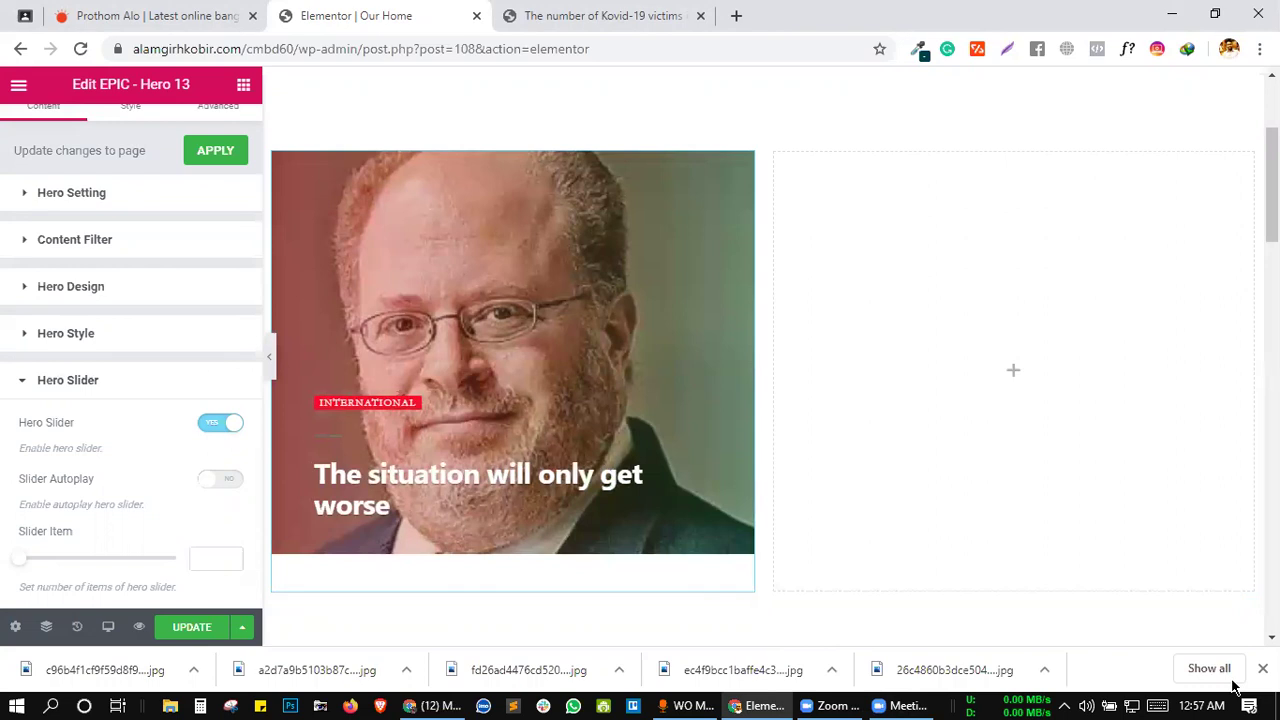
- Try Slider Autoplay on the hero widget and turn it back off
{"action": "left_click", "coordinate": [915, 700]}
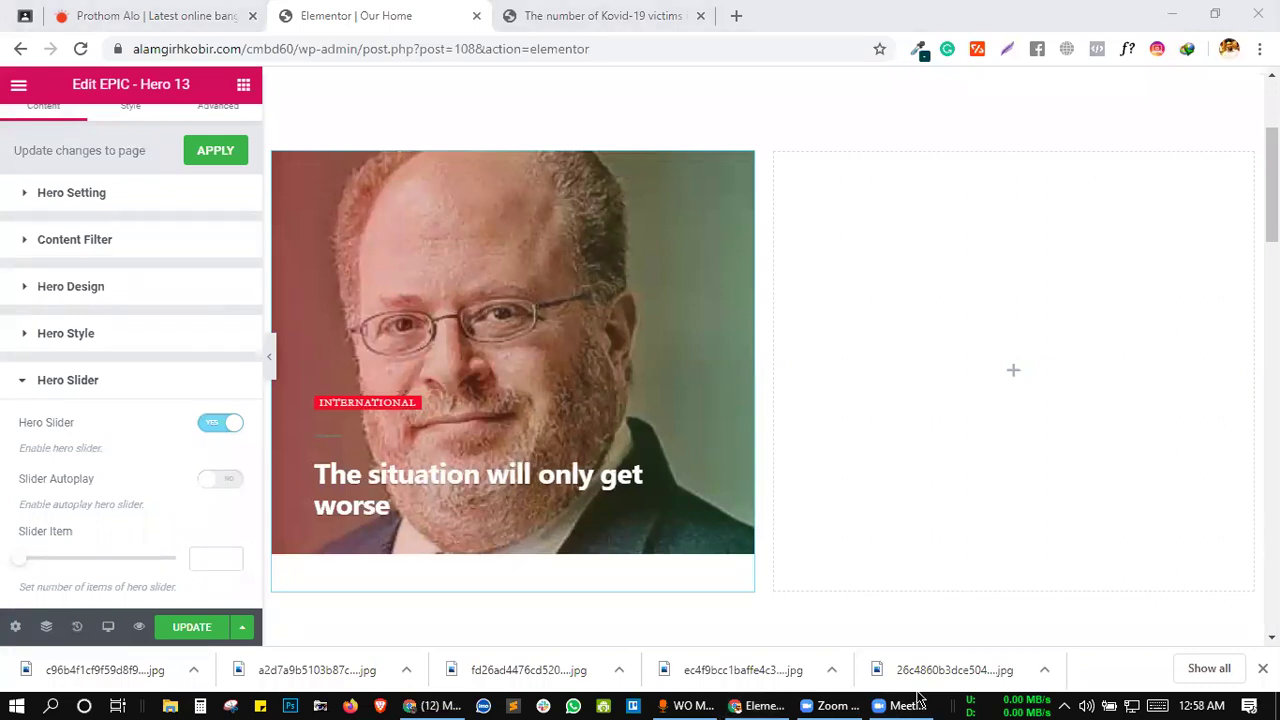
{"action": "left_click", "coordinate": [155, 507]}
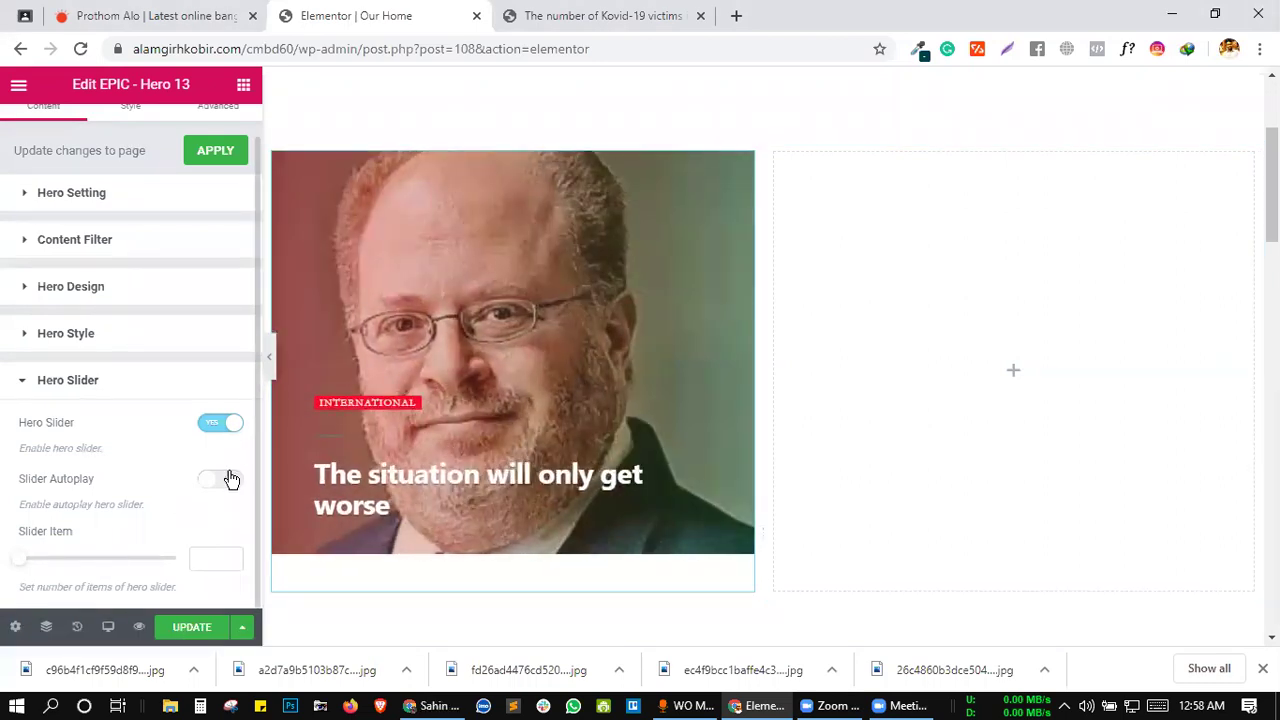
{"action": "left_click", "coordinate": [228, 478]}
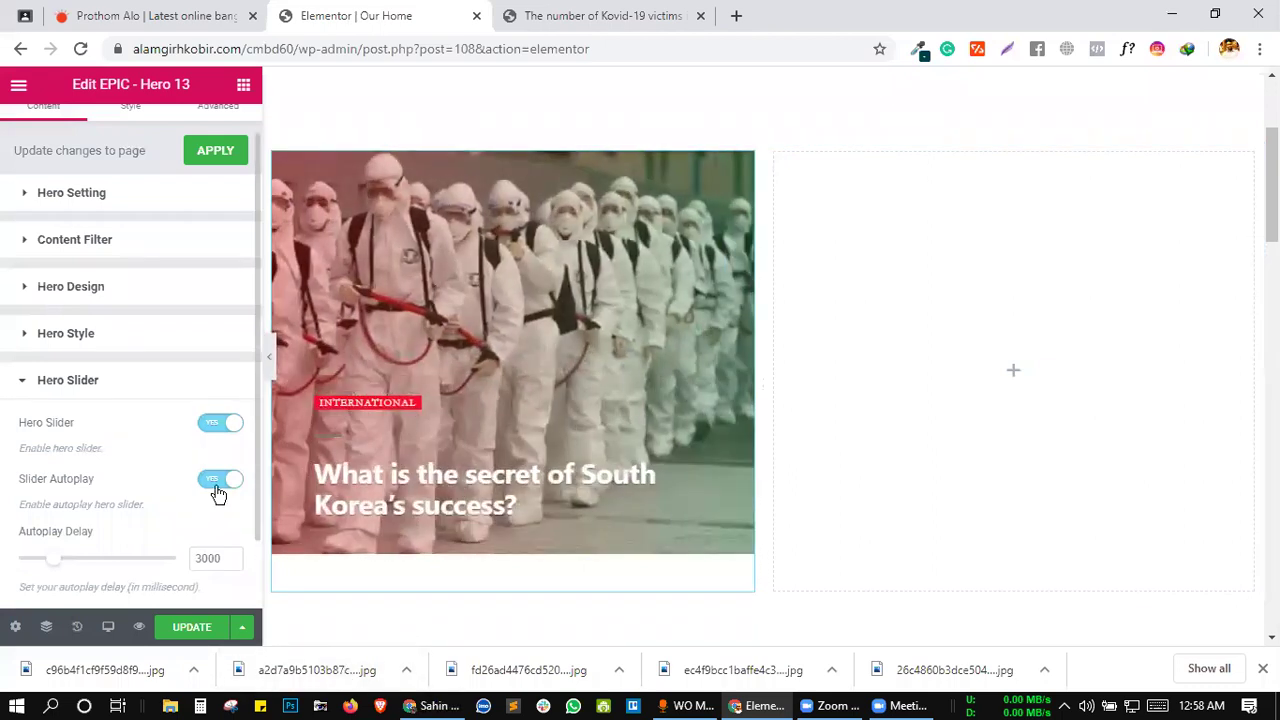
{"action": "left_click", "coordinate": [216, 484]}
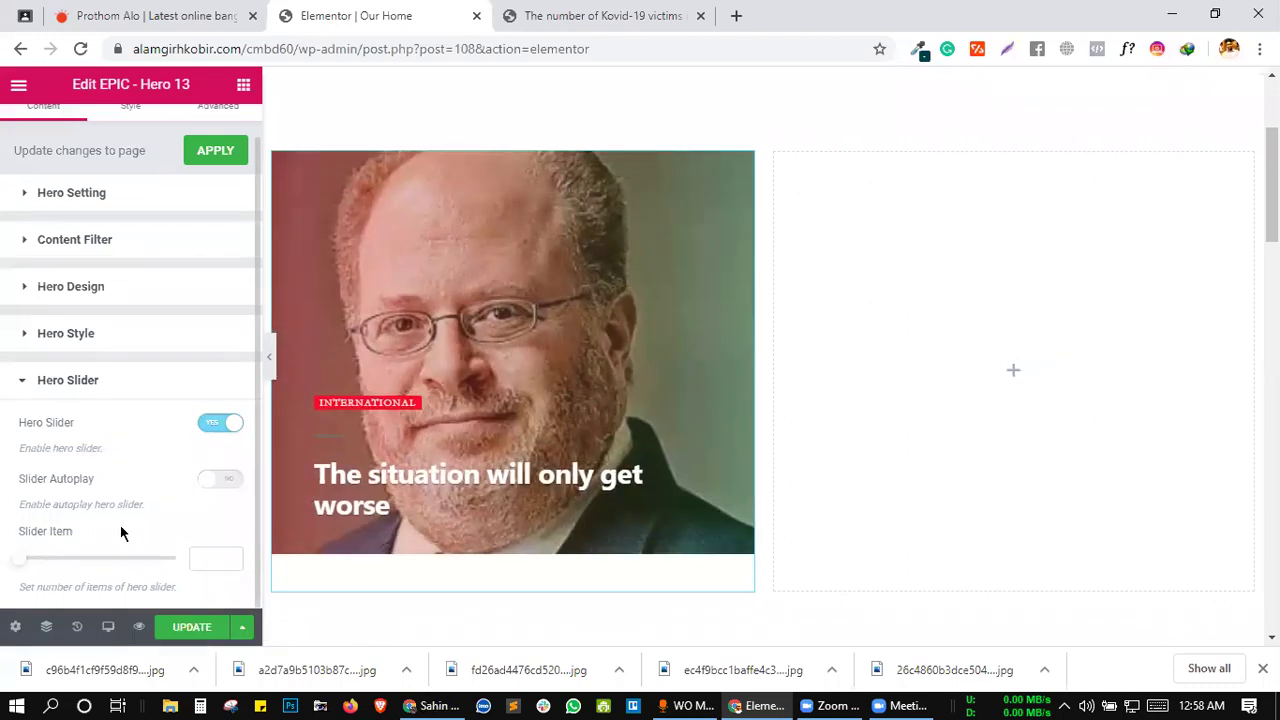
- Try a Slider Item number of 0 for the hero slider, leaving the value empty again
{"action": "left_click_drag", "start_coordinate": [16, 558], "coordinate": [9, 591]}
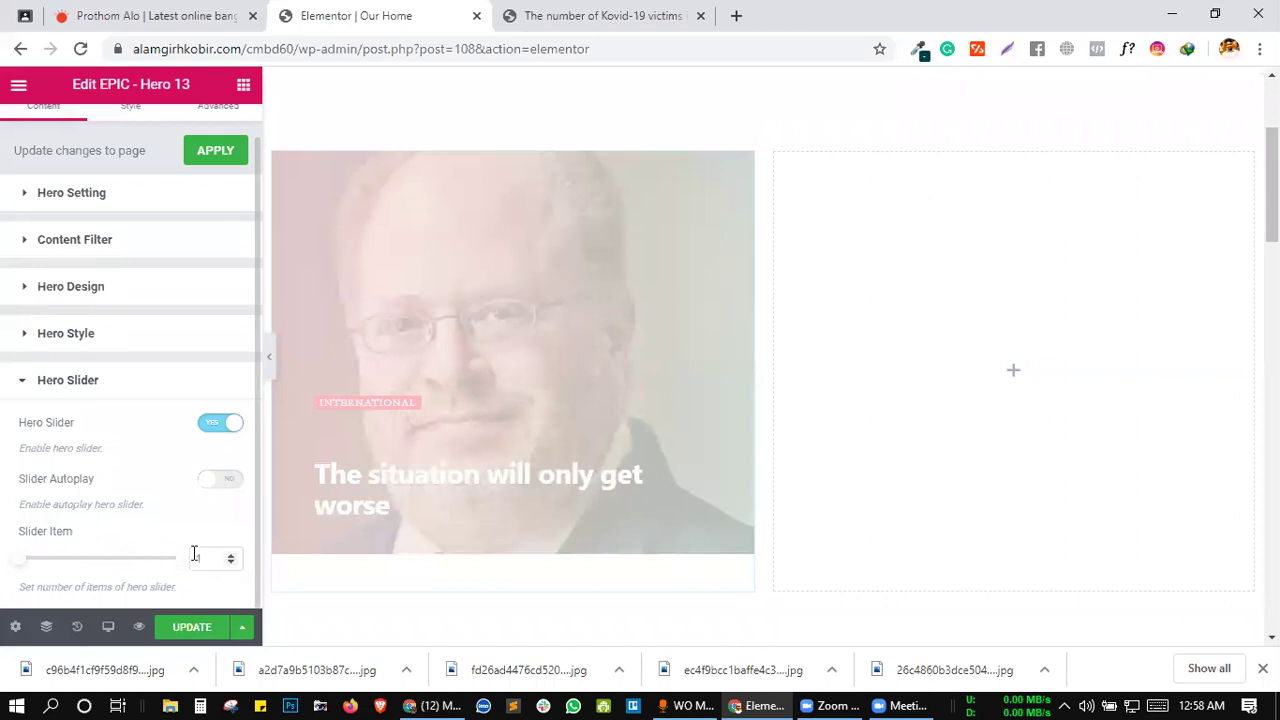
{"action": "left_click", "coordinate": [203, 556]}
{"action": "key", "text": "BackSpace"}
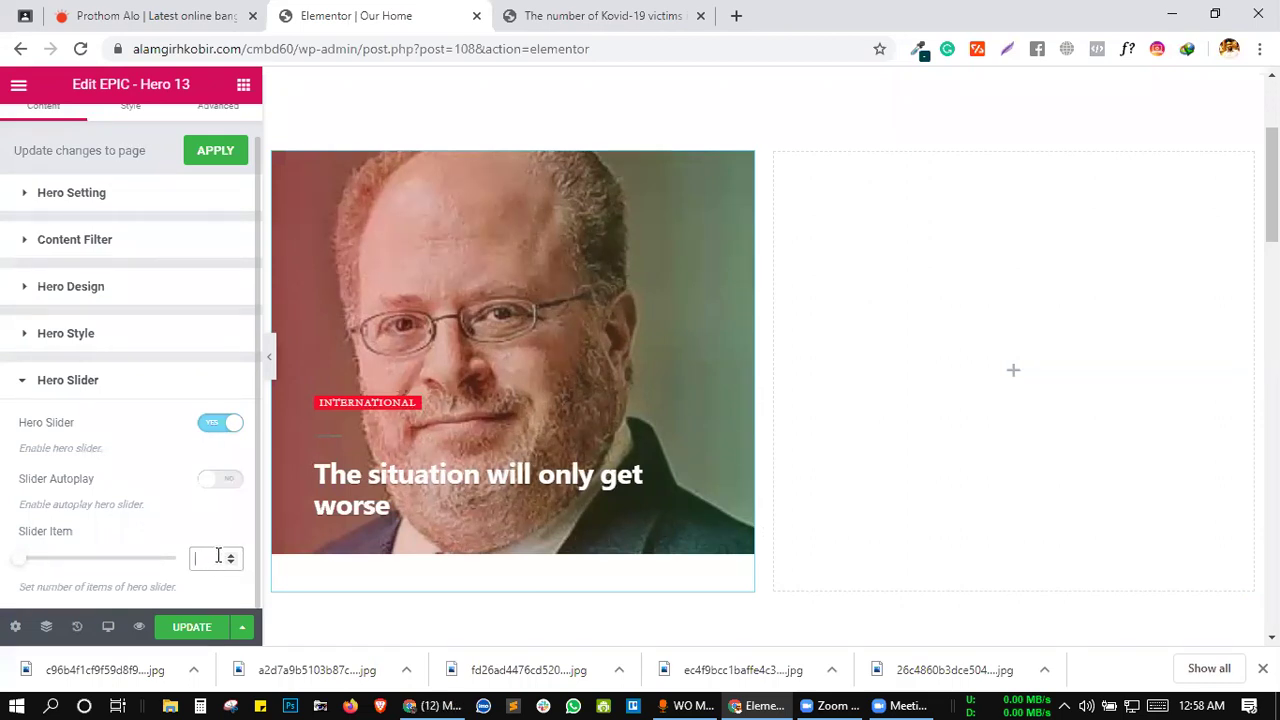
{"action": "type", "text": "0"}
{"action": "key", "text": "BackSpace"}
- Save the page and apply the changes so the preview reloads
{"action": "left_click", "coordinate": [187, 636]}
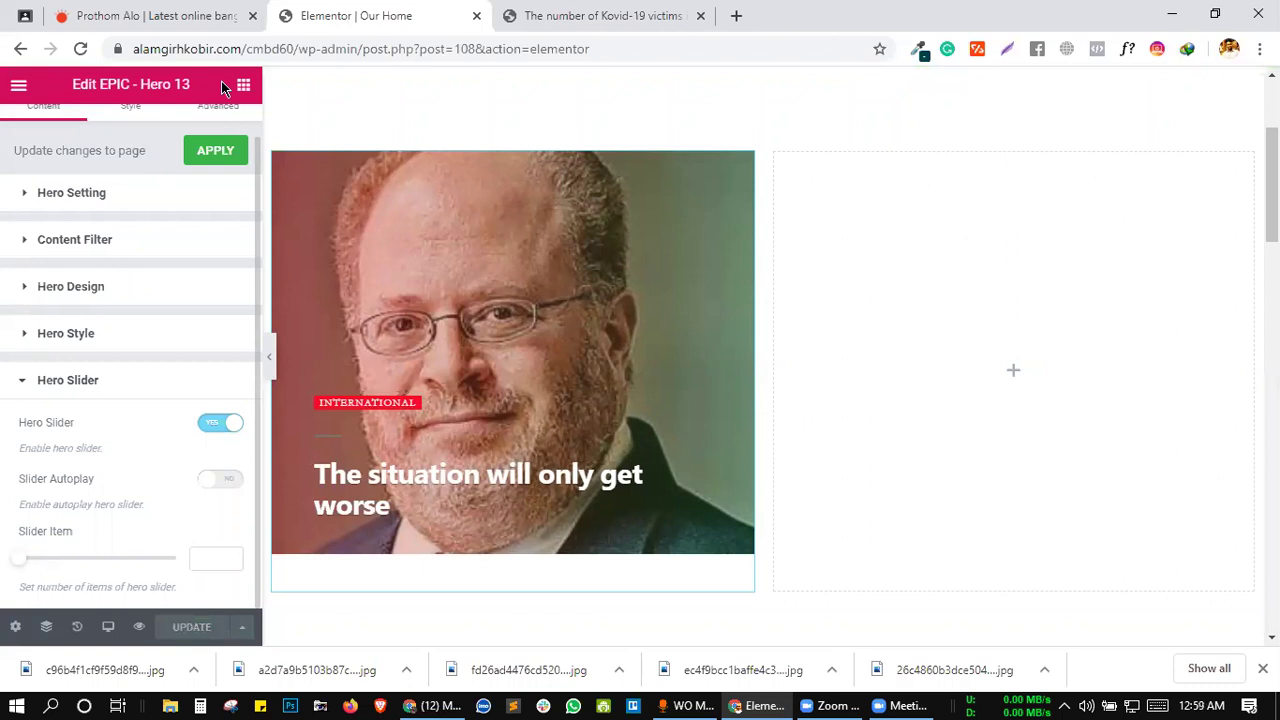
{"action": "left_click", "coordinate": [188, 155]}
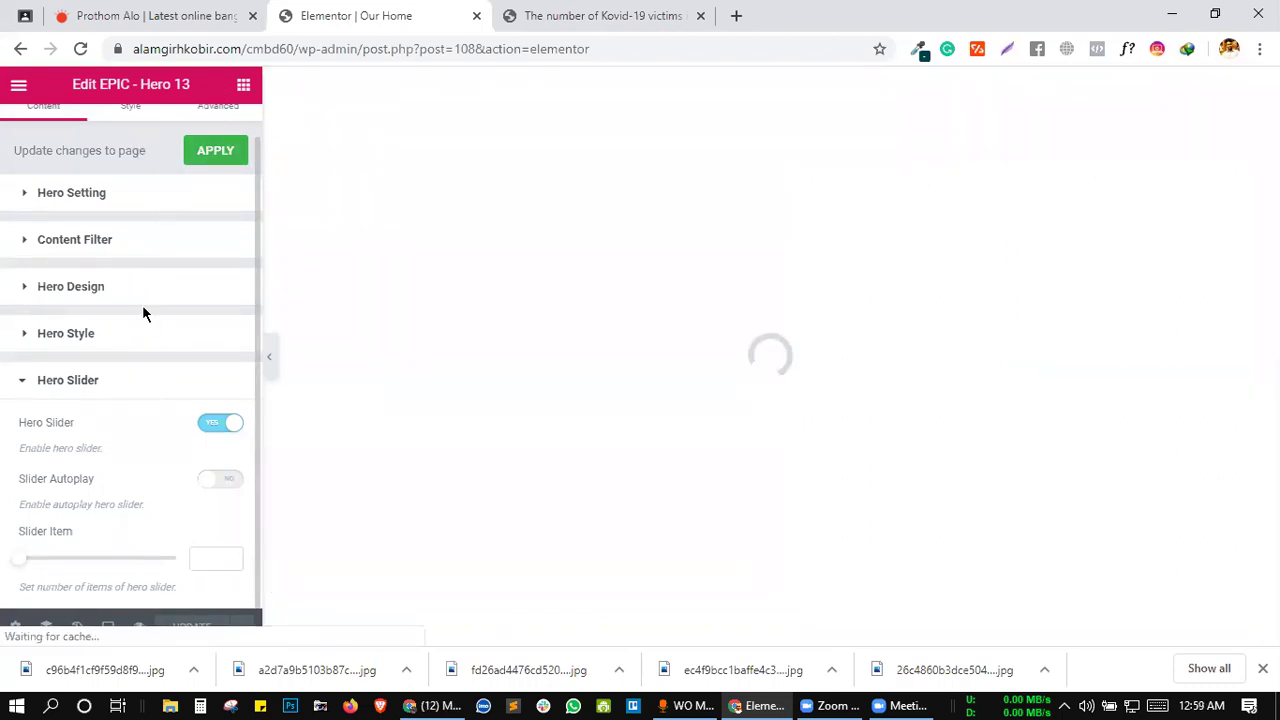
{"action": "scroll", "coordinate": [142, 310], "scroll_direction": "up", "scroll_amount": 1}
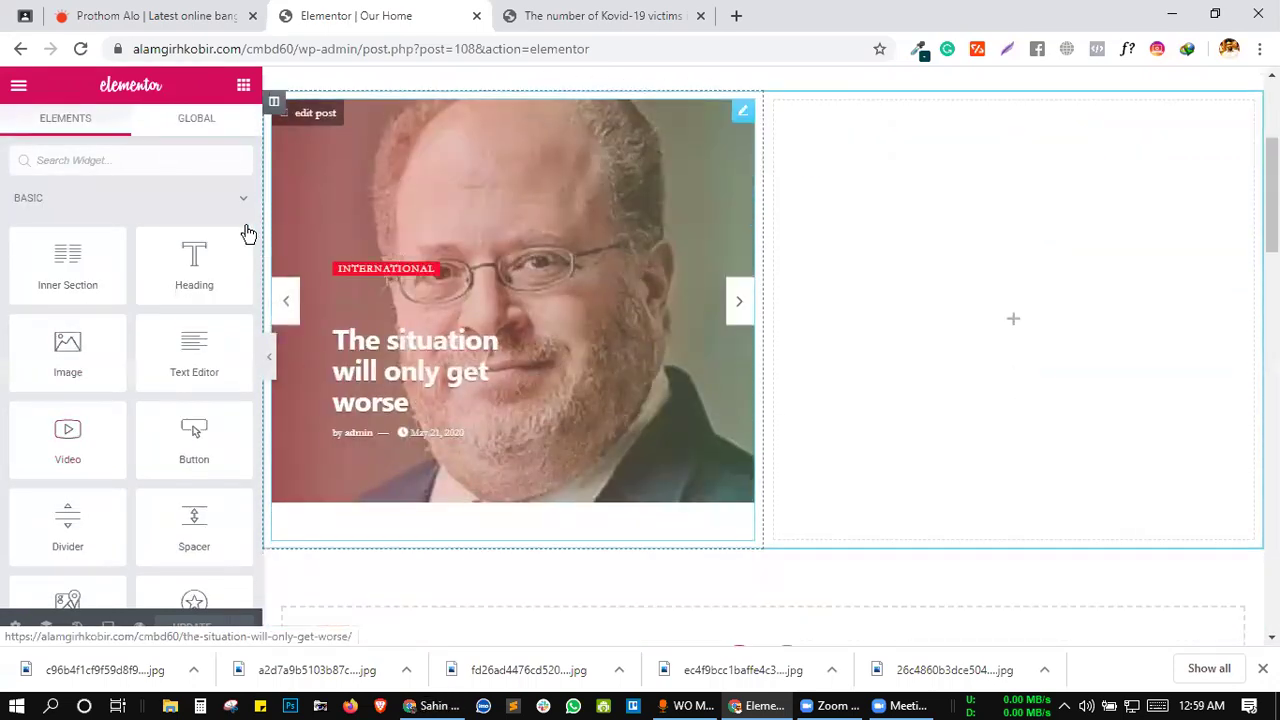
- Reopen the hero widget and look over its Style settings, including the extra class name
{"action": "left_click", "coordinate": [565, 228]}
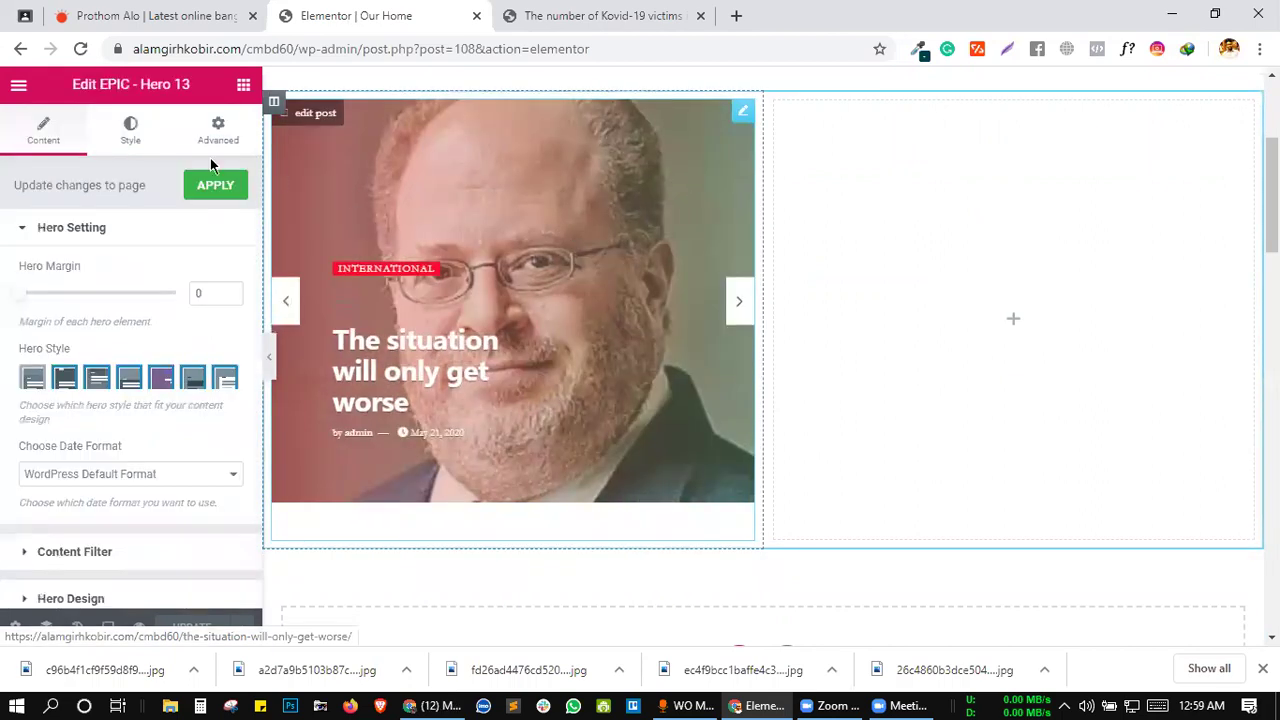
{"action": "left_click", "coordinate": [140, 145]}
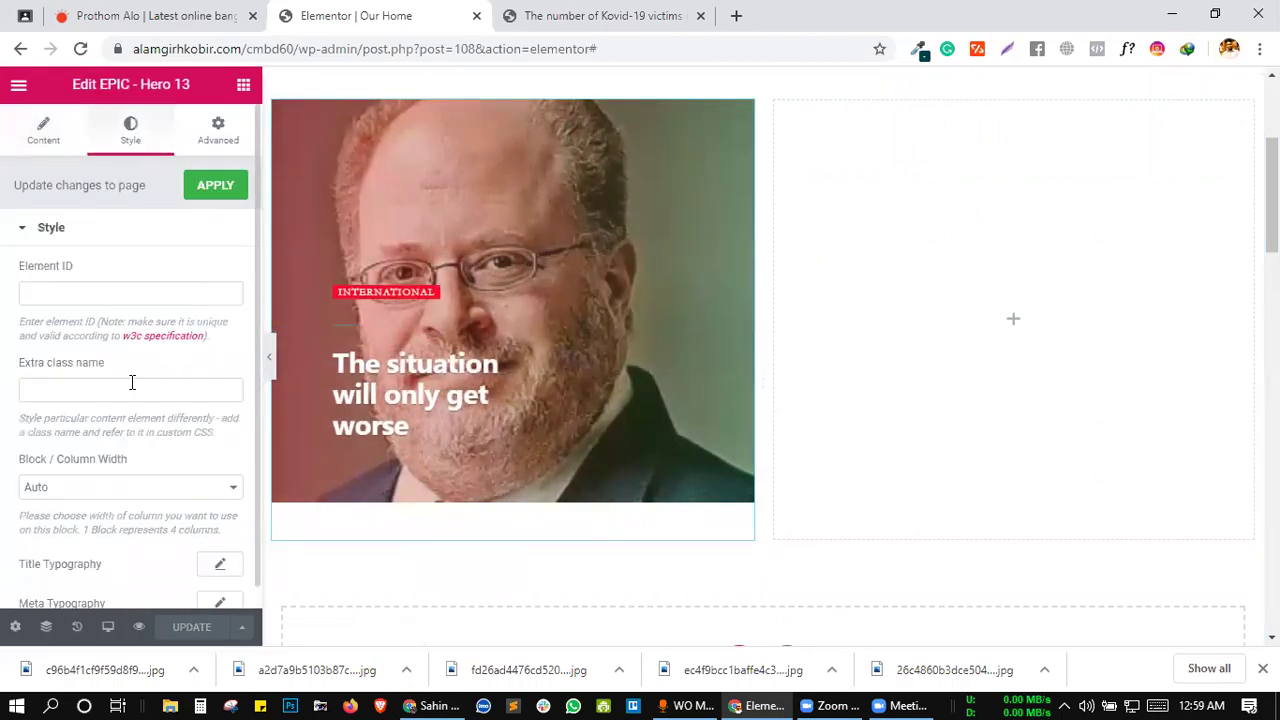
{"action": "scroll", "coordinate": [110, 375], "scroll_direction": "down", "scroll_amount": 1}
{"action": "left_click", "coordinate": [90, 360]}
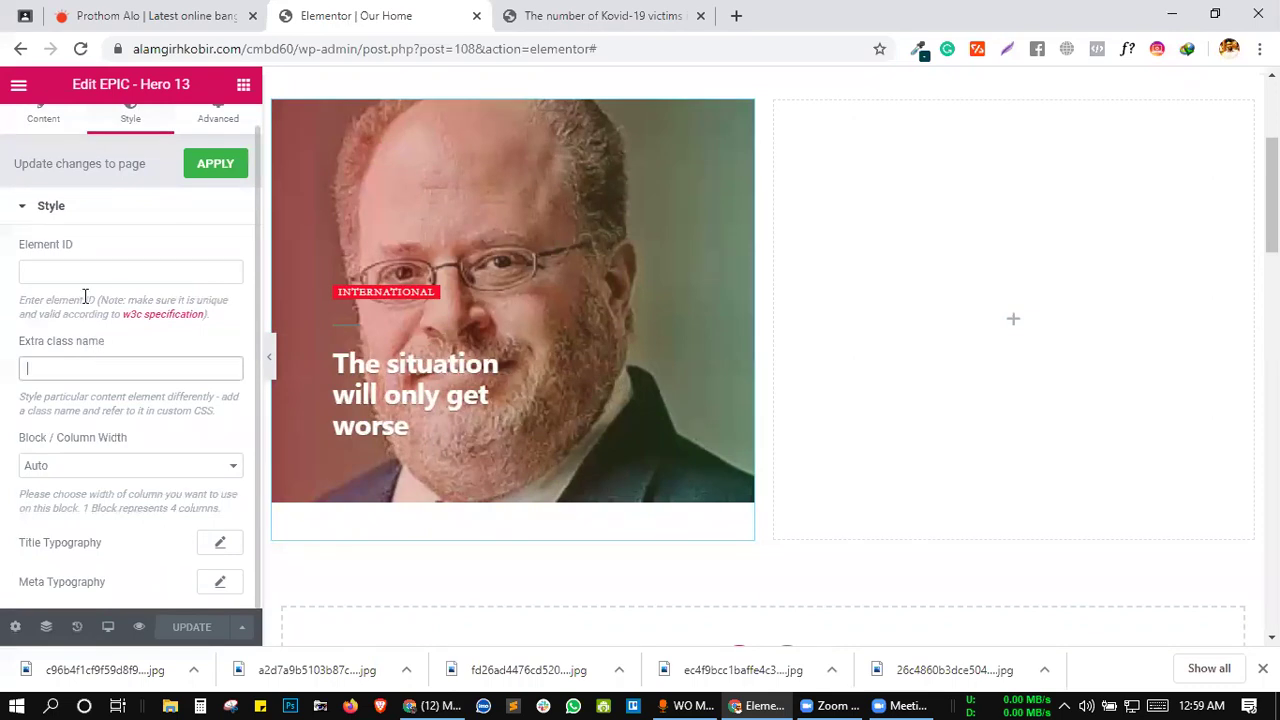
- Open the Hero 13 block's title typography settings and view the available font families
{"action": "left_click", "coordinate": [86, 273]}
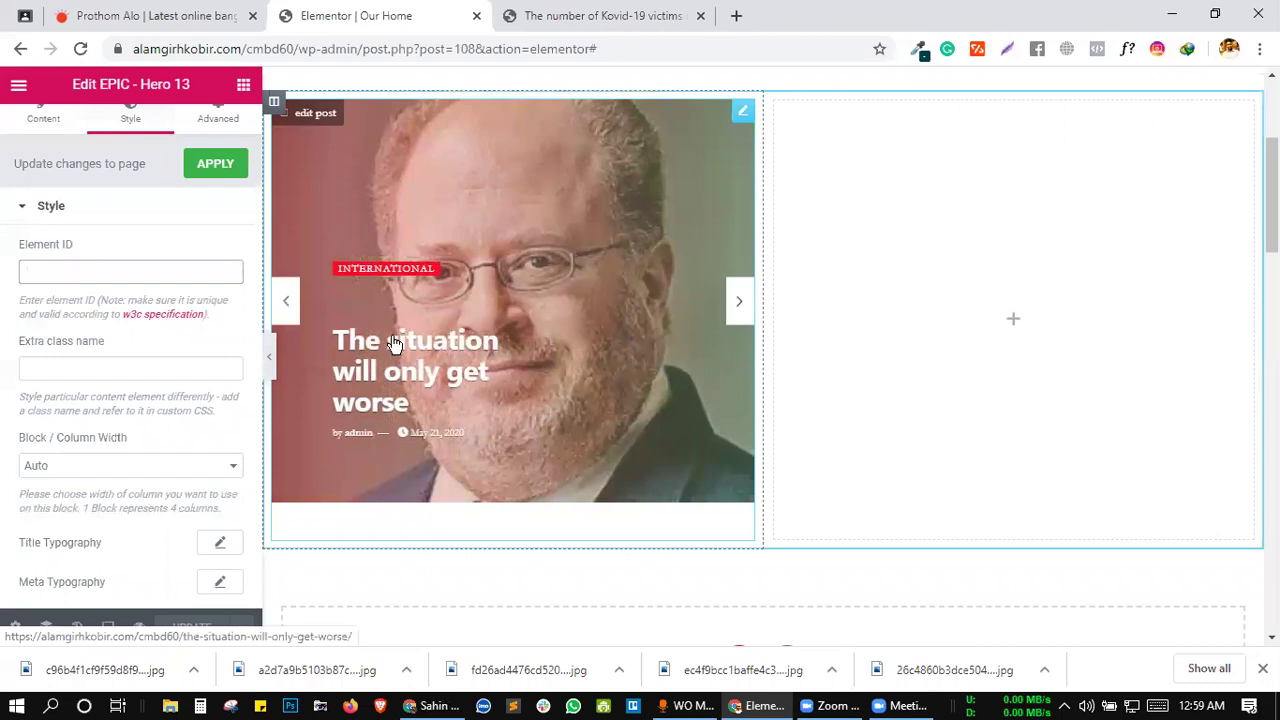
{"action": "left_click", "coordinate": [224, 543]}
{"action": "scroll", "coordinate": [204, 576], "scroll_direction": "down", "scroll_amount": 3}
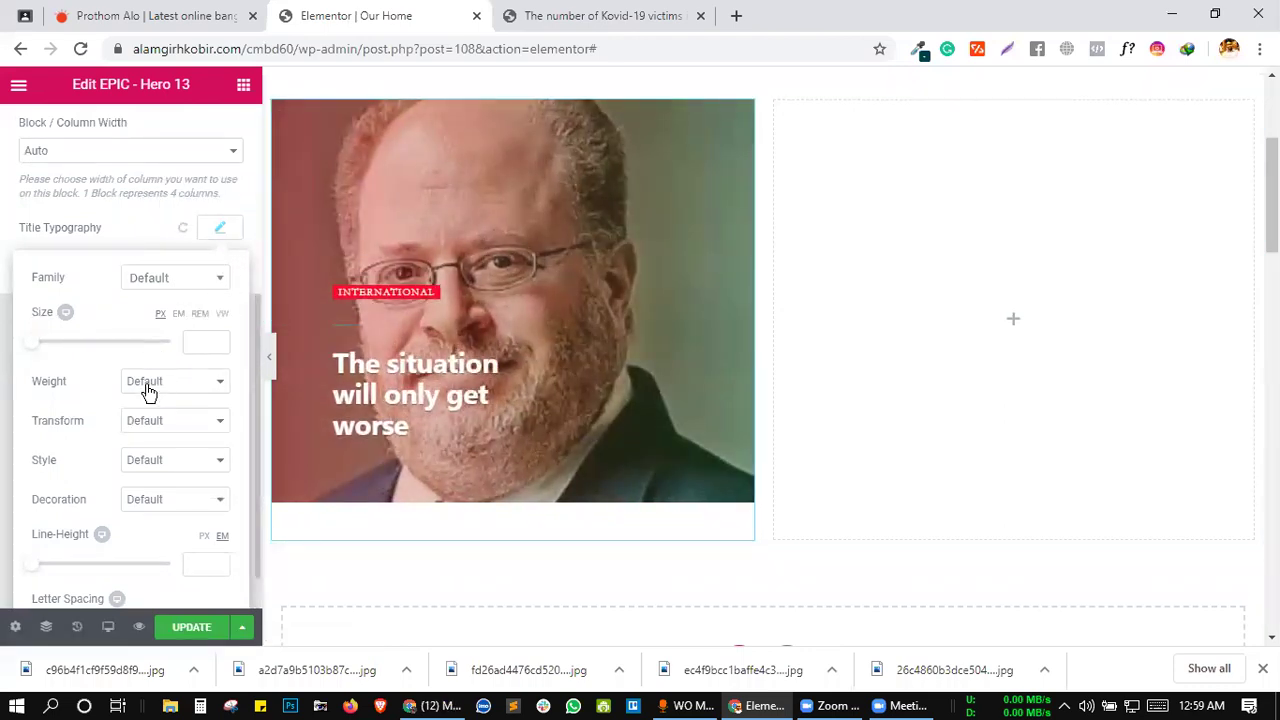
{"action": "left_click", "coordinate": [190, 286]}
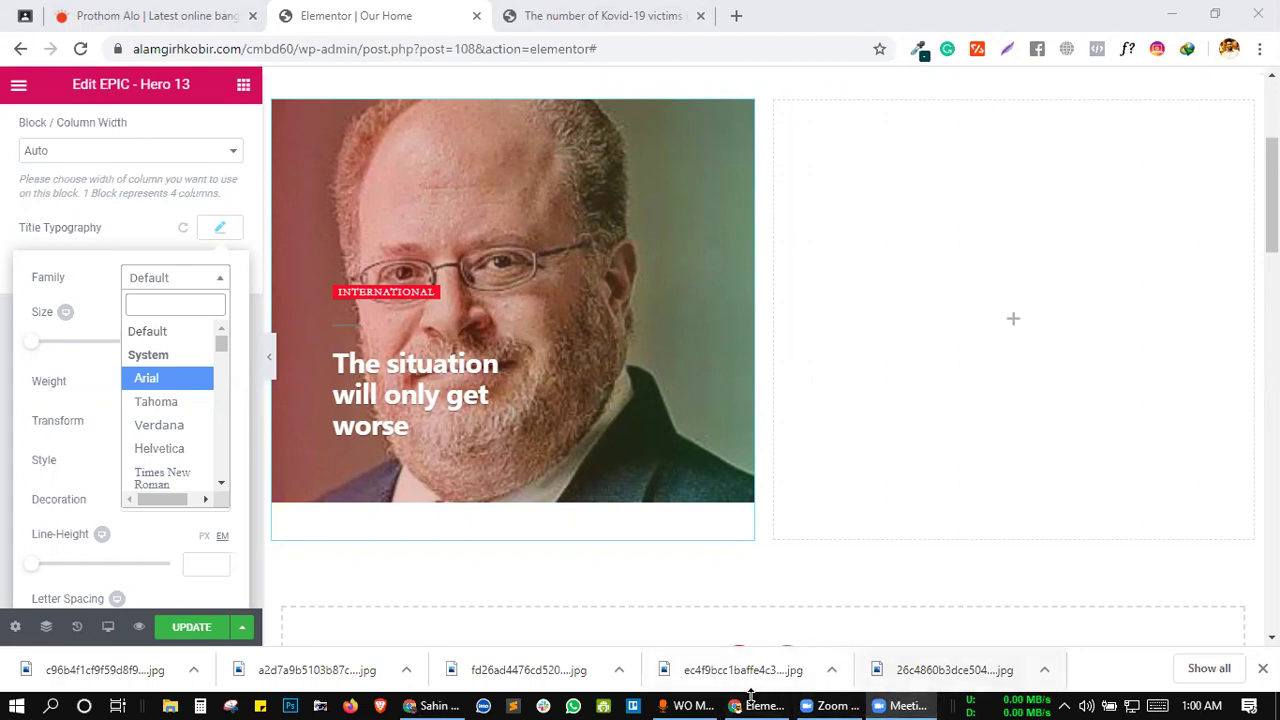
- Switch to WO Mic Client, reconnect the microphone over Bluetooth and minimize its window
{"action": "left_click", "coordinate": [691, 705]}
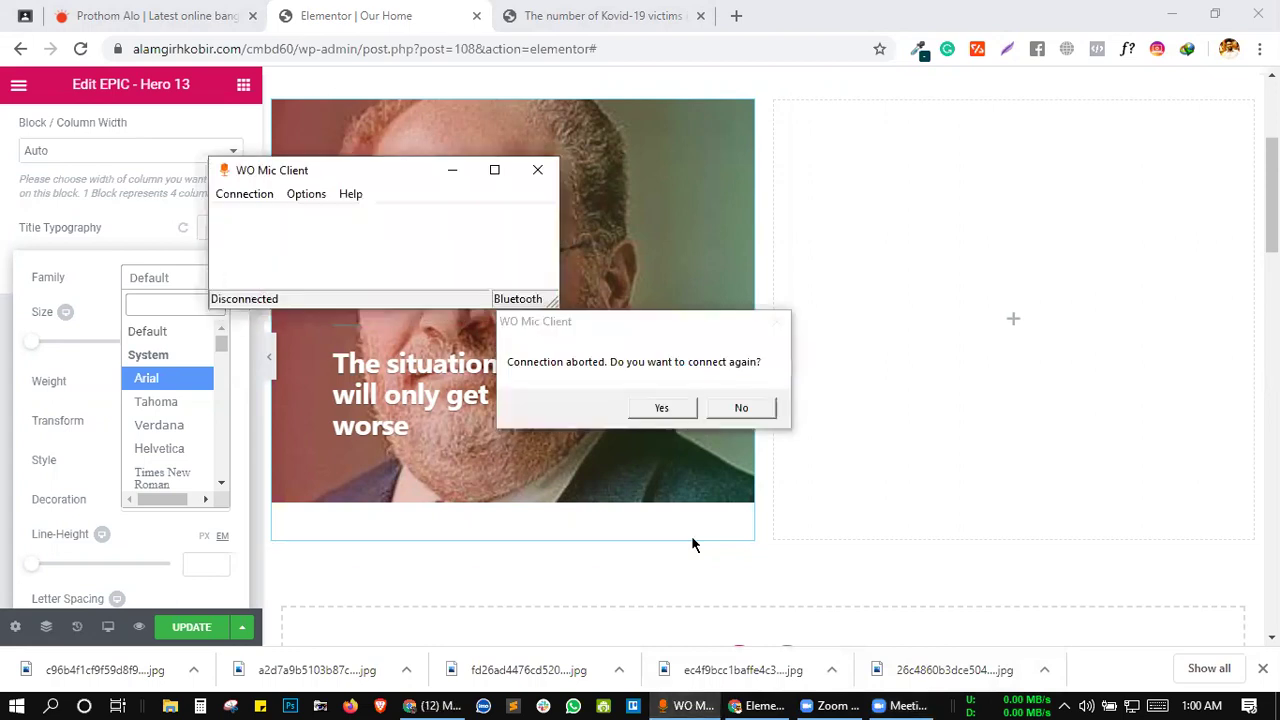
{"action": "left_click", "coordinate": [662, 408]}
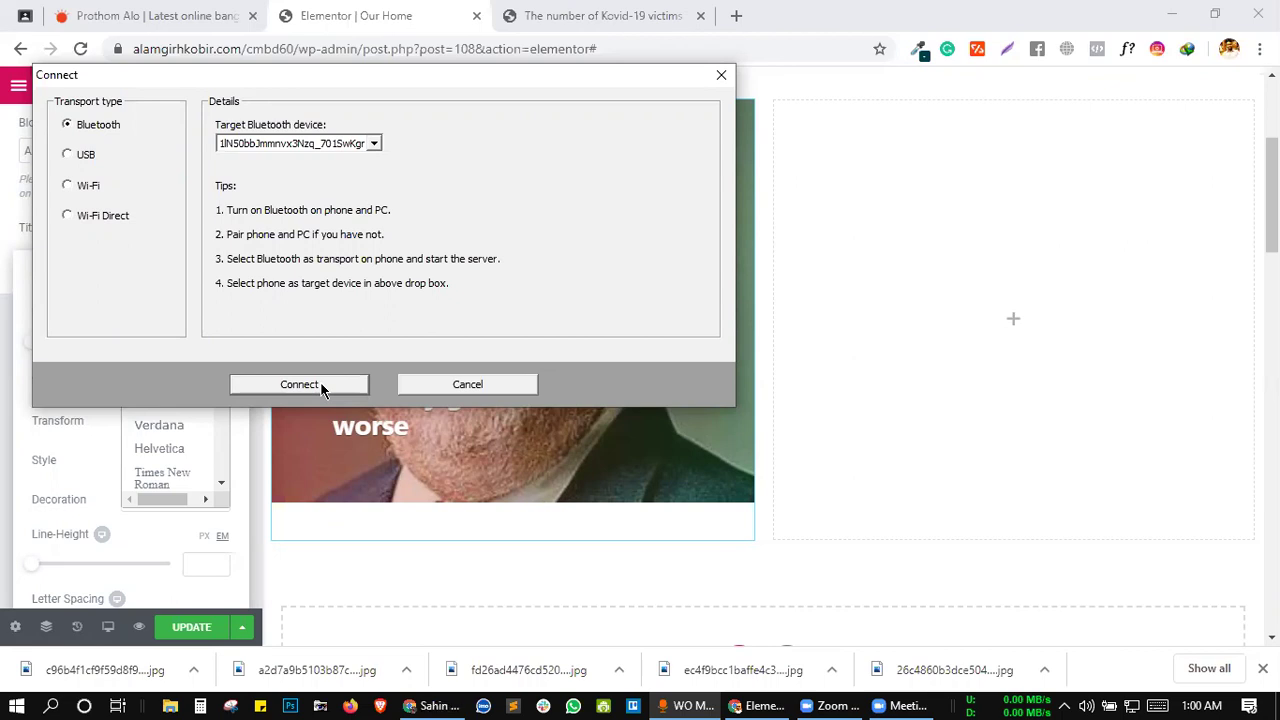
{"action": "left_click", "coordinate": [320, 384]}
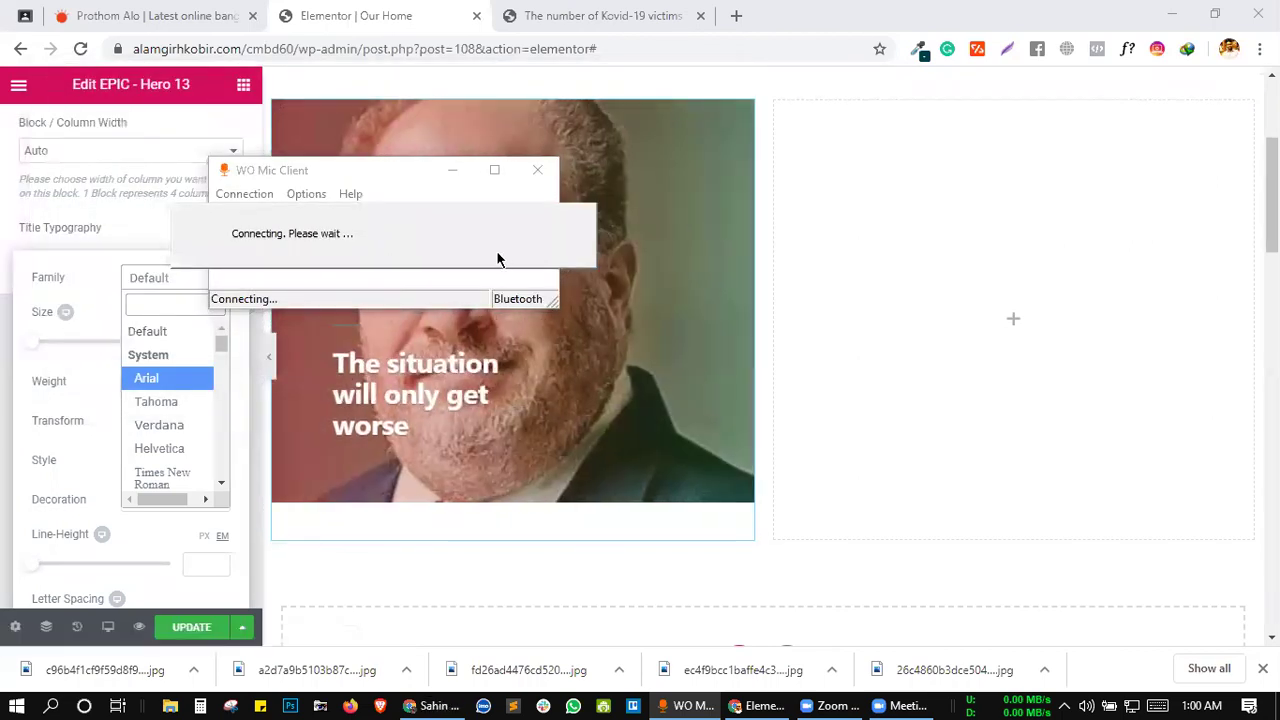
{"action": "left_click", "coordinate": [450, 172]}
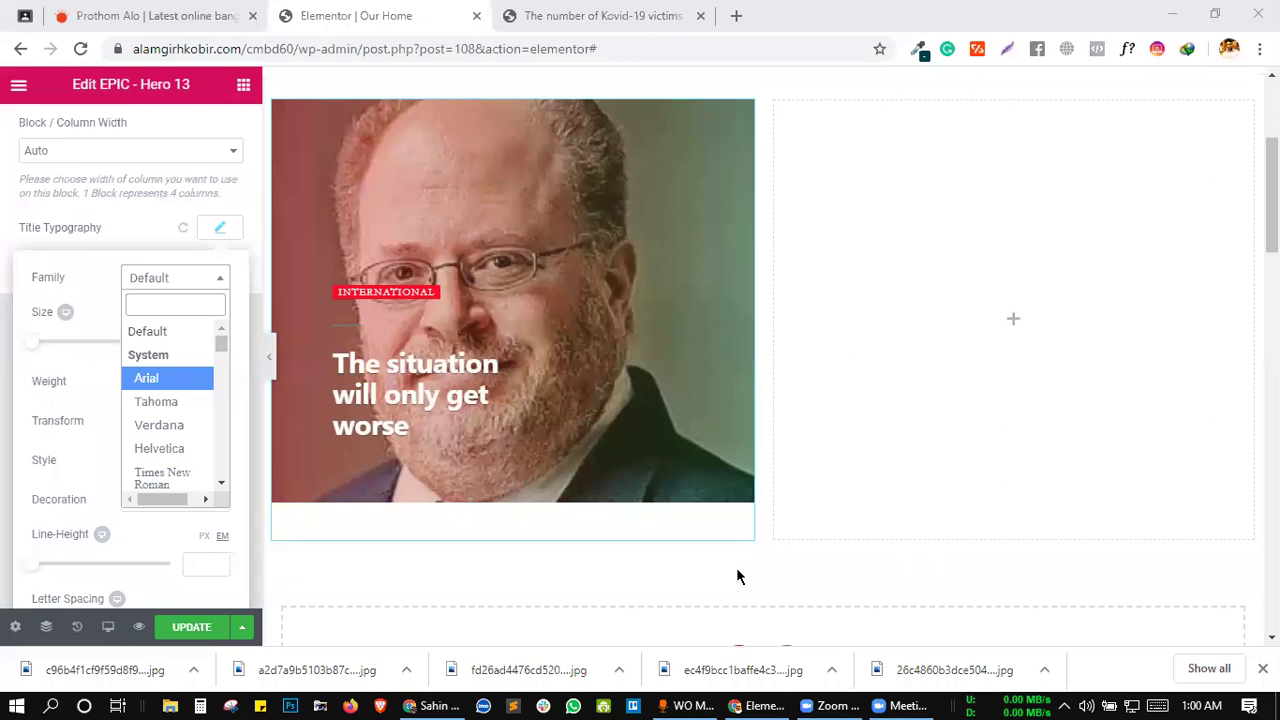
- Close the font family list and the title typography settings of the Hero 13 block
{"action": "left_click", "coordinate": [213, 233]}
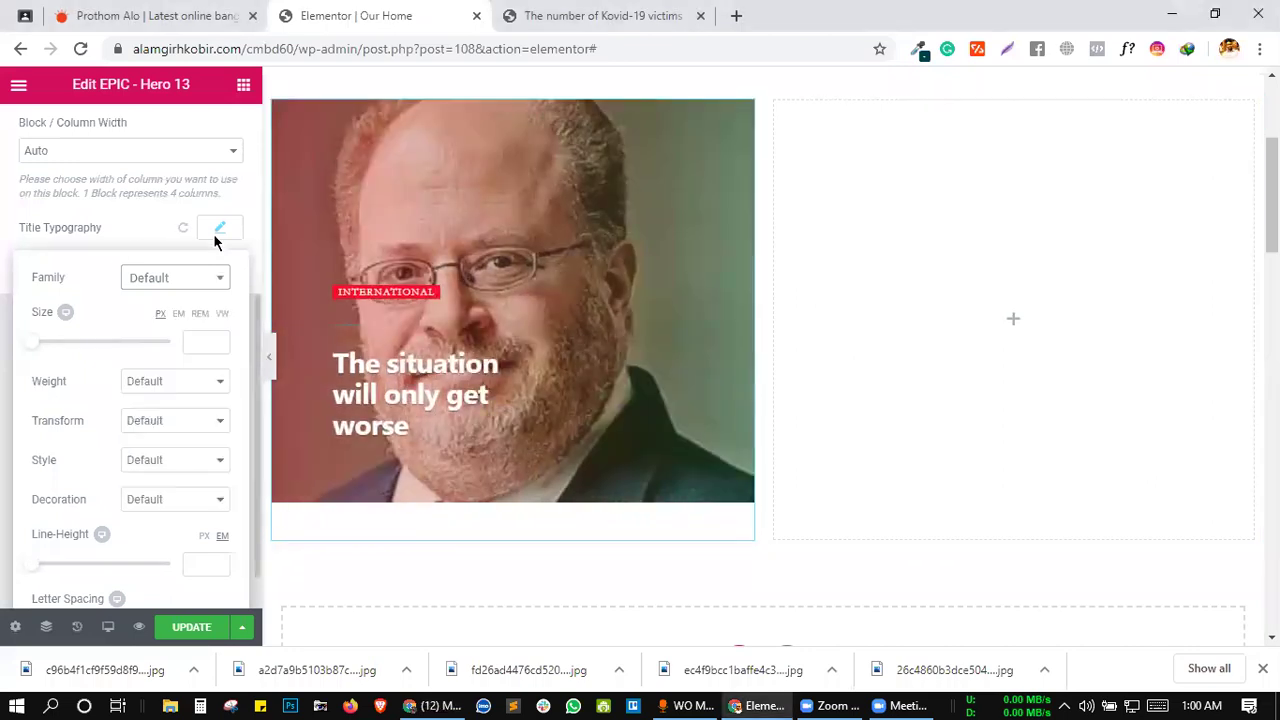
{"action": "left_click", "coordinate": [220, 228]}
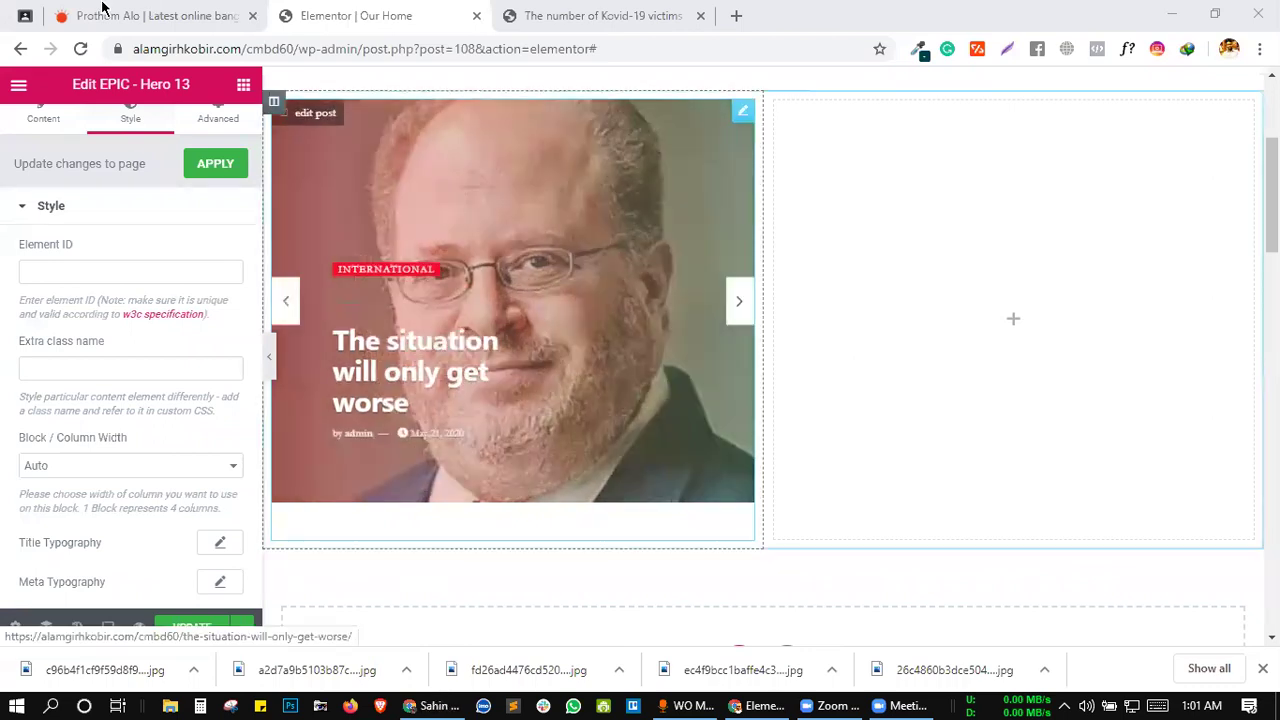
- Switch to the Prothom Alo homepage and examine how its news sections are laid out down the page
{"action": "key", "text": "ctrl+shift+Tab"}
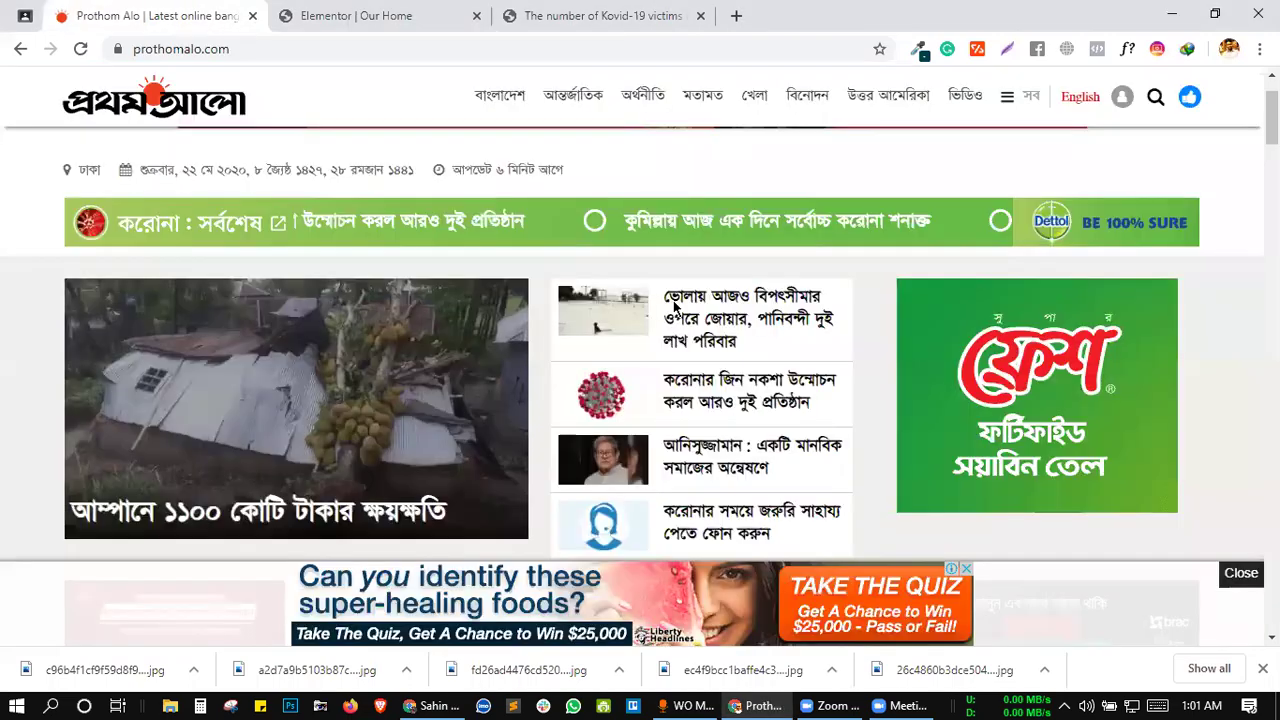
{"action": "scroll", "coordinate": [675, 307], "scroll_direction": "down", "scroll_amount": 10}
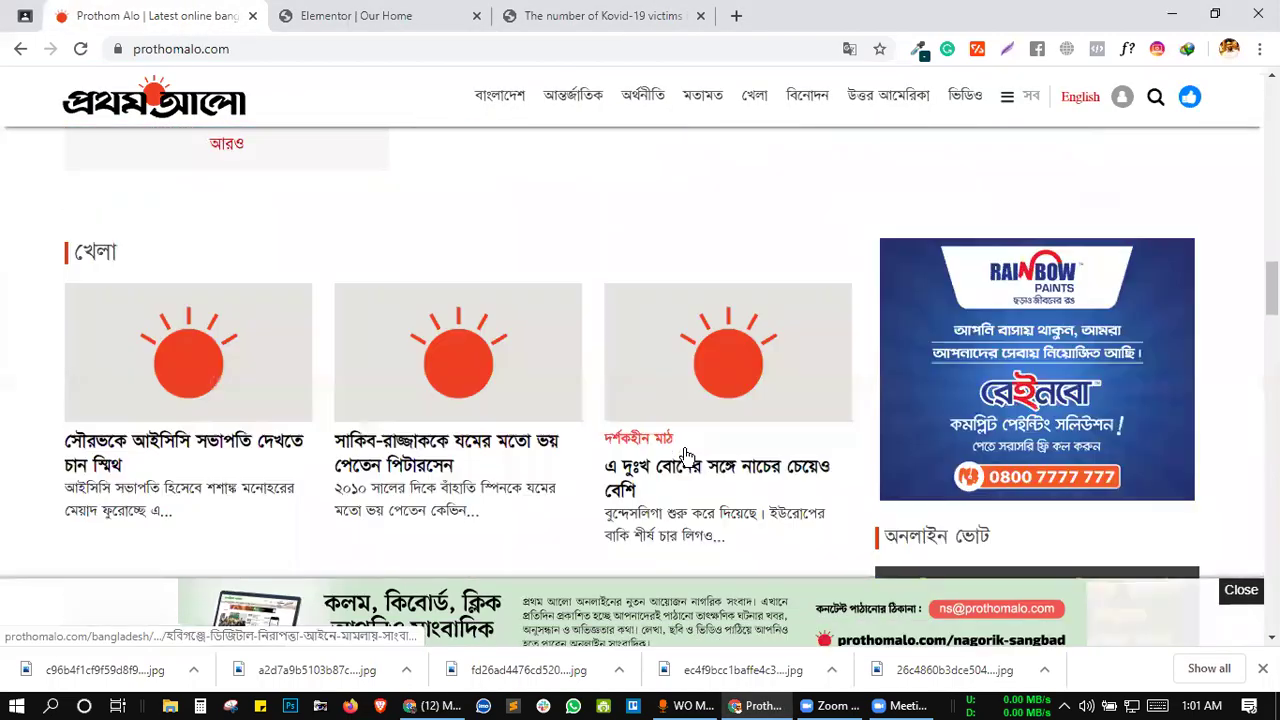
{"action": "scroll", "coordinate": [687, 456], "scroll_direction": "down", "scroll_amount": 6}
{"action": "key", "text": "Home"}
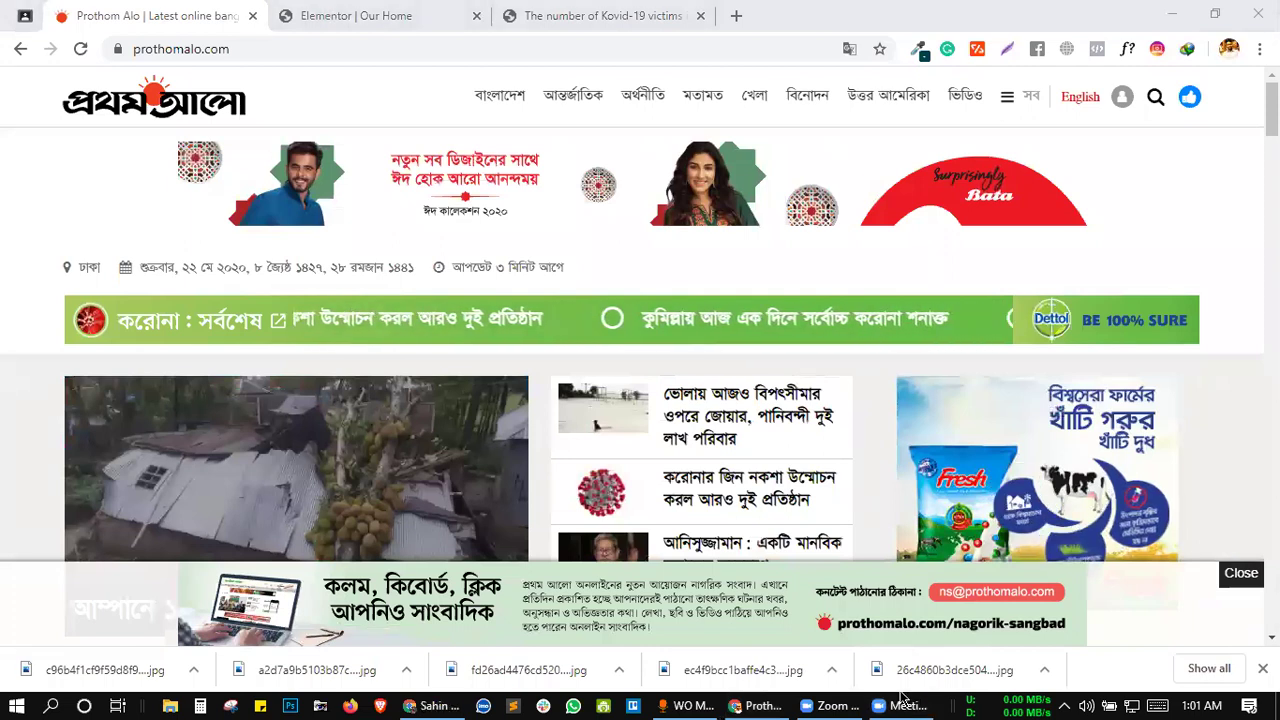
- Compare the Elementor hero section with the Prothom Alo homepage, viewing its lead story, news list and sidebar
{"action": "left_click", "coordinate": [355, 12]}
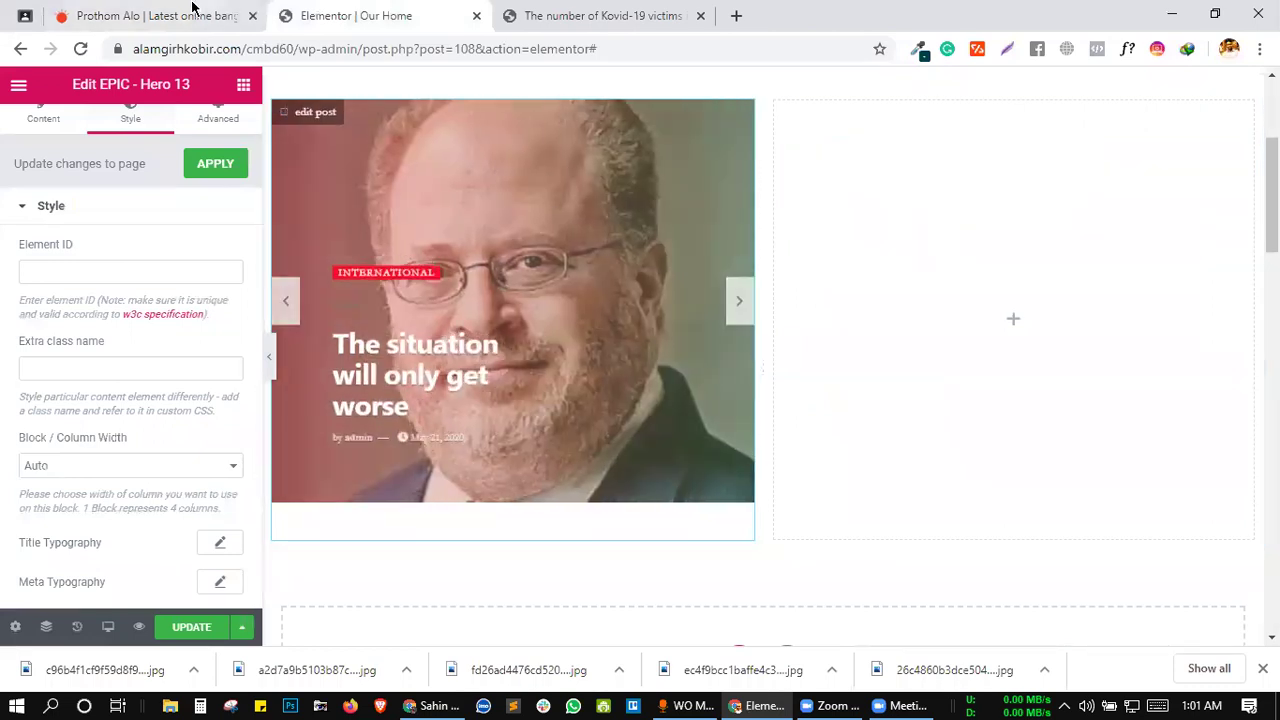
{"action": "left_click", "coordinate": [193, 8]}
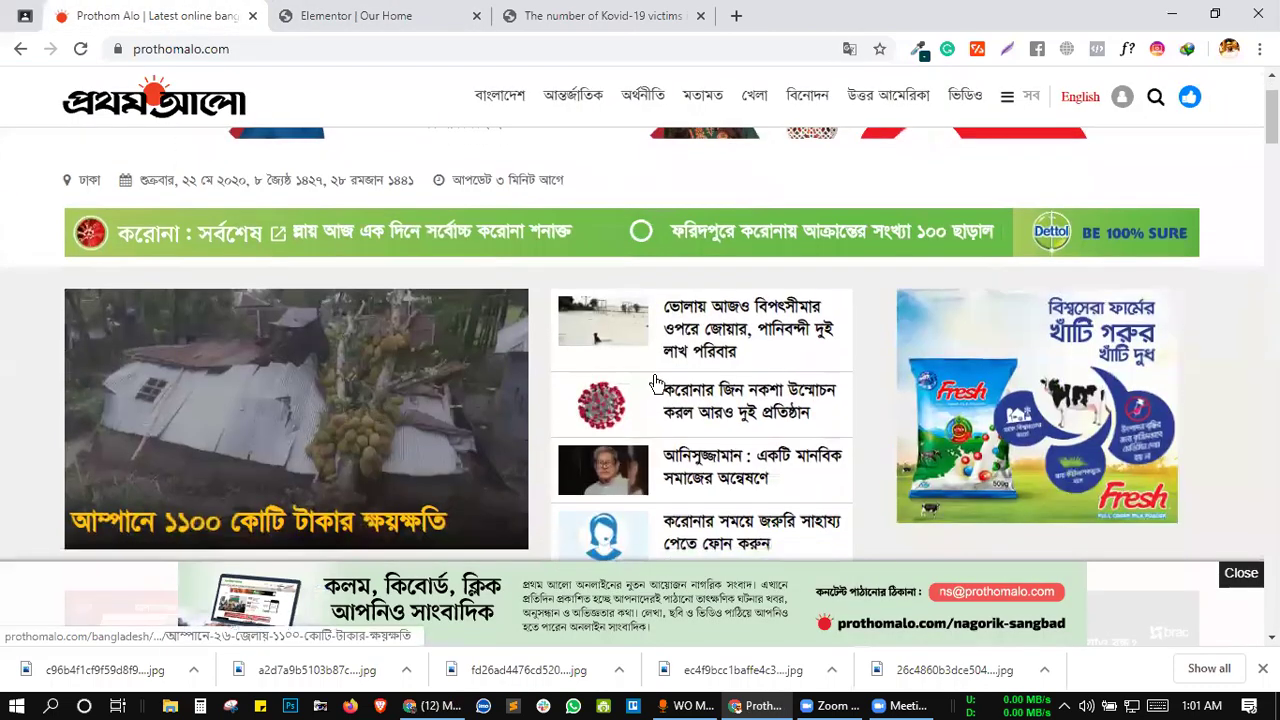
{"action": "scroll", "coordinate": [680, 278], "scroll_direction": "down", "scroll_amount": 1}
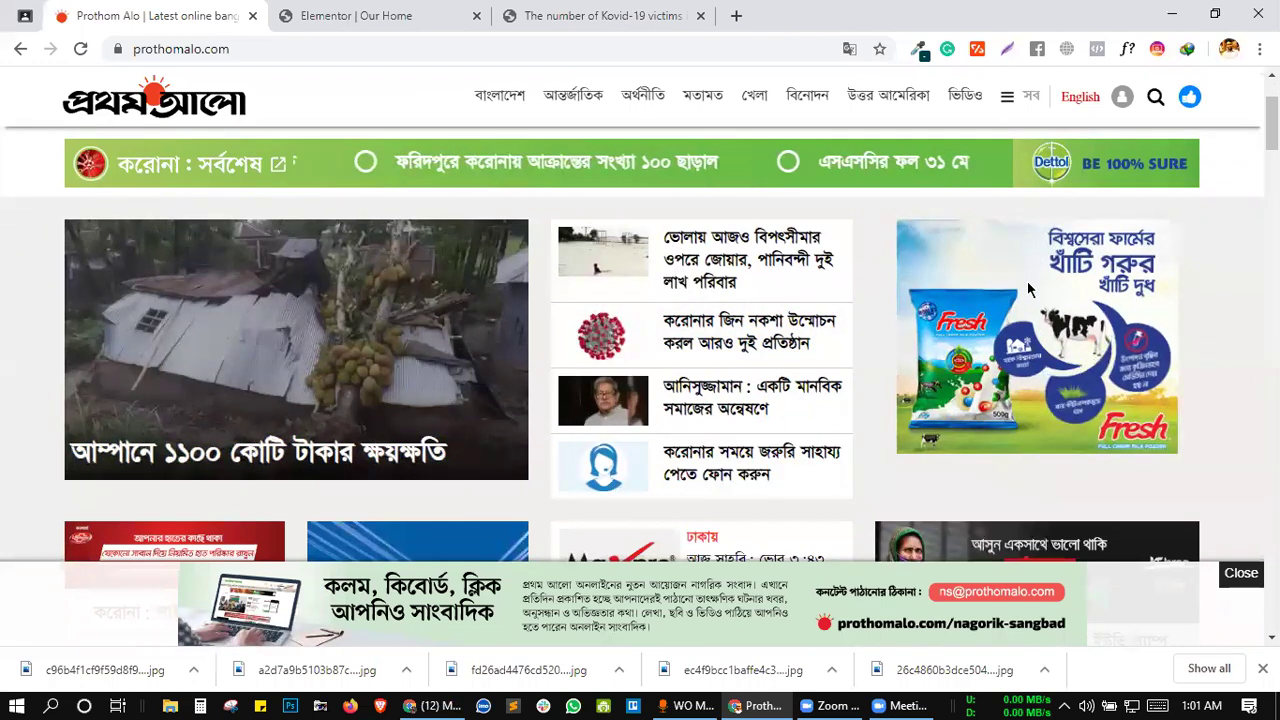
{"action": "scroll", "coordinate": [1040, 310], "scroll_direction": "down", "scroll_amount": 2}
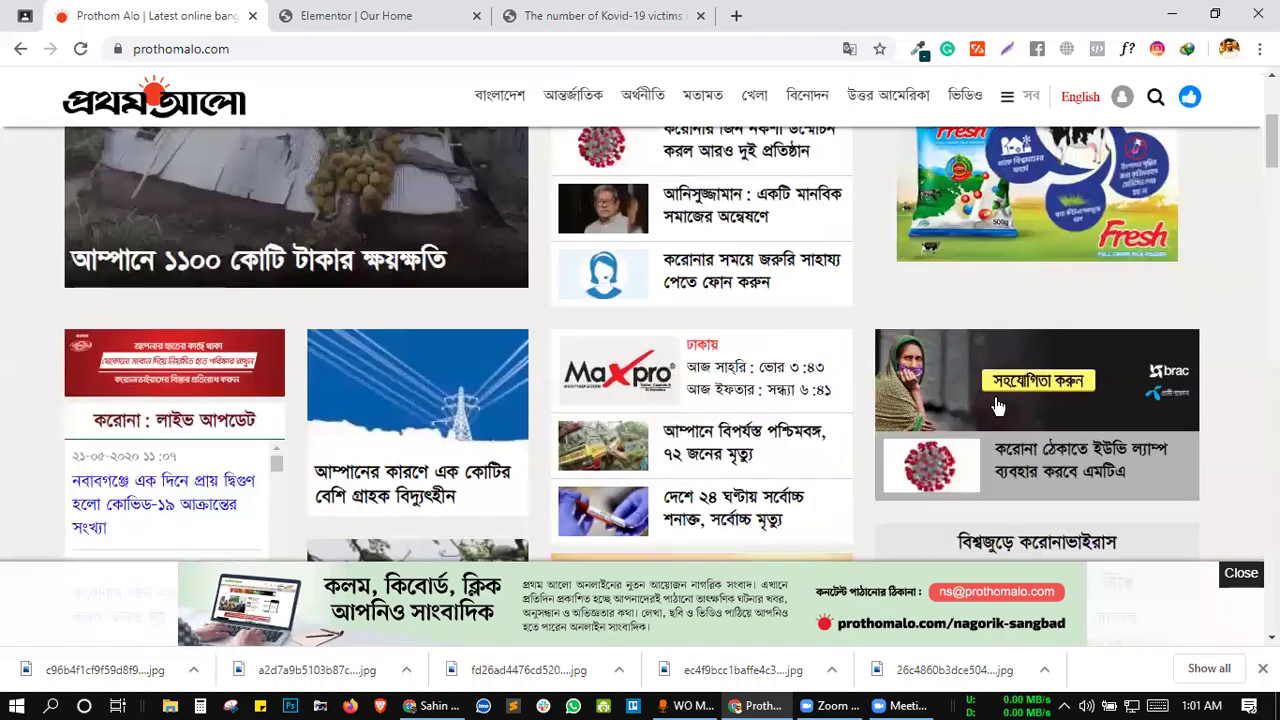
{"action": "scroll", "coordinate": [1010, 415], "scroll_direction": "down", "scroll_amount": 2}
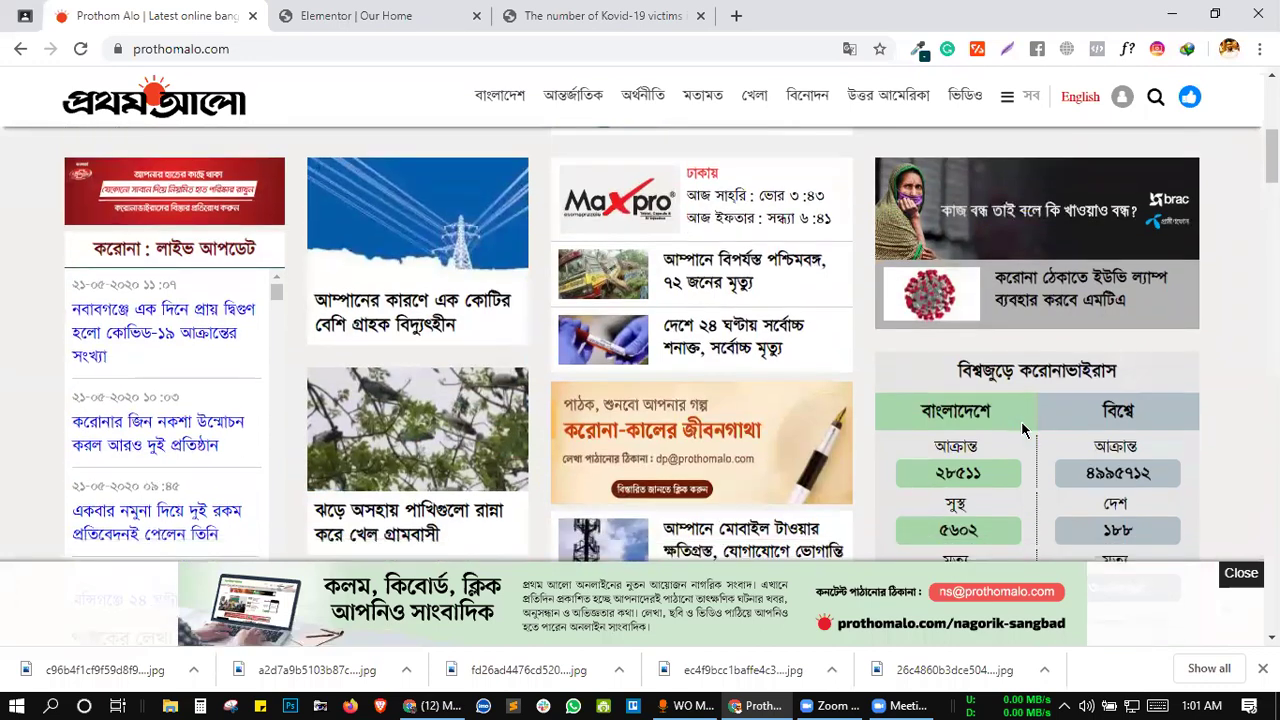
{"action": "scroll", "coordinate": [1021, 421], "scroll_direction": "down", "scroll_amount": 1}
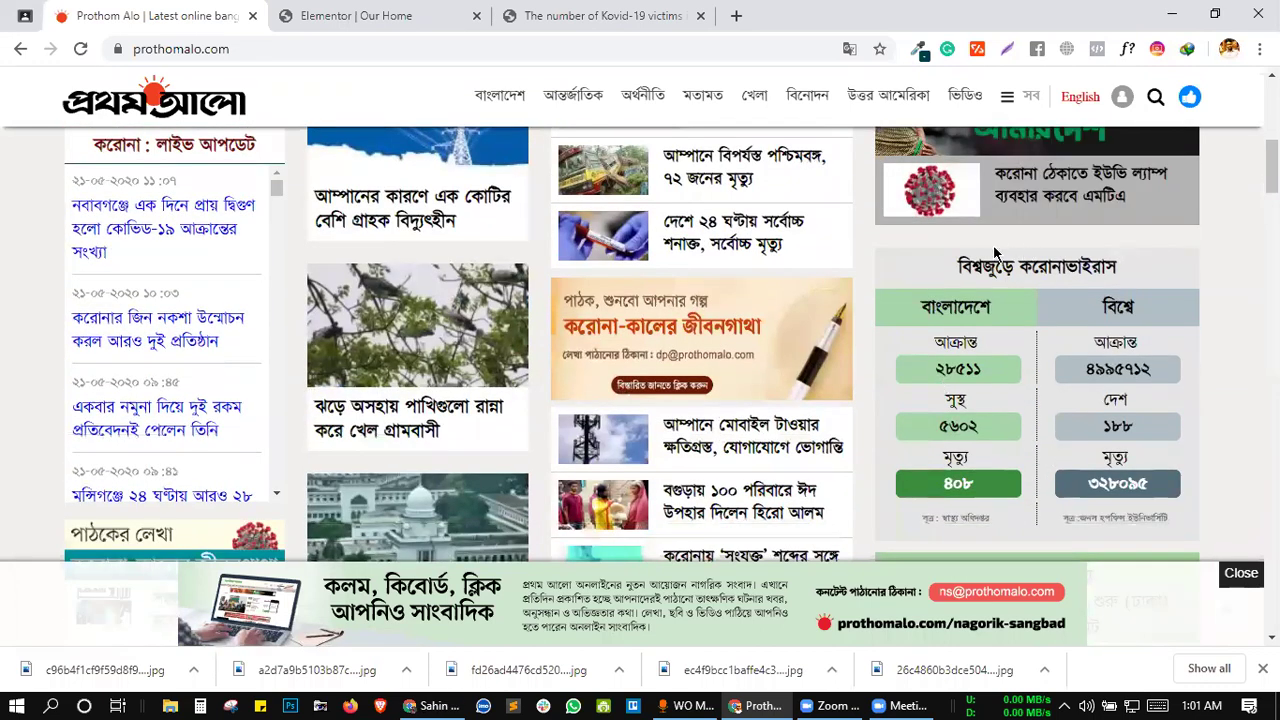
- Examine the Prothom Alo sidebar's coronavirus statistics box, including its heading and the Bangladesh and world columns
{"action": "triple_click", "coordinate": [1033, 267]}
{"action": "left_click", "coordinate": [985, 362]}
{"action": "scroll", "coordinate": [1010, 388], "scroll_direction": "down", "scroll_amount": 2}
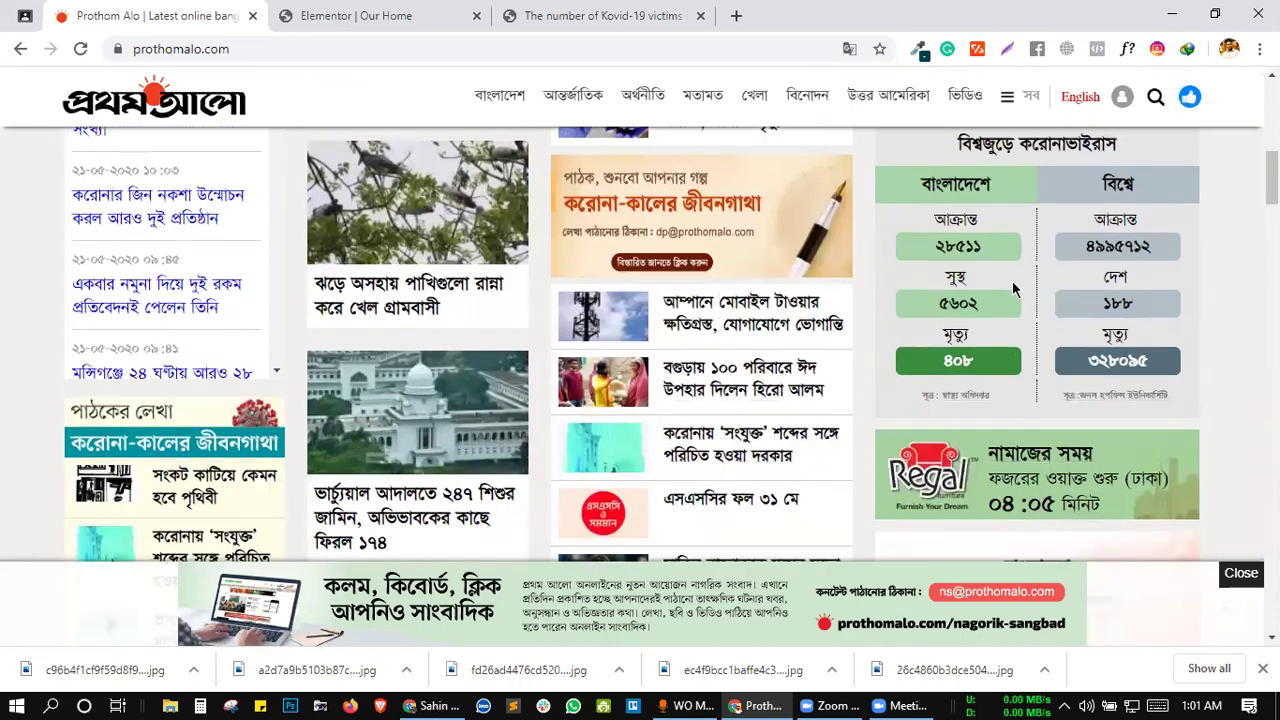
{"action": "scroll", "coordinate": [1012, 281], "scroll_direction": "up", "scroll_amount": 2}
{"action": "left_click_drag", "start_coordinate": [953, 250], "coordinate": [1145, 249]}
{"action": "left_click", "coordinate": [1145, 249]}
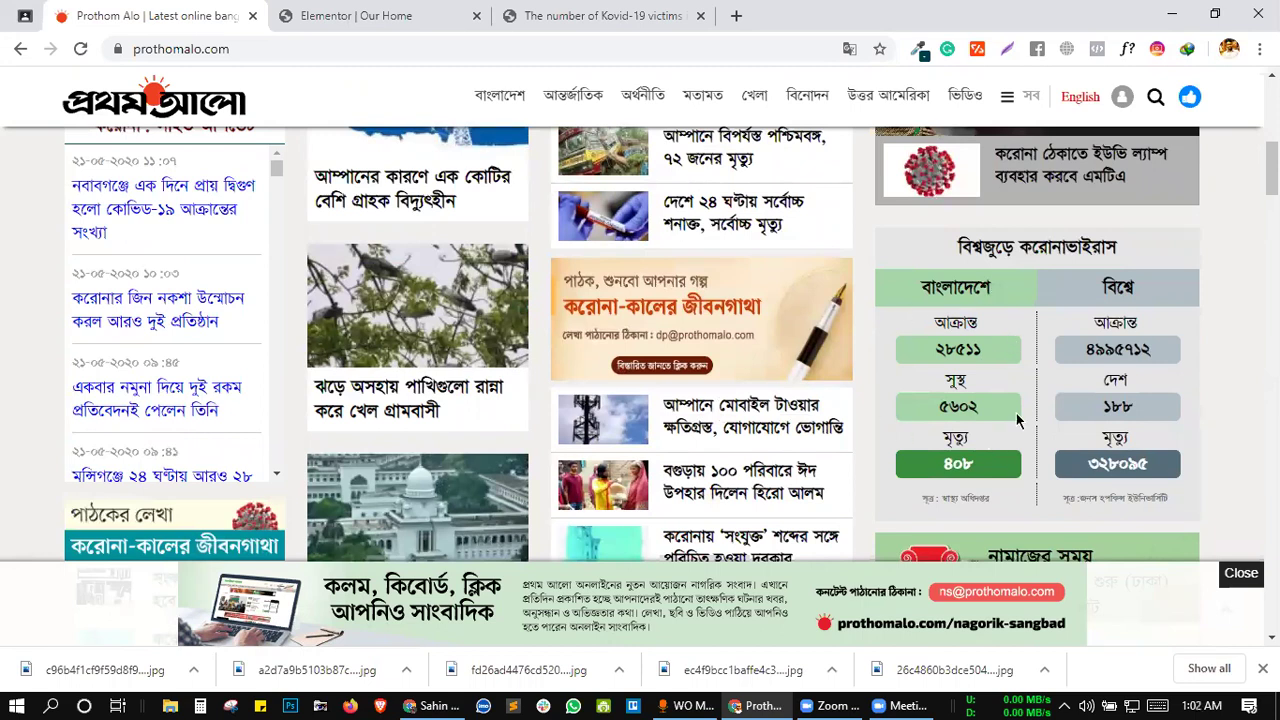
{"action": "scroll", "coordinate": [989, 379], "scroll_direction": "down", "scroll_amount": 2}
{"action": "scroll", "coordinate": [987, 279], "scroll_direction": "up", "scroll_amount": 2}
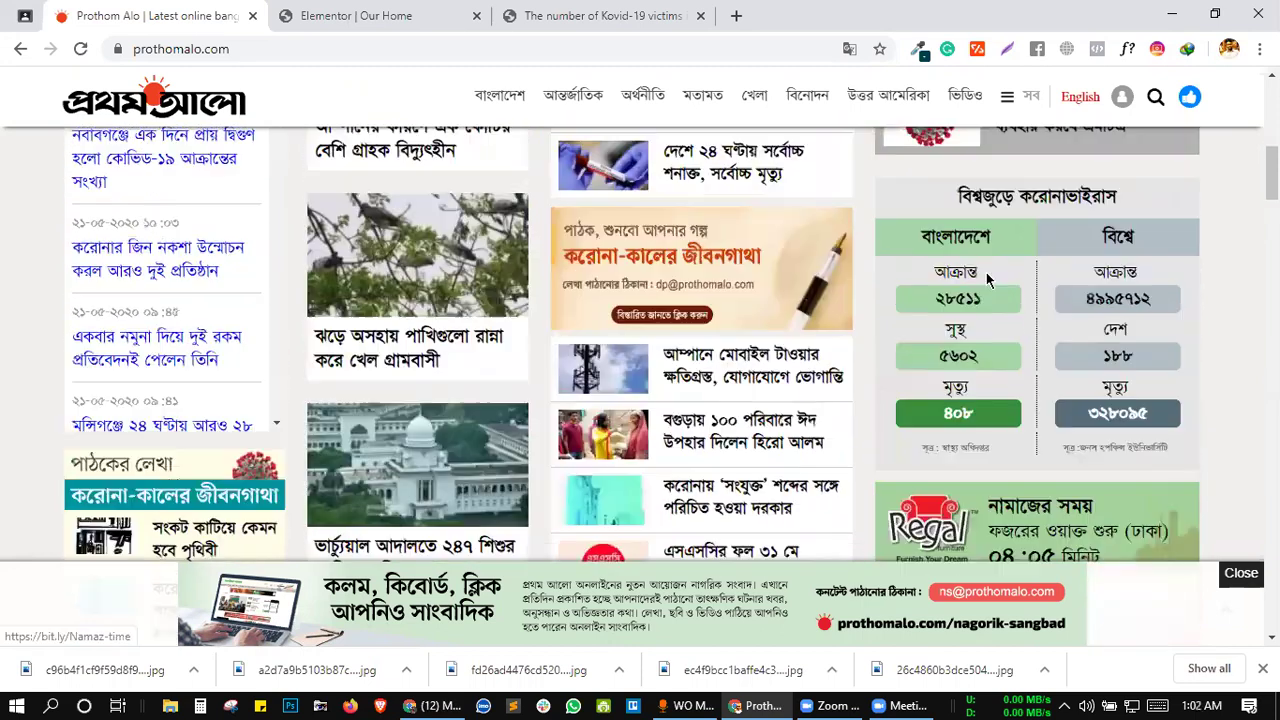
{"action": "scroll", "coordinate": [987, 279], "scroll_direction": "up", "scroll_amount": 1}
{"action": "left_click_drag", "start_coordinate": [952, 262], "coordinate": [1128, 266]}
{"action": "left_click", "coordinate": [1129, 268]}
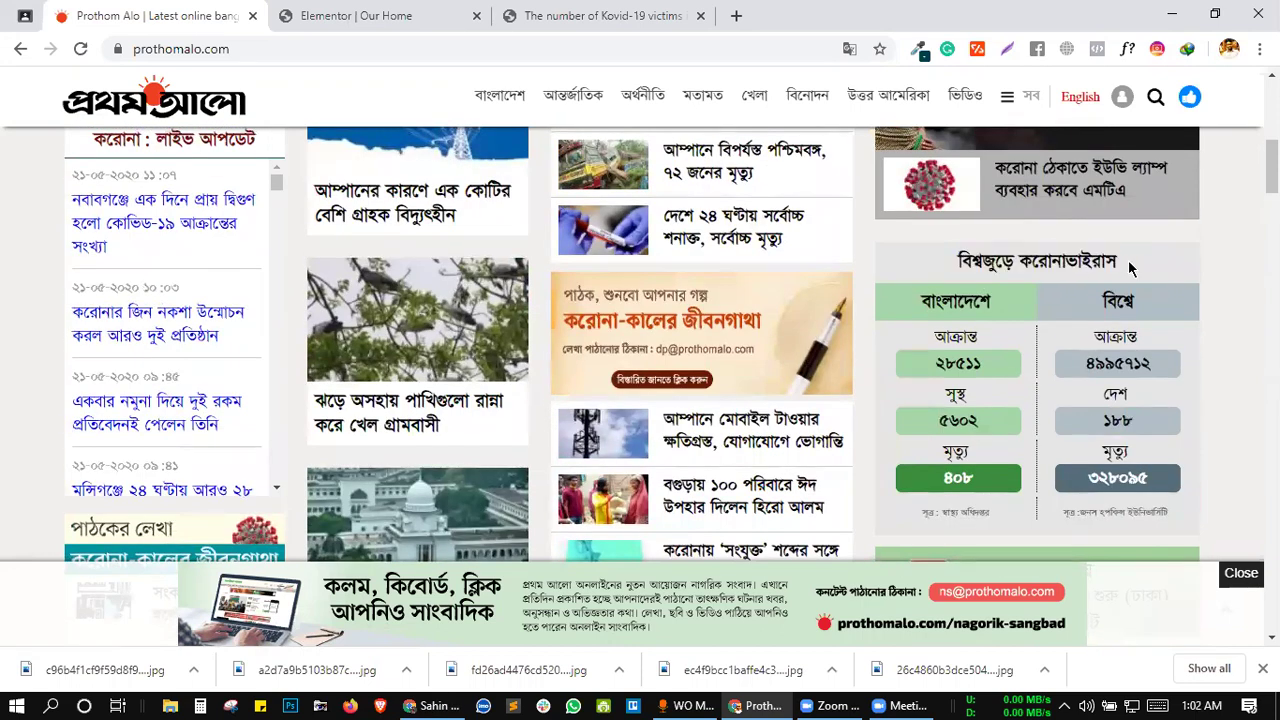
{"action": "mouse_move", "coordinate": [955, 262]}
{"action": "left_mouse_down"}
{"action": "mouse_move", "coordinate": [1128, 265]}
{"action": "mouse_move", "coordinate": [952, 261]}
{"action": "left_mouse_up"}
{"action": "left_click", "coordinate": [1145, 260]}
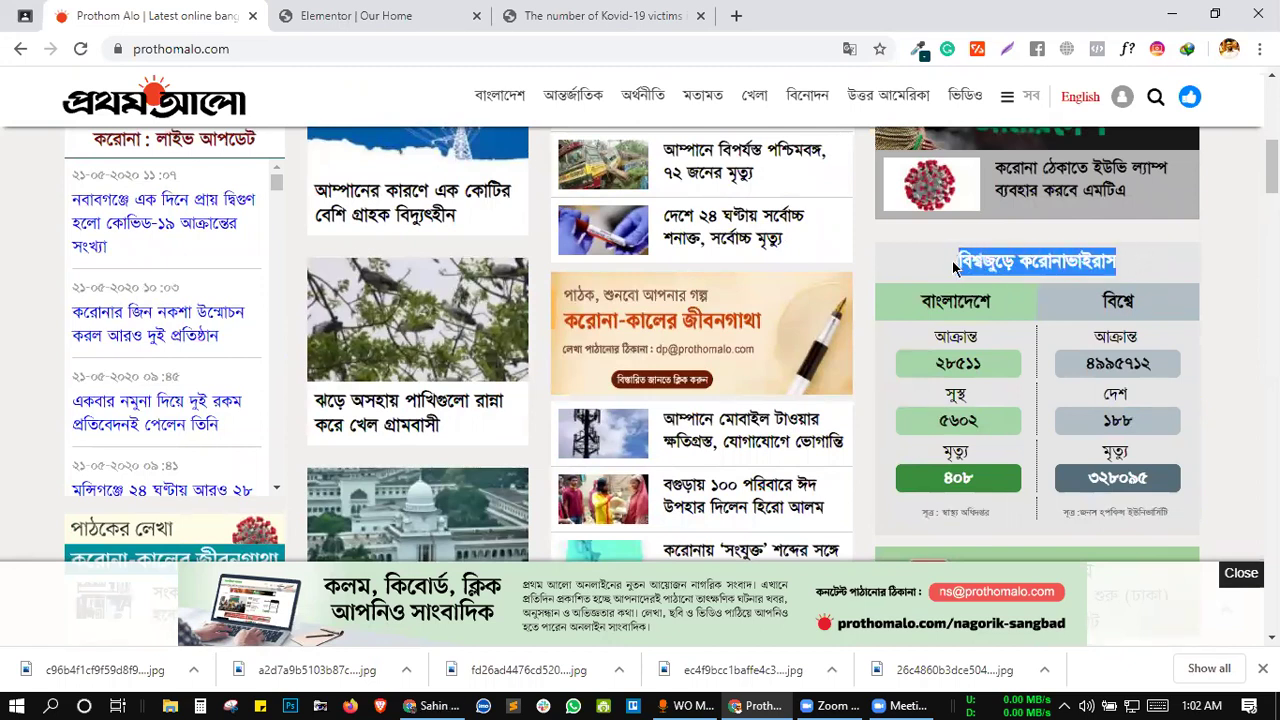
{"action": "left_click", "coordinate": [952, 261]}
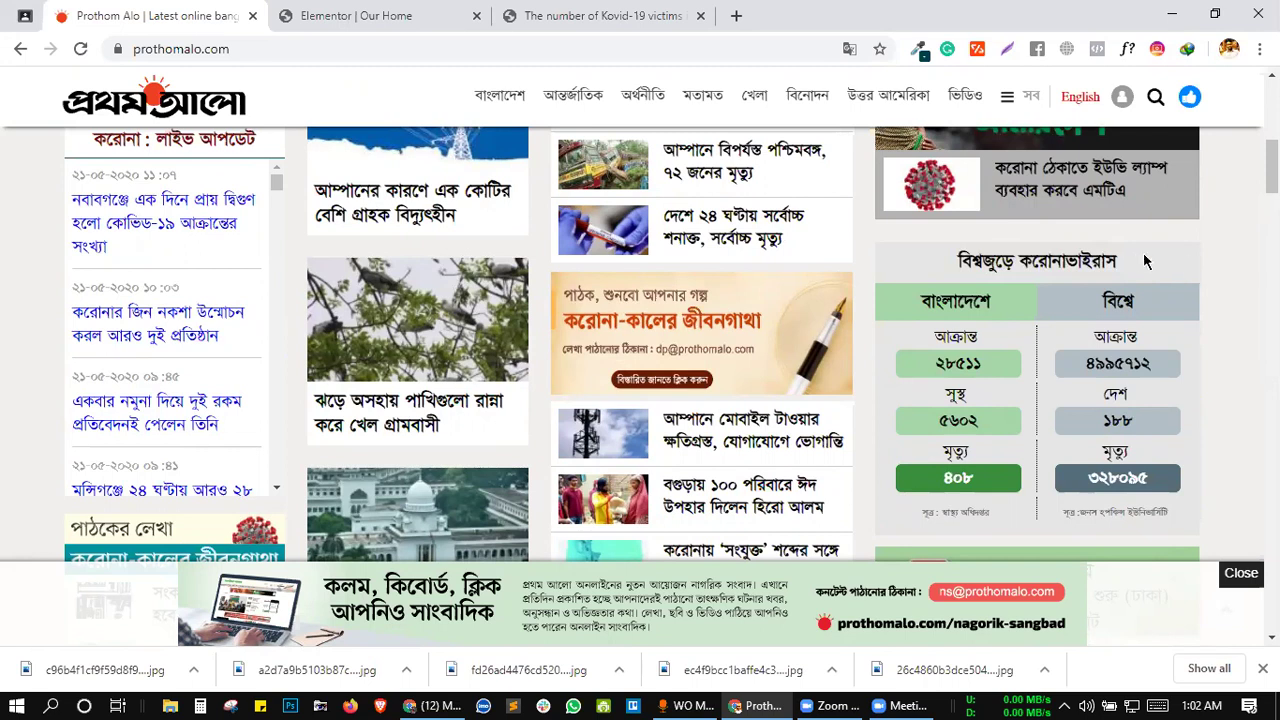
{"action": "left_click_drag", "start_coordinate": [1140, 262], "coordinate": [955, 262]}
{"action": "left_click", "coordinate": [936, 263]}
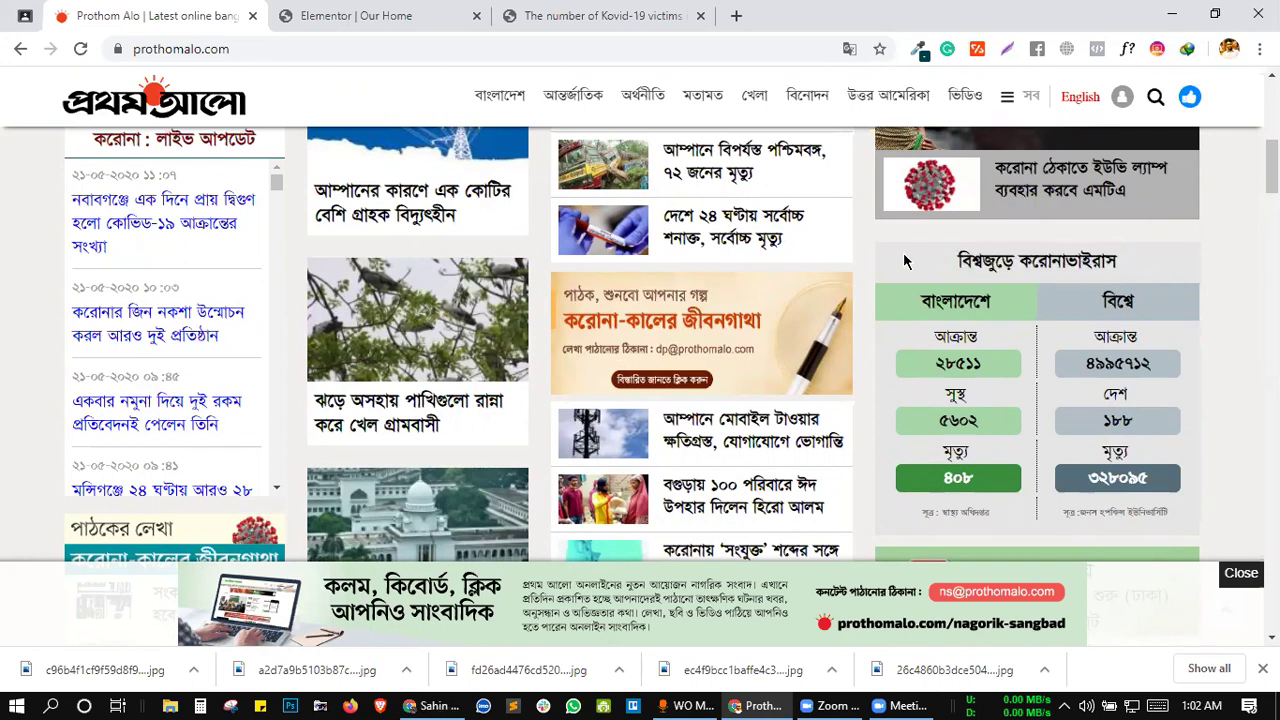
{"action": "scroll", "coordinate": [893, 259], "scroll_direction": "down", "scroll_amount": 3}
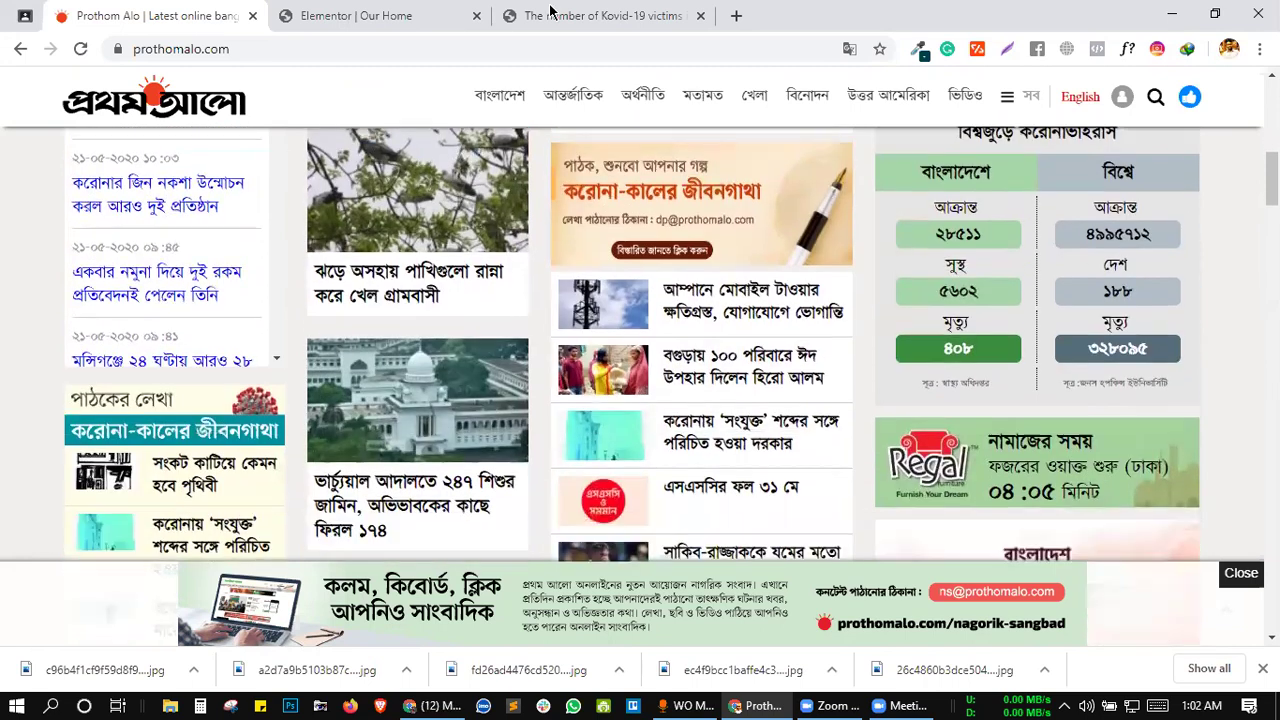
- Return to the Elementor page, slightly narrow the hero column and bring up the widget list for the empty column
{"action": "left_click", "coordinate": [600, 15]}
{"action": "left_click", "coordinate": [368, 16]}
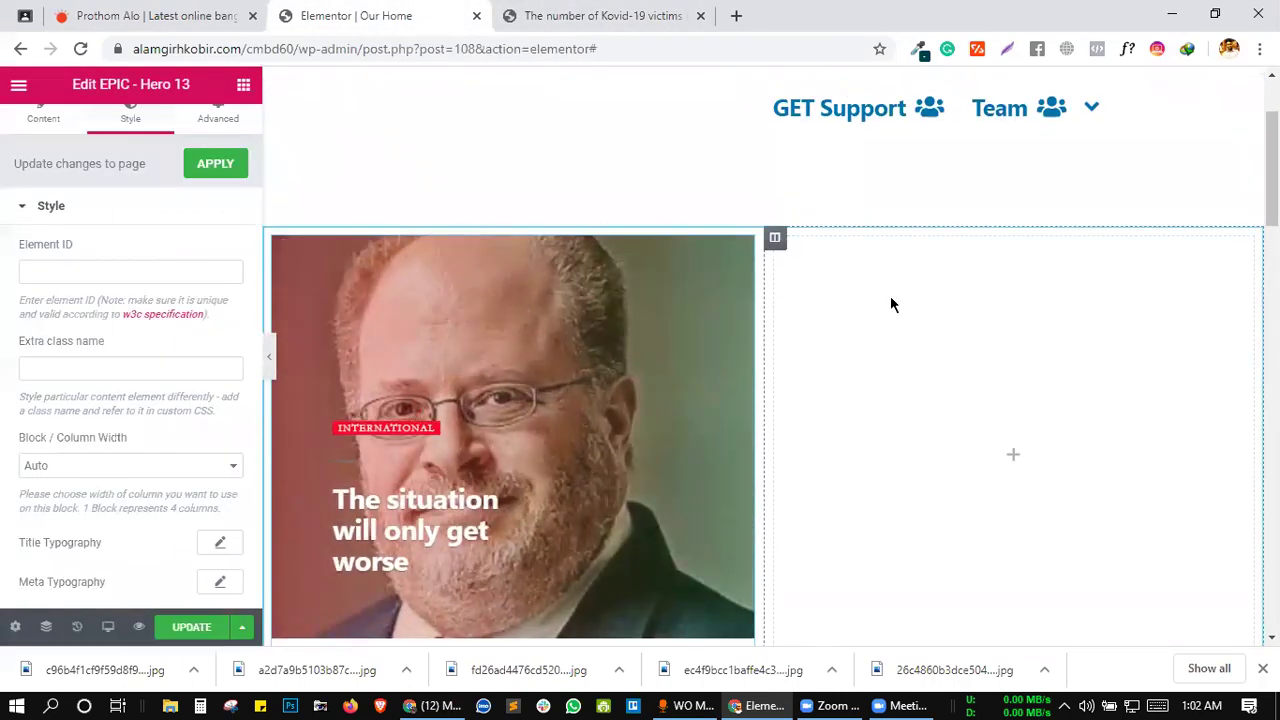
{"action": "scroll", "coordinate": [890, 295], "scroll_direction": "down", "scroll_amount": 3}
{"action": "scroll", "coordinate": [809, 327], "scroll_direction": "up", "scroll_amount": 2}
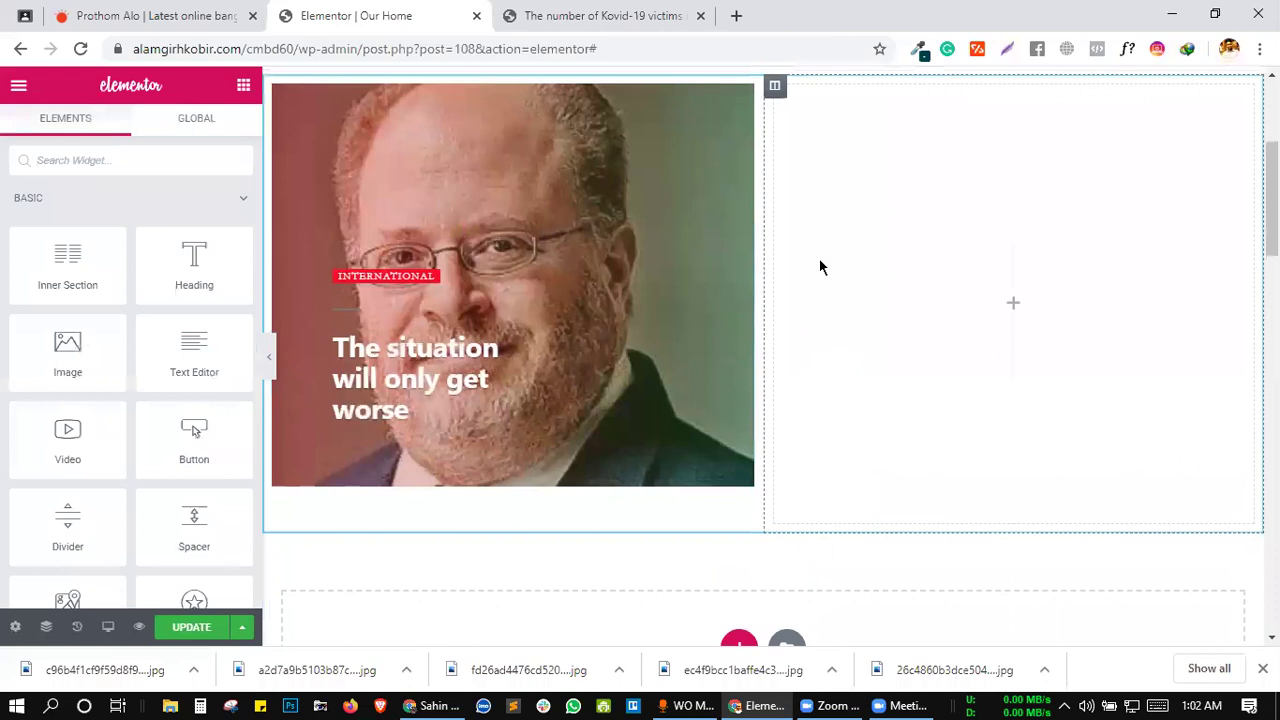
{"action": "scroll", "coordinate": [819, 258], "scroll_direction": "up", "scroll_amount": 1}
{"action": "mouse_move", "coordinate": [768, 266]}
{"action": "left_mouse_down"}
{"action": "mouse_move", "coordinate": [823, 277]}
{"action": "mouse_move", "coordinate": [757, 269]}
{"action": "left_mouse_up"}
{"action": "scroll", "coordinate": [757, 269], "scroll_direction": "down", "scroll_amount": 2}
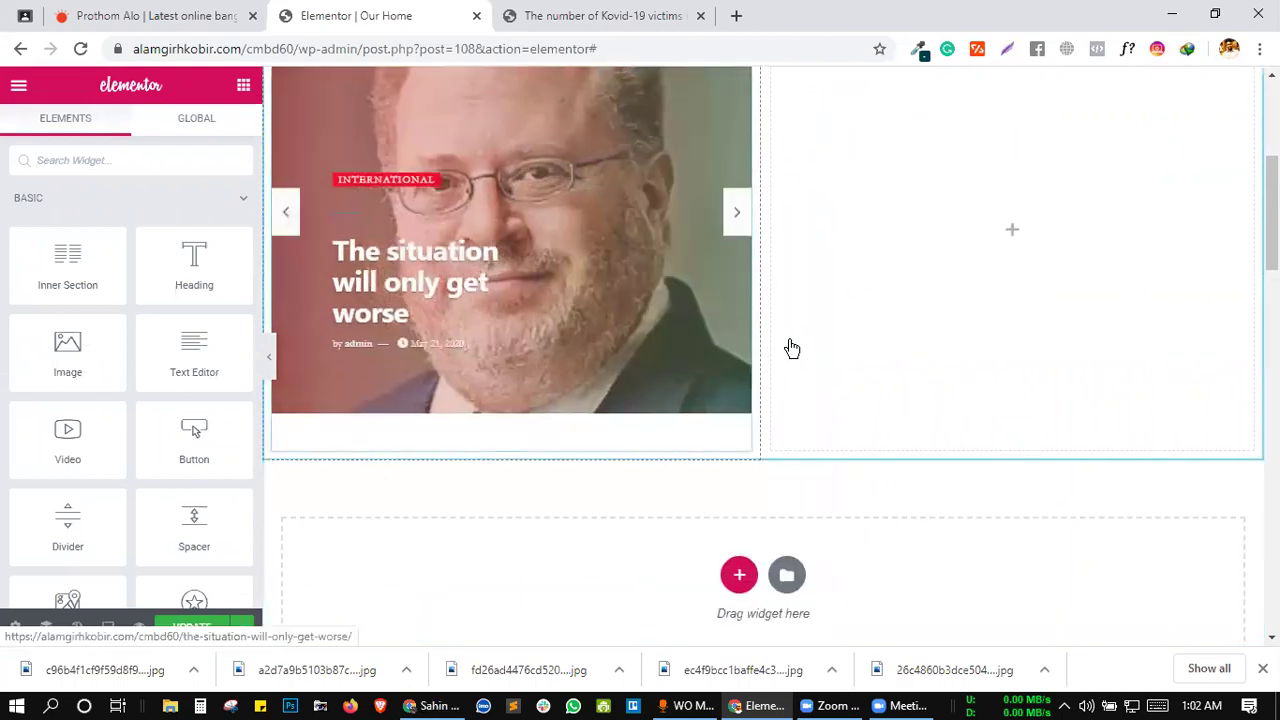
{"action": "left_click", "coordinate": [777, 280]}
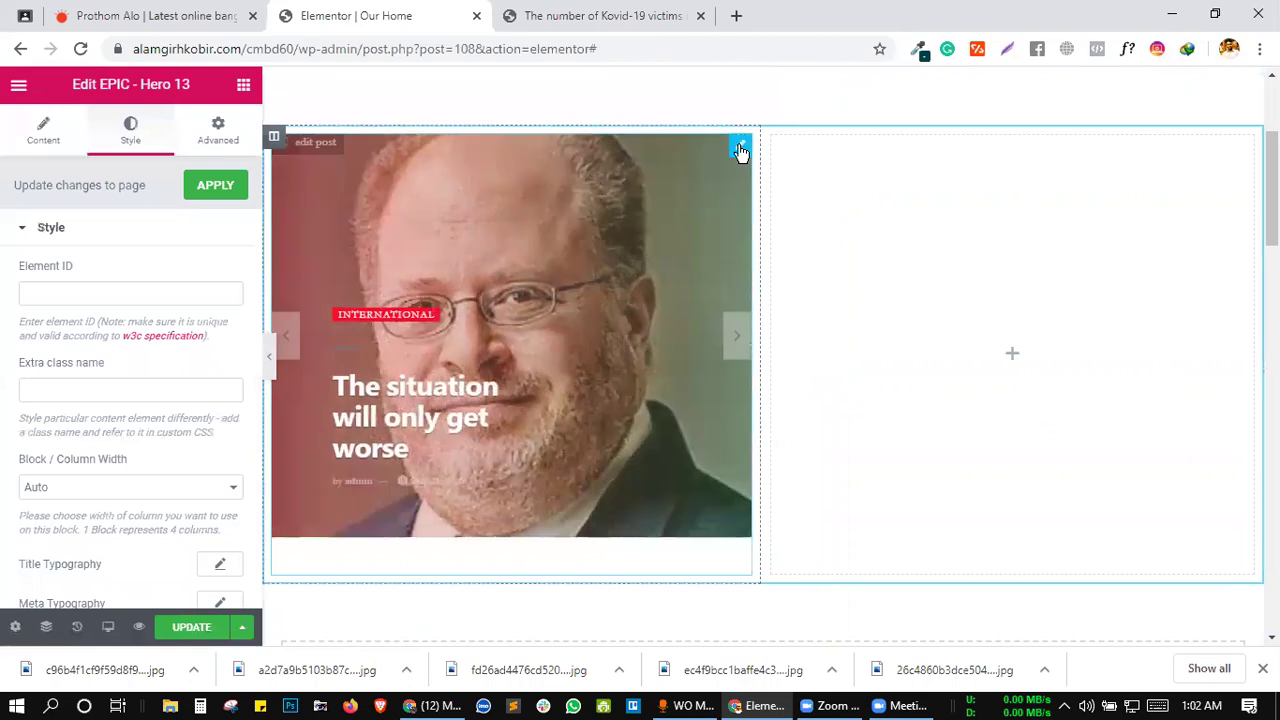
{"action": "left_click", "coordinate": [965, 333]}
- Switch to the Prothom Alo homepage and examine the thumbnail news list beside the lead story
{"action": "left_click", "coordinate": [237, 10]}
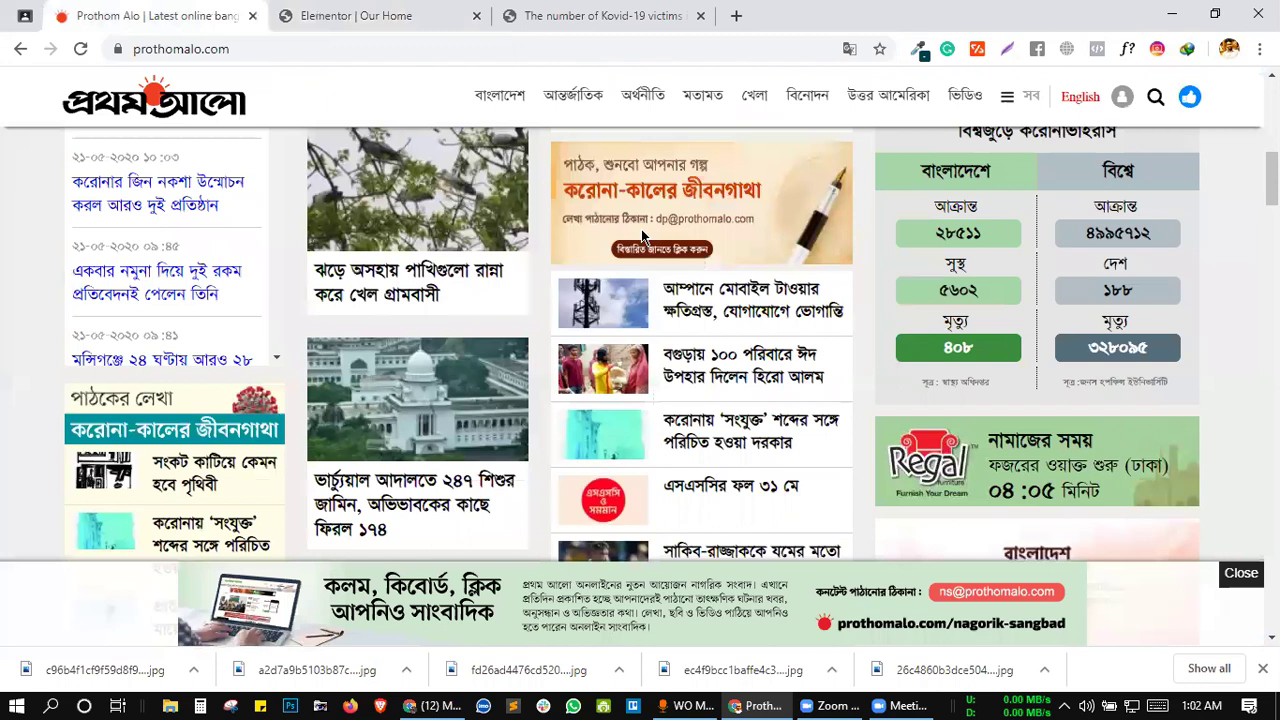
{"action": "scroll", "coordinate": [641, 229], "scroll_direction": "up", "scroll_amount": 6}
{"action": "scroll", "coordinate": [578, 280], "scroll_direction": "down", "scroll_amount": 3}
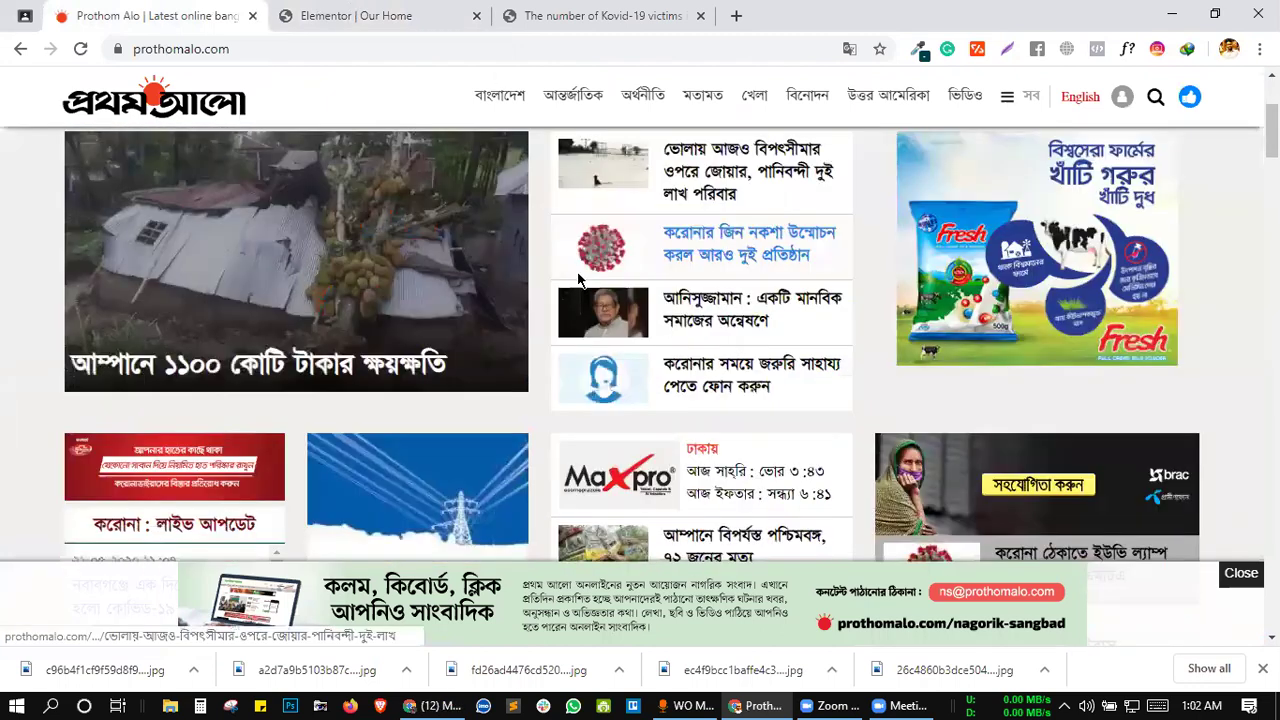
- Return to the Elementor page and place the EPIC - Module 3 widget in the empty column beside the hero
{"action": "key", "text": "ctrl+Tab"}
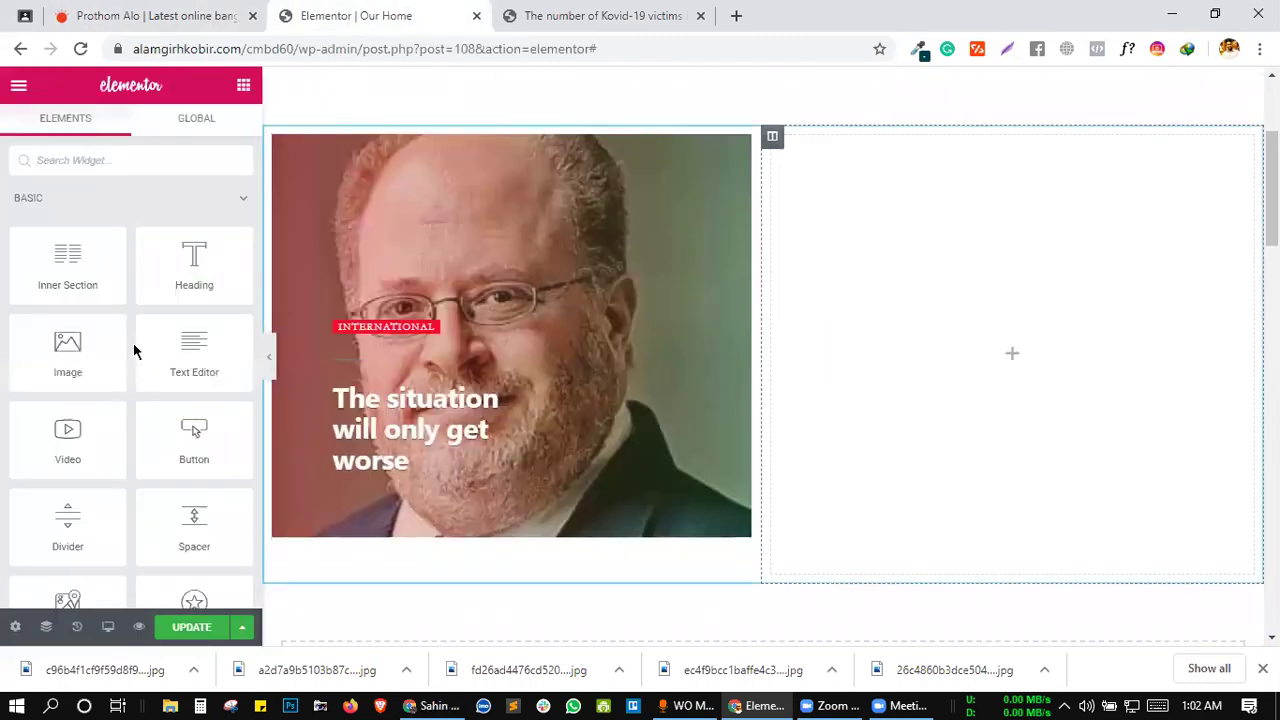
{"action": "scroll", "coordinate": [131, 277], "scroll_direction": "down", "scroll_amount": 15}
{"action": "scroll", "coordinate": [131, 277], "scroll_direction": "up", "scroll_amount": 5}
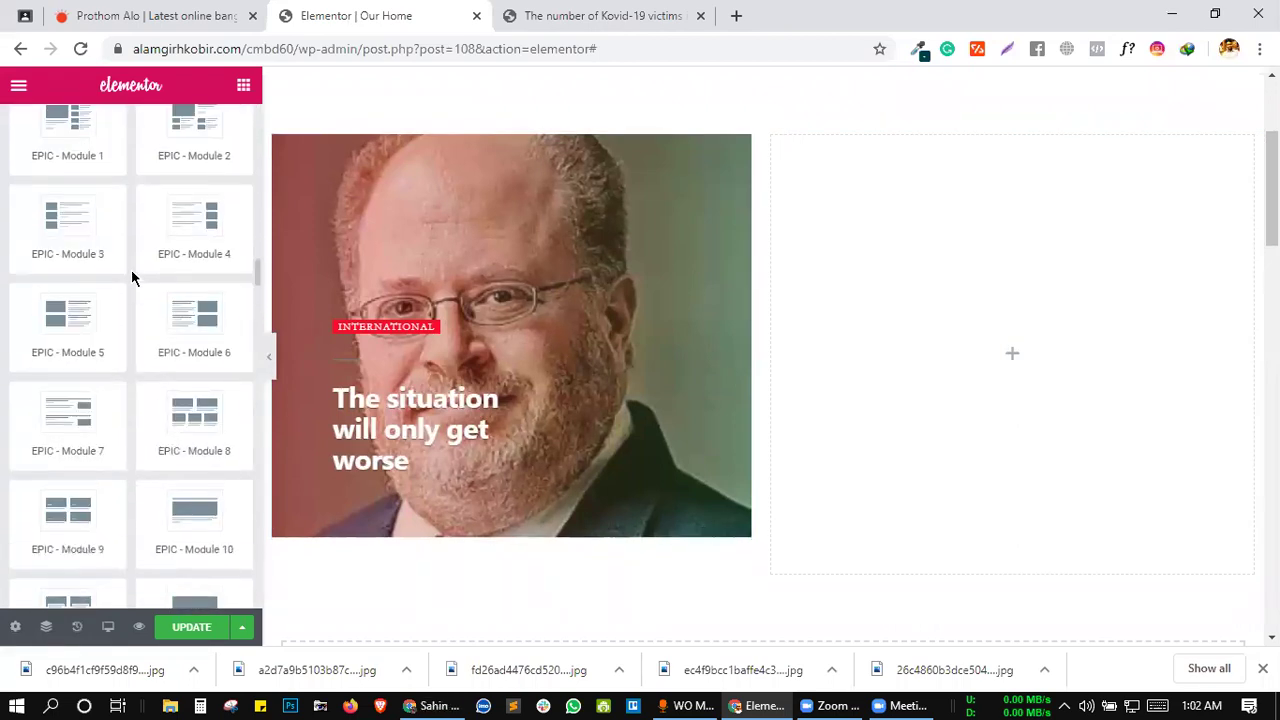
{"action": "scroll", "coordinate": [131, 277], "scroll_direction": "up", "scroll_amount": 2}
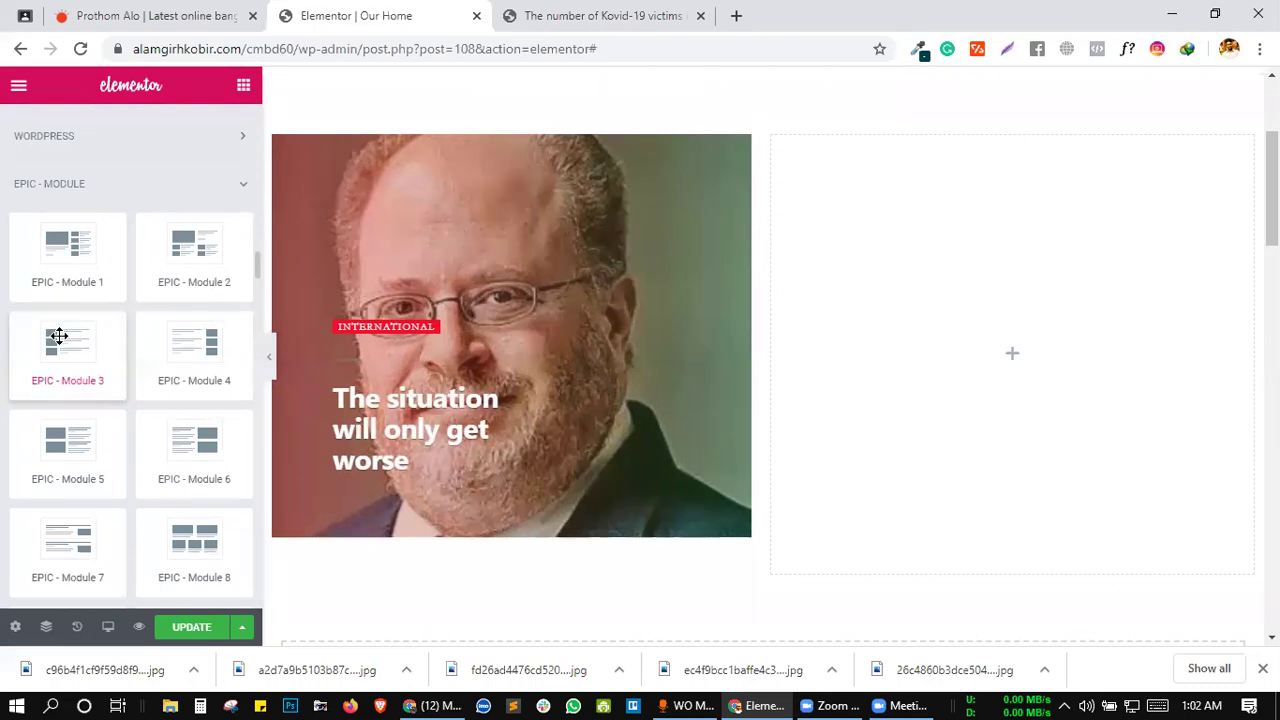
{"action": "left_click_drag", "start_coordinate": [77, 346], "coordinate": [963, 287]}
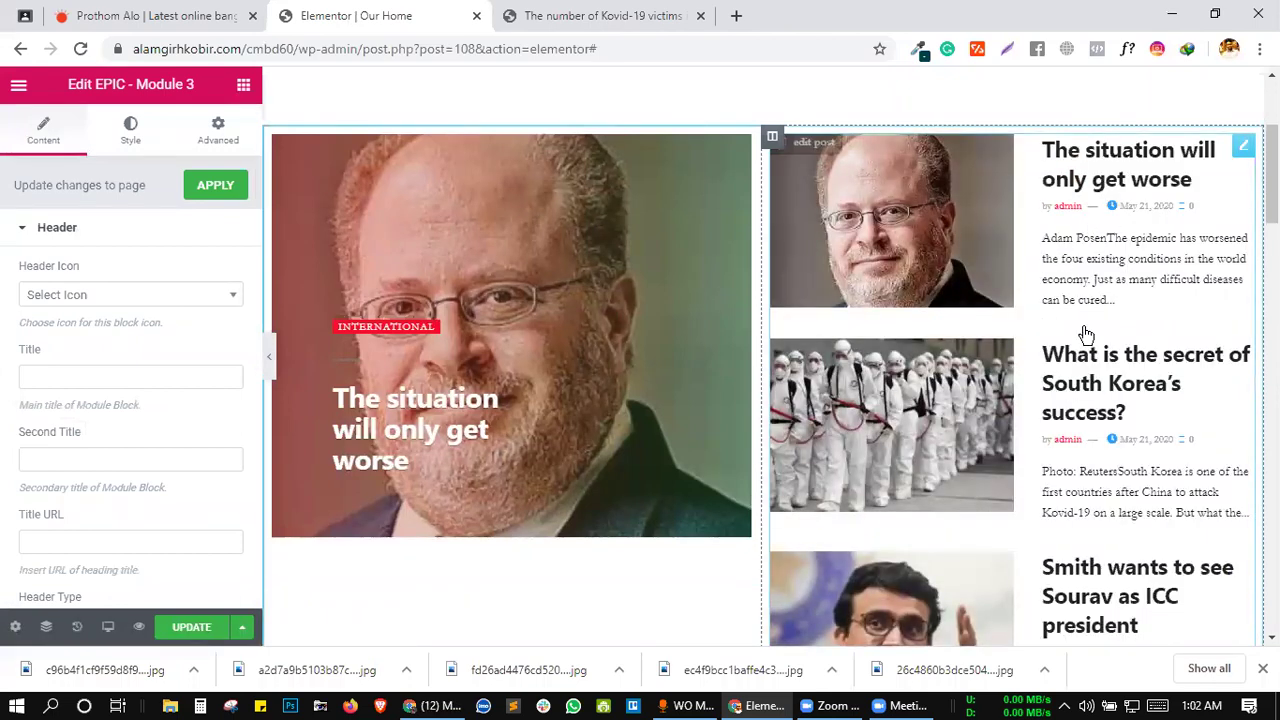
- Compare the new module's post list with the Prothom Alo homepage's thumbnail news list, ending back on the Elementor page
{"action": "scroll", "coordinate": [1086, 333], "scroll_direction": "down", "scroll_amount": 2}
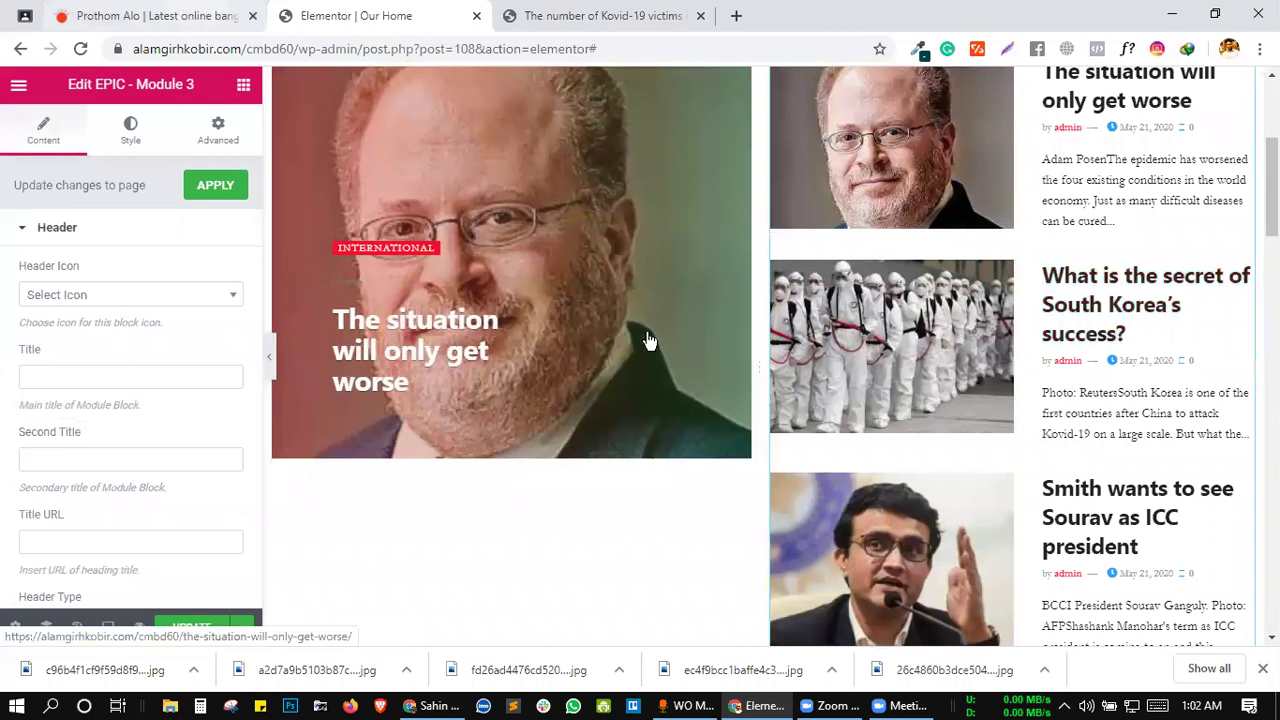
{"action": "key", "text": "ctrl+shift+Tab"}
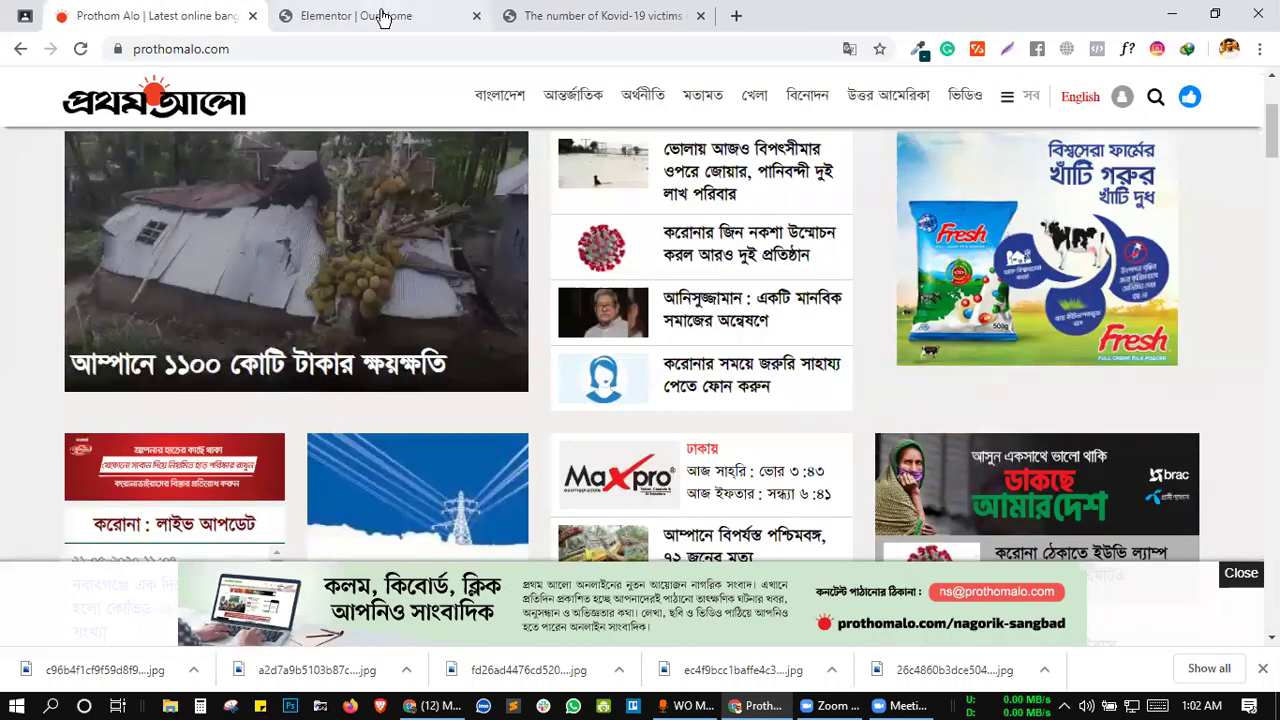
{"action": "left_click", "coordinate": [330, 15]}
{"action": "scroll", "coordinate": [1074, 296], "scroll_direction": "up", "scroll_amount": 2}
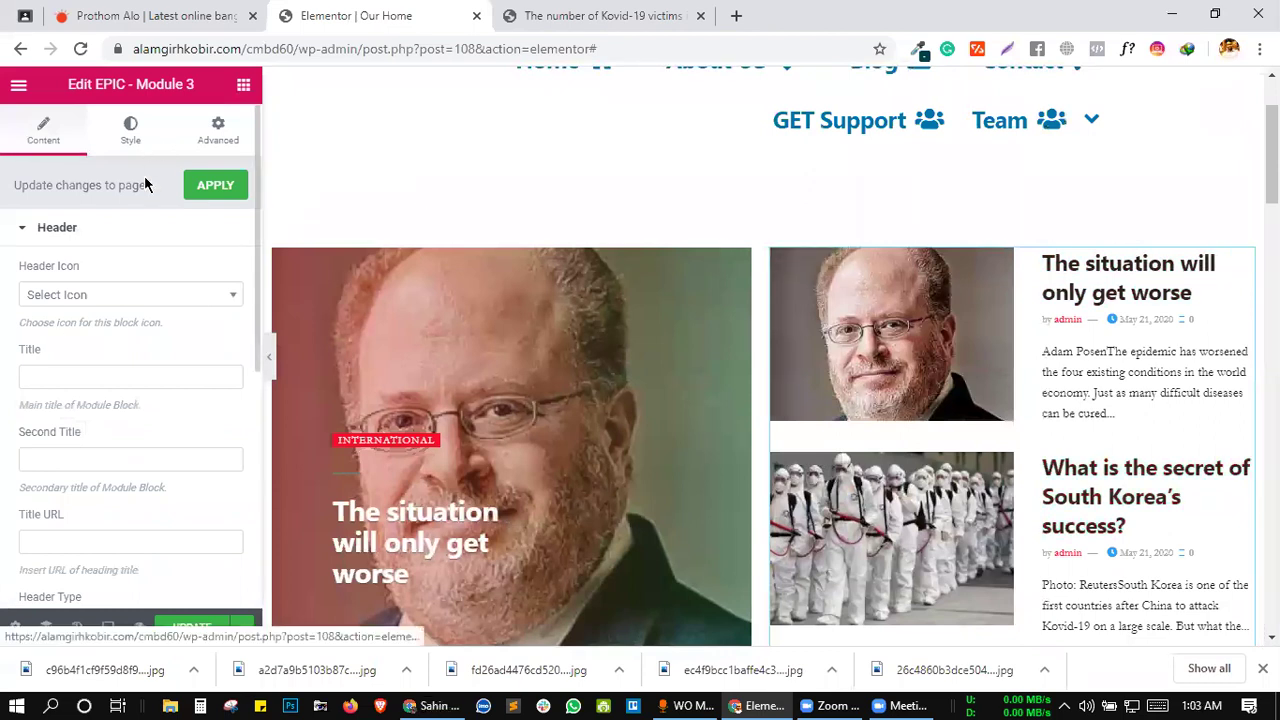
- Try the first, third and fourth header types on EPIC - Module 3 and check the post list
{"action": "scroll", "coordinate": [106, 320], "scroll_direction": "down", "scroll_amount": 2}
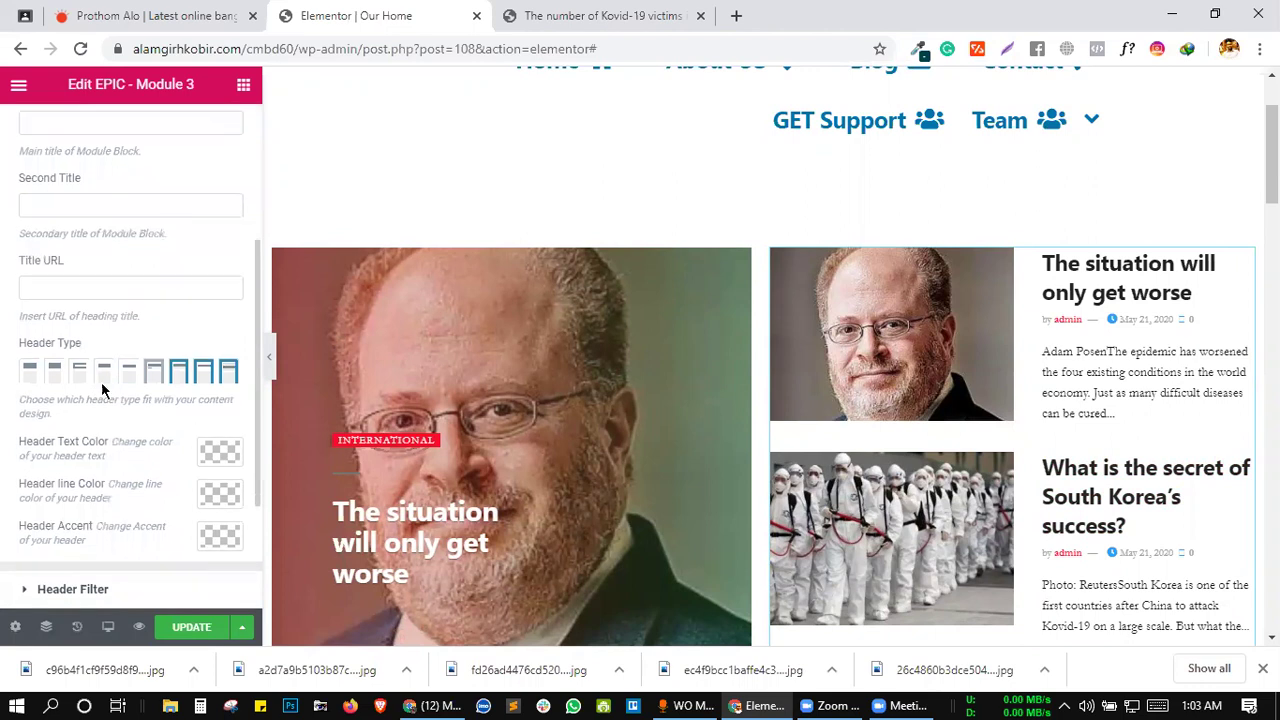
{"action": "scroll", "coordinate": [103, 390], "scroll_direction": "down", "scroll_amount": 2}
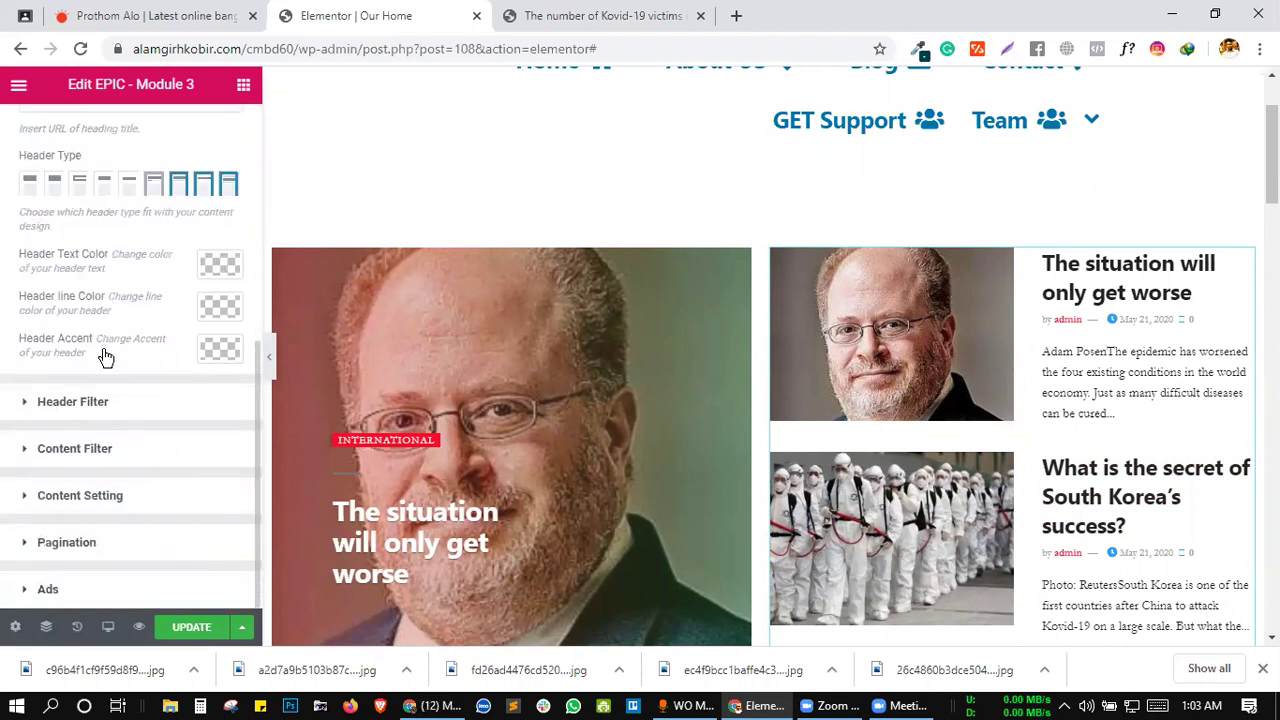
{"action": "scroll", "coordinate": [104, 300], "scroll_direction": "up", "scroll_amount": 1}
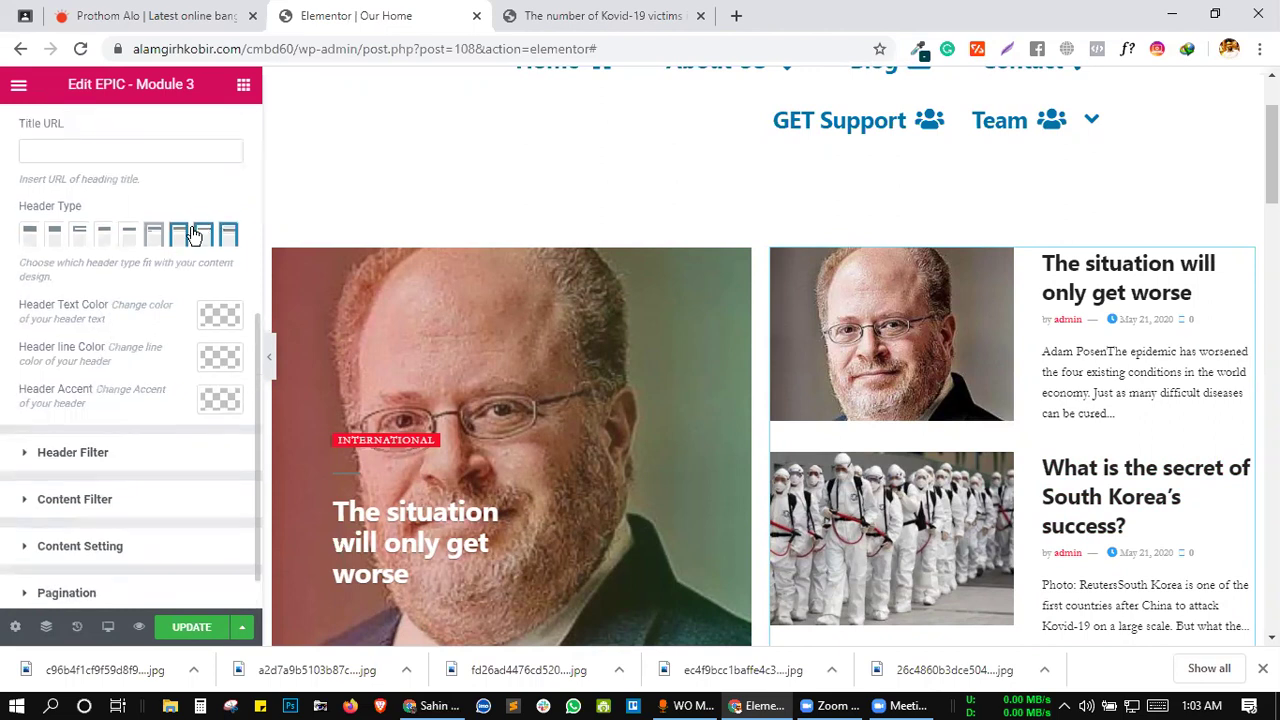
{"action": "left_click", "coordinate": [30, 236]}
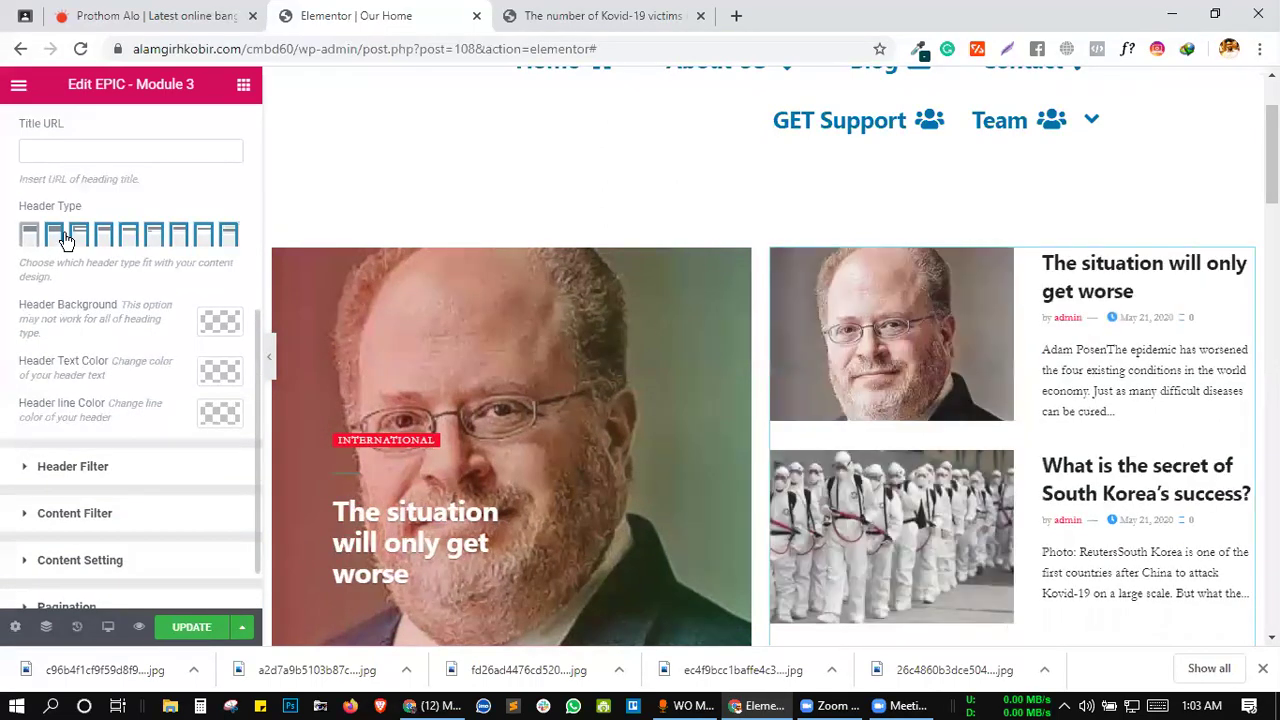
{"action": "left_click", "coordinate": [80, 236]}
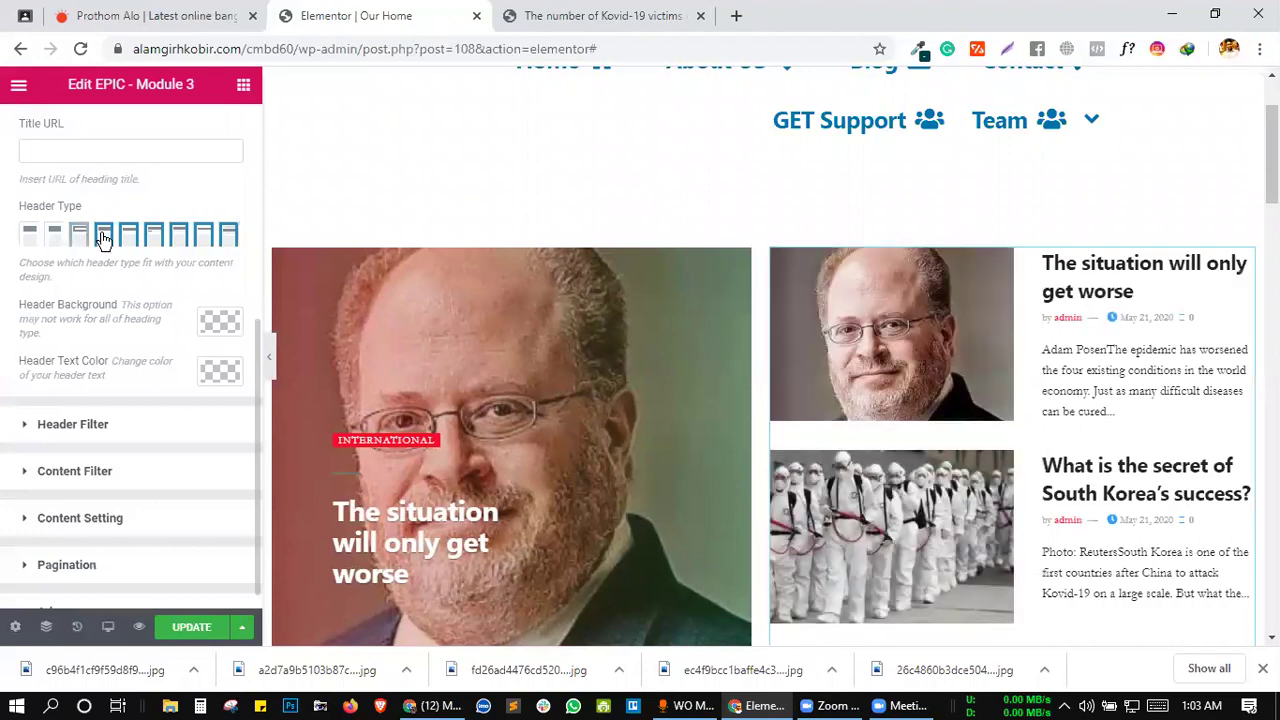
{"action": "left_click", "coordinate": [103, 236]}
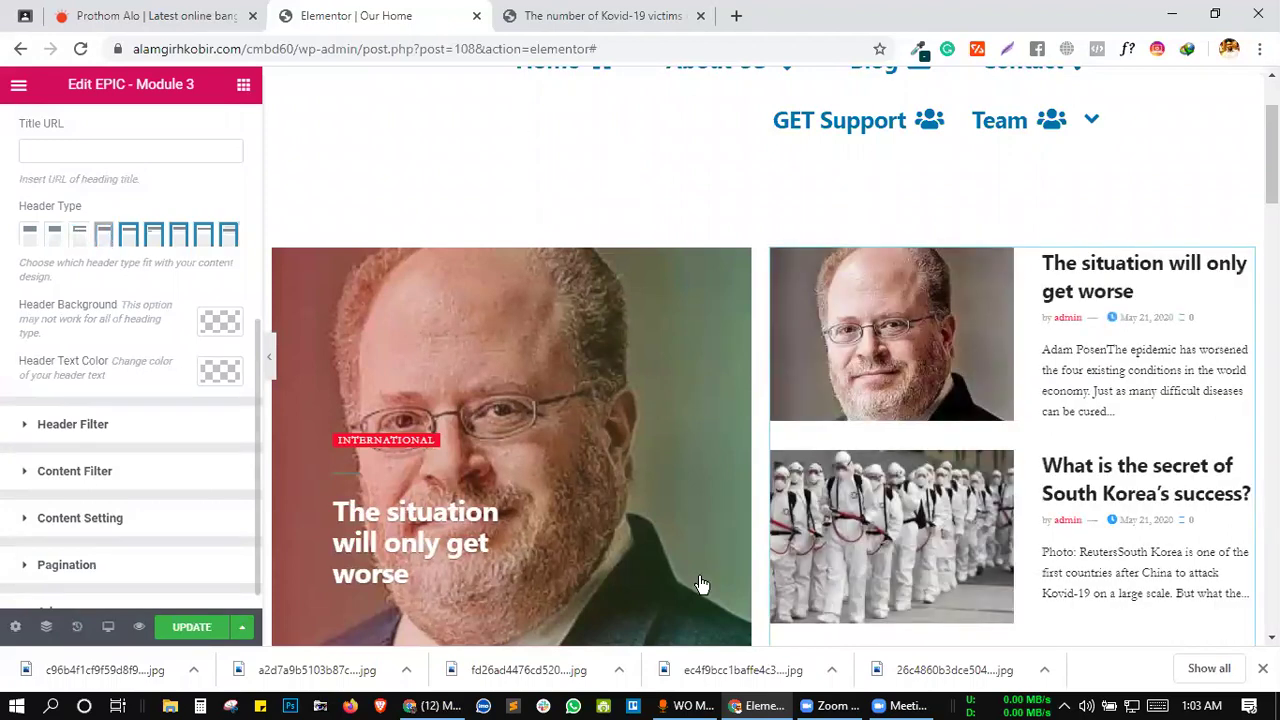
{"action": "scroll", "coordinate": [700, 584], "scroll_direction": "down", "scroll_amount": 3}
{"action": "scroll", "coordinate": [508, 374], "scroll_direction": "up", "scroll_amount": 2}
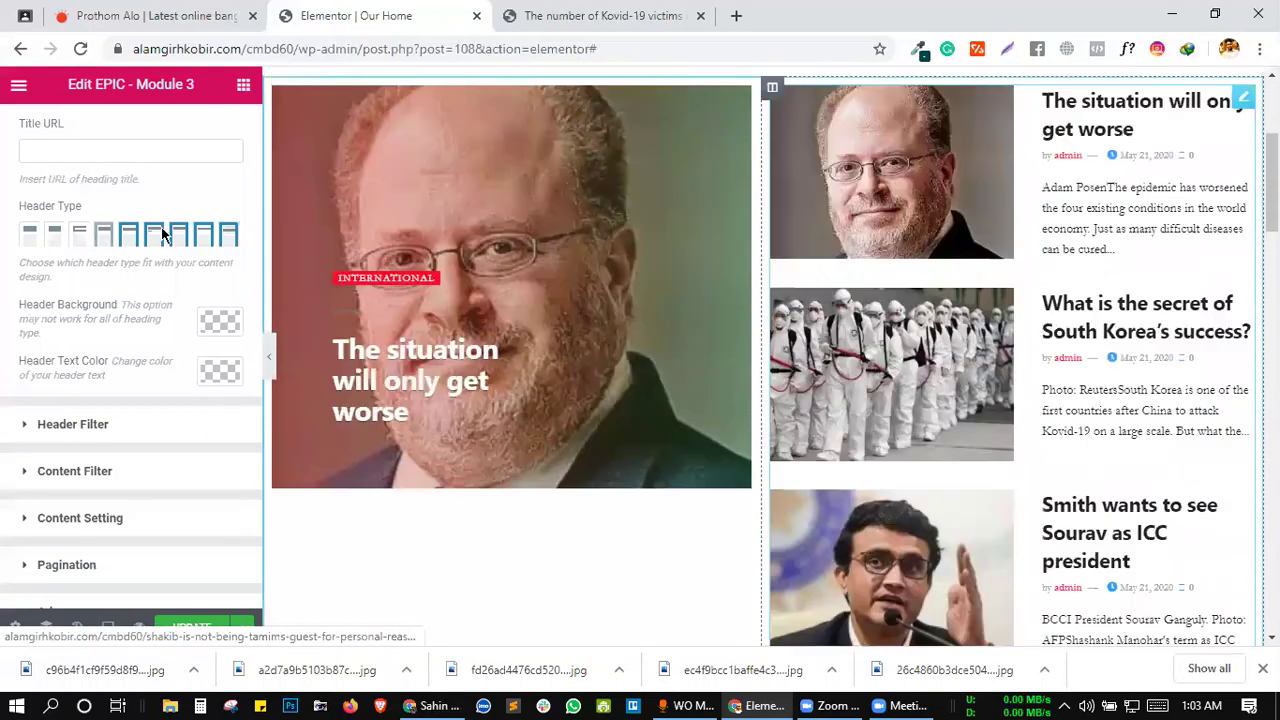
- Step through the remaining header types to the eighth one for EPIC - Module 3 and apply the changes to the page
{"action": "left_click", "coordinate": [152, 237]}
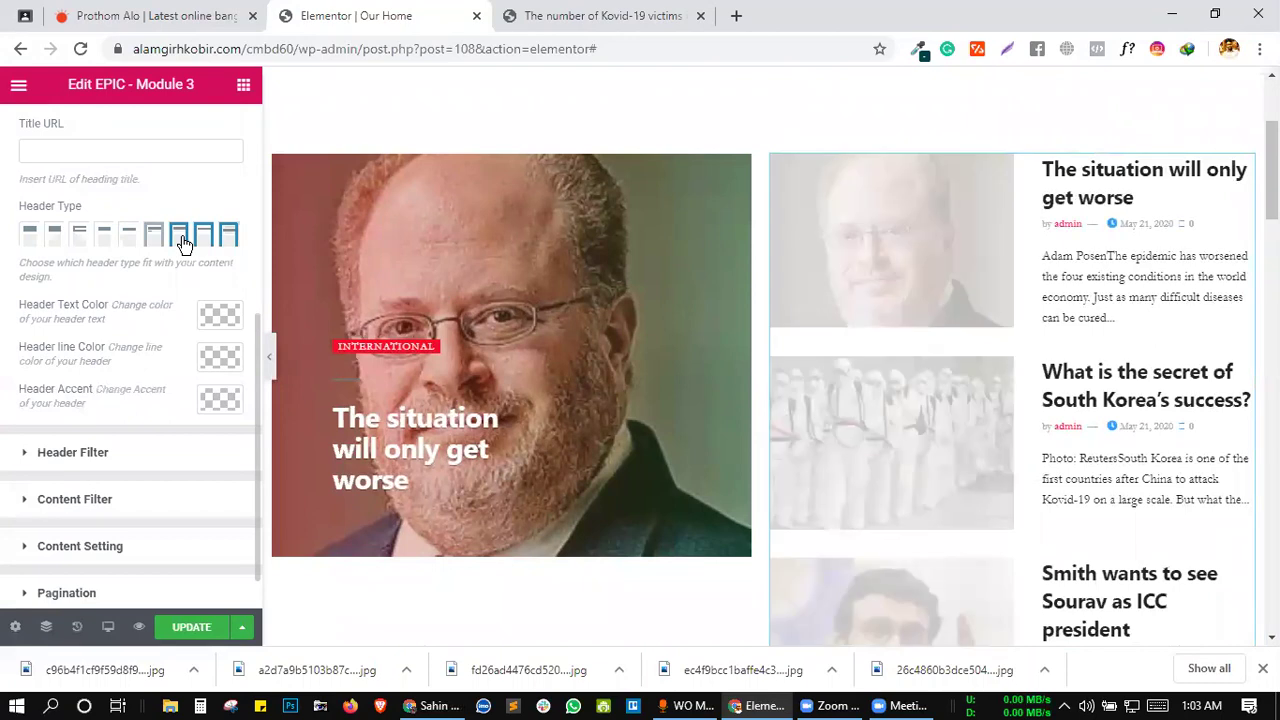
{"action": "left_click", "coordinate": [181, 241]}
{"action": "left_click", "coordinate": [205, 241]}
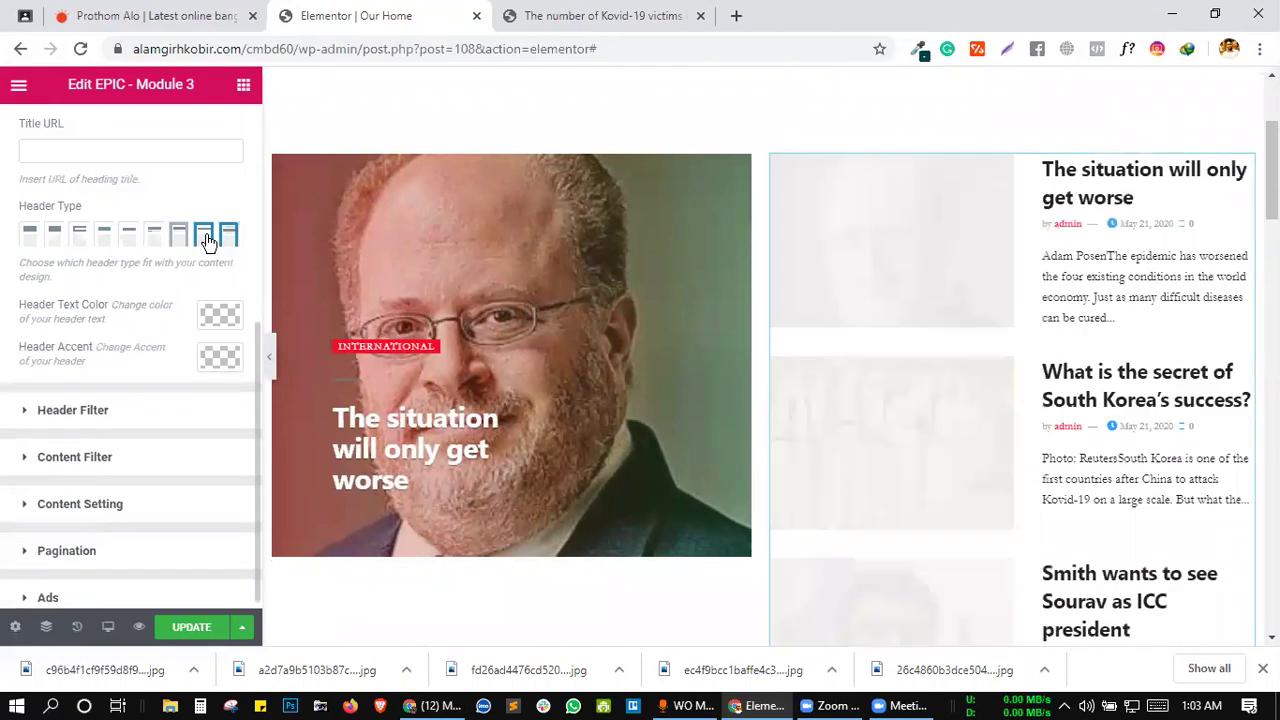
{"action": "left_click", "coordinate": [206, 241]}
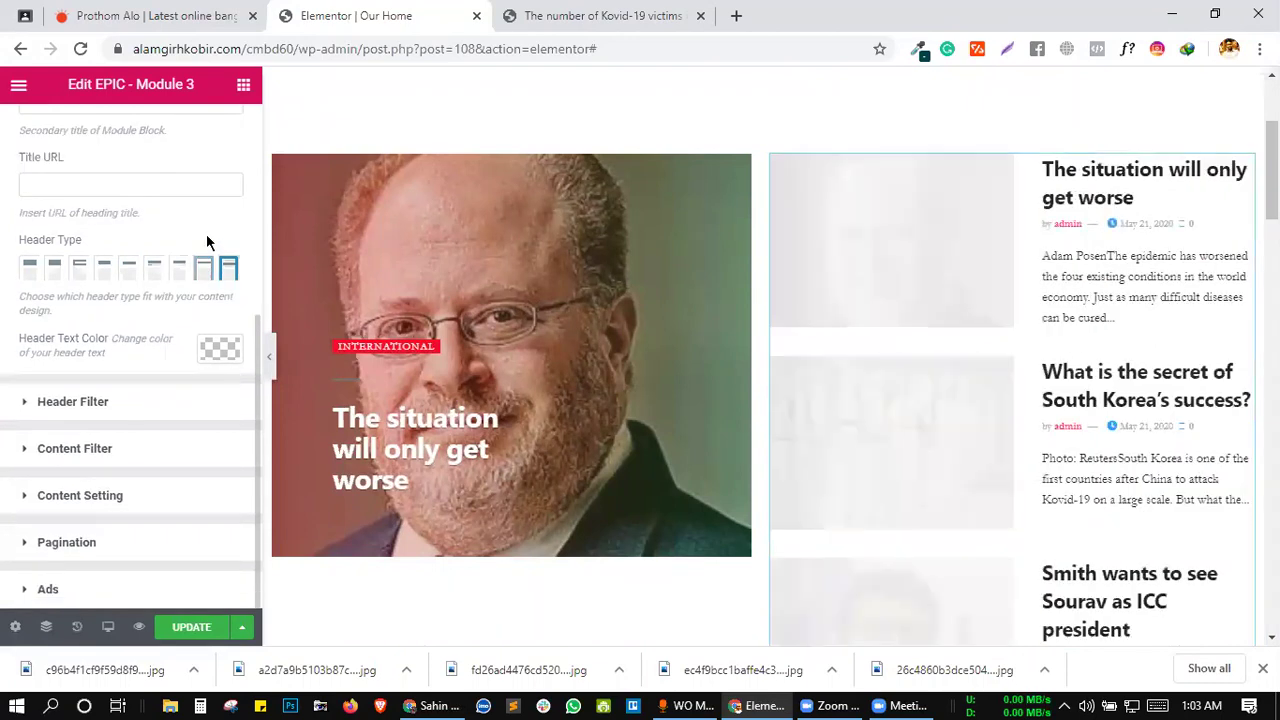
{"action": "scroll", "coordinate": [214, 185], "scroll_direction": "up", "scroll_amount": 3}
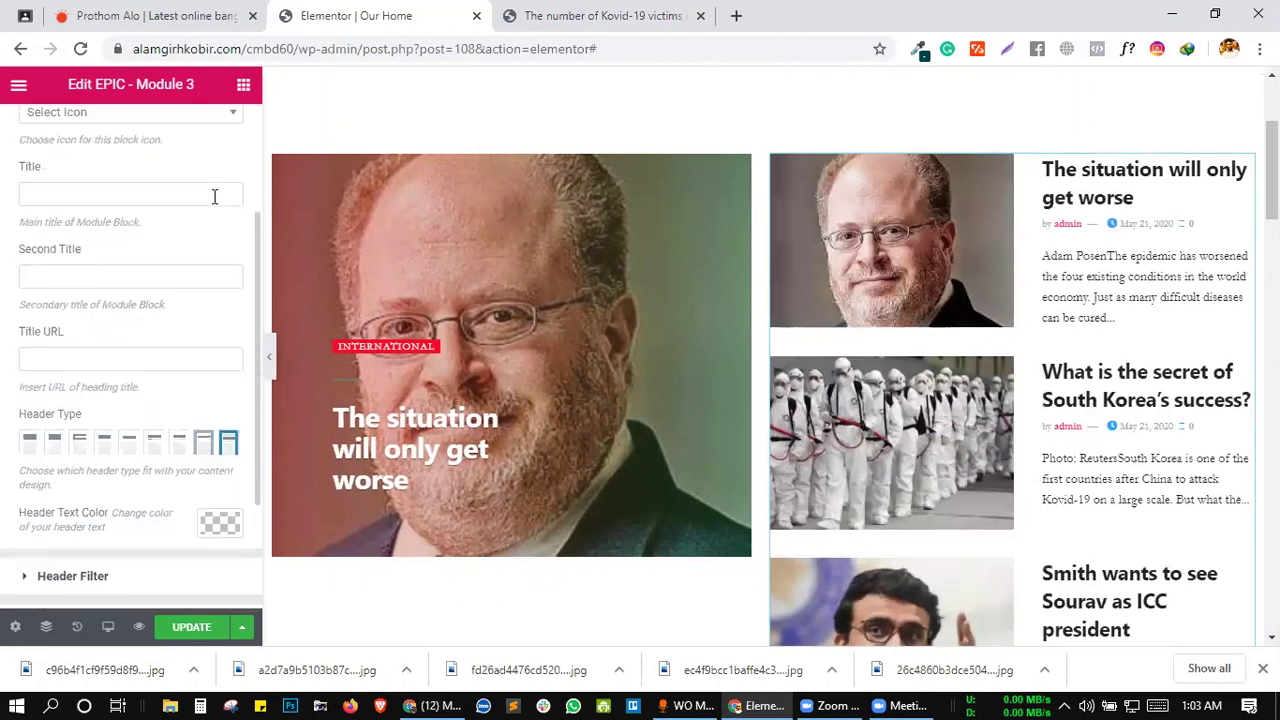
{"action": "scroll", "coordinate": [223, 151], "scroll_direction": "up", "scroll_amount": 3}
{"action": "left_click", "coordinate": [218, 186]}
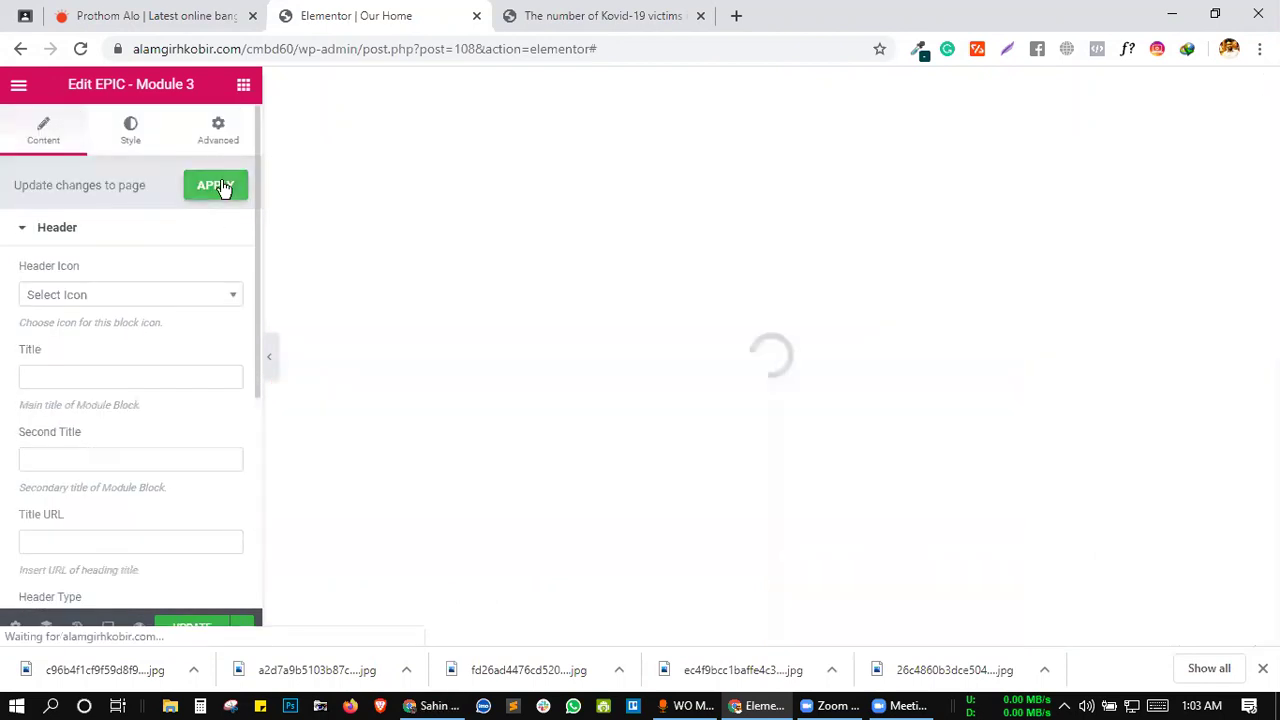
{"action": "scroll", "coordinate": [206, 301], "scroll_direction": "down", "scroll_amount": 1}
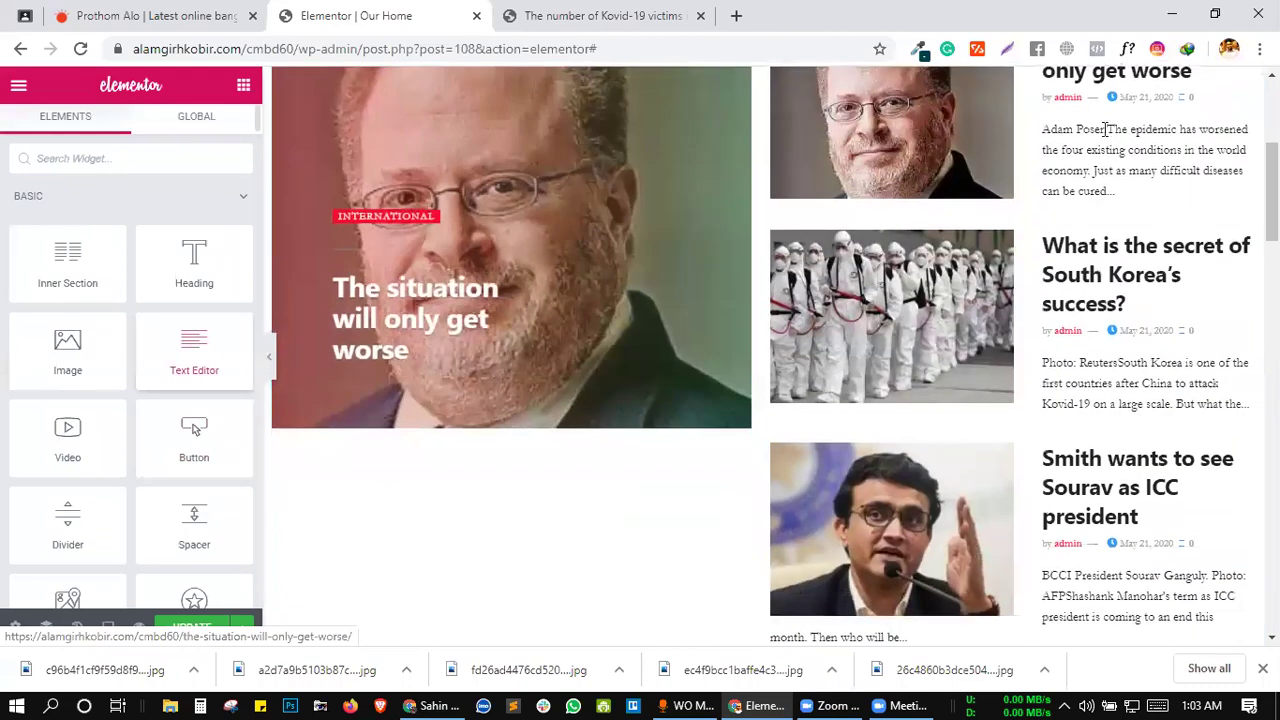
{"action": "scroll", "coordinate": [1231, 171], "scroll_direction": "up", "scroll_amount": 1}
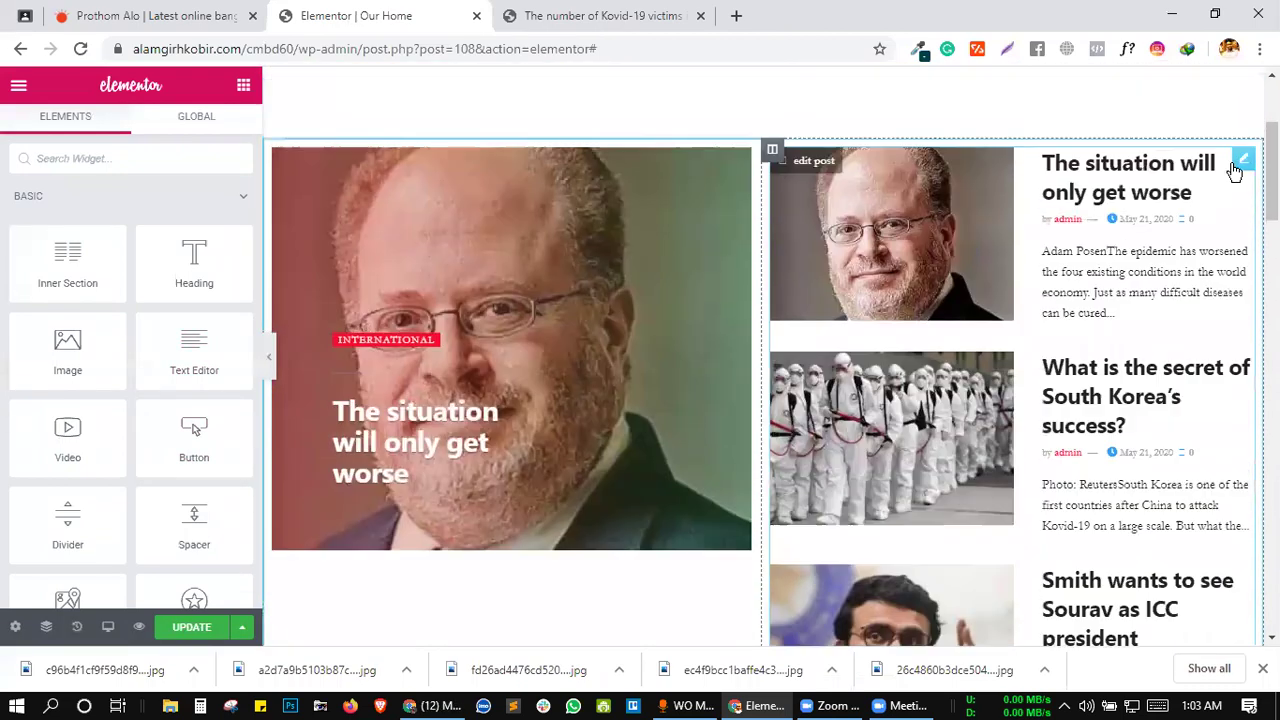
- Examine EPIC - Module 3's content settings, including the date format choices, and review the dates in its post list
{"action": "left_click", "coordinate": [1241, 162]}
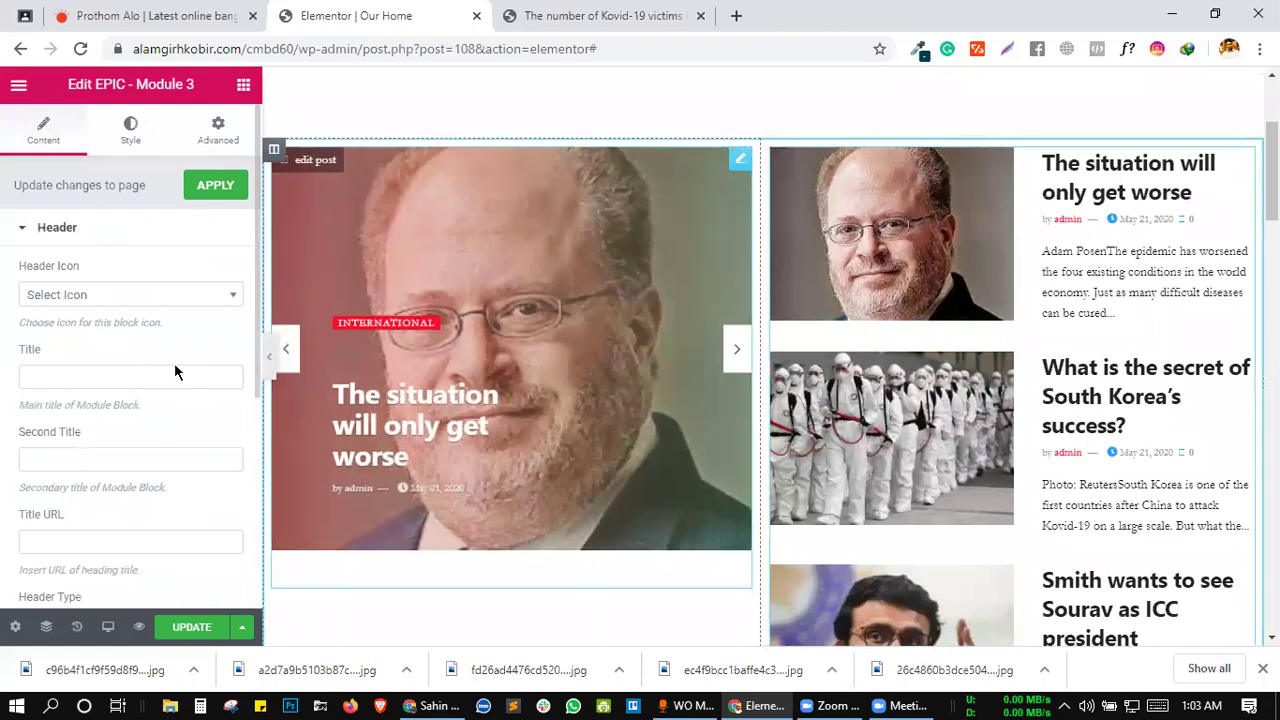
{"action": "scroll", "coordinate": [174, 368], "scroll_direction": "down", "scroll_amount": 3}
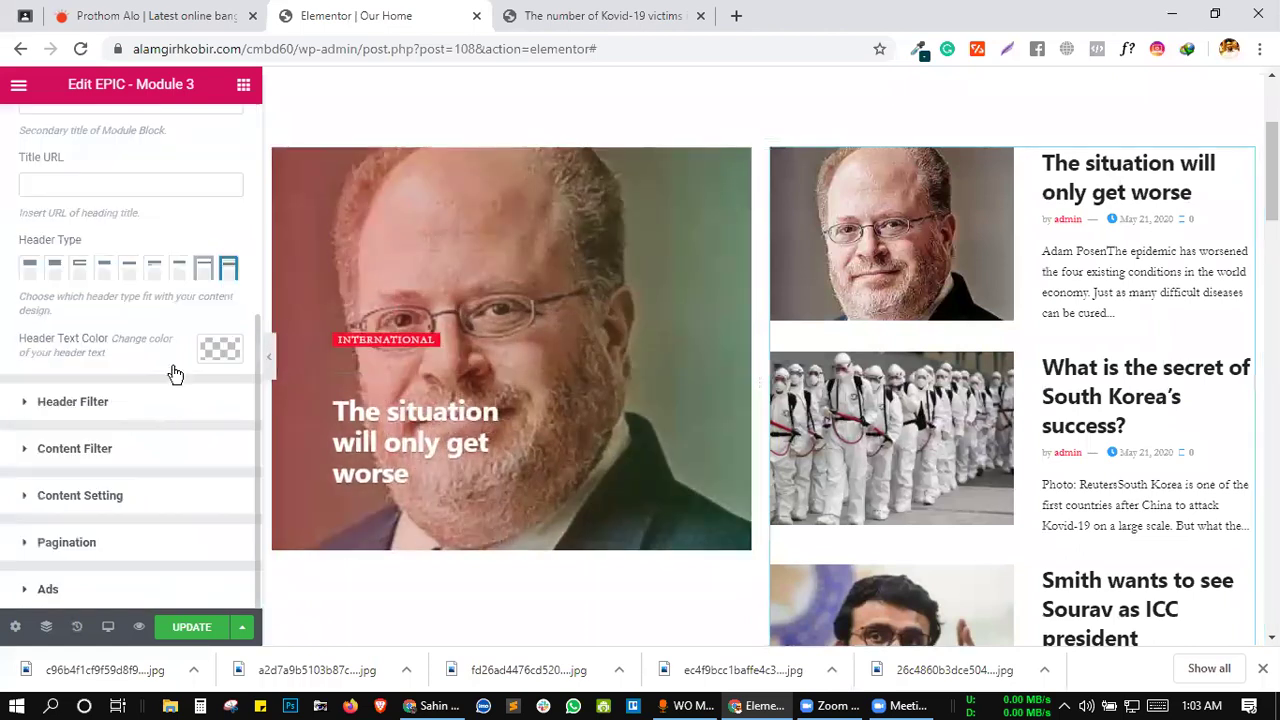
{"action": "left_click", "coordinate": [118, 500]}
{"action": "scroll", "coordinate": [138, 445], "scroll_direction": "down", "scroll_amount": 2}
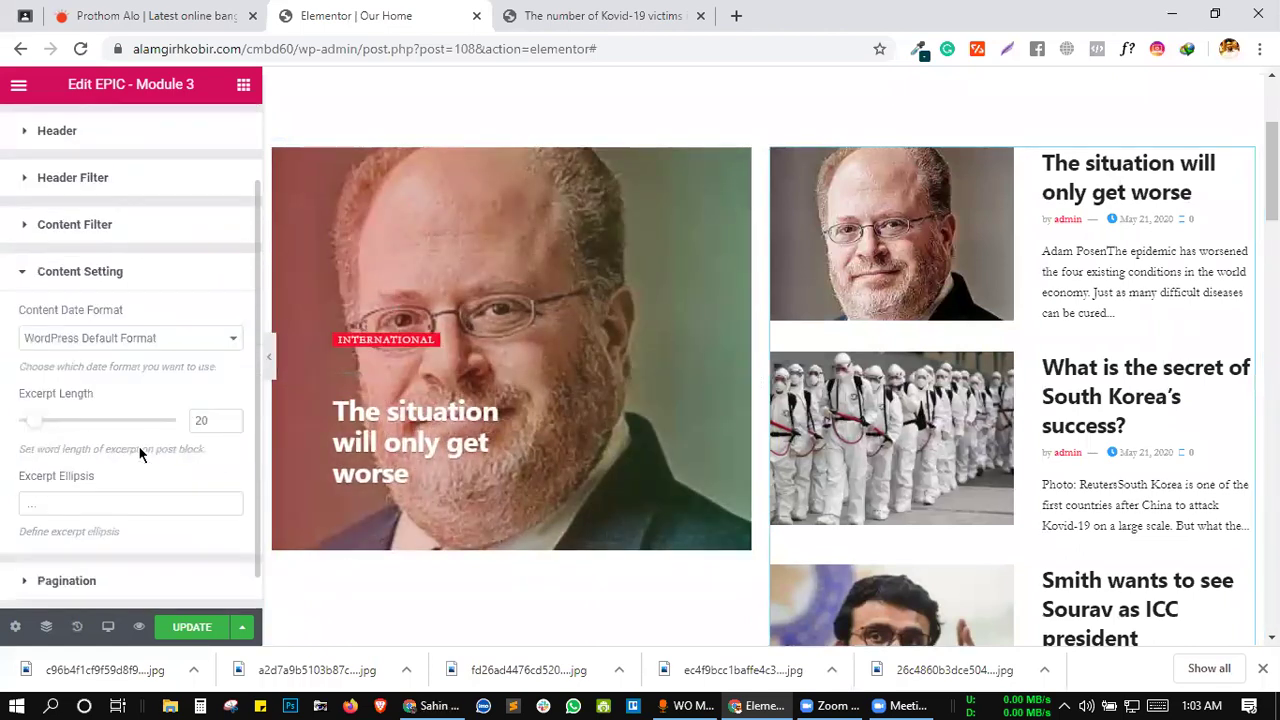
{"action": "left_click", "coordinate": [146, 302]}
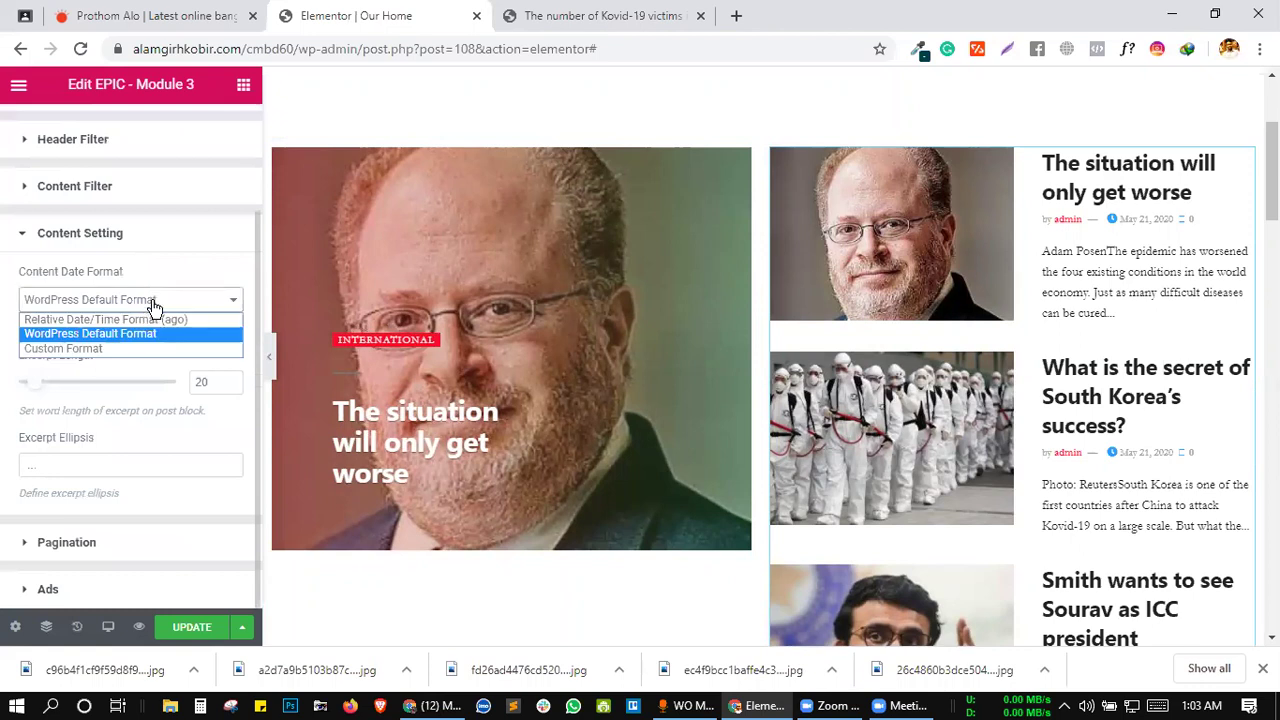
{"action": "left_click", "coordinate": [153, 303]}
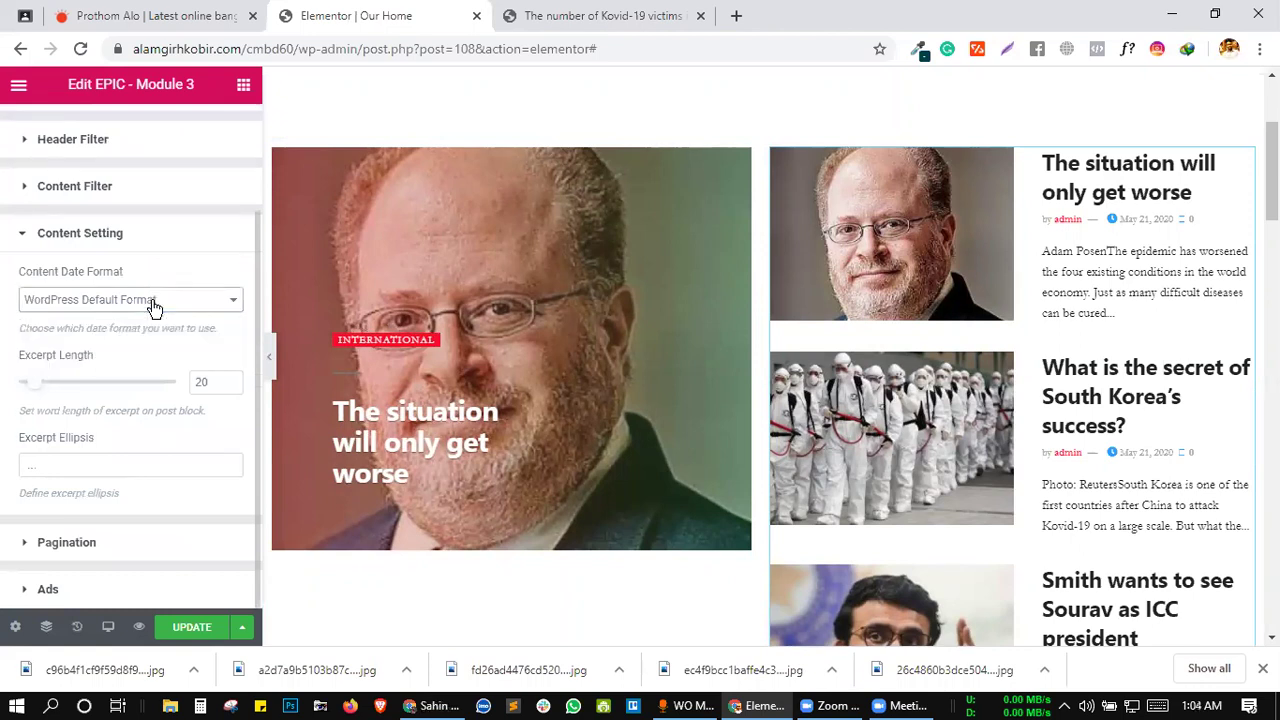
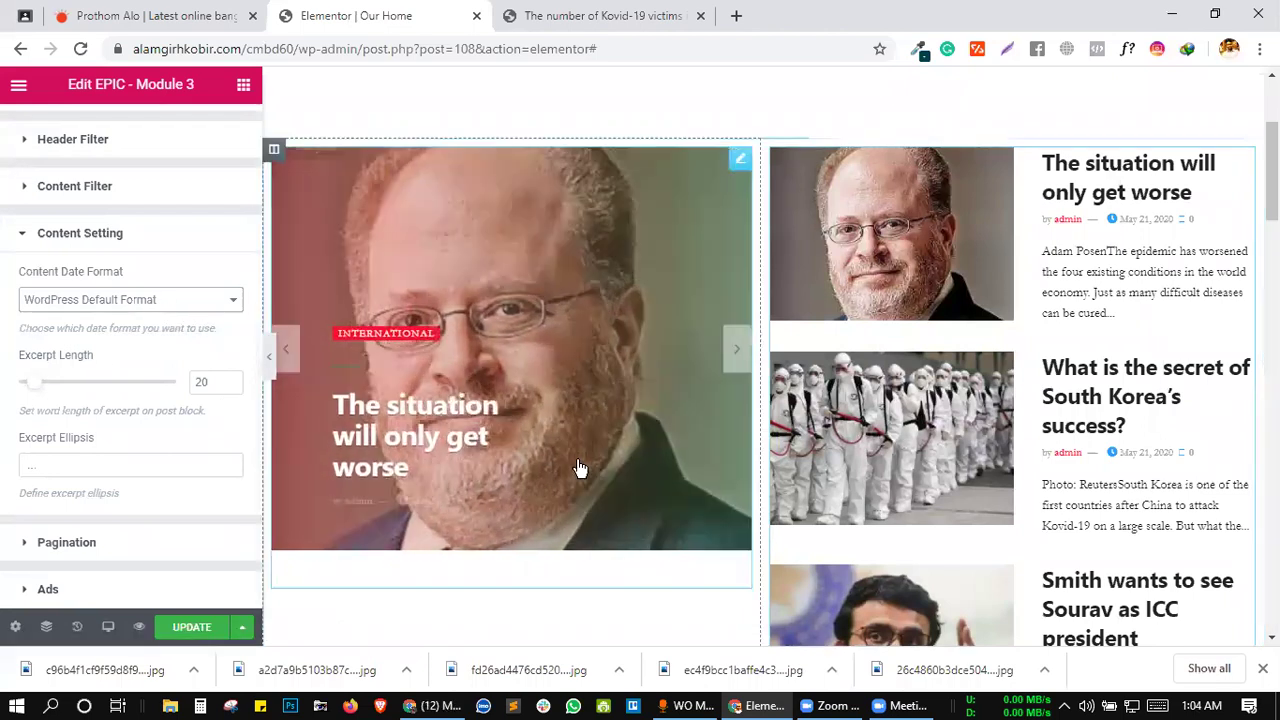
{"action": "scroll", "coordinate": [667, 437], "scroll_direction": "down", "scroll_amount": 3}
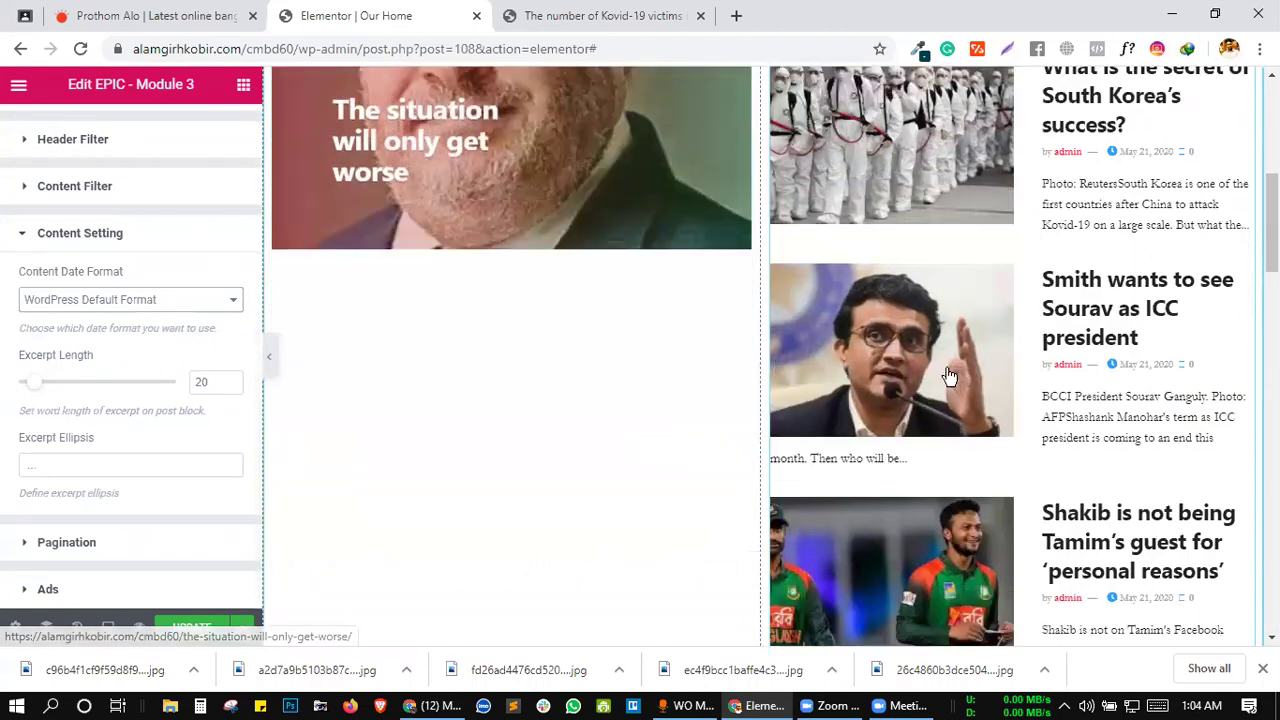
{"action": "scroll", "coordinate": [1060, 253], "scroll_direction": "down", "scroll_amount": 2}
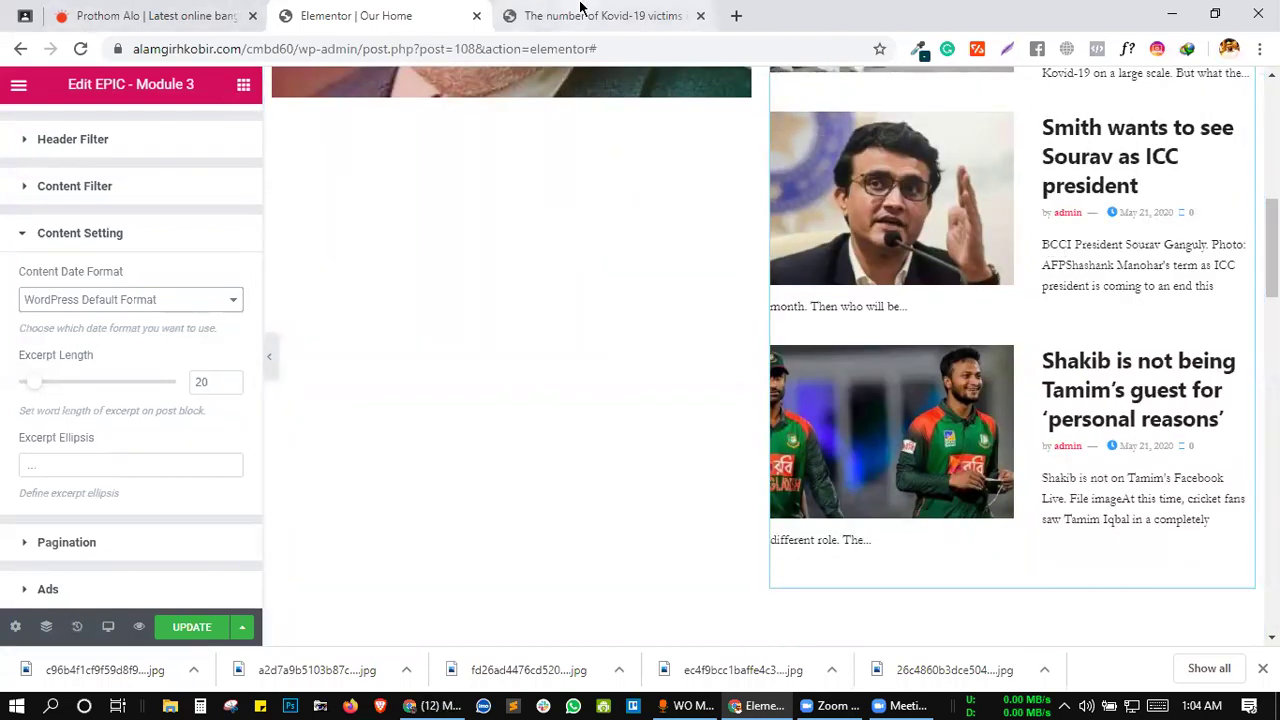
- Switch to the WordPress admin and review the date and time formats in the general settings, plus the writing settings
{"action": "key", "text": "ctrl+Tab"}
{"action": "scroll", "coordinate": [17, 80], "scroll_direction": "up", "scroll_amount": 10}
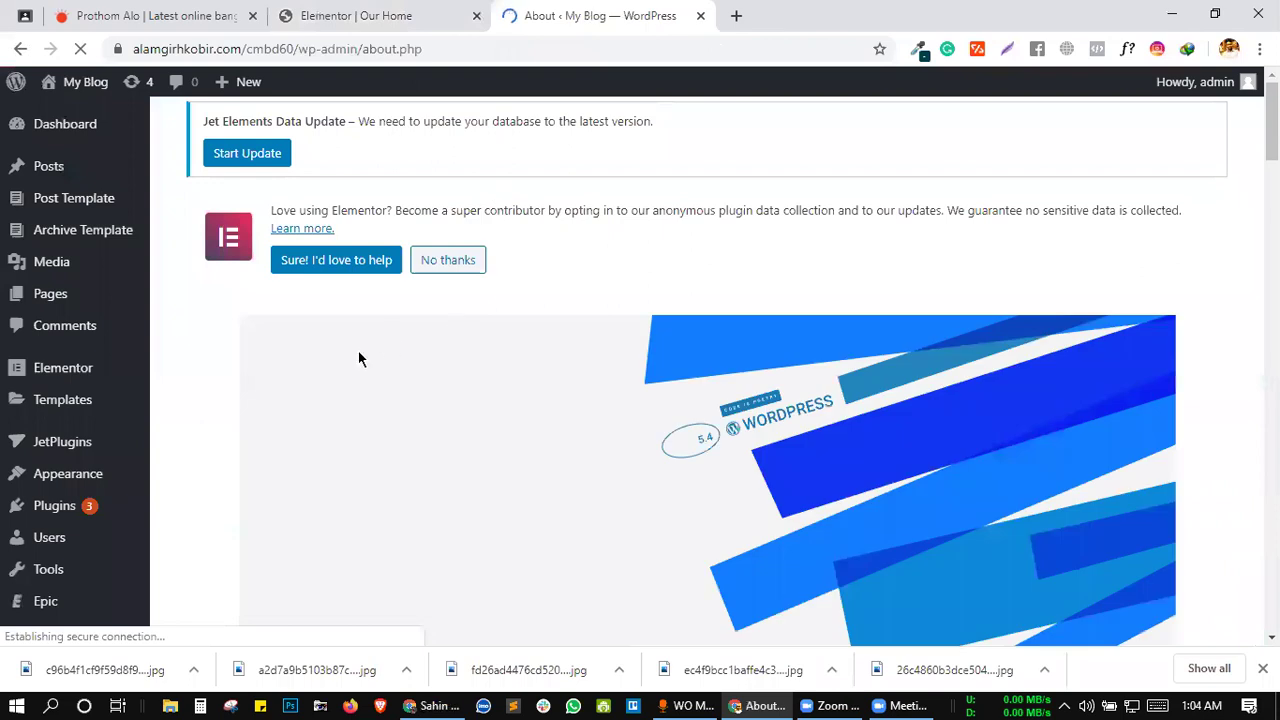
{"action": "scroll", "coordinate": [243, 322], "scroll_direction": "down", "scroll_amount": 3}
{"action": "scroll", "coordinate": [40, 530], "scroll_direction": "down", "scroll_amount": 2}
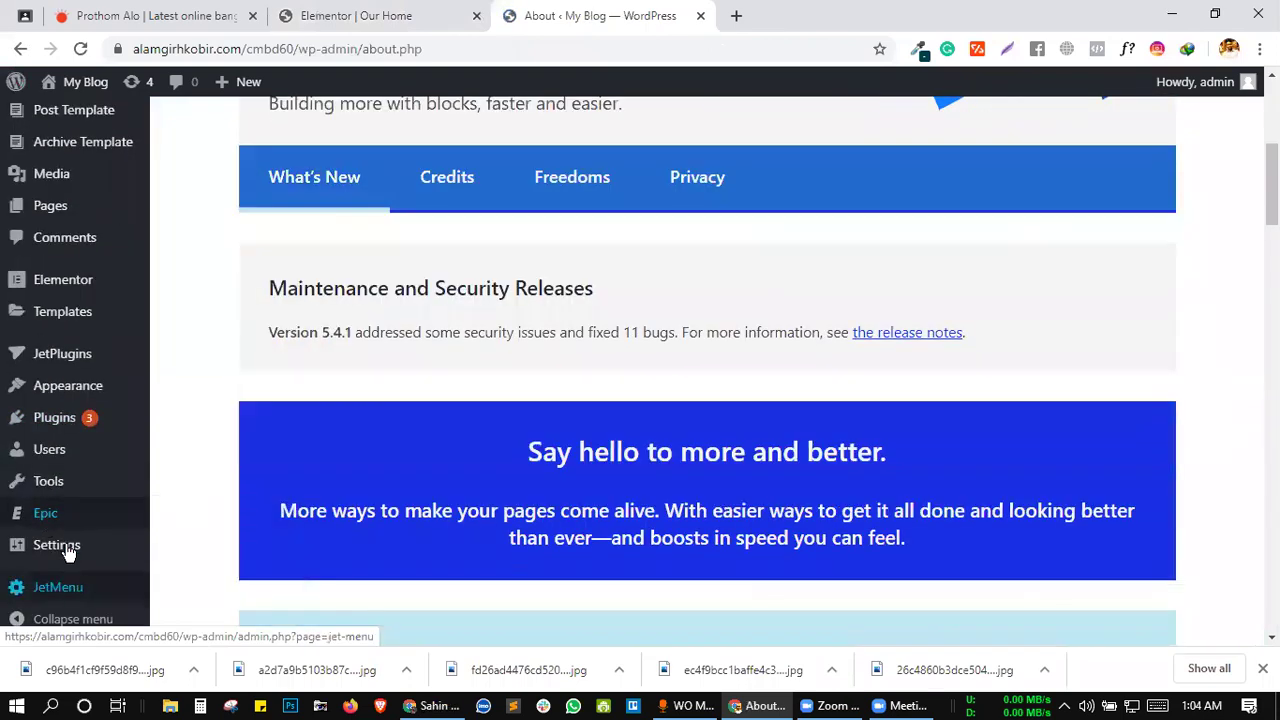
{"action": "mouse_move", "coordinate": [68, 552]}
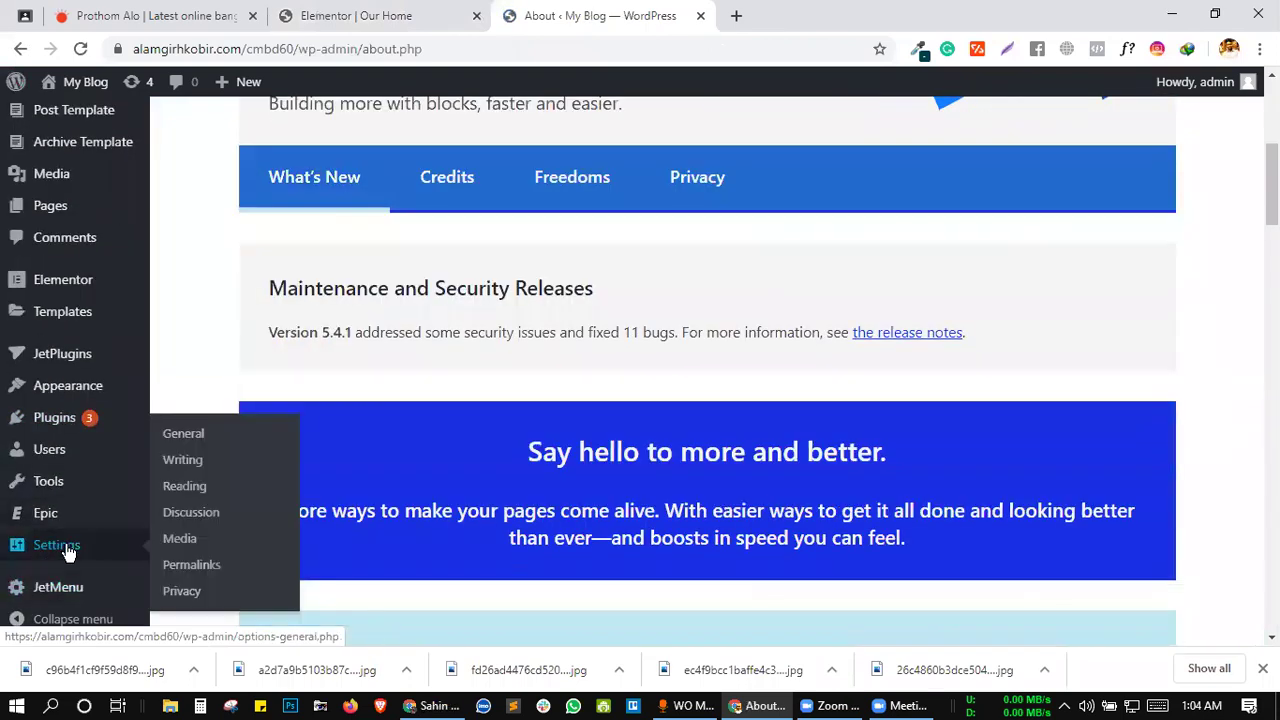
{"action": "left_click", "coordinate": [186, 433]}
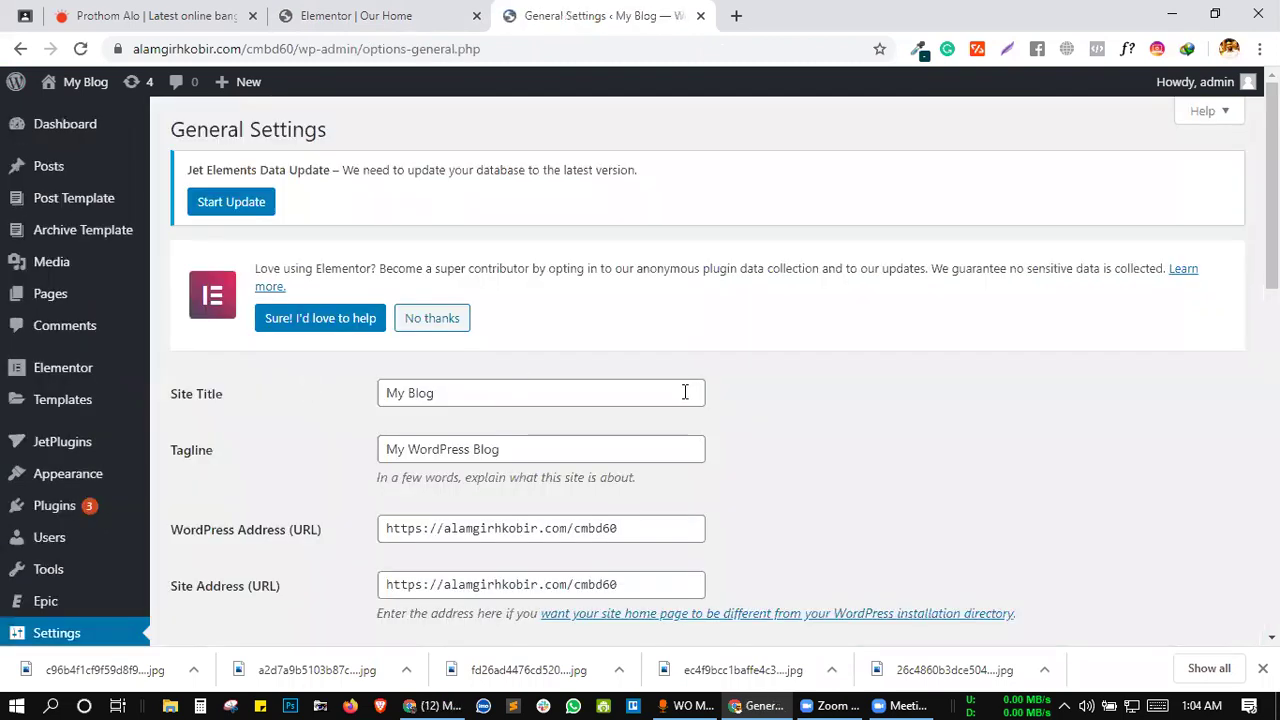
{"action": "scroll", "coordinate": [686, 392], "scroll_direction": "down", "scroll_amount": 5}
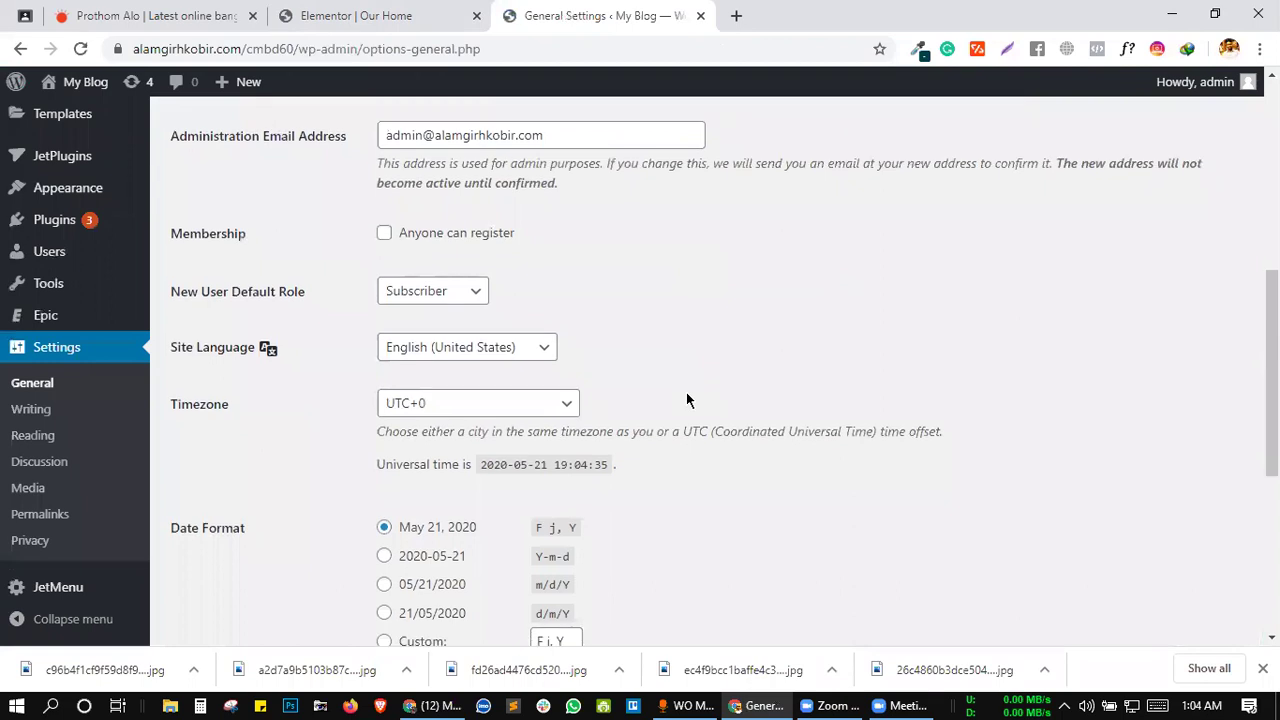
{"action": "scroll", "coordinate": [686, 398], "scroll_direction": "down", "scroll_amount": 4}
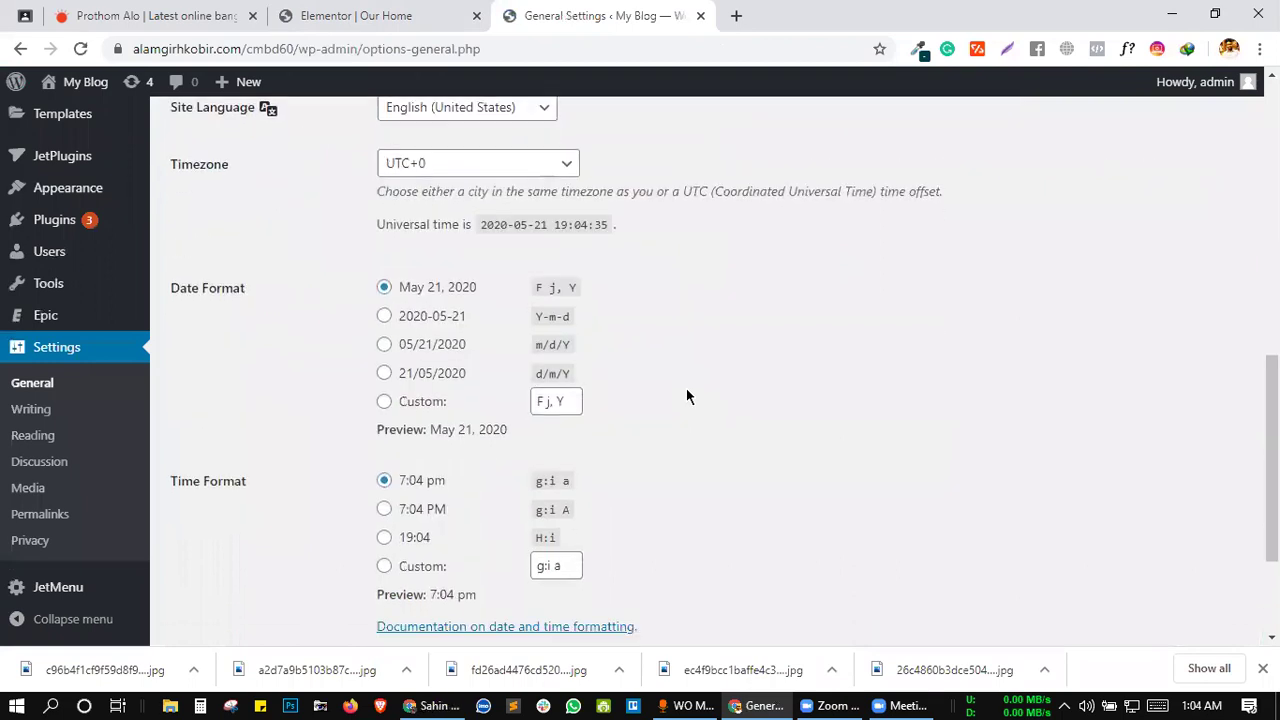
{"action": "left_click", "coordinate": [45, 410]}
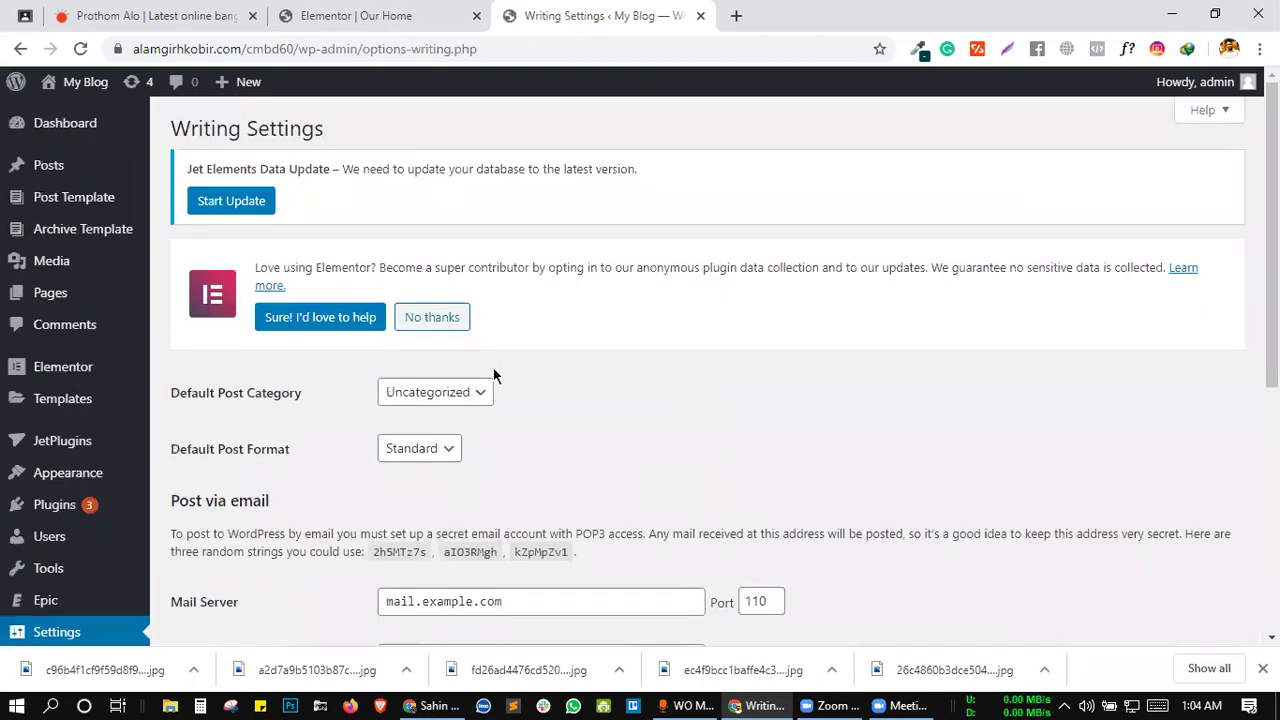
{"action": "scroll", "coordinate": [493, 375], "scroll_direction": "down", "scroll_amount": 5}
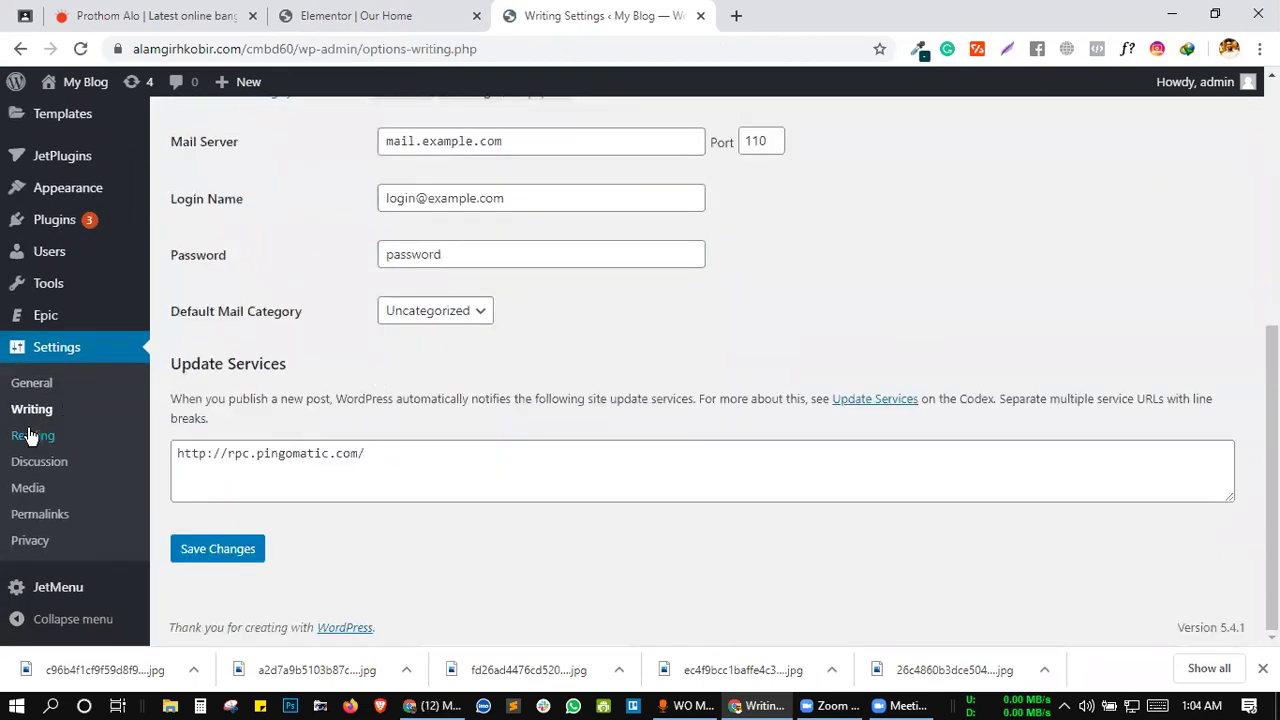
- In the WordPress reading settings, set the static page Our Home as the homepage and save the changes
{"action": "left_click", "coordinate": [30, 436]}
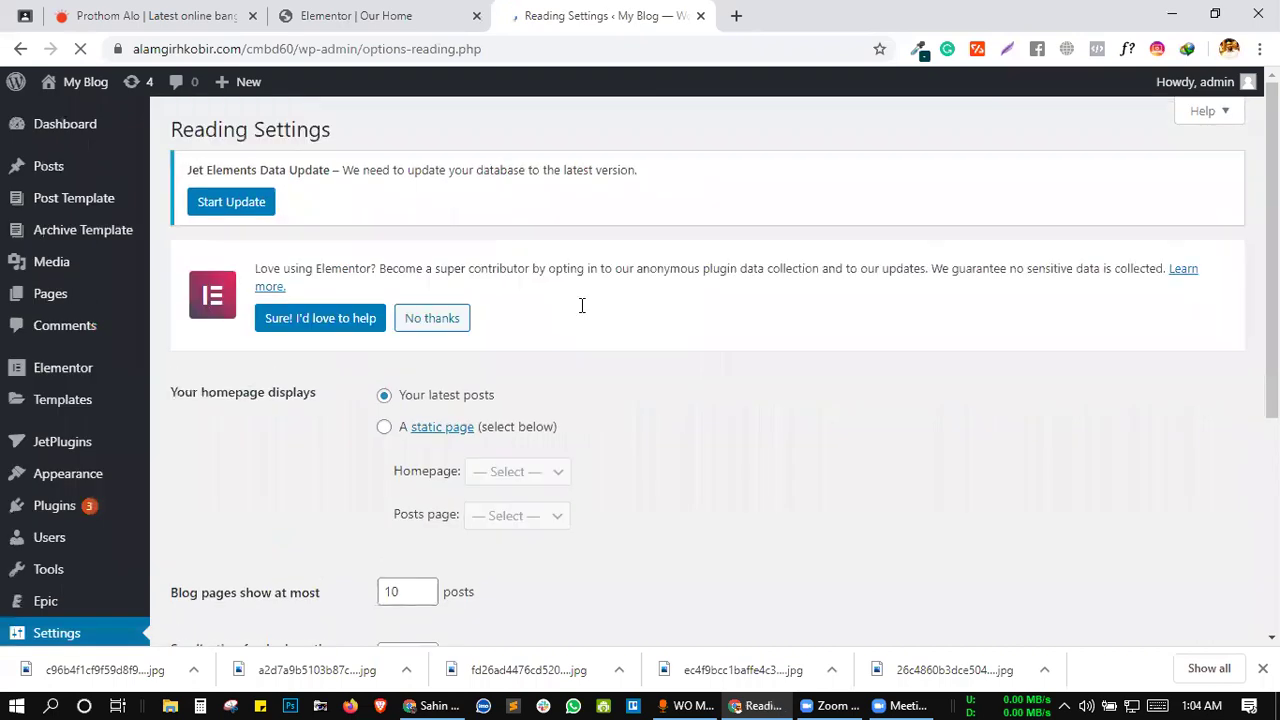
{"action": "scroll", "coordinate": [580, 303], "scroll_direction": "down", "scroll_amount": 3}
{"action": "left_click", "coordinate": [385, 170]}
{"action": "left_click", "coordinate": [513, 214]}
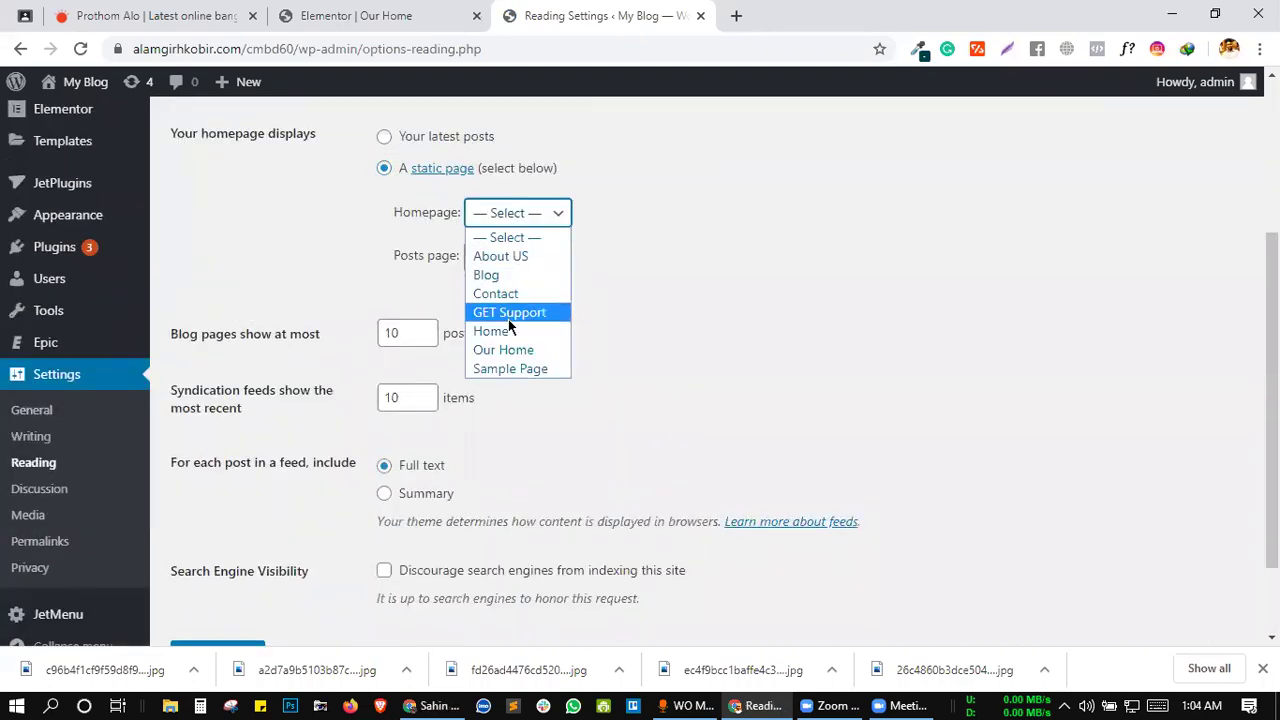
{"action": "left_click", "coordinate": [511, 350]}
{"action": "scroll", "coordinate": [511, 354], "scroll_direction": "down", "scroll_amount": 1}
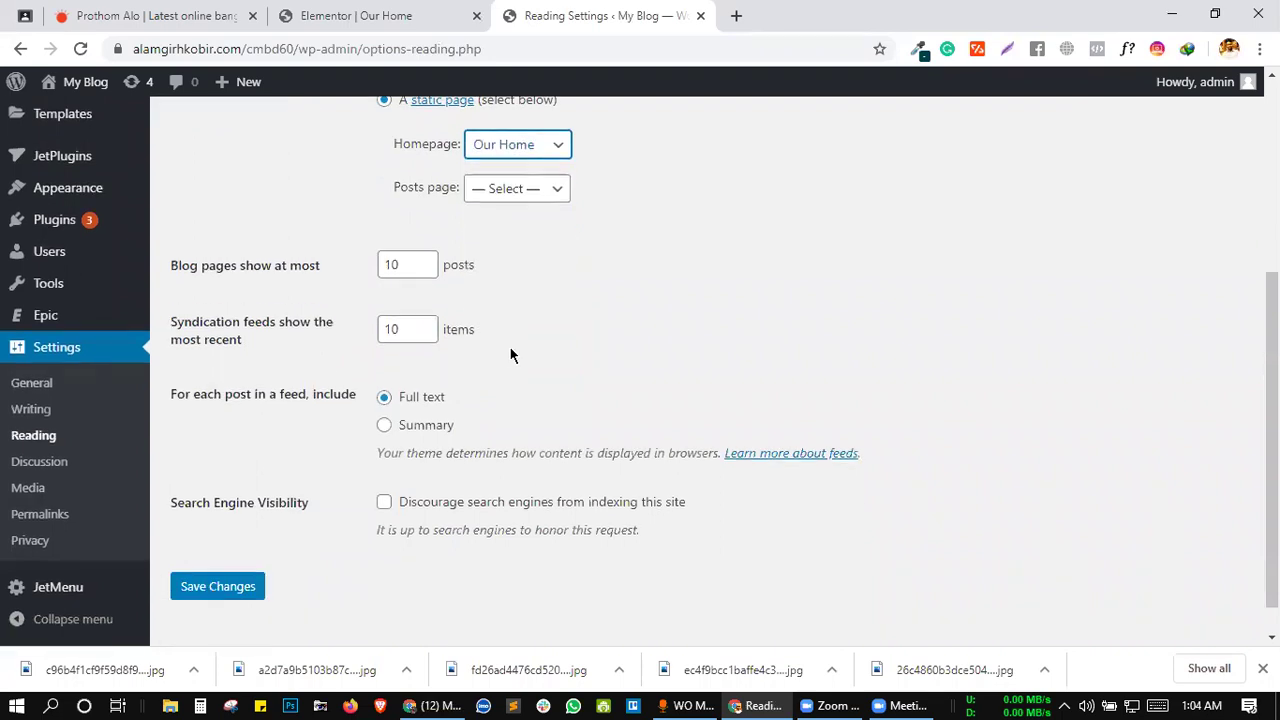
{"action": "scroll", "coordinate": [300, 343], "scroll_direction": "down", "scroll_amount": 1}
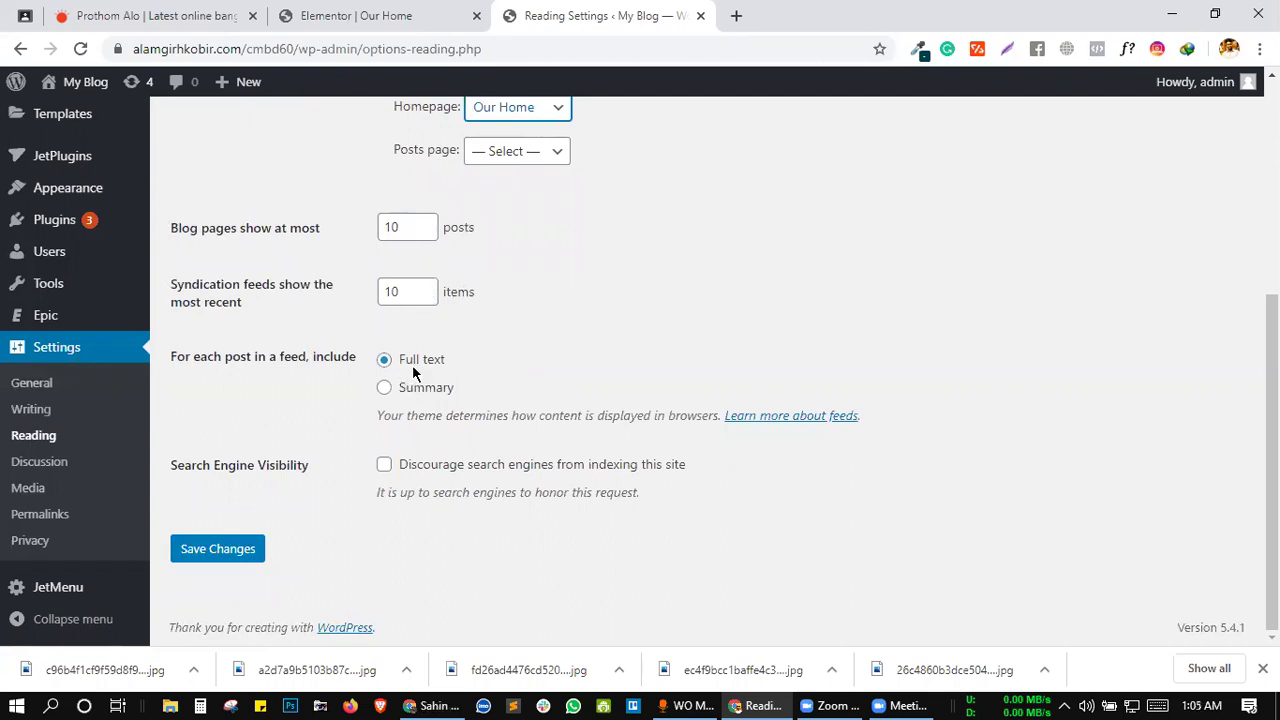
{"action": "left_click", "coordinate": [388, 391]}
{"action": "left_click", "coordinate": [185, 550]}
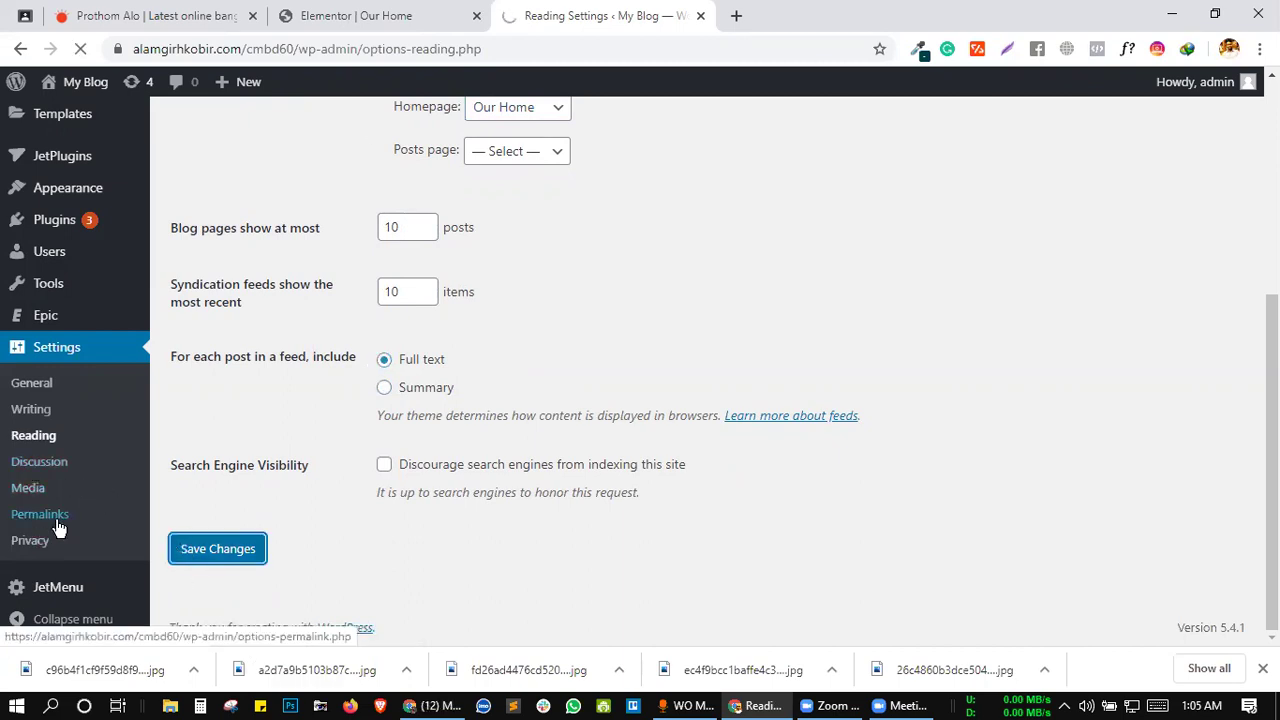
- Return to the Elementor page, try an excerpt length of 2 for EPIC - Module 3, and clear the excerpt length
{"action": "left_click", "coordinate": [383, 15]}
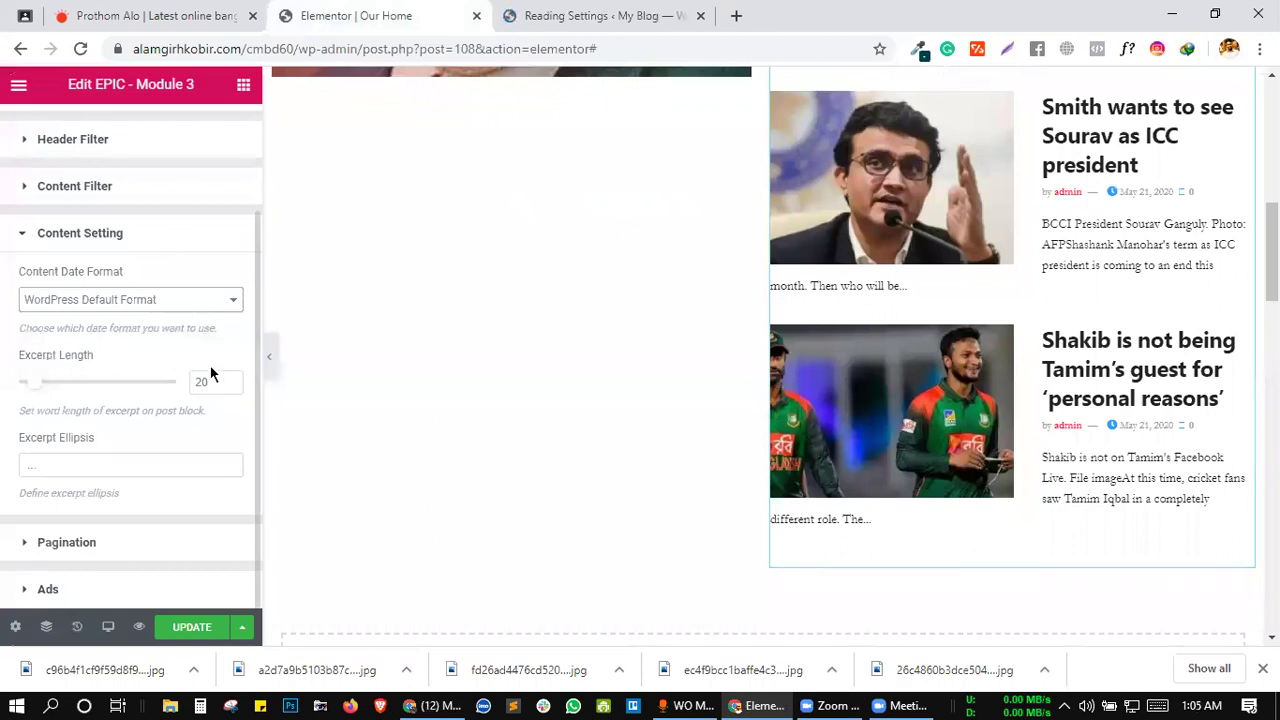
{"action": "left_click_drag", "start_coordinate": [213, 377], "coordinate": [187, 388]}
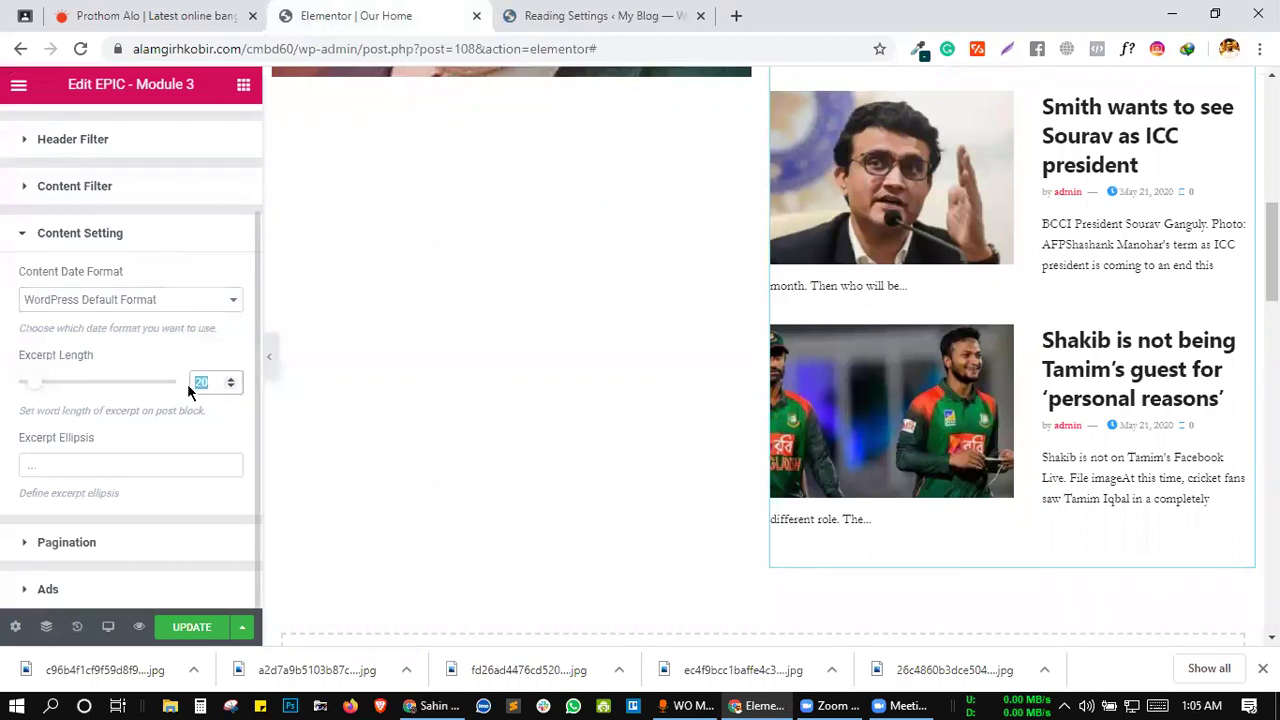
{"action": "type", "text": "2"}
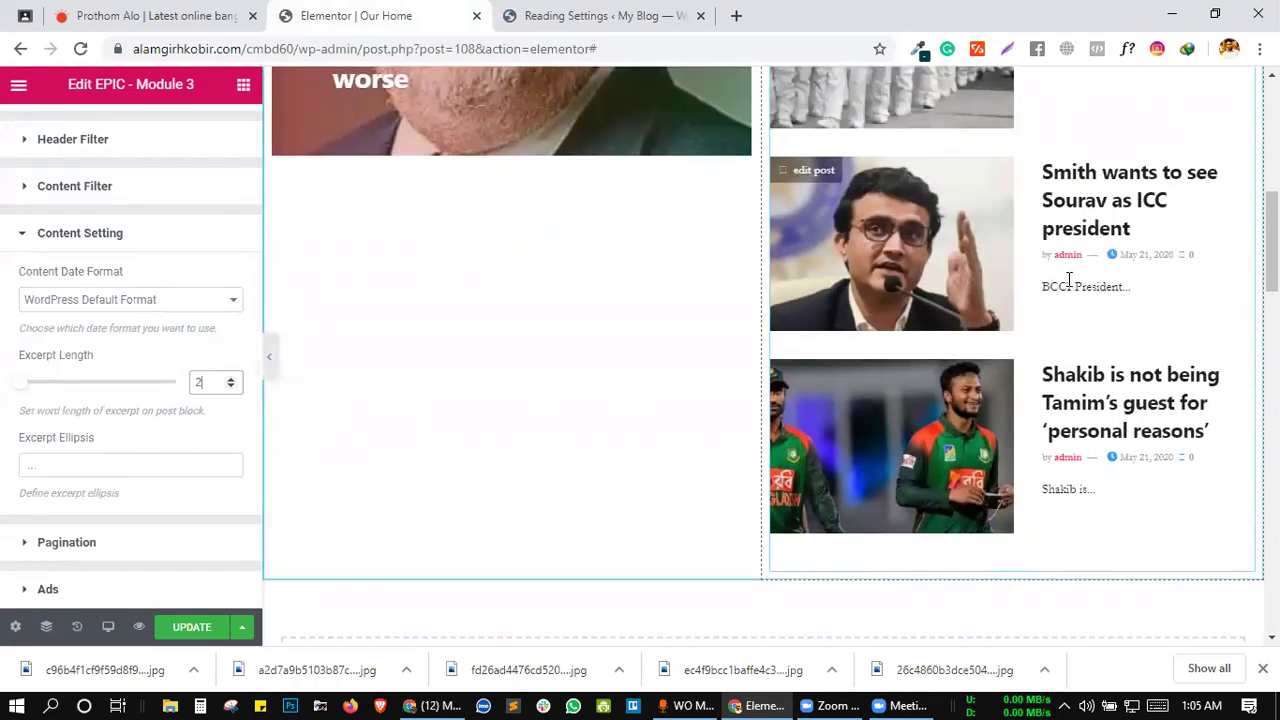
{"action": "double_click", "coordinate": [198, 383]}
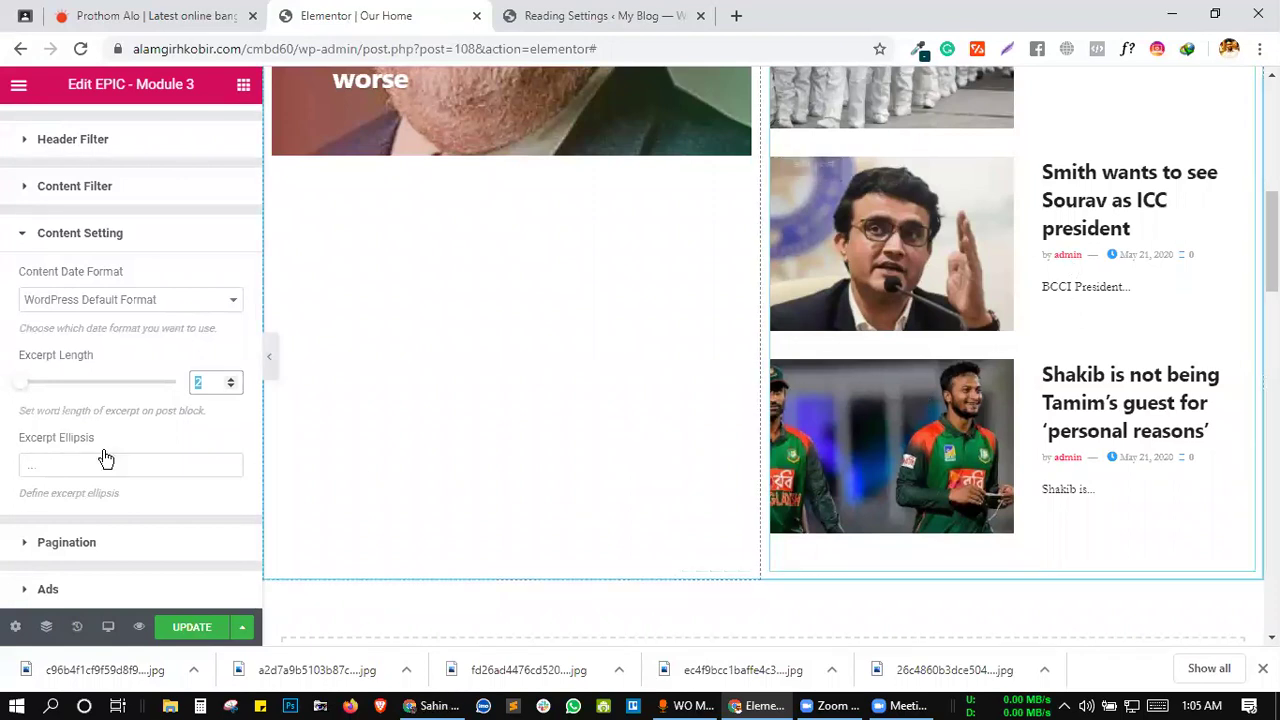
{"action": "key", "text": "BackSpace"}
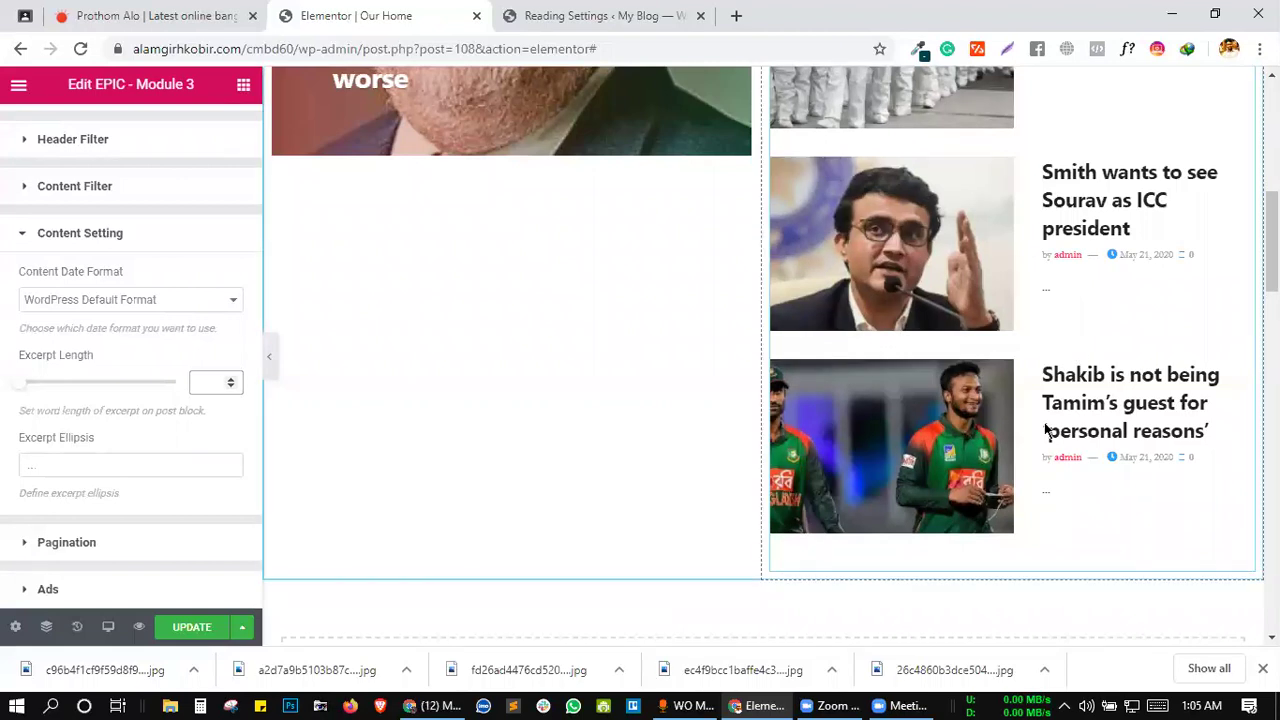
- Try "Read More" as the excerpt ellipsis of EPIC - Module 3 and check it throughout the post list
{"action": "left_click", "coordinate": [47, 465]}
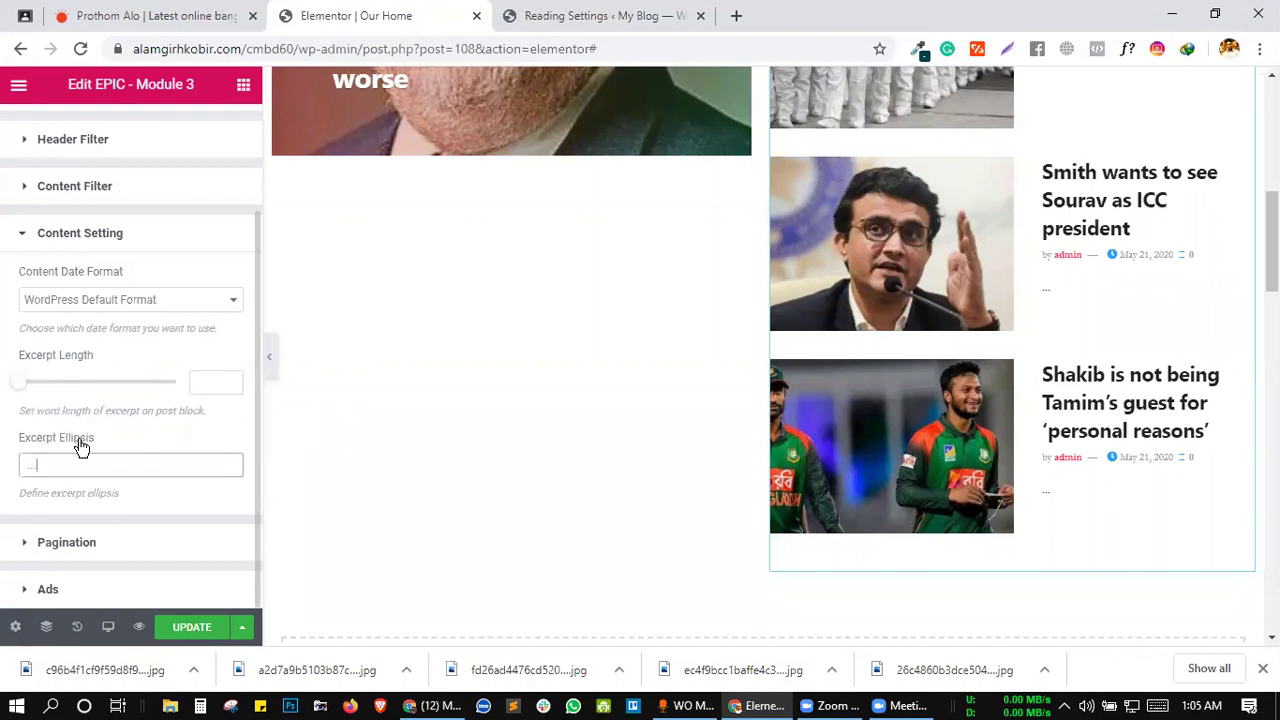
{"action": "left_click", "coordinate": [44, 440]}
{"action": "left_click", "coordinate": [41, 463]}
{"action": "type", "text": "Read More"}
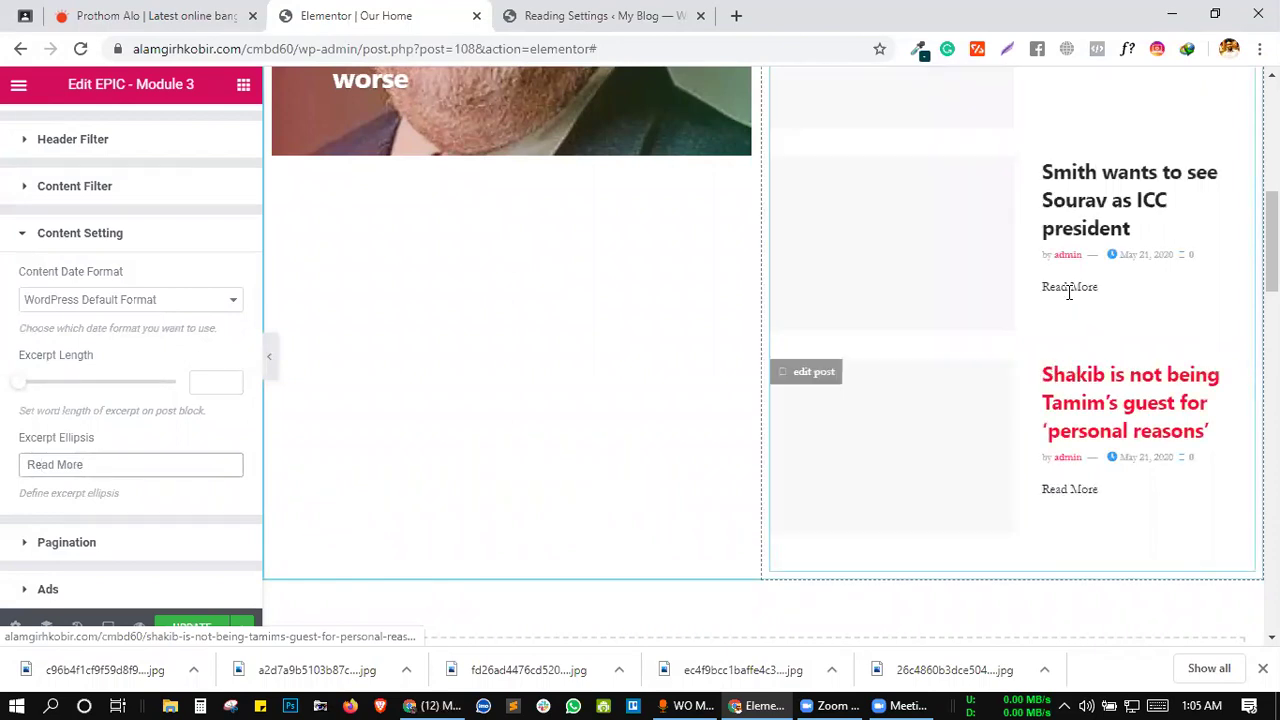
{"action": "scroll", "coordinate": [1068, 295], "scroll_direction": "up", "scroll_amount": 4}
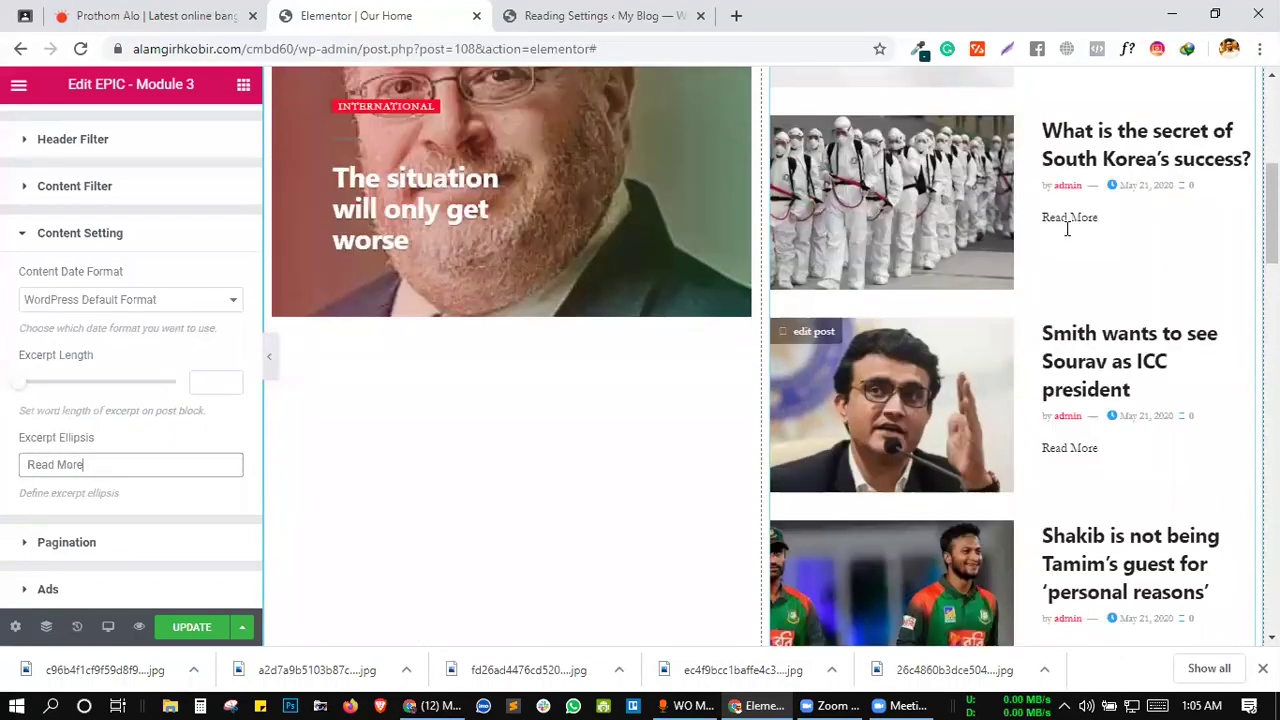
{"action": "scroll", "coordinate": [1068, 320], "scroll_direction": "down", "scroll_amount": 5}
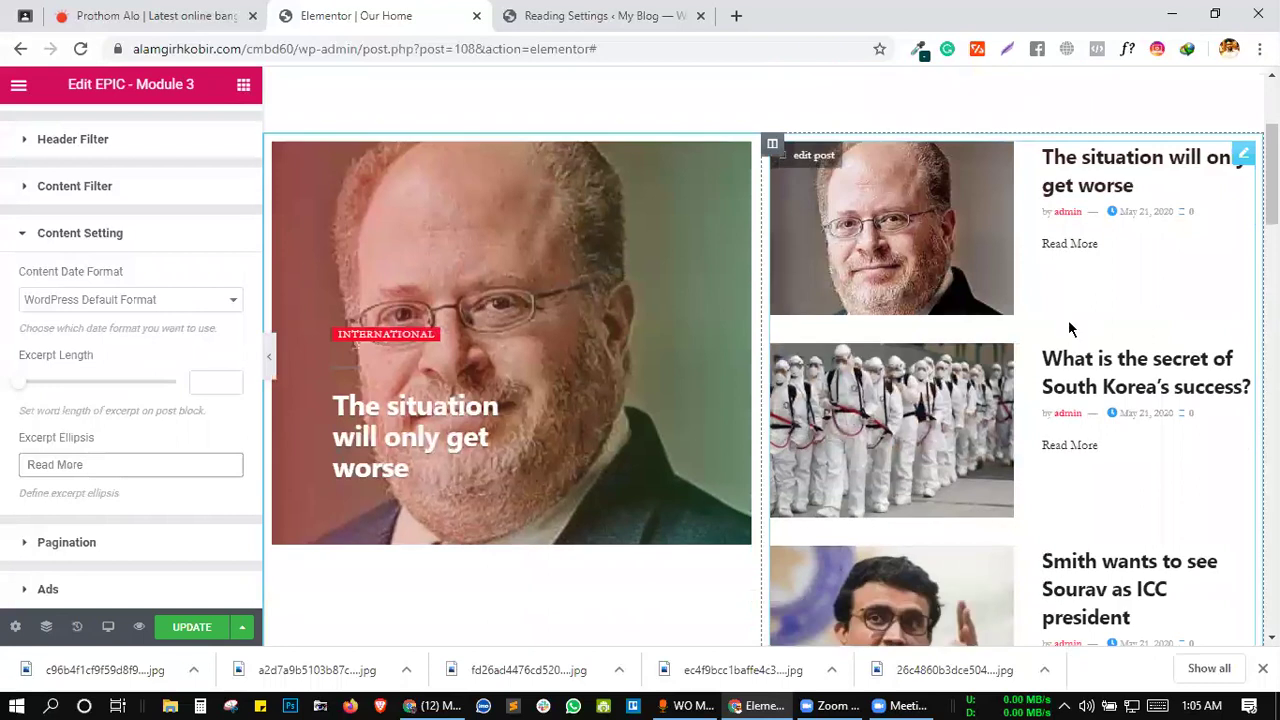
{"action": "scroll", "coordinate": [1040, 405], "scroll_direction": "up", "scroll_amount": 6}
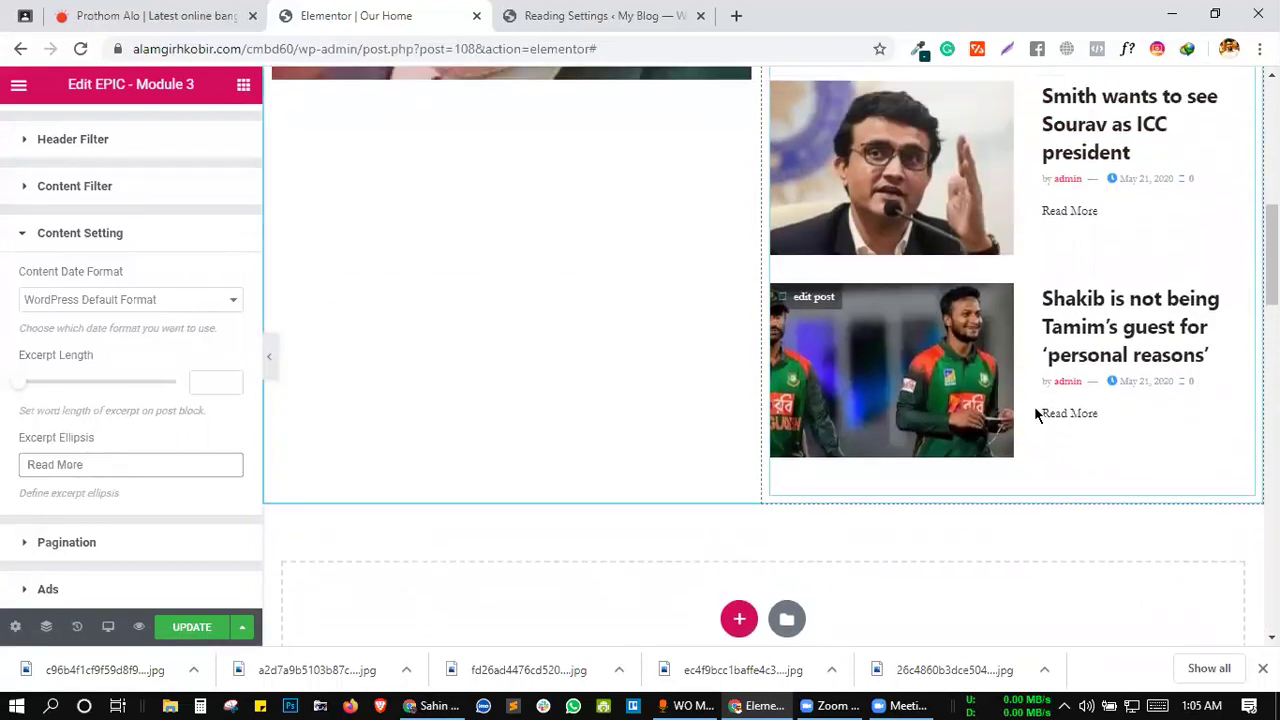
{"action": "scroll", "coordinate": [1035, 405], "scroll_direction": "down", "scroll_amount": 4}
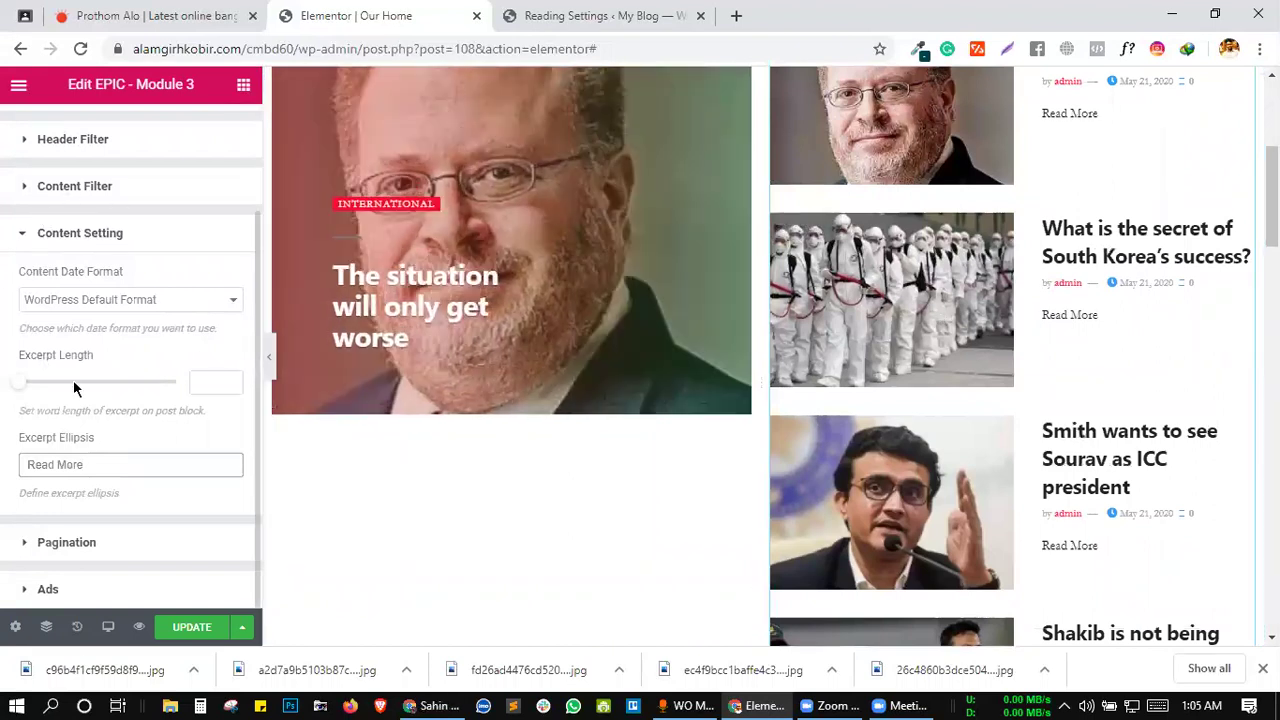
- Clear the excerpt ellipsis text of EPIC - Module 3 and open the module's pagination settings
{"action": "triple_click", "coordinate": [110, 464]}
{"action": "key", "text": "BackSpace"}
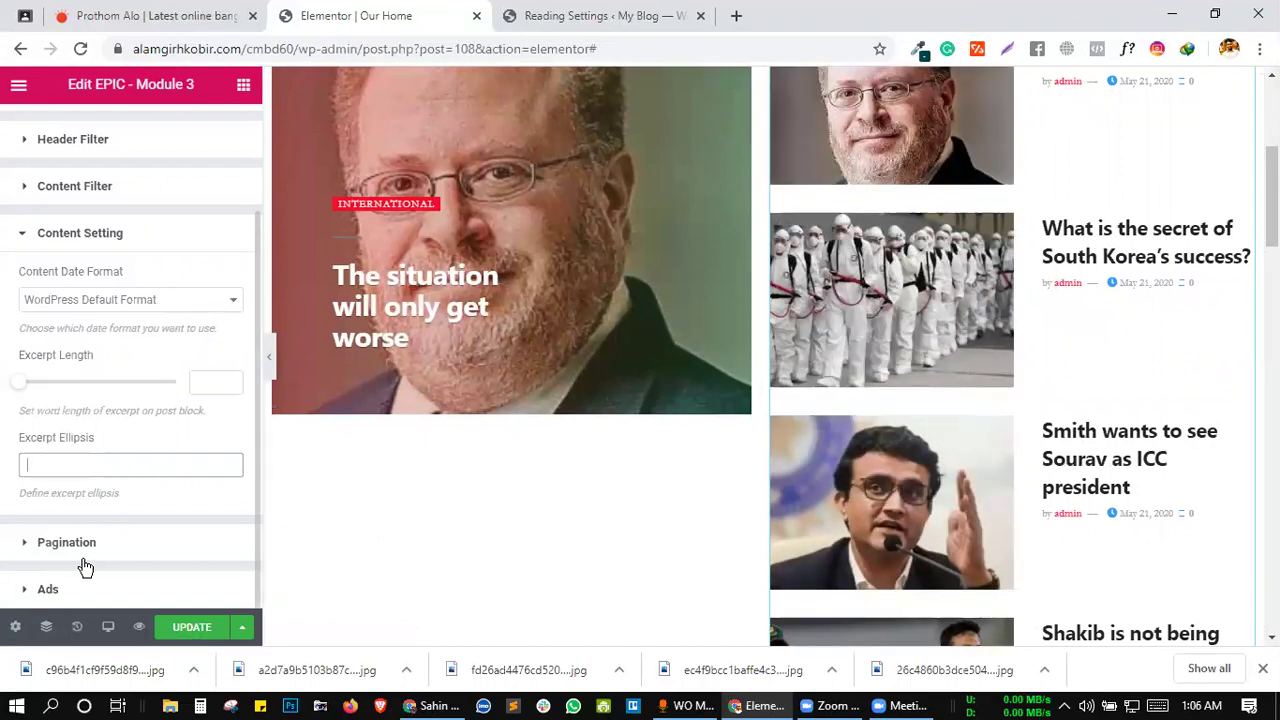
{"action": "left_click", "coordinate": [145, 541]}
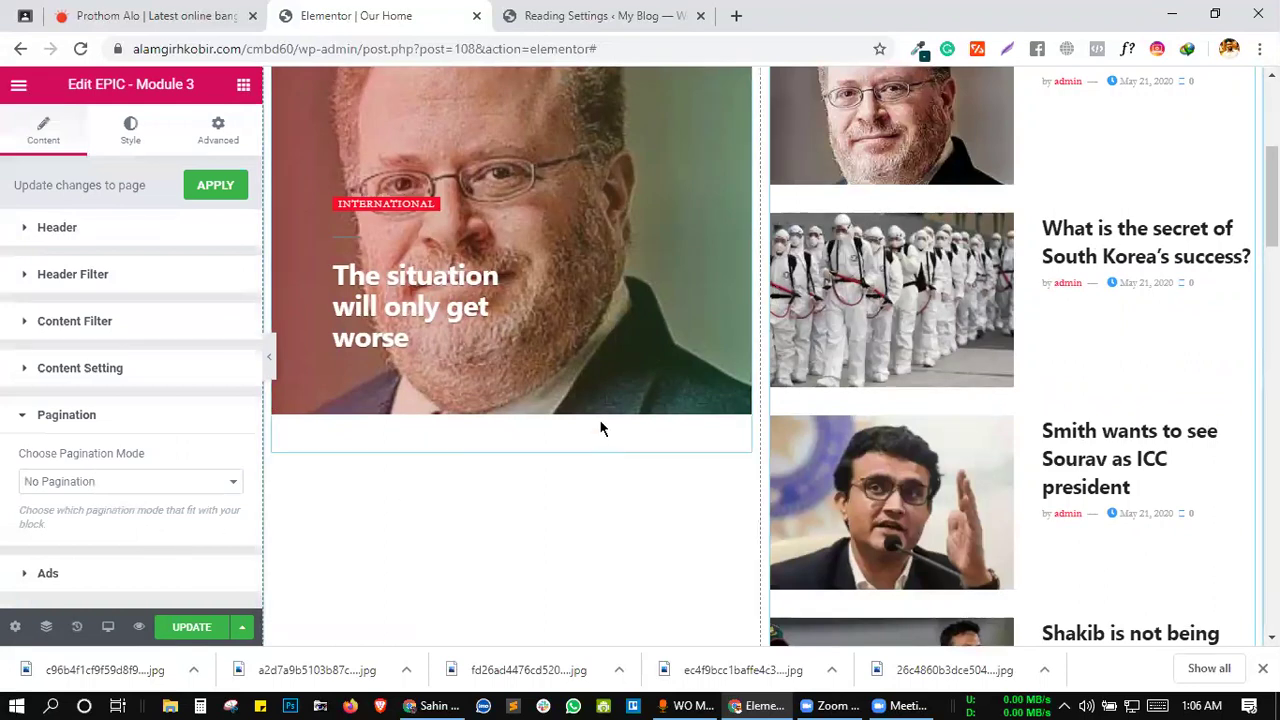
{"action": "scroll", "coordinate": [600, 428], "scroll_direction": "down", "scroll_amount": 3}
- Search Google for "google" in a new browser tab and examine the page numbering below the results
{"action": "left_click", "coordinate": [736, 16]}
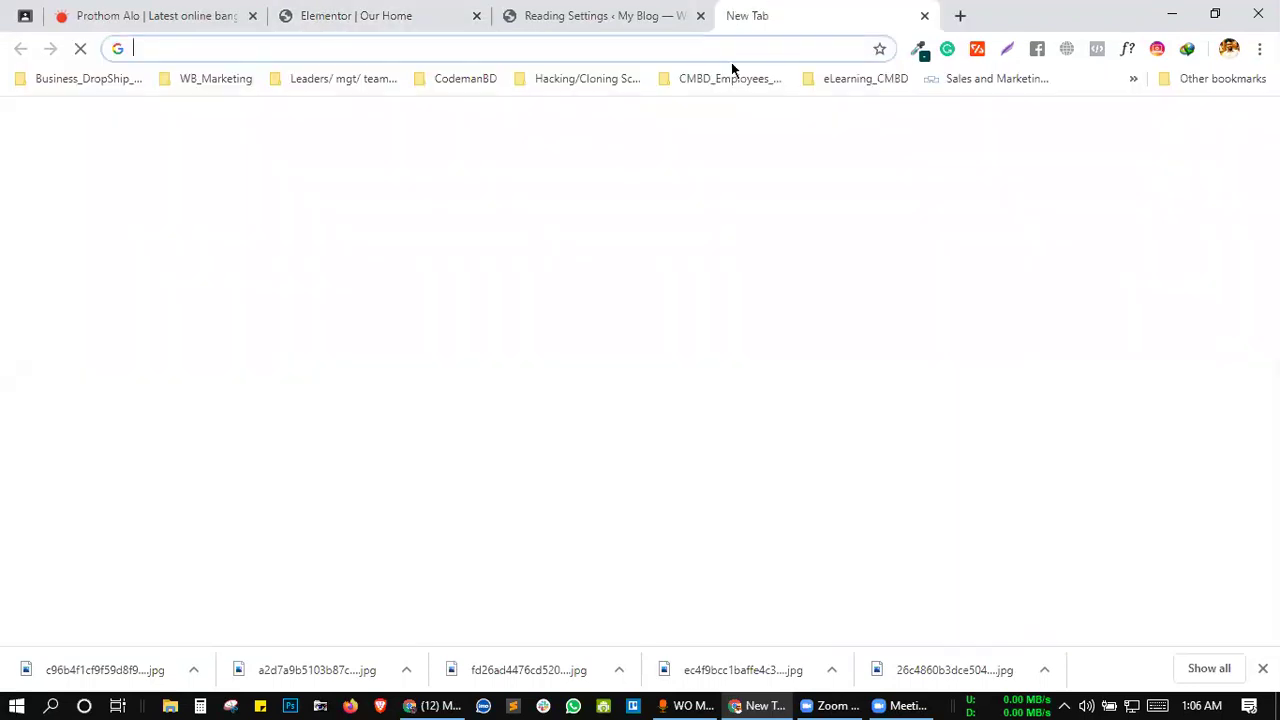
{"action": "type", "text": "google"}
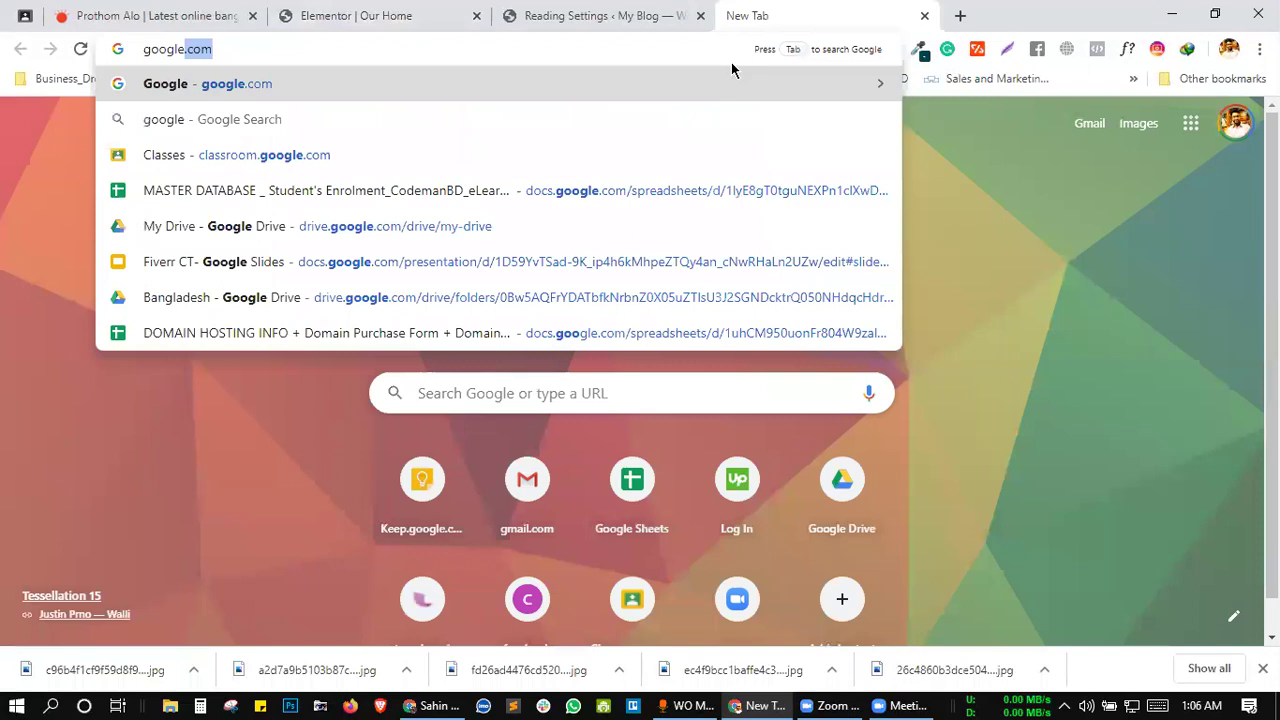
{"action": "key", "text": "Return"}
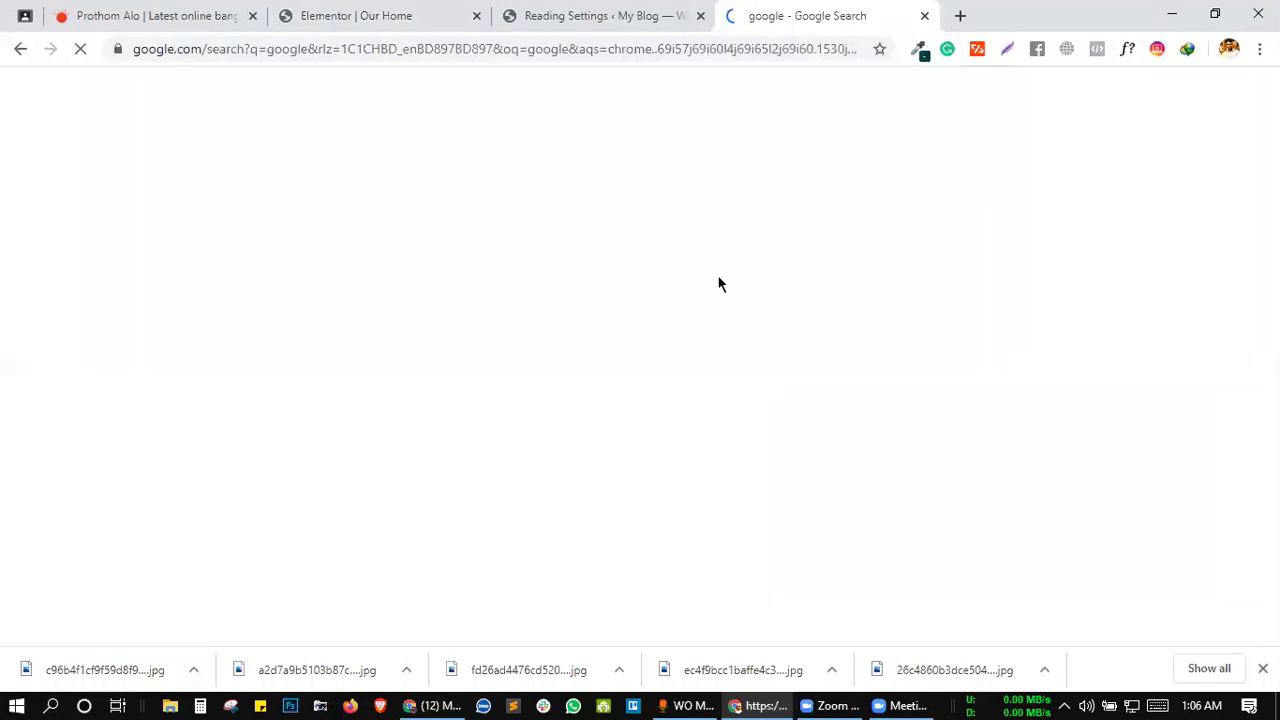
{"action": "scroll", "coordinate": [672, 328], "scroll_direction": "down", "scroll_amount": 1}
{"action": "scroll", "coordinate": [672, 328], "scroll_direction": "down", "scroll_amount": 15}
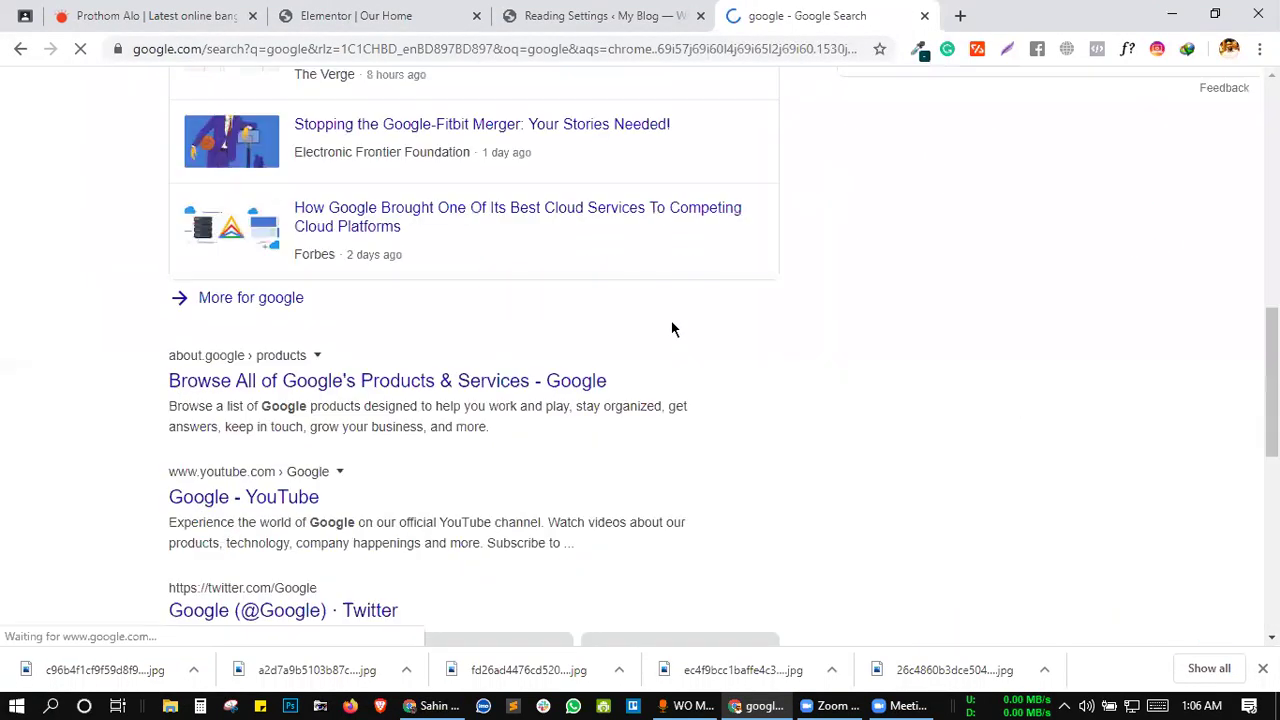
{"action": "scroll", "coordinate": [436, 543], "scroll_direction": "up", "scroll_amount": 2}
{"action": "scroll", "coordinate": [436, 543], "scroll_direction": "down", "scroll_amount": 2}
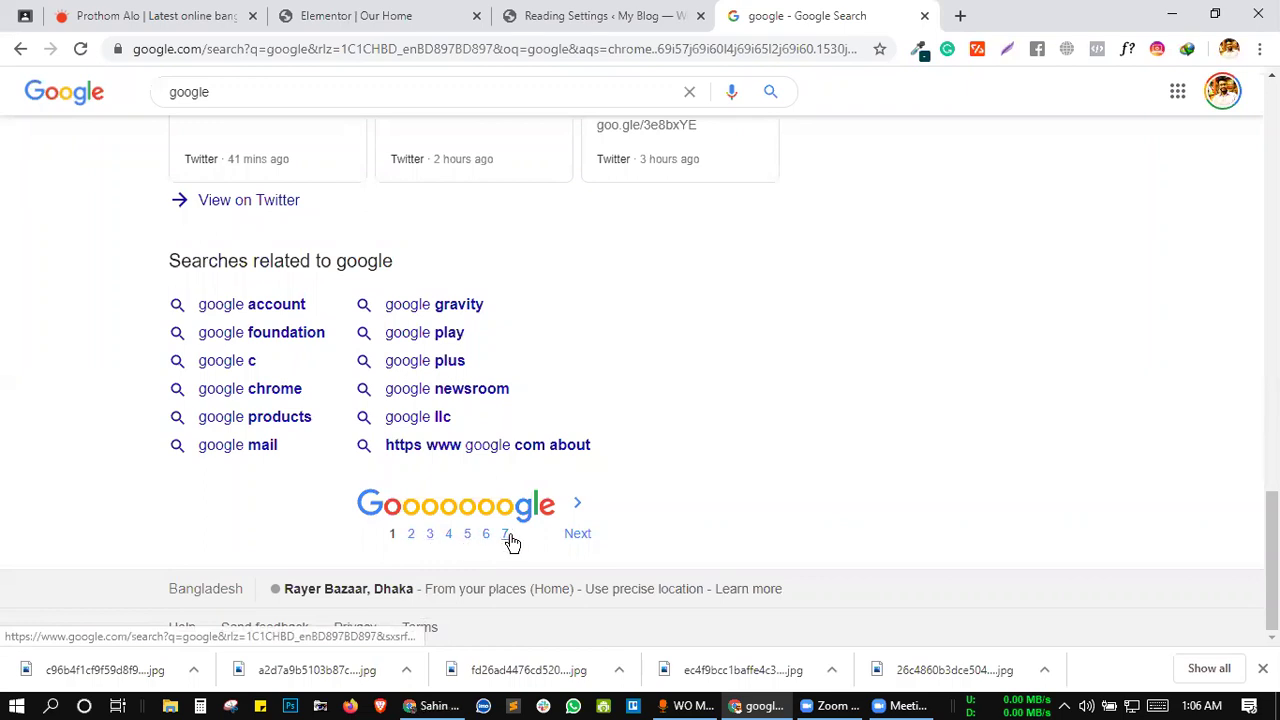
{"action": "left_click", "coordinate": [640, 15]}
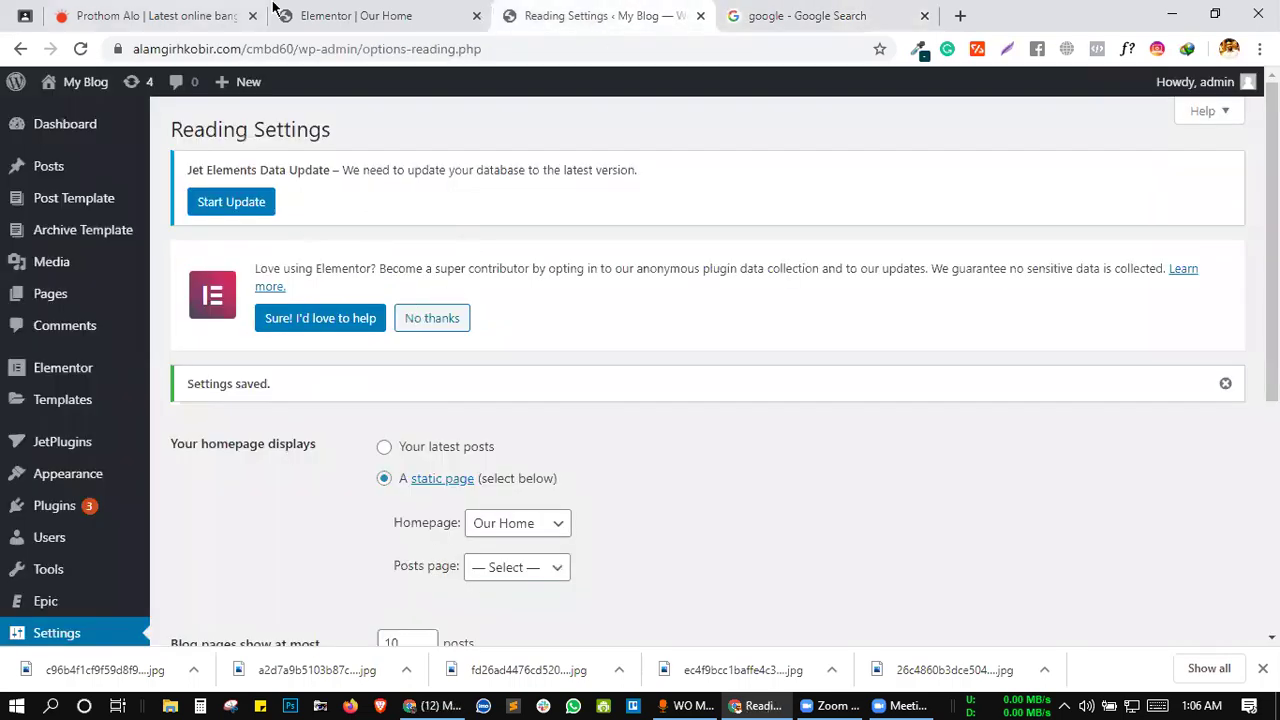
- On the Elementor page, set EPIC - Module 3's pagination mode to Next Prev and advance its post list one page
{"action": "left_click", "coordinate": [336, 12]}
{"action": "scroll", "coordinate": [343, 374], "scroll_direction": "down", "scroll_amount": 1}
{"action": "left_click", "coordinate": [126, 482]}
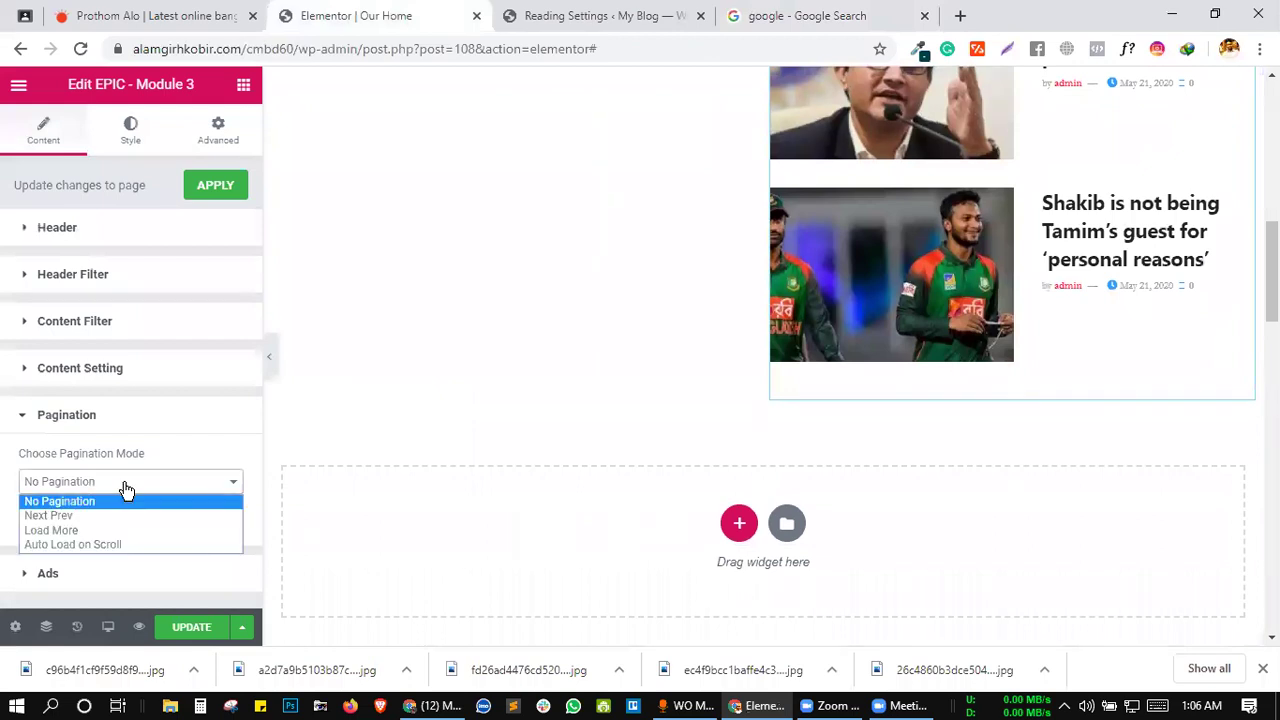
{"action": "left_click", "coordinate": [70, 516]}
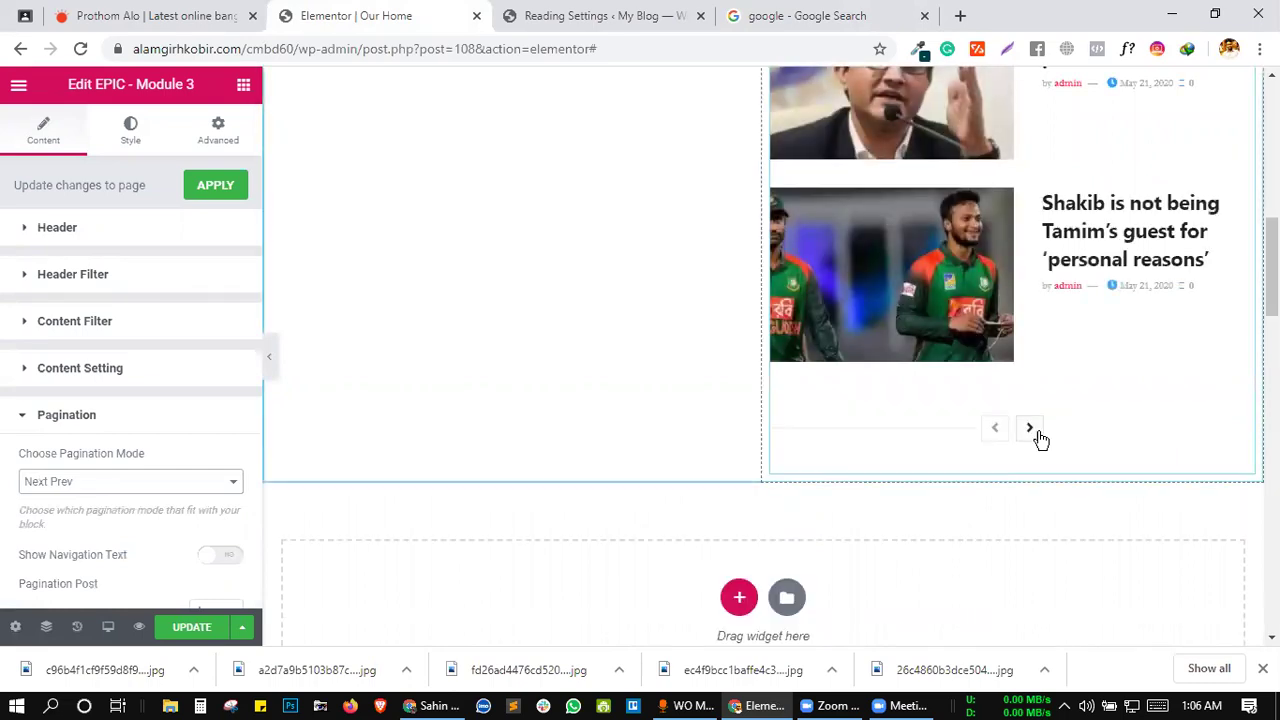
{"action": "left_click", "coordinate": [1031, 429]}
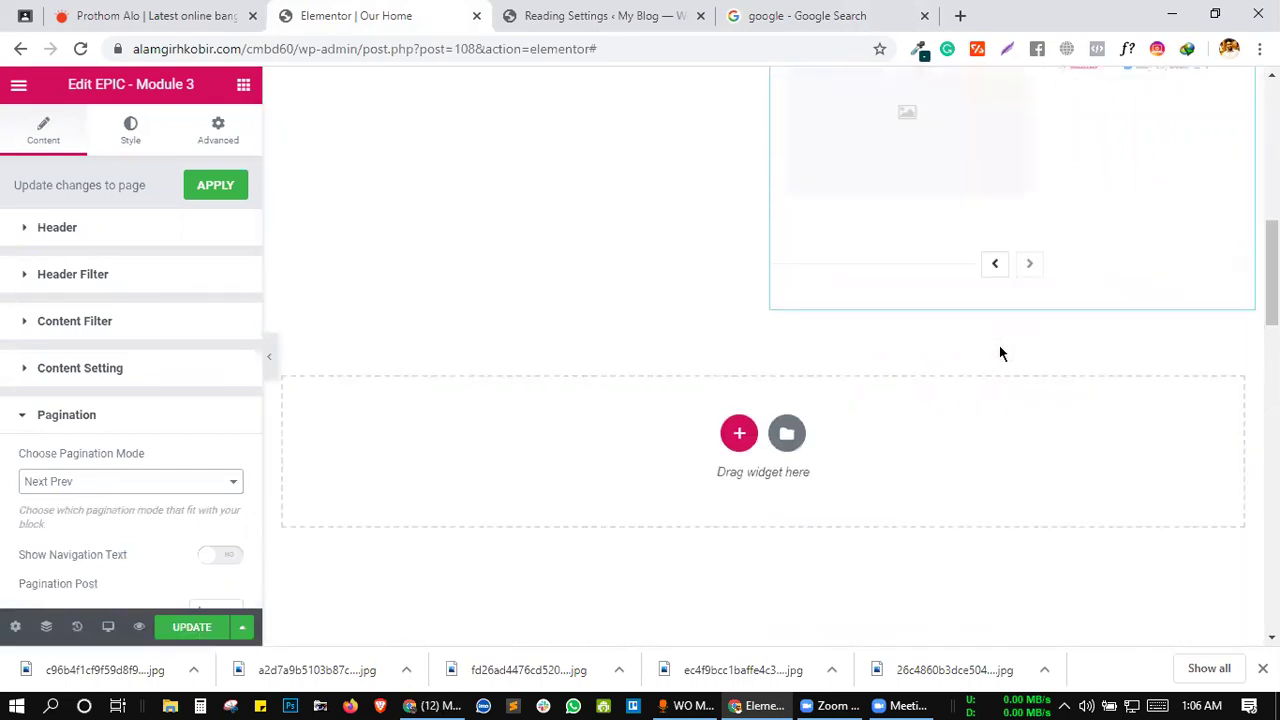
- Page EPIC - Module 3's post list back, forward and back again, and view the available pagination modes
{"action": "left_click", "coordinate": [1088, 705]}
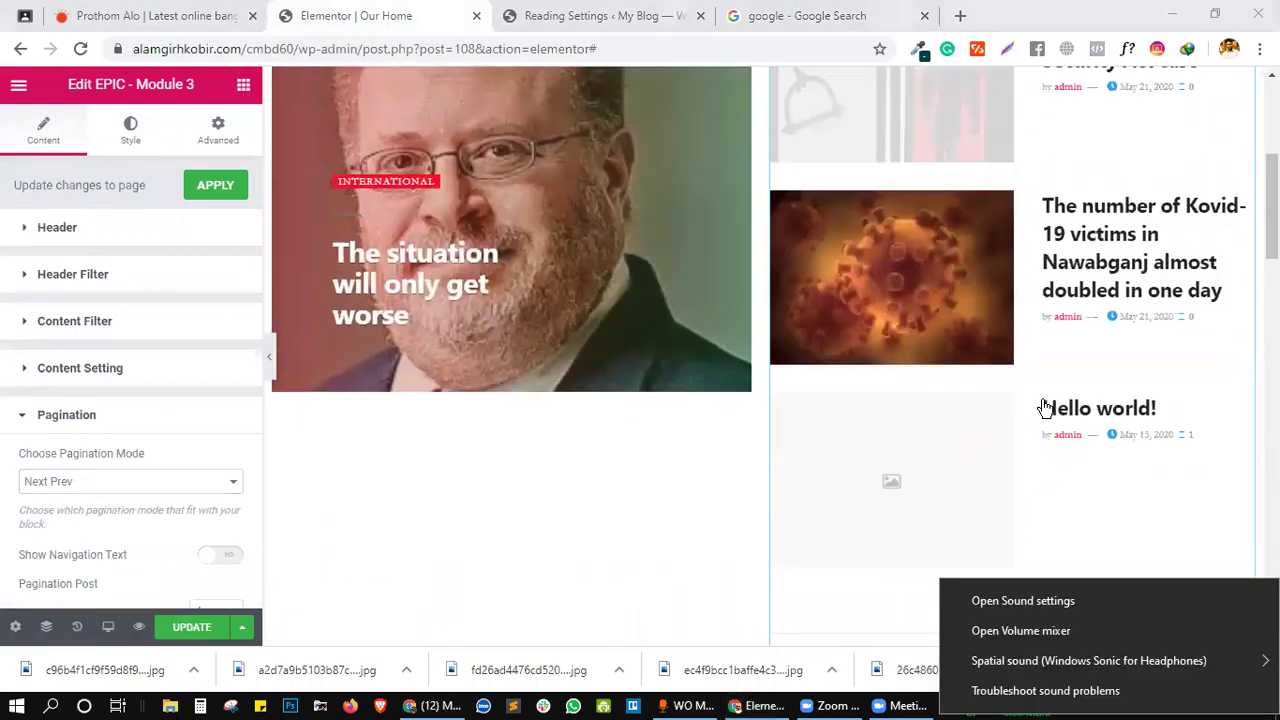
{"action": "scroll", "coordinate": [1044, 407], "scroll_direction": "down", "scroll_amount": 3}
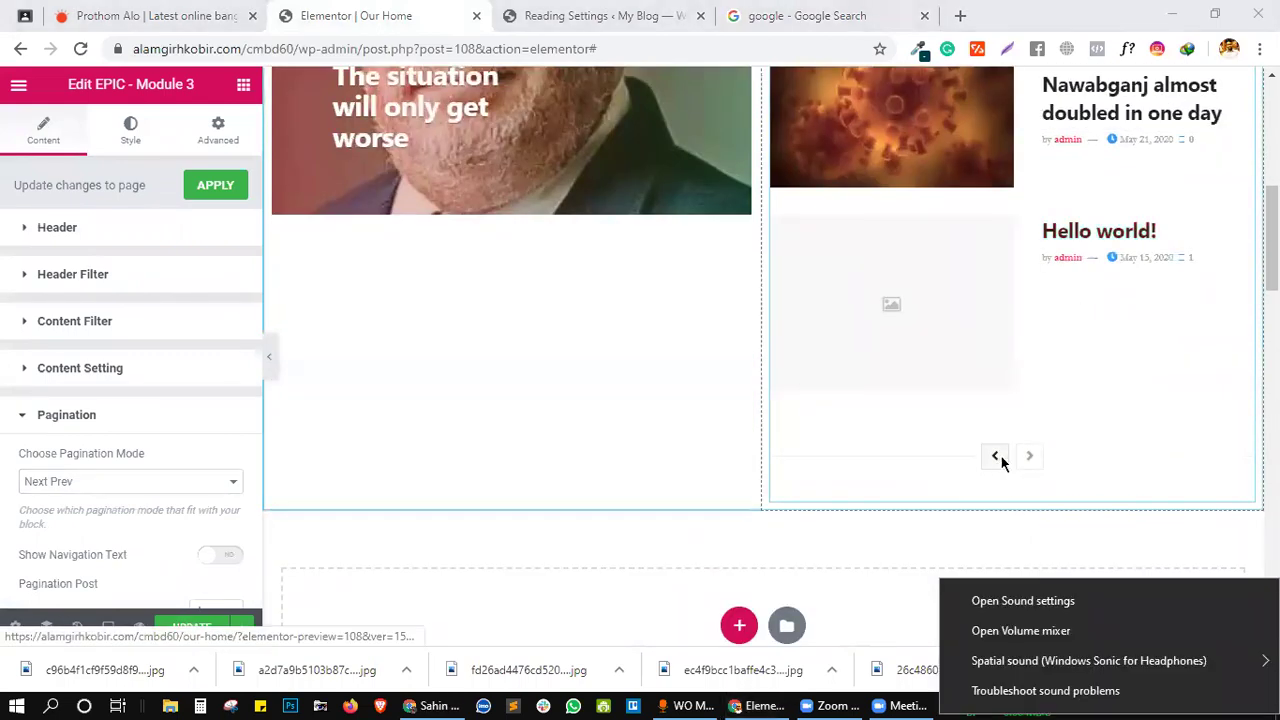
{"action": "left_click", "coordinate": [997, 456]}
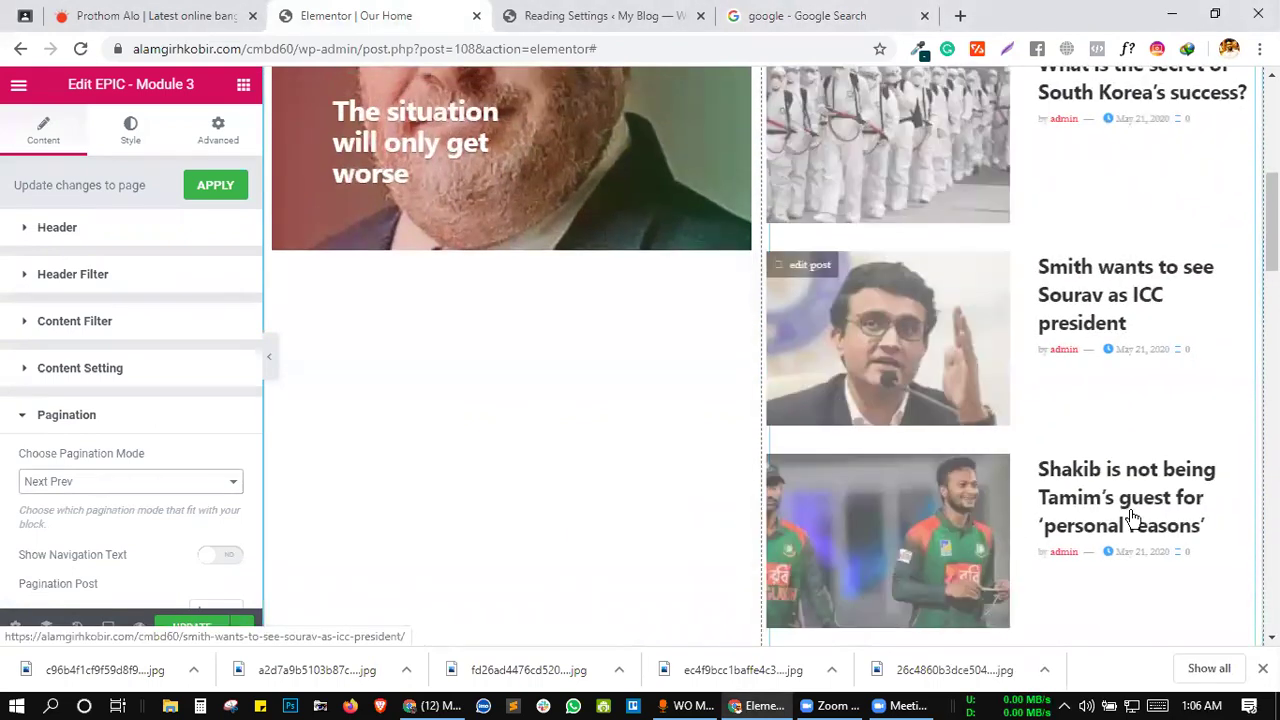
{"action": "scroll", "coordinate": [1169, 506], "scroll_direction": "down", "scroll_amount": 4}
{"action": "right_click", "coordinate": [1169, 506]}
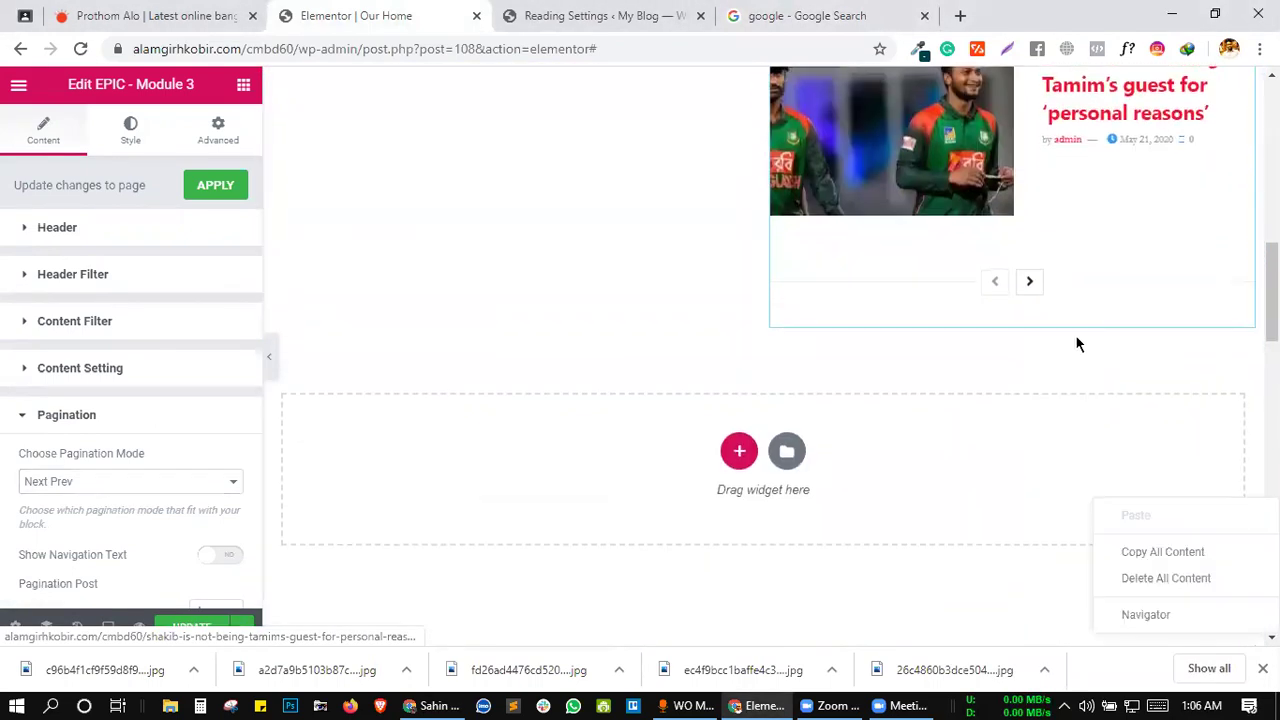
{"action": "left_click", "coordinate": [1031, 285]}
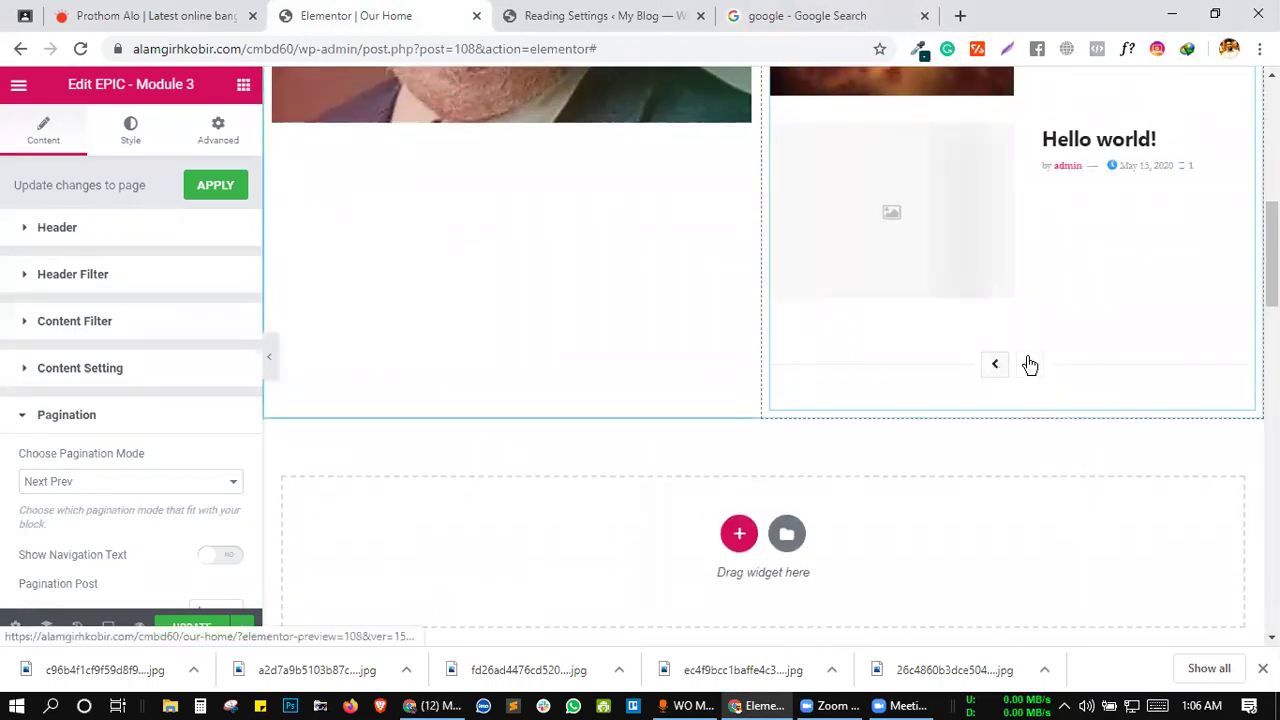
{"action": "left_click", "coordinate": [1001, 365]}
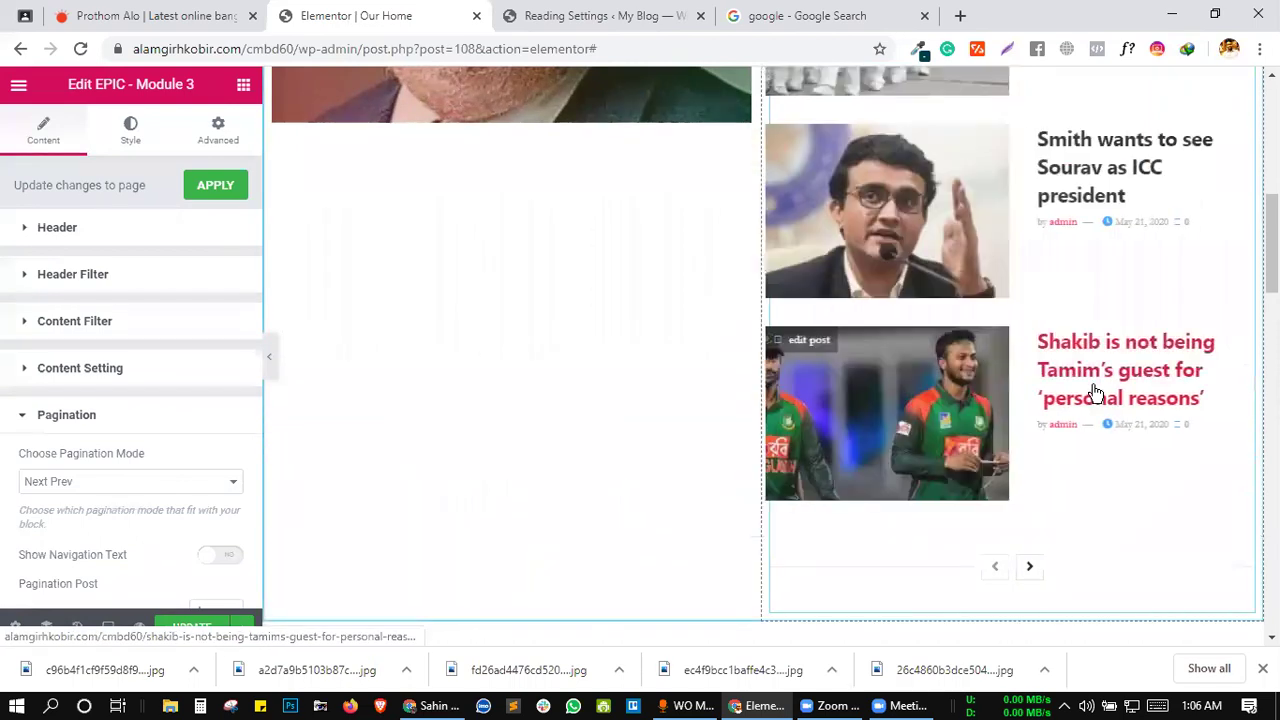
{"action": "scroll", "coordinate": [1017, 457], "scroll_direction": "up", "scroll_amount": 1}
{"action": "scroll", "coordinate": [1015, 437], "scroll_direction": "down", "scroll_amount": 2}
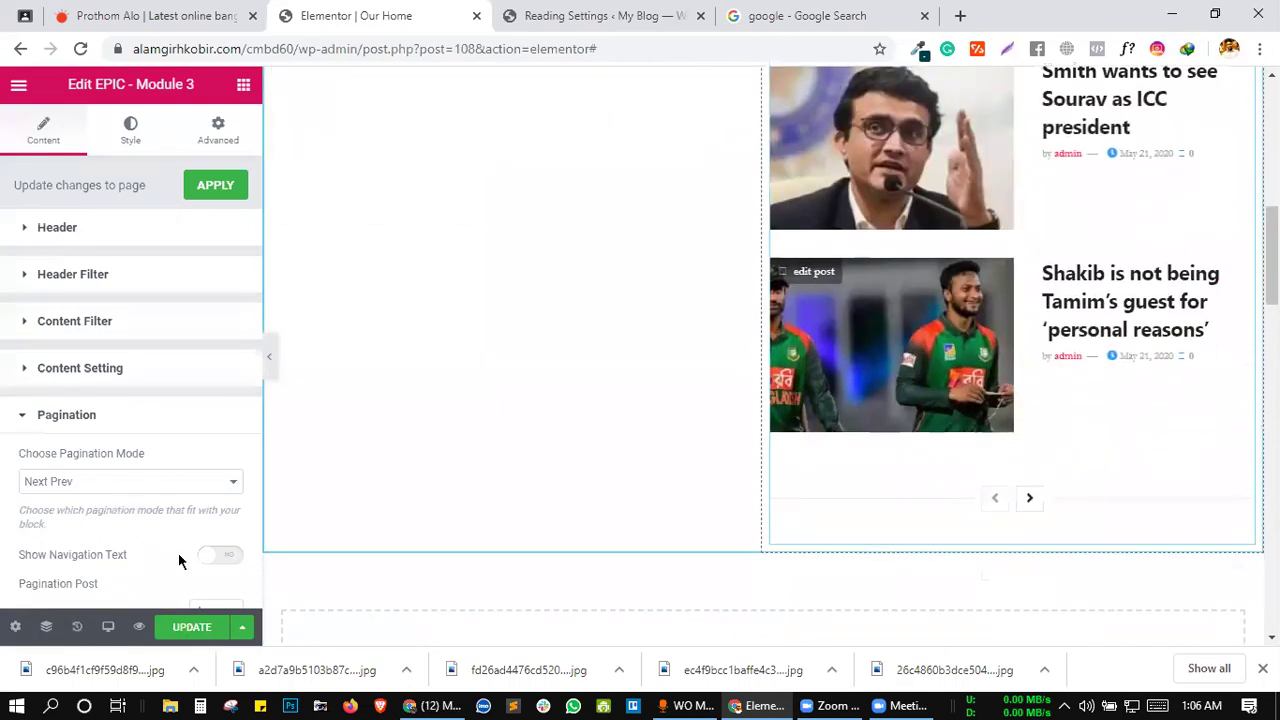
{"action": "left_click", "coordinate": [100, 484]}
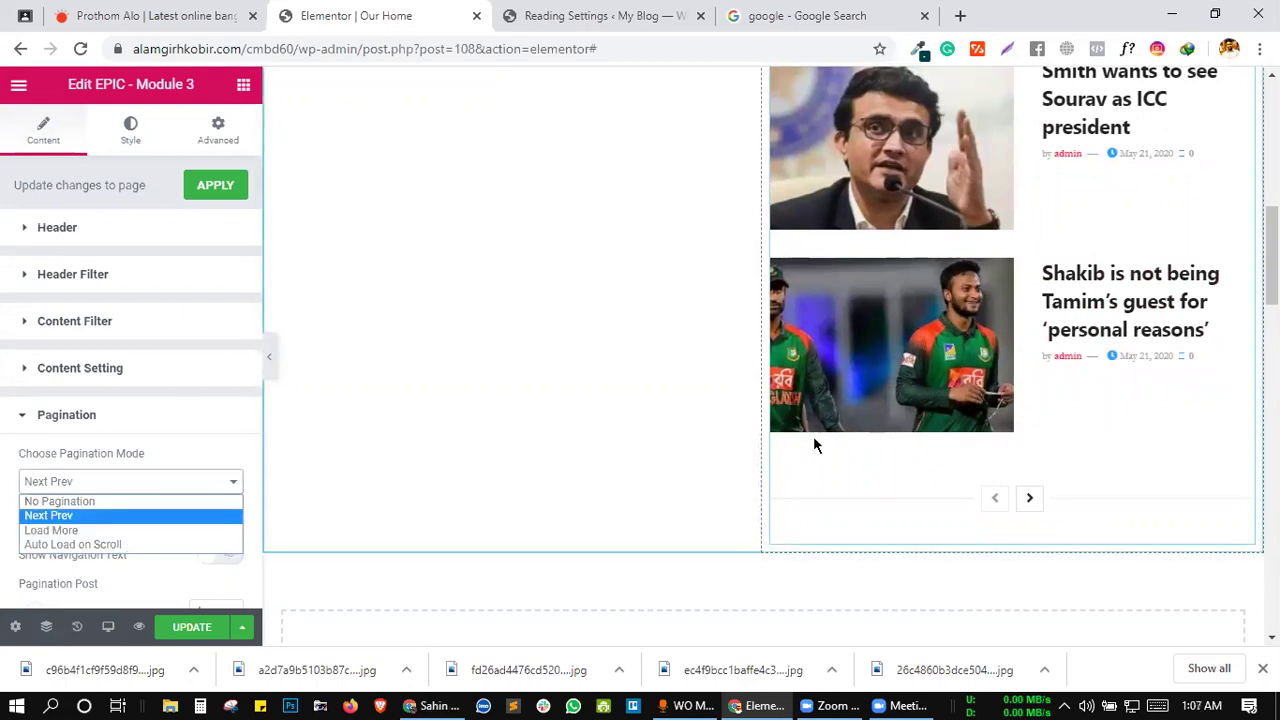
{"action": "left_click", "coordinate": [408, 12]}
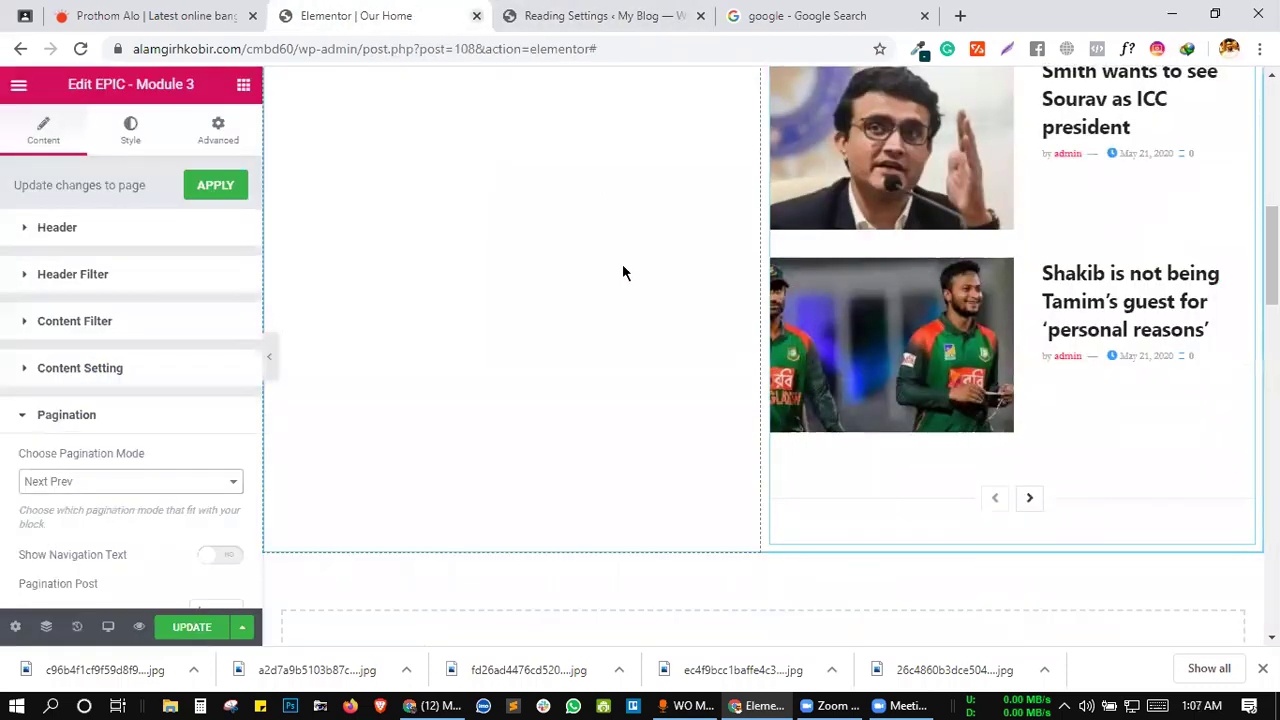
- Compare the WordPress Reading Settings with the page numbering below the Google results for "google"
{"action": "left_click", "coordinate": [588, 12]}
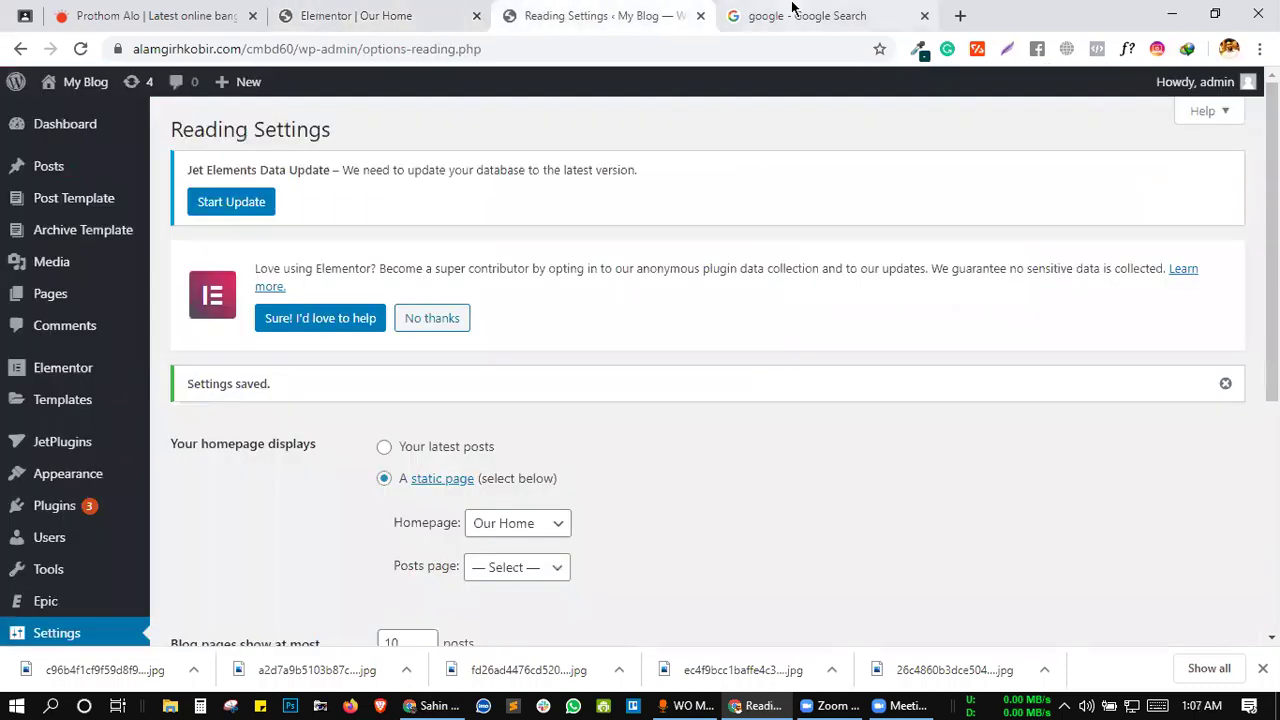
{"action": "left_click", "coordinate": [790, 15]}
{"action": "left_click", "coordinate": [600, 15]}
{"action": "left_click", "coordinate": [790, 15]}
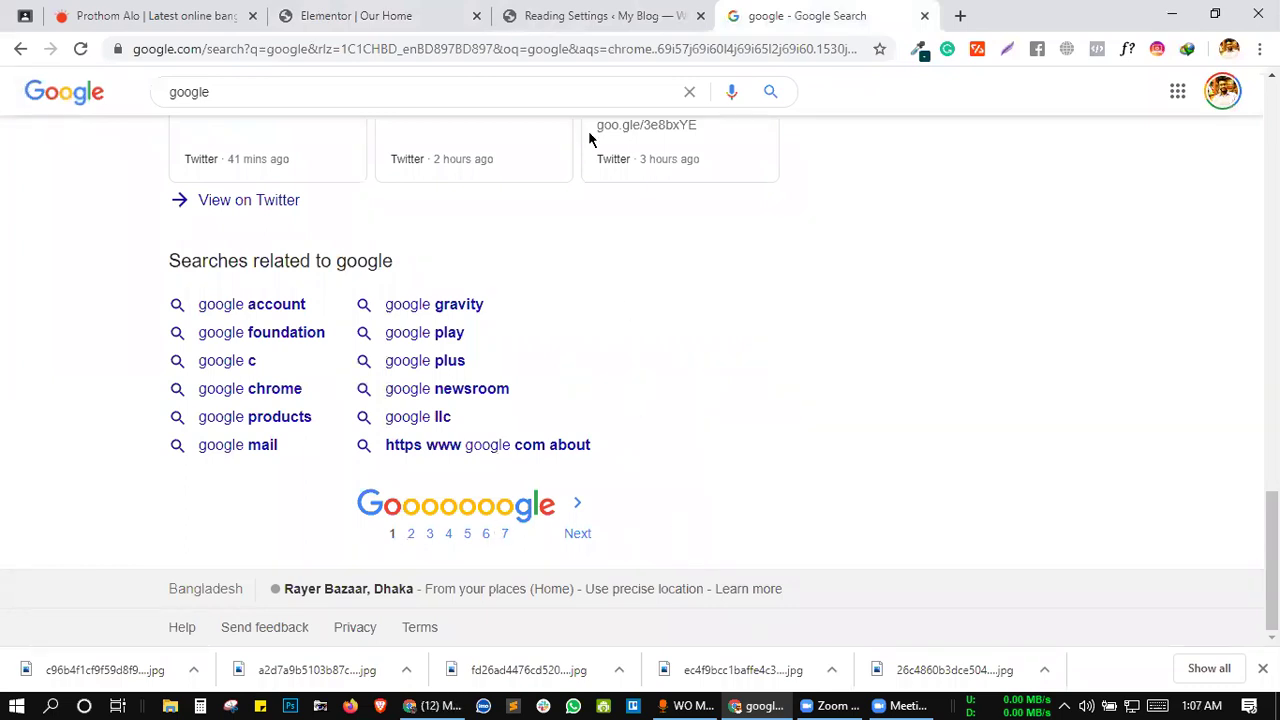
{"action": "left_click", "coordinate": [591, 14]}
{"action": "left_click", "coordinate": [755, 15]}
{"action": "left_click", "coordinate": [600, 15]}
{"action": "left_click", "coordinate": [763, 9]}
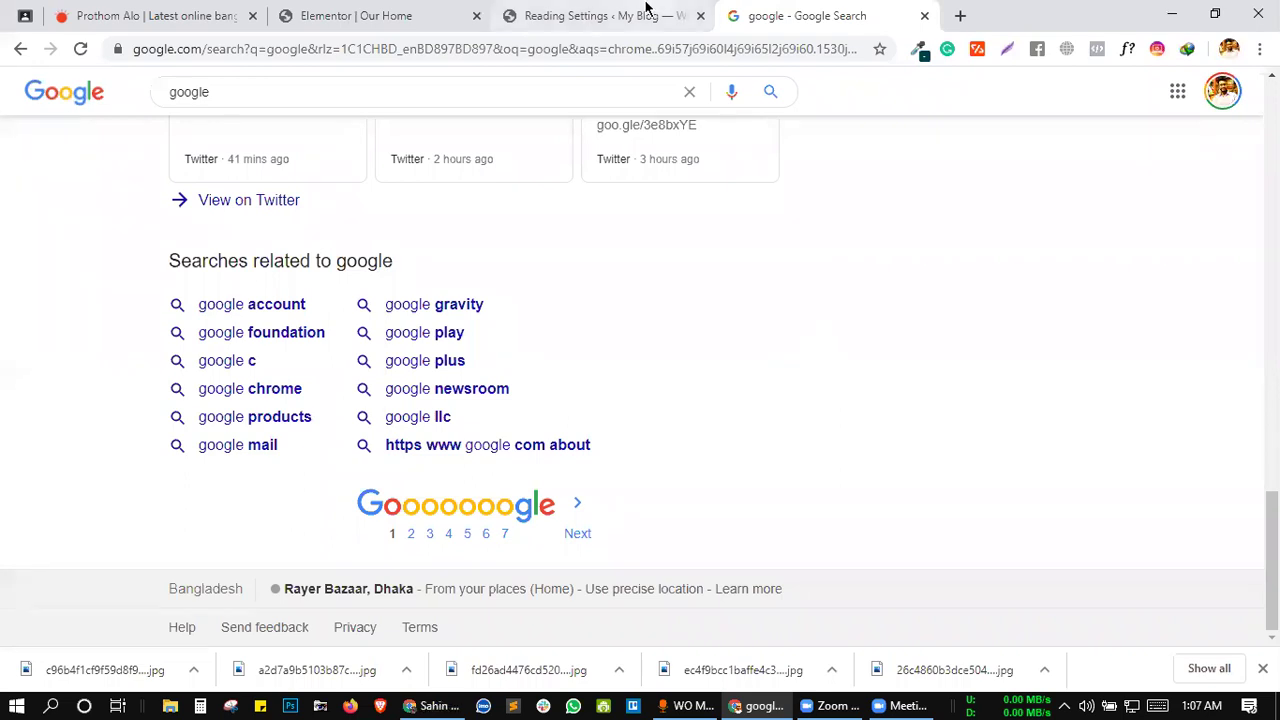
{"action": "left_click", "coordinate": [592, 14]}
{"action": "key", "text": "ctrl+shift+Tab"}
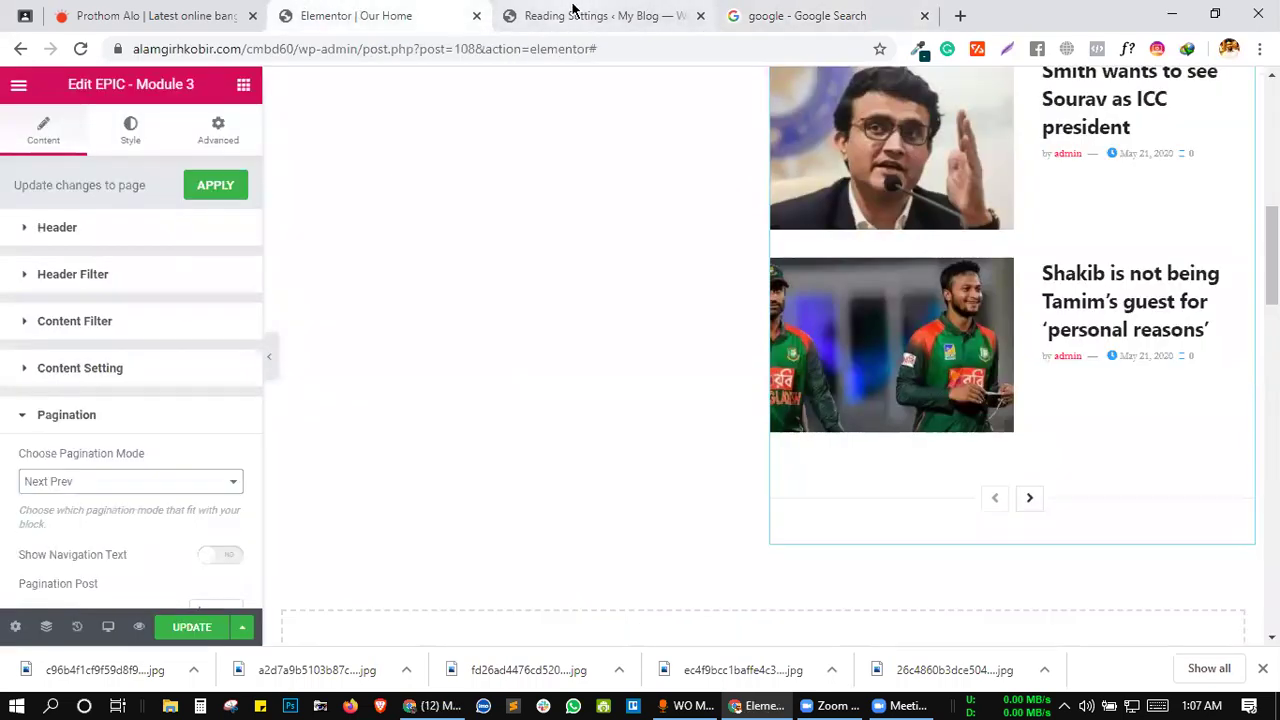
- In the WordPress Reading Settings, enter 2500 as the maximum number of posts that blog pages show
{"action": "left_click", "coordinate": [572, 14]}
{"action": "scroll", "coordinate": [83, 543], "scroll_direction": "down", "scroll_amount": 4}
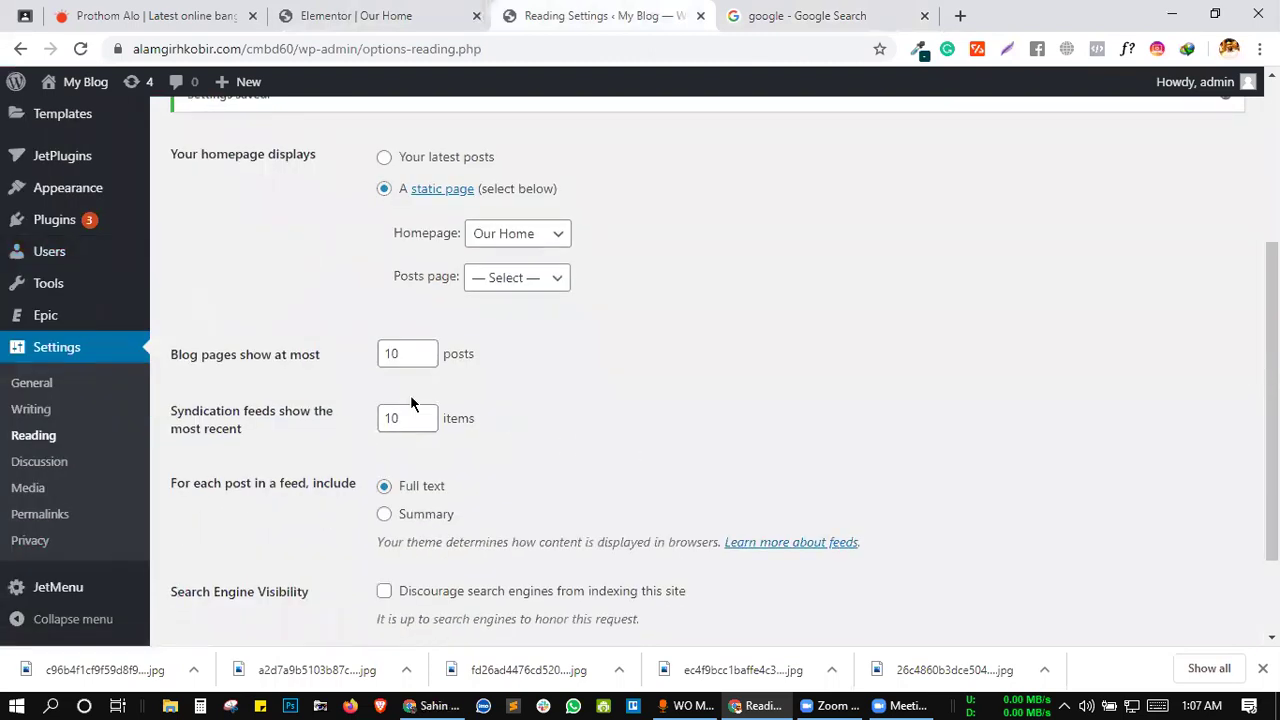
{"action": "left_click", "coordinate": [390, 358]}
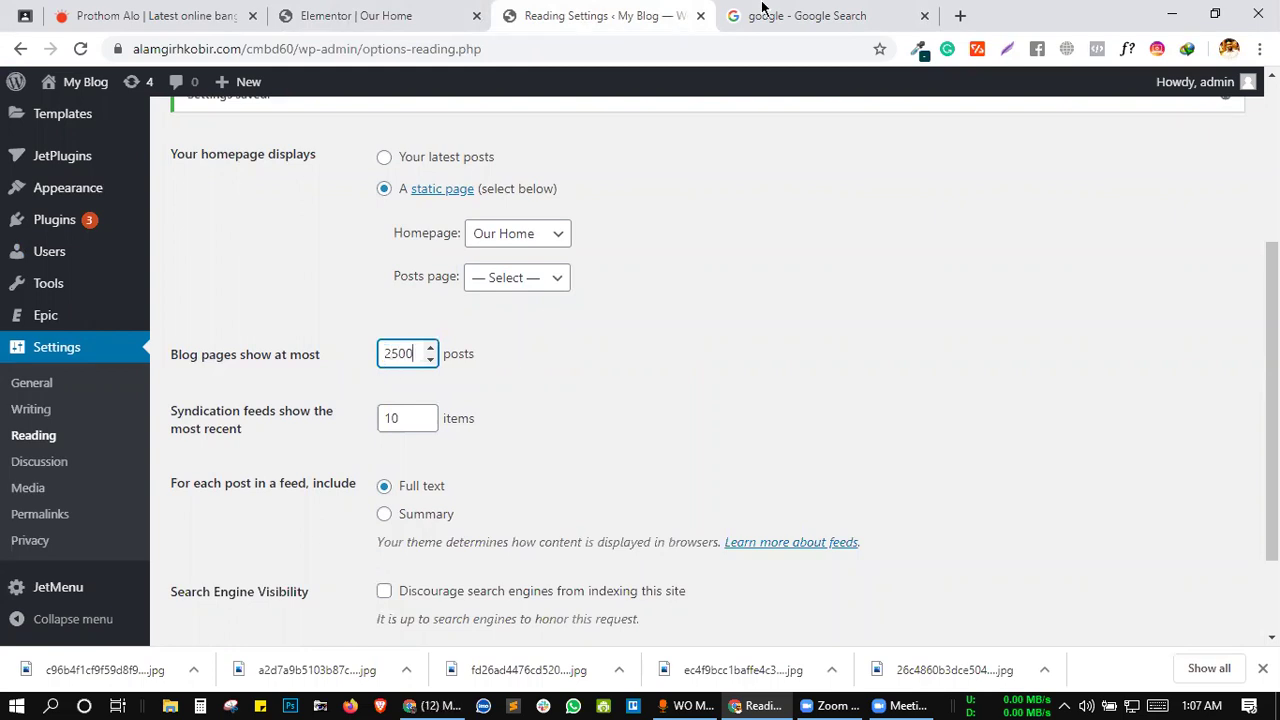
- Examine the Google results for "google" down to the page numbering, and list EPIC - Module 3's pagination modes on the Elementor page
{"action": "left_click", "coordinate": [845, 16]}
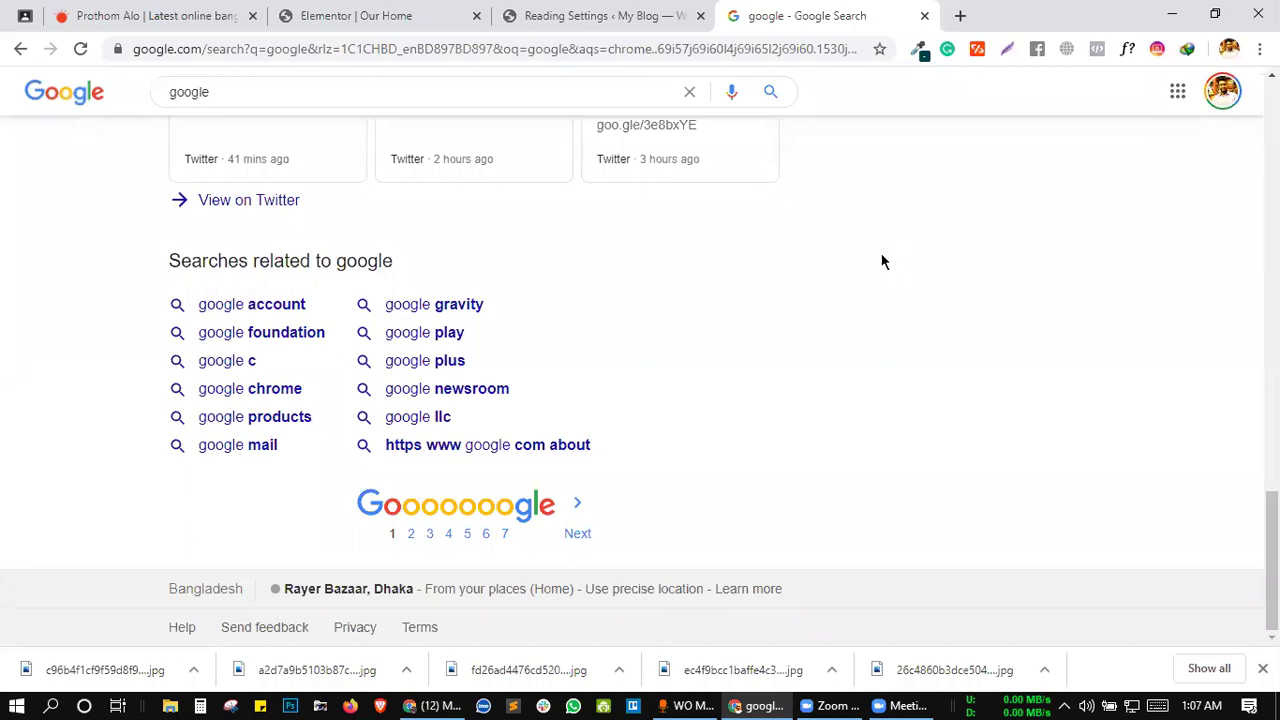
{"action": "scroll", "coordinate": [904, 207], "scroll_direction": "up", "scroll_amount": 20}
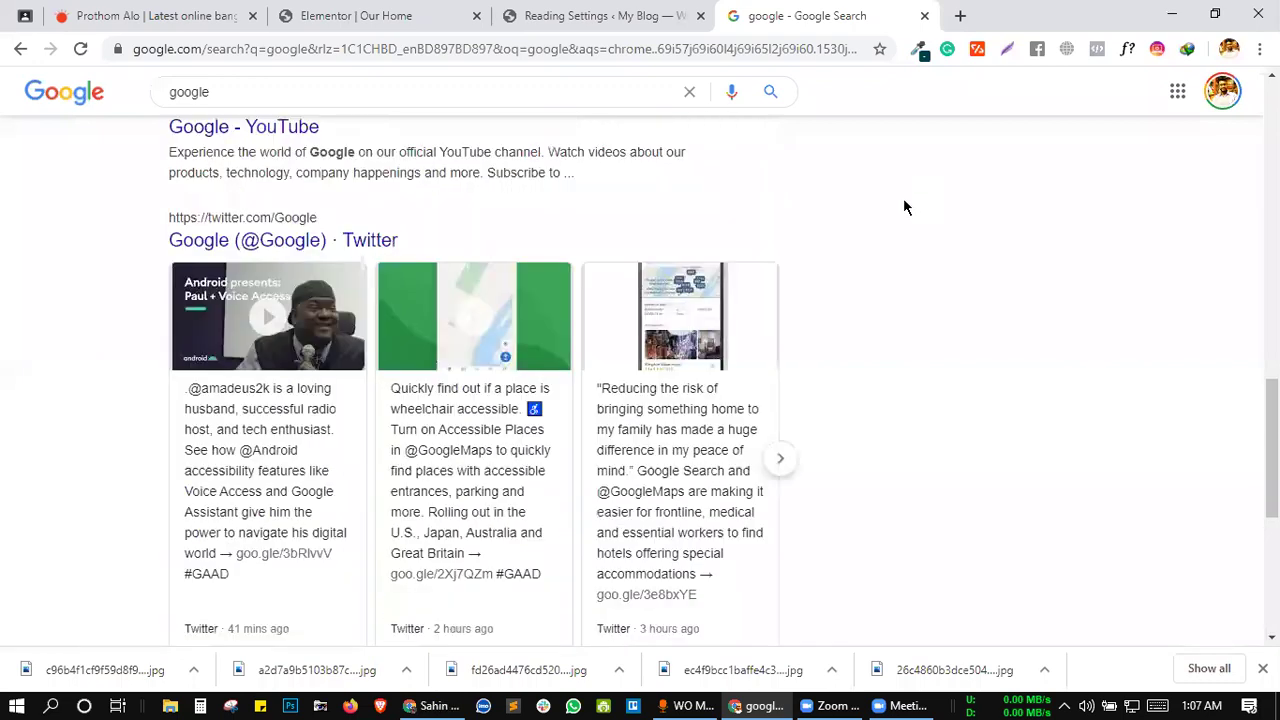
{"action": "scroll", "coordinate": [700, 150], "scroll_direction": "down", "scroll_amount": 5}
{"action": "scroll", "coordinate": [546, 300], "scroll_direction": "down", "scroll_amount": 10}
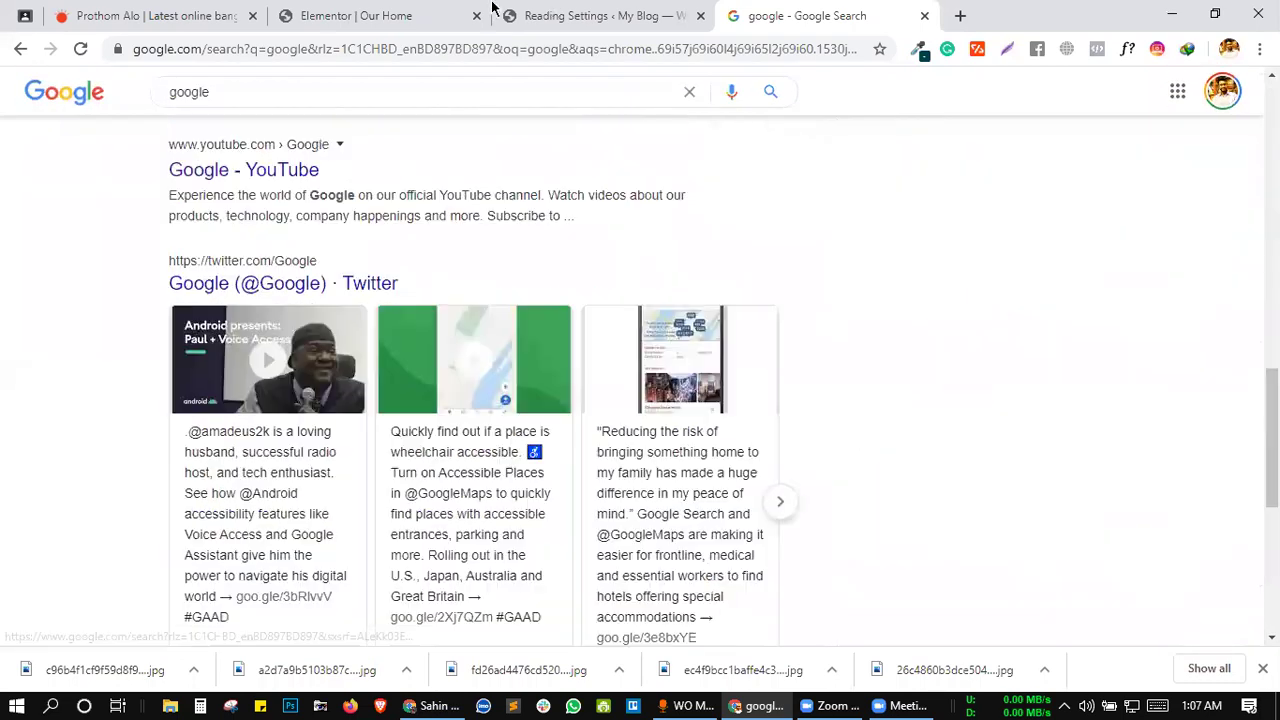
{"action": "left_click", "coordinate": [600, 16]}
{"action": "left_click", "coordinate": [356, 16]}
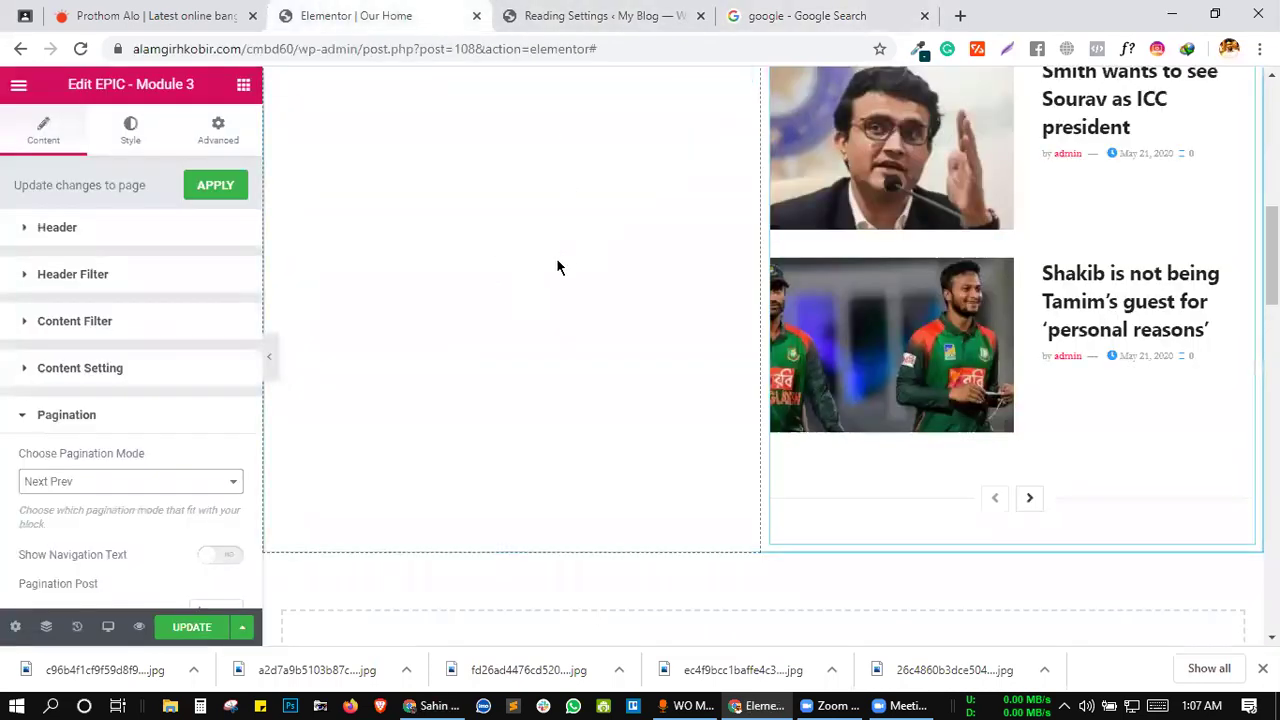
{"action": "scroll", "coordinate": [133, 515], "scroll_direction": "down", "scroll_amount": 2}
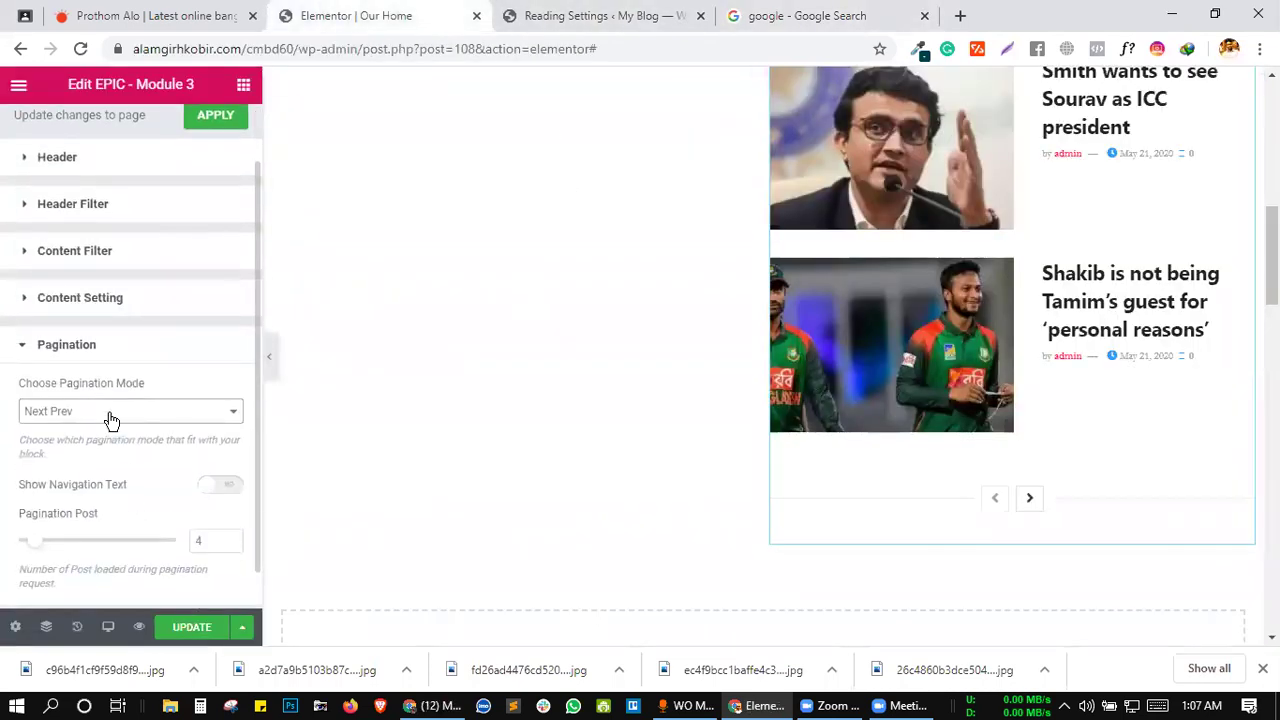
{"action": "left_click", "coordinate": [111, 420]}
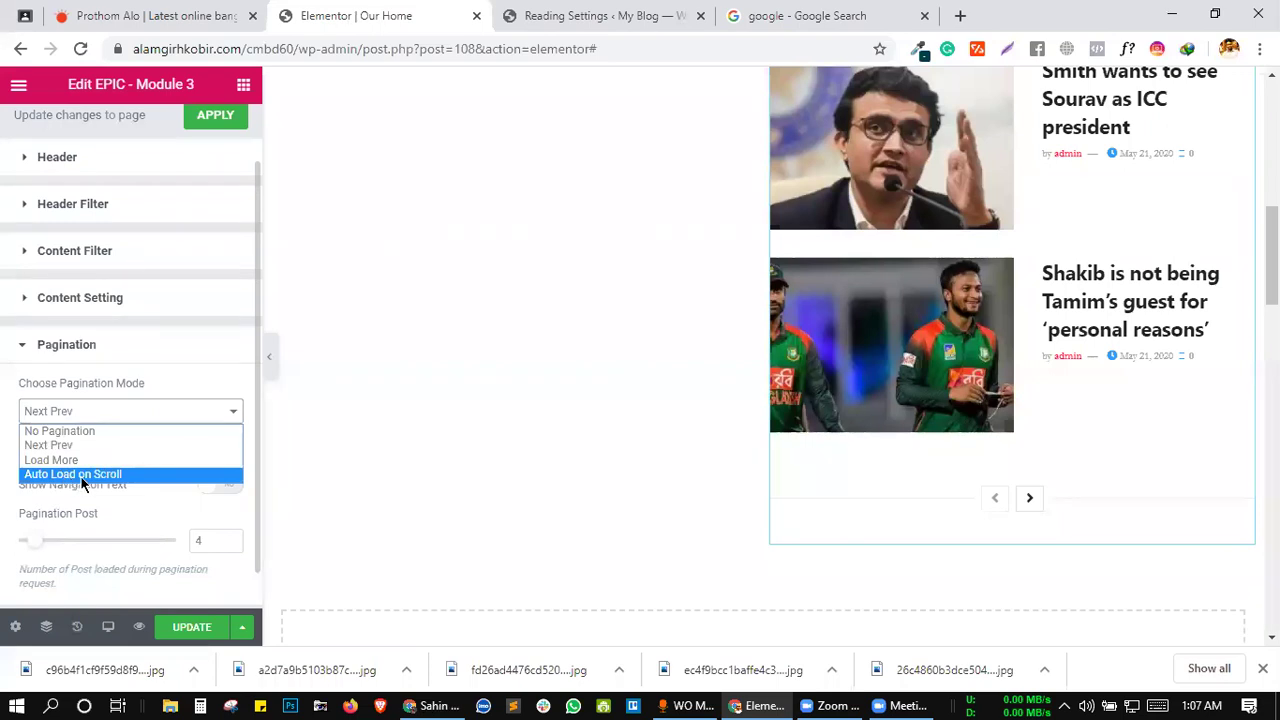
- Search Google for "auto load on scroll" in a new browser tab
{"action": "left_click", "coordinate": [960, 15]}
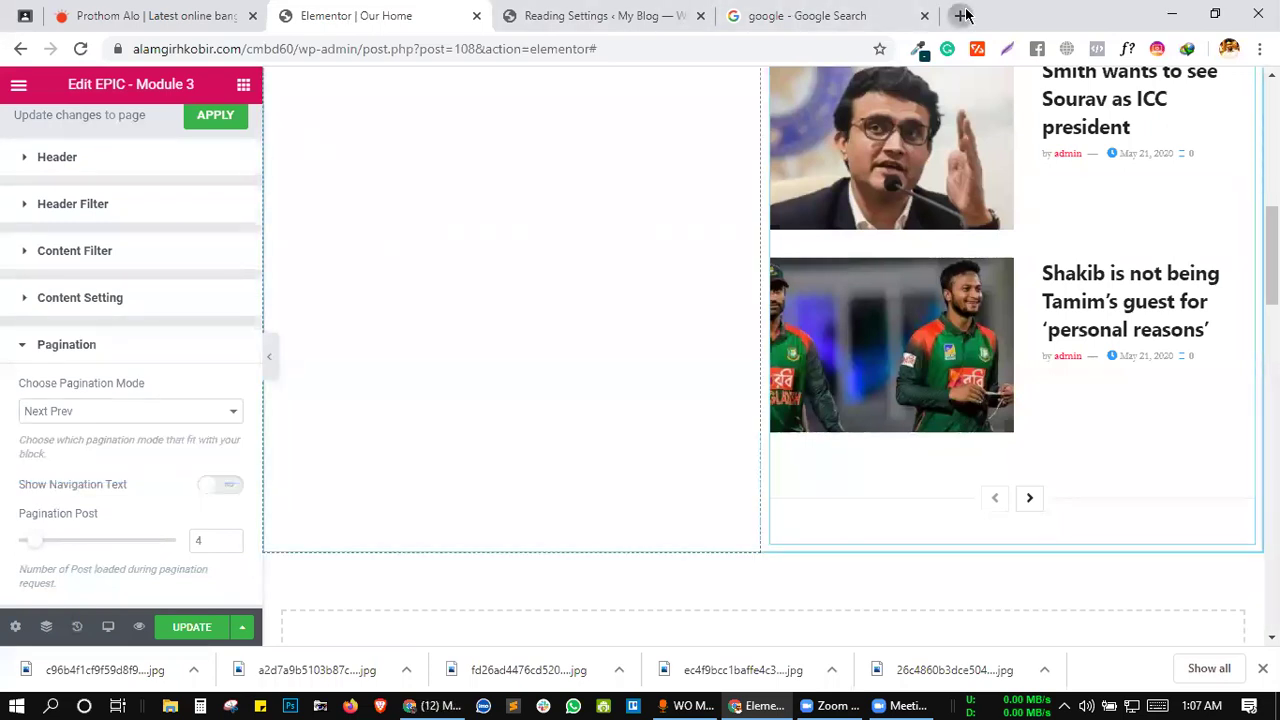
{"action": "left_click", "coordinate": [960, 15]}
{"action": "type", "text": "au"}
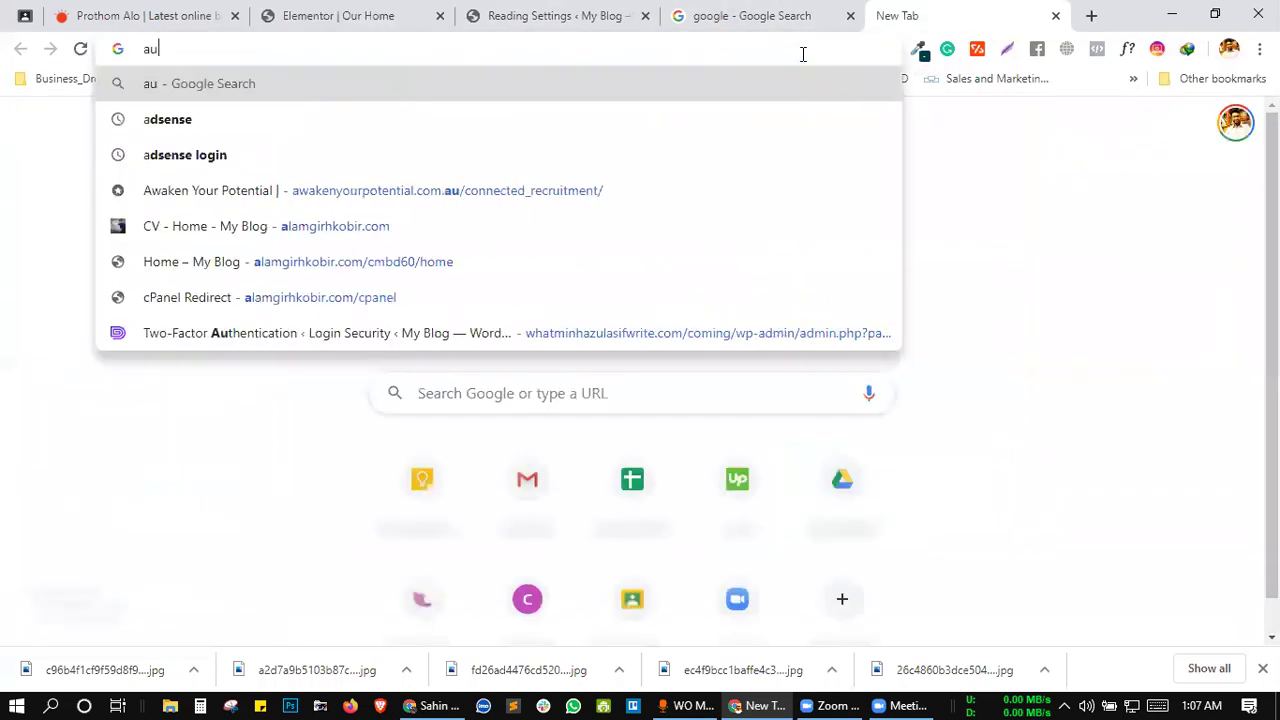
{"action": "type", "text": "to load on "}
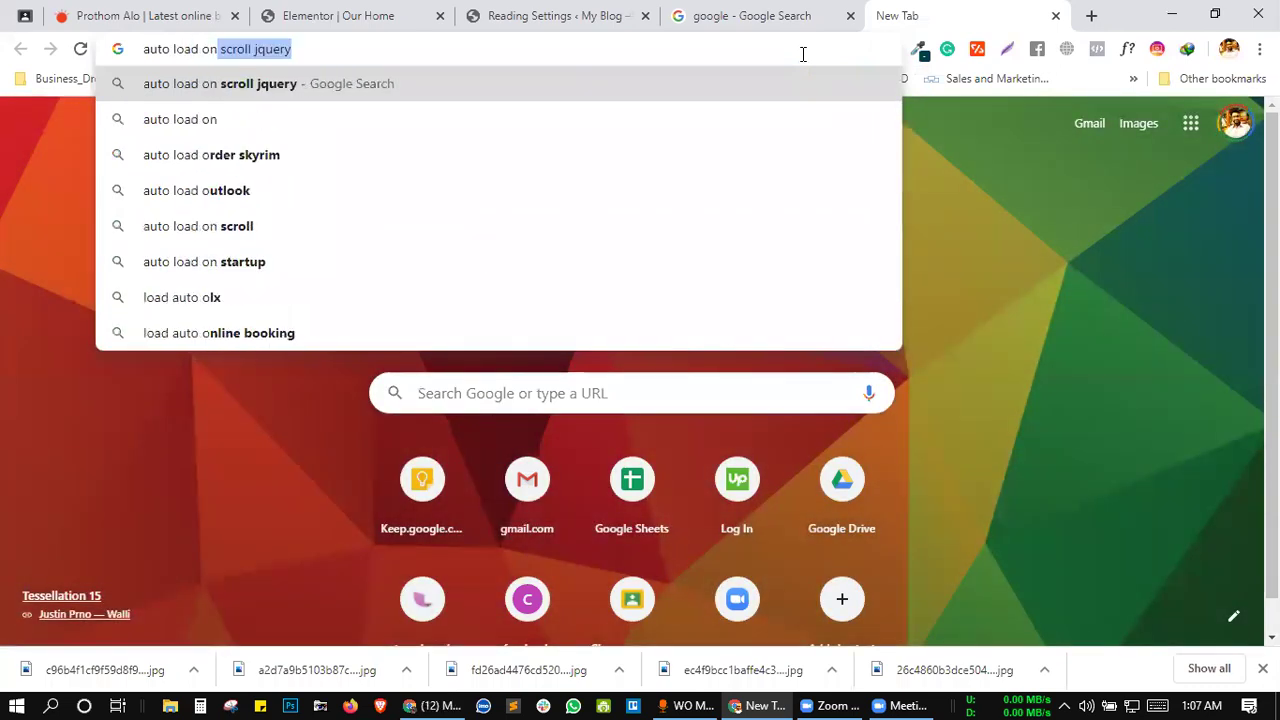
{"action": "type", "text": "scroll"}
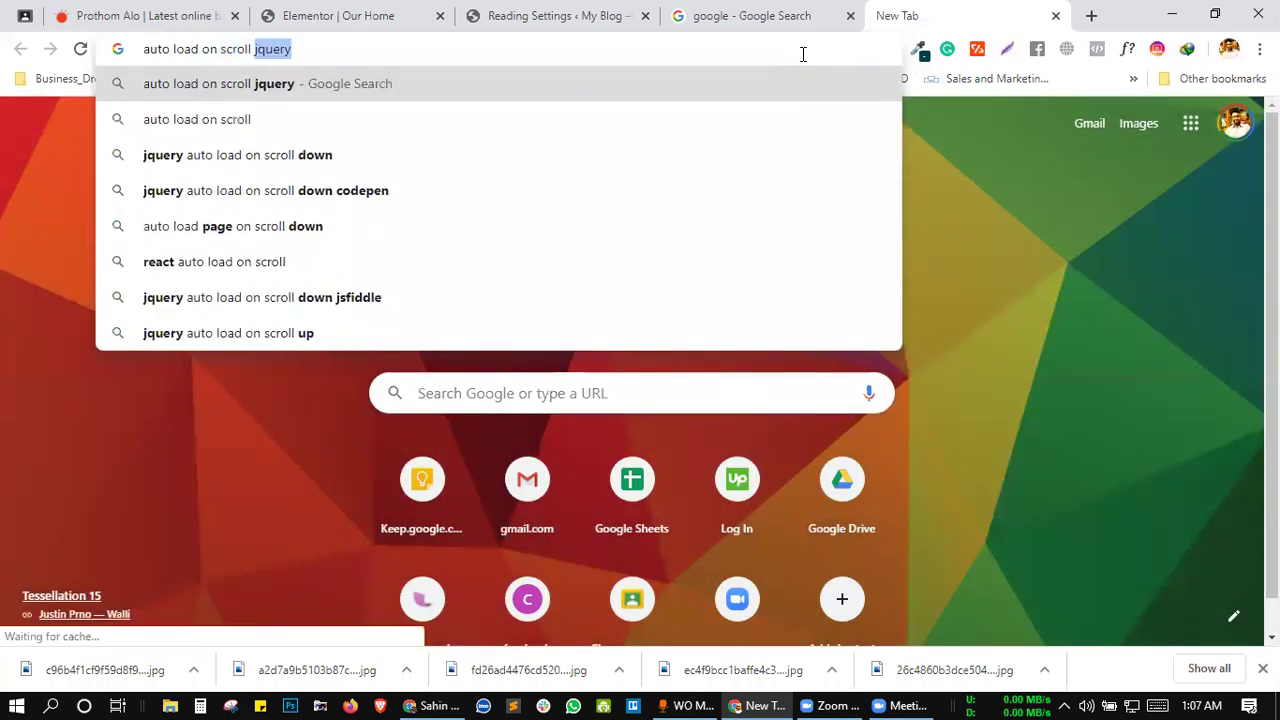
{"action": "key", "text": "BackSpace"}
{"action": "key", "text": "Return"}
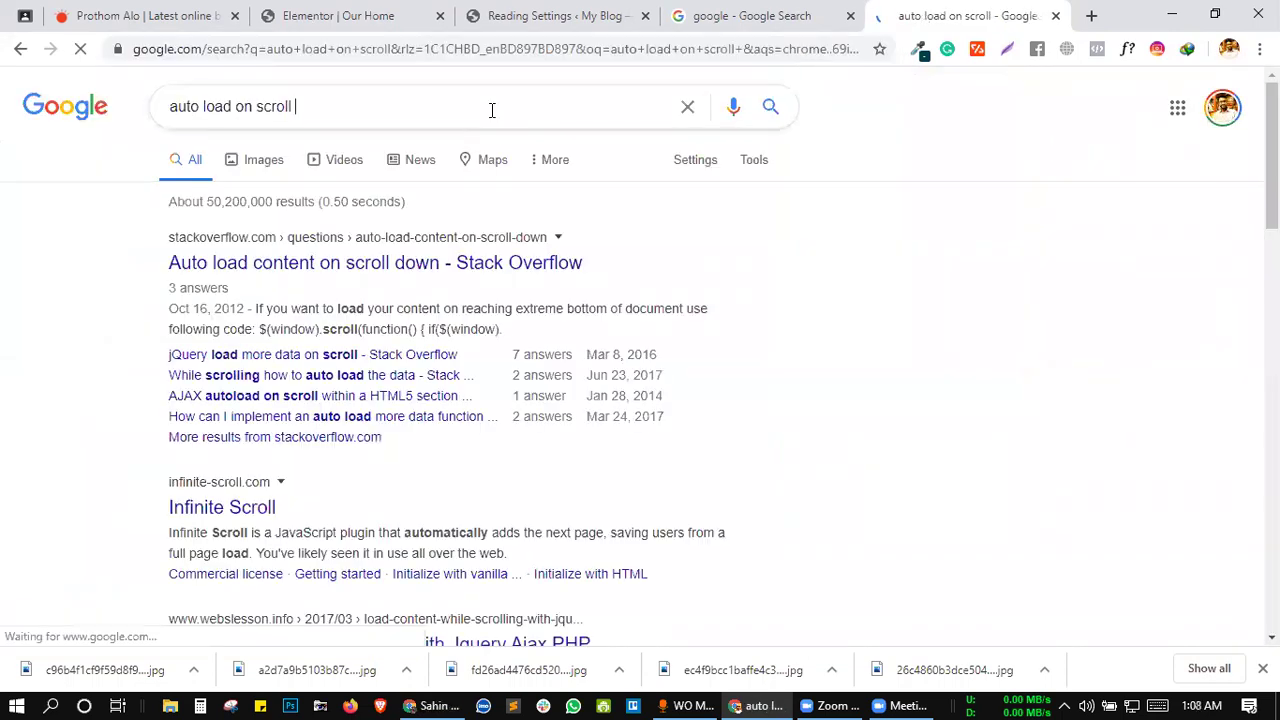
- Refine the Google search to "auto load on scroll wordpress" and look through the results
{"action": "left_click", "coordinate": [491, 110]}
{"action": "type", "text": "w"}
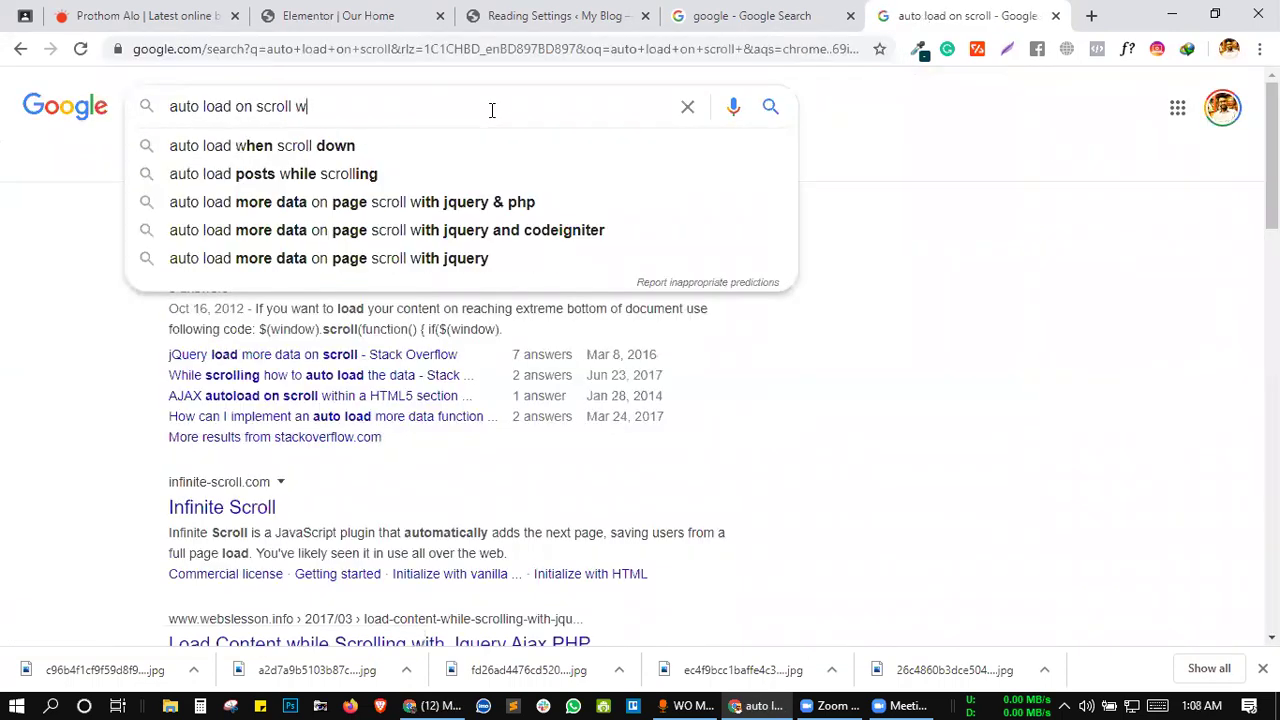
{"action": "type", "text": "ordpress"}
{"action": "key", "text": "Return"}
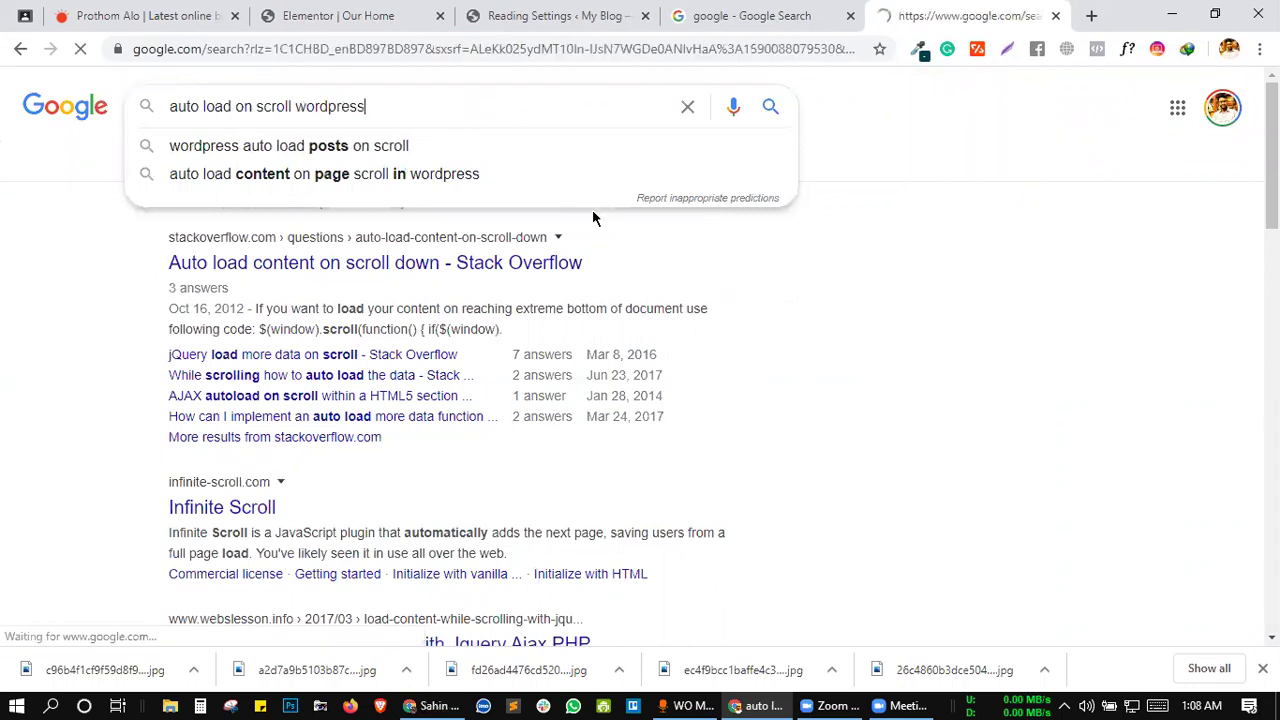
{"action": "scroll", "coordinate": [506, 297], "scroll_direction": "down", "scroll_amount": 3}
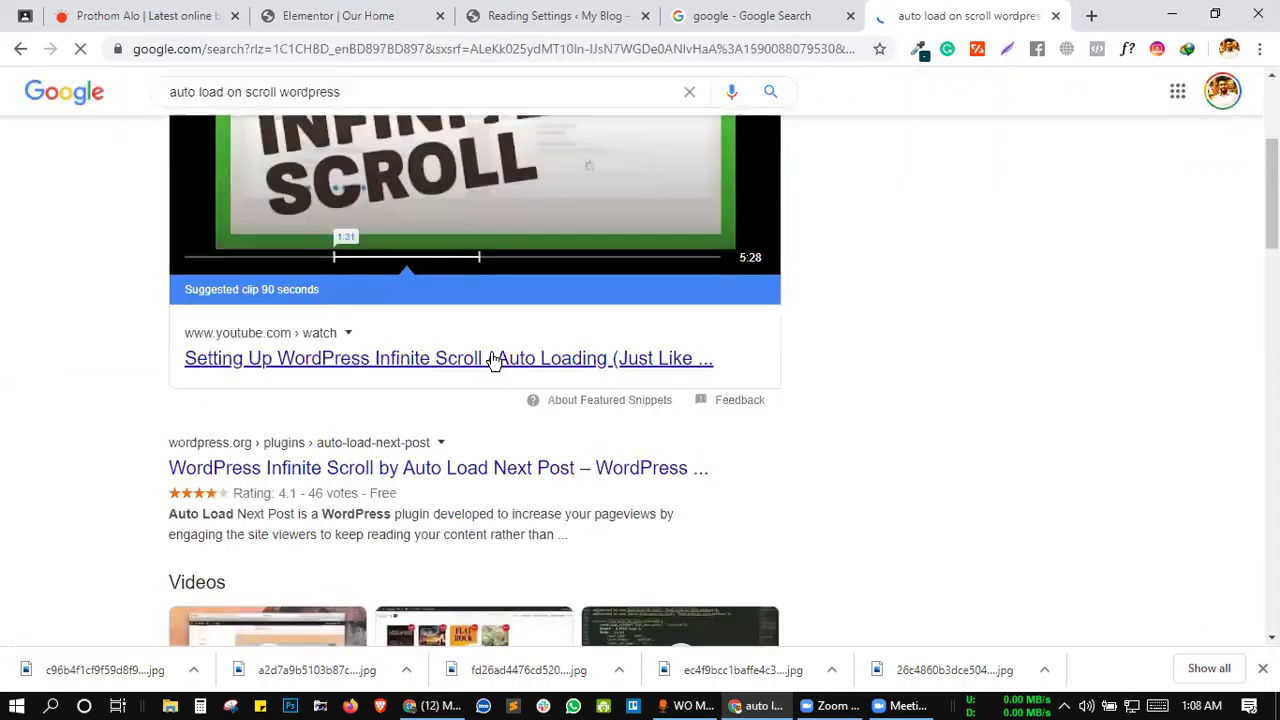
{"action": "scroll", "coordinate": [400, 320], "scroll_direction": "down", "scroll_amount": 2}
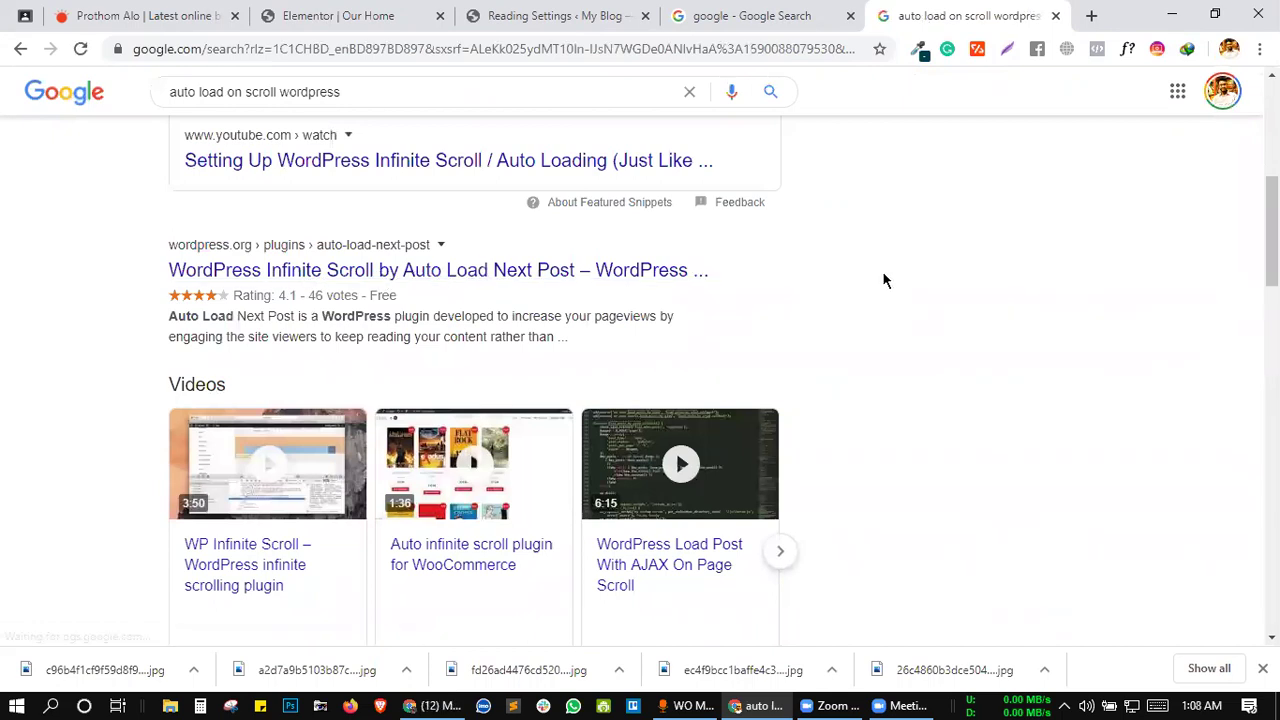
- On the Elementor page, set EPIC - Module 3's pagination mode to Auto Load on Scroll and check it by going down the post list
{"action": "left_click", "coordinate": [766, 12]}
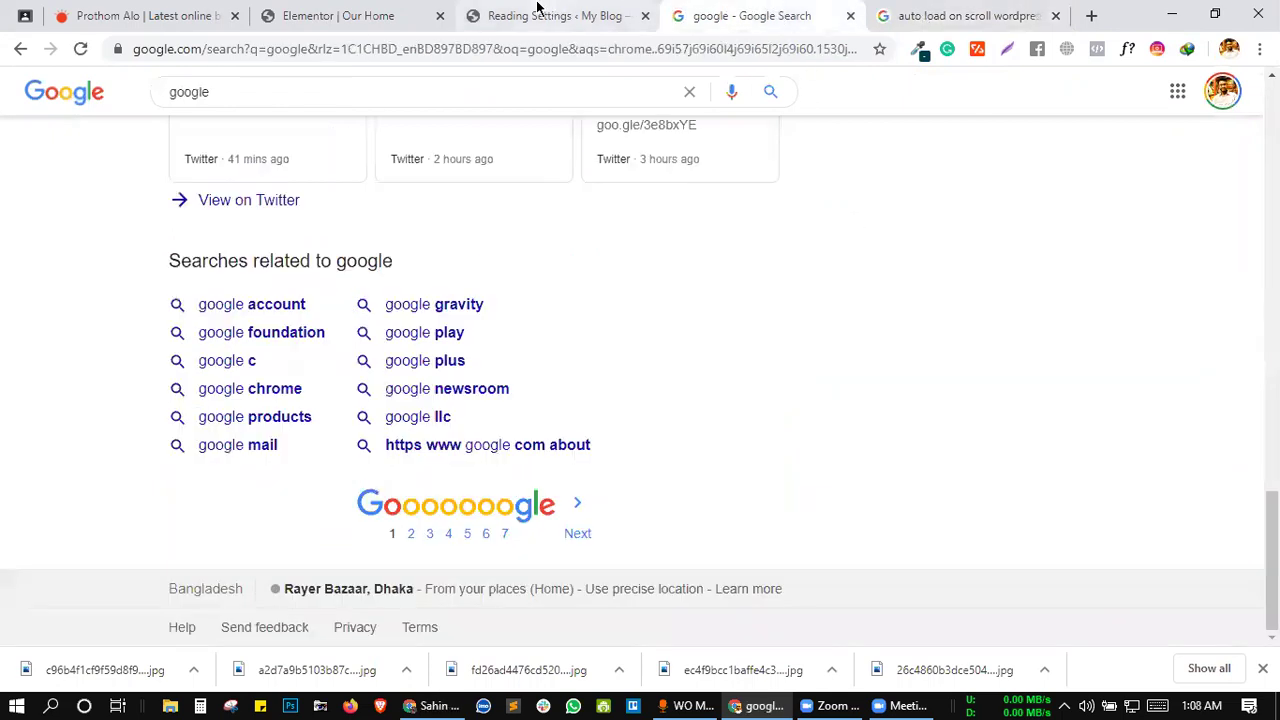
{"action": "left_click", "coordinate": [550, 12]}
{"action": "left_click", "coordinate": [403, 8]}
{"action": "left_click", "coordinate": [100, 411]}
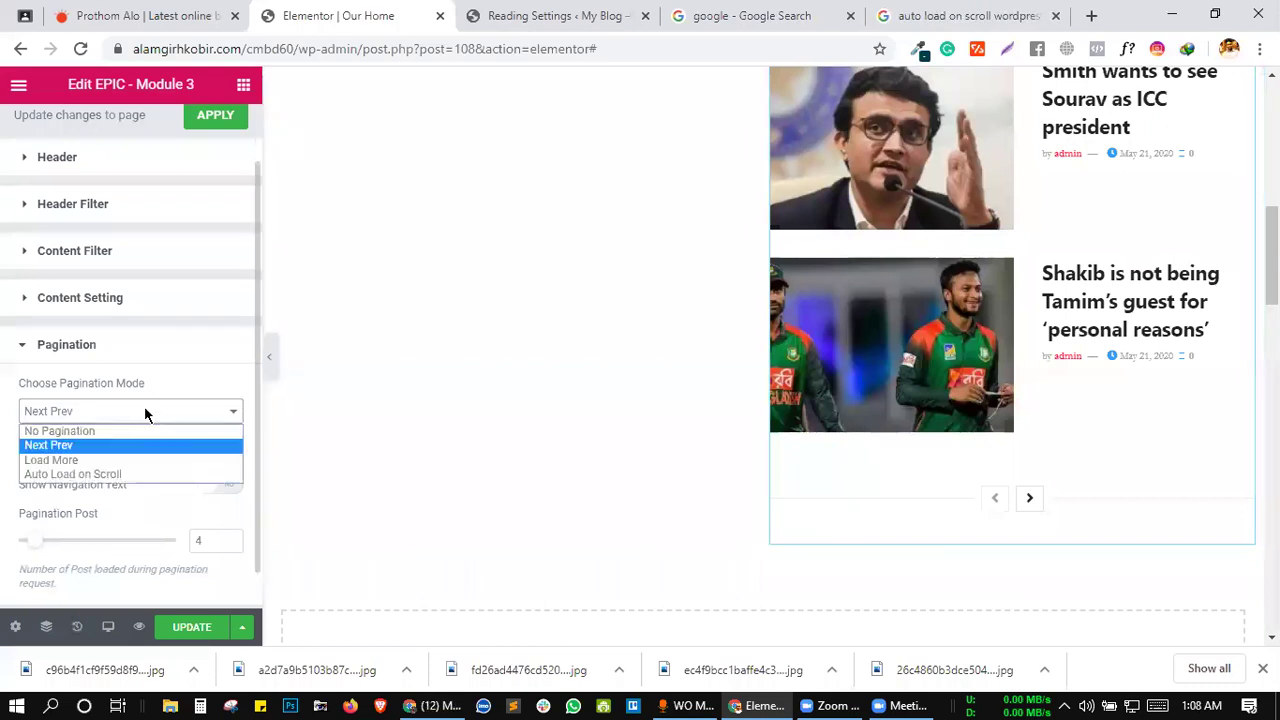
{"action": "left_click", "coordinate": [72, 478]}
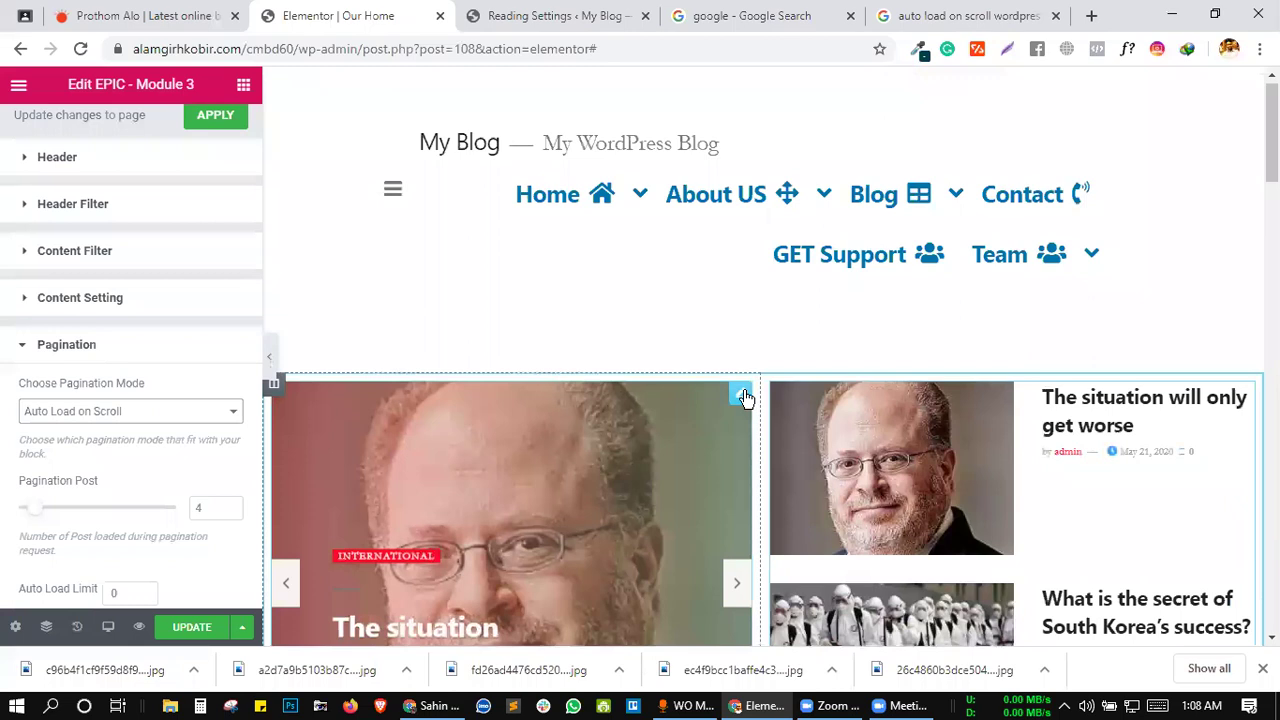
{"action": "scroll", "coordinate": [760, 380], "scroll_direction": "down", "scroll_amount": 2}
{"action": "scroll", "coordinate": [801, 362], "scroll_direction": "down", "scroll_amount": 8}
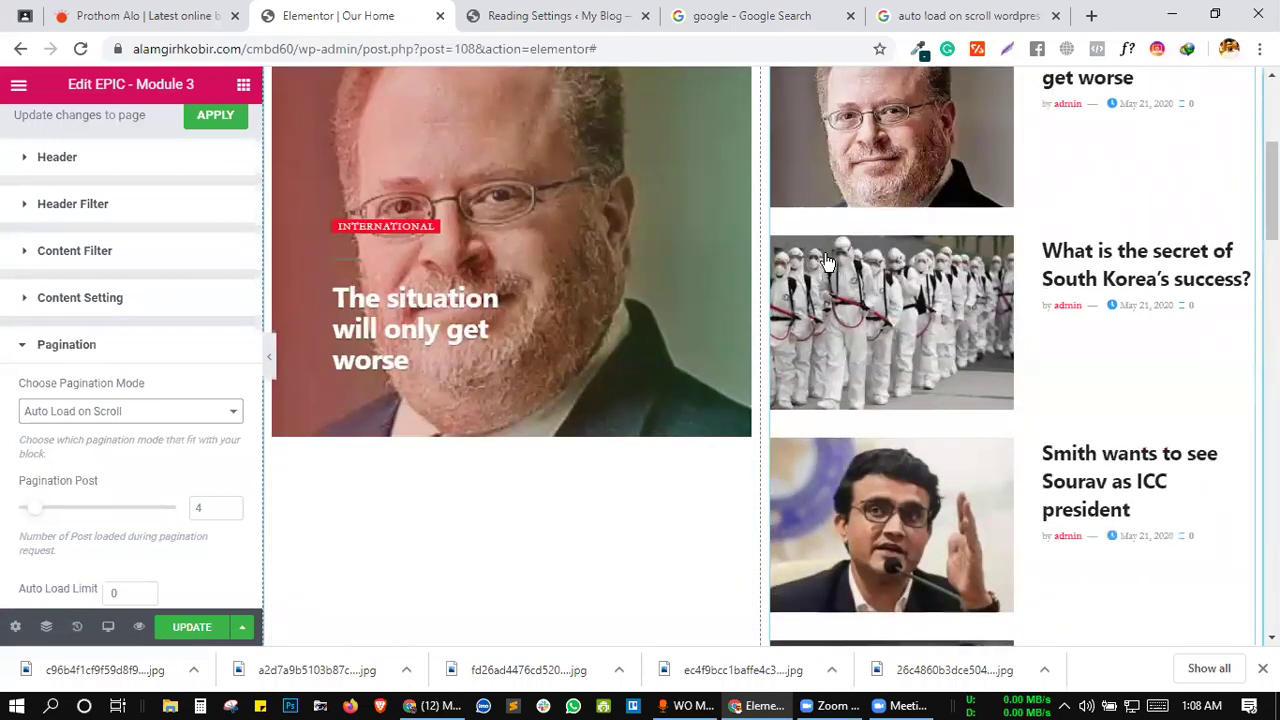
{"action": "scroll", "coordinate": [827, 255], "scroll_direction": "down", "scroll_amount": 4}
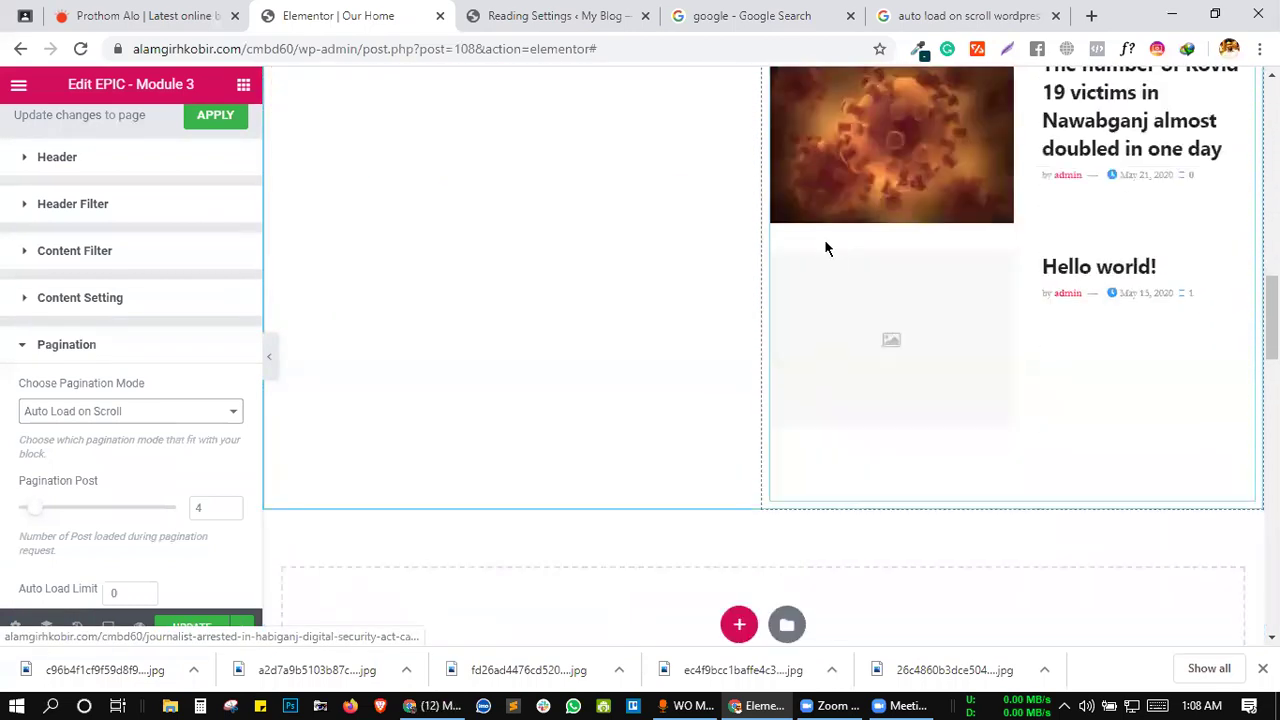
- Examine the automatically loaded post list and the rest of the page from the site header to the footer
{"action": "scroll", "coordinate": [827, 249], "scroll_direction": "up", "scroll_amount": 10}
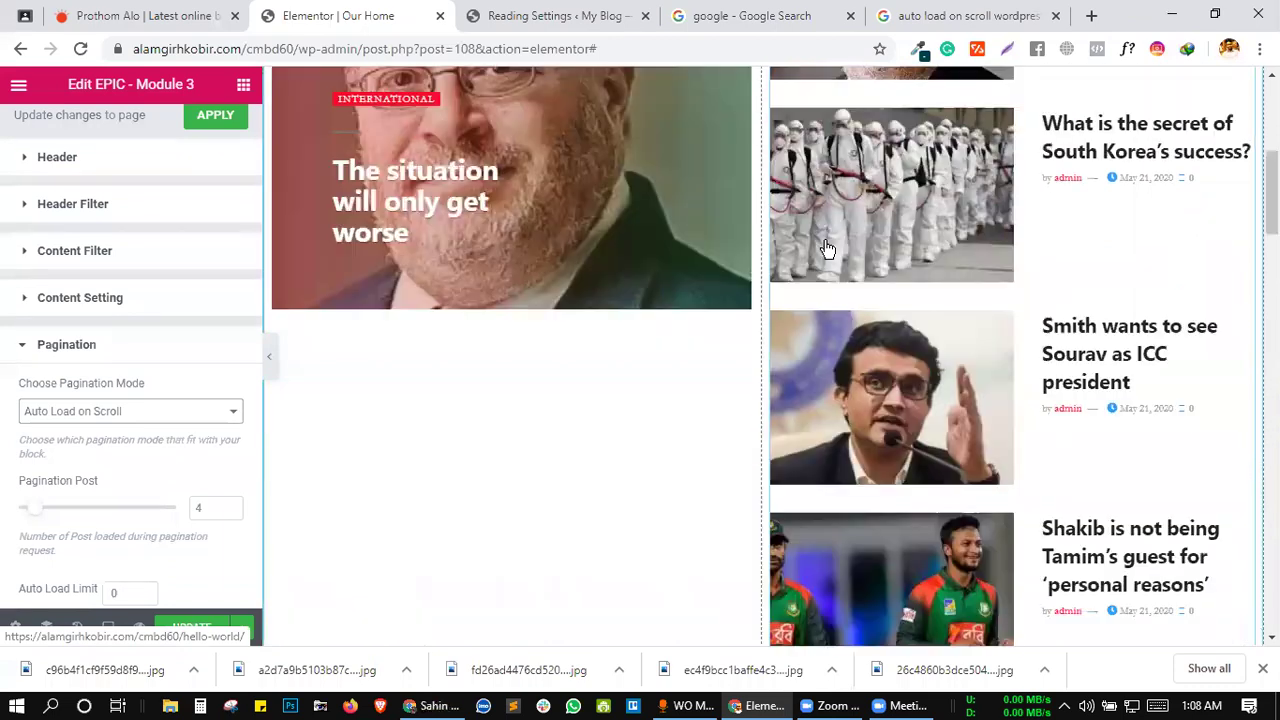
{"action": "scroll", "coordinate": [827, 237], "scroll_direction": "down", "scroll_amount": 12}
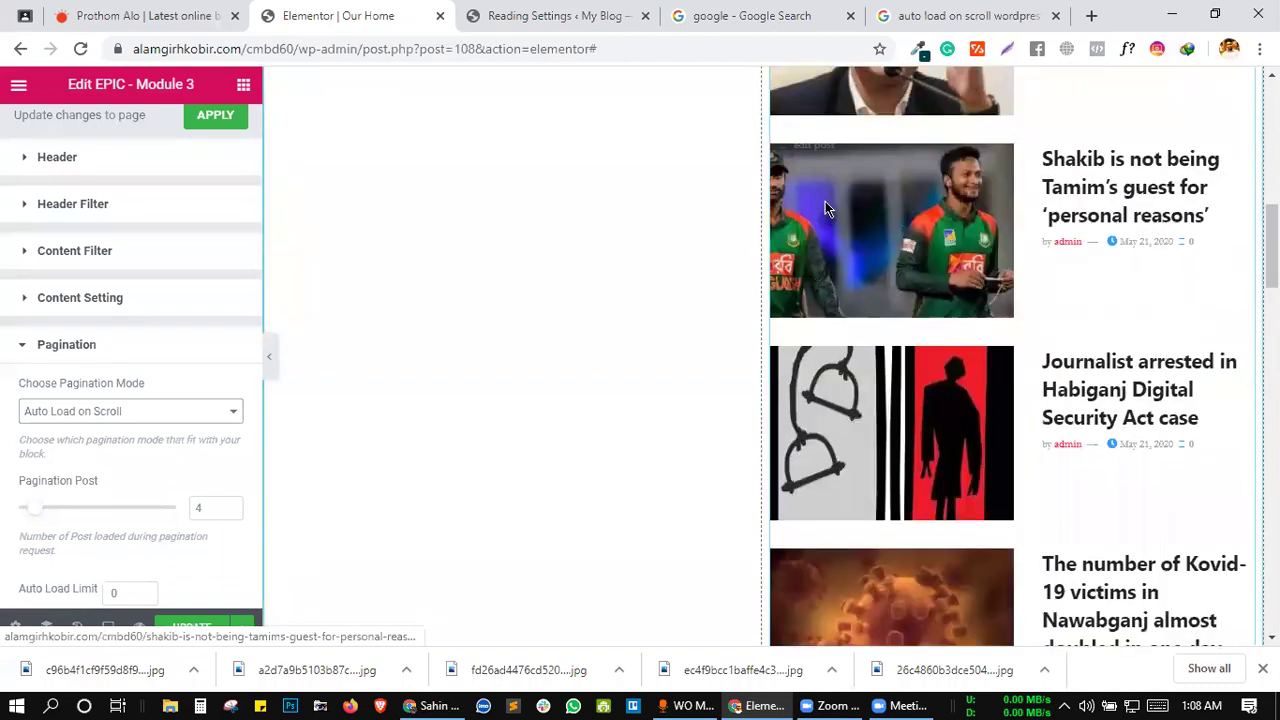
{"action": "scroll", "coordinate": [827, 209], "scroll_direction": "up", "scroll_amount": 4}
{"action": "scroll", "coordinate": [827, 209], "scroll_direction": "up", "scroll_amount": 10}
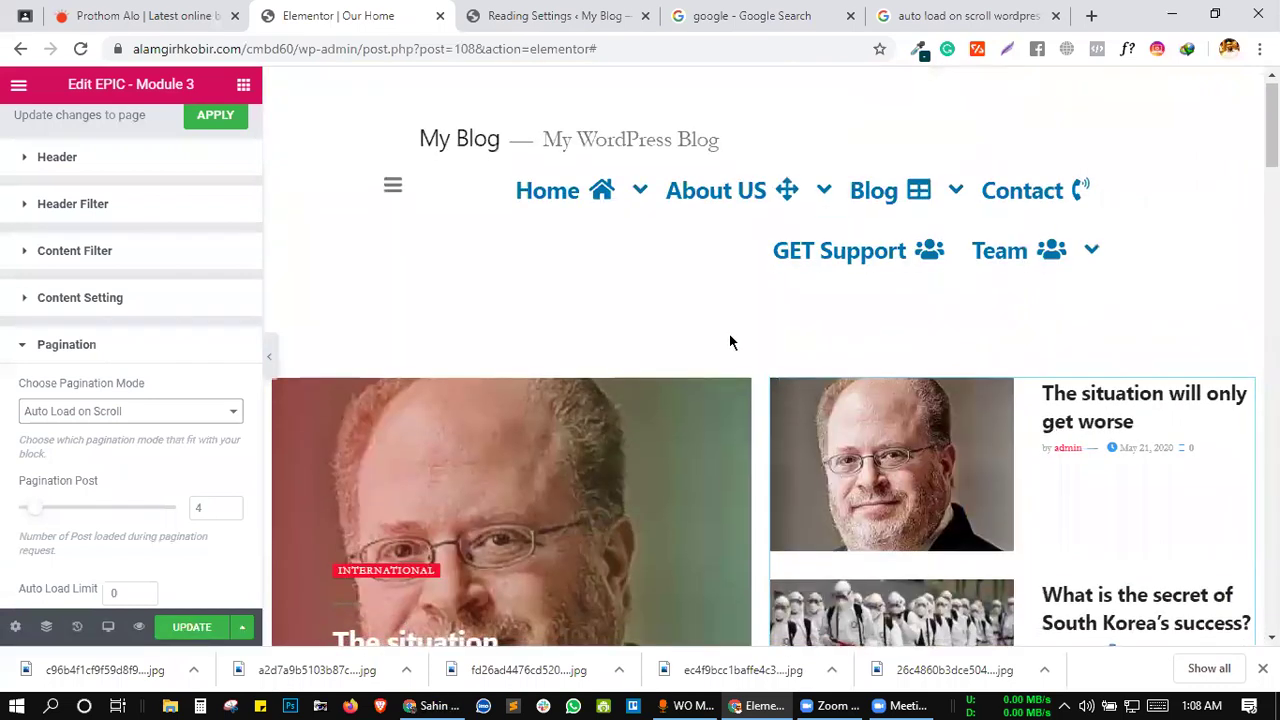
{"action": "scroll", "coordinate": [729, 340], "scroll_direction": "down", "scroll_amount": 3}
{"action": "scroll", "coordinate": [729, 340], "scroll_direction": "down", "scroll_amount": 15}
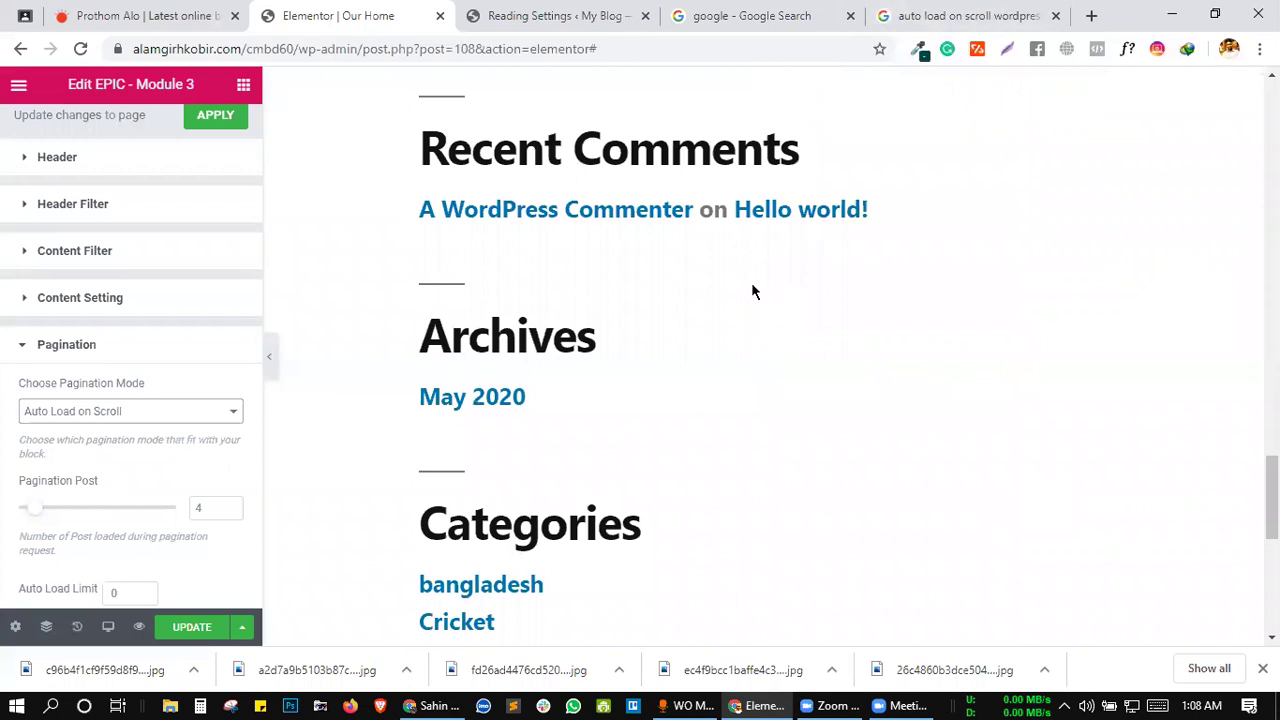
{"action": "scroll", "coordinate": [751, 282], "scroll_direction": "down", "scroll_amount": 6}
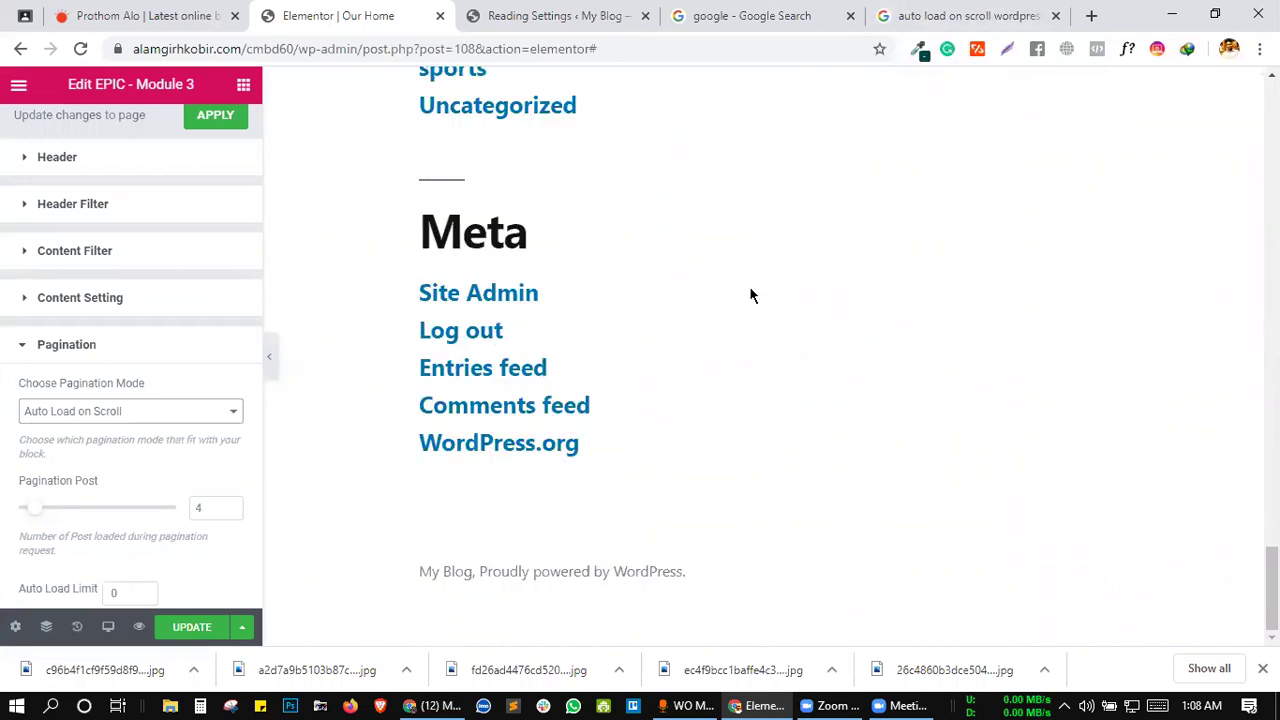
{"action": "scroll", "coordinate": [751, 295], "scroll_direction": "up", "scroll_amount": 20}
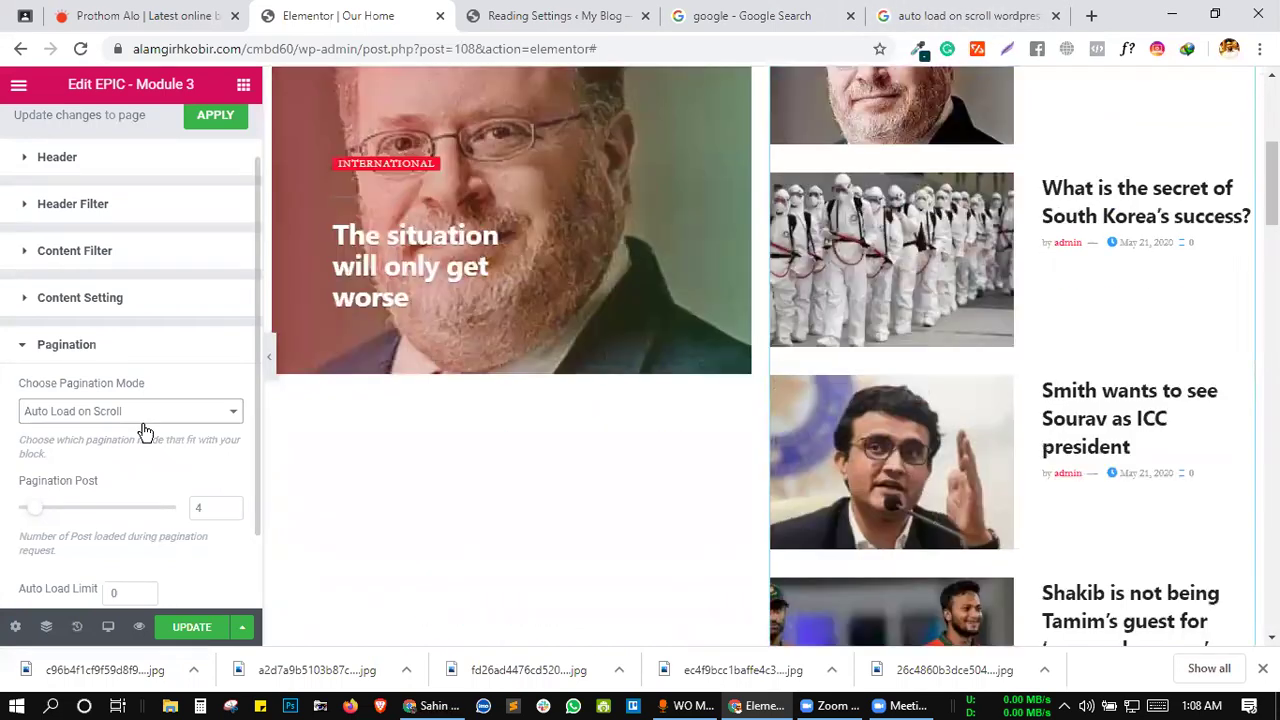
- Change EPIC - Module 3's pagination mode to Next Prev and check the navigation arrows below its posts
{"action": "left_click", "coordinate": [143, 420]}
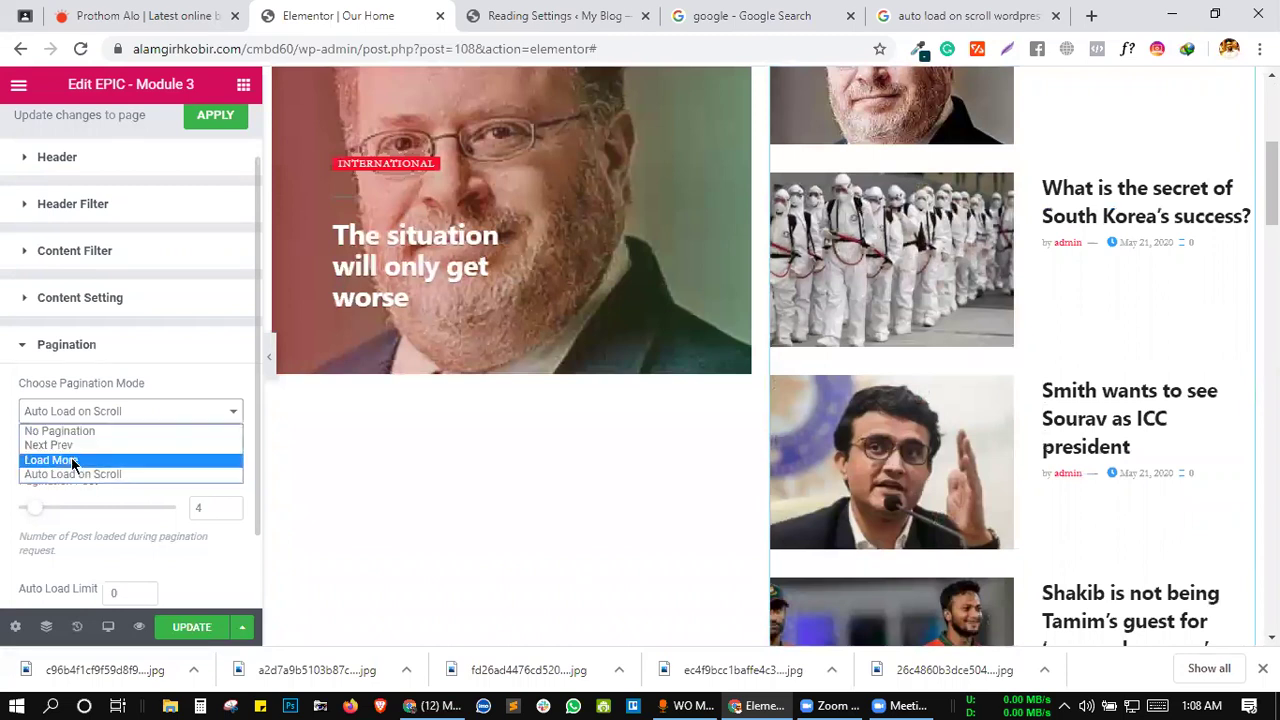
{"action": "key", "text": "Up"}
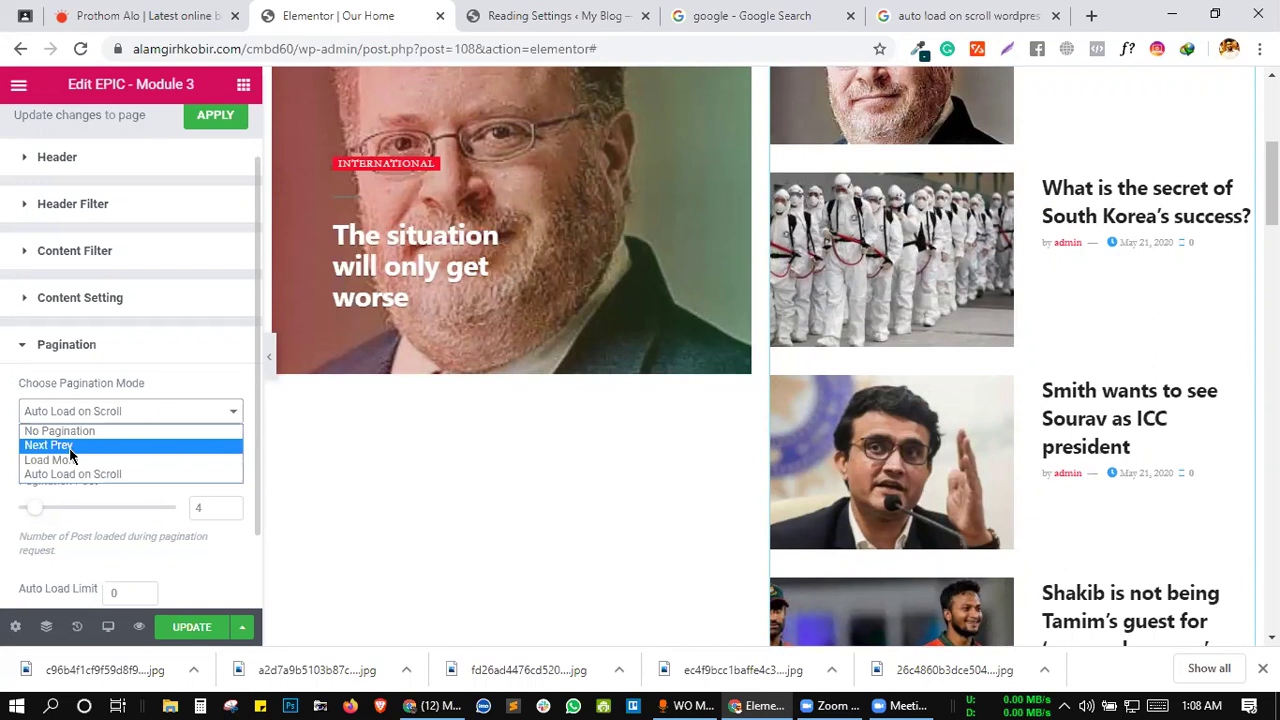
{"action": "key", "text": "Return"}
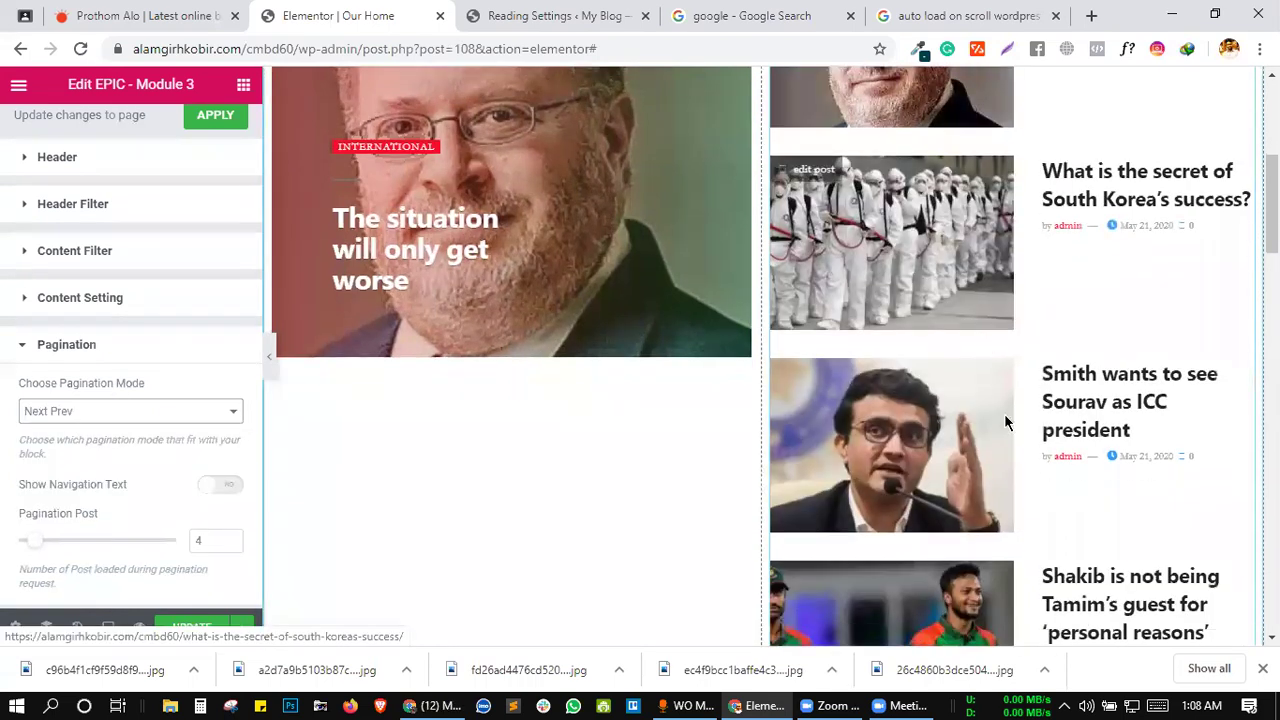
{"action": "scroll", "coordinate": [1030, 450], "scroll_direction": "down", "scroll_amount": 4}
{"action": "scroll", "coordinate": [680, 420], "scroll_direction": "up", "scroll_amount": 1}
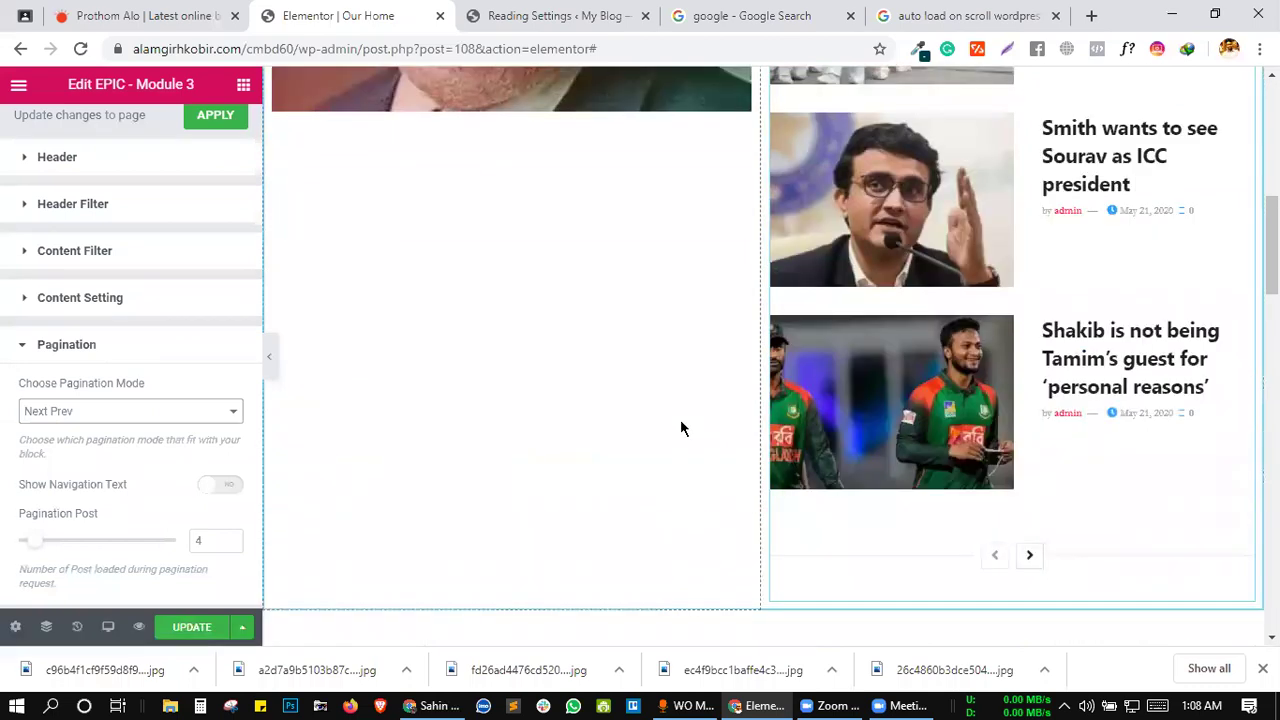
- Compare the height of the featured post slider with the length of the post list beside it
{"action": "scroll", "coordinate": [346, 303], "scroll_direction": "up", "scroll_amount": 6}
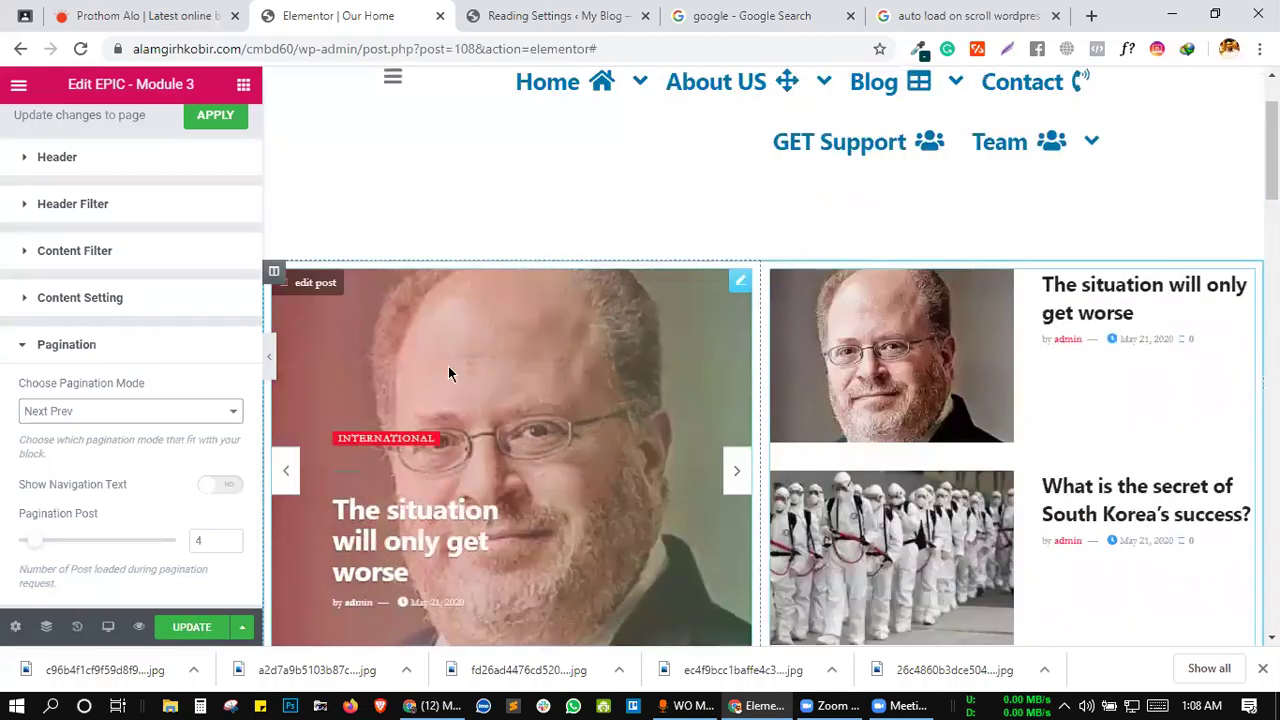
{"action": "scroll", "coordinate": [500, 375], "scroll_direction": "down", "scroll_amount": 3}
{"action": "scroll", "coordinate": [430, 288], "scroll_direction": "down", "scroll_amount": 1}
{"action": "scroll", "coordinate": [1100, 492], "scroll_direction": "up", "scroll_amount": 2}
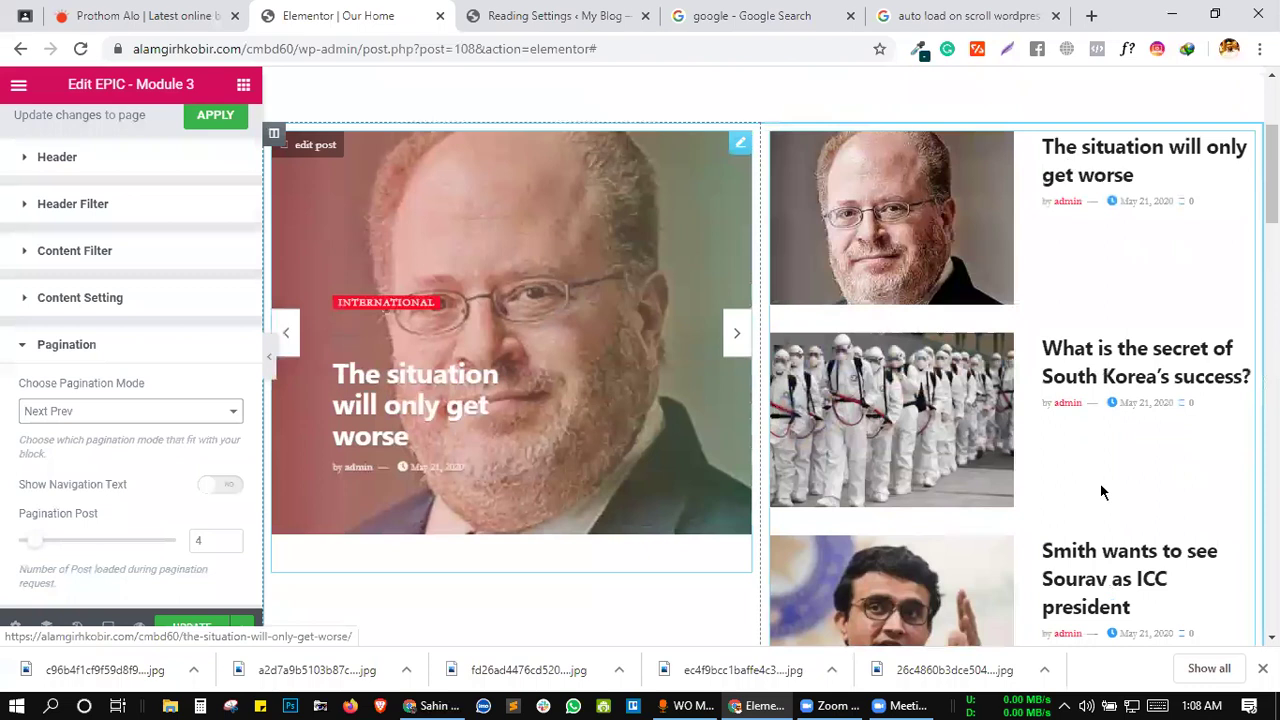
{"action": "scroll", "coordinate": [980, 509], "scroll_direction": "down", "scroll_amount": 3}
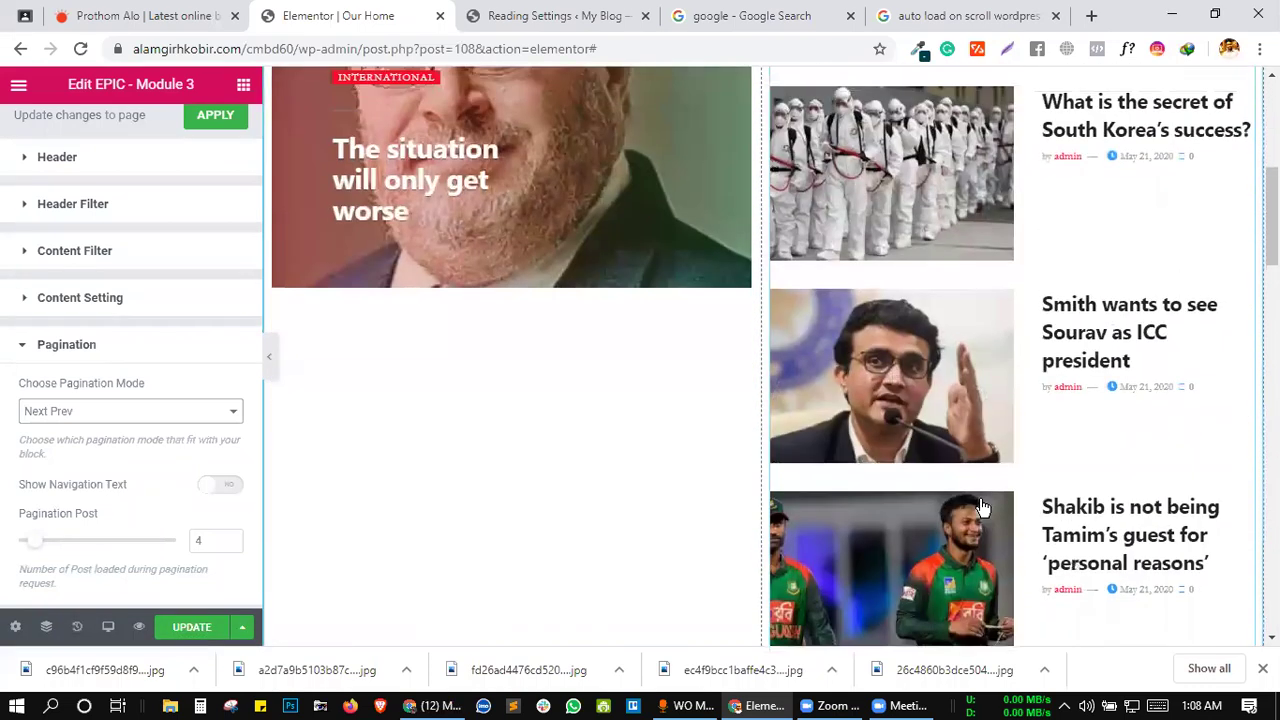
{"action": "scroll", "coordinate": [980, 509], "scroll_direction": "down", "scroll_amount": 1}
{"action": "scroll", "coordinate": [986, 380], "scroll_direction": "up", "scroll_amount": 2}
{"action": "scroll", "coordinate": [986, 380], "scroll_direction": "down", "scroll_amount": 4}
{"action": "scroll", "coordinate": [986, 390], "scroll_direction": "up", "scroll_amount": 8}
{"action": "scroll", "coordinate": [168, 405], "scroll_direction": "down", "scroll_amount": 1}
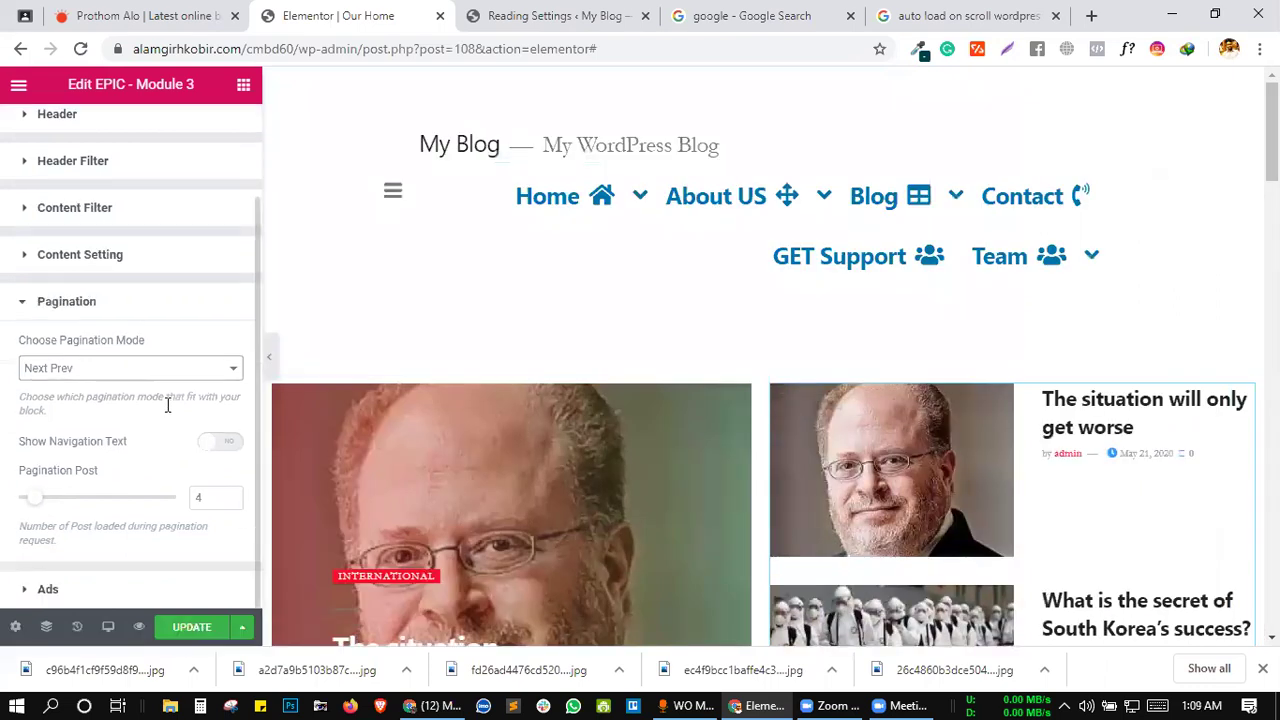
- Set EPIC - Module 3's Pagination Post value to 3 and turn on Show Navigation Text
{"action": "left_click", "coordinate": [232, 502]}
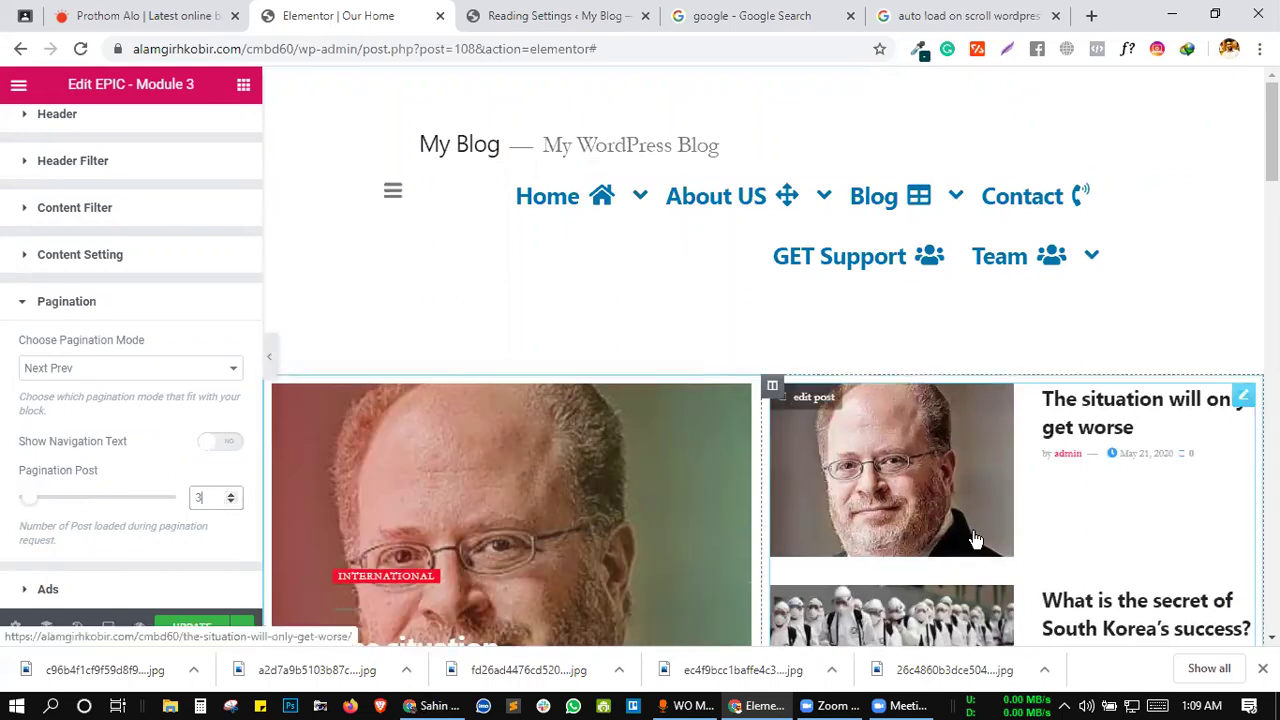
{"action": "scroll", "coordinate": [990, 550], "scroll_direction": "down", "scroll_amount": 6}
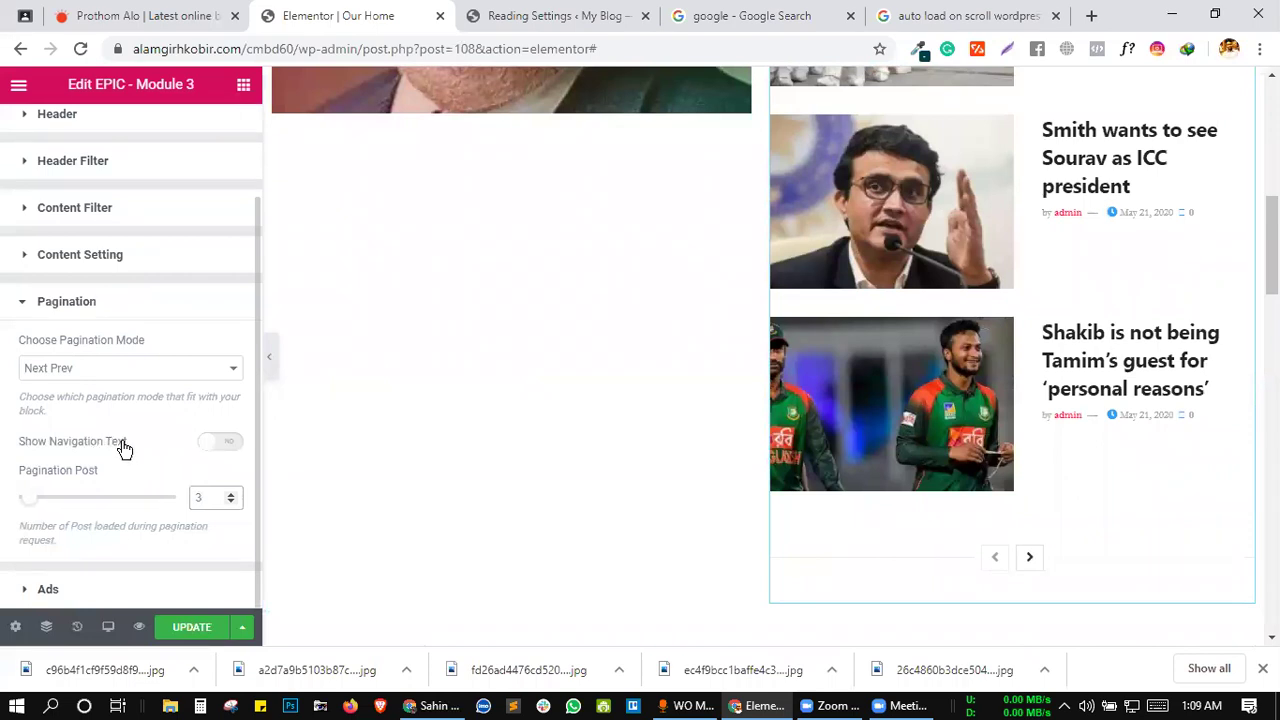
{"action": "left_click", "coordinate": [226, 443]}
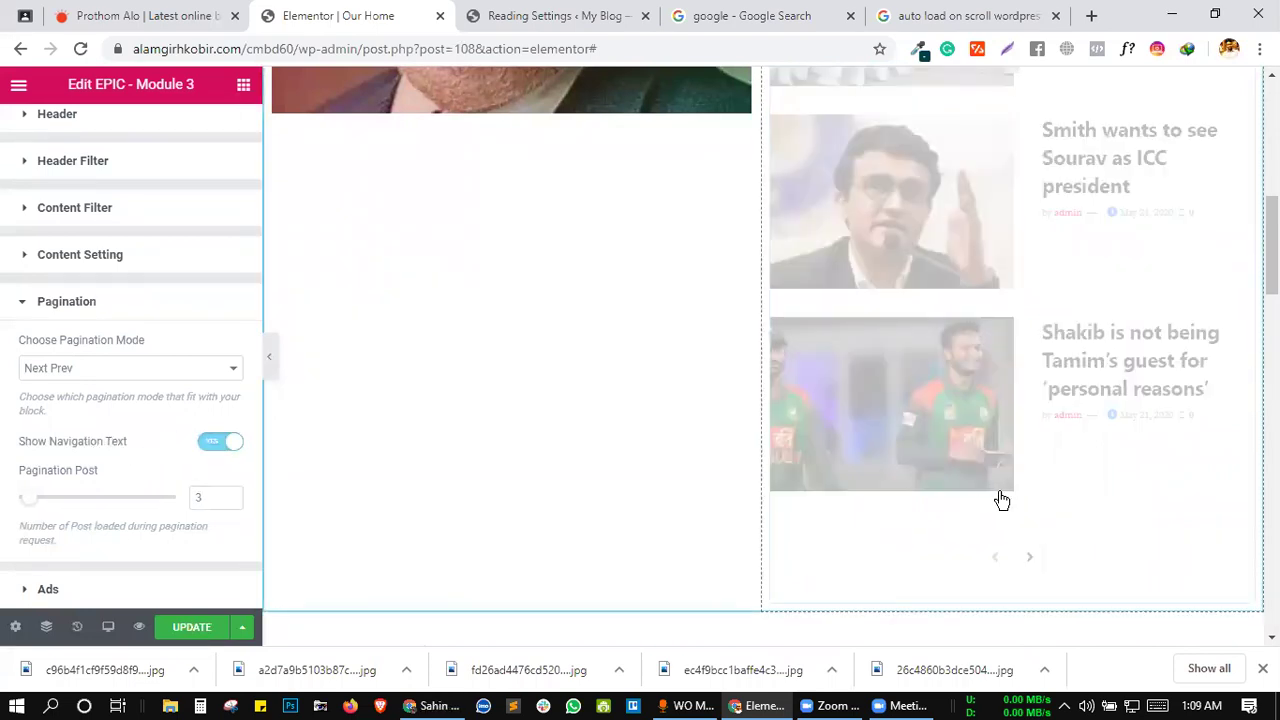
{"action": "scroll", "coordinate": [1000, 494], "scroll_direction": "down", "scroll_amount": 1}
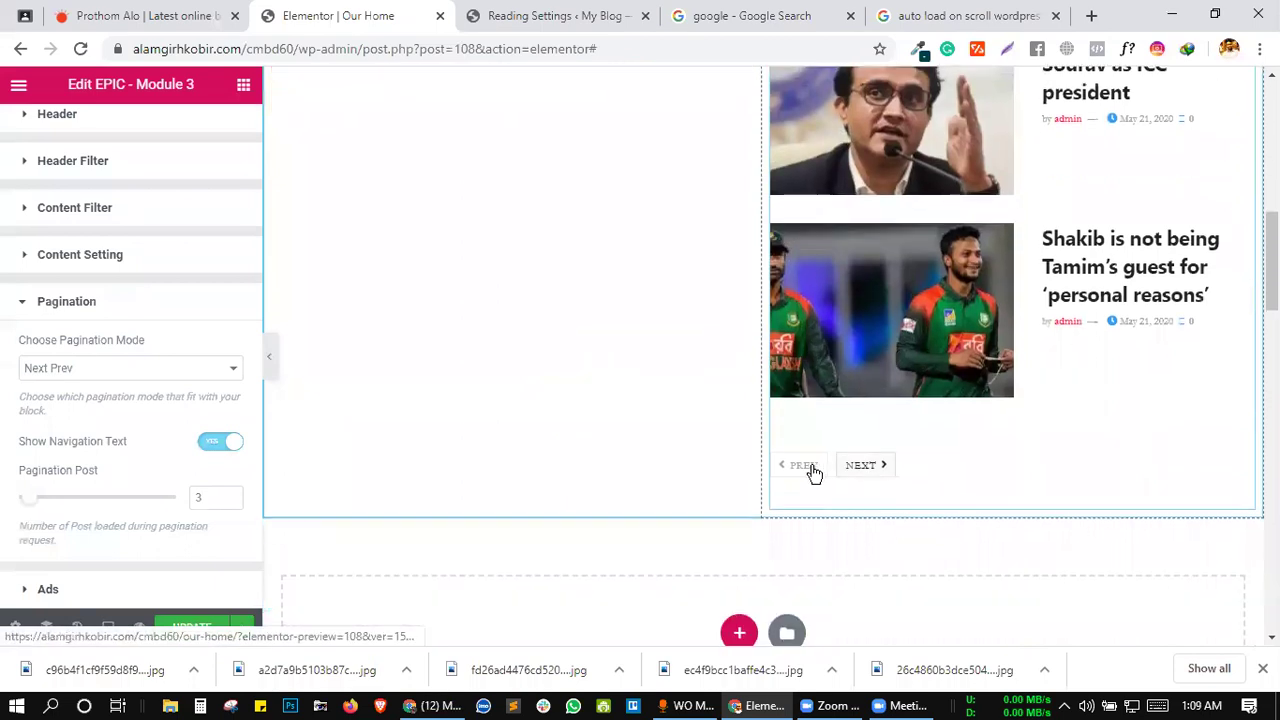
{"action": "scroll", "coordinate": [895, 457], "scroll_direction": "up", "scroll_amount": 4}
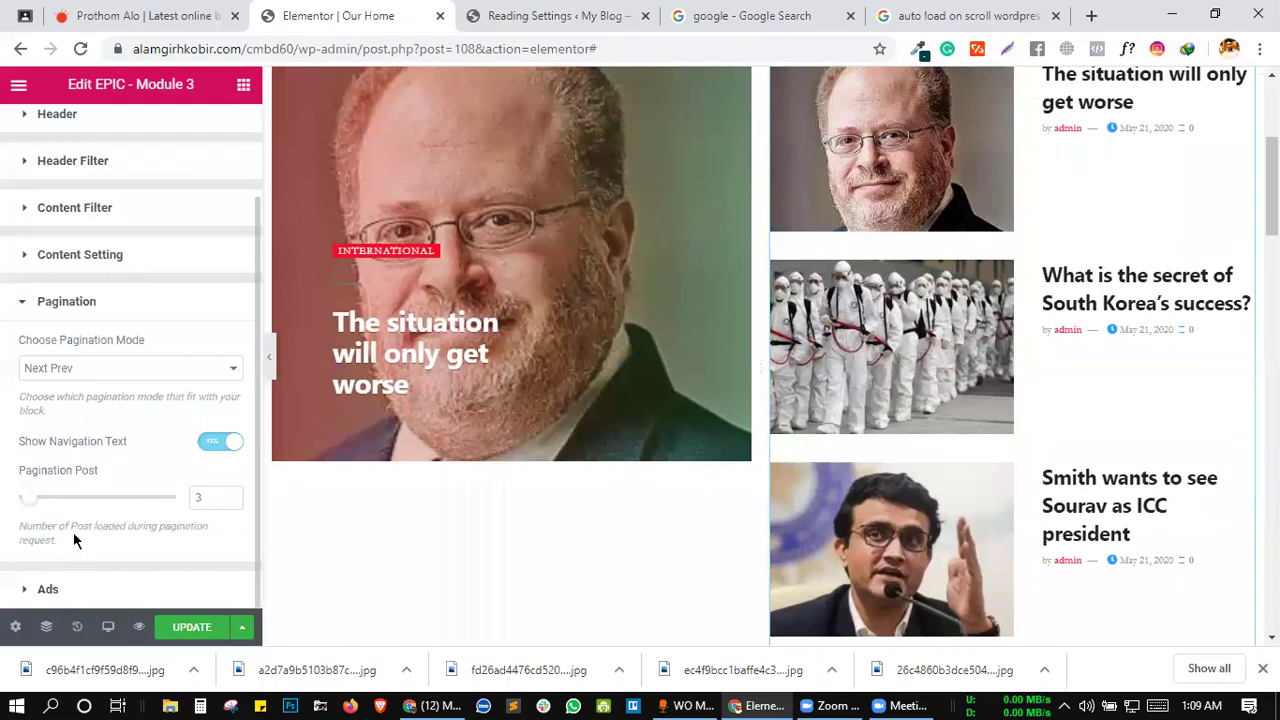
- Set the Pagination Post value to 2 and check the module's next page of posts in the preview
{"action": "left_click", "coordinate": [231, 503]}
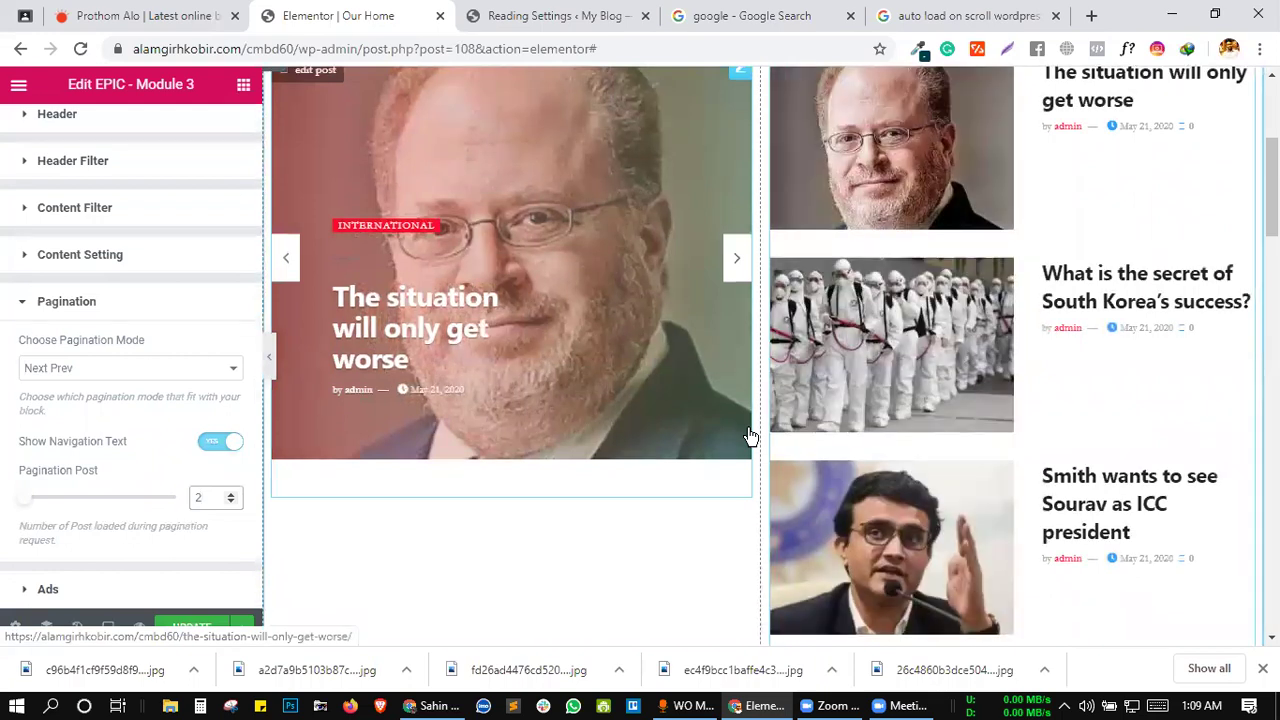
{"action": "scroll", "coordinate": [822, 500], "scroll_direction": "down", "scroll_amount": 4}
{"action": "scroll", "coordinate": [822, 500], "scroll_direction": "up", "scroll_amount": 1}
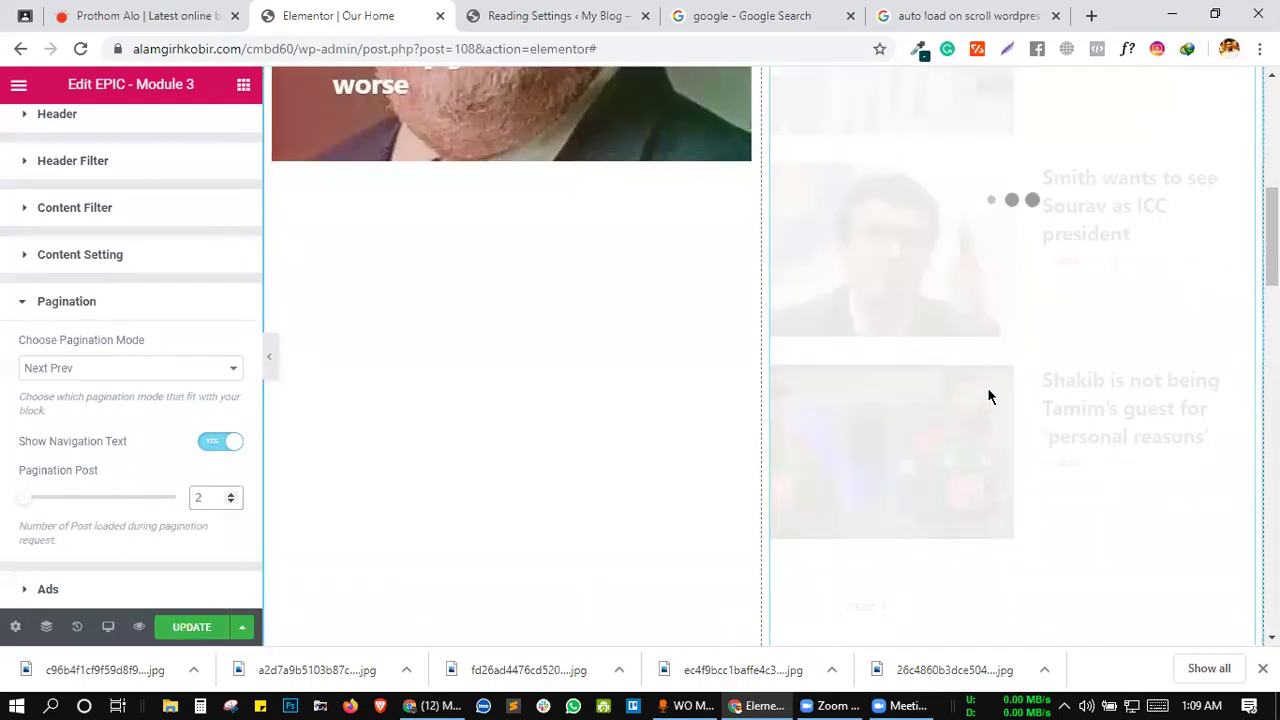
{"action": "scroll", "coordinate": [988, 404], "scroll_direction": "up", "scroll_amount": 4}
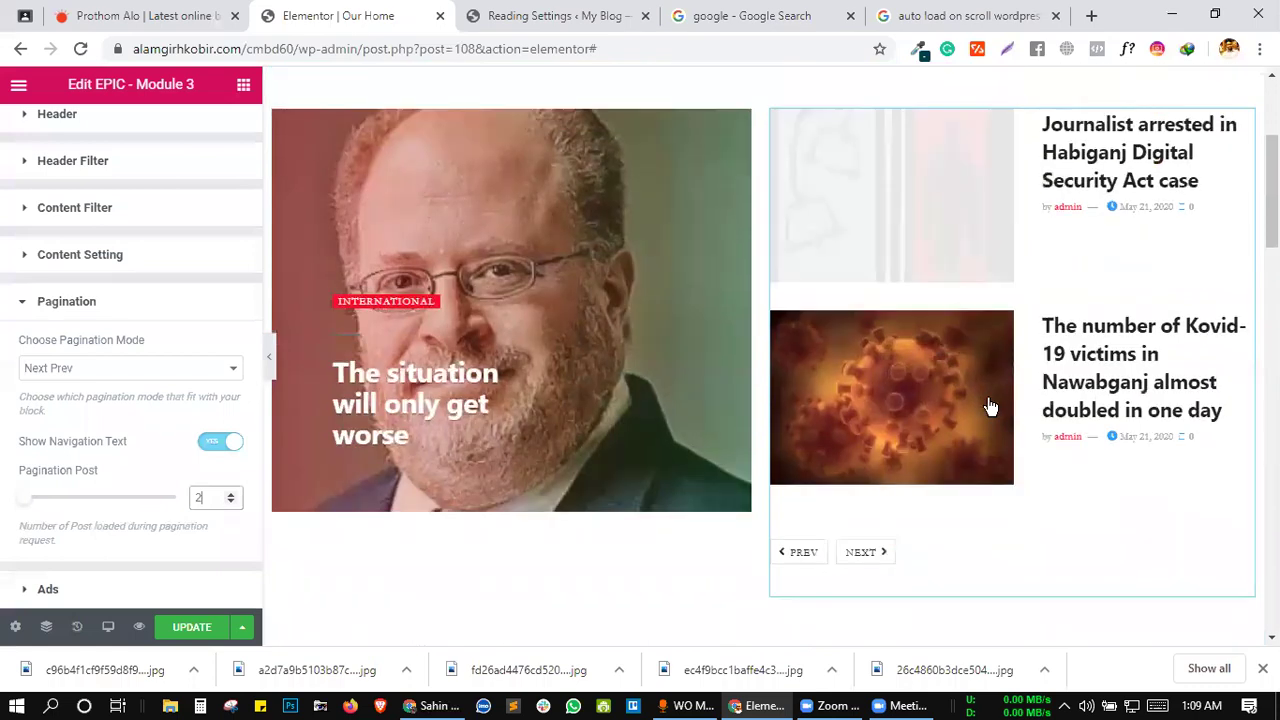
{"action": "scroll", "coordinate": [826, 354], "scroll_direction": "down", "scroll_amount": 3}
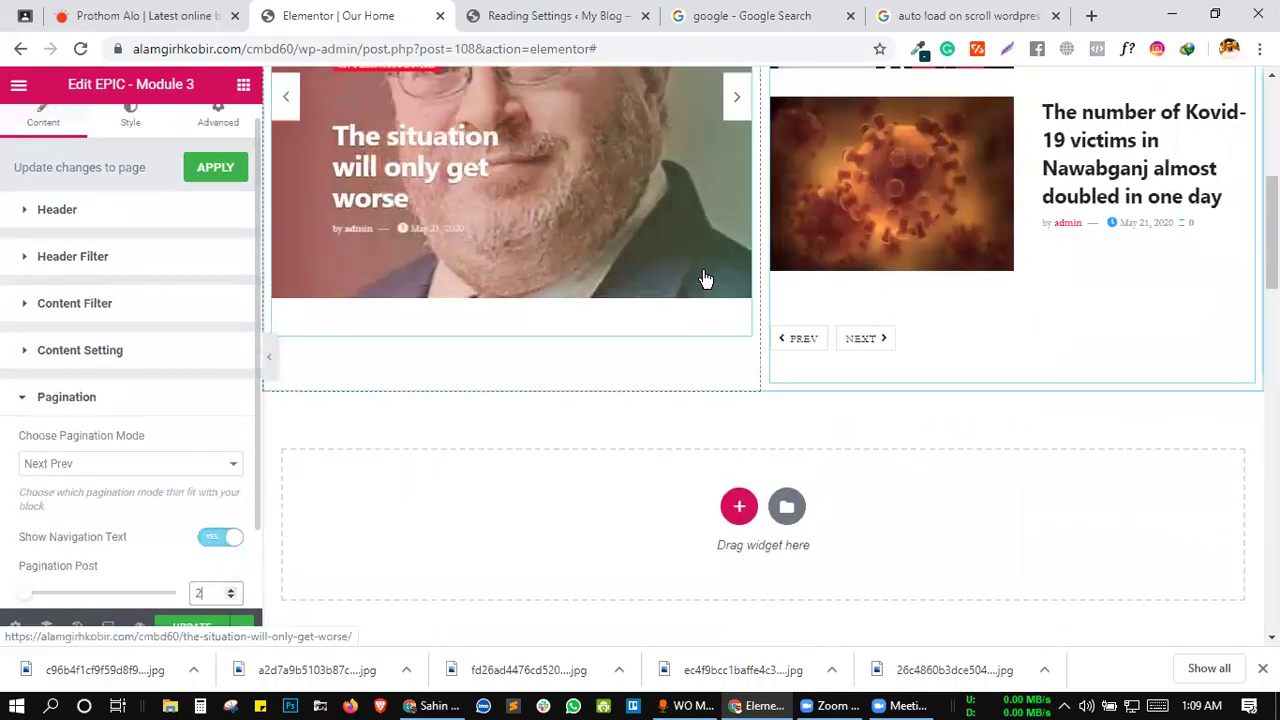
{"action": "scroll", "coordinate": [703, 277], "scroll_direction": "up", "scroll_amount": 2}
{"action": "scroll", "coordinate": [614, 326], "scroll_direction": "down", "scroll_amount": 1}
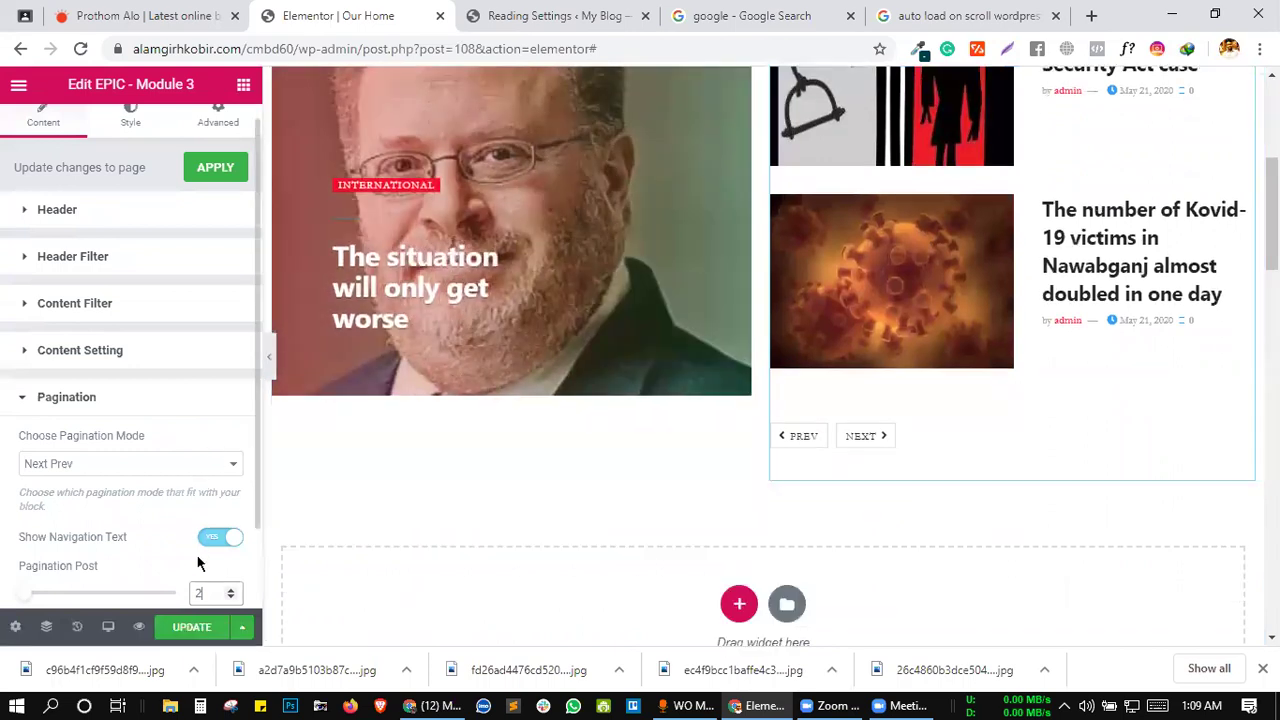
- Look through EPIC - Module 3's content sections and examine the date format and excerpt options under Content Setting
{"action": "scroll", "coordinate": [139, 506], "scroll_direction": "up", "scroll_amount": 1}
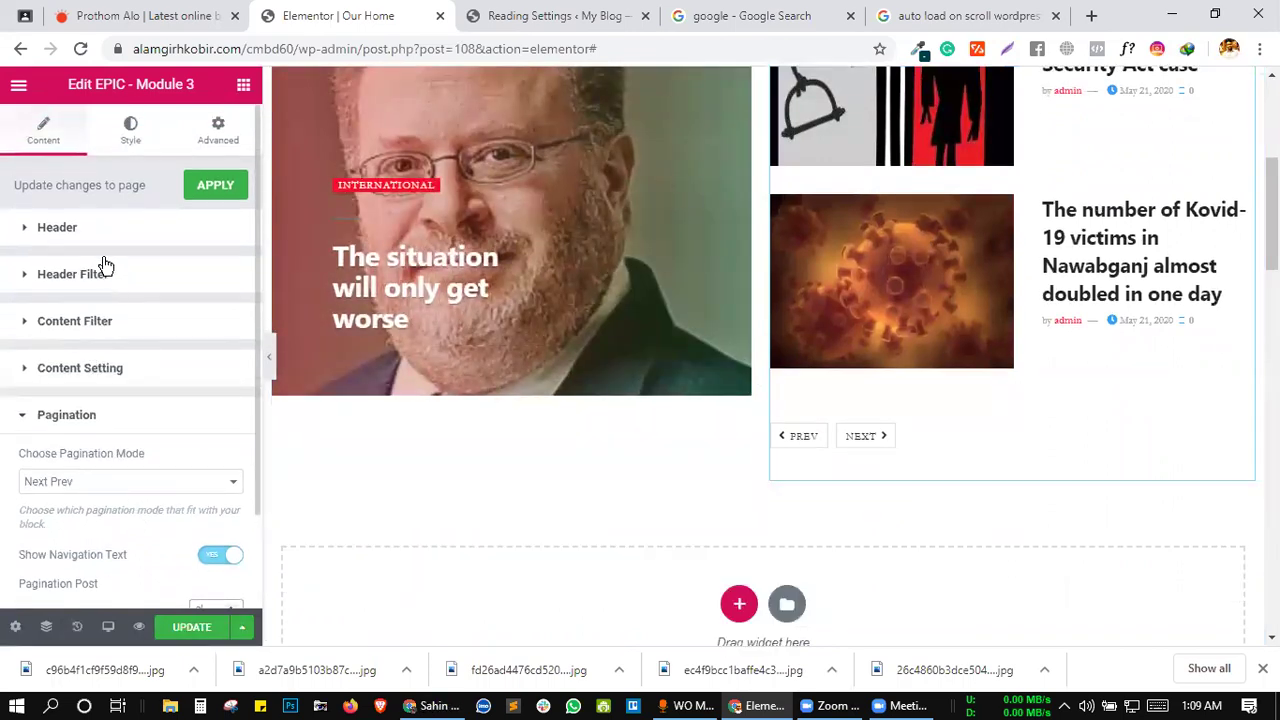
{"action": "scroll", "coordinate": [135, 457], "scroll_direction": "down", "scroll_amount": 1}
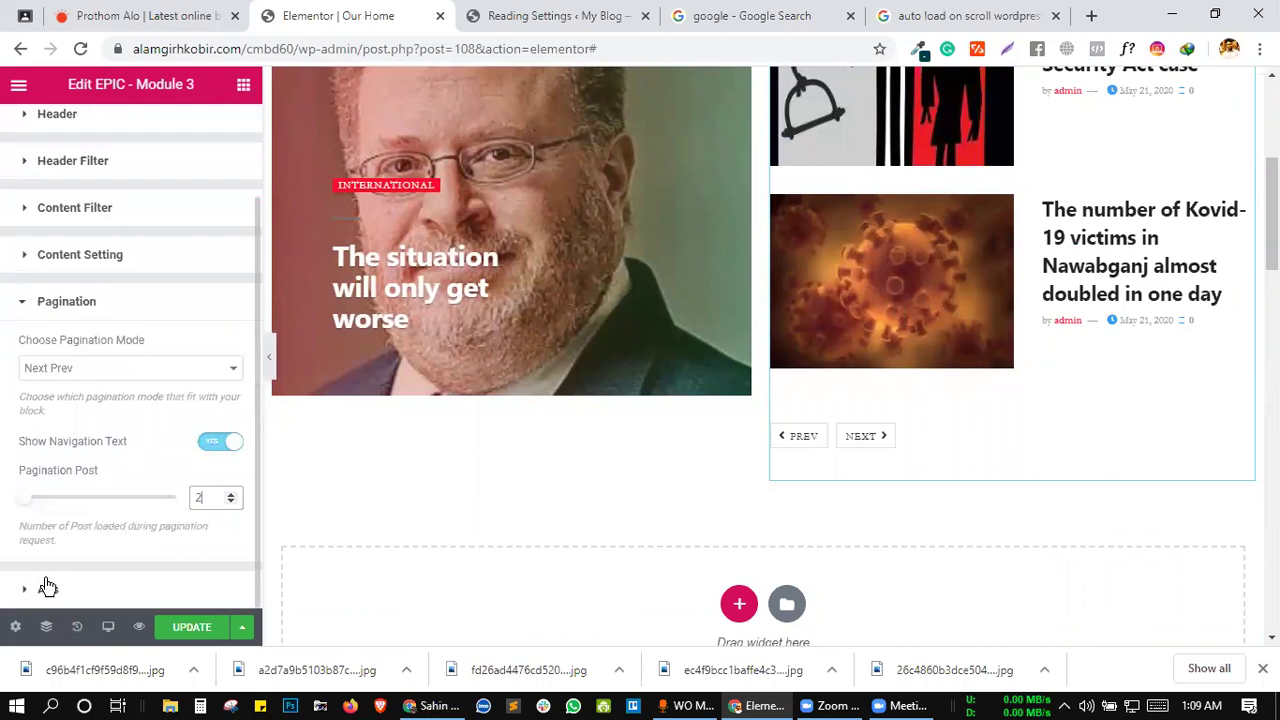
{"action": "scroll", "coordinate": [116, 459], "scroll_direction": "up", "scroll_amount": 1}
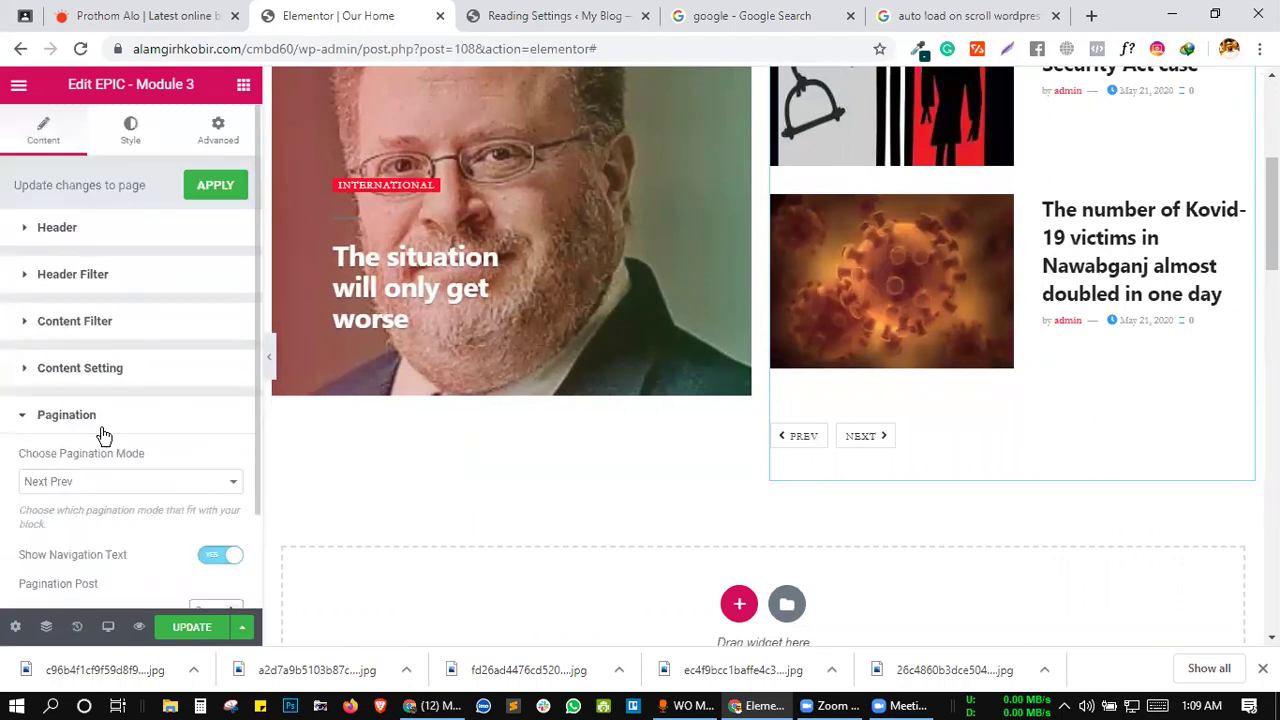
{"action": "left_click", "coordinate": [98, 370]}
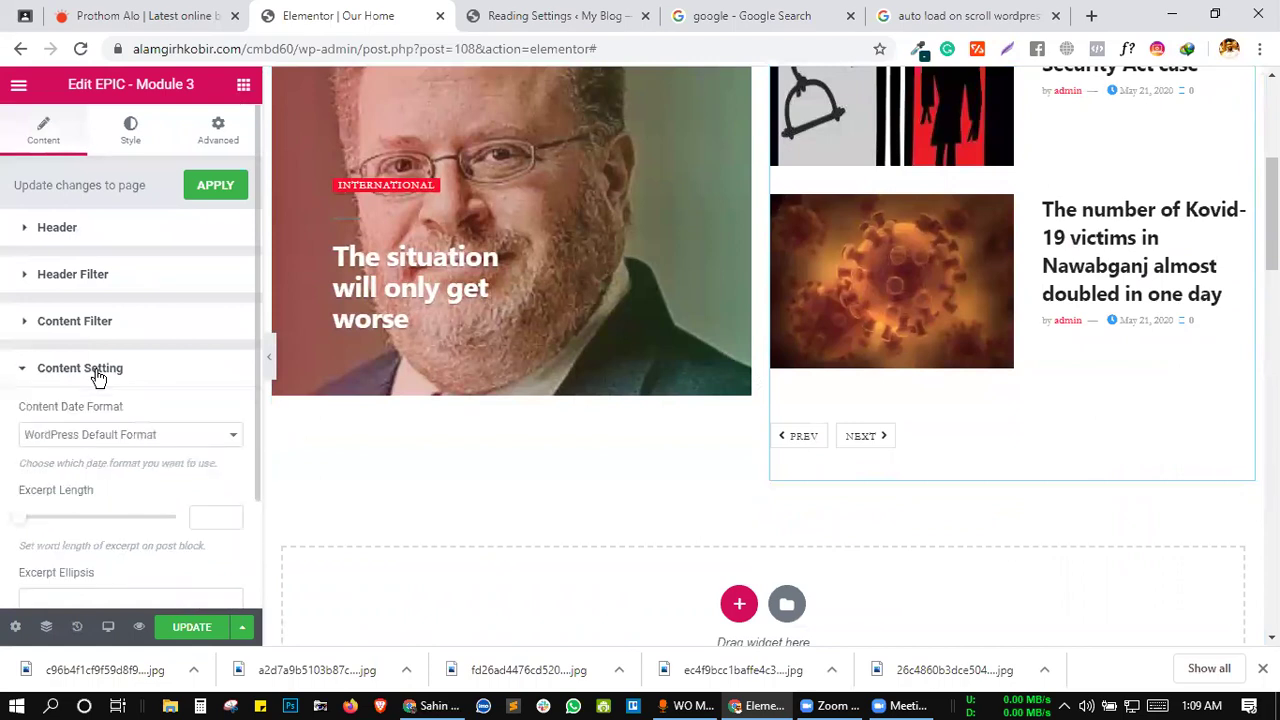
{"action": "scroll", "coordinate": [148, 390], "scroll_direction": "down", "scroll_amount": 1}
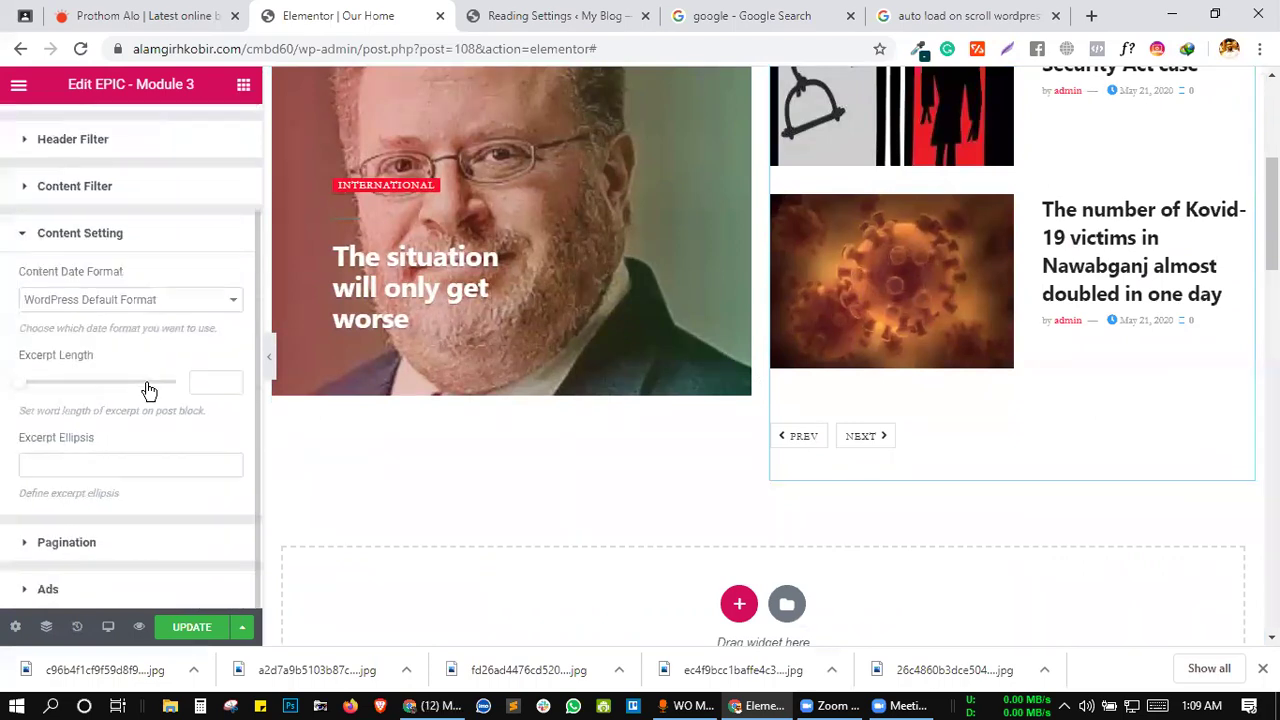
{"action": "scroll", "coordinate": [112, 334], "scroll_direction": "up", "scroll_amount": 1}
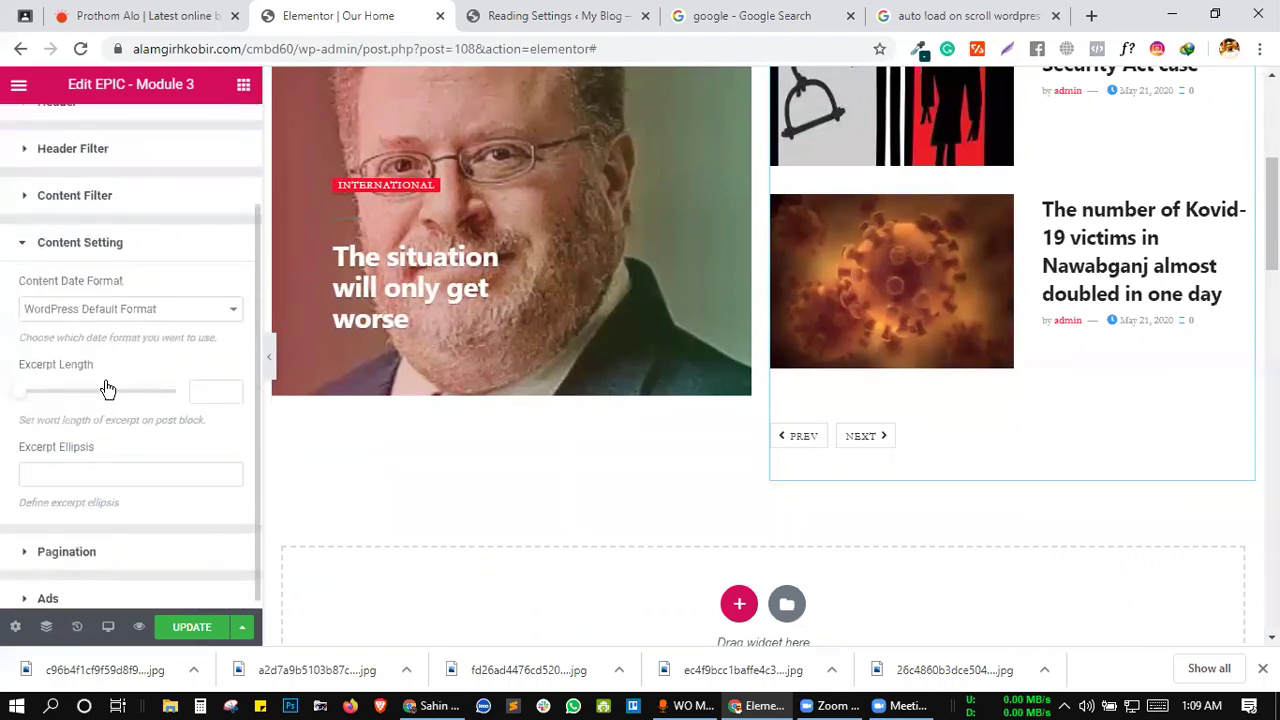
{"action": "scroll", "coordinate": [105, 378], "scroll_direction": "up", "scroll_amount": 2}
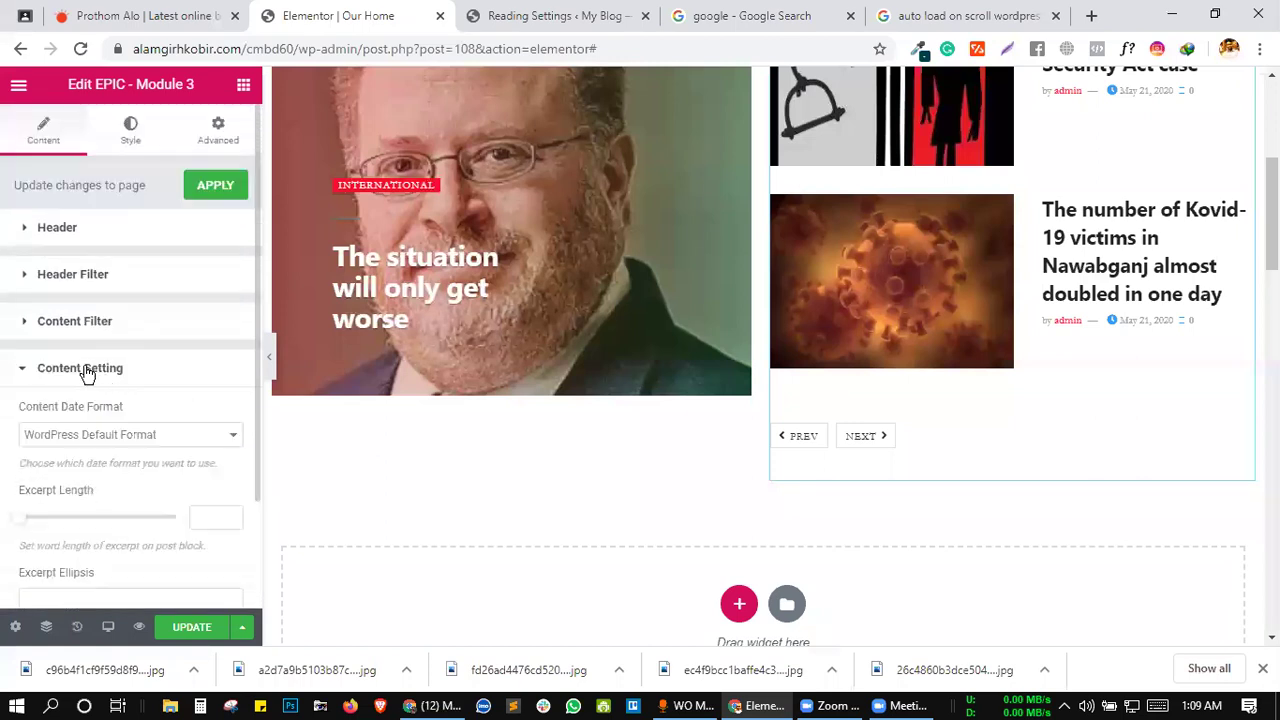
- Set the Number of Post in EPIC - Module 3's Content Filter to 2 and check the shortened list
{"action": "left_click", "coordinate": [75, 321]}
{"action": "scroll", "coordinate": [107, 378], "scroll_direction": "down", "scroll_amount": 1}
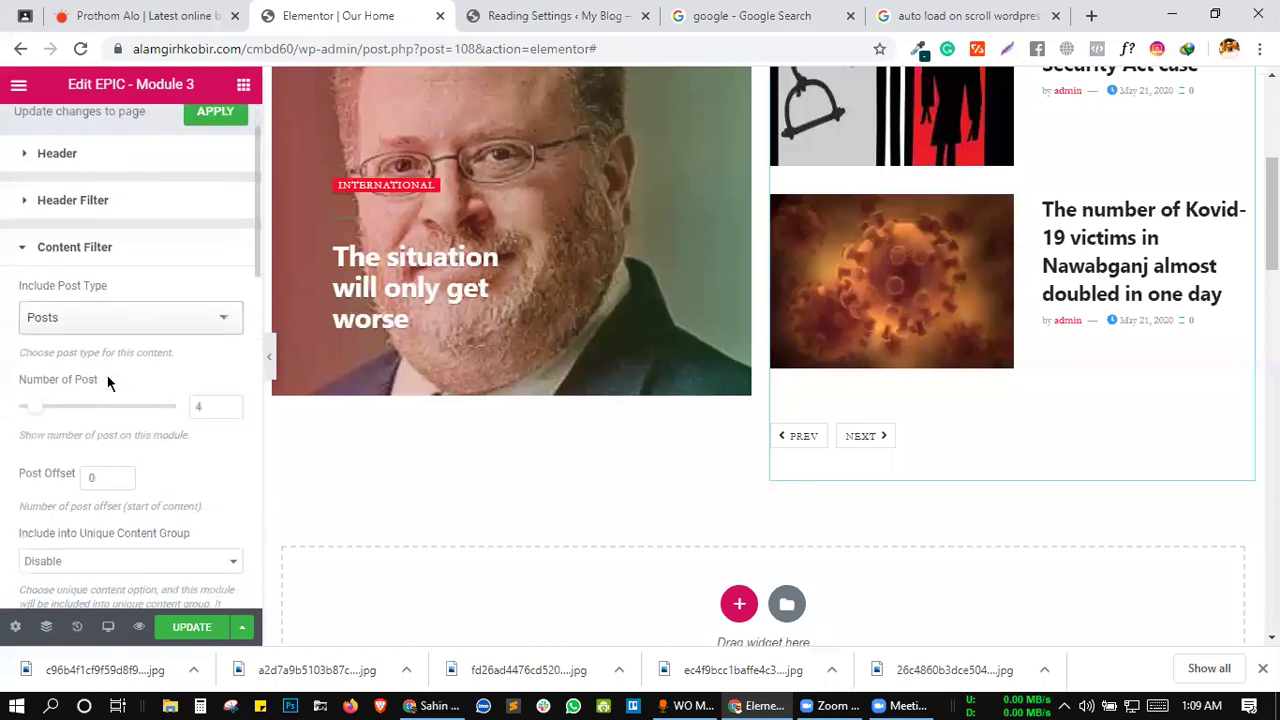
{"action": "left_click", "coordinate": [231, 411]}
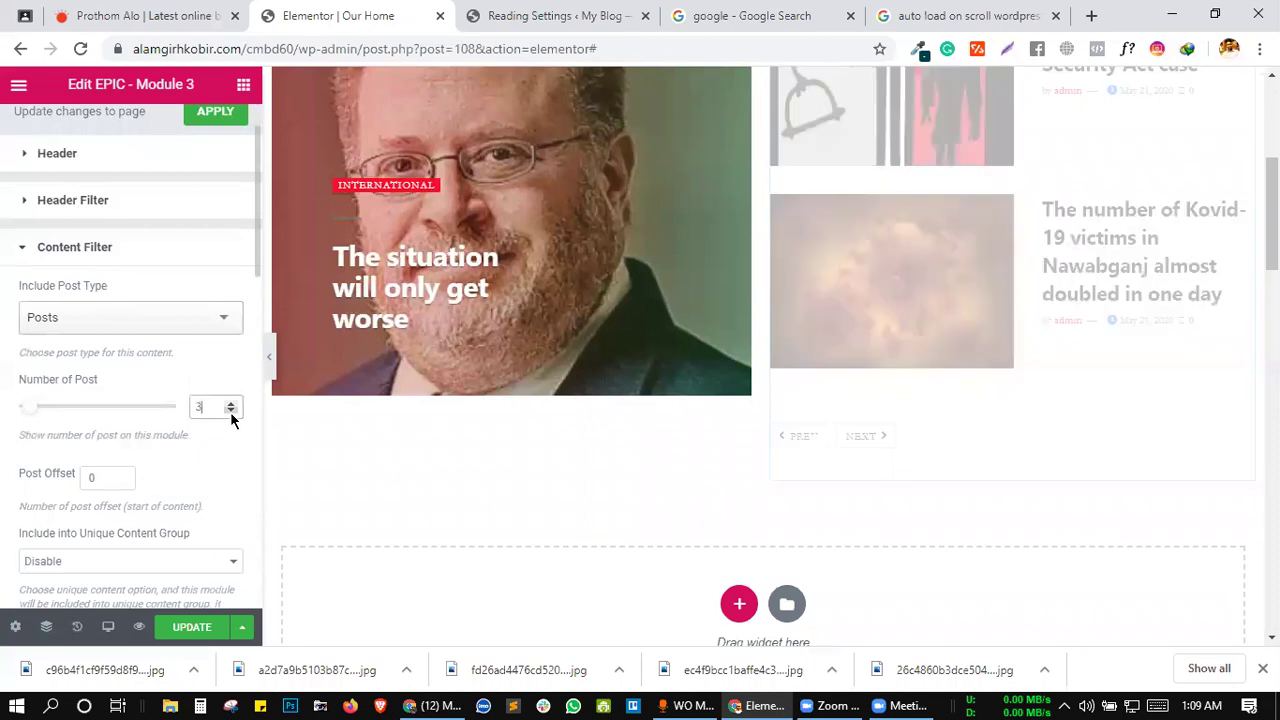
{"action": "left_click", "coordinate": [231, 411]}
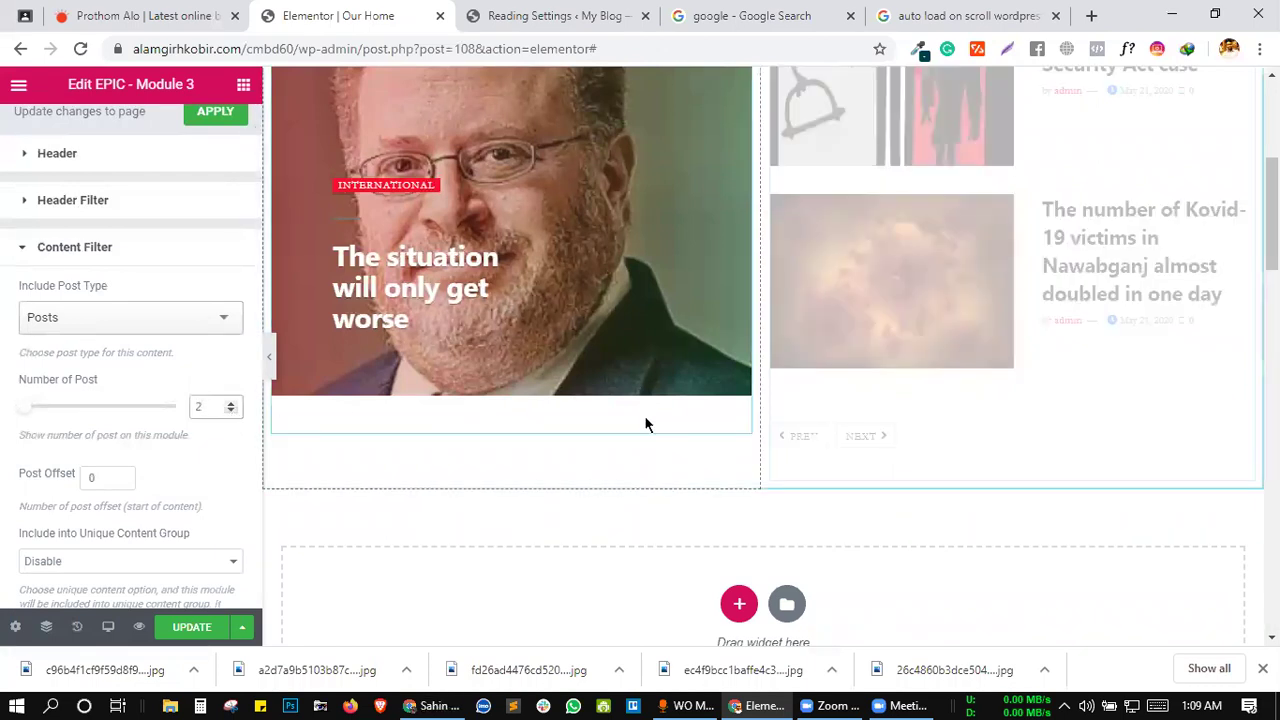
{"action": "scroll", "coordinate": [853, 407], "scroll_direction": "down", "scroll_amount": 1}
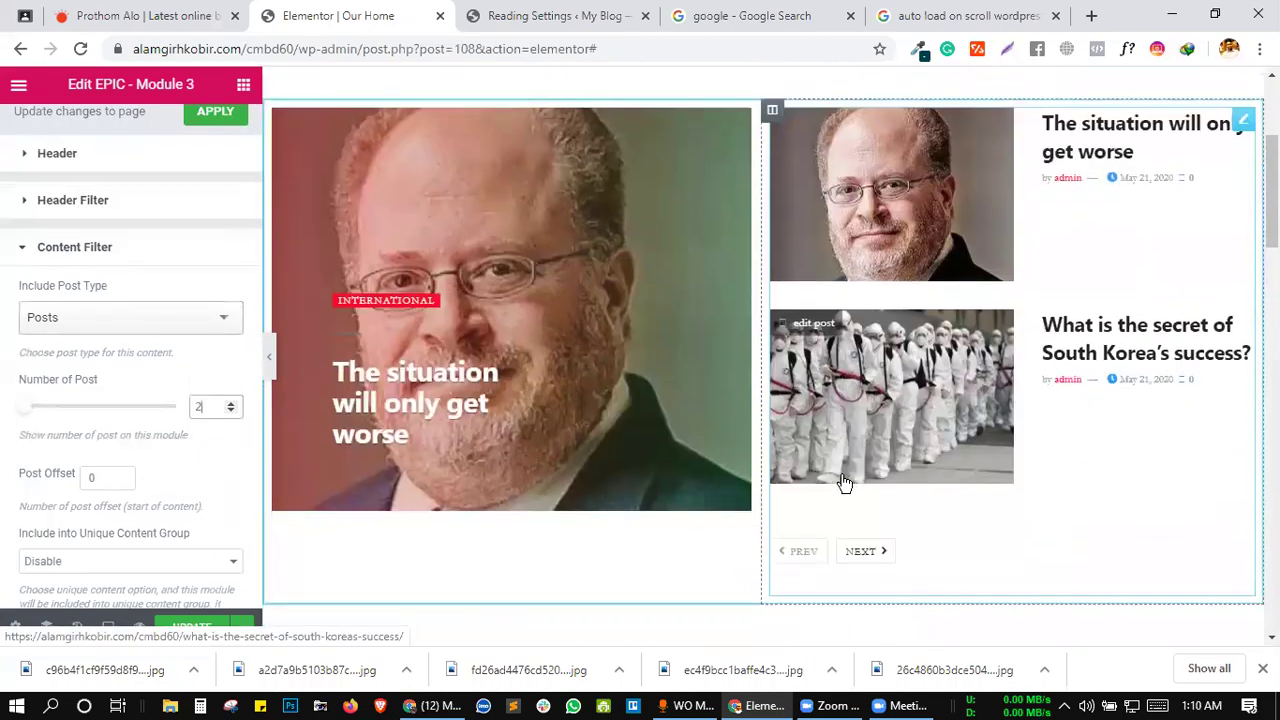
- Page forward twice through EPIC - Module 3's posts in the preview and update the page
{"action": "left_click", "coordinate": [863, 552]}
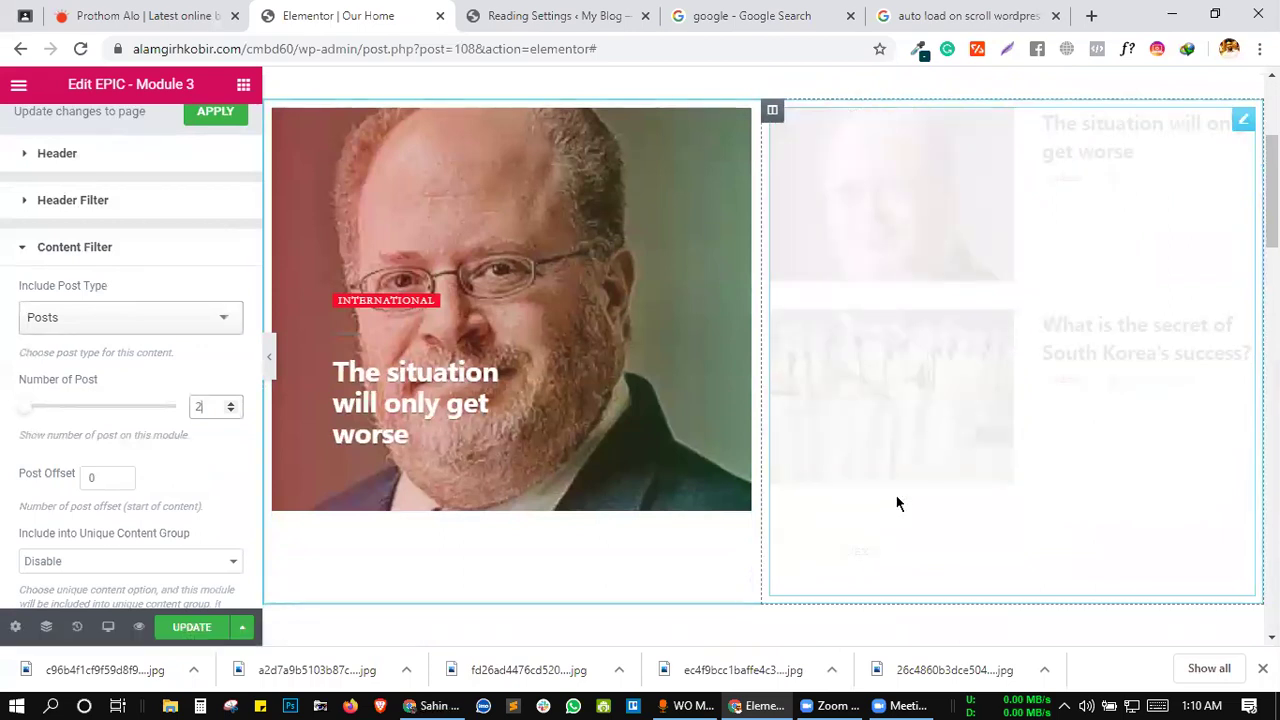
{"action": "left_click", "coordinate": [862, 554]}
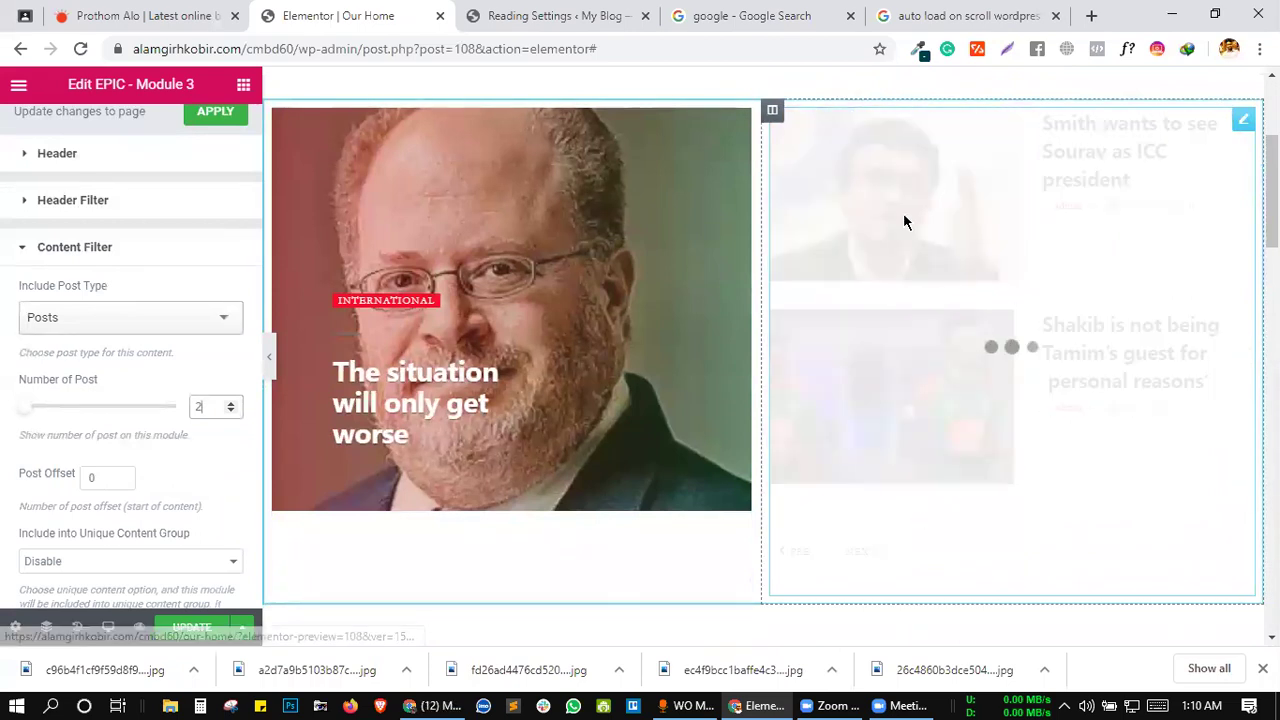
{"action": "scroll", "coordinate": [966, 357], "scroll_direction": "up", "scroll_amount": 1}
{"action": "scroll", "coordinate": [966, 357], "scroll_direction": "up", "scroll_amount": 1}
{"action": "scroll", "coordinate": [966, 306], "scroll_direction": "down", "scroll_amount": 1}
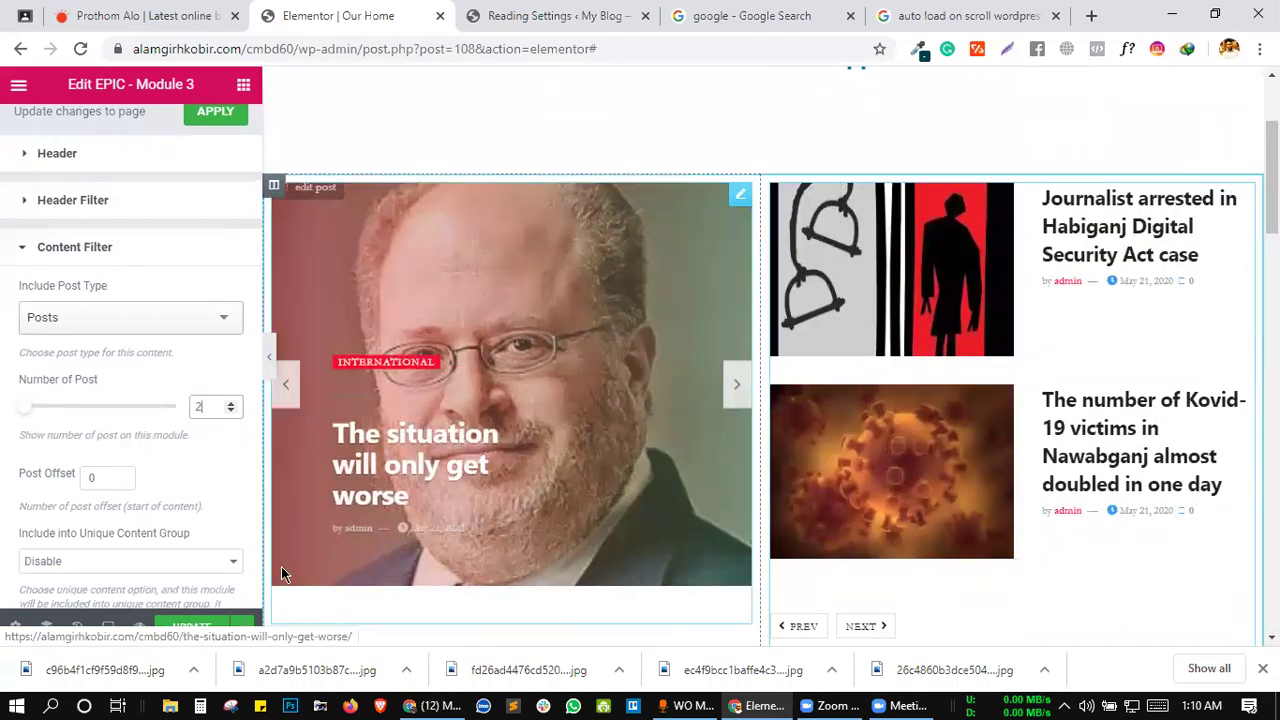
{"action": "scroll", "coordinate": [281, 566], "scroll_direction": "down", "scroll_amount": 3}
{"action": "left_click", "coordinate": [186, 628]}
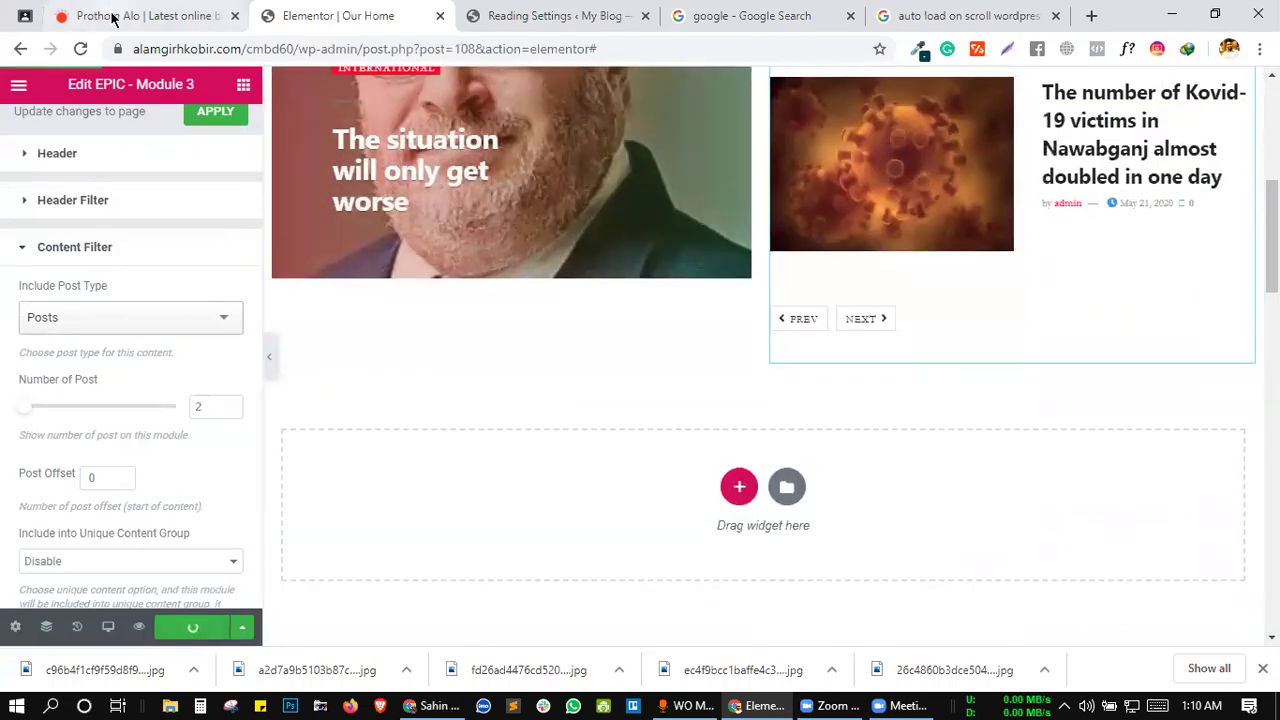
- Compare the Prothom Alo homepage's top story and news list layout with the two-column layout in the Elementor preview
{"action": "left_click", "coordinate": [113, 17]}
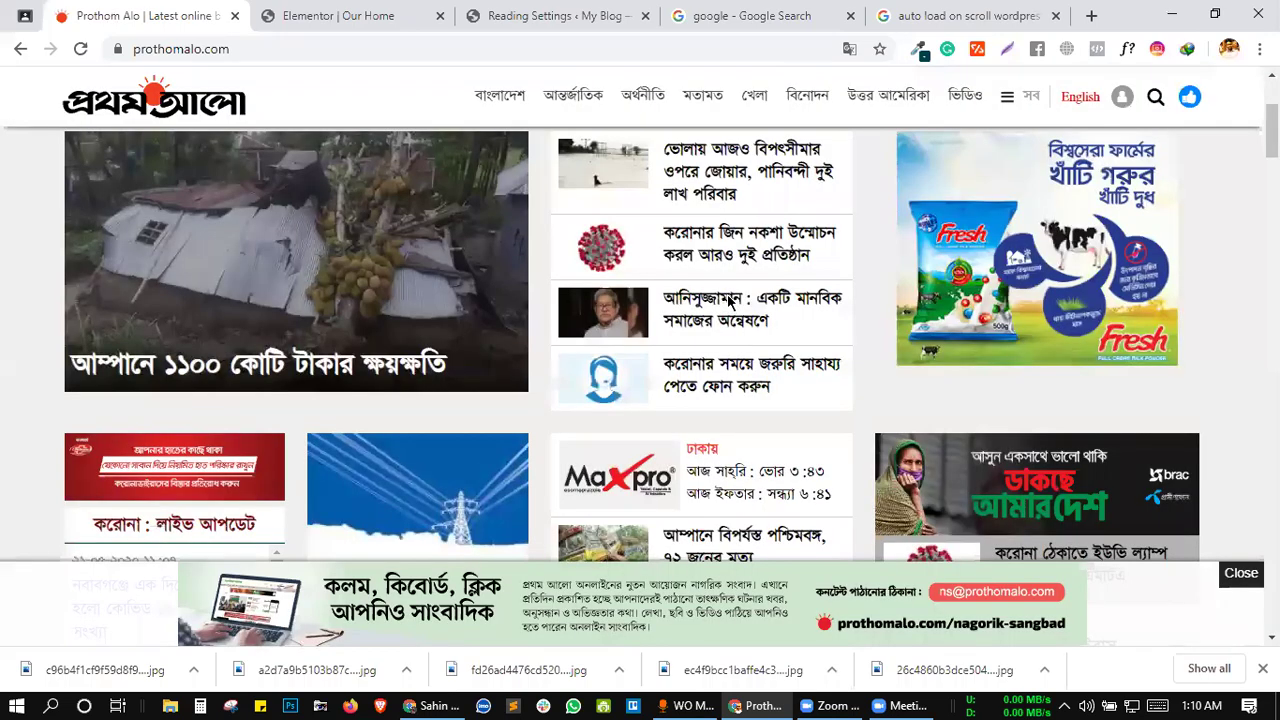
{"action": "scroll", "coordinate": [352, 277], "scroll_direction": "down", "scroll_amount": 3}
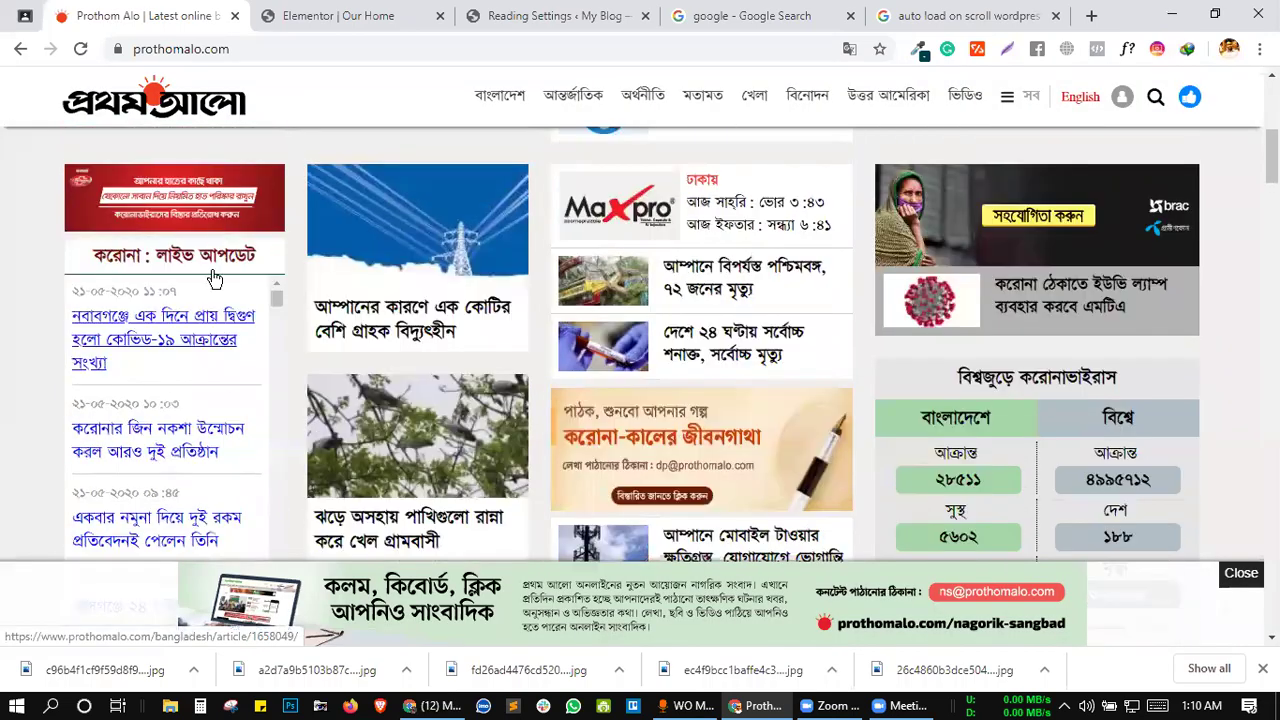
{"action": "scroll", "coordinate": [213, 280], "scroll_direction": "up", "scroll_amount": 1}
{"action": "scroll", "coordinate": [215, 400], "scroll_direction": "down", "scroll_amount": 1}
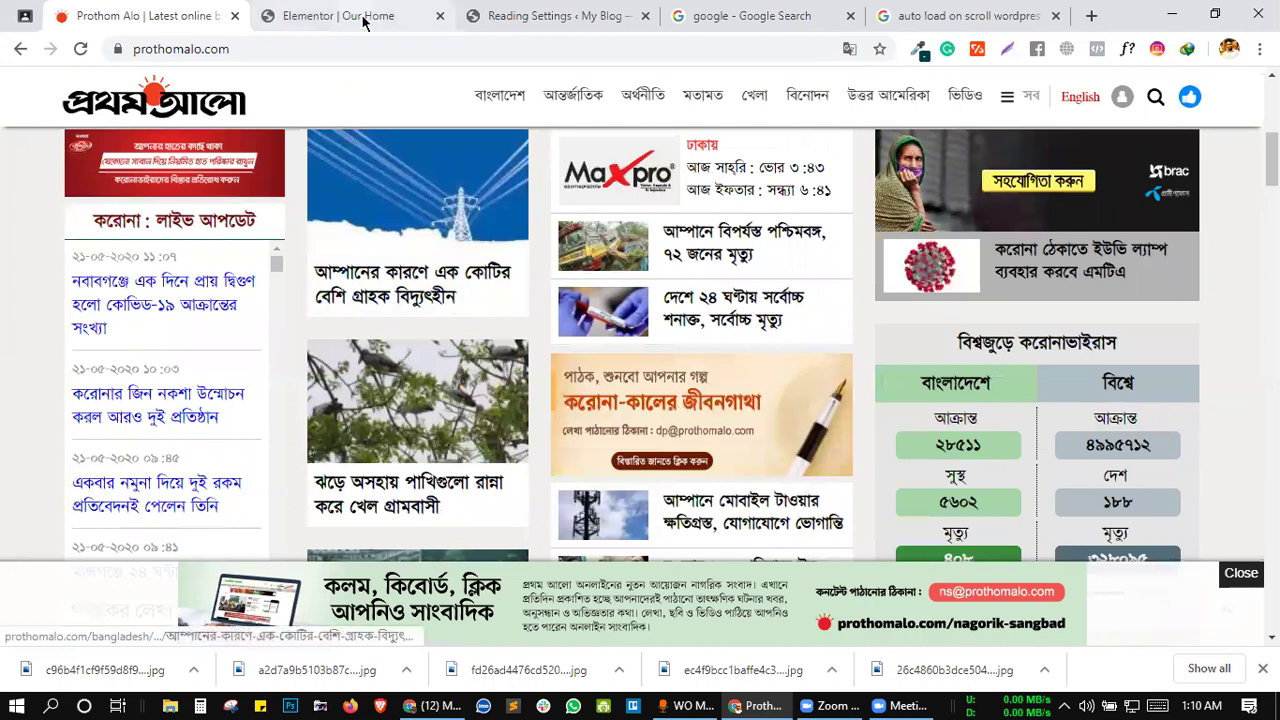
{"action": "left_click", "coordinate": [364, 17]}
{"action": "scroll", "coordinate": [490, 416], "scroll_direction": "up", "scroll_amount": 4}
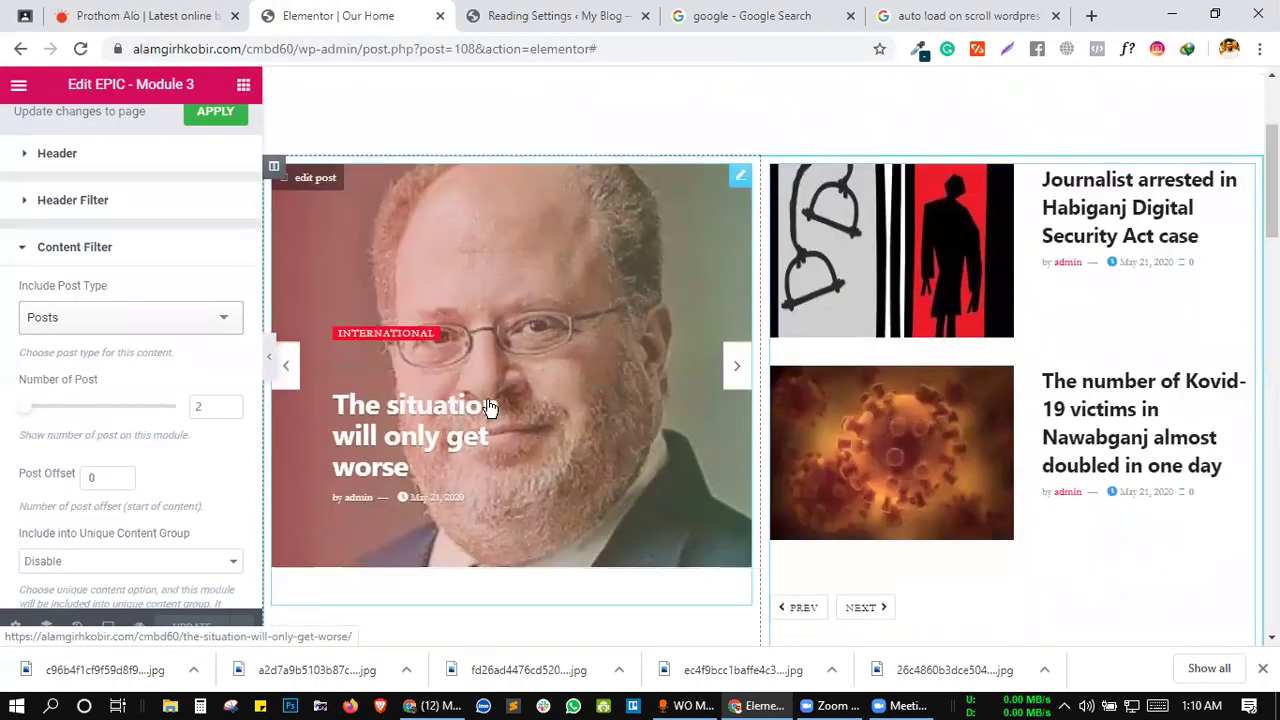
{"action": "scroll", "coordinate": [495, 420], "scroll_direction": "down", "scroll_amount": 2}
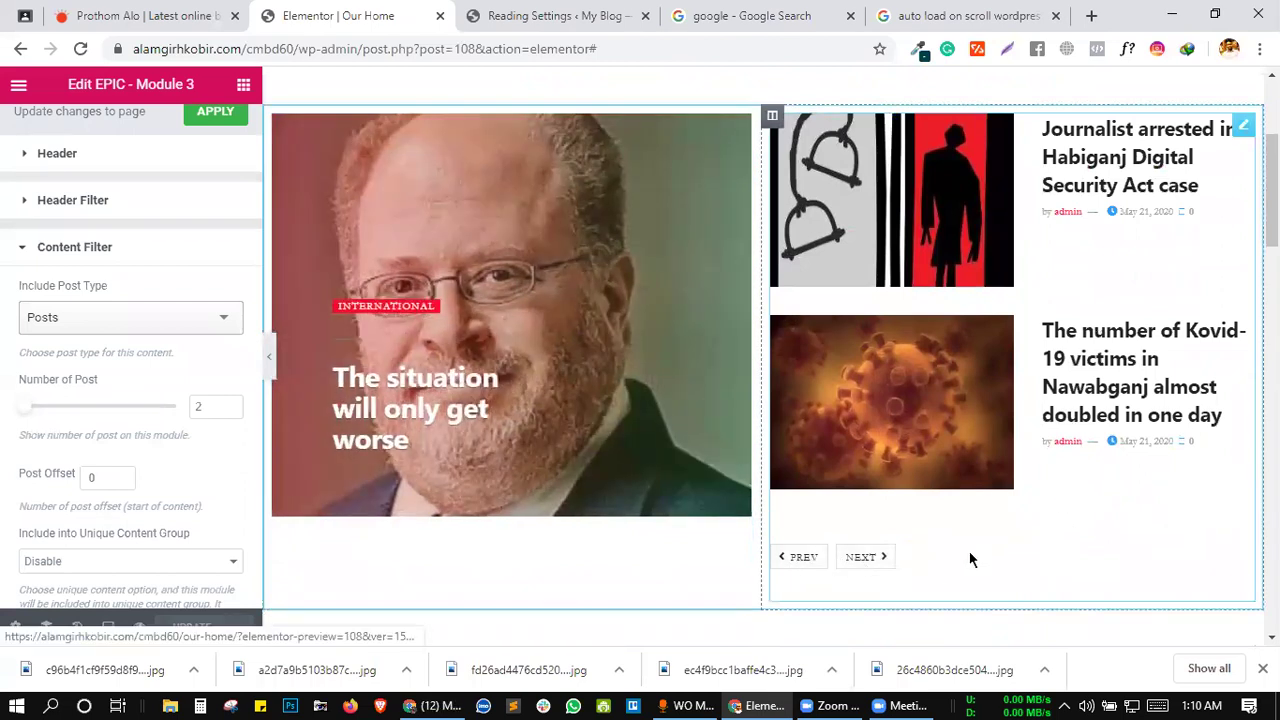
{"action": "scroll", "coordinate": [1021, 468], "scroll_direction": "up", "scroll_amount": 1}
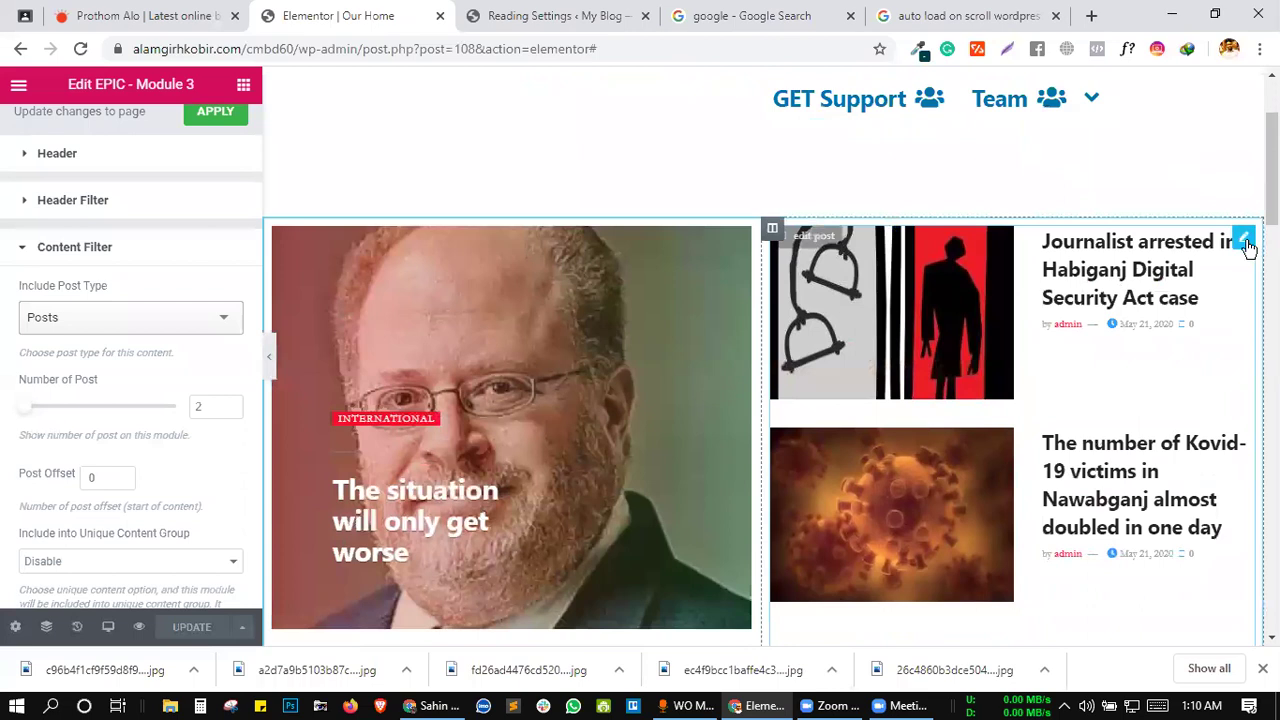
{"action": "scroll", "coordinate": [575, 222], "scroll_direction": "down", "scroll_amount": 2}
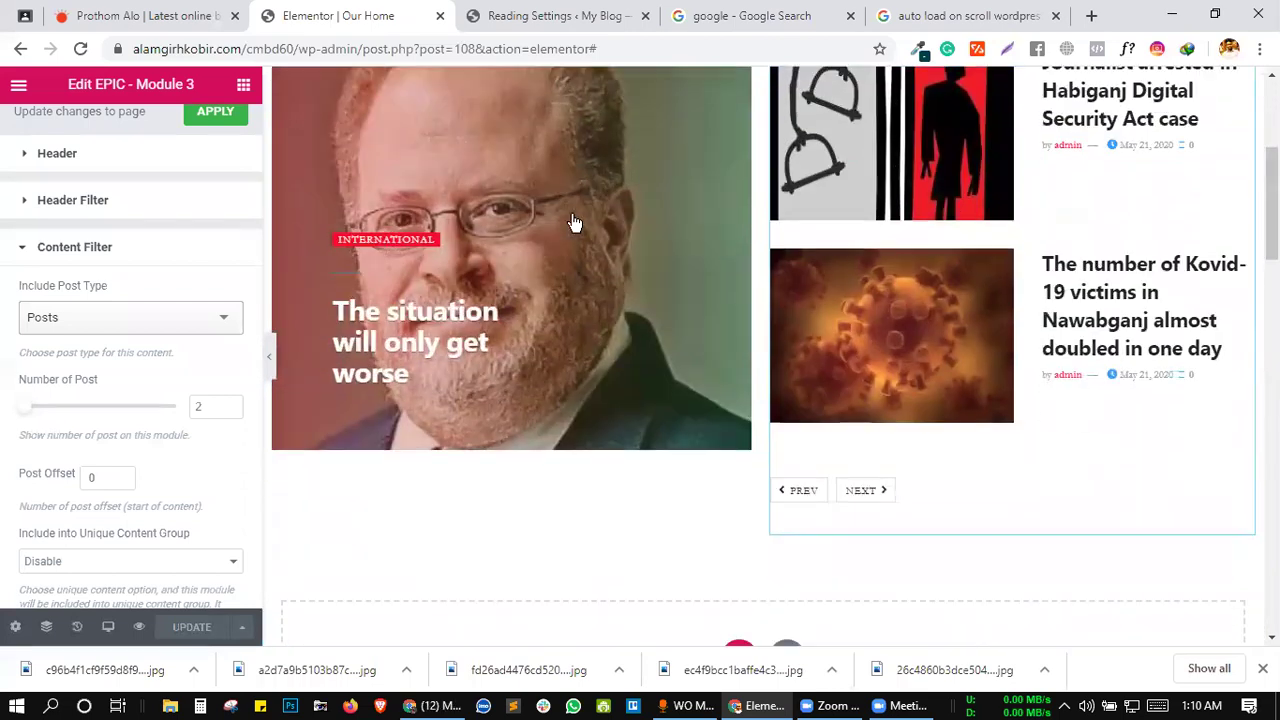
- Open EPIC - Module 3's Pagination settings and review the available pagination modes
{"action": "scroll", "coordinate": [110, 380], "scroll_direction": "down", "scroll_amount": 6}
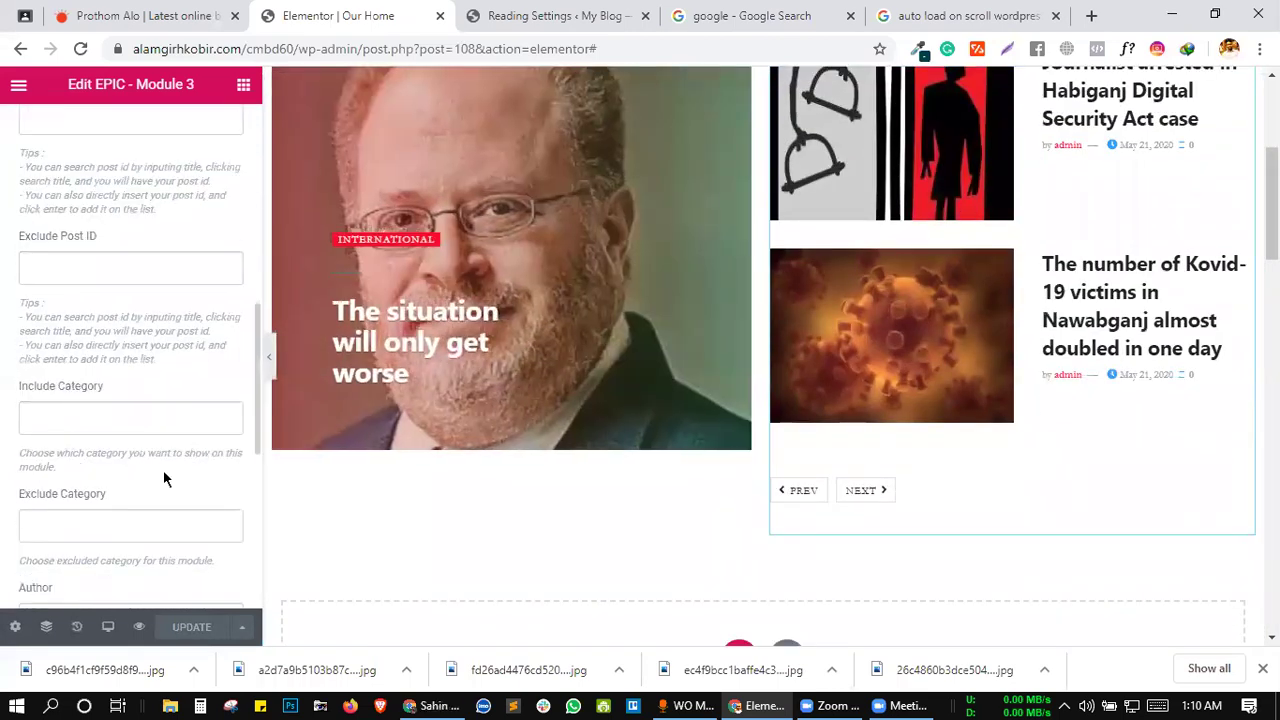
{"action": "scroll", "coordinate": [163, 470], "scroll_direction": "down", "scroll_amount": 5}
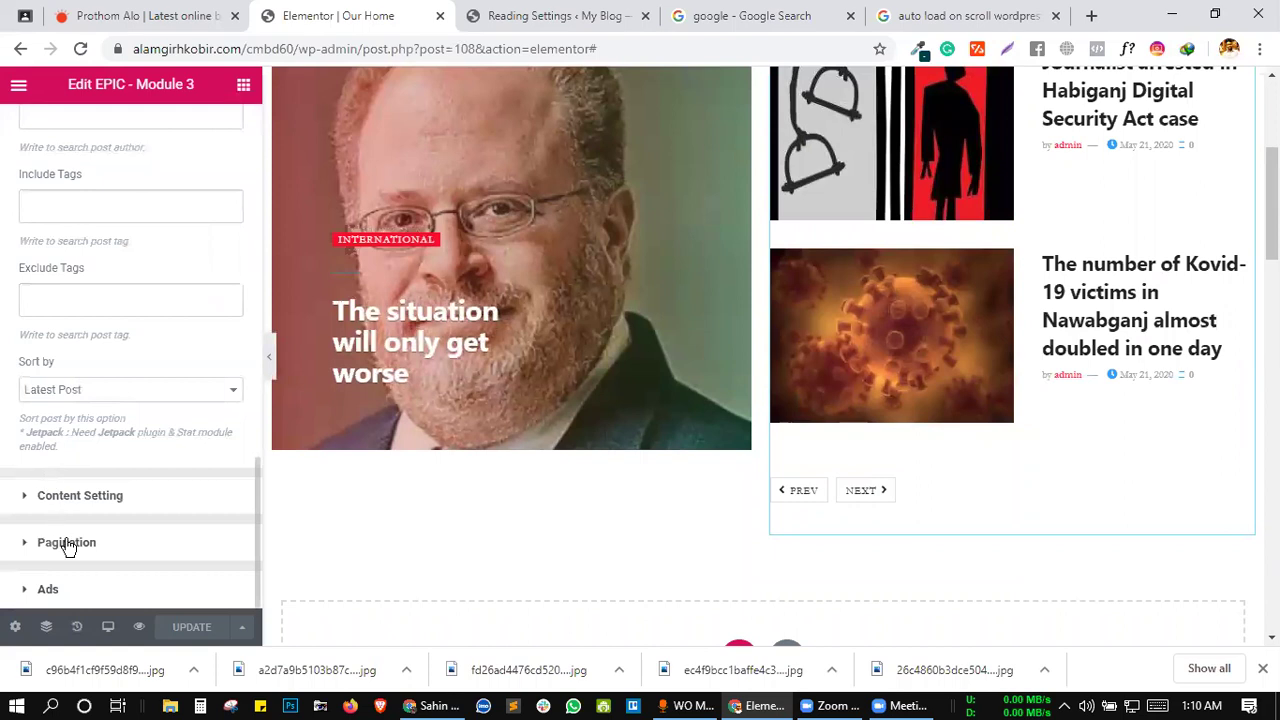
{"action": "left_click", "coordinate": [66, 543]}
{"action": "left_click", "coordinate": [113, 482]}
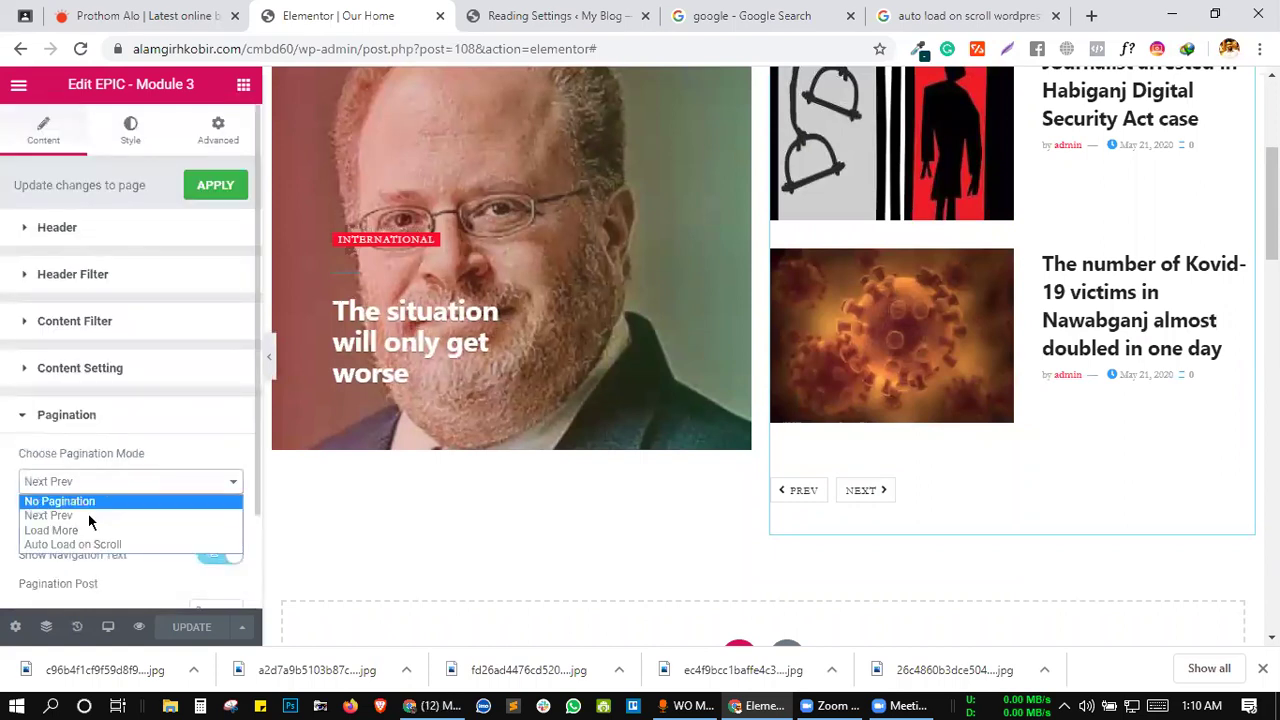
{"action": "left_click", "coordinate": [10, 525]}
{"action": "scroll", "coordinate": [91, 518], "scroll_direction": "down", "scroll_amount": 1}
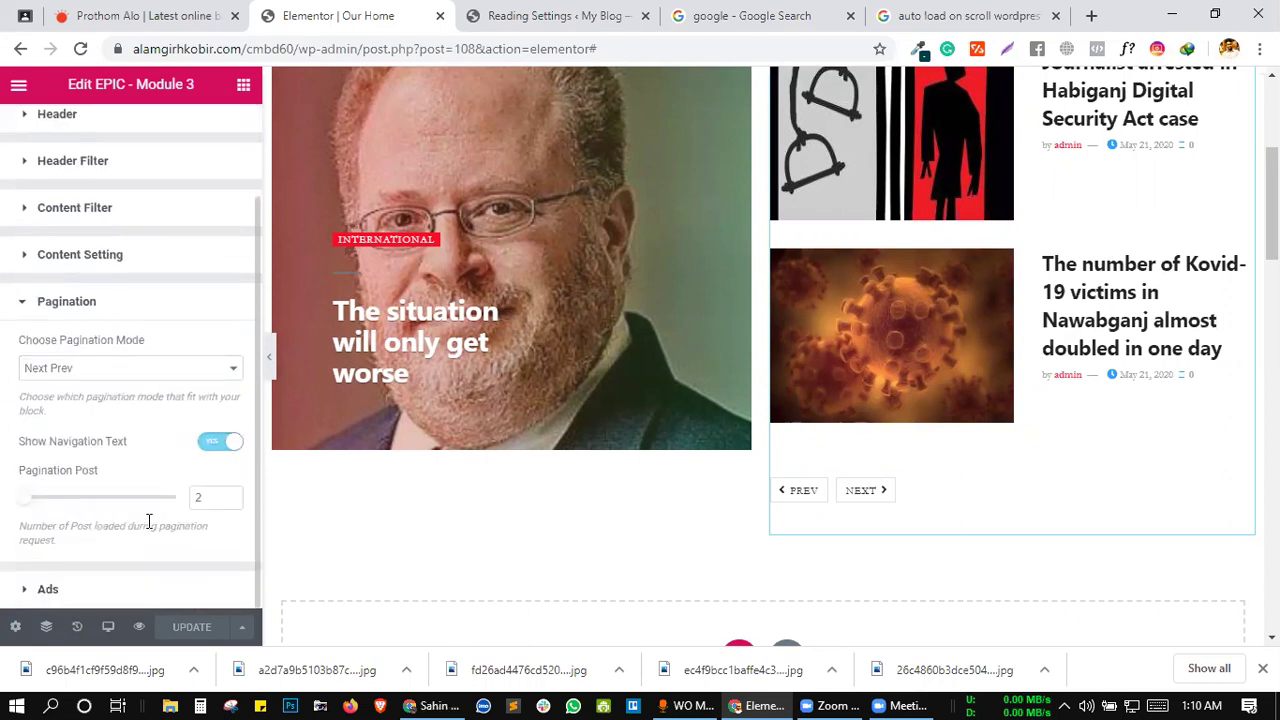
- Check EPIC - Module 3's next page of posts in the preview and return to the previous page
{"action": "left_click", "coordinate": [879, 491]}
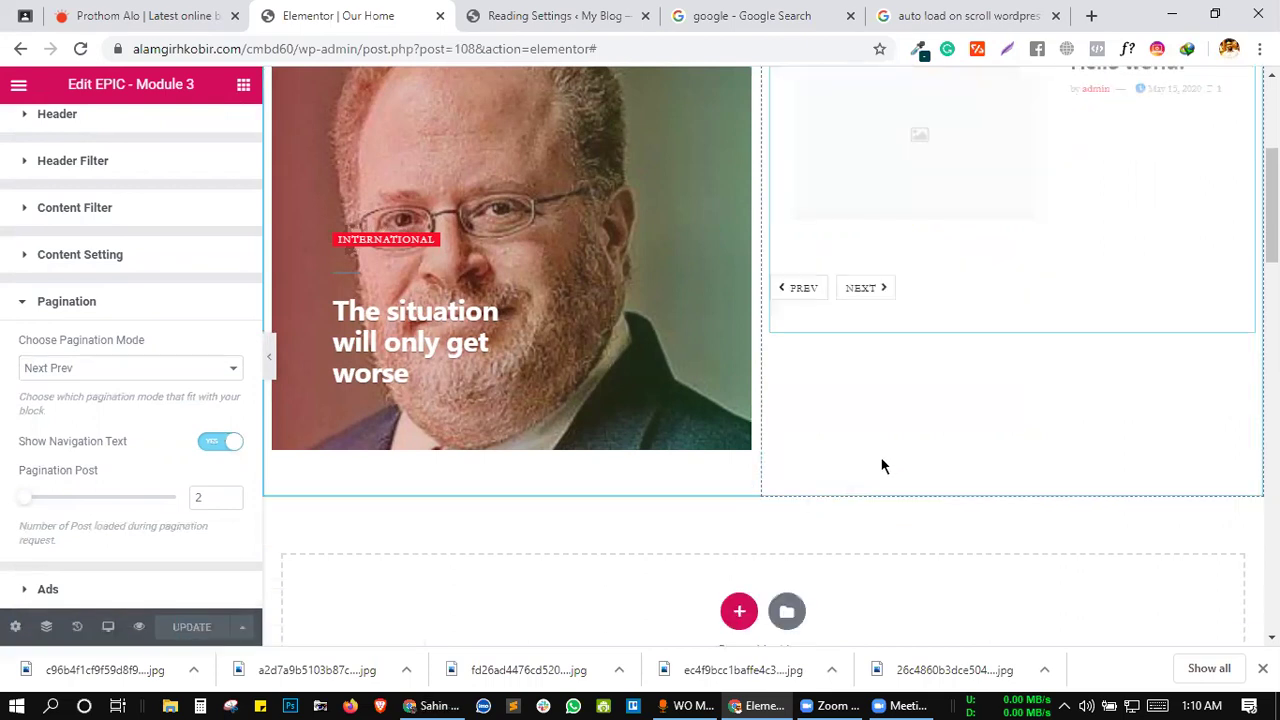
{"action": "left_click", "coordinate": [805, 307]}
{"action": "scroll", "coordinate": [865, 500], "scroll_direction": "up", "scroll_amount": 1}
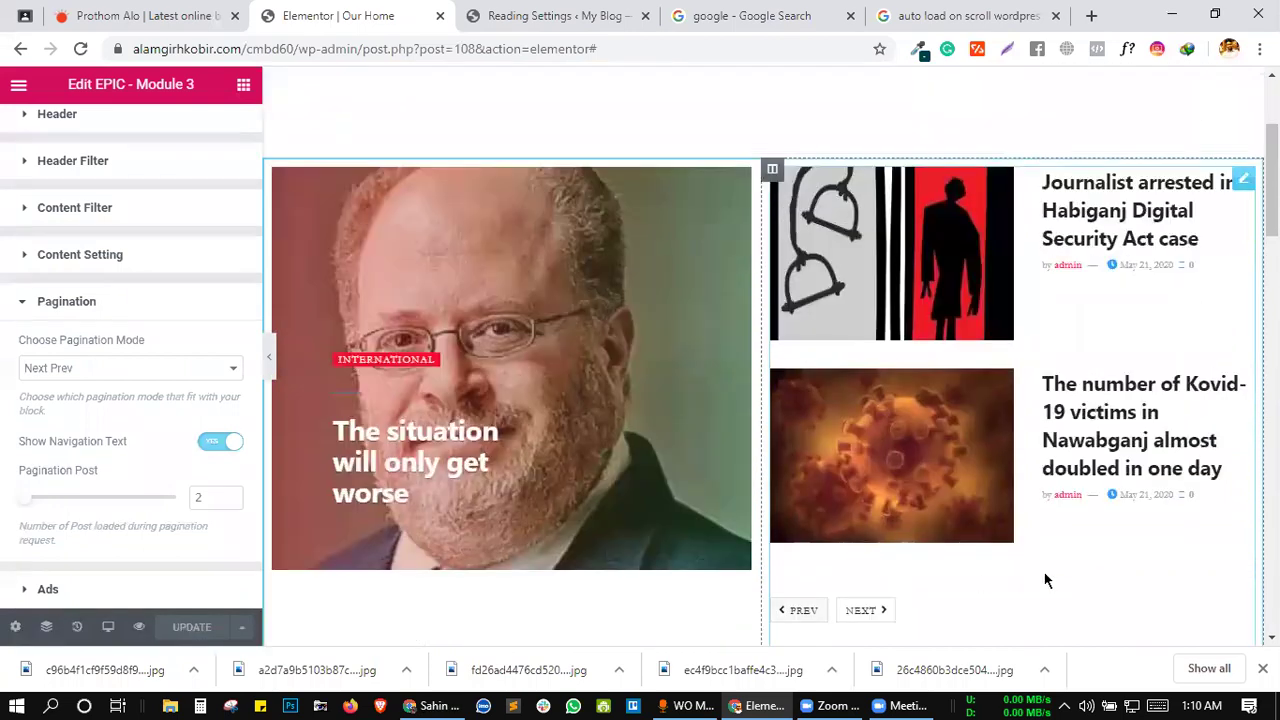
{"action": "scroll", "coordinate": [640, 330], "scroll_direction": "down", "scroll_amount": 3}
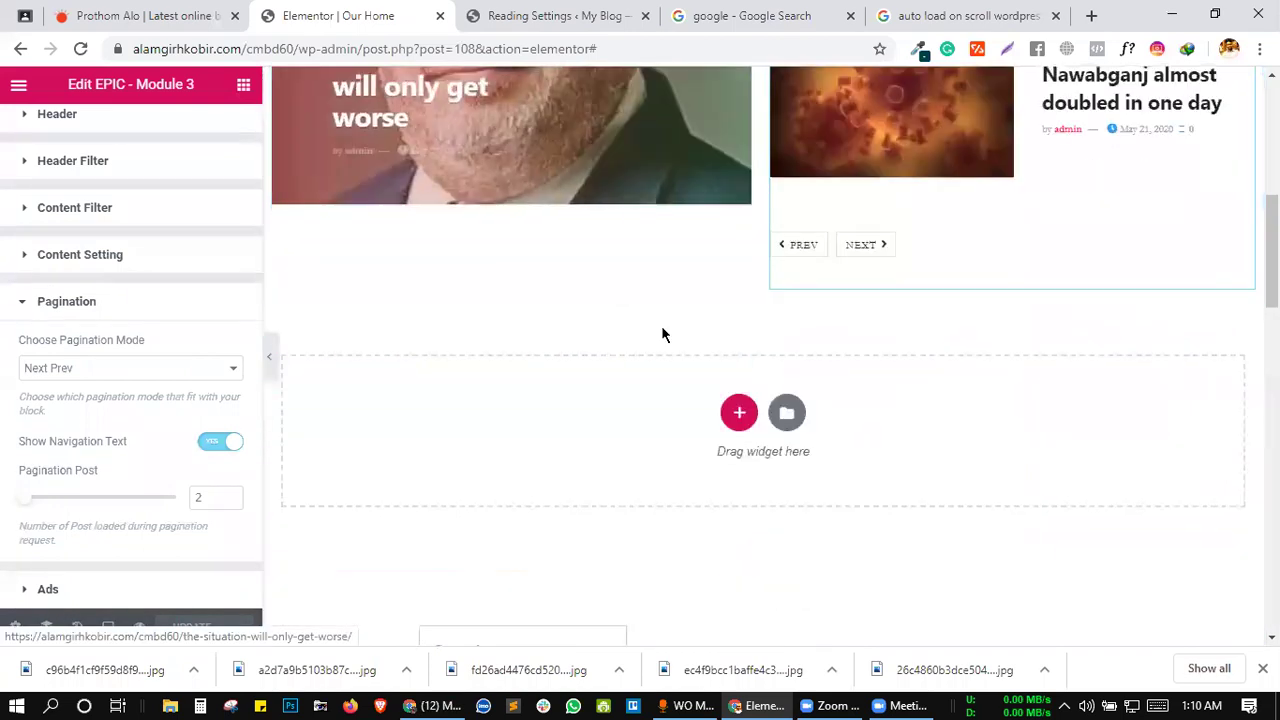
- Examine the Choose Pagination Mode options again alongside the module's navigation buttons in the preview
{"action": "left_click", "coordinate": [109, 372]}
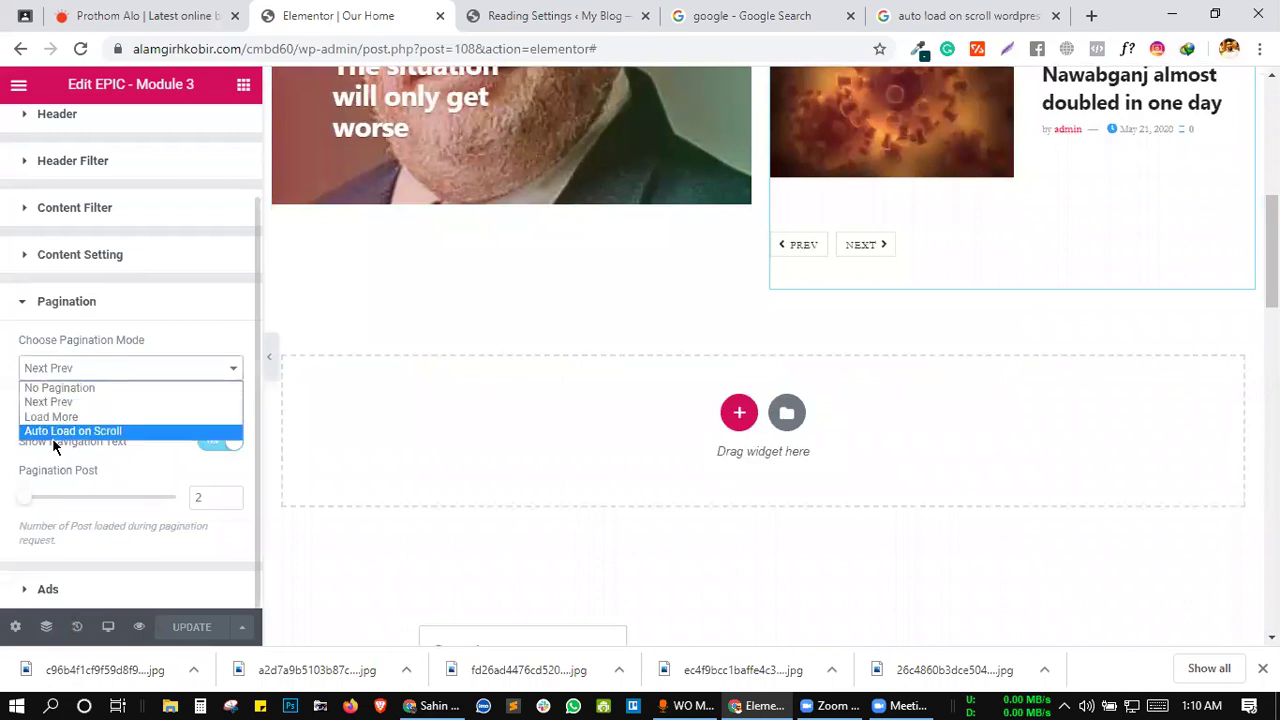
{"action": "left_click", "coordinate": [117, 376]}
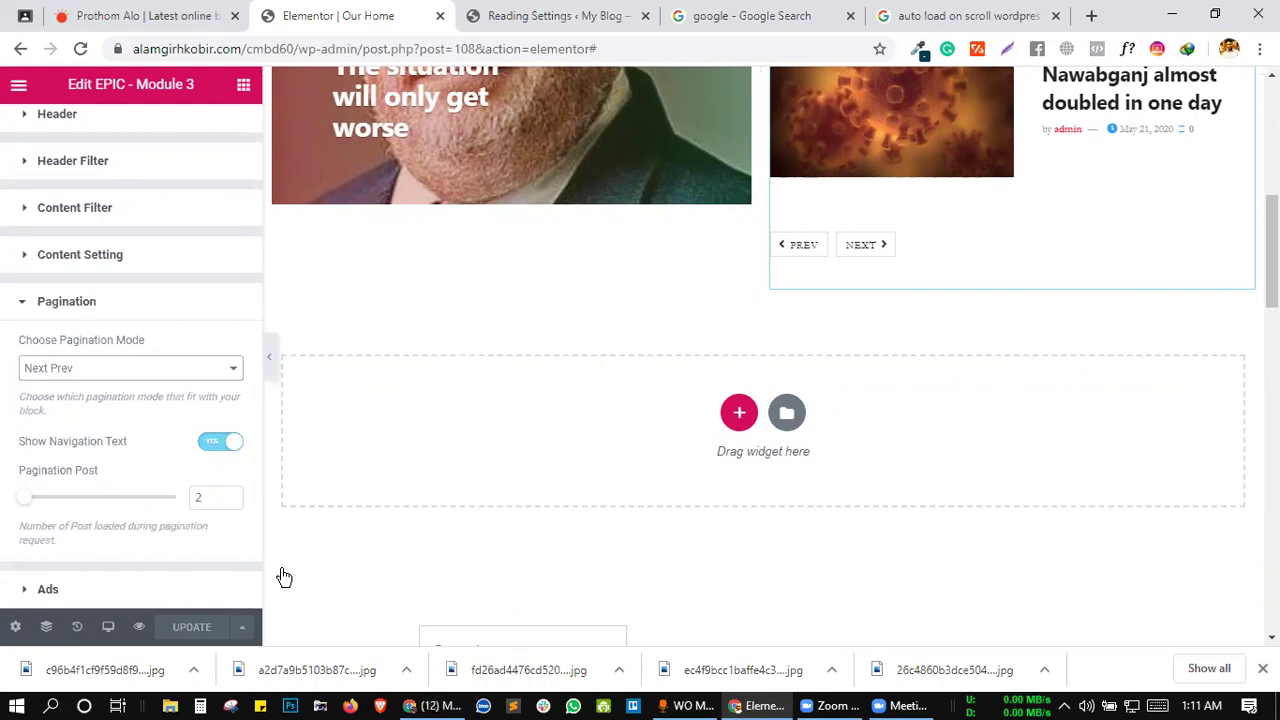
{"action": "scroll", "coordinate": [140, 463], "scroll_direction": "up", "scroll_amount": 2}
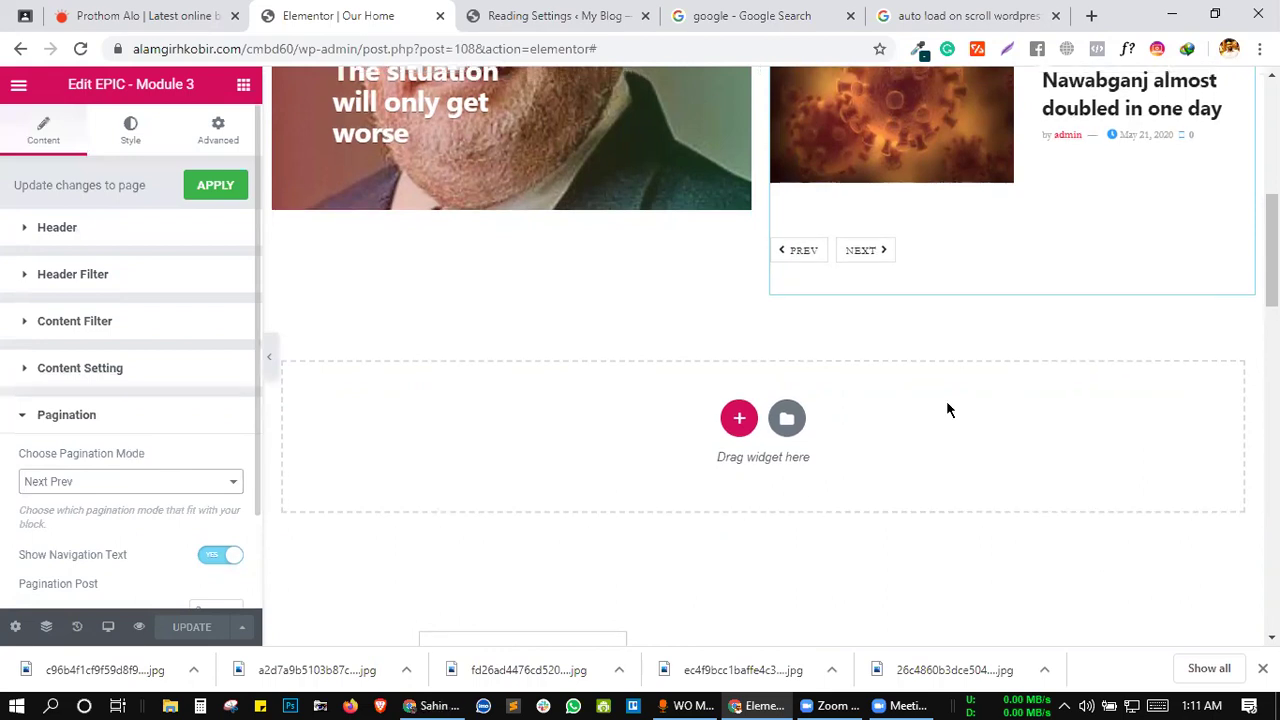
{"action": "scroll", "coordinate": [946, 400], "scroll_direction": "up", "scroll_amount": 3}
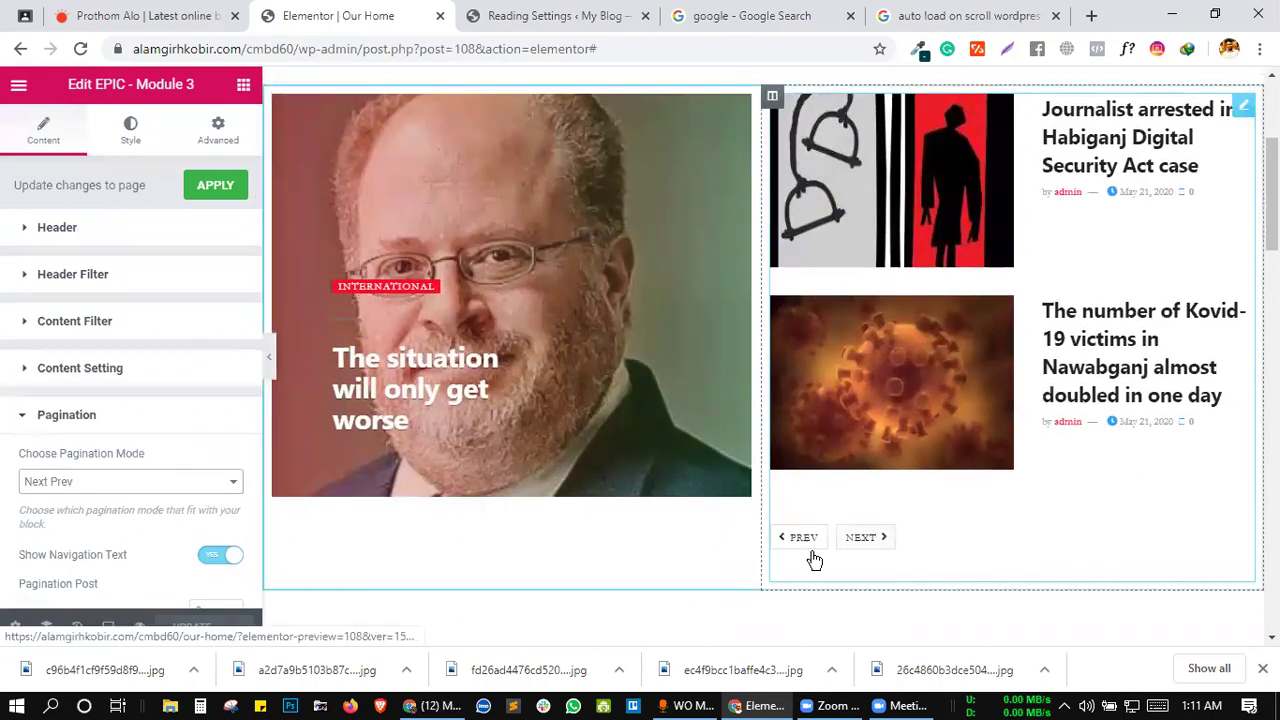
{"action": "scroll", "coordinate": [785, 530], "scroll_direction": "down", "scroll_amount": 1}
{"action": "scroll", "coordinate": [785, 530], "scroll_direction": "down", "scroll_amount": 2}
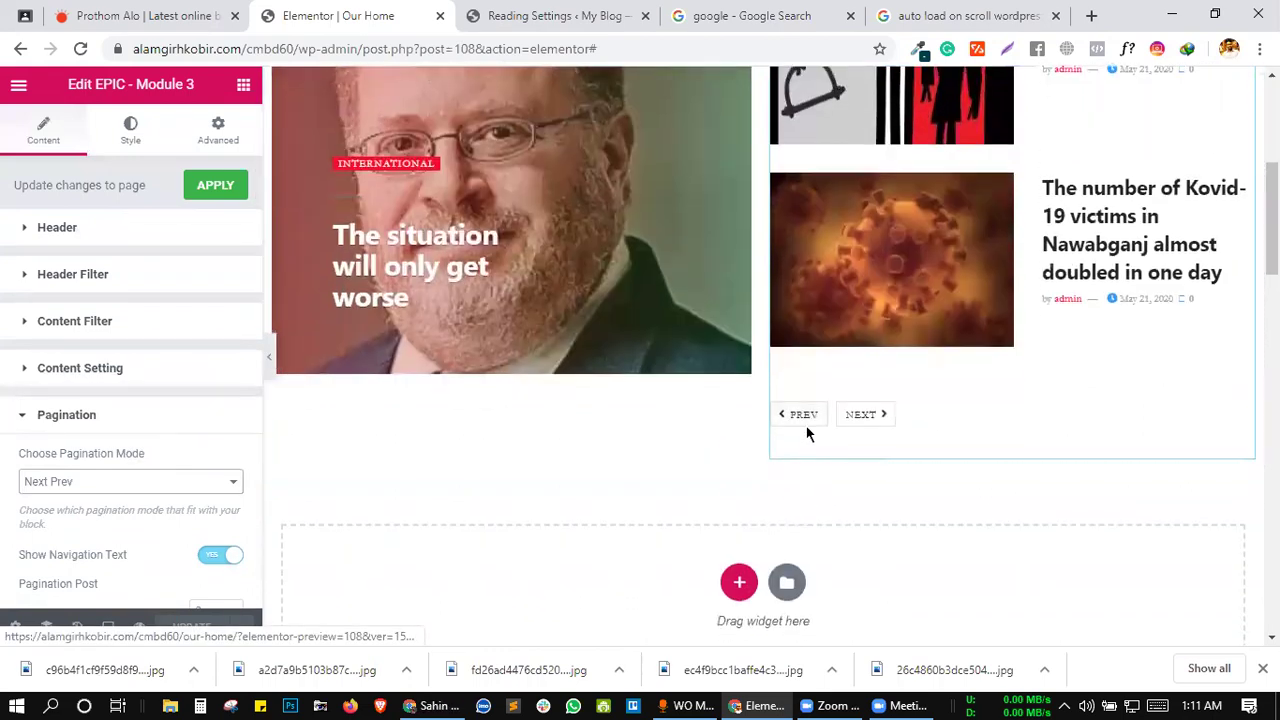
{"action": "scroll", "coordinate": [300, 430], "scroll_direction": "down", "scroll_amount": 3}
{"action": "scroll", "coordinate": [280, 447], "scroll_direction": "down", "scroll_amount": 1}
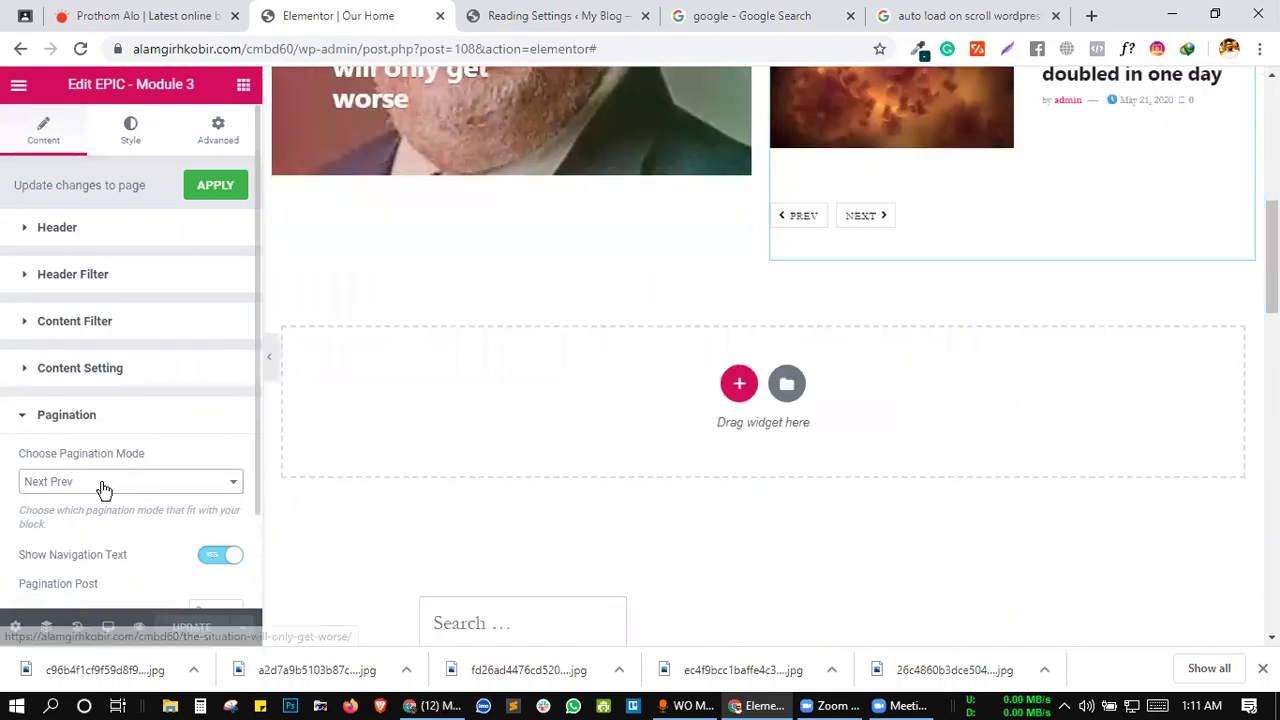
- Compare EPIC - Module 3's navigation with and without text, leaving Show Navigation Text turned off
{"action": "scroll", "coordinate": [60, 440], "scroll_direction": "down", "scroll_amount": 2}
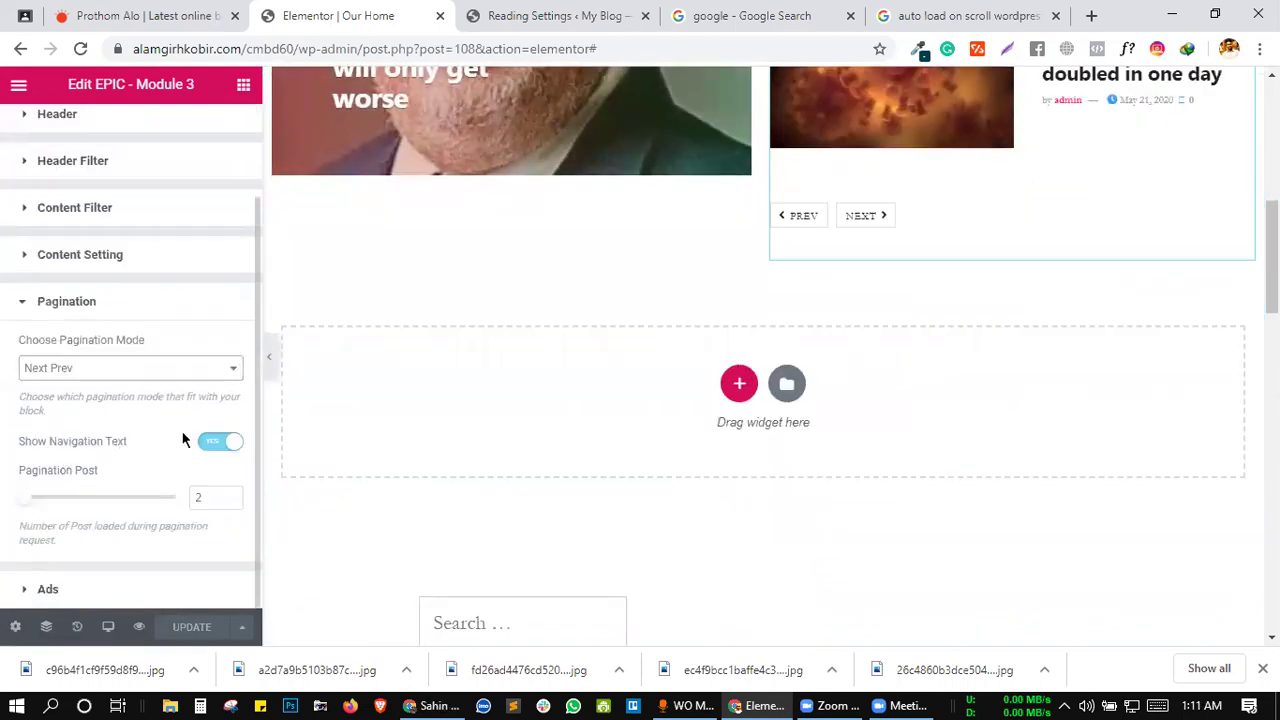
{"action": "left_click", "coordinate": [218, 442]}
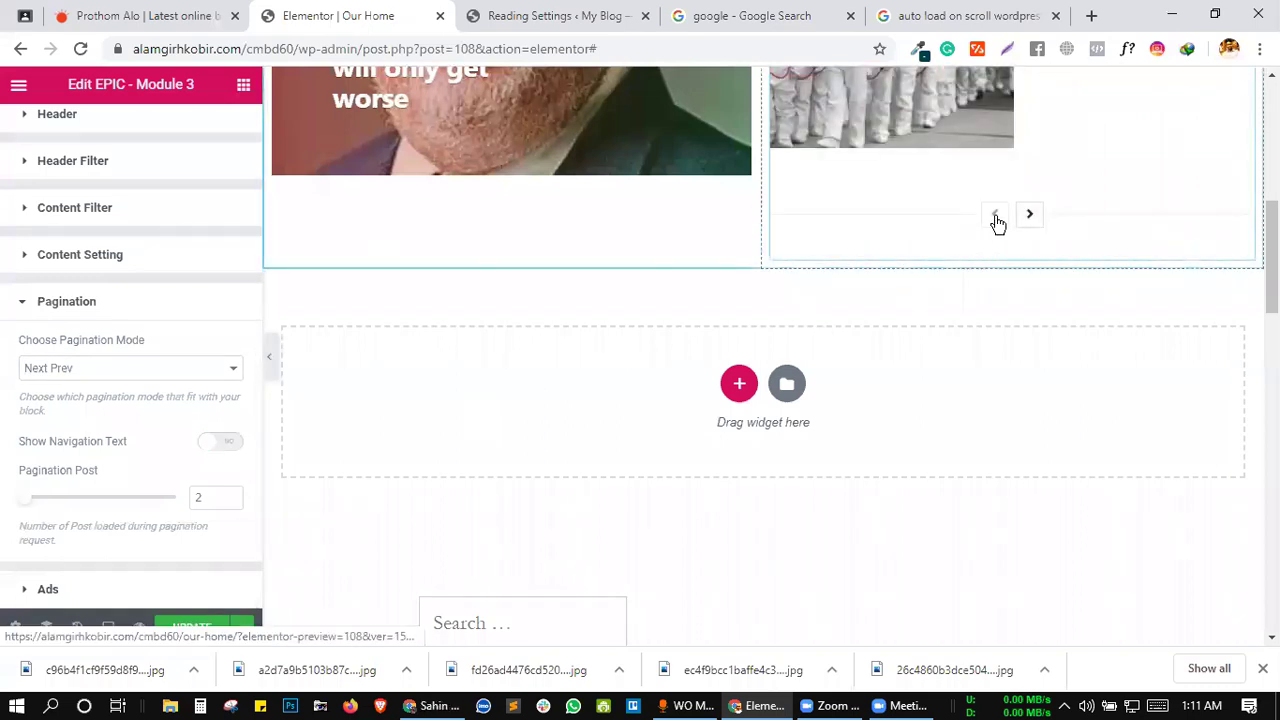
{"action": "left_click", "coordinate": [223, 446]}
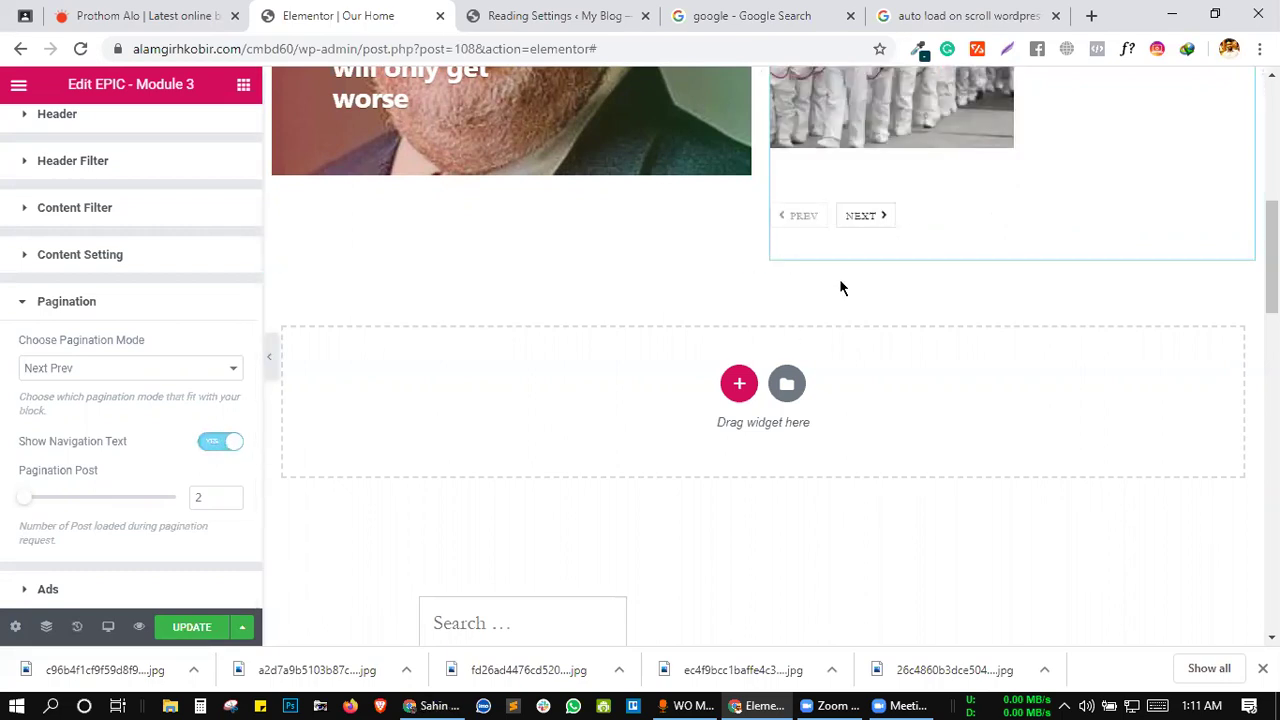
{"action": "scroll", "coordinate": [840, 284], "scroll_direction": "up", "scroll_amount": 1}
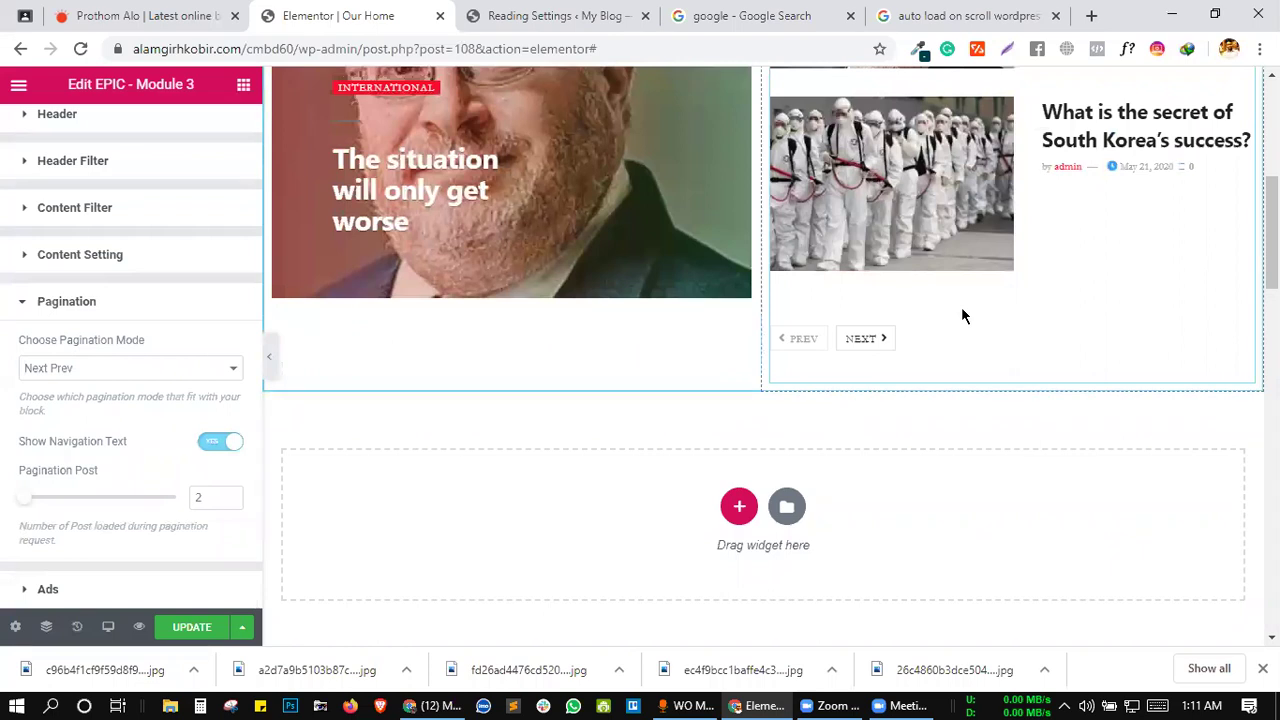
{"action": "left_click", "coordinate": [217, 444]}
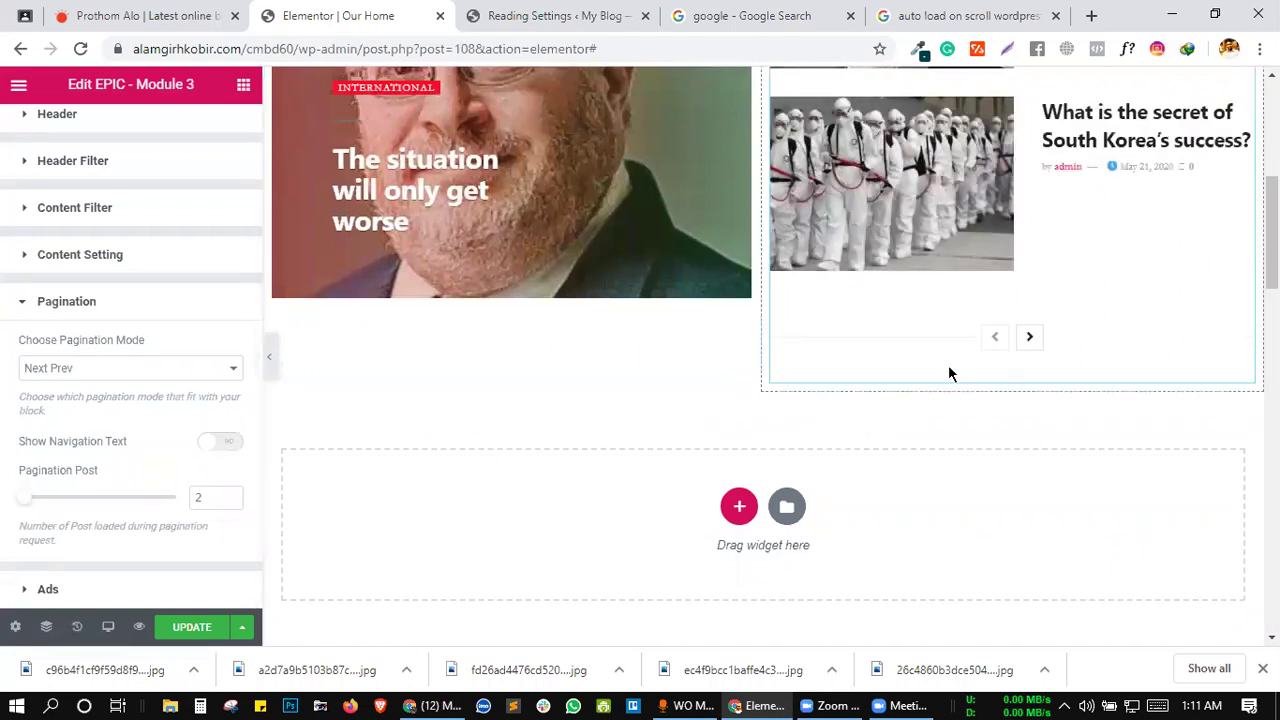
{"action": "scroll", "coordinate": [953, 385], "scroll_direction": "up", "scroll_amount": 1}
{"action": "scroll", "coordinate": [953, 388], "scroll_direction": "up", "scroll_amount": 1}
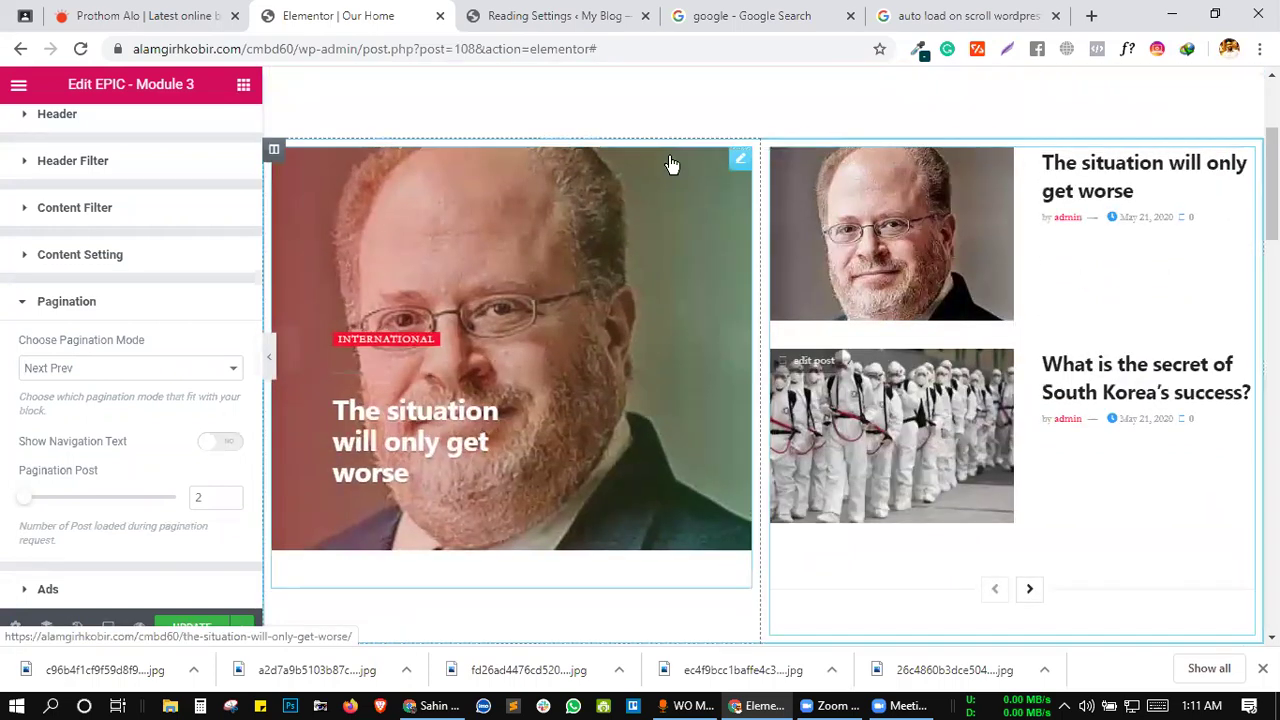
{"action": "scroll", "coordinate": [634, 309], "scroll_direction": "down", "scroll_amount": 1}
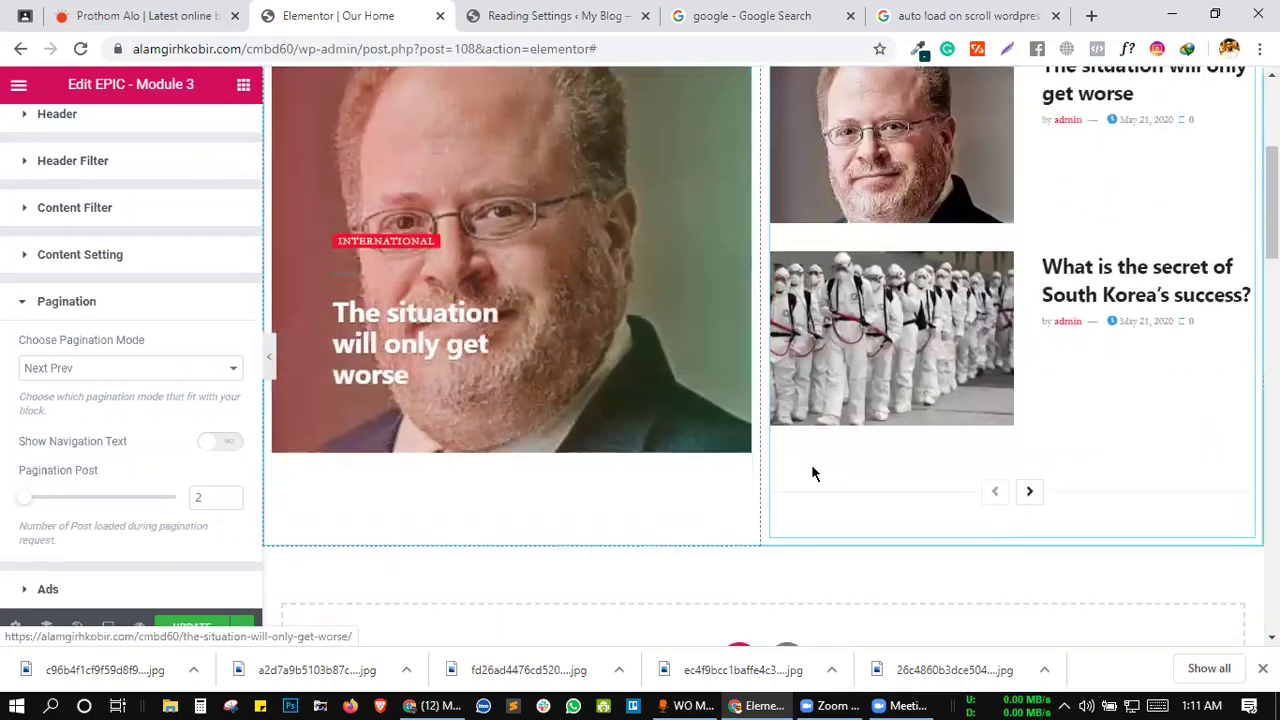
{"action": "scroll", "coordinate": [658, 398], "scroll_direction": "up", "scroll_amount": 1}
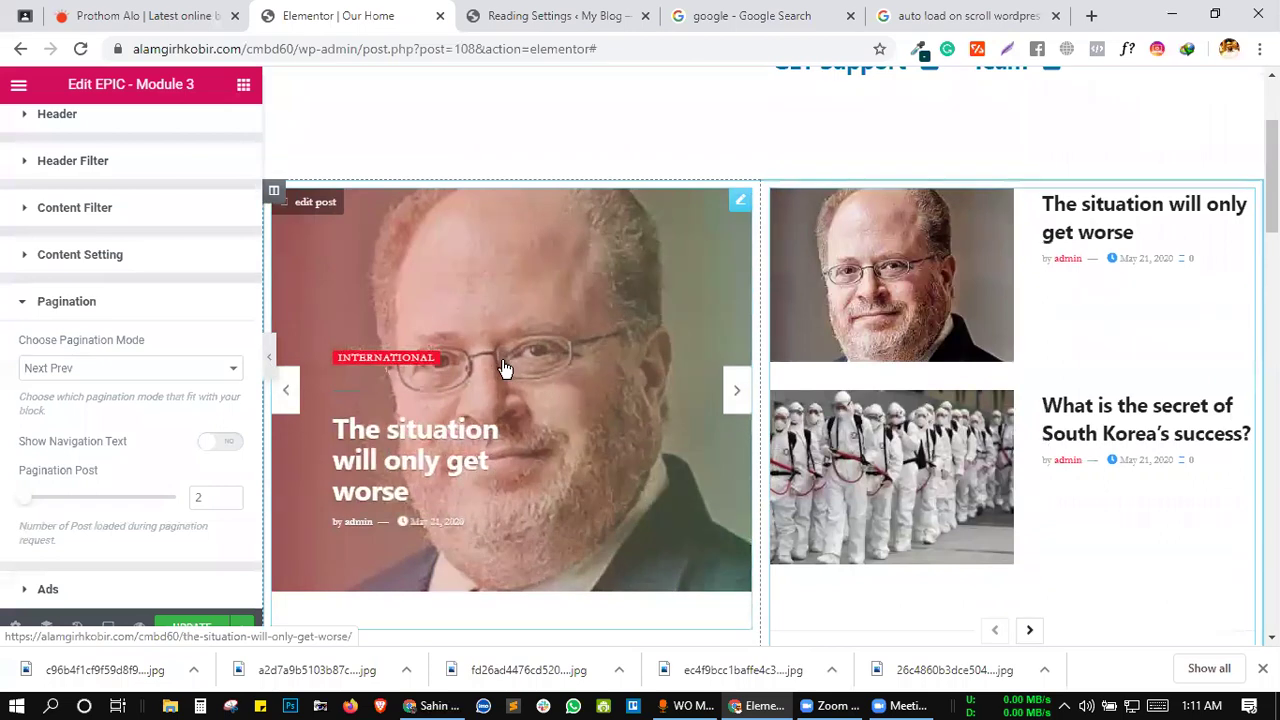
{"action": "scroll", "coordinate": [503, 360], "scroll_direction": "down", "scroll_amount": 1}
{"action": "scroll", "coordinate": [716, 501], "scroll_direction": "up", "scroll_amount": 1}
{"action": "scroll", "coordinate": [623, 277], "scroll_direction": "down", "scroll_amount": 1}
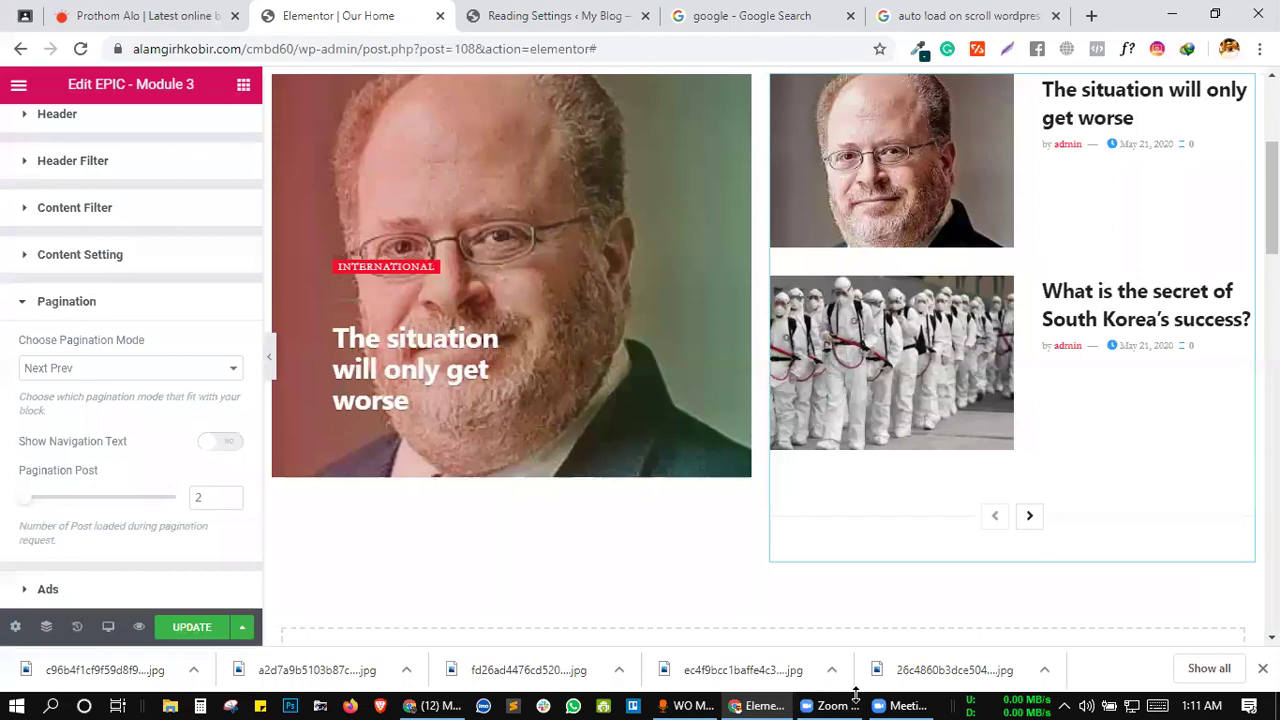
{"action": "left_click", "coordinate": [900, 706]}
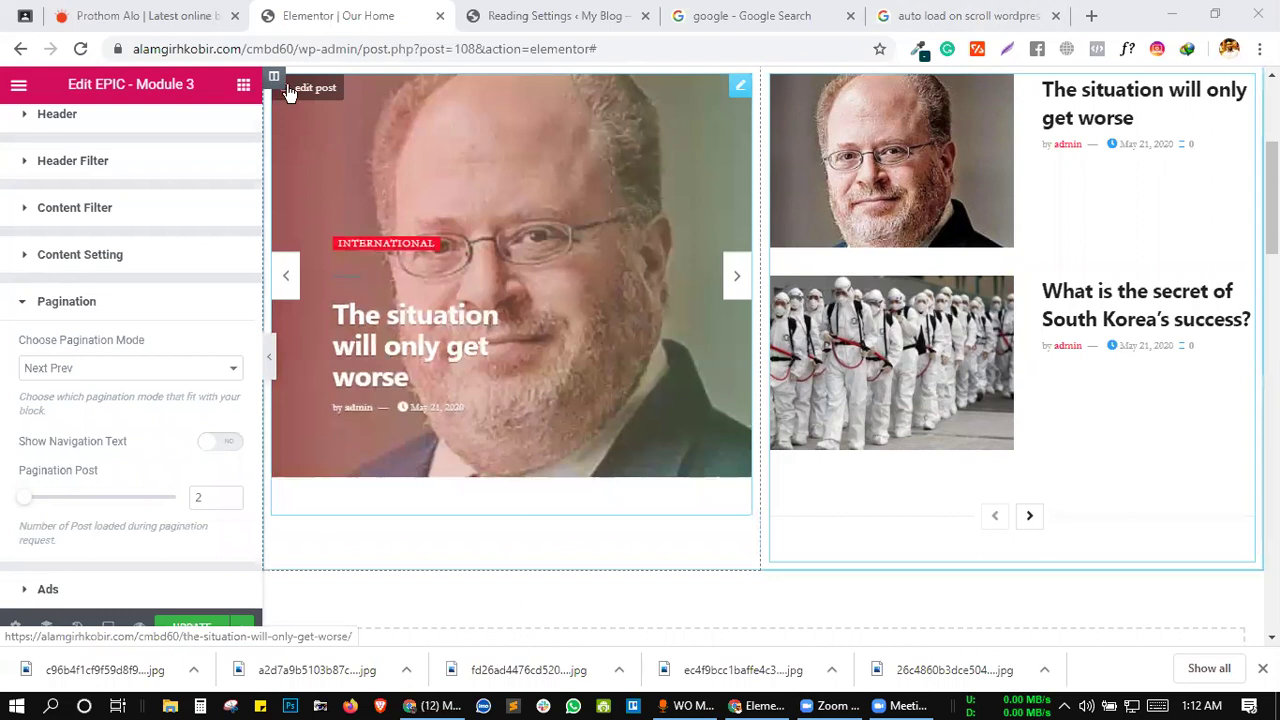
- Set the vertical alignment of the column holding the large featured post to Middle and update the page
{"action": "left_click", "coordinate": [275, 78]}
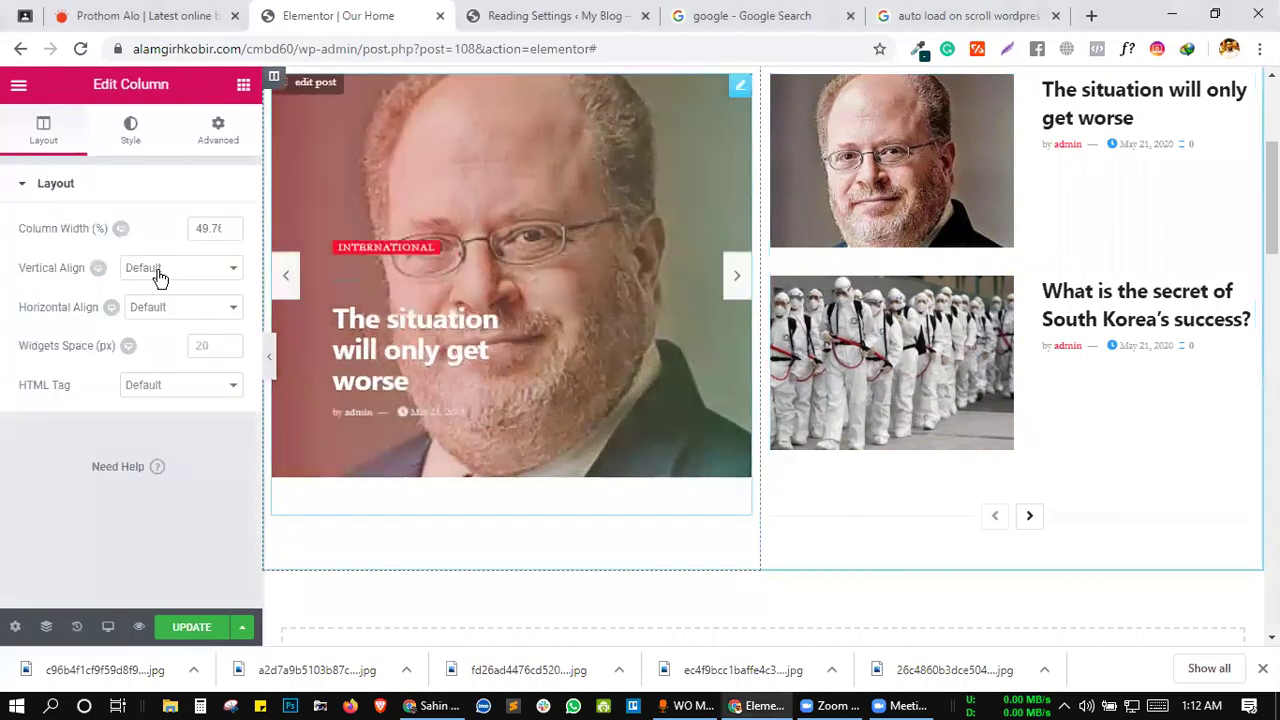
{"action": "left_click", "coordinate": [192, 276]}
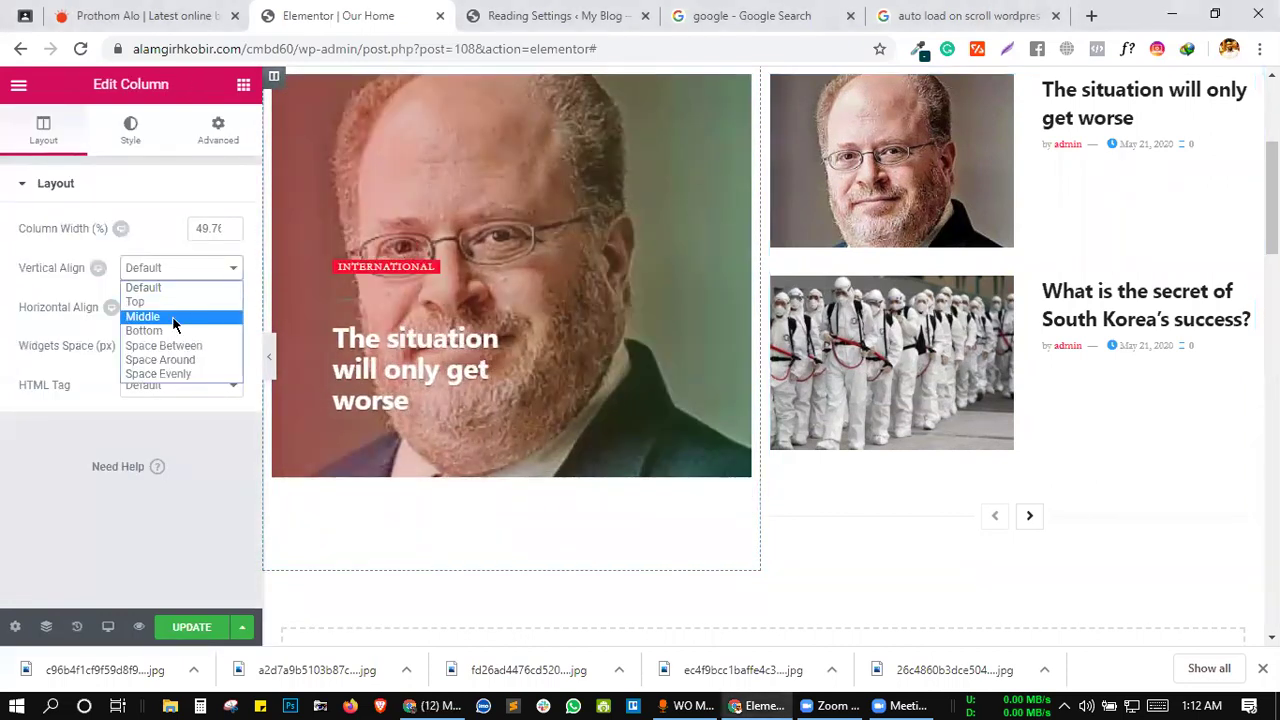
{"action": "left_click", "coordinate": [175, 316]}
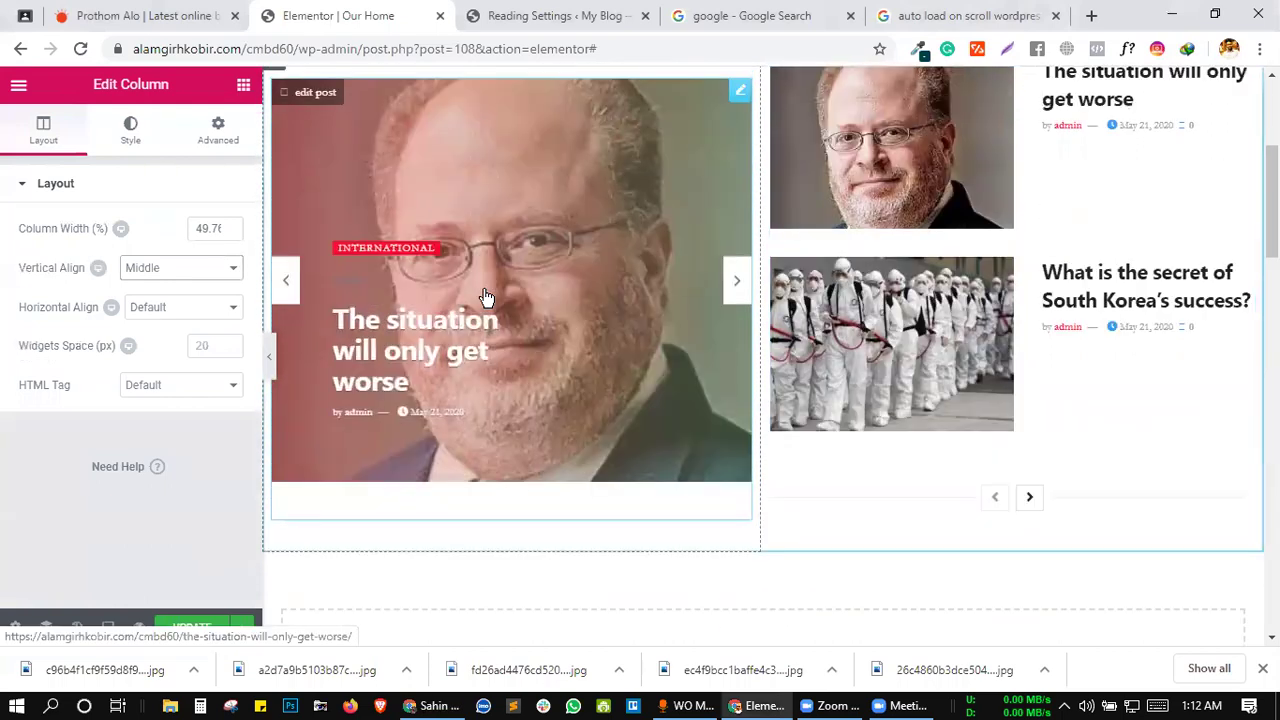
{"action": "left_click", "coordinate": [192, 627]}
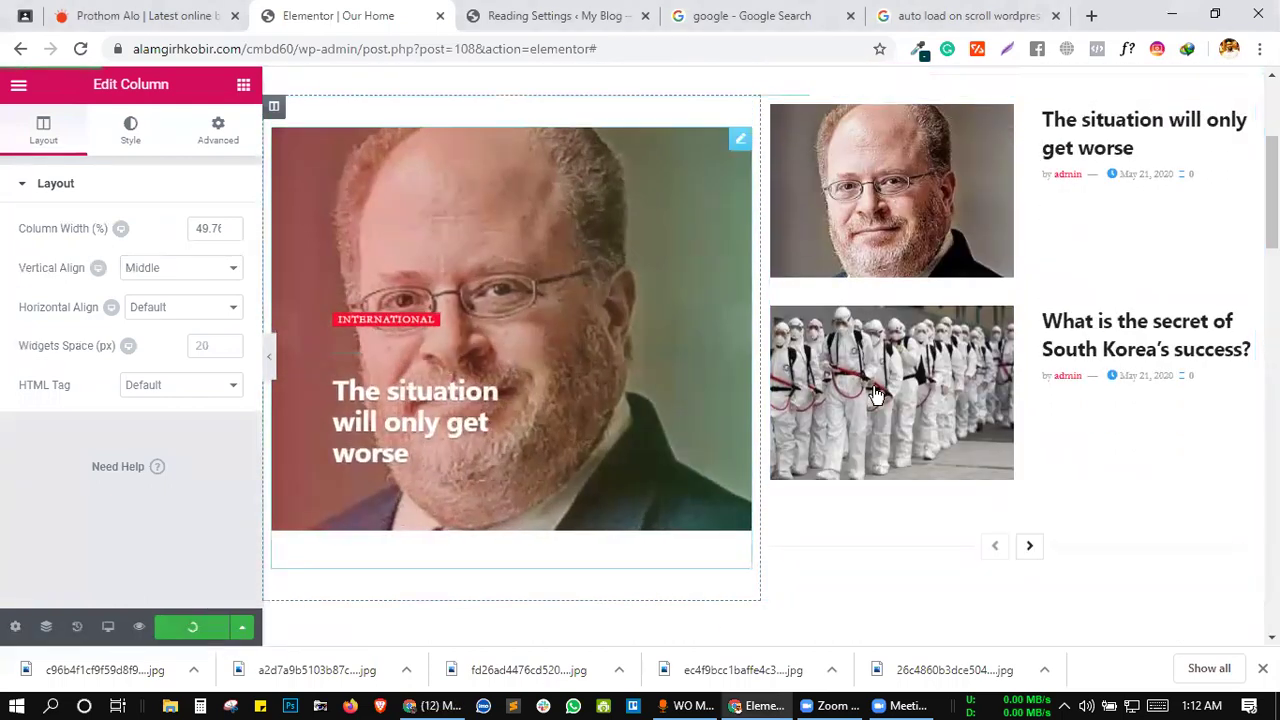
{"action": "scroll", "coordinate": [873, 392], "scroll_direction": "down", "scroll_amount": 2}
{"action": "scroll", "coordinate": [873, 394], "scroll_direction": "up", "scroll_amount": 2}
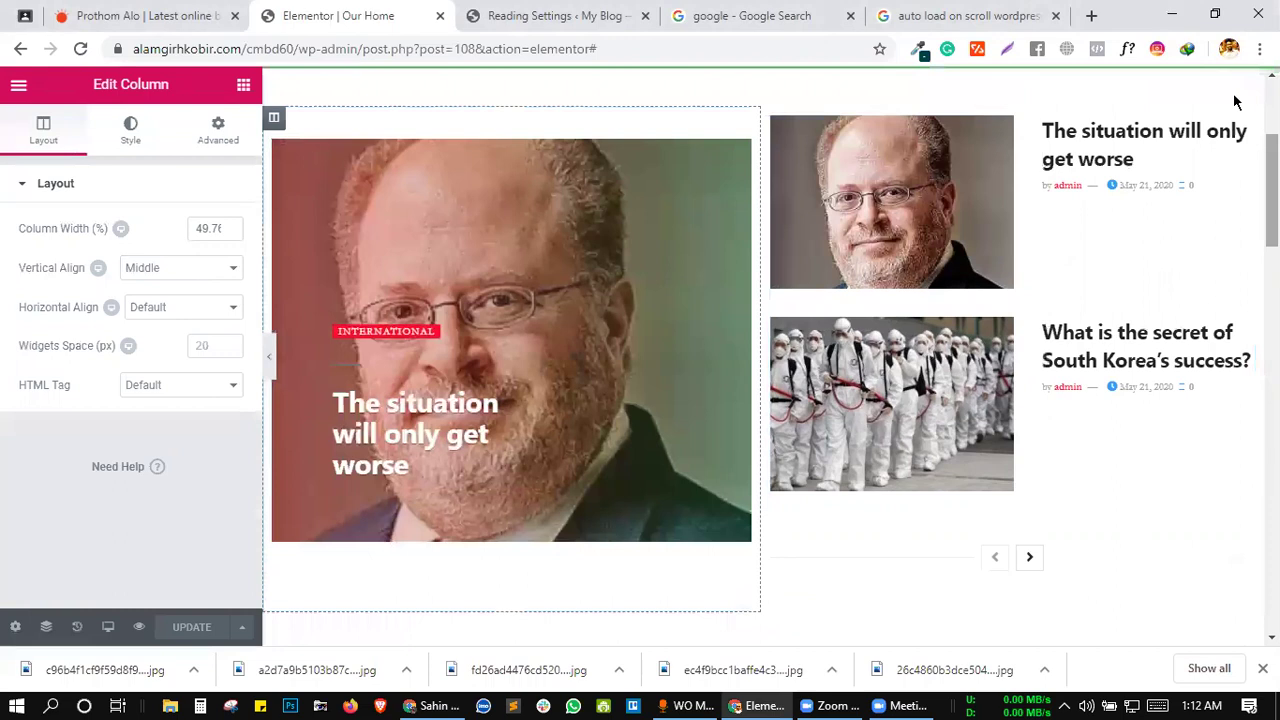
{"action": "left_click", "coordinate": [1244, 133]}
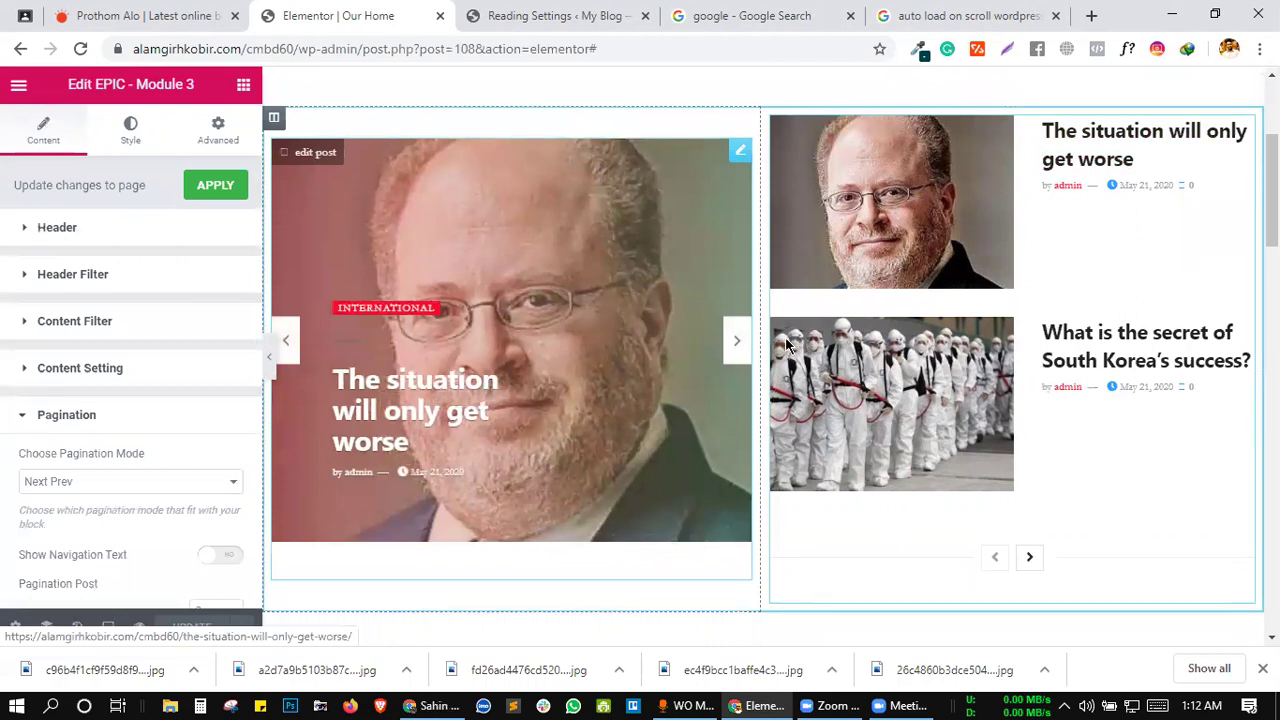
- Add a new section with two equal columns below the featured-post and EPIC - Module 3 section
{"action": "scroll", "coordinate": [789, 376], "scroll_direction": "down", "scroll_amount": 3}
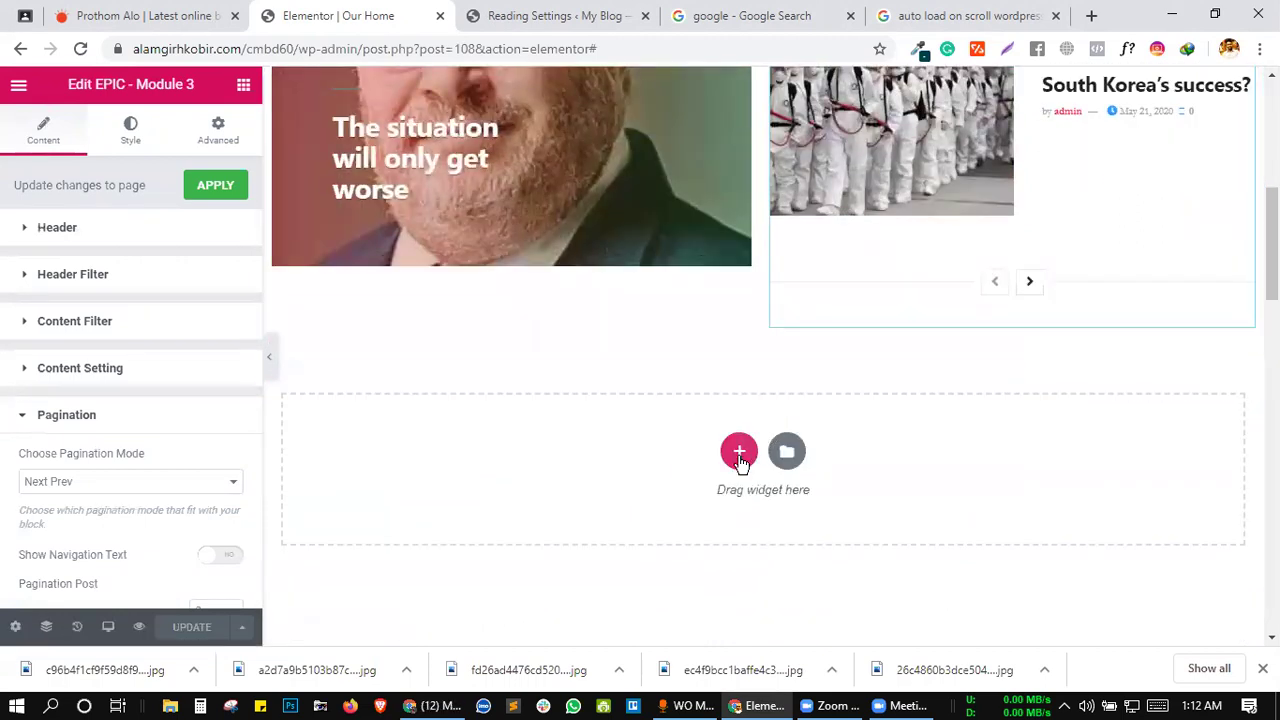
{"action": "left_click", "coordinate": [739, 452]}
{"action": "scroll", "coordinate": [600, 430], "scroll_direction": "down", "scroll_amount": 1}
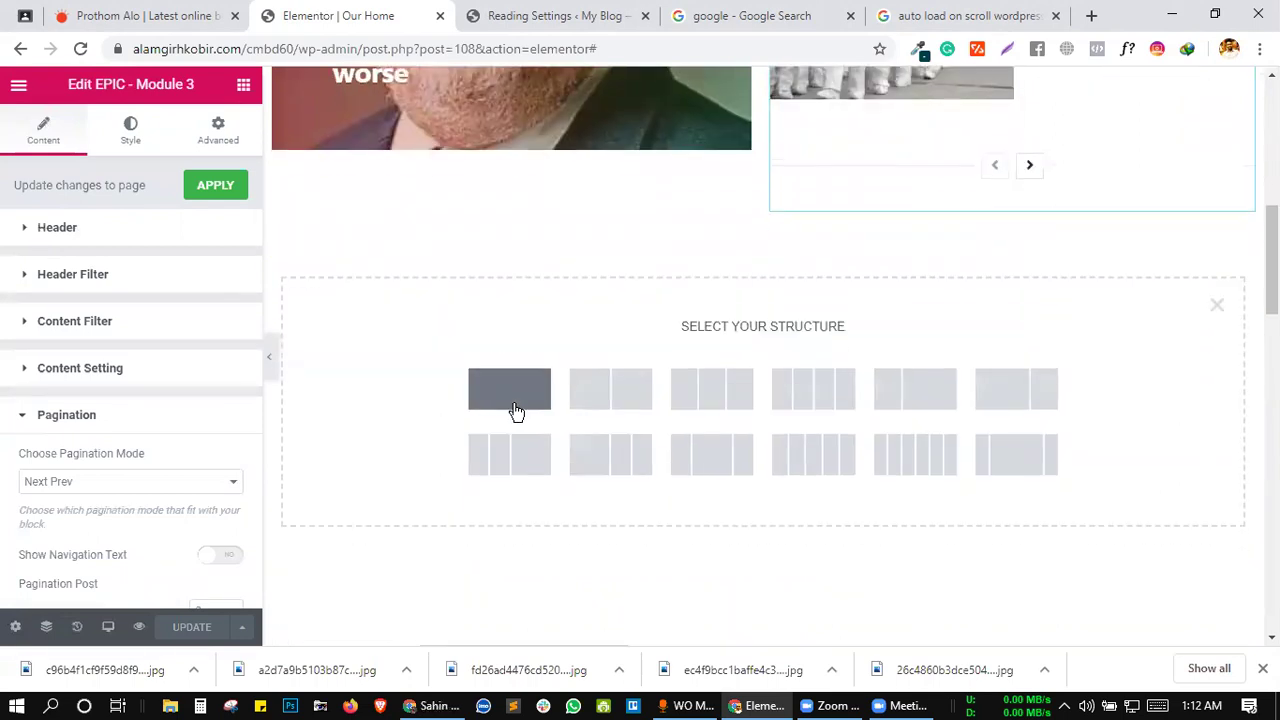
{"action": "left_click", "coordinate": [625, 403]}
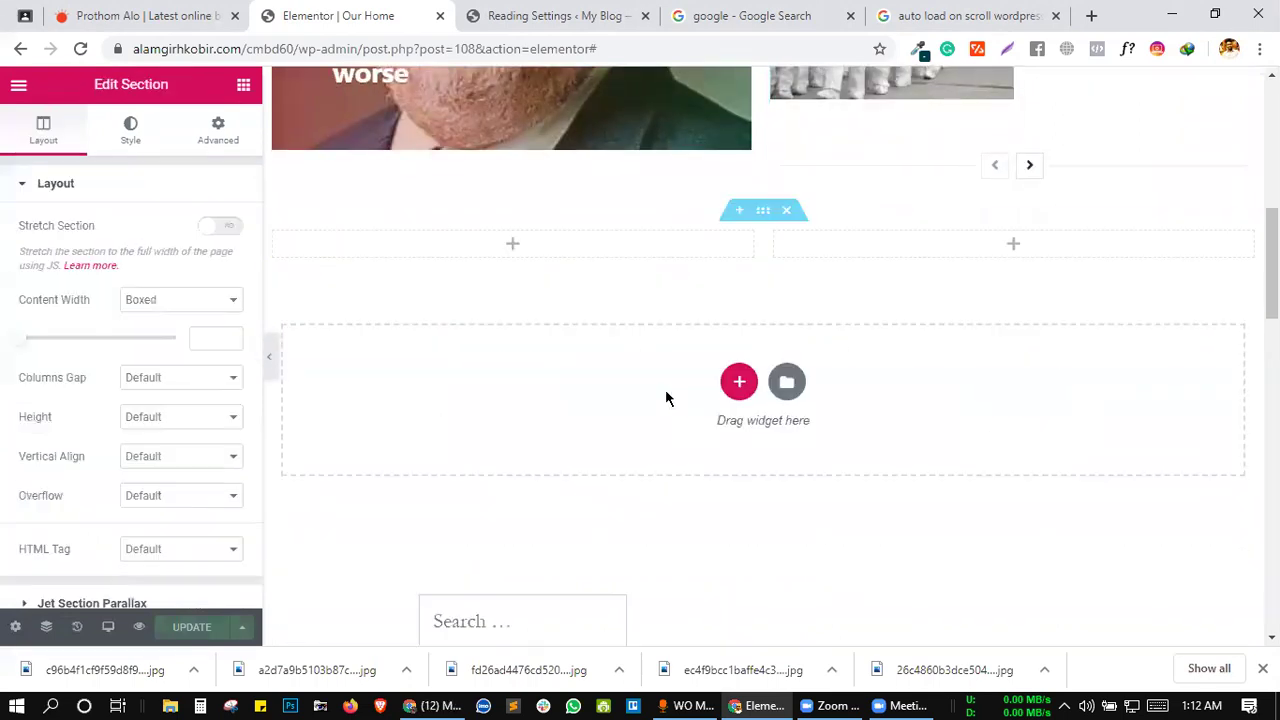
{"action": "scroll", "coordinate": [774, 408], "scroll_direction": "down", "scroll_amount": 1}
{"action": "scroll", "coordinate": [579, 315], "scroll_direction": "up", "scroll_amount": 1}
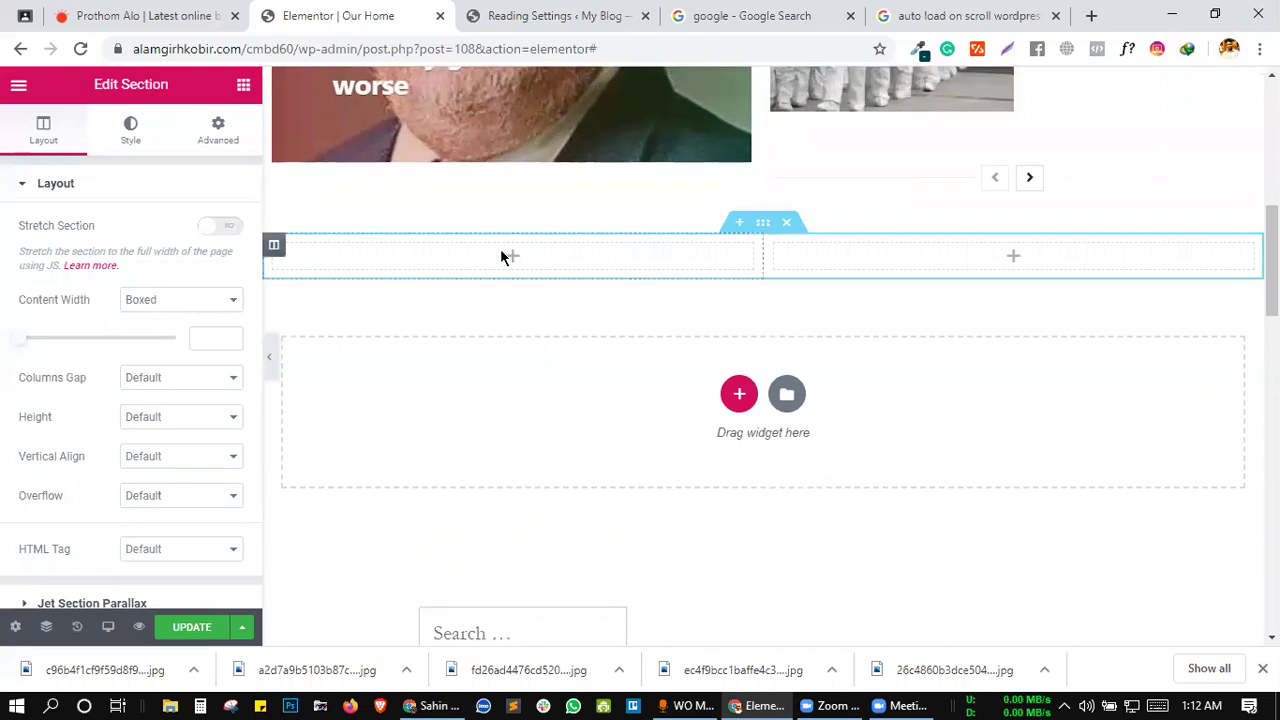
- Delete the second column of the new empty section so a single full-width column remains
{"action": "left_click", "coordinate": [243, 85]}
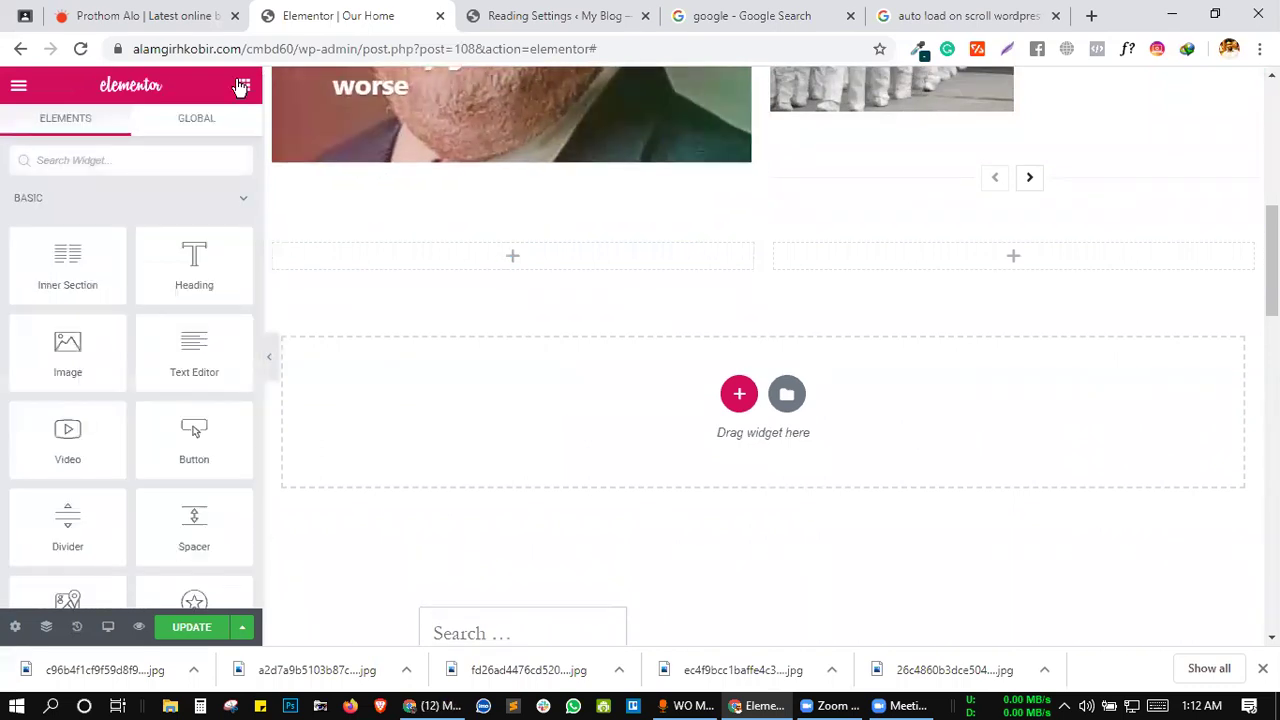
{"action": "left_click_drag", "start_coordinate": [194, 263], "coordinate": [100, 252]}
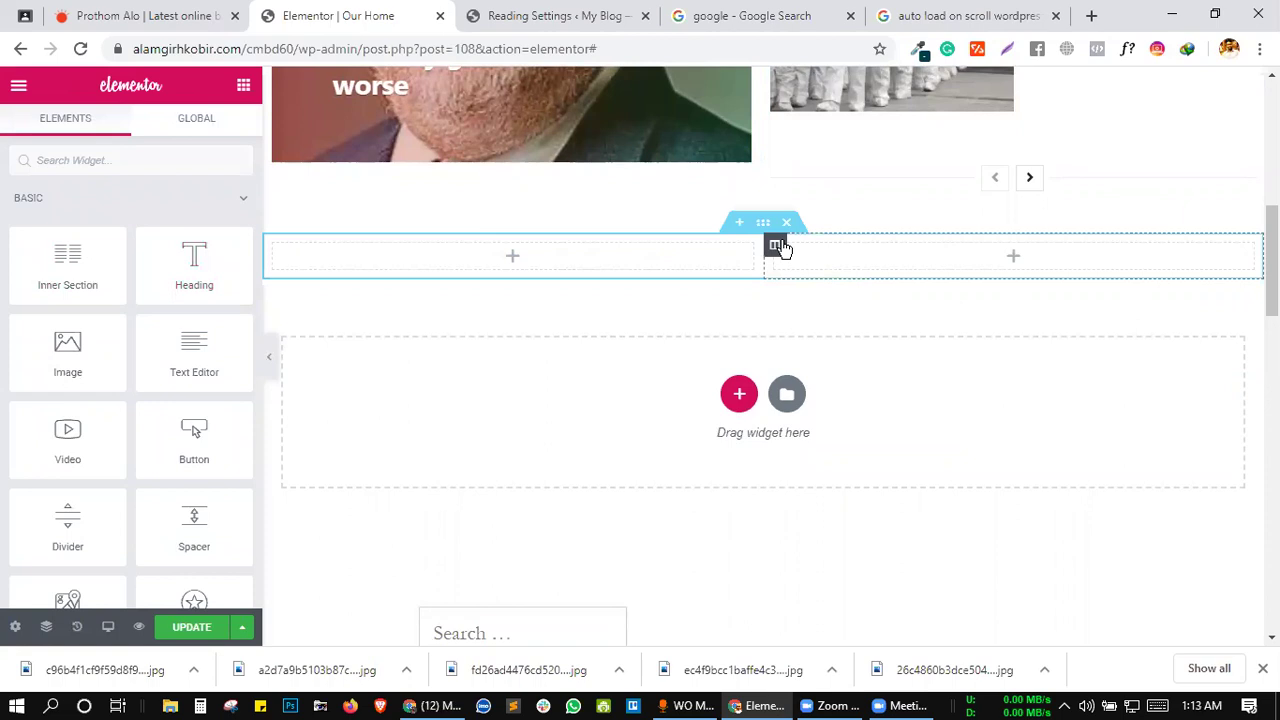
{"action": "right_click", "coordinate": [777, 247]}
{"action": "left_click", "coordinate": [846, 508]}
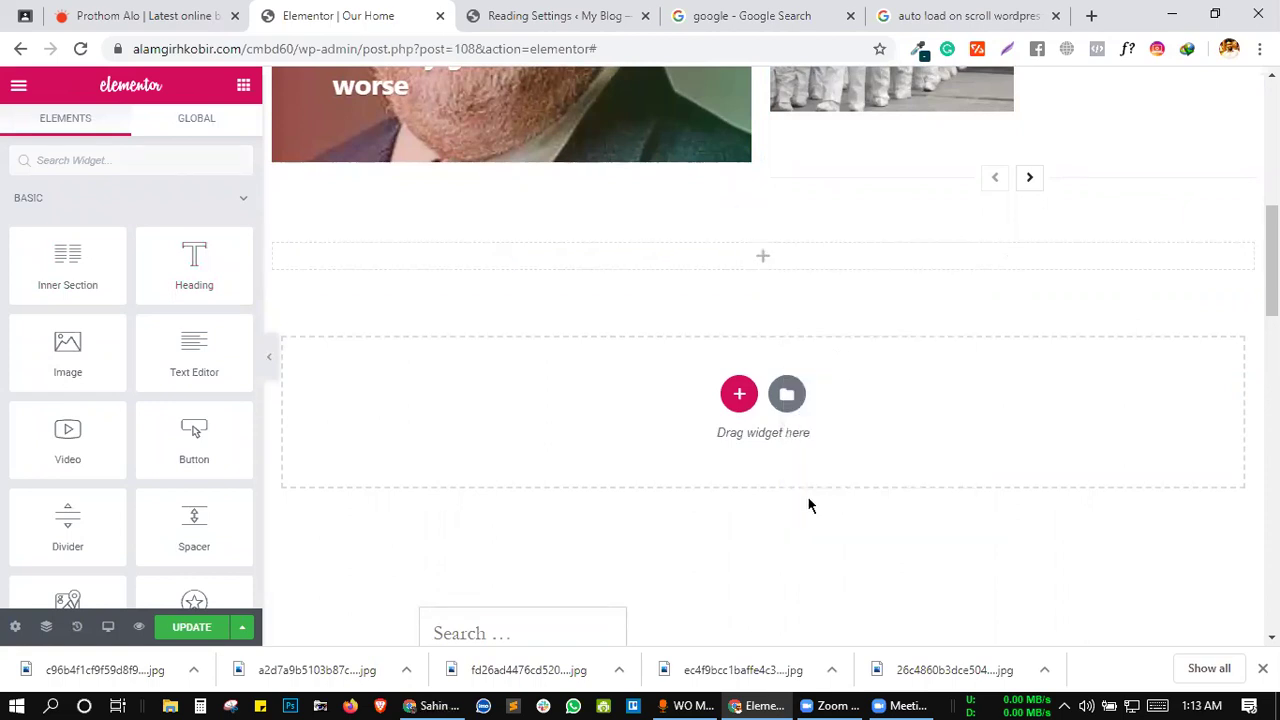
- Add a Heading widget to the empty single-column section below the news modules
{"action": "left_click_drag", "start_coordinate": [171, 280], "coordinate": [583, 285]}
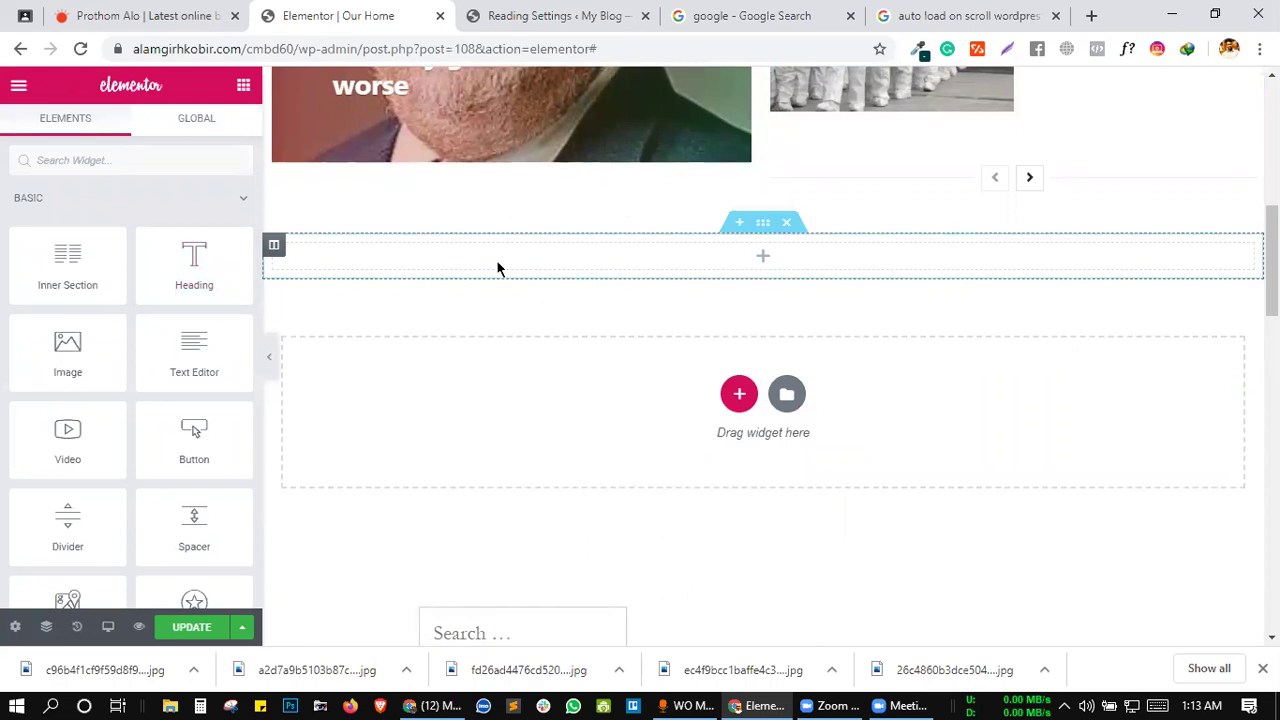
{"action": "scroll", "coordinate": [580, 293], "scroll_direction": "up", "scroll_amount": 3}
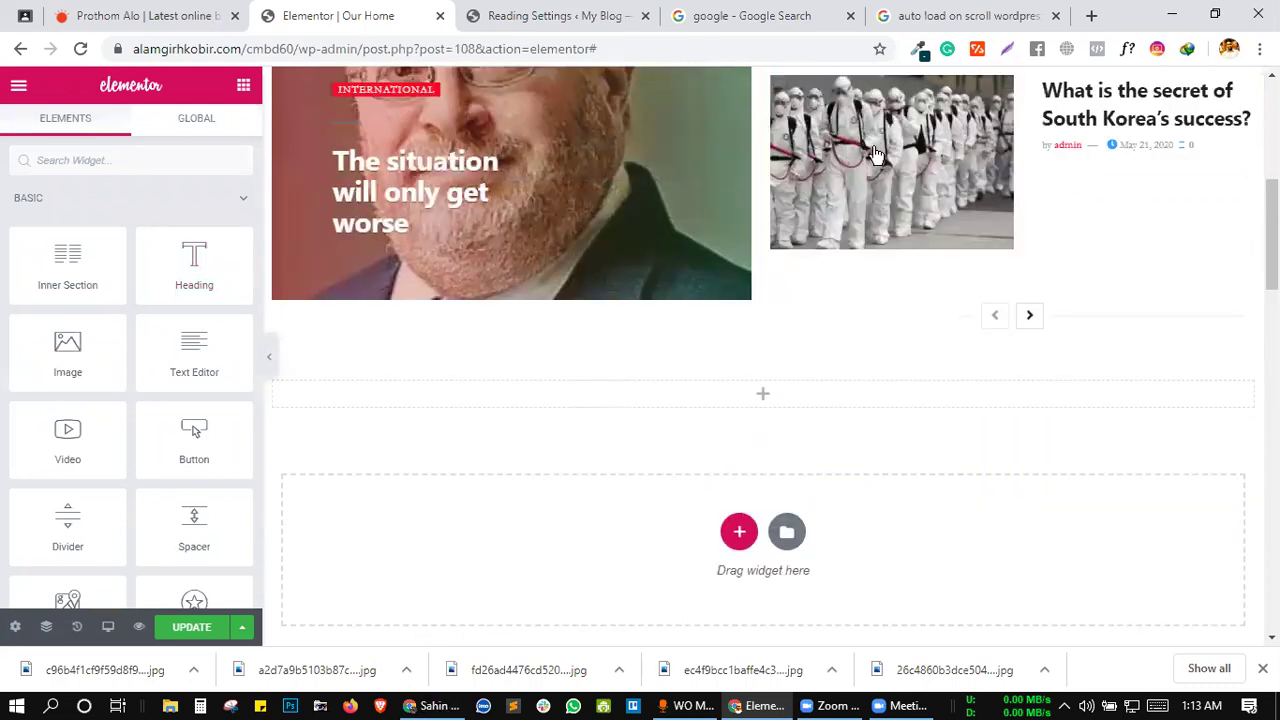
{"action": "scroll", "coordinate": [700, 258], "scroll_direction": "down", "scroll_amount": 2}
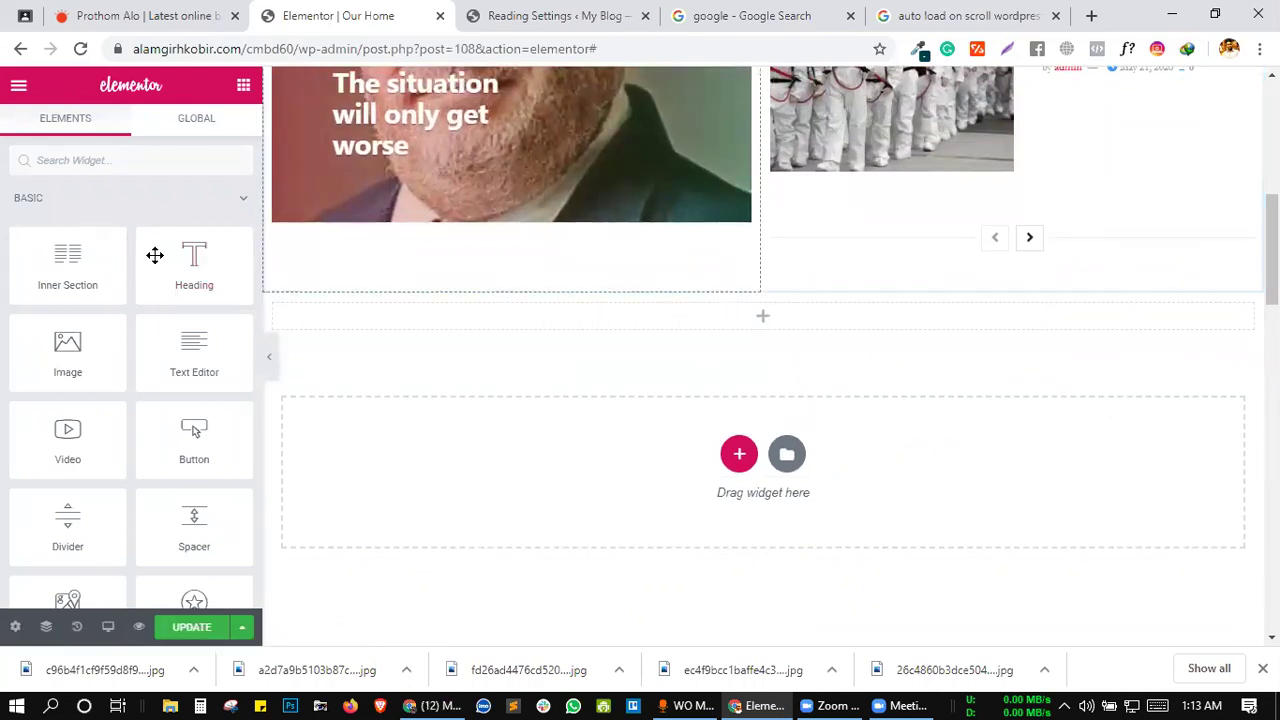
{"action": "left_click_drag", "start_coordinate": [183, 253], "coordinate": [766, 311]}
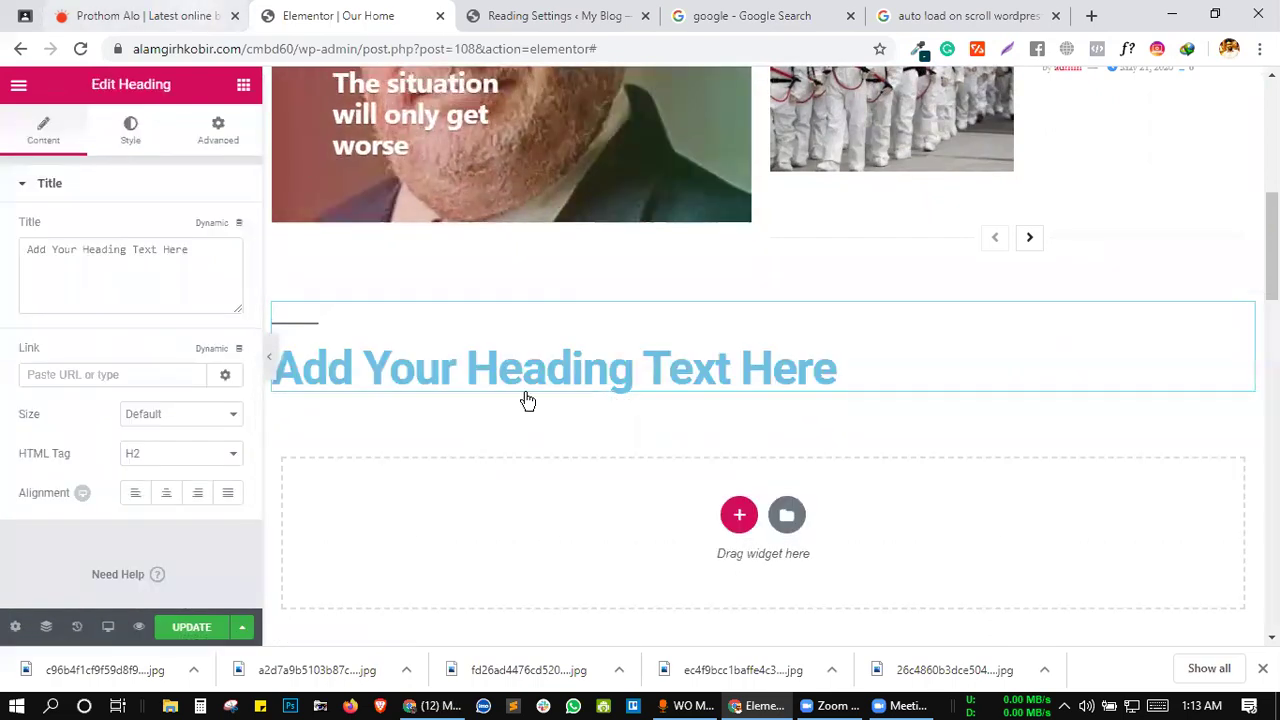
- Examine the Bangladesh and sports section layouts on the Prothom Alo homepage alongside the EPIC module list in Elementor
{"action": "key", "text": "ctrl+shift+Tab"}
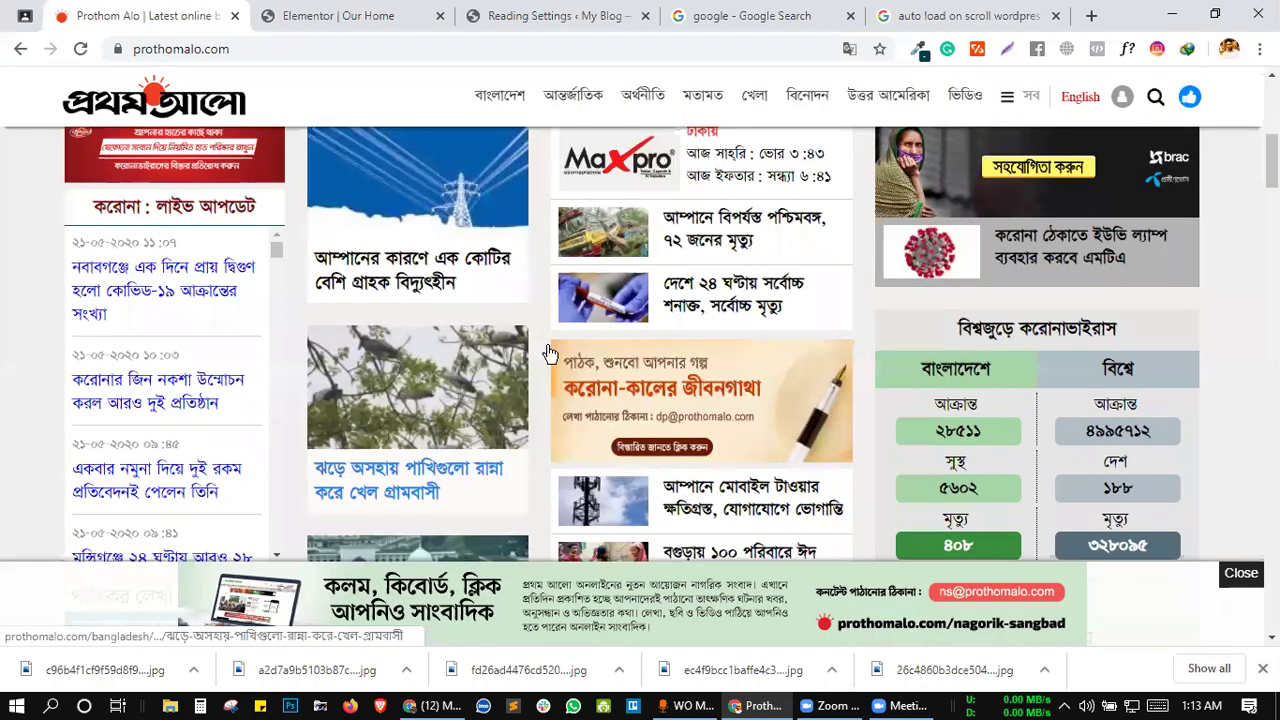
{"action": "scroll", "coordinate": [355, 313], "scroll_direction": "down", "scroll_amount": 5}
{"action": "scroll", "coordinate": [355, 313], "scroll_direction": "down", "scroll_amount": 5}
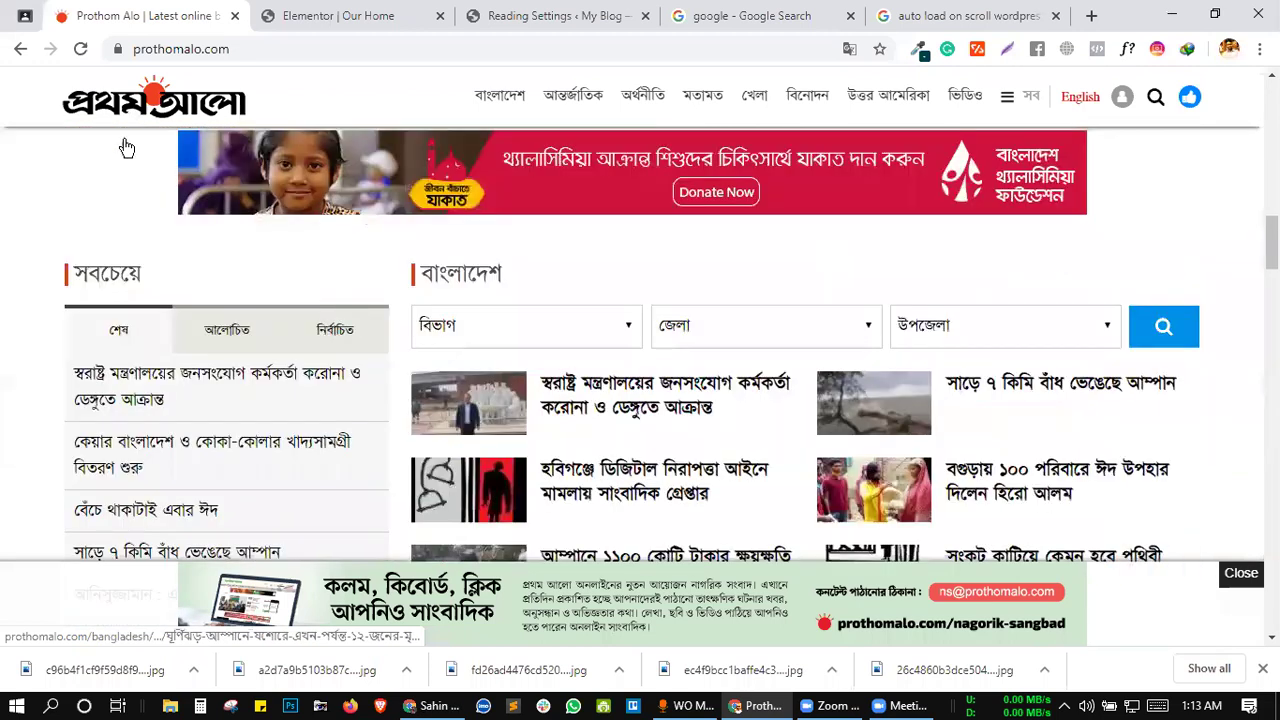
{"action": "left_click", "coordinate": [298, 13]}
{"action": "left_click", "coordinate": [244, 86]}
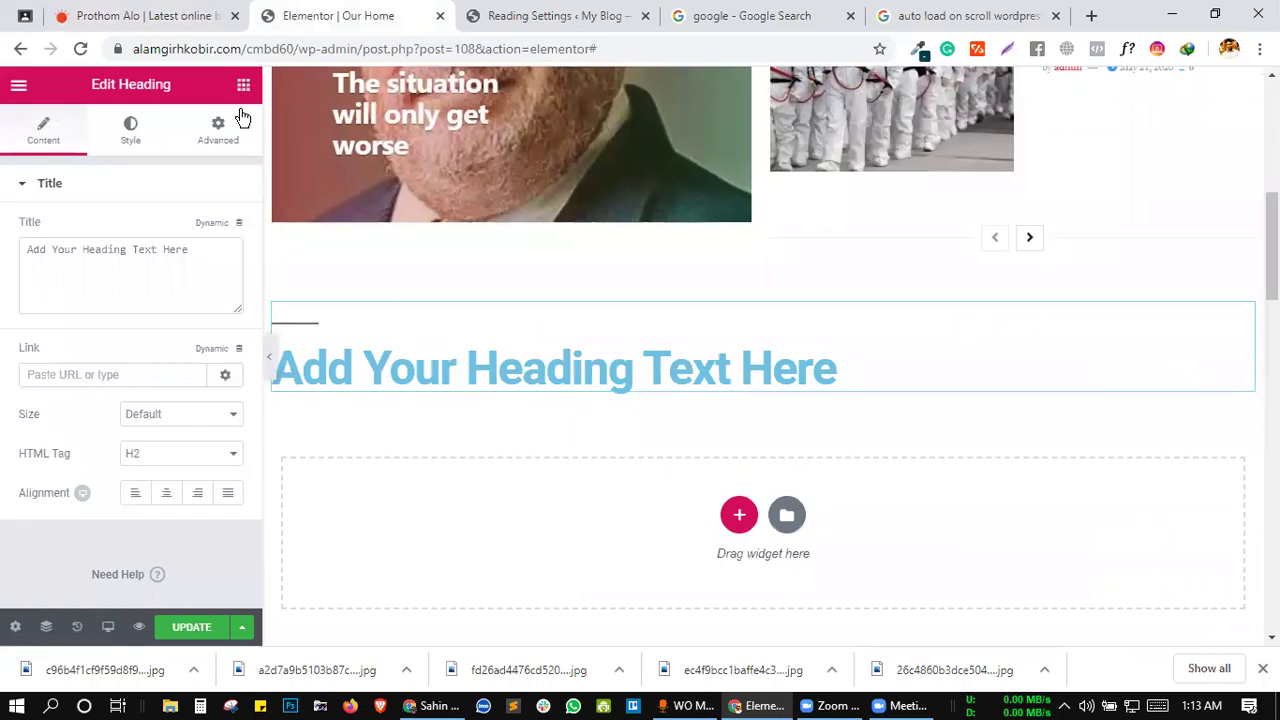
{"action": "scroll", "coordinate": [200, 409], "scroll_direction": "down", "scroll_amount": 15}
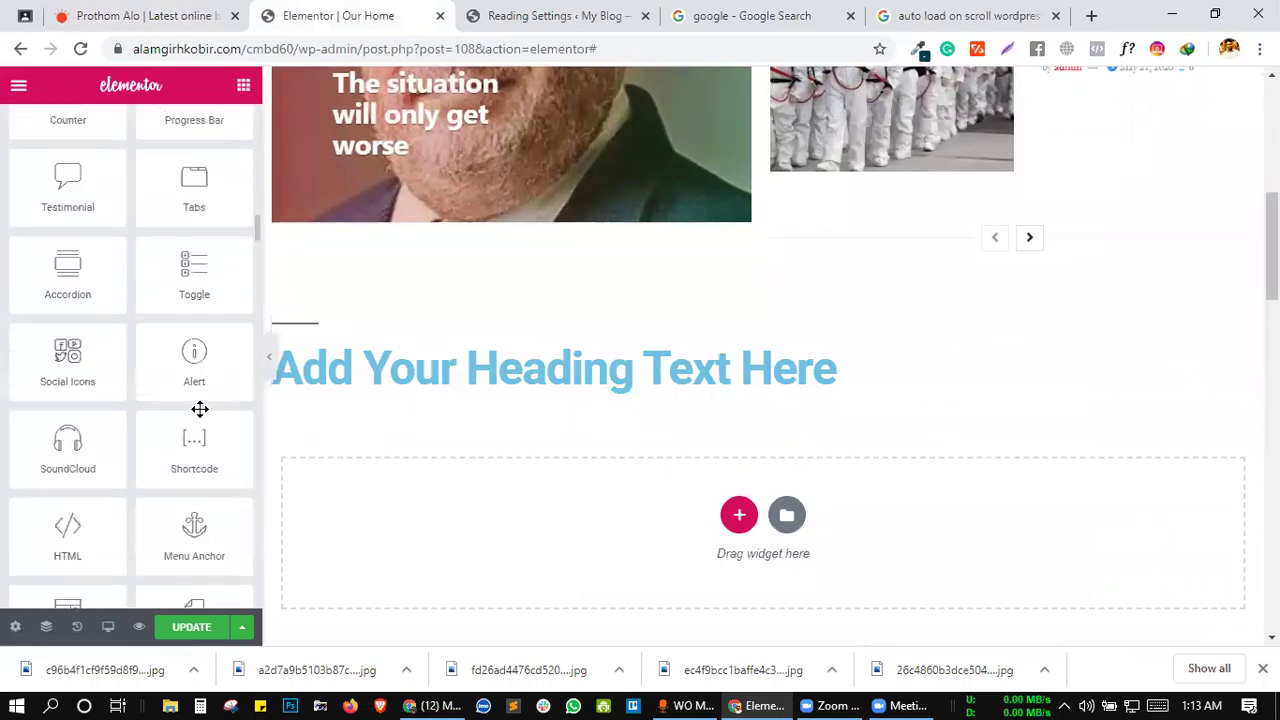
{"action": "scroll", "coordinate": [200, 405], "scroll_direction": "down", "scroll_amount": 1}
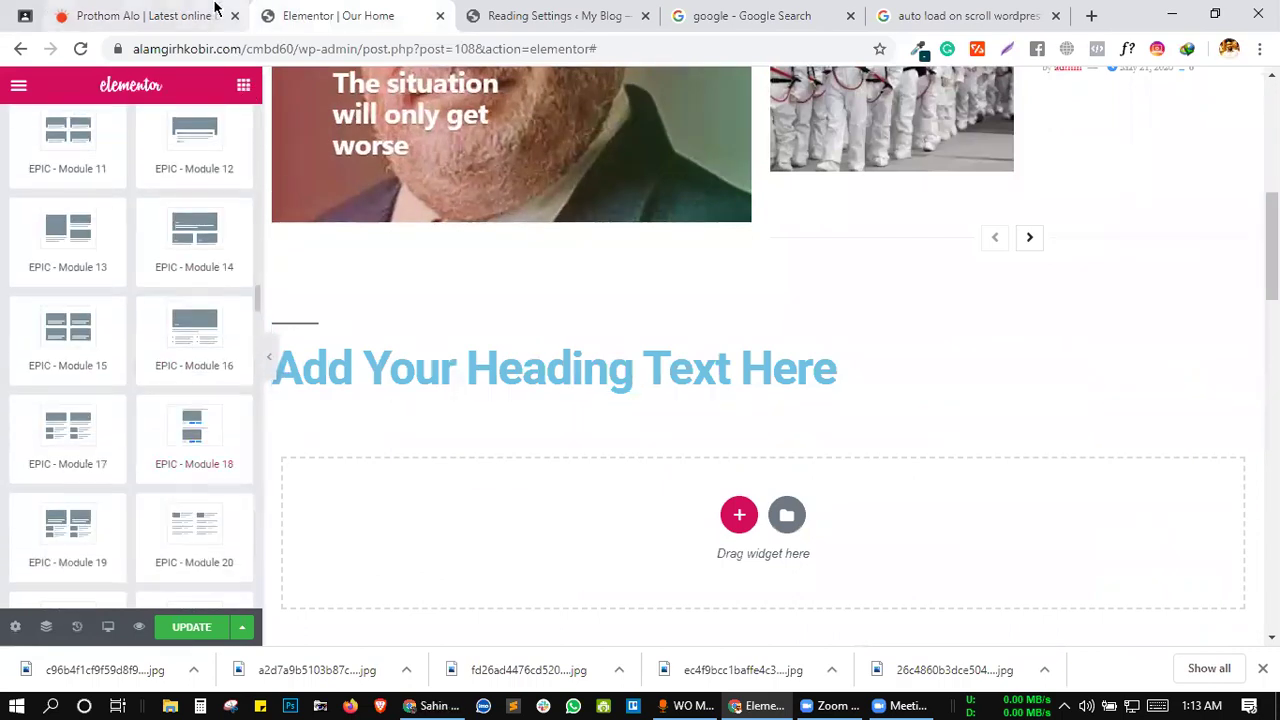
{"action": "key", "text": "ctrl+shift+Tab"}
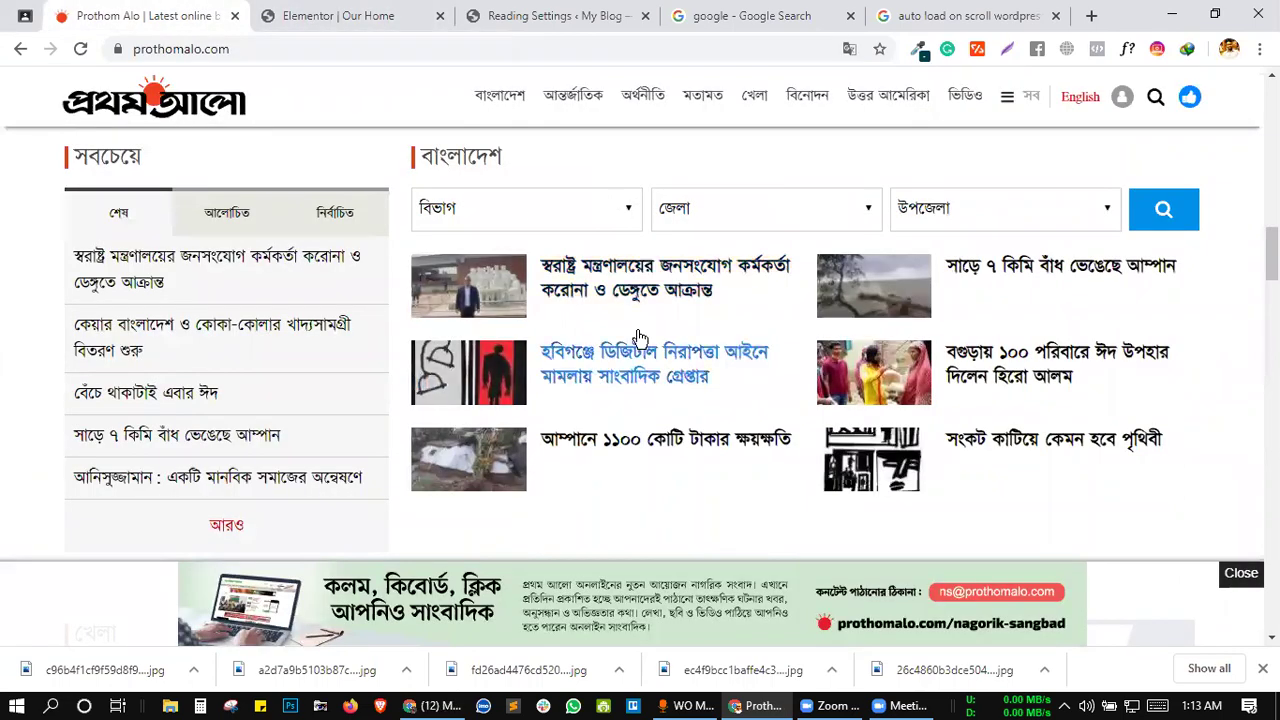
{"action": "scroll", "coordinate": [670, 400], "scroll_direction": "down", "scroll_amount": 4}
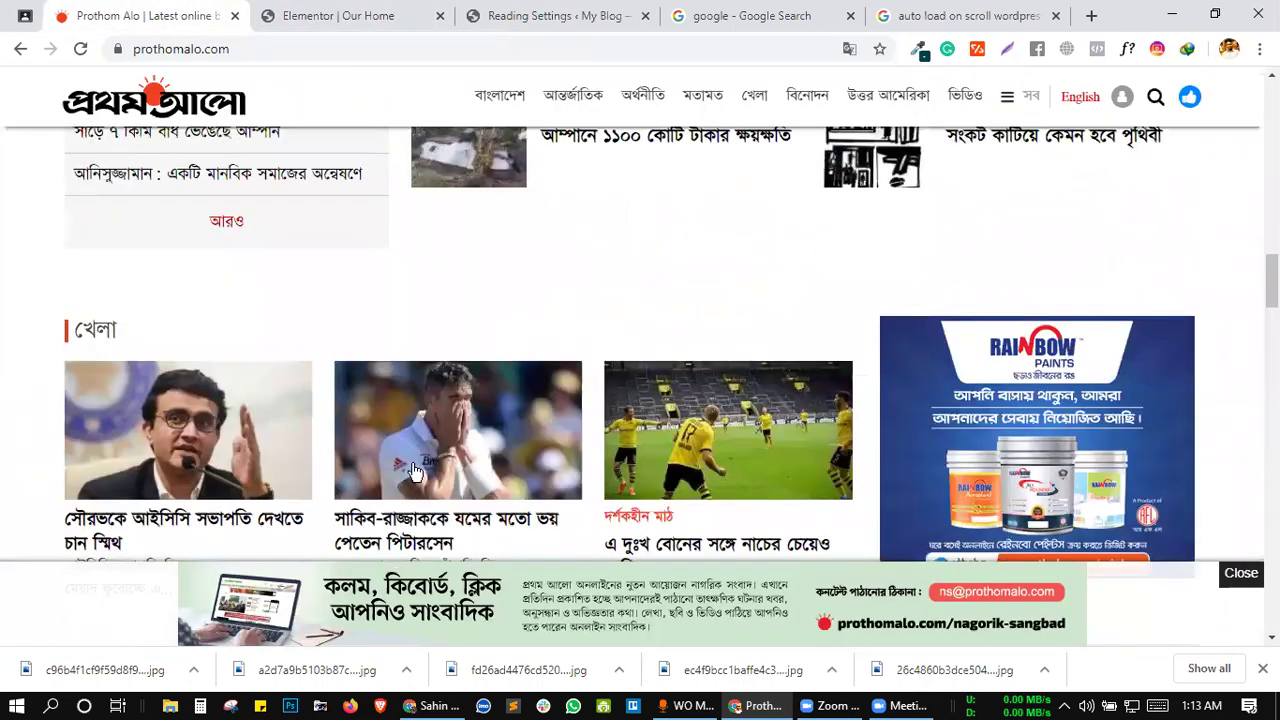
{"action": "scroll", "coordinate": [93, 303], "scroll_direction": "down", "scroll_amount": 1}
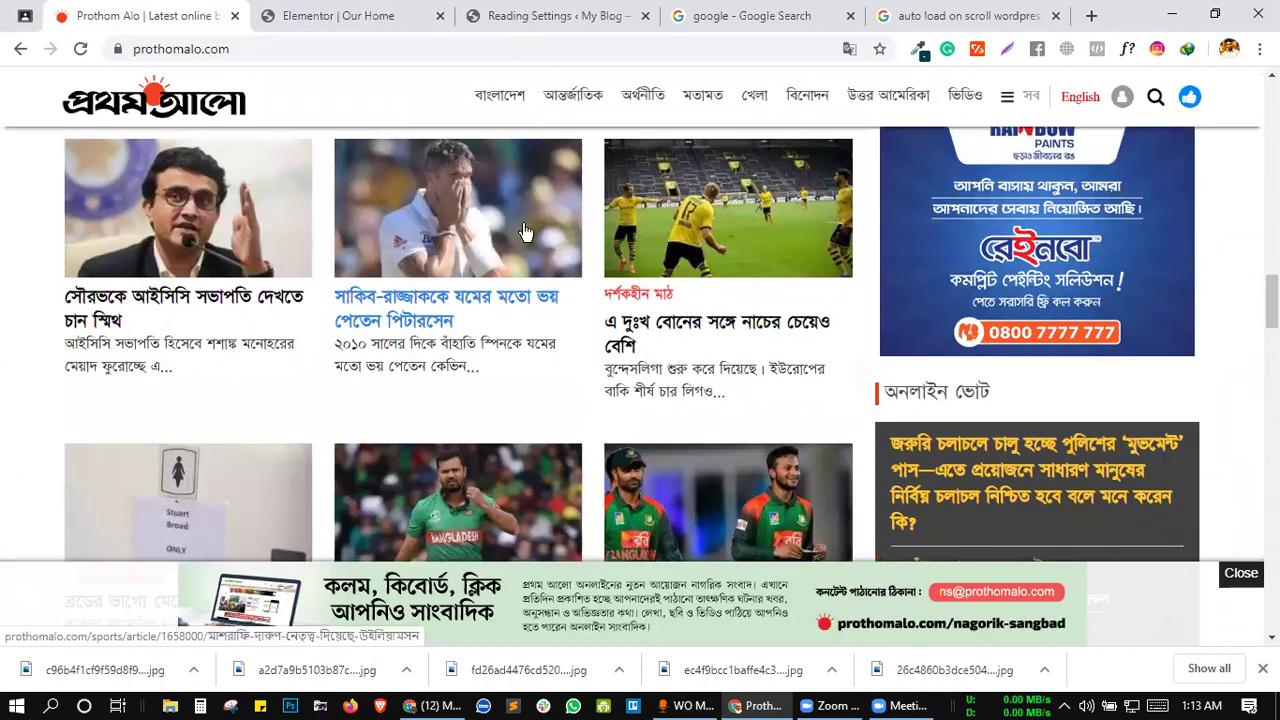
- Browse the EPIC module thumbnails in Elementor for a layout similar to the Prothom Alo news sections
{"action": "left_click", "coordinate": [360, 12]}
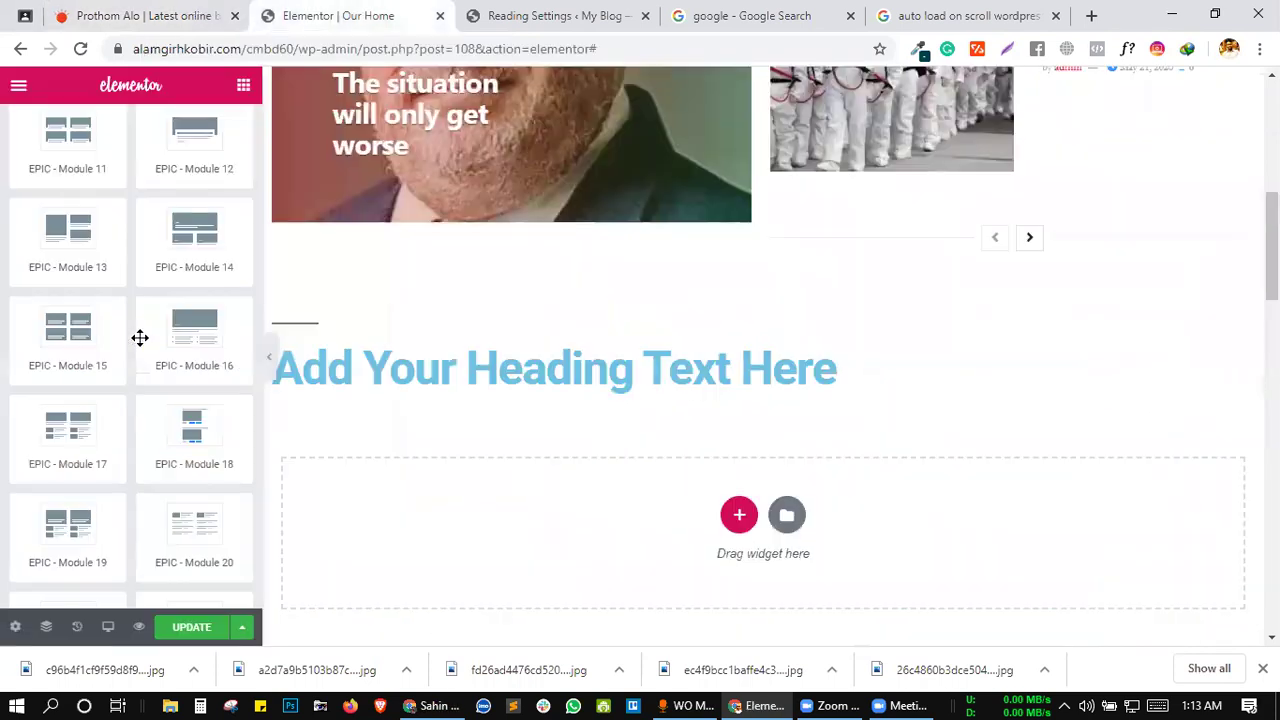
{"action": "scroll", "coordinate": [140, 338], "scroll_direction": "down", "scroll_amount": 2}
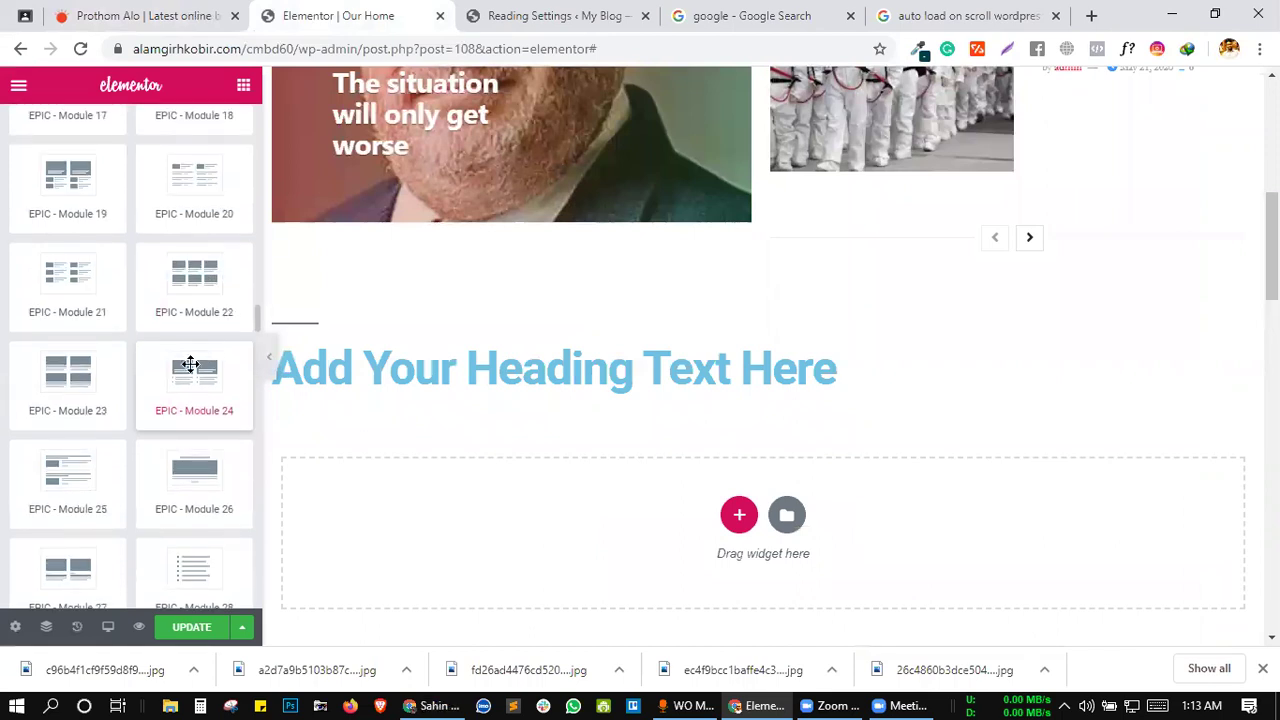
{"action": "scroll", "coordinate": [190, 365], "scroll_direction": "down", "scroll_amount": 3}
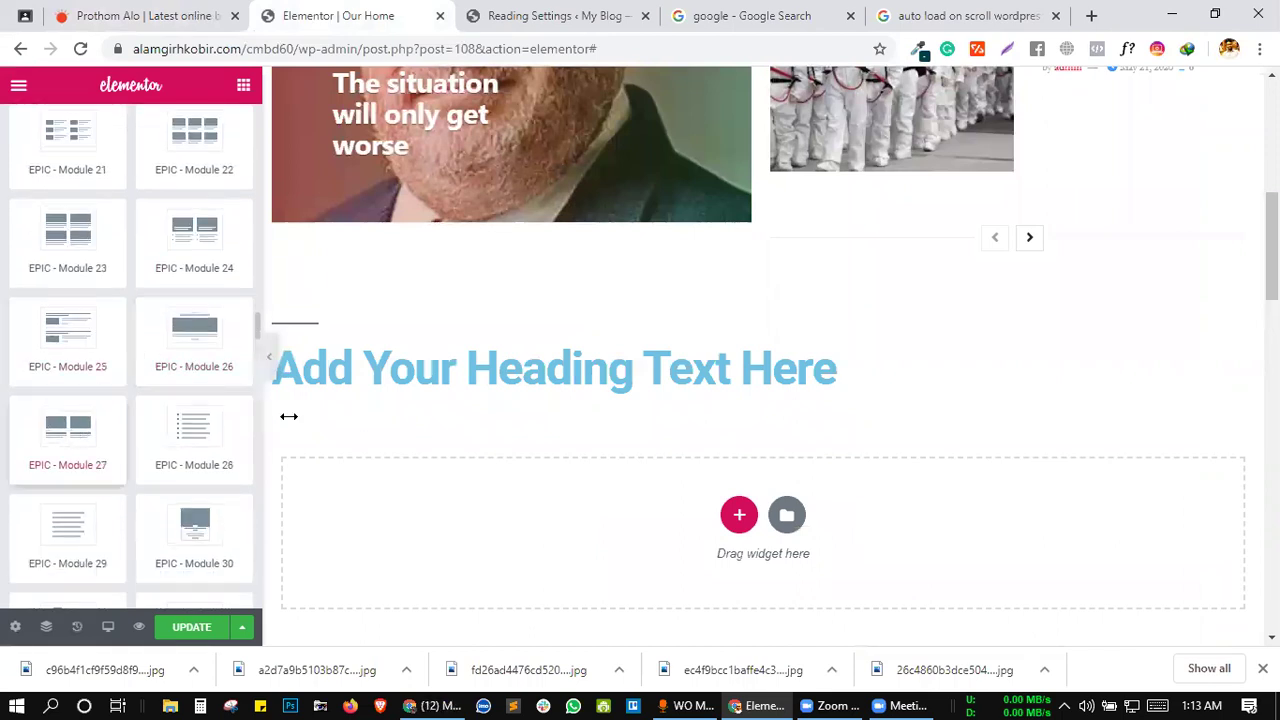
{"action": "scroll", "coordinate": [240, 411], "scroll_direction": "up", "scroll_amount": 8}
{"action": "scroll", "coordinate": [240, 411], "scroll_direction": "up", "scroll_amount": 4}
{"action": "scroll", "coordinate": [75, 395], "scroll_direction": "up", "scroll_amount": 2}
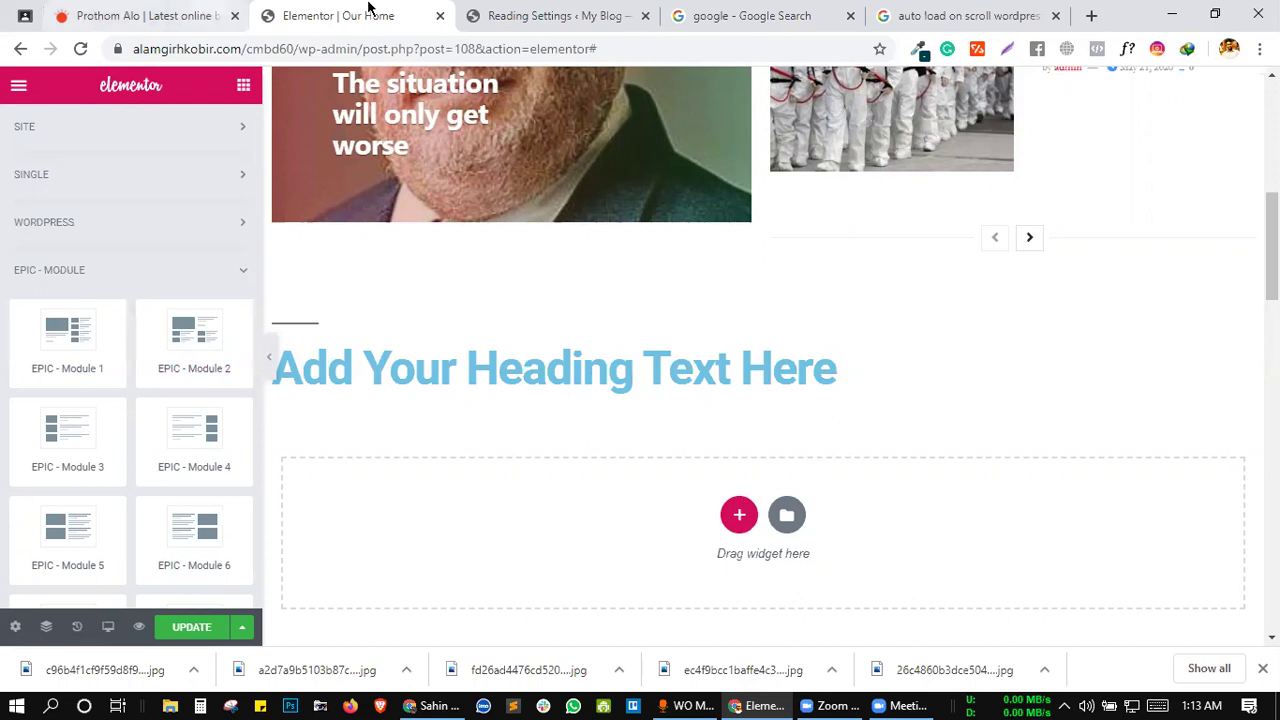
{"action": "key", "text": "ctrl+shift+Tab"}
{"action": "left_click", "coordinate": [533, 8]}
{"action": "key", "text": "ctrl+shift+Tab"}
{"action": "scroll", "coordinate": [538, 427], "scroll_direction": "down", "scroll_amount": 2}
{"action": "scroll", "coordinate": [545, 425], "scroll_direction": "up", "scroll_amount": 3}
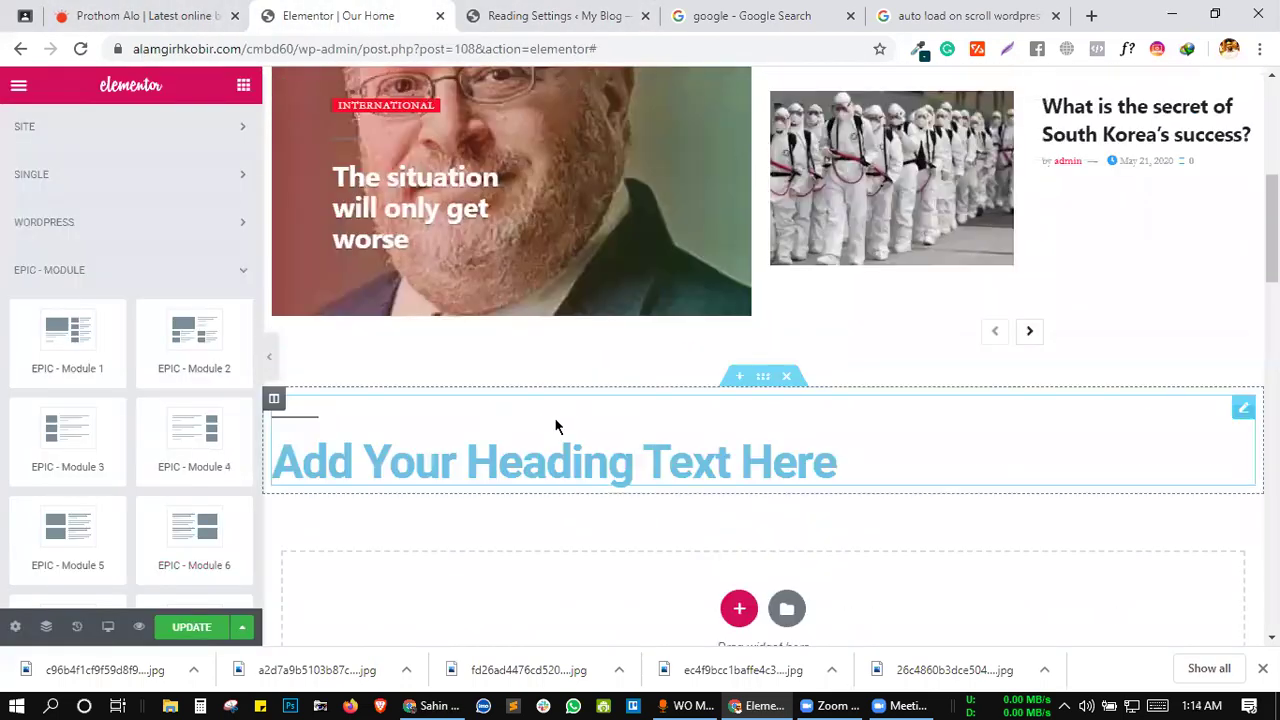
- Change the new heading's title to "Bangladesh" and open its style settings
{"action": "left_click", "coordinate": [952, 443]}
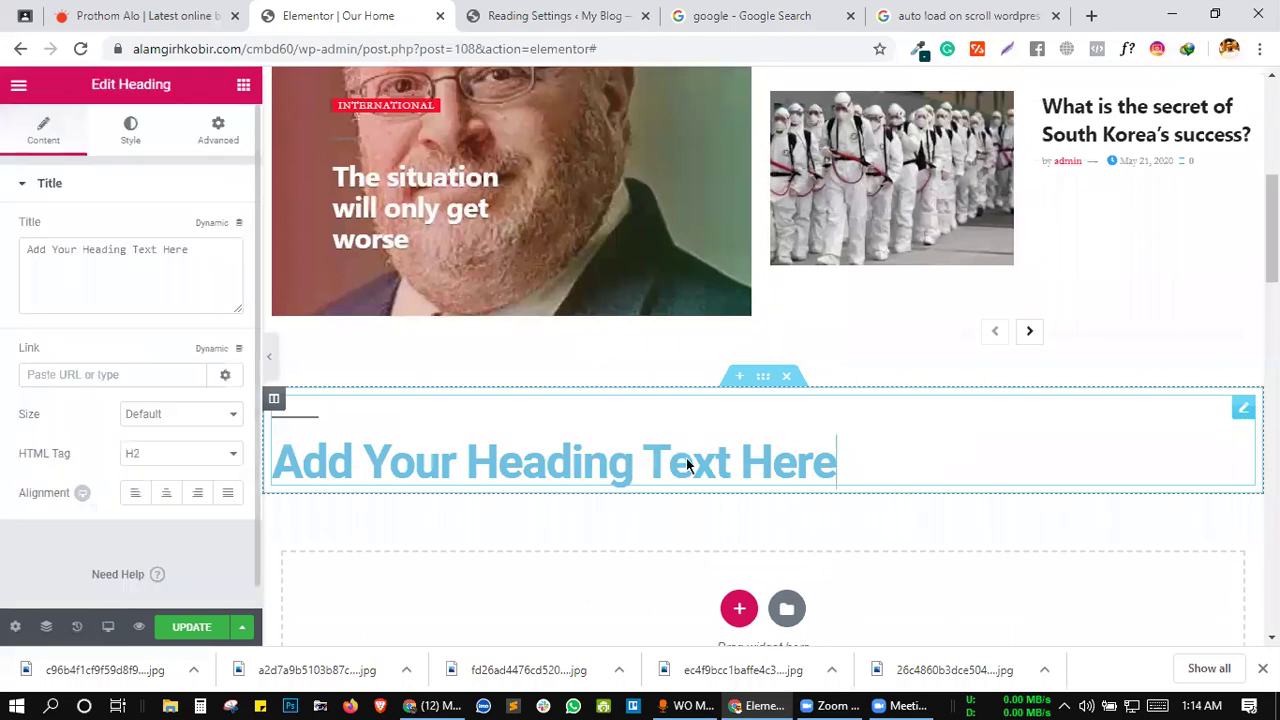
{"action": "double_click", "coordinate": [108, 247]}
{"action": "key", "text": "ctrl+a"}
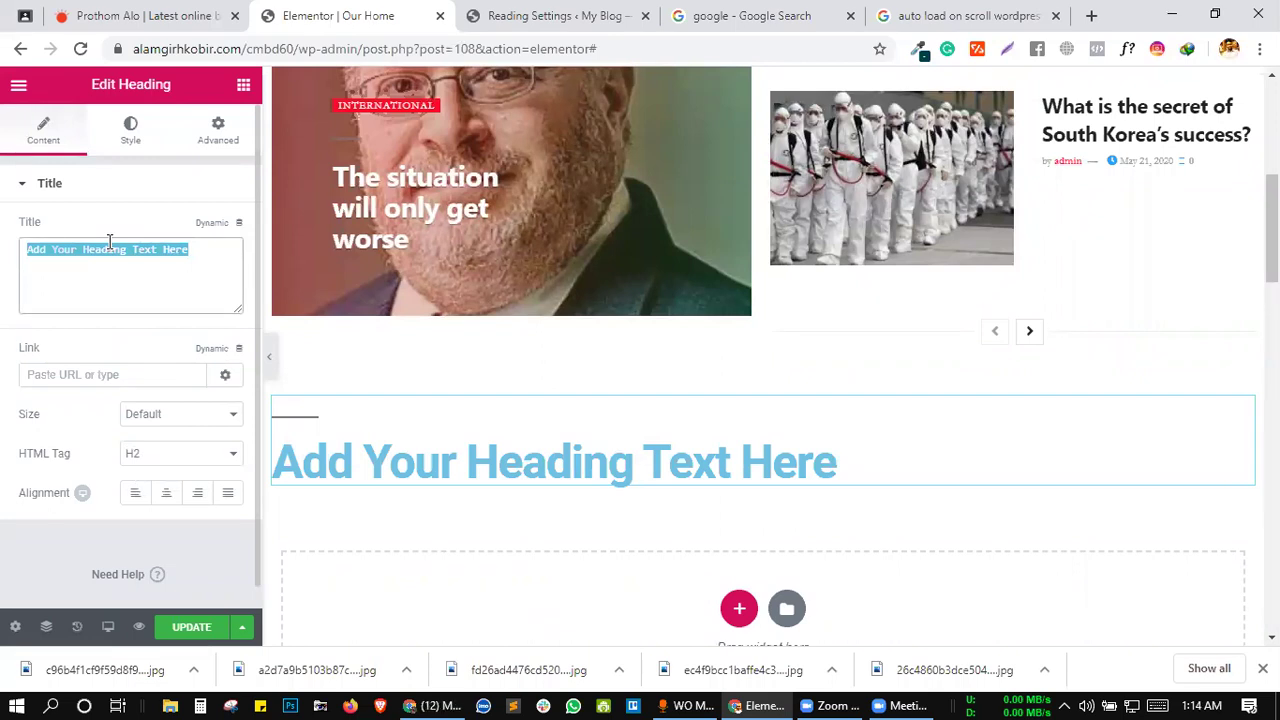
{"action": "type", "text": "Ban"}
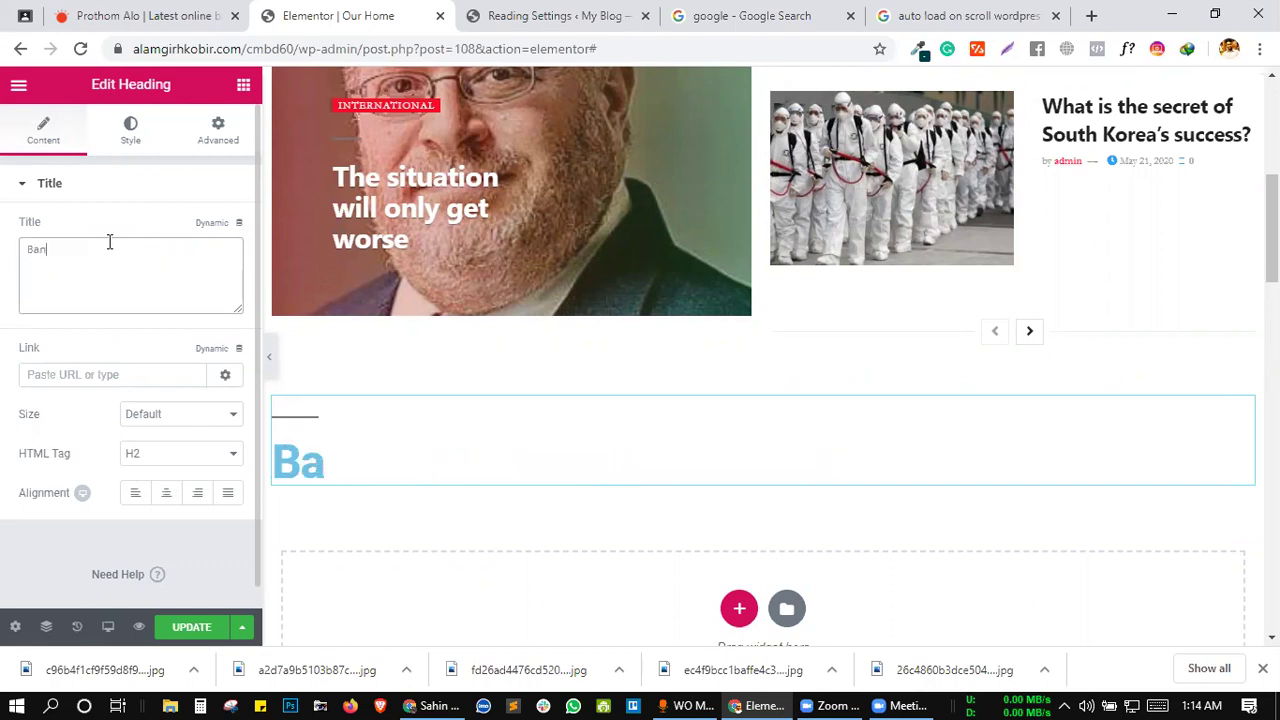
{"action": "type", "text": "gladesh"}
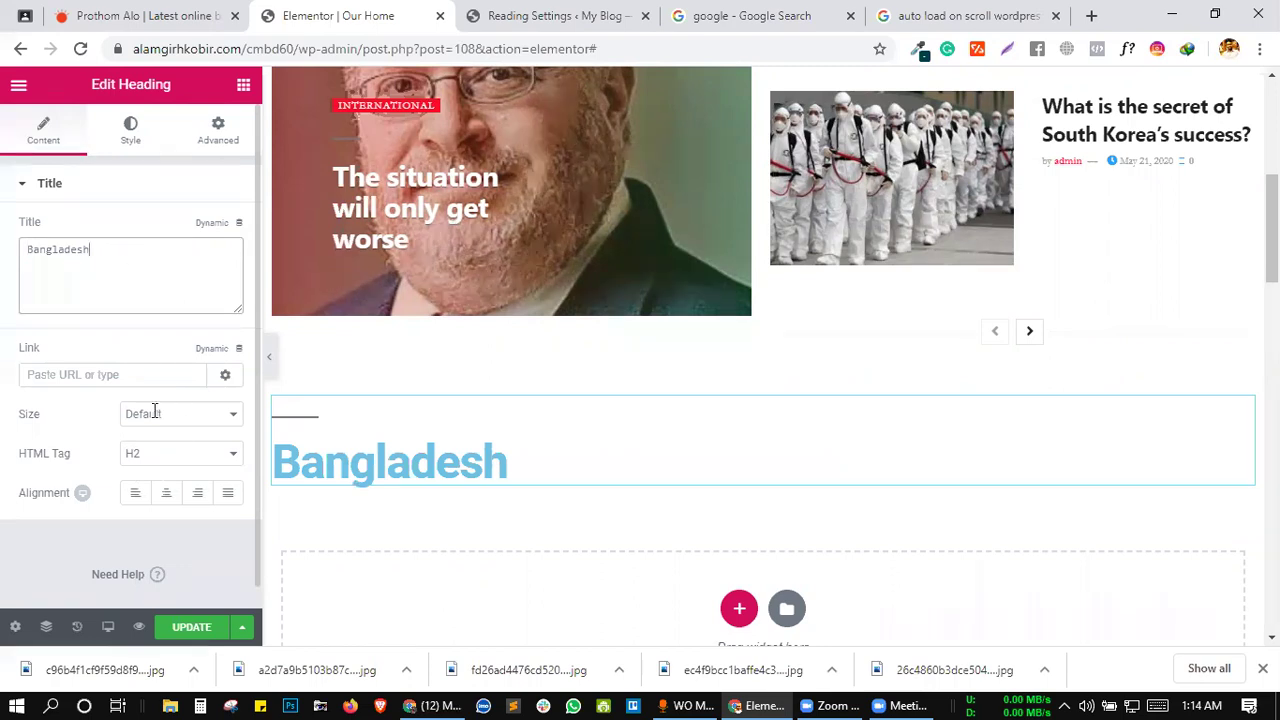
{"action": "left_click", "coordinate": [121, 133]}
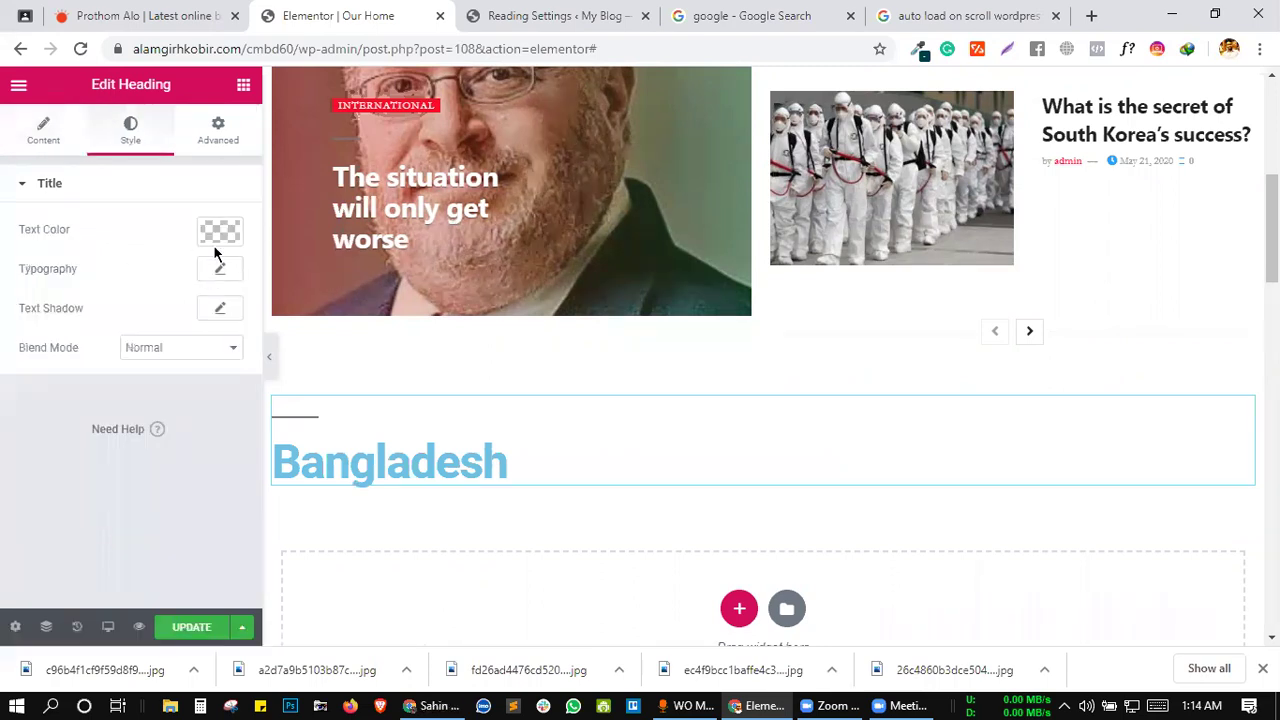
- Set the Bangladesh heading's text color to the green #23a455
{"action": "left_click", "coordinate": [219, 233]}
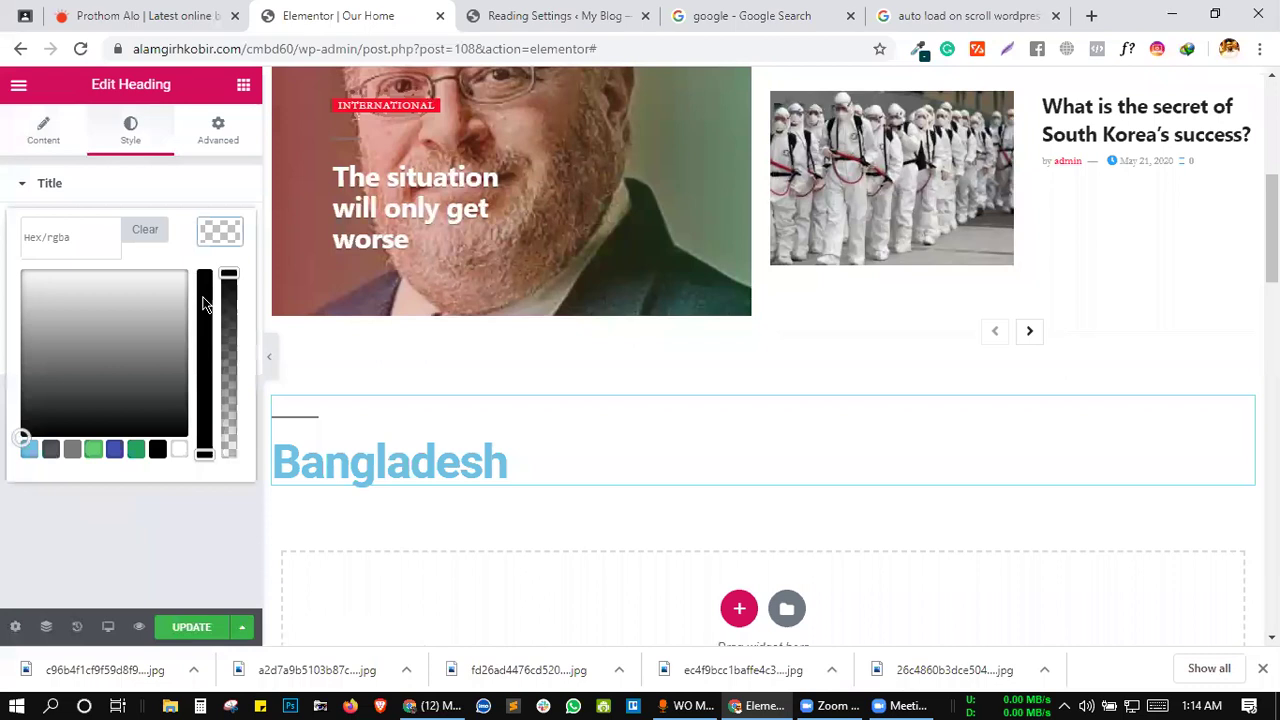
{"action": "left_click", "coordinate": [203, 303]}
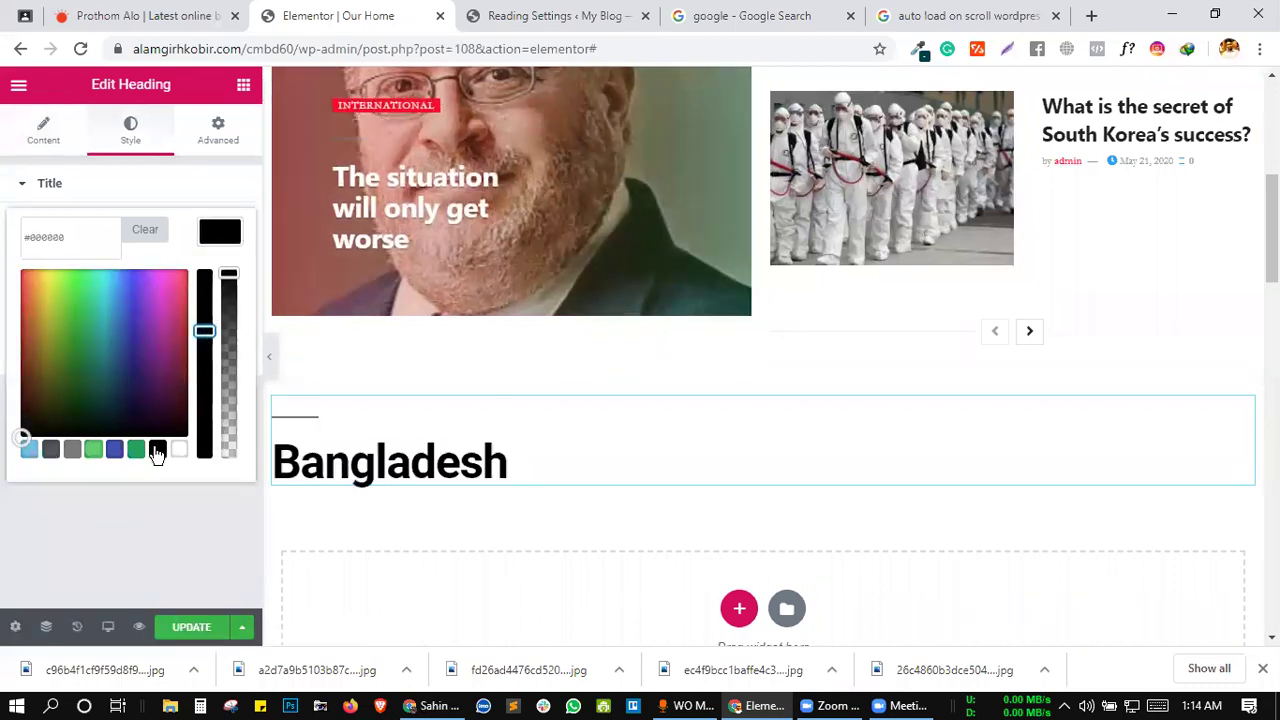
{"action": "left_click", "coordinate": [137, 450]}
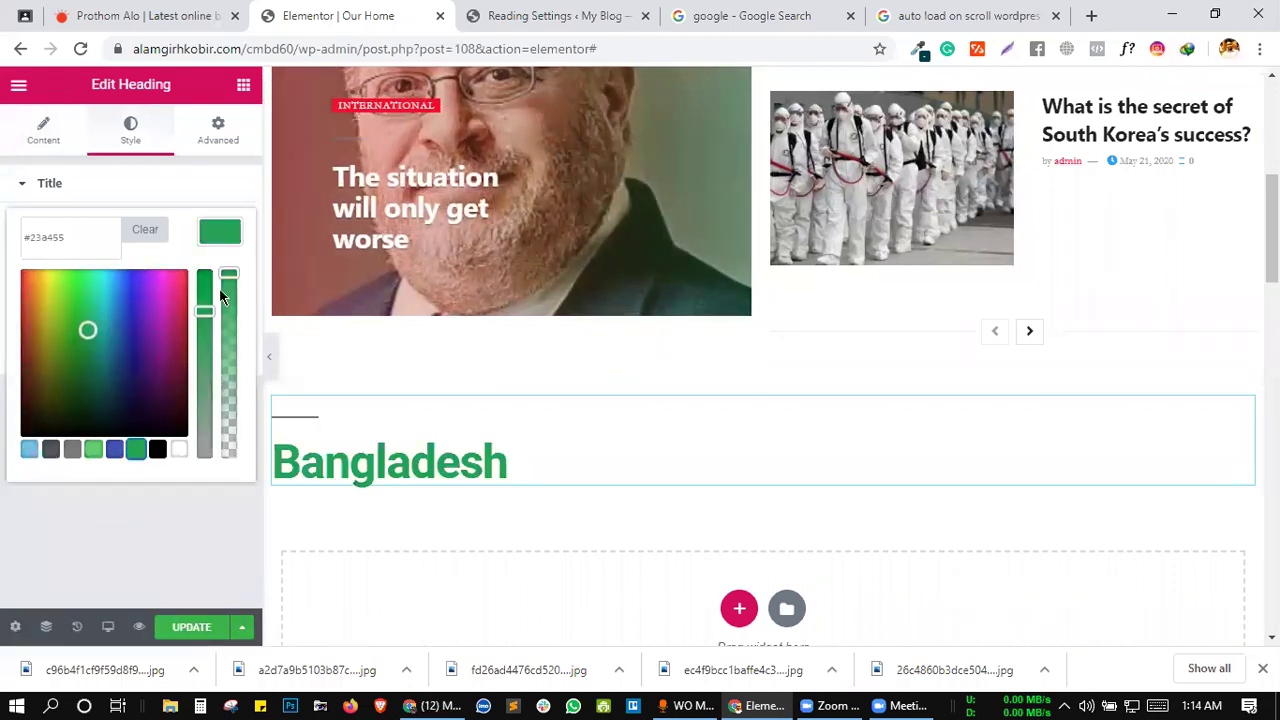
{"action": "left_click", "coordinate": [236, 227]}
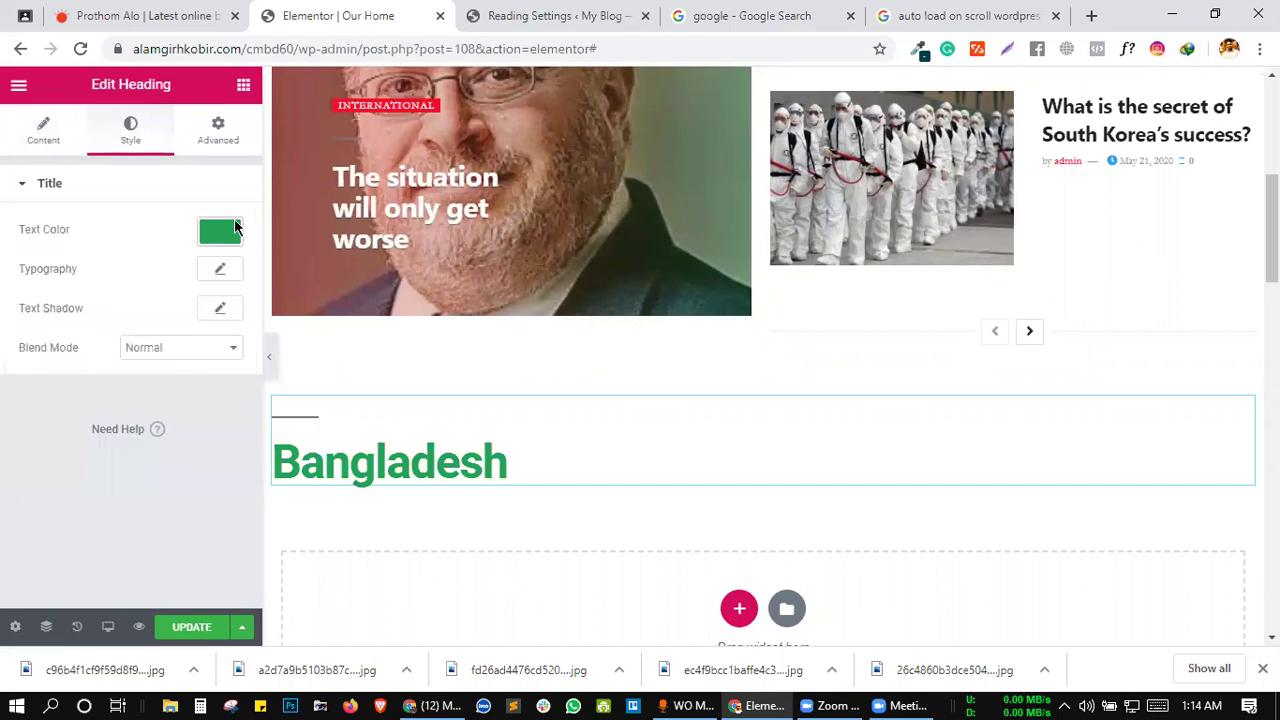
- Set the Bangladesh heading's typography to the Tahoma family at 48 px with weight 500
{"action": "left_click", "coordinate": [219, 270]}
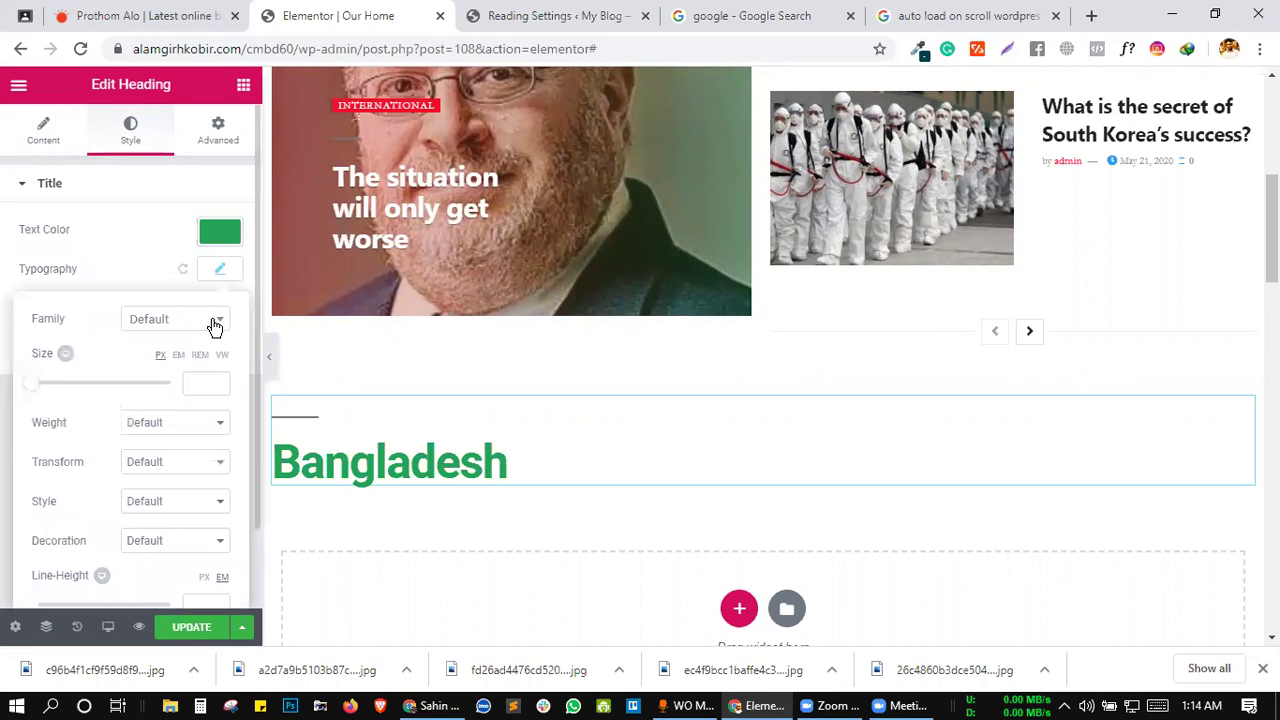
{"action": "left_click", "coordinate": [215, 321]}
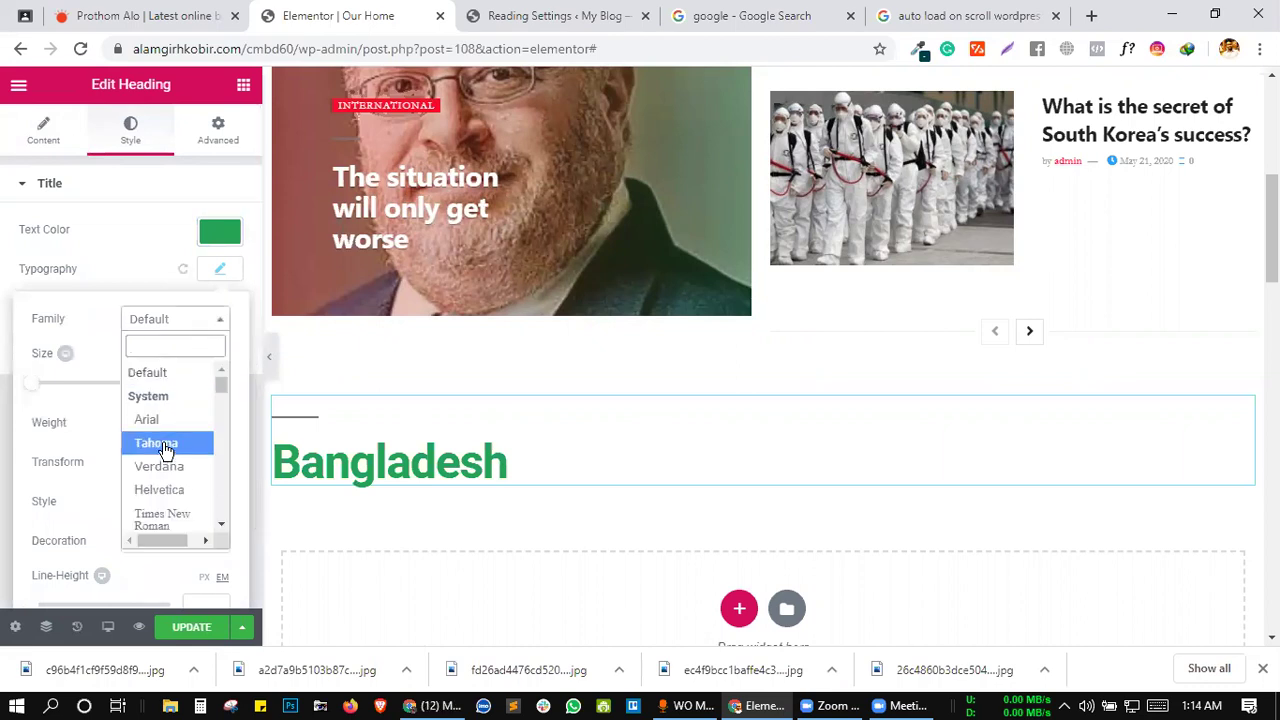
{"action": "left_click", "coordinate": [166, 448]}
{"action": "left_click", "coordinate": [199, 388]}
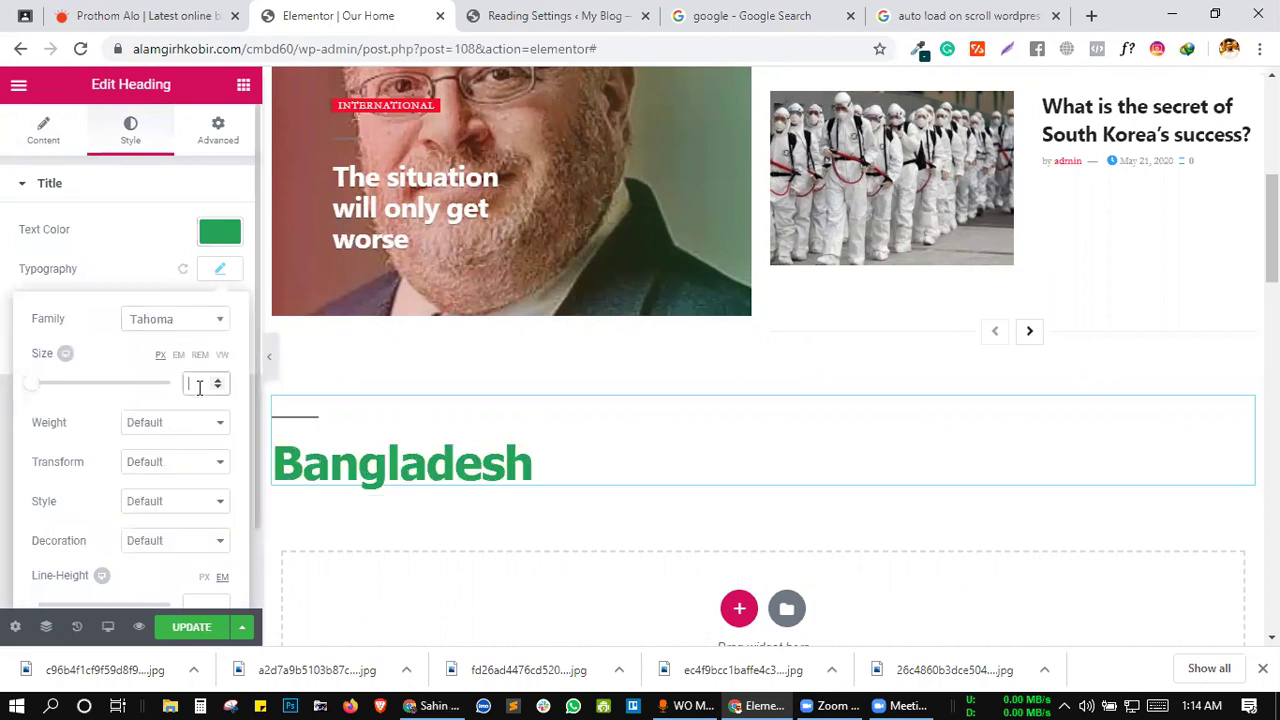
{"action": "type", "text": "45"}
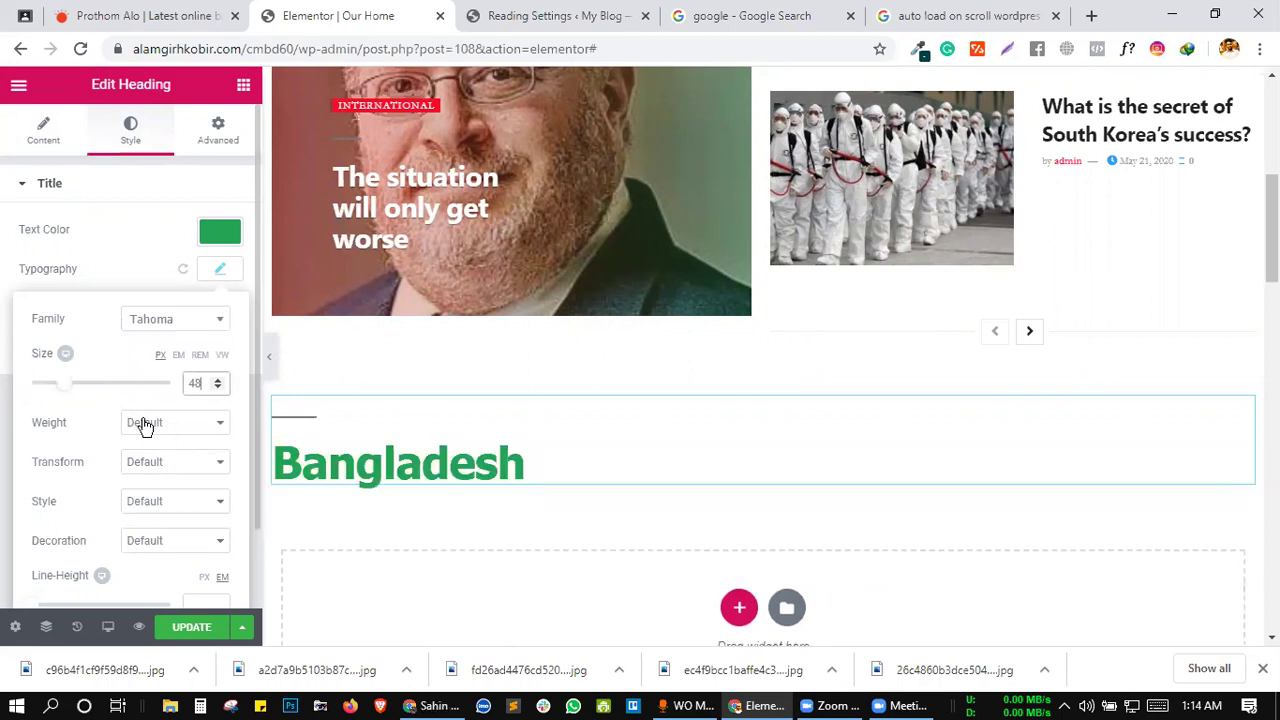
{"action": "left_click", "coordinate": [145, 424]}
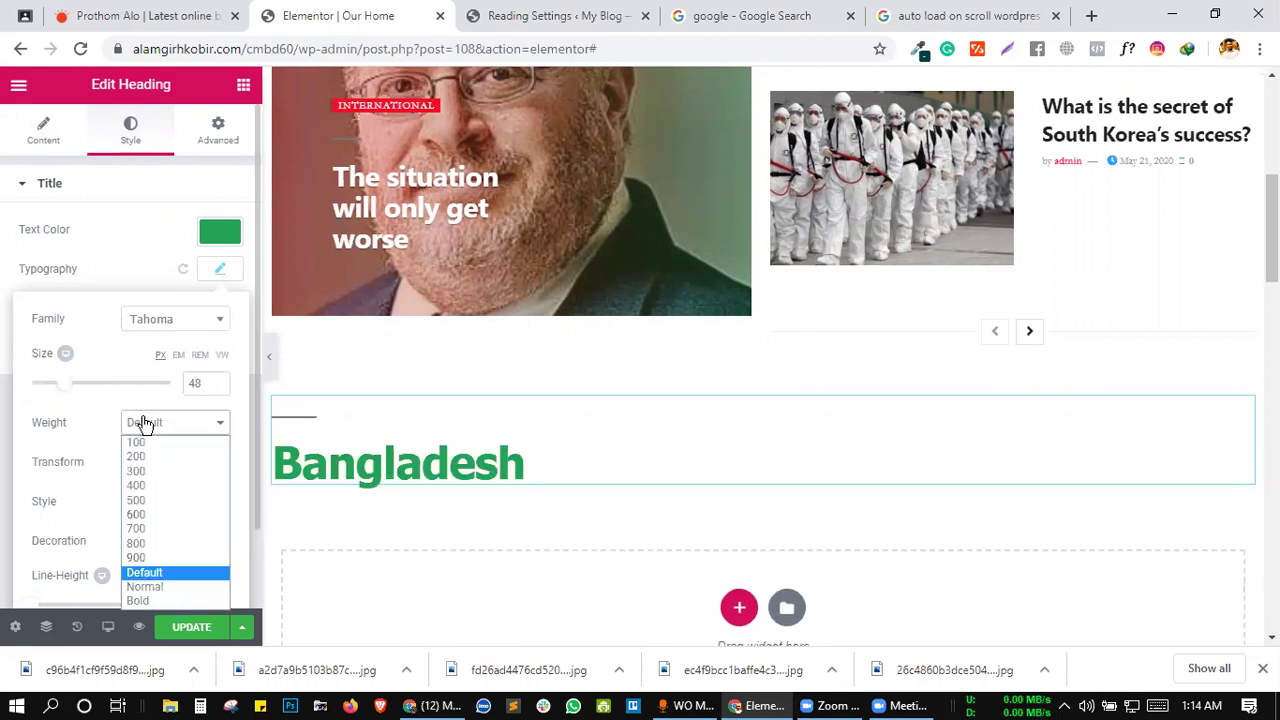
{"action": "left_click", "coordinate": [137, 505]}
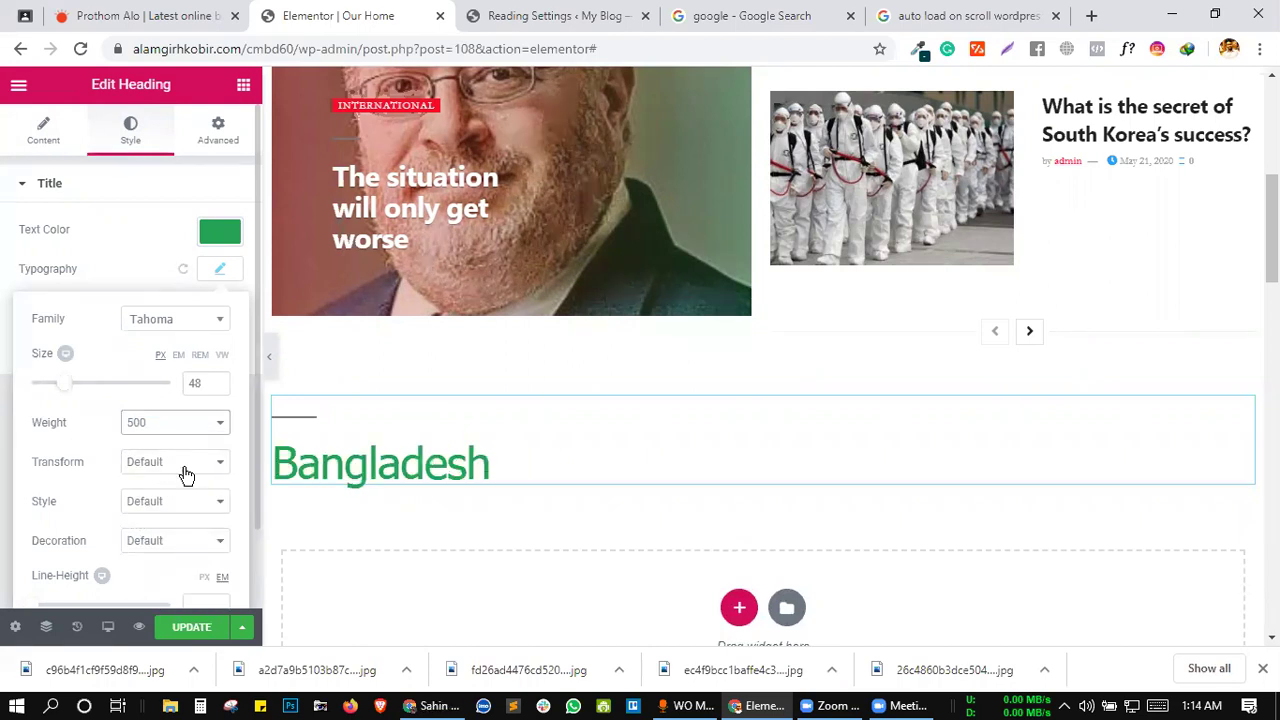
- Transform the Bangladesh heading's text to uppercase and update the page
{"action": "scroll", "coordinate": [181, 486], "scroll_direction": "down", "scroll_amount": 1}
{"action": "left_click", "coordinate": [180, 420]}
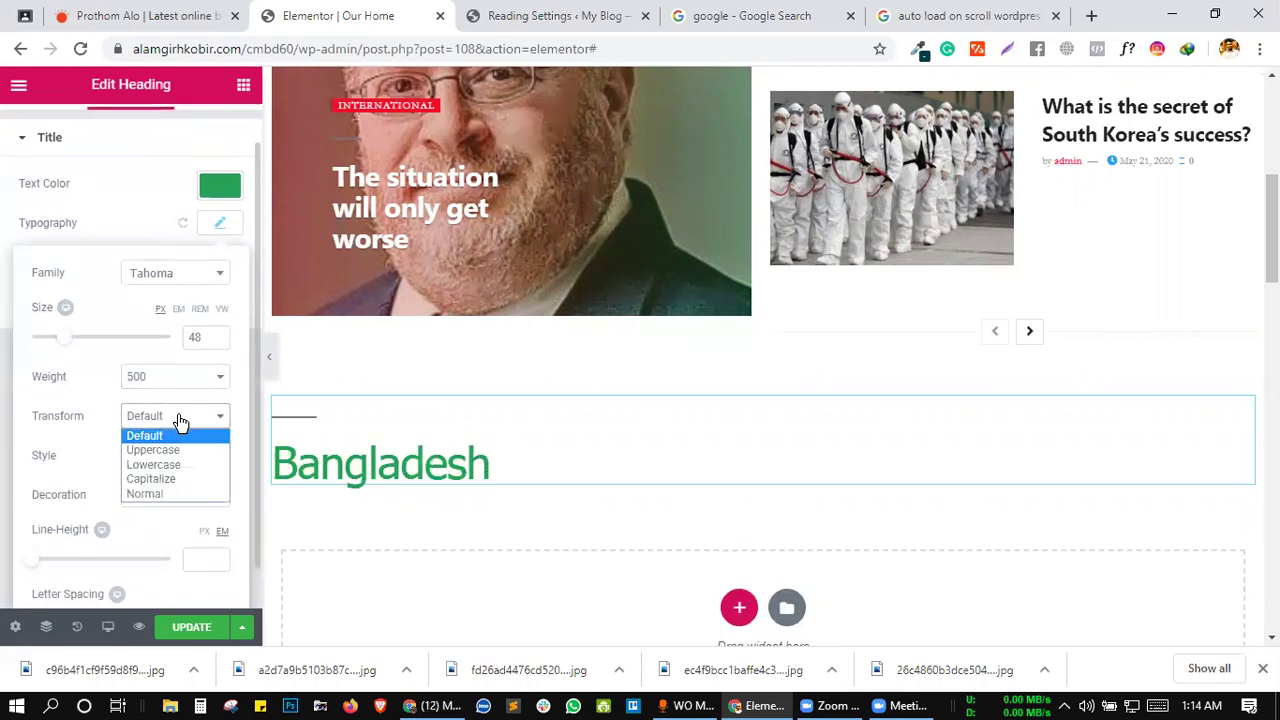
{"action": "left_click", "coordinate": [174, 449]}
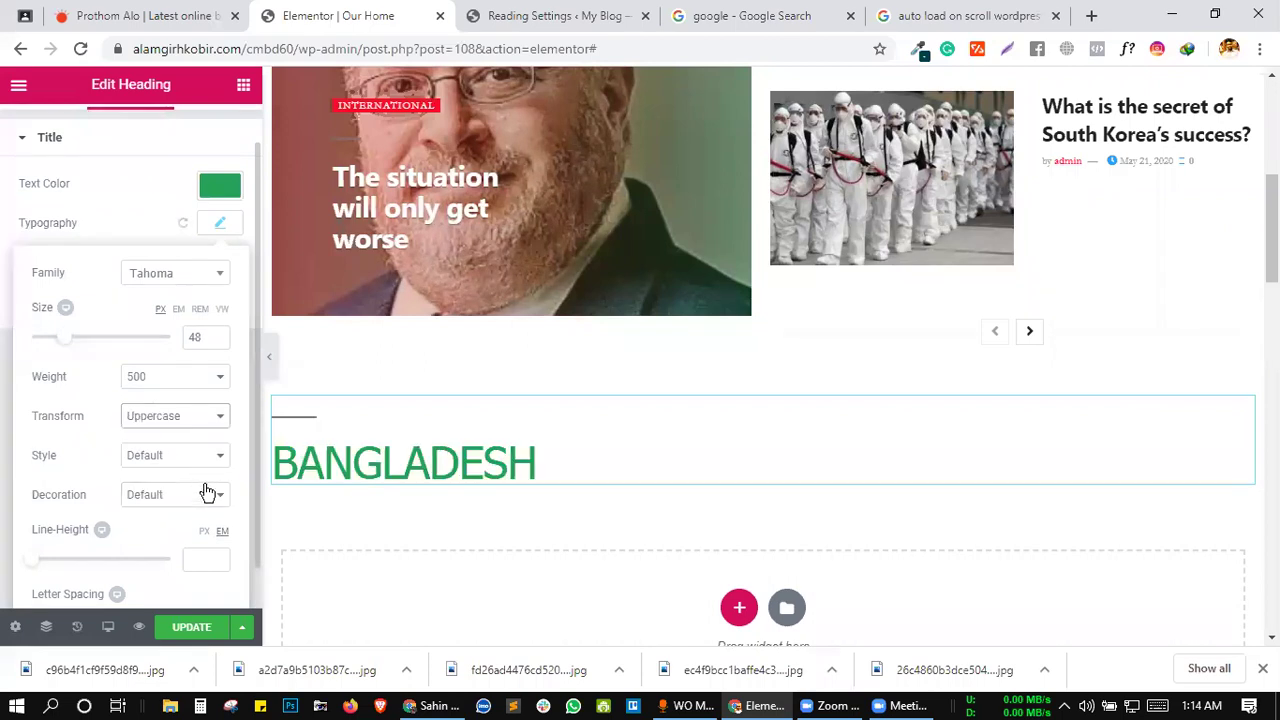
{"action": "left_click", "coordinate": [191, 627]}
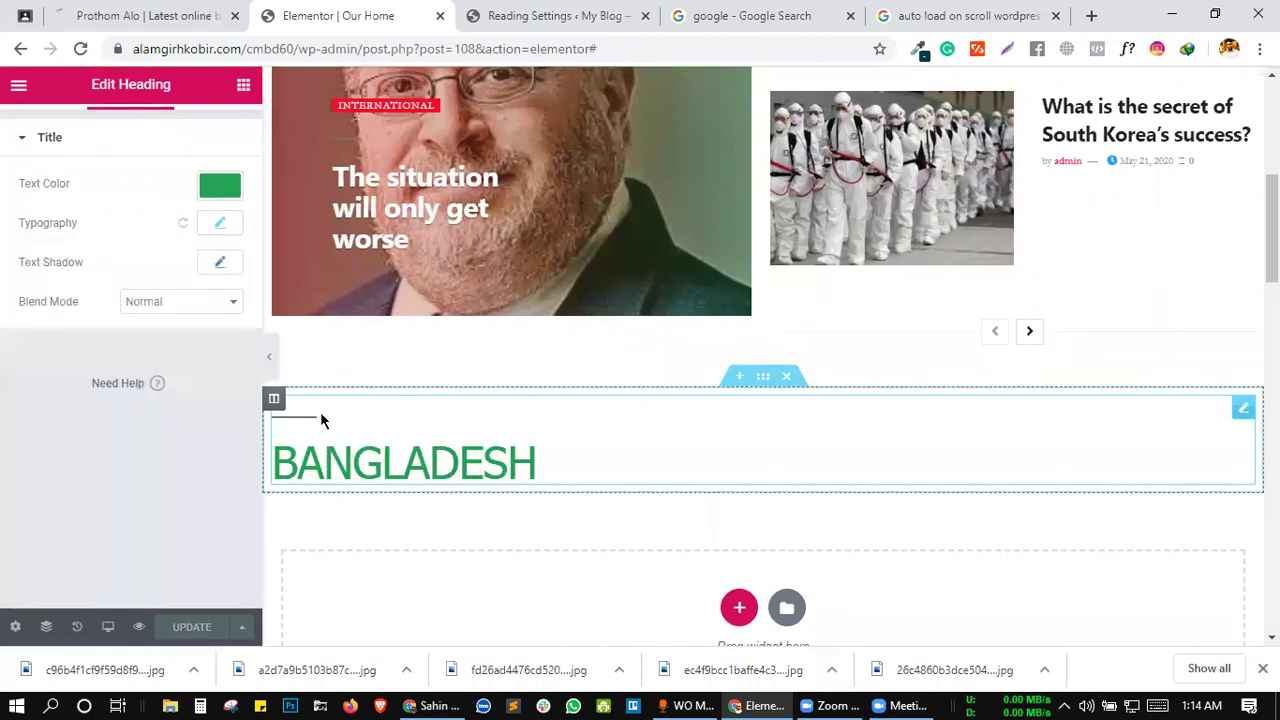
{"action": "scroll", "coordinate": [113, 415], "scroll_direction": "up", "scroll_amount": 1}
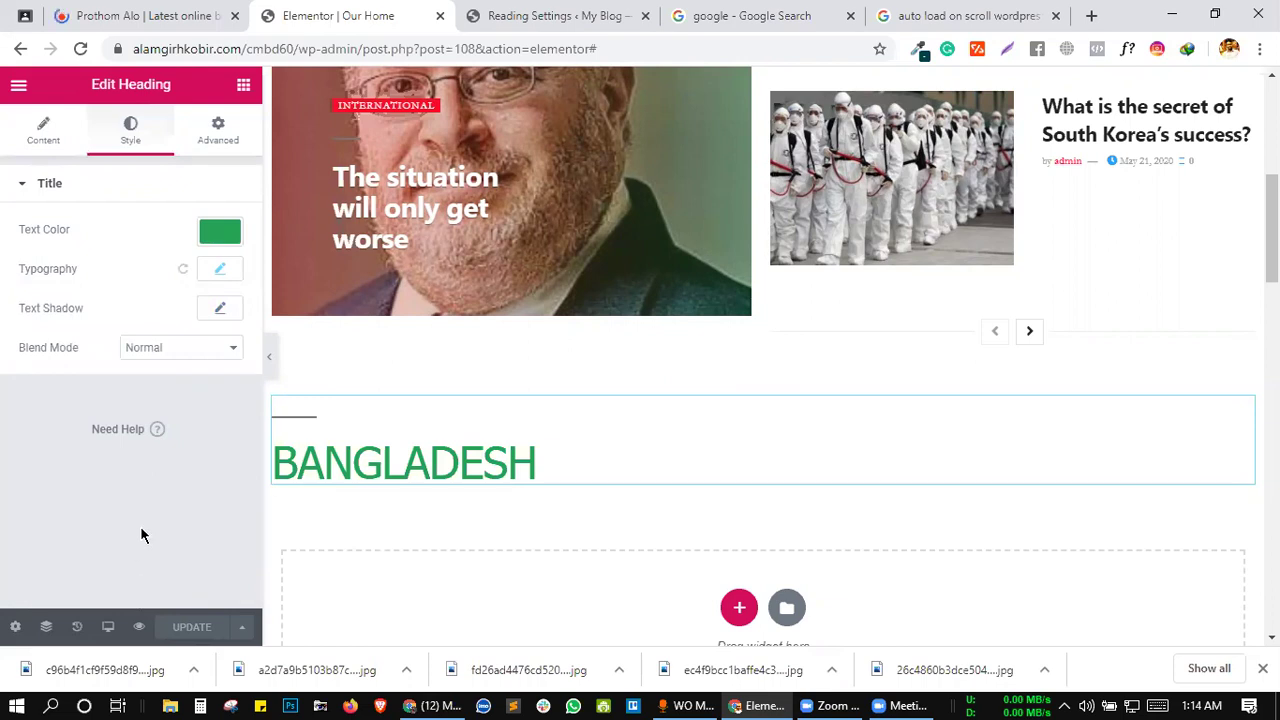
{"action": "scroll", "coordinate": [890, 330], "scroll_direction": "down", "scroll_amount": 2}
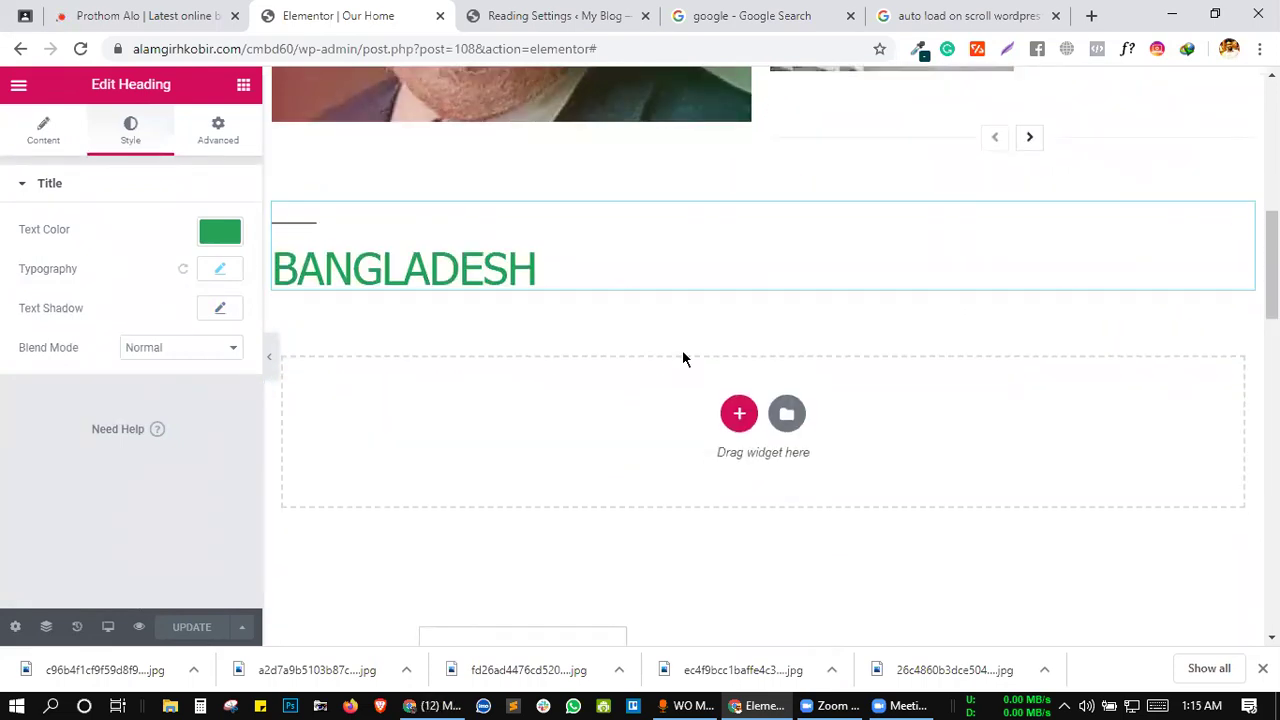
{"action": "left_click", "coordinate": [890, 703]}
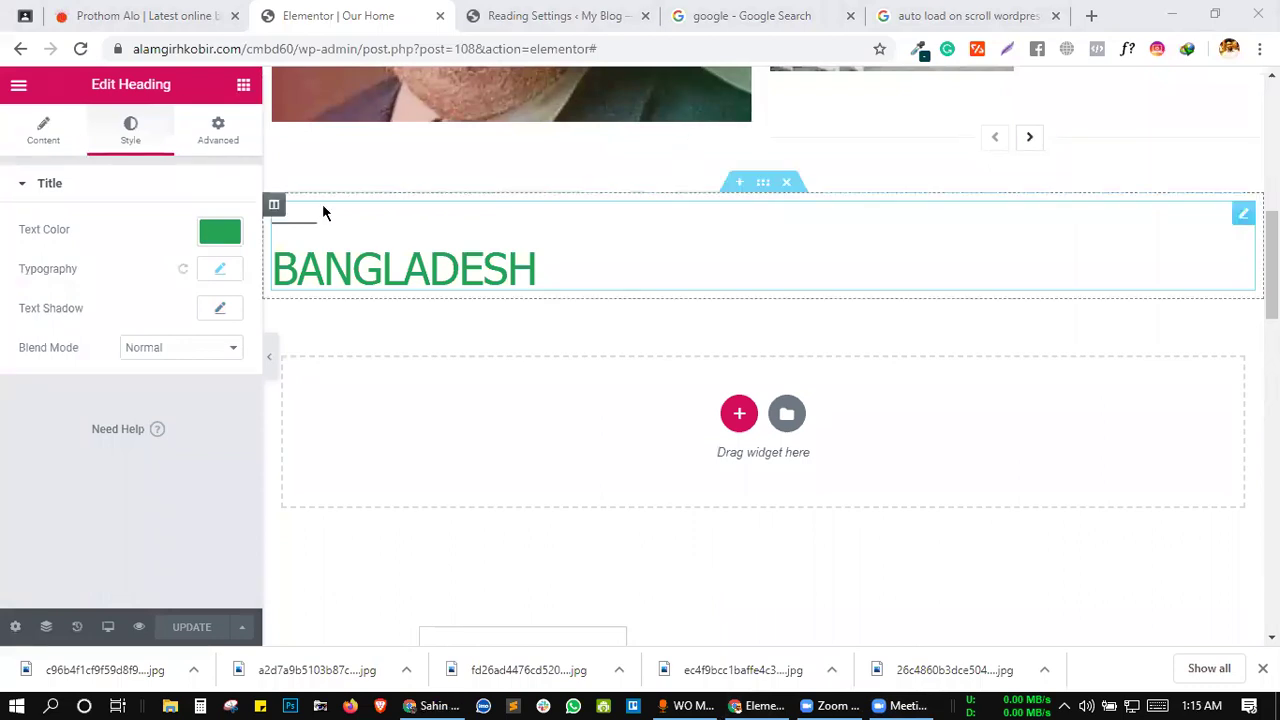
{"action": "left_click", "coordinate": [351, 8]}
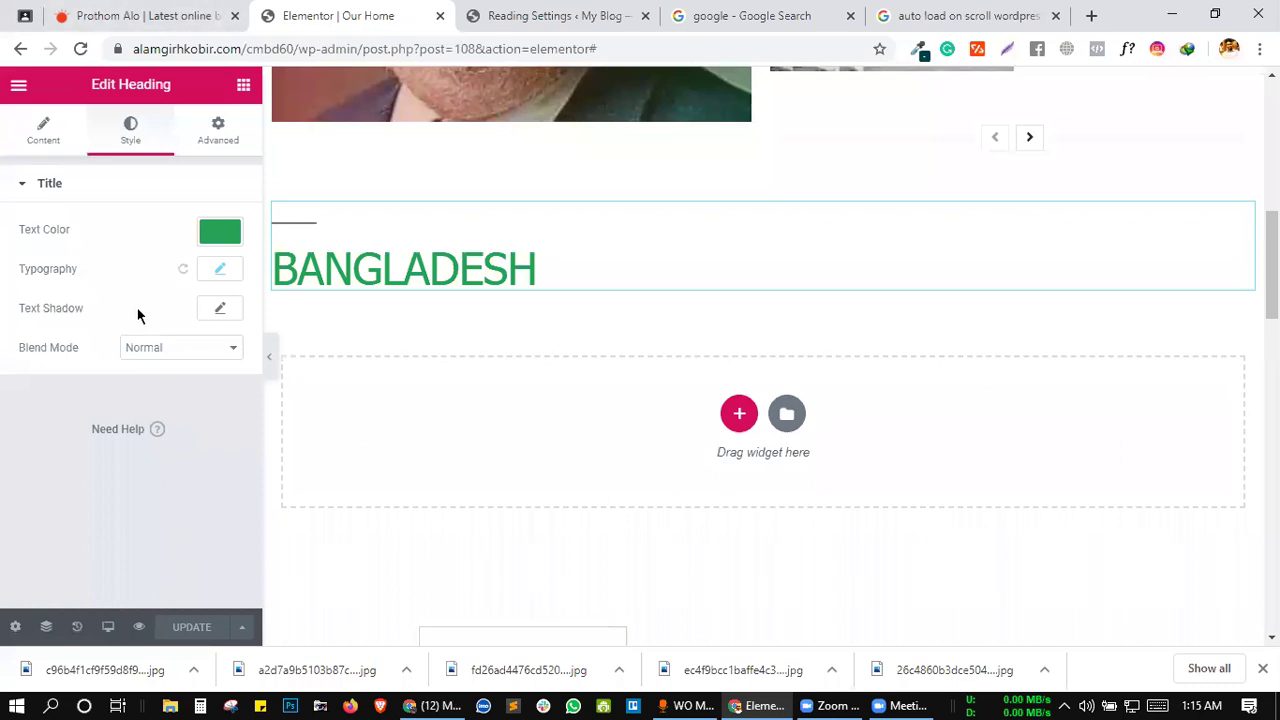
- Reset the Bangladesh heading's text shadow to default, center the heading, and update the page
{"action": "left_click", "coordinate": [223, 310]}
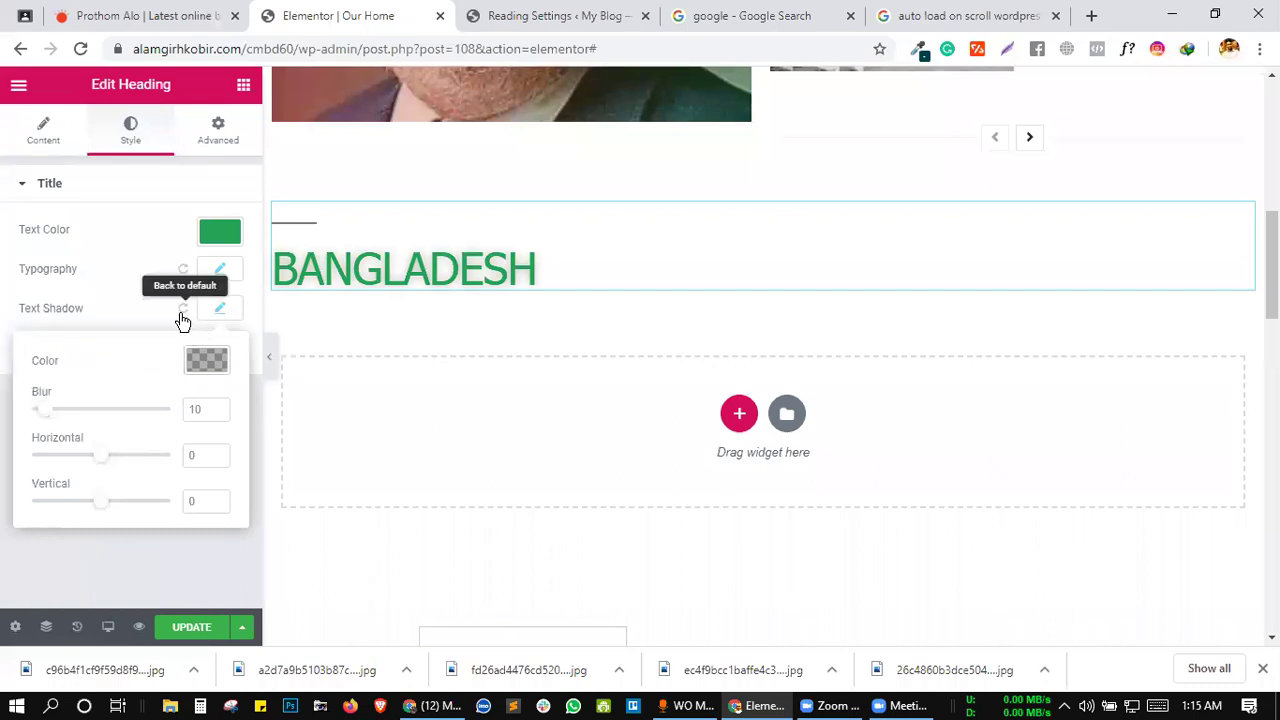
{"action": "left_click", "coordinate": [182, 310]}
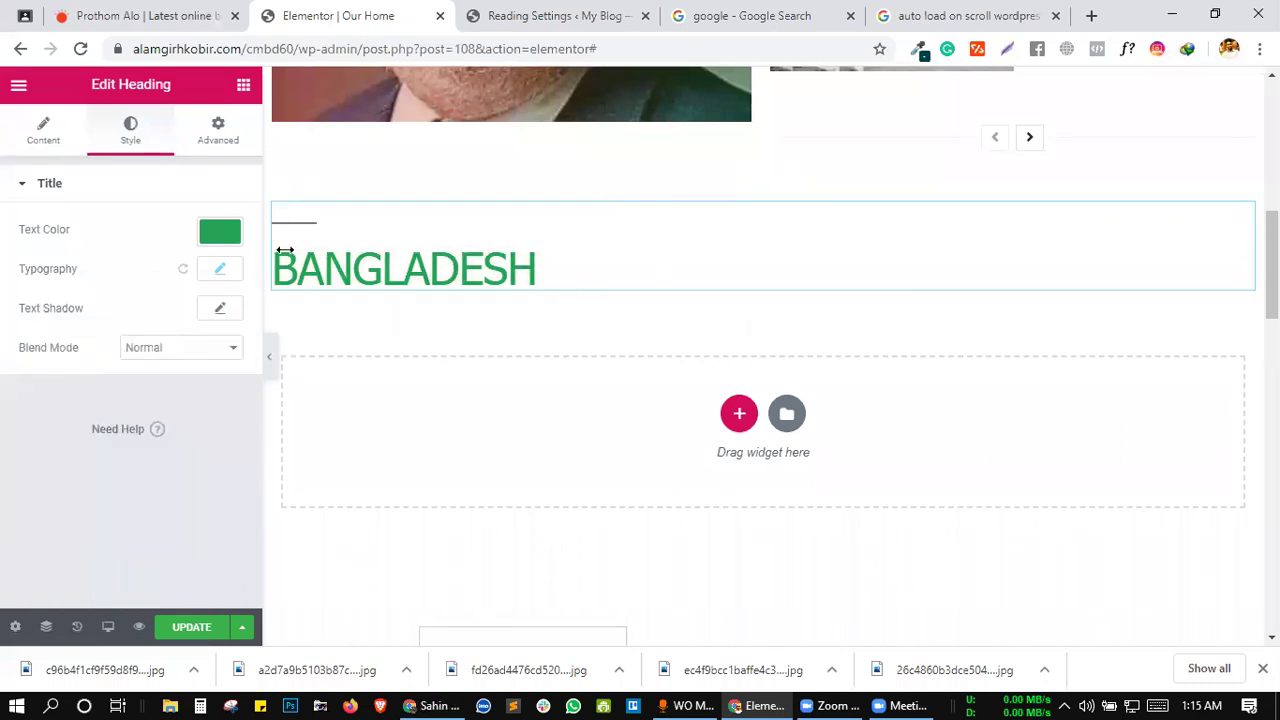
{"action": "left_click", "coordinate": [63, 135]}
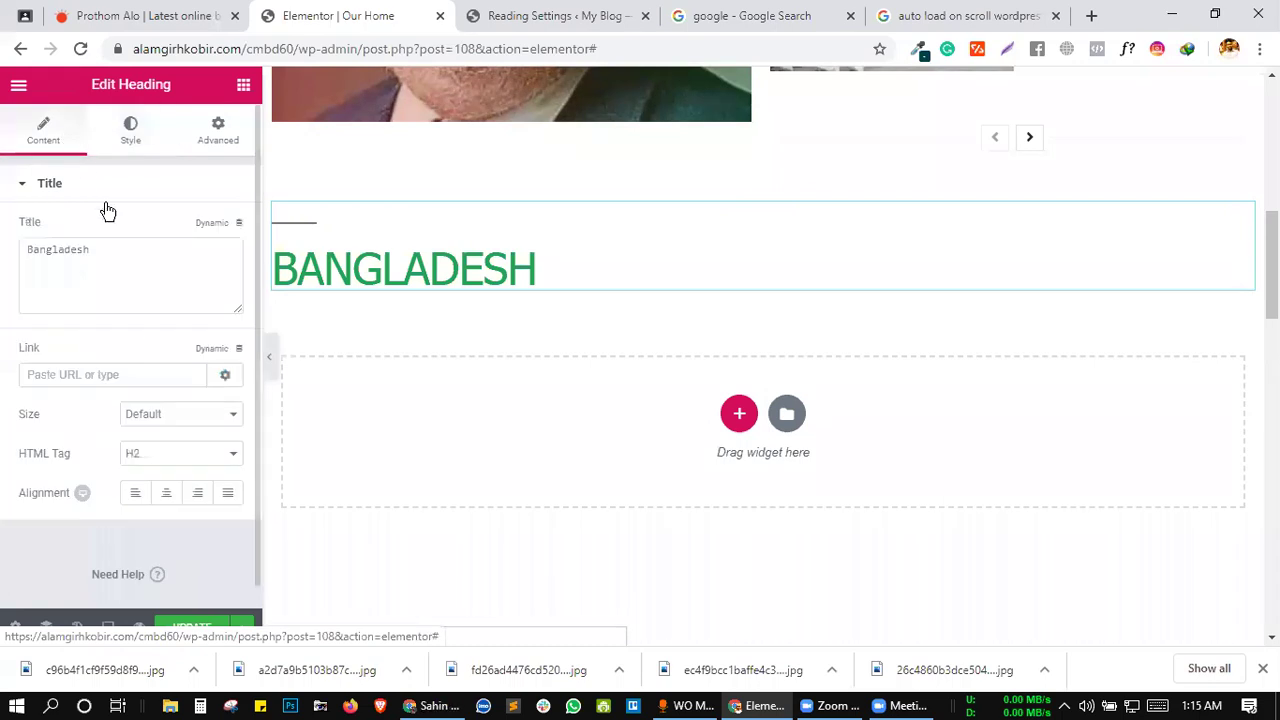
{"action": "left_click", "coordinate": [166, 490]}
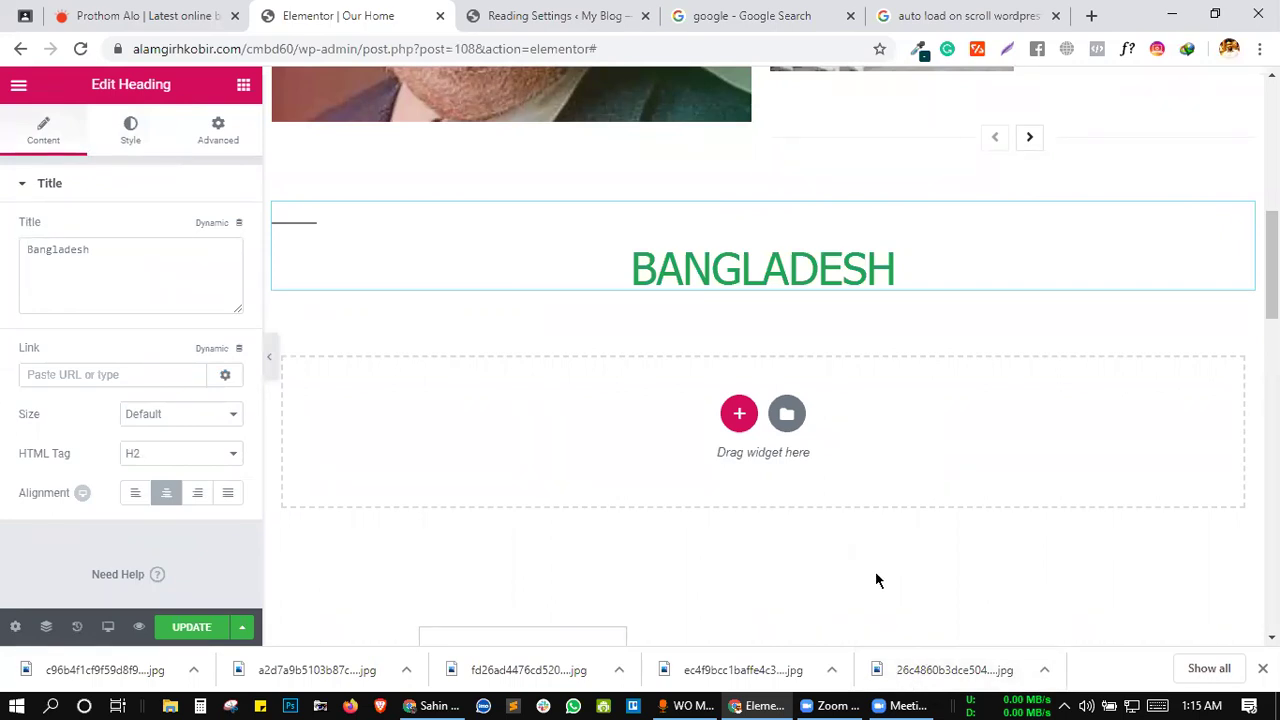
{"action": "left_click", "coordinate": [880, 700]}
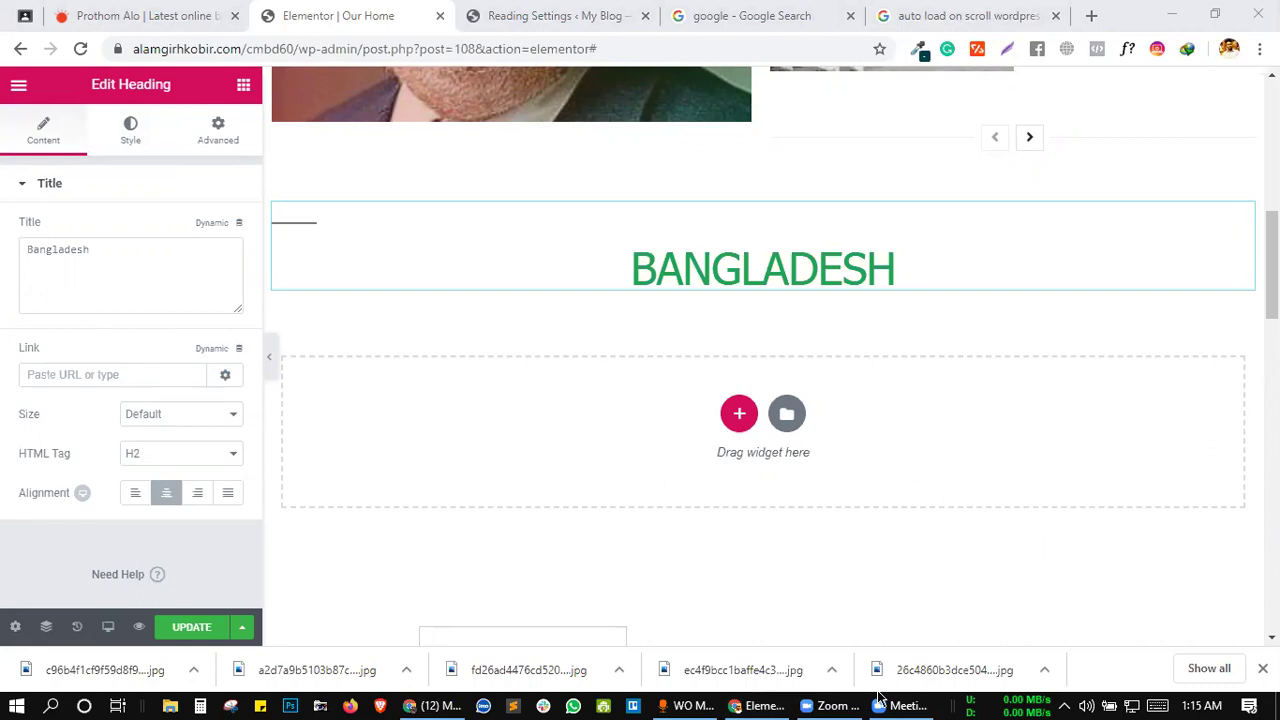
{"action": "left_click", "coordinate": [192, 627]}
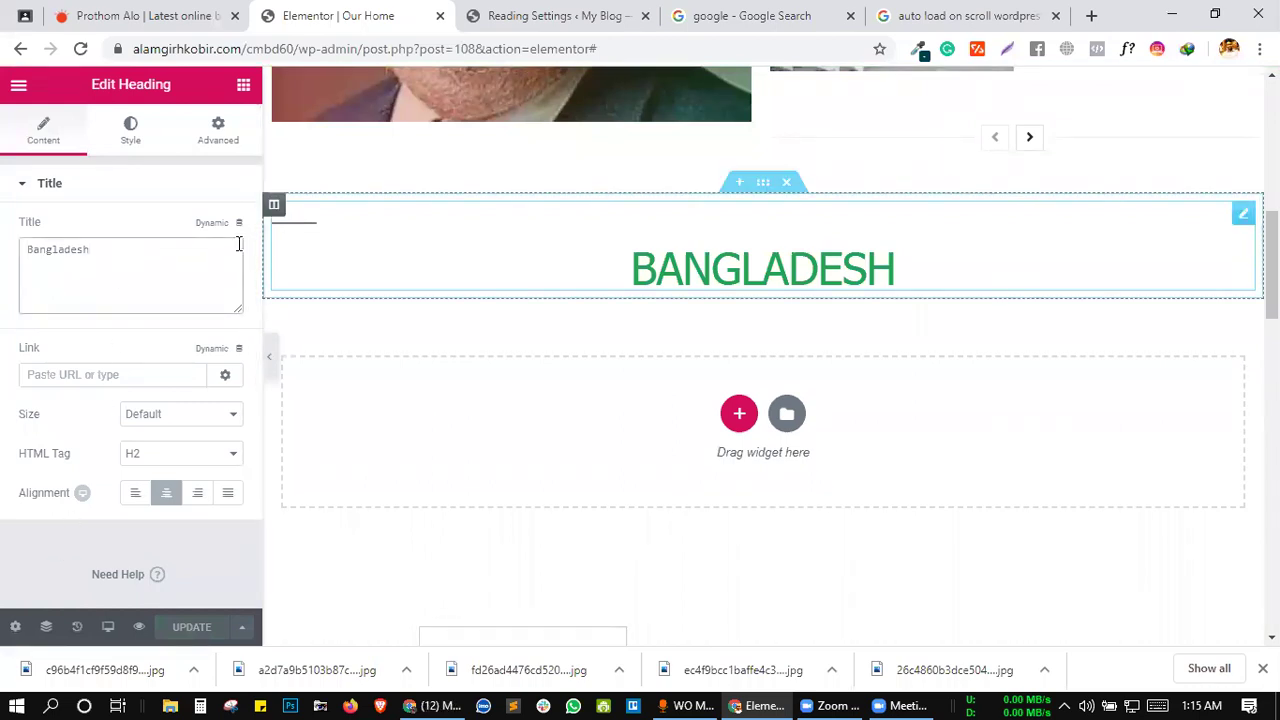
{"action": "left_click", "coordinate": [110, 257]}
{"action": "left_click", "coordinate": [112, 200]}
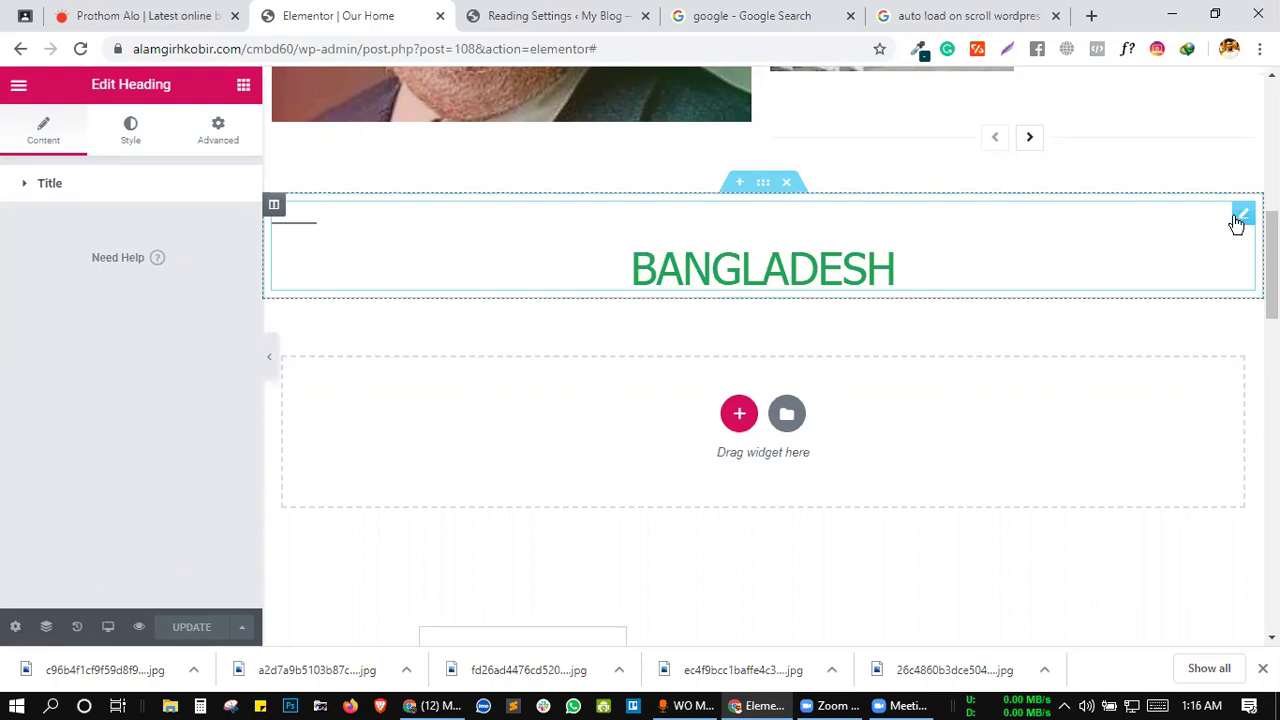
- Add a two-column Inner Section directly below the Bangladesh heading
{"action": "scroll", "coordinate": [810, 322], "scroll_direction": "down", "scroll_amount": 1}
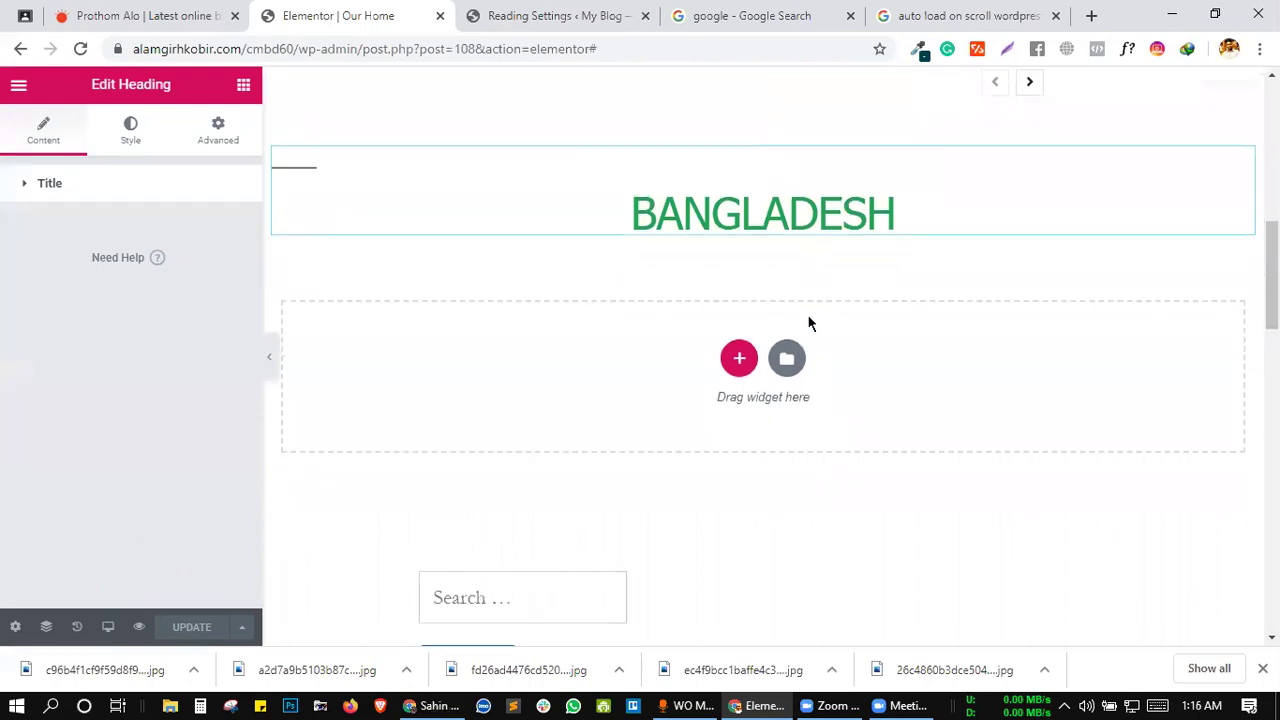
{"action": "left_click", "coordinate": [243, 92]}
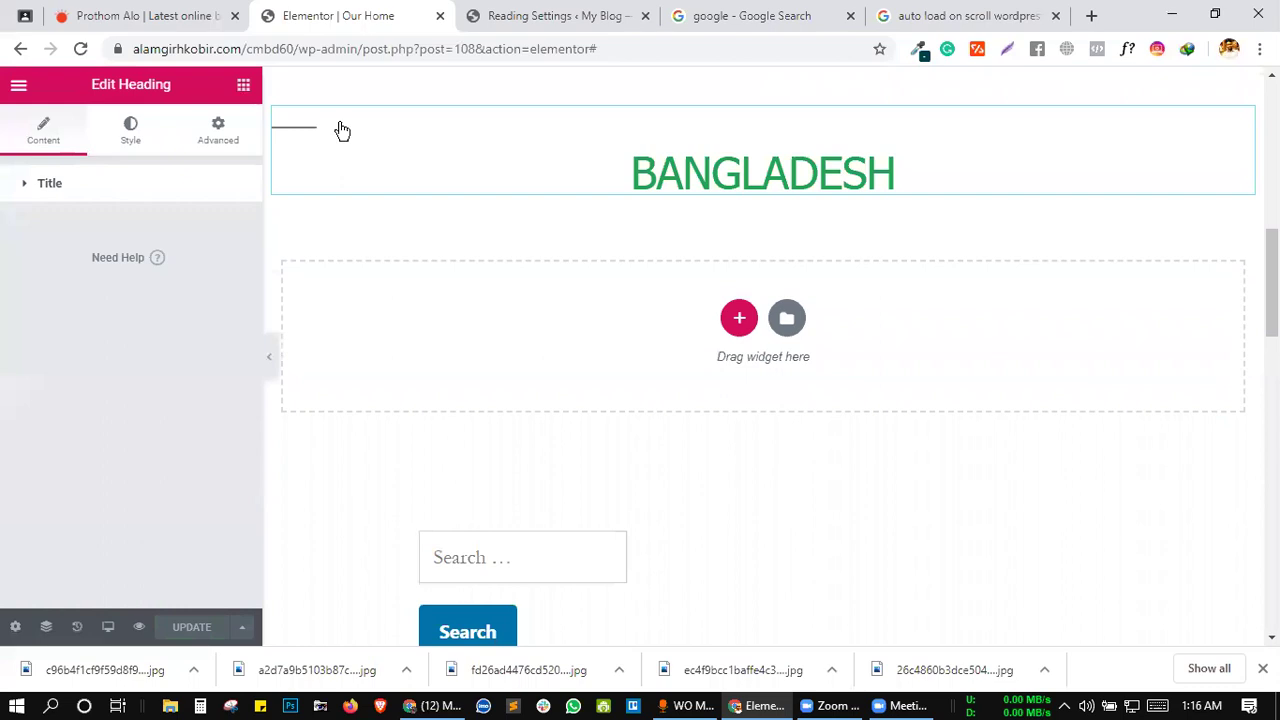
{"action": "scroll", "coordinate": [185, 248], "scroll_direction": "down", "scroll_amount": 2}
{"action": "scroll", "coordinate": [185, 248], "scroll_direction": "down", "scroll_amount": 20}
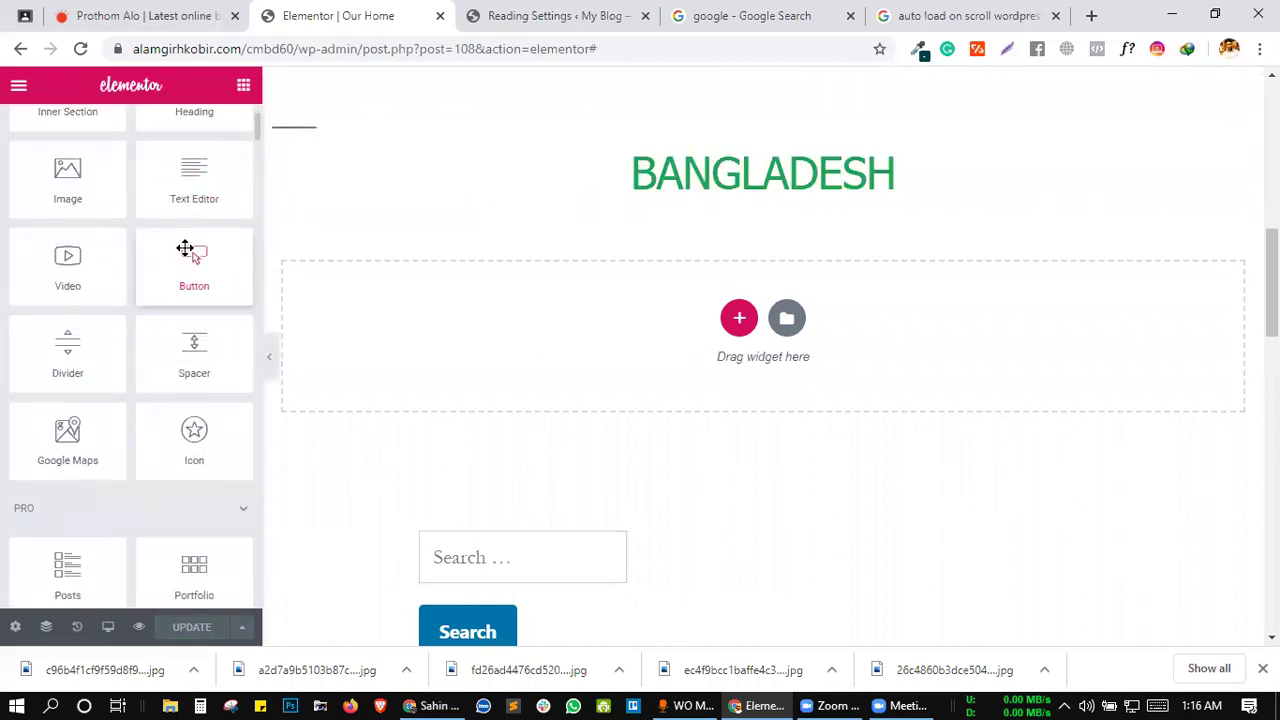
{"action": "scroll", "coordinate": [185, 255], "scroll_direction": "up", "scroll_amount": 20}
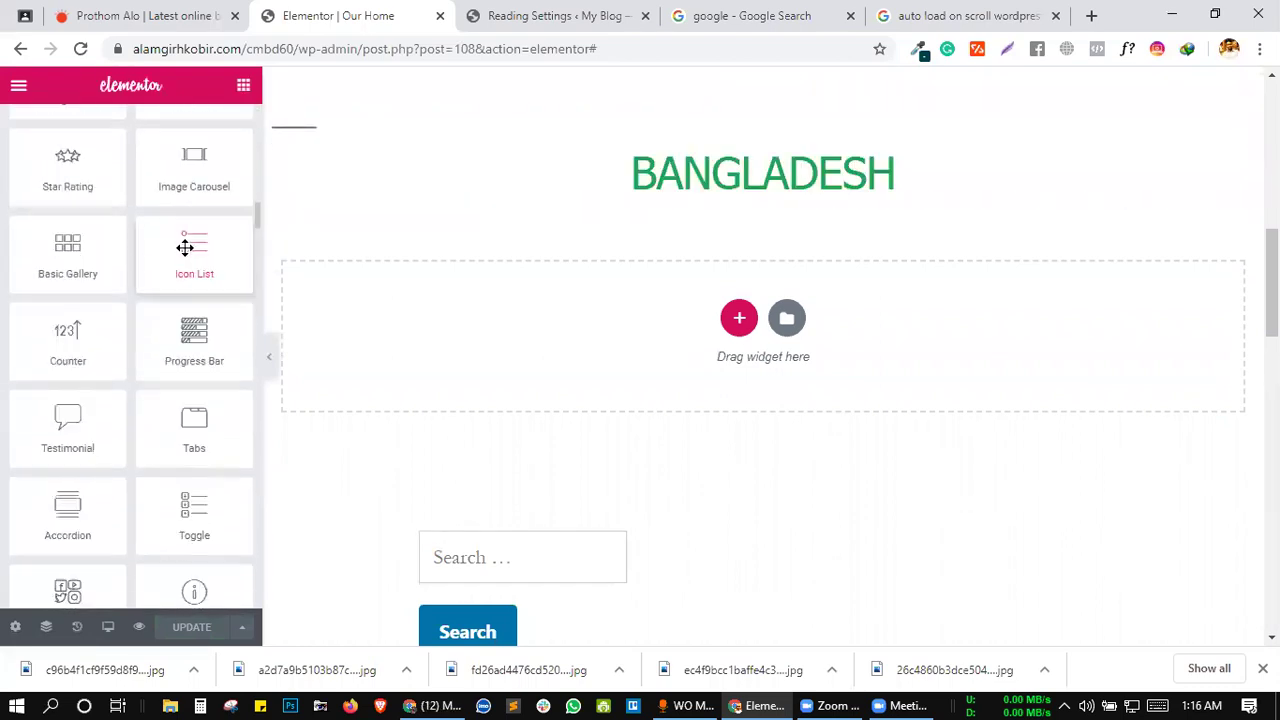
{"action": "left_click_drag", "start_coordinate": [105, 280], "coordinate": [783, 180]}
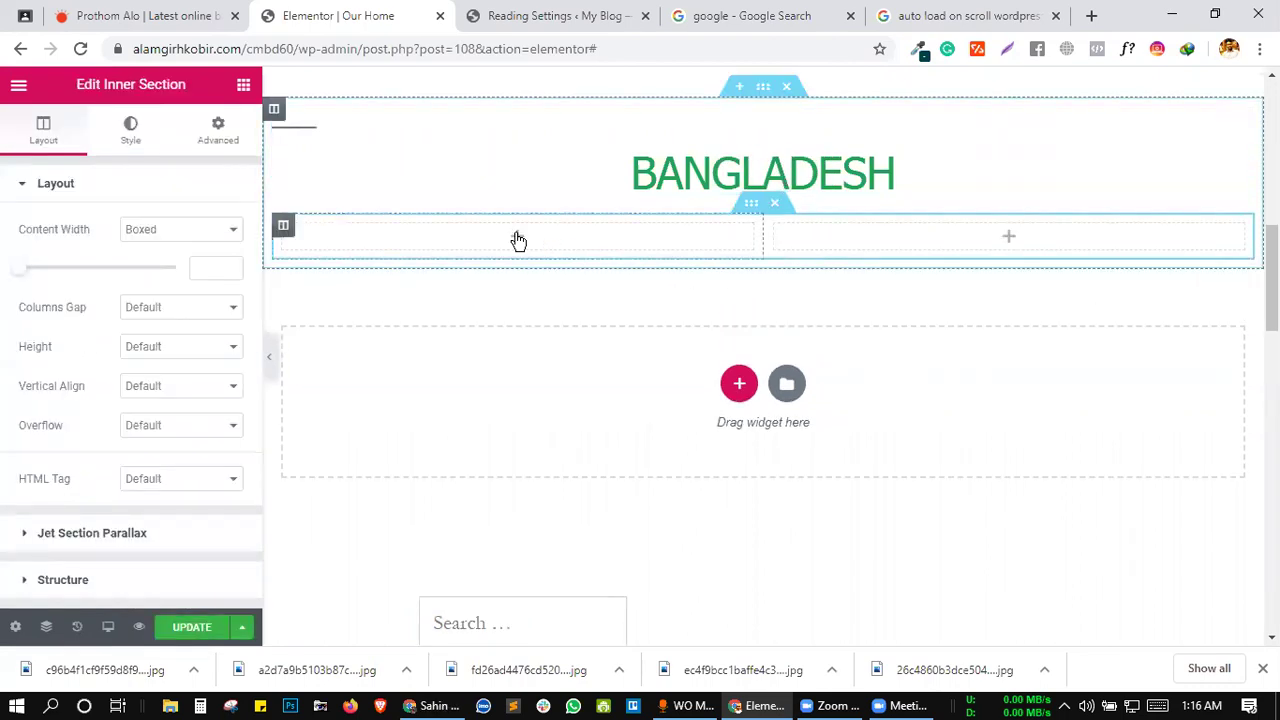
- Add an EPIC - Module 26 widget between the Bangladesh heading and the two-column inner section
{"action": "left_click", "coordinate": [517, 237]}
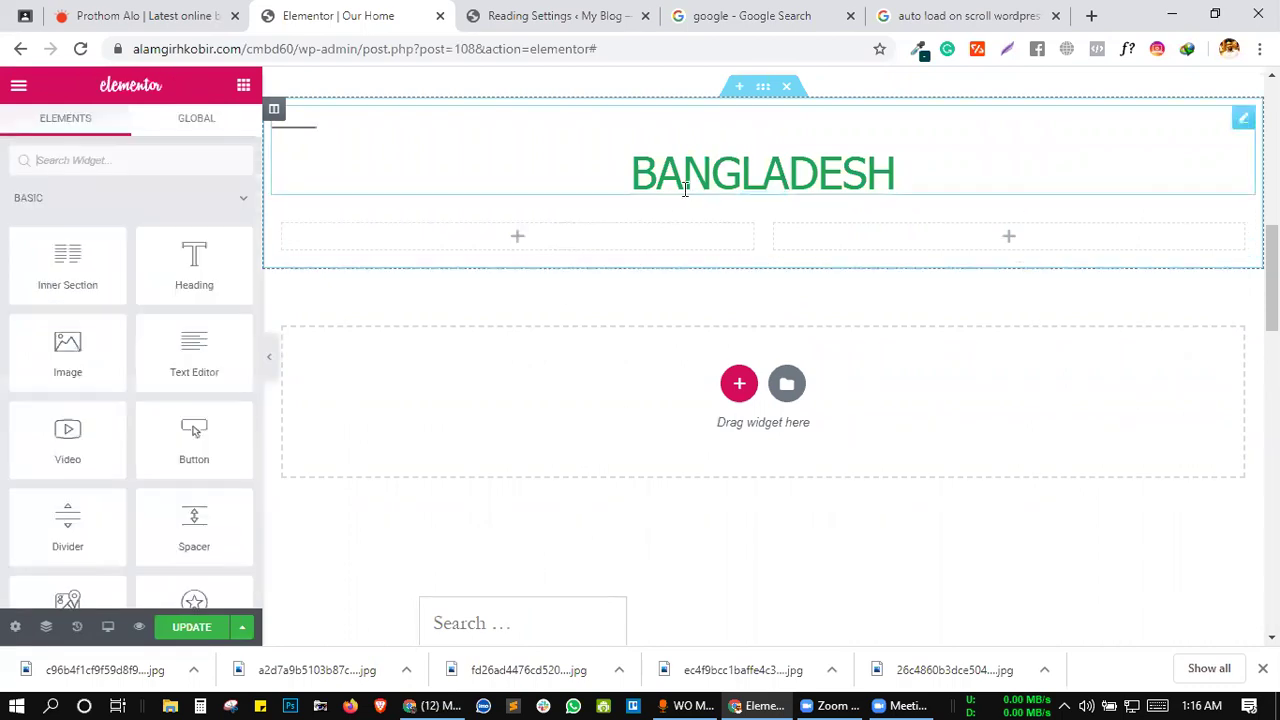
{"action": "scroll", "coordinate": [116, 380], "scroll_direction": "down", "scroll_amount": 15}
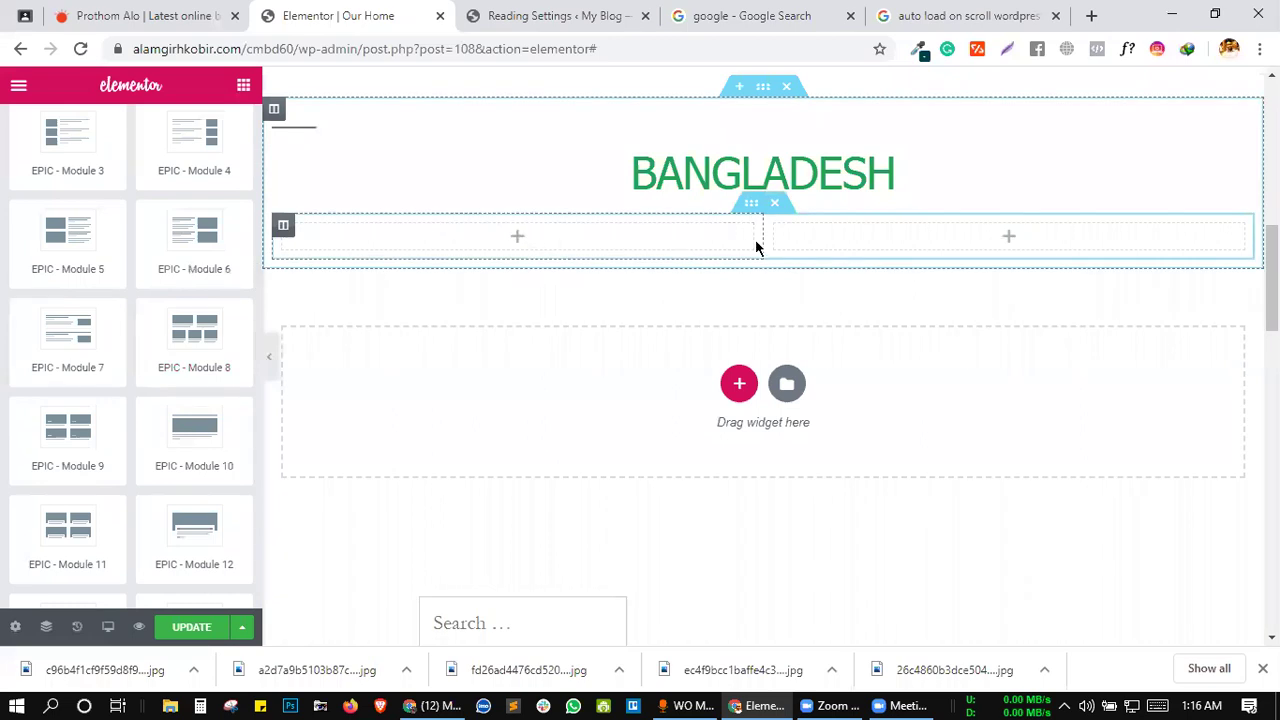
{"action": "scroll", "coordinate": [643, 260], "scroll_direction": "down", "scroll_amount": 2}
{"action": "scroll", "coordinate": [405, 287], "scroll_direction": "up", "scroll_amount": 4}
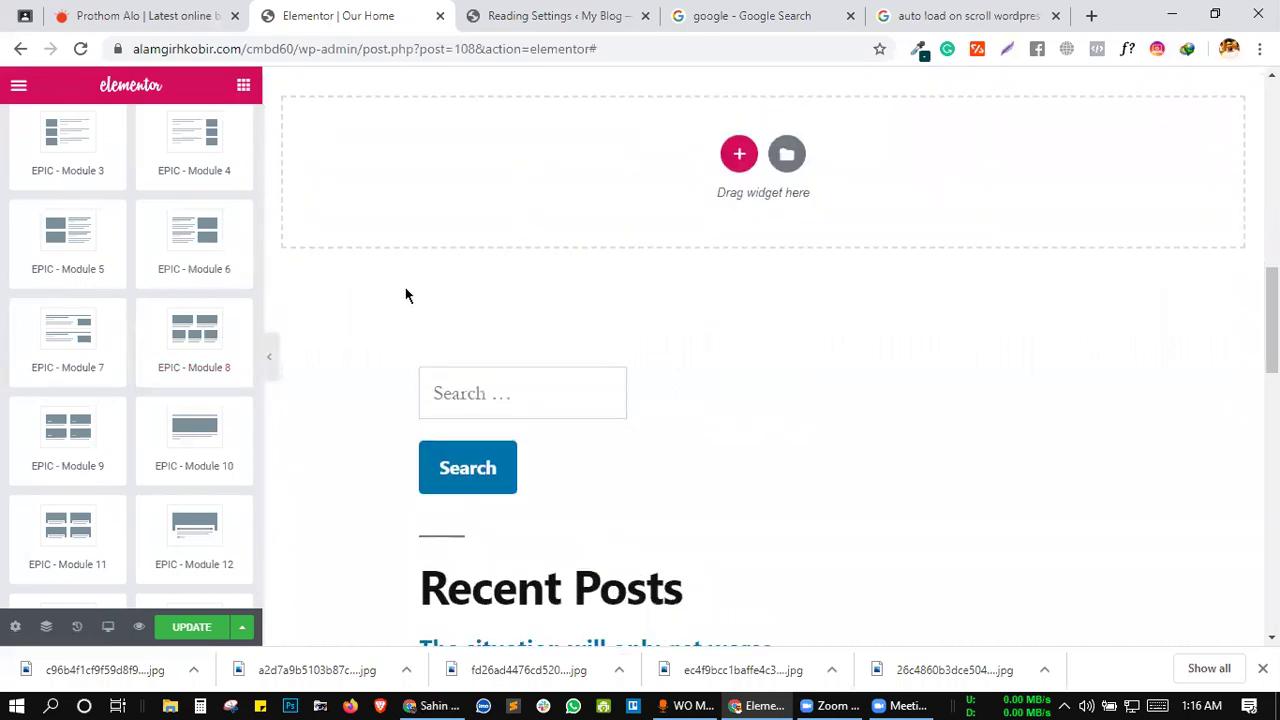
{"action": "scroll", "coordinate": [190, 401], "scroll_direction": "down", "scroll_amount": 1}
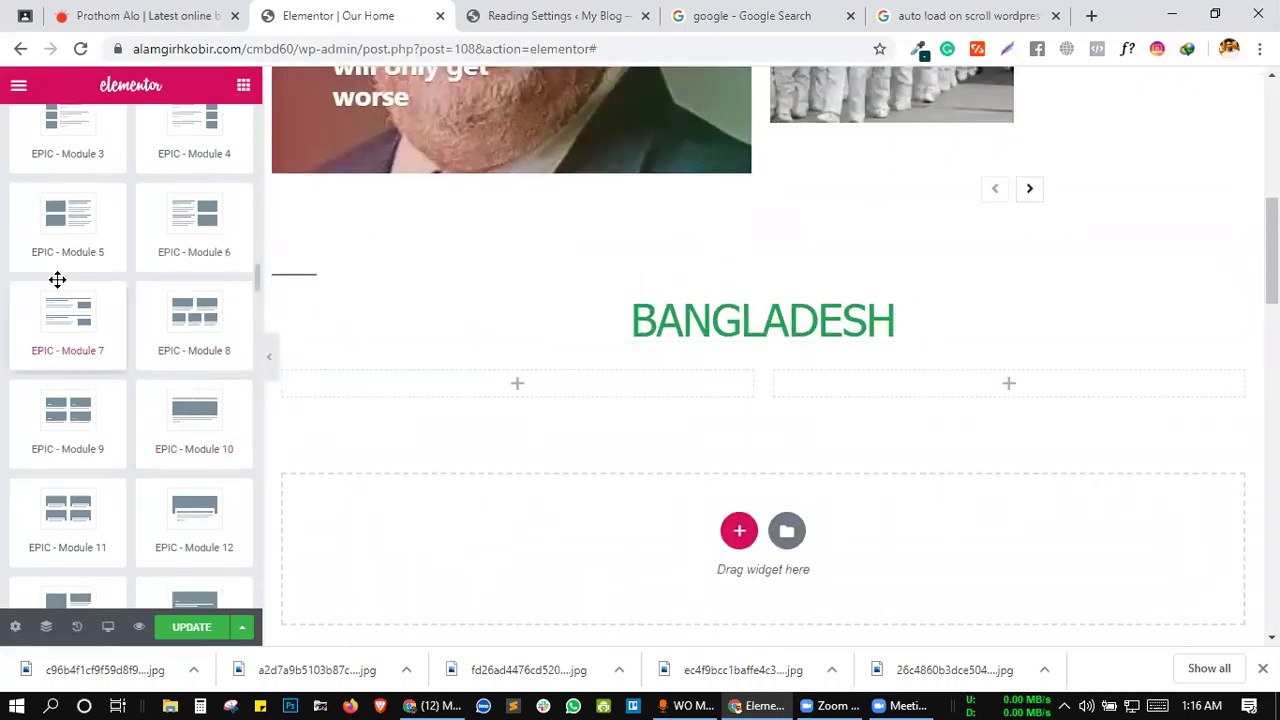
{"action": "scroll", "coordinate": [70, 228], "scroll_direction": "up", "scroll_amount": 1}
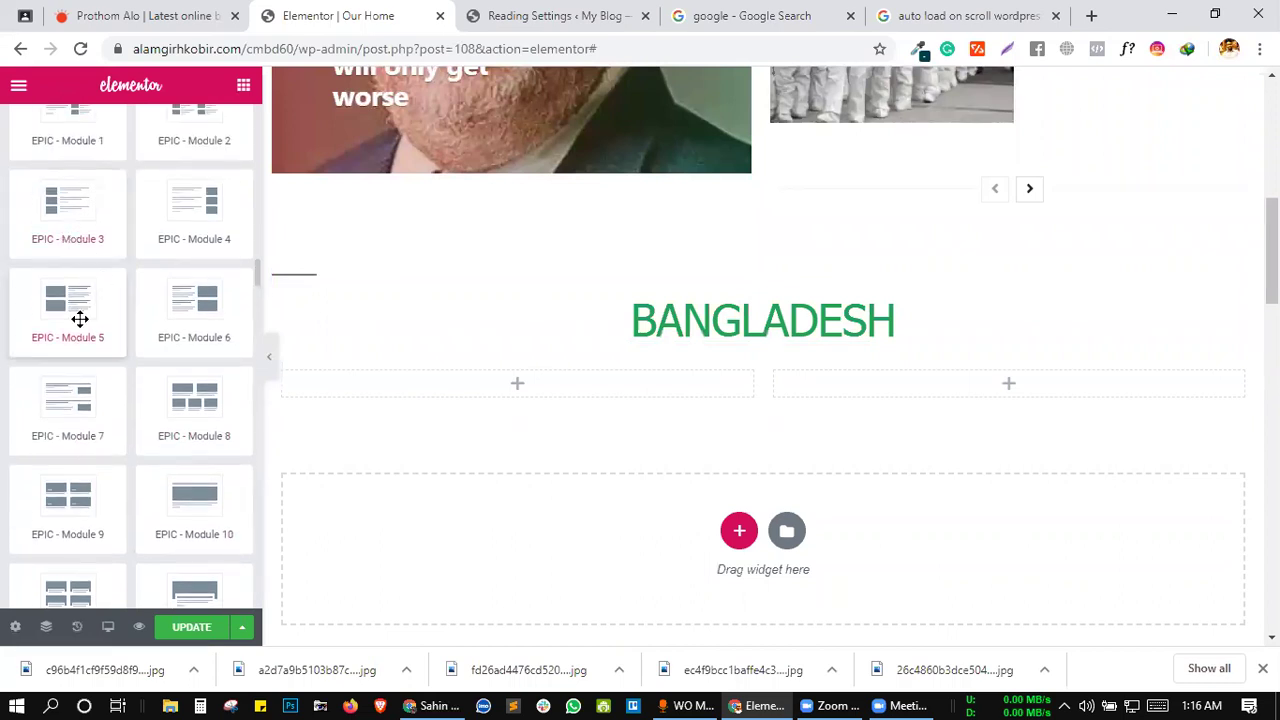
{"action": "scroll", "coordinate": [60, 330], "scroll_direction": "up", "scroll_amount": 2}
{"action": "scroll", "coordinate": [61, 355], "scroll_direction": "down", "scroll_amount": 2}
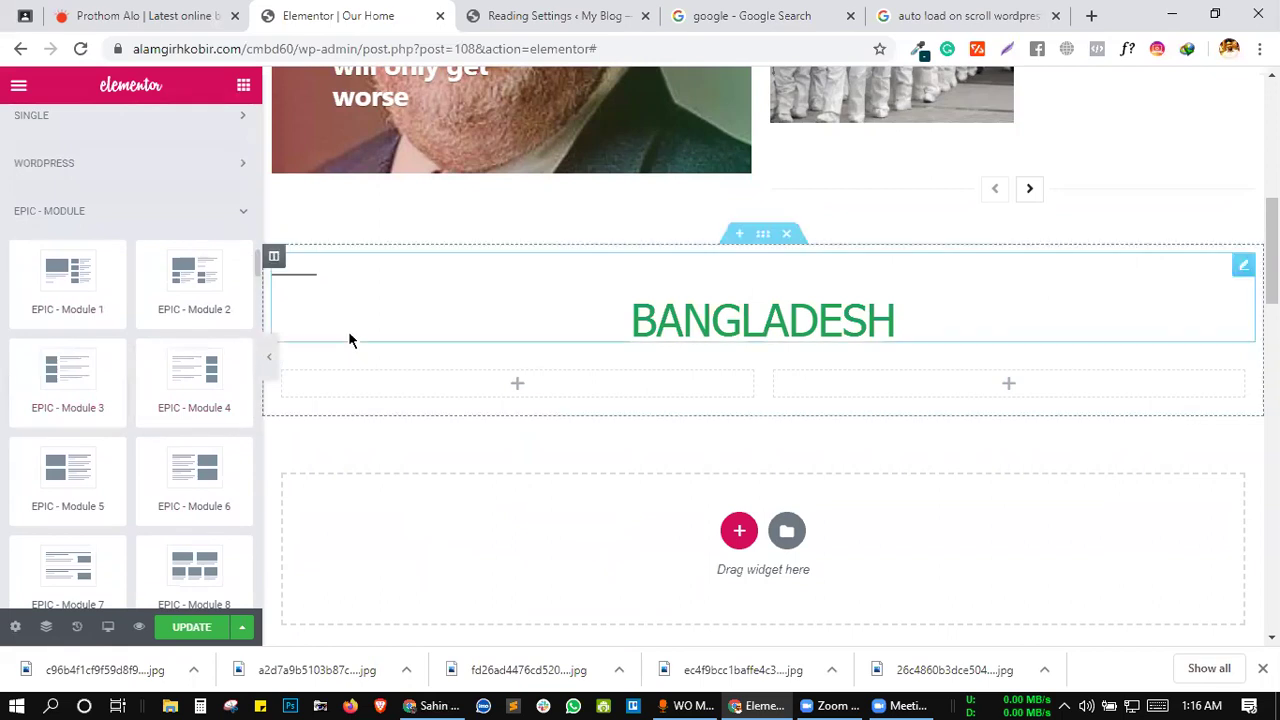
{"action": "scroll", "coordinate": [346, 334], "scroll_direction": "down", "scroll_amount": 1}
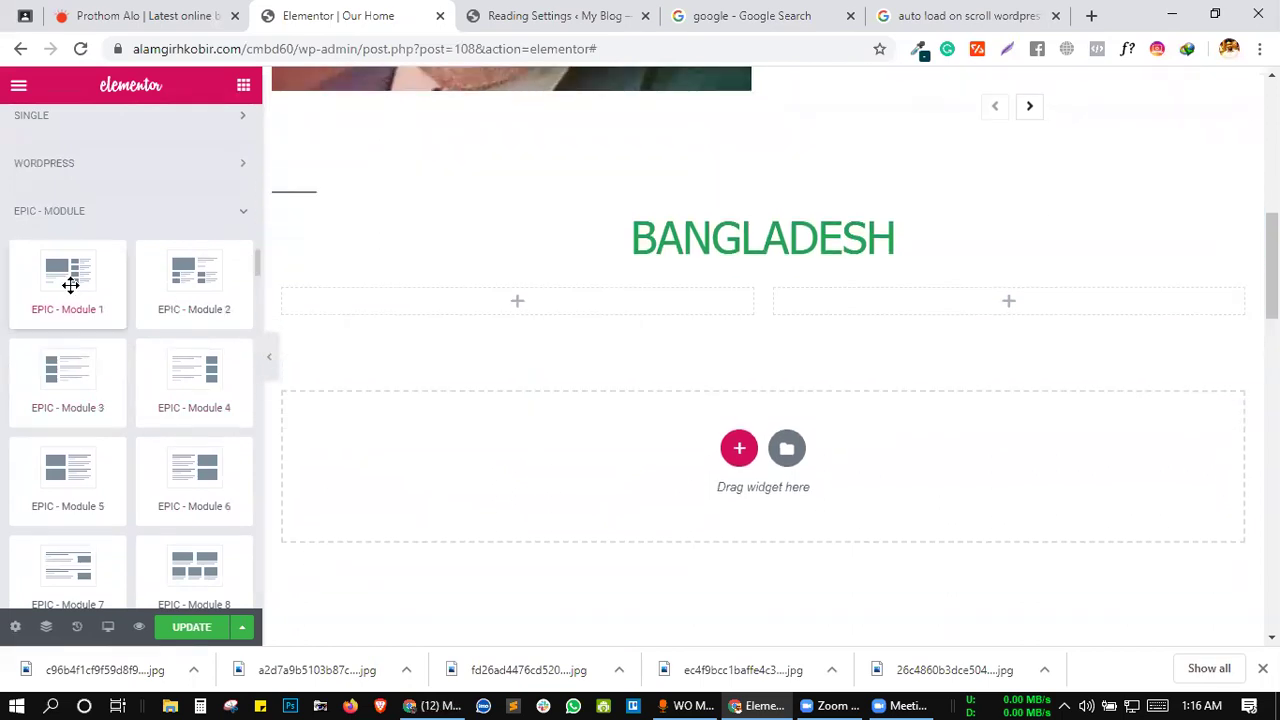
{"action": "scroll", "coordinate": [120, 400], "scroll_direction": "down", "scroll_amount": 6}
{"action": "scroll", "coordinate": [121, 401], "scroll_direction": "down", "scroll_amount": 6}
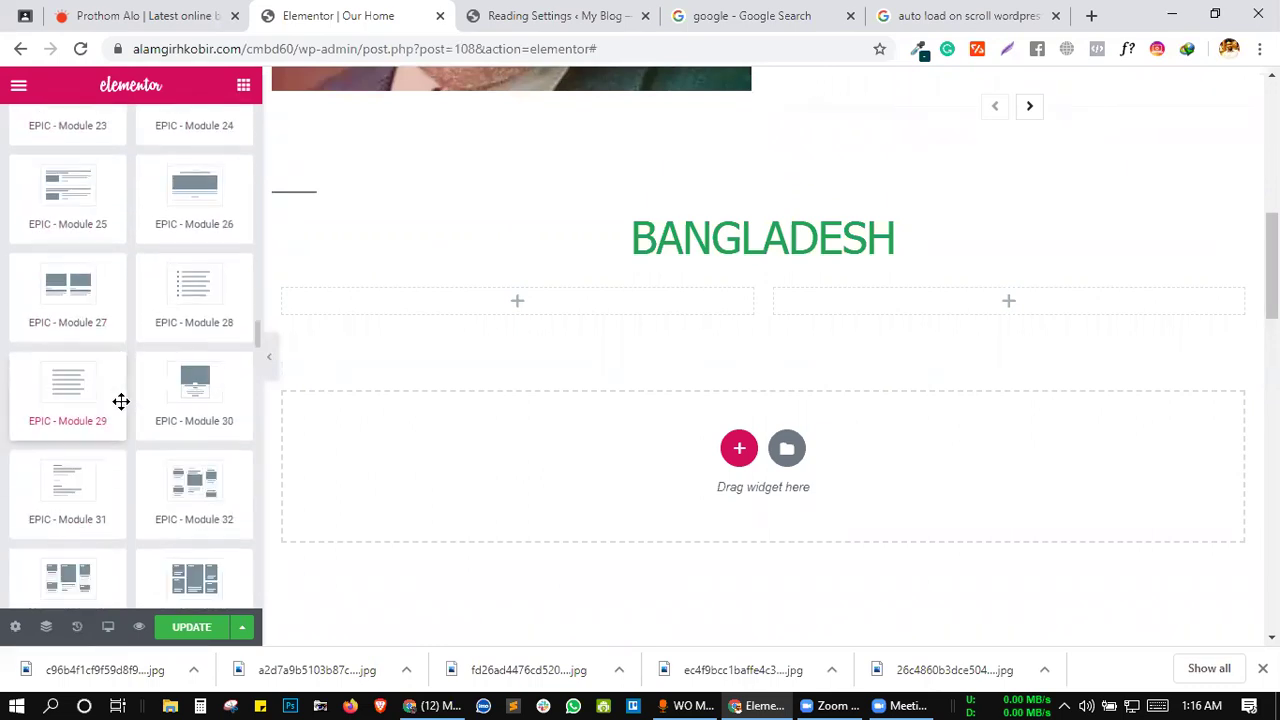
{"action": "left_click_drag", "start_coordinate": [194, 195], "coordinate": [520, 287]}
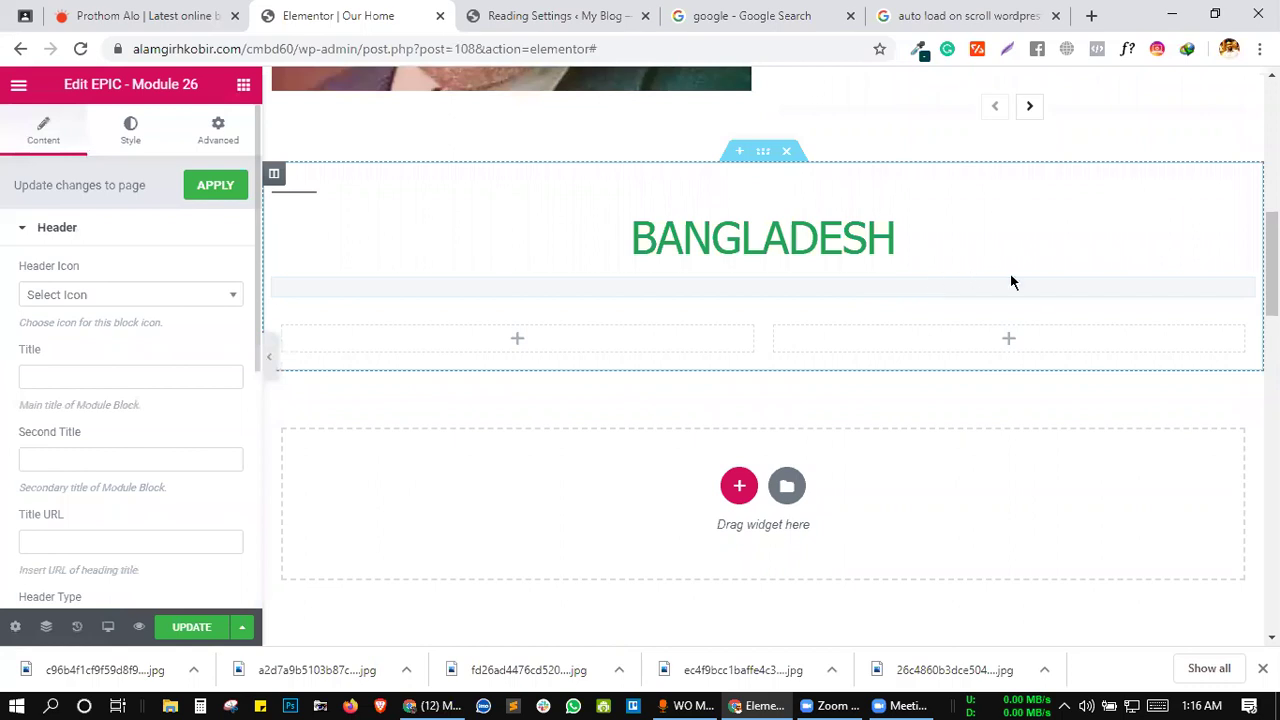
- Try to move the EPIC - Module 26 widget into the first column of the inner section
{"action": "left_click_drag", "start_coordinate": [1243, 300], "coordinate": [517, 316]}
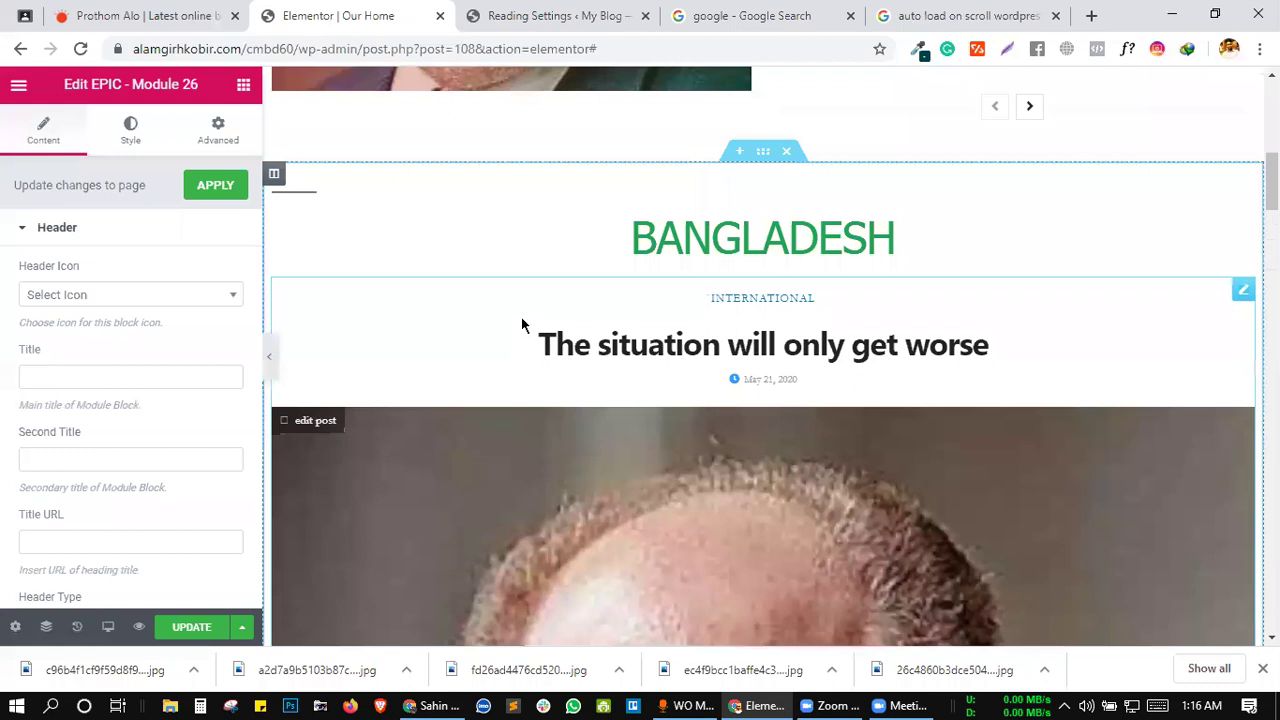
{"action": "right_click", "coordinate": [521, 317]}
{"action": "left_click", "coordinate": [568, 398]}
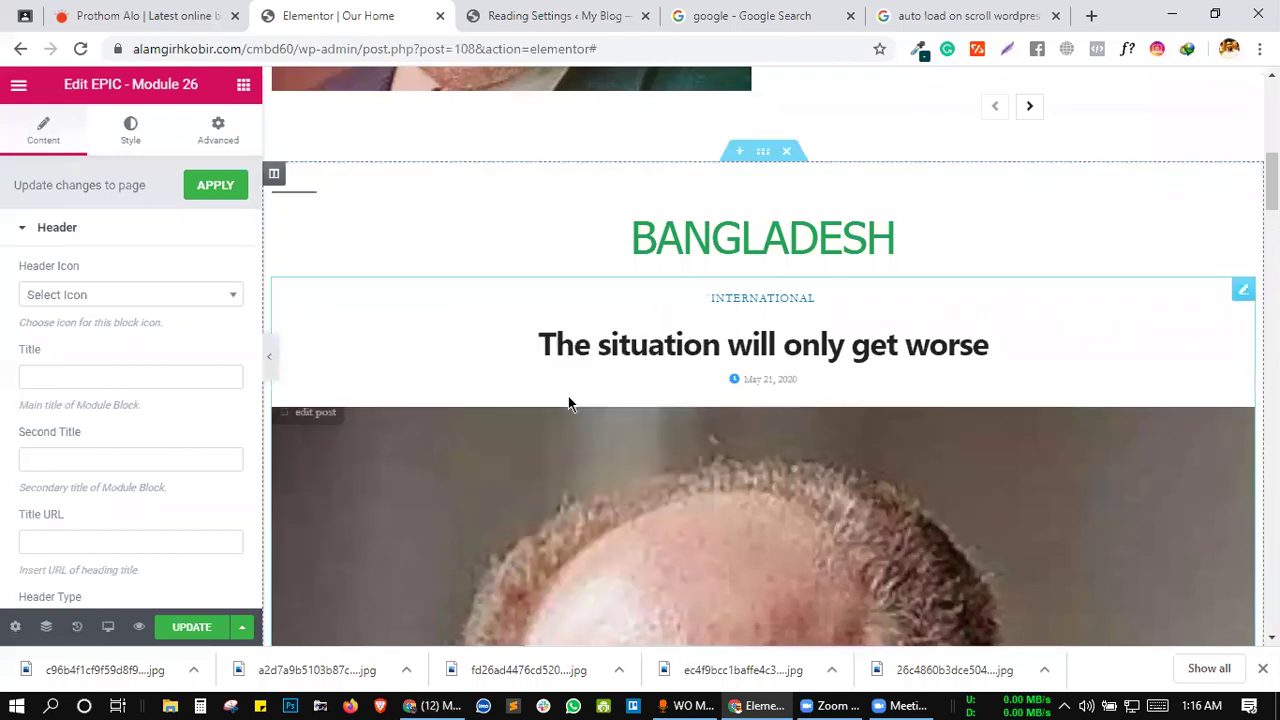
- Look through the posts shown by the EPIC - Module 26 widget and delete the widget from the Bangladesh section
{"action": "scroll", "coordinate": [568, 398], "scroll_direction": "down", "scroll_amount": 6}
{"action": "scroll", "coordinate": [570, 405], "scroll_direction": "down", "scroll_amount": 2}
{"action": "scroll", "coordinate": [578, 290], "scroll_direction": "up", "scroll_amount": 3}
{"action": "scroll", "coordinate": [577, 279], "scroll_direction": "down", "scroll_amount": 10}
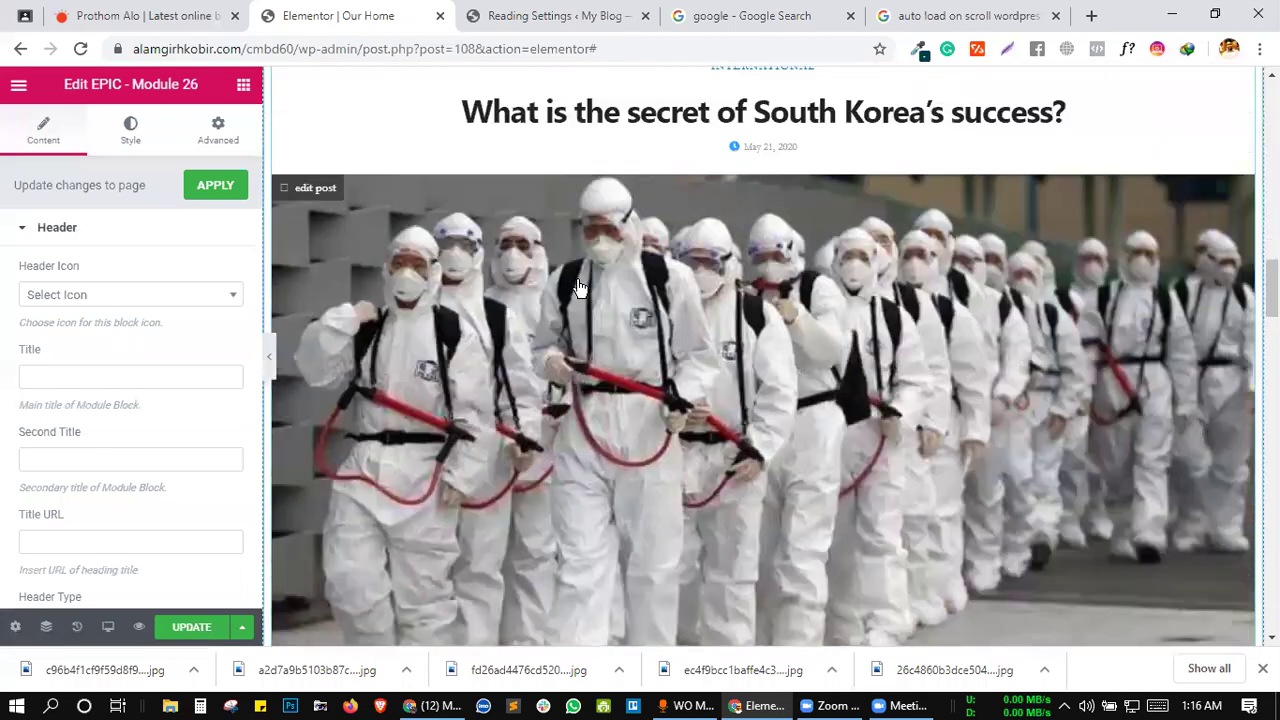
{"action": "scroll", "coordinate": [577, 286], "scroll_direction": "up", "scroll_amount": 7}
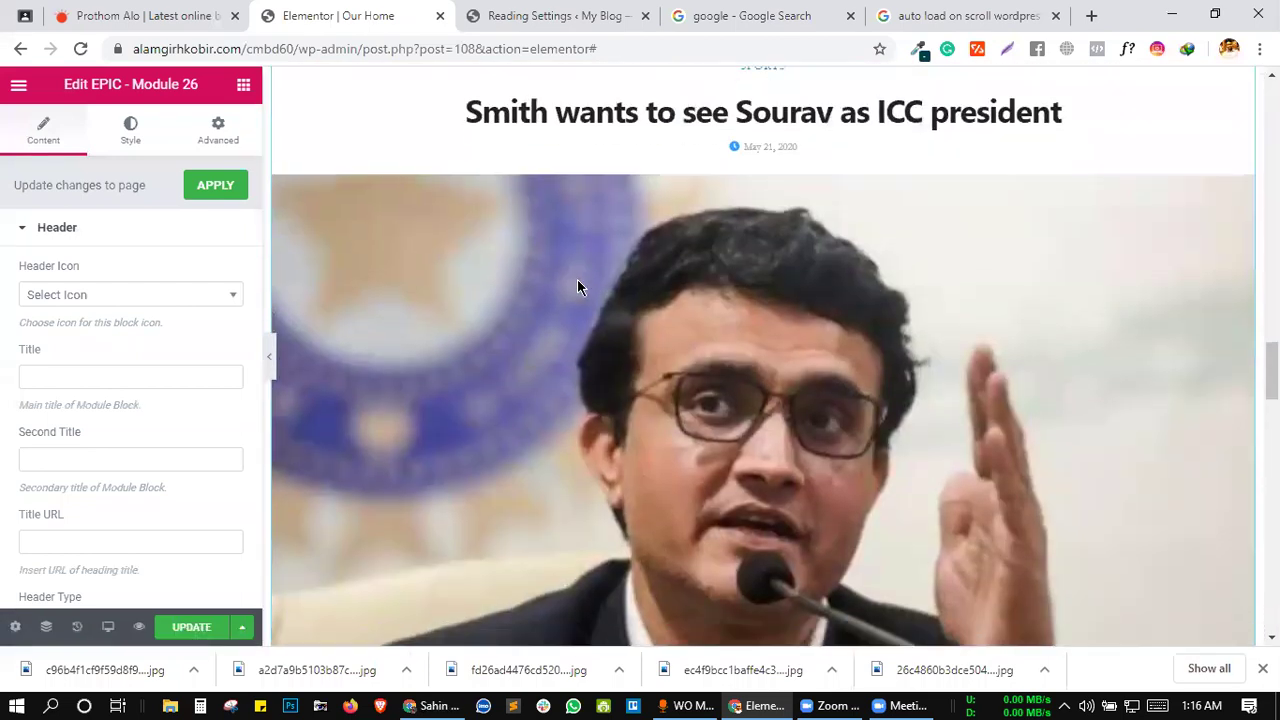
{"action": "scroll", "coordinate": [577, 286], "scroll_direction": "down", "scroll_amount": 4}
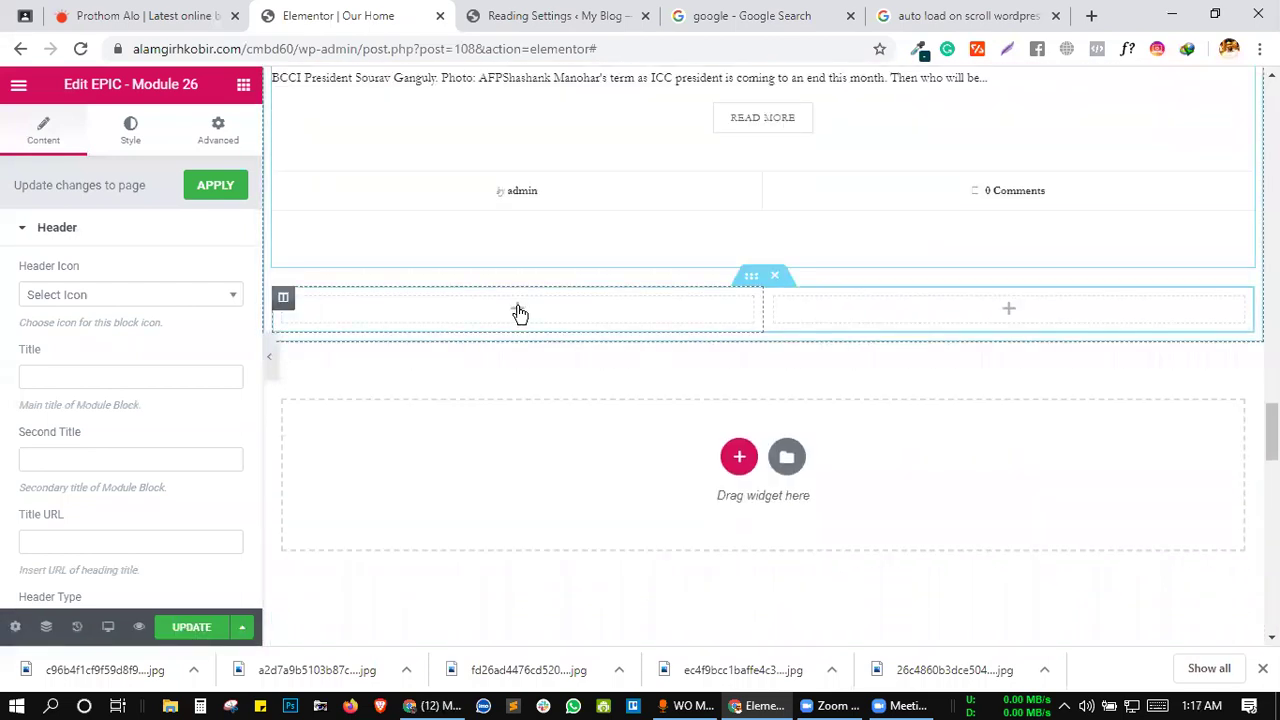
{"action": "scroll", "coordinate": [517, 312], "scroll_direction": "up", "scroll_amount": 1}
{"action": "right_click", "coordinate": [538, 244]}
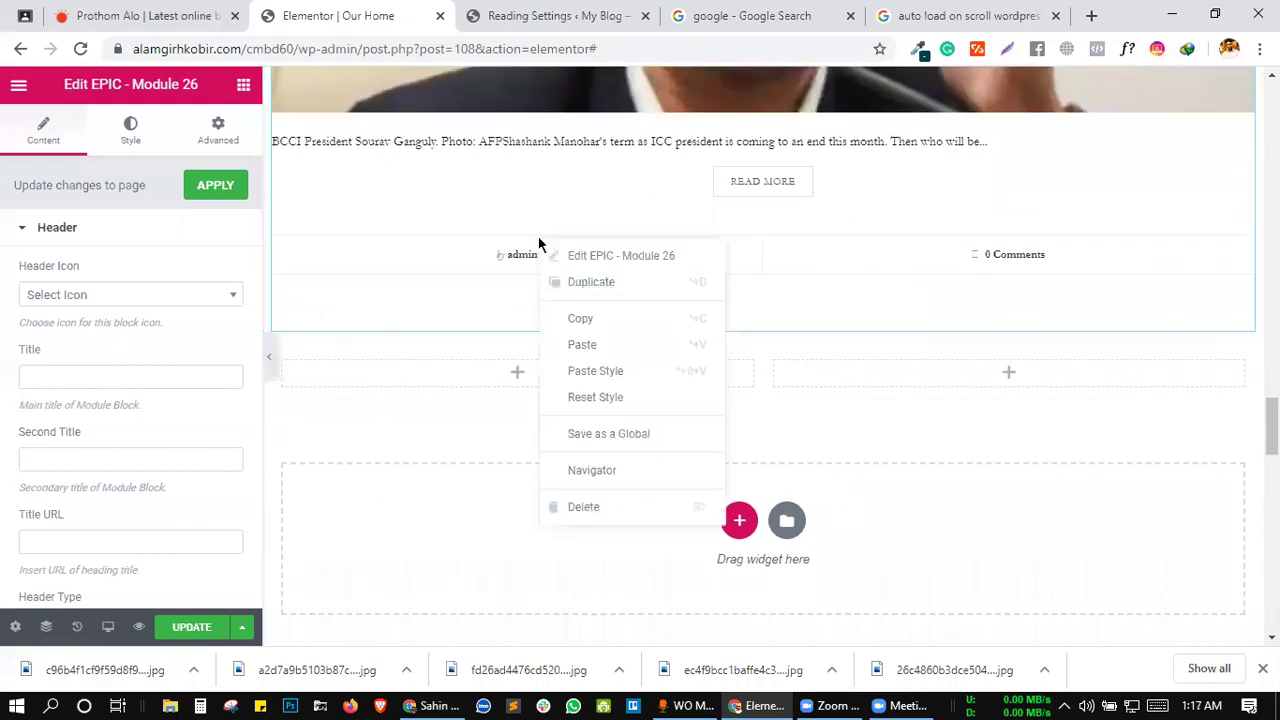
{"action": "left_click", "coordinate": [598, 502]}
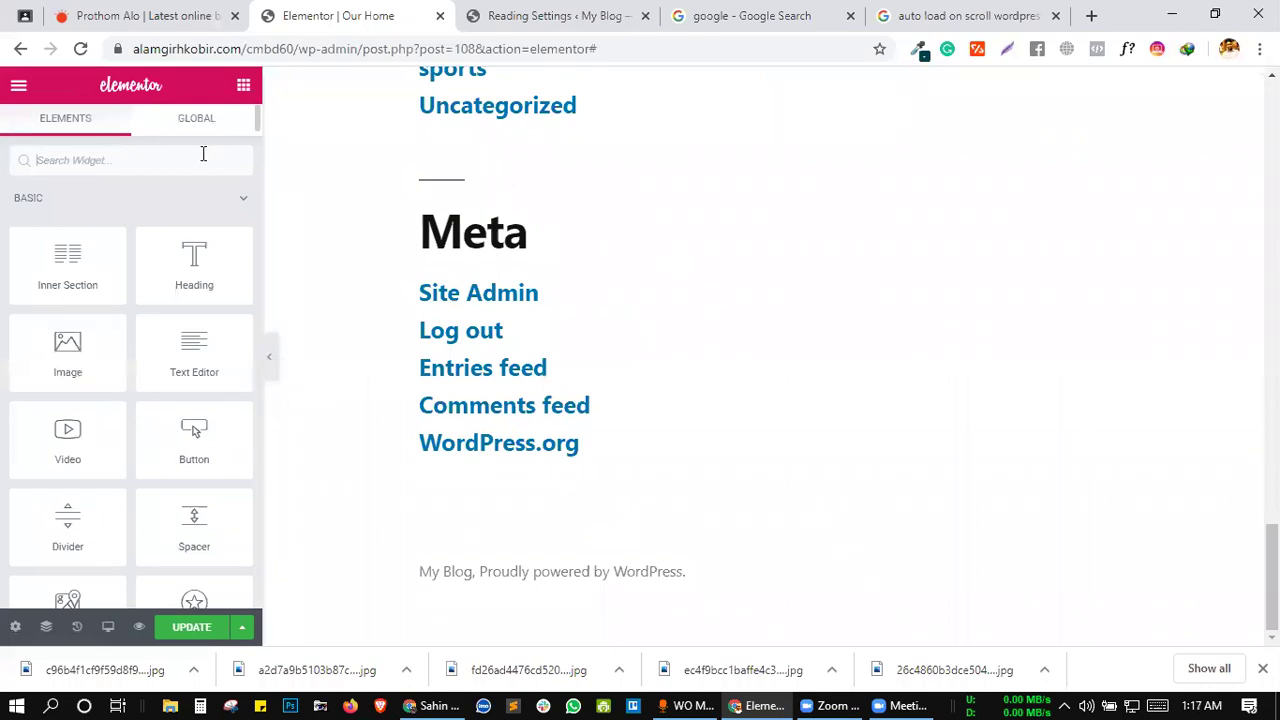
- Add an EPIC - Hero Skew widget to the first column of the inner section below the Bangladesh heading
{"action": "scroll", "coordinate": [131, 411], "scroll_direction": "down", "scroll_amount": 15}
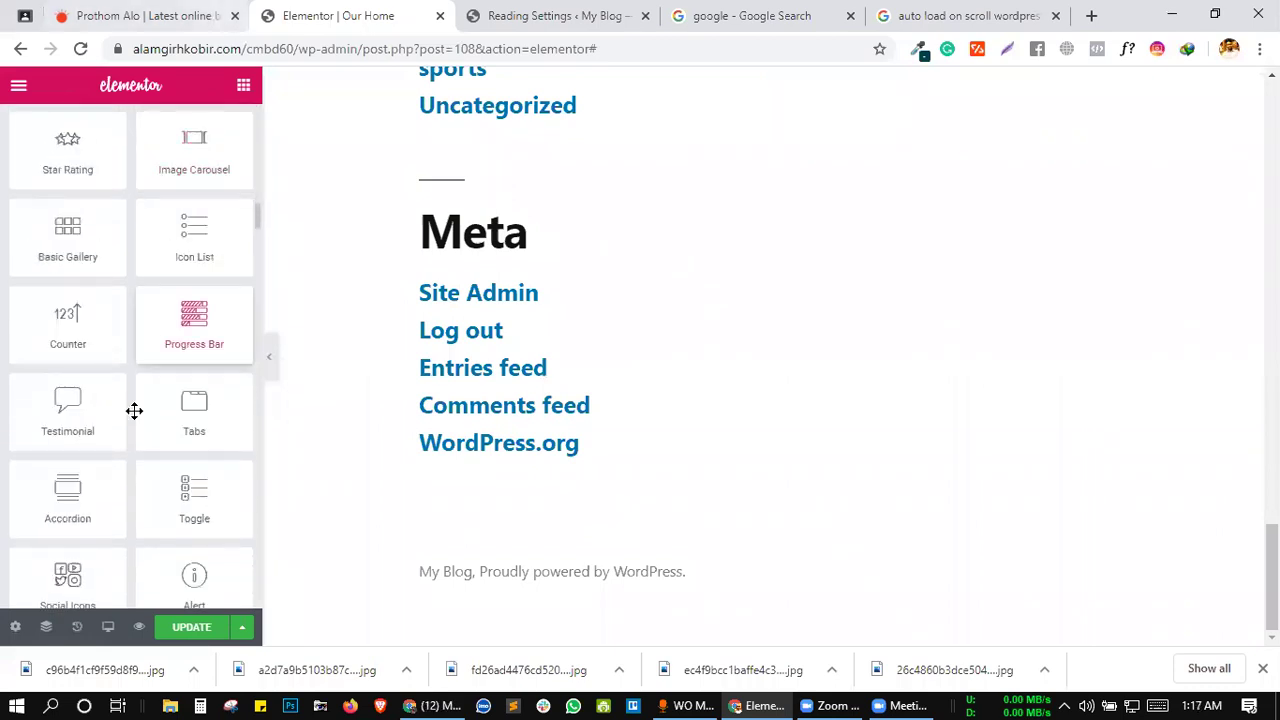
{"action": "scroll", "coordinate": [131, 530], "scroll_direction": "down", "scroll_amount": 15}
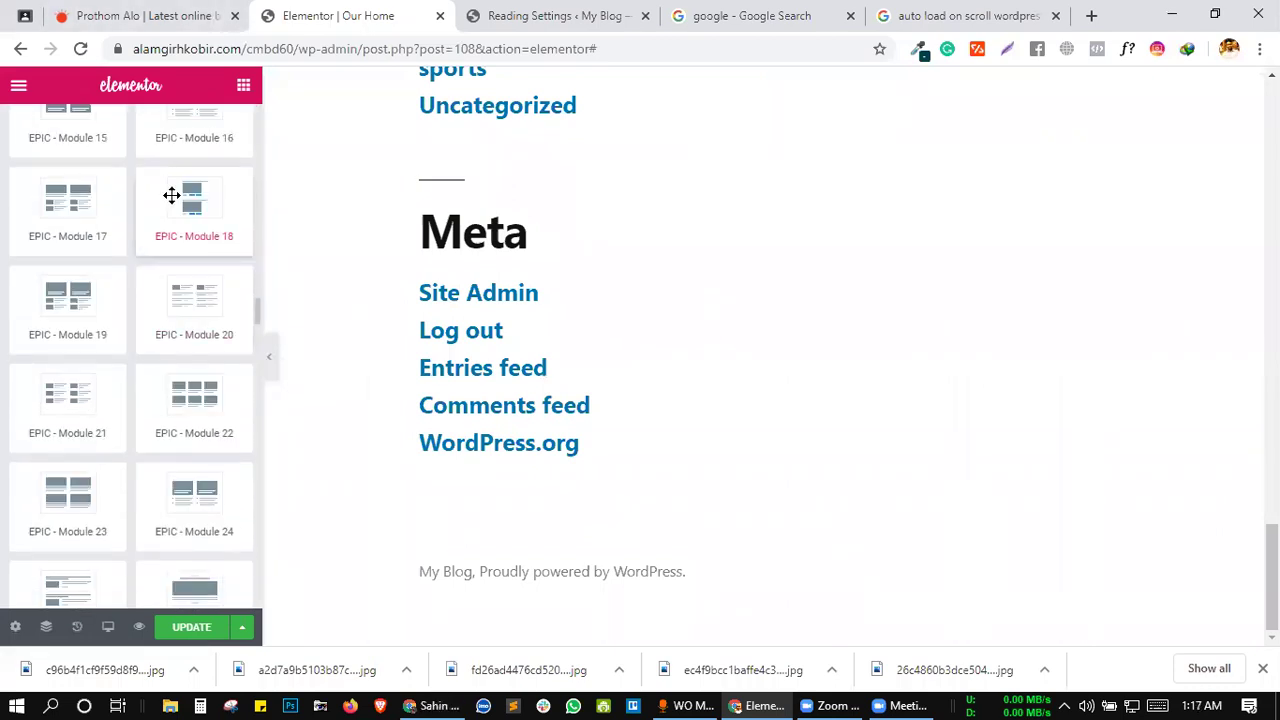
{"action": "scroll", "coordinate": [164, 514], "scroll_direction": "down", "scroll_amount": 5}
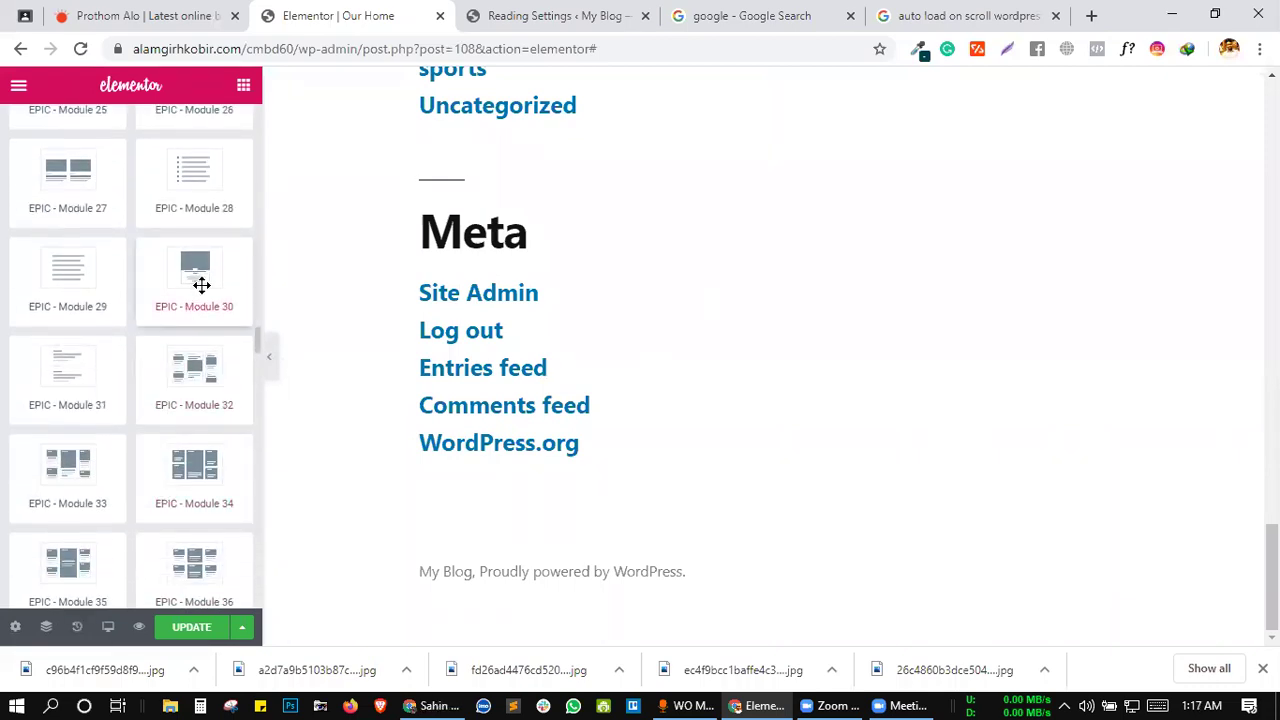
{"action": "scroll", "coordinate": [451, 308], "scroll_direction": "up", "scroll_amount": 4}
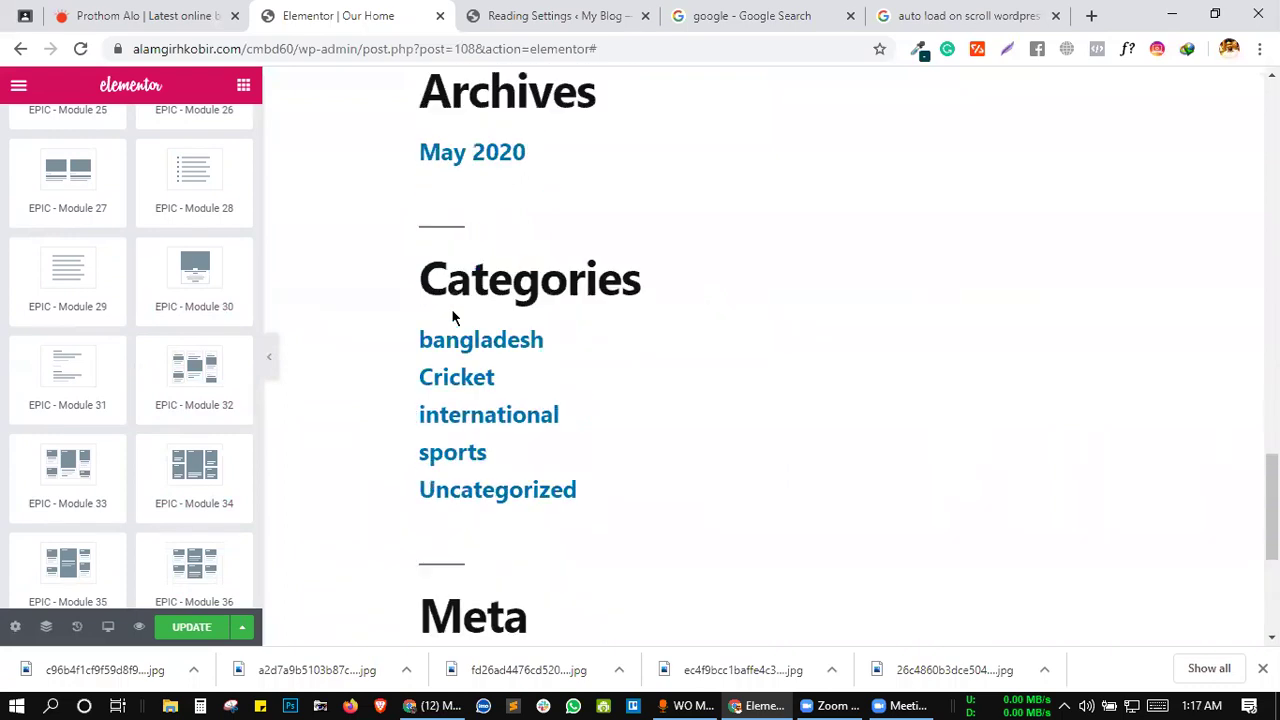
{"action": "scroll", "coordinate": [451, 308], "scroll_direction": "up", "scroll_amount": 10}
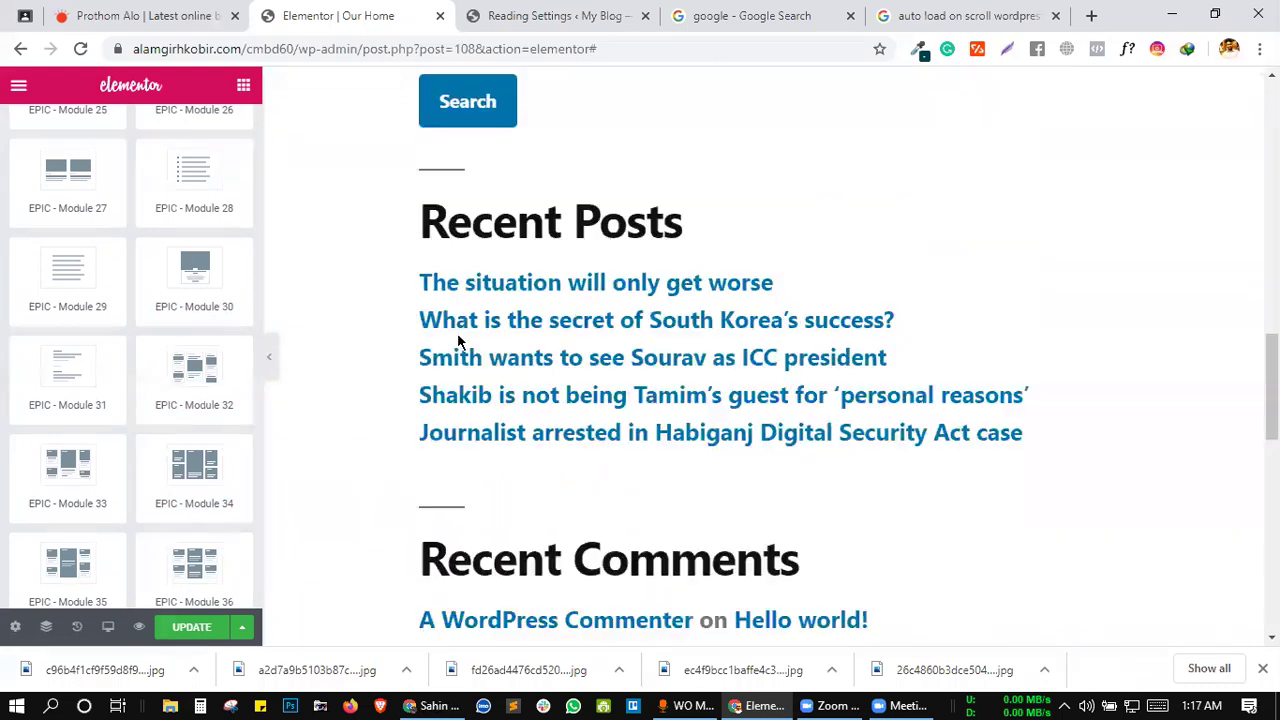
{"action": "scroll", "coordinate": [458, 335], "scroll_direction": "down", "scroll_amount": 1}
{"action": "scroll", "coordinate": [40, 320], "scroll_direction": "down", "scroll_amount": 8}
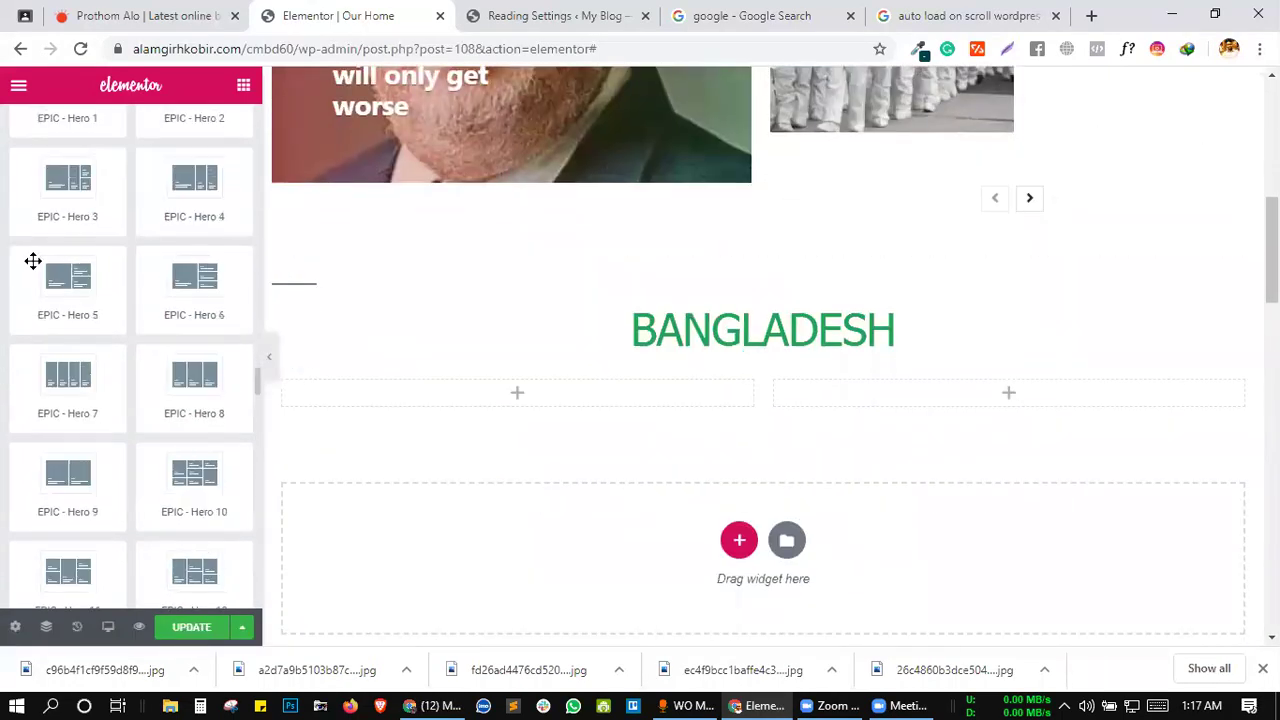
{"action": "scroll", "coordinate": [158, 250], "scroll_direction": "down", "scroll_amount": 2}
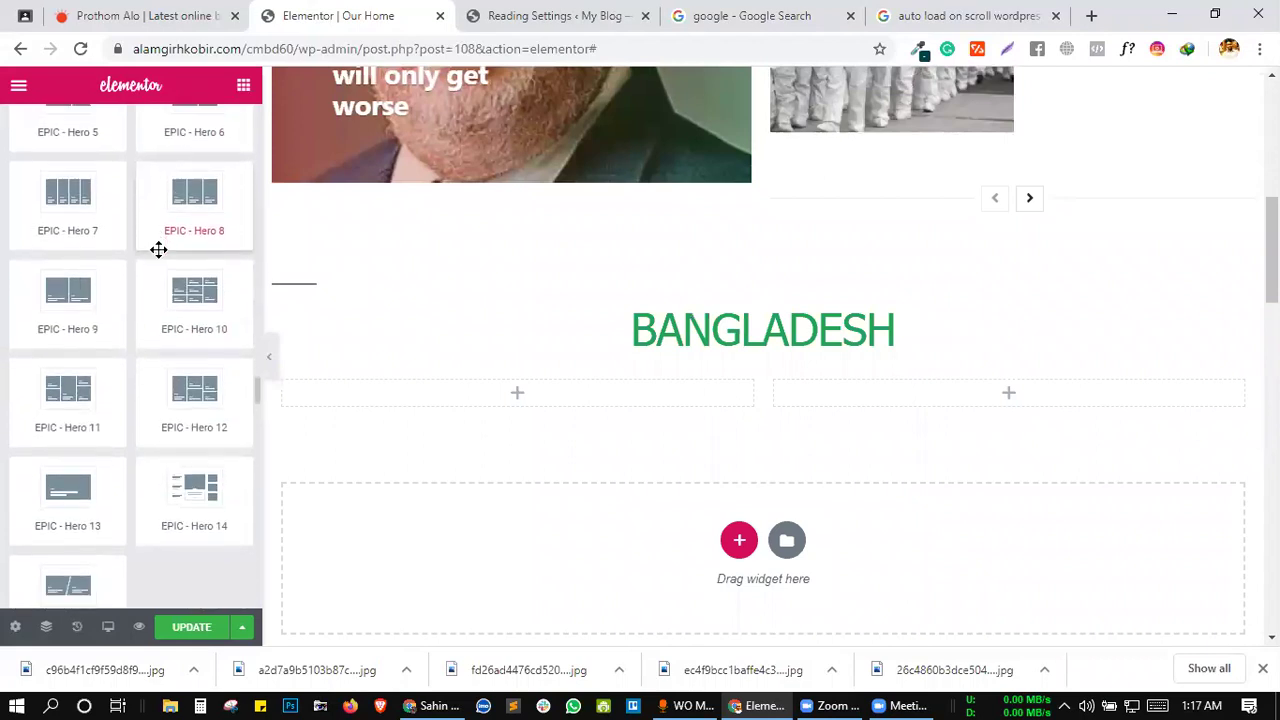
{"action": "scroll", "coordinate": [86, 426], "scroll_direction": "down", "scroll_amount": 1}
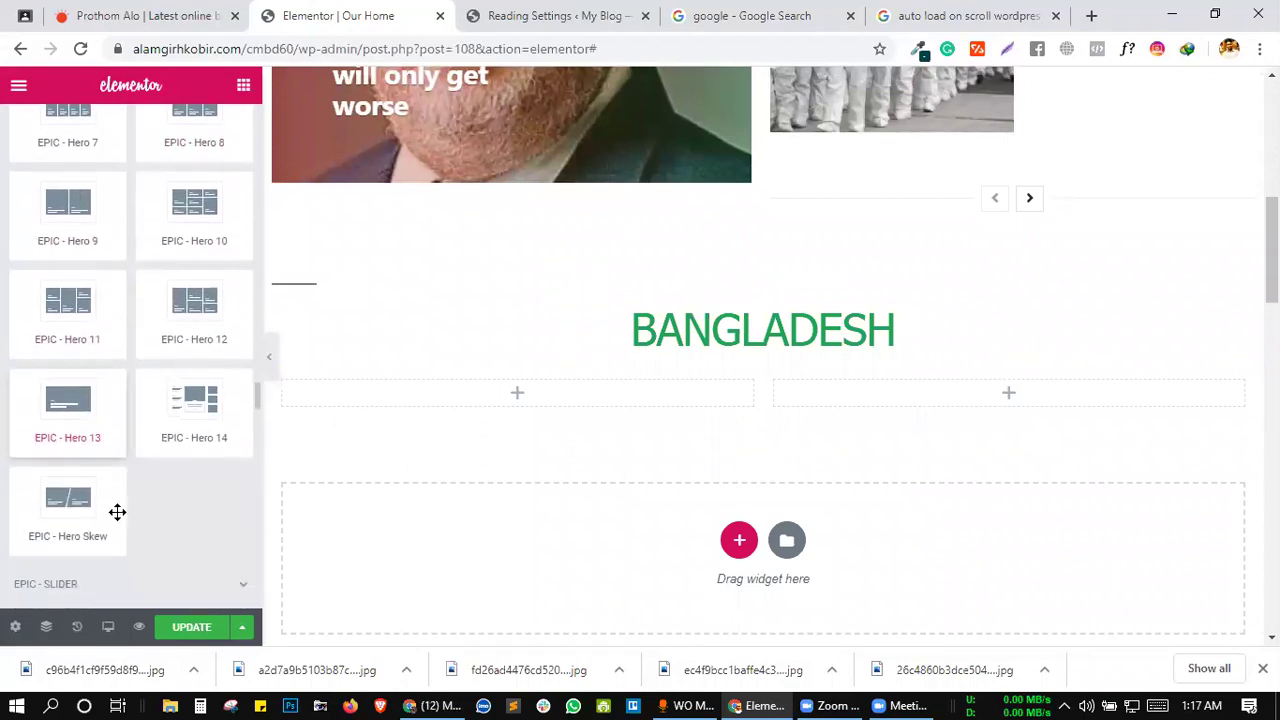
{"action": "left_click_drag", "start_coordinate": [67, 510], "coordinate": [556, 403]}
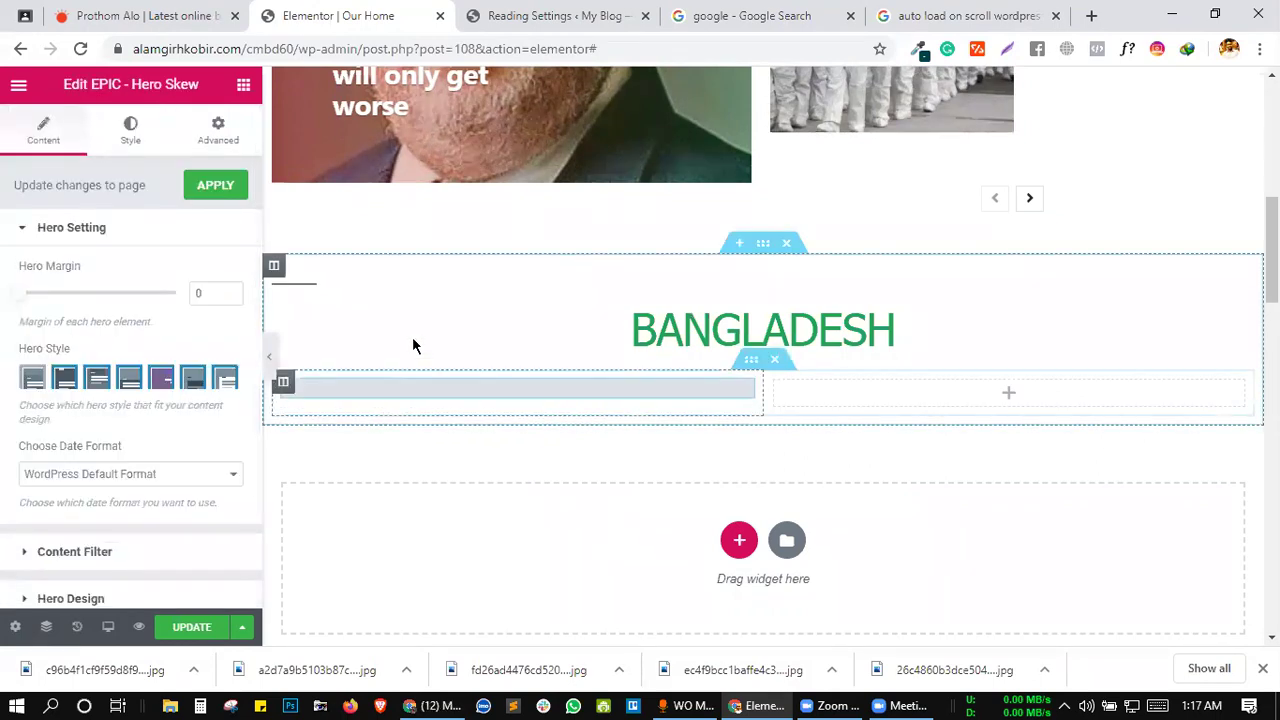
- Examine the Hero Skew widget's layout beside the empty second column and its available setting groups
{"action": "scroll", "coordinate": [556, 440], "scroll_direction": "down", "scroll_amount": 3}
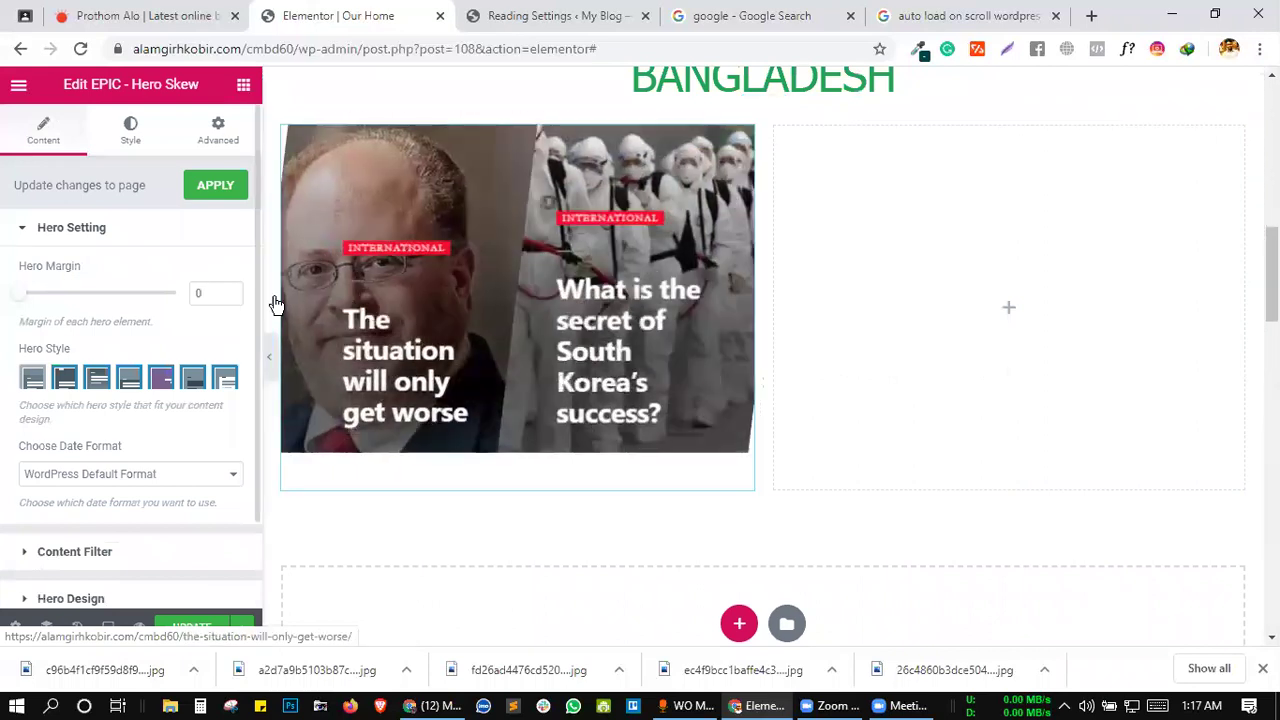
{"action": "scroll", "coordinate": [114, 234], "scroll_direction": "down", "scroll_amount": 1}
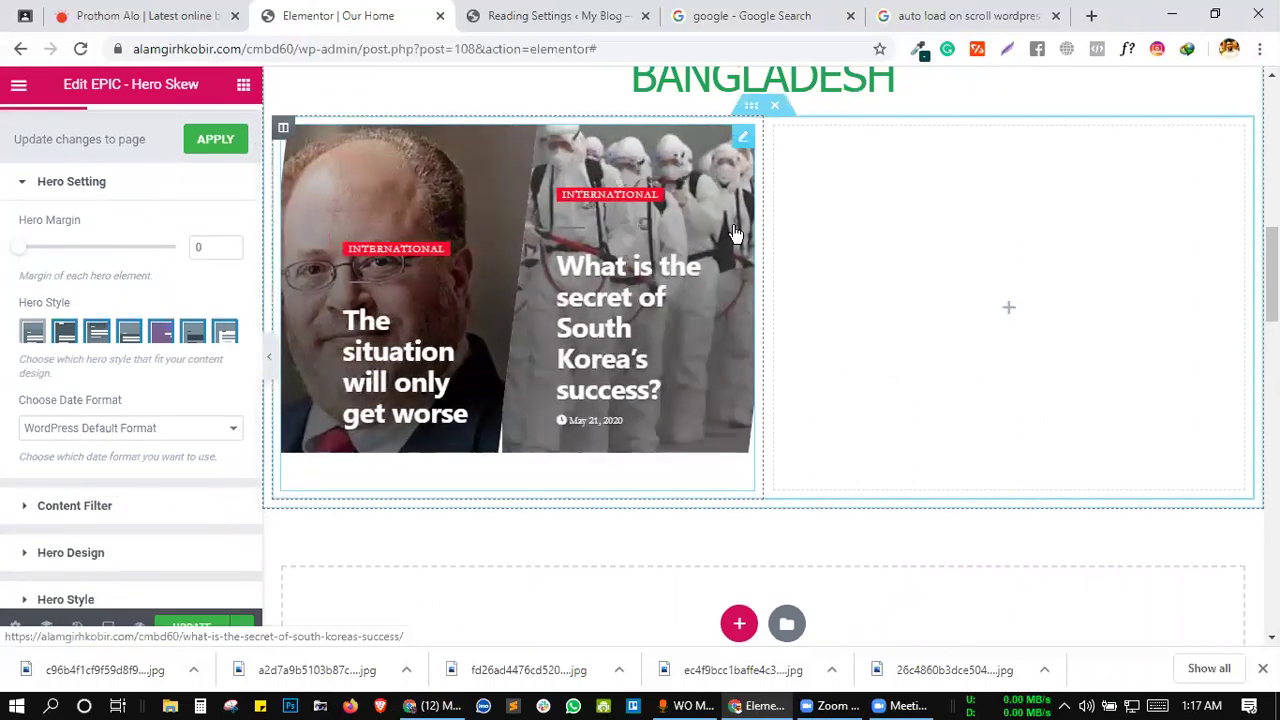
{"action": "scroll", "coordinate": [740, 250], "scroll_direction": "up", "scroll_amount": 2}
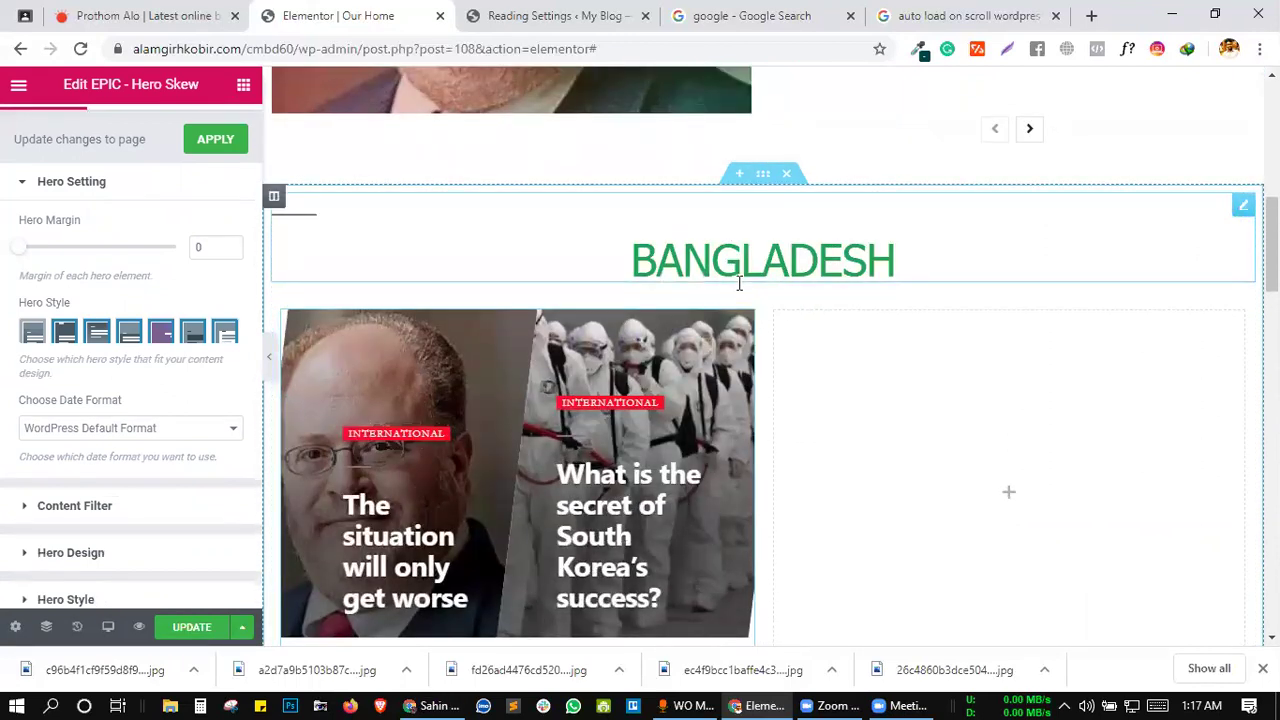
{"action": "scroll", "coordinate": [740, 283], "scroll_direction": "down", "scroll_amount": 2}
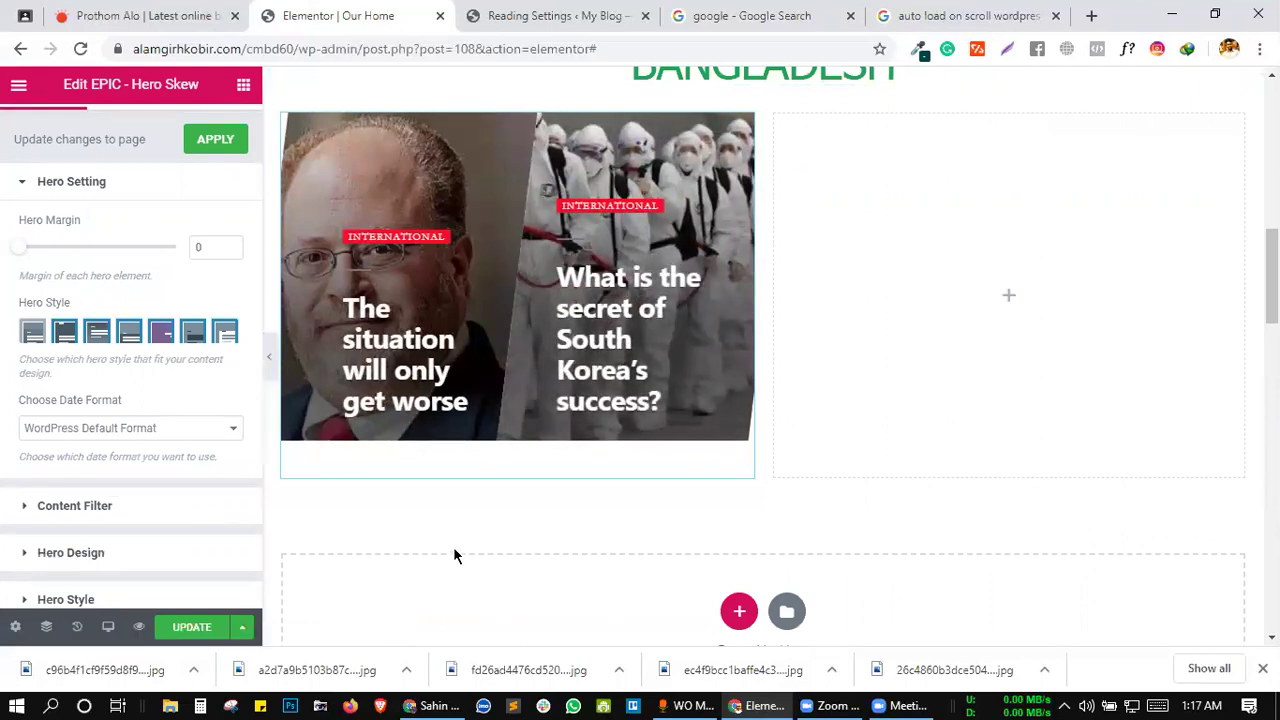
{"action": "scroll", "coordinate": [131, 383], "scroll_direction": "down", "scroll_amount": 1}
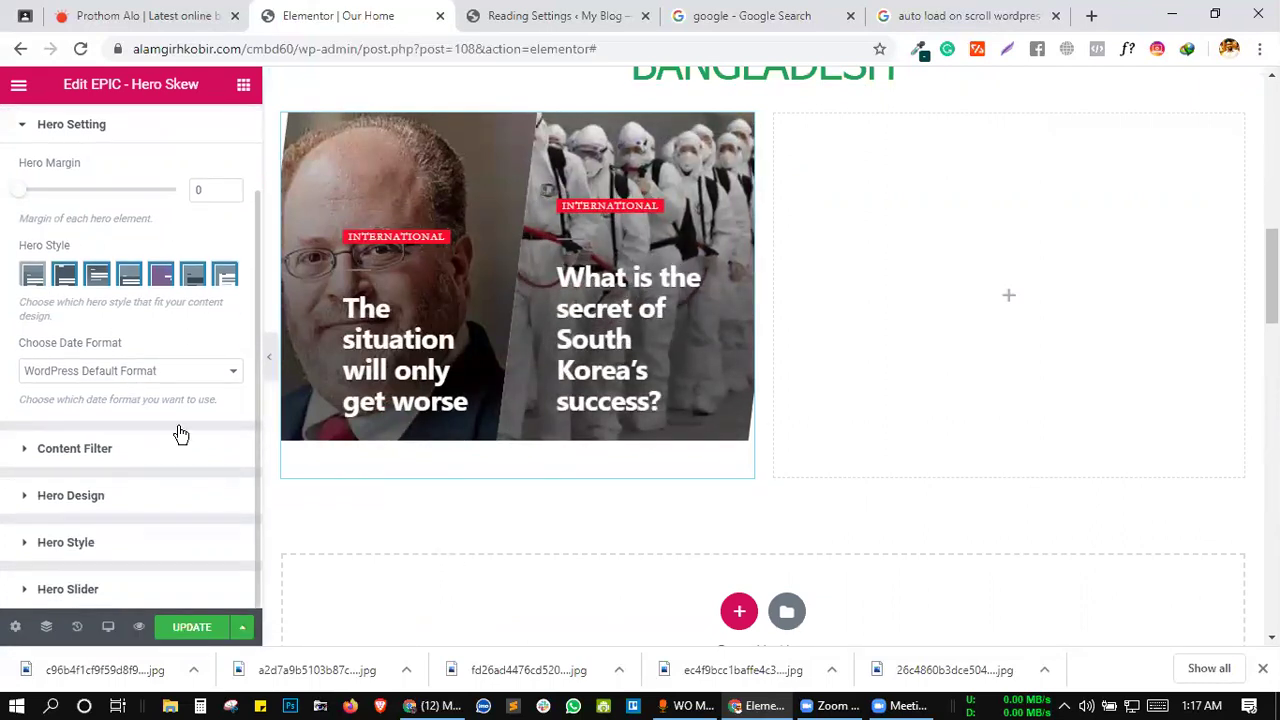
{"action": "scroll", "coordinate": [578, 350], "scroll_direction": "up", "scroll_amount": 2}
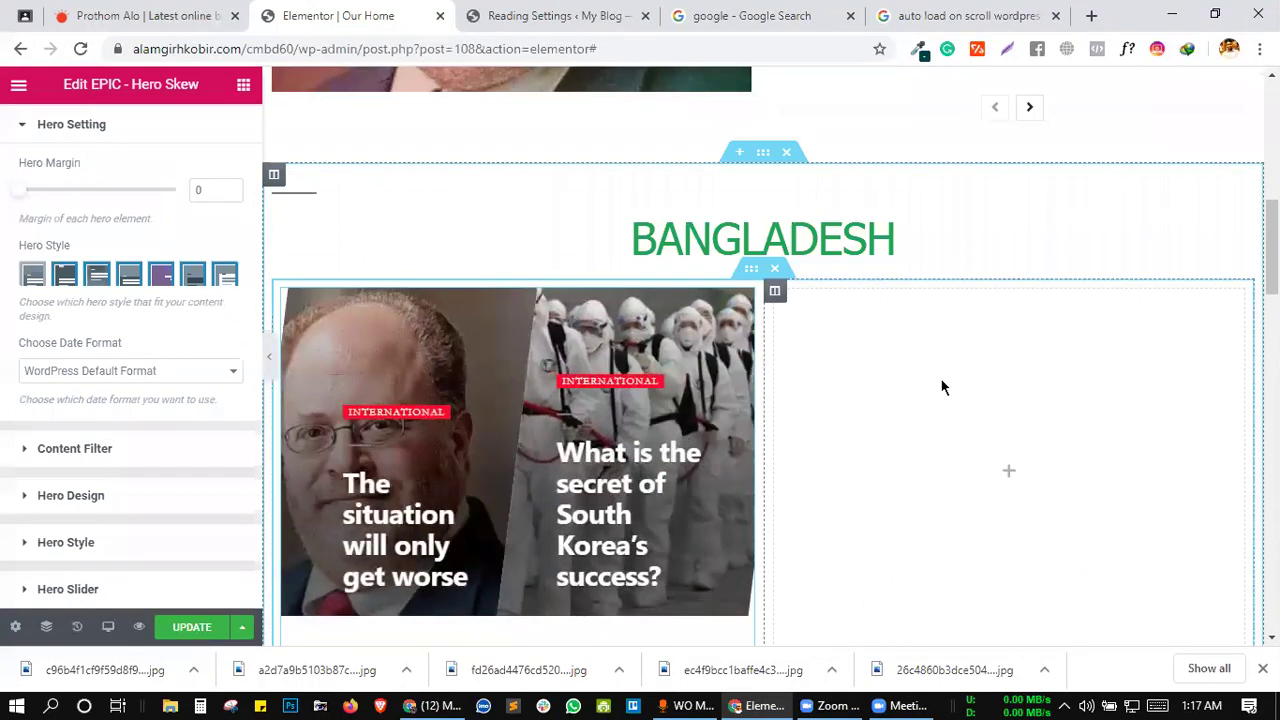
{"action": "scroll", "coordinate": [940, 390], "scroll_direction": "down", "scroll_amount": 2}
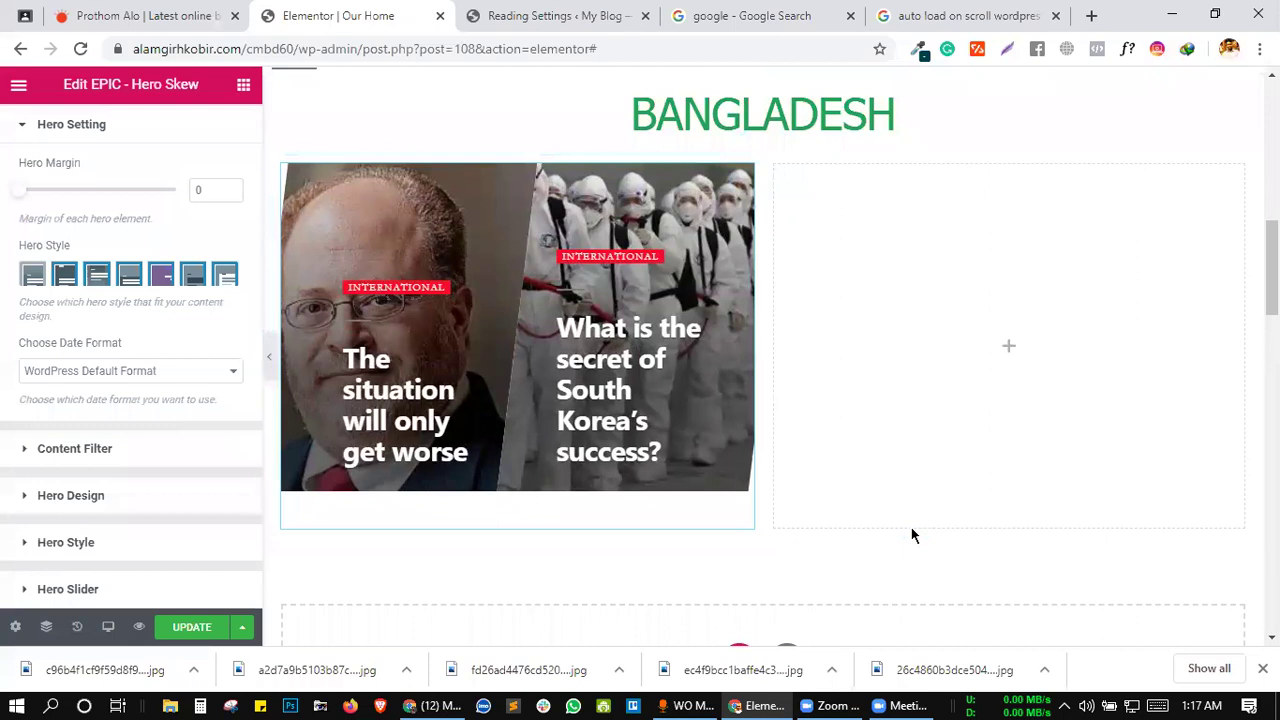
{"action": "left_click", "coordinate": [906, 705]}
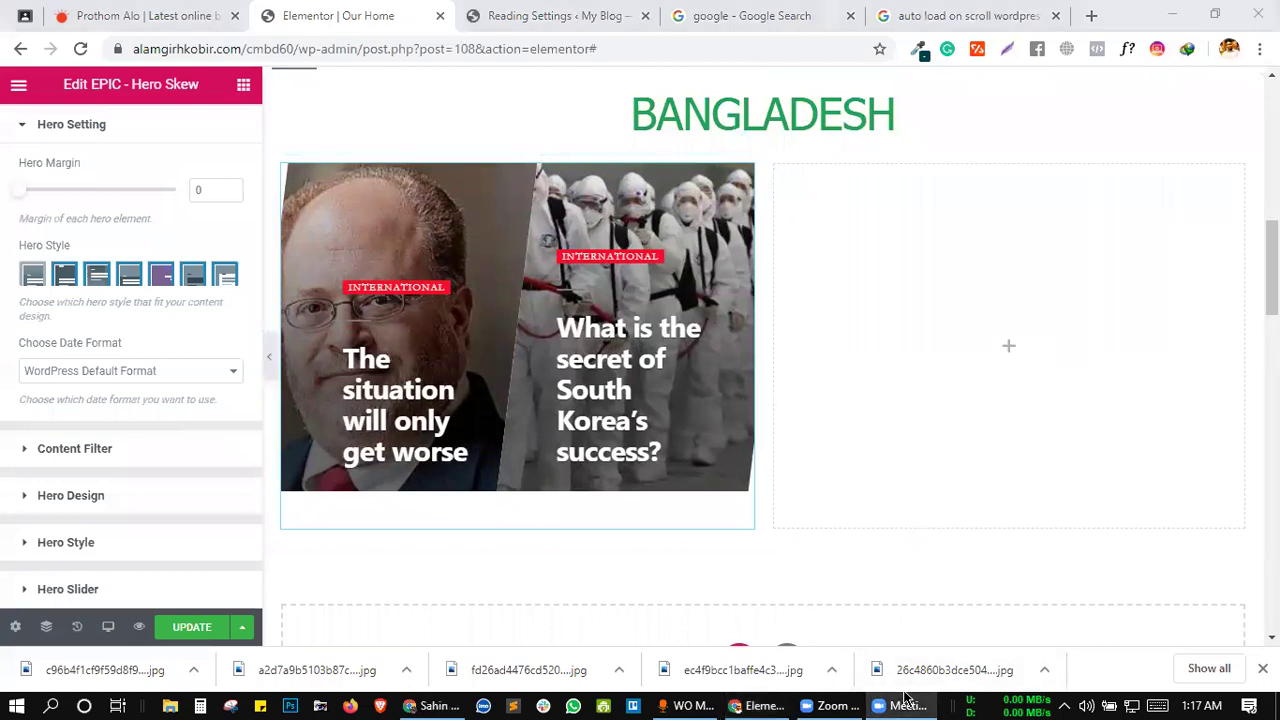
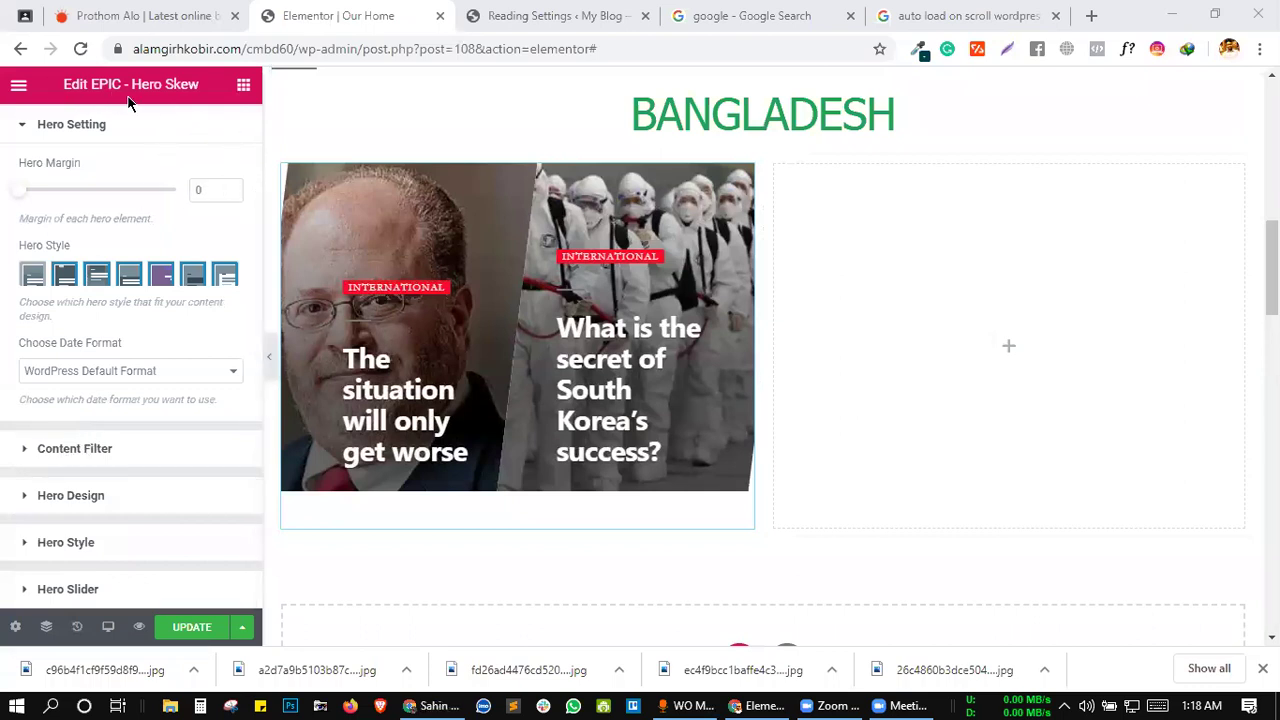
- Examine the Hero Skew widget's Content Filter settings, including post type, post offset, post ID and category options
{"action": "left_click", "coordinate": [96, 456]}
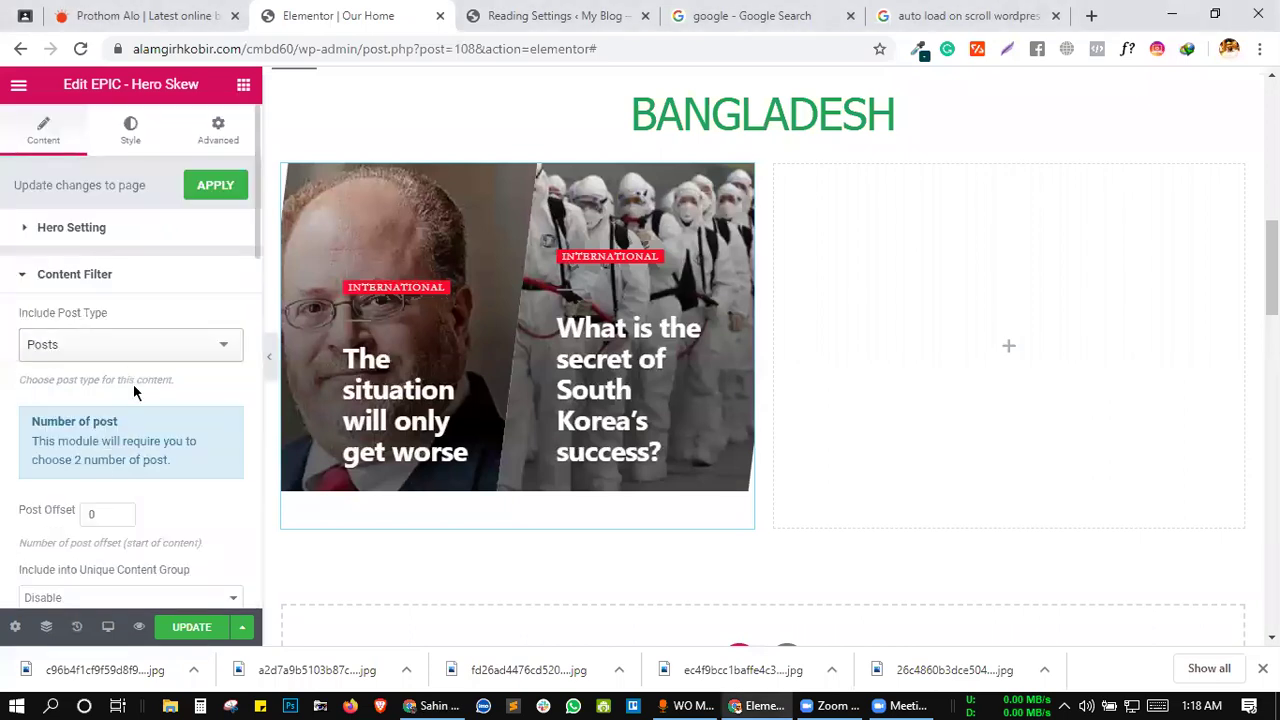
{"action": "scroll", "coordinate": [133, 386], "scroll_direction": "down", "scroll_amount": 2}
{"action": "scroll", "coordinate": [110, 380], "scroll_direction": "down", "scroll_amount": 2}
{"action": "scroll", "coordinate": [110, 375], "scroll_direction": "down", "scroll_amount": 2}
{"action": "scroll", "coordinate": [112, 358], "scroll_direction": "down", "scroll_amount": 2}
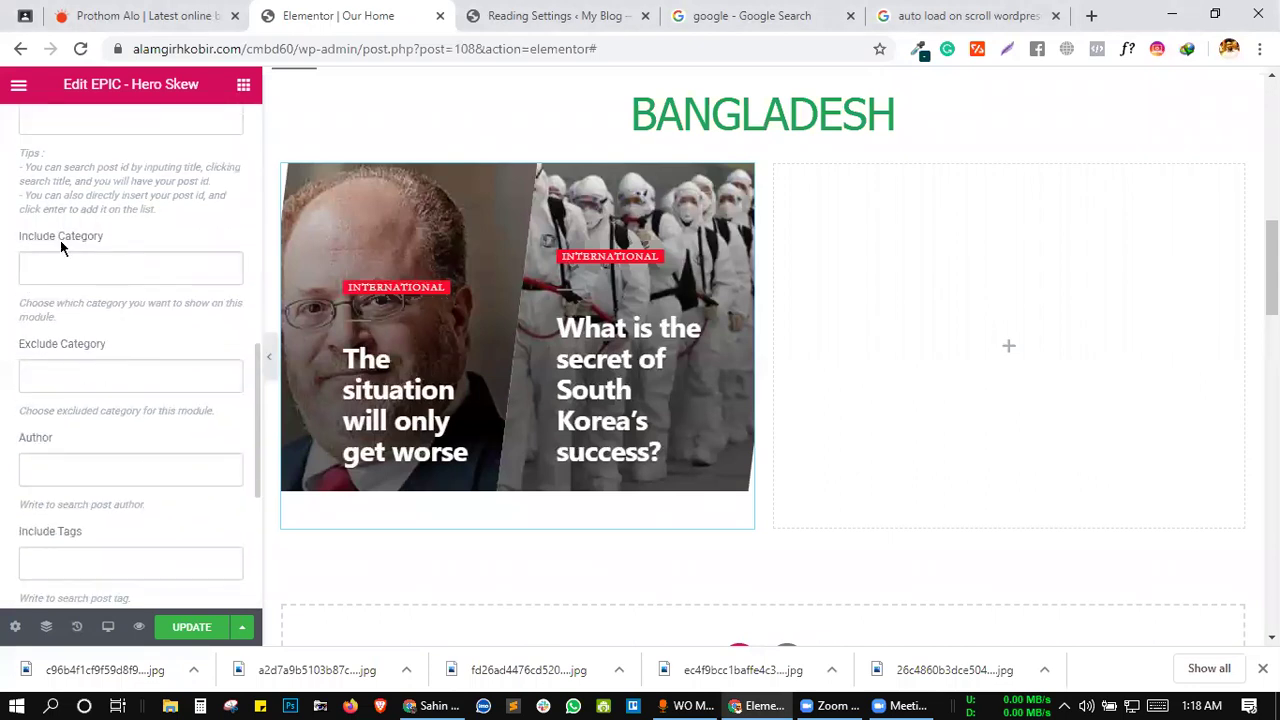
{"action": "scroll", "coordinate": [106, 280], "scroll_direction": "up", "scroll_amount": 5}
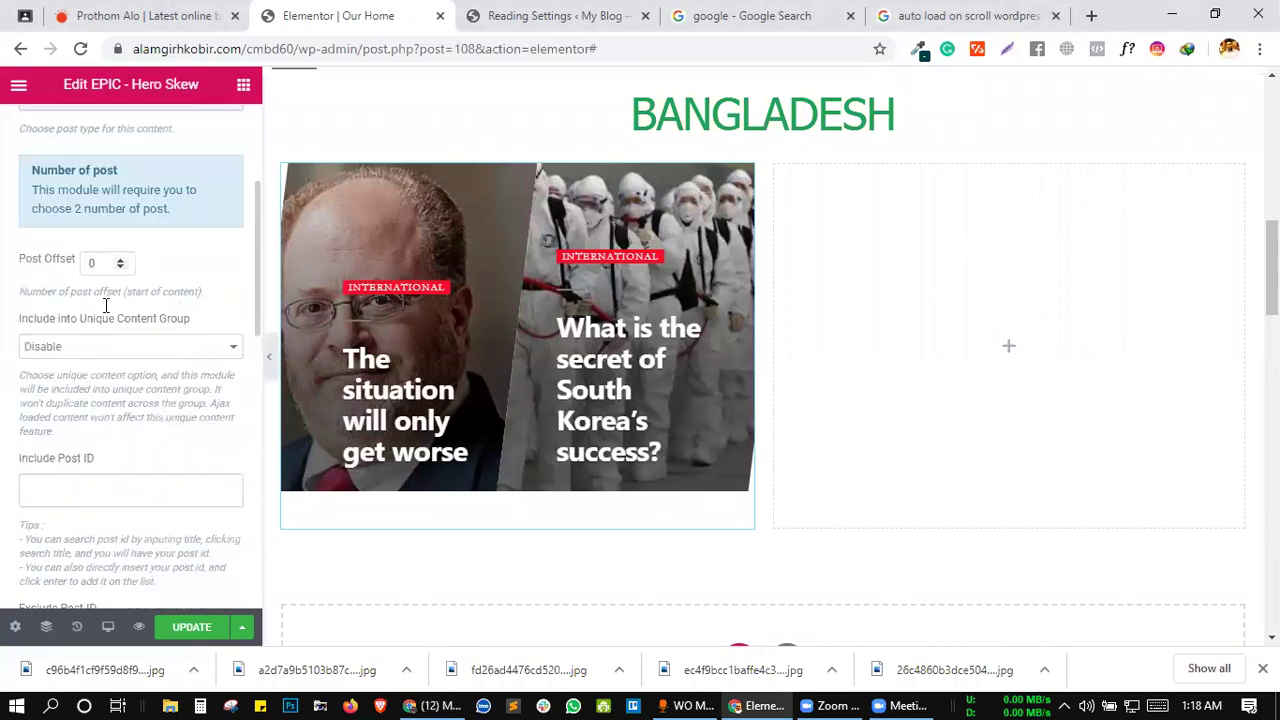
{"action": "scroll", "coordinate": [107, 306], "scroll_direction": "down", "scroll_amount": 5}
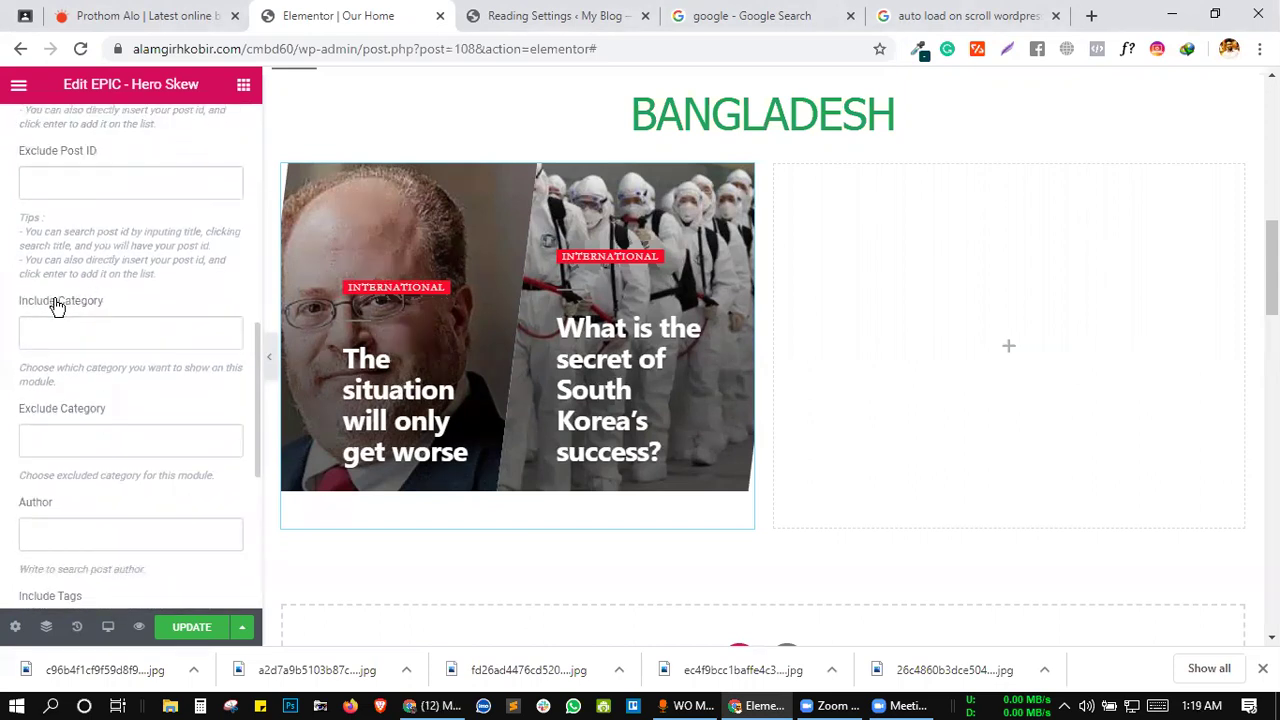
{"action": "scroll", "coordinate": [54, 300], "scroll_direction": "down", "scroll_amount": 1}
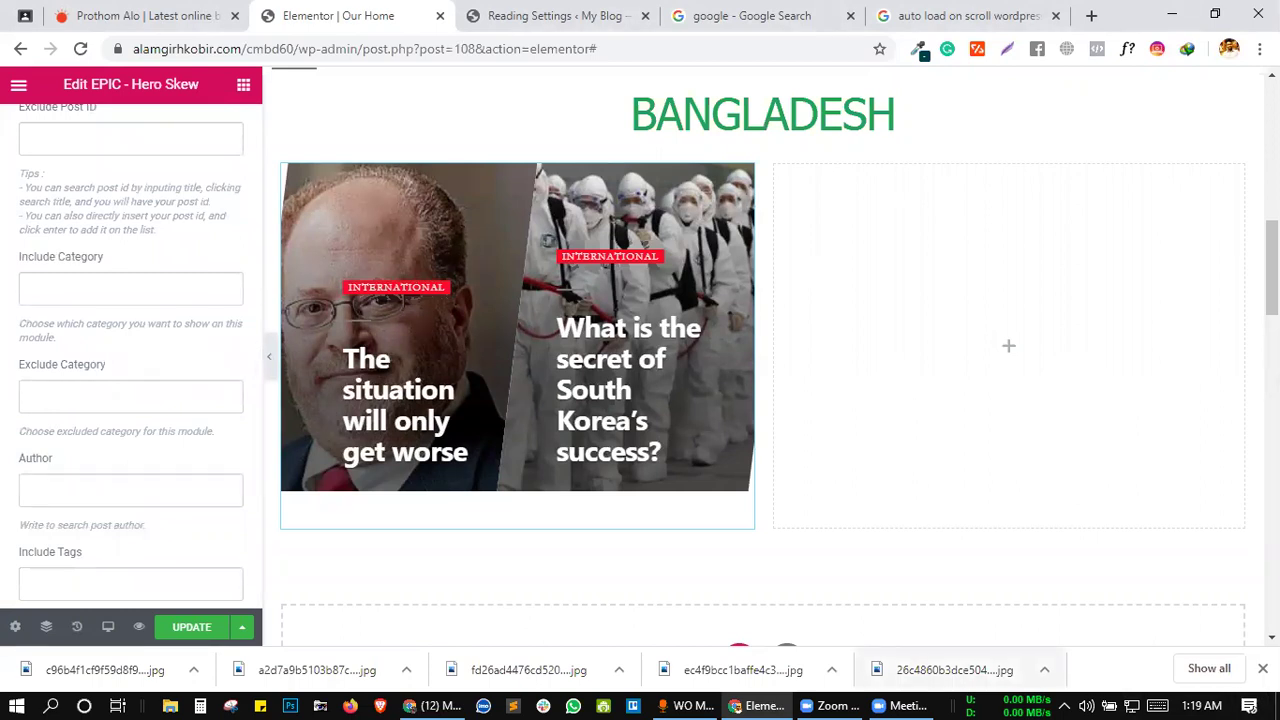
{"action": "left_click", "coordinate": [882, 700]}
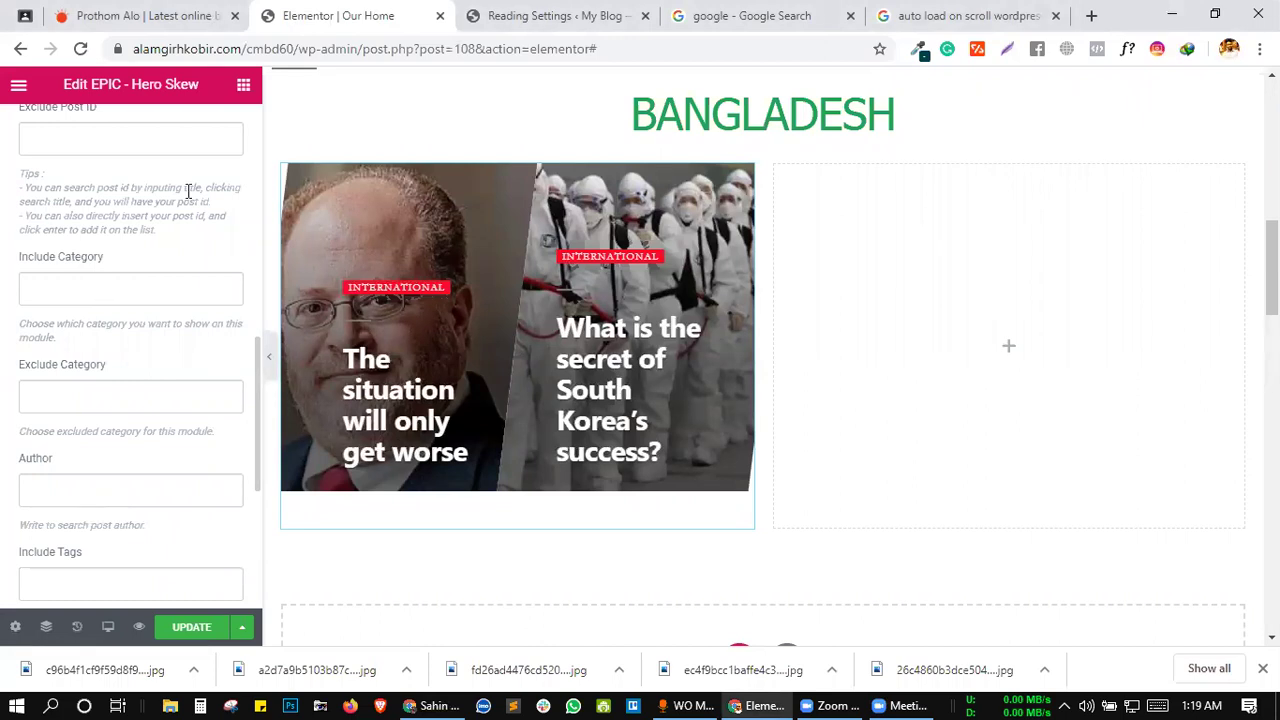
{"action": "left_click_drag", "start_coordinate": [621, 100], "coordinate": [893, 126]}
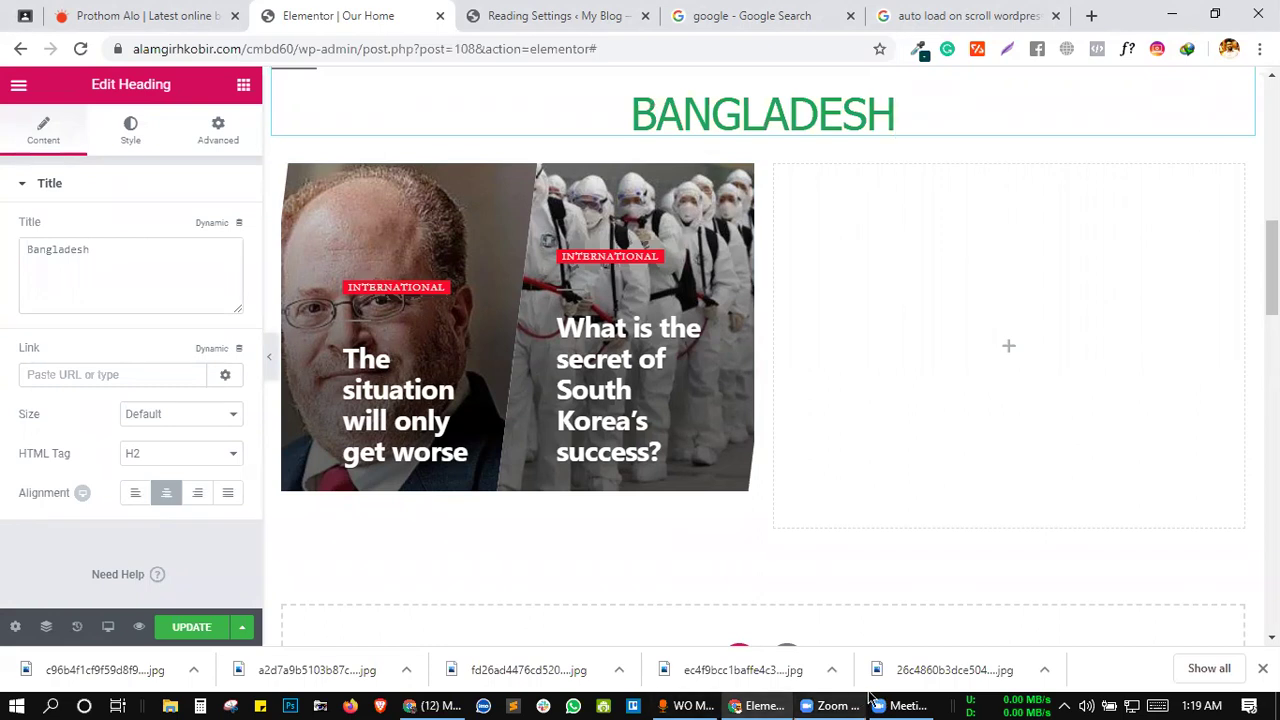
{"action": "left_click", "coordinate": [900, 705]}
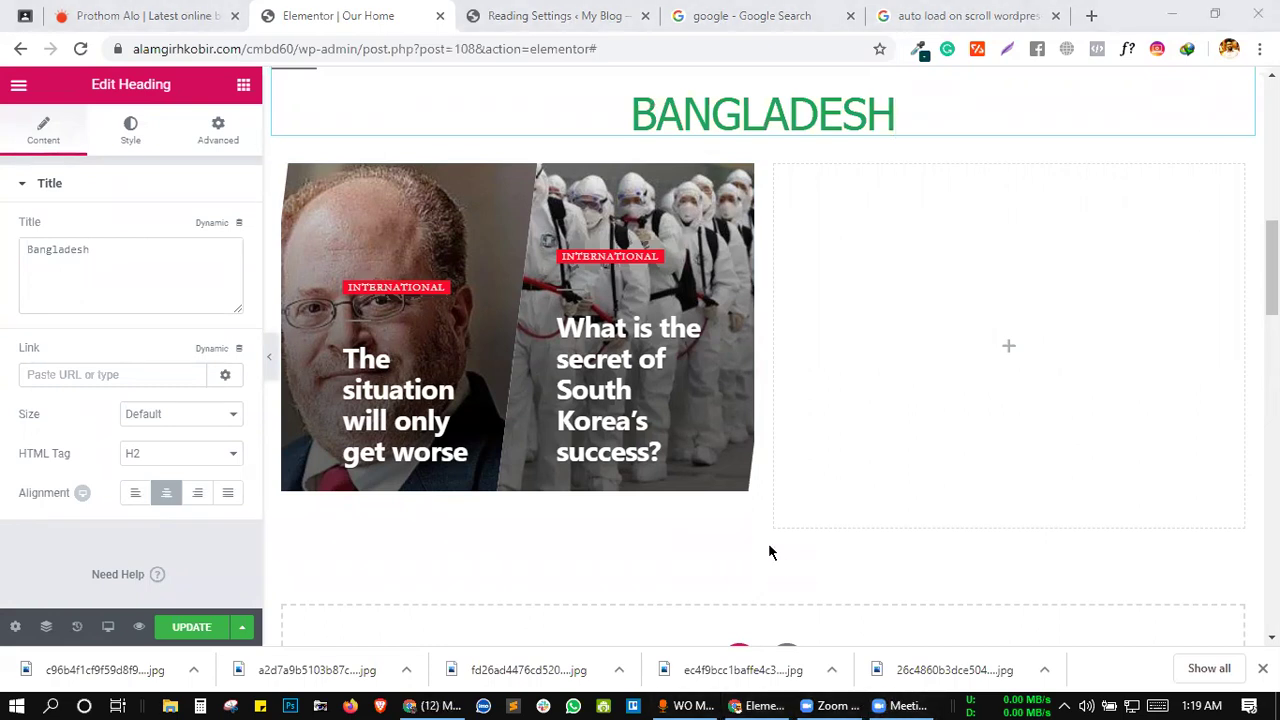
{"action": "double_click", "coordinate": [790, 110]}
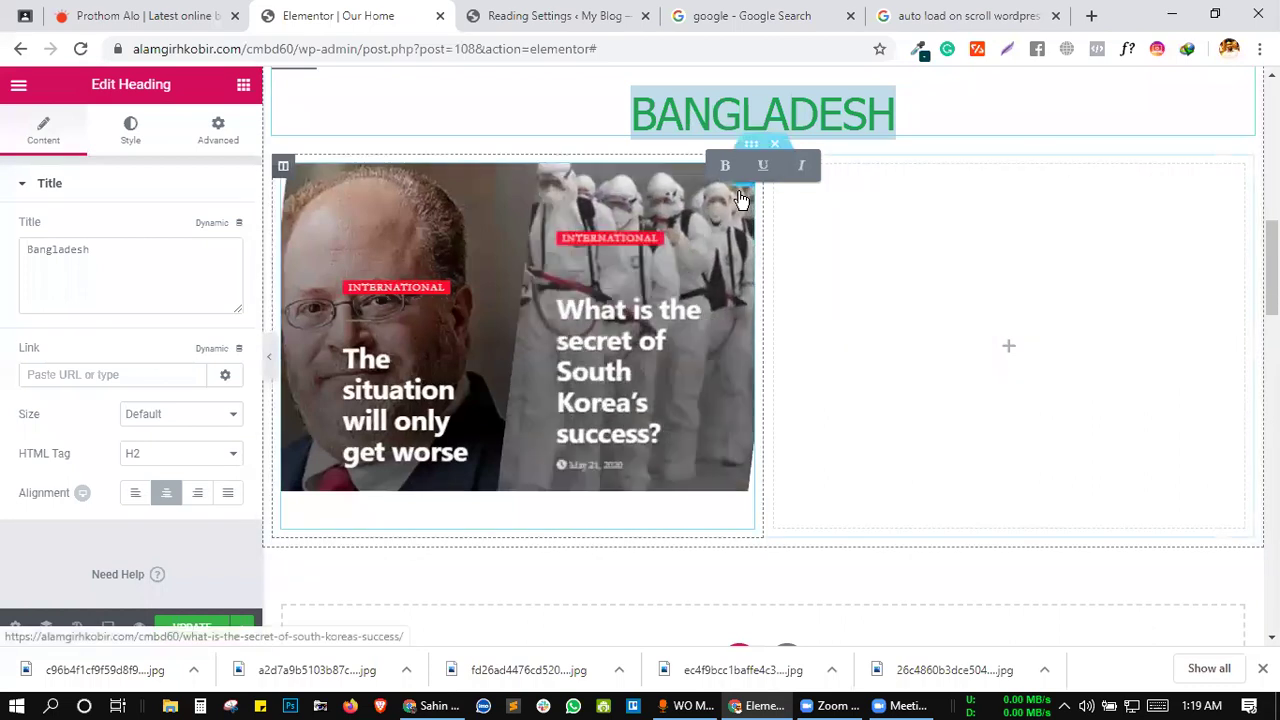
- Limit the Hero Skew widget below the Bangladesh heading to posts from the bangladesh category
{"action": "left_click", "coordinate": [740, 199]}
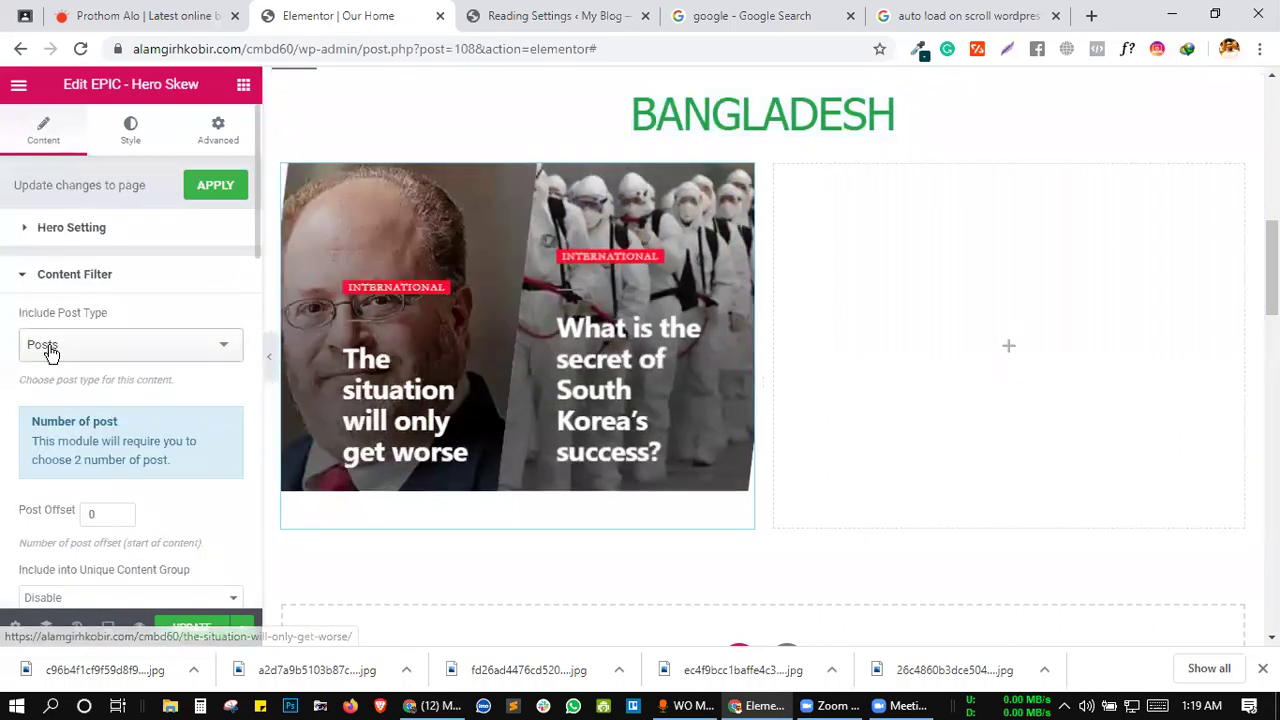
{"action": "scroll", "coordinate": [60, 400], "scroll_direction": "down", "scroll_amount": 3}
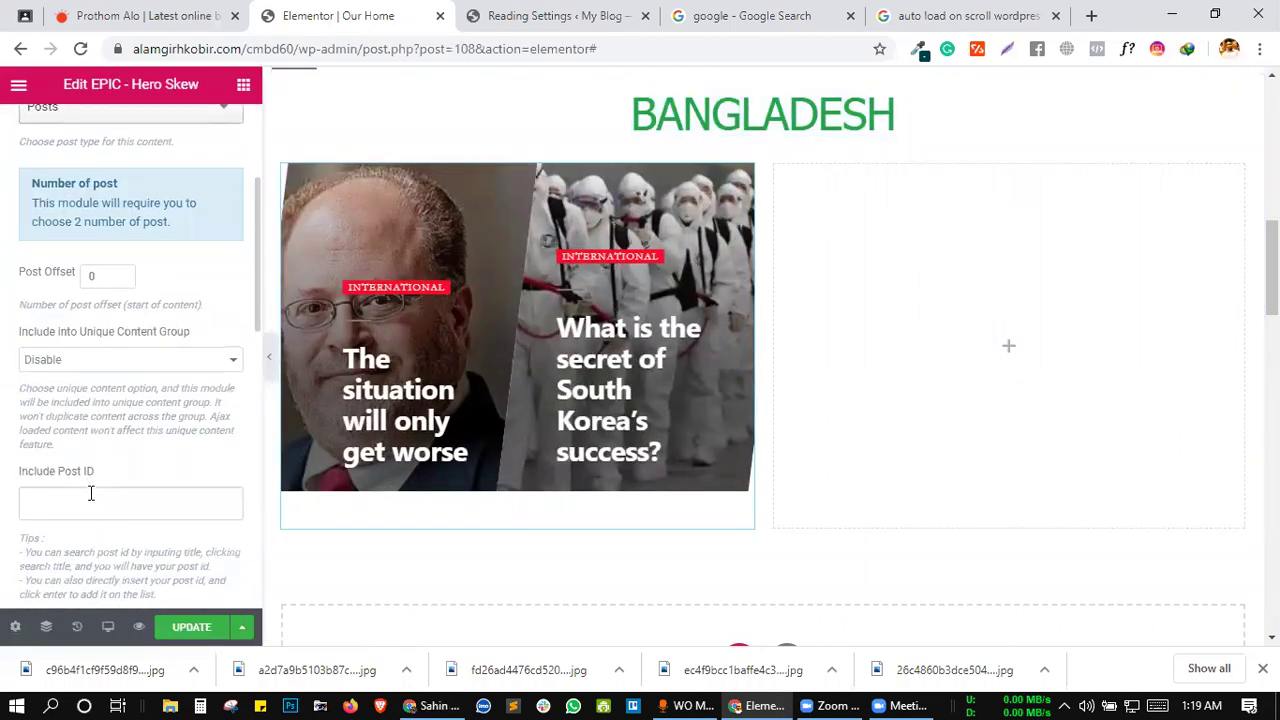
{"action": "scroll", "coordinate": [90, 493], "scroll_direction": "down", "scroll_amount": 4}
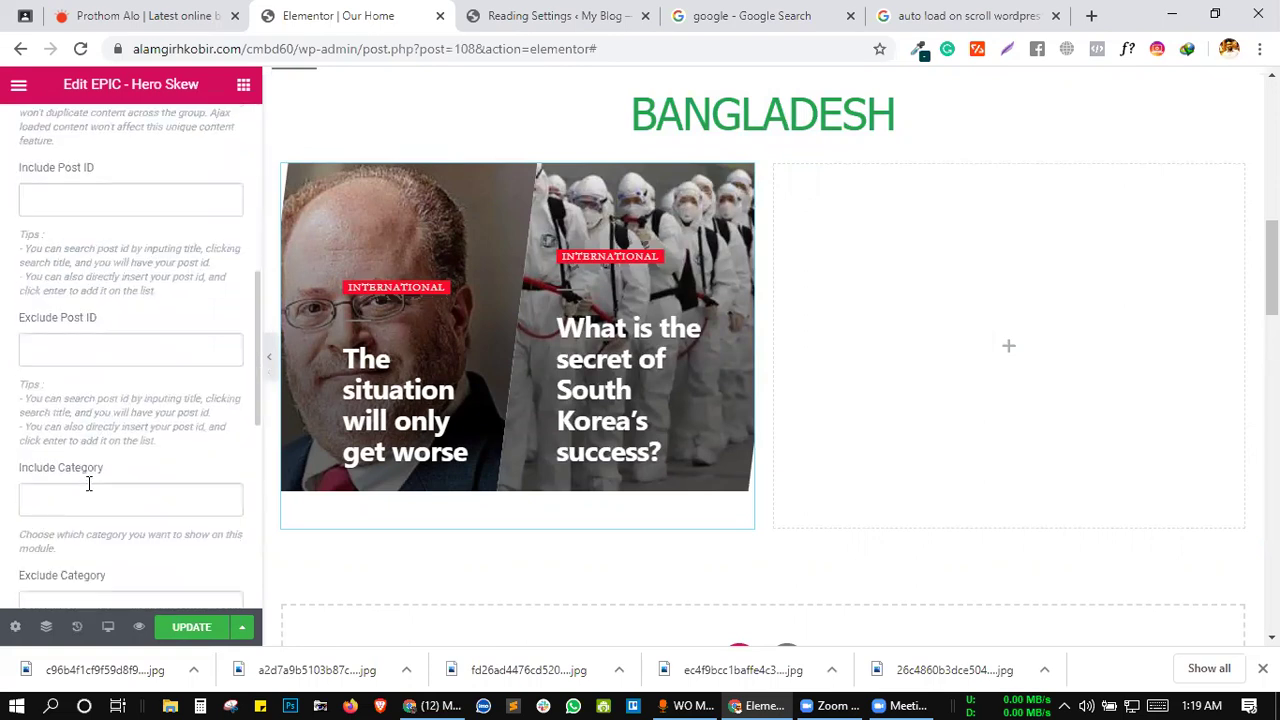
{"action": "left_click", "coordinate": [82, 491]}
{"action": "scroll", "coordinate": [85, 500], "scroll_direction": "down", "scroll_amount": 2}
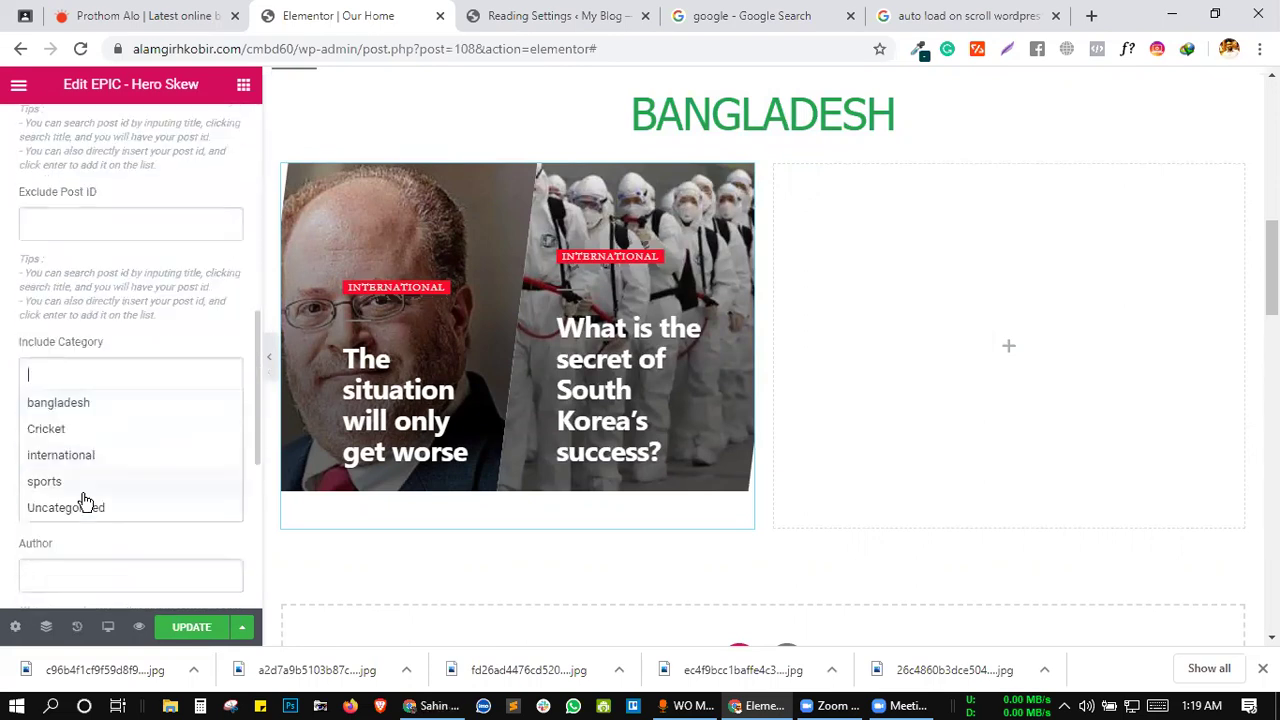
{"action": "left_click", "coordinate": [57, 405]}
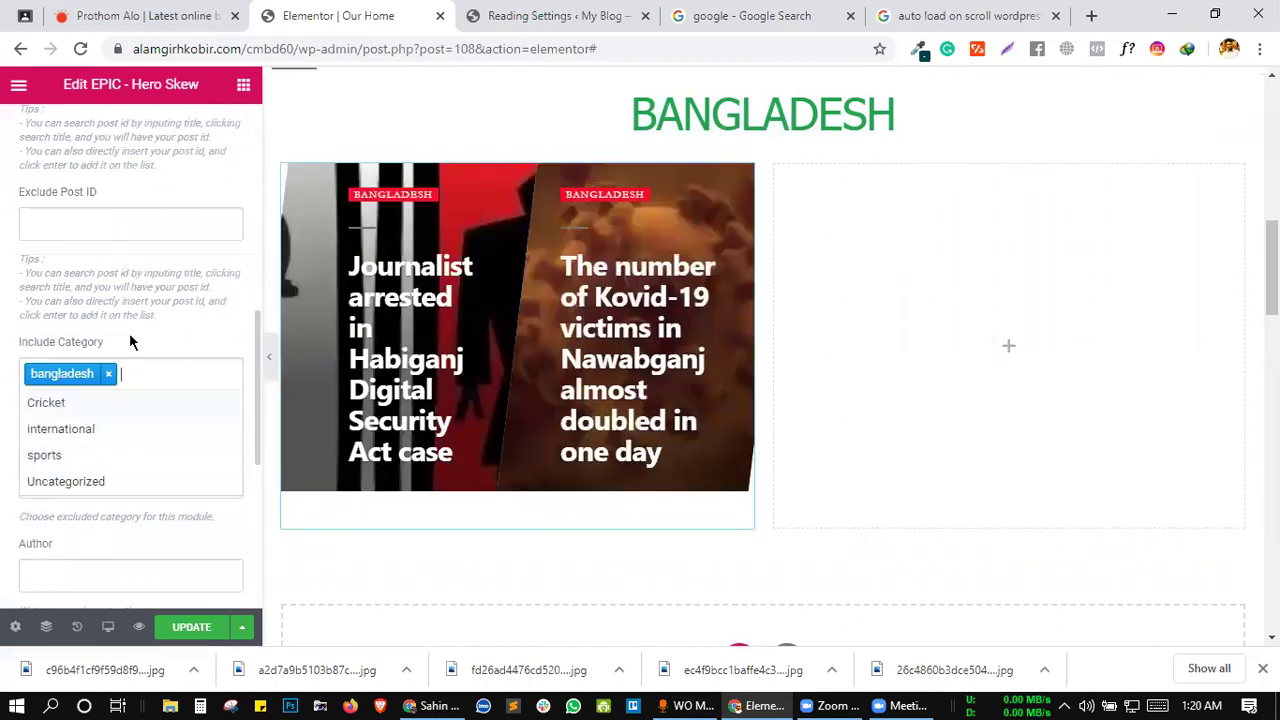
{"action": "left_click", "coordinate": [130, 342]}
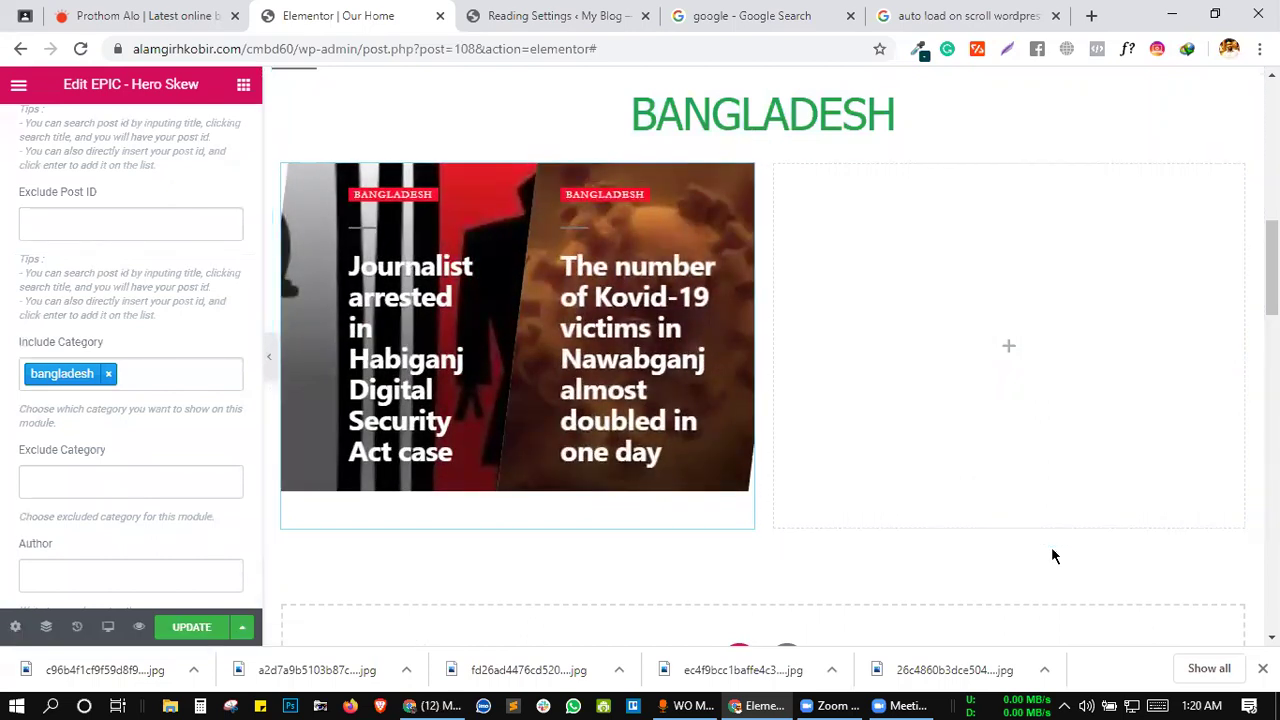
{"action": "left_click", "coordinate": [932, 698]}
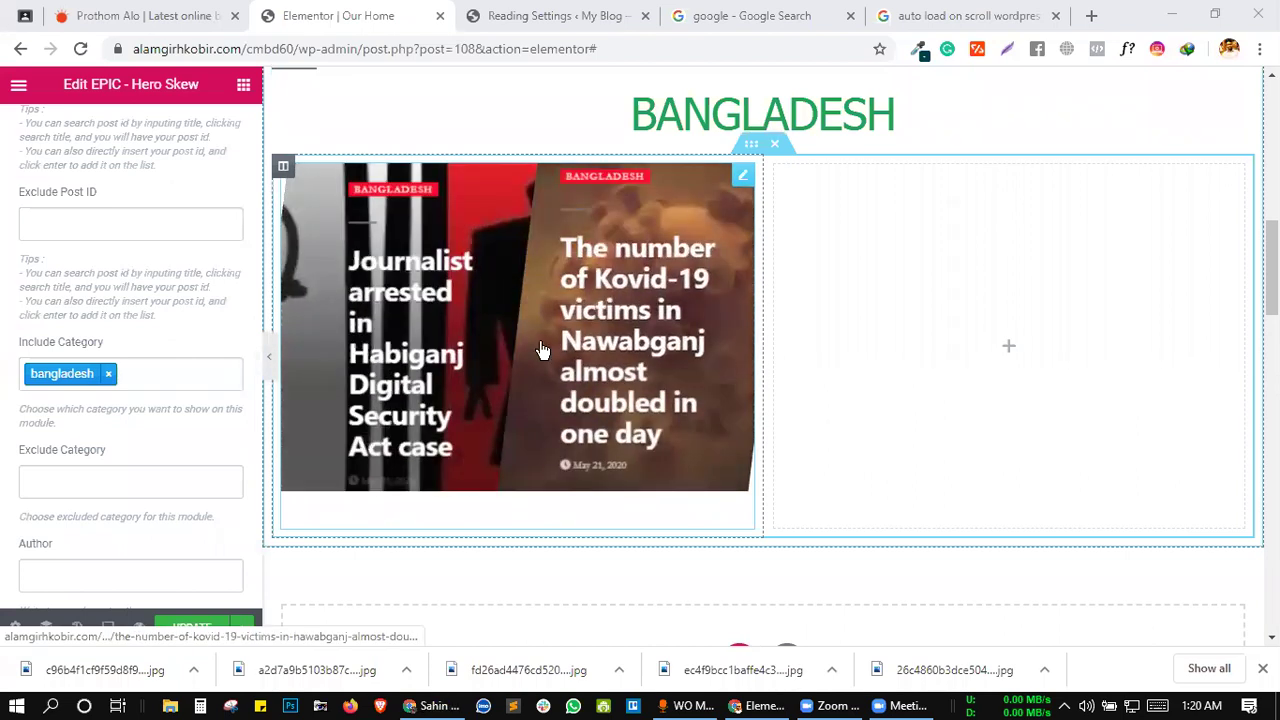
- Look through the Hero Skew widget's remaining content filters, including excluded category, author, tags and sort order
{"action": "scroll", "coordinate": [142, 445], "scroll_direction": "down", "scroll_amount": 3}
{"action": "scroll", "coordinate": [142, 443], "scroll_direction": "down", "scroll_amount": 3}
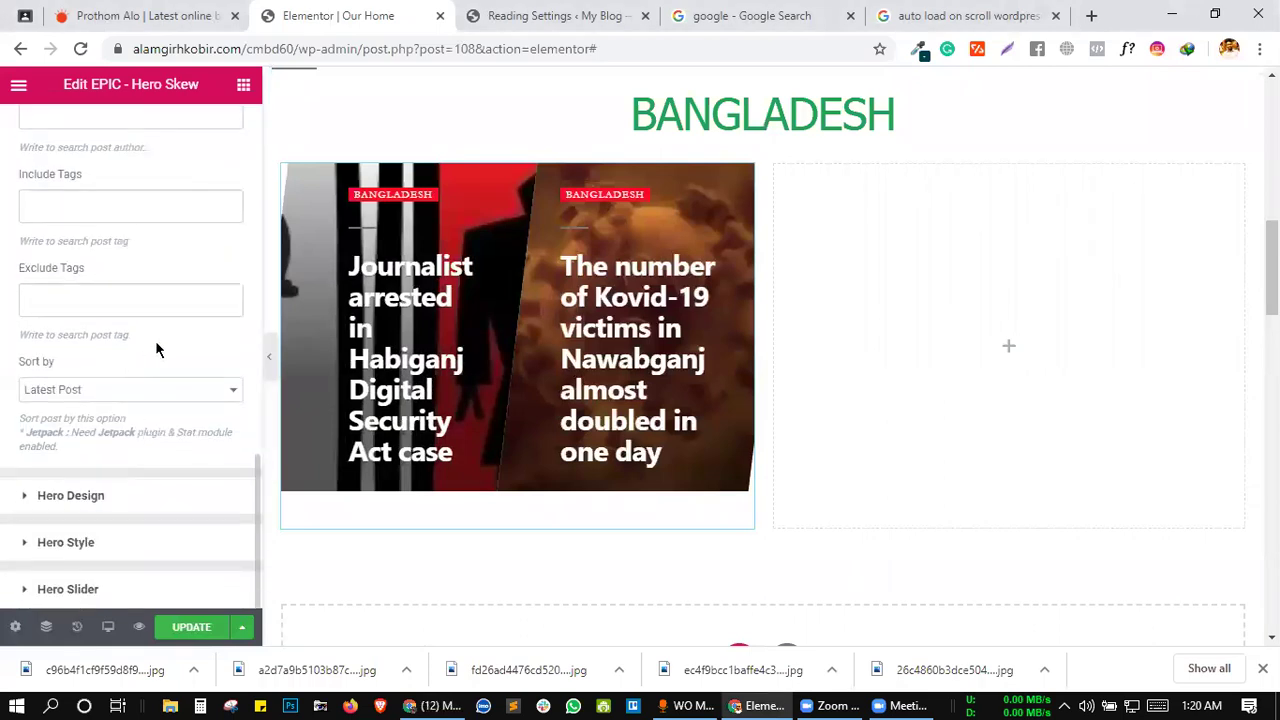
{"action": "scroll", "coordinate": [78, 357], "scroll_direction": "up", "scroll_amount": 3}
{"action": "scroll", "coordinate": [80, 357], "scroll_direction": "up", "scroll_amount": 1}
{"action": "scroll", "coordinate": [80, 357], "scroll_direction": "down", "scroll_amount": 3}
{"action": "scroll", "coordinate": [80, 360], "scroll_direction": "up", "scroll_amount": 6}
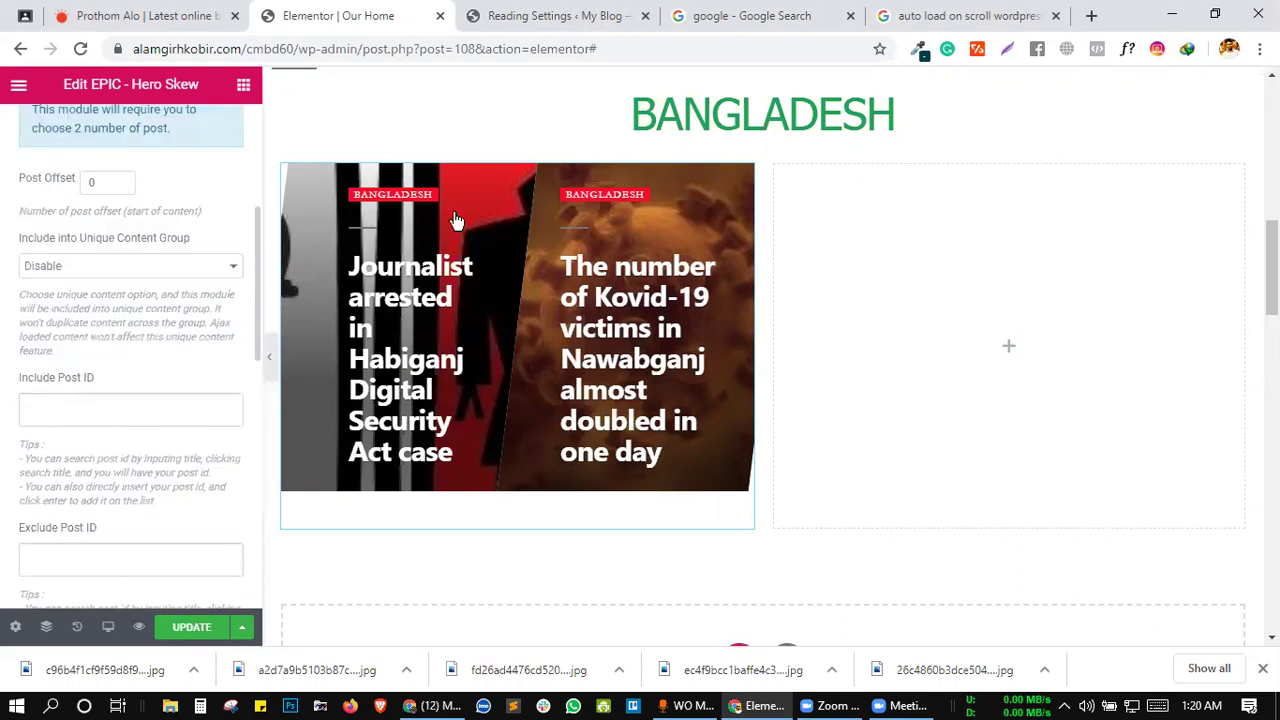
{"action": "scroll", "coordinate": [455, 220], "scroll_direction": "down", "scroll_amount": 1}
{"action": "scroll", "coordinate": [170, 308], "scroll_direction": "down", "scroll_amount": 1}
{"action": "scroll", "coordinate": [170, 308], "scroll_direction": "down", "scroll_amount": 5}
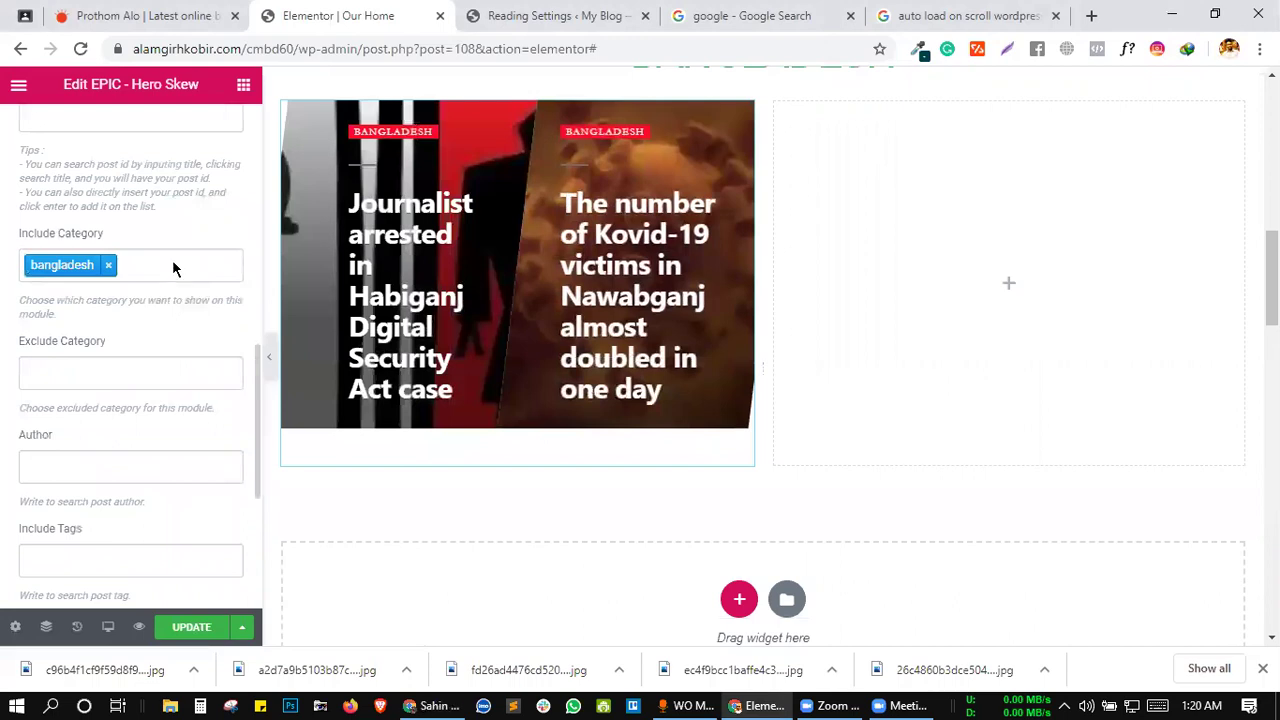
{"action": "scroll", "coordinate": [172, 266], "scroll_direction": "down", "scroll_amount": 1}
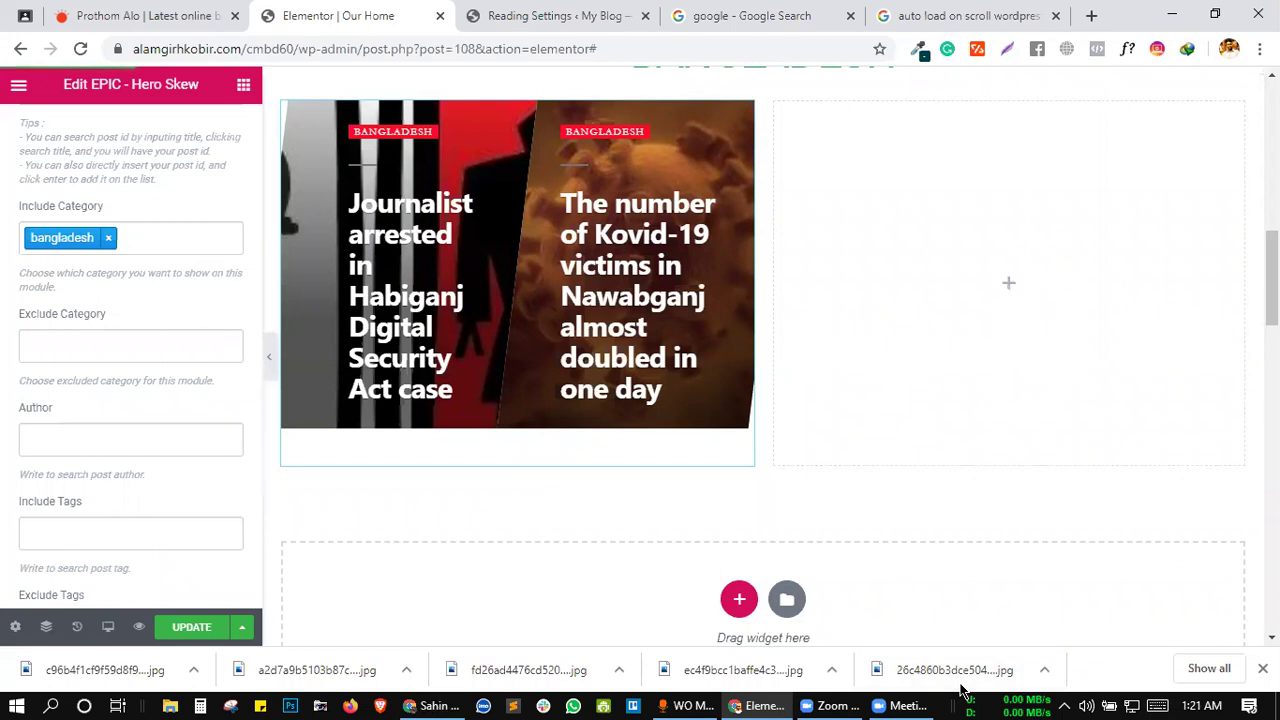
{"action": "left_click", "coordinate": [893, 703]}
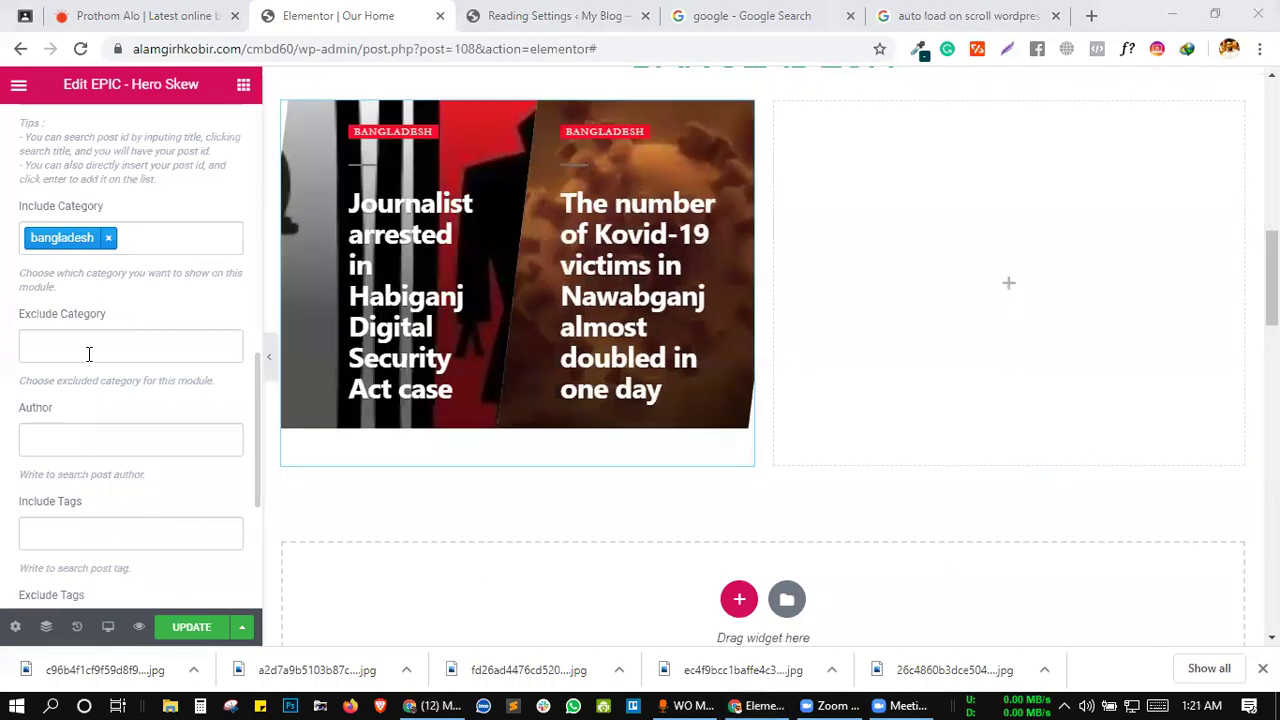
{"action": "left_click", "coordinate": [103, 405]}
{"action": "scroll", "coordinate": [103, 405], "scroll_direction": "down", "scroll_amount": 3}
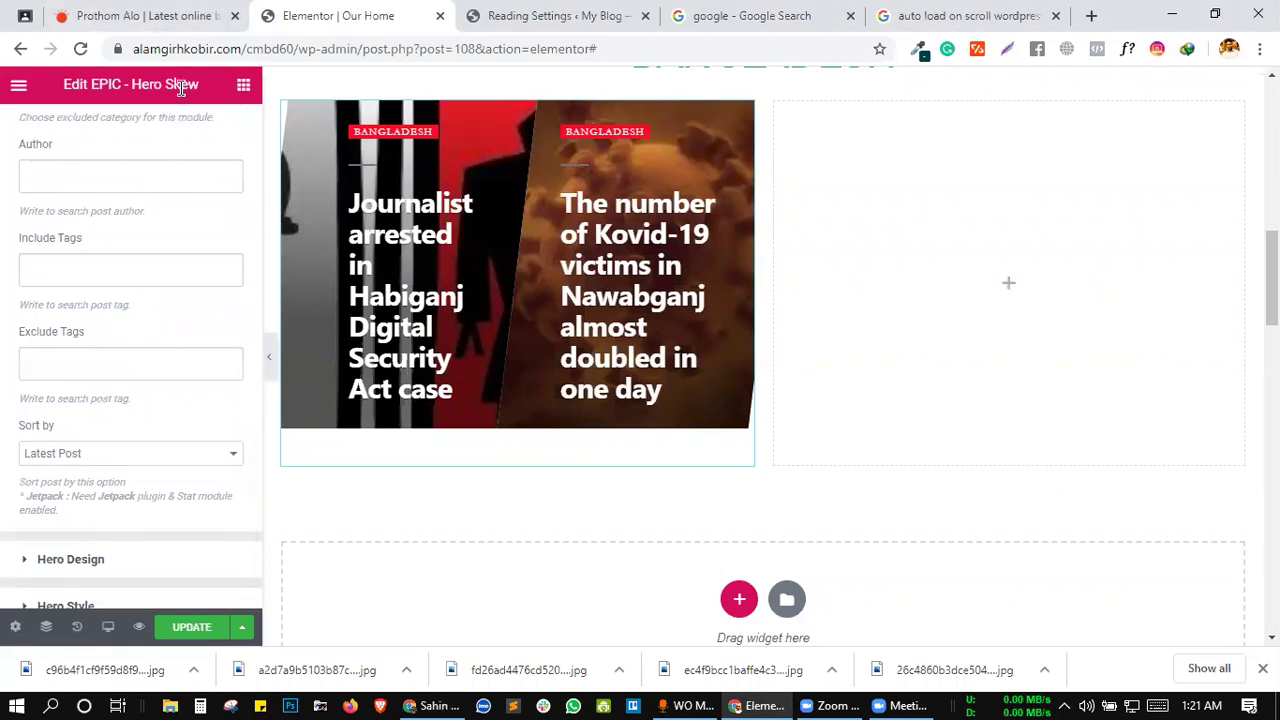
{"action": "left_click_drag", "start_coordinate": [163, 85], "coordinate": [197, 85]}
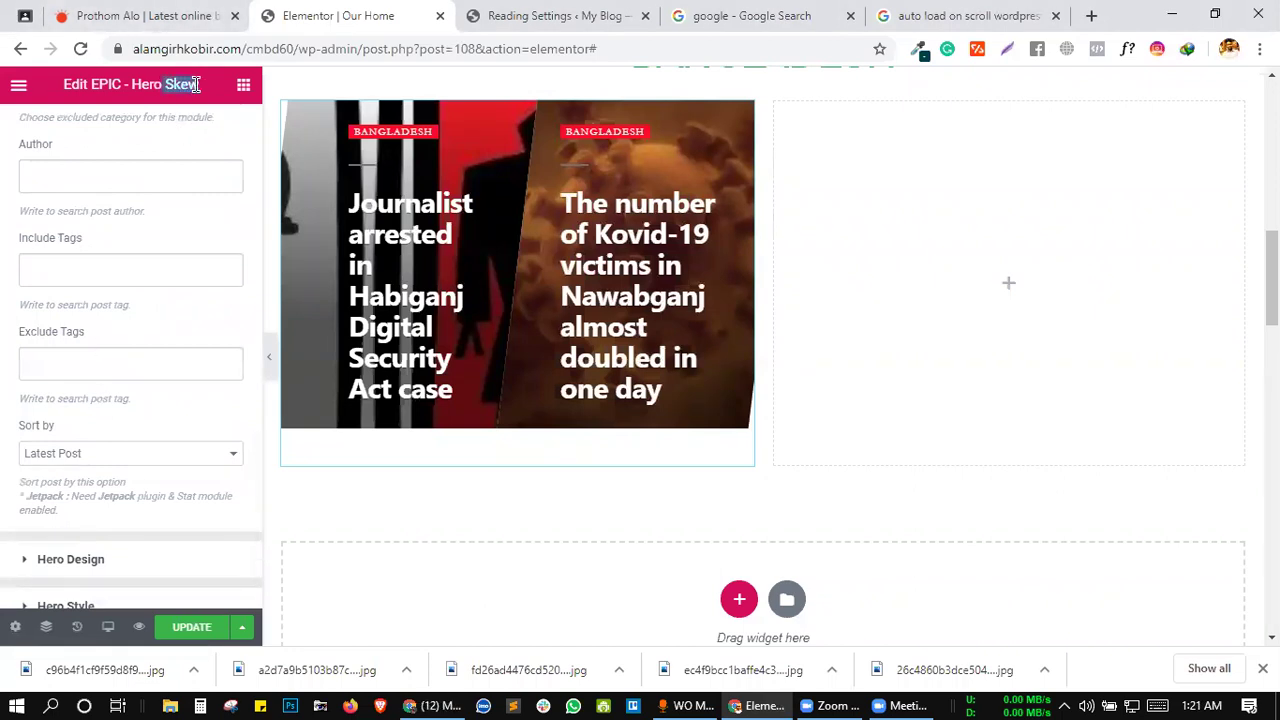
{"action": "left_click", "coordinate": [180, 85]}
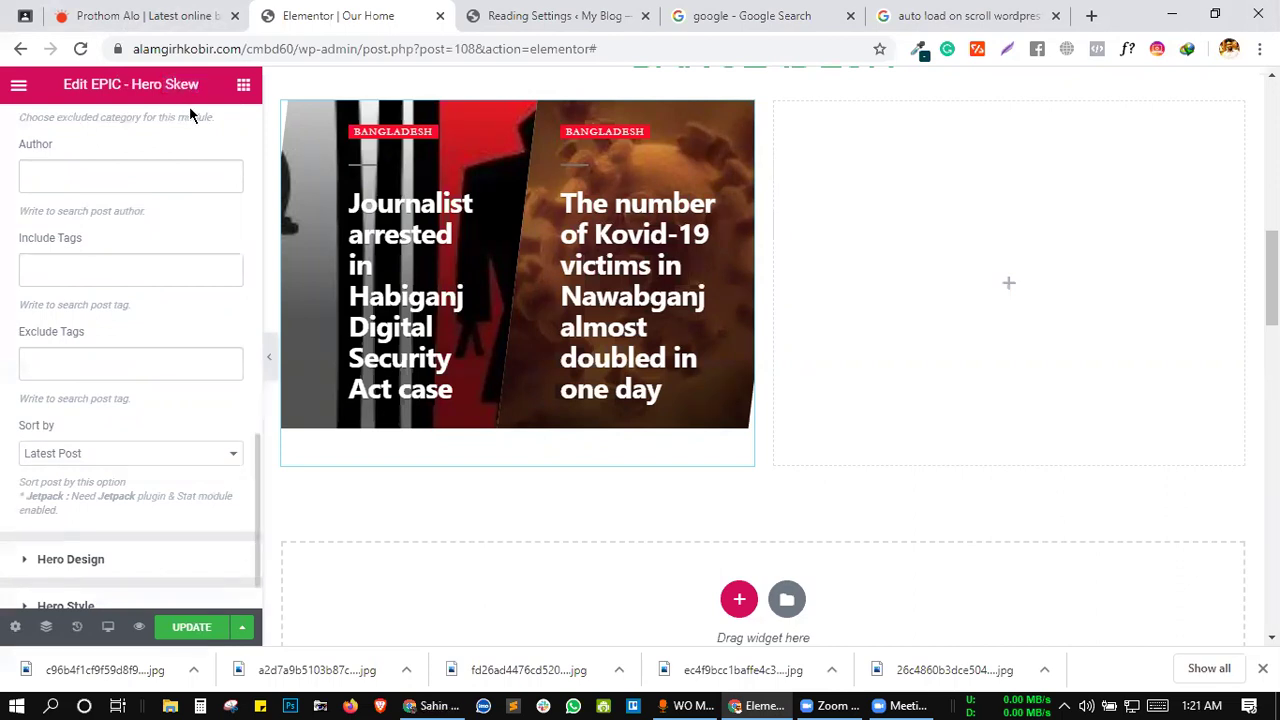
{"action": "double_click", "coordinate": [183, 85]}
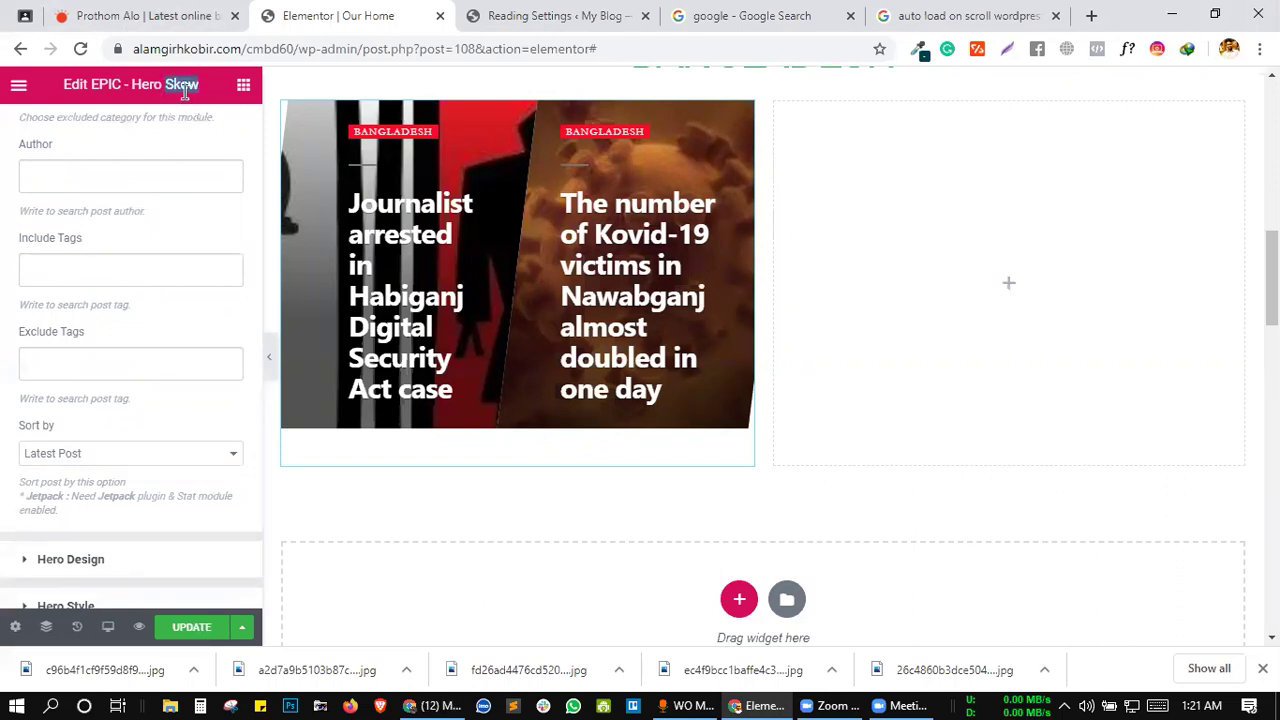
{"action": "left_click", "coordinate": [166, 228]}
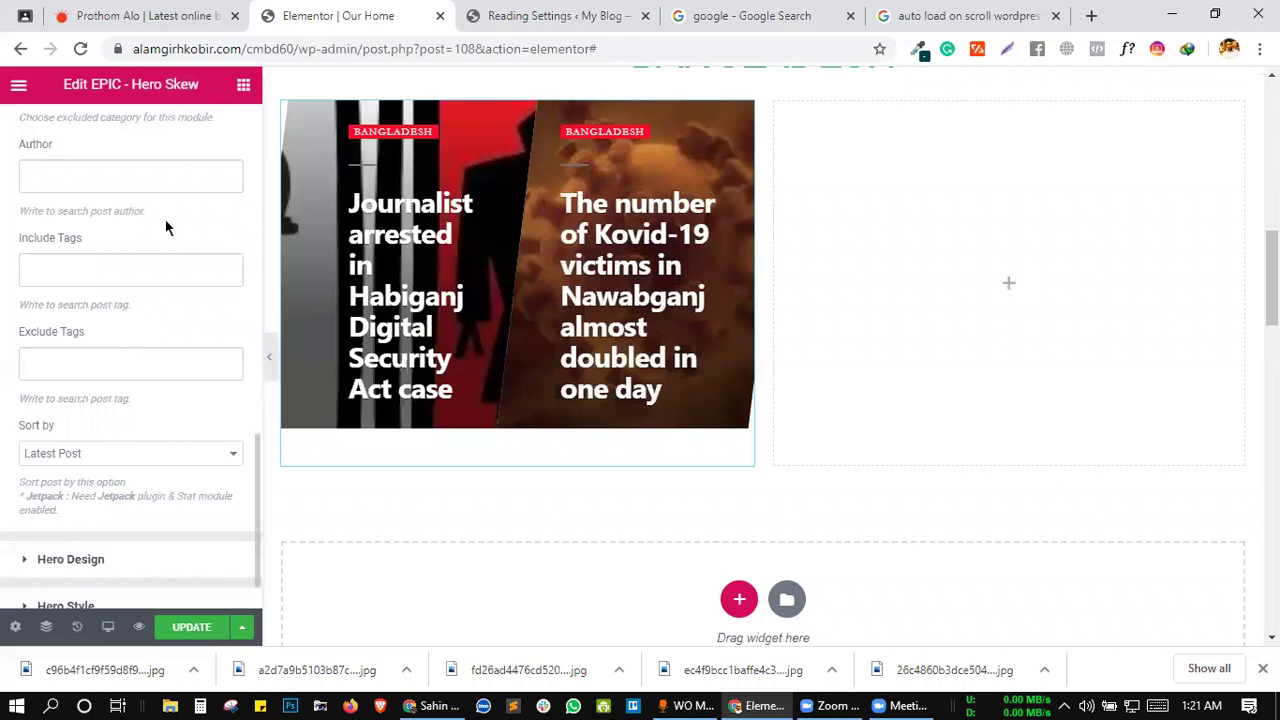
- Sort the Hero Skew widget's posts by Oldest Post
{"action": "left_click", "coordinate": [79, 463]}
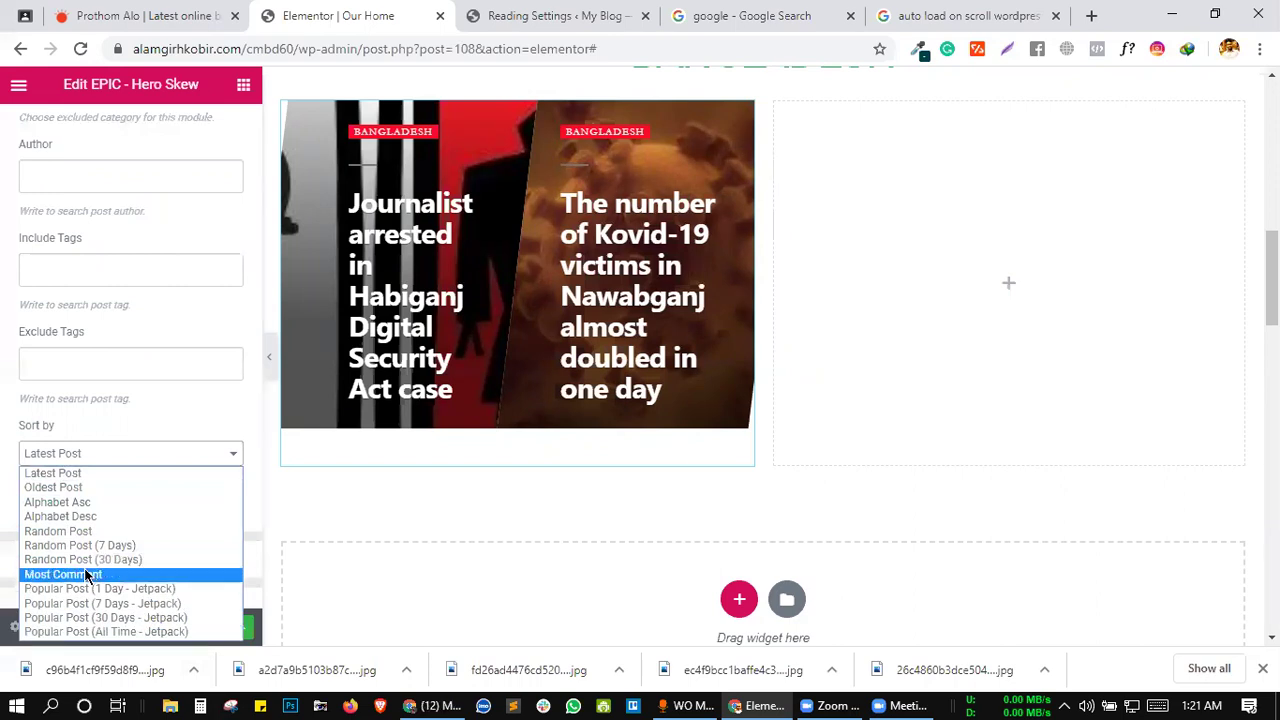
{"action": "left_click", "coordinate": [58, 489]}
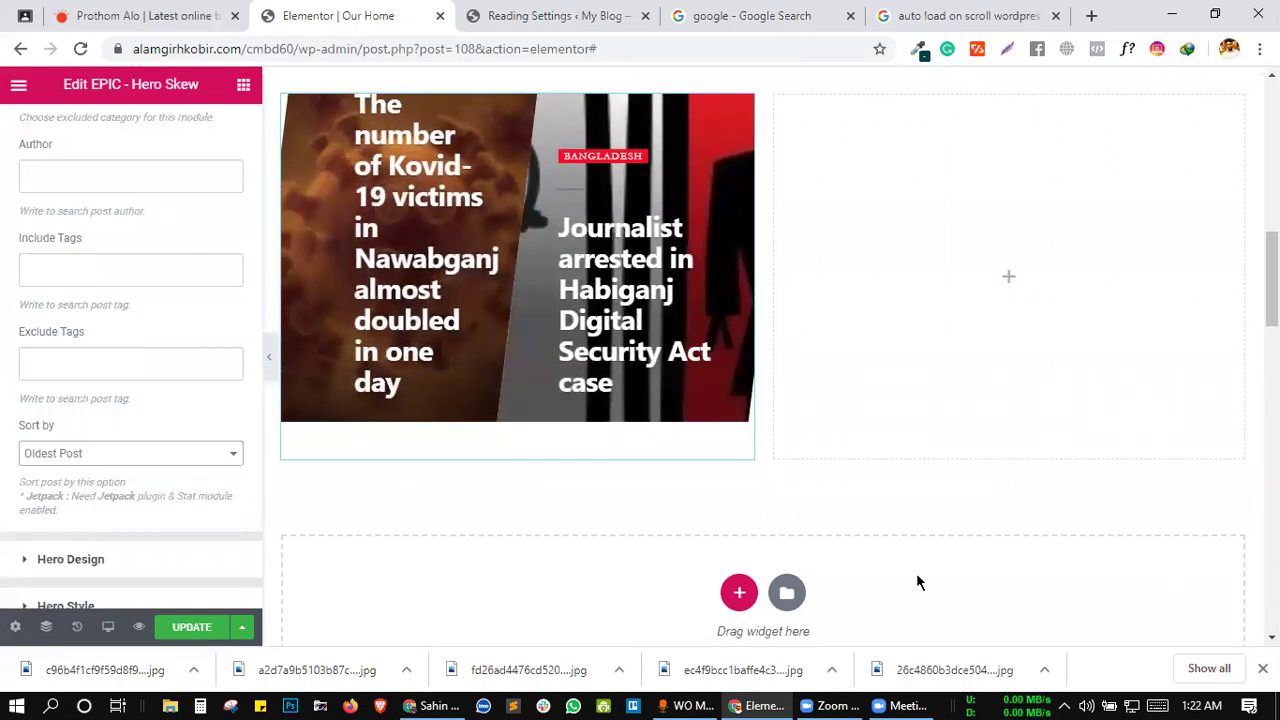
{"action": "left_click", "coordinate": [903, 703]}
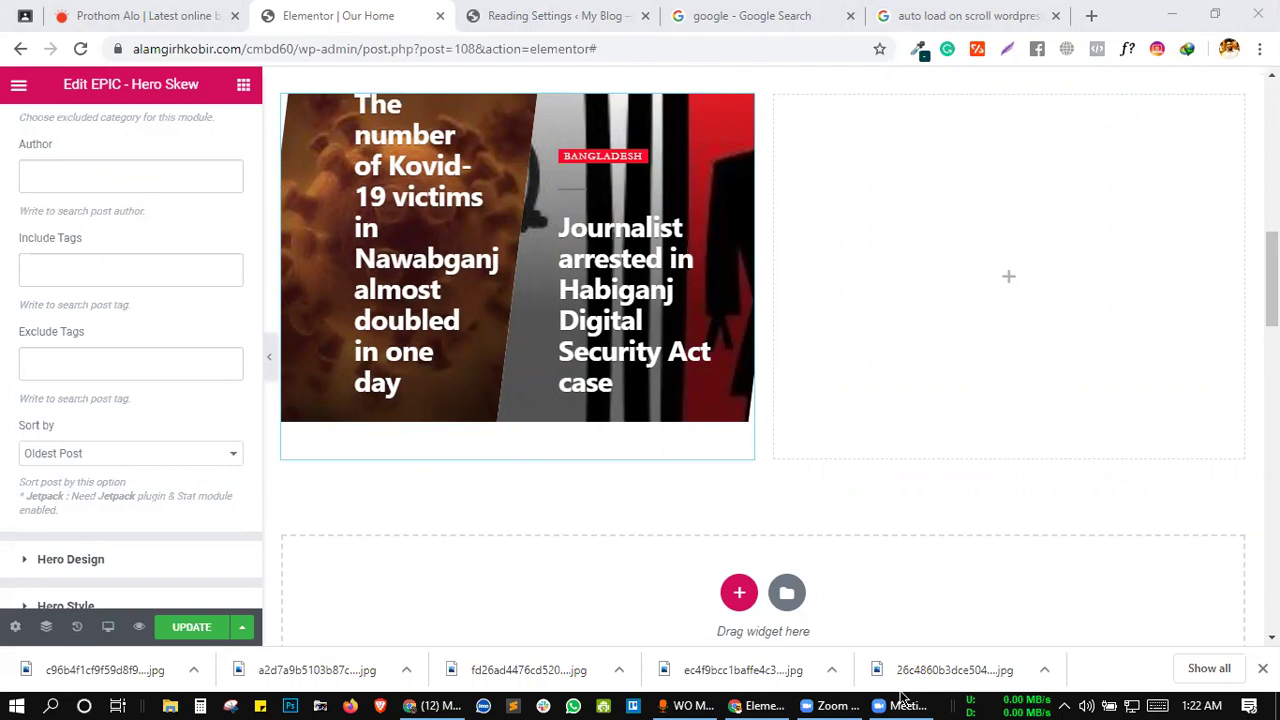
- Compare the news grid on the Prothom Alo homepage with the two-column news sections of the page being built
{"action": "left_click", "coordinate": [194, 8]}
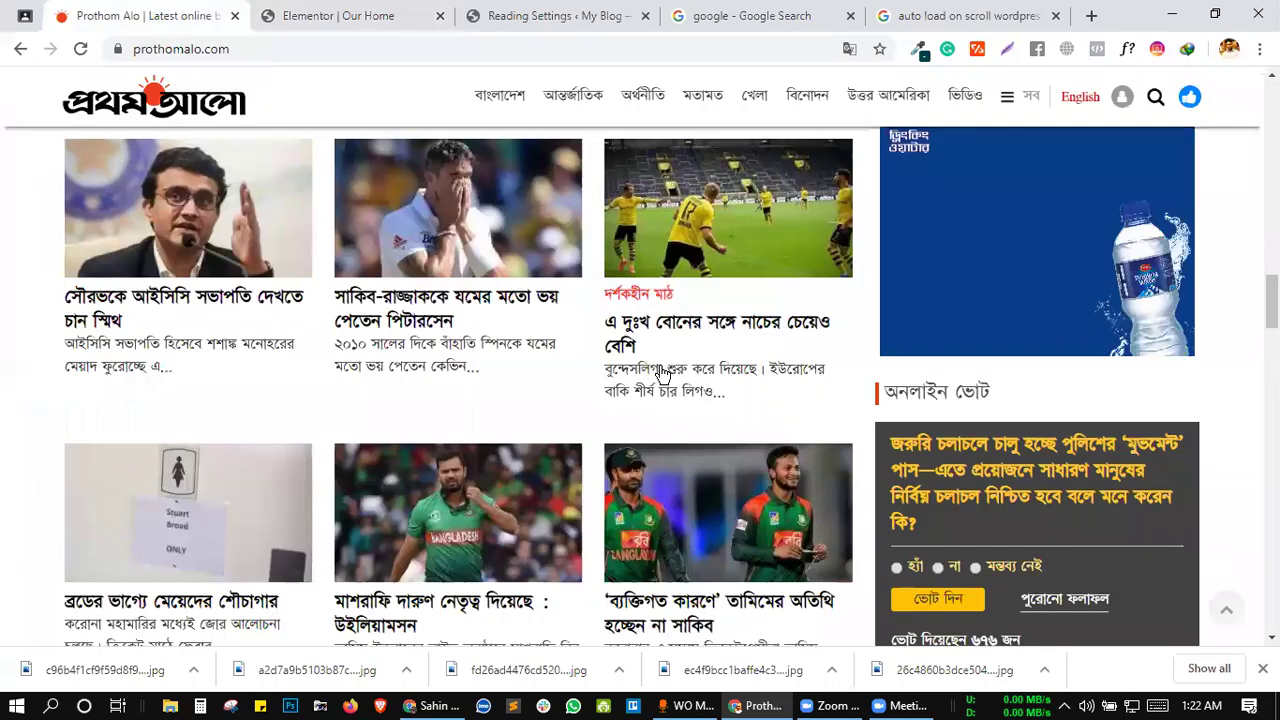
{"action": "scroll", "coordinate": [583, 391], "scroll_direction": "down", "scroll_amount": 3}
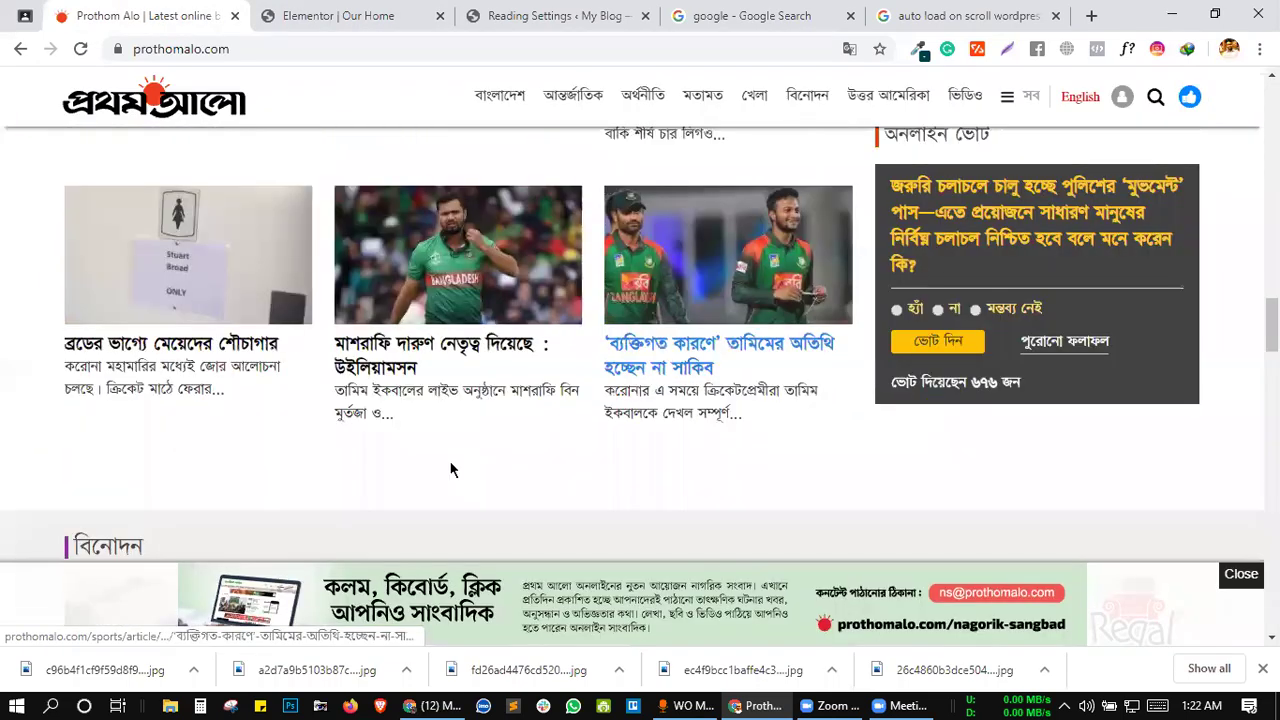
{"action": "left_click", "coordinate": [400, 14]}
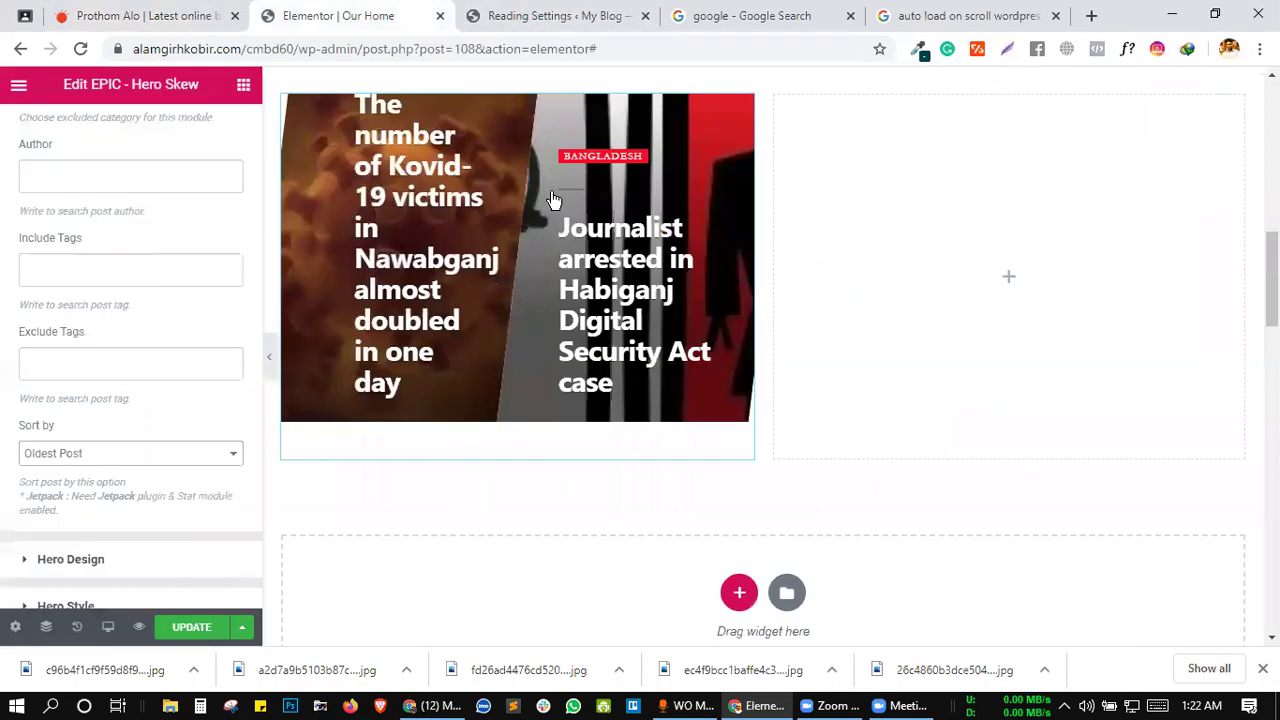
{"action": "scroll", "coordinate": [677, 222], "scroll_direction": "up", "scroll_amount": 5}
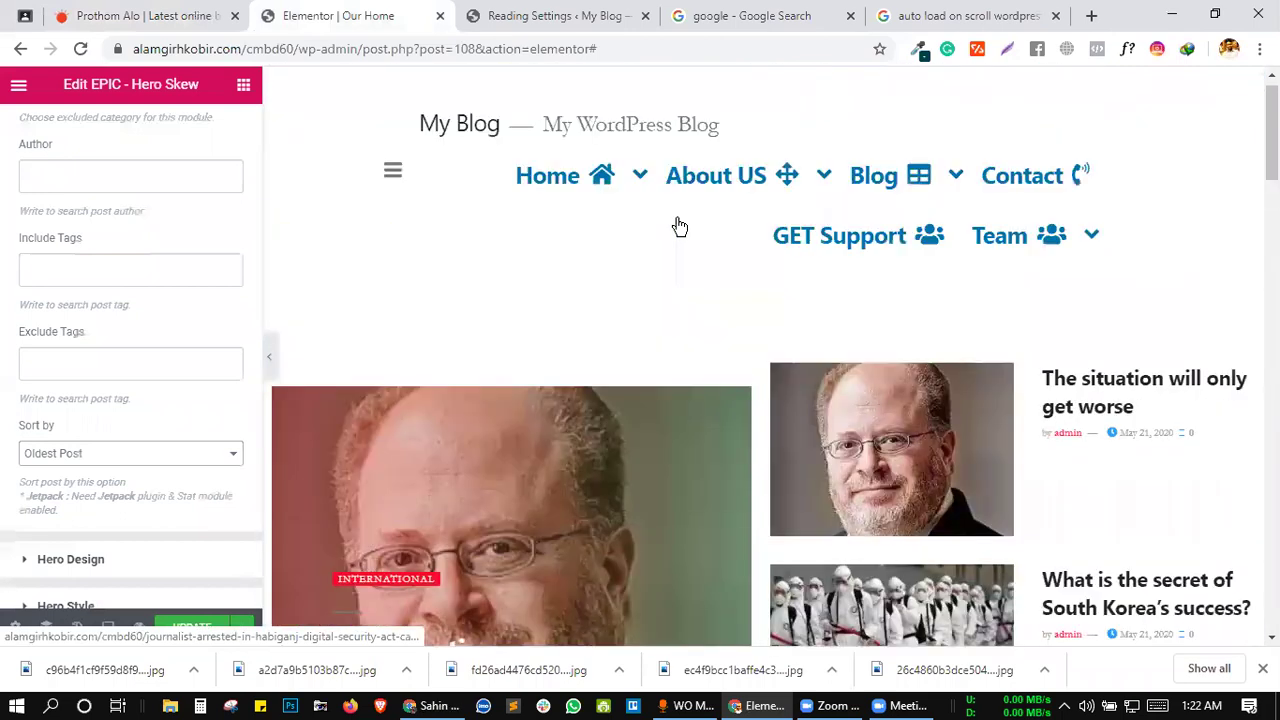
{"action": "scroll", "coordinate": [940, 430], "scroll_direction": "down", "scroll_amount": 4}
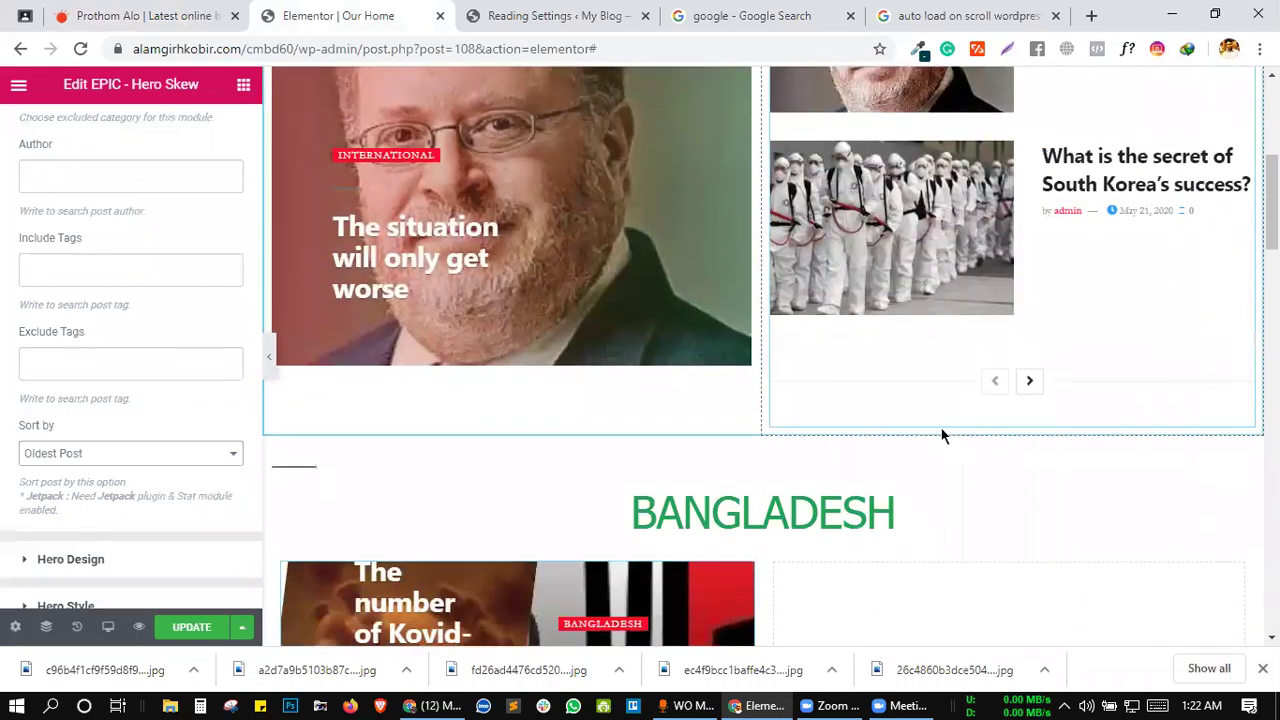
{"action": "scroll", "coordinate": [940, 436], "scroll_direction": "up", "scroll_amount": 2}
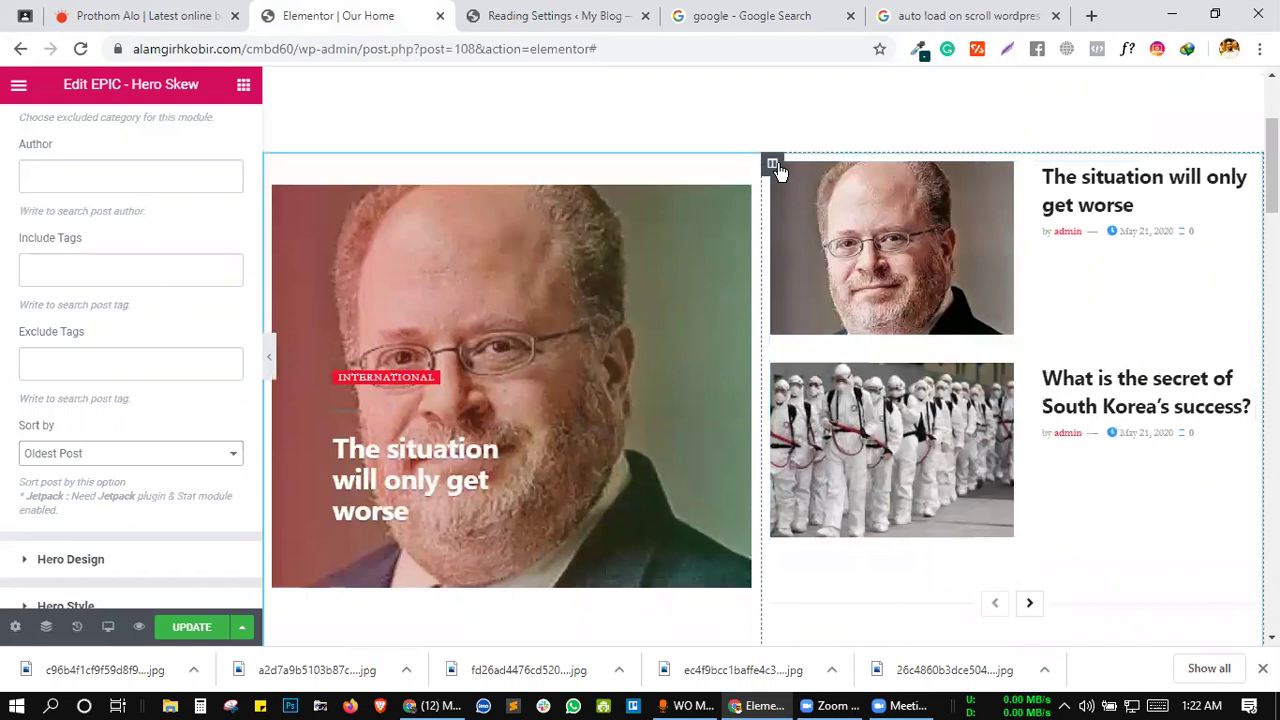
- Set the vertical alignment of the column holding the large International story to Middle and update the page
{"action": "left_click", "coordinate": [274, 163]}
{"action": "left_click", "coordinate": [192, 272]}
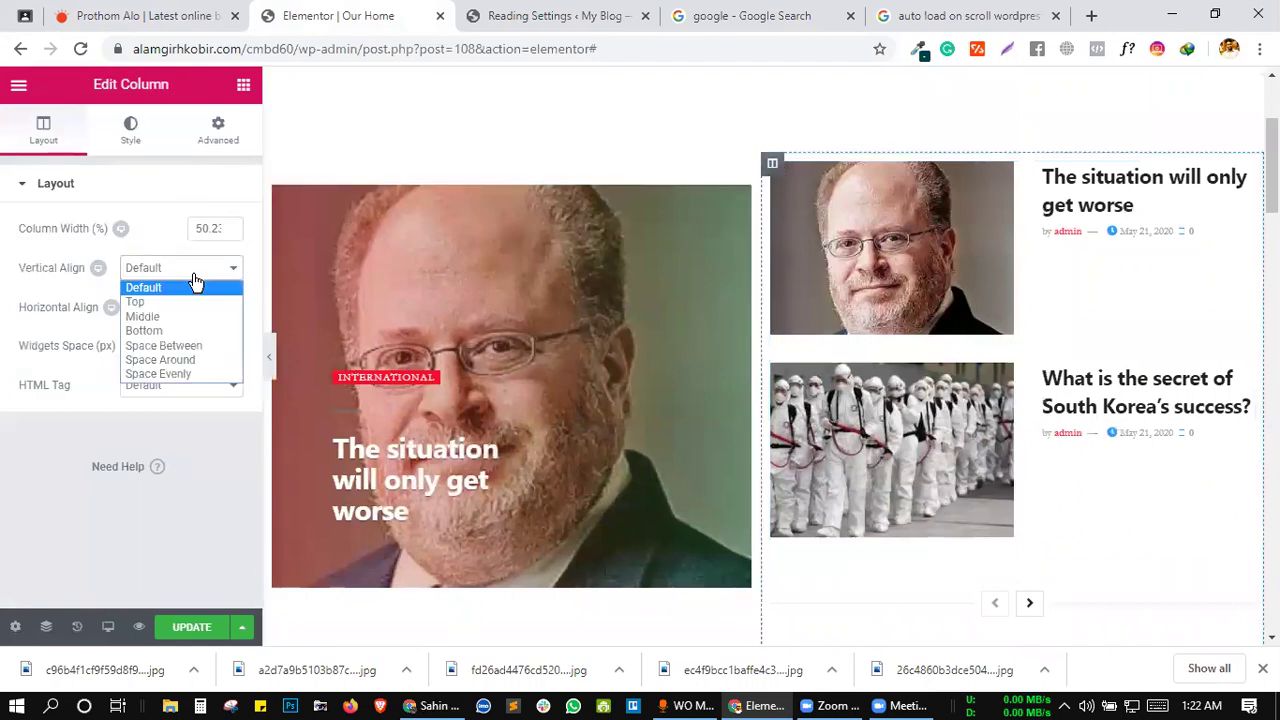
{"action": "left_click", "coordinate": [180, 321]}
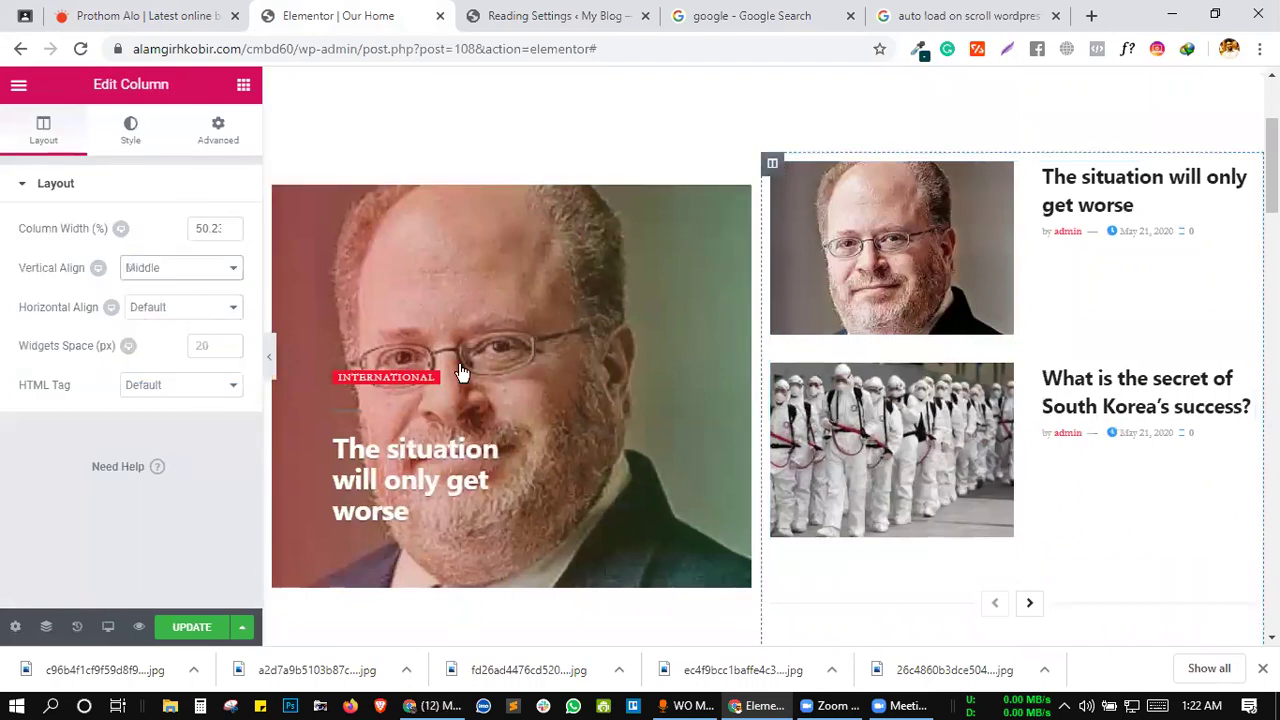
{"action": "scroll", "coordinate": [629, 429], "scroll_direction": "down", "scroll_amount": 1}
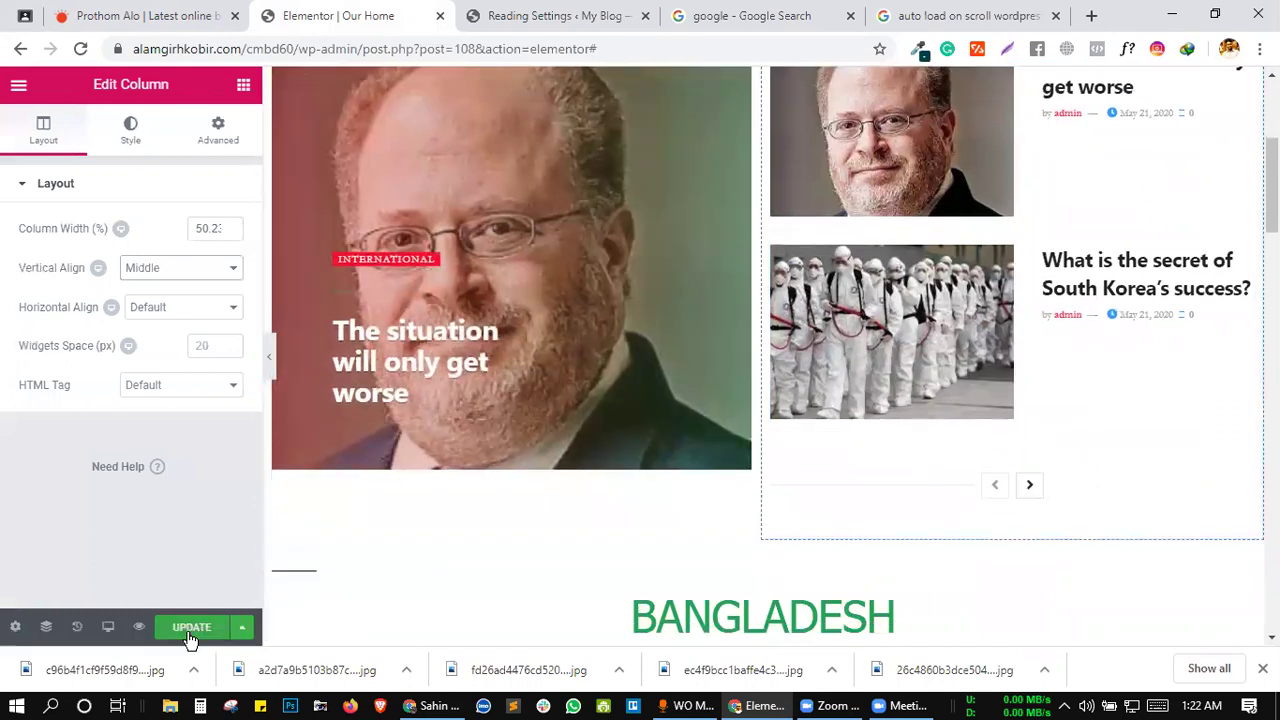
{"action": "left_click", "coordinate": [189, 631]}
- Examine the lower sections of the Prothom Alo homepage, from entertainment and opinion down to photos, videos and international news
{"action": "scroll", "coordinate": [772, 475], "scroll_direction": "down", "scroll_amount": 3}
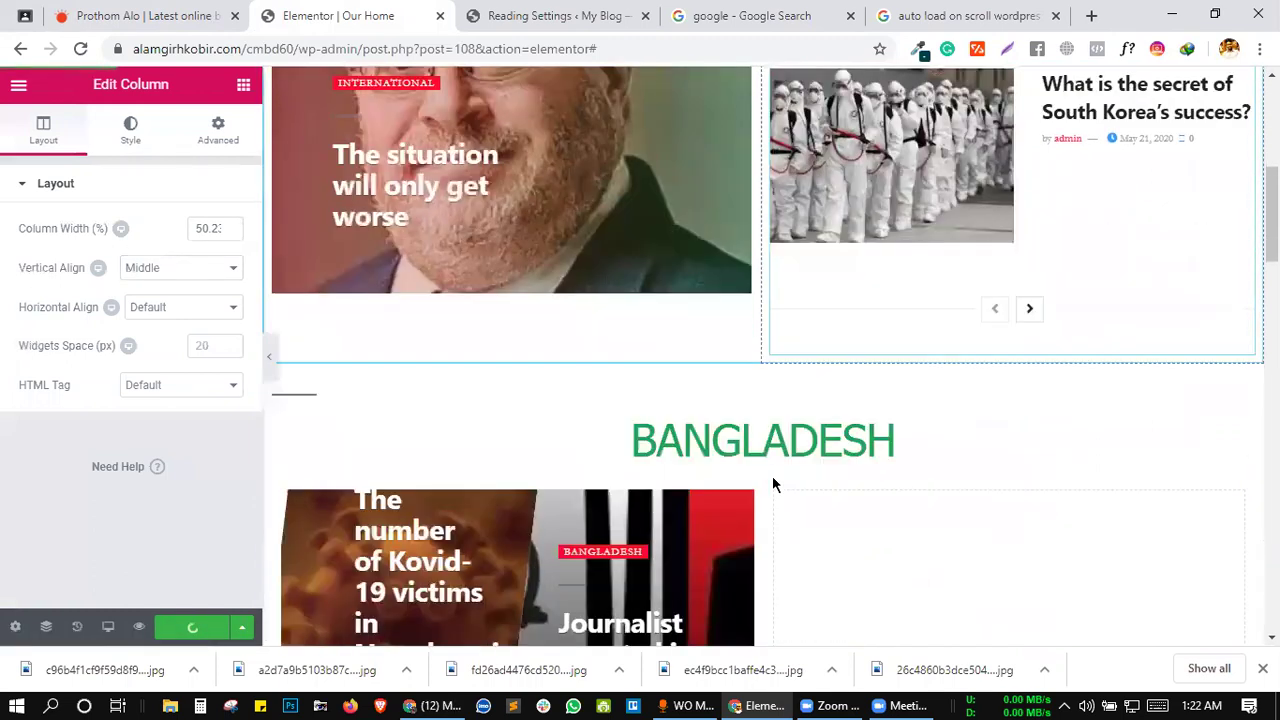
{"action": "scroll", "coordinate": [830, 449], "scroll_direction": "down", "scroll_amount": 1}
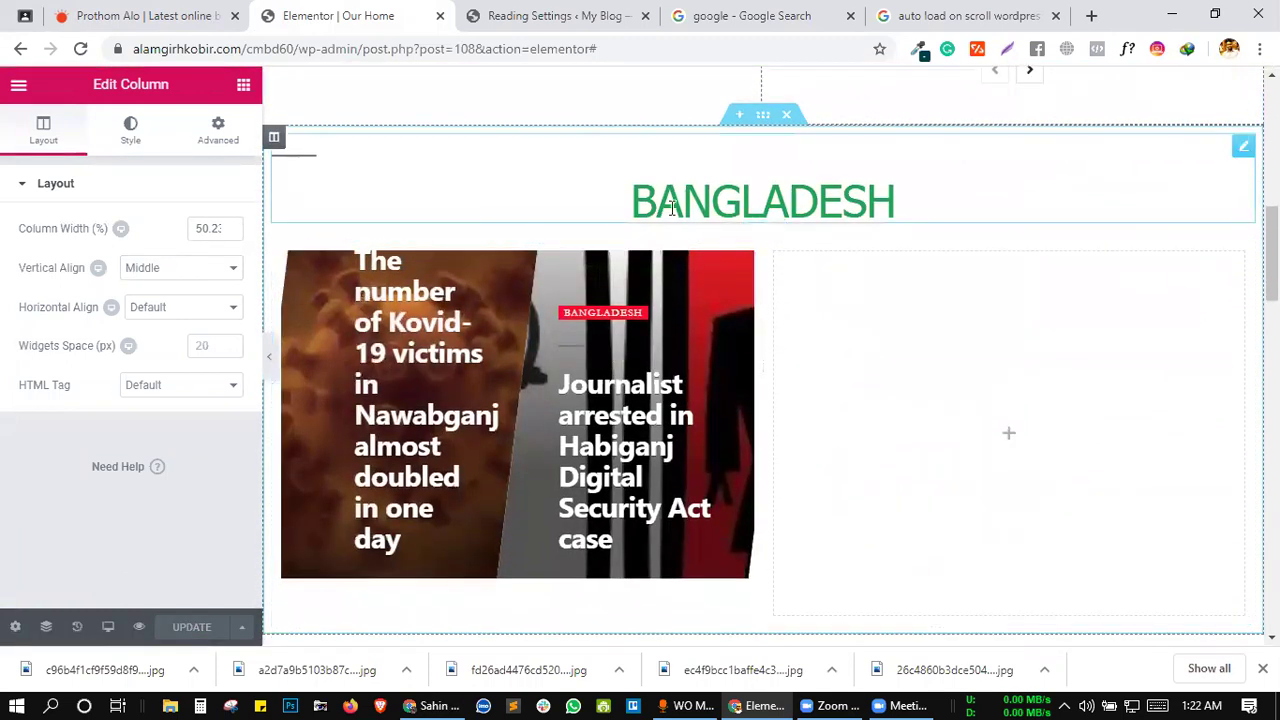
{"action": "left_click", "coordinate": [170, 12]}
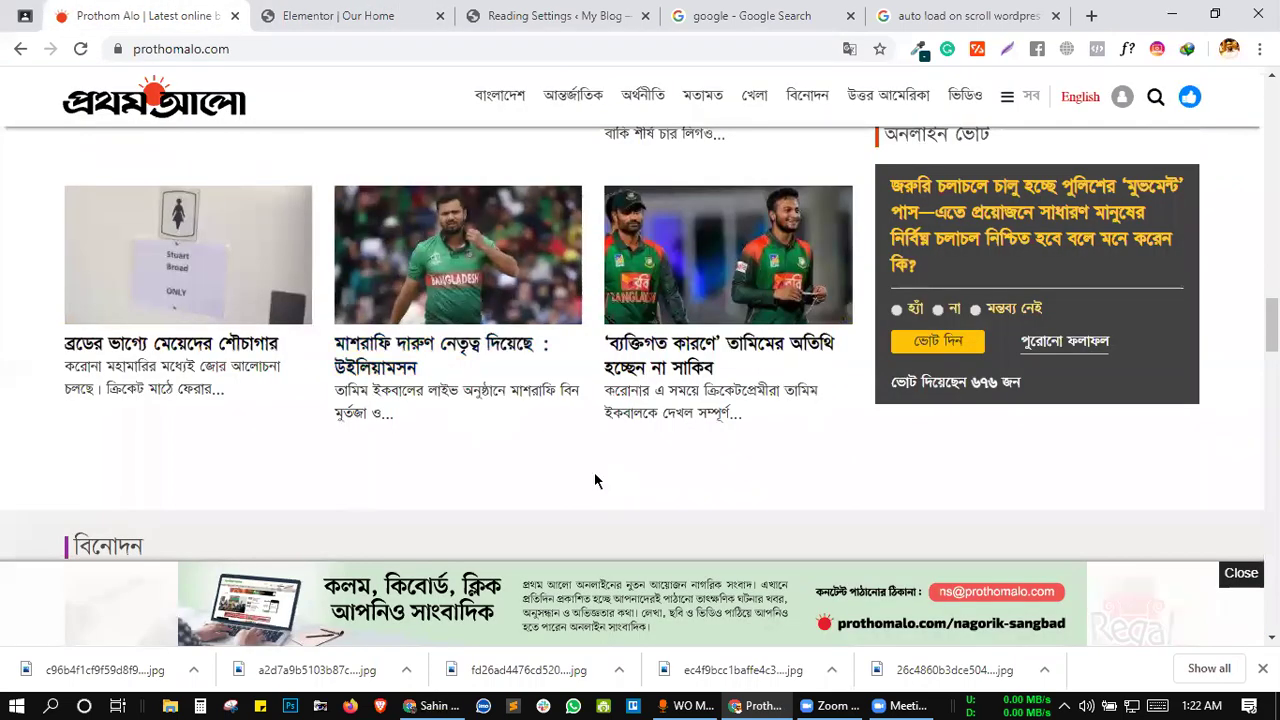
{"action": "scroll", "coordinate": [597, 471], "scroll_direction": "down", "scroll_amount": 3}
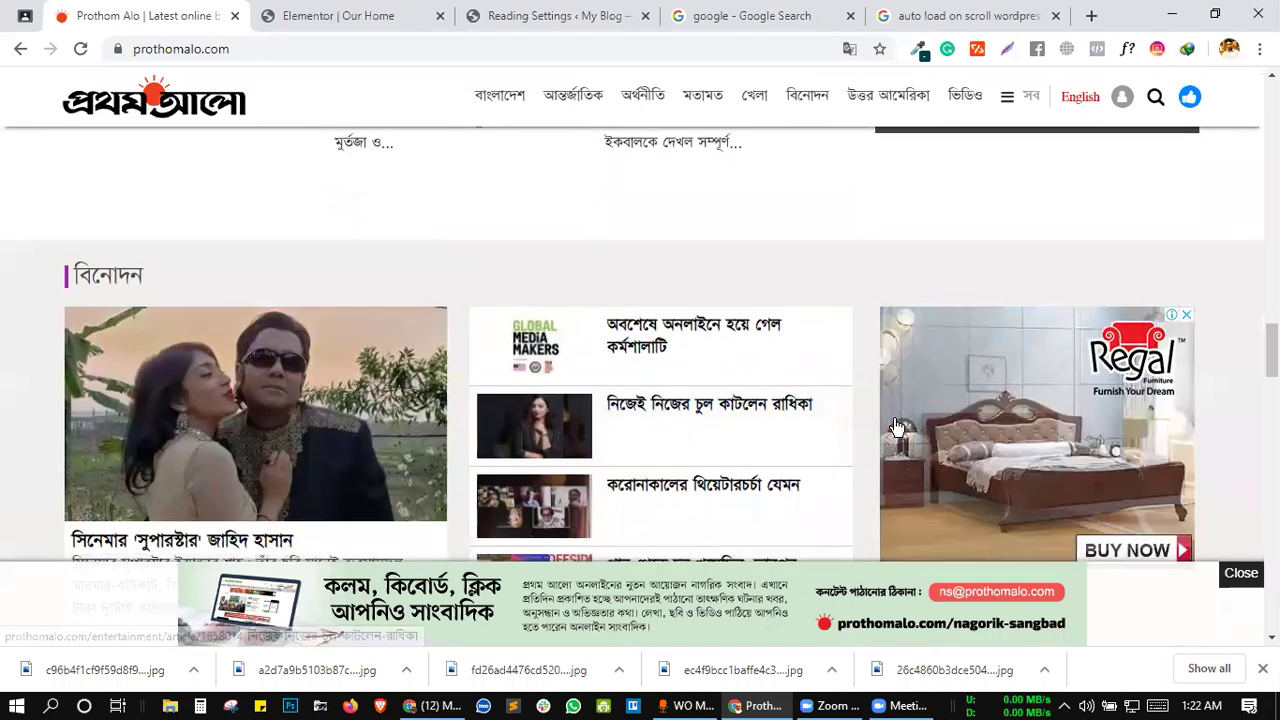
{"action": "scroll", "coordinate": [410, 407], "scroll_direction": "down", "scroll_amount": 3}
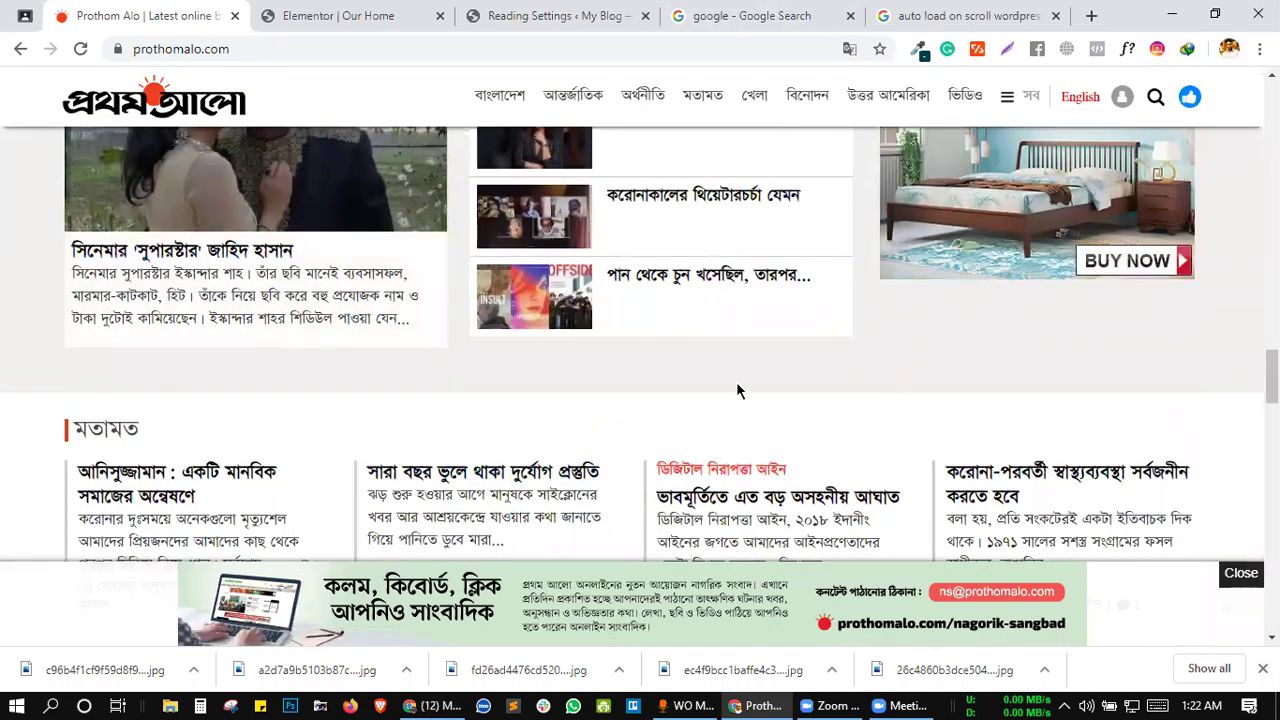
{"action": "scroll", "coordinate": [737, 390], "scroll_direction": "down", "scroll_amount": 3}
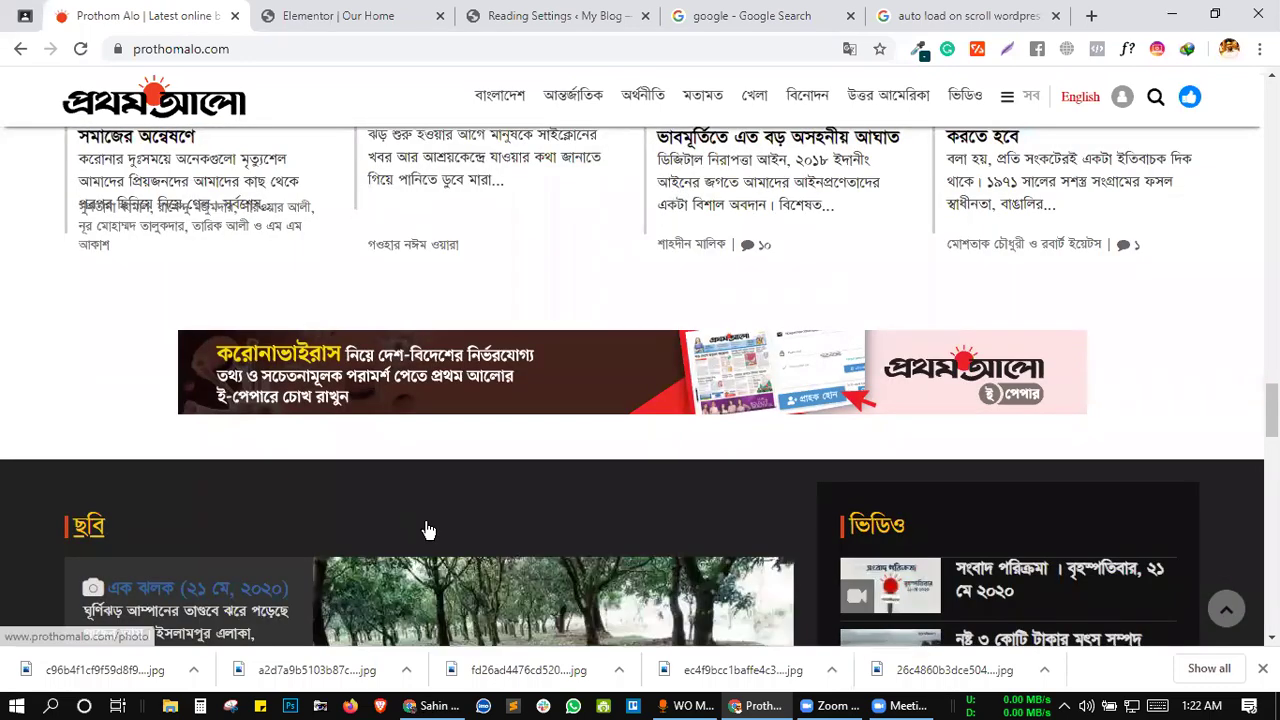
{"action": "scroll", "coordinate": [428, 530], "scroll_direction": "down", "scroll_amount": 8}
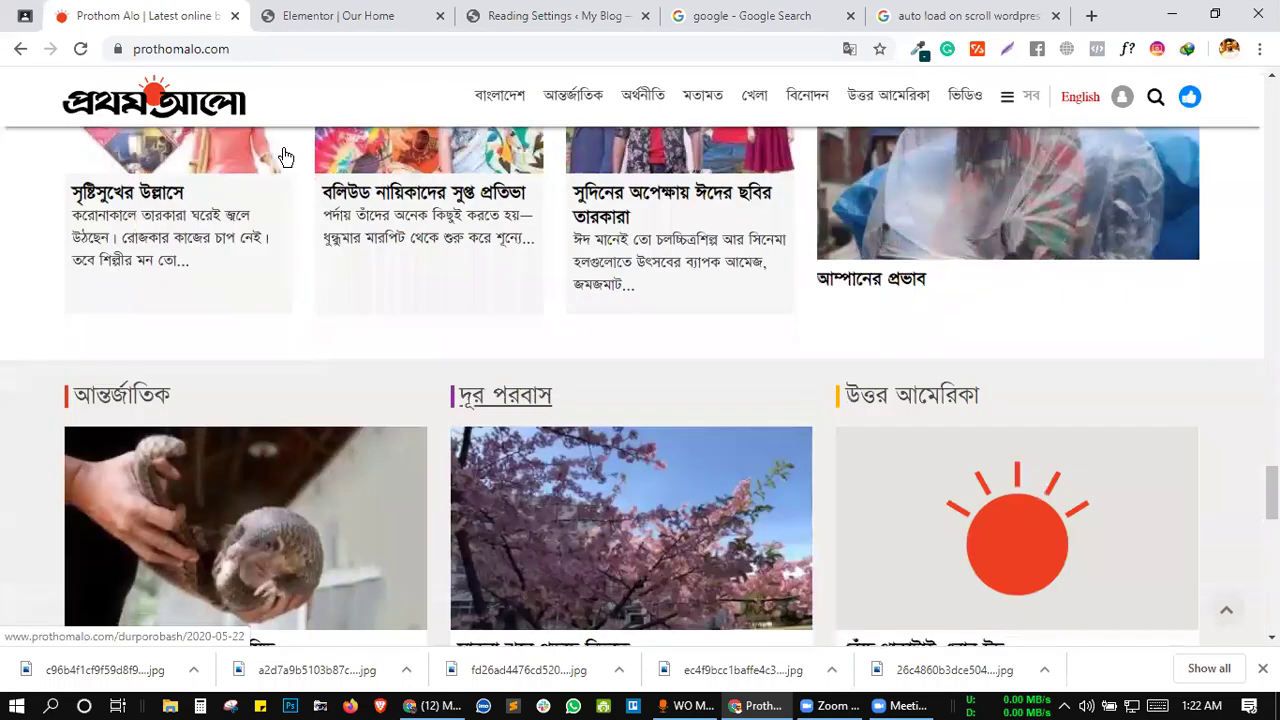
{"action": "scroll", "coordinate": [886, 305], "scroll_direction": "up", "scroll_amount": 8}
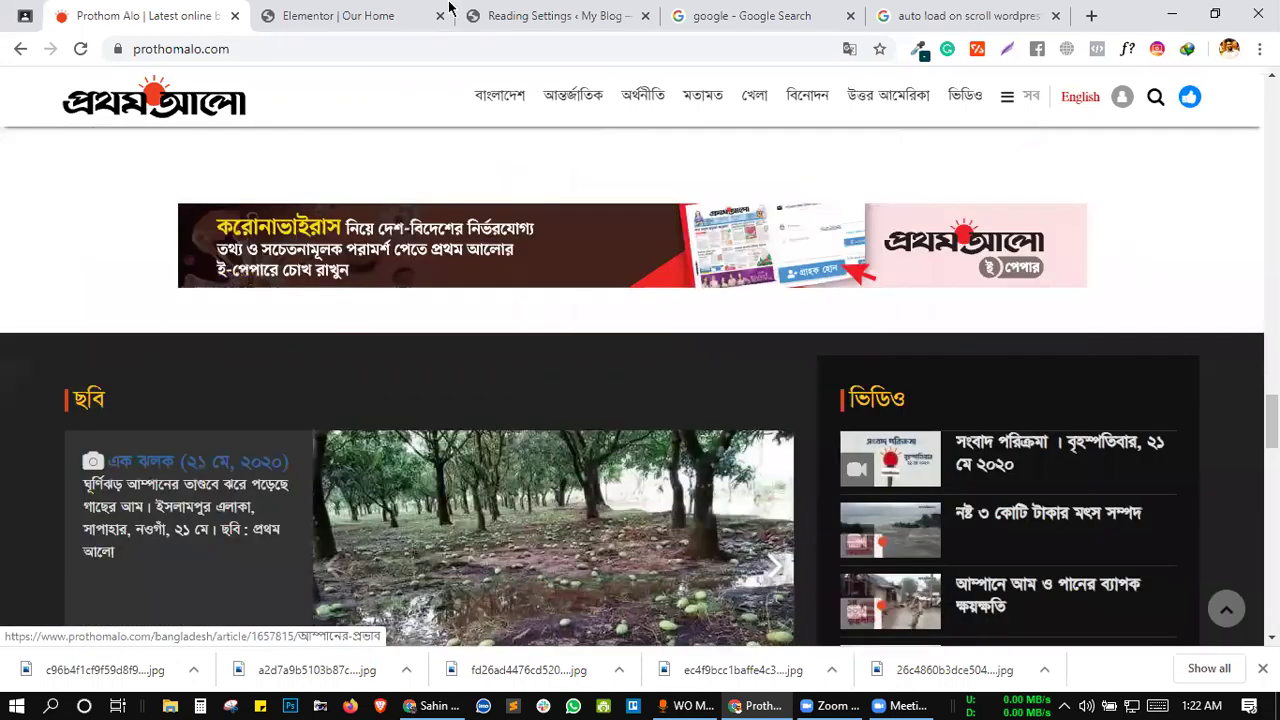
{"action": "left_click", "coordinate": [449, 12]}
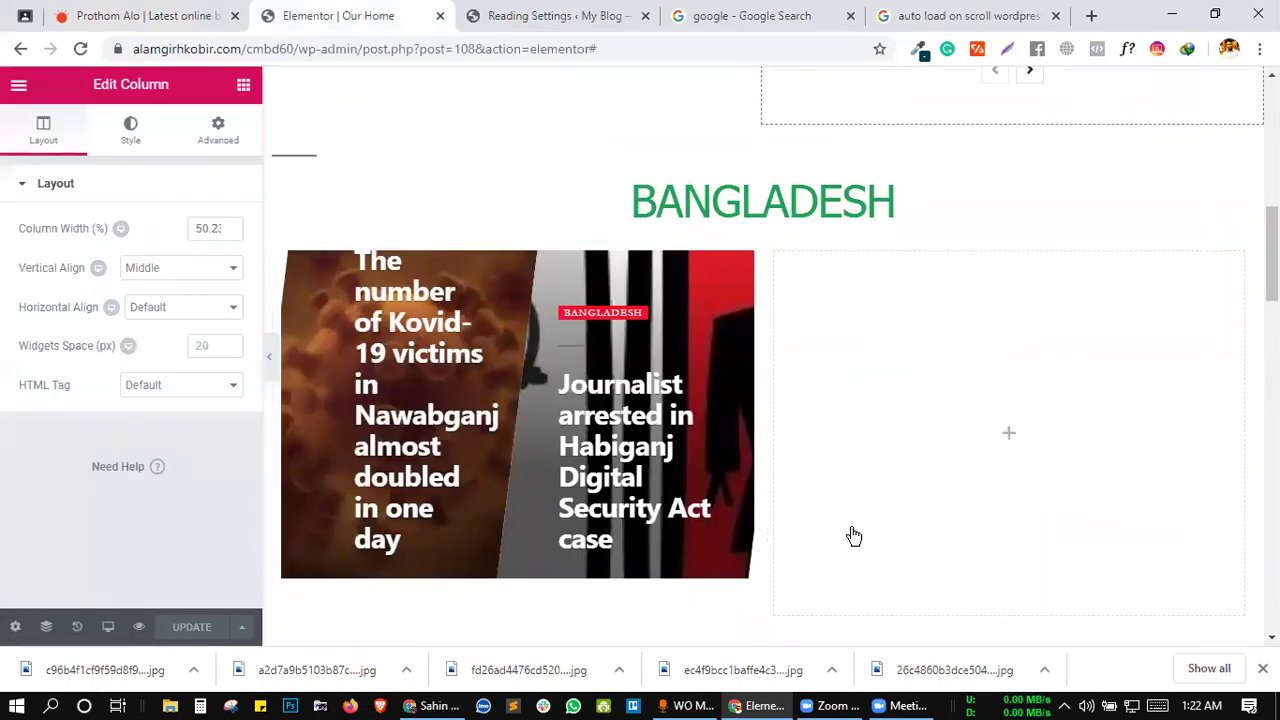
- Compare the top of the Prothom Alo homepage with the Bangladesh section being built in Elementor
{"action": "left_click", "coordinate": [897, 703]}
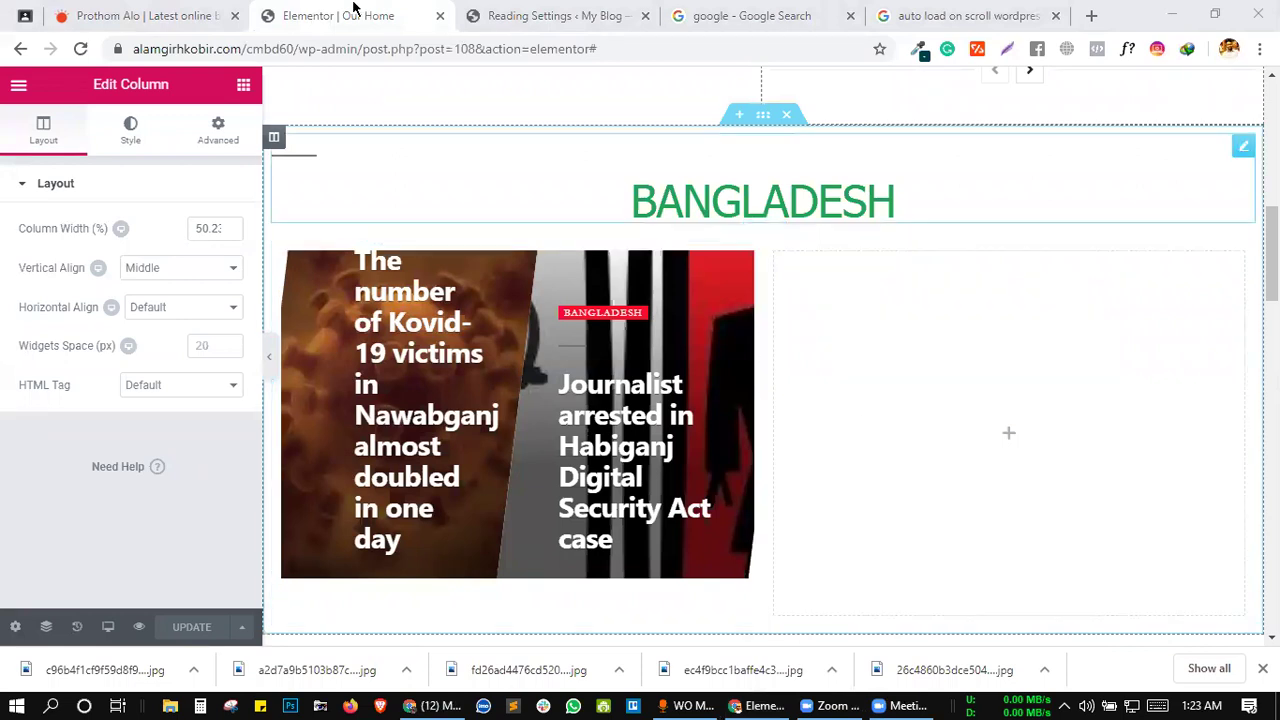
{"action": "left_click", "coordinate": [134, 10]}
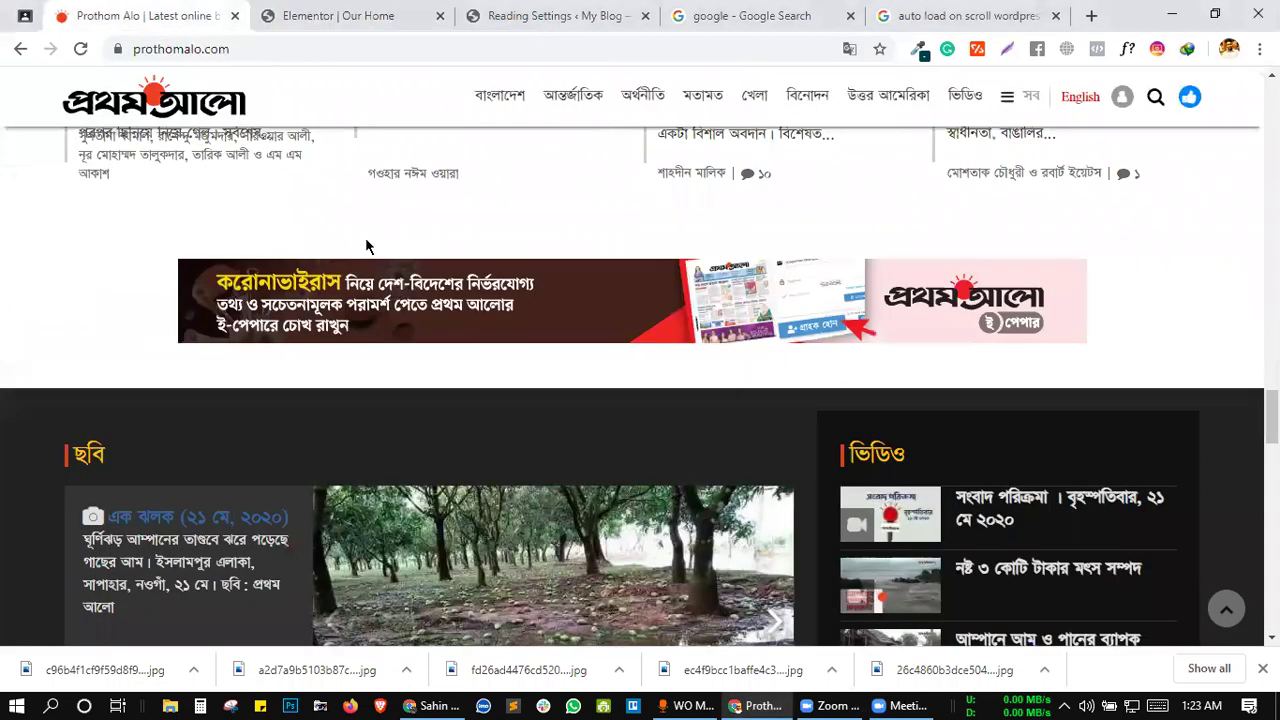
{"action": "scroll", "coordinate": [368, 265], "scroll_direction": "down", "scroll_amount": 20}
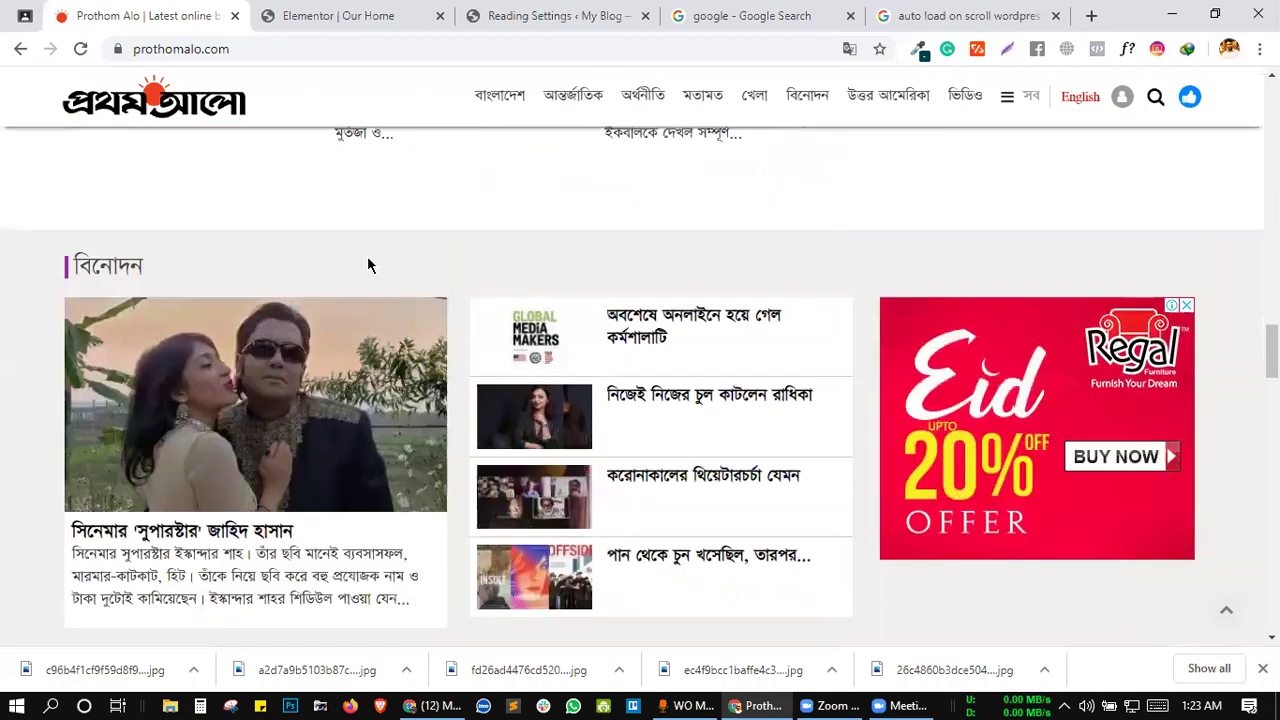
{"action": "scroll", "coordinate": [368, 265], "scroll_direction": "up", "scroll_amount": 20}
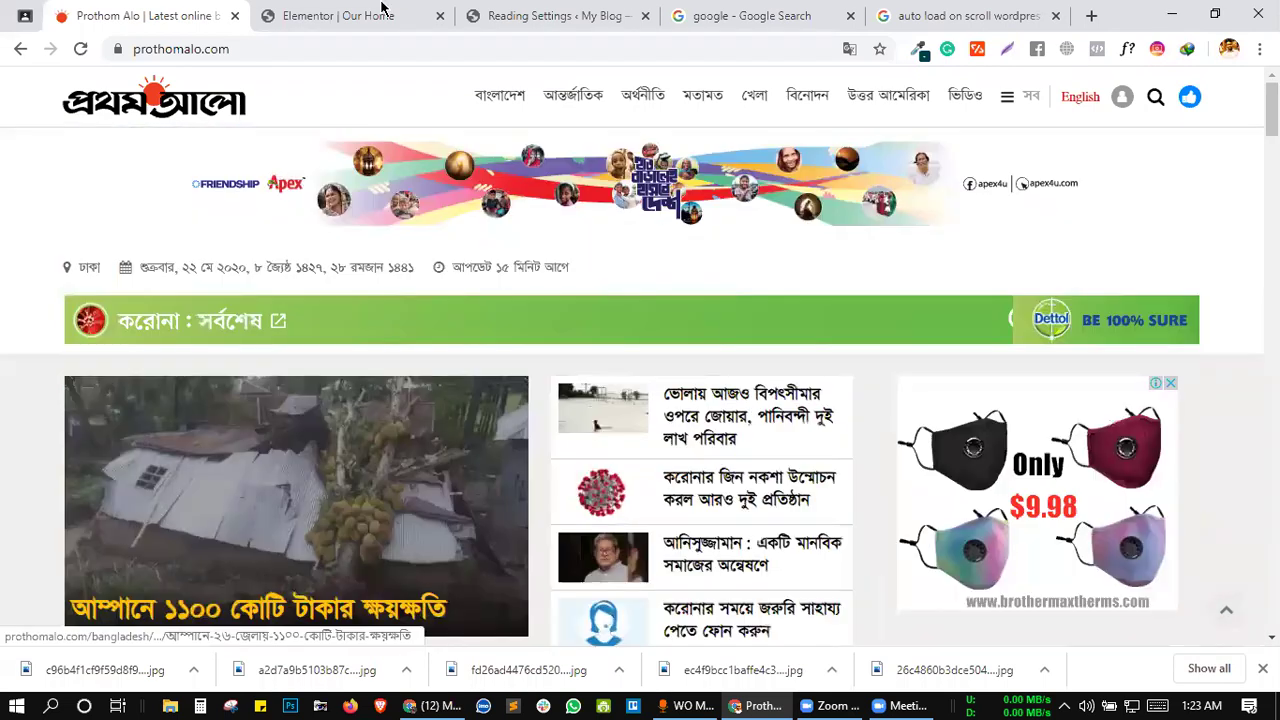
{"action": "key", "text": "ctrl+Tab"}
{"action": "scroll", "coordinate": [1029, 460], "scroll_direction": "down", "scroll_amount": 1}
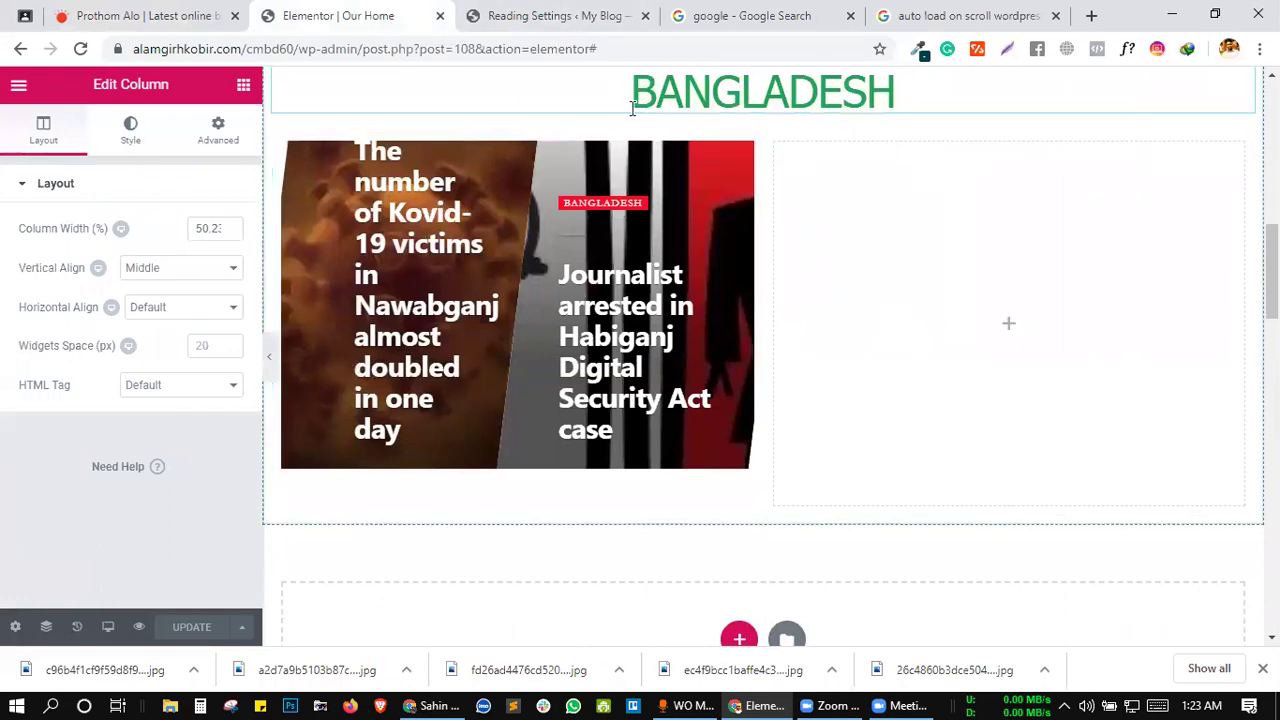
{"action": "scroll", "coordinate": [631, 138], "scroll_direction": "up", "scroll_amount": 1}
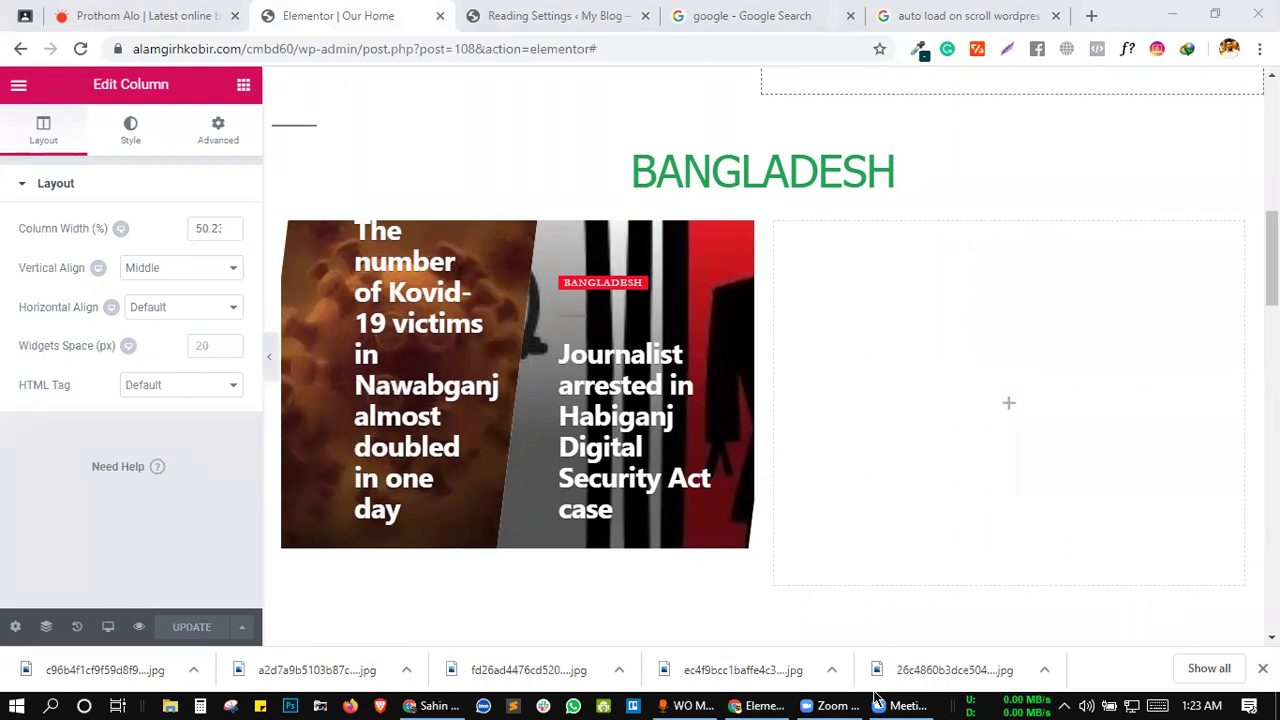
- Switch to the WordPress dashboard and open the list of all posts
{"action": "left_click", "coordinate": [600, 8]}
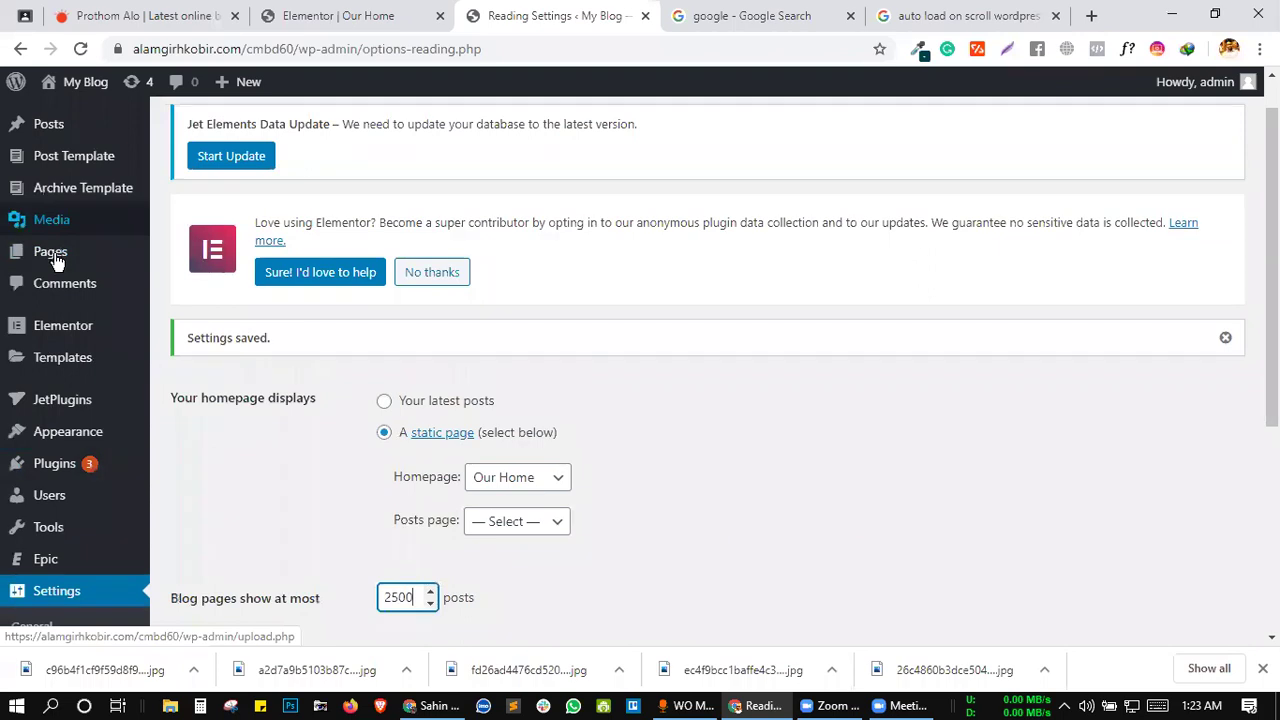
{"action": "scroll", "coordinate": [55, 255], "scroll_direction": "up", "scroll_amount": 1}
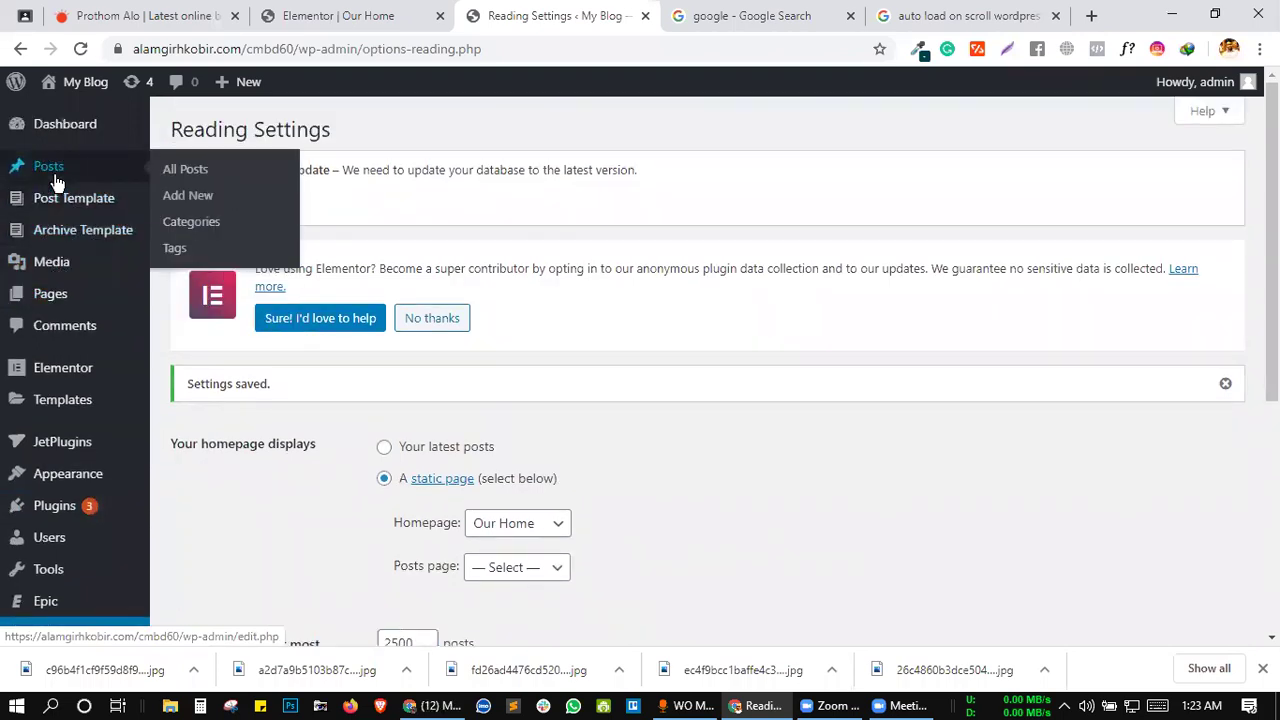
{"action": "left_click", "coordinate": [56, 178]}
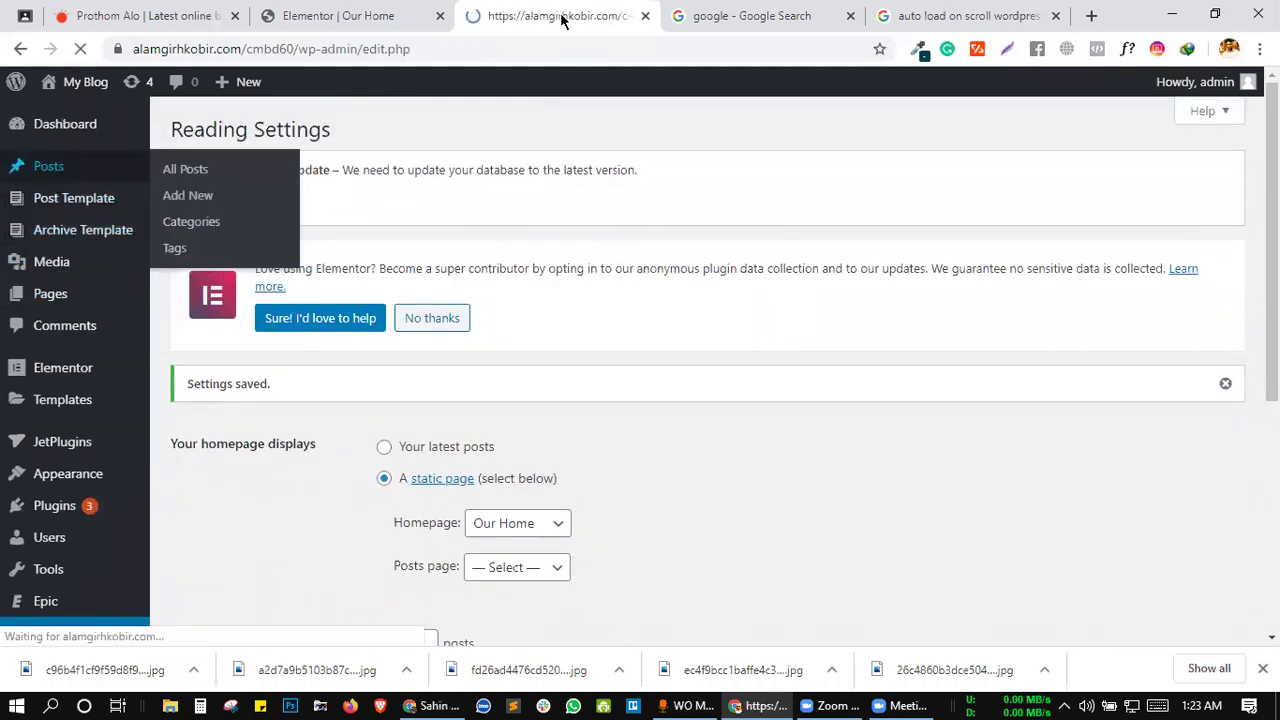
{"action": "scroll", "coordinate": [486, 248], "scroll_direction": "down", "scroll_amount": 2}
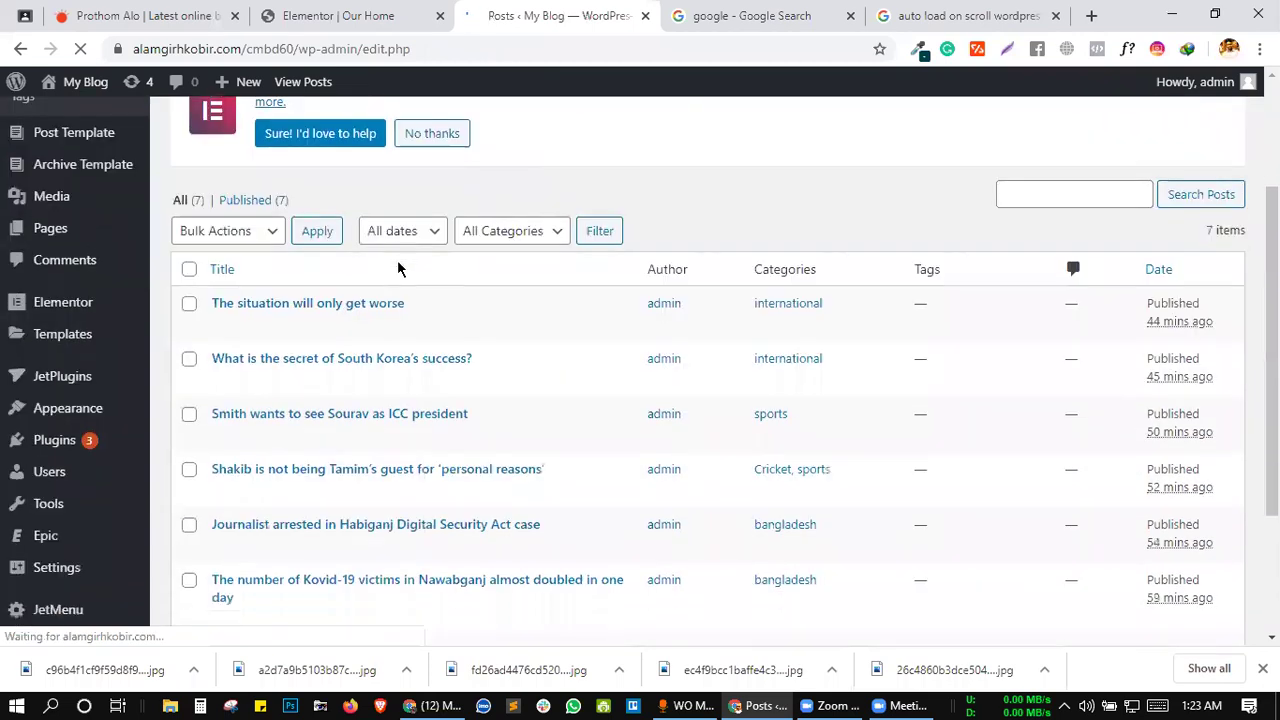
- Open the post "The situation will only get worse" for quick editing and additionally assign it the Uncategorized and bangladesh categories
{"action": "left_click", "coordinate": [278, 330]}
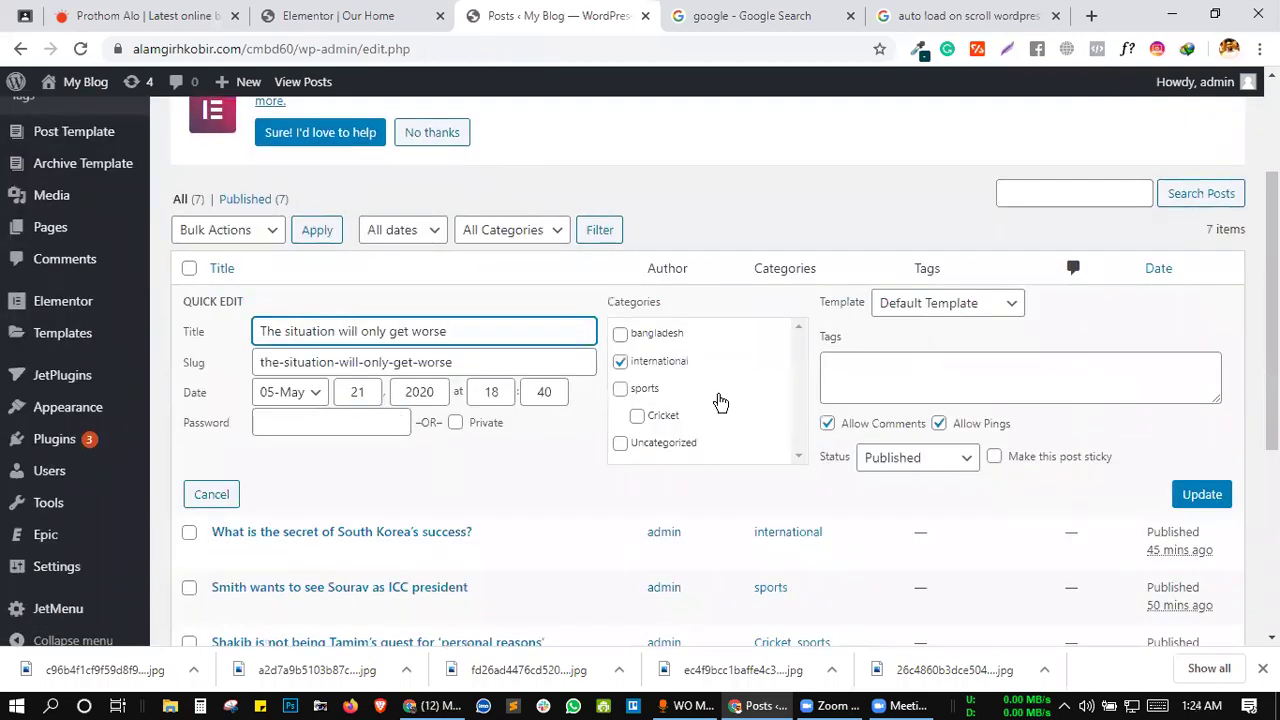
{"action": "left_click", "coordinate": [621, 443]}
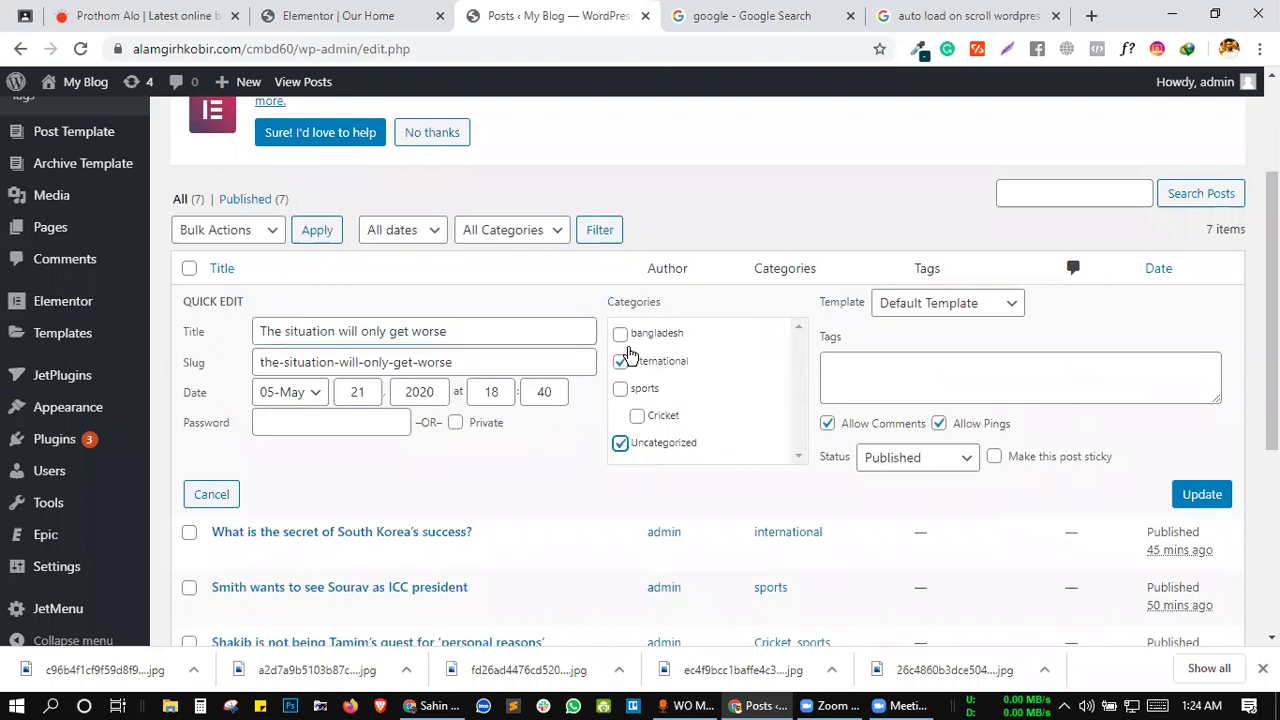
{"action": "left_click", "coordinate": [621, 334]}
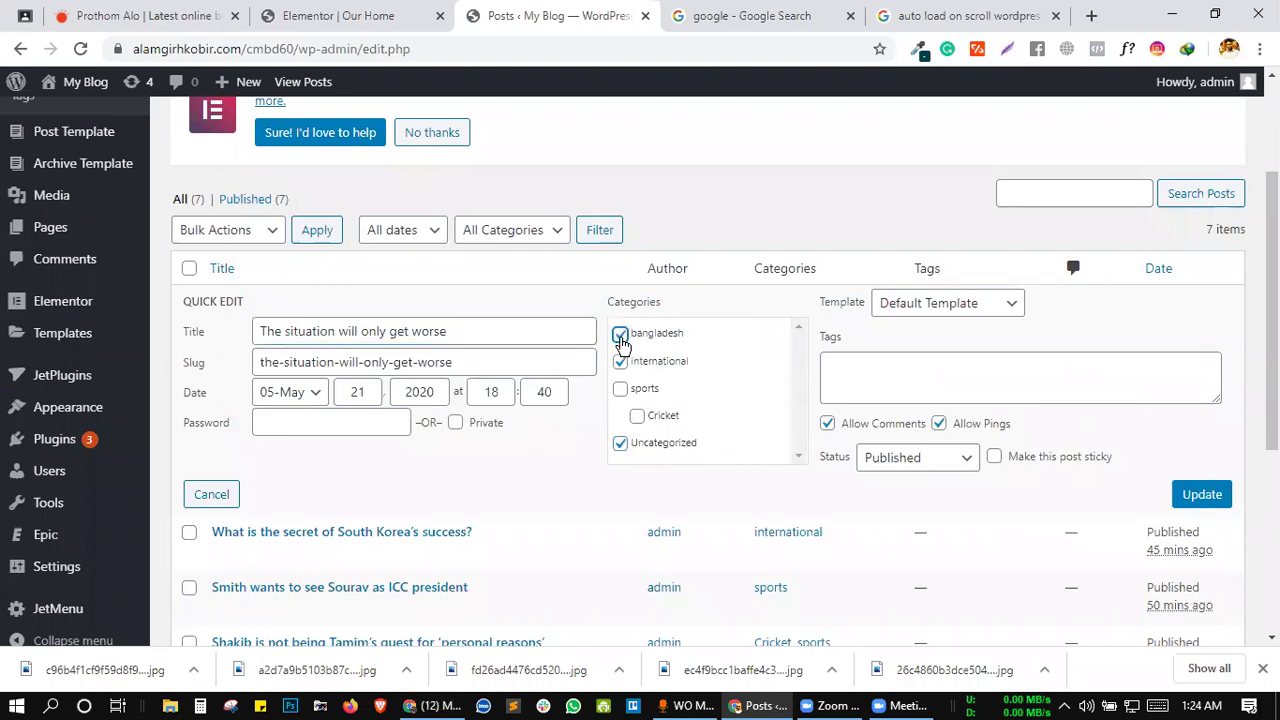
- Remove Uncategorized and bangladesh from the post "The situation will only get worse", keep only international, and update it
{"action": "left_click", "coordinate": [621, 444]}
{"action": "left_click", "coordinate": [622, 362]}
{"action": "left_click", "coordinate": [621, 335]}
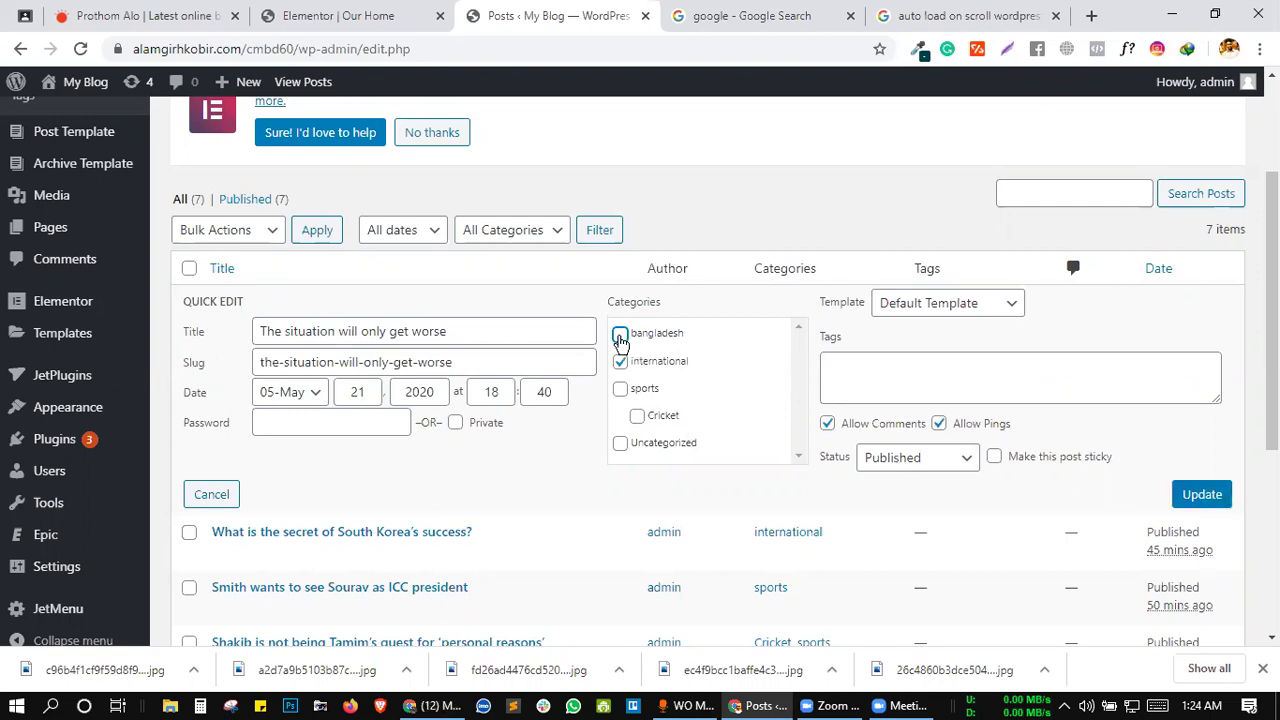
{"action": "left_click", "coordinate": [621, 361]}
{"action": "left_click", "coordinate": [621, 362]}
{"action": "left_click", "coordinate": [1204, 497]}
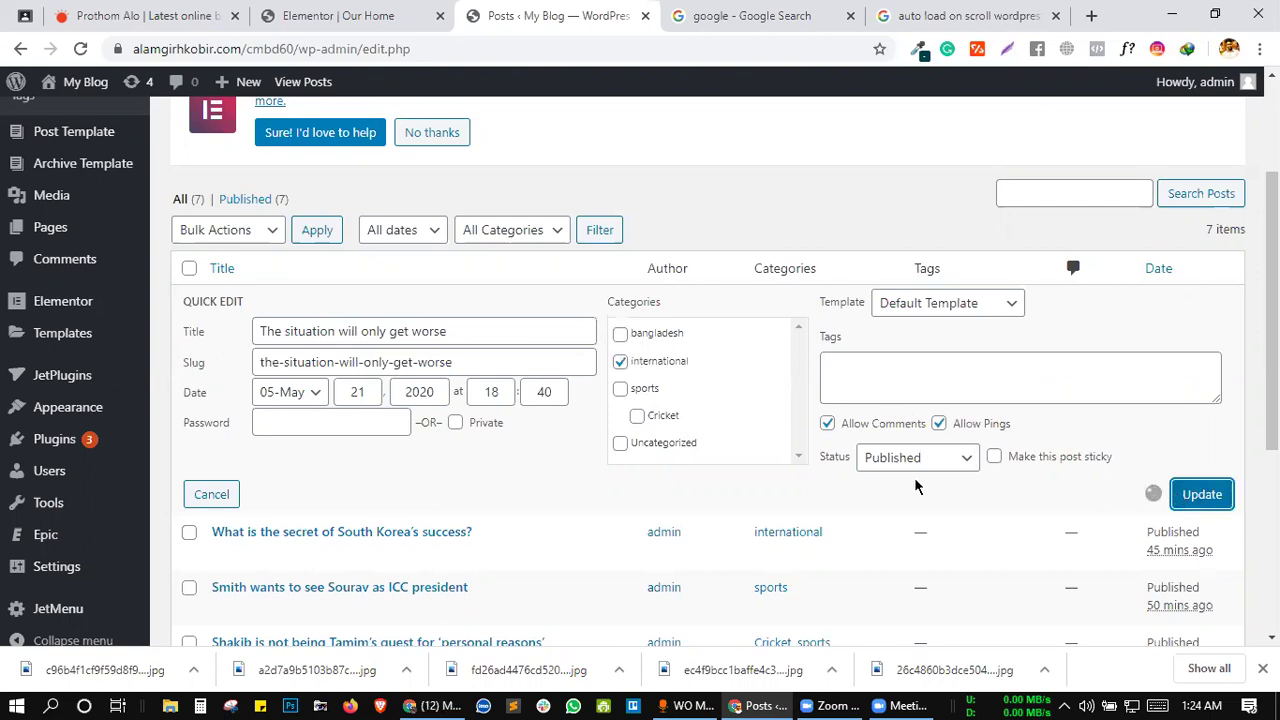
- Open the post "What is the secret of South Korea's success?" for quick editing and check its categories against the other posts
{"action": "scroll", "coordinate": [608, 437], "scroll_direction": "down", "scroll_amount": 1}
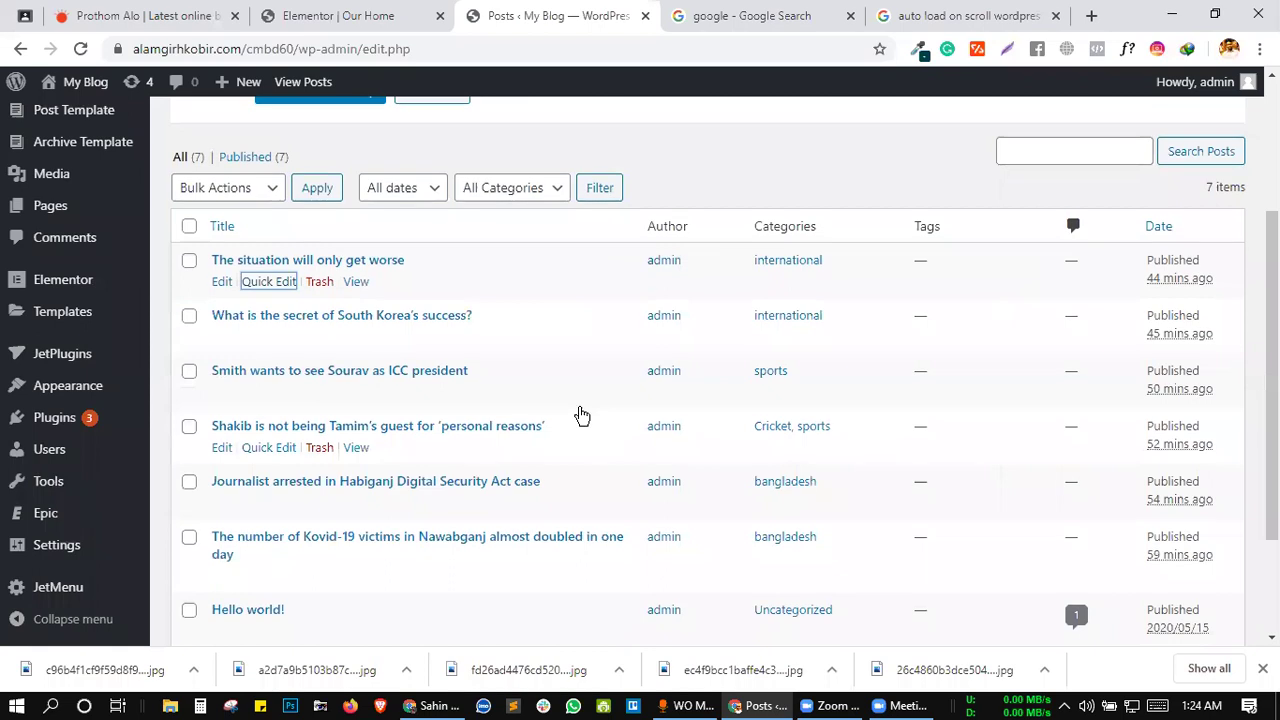
{"action": "left_click", "coordinate": [272, 340]}
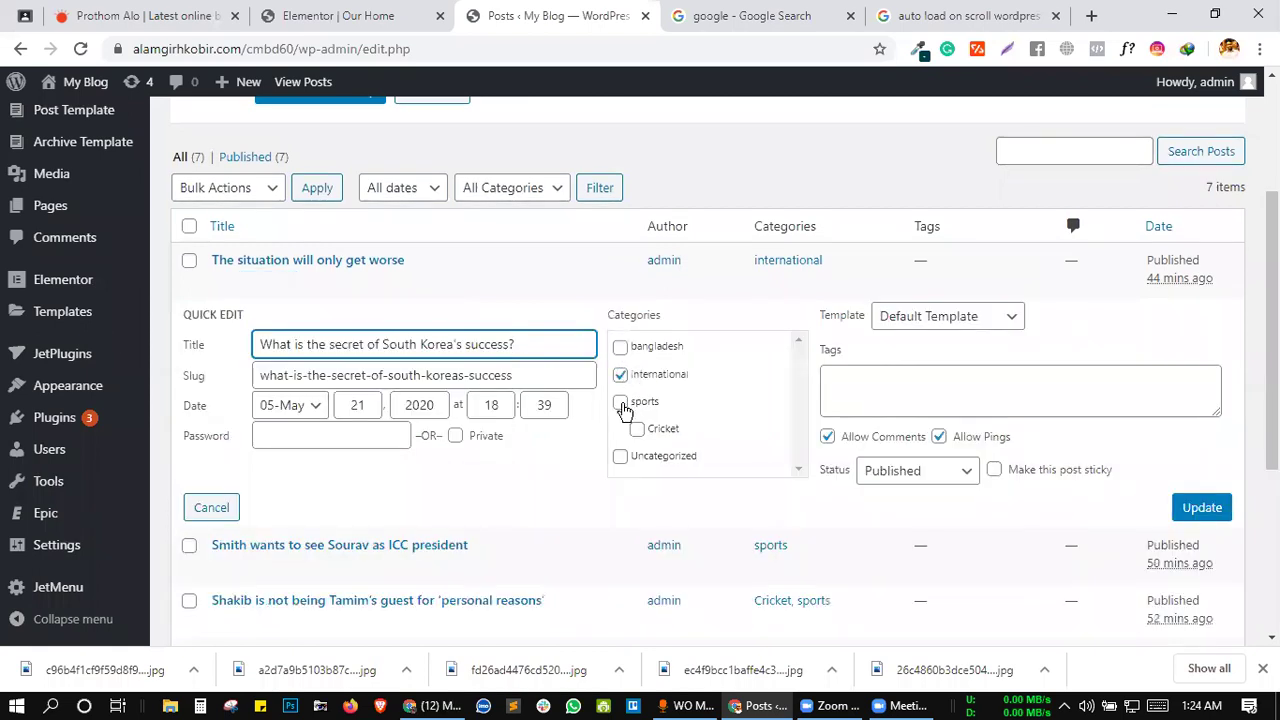
{"action": "scroll", "coordinate": [640, 400], "scroll_direction": "down", "scroll_amount": 2}
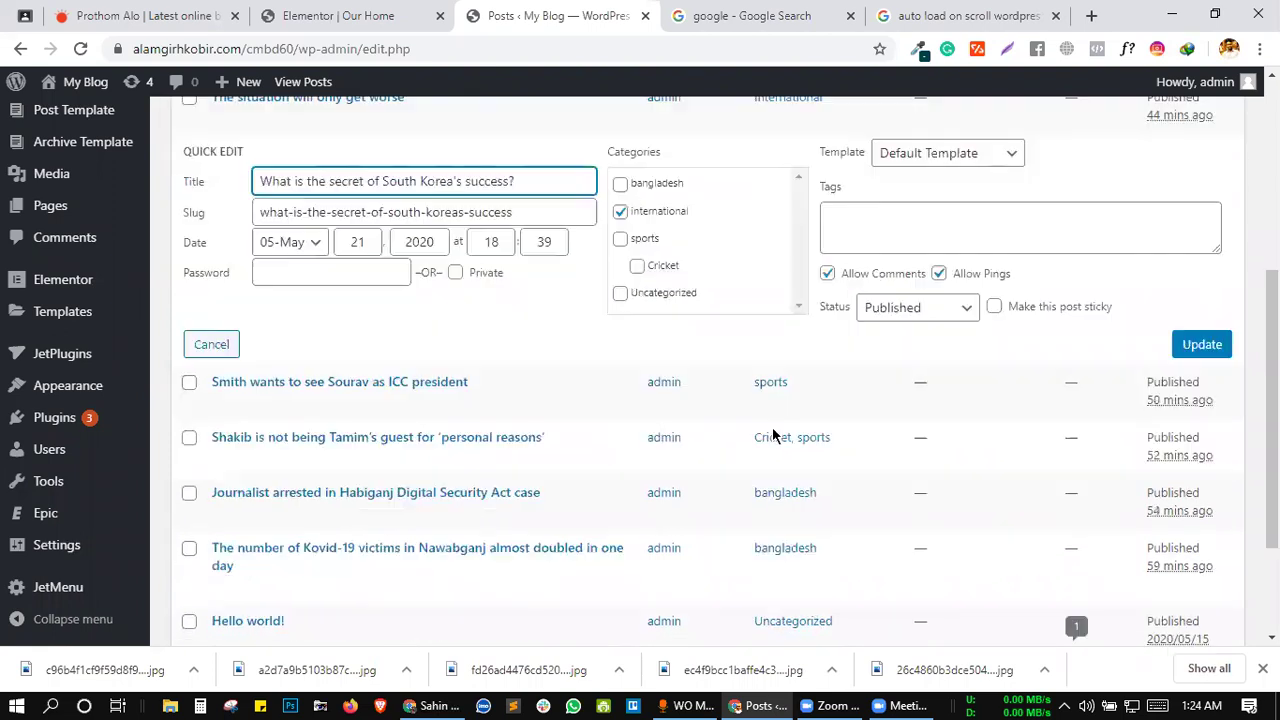
{"action": "scroll", "coordinate": [480, 297], "scroll_direction": "up", "scroll_amount": 3}
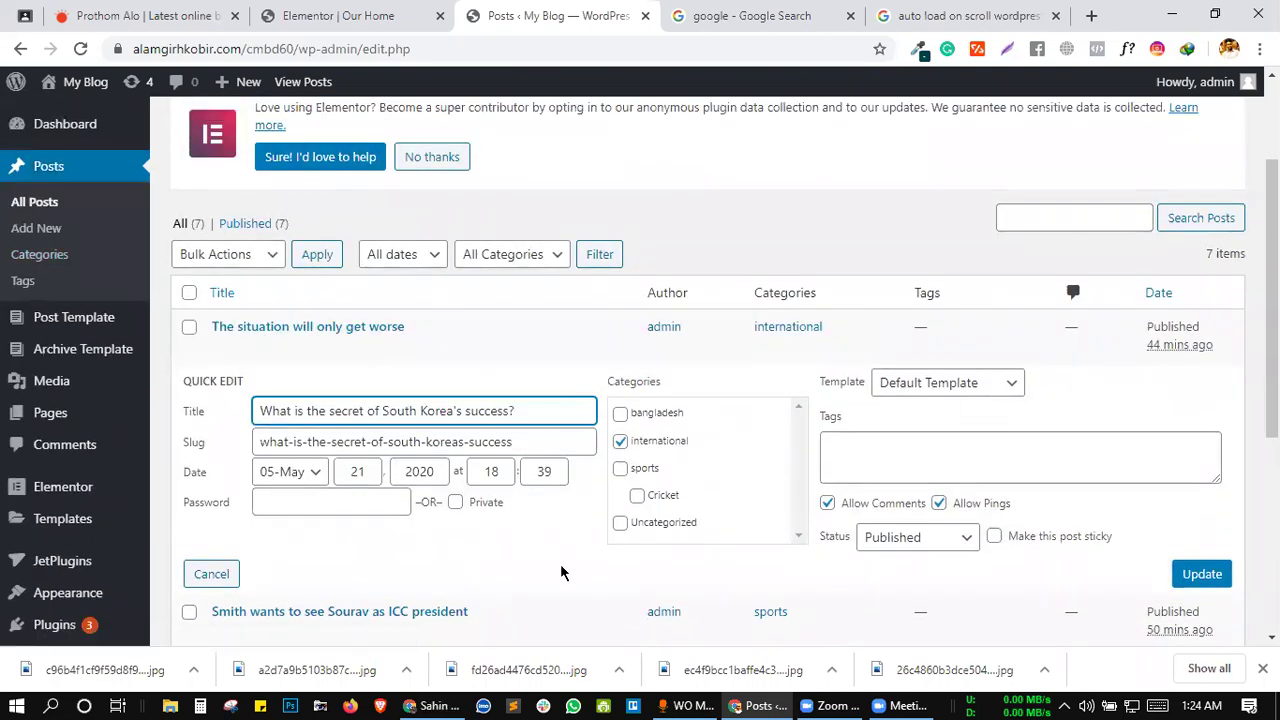
- Look over the published posts list and the Bangladesh section of the home page in the Elementor editor
{"action": "scroll", "coordinate": [554, 551], "scroll_direction": "down", "scroll_amount": 3}
{"action": "scroll", "coordinate": [491, 346], "scroll_direction": "up", "scroll_amount": 2}
{"action": "scroll", "coordinate": [600, 320], "scroll_direction": "up", "scroll_amount": 3}
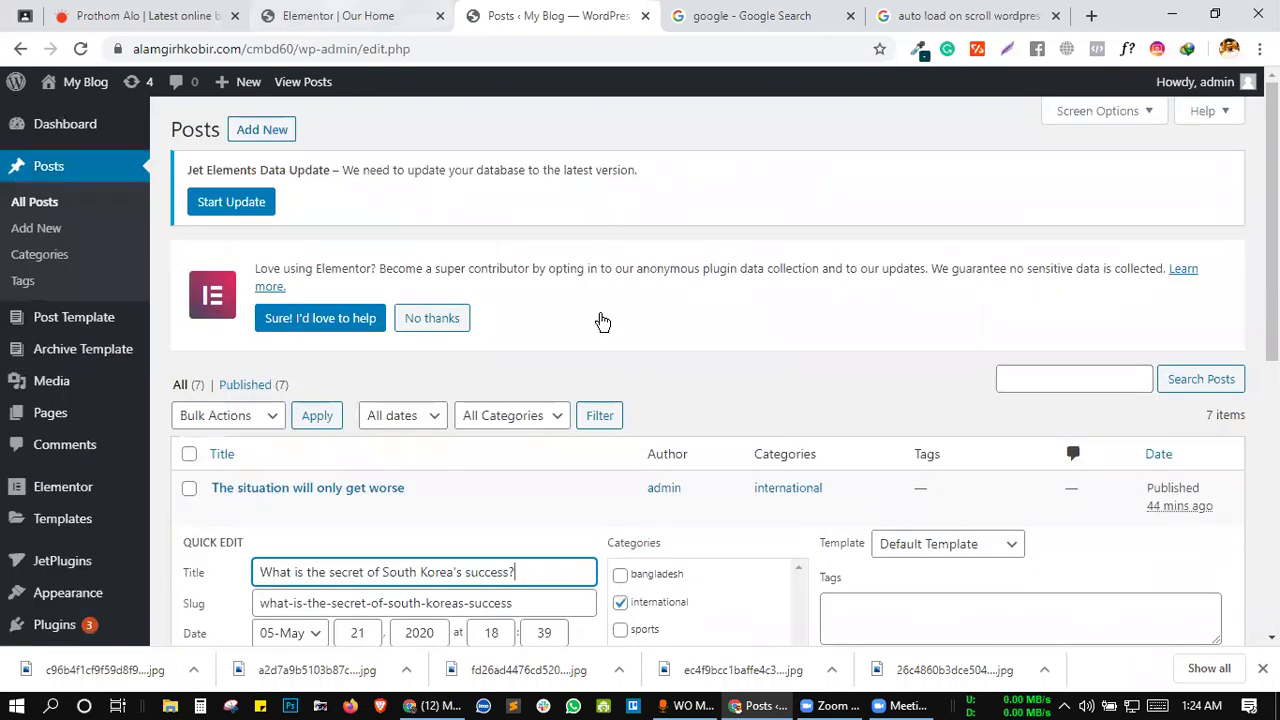
{"action": "key", "text": "ctrl+shift+Tab"}
{"action": "scroll", "coordinate": [777, 414], "scroll_direction": "down", "scroll_amount": 1}
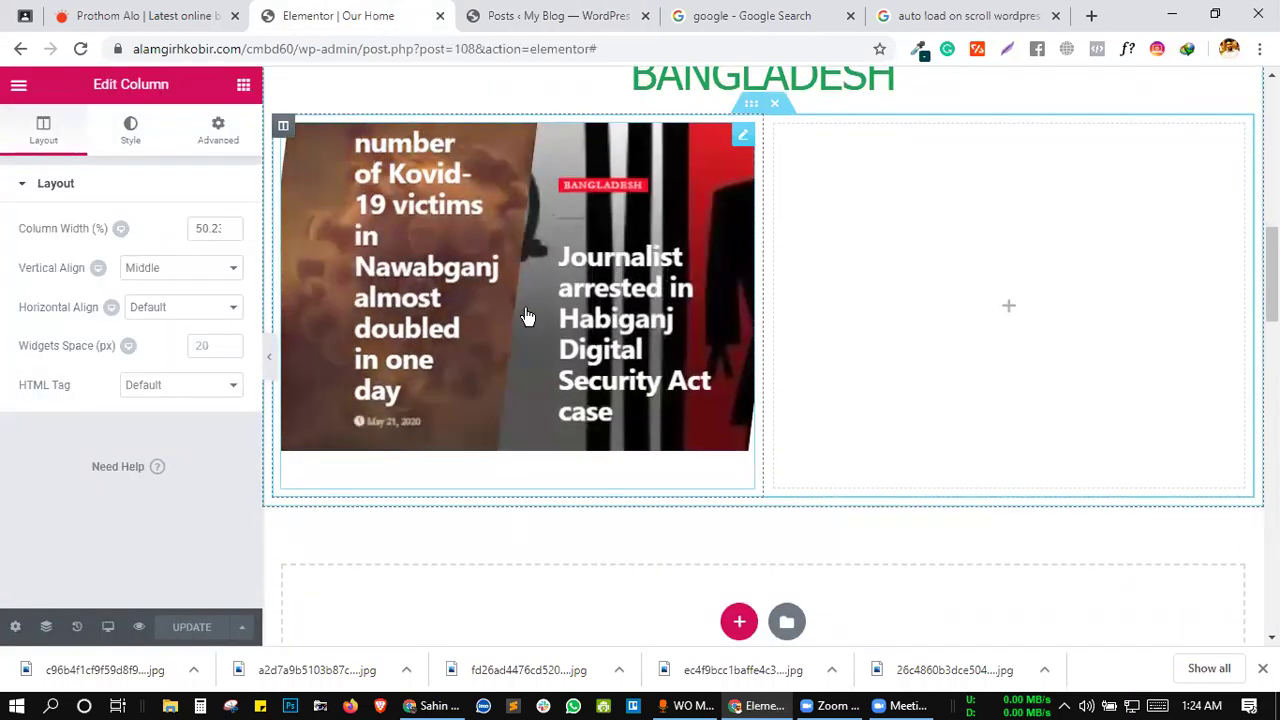
{"action": "scroll", "coordinate": [469, 294], "scroll_direction": "down", "scroll_amount": 1}
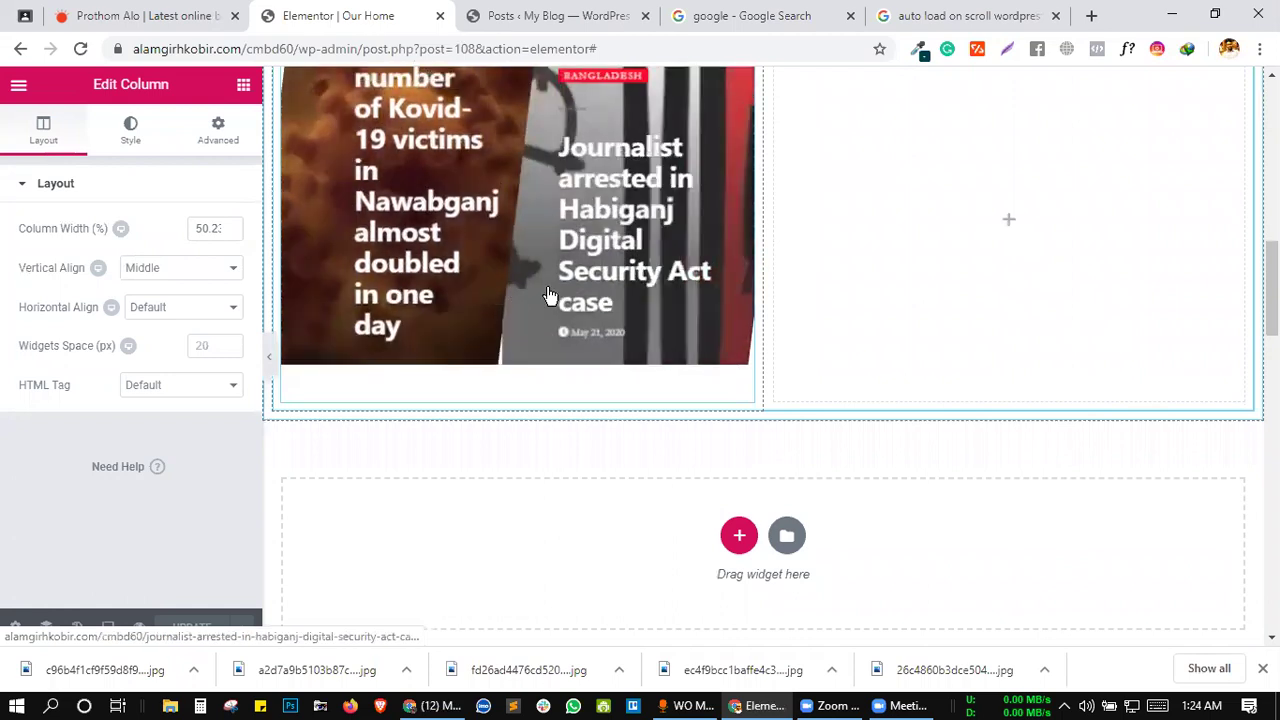
{"action": "scroll", "coordinate": [646, 354], "scroll_direction": "up", "scroll_amount": 2}
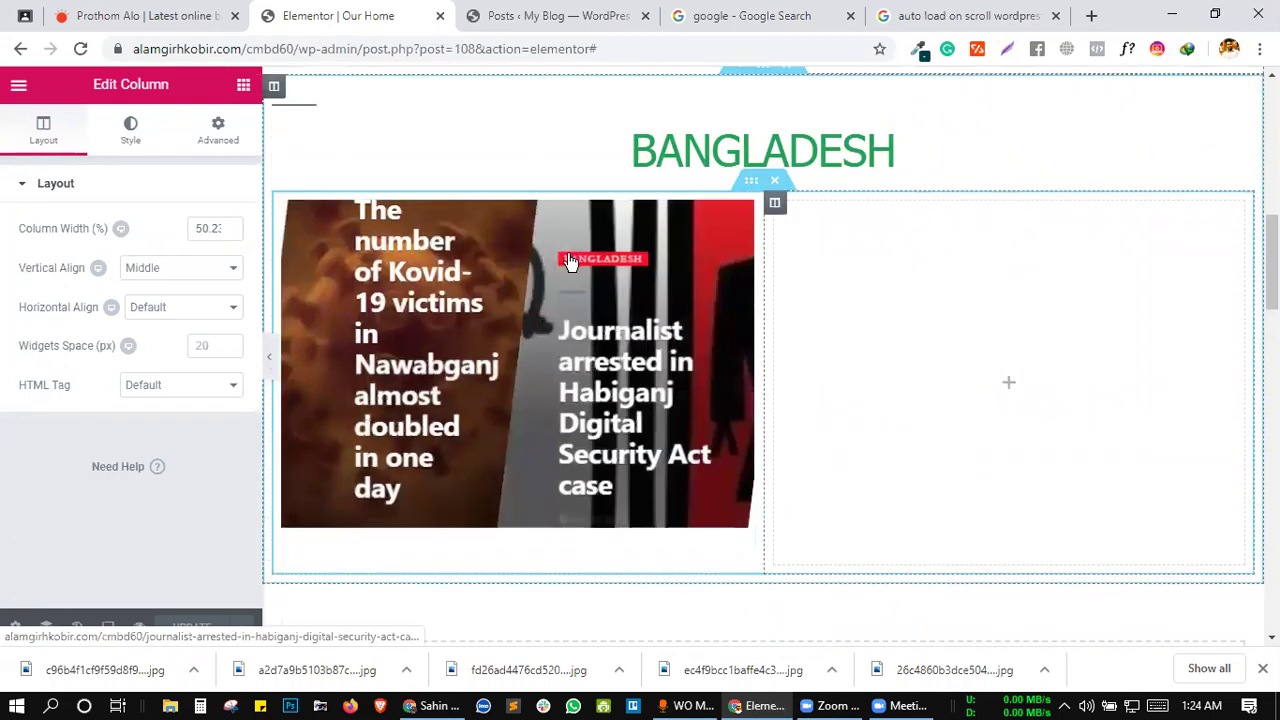
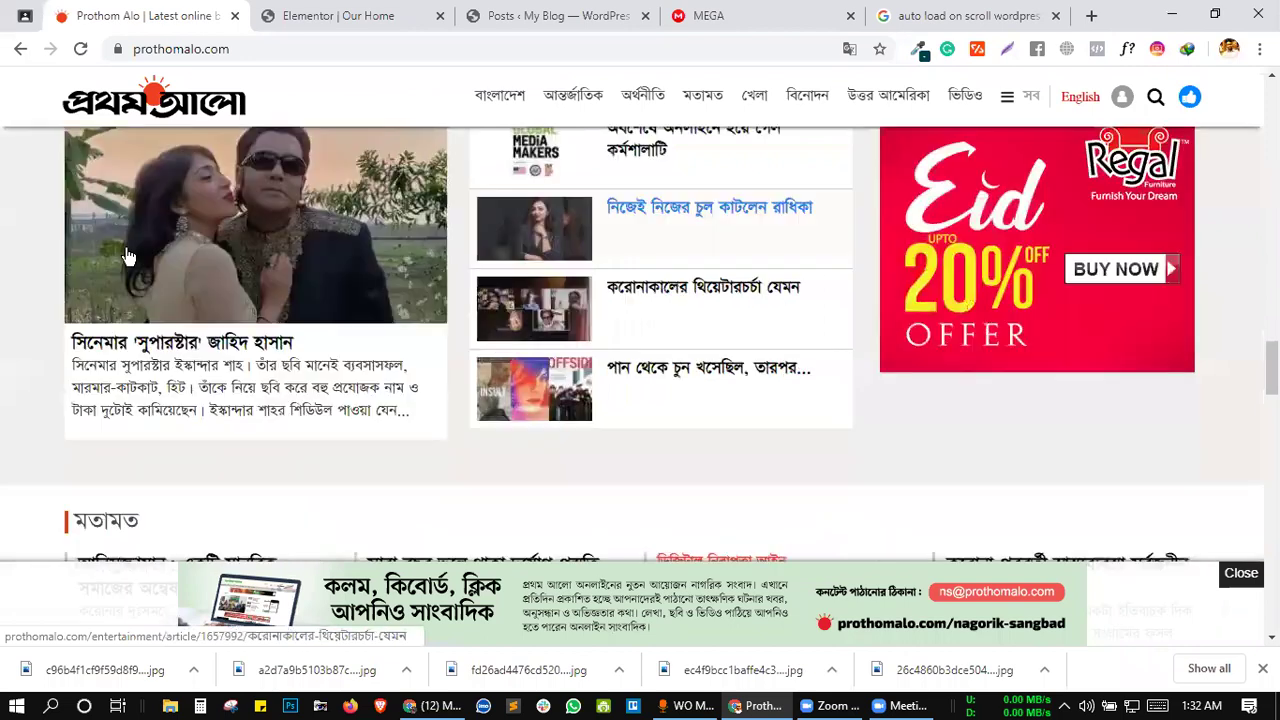
- Examine the layout of the entertainment section on the Prothom Alo home page
{"action": "scroll", "coordinate": [290, 343], "scroll_direction": "down", "scroll_amount": 1}
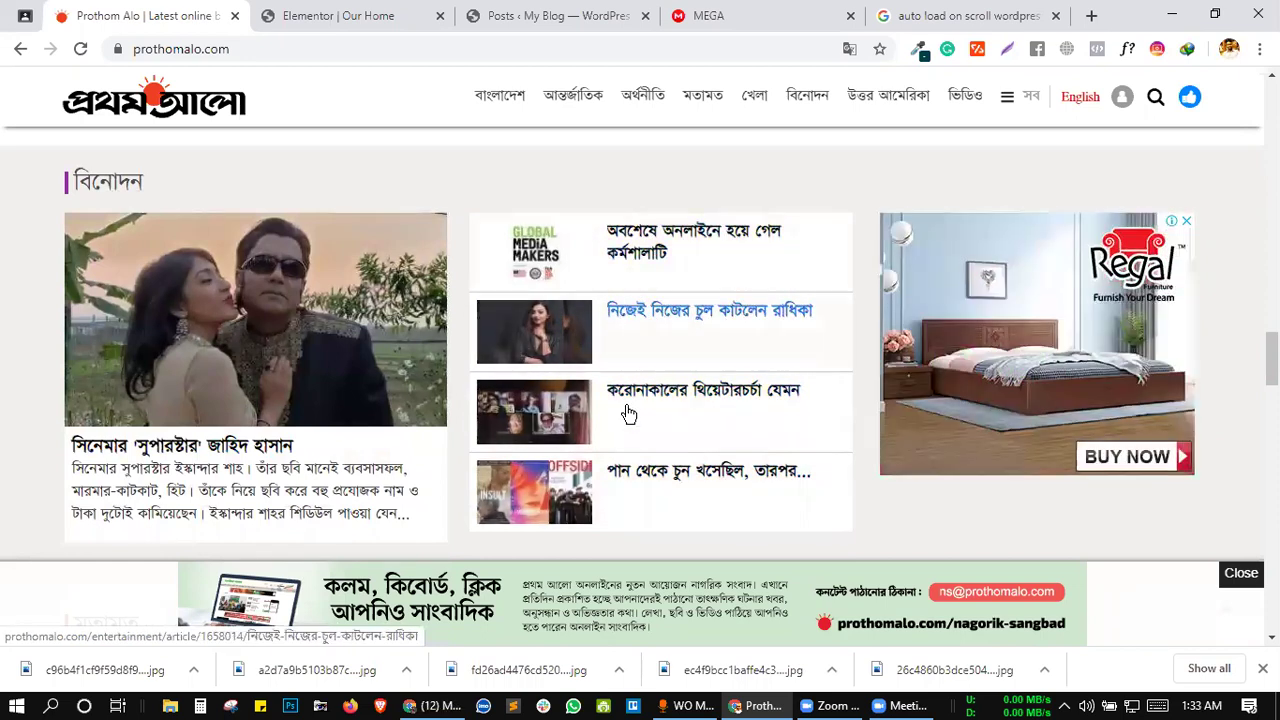
{"action": "scroll", "coordinate": [283, 367], "scroll_direction": "down", "scroll_amount": 1}
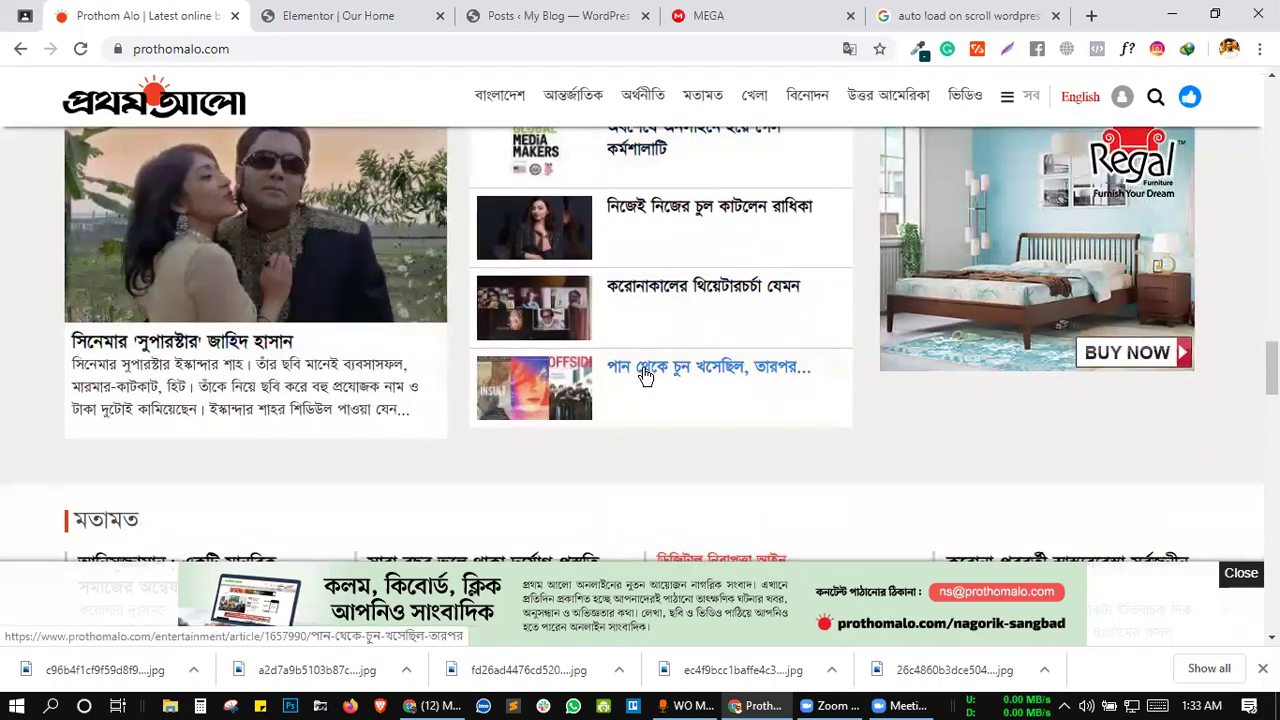
{"action": "scroll", "coordinate": [640, 371], "scroll_direction": "up", "scroll_amount": 1}
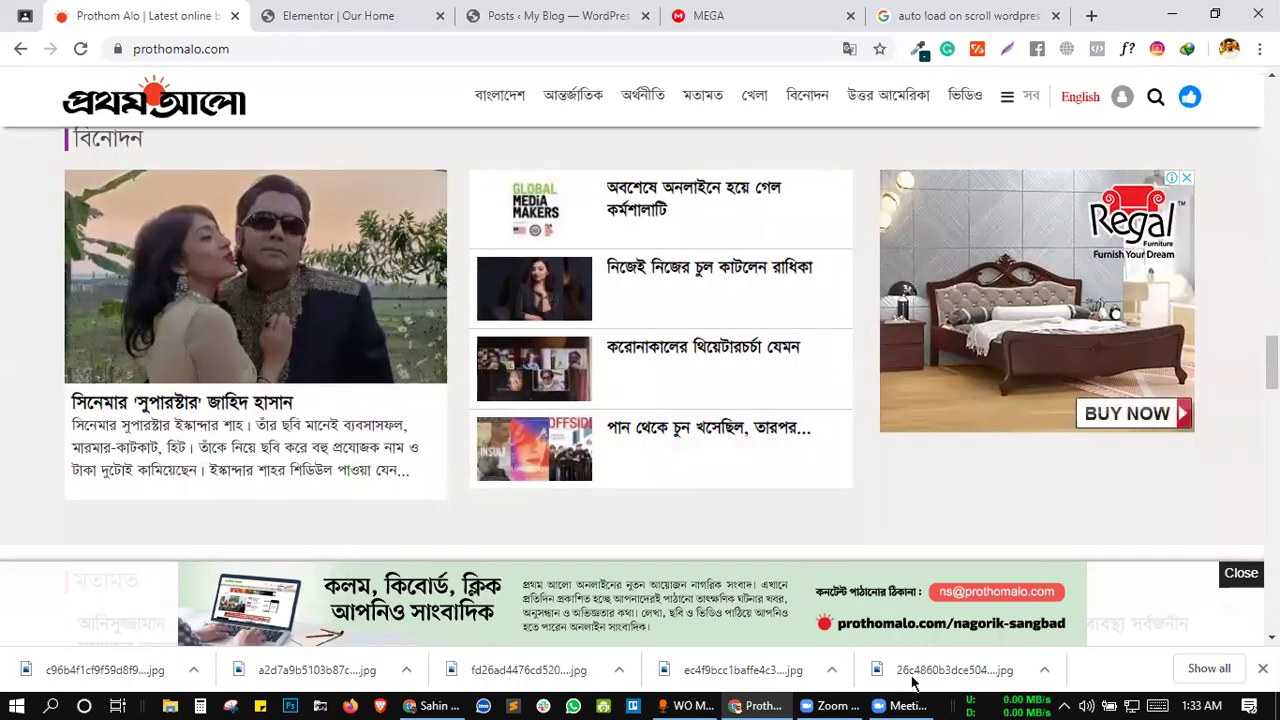
{"action": "left_click", "coordinate": [881, 707]}
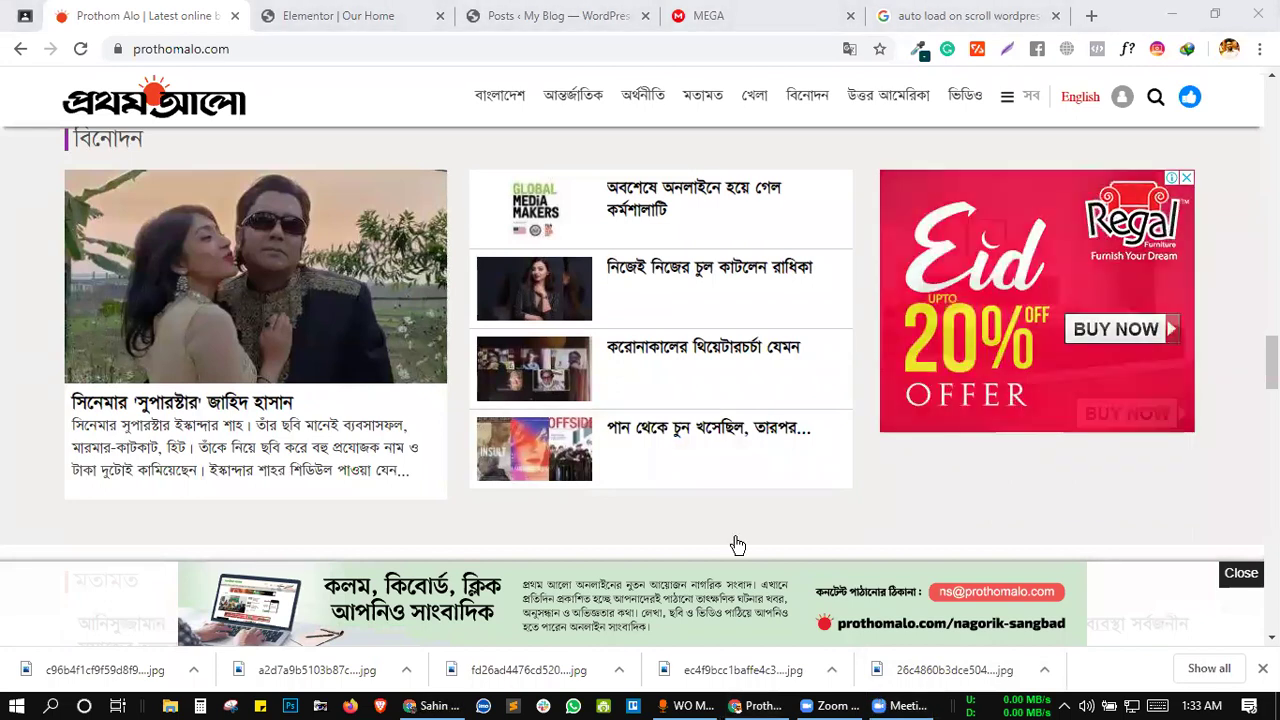
- Return to the Elementor page and change the heading above the post list to "Popular post of Bangladesh"
{"action": "left_click", "coordinate": [555, 15]}
{"action": "left_click", "coordinate": [403, 15]}
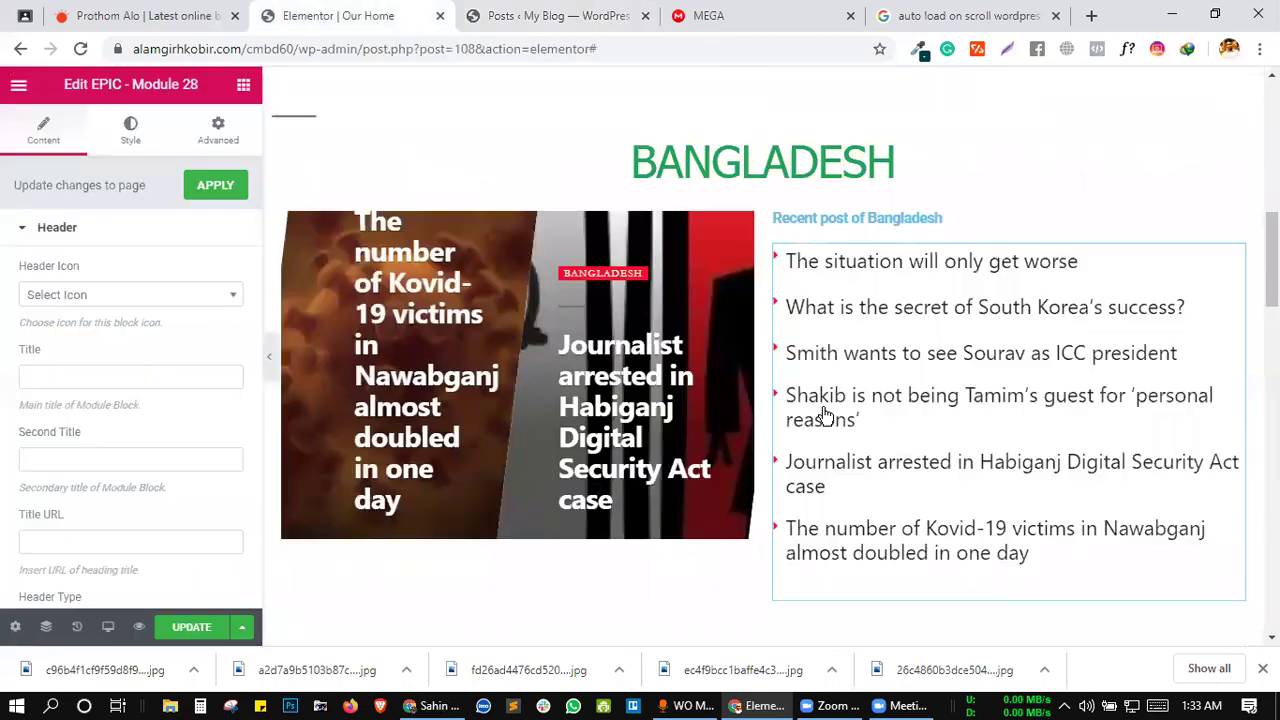
{"action": "left_click", "coordinate": [815, 219]}
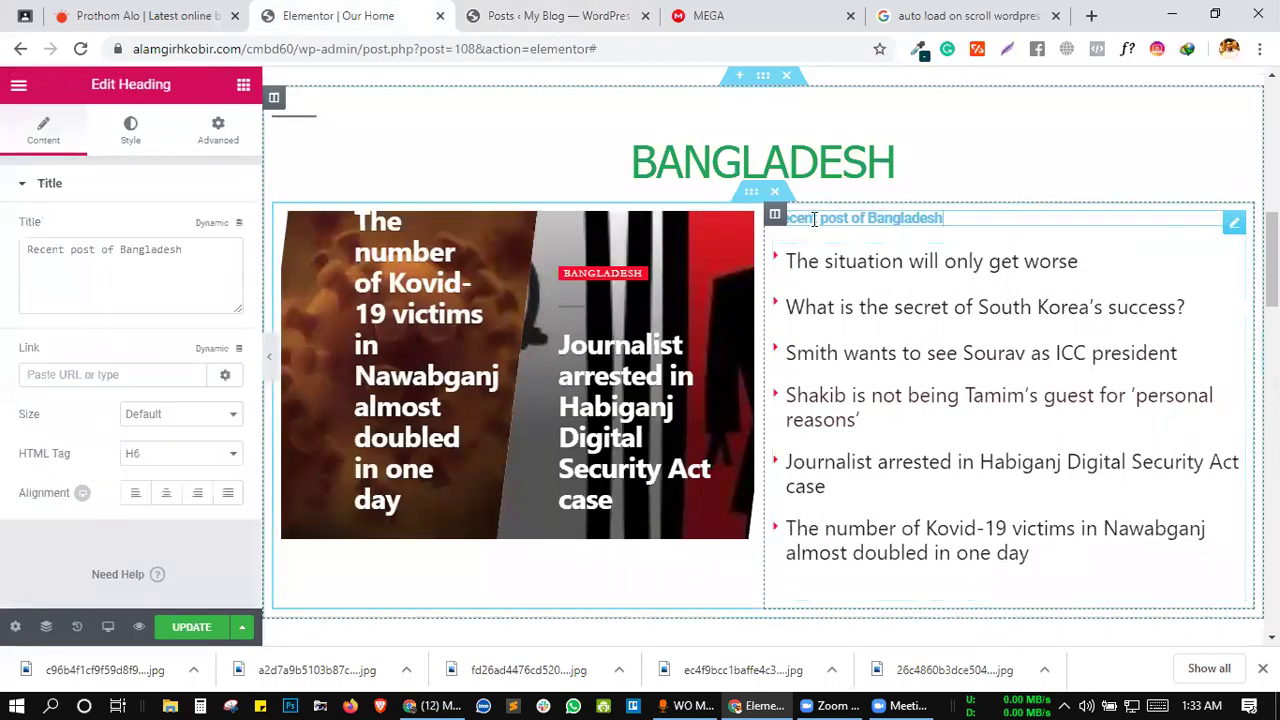
{"action": "double_click", "coordinate": [815, 219]}
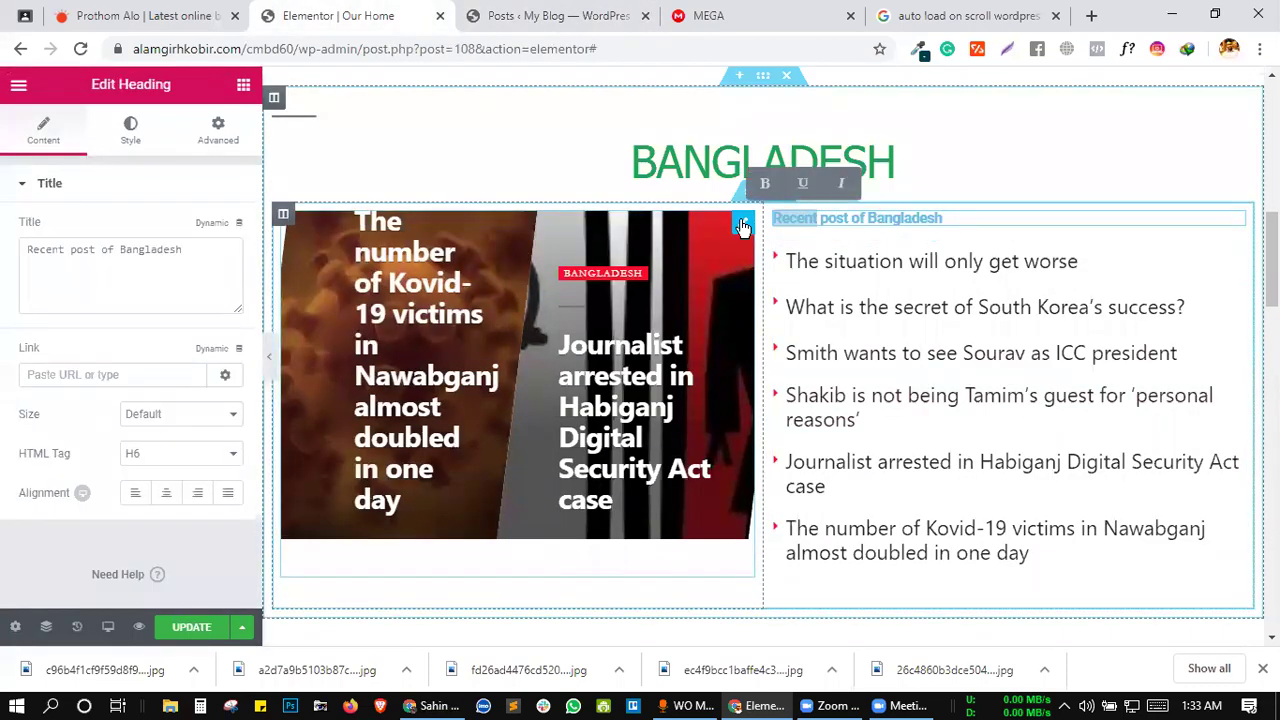
{"action": "type", "text": "Popular"}
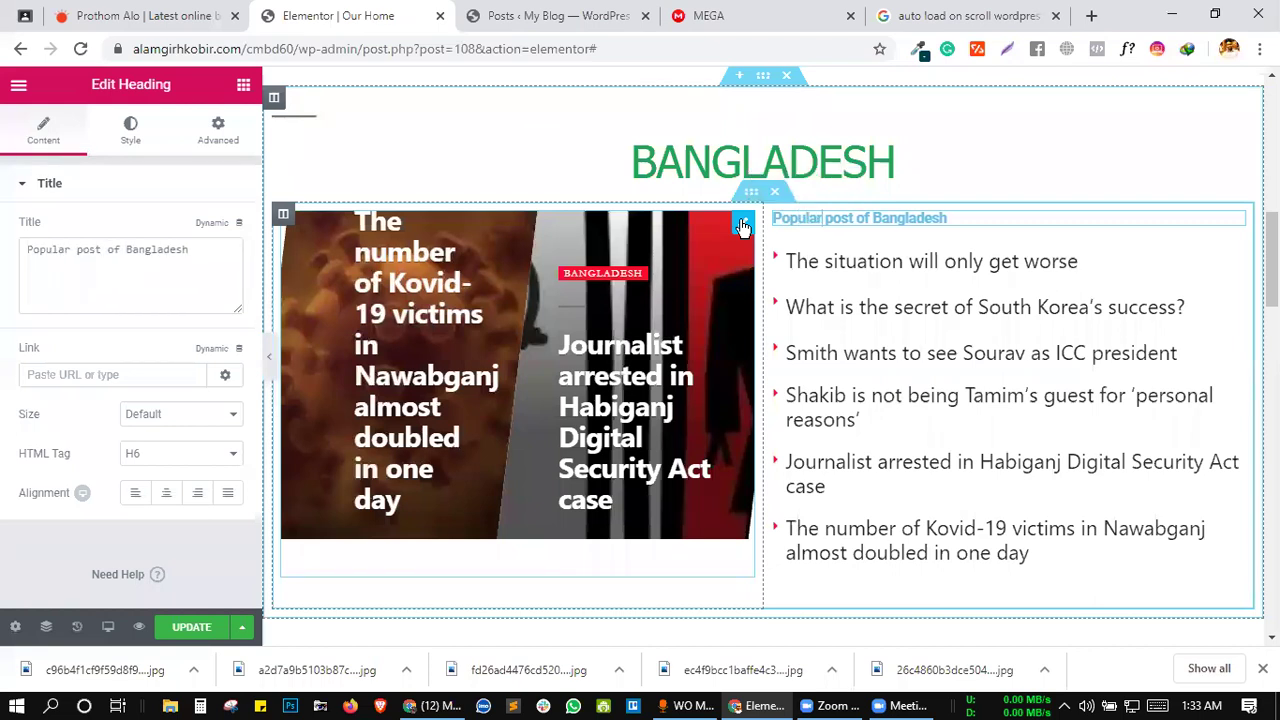
- Restrict the EPIC Module 28 post list under the heading to the bangladesh category through its content filter
{"action": "left_click", "coordinate": [960, 322]}
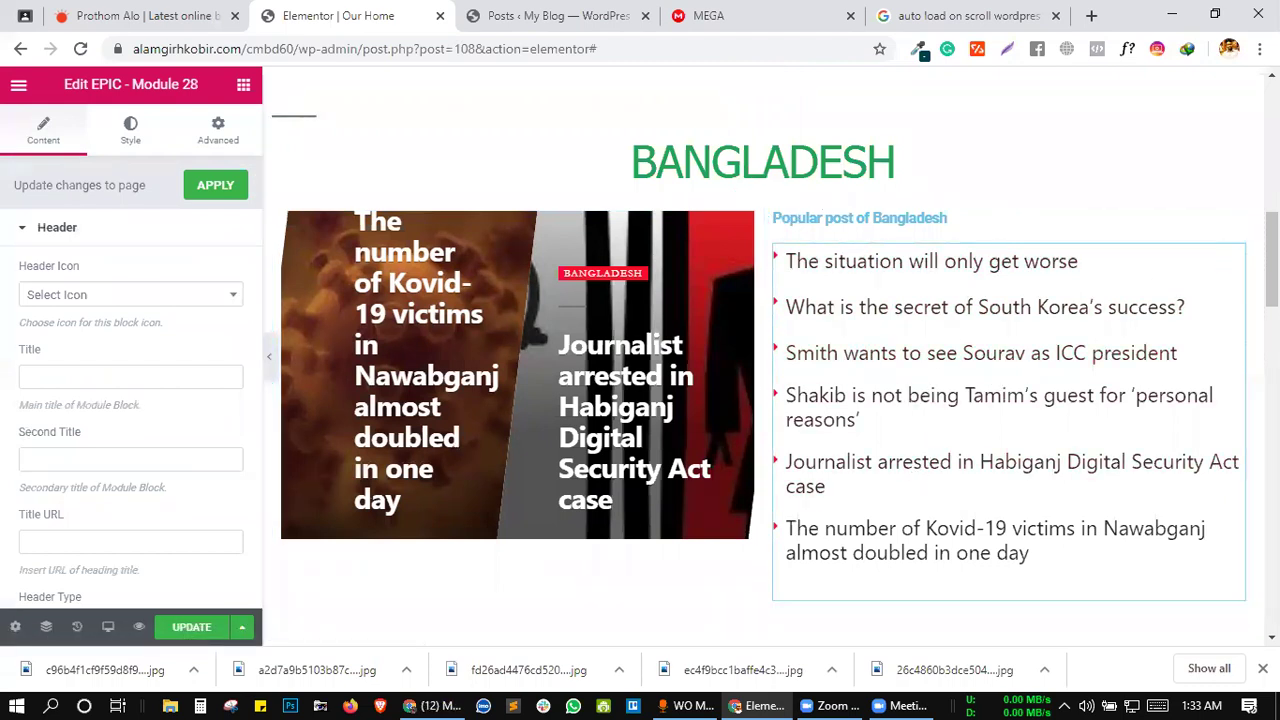
{"action": "scroll", "coordinate": [190, 348], "scroll_direction": "down", "scroll_amount": 5}
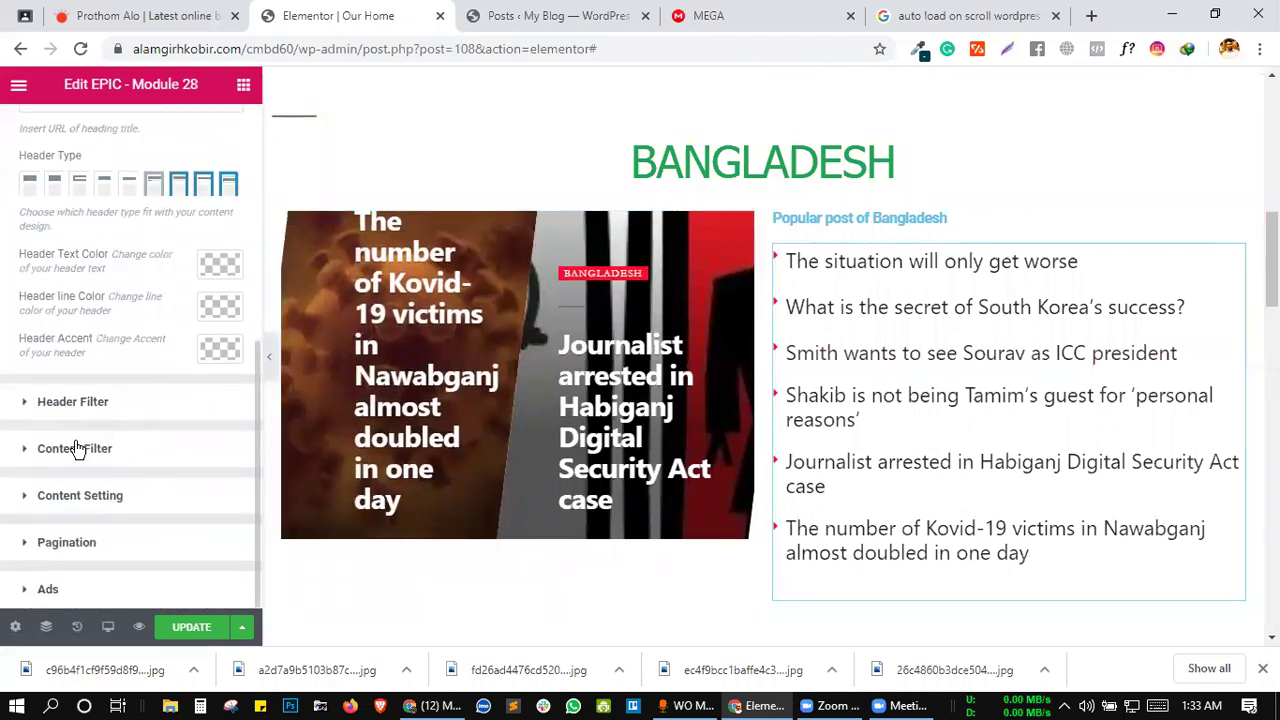
{"action": "left_click", "coordinate": [110, 459]}
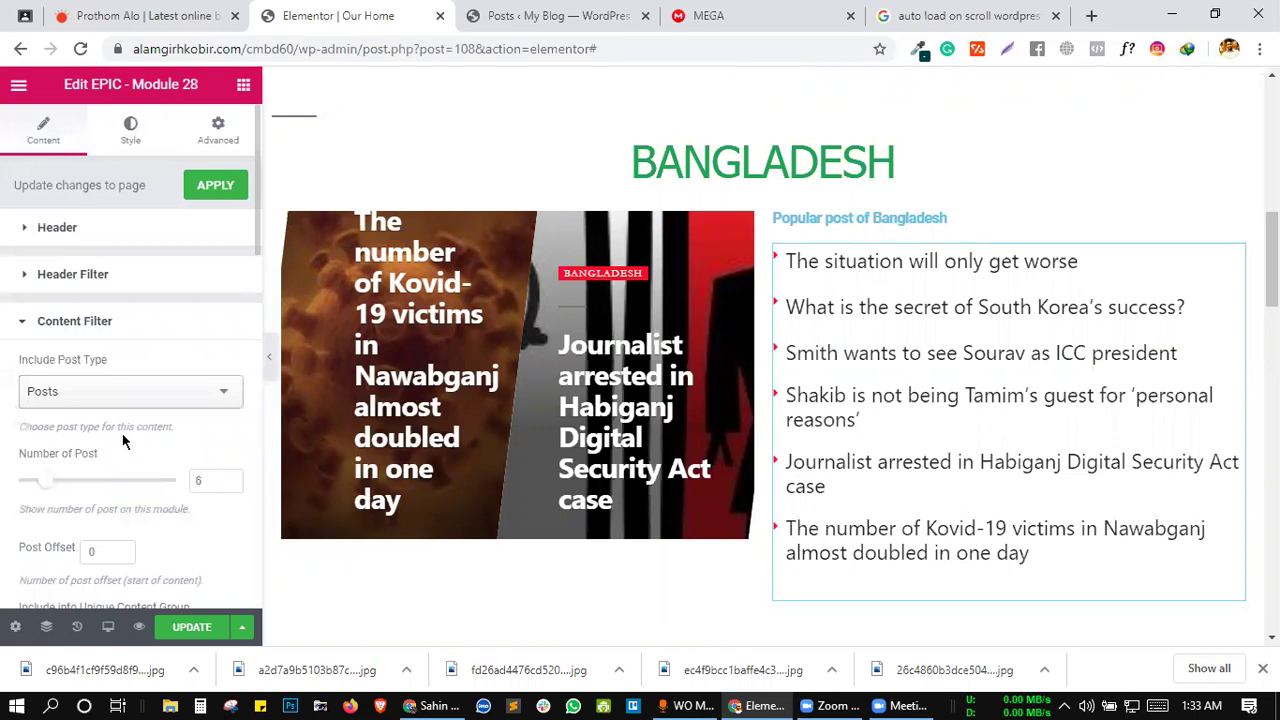
{"action": "scroll", "coordinate": [123, 441], "scroll_direction": "down", "scroll_amount": 5}
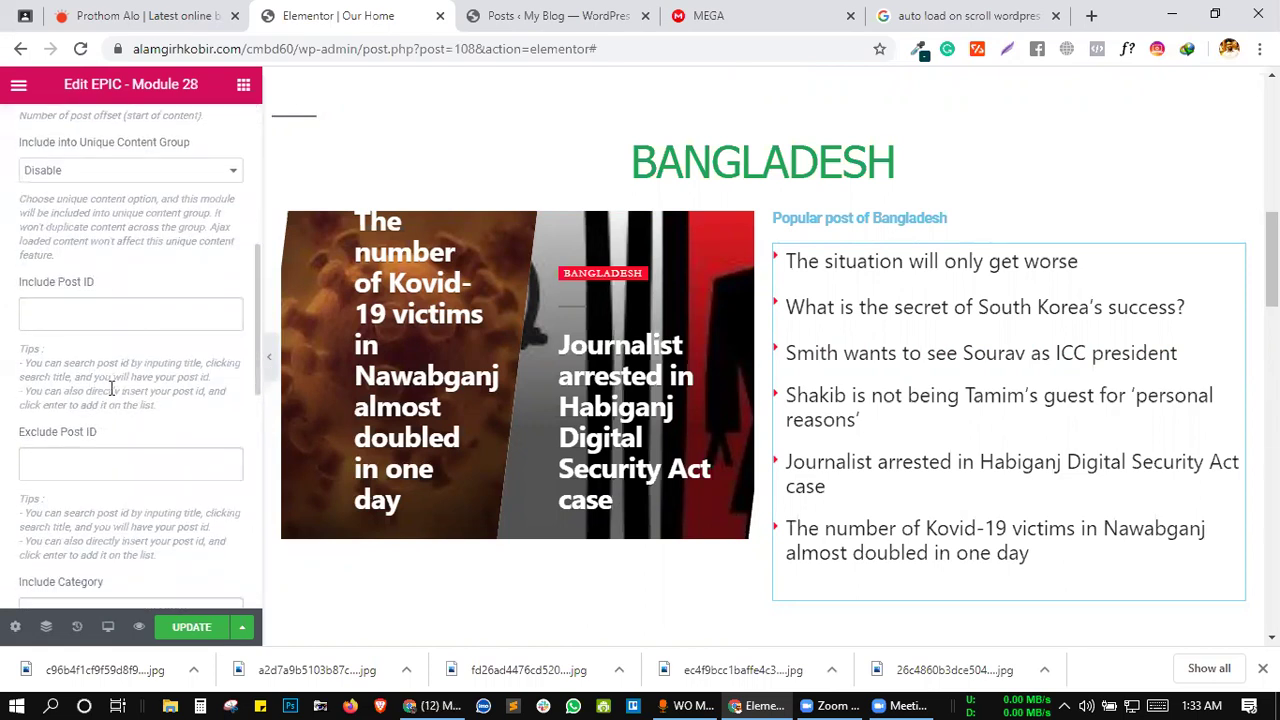
{"action": "scroll", "coordinate": [112, 388], "scroll_direction": "down", "scroll_amount": 3}
{"action": "left_click", "coordinate": [61, 354]}
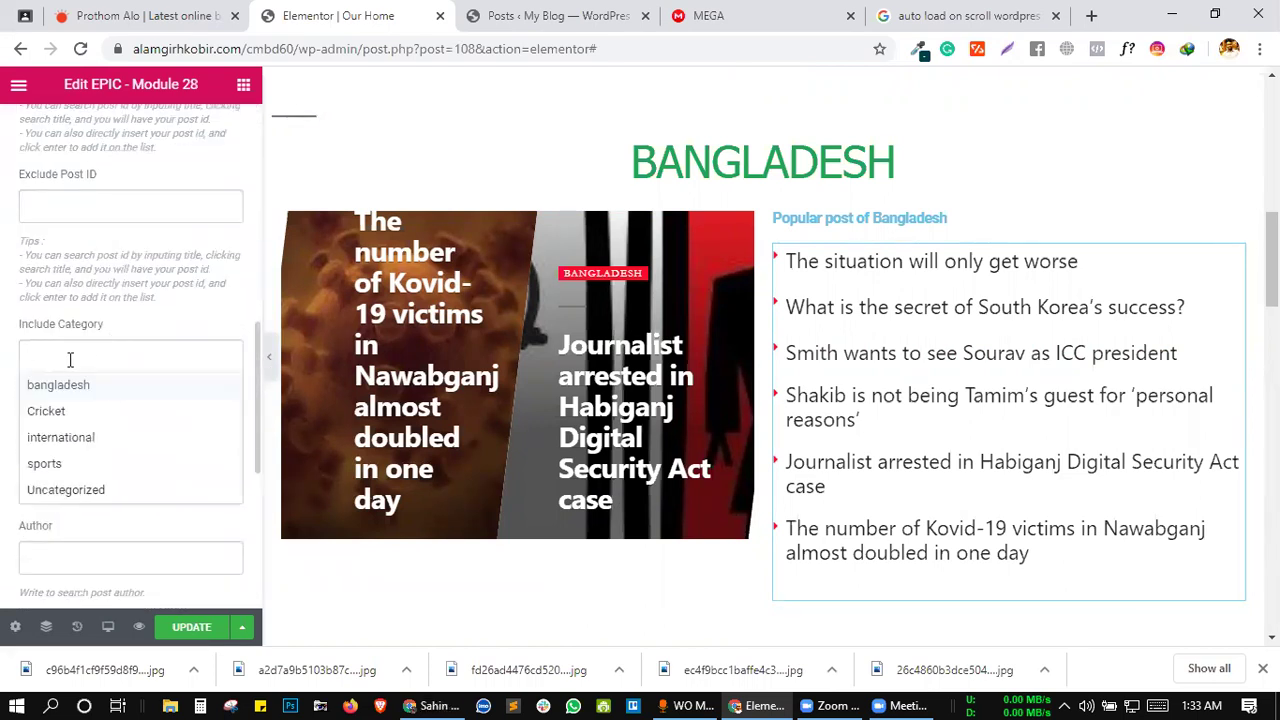
{"action": "left_click", "coordinate": [55, 386]}
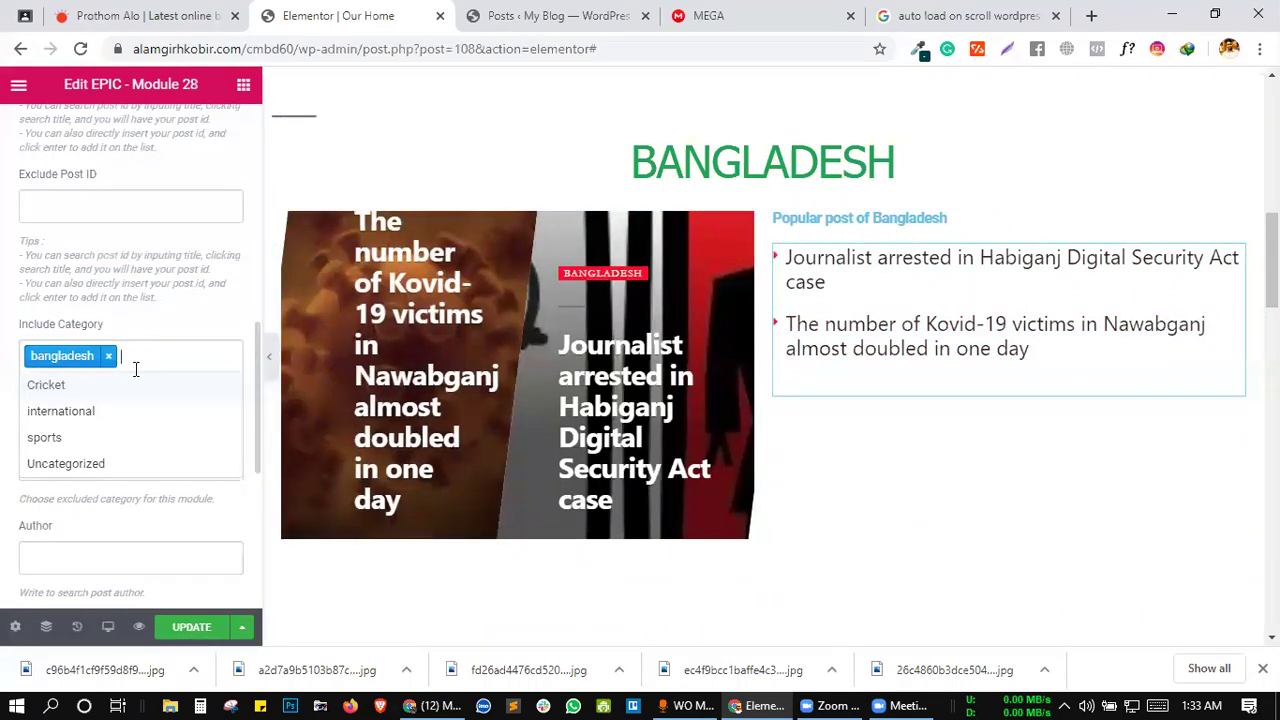
{"action": "left_click", "coordinate": [168, 268]}
- Try sorting the module's posts by Popular Post (All Time - Jetpack) and check the page preview
{"action": "scroll", "coordinate": [168, 265], "scroll_direction": "down", "scroll_amount": 3}
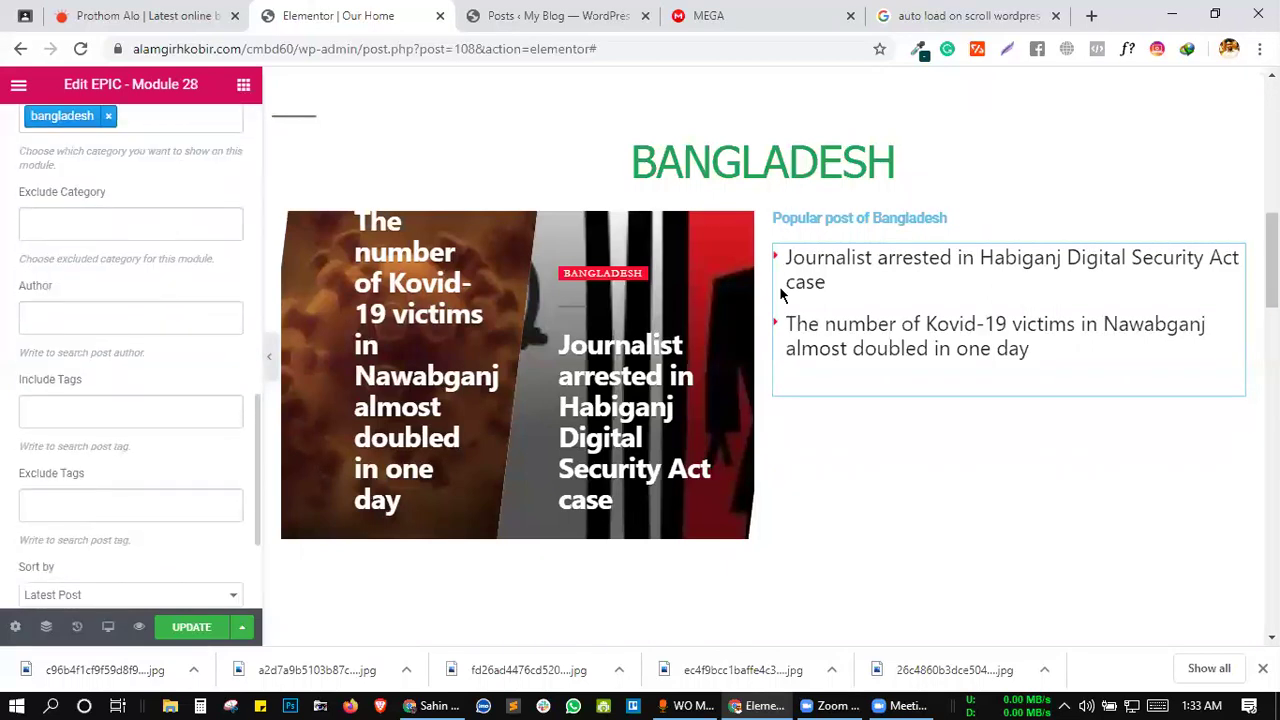
{"action": "scroll", "coordinate": [55, 451], "scroll_direction": "down", "scroll_amount": 2}
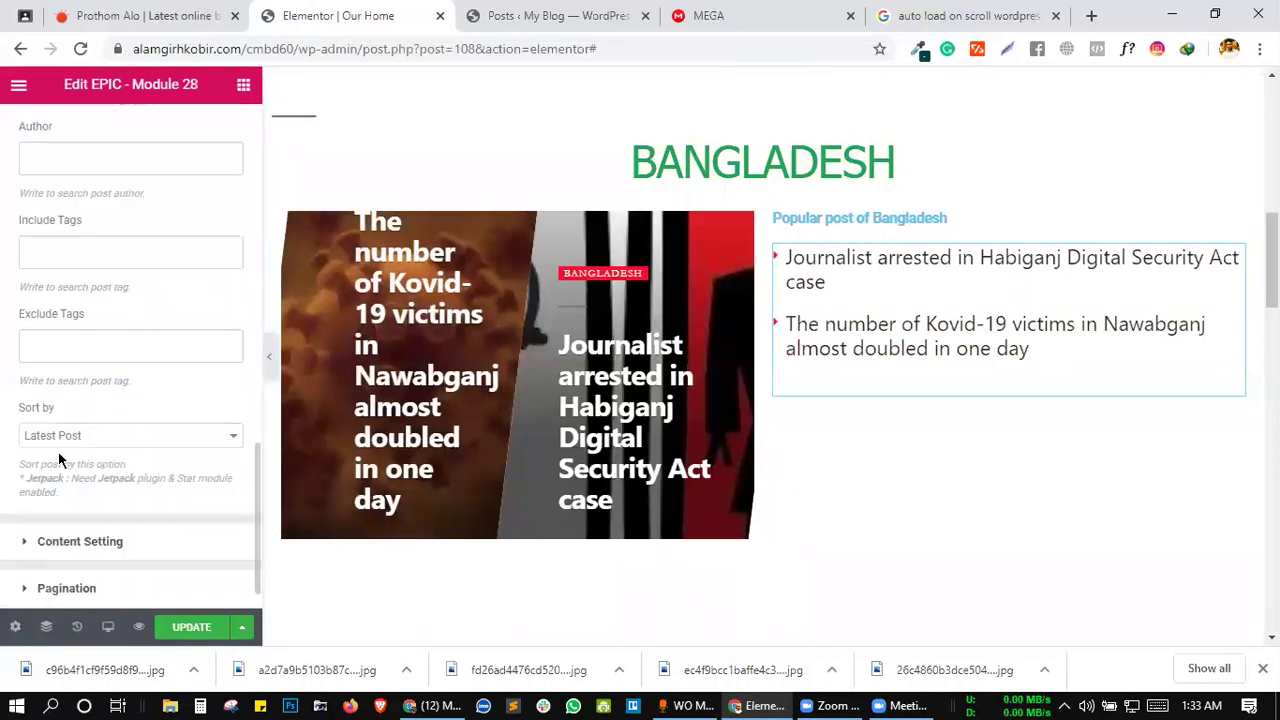
{"action": "left_click", "coordinate": [60, 393]}
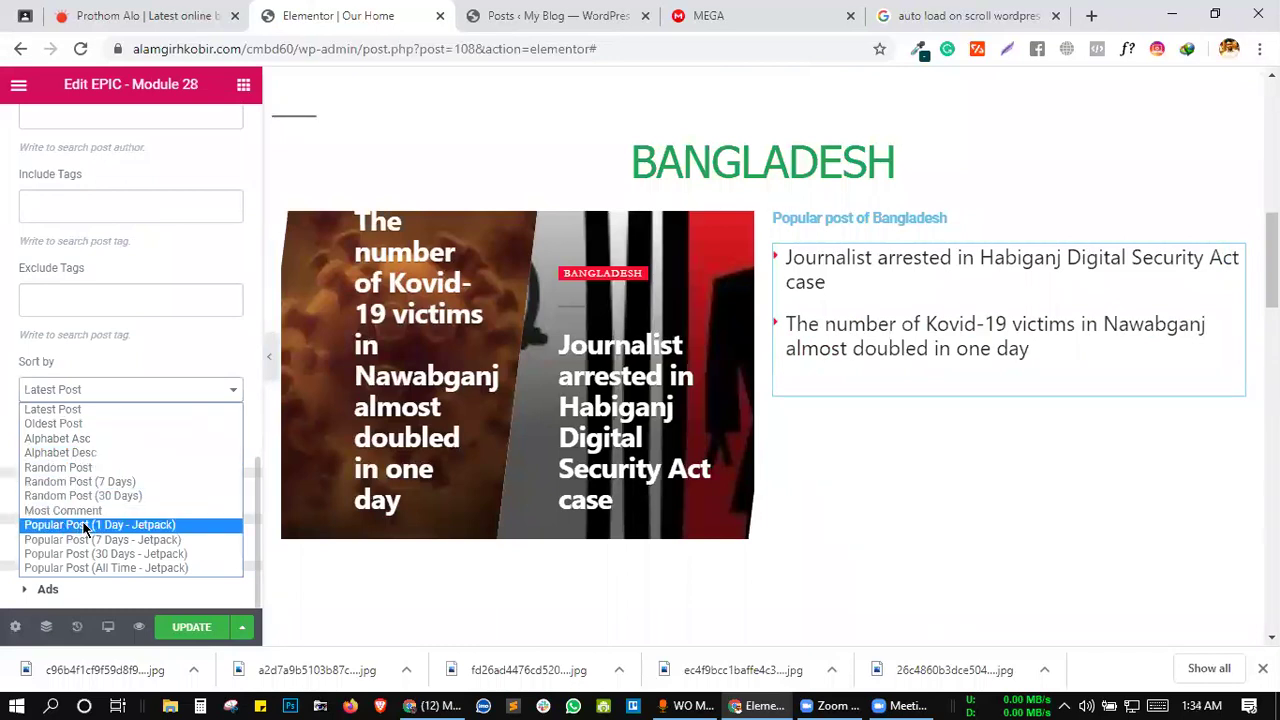
{"action": "left_click", "coordinate": [97, 568]}
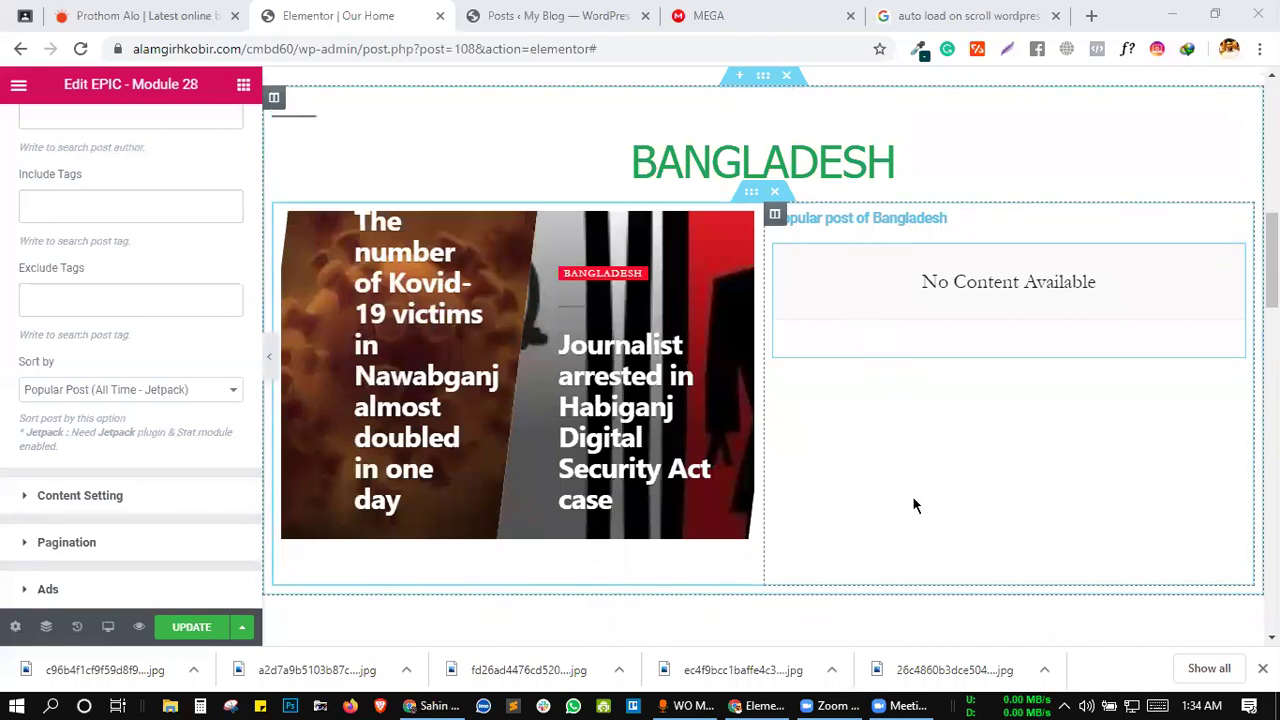
{"action": "scroll", "coordinate": [914, 506], "scroll_direction": "up", "scroll_amount": 4}
{"action": "scroll", "coordinate": [914, 506], "scroll_direction": "up", "scroll_amount": 5}
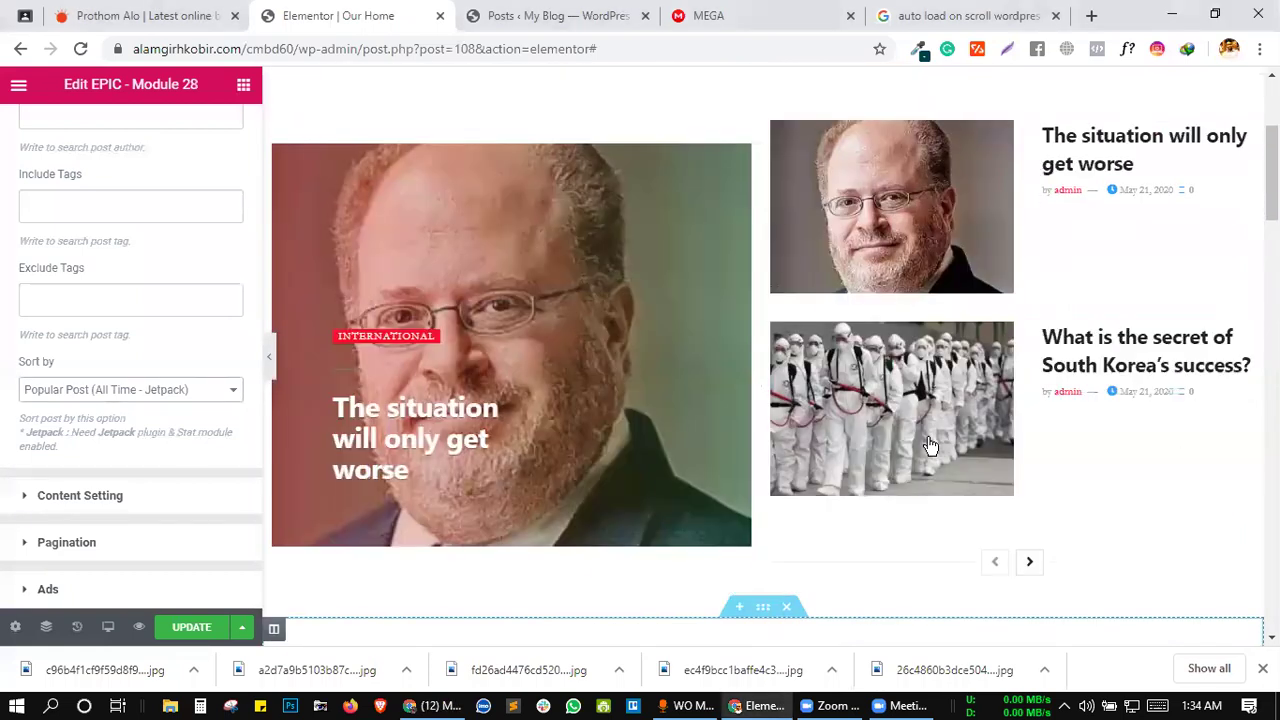
{"action": "scroll", "coordinate": [912, 433], "scroll_direction": "down", "scroll_amount": 3}
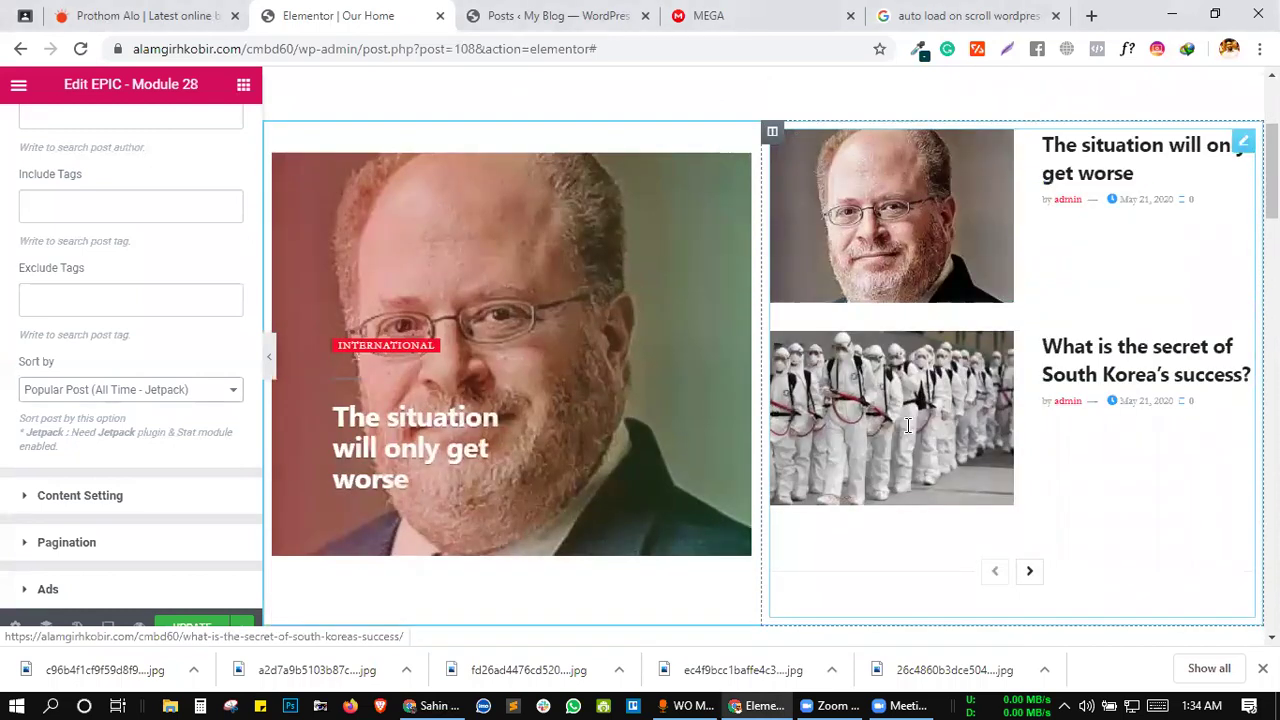
{"action": "scroll", "coordinate": [912, 433], "scroll_direction": "down", "scroll_amount": 5}
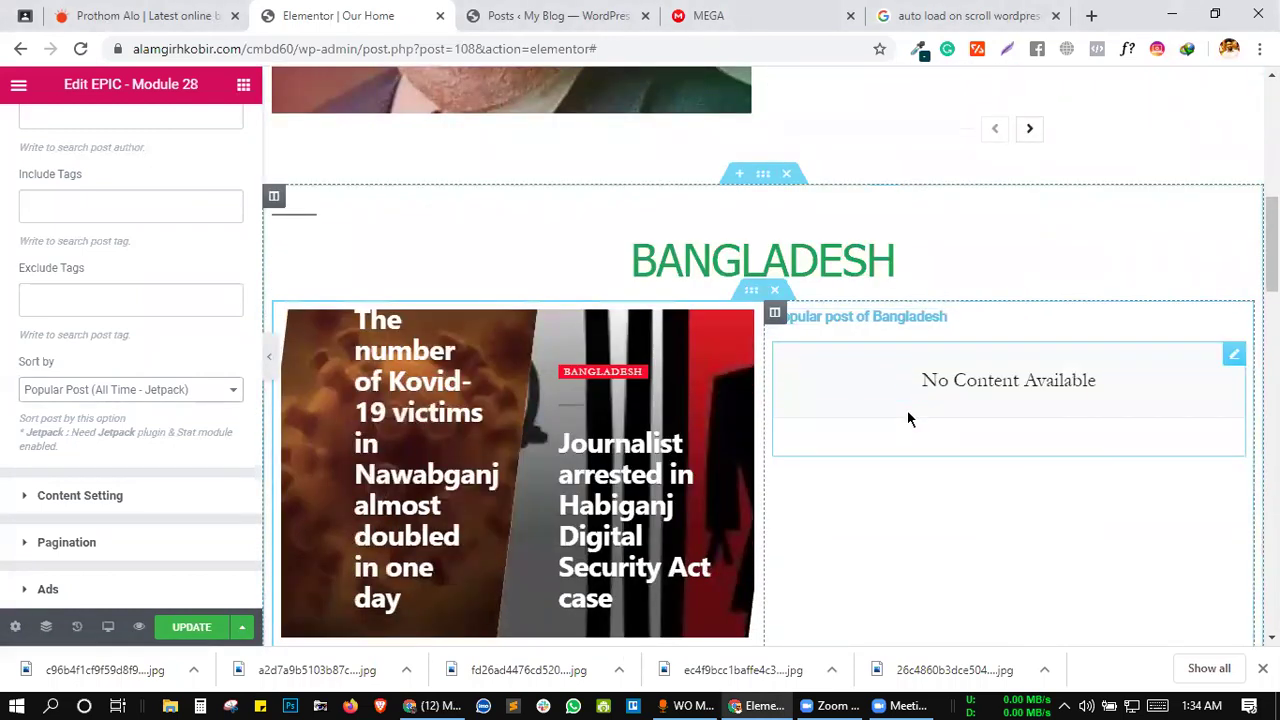
- Set the module's post sorting back to Latest Post
{"action": "left_click", "coordinate": [128, 394]}
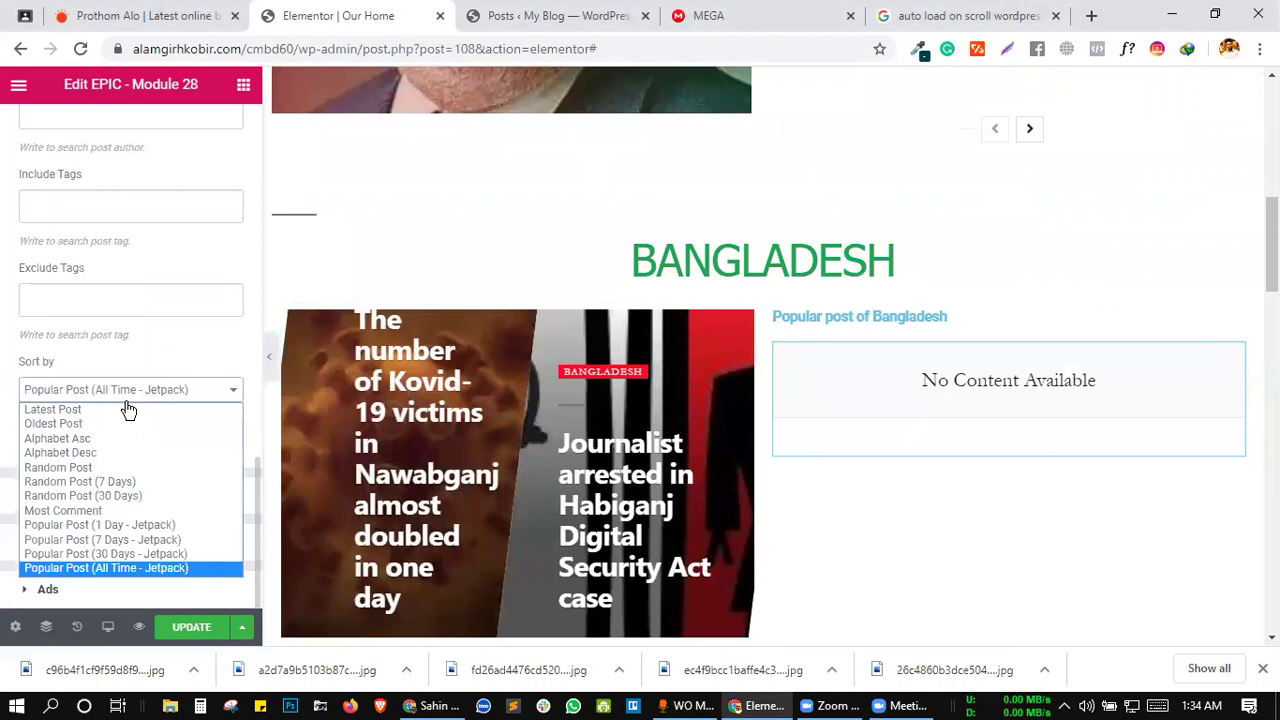
{"action": "left_click", "coordinate": [75, 413]}
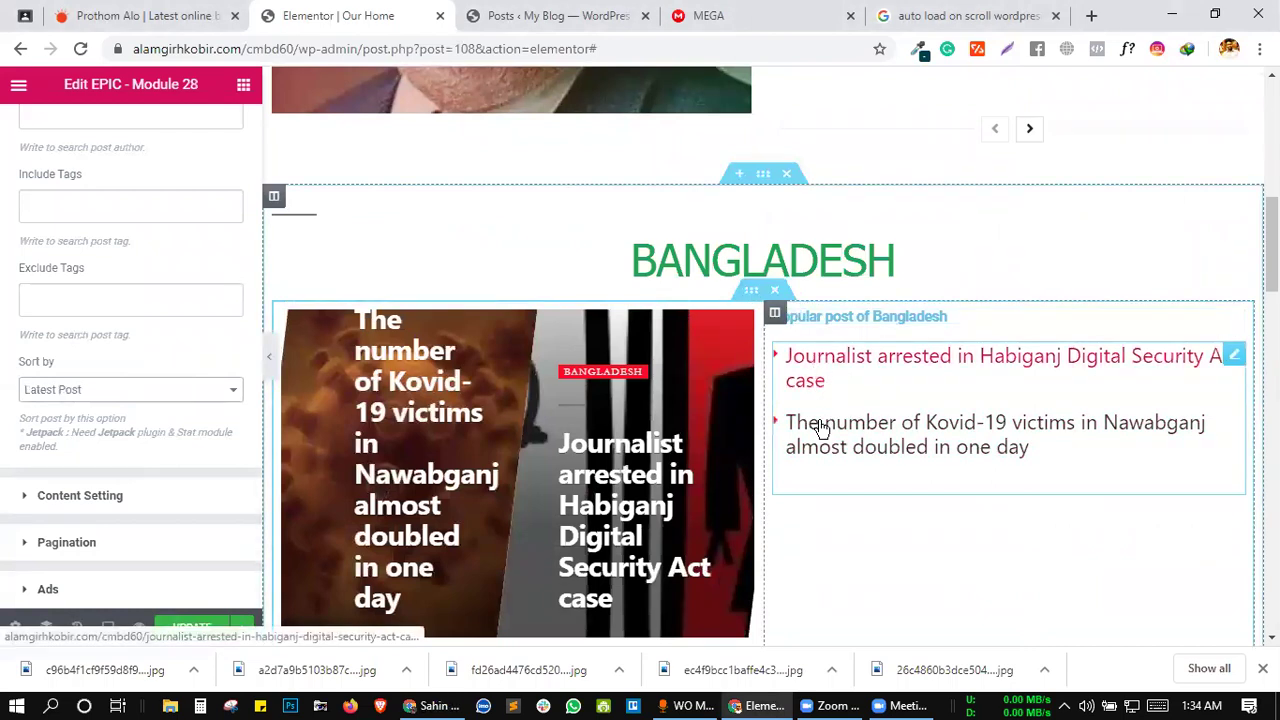
{"action": "scroll", "coordinate": [828, 428], "scroll_direction": "down", "scroll_amount": 1}
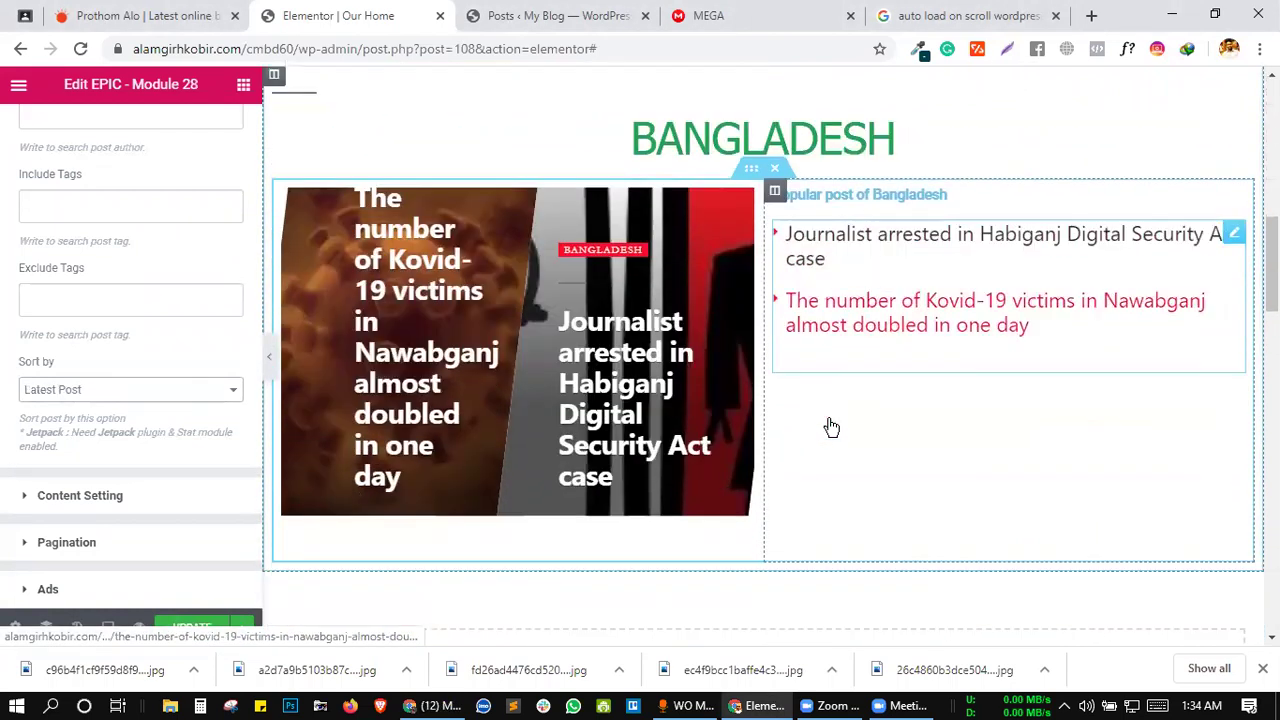
{"action": "scroll", "coordinate": [517, 457], "scroll_direction": "up", "scroll_amount": 3}
{"action": "scroll", "coordinate": [91, 271], "scroll_direction": "up", "scroll_amount": 4}
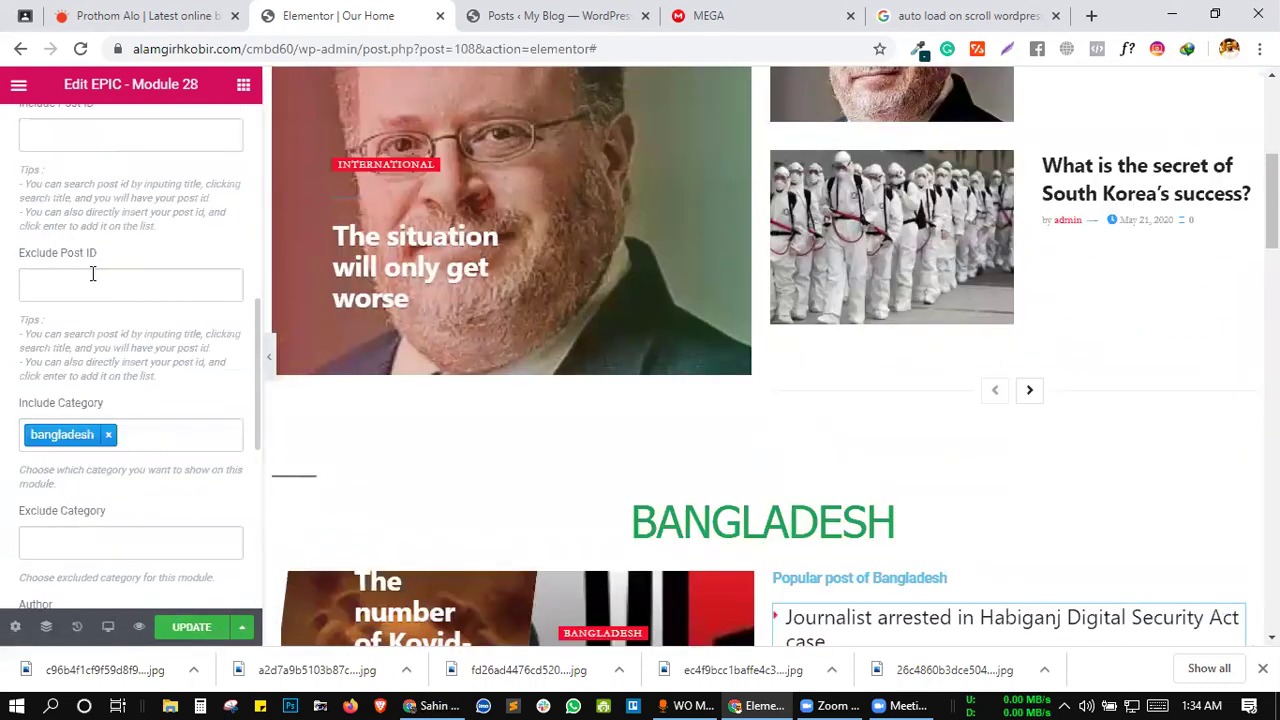
{"action": "scroll", "coordinate": [92, 273], "scroll_direction": "up", "scroll_amount": 2}
{"action": "scroll", "coordinate": [135, 275], "scroll_direction": "down", "scroll_amount": 4}
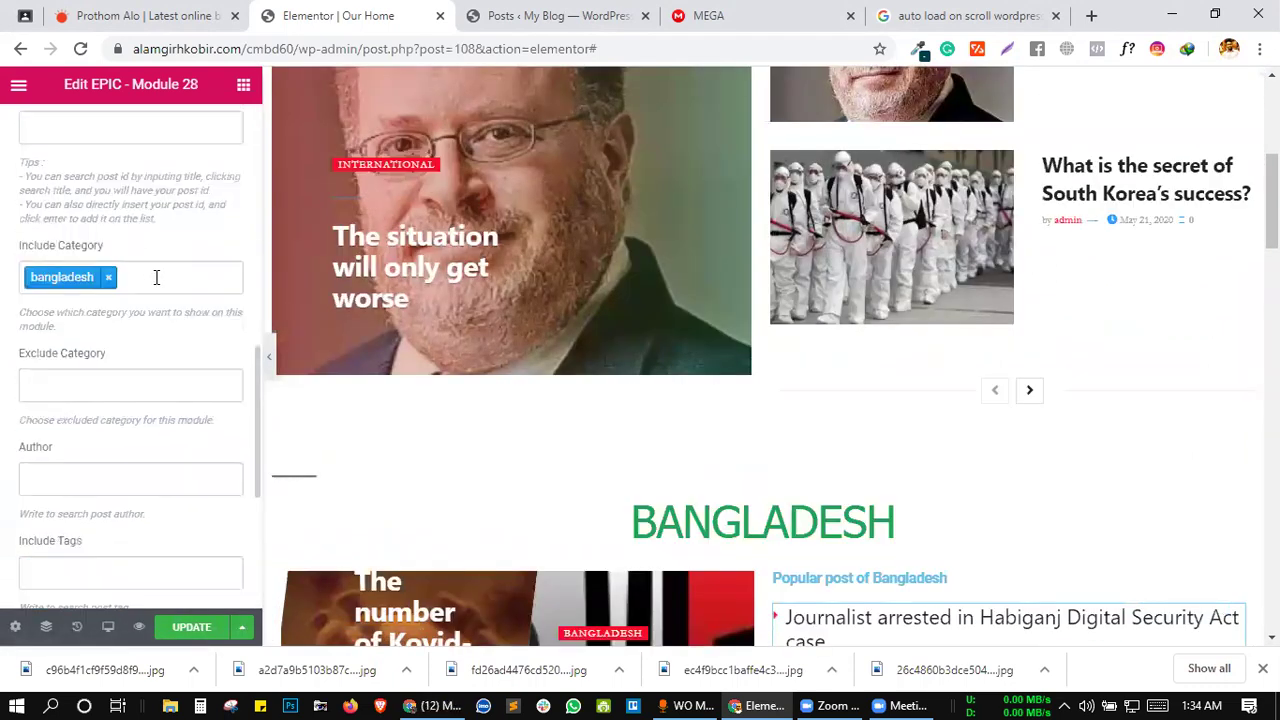
{"action": "left_click", "coordinate": [156, 277]}
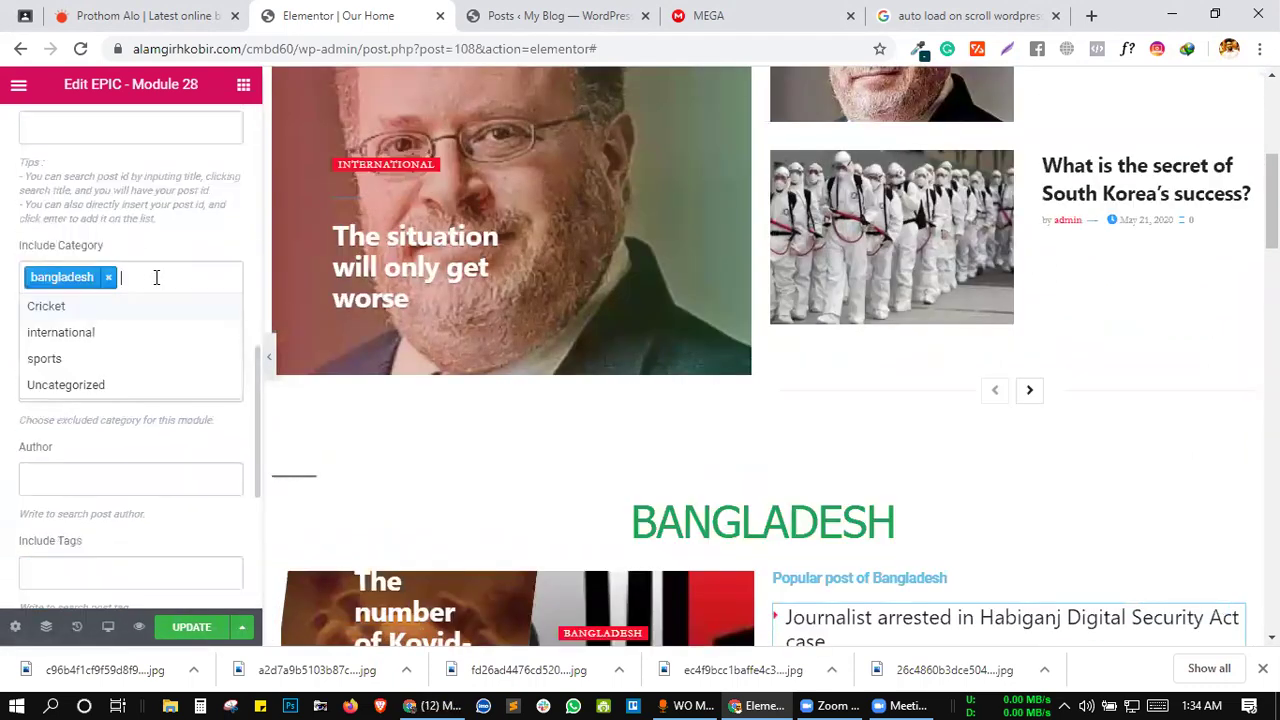
{"action": "left_click", "coordinate": [78, 430]}
{"action": "scroll", "coordinate": [78, 426], "scroll_direction": "down", "scroll_amount": 1}
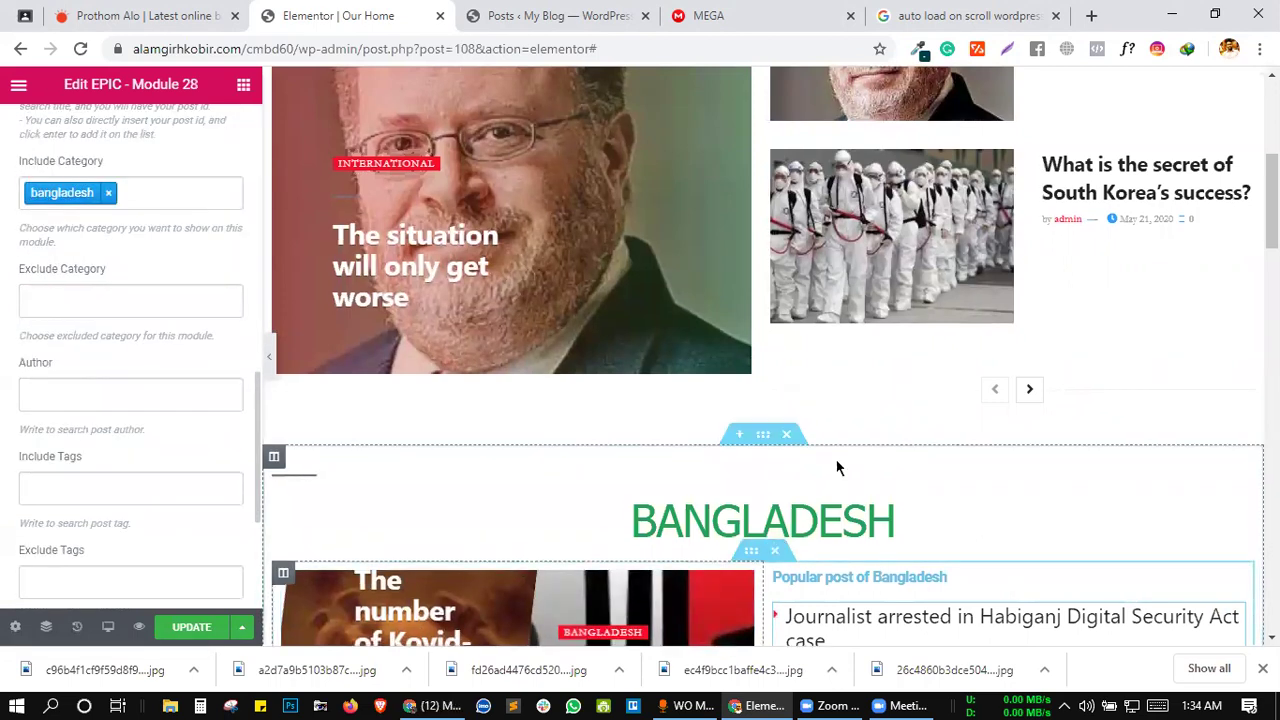
- Duplicate the EPIC Module 28 post list under "Popular post of Bangladesh" and save the page update
{"action": "scroll", "coordinate": [838, 467], "scroll_direction": "down", "scroll_amount": 3}
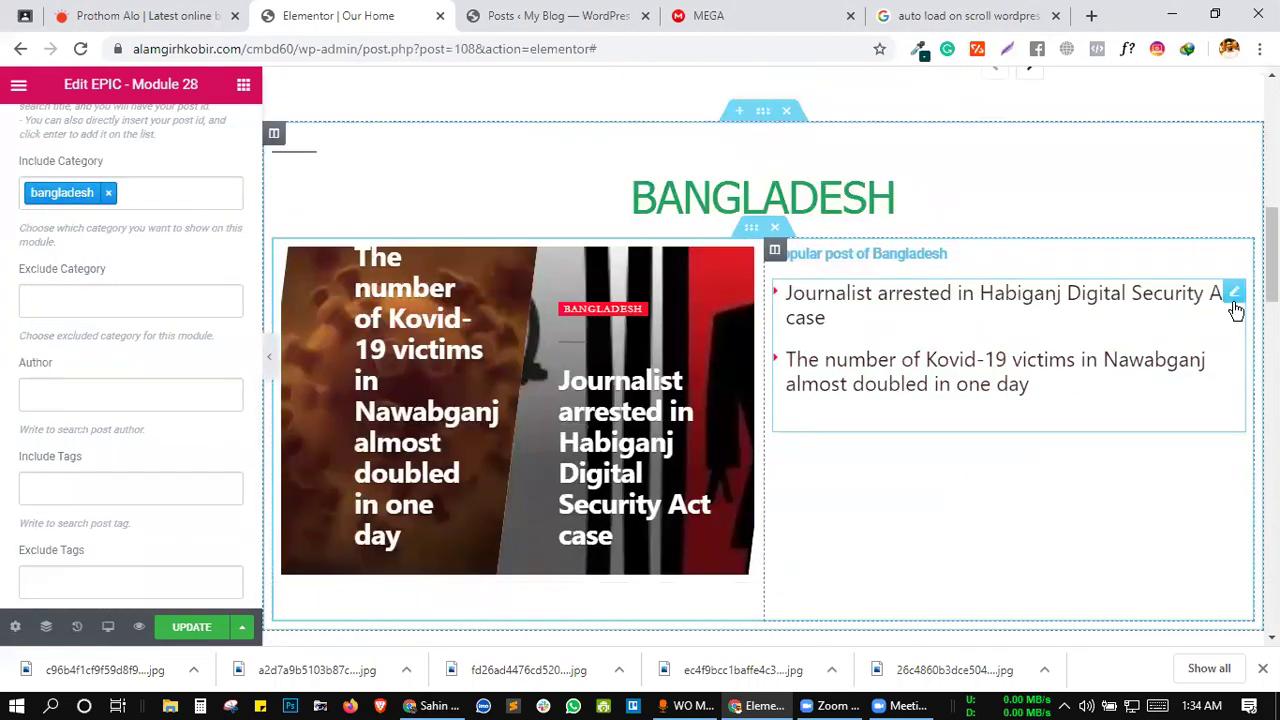
{"action": "right_click", "coordinate": [1236, 307]}
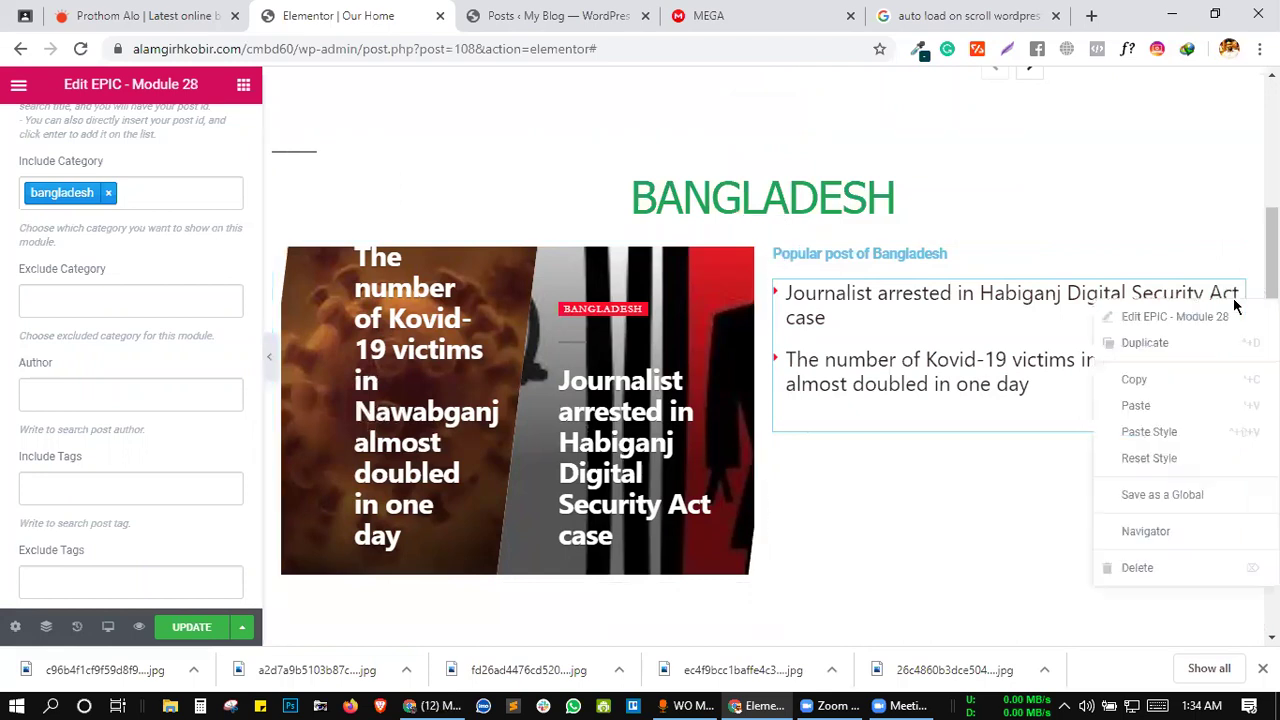
{"action": "left_click", "coordinate": [1220, 354]}
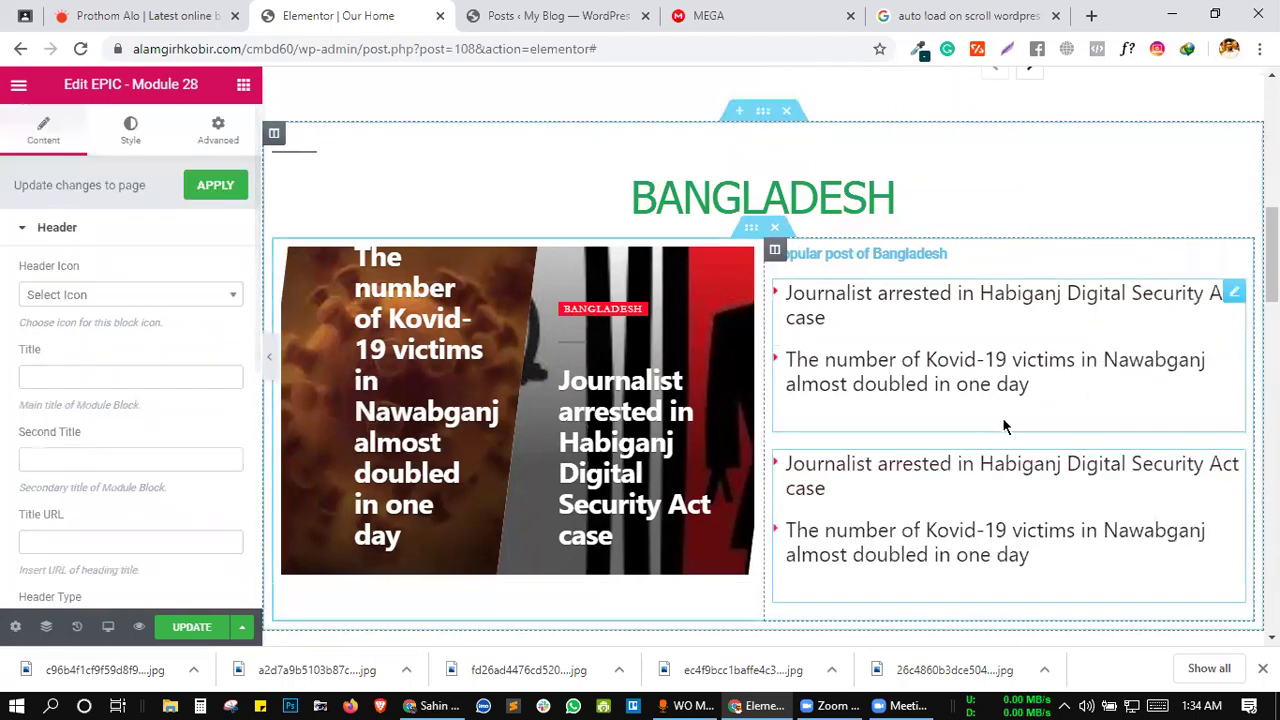
{"action": "scroll", "coordinate": [1005, 427], "scroll_direction": "down", "scroll_amount": 1}
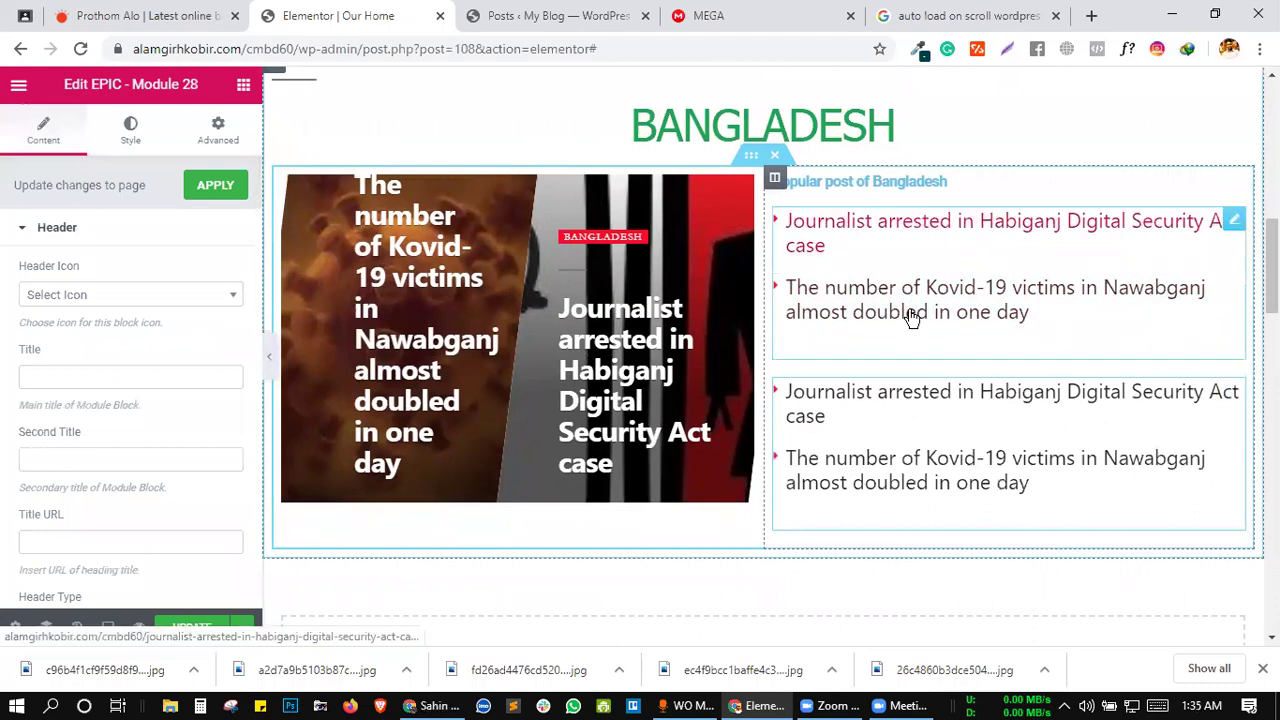
{"action": "left_click", "coordinate": [193, 626]}
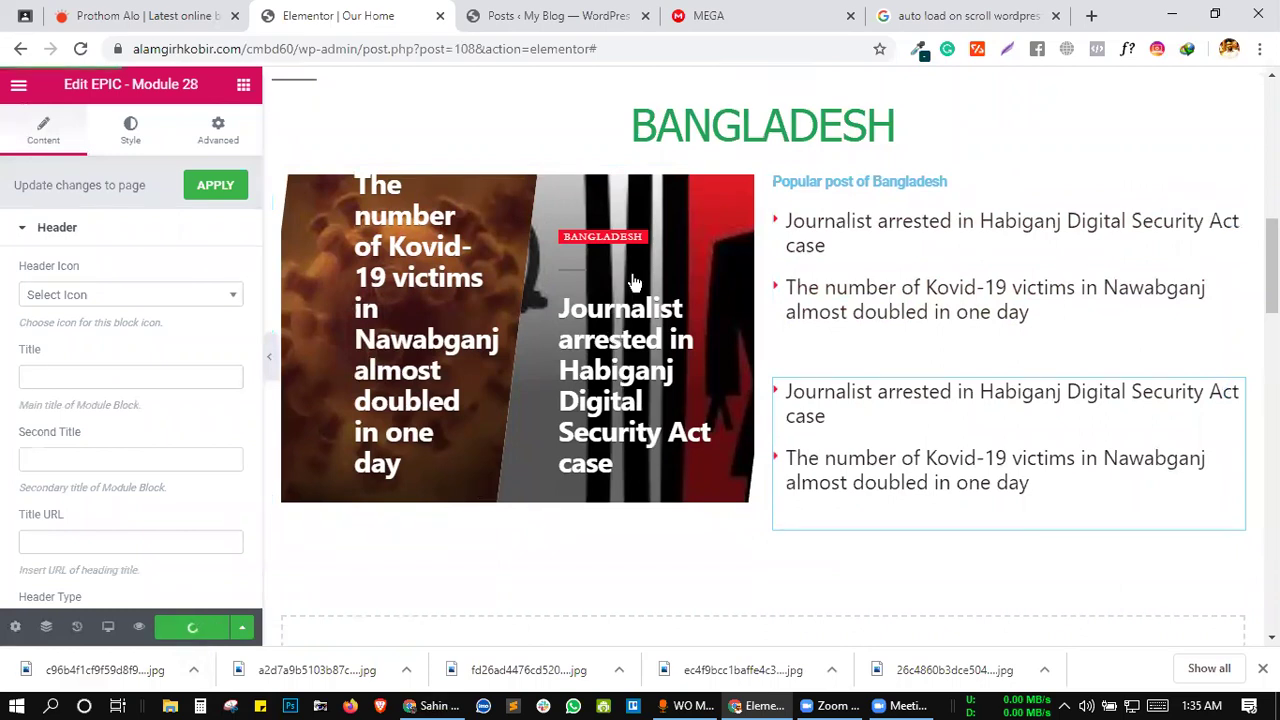
- Give the whole BANGLADESH section a gradient background in its style settings
{"action": "scroll", "coordinate": [993, 310], "scroll_direction": "up", "scroll_amount": 2}
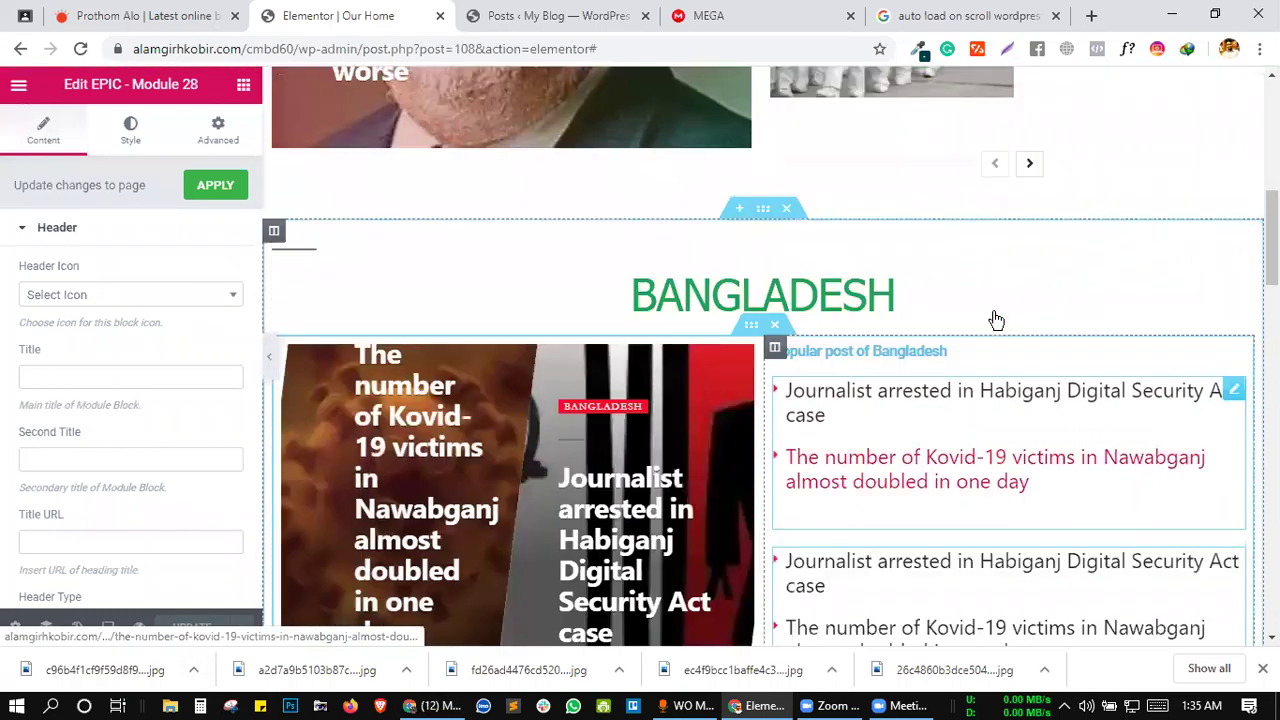
{"action": "scroll", "coordinate": [994, 300], "scroll_direction": "up", "scroll_amount": 6}
{"action": "scroll", "coordinate": [991, 277], "scroll_direction": "down", "scroll_amount": 3}
{"action": "scroll", "coordinate": [764, 139], "scroll_direction": "down", "scroll_amount": 3}
{"action": "scroll", "coordinate": [765, 141], "scroll_direction": "up", "scroll_amount": 6}
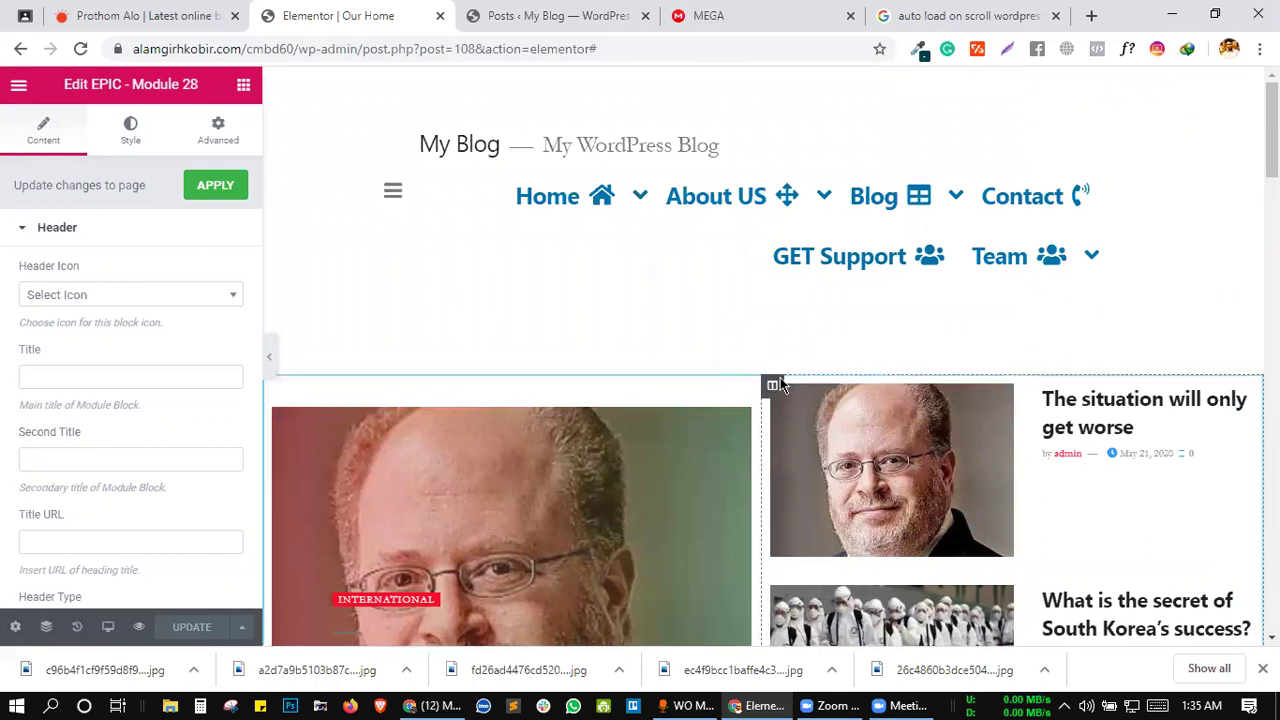
{"action": "scroll", "coordinate": [1080, 405], "scroll_direction": "down", "scroll_amount": 1}
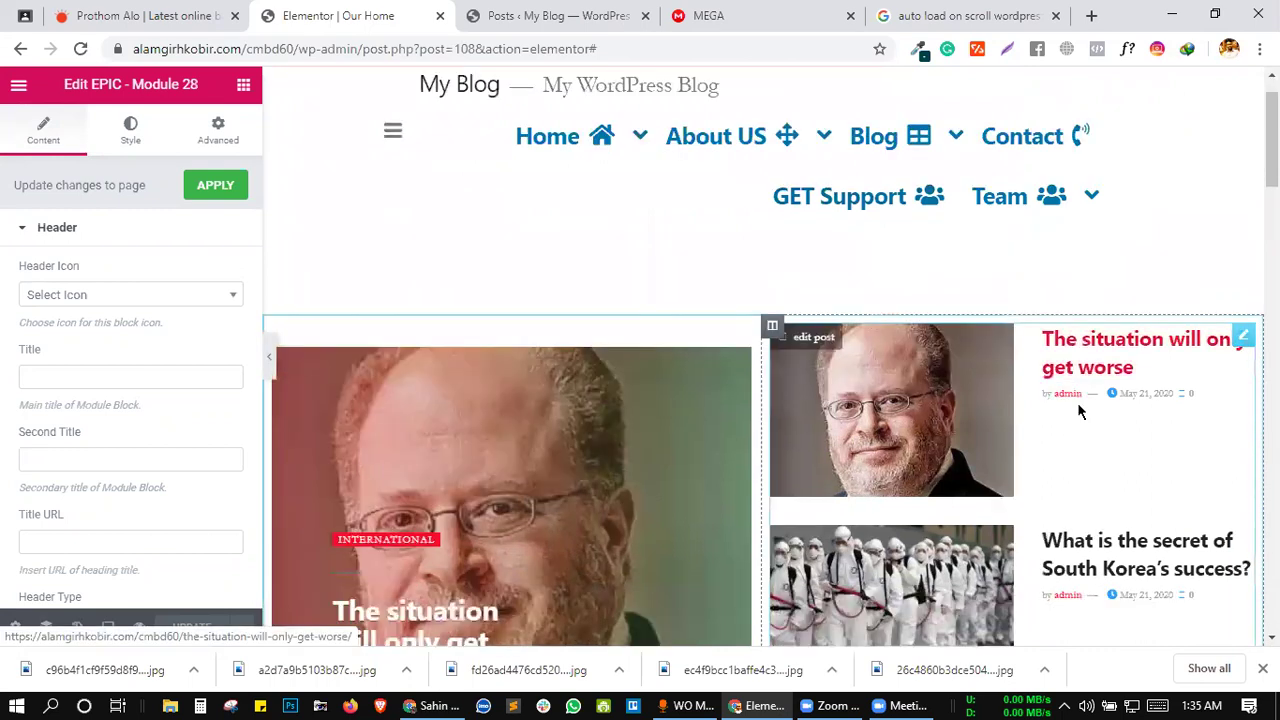
{"action": "scroll", "coordinate": [1079, 410], "scroll_direction": "down", "scroll_amount": 4}
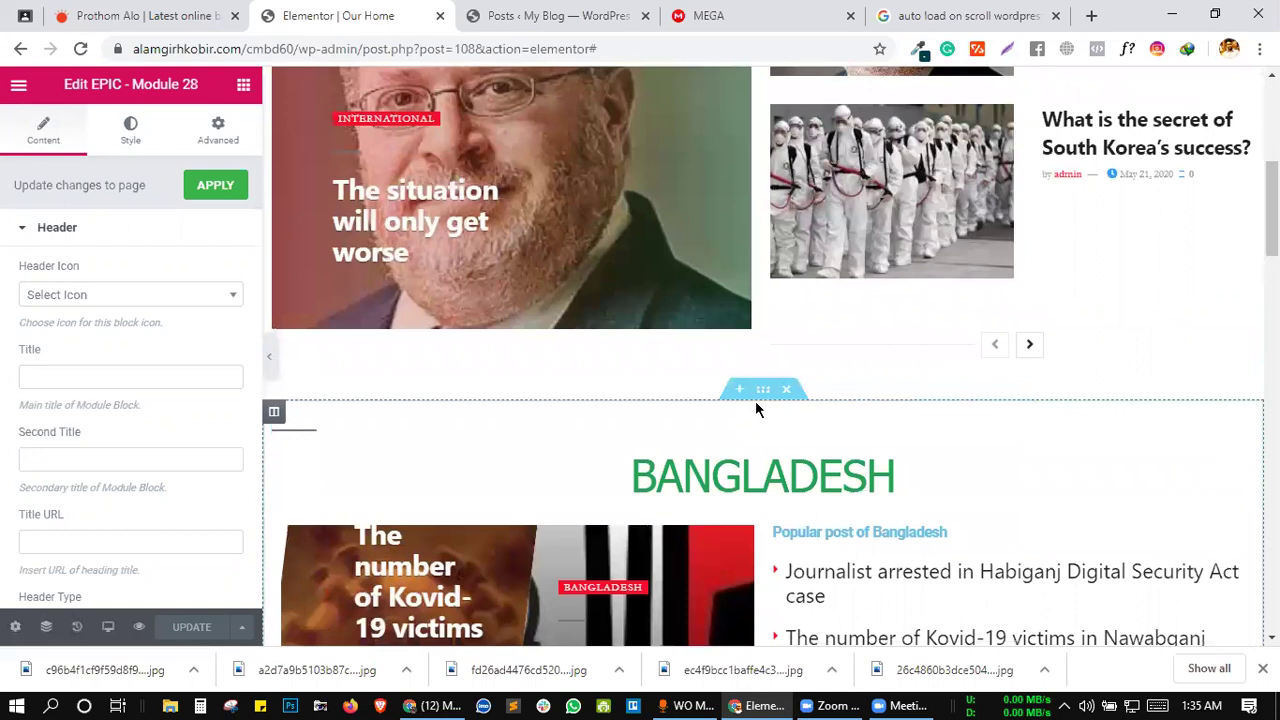
{"action": "left_click", "coordinate": [760, 394]}
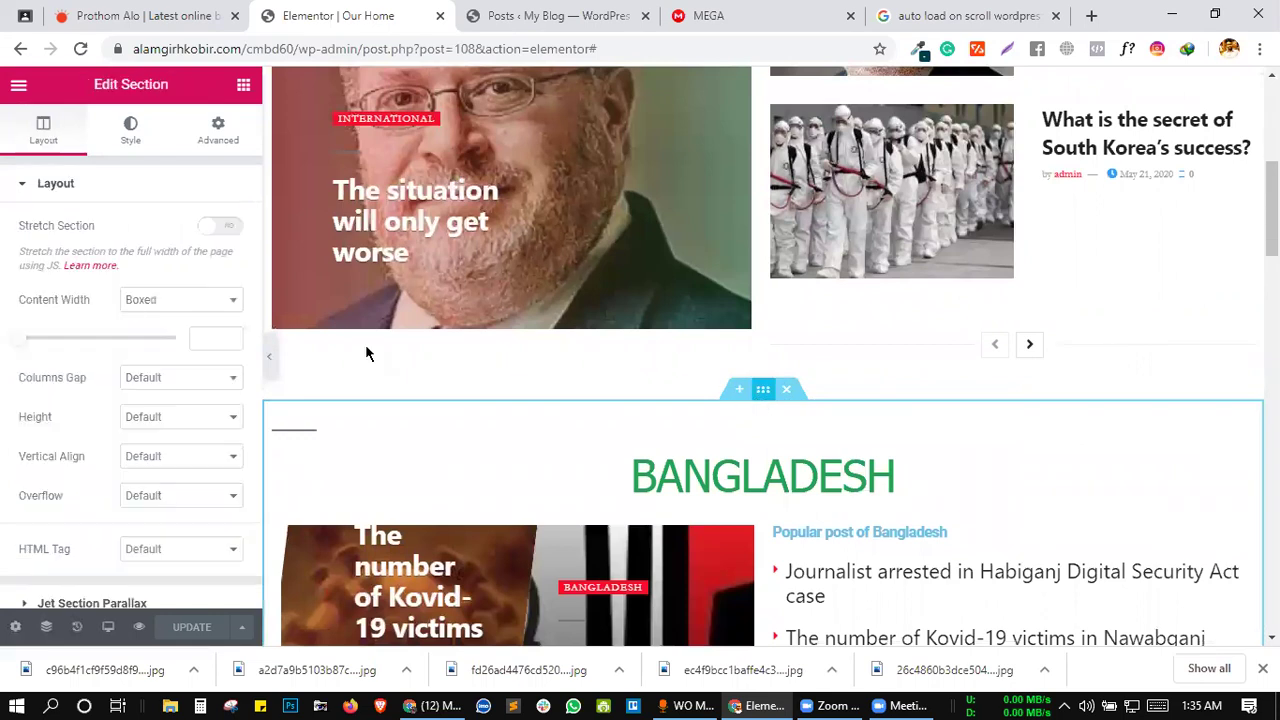
{"action": "left_click", "coordinate": [136, 141]}
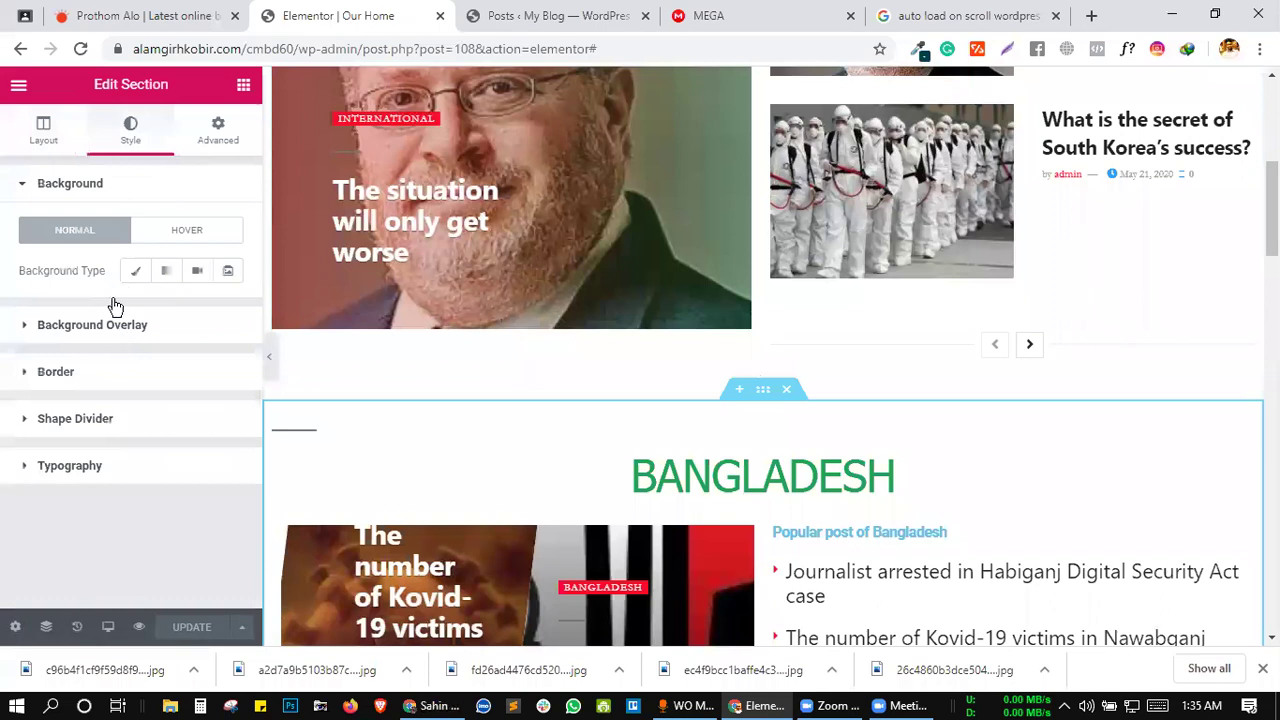
{"action": "left_click", "coordinate": [97, 178]}
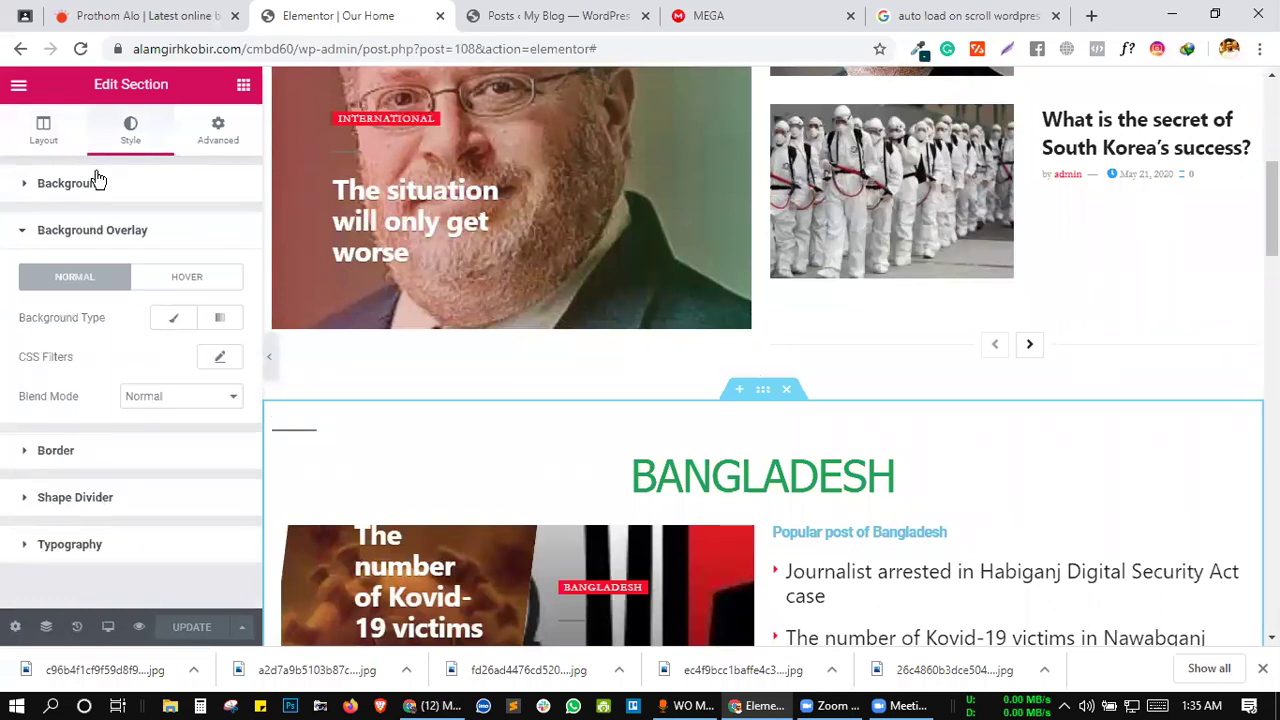
{"action": "left_click", "coordinate": [97, 180]}
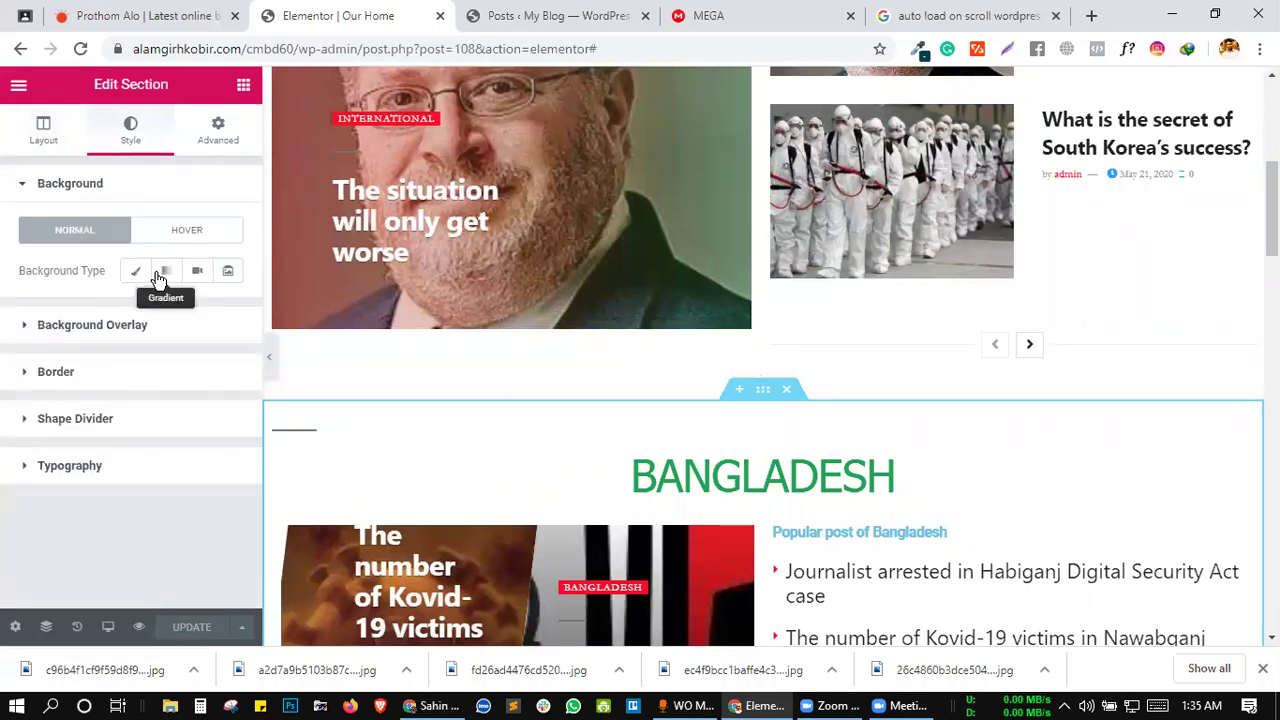
{"action": "left_click", "coordinate": [163, 272]}
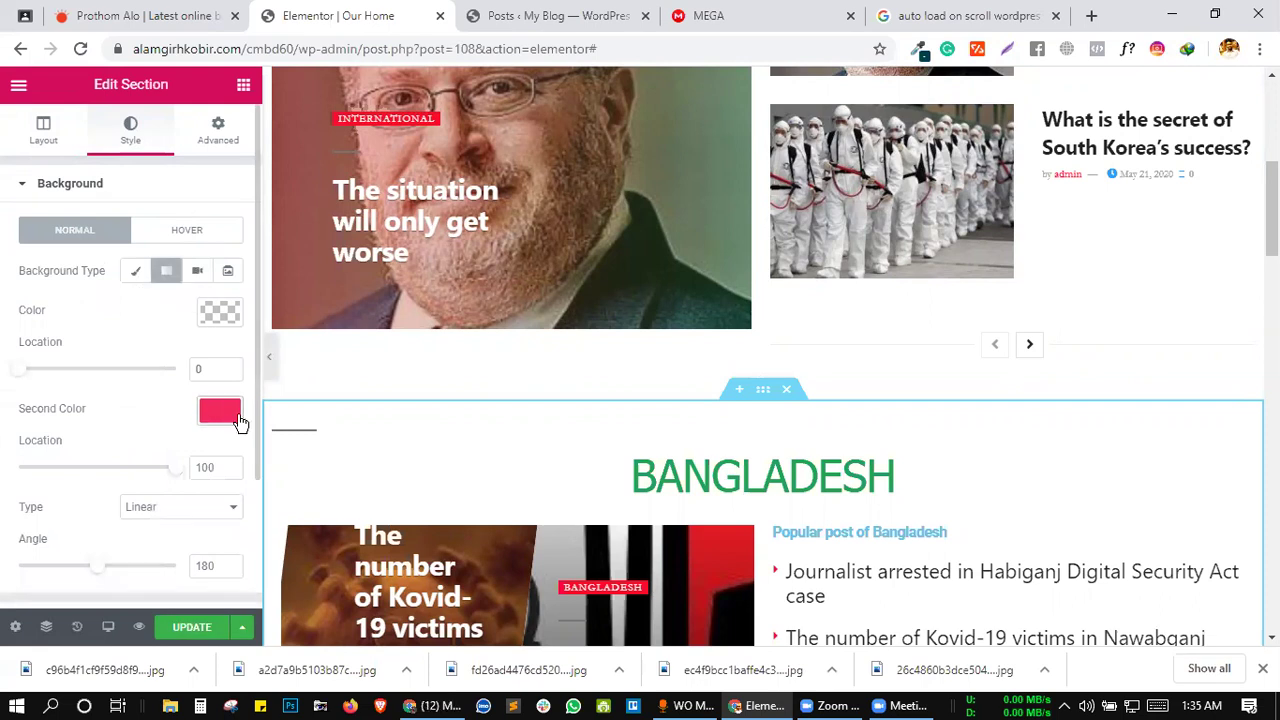
- Set the first gradient color of the BANGLADESH section to a semi-transparent black
{"action": "scroll", "coordinate": [394, 430], "scroll_direction": "down", "scroll_amount": 3}
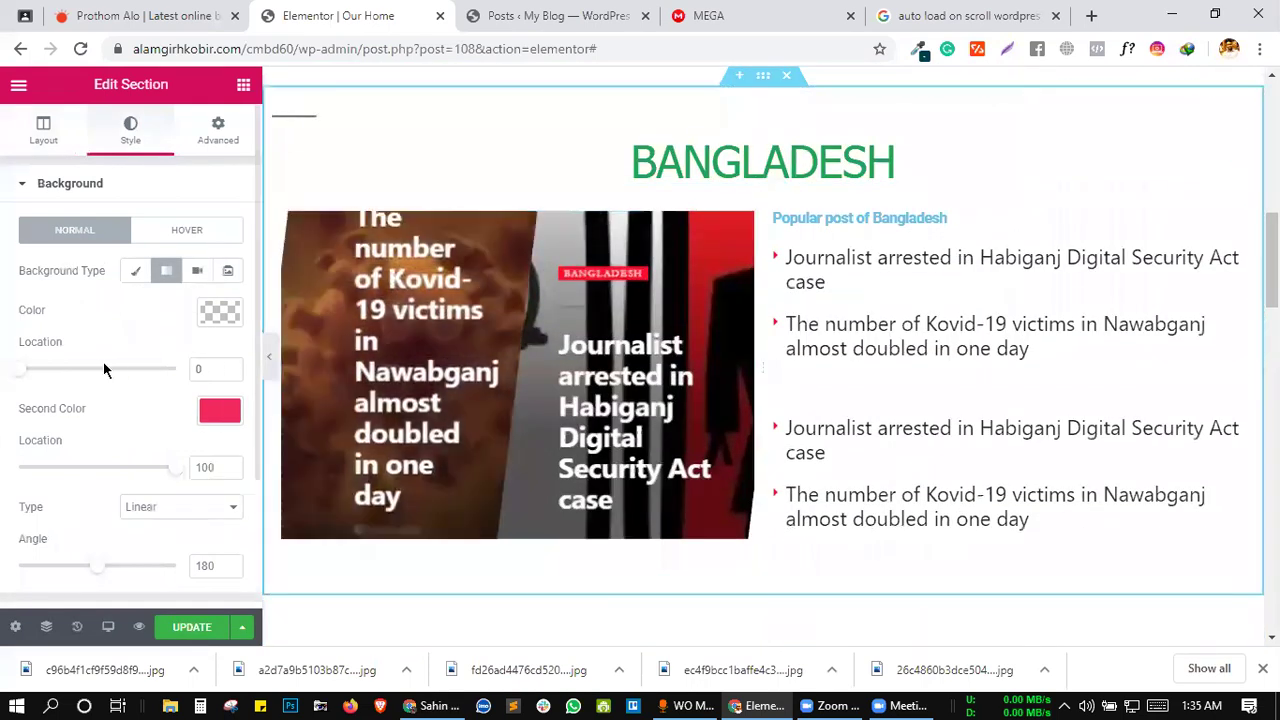
{"action": "left_click", "coordinate": [210, 314]}
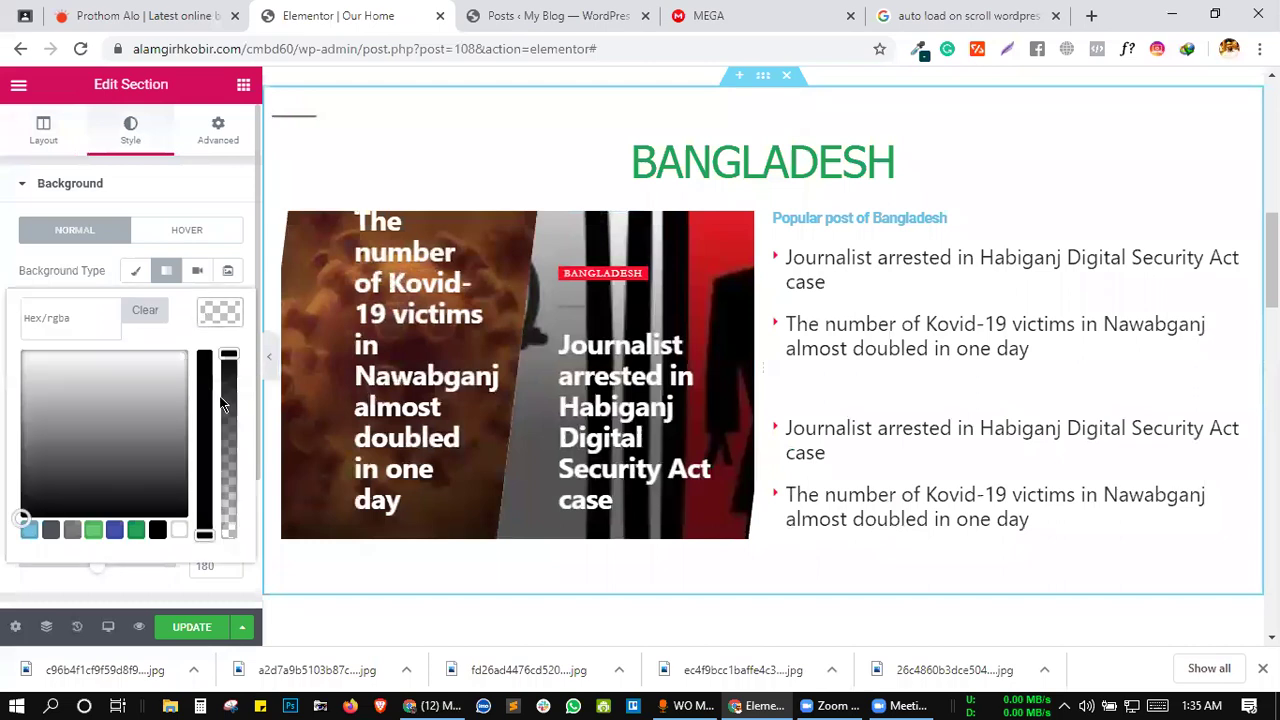
{"action": "left_click", "coordinate": [227, 435]}
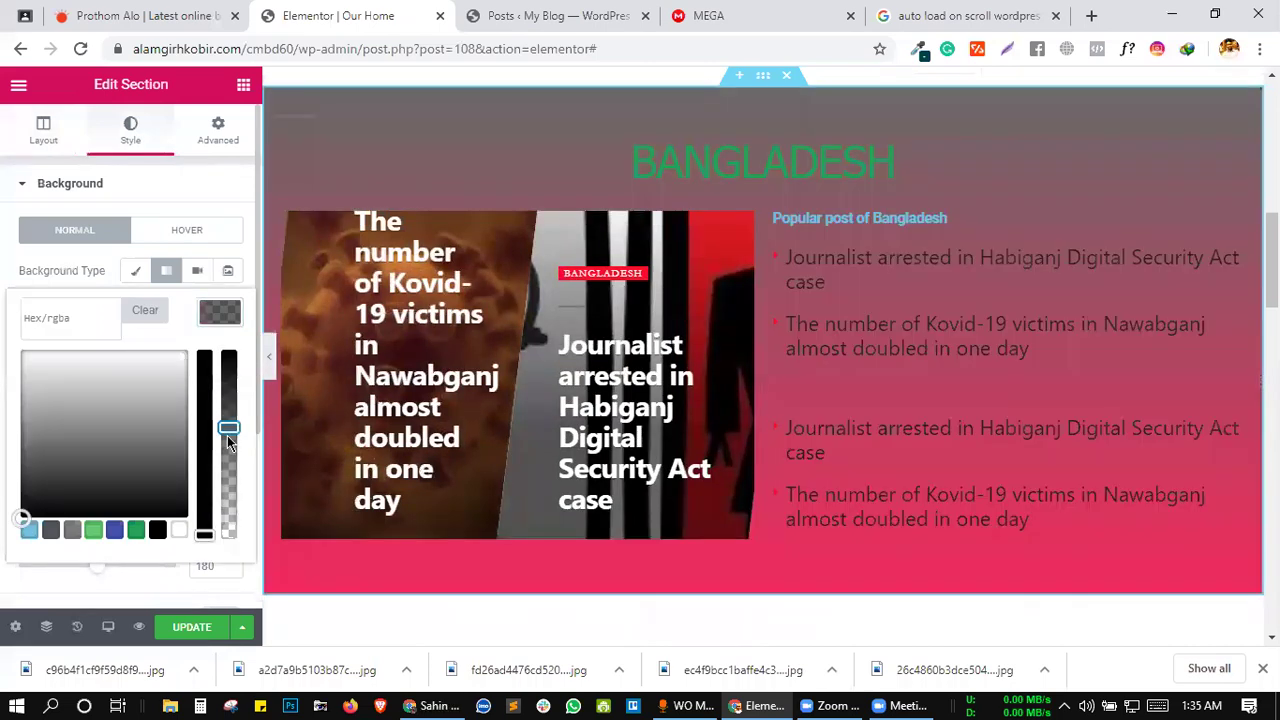
{"action": "left_click_drag", "start_coordinate": [228, 452], "coordinate": [230, 428]}
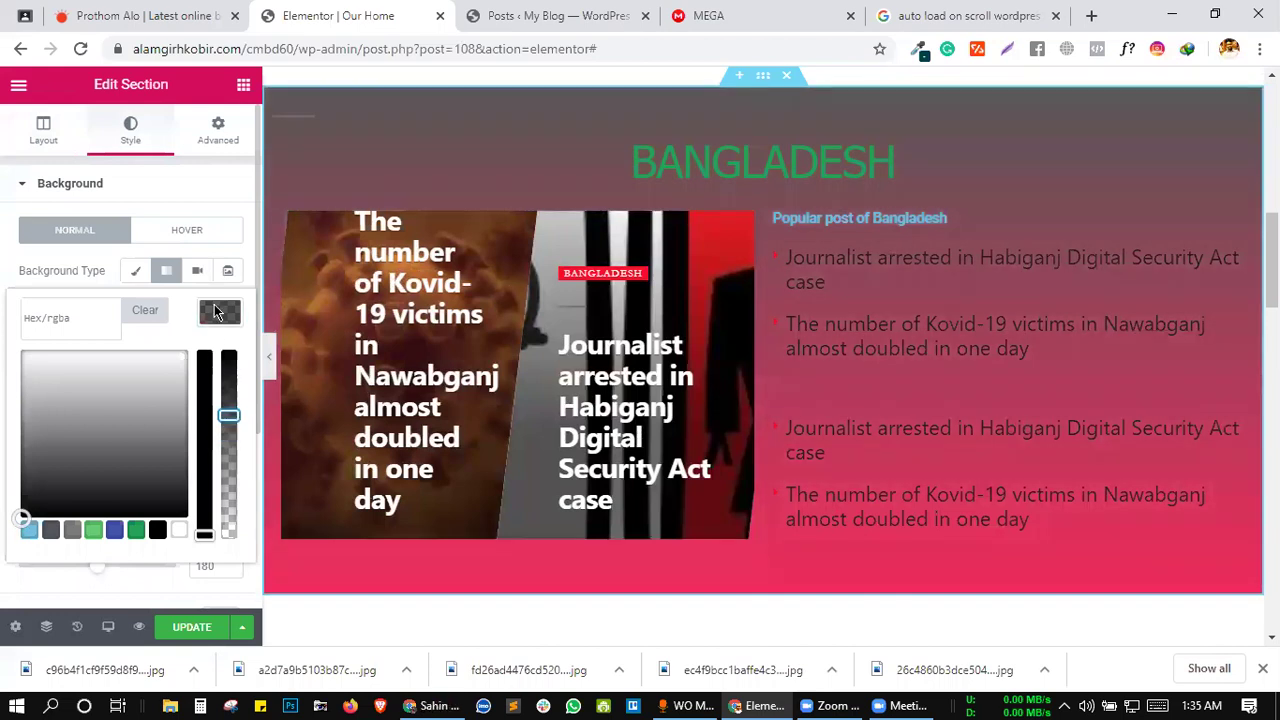
- Set the second gradient color to a semi-transparent turquoise with RGB 35,185,211 and check it on the section
{"action": "left_click", "coordinate": [220, 413]}
{"action": "left_click", "coordinate": [219, 412]}
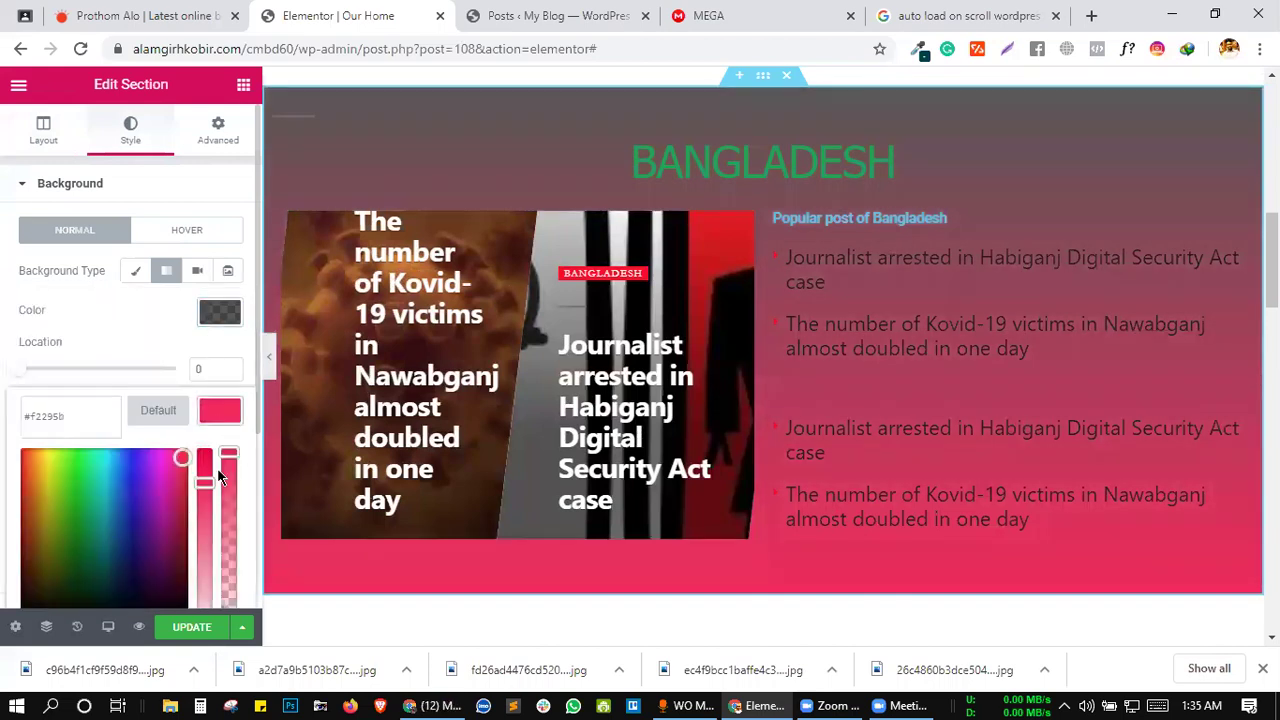
{"action": "left_click_drag", "start_coordinate": [223, 480], "coordinate": [109, 478]}
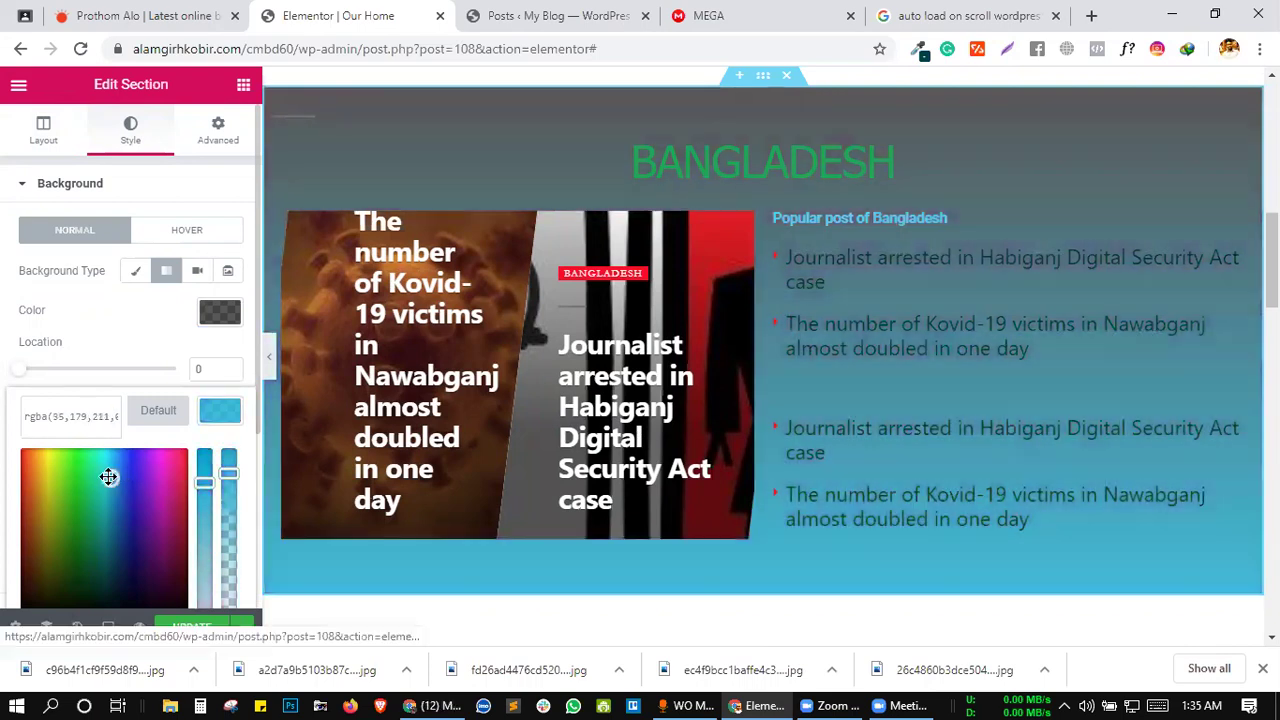
{"action": "scroll", "coordinate": [905, 318], "scroll_direction": "down", "scroll_amount": 1}
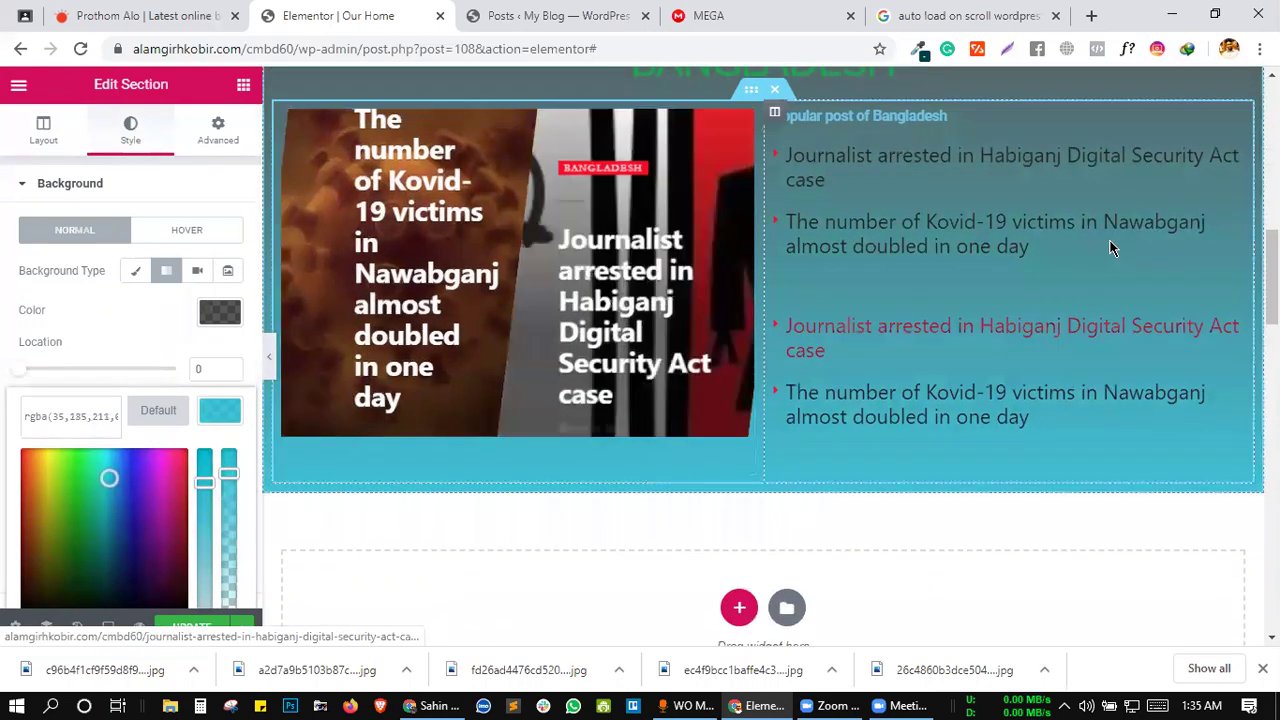
{"action": "scroll", "coordinate": [847, 370], "scroll_direction": "up", "scroll_amount": 2}
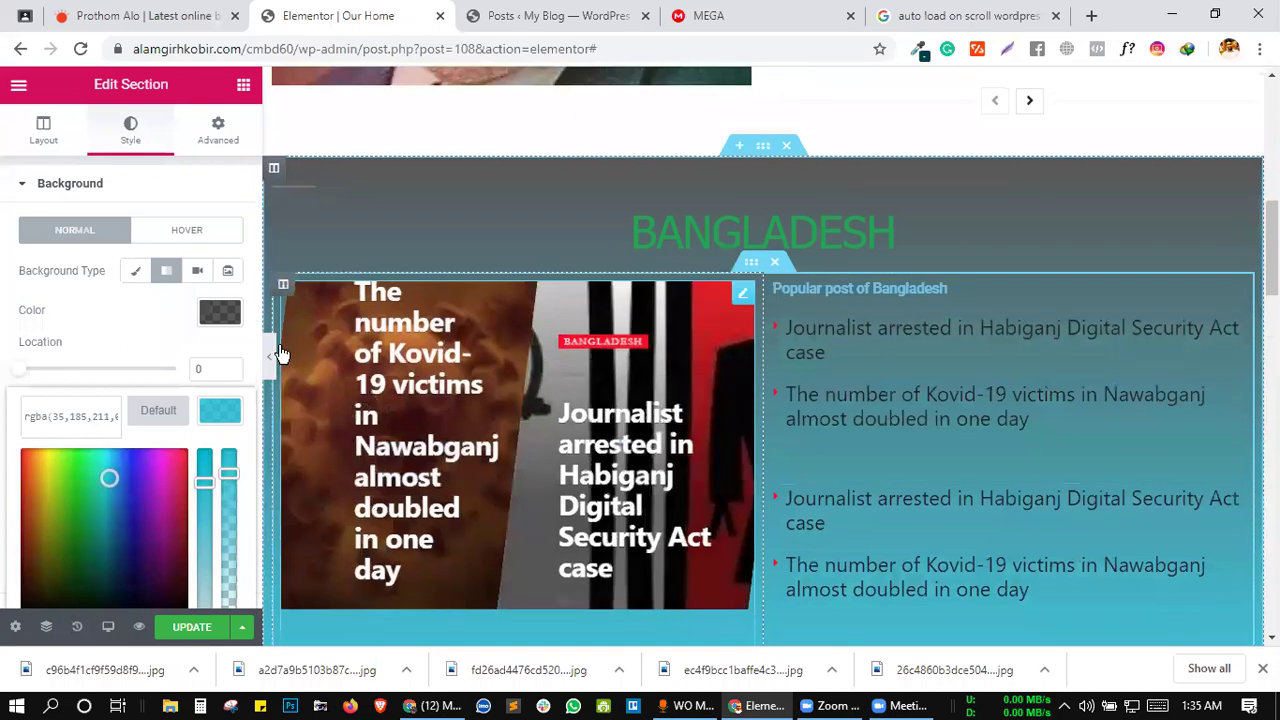
- Change the first gradient color to a semi-transparent near-white with RGB 247,247,247 and check the section's background
{"action": "left_click", "coordinate": [218, 314]}
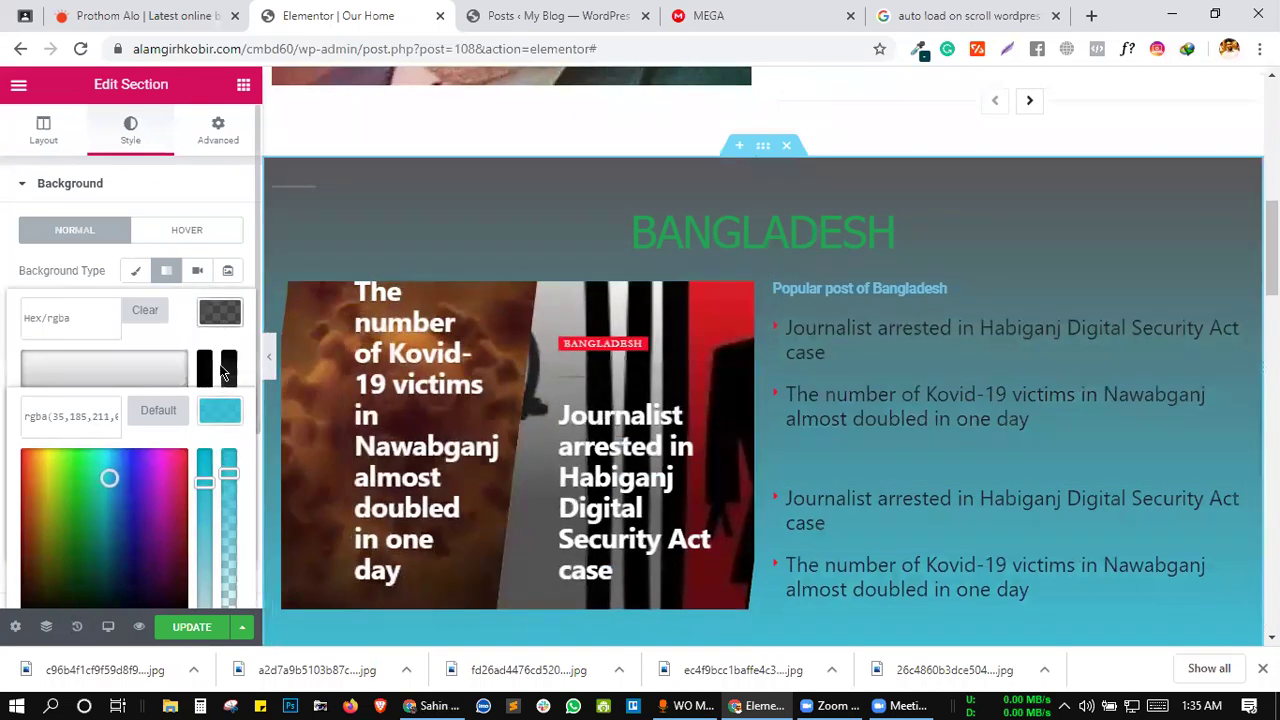
{"action": "left_click", "coordinate": [215, 313]}
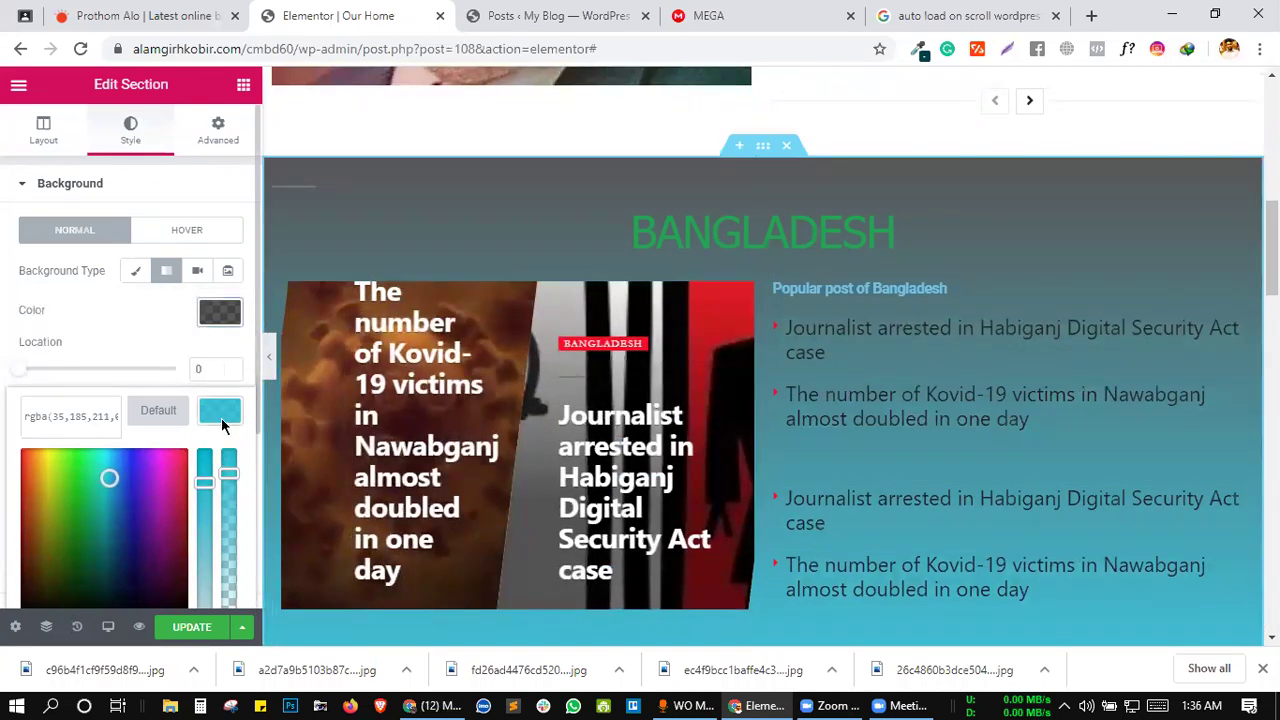
{"action": "left_click", "coordinate": [222, 342]}
{"action": "left_click", "coordinate": [222, 316]}
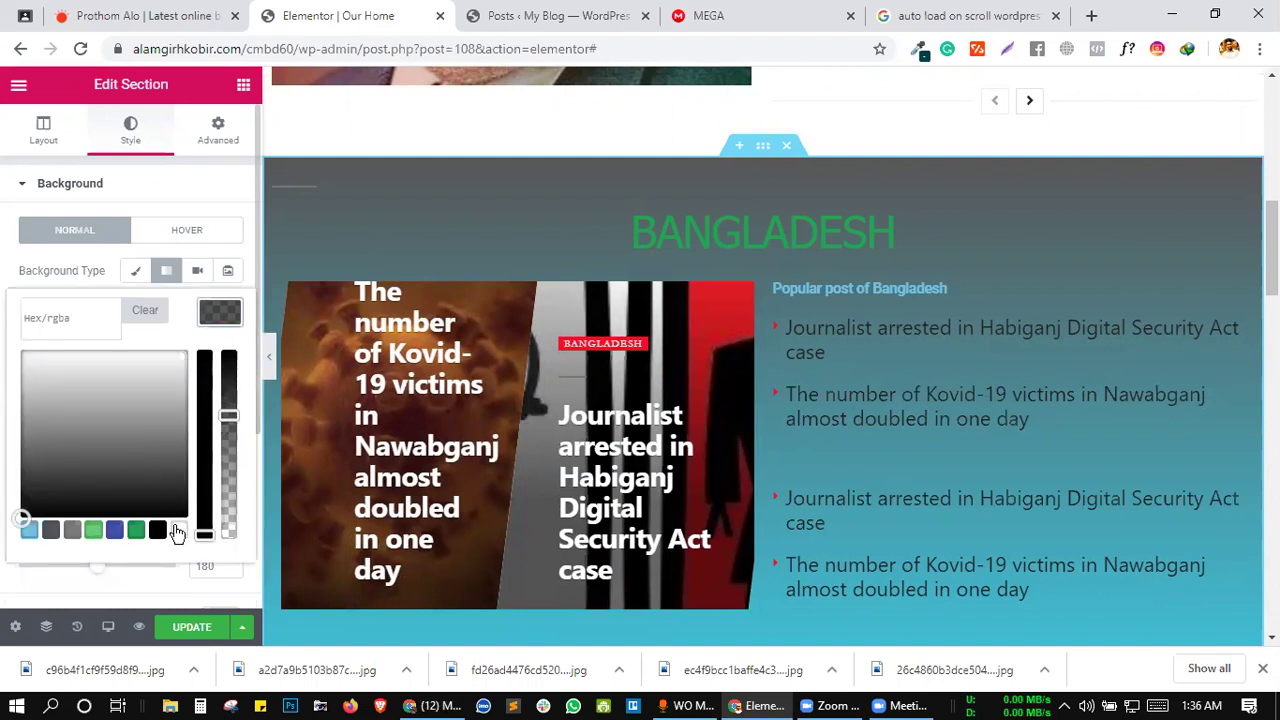
{"action": "left_click_drag", "start_coordinate": [180, 414], "coordinate": [22, 352]}
{"action": "left_click_drag", "start_coordinate": [80, 398], "coordinate": [47, 355]}
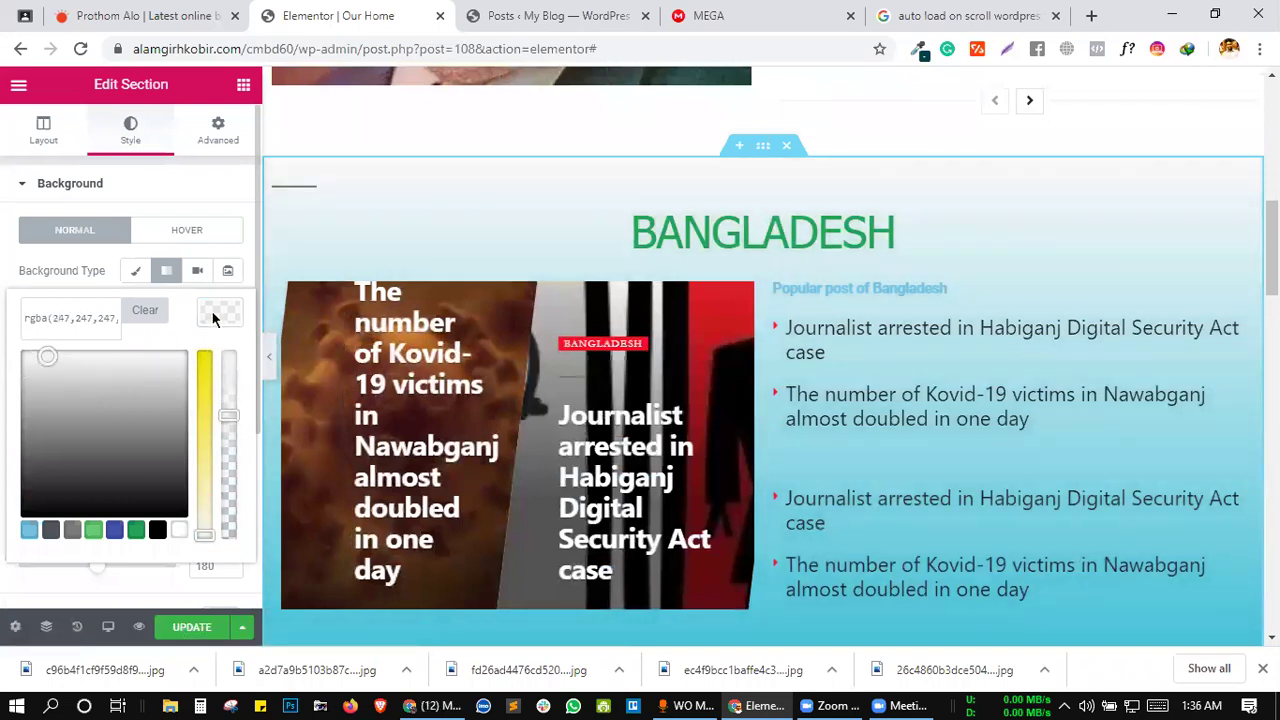
{"action": "left_click", "coordinate": [352, 330]}
{"action": "scroll", "coordinate": [700, 350], "scroll_direction": "down", "scroll_amount": 3}
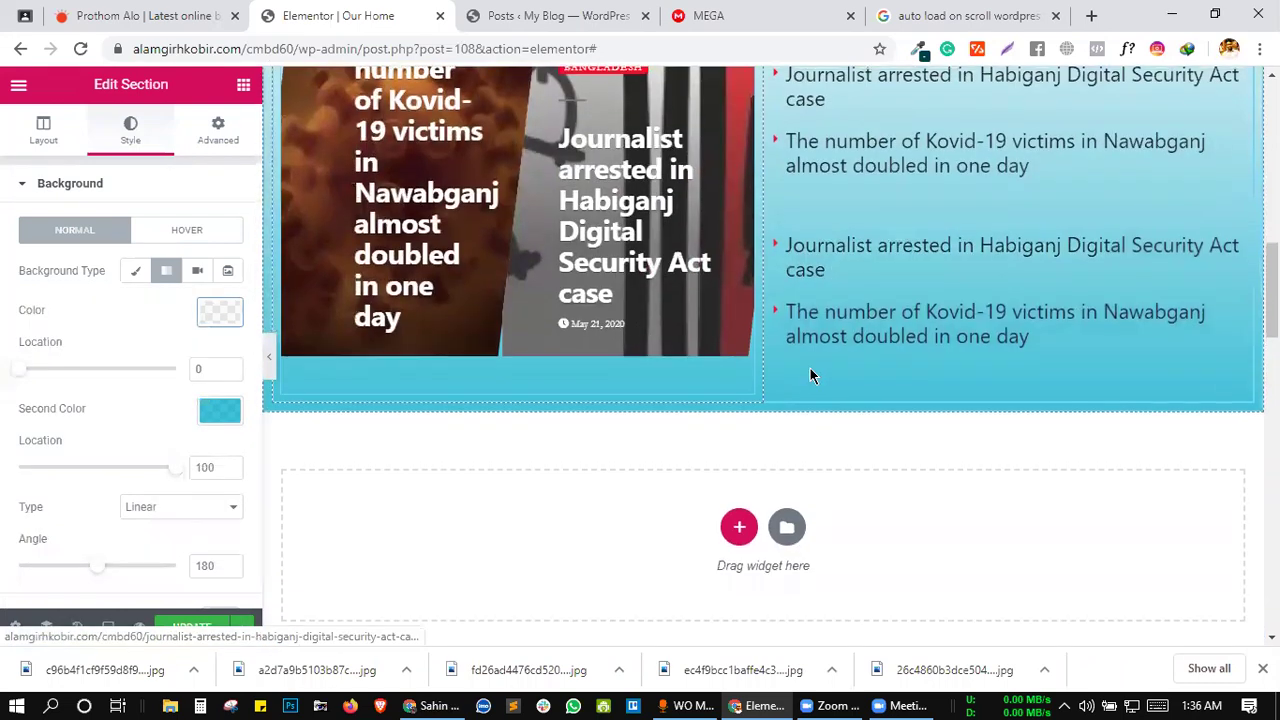
- Copy the BANGLADESH section with its gradient styling
{"action": "scroll", "coordinate": [820, 340], "scroll_direction": "up", "scroll_amount": 3}
{"action": "scroll", "coordinate": [776, 313], "scroll_direction": "up", "scroll_amount": 6}
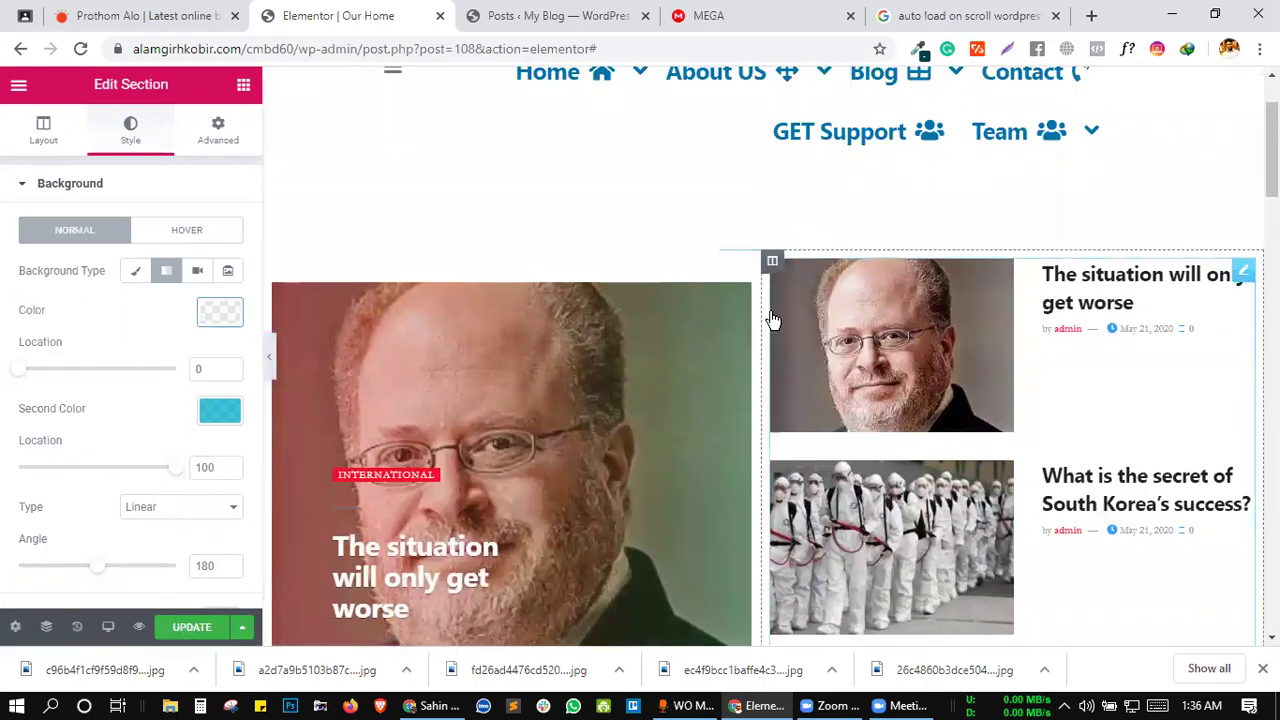
{"action": "scroll", "coordinate": [781, 186], "scroll_direction": "up", "scroll_amount": 1}
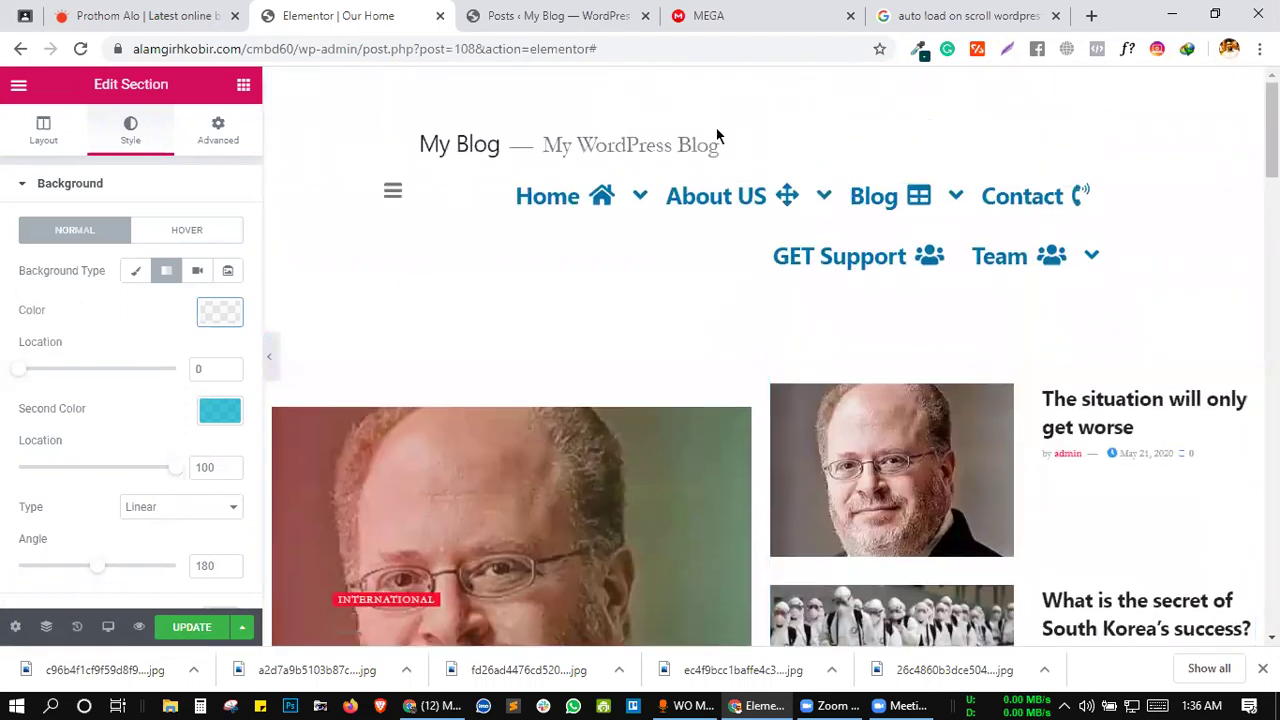
{"action": "scroll", "coordinate": [780, 297], "scroll_direction": "down", "scroll_amount": 1}
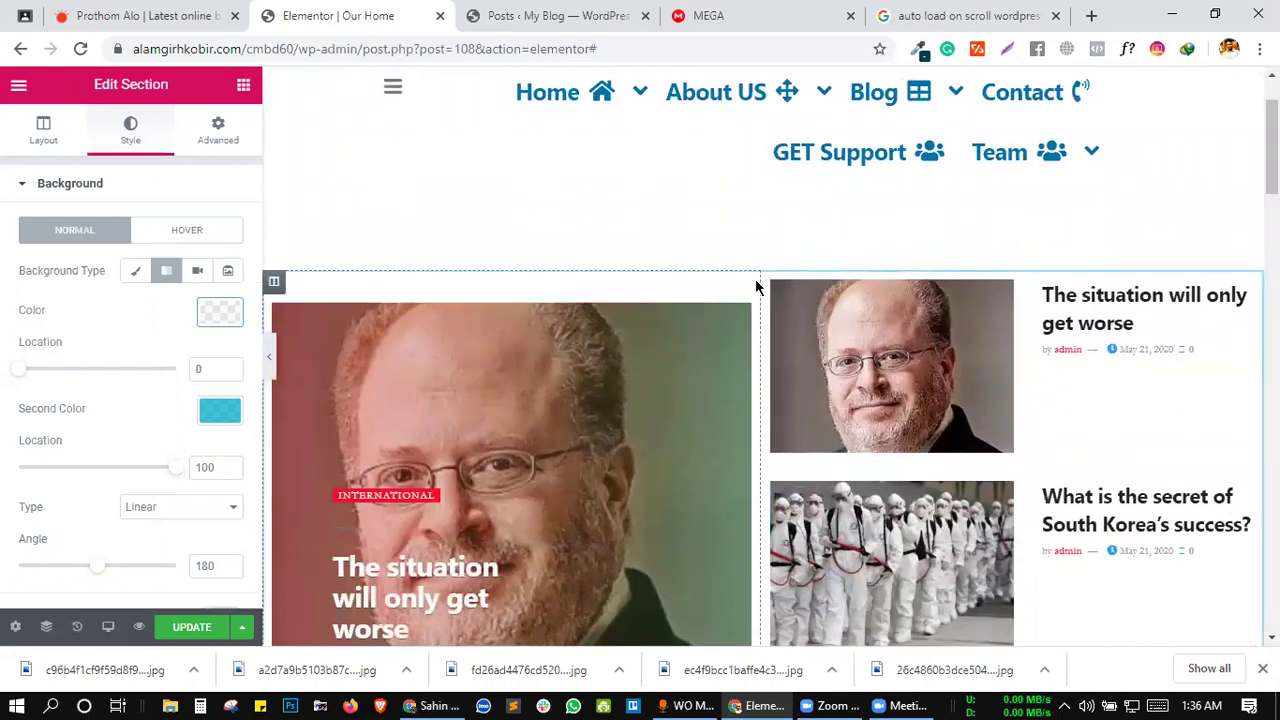
{"action": "scroll", "coordinate": [754, 283], "scroll_direction": "down", "scroll_amount": 1}
{"action": "scroll", "coordinate": [770, 320], "scroll_direction": "down", "scroll_amount": 2}
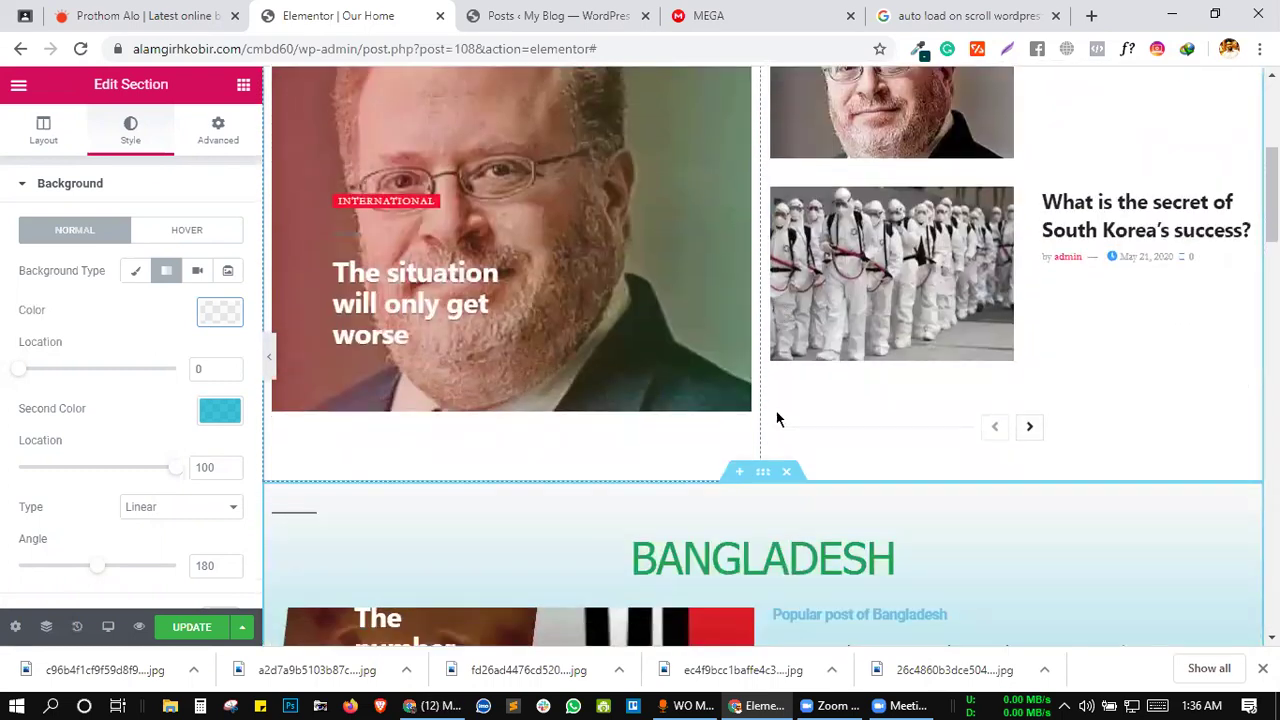
{"action": "right_click", "coordinate": [765, 488]}
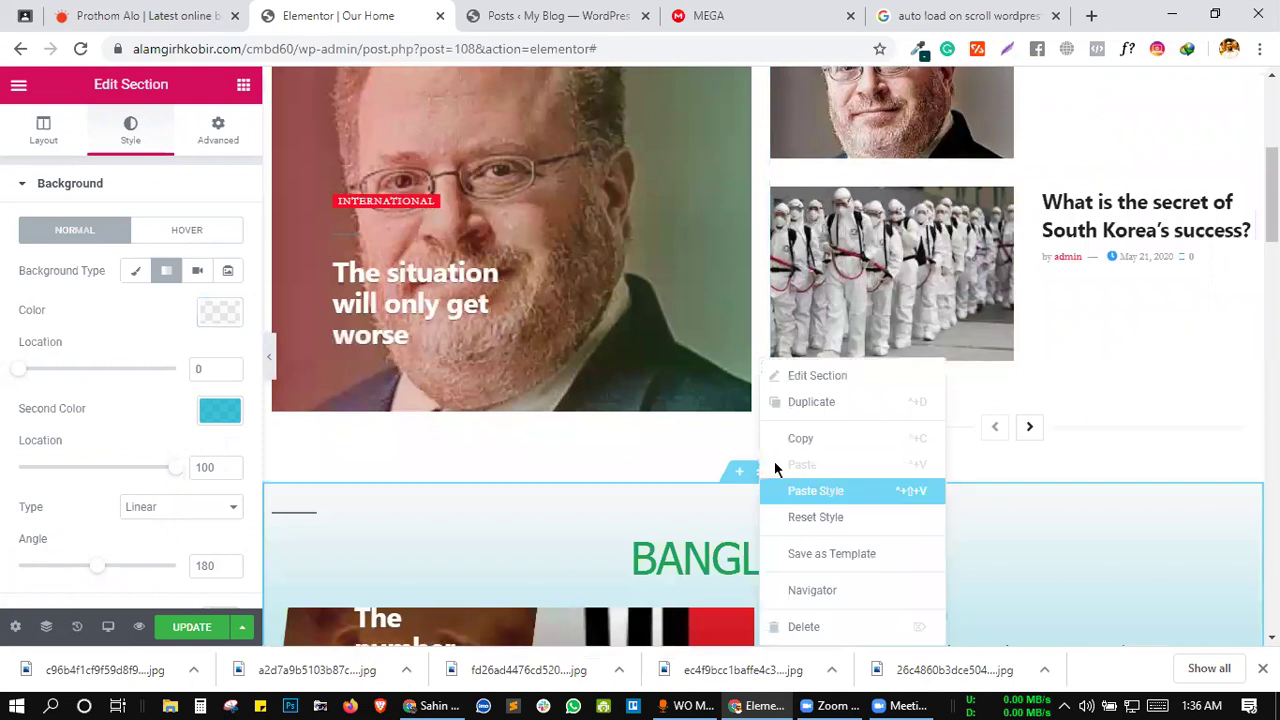
{"action": "left_click", "coordinate": [788, 440]}
{"action": "scroll", "coordinate": [826, 463], "scroll_direction": "up", "scroll_amount": 3}
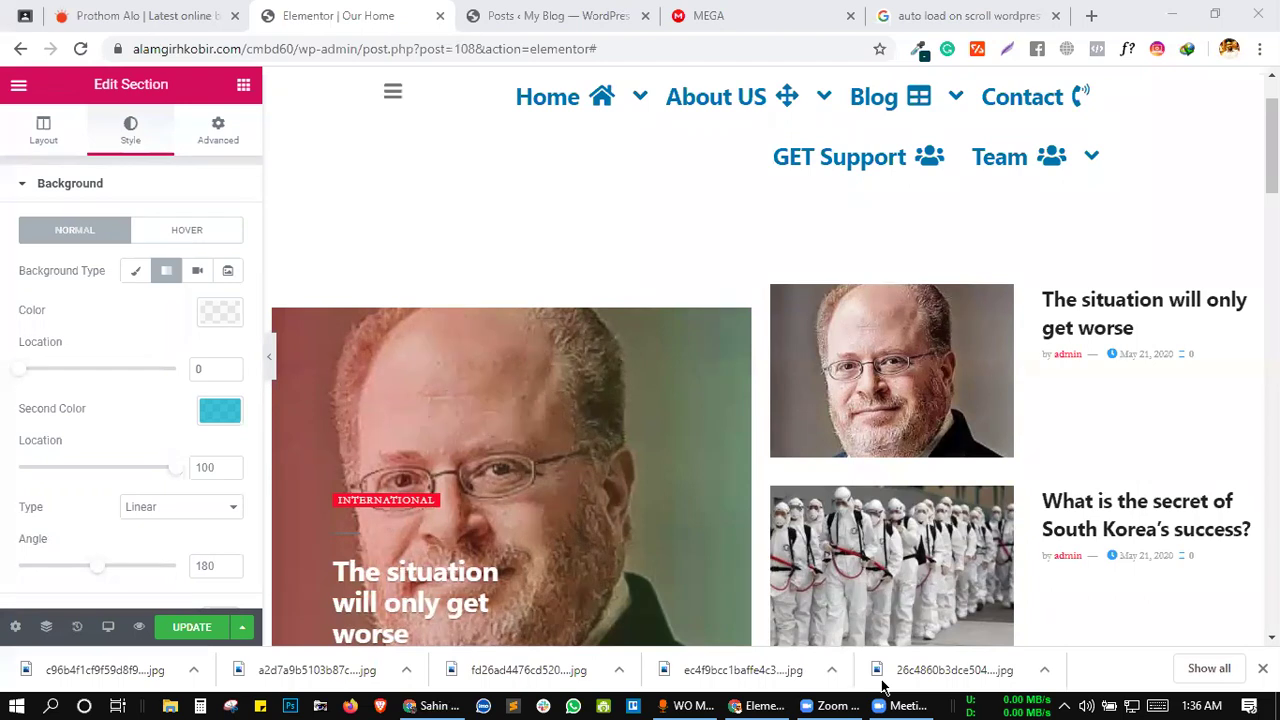
{"action": "right_click", "coordinate": [757, 294]}
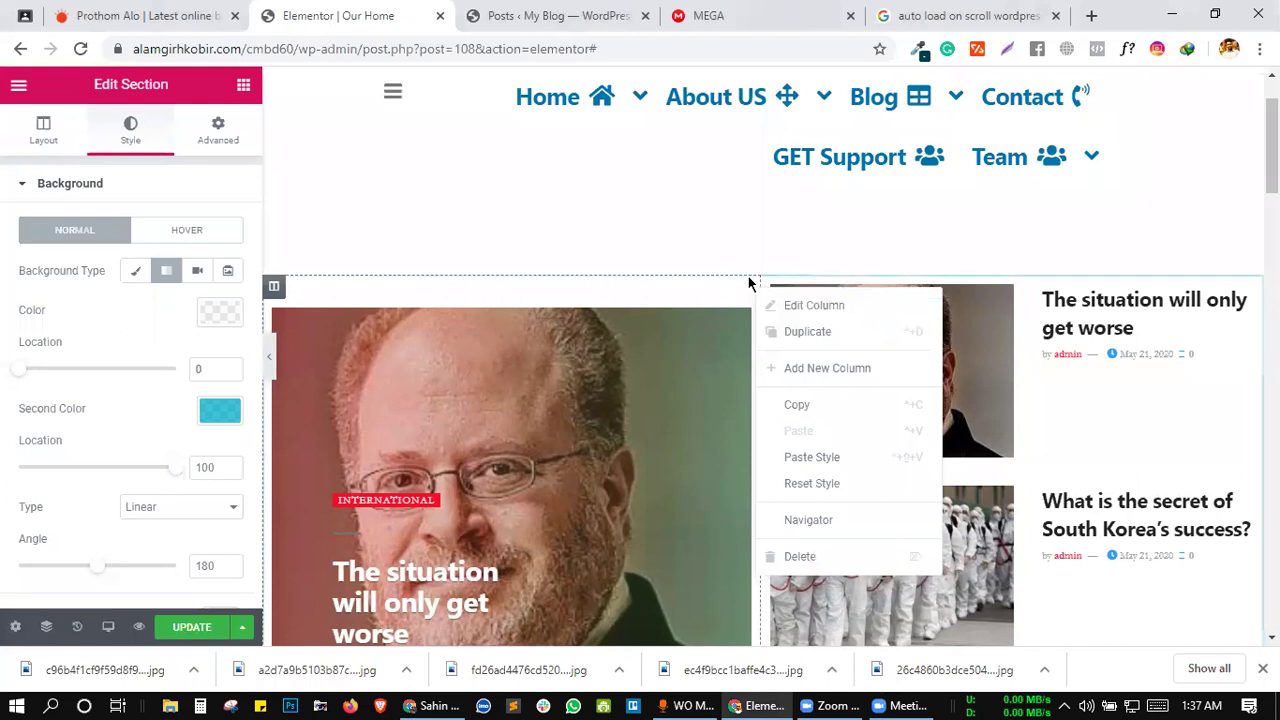
{"action": "left_click", "coordinate": [756, 270]}
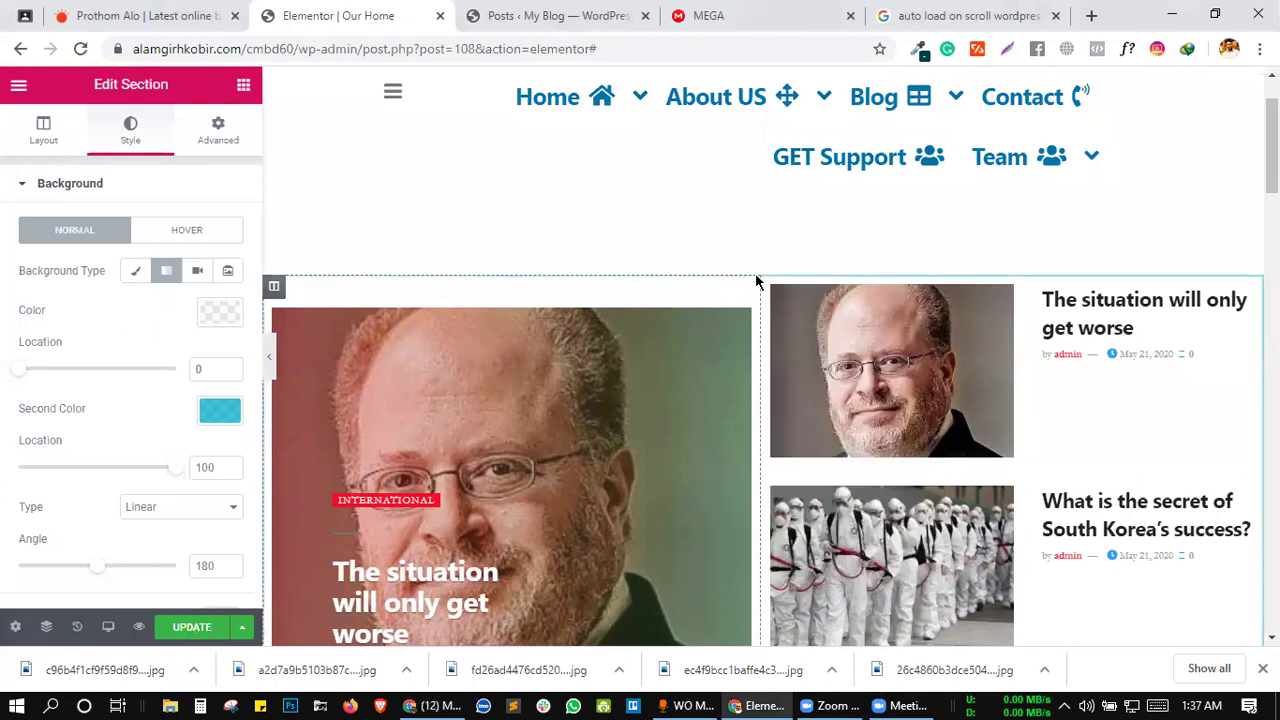
{"action": "scroll", "coordinate": [755, 271], "scroll_direction": "down", "scroll_amount": 1}
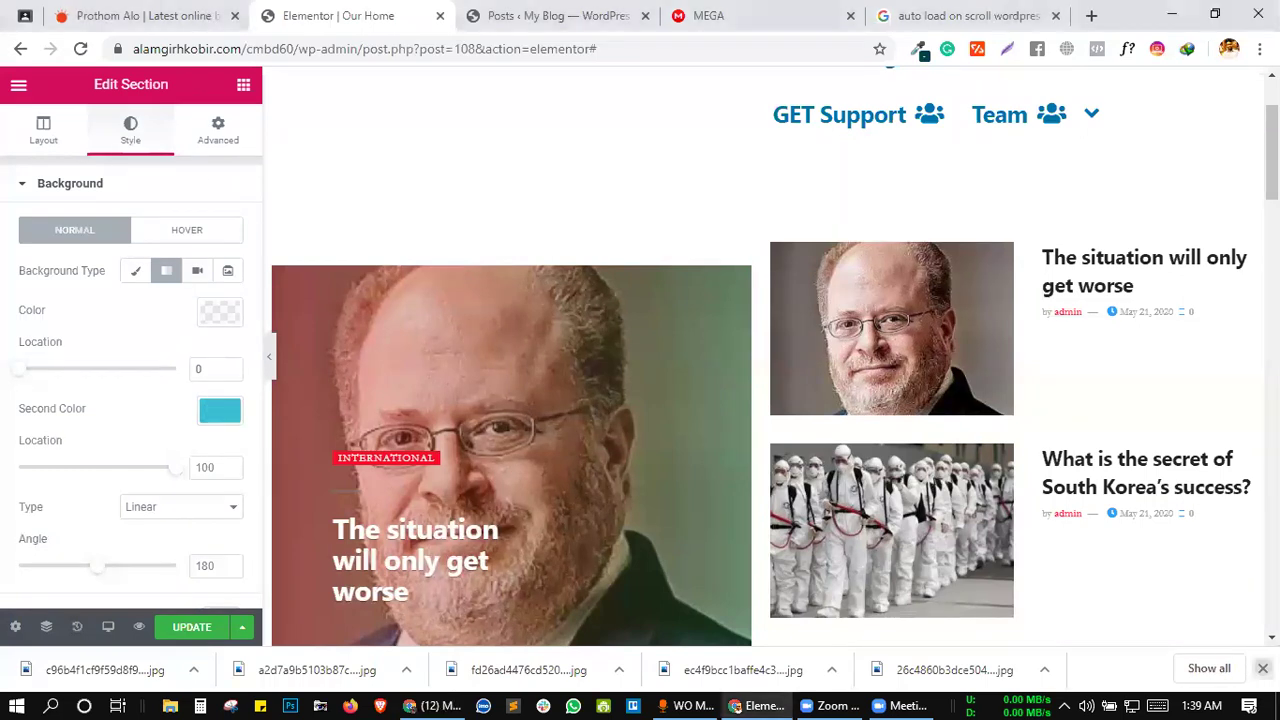
- Hide the downloads bar and open the Navigator of the page structure
{"action": "left_click", "coordinate": [1262, 668]}
{"action": "right_click", "coordinate": [1243, 656]}
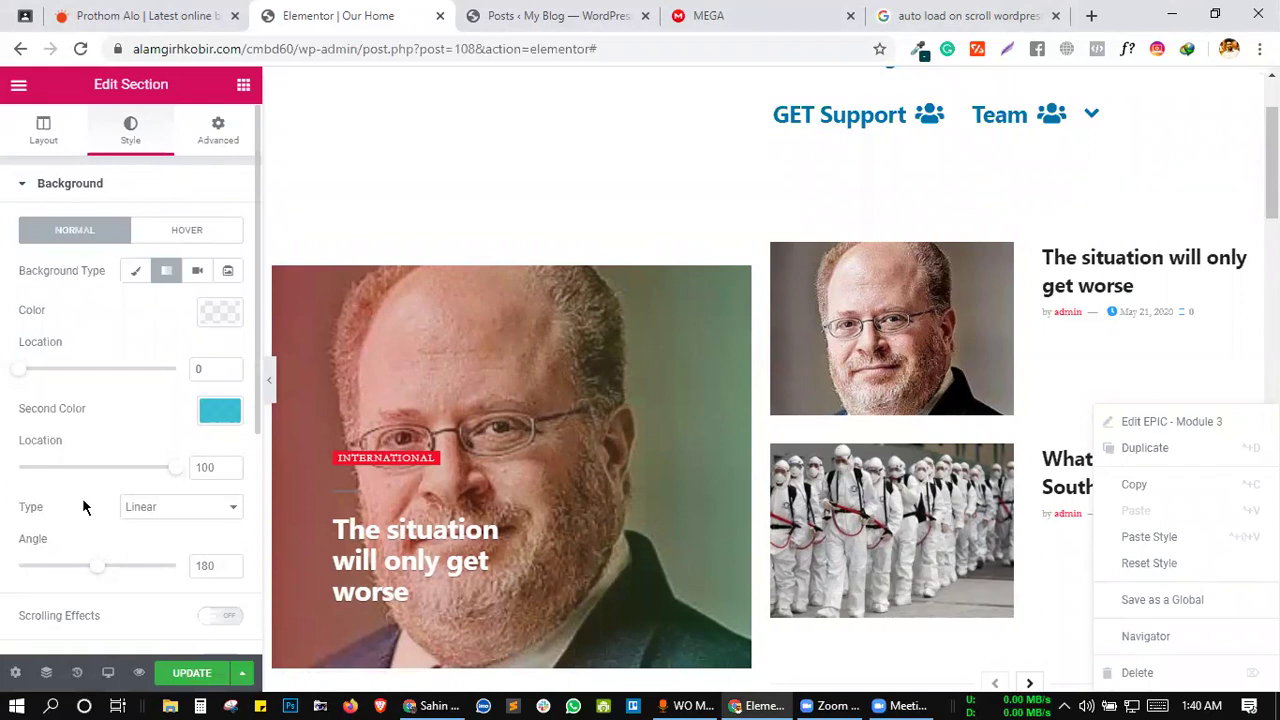
{"action": "left_click", "coordinate": [47, 673]}
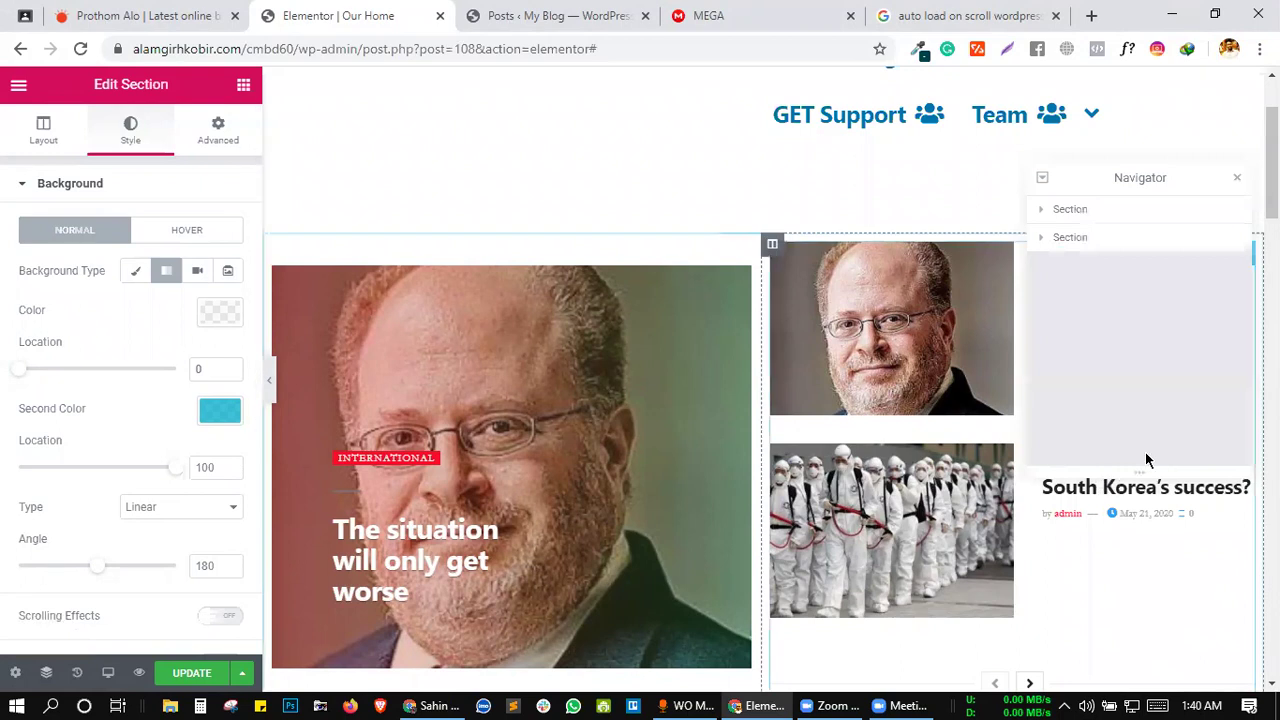
- Select the top news section through the Navigator and set its background type to gradient
{"action": "left_click", "coordinate": [1114, 248]}
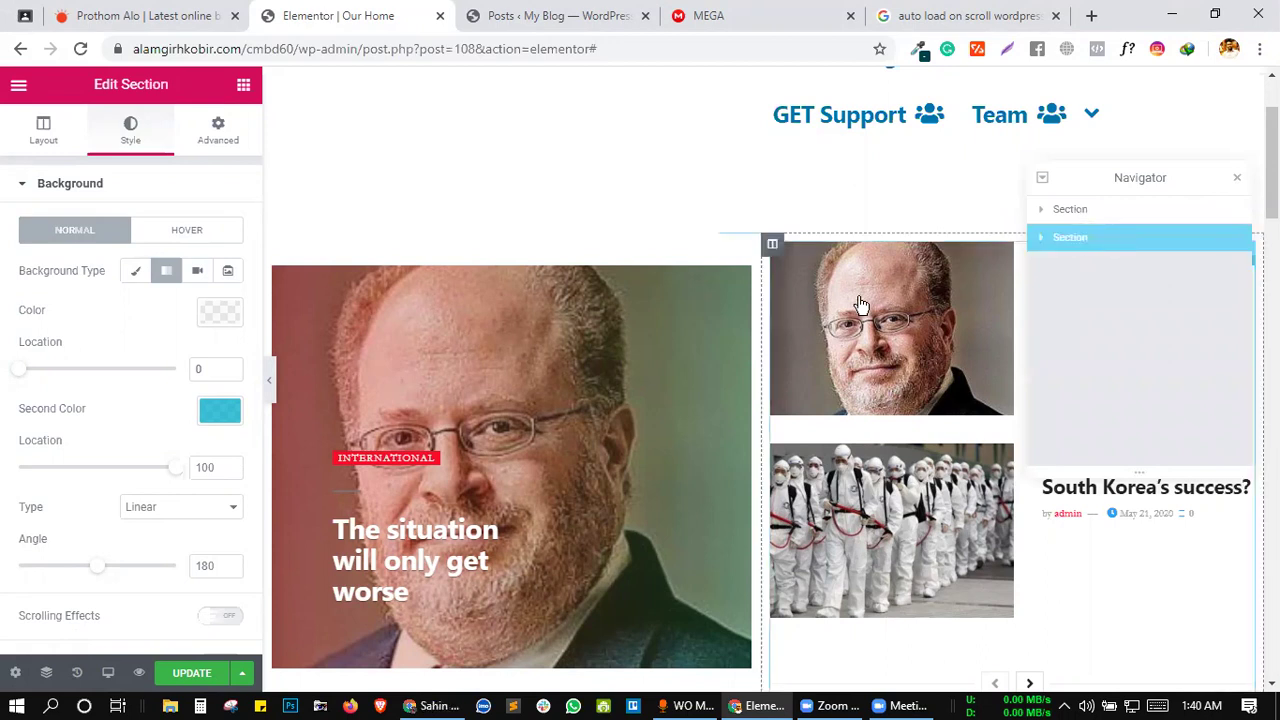
{"action": "scroll", "coordinate": [858, 318], "scroll_direction": "down", "scroll_amount": 2}
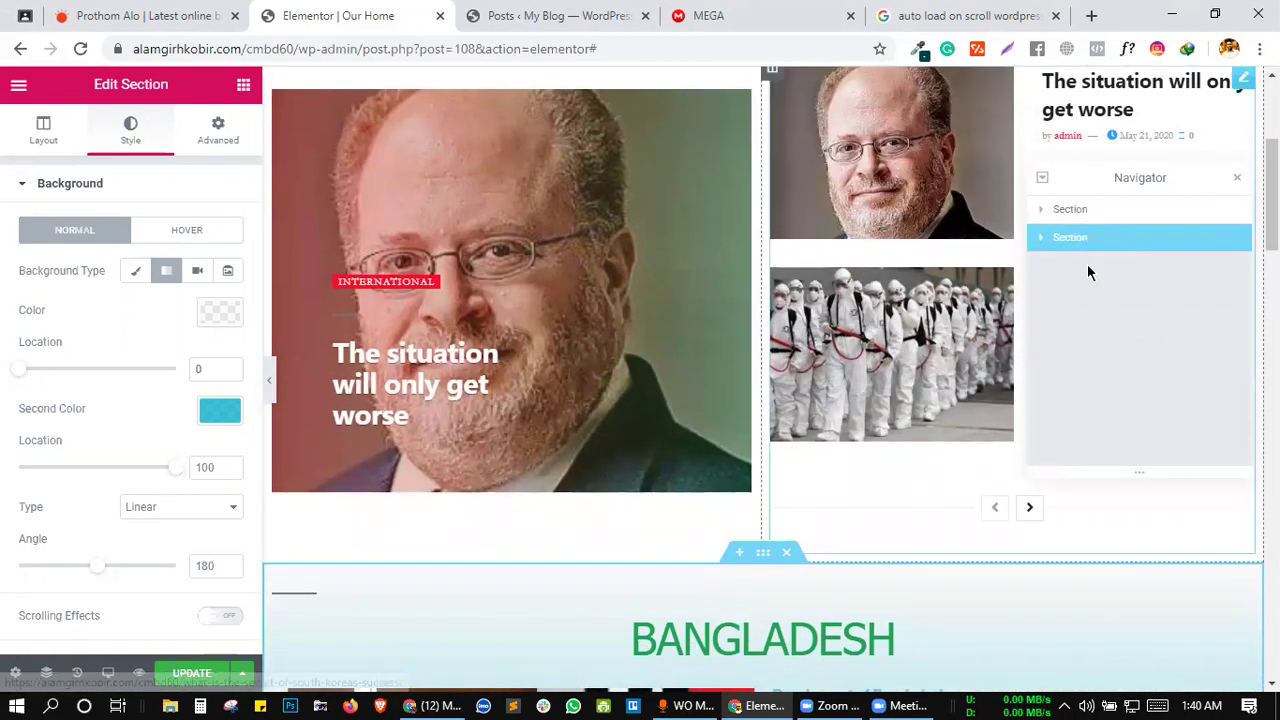
{"action": "left_click", "coordinate": [1094, 213]}
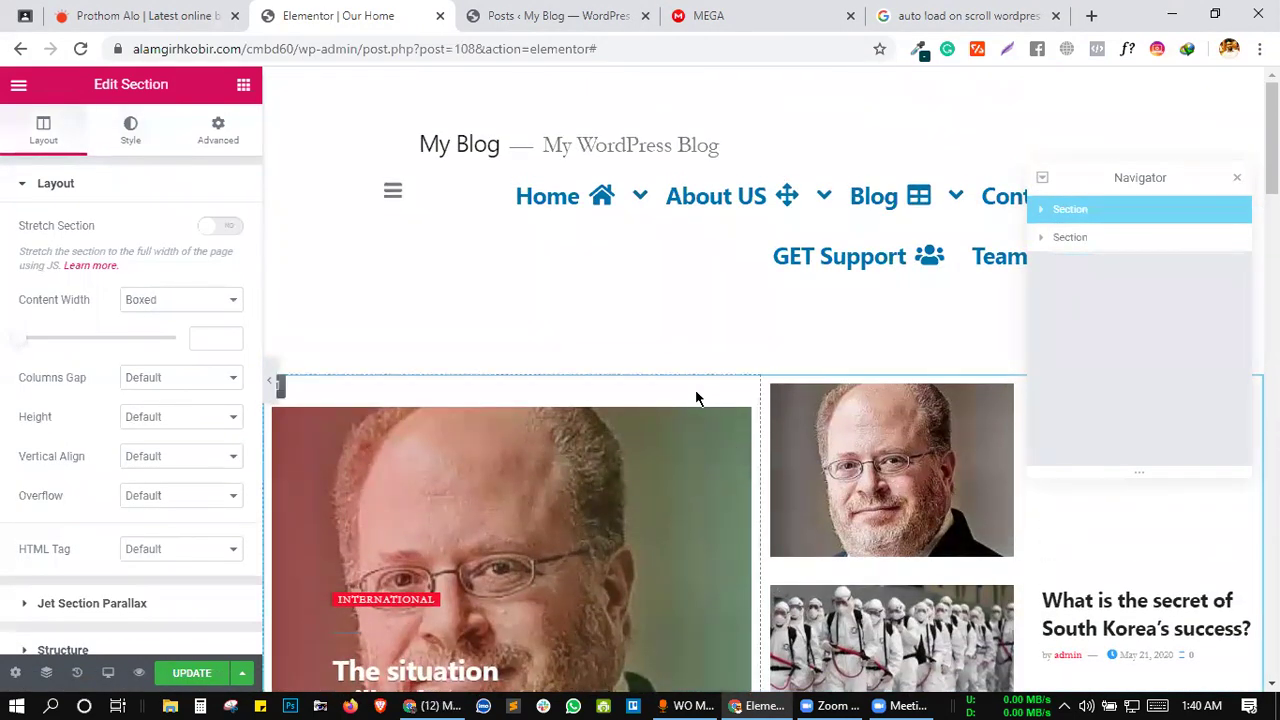
{"action": "left_click", "coordinate": [137, 146]}
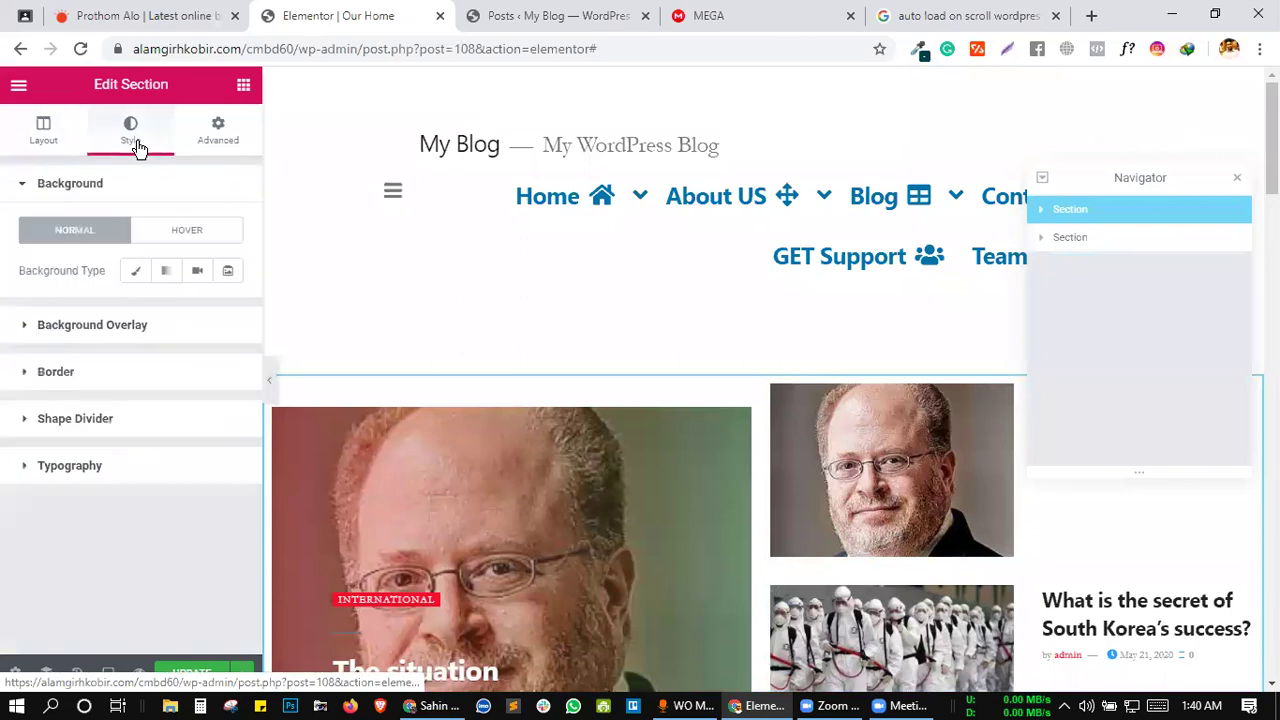
{"action": "left_click", "coordinate": [167, 280]}
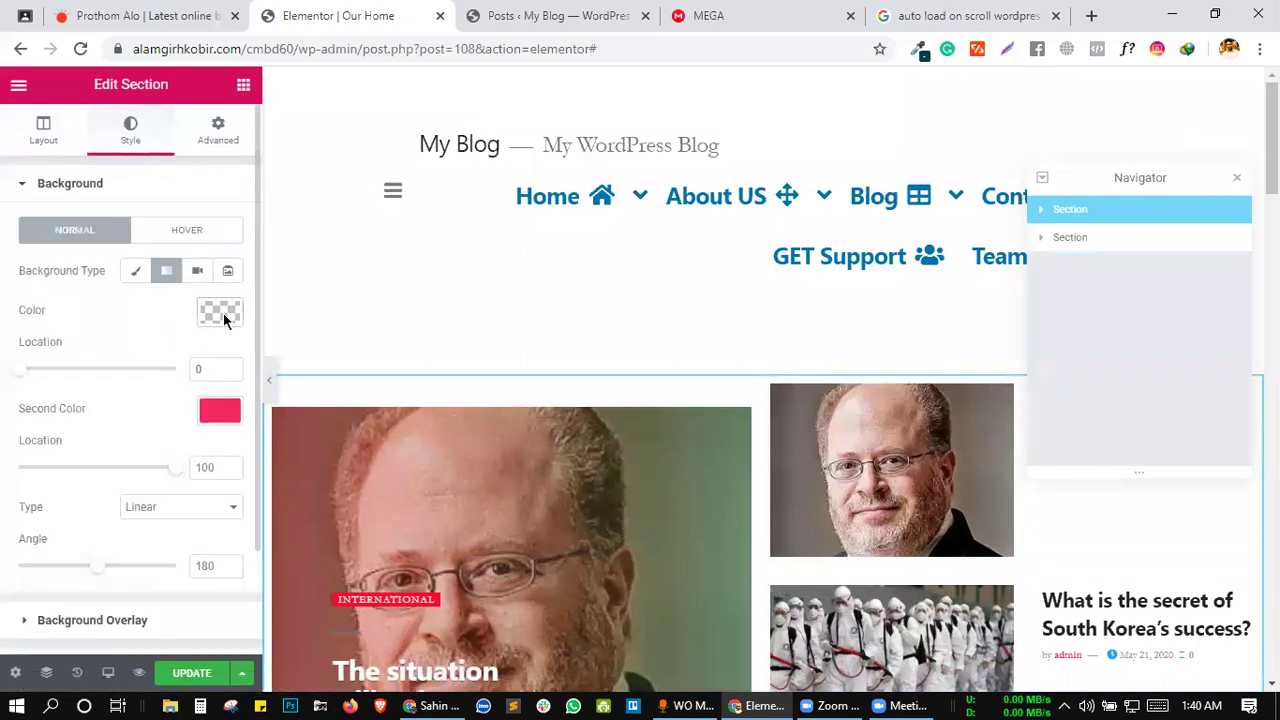
- Paste the copied BANGLADESH section's style onto the top news section and check it on the page
{"action": "right_click", "coordinate": [1108, 213]}
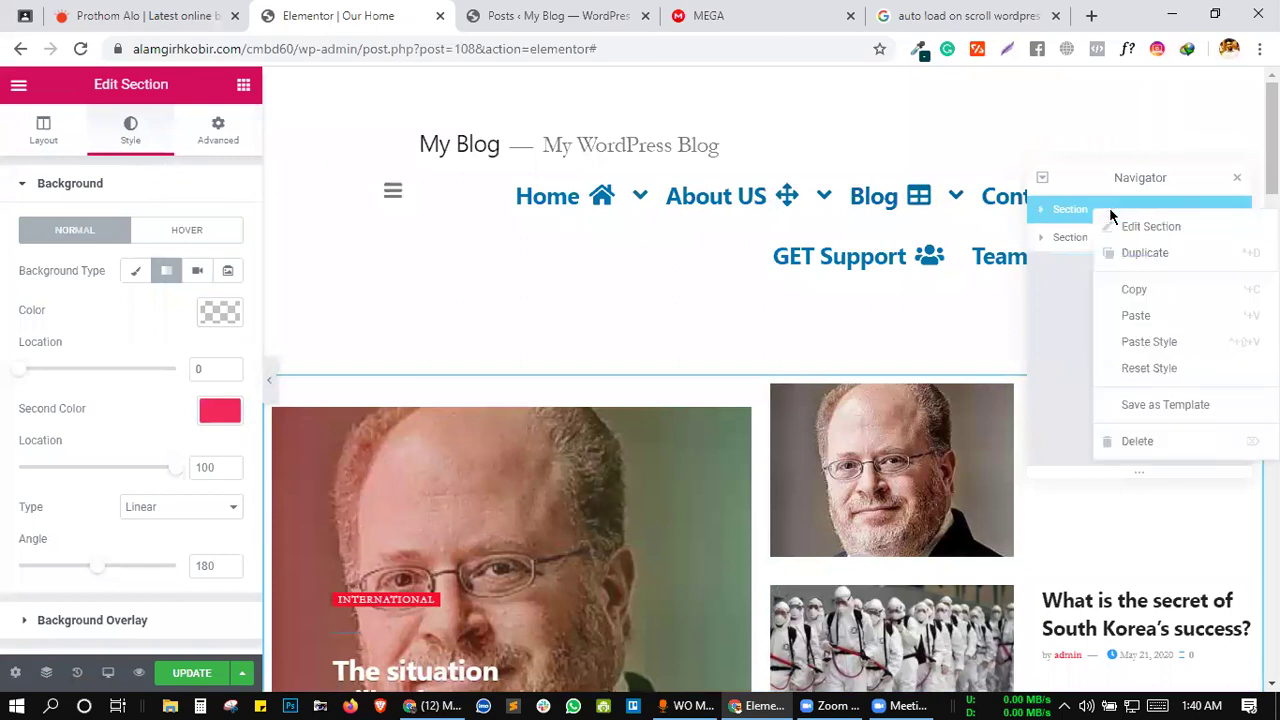
{"action": "left_click", "coordinate": [1148, 342]}
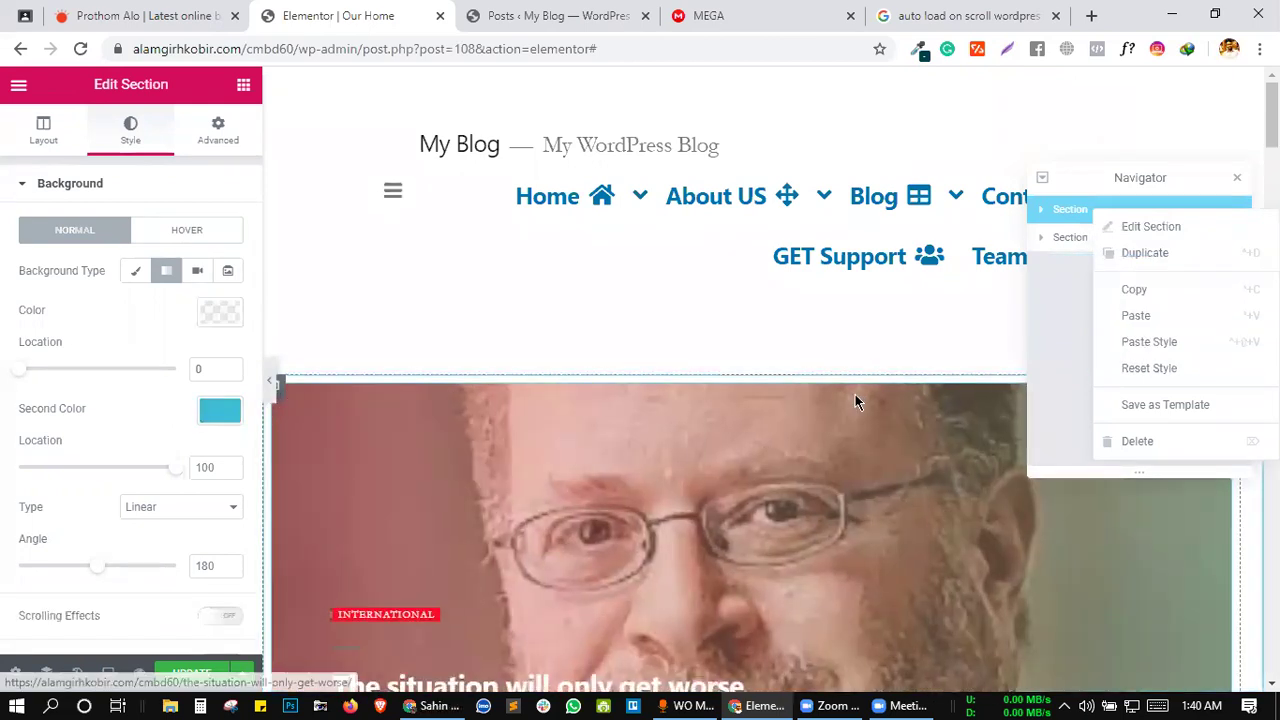
{"action": "scroll", "coordinate": [857, 390], "scroll_direction": "down", "scroll_amount": 5}
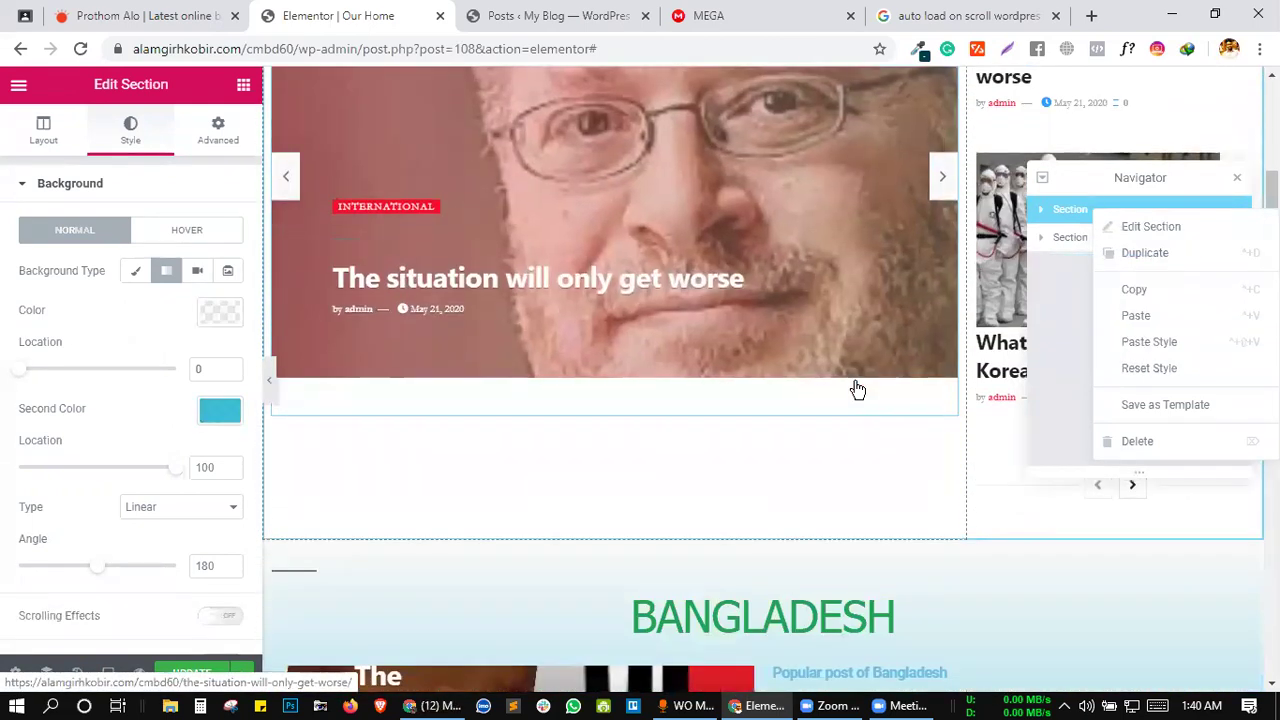
{"action": "scroll", "coordinate": [869, 387], "scroll_direction": "up", "scroll_amount": 3}
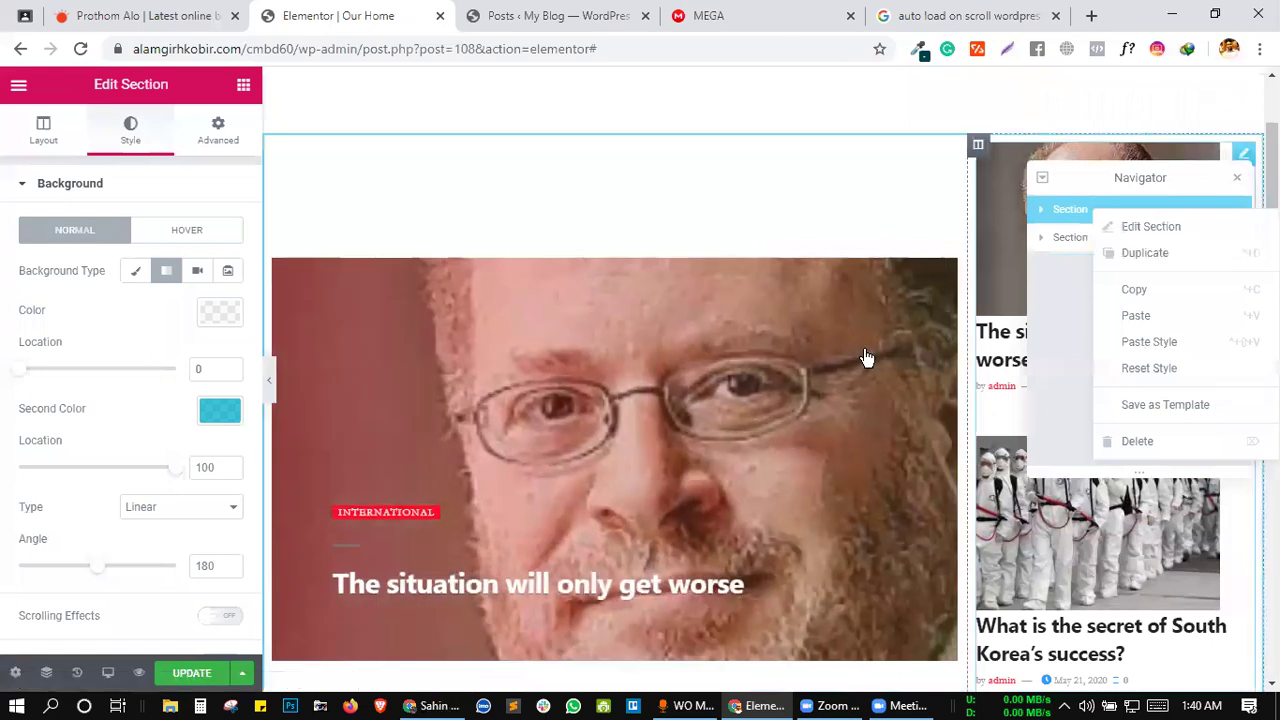
{"action": "scroll", "coordinate": [866, 350], "scroll_direction": "down", "scroll_amount": 9}
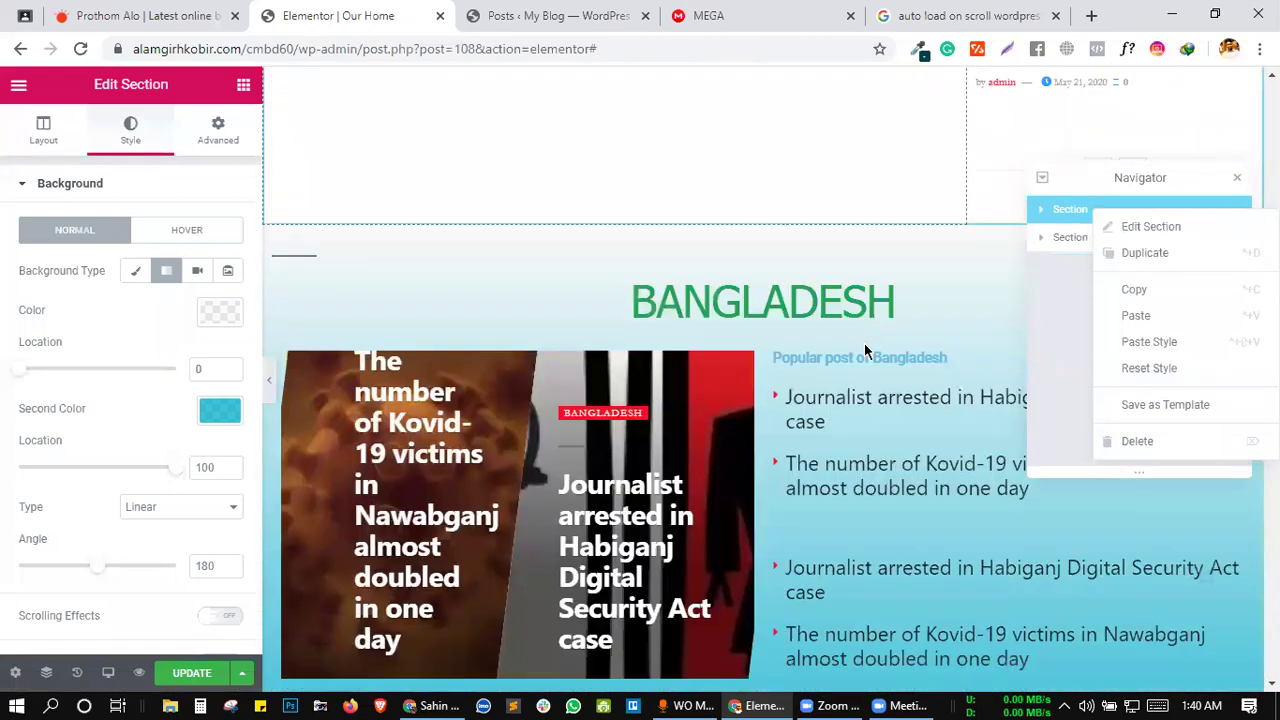
{"action": "scroll", "coordinate": [866, 352], "scroll_direction": "up", "scroll_amount": 9}
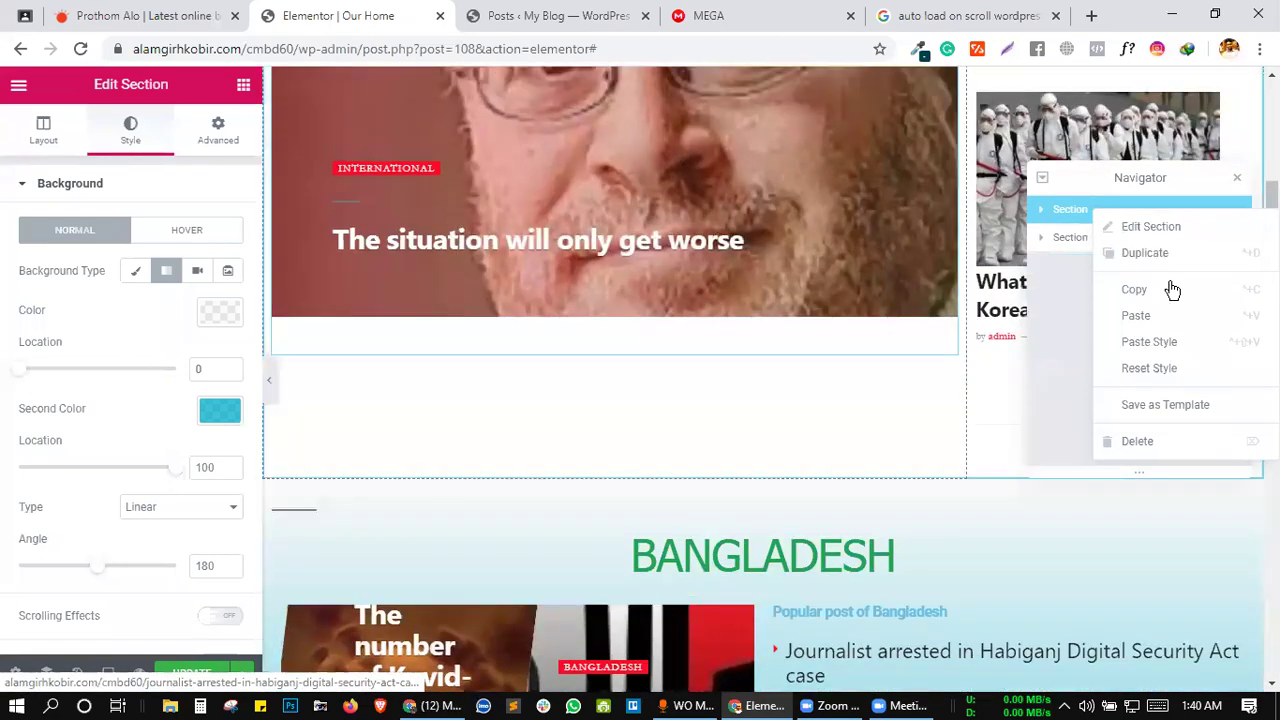
{"action": "left_click", "coordinate": [1057, 329]}
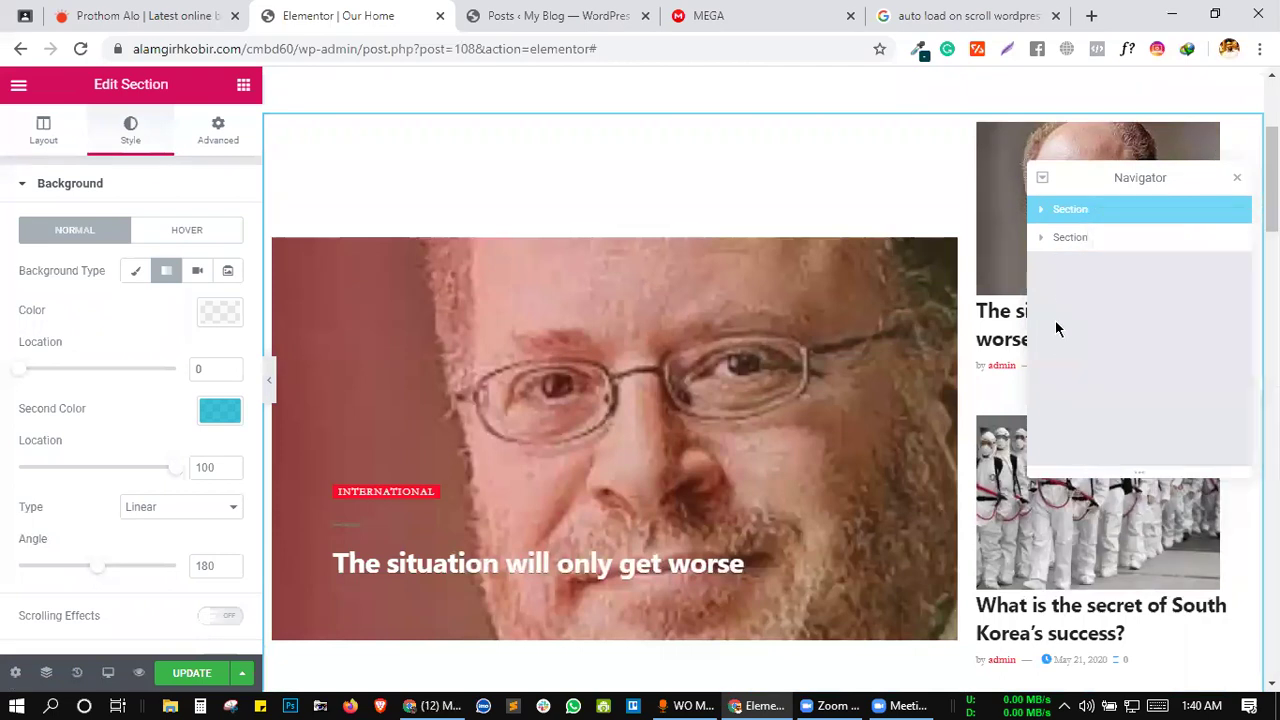
- Undo the style pasted onto the top news section and close the Navigator
{"action": "key", "text": "ctrl+z"}
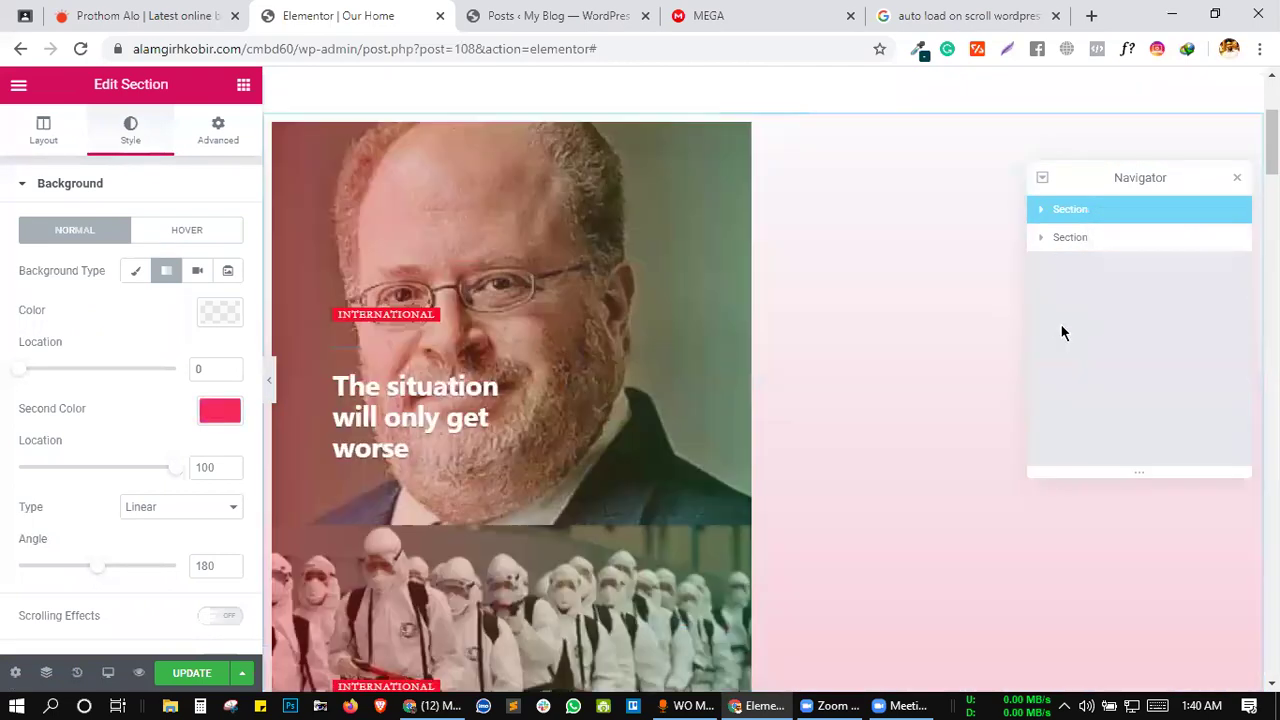
{"action": "scroll", "coordinate": [874, 209], "scroll_direction": "up", "scroll_amount": 2}
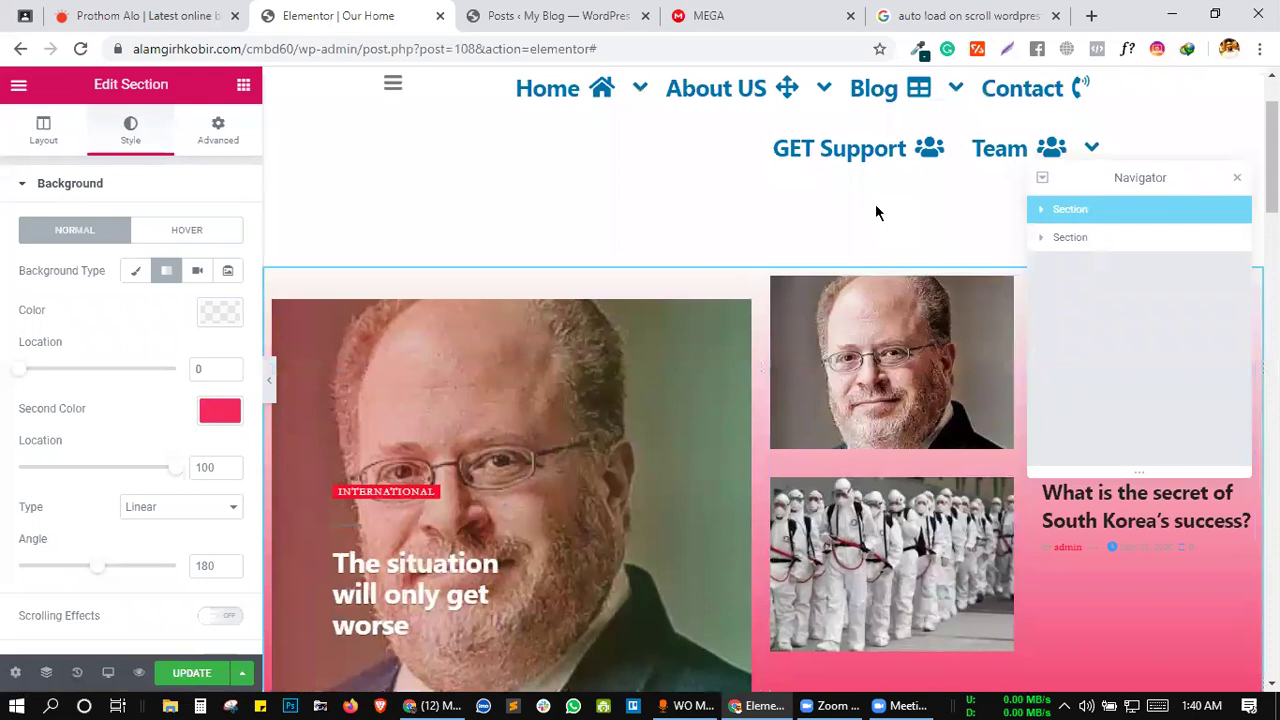
{"action": "left_click", "coordinate": [1237, 178]}
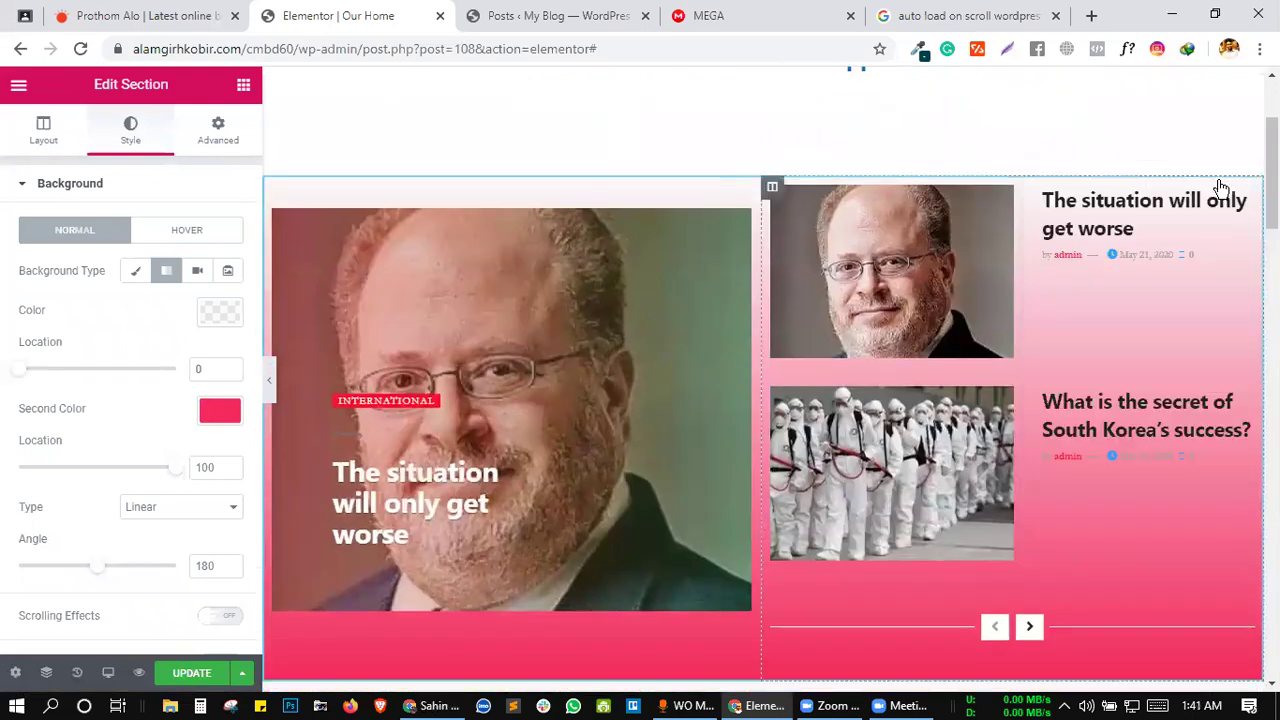
- Set the top news section's second gradient color to blue #1f1dad and its first color to a semi-transparent grey with RGB 122,122,122
{"action": "left_click", "coordinate": [214, 411]}
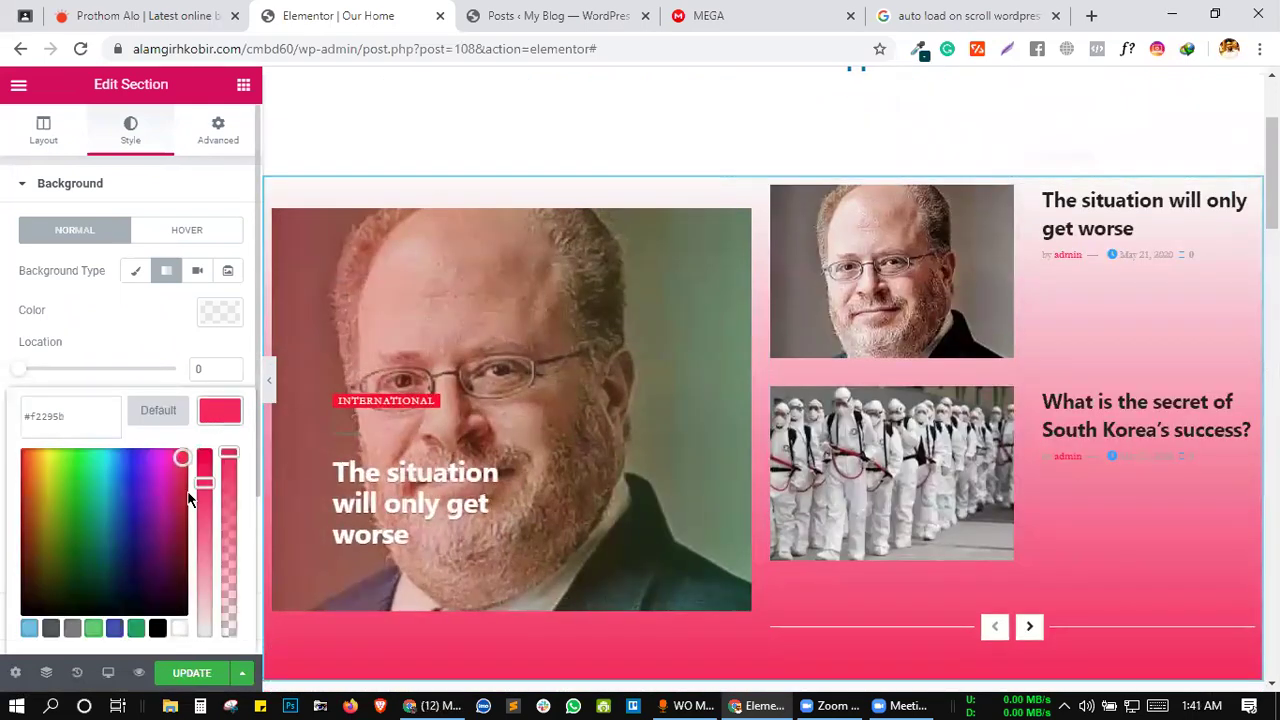
{"action": "left_click", "coordinate": [132, 503]}
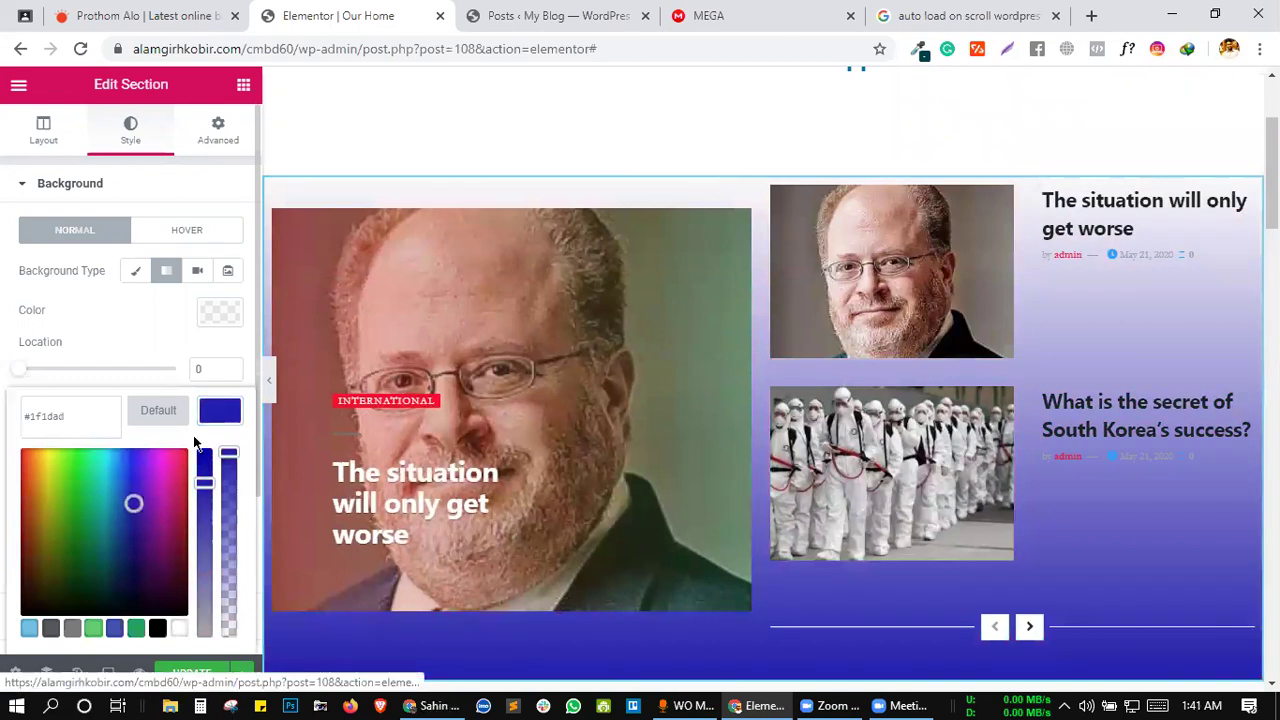
{"action": "left_click", "coordinate": [222, 313]}
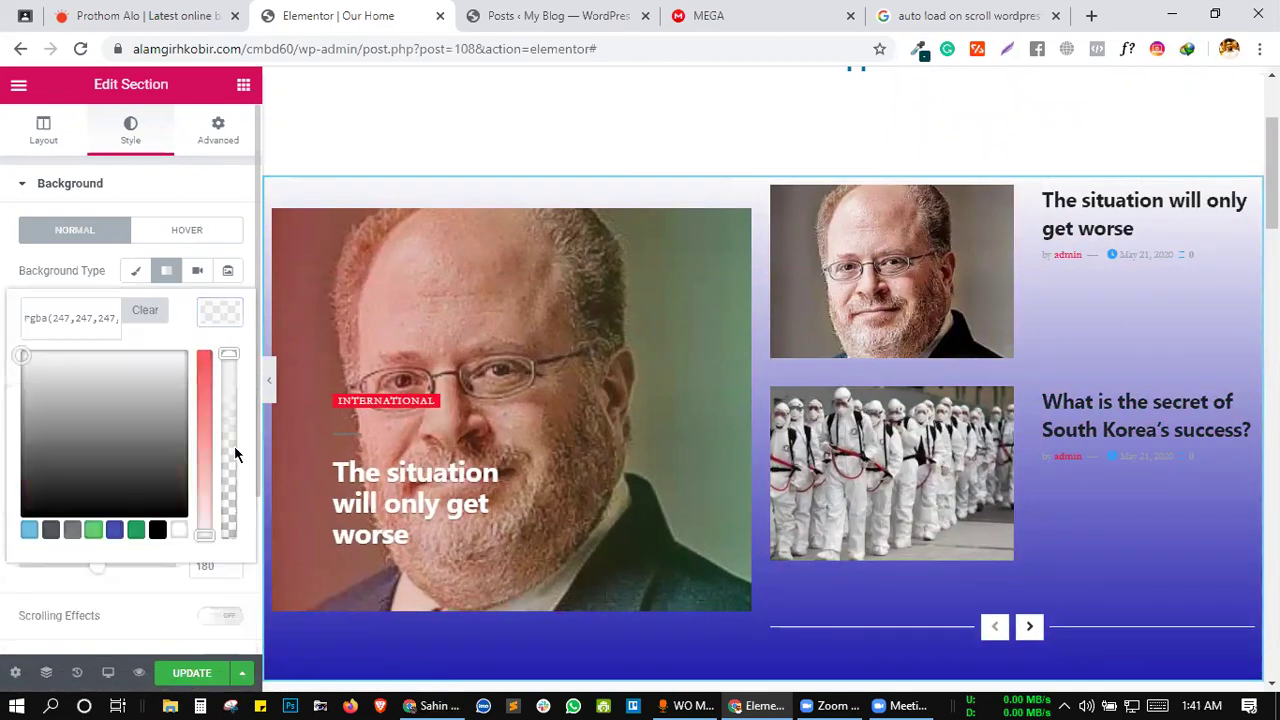
{"action": "left_click", "coordinate": [73, 531]}
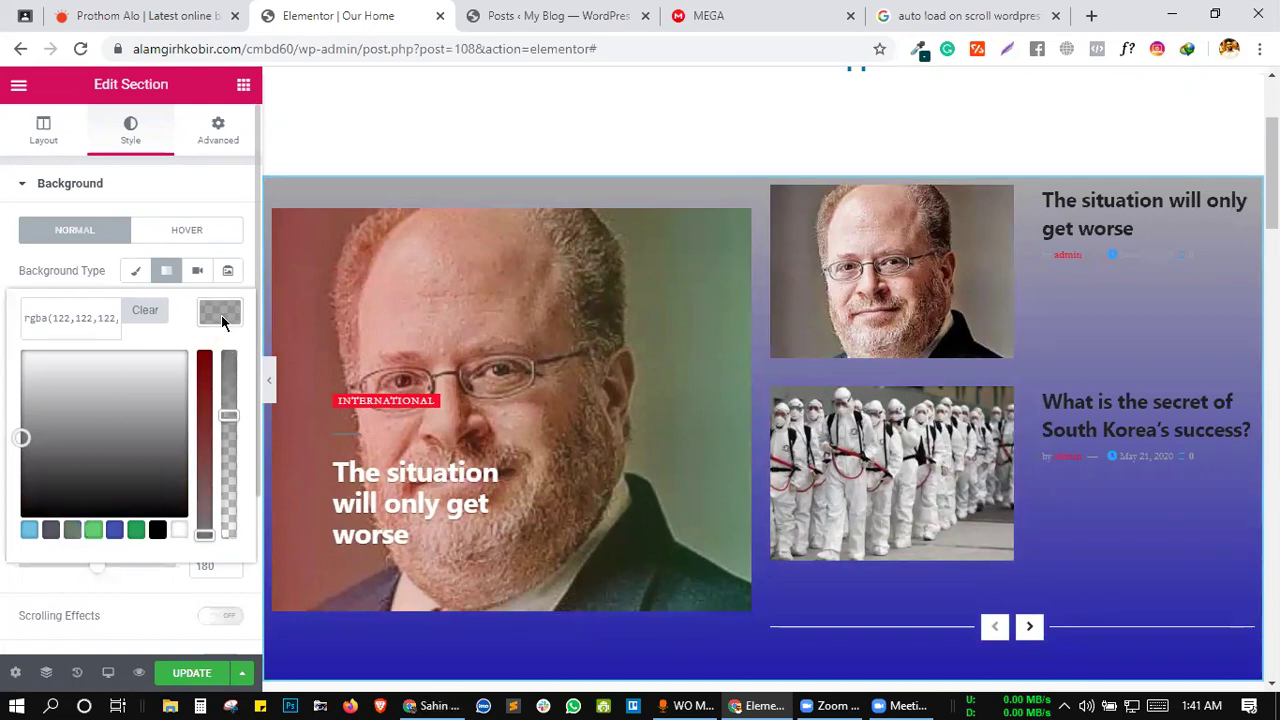
{"action": "left_click", "coordinate": [614, 320]}
- Duplicate the BANGLADESH section together with its gradient background
{"action": "scroll", "coordinate": [614, 320], "scroll_direction": "down", "scroll_amount": 4}
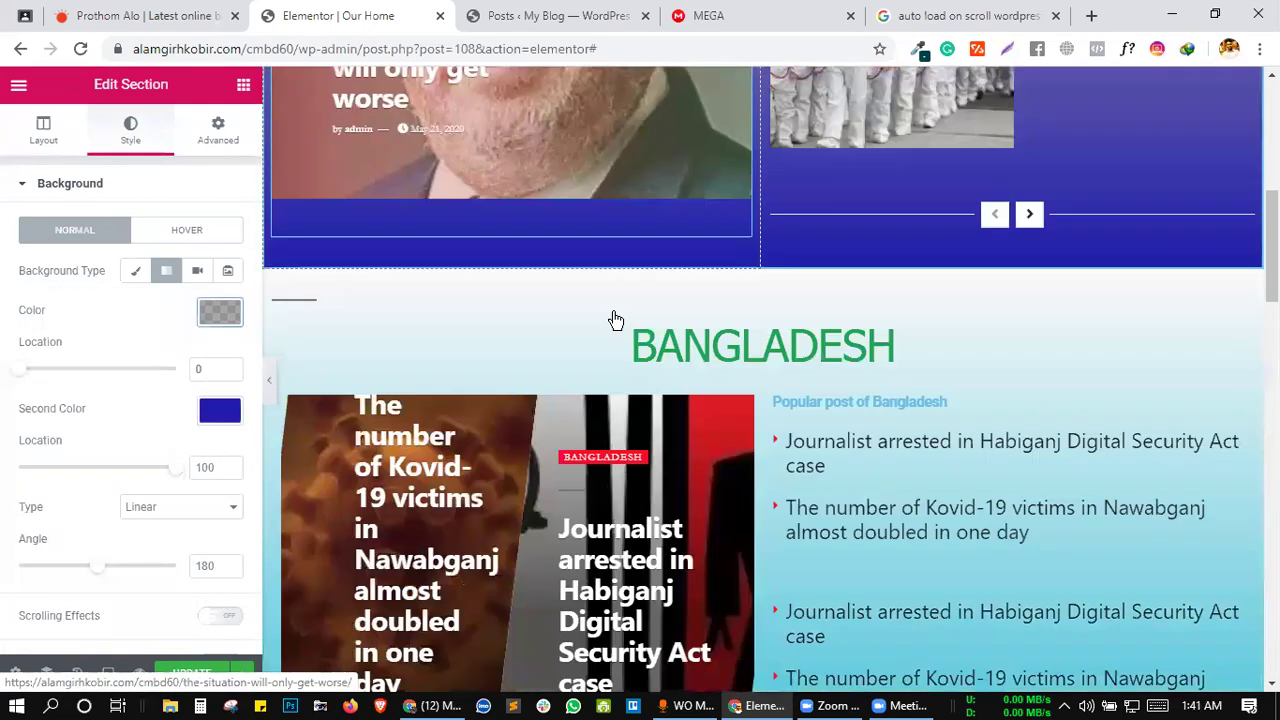
{"action": "scroll", "coordinate": [614, 318], "scroll_direction": "down", "scroll_amount": 4}
{"action": "scroll", "coordinate": [699, 318], "scroll_direction": "up", "scroll_amount": 4}
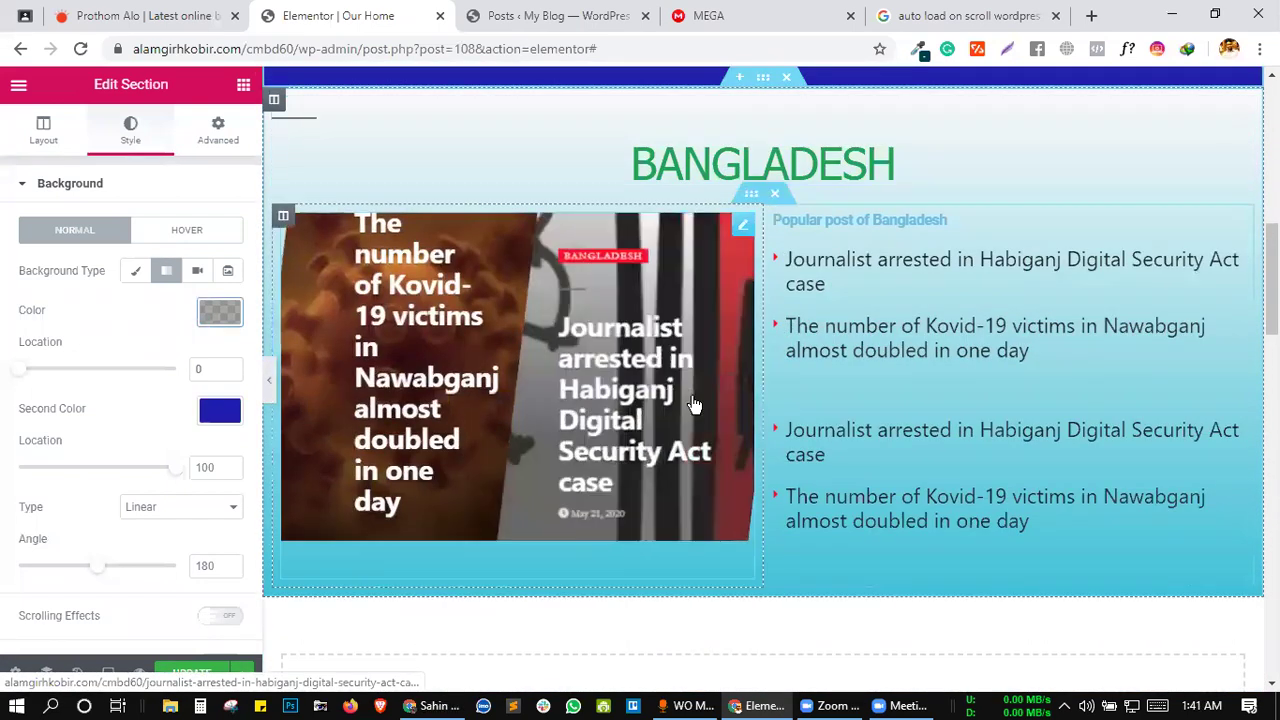
{"action": "scroll", "coordinate": [789, 330], "scroll_direction": "down", "scroll_amount": 3}
{"action": "scroll", "coordinate": [779, 300], "scroll_direction": "up", "scroll_amount": 3}
{"action": "right_click", "coordinate": [770, 120]}
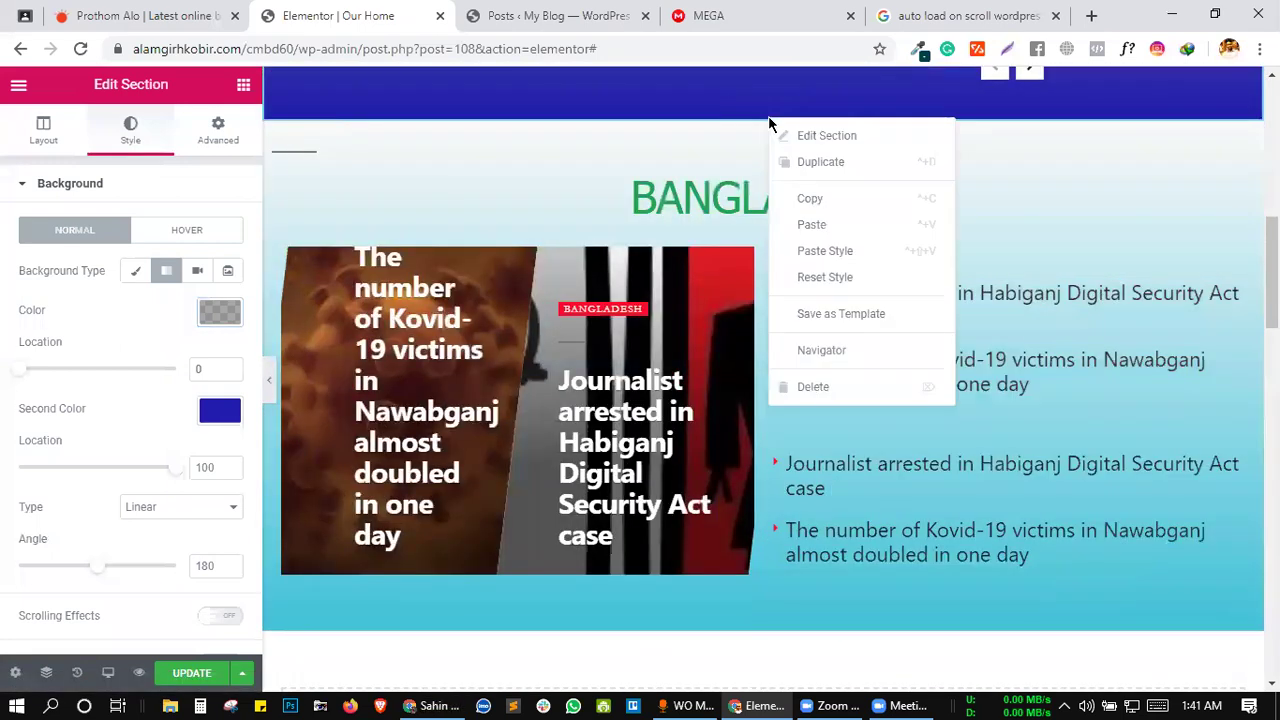
{"action": "left_click", "coordinate": [796, 170]}
{"action": "scroll", "coordinate": [790, 165], "scroll_direction": "down", "scroll_amount": 5}
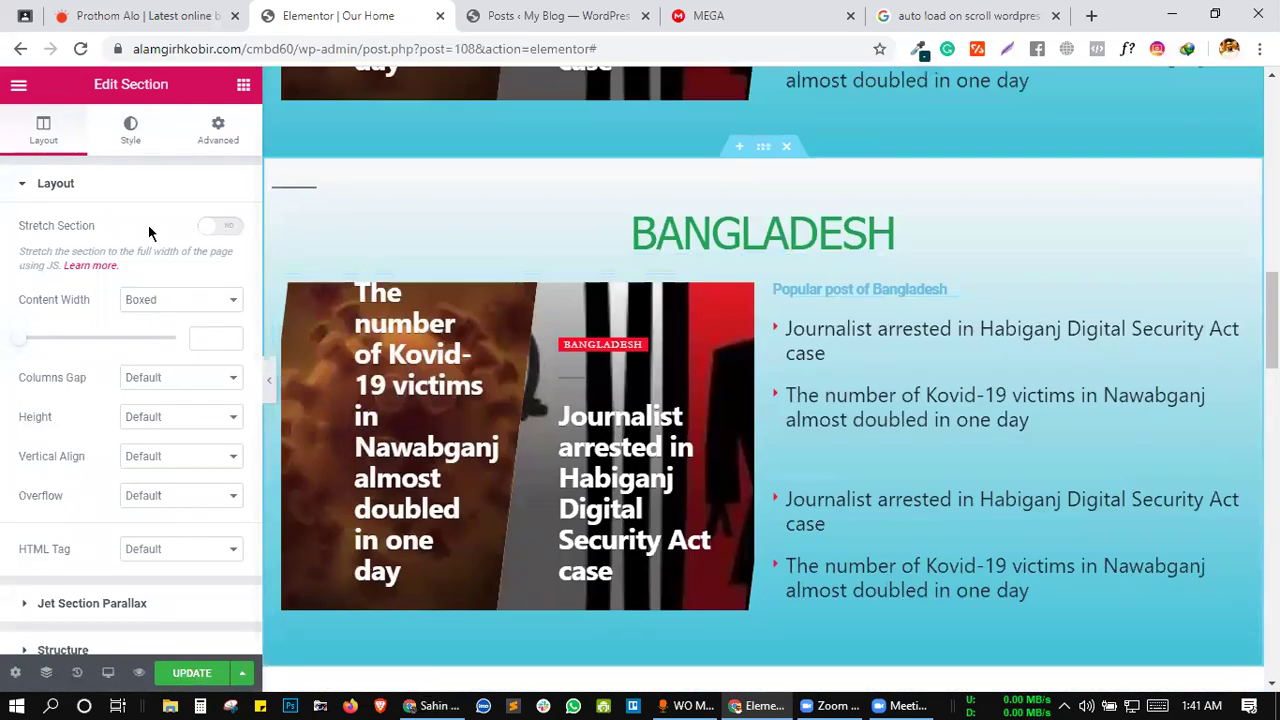
- Try the duplicated BANGLADESH section's first gradient color at locations 100 and 50, and return it to 0
{"action": "left_click", "coordinate": [130, 130]}
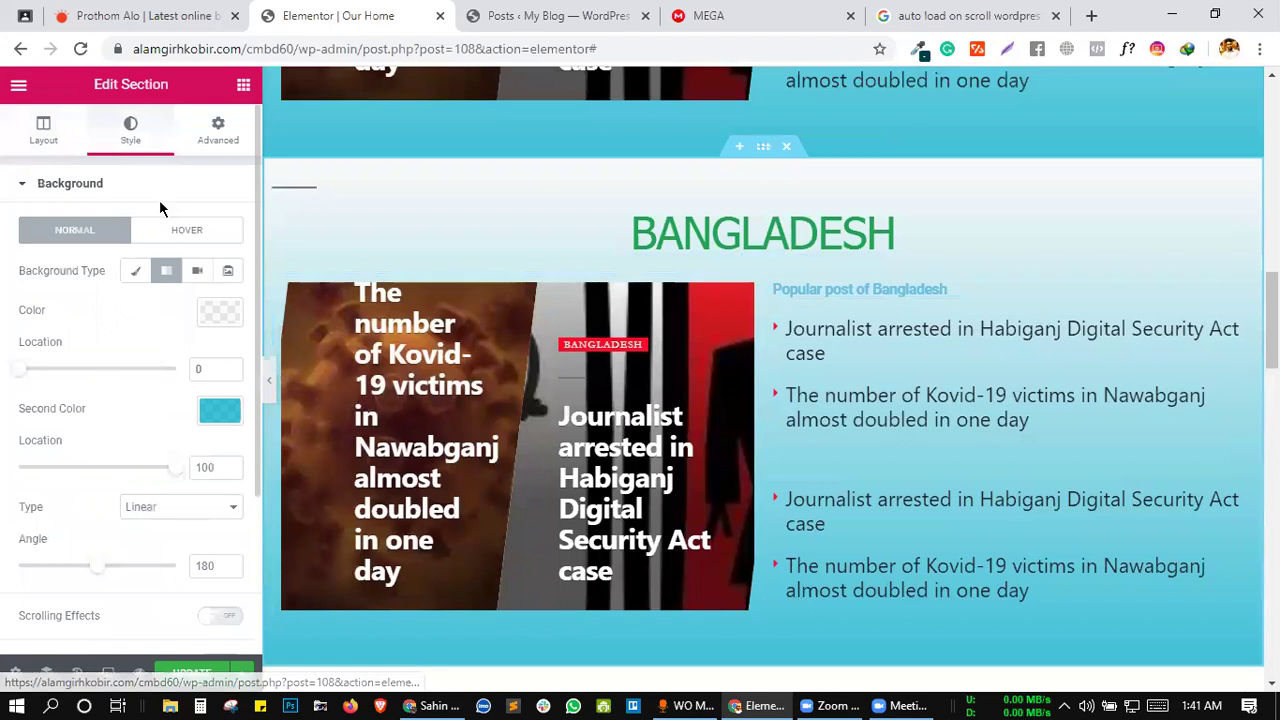
{"action": "left_click_drag", "start_coordinate": [12, 378], "coordinate": [203, 370]}
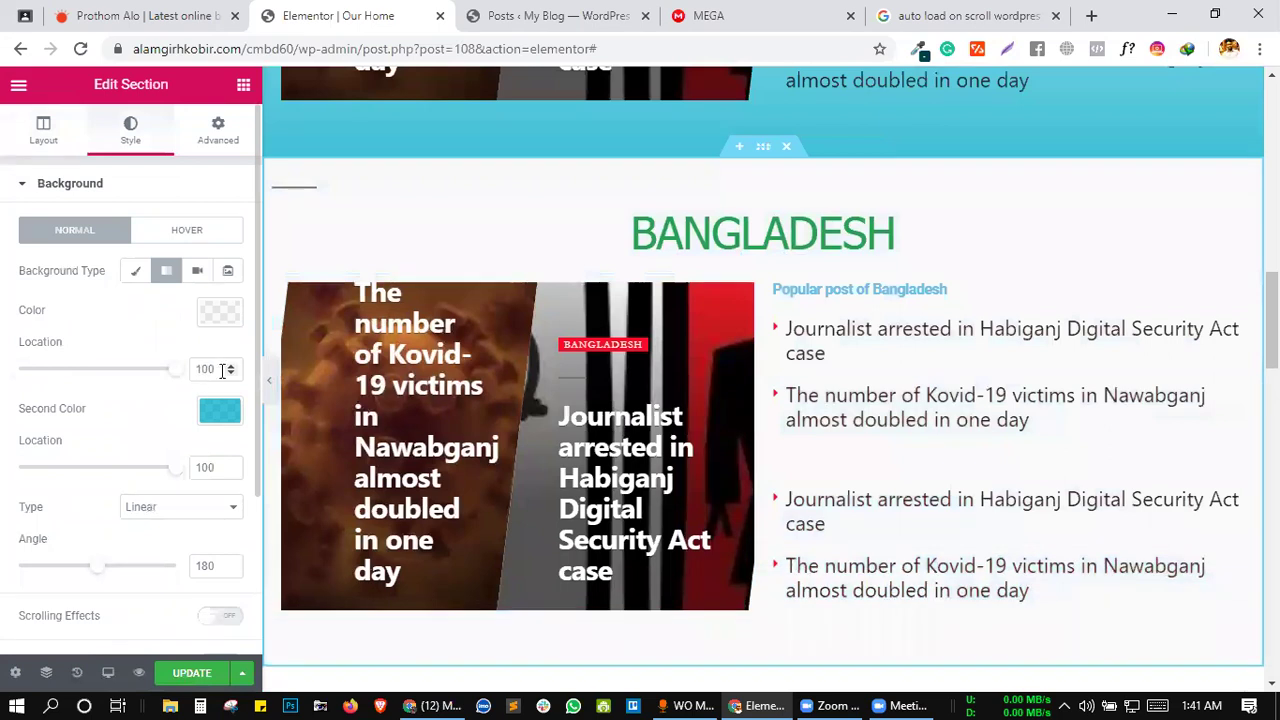
{"action": "left_click_drag", "start_coordinate": [175, 375], "coordinate": [97, 378]}
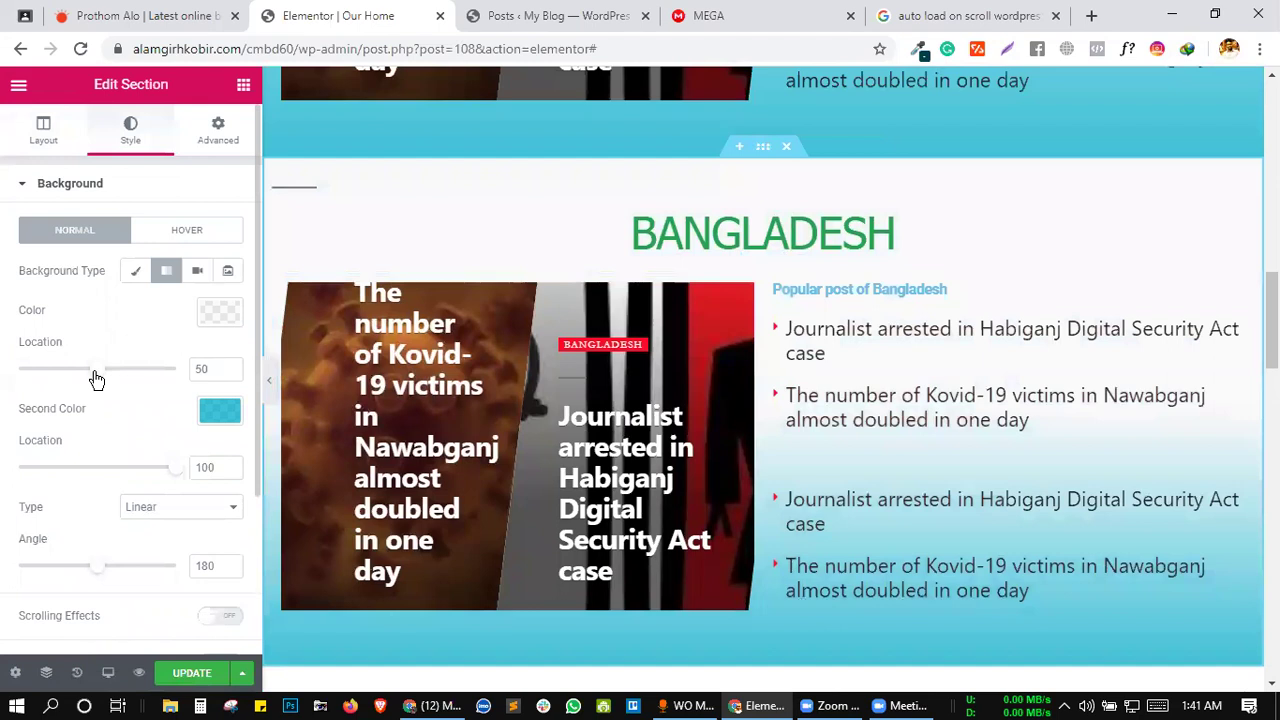
{"action": "left_click_drag", "start_coordinate": [175, 476], "coordinate": [309, 437]}
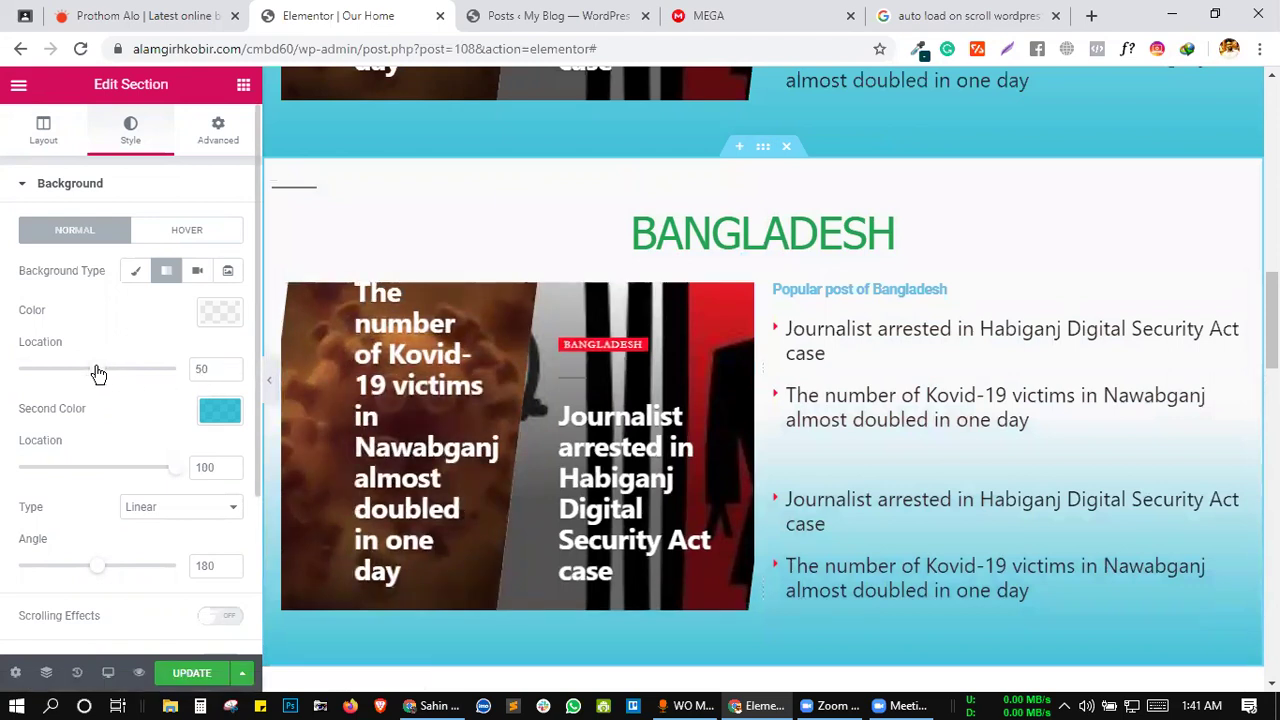
{"action": "left_click_drag", "start_coordinate": [94, 371], "coordinate": [11, 386]}
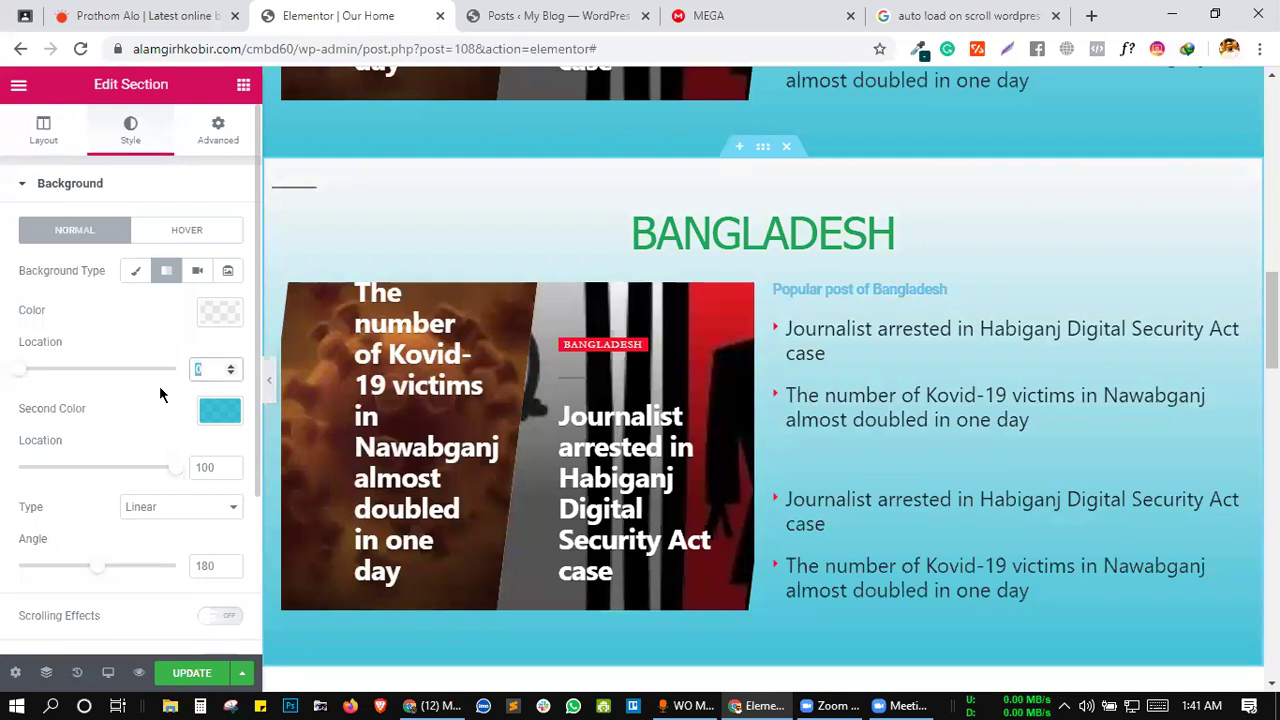
{"action": "scroll", "coordinate": [160, 394], "scroll_direction": "down", "scroll_amount": 3}
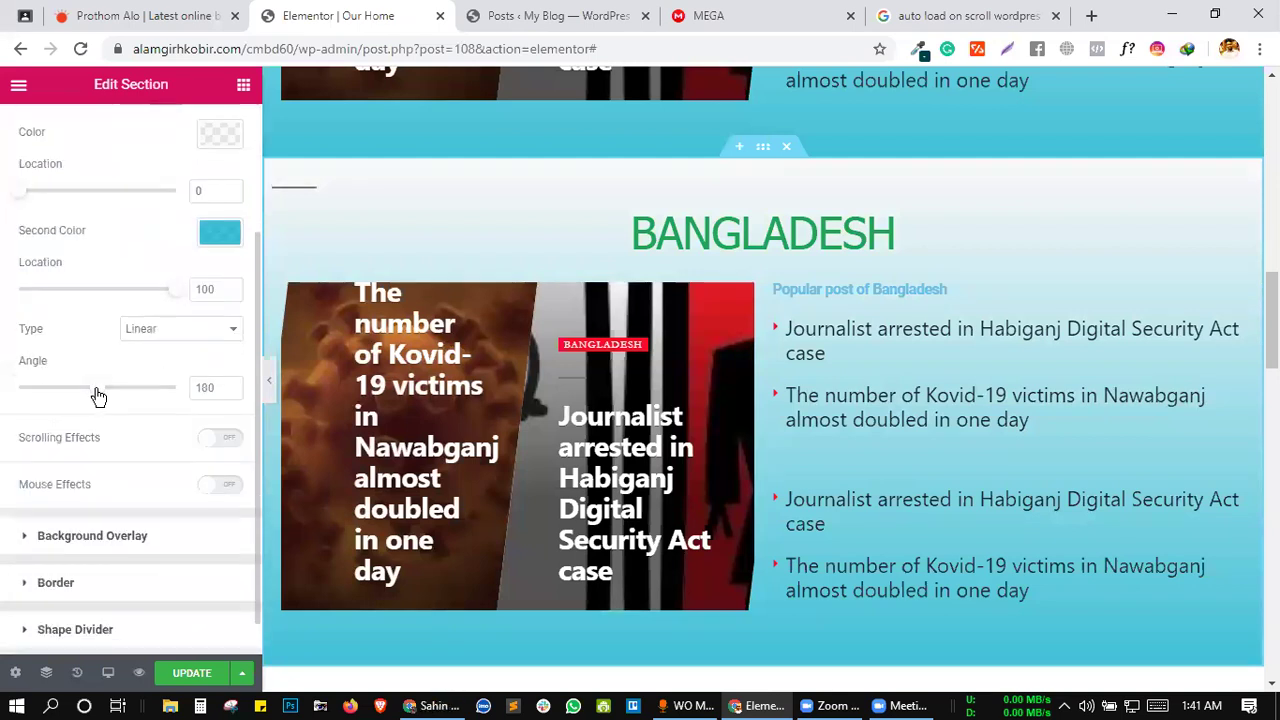
- Set the duplicated BANGLADESH section's gradient angle to 0
{"action": "left_click_drag", "start_coordinate": [98, 397], "coordinate": [12, 415]}
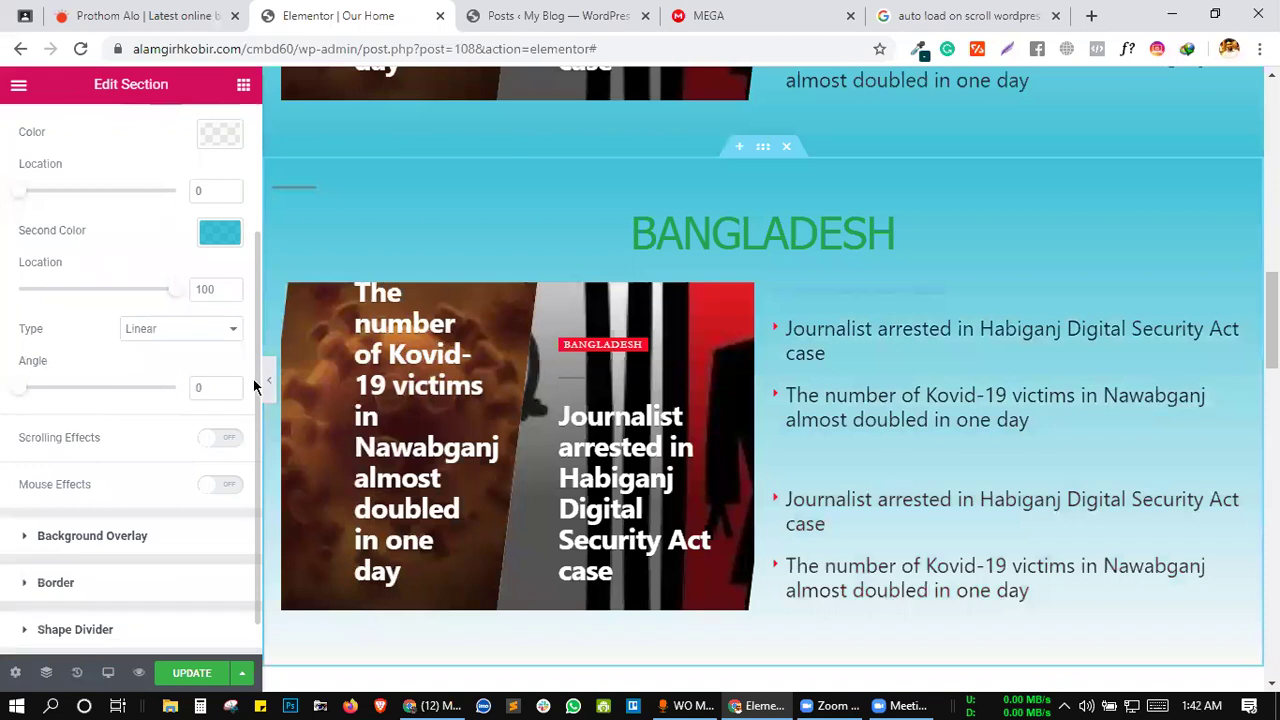
{"action": "scroll", "coordinate": [500, 450], "scroll_direction": "down", "scroll_amount": 2}
{"action": "scroll", "coordinate": [500, 450], "scroll_direction": "up", "scroll_amount": 2}
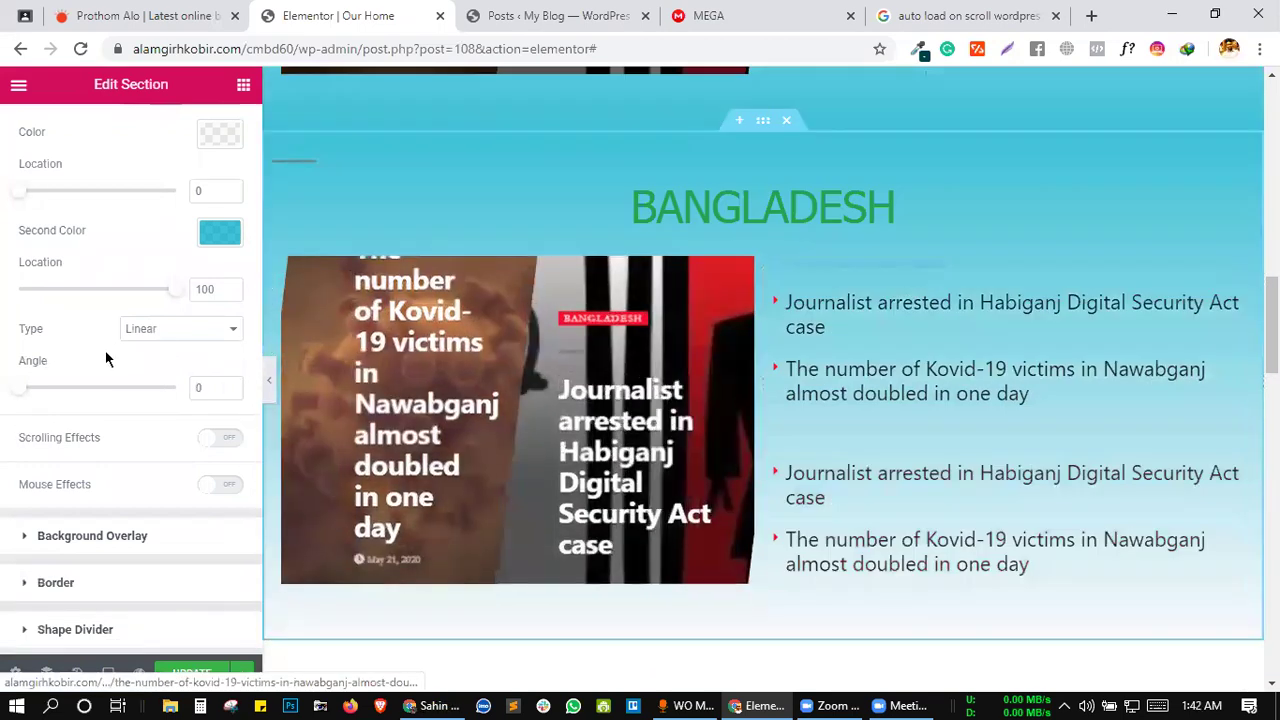
{"action": "scroll", "coordinate": [565, 375], "scroll_direction": "down", "scroll_amount": 2}
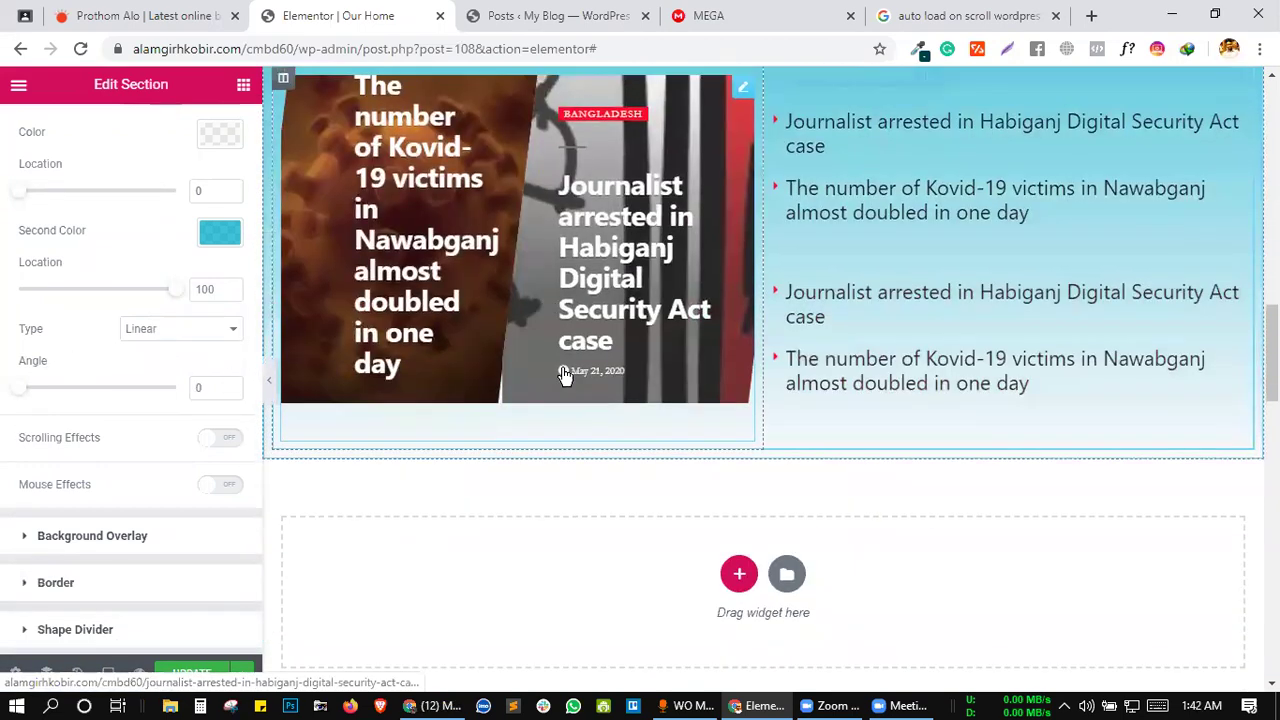
{"action": "scroll", "coordinate": [565, 380], "scroll_direction": "up", "scroll_amount": 3}
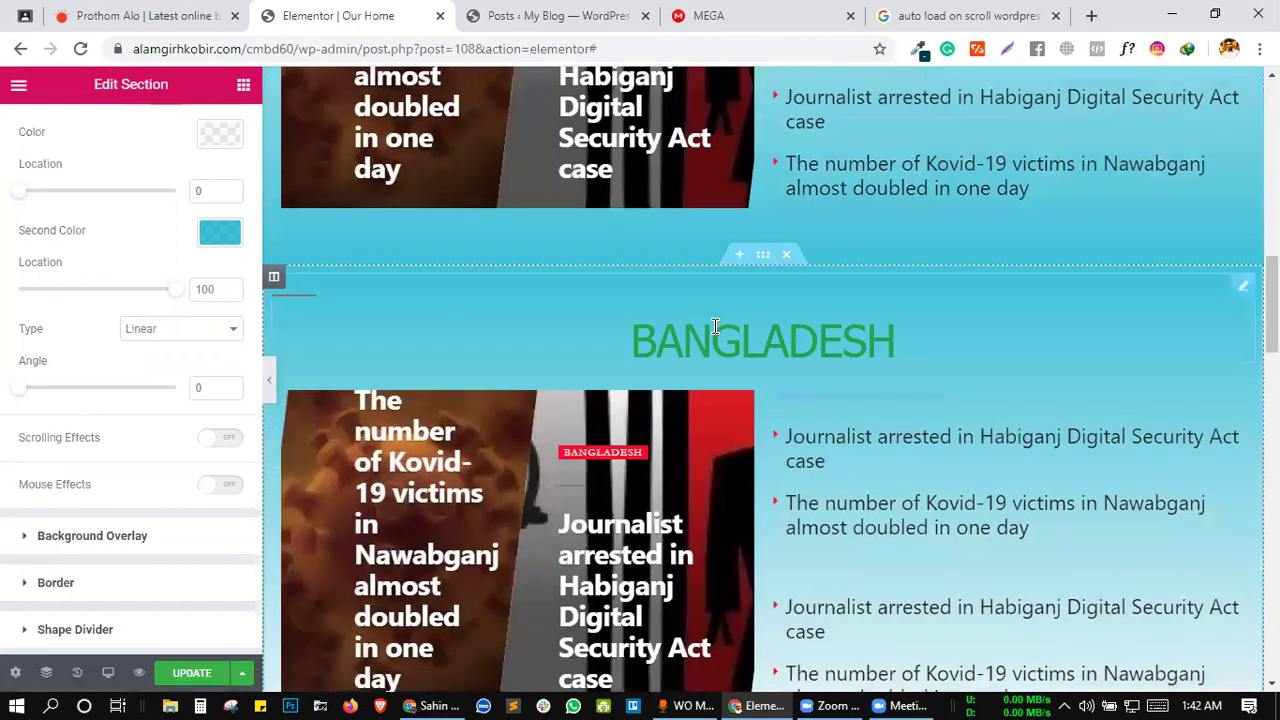
- Change the duplicated section's BANGLADESH heading text to "Sports"
{"action": "left_click", "coordinate": [715, 327]}
{"action": "double_click", "coordinate": [720, 330]}
{"action": "type", "text": "Sports"}
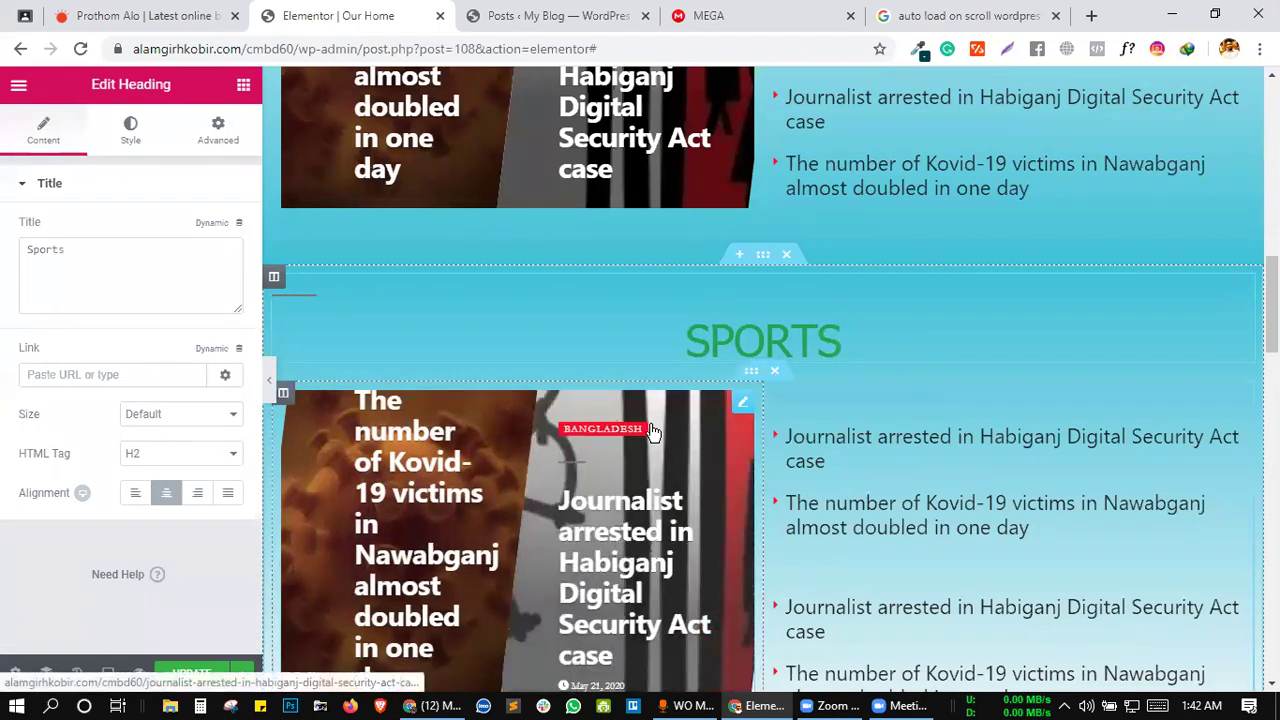
- Set the text color of the "Popular post of Bangladesh" heading in the Sports section to black #000000
{"action": "left_click", "coordinate": [651, 431]}
{"action": "scroll", "coordinate": [708, 428], "scroll_direction": "down", "scroll_amount": 2}
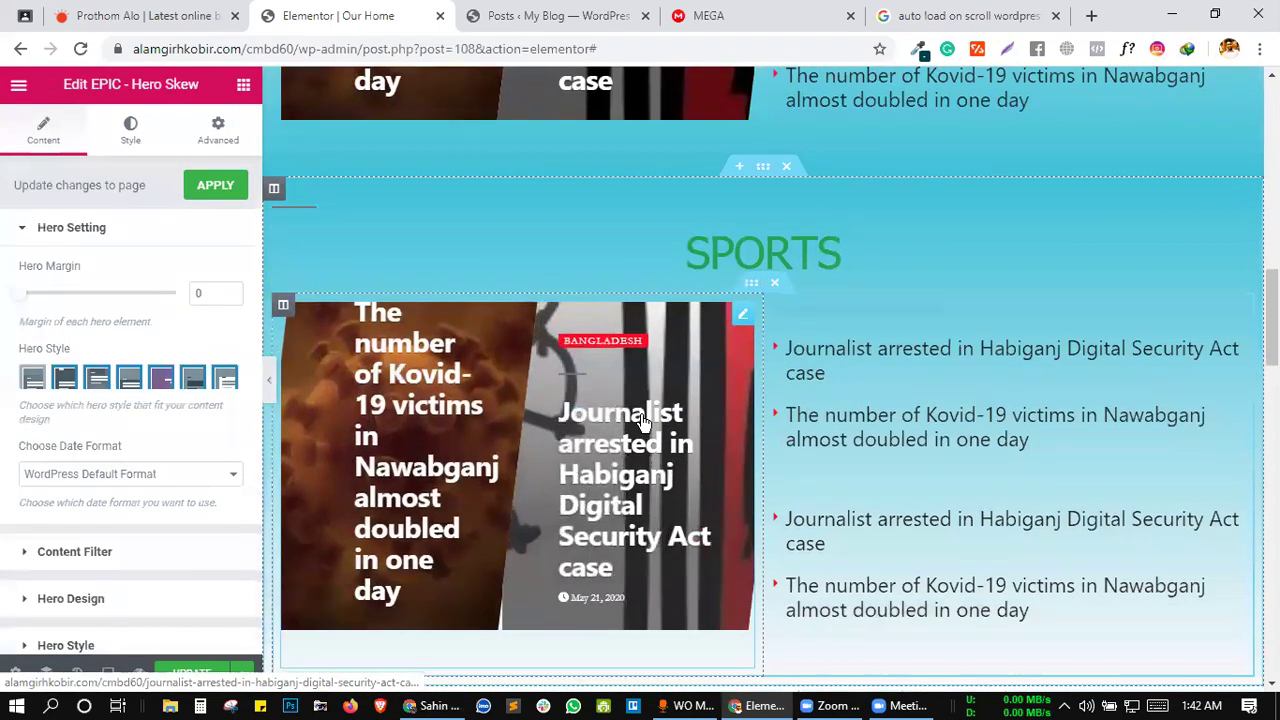
{"action": "scroll", "coordinate": [735, 330], "scroll_direction": "down", "scroll_amount": 1}
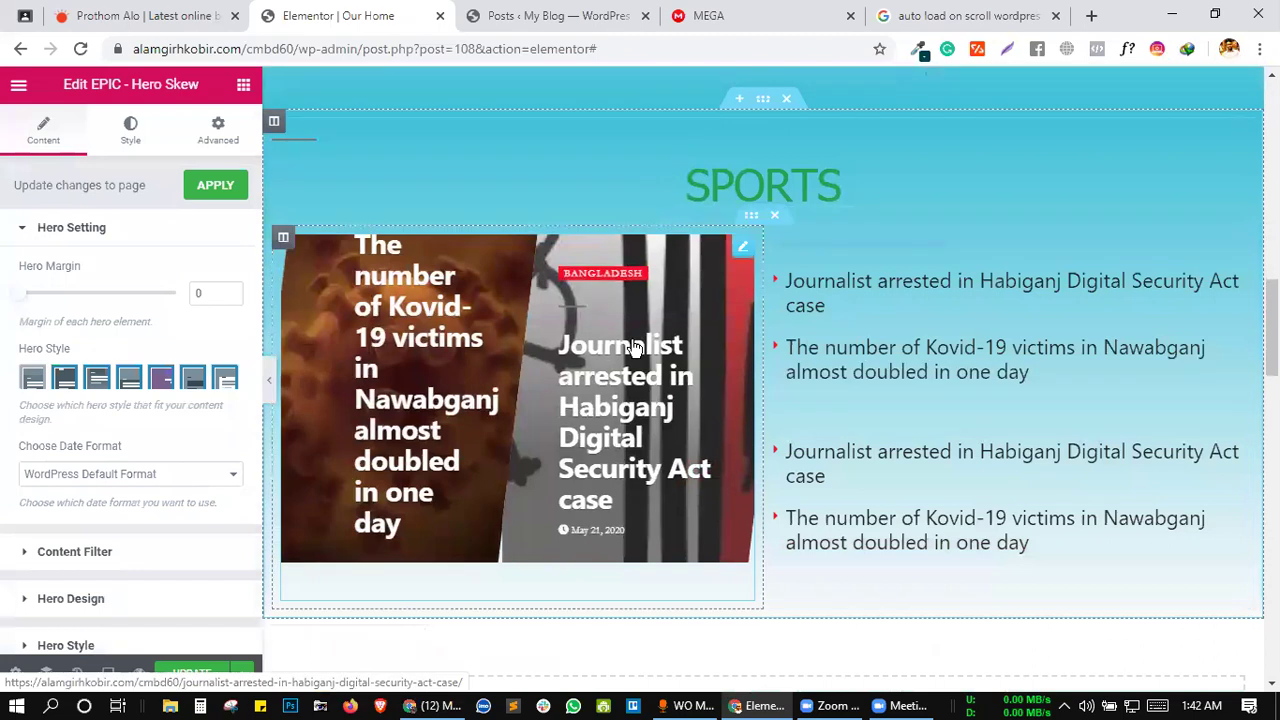
{"action": "left_click", "coordinate": [845, 238]}
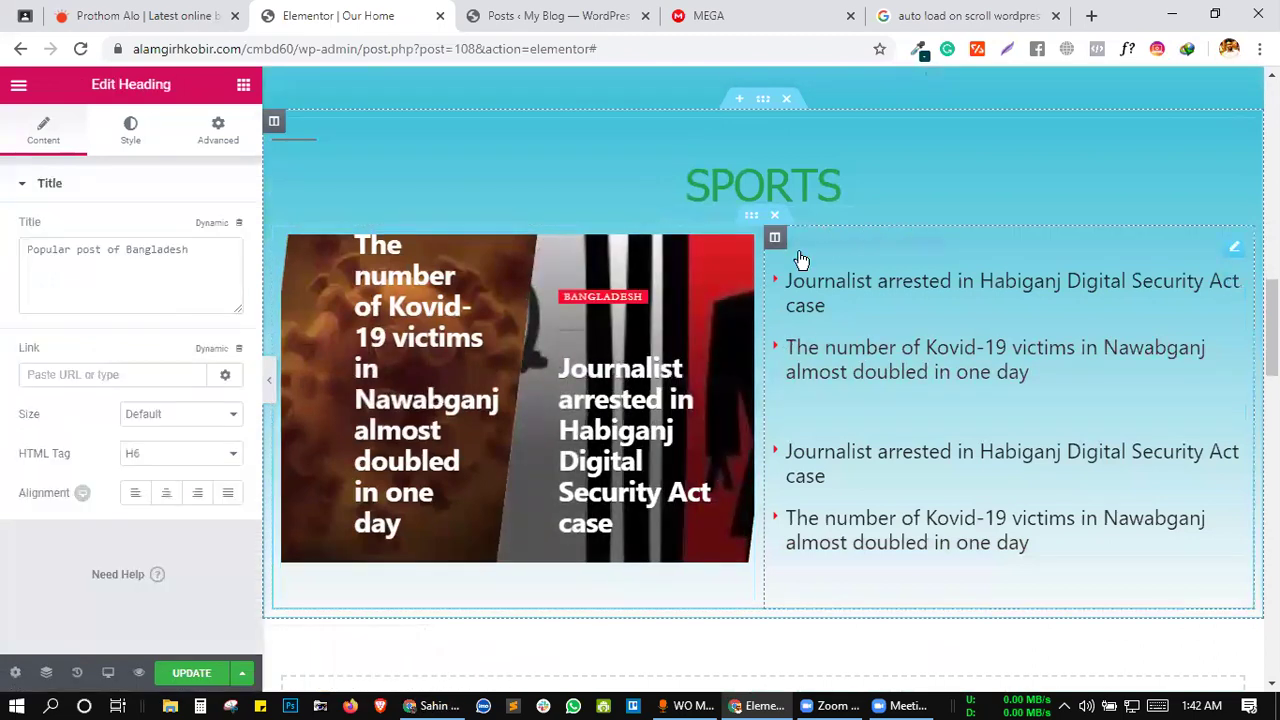
{"action": "left_click", "coordinate": [121, 150]}
{"action": "left_click", "coordinate": [226, 233]}
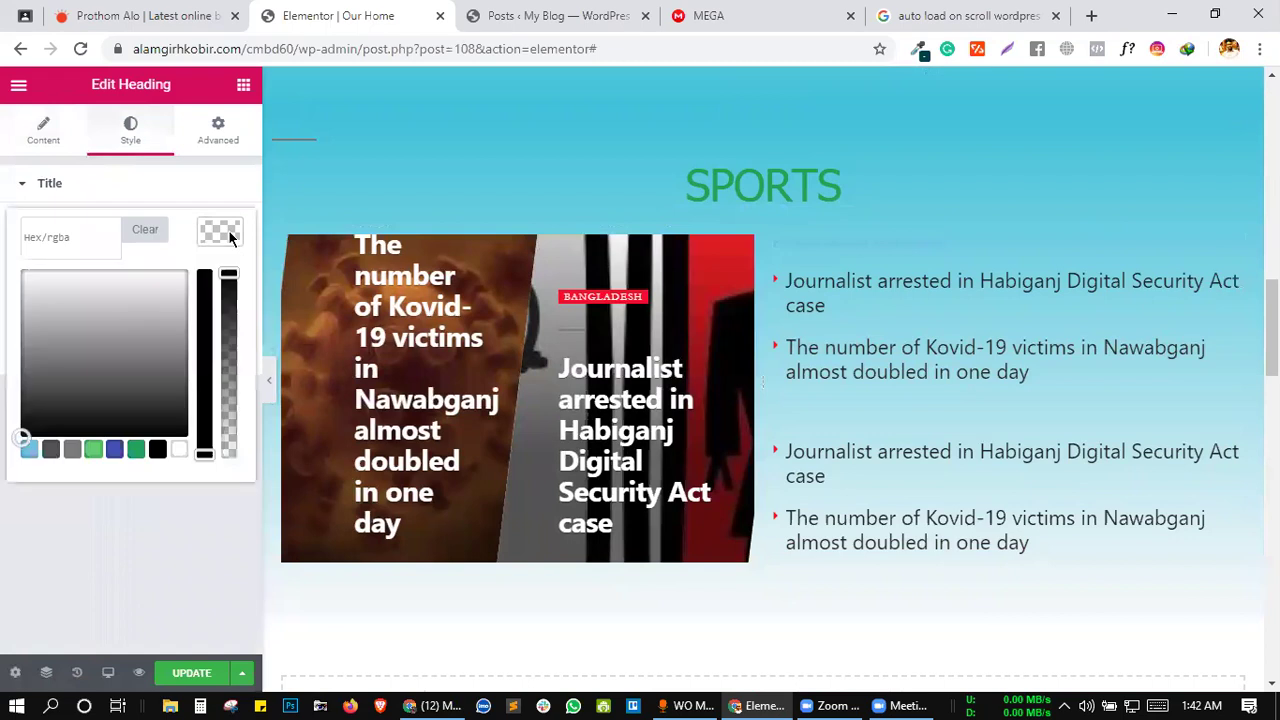
{"action": "left_click", "coordinate": [159, 450]}
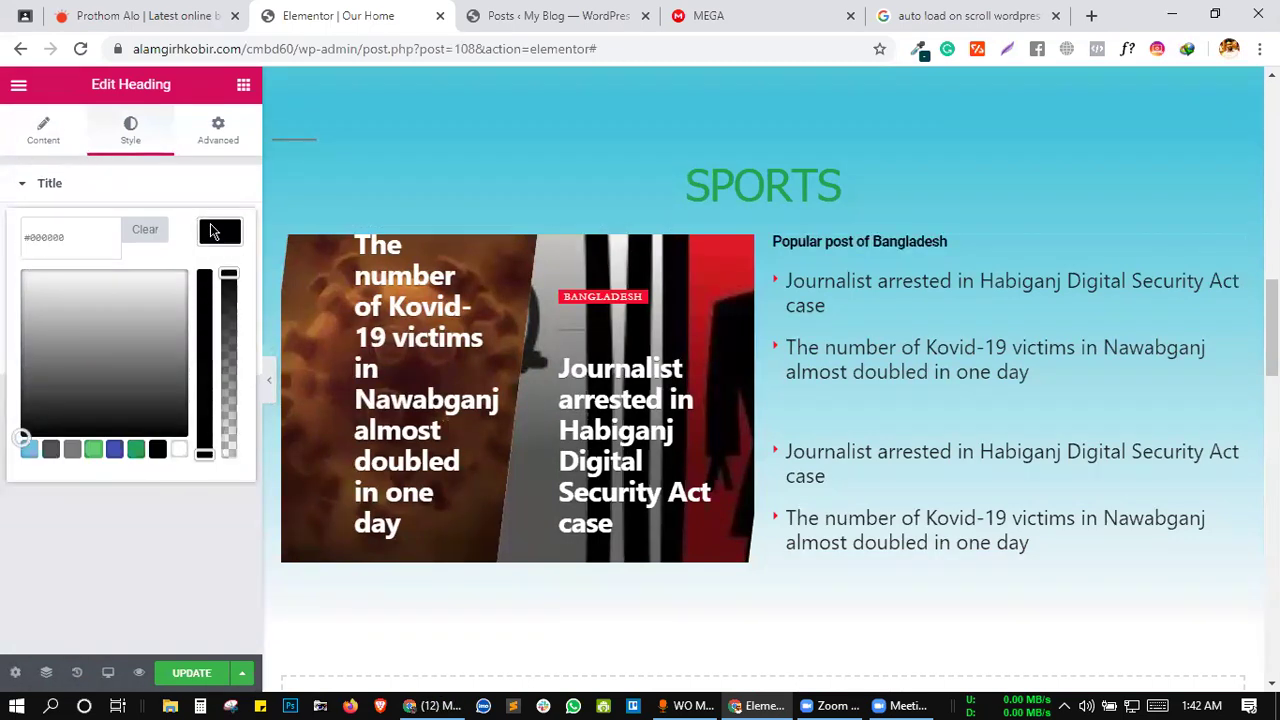
{"action": "left_click", "coordinate": [210, 231]}
{"action": "scroll", "coordinate": [871, 303], "scroll_direction": "down", "scroll_amount": 1}
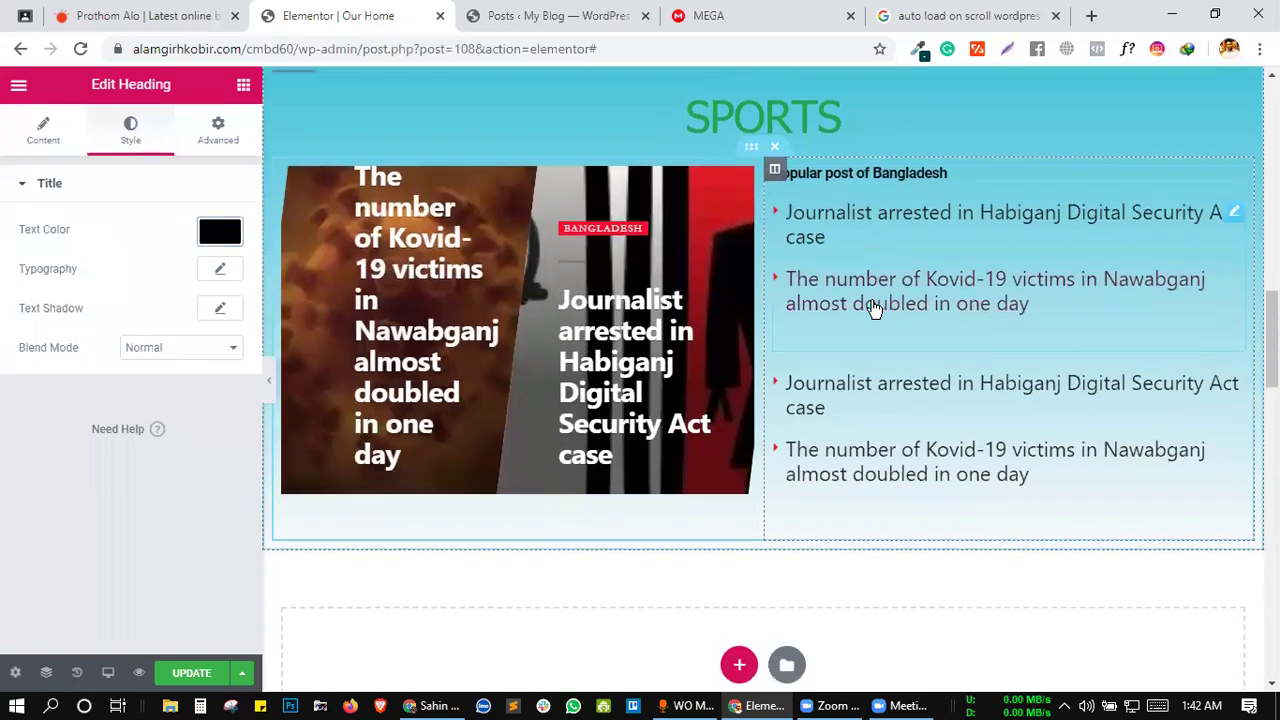
- Change the small heading above the Sports section's post list to "Popular post of Sports"
{"action": "left_click", "coordinate": [898, 171]}
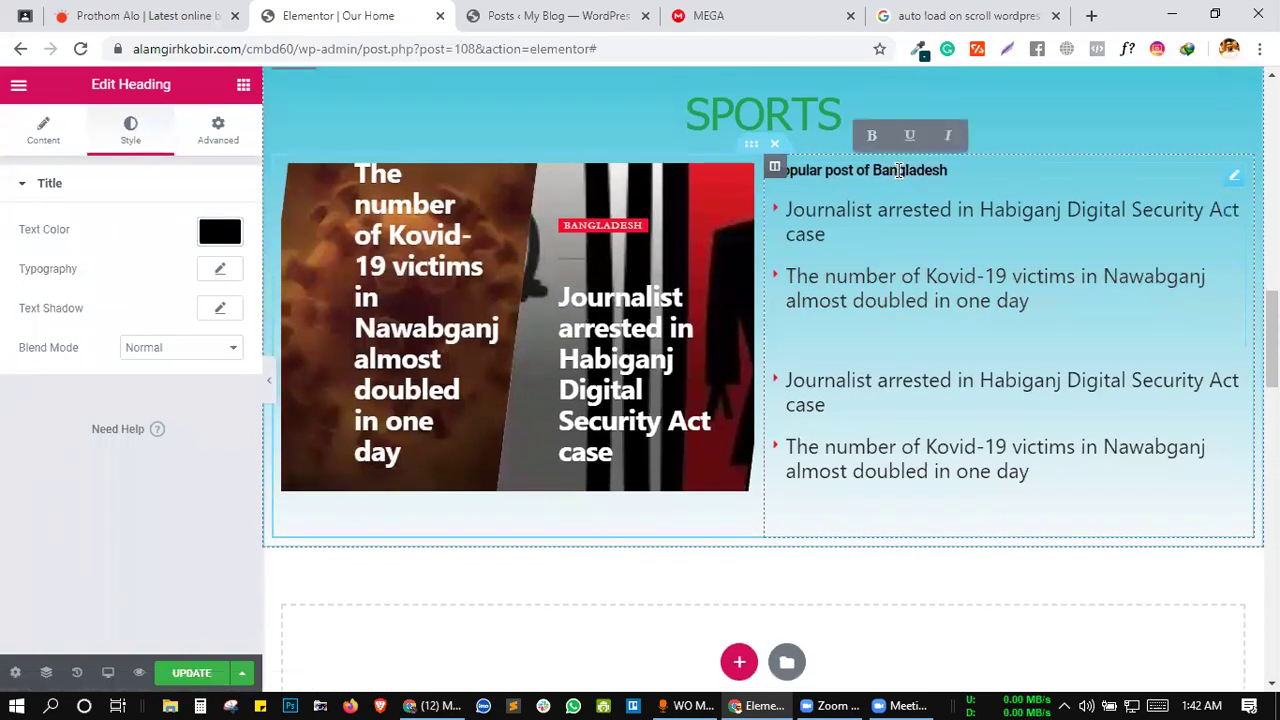
{"action": "key", "text": "BackSpace"}
{"action": "key", "text": "BackSpace"}
{"action": "key", "text": "BackSpace"}
{"action": "key", "text": "BackSpace"}
{"action": "key", "text": "BackSpace"}
{"action": "key", "text": "BackSpace"}
{"action": "key", "text": "BackSpace"}
{"action": "key", "text": "BackSpace"}
{"action": "key", "text": "BackSpace"}
{"action": "key", "text": "BackSpace"}
{"action": "type", "text": "Sport"}
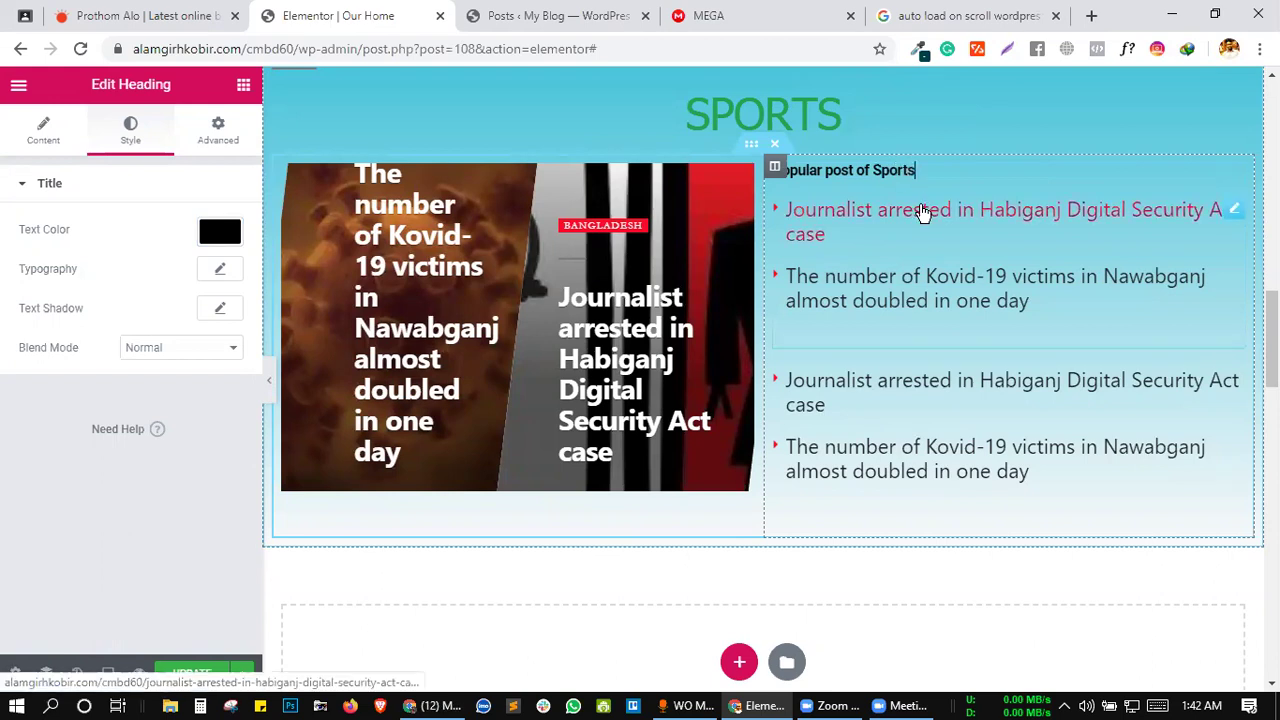
- Add the sports category to the included categories in the content filter of the Sports section's Hero Skew module
{"action": "left_click", "coordinate": [904, 244]}
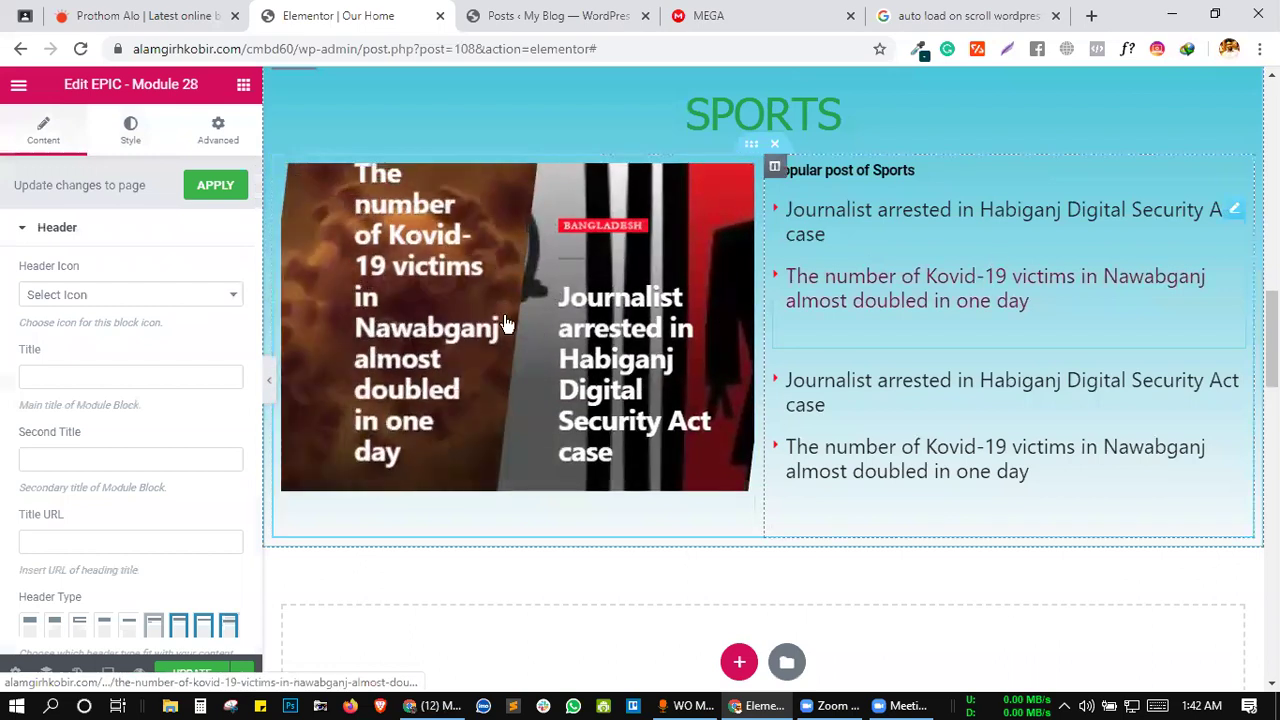
{"action": "left_click", "coordinate": [746, 210]}
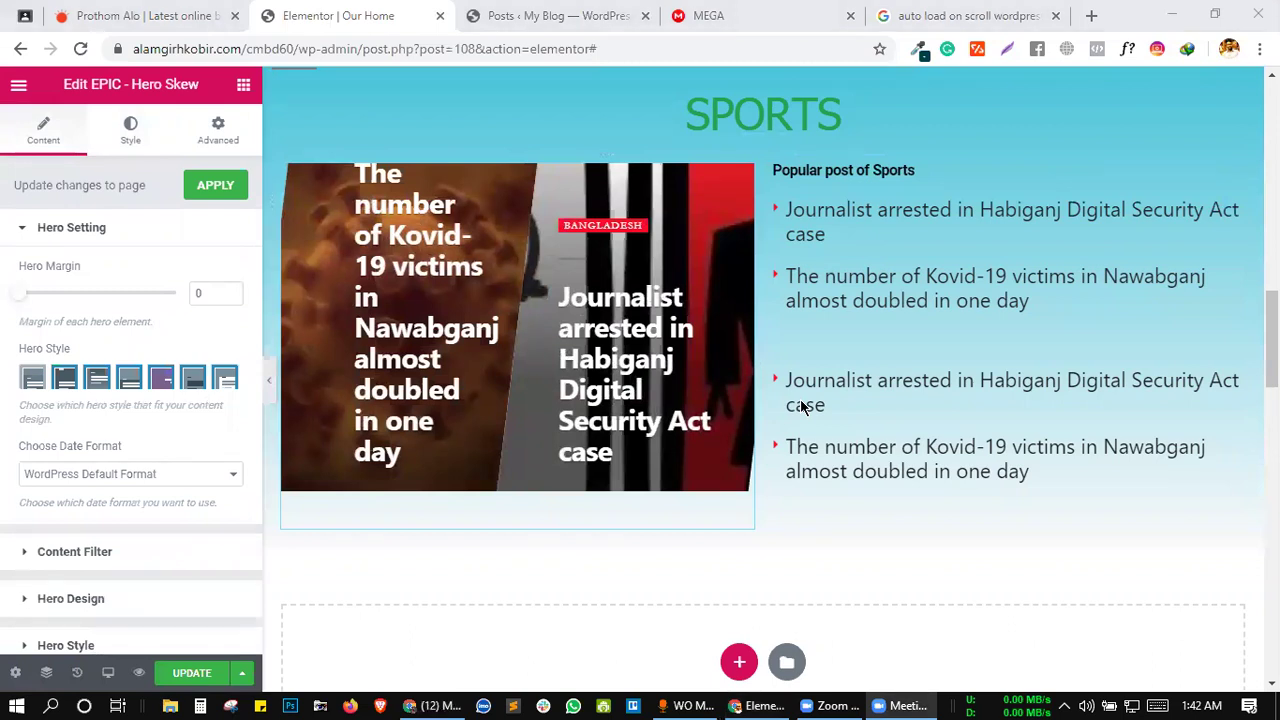
{"action": "left_click", "coordinate": [742, 176]}
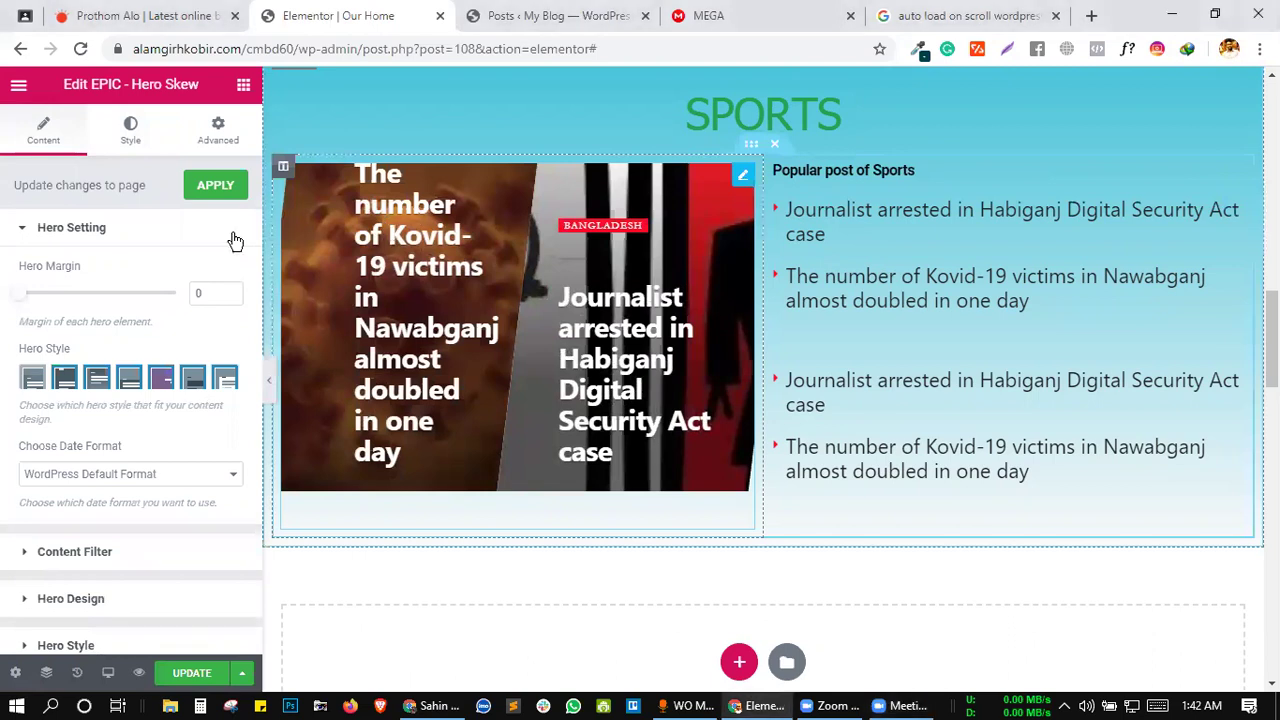
{"action": "scroll", "coordinate": [138, 306], "scroll_direction": "down", "scroll_amount": 1}
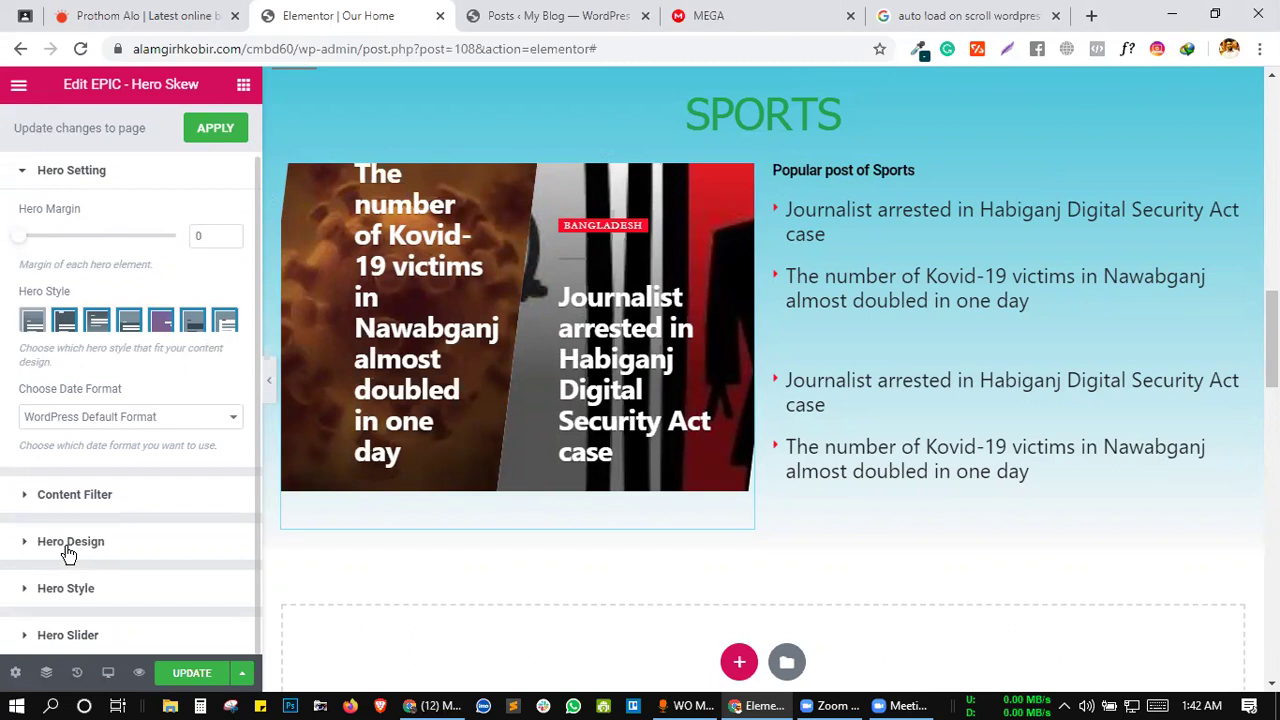
{"action": "left_click", "coordinate": [62, 486]}
{"action": "scroll", "coordinate": [131, 485], "scroll_direction": "down", "scroll_amount": 3}
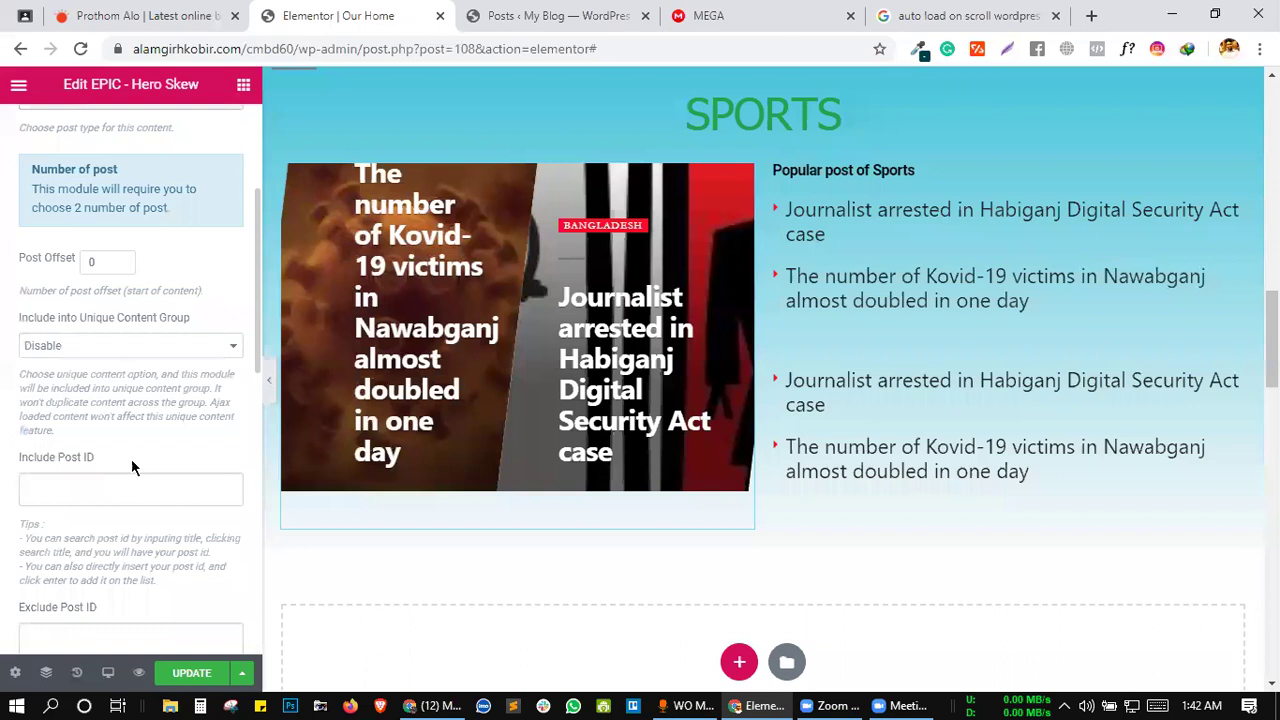
{"action": "scroll", "coordinate": [131, 458], "scroll_direction": "down", "scroll_amount": 5}
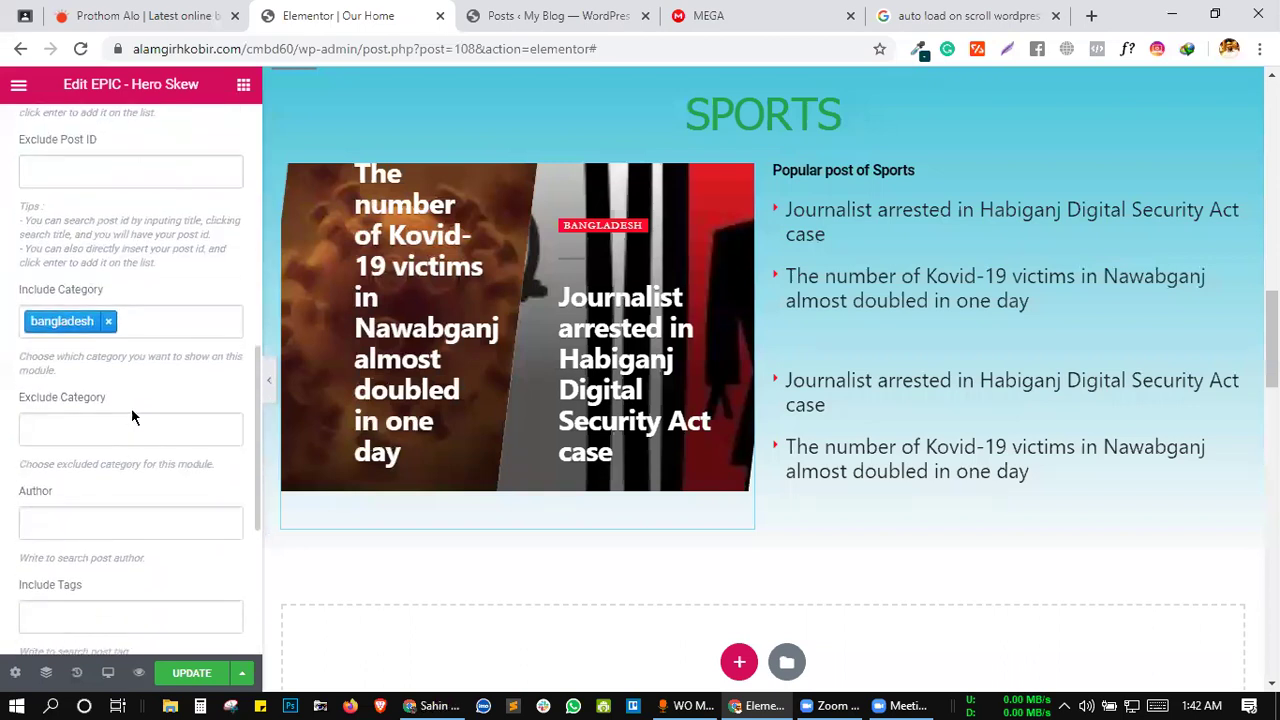
{"action": "left_click", "coordinate": [136, 320]}
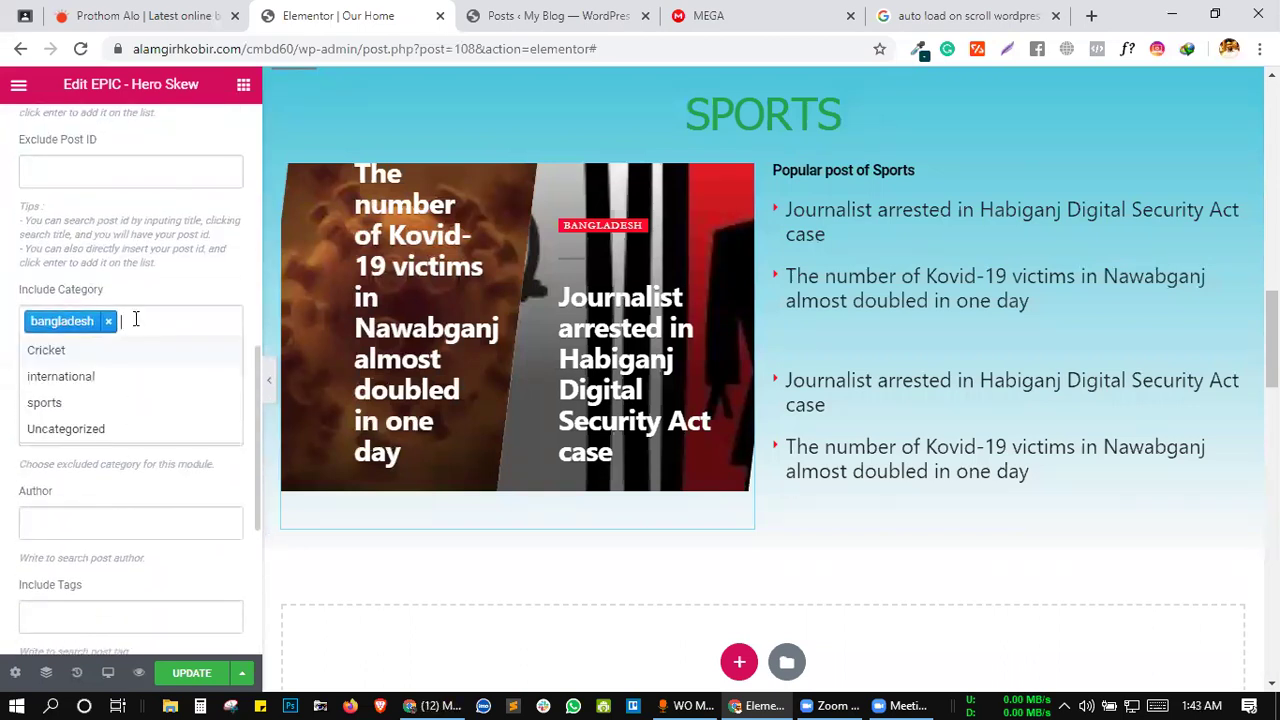
{"action": "left_click", "coordinate": [48, 408]}
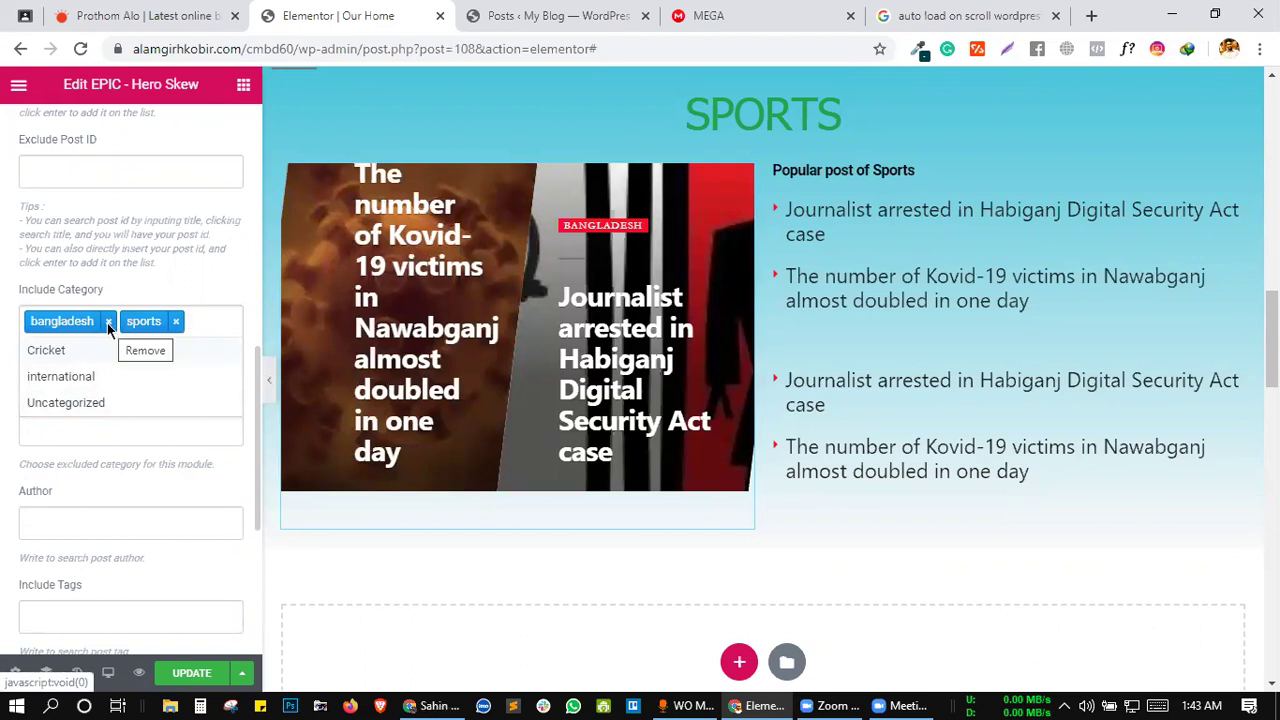
- Remove the bangladesh category from the included categories of the Sports section's Hero Skew module
{"action": "left_click", "coordinate": [768, 110]}
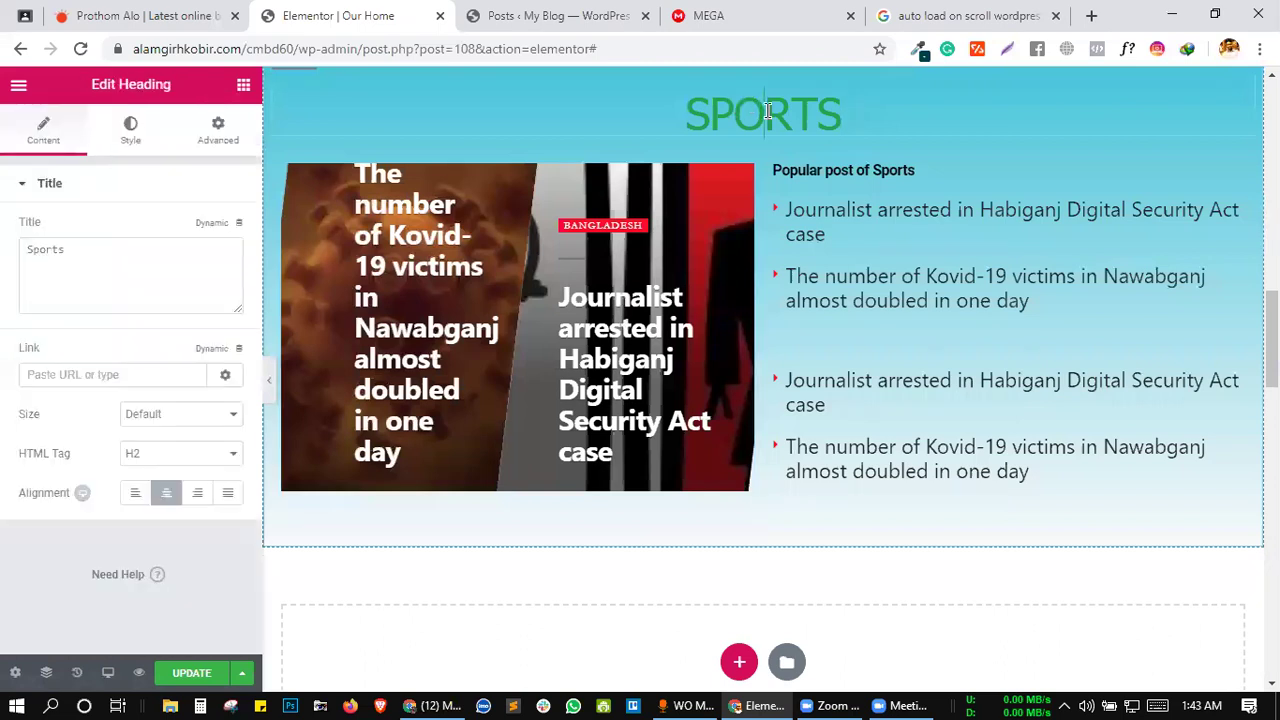
{"action": "double_click", "coordinate": [768, 110]}
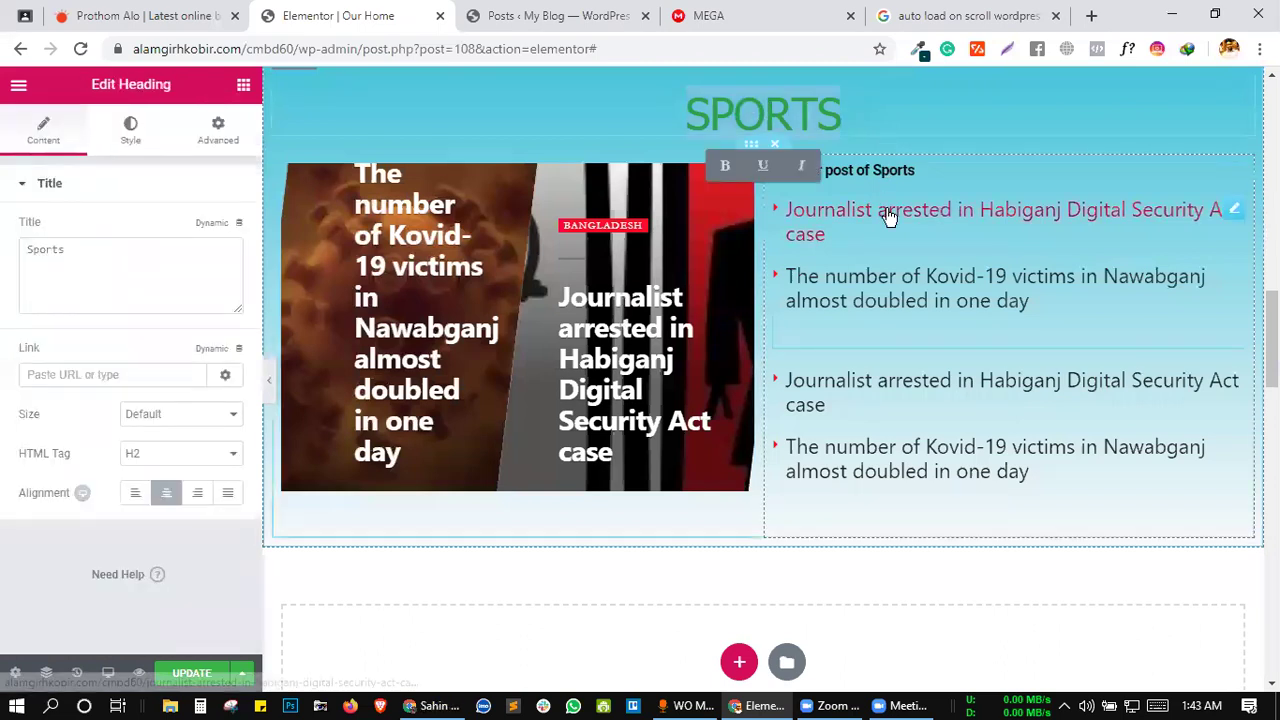
{"action": "left_click", "coordinate": [750, 189]}
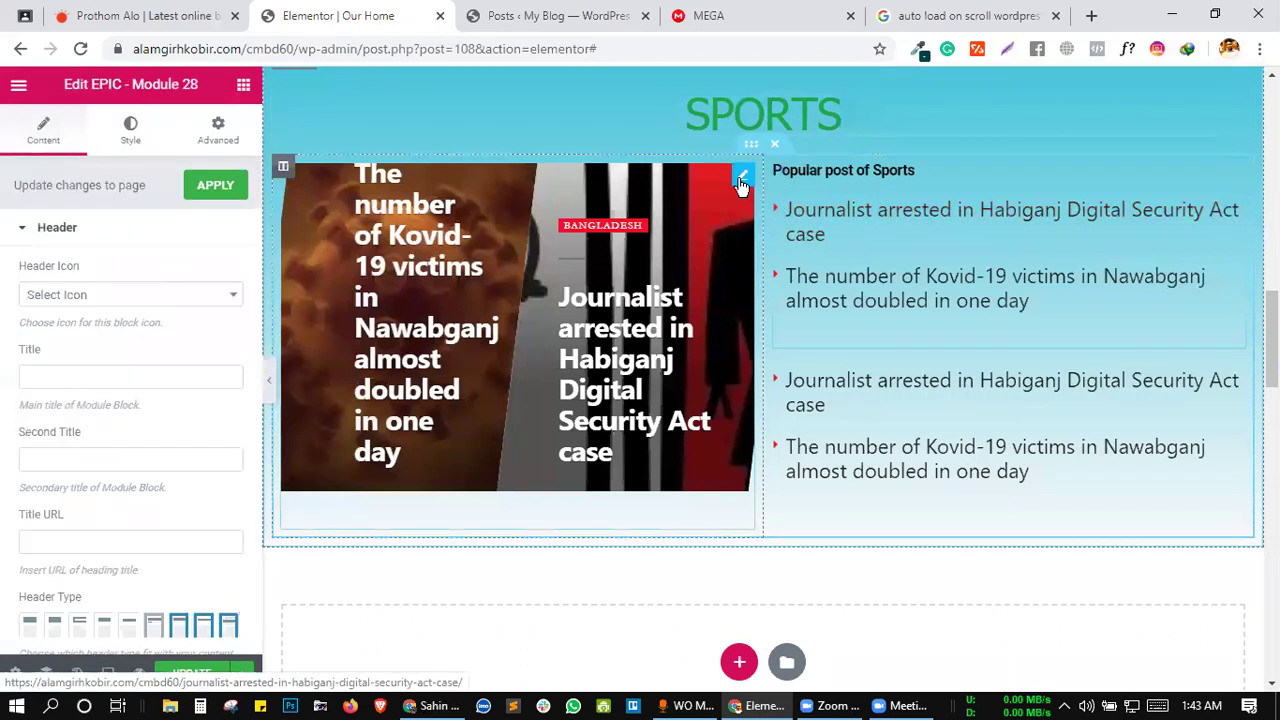
{"action": "left_click", "coordinate": [742, 177]}
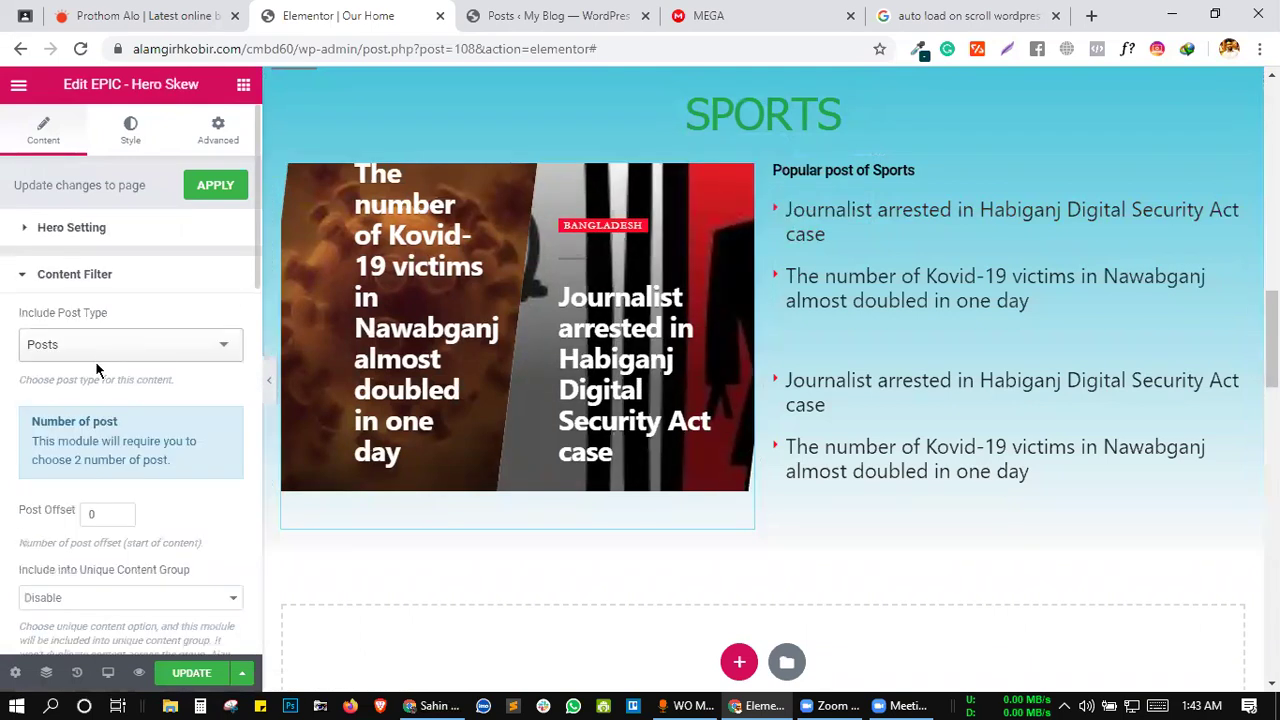
{"action": "scroll", "coordinate": [94, 366], "scroll_direction": "down", "scroll_amount": 5}
{"action": "scroll", "coordinate": [92, 336], "scroll_direction": "down", "scroll_amount": 2}
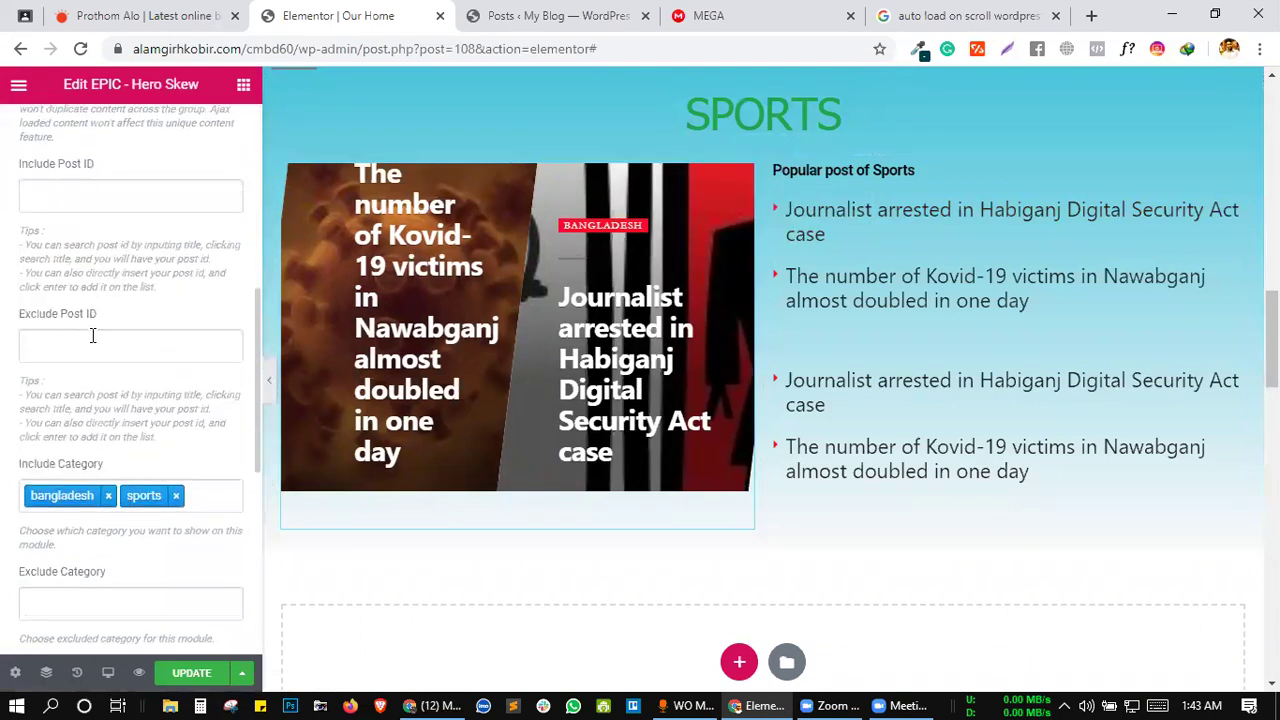
{"action": "left_click", "coordinate": [105, 485]}
{"action": "left_click", "coordinate": [100, 430]}
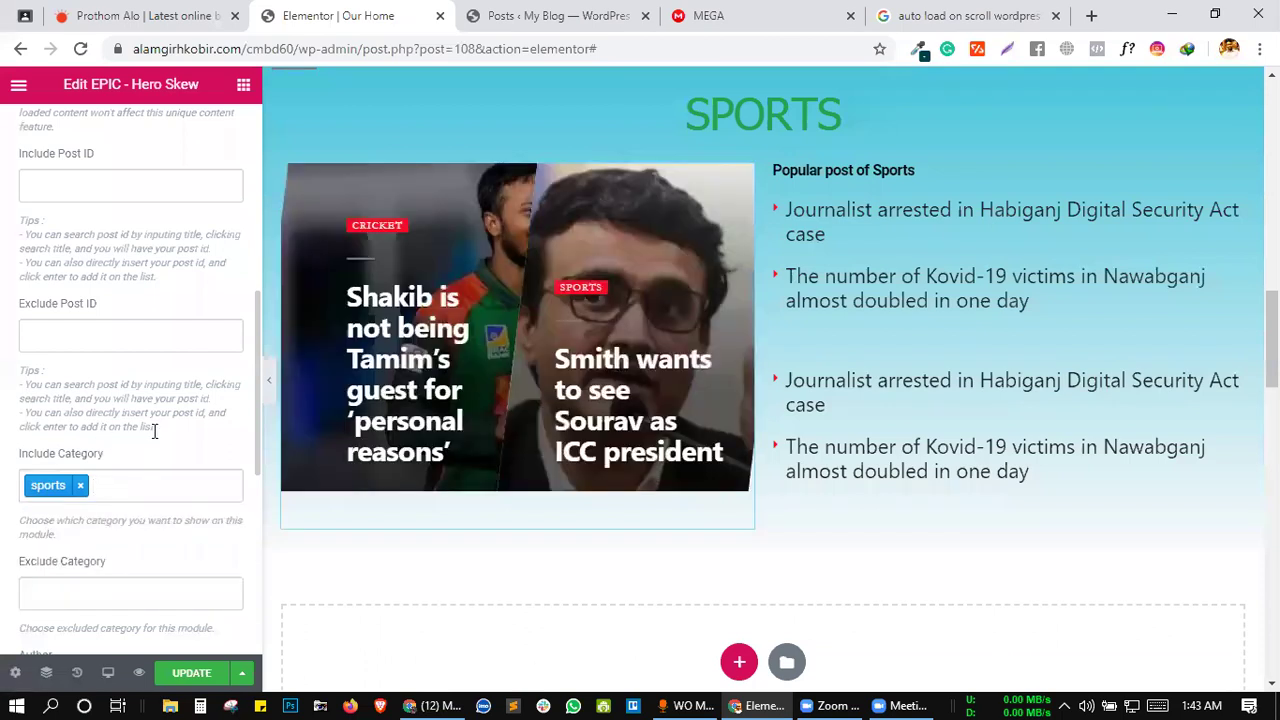
- Open the settings of the first post list module under "Popular post of Sports" and update the page
{"action": "scroll", "coordinate": [153, 430], "scroll_direction": "down", "scroll_amount": 1}
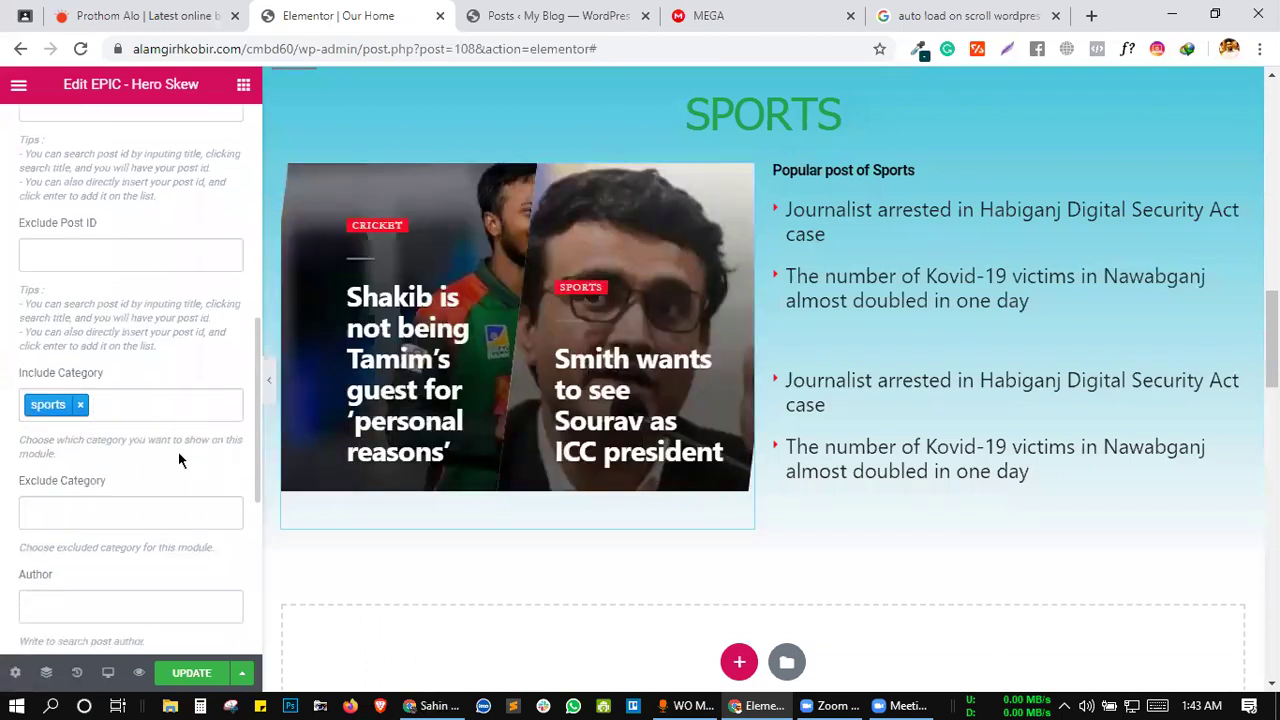
{"action": "scroll", "coordinate": [178, 457], "scroll_direction": "down", "scroll_amount": 2}
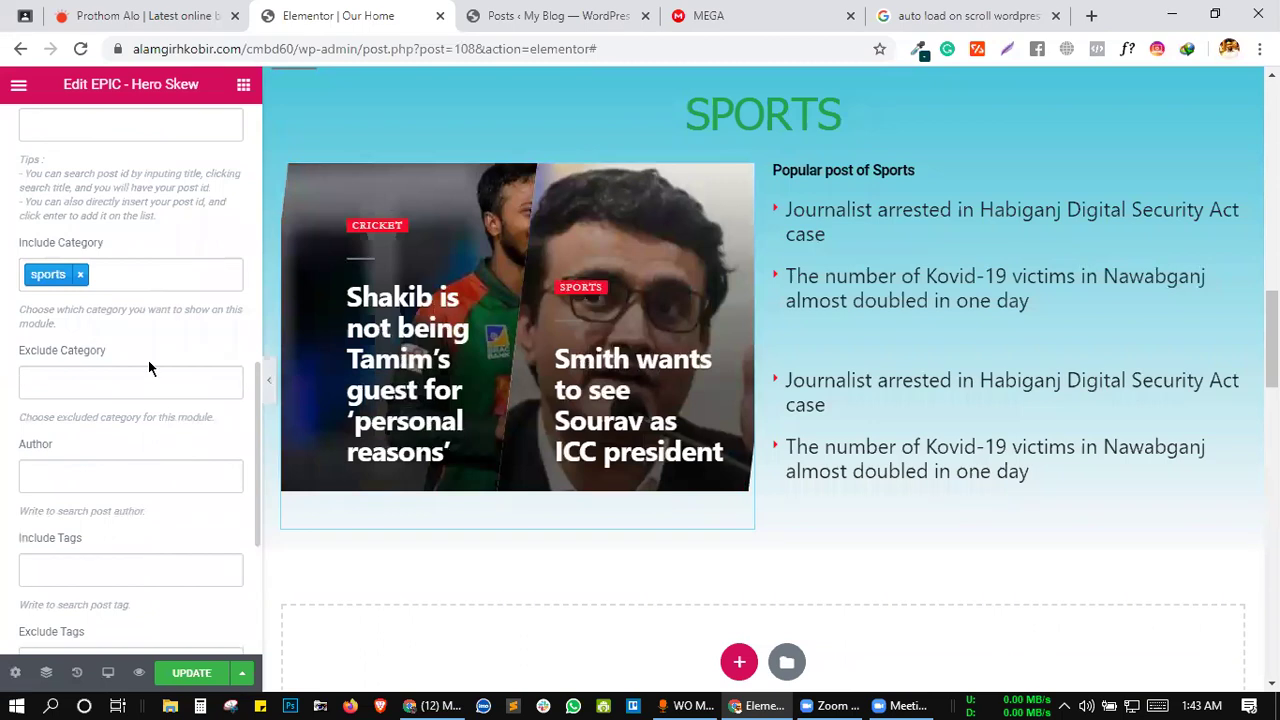
{"action": "scroll", "coordinate": [145, 360], "scroll_direction": "down", "scroll_amount": 4}
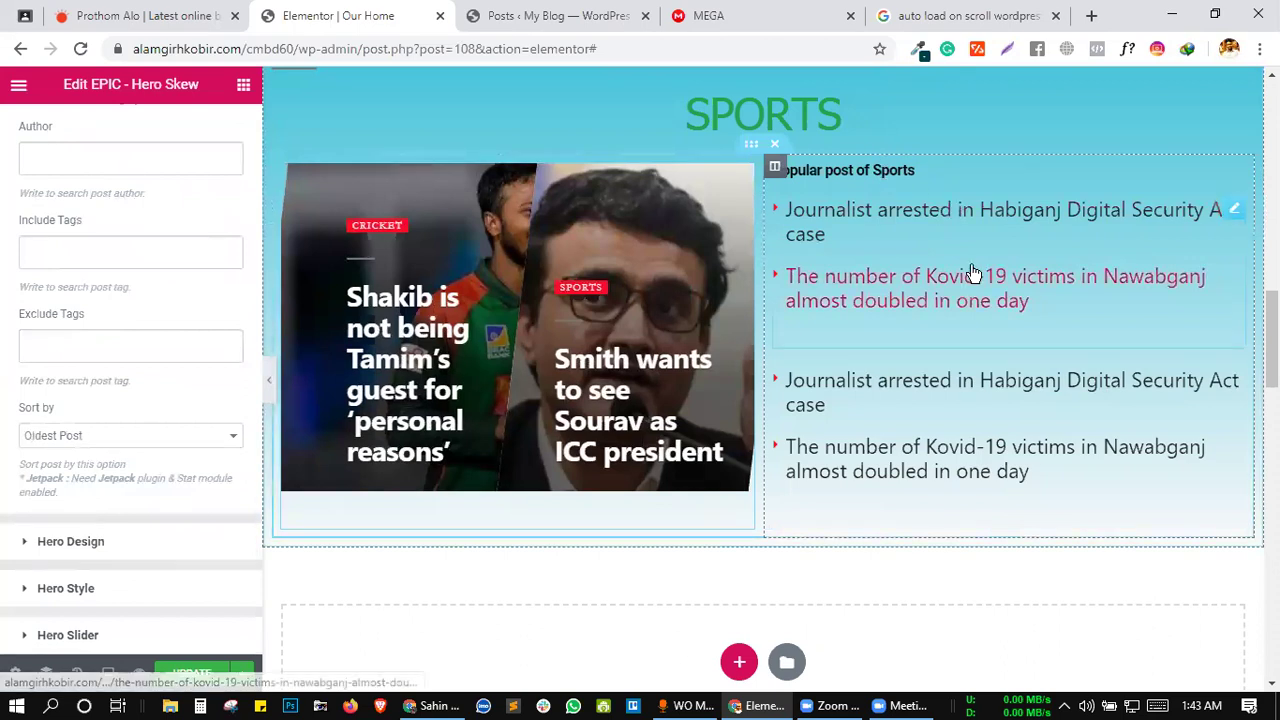
{"action": "left_click", "coordinate": [1235, 212]}
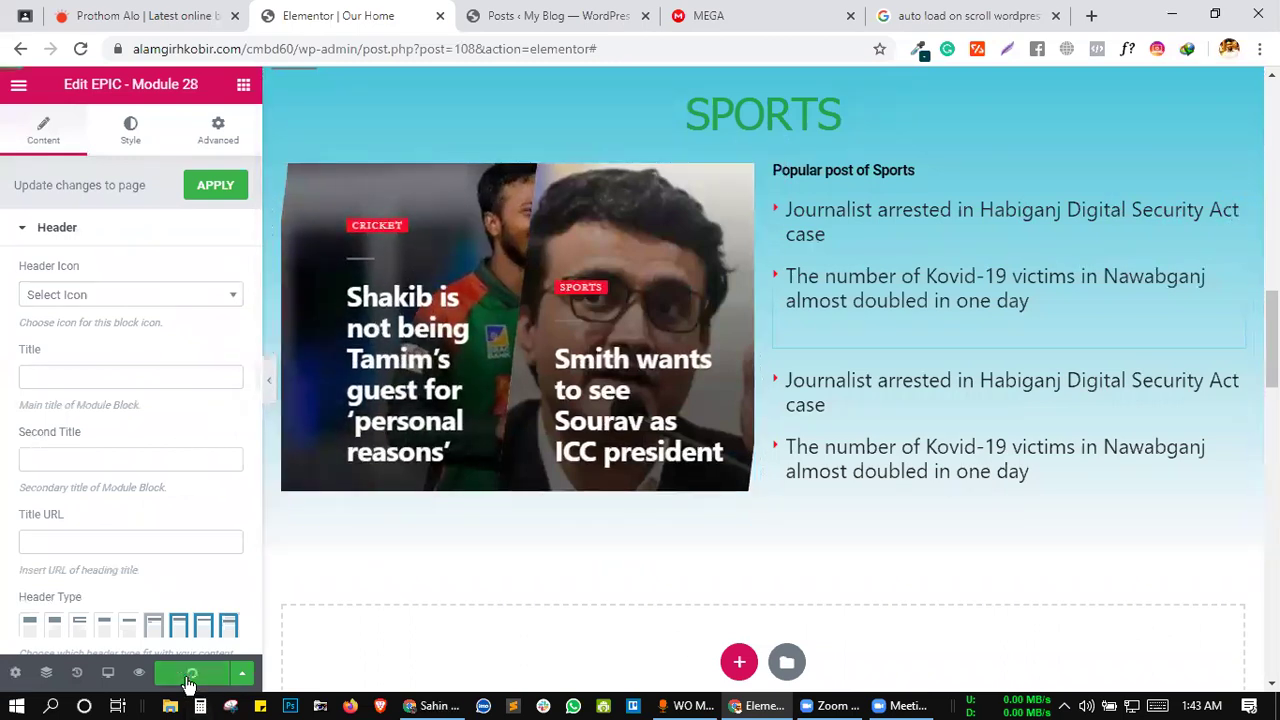
- Hide the editing panel and review the top news section and the BANGLADESH section at full page width
{"action": "scroll", "coordinate": [566, 486], "scroll_direction": "up", "scroll_amount": 3}
{"action": "scroll", "coordinate": [566, 494], "scroll_direction": "up", "scroll_amount": 6}
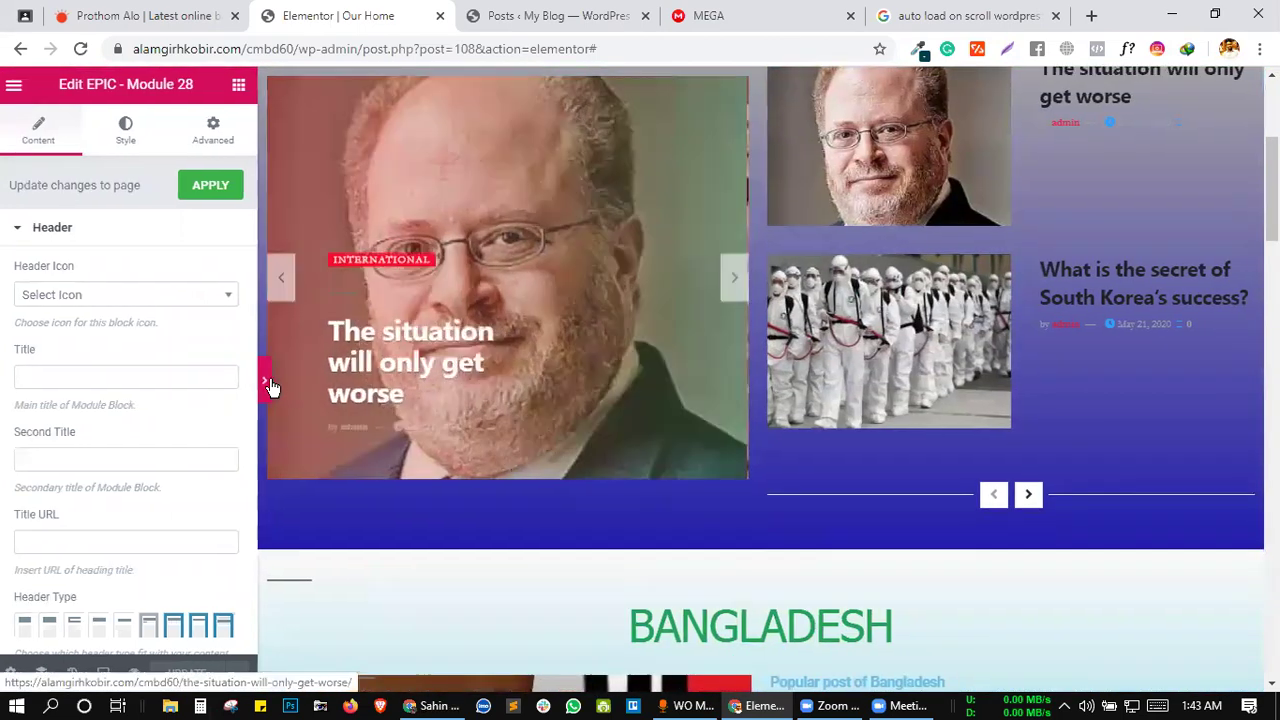
{"action": "left_click", "coordinate": [270, 386]}
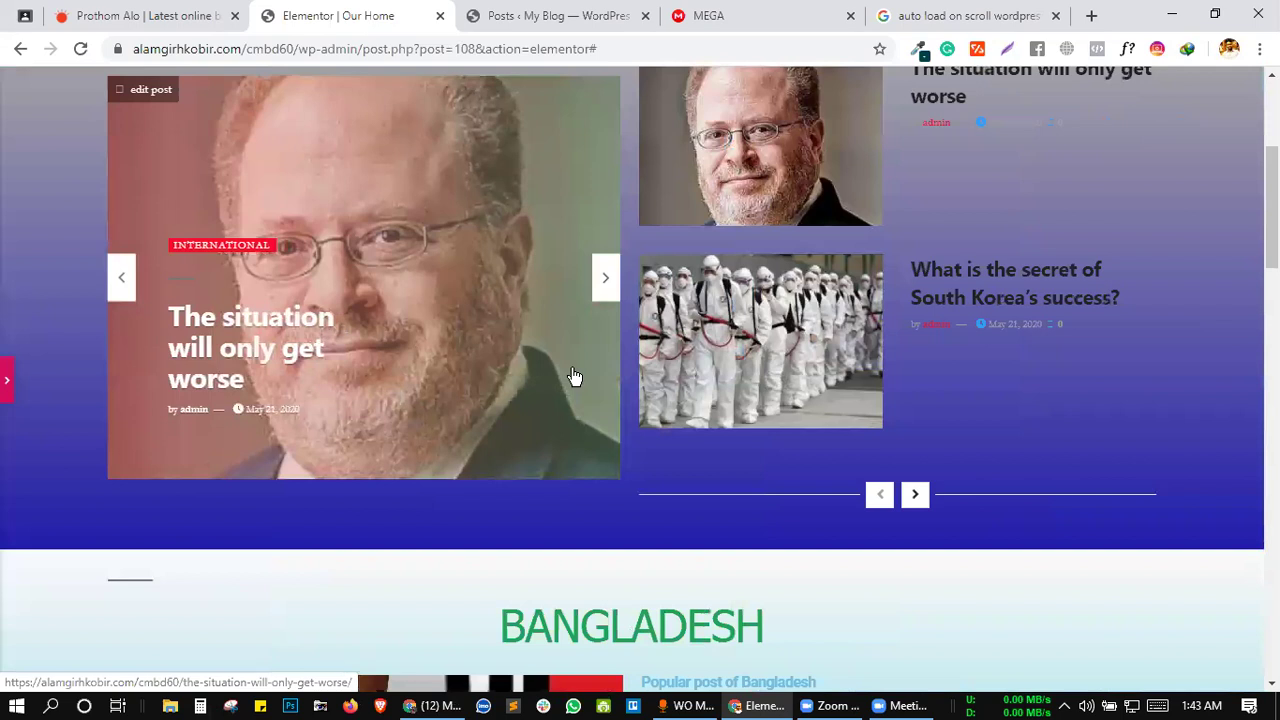
{"action": "scroll", "coordinate": [574, 376], "scroll_direction": "up", "scroll_amount": 3}
{"action": "scroll", "coordinate": [574, 376], "scroll_direction": "down", "scroll_amount": 3}
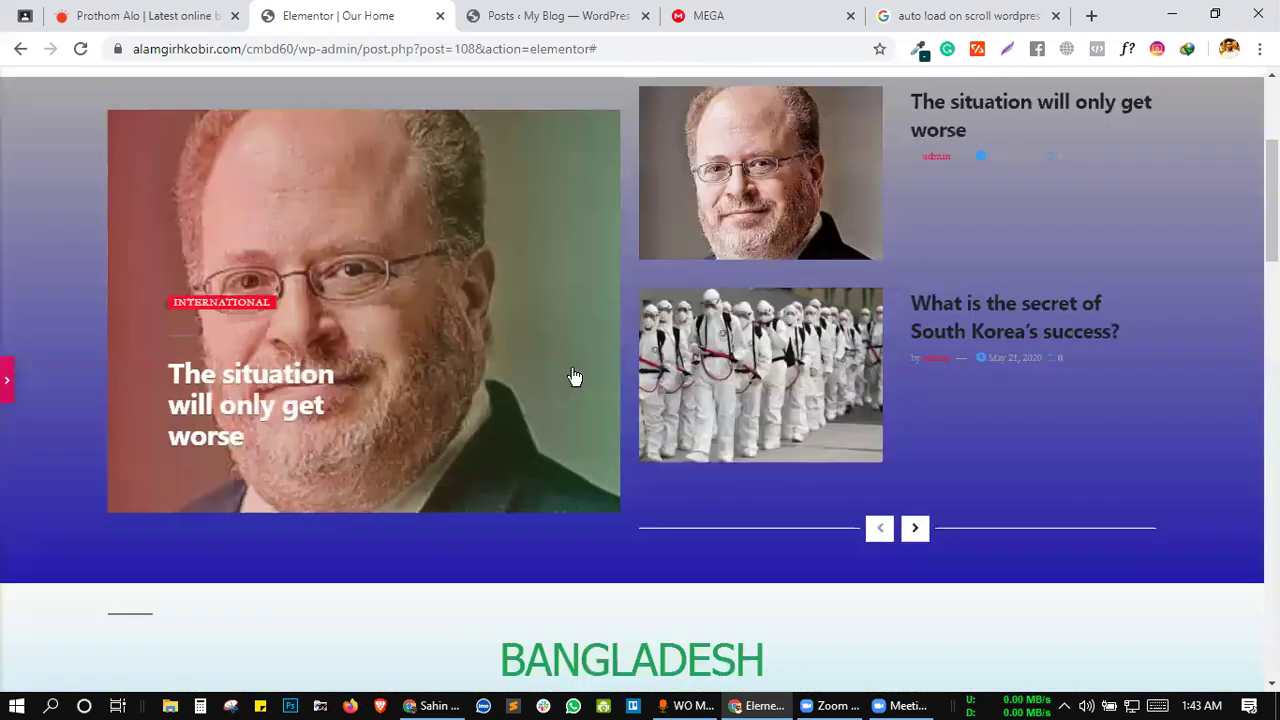
{"action": "scroll", "coordinate": [574, 376], "scroll_direction": "down", "scroll_amount": 5}
{"action": "scroll", "coordinate": [820, 286], "scroll_direction": "up", "scroll_amount": 6}
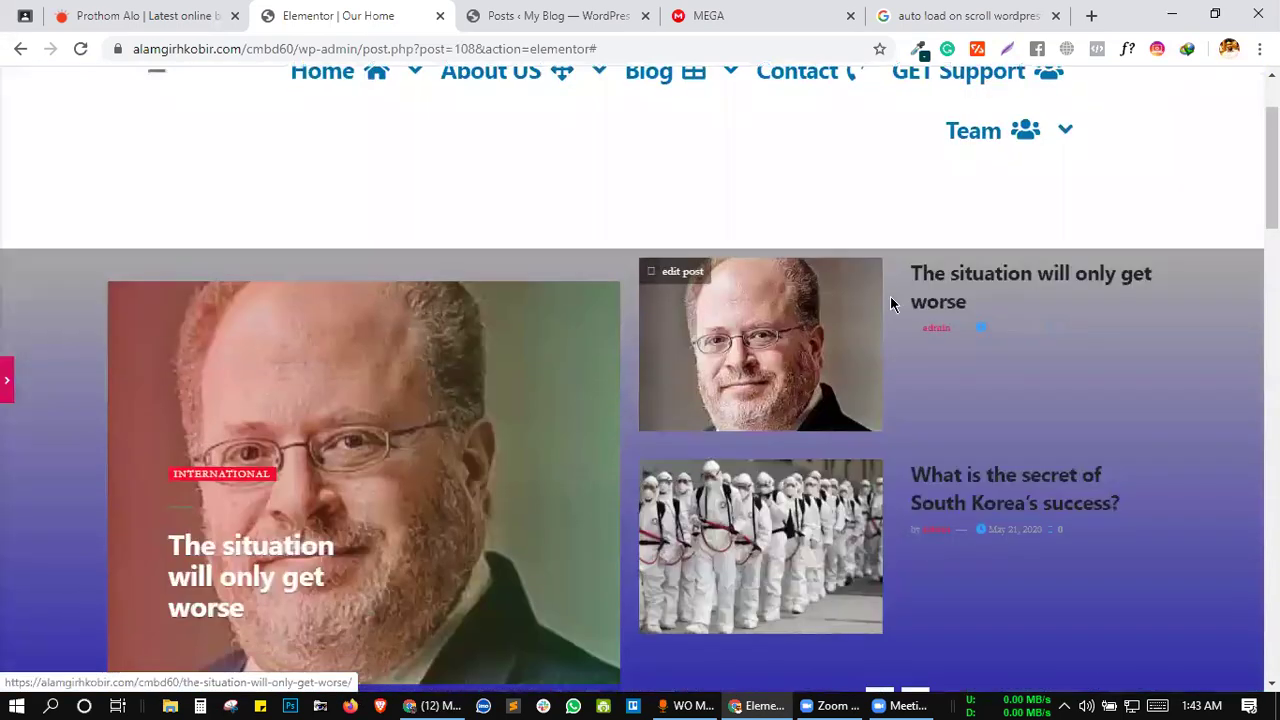
- Page forward through the top news post list and review the BANGLADESH and SPORTS sections at full page width
{"action": "scroll", "coordinate": [924, 350], "scroll_direction": "down", "scroll_amount": 4}
{"action": "left_click", "coordinate": [918, 338]}
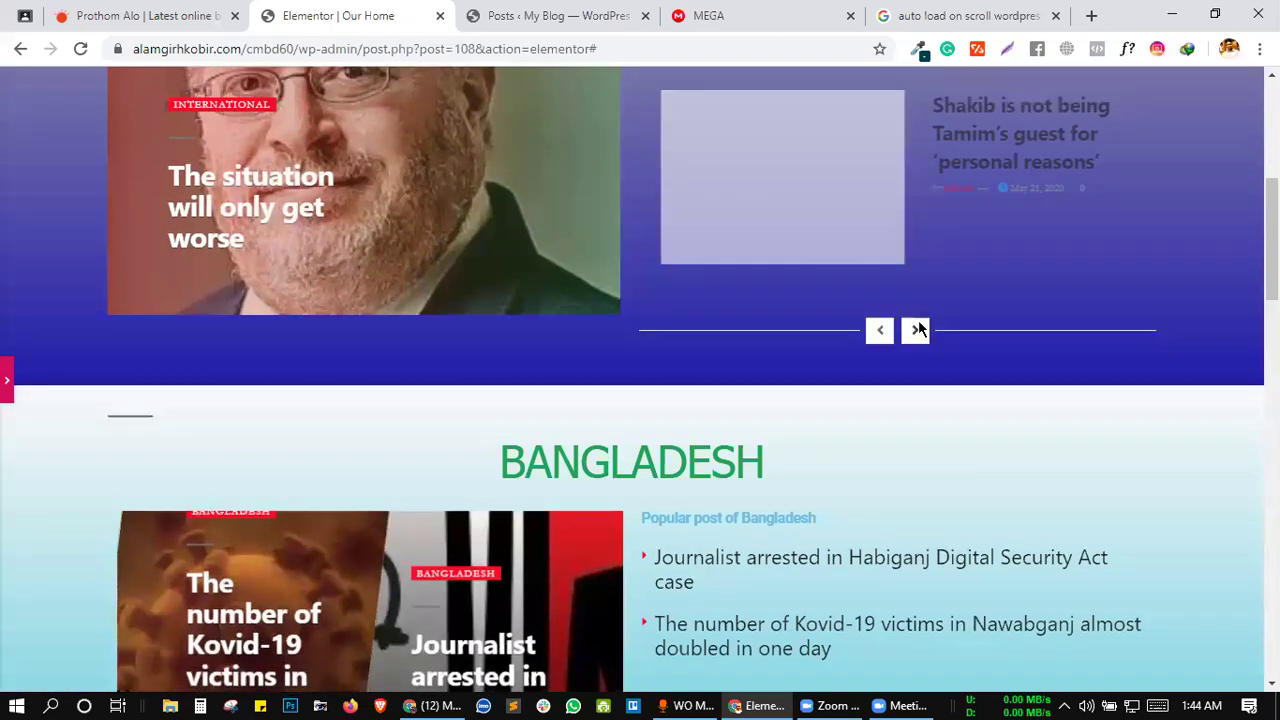
{"action": "scroll", "coordinate": [918, 330], "scroll_direction": "down", "scroll_amount": 1}
{"action": "scroll", "coordinate": [937, 286], "scroll_direction": "up", "scroll_amount": 2}
{"action": "left_click", "coordinate": [918, 485]}
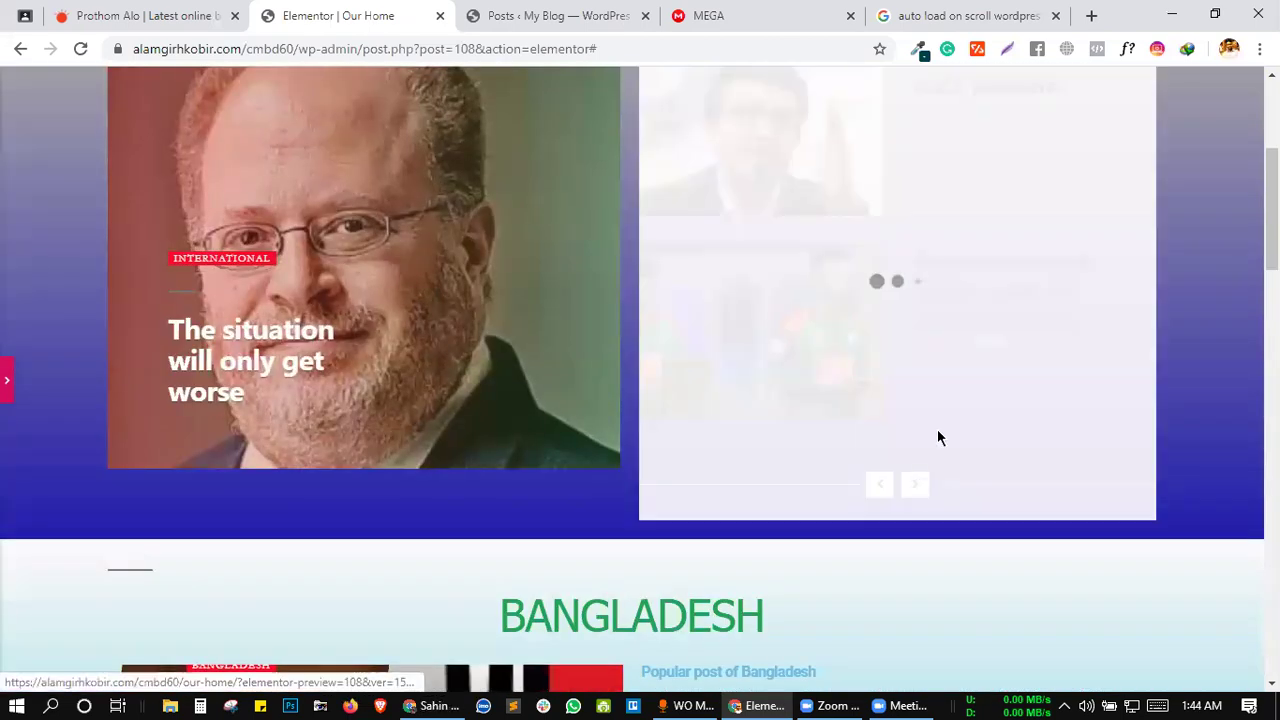
{"action": "scroll", "coordinate": [778, 110], "scroll_direction": "down", "scroll_amount": 2}
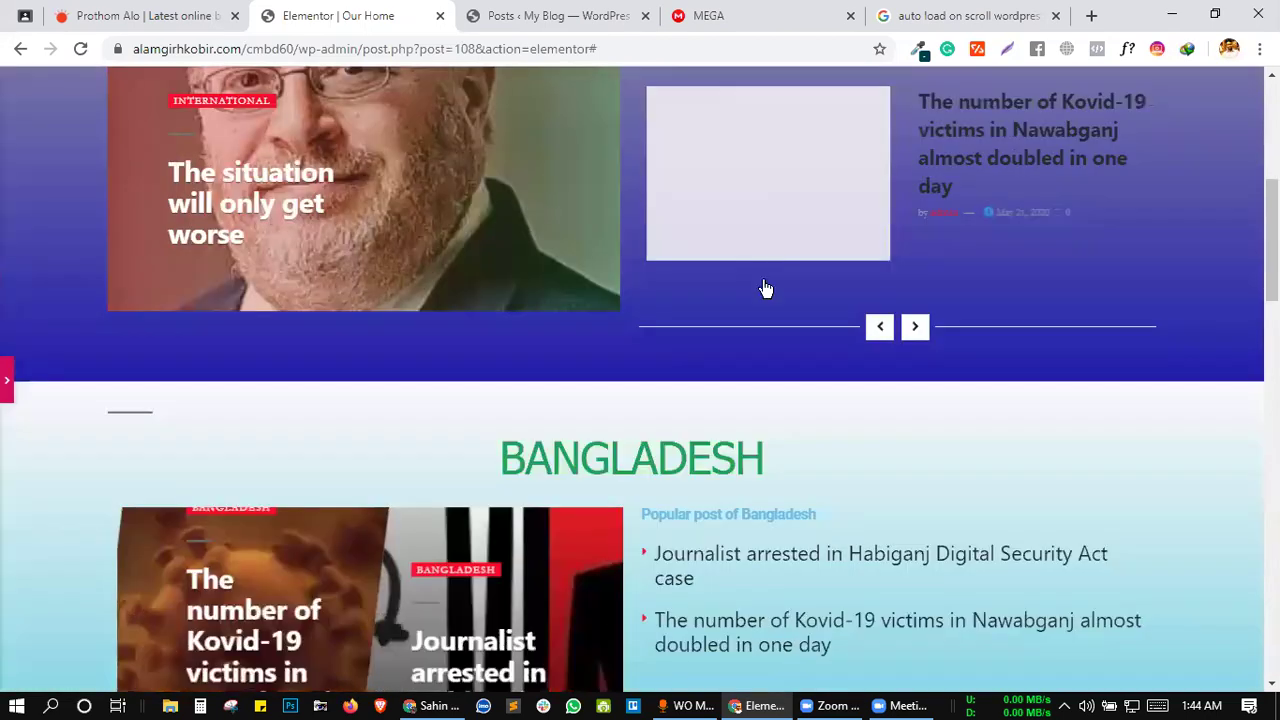
{"action": "scroll", "coordinate": [764, 289], "scroll_direction": "down", "scroll_amount": 3}
{"action": "scroll", "coordinate": [673, 400], "scroll_direction": "down", "scroll_amount": 4}
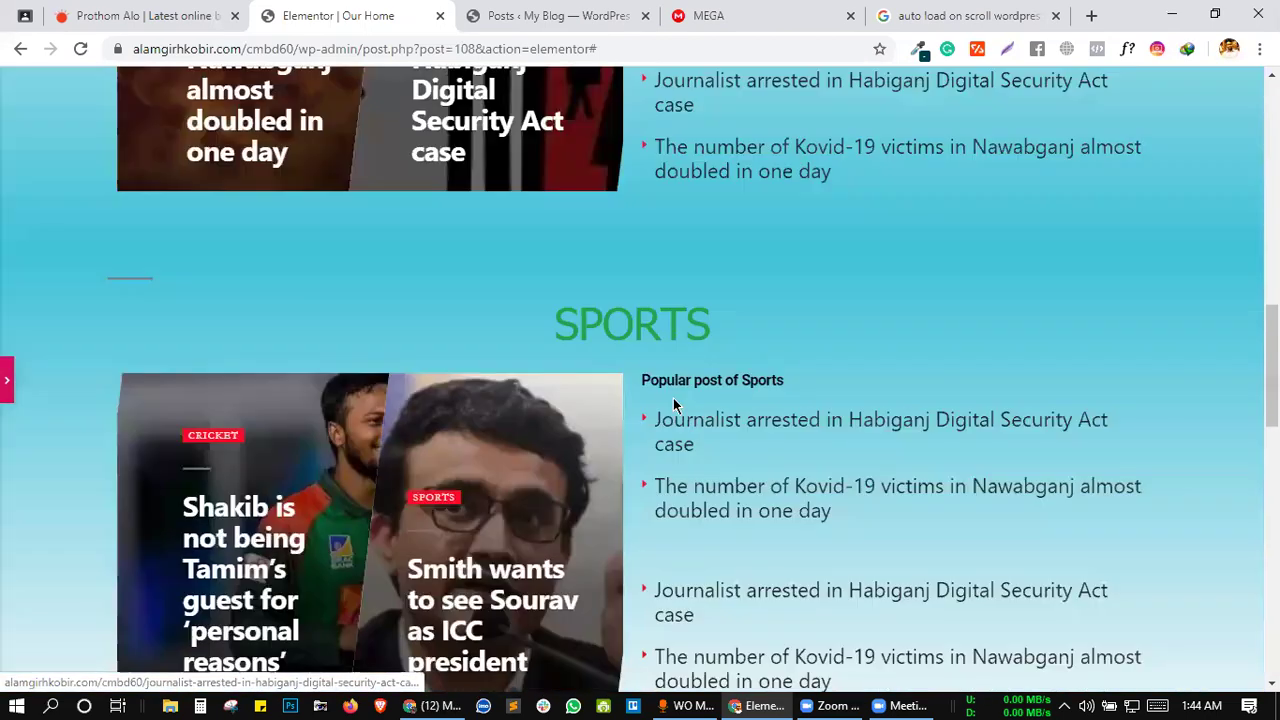
{"action": "scroll", "coordinate": [678, 406], "scroll_direction": "down", "scroll_amount": 2}
{"action": "scroll", "coordinate": [908, 423], "scroll_direction": "up", "scroll_amount": 10}
{"action": "scroll", "coordinate": [928, 300], "scroll_direction": "down", "scroll_amount": 2}
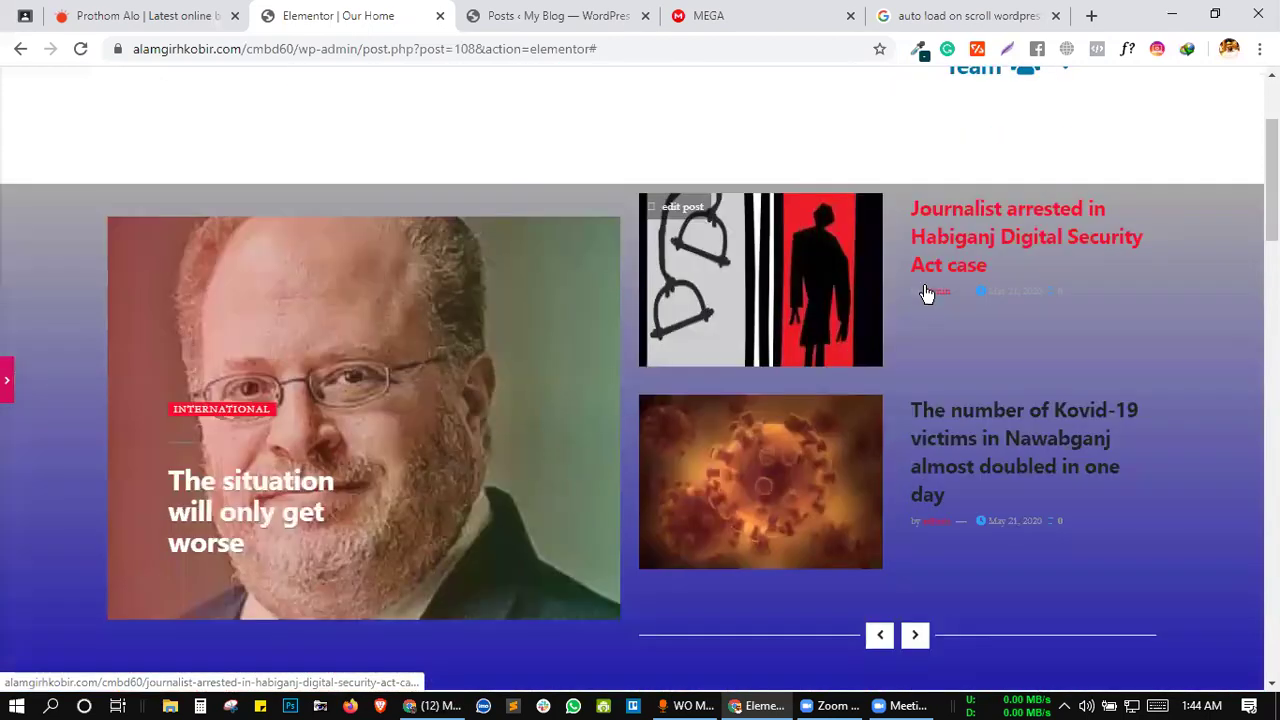
- Show the editing panel again and open the style settings of the top news section's post list module
{"action": "left_click", "coordinate": [3, 396]}
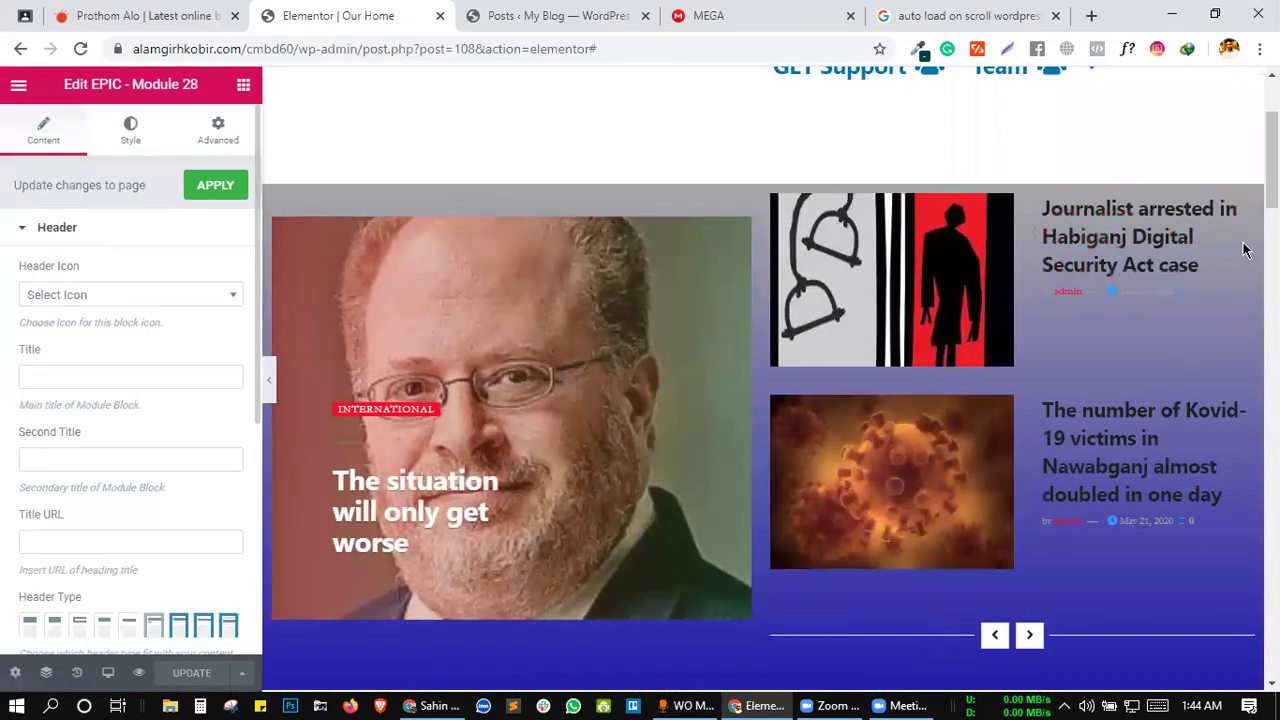
{"action": "left_click", "coordinate": [1240, 208]}
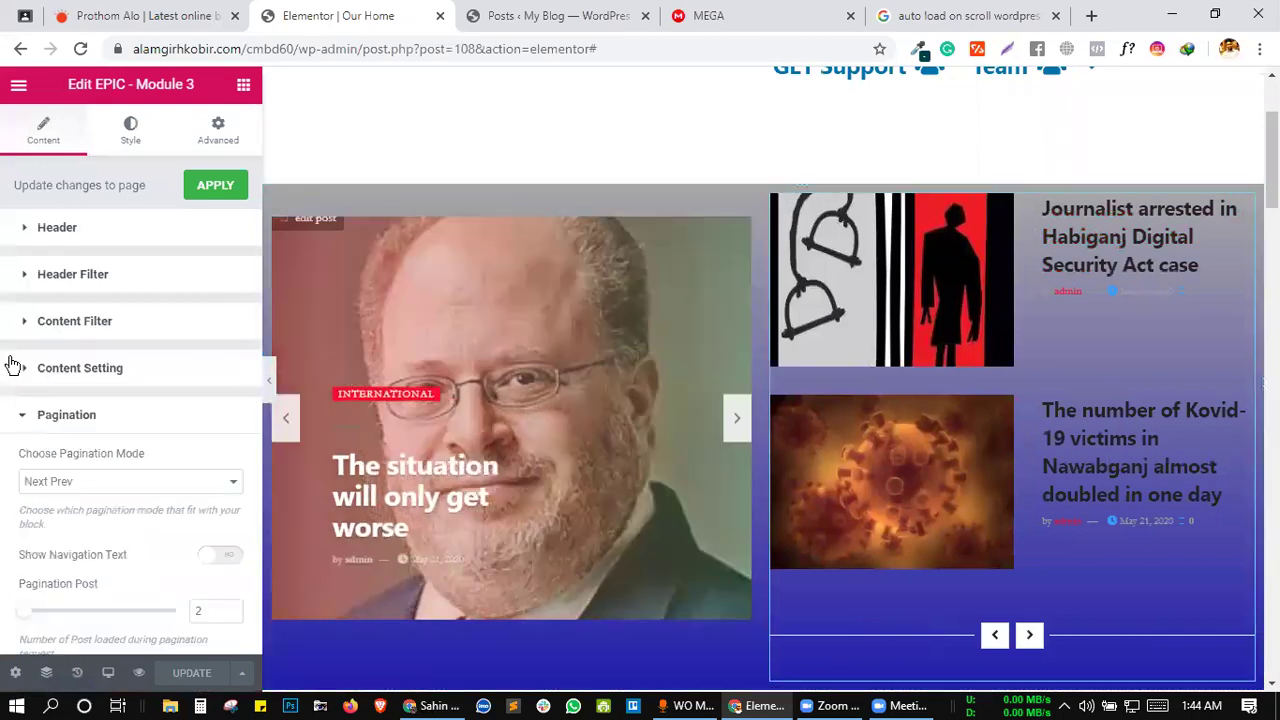
{"action": "scroll", "coordinate": [130, 365], "scroll_direction": "down", "scroll_amount": 1}
{"action": "scroll", "coordinate": [130, 365], "scroll_direction": "up", "scroll_amount": 1}
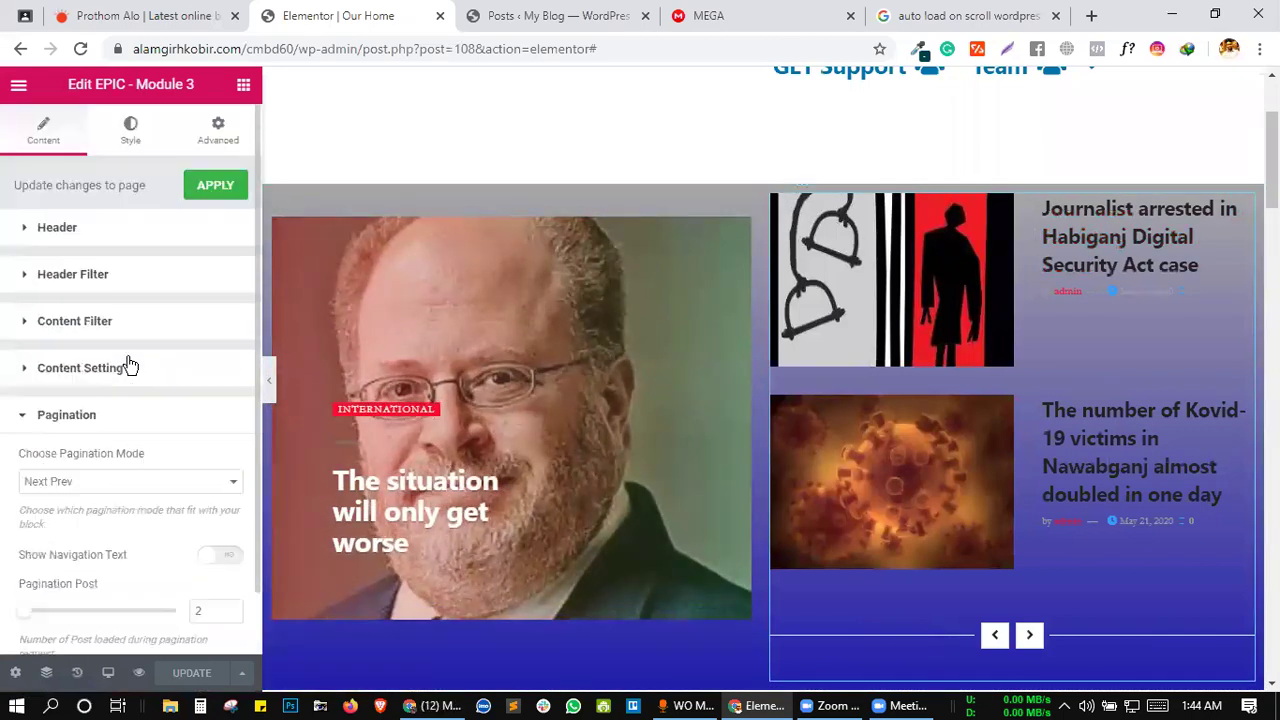
{"action": "left_click", "coordinate": [120, 140]}
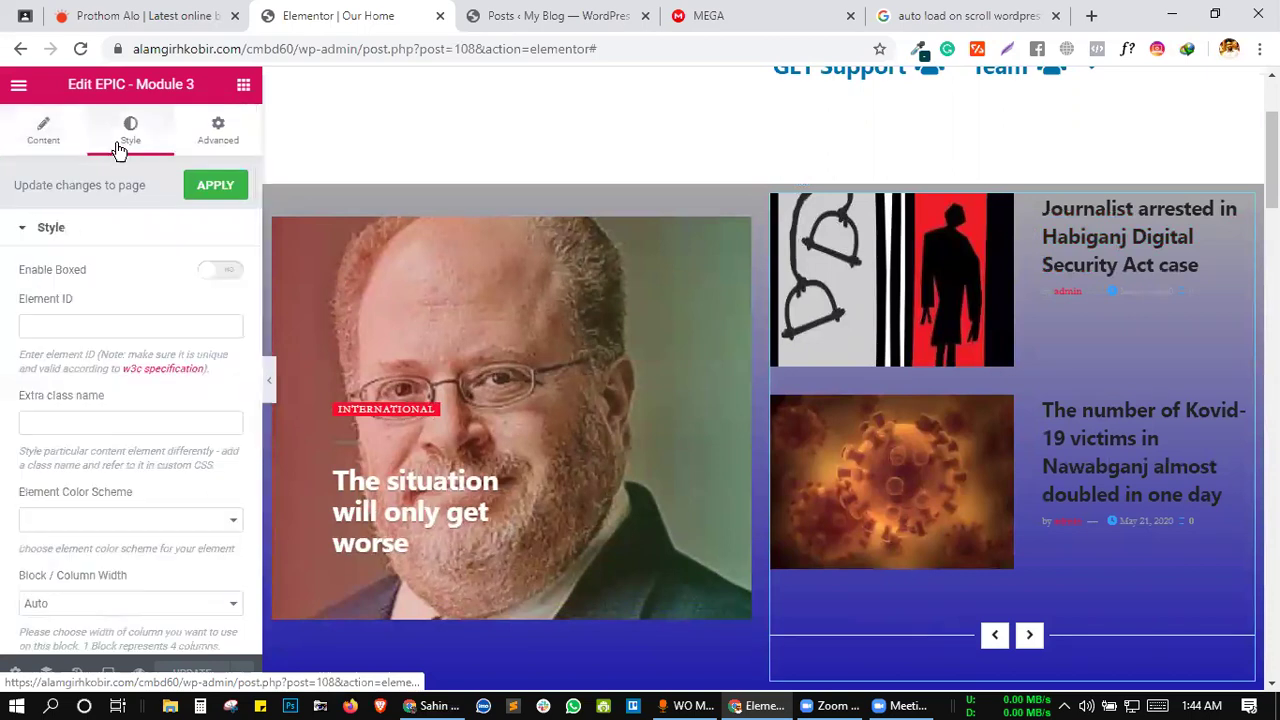
{"action": "scroll", "coordinate": [86, 434], "scroll_direction": "down", "scroll_amount": 5}
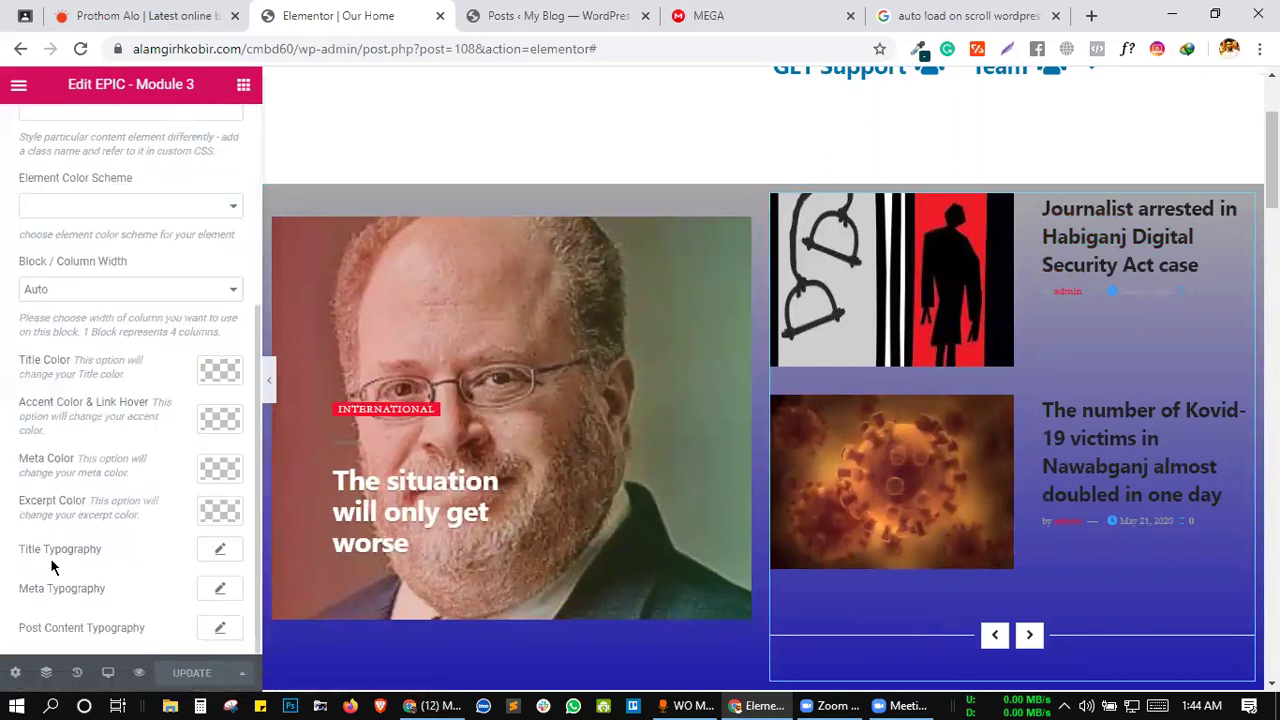
- Set the title typography size of the top news post list module to 16 px
{"action": "left_click", "coordinate": [215, 555]}
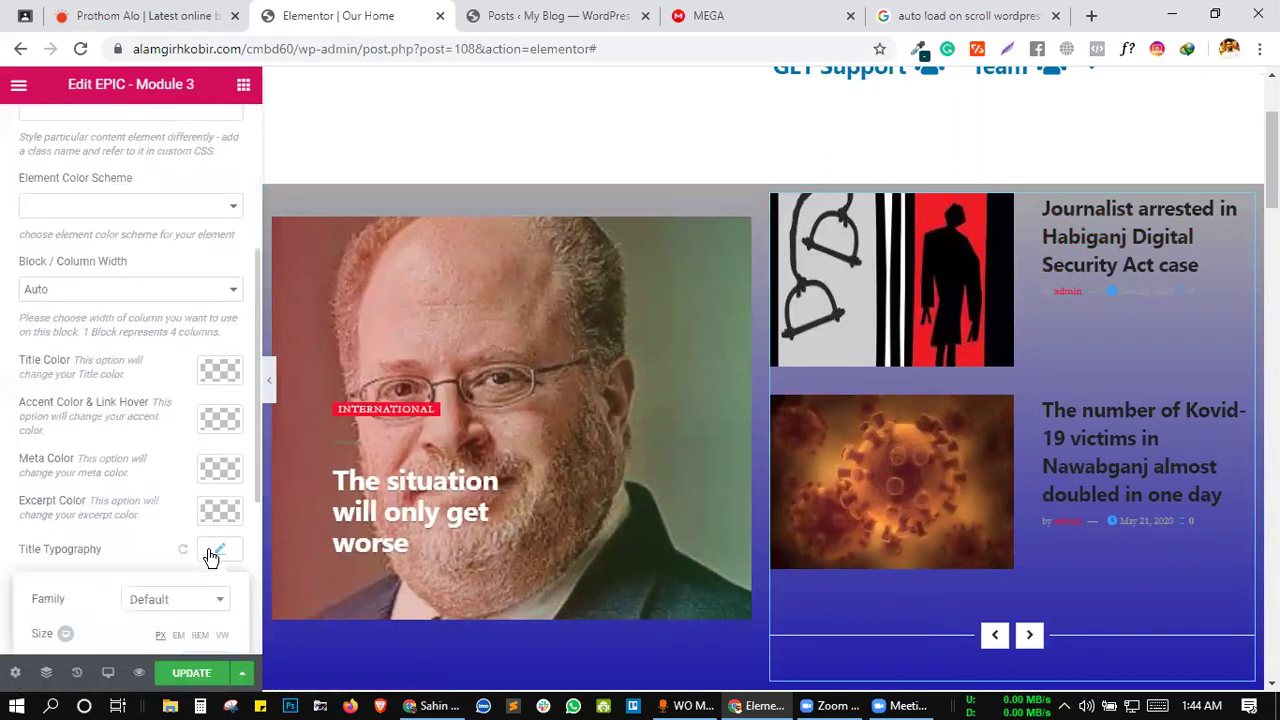
{"action": "scroll", "coordinate": [125, 507], "scroll_direction": "down", "scroll_amount": 5}
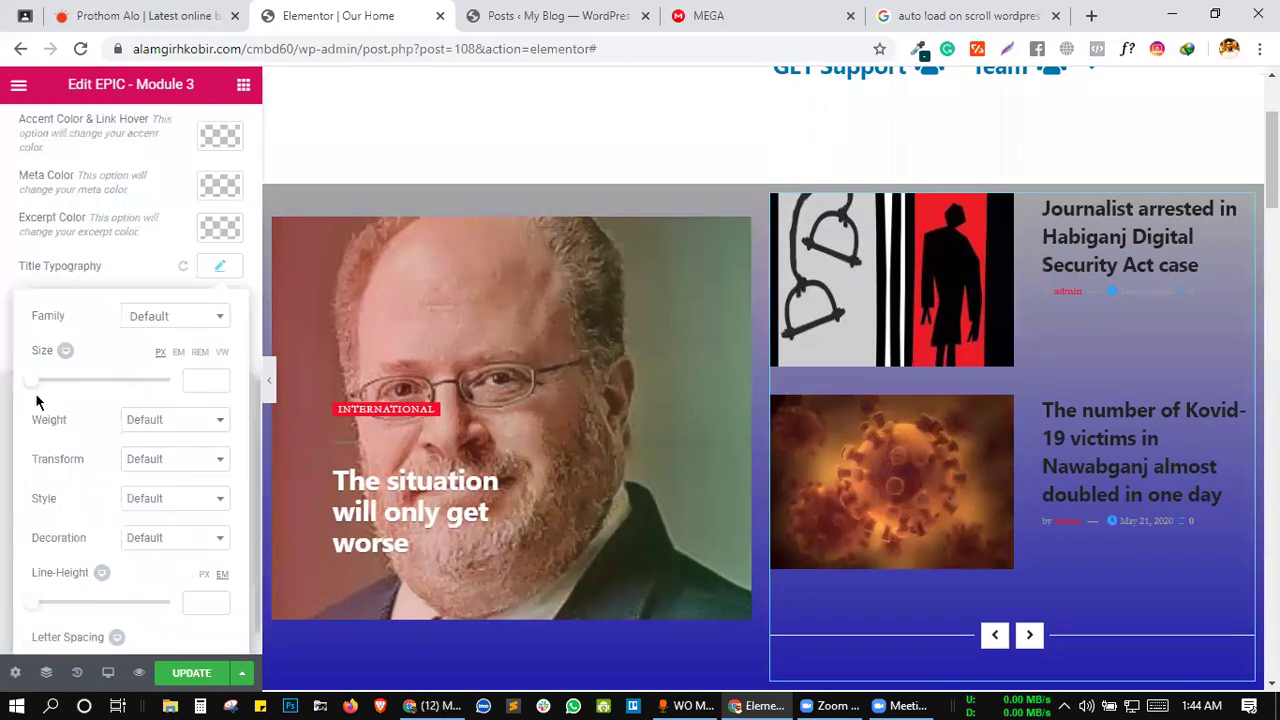
{"action": "mouse_move", "coordinate": [35, 386]}
{"action": "left_mouse_down"}
{"action": "mouse_move", "coordinate": [177, 383]}
{"action": "mouse_move", "coordinate": [12, 401]}
{"action": "mouse_move", "coordinate": [101, 380]}
{"action": "mouse_move", "coordinate": [50, 382]}
{"action": "left_mouse_up"}
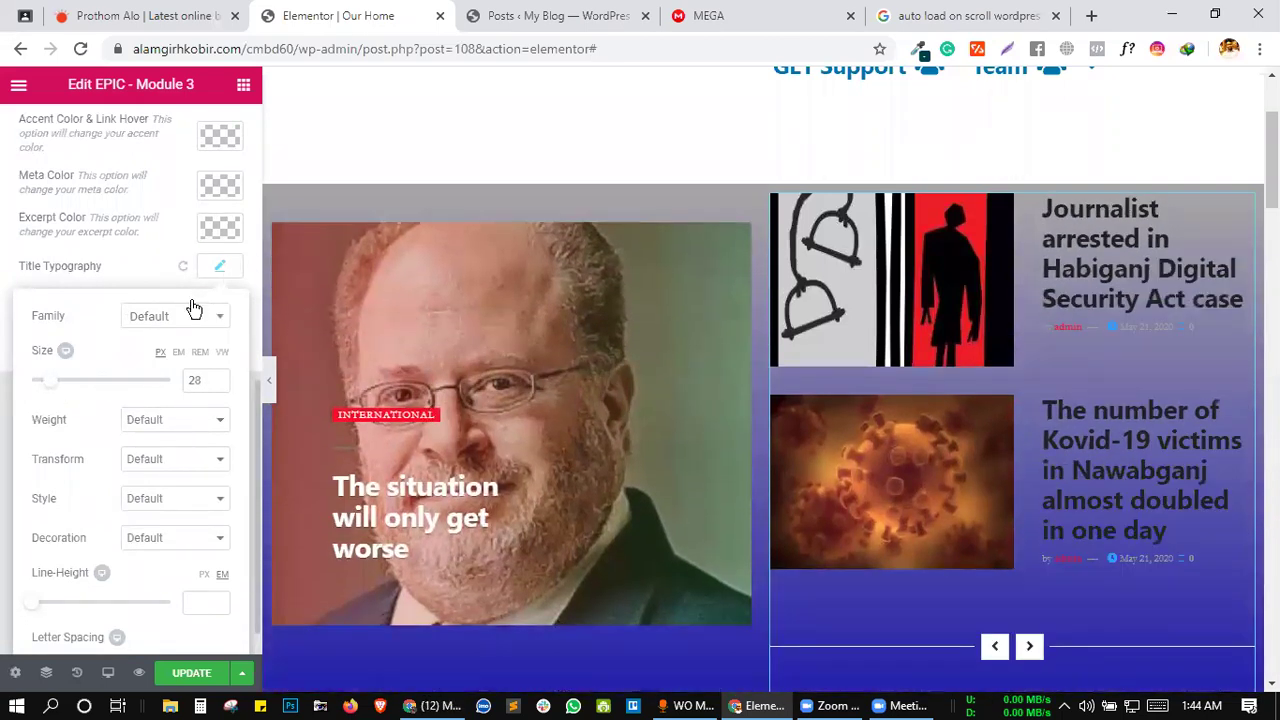
{"action": "left_click", "coordinate": [217, 386]}
{"action": "left_click", "coordinate": [217, 386]}
{"action": "left_click", "coordinate": [217, 386]}
{"action": "left_click", "coordinate": [217, 386]}
{"action": "left_click", "coordinate": [217, 386]}
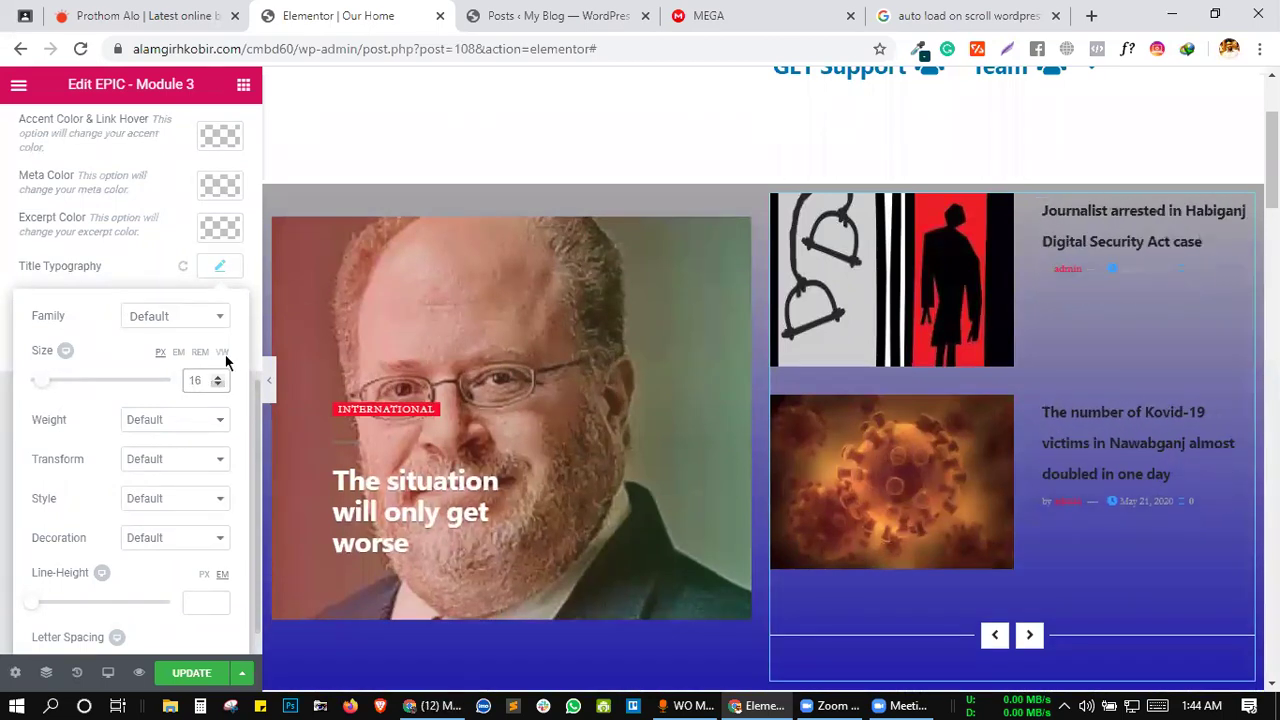
{"action": "left_click", "coordinate": [214, 267]}
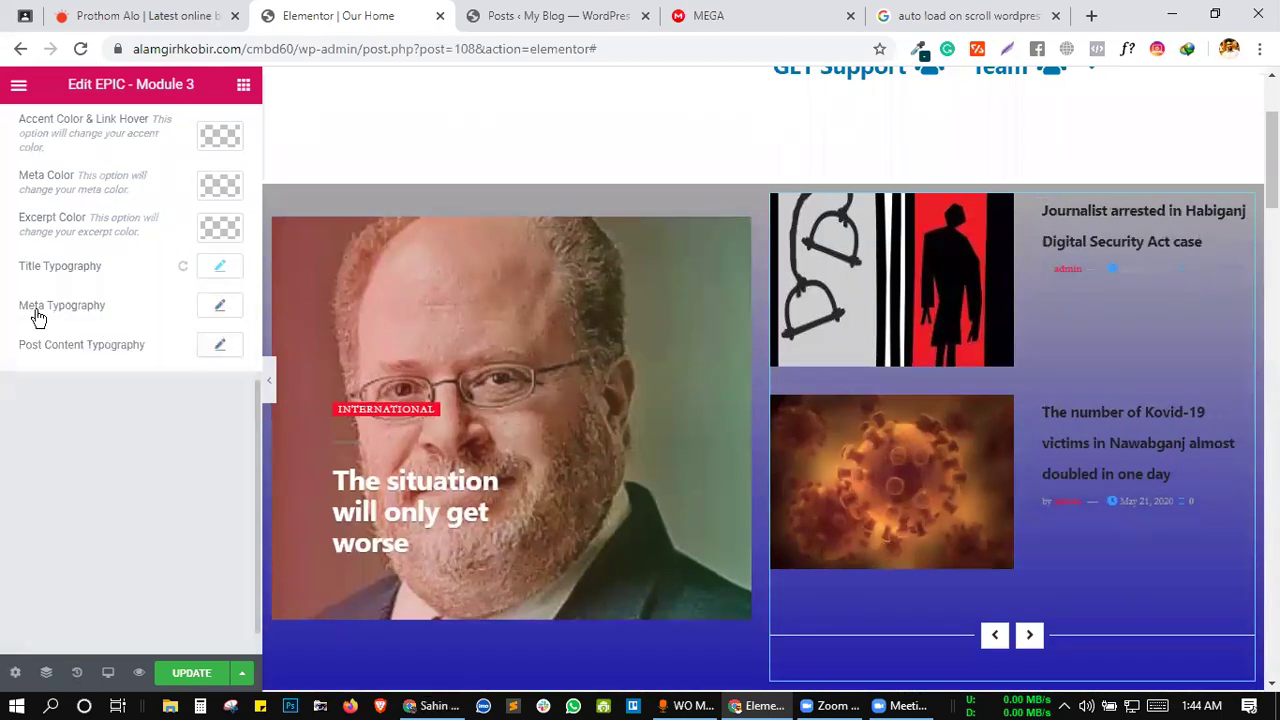
- Enlarge the meta typography size of the top news post list module slightly
{"action": "left_click", "coordinate": [216, 309]}
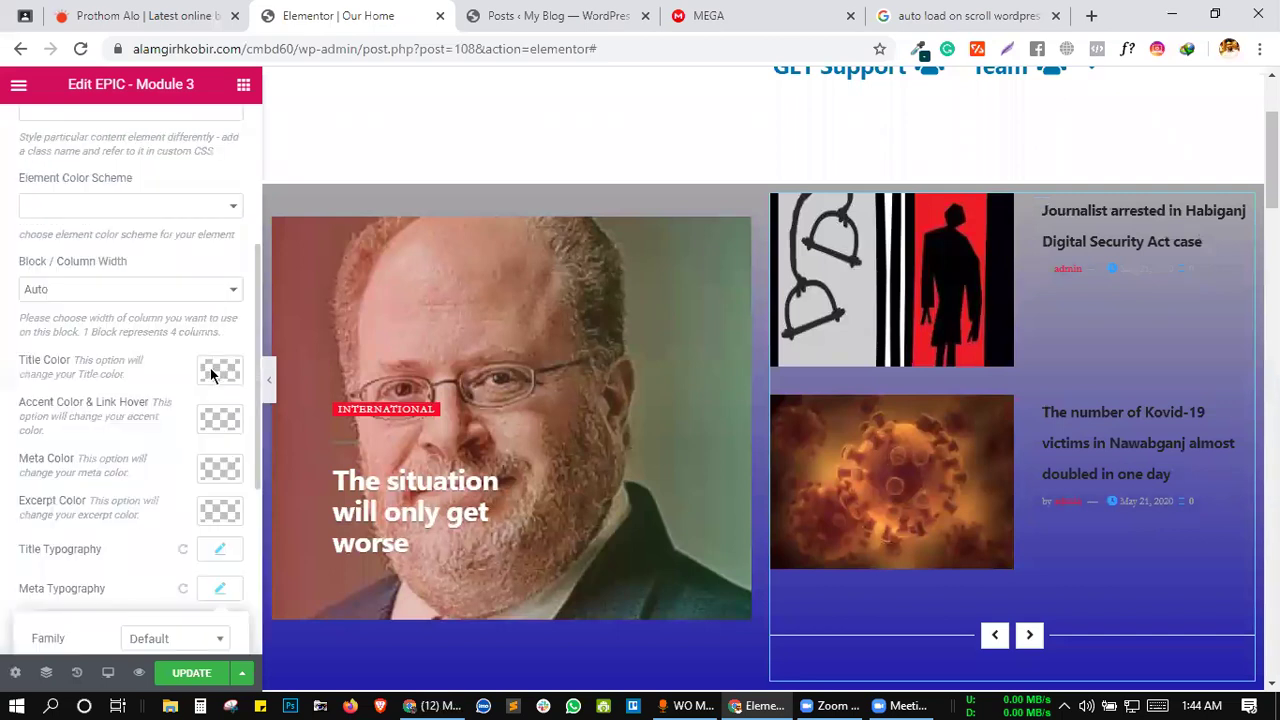
{"action": "scroll", "coordinate": [150, 322], "scroll_direction": "up", "scroll_amount": 2}
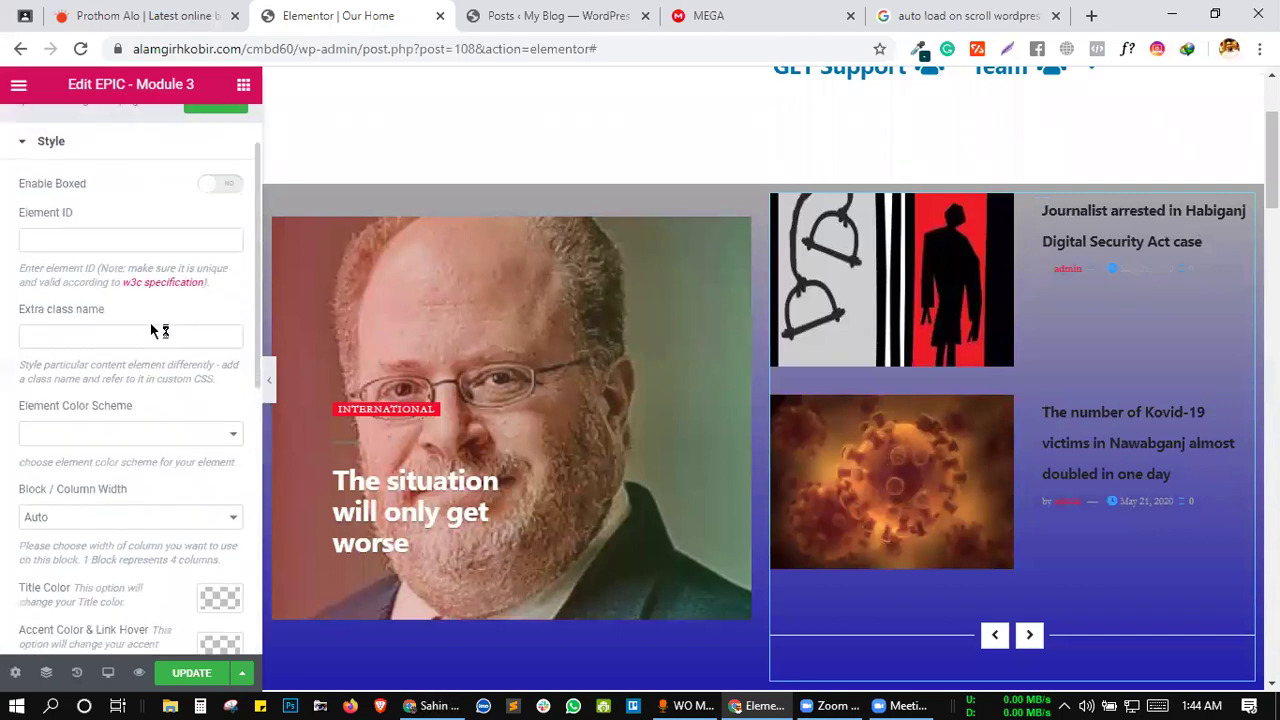
{"action": "scroll", "coordinate": [150, 322], "scroll_direction": "down", "scroll_amount": 5}
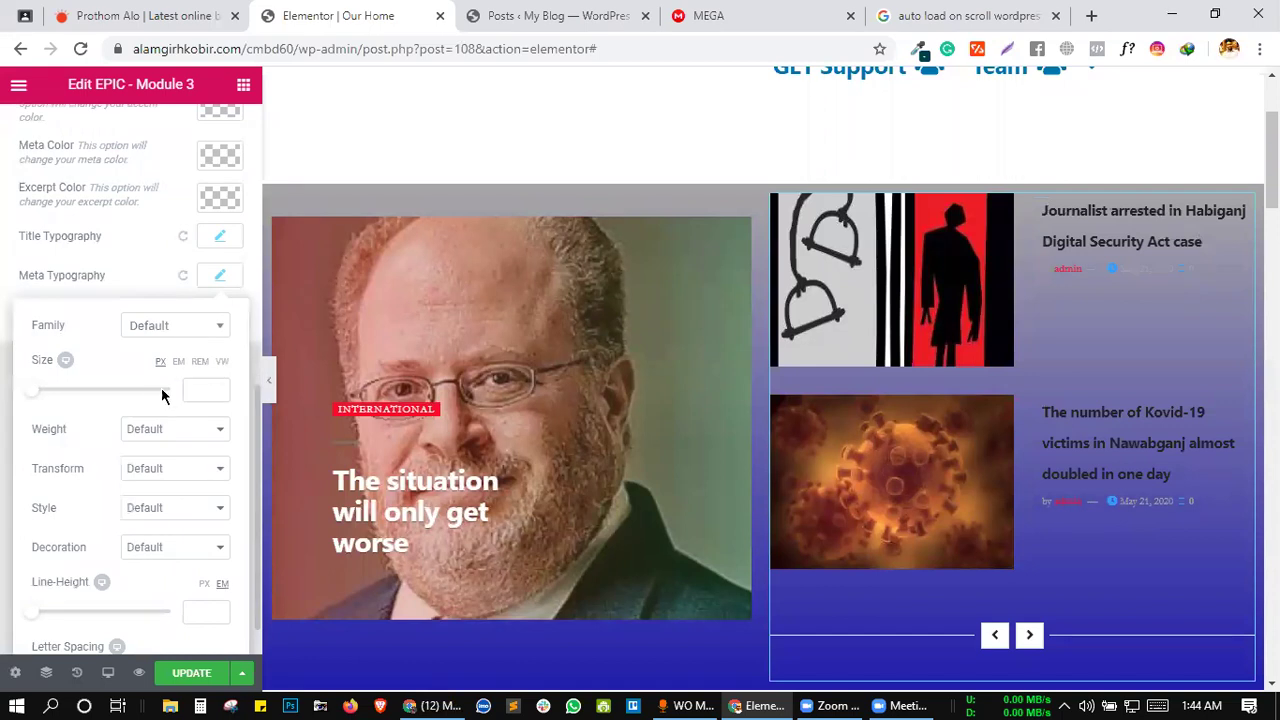
{"action": "left_click_drag", "start_coordinate": [29, 398], "coordinate": [38, 398]}
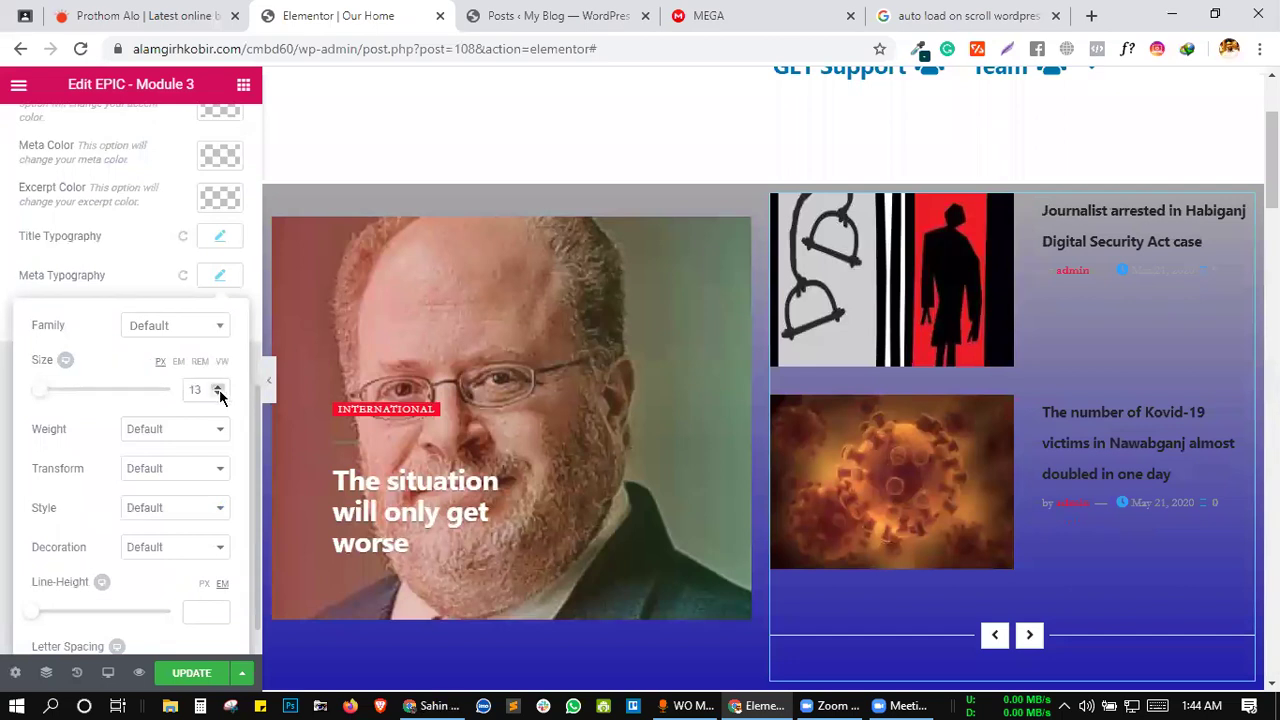
{"action": "left_click", "coordinate": [137, 289]}
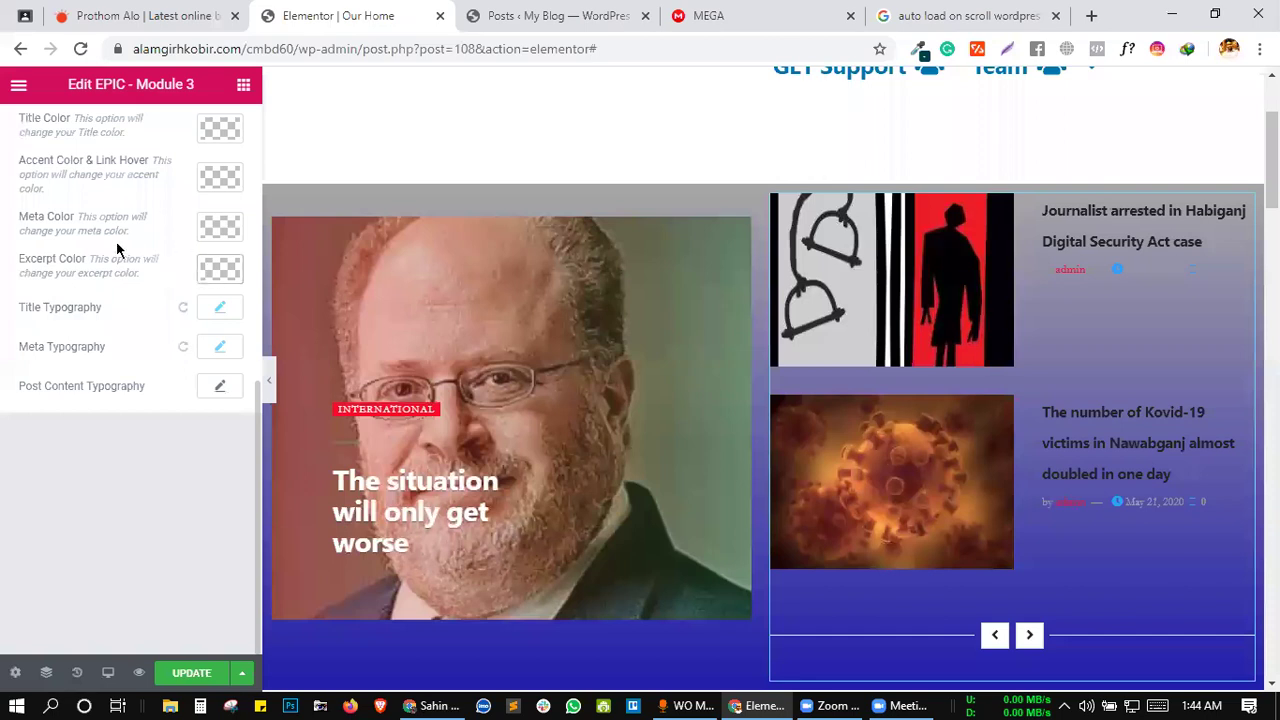
- Set the meta color of the top news post list module to the blue swatch #4054b2
{"action": "left_click", "coordinate": [223, 229]}
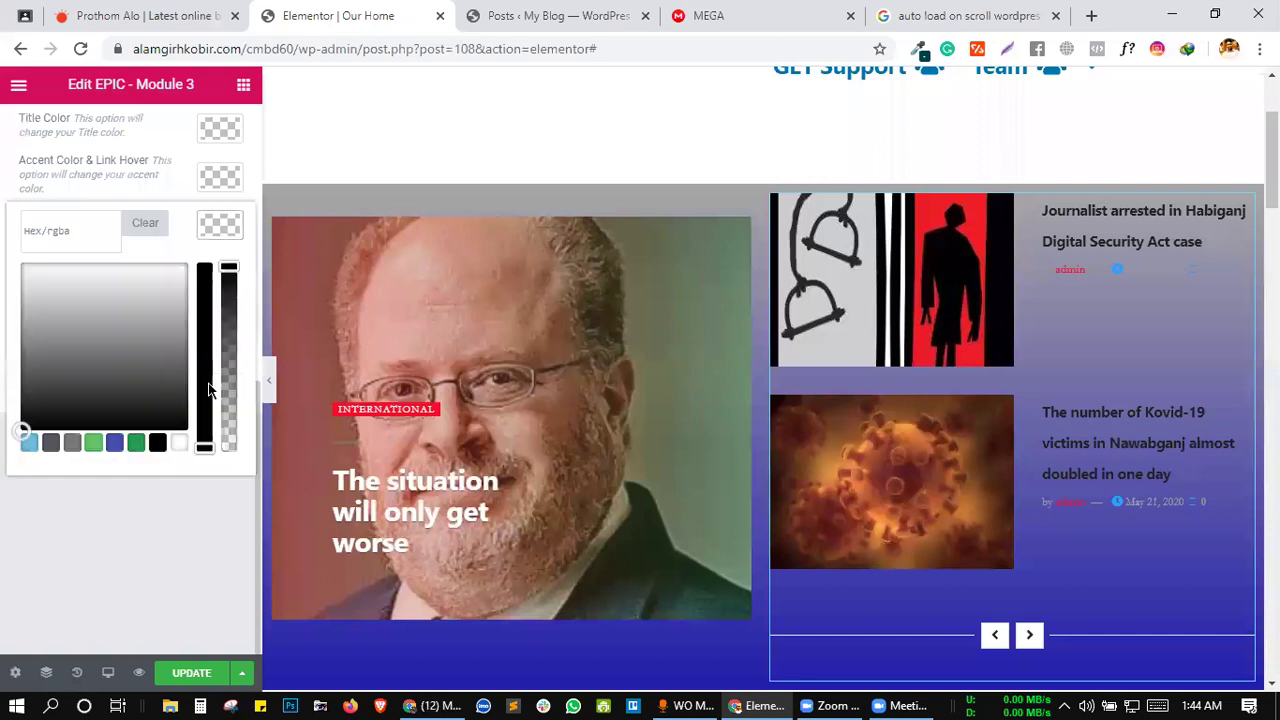
{"action": "left_click", "coordinate": [115, 443]}
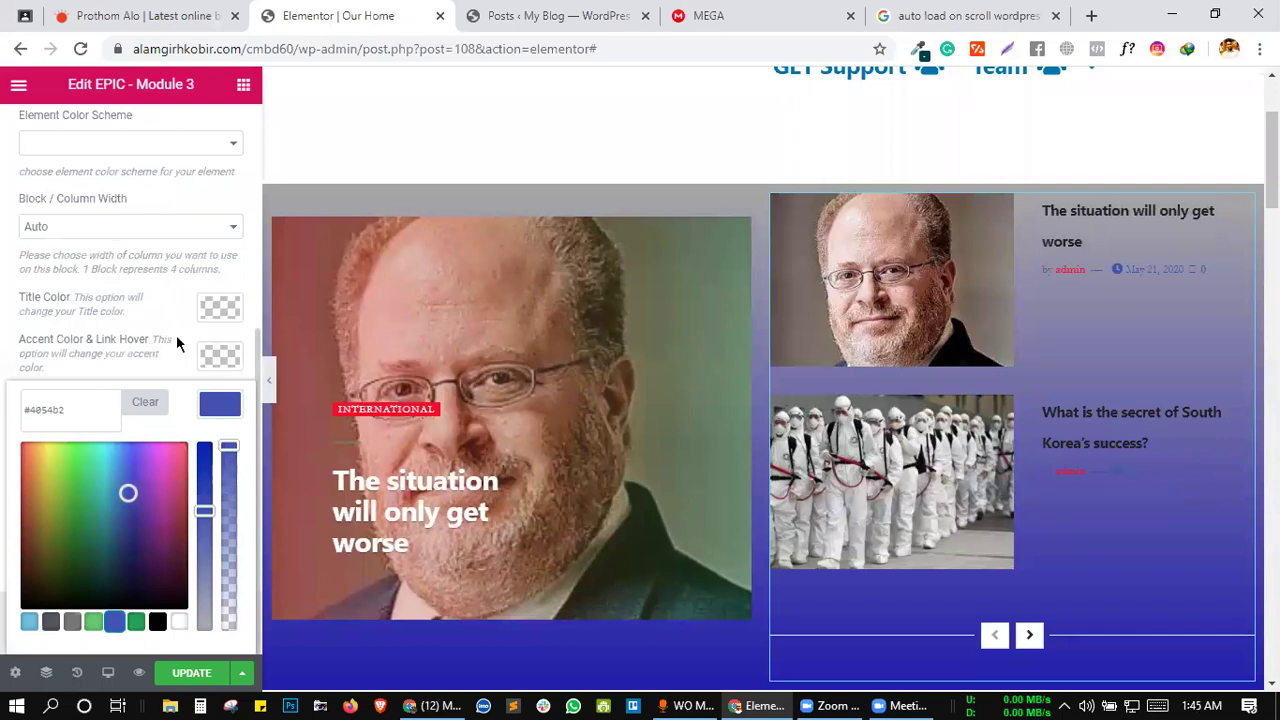
{"action": "left_click", "coordinate": [222, 408]}
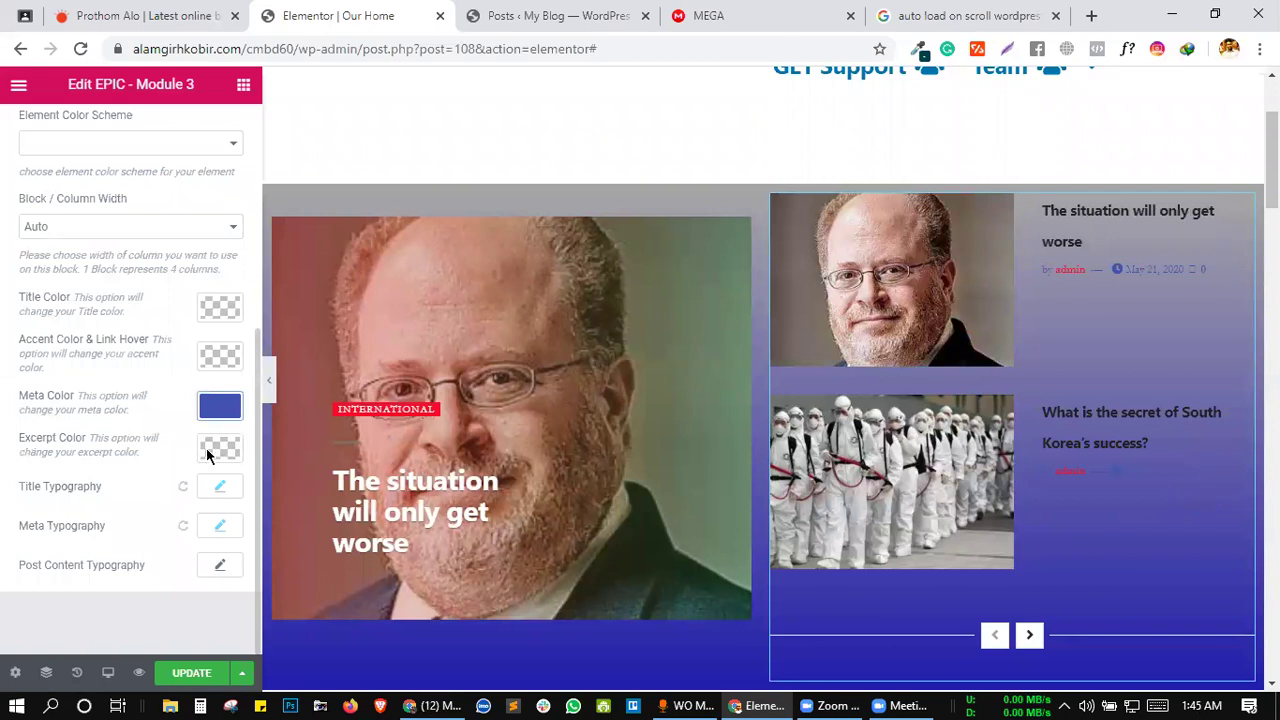
- Try grey #969696 as the excerpt color of the top news post list module and clear it again
{"action": "left_click", "coordinate": [219, 449]}
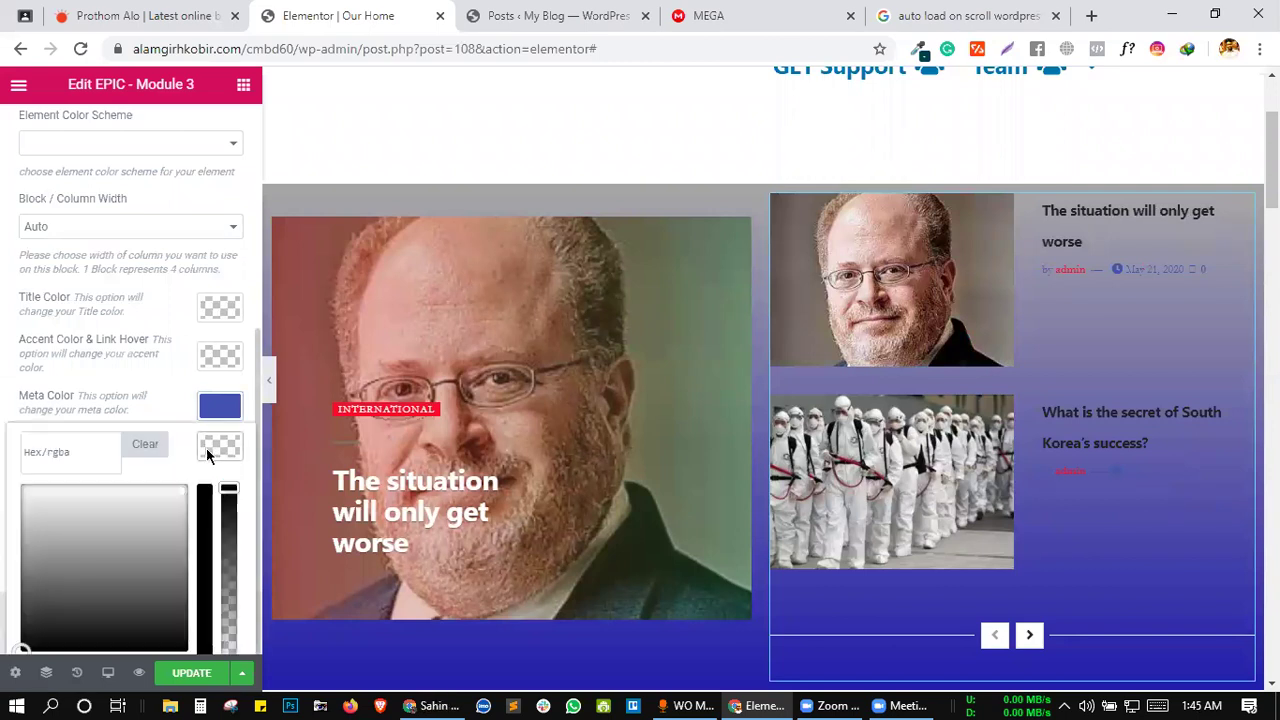
{"action": "left_click", "coordinate": [150, 553]}
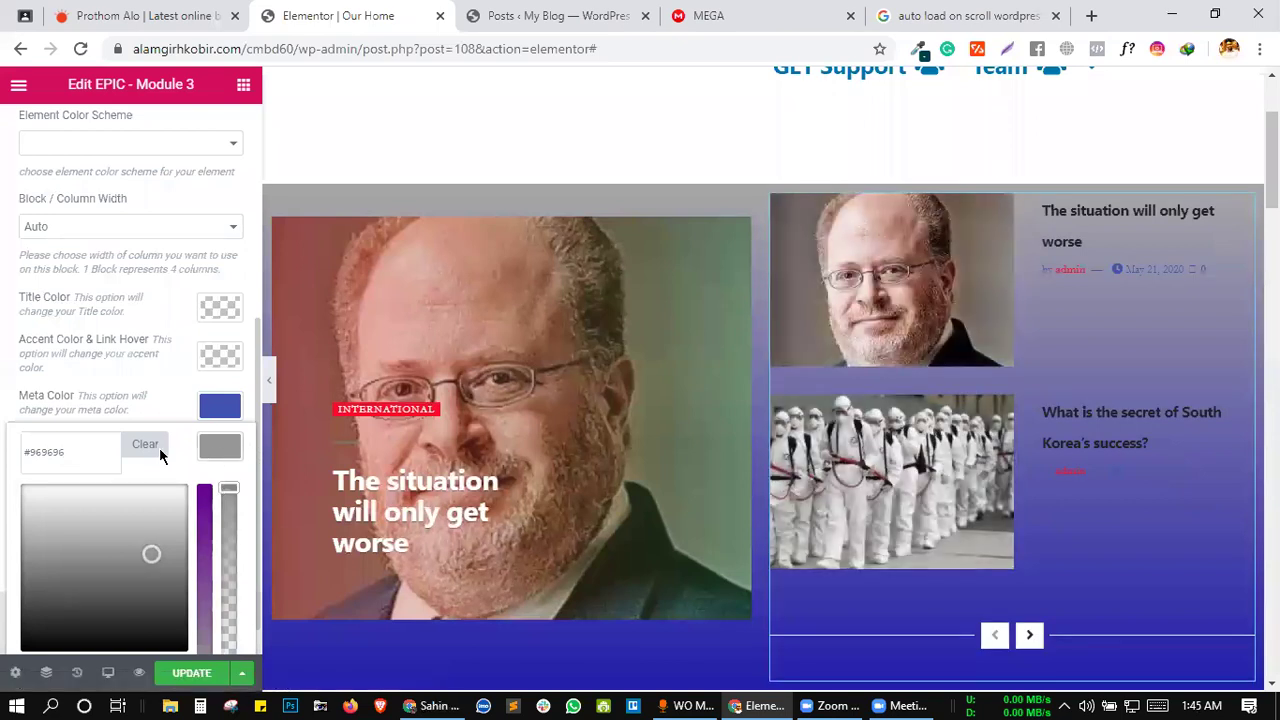
{"action": "left_click", "coordinate": [145, 443]}
{"action": "left_click", "coordinate": [112, 483]}
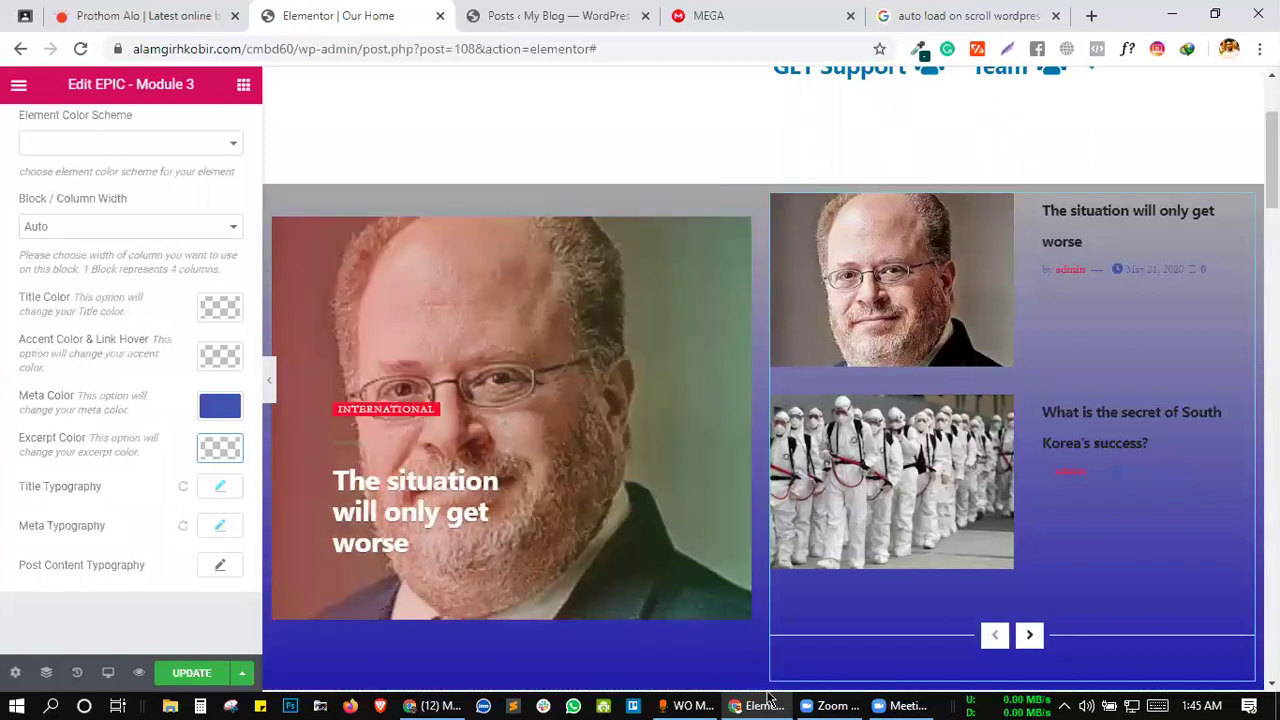
{"action": "left_click", "coordinate": [905, 705]}
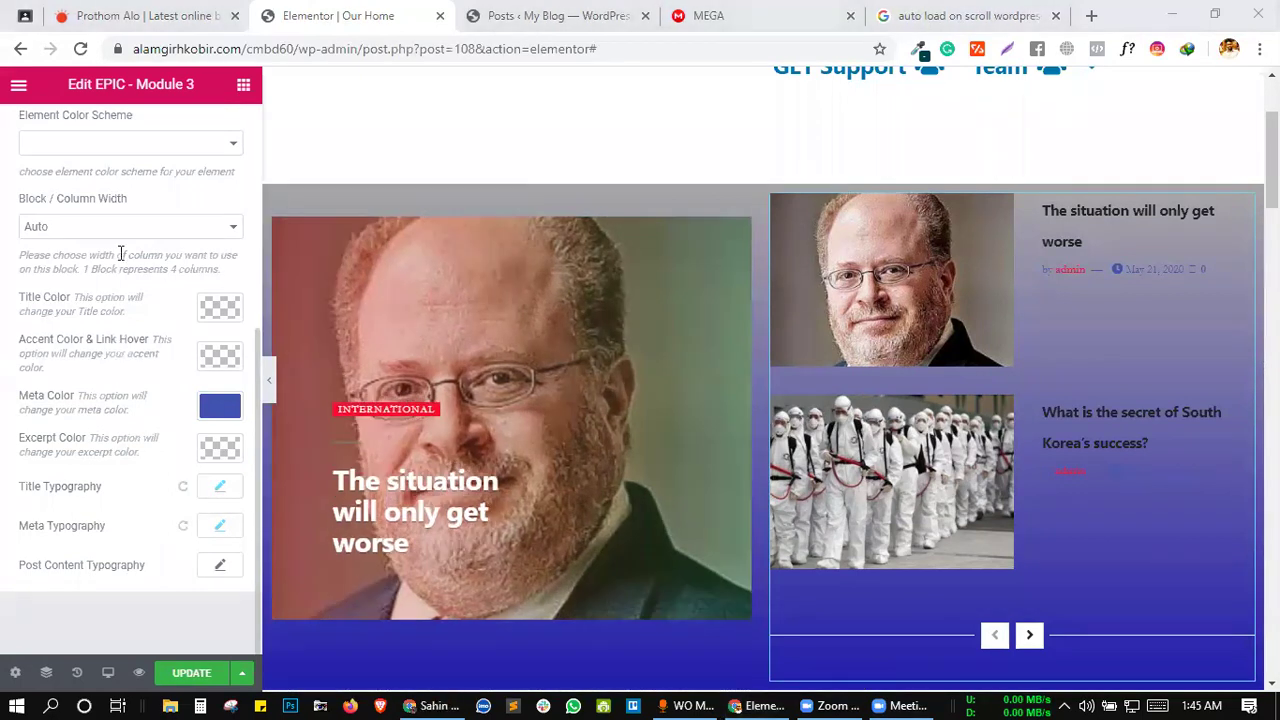
- Try the boxed layout with shadow on the top news post list module and turn the boxed layout off again
{"action": "scroll", "coordinate": [152, 331], "scroll_direction": "up", "scroll_amount": 4}
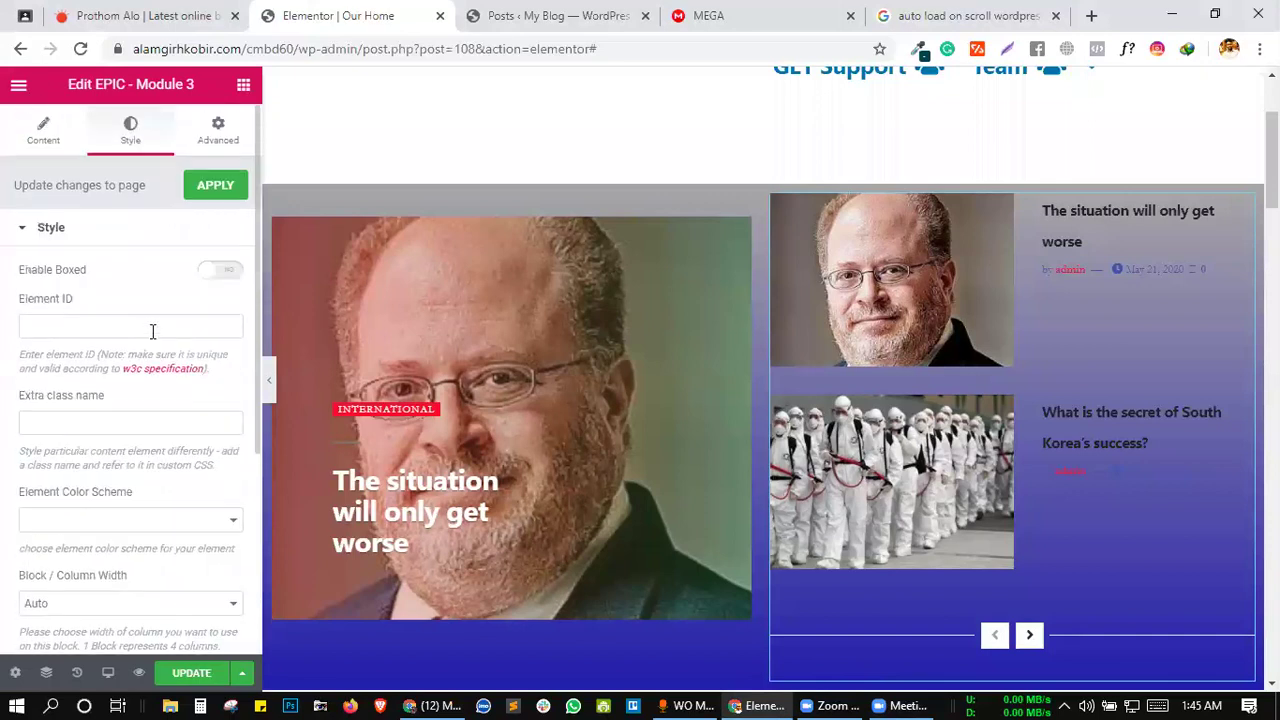
{"action": "left_click", "coordinate": [228, 270]}
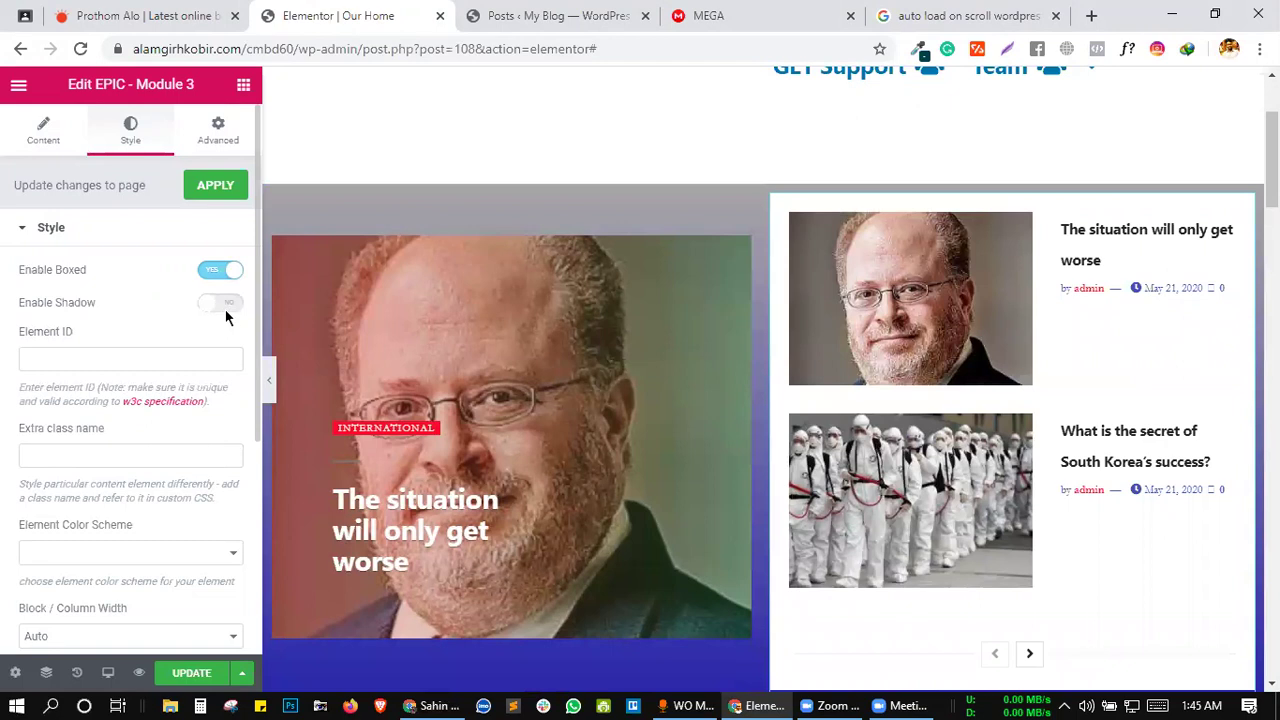
{"action": "left_click", "coordinate": [225, 310]}
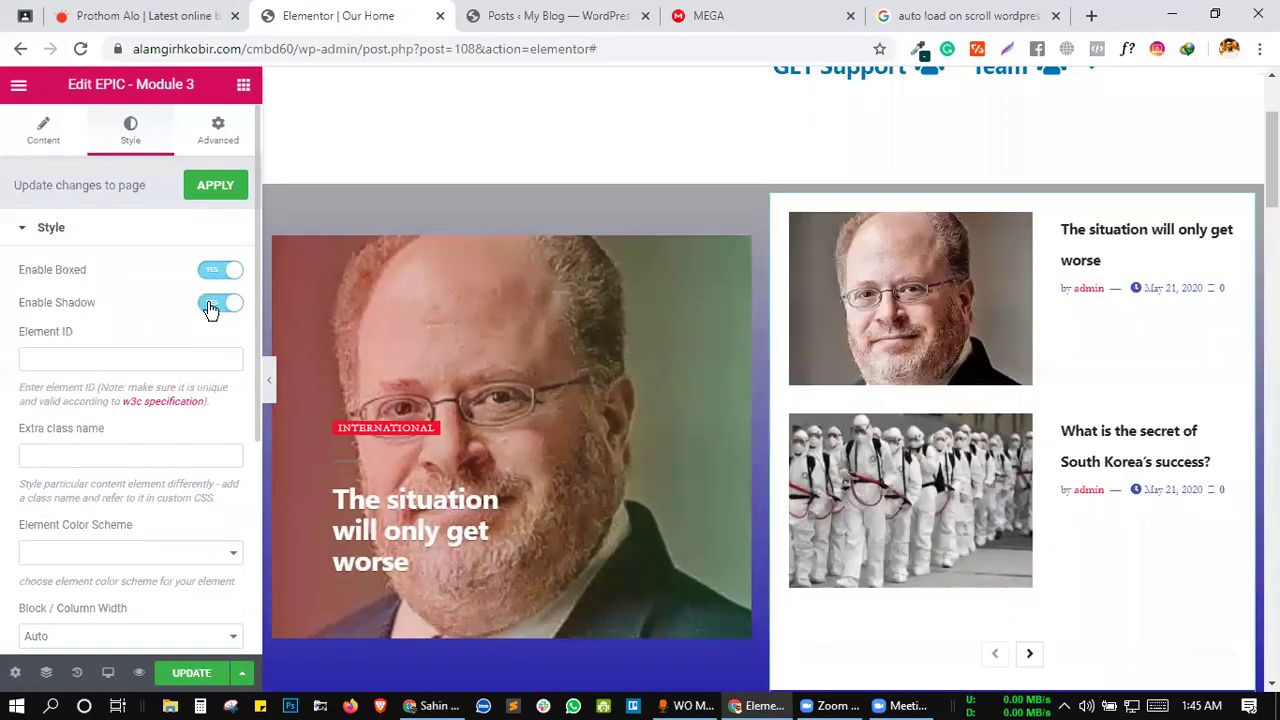
{"action": "left_click", "coordinate": [215, 270]}
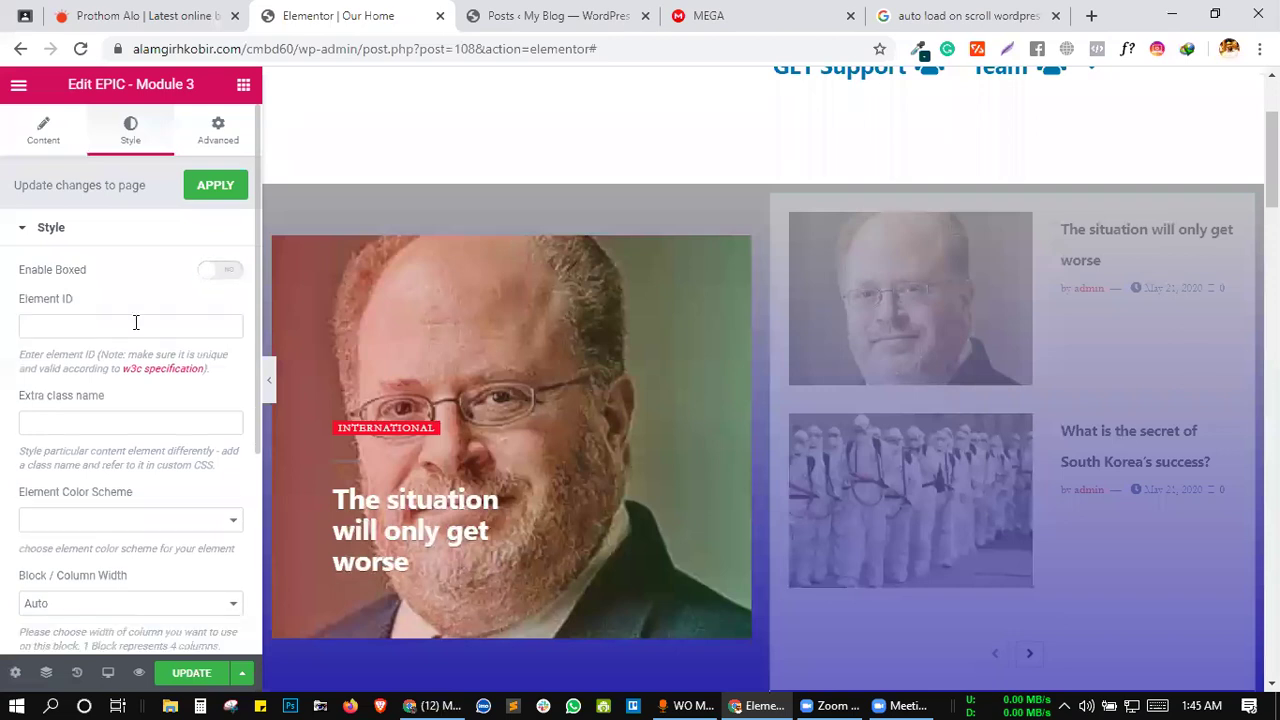
{"action": "scroll", "coordinate": [136, 322], "scroll_direction": "down", "scroll_amount": 1}
{"action": "scroll", "coordinate": [136, 322], "scroll_direction": "down", "scroll_amount": 1}
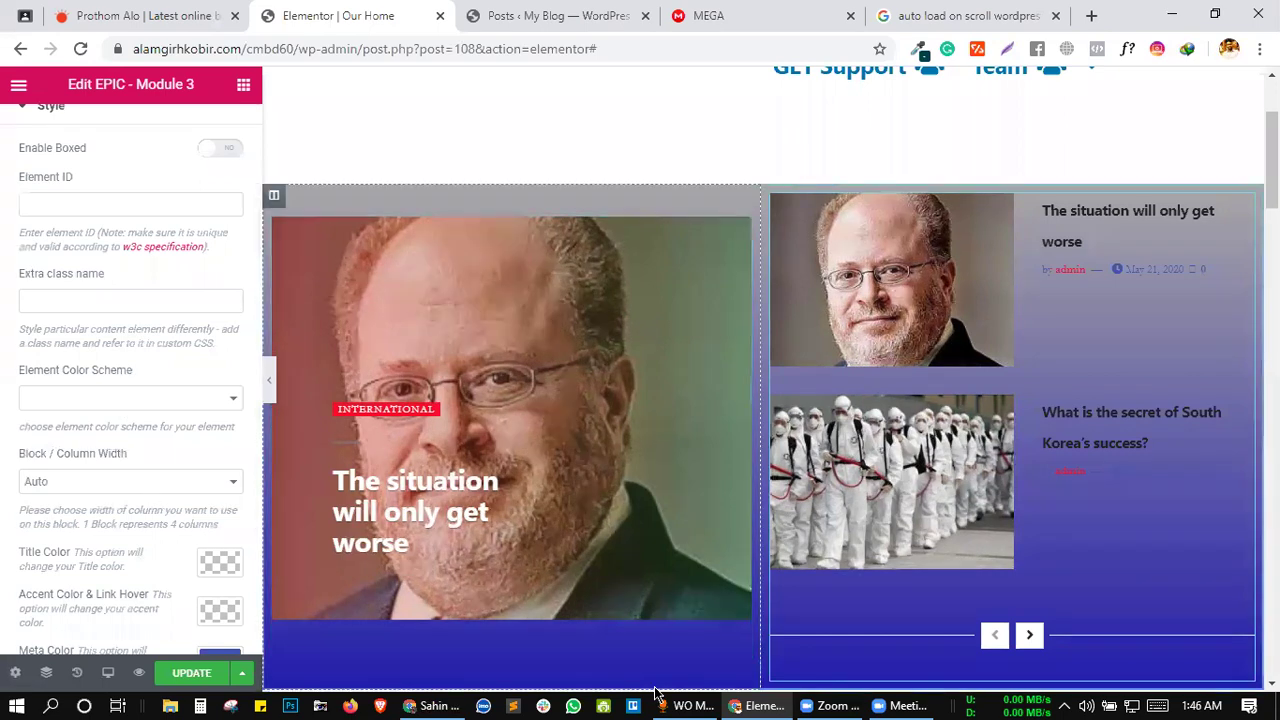
- Switch to WO Mic Client, accept reconnecting the microphone and minimize its window to return to the page editor
{"action": "left_click", "coordinate": [684, 705]}
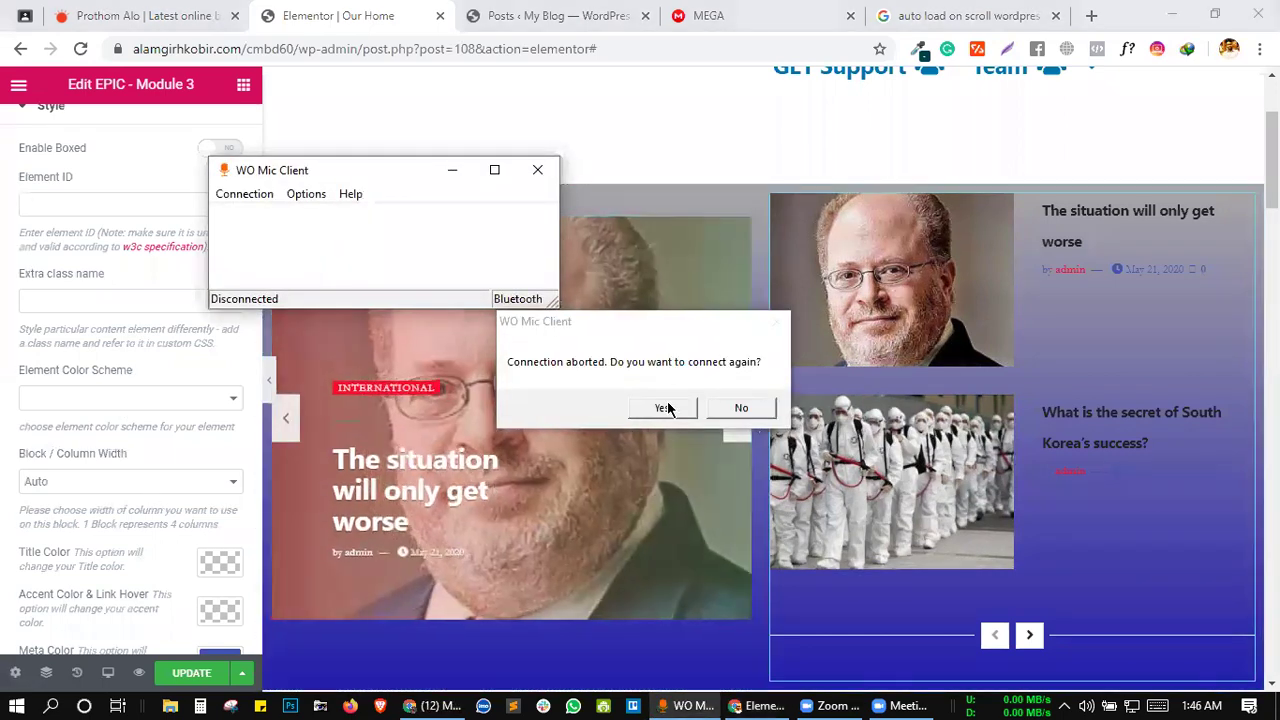
{"action": "left_click", "coordinate": [662, 408]}
{"action": "left_click", "coordinate": [328, 384]}
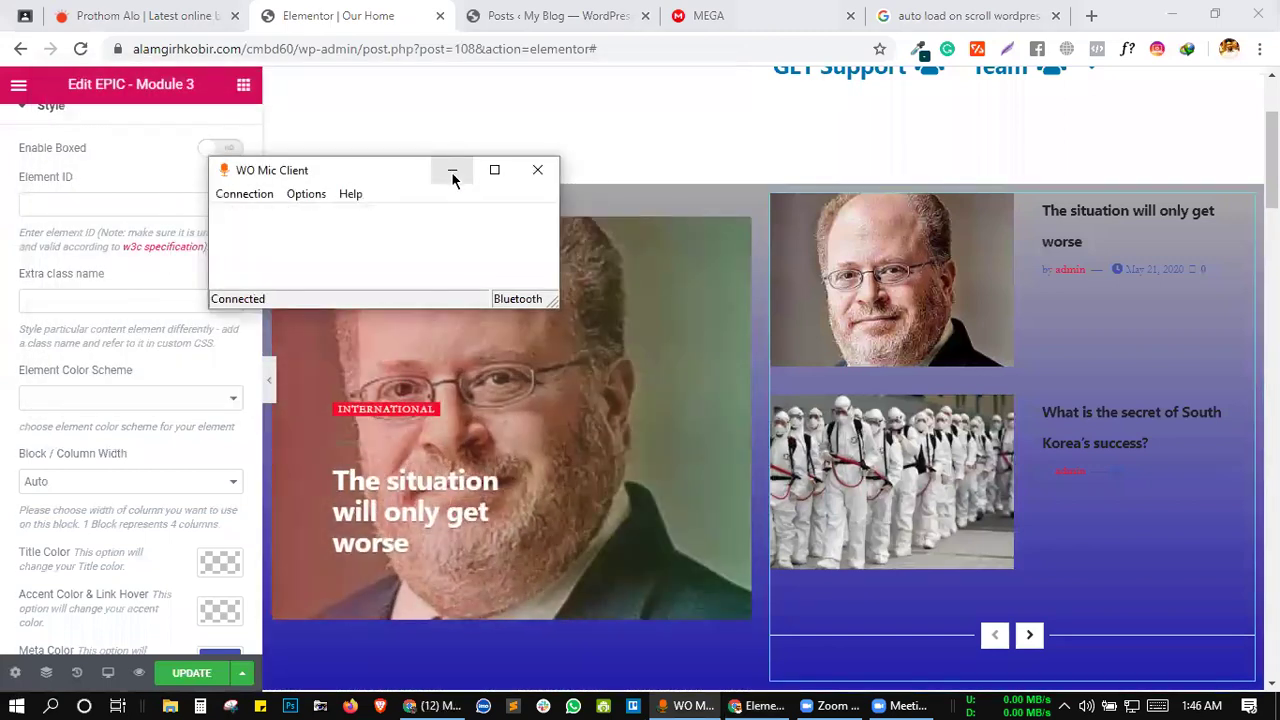
{"action": "left_click", "coordinate": [451, 171]}
{"action": "scroll", "coordinate": [683, 310], "scroll_direction": "down", "scroll_amount": 3}
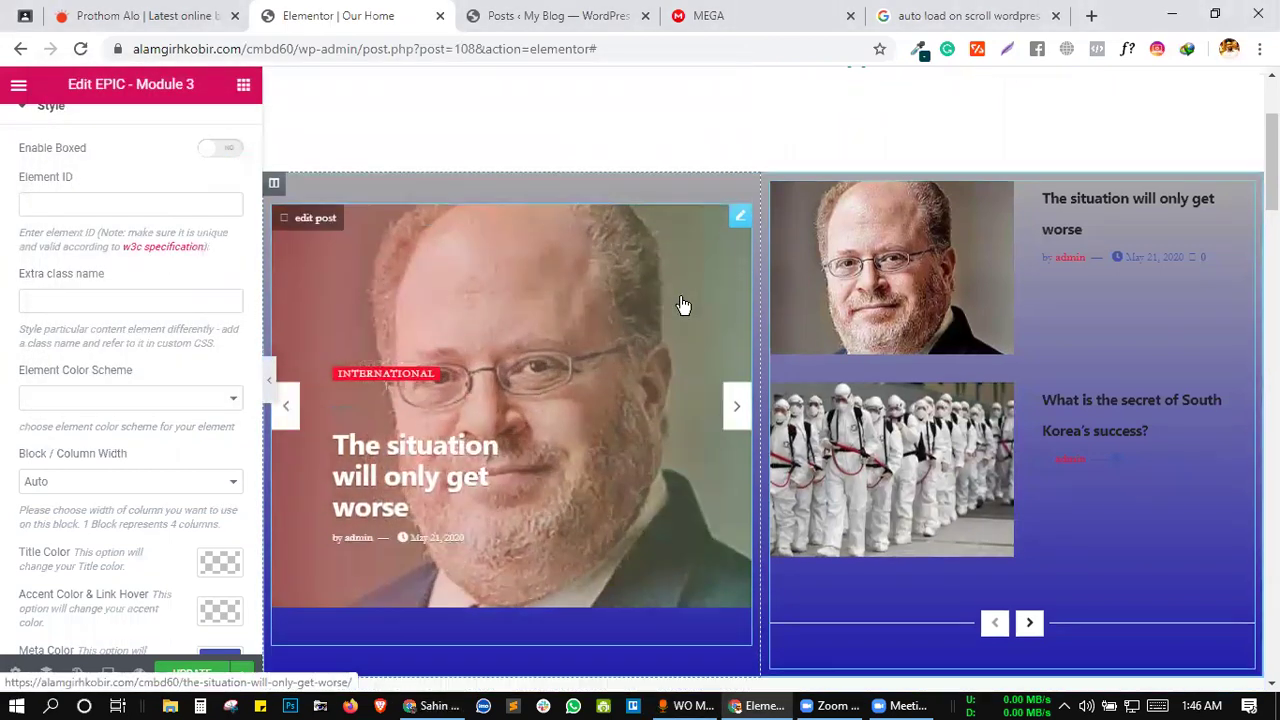
- Review the home page's news sections, show the top news list module's content settings and save the page changes
{"action": "scroll", "coordinate": [683, 305], "scroll_direction": "up", "scroll_amount": 1}
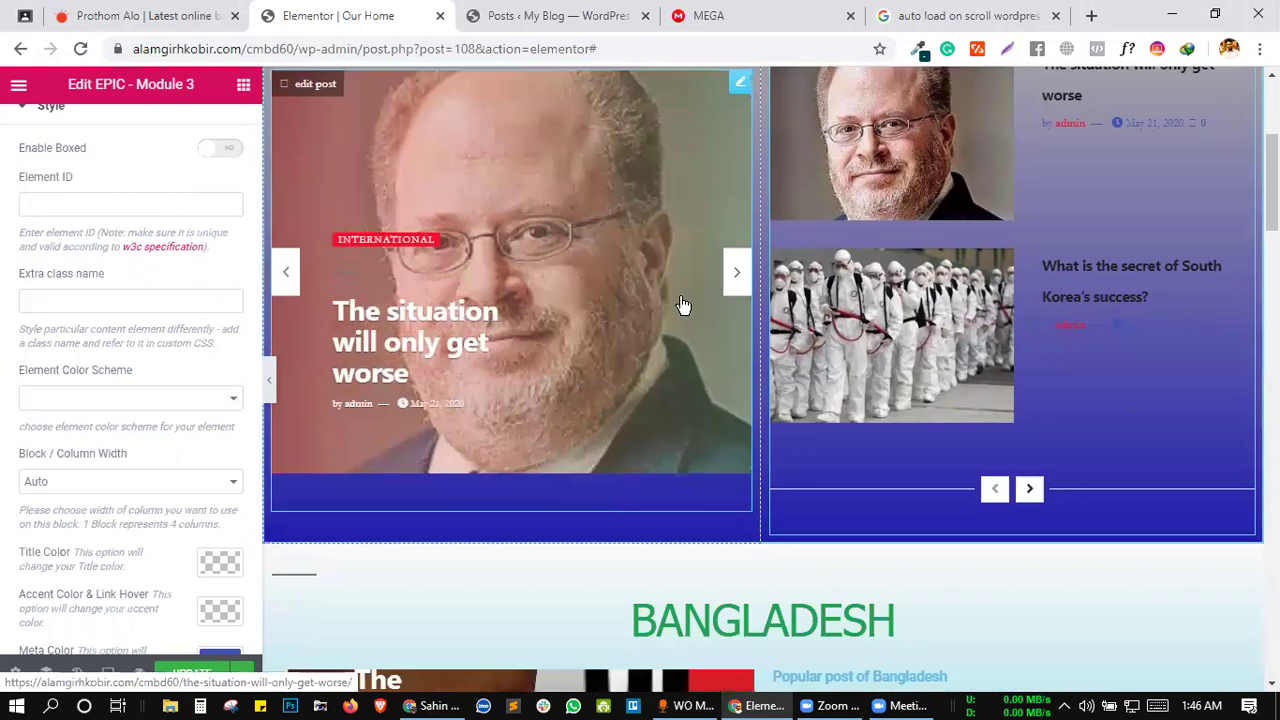
{"action": "scroll", "coordinate": [714, 537], "scroll_direction": "down", "scroll_amount": 3}
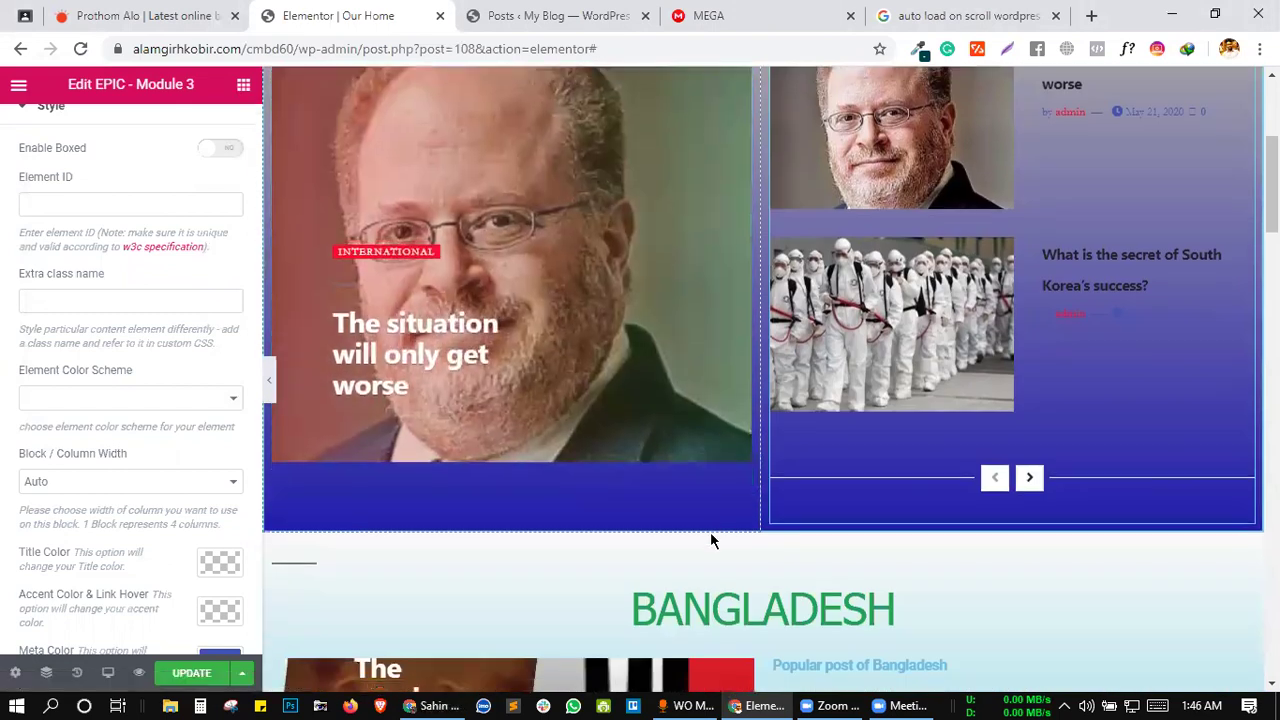
{"action": "scroll", "coordinate": [709, 532], "scroll_direction": "down", "scroll_amount": 4}
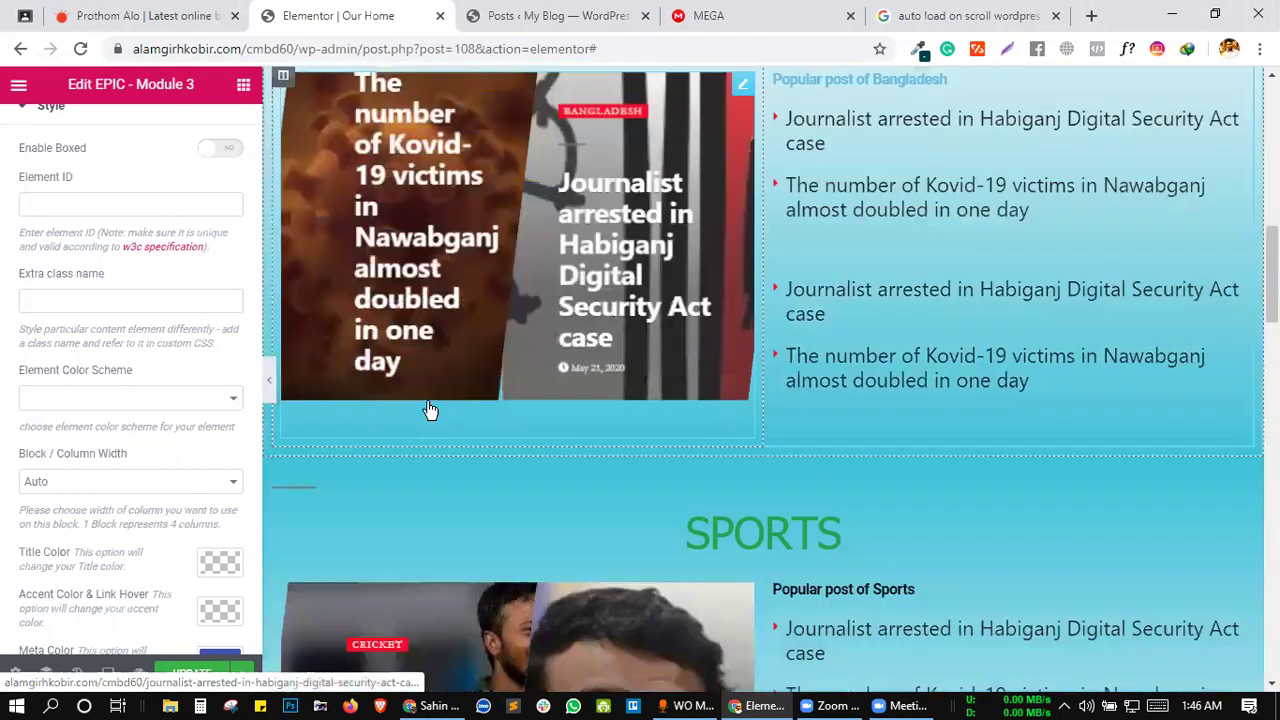
{"action": "scroll", "coordinate": [429, 406], "scroll_direction": "down", "scroll_amount": 4}
{"action": "scroll", "coordinate": [107, 260], "scroll_direction": "up", "scroll_amount": 2}
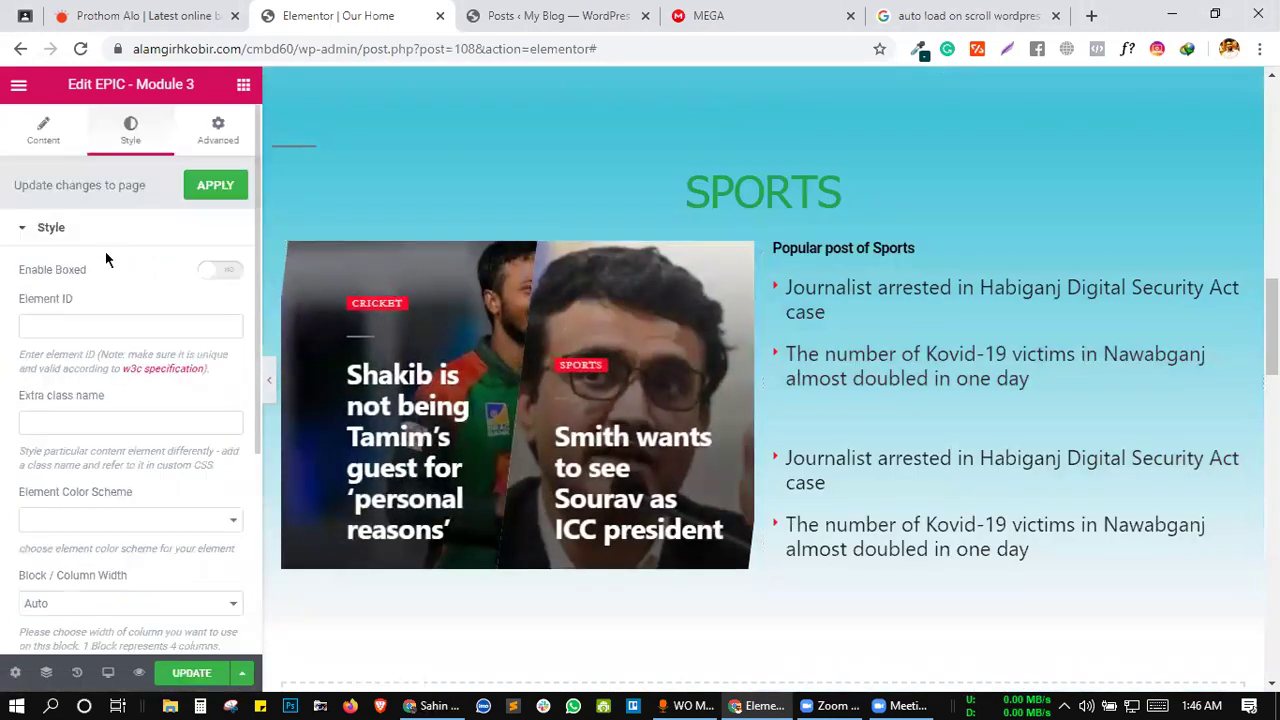
{"action": "left_click", "coordinate": [53, 140]}
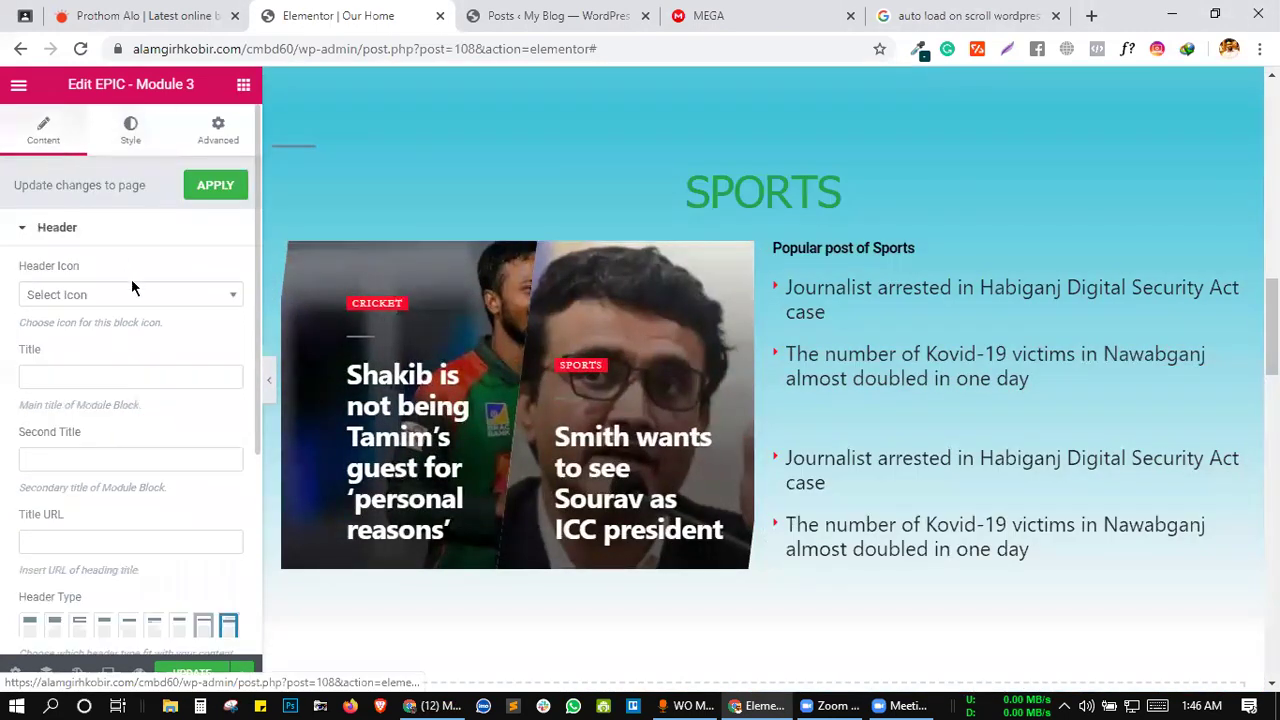
{"action": "scroll", "coordinate": [136, 280], "scroll_direction": "down", "scroll_amount": 4}
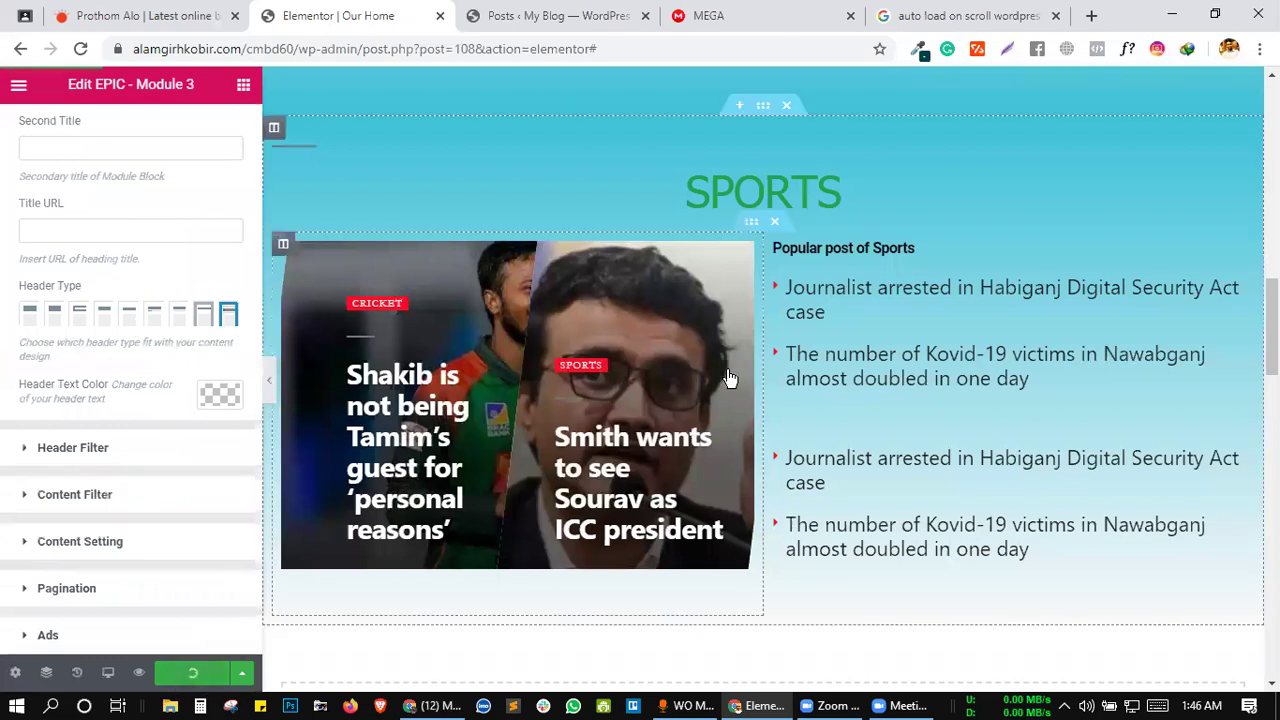
{"action": "scroll", "coordinate": [727, 350], "scroll_direction": "down", "scroll_amount": 10}
{"action": "scroll", "coordinate": [728, 366], "scroll_direction": "up", "scroll_amount": 10}
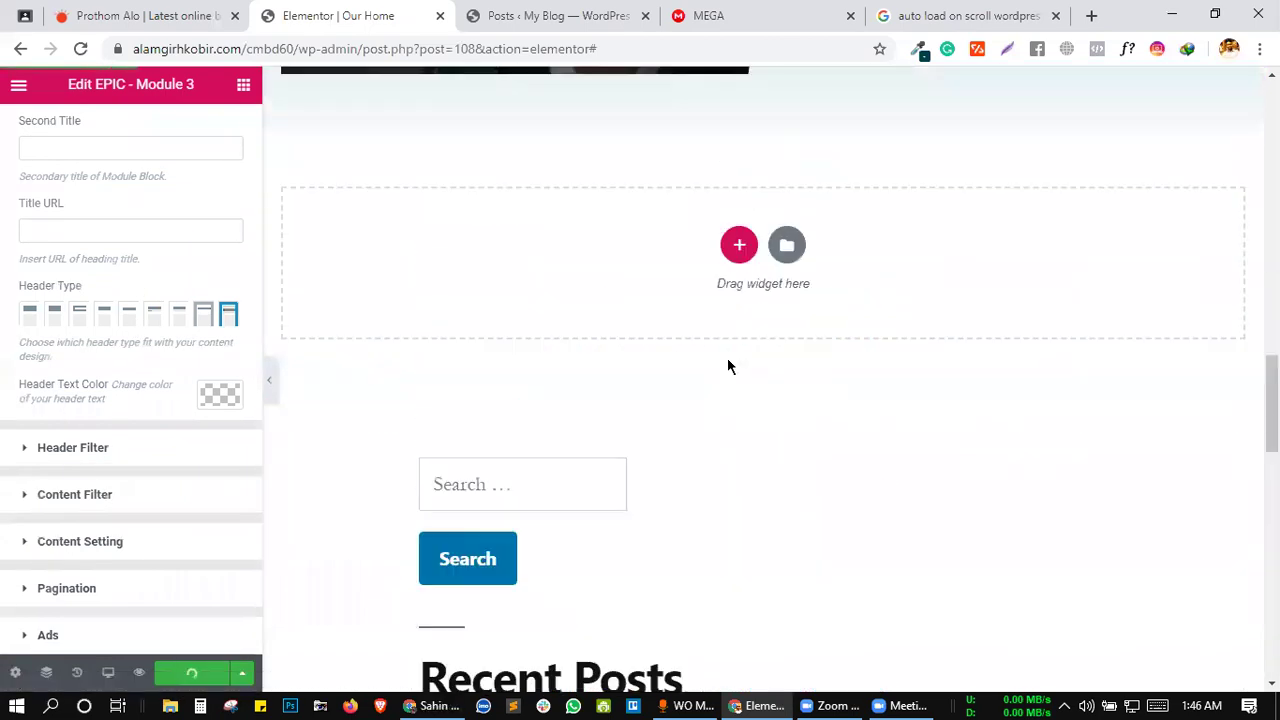
{"action": "scroll", "coordinate": [522, 387], "scroll_direction": "down", "scroll_amount": 2}
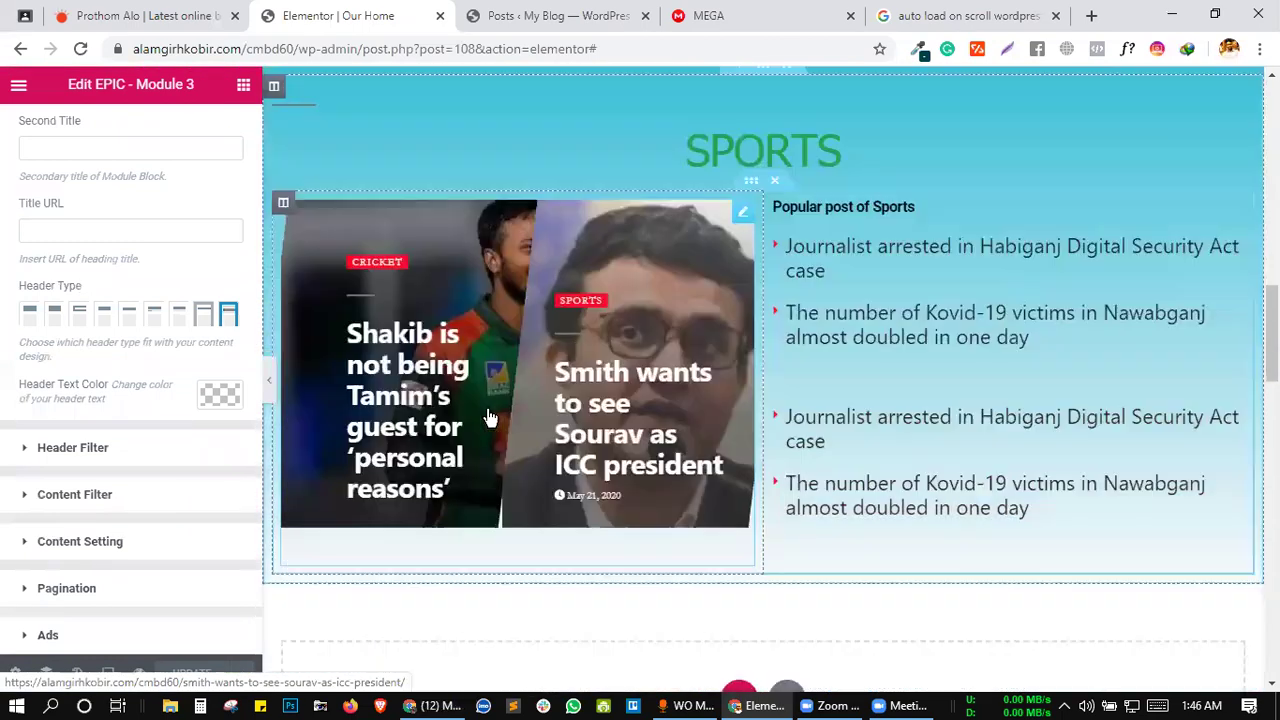
- Open the Sports hero module for editing and examine its content filter, hero design, hero style and hero slider settings
{"action": "left_click", "coordinate": [745, 213]}
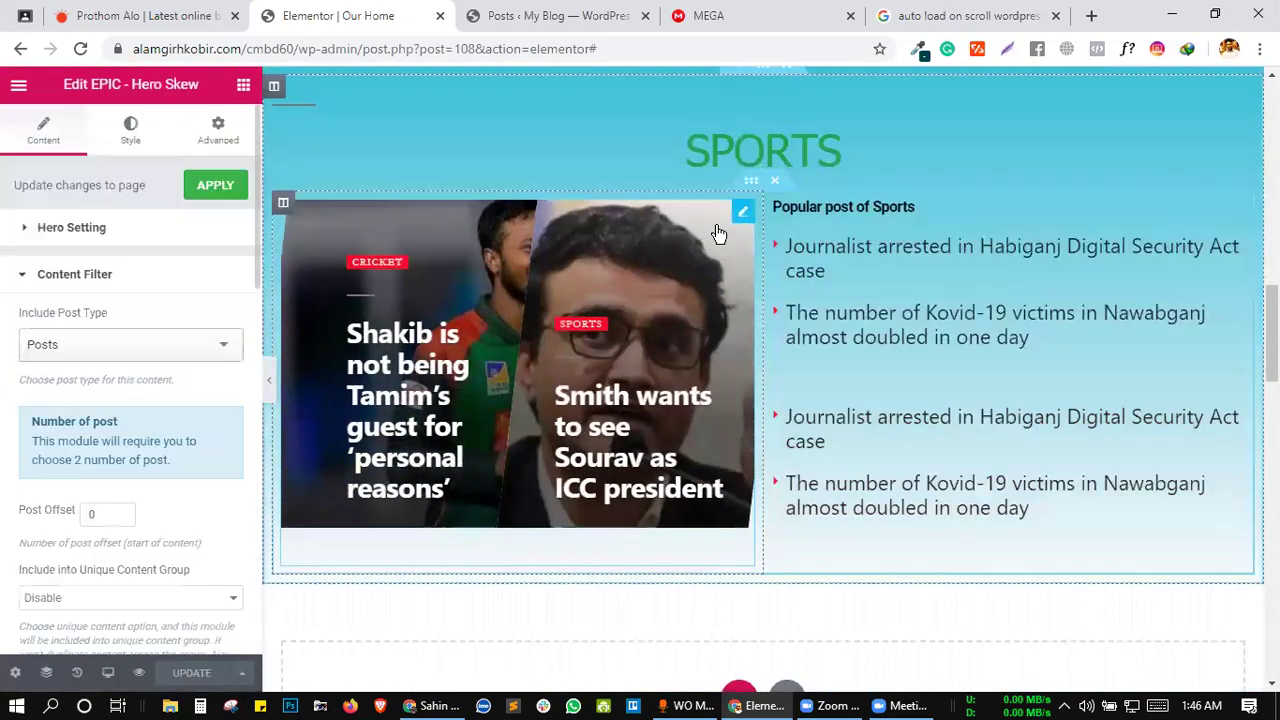
{"action": "scroll", "coordinate": [78, 394], "scroll_direction": "down", "scroll_amount": 1}
{"action": "scroll", "coordinate": [108, 420], "scroll_direction": "down", "scroll_amount": 3}
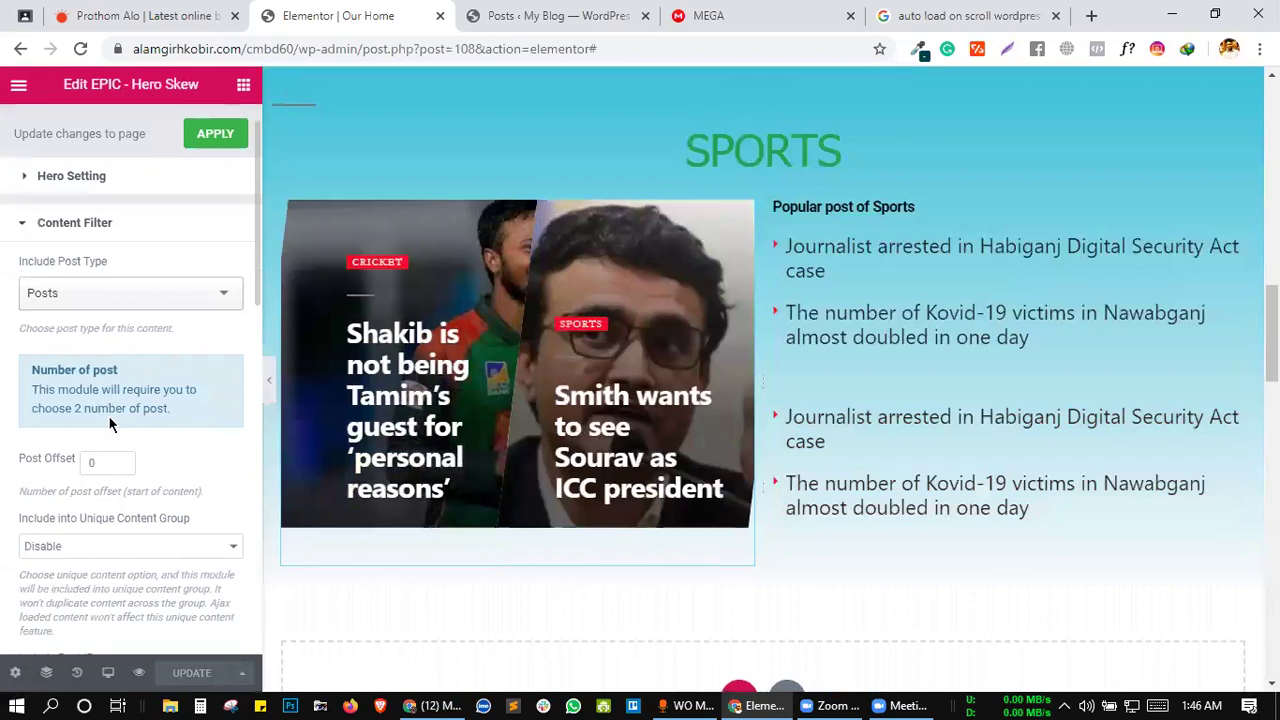
{"action": "scroll", "coordinate": [118, 371], "scroll_direction": "down", "scroll_amount": 5}
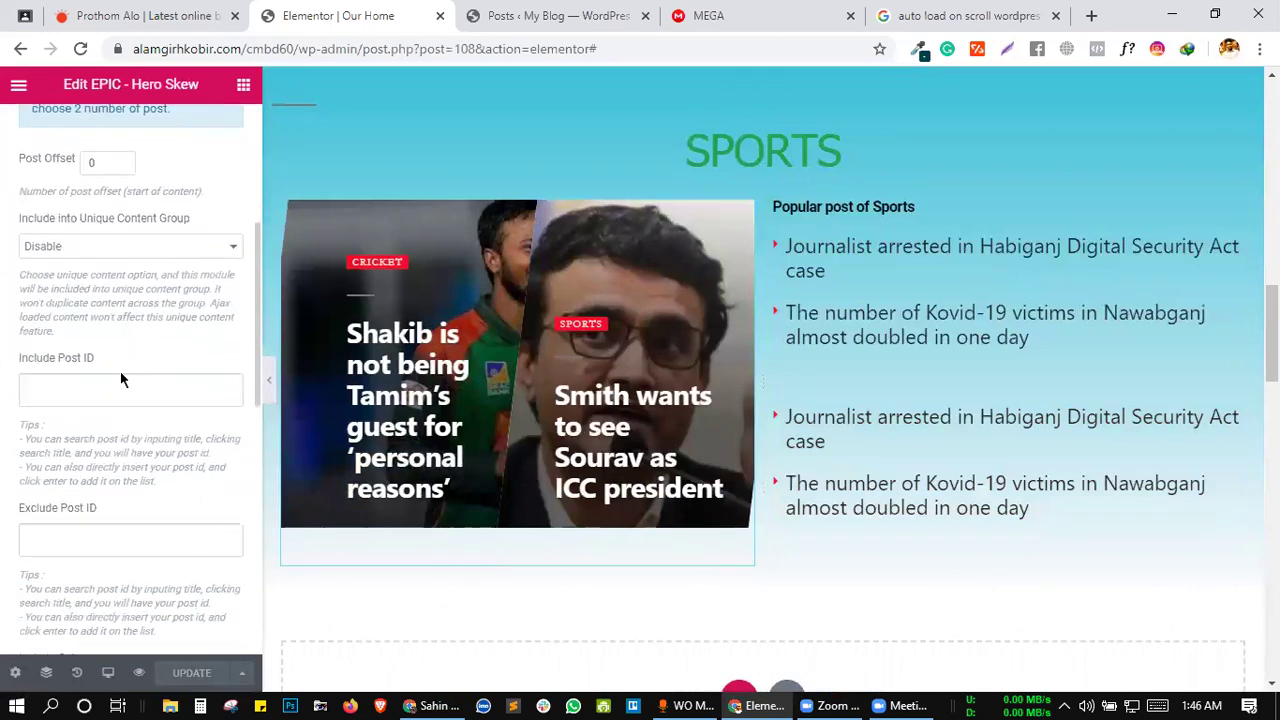
{"action": "scroll", "coordinate": [120, 371], "scroll_direction": "down", "scroll_amount": 2}
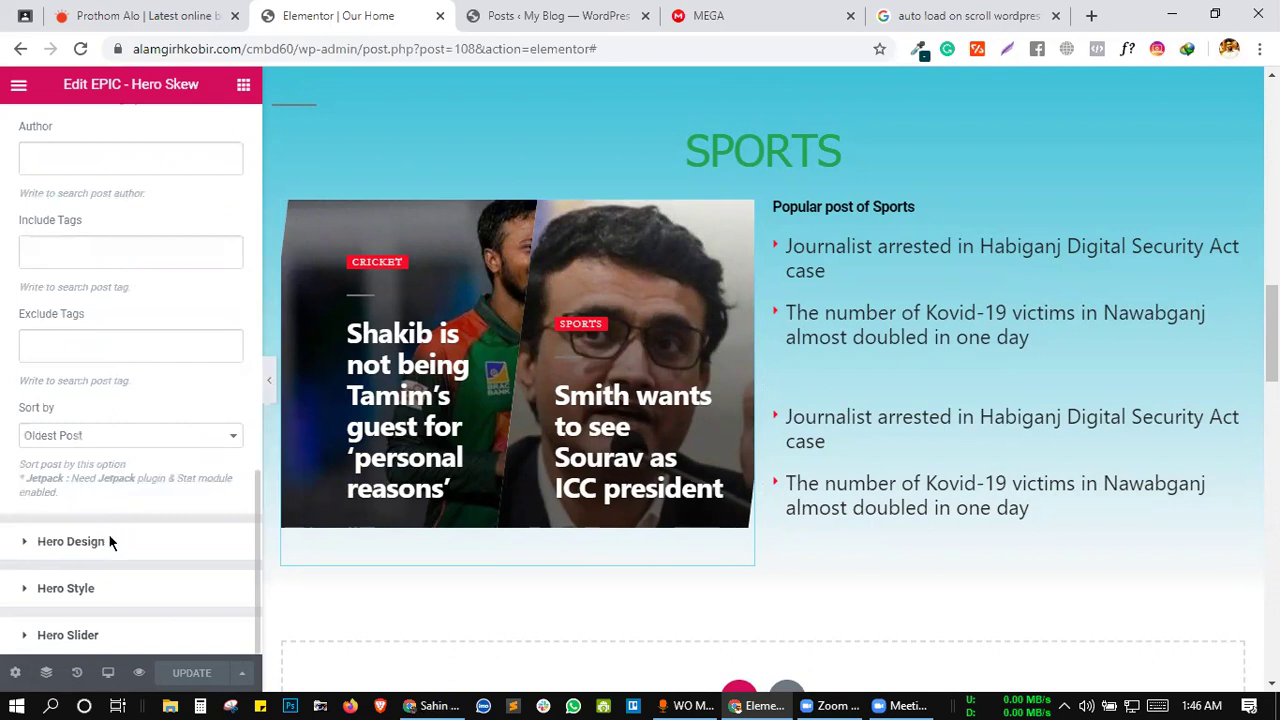
{"action": "left_click", "coordinate": [70, 541]}
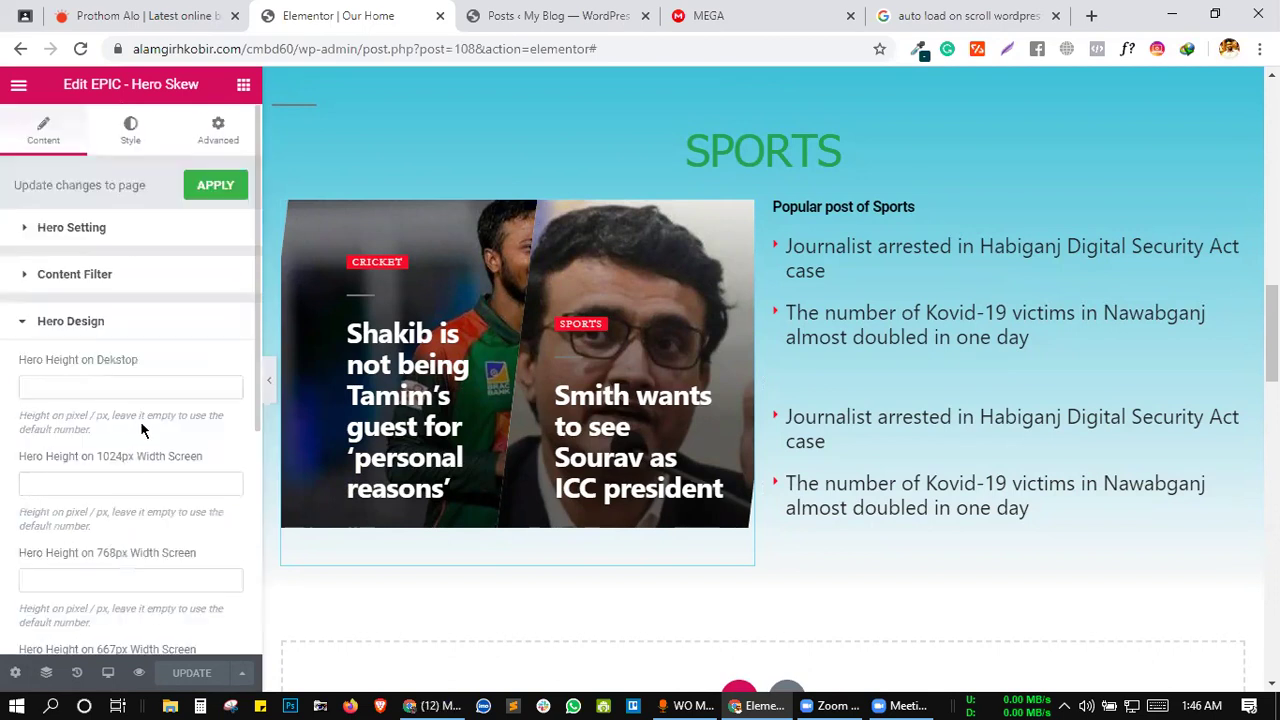
{"action": "scroll", "coordinate": [140, 421], "scroll_direction": "down", "scroll_amount": 3}
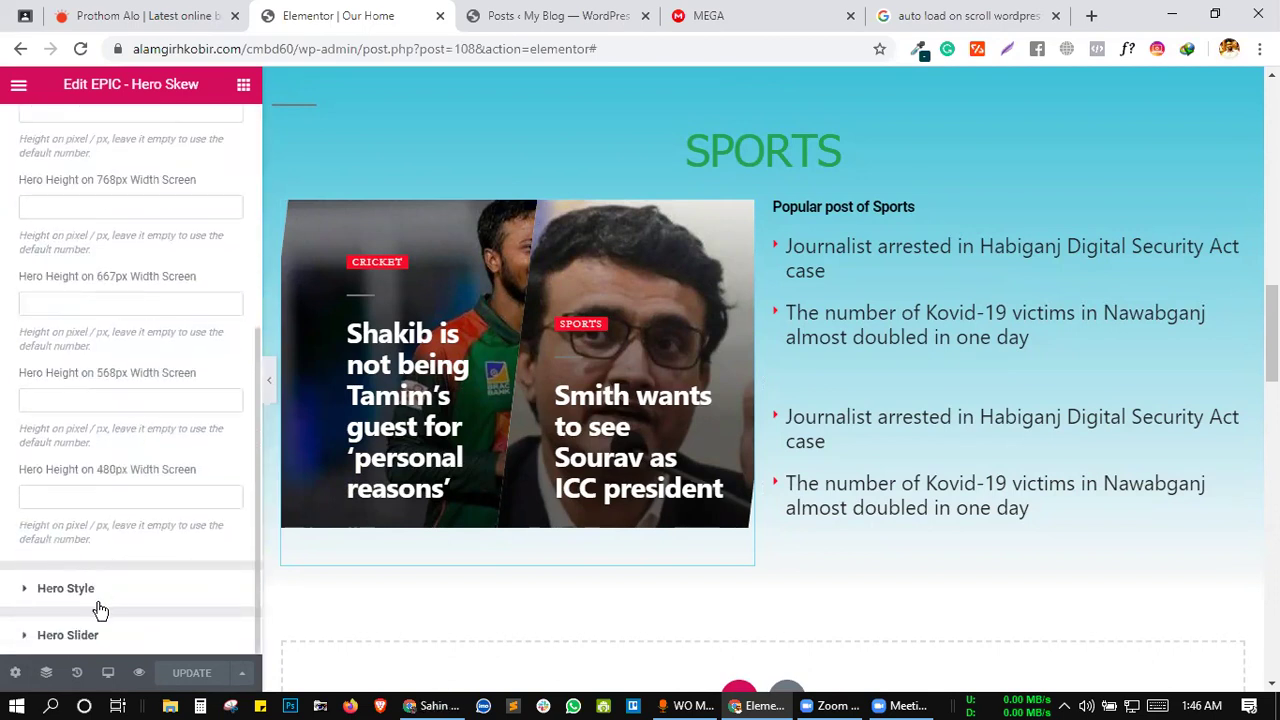
{"action": "left_click", "coordinate": [65, 588]}
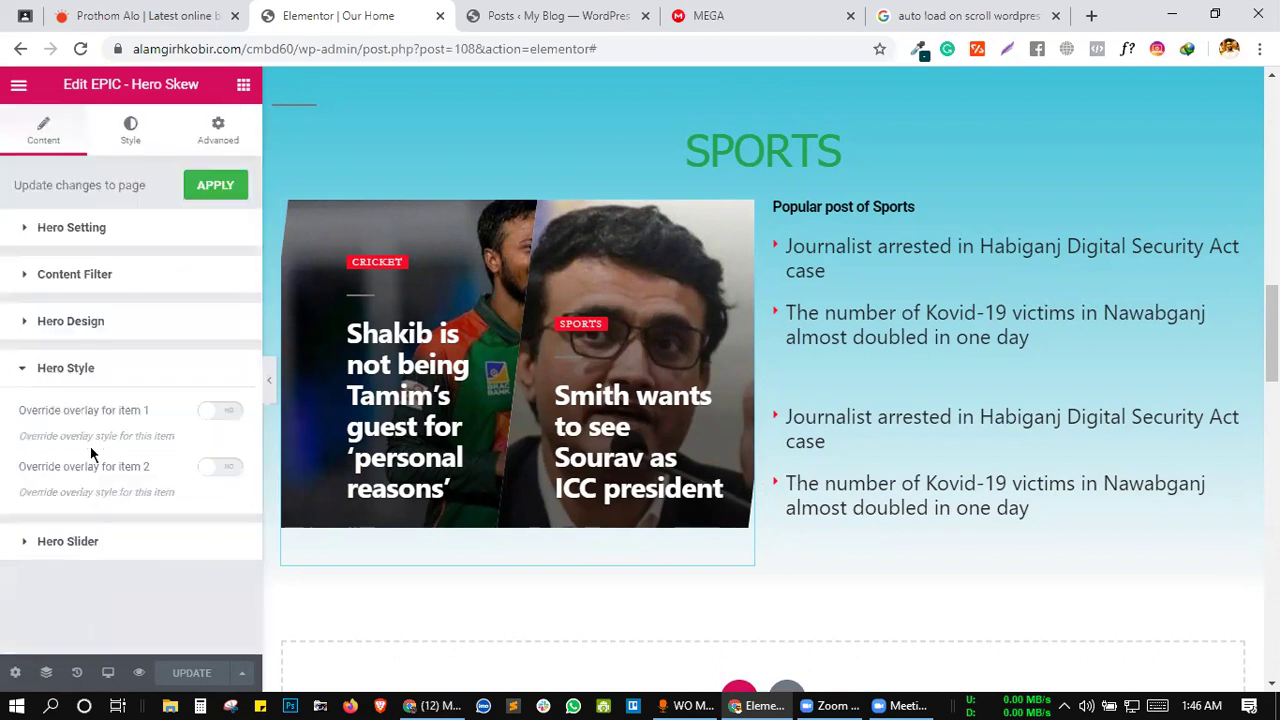
{"action": "left_click", "coordinate": [106, 545]}
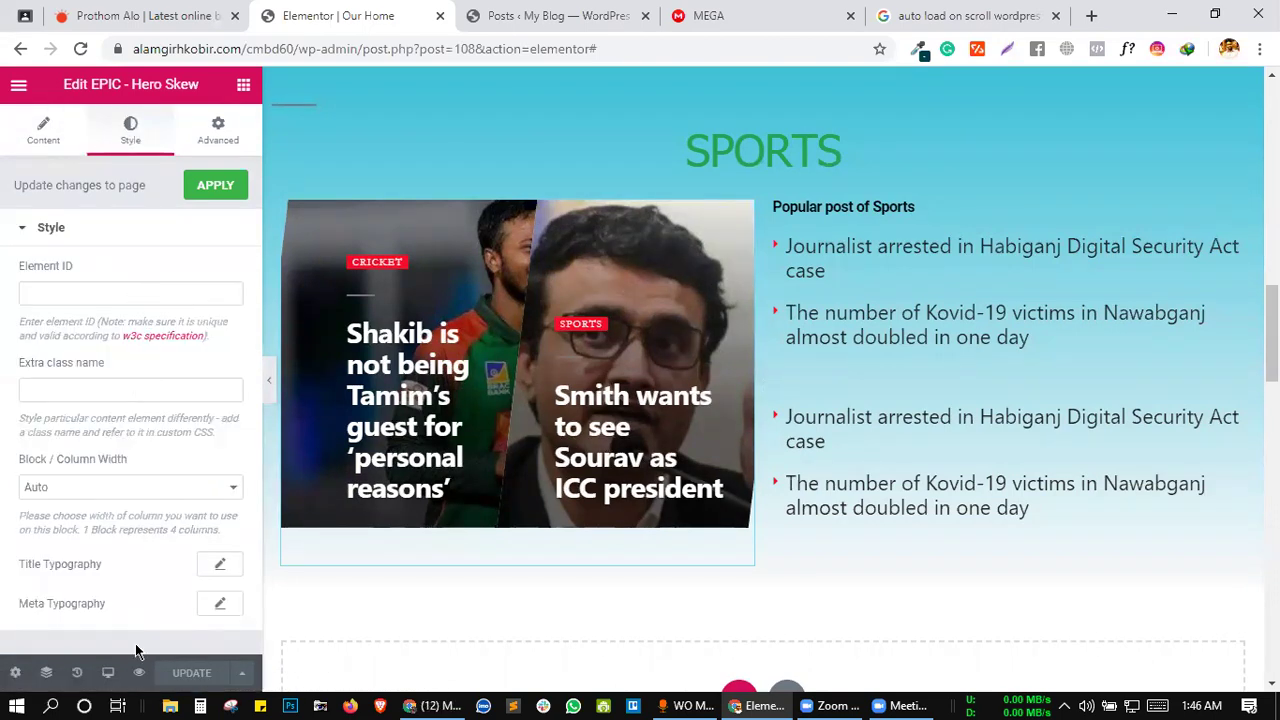
- Examine the Sports hero module's advanced and style settings and return to its content settings
{"action": "left_click", "coordinate": [188, 152]}
{"action": "scroll", "coordinate": [104, 484], "scroll_direction": "down", "scroll_amount": 3}
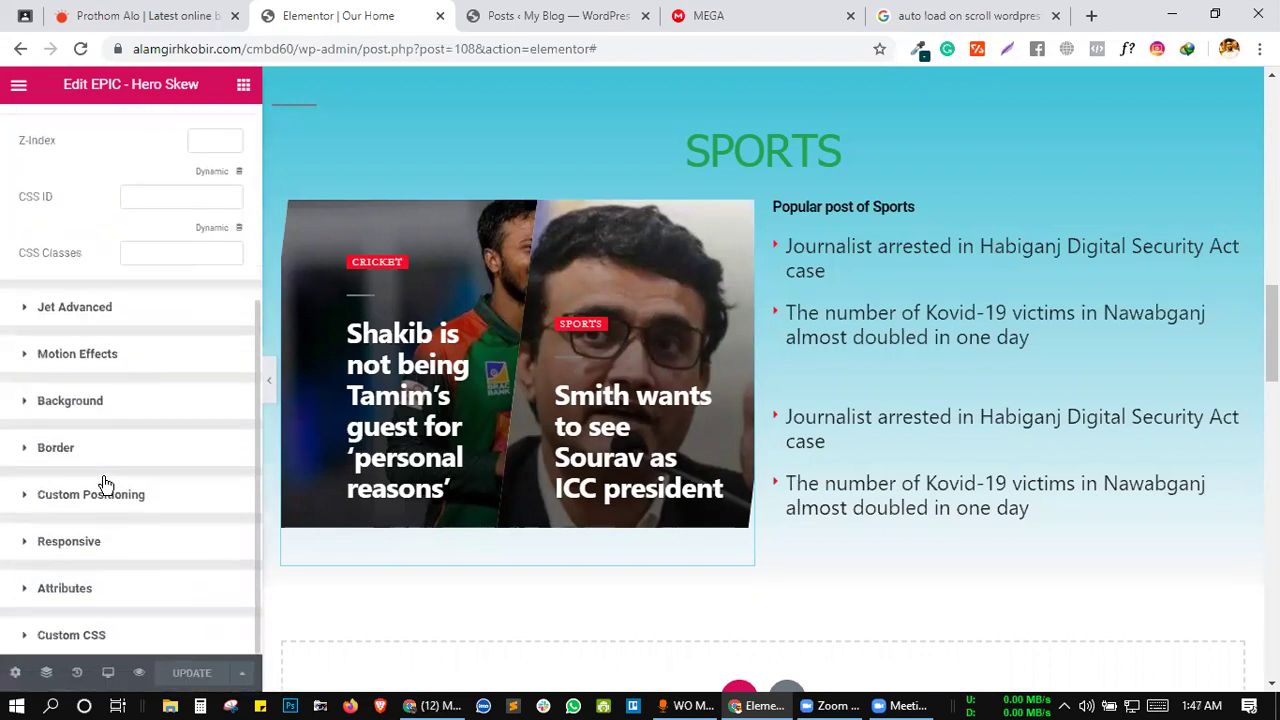
{"action": "scroll", "coordinate": [104, 484], "scroll_direction": "up", "scroll_amount": 3}
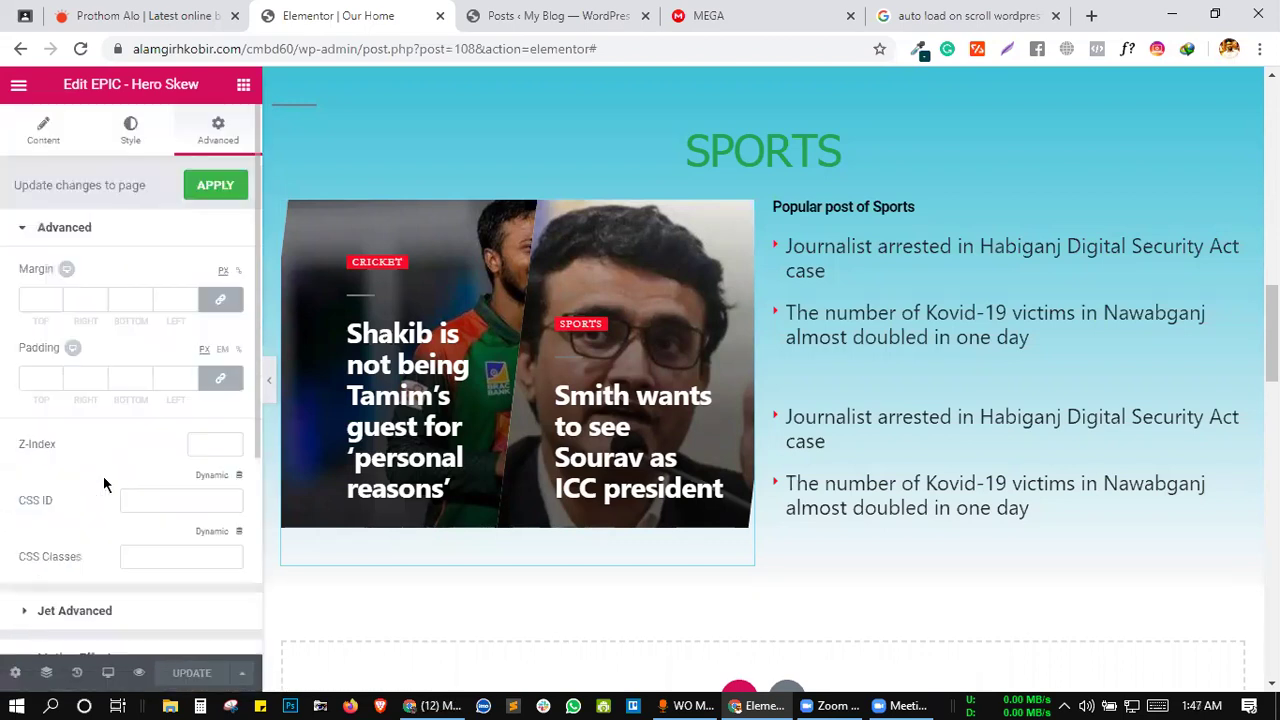
{"action": "left_click", "coordinate": [128, 132]}
{"action": "left_click", "coordinate": [66, 134]}
- Try Custom Format as the date format of the Sports hero module and switch back to WordPress Default Format
{"action": "scroll", "coordinate": [130, 320], "scroll_direction": "down", "scroll_amount": 1}
{"action": "scroll", "coordinate": [150, 330], "scroll_direction": "up", "scroll_amount": 1}
{"action": "scroll", "coordinate": [185, 330], "scroll_direction": "down", "scroll_amount": 1}
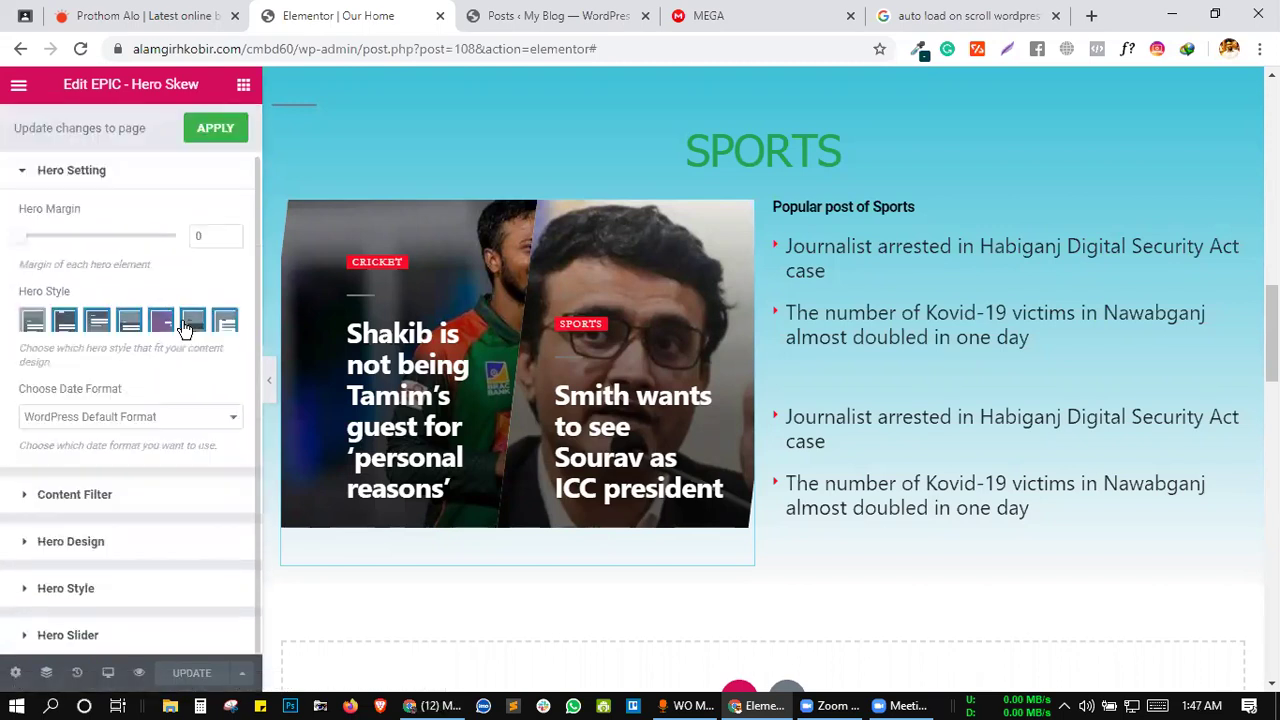
{"action": "left_click", "coordinate": [125, 416]}
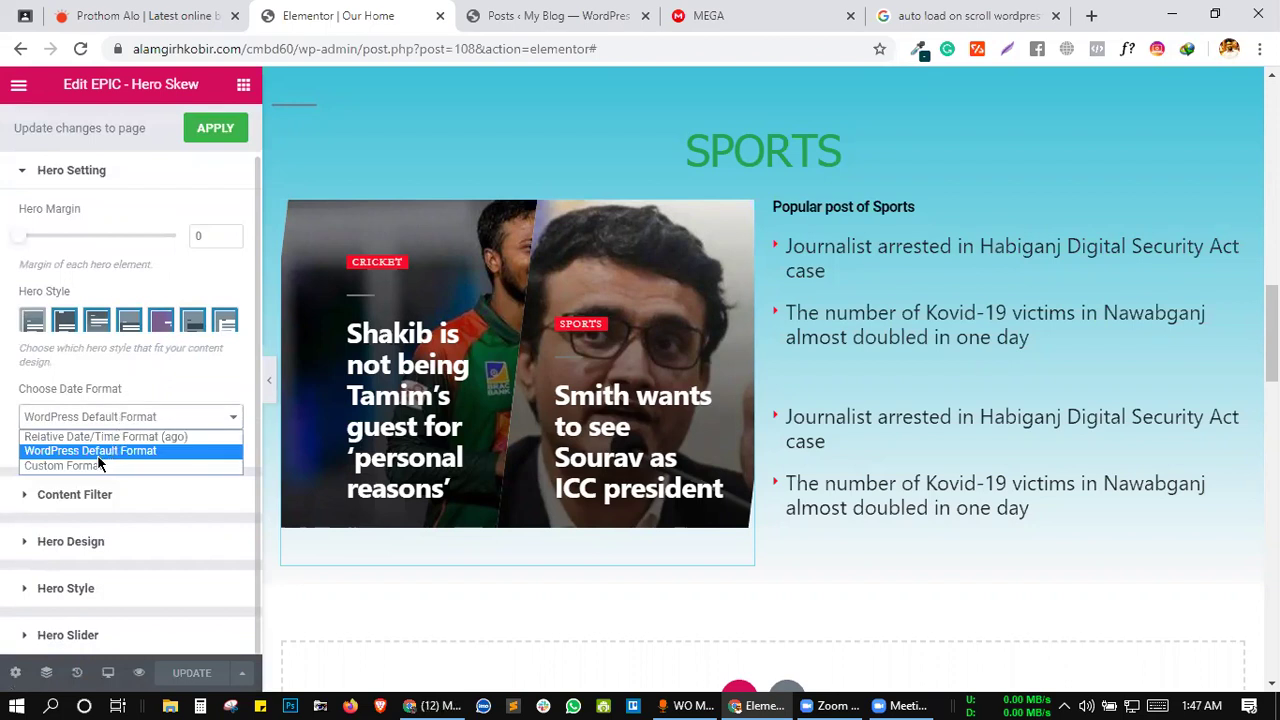
{"action": "key", "text": "Escape"}
{"action": "left_click", "coordinate": [121, 418]}
{"action": "left_click", "coordinate": [107, 466]}
{"action": "scroll", "coordinate": [140, 400], "scroll_direction": "down", "scroll_amount": 1}
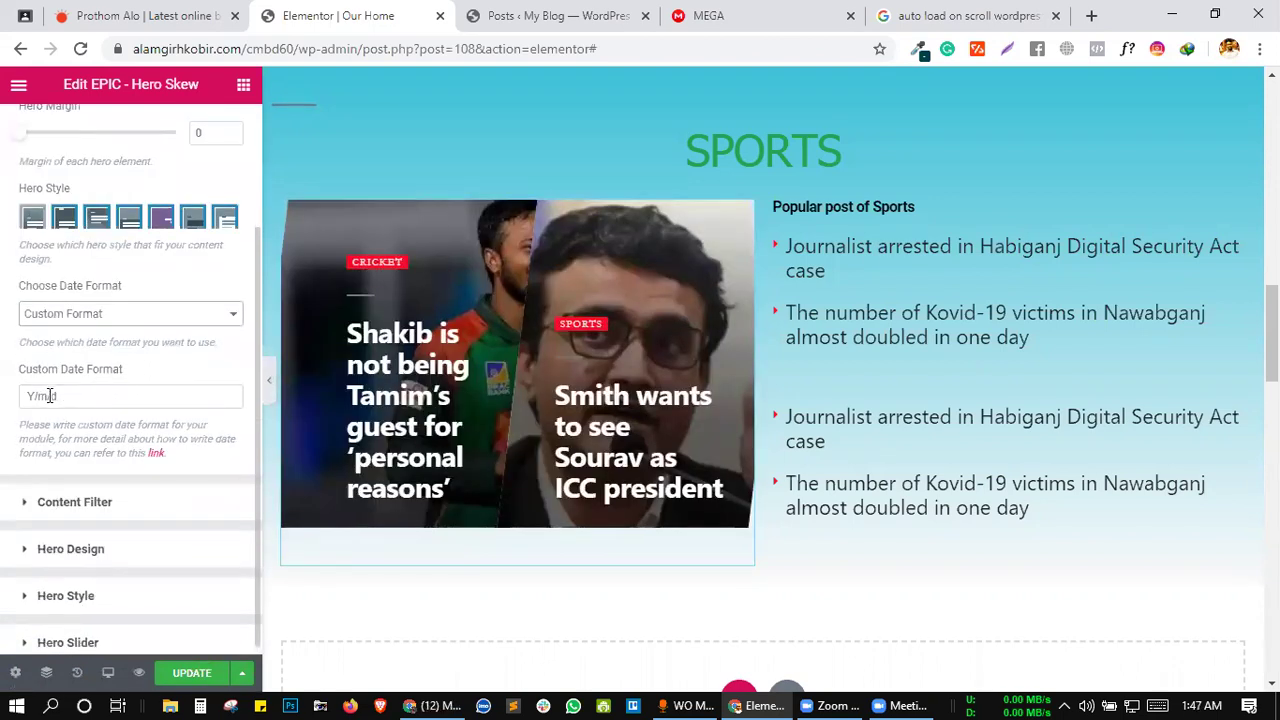
{"action": "left_click", "coordinate": [121, 322]}
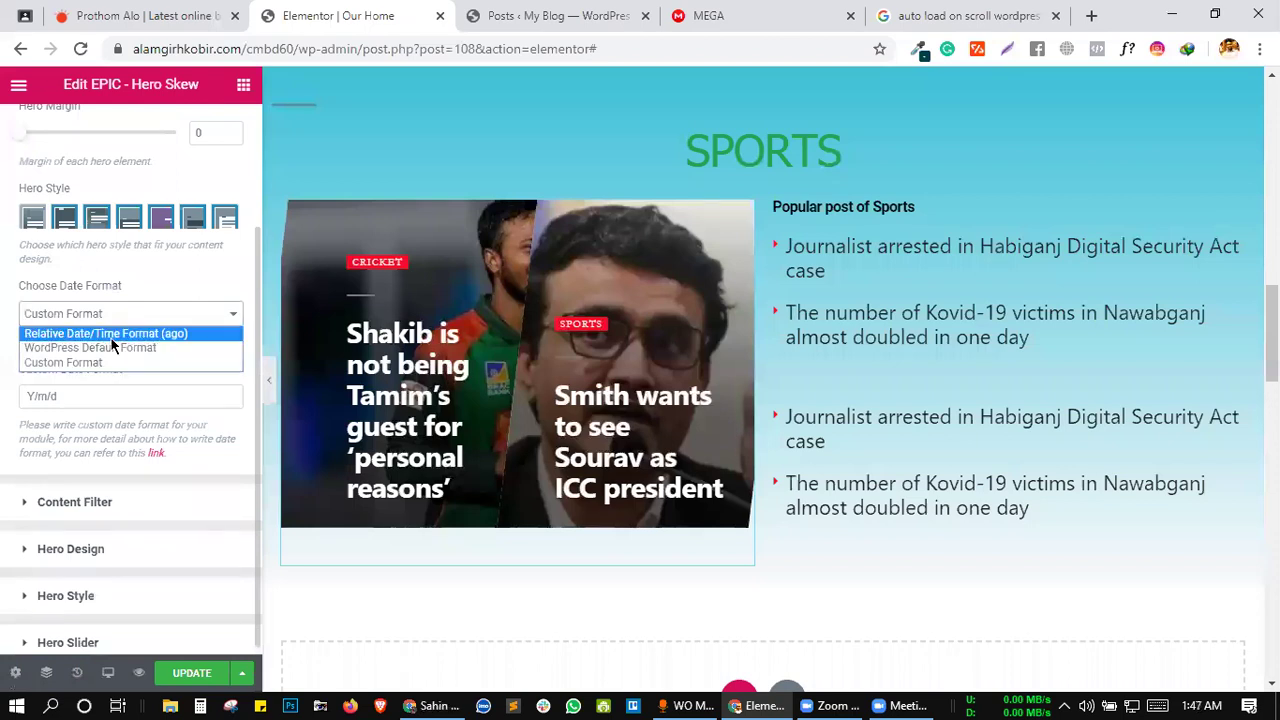
{"action": "left_click", "coordinate": [112, 346]}
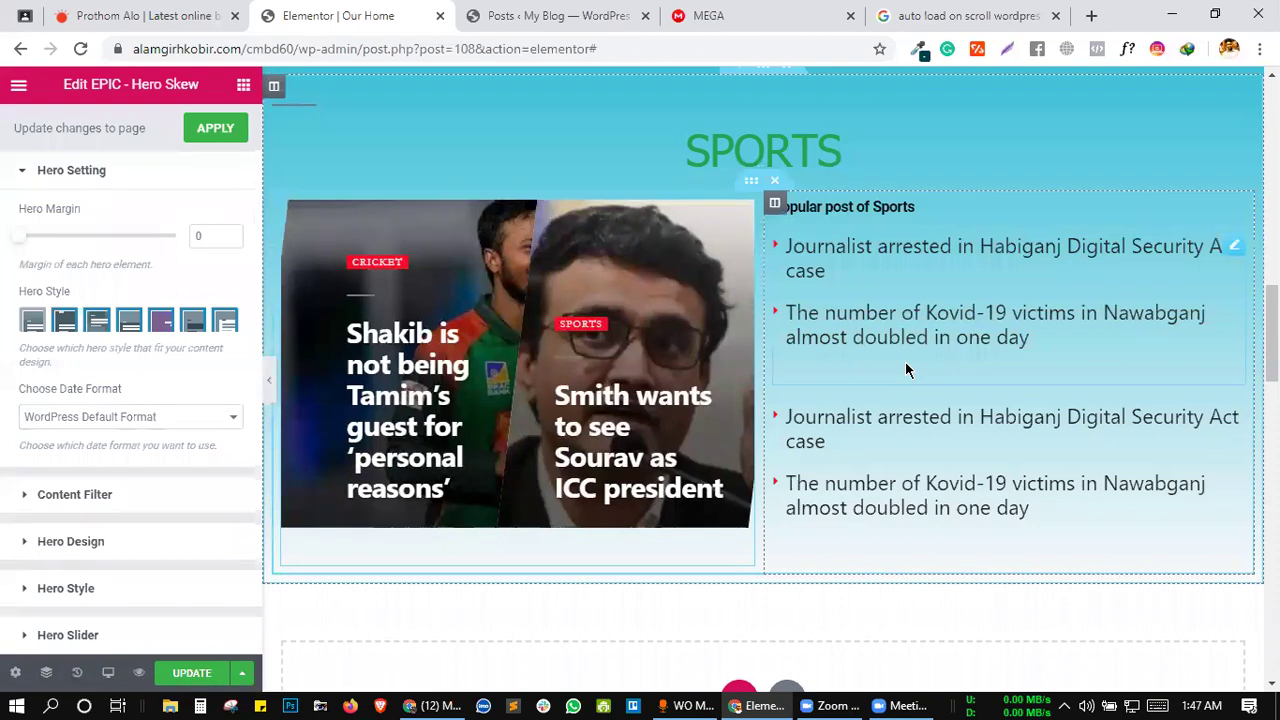
- Open the Sports popular post list for editing and review the page layout from the top news through the Sports section
{"action": "left_click", "coordinate": [840, 443]}
{"action": "scroll", "coordinate": [843, 430], "scroll_direction": "up", "scroll_amount": 2}
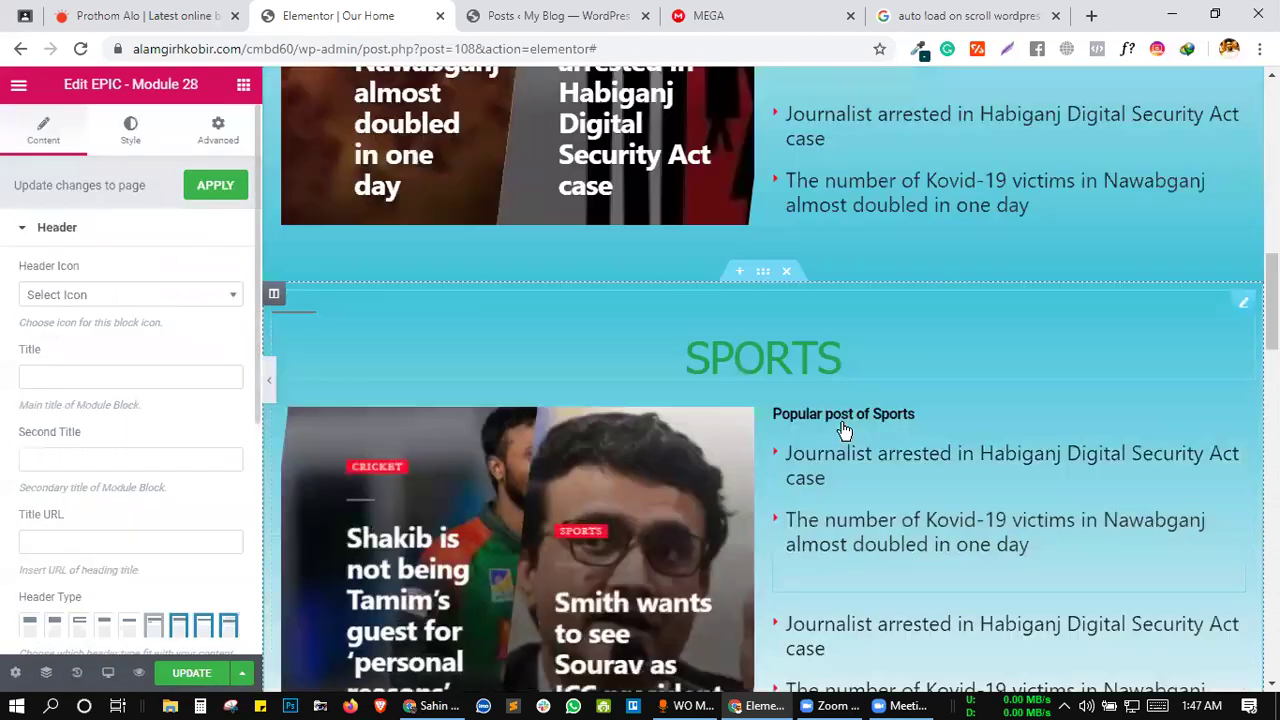
{"action": "scroll", "coordinate": [558, 354], "scroll_direction": "up", "scroll_amount": 10}
{"action": "scroll", "coordinate": [566, 257], "scroll_direction": "down", "scroll_amount": 4}
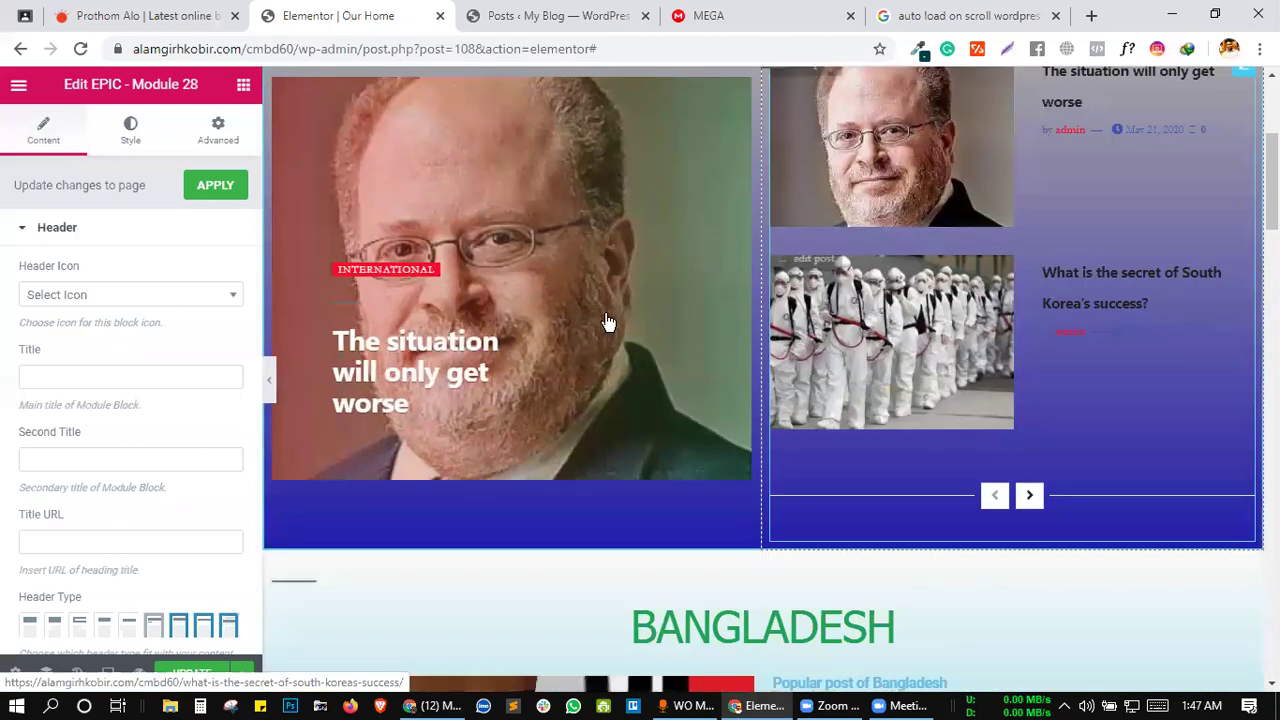
{"action": "scroll", "coordinate": [1209, 398], "scroll_direction": "up", "scroll_amount": 1}
{"action": "scroll", "coordinate": [606, 455], "scroll_direction": "up", "scroll_amount": 1}
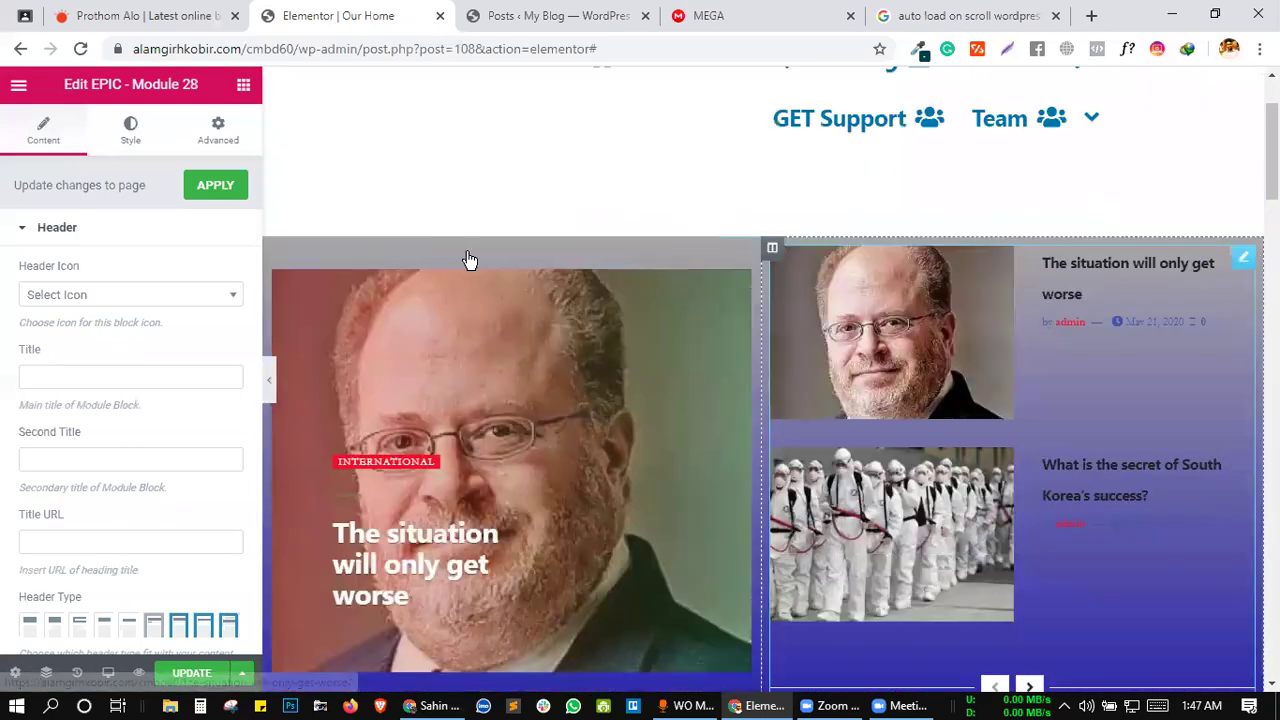
{"action": "scroll", "coordinate": [589, 372], "scroll_direction": "down", "scroll_amount": 3}
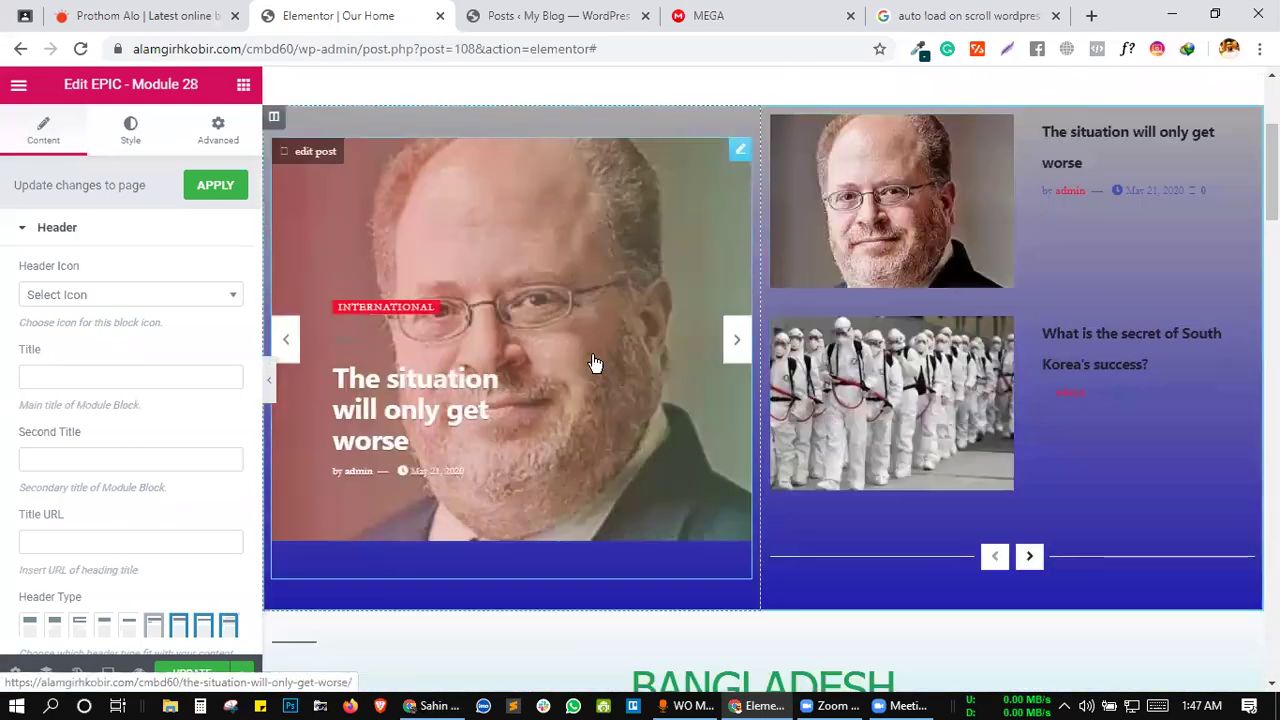
{"action": "scroll", "coordinate": [559, 332], "scroll_direction": "down", "scroll_amount": 4}
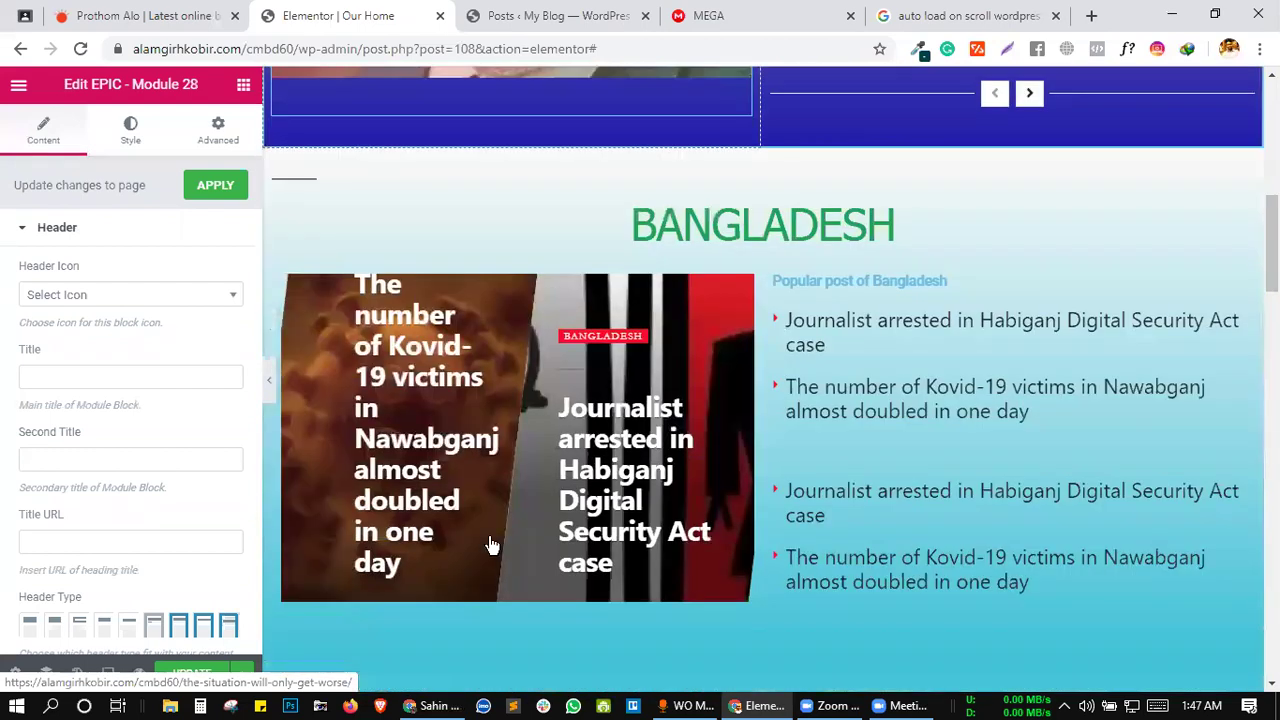
{"action": "scroll", "coordinate": [573, 440], "scroll_direction": "down", "scroll_amount": 6}
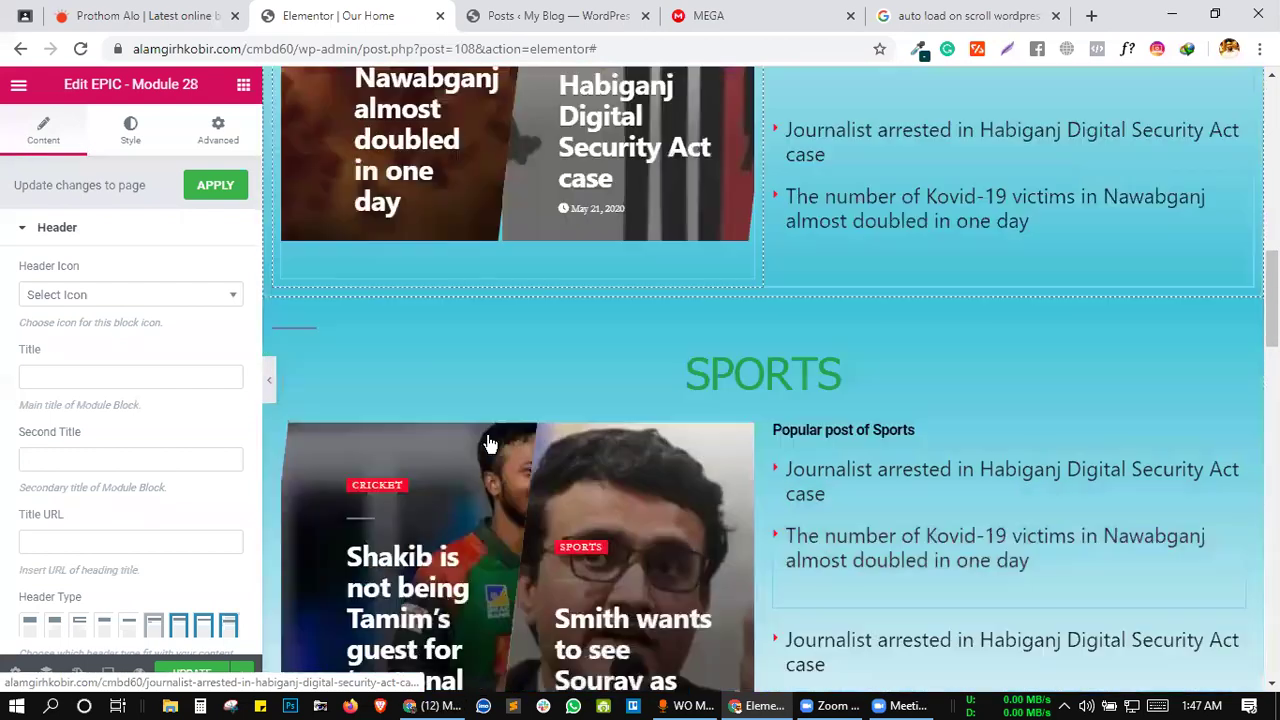
{"action": "scroll", "coordinate": [480, 400], "scroll_direction": "down", "scroll_amount": 2}
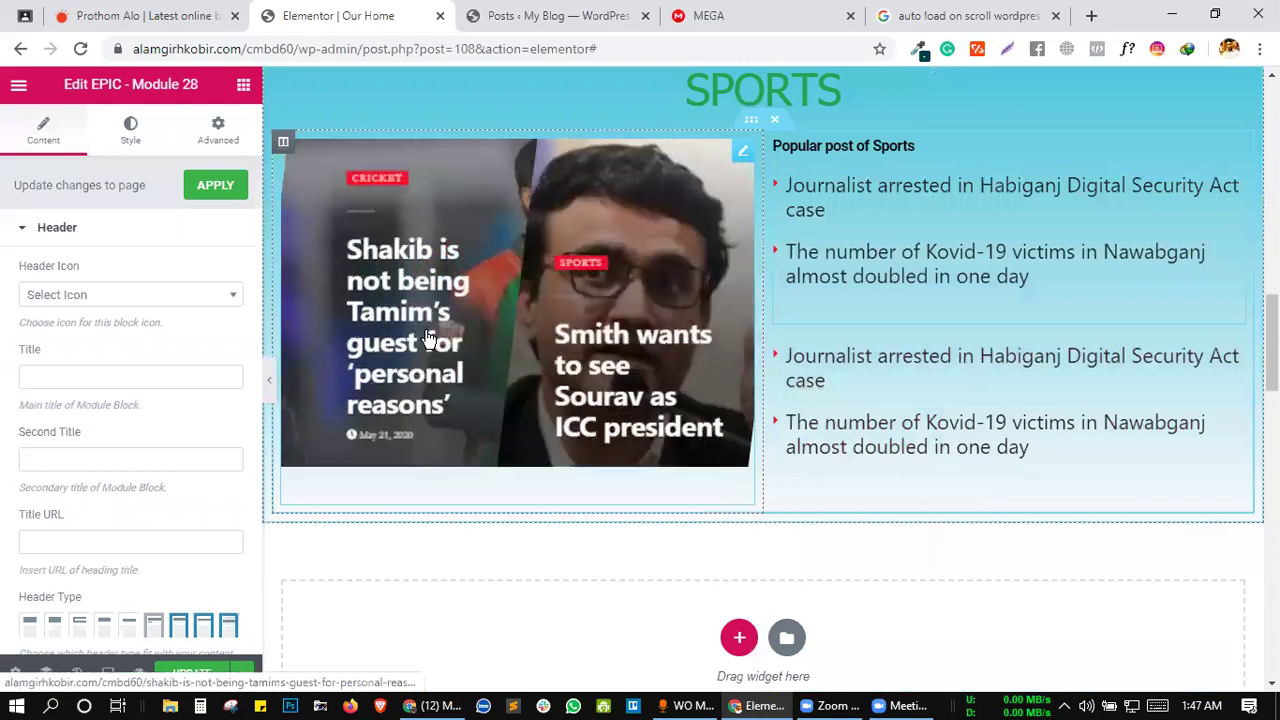
{"action": "scroll", "coordinate": [494, 557], "scroll_direction": "down", "scroll_amount": 1}
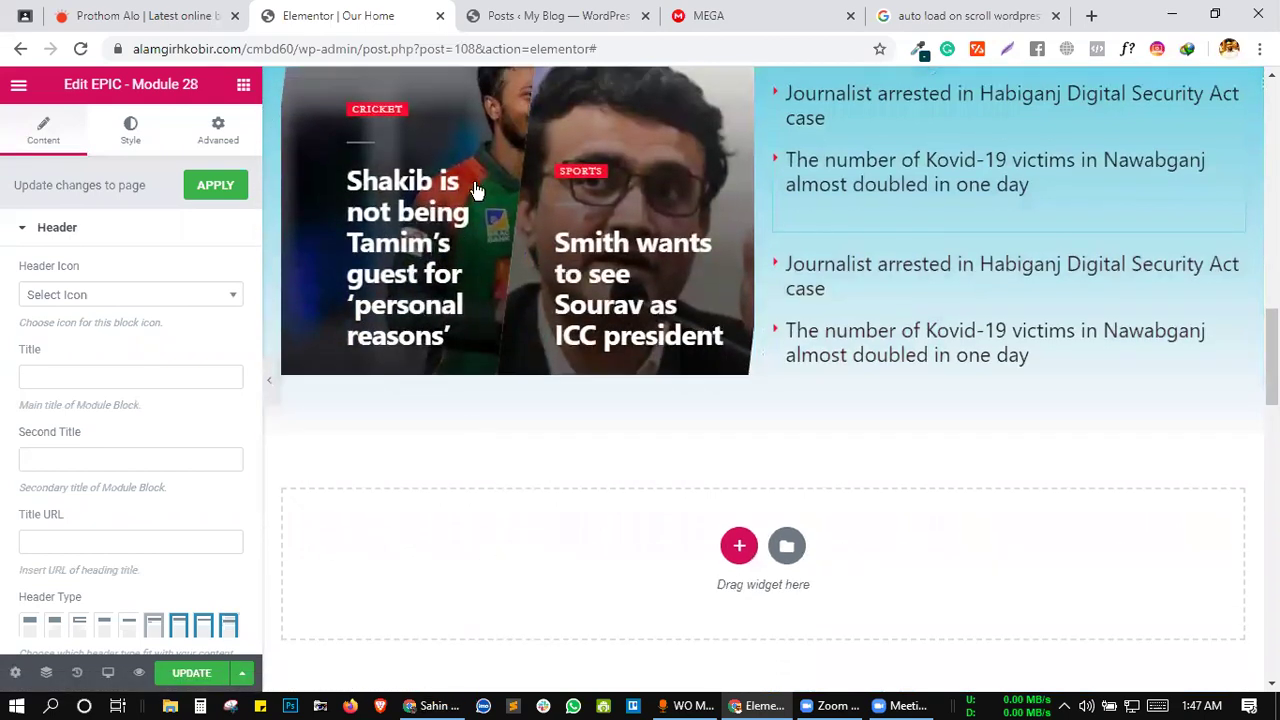
{"action": "scroll", "coordinate": [418, 300], "scroll_direction": "up", "scroll_amount": 1}
{"action": "scroll", "coordinate": [418, 300], "scroll_direction": "up", "scroll_amount": 1}
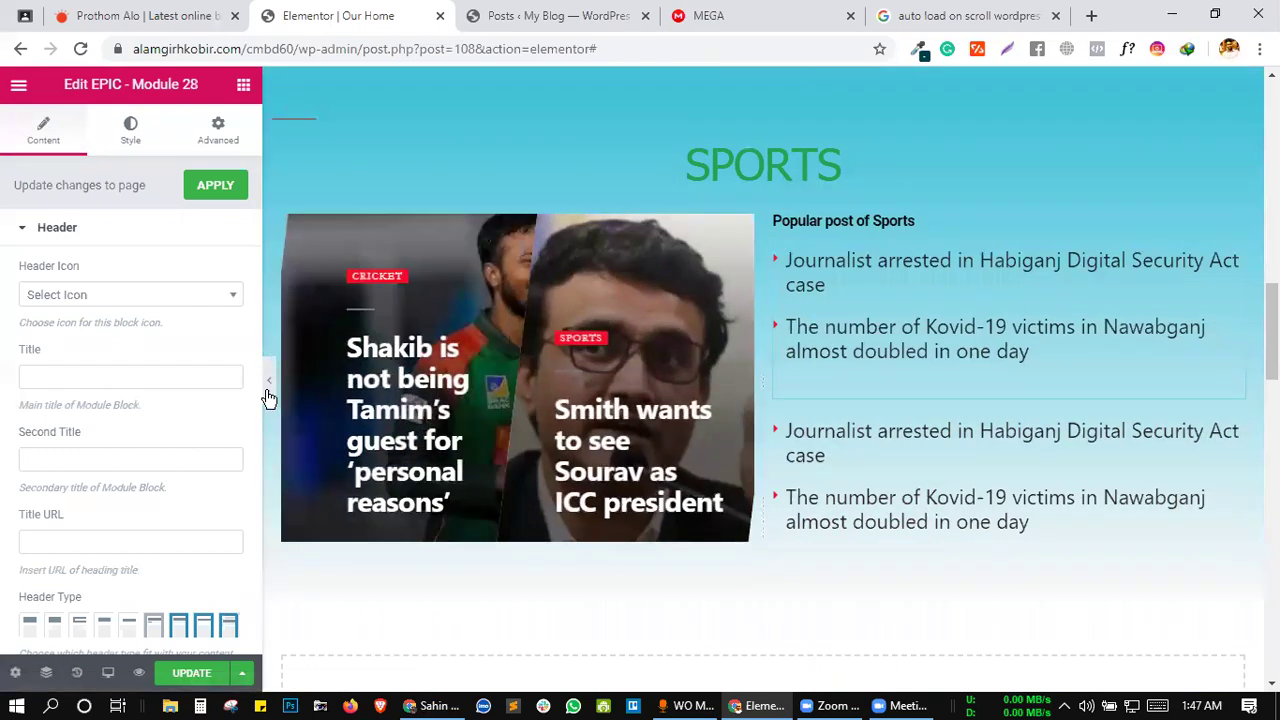
- Preview the Sports section with the editing panel hidden, restore the panel and view the empty area below the section
{"action": "key", "text": "ctrl+p"}
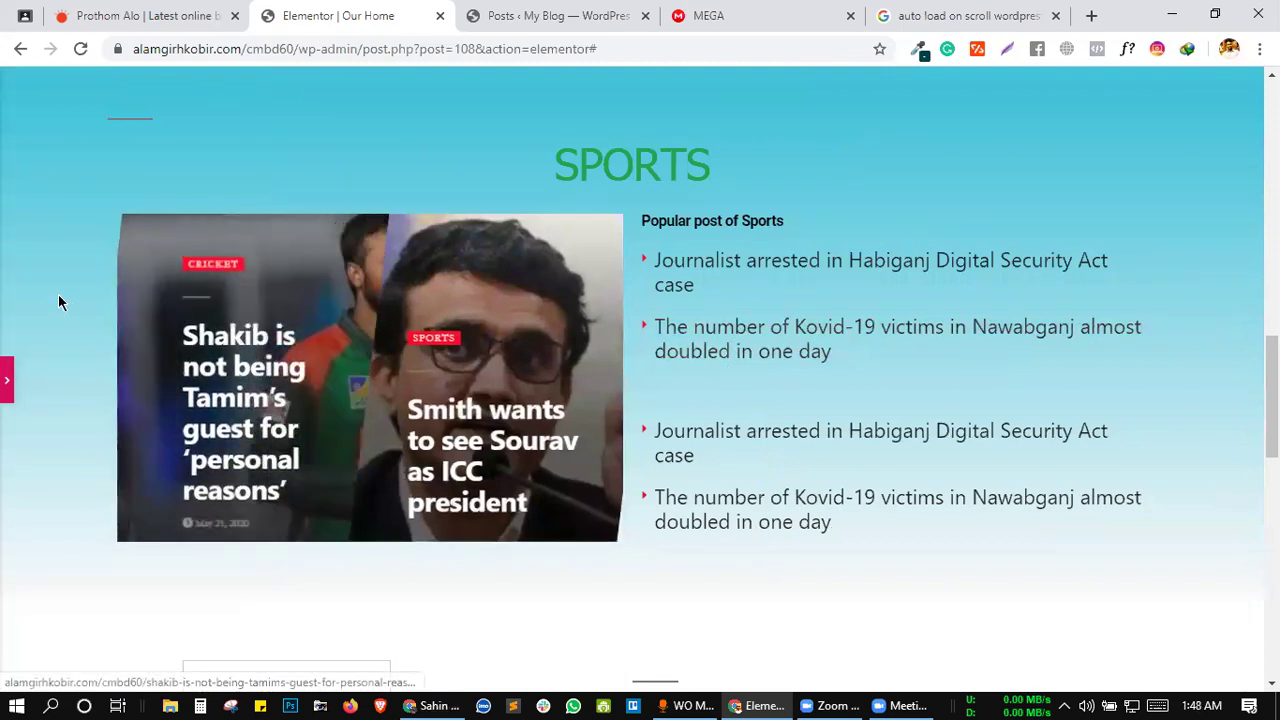
{"action": "left_click", "coordinate": [13, 378]}
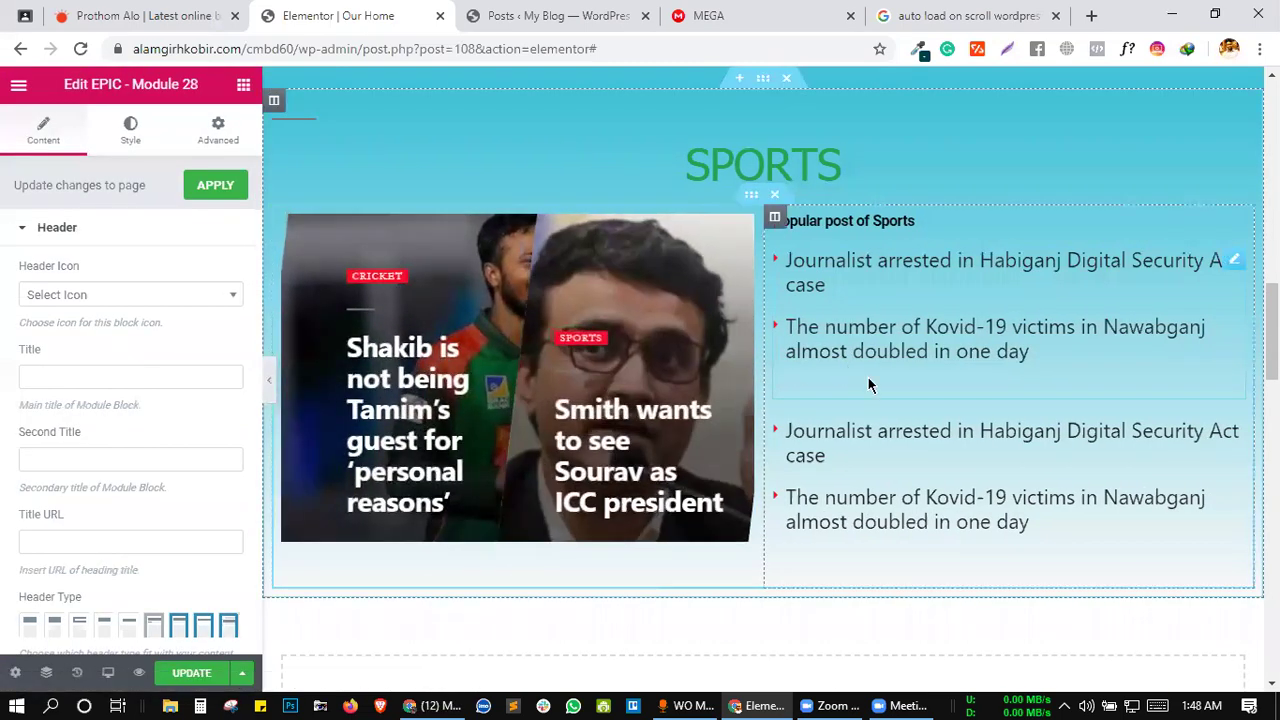
{"action": "scroll", "coordinate": [868, 377], "scroll_direction": "down", "scroll_amount": 2}
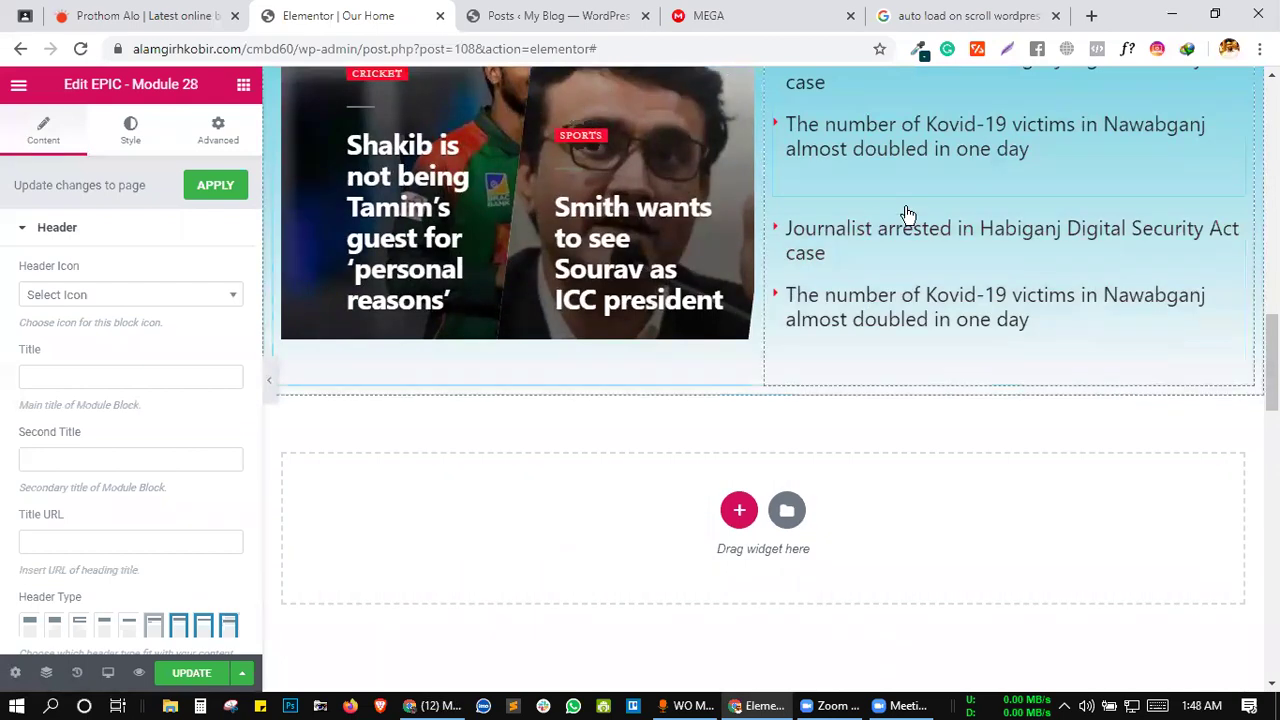
- Try deleting the popular post column of the Sports section and restore it from the edit history
{"action": "scroll", "coordinate": [800, 280], "scroll_direction": "up", "scroll_amount": 2}
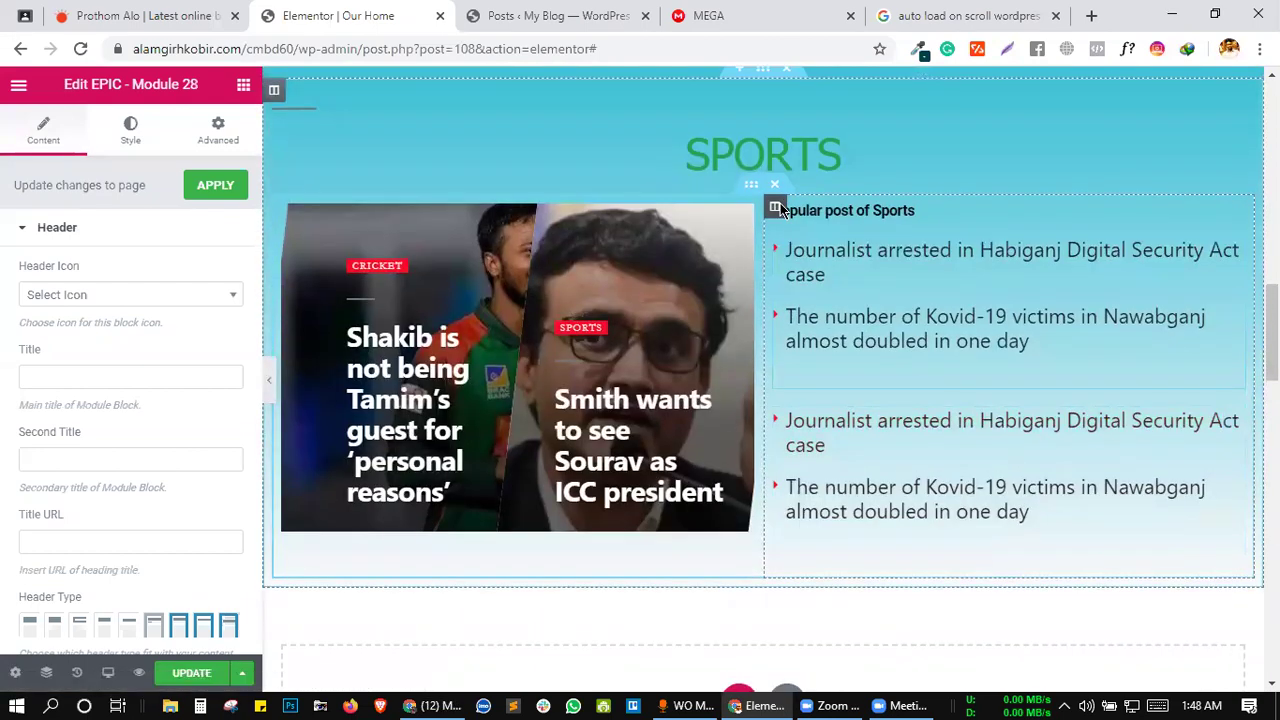
{"action": "right_click", "coordinate": [781, 207]}
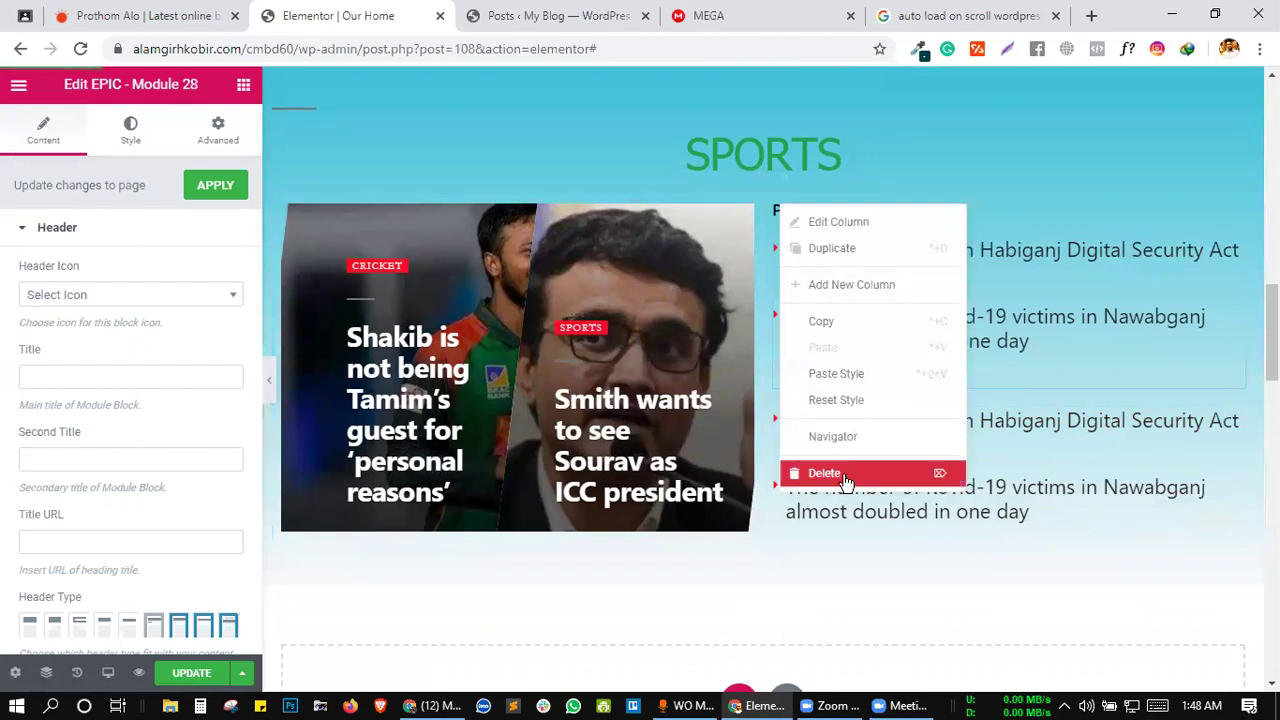
{"action": "left_click", "coordinate": [845, 477]}
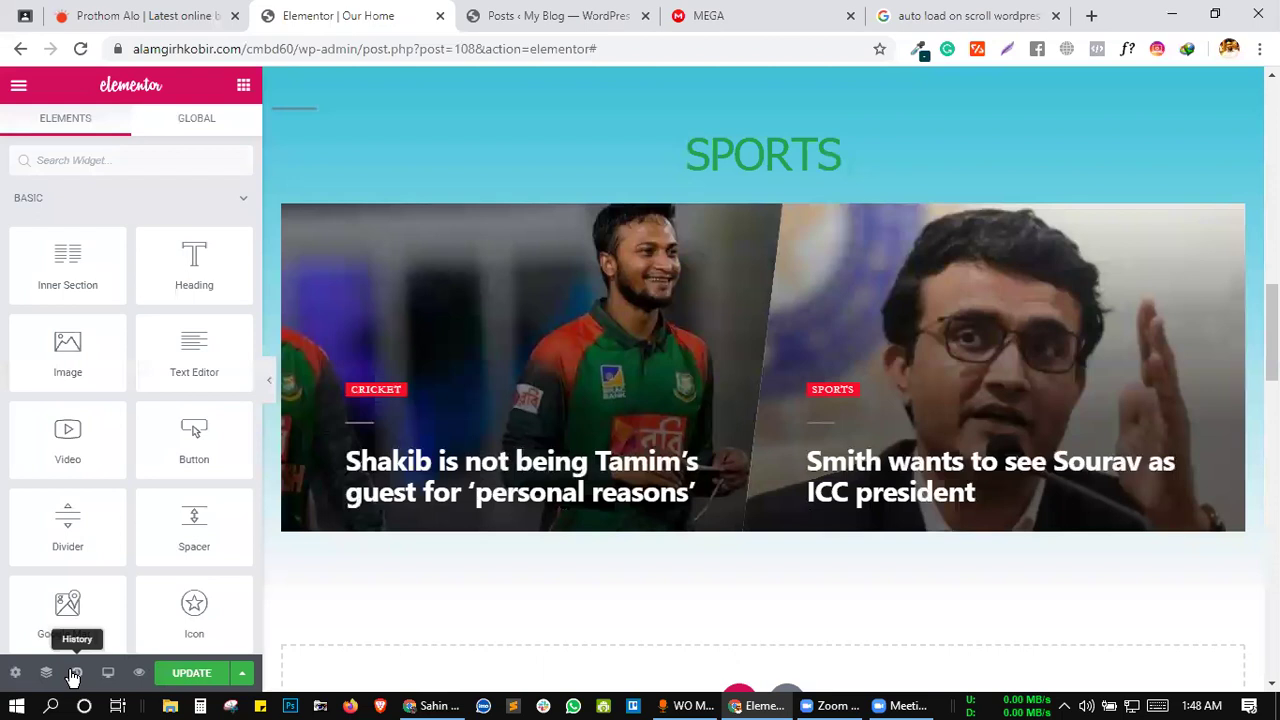
{"action": "left_click", "coordinate": [75, 673]}
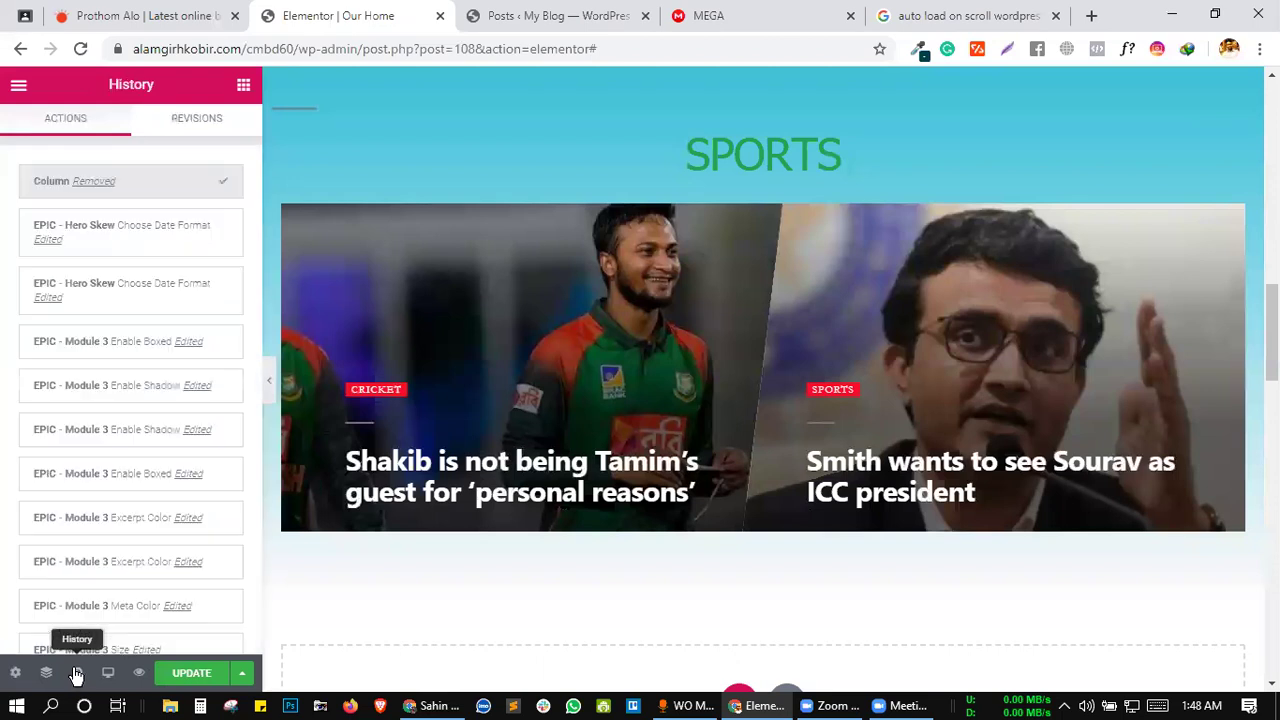
{"action": "left_click", "coordinate": [104, 243]}
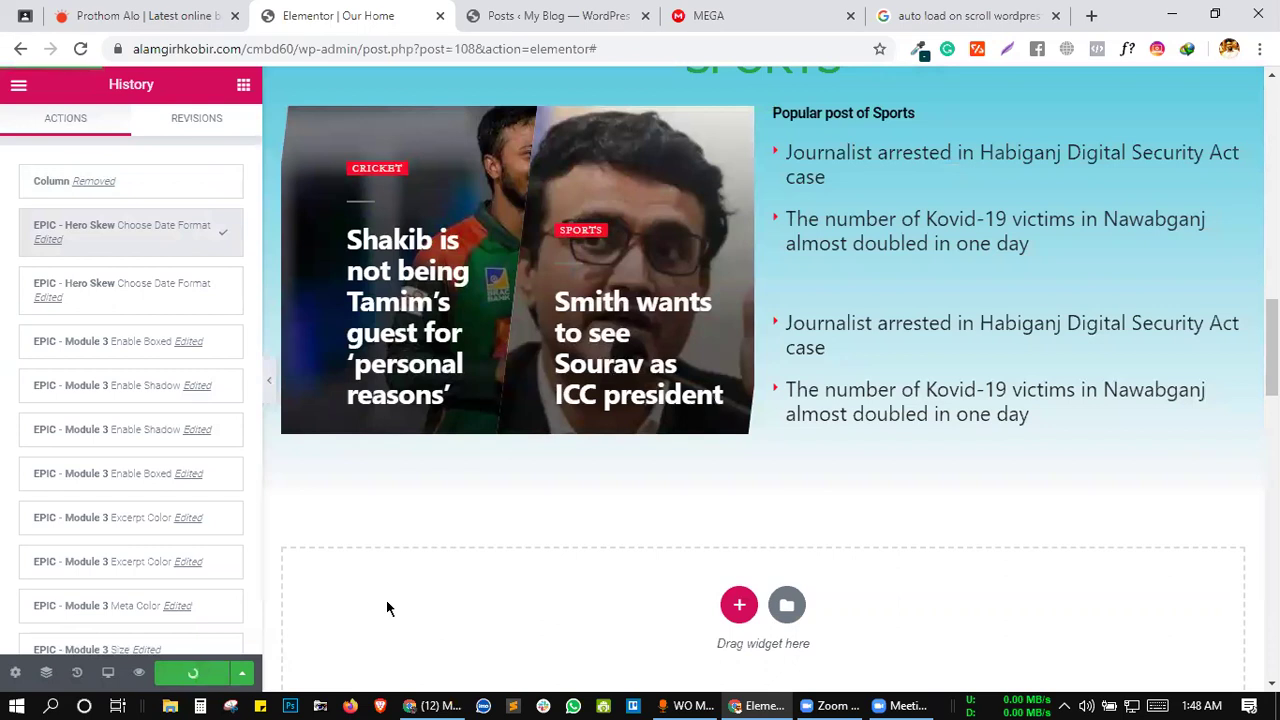
{"action": "scroll", "coordinate": [386, 599], "scroll_direction": "up", "scroll_amount": 1}
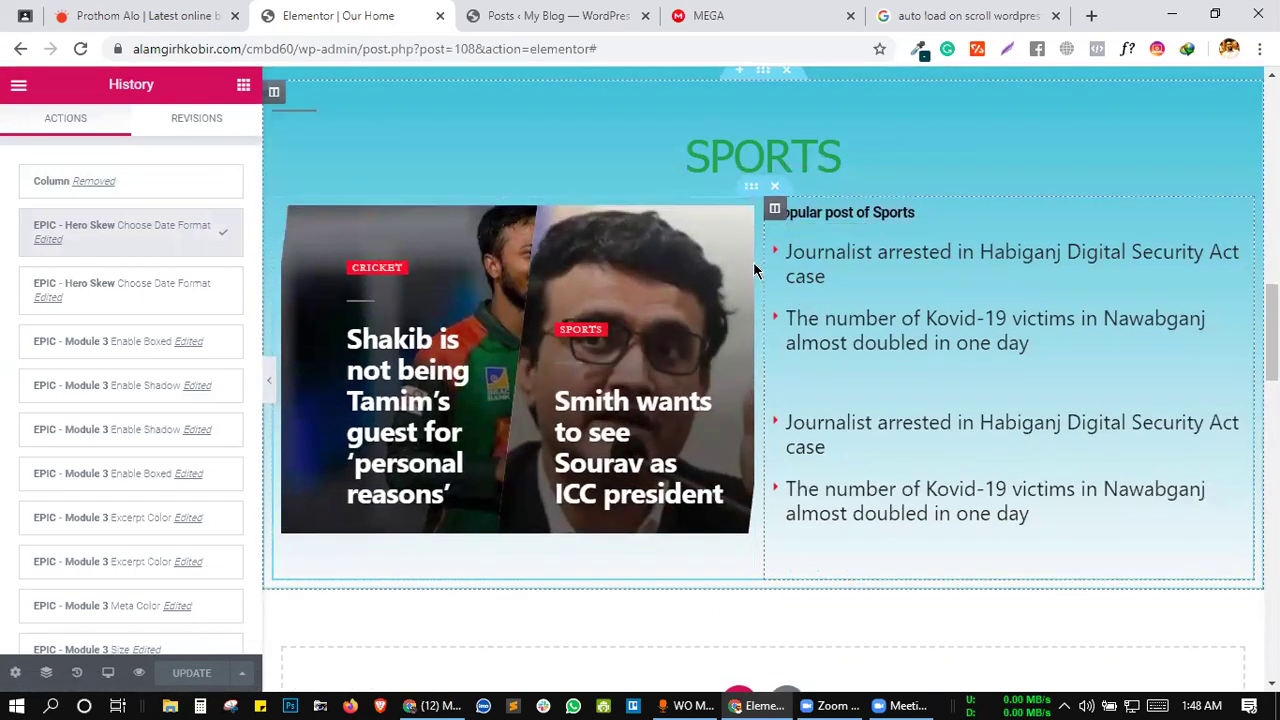
{"action": "left_click", "coordinate": [775, 209]}
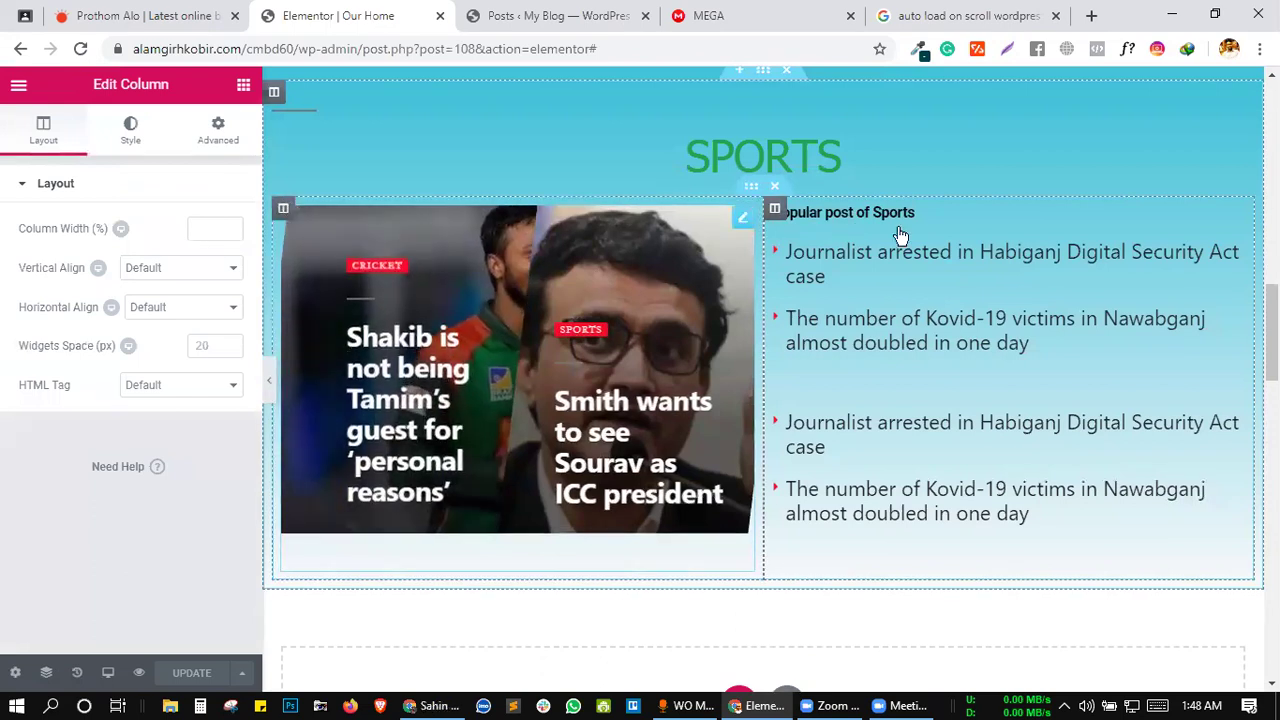
{"action": "scroll", "coordinate": [383, 209], "scroll_direction": "down", "scroll_amount": 1}
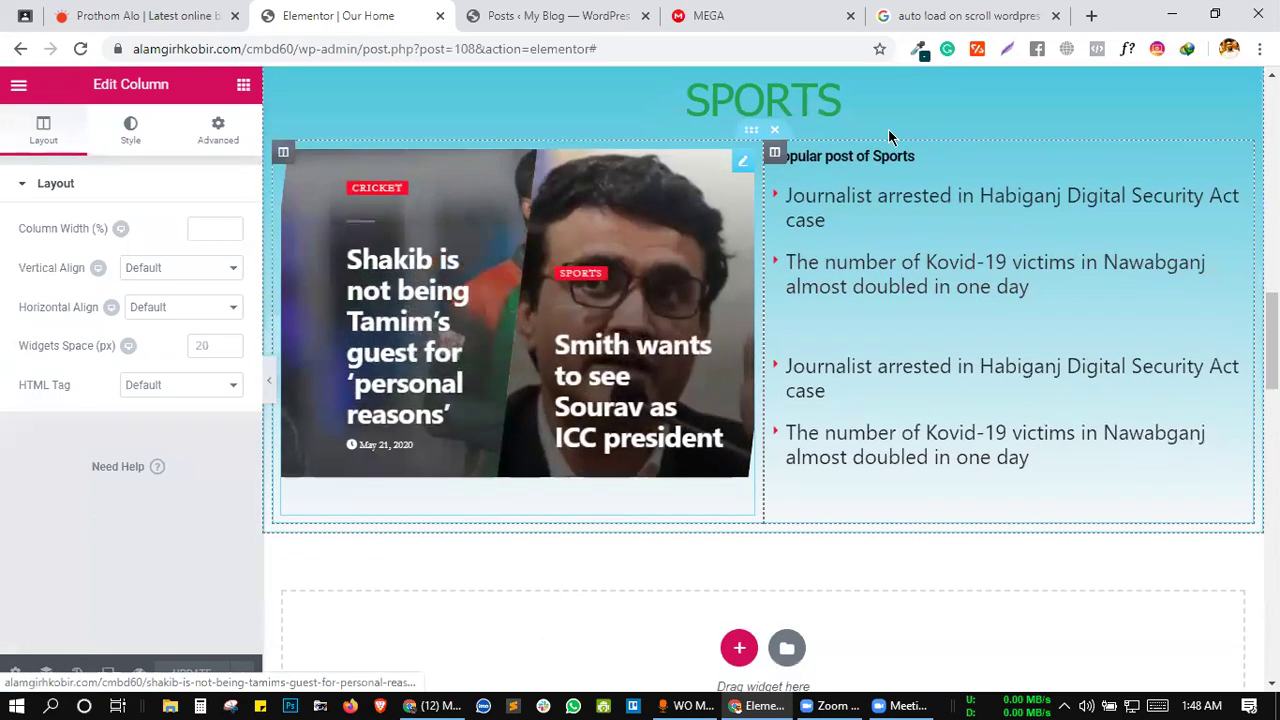
{"action": "right_click", "coordinate": [755, 137]}
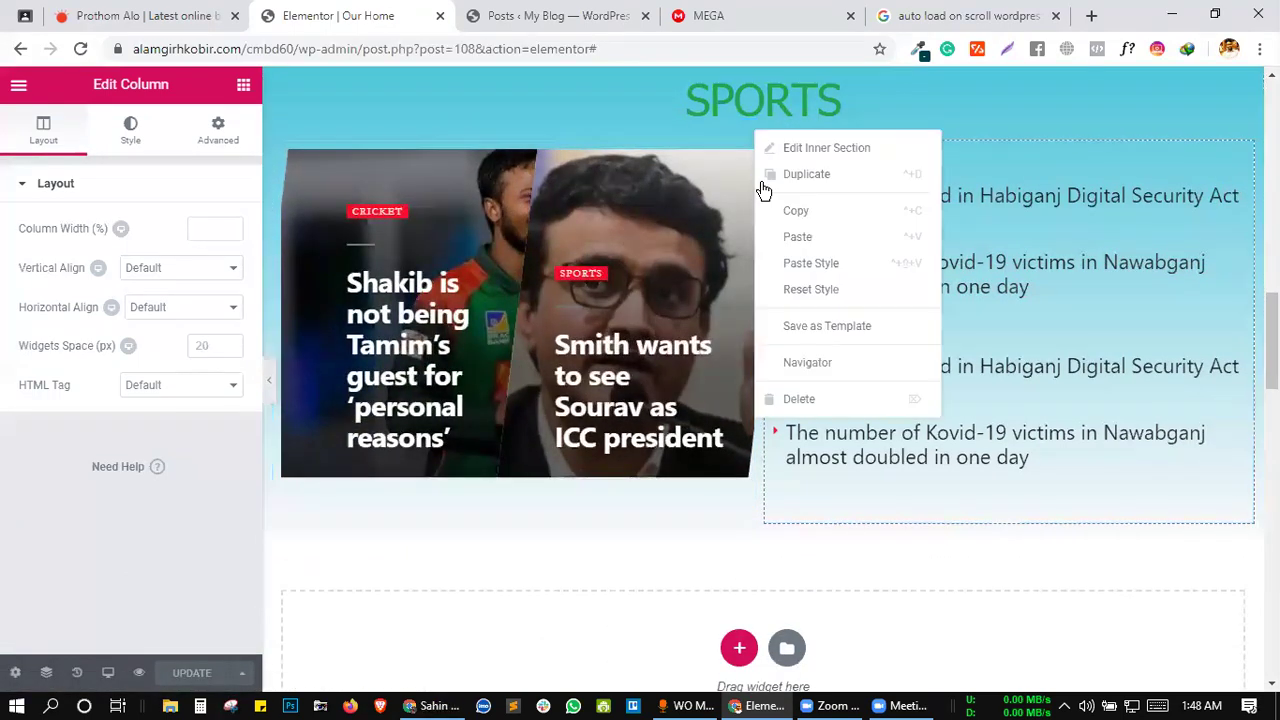
{"action": "left_click", "coordinate": [586, 571]}
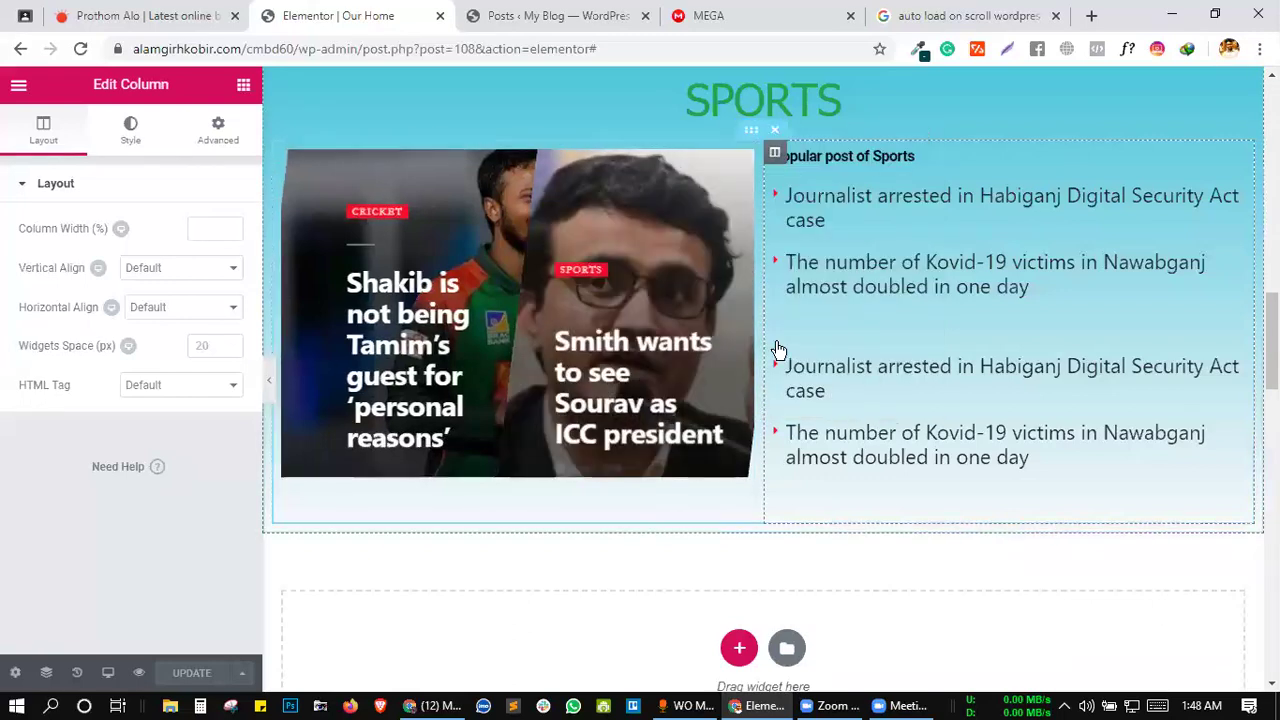
- Insert an inner section between the SPORTS heading and the hero module and delete its second column
{"action": "left_click", "coordinate": [243, 90]}
{"action": "left_click_drag", "start_coordinate": [63, 285], "coordinate": [793, 144]}
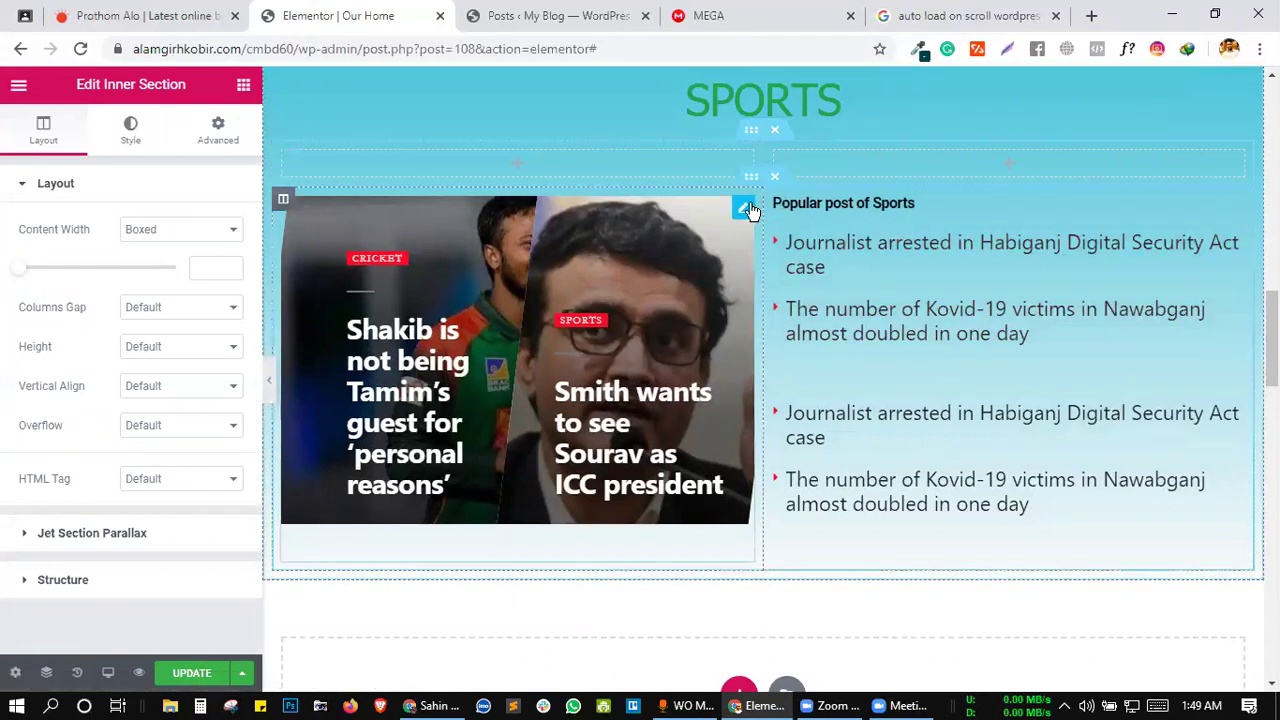
{"action": "right_click", "coordinate": [776, 157]}
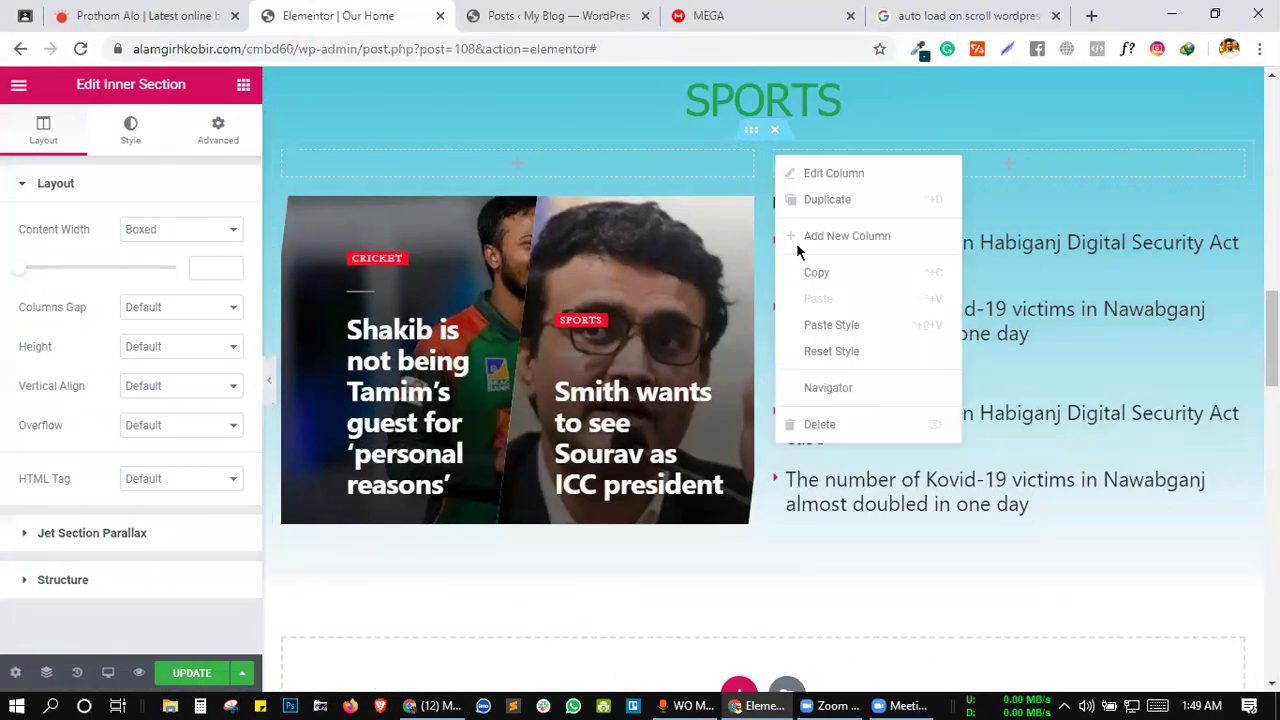
{"action": "left_click", "coordinate": [820, 425]}
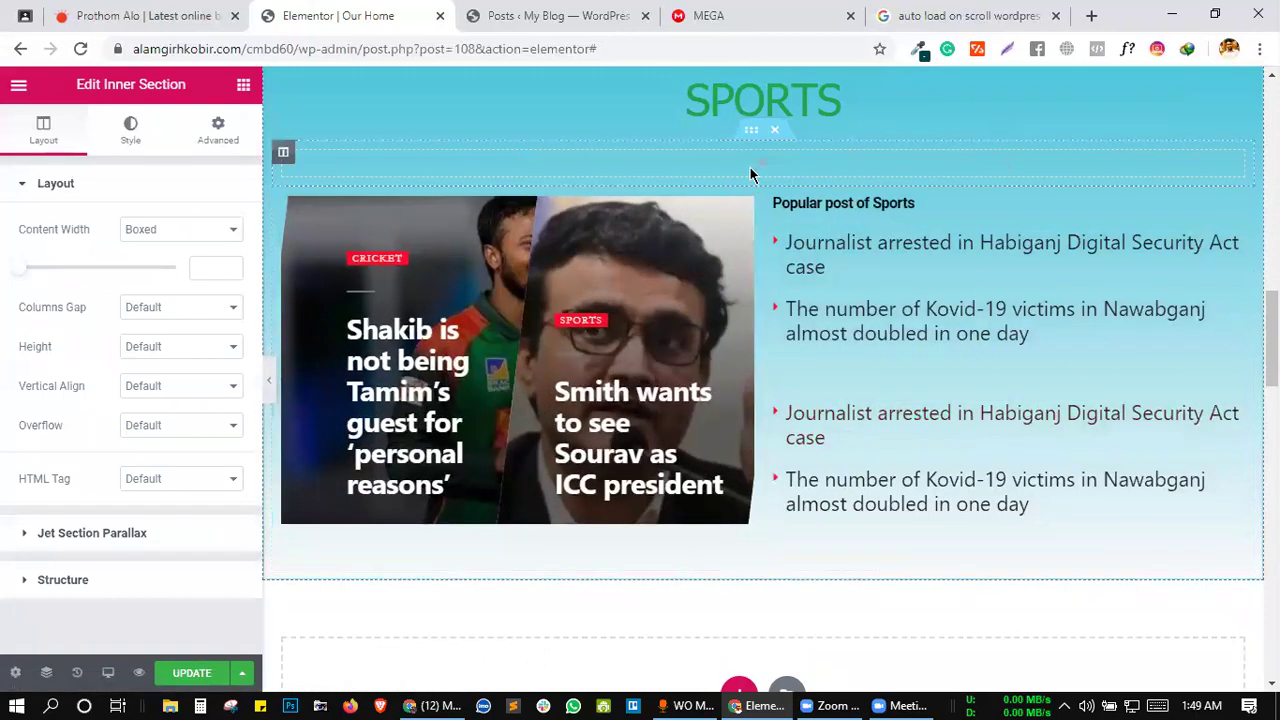
- Try to move the Sports hero module into the empty inner section above it
{"action": "left_click", "coordinate": [742, 207]}
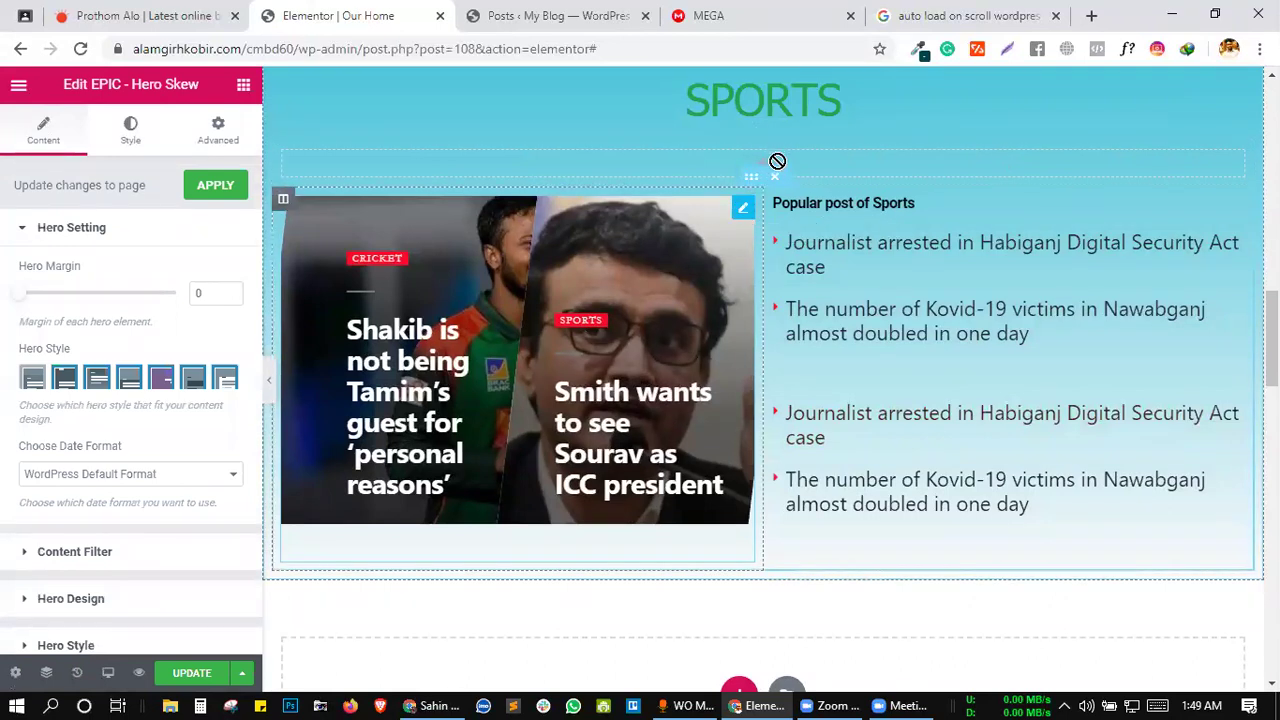
{"action": "left_click_drag", "start_coordinate": [691, 151], "coordinate": [714, 163]}
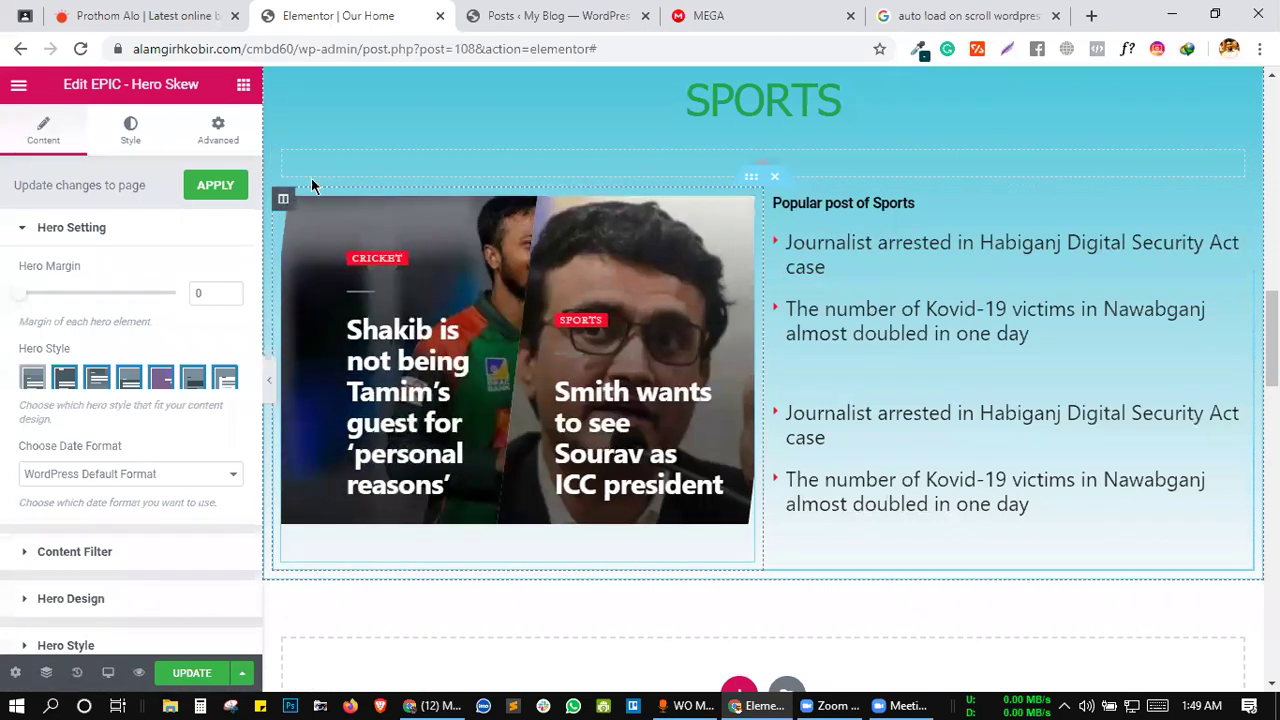
{"action": "left_click", "coordinate": [284, 198]}
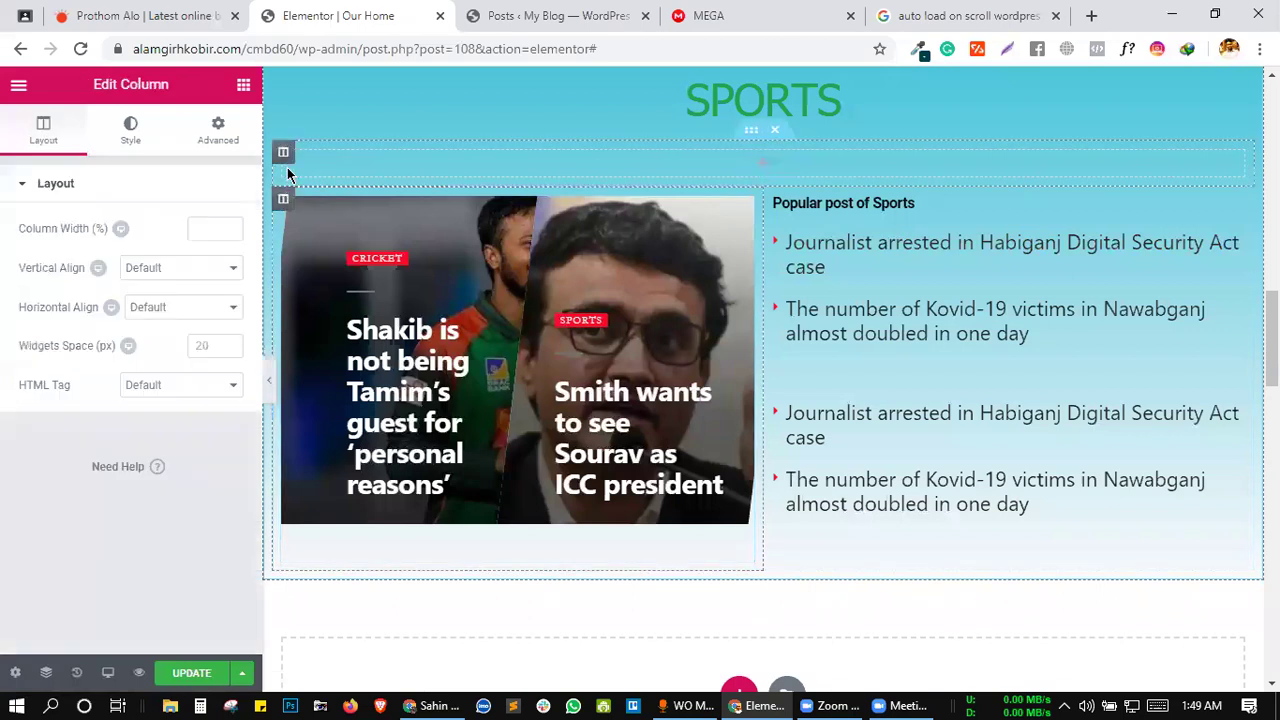
- Update the page and reload the editor
{"action": "left_click", "coordinate": [193, 673]}
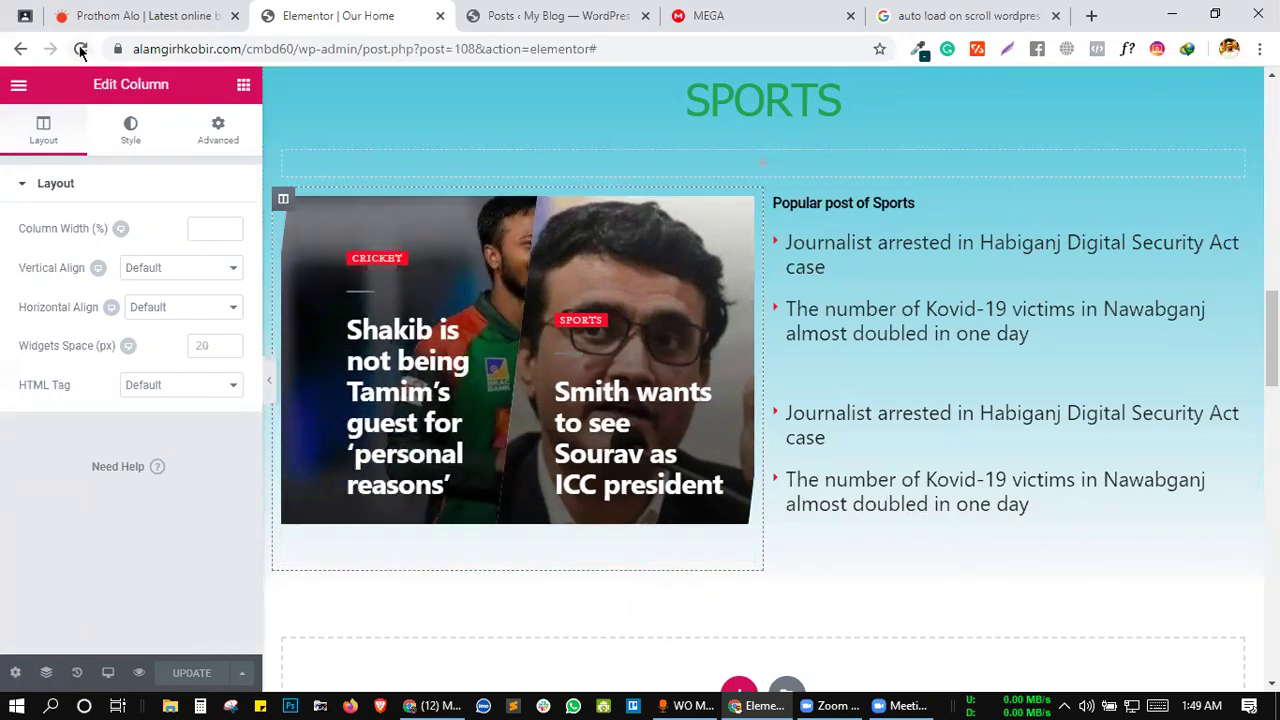
{"action": "left_click", "coordinate": [81, 50]}
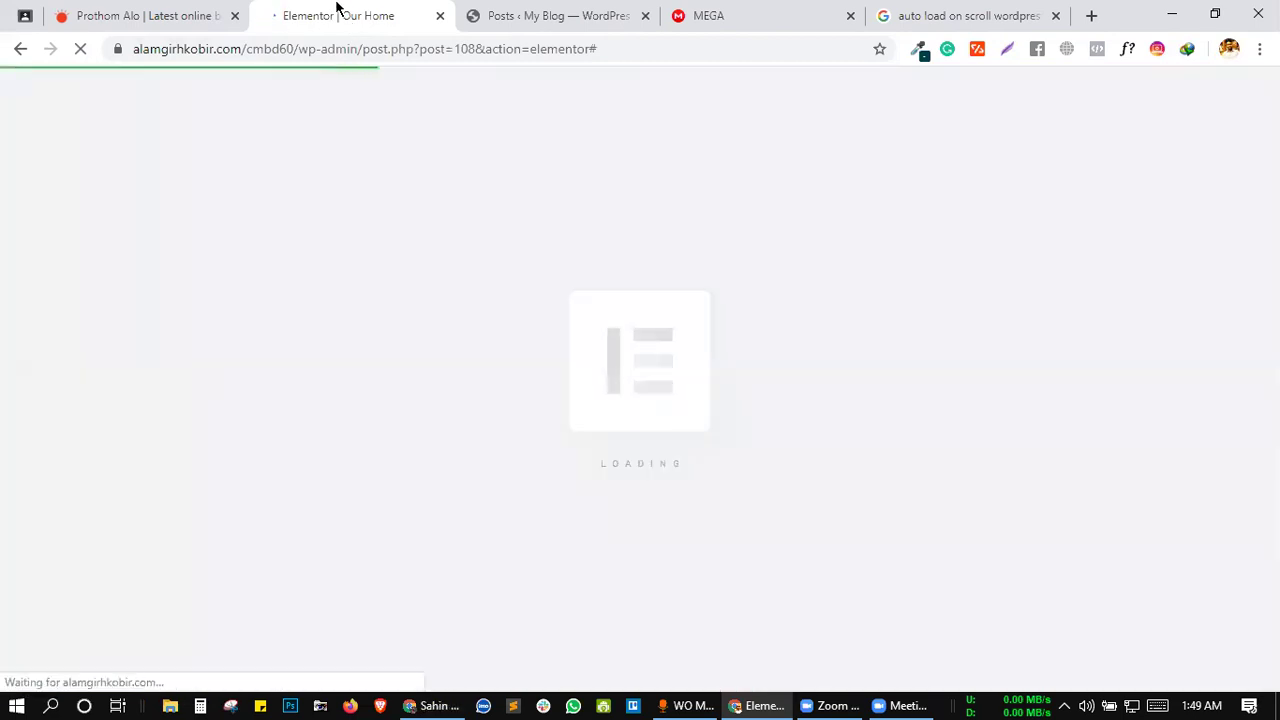
- View the post "What is the secret of South Korea's success?" from the posts list and look through its header and article text
{"action": "left_click", "coordinate": [530, 14]}
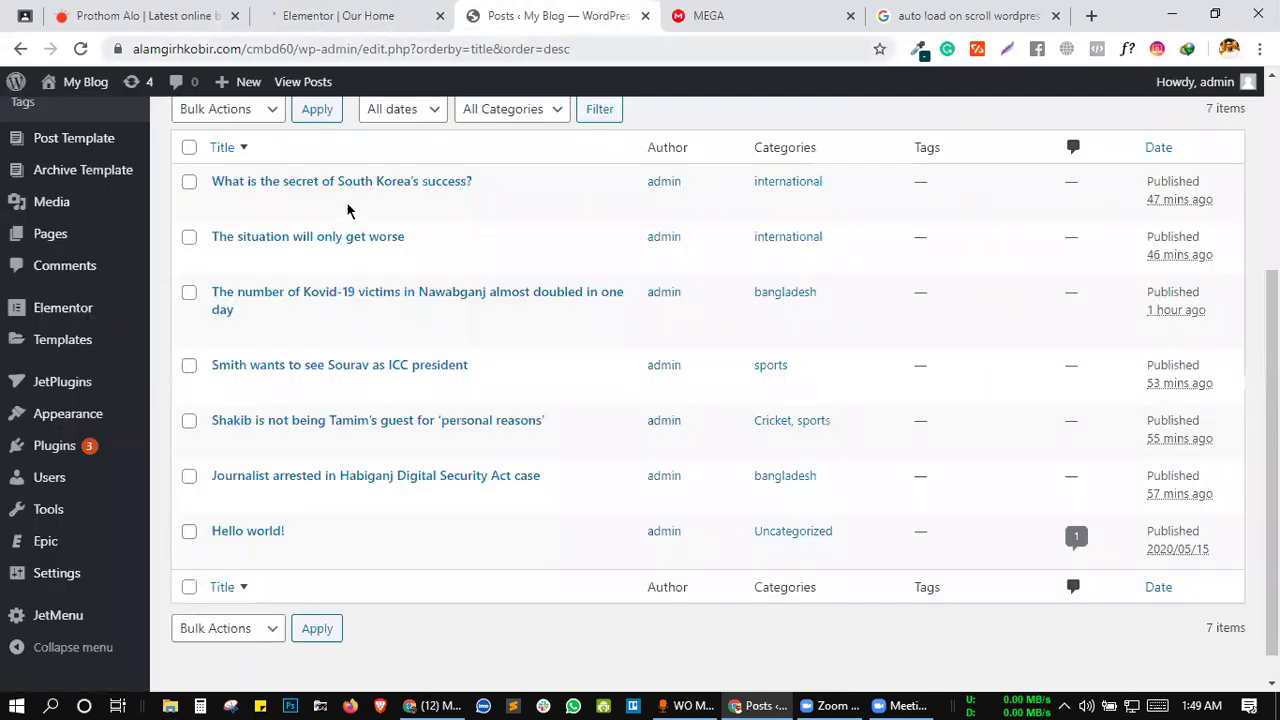
{"action": "mouse_move", "coordinate": [409, 220]}
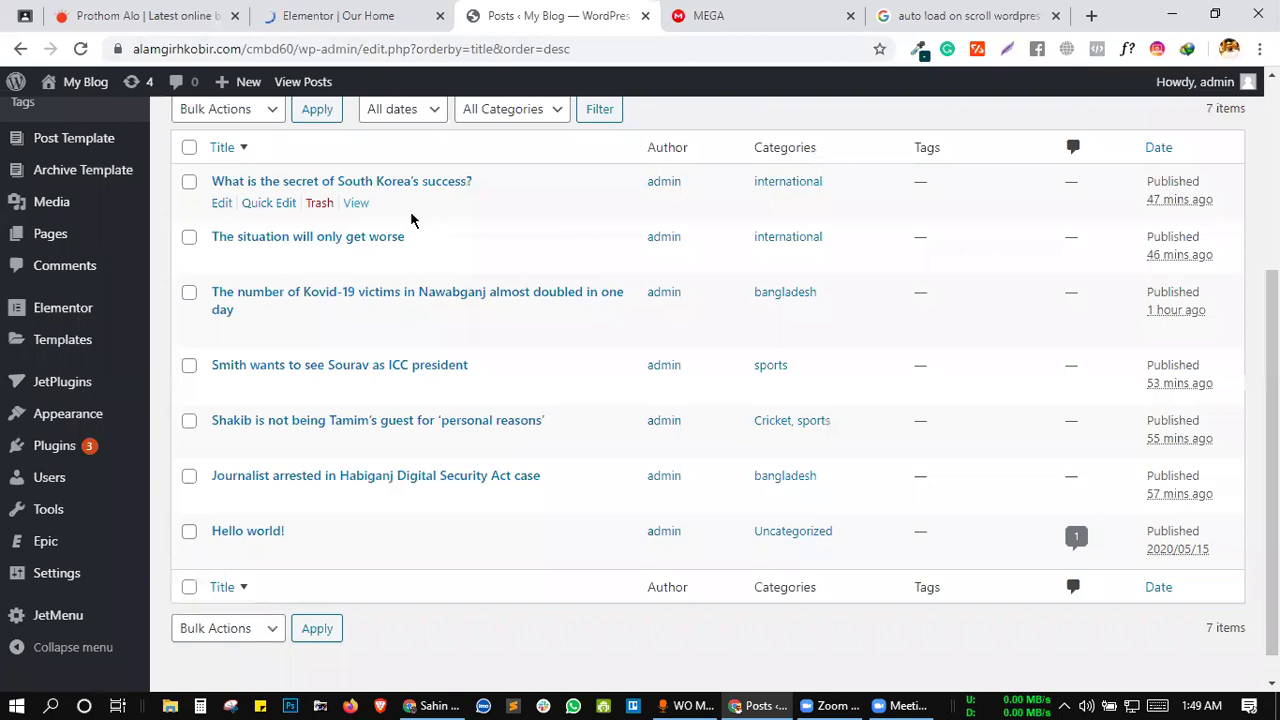
{"action": "left_click", "coordinate": [356, 203]}
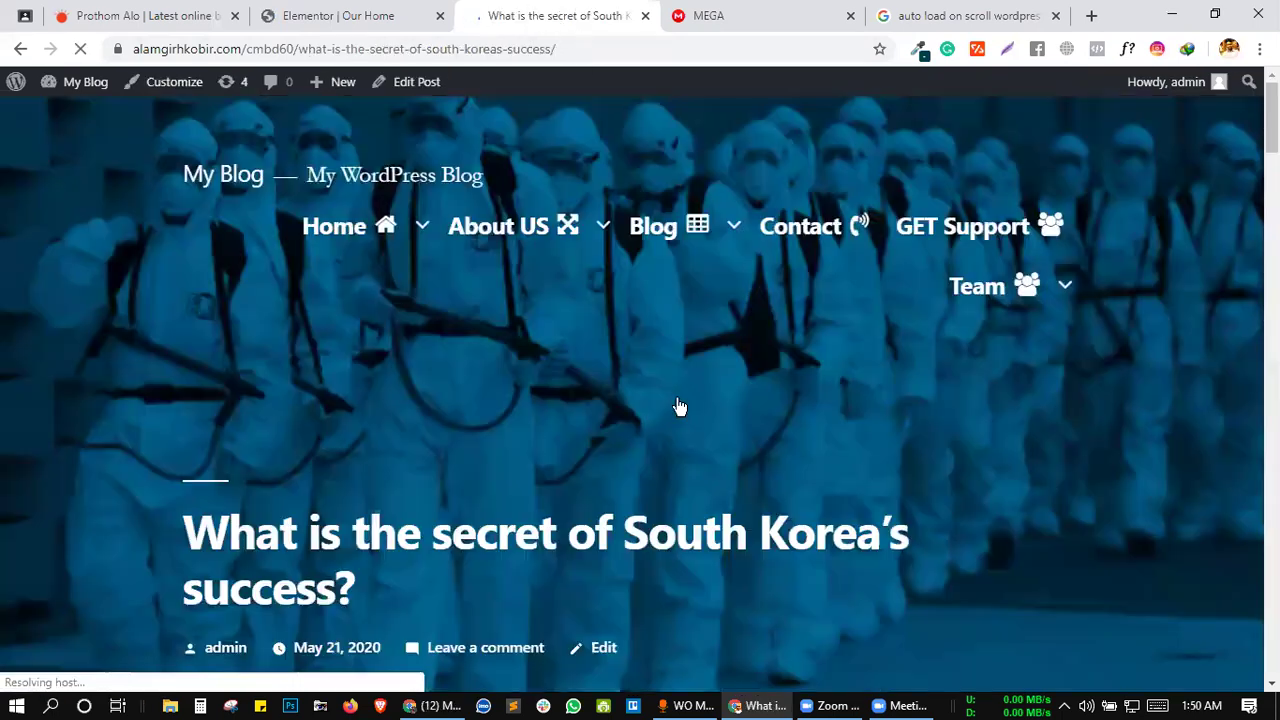
{"action": "scroll", "coordinate": [363, 629], "scroll_direction": "down", "scroll_amount": 2}
{"action": "scroll", "coordinate": [571, 559], "scroll_direction": "down", "scroll_amount": 15}
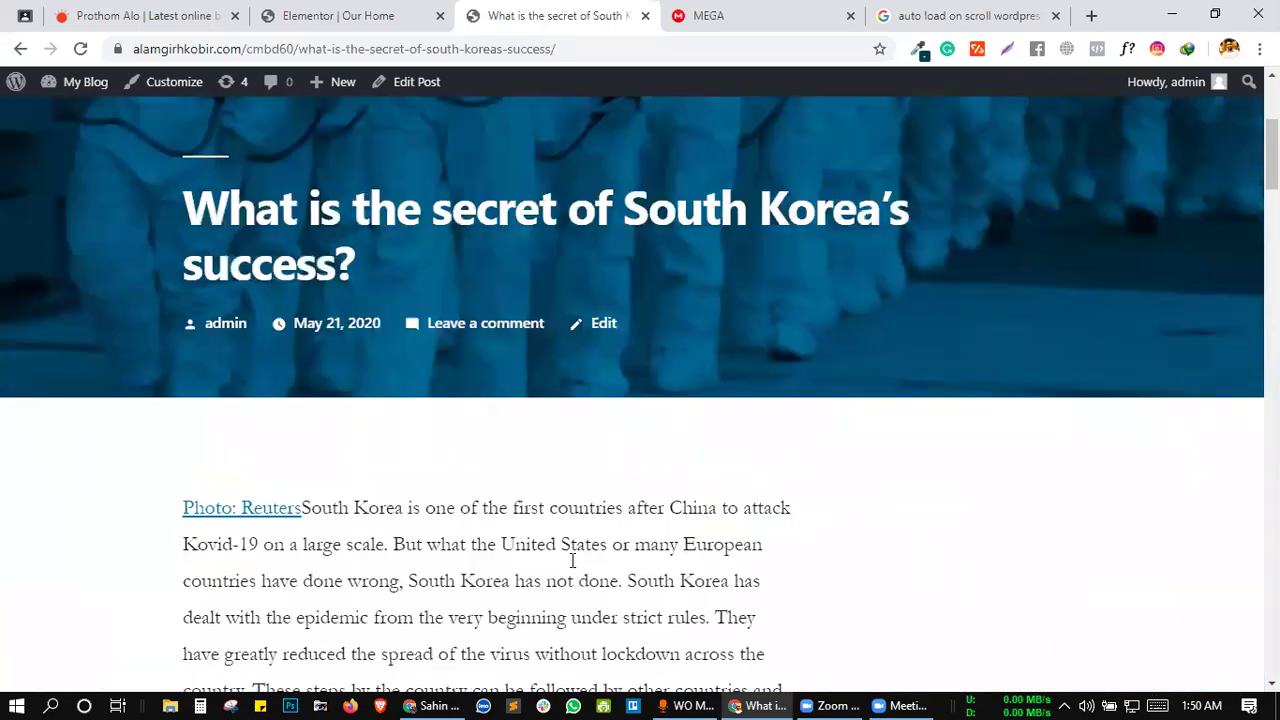
{"action": "scroll", "coordinate": [571, 559], "scroll_direction": "up", "scroll_amount": 20}
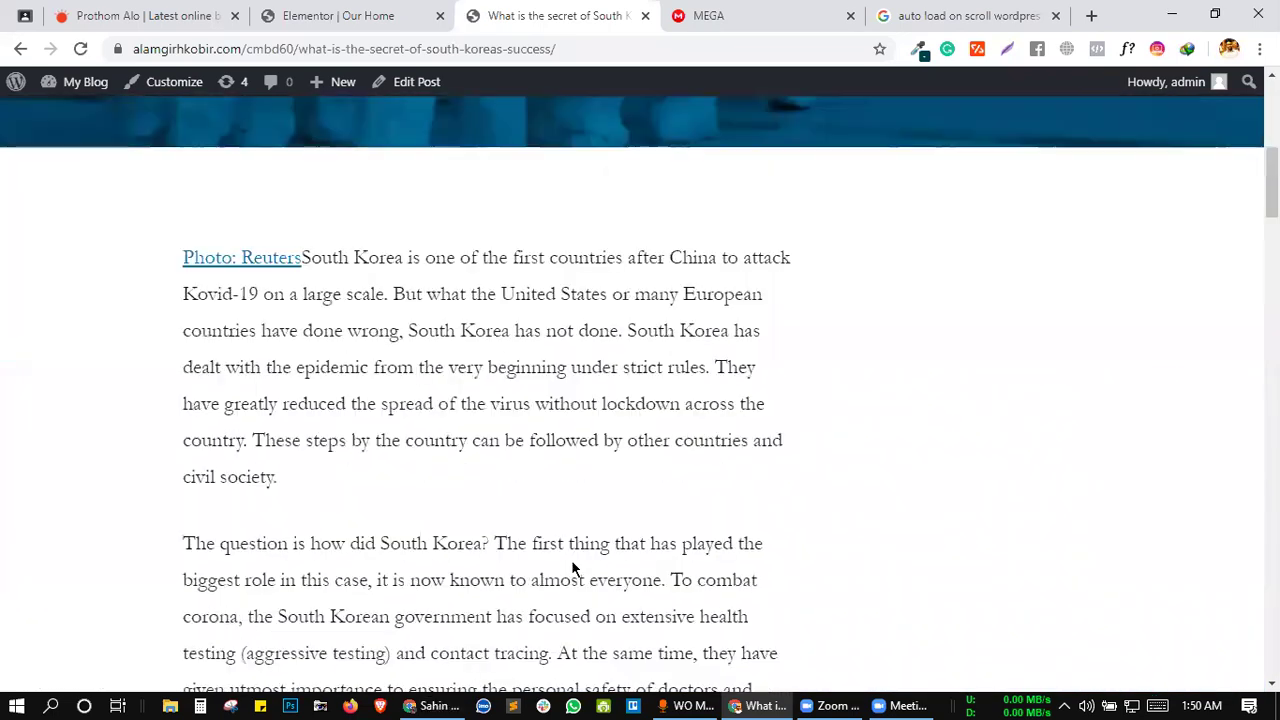
{"action": "scroll", "coordinate": [542, 357], "scroll_direction": "down", "scroll_amount": 15}
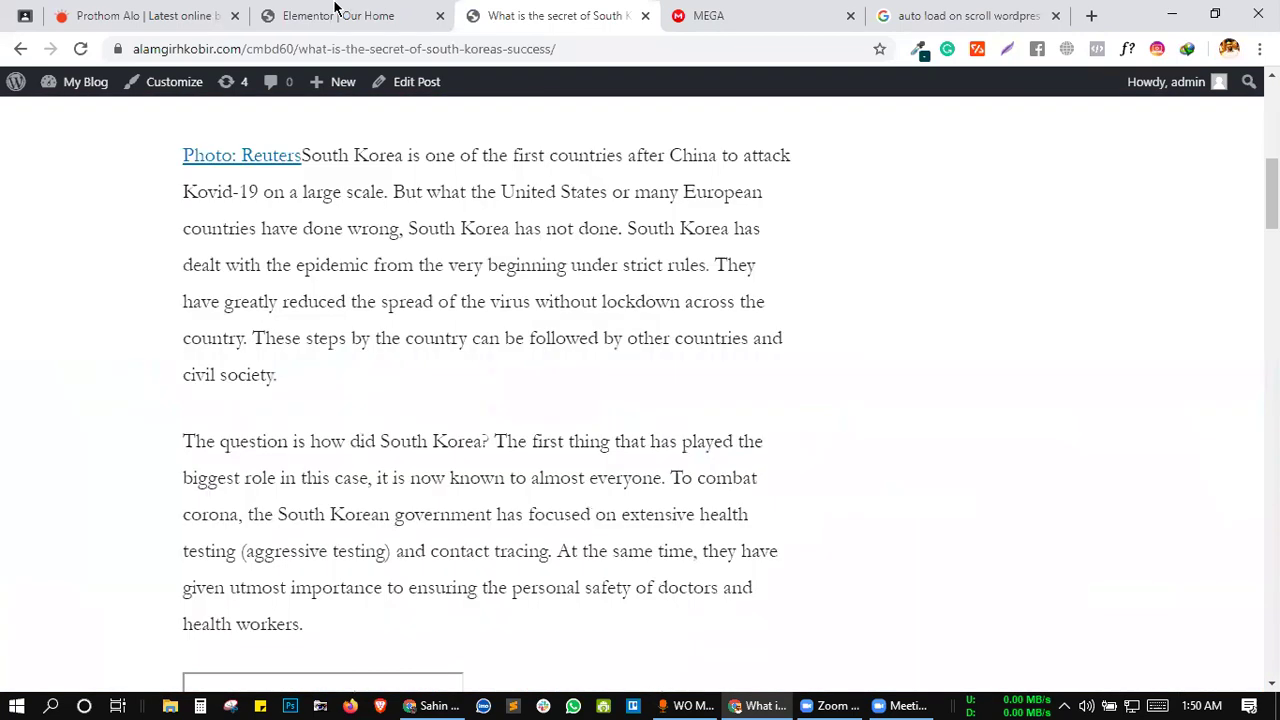
{"action": "key", "text": "ctrl+shift+Tab"}
{"action": "scroll", "coordinate": [504, 397], "scroll_direction": "down", "scroll_amount": 3}
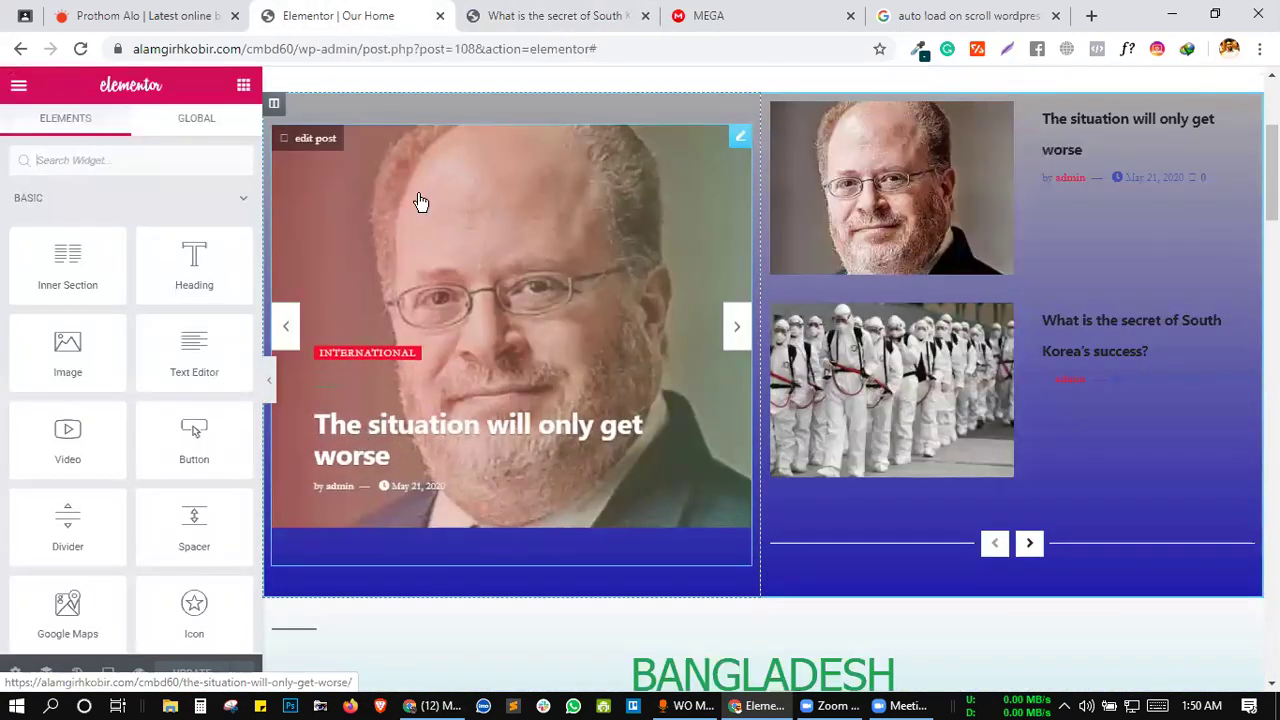
{"action": "key", "text": "ctrl+Tab"}
{"action": "scroll", "coordinate": [537, 363], "scroll_direction": "up", "scroll_amount": 10}
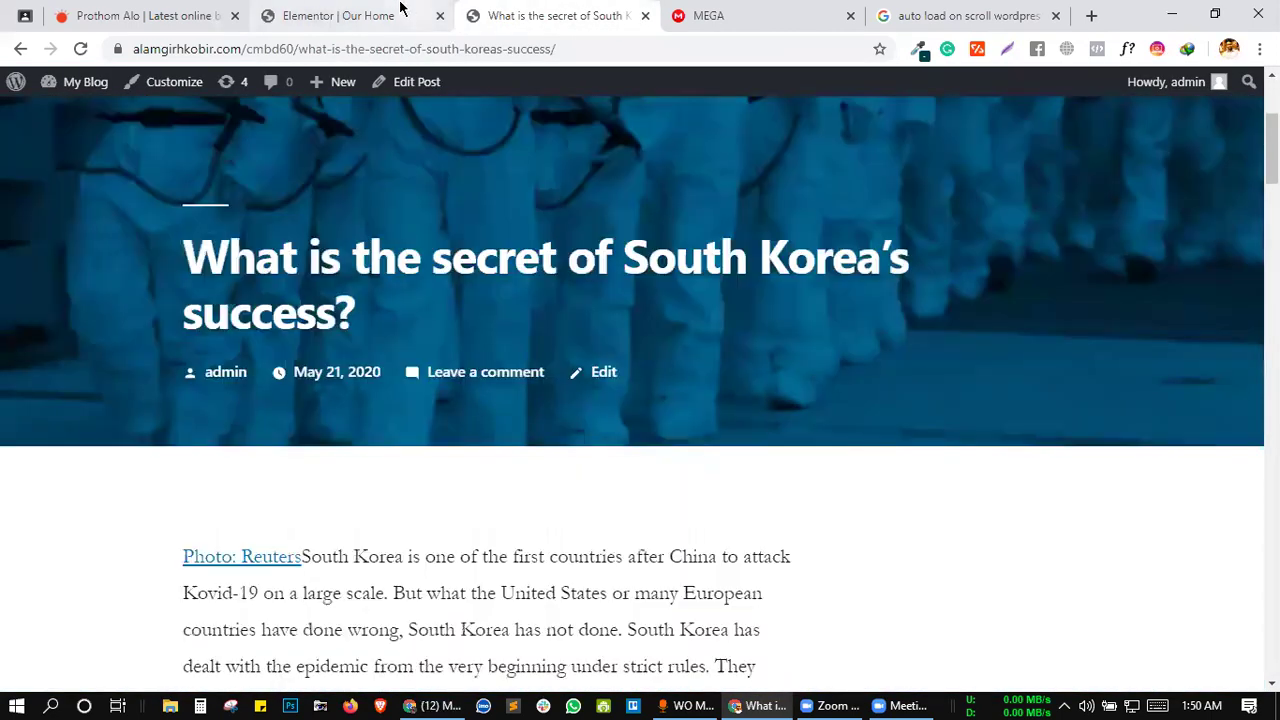
- Return to the Elementor editor and move the Sports hero module into the empty single-column inner section below the SPORTS heading
{"action": "left_click", "coordinate": [400, 15]}
{"action": "scroll", "coordinate": [462, 390], "scroll_direction": "down", "scroll_amount": 15}
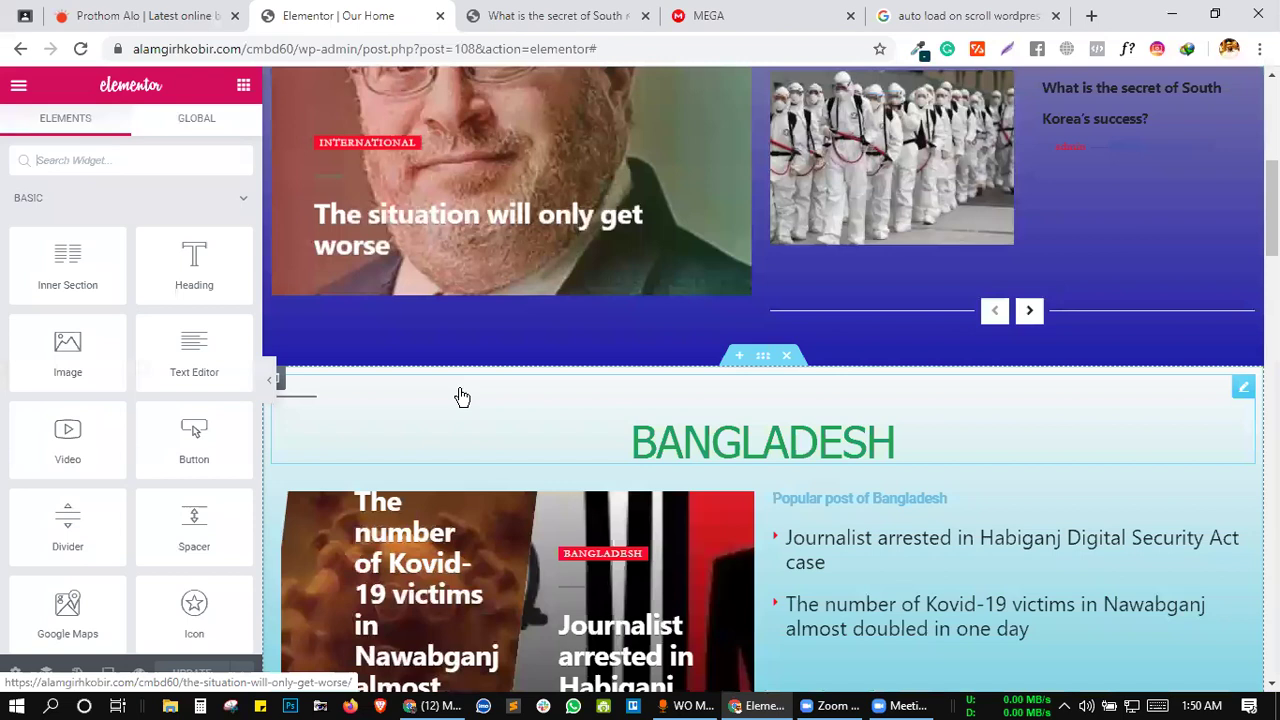
{"action": "scroll", "coordinate": [462, 396], "scroll_direction": "up", "scroll_amount": 10}
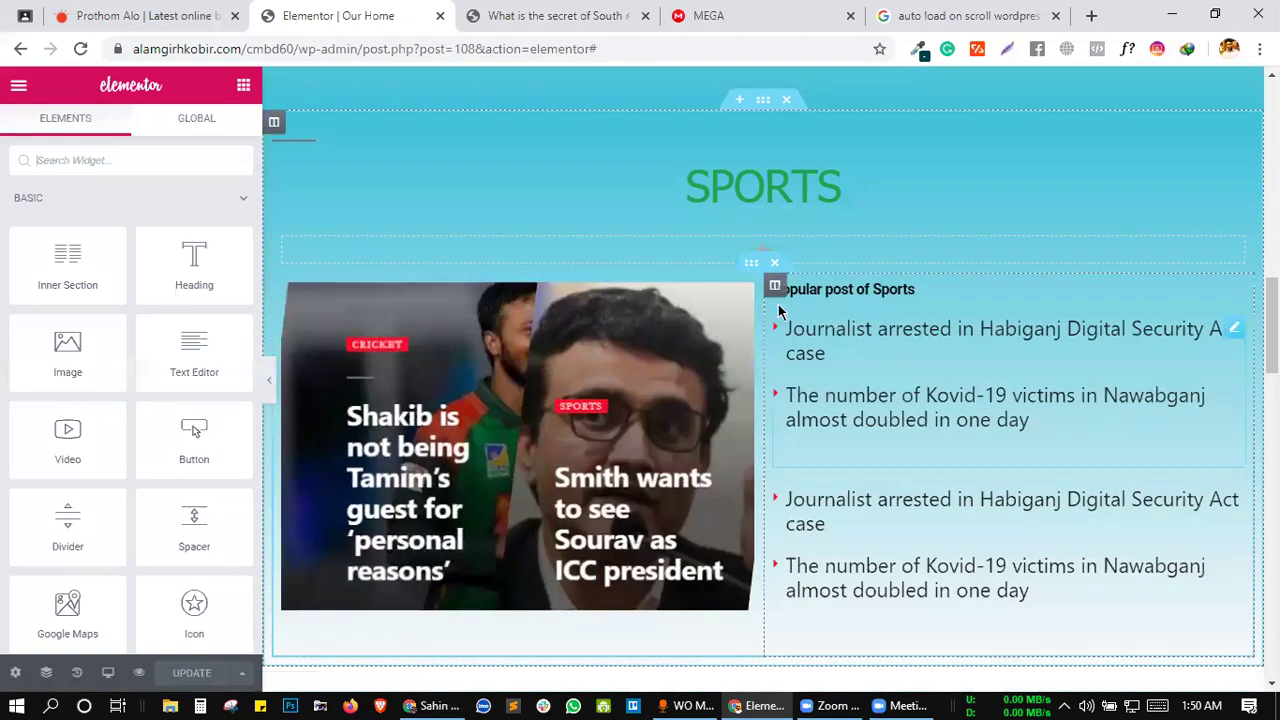
{"action": "left_click_drag", "start_coordinate": [745, 298], "coordinate": [791, 254]}
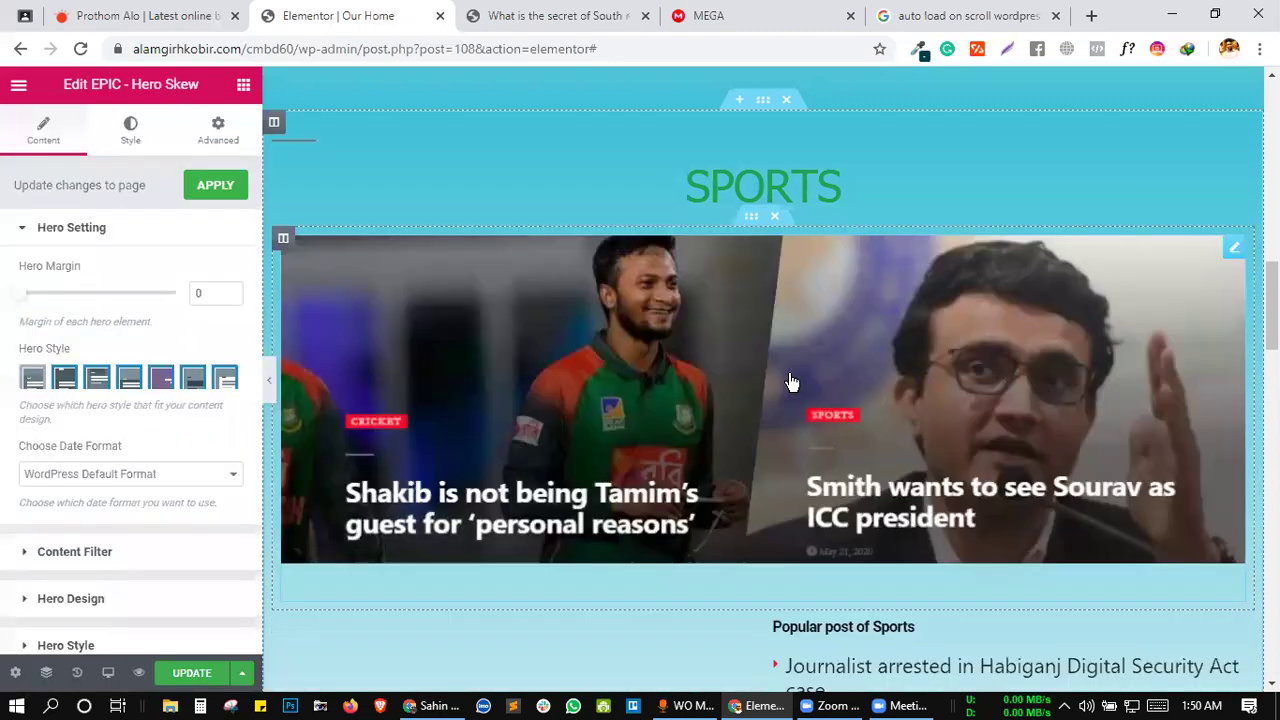
- Delete the empty column beside the Sports popular post list
{"action": "scroll", "coordinate": [789, 380], "scroll_direction": "down", "scroll_amount": 3}
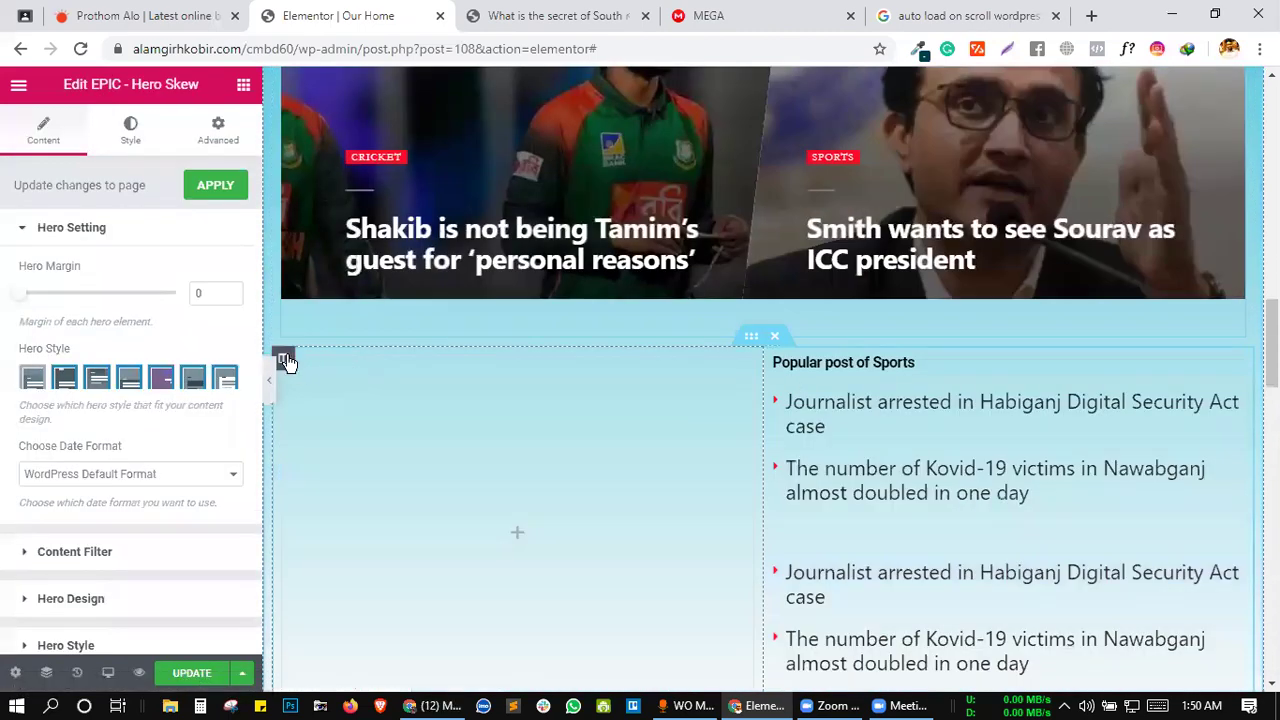
{"action": "right_click", "coordinate": [285, 360]}
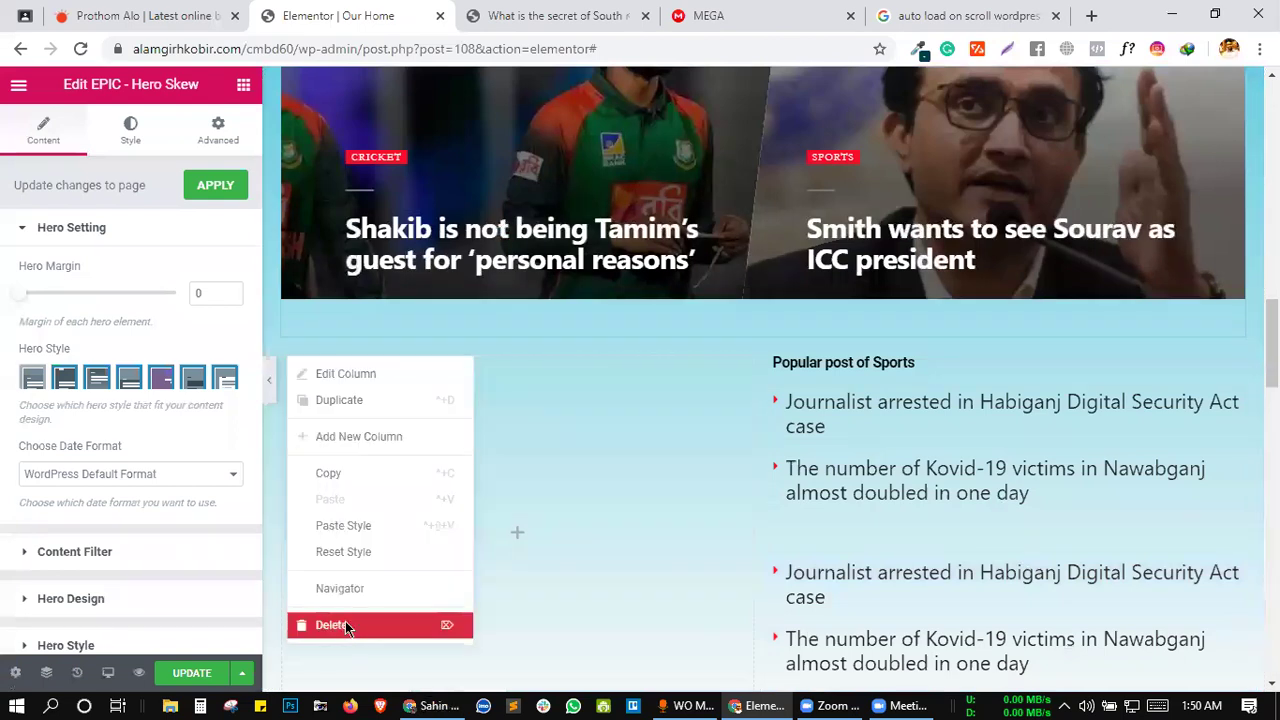
{"action": "left_click", "coordinate": [345, 625]}
- Center the "Popular post of Sports" heading and review it below the full-width hero module
{"action": "scroll", "coordinate": [622, 511], "scroll_direction": "down", "scroll_amount": 2}
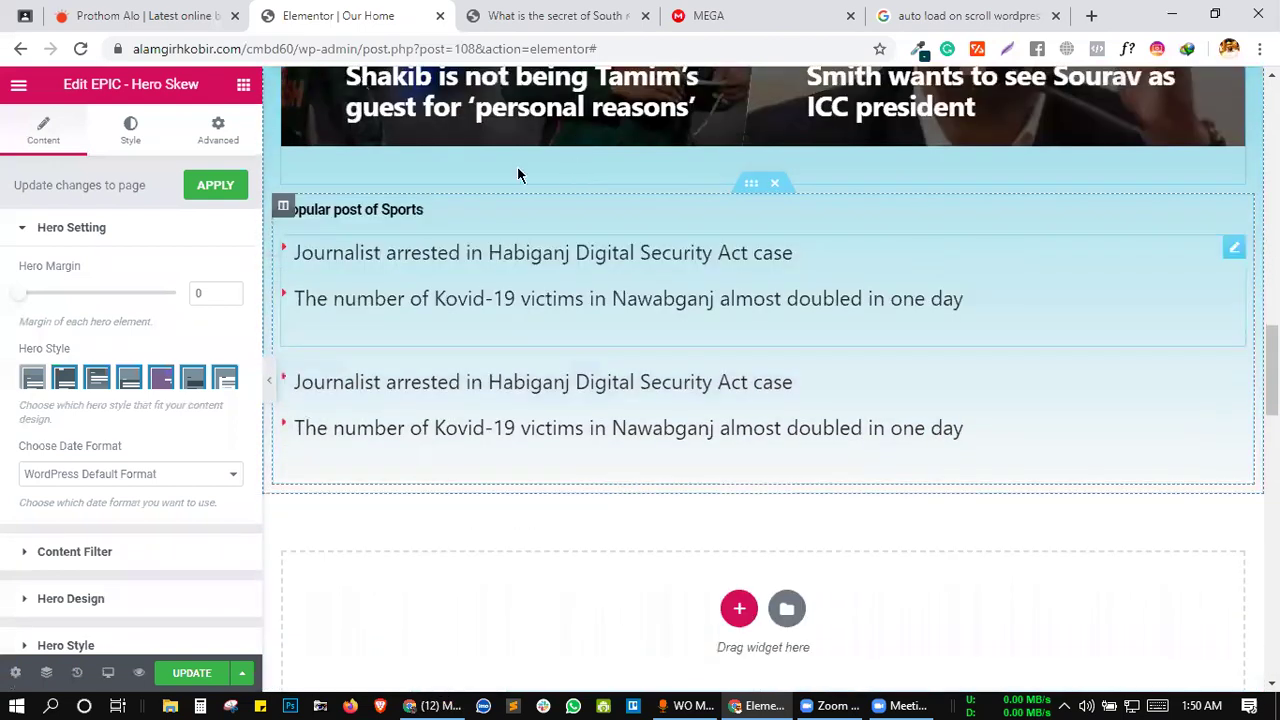
{"action": "left_click", "coordinate": [503, 213]}
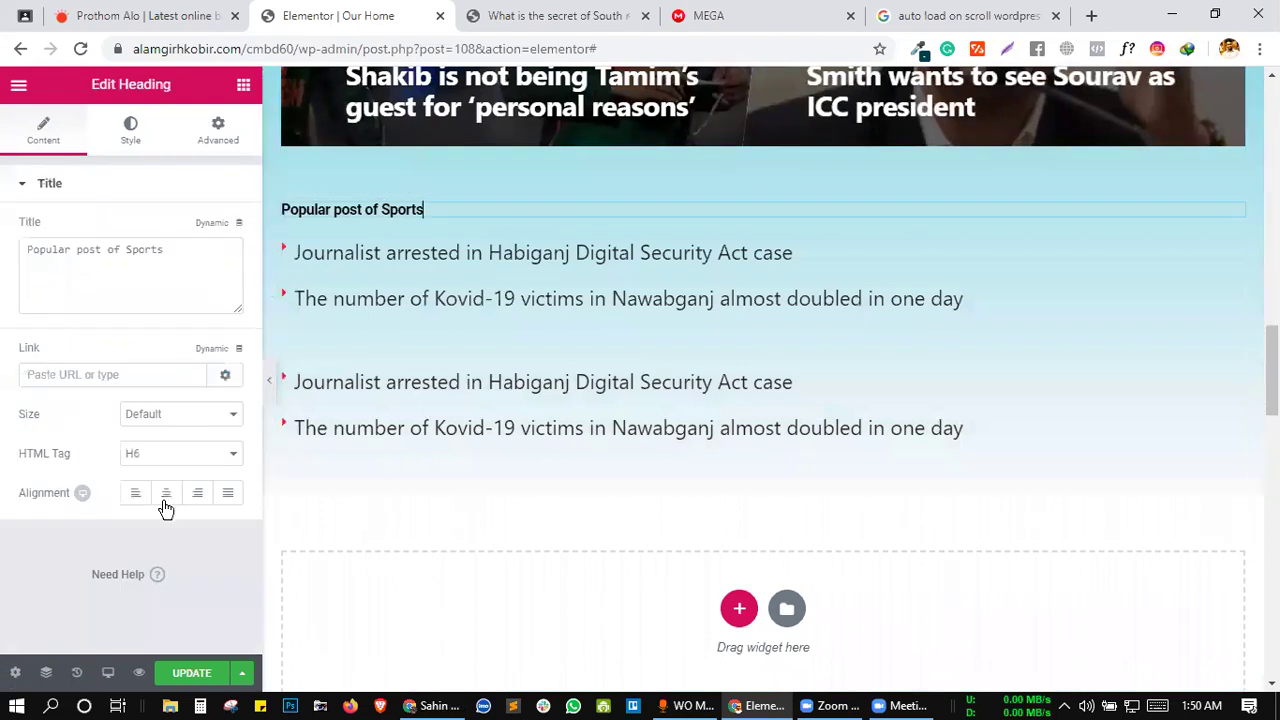
{"action": "left_click", "coordinate": [166, 492]}
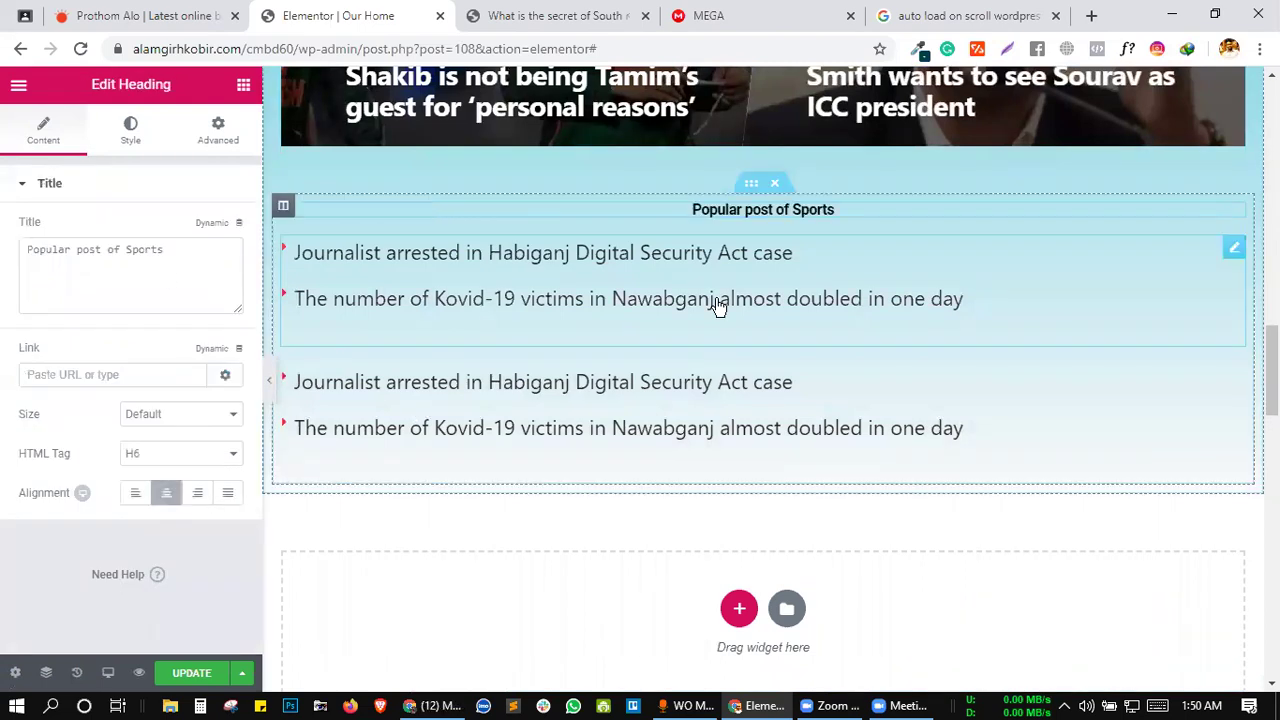
{"action": "scroll", "coordinate": [718, 304], "scroll_direction": "up", "scroll_amount": 3}
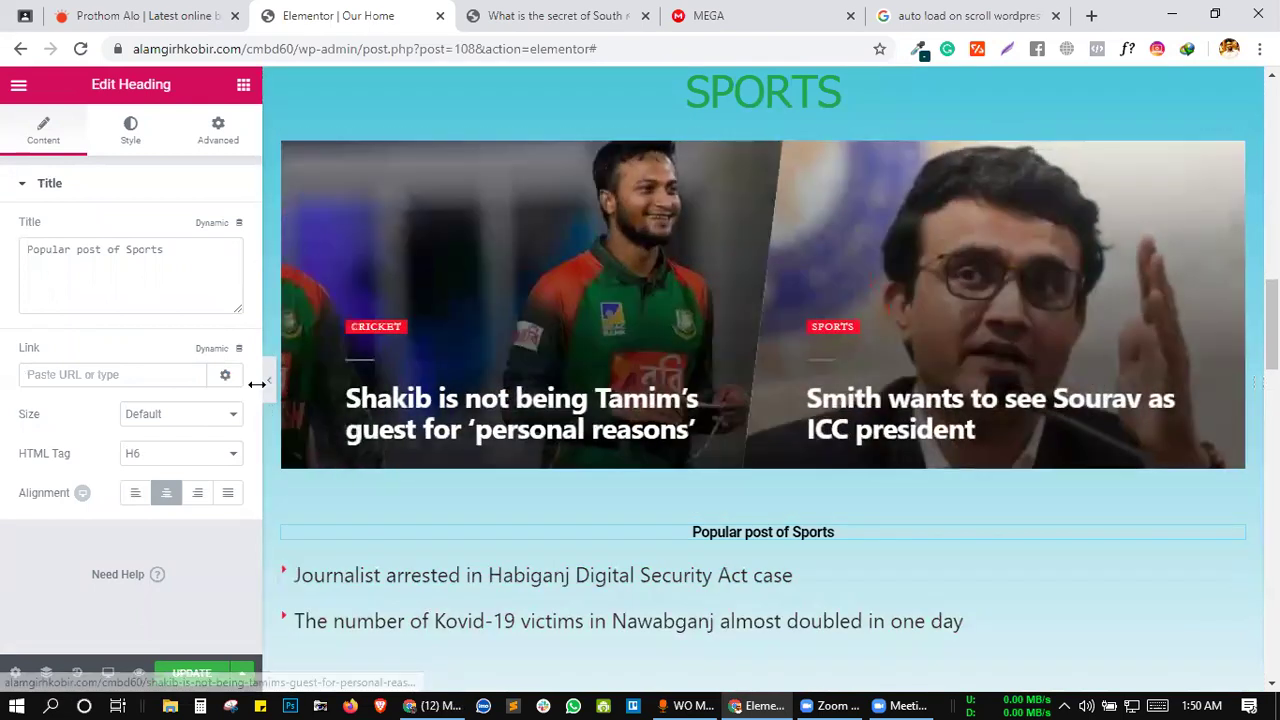
- Hide the editing panel and review the Sports and Bangladesh sections at full page width
{"action": "left_click", "coordinate": [270, 388]}
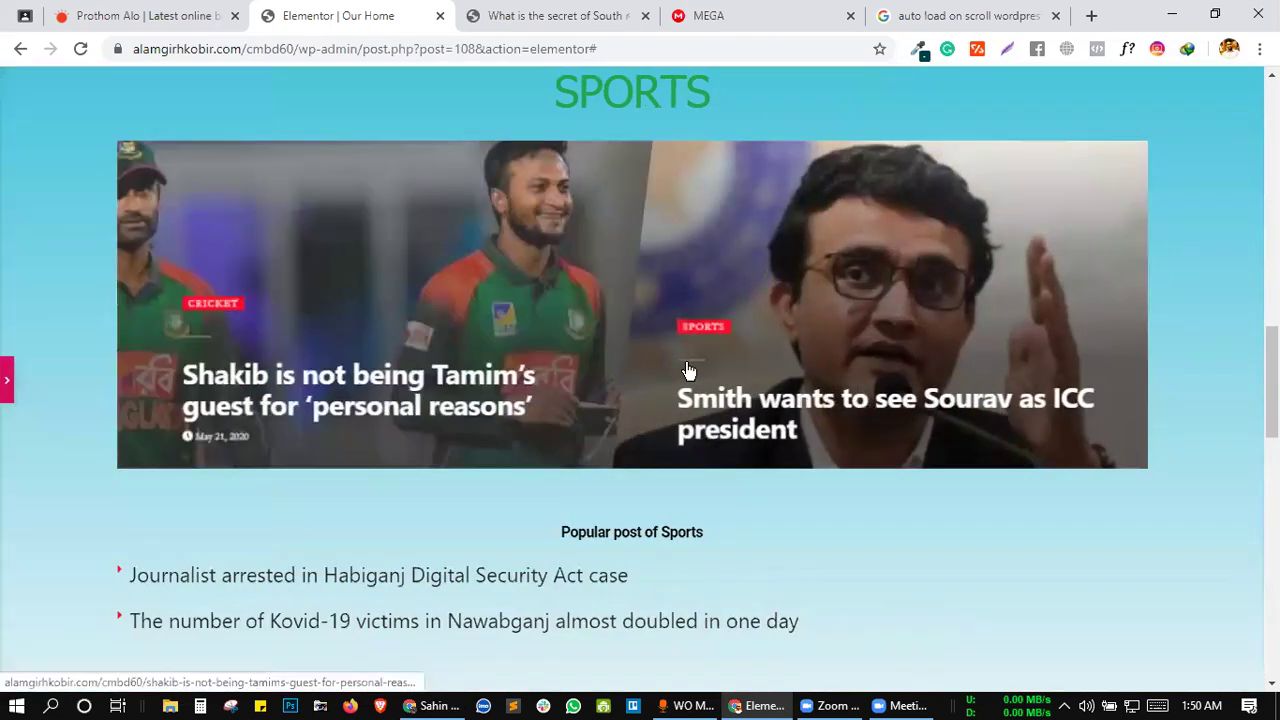
{"action": "scroll", "coordinate": [689, 371], "scroll_direction": "down", "scroll_amount": 3}
{"action": "scroll", "coordinate": [580, 425], "scroll_direction": "up", "scroll_amount": 2}
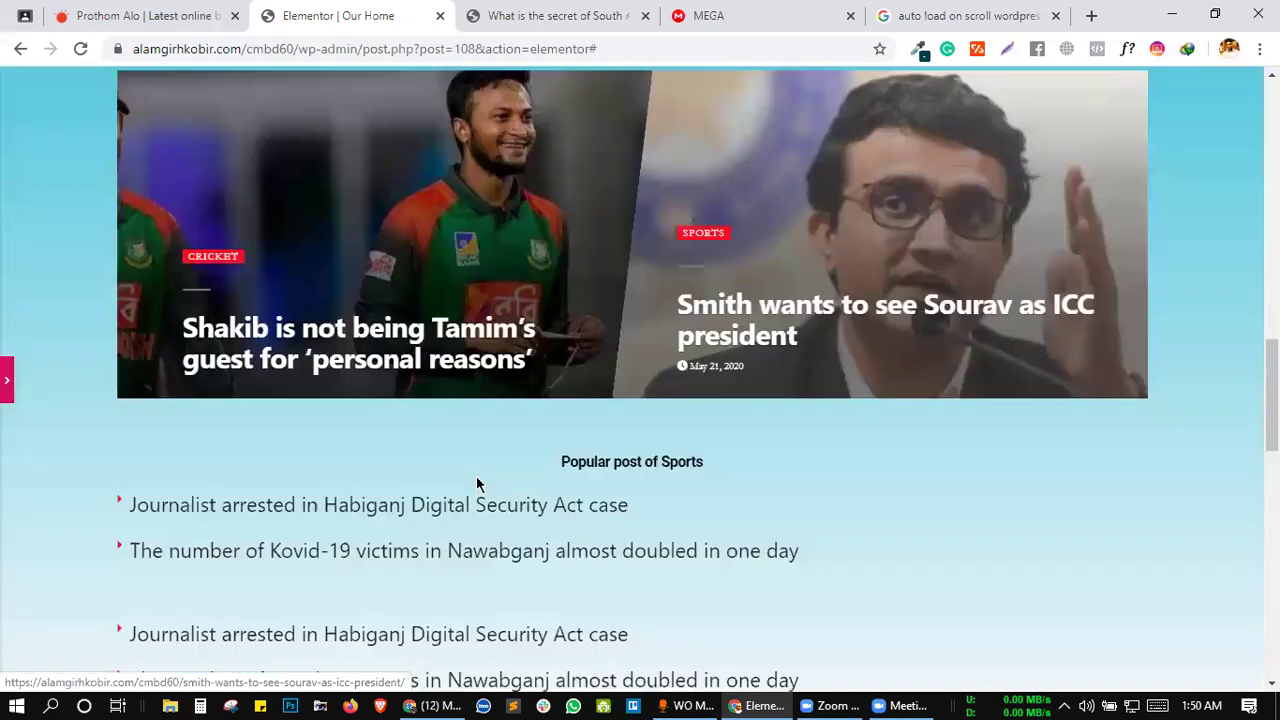
{"action": "scroll", "coordinate": [458, 525], "scroll_direction": "down", "scroll_amount": 2}
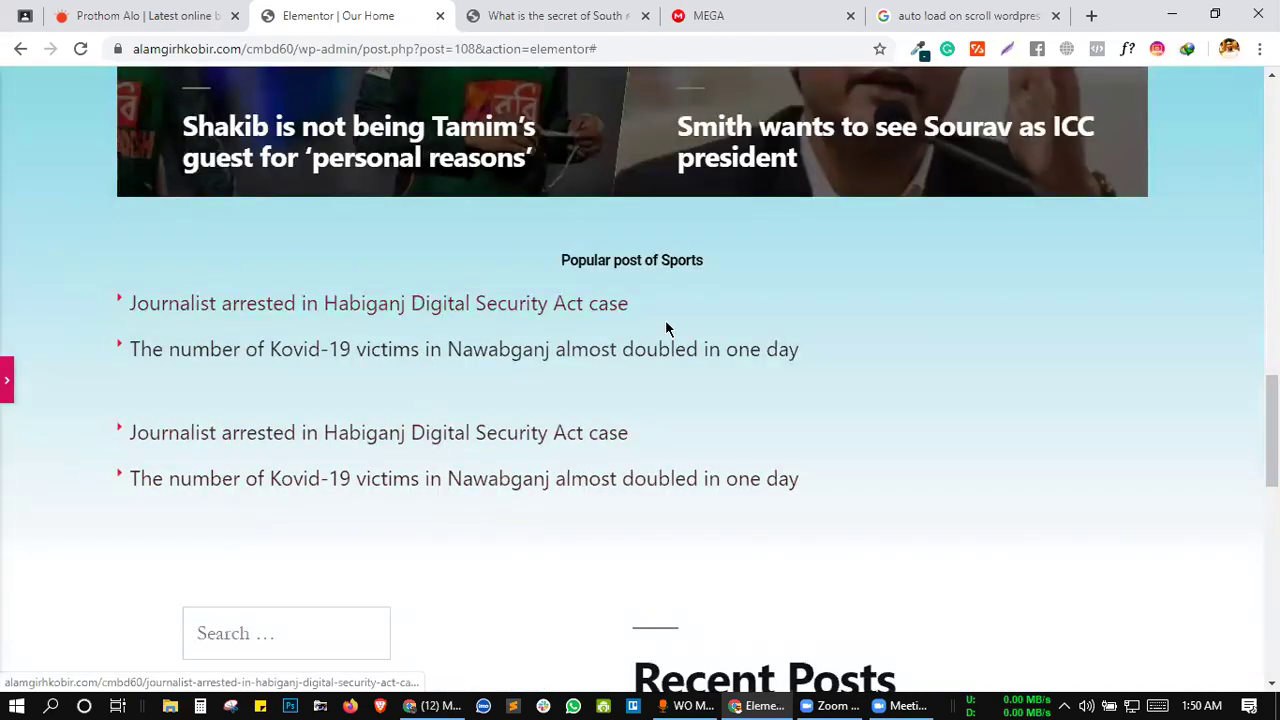
{"action": "scroll", "coordinate": [665, 320], "scroll_direction": "up", "scroll_amount": 6}
{"action": "scroll", "coordinate": [667, 343], "scroll_direction": "up", "scroll_amount": 5}
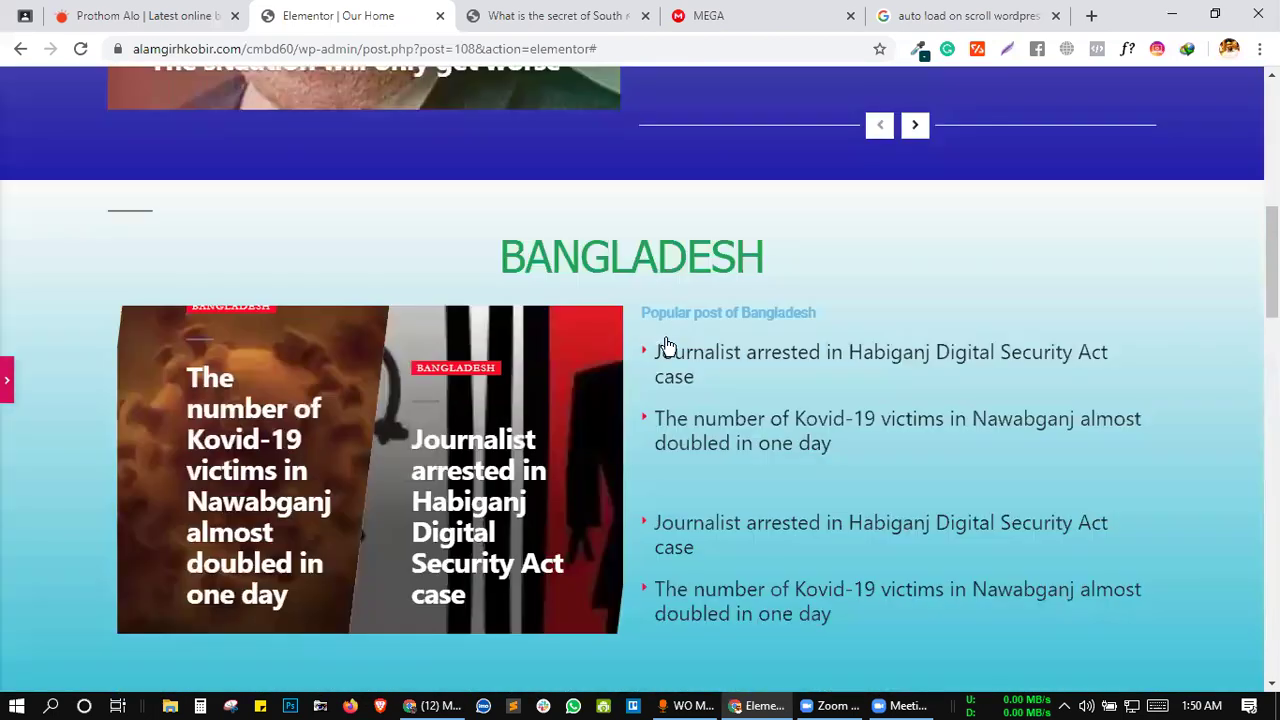
{"action": "scroll", "coordinate": [441, 310], "scroll_direction": "up", "scroll_amount": 3}
{"action": "scroll", "coordinate": [438, 302], "scroll_direction": "down", "scroll_amount": 5}
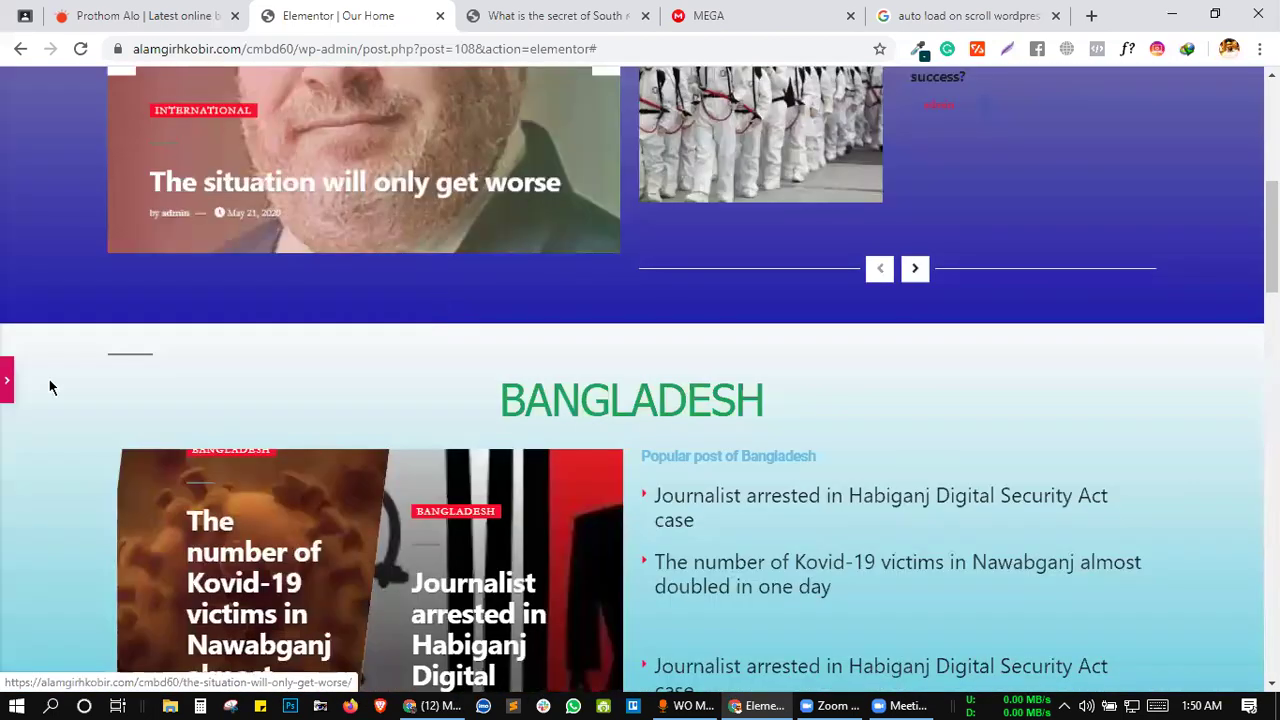
{"action": "scroll", "coordinate": [50, 387], "scroll_direction": "down", "scroll_amount": 8}
- Restore the editing panel and update the home page
{"action": "left_click", "coordinate": [7, 380]}
{"action": "left_click", "coordinate": [192, 673]}
- Switch to the Prothom Alo site and examine its home page layout from the entertainment section up to the header
{"action": "left_click", "coordinate": [162, 15]}
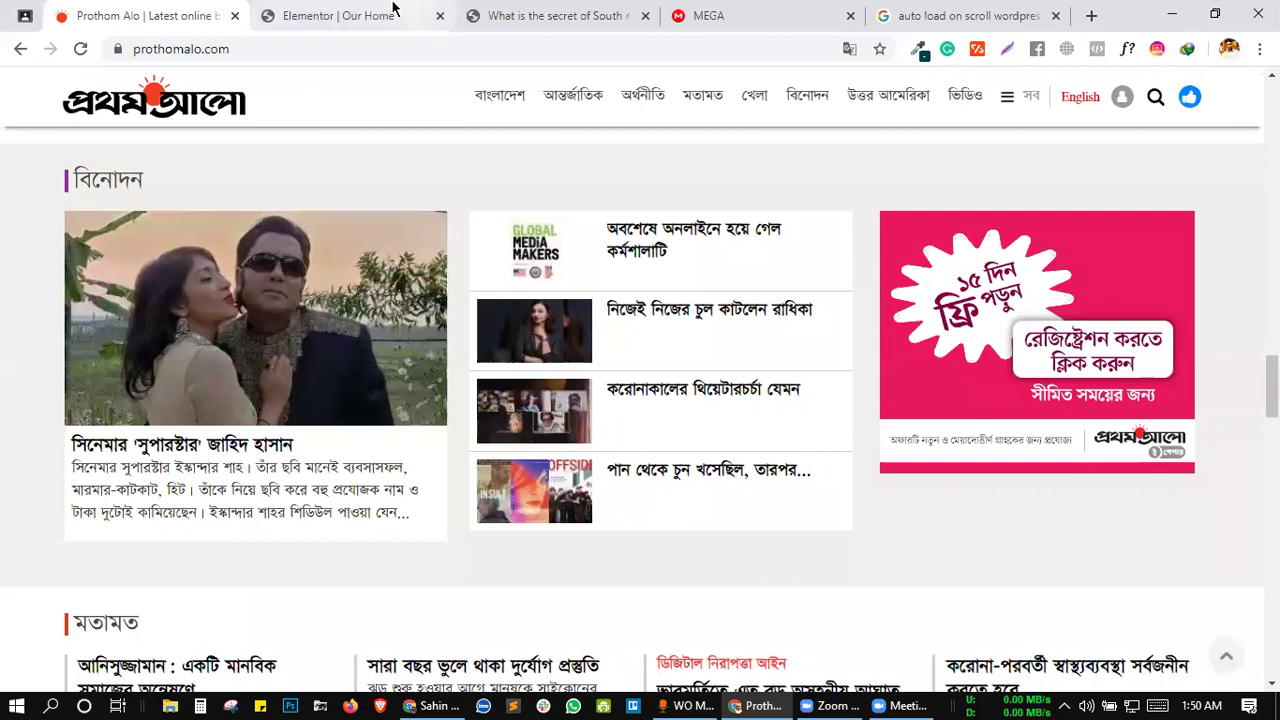
{"action": "left_click", "coordinate": [413, 12]}
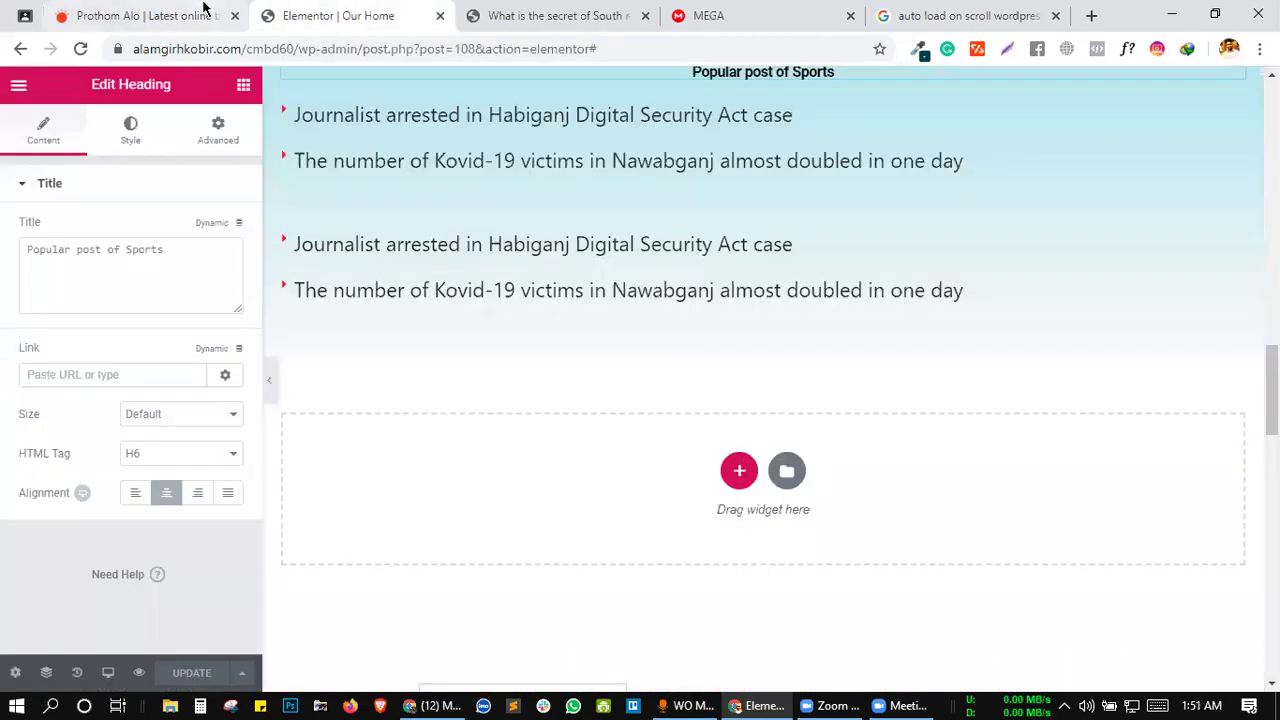
{"action": "left_click", "coordinate": [200, 15]}
{"action": "scroll", "coordinate": [716, 350], "scroll_direction": "up", "scroll_amount": 8}
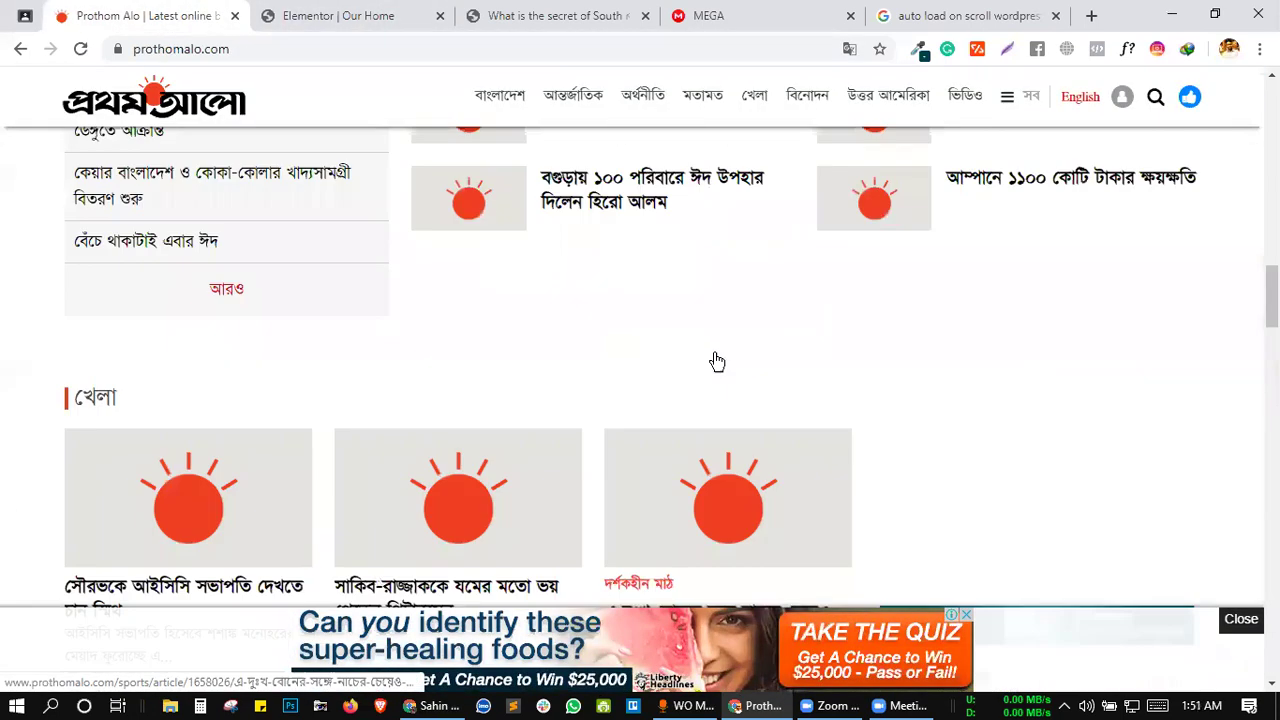
{"action": "scroll", "coordinate": [734, 341], "scroll_direction": "up", "scroll_amount": 10}
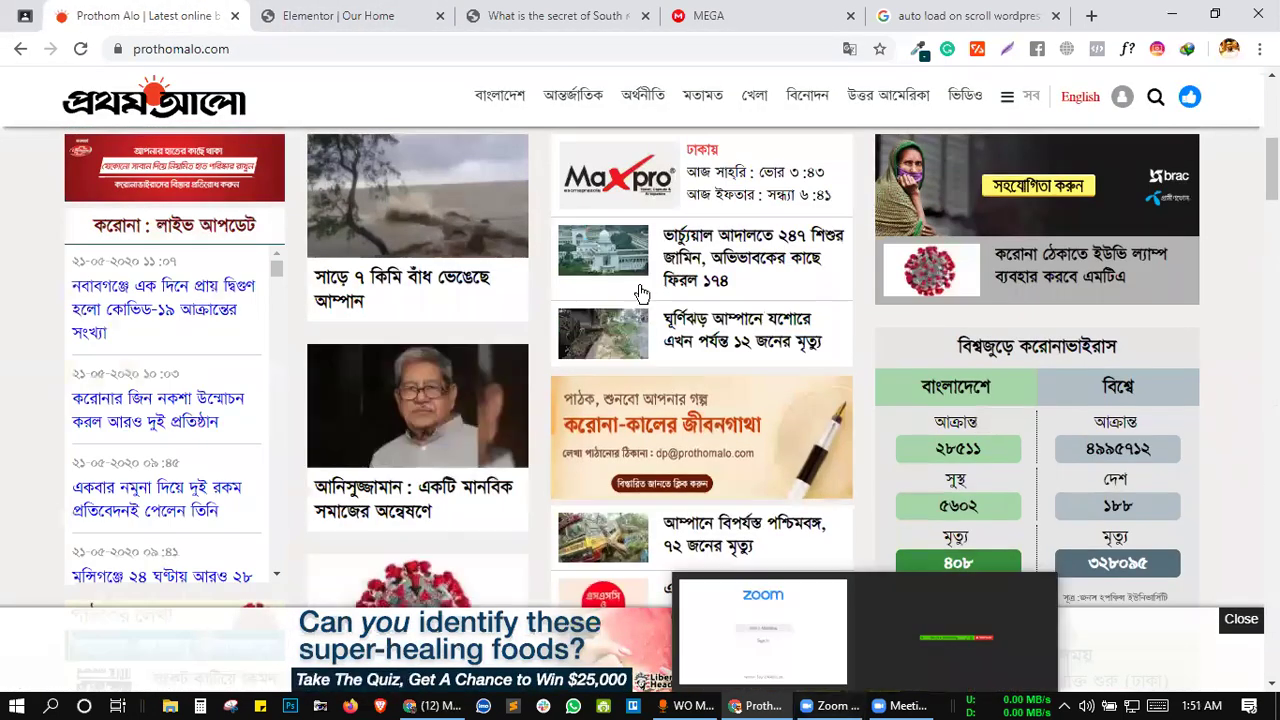
{"action": "scroll", "coordinate": [640, 314], "scroll_direction": "up", "scroll_amount": 3}
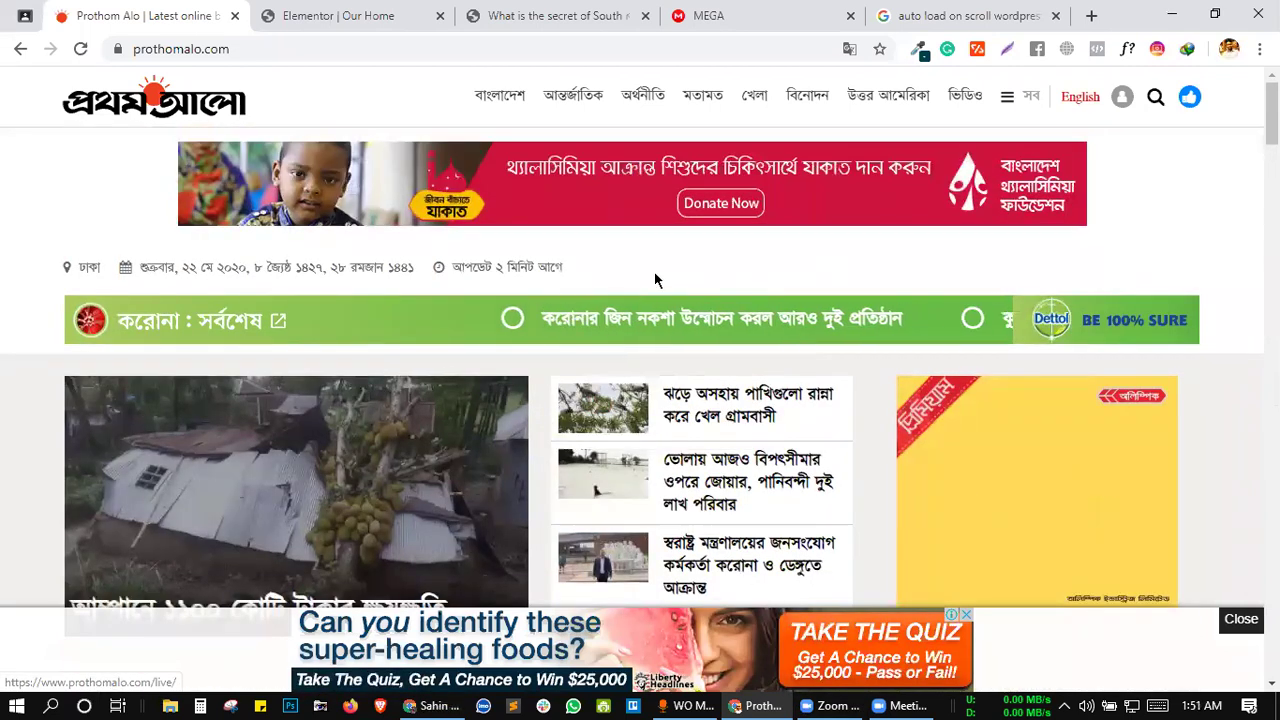
- Close the Google search results for "auto load on scroll wordpress"
{"action": "left_click", "coordinate": [698, 12]}
{"action": "left_click", "coordinate": [903, 12]}
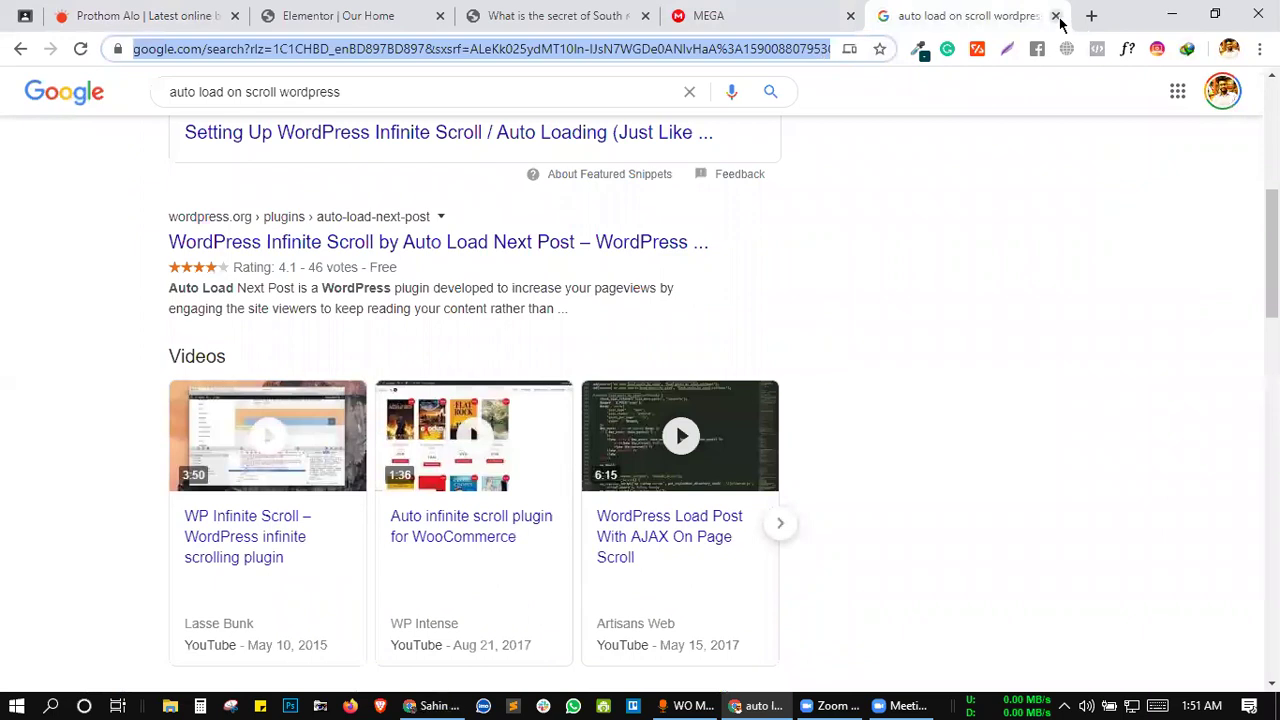
{"action": "key", "text": "ctrl+w"}
- Examine the layout of the single post "What is the secret of South Korea's success?" alongside the home page in the editor
{"action": "left_click", "coordinate": [625, 8]}
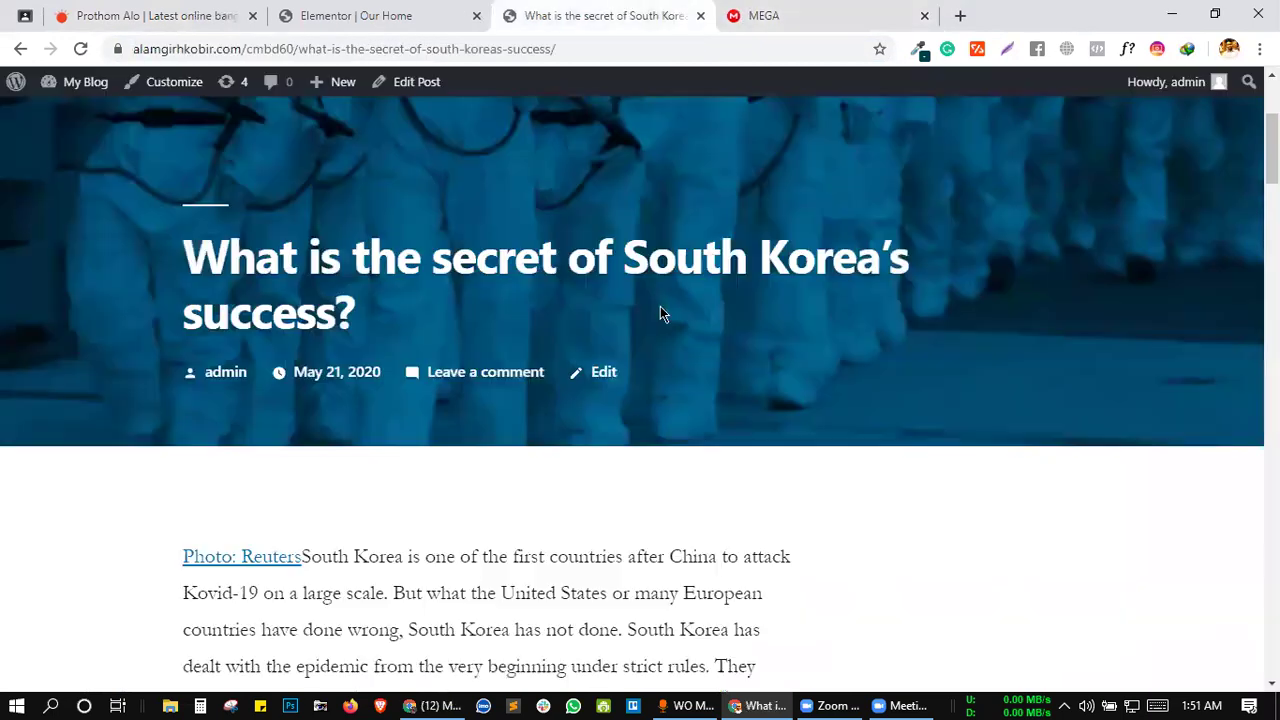
{"action": "scroll", "coordinate": [700, 351], "scroll_direction": "down", "scroll_amount": 2}
{"action": "scroll", "coordinate": [700, 351], "scroll_direction": "up", "scroll_amount": 3}
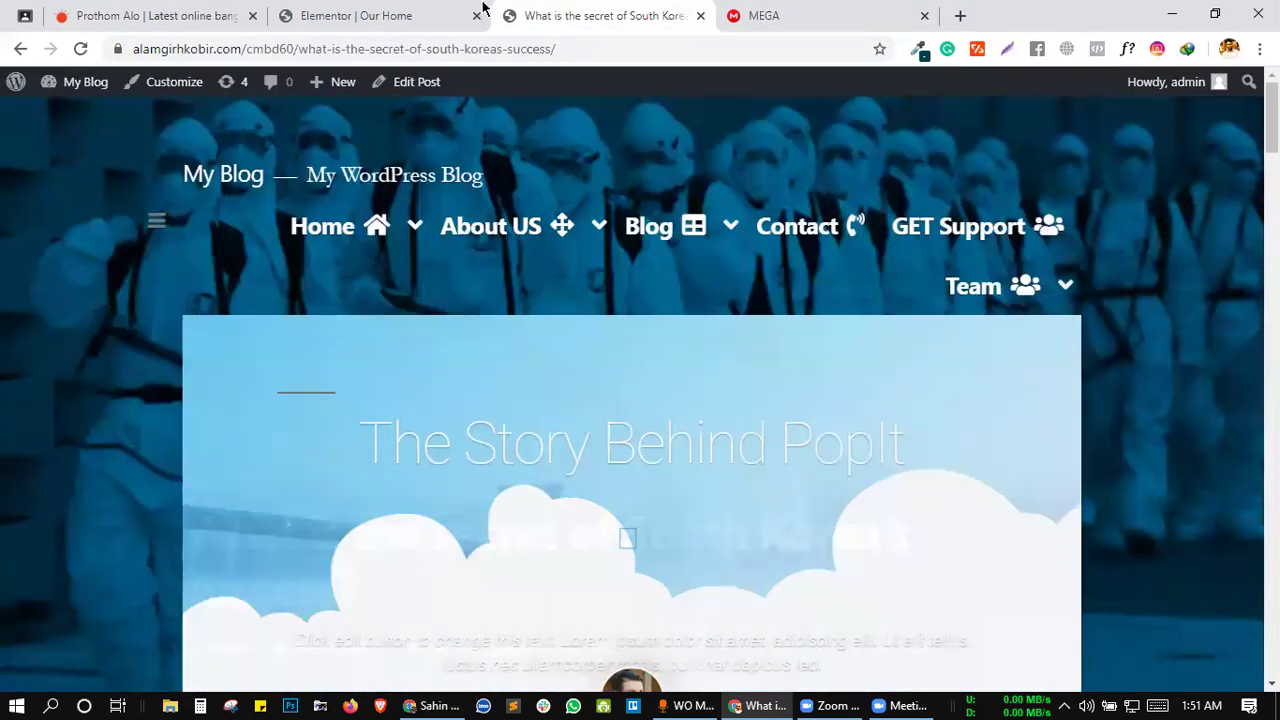
{"action": "left_click", "coordinate": [420, 9]}
{"action": "left_click", "coordinate": [652, 8]}
{"action": "key", "text": "ctrl+shift+Tab"}
{"action": "scroll", "coordinate": [714, 309], "scroll_direction": "up", "scroll_amount": 2}
{"action": "scroll", "coordinate": [716, 317], "scroll_direction": "up", "scroll_amount": 10}
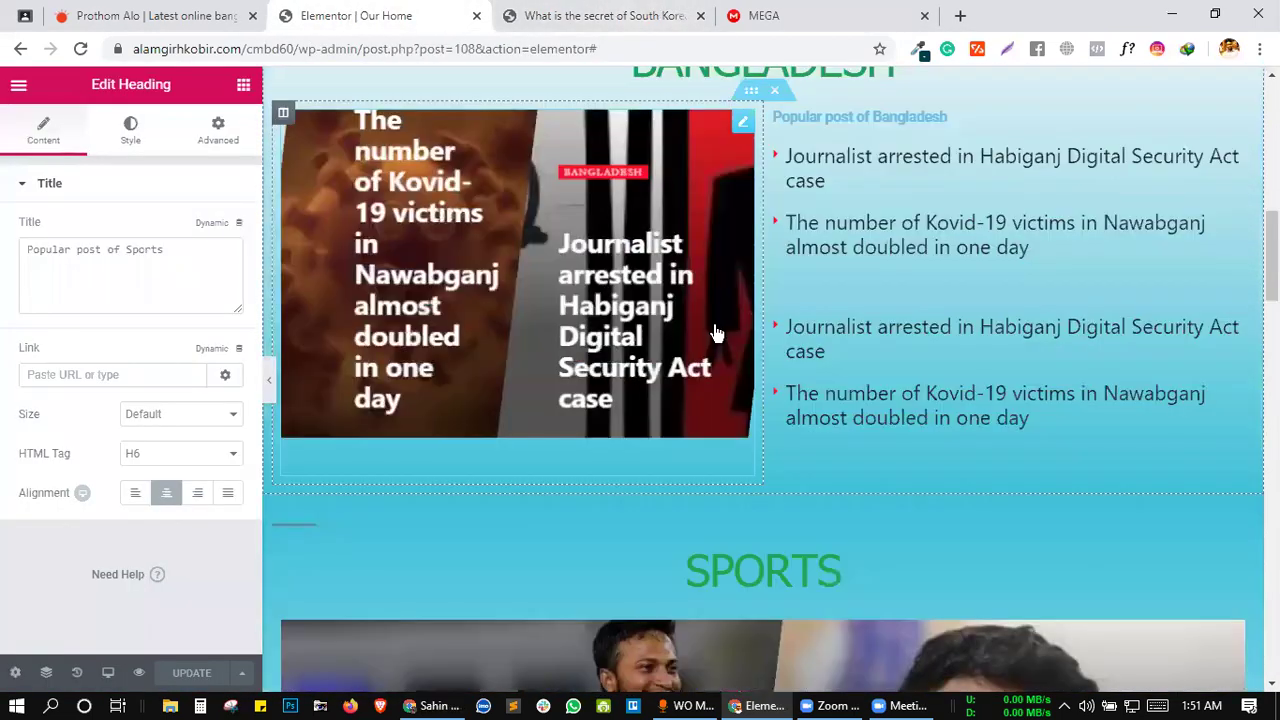
{"action": "left_click", "coordinate": [628, 10]}
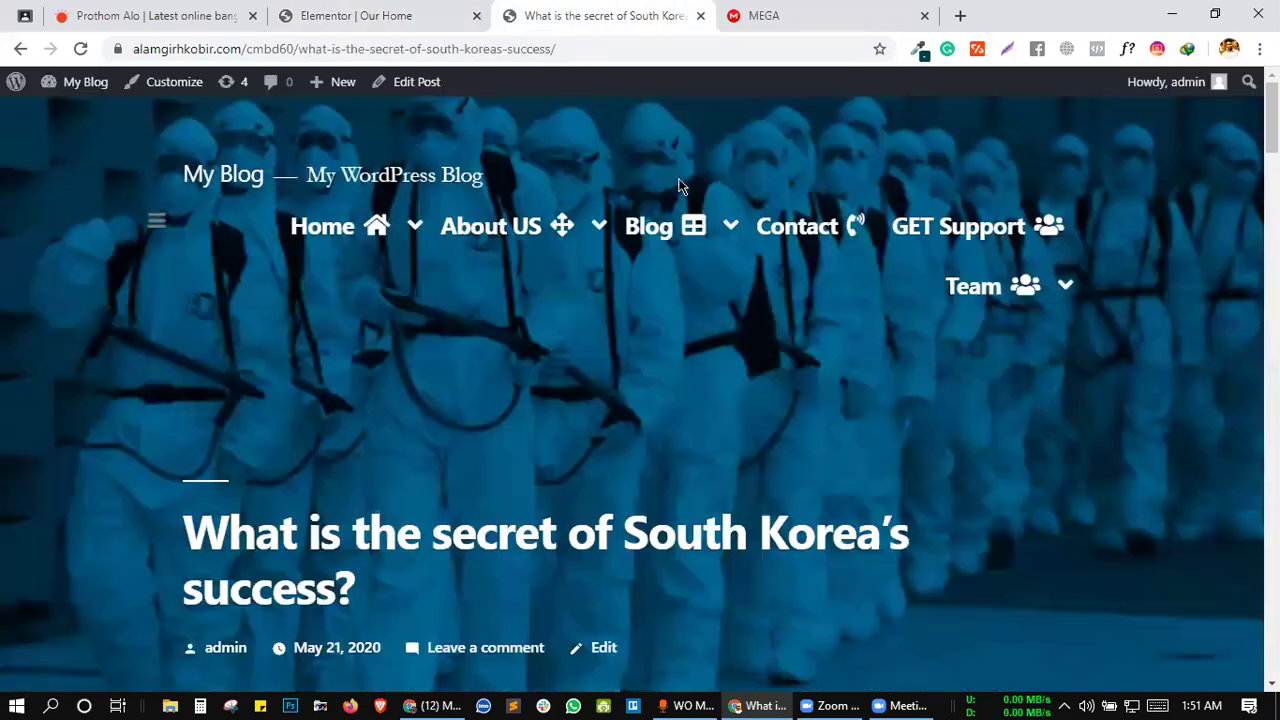
{"action": "scroll", "coordinate": [820, 437], "scroll_direction": "down", "scroll_amount": 2}
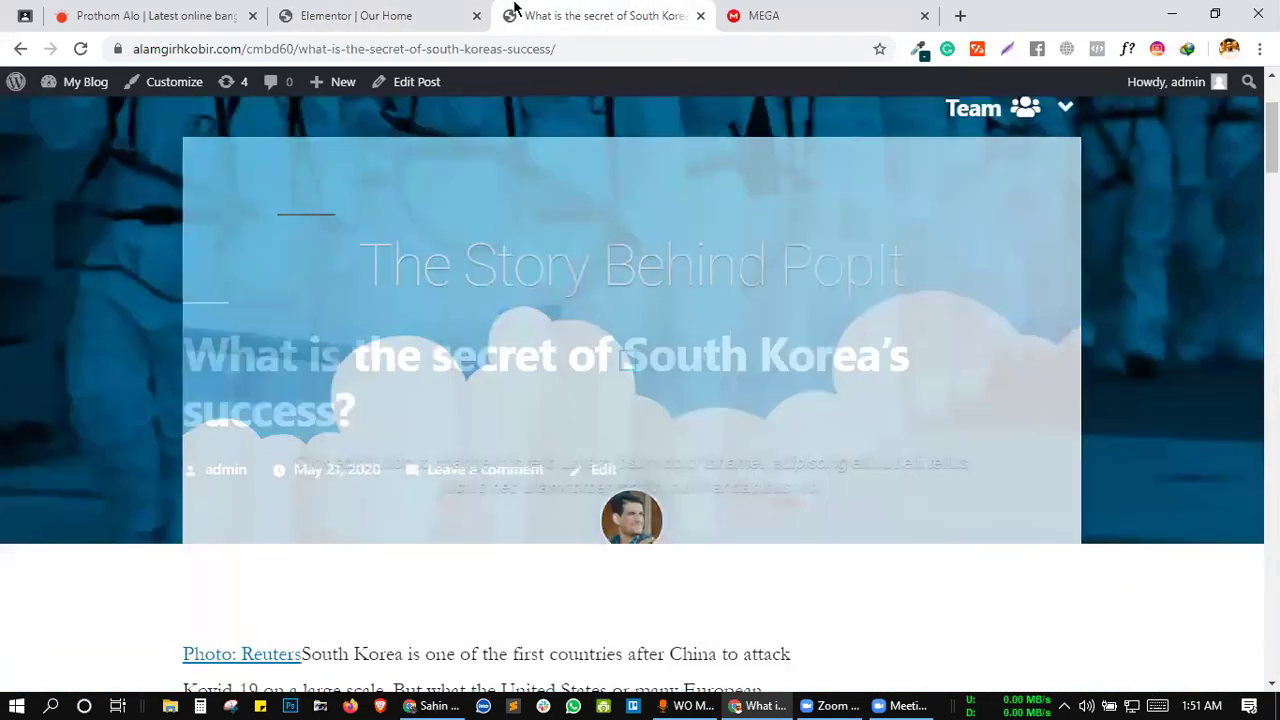
{"action": "scroll", "coordinate": [537, 380], "scroll_direction": "down", "scroll_amount": 8}
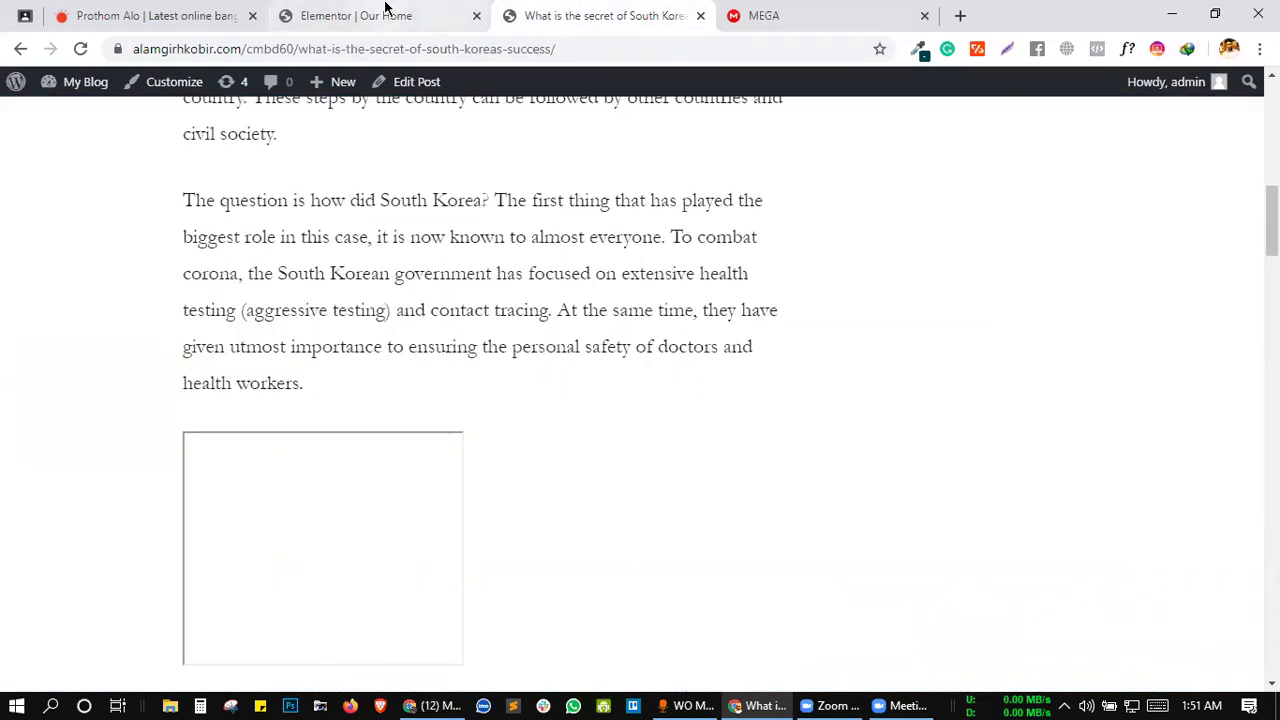
- Preview the home page from the Elementor editor and look through its Bangladesh and Sports sections
{"action": "left_click", "coordinate": [386, 12]}
{"action": "left_click", "coordinate": [140, 675]}
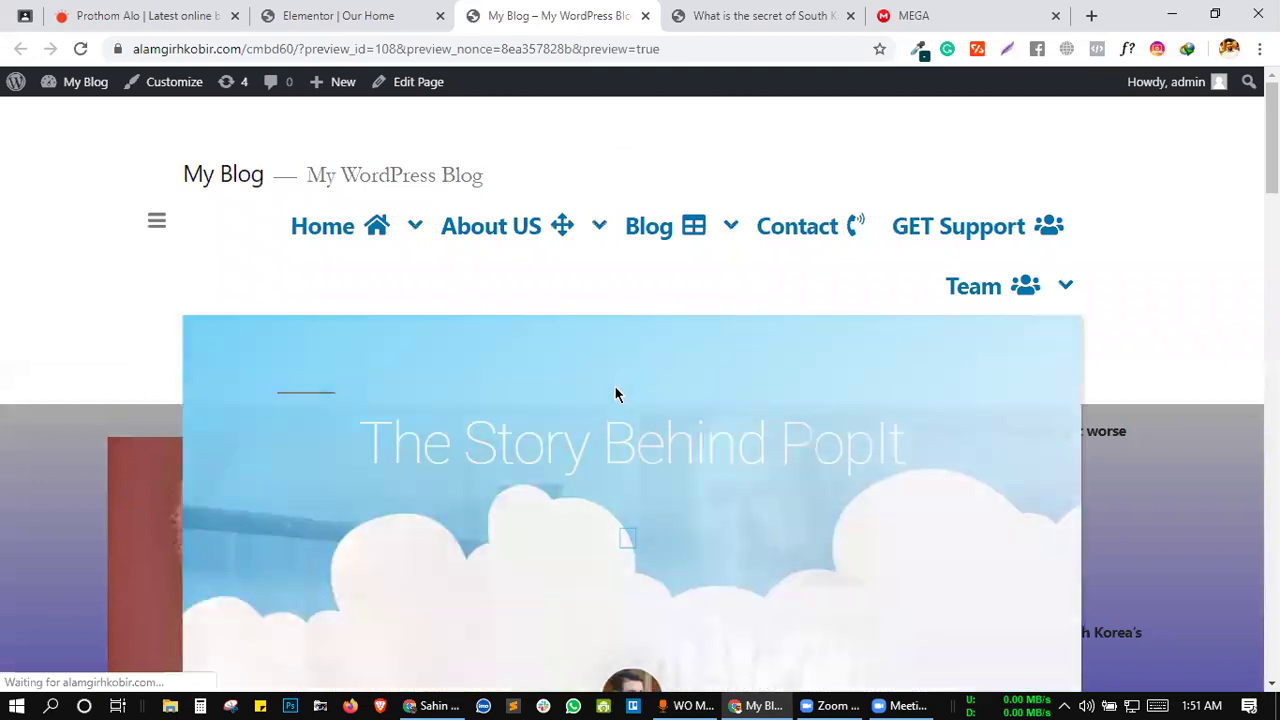
{"action": "scroll", "coordinate": [614, 385], "scroll_direction": "down", "scroll_amount": 5}
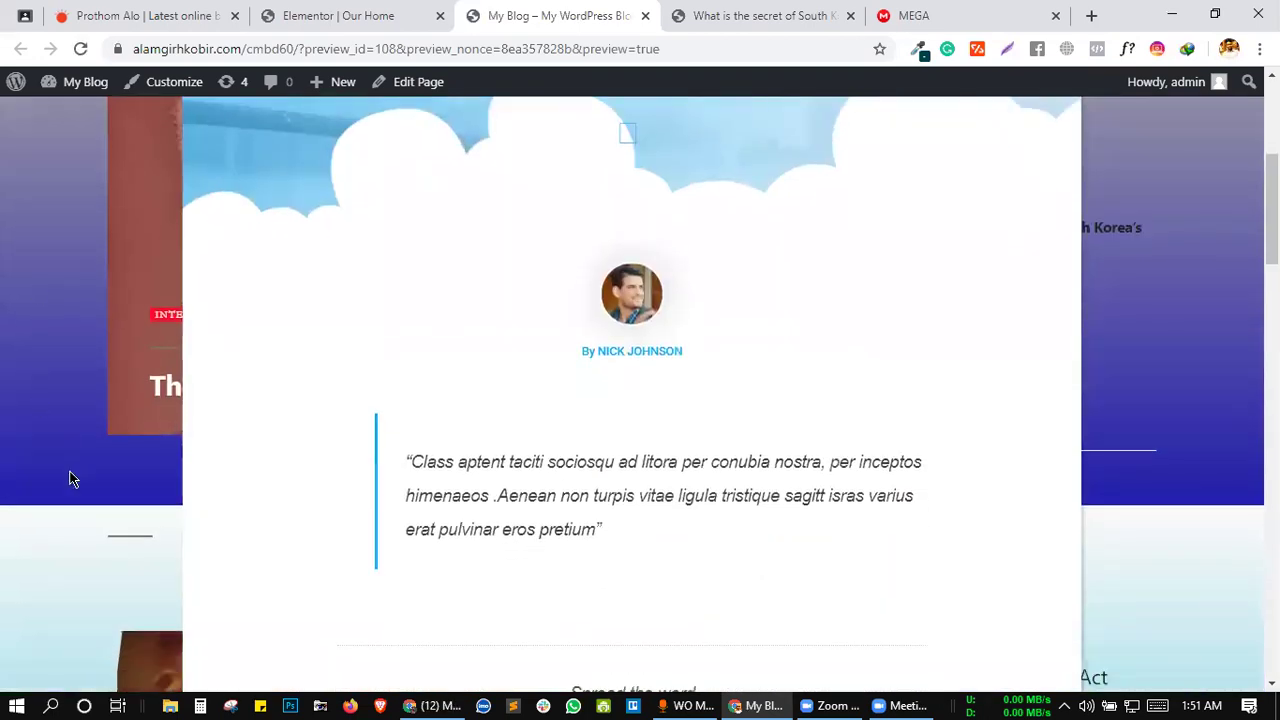
{"action": "left_click", "coordinate": [70, 480]}
{"action": "scroll", "coordinate": [508, 386], "scroll_direction": "down", "scroll_amount": 4}
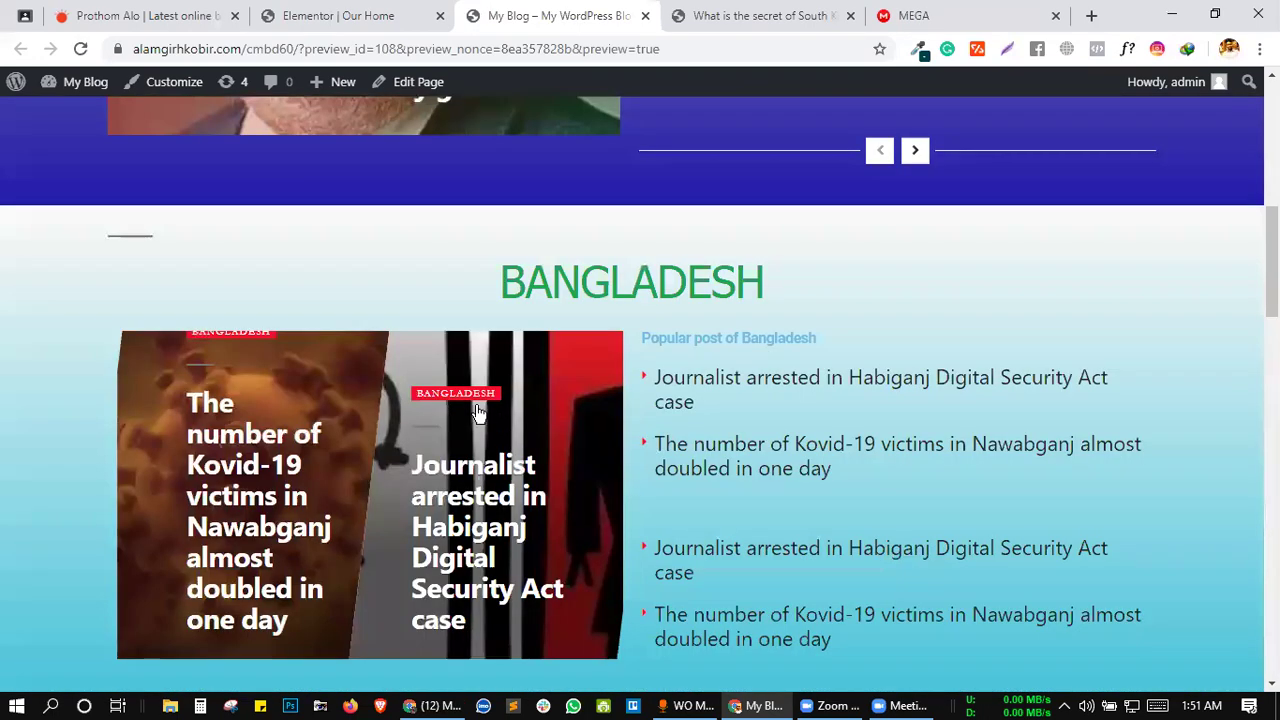
{"action": "scroll", "coordinate": [716, 397], "scroll_direction": "down", "scroll_amount": 8}
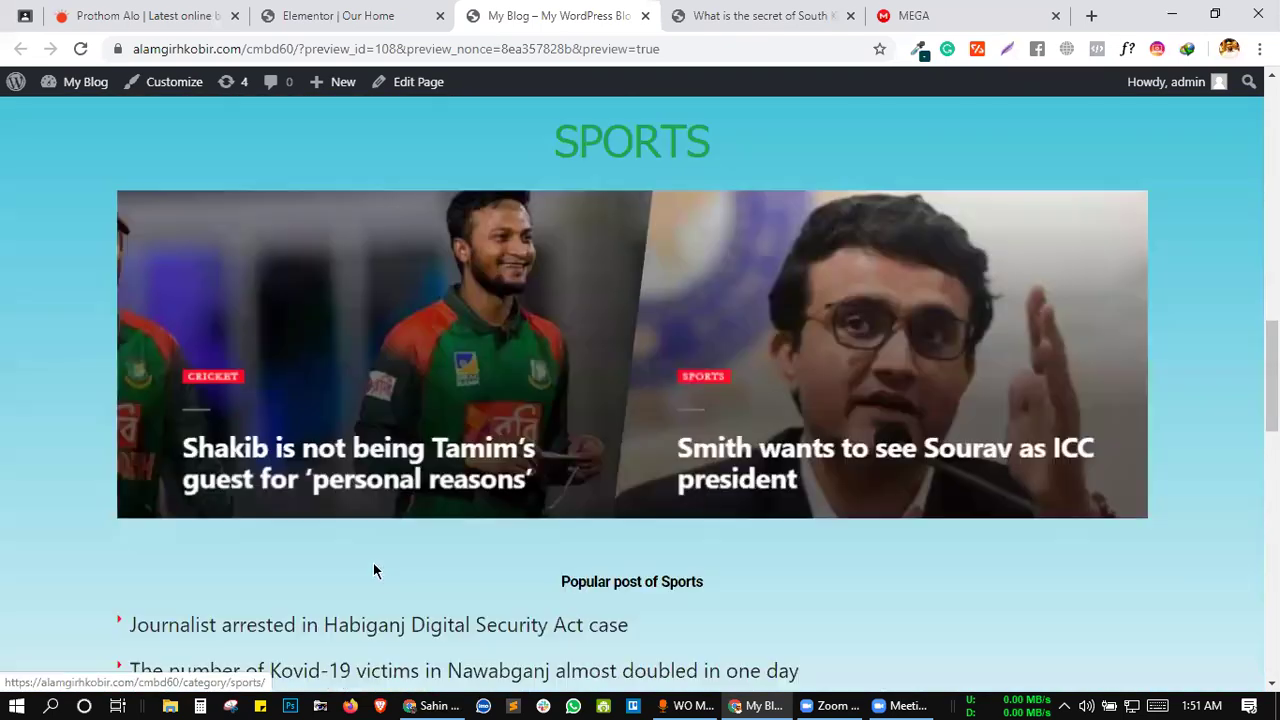
{"action": "scroll", "coordinate": [469, 524], "scroll_direction": "up", "scroll_amount": 3}
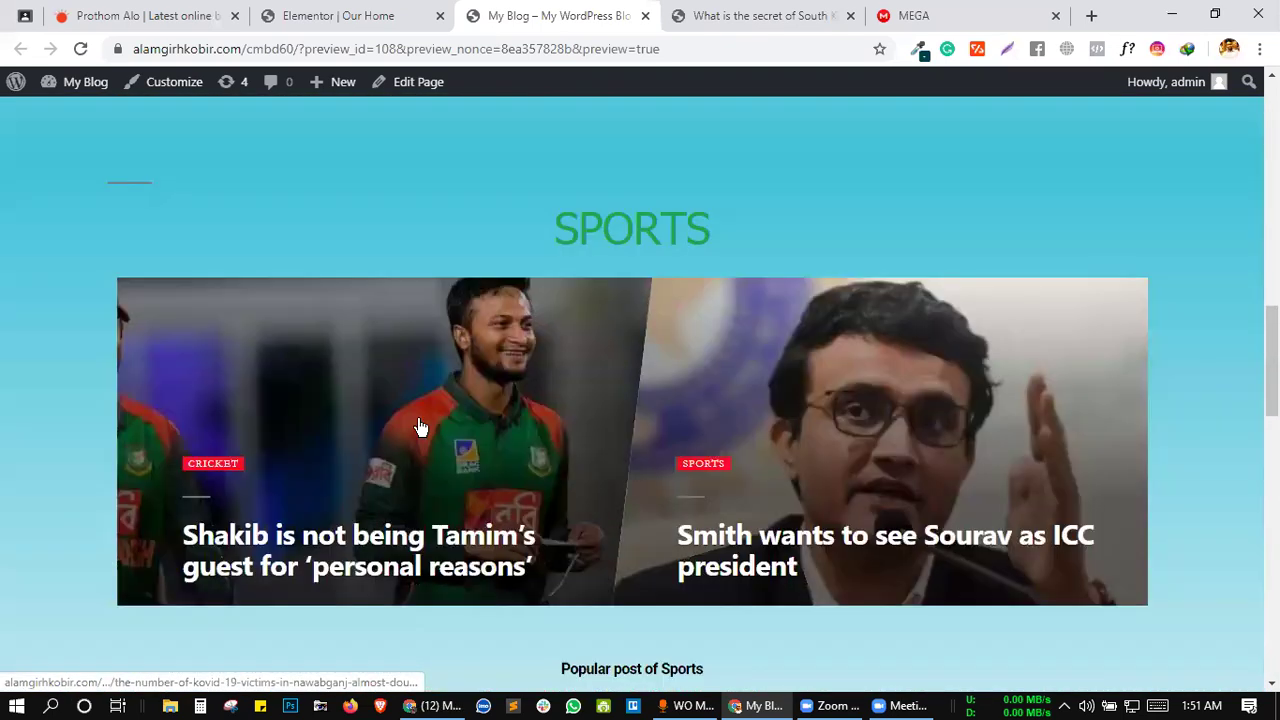
- View the cricket post "Shakib is not being Tamim's guest for 'personal reasons'" from the Sports section and look through its header and text
{"action": "left_click", "coordinate": [460, 427]}
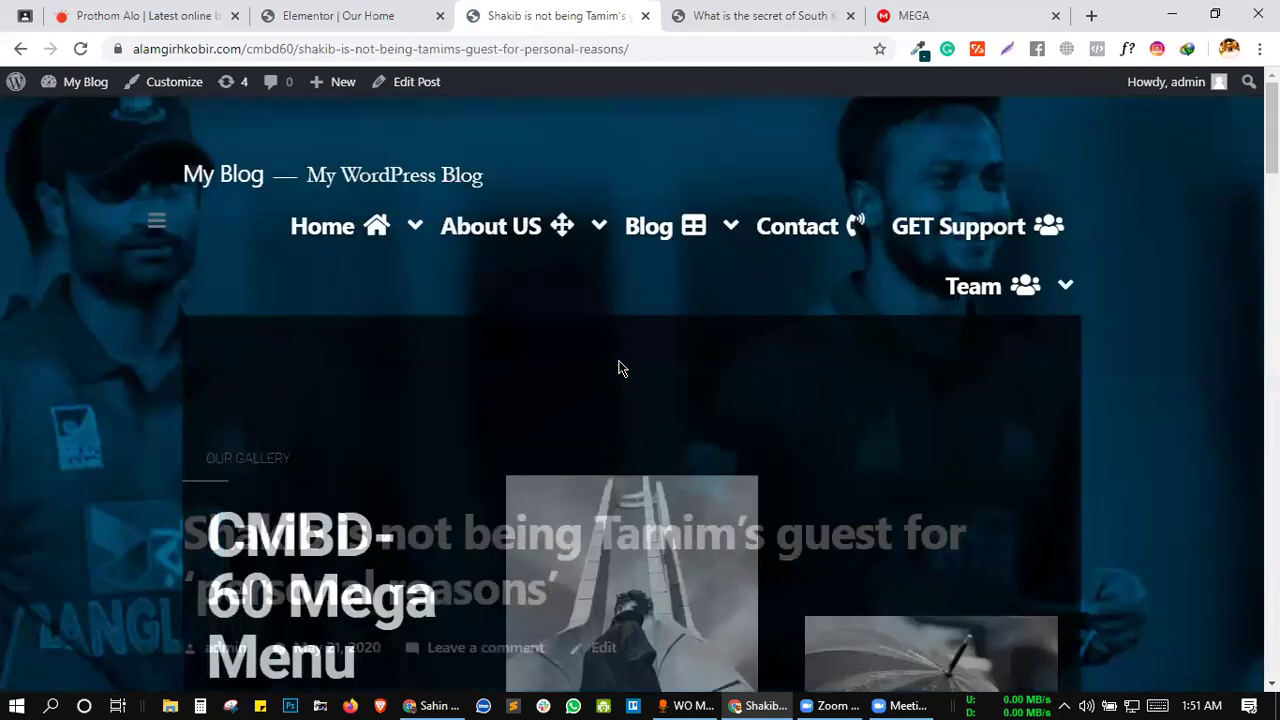
{"action": "scroll", "coordinate": [617, 369], "scroll_direction": "down", "scroll_amount": 4}
{"action": "scroll", "coordinate": [600, 377], "scroll_direction": "up", "scroll_amount": 5}
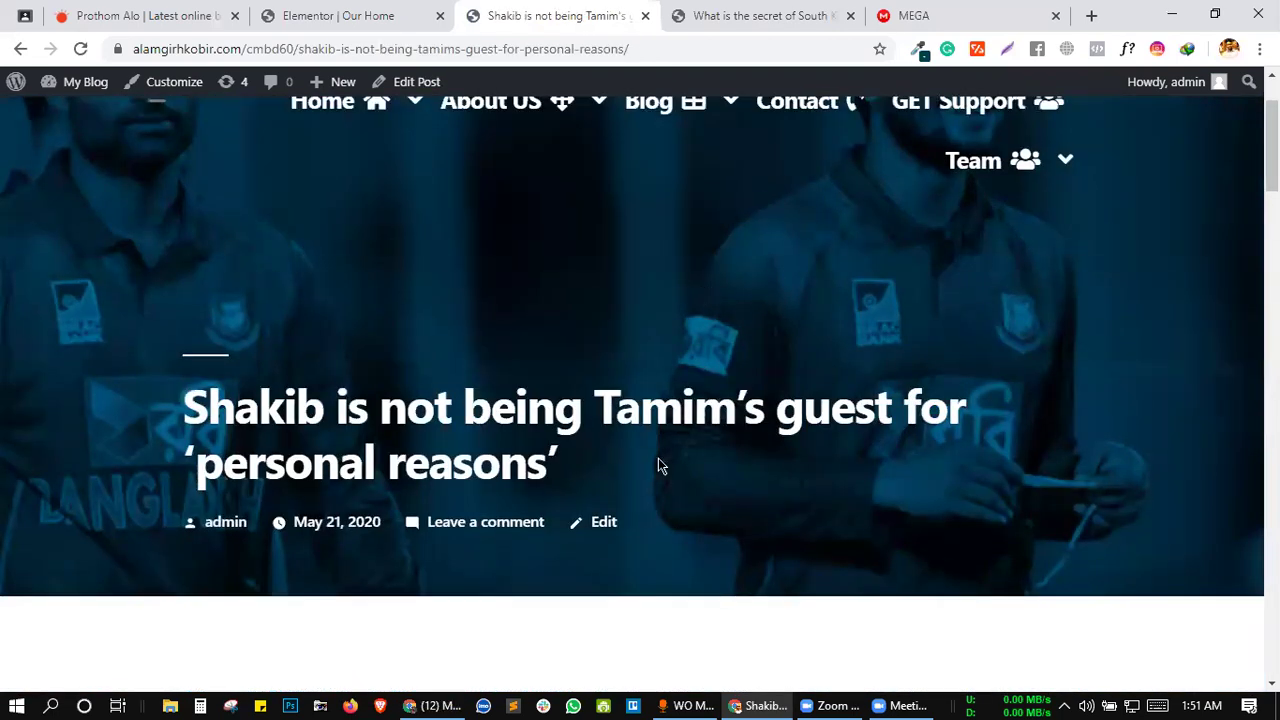
{"action": "scroll", "coordinate": [658, 461], "scroll_direction": "down", "scroll_amount": 15}
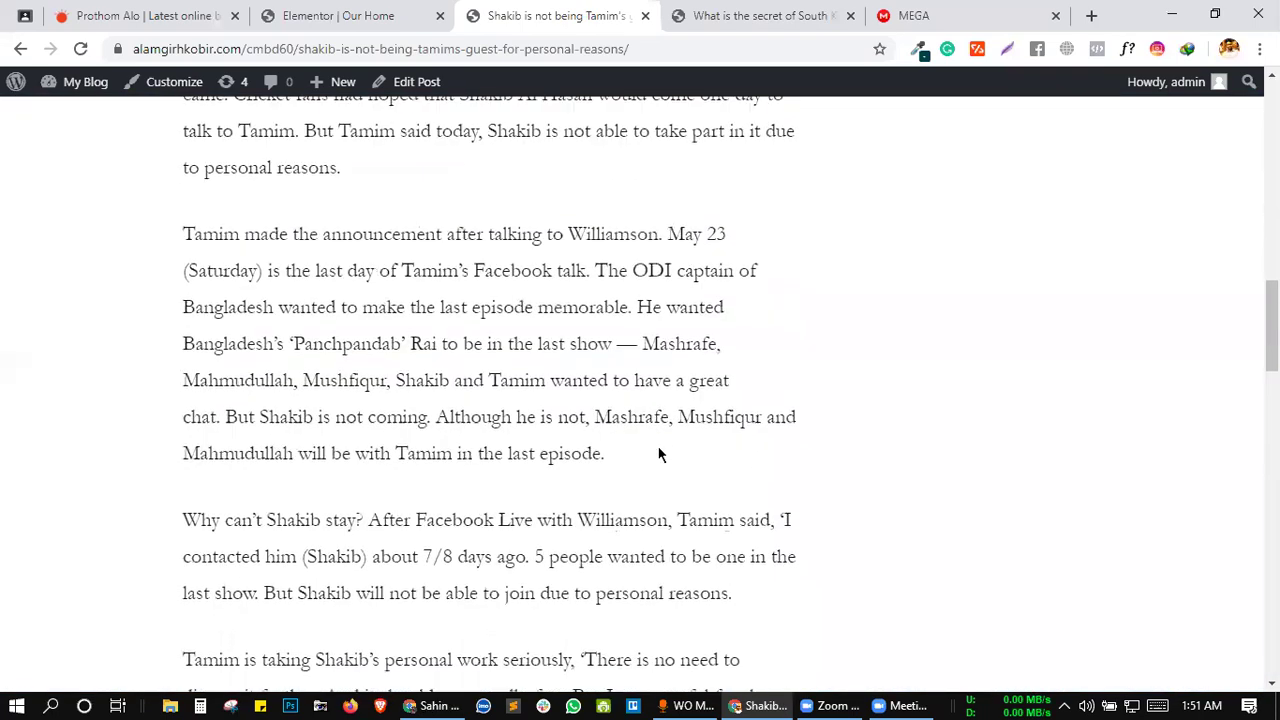
{"action": "scroll", "coordinate": [656, 496], "scroll_direction": "up", "scroll_amount": 15}
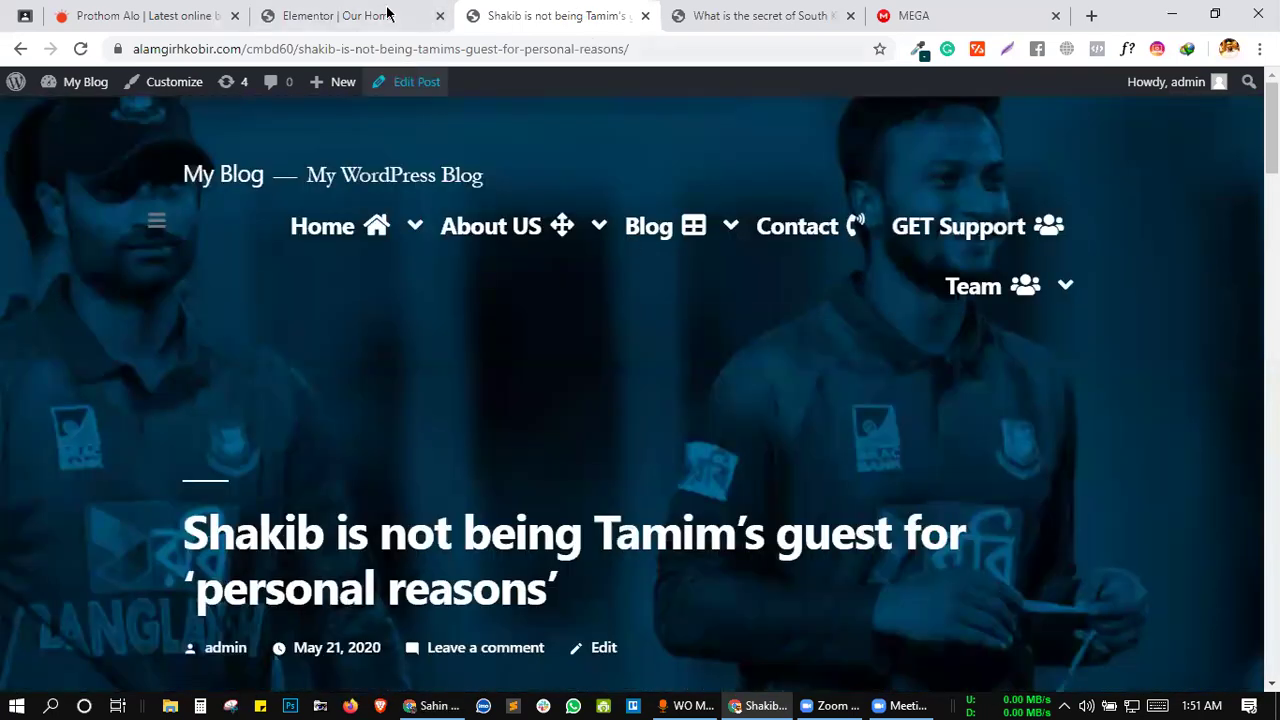
- Go to the WordPress admin from the South Korea post and start adding a new Elementor template
{"action": "left_click", "coordinate": [383, 13]}
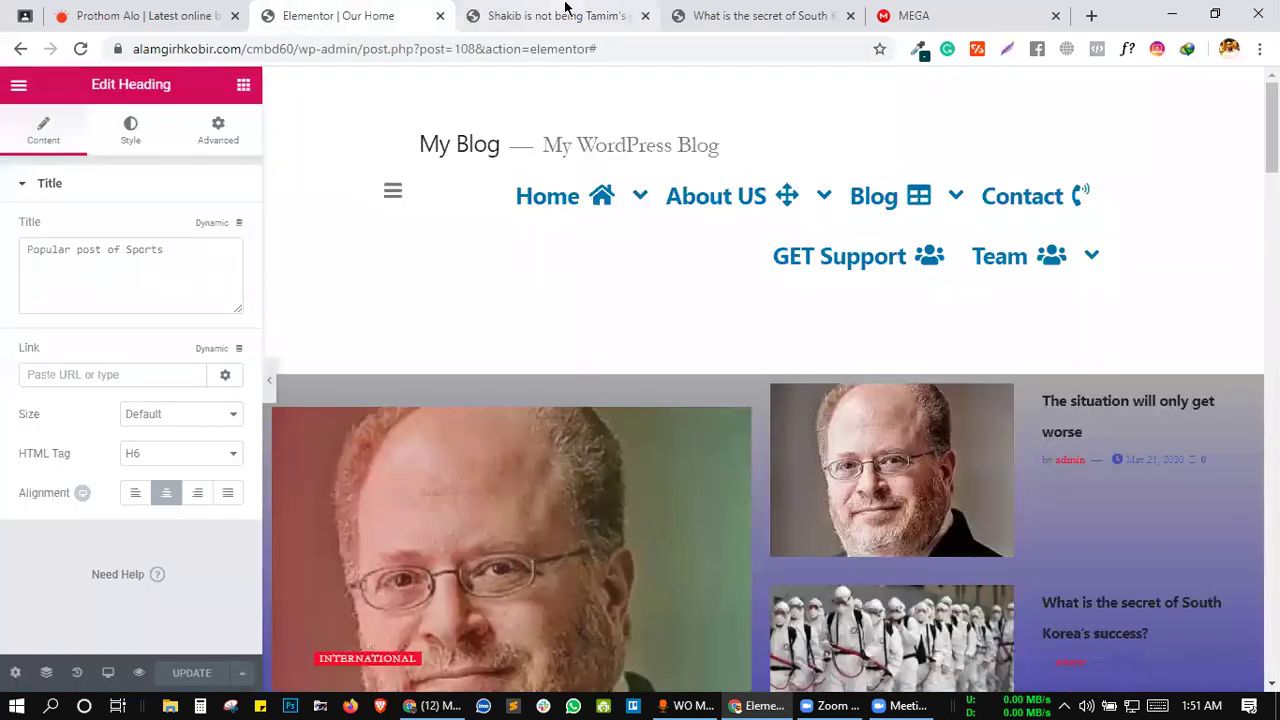
{"action": "left_click", "coordinate": [572, 12]}
{"action": "key", "text": "ctrl+Tab"}
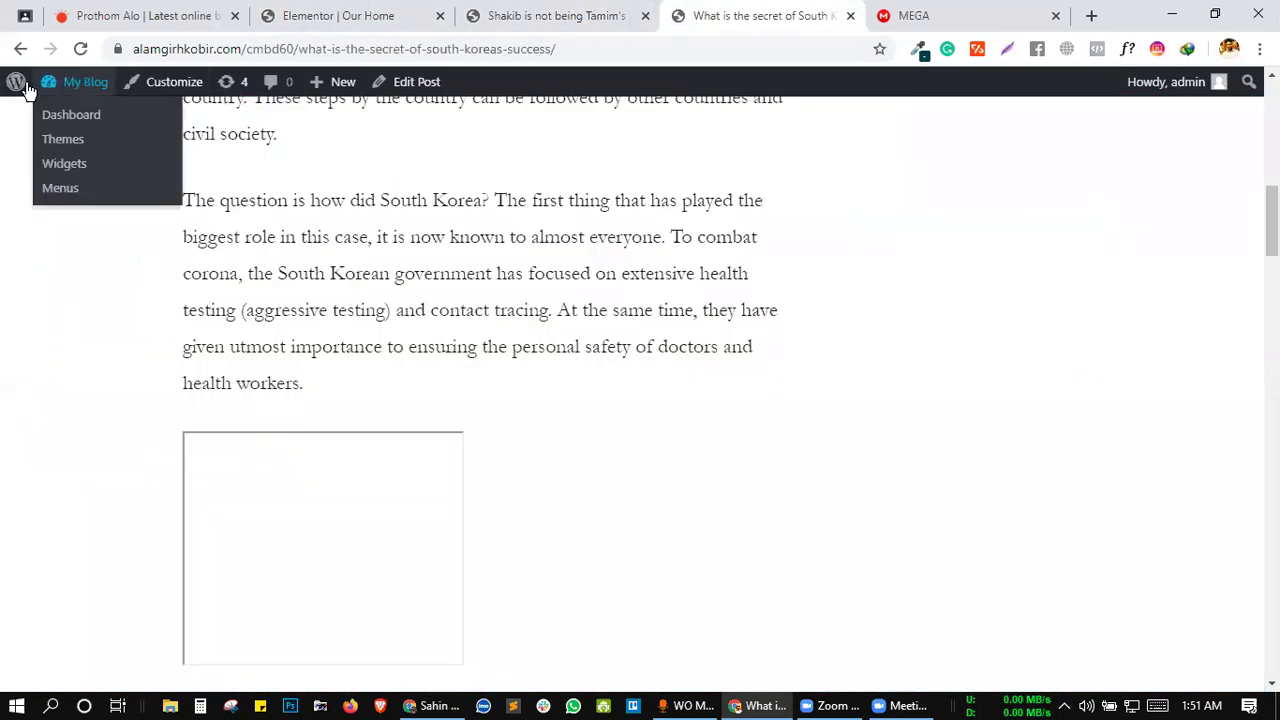
{"action": "left_click", "coordinate": [17, 81]}
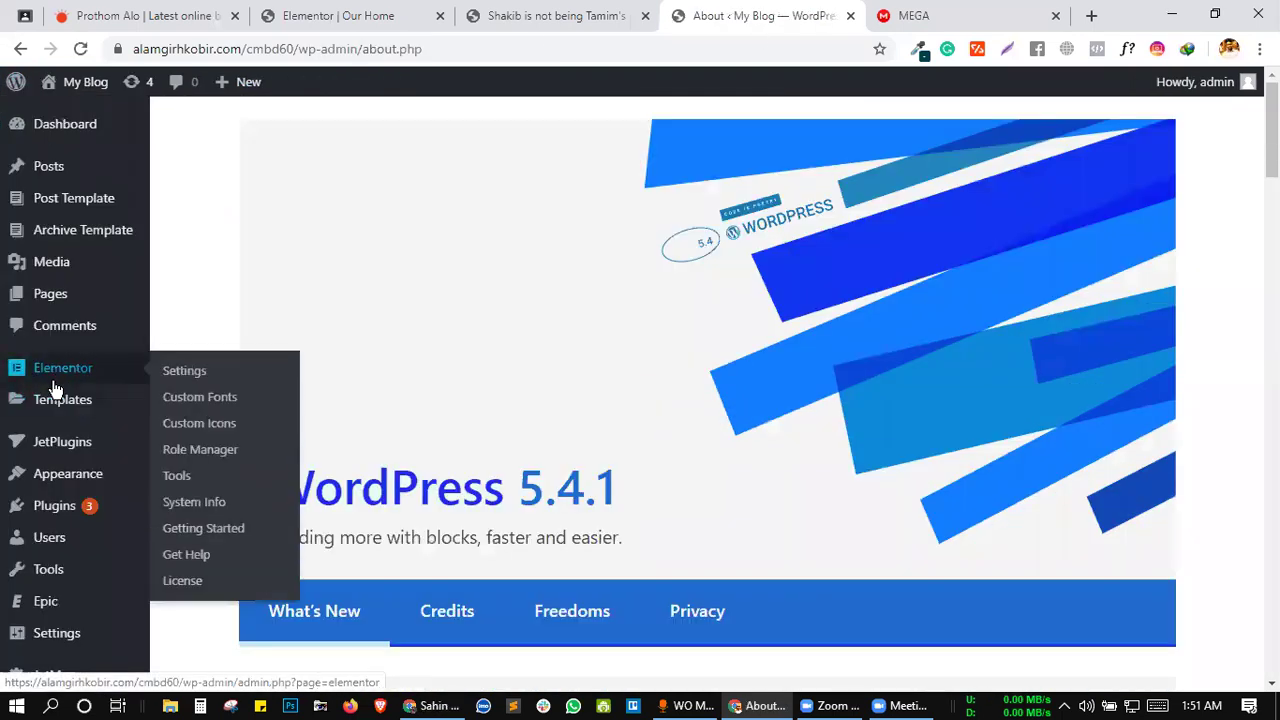
{"action": "mouse_move", "coordinate": [57, 418]}
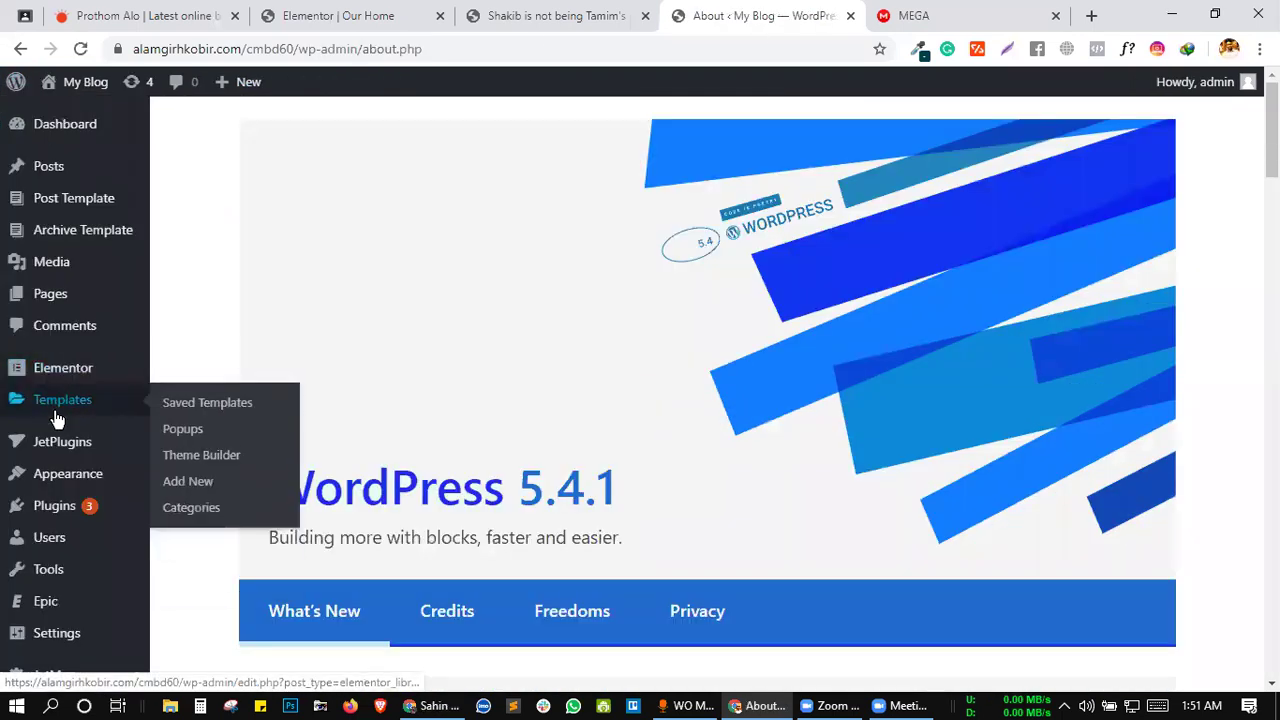
{"action": "left_click", "coordinate": [193, 492]}
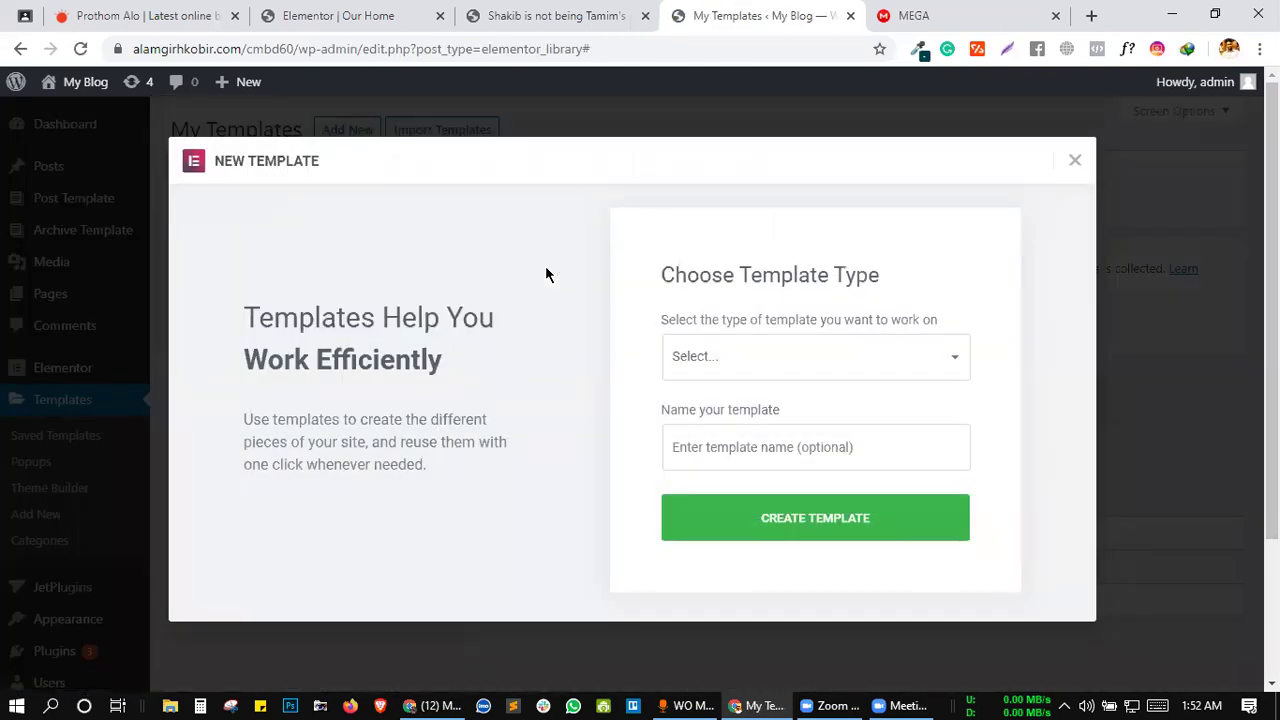
- Create a Single template for the Post post type, named "Post Template"
{"action": "left_click", "coordinate": [726, 355]}
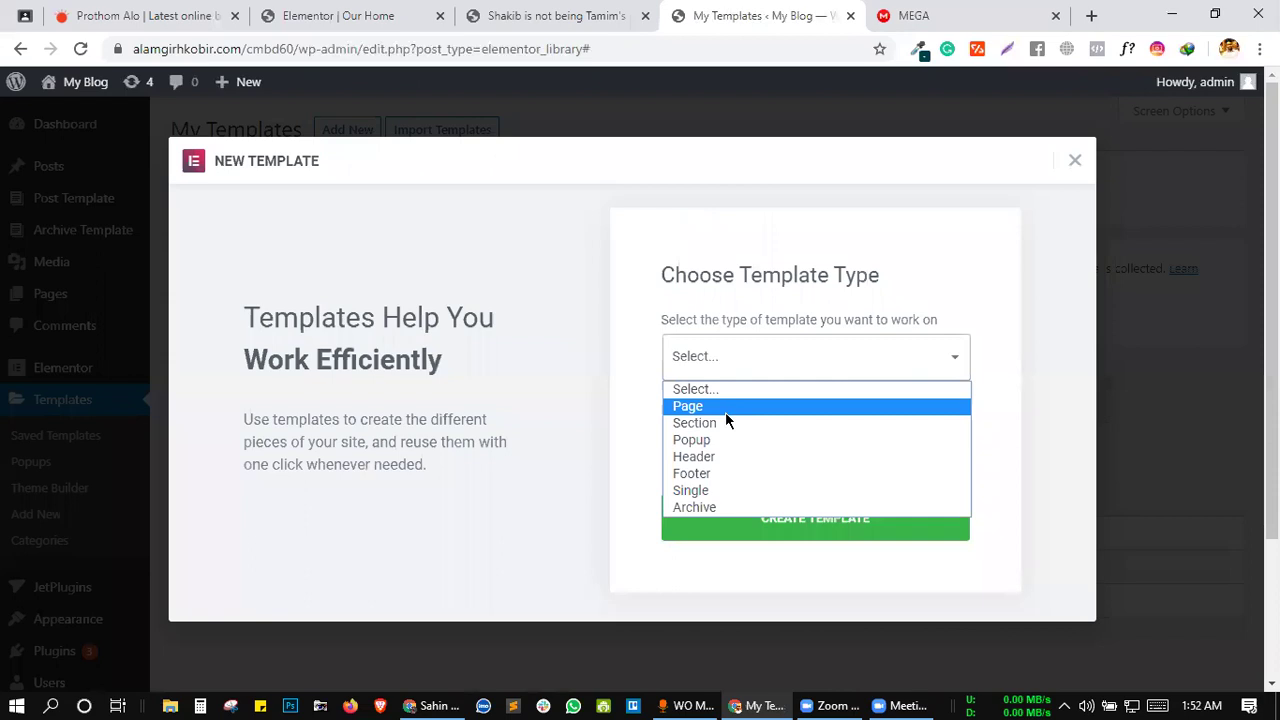
{"action": "left_click", "coordinate": [692, 490]}
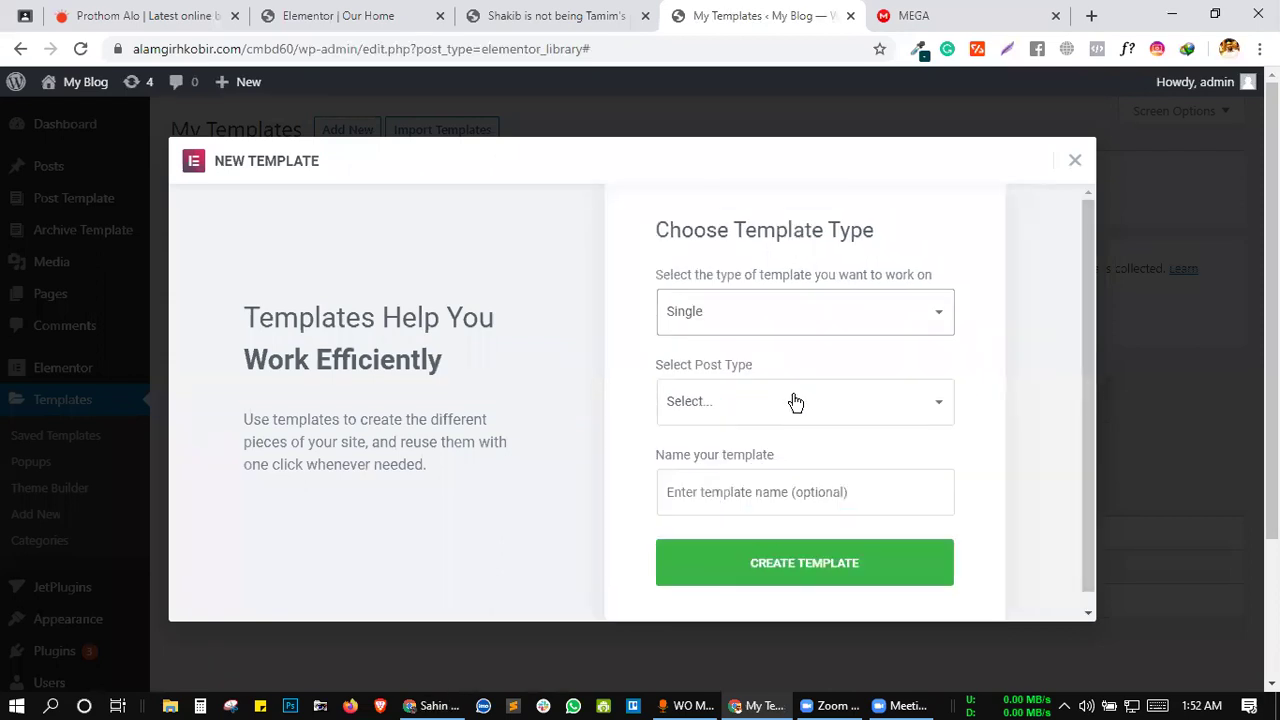
{"action": "left_click", "coordinate": [795, 402]}
{"action": "left_click", "coordinate": [708, 454]}
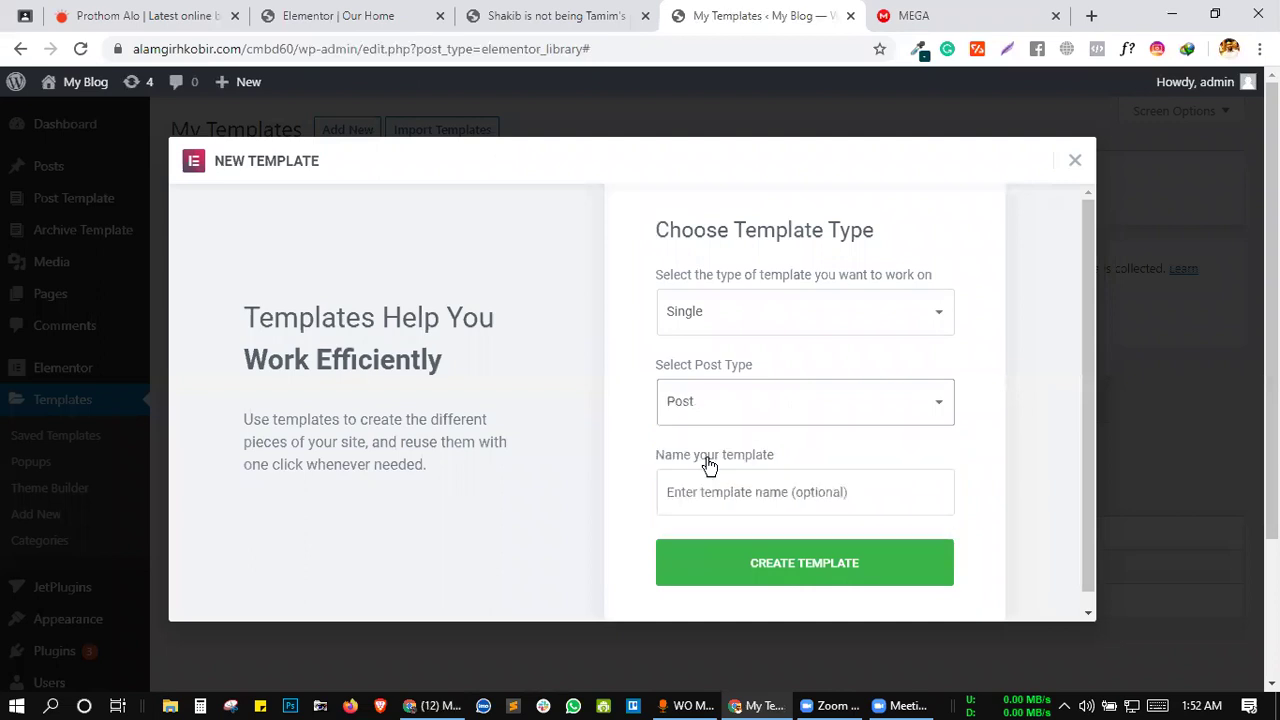
{"action": "left_click", "coordinate": [737, 479]}
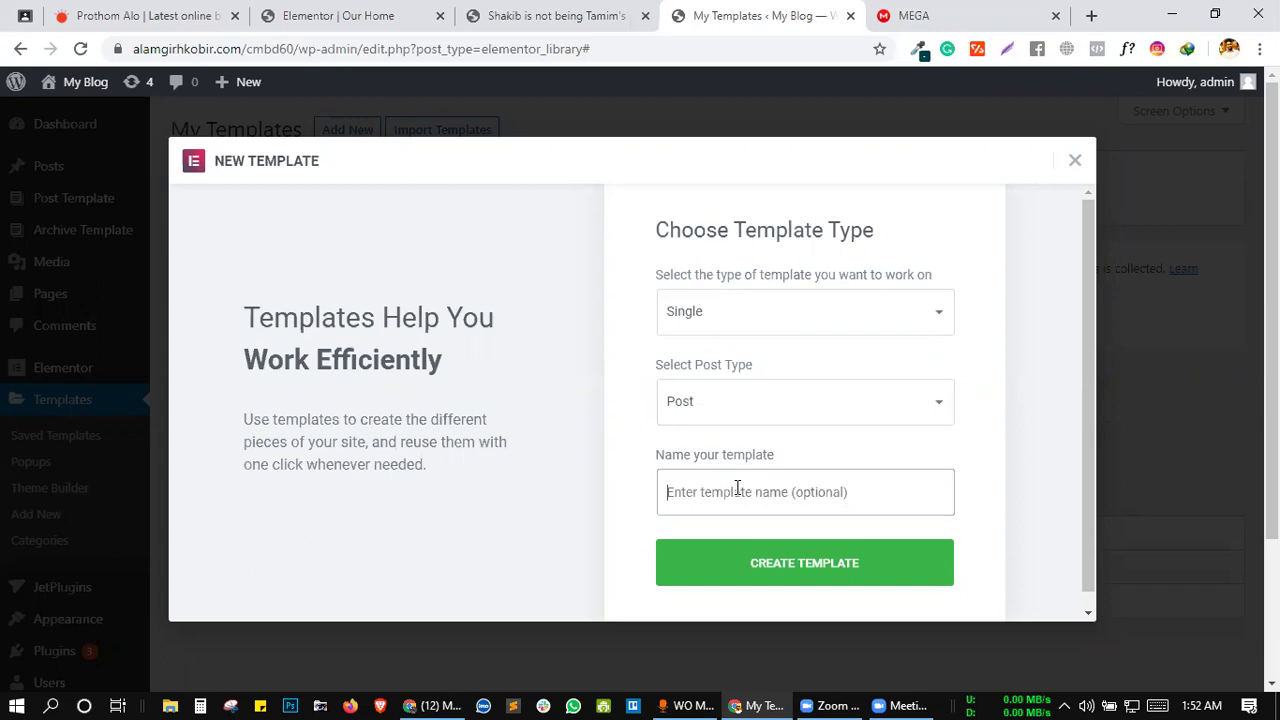
{"action": "type", "text": "Post Template"}
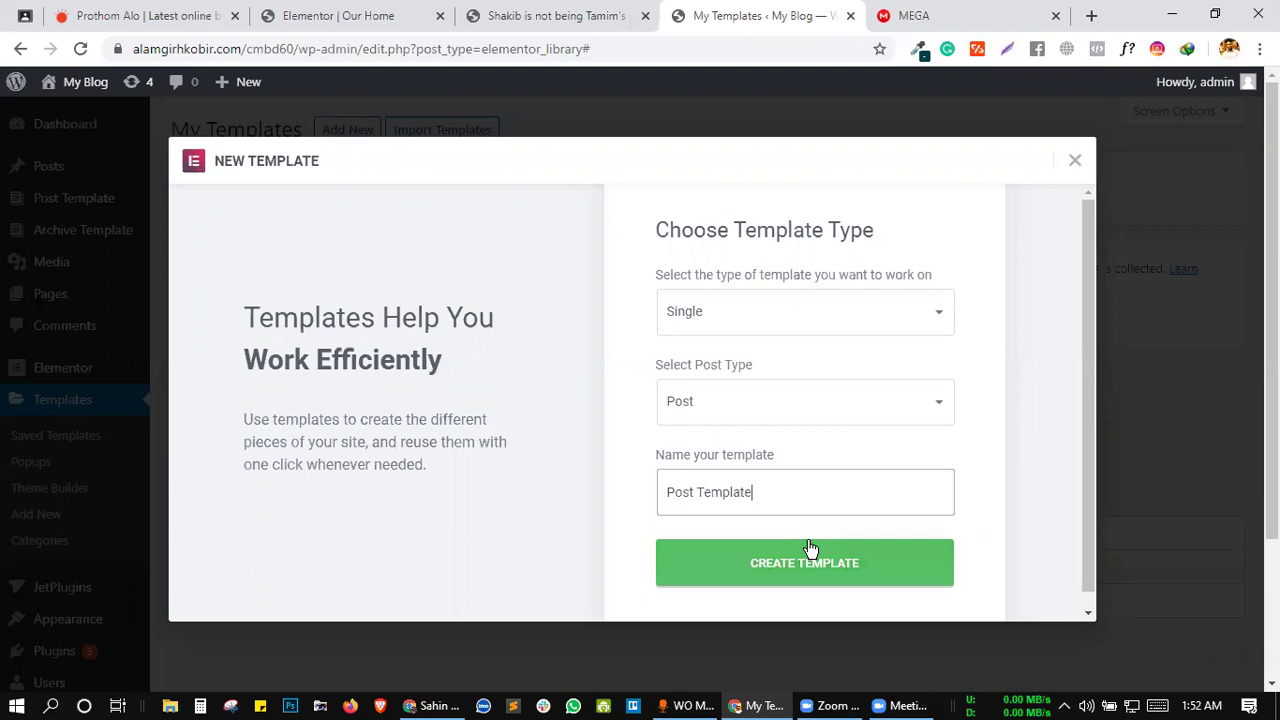
{"action": "left_click", "coordinate": [765, 578]}
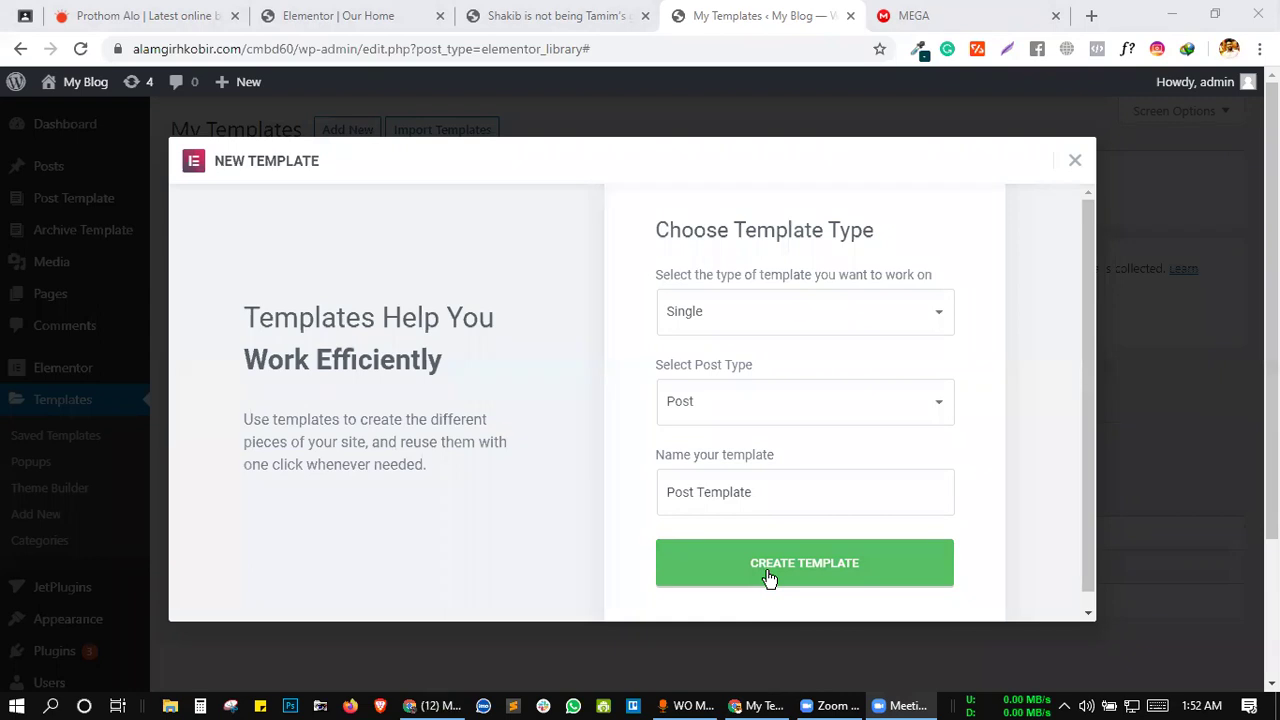
{"action": "left_click", "coordinate": [768, 578]}
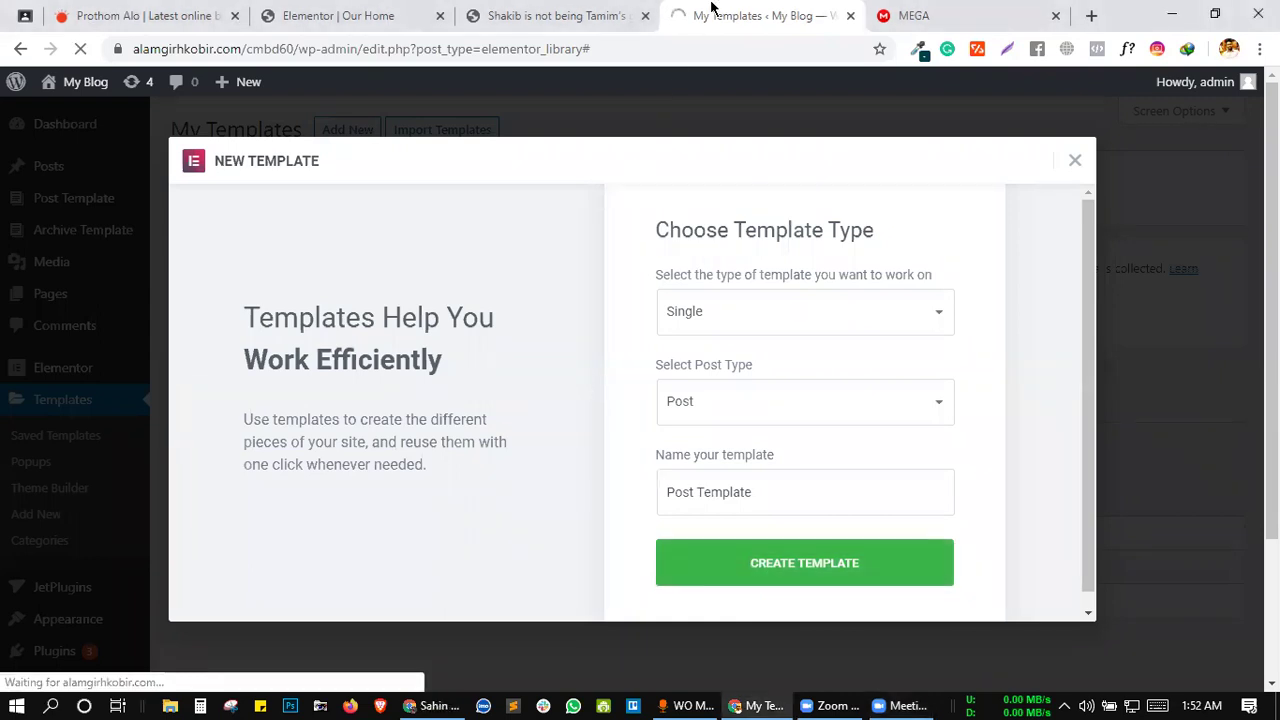
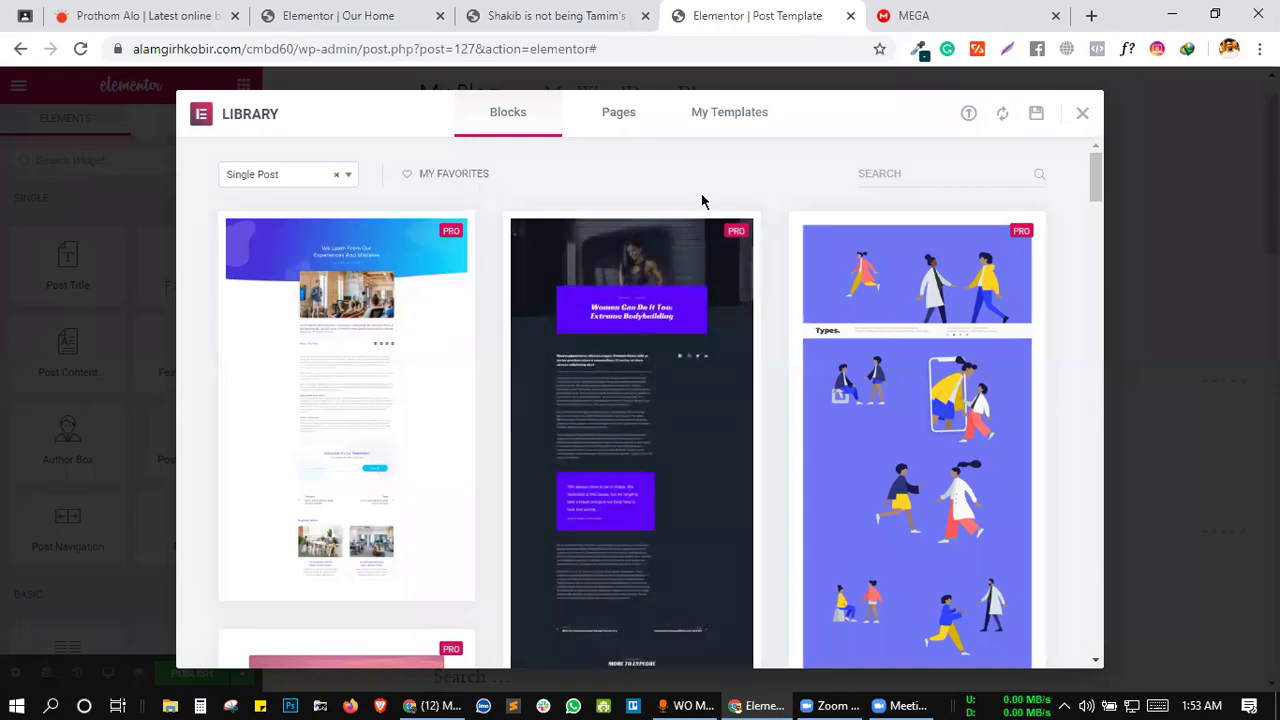
- Look through the library's Single Post blocks and its page templates, and search the pages for "post"
{"action": "scroll", "coordinate": [631, 180], "scroll_direction": "down", "scroll_amount": 3}
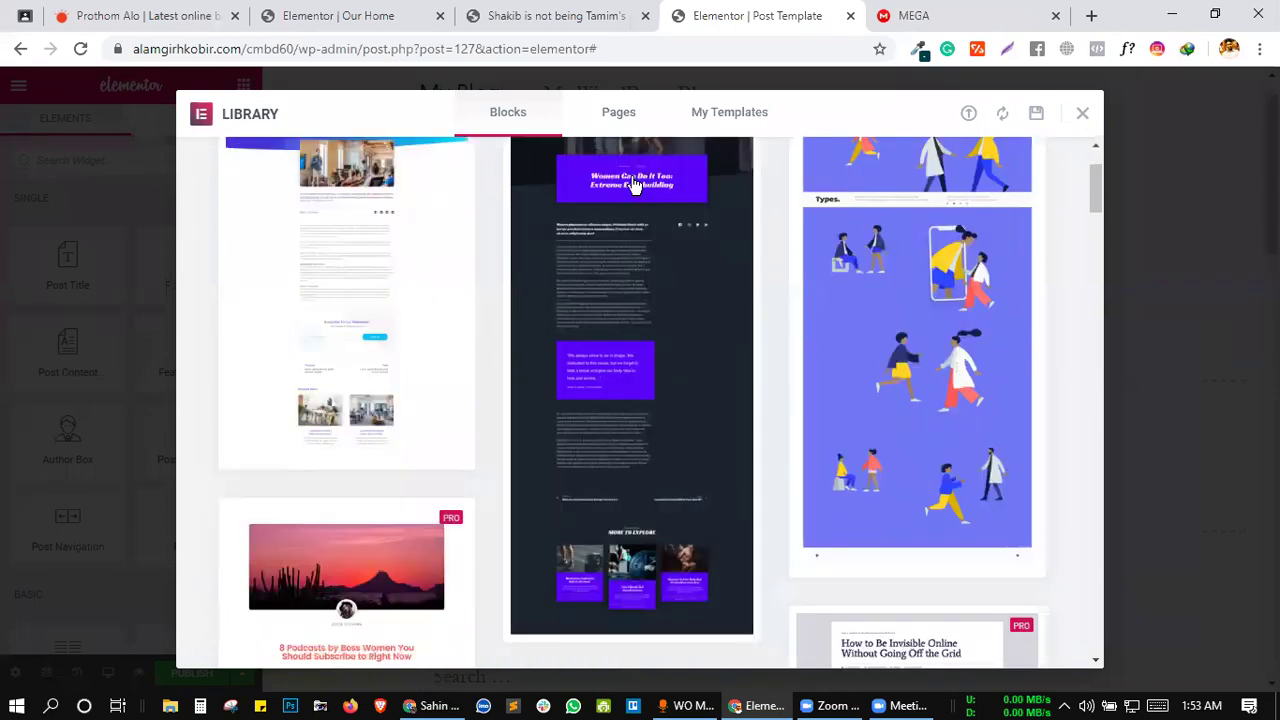
{"action": "scroll", "coordinate": [590, 205], "scroll_direction": "up", "scroll_amount": 4}
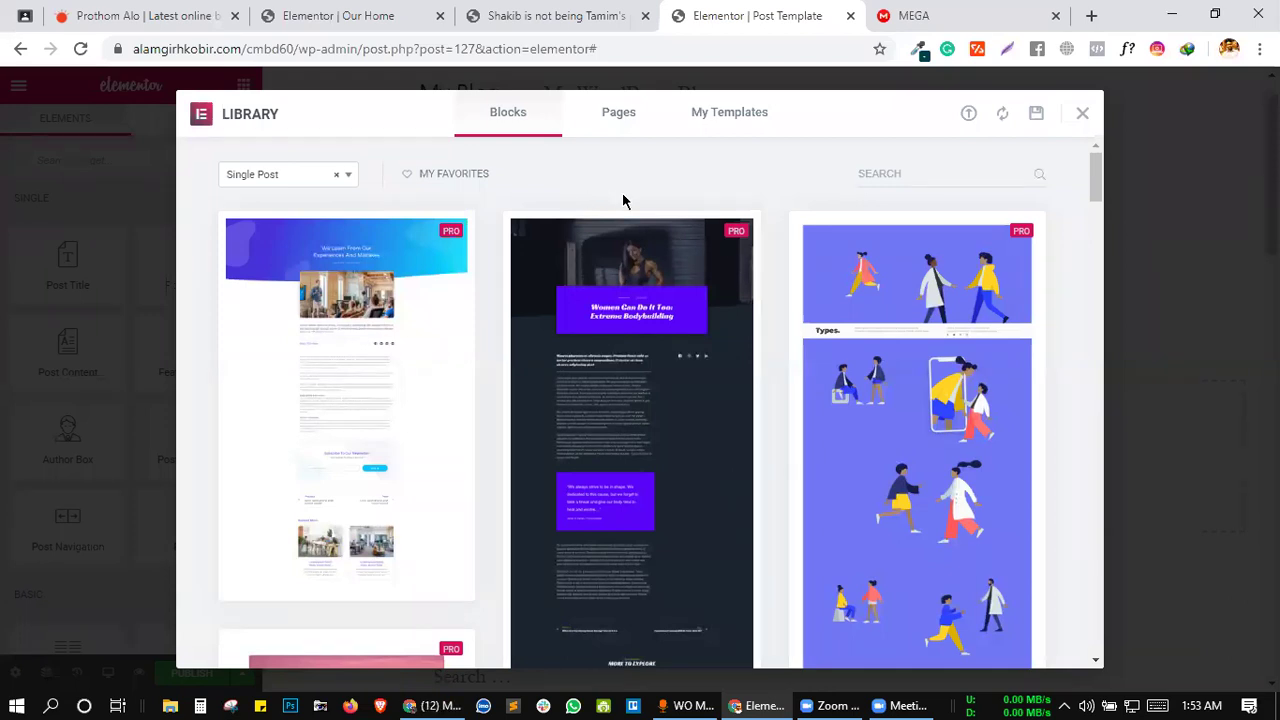
{"action": "scroll", "coordinate": [752, 377], "scroll_direction": "down", "scroll_amount": 2}
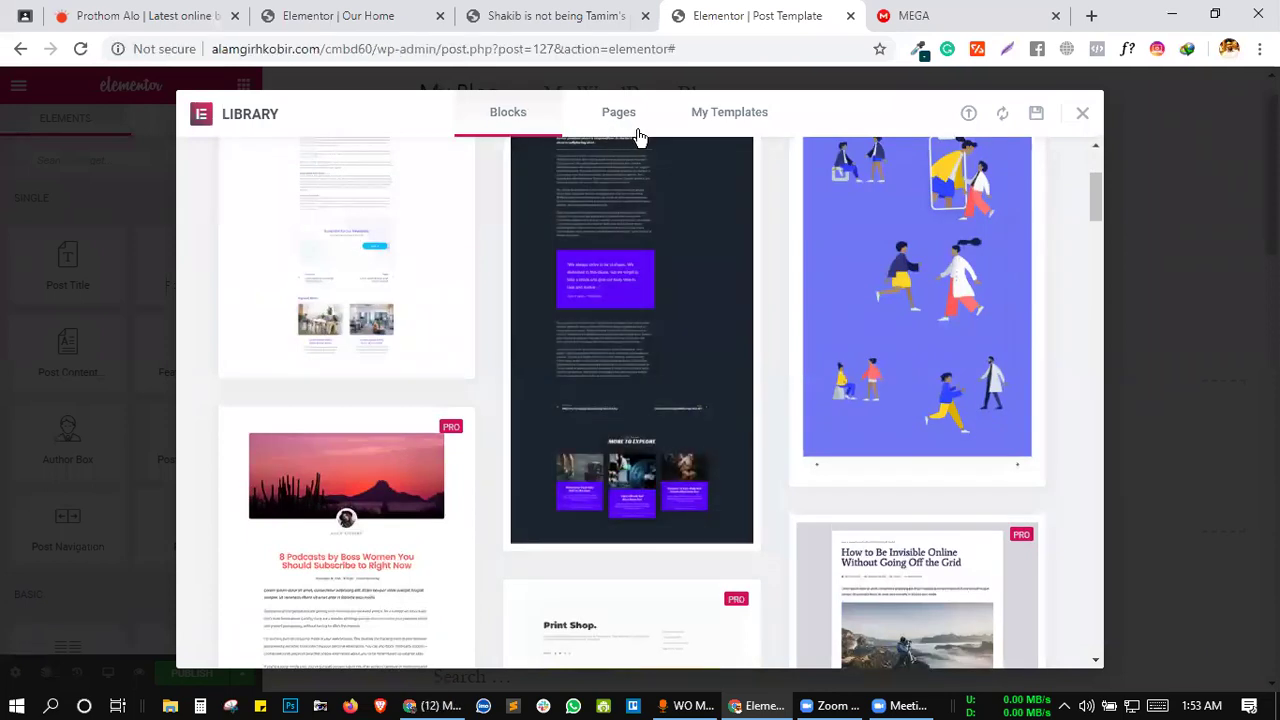
{"action": "left_click", "coordinate": [622, 118]}
{"action": "scroll", "coordinate": [618, 295], "scroll_direction": "up", "scroll_amount": 2}
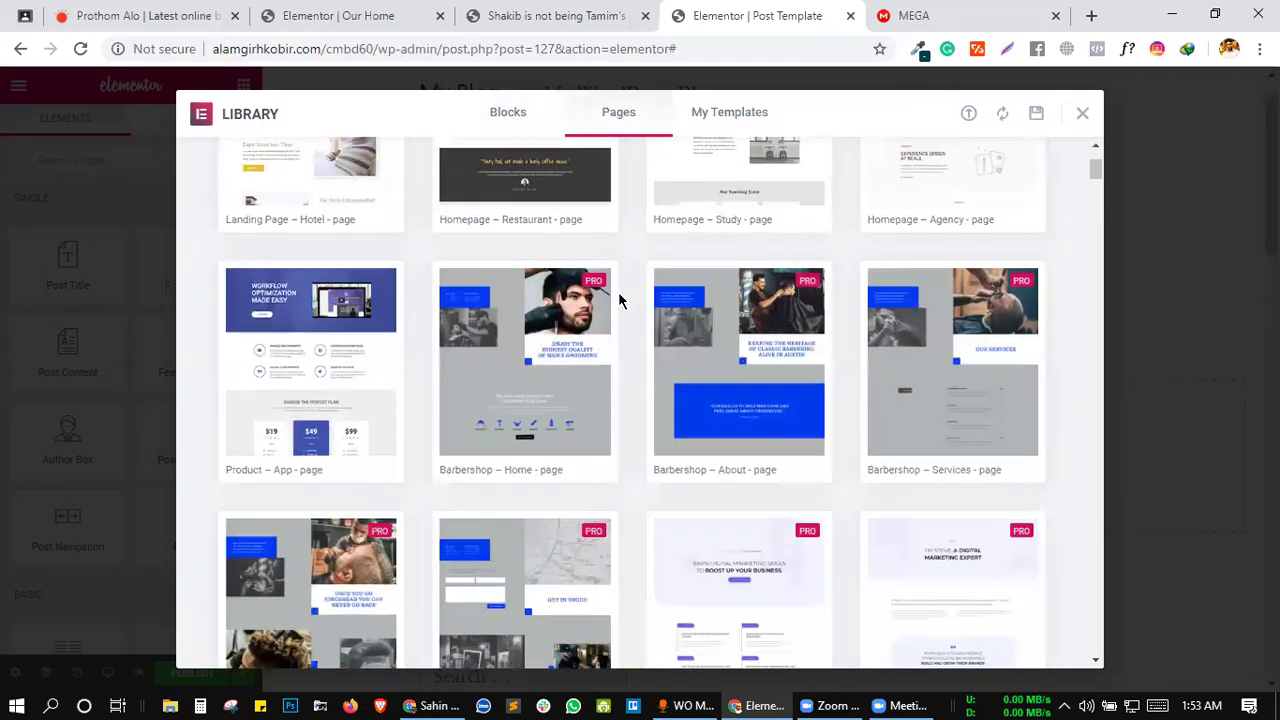
{"action": "scroll", "coordinate": [618, 295], "scroll_direction": "up", "scroll_amount": 1}
{"action": "left_click", "coordinate": [949, 172]}
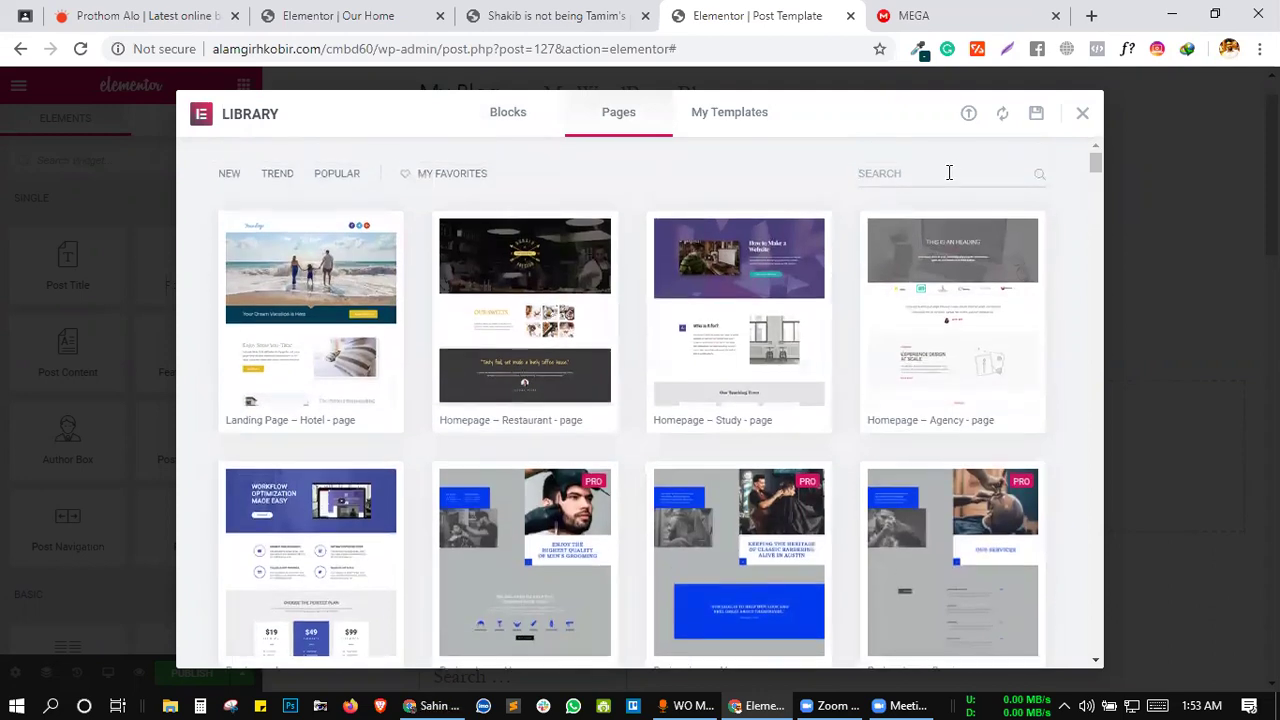
{"action": "type", "text": "post"}
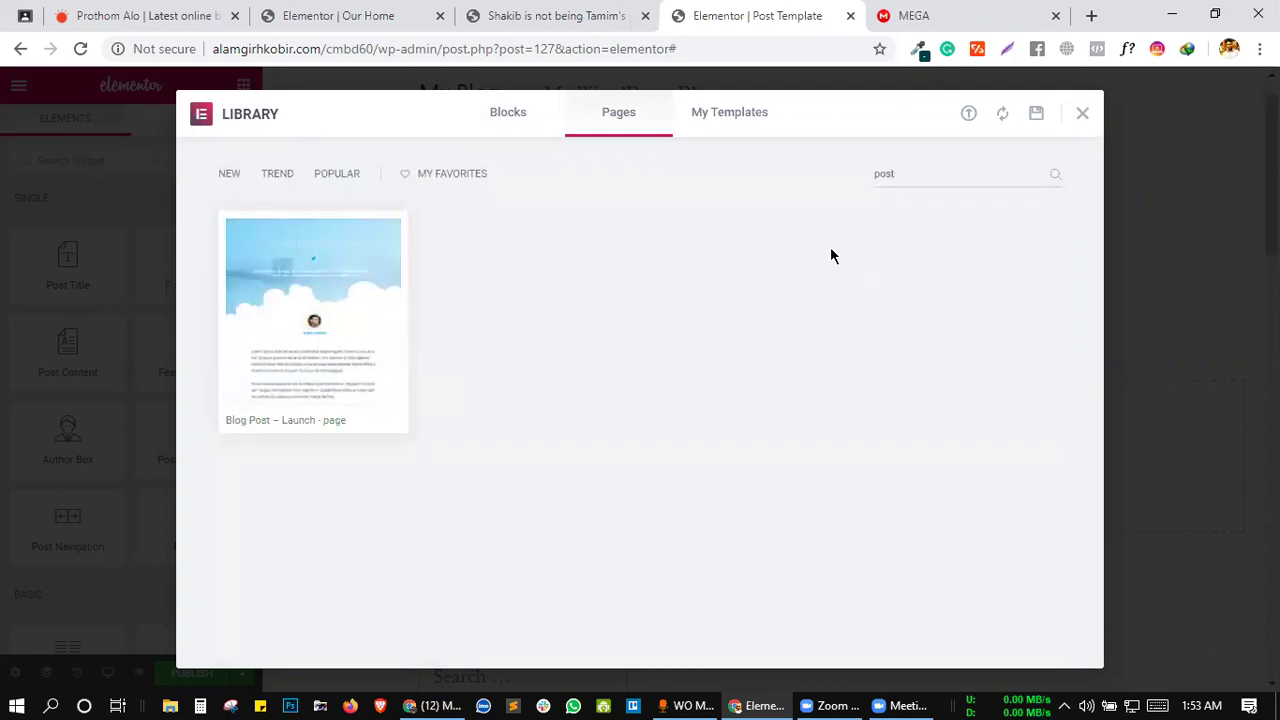
- Search the library's Single Post blocks for "post", look through the designs and close the library without inserting one
{"action": "left_click", "coordinate": [506, 113]}
{"action": "left_click", "coordinate": [925, 185]}
{"action": "type", "text": "post"}
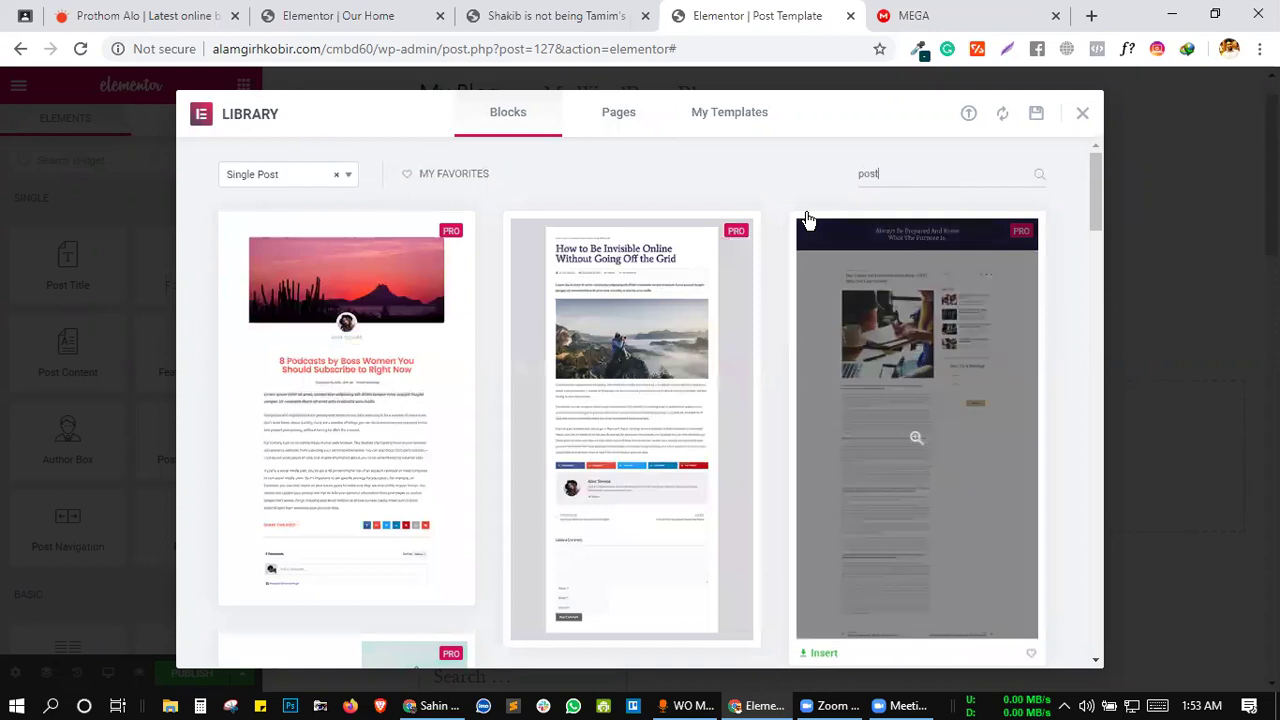
{"action": "scroll", "coordinate": [790, 230], "scroll_direction": "down", "scroll_amount": 2}
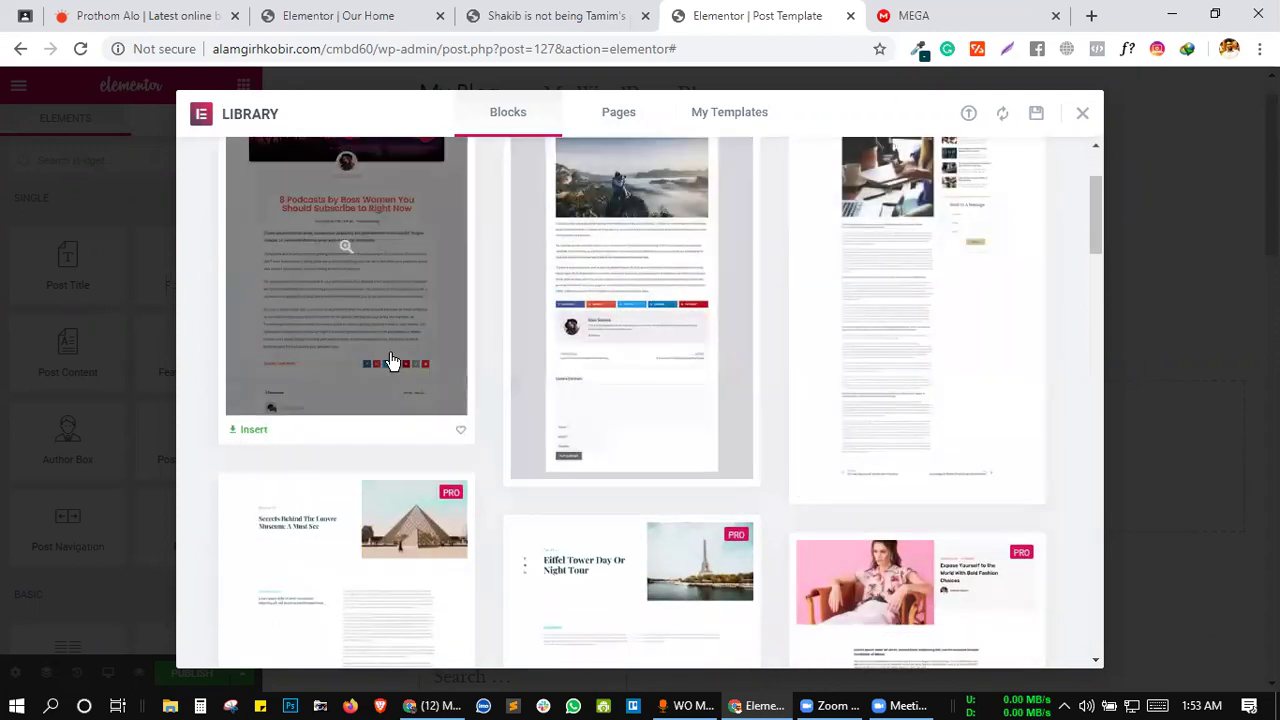
{"action": "scroll", "coordinate": [460, 370], "scroll_direction": "down", "scroll_amount": 4}
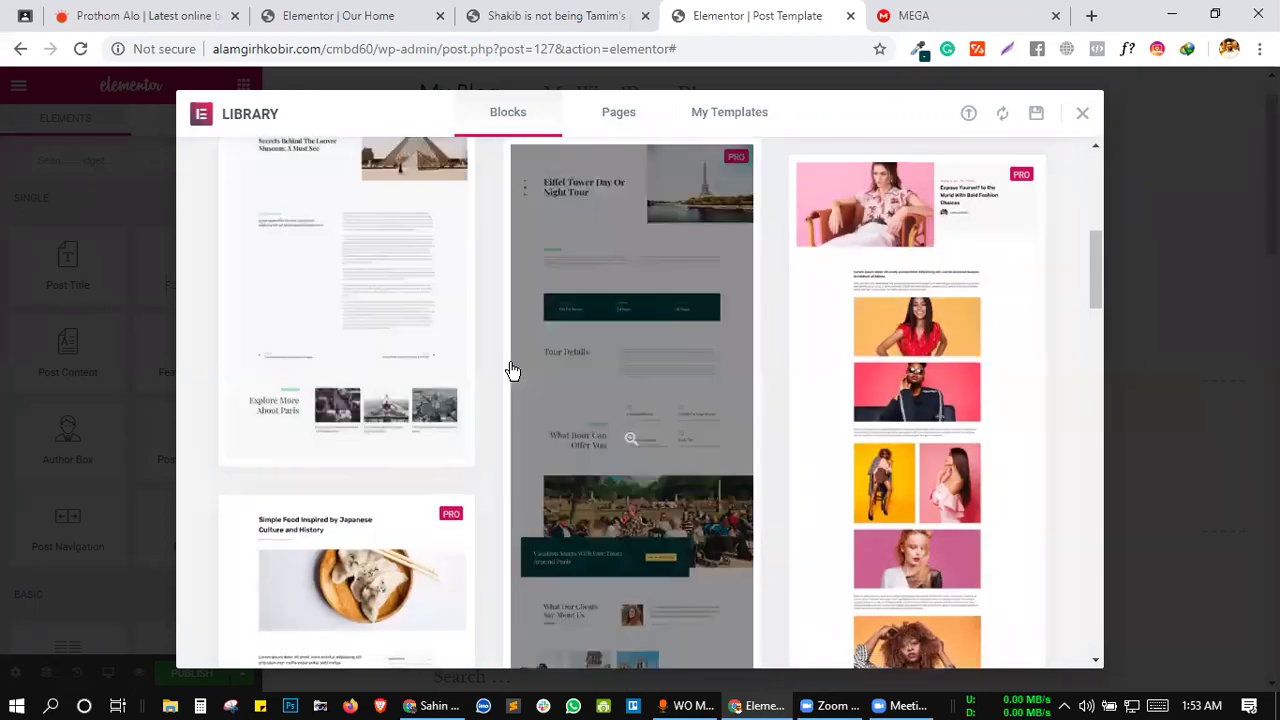
{"action": "scroll", "coordinate": [512, 371], "scroll_direction": "down", "scroll_amount": 6}
{"action": "scroll", "coordinate": [520, 420], "scroll_direction": "down", "scroll_amount": 2}
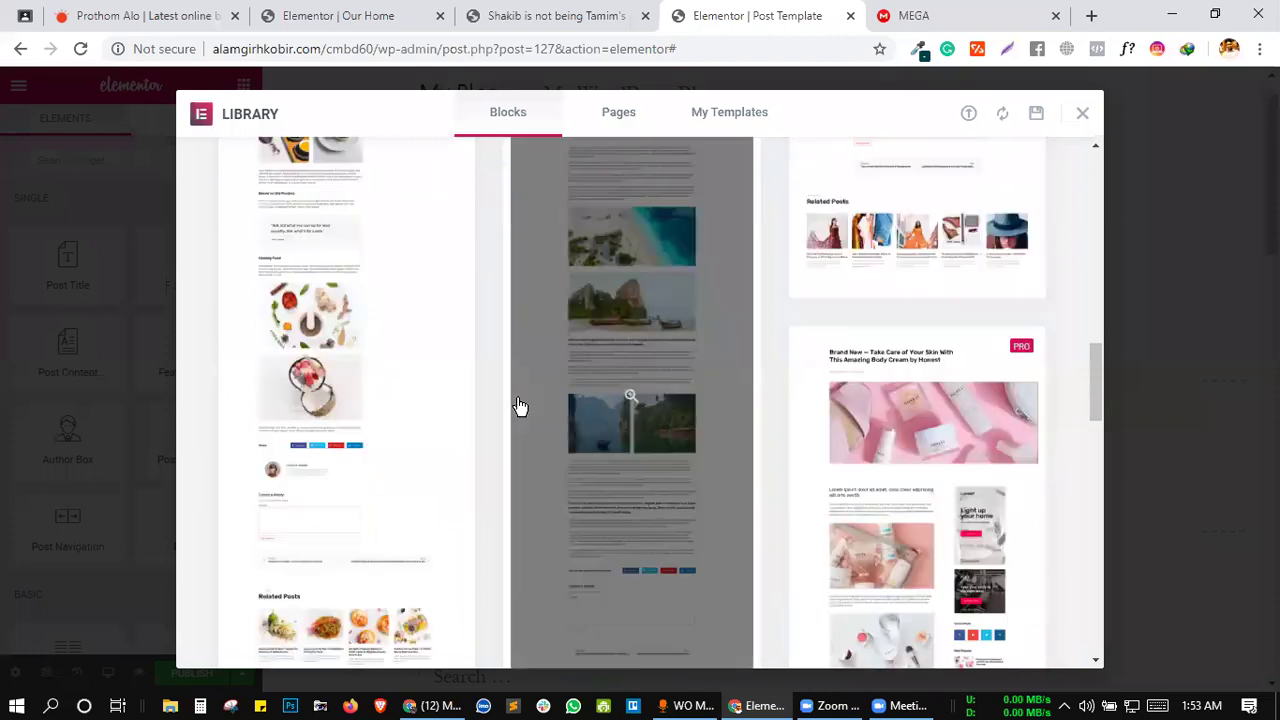
{"action": "scroll", "coordinate": [334, 394], "scroll_direction": "down", "scroll_amount": 2}
{"action": "scroll", "coordinate": [337, 400], "scroll_direction": "down", "scroll_amount": 5}
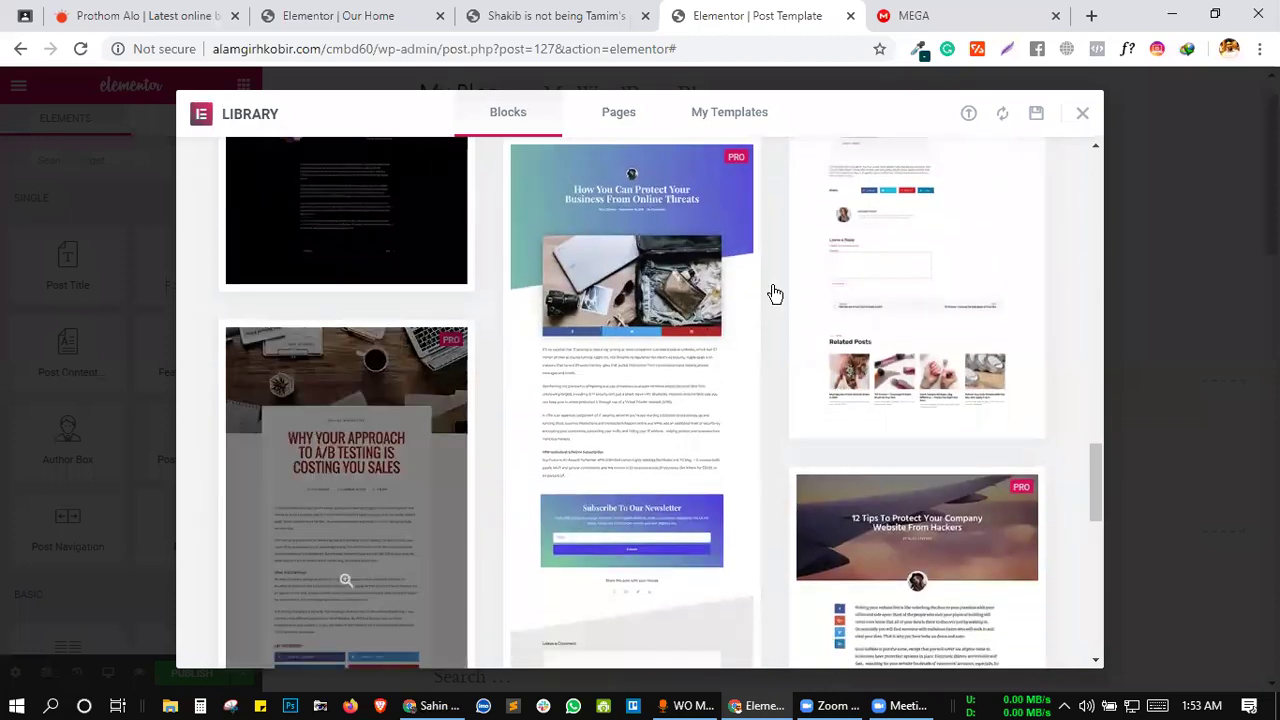
{"action": "scroll", "coordinate": [592, 398], "scroll_direction": "down", "scroll_amount": 4}
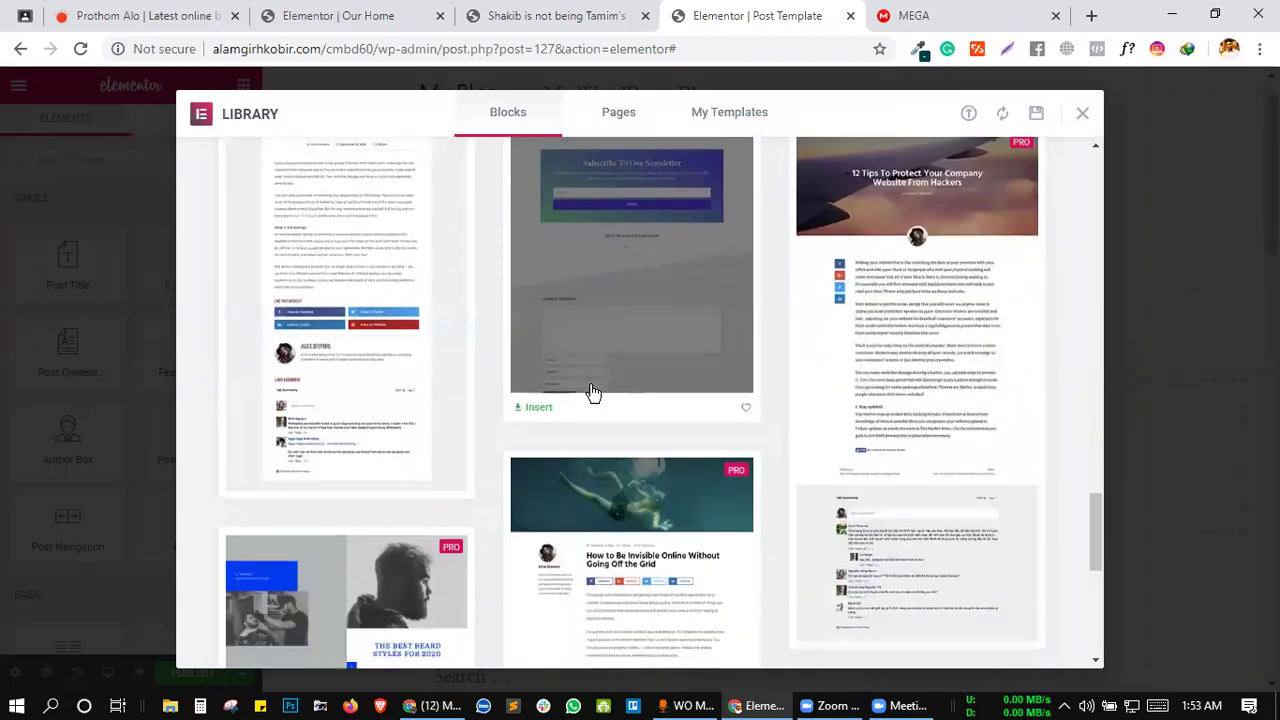
{"action": "scroll", "coordinate": [592, 392], "scroll_direction": "down", "scroll_amount": 4}
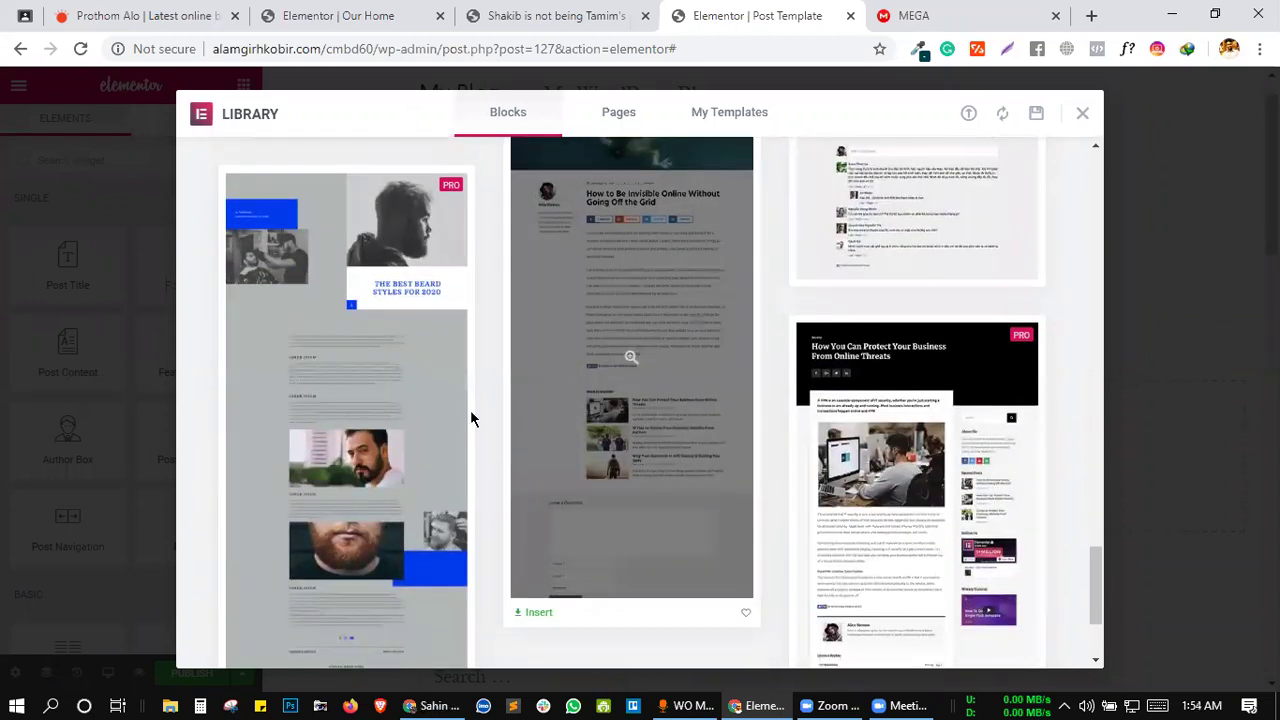
{"action": "scroll", "coordinate": [470, 409], "scroll_direction": "down", "scroll_amount": 3}
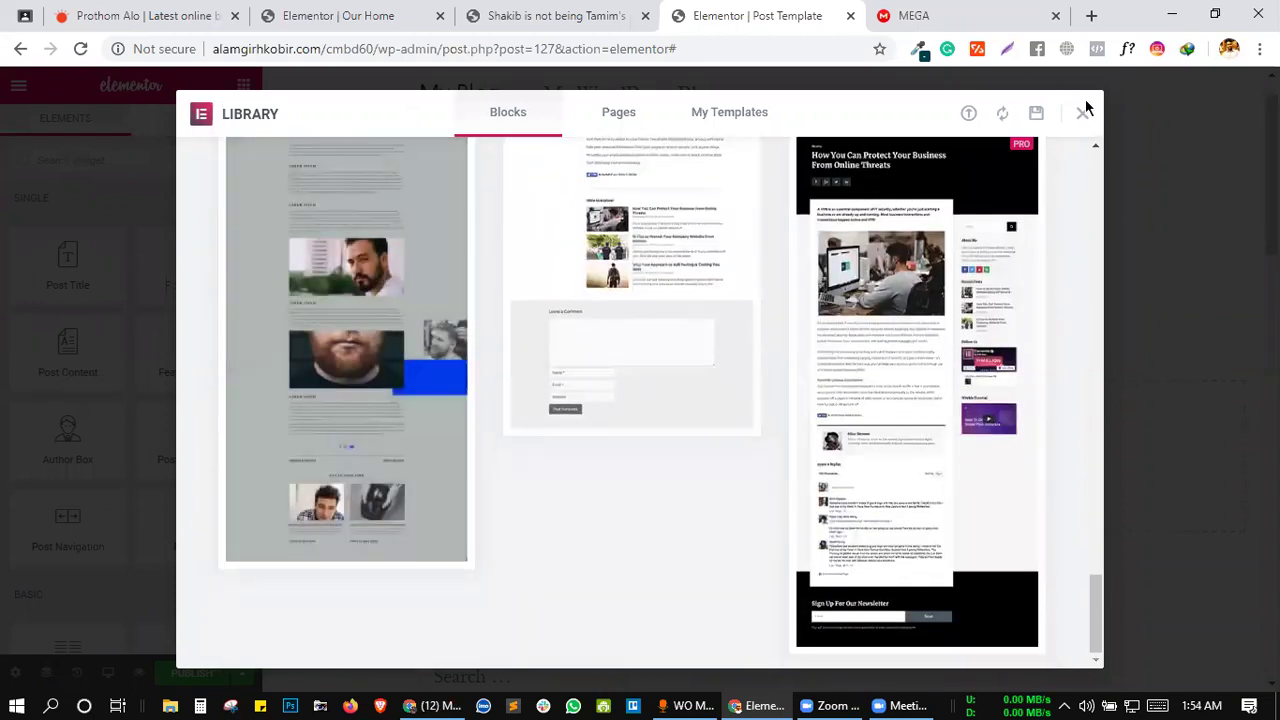
{"action": "left_click", "coordinate": [1085, 118]}
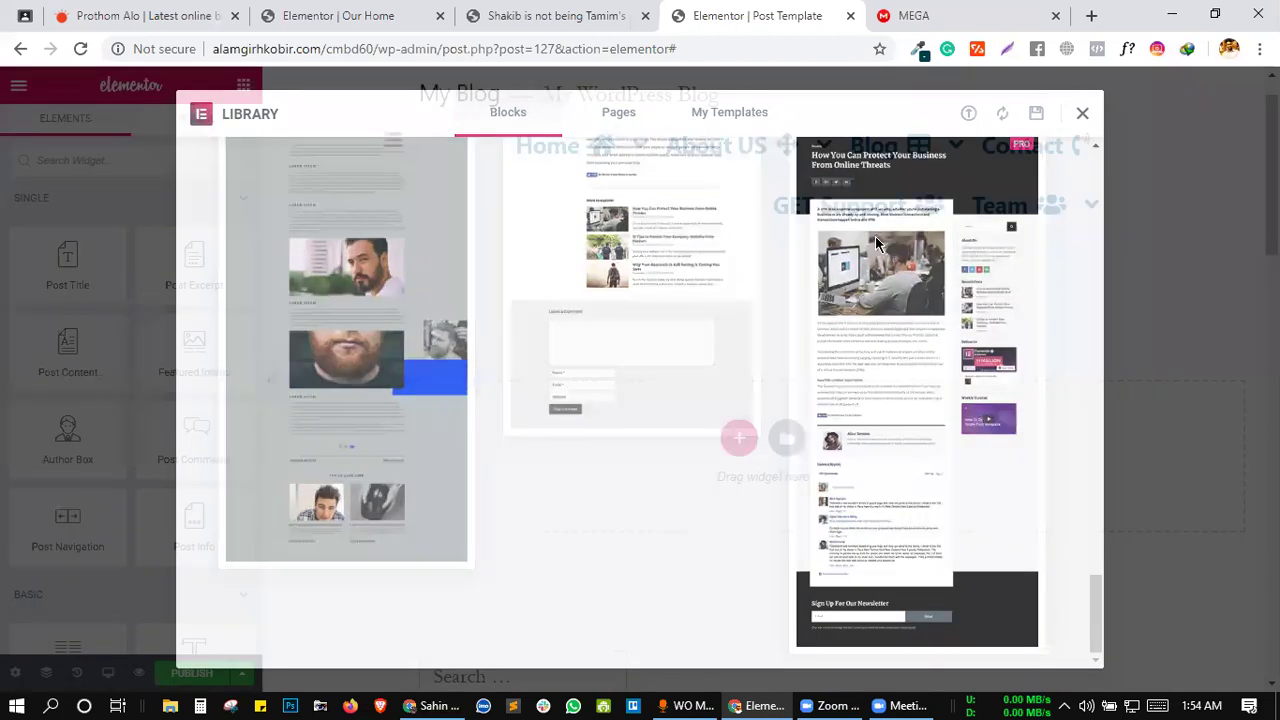
- Add a single-column section to the template and place a Post Title widget in it
{"action": "scroll", "coordinate": [734, 312], "scroll_direction": "down", "scroll_amount": 1}
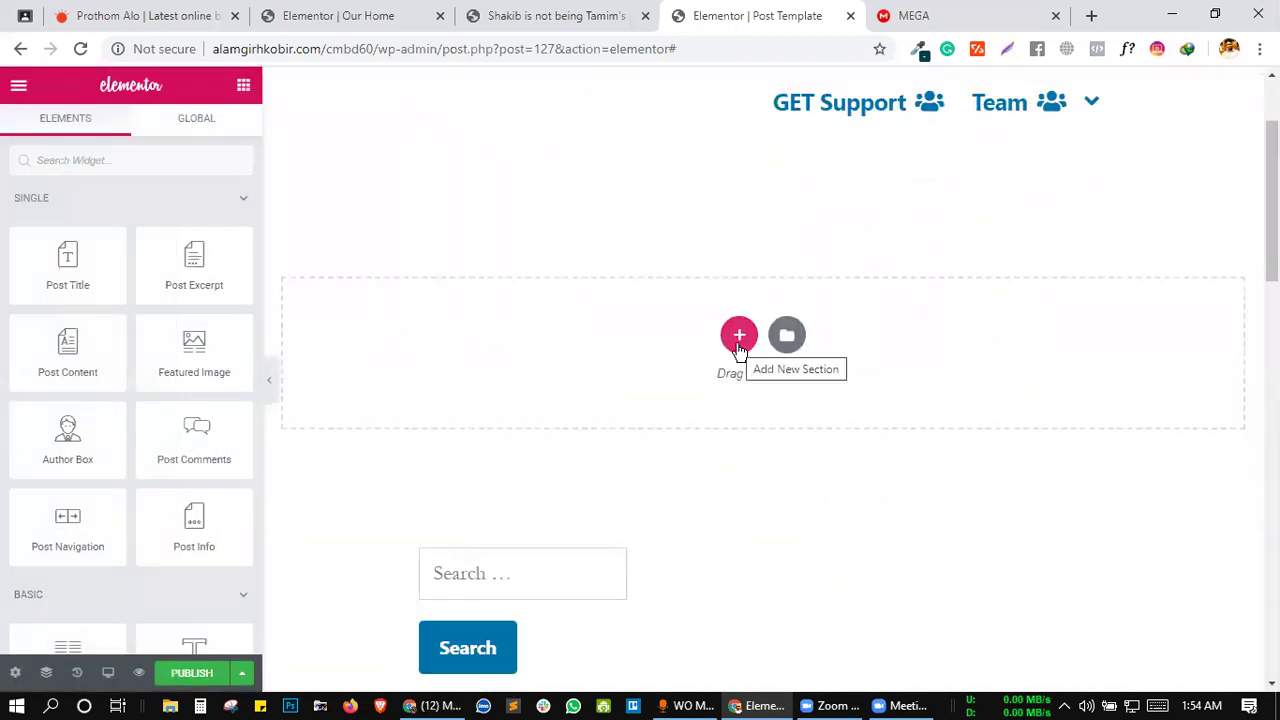
{"action": "left_click", "coordinate": [739, 340]}
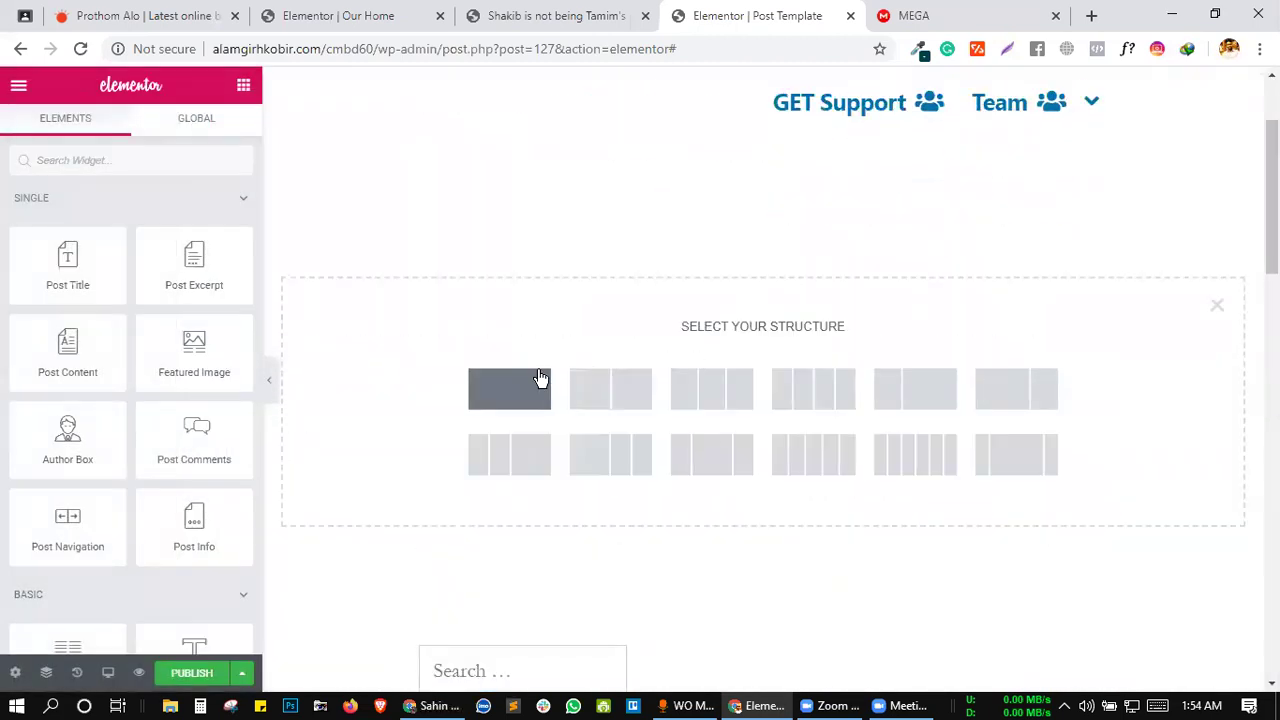
{"action": "left_click", "coordinate": [520, 404]}
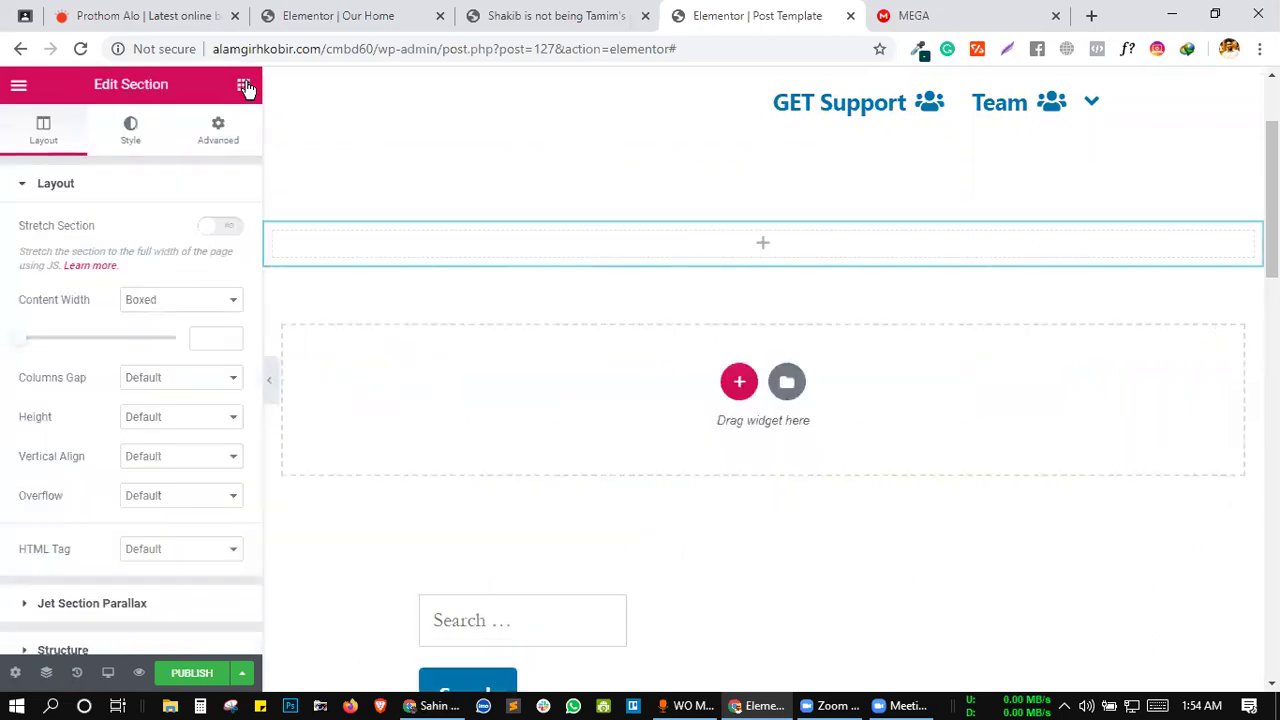
{"action": "left_click", "coordinate": [245, 88]}
{"action": "scroll", "coordinate": [160, 467], "scroll_direction": "down", "scroll_amount": 2}
{"action": "scroll", "coordinate": [160, 467], "scroll_direction": "up", "scroll_amount": 2}
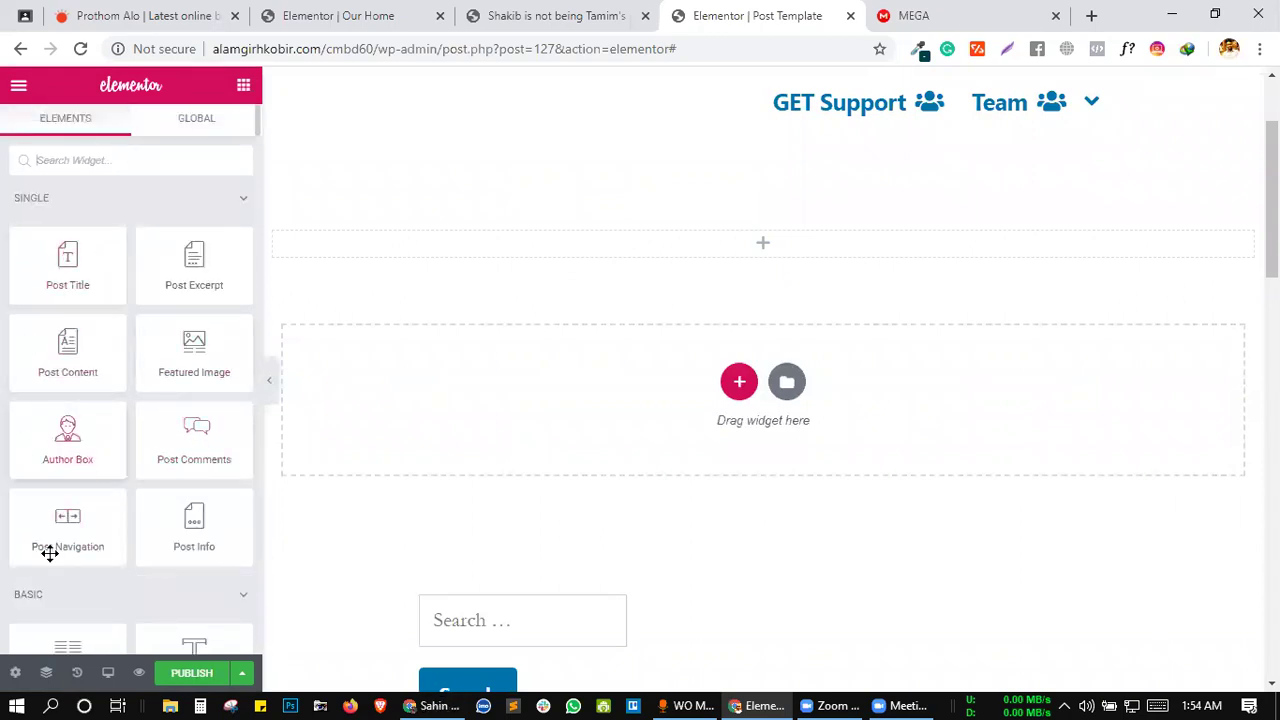
{"action": "left_click_drag", "start_coordinate": [67, 263], "coordinate": [660, 242]}
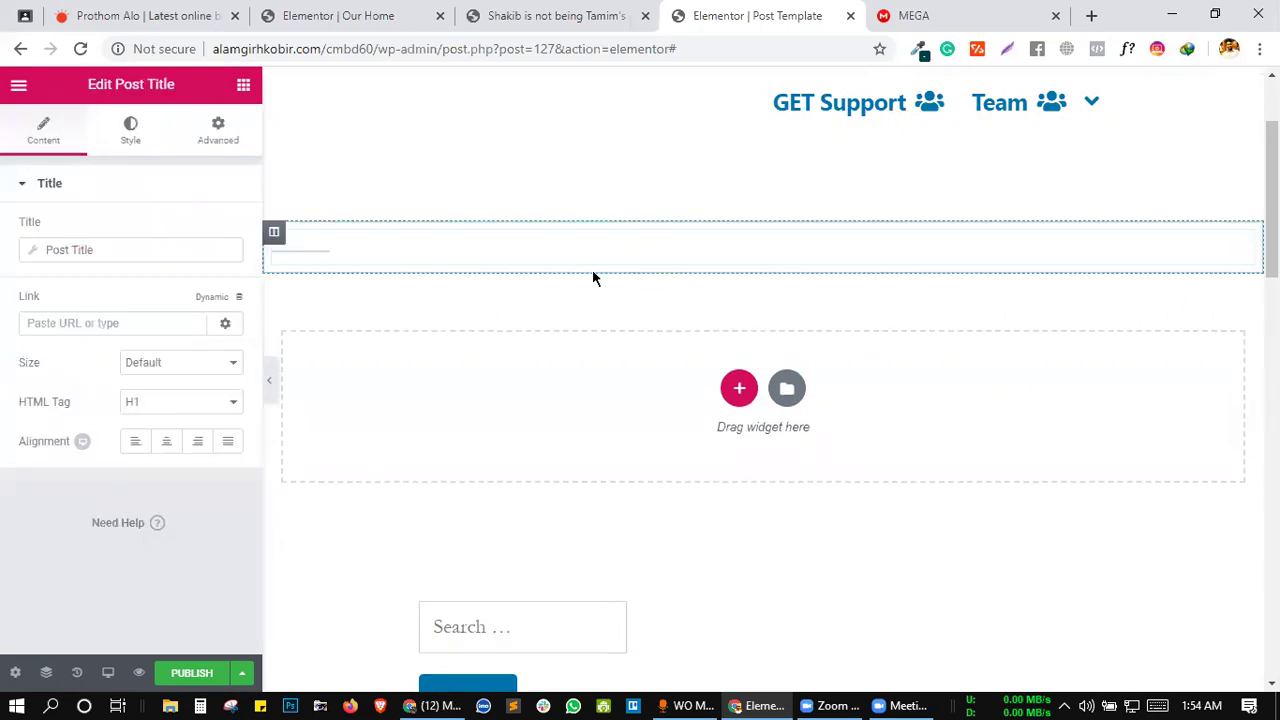
- Set the Post Title widget's text color to dark grey
{"action": "left_click", "coordinate": [121, 145]}
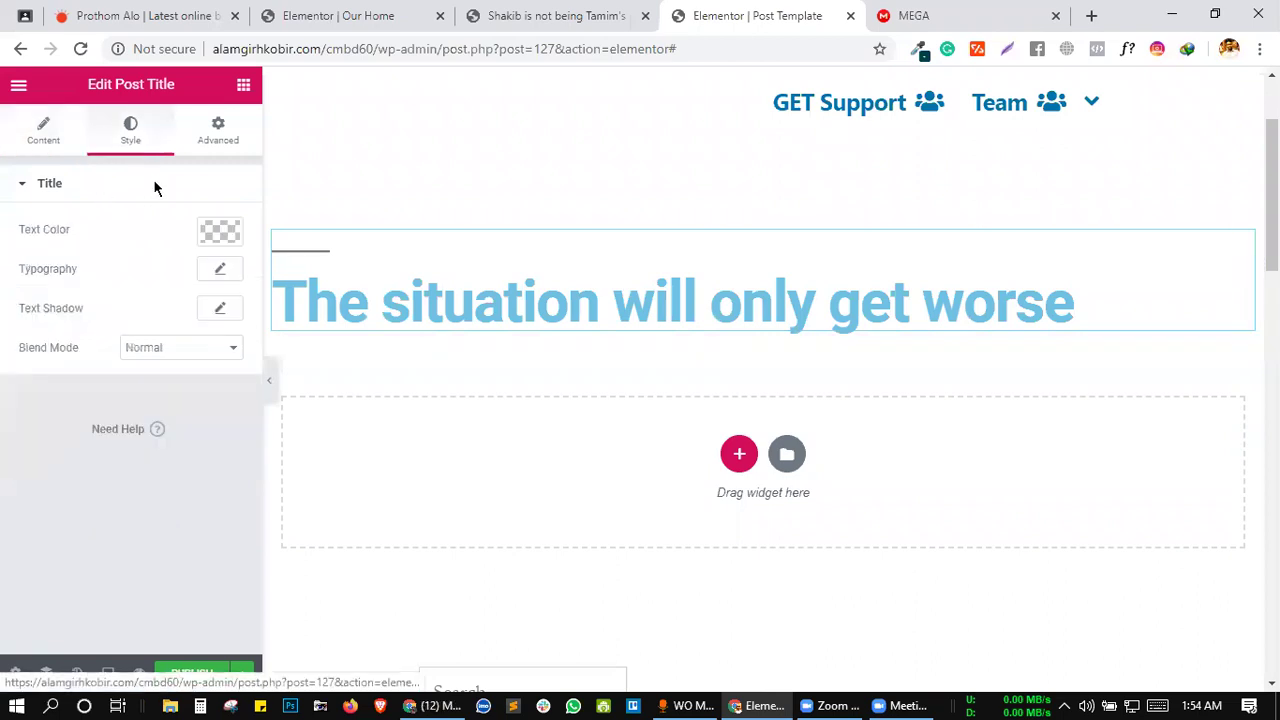
{"action": "left_click", "coordinate": [222, 236]}
{"action": "left_click", "coordinate": [154, 377]}
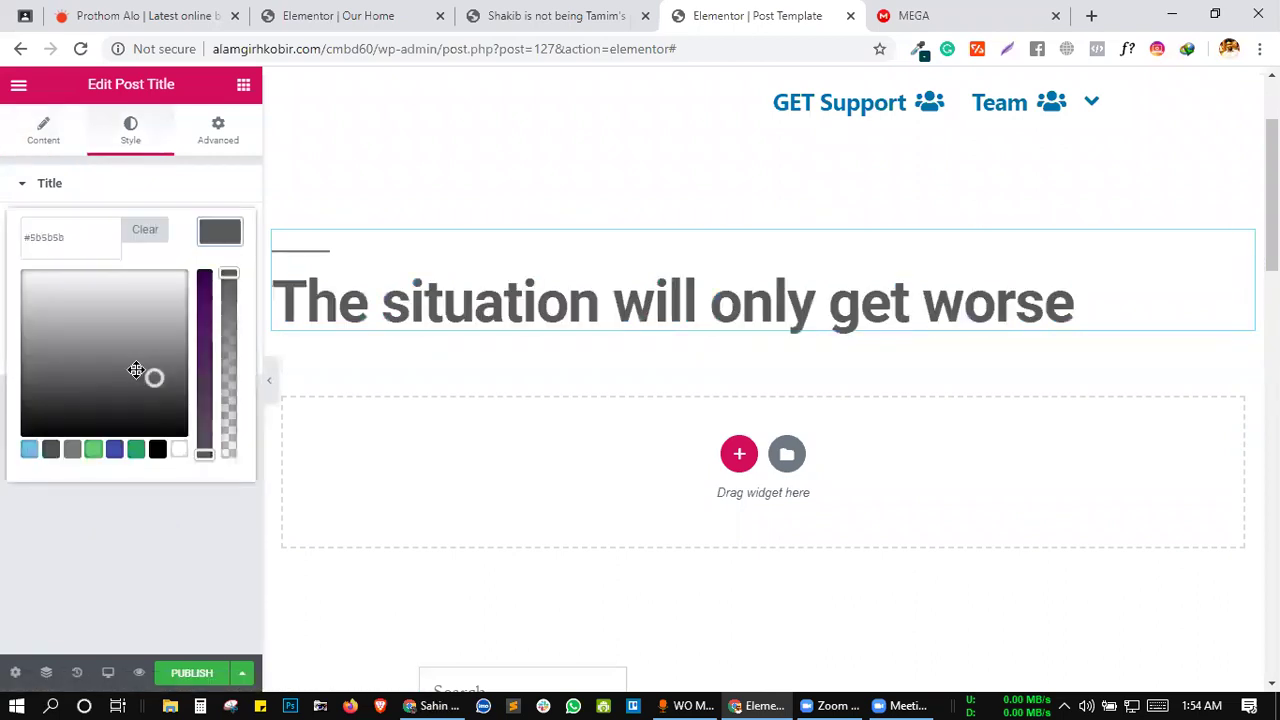
- Set the Post Title's HTML tag to p and its alignment to center
{"action": "left_click", "coordinate": [43, 128]}
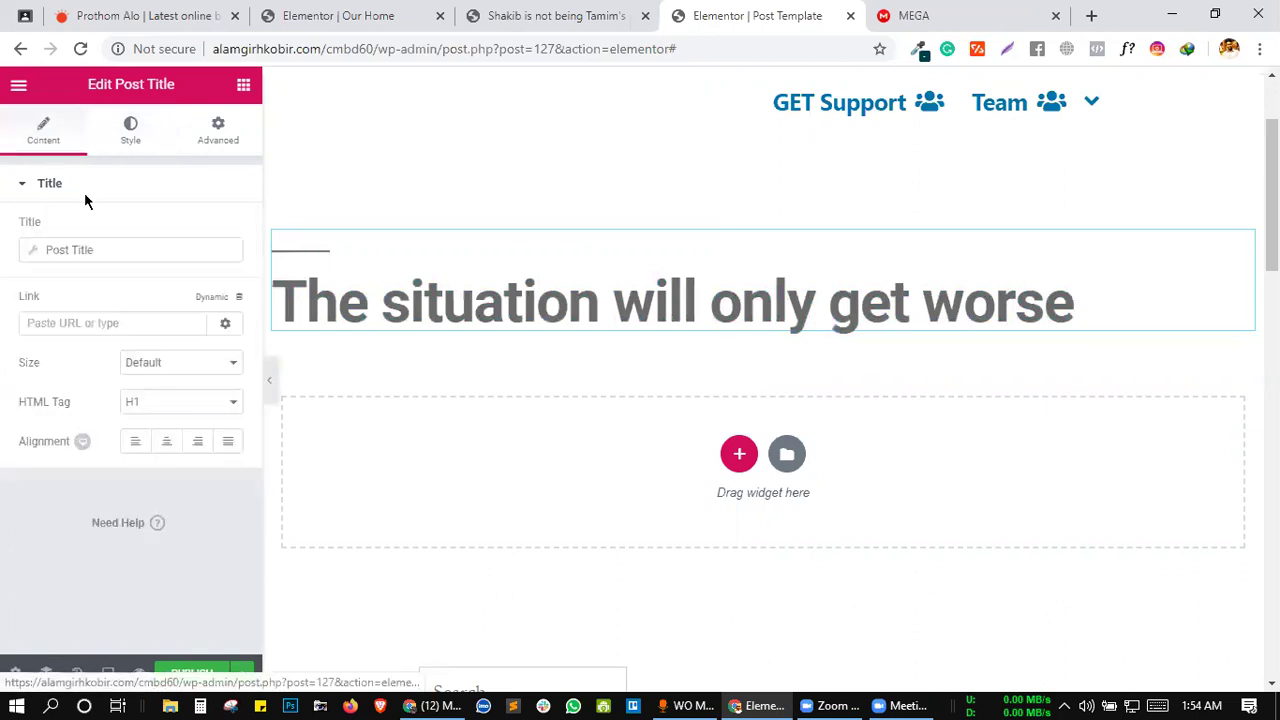
{"action": "left_click", "coordinate": [183, 405]}
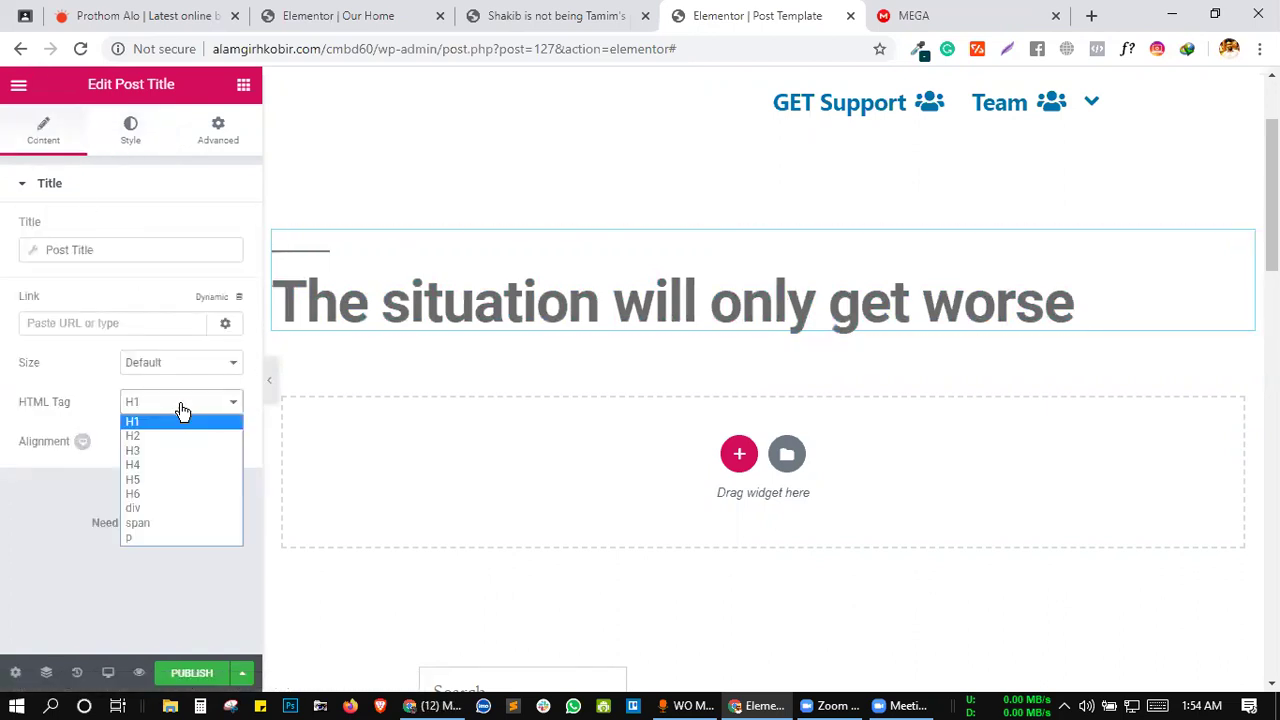
{"action": "left_click", "coordinate": [129, 539]}
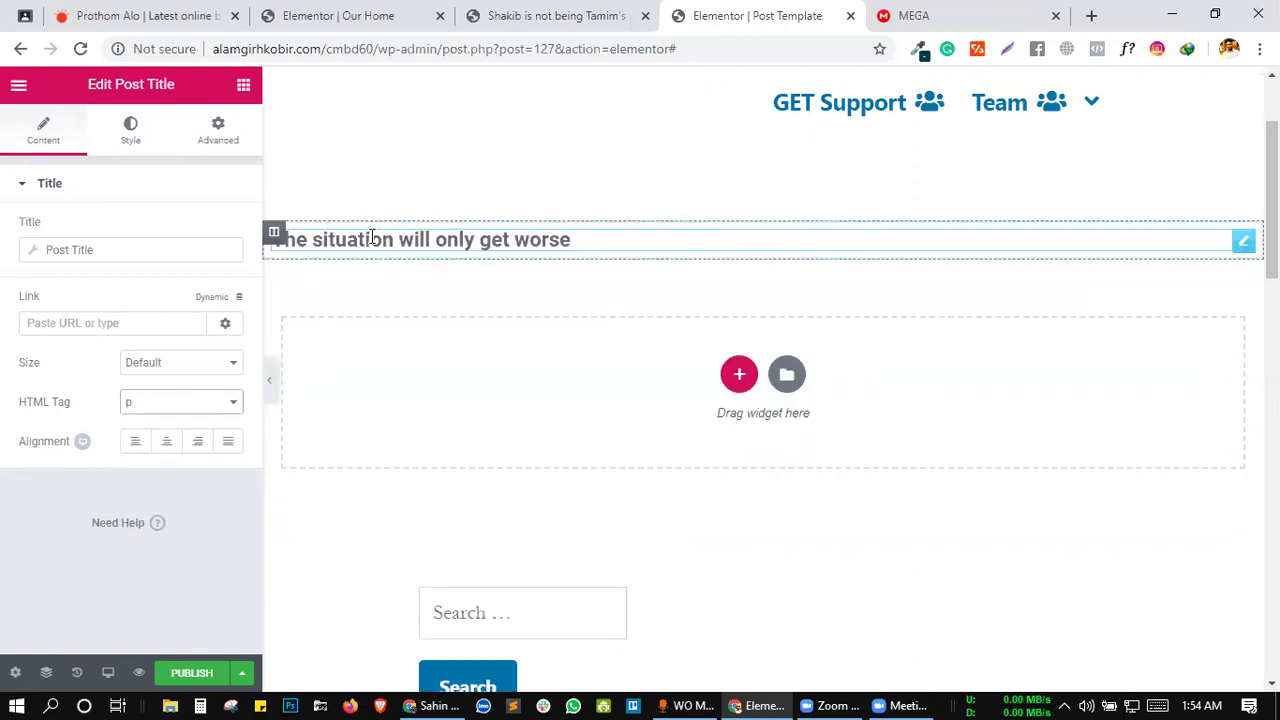
{"action": "left_click", "coordinate": [166, 441]}
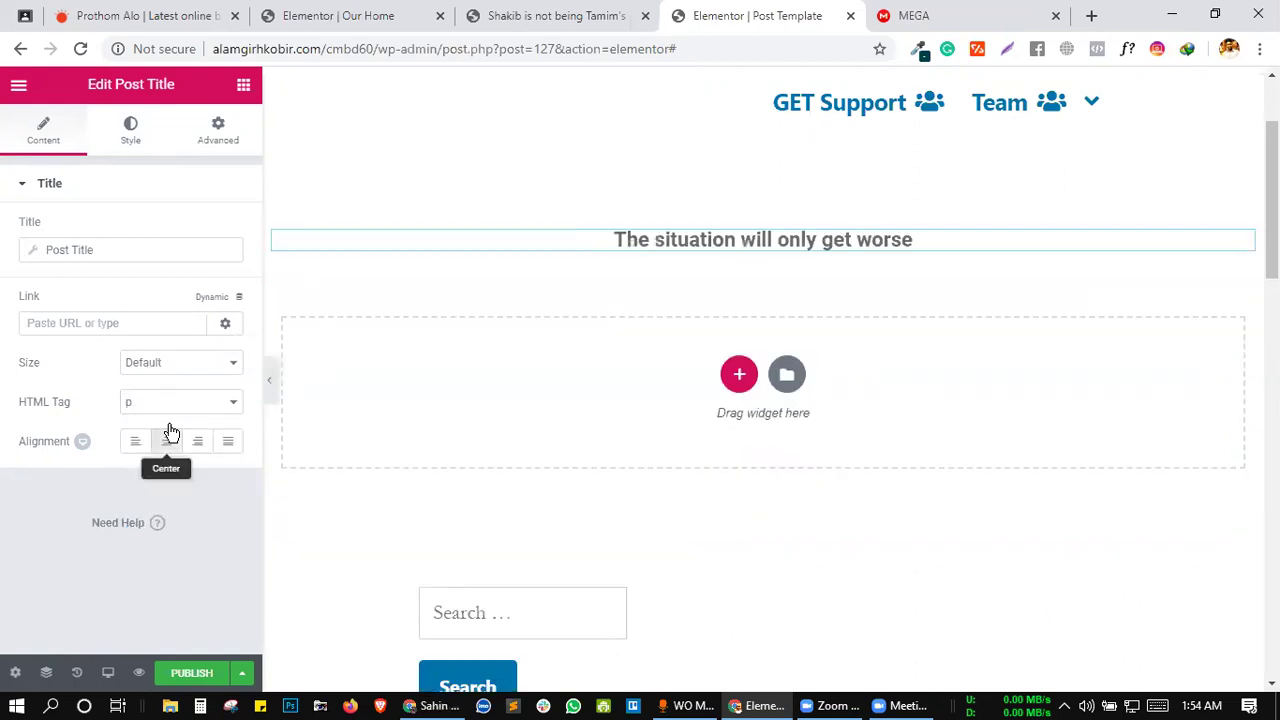
- Set the Post Title widget's text color to the green preset #23a455
{"action": "left_click", "coordinate": [128, 131]}
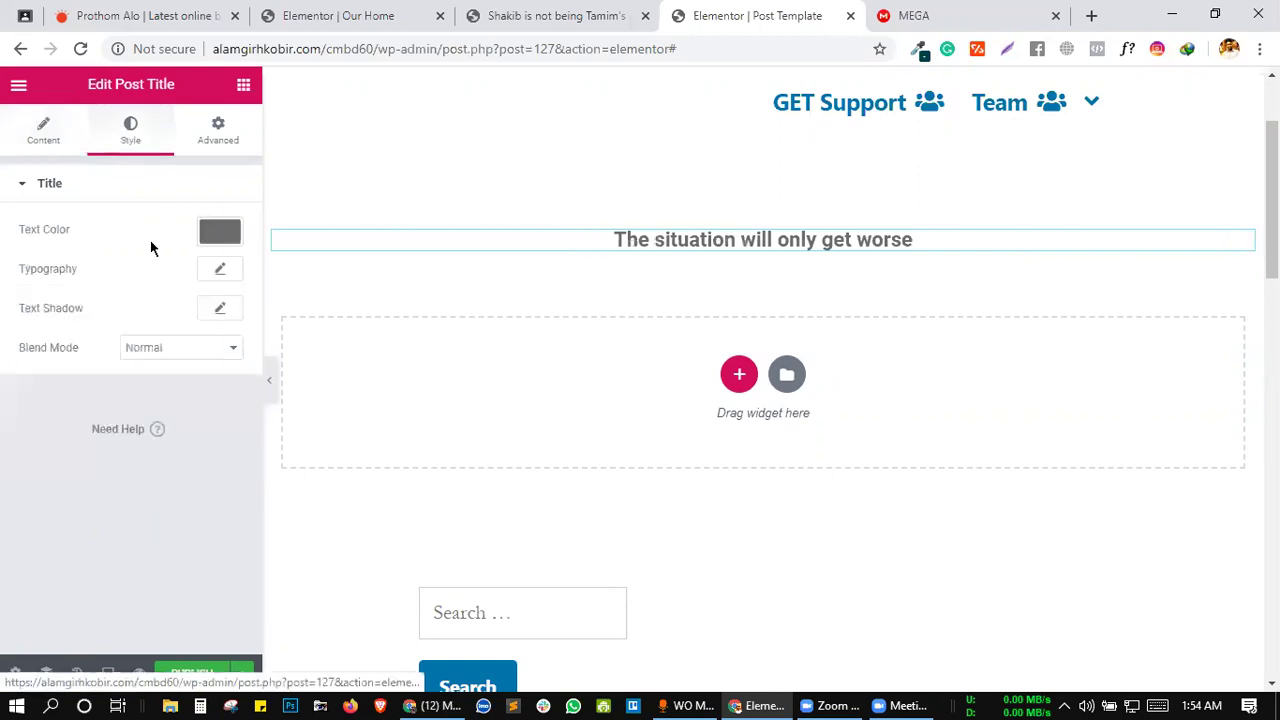
{"action": "left_click", "coordinate": [220, 232]}
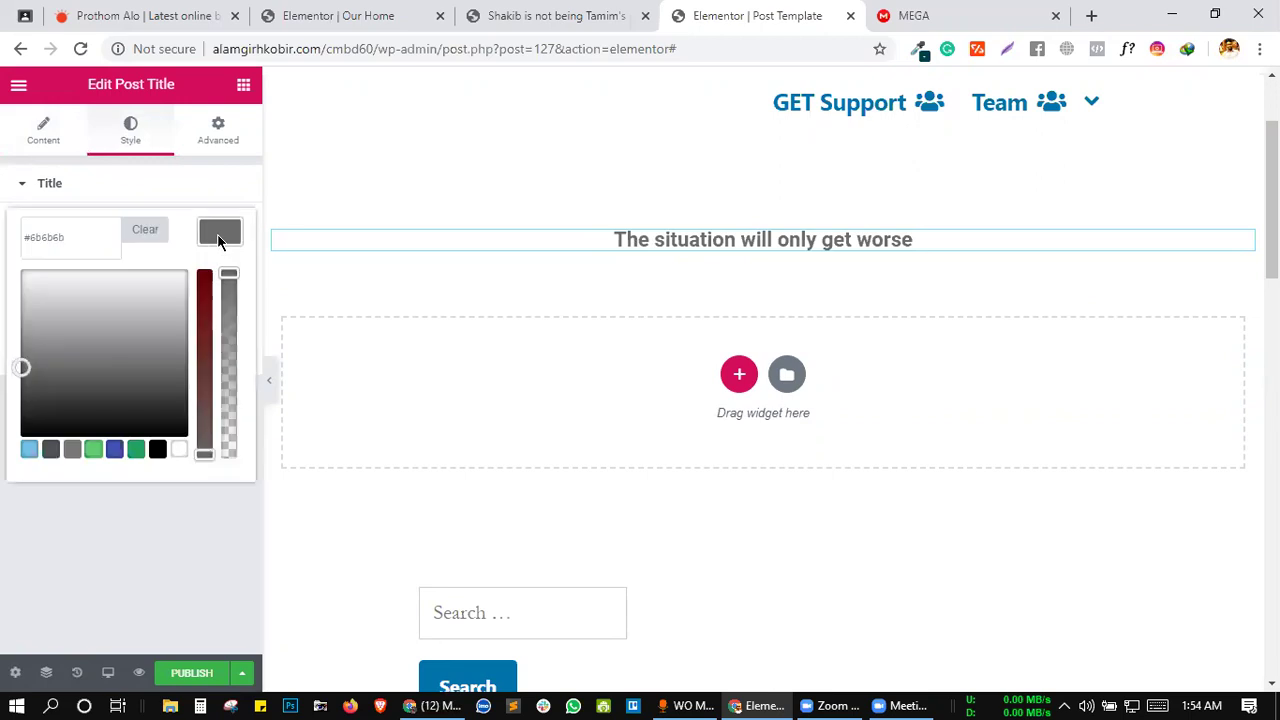
{"action": "left_click", "coordinate": [136, 449]}
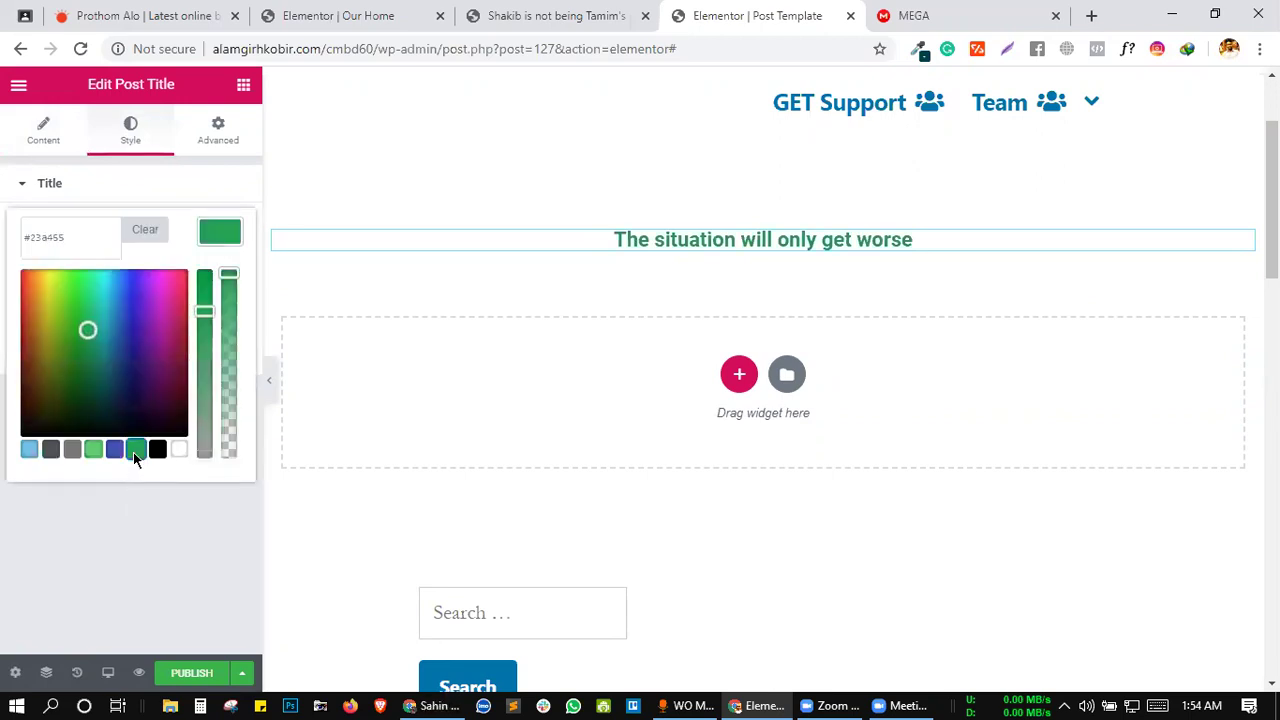
{"action": "left_click", "coordinate": [211, 240]}
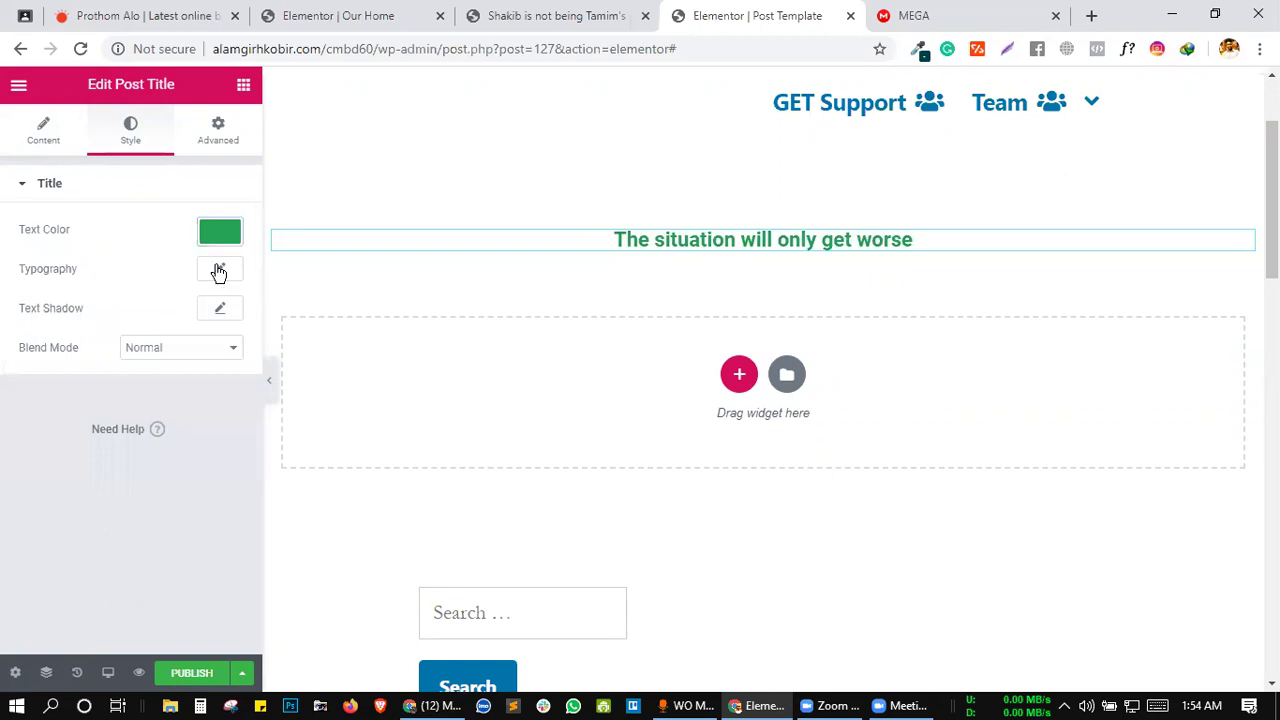
- Set the Post Title's typography size to 55 px
{"action": "left_click", "coordinate": [219, 270]}
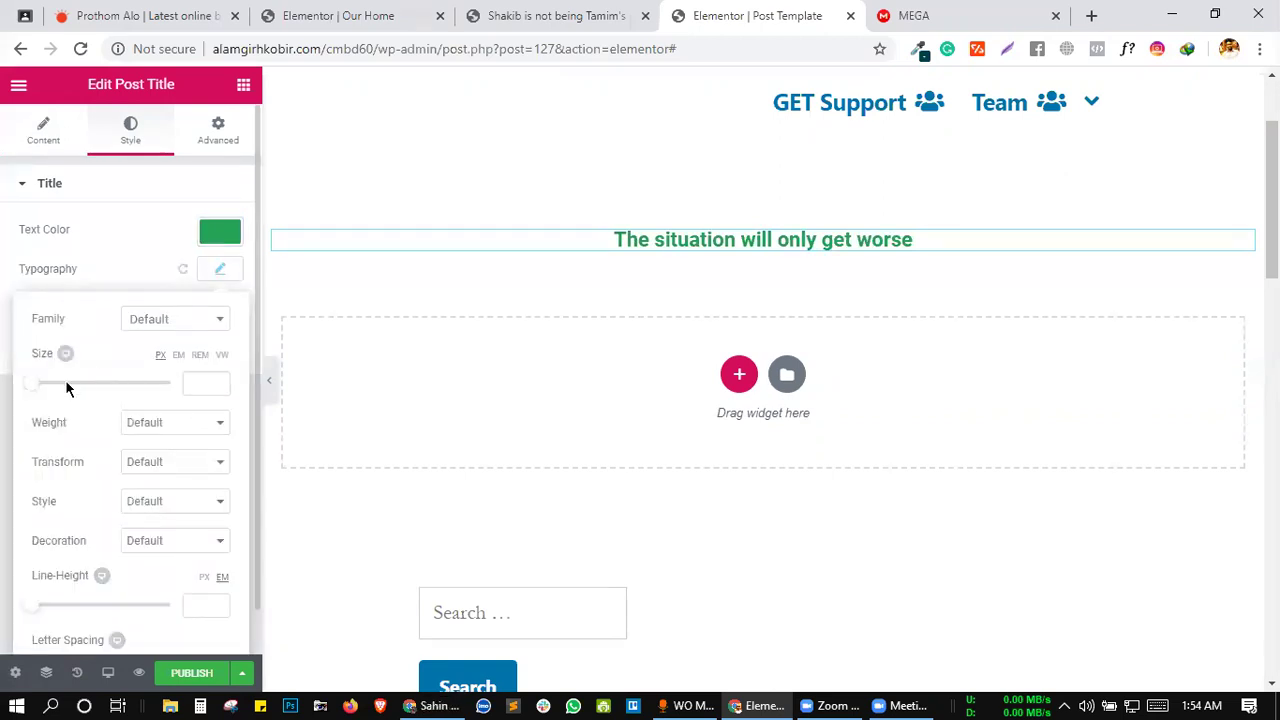
{"action": "left_click_drag", "start_coordinate": [37, 386], "coordinate": [90, 390]}
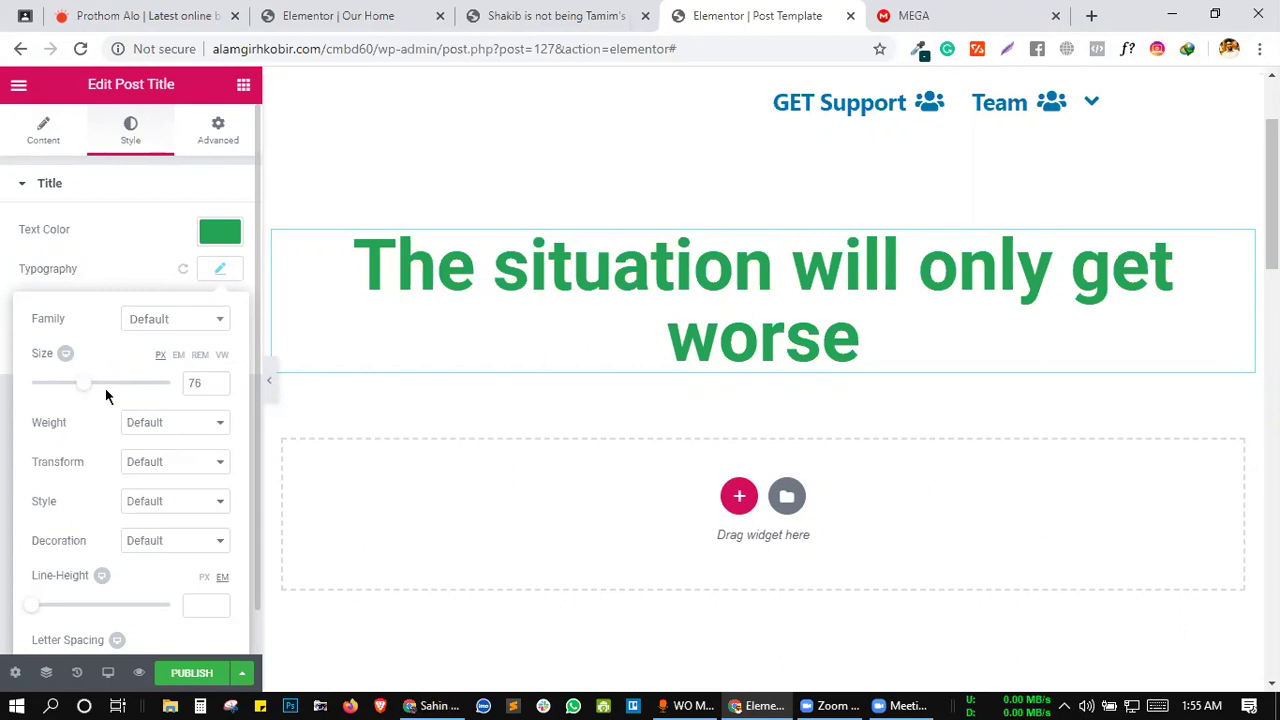
{"action": "left_click_drag", "start_coordinate": [80, 391], "coordinate": [66, 389]}
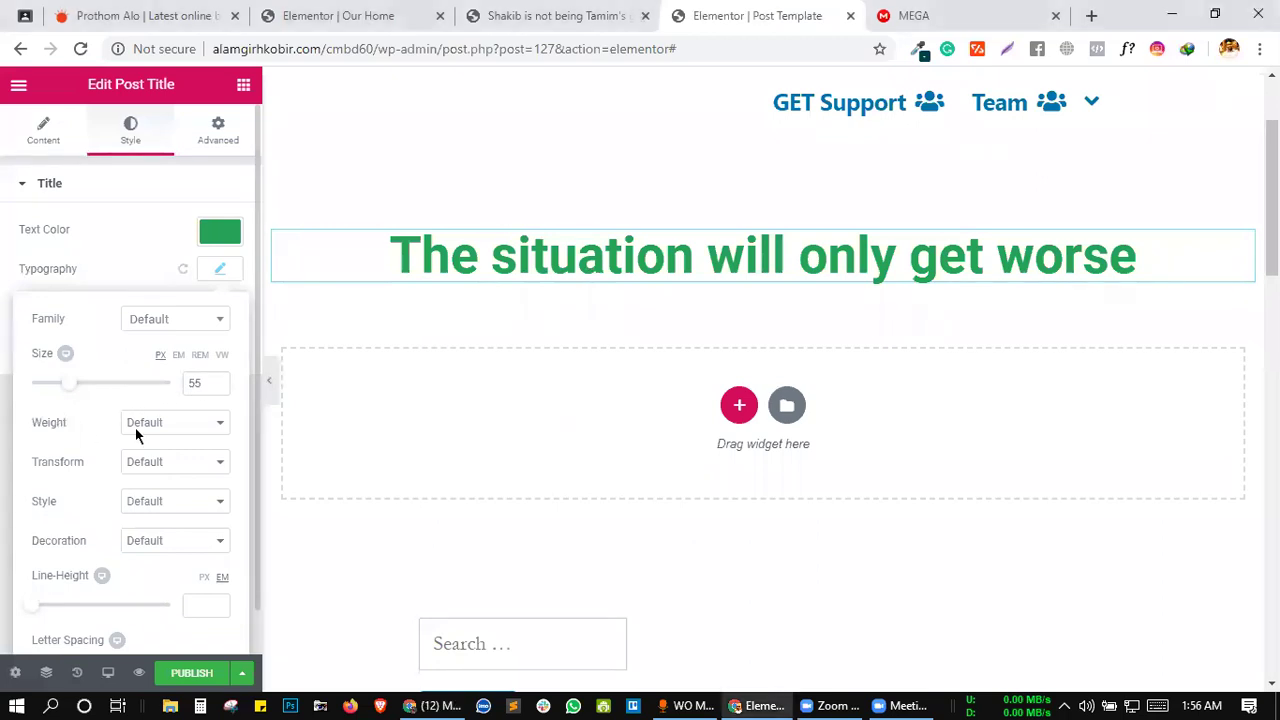
{"action": "left_click", "coordinate": [243, 86]}
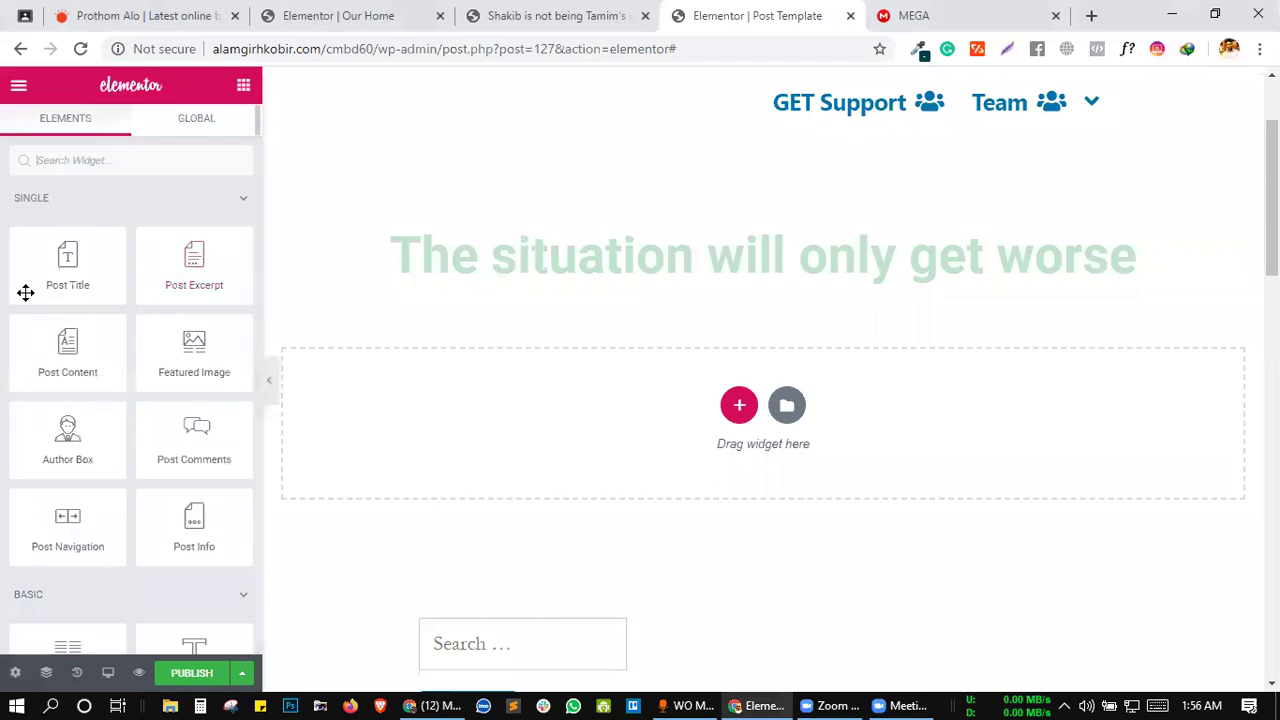
{"action": "scroll", "coordinate": [154, 537], "scroll_direction": "down", "scroll_amount": 3}
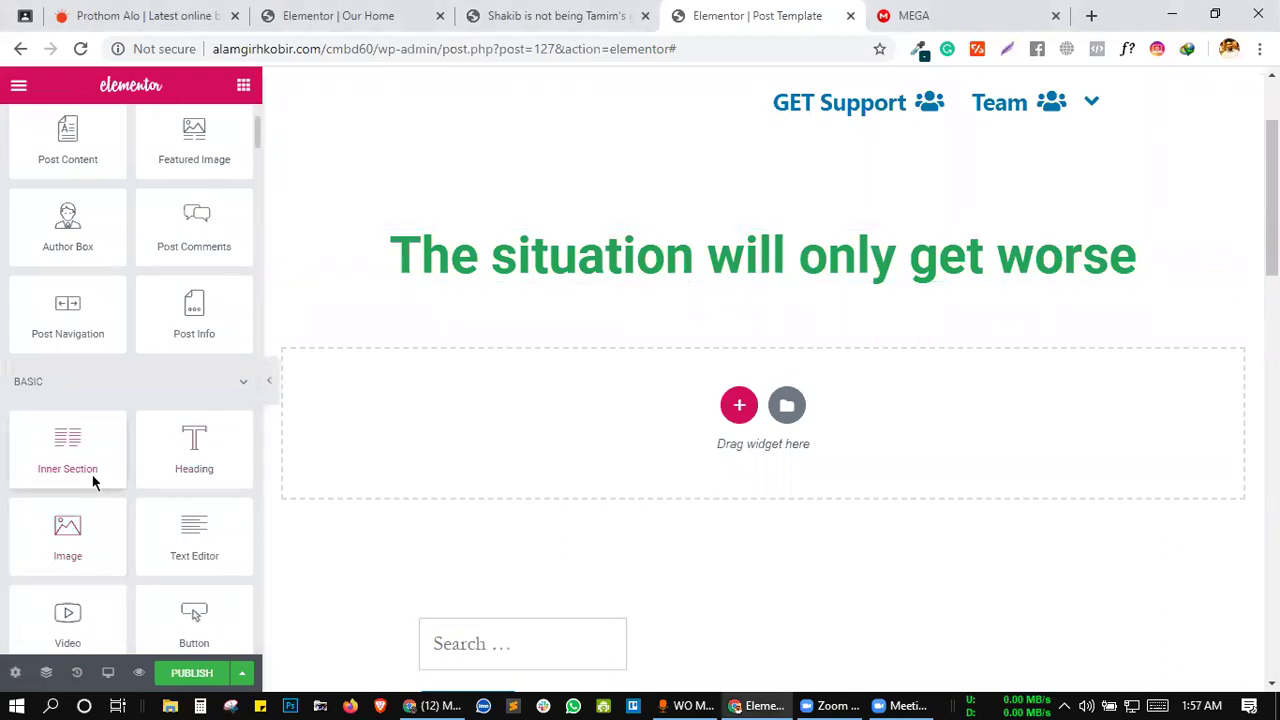
{"action": "scroll", "coordinate": [253, 422], "scroll_direction": "up", "scroll_amount": 2}
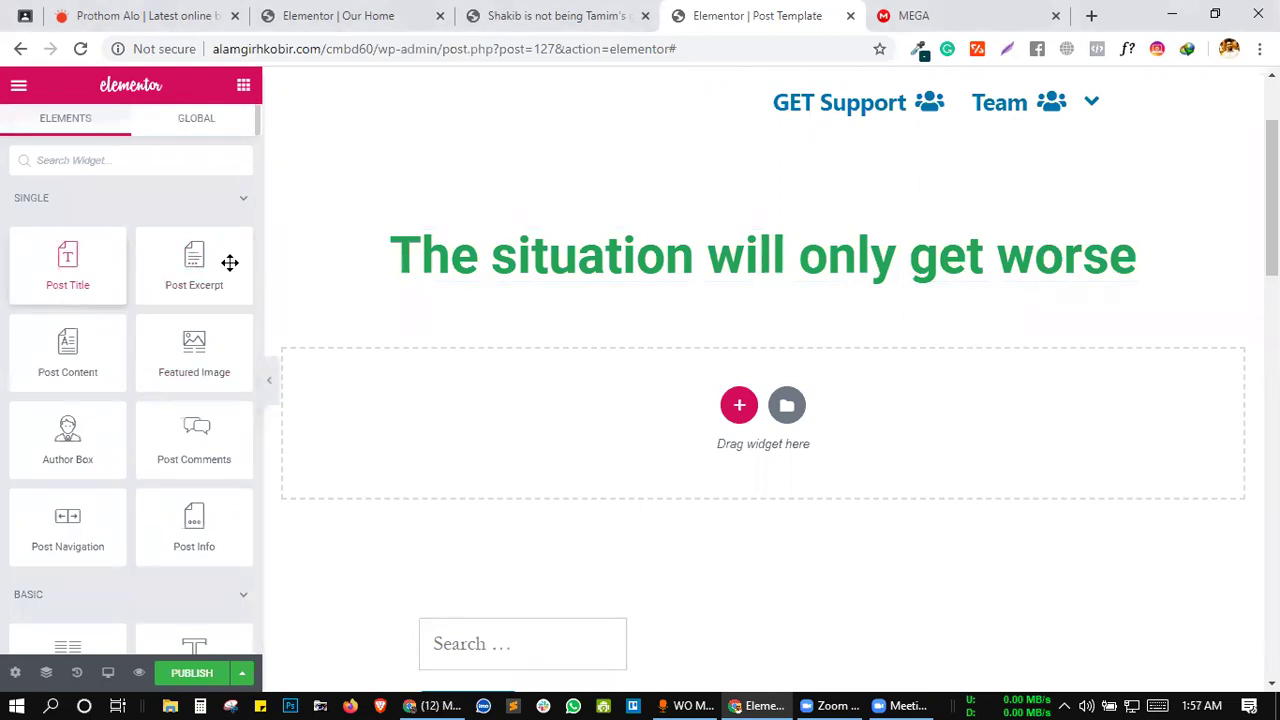
- Try linking the Post Title to the dynamic Post URL, and clear that link again
{"action": "left_click", "coordinate": [472, 247]}
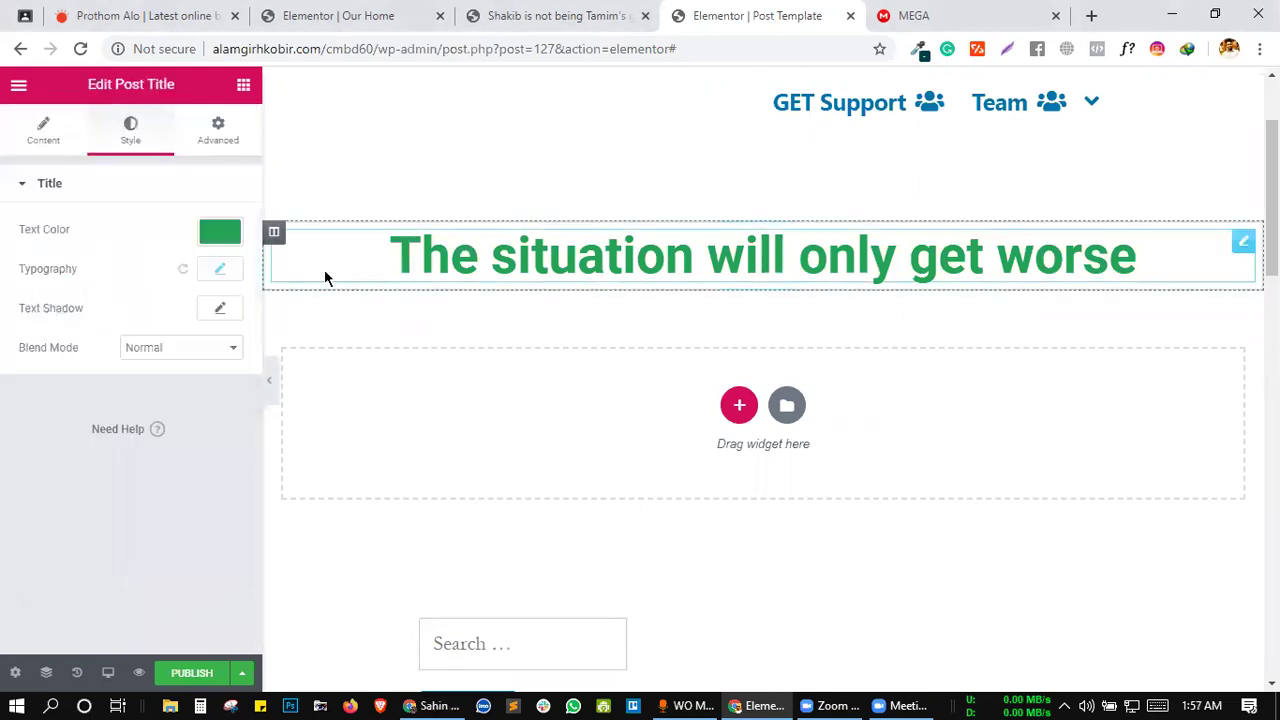
{"action": "left_click", "coordinate": [52, 150]}
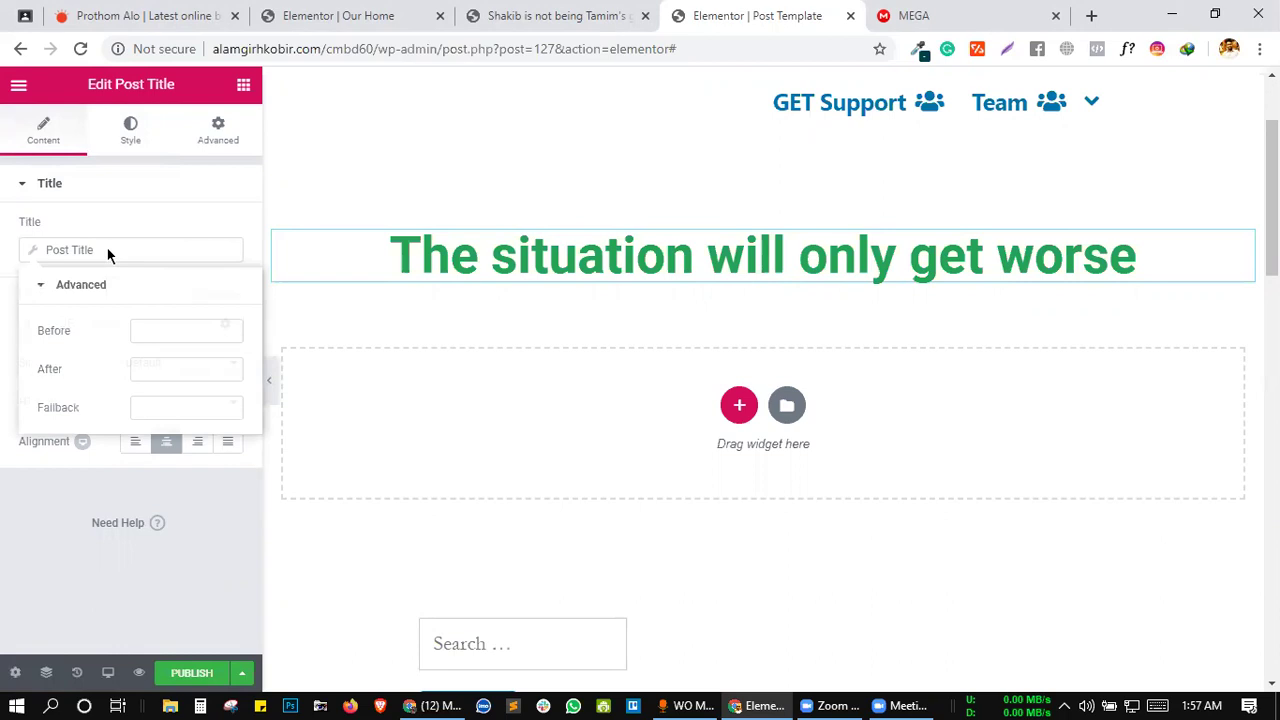
{"action": "left_click", "coordinate": [90, 323]}
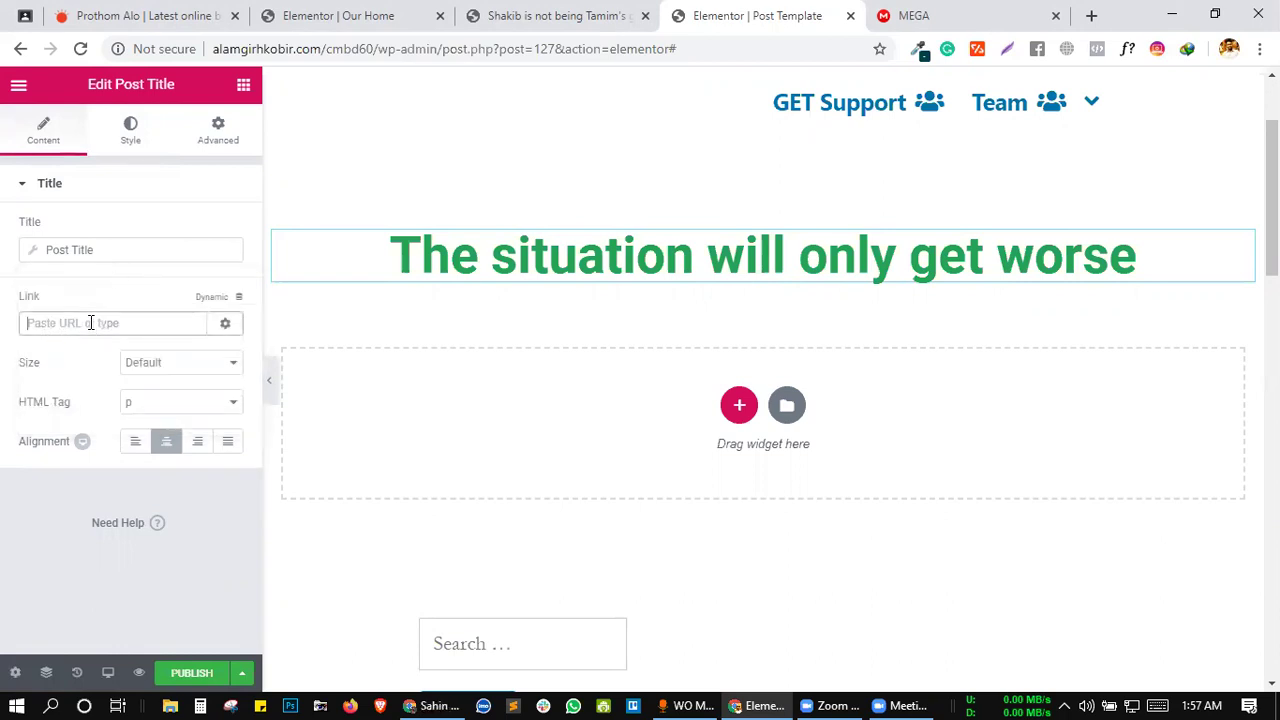
{"action": "left_click", "coordinate": [71, 394]}
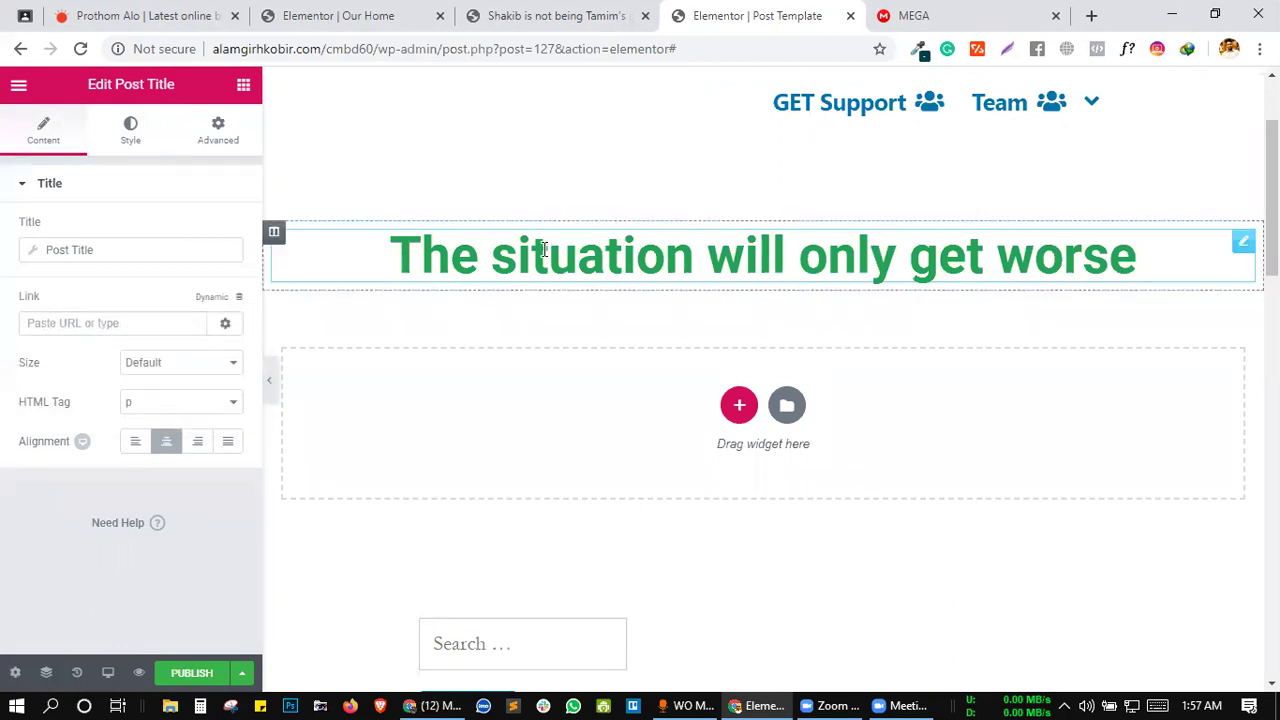
{"action": "left_click", "coordinate": [238, 297]}
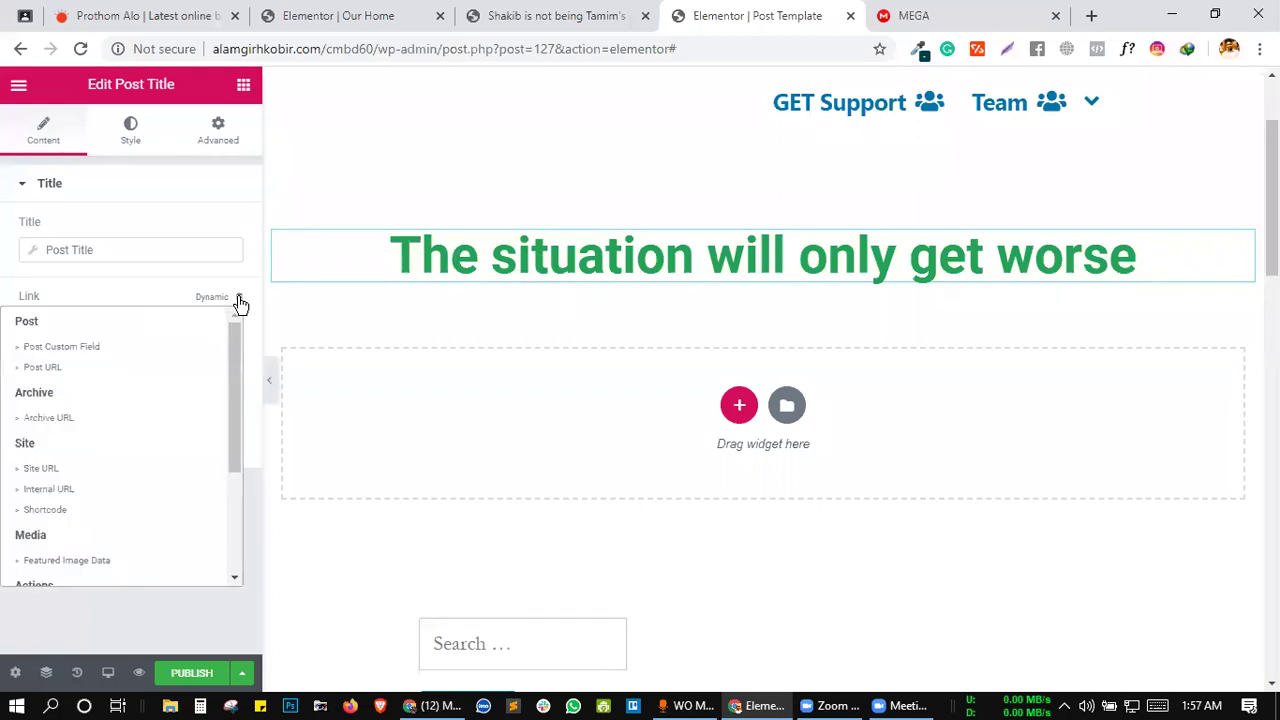
{"action": "left_click", "coordinate": [38, 370]}
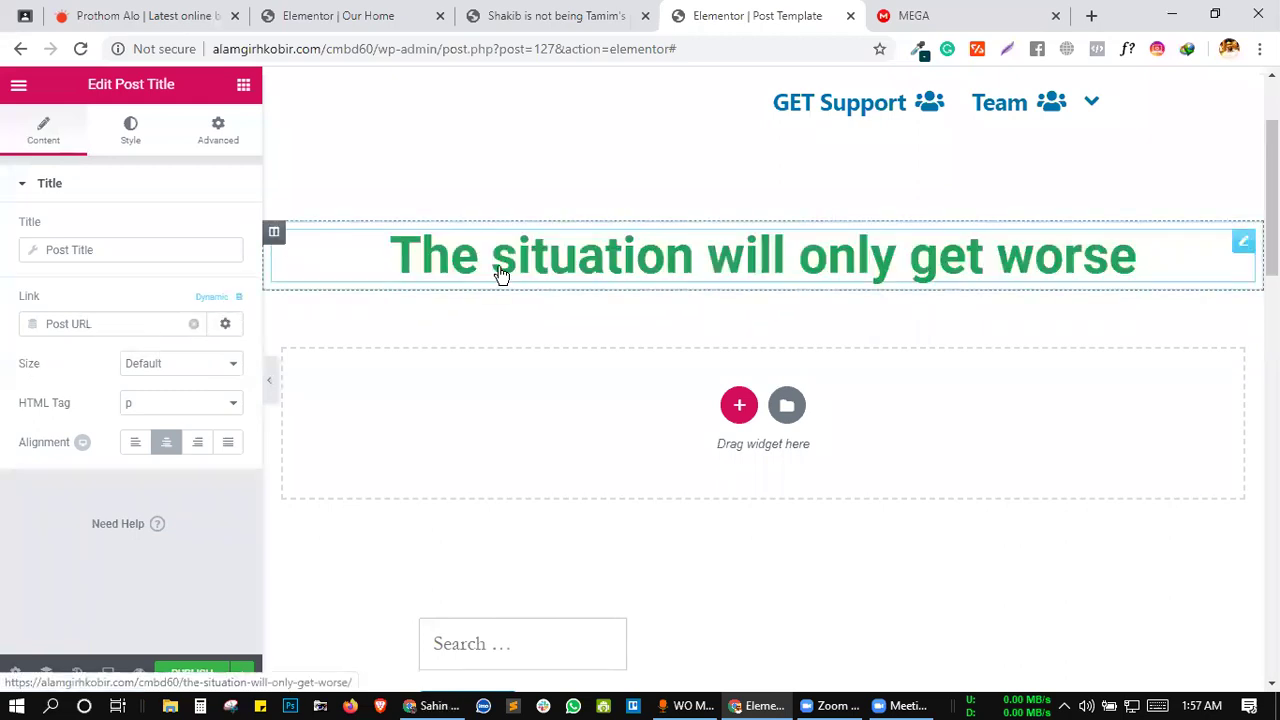
{"action": "left_click", "coordinate": [193, 325]}
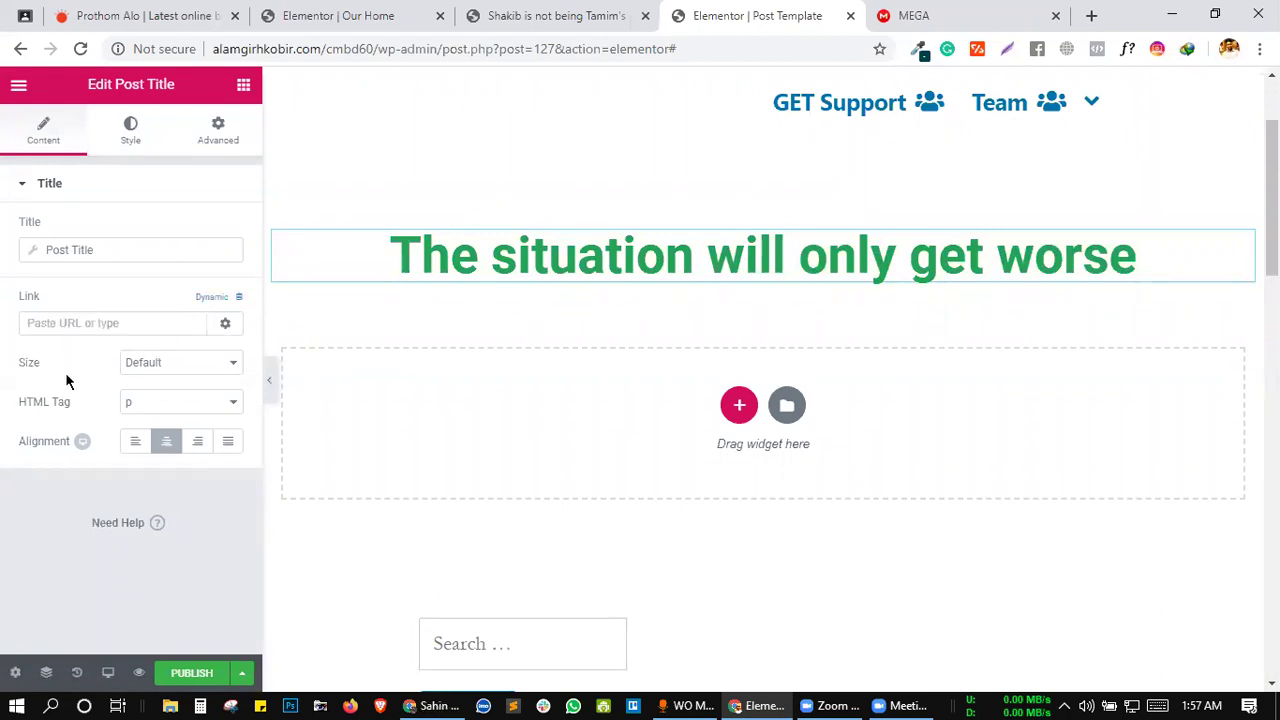
- Link the Post Title to the dynamic Archive URL
{"action": "left_click", "coordinate": [239, 302]}
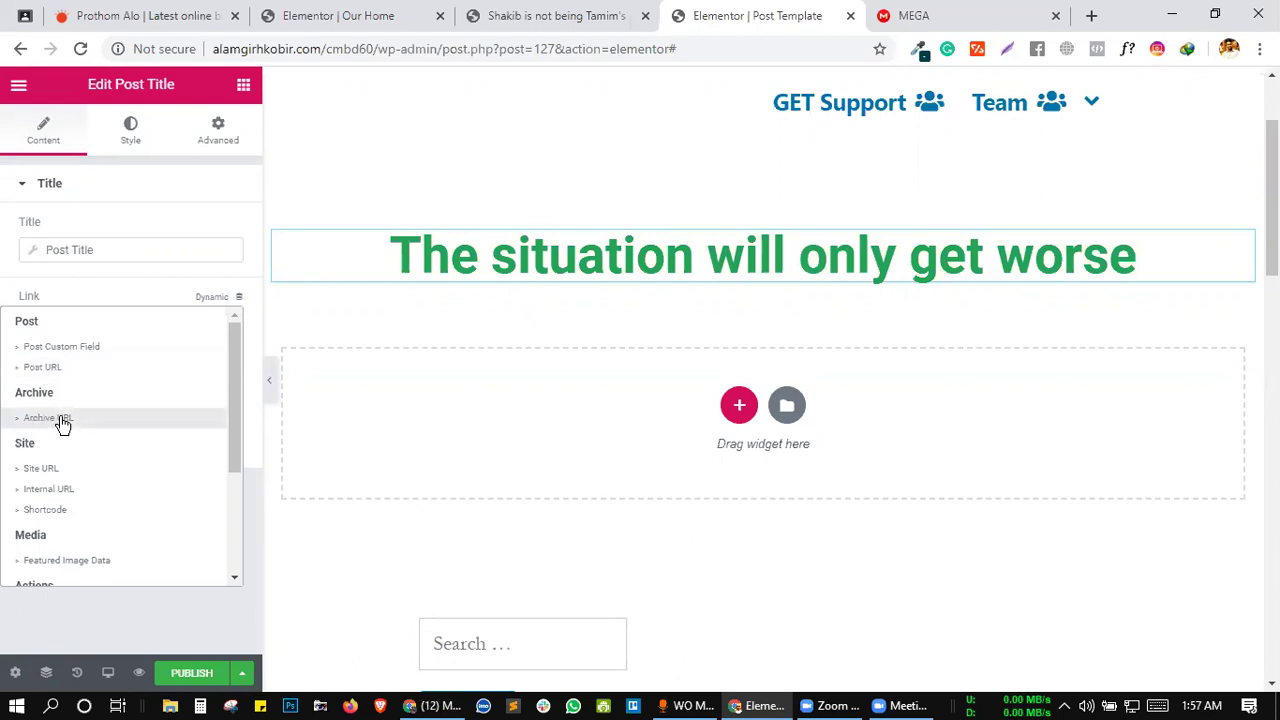
{"action": "left_click_drag", "start_coordinate": [14, 398], "coordinate": [60, 398]}
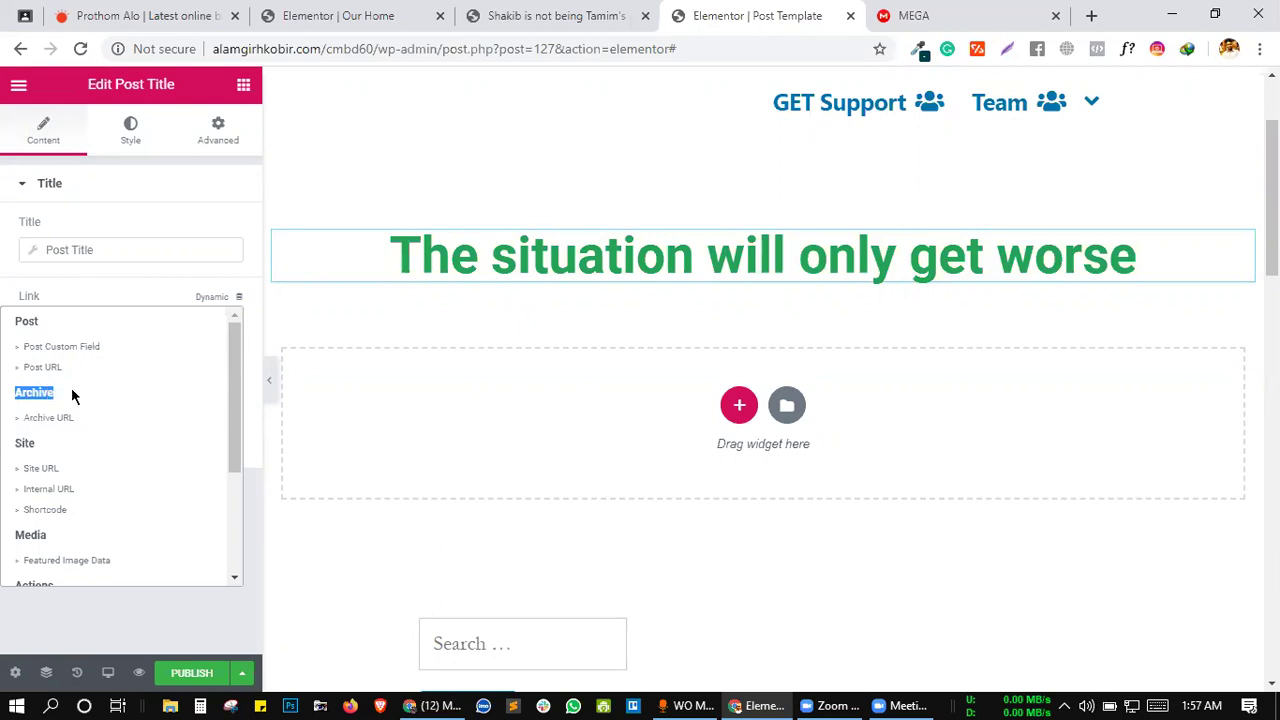
{"action": "left_click", "coordinate": [73, 392]}
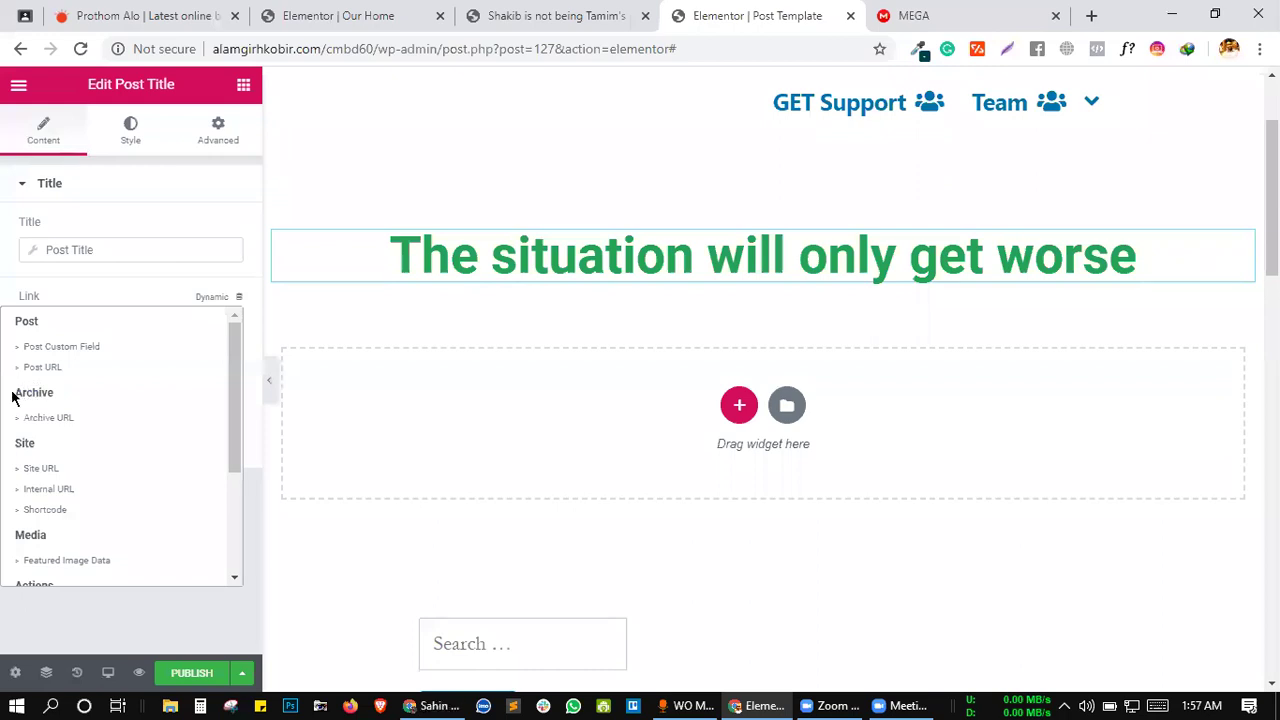
{"action": "left_click_drag", "start_coordinate": [13, 391], "coordinate": [67, 413]}
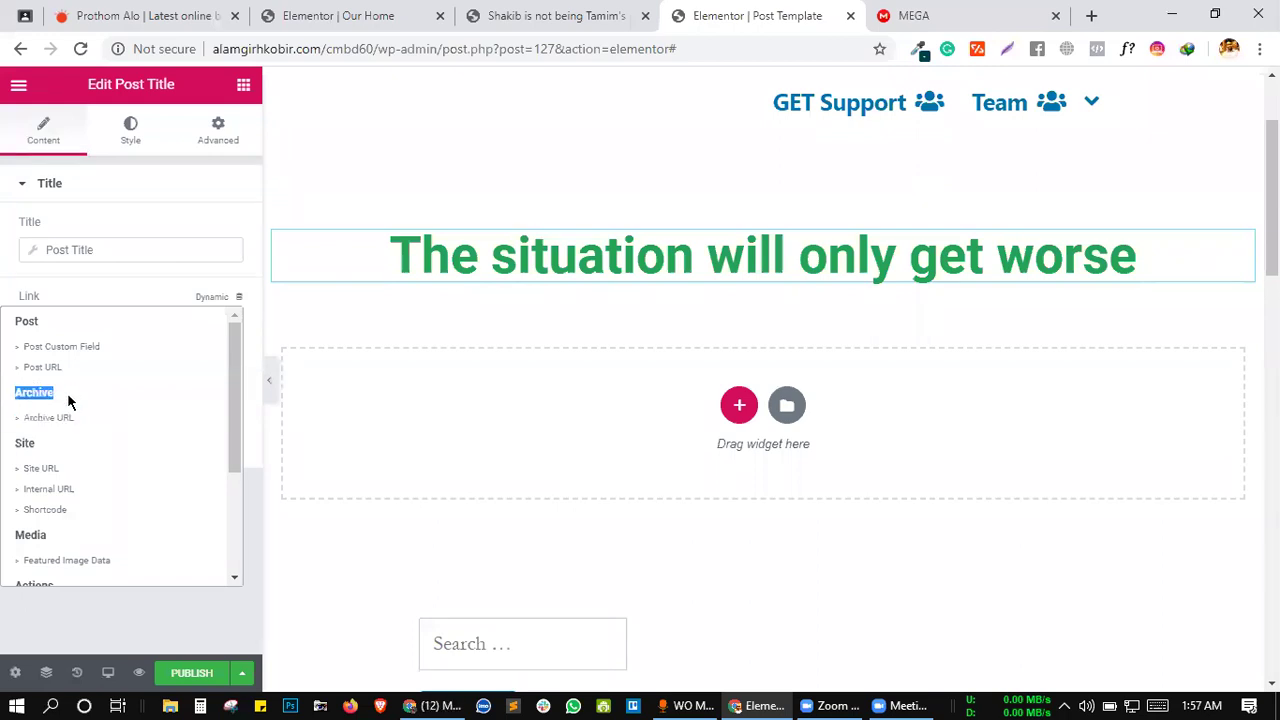
{"action": "left_click", "coordinate": [33, 391]}
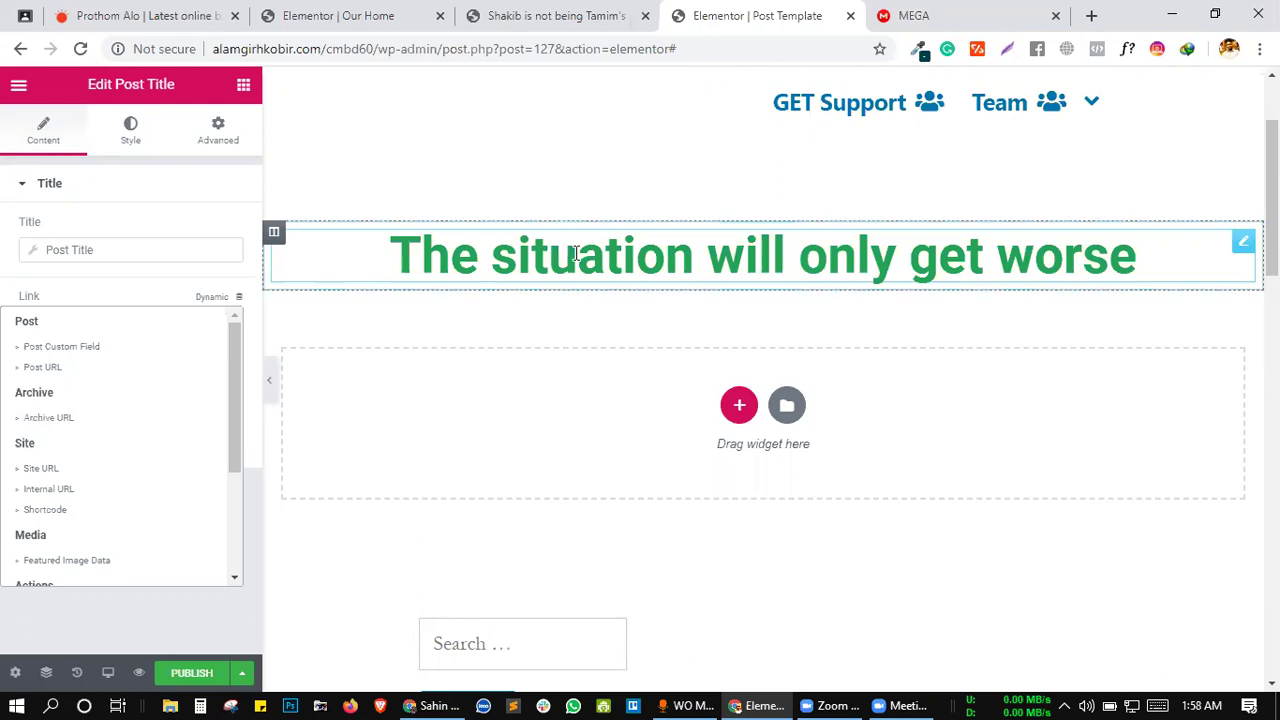
{"action": "left_click", "coordinate": [37, 428]}
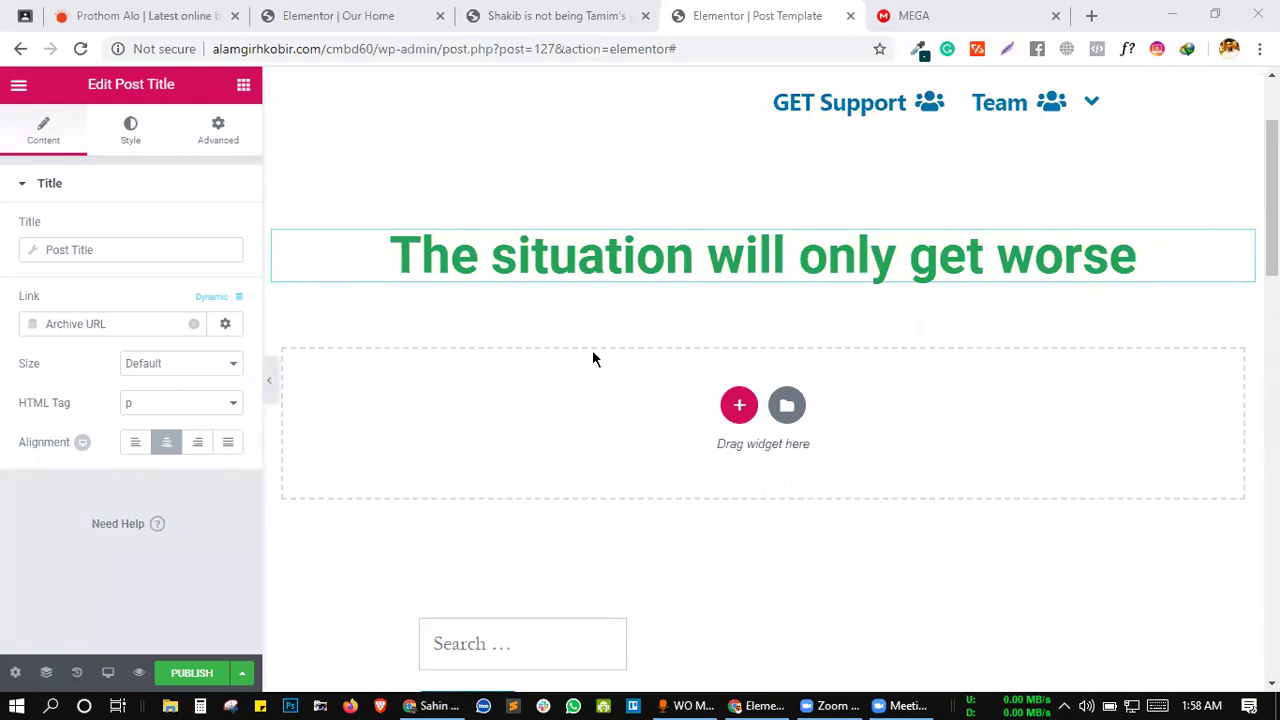
- Examine the header and body text of the published cricket post, and return to the Post Template editor
{"action": "left_click", "coordinate": [555, 15]}
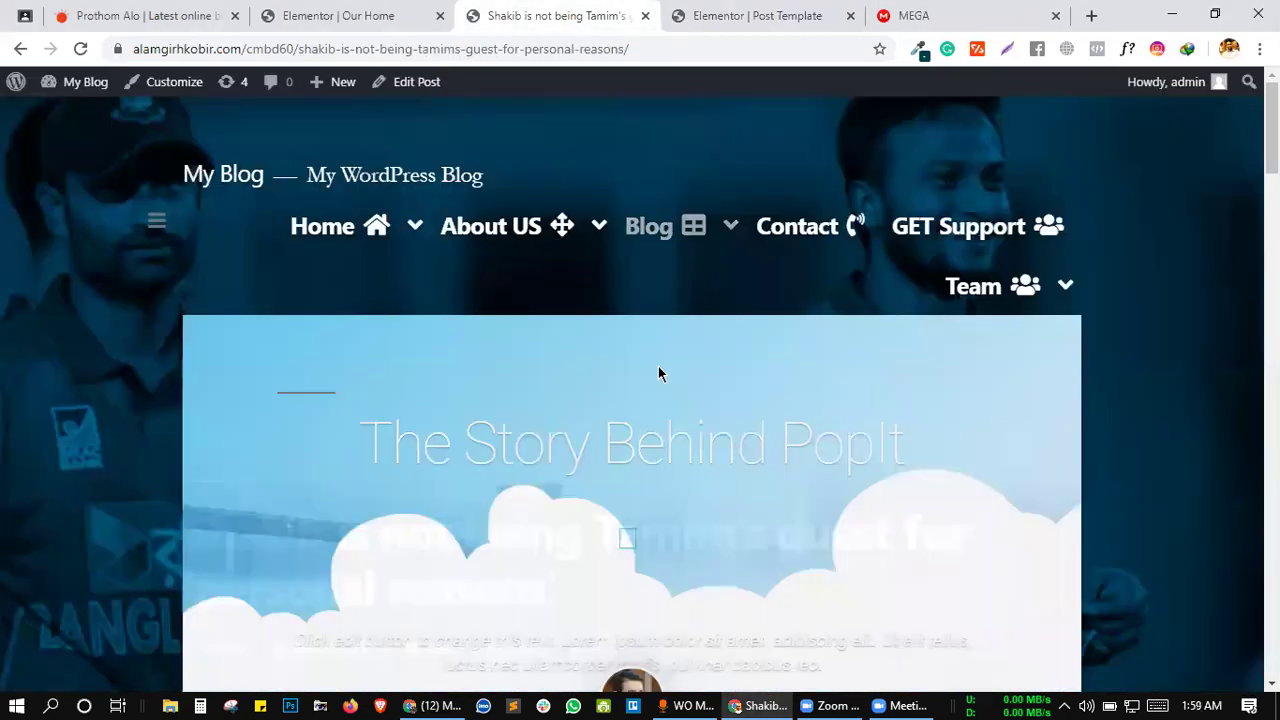
{"action": "scroll", "coordinate": [658, 374], "scroll_direction": "down", "scroll_amount": 4}
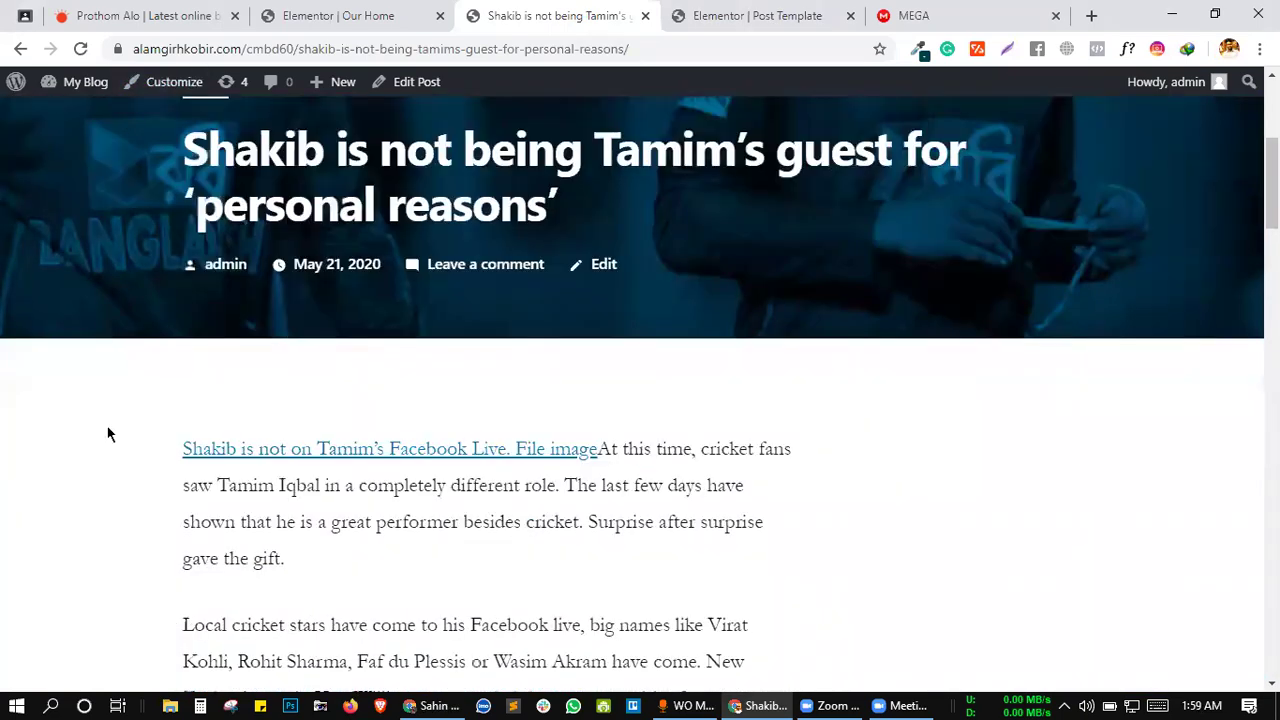
{"action": "scroll", "coordinate": [108, 433], "scroll_direction": "down", "scroll_amount": 5}
{"action": "left_click", "coordinate": [692, 15]}
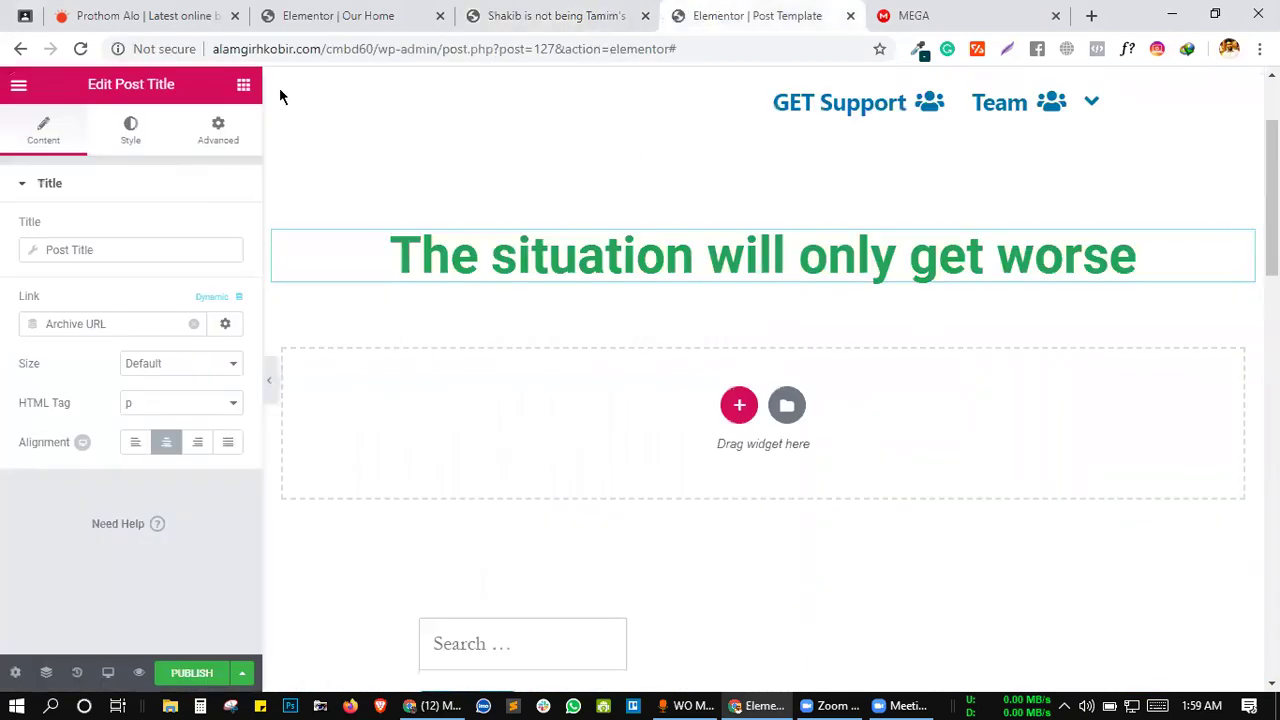
{"action": "left_click", "coordinate": [243, 85]}
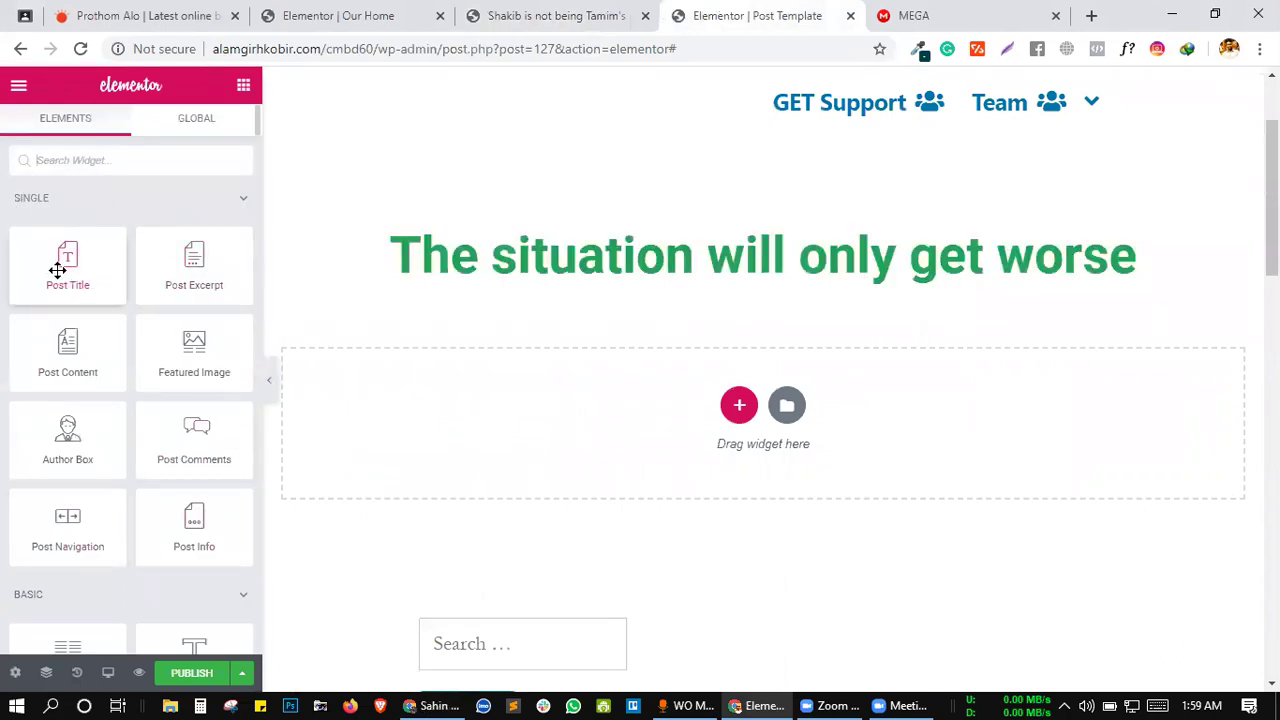
{"action": "left_click", "coordinate": [408, 254]}
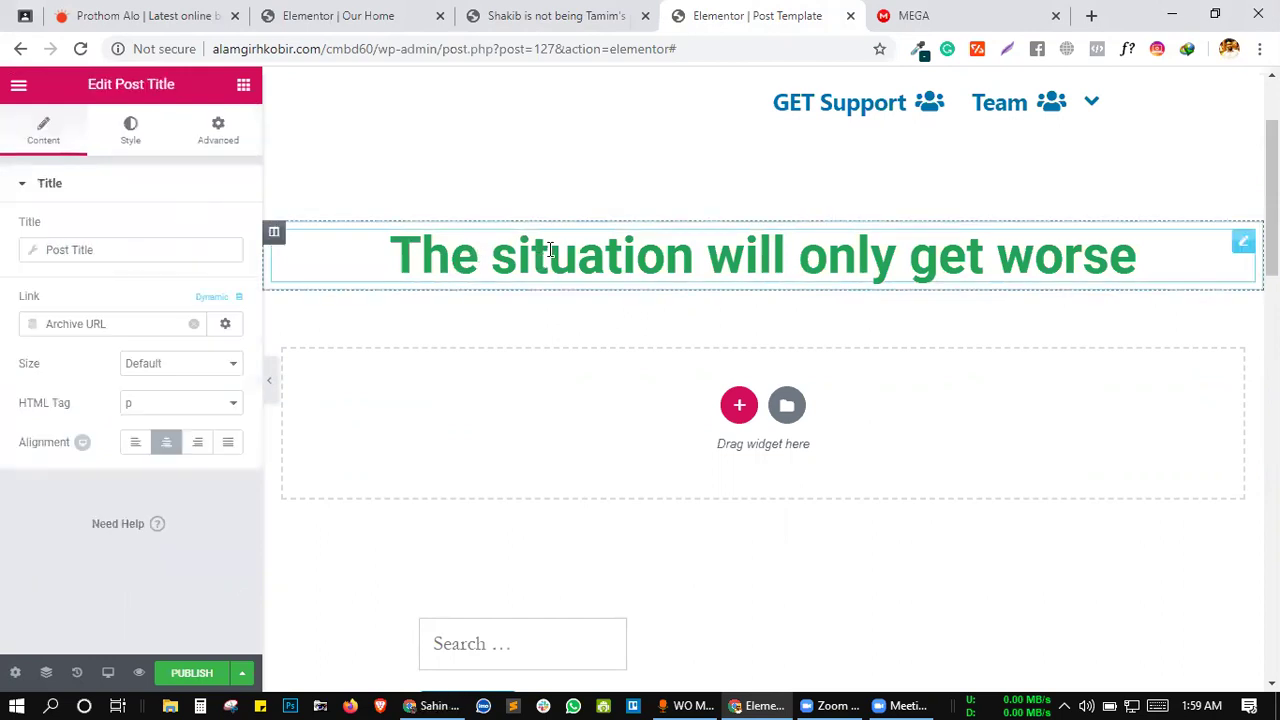
{"action": "triple_click", "coordinate": [676, 257]}
{"action": "left_click", "coordinate": [676, 257]}
{"action": "left_click_drag", "start_coordinate": [1112, 268], "coordinate": [951, 270]}
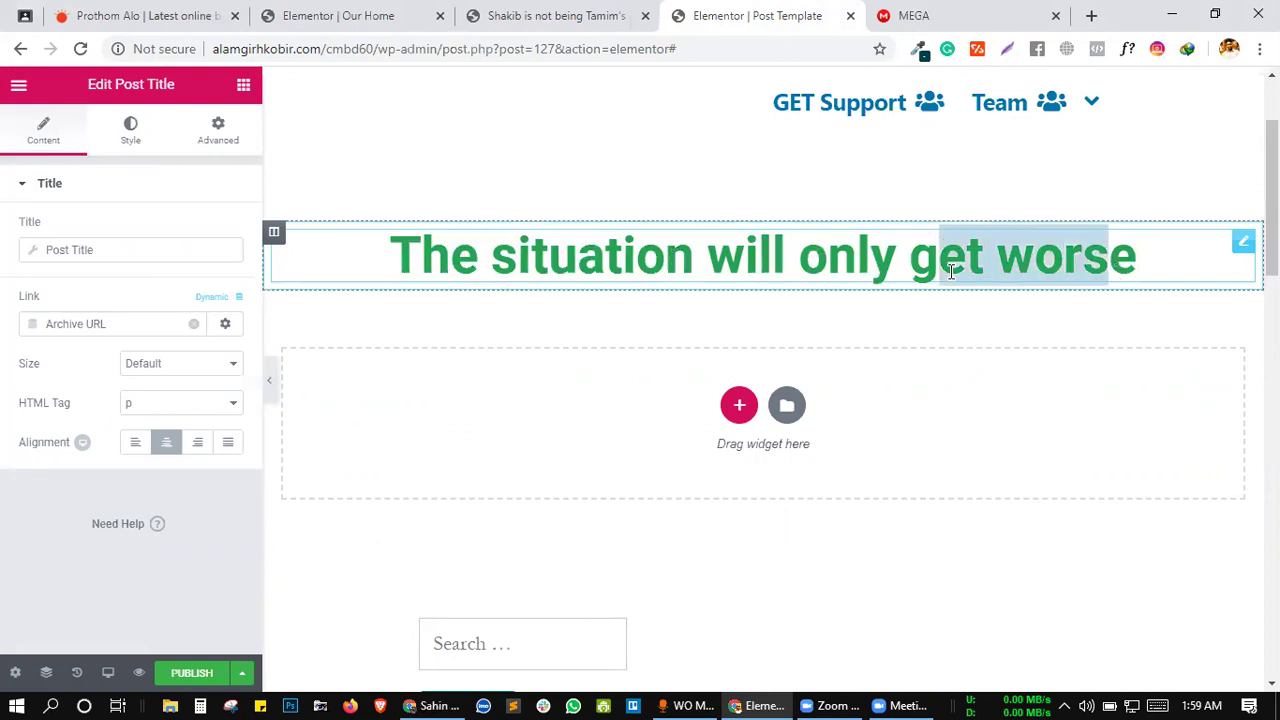
{"action": "left_click", "coordinate": [905, 255]}
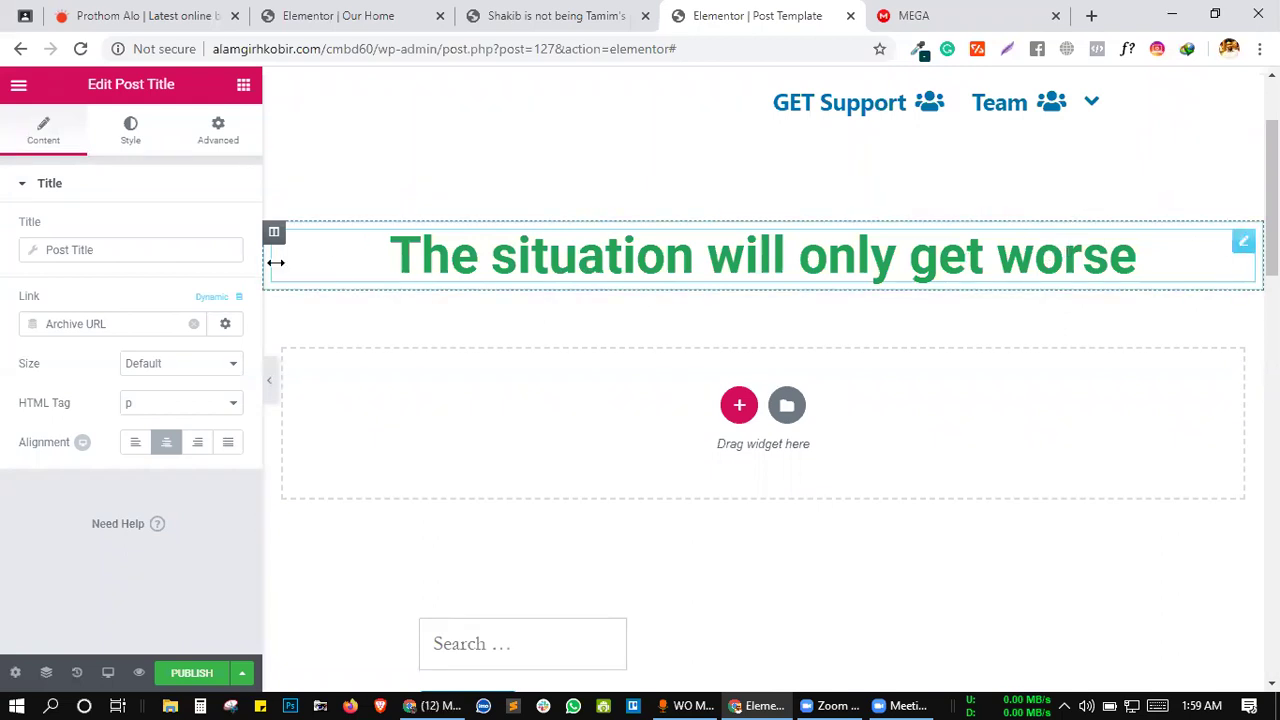
{"action": "left_click", "coordinate": [131, 140]}
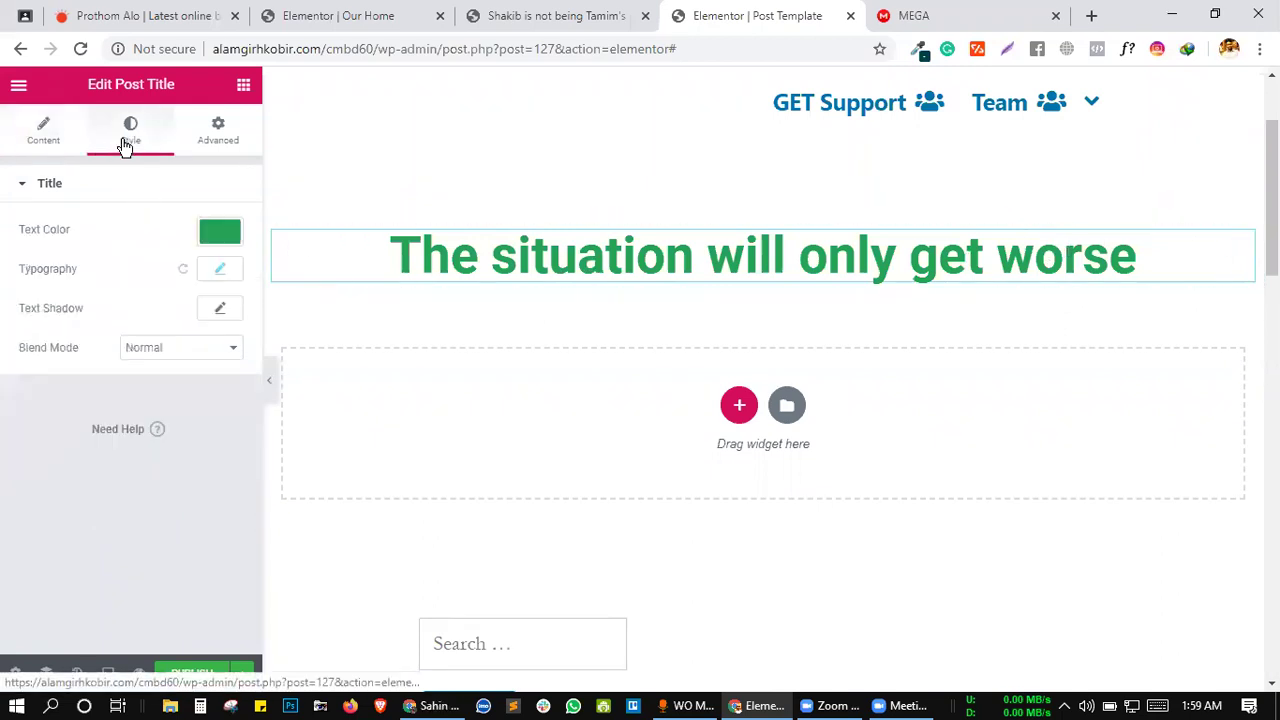
{"action": "left_click", "coordinate": [50, 138]}
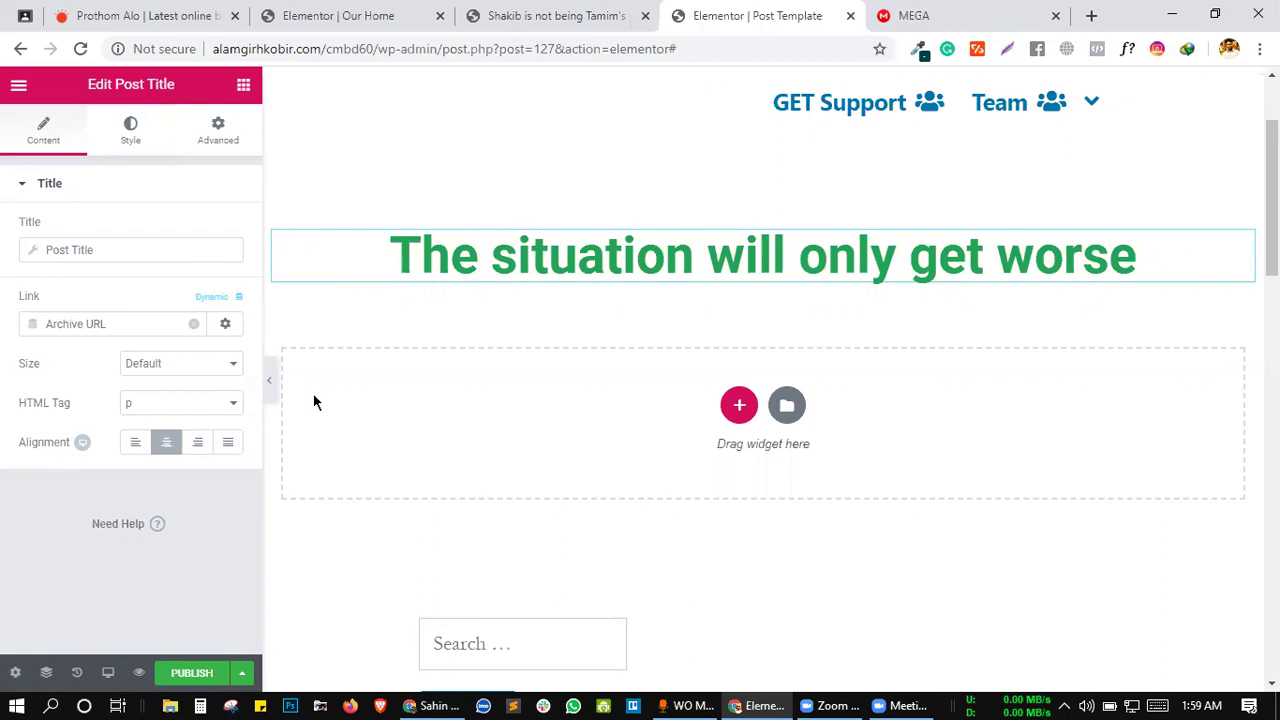
- Go from the published cricket post to the WordPress admin and open the Saved Templates list
{"action": "left_click", "coordinate": [575, 12]}
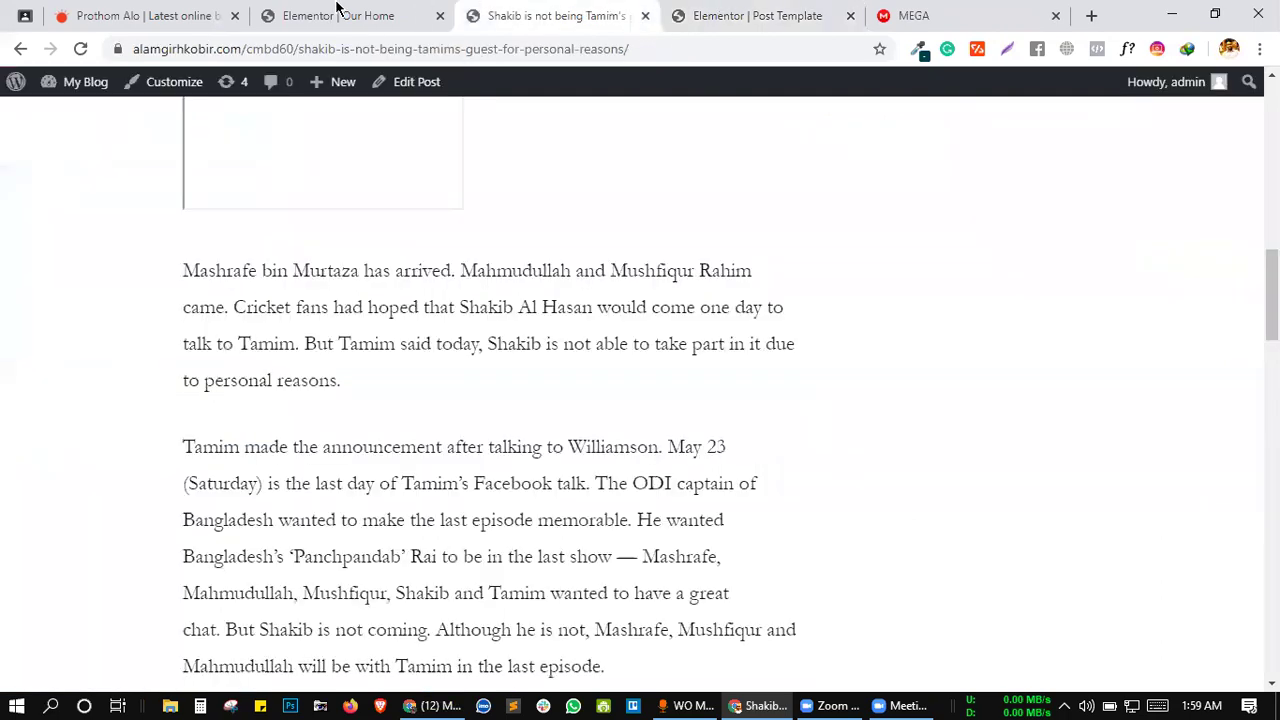
{"action": "left_click", "coordinate": [338, 12]}
{"action": "left_click", "coordinate": [502, 12]}
{"action": "left_click", "coordinate": [14, 88]}
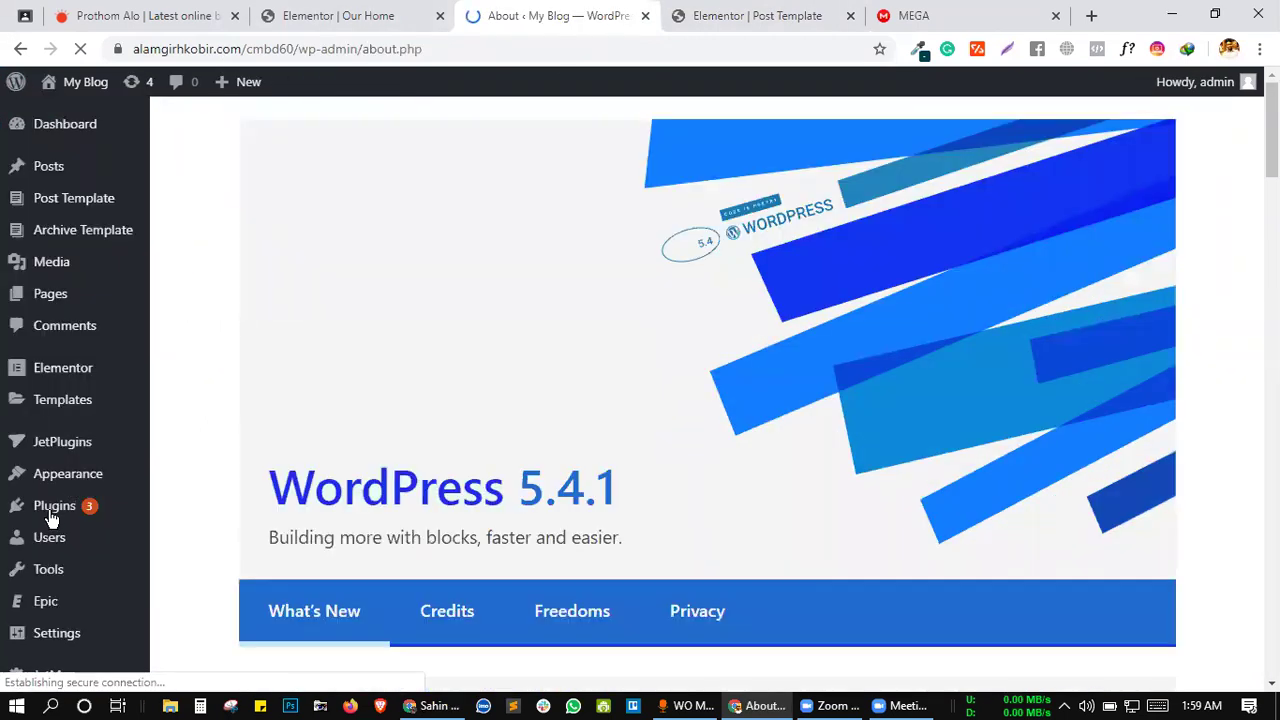
{"action": "left_click", "coordinate": [62, 405]}
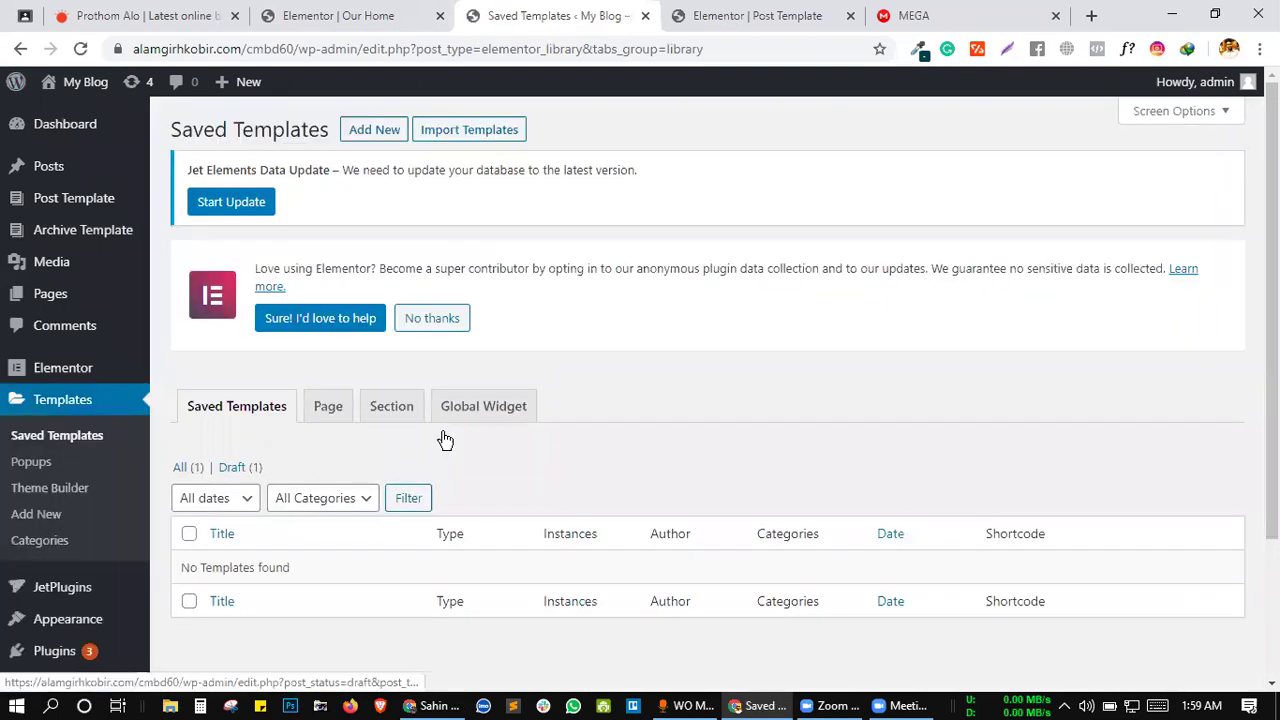
{"action": "left_click", "coordinate": [370, 131]}
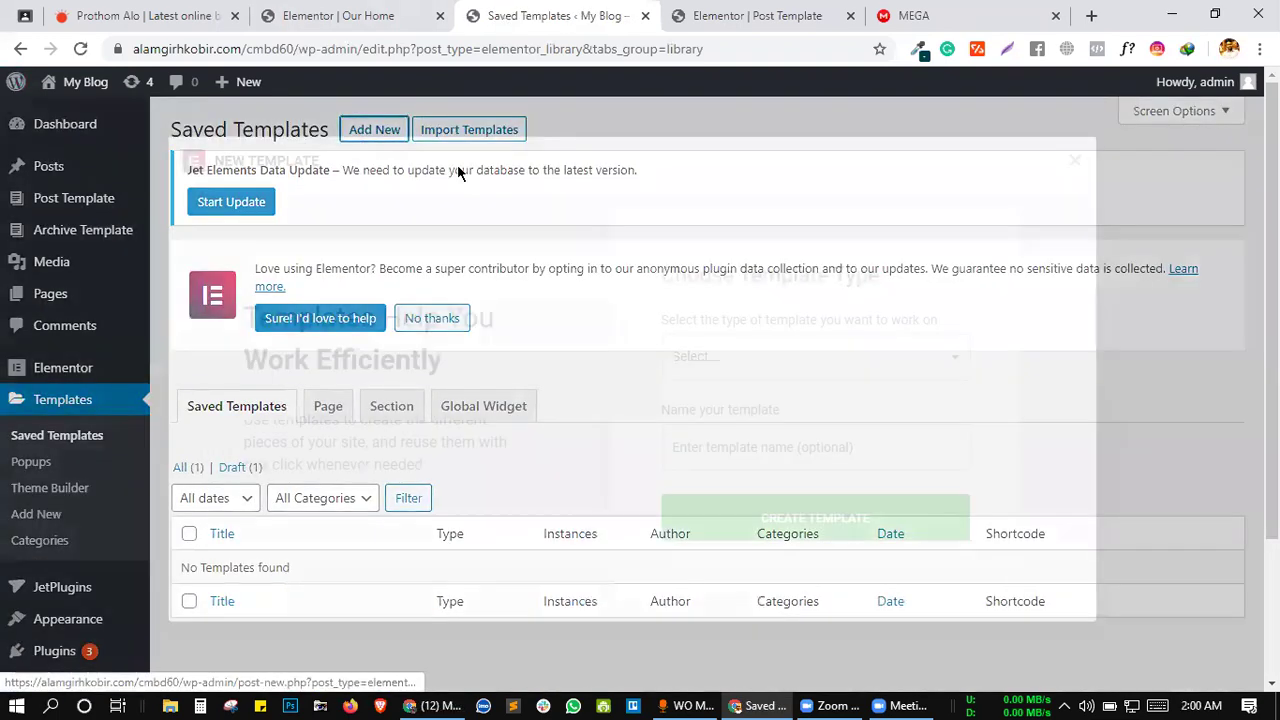
{"action": "left_click", "coordinate": [800, 360]}
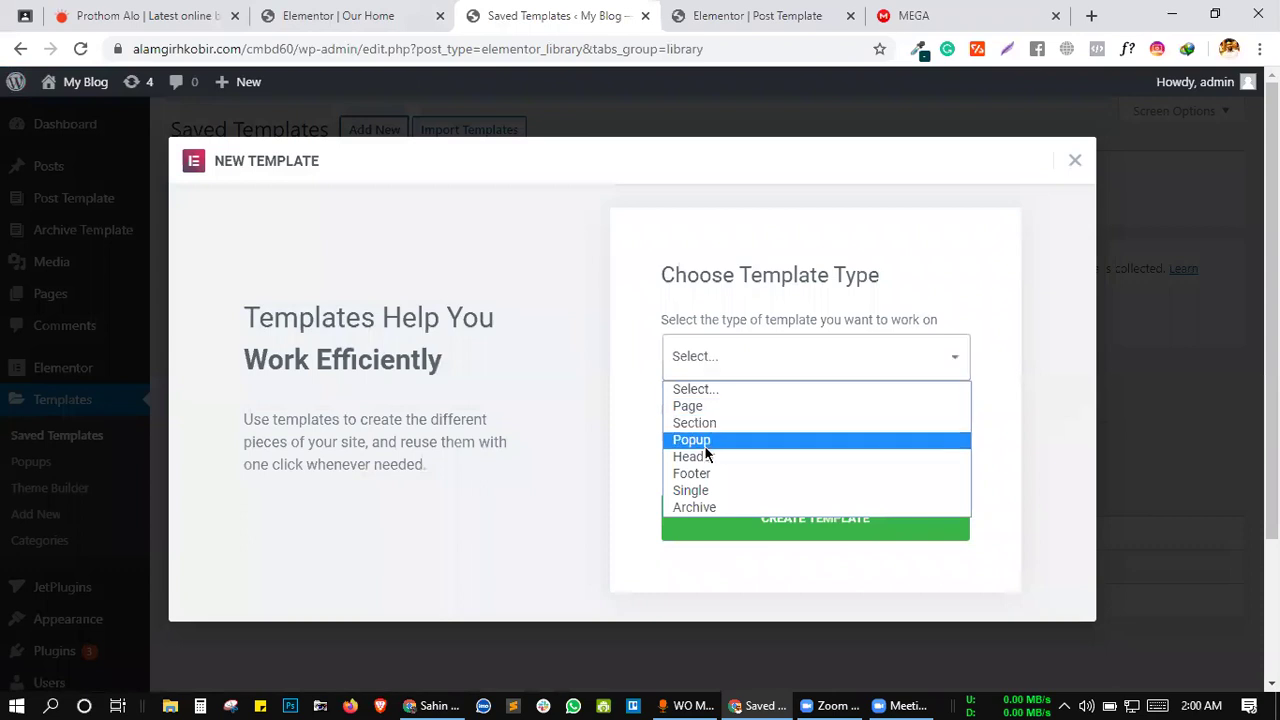
{"action": "left_click", "coordinate": [700, 491]}
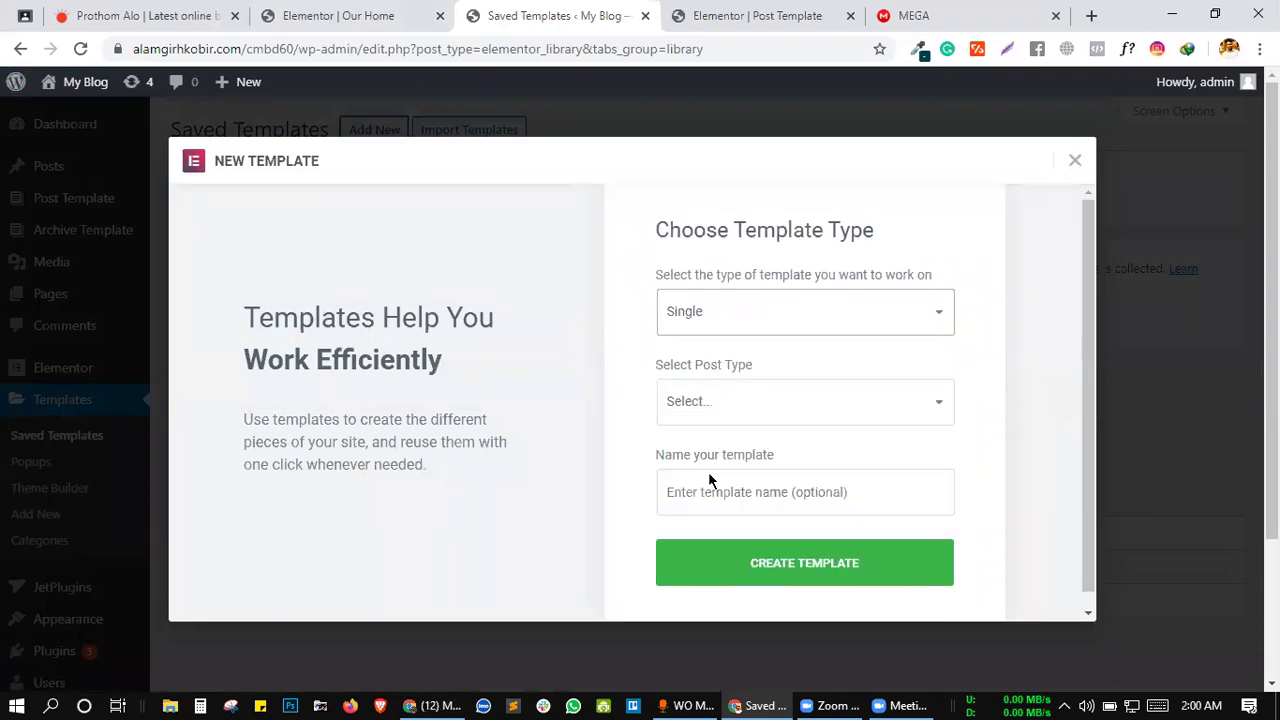
{"action": "left_click", "coordinate": [741, 408]}
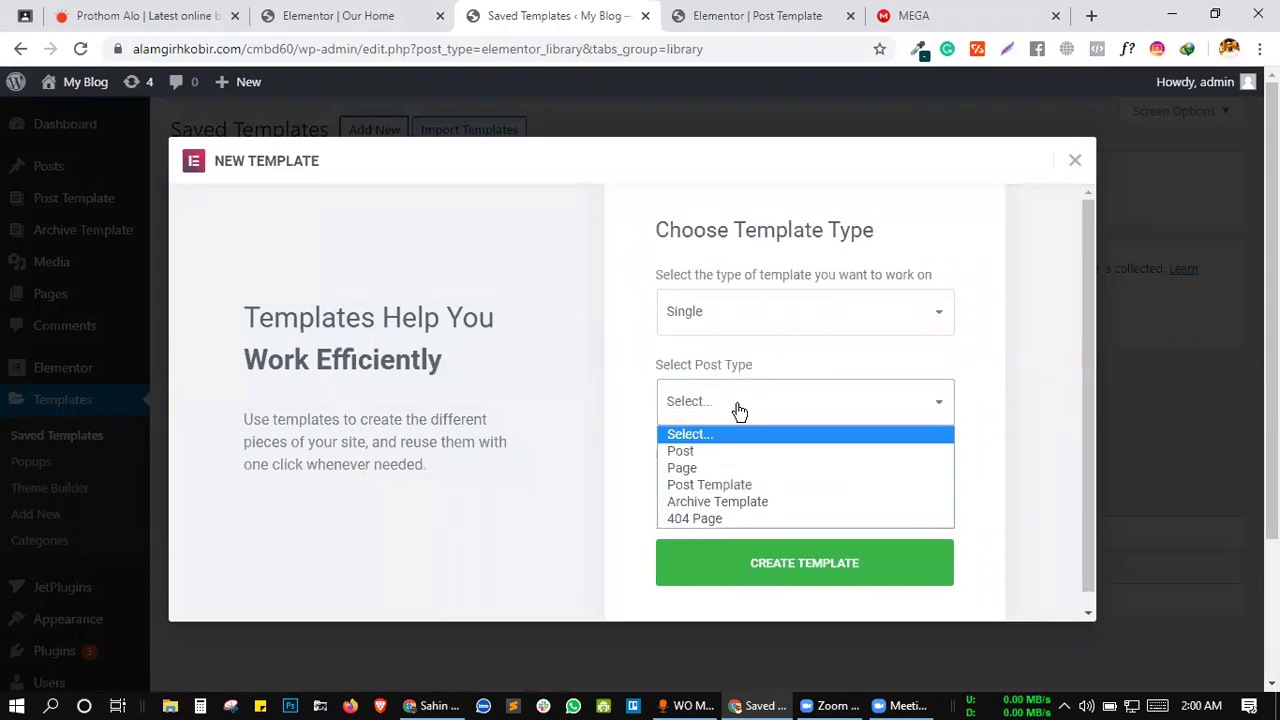
{"action": "left_click", "coordinate": [700, 451]}
{"action": "left_click", "coordinate": [724, 495]}
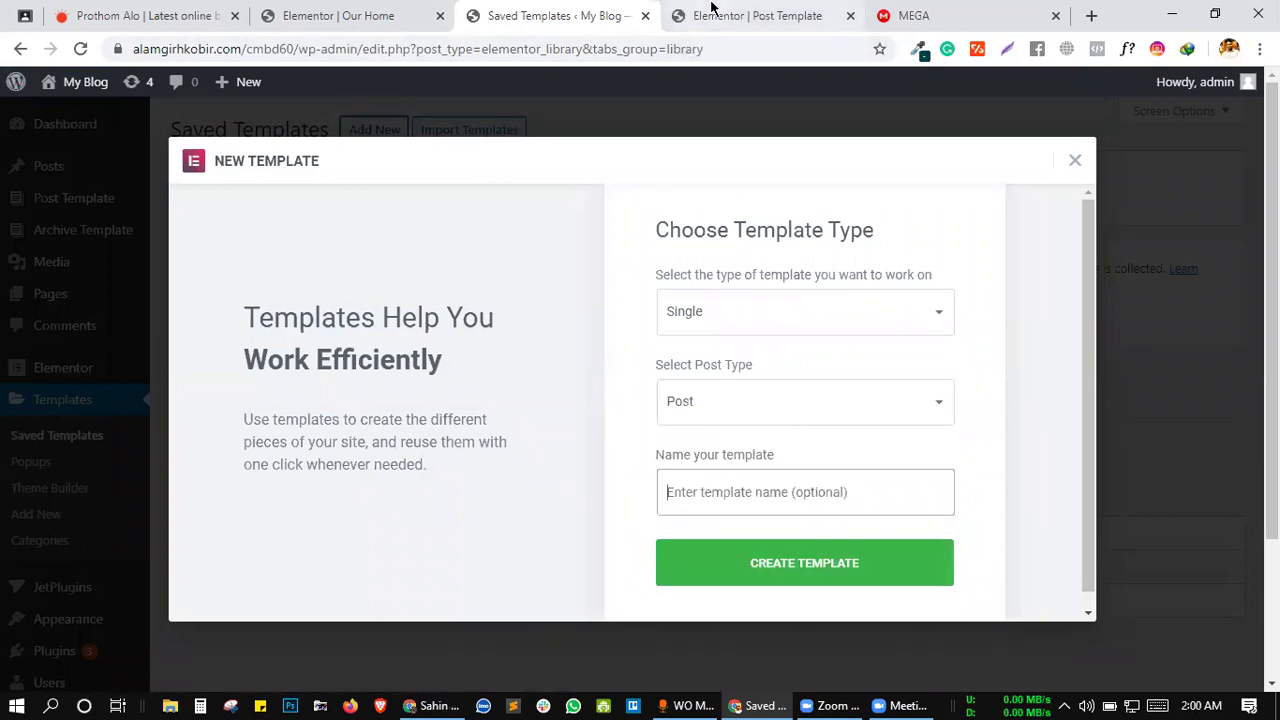
- Return to the Post Template editor and publish the template with the display condition Include, Posts, All
{"action": "left_click", "coordinate": [757, 15]}
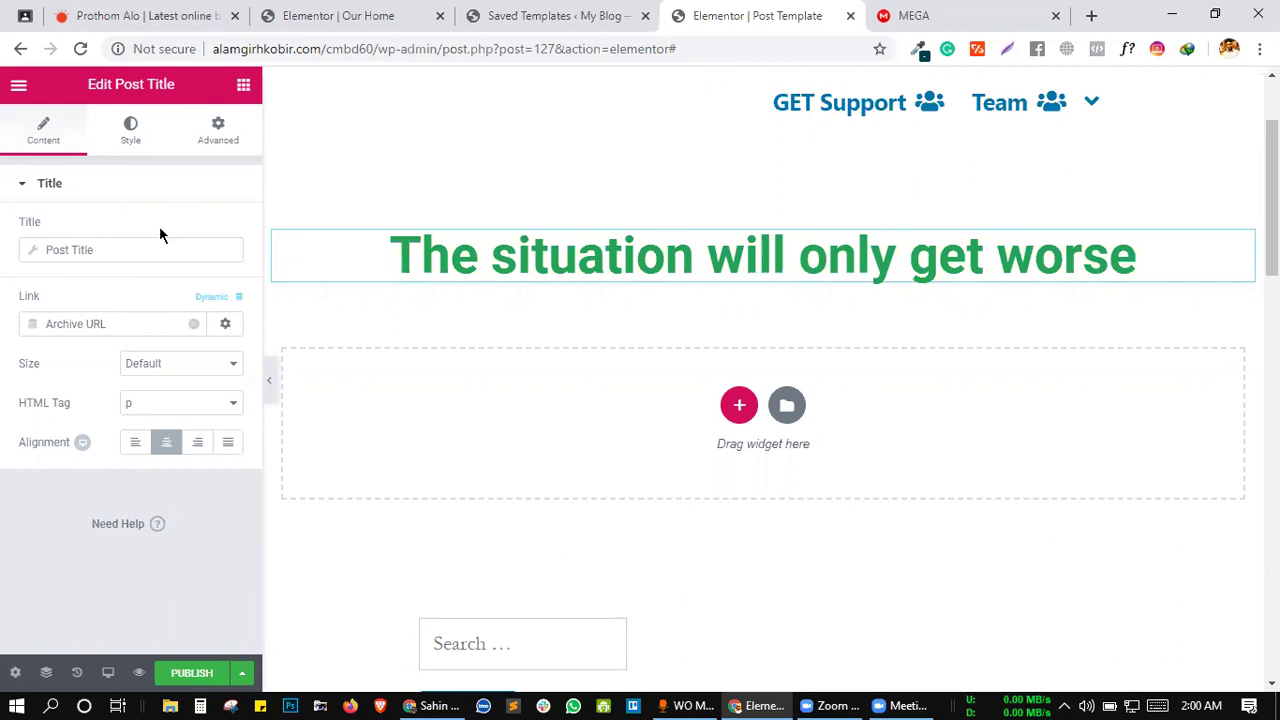
{"action": "left_click", "coordinate": [131, 128]}
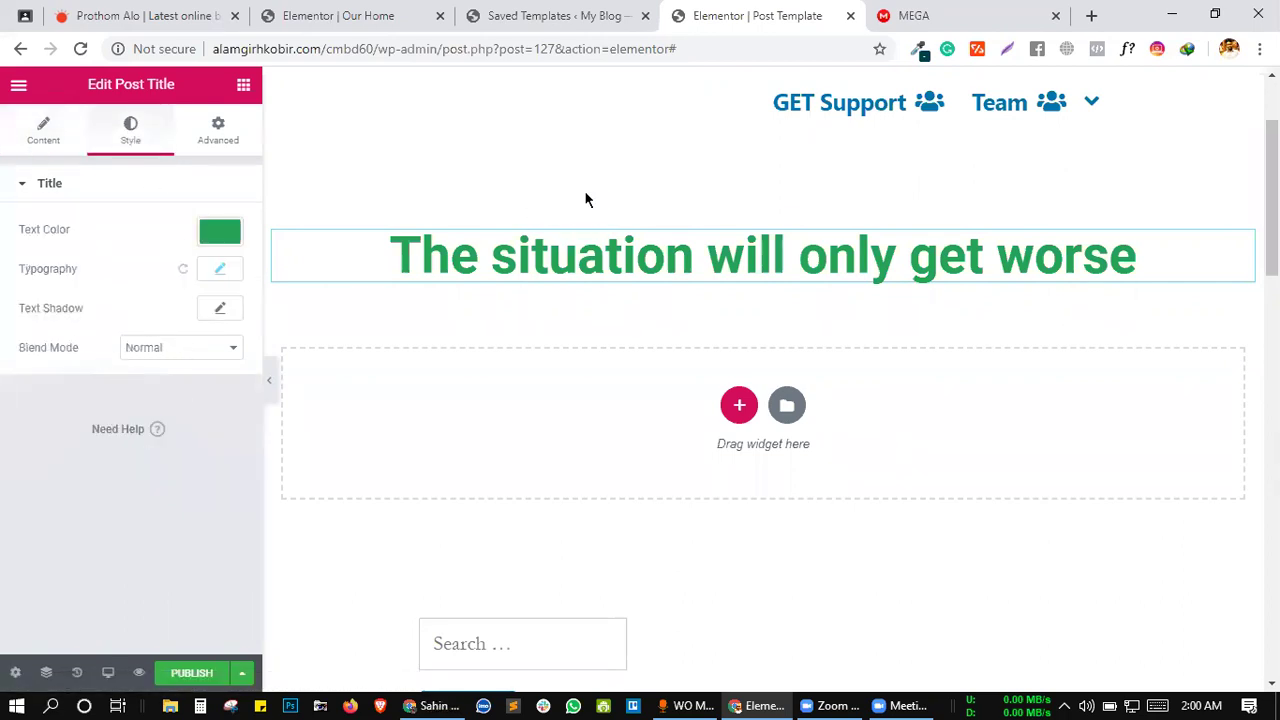
{"action": "left_click", "coordinate": [243, 88]}
{"action": "left_click", "coordinate": [195, 673]}
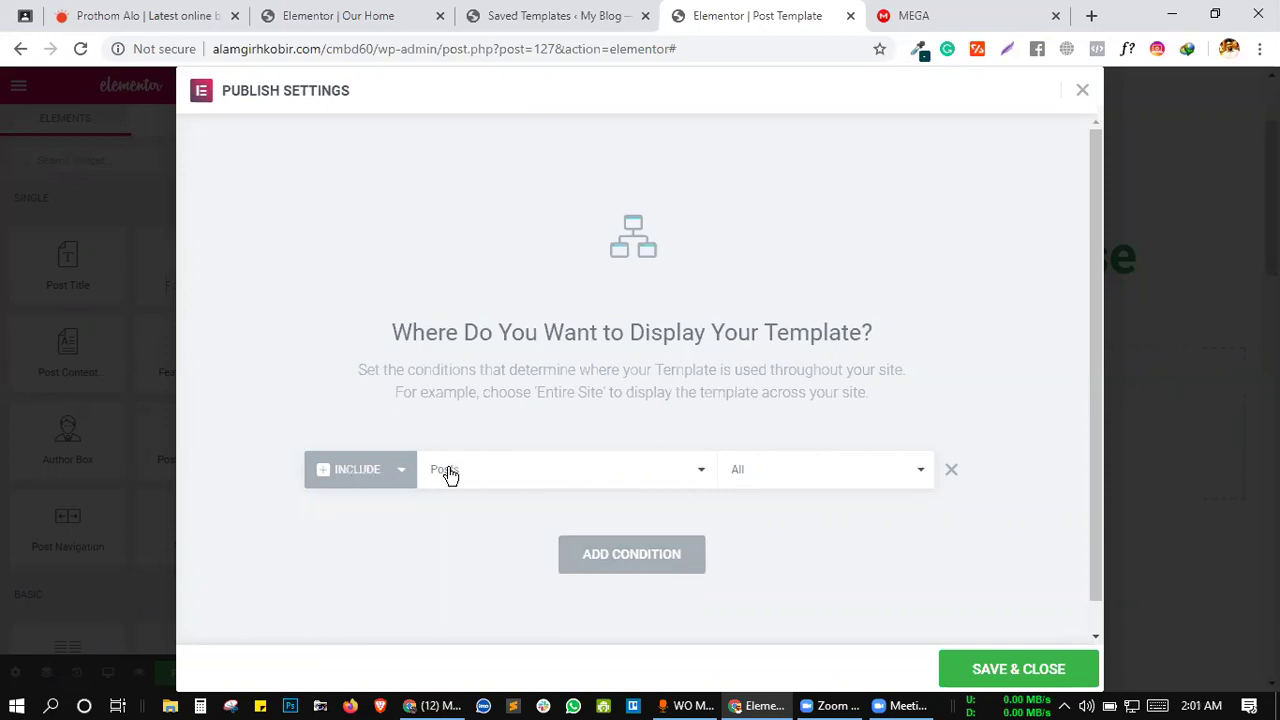
{"action": "left_click", "coordinate": [758, 477]}
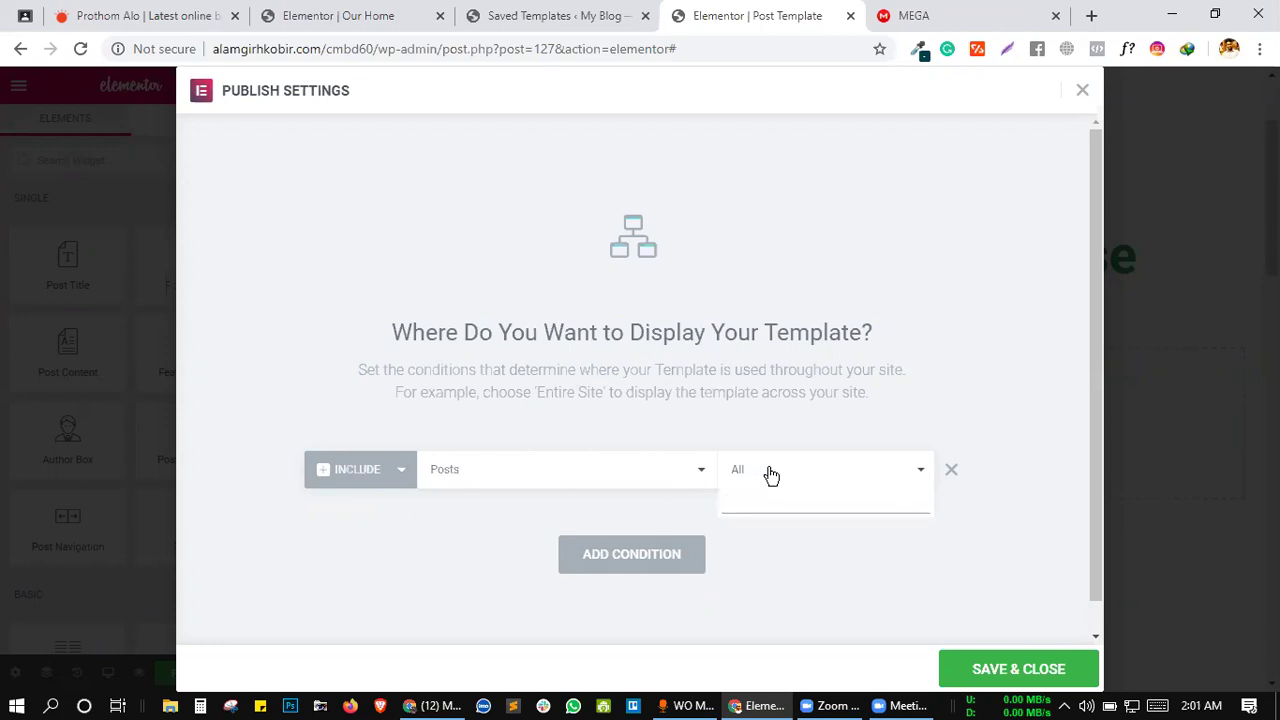
{"action": "left_click", "coordinate": [802, 492]}
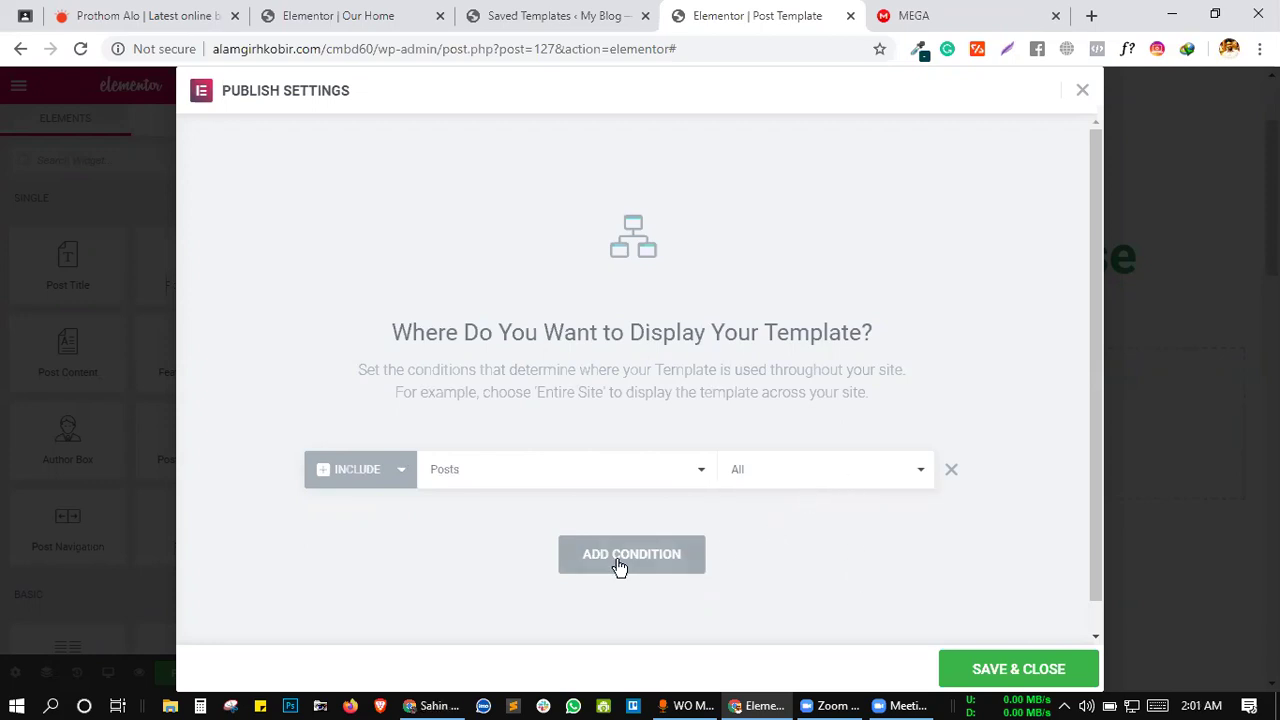
{"action": "key", "text": "Return"}
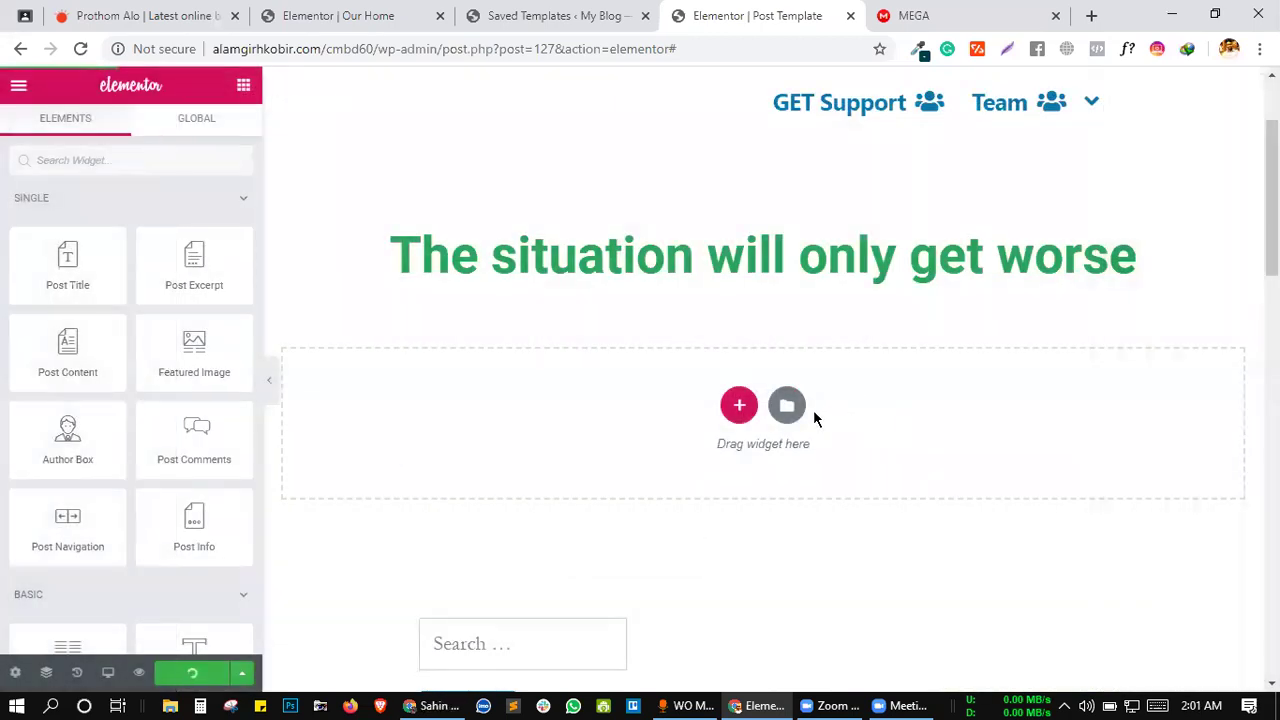
- Open the WordPress Posts list and view the published post "The situation will only get worse"
{"action": "left_click", "coordinate": [513, 9]}
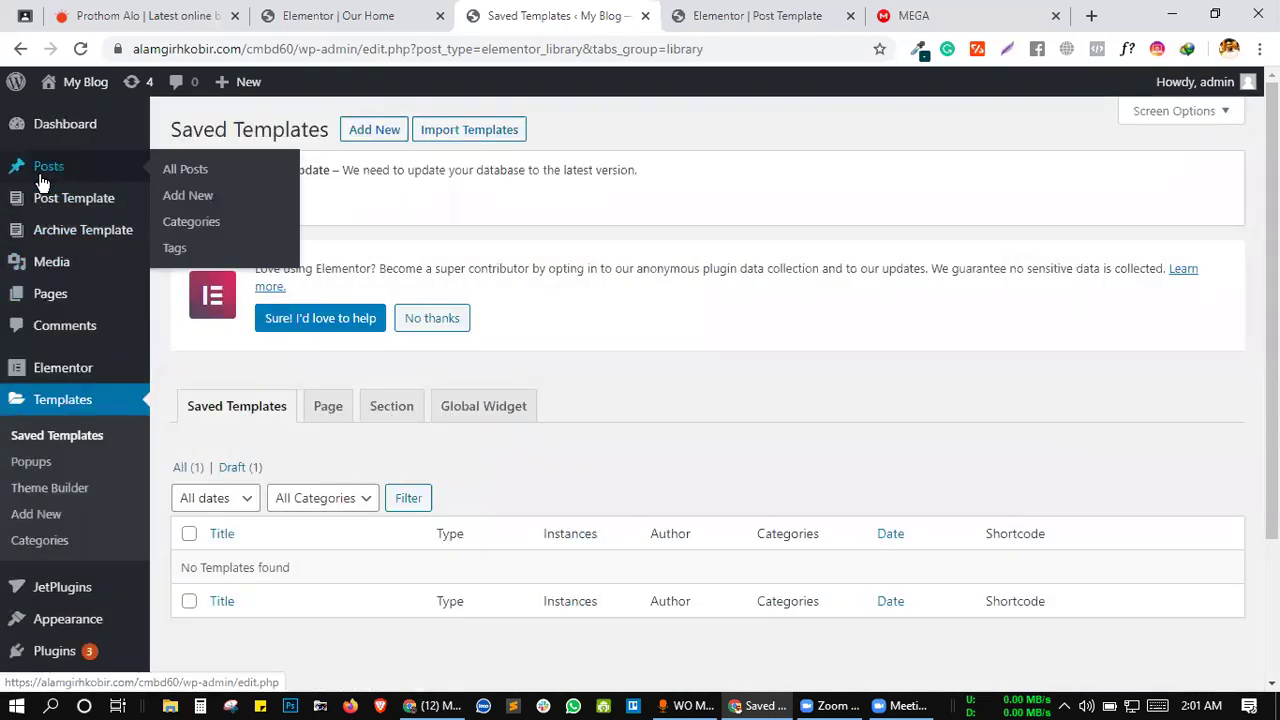
{"action": "left_click", "coordinate": [42, 180]}
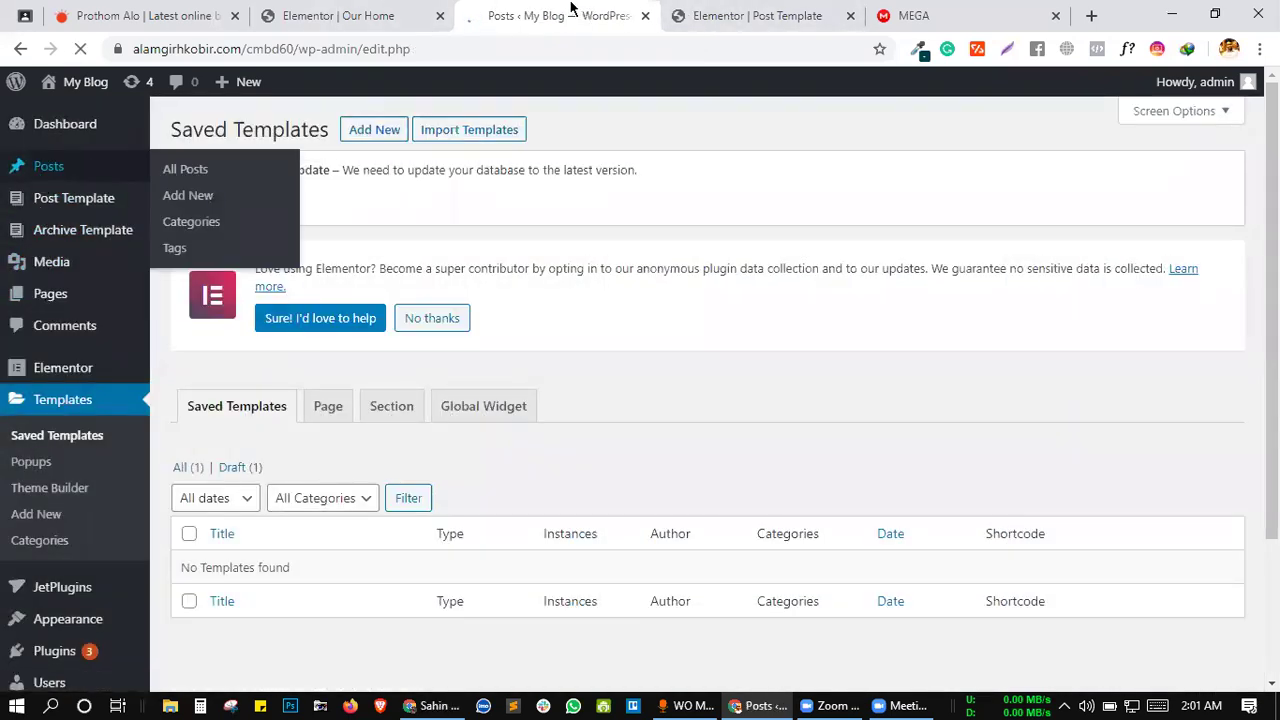
{"action": "left_click", "coordinate": [358, 512]}
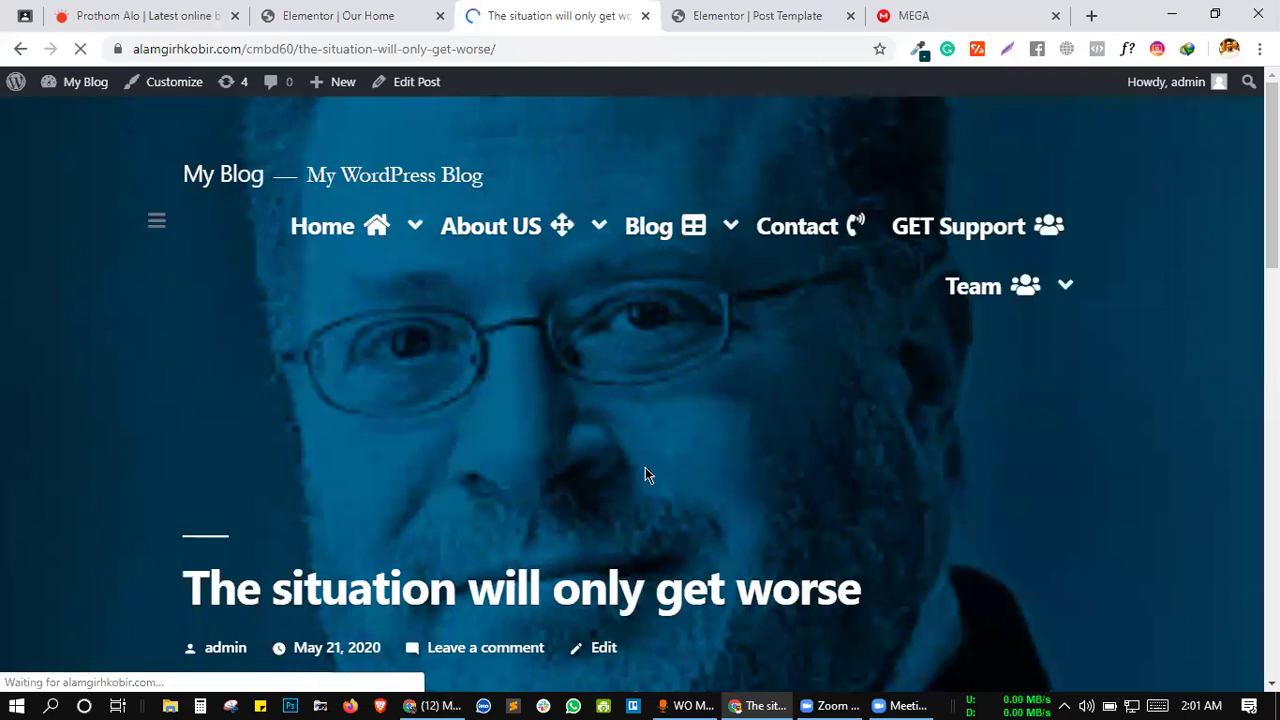
- Examine the published post's header and template title area, and compare the title with the one in the Post Template editor
{"action": "scroll", "coordinate": [645, 465], "scroll_direction": "down", "scroll_amount": 3}
{"action": "scroll", "coordinate": [645, 465], "scroll_direction": "down", "scroll_amount": 6}
{"action": "scroll", "coordinate": [237, 343], "scroll_direction": "up", "scroll_amount": 5}
{"action": "scroll", "coordinate": [212, 312], "scroll_direction": "down", "scroll_amount": 1}
{"action": "left_click_drag", "start_coordinate": [388, 291], "coordinate": [1057, 303]}
{"action": "left_click", "coordinate": [1060, 307]}
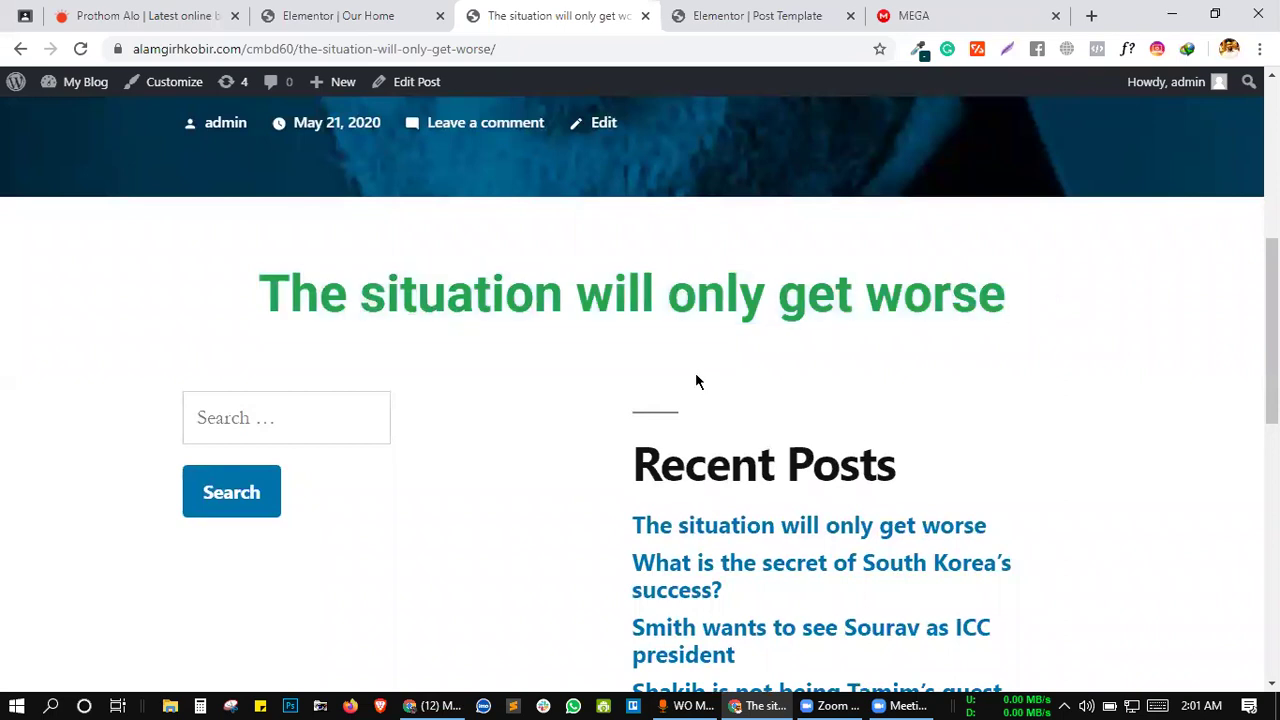
{"action": "scroll", "coordinate": [696, 376], "scroll_direction": "down", "scroll_amount": 6}
{"action": "scroll", "coordinate": [694, 366], "scroll_direction": "up", "scroll_amount": 10}
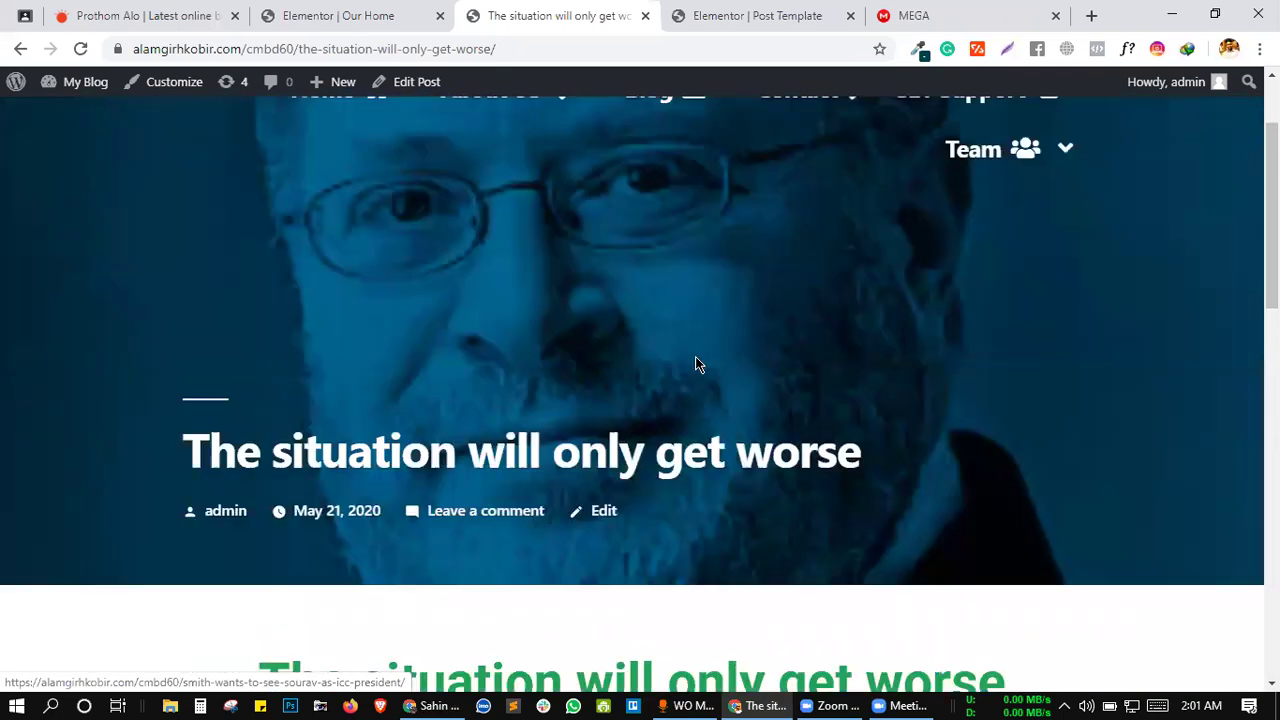
{"action": "scroll", "coordinate": [695, 350], "scroll_direction": "down", "scroll_amount": 5}
{"action": "scroll", "coordinate": [695, 347], "scroll_direction": "up", "scroll_amount": 3}
{"action": "scroll", "coordinate": [695, 354], "scroll_direction": "down", "scroll_amount": 3}
{"action": "scroll", "coordinate": [710, 352], "scroll_direction": "up", "scroll_amount": 2}
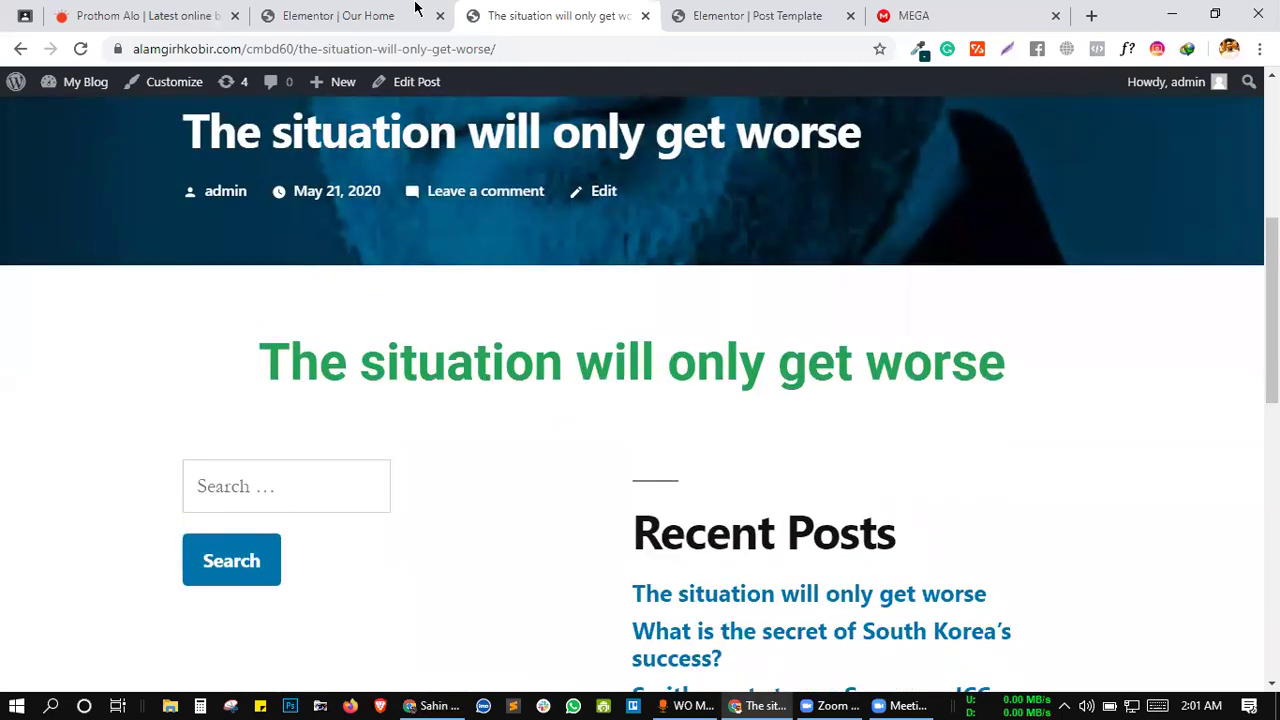
{"action": "mouse_move", "coordinate": [537, 9]}
{"action": "left_mouse_down"}
{"action": "mouse_move", "coordinate": [383, 9]}
{"action": "mouse_move", "coordinate": [548, 12]}
{"action": "left_mouse_up"}
{"action": "scroll", "coordinate": [633, 411], "scroll_direction": "up", "scroll_amount": 2}
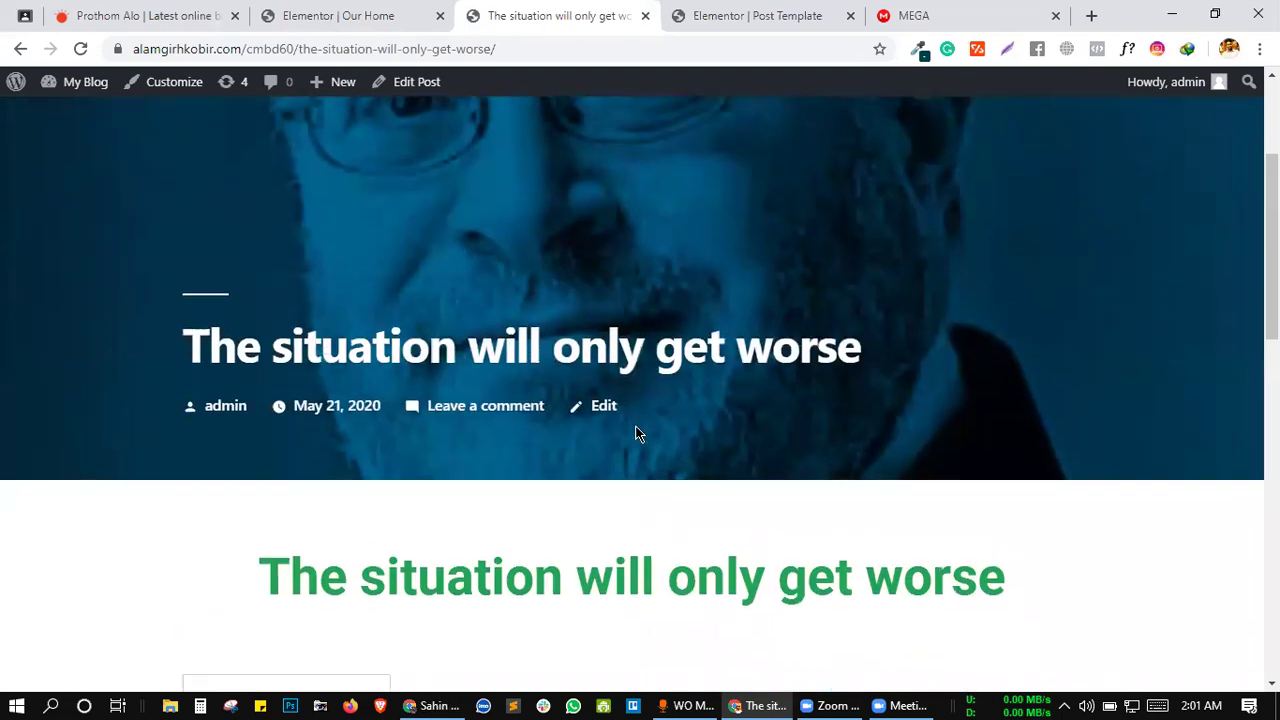
{"action": "scroll", "coordinate": [638, 433], "scroll_direction": "down", "scroll_amount": 3}
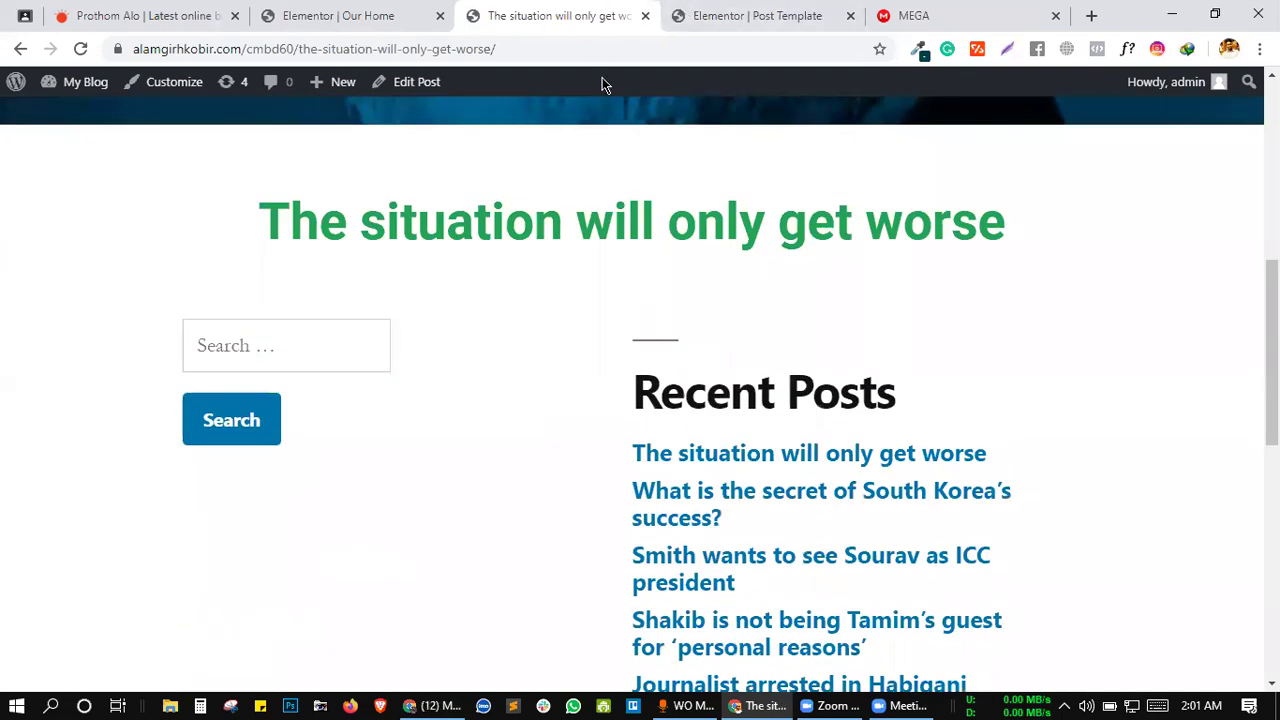
{"action": "triple_click", "coordinate": [708, 215]}
{"action": "left_click", "coordinate": [1099, 172]}
{"action": "left_click", "coordinate": [808, 12]}
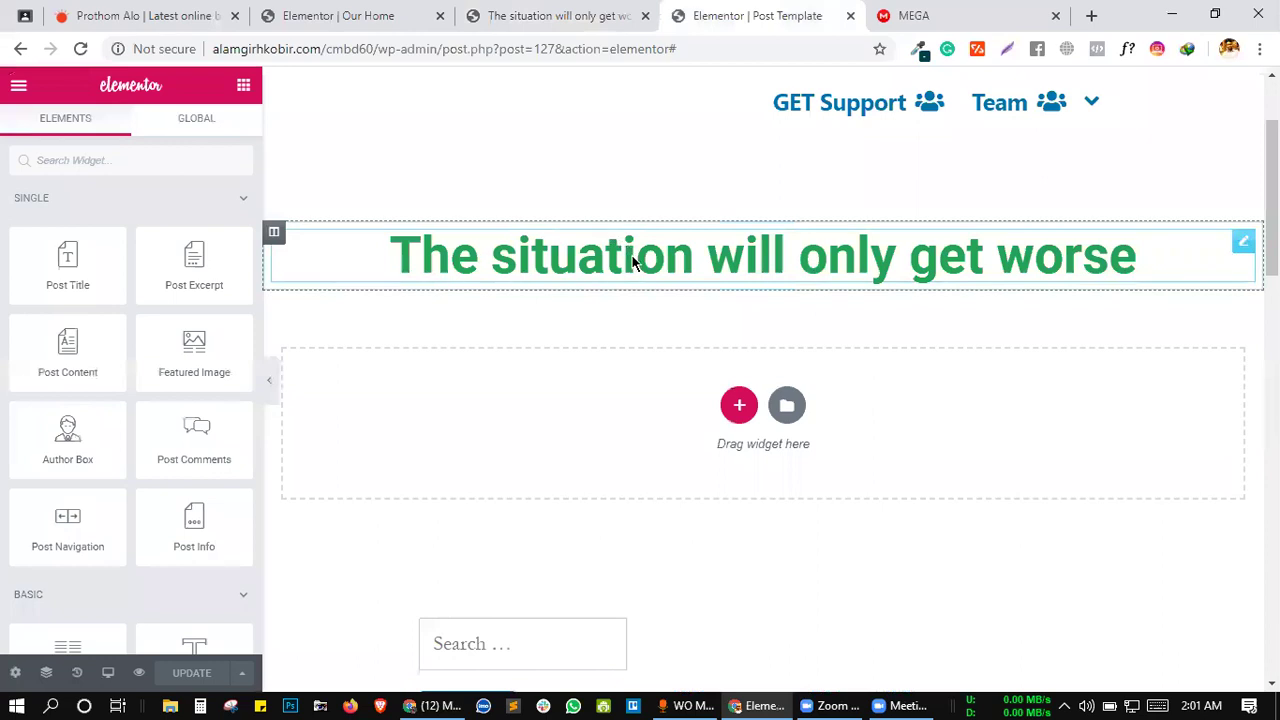
{"action": "left_click", "coordinate": [610, 16]}
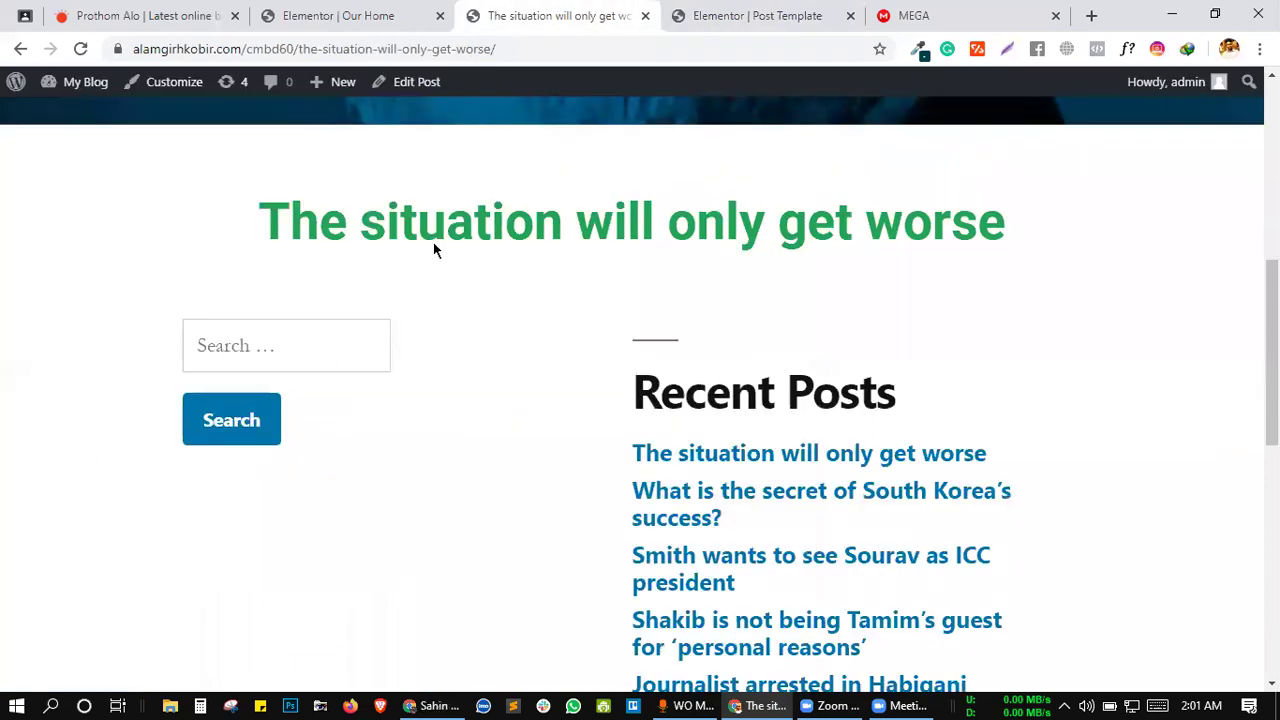
{"action": "left_click", "coordinate": [398, 12]}
{"action": "left_click", "coordinate": [573, 12]}
{"action": "left_click", "coordinate": [360, 10]}
{"action": "left_click", "coordinate": [541, 10]}
- Go back to the WordPress admin Posts list and open "The situation will only get worse" for editing
{"action": "left_click", "coordinate": [16, 82]}
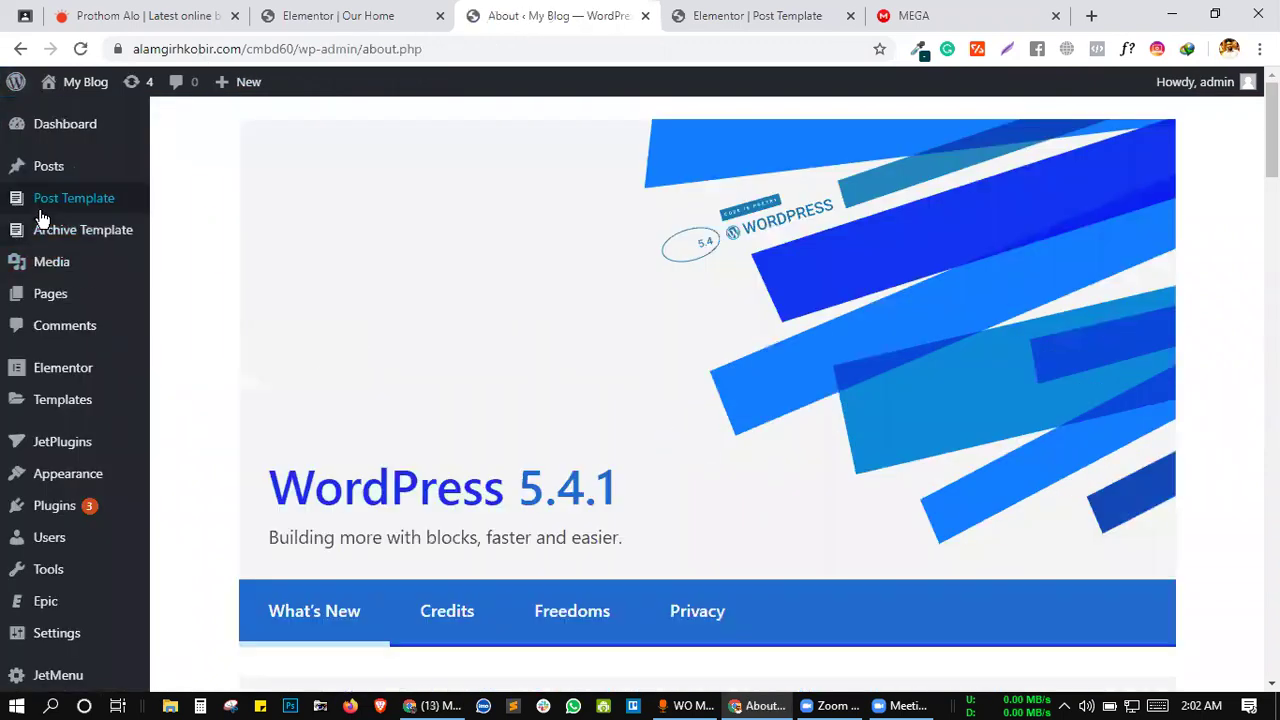
{"action": "mouse_move", "coordinate": [47, 170]}
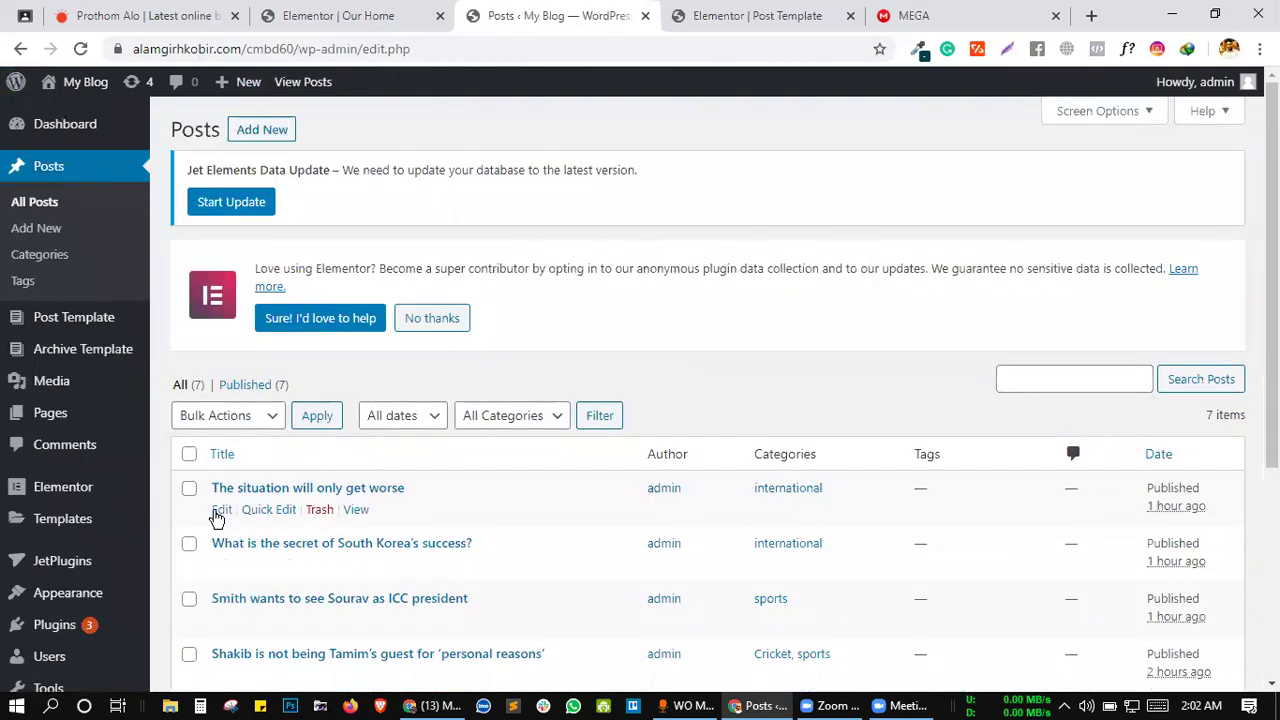
{"action": "left_click", "coordinate": [221, 509]}
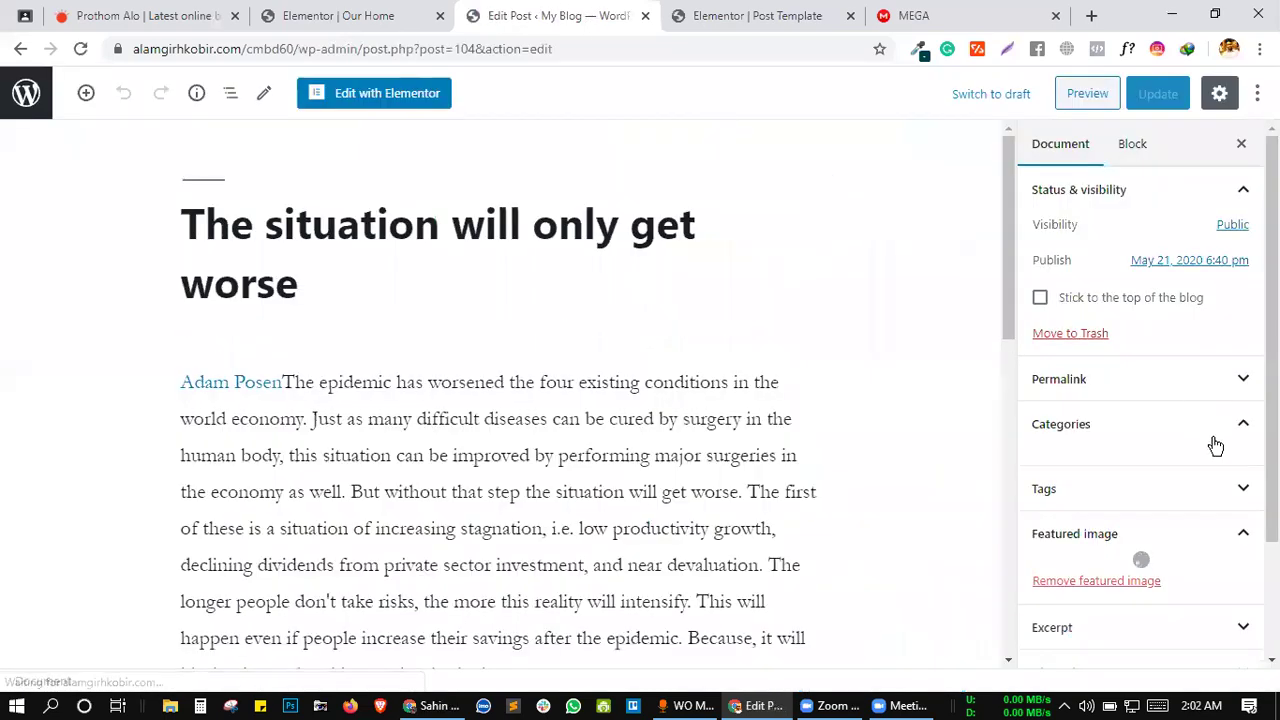
- Set the post's template attribute to Elementor Full Width and update the post
{"action": "left_click", "coordinate": [1195, 428]}
{"action": "scroll", "coordinate": [1115, 445], "scroll_direction": "down", "scroll_amount": 5}
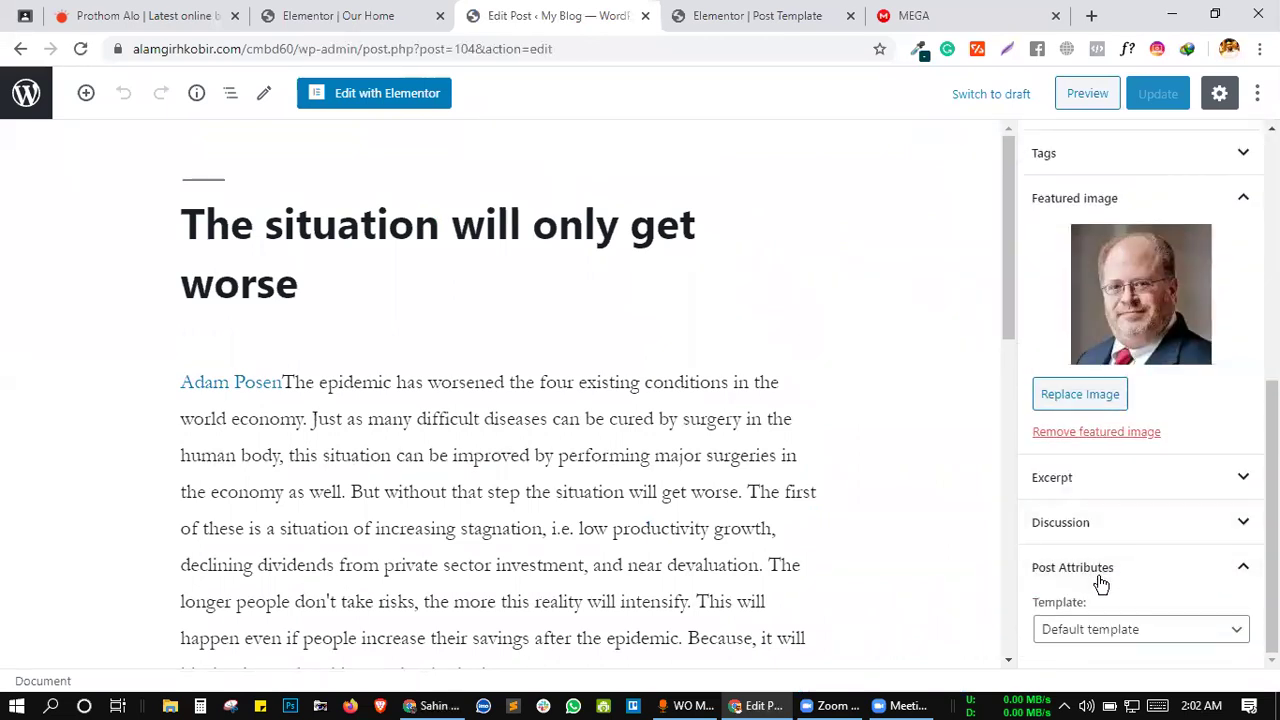
{"action": "left_click", "coordinate": [1100, 629]}
{"action": "left_click", "coordinate": [1100, 605]}
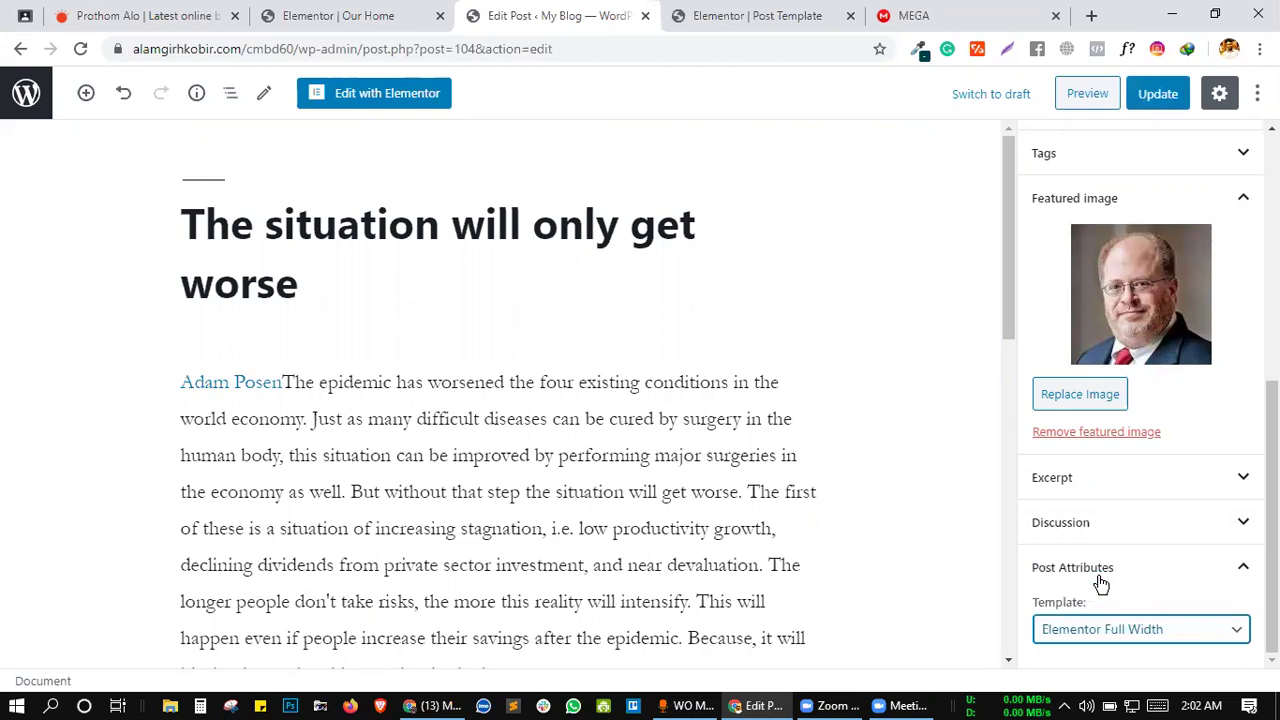
{"action": "left_click", "coordinate": [1157, 93]}
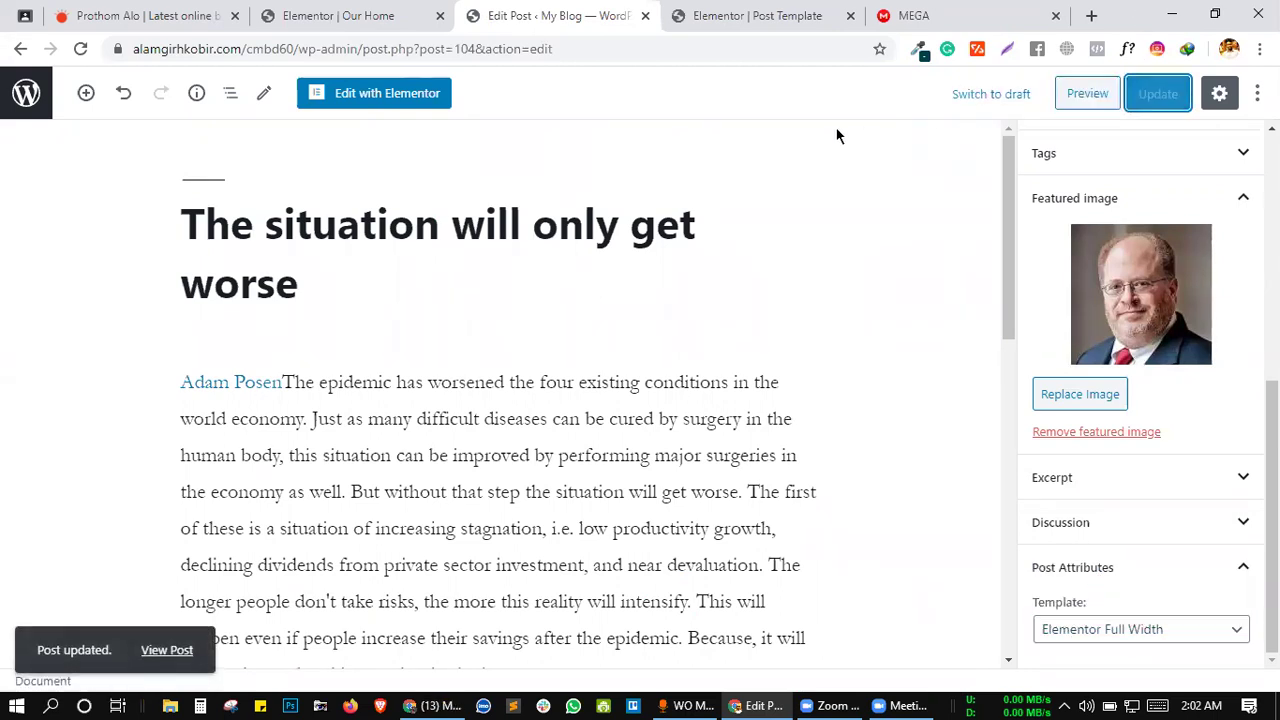
- View the published post and examine its header, title area and body text layout
{"action": "left_click", "coordinate": [166, 650]}
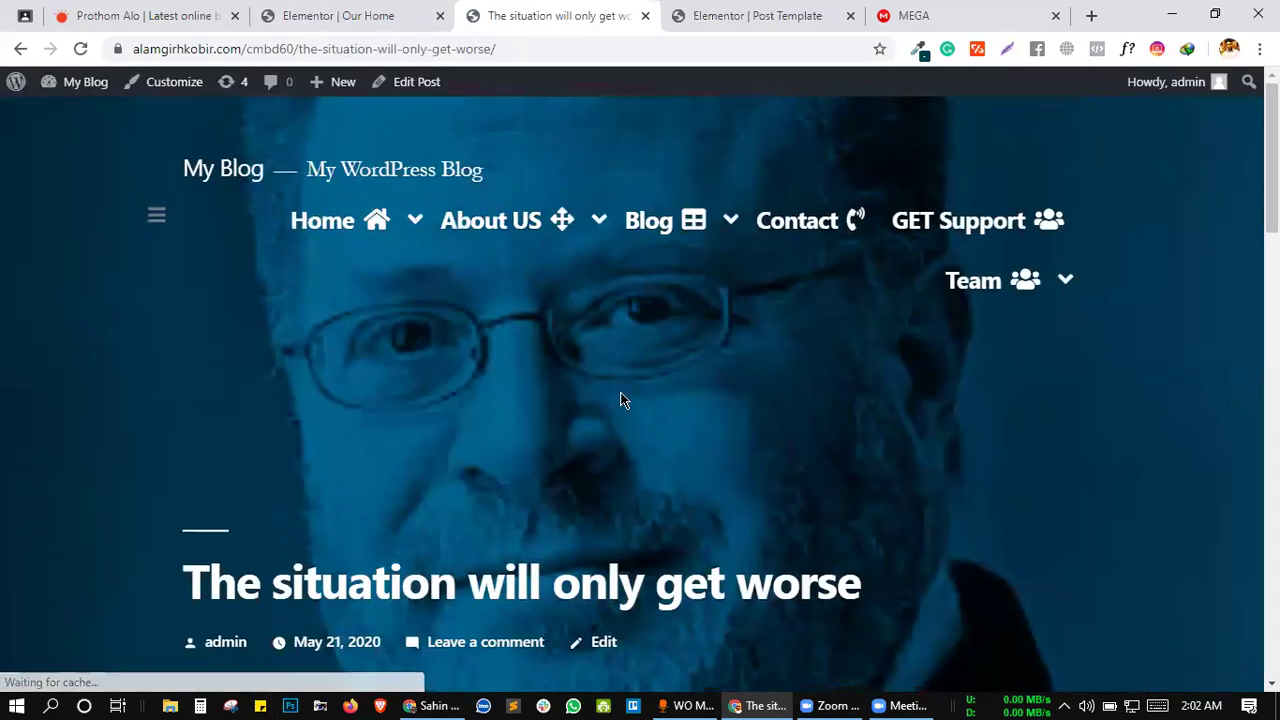
{"action": "scroll", "coordinate": [620, 403], "scroll_direction": "down", "scroll_amount": 2}
{"action": "scroll", "coordinate": [620, 391], "scroll_direction": "down", "scroll_amount": 5}
{"action": "scroll", "coordinate": [620, 391], "scroll_direction": "down", "scroll_amount": 6}
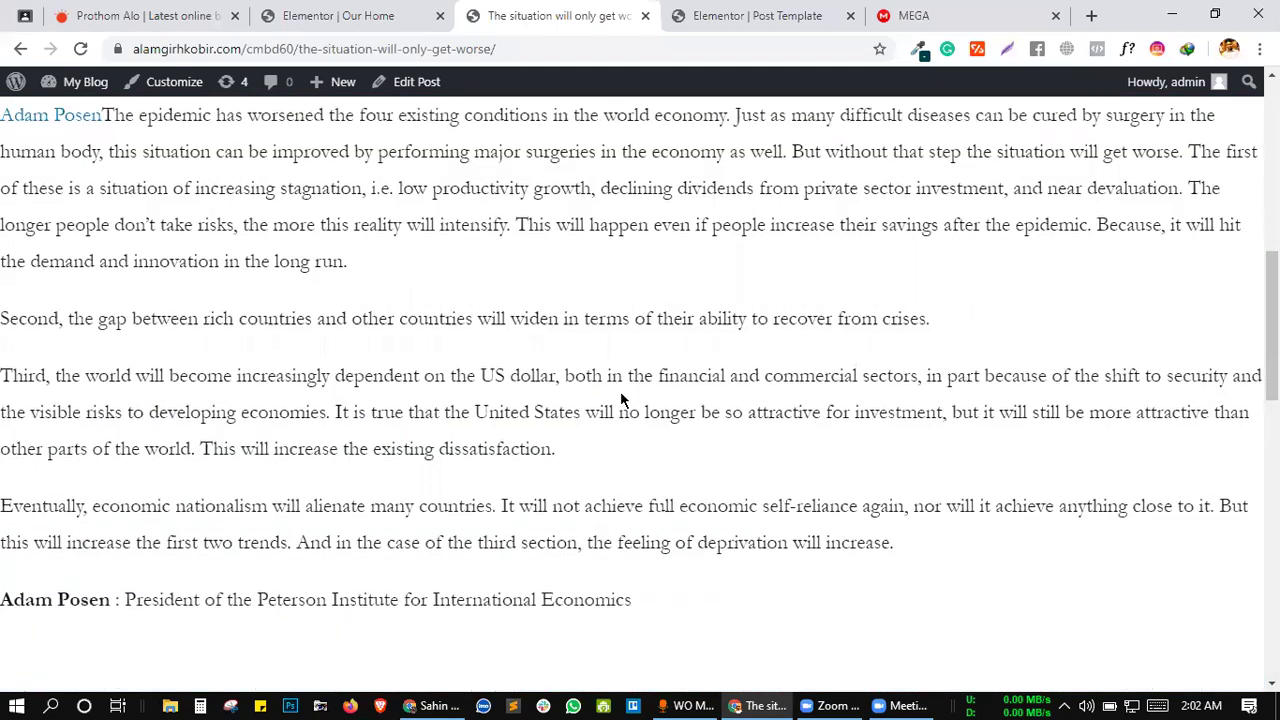
{"action": "scroll", "coordinate": [620, 391], "scroll_direction": "up", "scroll_amount": 3}
{"action": "scroll", "coordinate": [409, 394], "scroll_direction": "up", "scroll_amount": 7}
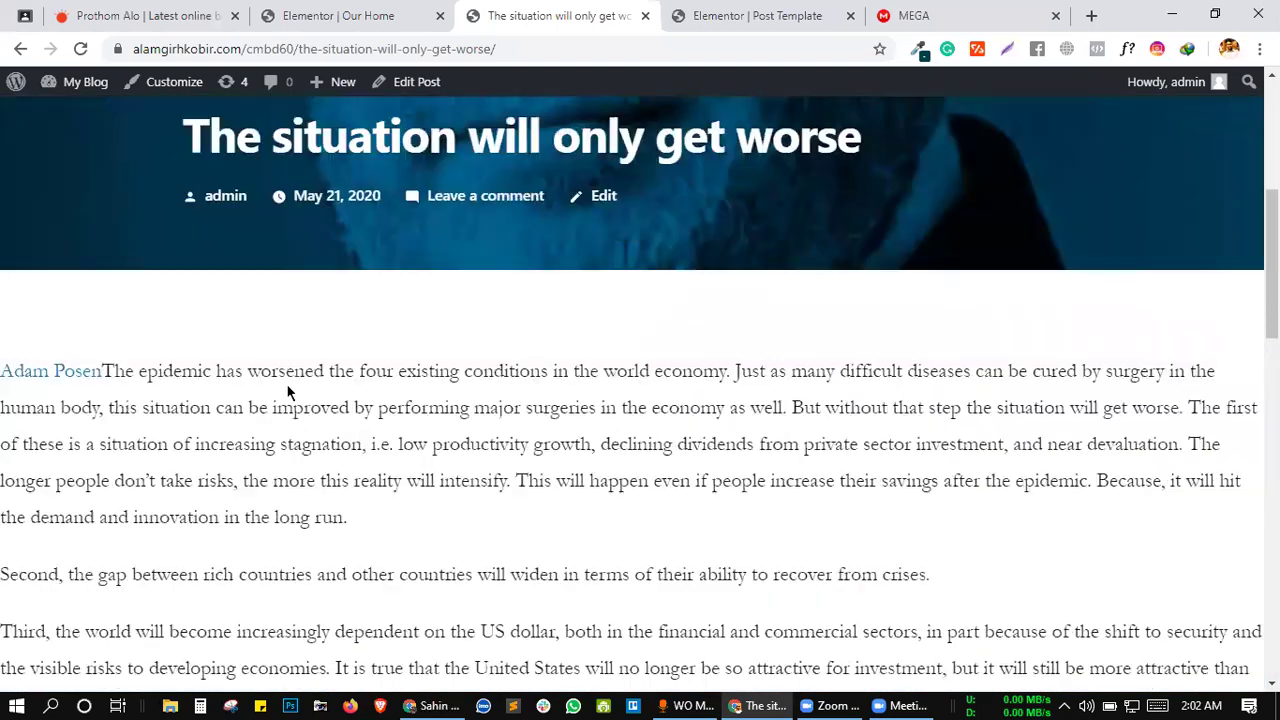
{"action": "scroll", "coordinate": [360, 400], "scroll_direction": "up", "scroll_amount": 2}
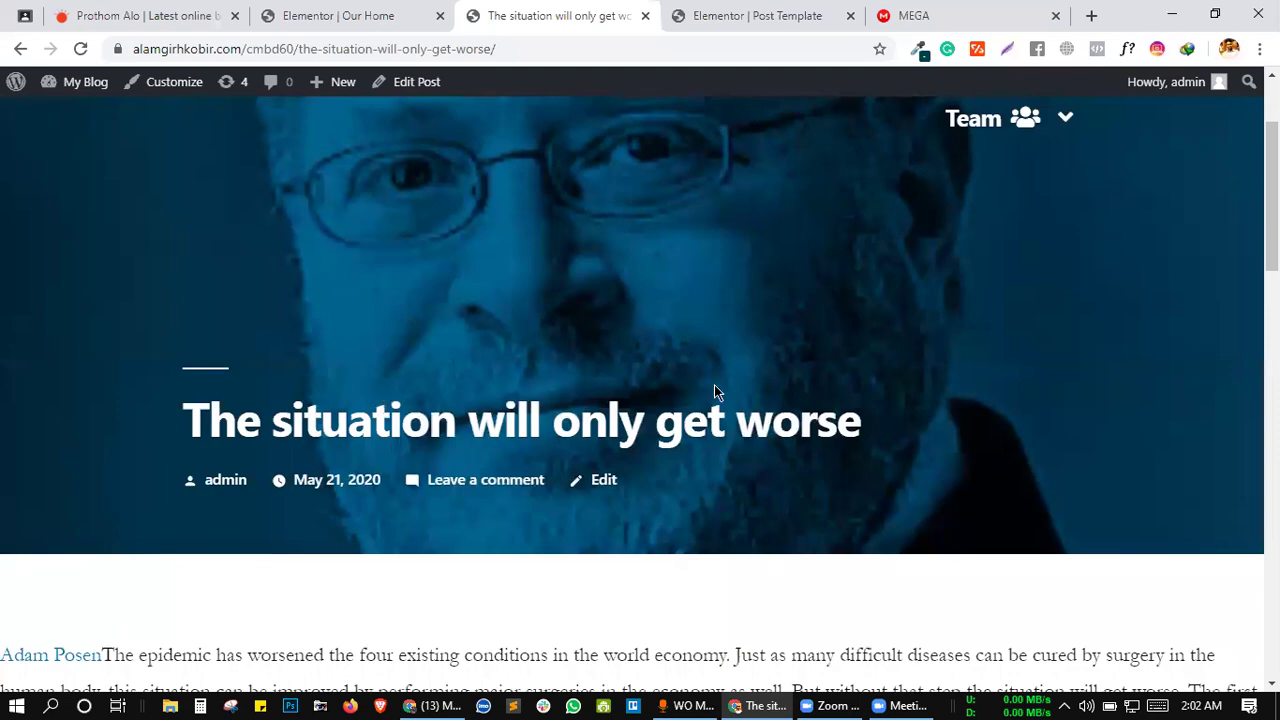
{"action": "scroll", "coordinate": [714, 364], "scroll_direction": "down", "scroll_amount": 2}
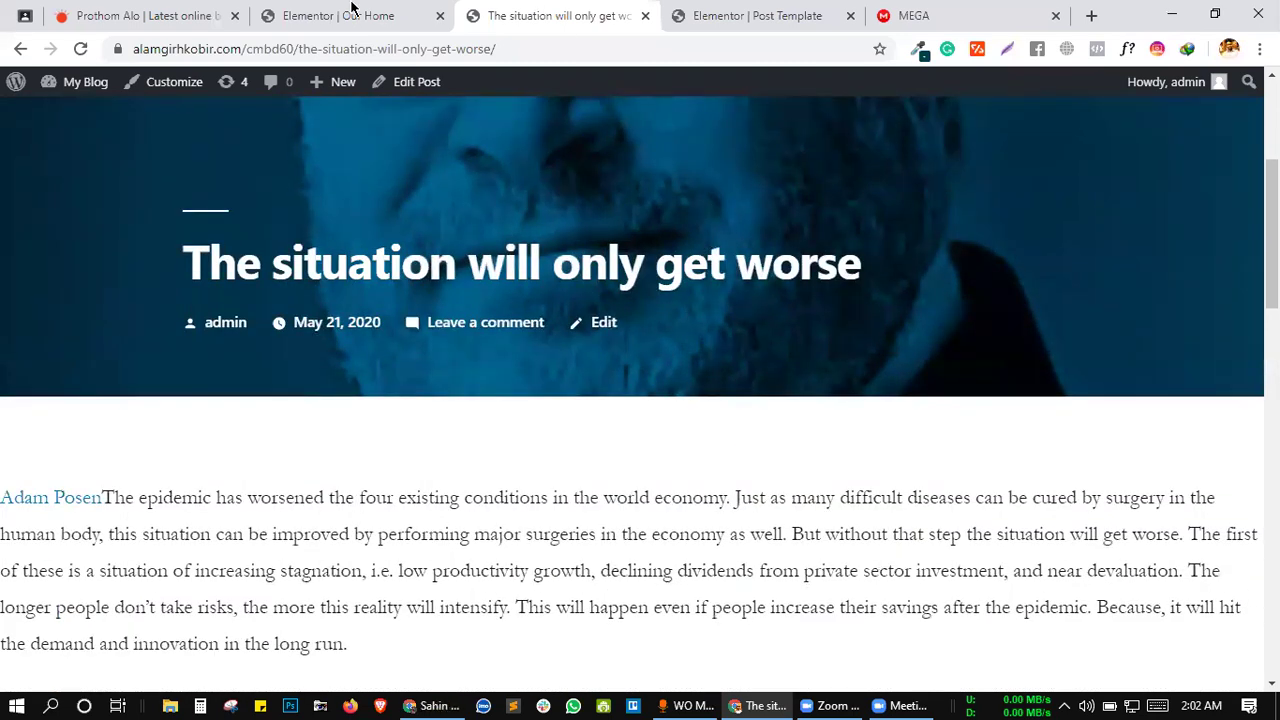
- Preview the Elementor post template on the live post, examine the page layout, and return to the template editor
{"action": "left_click", "coordinate": [352, 12]}
{"action": "scroll", "coordinate": [727, 322], "scroll_direction": "down", "scroll_amount": 1}
{"action": "left_click", "coordinate": [745, 15]}
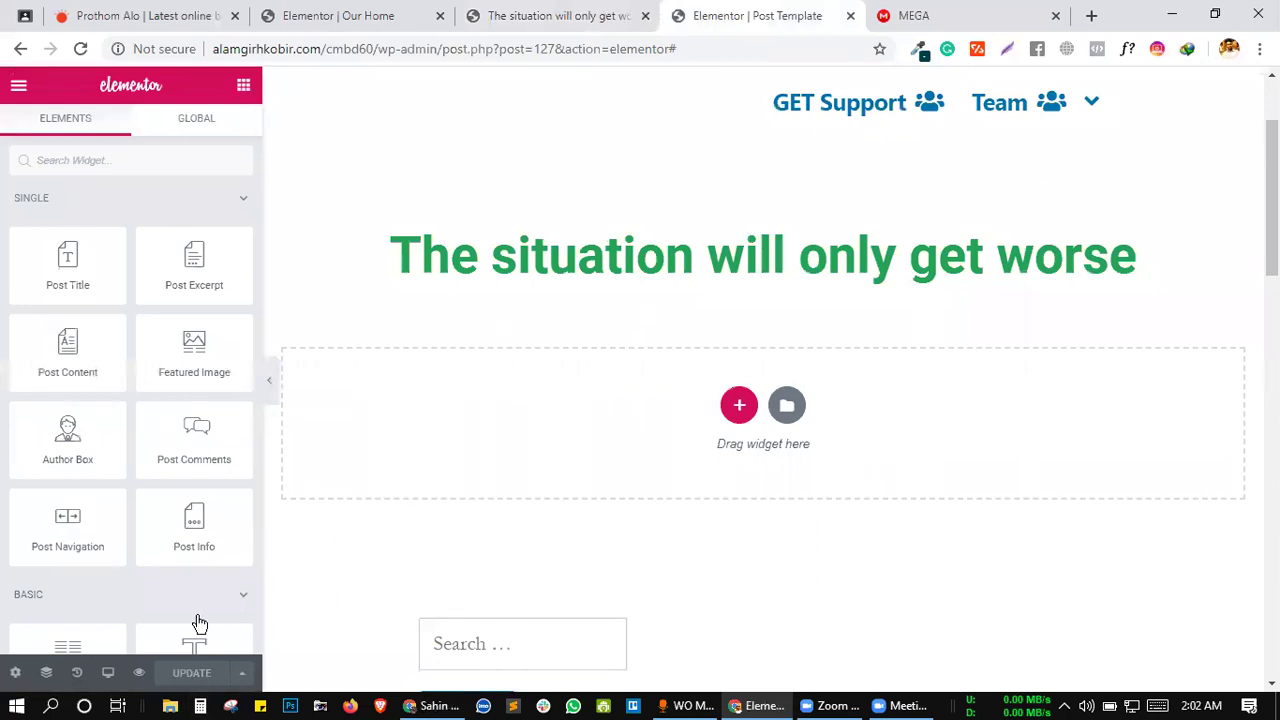
{"action": "mouse_move", "coordinate": [142, 676]}
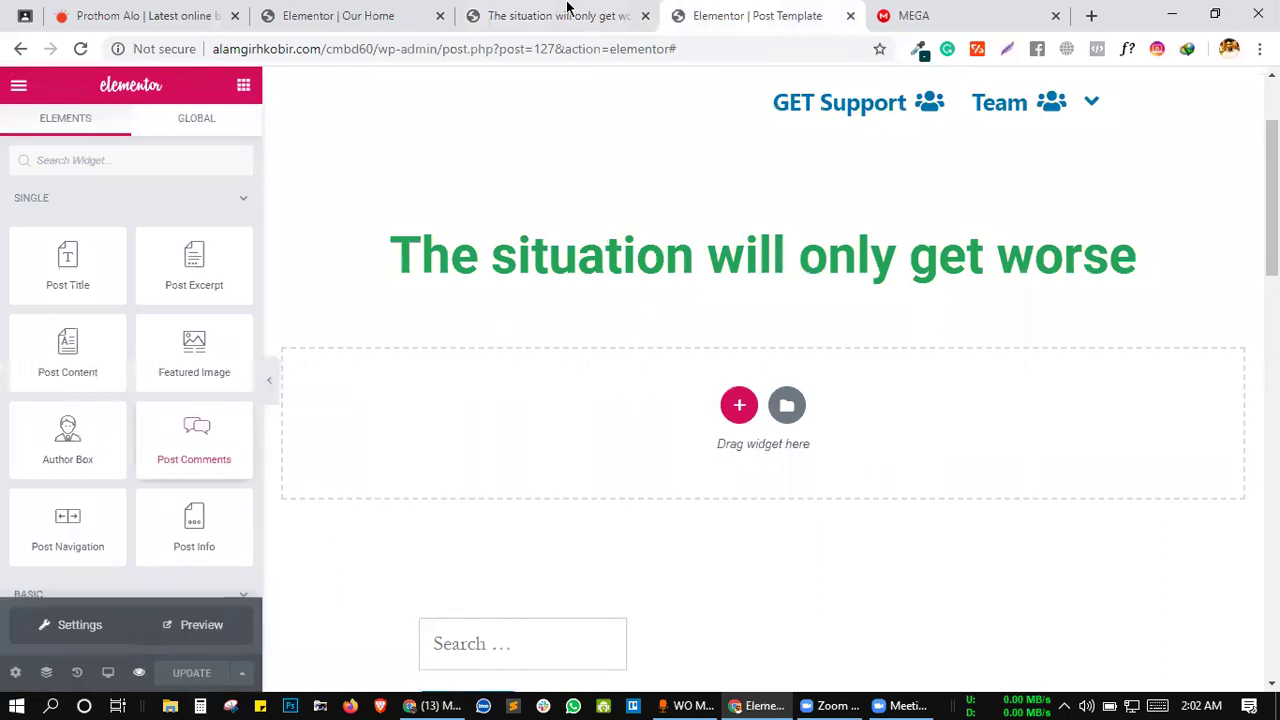
{"action": "left_click", "coordinate": [190, 625]}
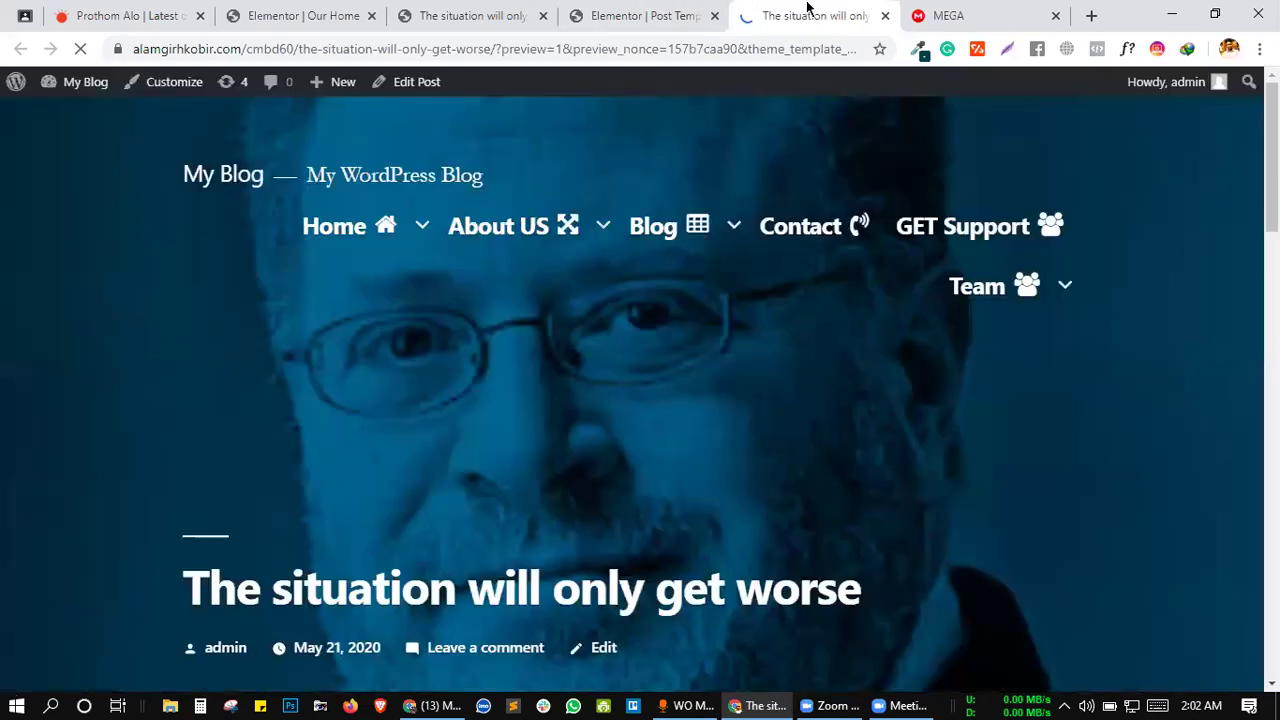
{"action": "scroll", "coordinate": [692, 394], "scroll_direction": "down", "scroll_amount": 5}
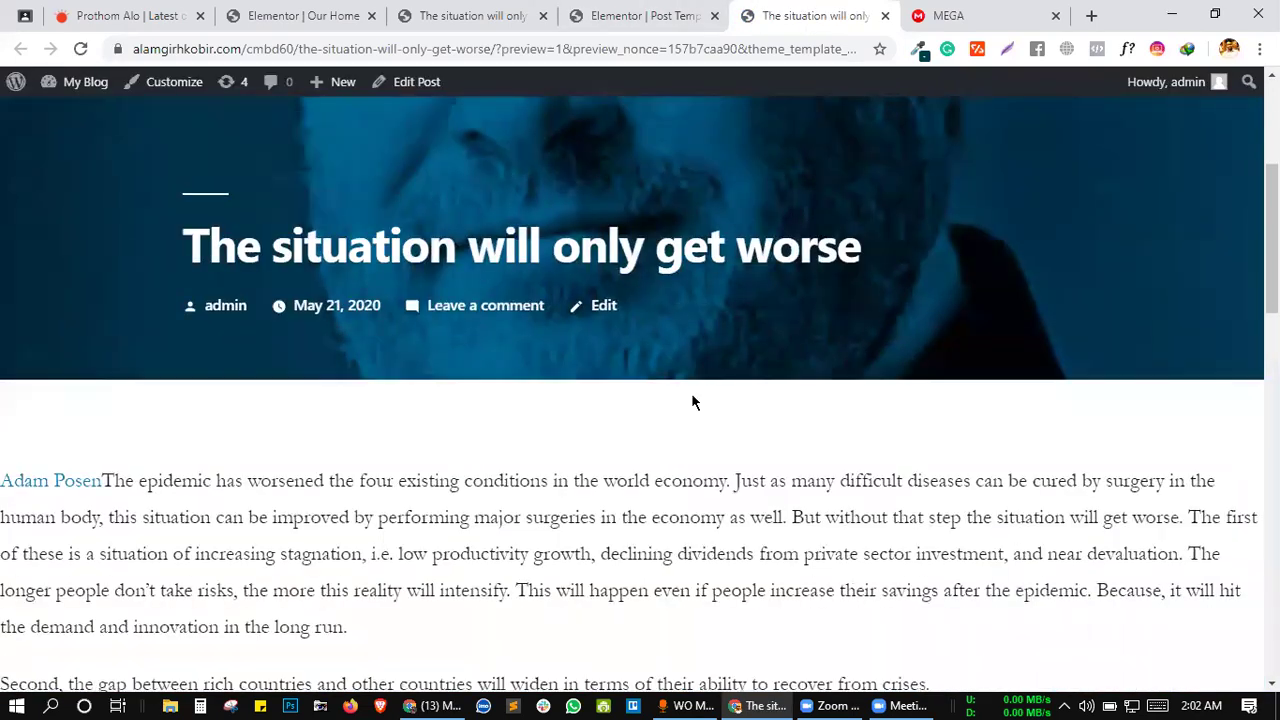
{"action": "scroll", "coordinate": [691, 383], "scroll_direction": "down", "scroll_amount": 10}
{"action": "left_click", "coordinate": [606, 15]}
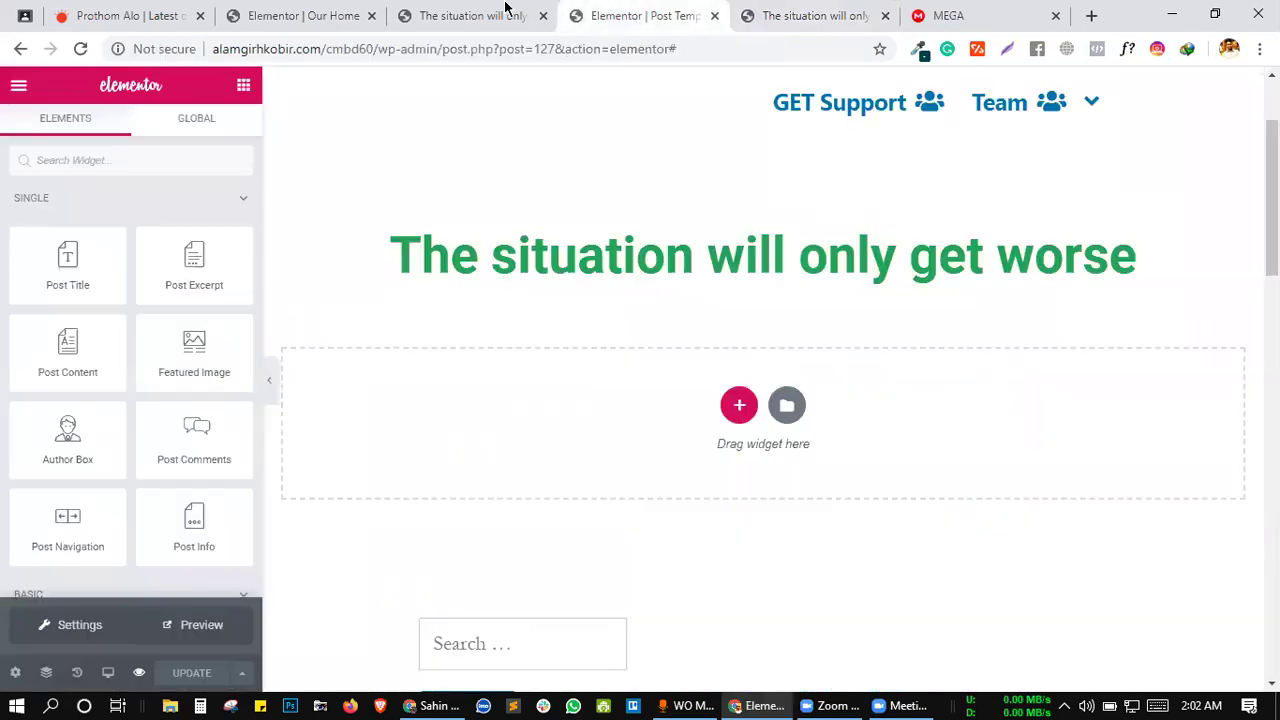
{"action": "key", "text": "ctrl+shift+Tab"}
{"action": "left_click", "coordinate": [314, 8]}
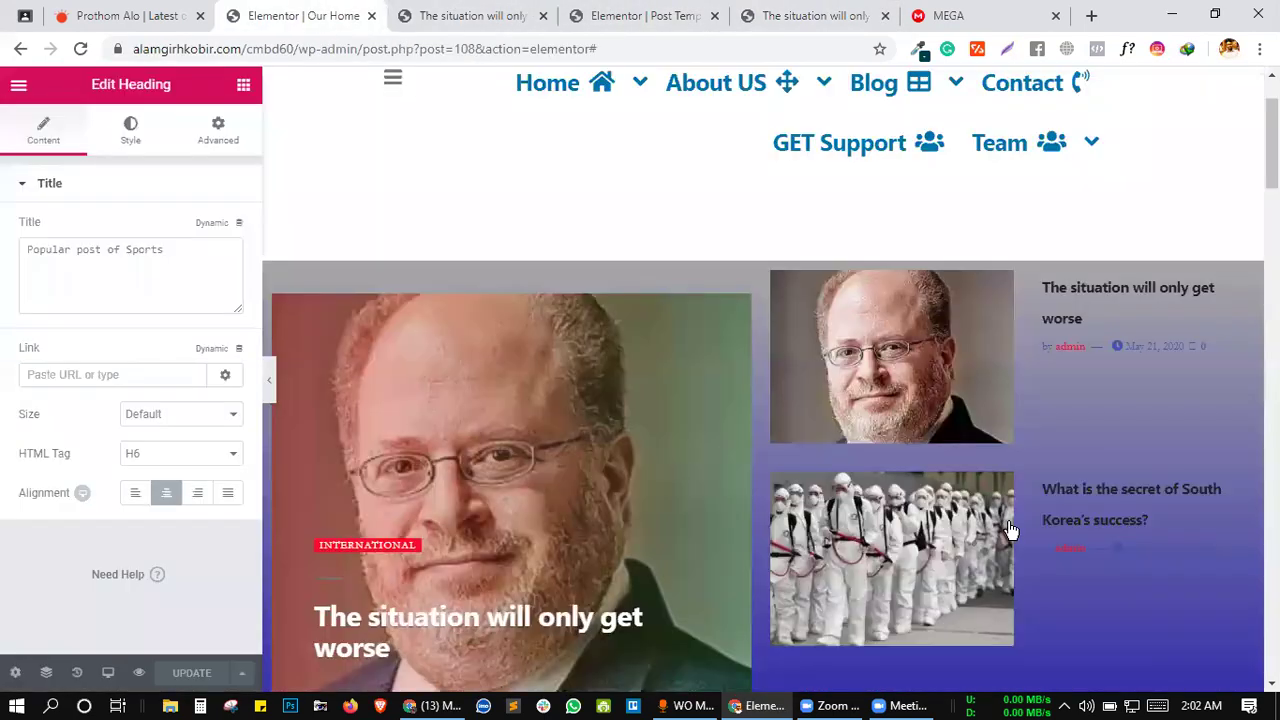
{"action": "scroll", "coordinate": [300, 500], "scroll_direction": "down", "scroll_amount": 2}
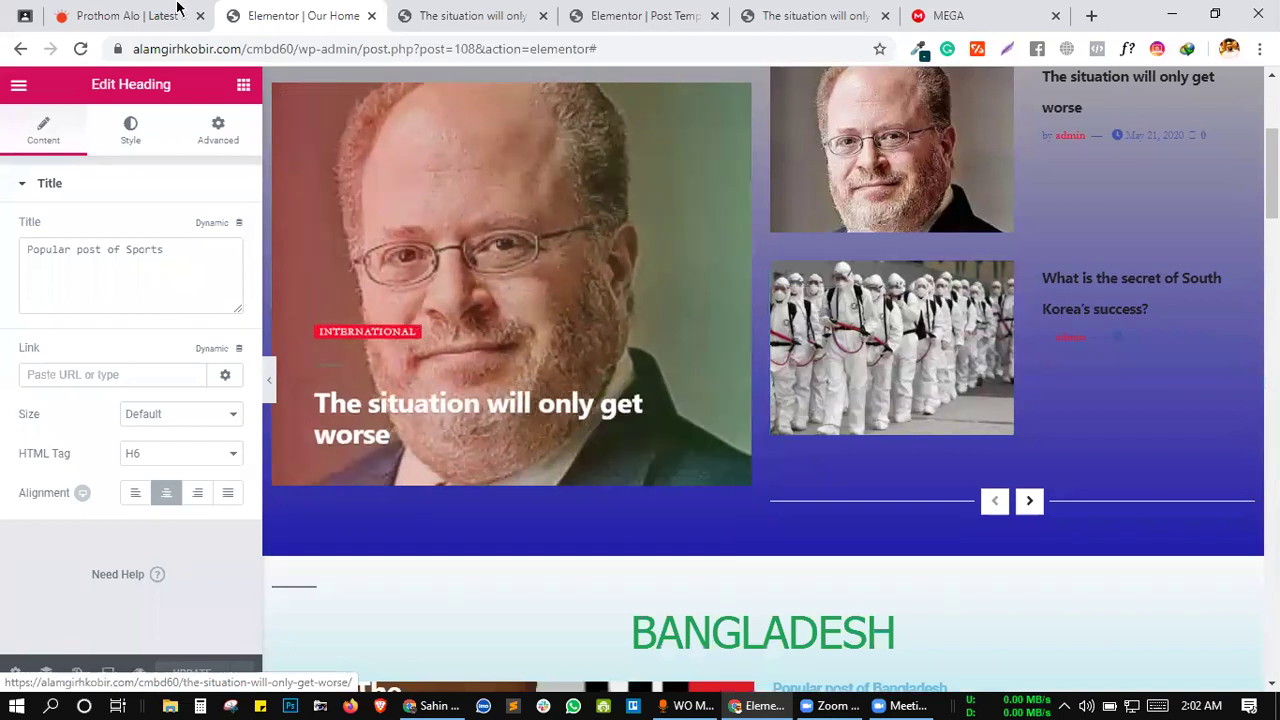
{"action": "left_click", "coordinate": [640, 15]}
- Return to editing the post, set its template attribute to Elementor Canvas and update it
{"action": "left_click", "coordinate": [452, 8]}
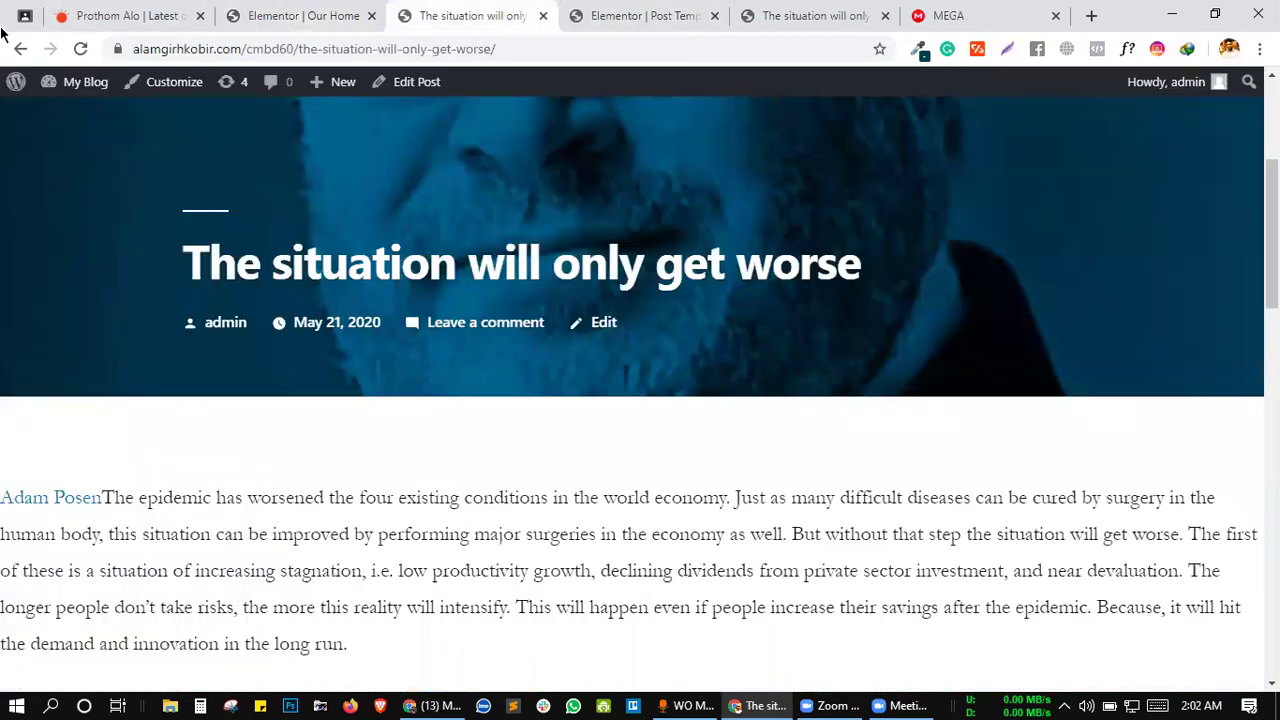
{"action": "left_click", "coordinate": [20, 48]}
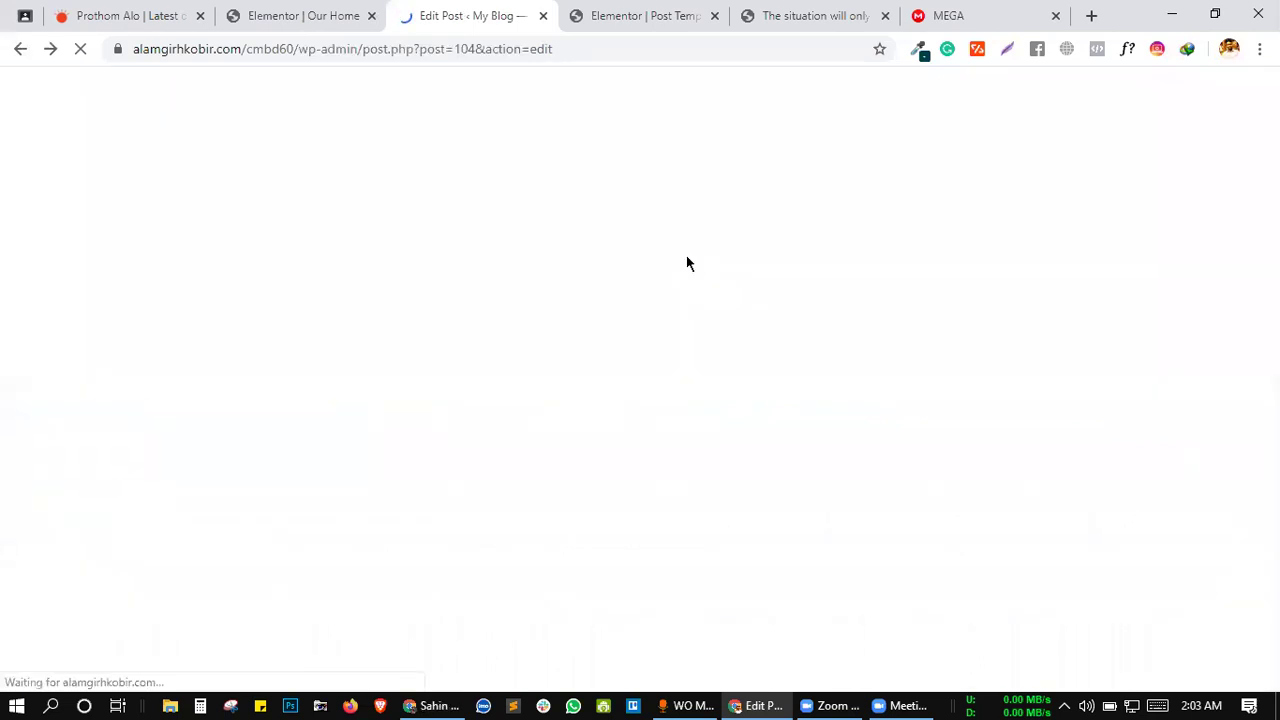
{"action": "scroll", "coordinate": [1100, 545], "scroll_direction": "down", "scroll_amount": 5}
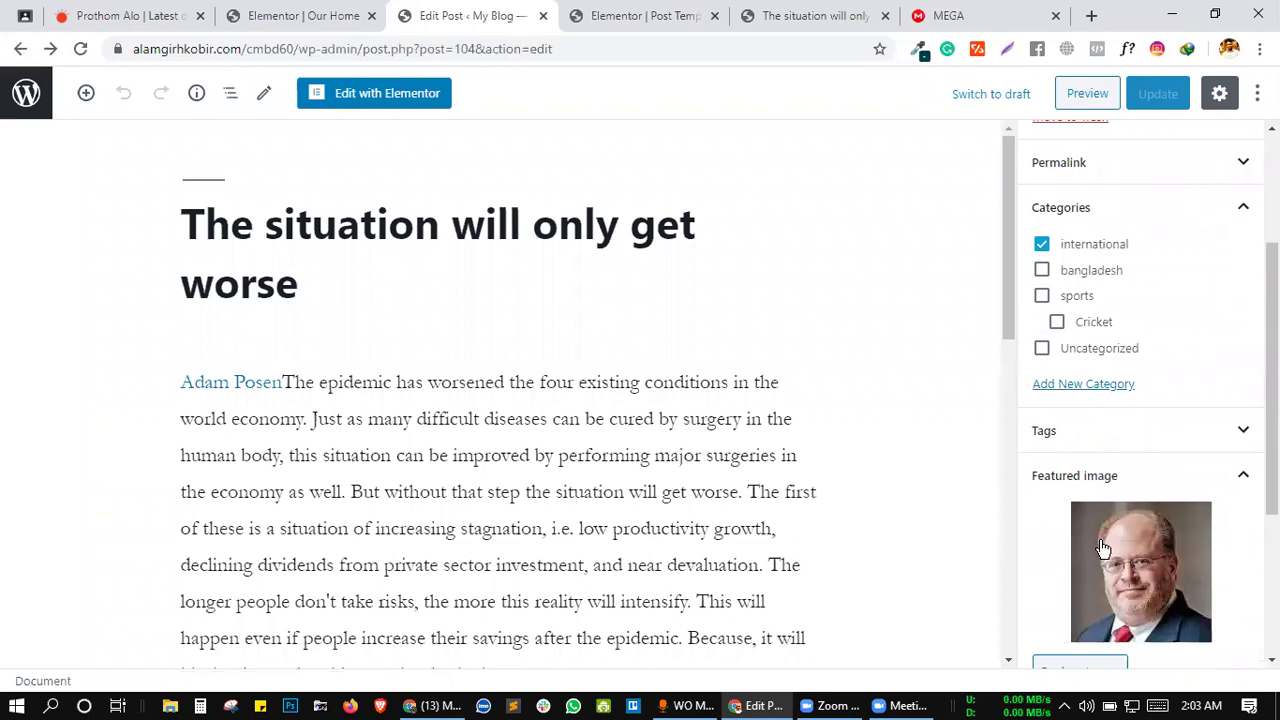
{"action": "left_click", "coordinate": [1105, 629]}
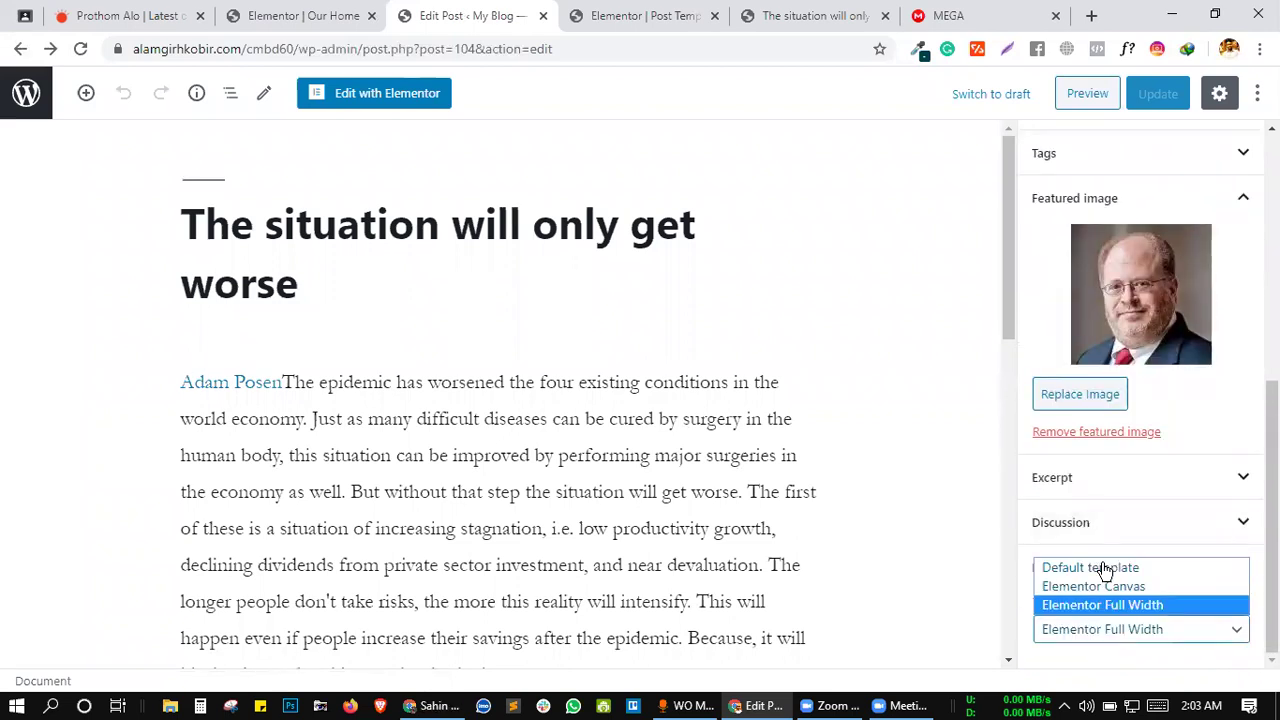
{"action": "left_click", "coordinate": [1093, 586]}
{"action": "left_click", "coordinate": [1162, 100]}
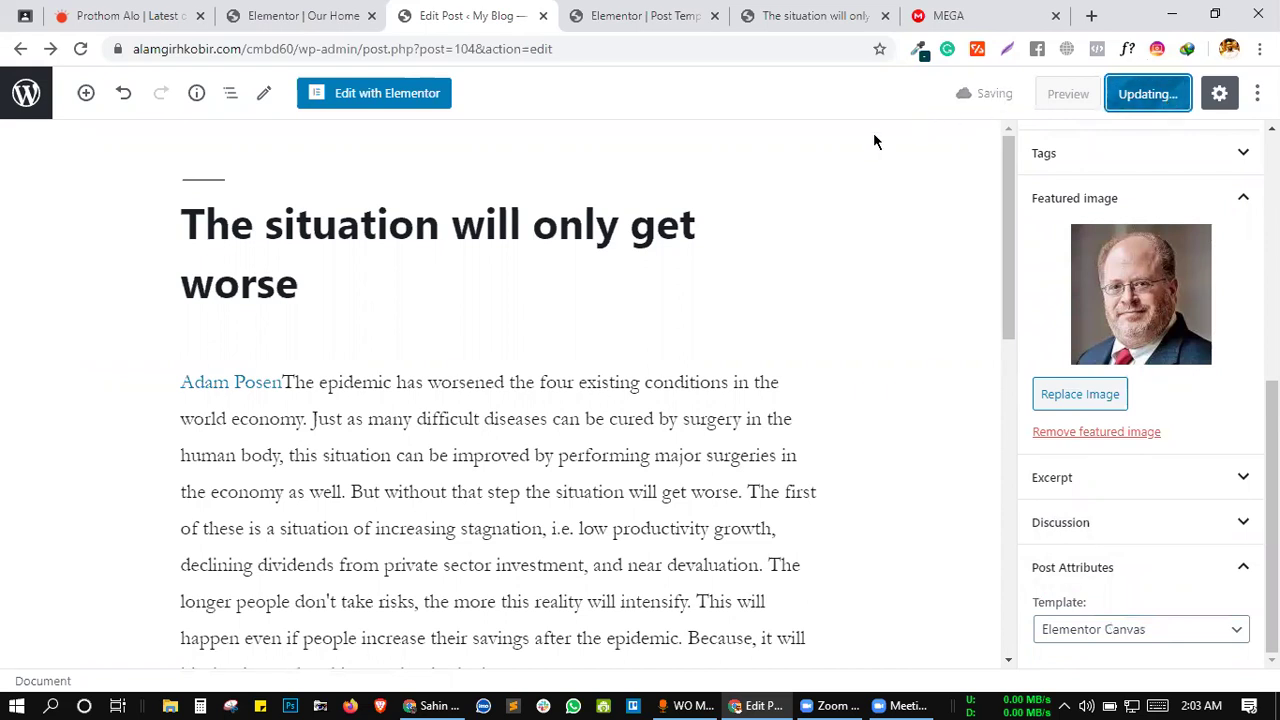
- Reload the post's preview page to check its layout with the updated template
{"action": "left_click", "coordinate": [690, 14]}
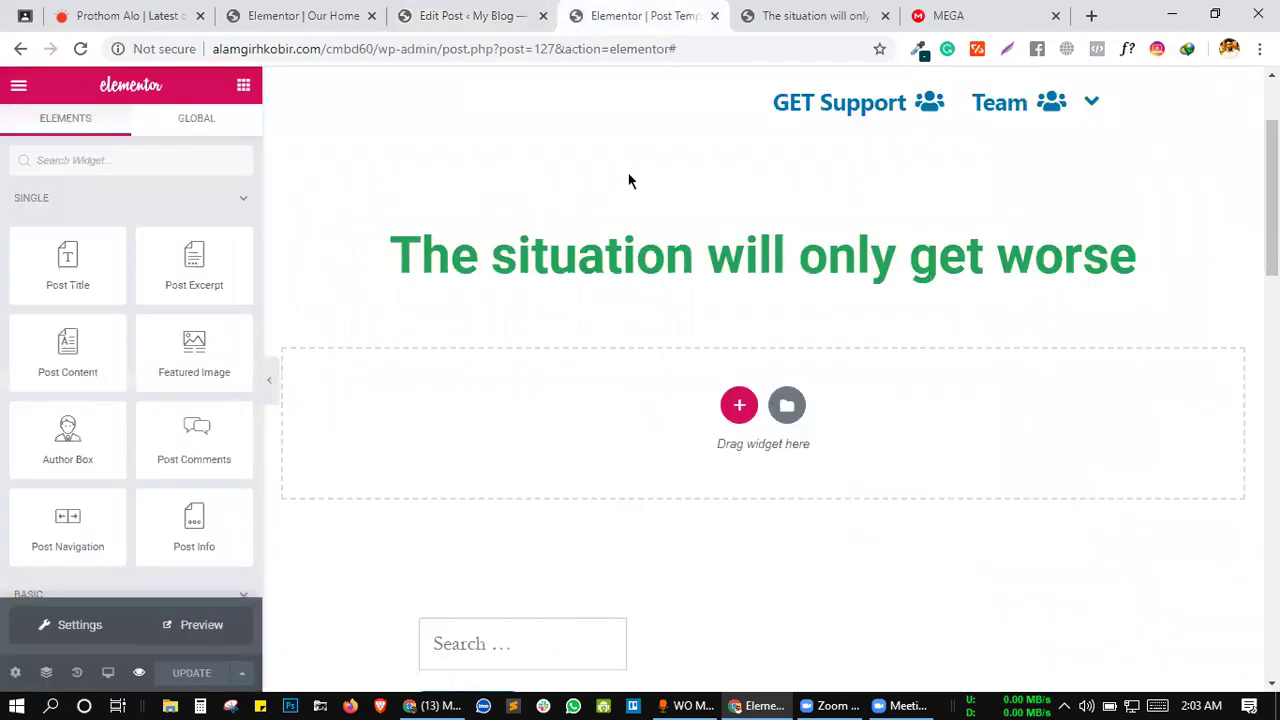
{"action": "left_click", "coordinate": [456, 12]}
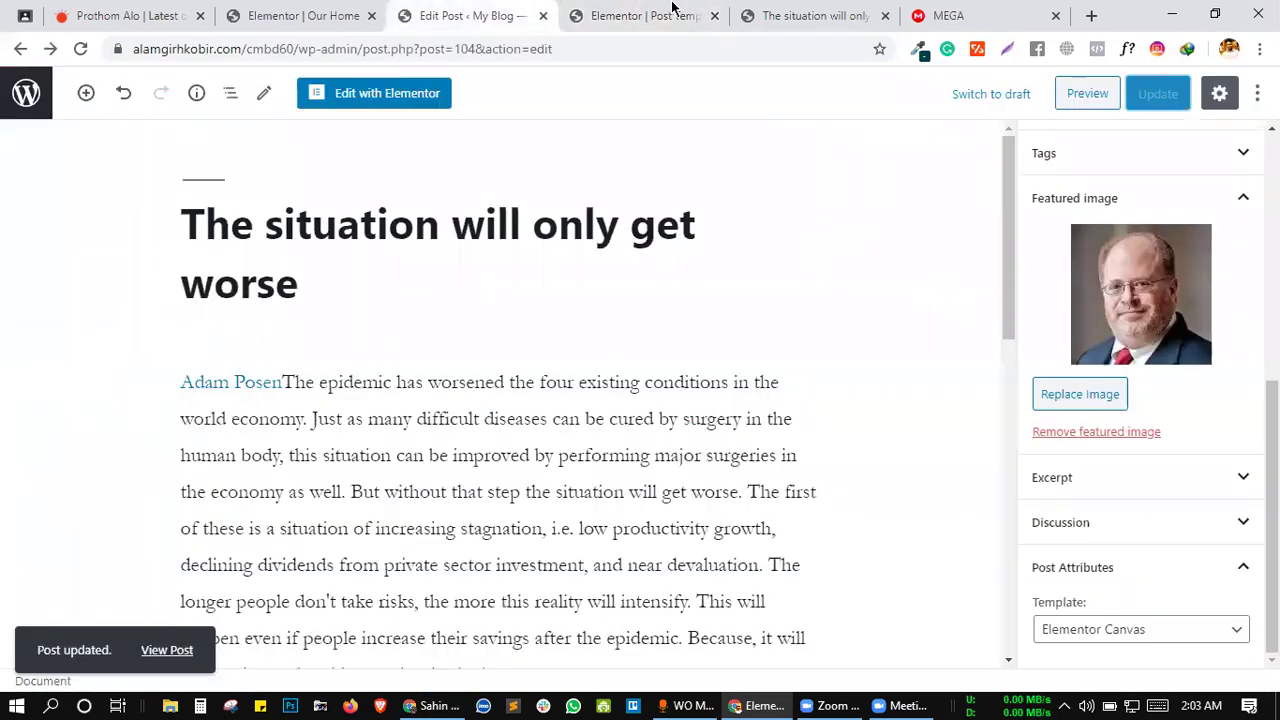
{"action": "left_click", "coordinate": [792, 15]}
{"action": "scroll", "coordinate": [163, 200], "scroll_direction": "up", "scroll_amount": 15}
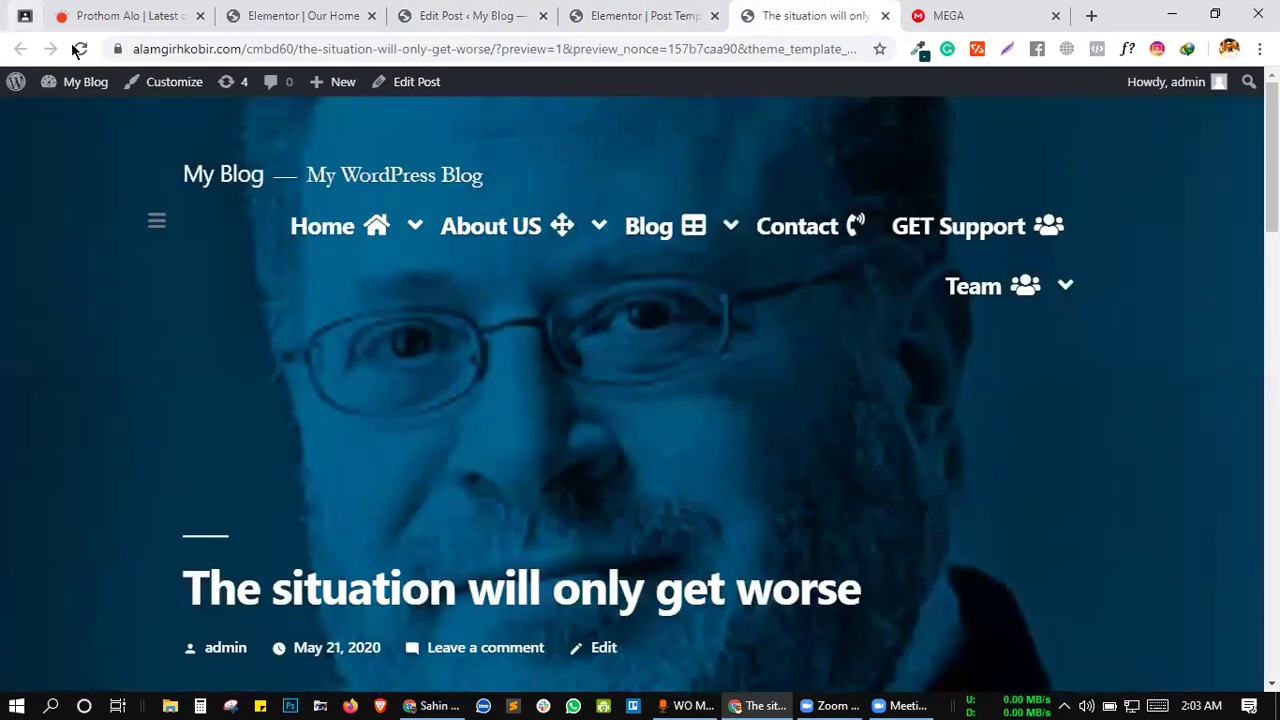
{"action": "left_click", "coordinate": [78, 49]}
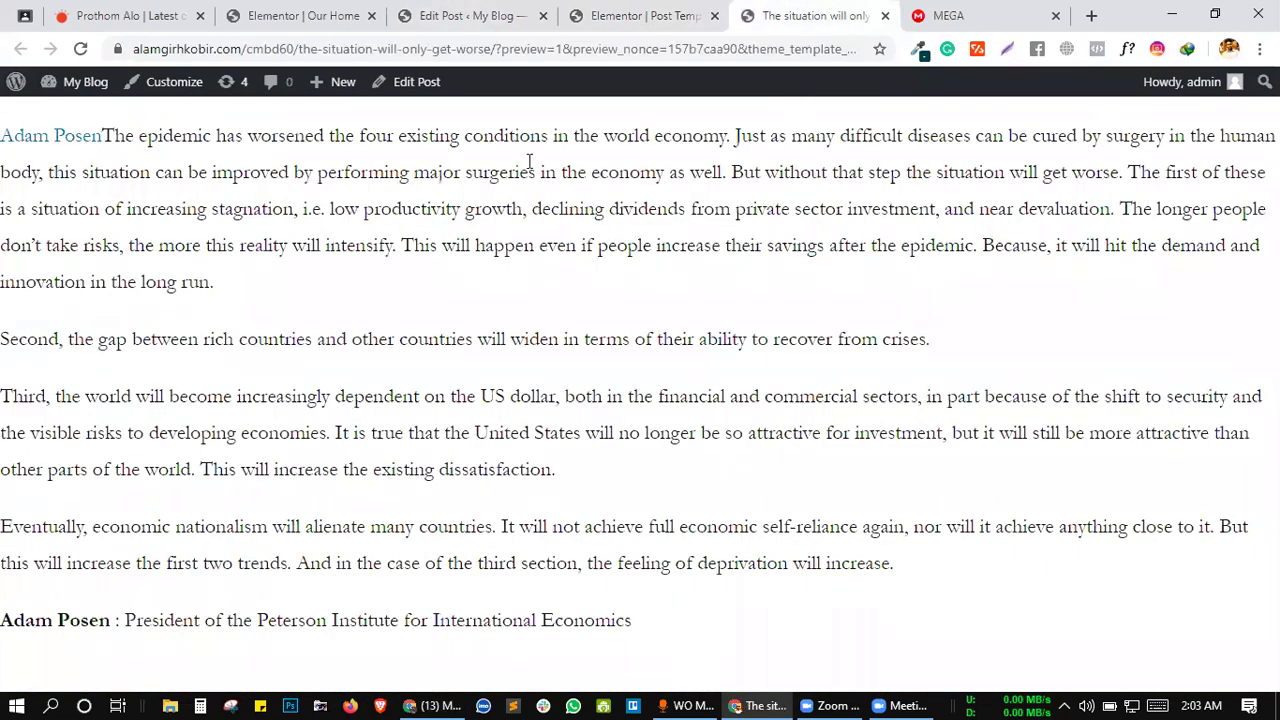
{"action": "left_click", "coordinate": [494, 7]}
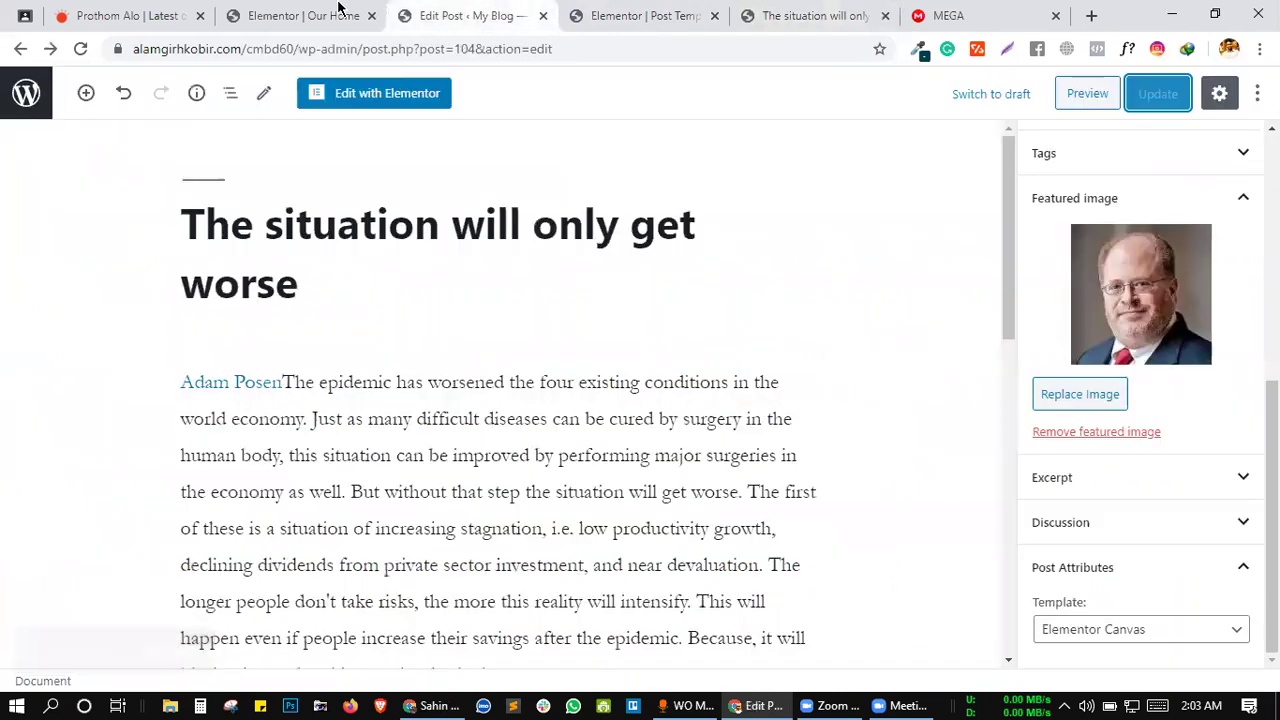
{"action": "key", "text": "ctrl+shift+Tab"}
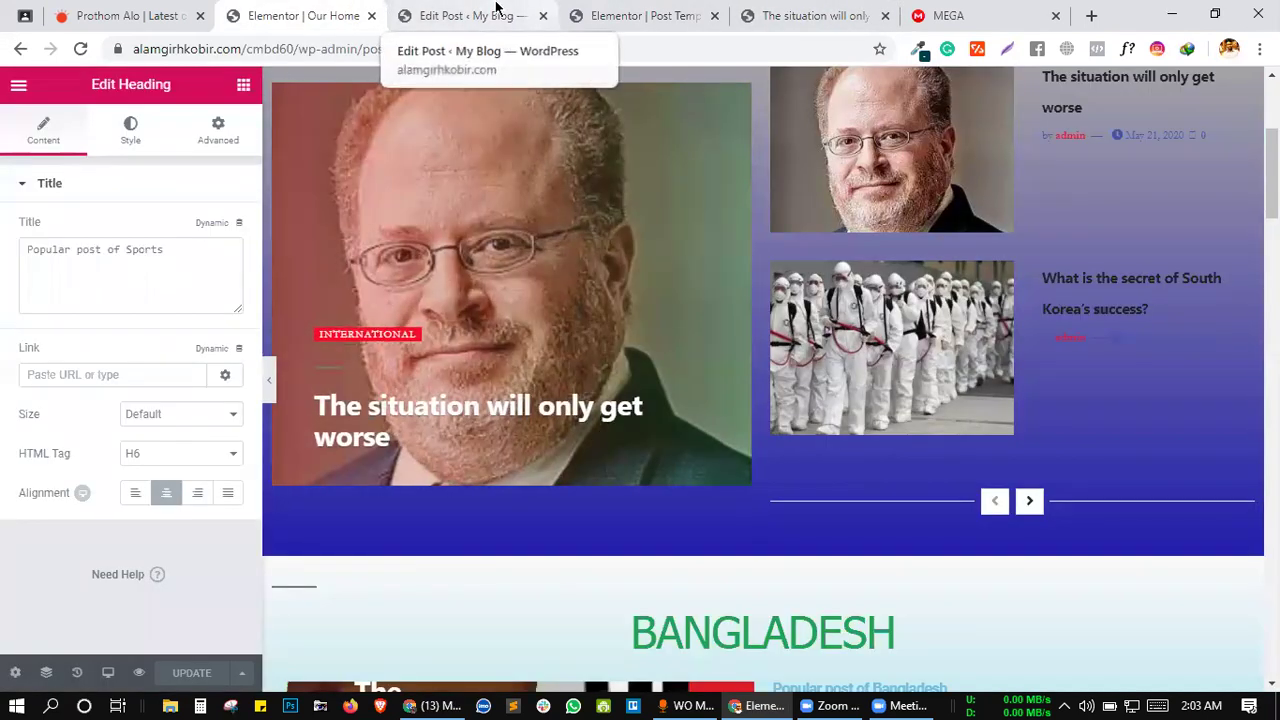
{"action": "key", "text": "ctrl+Tab"}
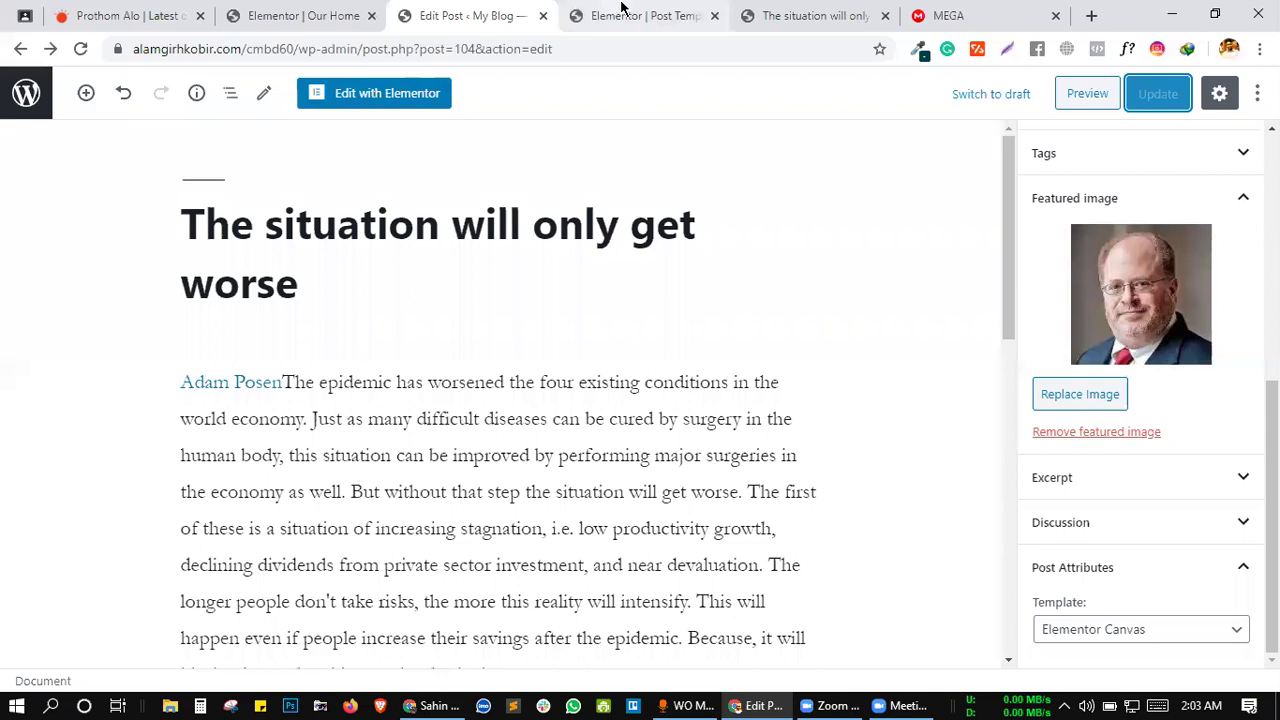
{"action": "left_click", "coordinate": [620, 12]}
- Leave the post editor and open the list of saved Elementor templates
{"action": "left_click", "coordinate": [435, 12]}
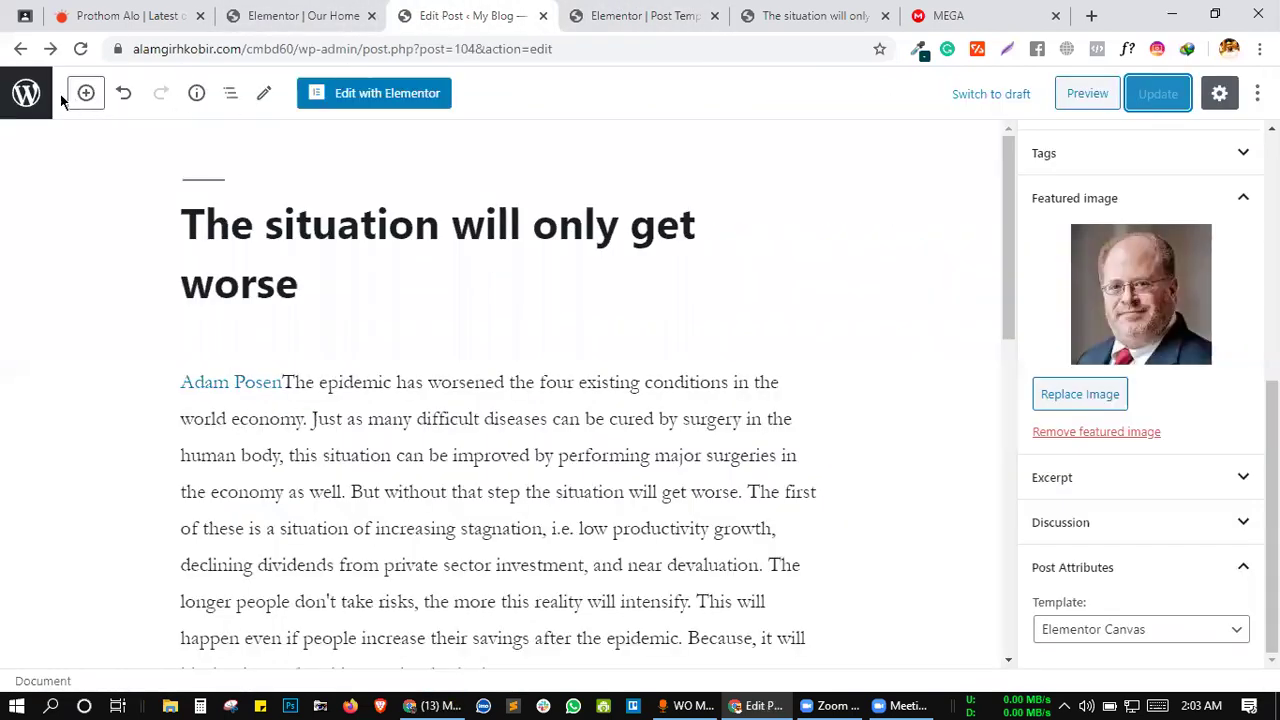
{"action": "left_click", "coordinate": [26, 93]}
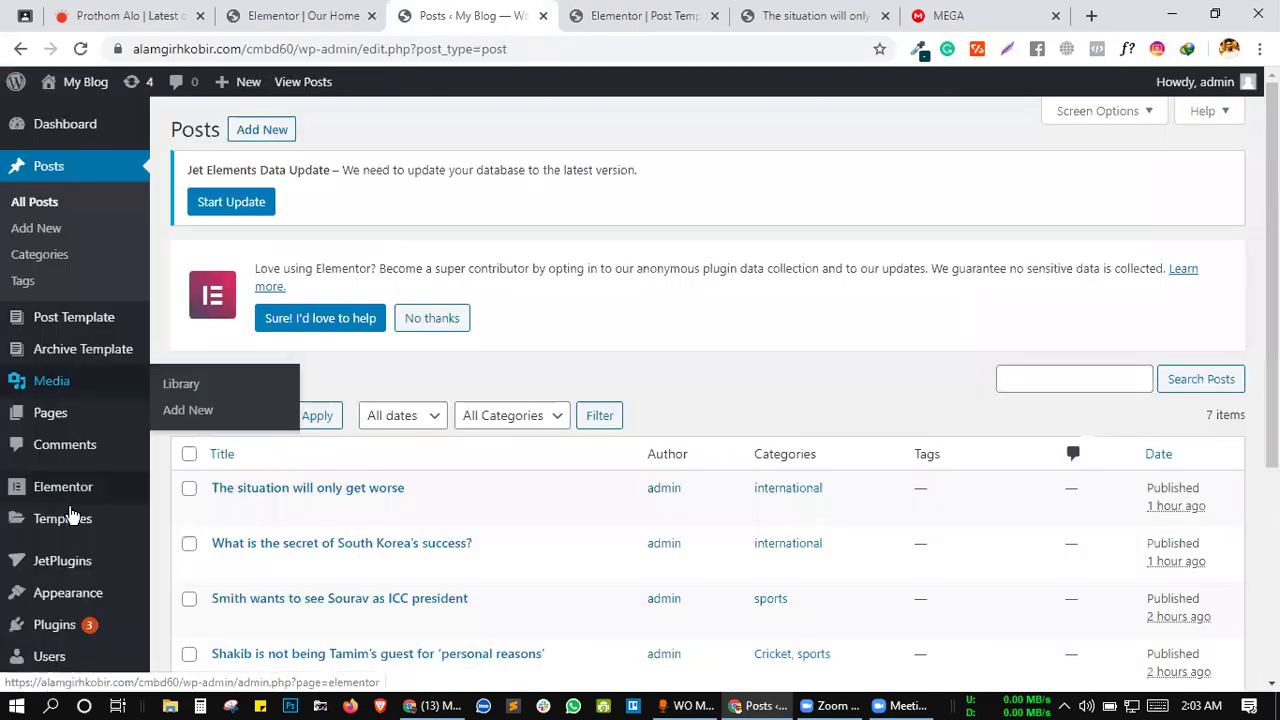
{"action": "left_click", "coordinate": [69, 519]}
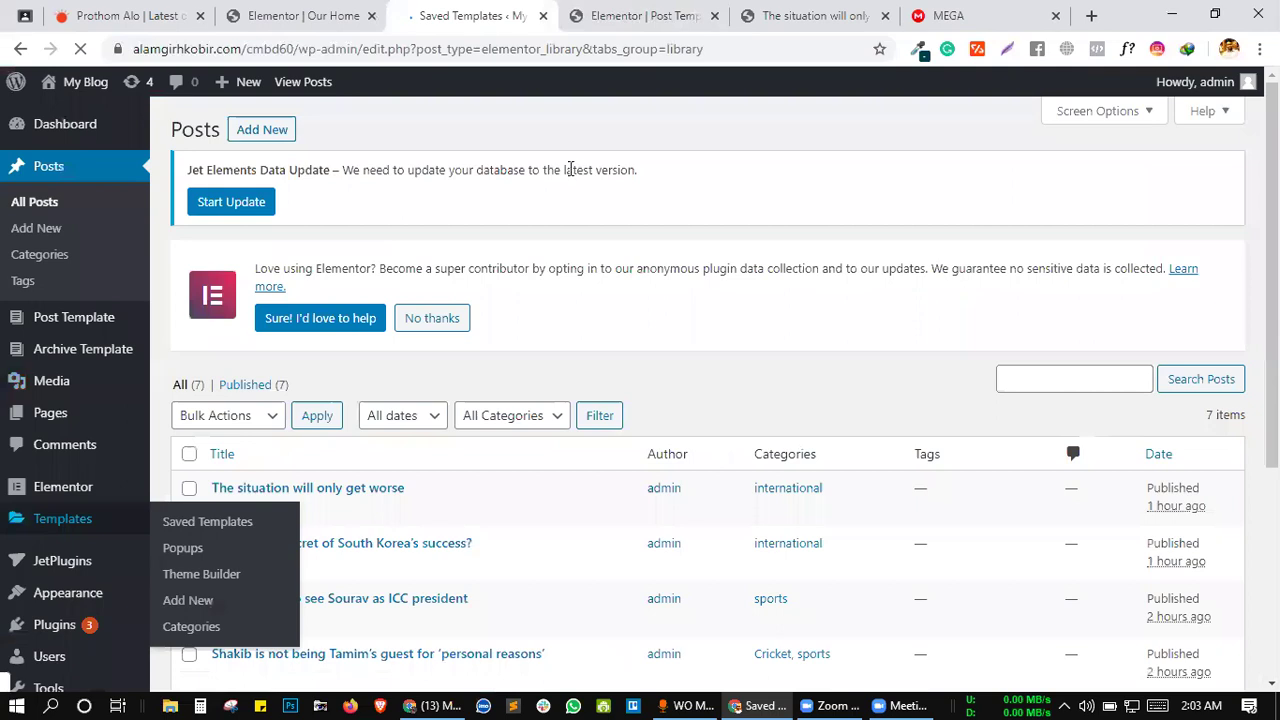
{"action": "left_click", "coordinate": [655, 12]}
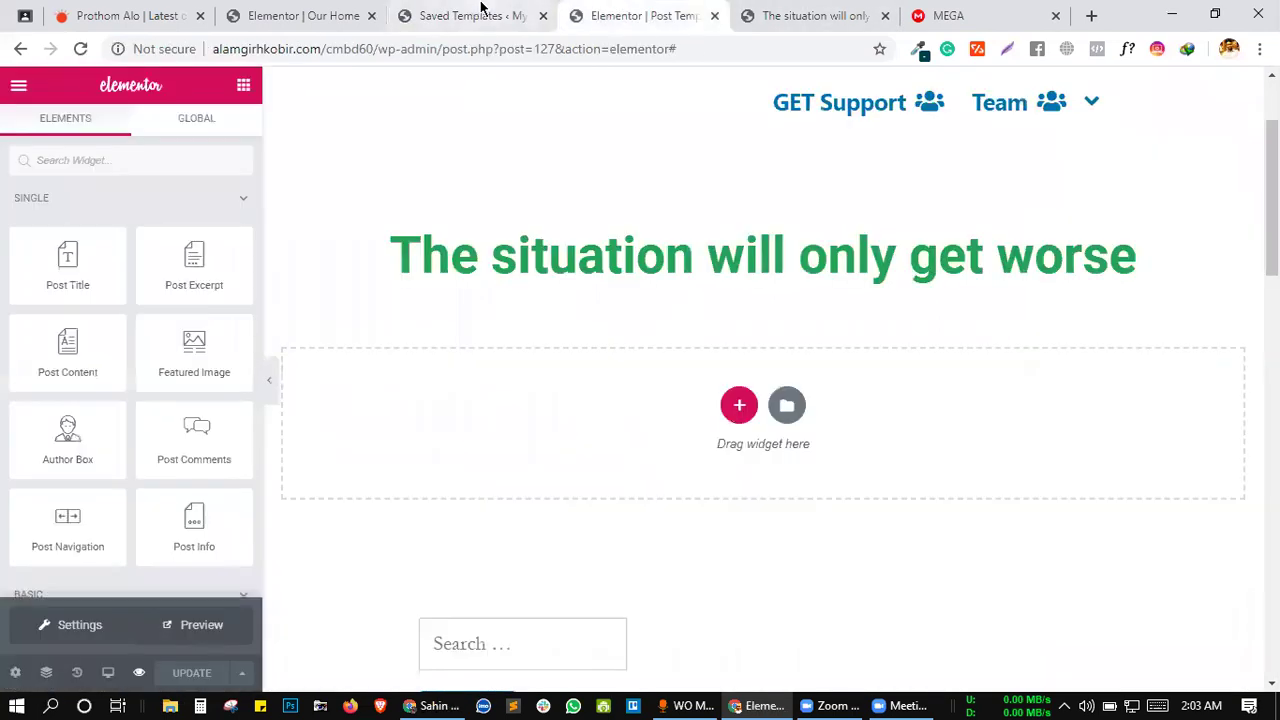
{"action": "left_click", "coordinate": [495, 20]}
{"action": "scroll", "coordinate": [570, 418], "scroll_direction": "down", "scroll_amount": 2}
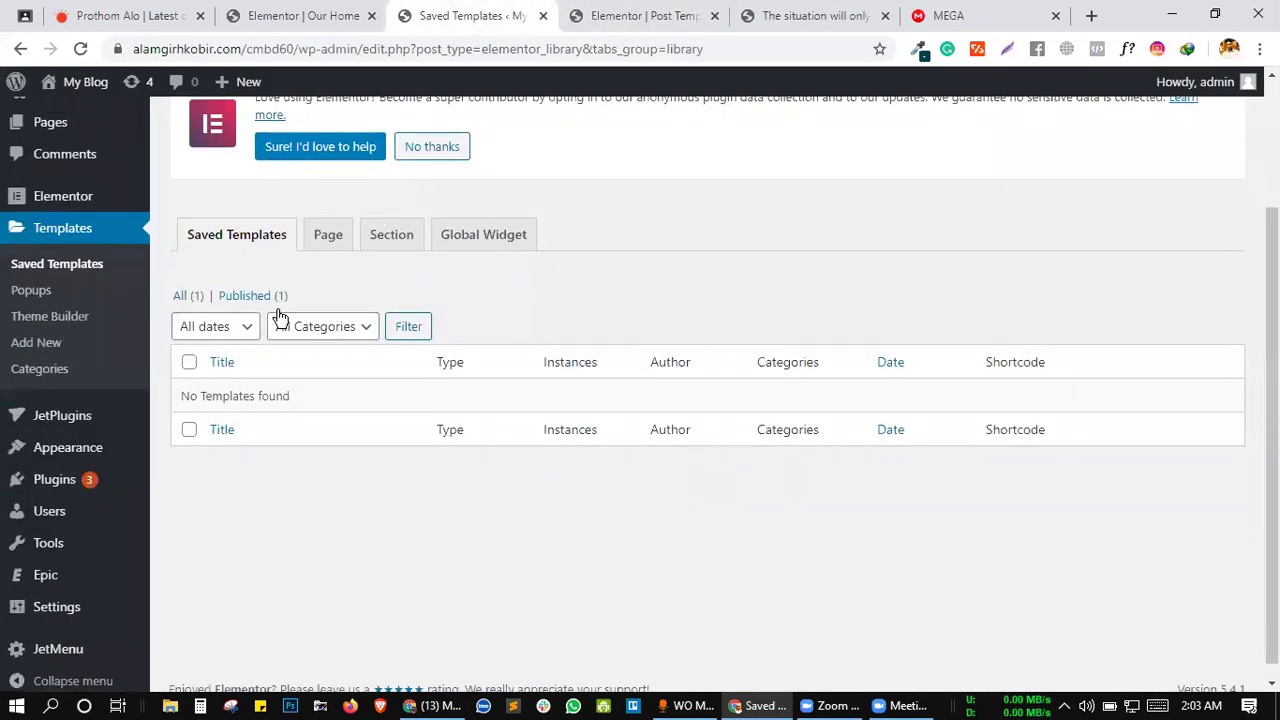
{"action": "scroll", "coordinate": [280, 316], "scroll_direction": "up", "scroll_amount": 2}
- Create a new Elementor template of type Header named "h"
{"action": "left_click", "coordinate": [397, 130]}
{"action": "left_click", "coordinate": [728, 362]}
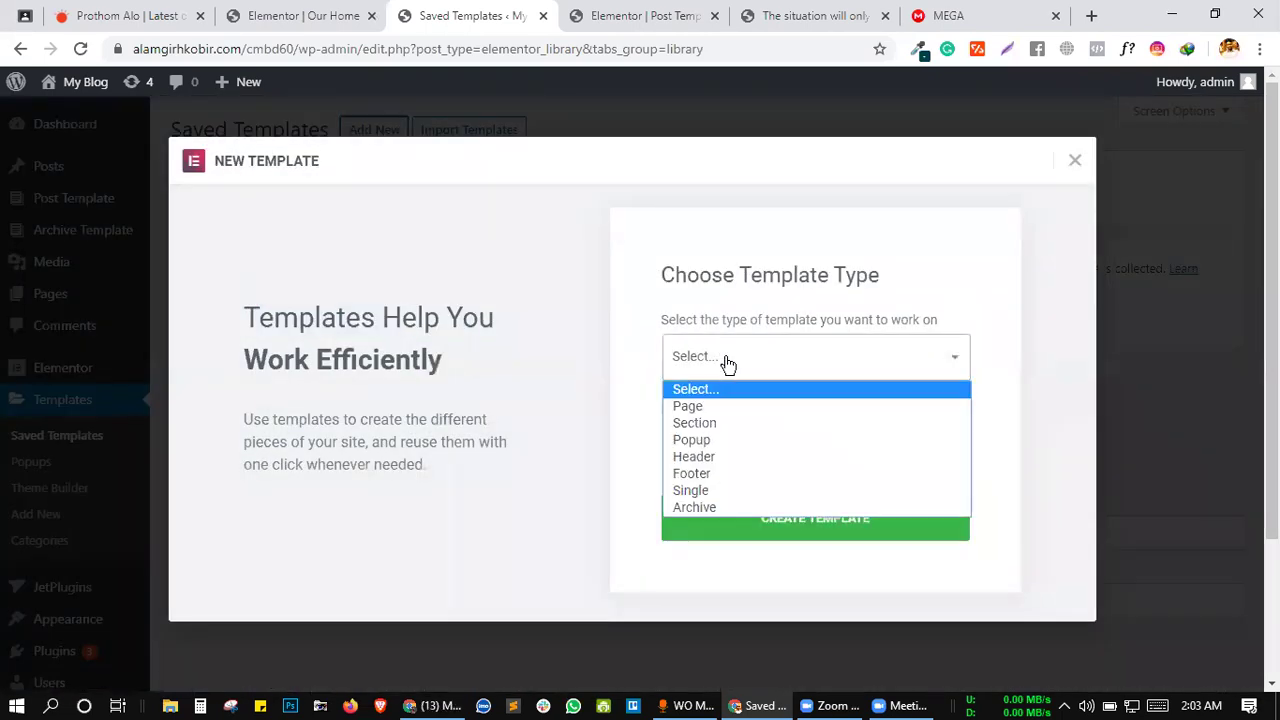
{"action": "left_click", "coordinate": [708, 457]}
{"action": "left_click", "coordinate": [746, 446]}
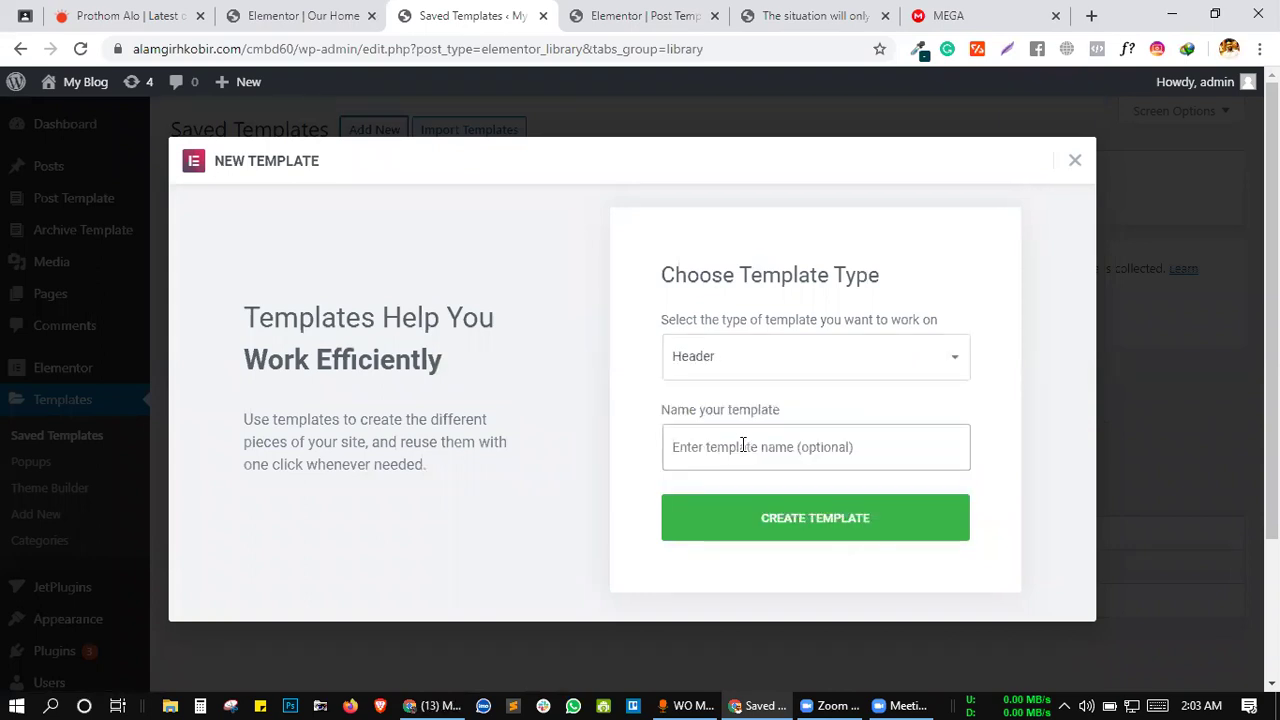
{"action": "type", "text": "h"}
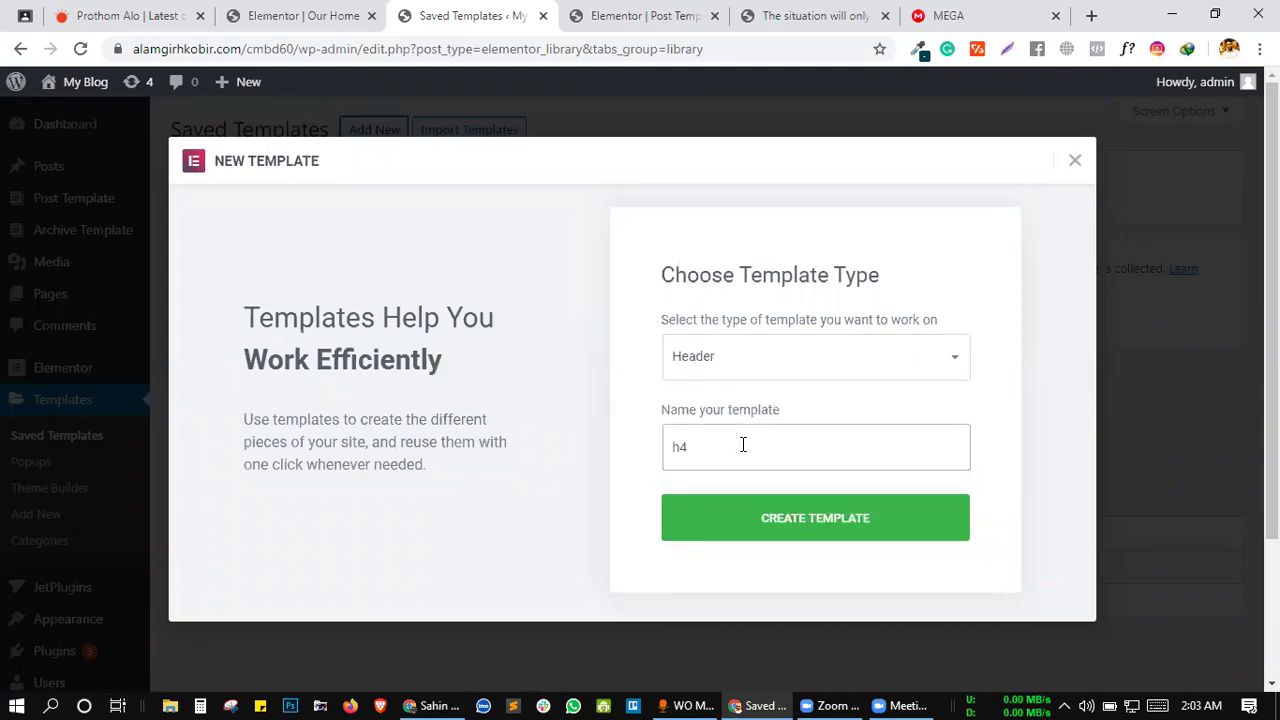
{"action": "left_click", "coordinate": [806, 534]}
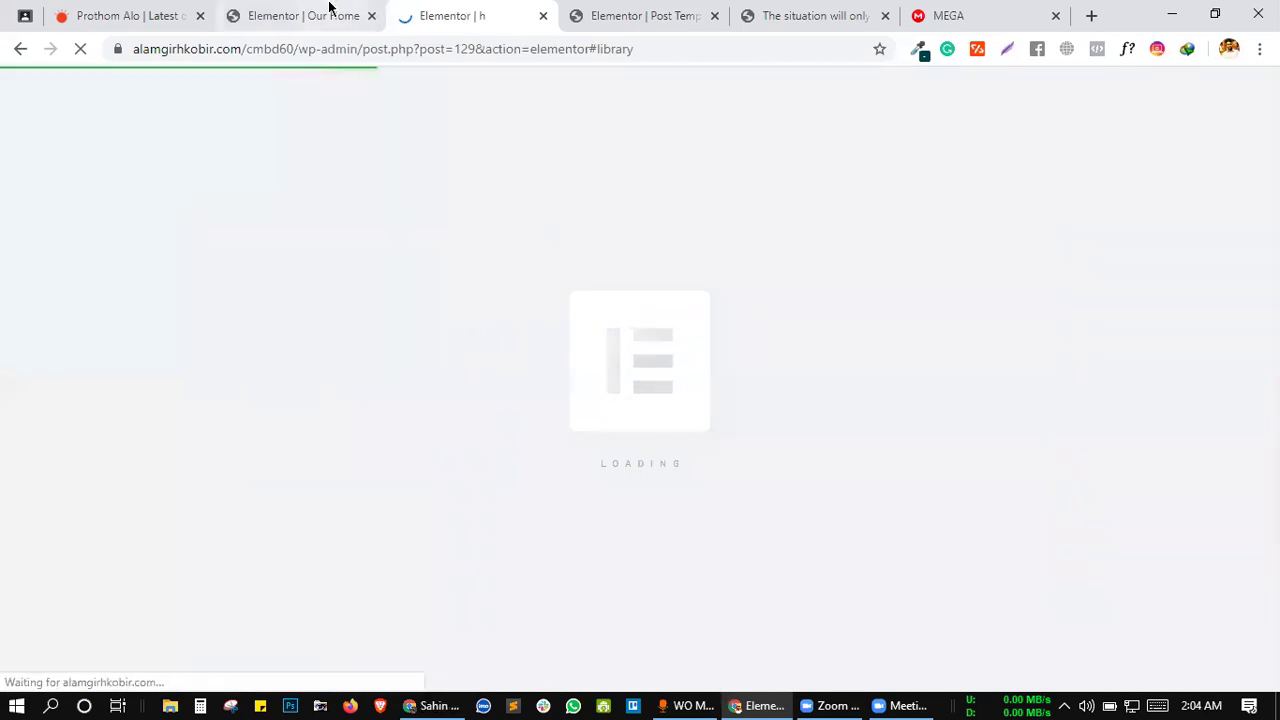
- Browse the ready-made header blocks in the template library, then close the library without inserting one
{"action": "left_click", "coordinate": [300, 15]}
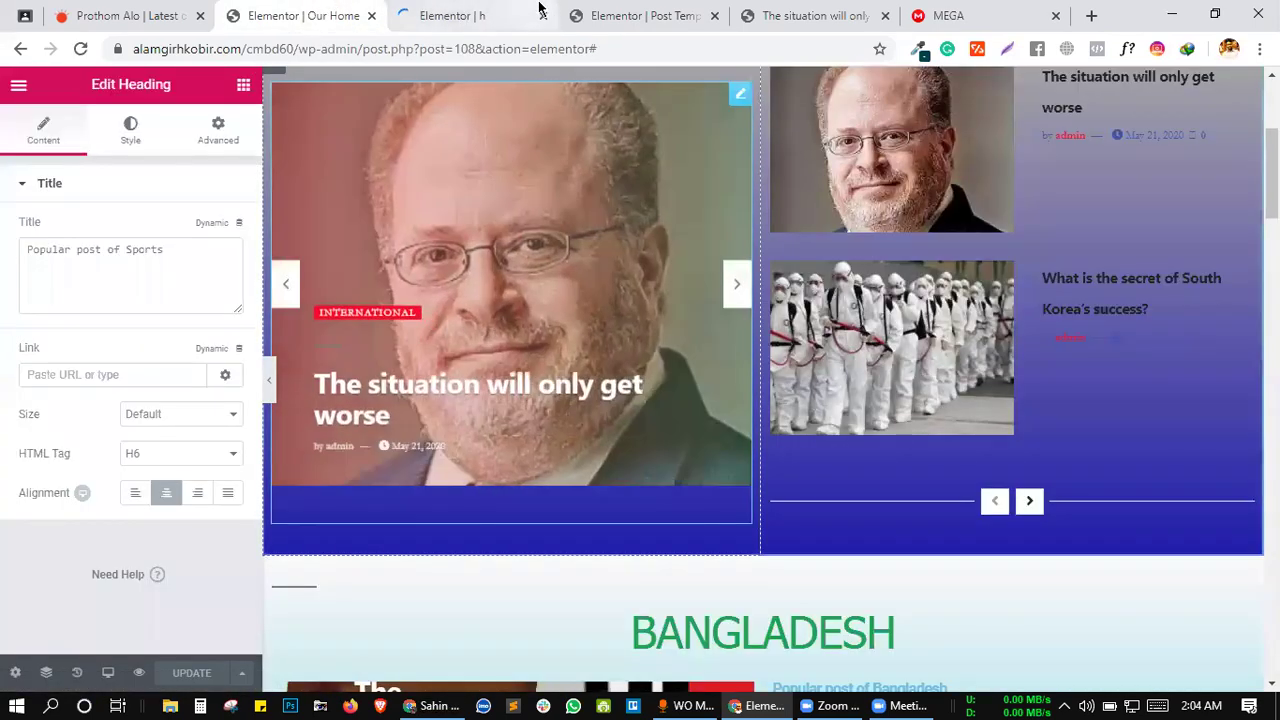
{"action": "left_click", "coordinate": [460, 12]}
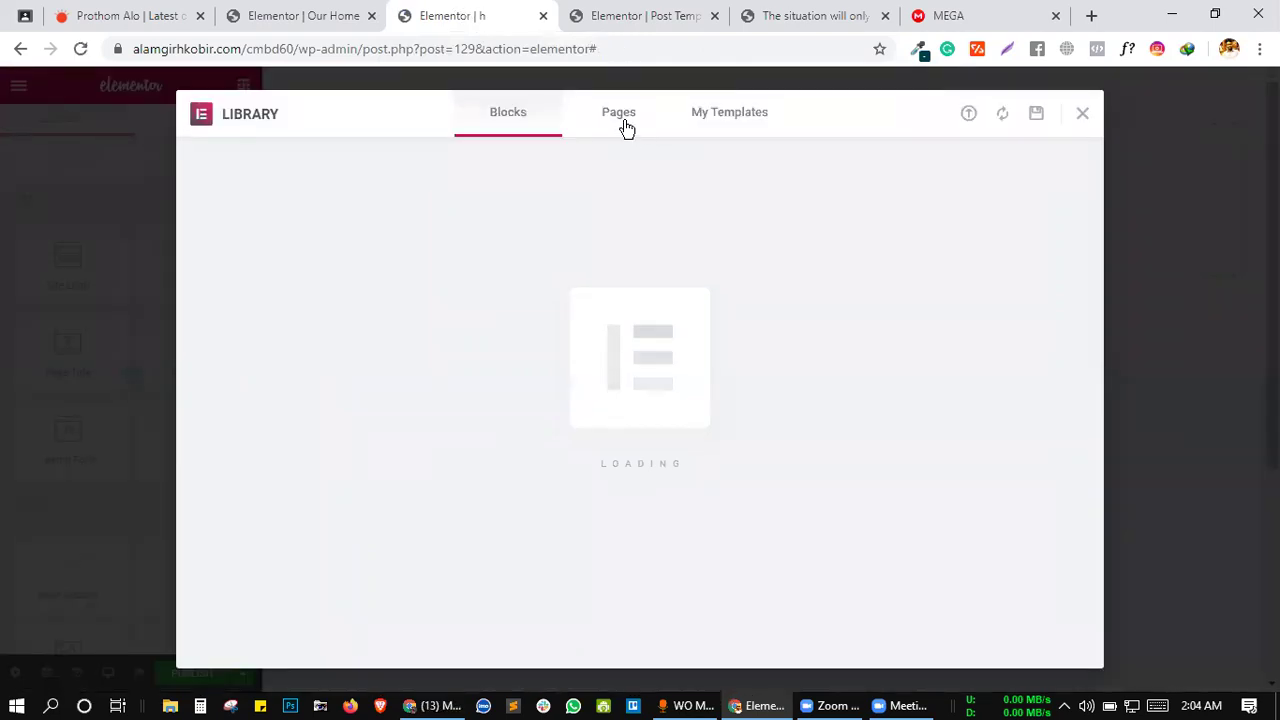
{"action": "left_click", "coordinate": [622, 125]}
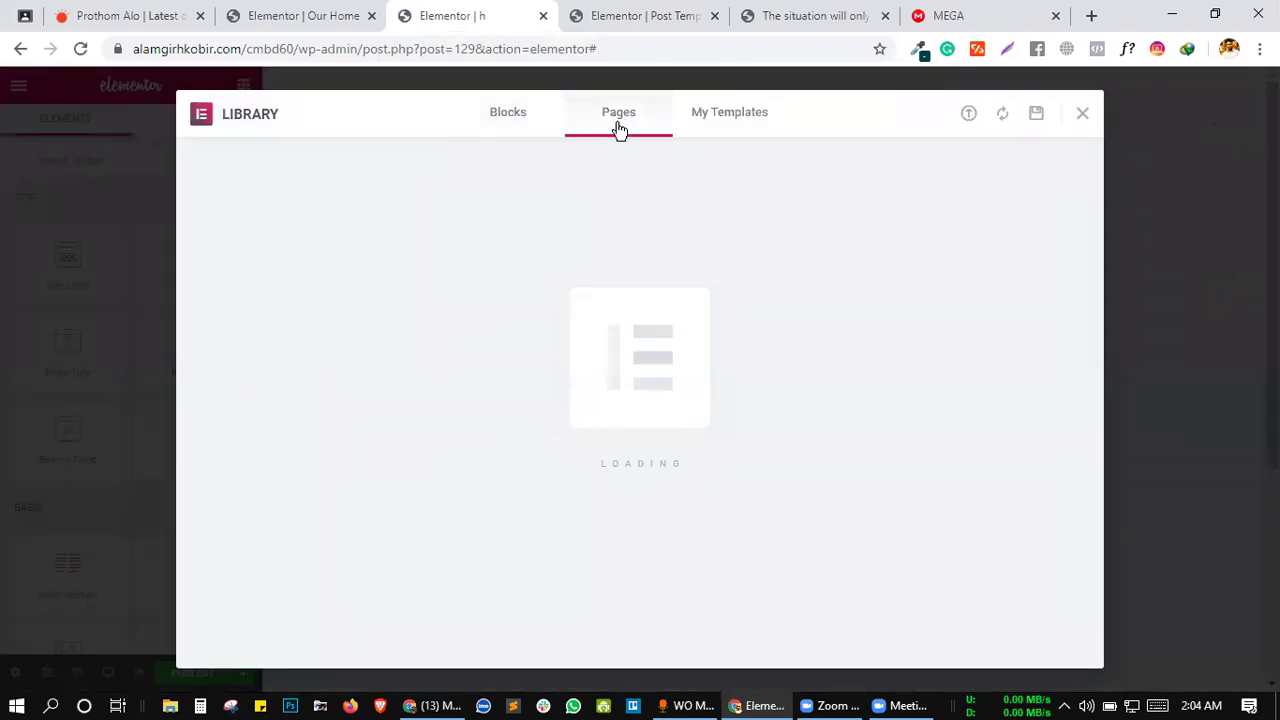
{"action": "left_click", "coordinate": [519, 123]}
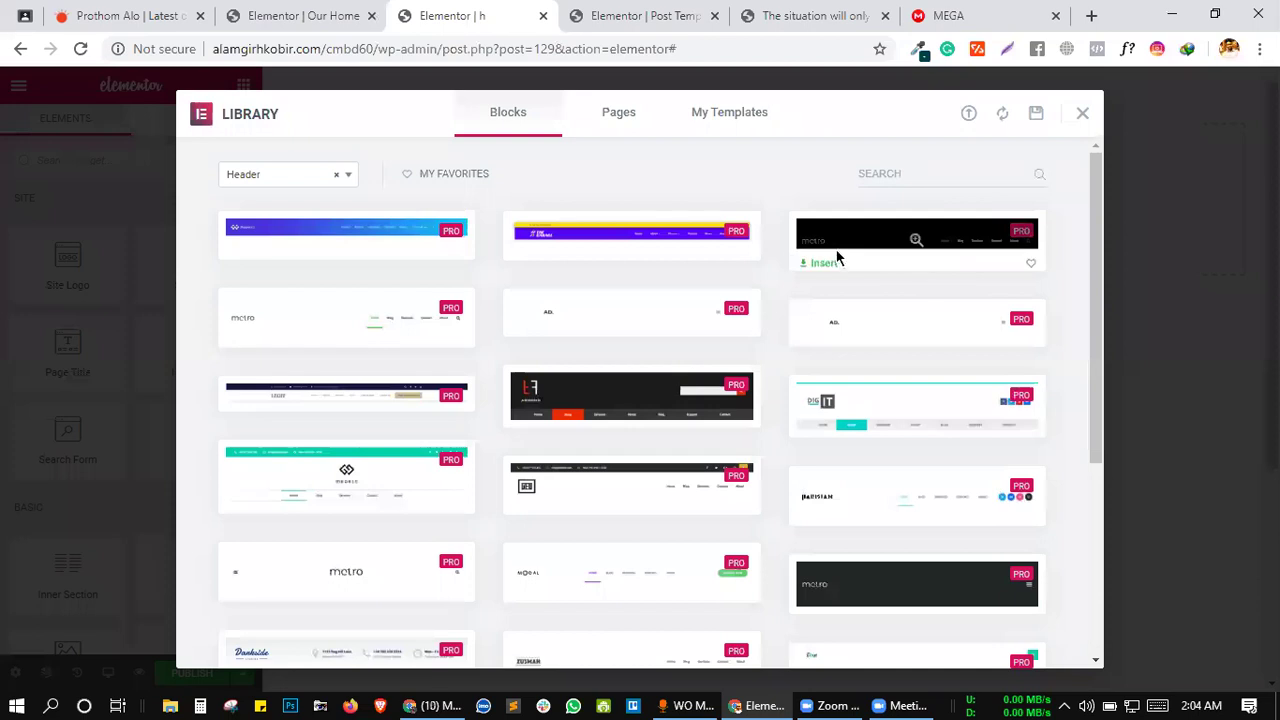
{"action": "scroll", "coordinate": [745, 262], "scroll_direction": "down", "scroll_amount": 4}
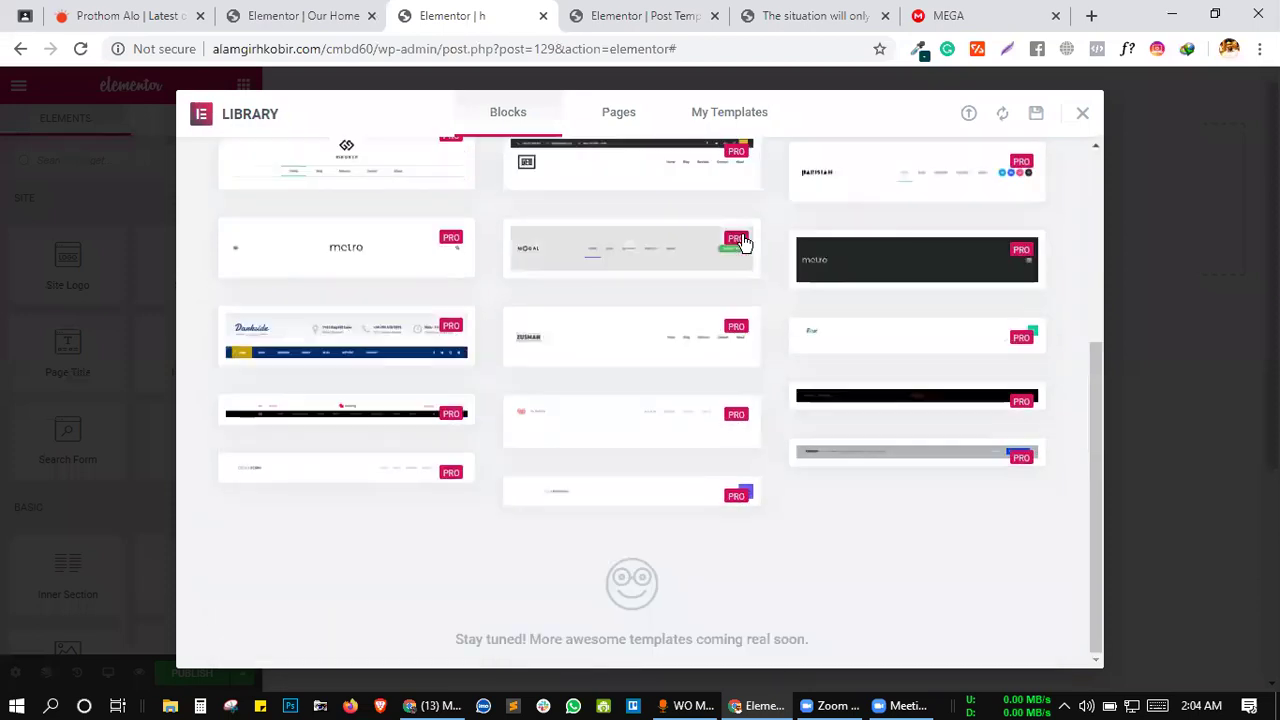
{"action": "scroll", "coordinate": [855, 437], "scroll_direction": "up", "scroll_amount": 5}
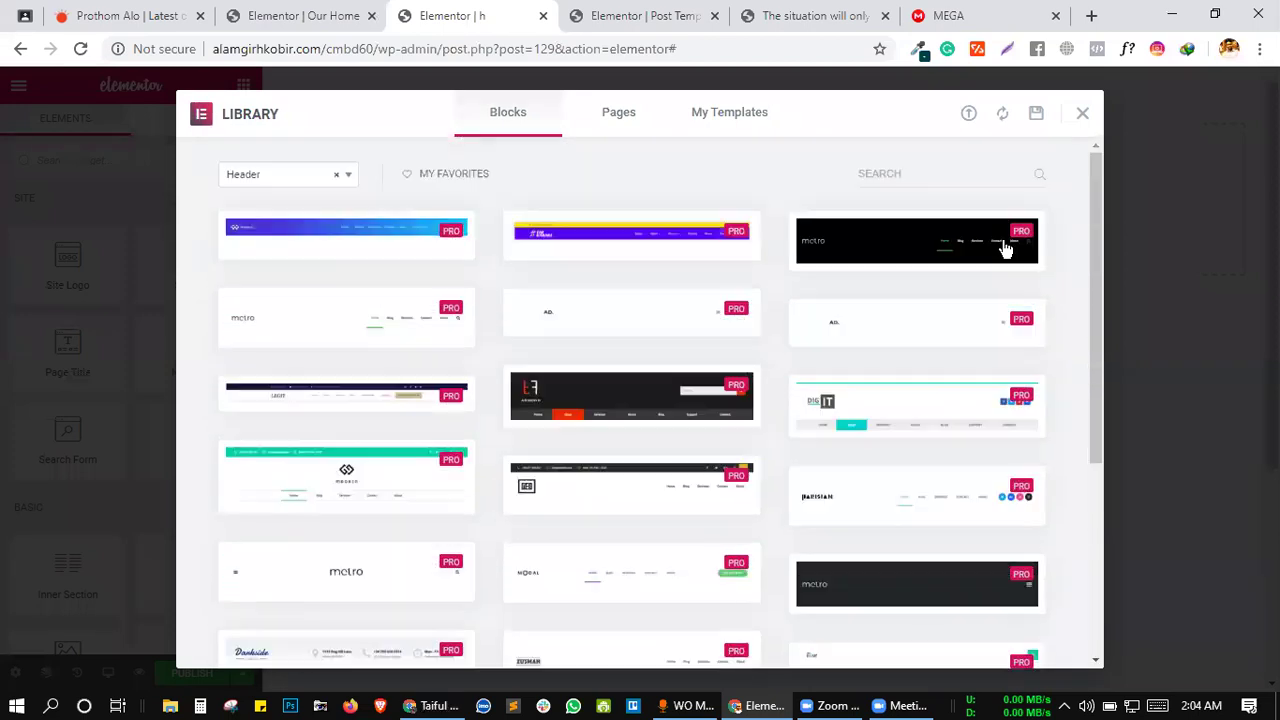
{"action": "left_click", "coordinate": [1081, 114]}
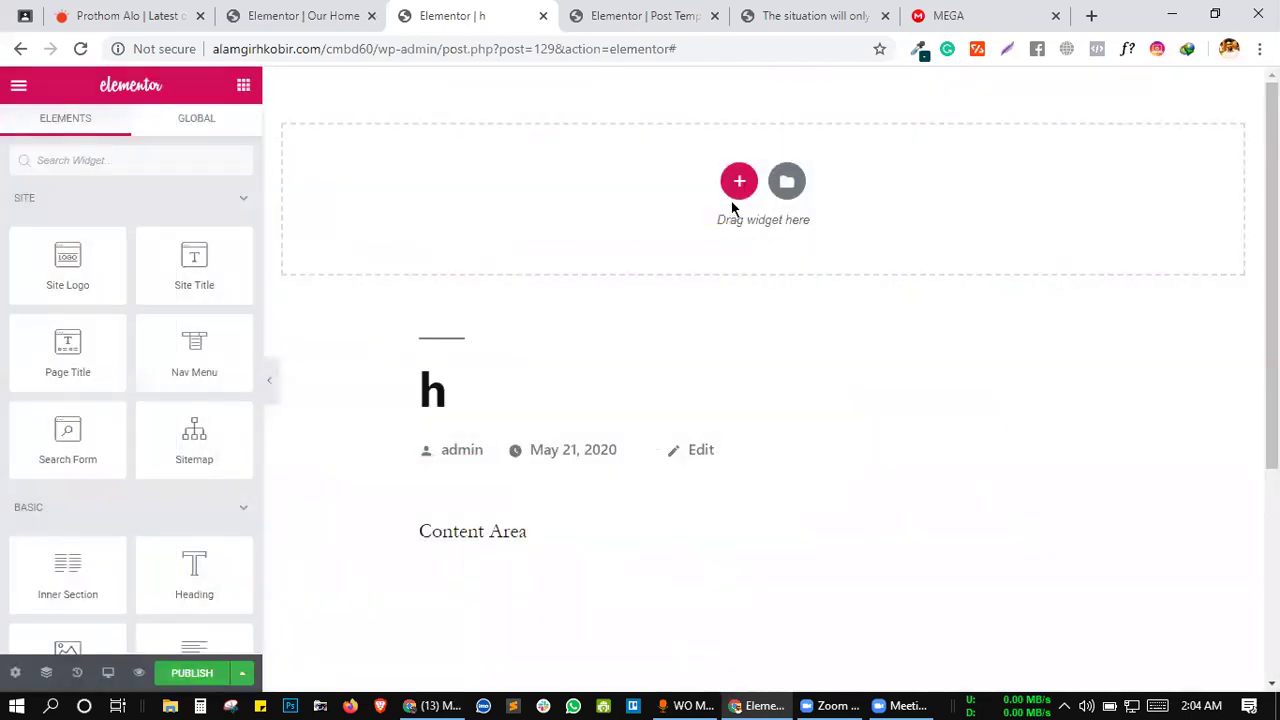
- Add a single-column section with a two-column inner section, and widen the second inner column to about 87%
{"action": "left_click", "coordinate": [736, 184]}
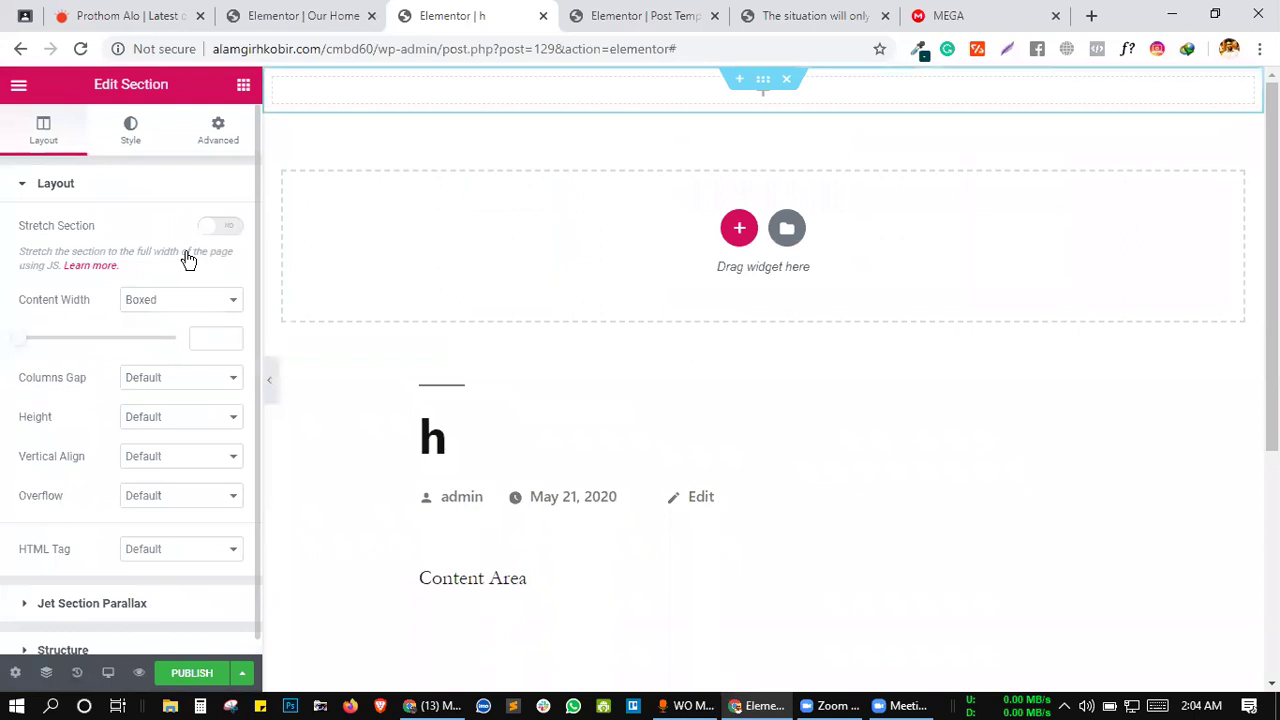
{"action": "left_click", "coordinate": [239, 90]}
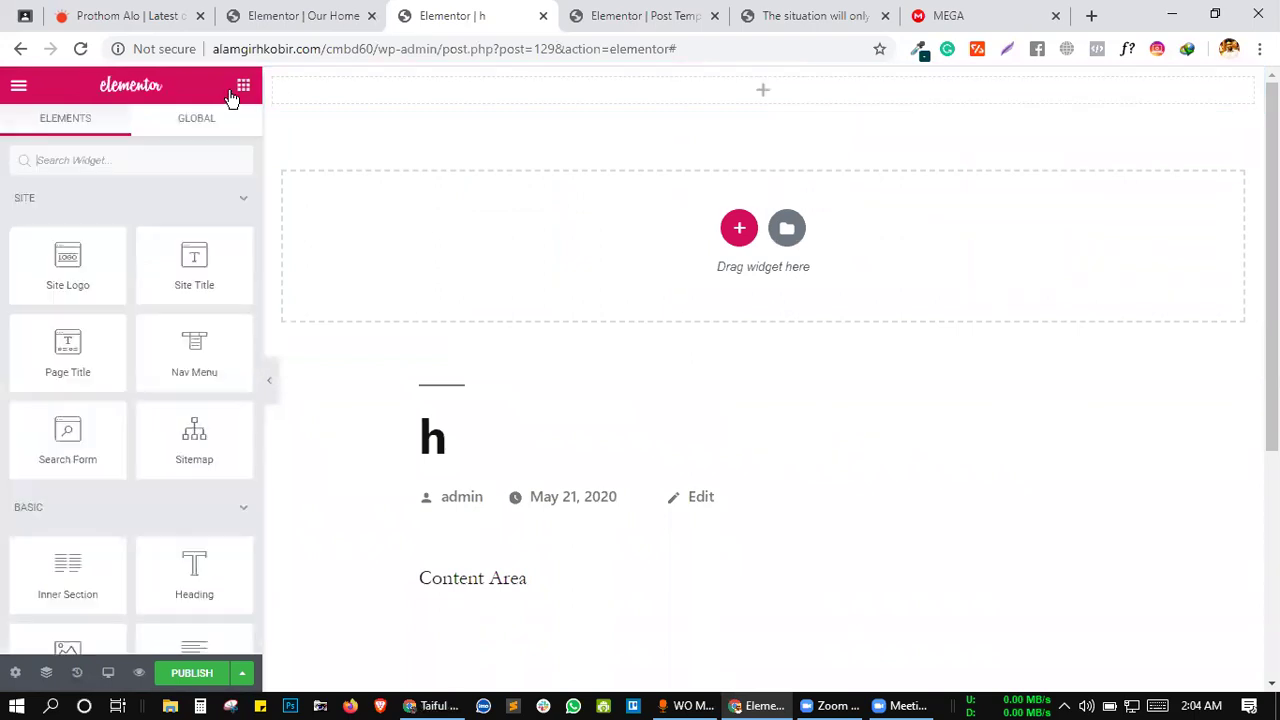
{"action": "scroll", "coordinate": [119, 429], "scroll_direction": "down", "scroll_amount": 2}
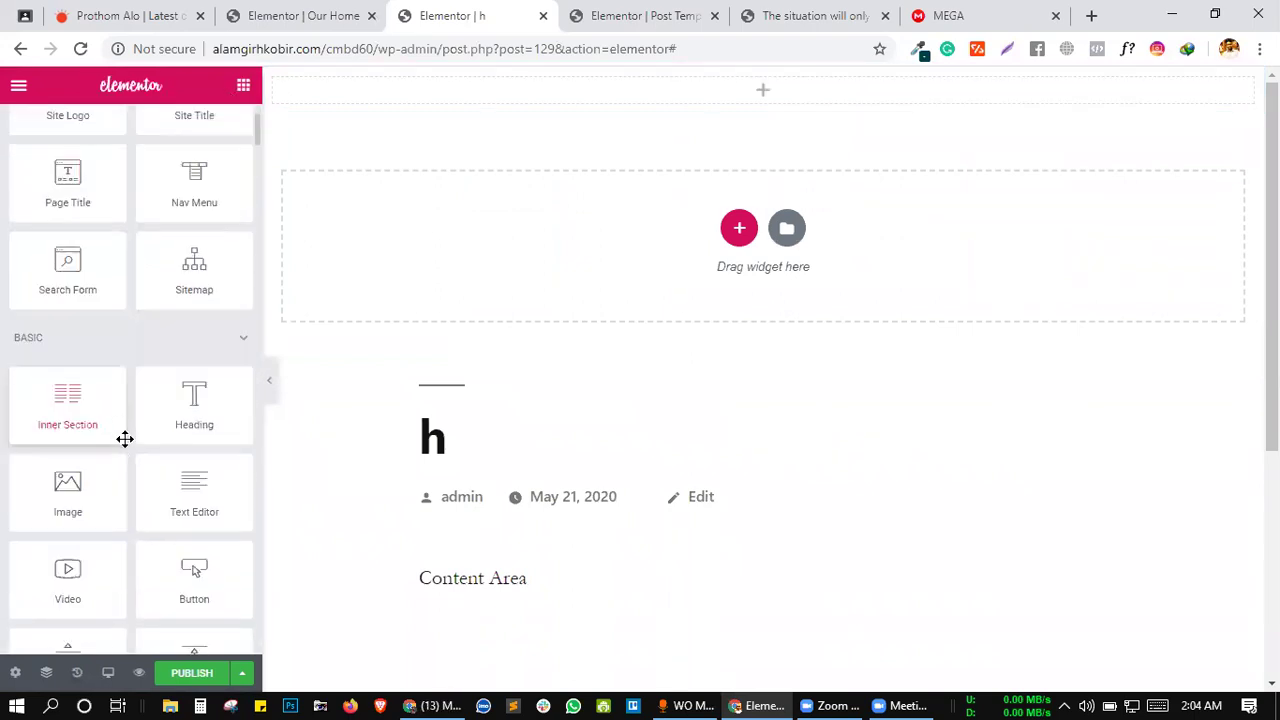
{"action": "left_click_drag", "start_coordinate": [71, 403], "coordinate": [683, 81]}
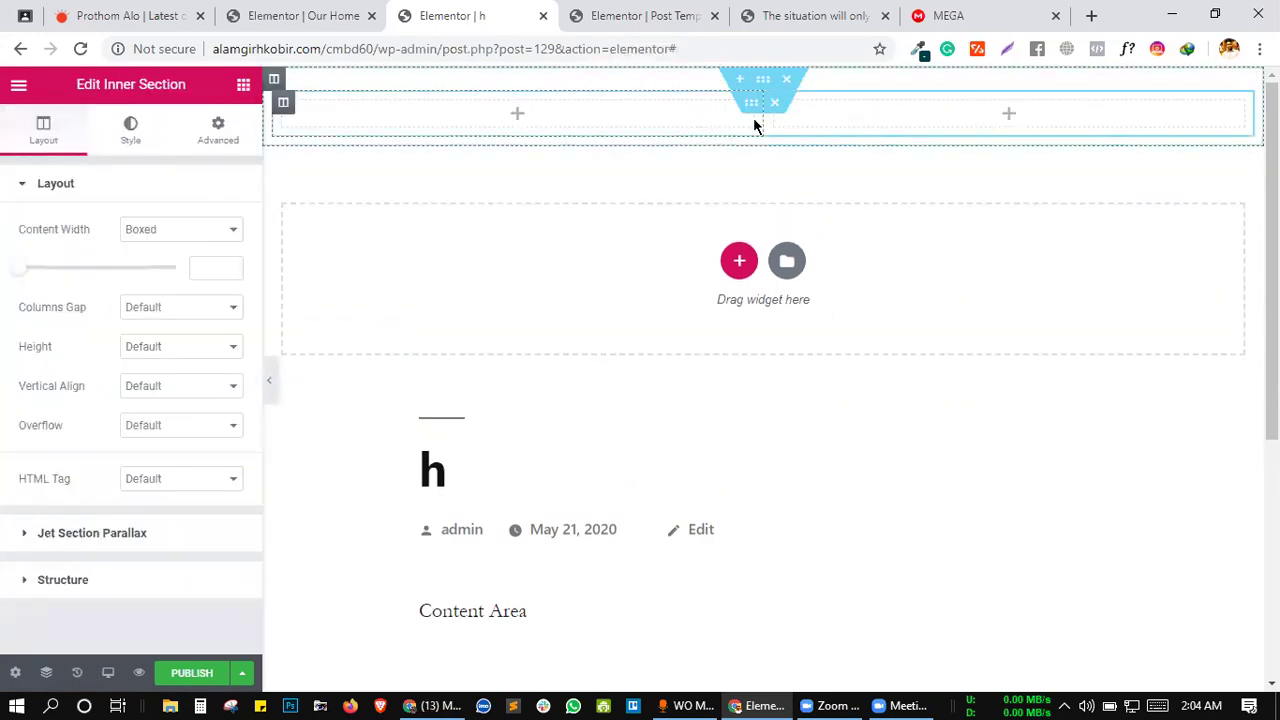
{"action": "left_click_drag", "start_coordinate": [757, 119], "coordinate": [393, 92]}
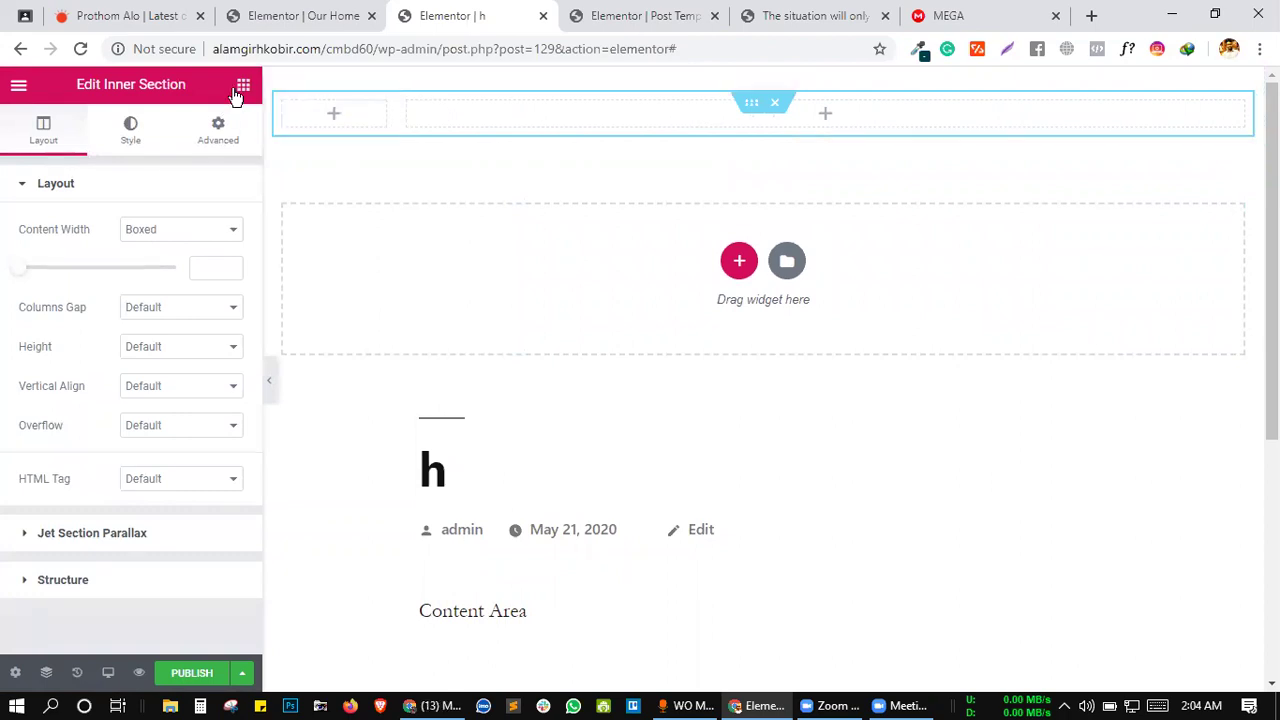
- Place an Image widget in the narrow first column and insert CODEMANBD-LOGO.png from the media library
{"action": "left_click", "coordinate": [242, 87]}
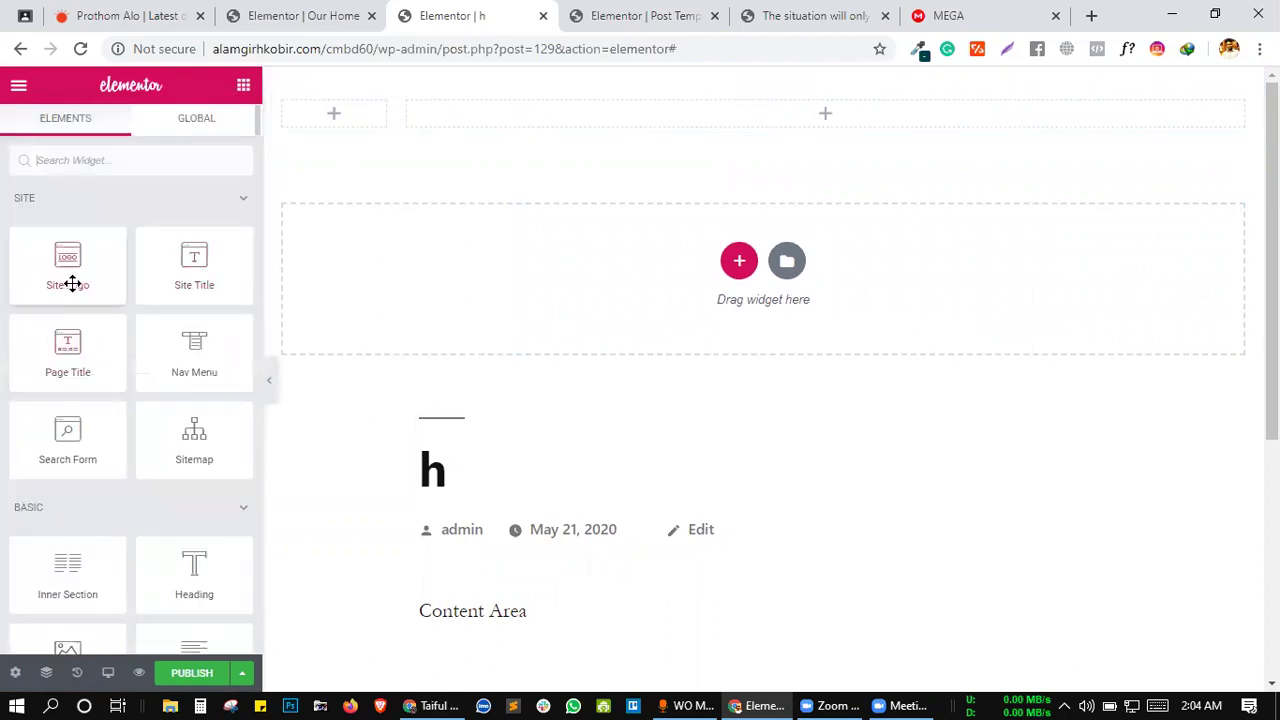
{"action": "scroll", "coordinate": [100, 560], "scroll_direction": "down", "scroll_amount": 1}
{"action": "left_click_drag", "start_coordinate": [70, 557], "coordinate": [362, 150]}
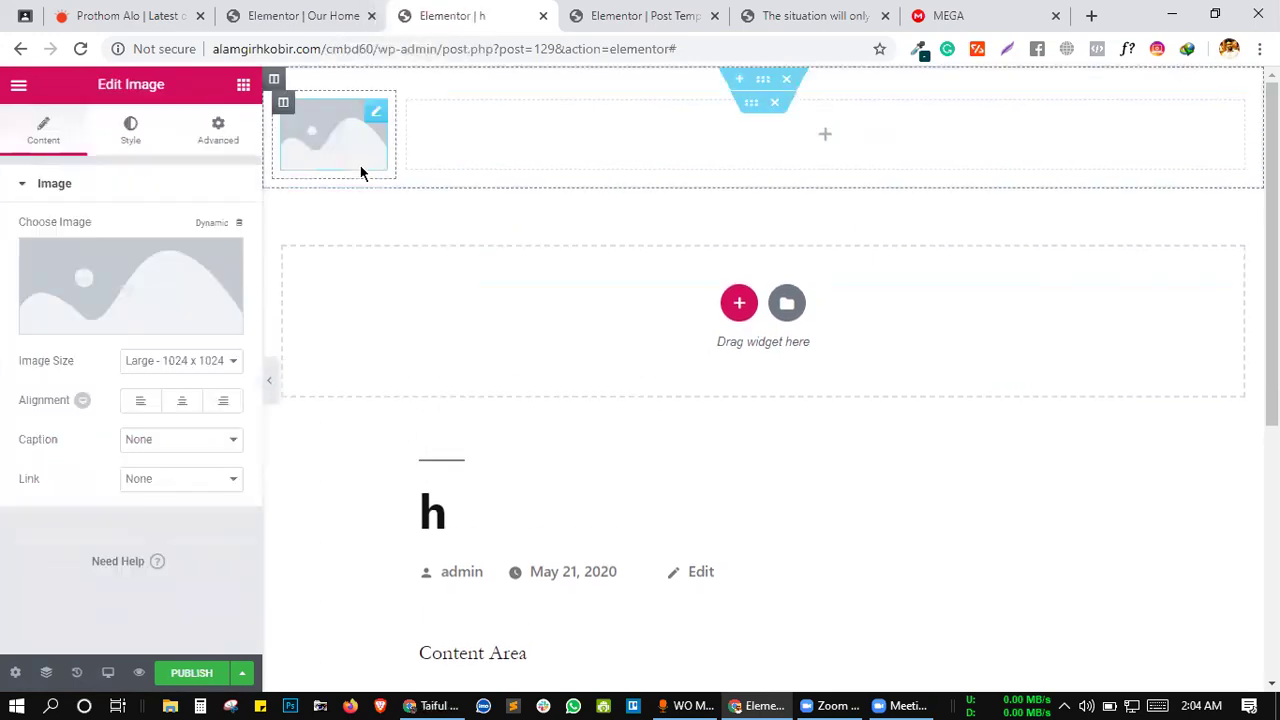
{"action": "left_click", "coordinate": [121, 275]}
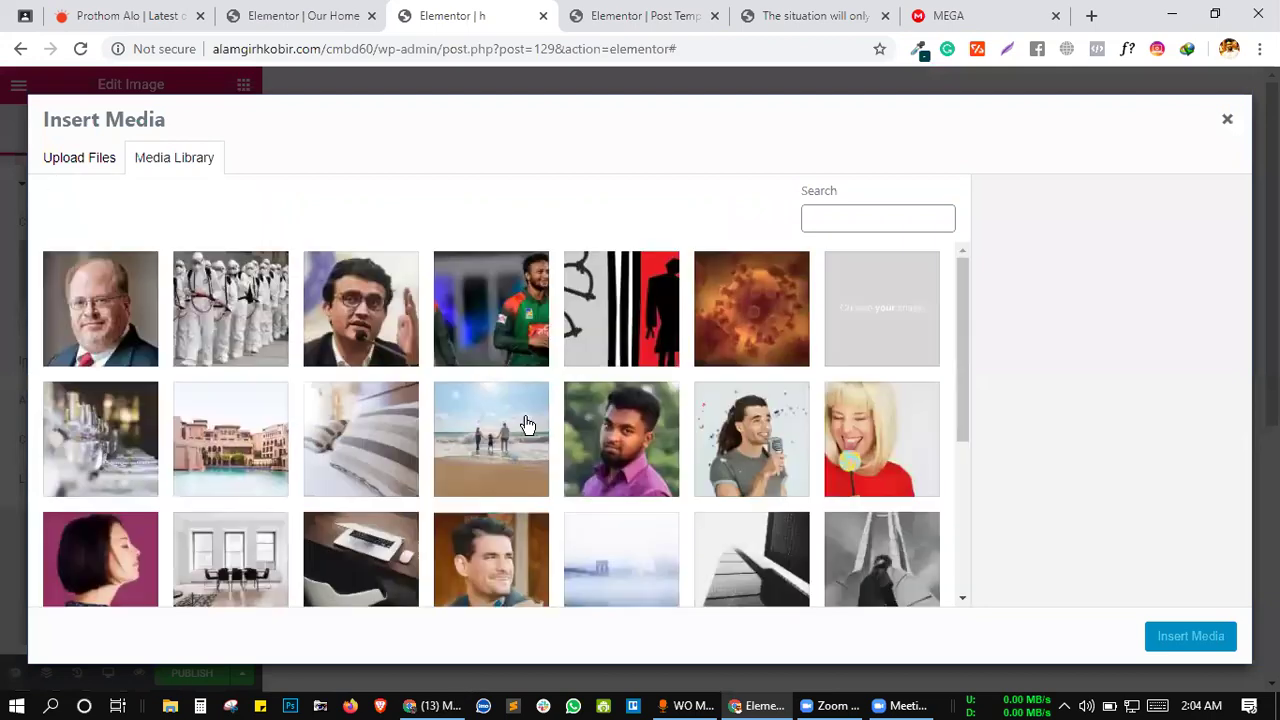
{"action": "scroll", "coordinate": [414, 443], "scroll_direction": "down", "scroll_amount": 3}
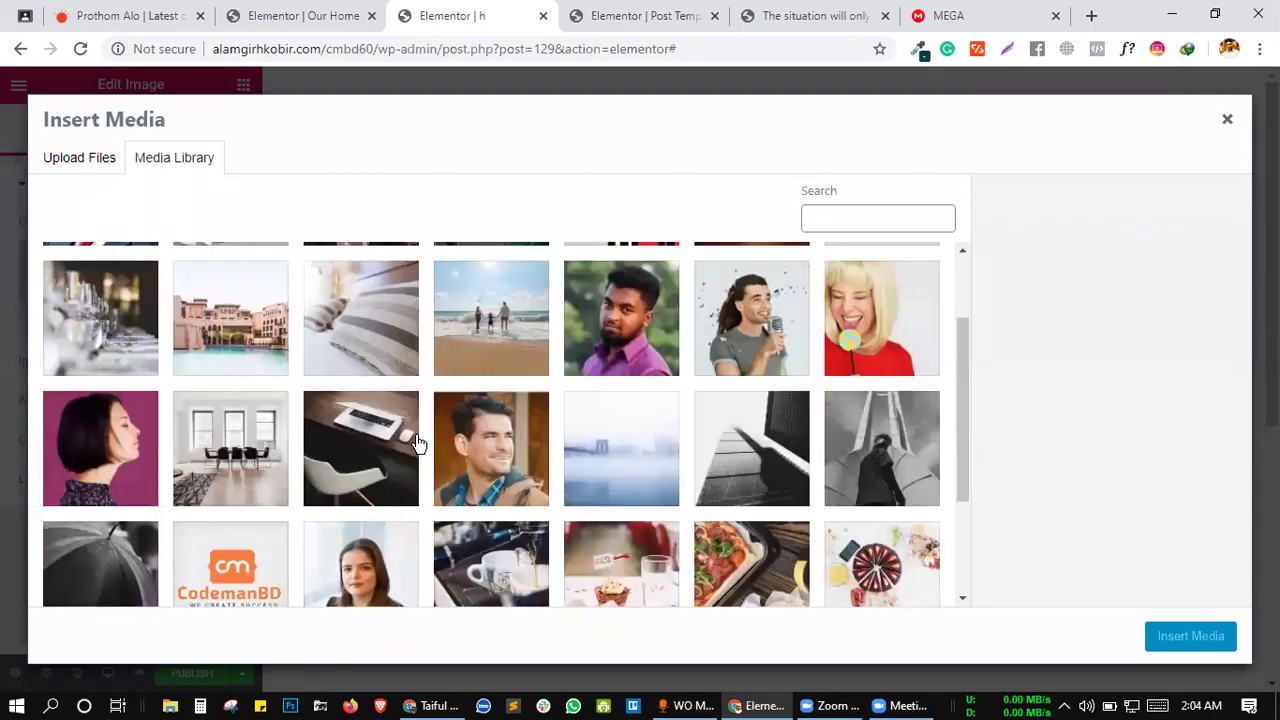
{"action": "left_click", "coordinate": [237, 555]}
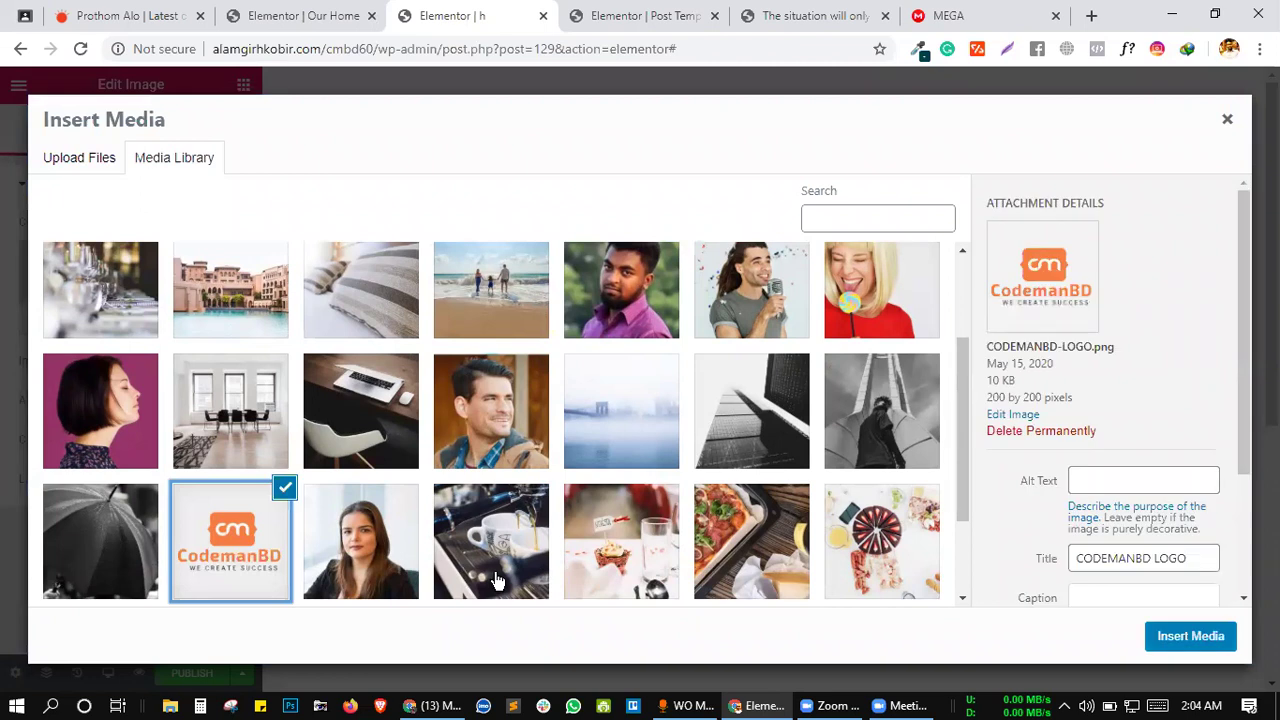
{"action": "left_click", "coordinate": [1190, 636]}
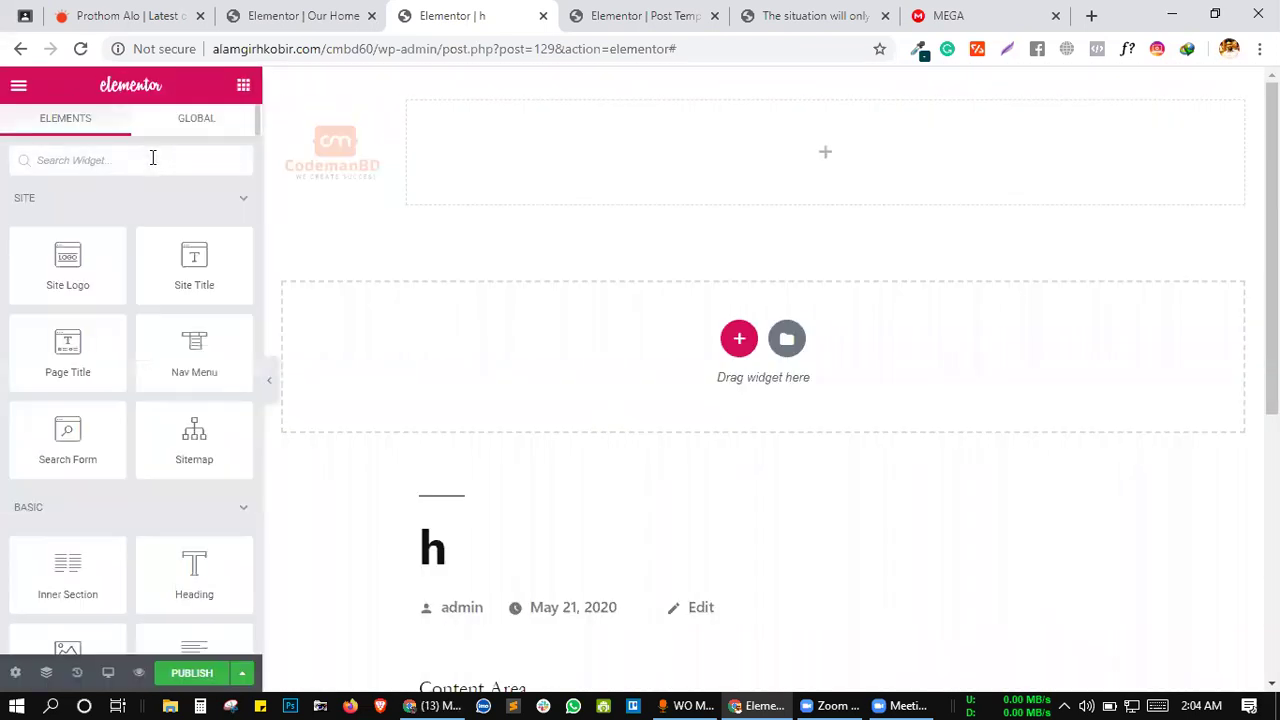
- Search the widgets for "me" and place a Nav Menu widget in the wide column beside the logo
{"action": "type", "text": "m"}
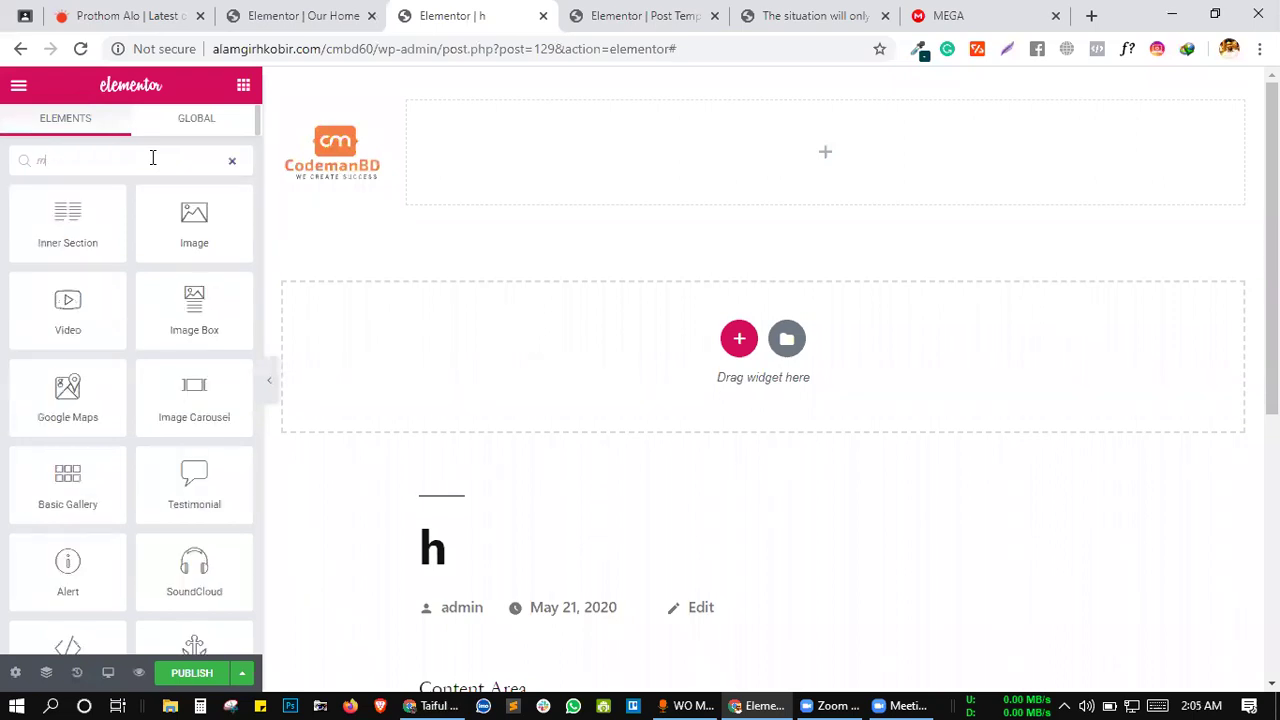
{"action": "type", "text": "4"}
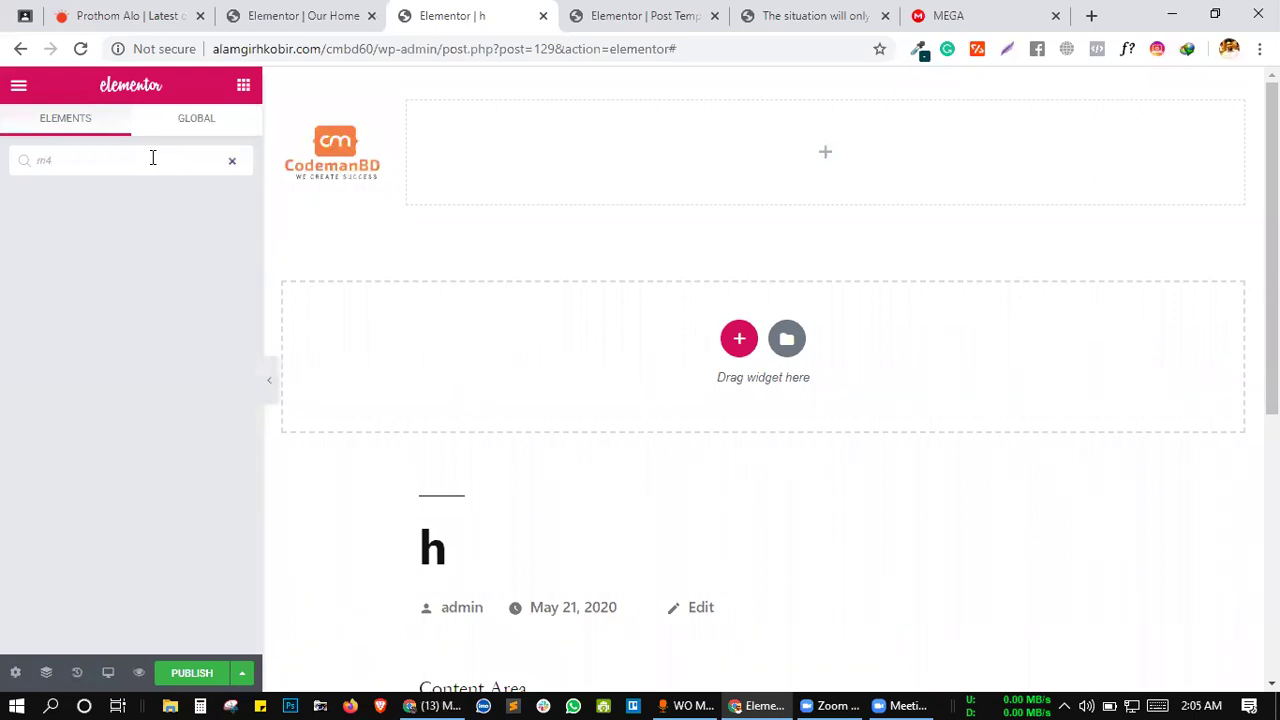
{"action": "key", "text": "BackSpace"}
{"action": "type", "text": "e"}
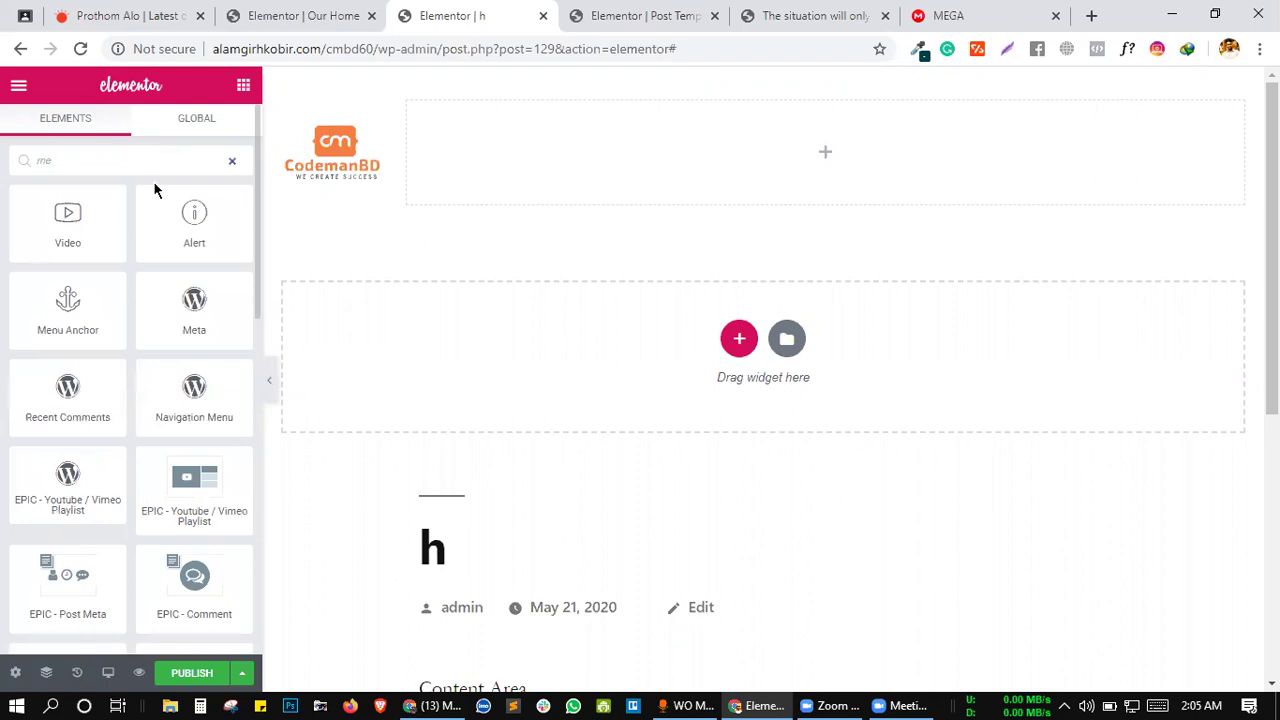
{"action": "scroll", "coordinate": [94, 389], "scroll_direction": "down", "scroll_amount": 5}
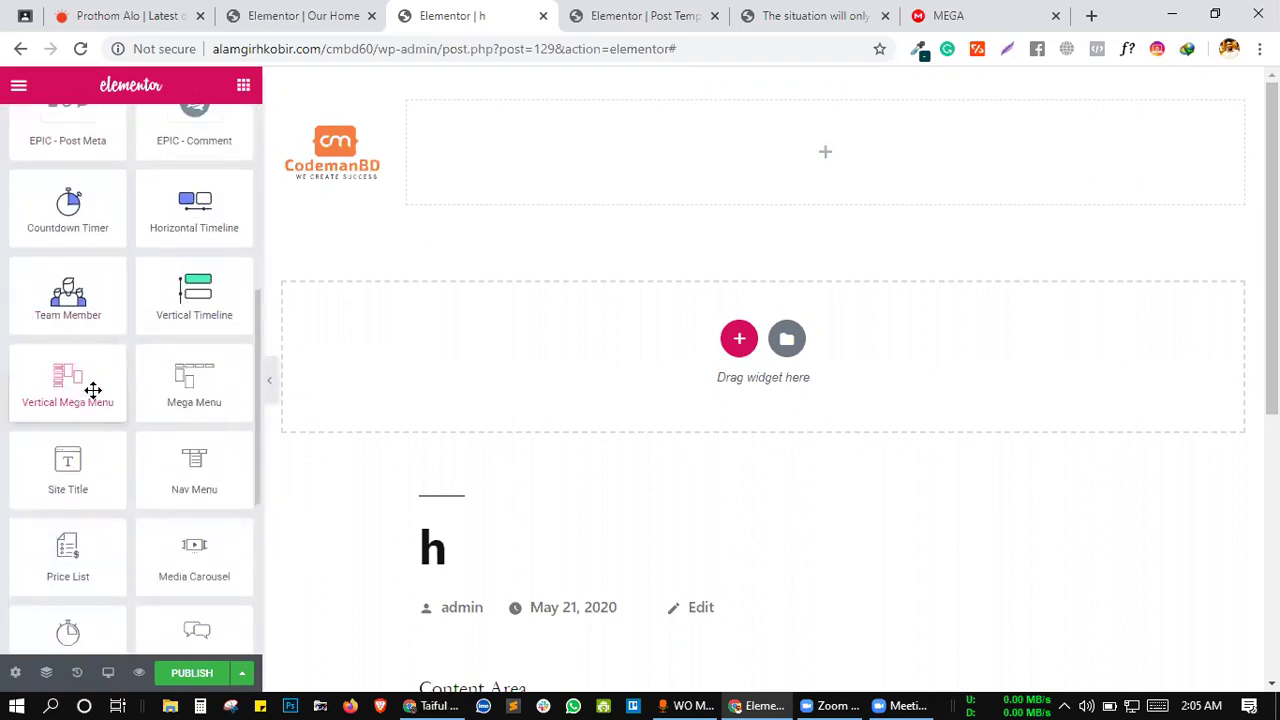
{"action": "scroll", "coordinate": [91, 389], "scroll_direction": "down", "scroll_amount": 1}
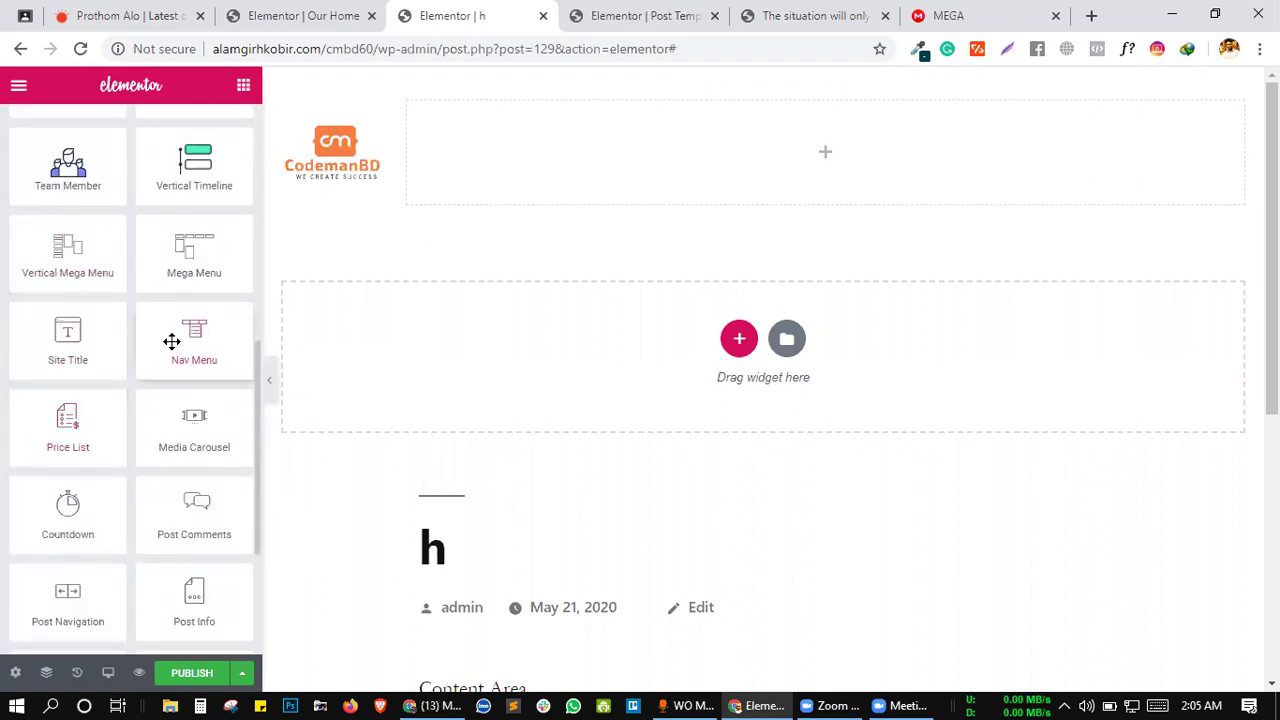
{"action": "scroll", "coordinate": [171, 340], "scroll_direction": "down", "scroll_amount": 1}
{"action": "left_click_drag", "start_coordinate": [174, 193], "coordinate": [717, 134]}
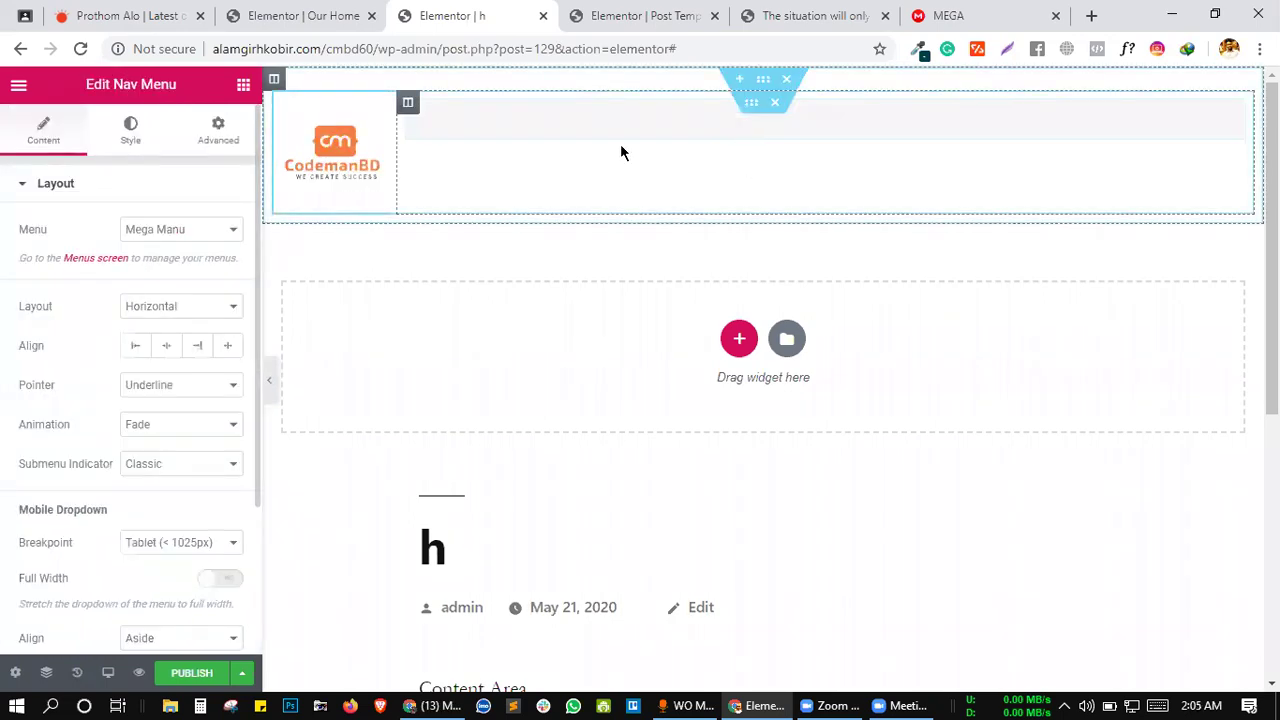
- Set the menu column's vertical alignment to Middle and align the nav menu to the right
{"action": "left_click", "coordinate": [407, 102]}
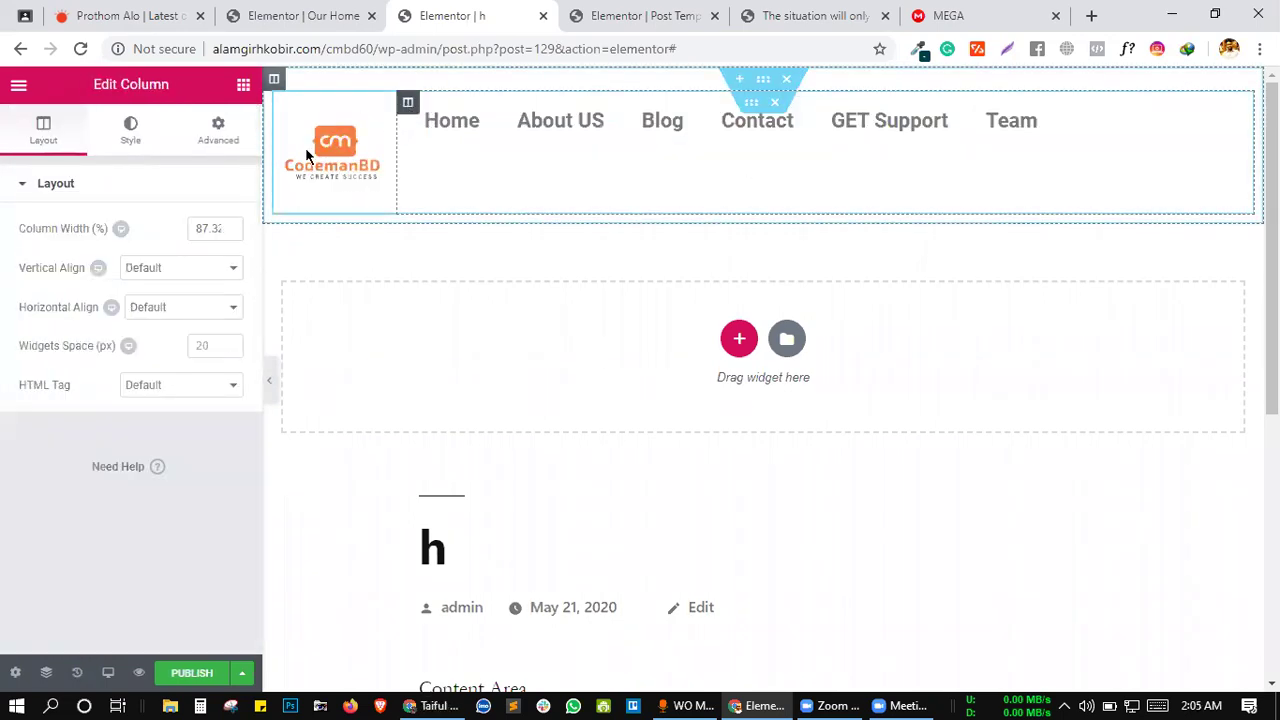
{"action": "left_click", "coordinate": [210, 267]}
{"action": "left_click", "coordinate": [195, 311]}
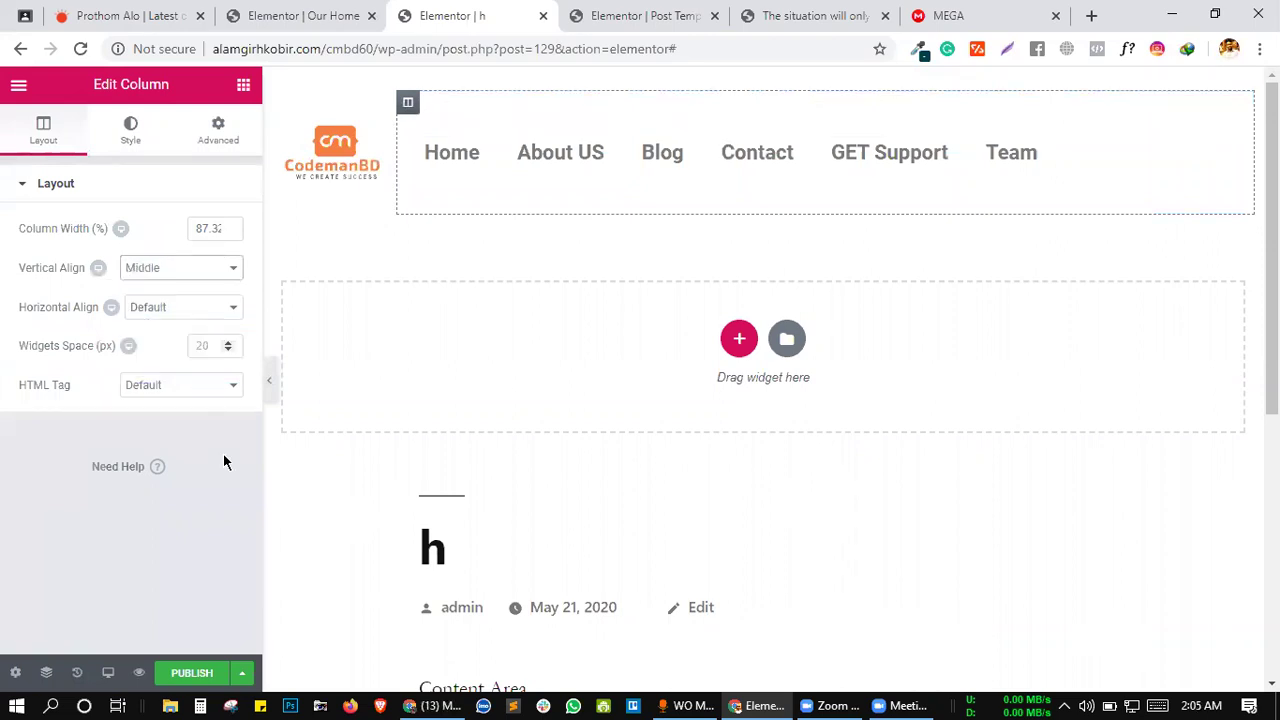
{"action": "left_click", "coordinate": [191, 673]}
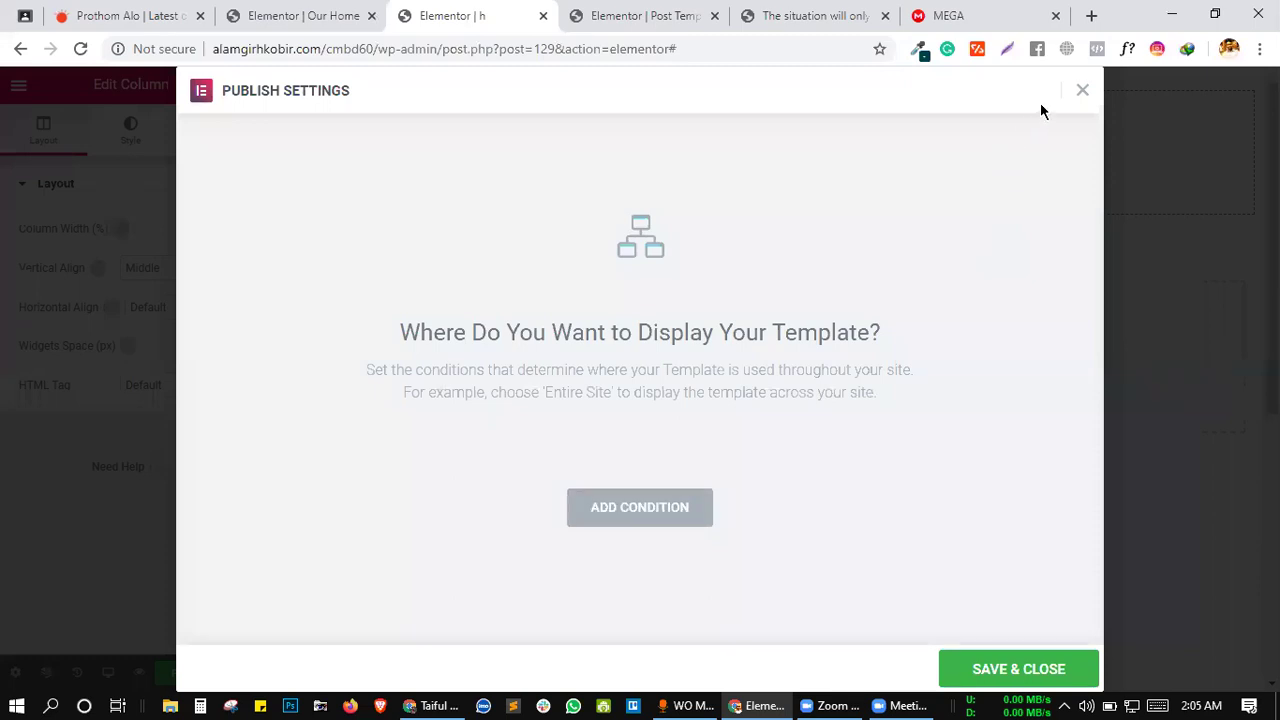
{"action": "left_click", "coordinate": [1083, 93]}
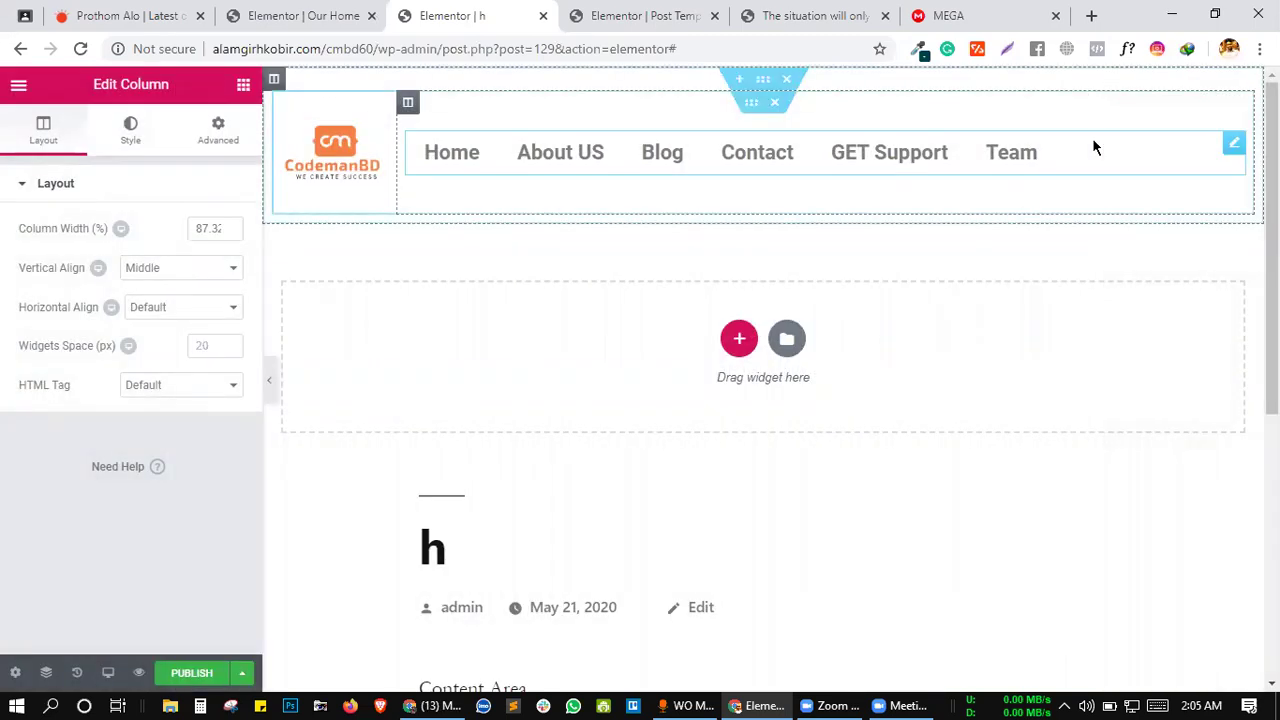
{"action": "left_click", "coordinate": [1092, 137]}
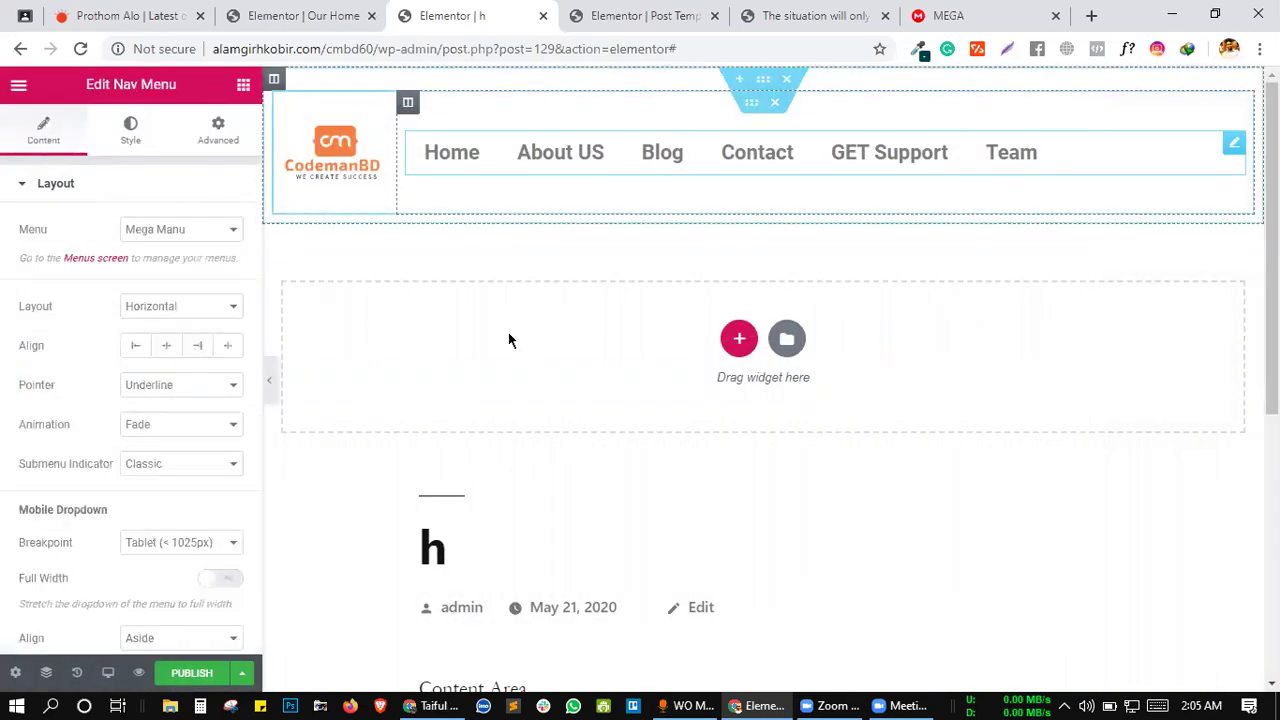
{"action": "left_click", "coordinate": [197, 345]}
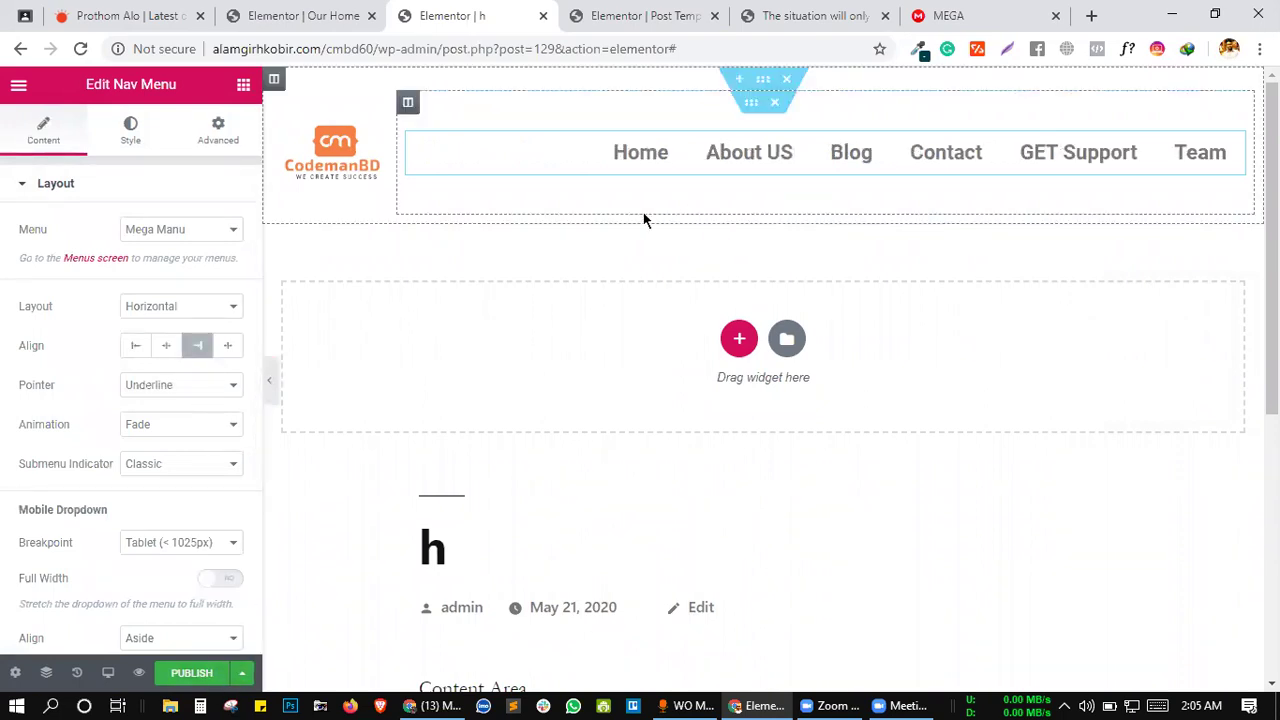
- Give the header section a gradient background with #fcfcfc as the first color
{"action": "left_click", "coordinate": [765, 90]}
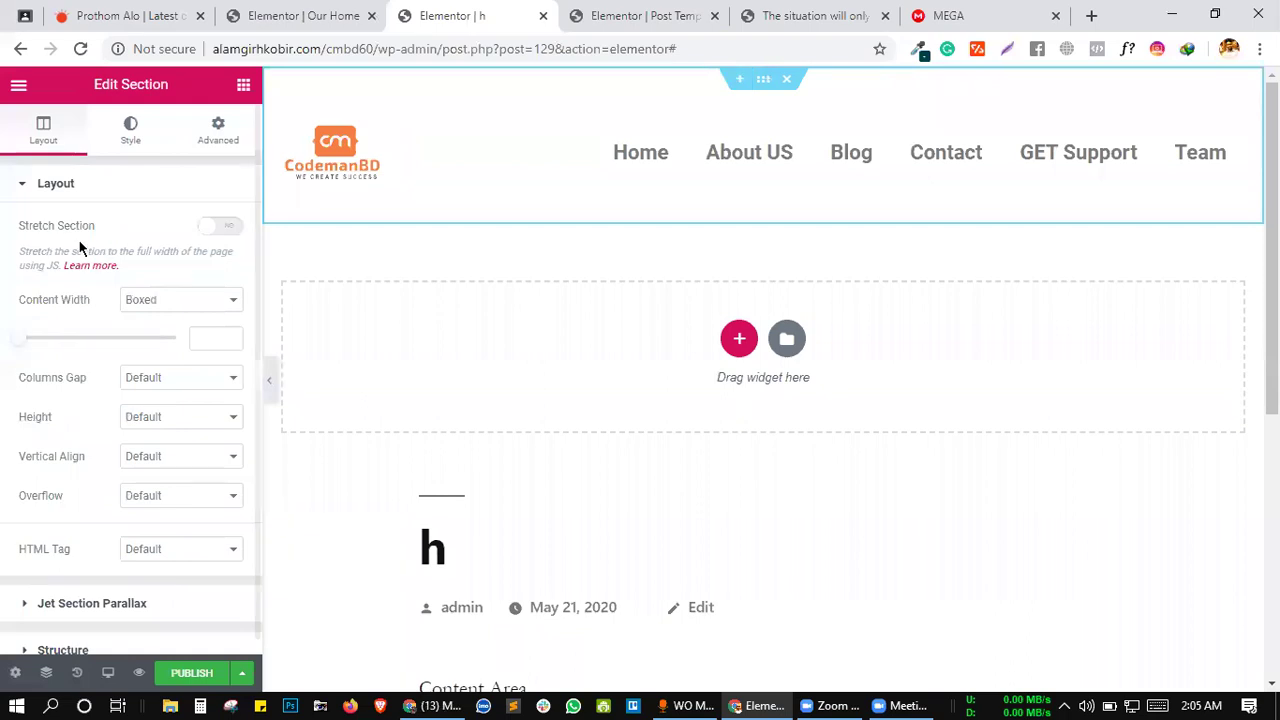
{"action": "left_click", "coordinate": [130, 130]}
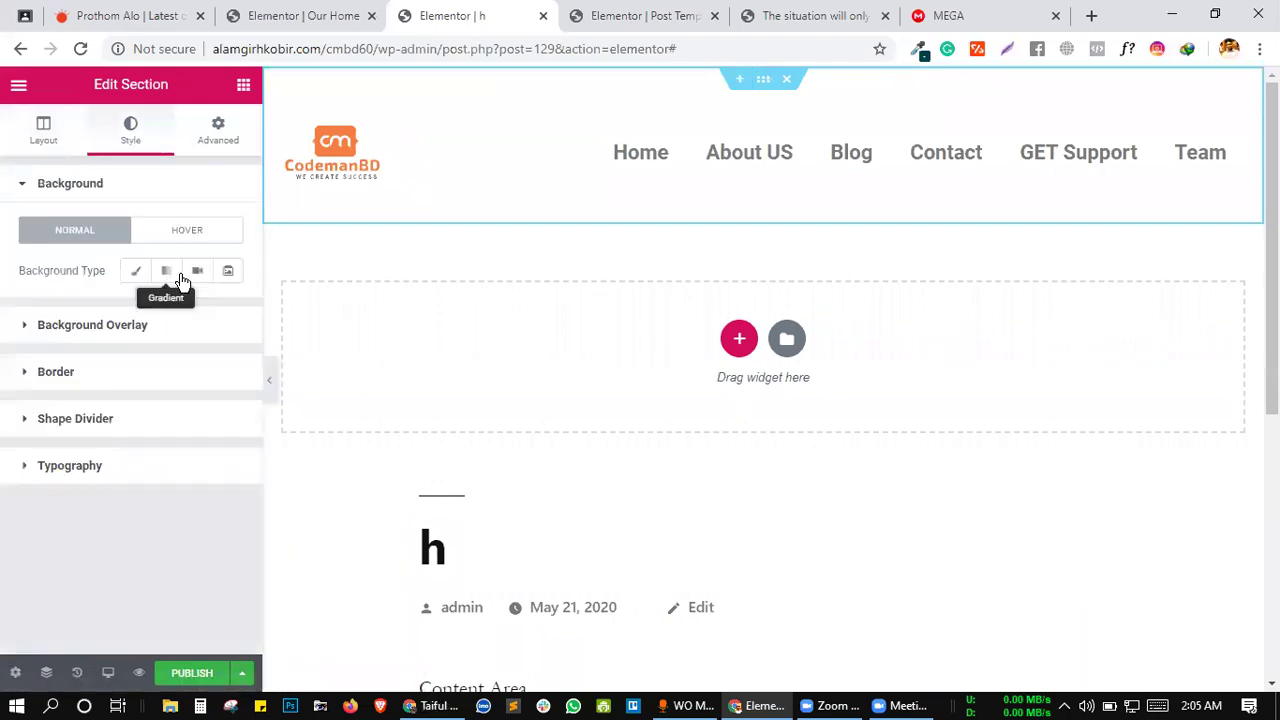
{"action": "left_click", "coordinate": [171, 281]}
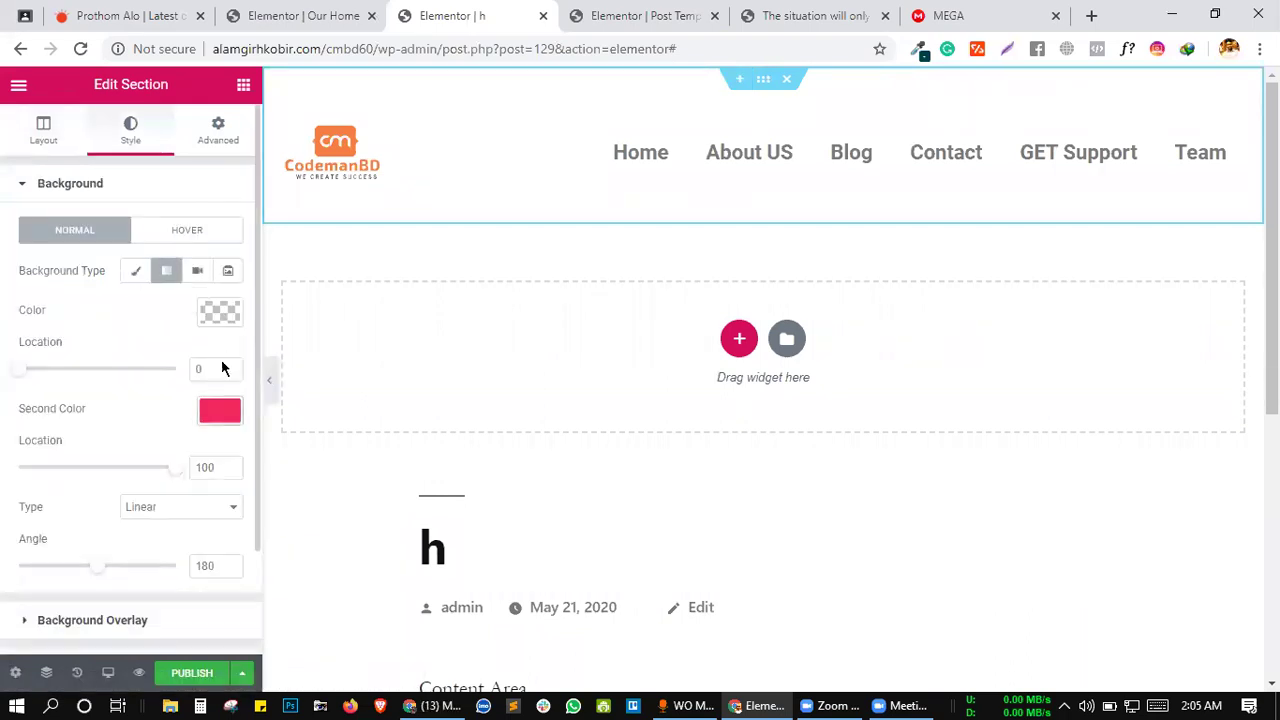
{"action": "left_click", "coordinate": [219, 313]}
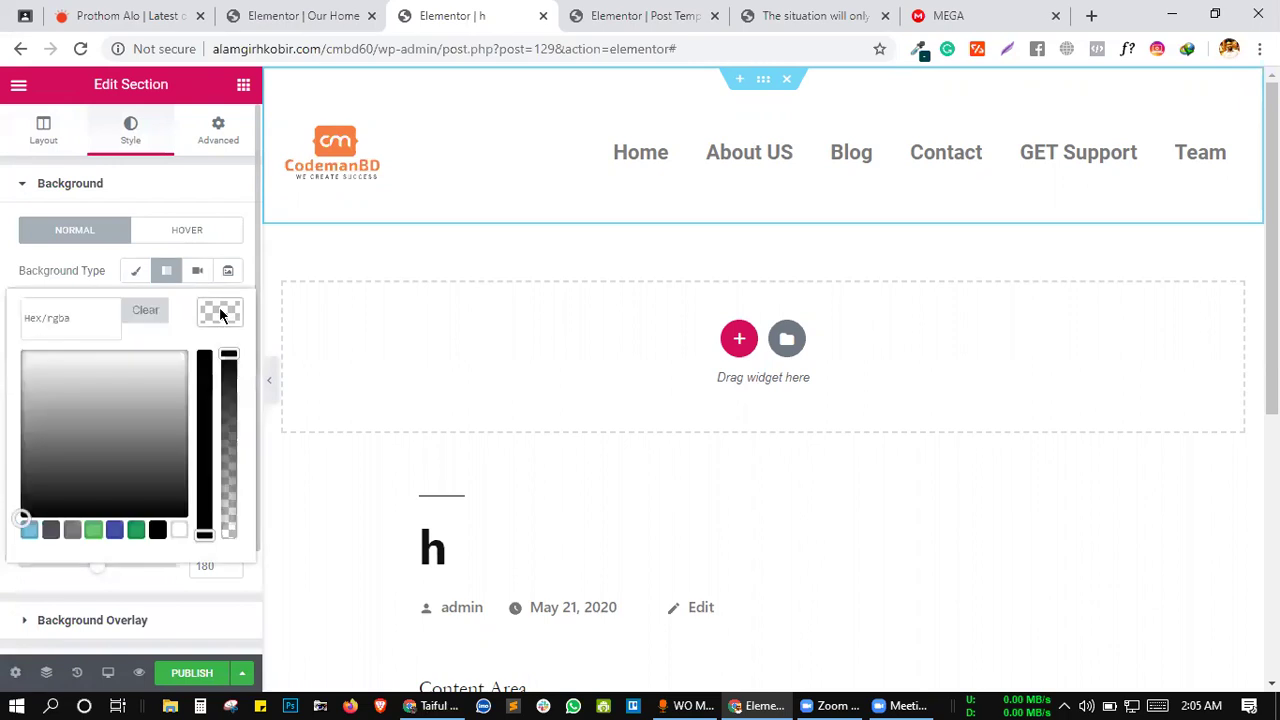
{"action": "left_click", "coordinate": [162, 450]}
{"action": "left_click_drag", "start_coordinate": [146, 479], "coordinate": [26, 351]}
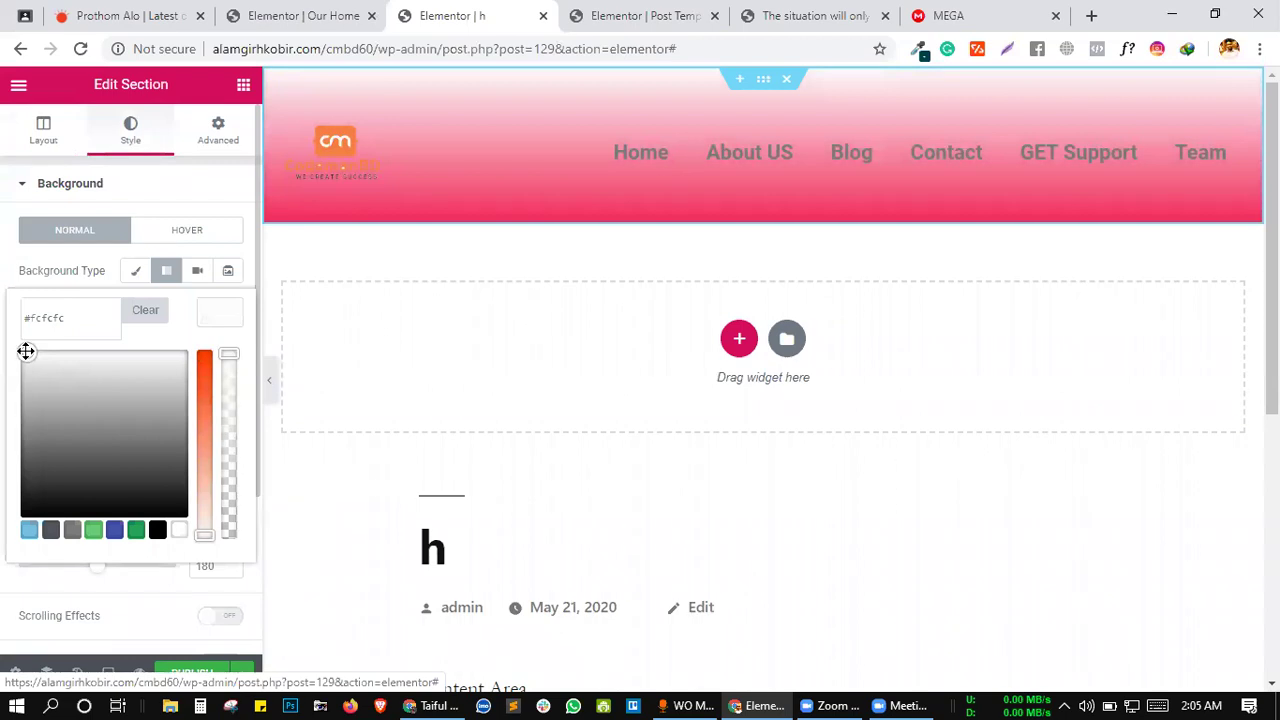
{"action": "left_click", "coordinate": [223, 312]}
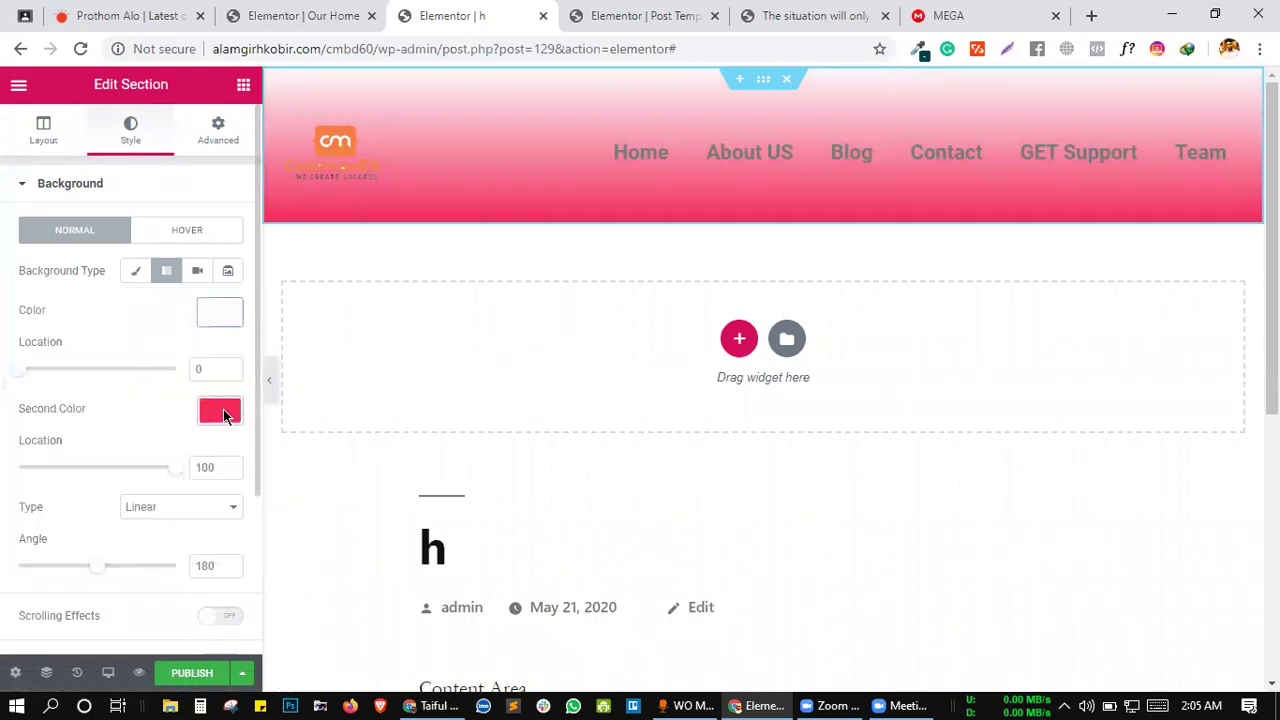
- Set the second color of the header section's gradient to the green #61ce70
{"action": "left_click", "coordinate": [221, 412]}
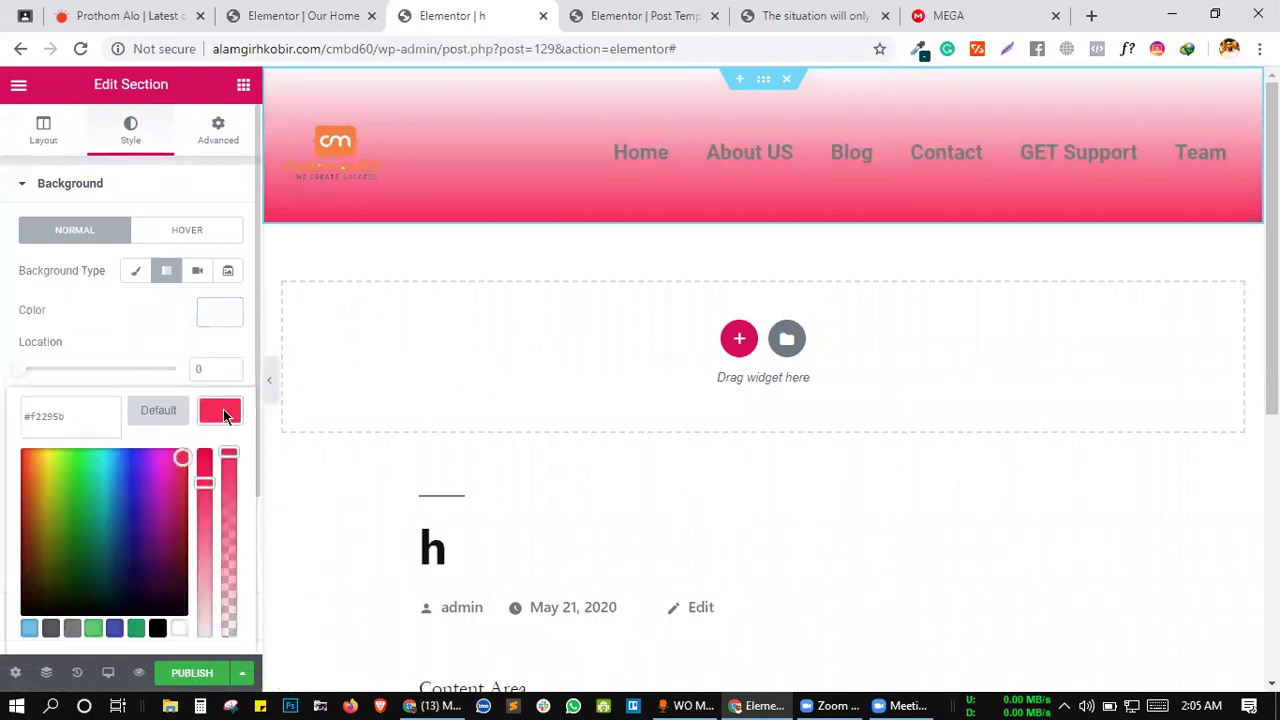
{"action": "left_click", "coordinate": [93, 630]}
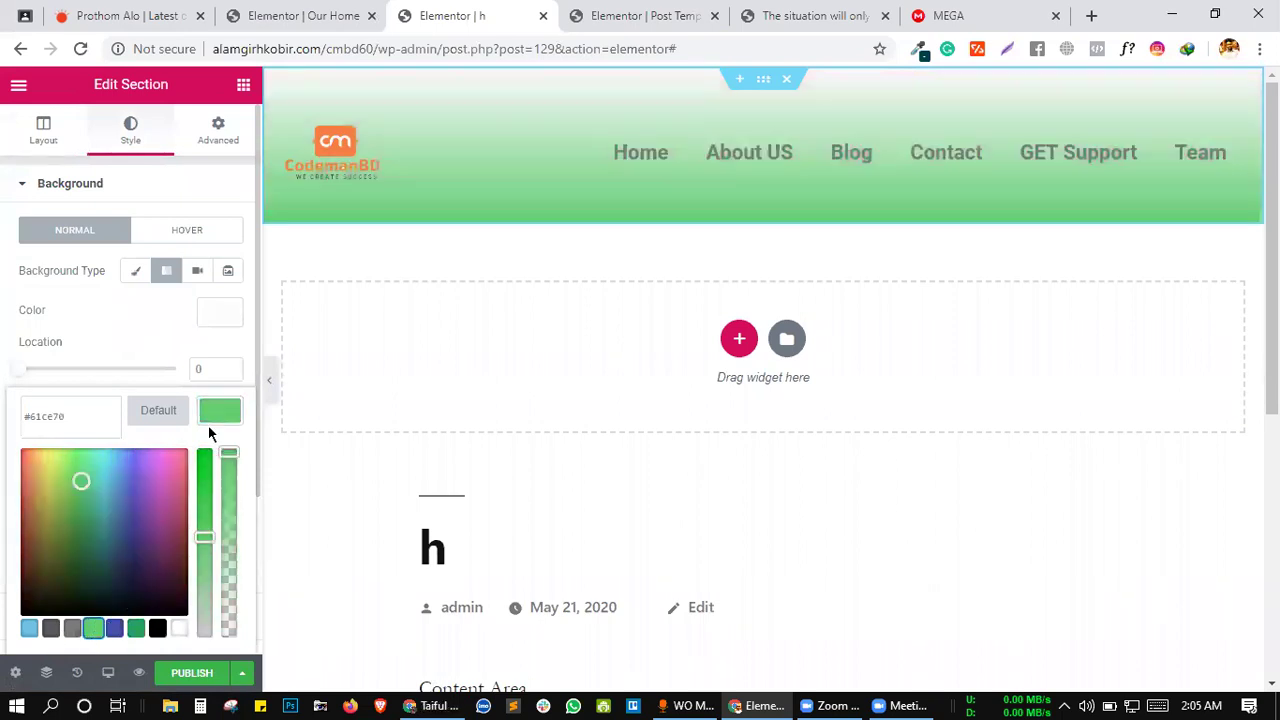
{"action": "left_click", "coordinate": [213, 415]}
- Publish the header template with its display condition set to include Singular, All Singular
{"action": "left_click", "coordinate": [195, 674]}
{"action": "left_click", "coordinate": [642, 510]}
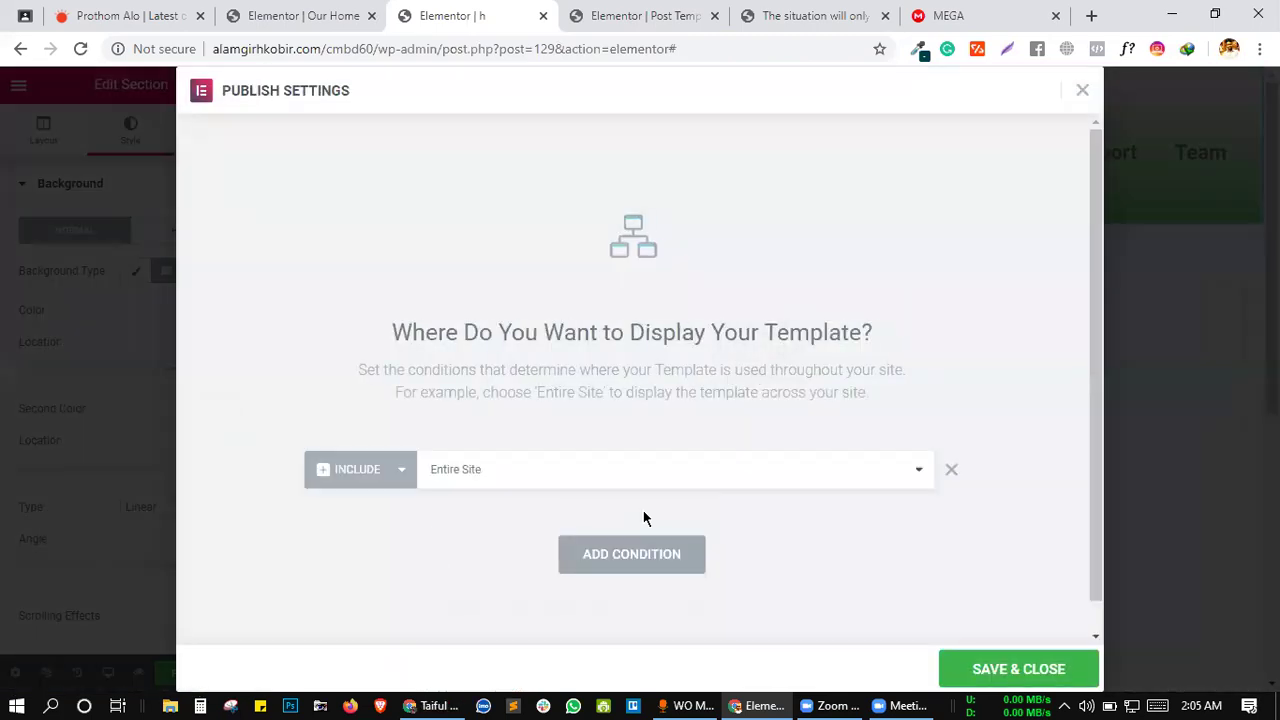
{"action": "left_click", "coordinate": [507, 483]}
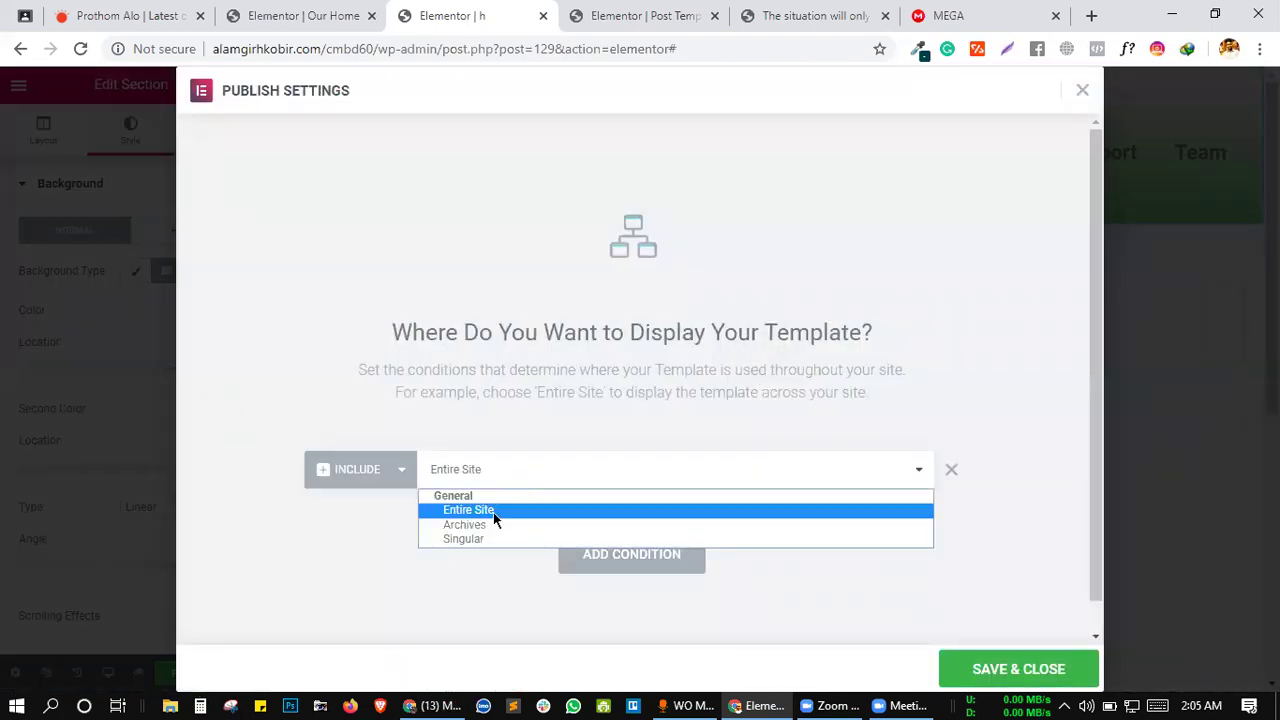
{"action": "left_click", "coordinate": [476, 541]}
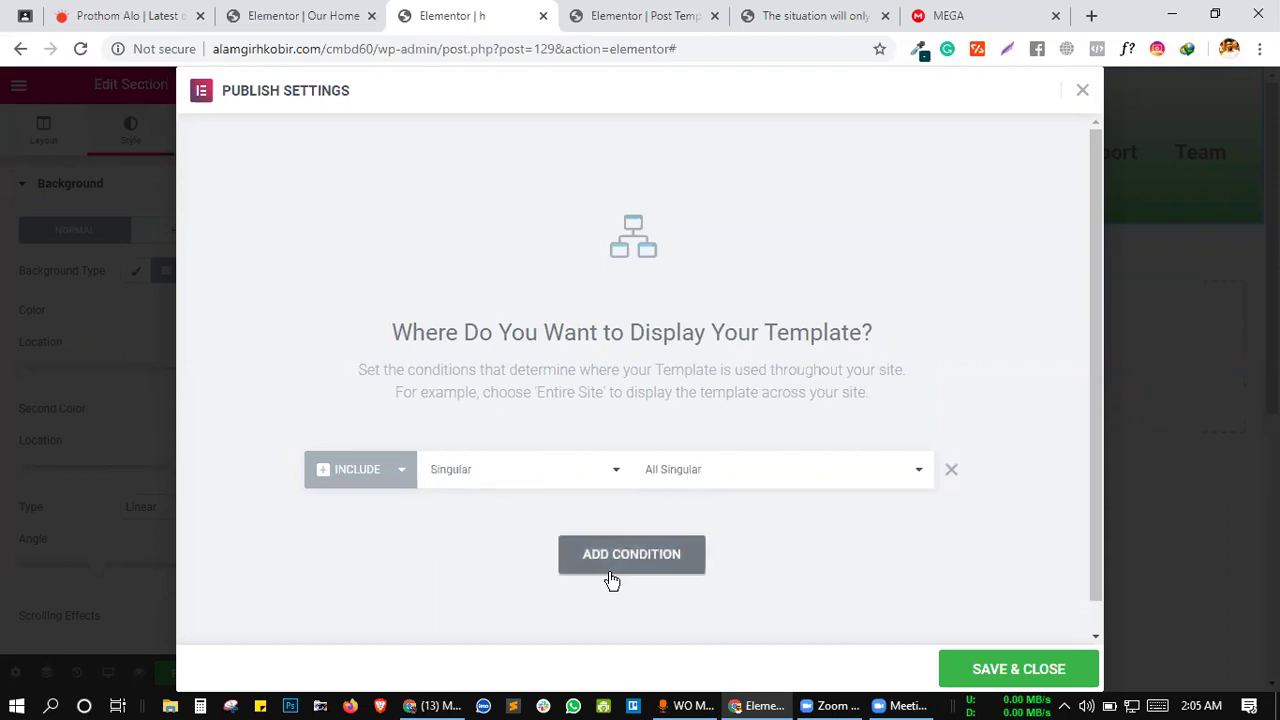
{"action": "key", "text": "Escape"}
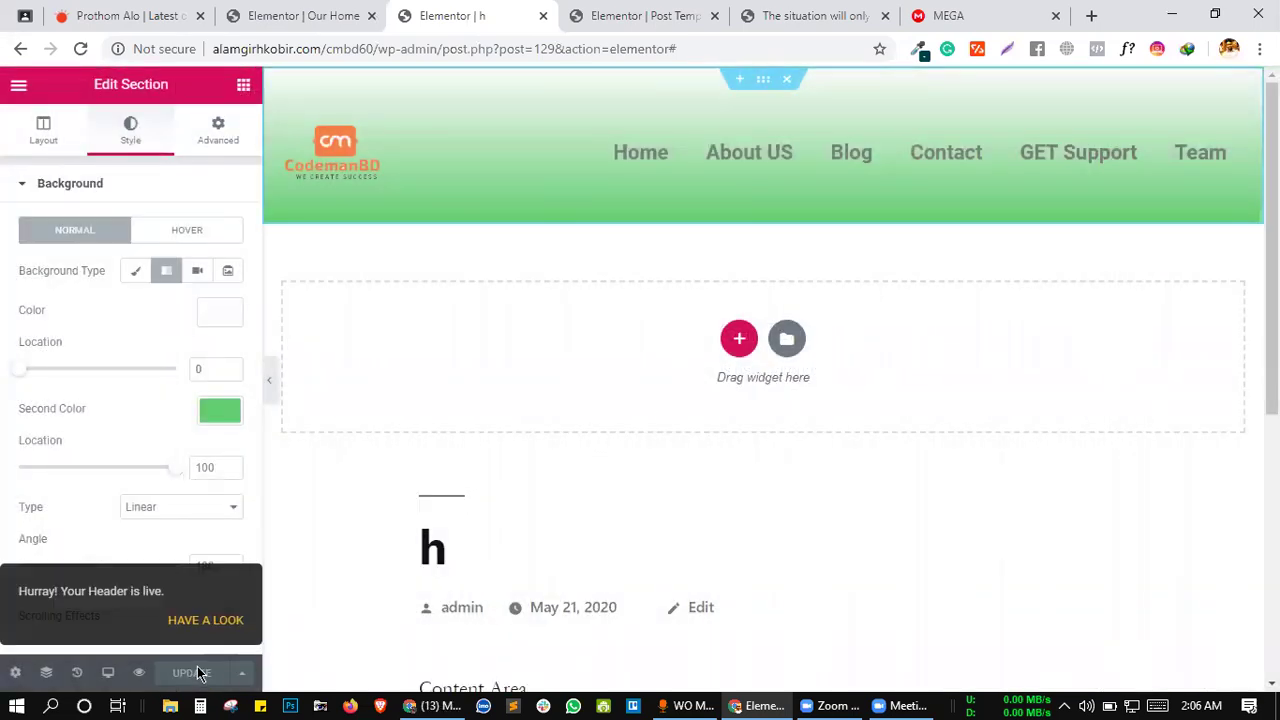
- Check the new header on the live home page without the preview parameters, and open the post "The situation will only get worse"
{"action": "left_click", "coordinate": [603, 10]}
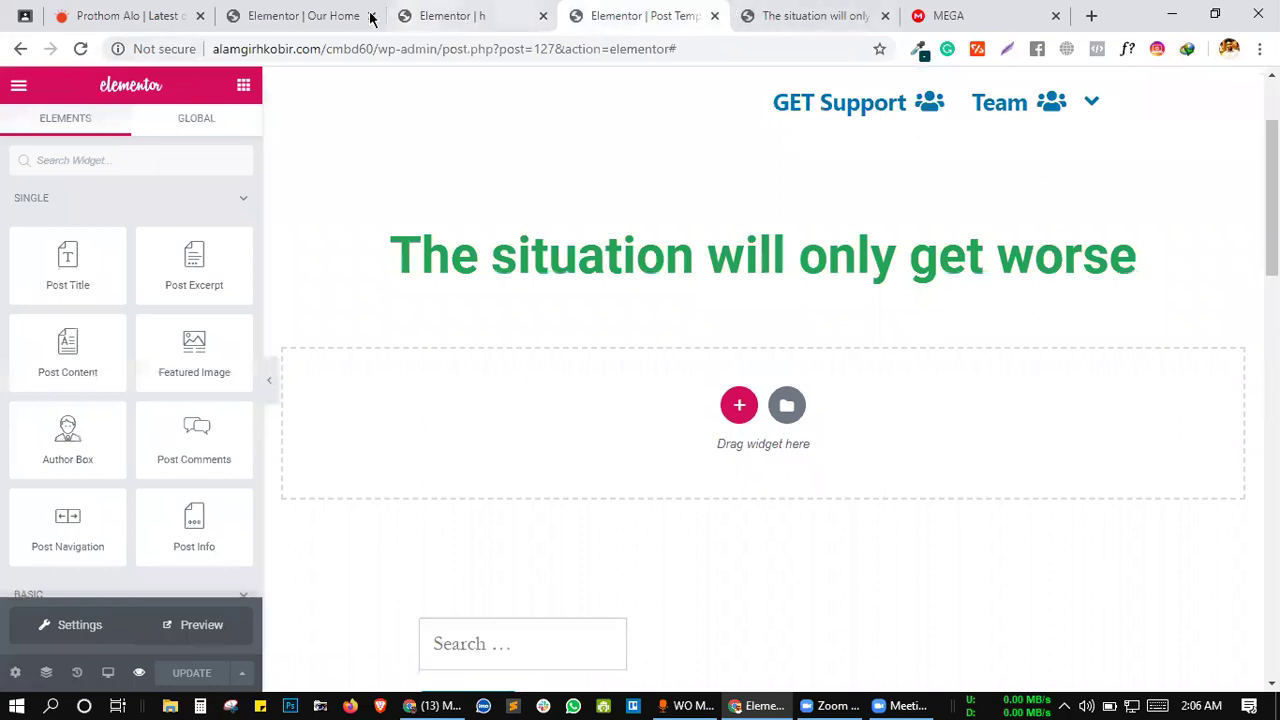
{"action": "left_click", "coordinate": [300, 16]}
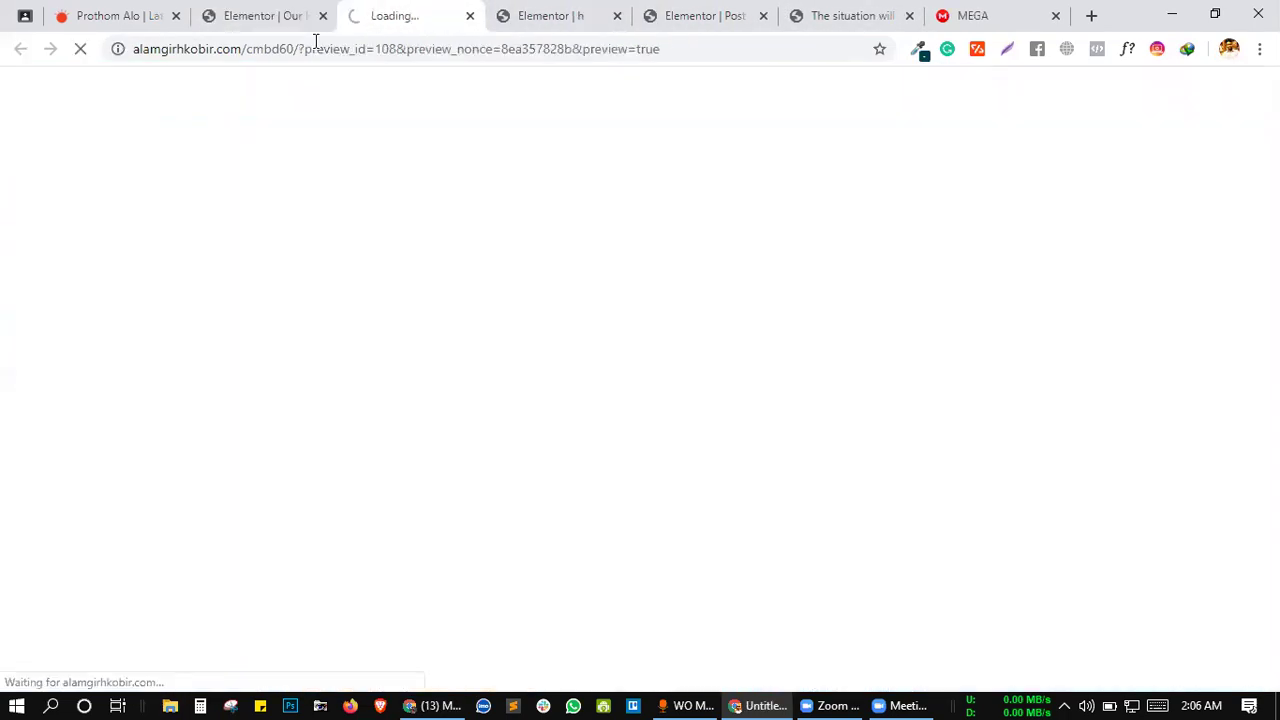
{"action": "left_click_drag", "start_coordinate": [297, 43], "coordinate": [723, 28]}
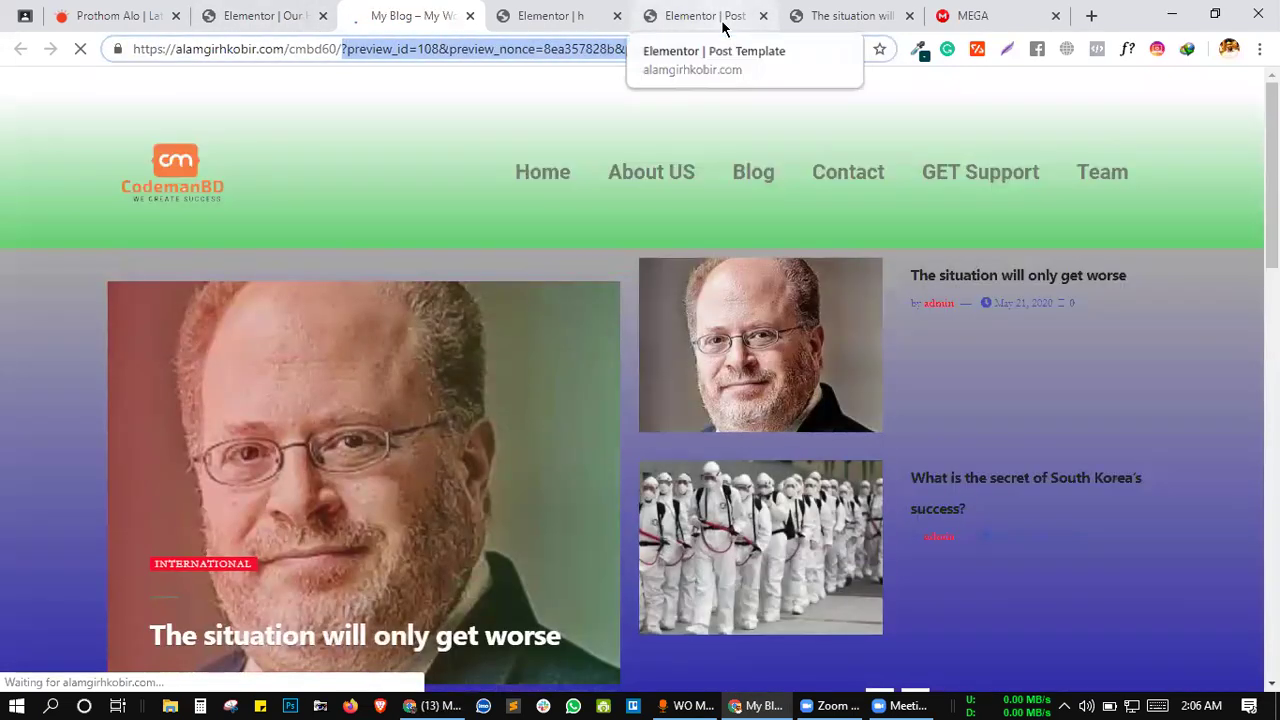
{"action": "key", "text": "BackSpace"}
{"action": "key", "text": "Return"}
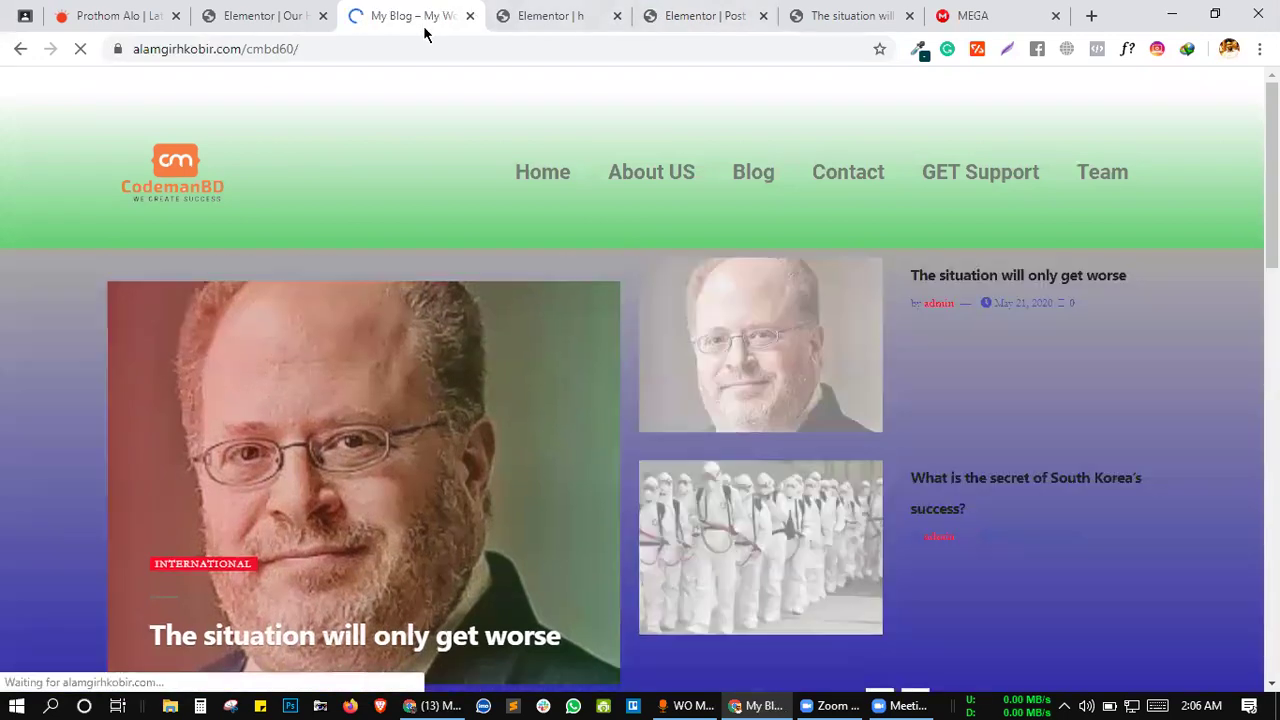
{"action": "scroll", "coordinate": [381, 549], "scroll_direction": "down", "scroll_amount": 1}
{"action": "key", "text": "F5"}
{"action": "left_click", "coordinate": [484, 201]}
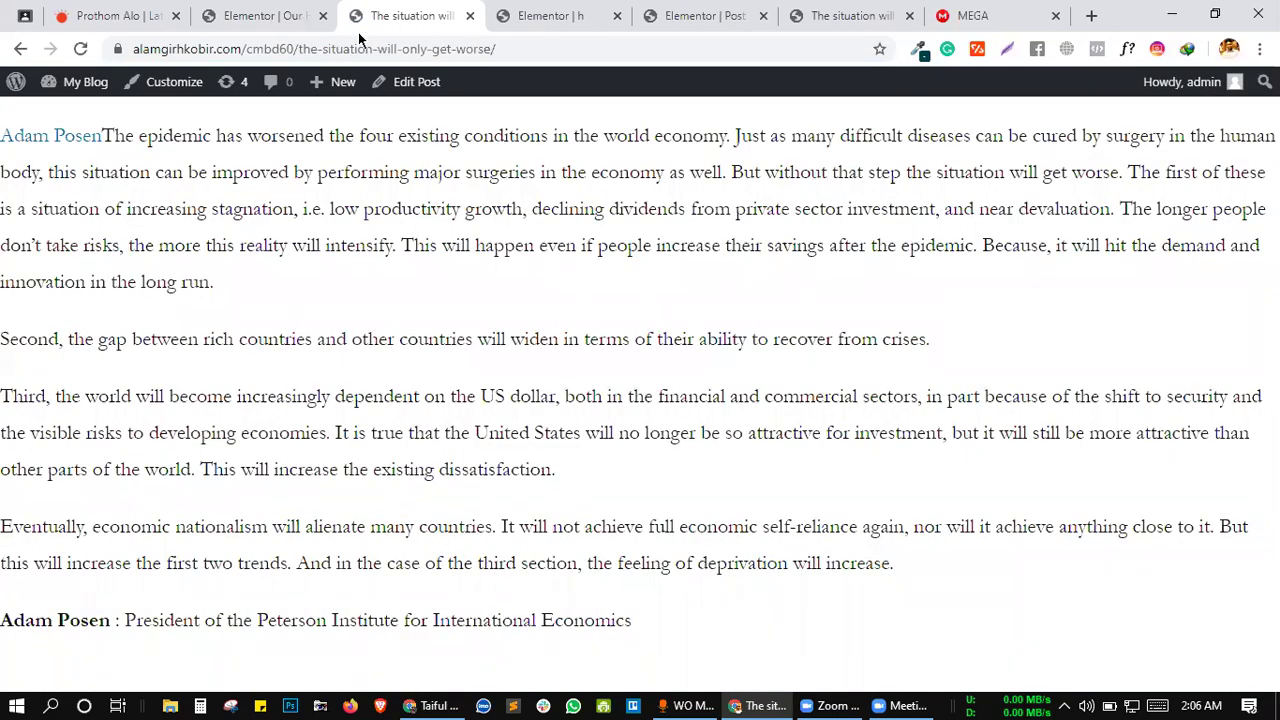
- Edit the post, change its template attribute to Elementor Full Width, and update it
{"action": "left_click", "coordinate": [410, 82]}
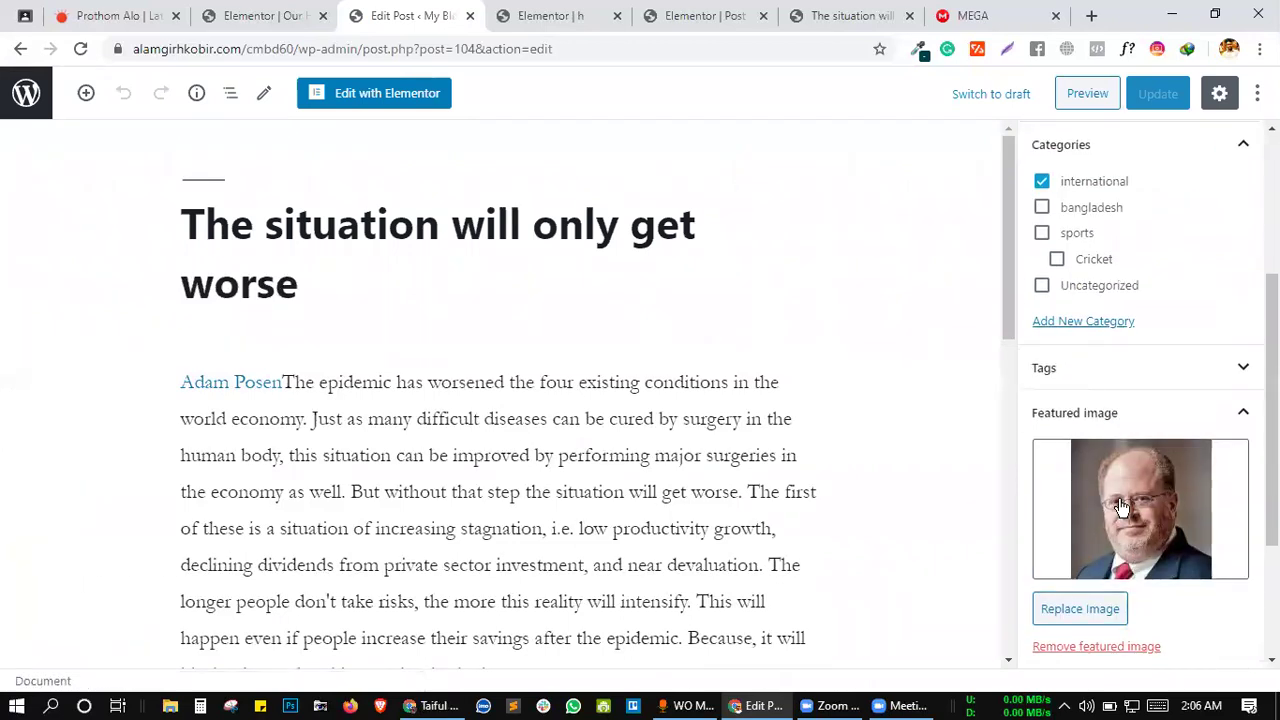
{"action": "scroll", "coordinate": [1112, 540], "scroll_direction": "down", "scroll_amount": 3}
{"action": "key", "text": "alt+Down"}
{"action": "key", "text": "Down"}
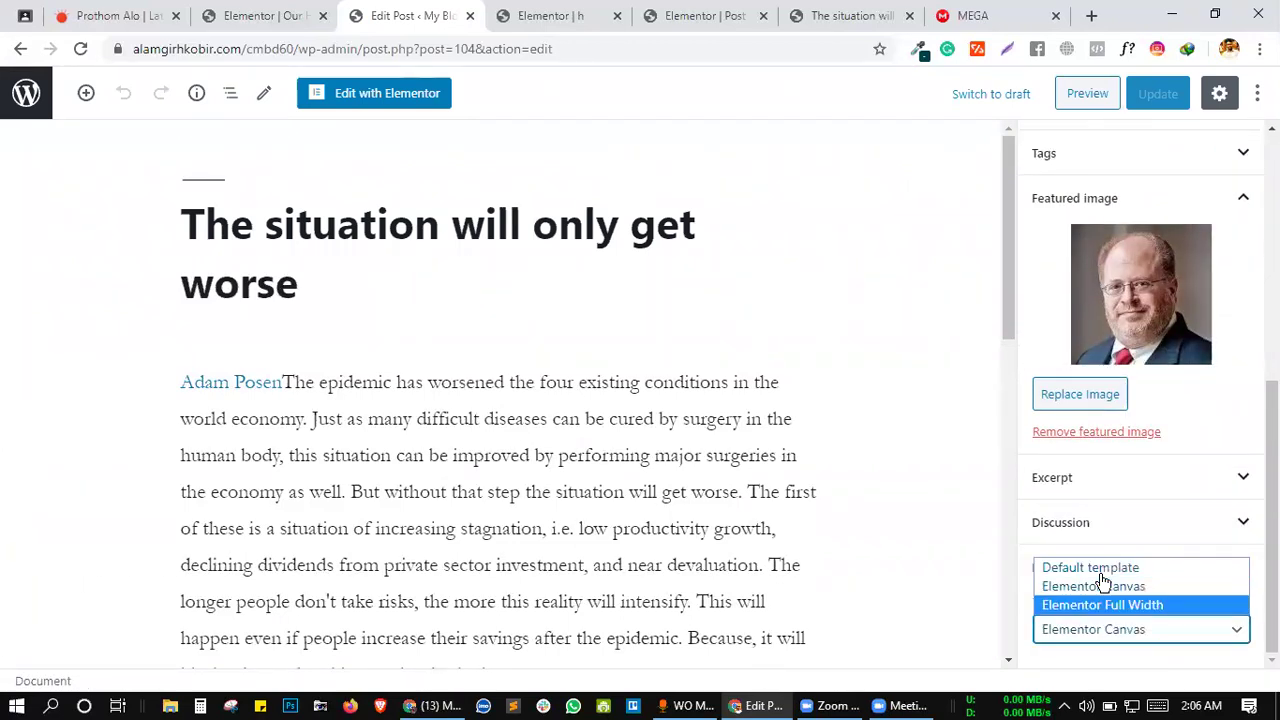
{"action": "key", "text": "Return"}
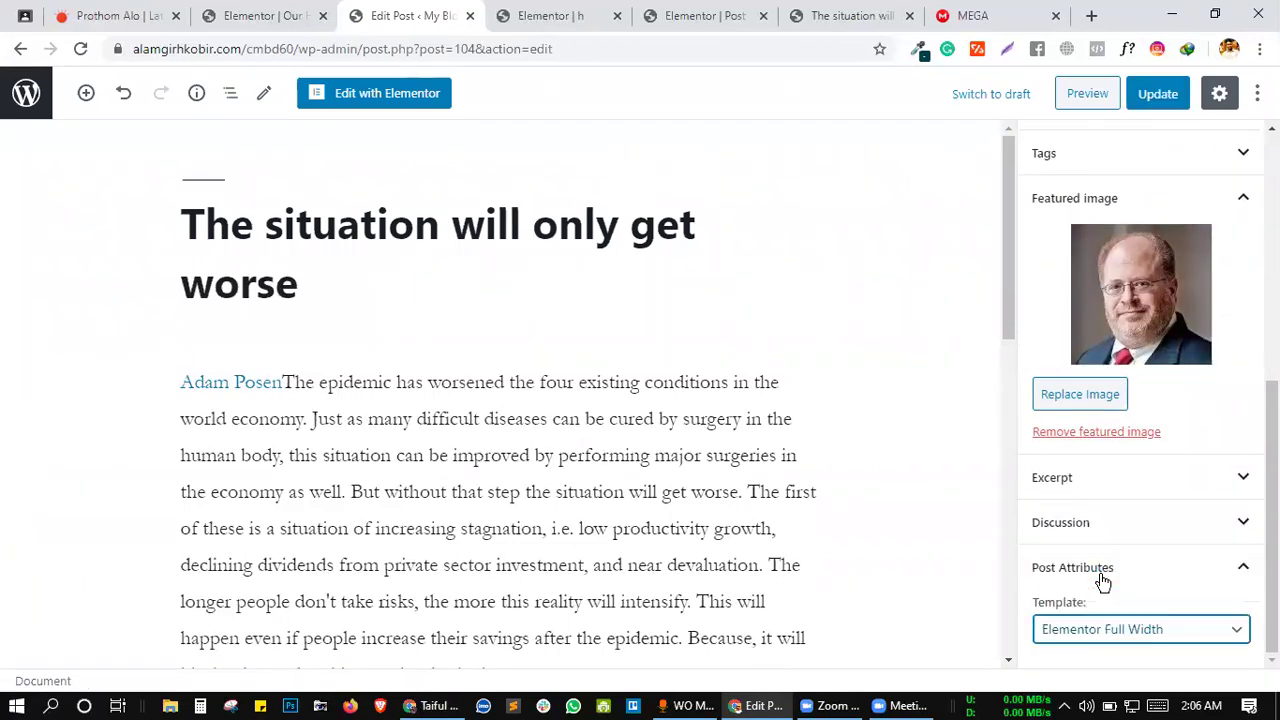
{"action": "left_click", "coordinate": [1150, 96]}
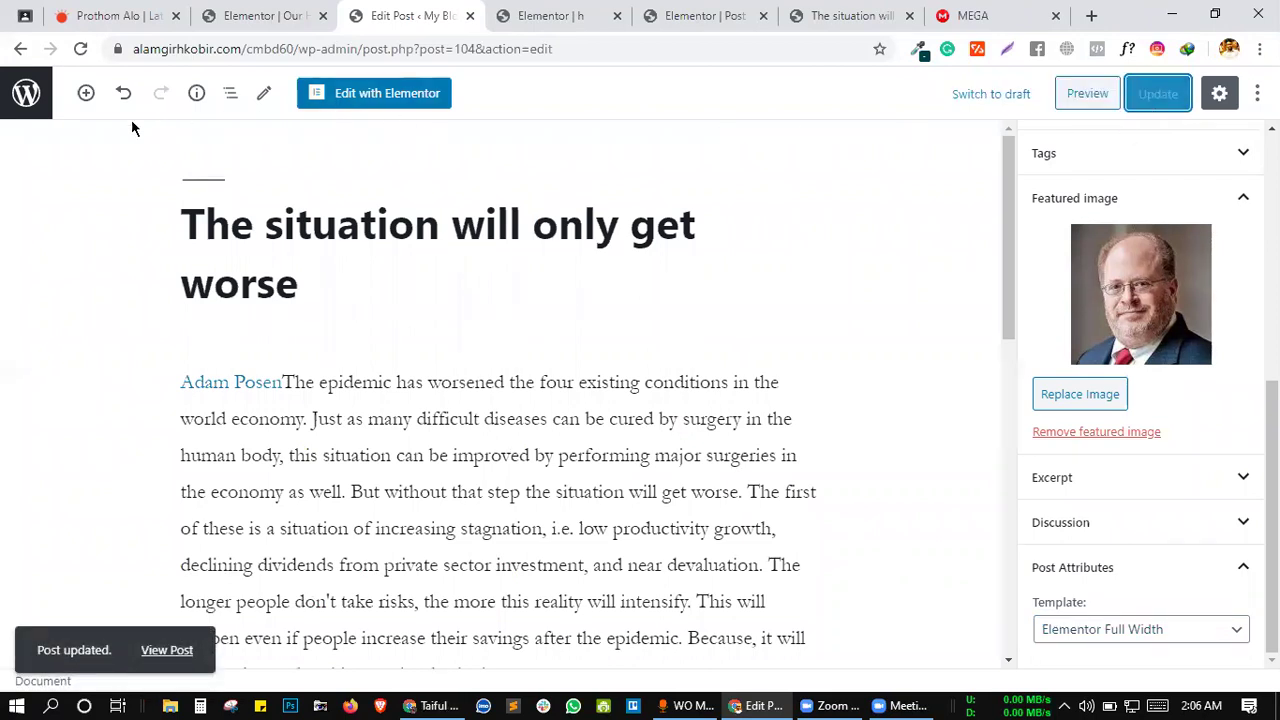
- View the updated post on the live site and examine its header and content
{"action": "left_click", "coordinate": [176, 651]}
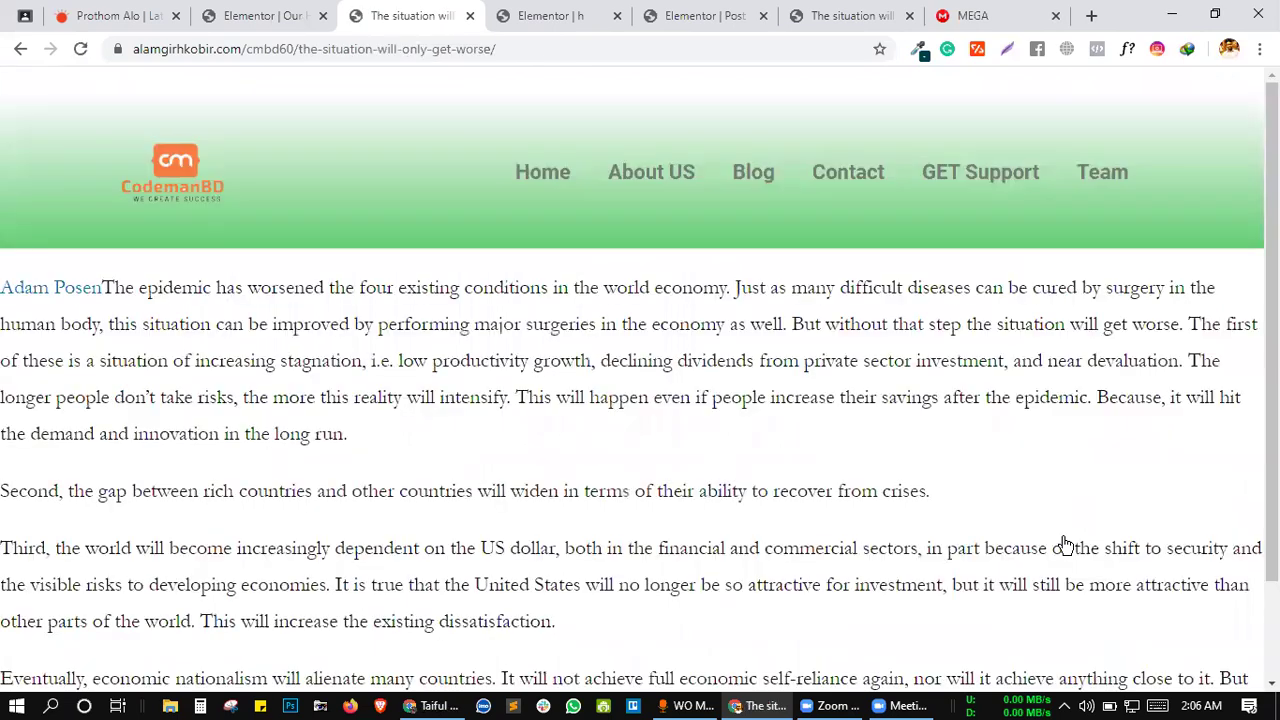
{"action": "left_click", "coordinate": [897, 704]}
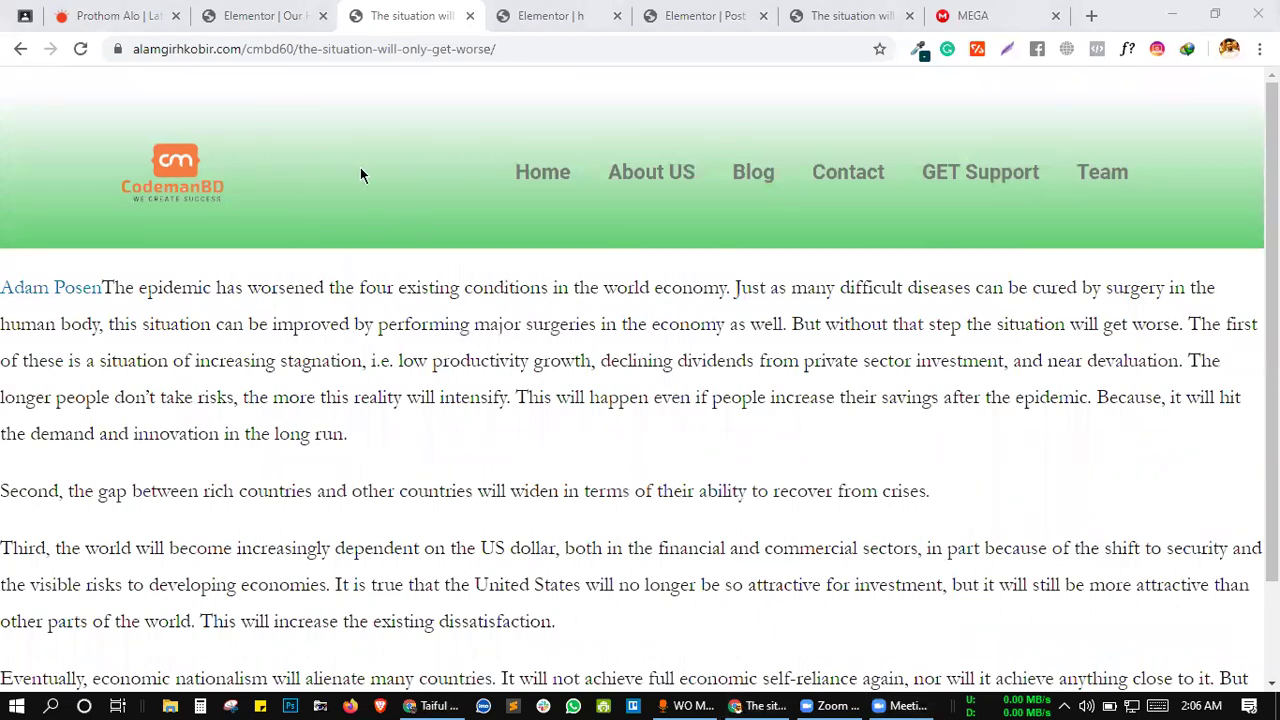
{"action": "scroll", "coordinate": [736, 412], "scroll_direction": "down", "scroll_amount": 1}
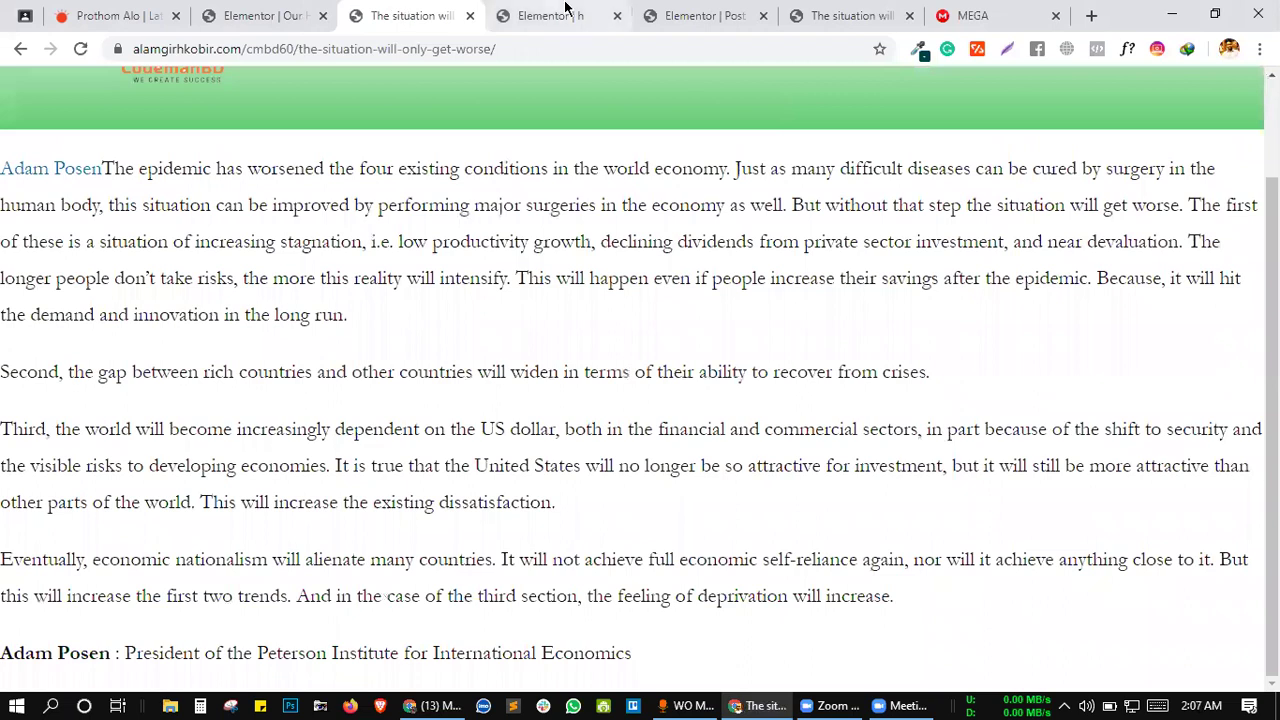
- Return to the Post Template editor and place a Featured Image widget directly below the post title
{"action": "left_click", "coordinate": [550, 15]}
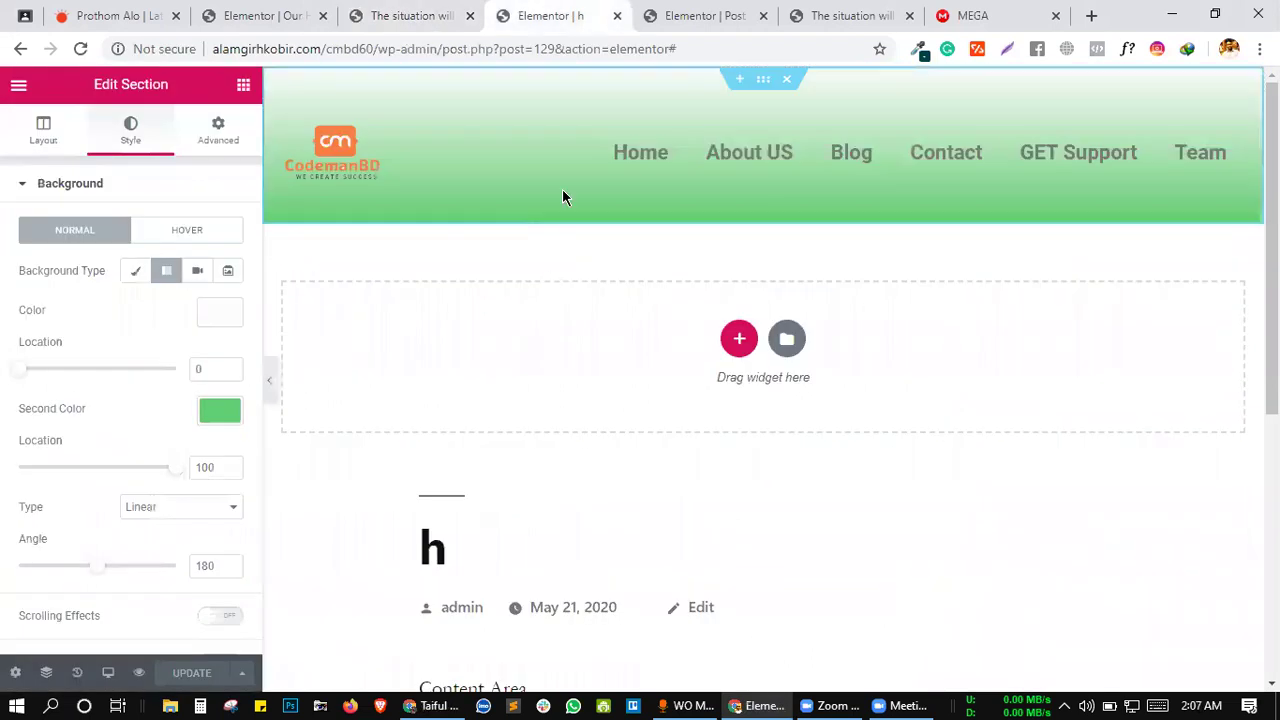
{"action": "left_click", "coordinate": [812, 10]}
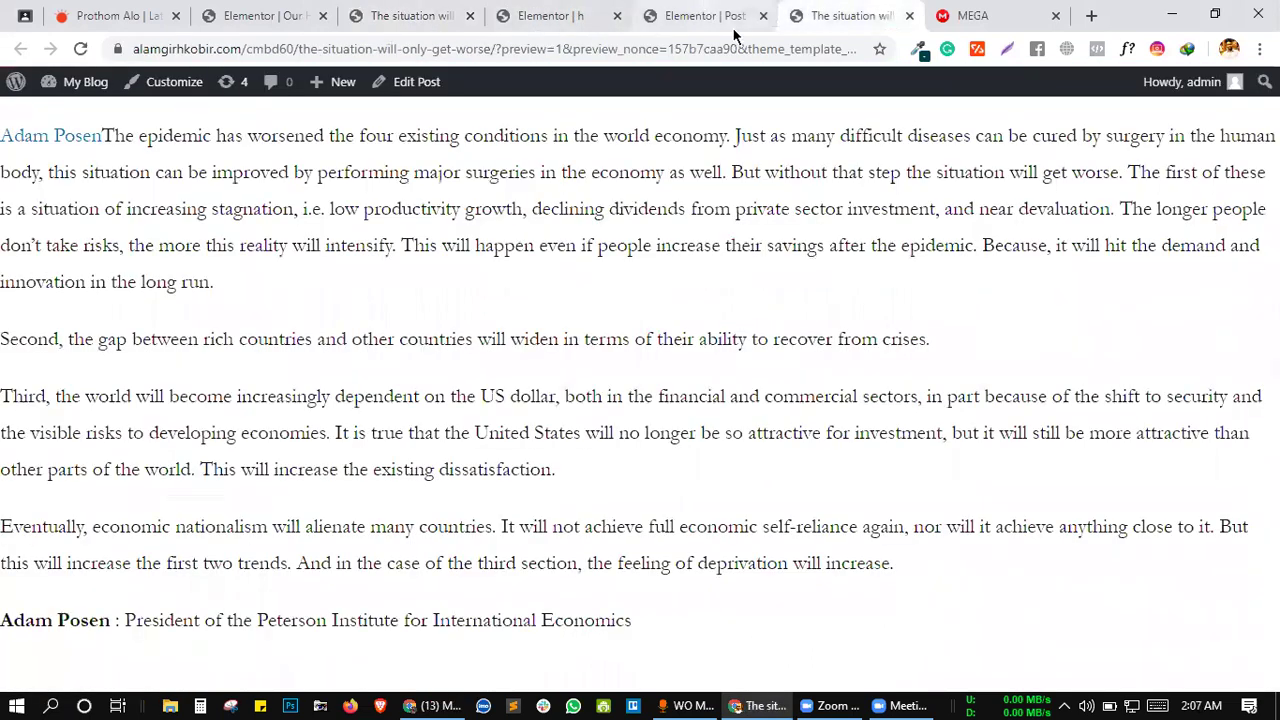
{"action": "left_click", "coordinate": [733, 28]}
{"action": "scroll", "coordinate": [669, 280], "scroll_direction": "down", "scroll_amount": 1}
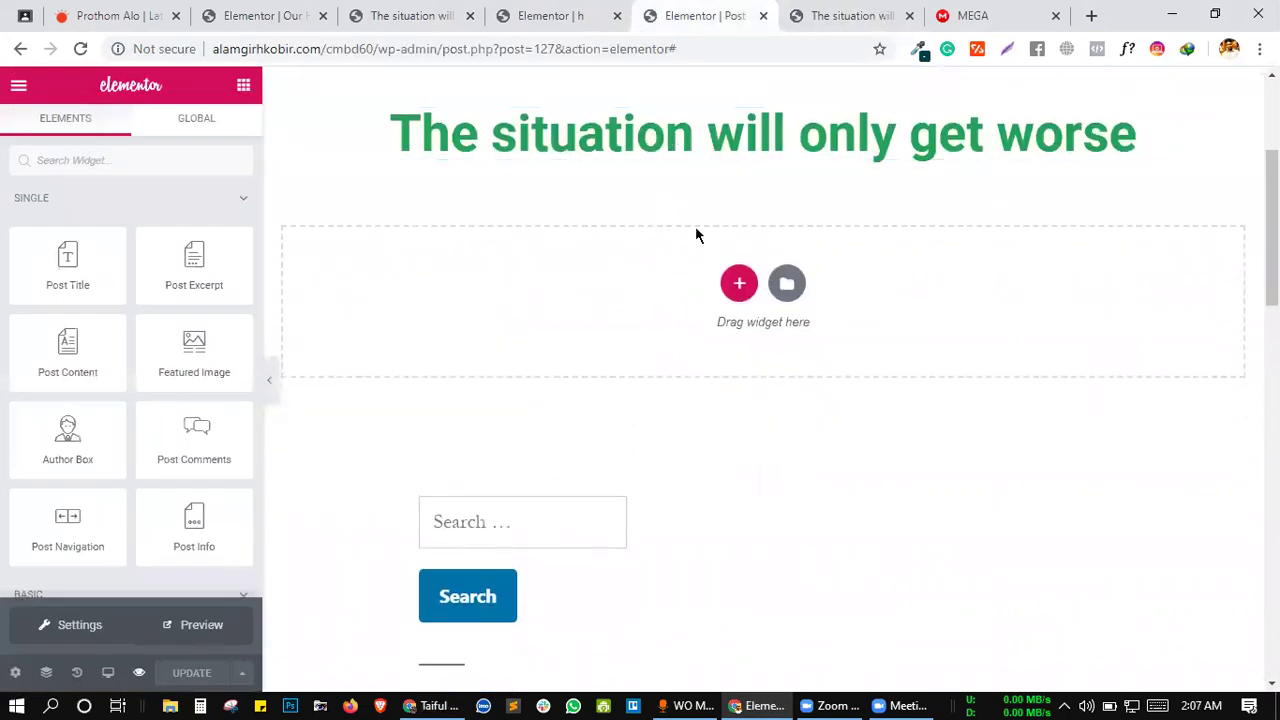
{"action": "scroll", "coordinate": [697, 234], "scroll_direction": "up", "scroll_amount": 2}
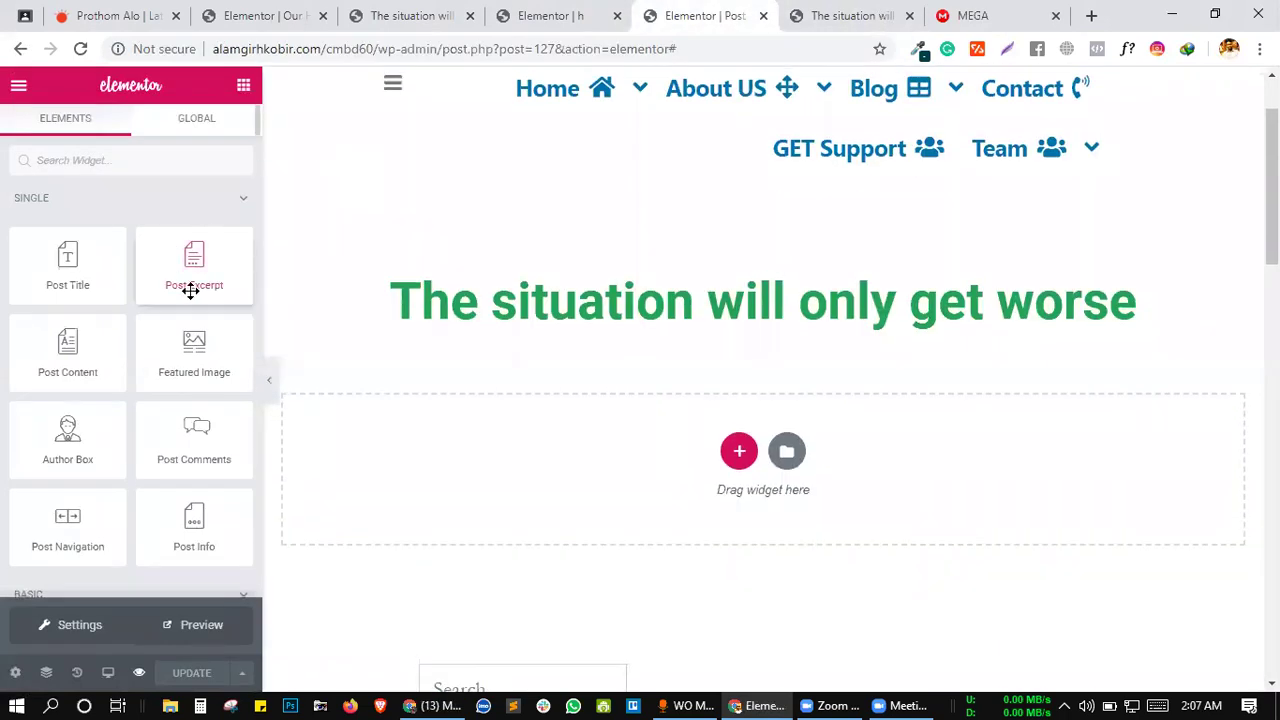
{"action": "left_click_drag", "start_coordinate": [175, 365], "coordinate": [508, 325]}
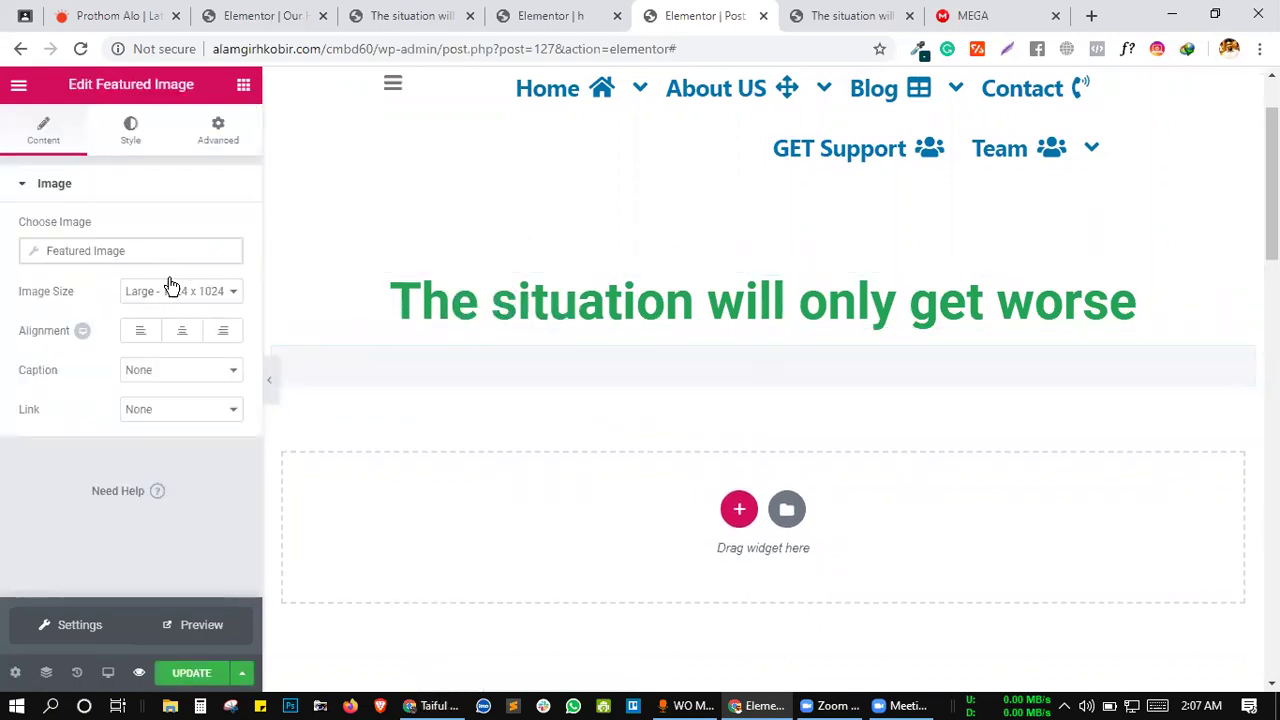
{"action": "scroll", "coordinate": [603, 391], "scroll_direction": "down", "scroll_amount": 2}
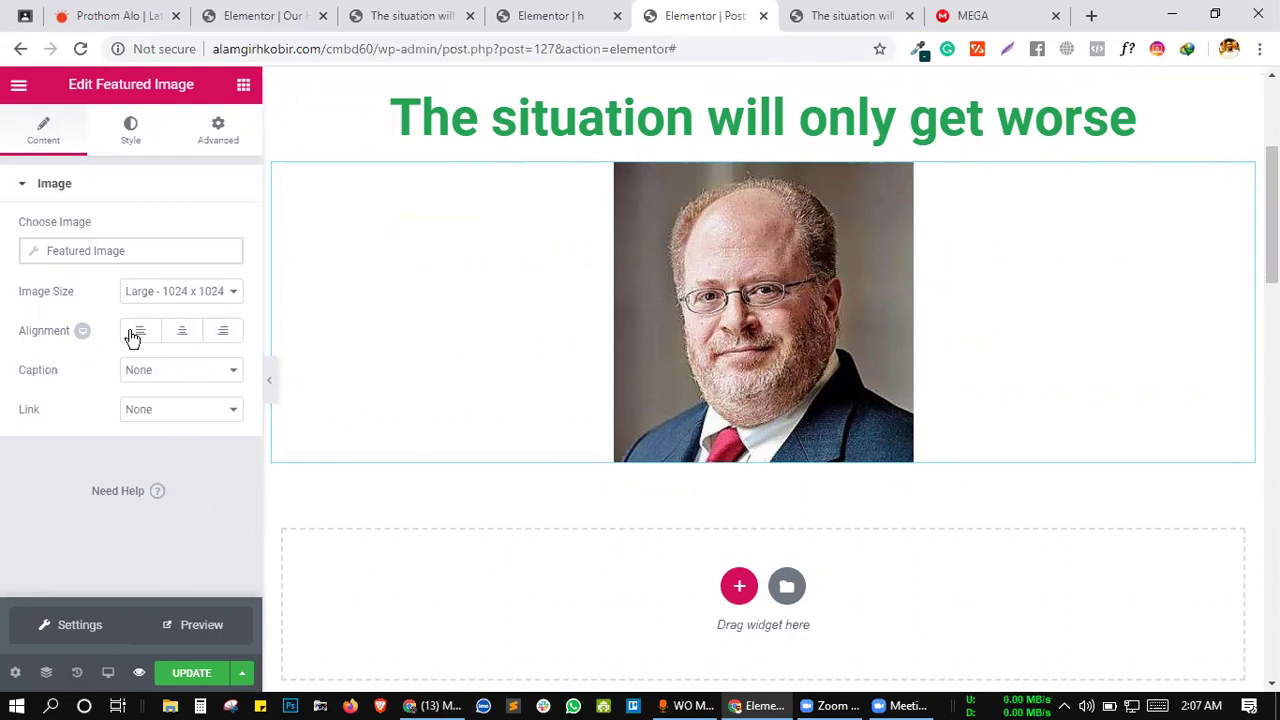
- Set the featured image's width to 50%
{"action": "left_click", "coordinate": [129, 137]}
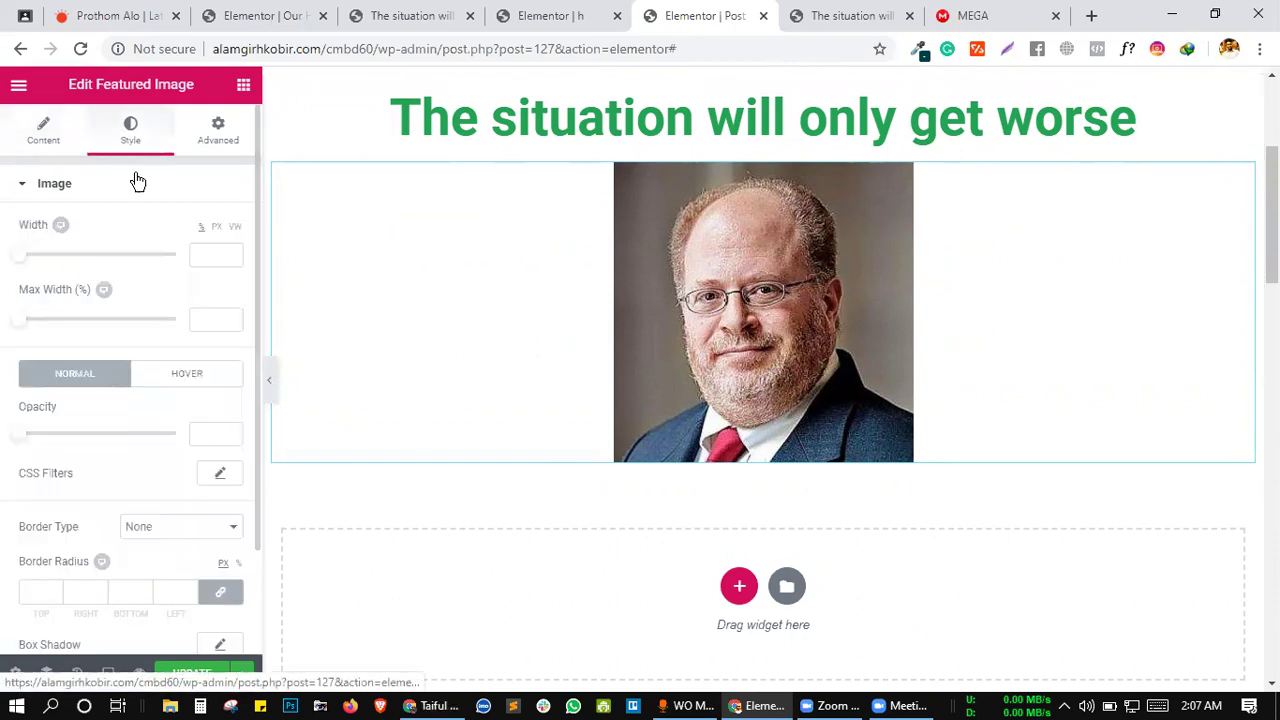
{"action": "left_click_drag", "start_coordinate": [16, 264], "coordinate": [92, 262]}
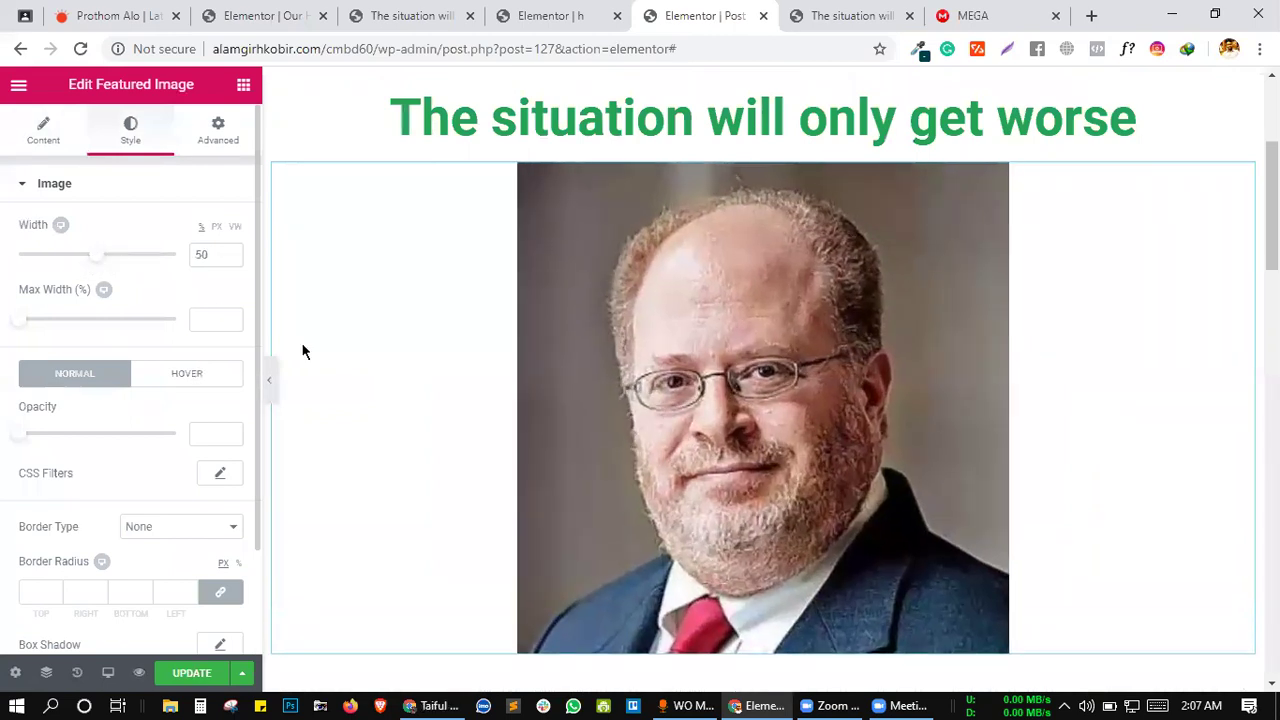
{"action": "scroll", "coordinate": [725, 384], "scroll_direction": "down", "scroll_amount": 2}
{"action": "scroll", "coordinate": [725, 384], "scroll_direction": "up", "scroll_amount": 2}
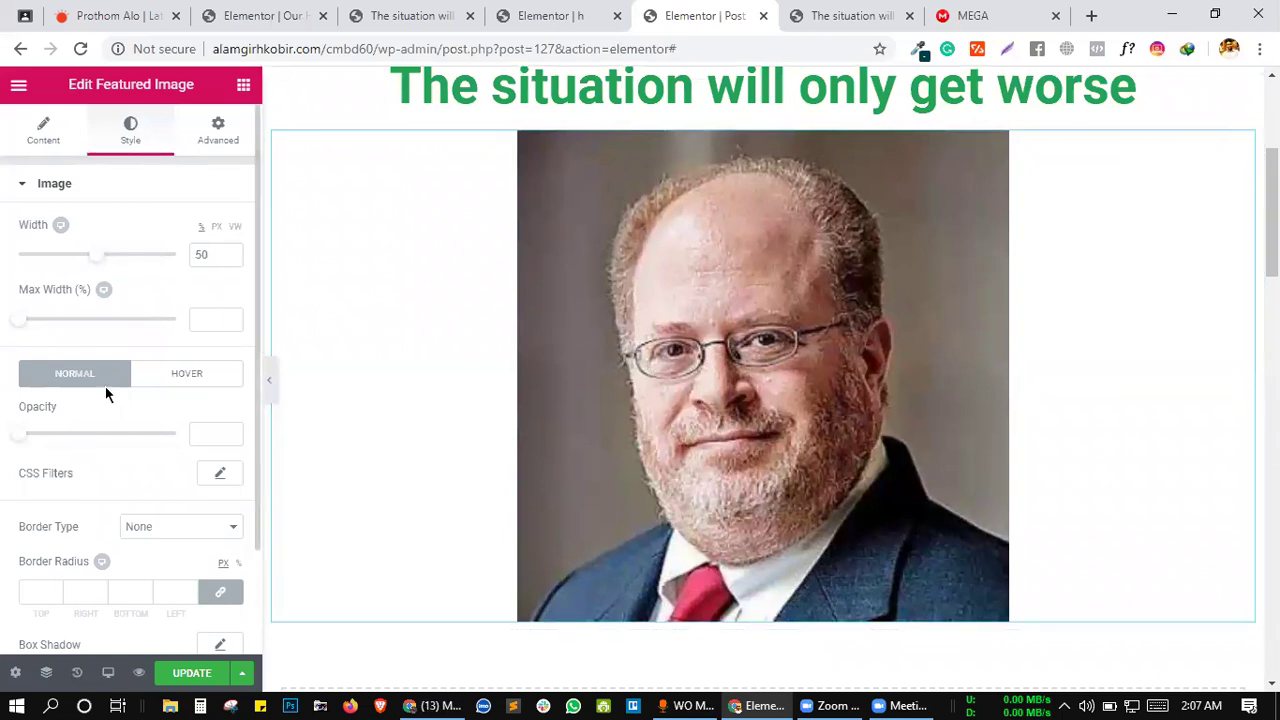
- Add a default box shadow to the featured image and update the template
{"action": "scroll", "coordinate": [105, 386], "scroll_direction": "down", "scroll_amount": 2}
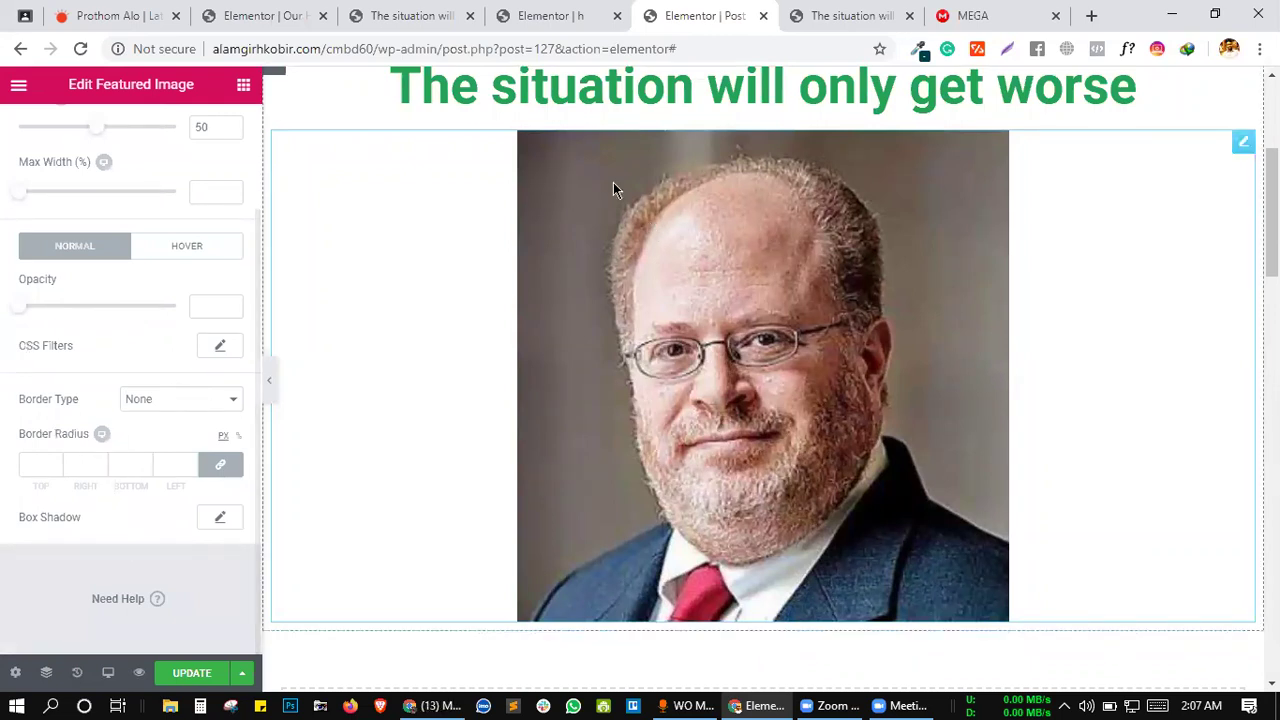
{"action": "left_click", "coordinate": [221, 519]}
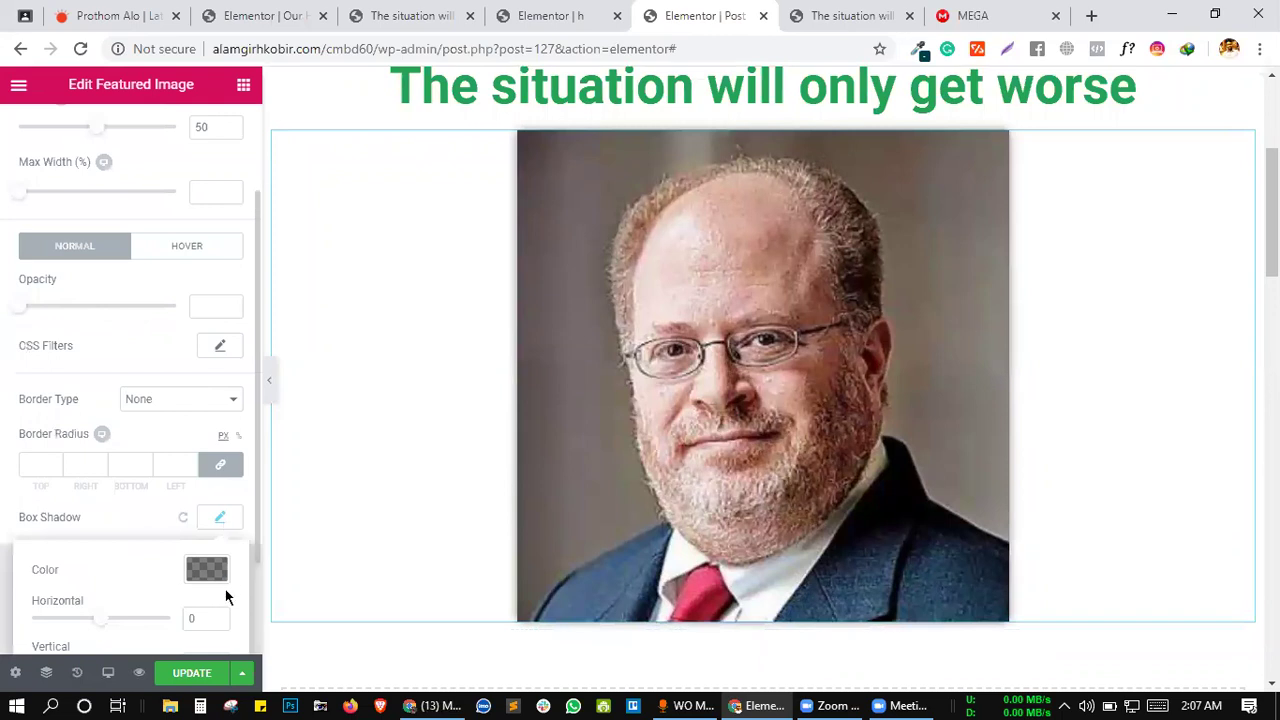
{"action": "left_click", "coordinate": [200, 672]}
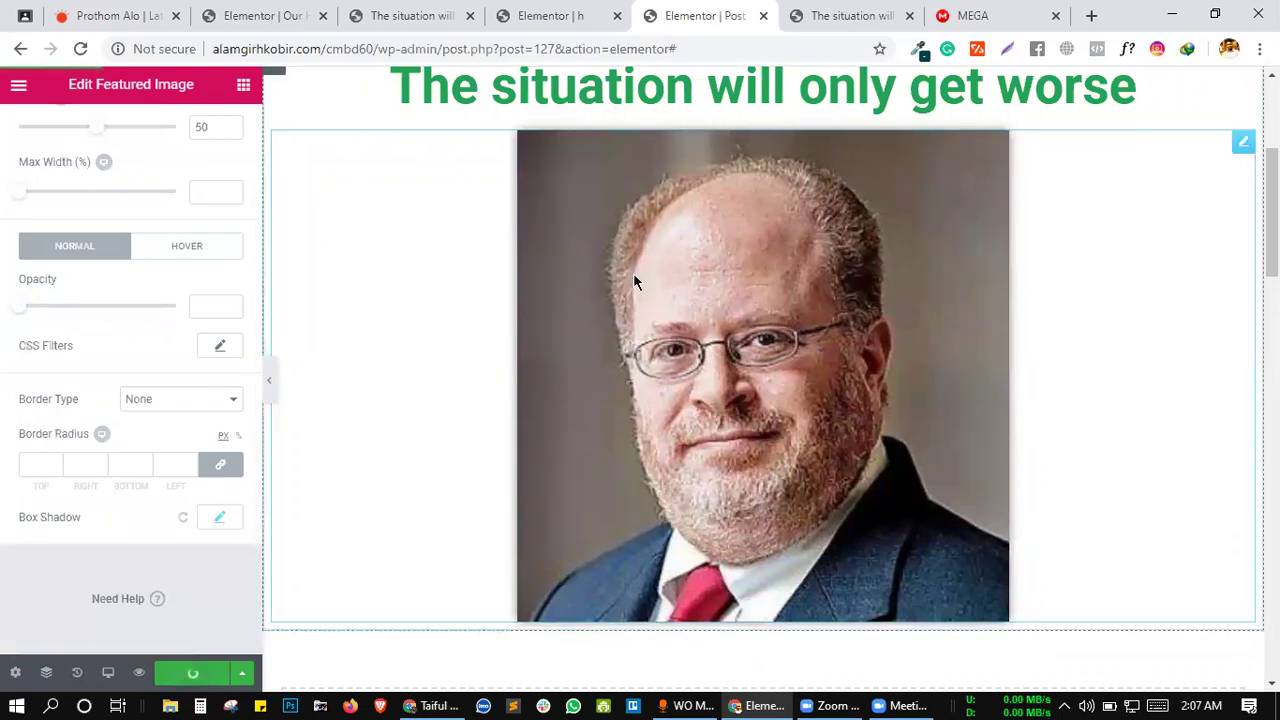
- Place a Post Excerpt widget directly below the featured image
{"action": "scroll", "coordinate": [633, 273], "scroll_direction": "down", "scroll_amount": 2}
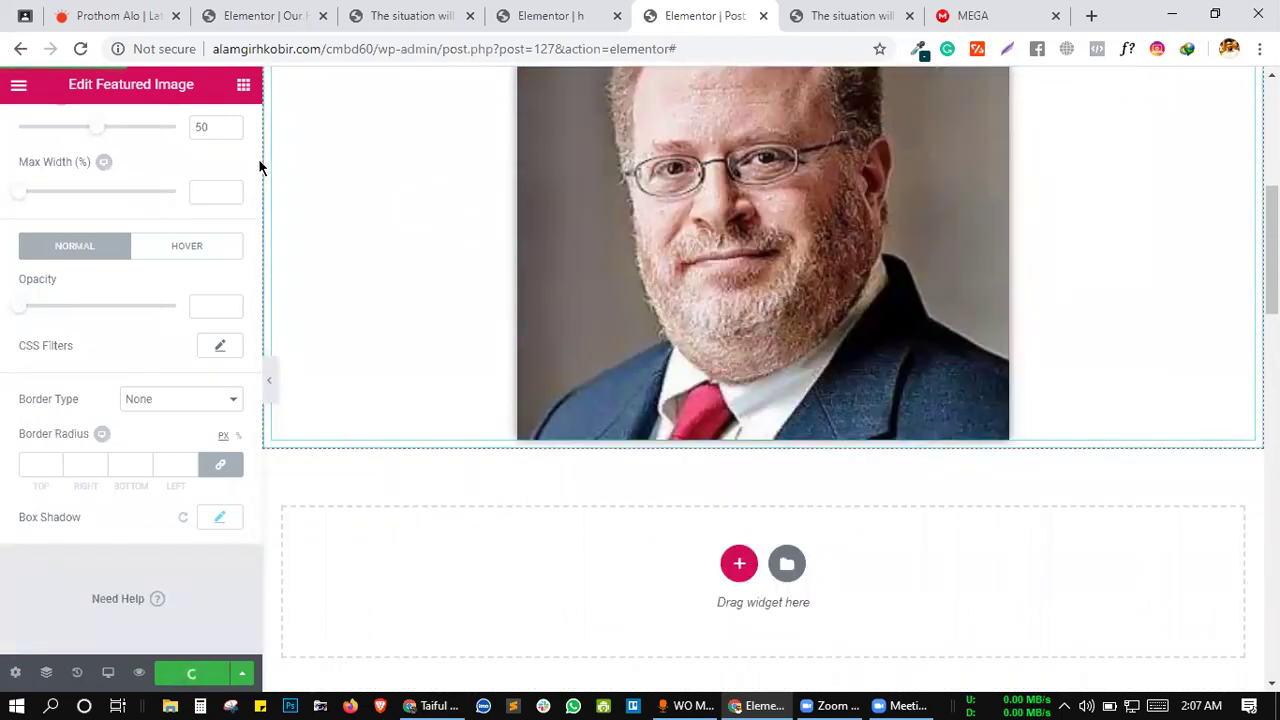
{"action": "left_click", "coordinate": [244, 95]}
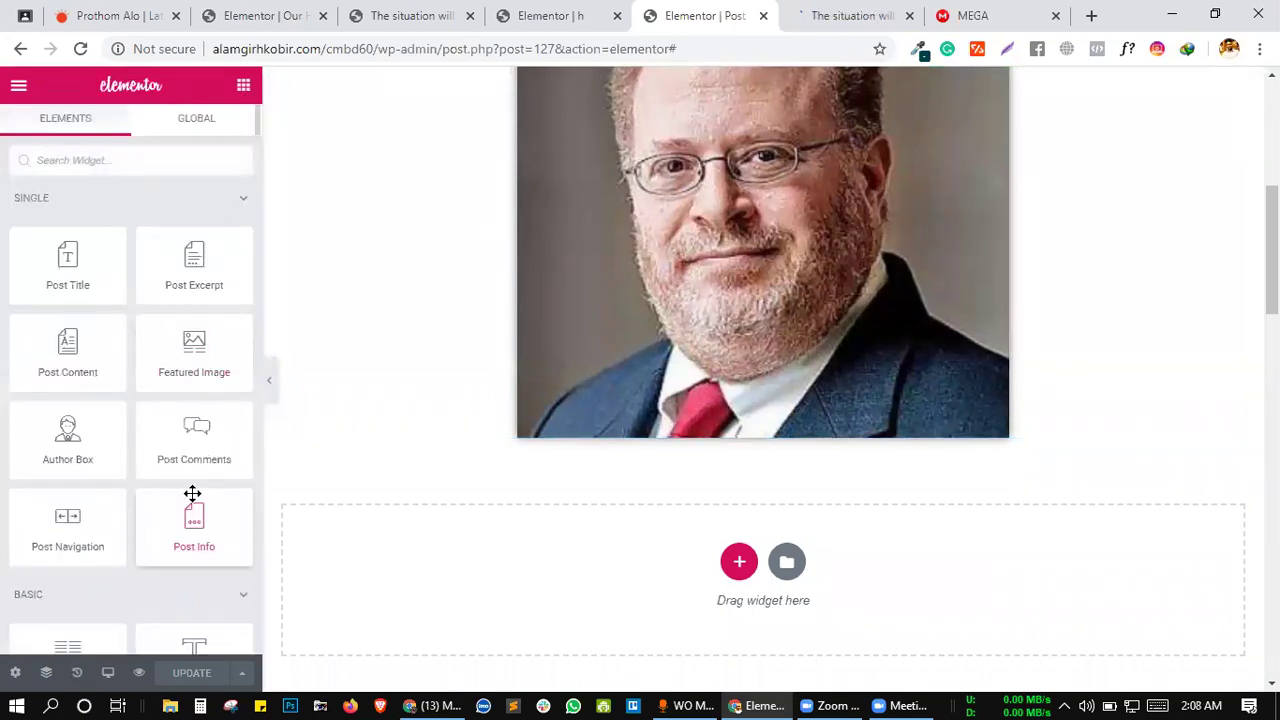
{"action": "scroll", "coordinate": [163, 485], "scroll_direction": "down", "scroll_amount": 1}
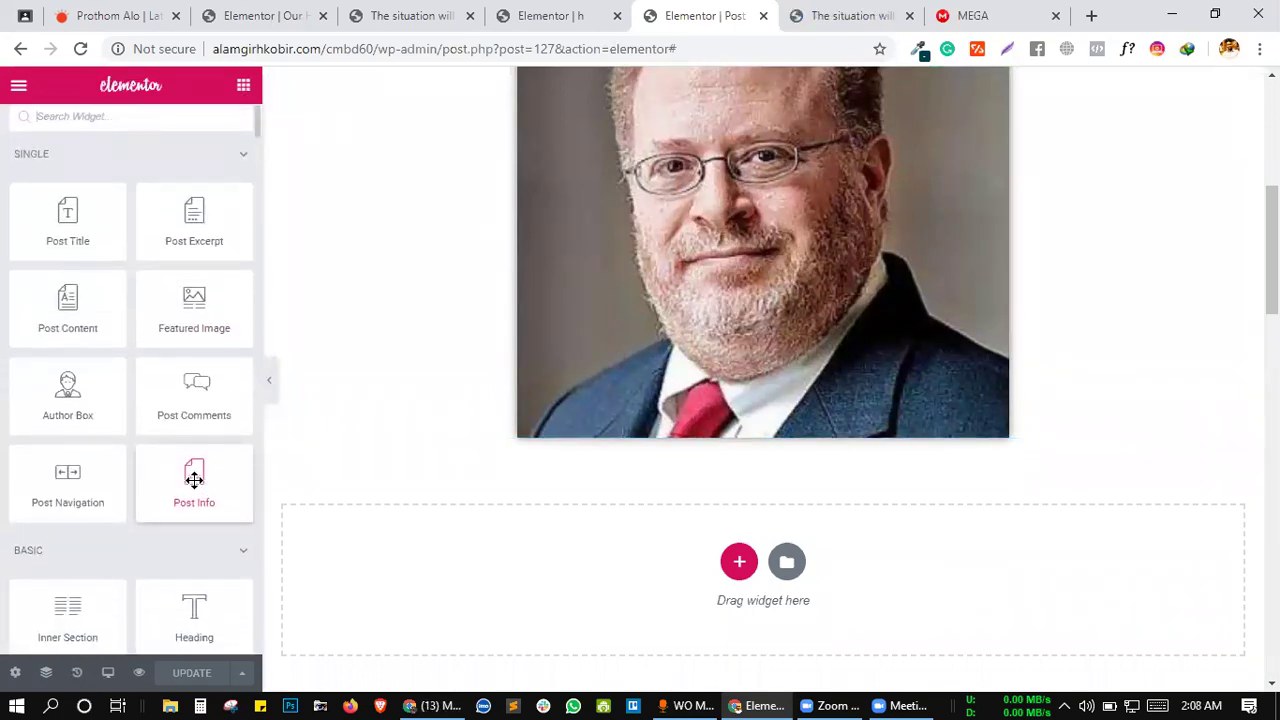
{"action": "left_click_drag", "start_coordinate": [183, 212], "coordinate": [677, 394]}
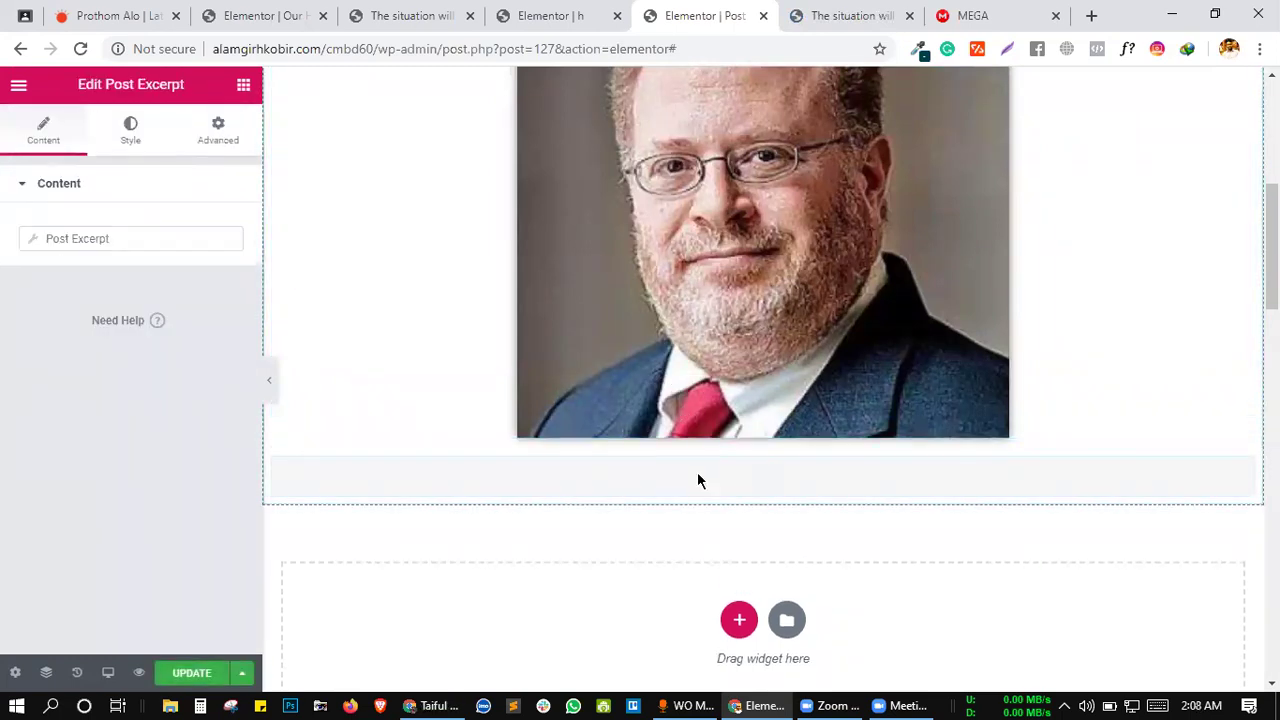
{"action": "scroll", "coordinate": [697, 477], "scroll_direction": "down", "scroll_amount": 1}
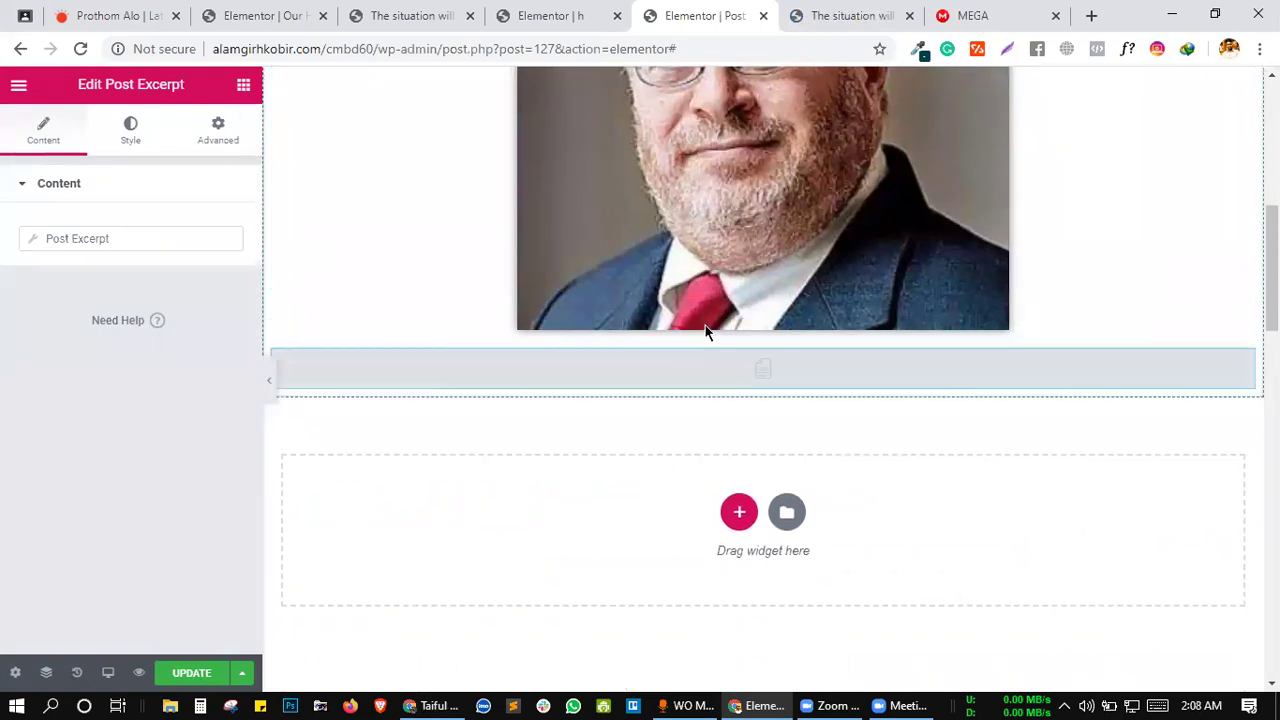
{"action": "scroll", "coordinate": [704, 402], "scroll_direction": "down", "scroll_amount": 1}
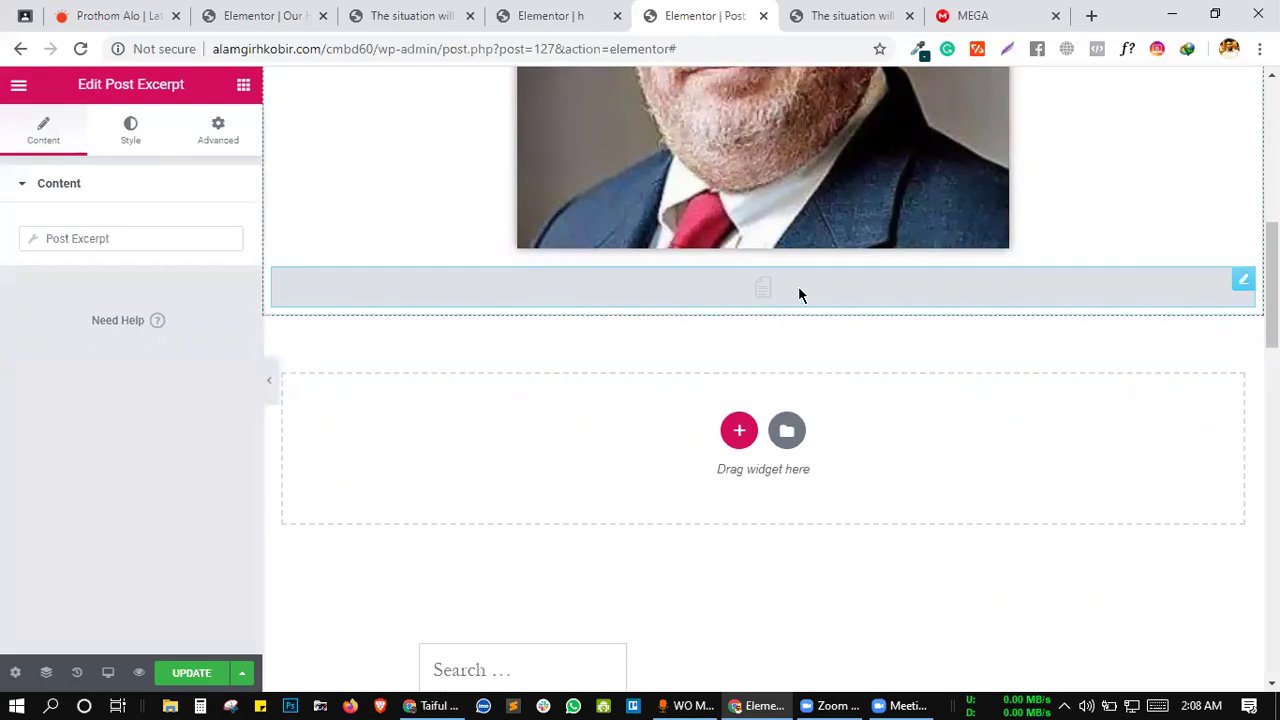
- Set the post excerpt's text color to a fully opaque dark gray with RGB 40, 40, 40
{"action": "left_click", "coordinate": [129, 126]}
{"action": "left_click", "coordinate": [219, 232]}
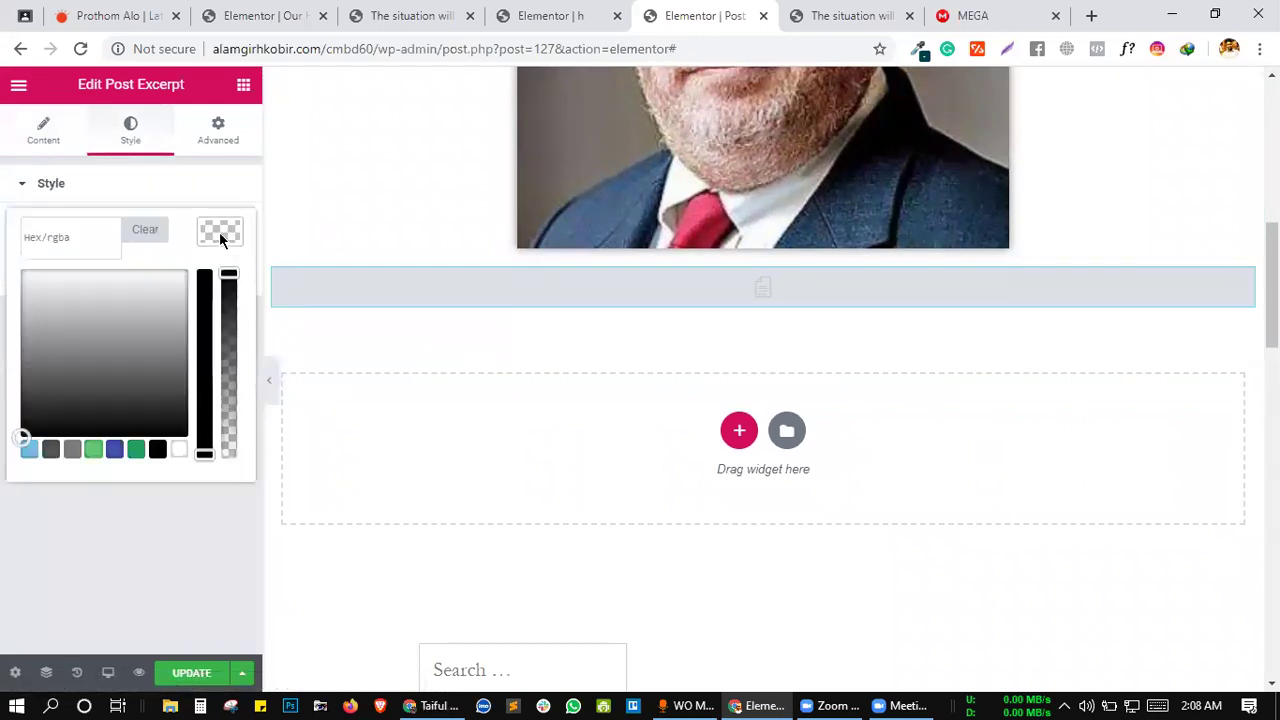
{"action": "left_click_drag", "start_coordinate": [229, 334], "coordinate": [228, 306]}
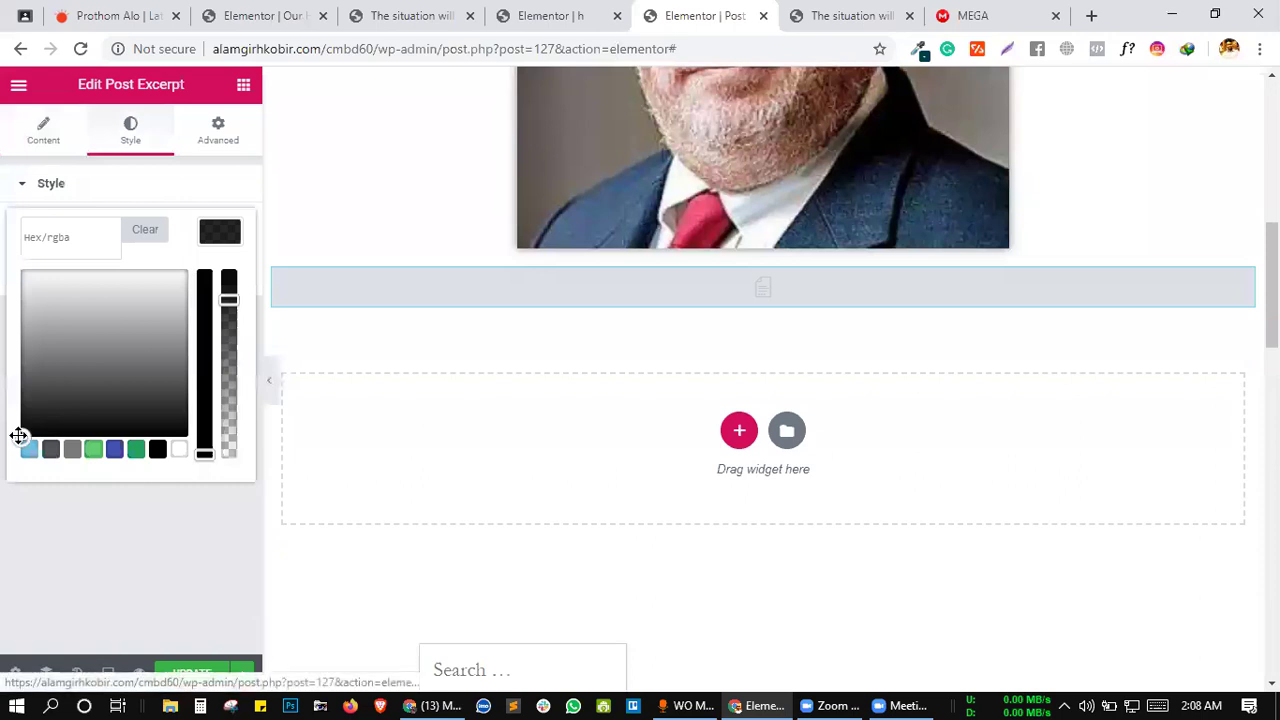
{"action": "left_click", "coordinate": [17, 404]}
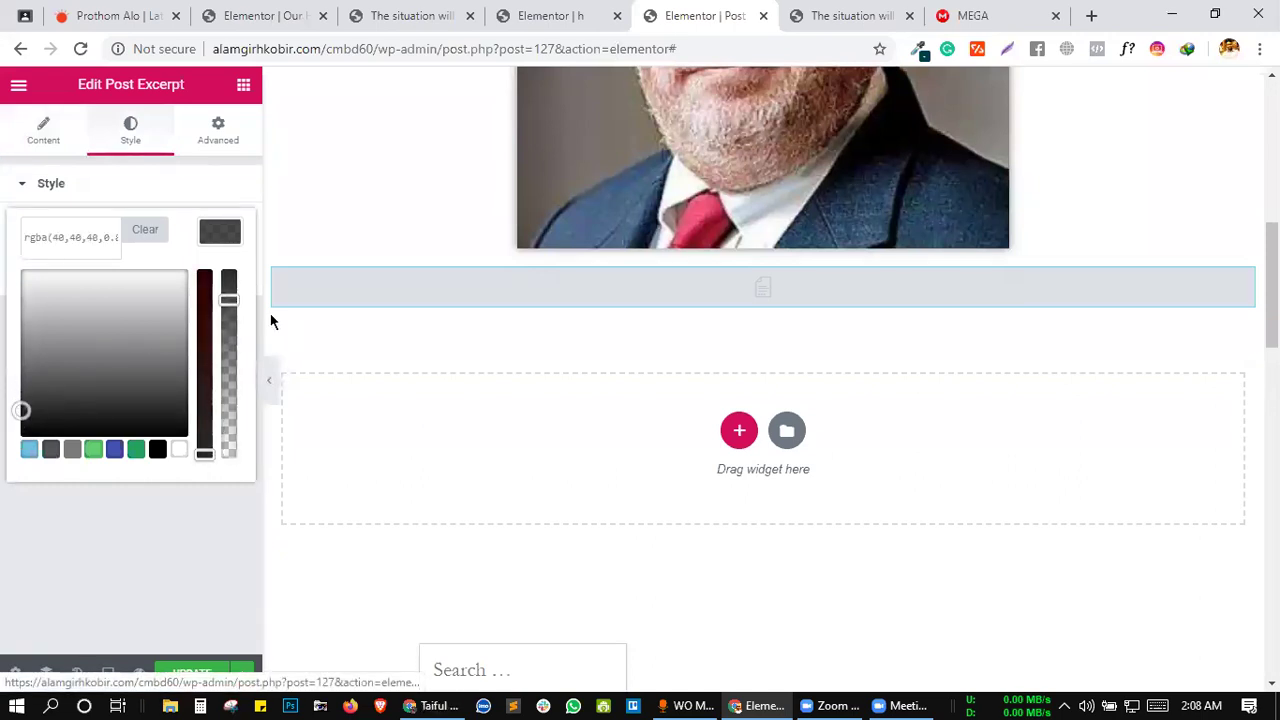
{"action": "left_click_drag", "start_coordinate": [233, 301], "coordinate": [226, 254]}
{"action": "left_click", "coordinate": [221, 233]}
{"action": "left_click", "coordinate": [221, 233]}
{"action": "left_click", "coordinate": [221, 233]}
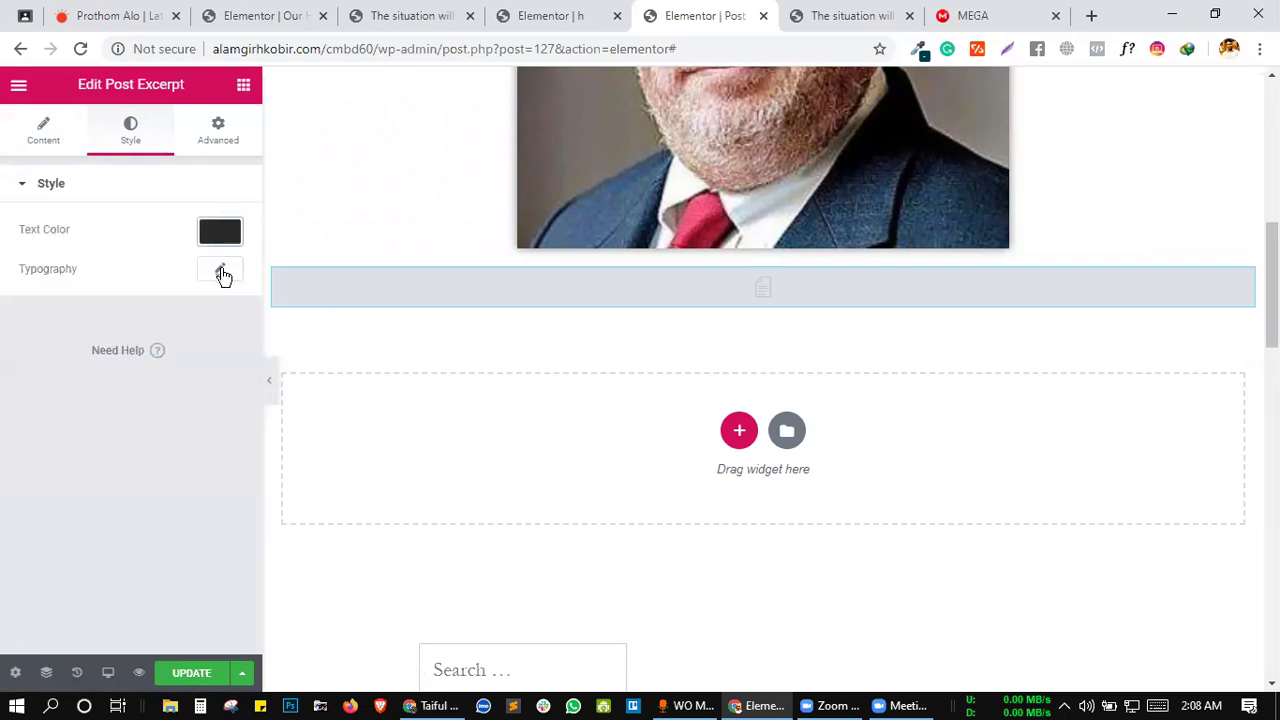
- Set the post excerpt's typography to Arial, 16 px, weight 400, and update the template
{"action": "left_click", "coordinate": [222, 273]}
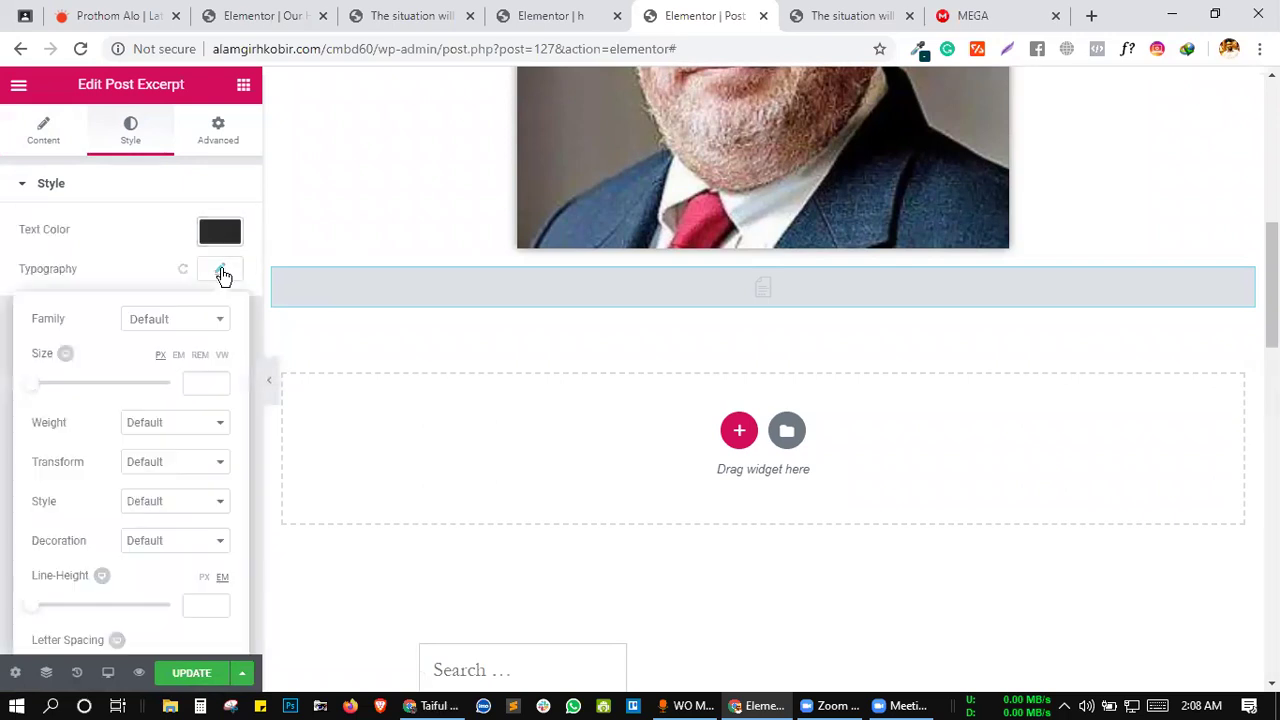
{"action": "left_click", "coordinate": [175, 319]}
{"action": "left_click", "coordinate": [155, 421]}
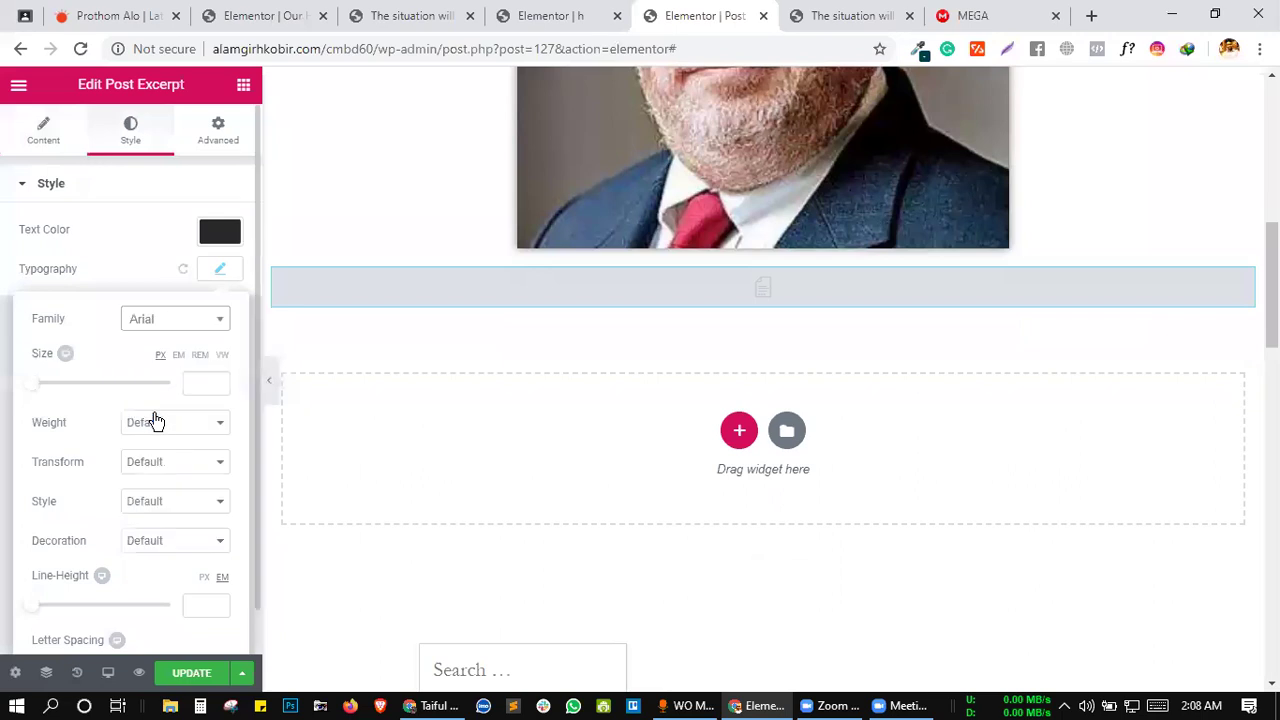
{"action": "left_click_drag", "start_coordinate": [33, 385], "coordinate": [42, 392]}
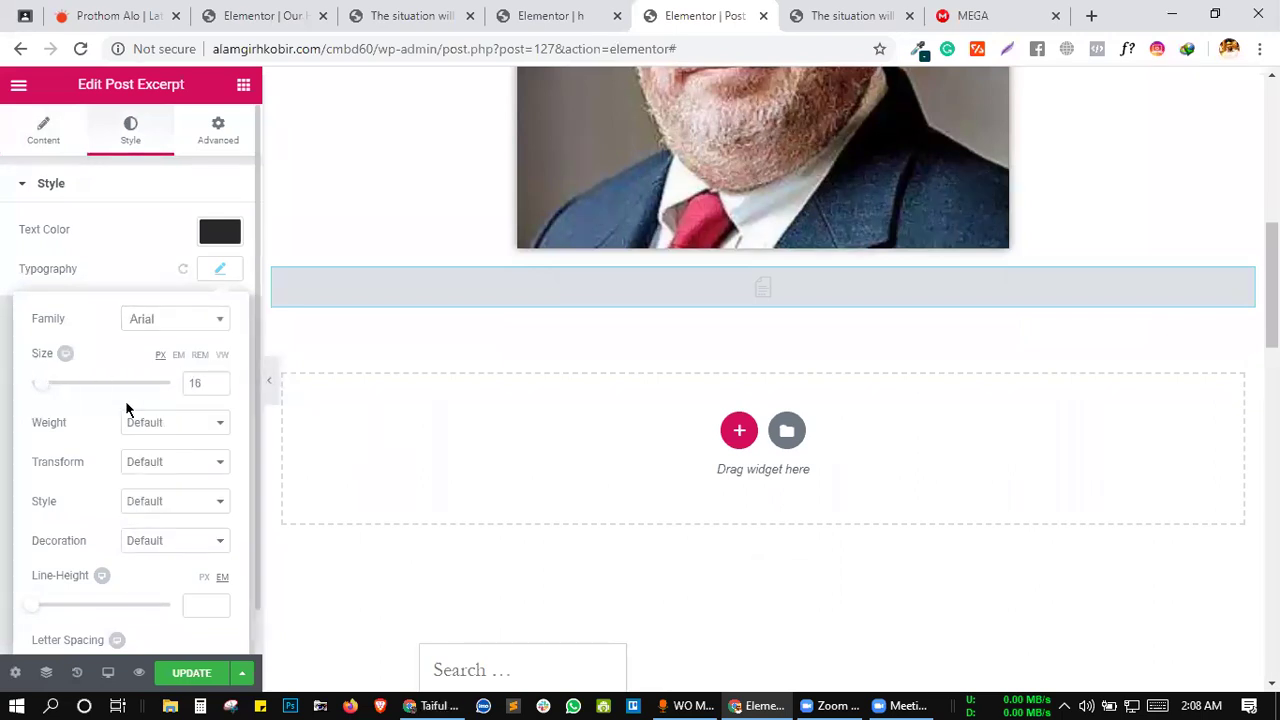
{"action": "left_click", "coordinate": [169, 423]}
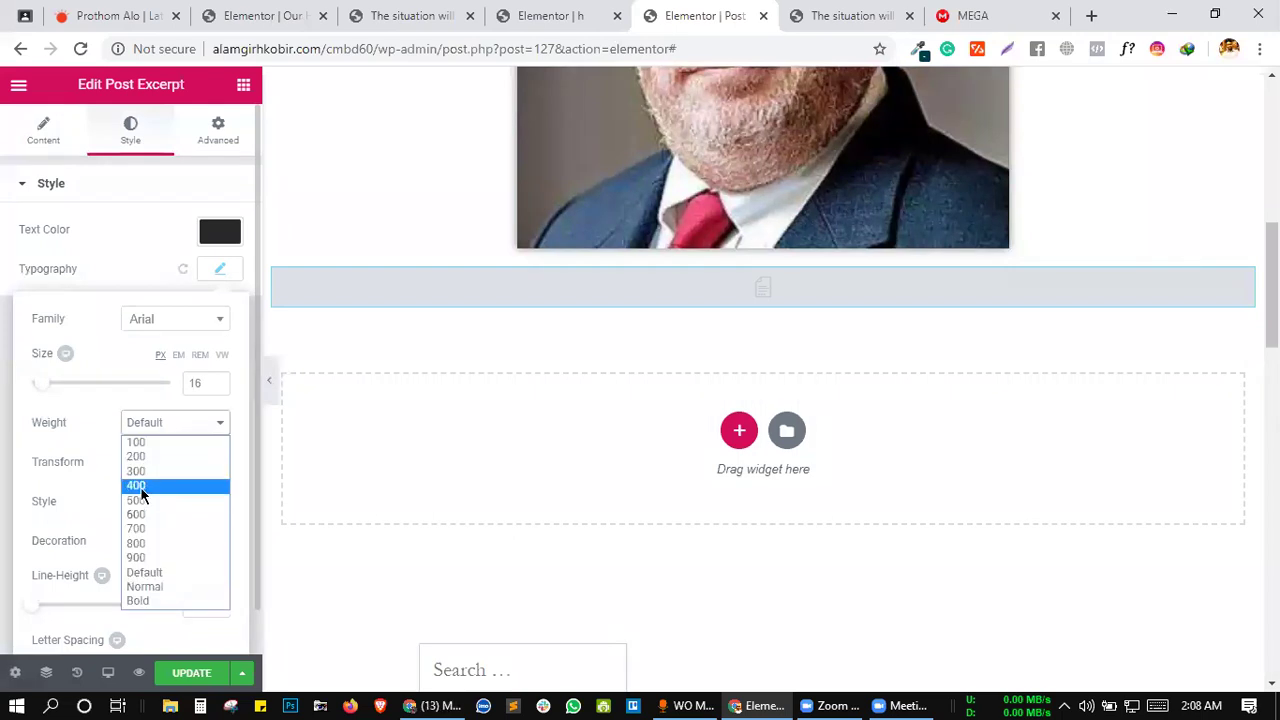
{"action": "left_click", "coordinate": [138, 486]}
{"action": "scroll", "coordinate": [140, 470], "scroll_direction": "down", "scroll_amount": 1}
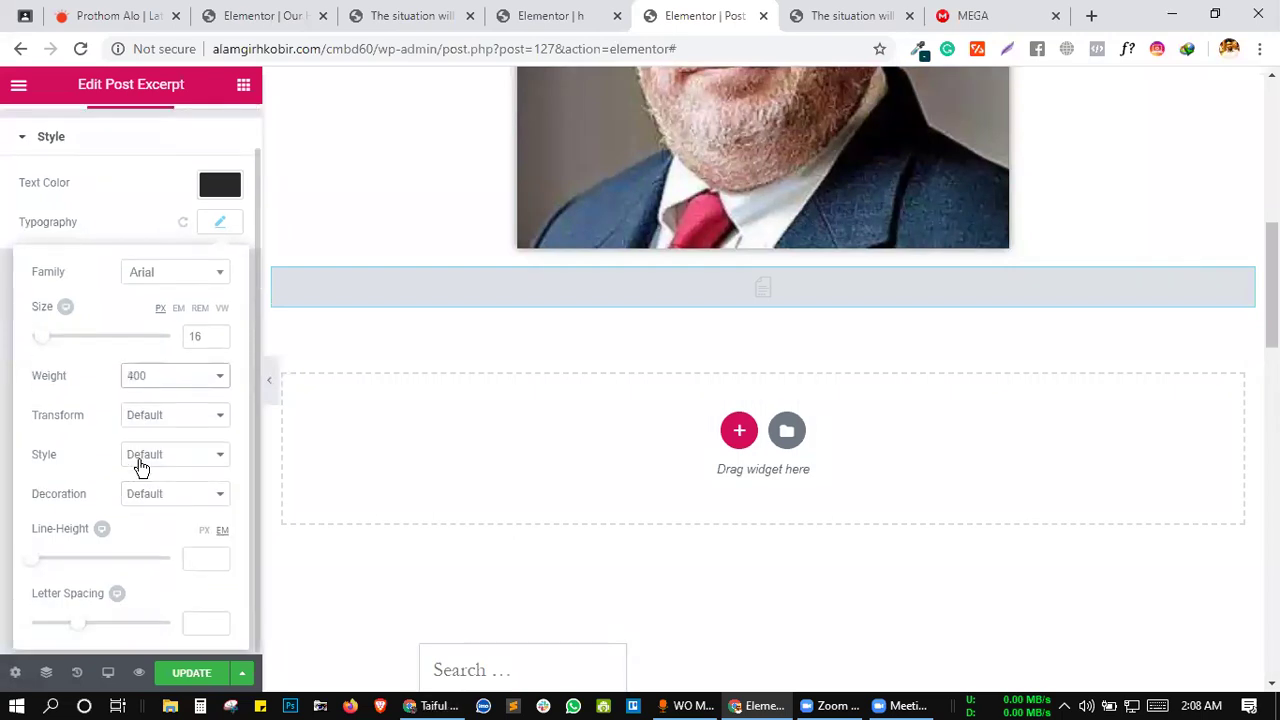
{"action": "left_click", "coordinate": [219, 218]}
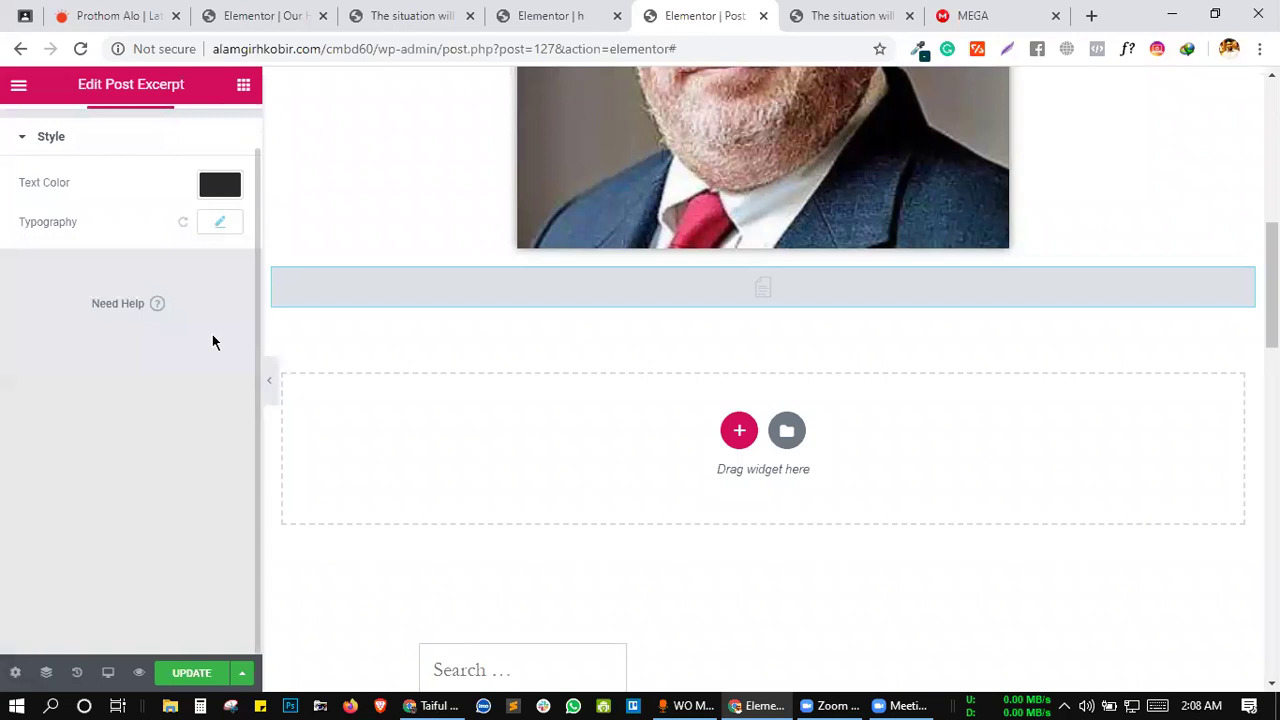
{"action": "left_click", "coordinate": [195, 673]}
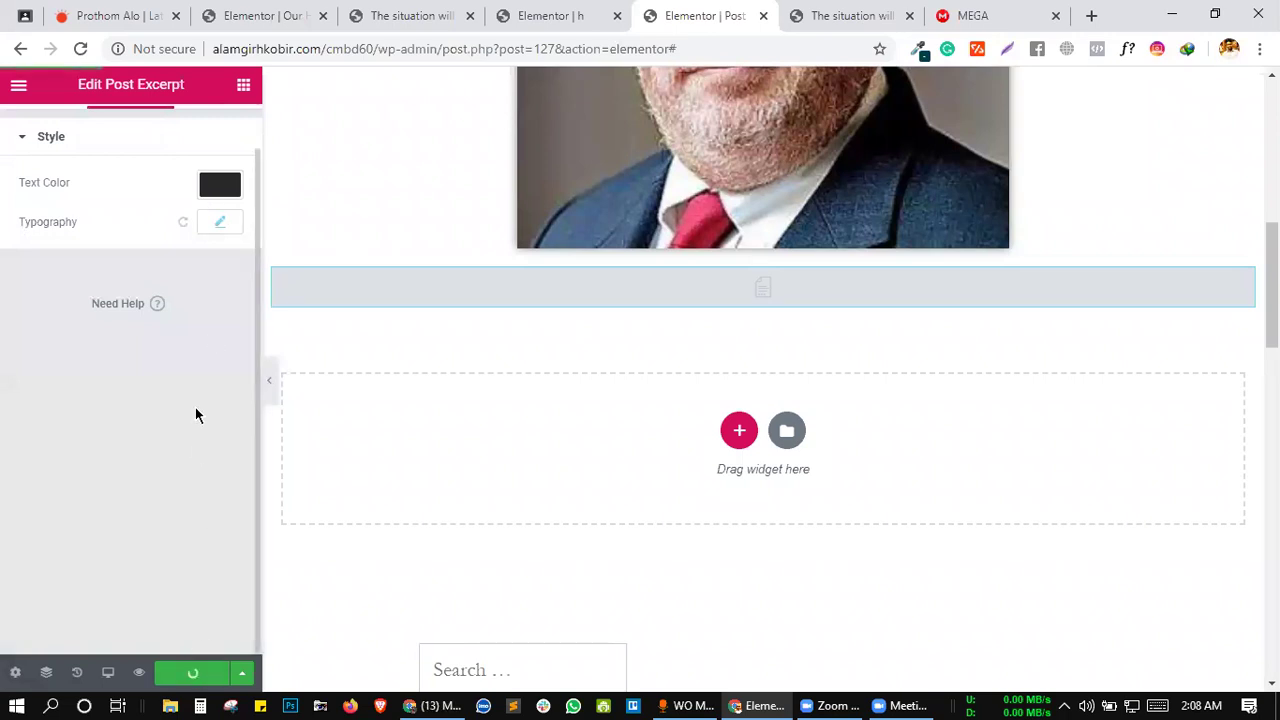
{"action": "scroll", "coordinate": [200, 330], "scroll_direction": "up", "scroll_amount": 1}
{"action": "left_click", "coordinate": [245, 85]}
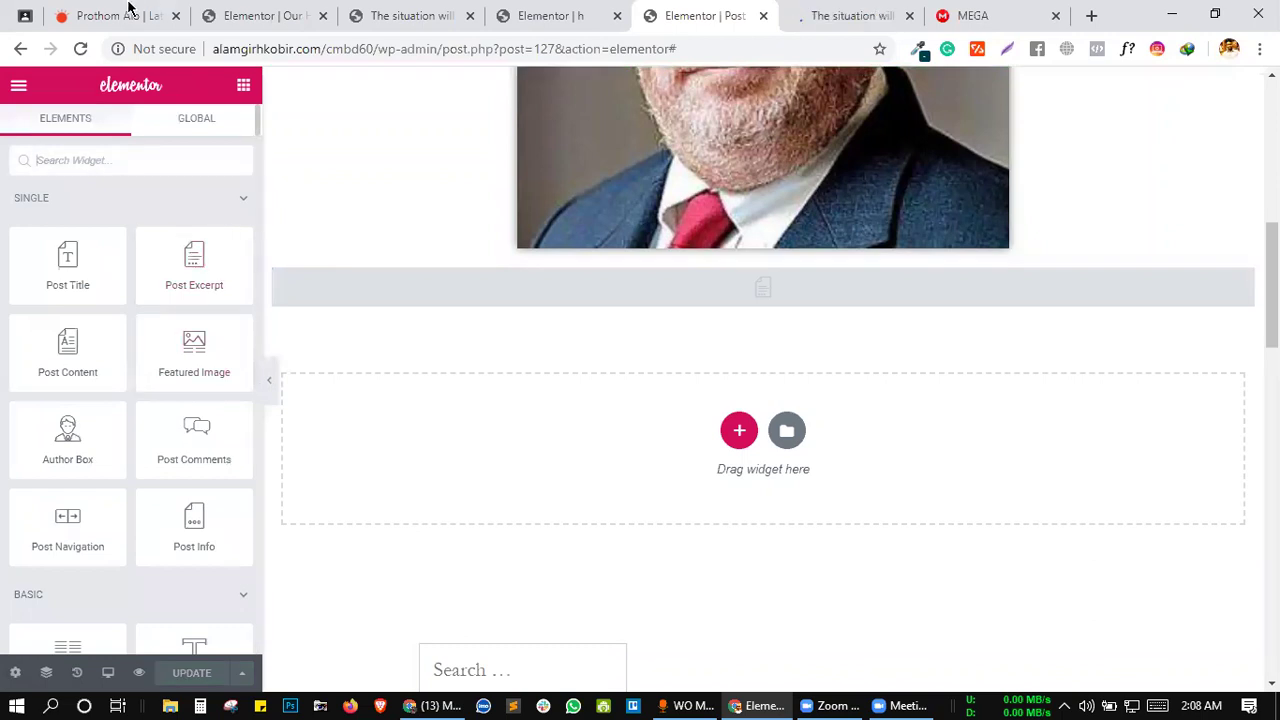
- Switch to the Prothom Alo site and examine a news article's layout, including its image, body text, share links and comments section
{"action": "left_click", "coordinate": [128, 12]}
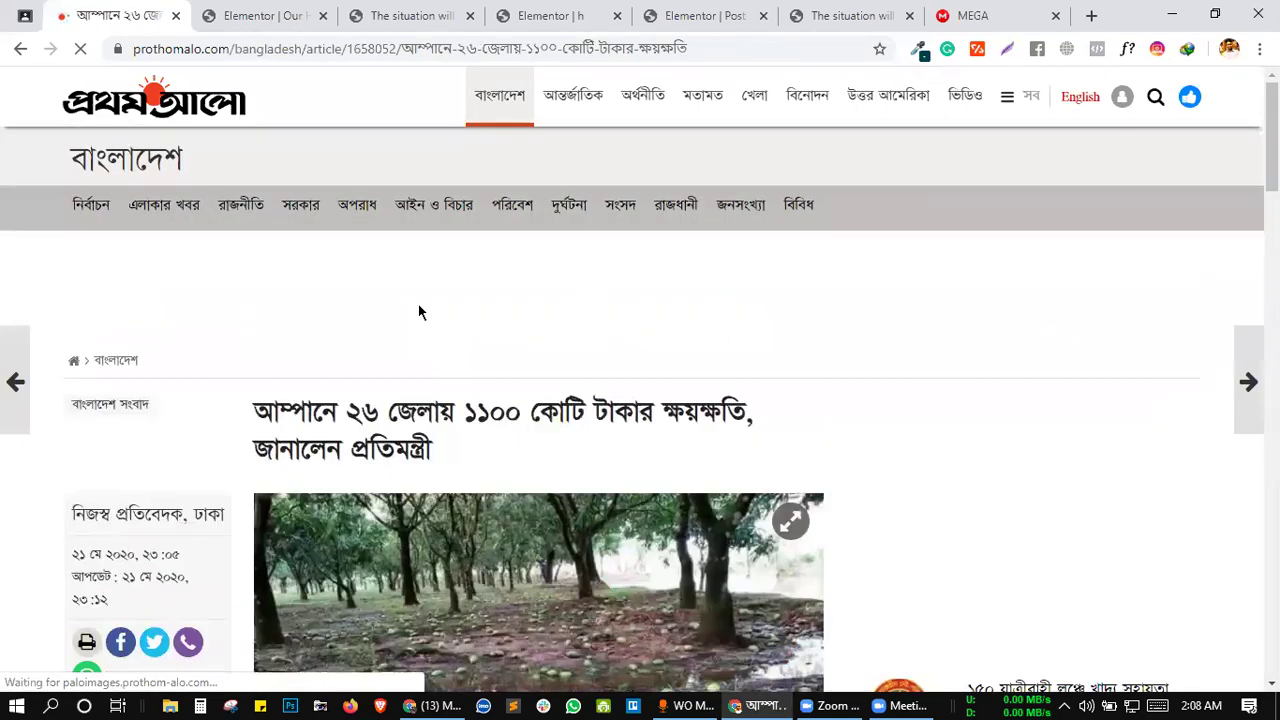
{"action": "scroll", "coordinate": [486, 352], "scroll_direction": "down", "scroll_amount": 2}
{"action": "scroll", "coordinate": [470, 385], "scroll_direction": "down", "scroll_amount": 5}
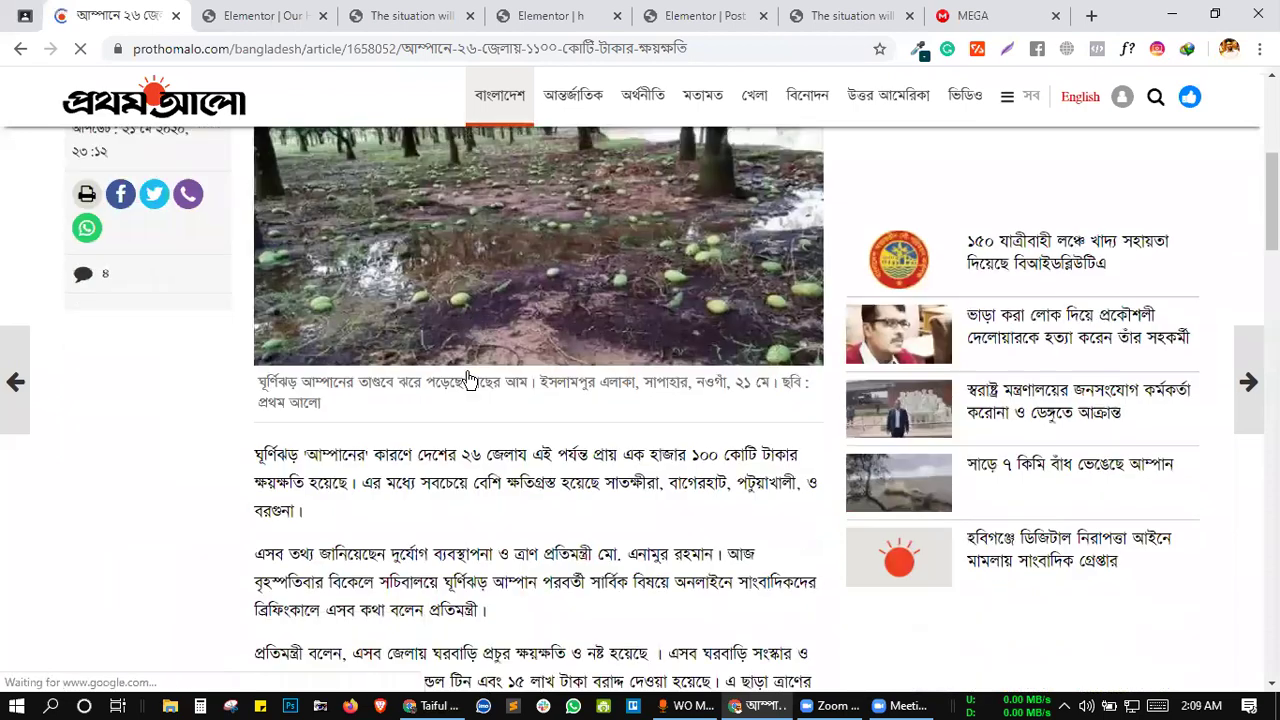
{"action": "scroll", "coordinate": [405, 497], "scroll_direction": "down", "scroll_amount": 5}
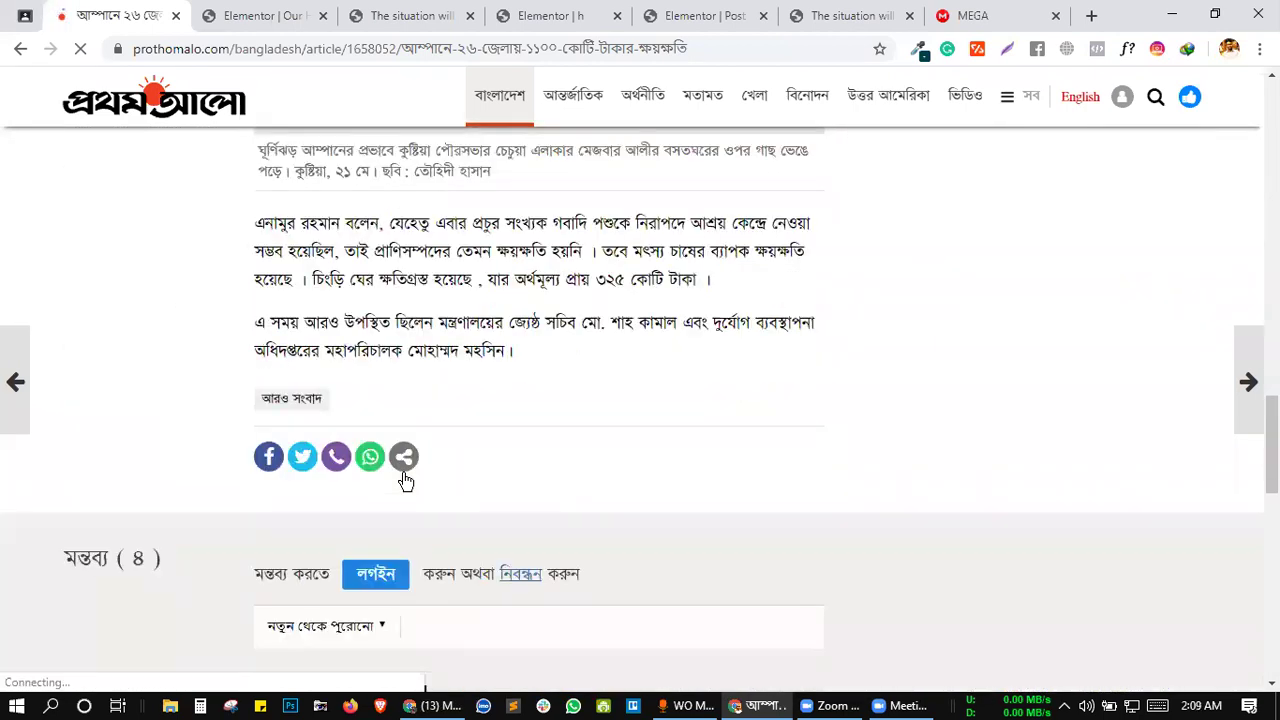
{"action": "scroll", "coordinate": [309, 434], "scroll_direction": "up", "scroll_amount": 4}
{"action": "scroll", "coordinate": [474, 425], "scroll_direction": "down", "scroll_amount": 10}
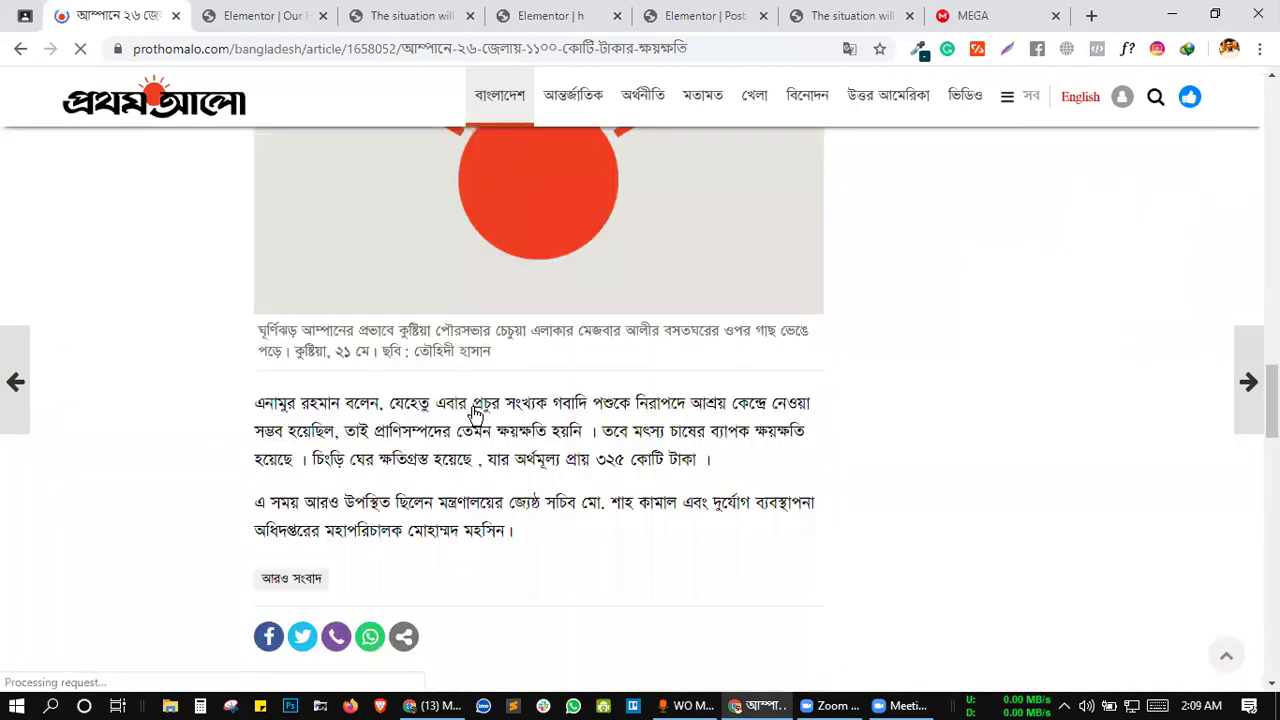
{"action": "scroll", "coordinate": [472, 342], "scroll_direction": "up", "scroll_amount": 2}
{"action": "scroll", "coordinate": [472, 342], "scroll_direction": "down", "scroll_amount": 1}
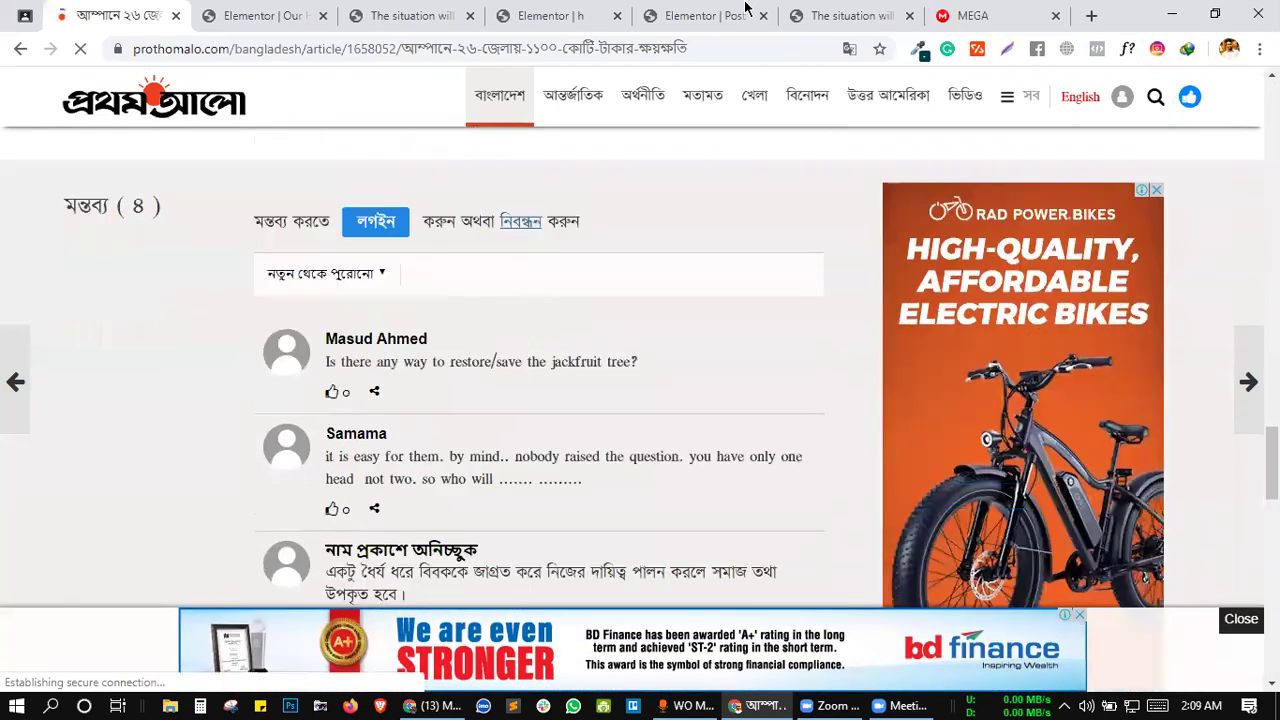
- Return to the Post Template editor and place a Post Comments widget below the post excerpt
{"action": "key", "text": "ctrl+6"}
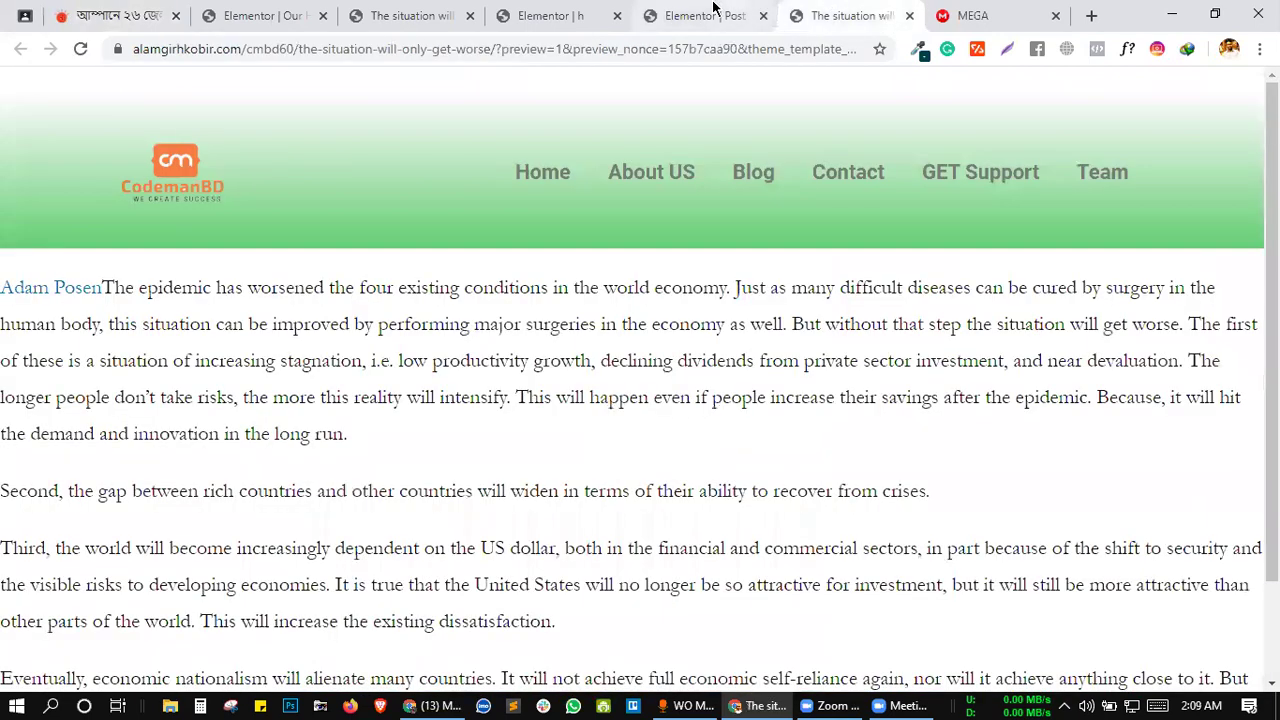
{"action": "key", "text": "ctrl+5"}
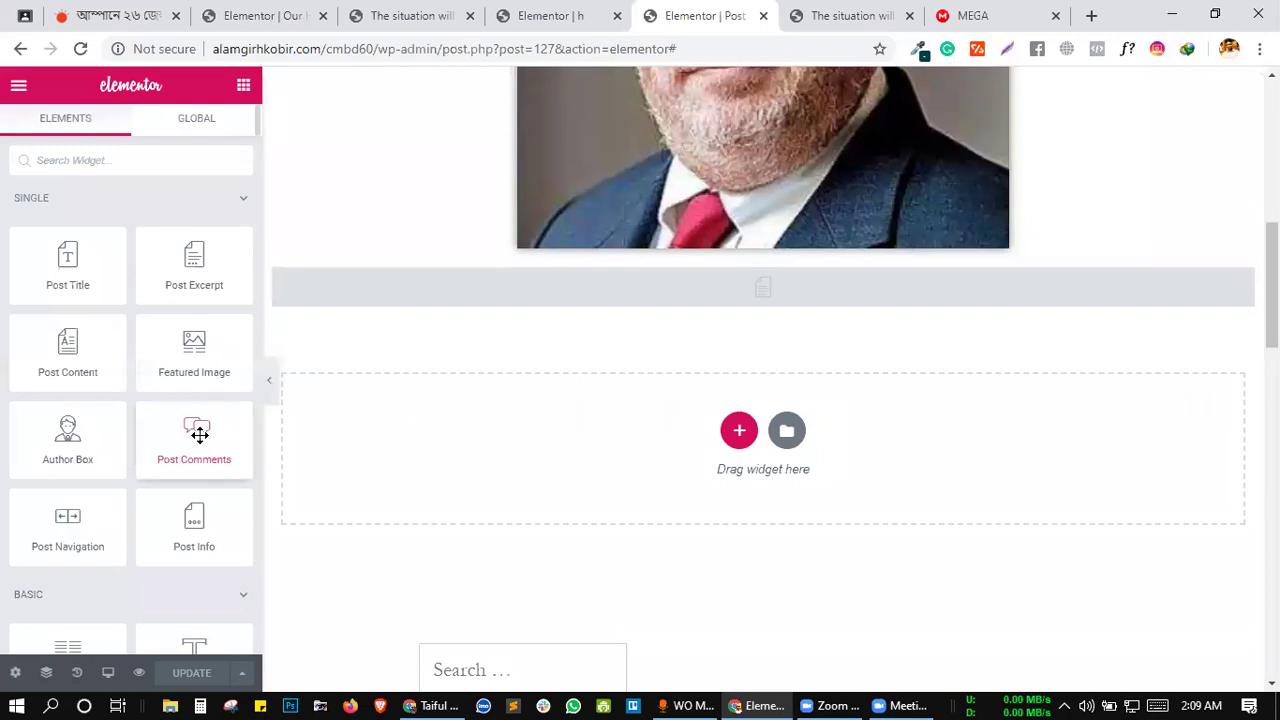
{"action": "scroll", "coordinate": [193, 428], "scroll_direction": "down", "scroll_amount": 1}
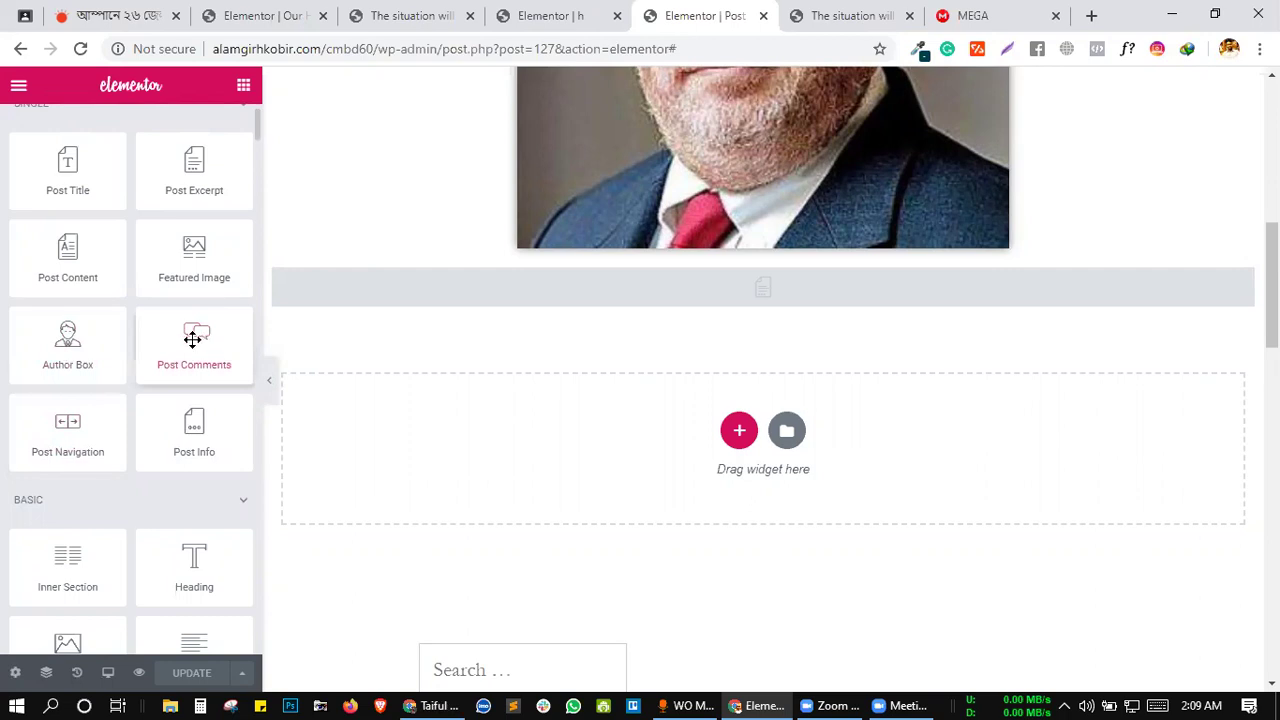
{"action": "left_click_drag", "start_coordinate": [183, 337], "coordinate": [500, 305]}
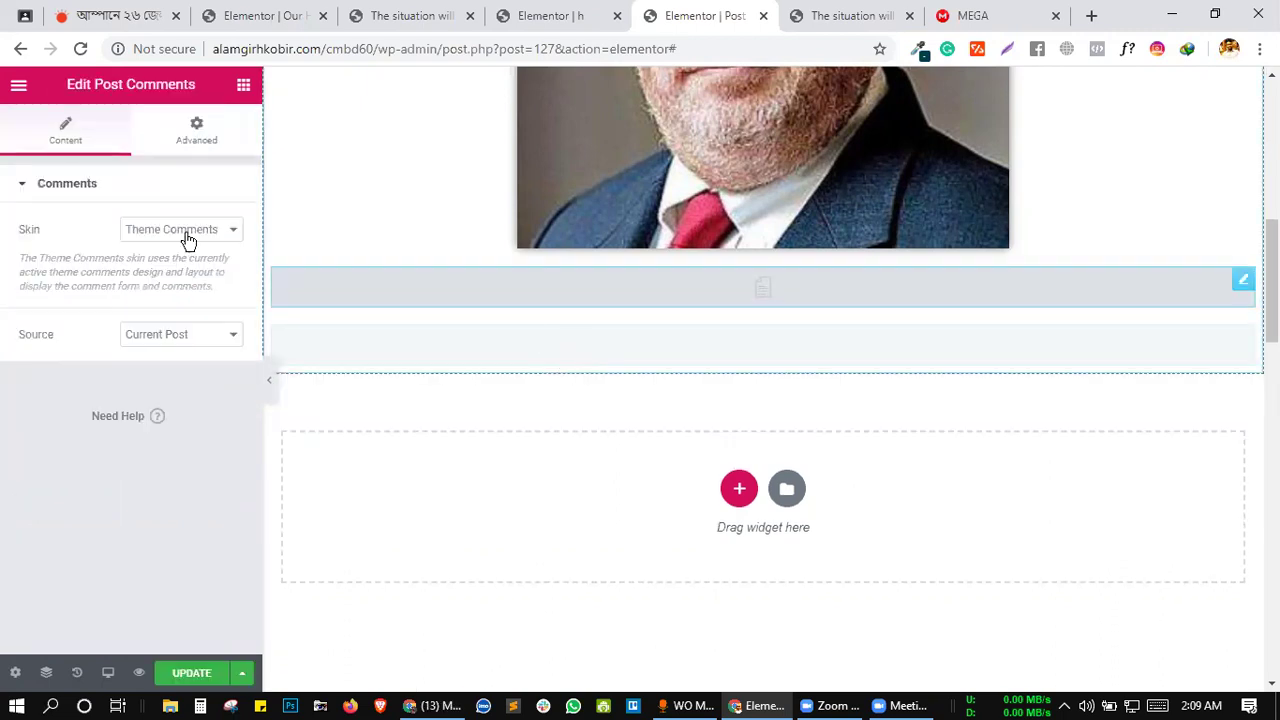
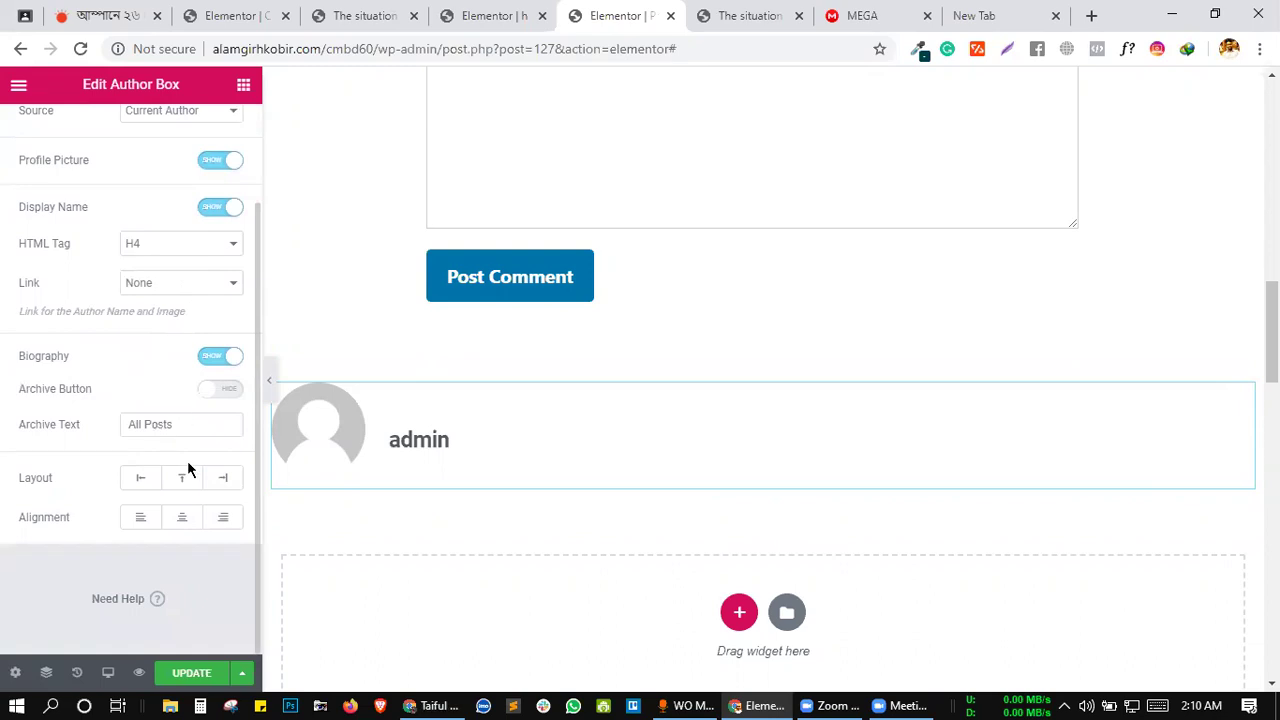
- Center-align the author box content and check its author source options
{"action": "left_click", "coordinate": [184, 519]}
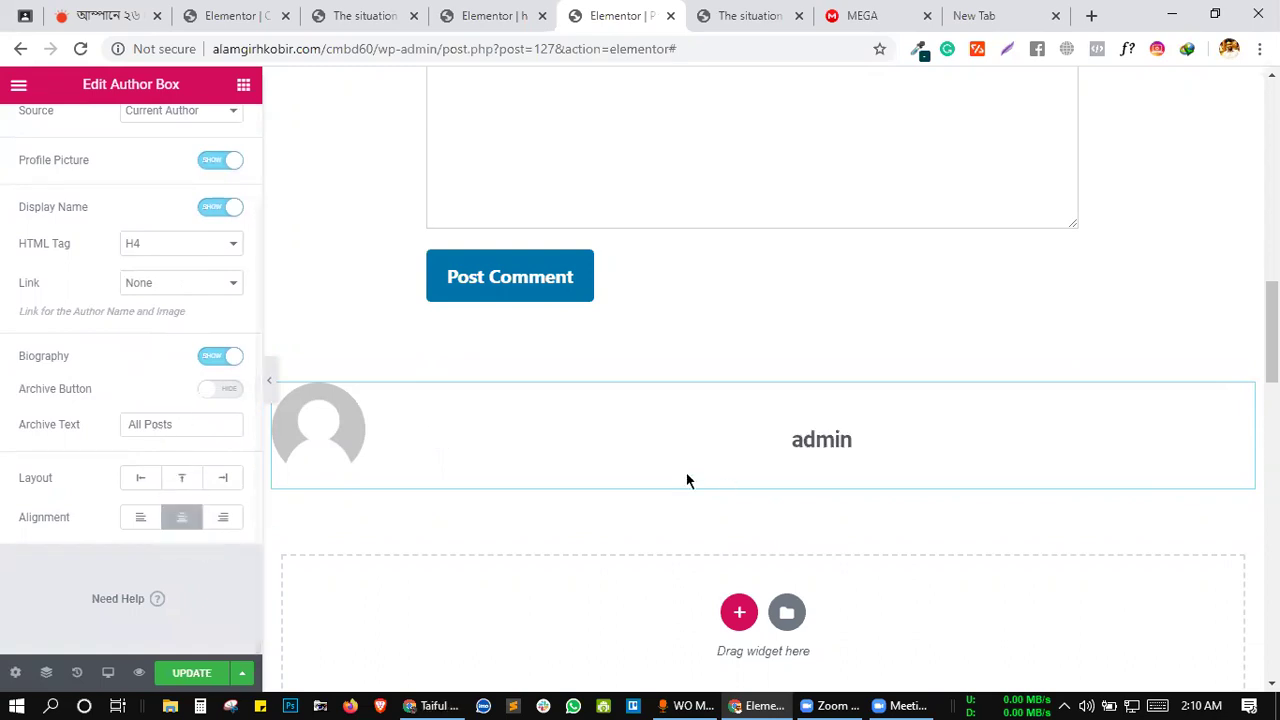
{"action": "scroll", "coordinate": [100, 488], "scroll_direction": "up", "scroll_amount": 1}
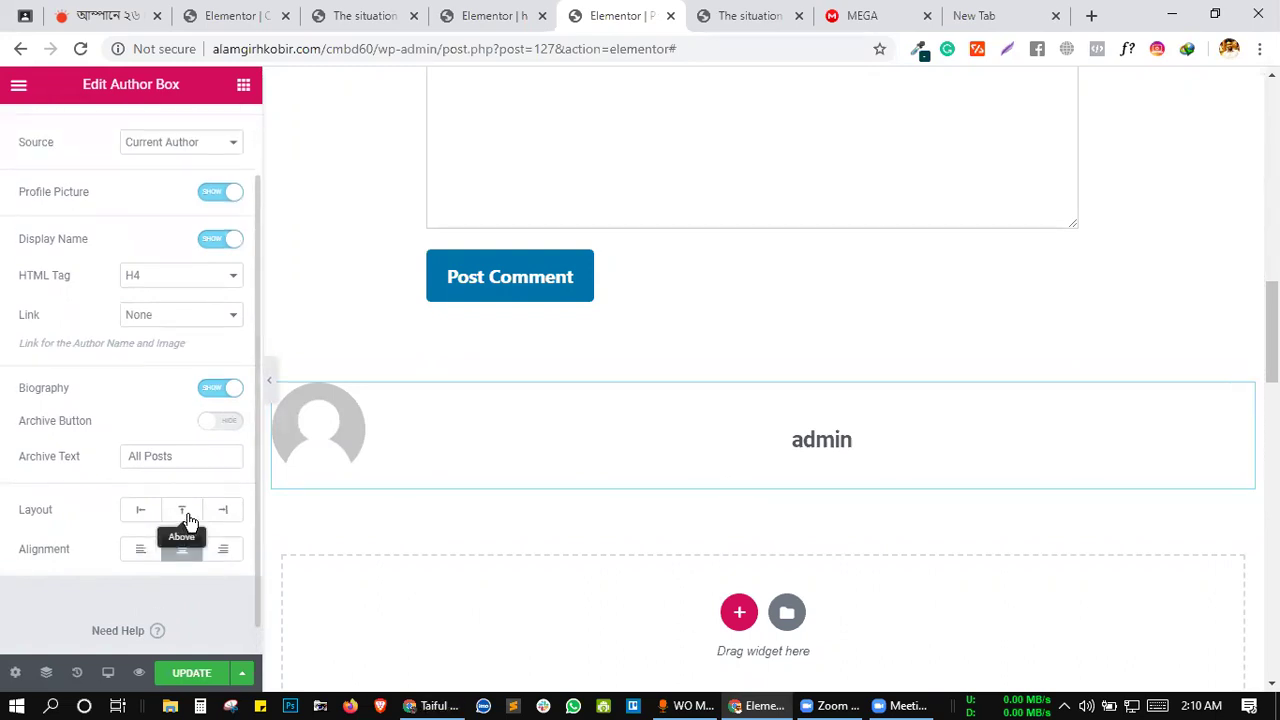
{"action": "scroll", "coordinate": [155, 430], "scroll_direction": "up", "scroll_amount": 1}
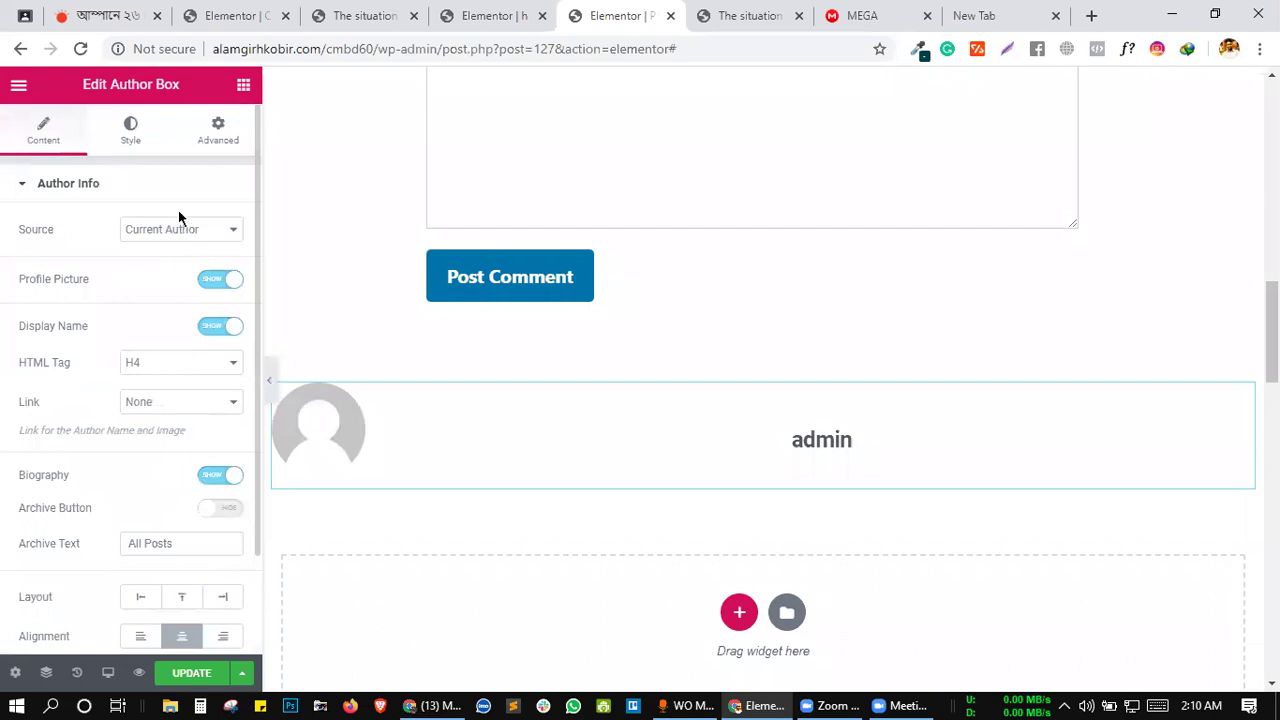
{"action": "left_click", "coordinate": [178, 229]}
{"action": "left_click", "coordinate": [178, 229]}
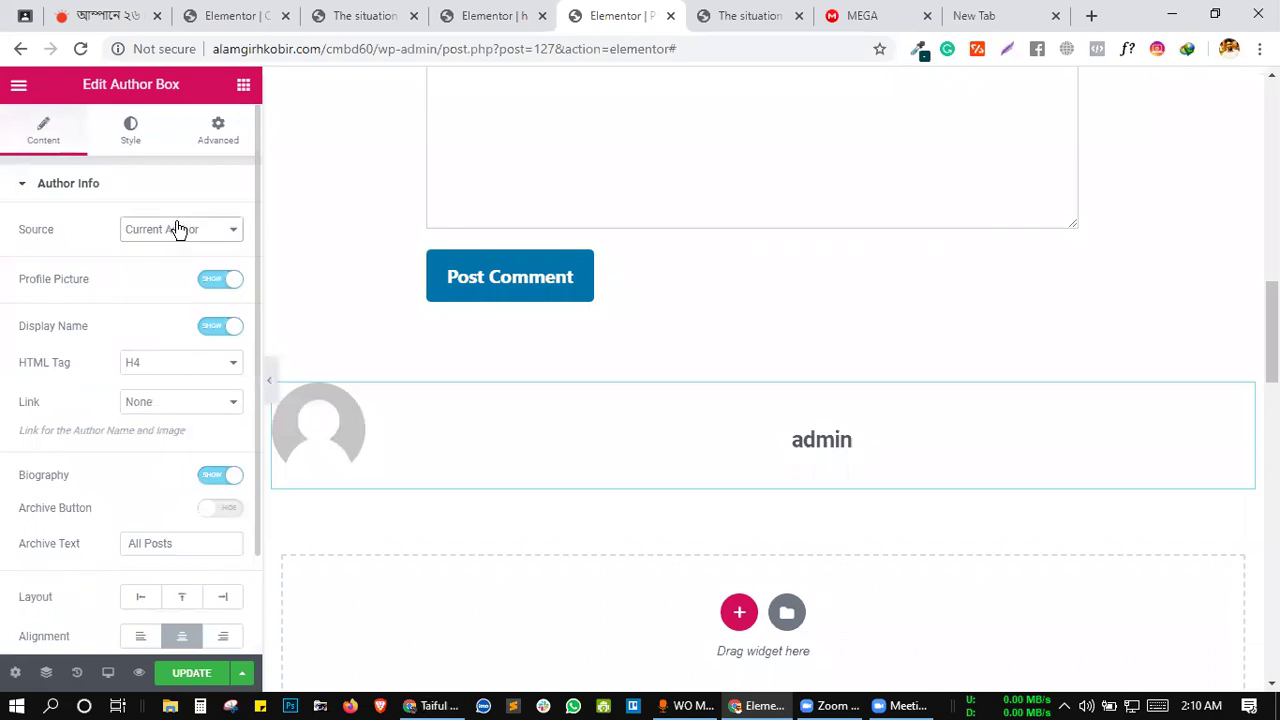
- Try hiding the biography in the author box
{"action": "scroll", "coordinate": [142, 266], "scroll_direction": "down", "scroll_amount": 1}
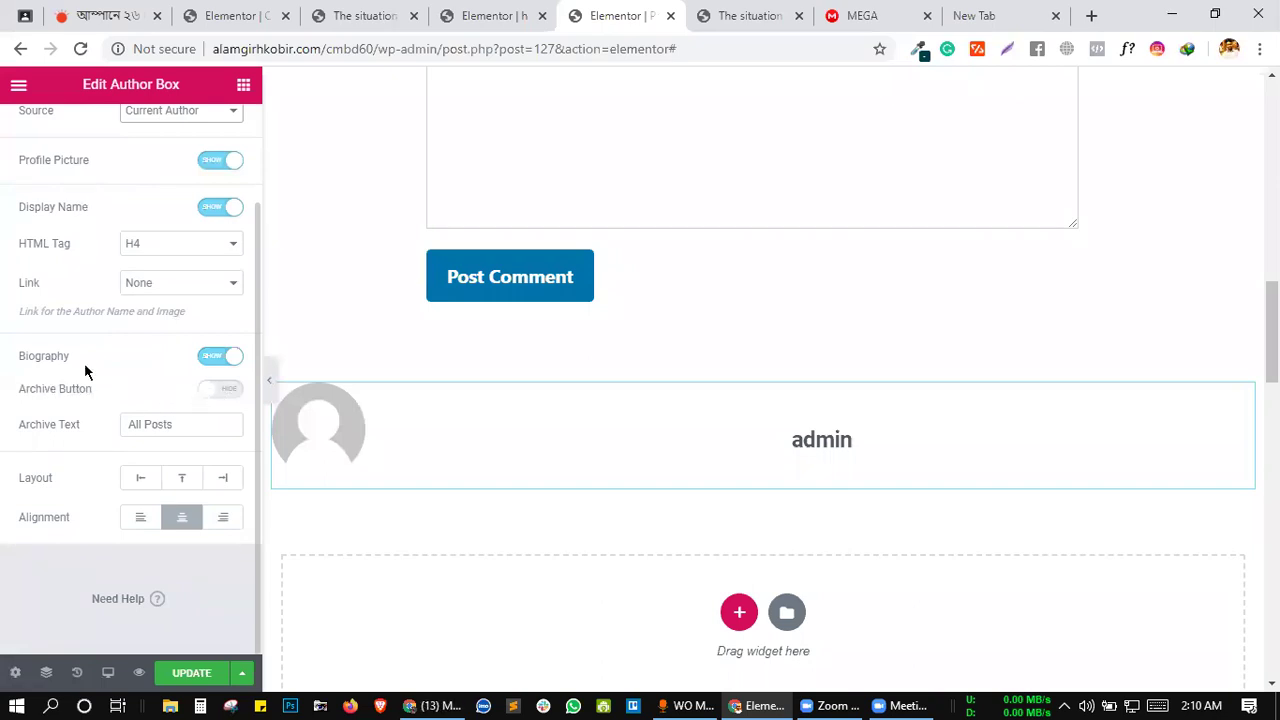
{"action": "left_click", "coordinate": [210, 358]}
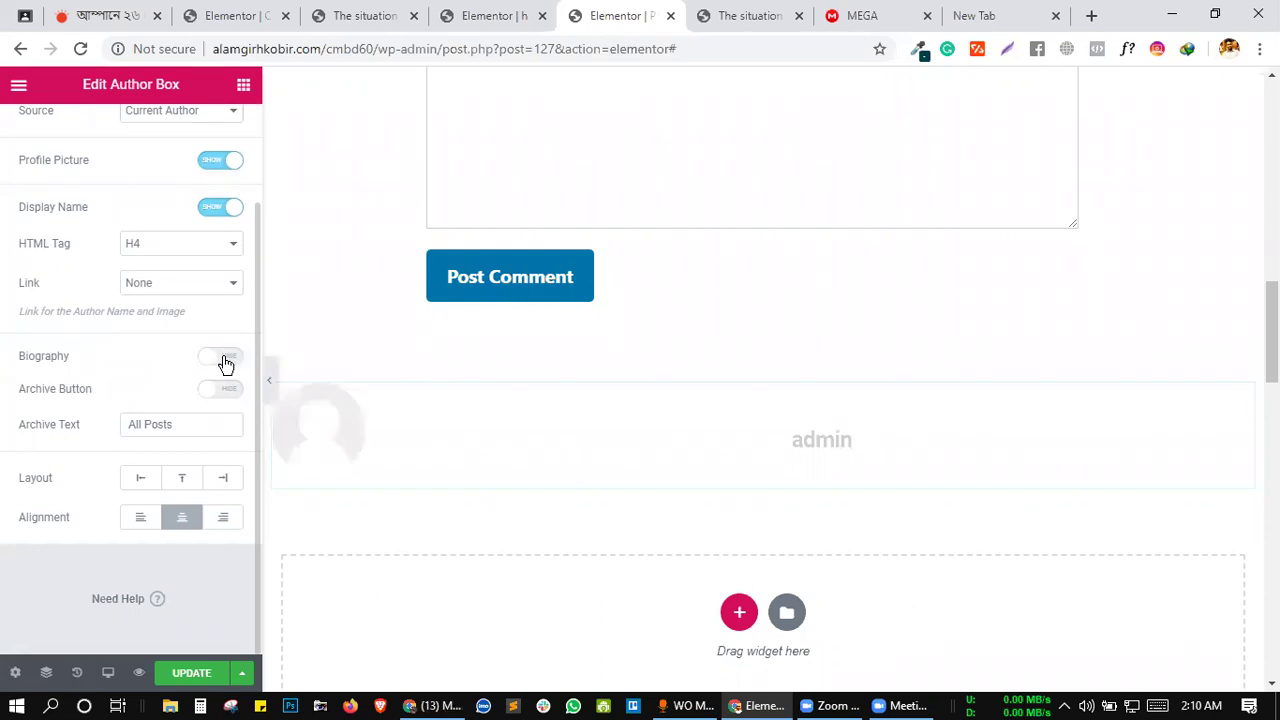
{"action": "left_click", "coordinate": [224, 361]}
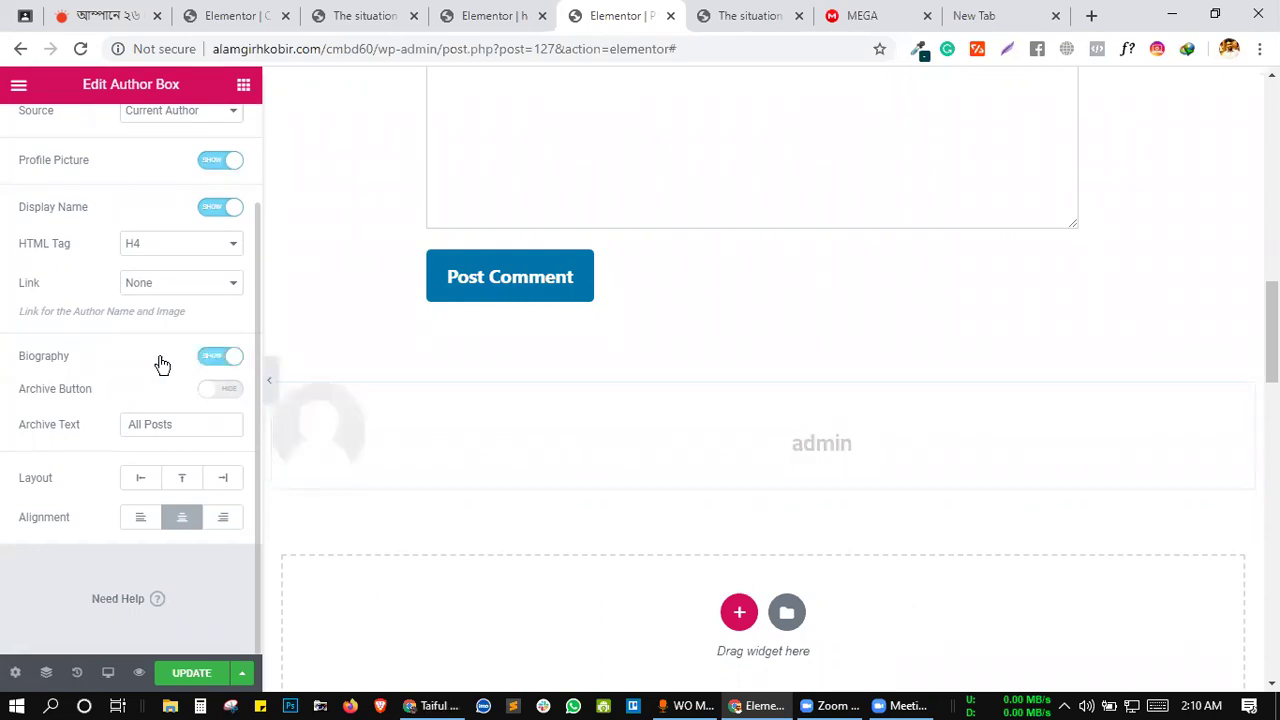
{"action": "scroll", "coordinate": [160, 345], "scroll_direction": "up", "scroll_amount": 3}
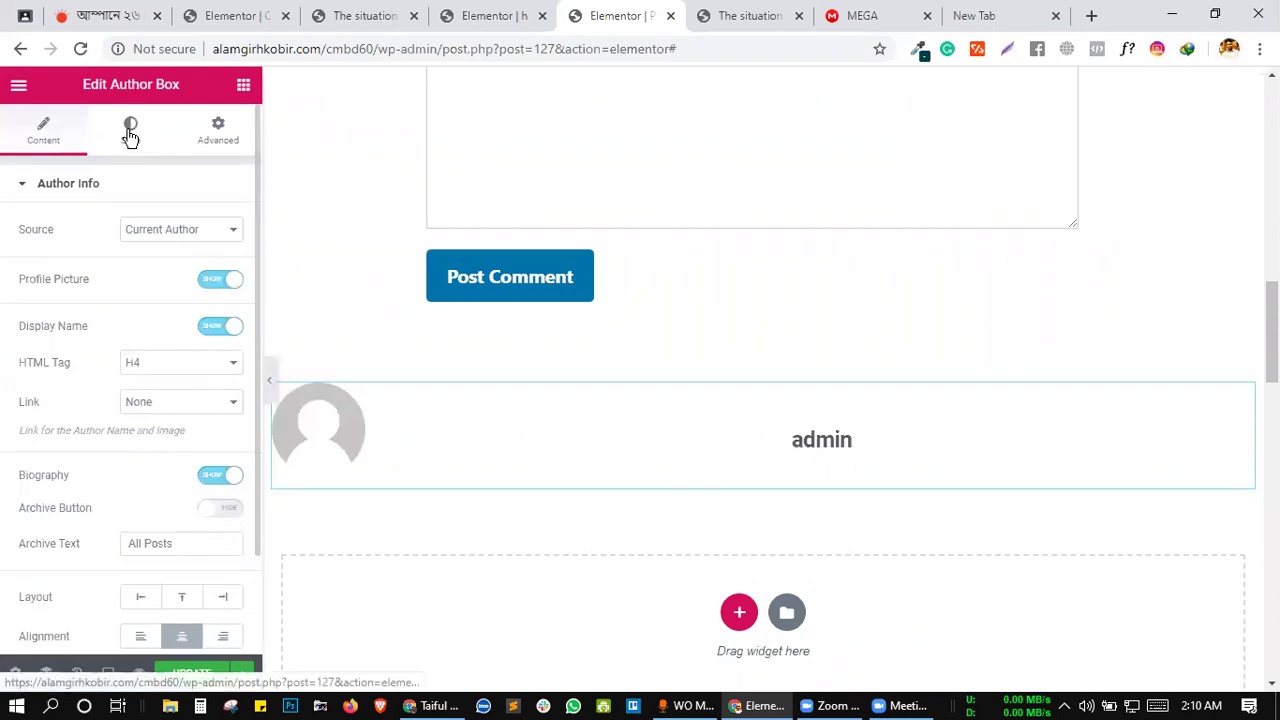
- Open the author box's style settings and update the post template
{"action": "left_click", "coordinate": [130, 135]}
{"action": "left_click", "coordinate": [181, 675]}
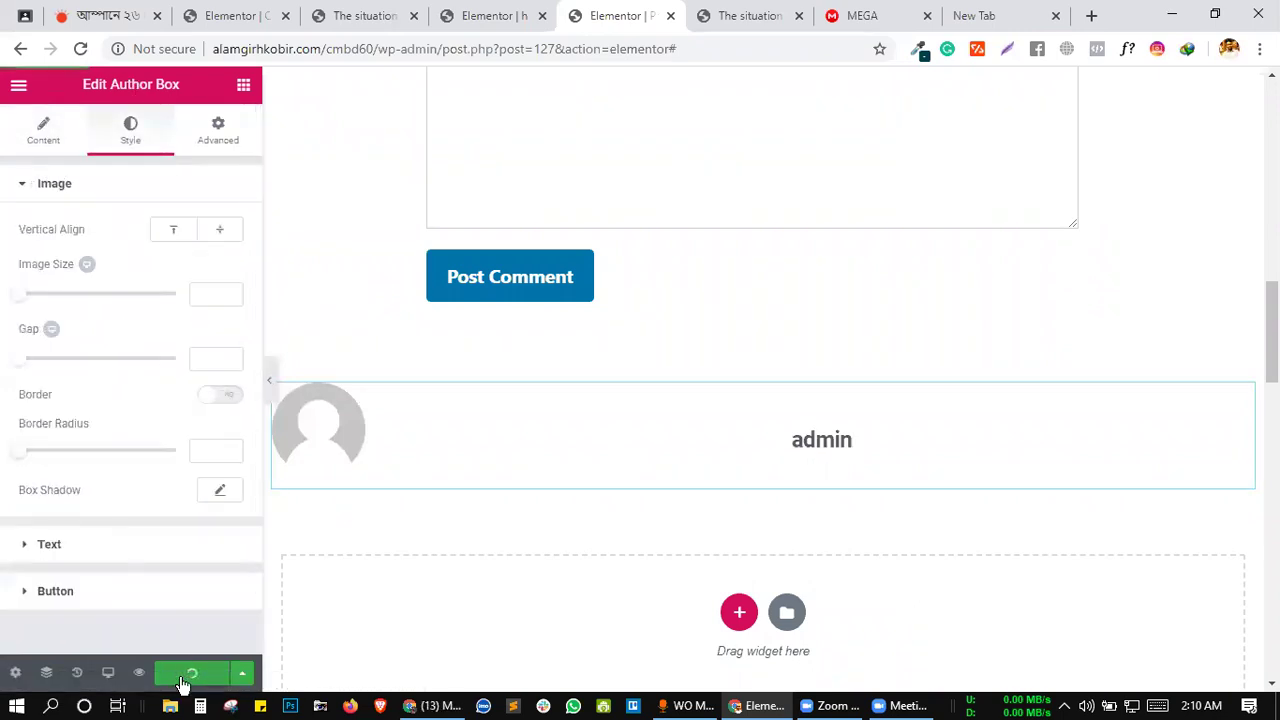
{"action": "scroll", "coordinate": [694, 420], "scroll_direction": "up", "scroll_amount": 2}
{"action": "scroll", "coordinate": [694, 420], "scroll_direction": "down", "scroll_amount": 3}
{"action": "scroll", "coordinate": [695, 420], "scroll_direction": "down", "scroll_amount": 2}
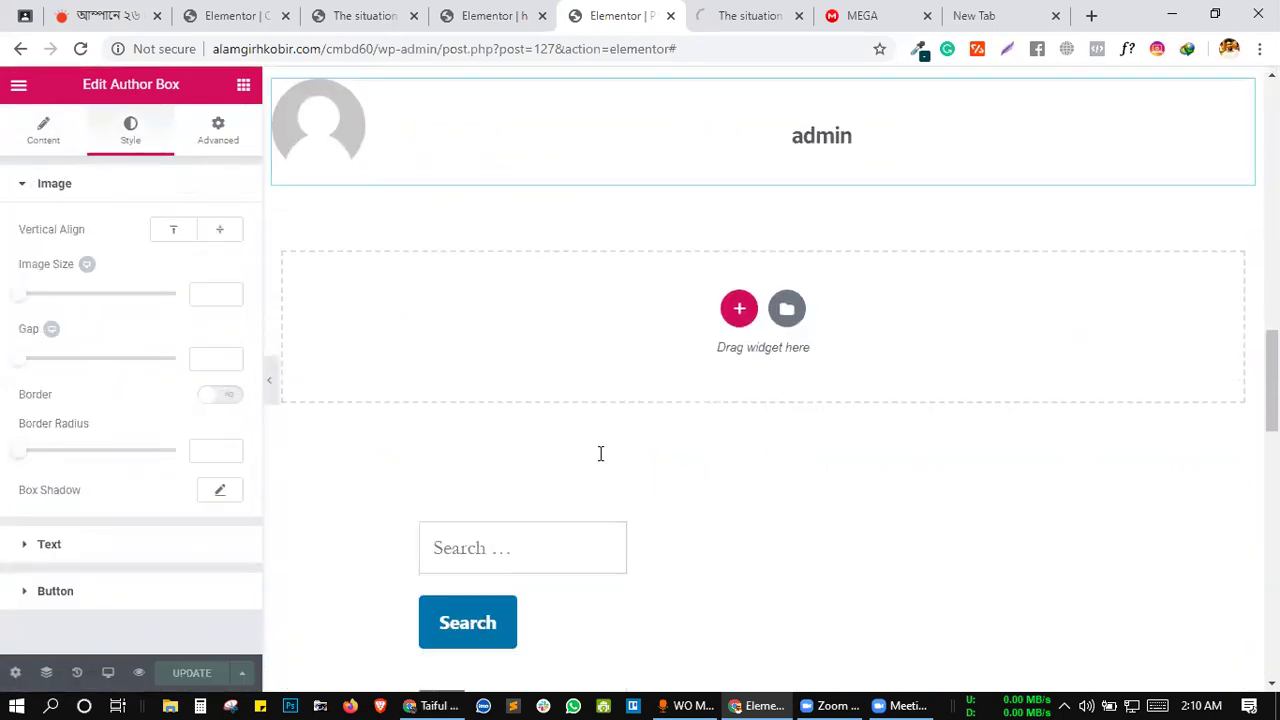
- Save the template's display condition as Include, Posts, All
{"action": "left_click", "coordinate": [238, 675]}
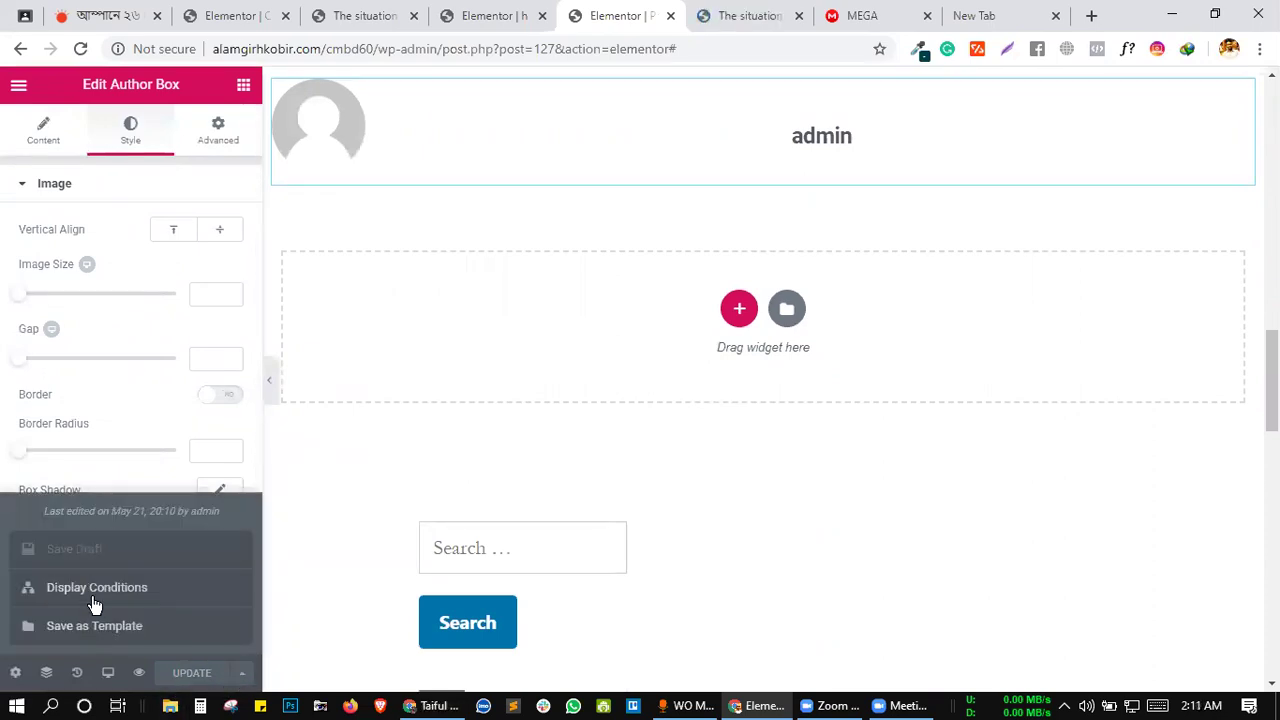
{"action": "left_click", "coordinate": [92, 590]}
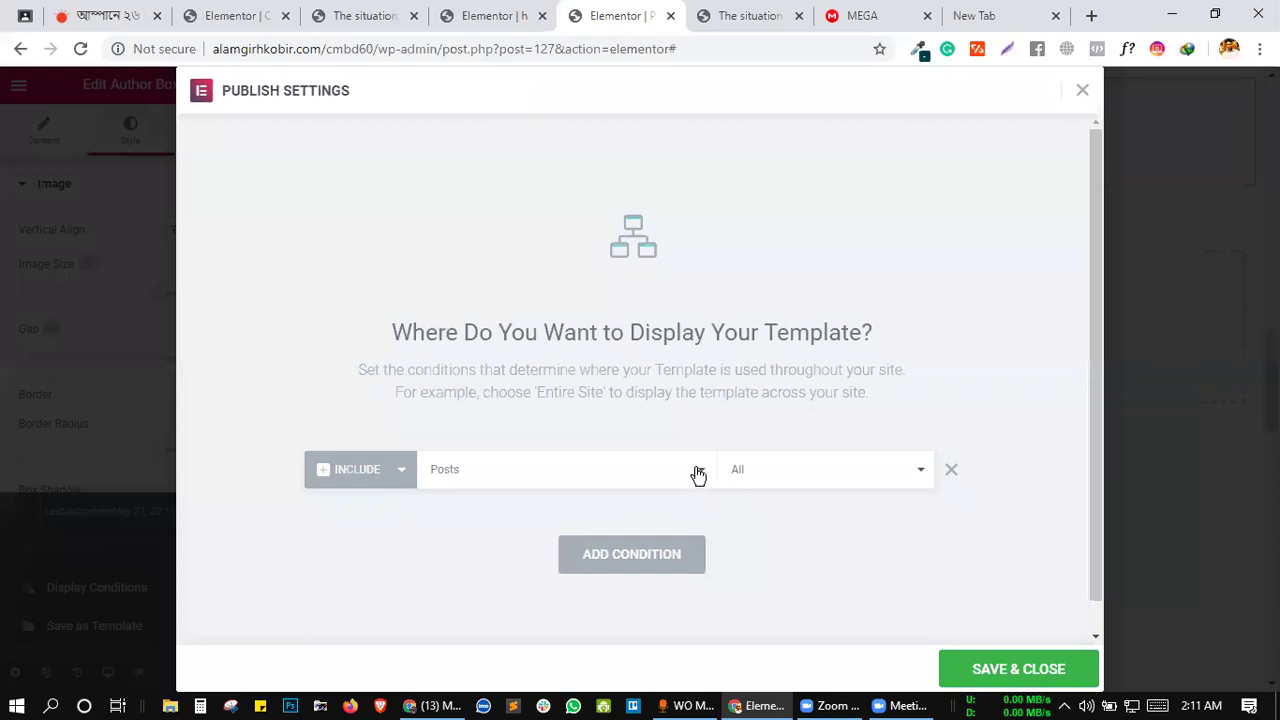
{"action": "left_click", "coordinate": [1030, 672]}
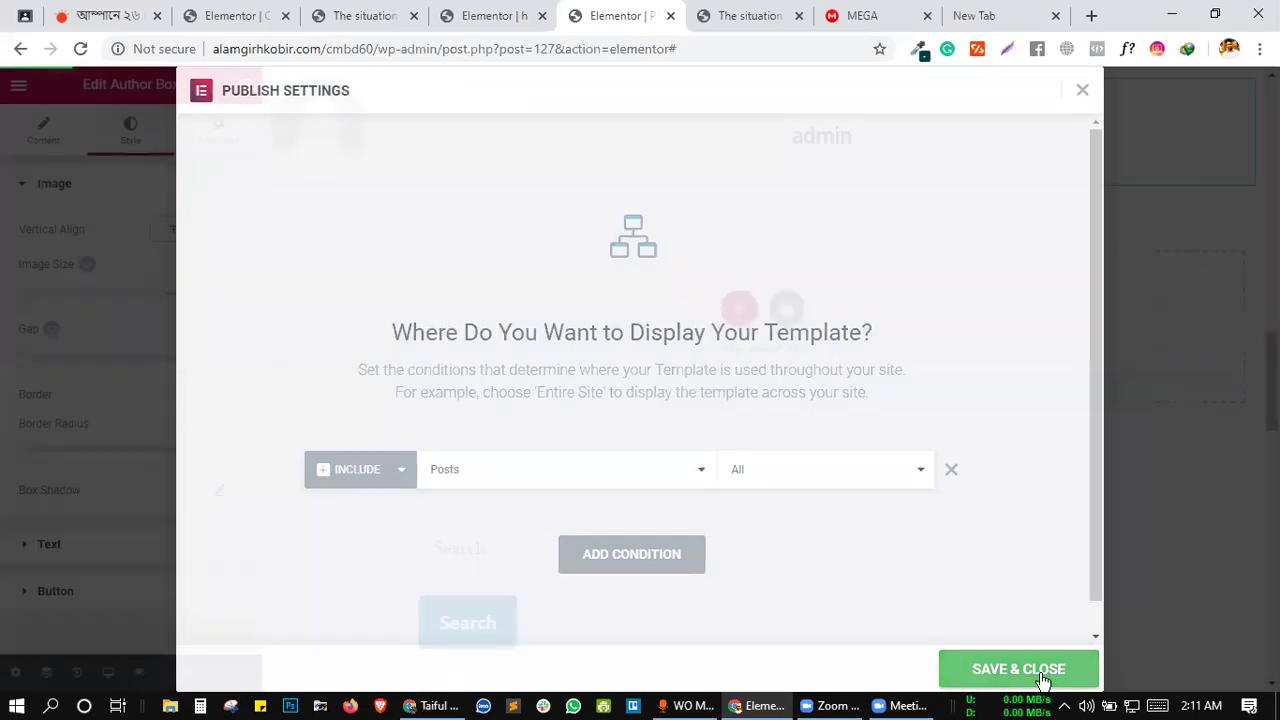
{"action": "scroll", "coordinate": [700, 240], "scroll_direction": "up", "scroll_amount": 3}
{"action": "scroll", "coordinate": [634, 205], "scroll_direction": "up", "scroll_amount": 5}
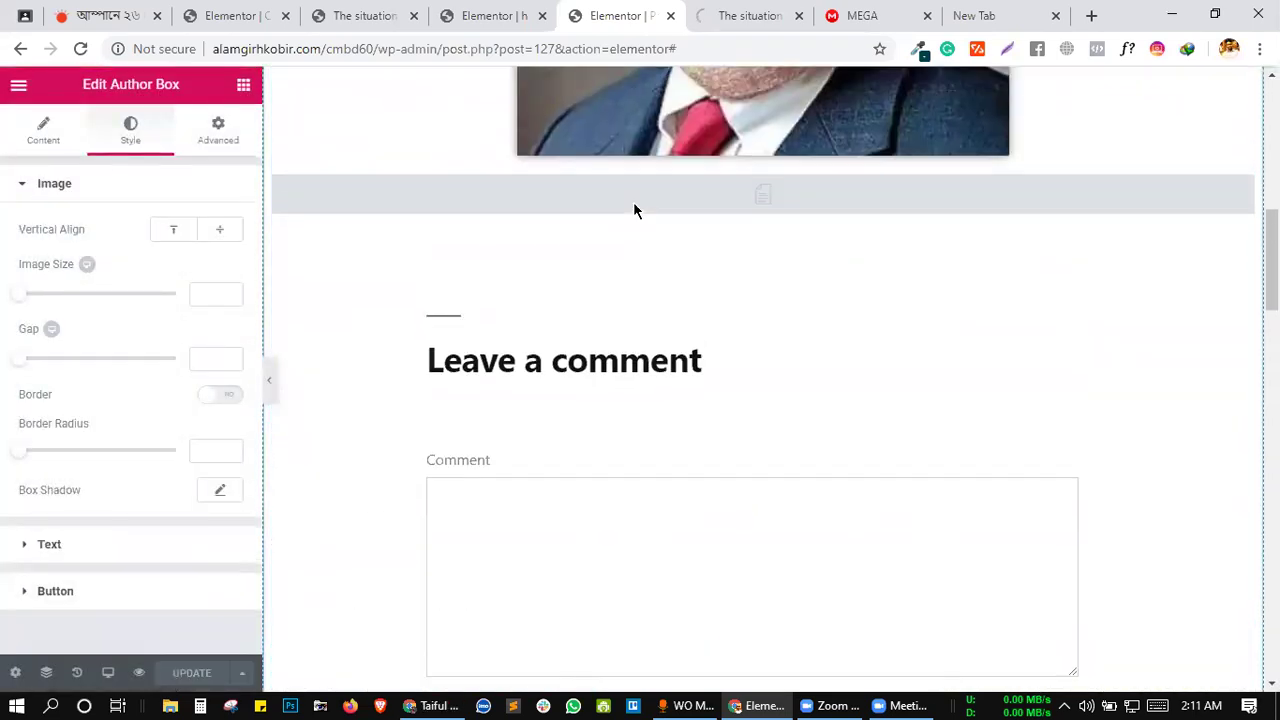
{"action": "scroll", "coordinate": [645, 256], "scroll_direction": "down", "scroll_amount": 5}
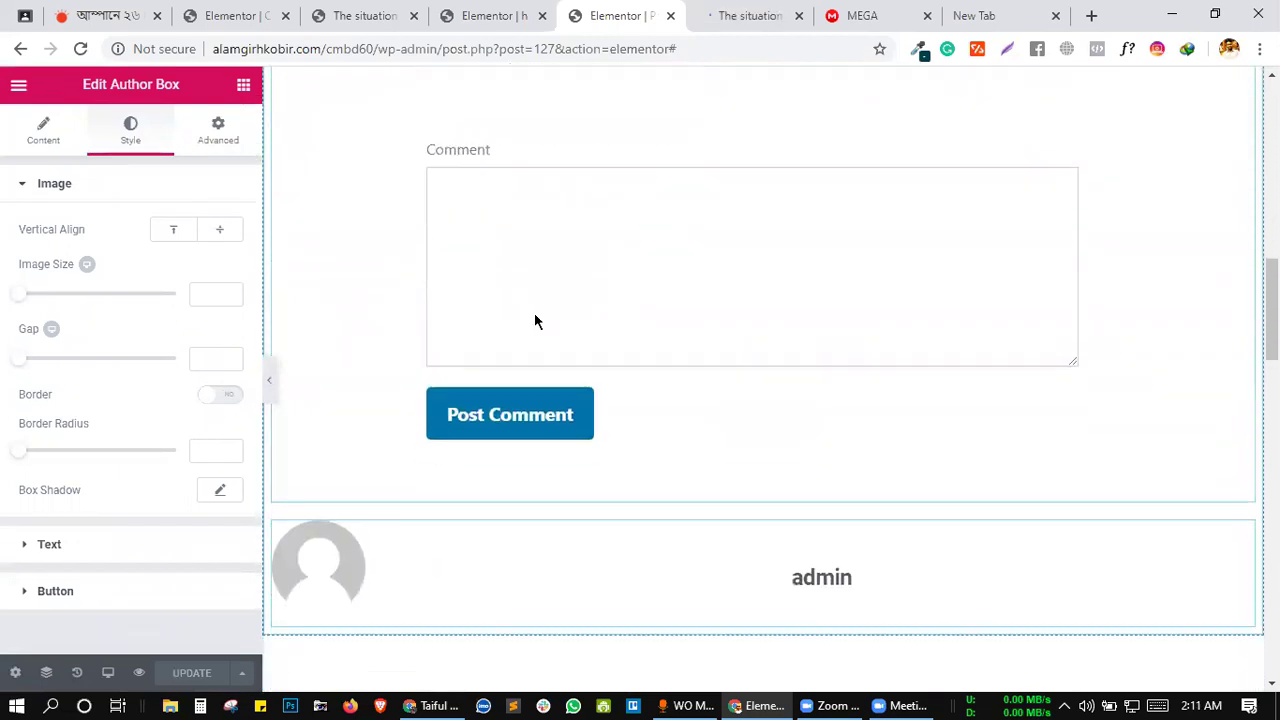
- Reopen the template's display conditions, reselect Posts for the included content, and save the settings again
{"action": "left_click", "coordinate": [243, 675]}
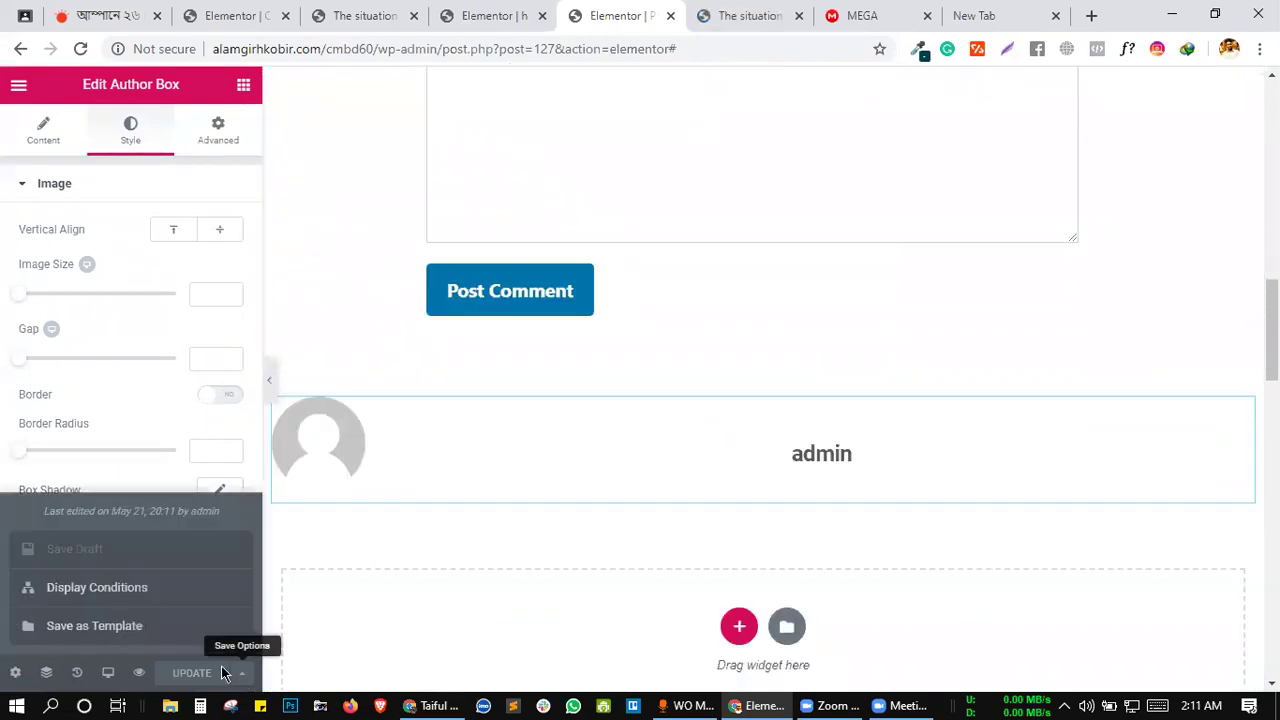
{"action": "left_click", "coordinate": [96, 591]}
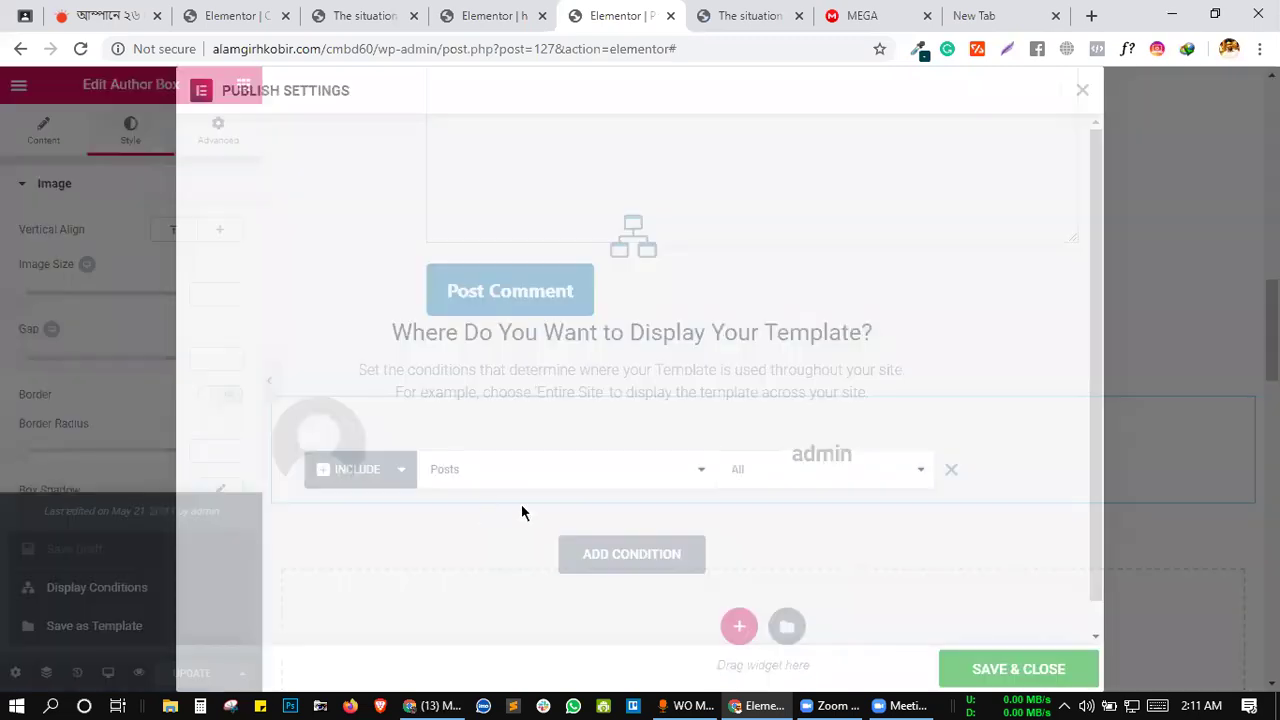
{"action": "left_click", "coordinate": [697, 478]}
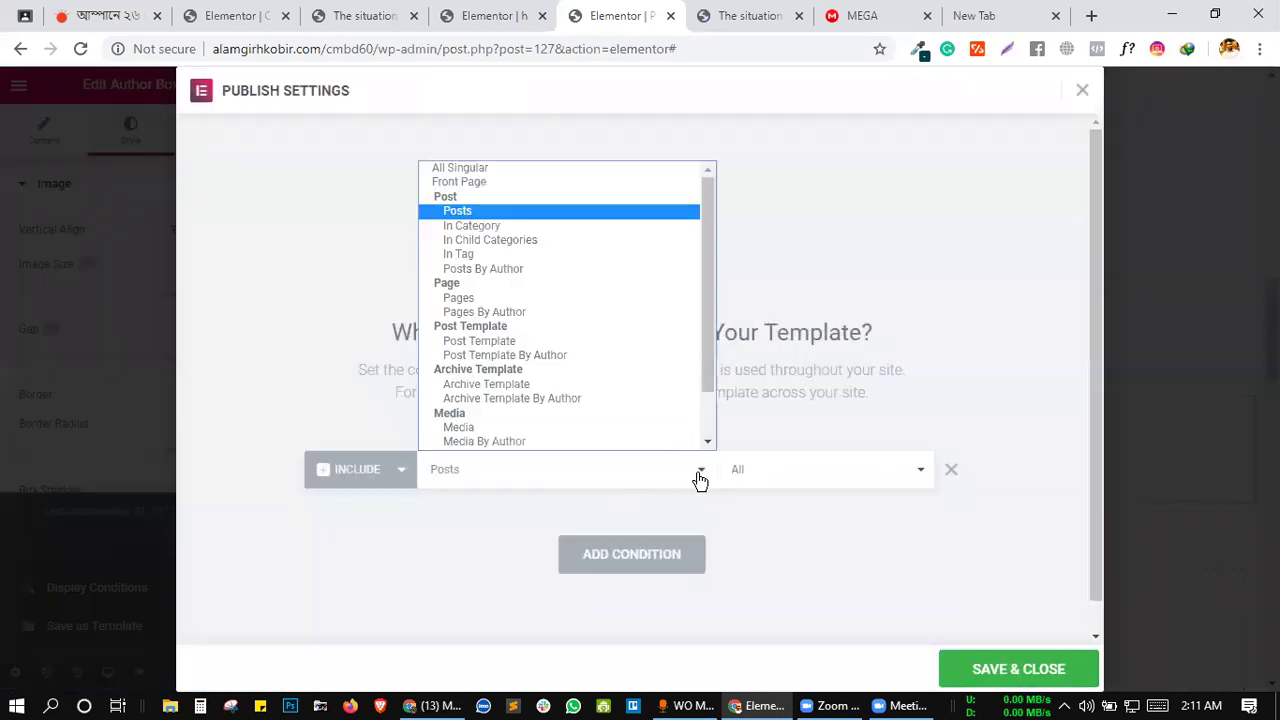
{"action": "left_click", "coordinate": [457, 210]}
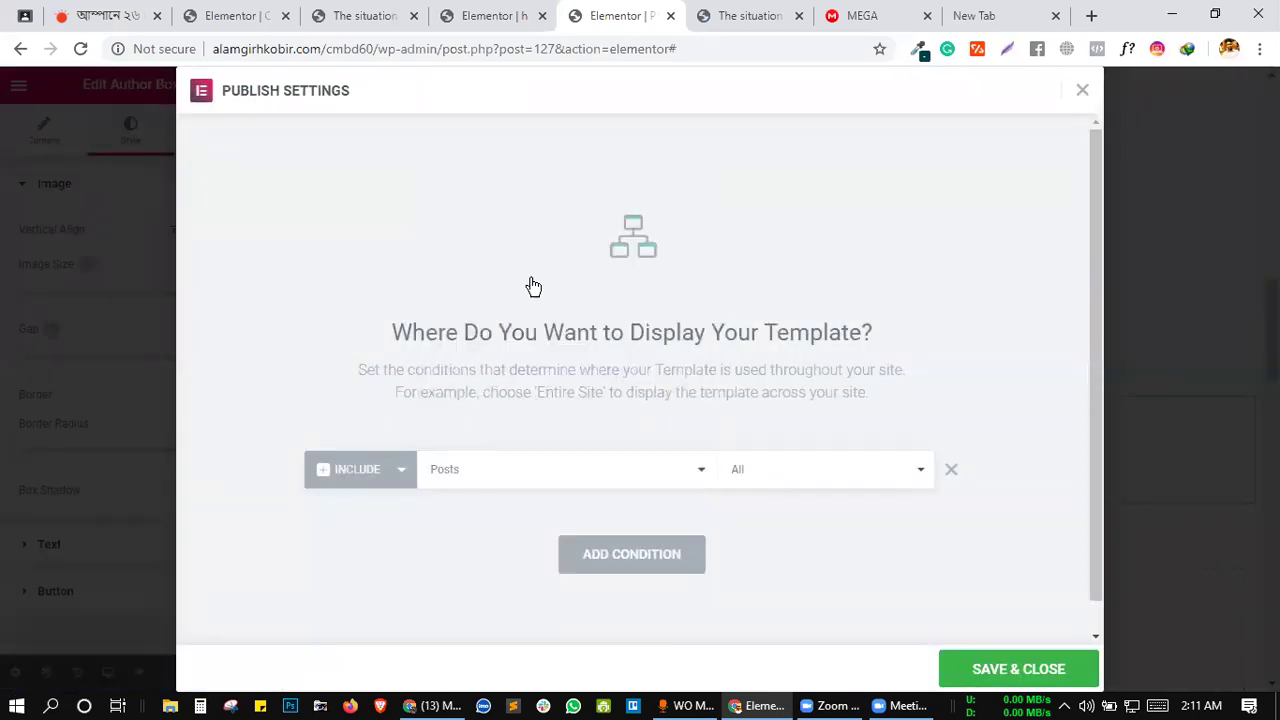
{"action": "left_click", "coordinate": [783, 494]}
{"action": "left_click", "coordinate": [712, 574]}
{"action": "left_click", "coordinate": [1018, 669]}
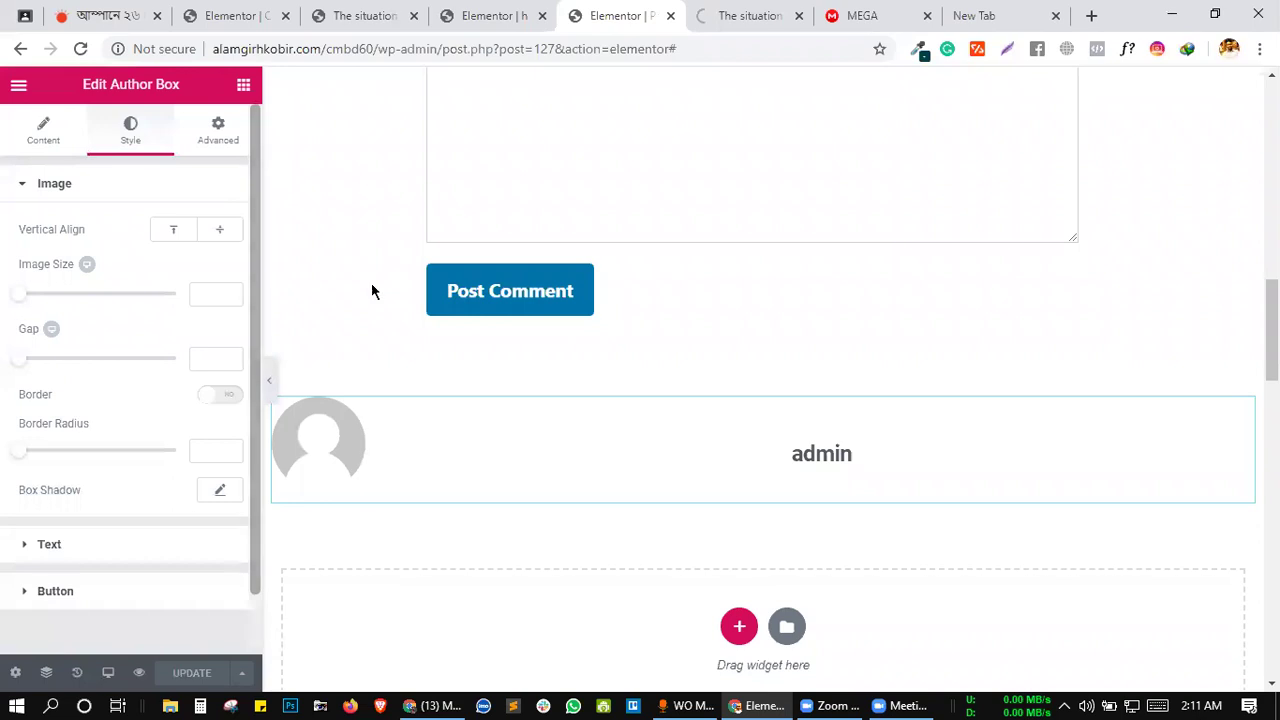
- Switch to the article preview and load the post's public address without the preview parameters
{"action": "left_click", "coordinate": [749, 15]}
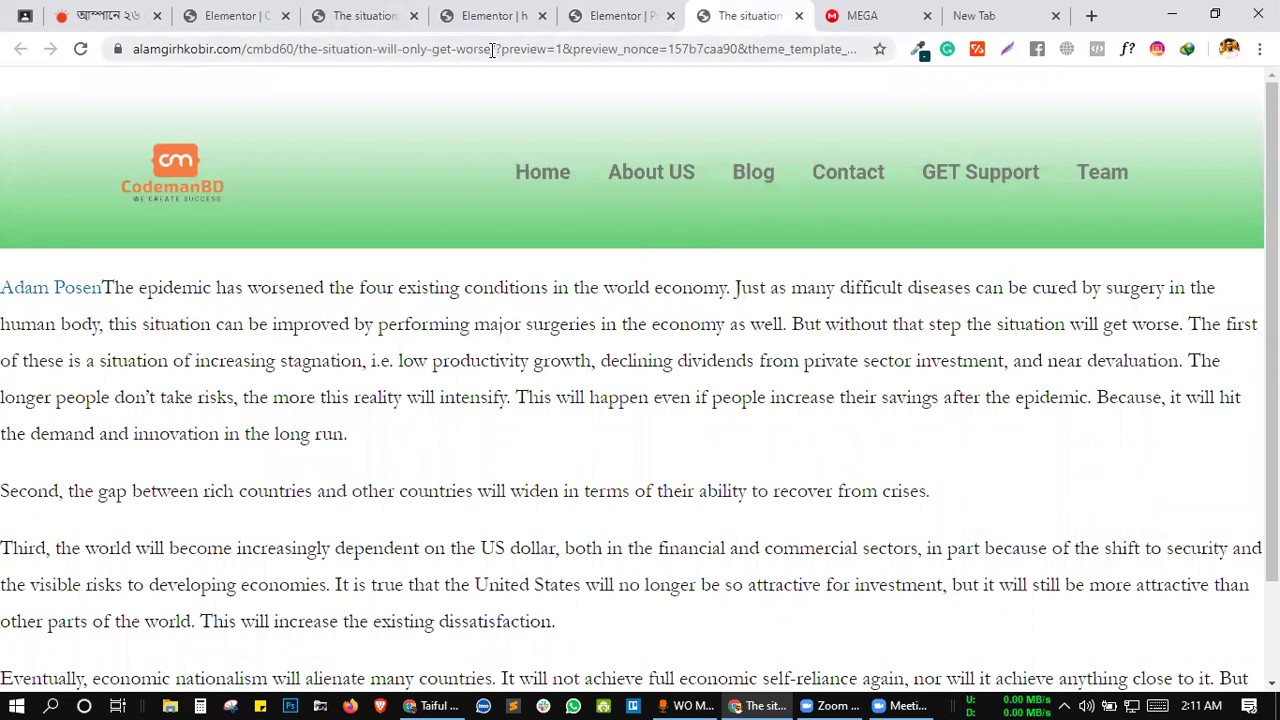
{"action": "left_click_drag", "start_coordinate": [494, 49], "coordinate": [993, 115]}
{"action": "key", "text": "BackSpace"}
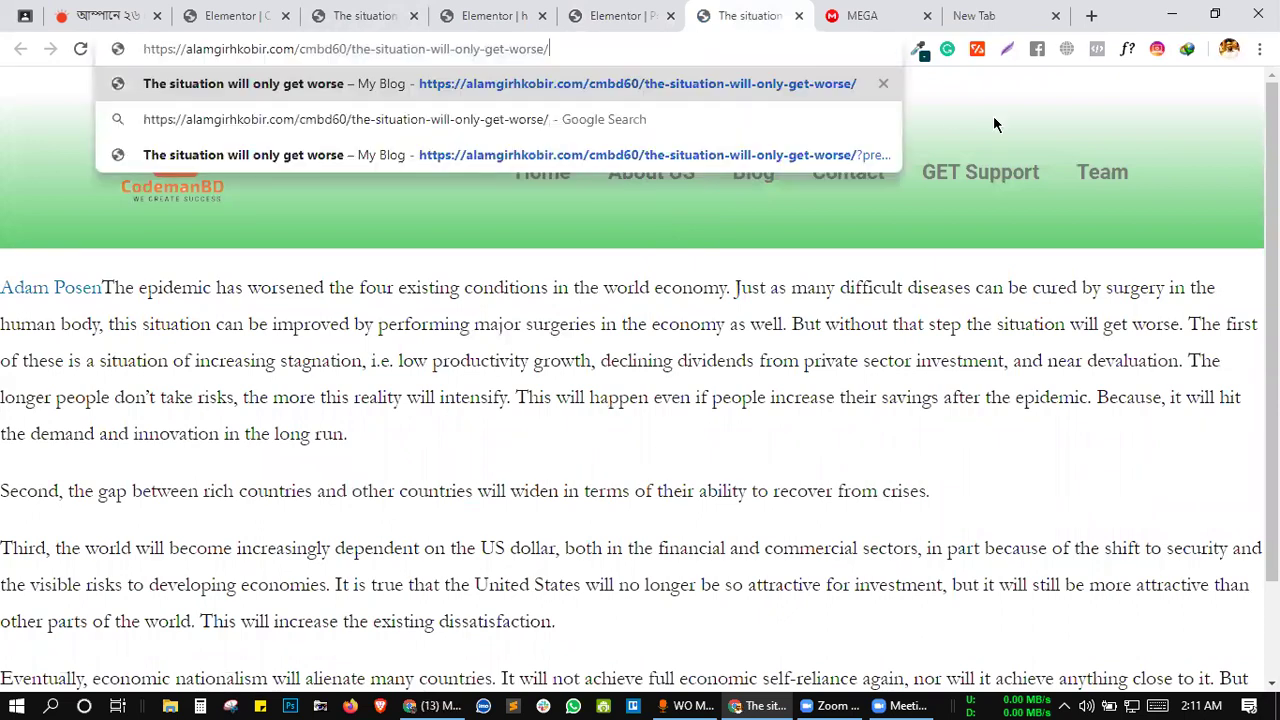
{"action": "key", "text": "Return"}
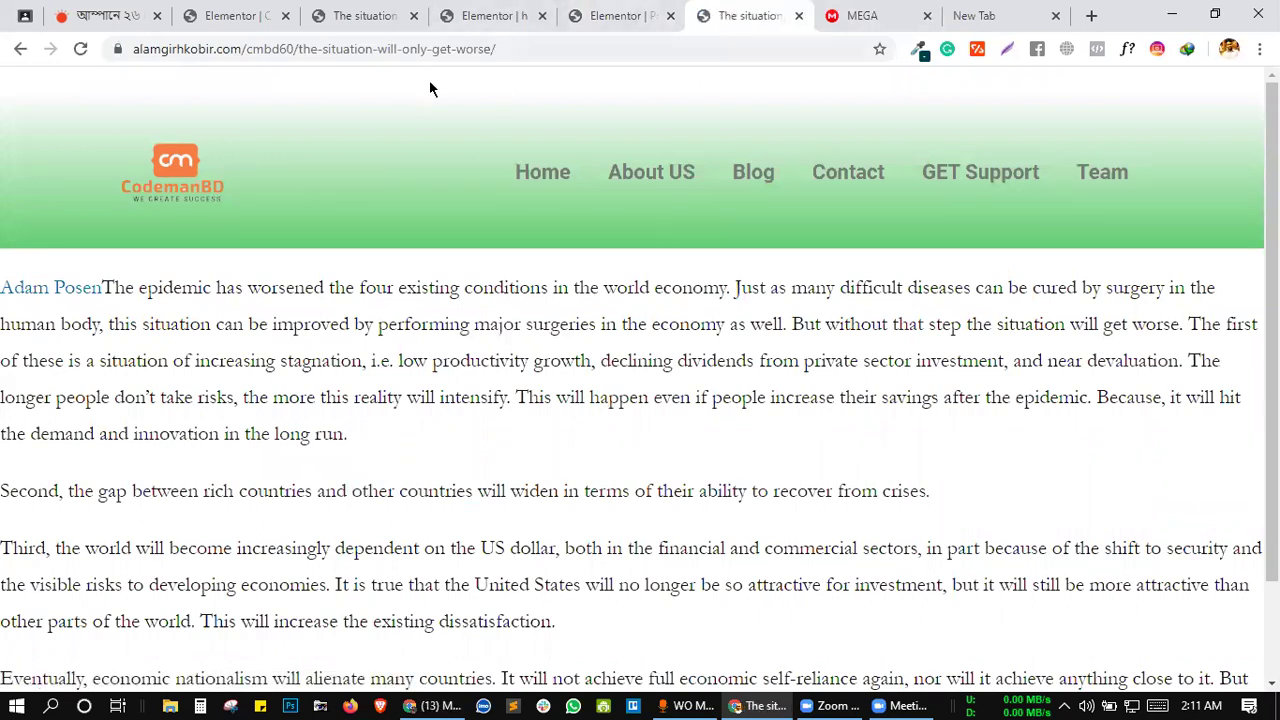
- Go to the WordPress dashboard in the other article tab by replacing the post's slug with wp-admin
{"action": "left_click", "coordinate": [330, 12]}
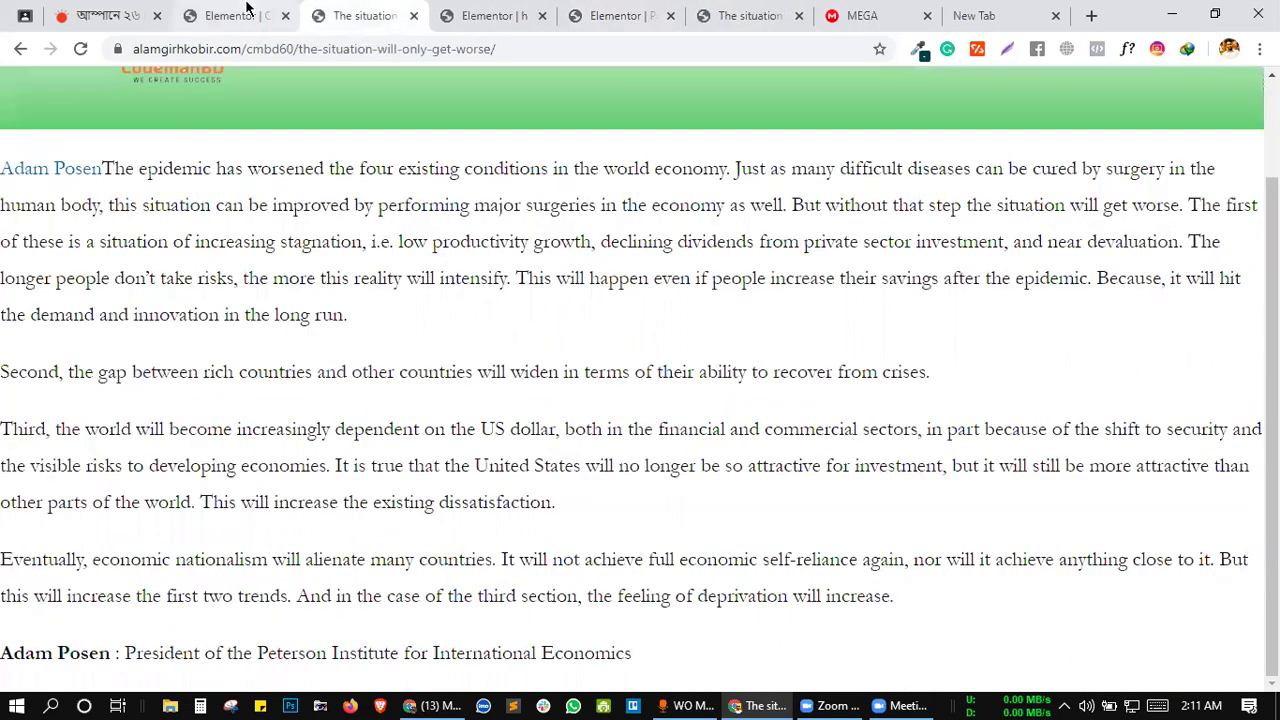
{"action": "left_click", "coordinate": [232, 15]}
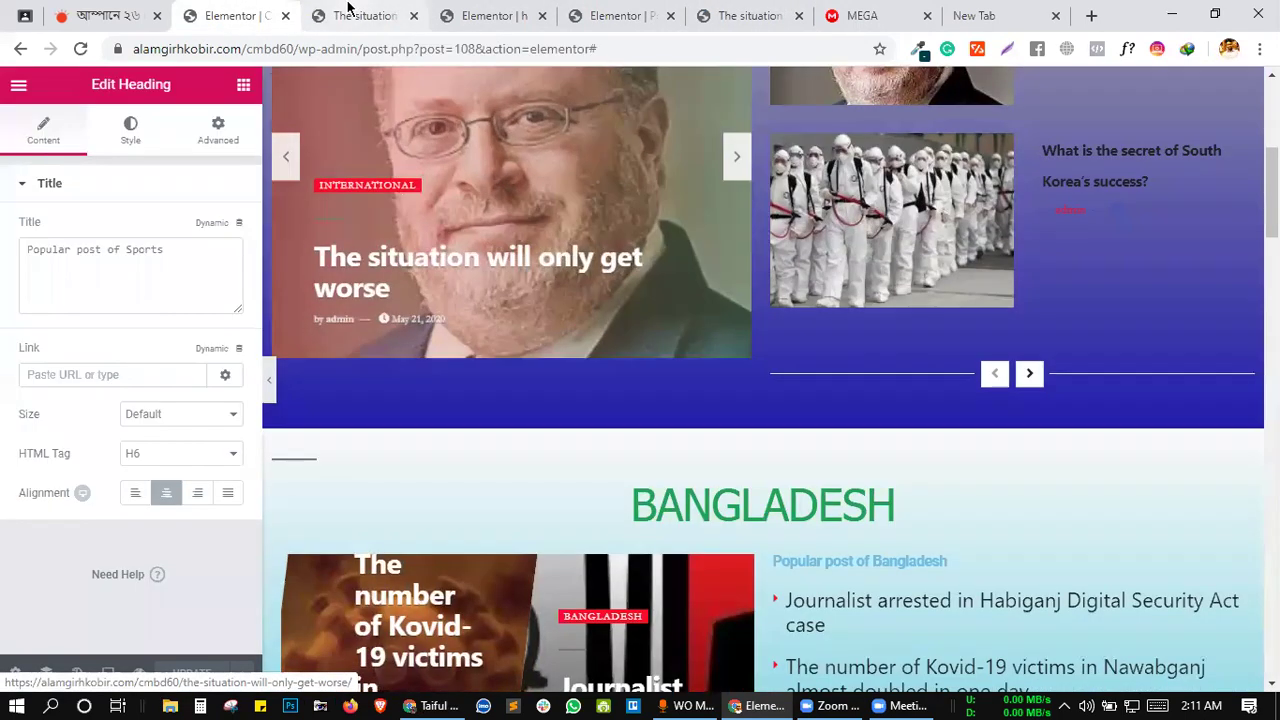
{"action": "left_click", "coordinate": [346, 14]}
{"action": "scroll", "coordinate": [340, 310], "scroll_direction": "up", "scroll_amount": 2}
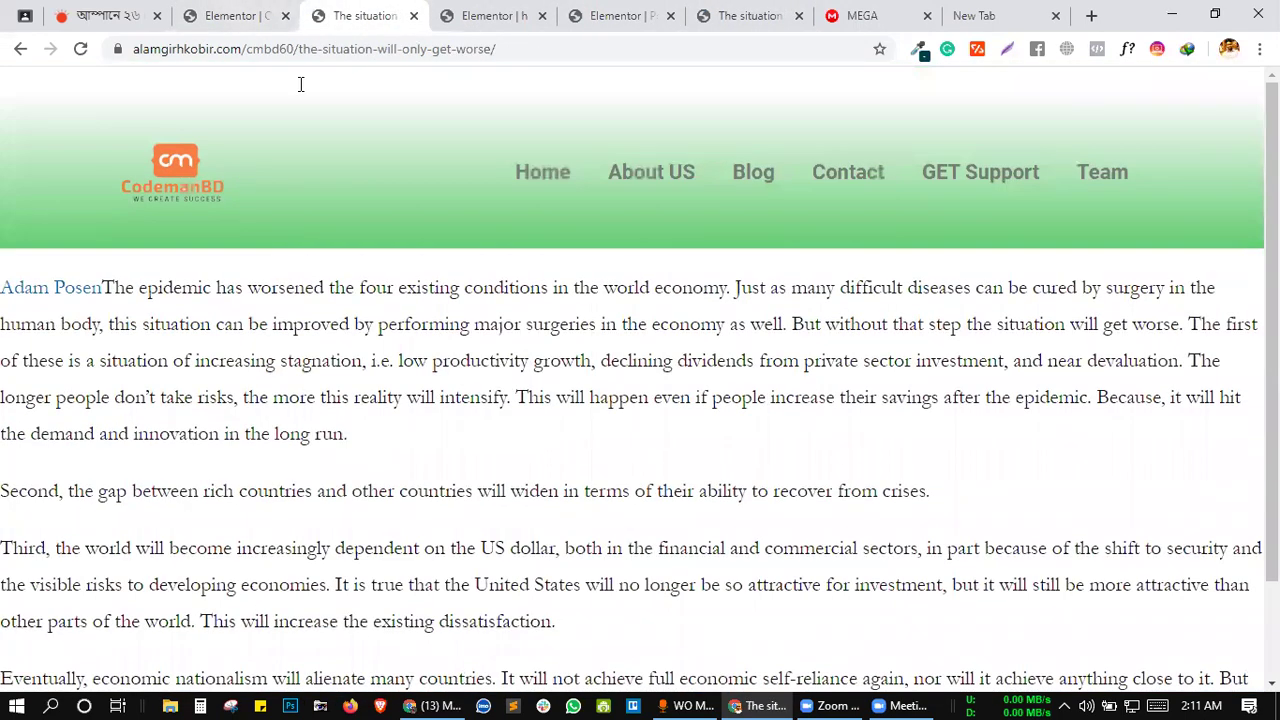
{"action": "left_click_drag", "start_coordinate": [301, 49], "coordinate": [701, 84]}
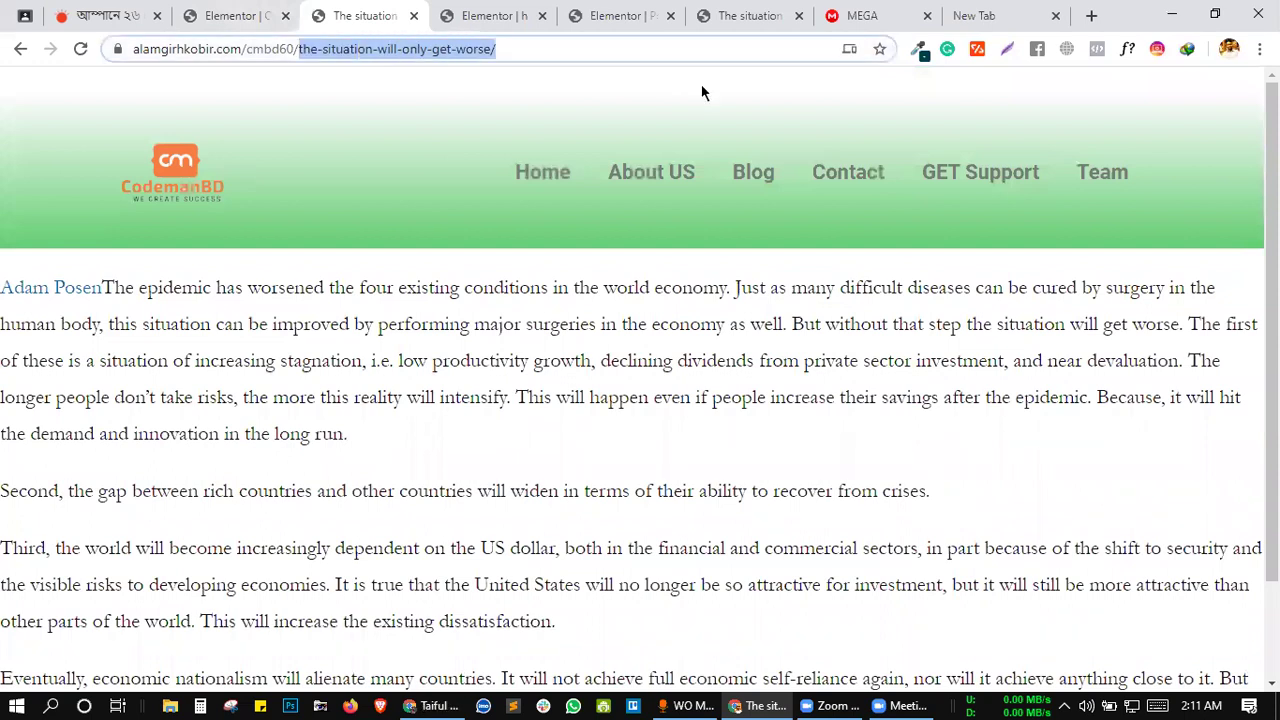
{"action": "key", "text": "BackSpace"}
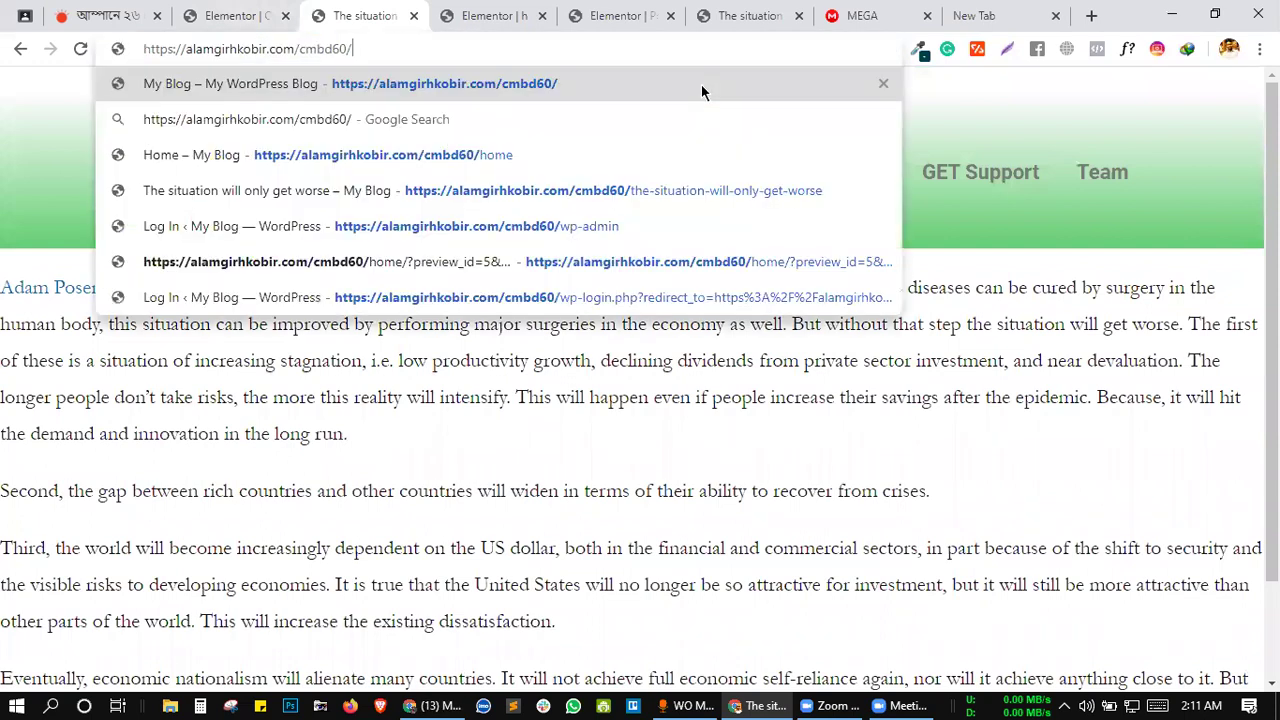
{"action": "type", "text": "wp-admin"}
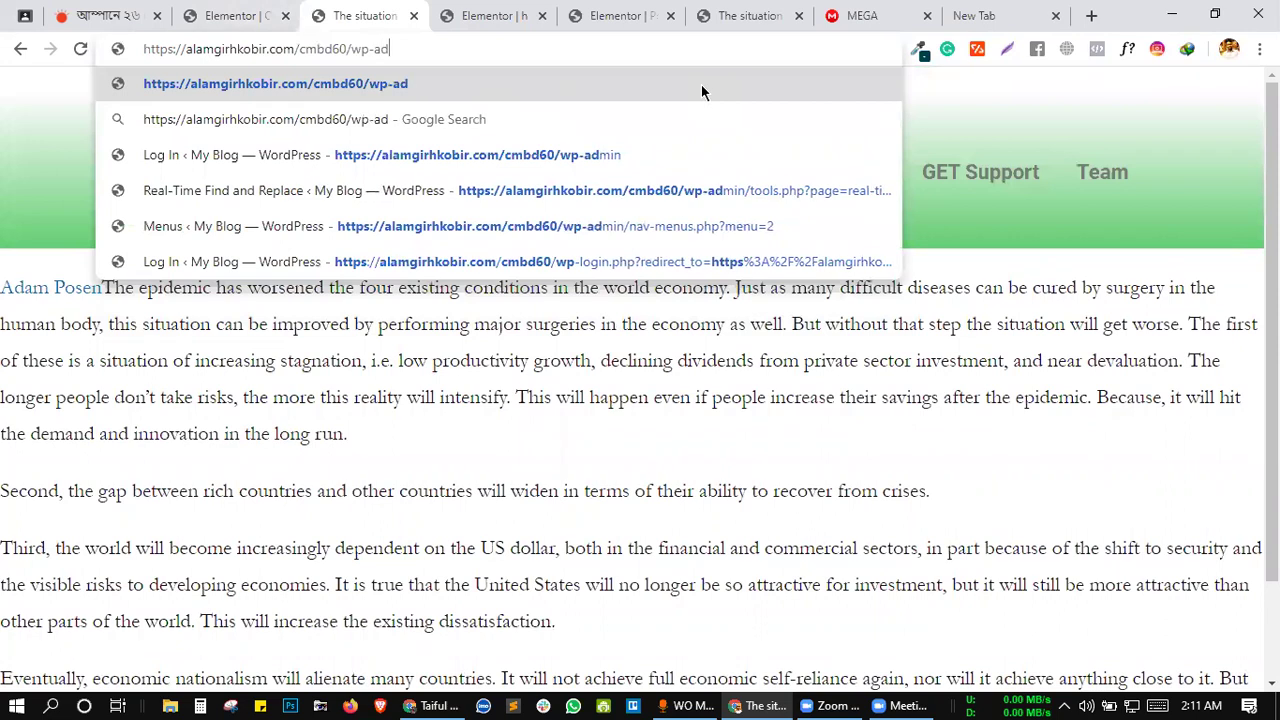
{"action": "key", "text": "Return"}
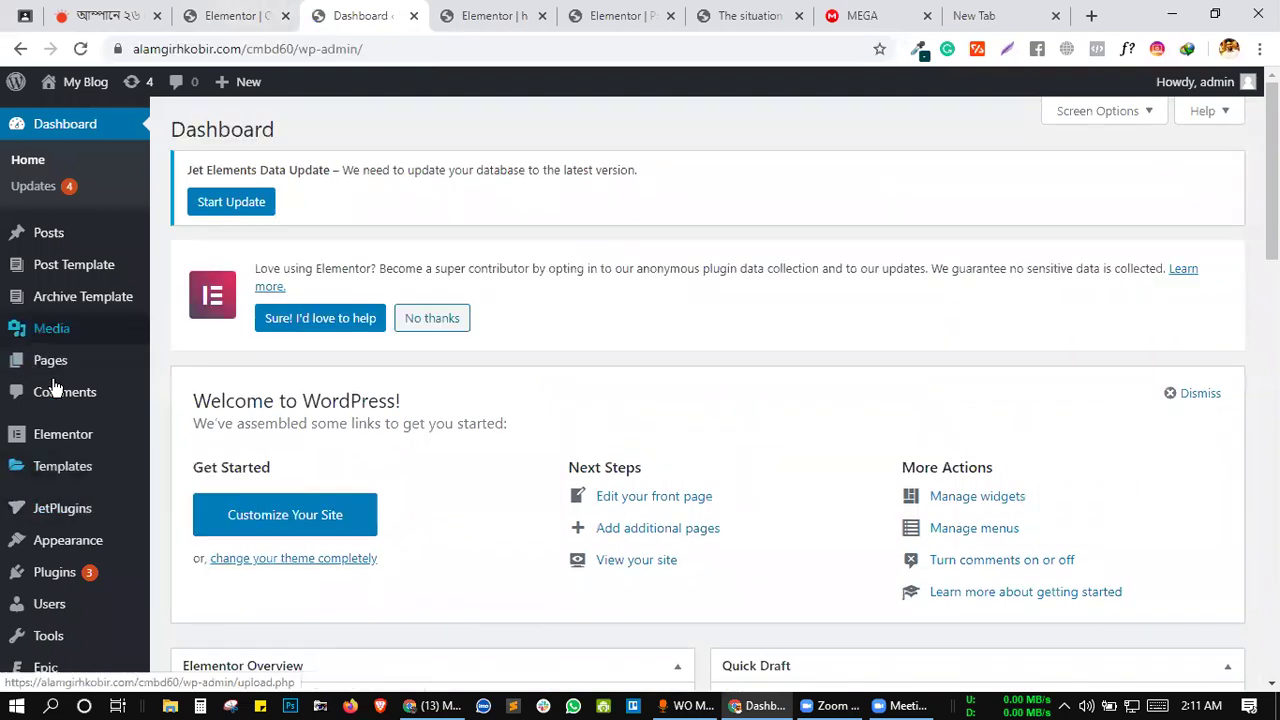
- From the posts list, view "What is the secret of South Korea's success?" in a new tab and examine its template layout
{"action": "scroll", "coordinate": [55, 395], "scroll_direction": "down", "scroll_amount": 1}
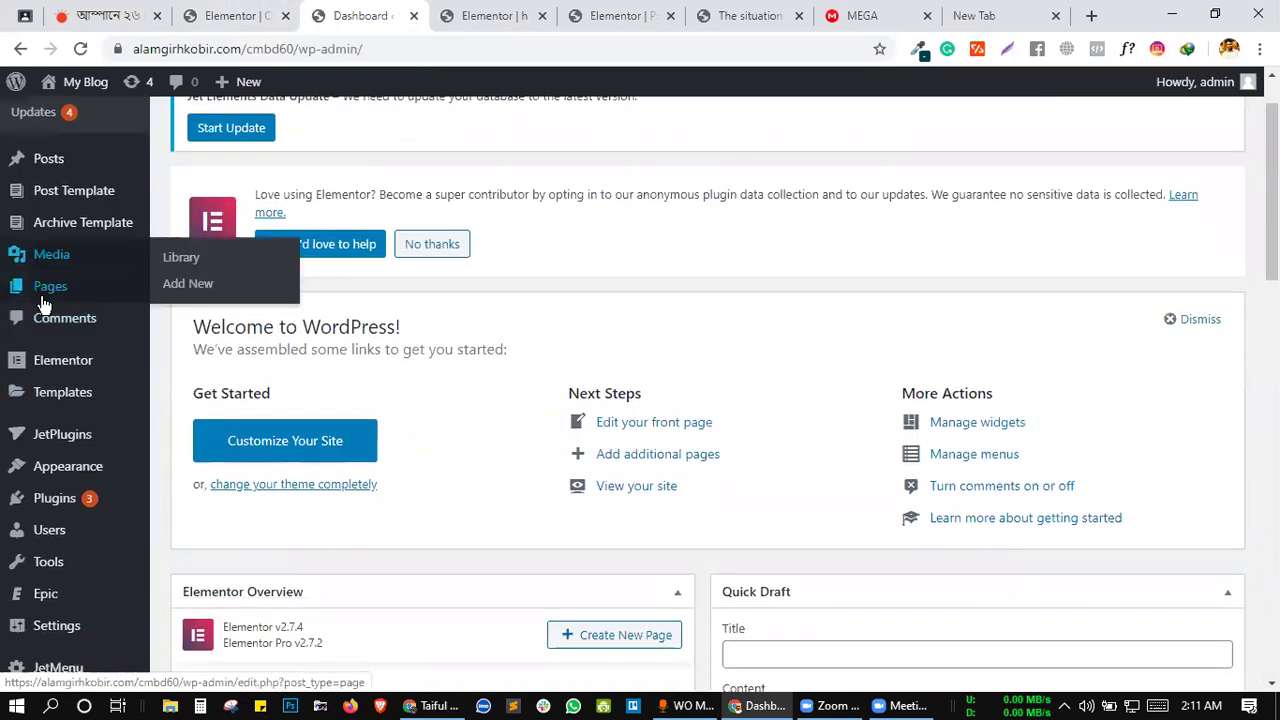
{"action": "left_click", "coordinate": [56, 168]}
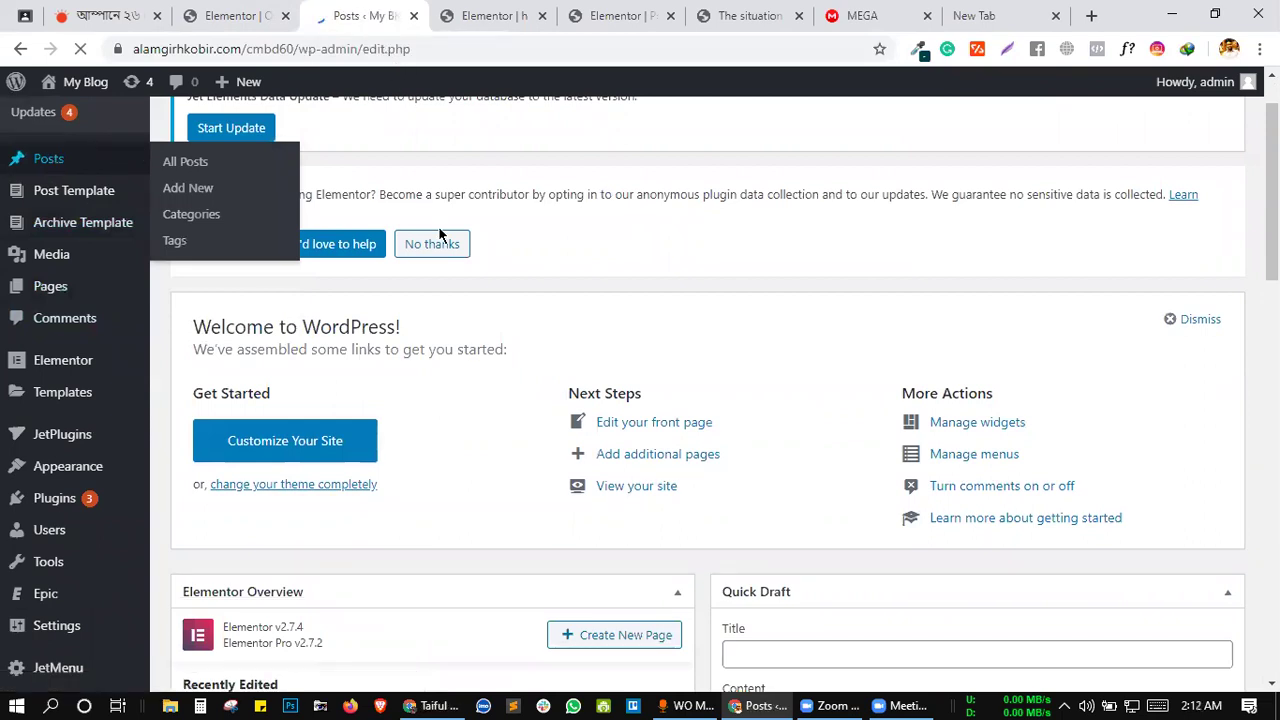
{"action": "scroll", "coordinate": [471, 314], "scroll_direction": "down", "scroll_amount": 3}
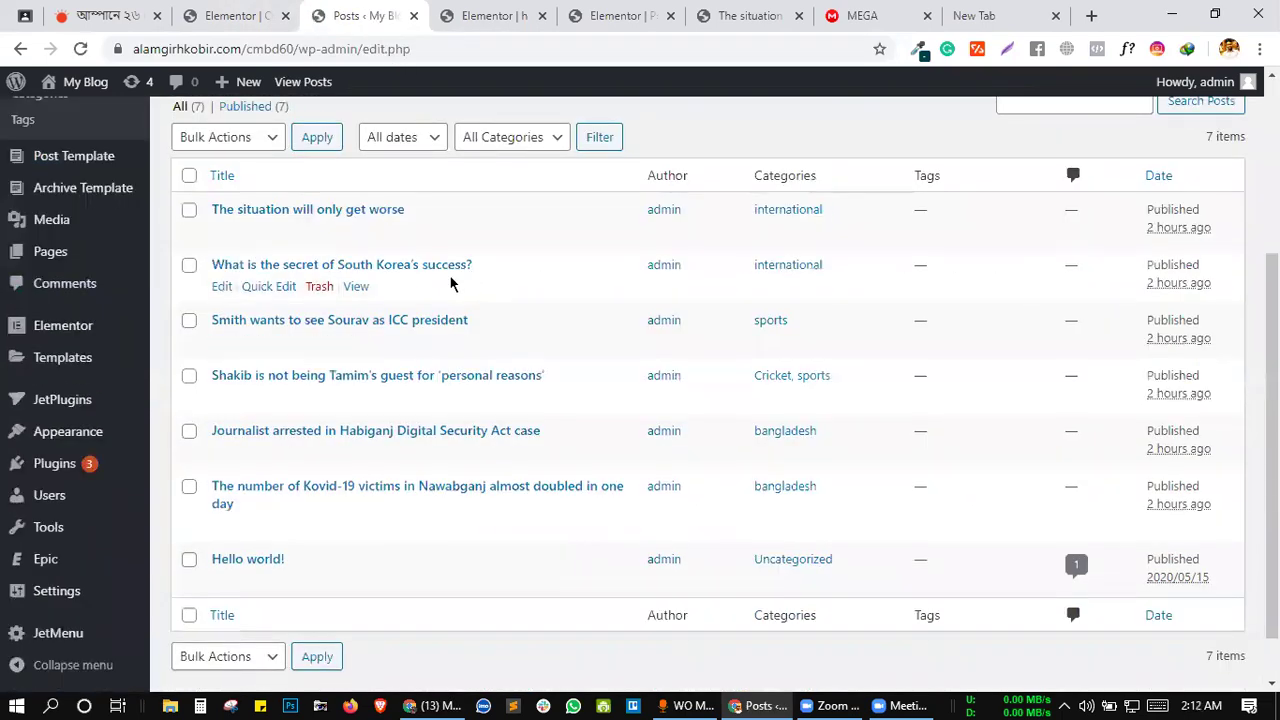
{"action": "middle_click", "coordinate": [356, 287]}
{"action": "left_click", "coordinate": [475, 8]}
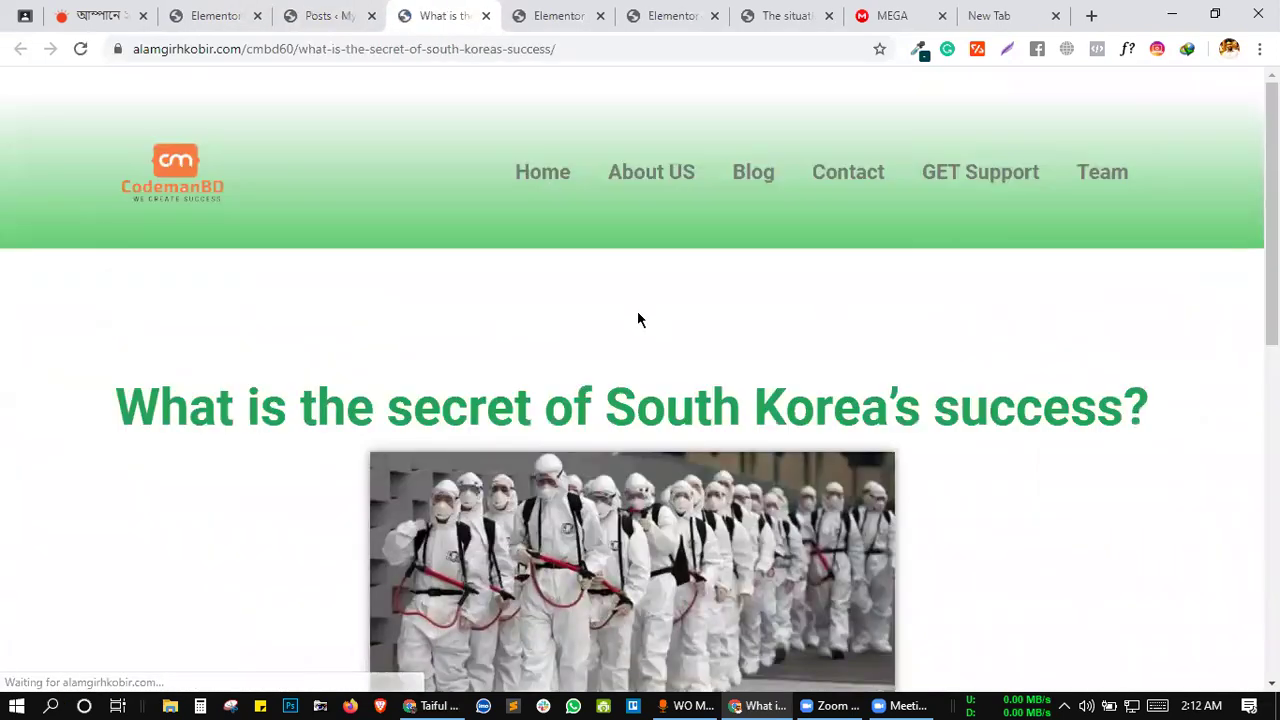
{"action": "scroll", "coordinate": [638, 319], "scroll_direction": "down", "scroll_amount": 6}
{"action": "scroll", "coordinate": [637, 292], "scroll_direction": "down", "scroll_amount": 2}
{"action": "scroll", "coordinate": [637, 286], "scroll_direction": "up", "scroll_amount": 4}
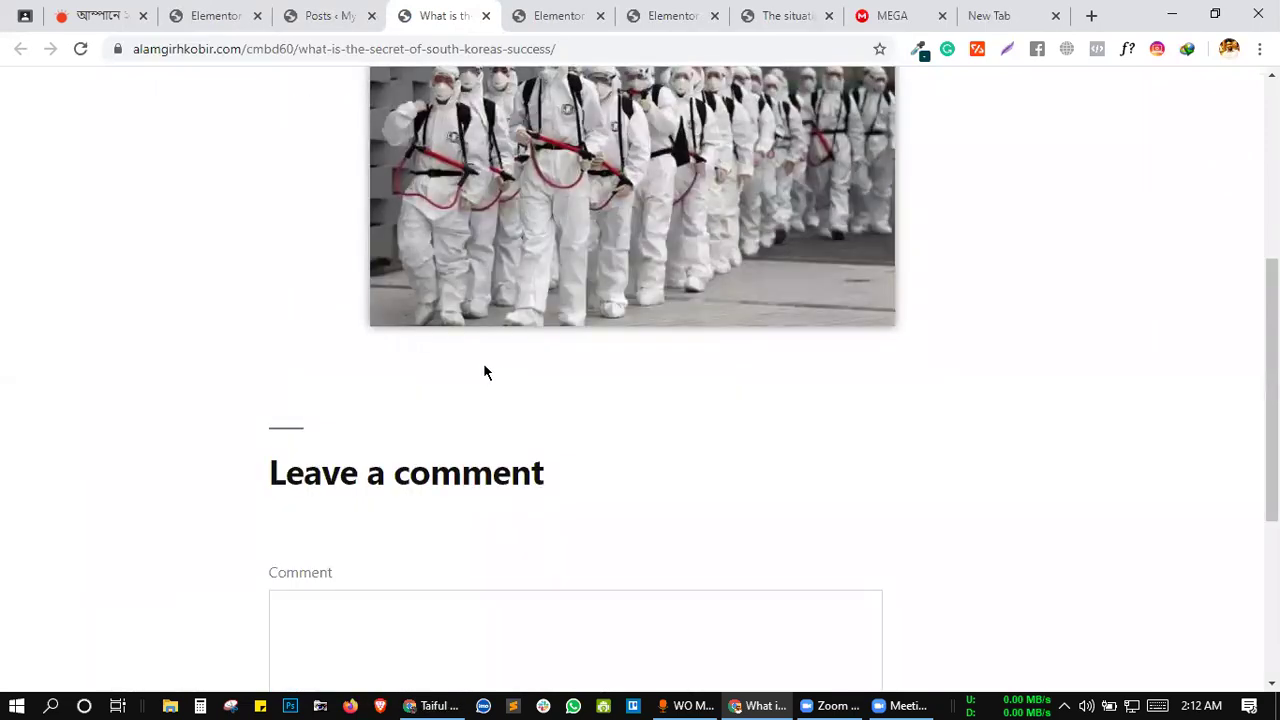
{"action": "scroll", "coordinate": [483, 372], "scroll_direction": "down", "scroll_amount": 1}
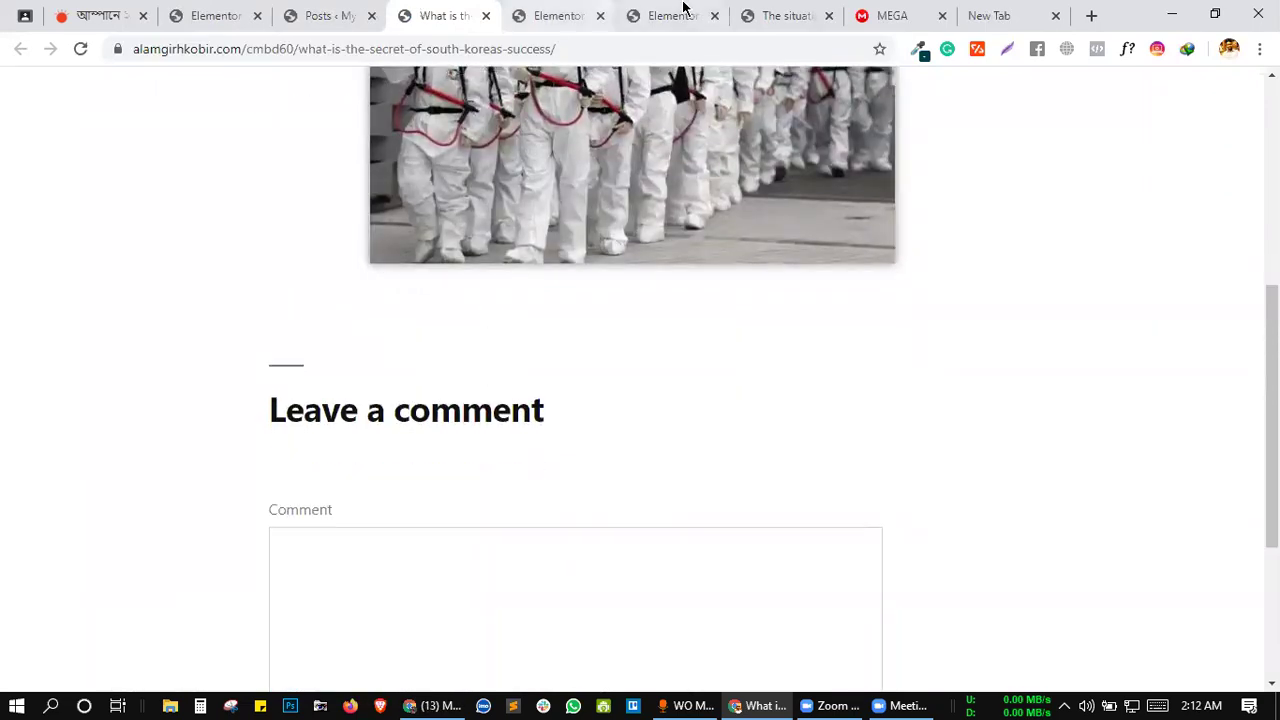
- Return to the Post Template editor and open the content settings of the post excerpt below the featured image
{"action": "left_click", "coordinate": [725, 14]}
{"action": "key", "text": "ctrl+Tab"}
{"action": "left_click", "coordinate": [682, 12]}
{"action": "scroll", "coordinate": [625, 235], "scroll_direction": "up", "scroll_amount": 6}
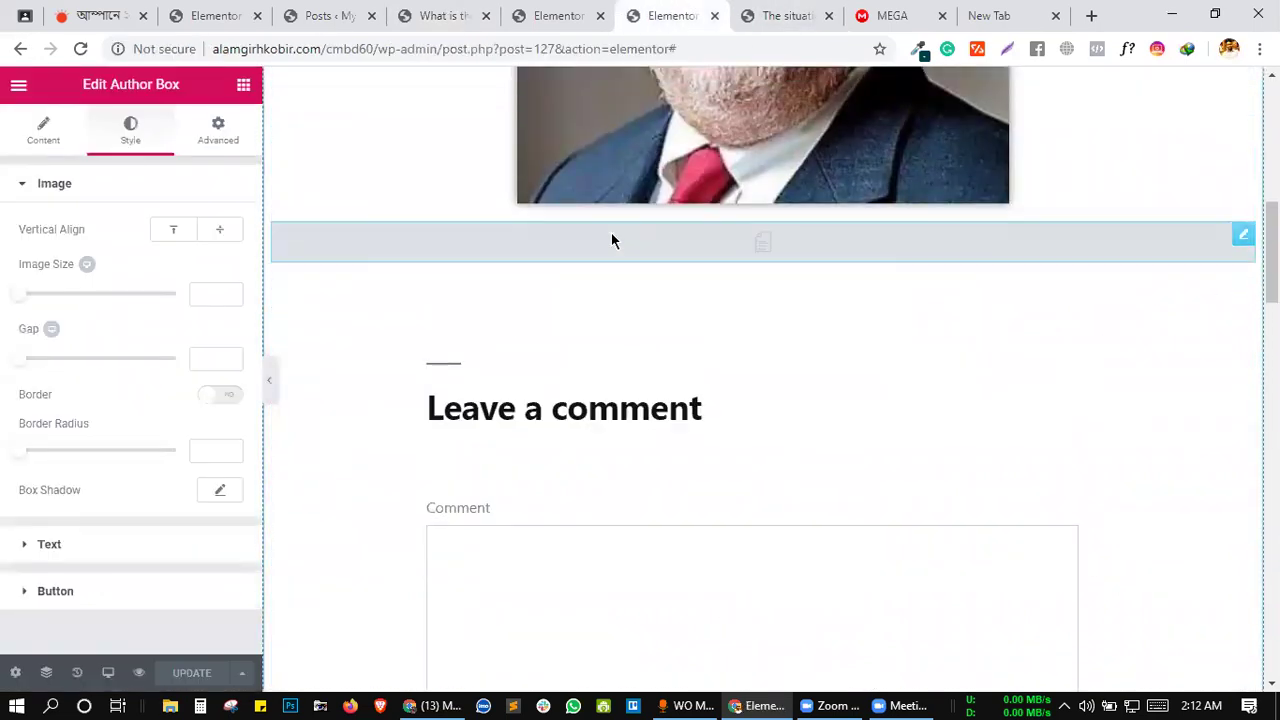
{"action": "left_click", "coordinate": [611, 240]}
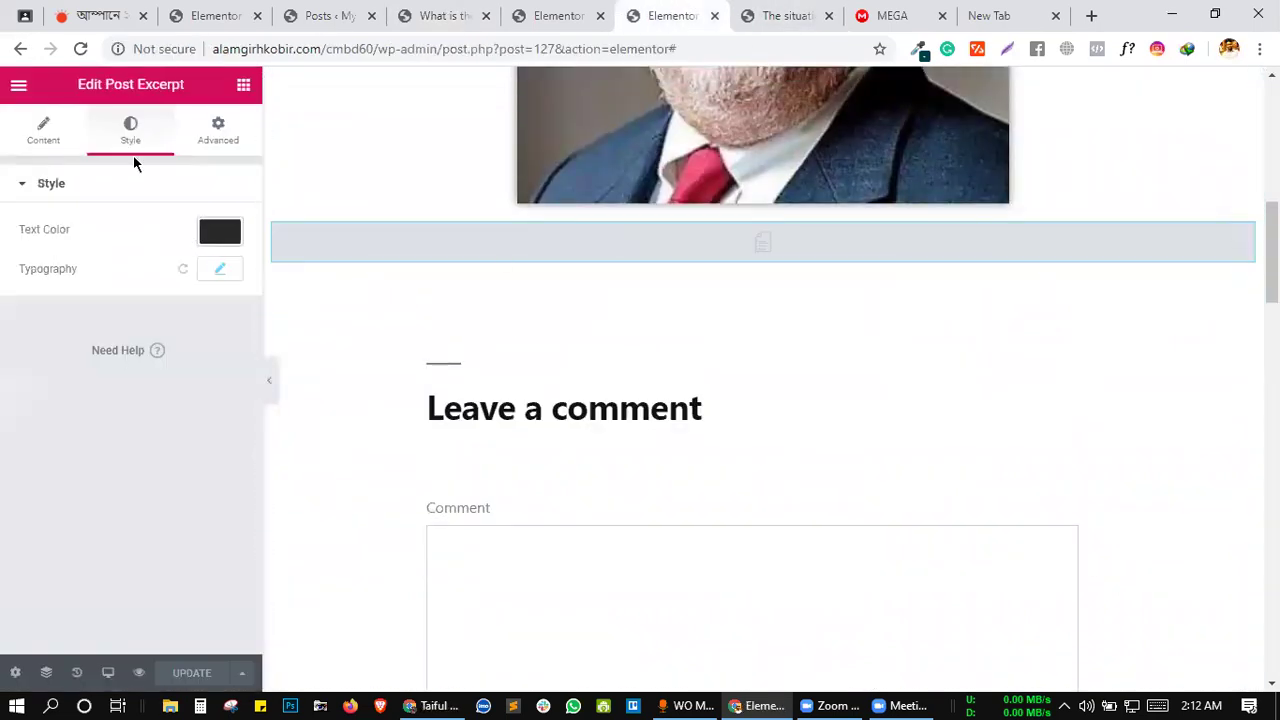
{"action": "left_click", "coordinate": [86, 150]}
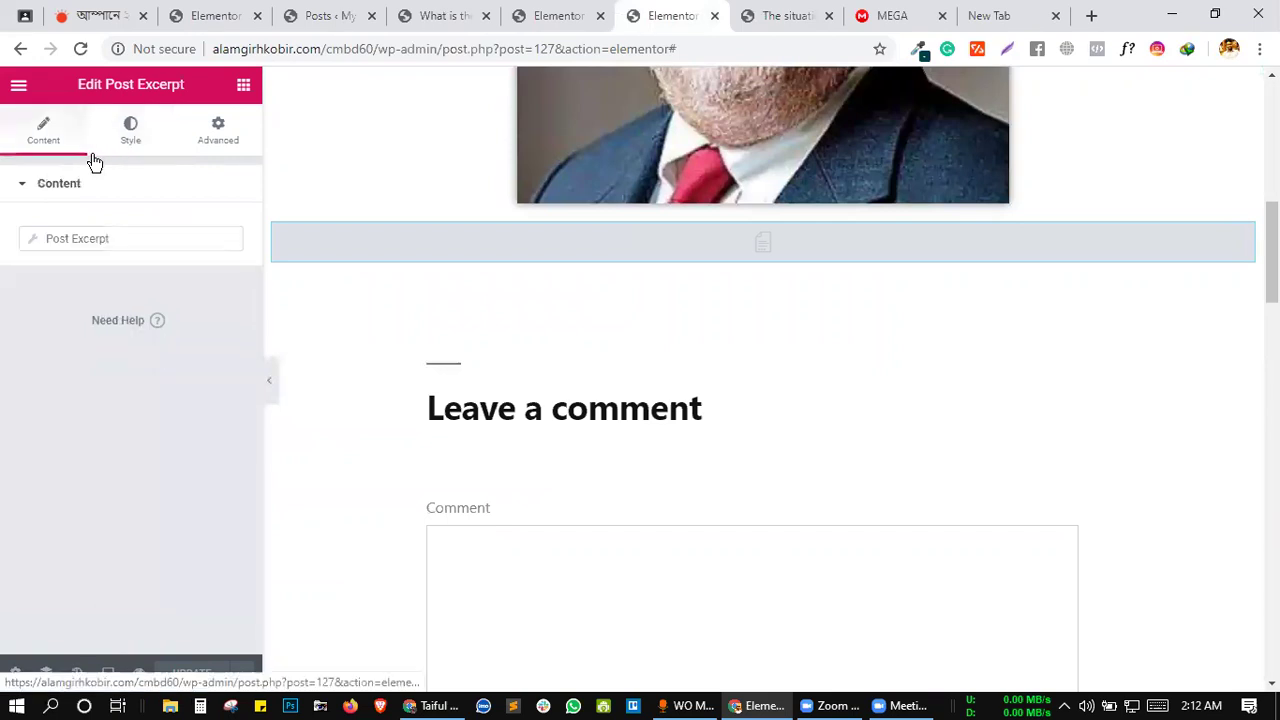
- Examine the post excerpt's advanced dynamic options: Before, After and Fallback
{"action": "left_click", "coordinate": [131, 239]}
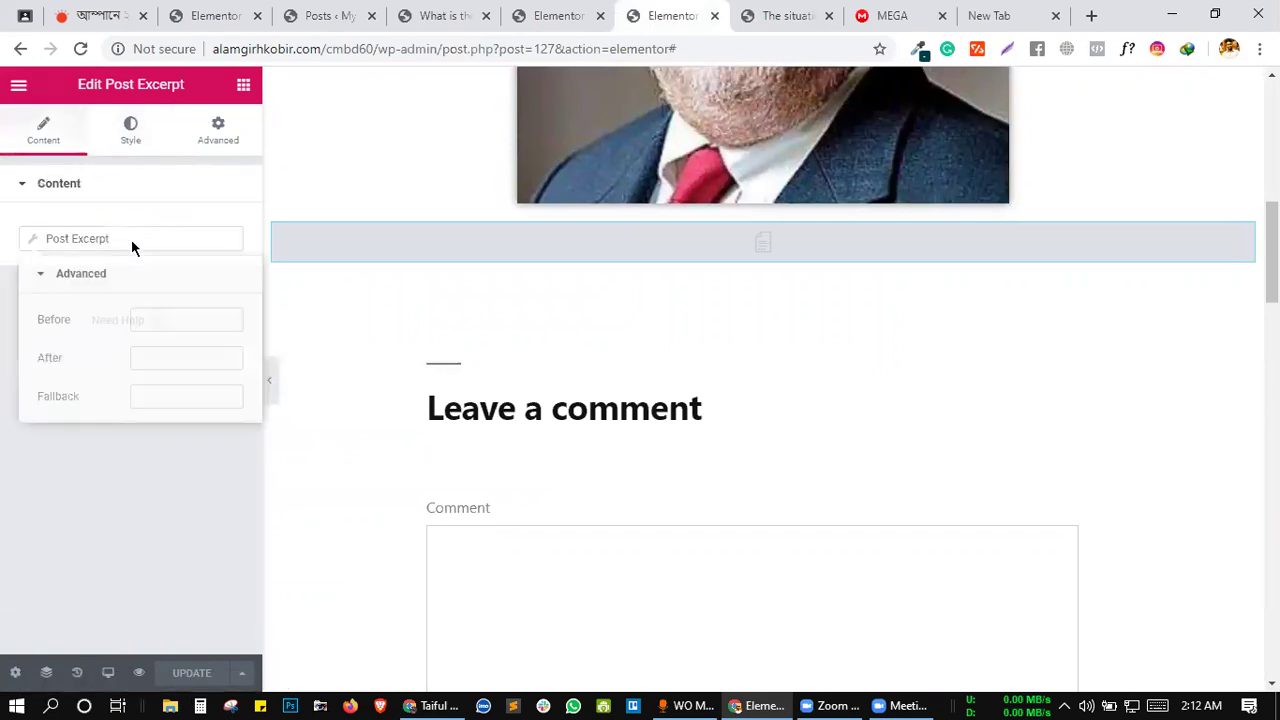
{"action": "left_click", "coordinate": [166, 318]}
{"action": "left_click", "coordinate": [183, 360]}
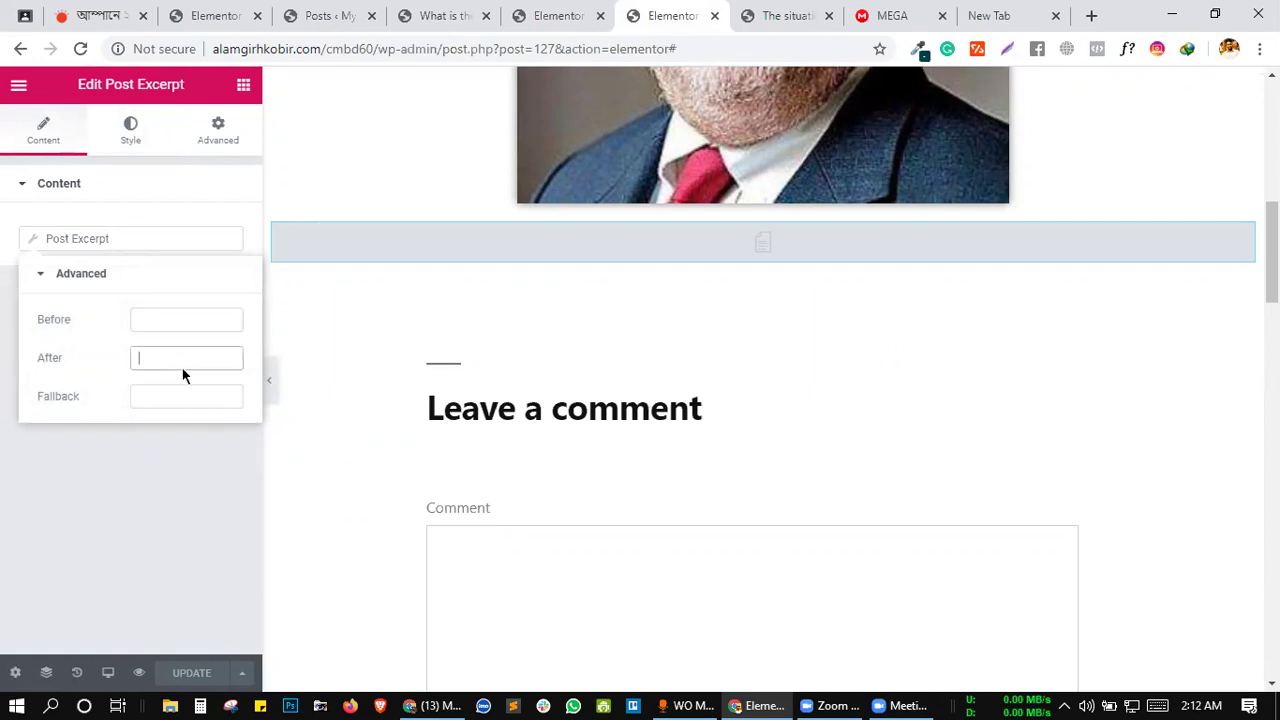
{"action": "left_click", "coordinate": [177, 394]}
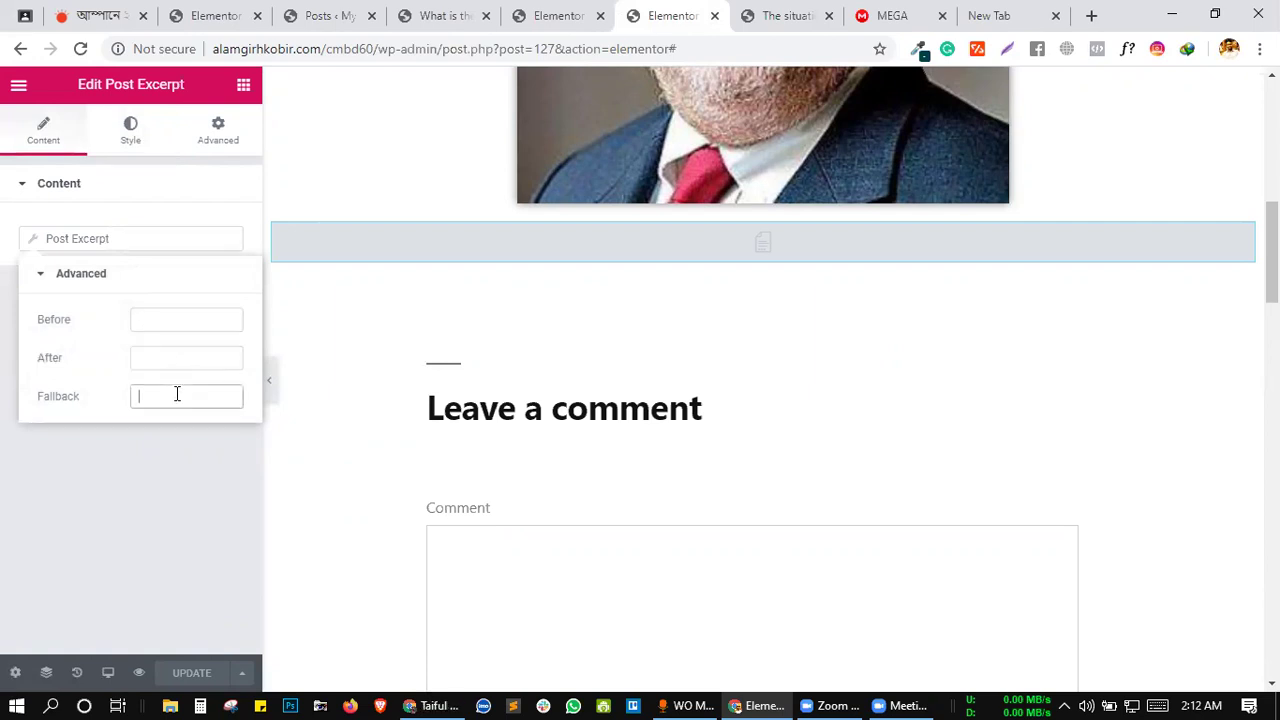
{"action": "left_click", "coordinate": [170, 454]}
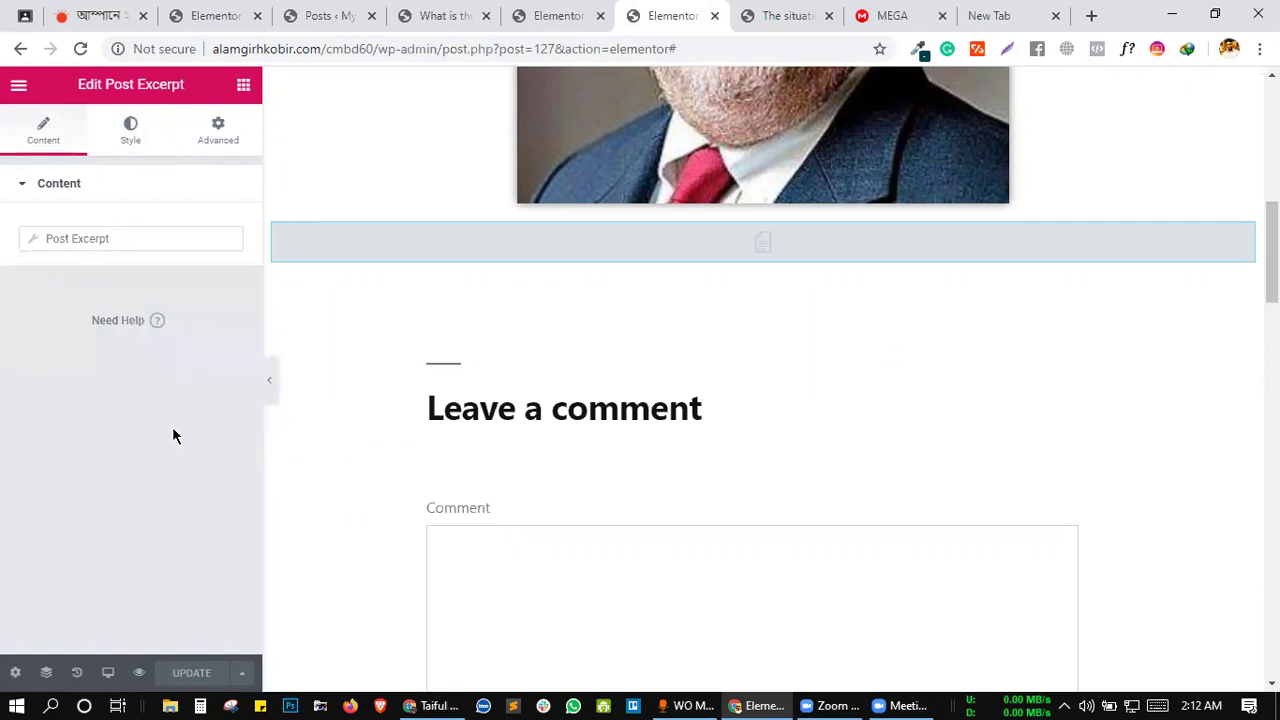
{"action": "left_click", "coordinate": [33, 241]}
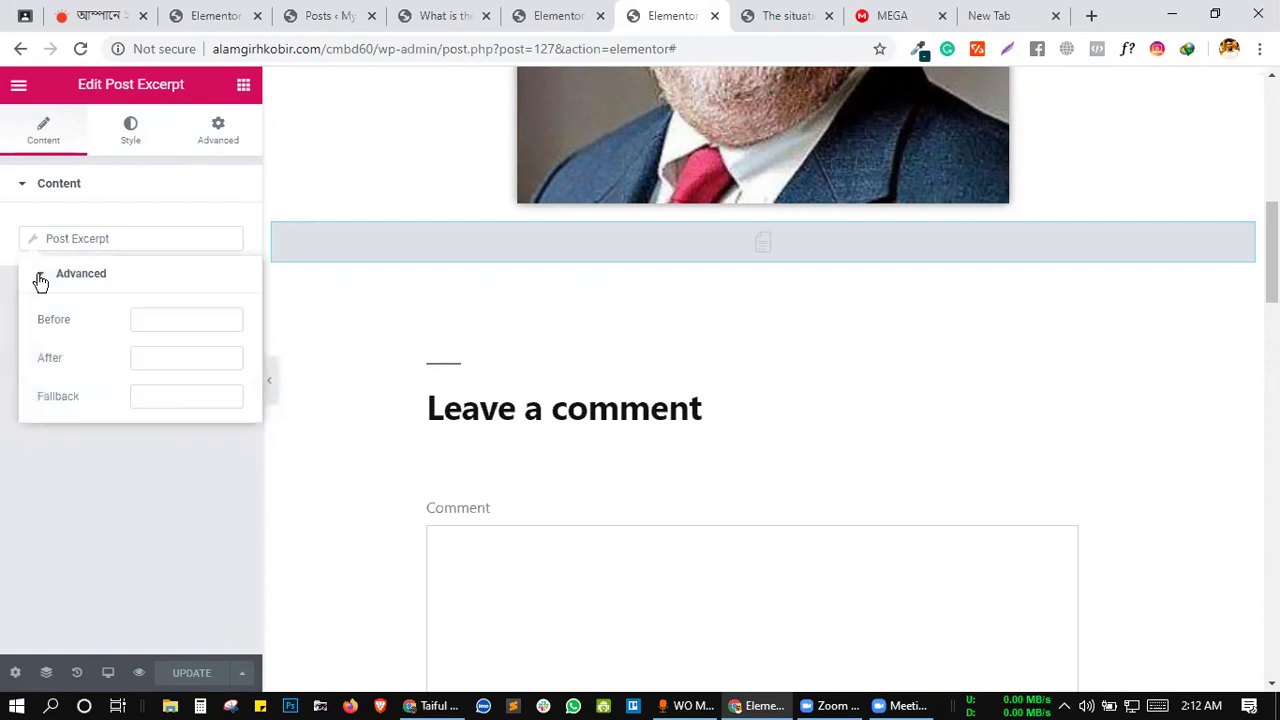
{"action": "left_click", "coordinate": [40, 280]}
{"action": "left_click", "coordinate": [40, 280]}
{"action": "left_click", "coordinate": [150, 320]}
{"action": "left_click", "coordinate": [131, 492]}
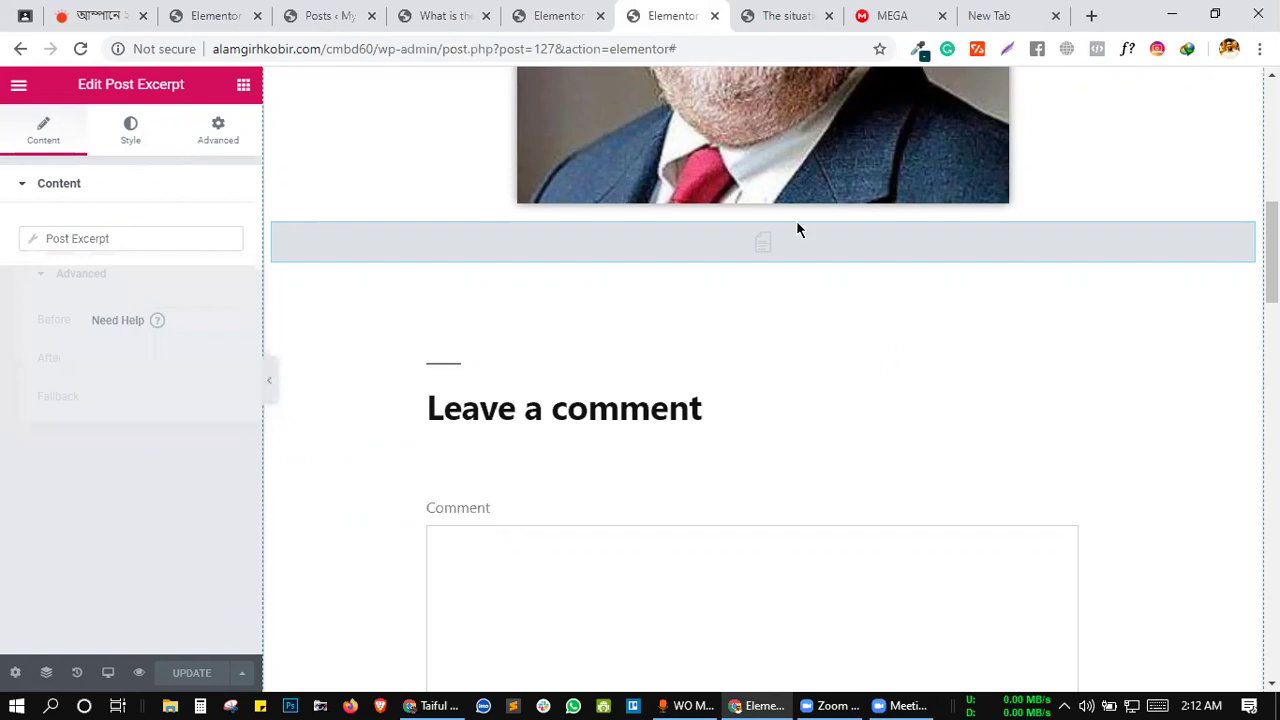
- Look over the other Elementor editor tab and the live "What is the secret of South Korea's success?" article, comparing them with the Post Template
{"action": "left_click", "coordinate": [566, 8]}
{"action": "scroll", "coordinate": [633, 420], "scroll_direction": "down", "scroll_amount": 3}
{"action": "scroll", "coordinate": [633, 427], "scroll_direction": "down", "scroll_amount": 2}
{"action": "scroll", "coordinate": [634, 426], "scroll_direction": "up", "scroll_amount": 5}
{"action": "left_click", "coordinate": [649, 12]}
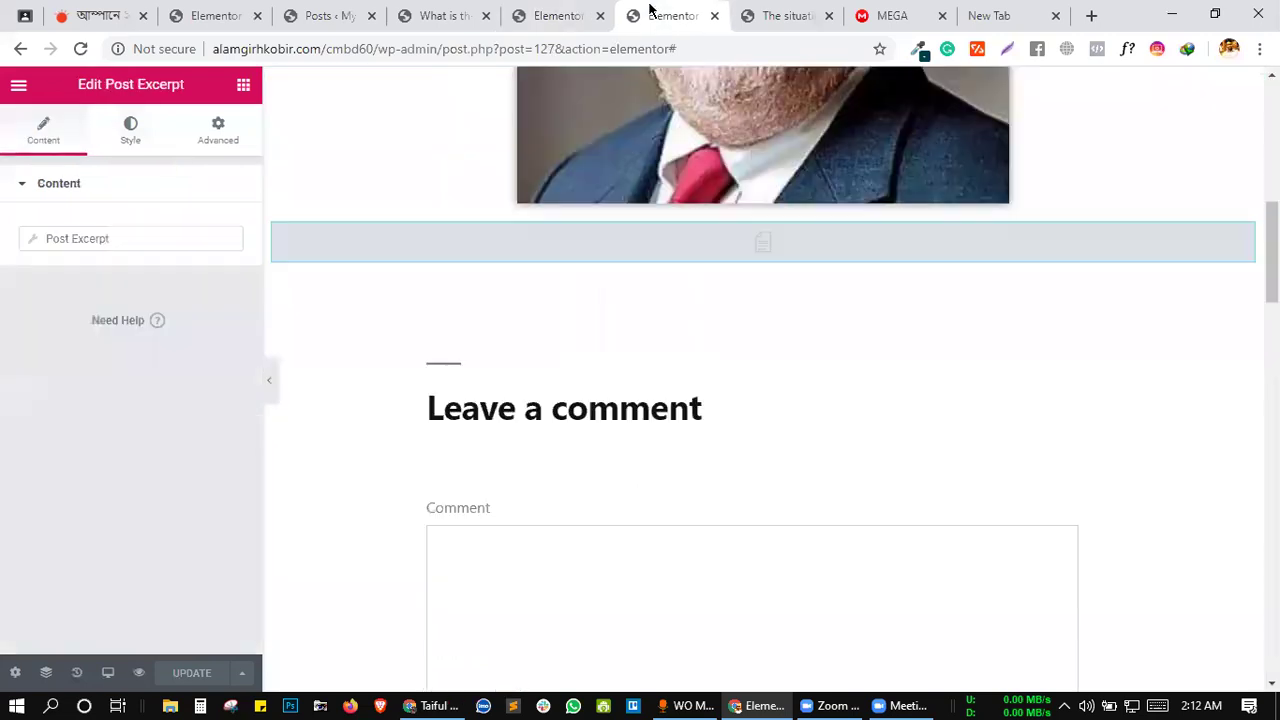
{"action": "scroll", "coordinate": [543, 330], "scroll_direction": "up", "scroll_amount": 3}
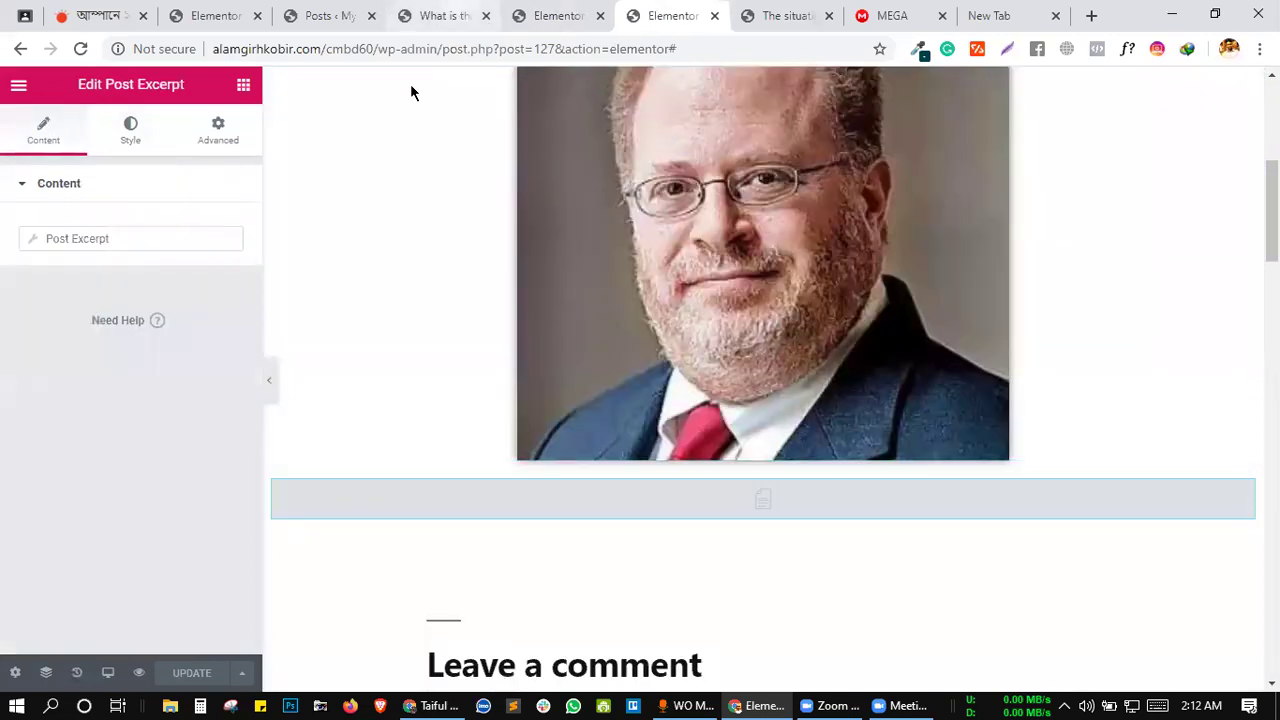
{"action": "left_click", "coordinate": [440, 15]}
{"action": "scroll", "coordinate": [429, 427], "scroll_direction": "down", "scroll_amount": 3}
{"action": "scroll", "coordinate": [429, 426], "scroll_direction": "up", "scroll_amount": 1}
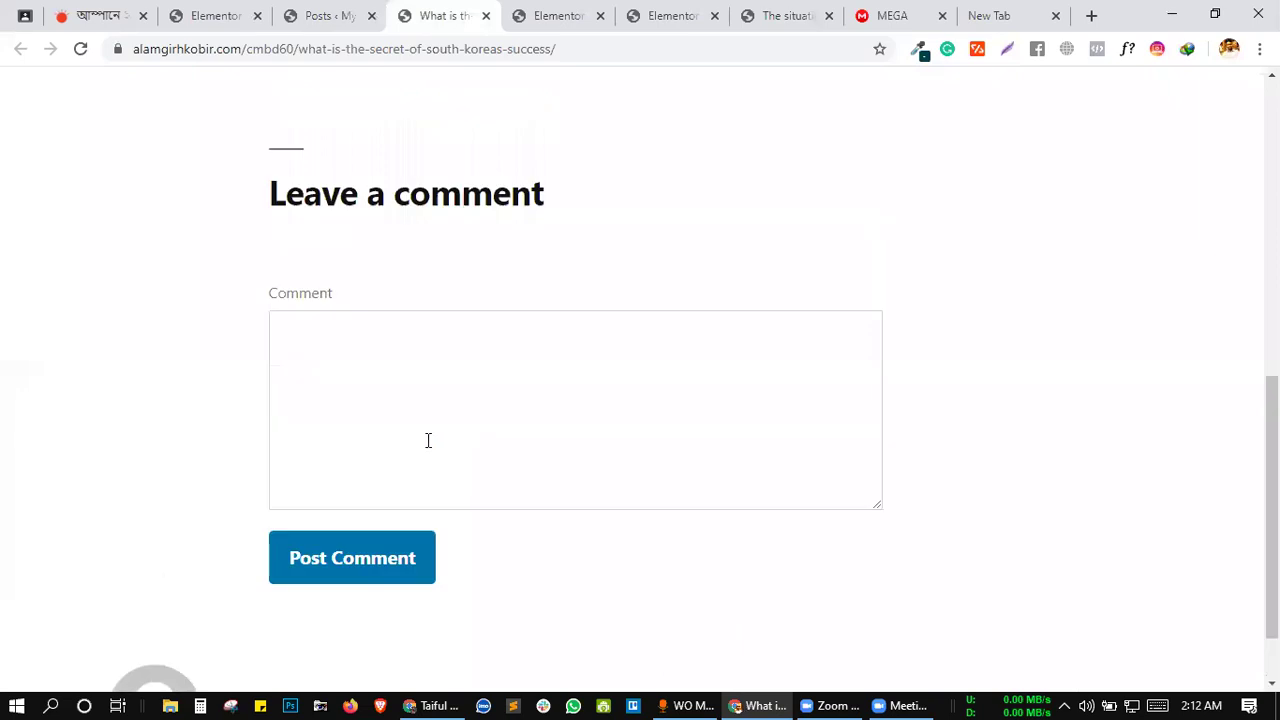
{"action": "scroll", "coordinate": [428, 440], "scroll_direction": "up", "scroll_amount": 5}
{"action": "scroll", "coordinate": [485, 424], "scroll_direction": "up", "scroll_amount": 2}
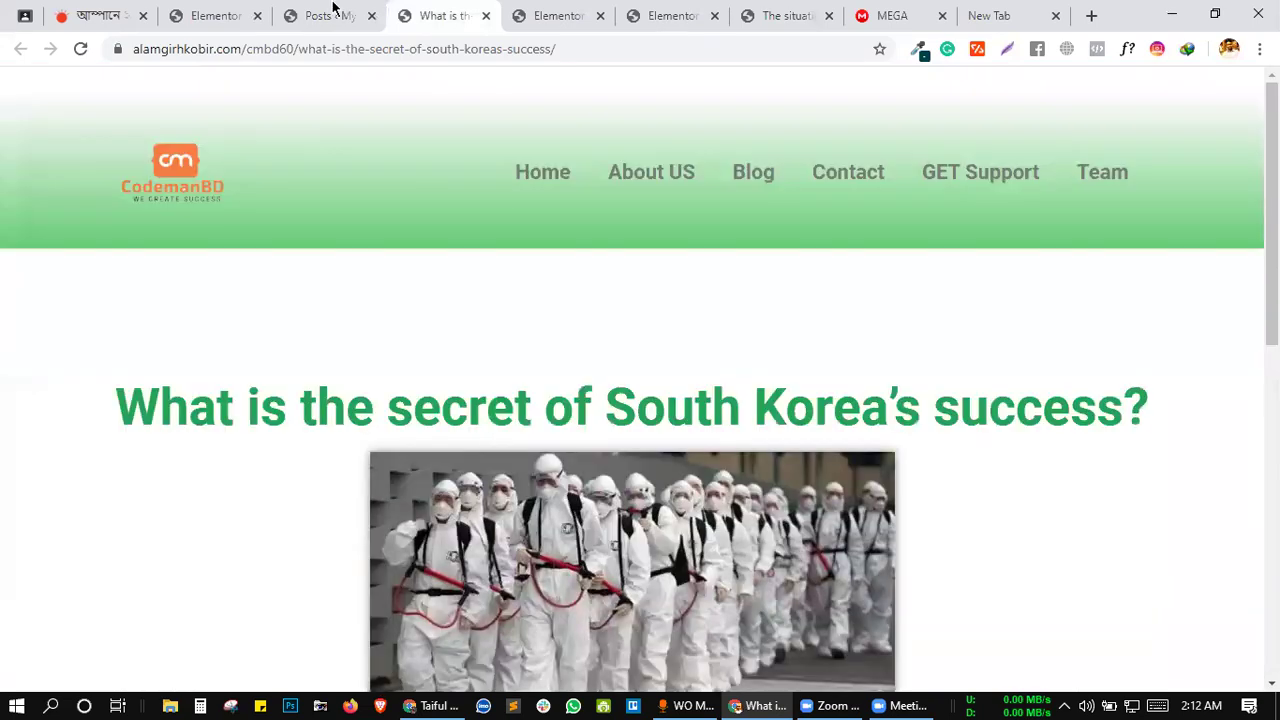
- From the posts list, view "Smith wants to see Sourav as ICC president" in a new tab and examine its full page layout
{"action": "key", "text": "ctrl+shift+Tab"}
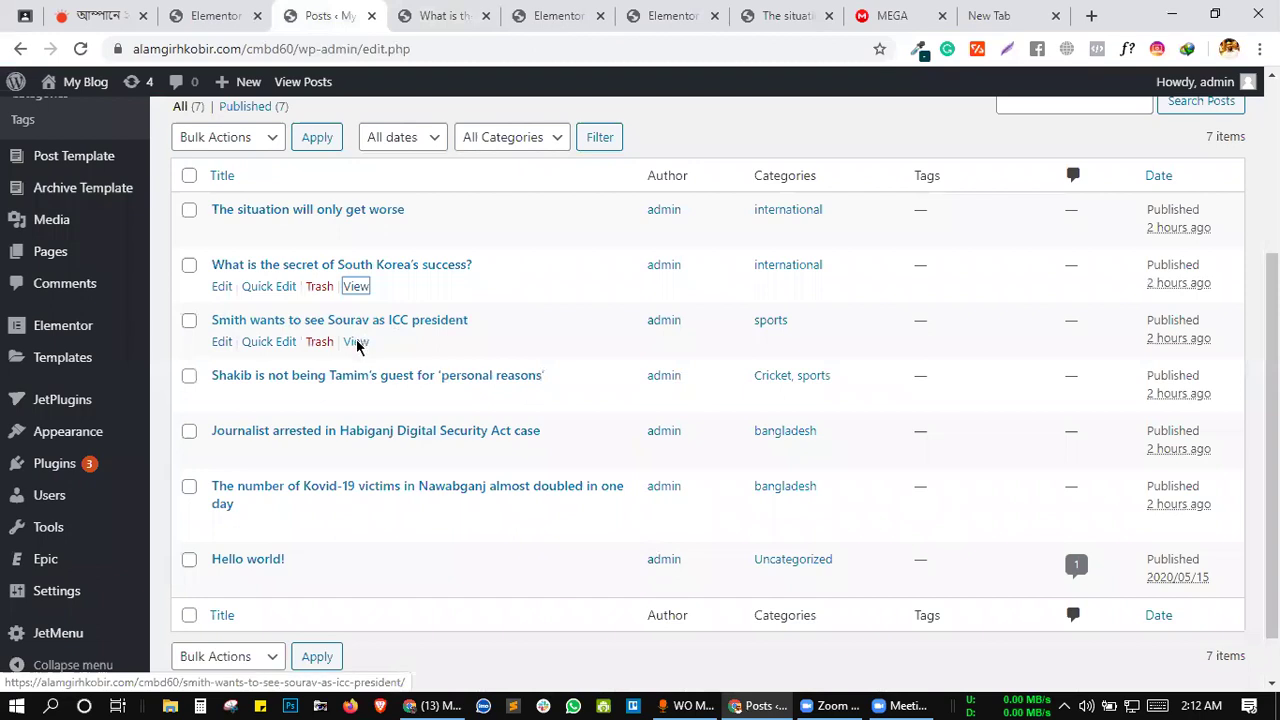
{"action": "middle_click", "coordinate": [357, 342]}
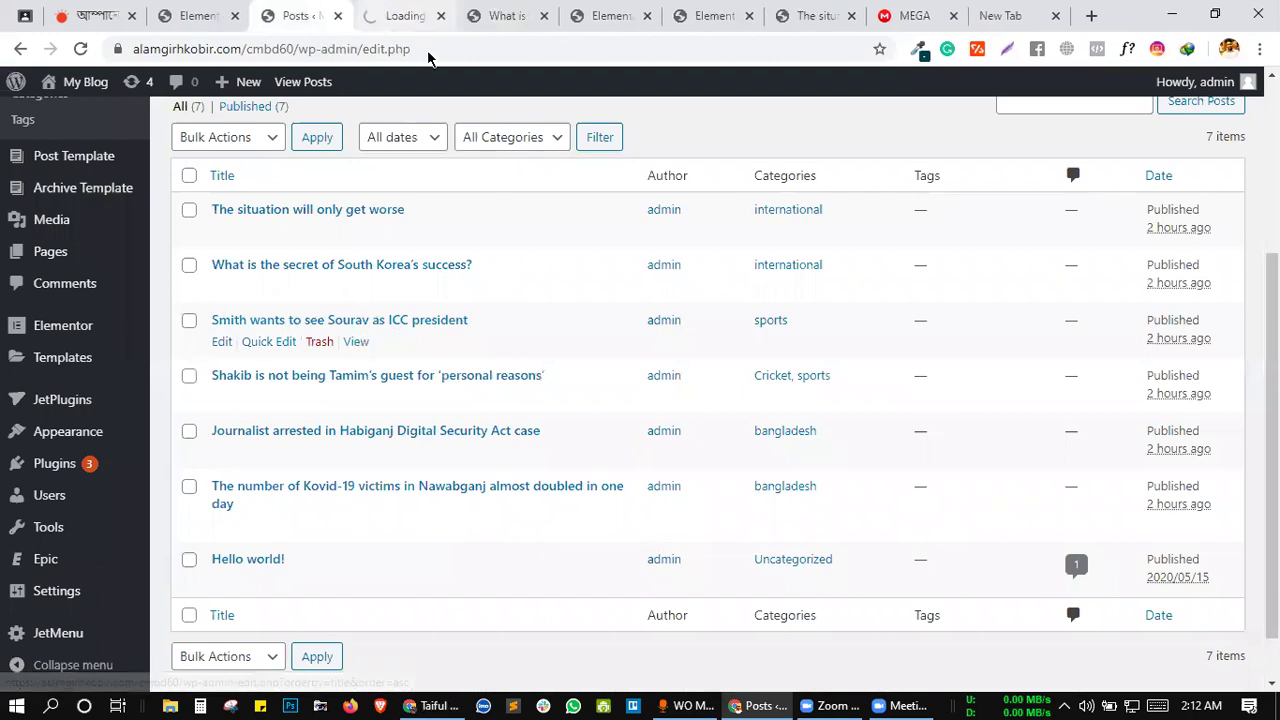
{"action": "left_click", "coordinate": [418, 16]}
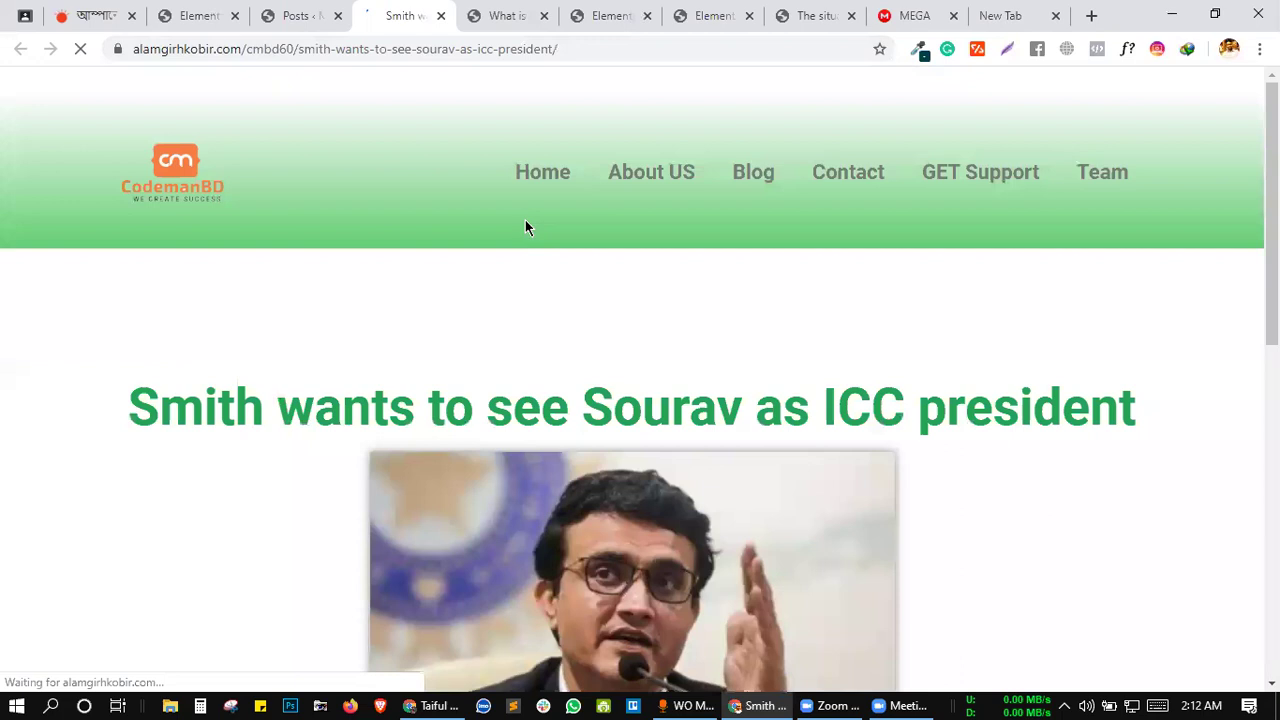
{"action": "scroll", "coordinate": [524, 218], "scroll_direction": "down", "scroll_amount": 10}
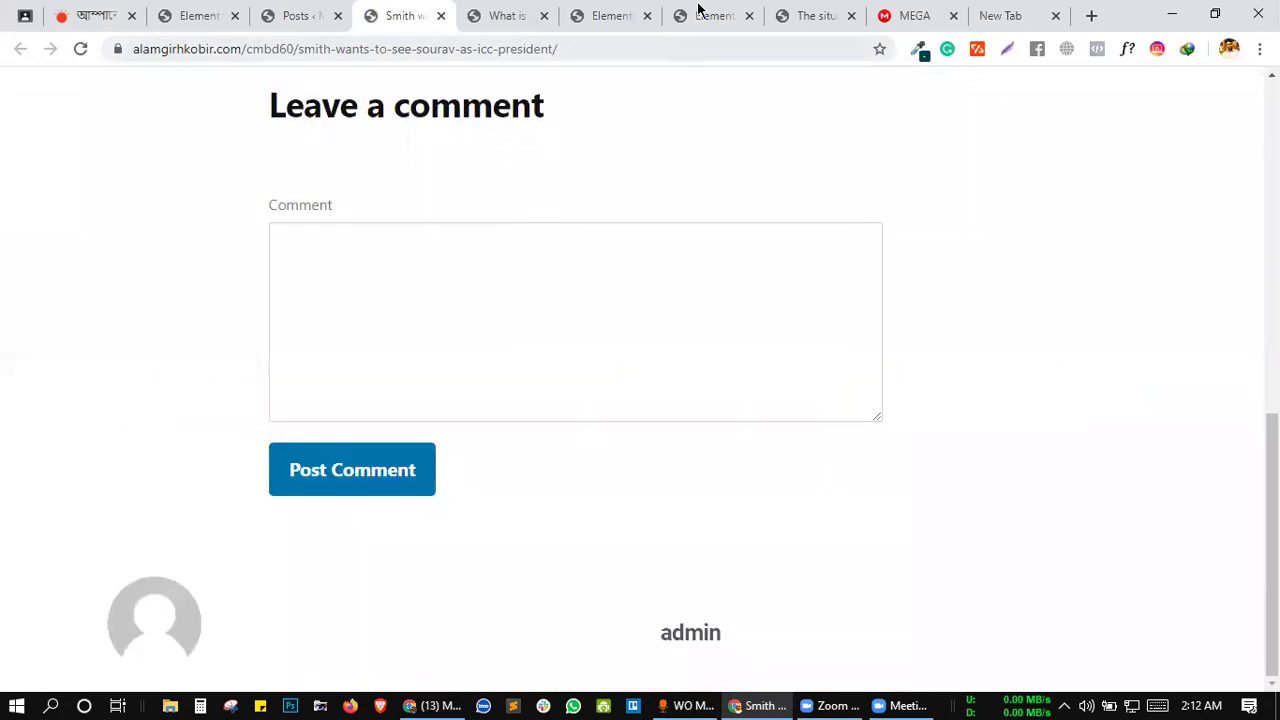
- Return to the Post Template editor and add a Post Content widget between the featured image and the post excerpt
{"action": "left_click", "coordinate": [700, 13]}
{"action": "scroll", "coordinate": [720, 218], "scroll_direction": "down", "scroll_amount": 3}
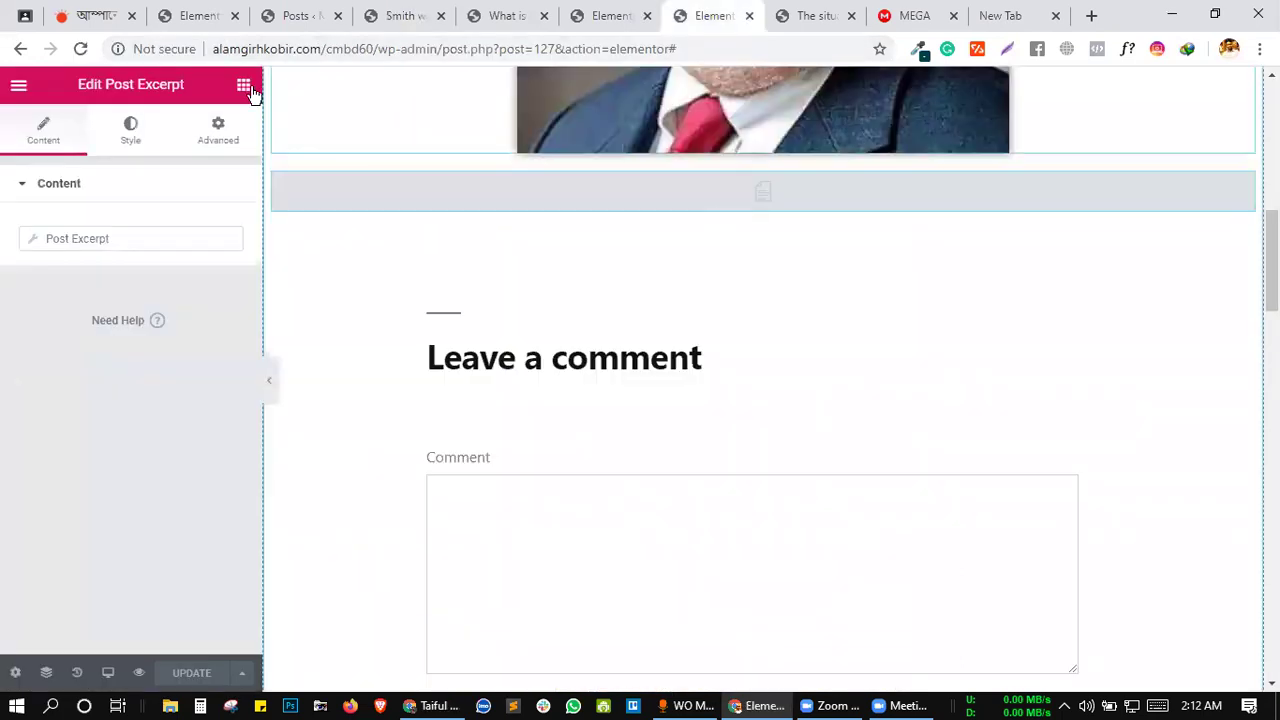
{"action": "left_click", "coordinate": [243, 84]}
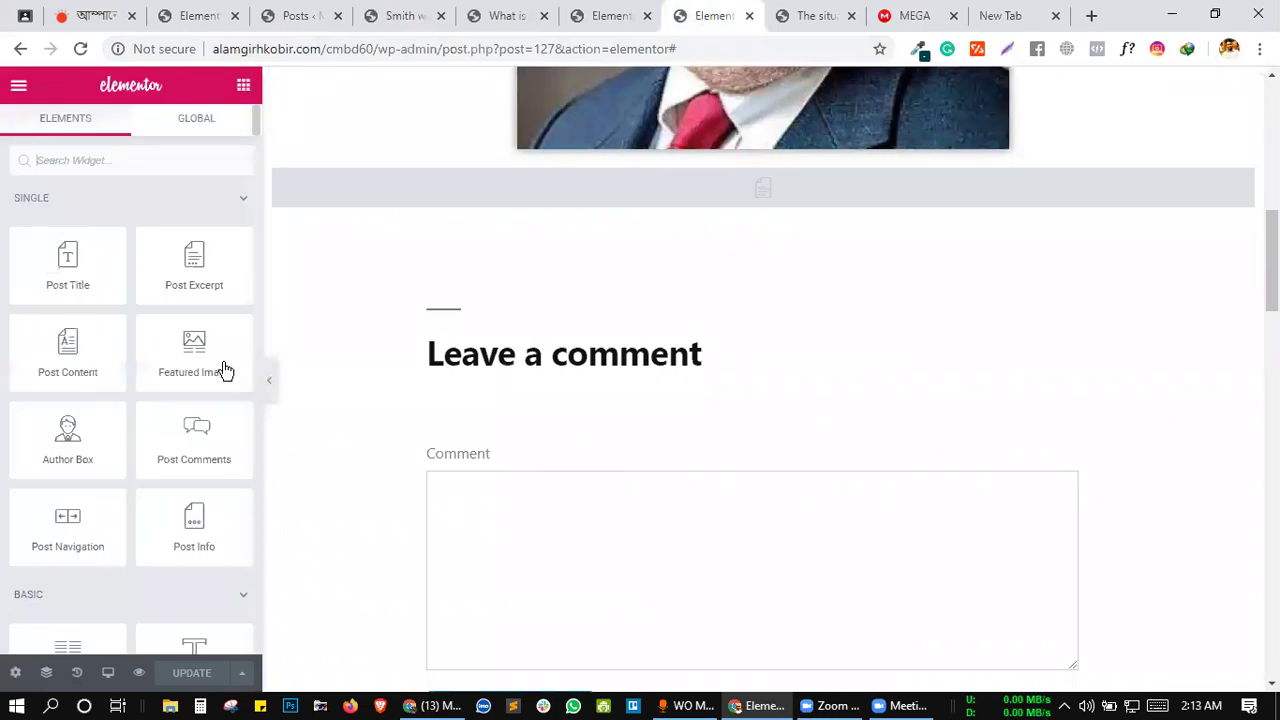
{"action": "scroll", "coordinate": [226, 371], "scroll_direction": "down", "scroll_amount": 3}
{"action": "scroll", "coordinate": [223, 366], "scroll_direction": "up", "scroll_amount": 3}
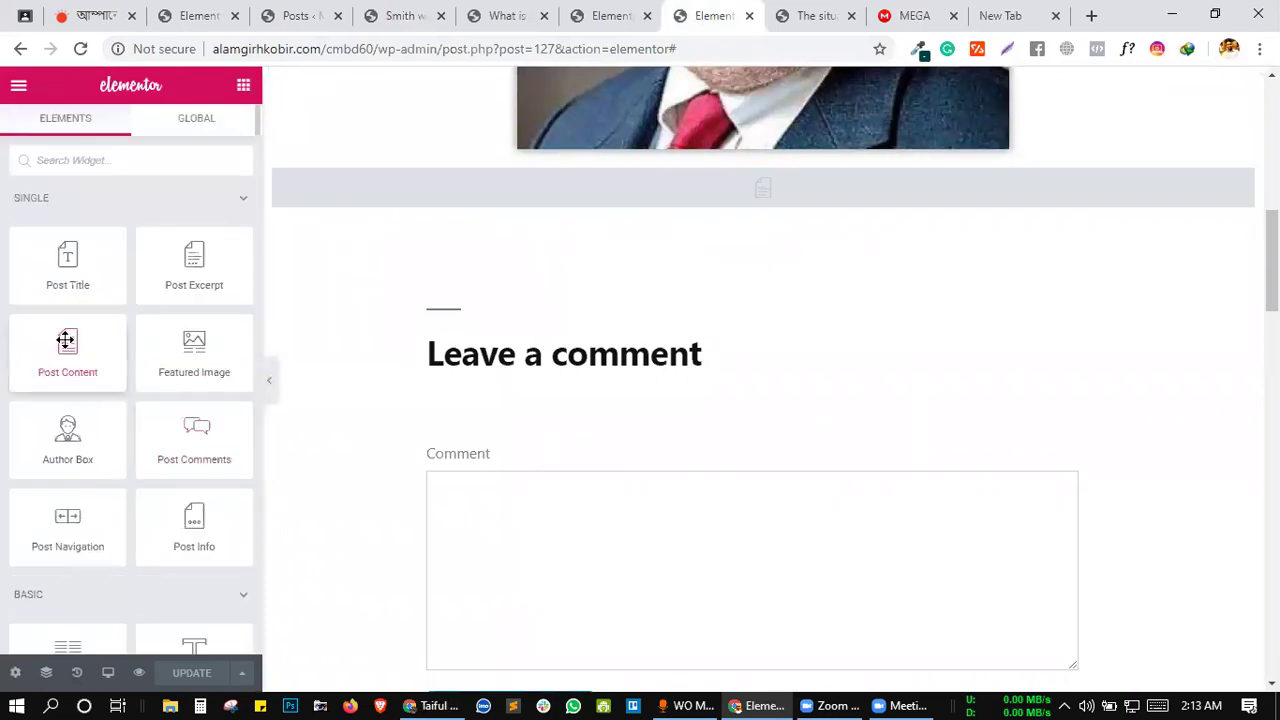
{"action": "left_click_drag", "start_coordinate": [65, 340], "coordinate": [634, 213]}
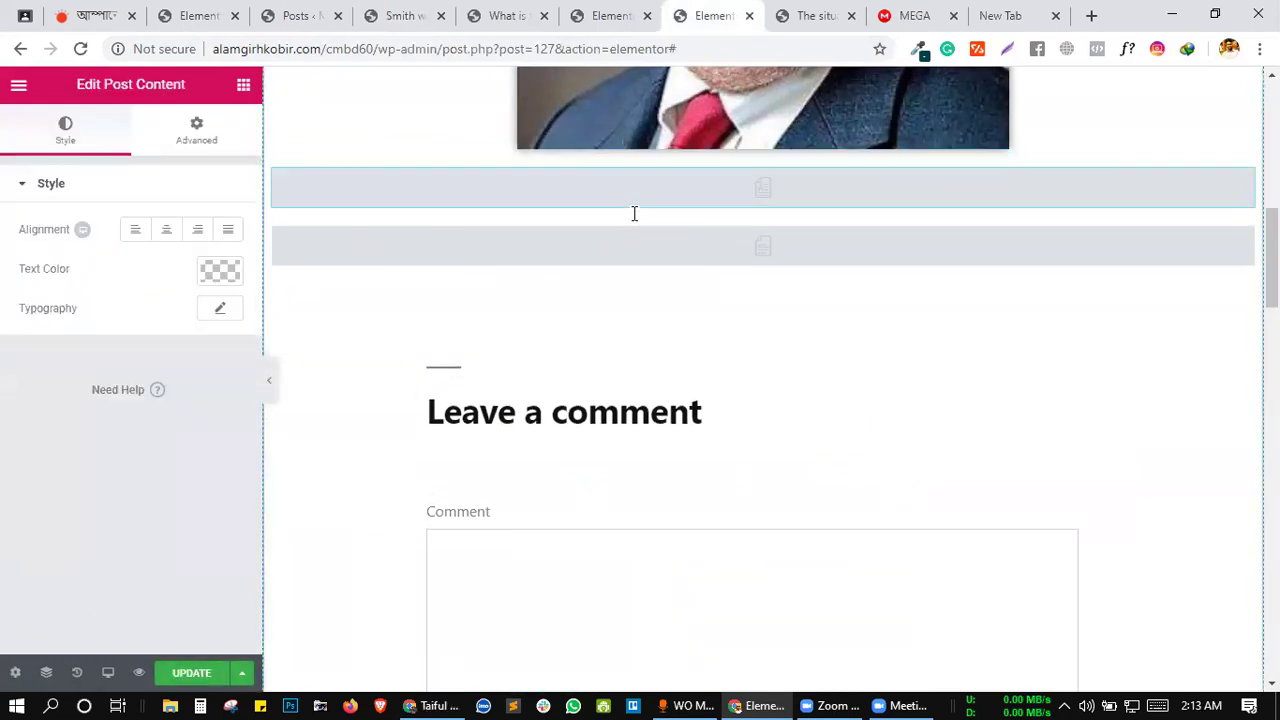
- Delete the post excerpt below the post content and update the template
{"action": "scroll", "coordinate": [627, 312], "scroll_direction": "down", "scroll_amount": 7}
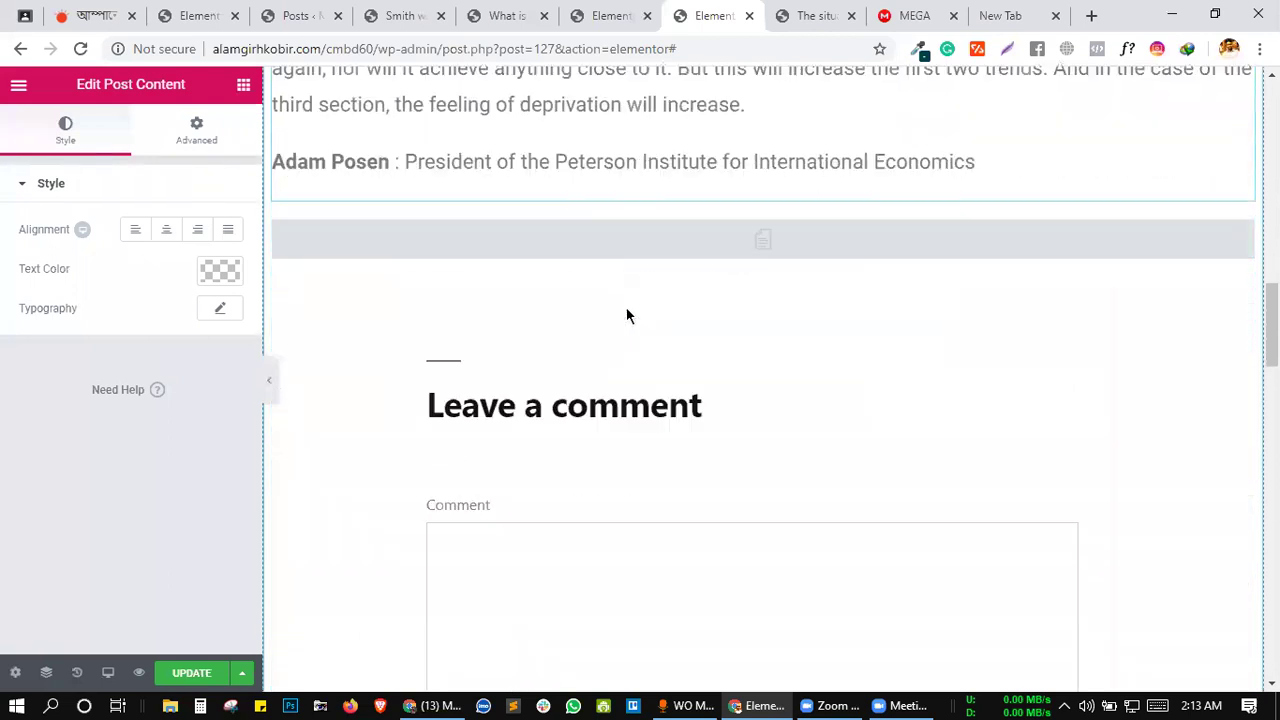
{"action": "scroll", "coordinate": [639, 390], "scroll_direction": "up", "scroll_amount": 2}
{"action": "right_click", "coordinate": [640, 396]}
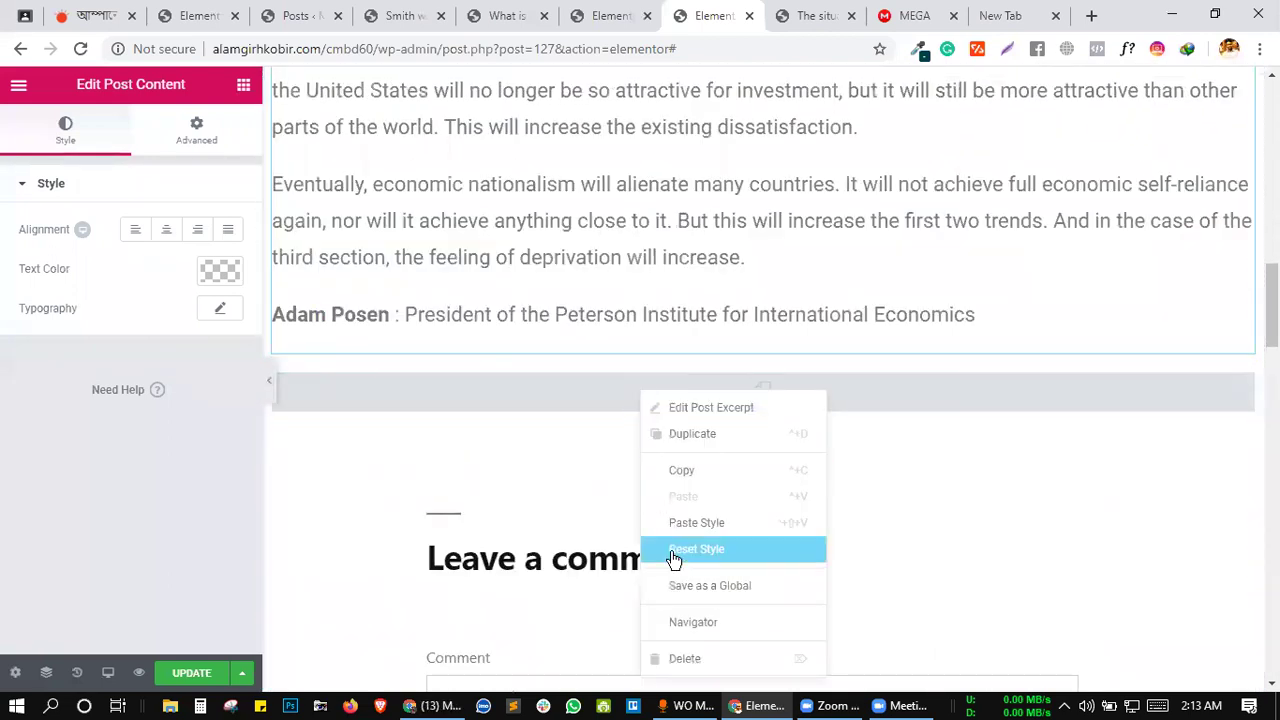
{"action": "left_click", "coordinate": [673, 560]}
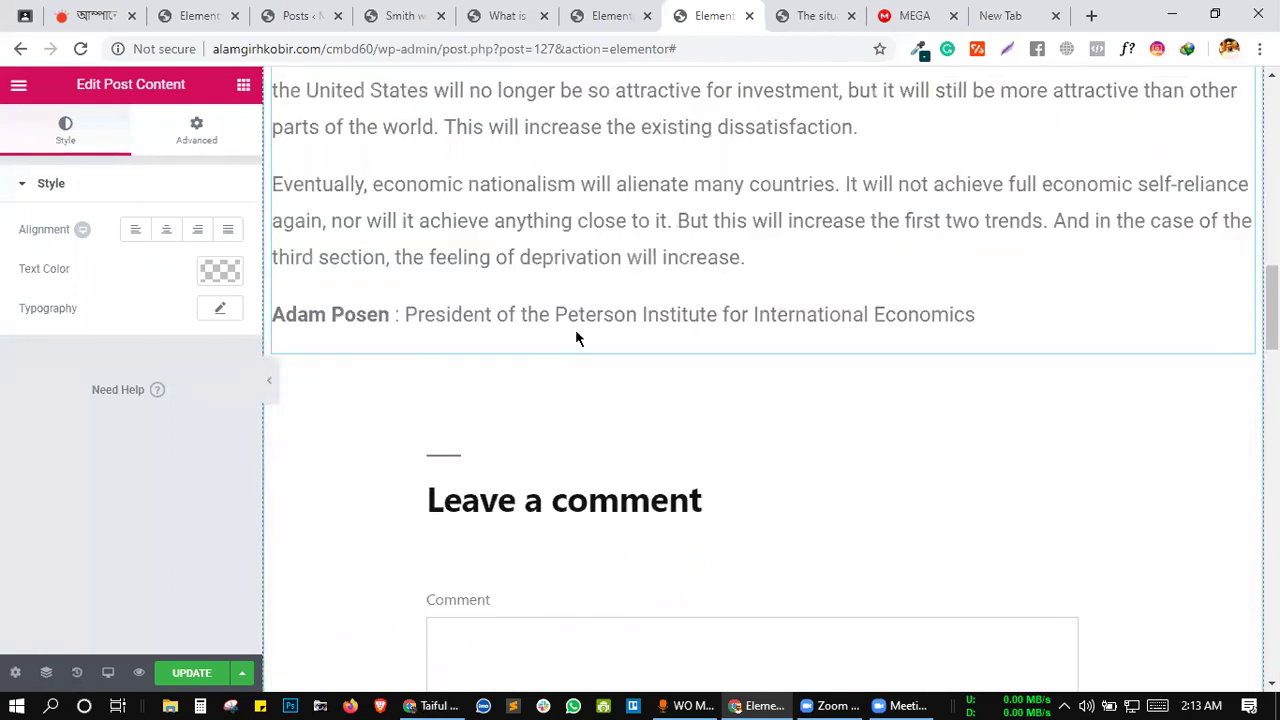
{"action": "scroll", "coordinate": [575, 337], "scroll_direction": "up", "scroll_amount": 10}
{"action": "scroll", "coordinate": [575, 362], "scroll_direction": "down", "scroll_amount": 10}
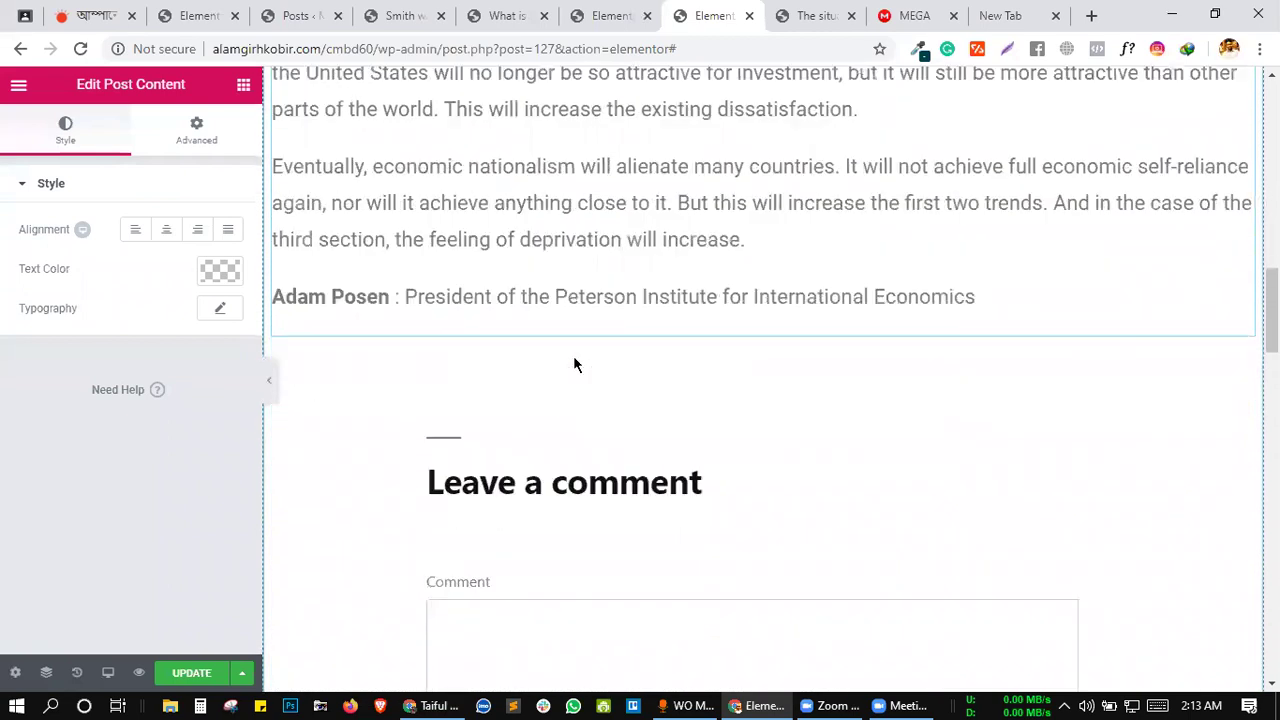
{"action": "left_click", "coordinate": [192, 673]}
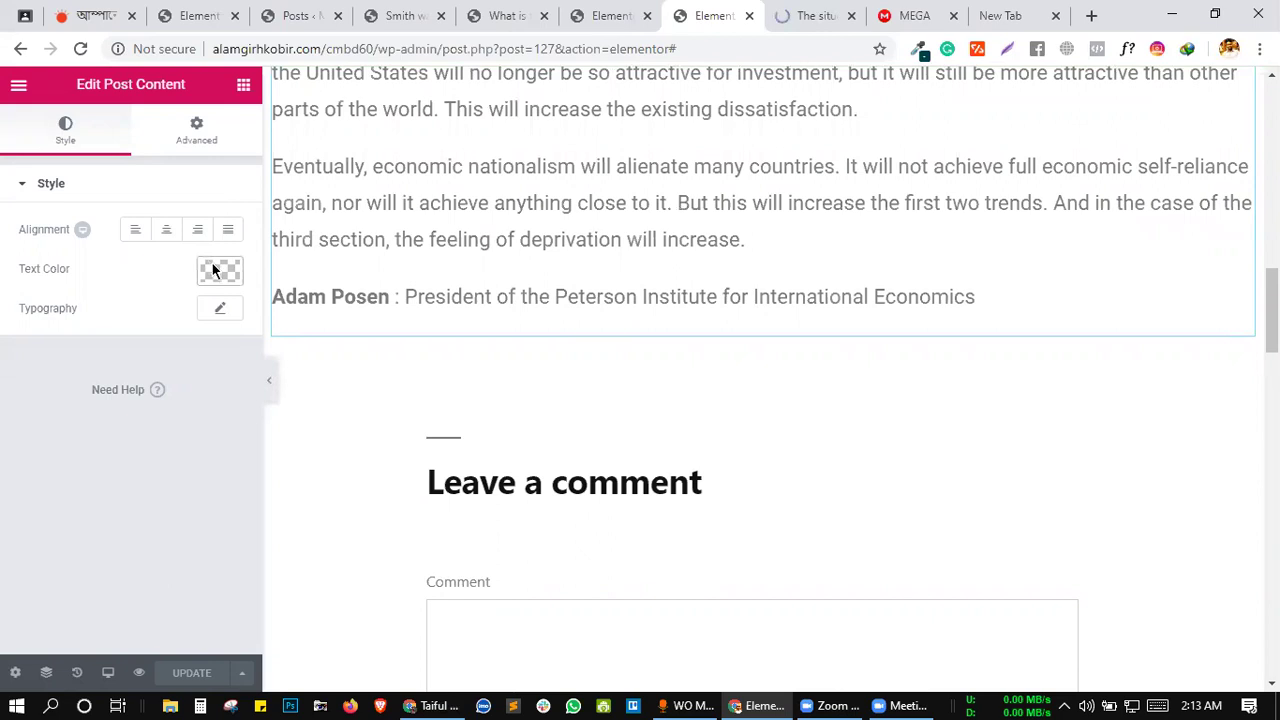
- Preview the updated template on its sample article and compare it with the other open article tabs
{"action": "scroll", "coordinate": [369, 358], "scroll_direction": "up", "scroll_amount": 3}
{"action": "scroll", "coordinate": [369, 354], "scroll_direction": "up", "scroll_amount": 5}
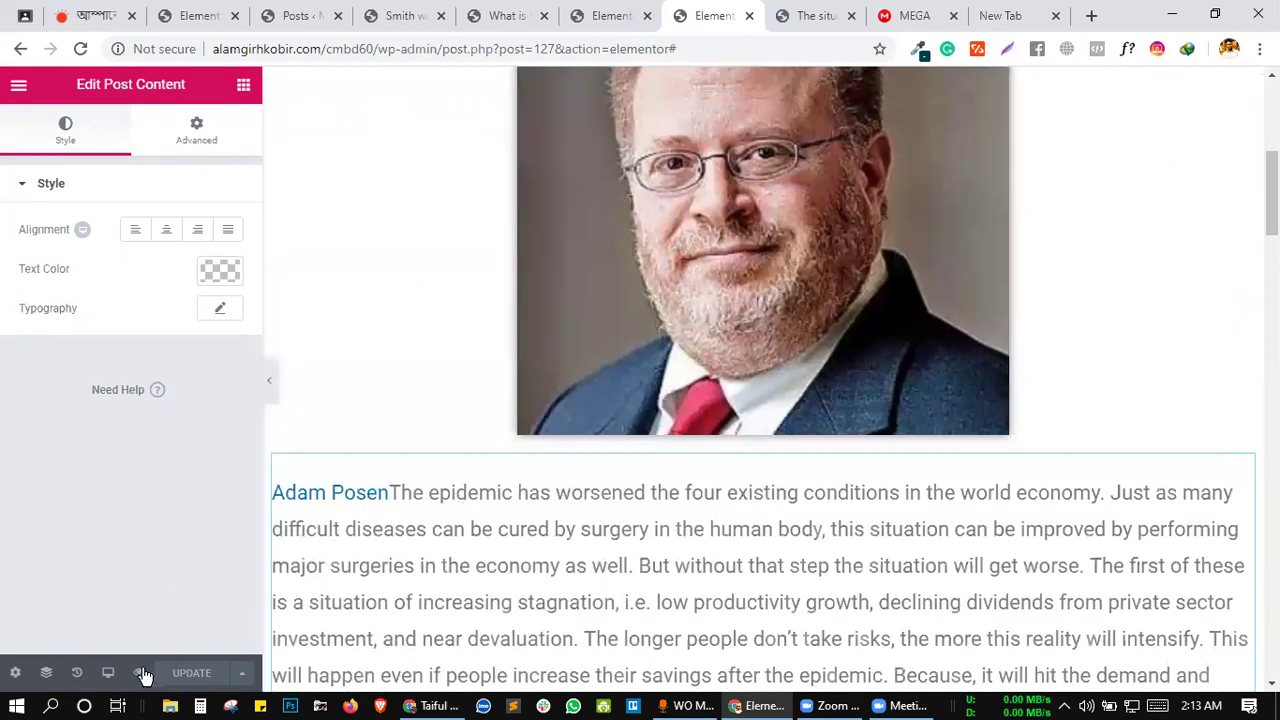
{"action": "left_click", "coordinate": [139, 672]}
{"action": "left_click", "coordinate": [177, 623]}
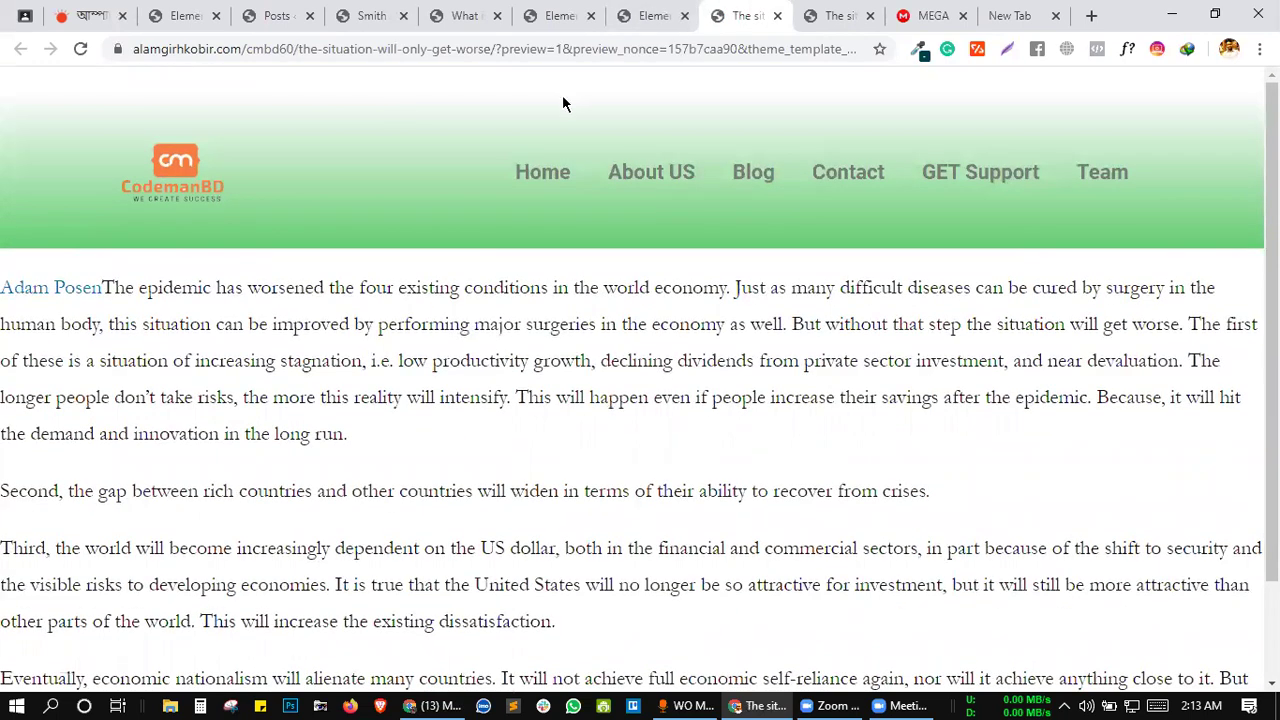
{"action": "left_click", "coordinate": [562, 14]}
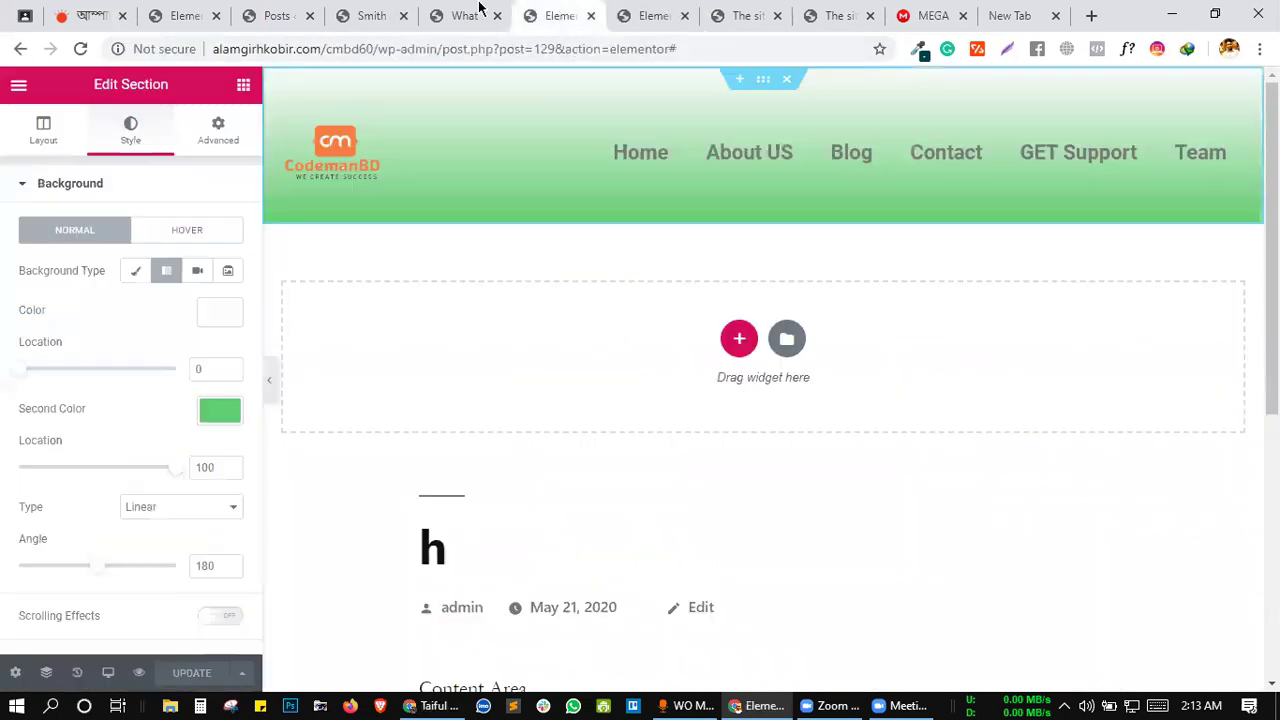
{"action": "left_click", "coordinate": [478, 10]}
{"action": "left_click", "coordinate": [376, 10]}
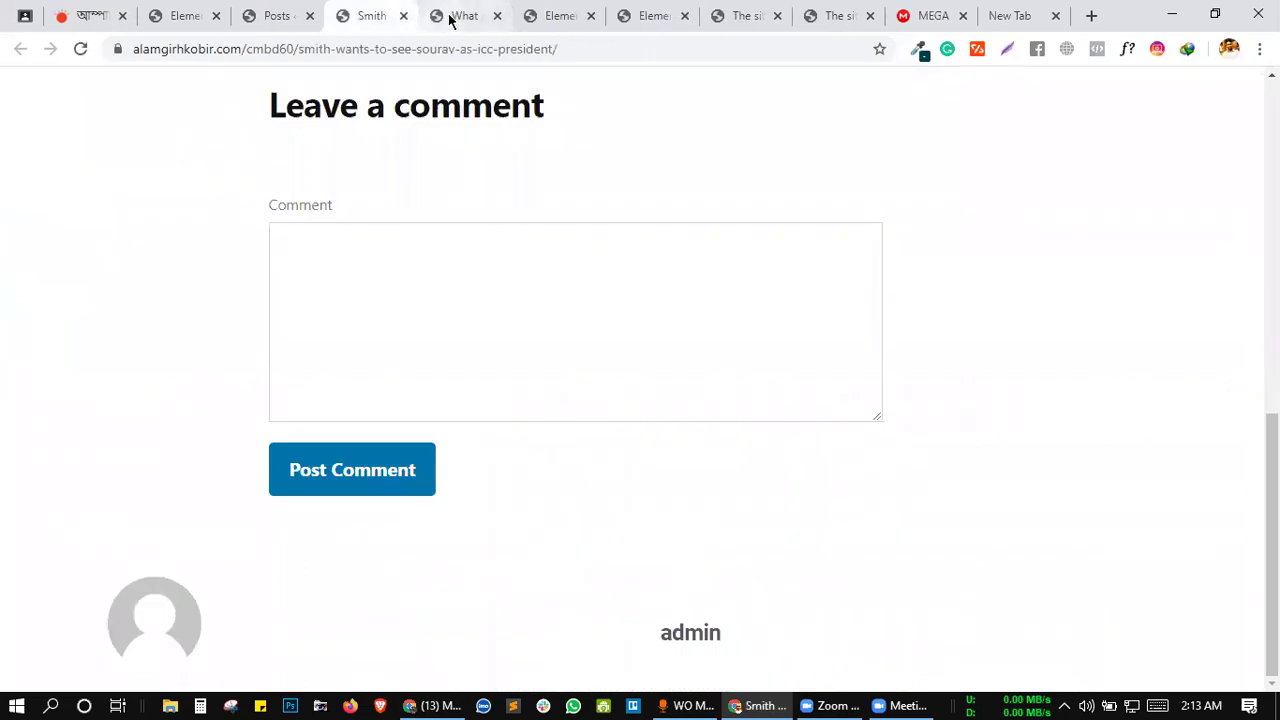
{"action": "left_click", "coordinate": [450, 14]}
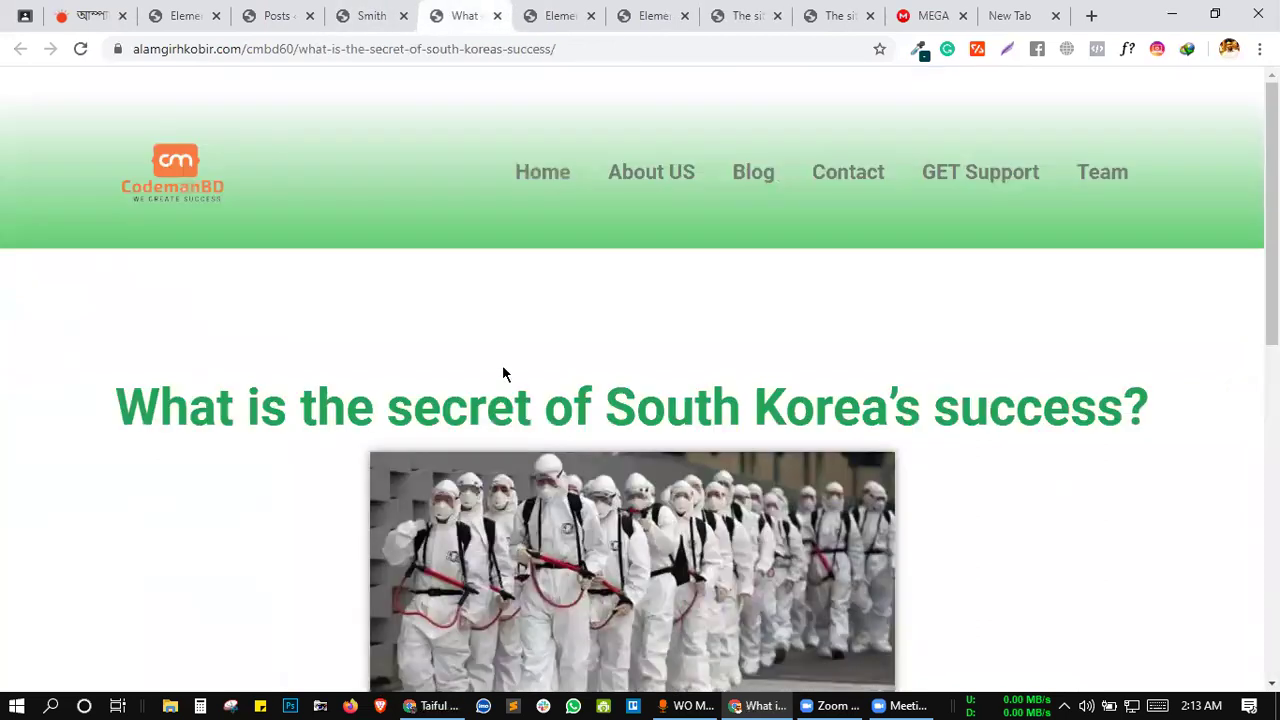
- Open "The situation will only get worse" for editing from the posts list, set its post template to Default template and update the post
{"action": "left_click", "coordinate": [273, 18]}
{"action": "left_click", "coordinate": [226, 233]}
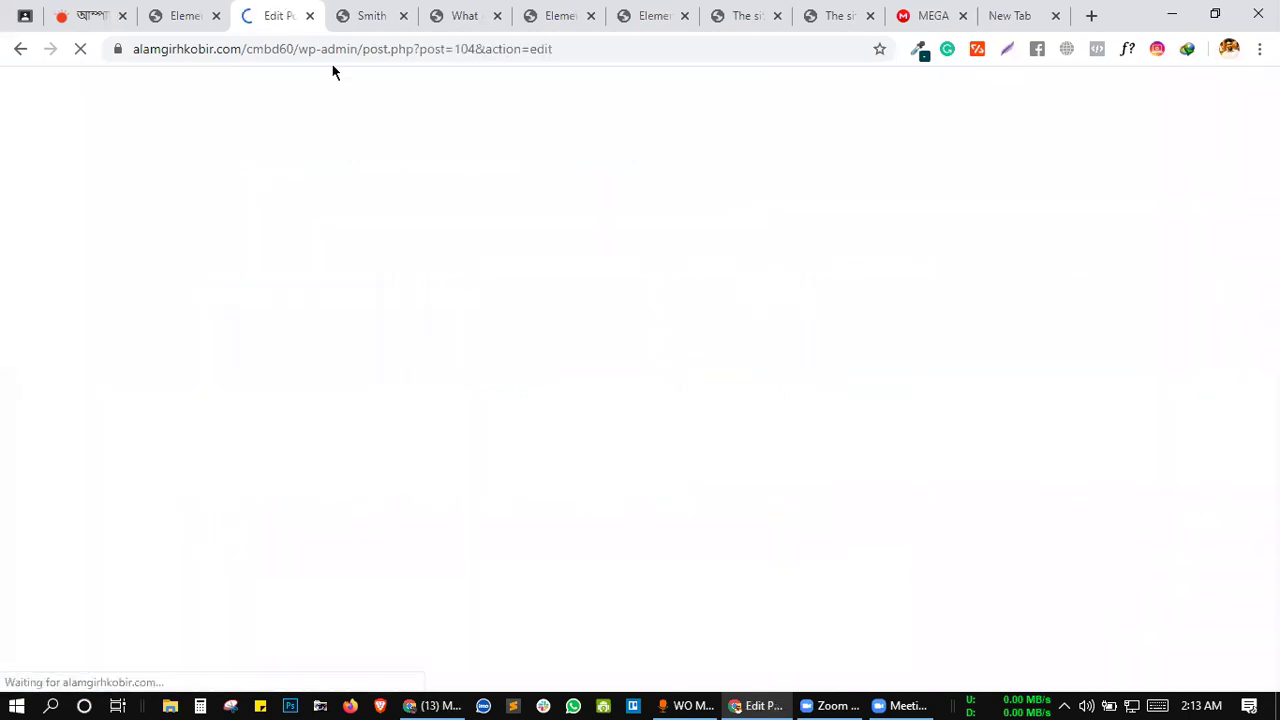
{"action": "scroll", "coordinate": [1171, 540], "scroll_direction": "down", "scroll_amount": 2}
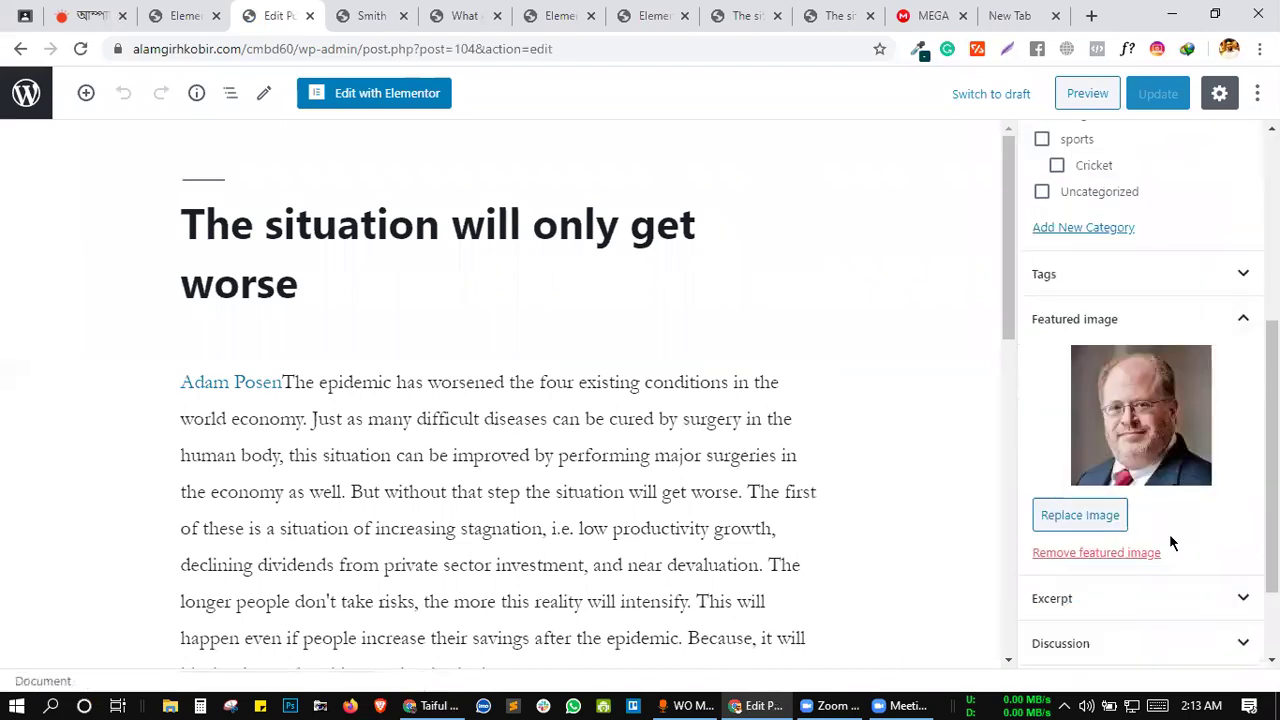
{"action": "left_click", "coordinate": [1140, 629]}
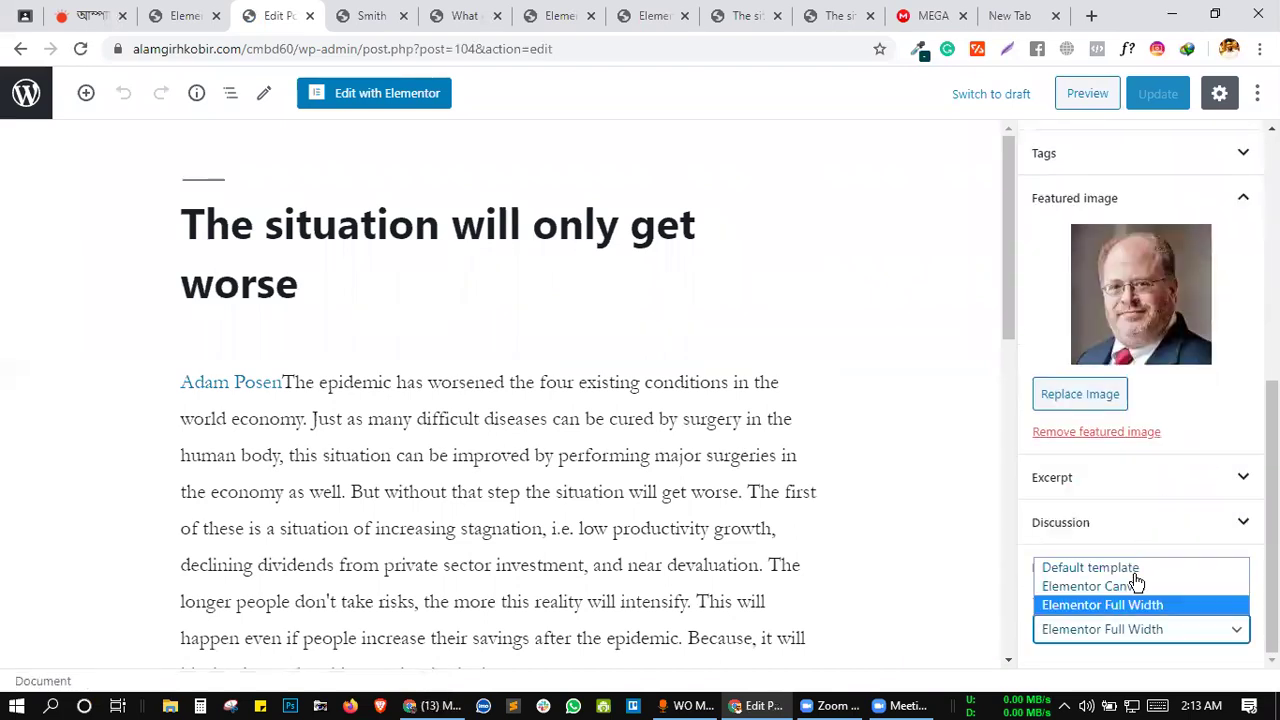
{"action": "left_click", "coordinate": [1098, 568]}
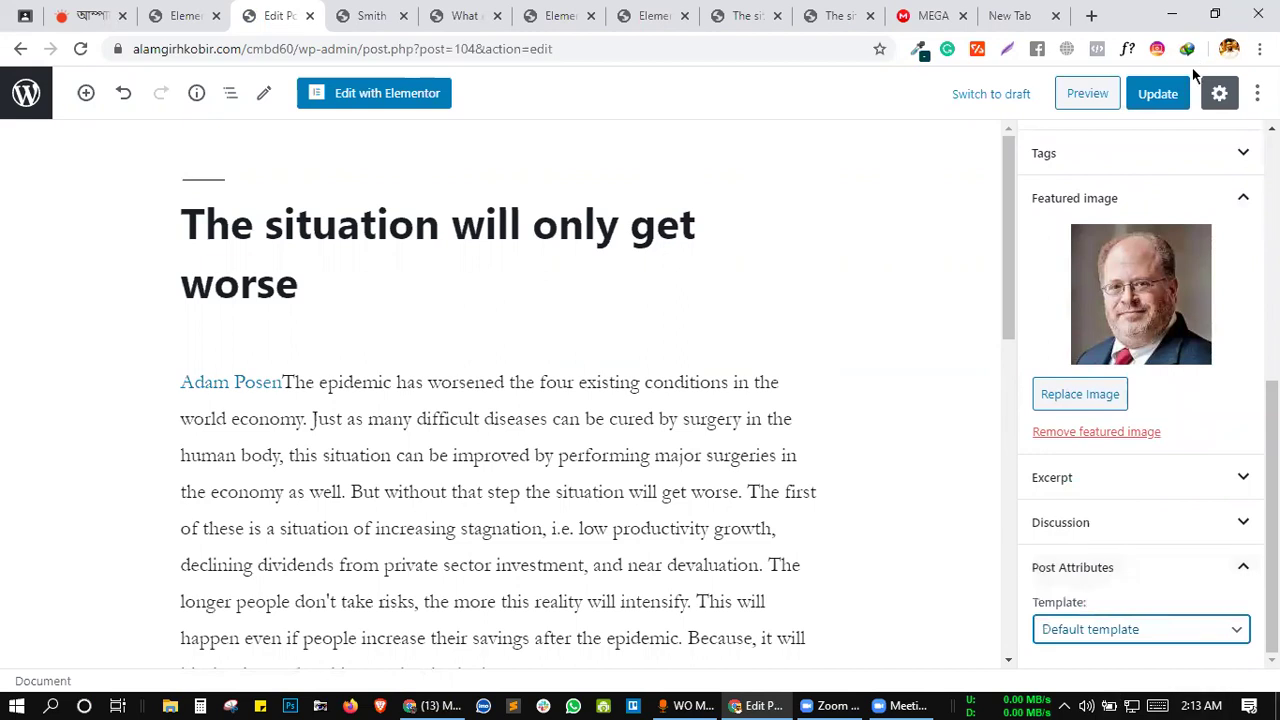
{"action": "left_click", "coordinate": [1170, 95]}
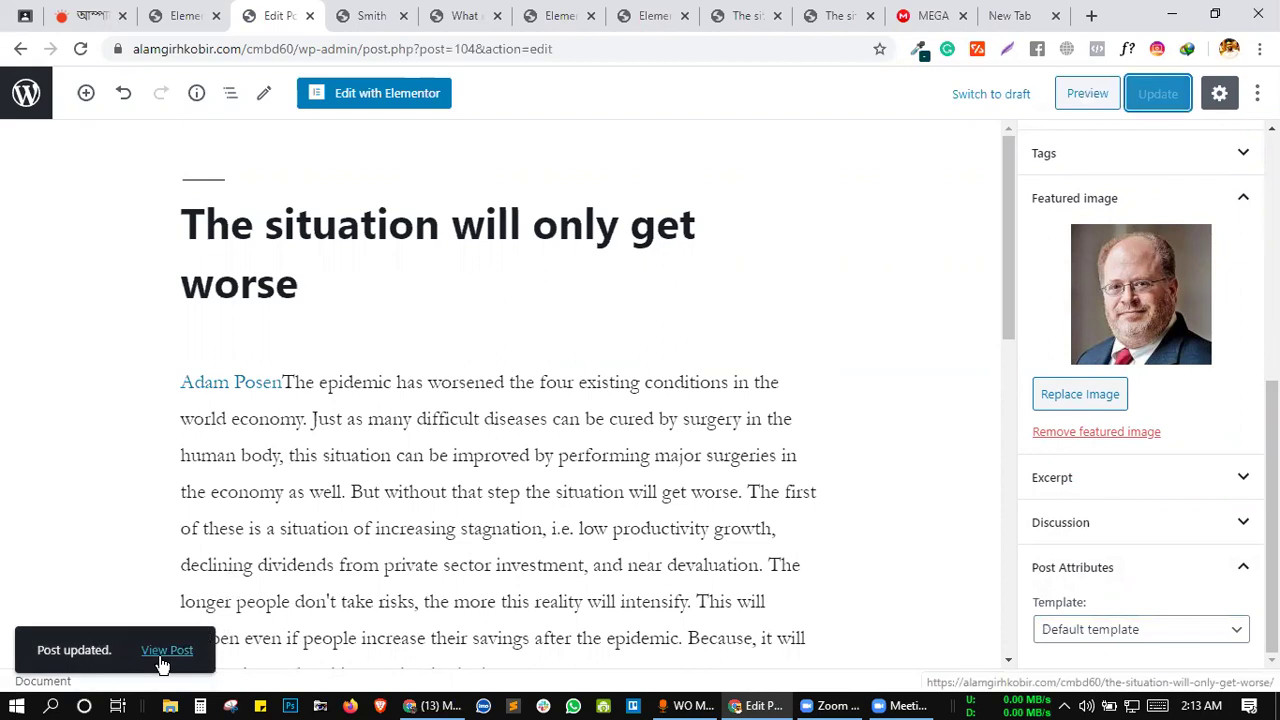
- View the updated post live and examine its title, featured image and body content
{"action": "left_click", "coordinate": [166, 652]}
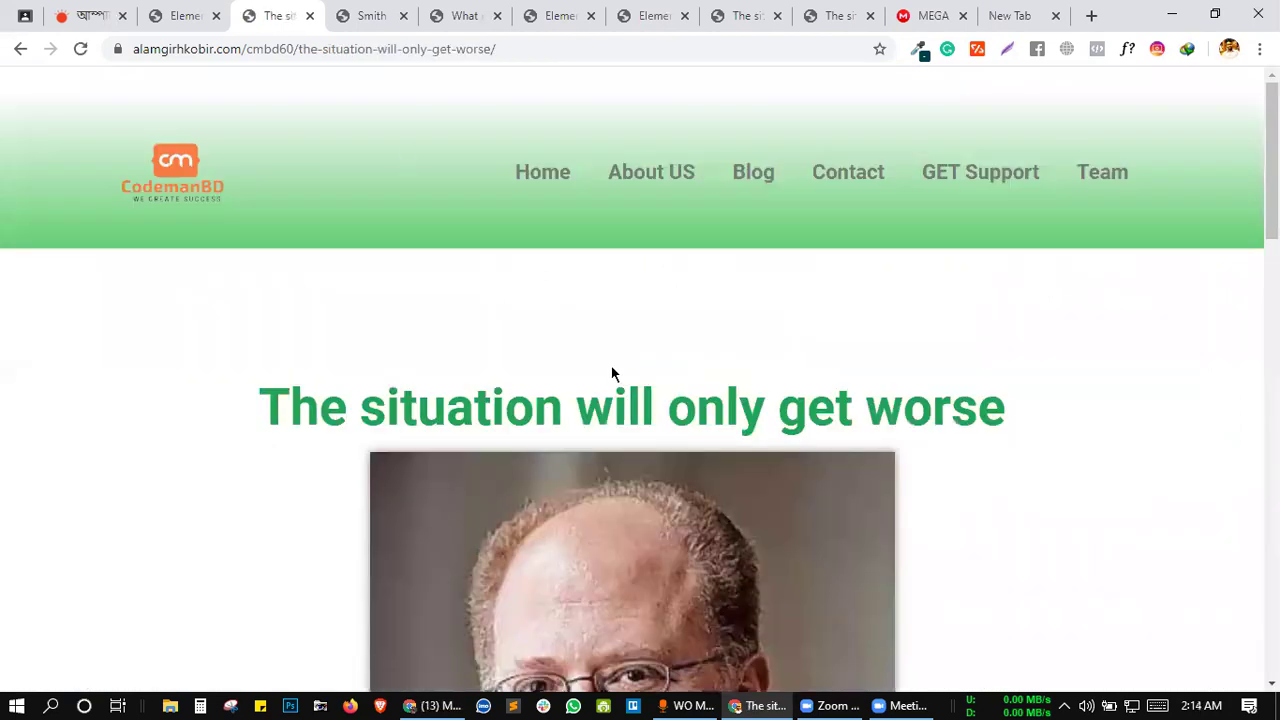
{"action": "scroll", "coordinate": [611, 366], "scroll_direction": "down", "scroll_amount": 4}
{"action": "scroll", "coordinate": [556, 465], "scroll_direction": "down", "scroll_amount": 4}
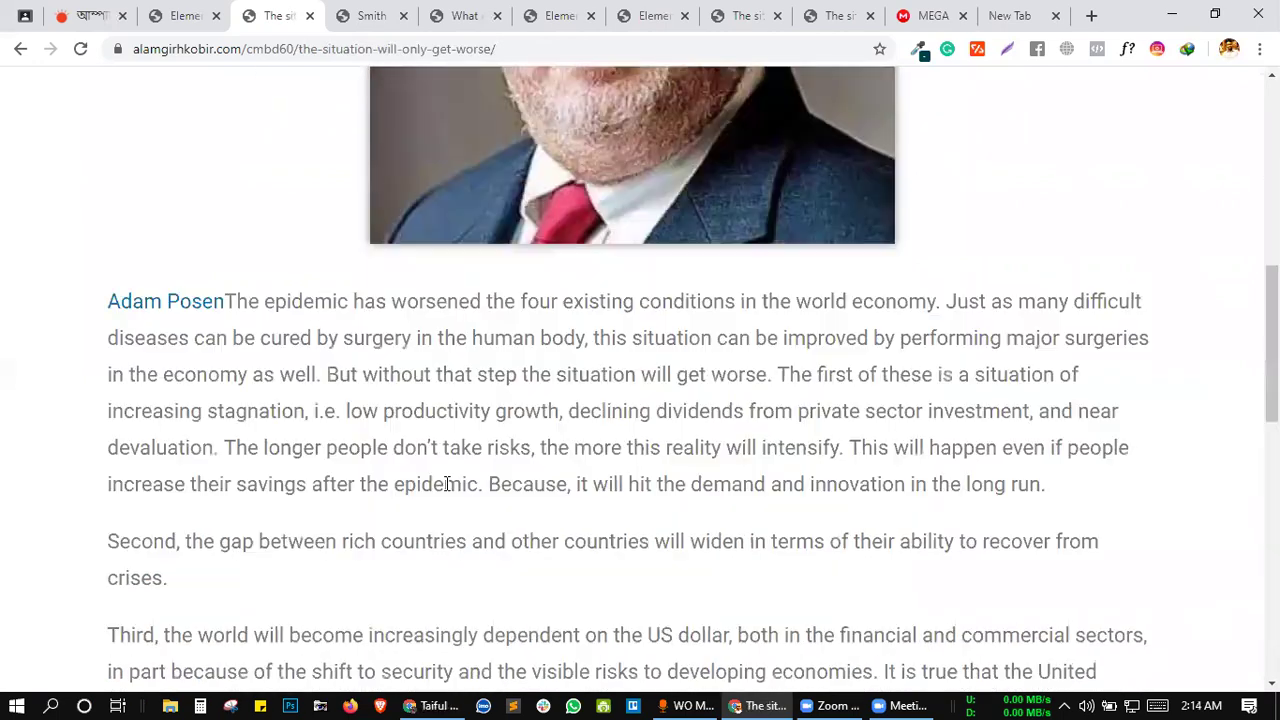
- Review the article down to its comment form and author box, then compare it with the Prothom Alo news page and the other article tabs
{"action": "scroll", "coordinate": [456, 446], "scroll_direction": "down", "scroll_amount": 10}
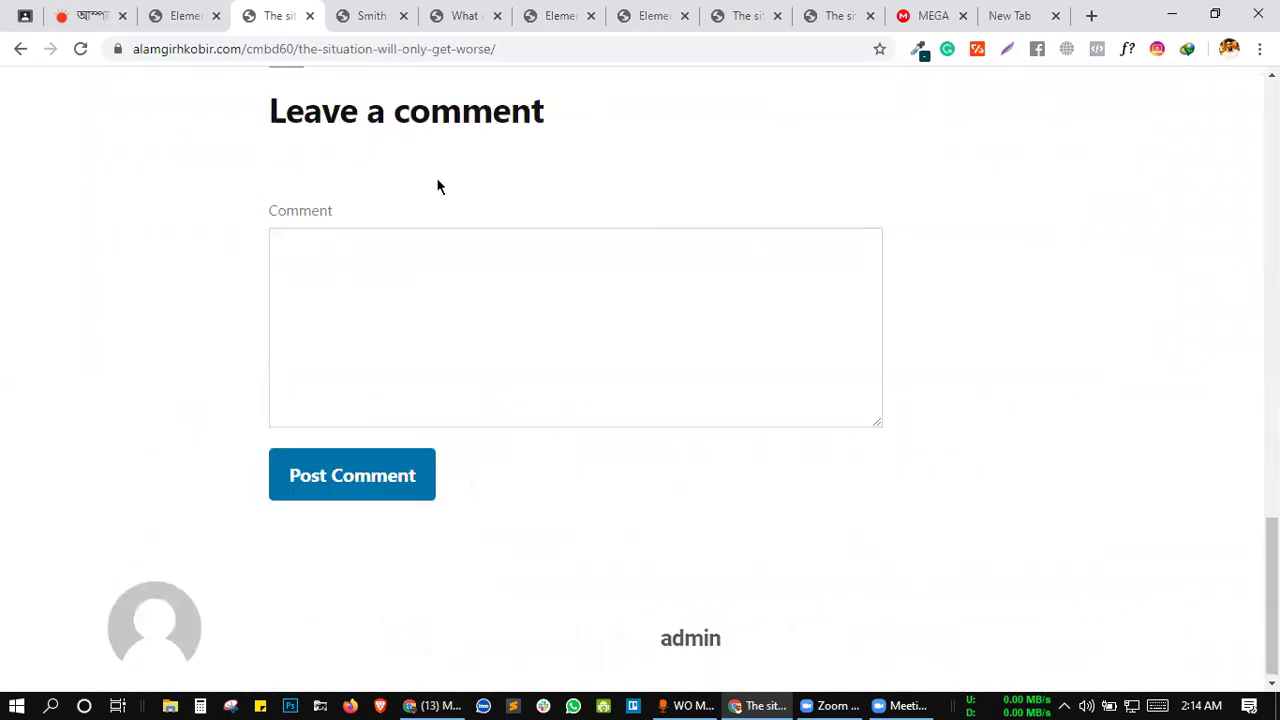
{"action": "scroll", "coordinate": [593, 378], "scroll_direction": "up", "scroll_amount": 7}
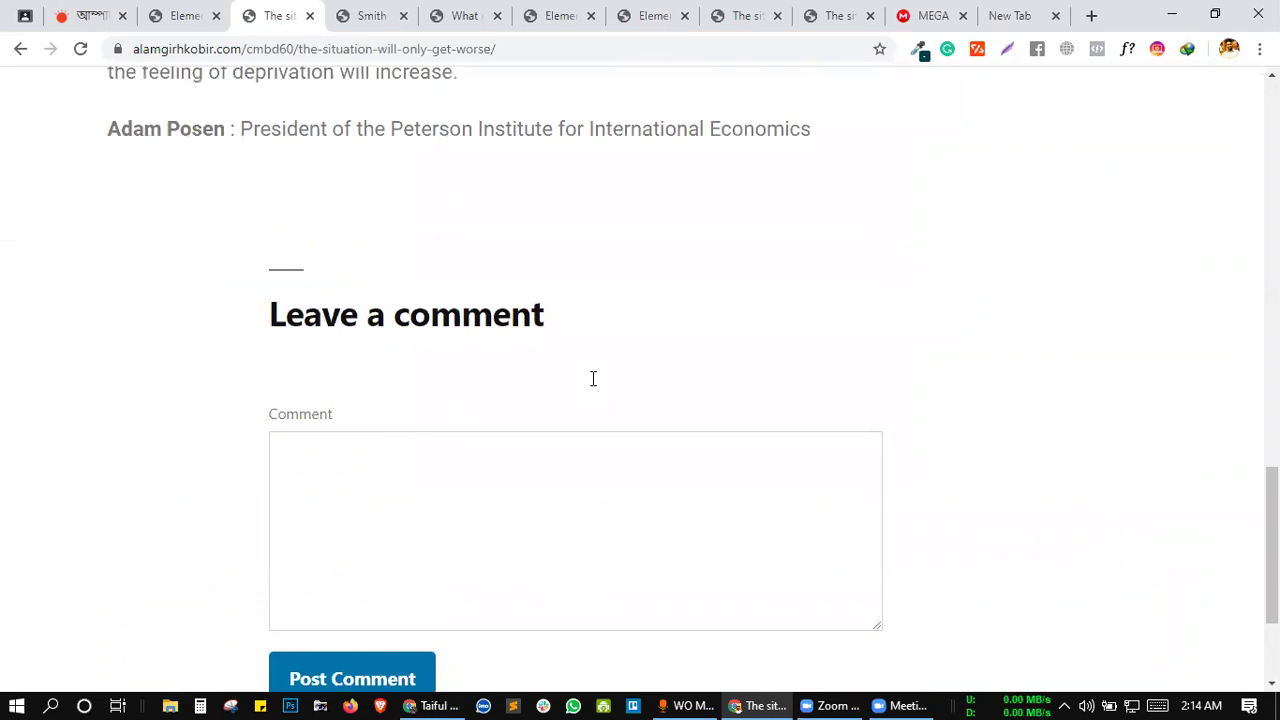
{"action": "scroll", "coordinate": [234, 371], "scroll_direction": "up", "scroll_amount": 10}
{"action": "scroll", "coordinate": [397, 264], "scroll_direction": "up", "scroll_amount": 5}
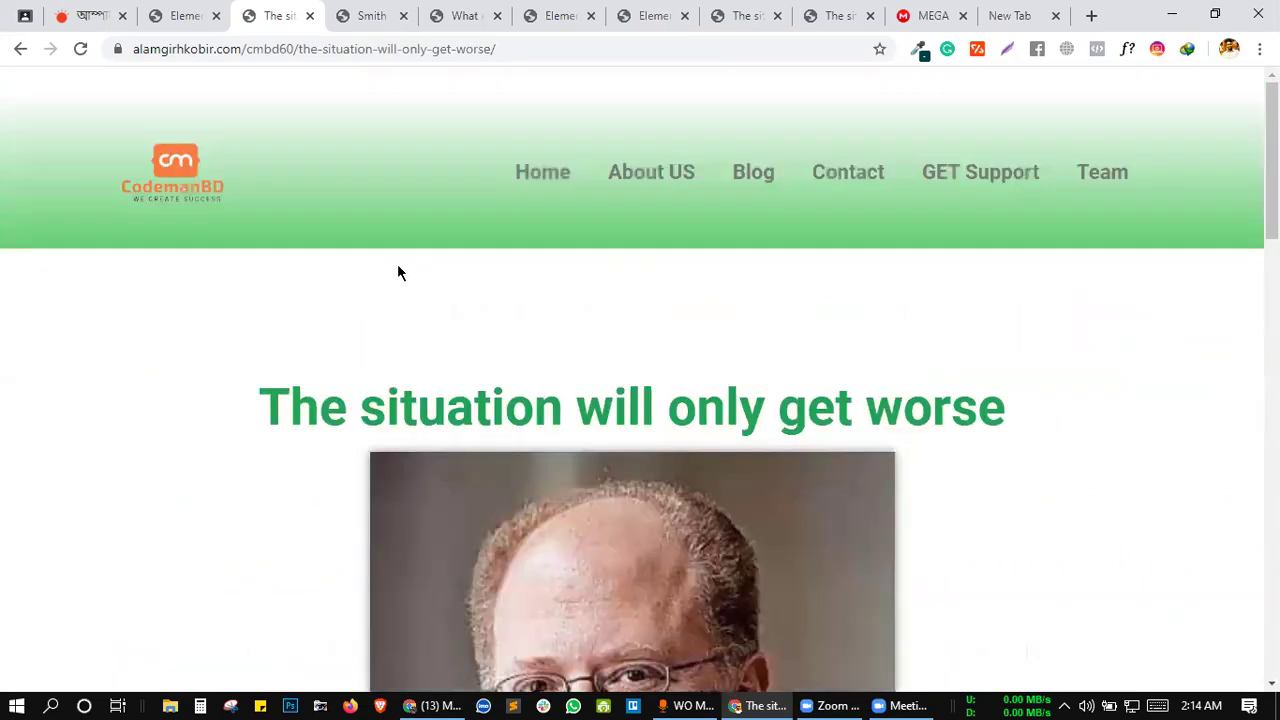
{"action": "left_click", "coordinate": [380, 14]}
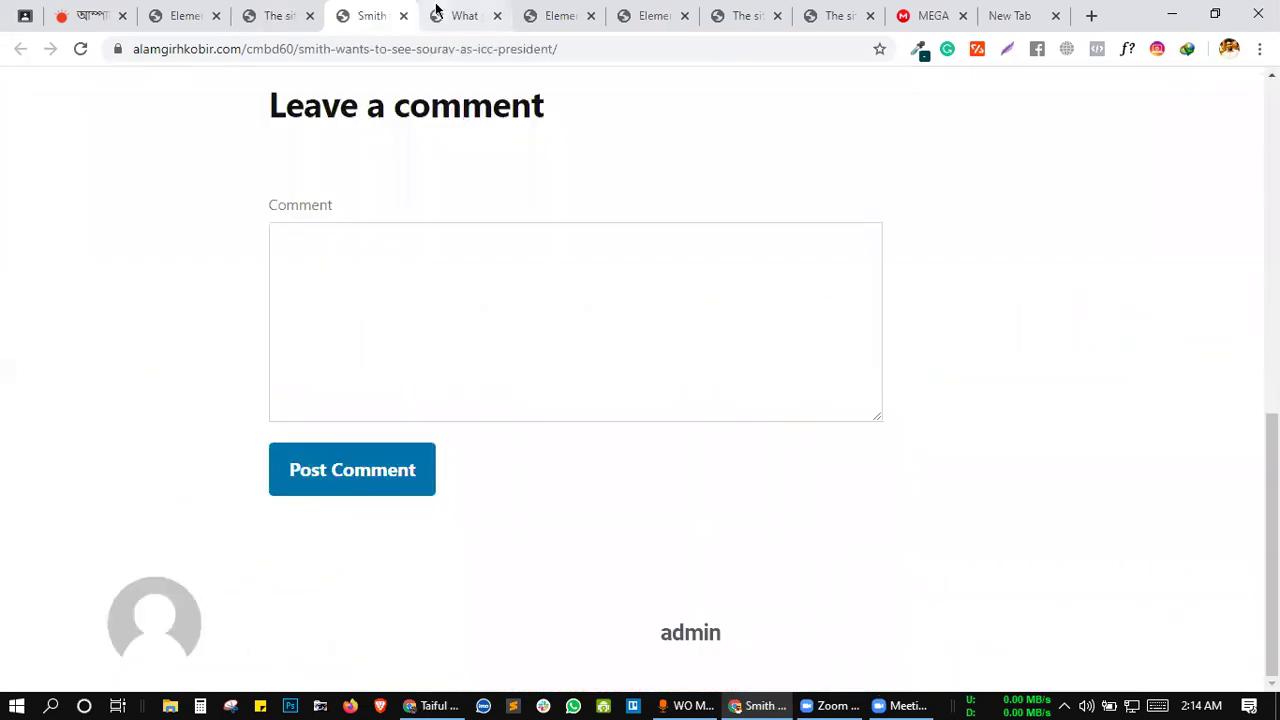
{"action": "left_click", "coordinate": [432, 12]}
{"action": "left_click", "coordinate": [90, 15]}
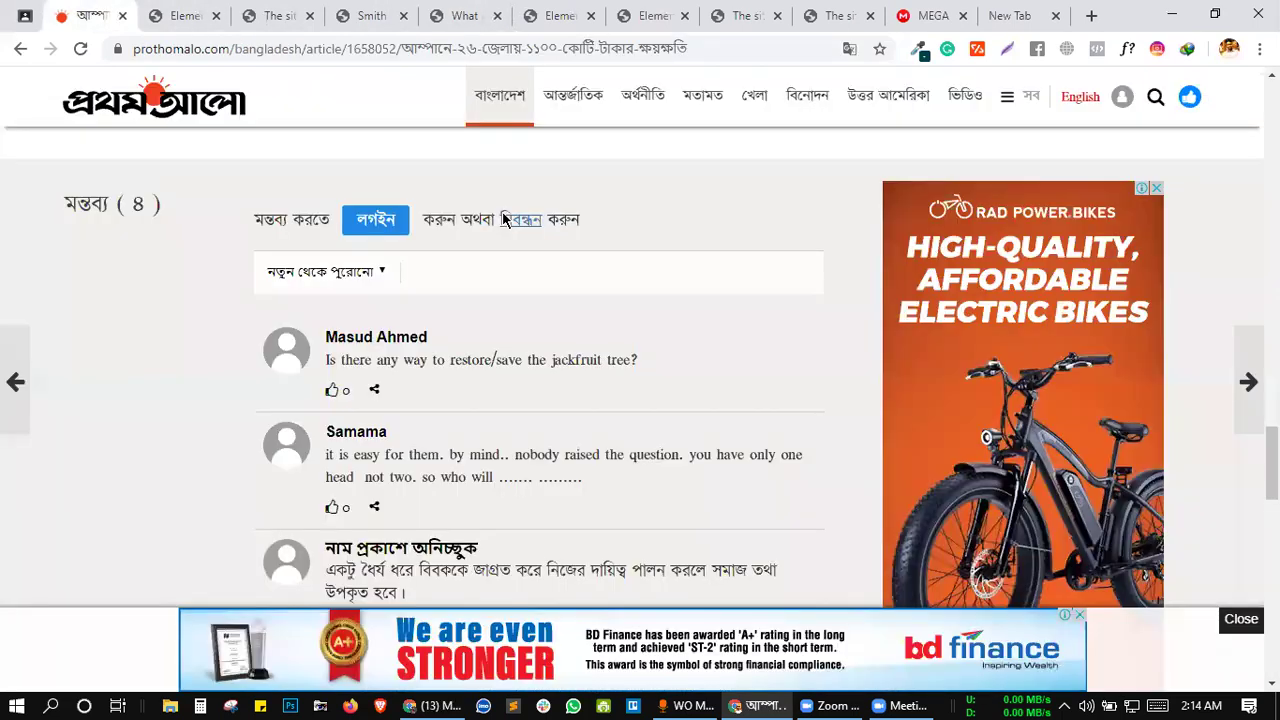
{"action": "scroll", "coordinate": [502, 211], "scroll_direction": "up", "scroll_amount": 10}
{"action": "scroll", "coordinate": [521, 281], "scroll_direction": "up", "scroll_amount": 15}
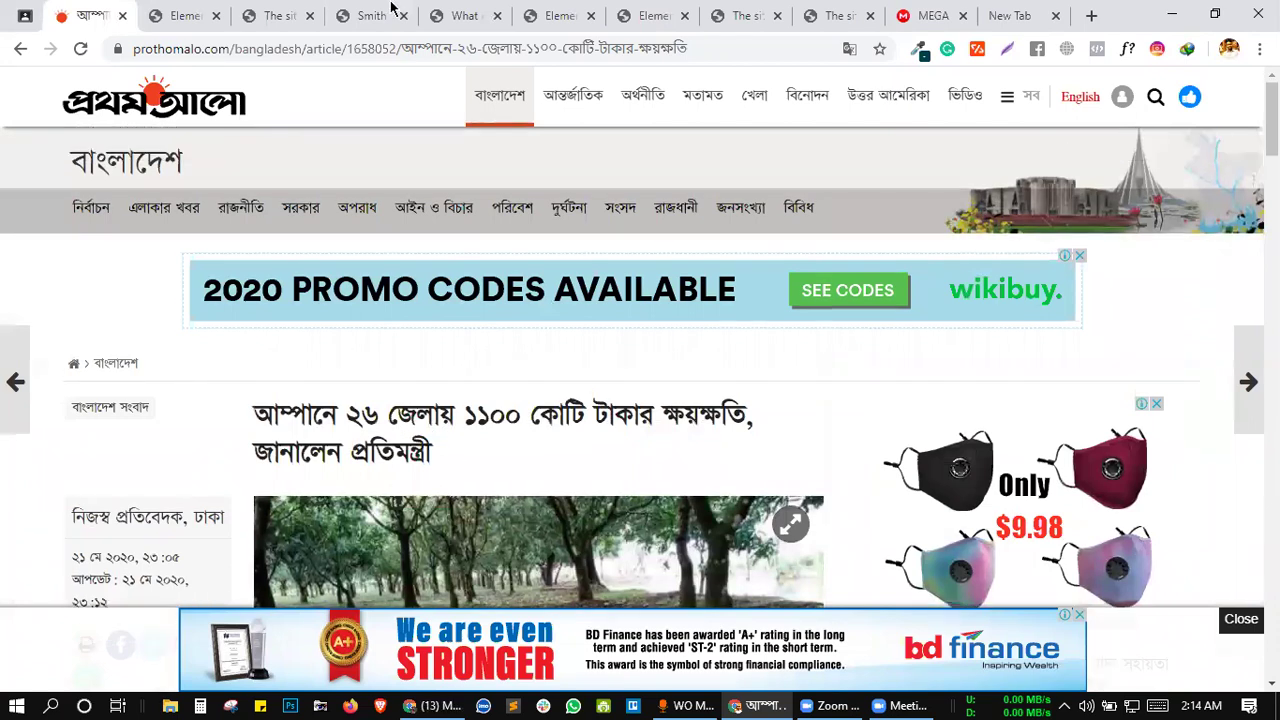
{"action": "left_click", "coordinate": [379, 12]}
{"action": "left_click", "coordinate": [478, 15]}
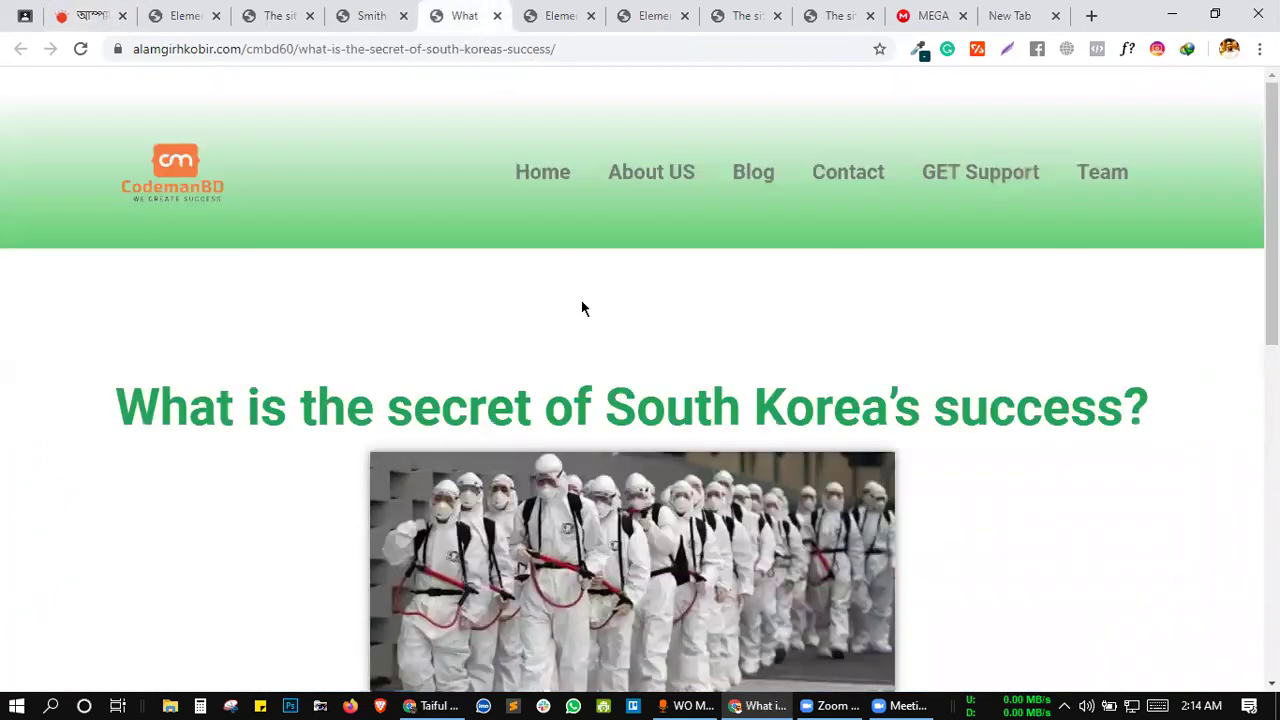
{"action": "scroll", "coordinate": [581, 308], "scroll_direction": "down", "scroll_amount": 6}
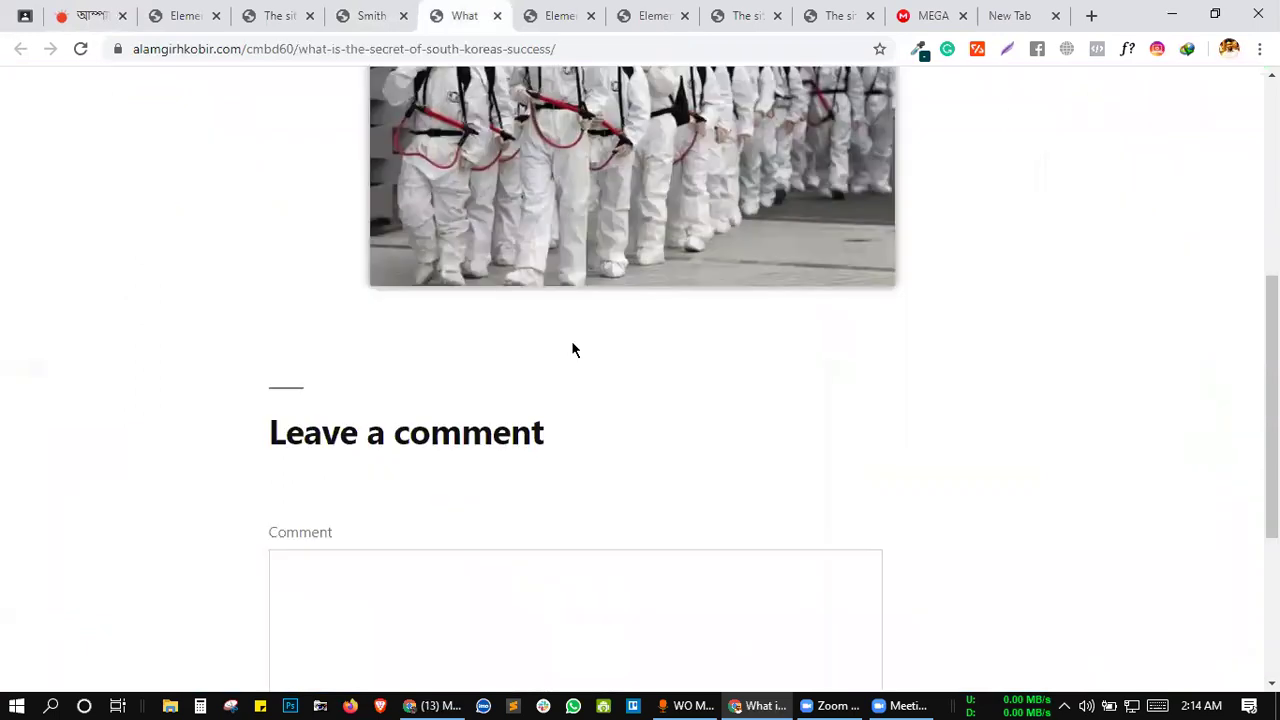
{"action": "scroll", "coordinate": [600, 345], "scroll_direction": "up", "scroll_amount": 6}
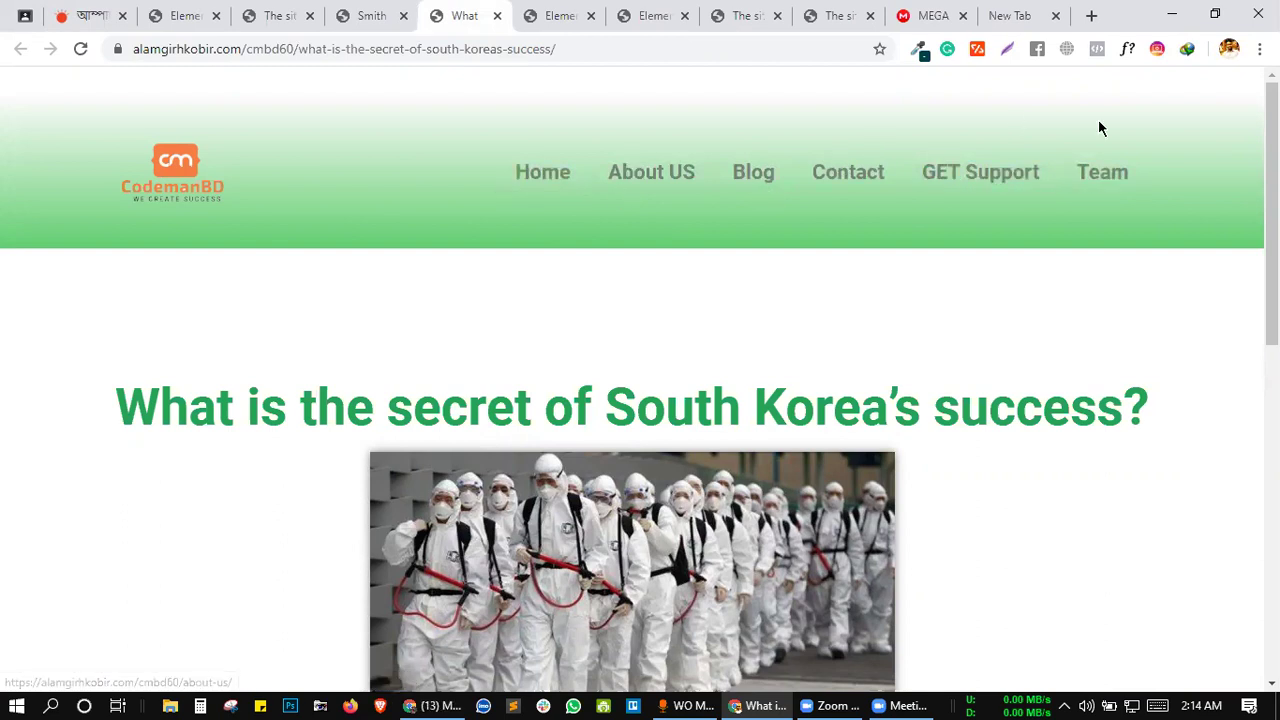
{"action": "left_click", "coordinate": [362, 13]}
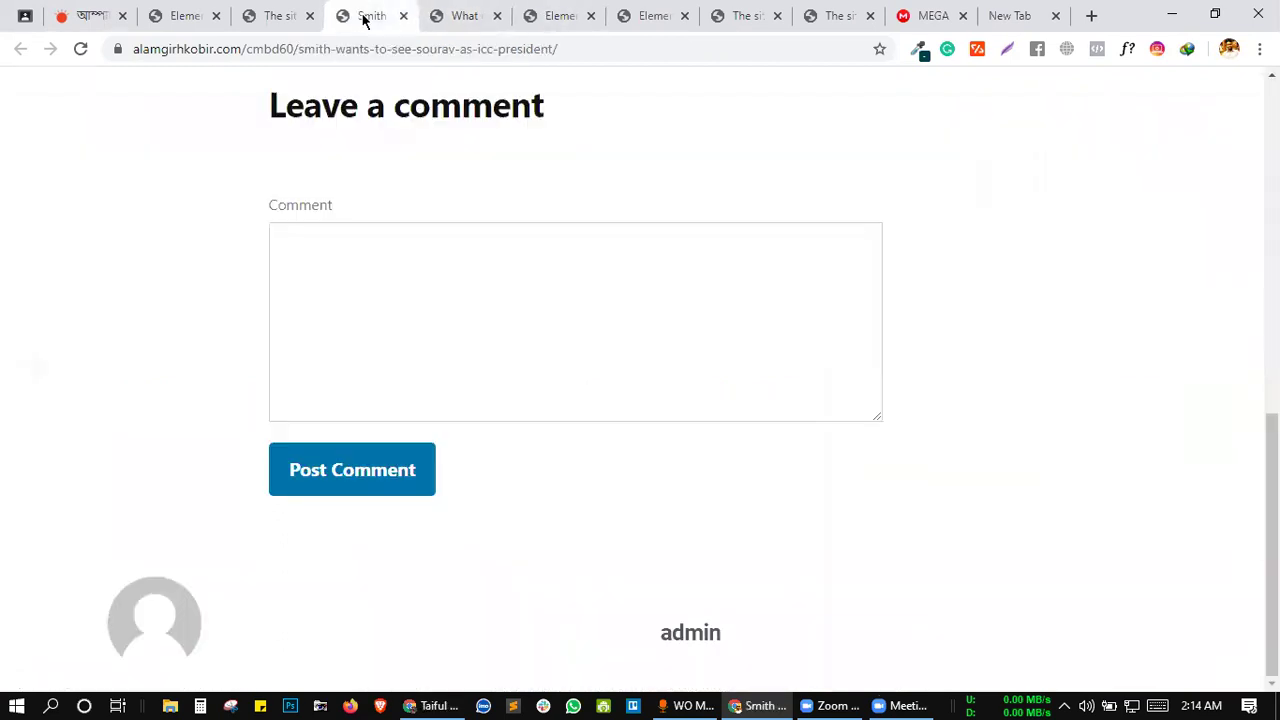
- Open the site's wp-admin dashboard in place of "The situation will only get worse" article and go to the Menus settings
{"action": "left_click", "coordinate": [268, 12]}
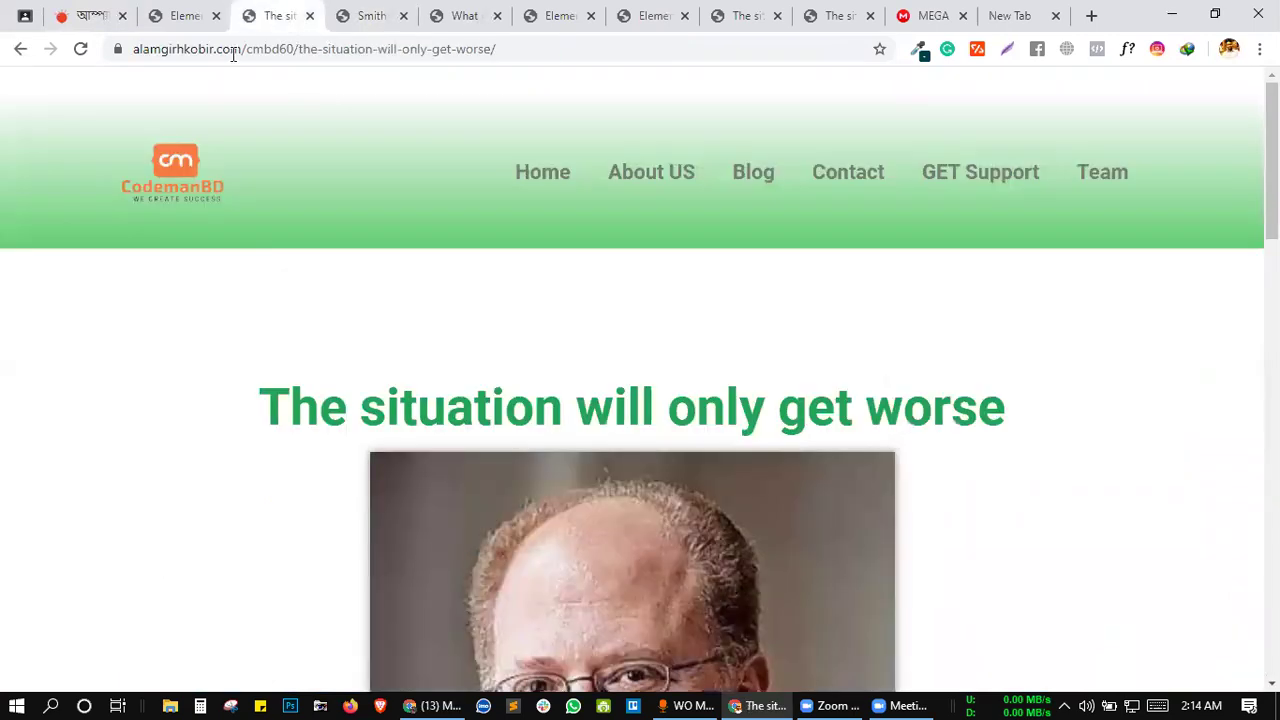
{"action": "left_click_drag", "start_coordinate": [342, 48], "coordinate": [572, 37]}
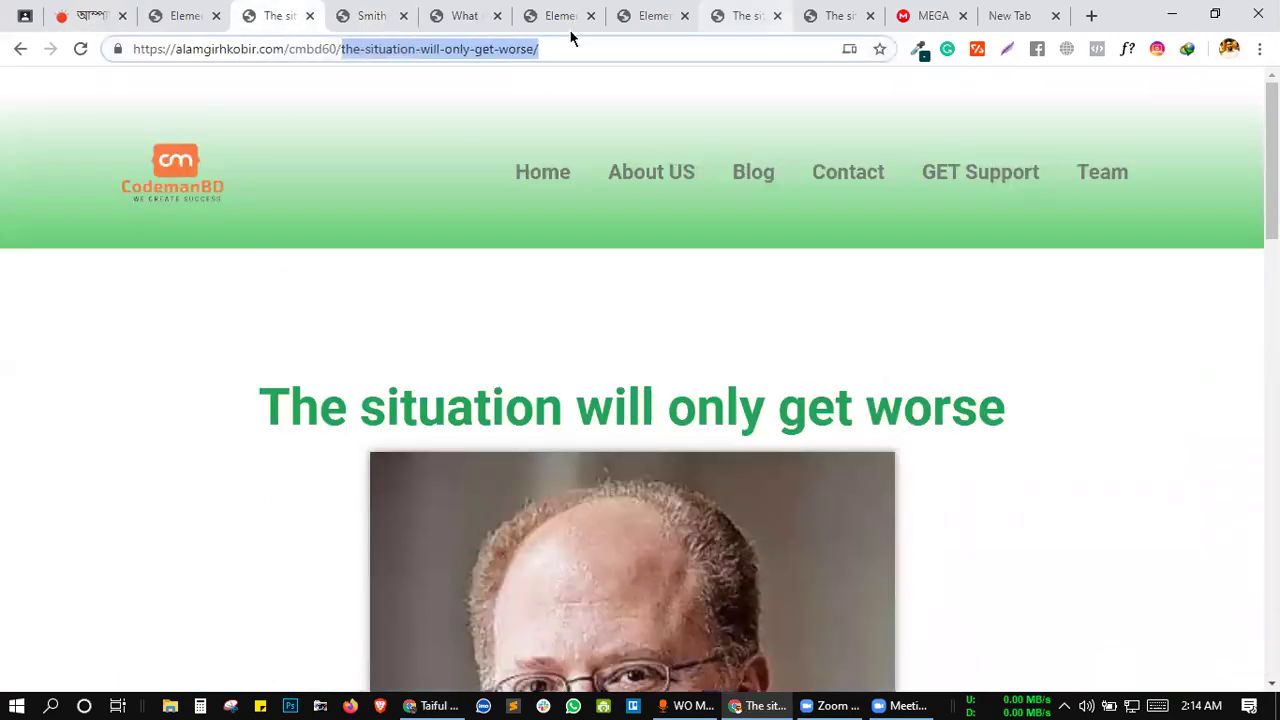
{"action": "type", "text": "wp"}
{"action": "key", "text": "Return"}
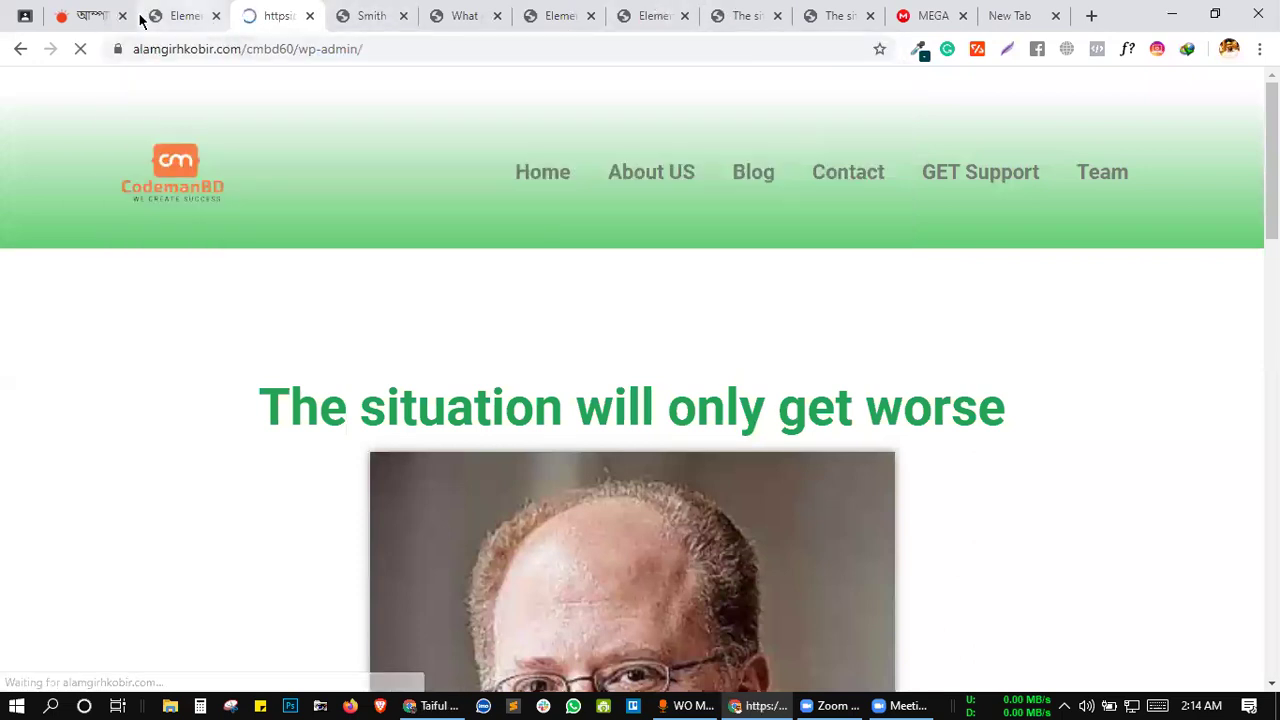
{"action": "key", "text": "ctrl+1"}
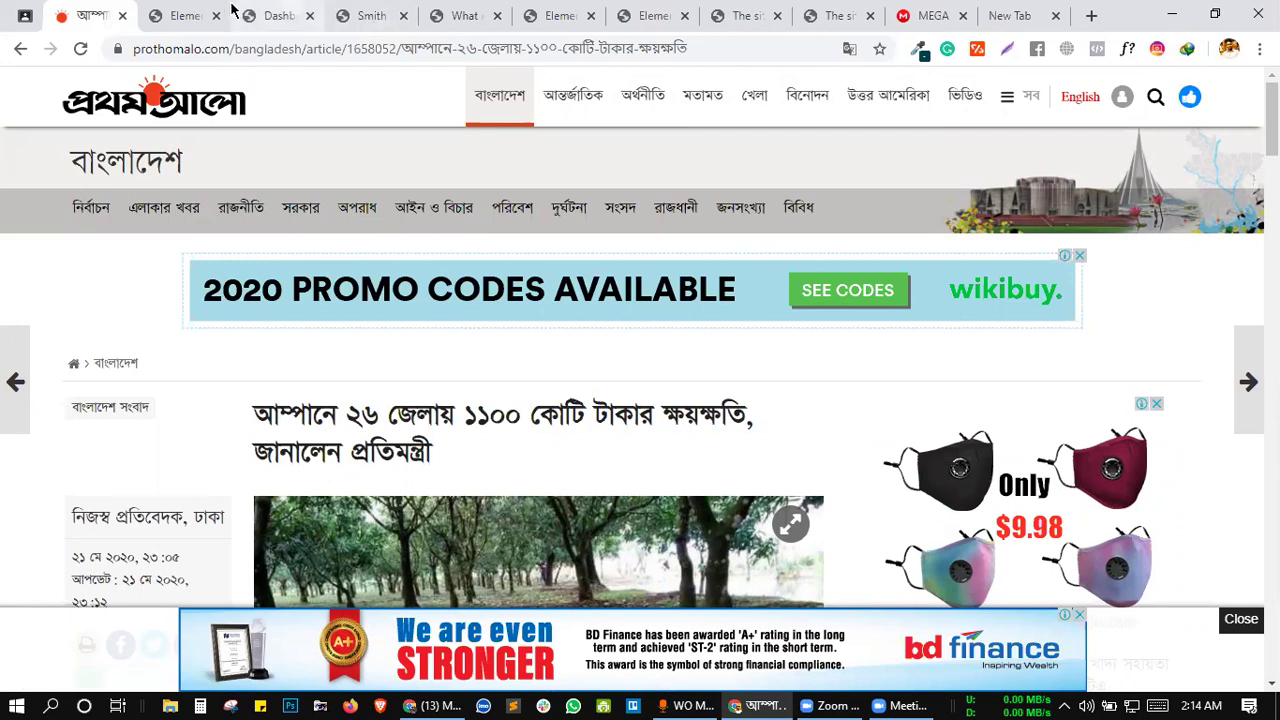
{"action": "key", "text": "ctrl+Tab"}
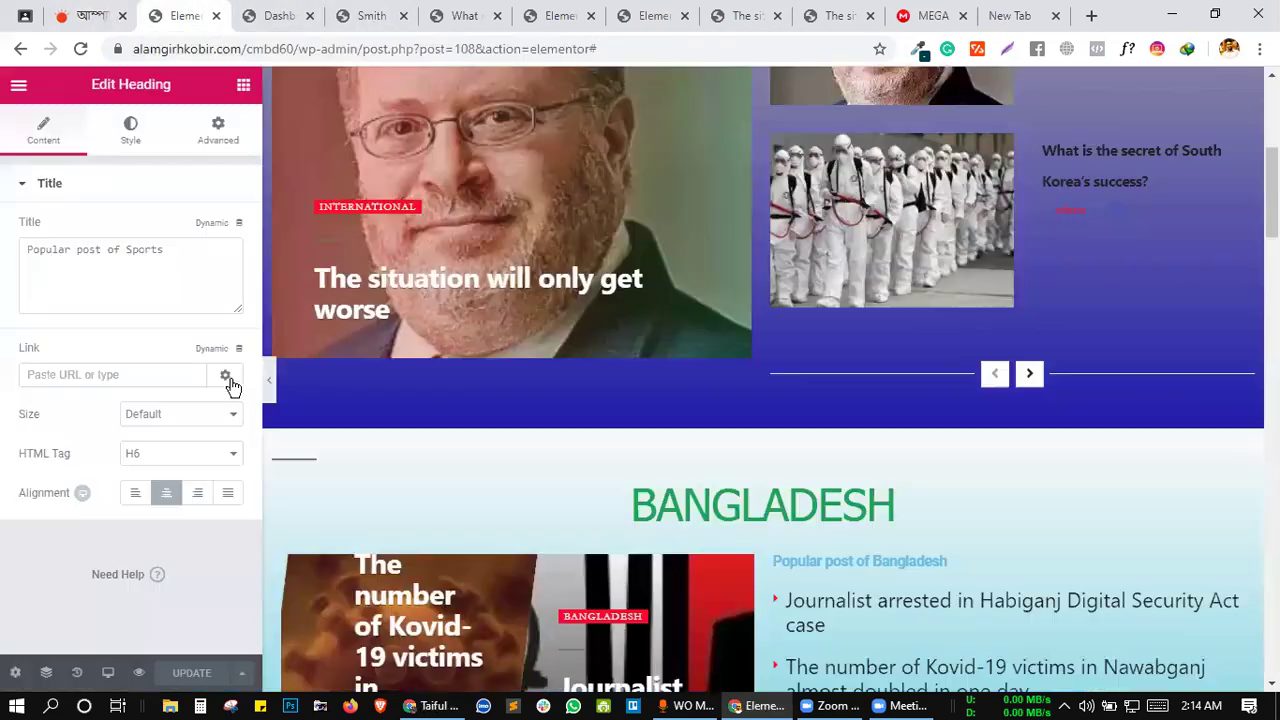
{"action": "left_click", "coordinate": [247, 12]}
{"action": "scroll", "coordinate": [51, 484], "scroll_direction": "down", "scroll_amount": 5}
{"action": "mouse_move", "coordinate": [67, 431]}
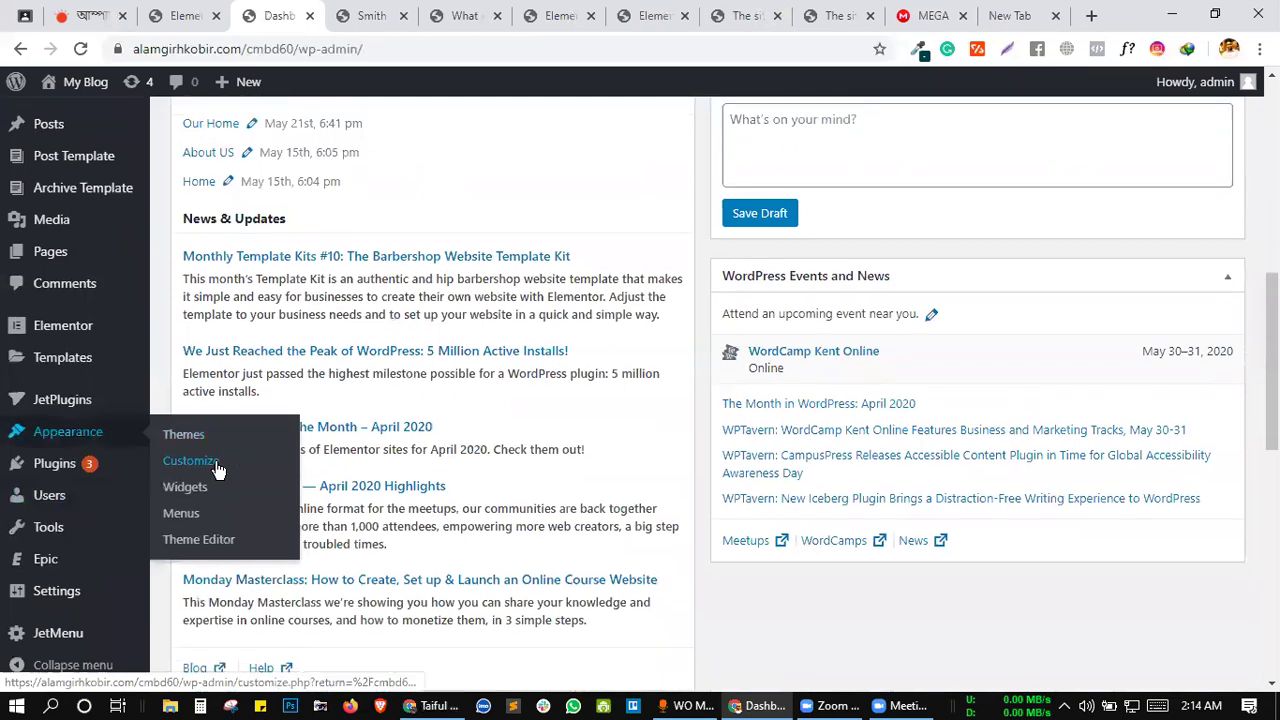
{"action": "left_click", "coordinate": [190, 516]}
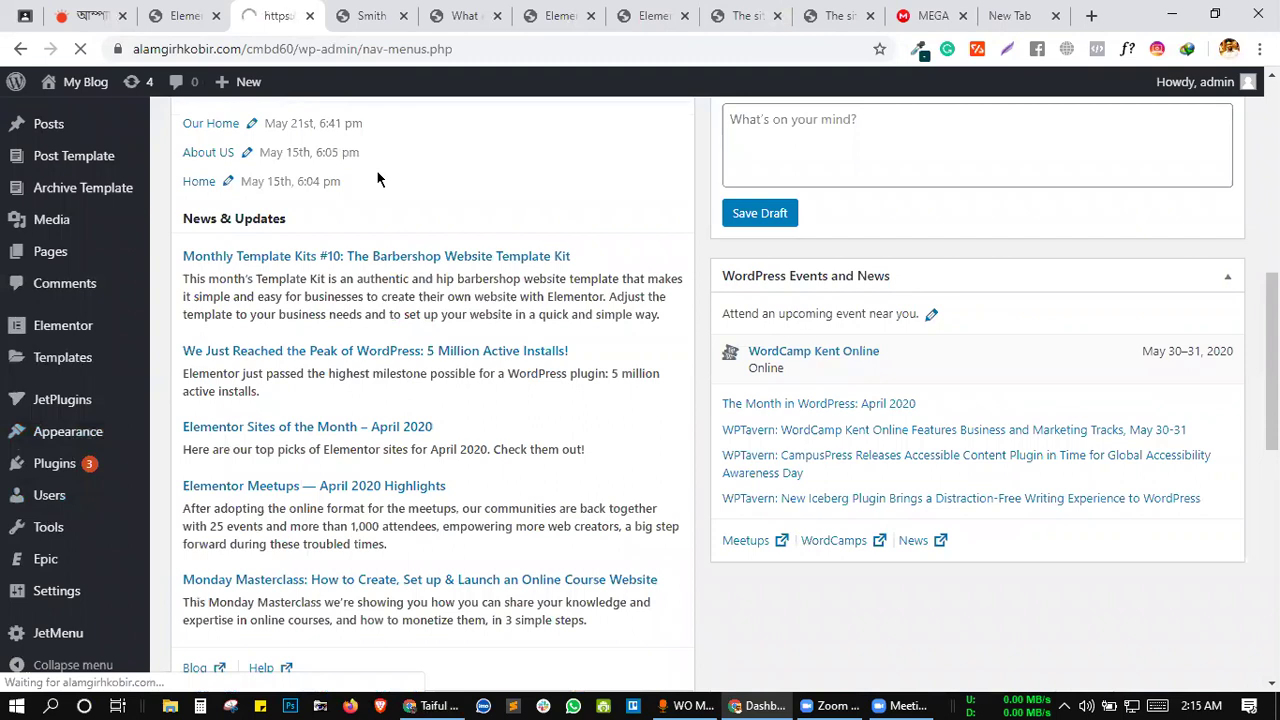
- Create a new navigation menu named C Menu
{"action": "scroll", "coordinate": [405, 318], "scroll_direction": "down", "scroll_amount": 5}
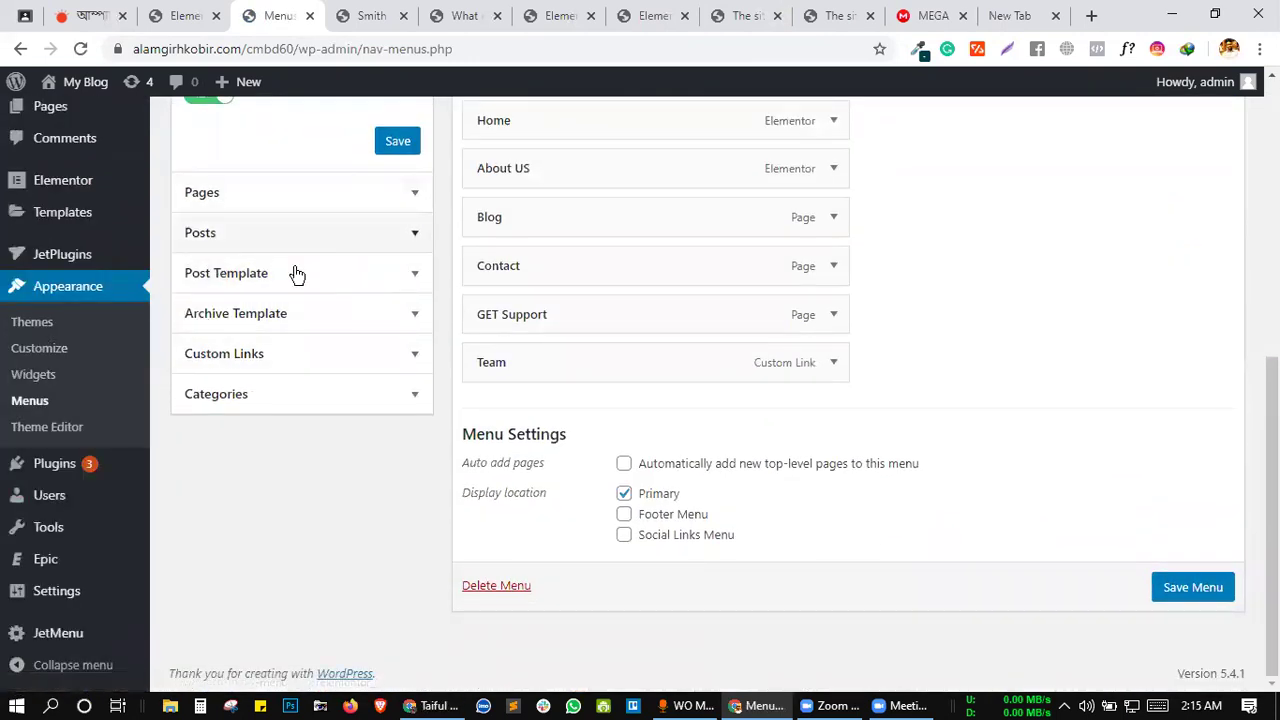
{"action": "scroll", "coordinate": [530, 418], "scroll_direction": "up", "scroll_amount": 5}
{"action": "scroll", "coordinate": [530, 447], "scroll_direction": "down", "scroll_amount": 1}
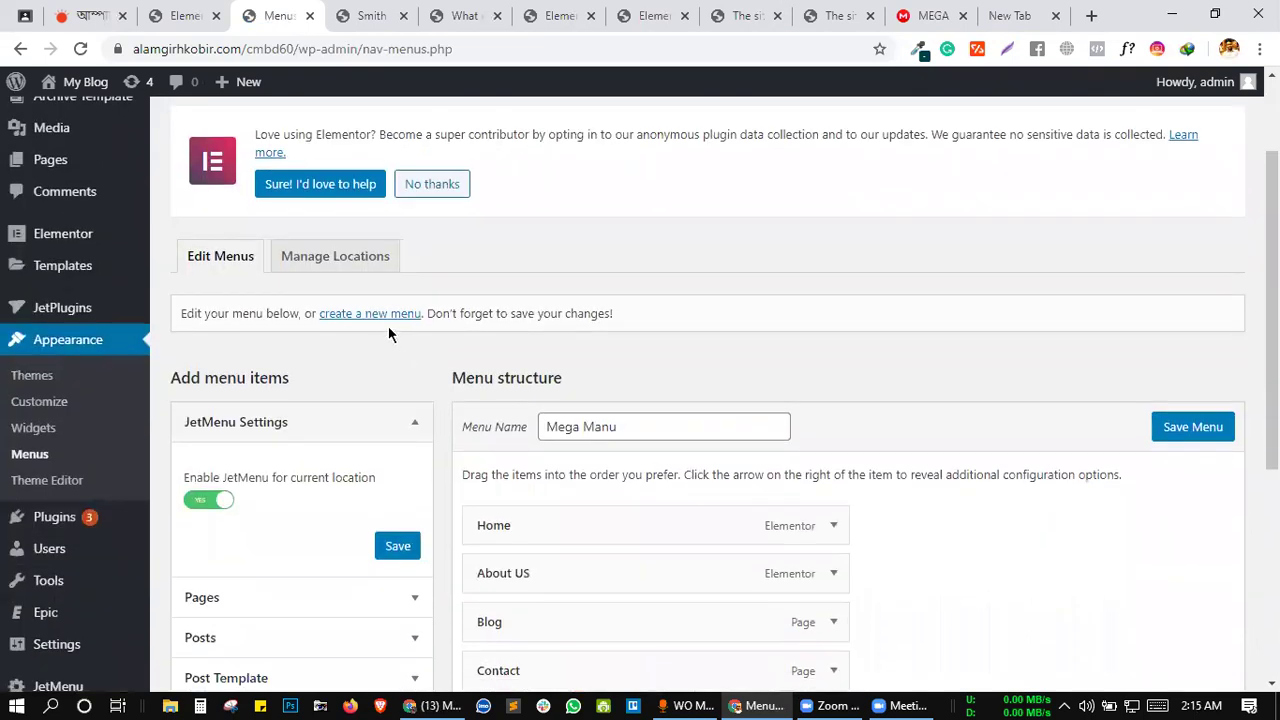
{"action": "left_click", "coordinate": [380, 316]}
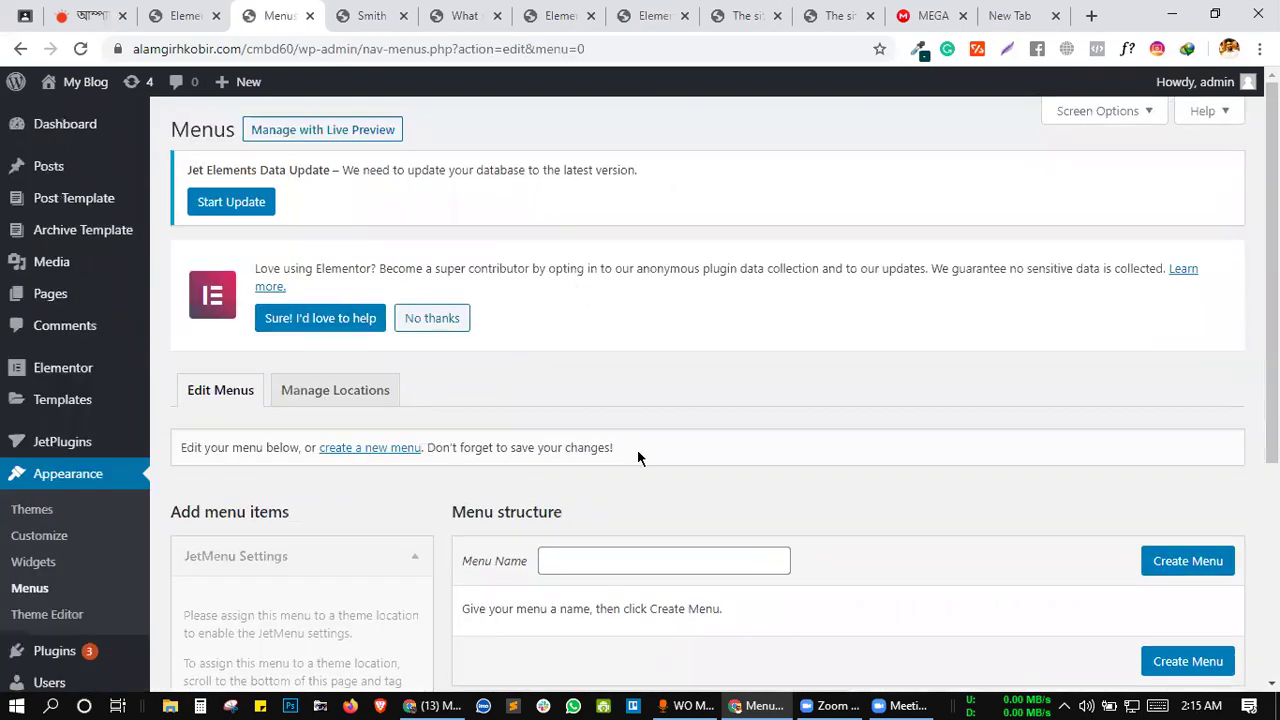
{"action": "left_click", "coordinate": [634, 560]}
{"action": "type", "text": "C Menu"}
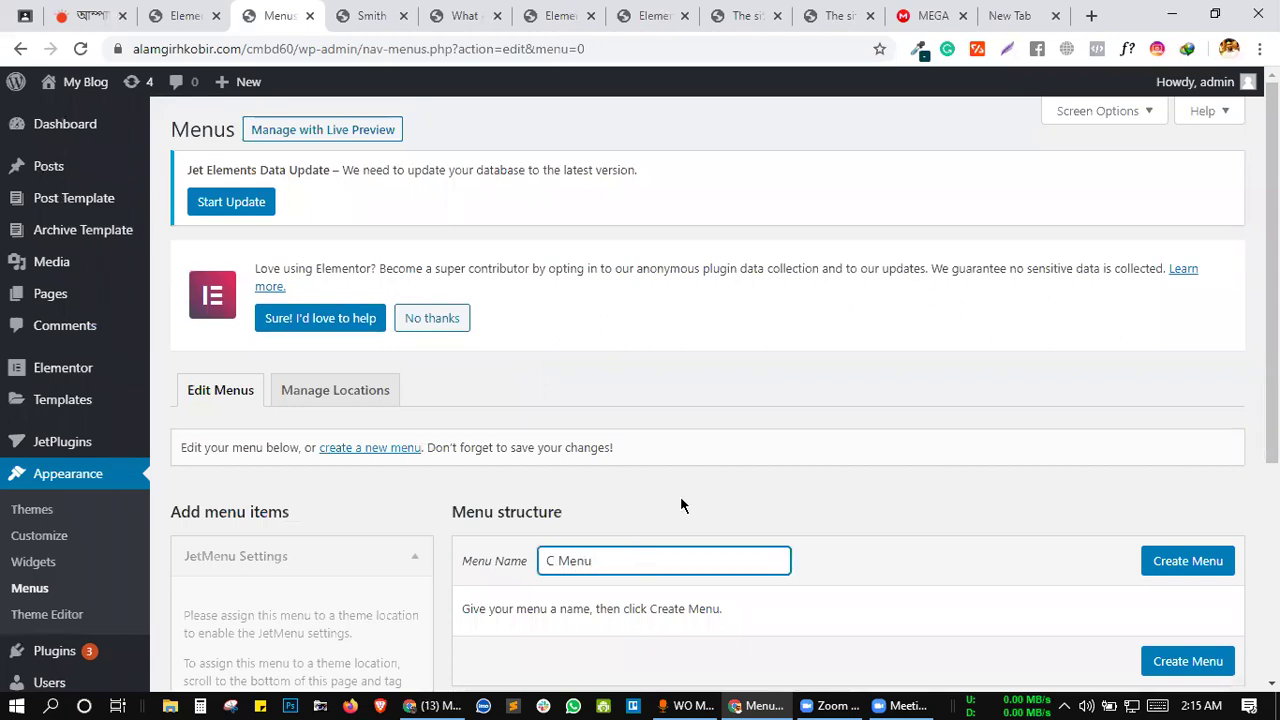
{"action": "scroll", "coordinate": [680, 470], "scroll_direction": "down", "scroll_amount": 2}
{"action": "left_click", "coordinate": [1185, 370]}
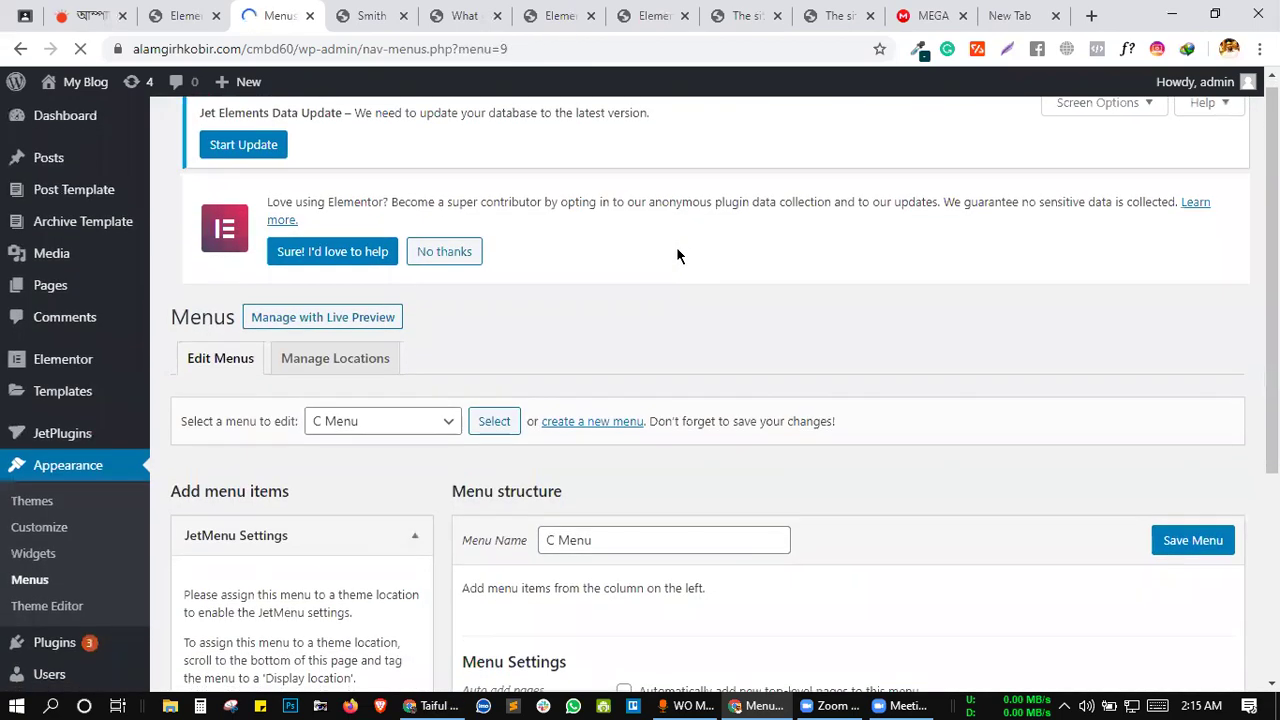
- Assign C Menu to the Primary display location and enable JetMenu for that location, saving both settings
{"action": "scroll", "coordinate": [677, 256], "scroll_direction": "down", "scroll_amount": 3}
{"action": "scroll", "coordinate": [527, 383], "scroll_direction": "down", "scroll_amount": 1}
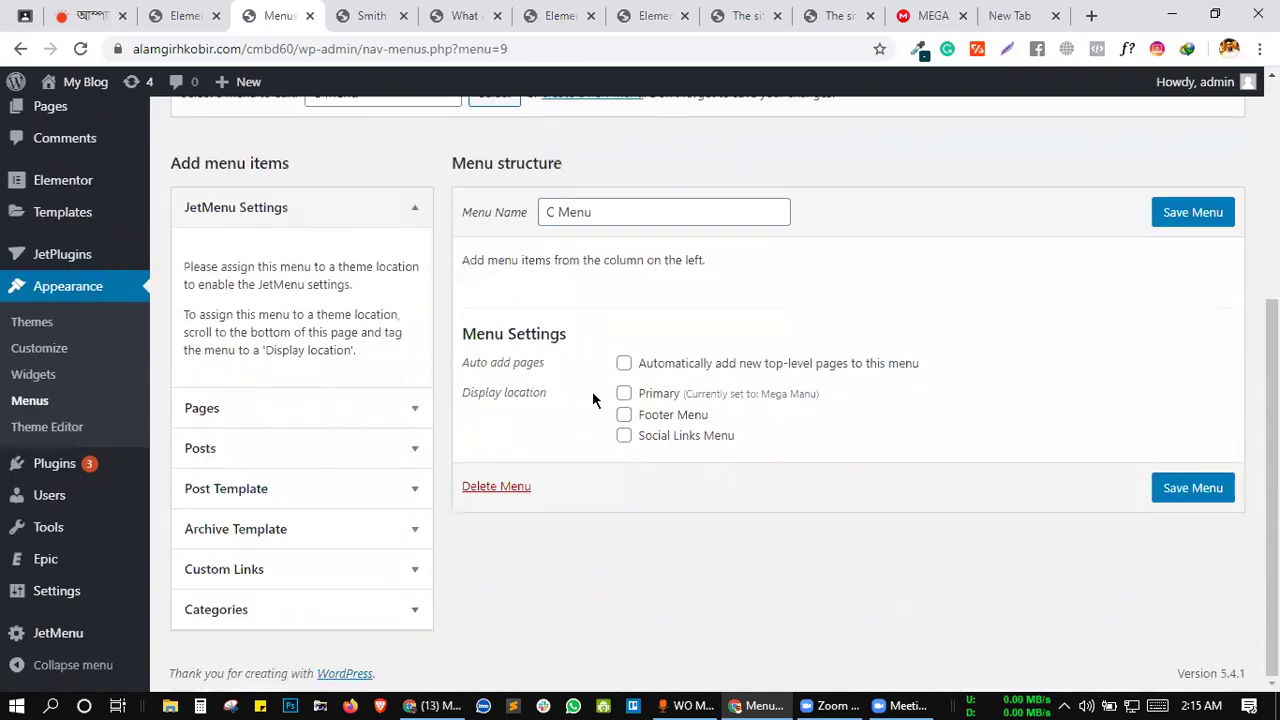
{"action": "left_click", "coordinate": [625, 399]}
{"action": "left_click", "coordinate": [1178, 487]}
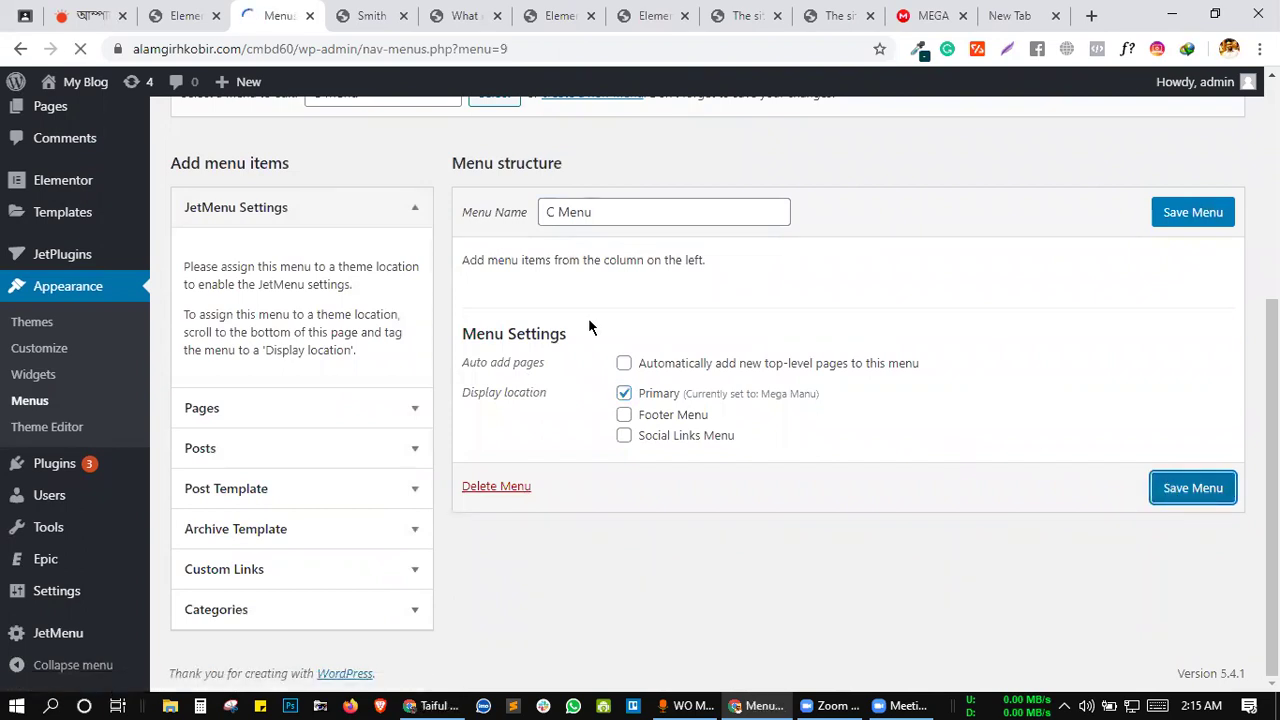
{"action": "scroll", "coordinate": [566, 316], "scroll_direction": "down", "scroll_amount": 4}
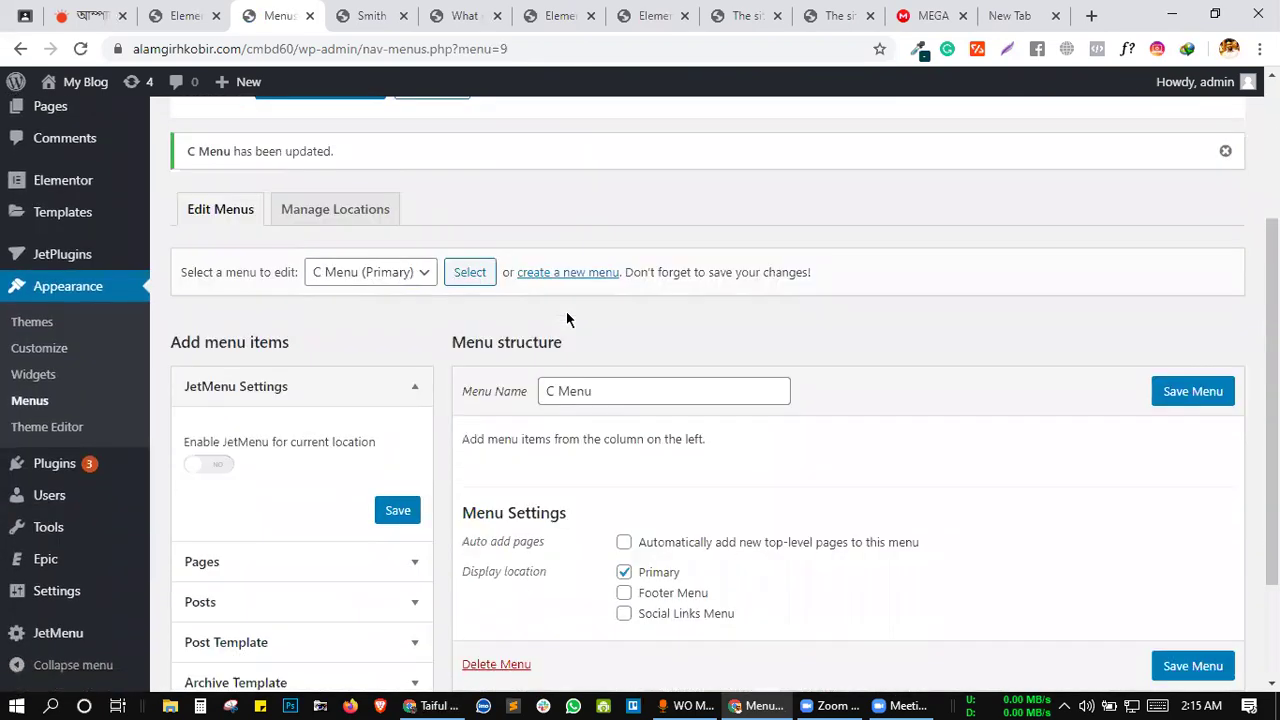
{"action": "left_click", "coordinate": [210, 311]}
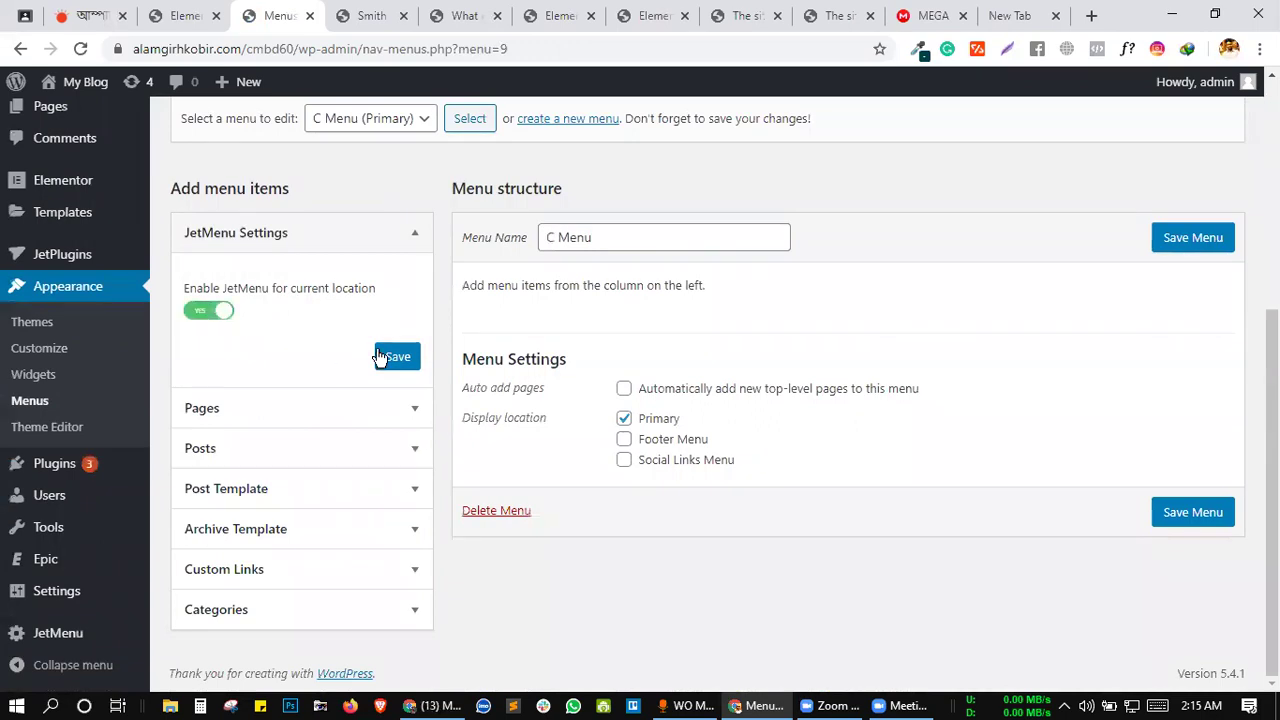
{"action": "left_click", "coordinate": [397, 357]}
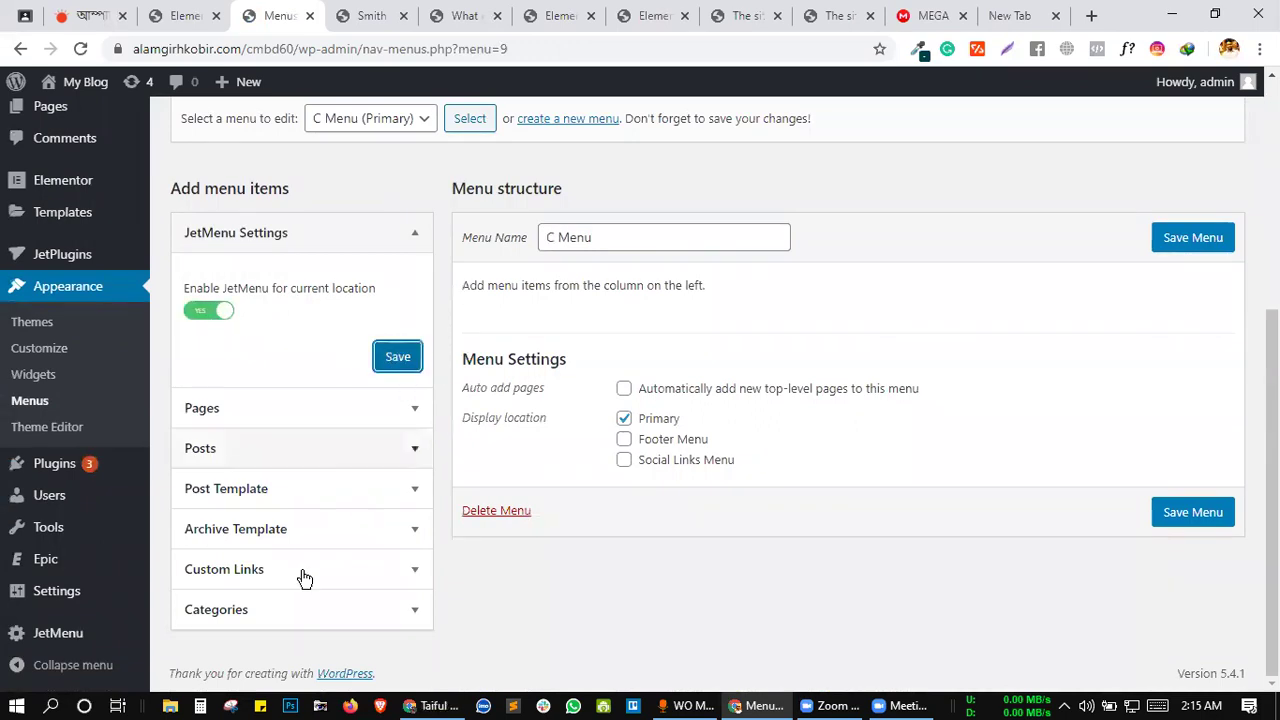
- Add the bangladesh, international, sports and Cricket categories to C Menu
{"action": "left_click", "coordinate": [250, 610]}
{"action": "scroll", "coordinate": [316, 480], "scroll_direction": "down", "scroll_amount": 1}
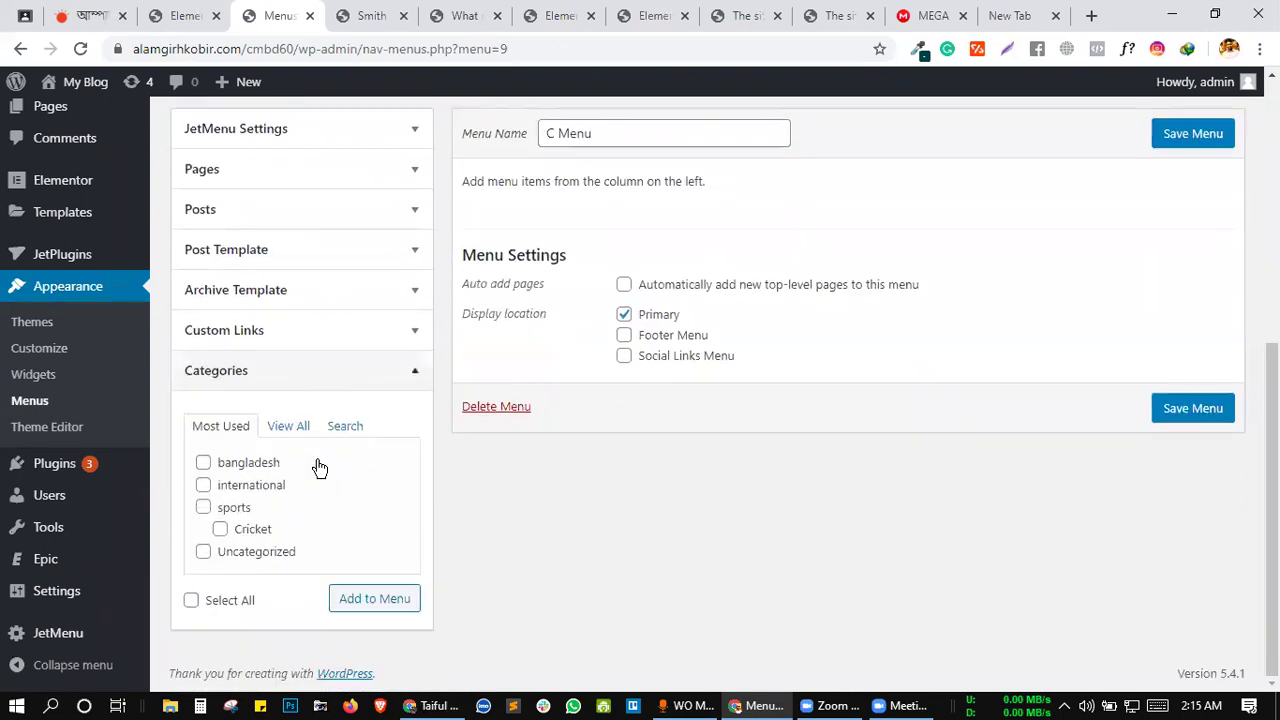
{"action": "left_click", "coordinate": [293, 428]}
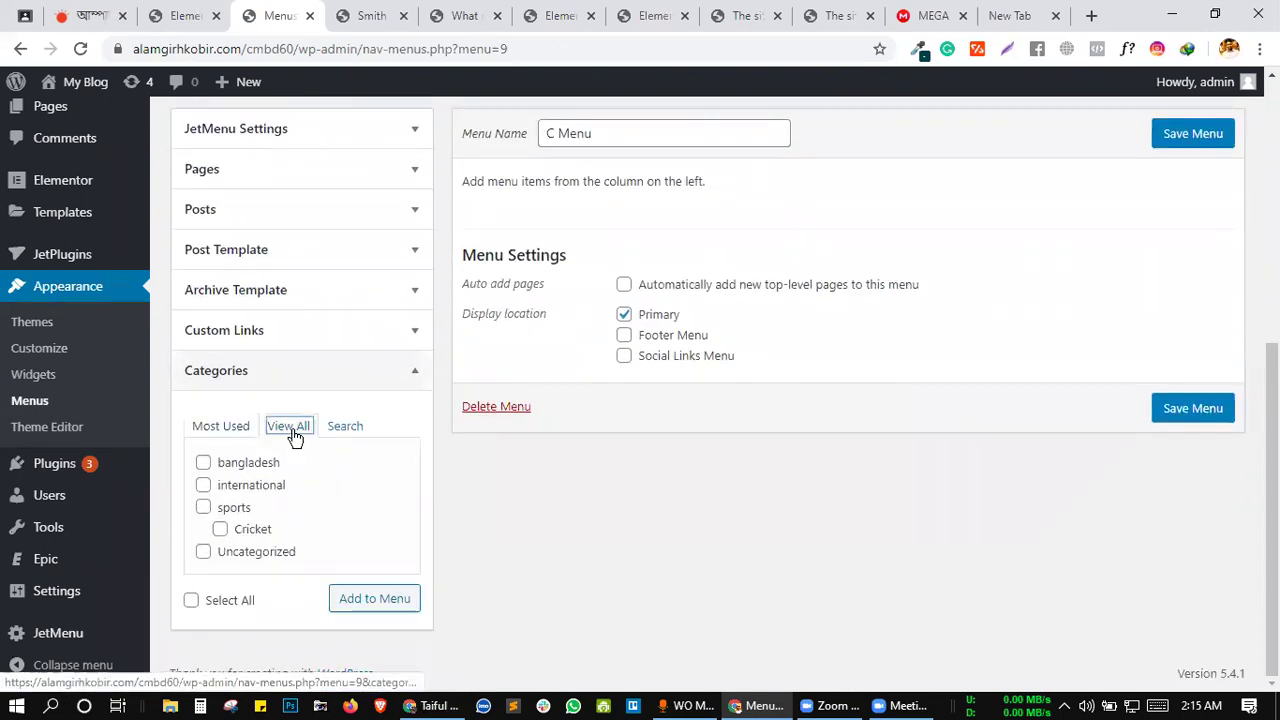
{"action": "left_click", "coordinate": [203, 462]}
{"action": "left_click", "coordinate": [203, 487]}
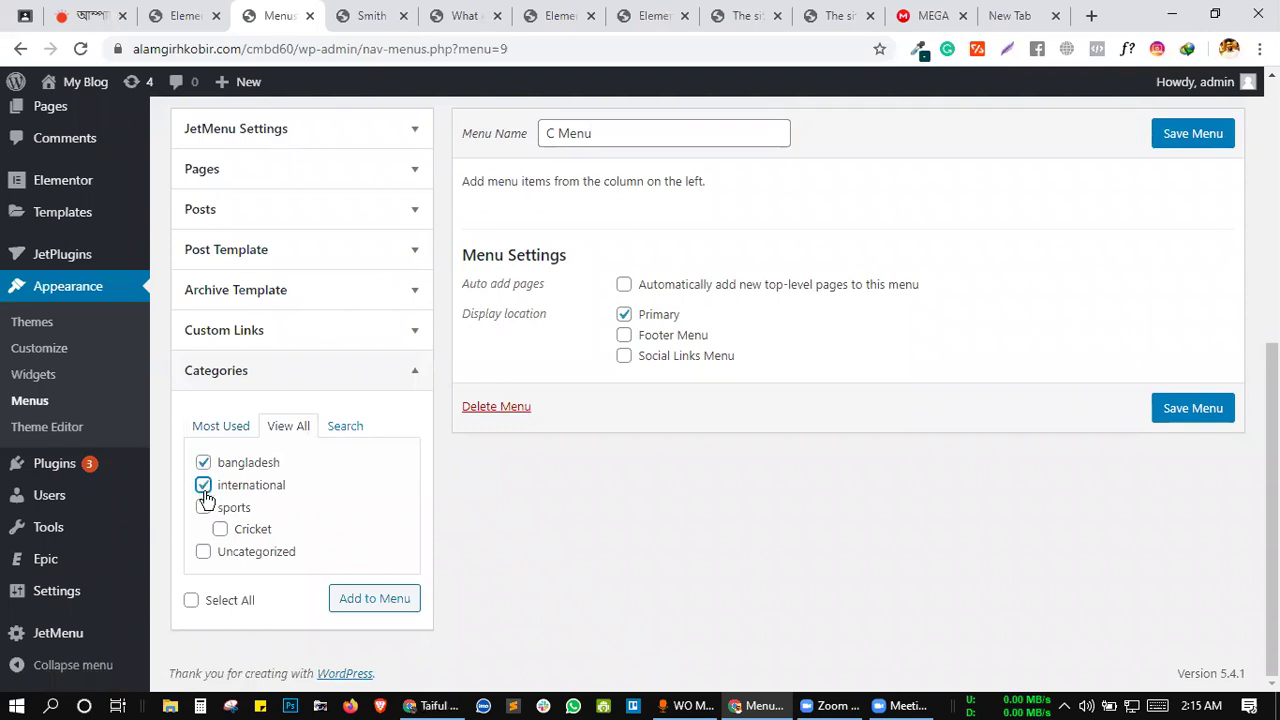
{"action": "left_click", "coordinate": [203, 507]}
{"action": "left_click", "coordinate": [221, 530]}
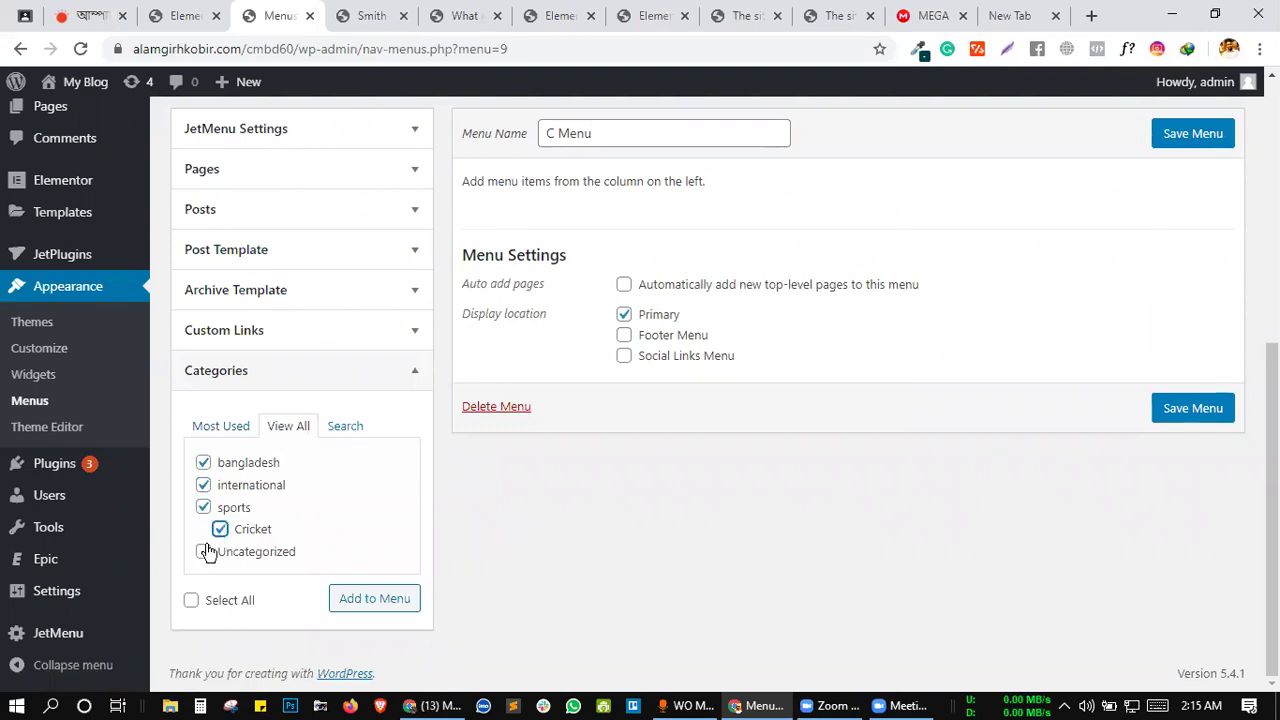
{"action": "left_click", "coordinate": [366, 603]}
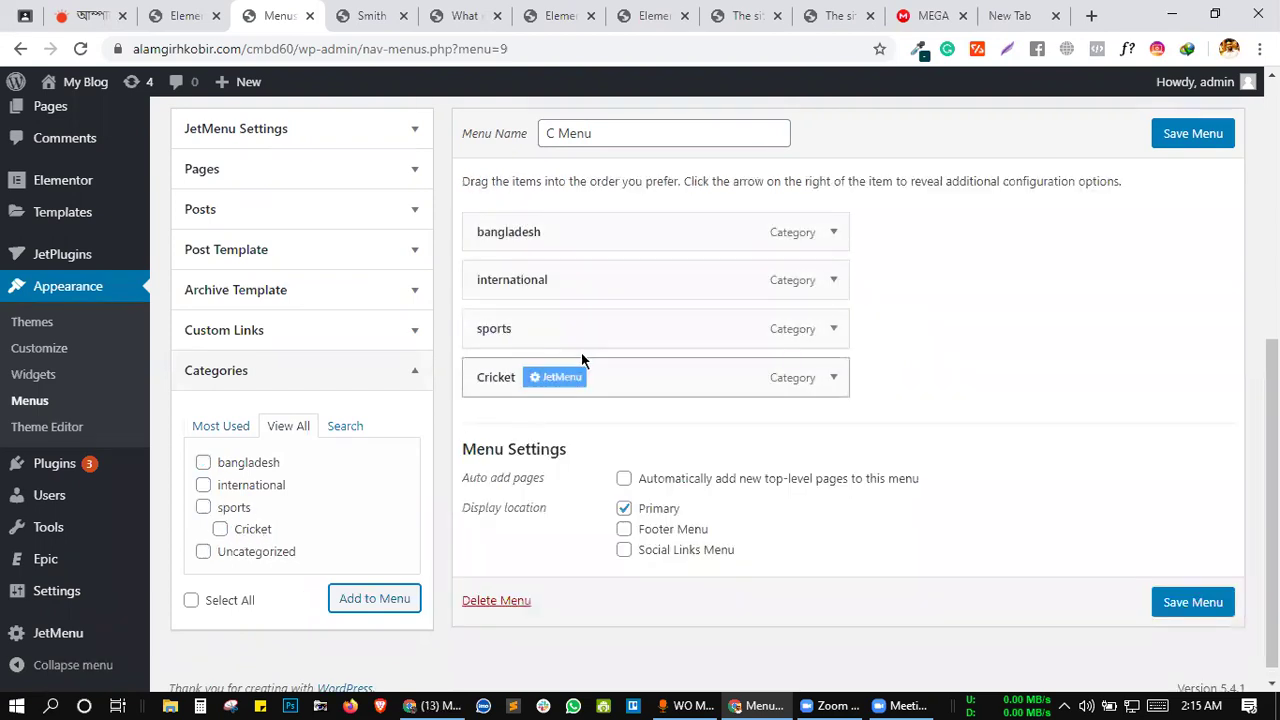
- Nest Cricket as a sub-item of sports, save C Menu, and return to the header of the open ICC president article
{"action": "left_click_drag", "start_coordinate": [623, 383], "coordinate": [657, 379]}
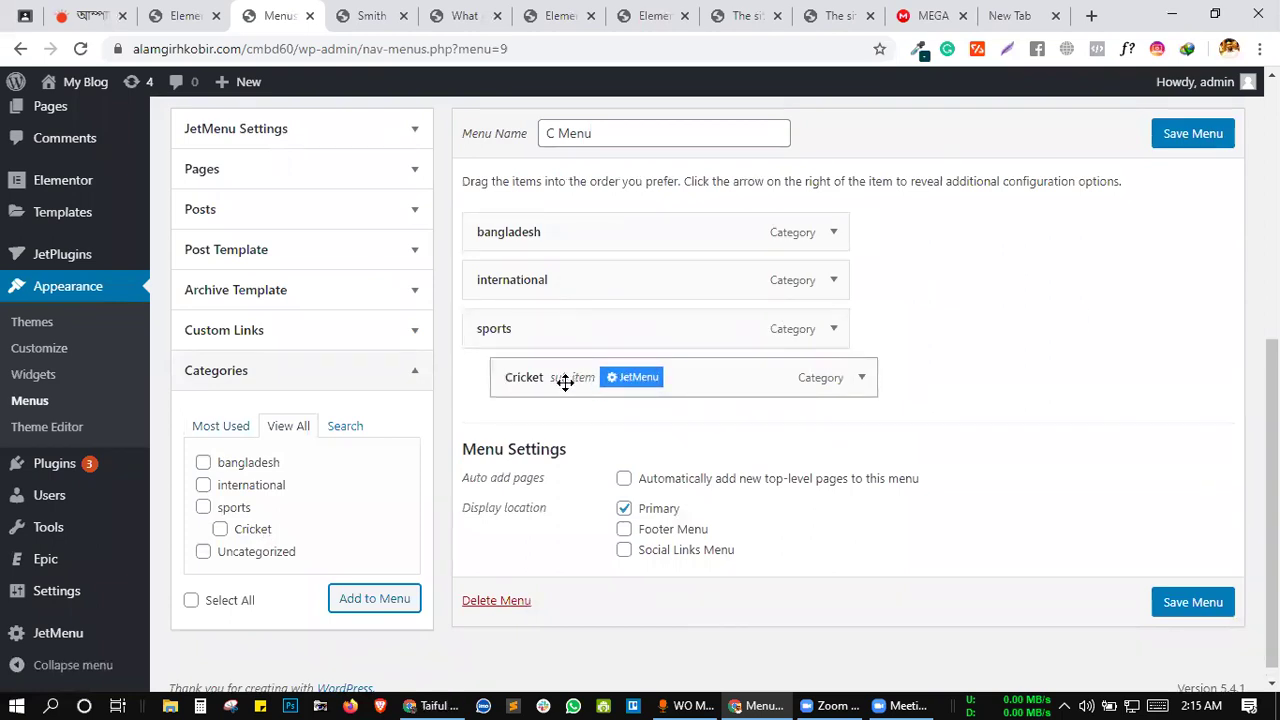
{"action": "left_click", "coordinate": [1160, 598]}
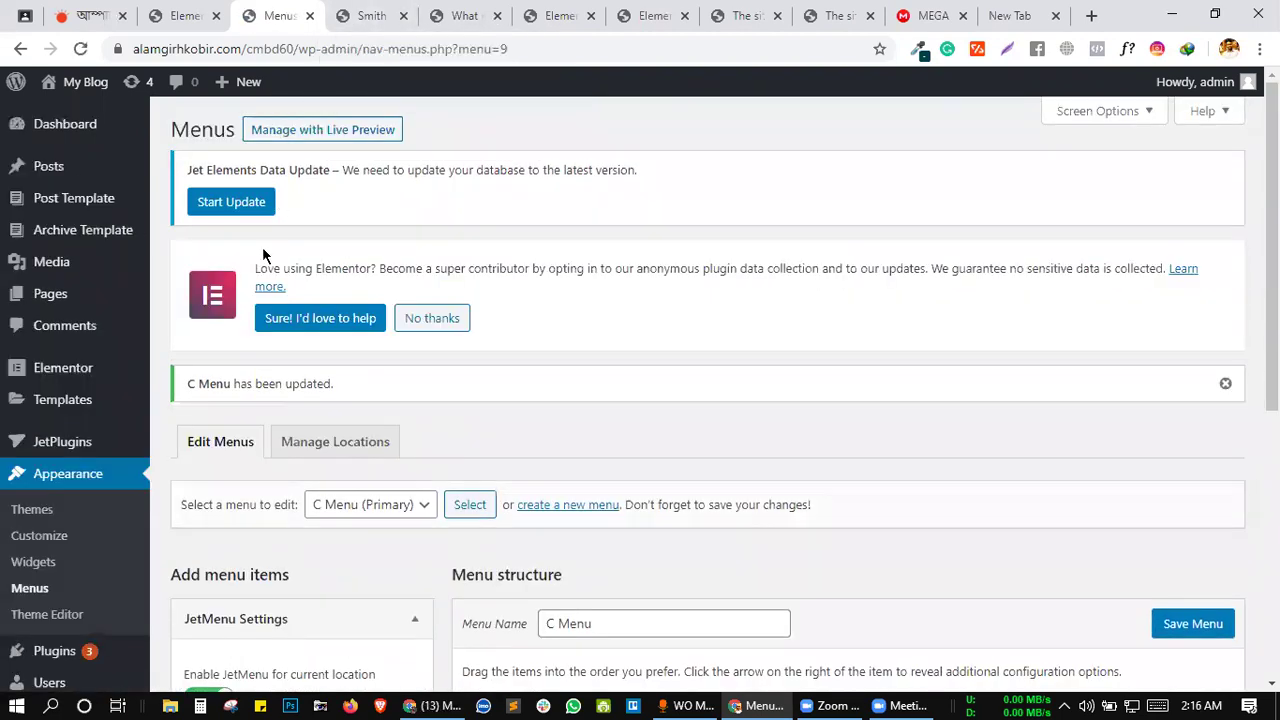
{"action": "left_click", "coordinate": [390, 24]}
{"action": "scroll", "coordinate": [586, 188], "scroll_direction": "up", "scroll_amount": 8}
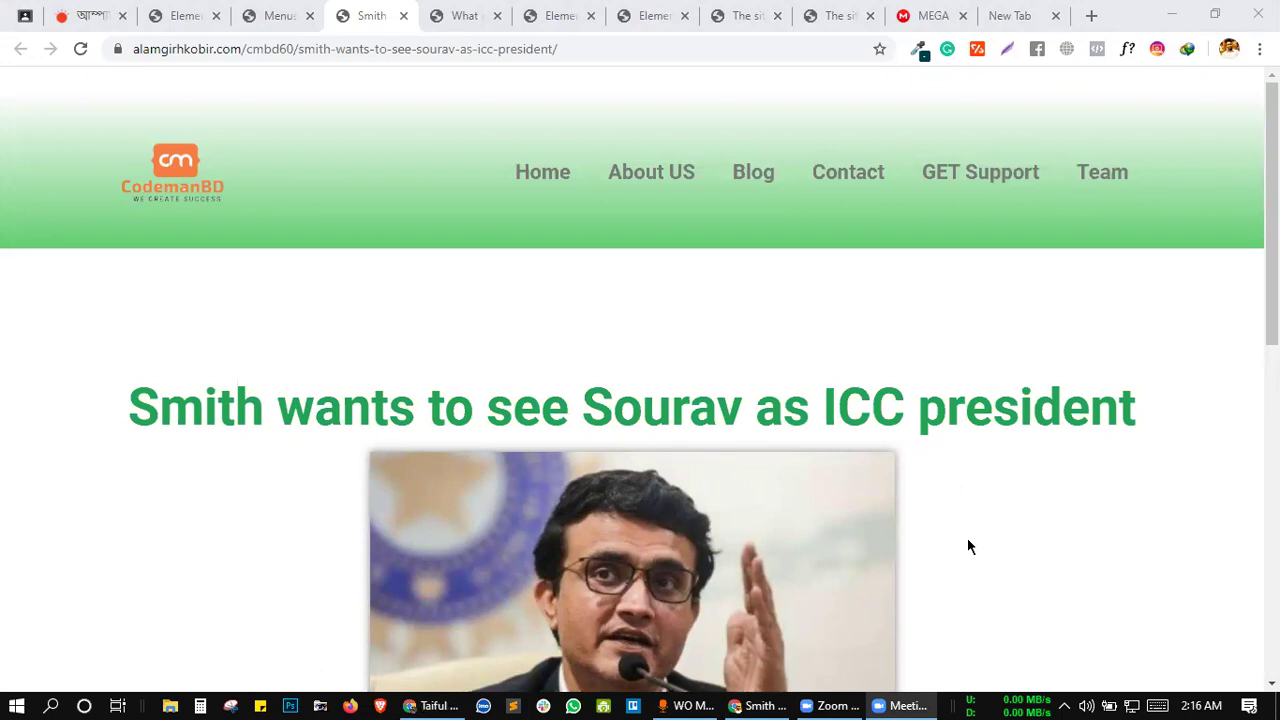
- Reload the ICC president article and check which navigation menu its header uses
{"action": "left_click", "coordinate": [307, 177]}
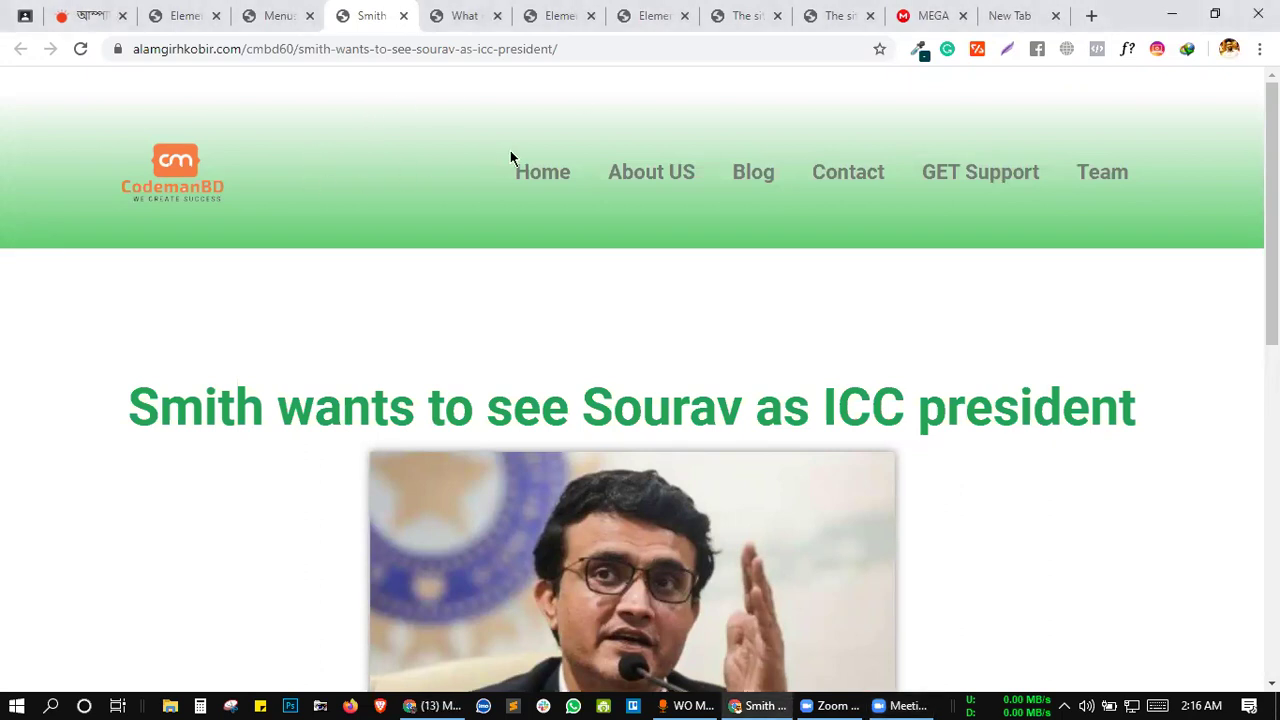
{"action": "left_click", "coordinate": [84, 52]}
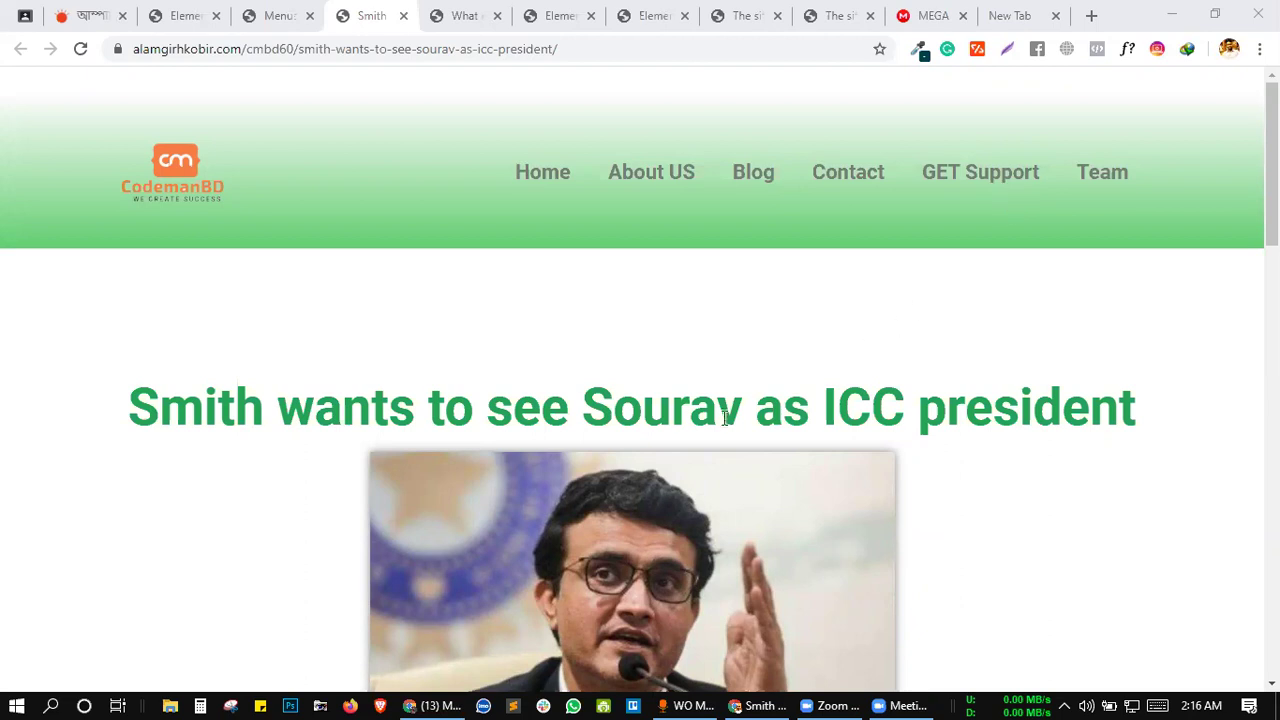
{"action": "left_click", "coordinate": [679, 418]}
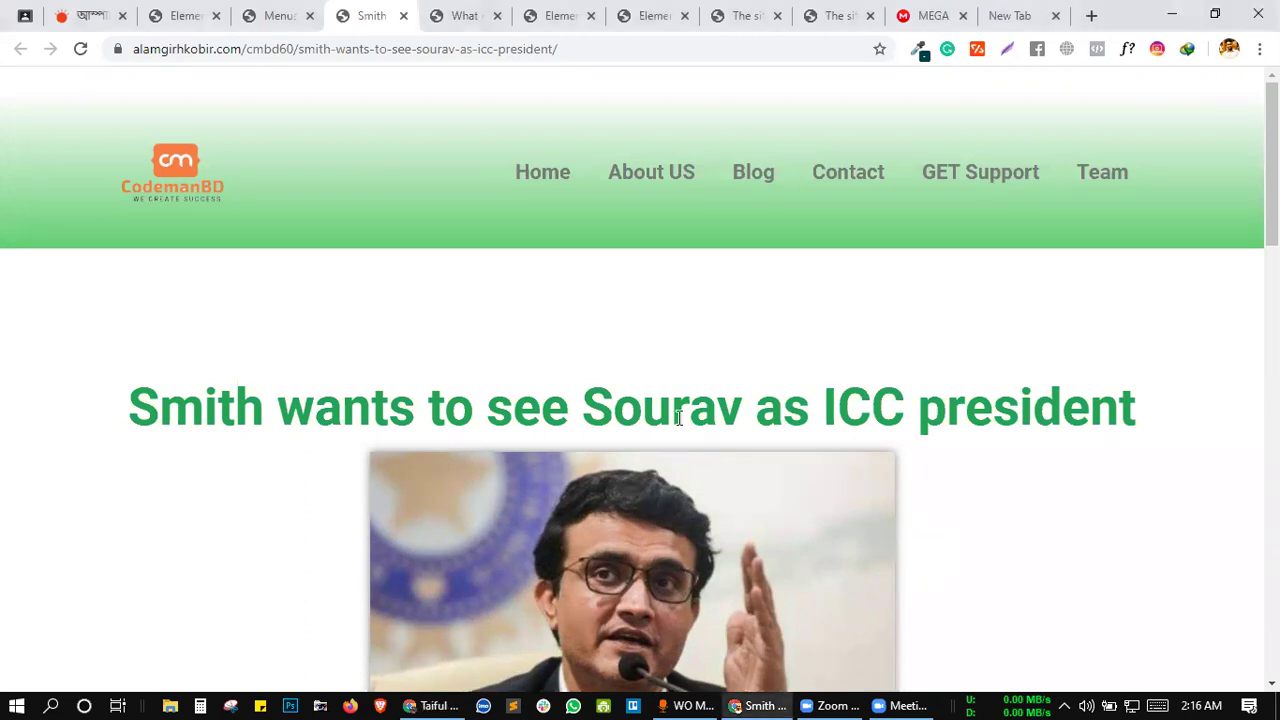
{"action": "scroll", "coordinate": [653, 410], "scroll_direction": "down", "scroll_amount": 15}
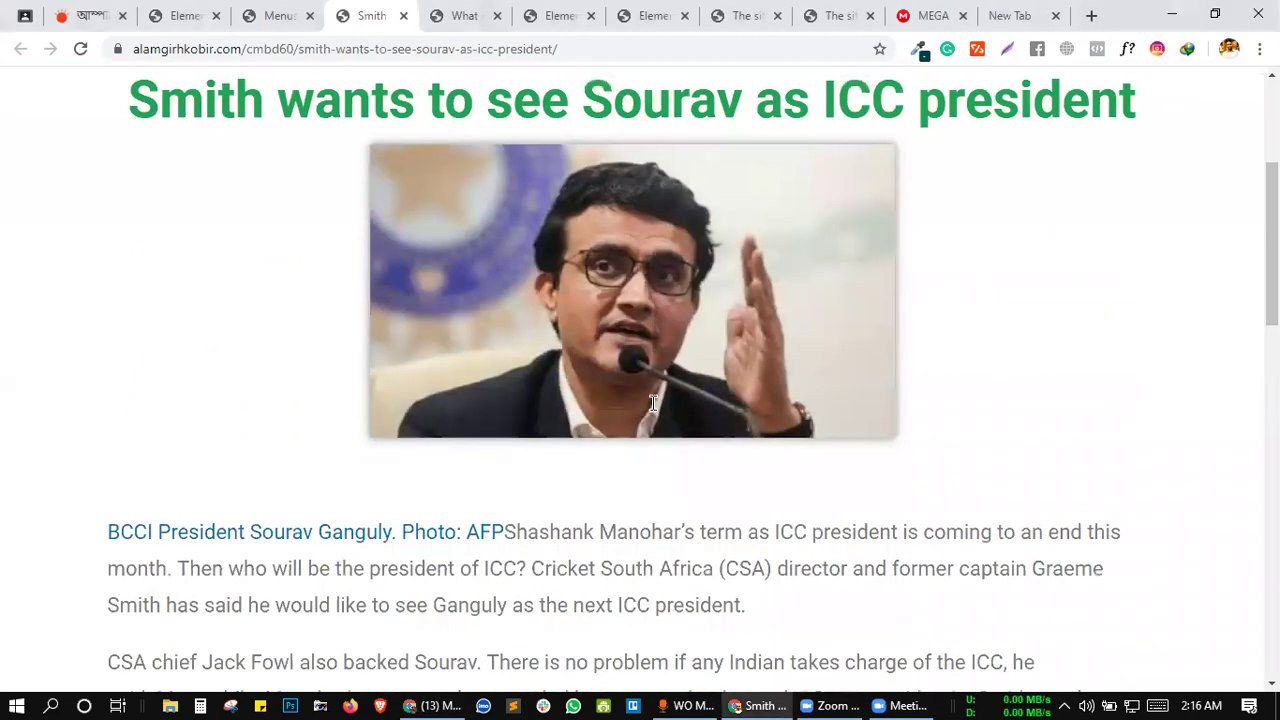
{"action": "scroll", "coordinate": [652, 420], "scroll_direction": "up", "scroll_amount": 15}
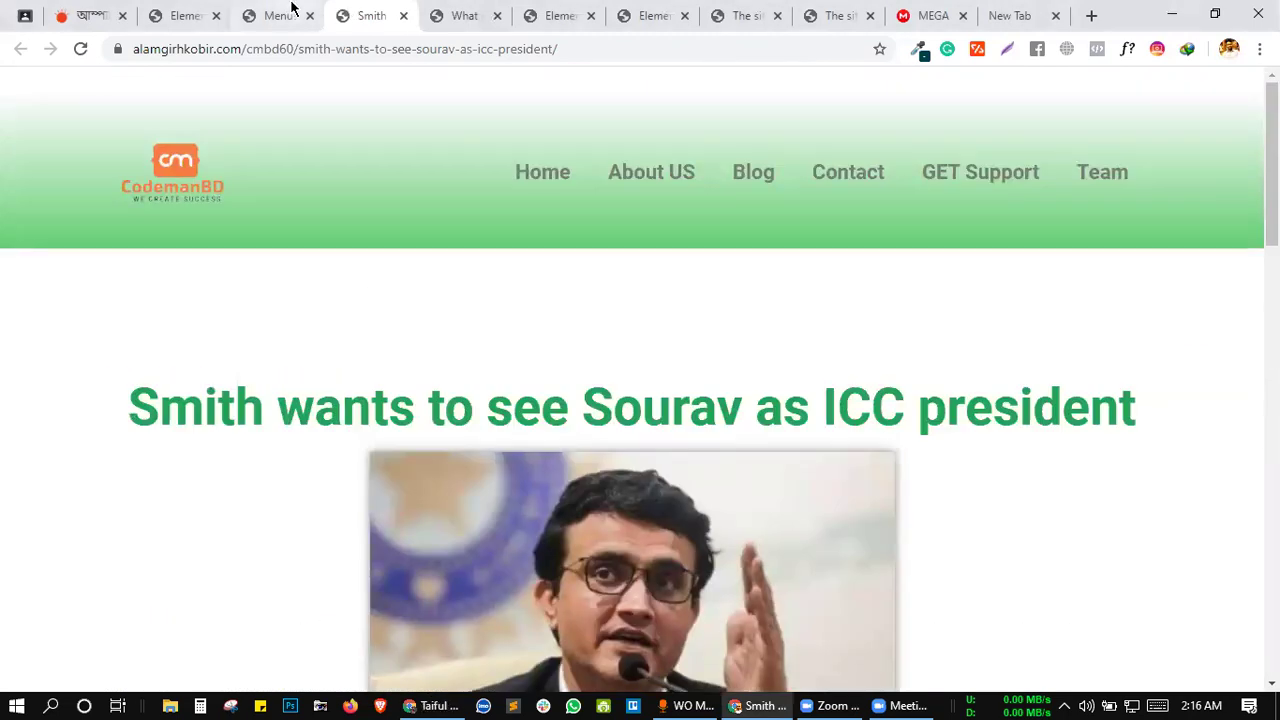
- Look through the Saved Templates library, including its Global Widget and Section categories, for the site's header template
{"action": "left_click", "coordinate": [282, 15]}
{"action": "left_click", "coordinate": [63, 399]}
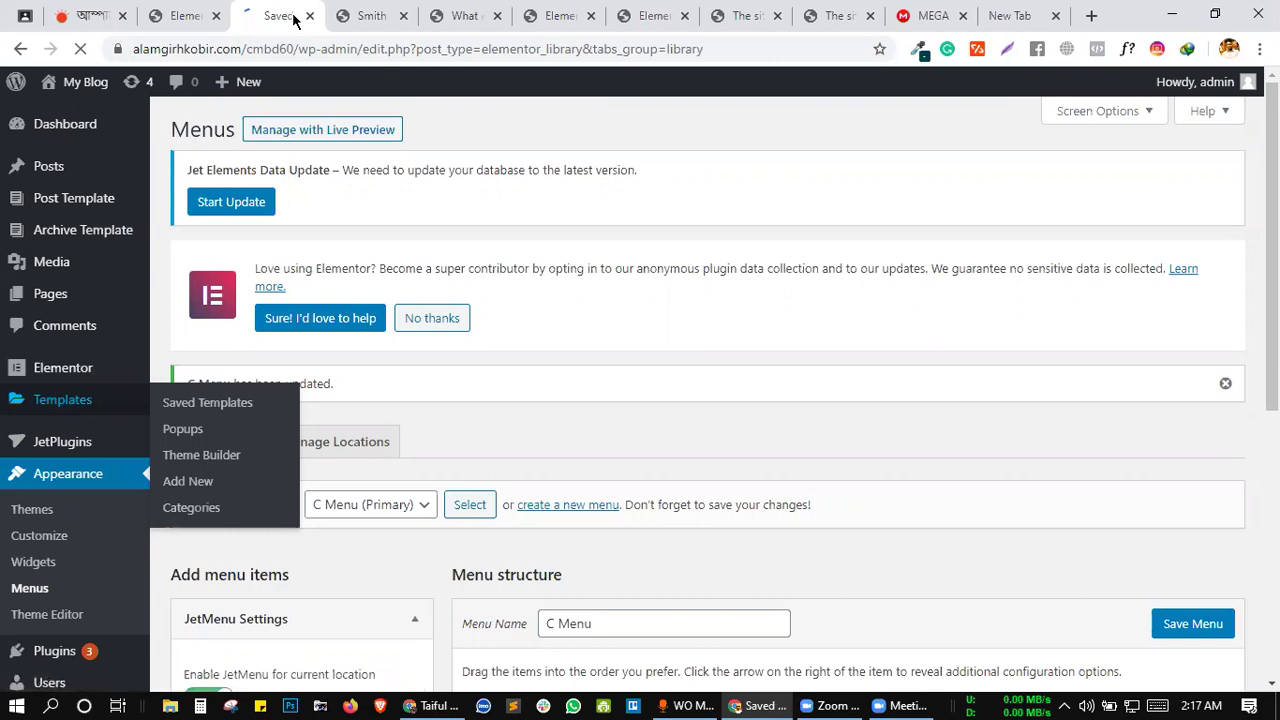
{"action": "scroll", "coordinate": [502, 362], "scroll_direction": "down", "scroll_amount": 2}
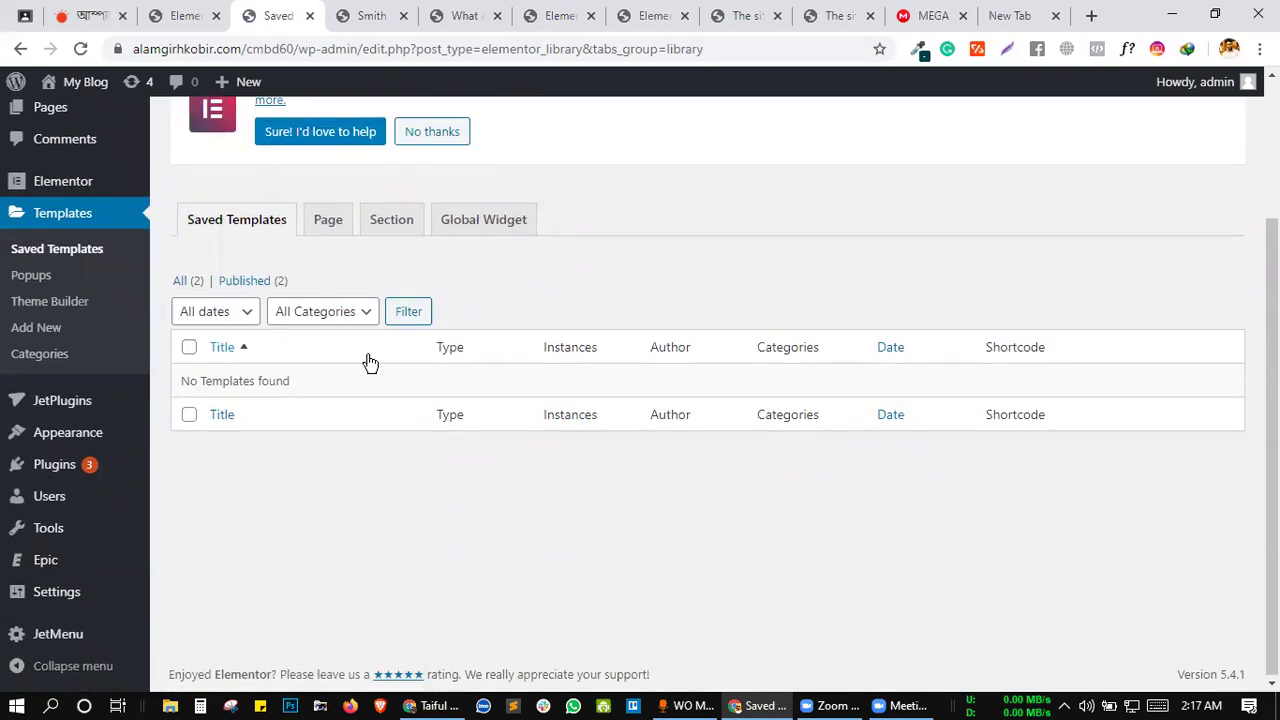
{"action": "left_click", "coordinate": [450, 262]}
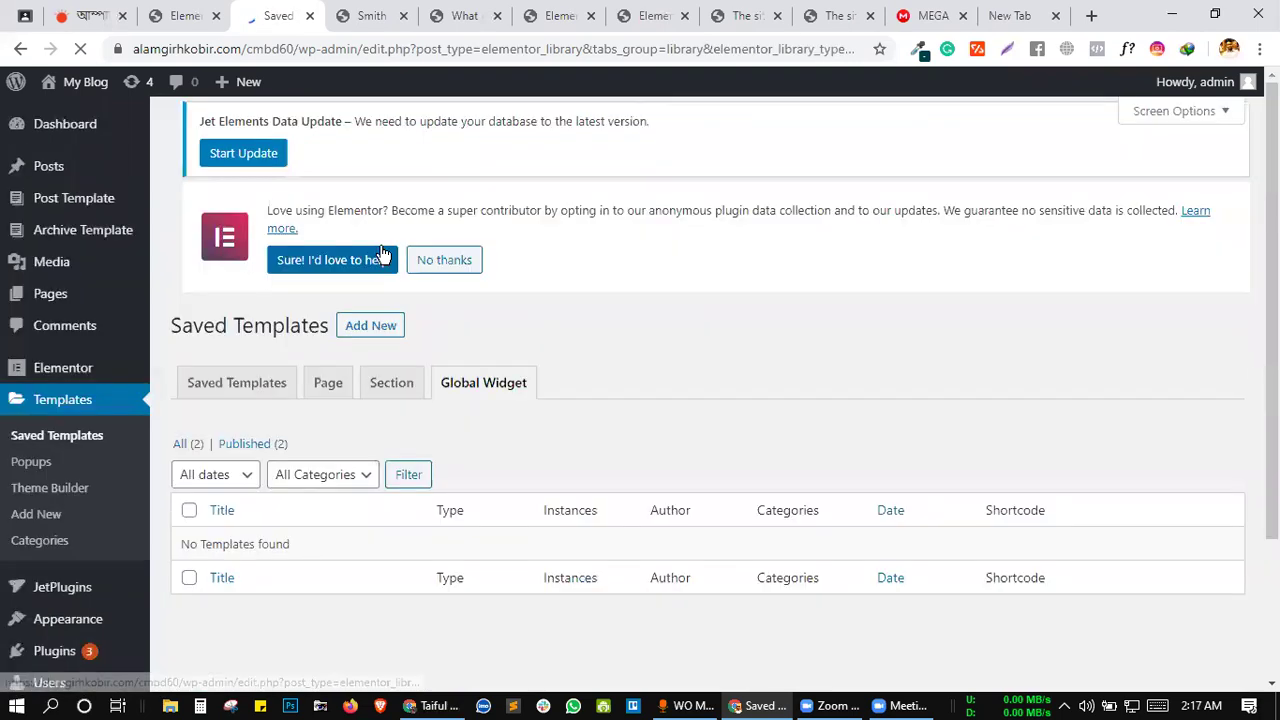
{"action": "scroll", "coordinate": [612, 293], "scroll_direction": "down", "scroll_amount": 2}
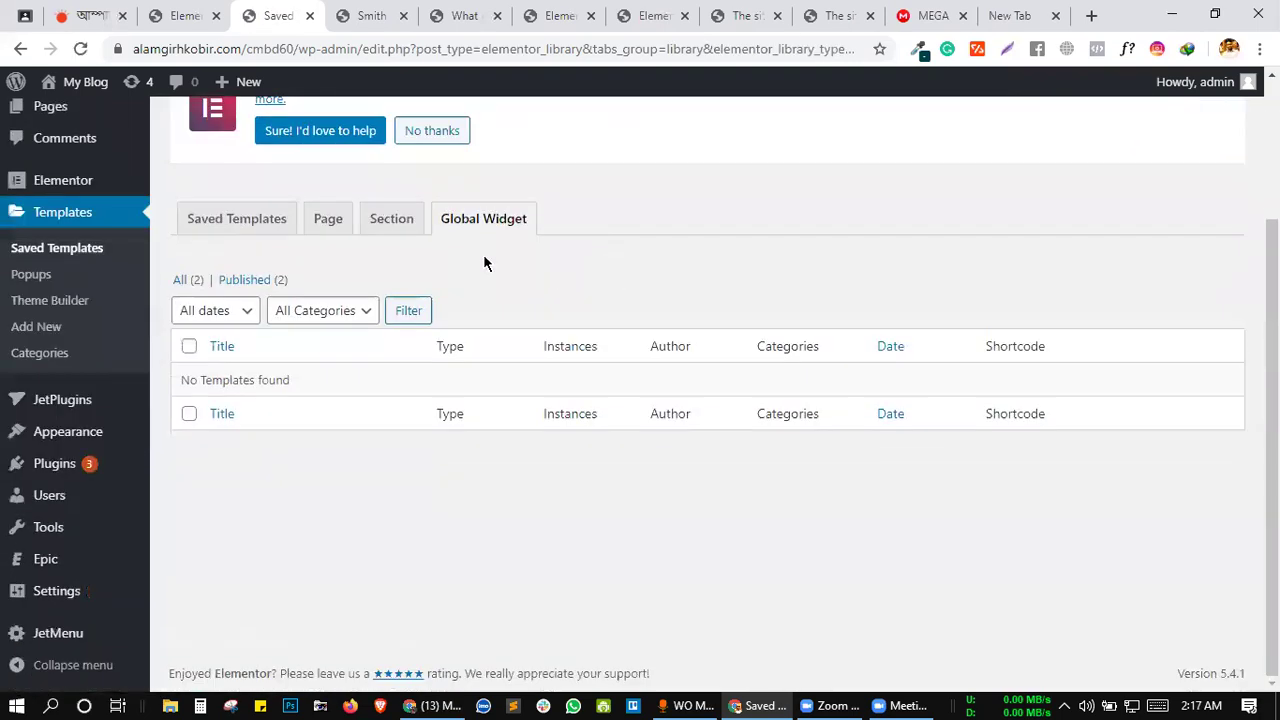
{"action": "left_click", "coordinate": [389, 219]}
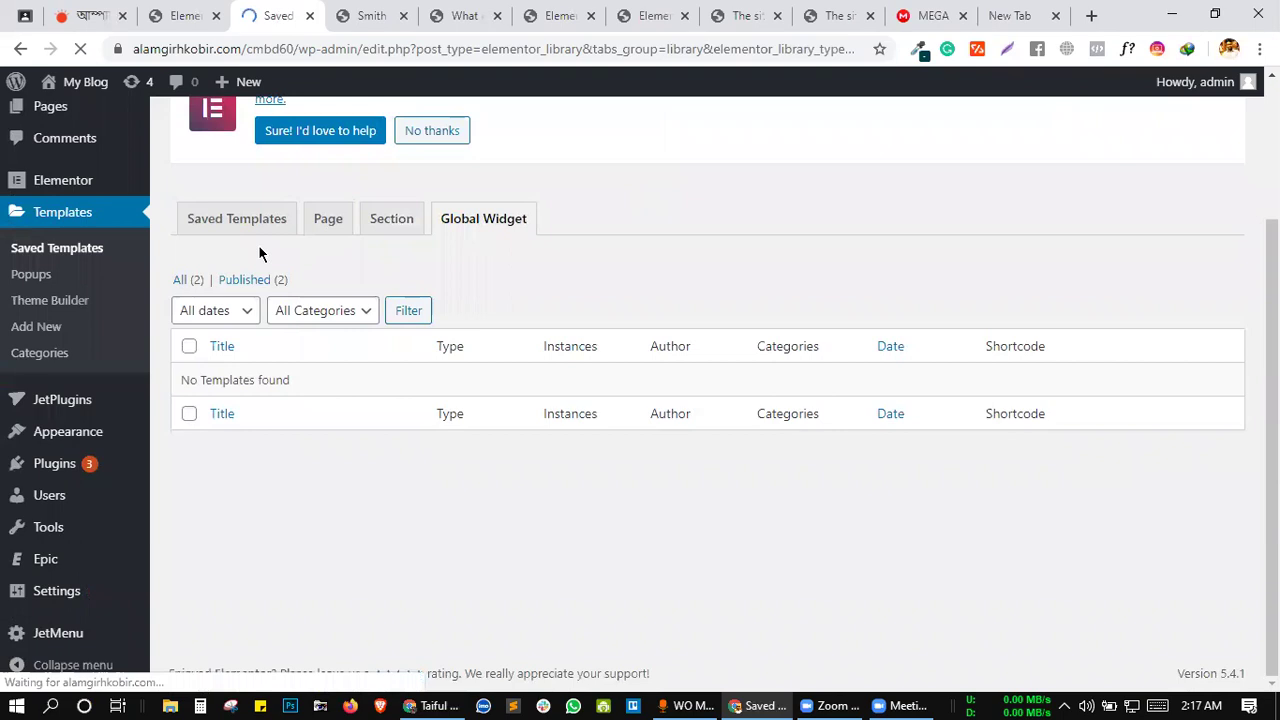
{"action": "scroll", "coordinate": [57, 366], "scroll_direction": "down", "scroll_amount": 2}
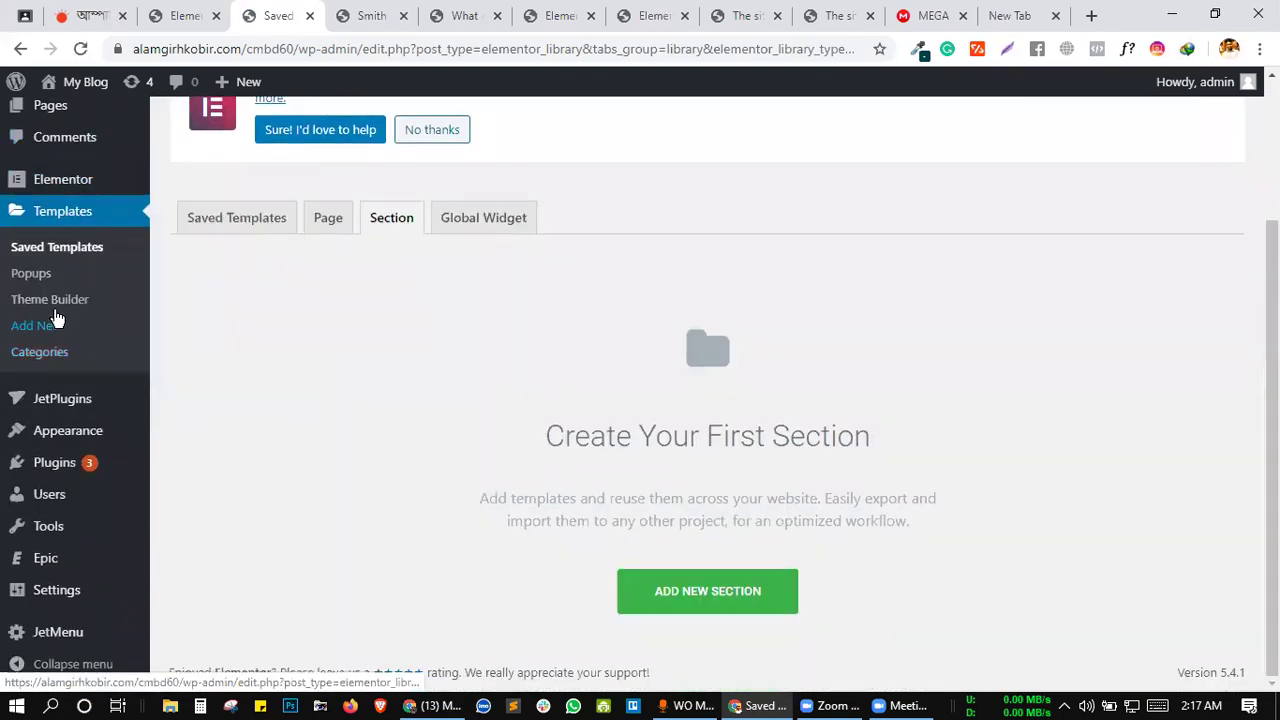
- Find the header template h in the Theme Builder and open it for editing with Elementor
{"action": "left_click", "coordinate": [52, 299]}
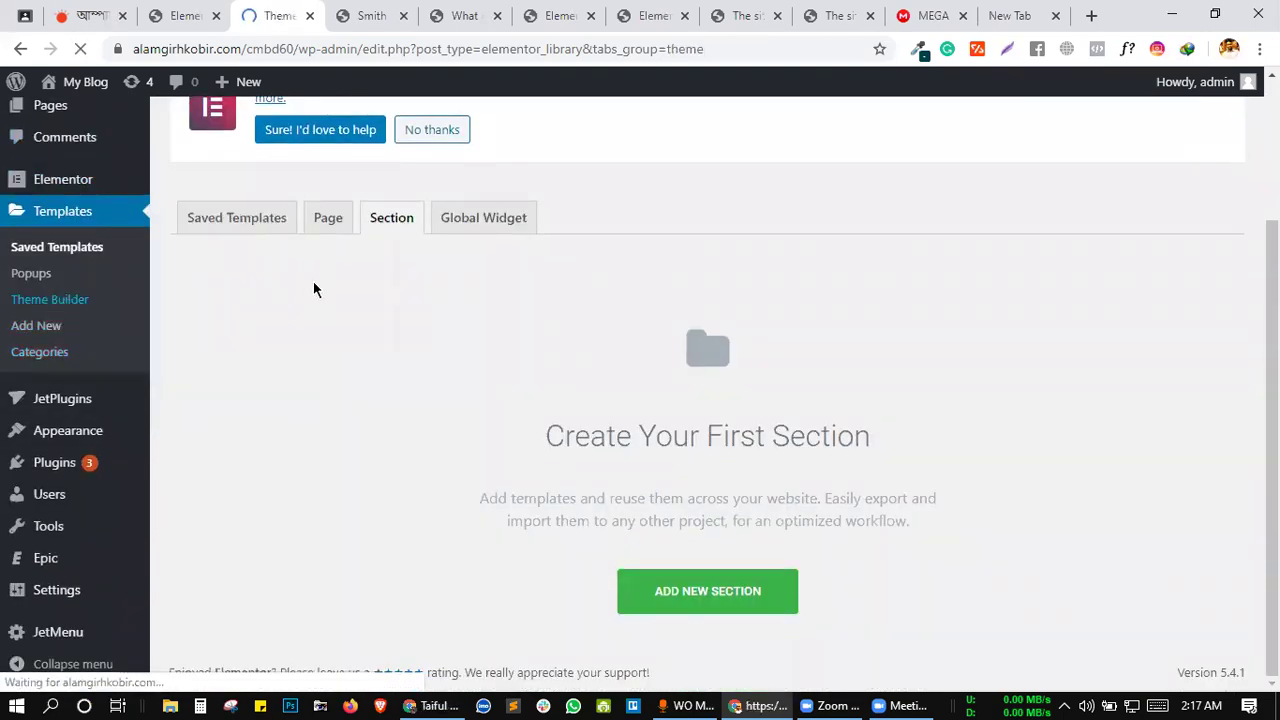
{"action": "scroll", "coordinate": [330, 215], "scroll_direction": "down", "scroll_amount": 2}
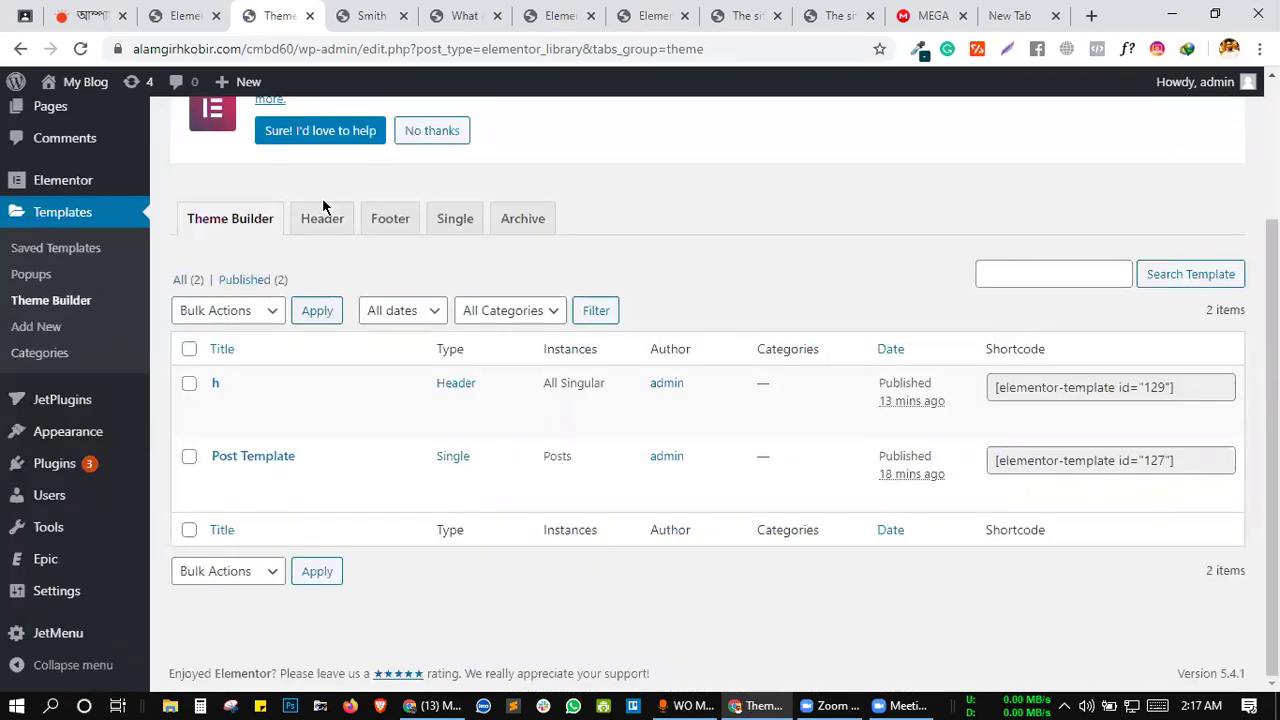
{"action": "left_click", "coordinate": [336, 220]}
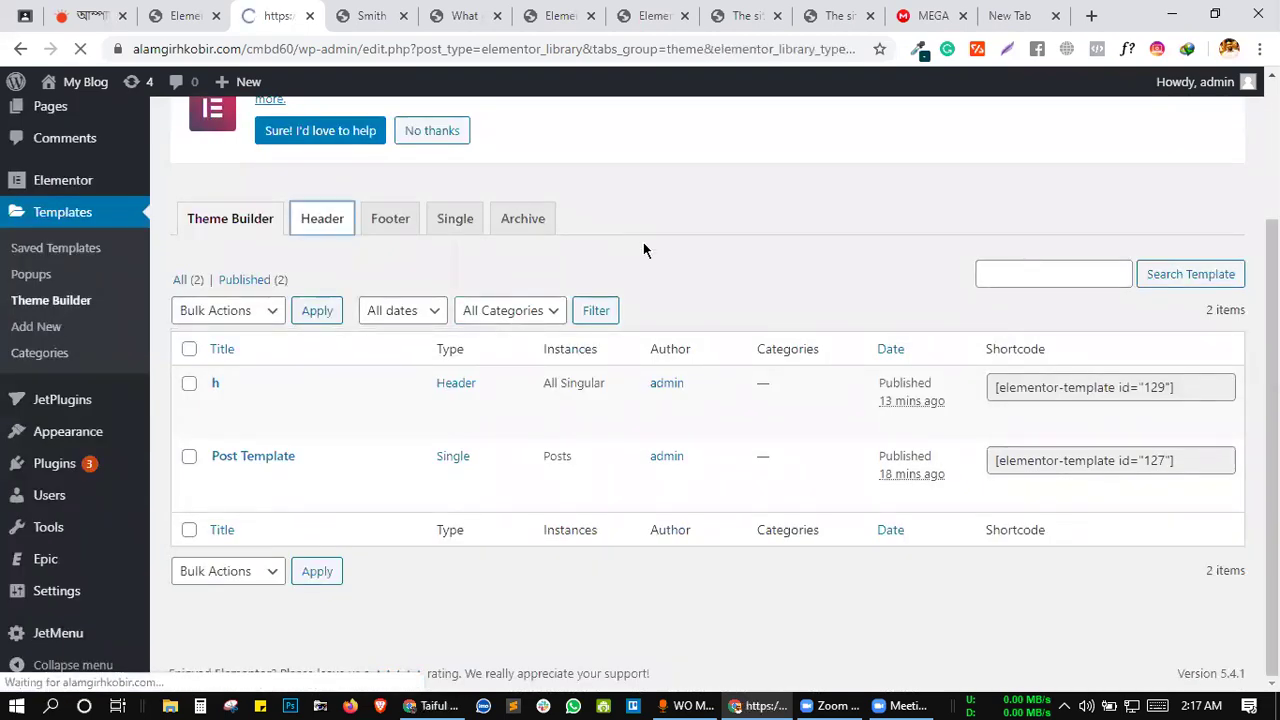
{"action": "scroll", "coordinate": [620, 250], "scroll_direction": "down", "scroll_amount": 2}
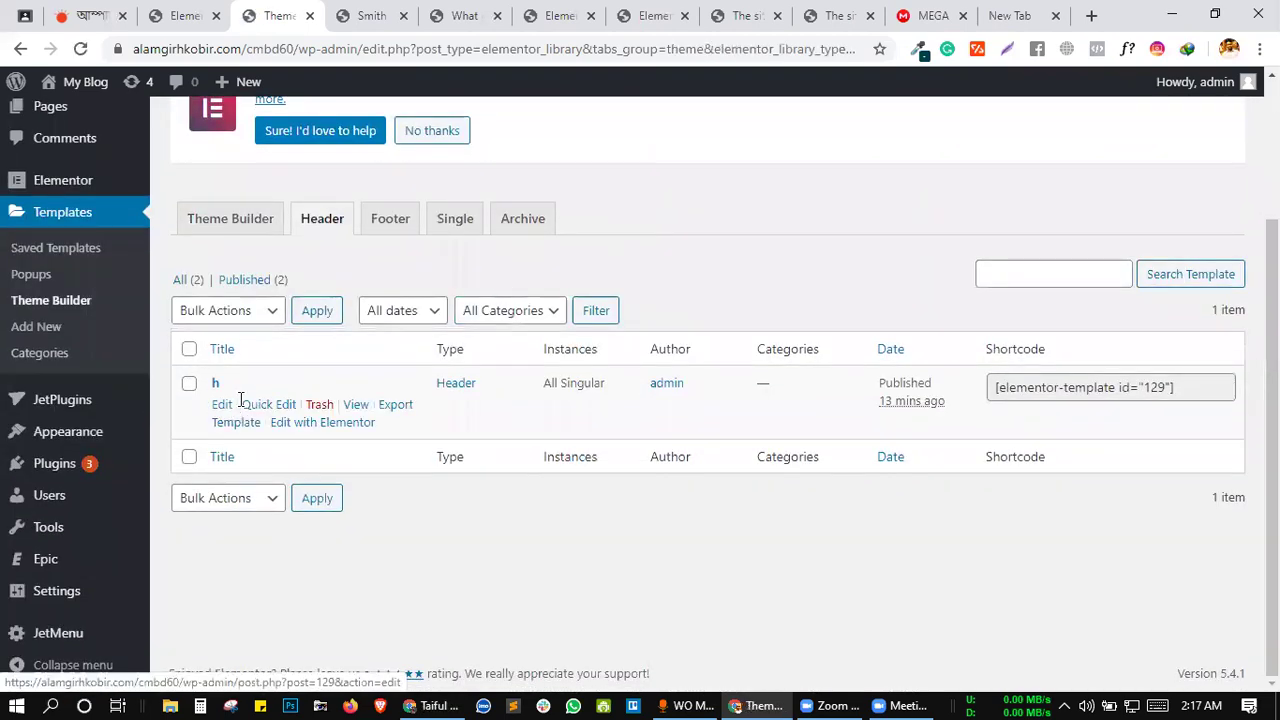
{"action": "left_click", "coordinate": [221, 406]}
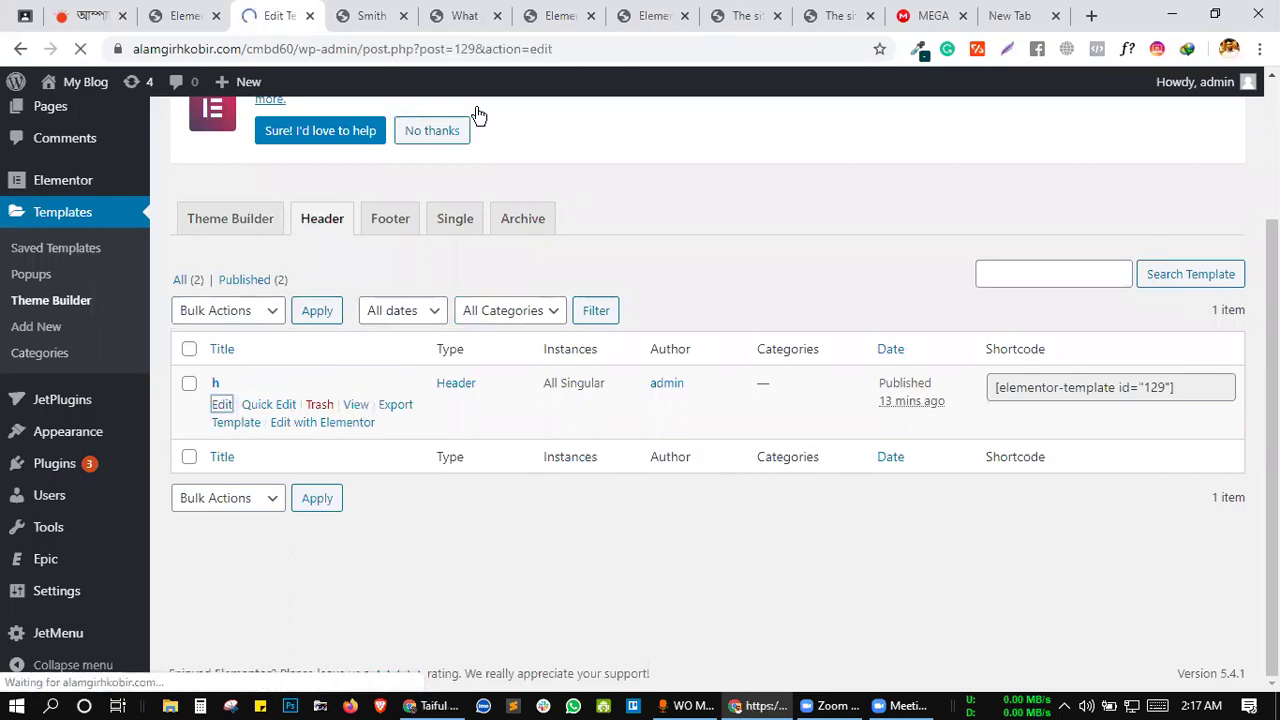
{"action": "scroll", "coordinate": [531, 348], "scroll_direction": "down", "scroll_amount": 3}
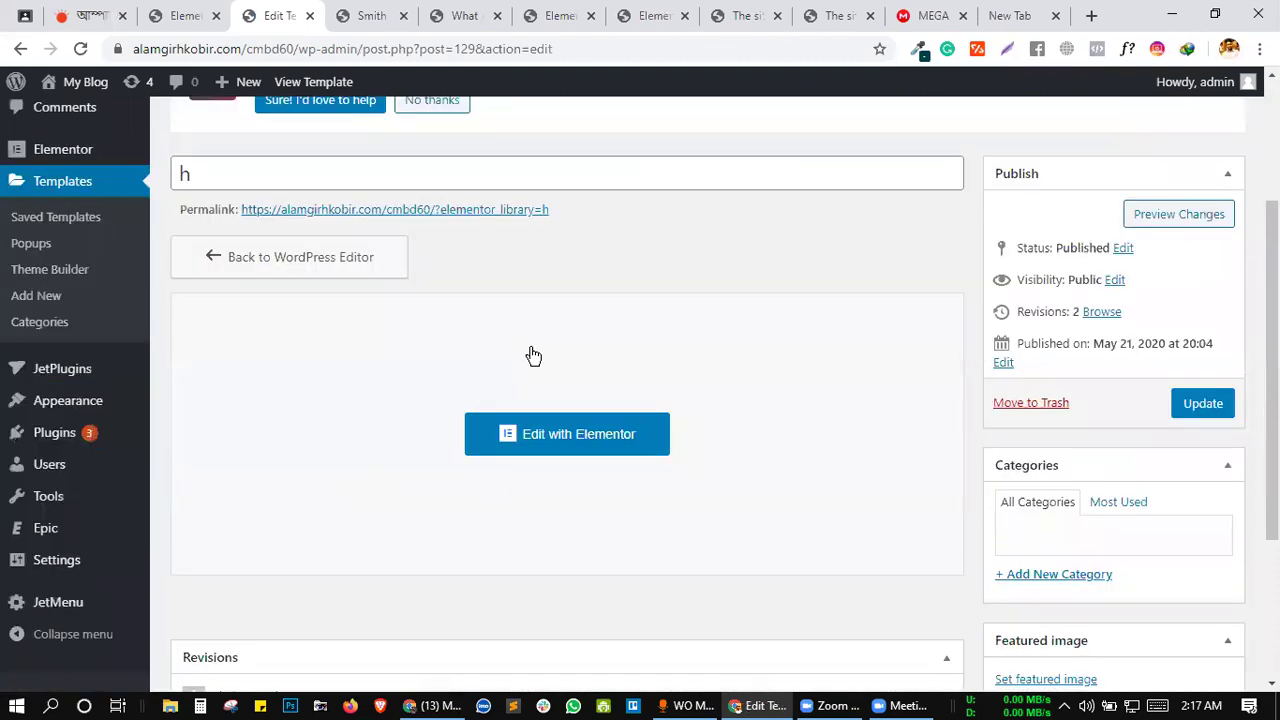
{"action": "scroll", "coordinate": [530, 352], "scroll_direction": "down", "scroll_amount": 1}
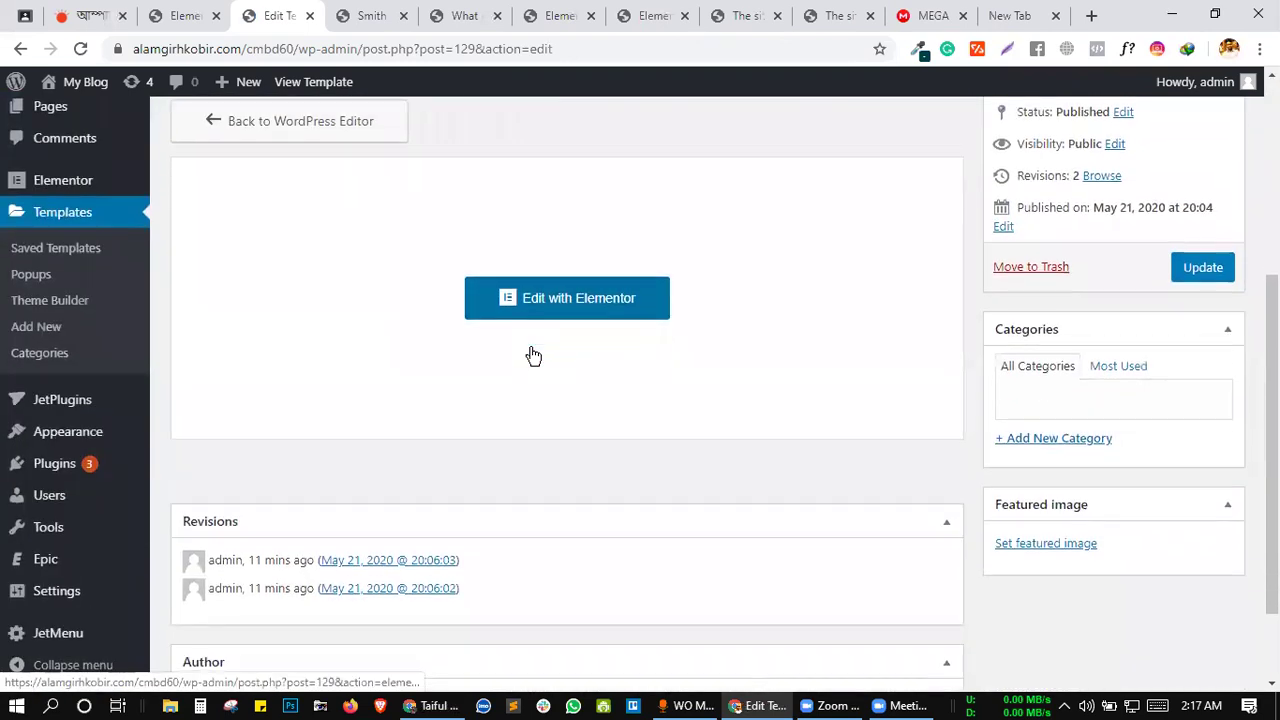
{"action": "left_click", "coordinate": [537, 290]}
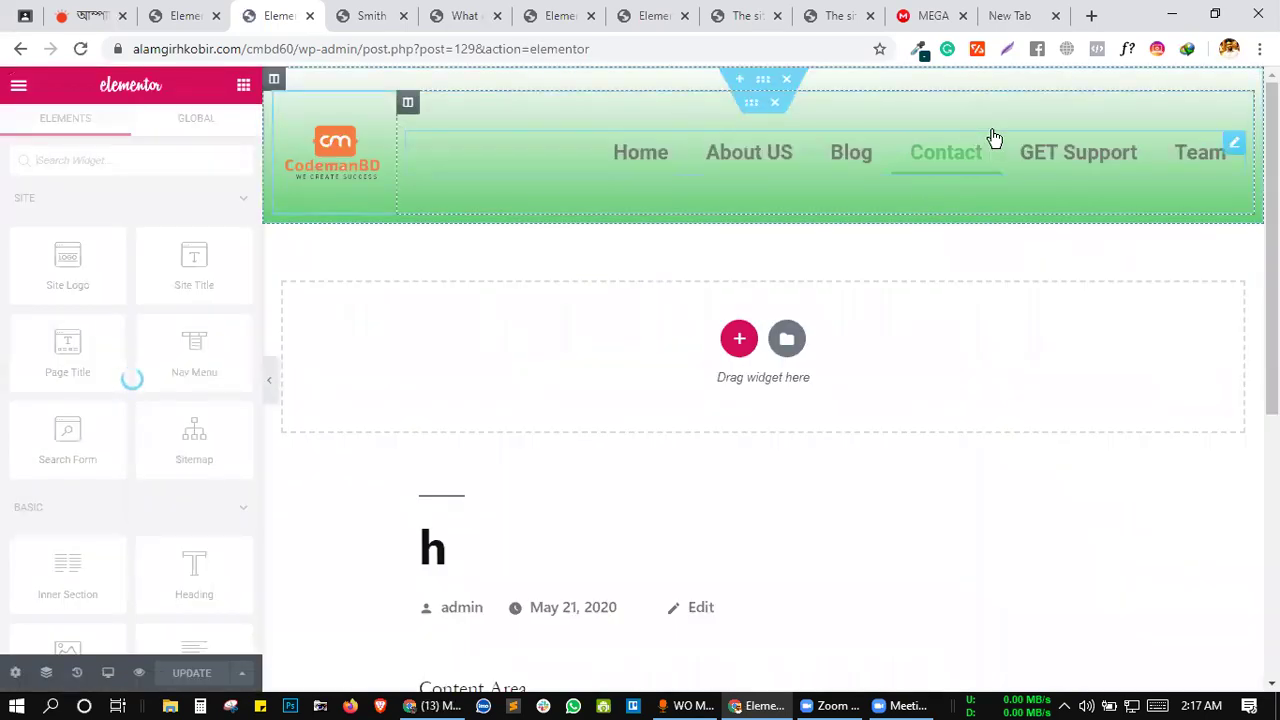
- Set the header's Nav Menu widget to use C Menu, update the template, and check the sports item
{"action": "left_click", "coordinate": [1236, 148]}
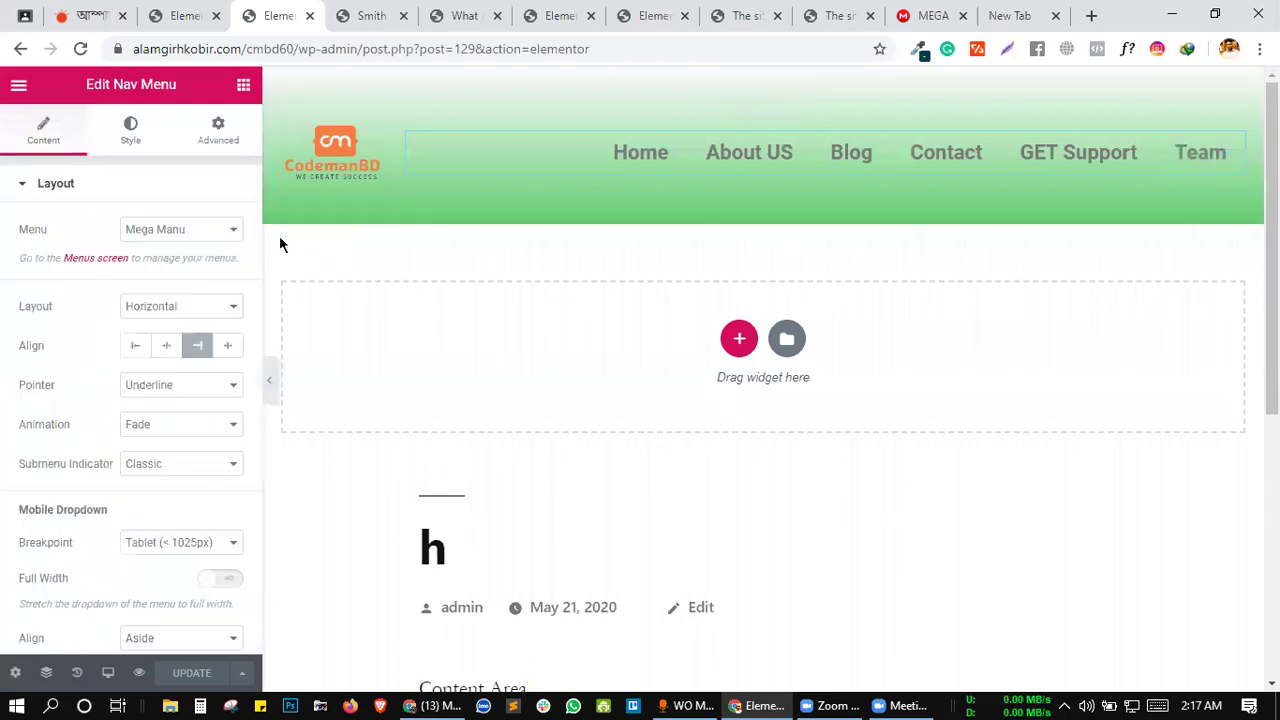
{"action": "left_click", "coordinate": [213, 230]}
{"action": "left_click", "coordinate": [150, 248]}
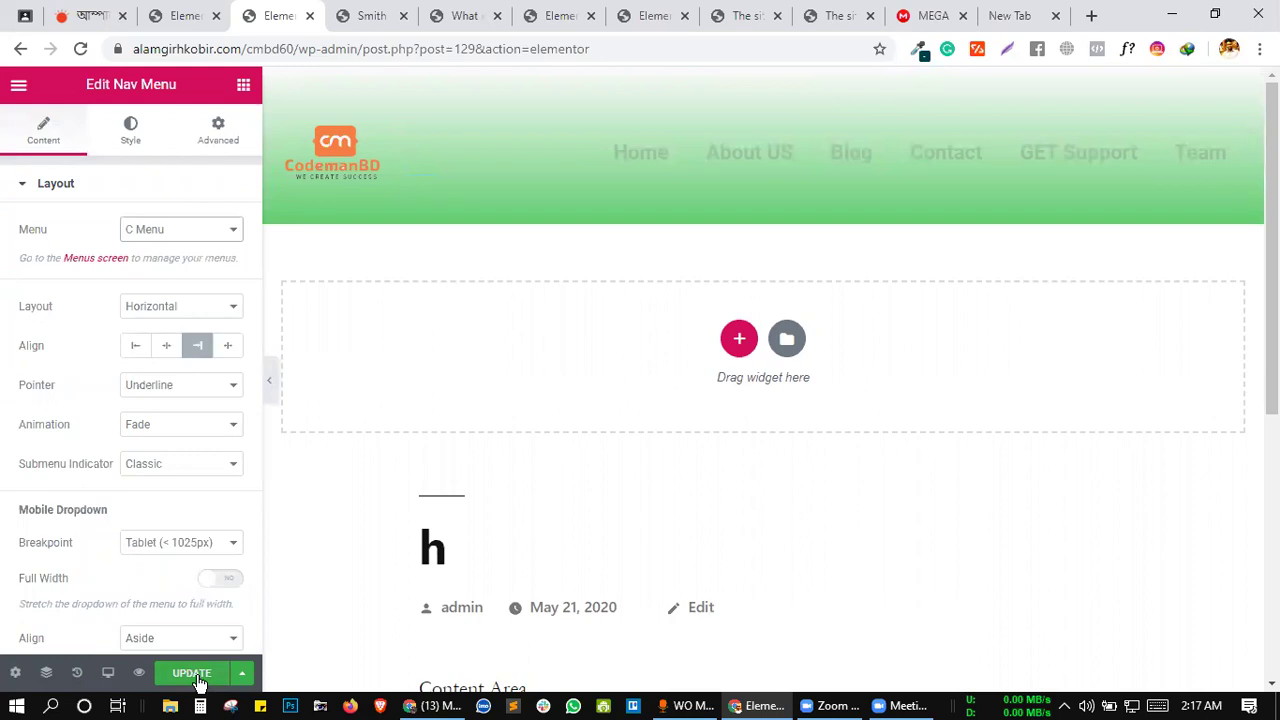
{"action": "left_click", "coordinate": [197, 676]}
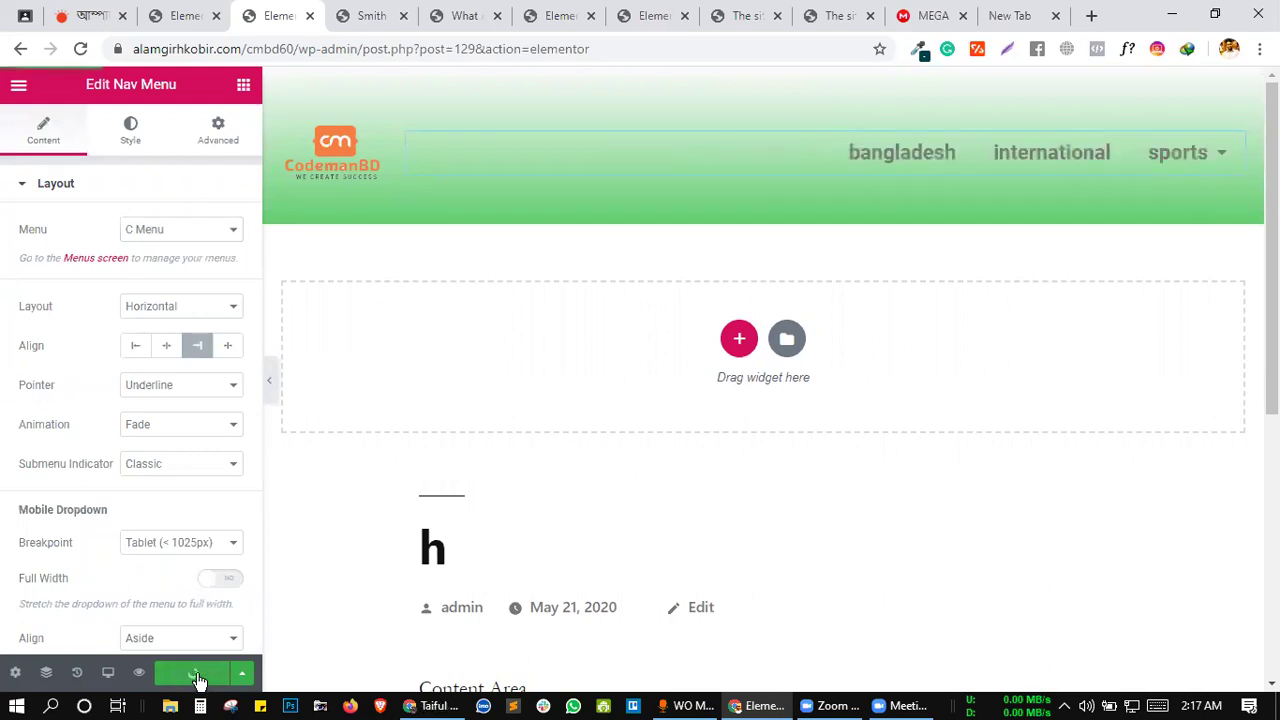
{"action": "mouse_move", "coordinate": [1200, 157]}
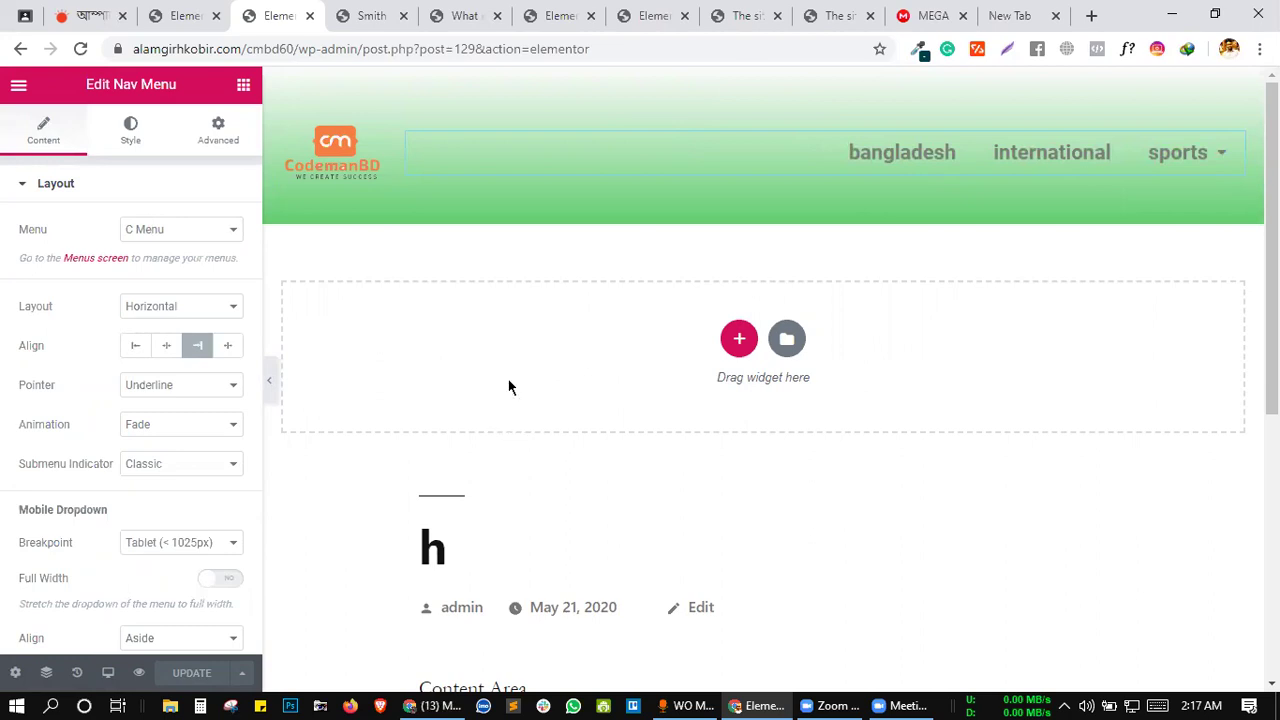
- Reload the ICC president article, open the bangladesh category from its header menu, and review the archive page's layout
{"action": "left_click", "coordinate": [376, 12]}
{"action": "left_click", "coordinate": [81, 50]}
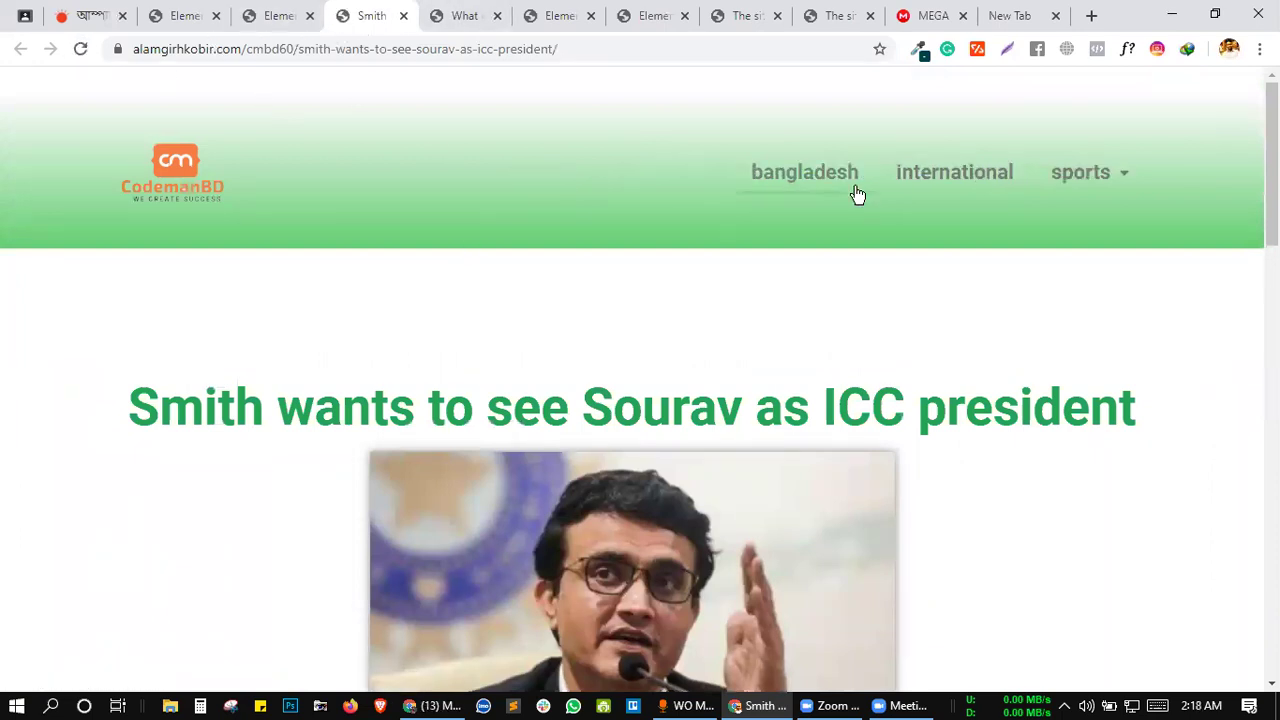
{"action": "left_click", "coordinate": [782, 173]}
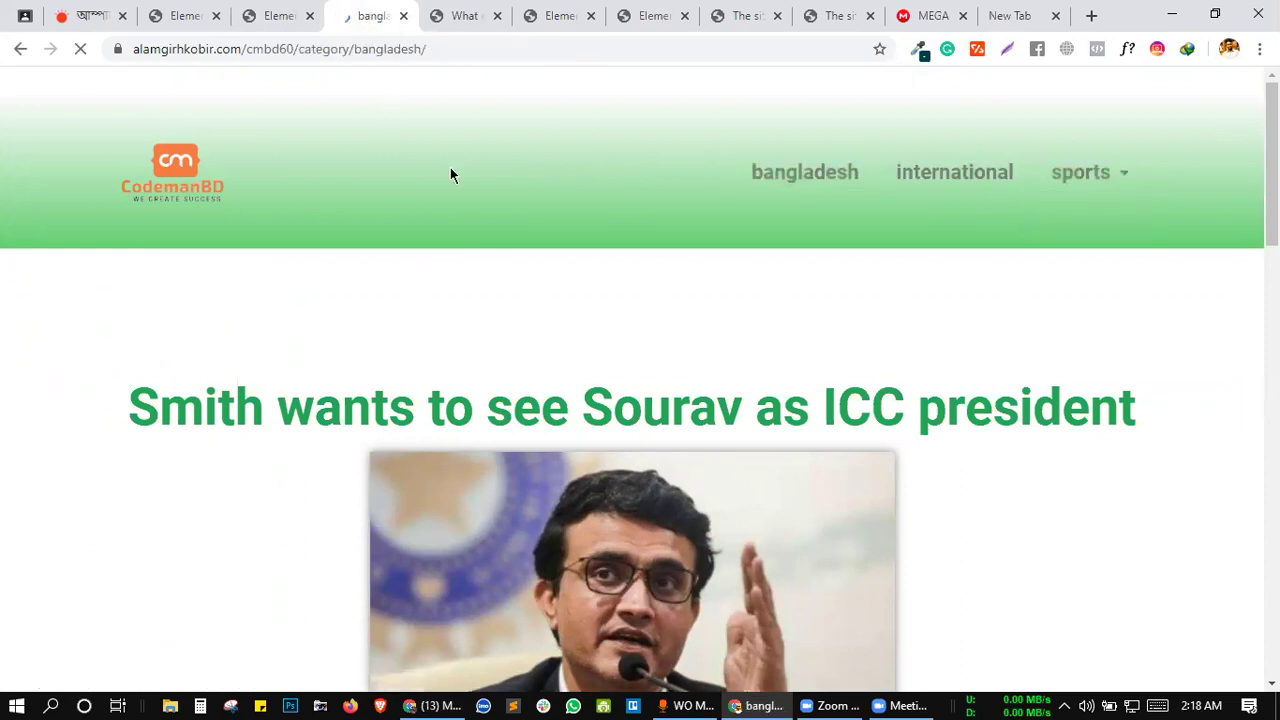
{"action": "scroll", "coordinate": [648, 350], "scroll_direction": "down", "scroll_amount": 15}
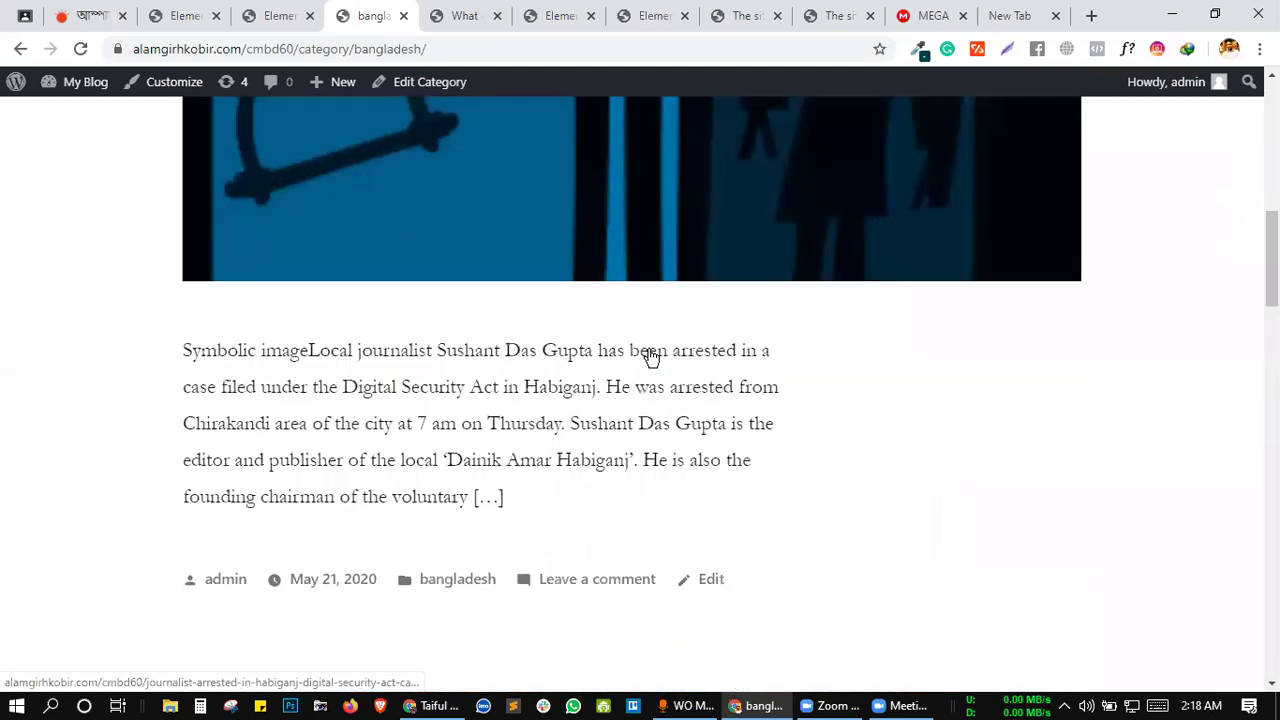
{"action": "scroll", "coordinate": [650, 358], "scroll_direction": "down", "scroll_amount": 10}
{"action": "scroll", "coordinate": [650, 358], "scroll_direction": "up", "scroll_amount": 9}
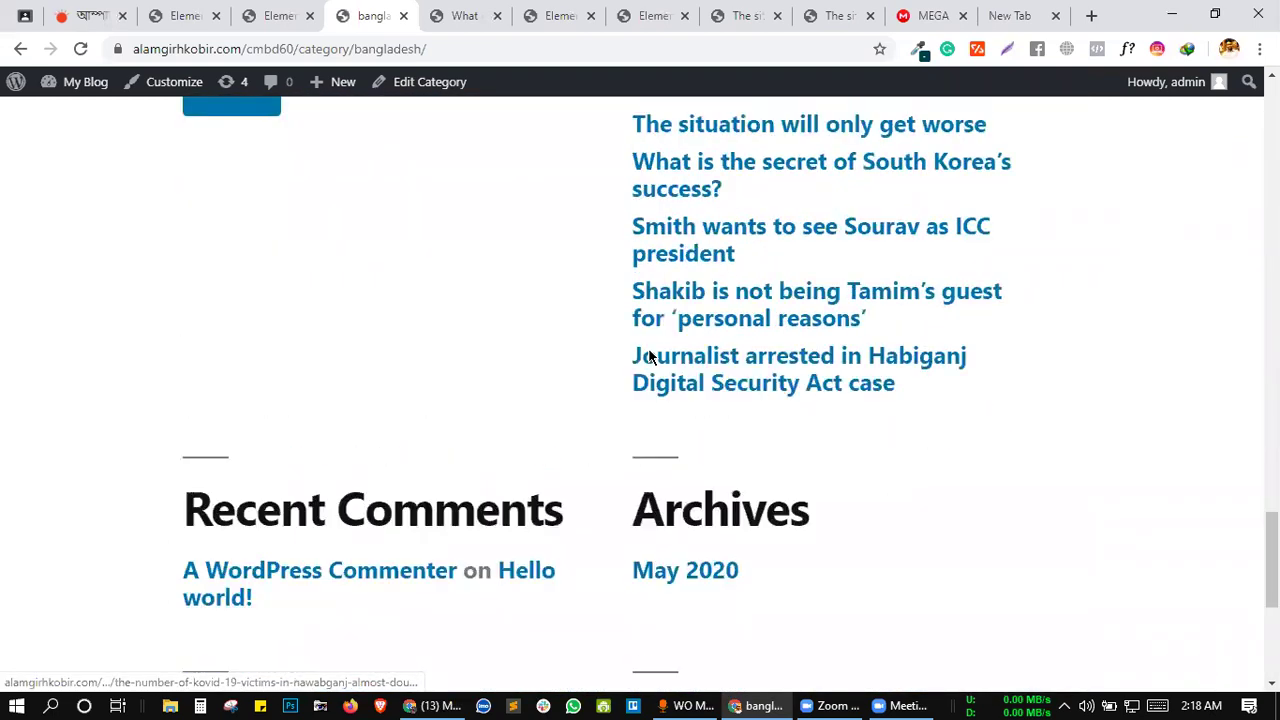
{"action": "scroll", "coordinate": [650, 358], "scroll_direction": "up", "scroll_amount": 15}
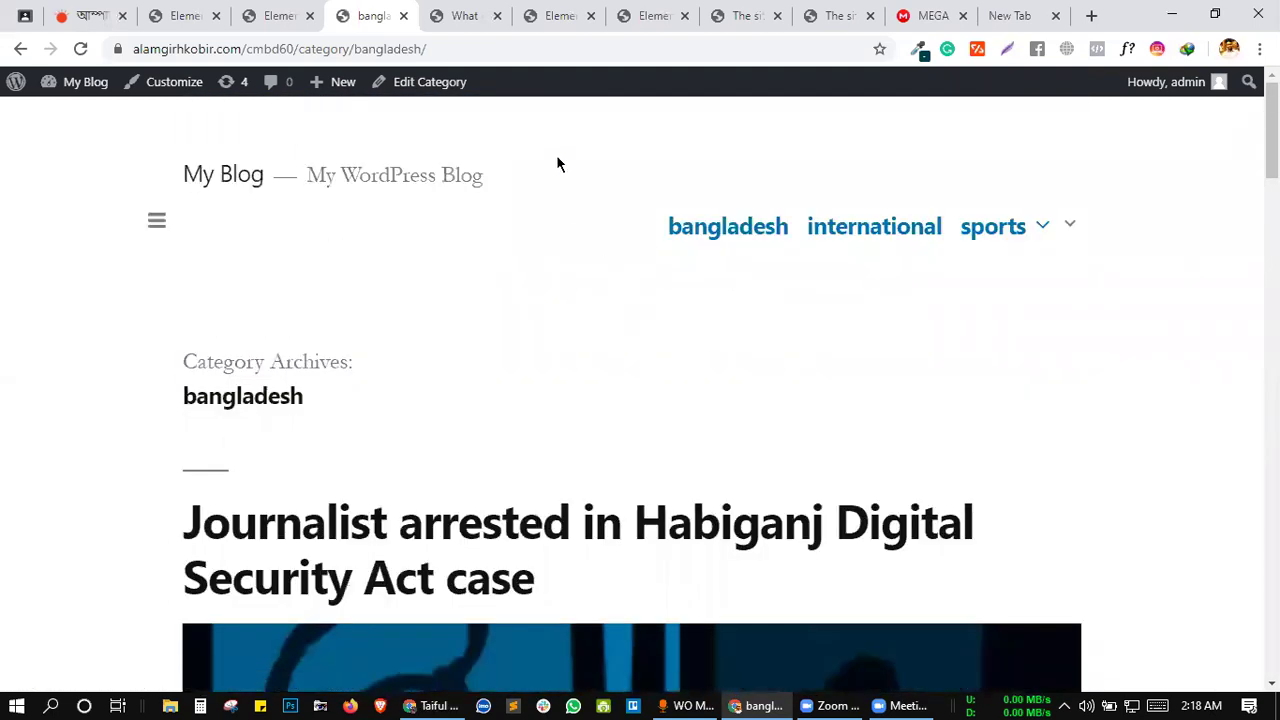
- Exit the Elementor editor of the header template h to its WordPress dashboard page
{"action": "left_click", "coordinate": [200, 14]}
{"action": "scroll", "coordinate": [369, 407], "scroll_direction": "down", "scroll_amount": 3}
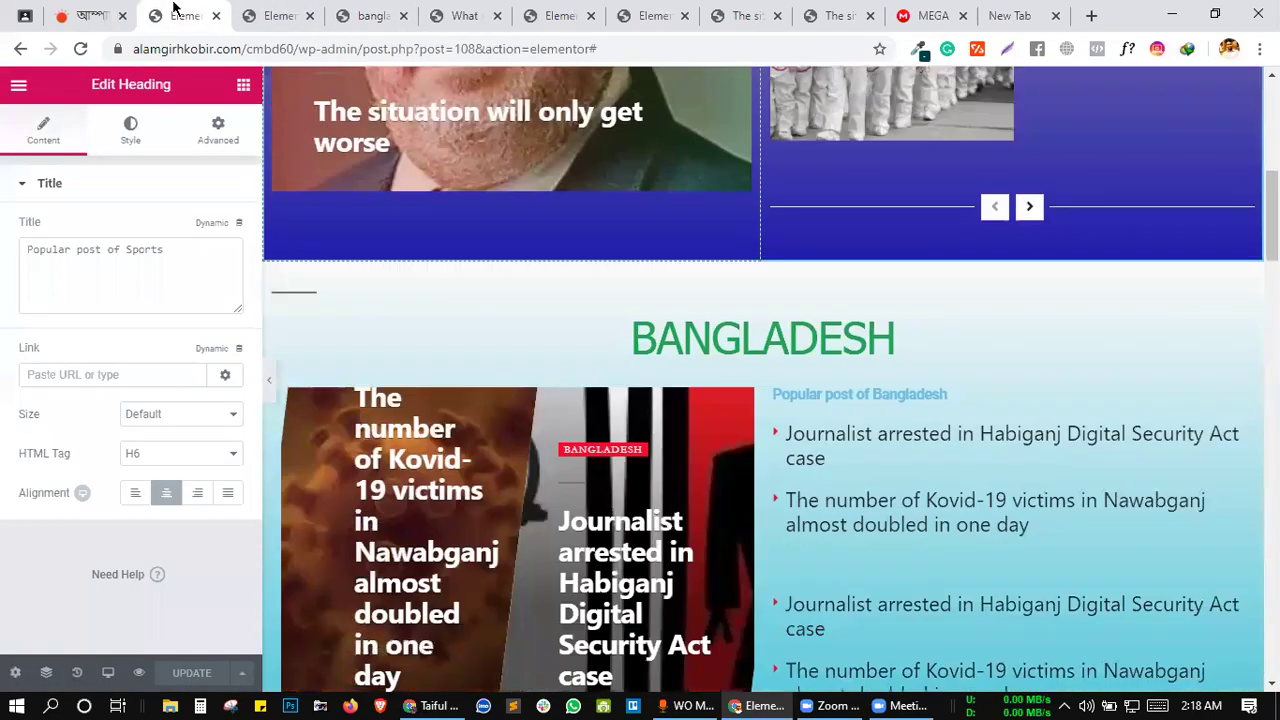
{"action": "left_click", "coordinate": [272, 15]}
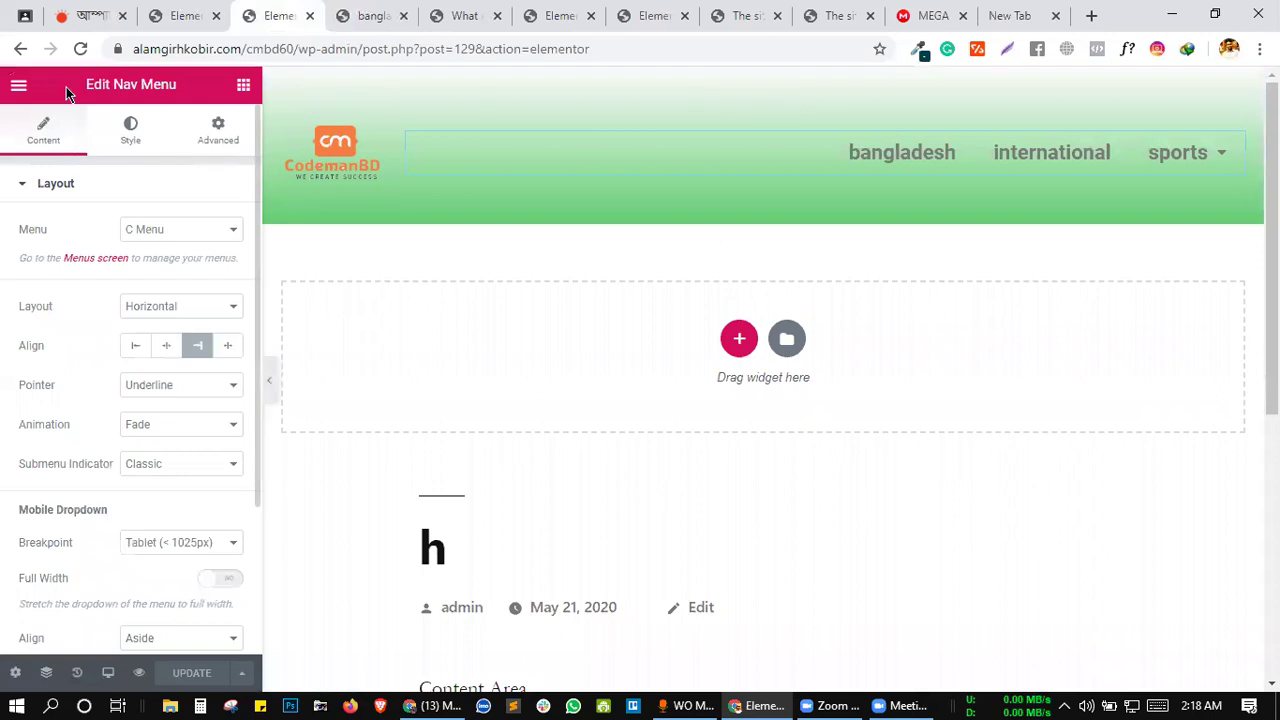
{"action": "left_click", "coordinate": [20, 86]}
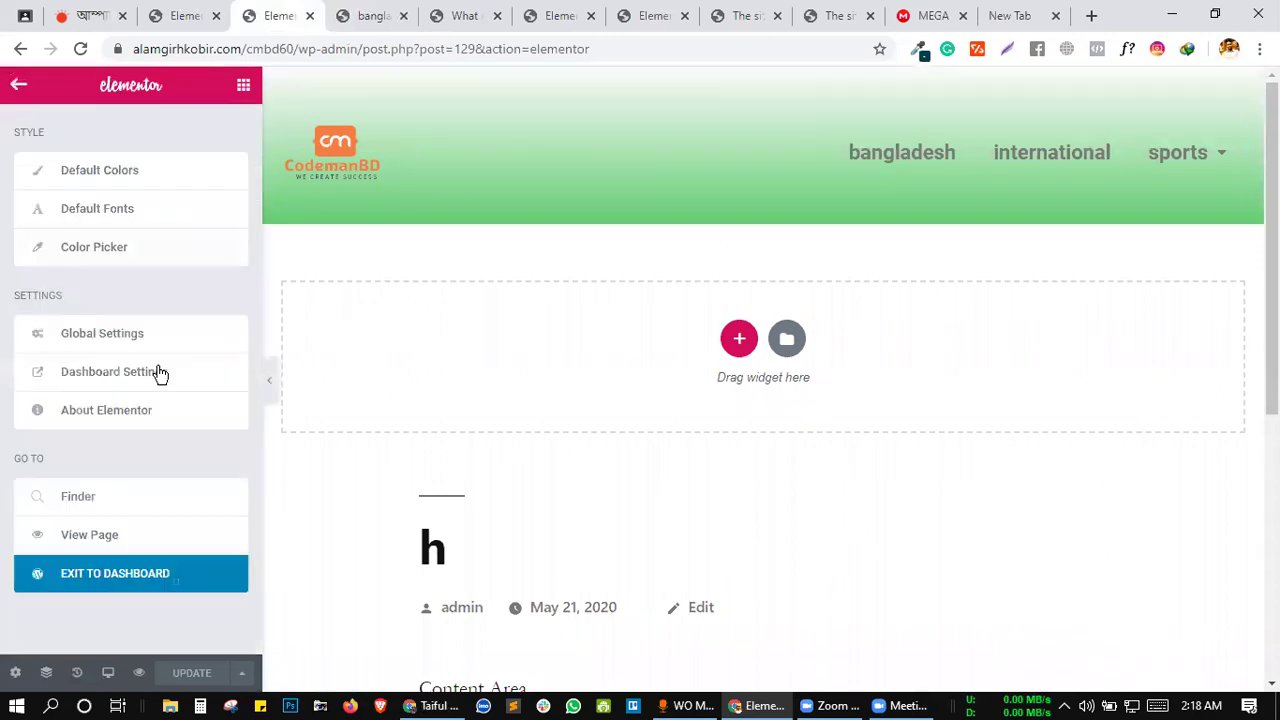
{"action": "left_click", "coordinate": [137, 570]}
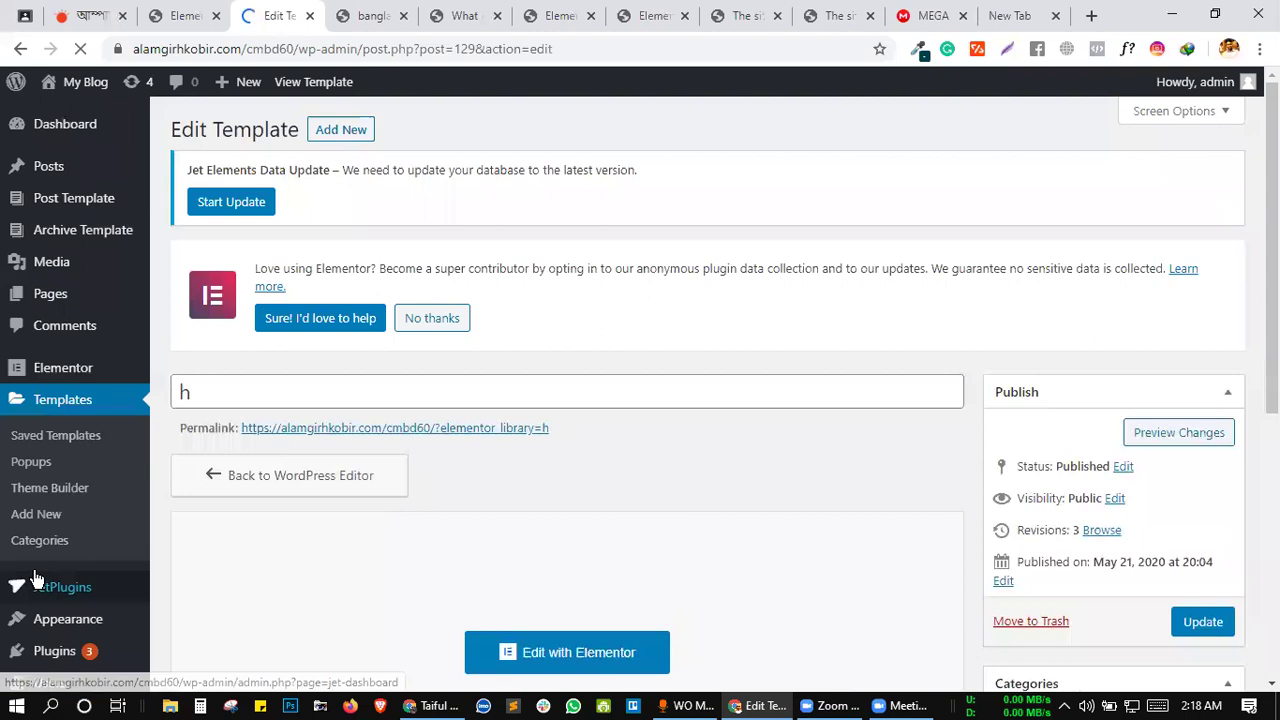
- Create a new Archive template named AR and dismiss the block library that opens with it
{"action": "scroll", "coordinate": [57, 414], "scroll_direction": "down", "scroll_amount": 1}
{"action": "left_click", "coordinate": [43, 390]}
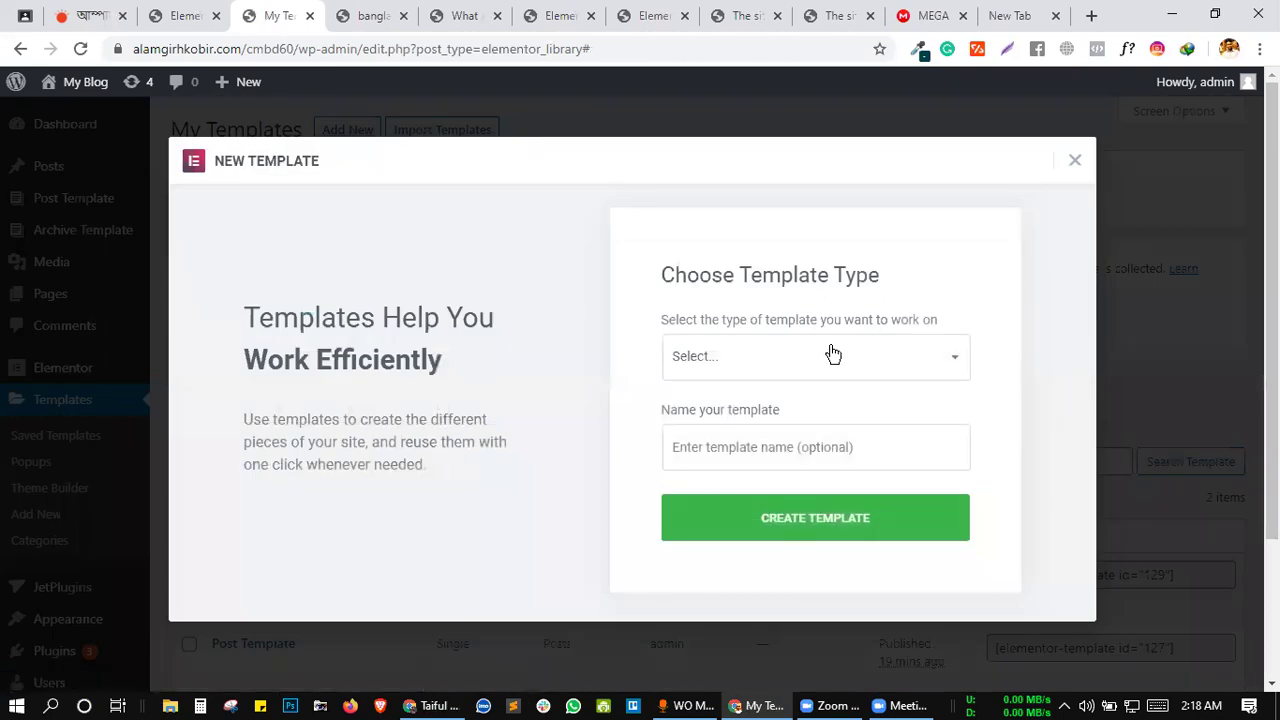
{"action": "left_click", "coordinate": [833, 355]}
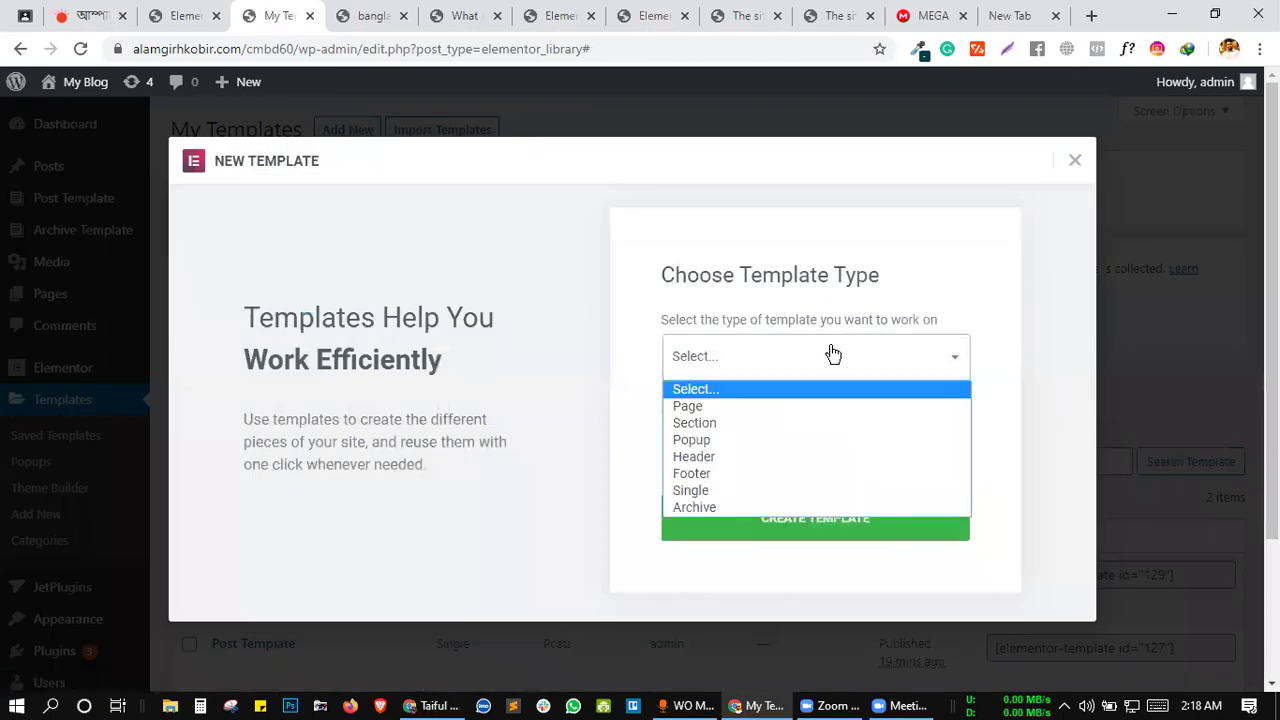
{"action": "left_click", "coordinate": [712, 504]}
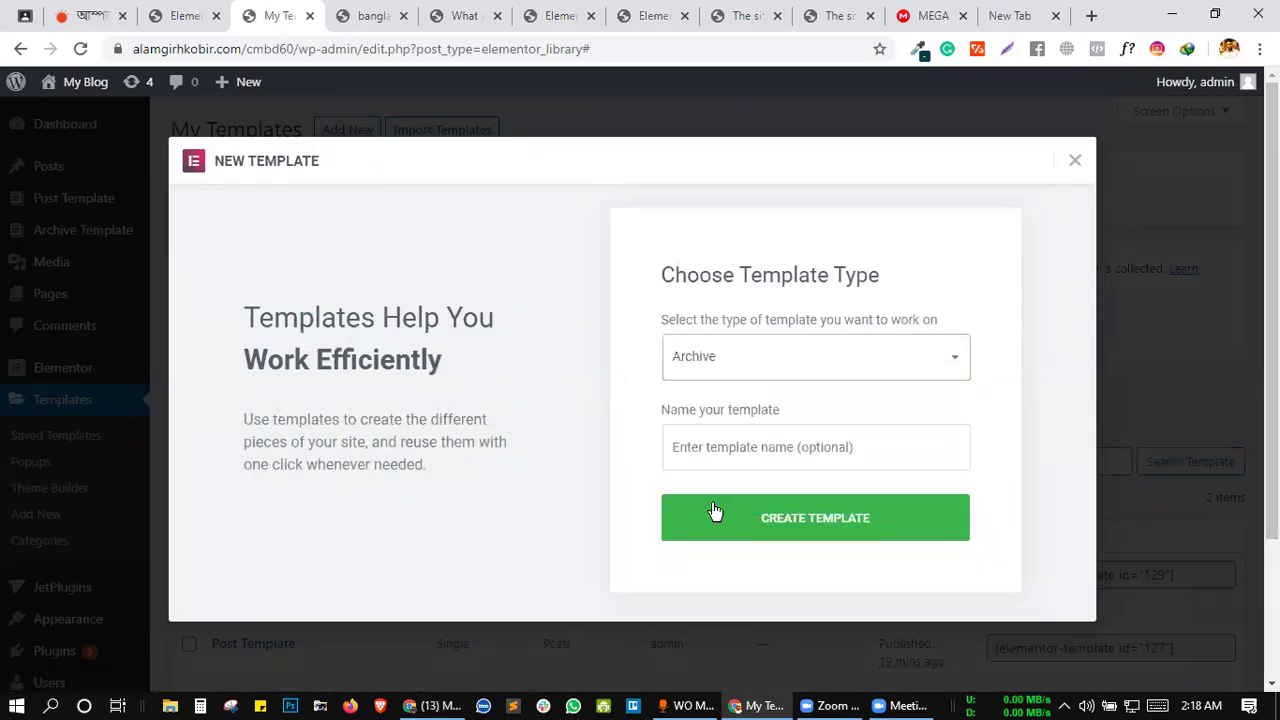
{"action": "left_click", "coordinate": [754, 446]}
{"action": "type", "text": "AR"}
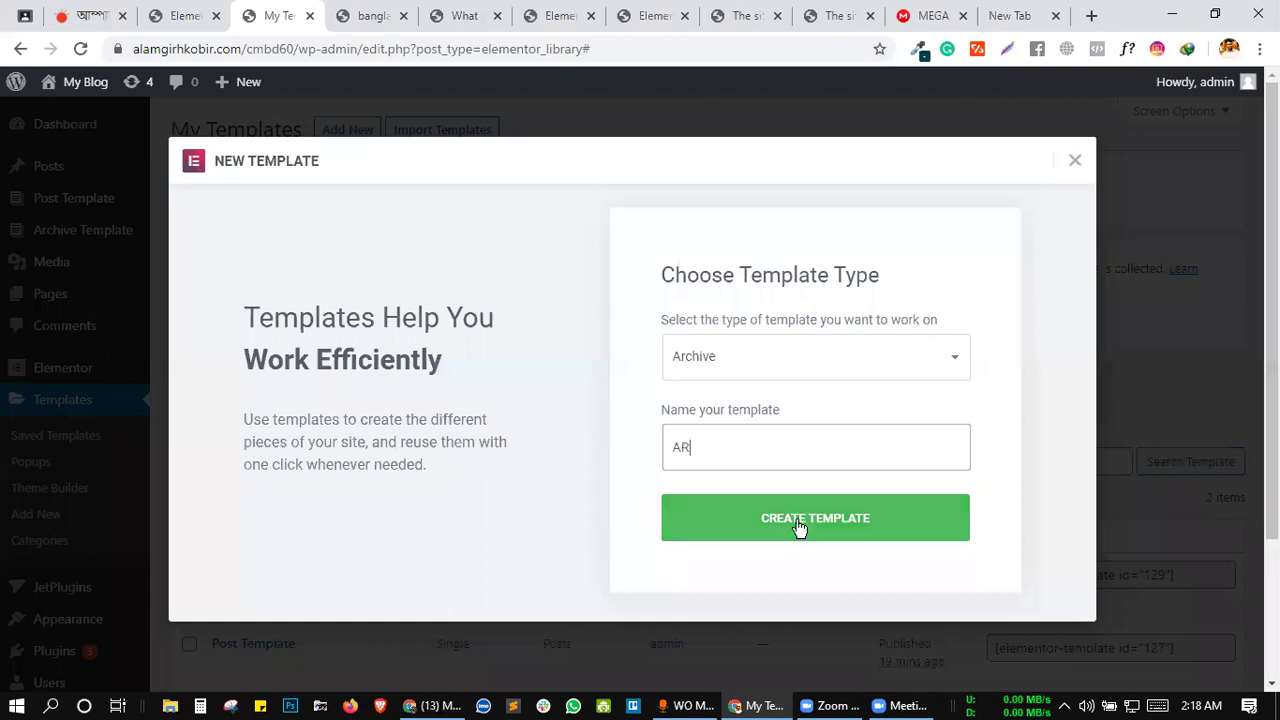
{"action": "left_click", "coordinate": [815, 520]}
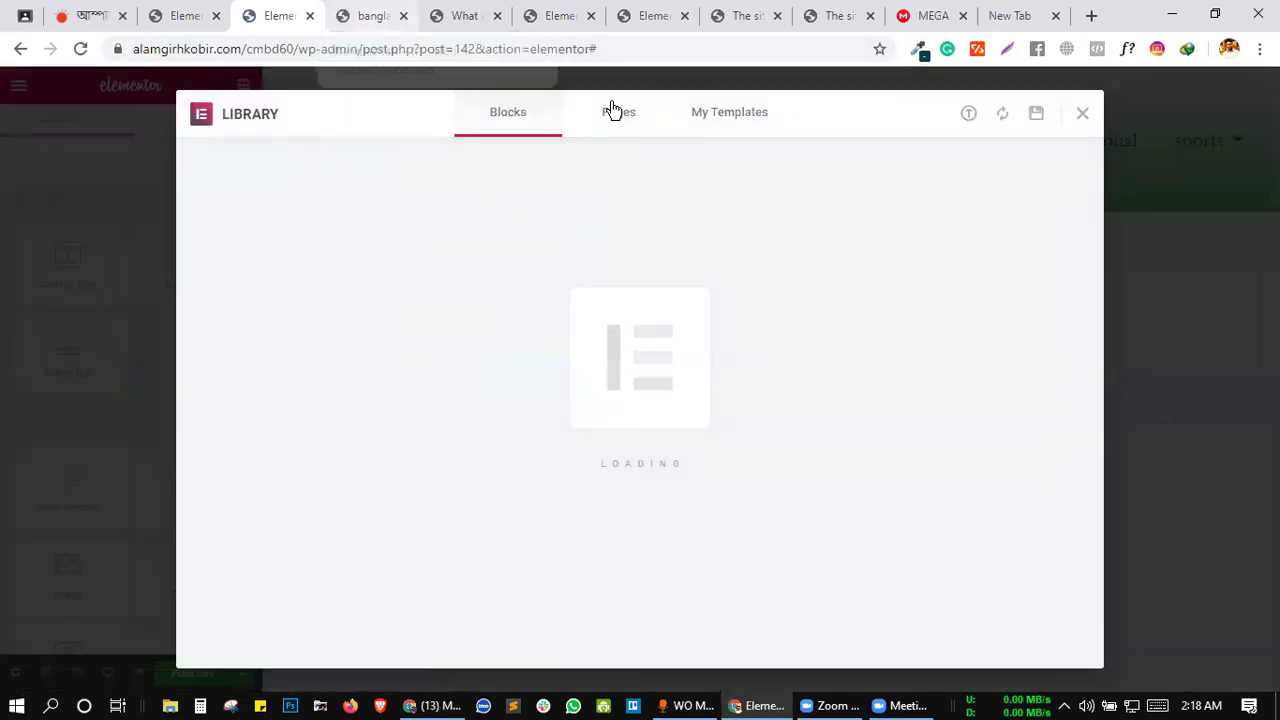
{"action": "left_click", "coordinate": [1082, 116]}
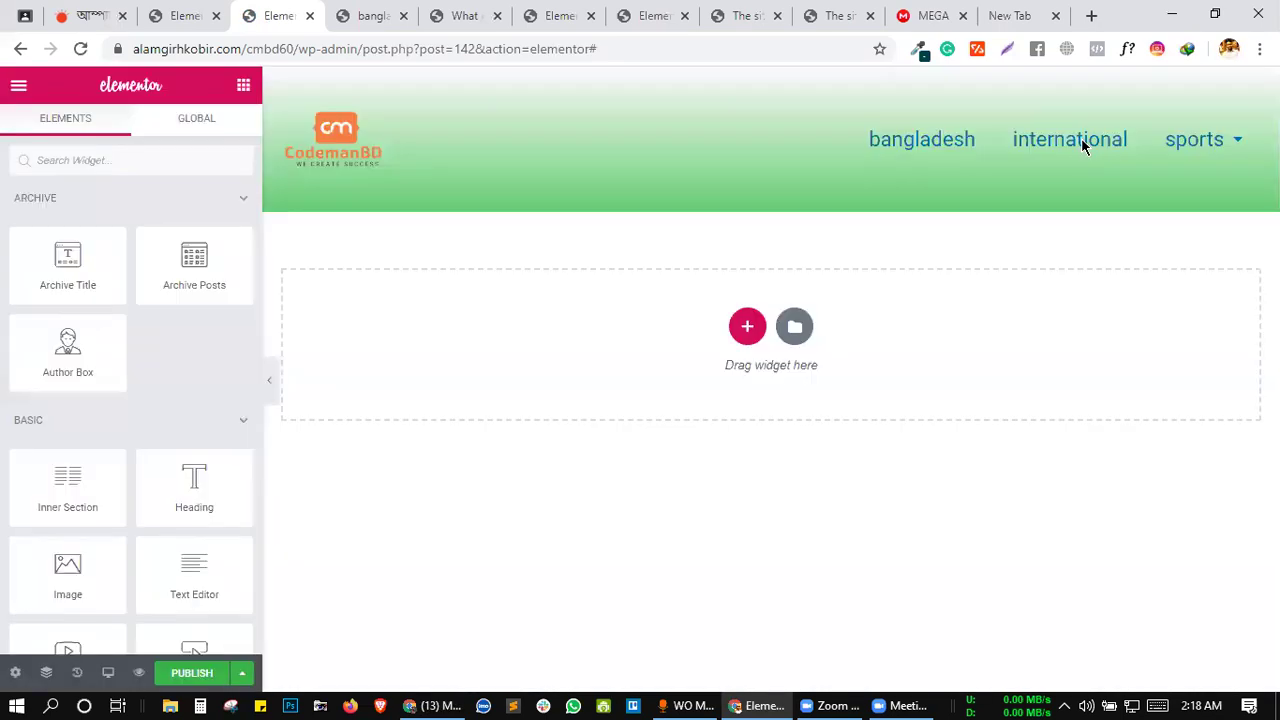
- Add a section with two equal columns and place an Archive Title widget in its first column
{"action": "left_click", "coordinate": [748, 328]}
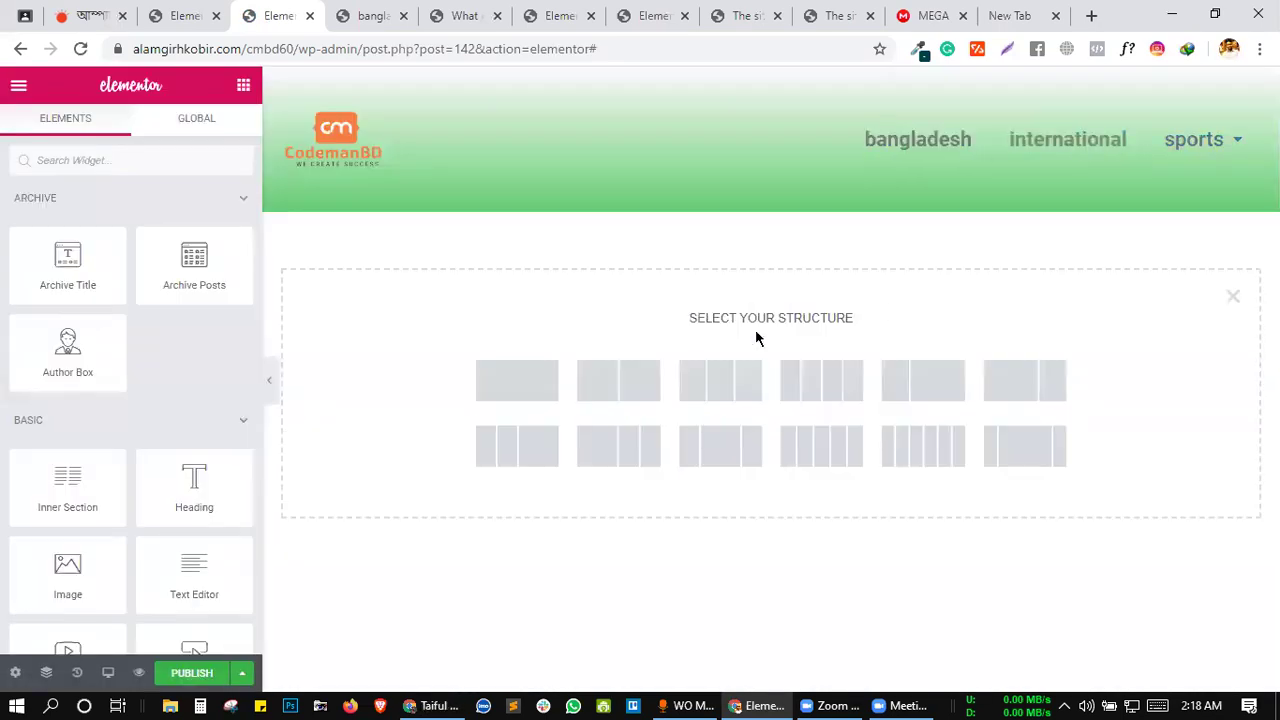
{"action": "left_click", "coordinate": [632, 380]}
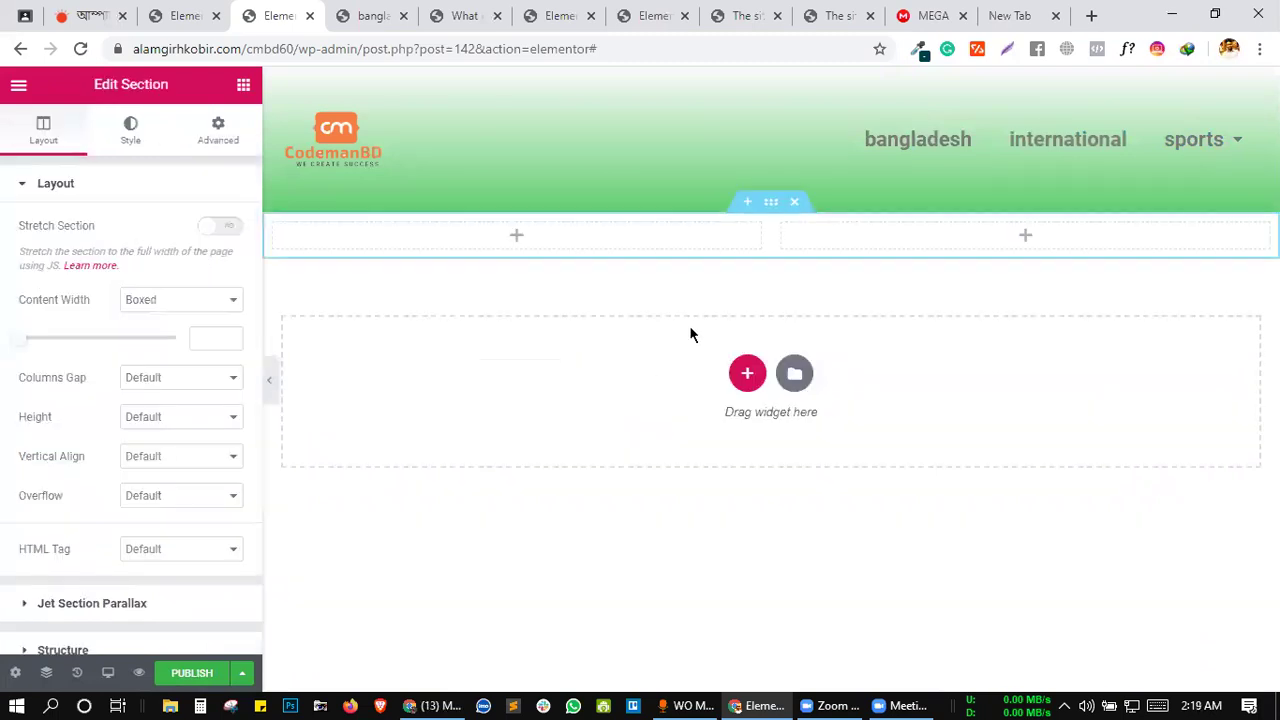
{"action": "left_click", "coordinate": [515, 240]}
{"action": "left_click_drag", "start_coordinate": [55, 273], "coordinate": [451, 249]}
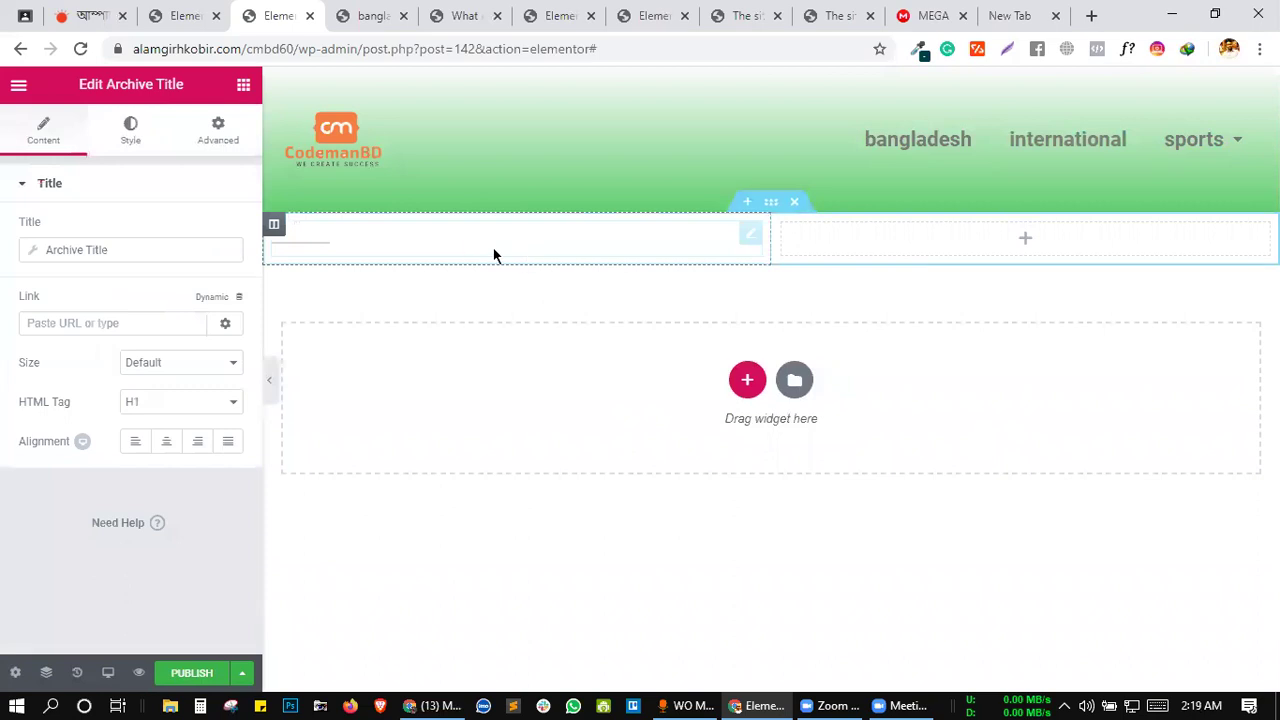
- Set the archive title's HTML tag to H3, its alignment to left and its size to XXL
{"action": "left_click", "coordinate": [182, 405]}
{"action": "left_click", "coordinate": [163, 437]}
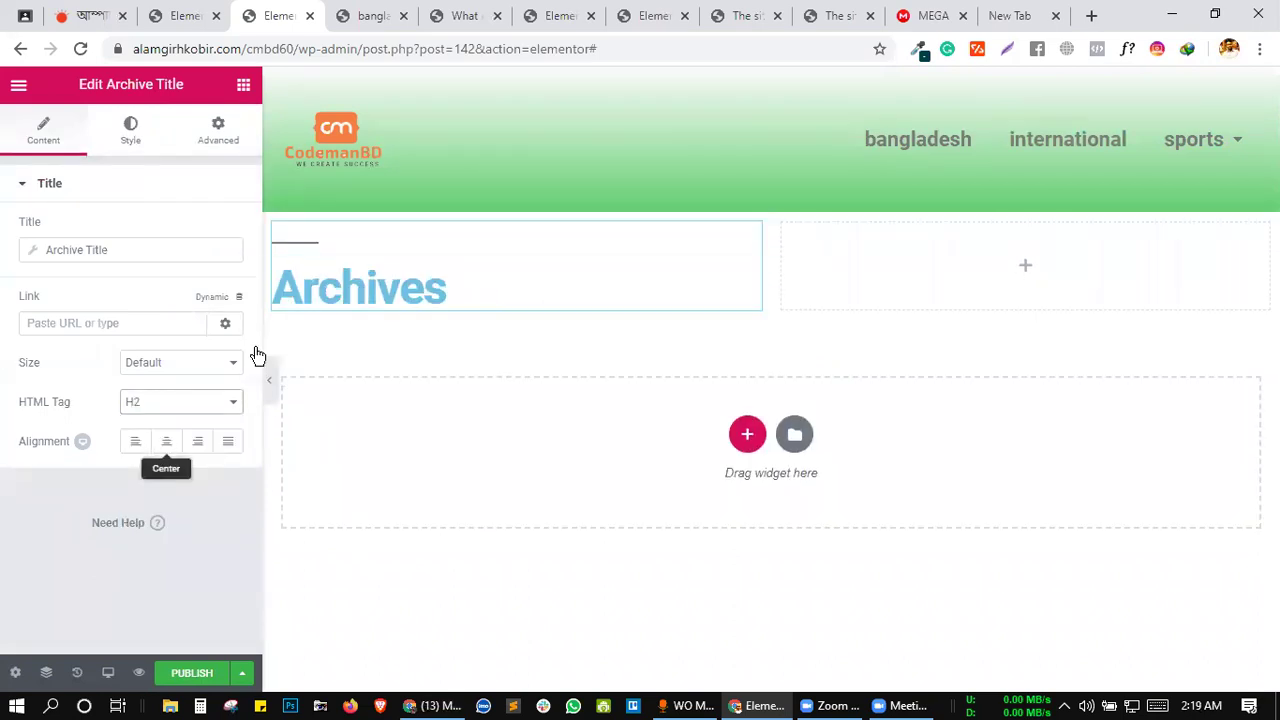
{"action": "left_click", "coordinate": [171, 403]}
{"action": "left_click", "coordinate": [162, 451]}
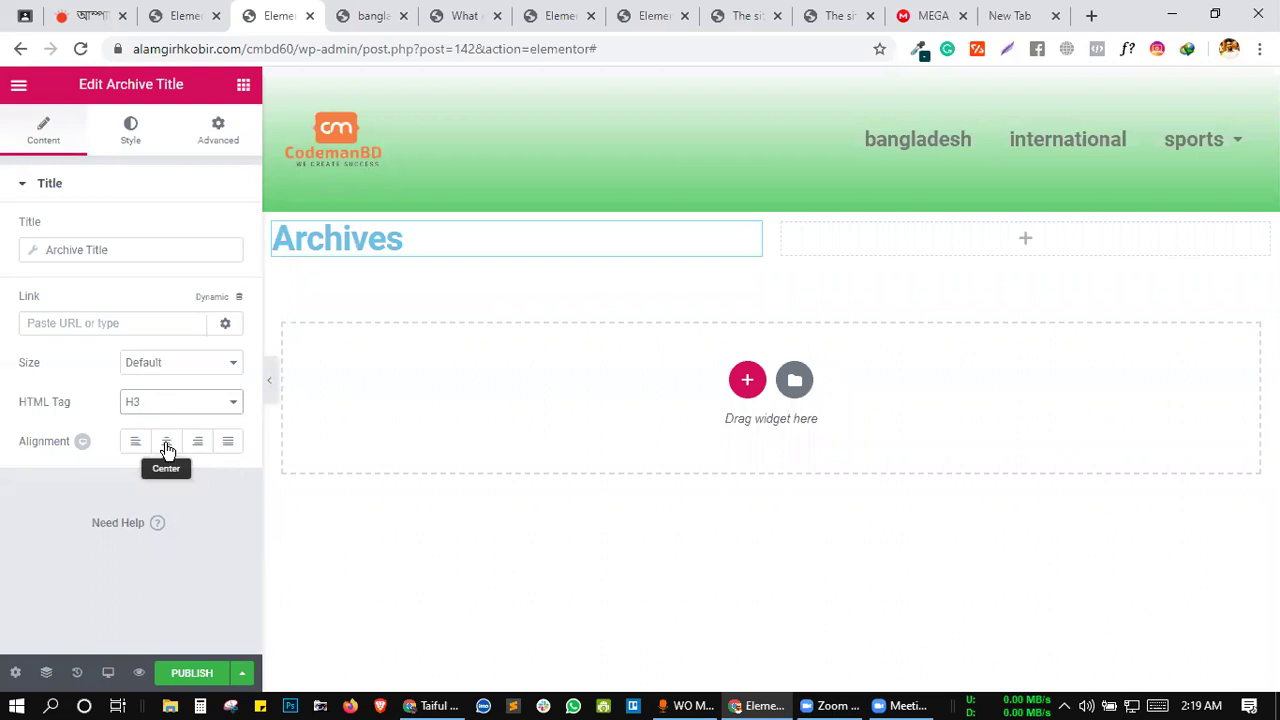
{"action": "left_click", "coordinate": [167, 450]}
{"action": "left_click", "coordinate": [134, 443]}
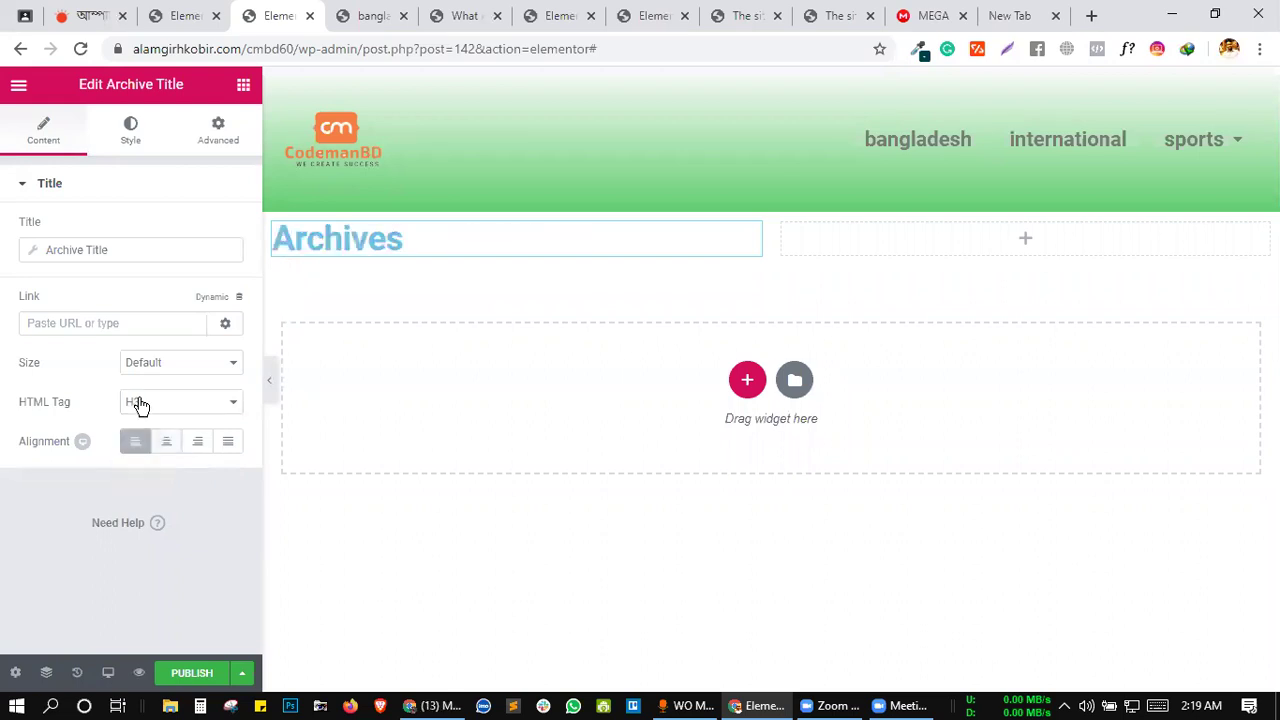
{"action": "left_click", "coordinate": [159, 366]}
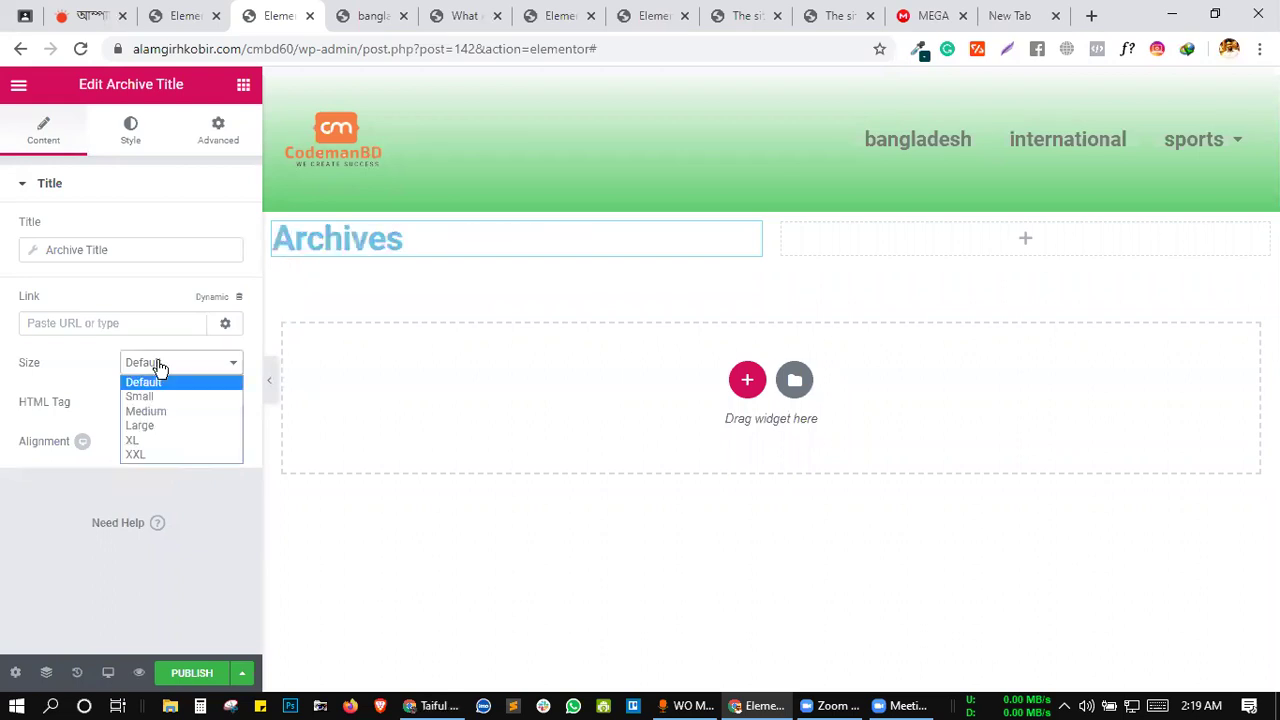
{"action": "left_click", "coordinate": [131, 453]}
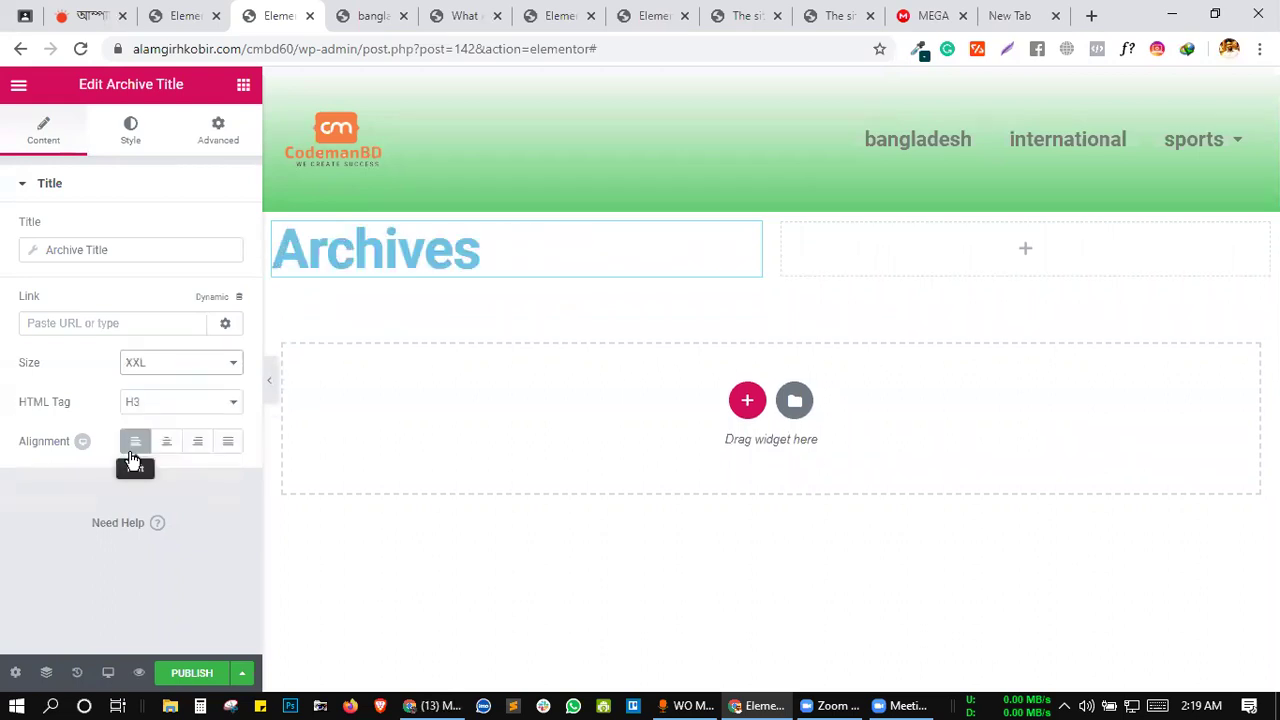
- Color the archive title text with the dark blue palette swatch
{"action": "left_click", "coordinate": [117, 137]}
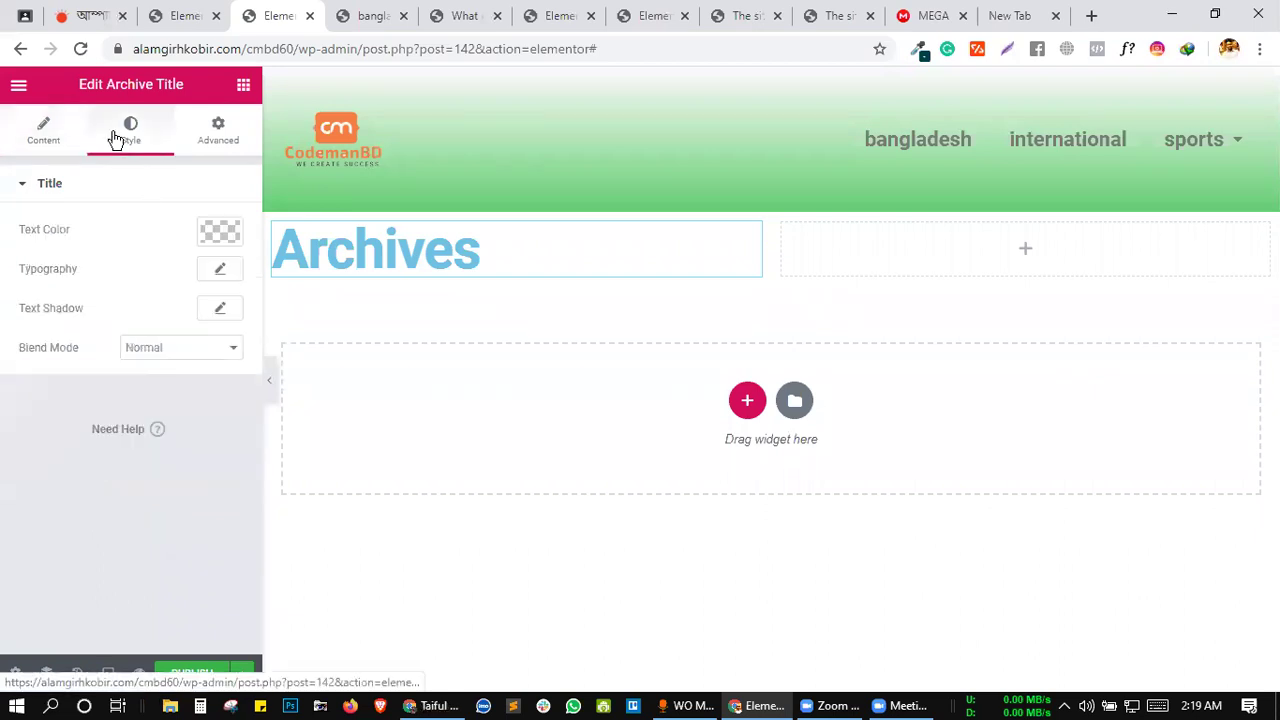
{"action": "left_click", "coordinate": [223, 232]}
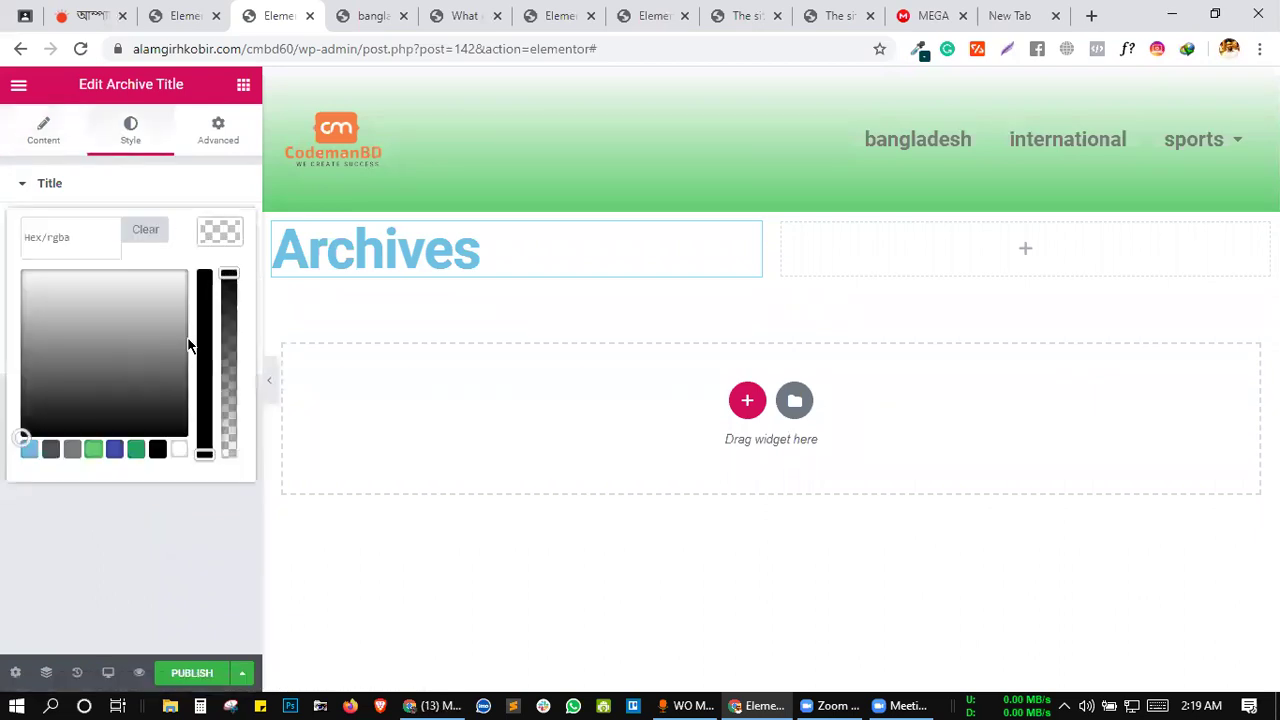
{"action": "left_click", "coordinate": [115, 450]}
{"action": "left_click", "coordinate": [215, 233]}
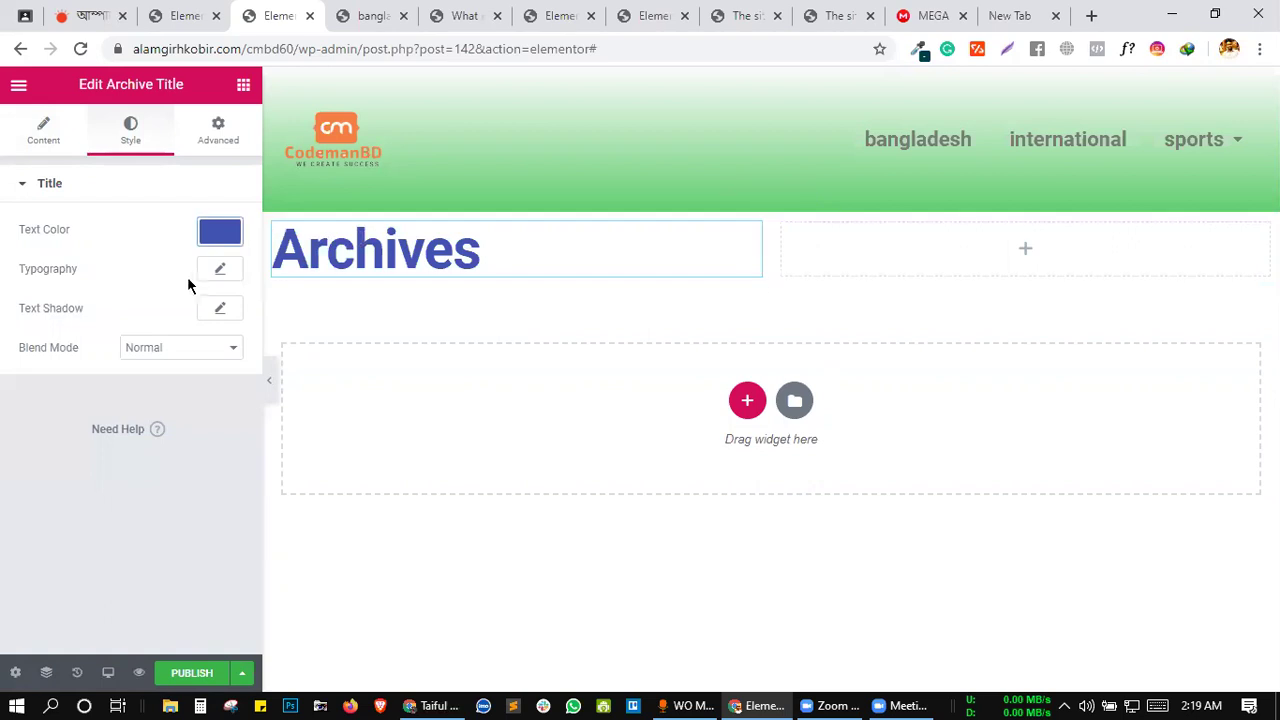
- Add a Divider widget below the archive title, give it a star icon, and stretch it to nearly the full column width
{"action": "left_click", "coordinate": [244, 88]}
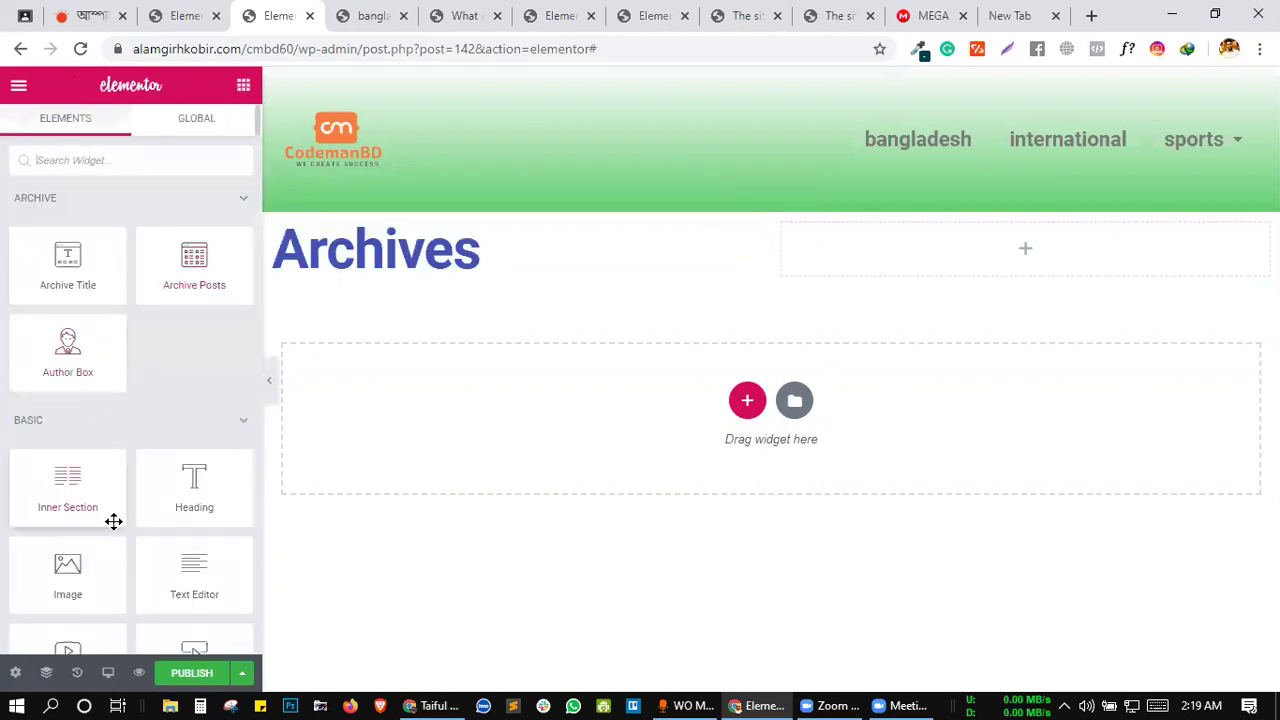
{"action": "scroll", "coordinate": [113, 521], "scroll_direction": "down", "scroll_amount": 1}
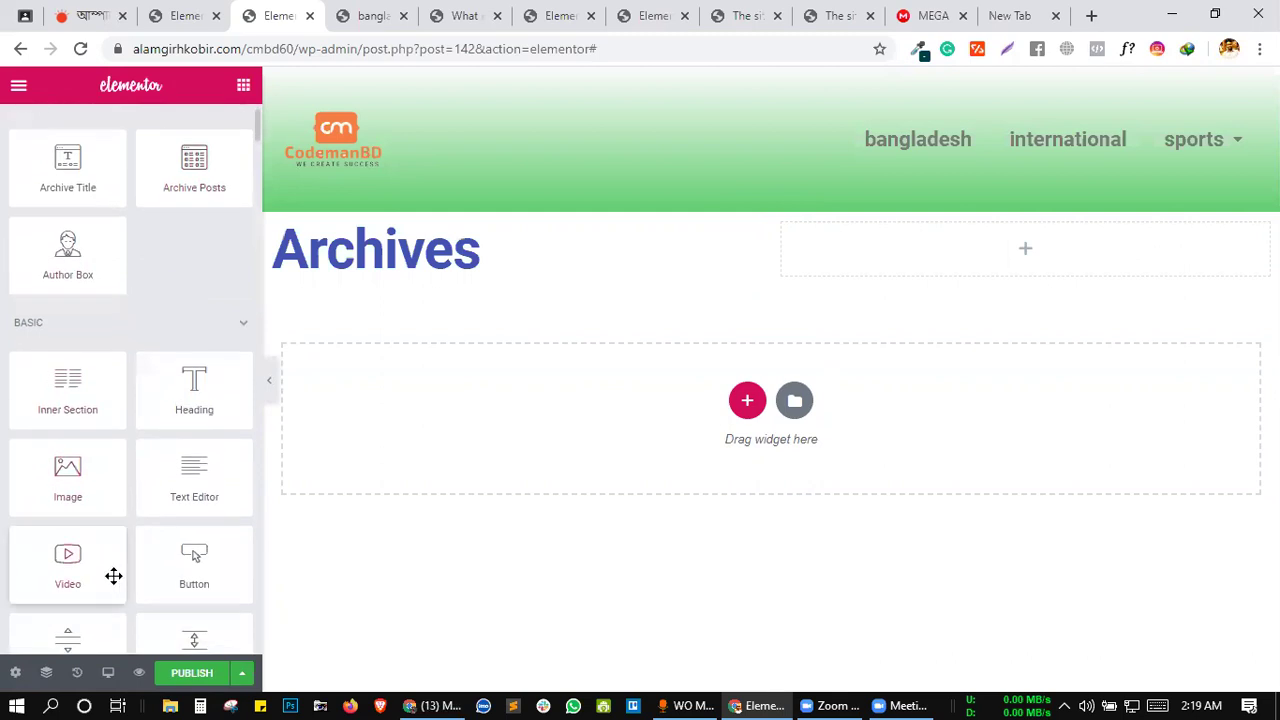
{"action": "left_click_drag", "start_coordinate": [89, 626], "coordinate": [401, 257]}
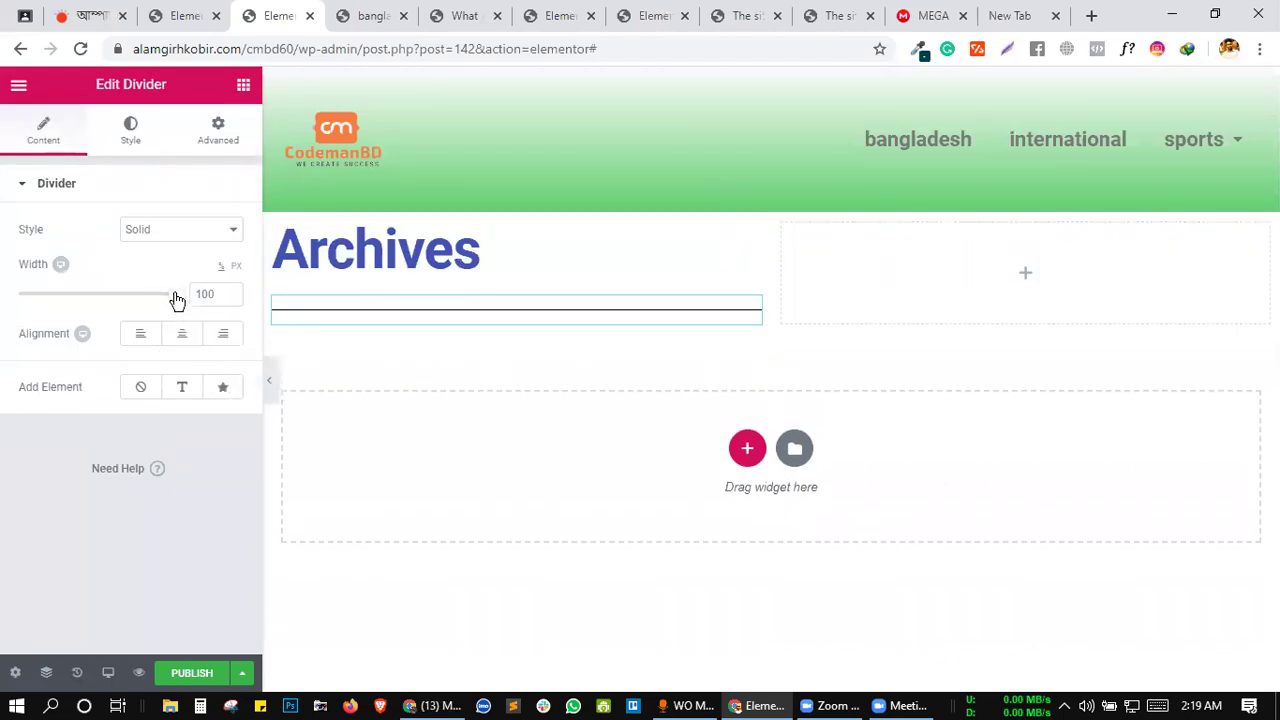
{"action": "left_click_drag", "start_coordinate": [176, 301], "coordinate": [89, 306]}
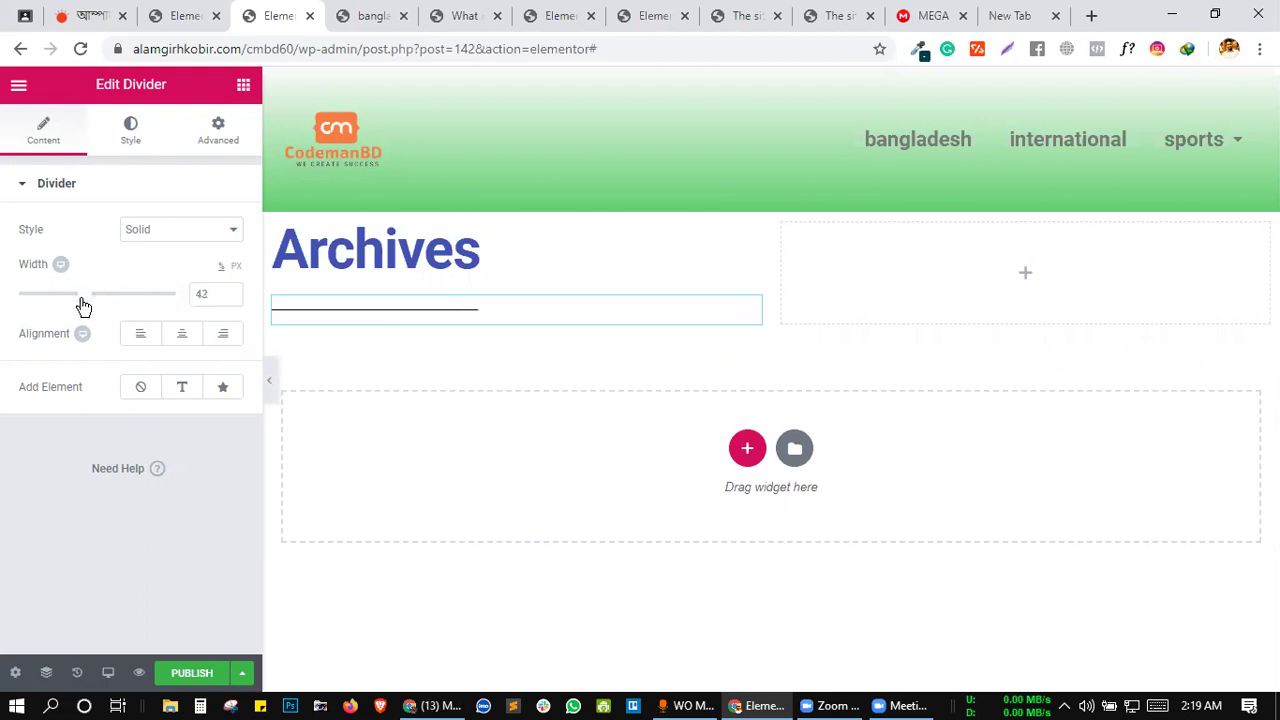
{"action": "left_click", "coordinate": [230, 293]}
{"action": "left_click", "coordinate": [222, 386]}
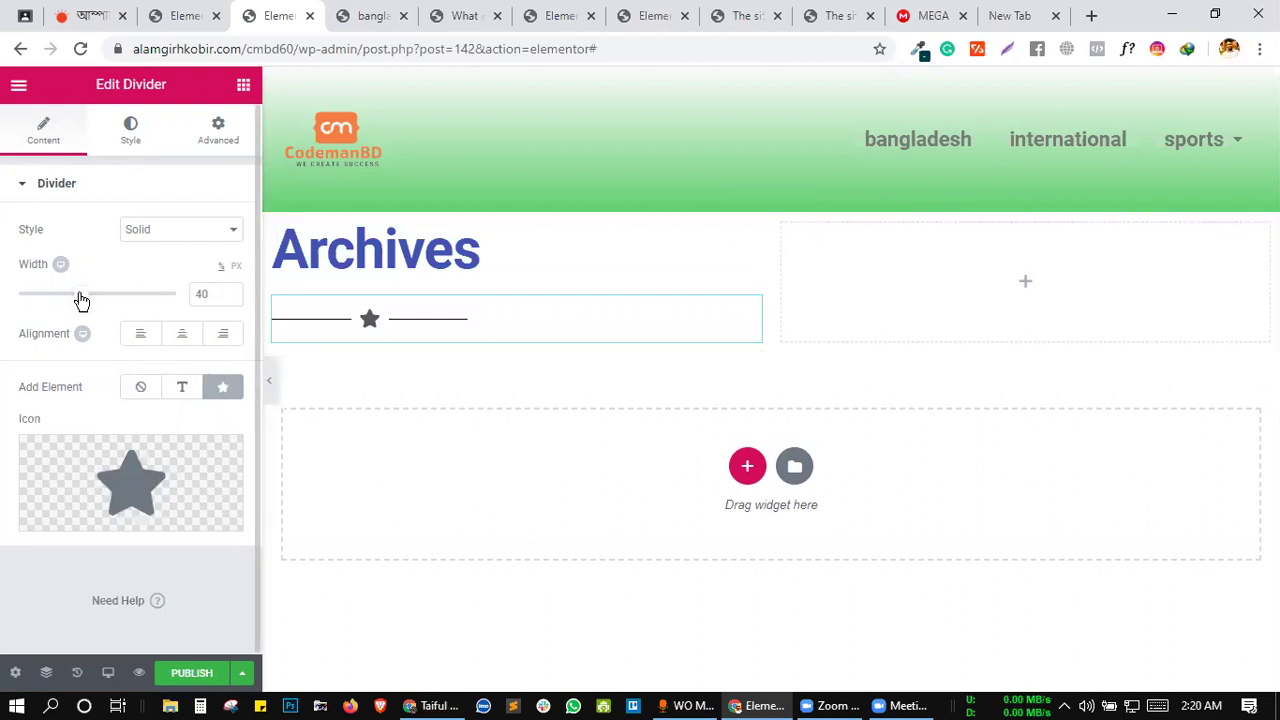
{"action": "left_click_drag", "start_coordinate": [120, 299], "coordinate": [167, 301]}
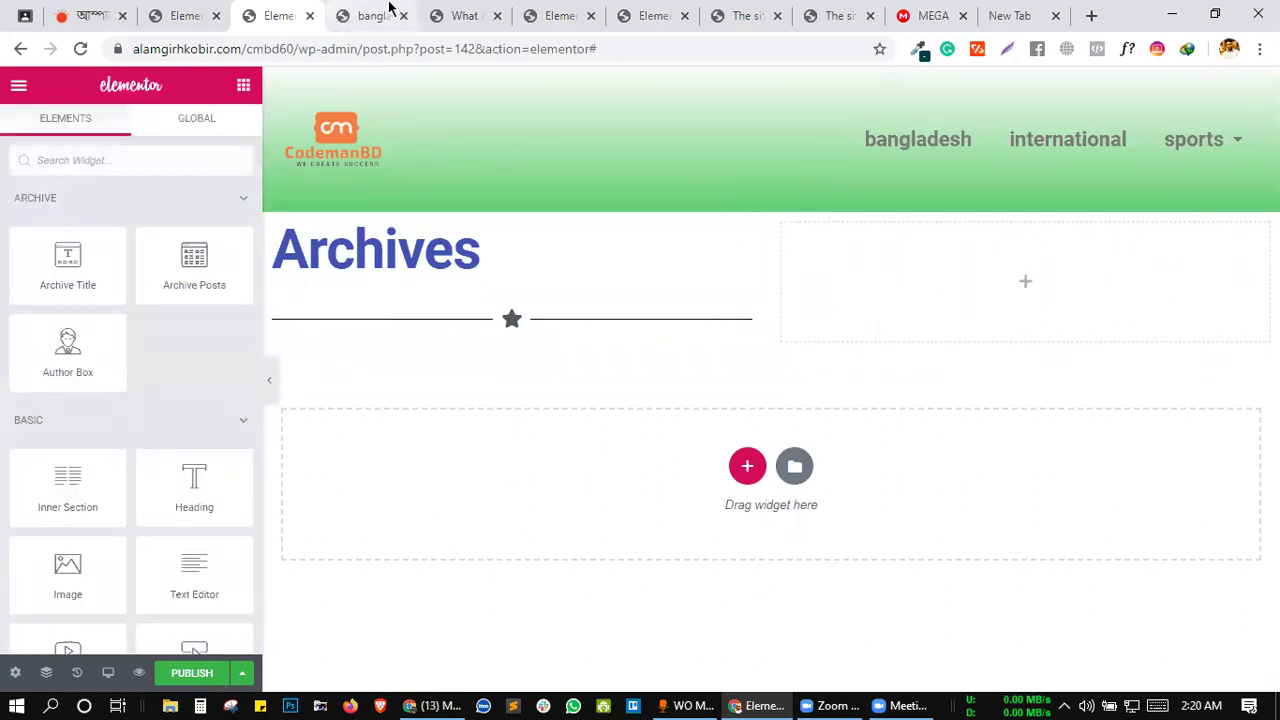
- Load the site's our-home address in the outdated header editor's browser tab and look through the home page's header and post sections
{"action": "left_click", "coordinate": [470, 14]}
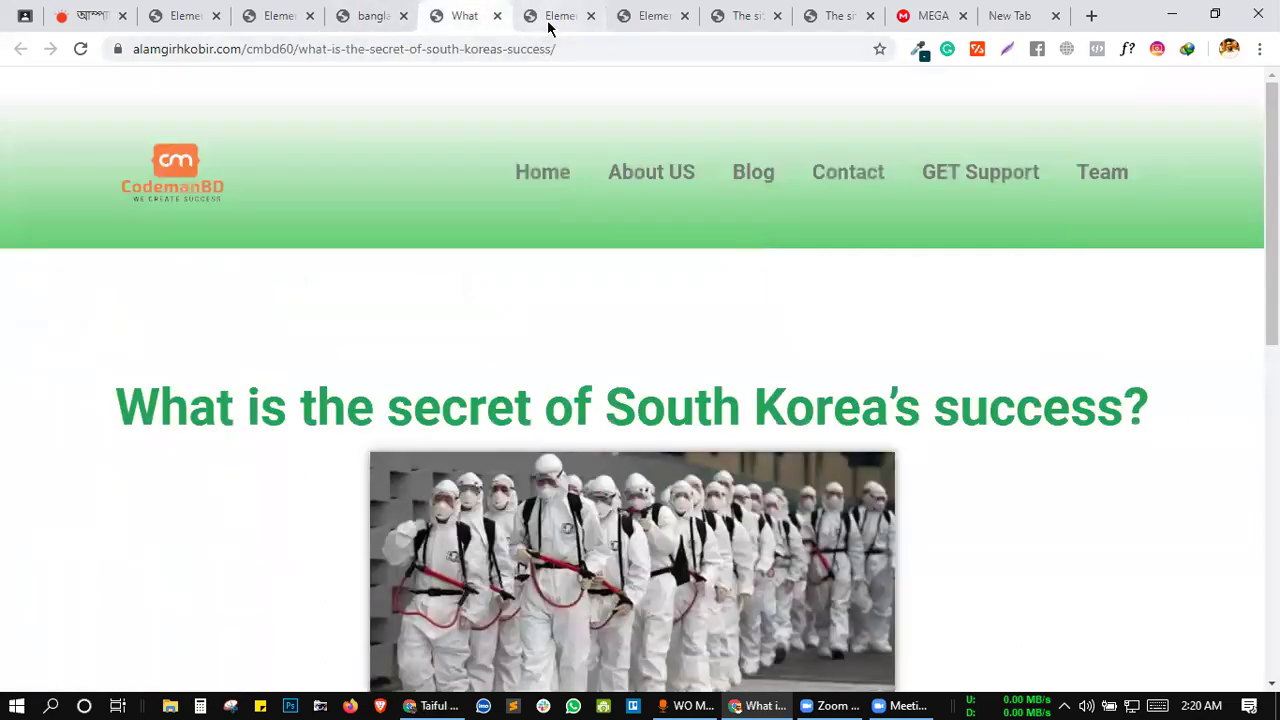
{"action": "left_click", "coordinate": [560, 18]}
{"action": "left_click", "coordinate": [645, 16]}
{"action": "left_click", "coordinate": [560, 16]}
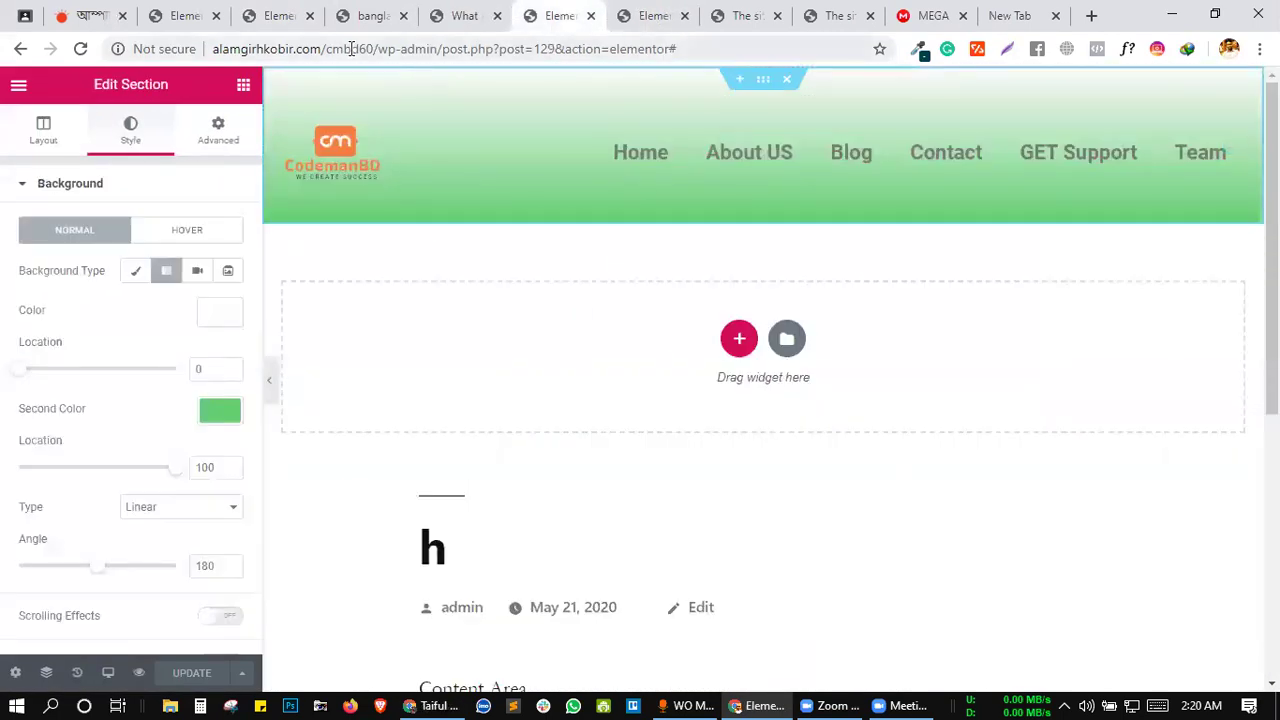
{"action": "left_click_drag", "start_coordinate": [377, 49], "coordinate": [867, 59]}
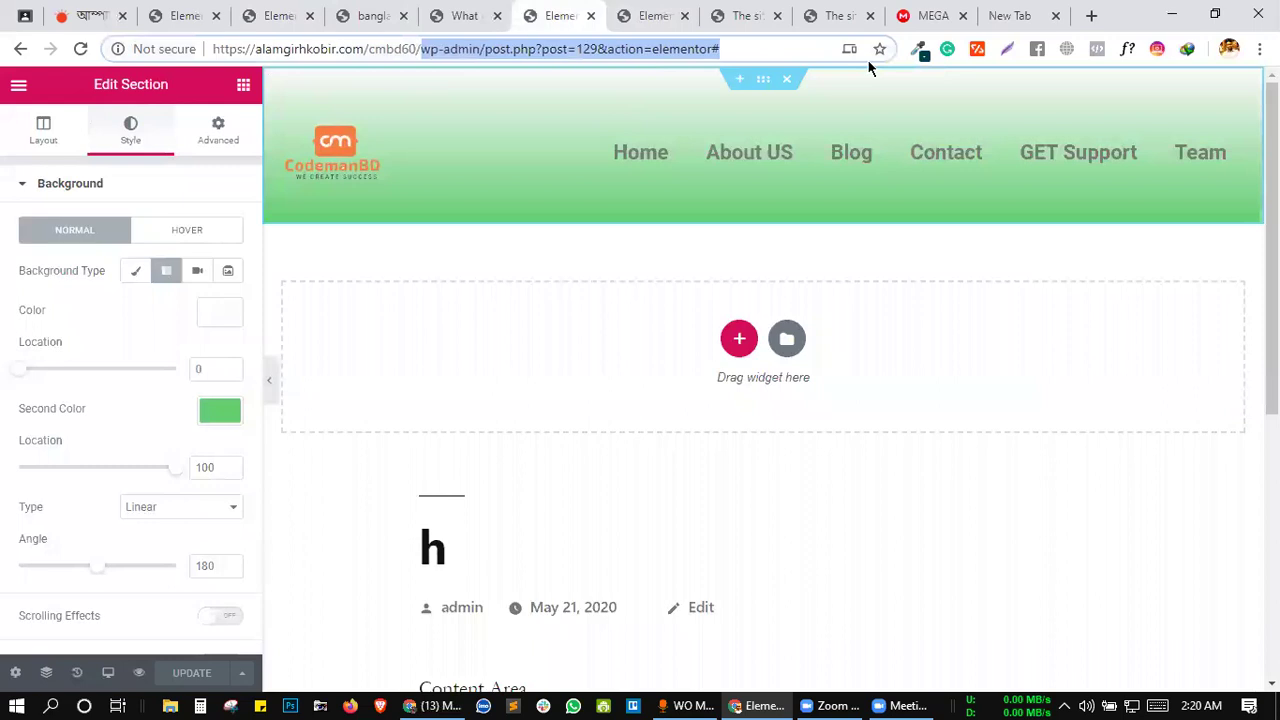
{"action": "type", "text": "our"}
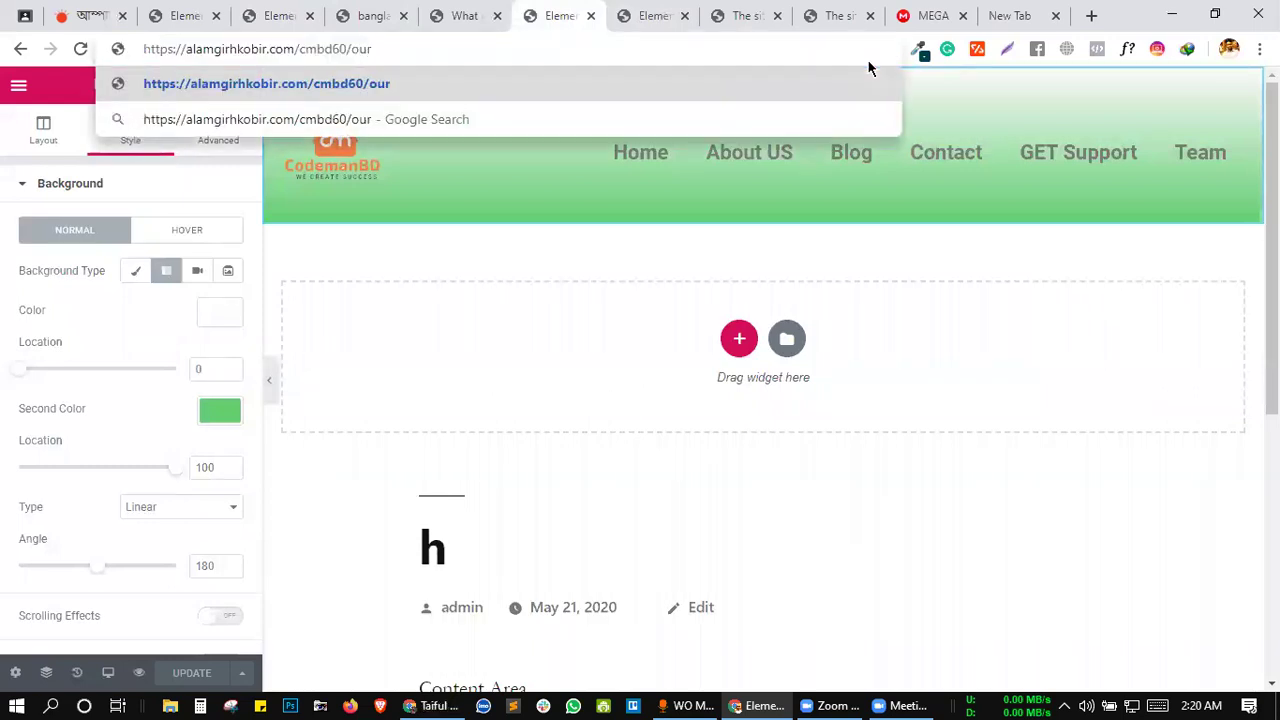
{"action": "type", "text": "-"}
{"action": "type", "text": "me"}
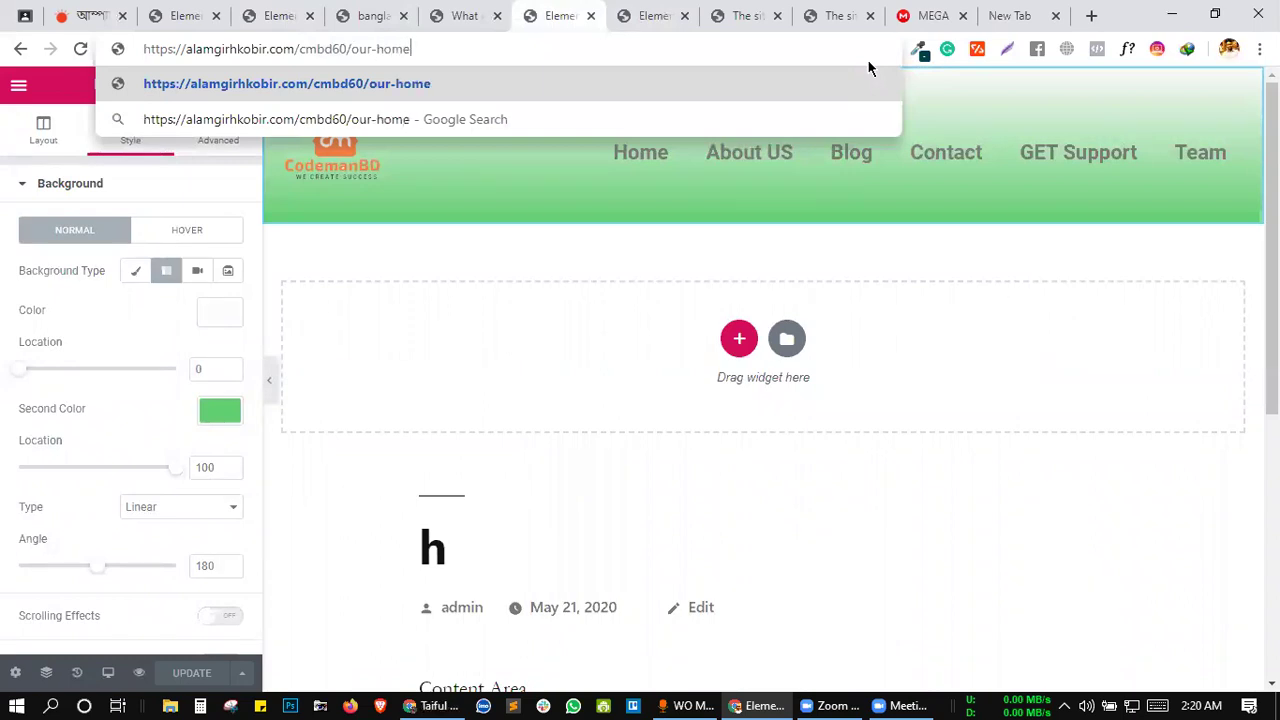
{"action": "key", "text": "Return"}
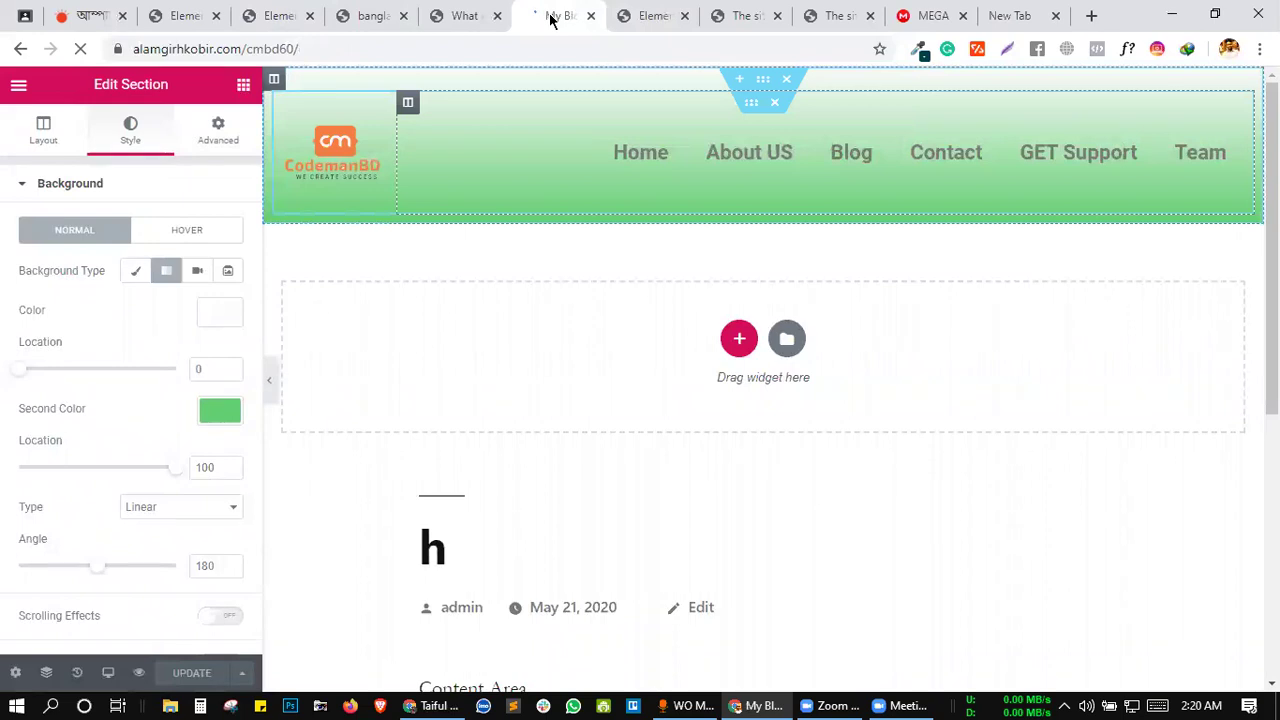
{"action": "scroll", "coordinate": [695, 265], "scroll_direction": "down", "scroll_amount": 1}
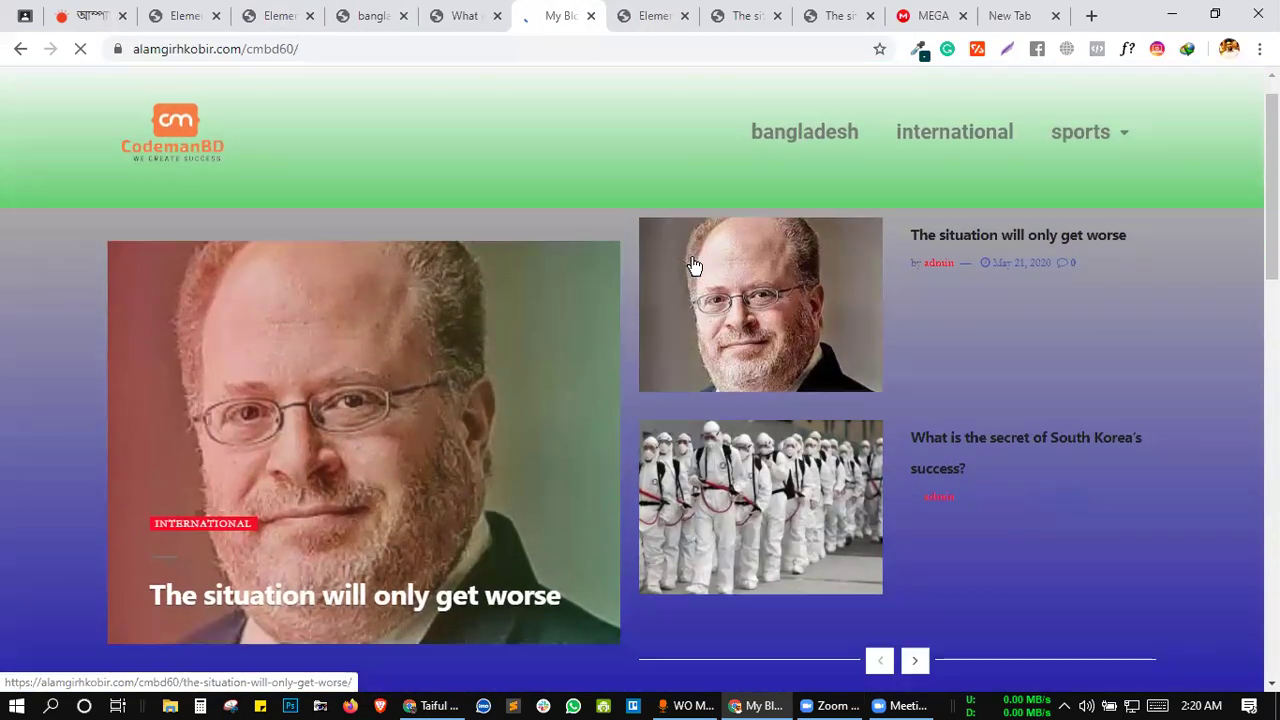
{"action": "scroll", "coordinate": [280, 103], "scroll_direction": "down", "scroll_amount": 5}
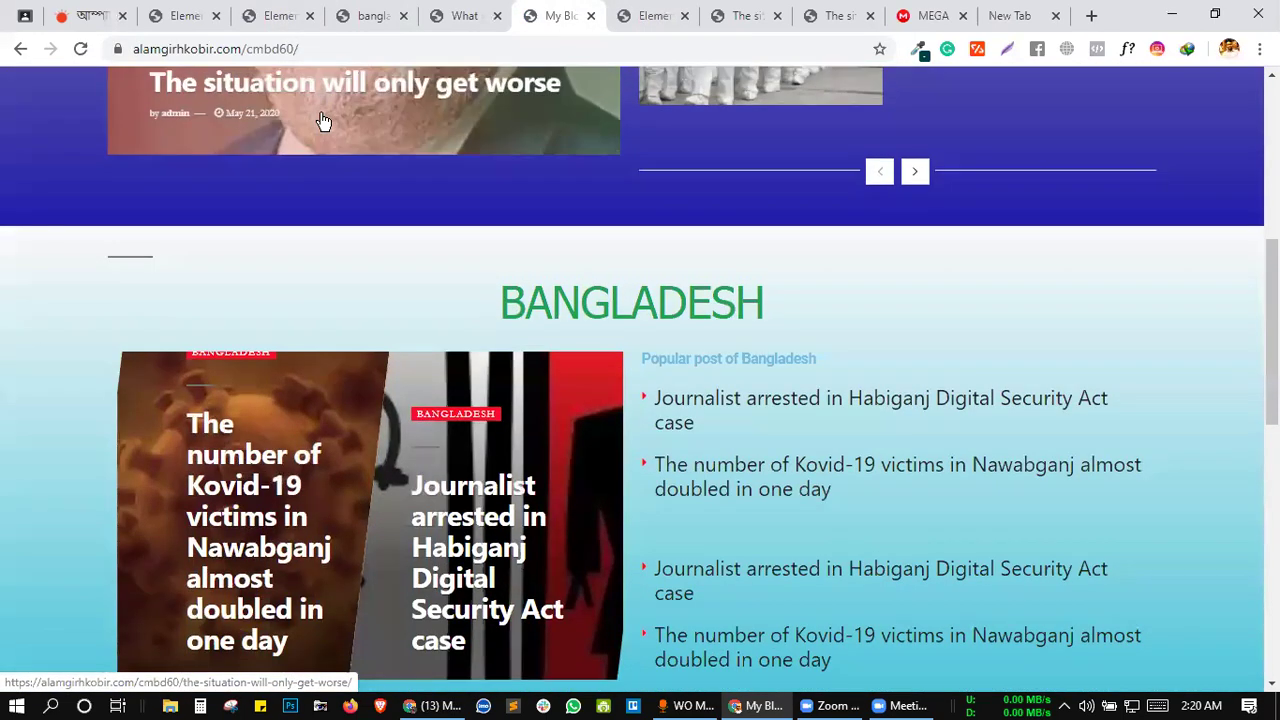
- Switch to the Our Home page's Elementor editor and exit it to the WordPress dashboard
{"action": "scroll", "coordinate": [323, 121], "scroll_direction": "up", "scroll_amount": 5}
{"action": "left_click", "coordinate": [323, 48]}
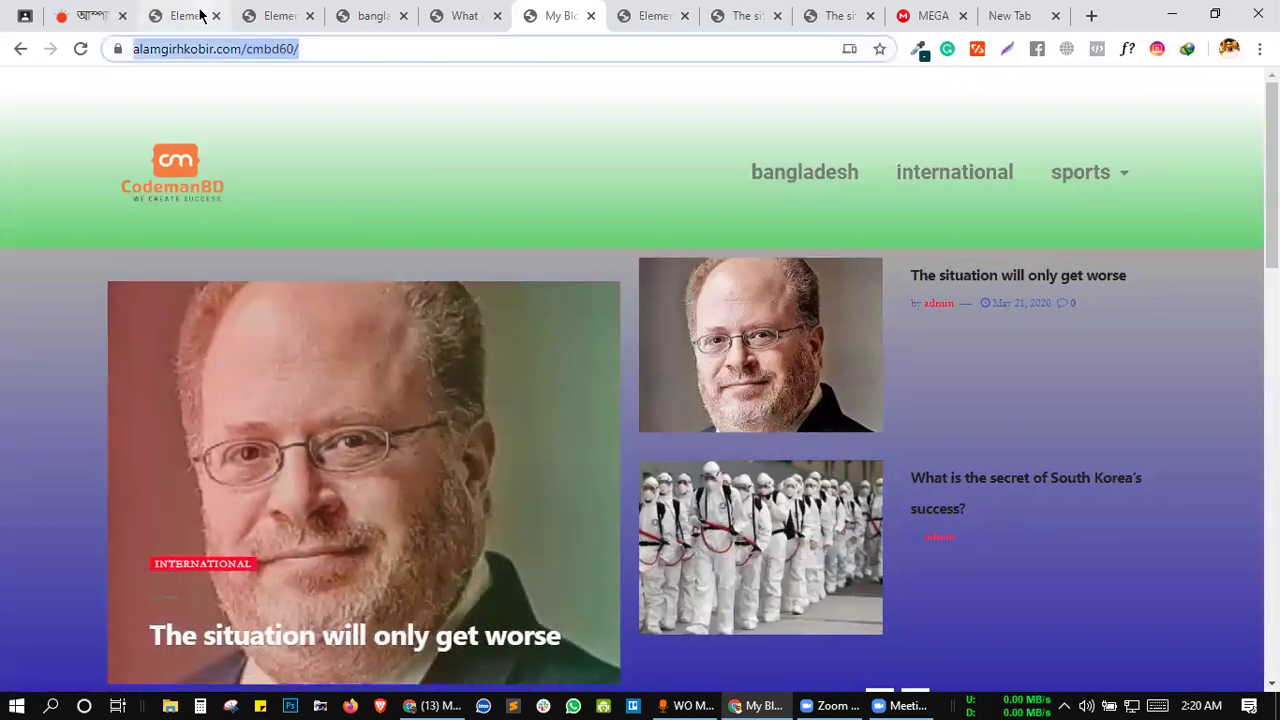
{"action": "key", "text": "ctrl+3"}
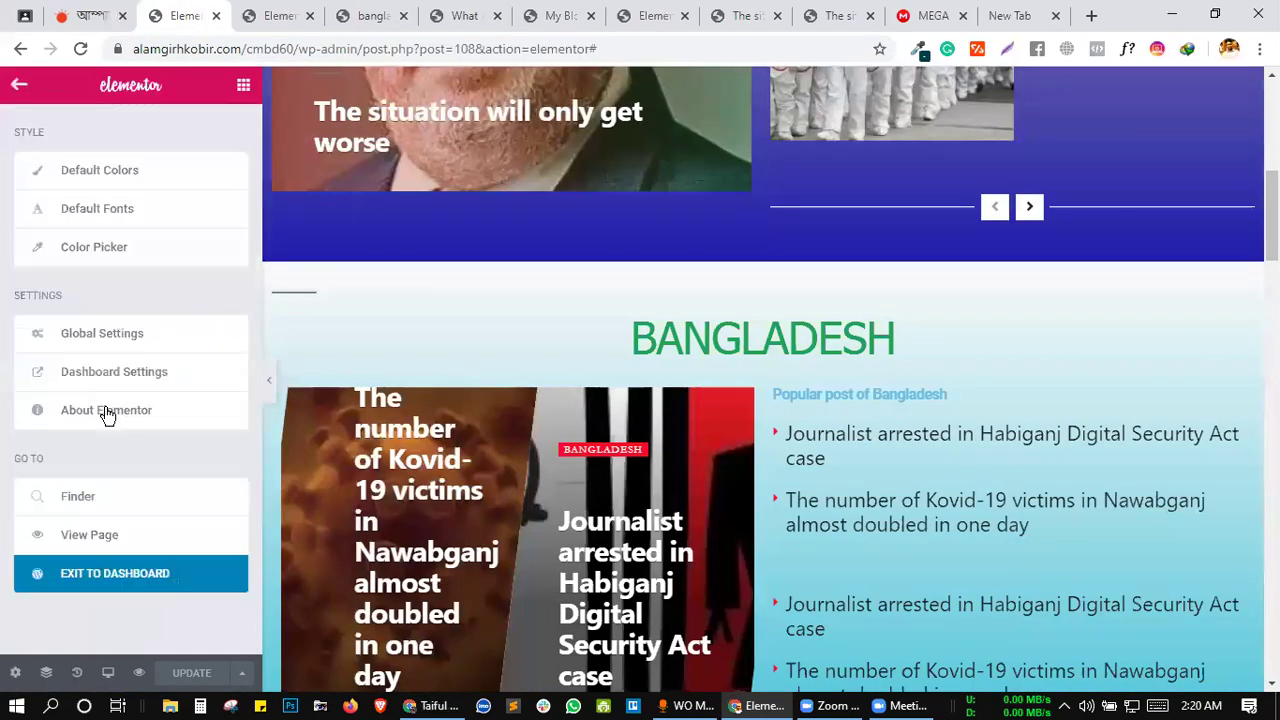
{"action": "left_click", "coordinate": [125, 578]}
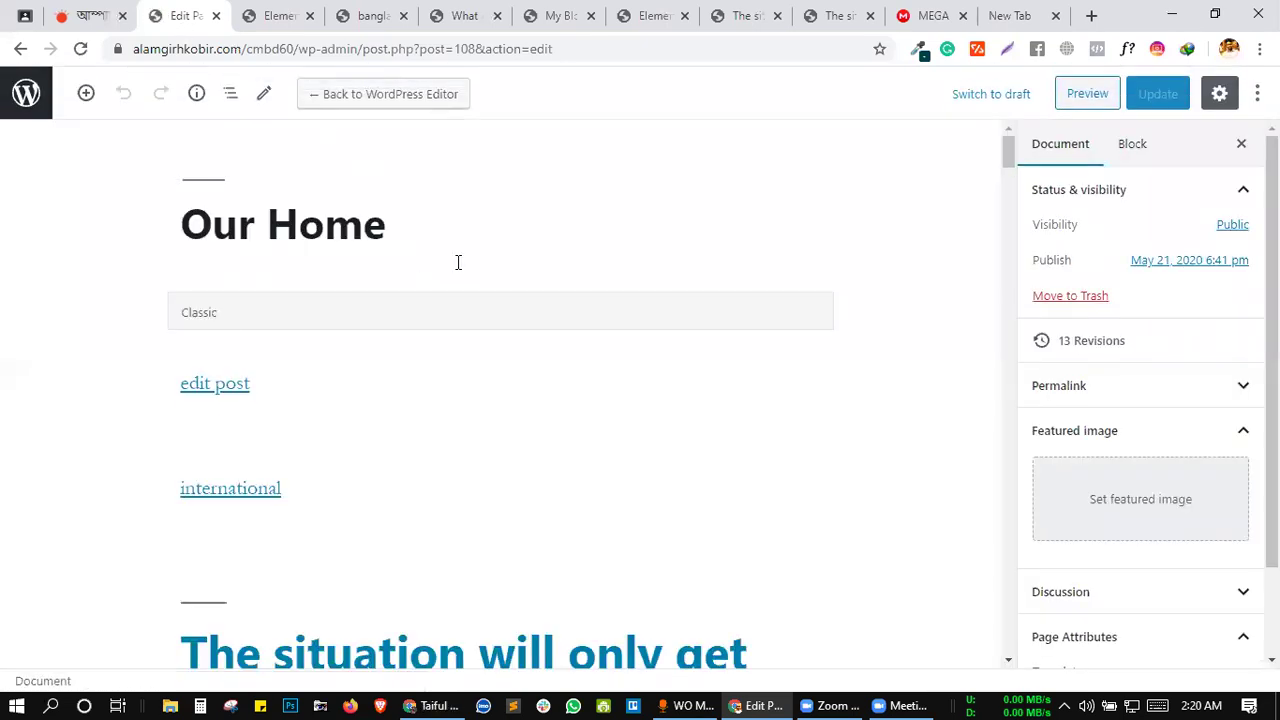
- Return to the archive template's editor and add an Archive Posts widget below the star divider
{"action": "left_click", "coordinate": [287, 15]}
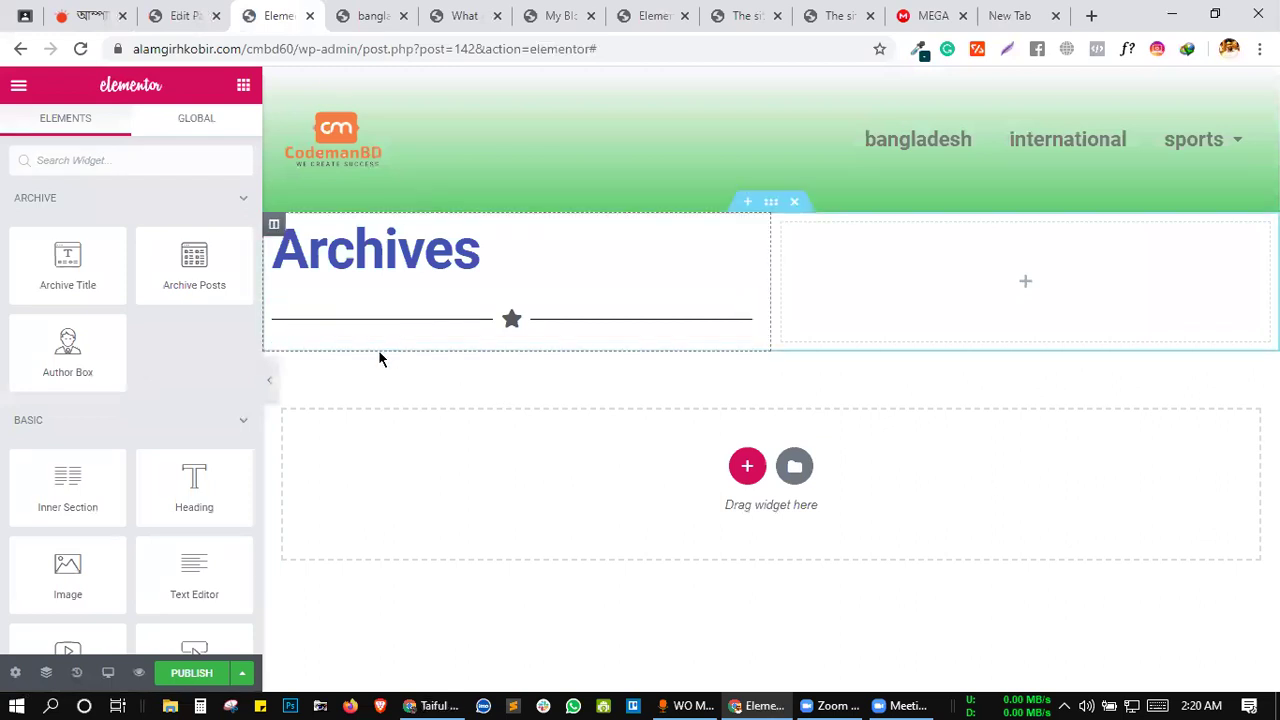
{"action": "left_click_drag", "start_coordinate": [181, 266], "coordinate": [413, 336]}
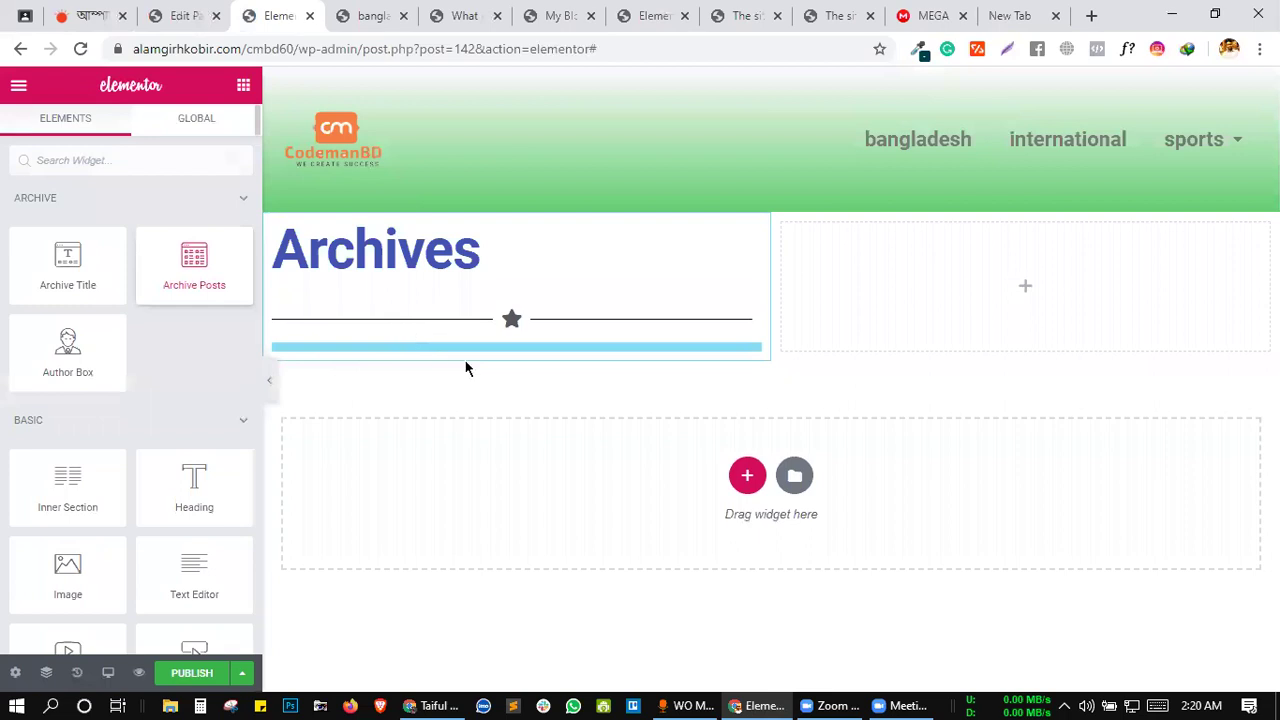
{"action": "left_click_drag", "start_coordinate": [465, 368], "coordinate": [465, 372]}
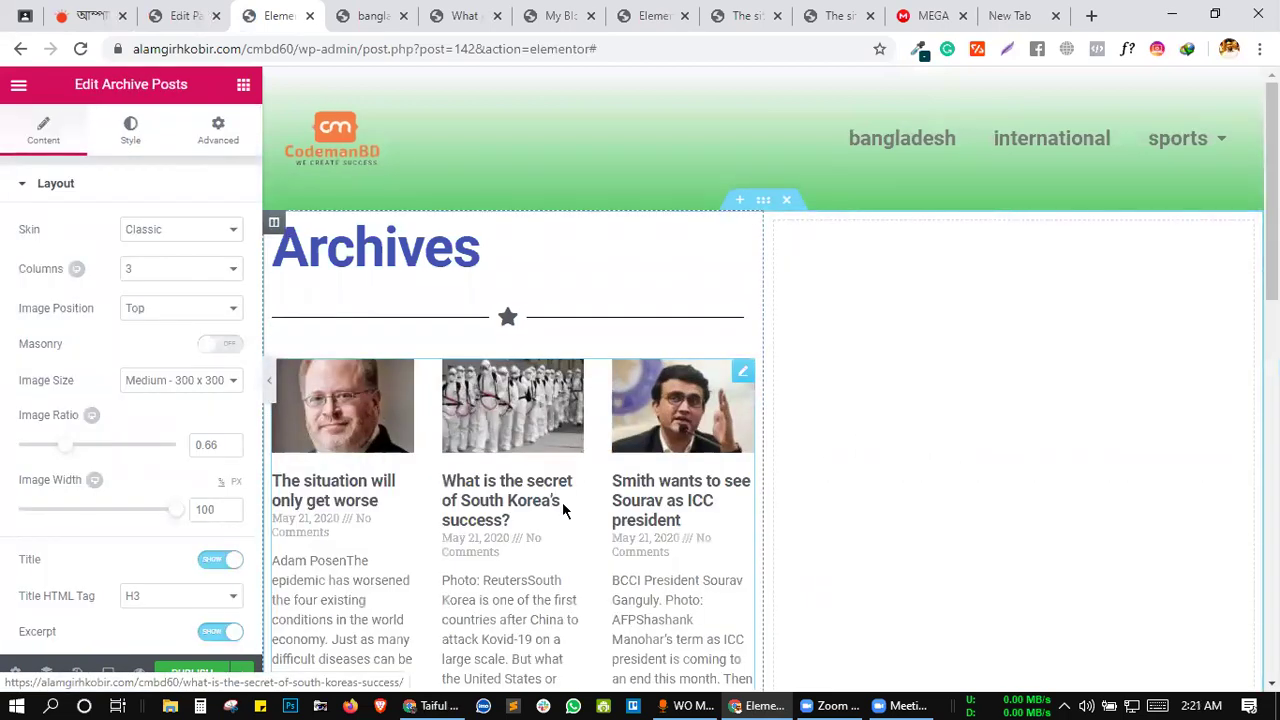
{"action": "scroll", "coordinate": [575, 497], "scroll_direction": "down", "scroll_amount": 1}
{"action": "scroll", "coordinate": [575, 488], "scroll_direction": "down", "scroll_amount": 4}
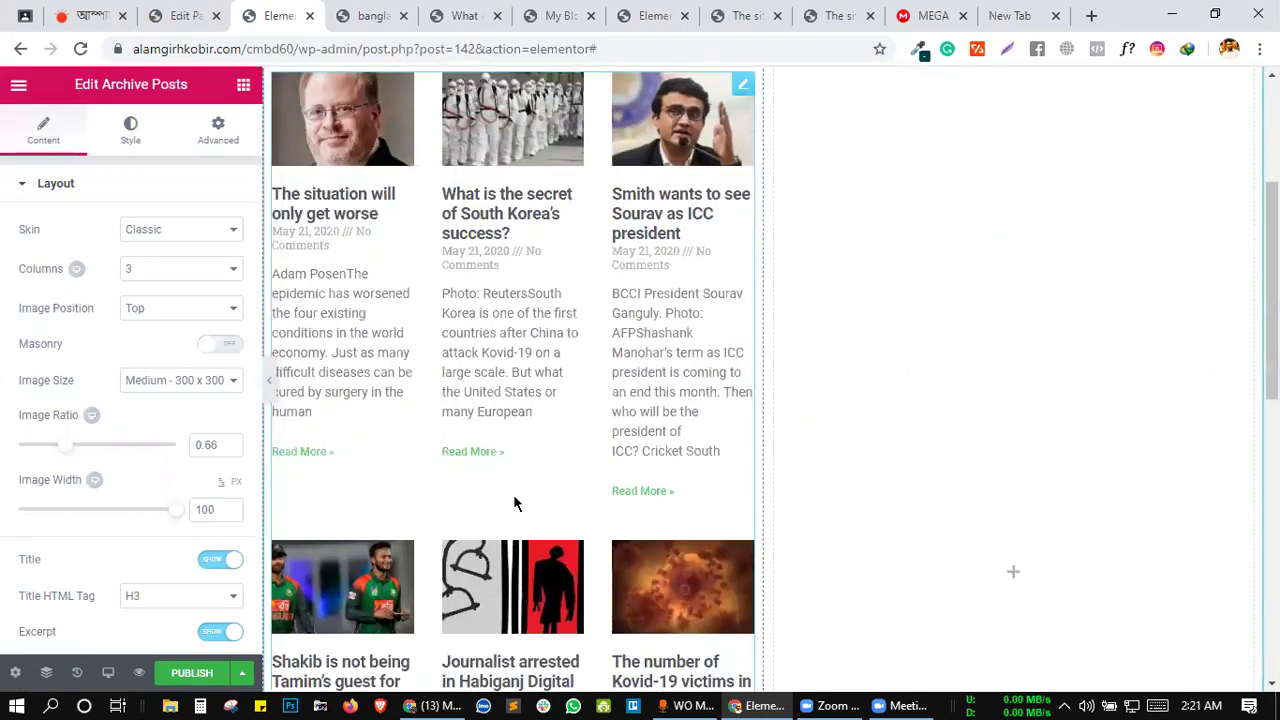
- Open the Navigator and delete the empty column beside the archive posts
{"action": "right_click", "coordinate": [1002, 216]}
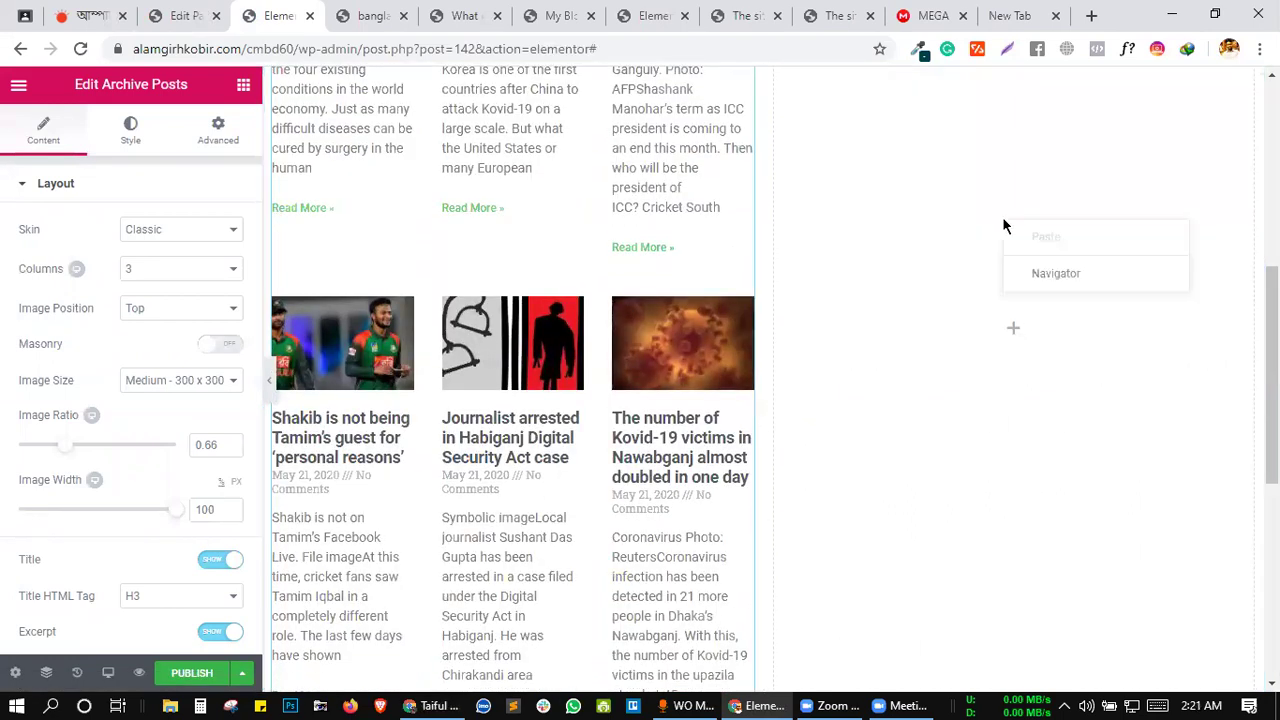
{"action": "left_click", "coordinate": [1049, 278]}
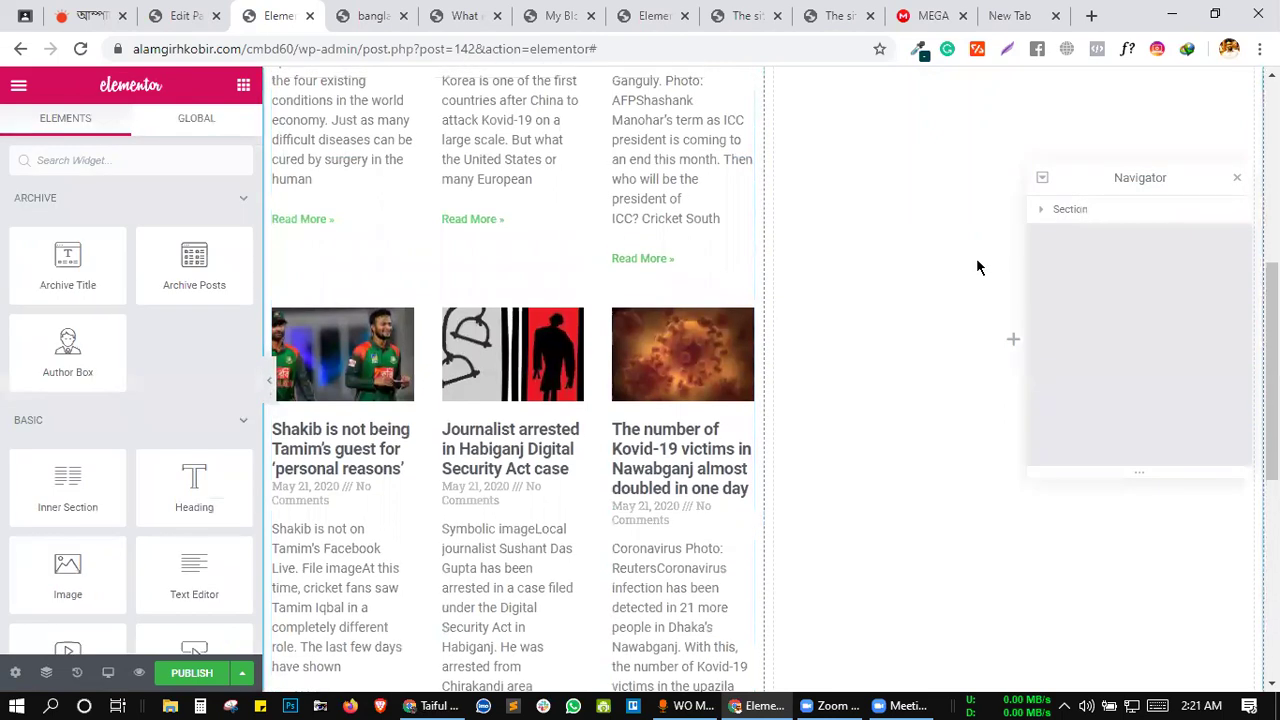
{"action": "scroll", "coordinate": [977, 266], "scroll_direction": "up", "scroll_amount": 5}
{"action": "right_click", "coordinate": [777, 229]}
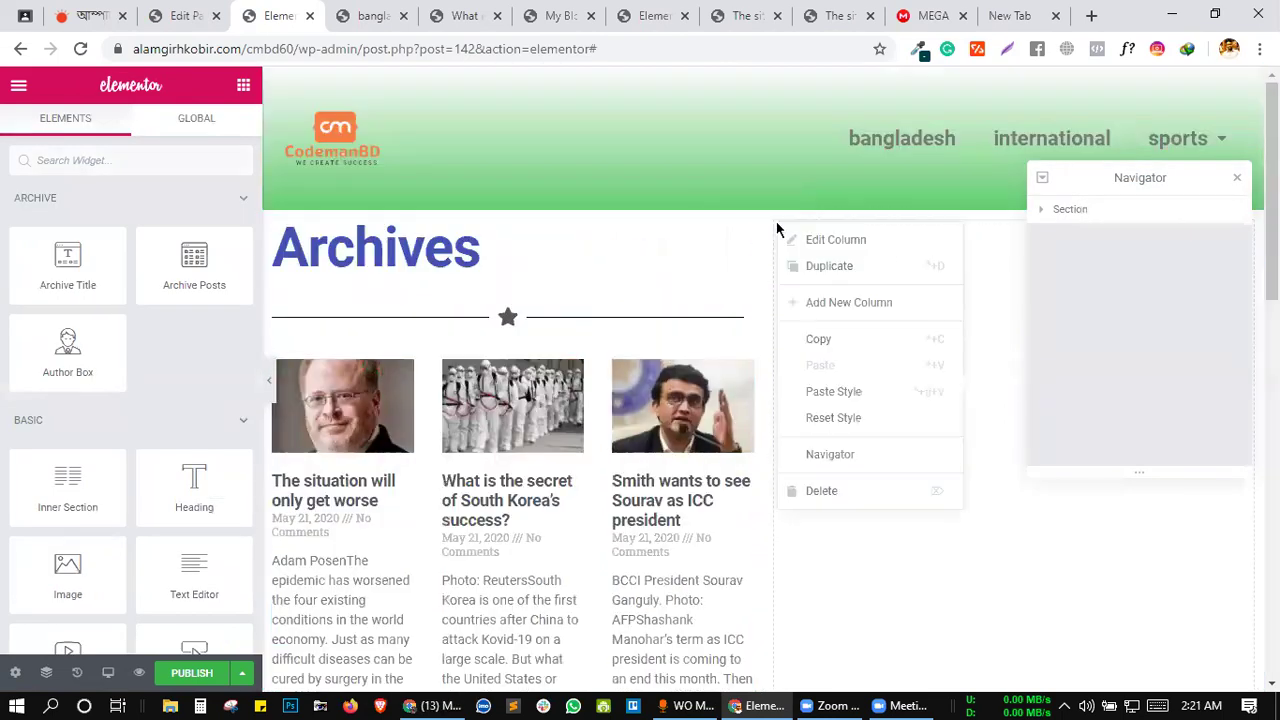
{"action": "left_click", "coordinate": [843, 490]}
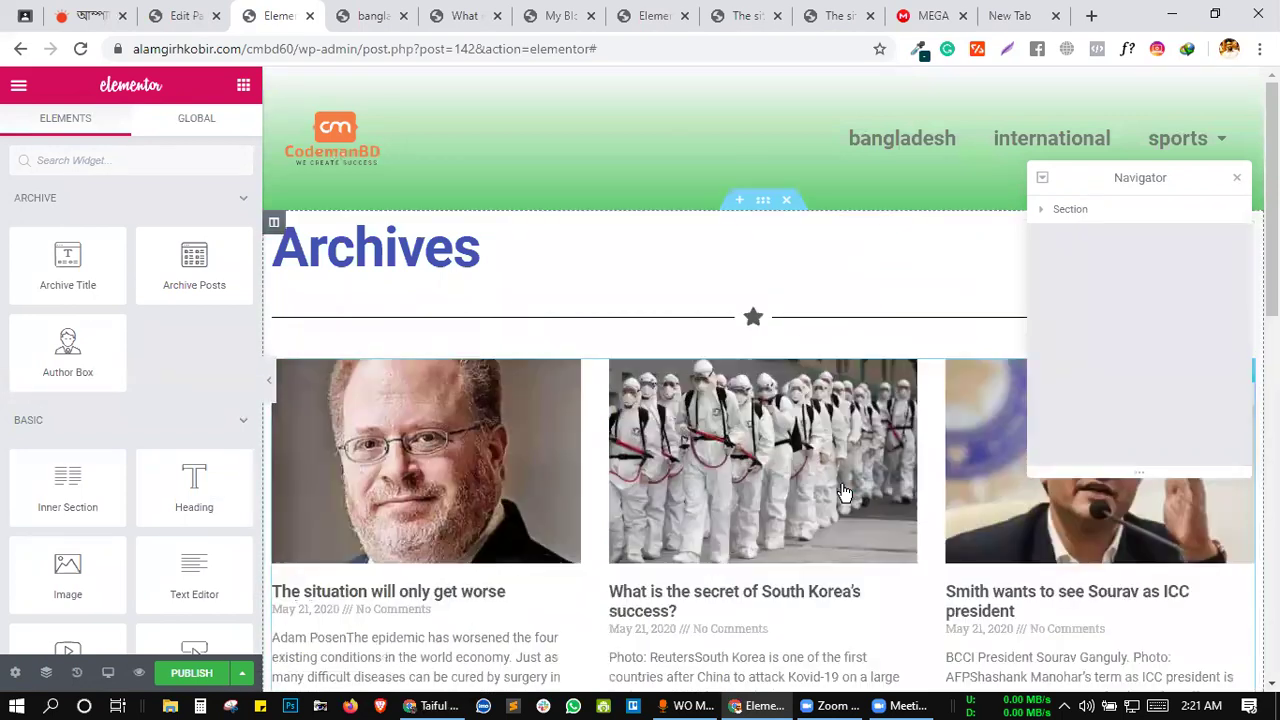
- Set the archive title's alignment to center
{"action": "scroll", "coordinate": [843, 490], "scroll_direction": "down", "scroll_amount": 2}
{"action": "scroll", "coordinate": [597, 234], "scroll_direction": "up", "scroll_amount": 1}
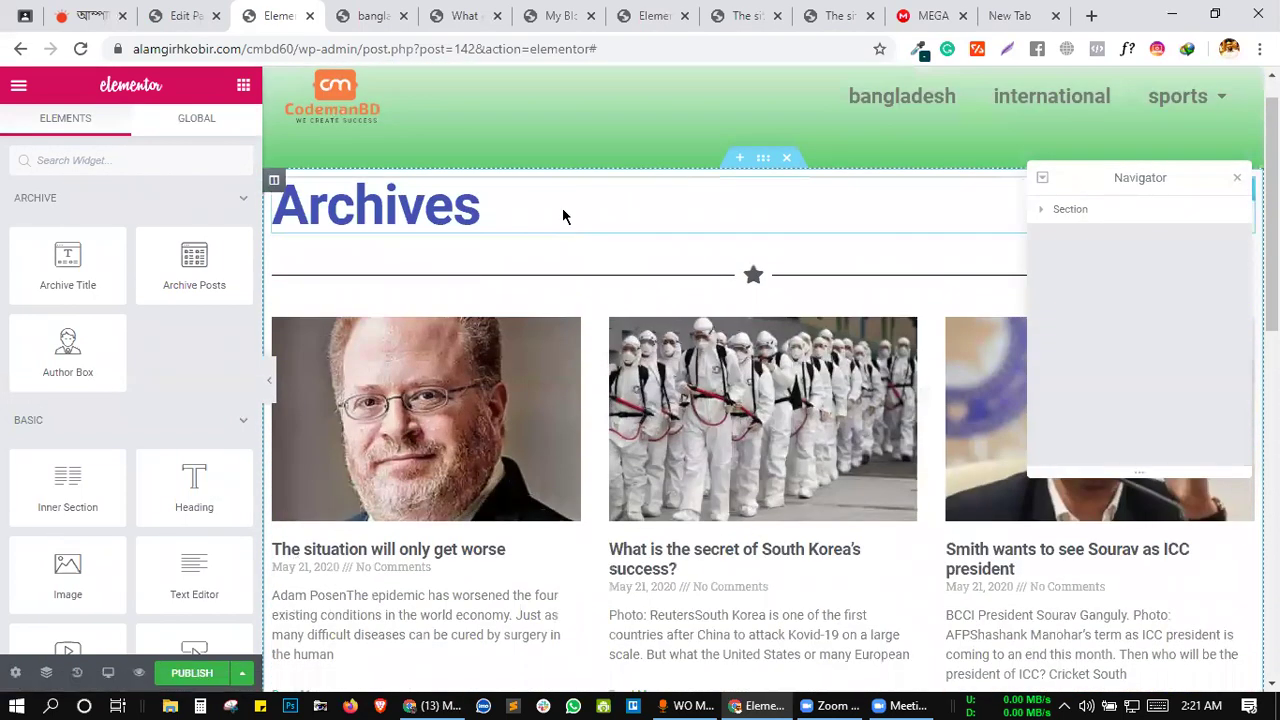
{"action": "left_click", "coordinate": [562, 207]}
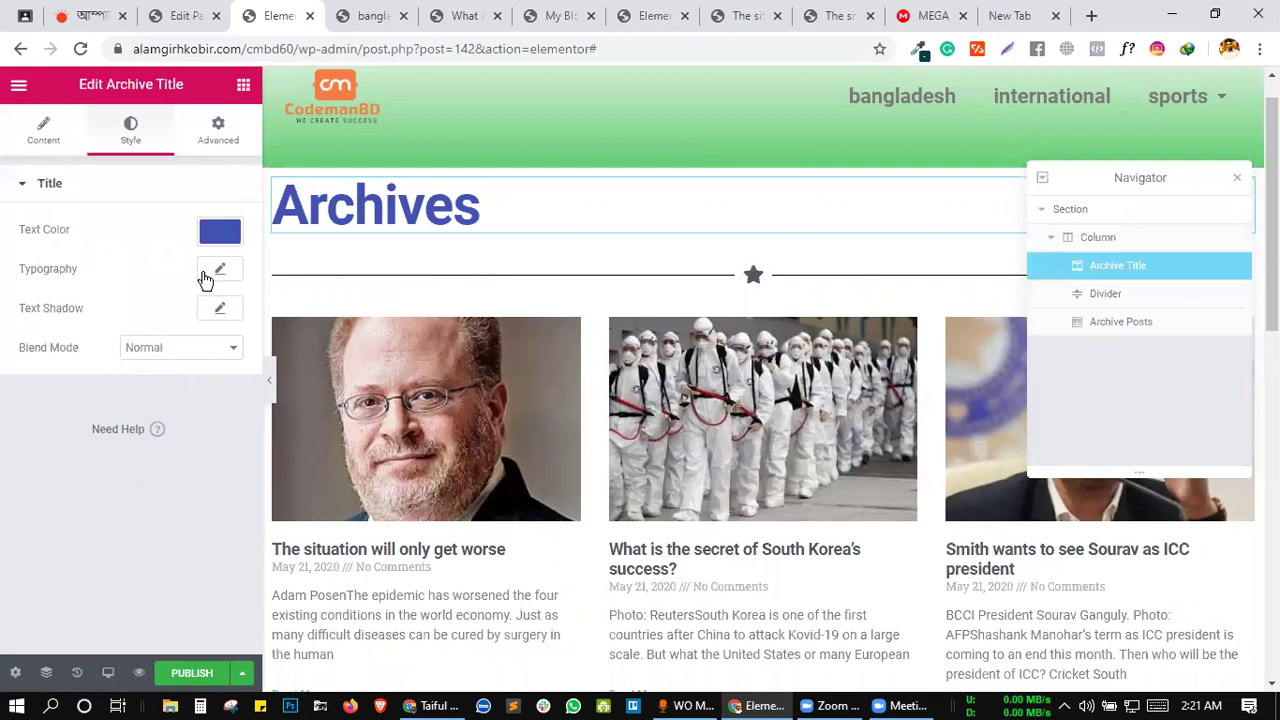
{"action": "left_click", "coordinate": [66, 140]}
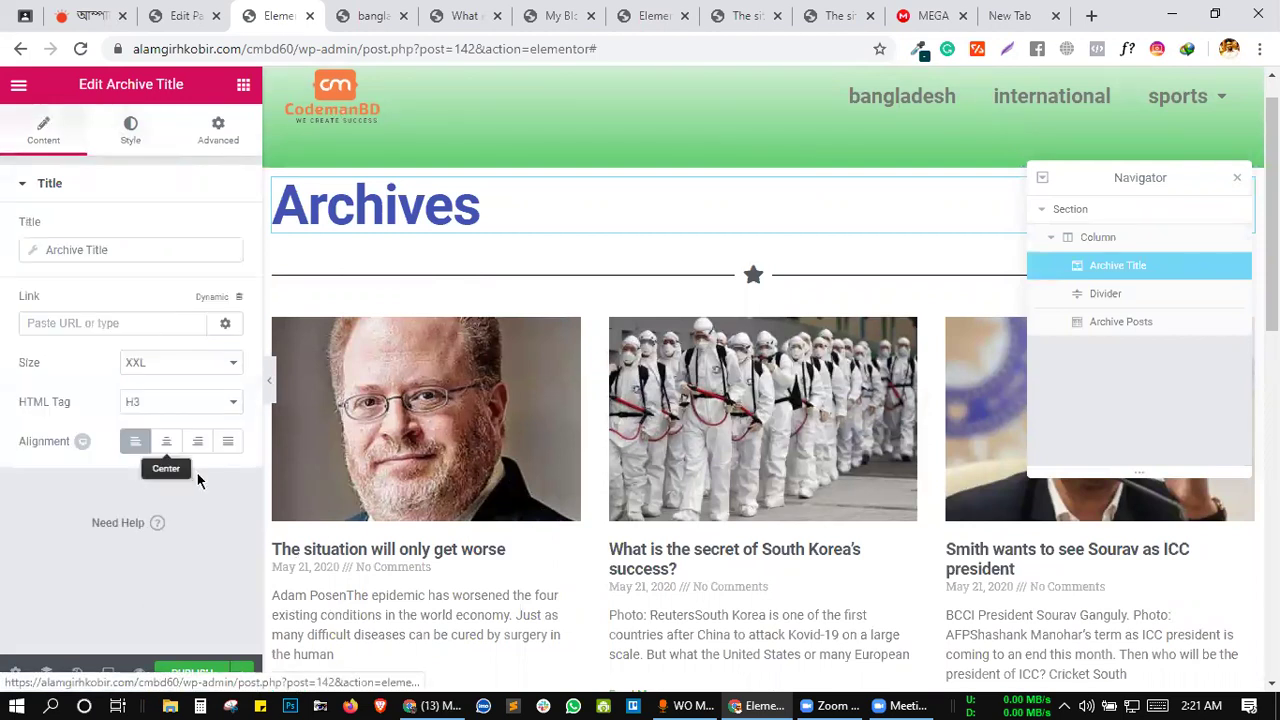
{"action": "left_click", "coordinate": [170, 448]}
- Look over the archive post grid and examine the Archive Posts widget's layout settings, including excerpt, meta data and read more
{"action": "scroll", "coordinate": [655, 483], "scroll_direction": "down", "scroll_amount": 2}
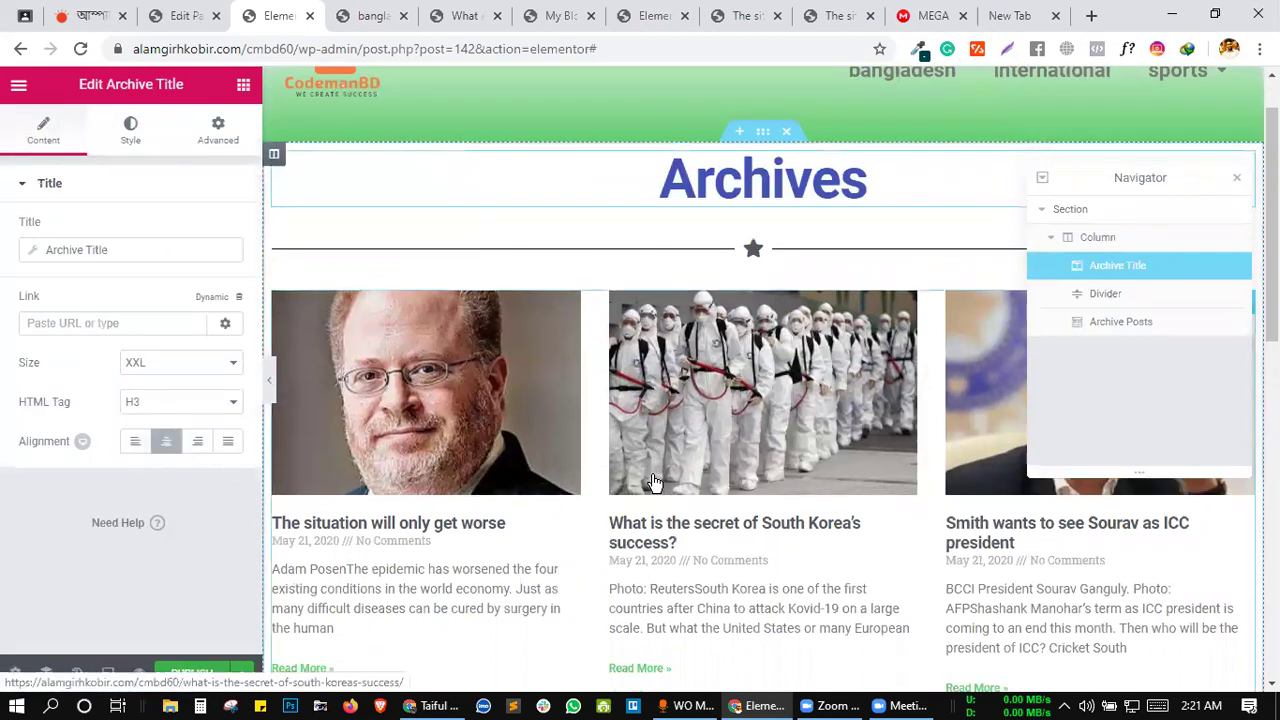
{"action": "scroll", "coordinate": [655, 483], "scroll_direction": "down", "scroll_amount": 6}
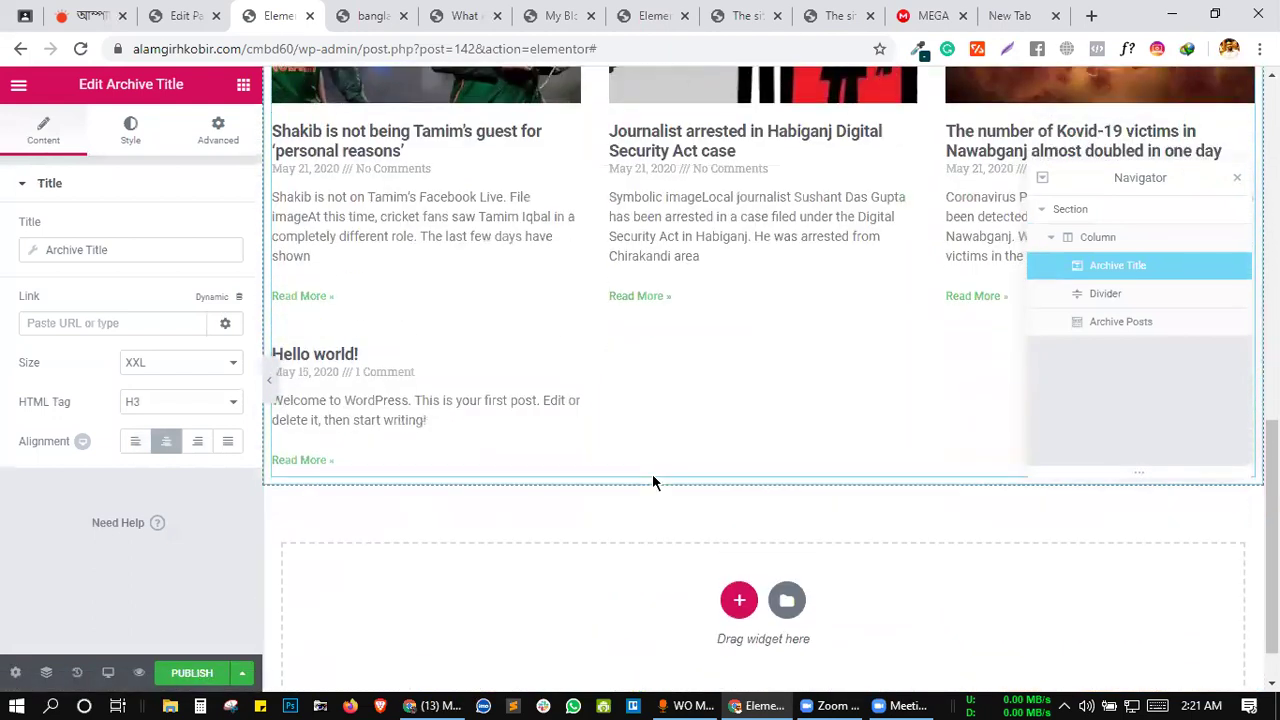
{"action": "scroll", "coordinate": [603, 345], "scroll_direction": "up", "scroll_amount": 4}
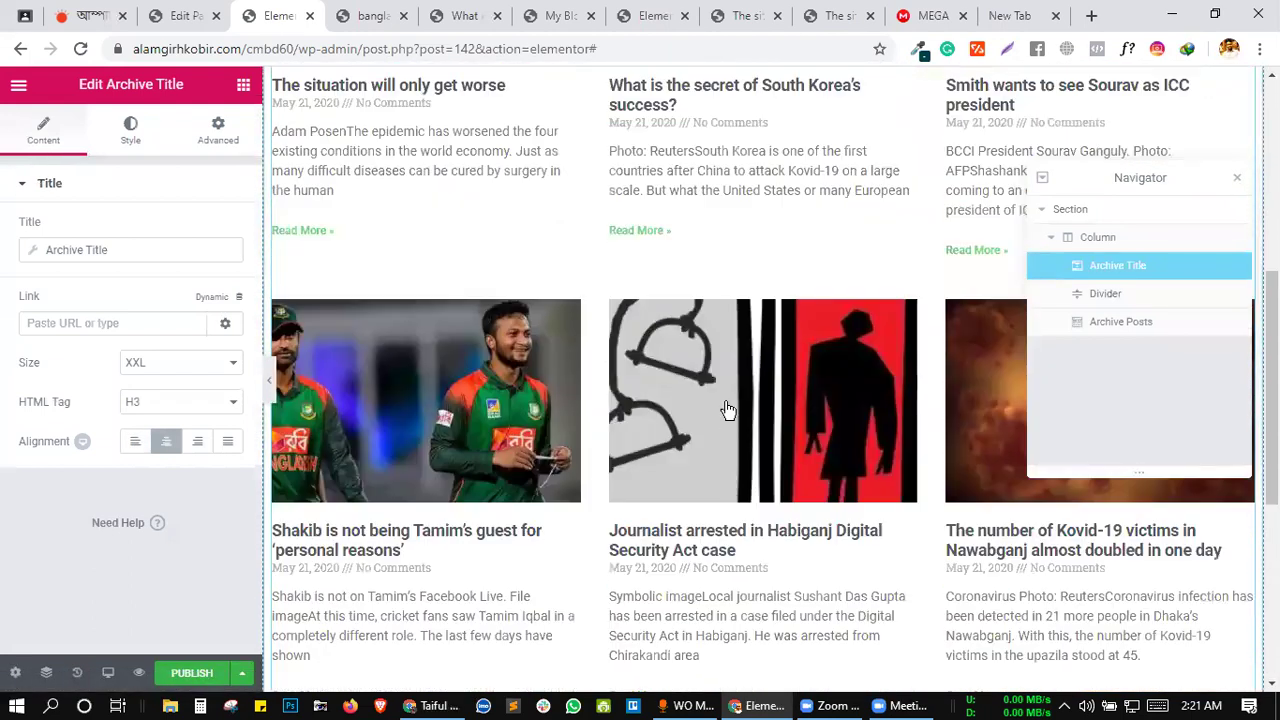
{"action": "scroll", "coordinate": [736, 326], "scroll_direction": "up", "scroll_amount": 5}
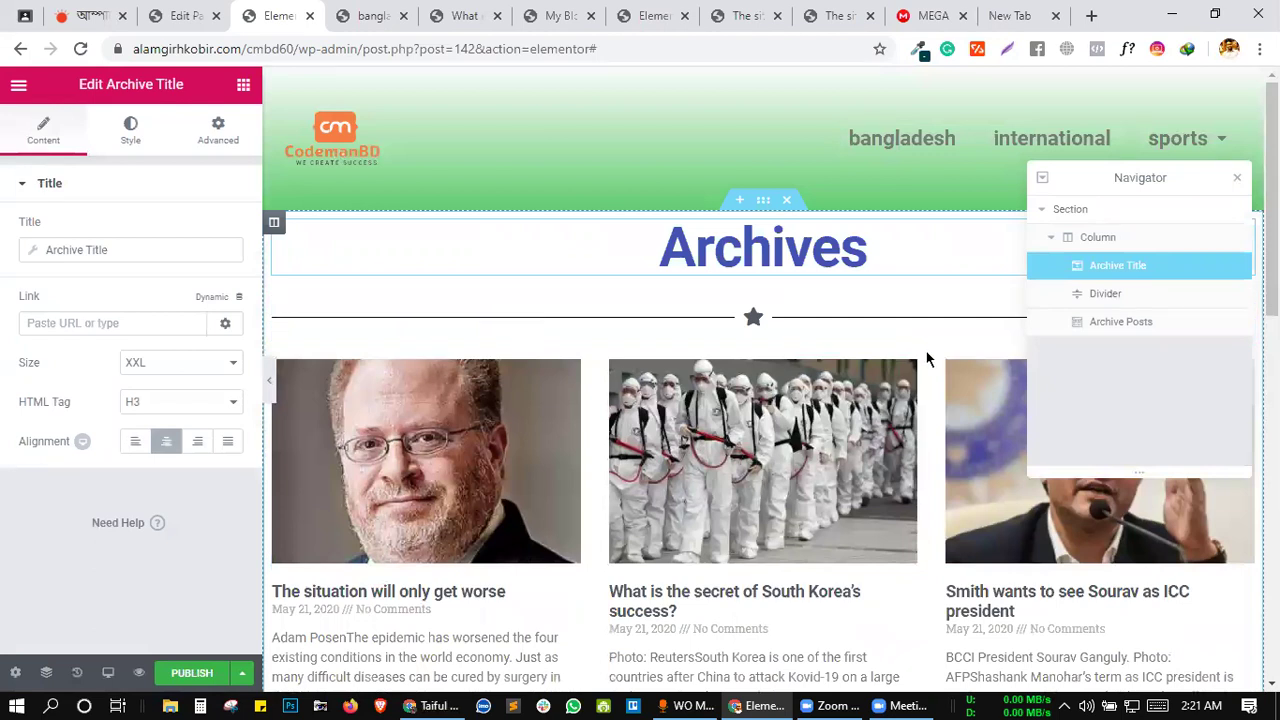
{"action": "left_click", "coordinate": [928, 372]}
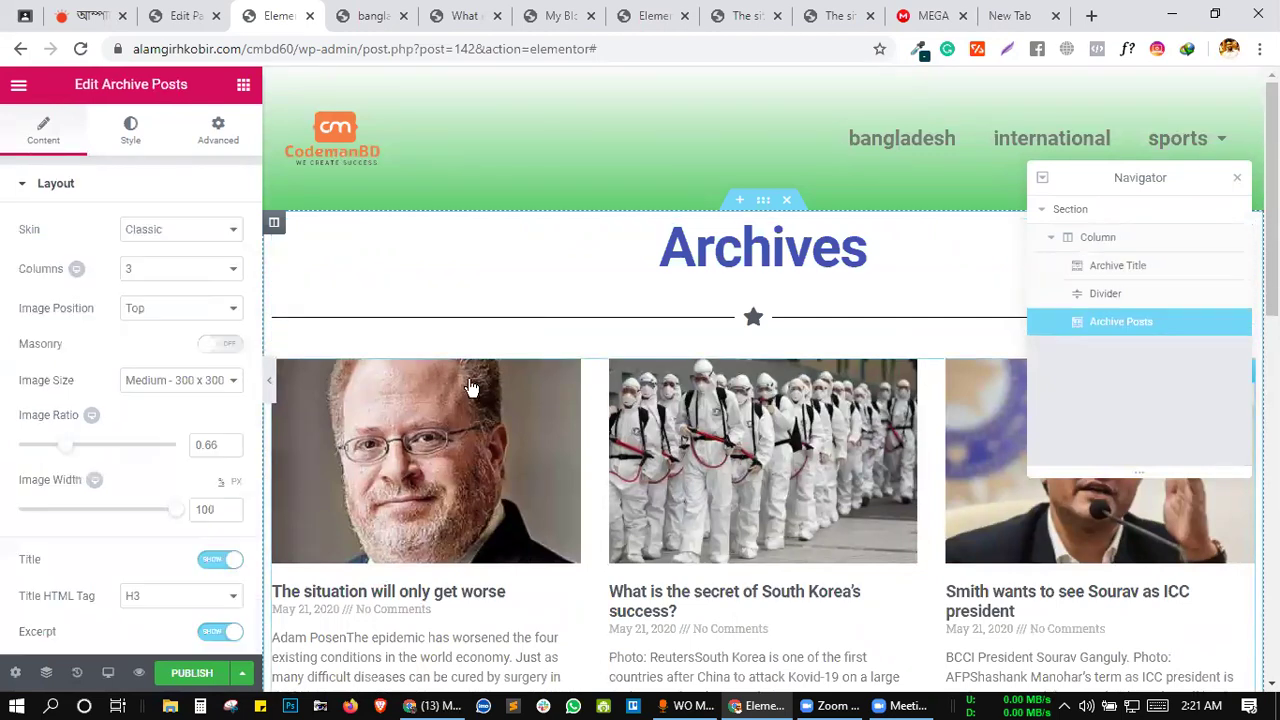
{"action": "scroll", "coordinate": [136, 331], "scroll_direction": "down", "scroll_amount": 1}
{"action": "scroll", "coordinate": [136, 331], "scroll_direction": "up", "scroll_amount": 1}
{"action": "scroll", "coordinate": [136, 331], "scroll_direction": "down", "scroll_amount": 2}
{"action": "scroll", "coordinate": [136, 331], "scroll_direction": "down", "scroll_amount": 1}
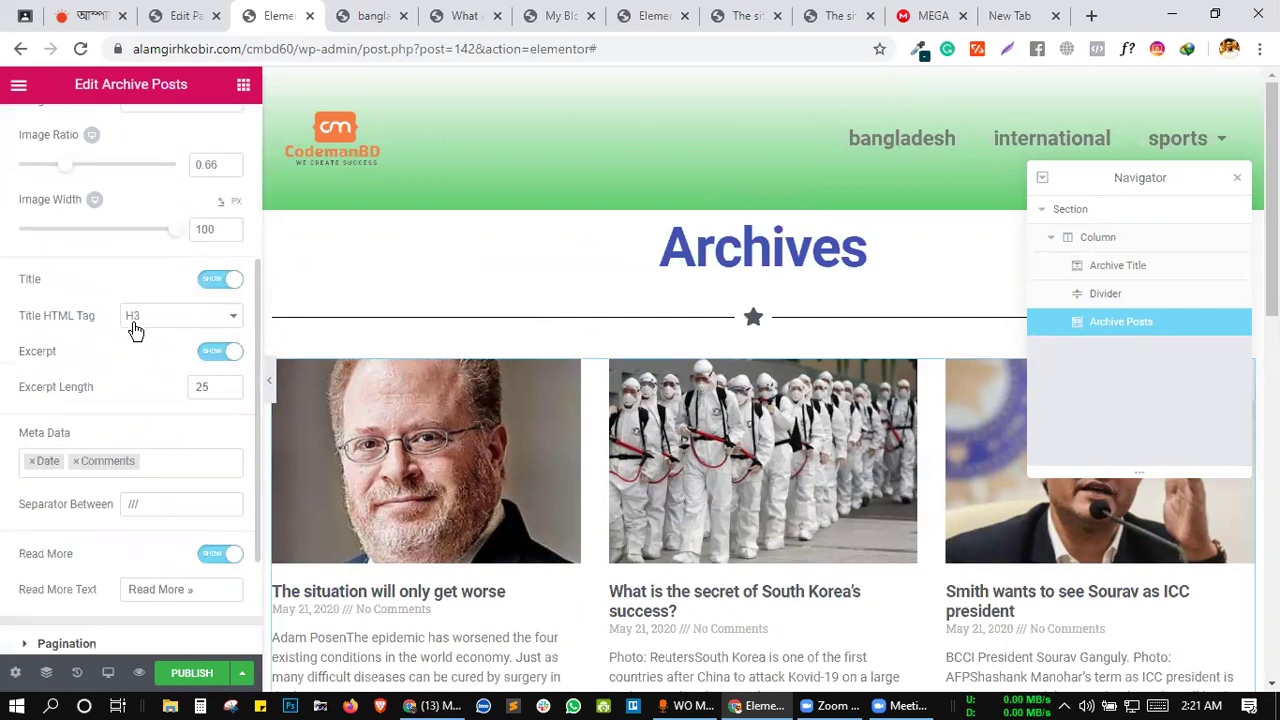
{"action": "scroll", "coordinate": [146, 425], "scroll_direction": "down", "scroll_amount": 2}
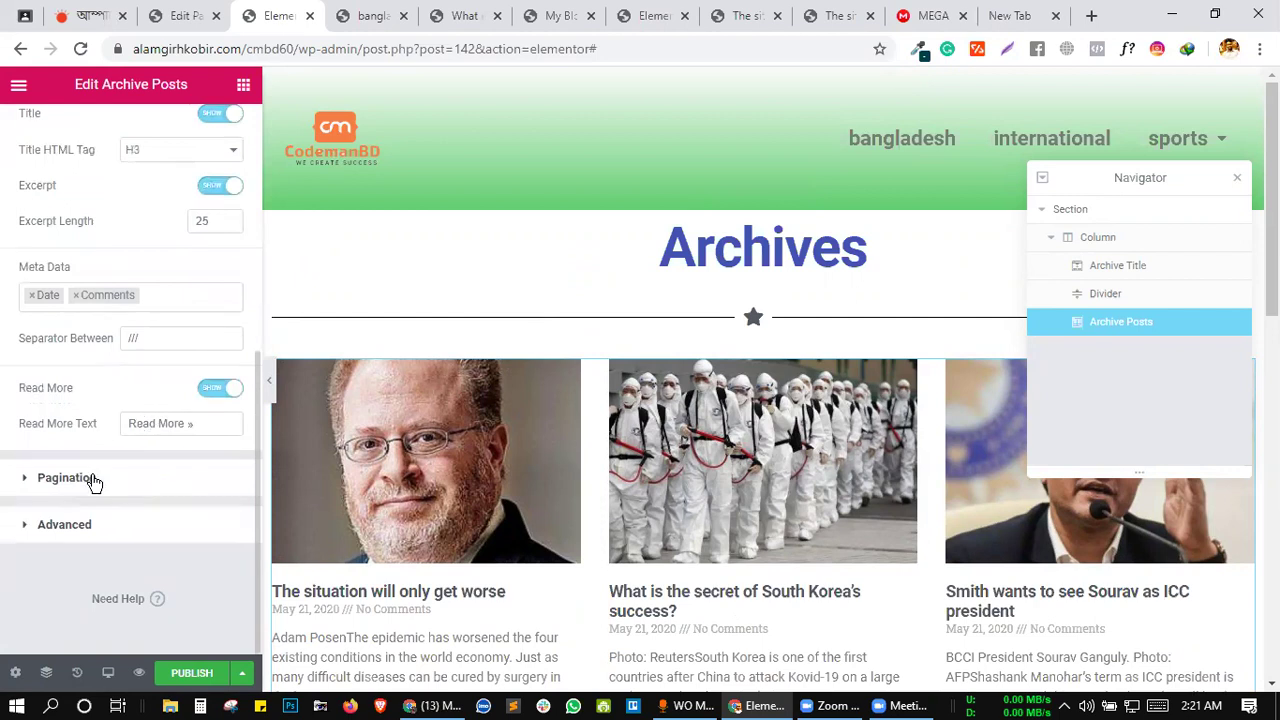
{"action": "scroll", "coordinate": [350, 379], "scroll_direction": "down", "scroll_amount": 8}
{"action": "scroll", "coordinate": [561, 427], "scroll_direction": "up", "scroll_amount": 6}
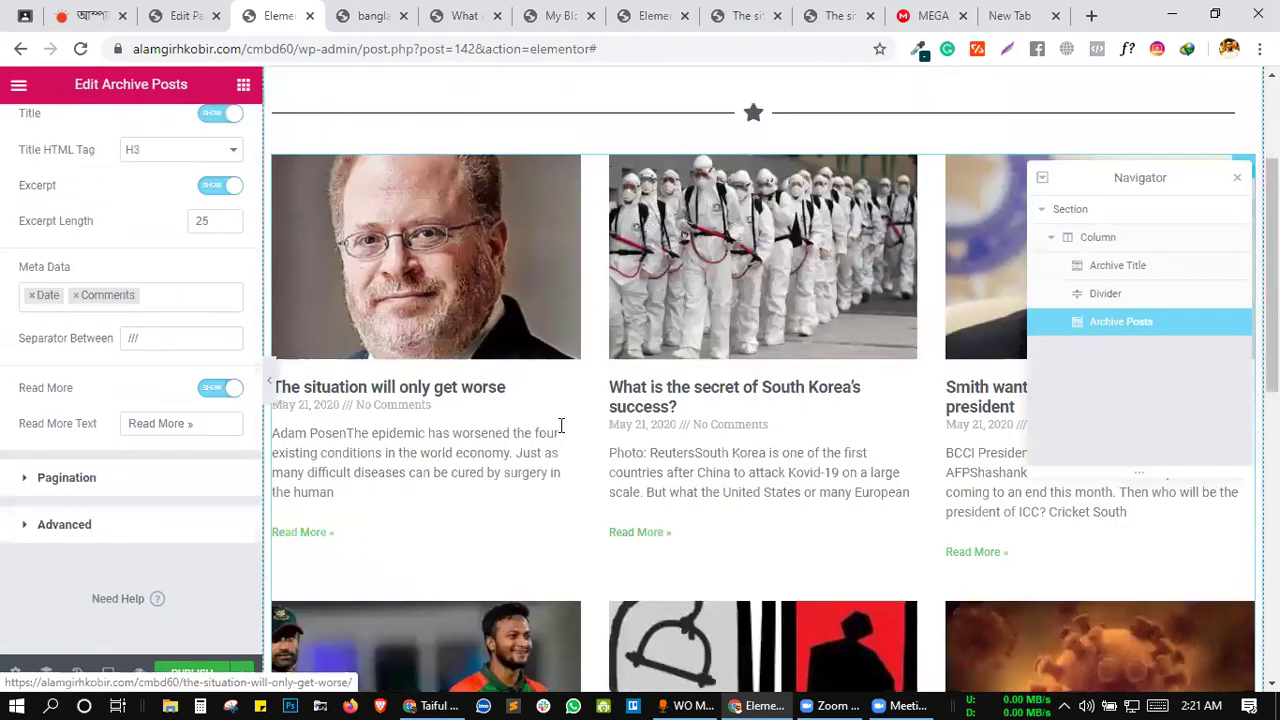
{"action": "scroll", "coordinate": [561, 427], "scroll_direction": "down", "scroll_amount": 7}
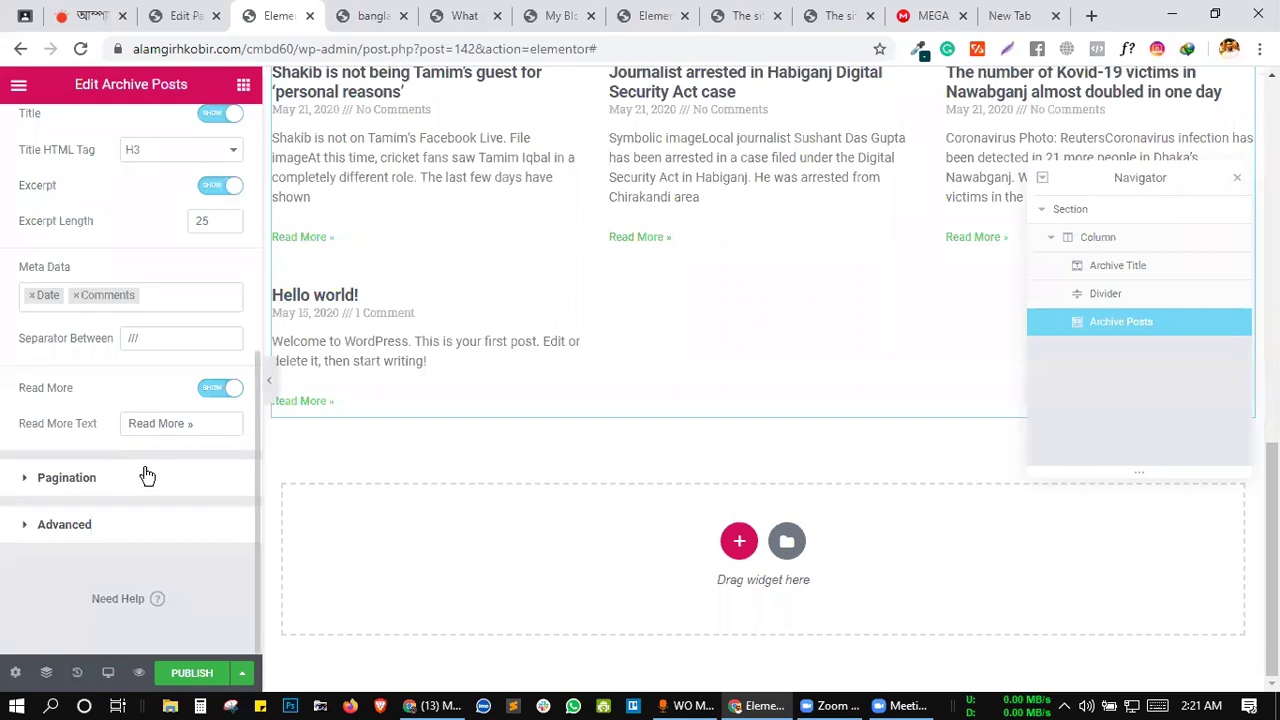
- Set the archive posts' pagination to Numbers, leaving Shorten off, and close the Navigator
{"action": "left_click", "coordinate": [147, 477]}
{"action": "left_click", "coordinate": [160, 314]}
{"action": "left_click", "coordinate": [155, 277]}
{"action": "left_click", "coordinate": [155, 277]}
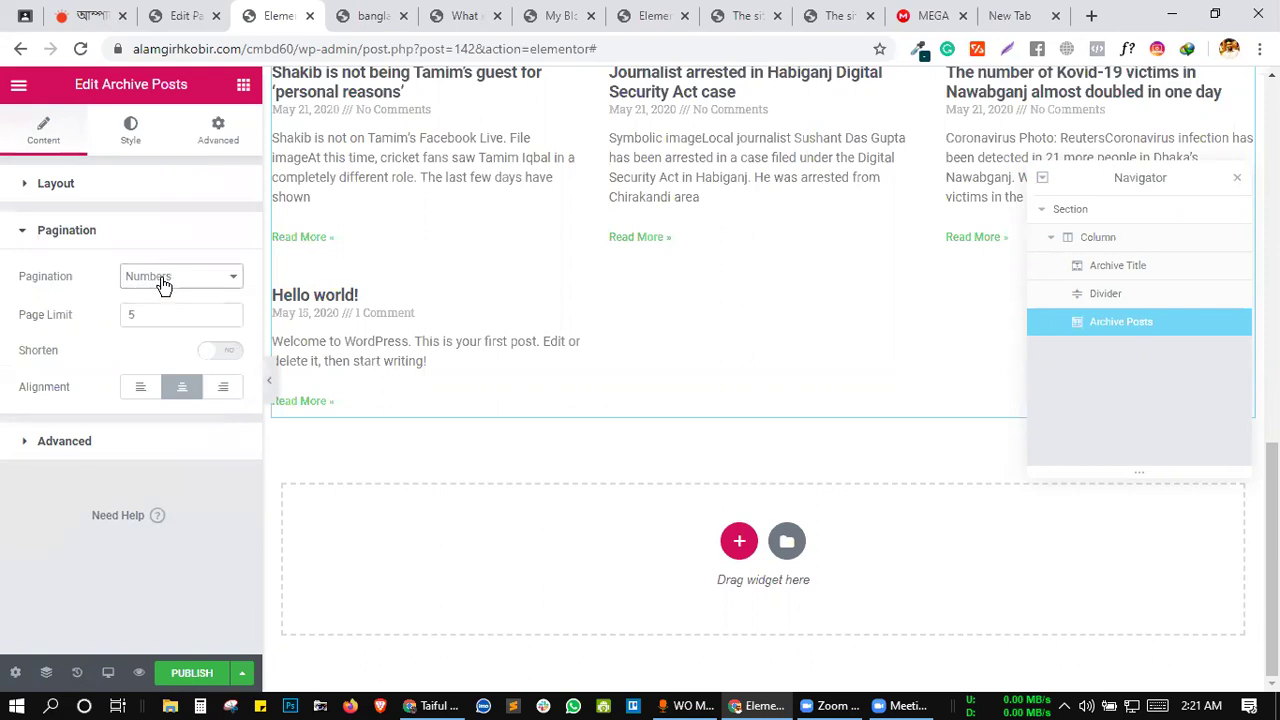
{"action": "left_click", "coordinate": [230, 354]}
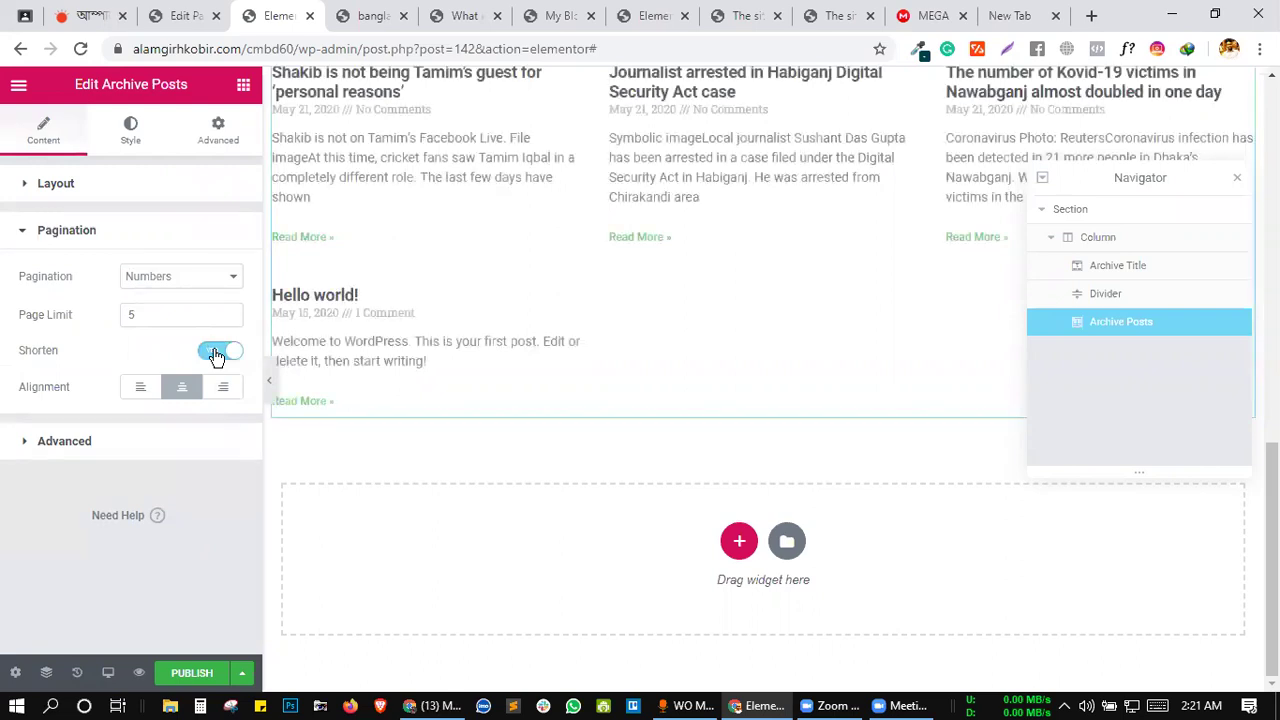
{"action": "left_click", "coordinate": [203, 355]}
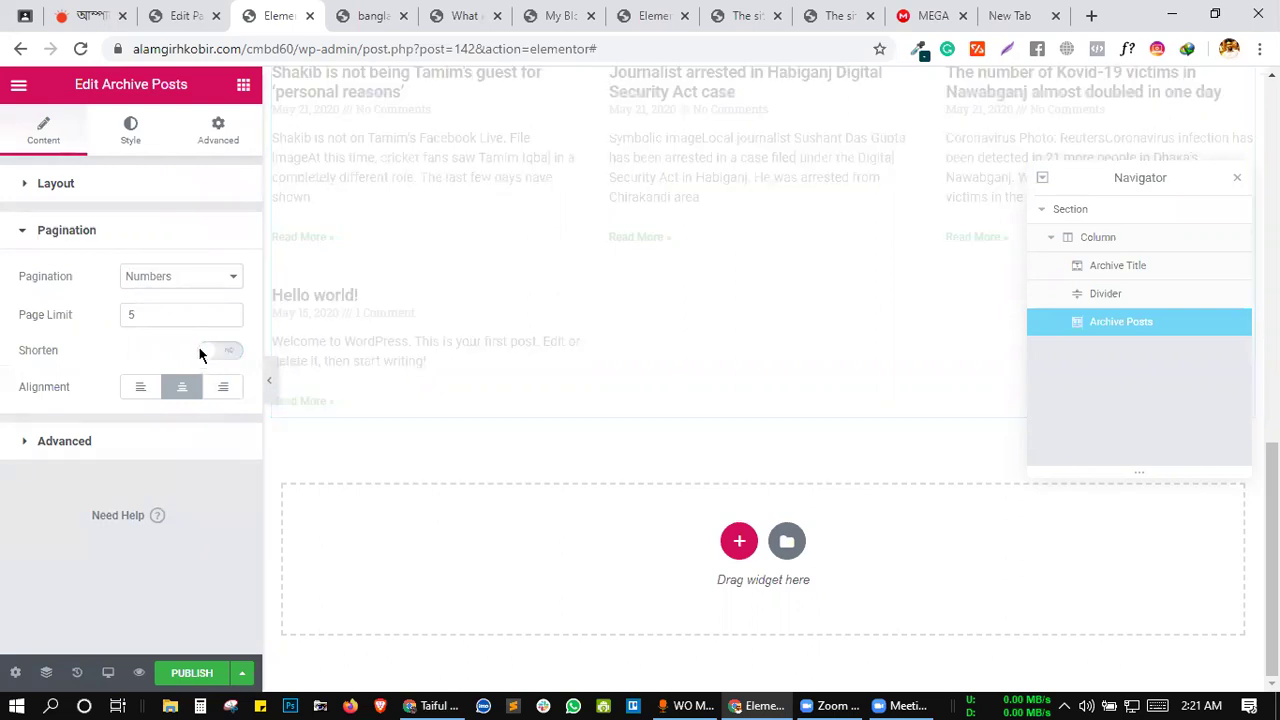
{"action": "left_click_drag", "start_coordinate": [136, 314], "coordinate": [118, 318]}
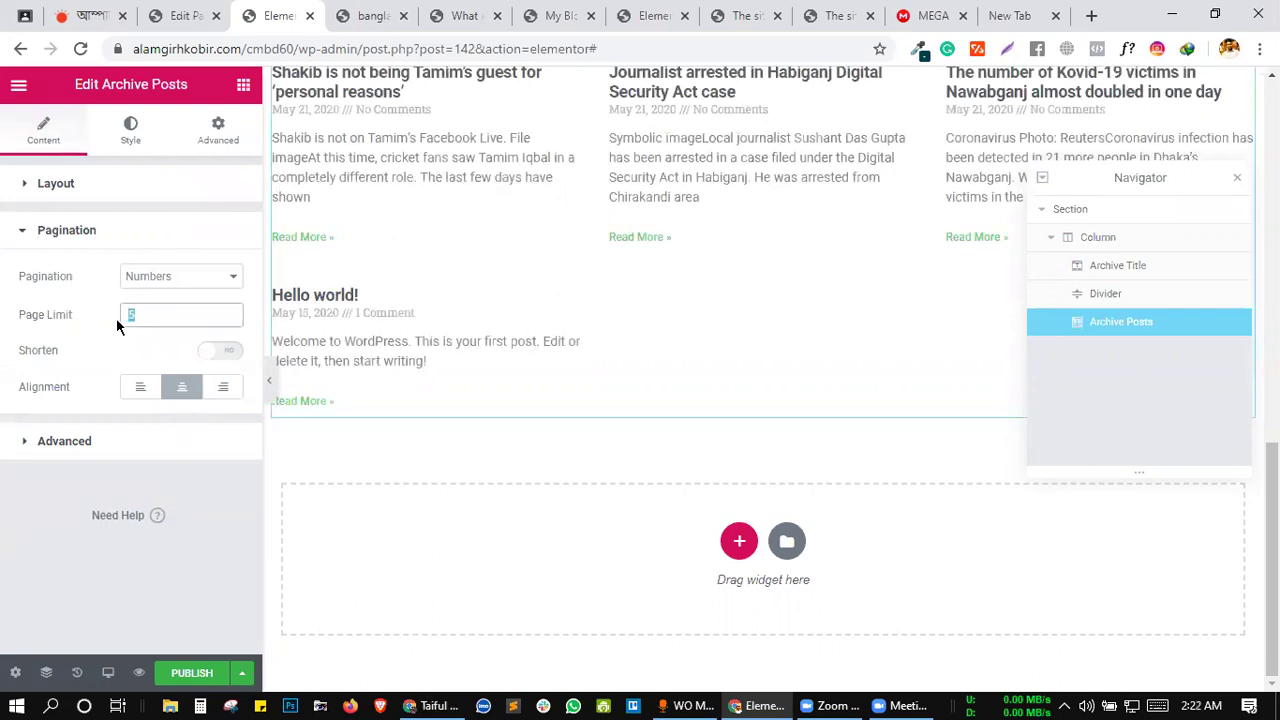
{"action": "left_click", "coordinate": [1238, 180]}
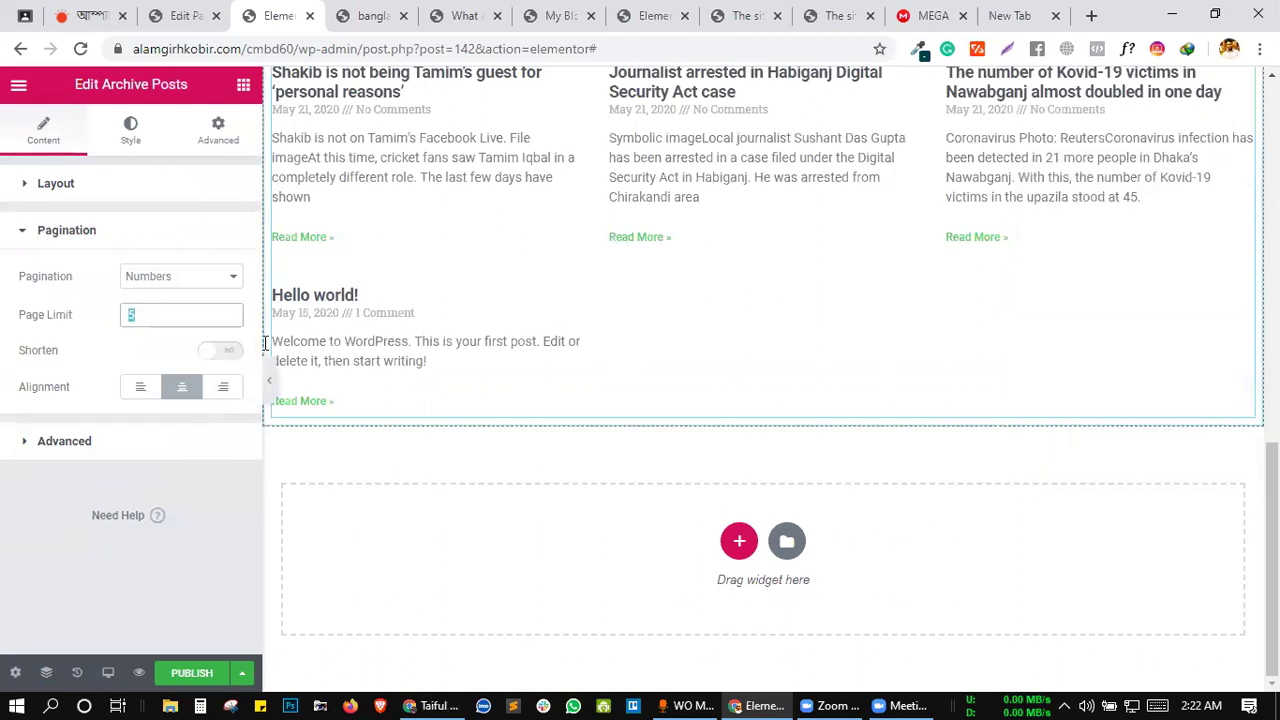
- Review the Archive Posts widget's content layout options and its style settings for gaps and alignment against the post grid
{"action": "left_click", "coordinate": [97, 199]}
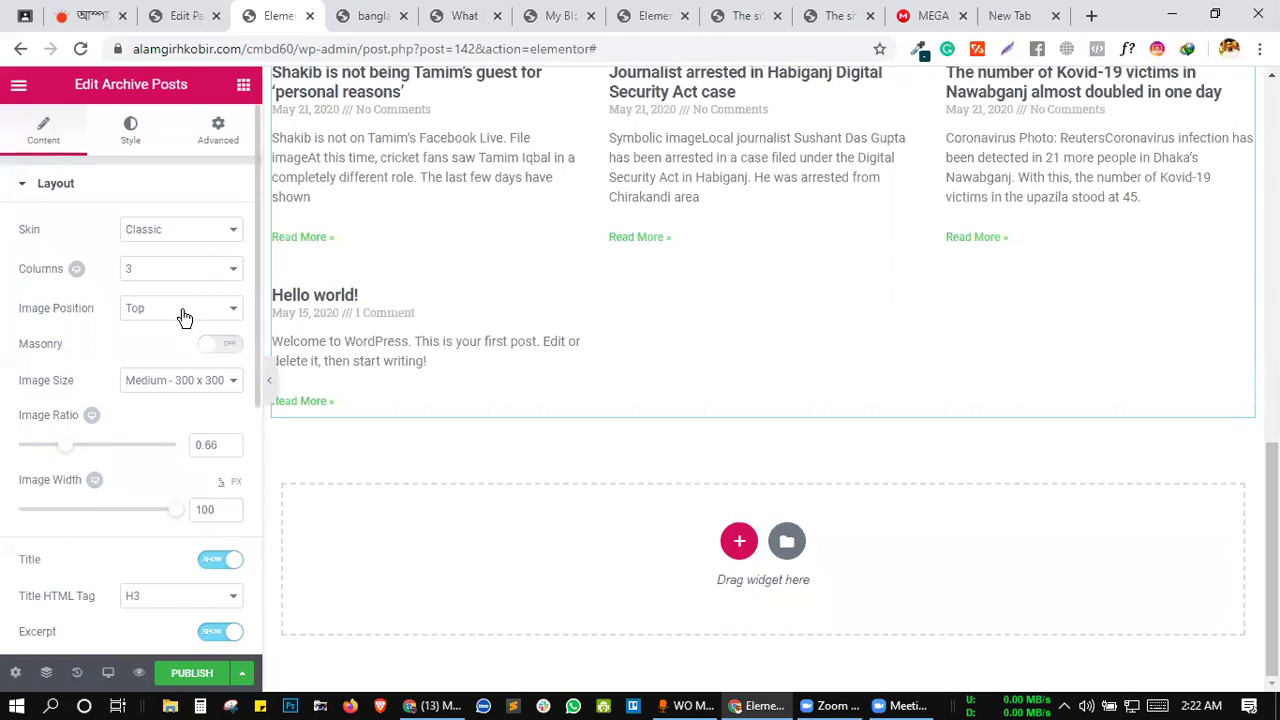
{"action": "scroll", "coordinate": [184, 318], "scroll_direction": "down", "scroll_amount": 2}
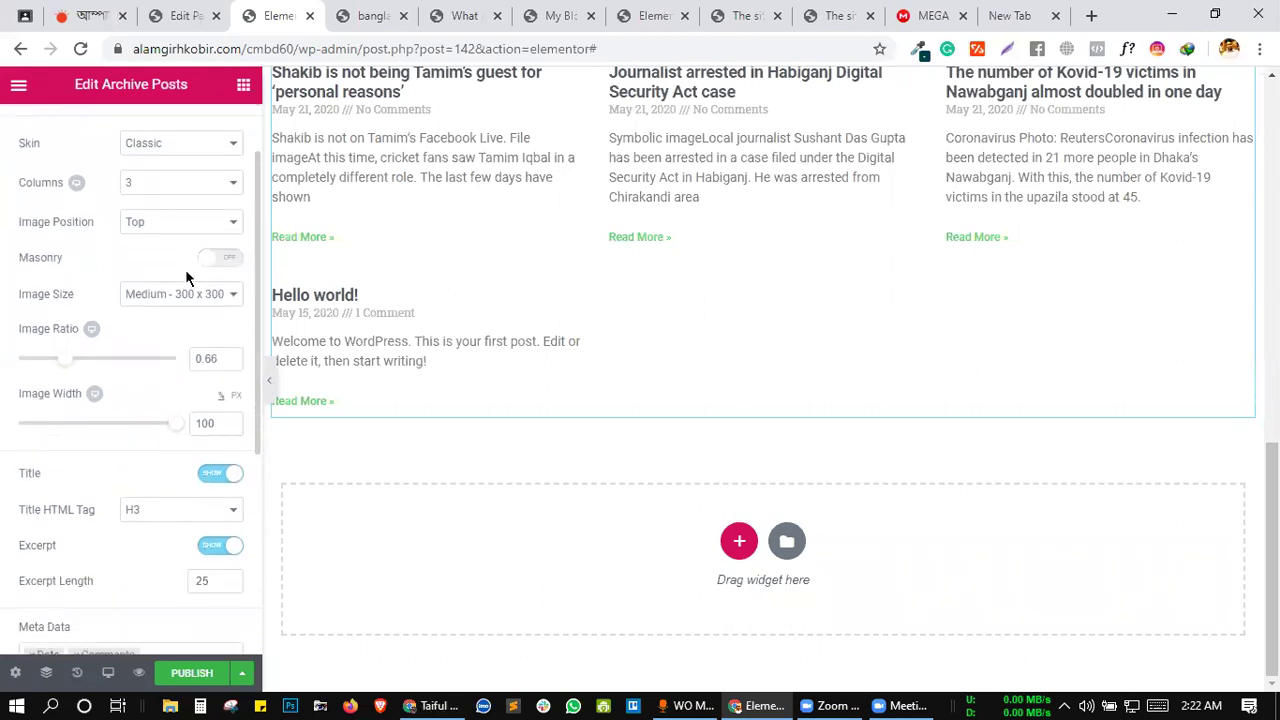
{"action": "scroll", "coordinate": [145, 268], "scroll_direction": "down", "scroll_amount": 3}
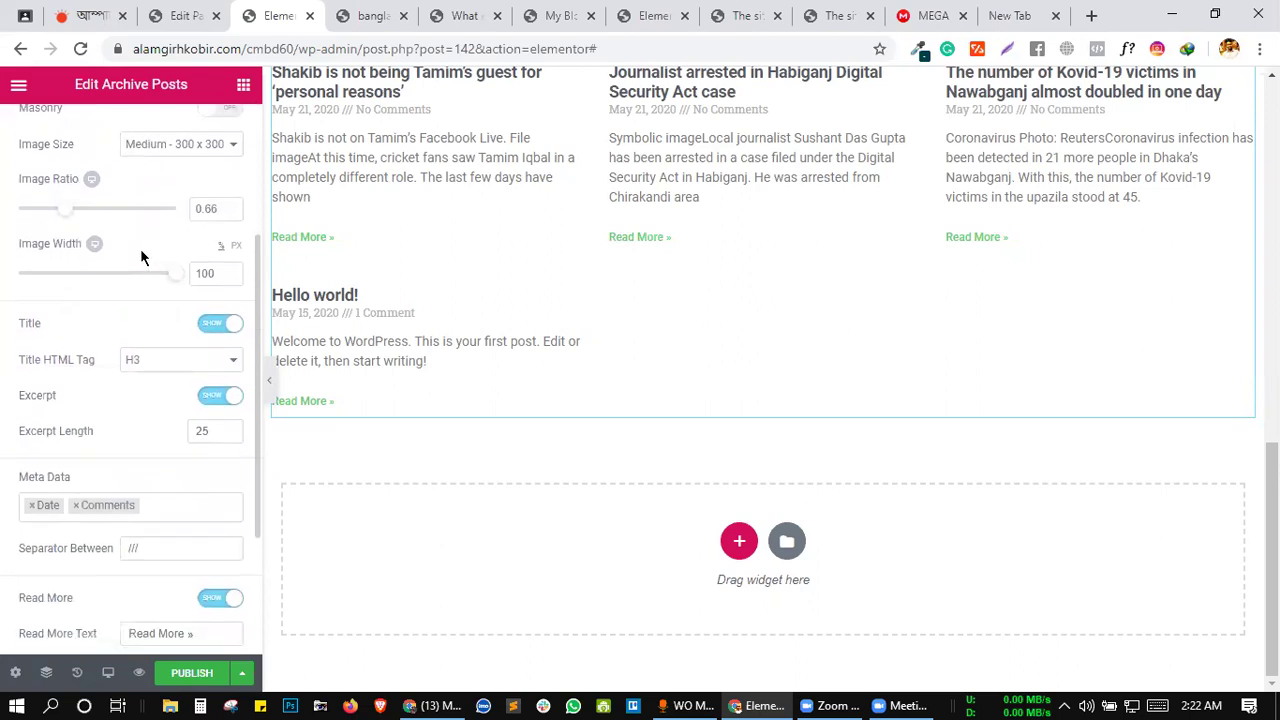
{"action": "scroll", "coordinate": [100, 244], "scroll_direction": "down", "scroll_amount": 4}
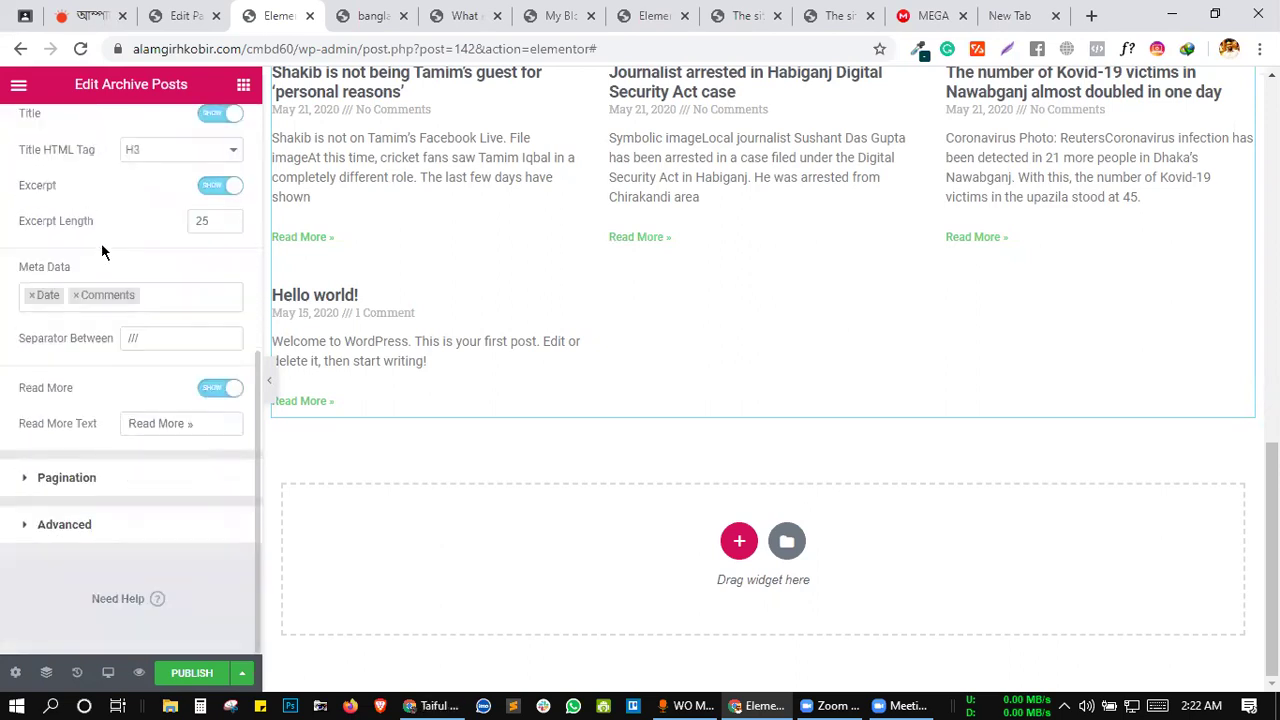
{"action": "scroll", "coordinate": [101, 243], "scroll_direction": "up", "scroll_amount": 10}
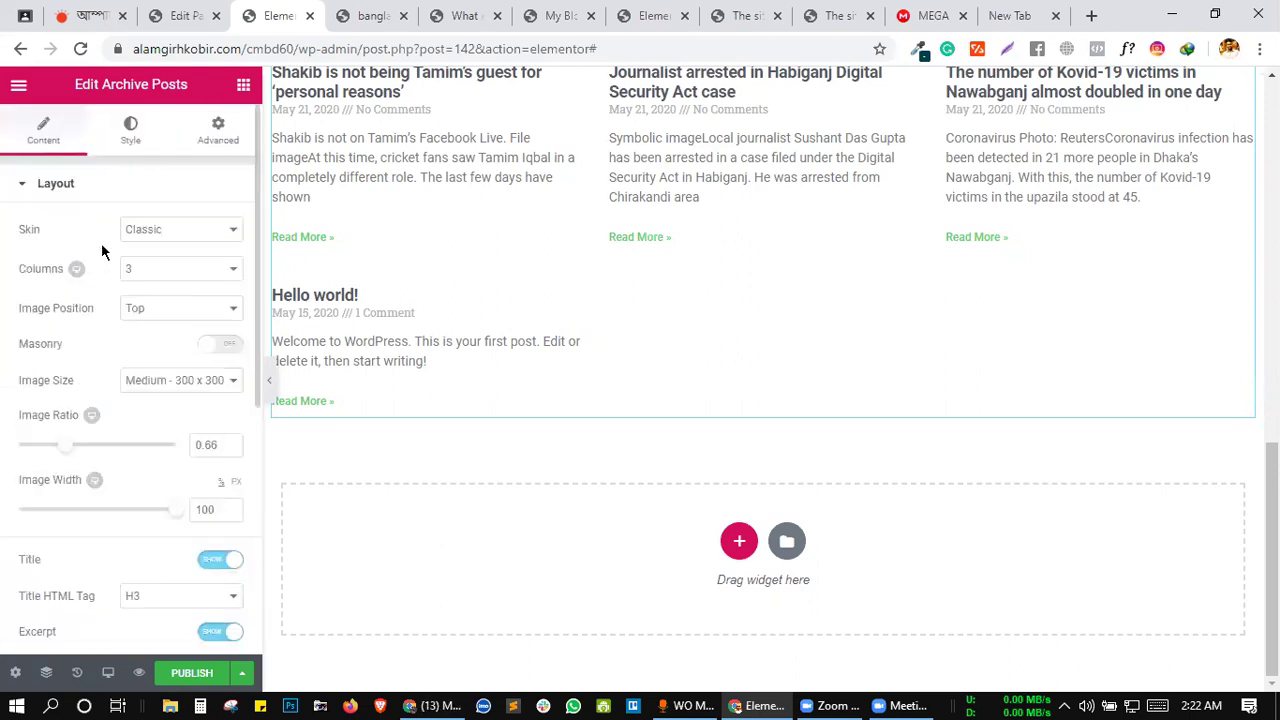
{"action": "left_click", "coordinate": [133, 130]}
{"action": "scroll", "coordinate": [112, 268], "scroll_direction": "down", "scroll_amount": 1}
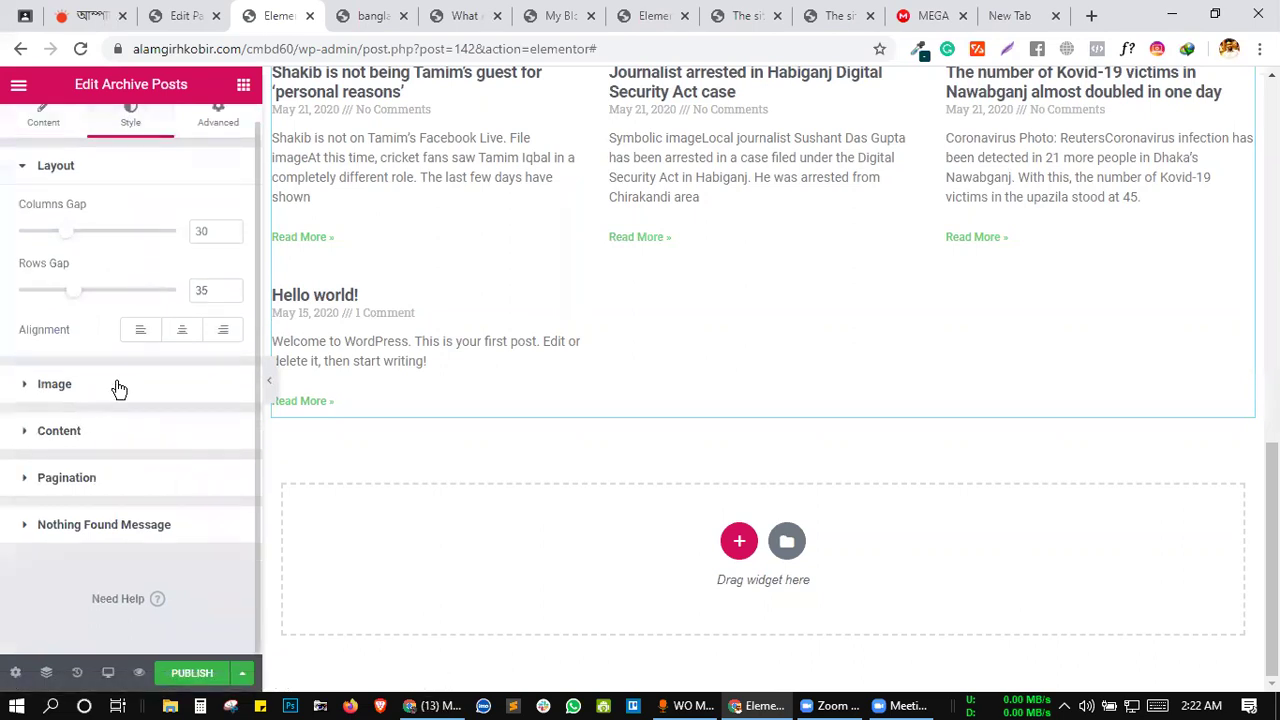
{"action": "scroll", "coordinate": [517, 330], "scroll_direction": "up", "scroll_amount": 3}
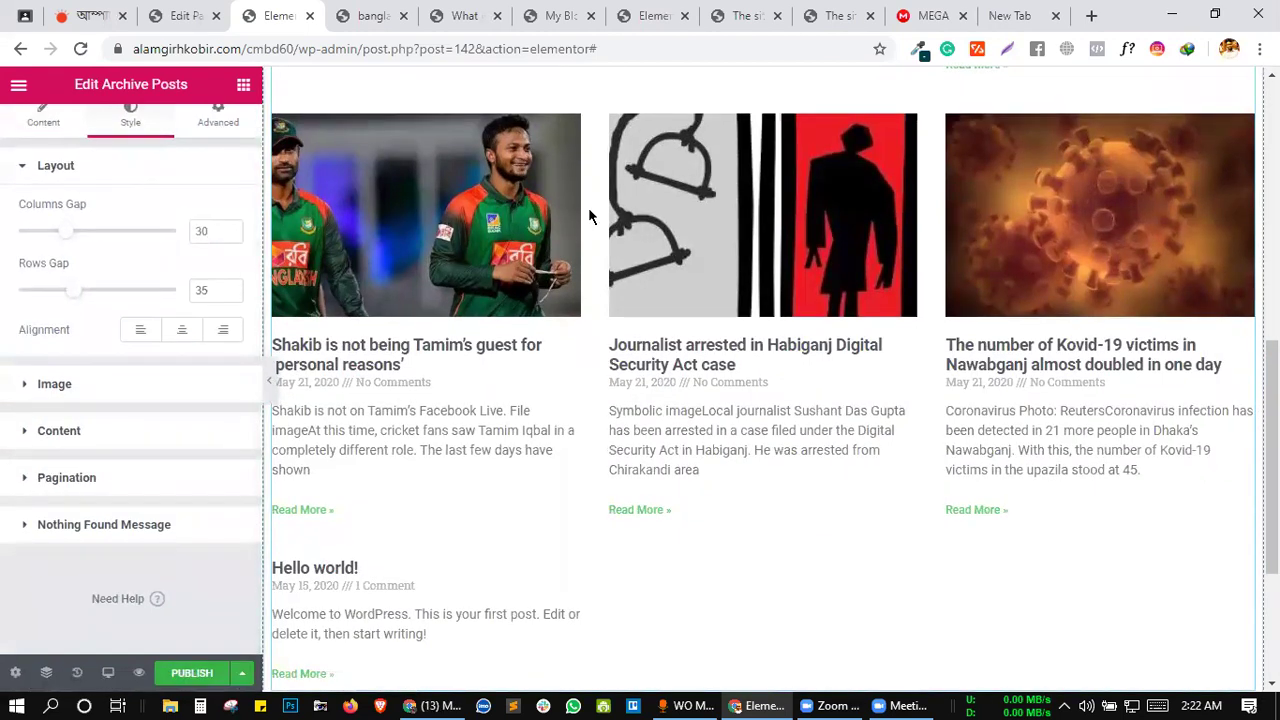
- Give the section containing the archive title and posts a Classic background and open its background color for editing
{"action": "scroll", "coordinate": [591, 214], "scroll_direction": "up", "scroll_amount": 8}
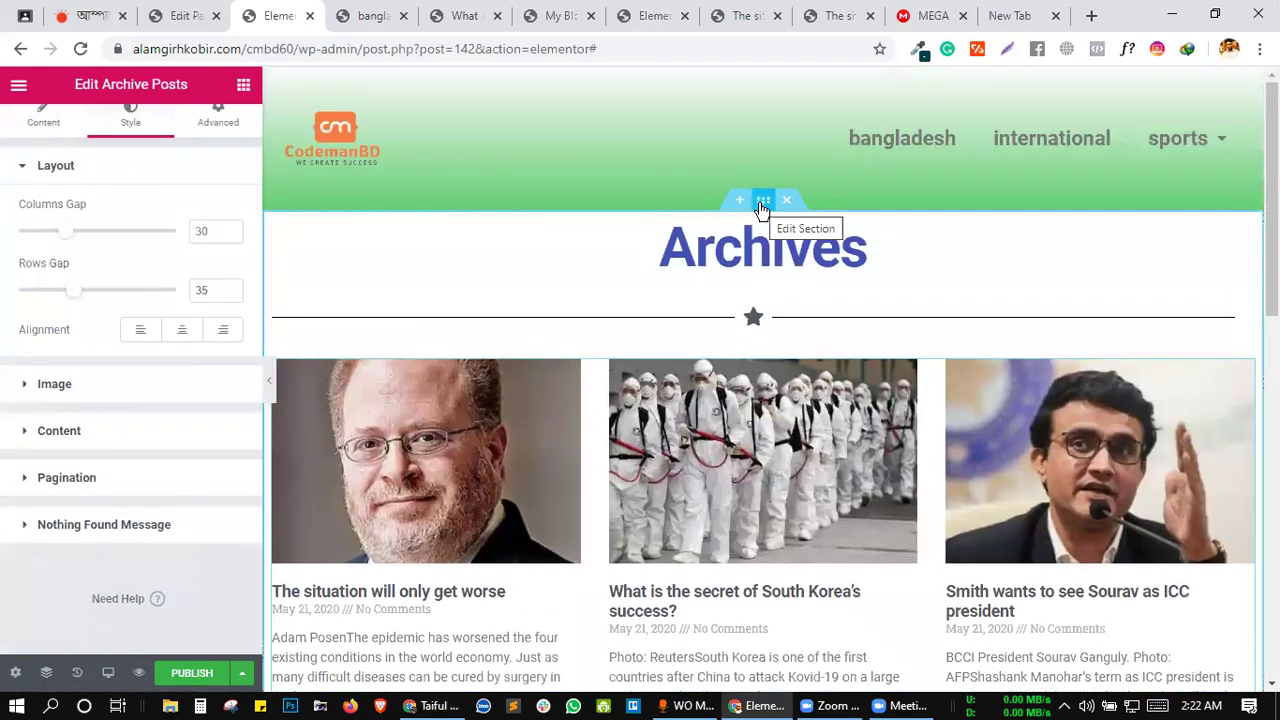
{"action": "left_click", "coordinate": [762, 204]}
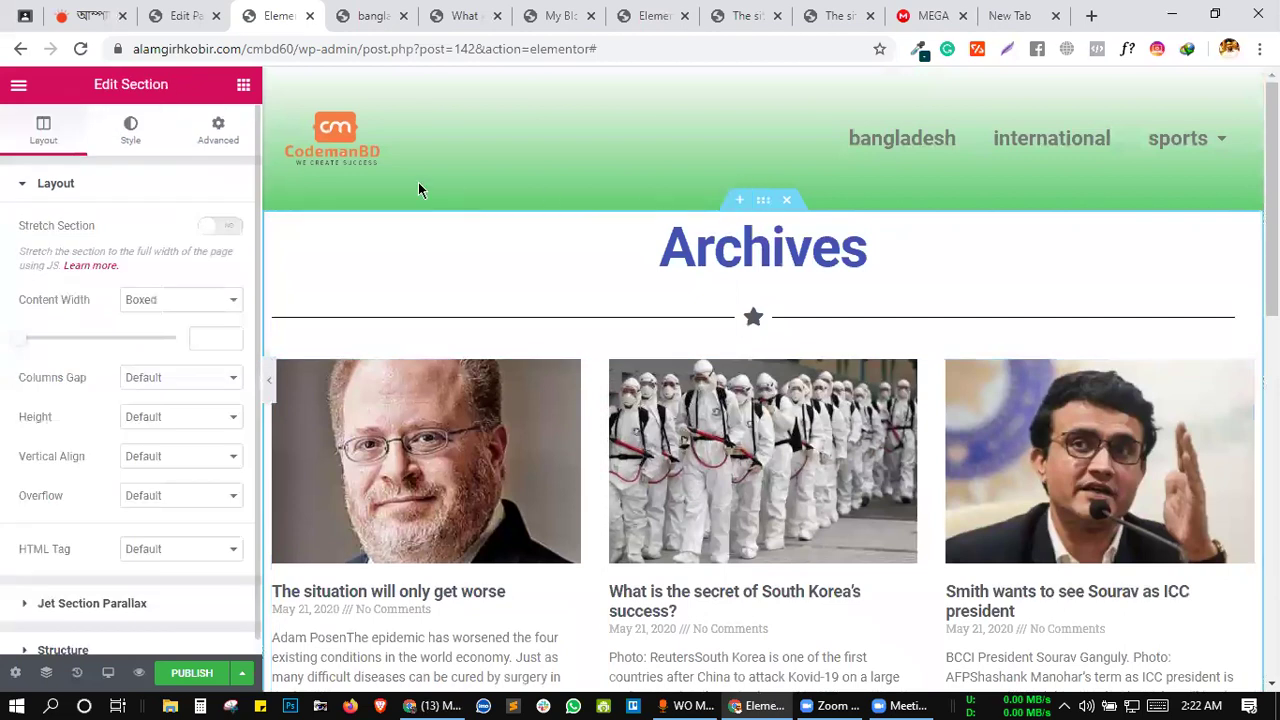
{"action": "left_click", "coordinate": [130, 128]}
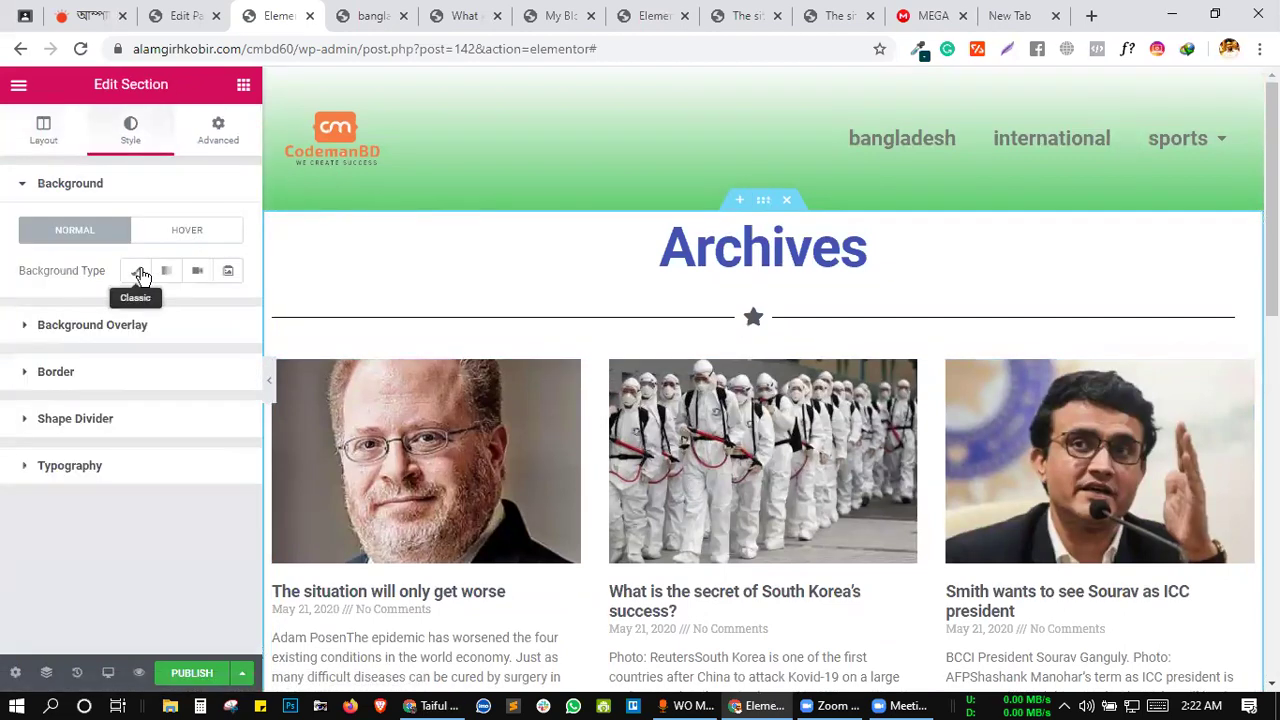
{"action": "left_click", "coordinate": [137, 272]}
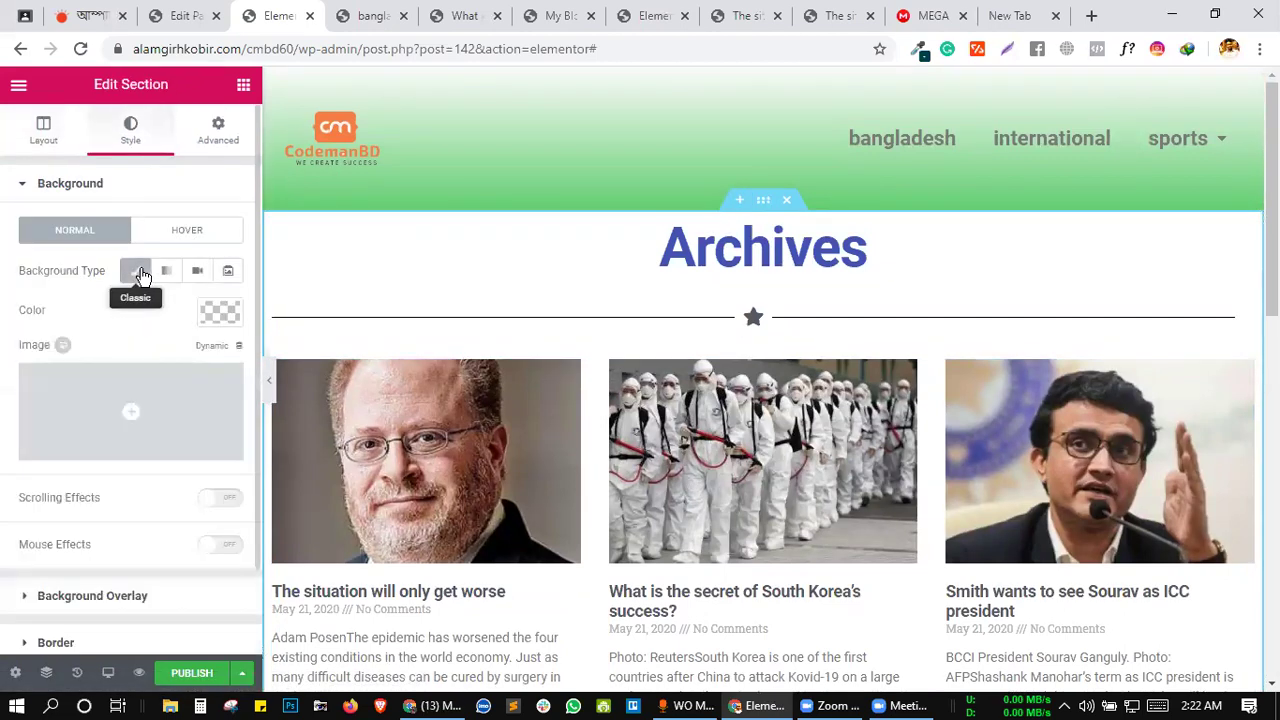
{"action": "left_click", "coordinate": [218, 315]}
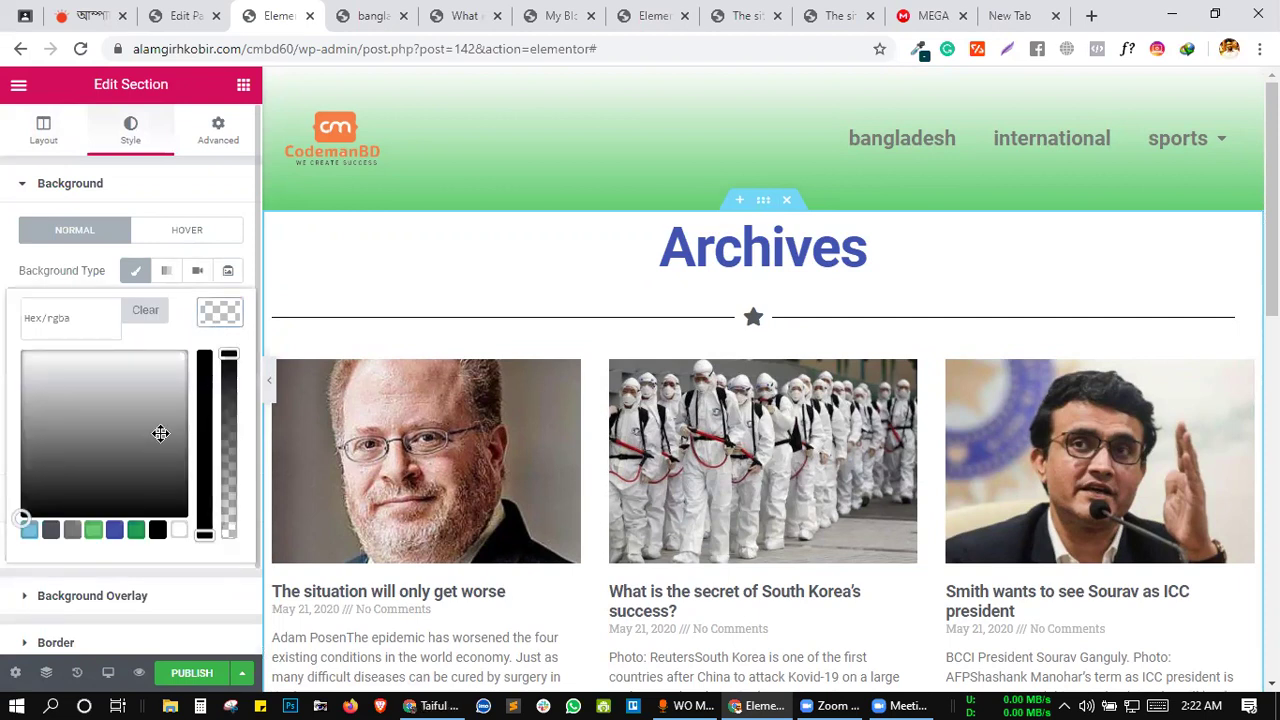
- Try purple #7f587f, black #000000 and indigo #4054b2 as the archive section's background color
{"action": "left_click", "coordinate": [160, 433]}
{"action": "left_click", "coordinate": [204, 393]}
{"action": "left_click_drag", "start_coordinate": [203, 413], "coordinate": [205, 469]}
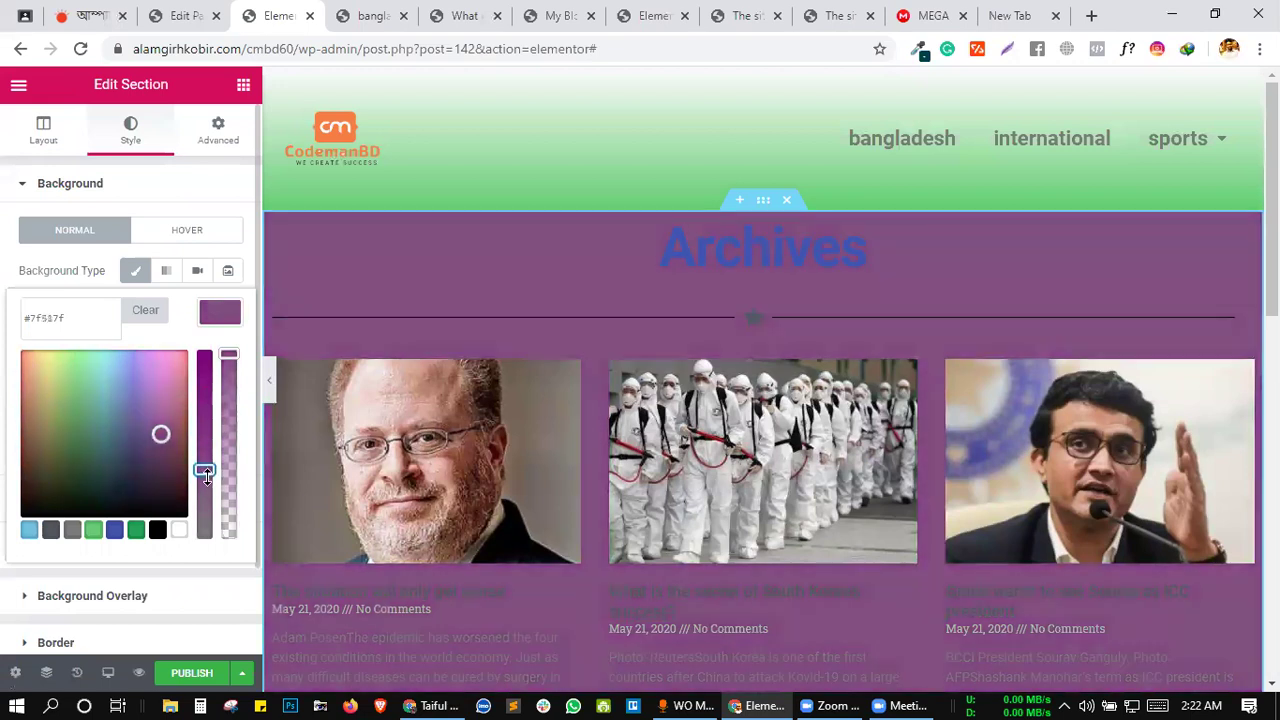
{"action": "left_click", "coordinate": [161, 538]}
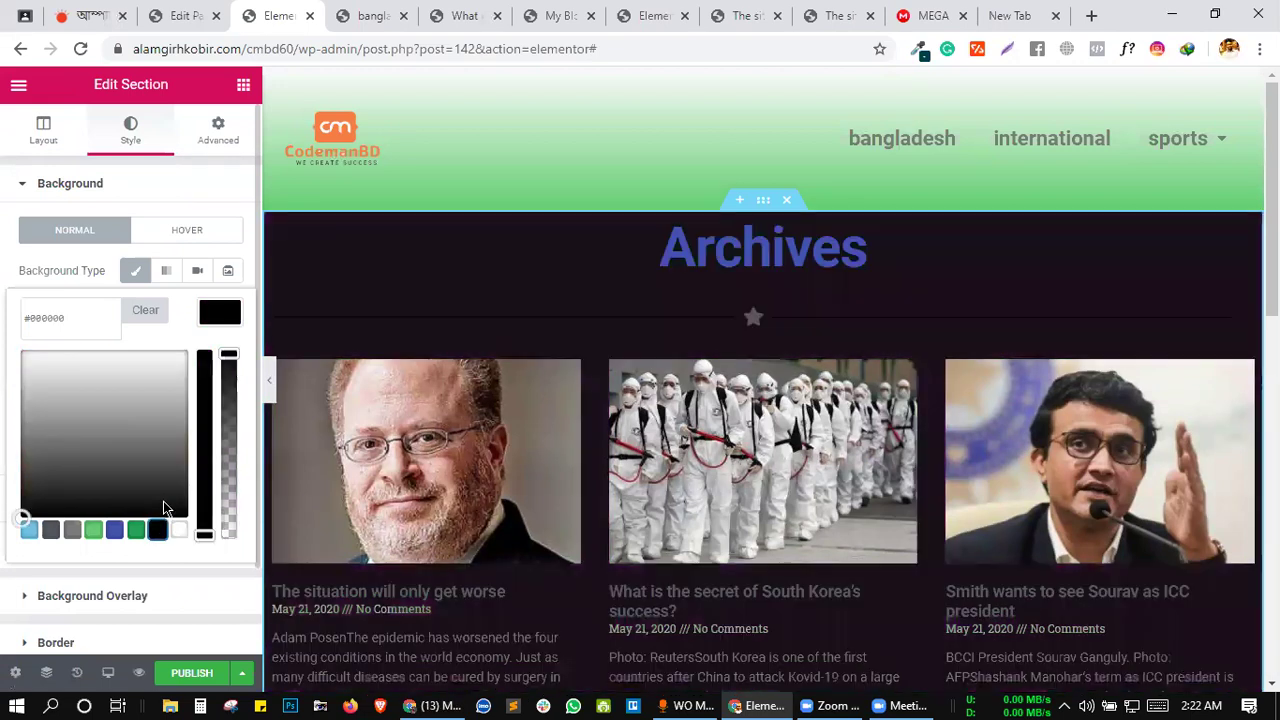
{"action": "left_click", "coordinate": [124, 533]}
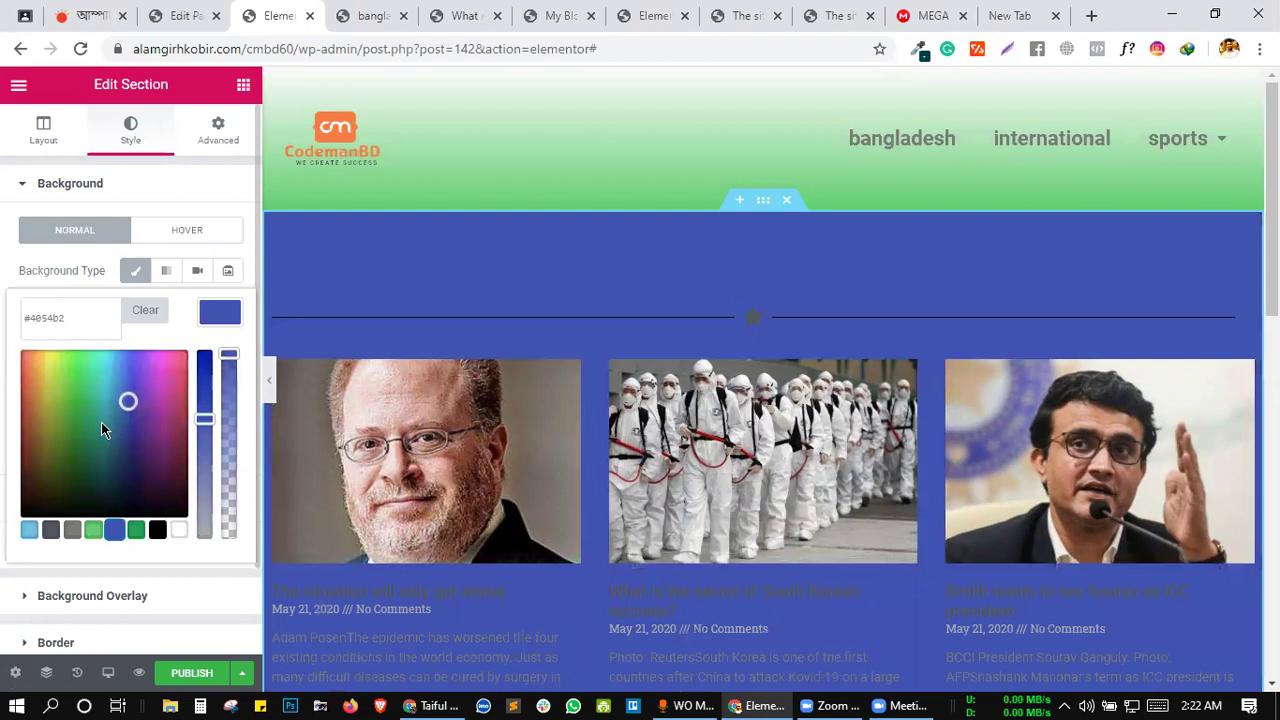
- Set the archive section's background color to blue #1d6ec4 and close the color picker
{"action": "left_click", "coordinate": [75, 417]}
{"action": "left_click_drag", "start_coordinate": [48, 407], "coordinate": [119, 388]}
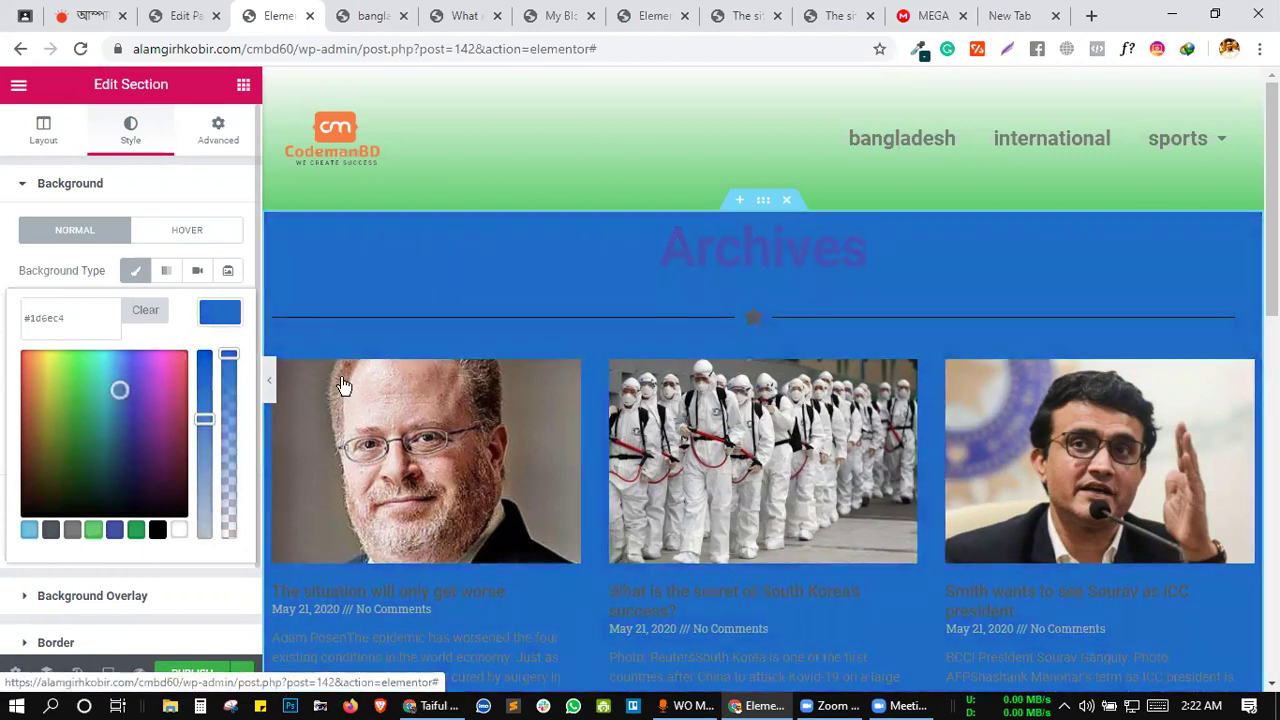
{"action": "scroll", "coordinate": [386, 382], "scroll_direction": "down", "scroll_amount": 4}
{"action": "scroll", "coordinate": [385, 381], "scroll_direction": "down", "scroll_amount": 3}
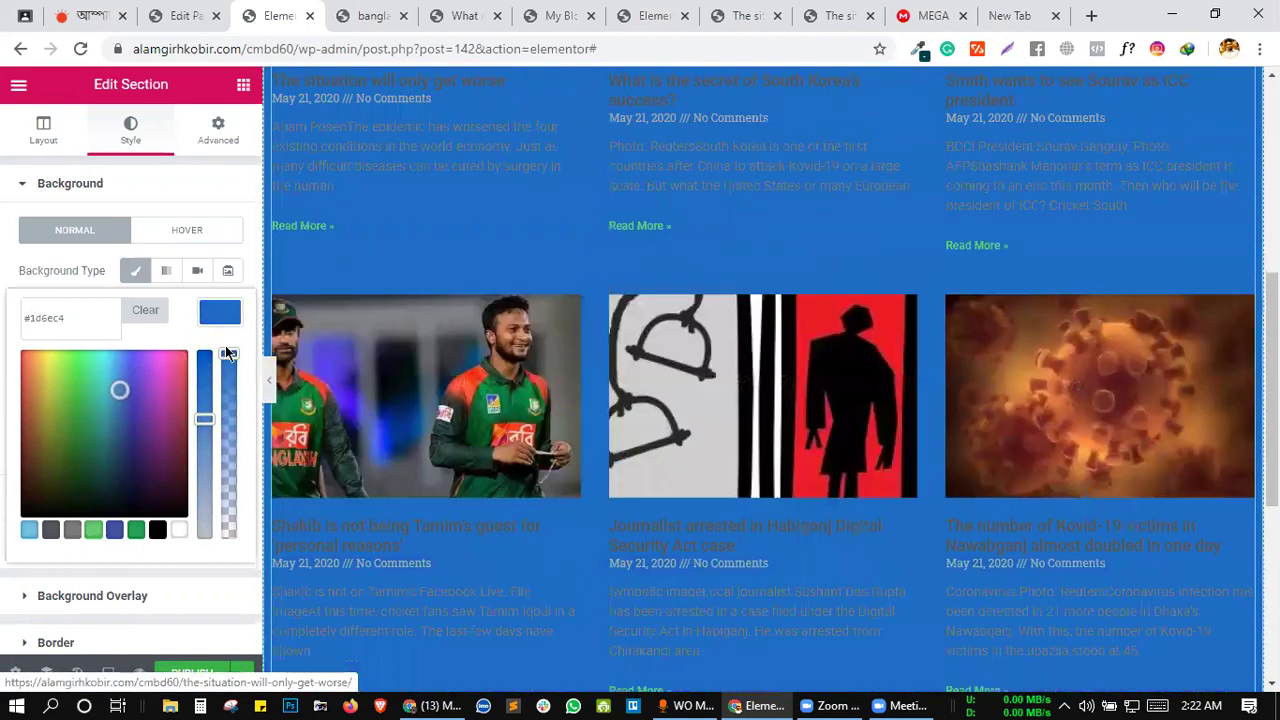
{"action": "left_click", "coordinate": [138, 318]}
- Review the archive section's background and layout options, and check the page from the header to the last post
{"action": "scroll", "coordinate": [140, 355], "scroll_direction": "down", "scroll_amount": 1}
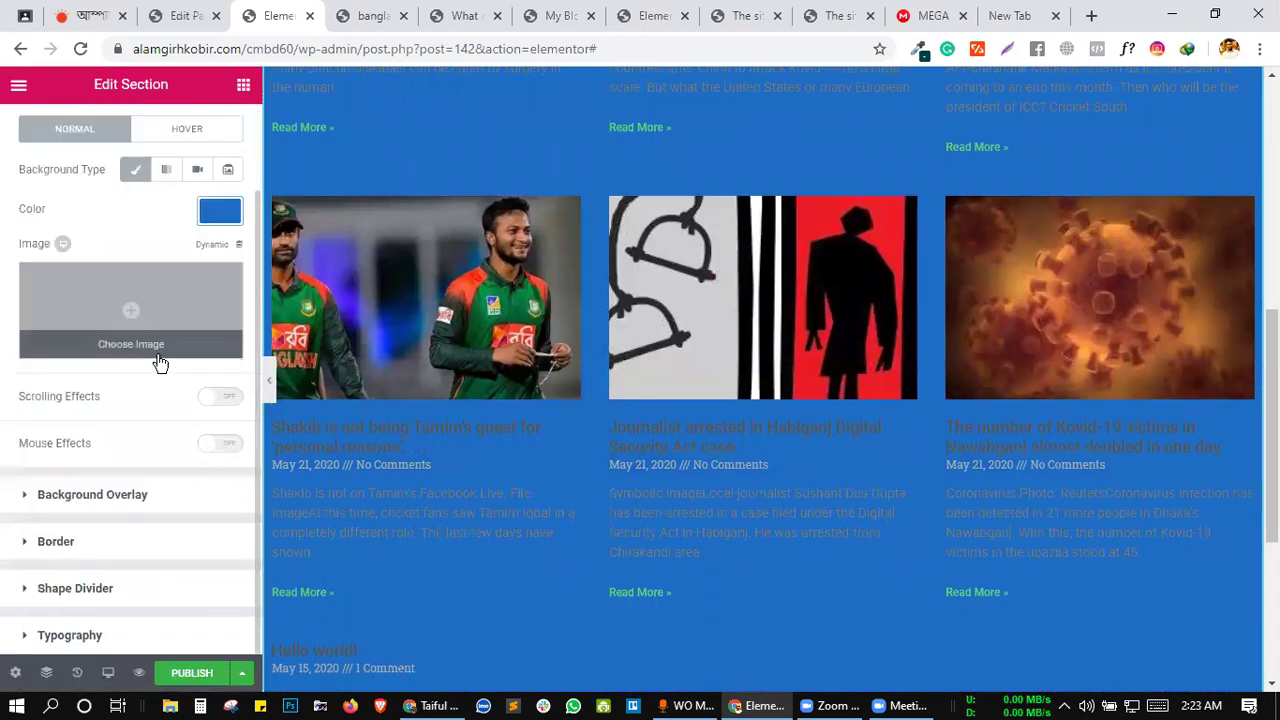
{"action": "scroll", "coordinate": [126, 375], "scroll_direction": "up", "scroll_amount": 1}
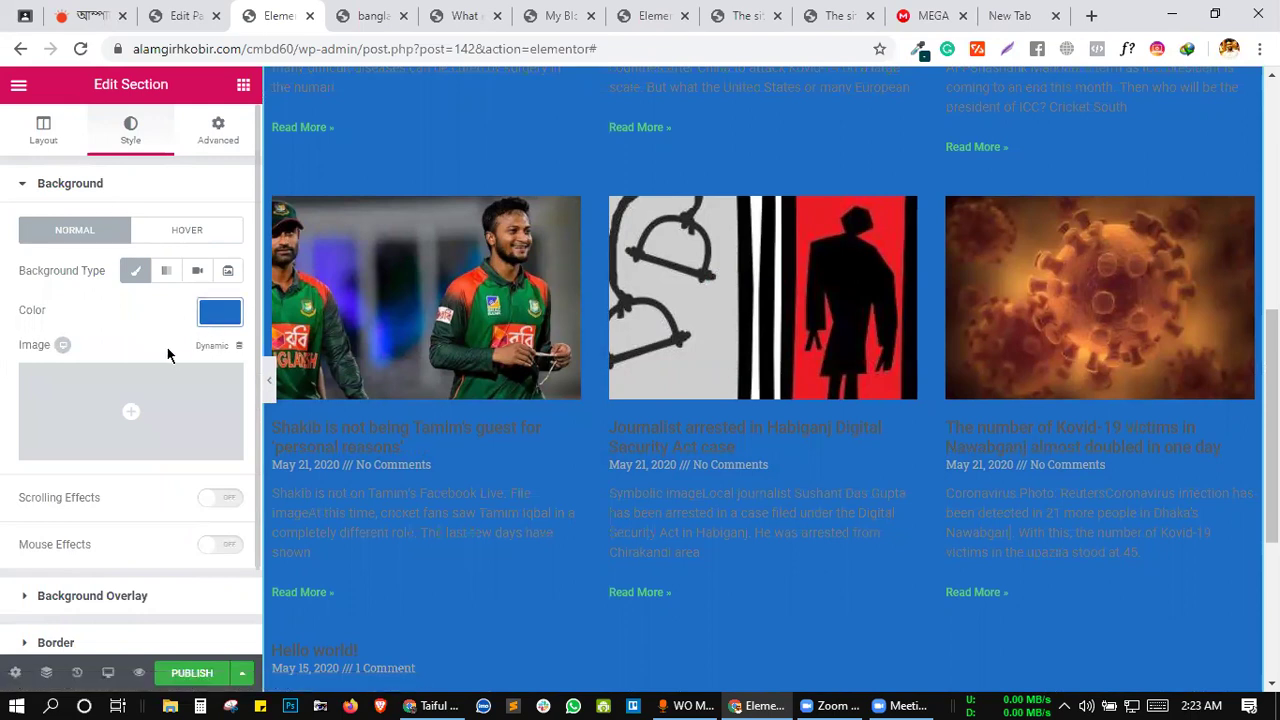
{"action": "left_click", "coordinate": [43, 140]}
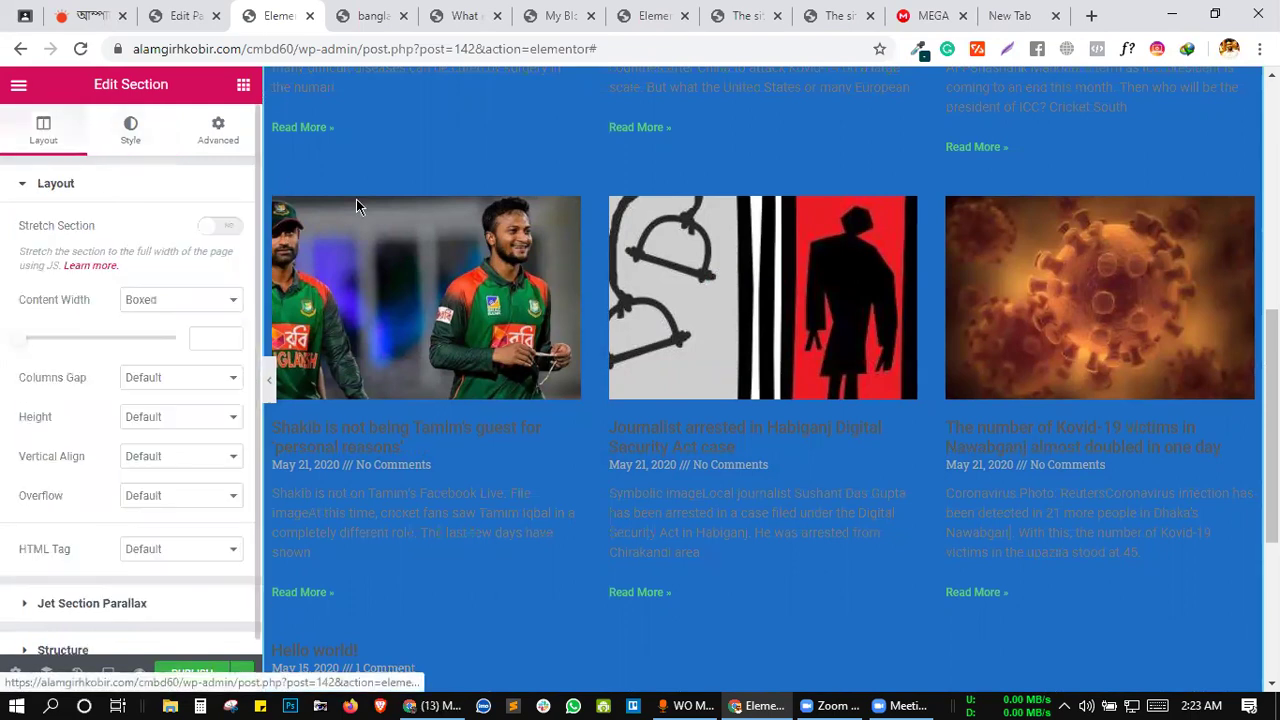
{"action": "scroll", "coordinate": [557, 322], "scroll_direction": "down", "scroll_amount": 4}
{"action": "scroll", "coordinate": [557, 322], "scroll_direction": "up", "scroll_amount": 9}
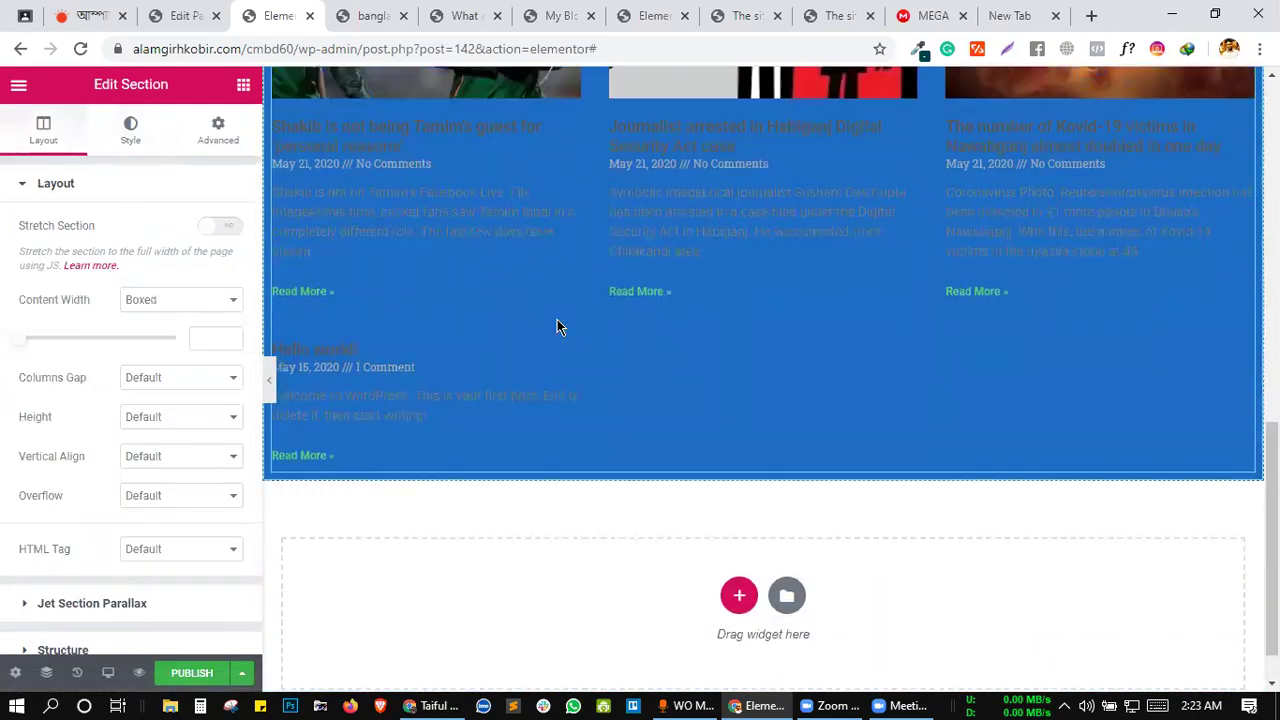
{"action": "scroll", "coordinate": [557, 326], "scroll_direction": "up", "scroll_amount": 2}
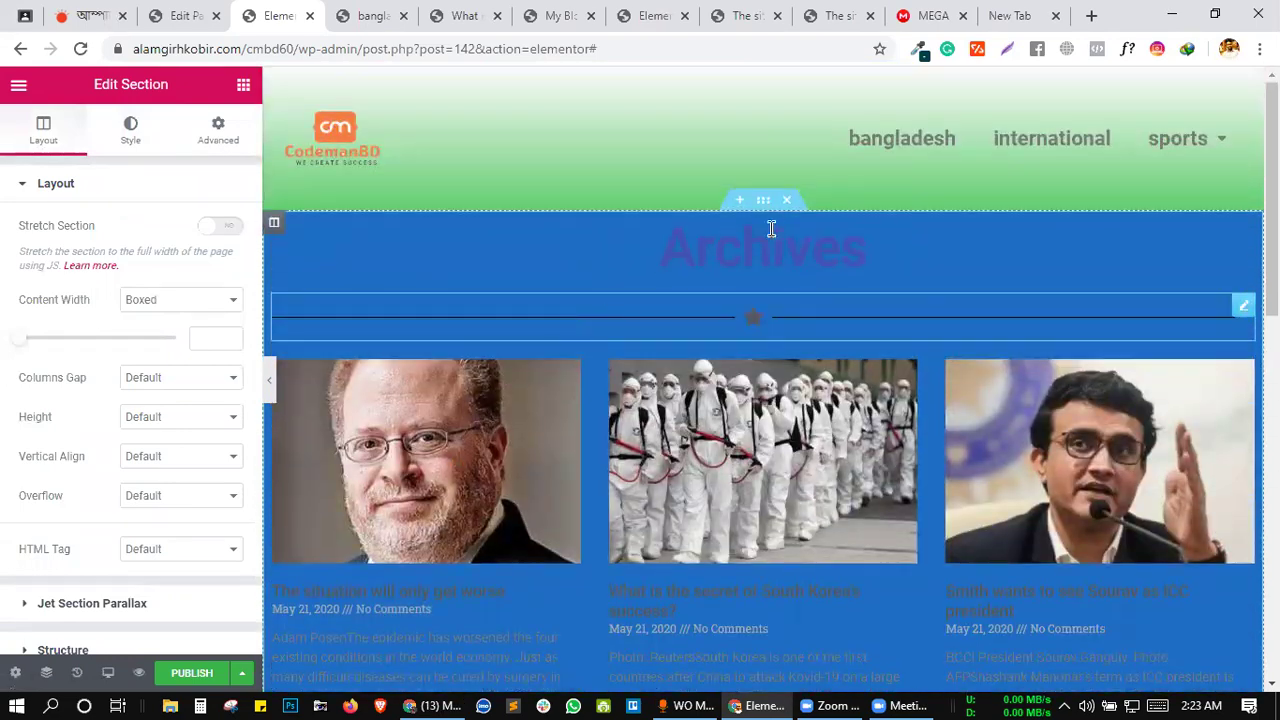
{"action": "scroll", "coordinate": [596, 367], "scroll_direction": "down", "scroll_amount": 4}
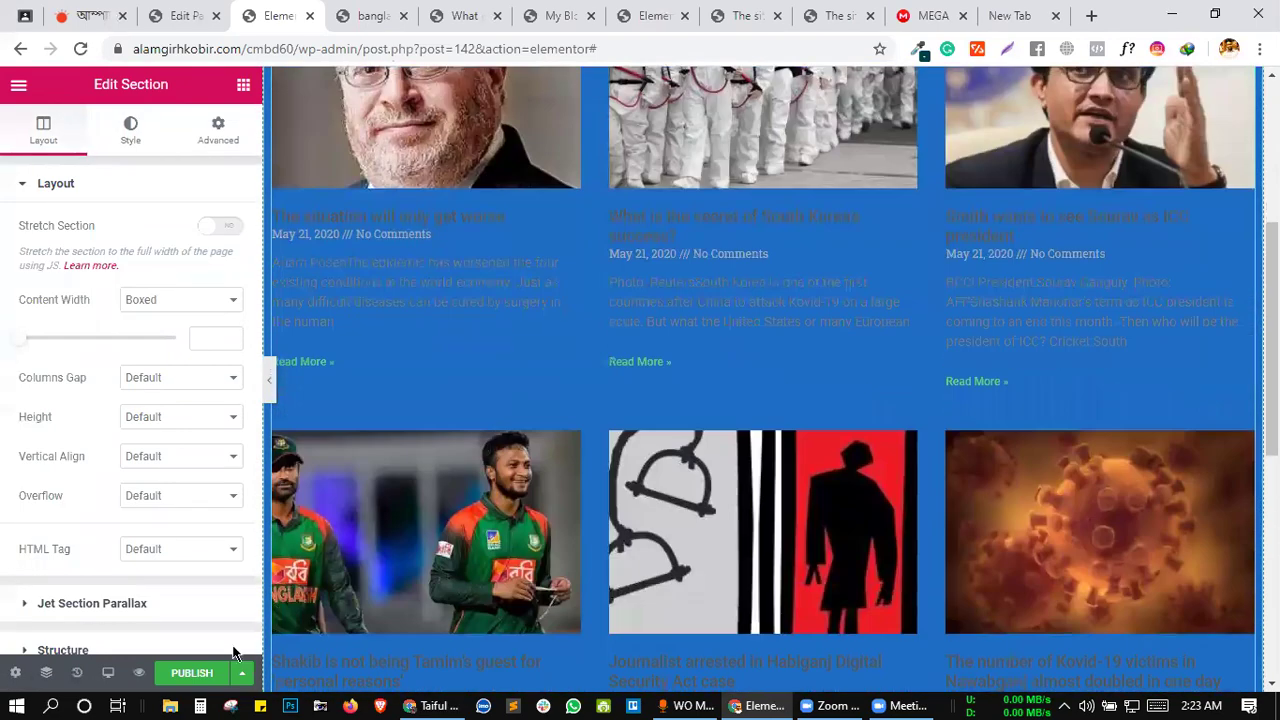
- Publish the archive template with a display condition that includes All Archives
{"action": "scroll", "coordinate": [596, 367], "scroll_direction": "down", "scroll_amount": 2}
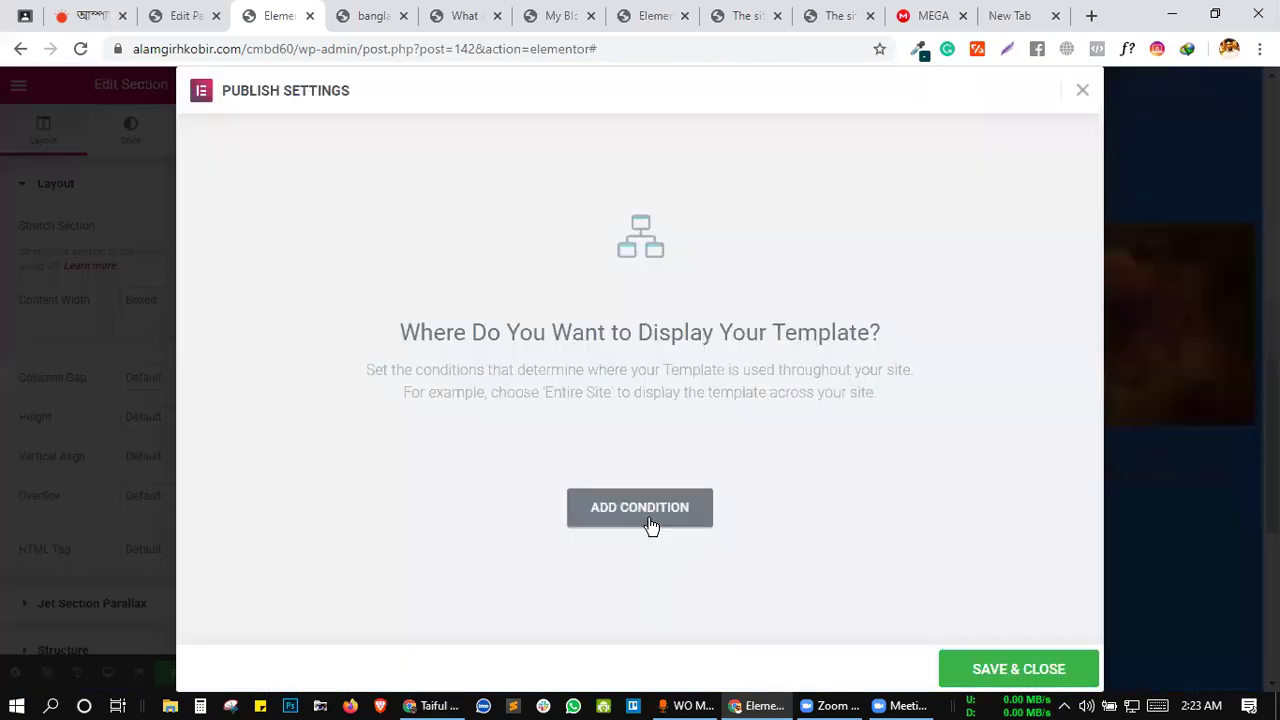
{"action": "left_click", "coordinate": [649, 518]}
{"action": "left_click", "coordinate": [541, 469]}
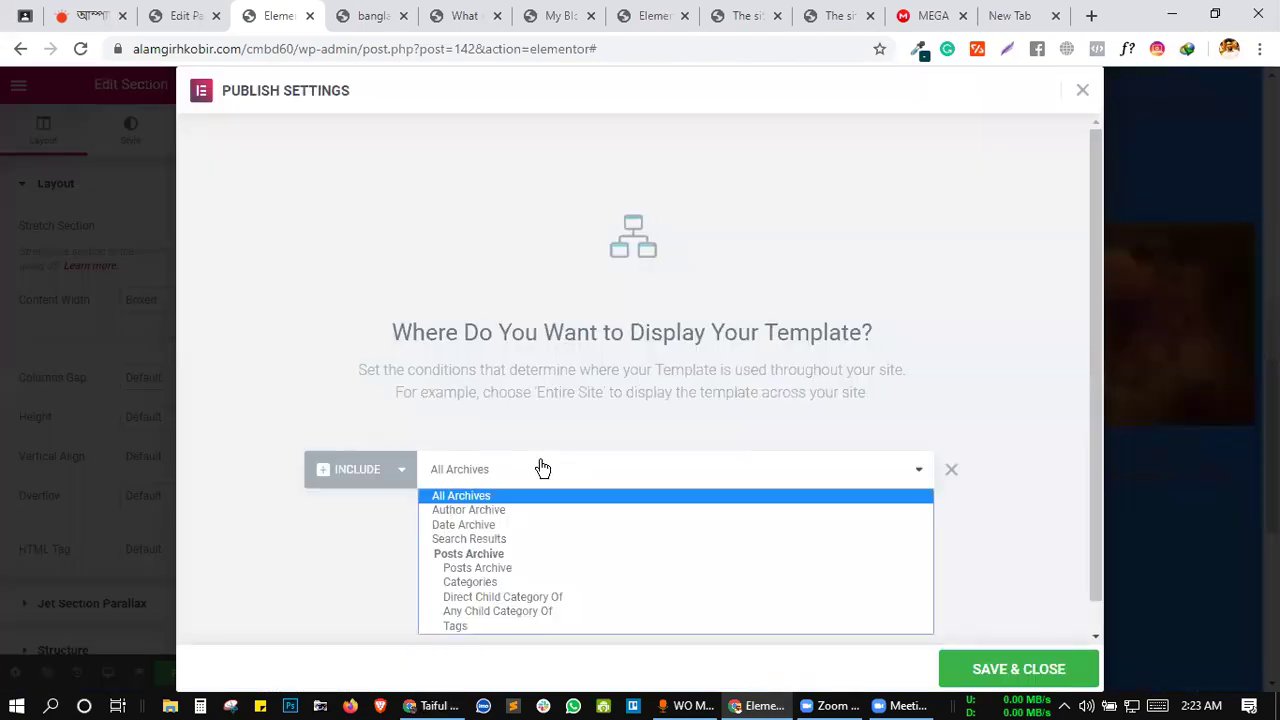
{"action": "left_click", "coordinate": [472, 498]}
{"action": "left_click", "coordinate": [474, 483]}
{"action": "left_click", "coordinate": [463, 497]}
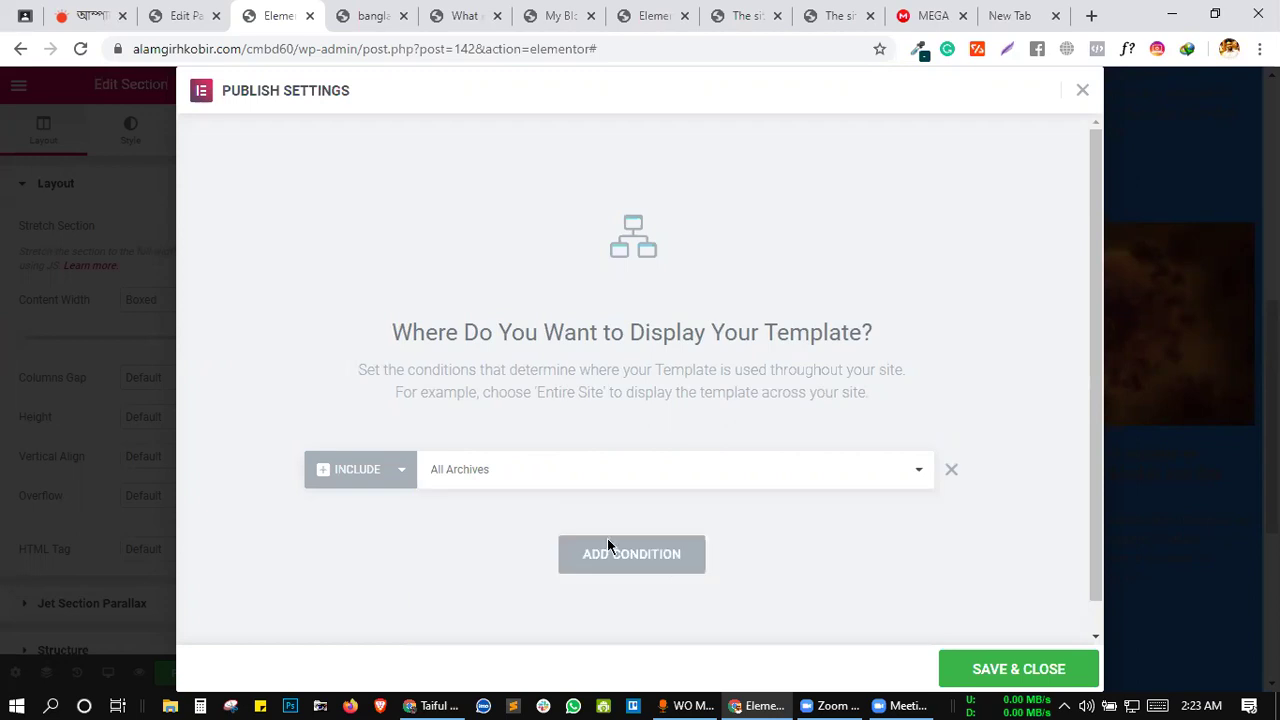
{"action": "key", "text": "Escape"}
{"action": "left_click", "coordinate": [173, 675]}
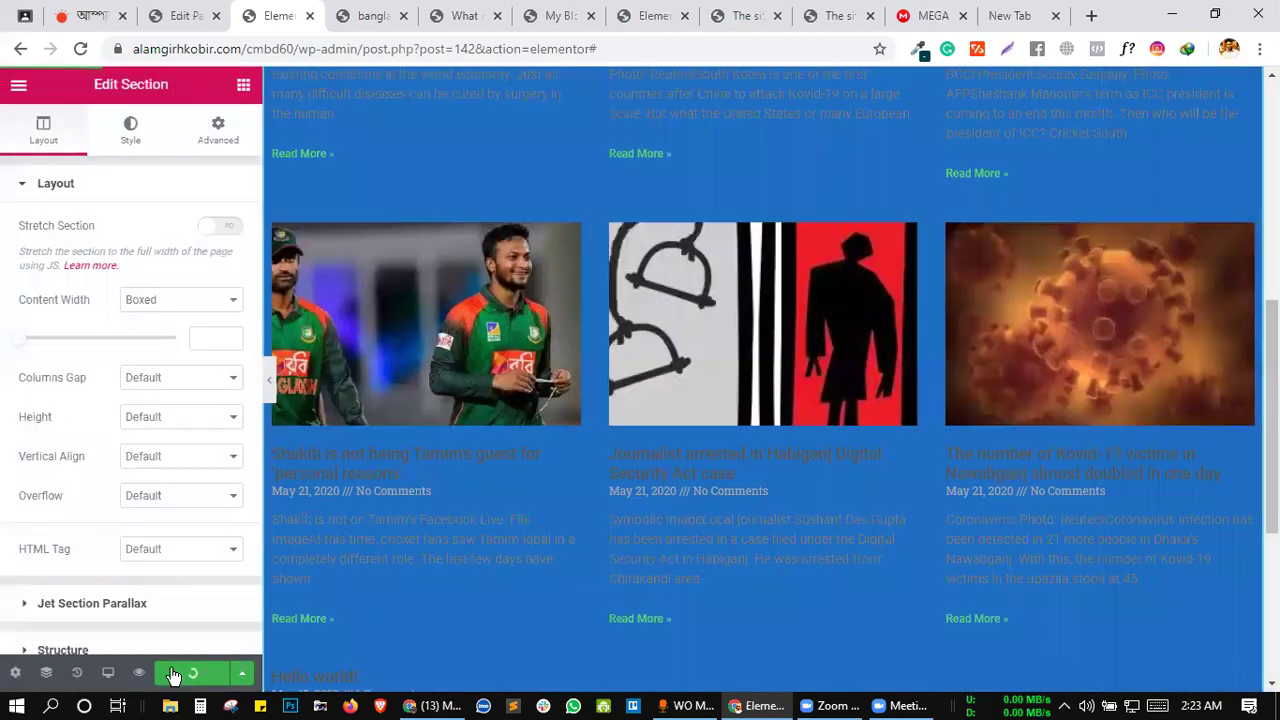
- Load the live bangladesh category page, examine its archive title, divider and post grid, and return to the template editor
{"action": "left_click", "coordinate": [362, 14]}
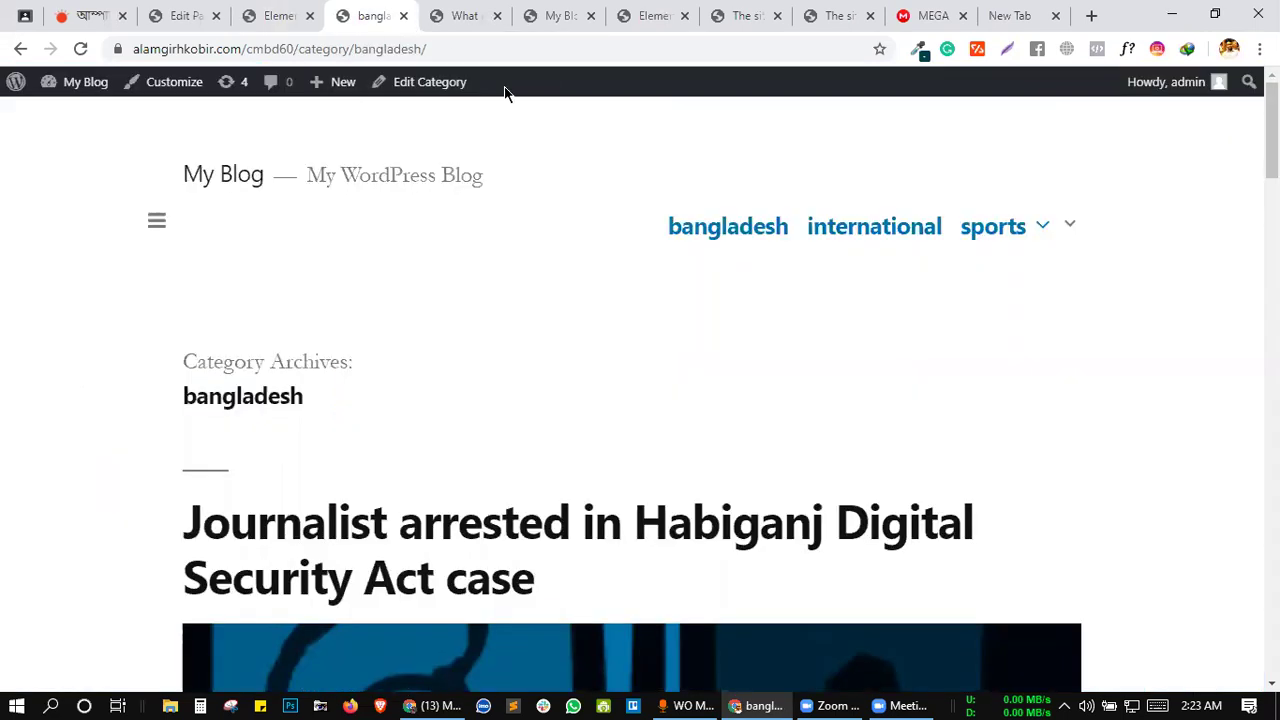
{"action": "left_click", "coordinate": [745, 235]}
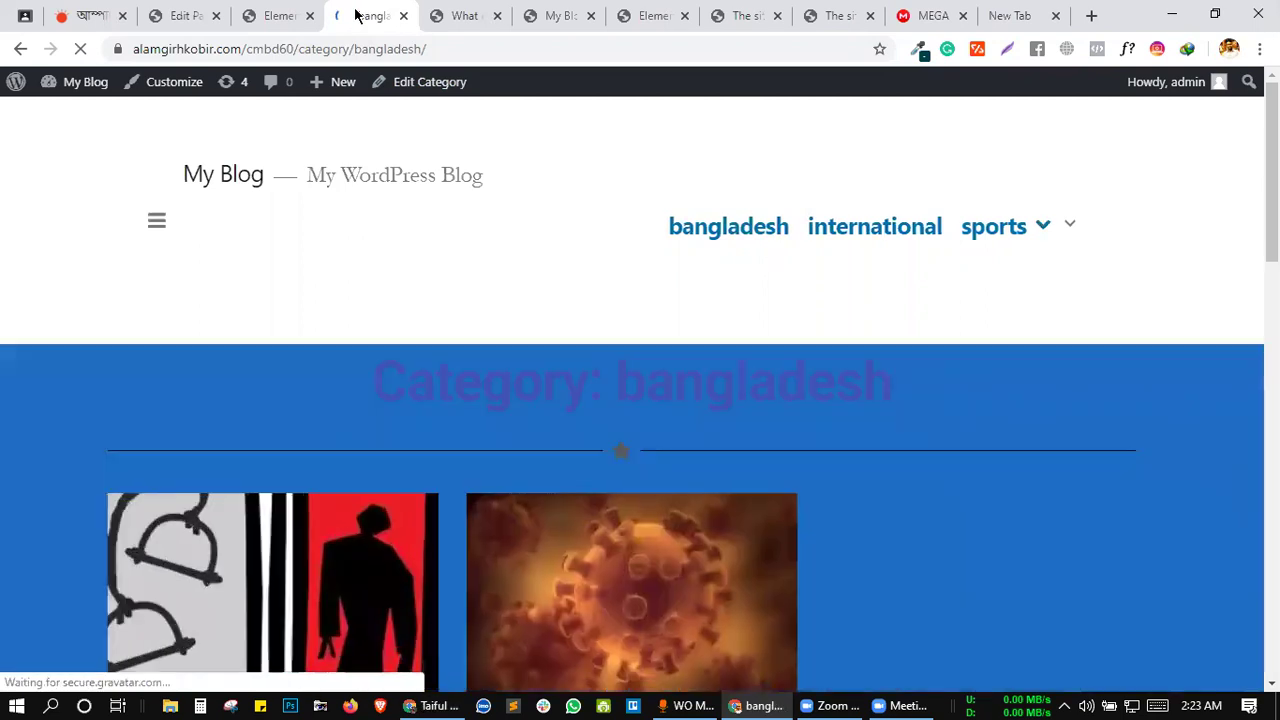
{"action": "scroll", "coordinate": [690, 356], "scroll_direction": "down", "scroll_amount": 2}
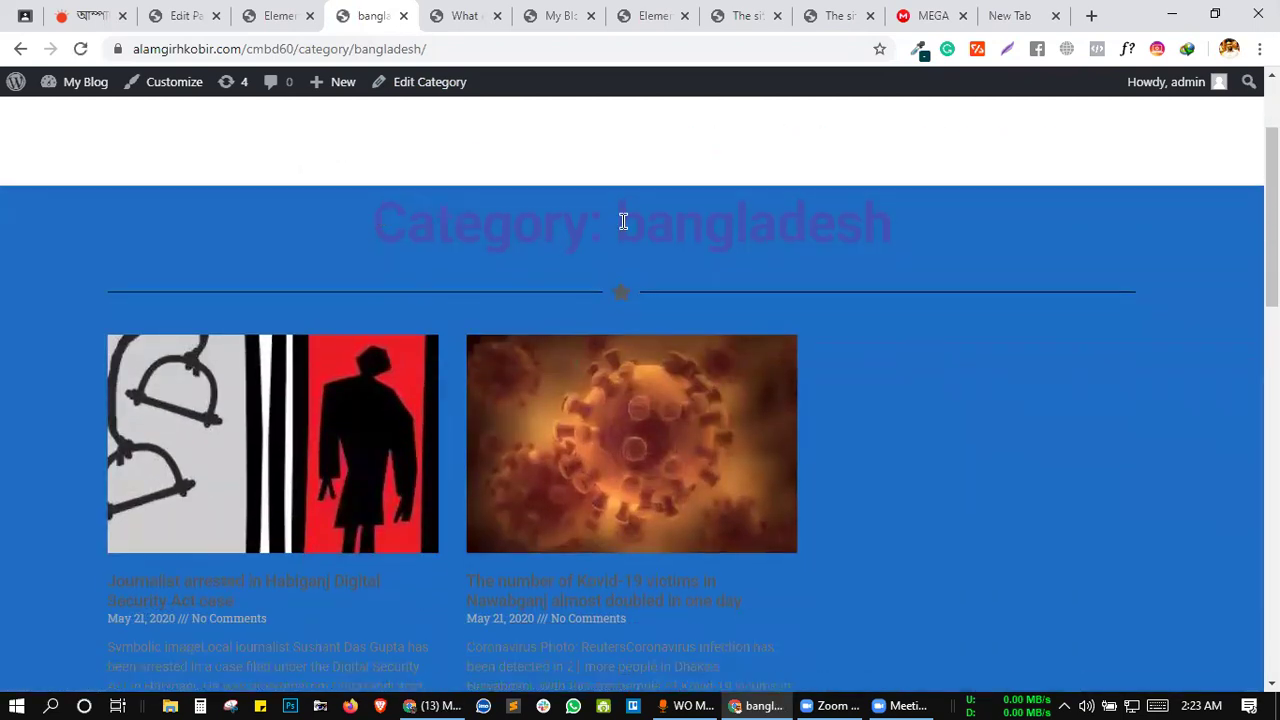
{"action": "scroll", "coordinate": [806, 220], "scroll_direction": "down", "scroll_amount": 2}
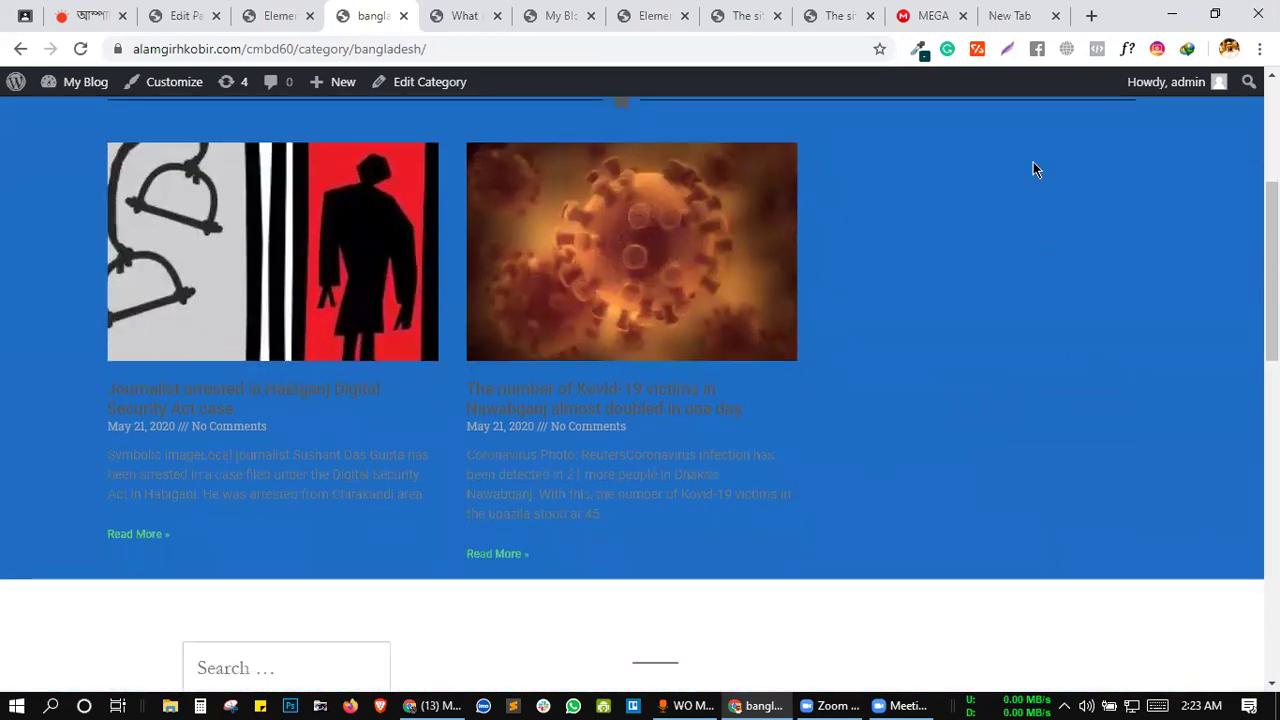
{"action": "scroll", "coordinate": [634, 368], "scroll_direction": "down", "scroll_amount": 2}
{"action": "scroll", "coordinate": [631, 368], "scroll_direction": "up", "scroll_amount": 5}
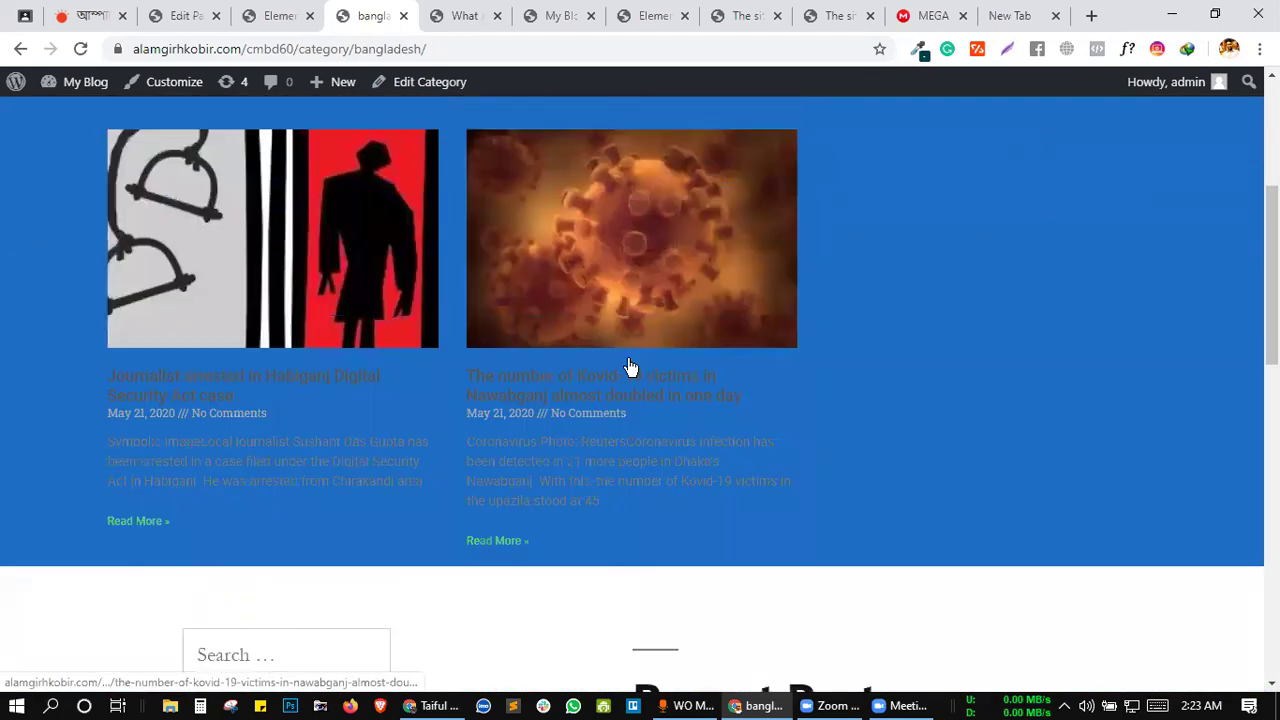
{"action": "scroll", "coordinate": [631, 368], "scroll_direction": "down", "scroll_amount": 1}
{"action": "scroll", "coordinate": [868, 310], "scroll_direction": "up", "scroll_amount": 3}
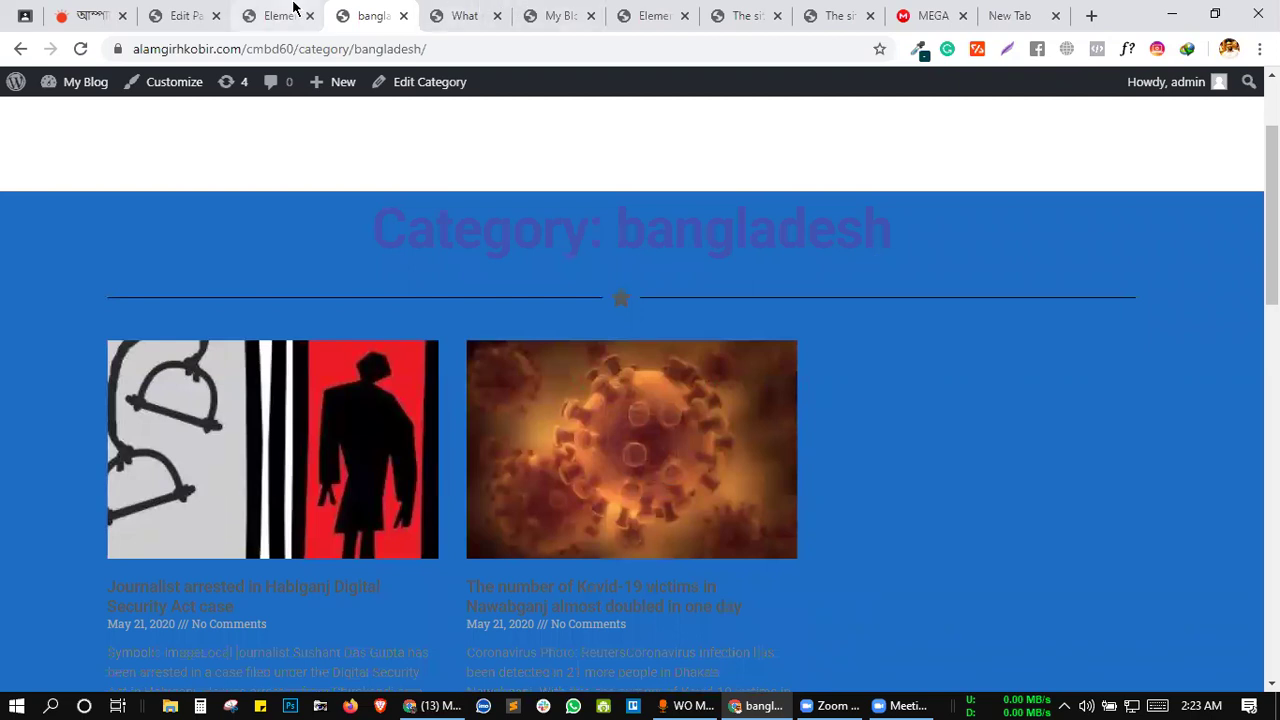
{"action": "left_click", "coordinate": [294, 12]}
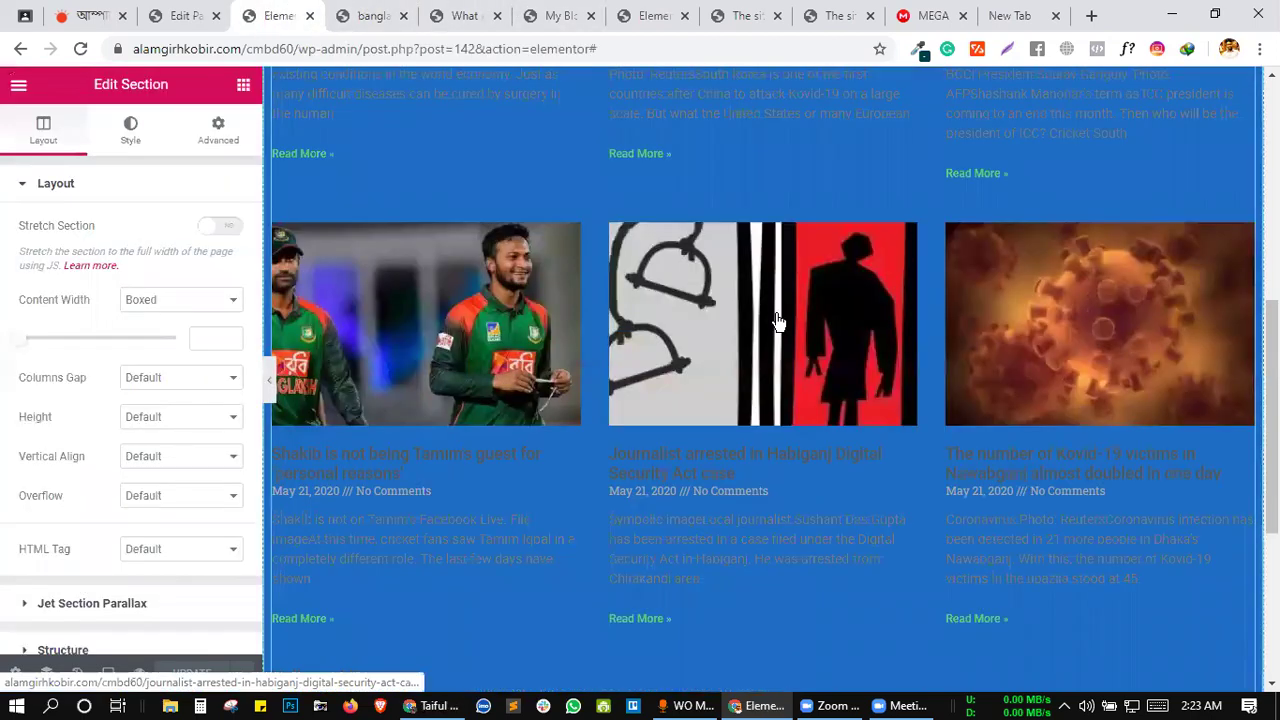